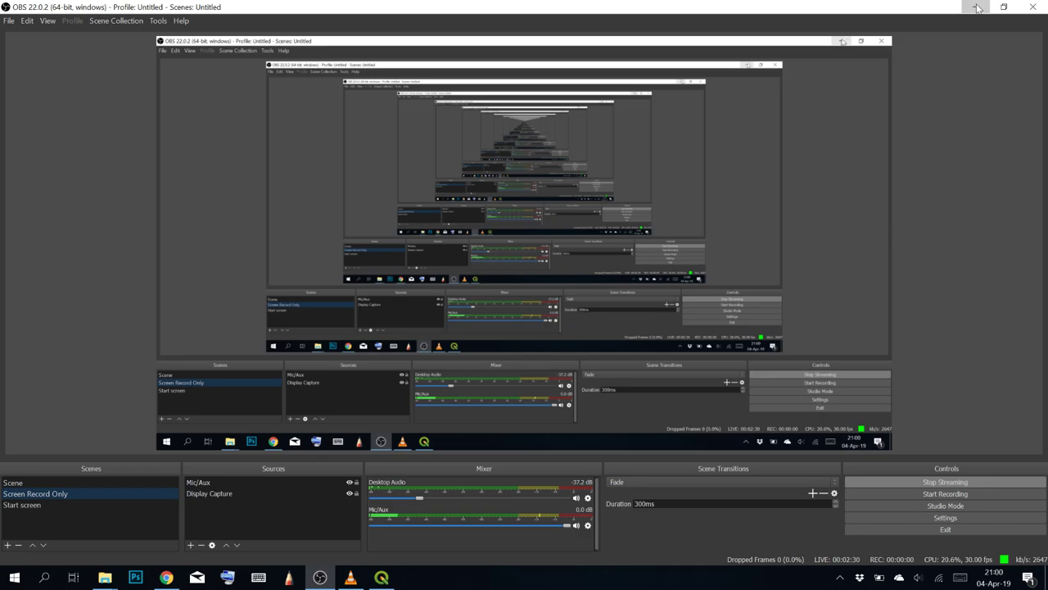
Switch to Photoshop and start a new document
click(983, 7)
click(136, 577)
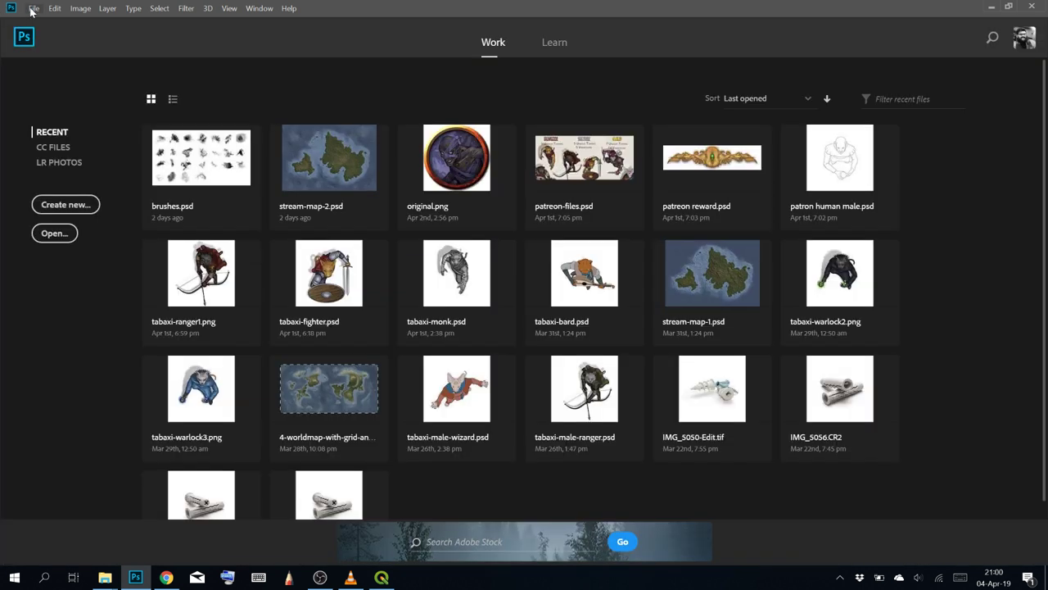
click(33, 10)
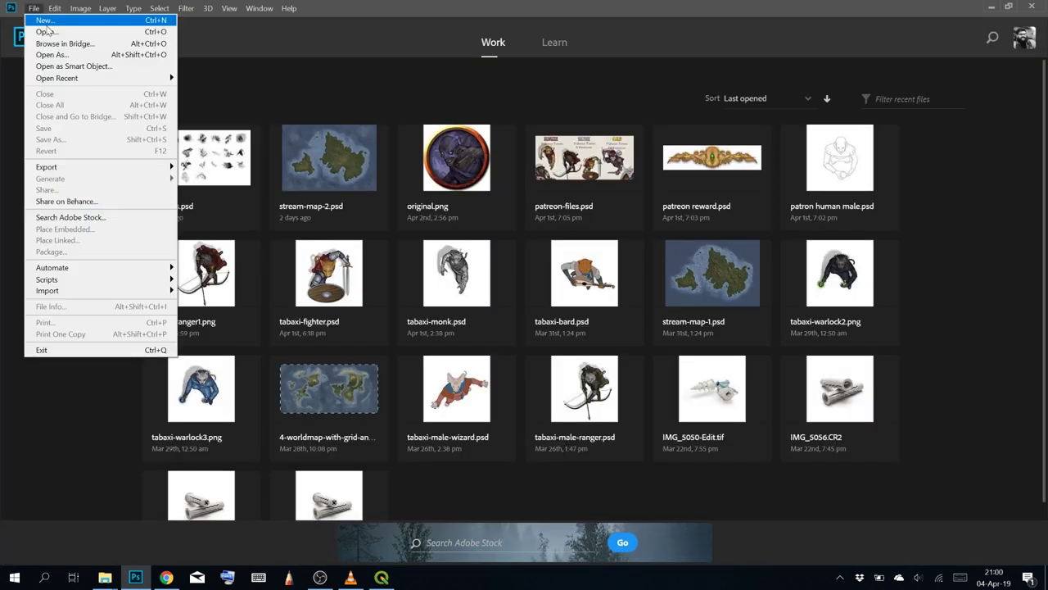
click(187, 90)
key(ctrl+n)
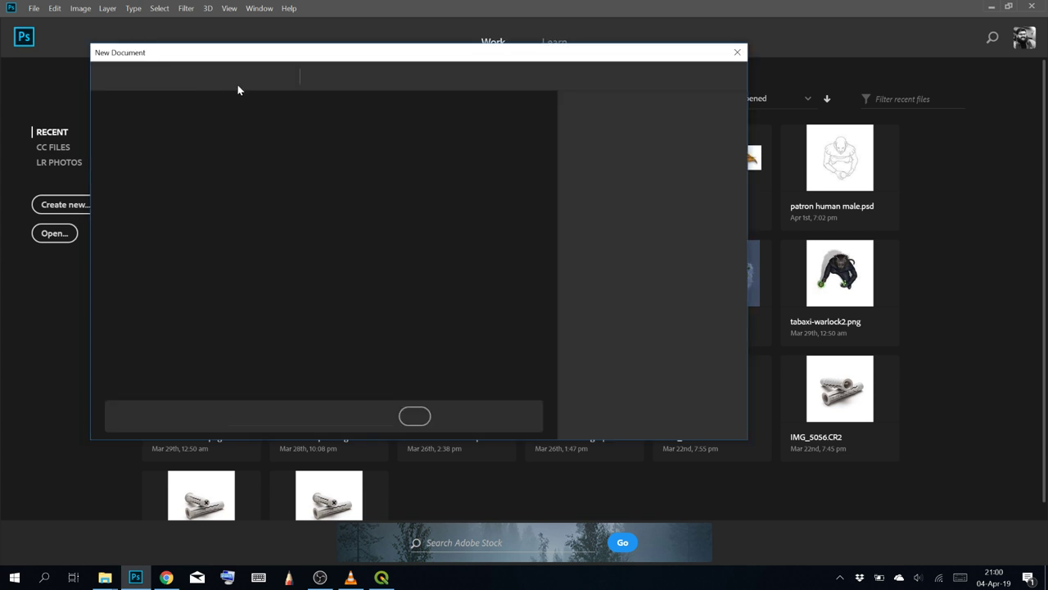
Create a 5000 by 5000 pixel RGB document at 300 pixels/inch with a white background
drag(601, 166, 380, 174)
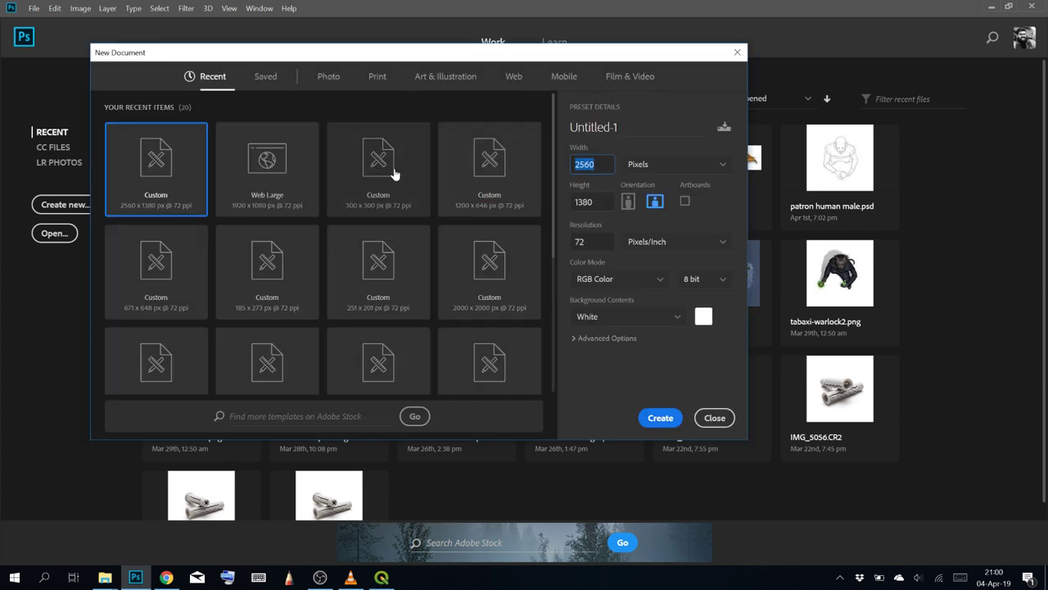
drag(593, 243, 512, 240)
text(300)
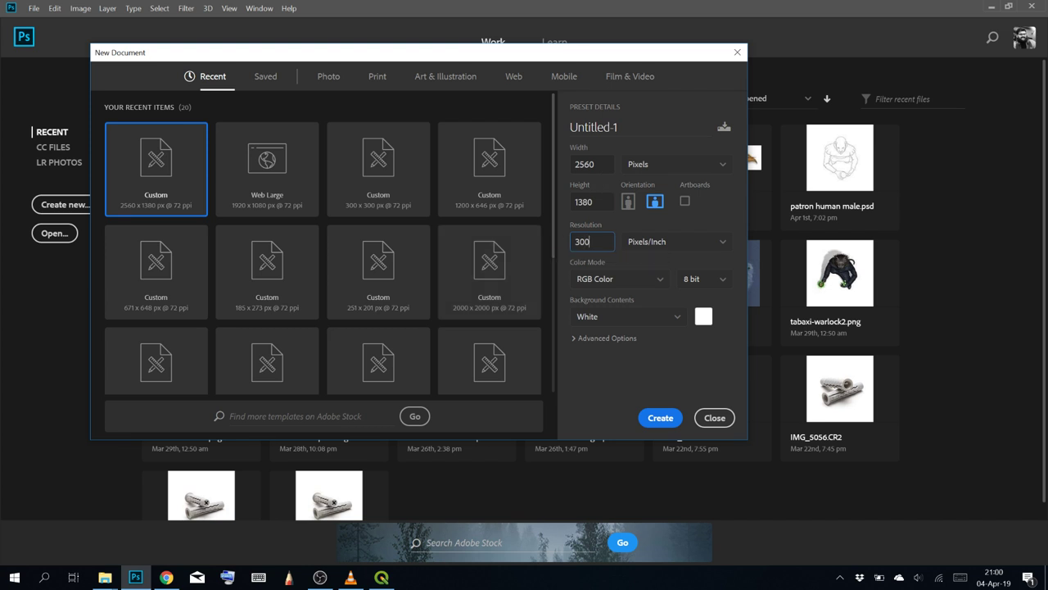
key(Tab)
key(shift+Tab)
text(72)
key(BackSpace)
key(BackSpace)
text(3)
text(00)
key(Tab)
key(Tab)
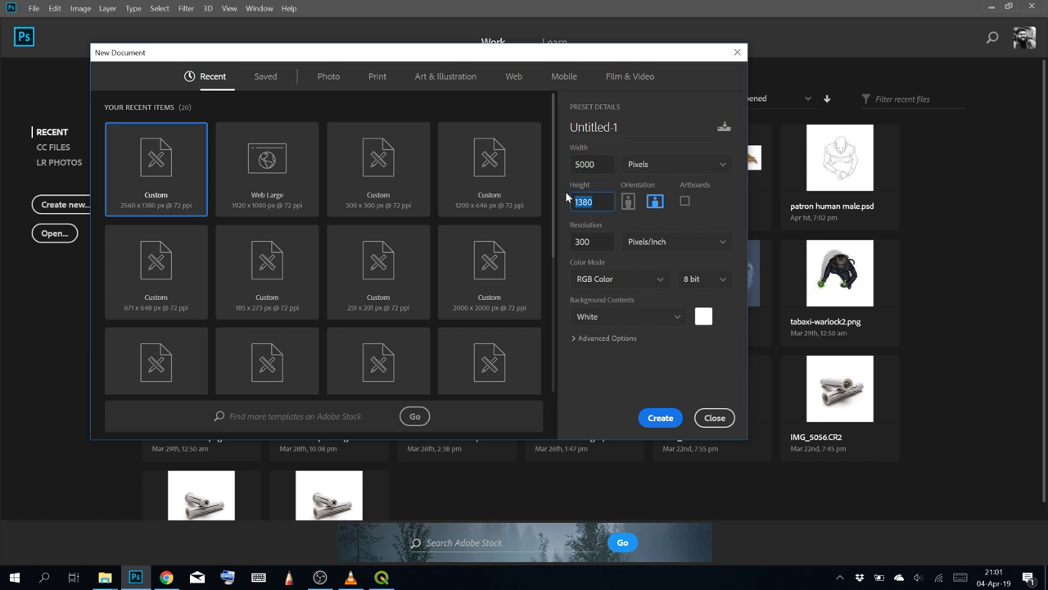
click(673, 420)
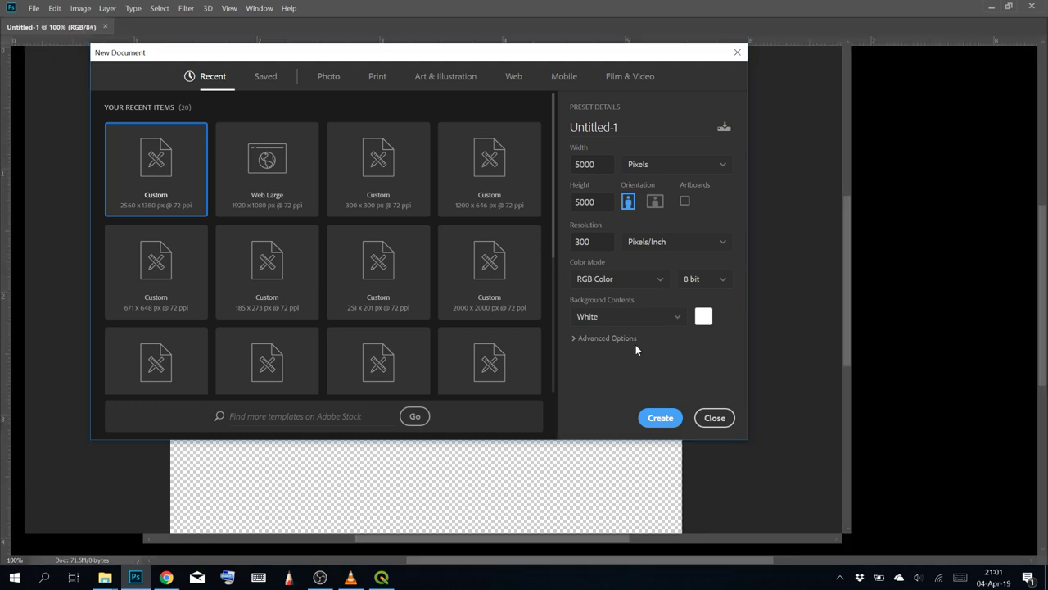
key(Return)
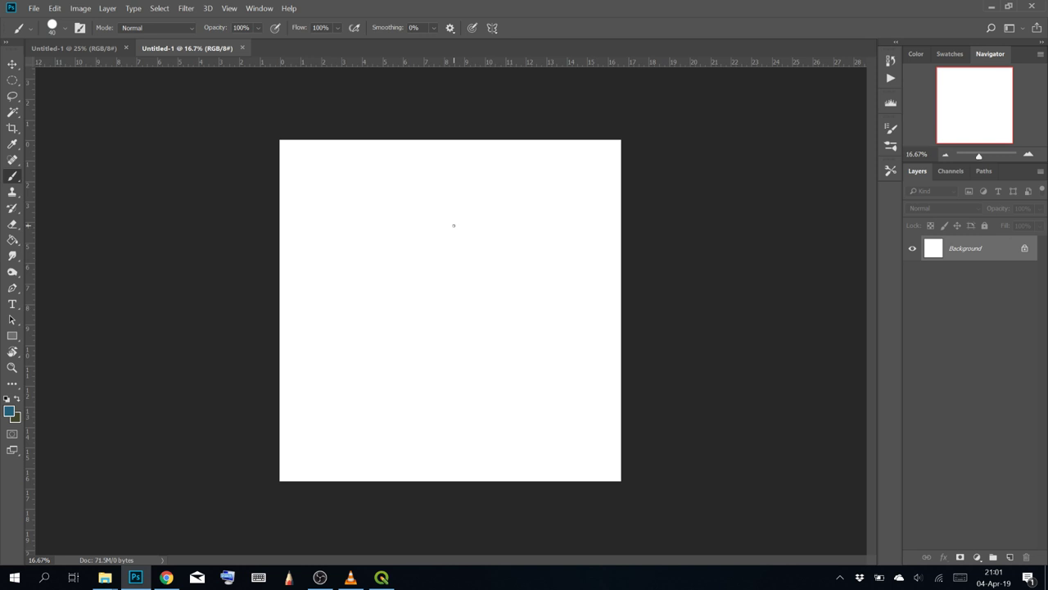
Close the other, unused untitled document and keep the new white one open
key(ctrl+1)
click(123, 49)
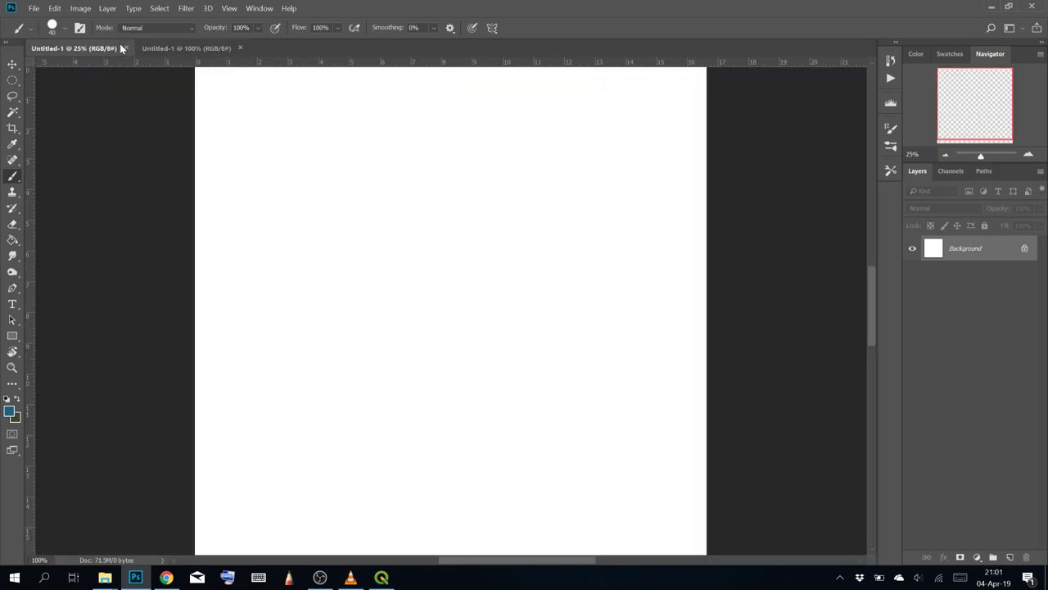
click(127, 49)
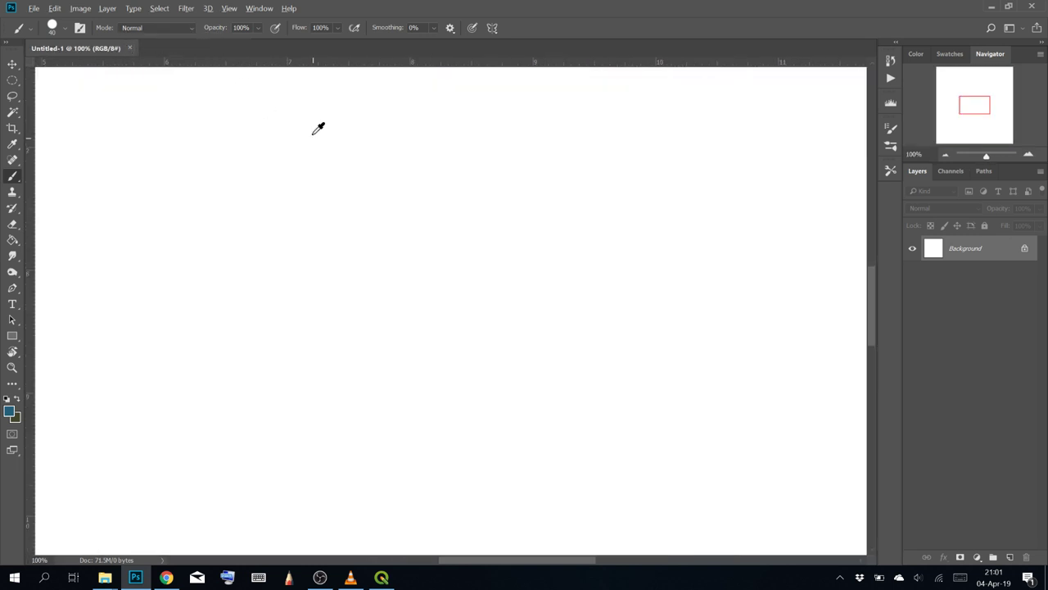
Fill the Background layer with a muted grey-green using the Paint Bucket
scroll(314, 133, down, 5)
mouse_move(270, 182)
mouse_down()
mouse_move(382, 281)
mouse_move(325, 433)
mouse_move(339, 349)
mouse_move(368, 358)
mouse_move(358, 351)
mouse_move(352, 395)
mouse_move(339, 339)
mouse_move(276, 259)
mouse_move(383, 257)
mouse_up()
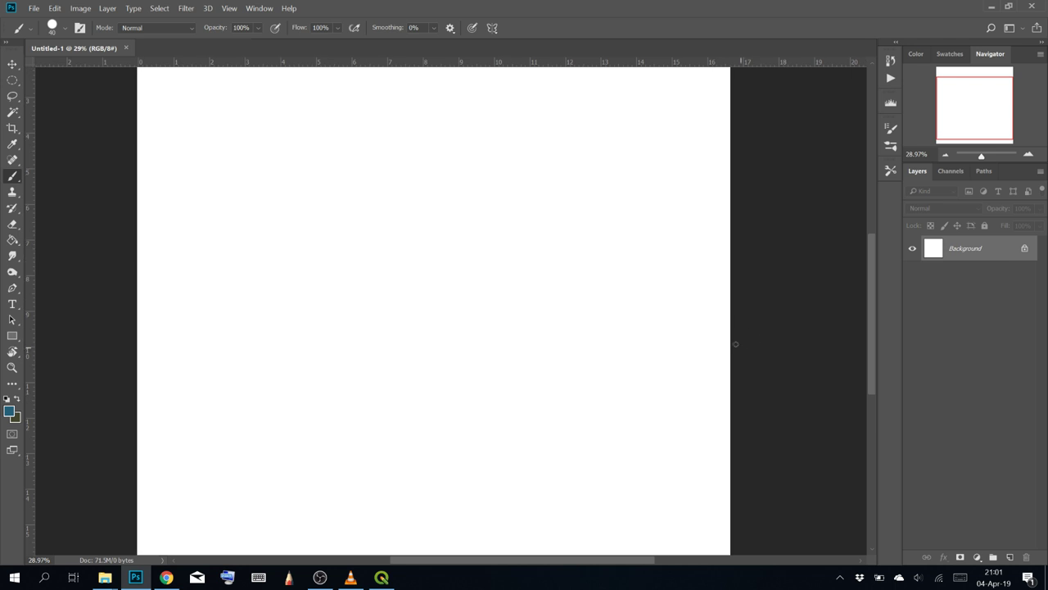
click(12, 239)
click(9, 411)
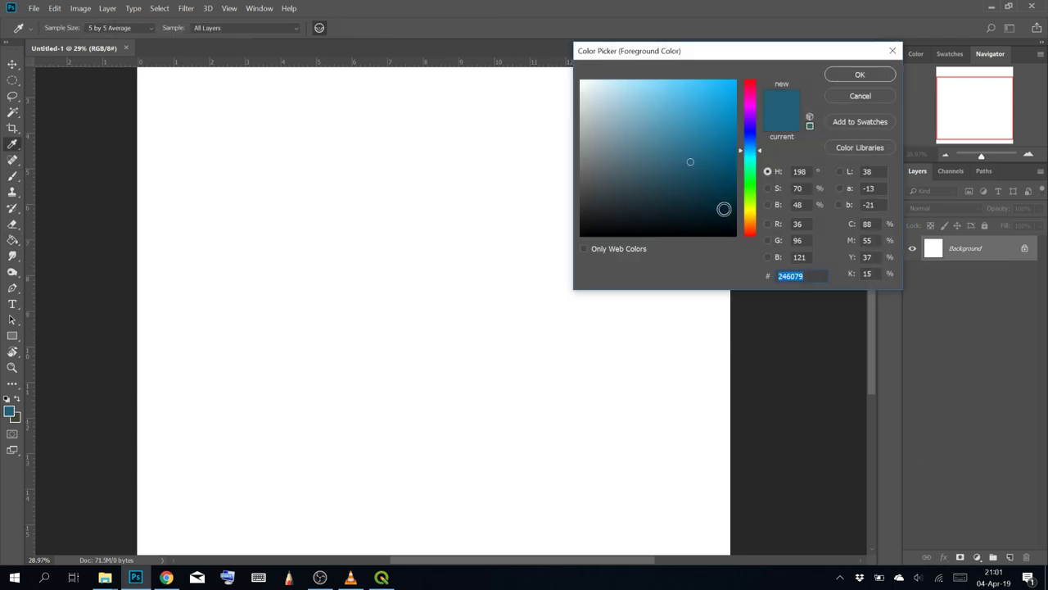
click(748, 189)
mouse_move(646, 194)
mouse_down()
mouse_move(643, 172)
mouse_move(617, 177)
mouse_up()
key(Return)
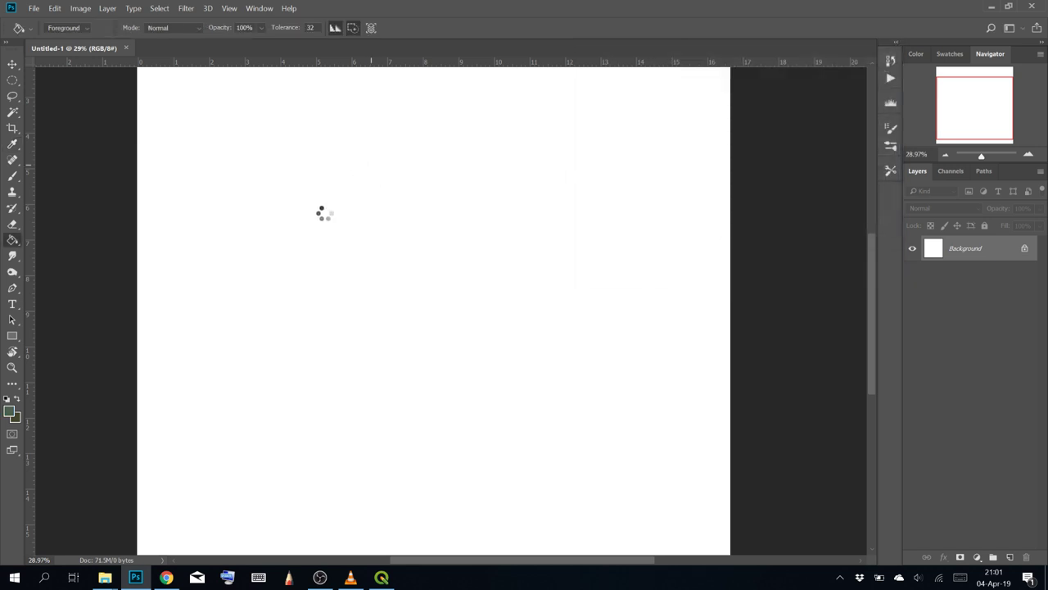
click(323, 208)
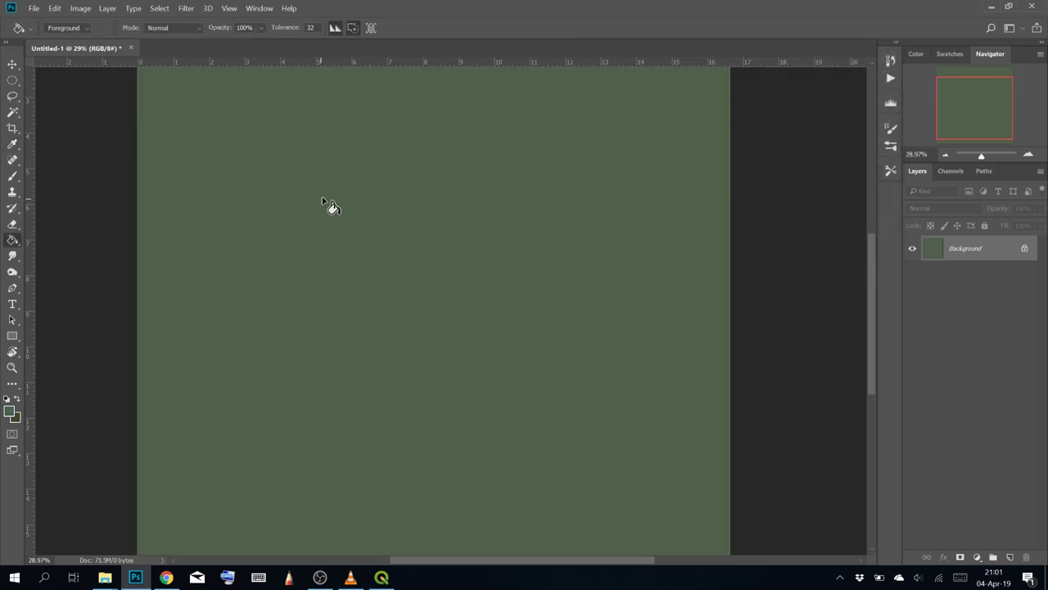
Refill the Background layer with the darker green 384f33
click(11, 410)
drag(599, 224, 636, 188)
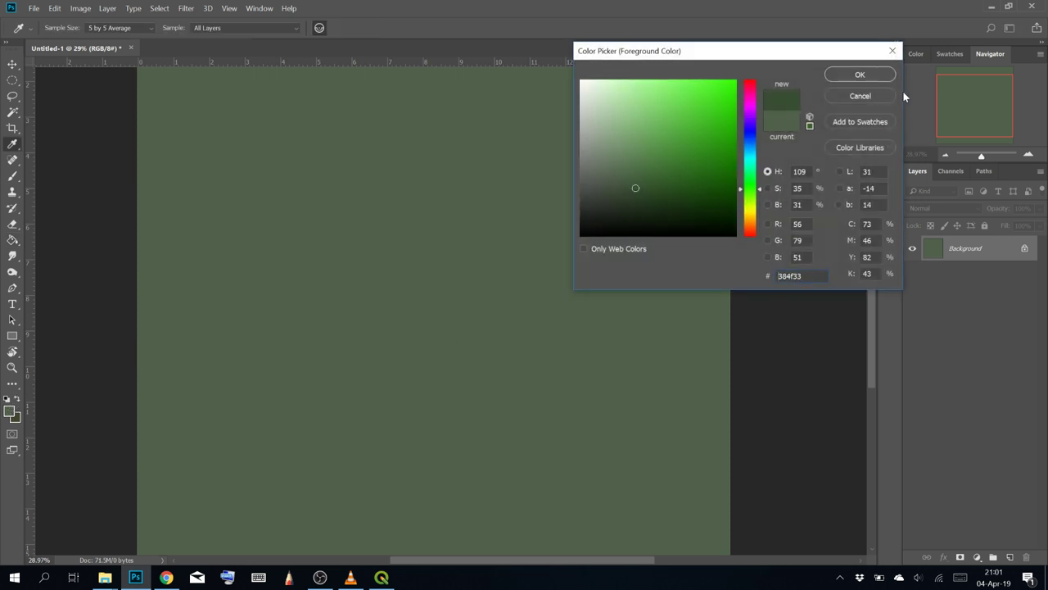
key(Return)
click(498, 331)
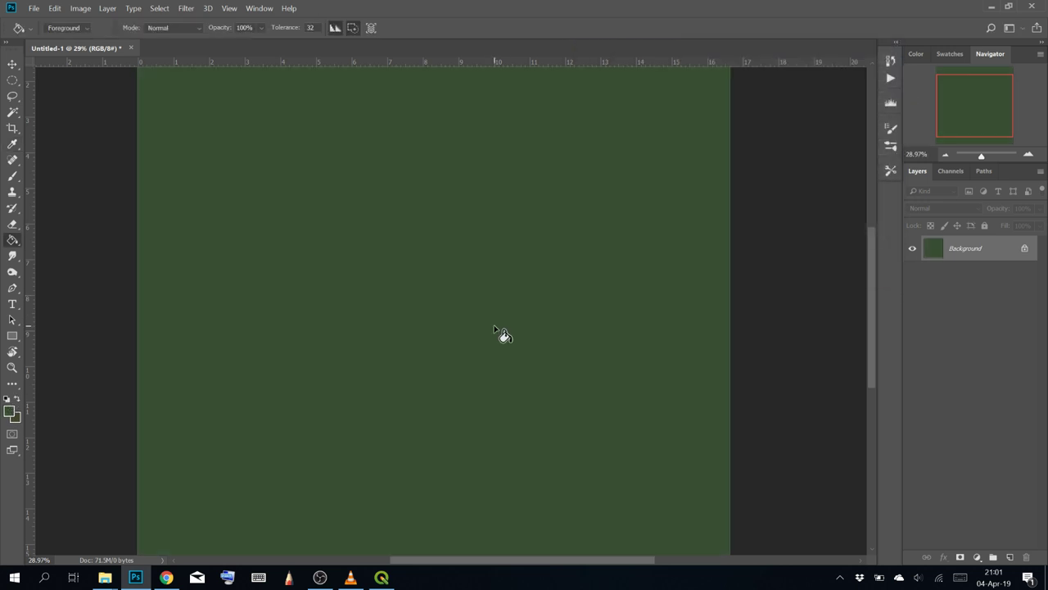
key(XF86AudioRaiseVolume)
key(XF86AudioRaiseVolume)
key(XF86AudioRaiseVolume)
key(XF86AudioRaiseVolume)
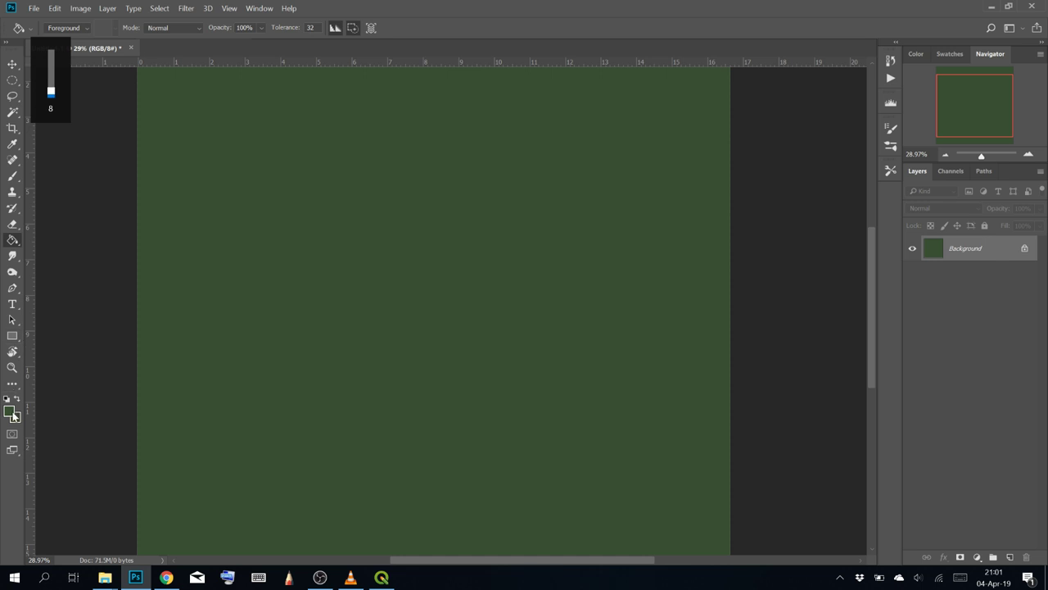
Lighten the green background with a Hue/Saturation adjustment, using lightness +10 and a slight saturation increase
click(82, 14)
mouse_move(139, 37)
click(284, 100)
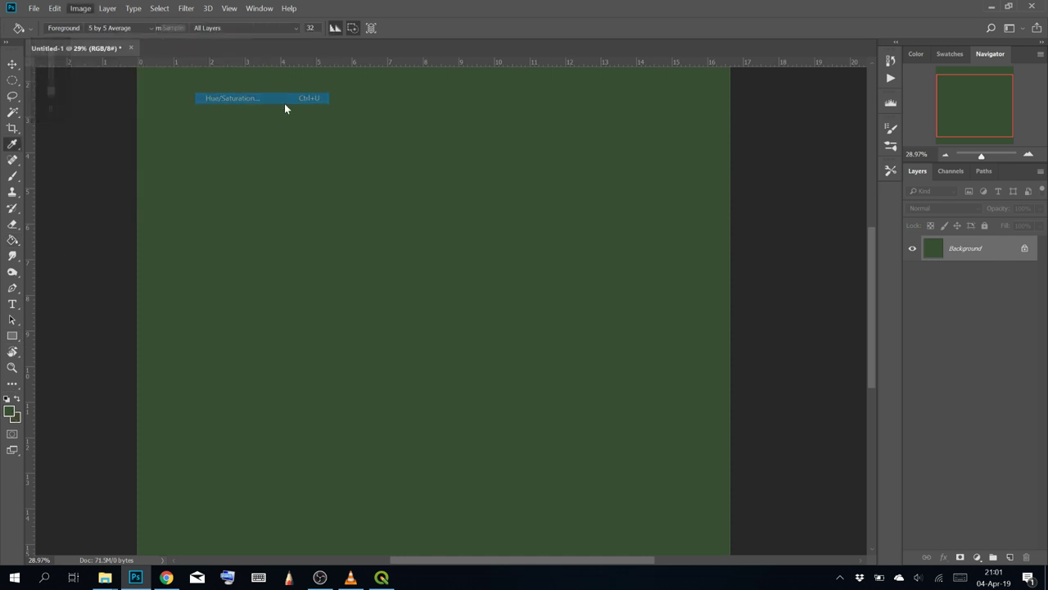
drag(731, 305, 741, 278)
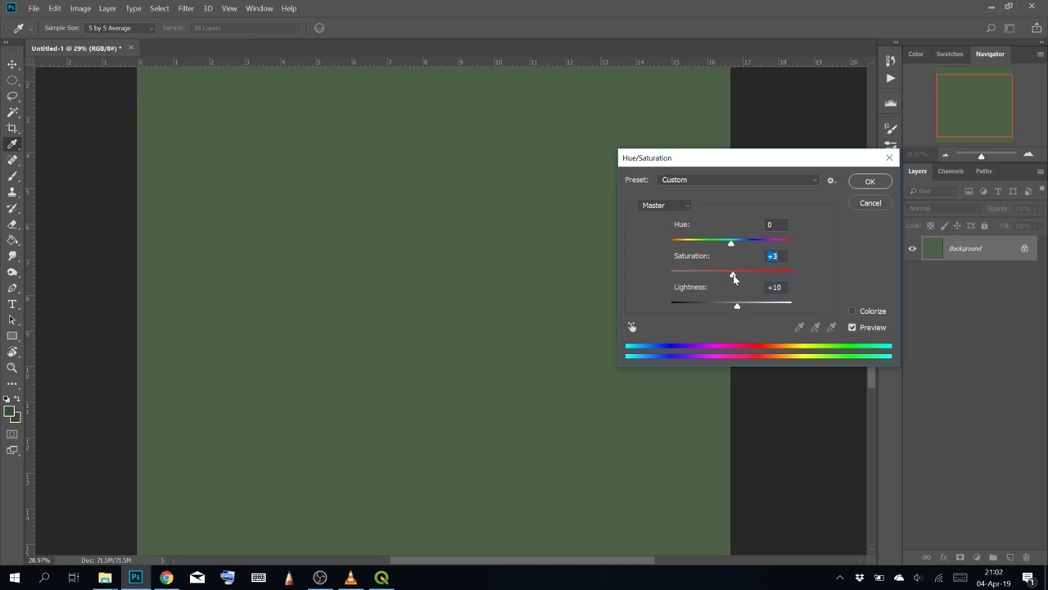
click(868, 180)
key(g)
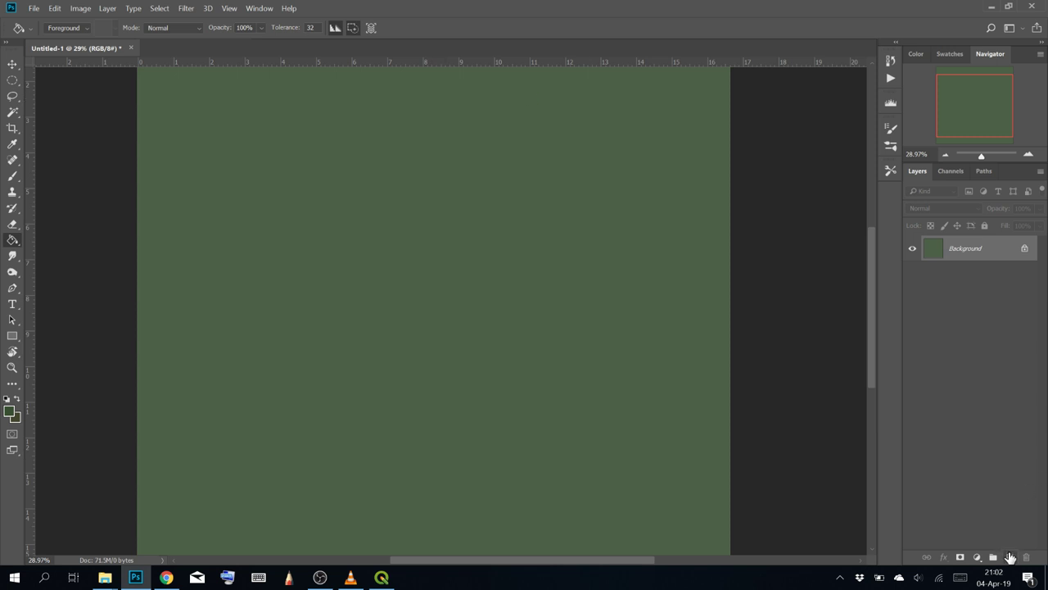
Add a new layer above the background and scribble overlapping black loops on it with the size 40 brush
click(1010, 557)
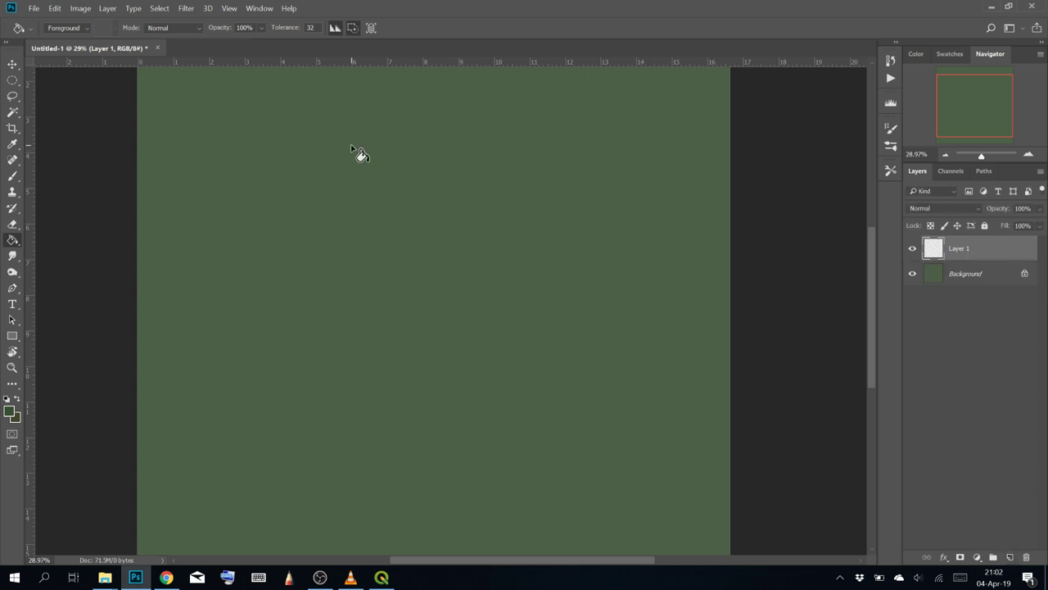
click(12, 175)
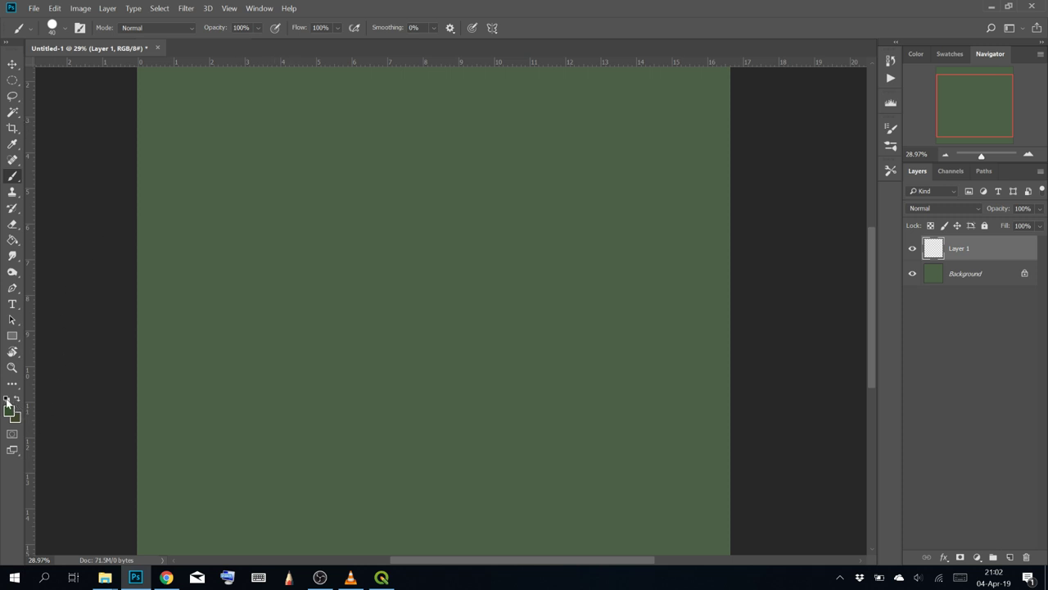
mouse_move(410, 217)
mouse_down()
mouse_move(349, 214)
mouse_move(385, 254)
mouse_move(344, 321)
mouse_move(435, 302)
mouse_move(393, 304)
mouse_move(436, 360)
mouse_move(457, 328)
mouse_move(457, 217)
mouse_move(435, 145)
mouse_move(413, 225)
mouse_move(313, 308)
mouse_move(429, 332)
mouse_move(354, 385)
mouse_move(445, 373)
mouse_move(377, 285)
mouse_move(457, 380)
mouse_move(383, 238)
mouse_up()
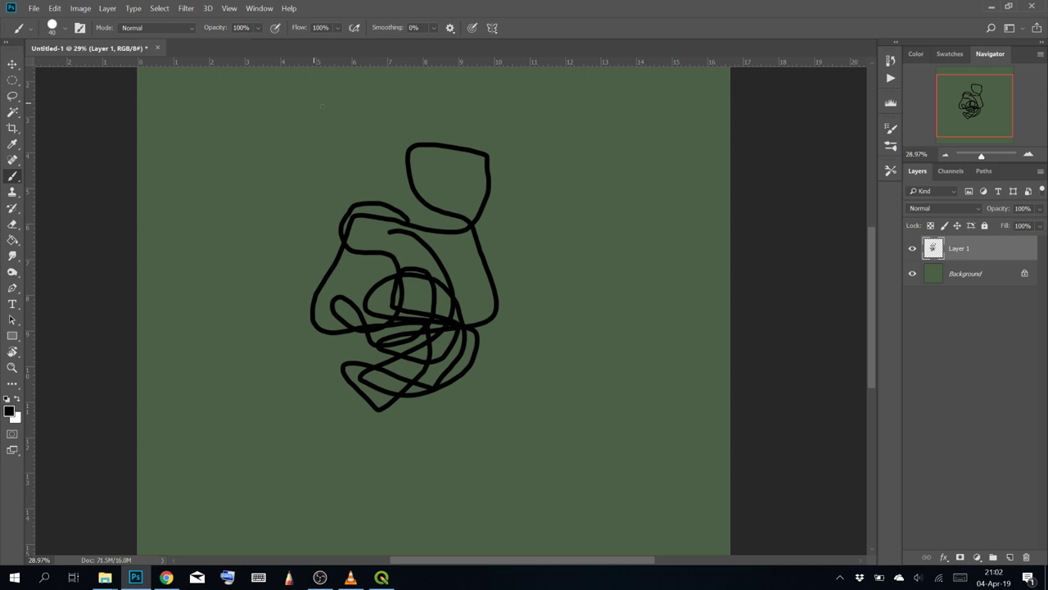
Enable the Bevel & Emboss layer style on the scribble layer and show its settings
right_click(983, 251)
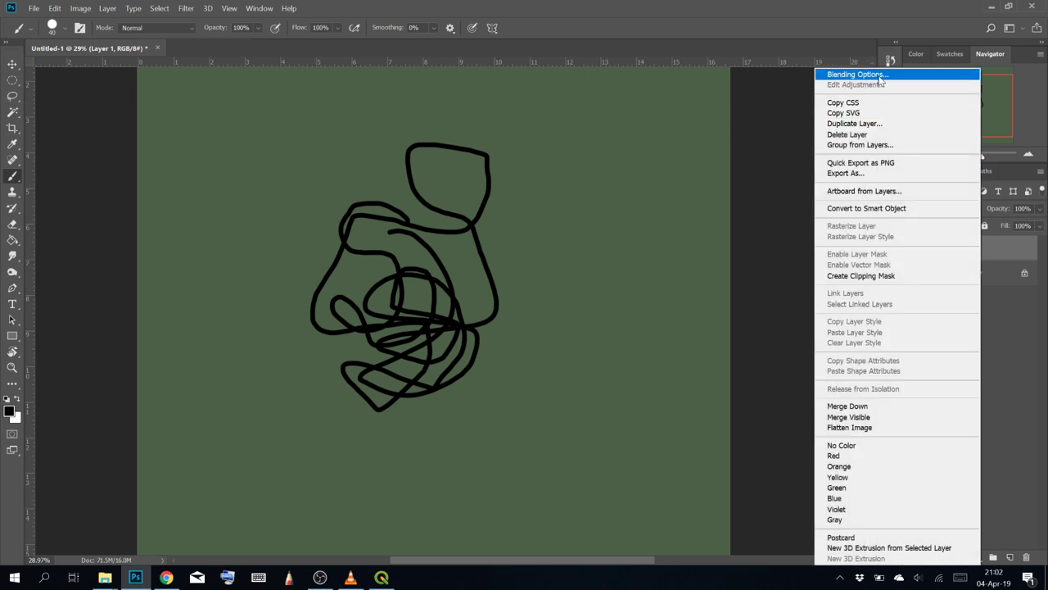
right_click(999, 248)
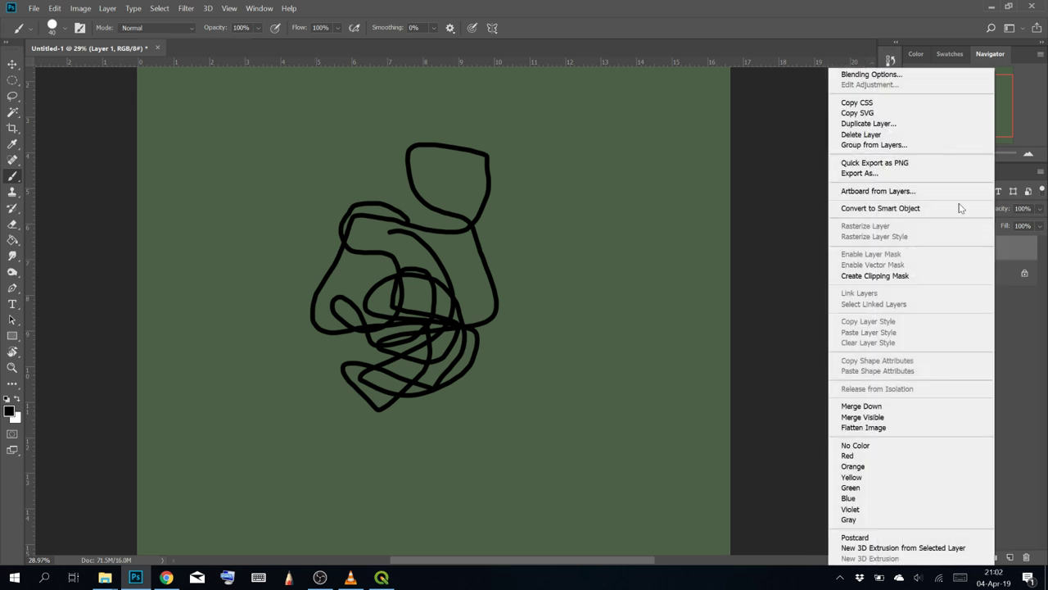
click(898, 75)
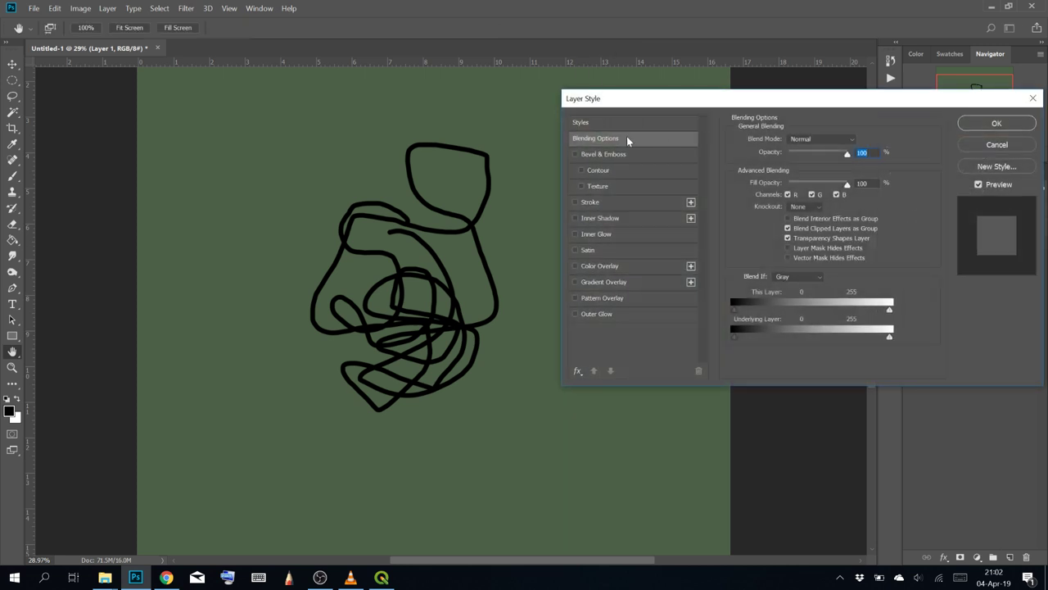
click(575, 154)
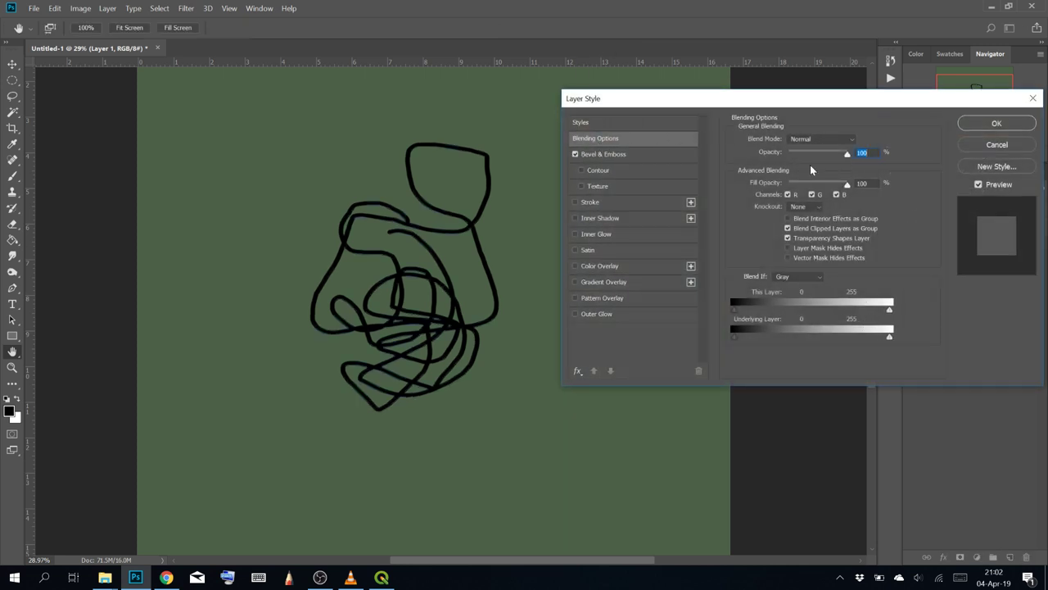
click(670, 154)
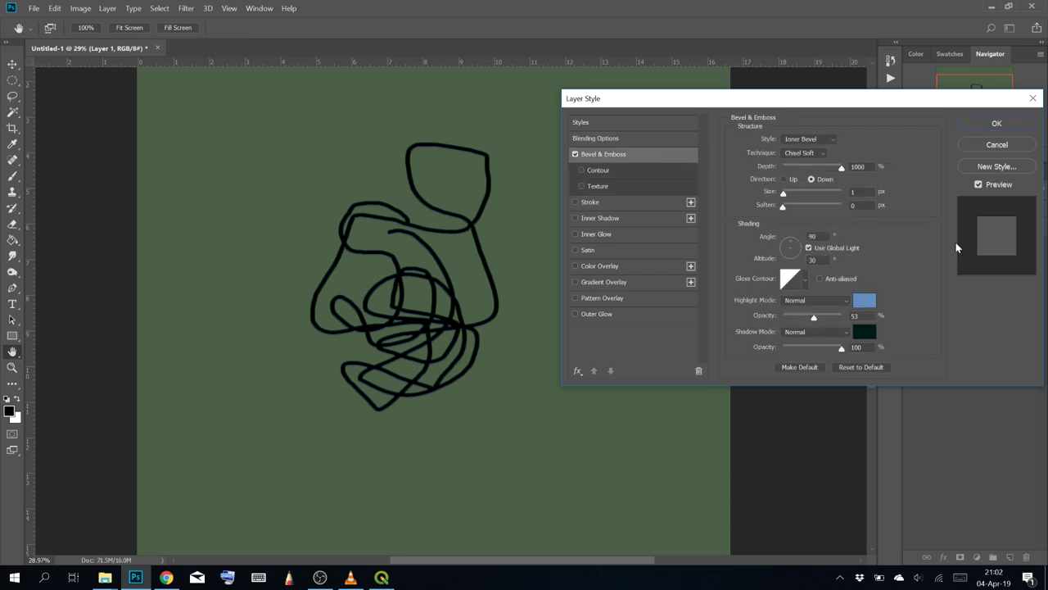
Set the bevel highlight to 100% opacity and white, ffffff
click(841, 317)
click(867, 301)
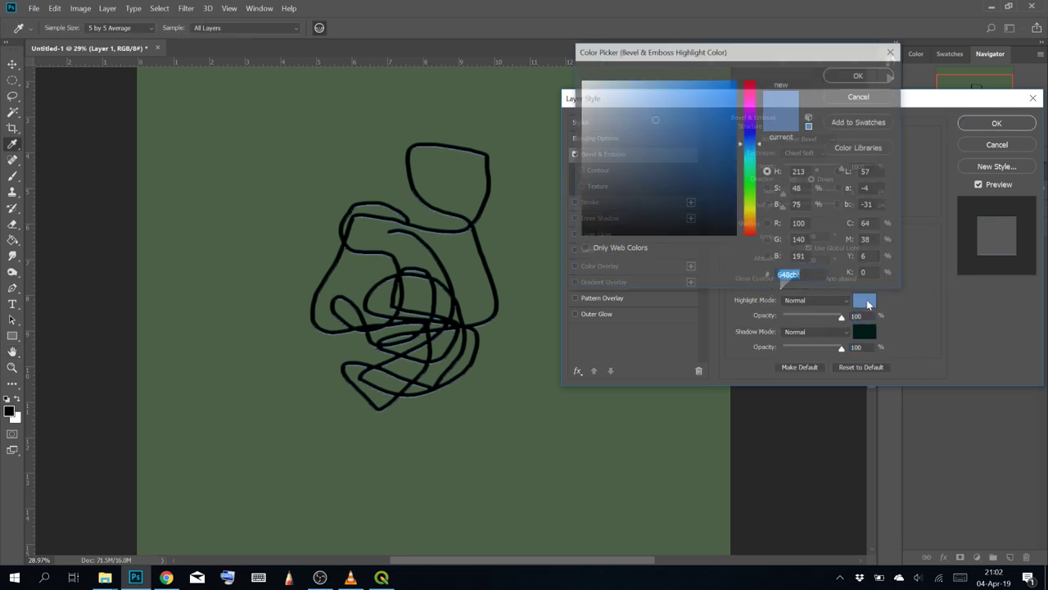
text(ffffff)
click(858, 75)
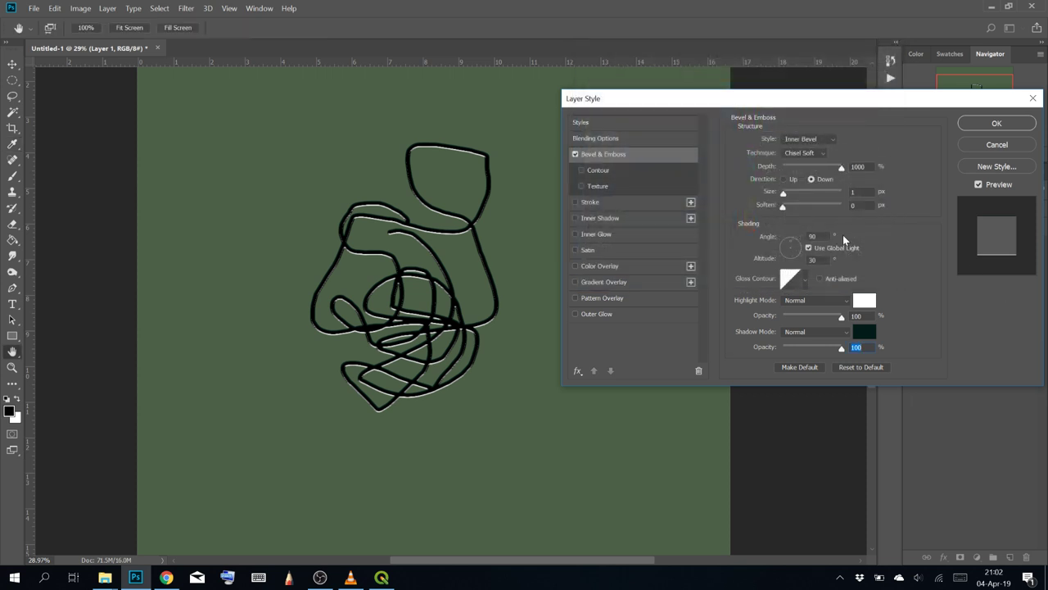
Set the bevel's angle and altitude to 45° and its direction to Up, apply the style and inspect the strokes at 100%
drag(818, 236, 547, 226)
text(45)
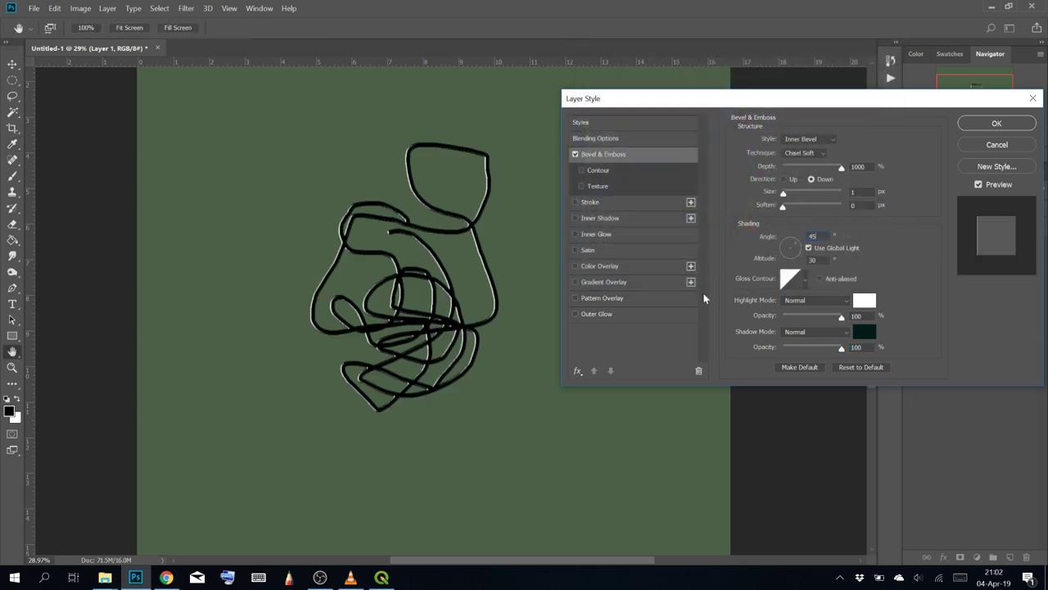
double_click(815, 261)
text(45)
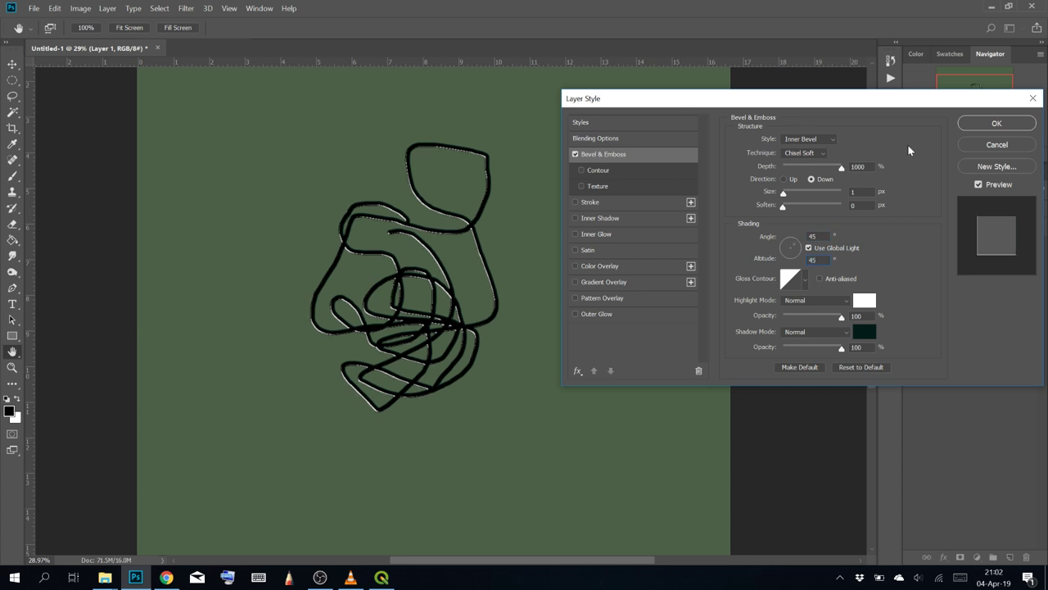
click(785, 179)
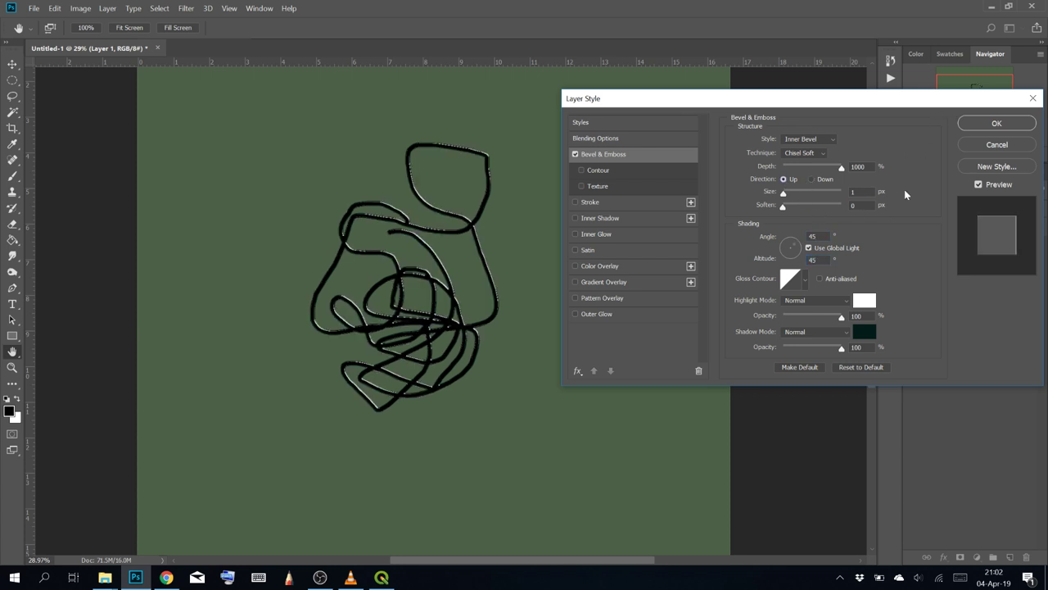
click(997, 124)
key(b)
key(ctrl+1)
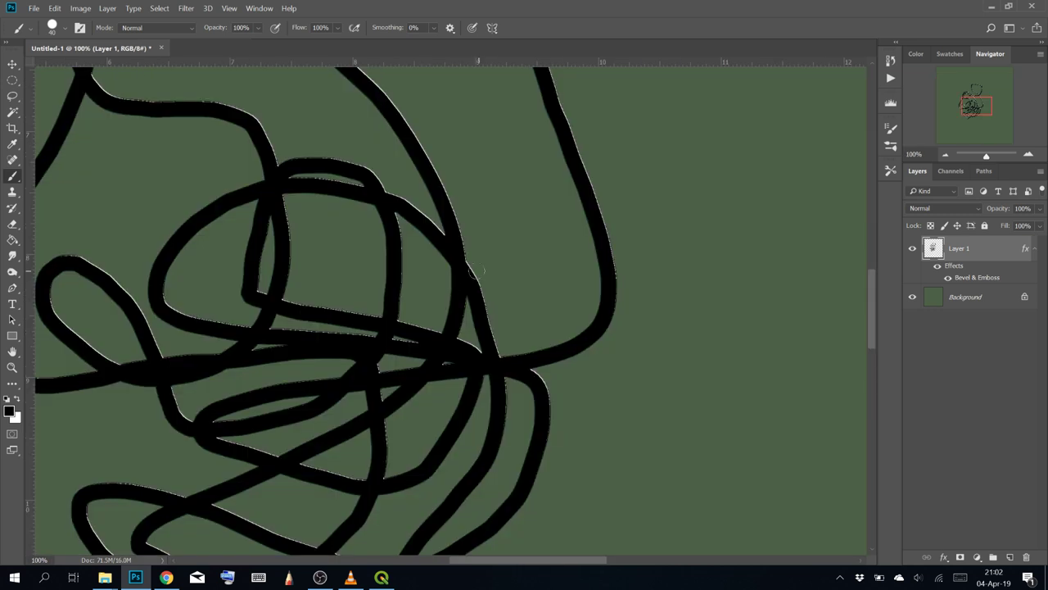
drag(421, 276, 633, 349)
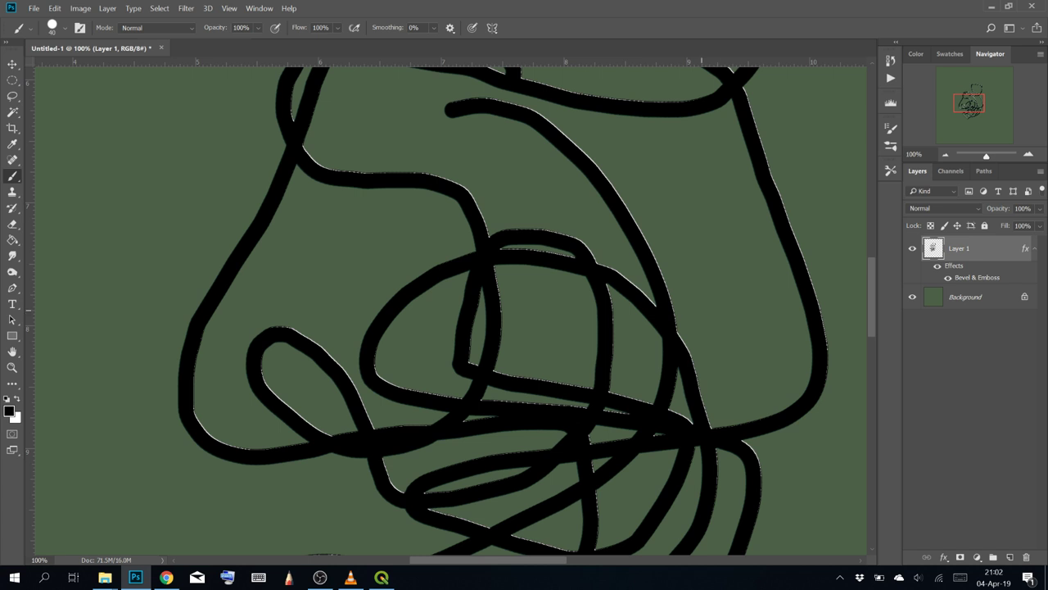
Choose the 11 Mountains 3 brush from the brush presets
mouse_move(595, 195)
mouse_down()
mouse_move(669, 205)
mouse_move(555, 363)
mouse_move(557, 421)
mouse_up()
drag(618, 266, 569, 352)
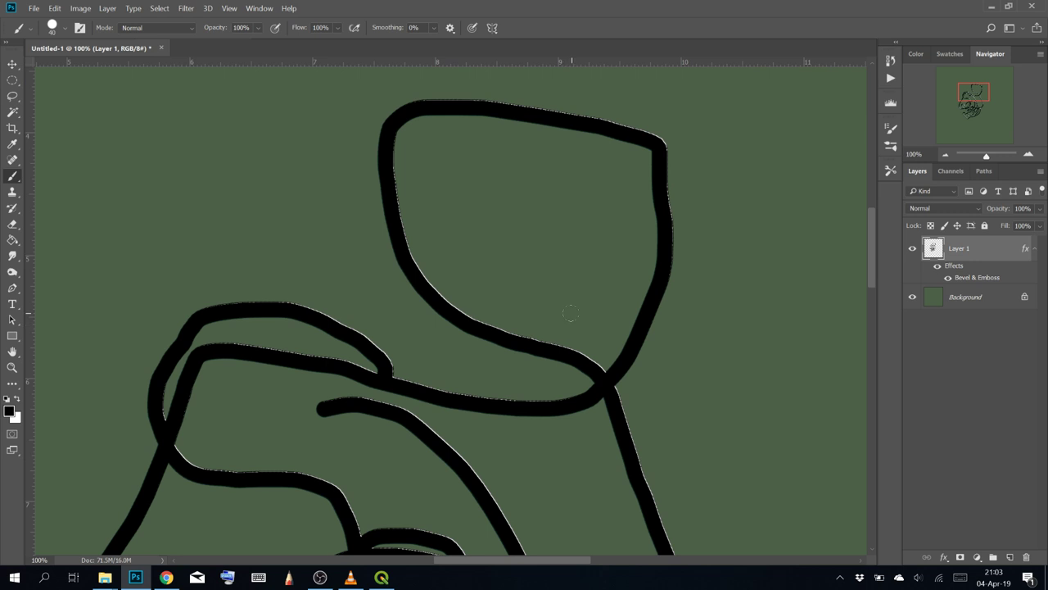
mouse_move(490, 334)
mouse_down()
mouse_move(601, 368)
mouse_move(578, 318)
mouse_move(565, 329)
mouse_up()
click(65, 31)
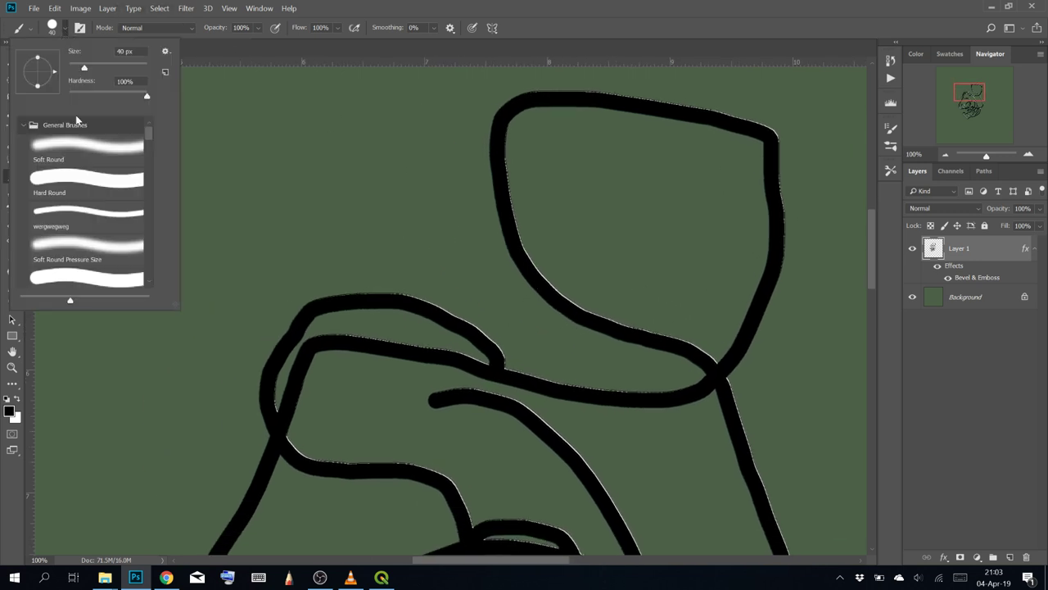
scroll(103, 172, down, 5)
scroll(107, 173, down, 10)
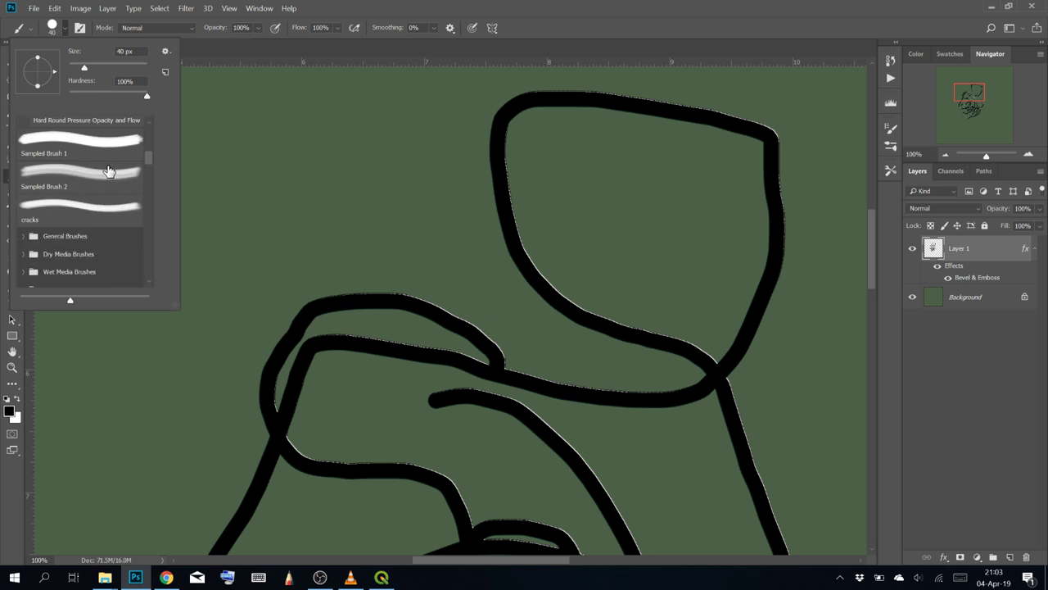
scroll(114, 176, down, 10)
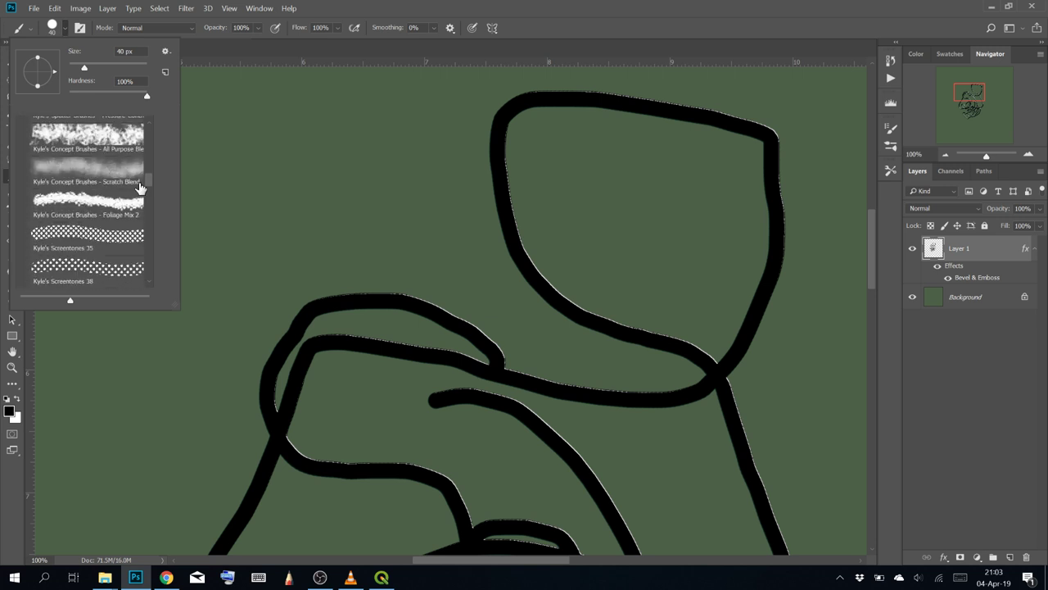
click(92, 233)
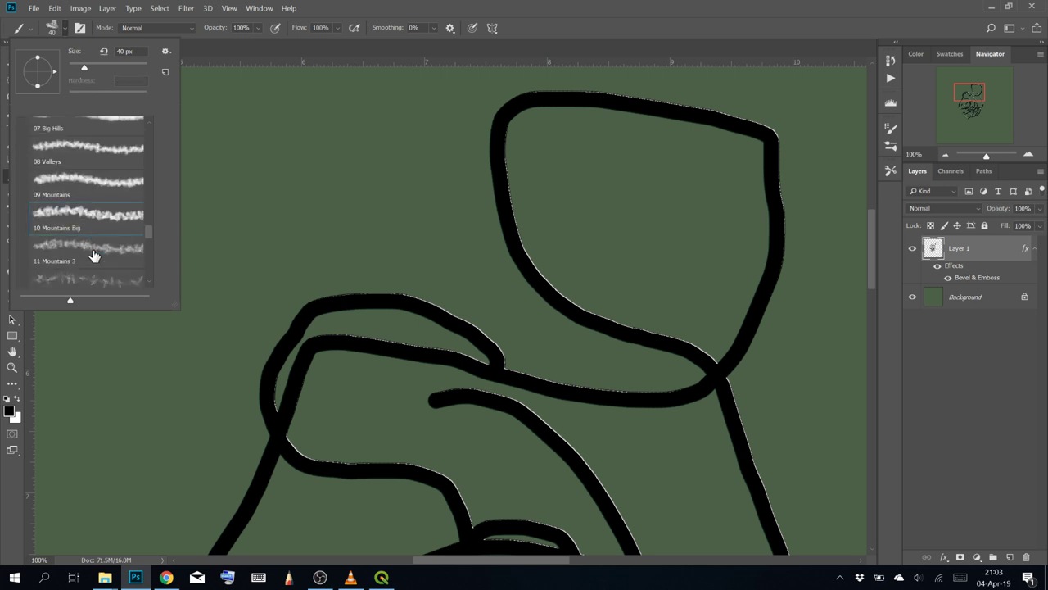
click(93, 253)
Enlarge the mountain brush to 1200 px and stamp a black mountain range on the empty area beside the scribble
click(275, 211)
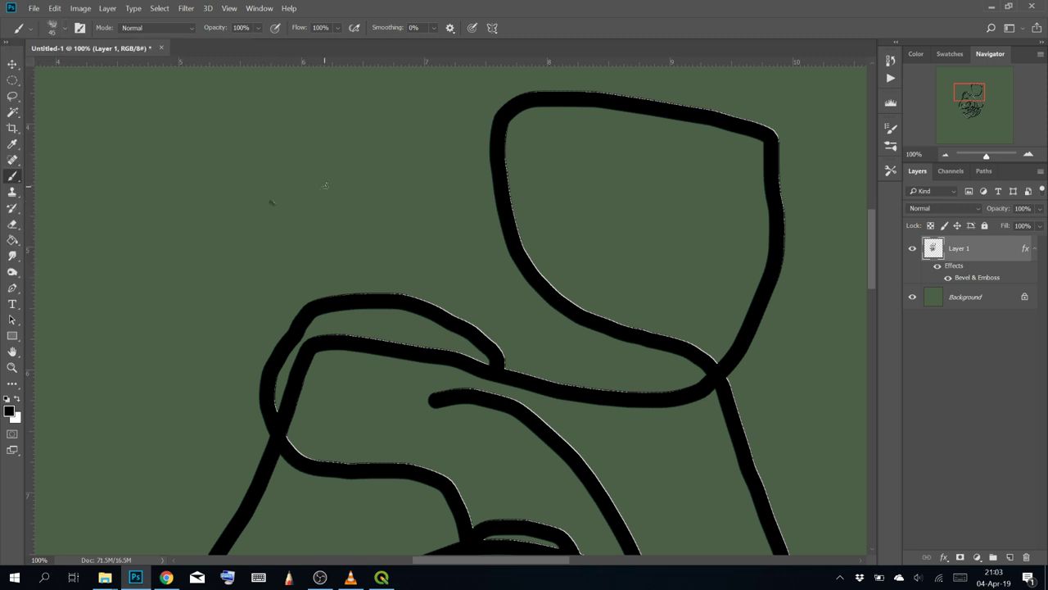
key(bracketright)
key(bracketright)
key(bracketright)
key(bracketright)
key(bracketright)
key(bracketright)
key(bracketright)
key(bracketright)
key(bracketright)
key(bracketright)
key(bracketright)
key(bracketright)
key(bracketright)
key(bracketright)
key(bracketright)
click(290, 186)
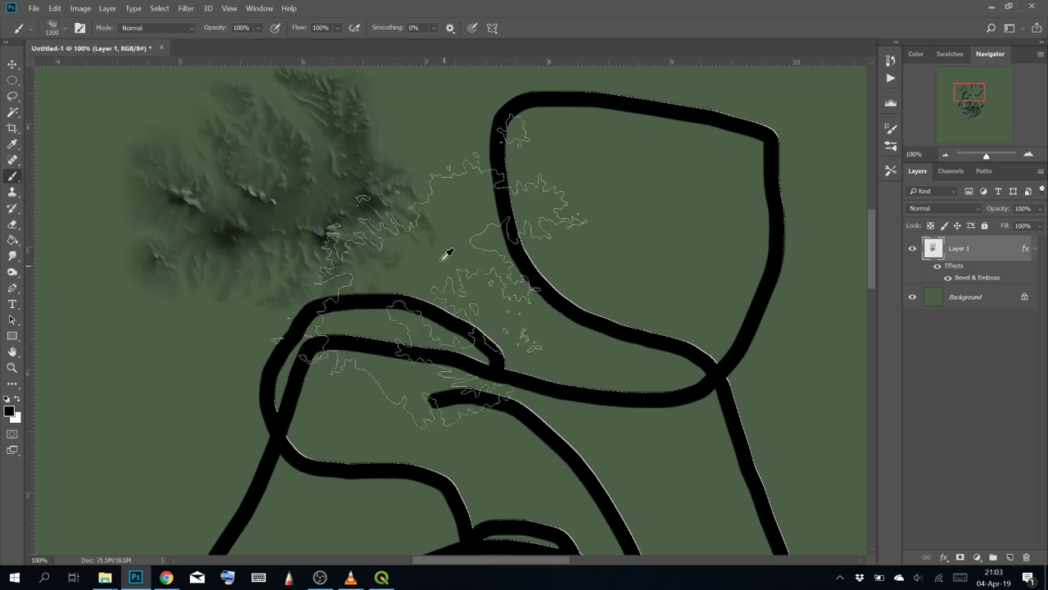
Delete everything painted on Layer 1
scroll(428, 259, down, 5)
key(ctrl+a)
key(Delete)
Stamp about nine overlapping black mountain ranges with the 1200 px brush across the canvas to form a connected massif
click(393, 227)
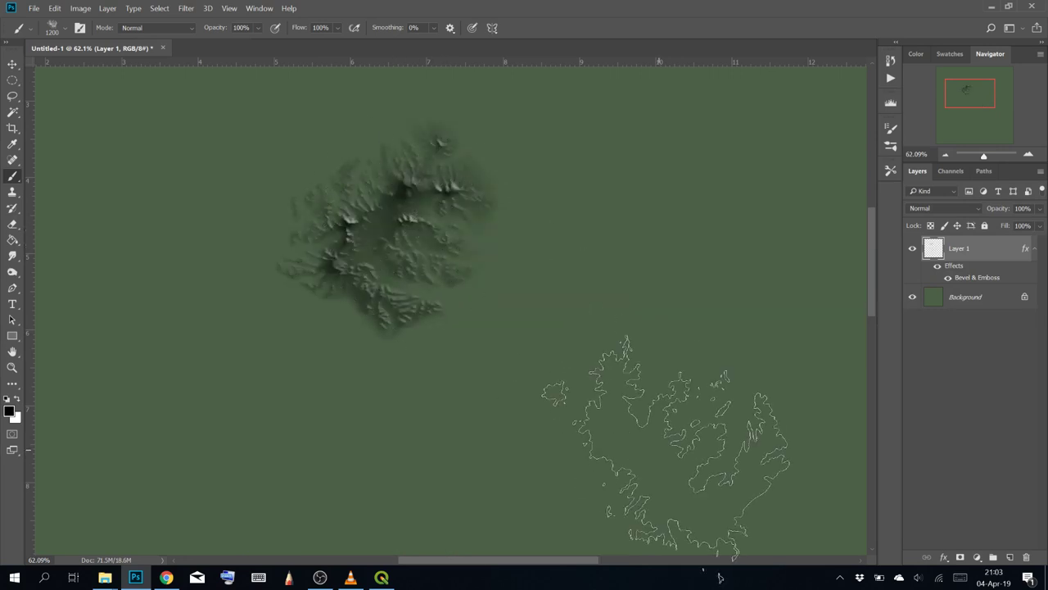
click(578, 316)
click(322, 329)
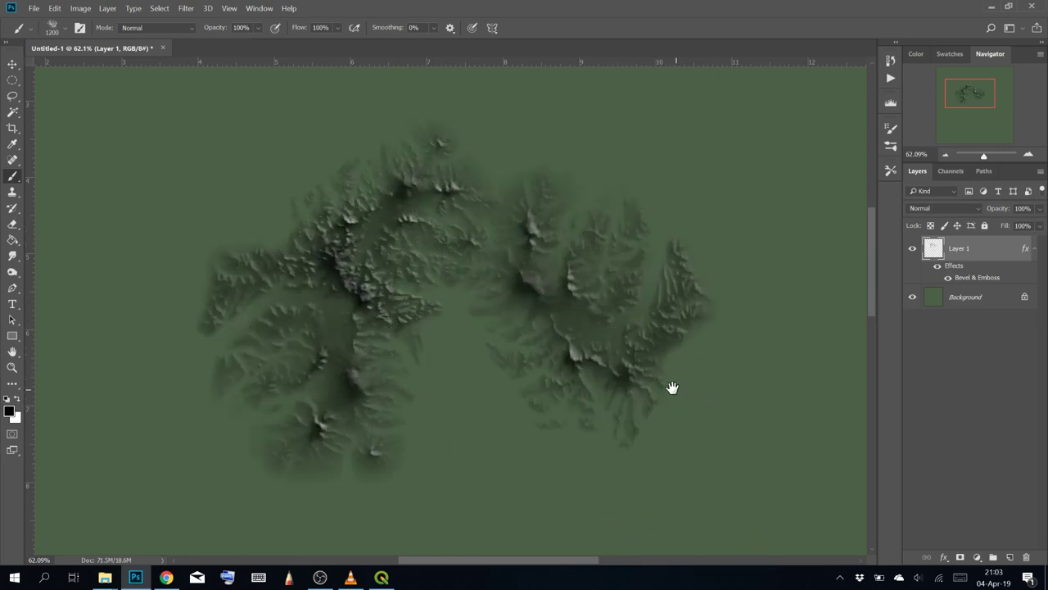
drag(669, 383, 559, 272)
click(383, 306)
click(561, 423)
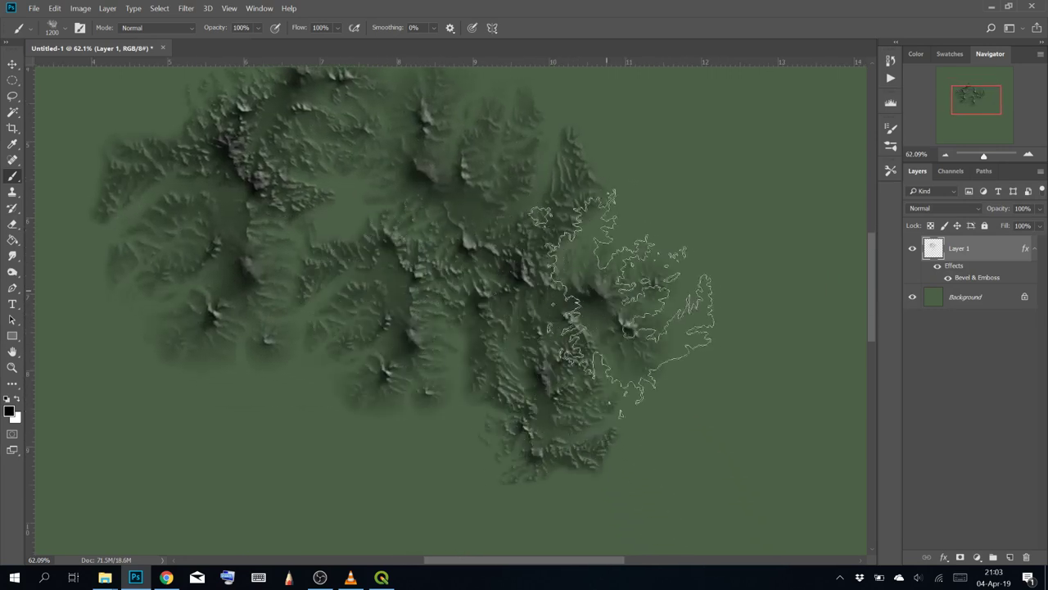
click(697, 295)
click(663, 152)
click(310, 424)
click(435, 457)
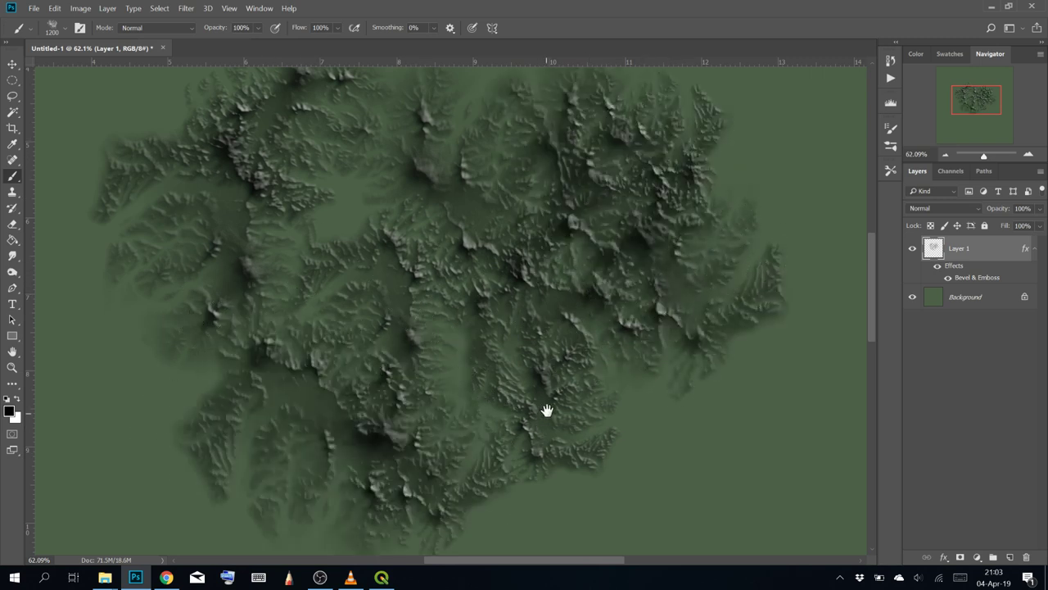
mouse_move(545, 412)
mouse_down()
mouse_move(510, 269)
mouse_move(434, 225)
mouse_up()
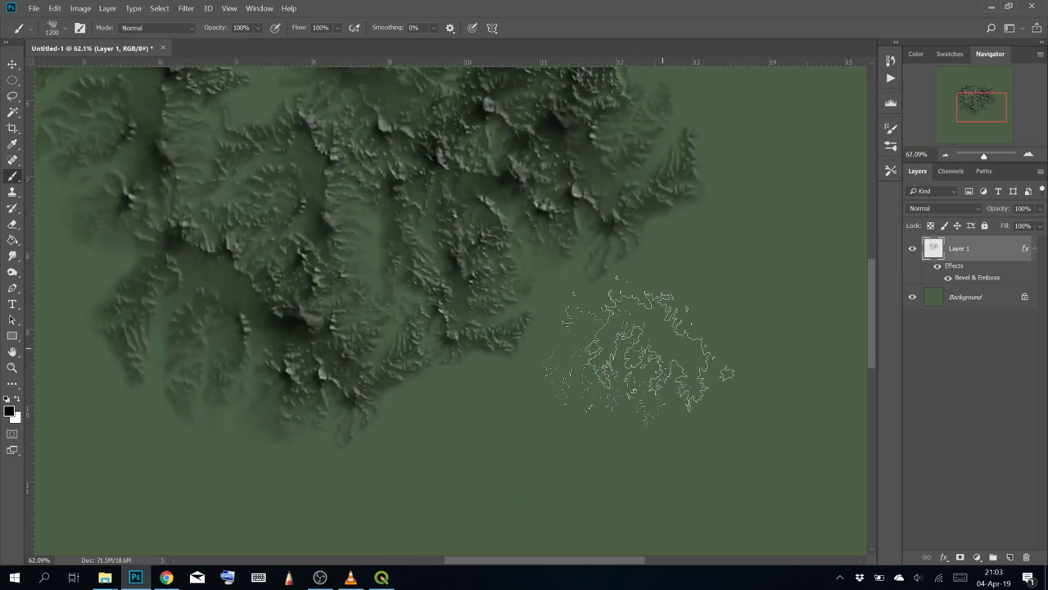
Sample the canvas green as the foreground colour and stamp mountains over nearly all of the black massif and beyond its edges
alt+click(623, 360)
click(524, 352)
click(680, 287)
click(655, 414)
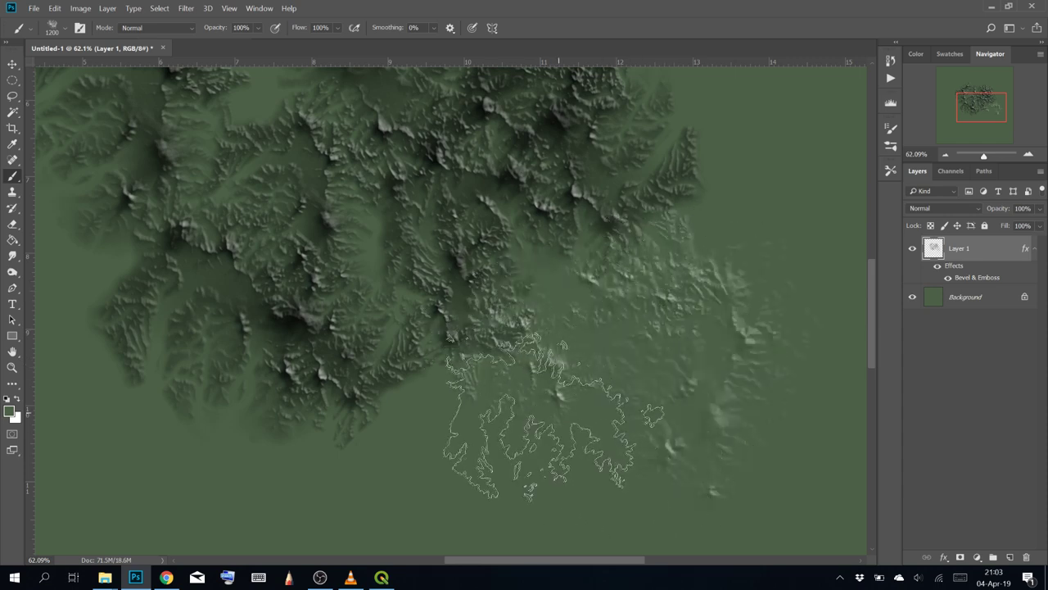
click(533, 410)
click(364, 298)
click(643, 254)
click(570, 266)
click(393, 368)
click(688, 184)
click(606, 200)
click(352, 336)
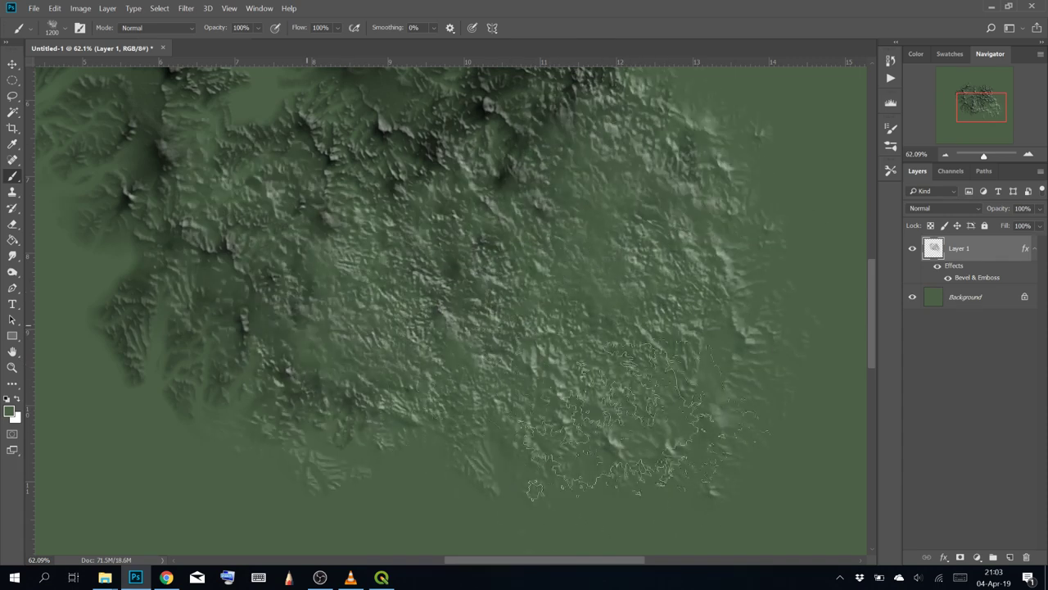
click(393, 131)
click(492, 164)
click(212, 250)
click(360, 170)
click(524, 114)
mouse_move(590, 245)
mouse_down()
mouse_move(712, 382)
mouse_move(717, 364)
mouse_up()
click(720, 187)
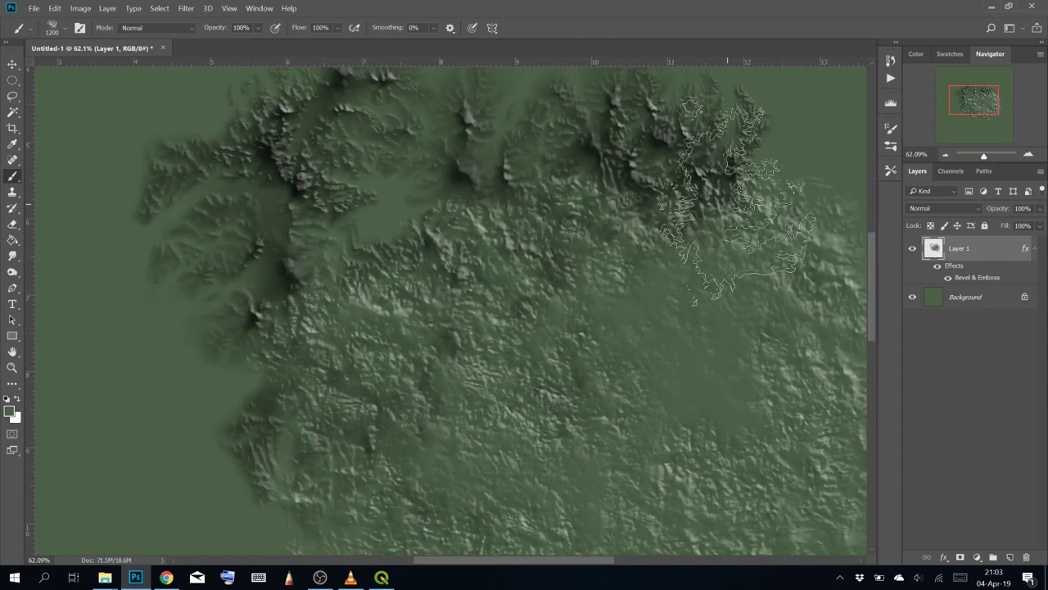
click(573, 141)
click(327, 184)
click(162, 166)
click(286, 155)
click(278, 307)
click(282, 410)
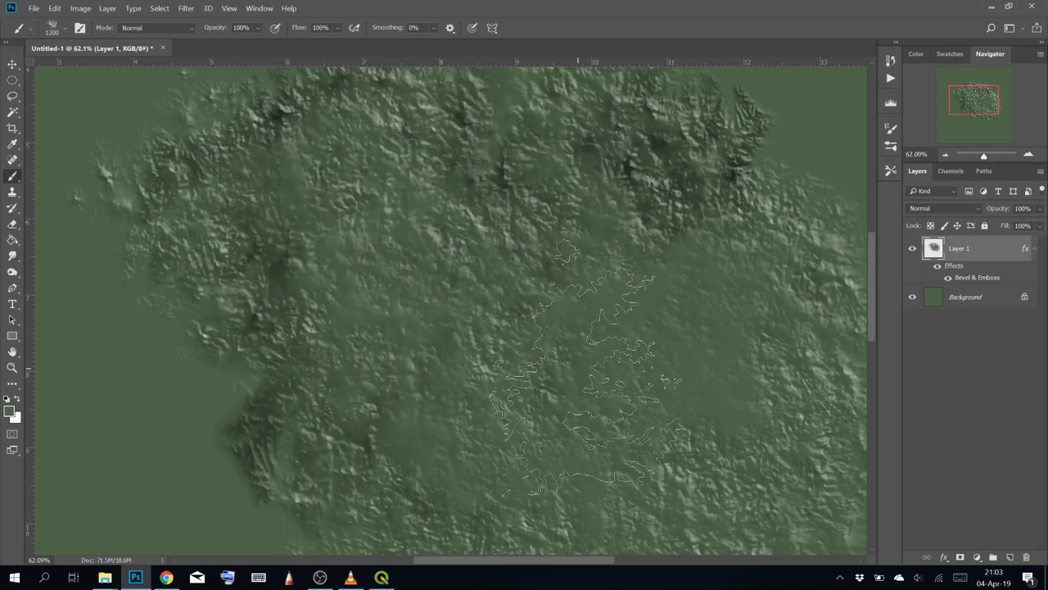
Clear all content from Layer 1 and undo a trial mountain stamp on it
key(ctrl+a)
key(Delete)
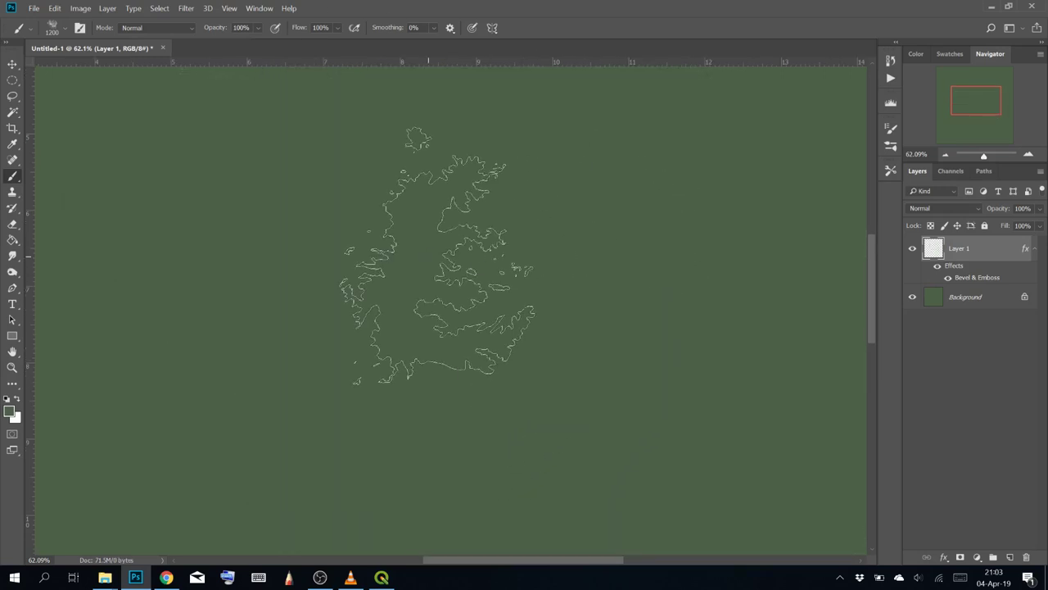
scroll(460, 233, down, 2)
scroll(461, 233, down, 1)
click(685, 239)
key(ctrl+z)
Set Layer 1's fill opacity to 0% in its blending options and return to the brush
right_click(976, 246)
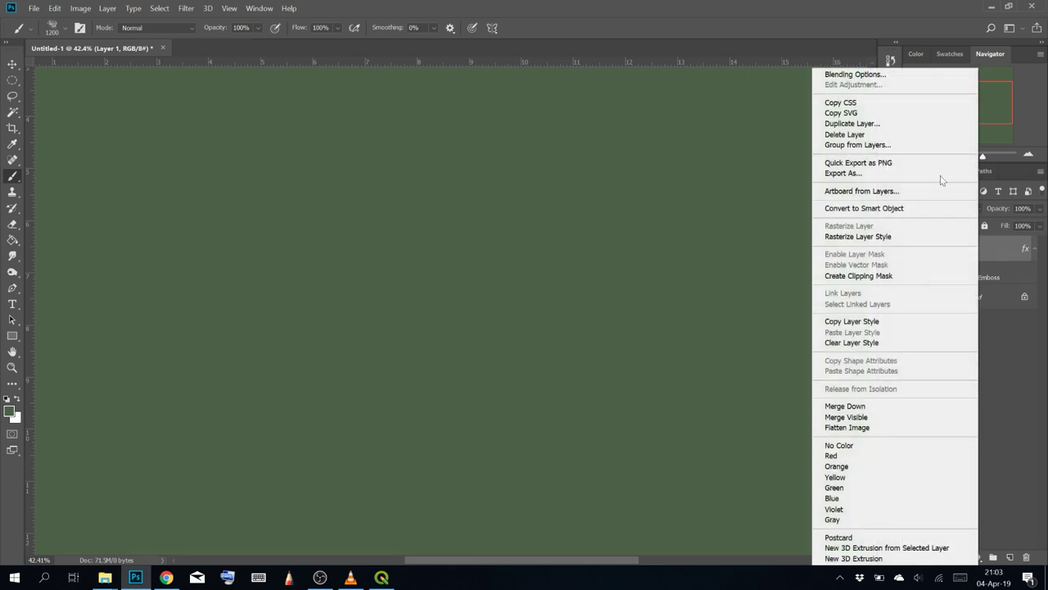
click(909, 75)
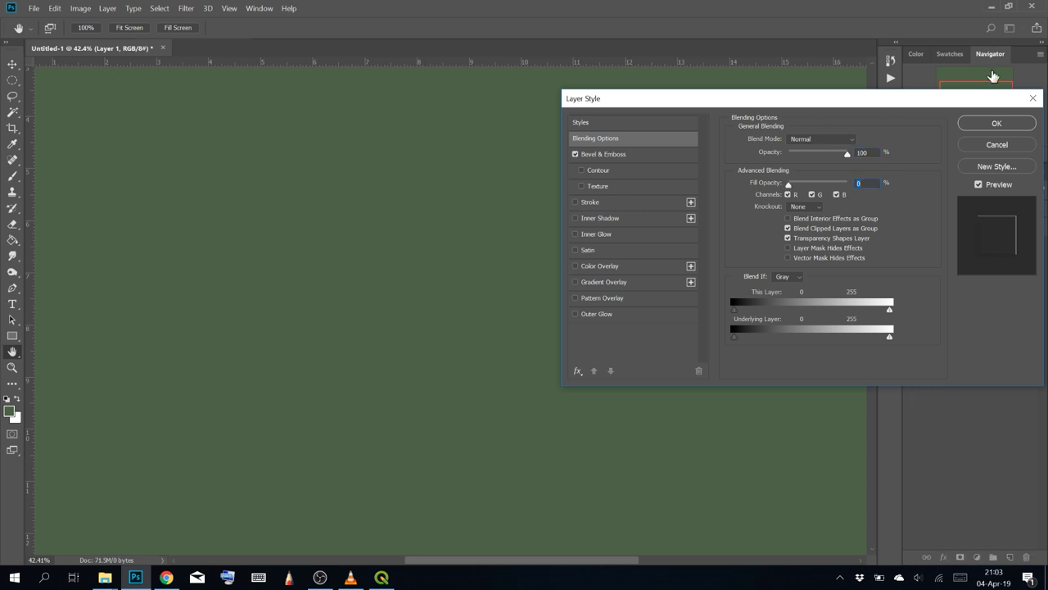
click(986, 124)
key(b)
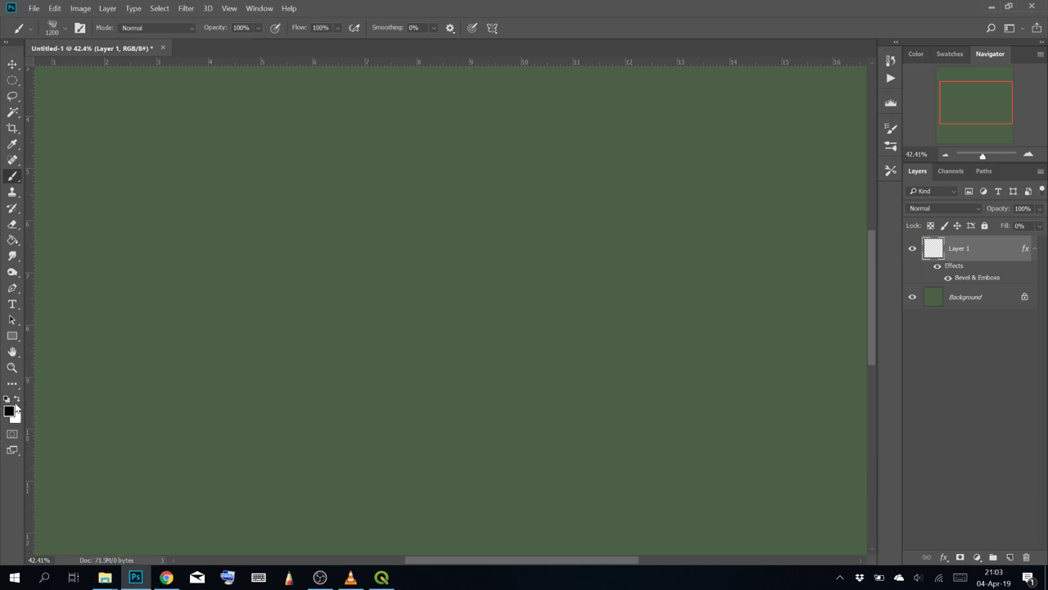
Stamp one mountain range in white and two more in black on the cleared layer
click(16, 398)
click(274, 274)
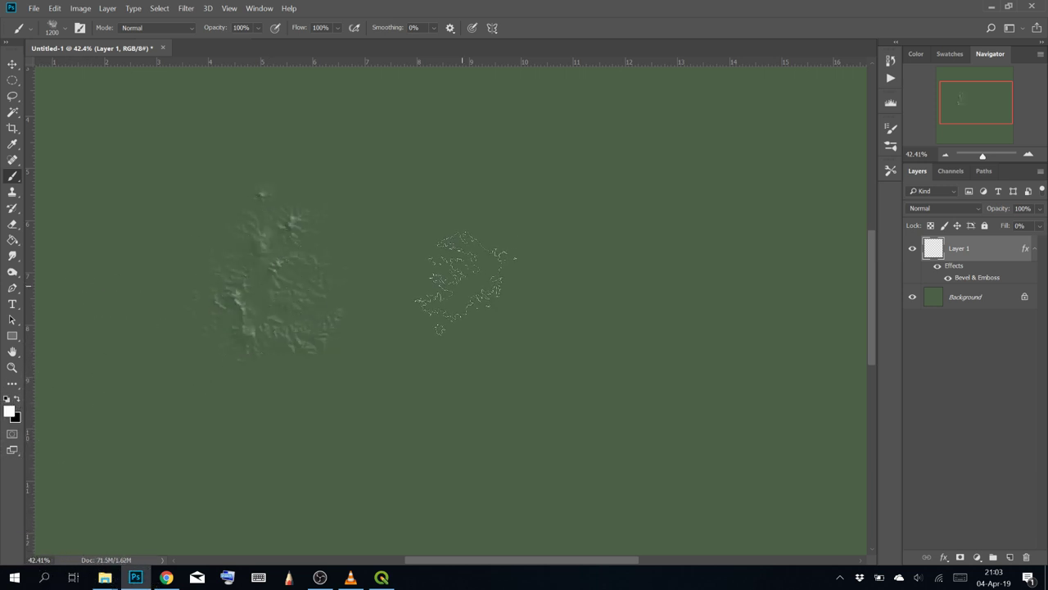
key(x)
click(514, 266)
click(360, 166)
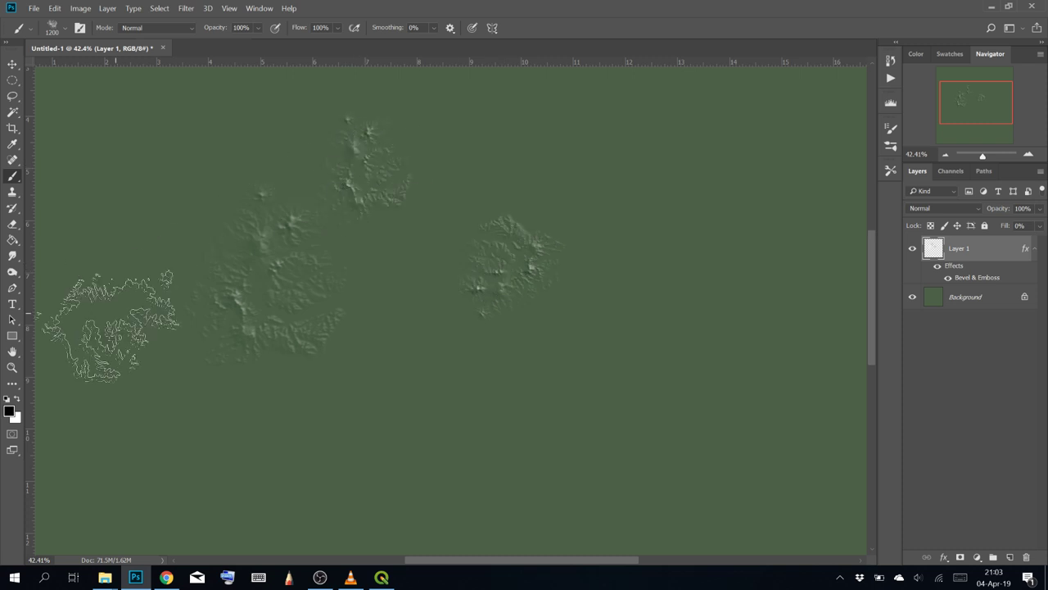
Change the foreground colour to bright red and stamp several mountain ranges around the existing ones
click(9, 410)
drag(679, 220, 732, 109)
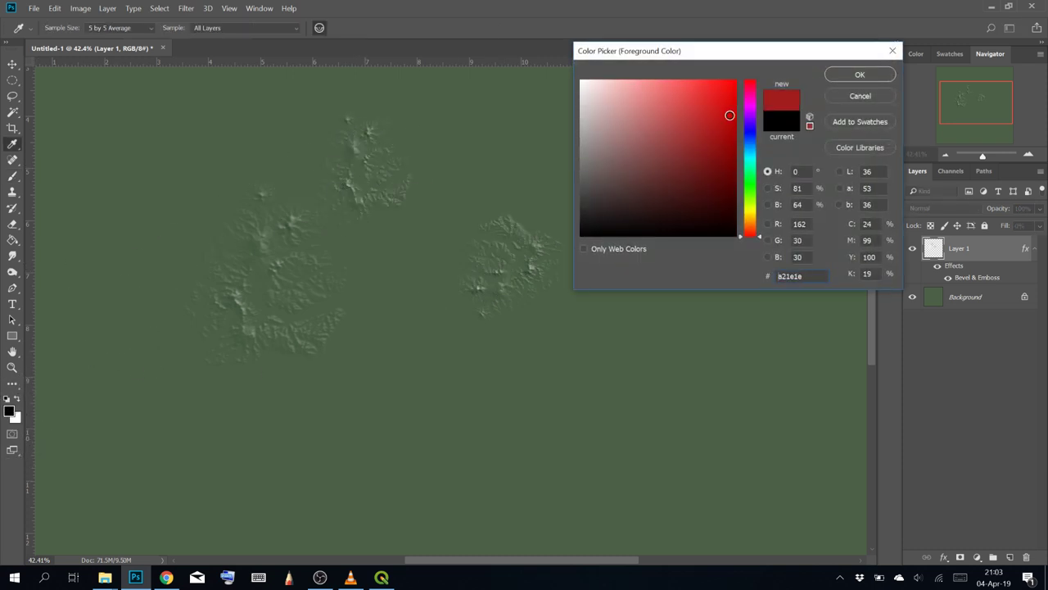
click(860, 75)
click(418, 305)
click(516, 146)
click(635, 310)
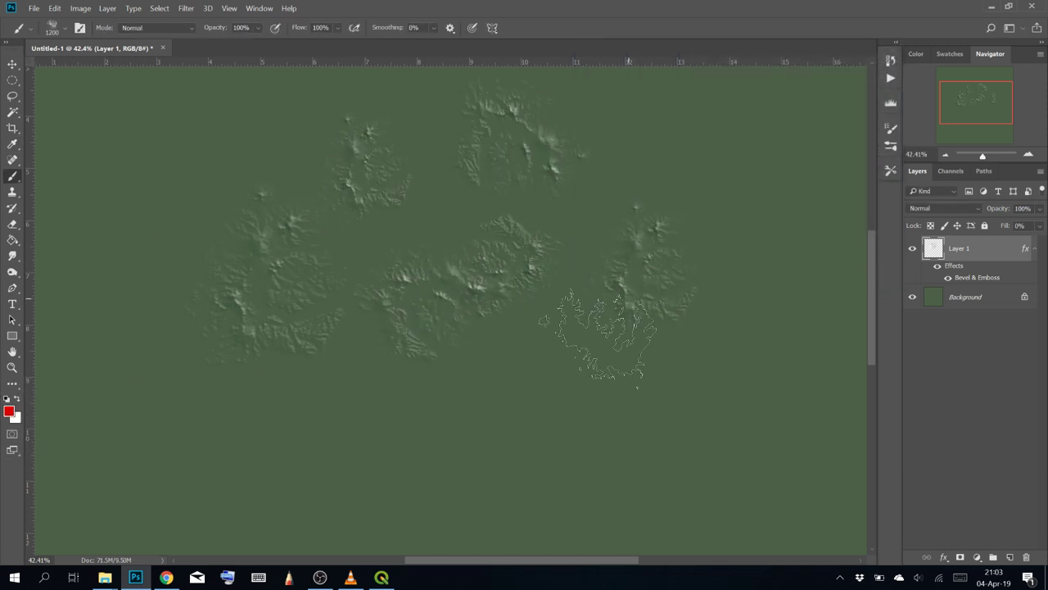
click(464, 416)
Change the foreground colour to dark red and stamp more mountain ranges between and around the others
click(9, 410)
drag(697, 201, 693, 187)
click(860, 74)
click(525, 344)
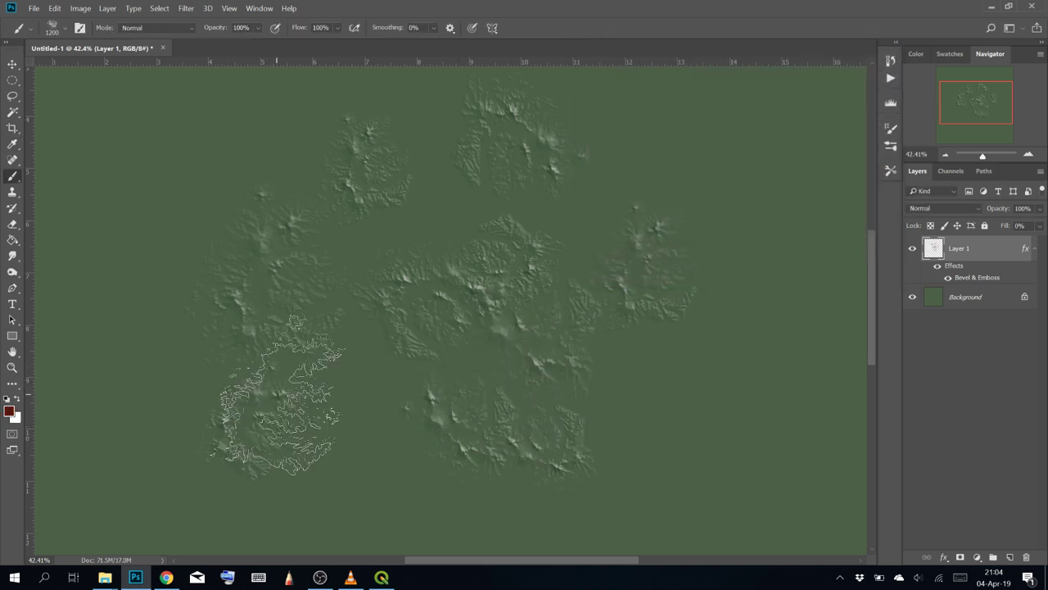
click(254, 414)
click(225, 127)
Preview Layer 1 at 100% fill opacity to compare the stamp colours, and return the fill opacity to 0%
right_click(976, 246)
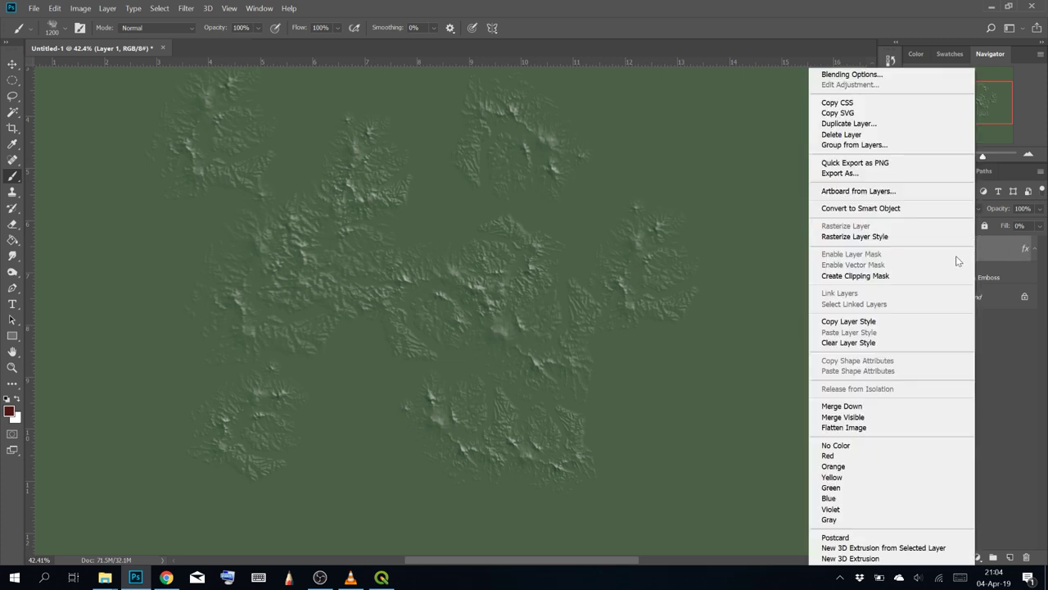
click(897, 74)
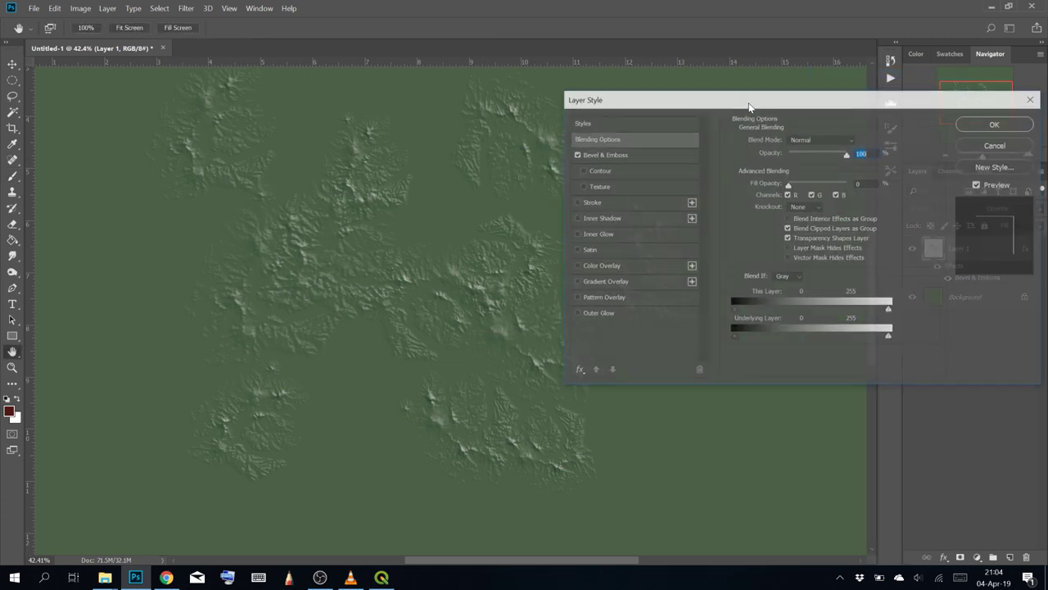
drag(794, 182, 868, 201)
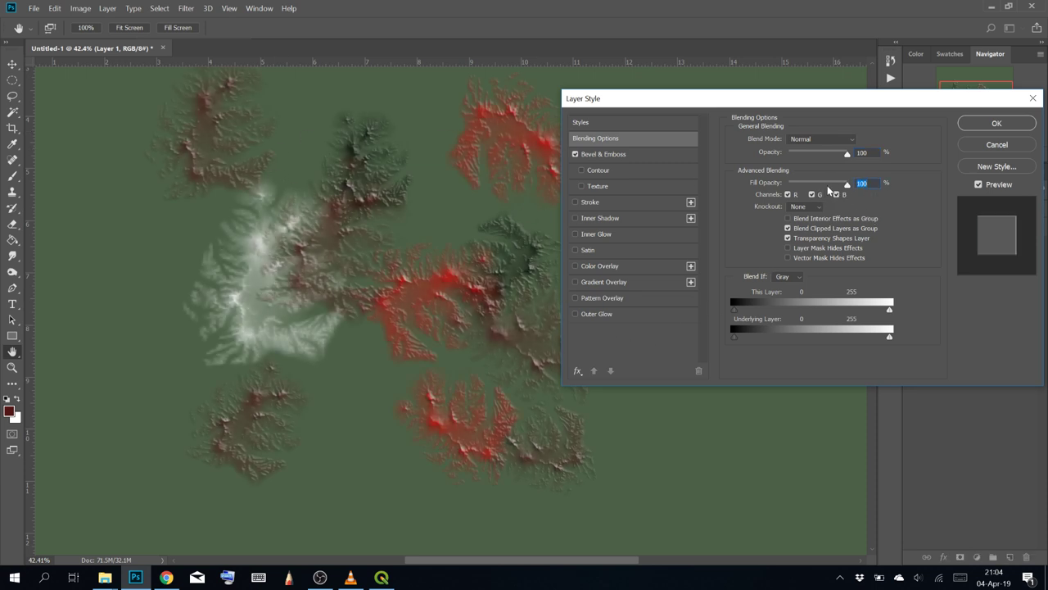
text(0)
click(997, 123)
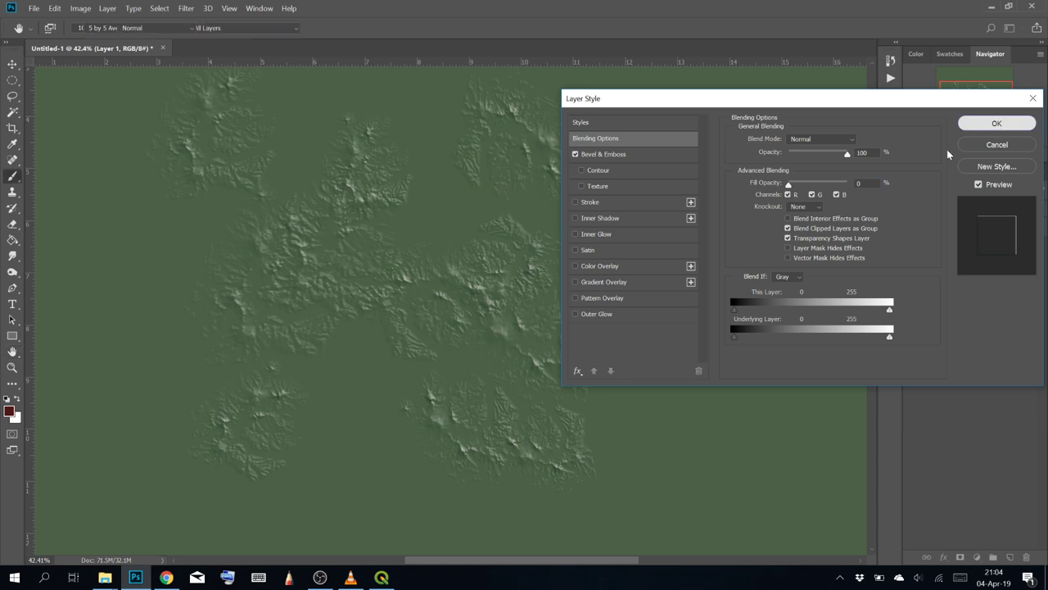
Paint dense overlapping mountains across the terrain, fit the whole canvas in view and turn down the music volume
mouse_move(323, 217)
mouse_down()
mouse_move(389, 228)
mouse_move(356, 244)
mouse_move(364, 302)
mouse_move(540, 277)
mouse_move(360, 420)
mouse_move(369, 527)
mouse_move(426, 199)
mouse_up()
key(ctrl+0)
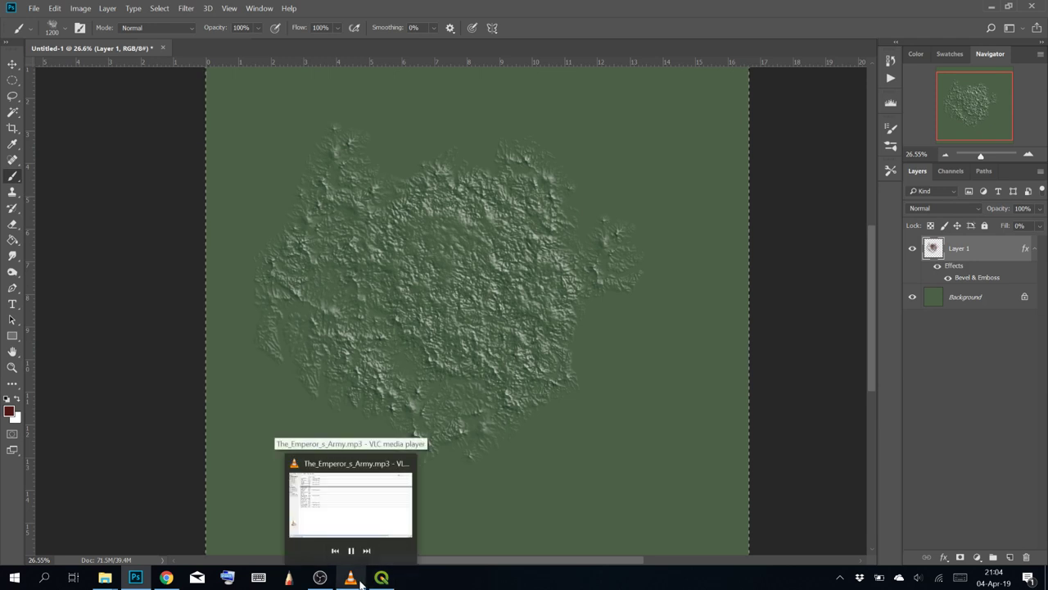
key(XF86AudioLowerVolume)
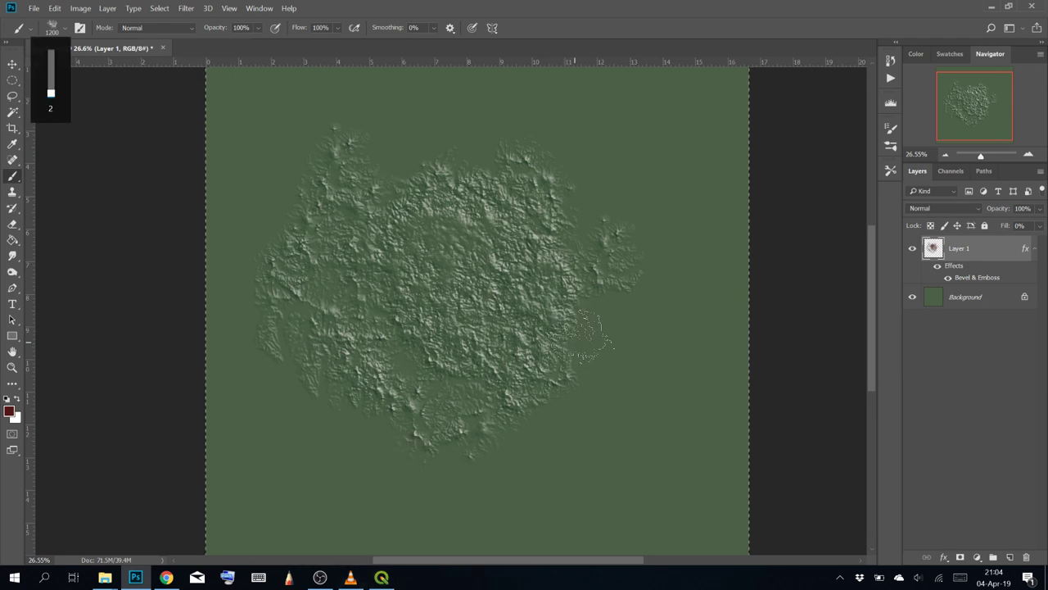
key(XF86AudioMute)
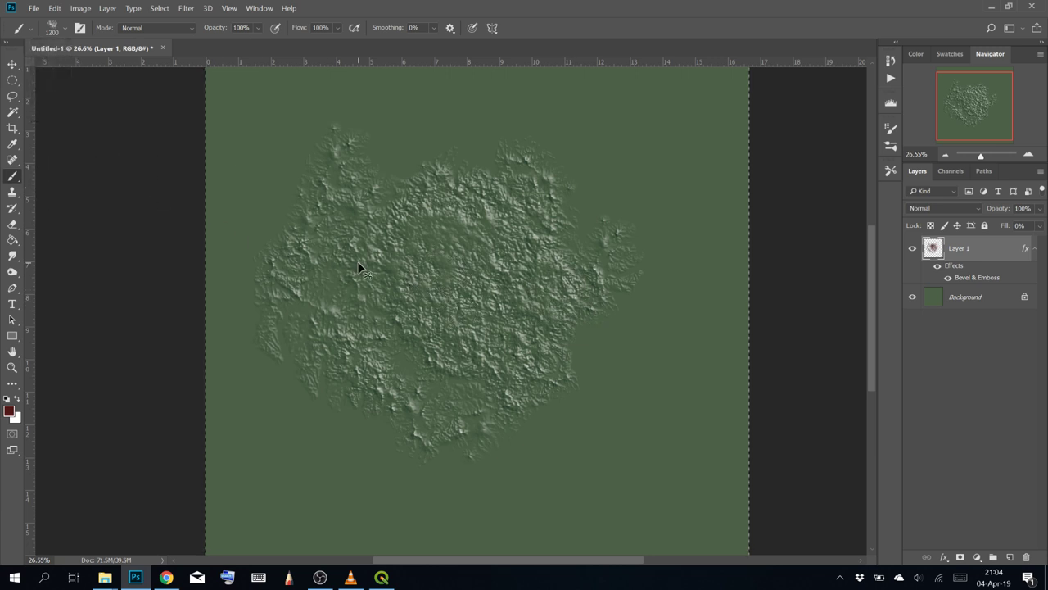
Clear Layer 1 and paint a dense patch of overlapping dark red mountains around the middle of the canvas
key(ctrl+z)
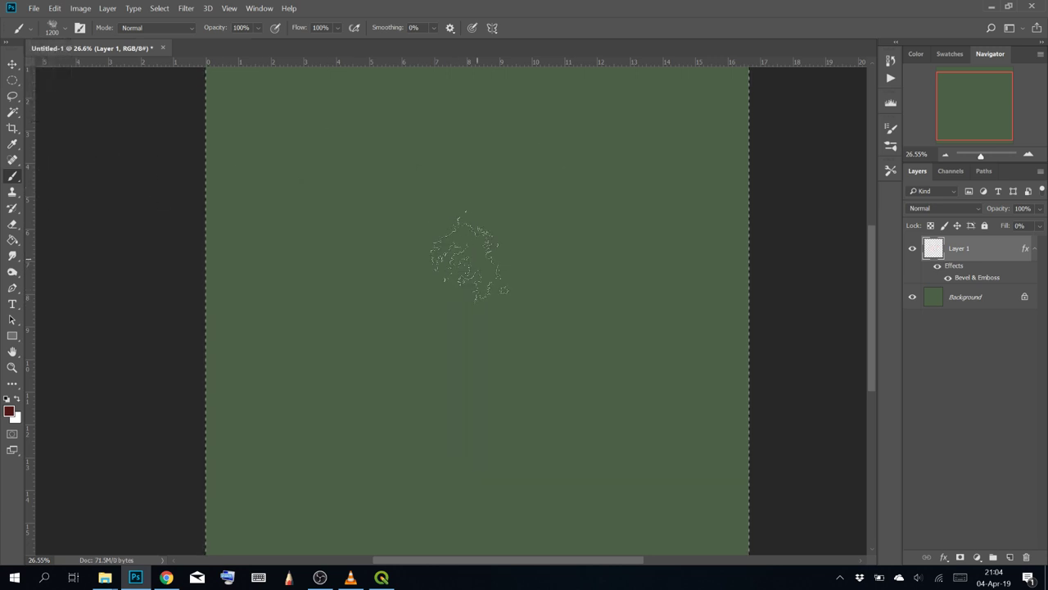
mouse_move(434, 295)
mouse_down()
mouse_move(471, 225)
mouse_move(491, 361)
mouse_move(500, 319)
mouse_up()
drag(578, 335, 519, 353)
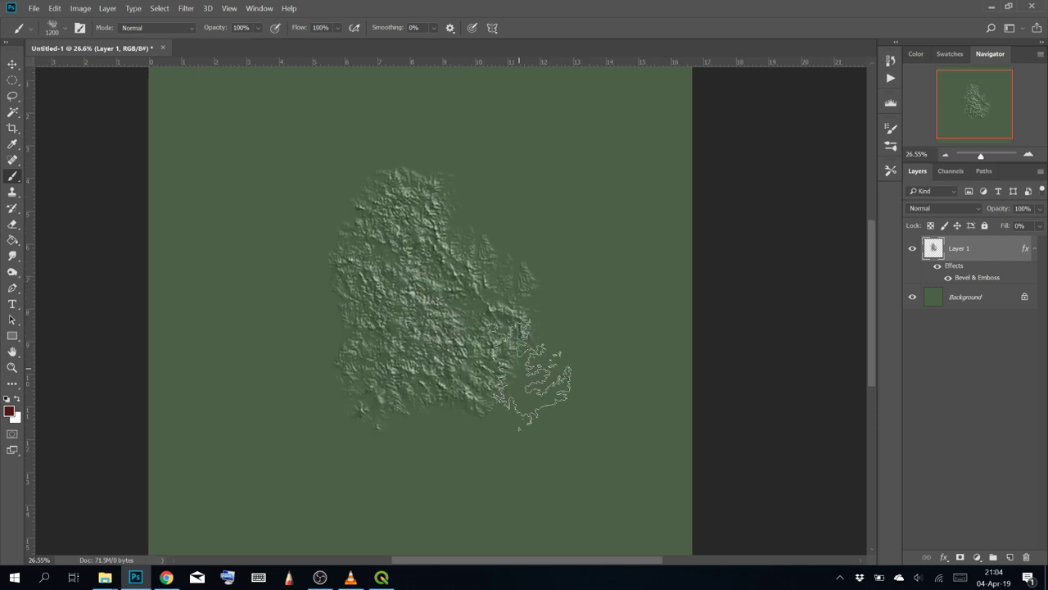
key(e)
key(alt+e)
key(b)
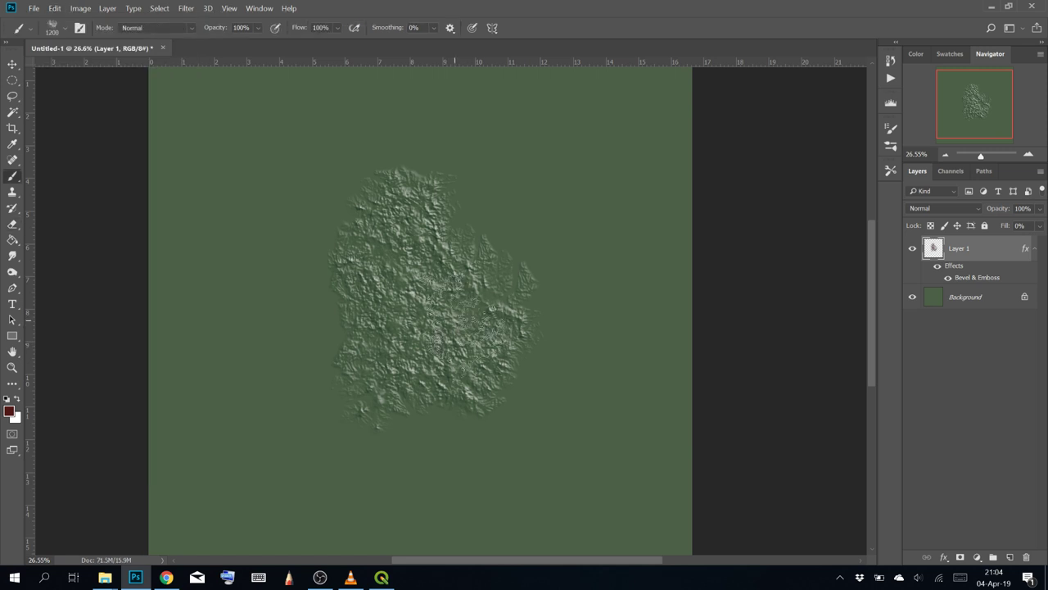
Erase large parts of the mountain patch on Layer 1 with a 500 px hard round eraser
key(e)
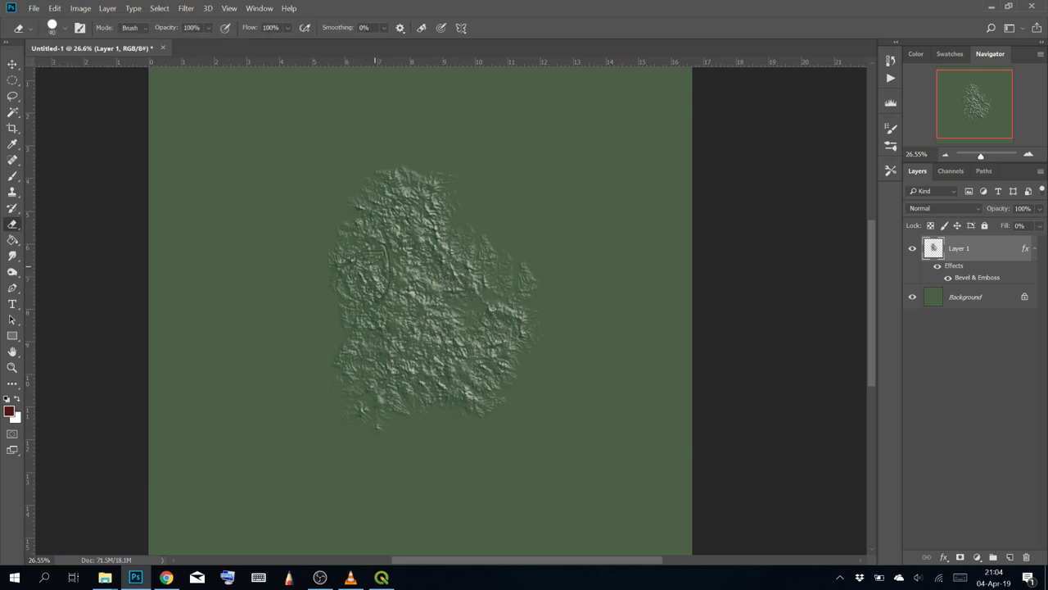
key(bracketright)
mouse_move(361, 274)
mouse_down()
mouse_move(382, 298)
mouse_move(384, 238)
mouse_up()
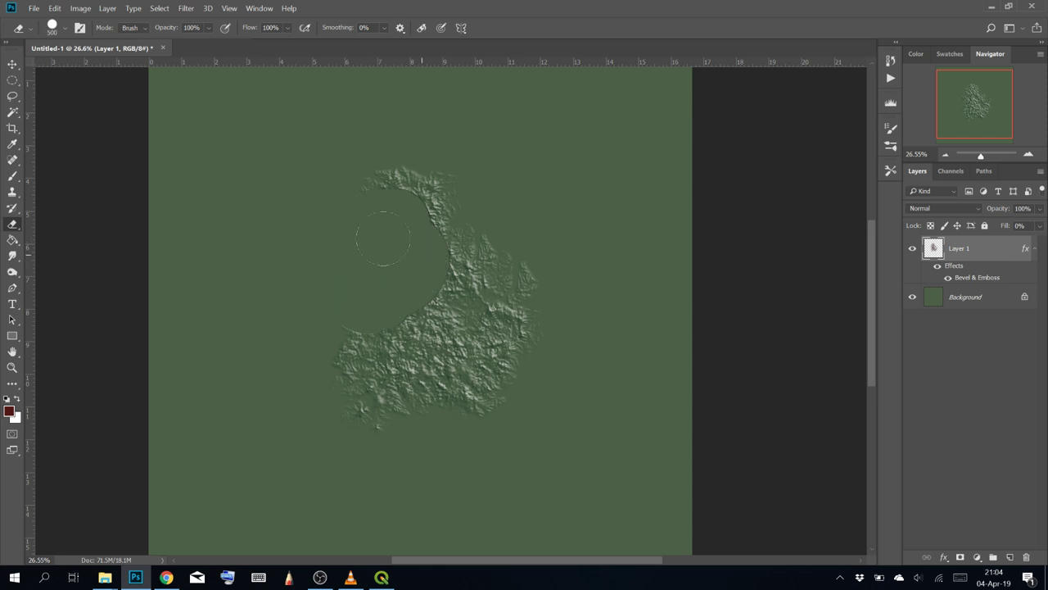
mouse_move(479, 303)
mouse_down()
mouse_move(436, 301)
mouse_move(402, 340)
mouse_up()
mouse_move(512, 379)
mouse_down()
mouse_move(547, 232)
mouse_move(538, 226)
mouse_up()
mouse_move(527, 354)
mouse_down()
mouse_move(481, 234)
mouse_move(414, 267)
mouse_move(439, 299)
mouse_move(344, 168)
mouse_up()
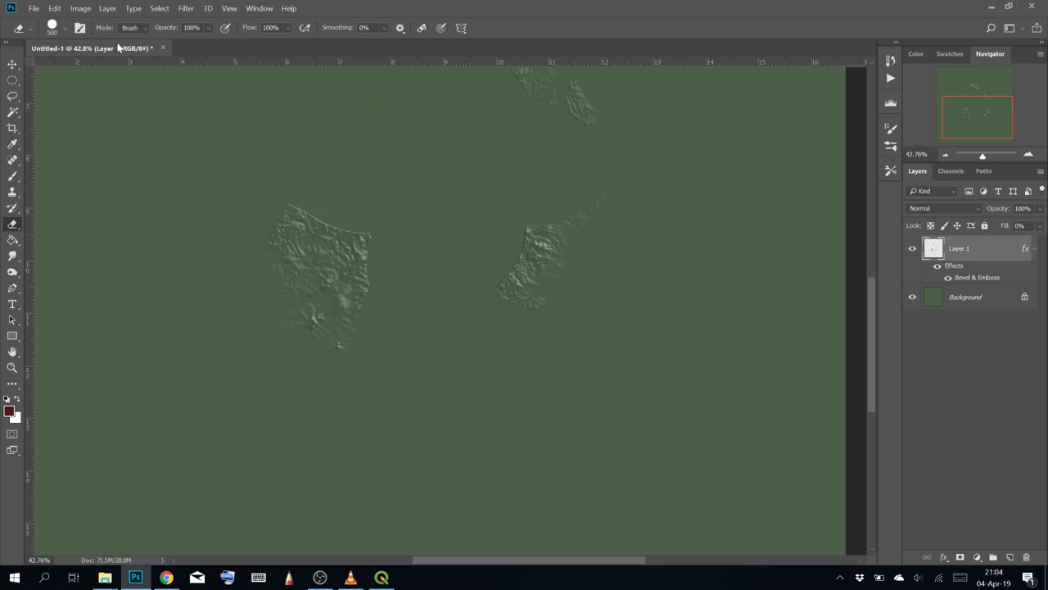
click(65, 31)
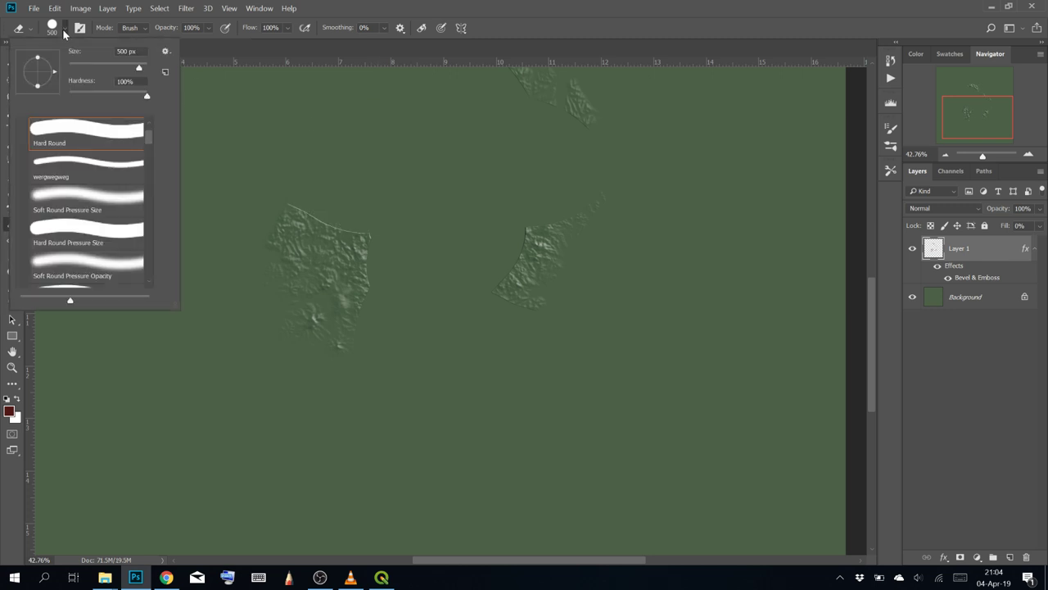
click(66, 30)
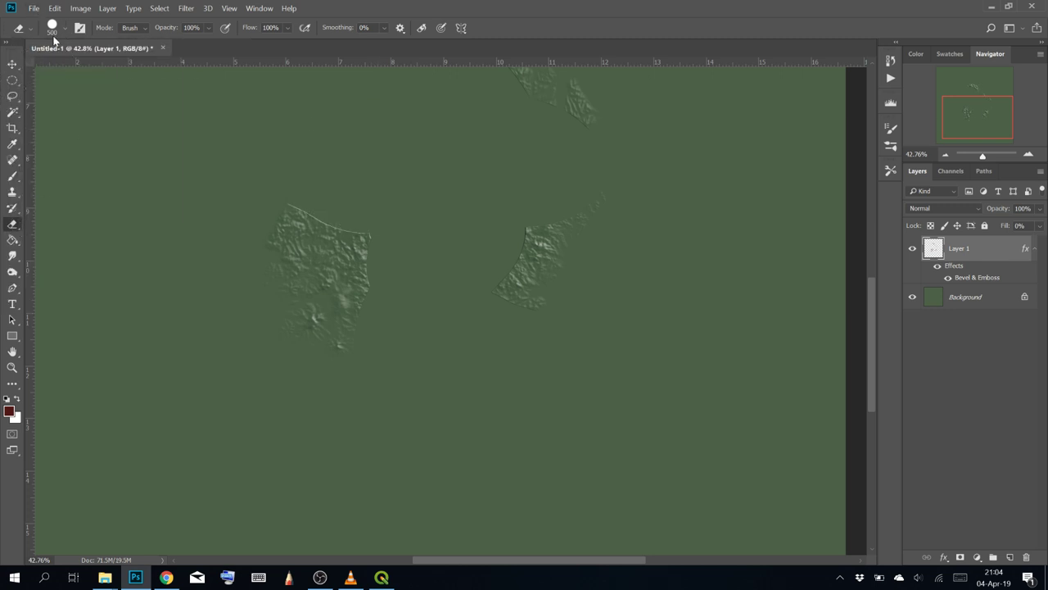
click(61, 31)
scroll(82, 199, down, 10)
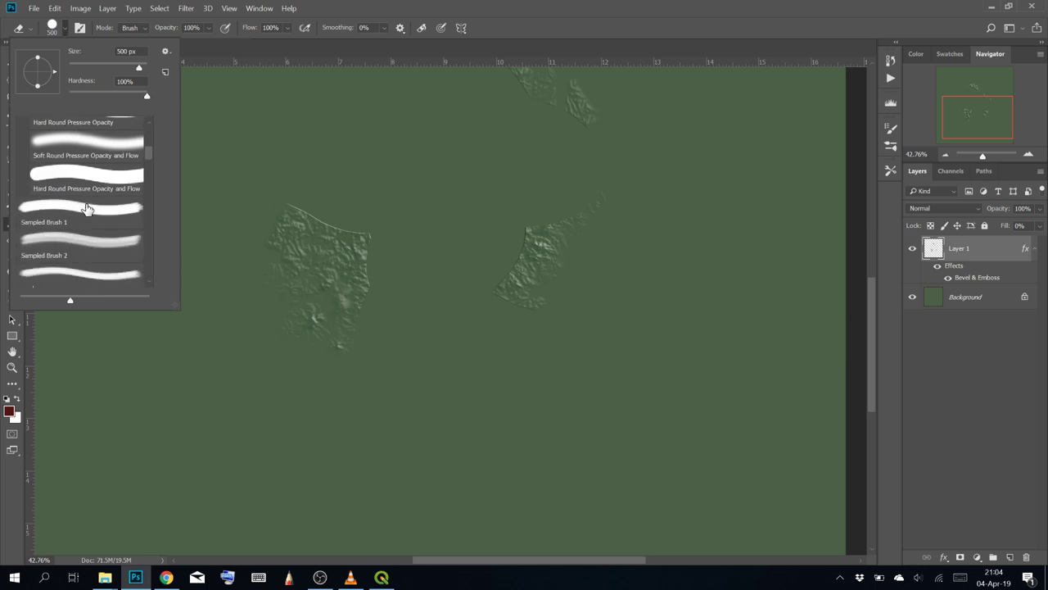
scroll(82, 200, down, 3)
scroll(524, 139, up, 3)
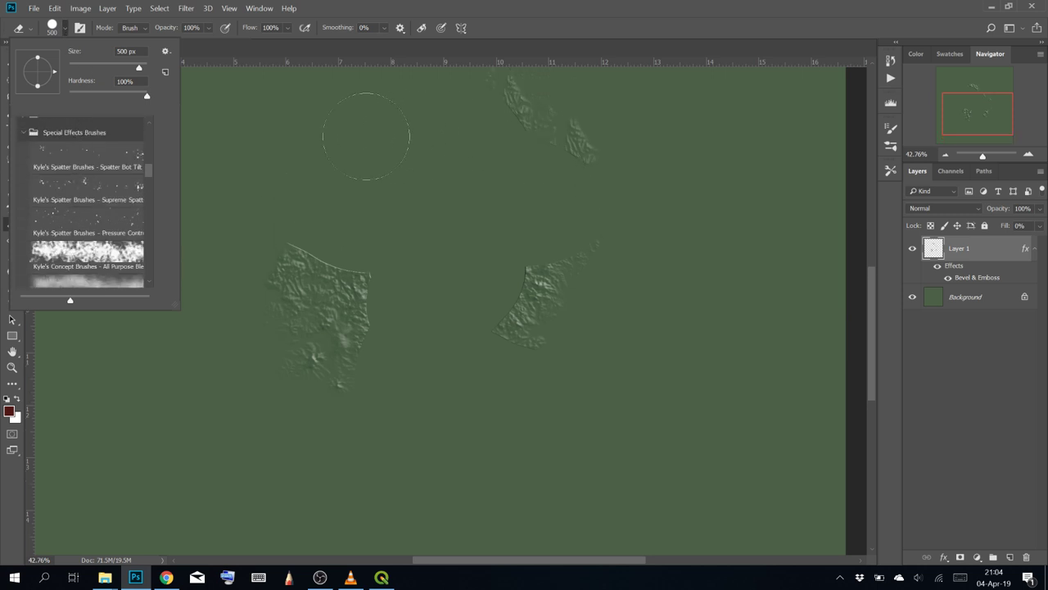
click(440, 303)
Erase the remaining mountain fragments from Layer 1 with the 500 px eraser
drag(342, 279, 451, 400)
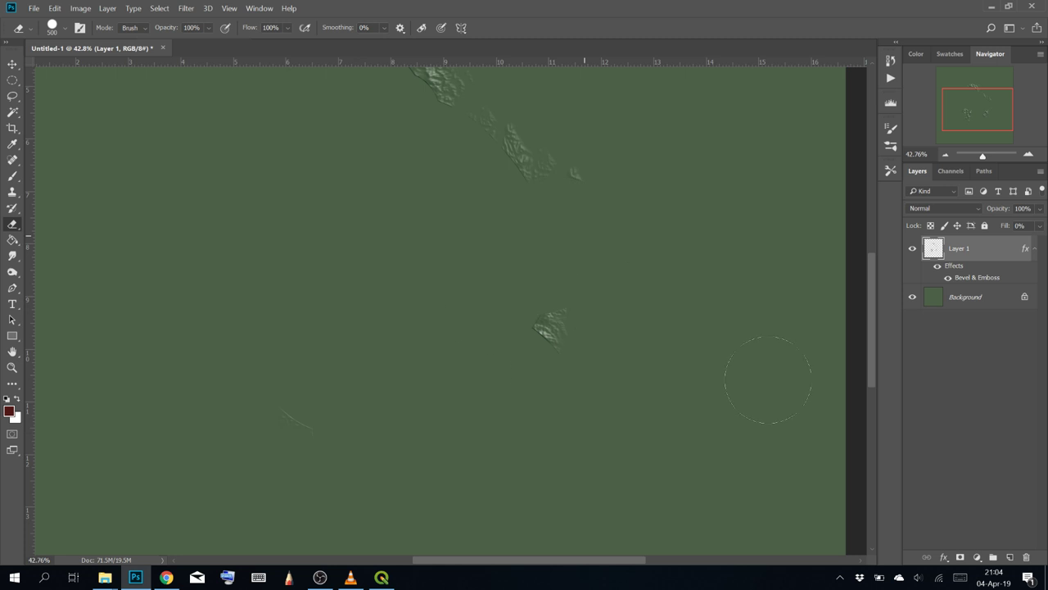
drag(544, 307, 554, 496)
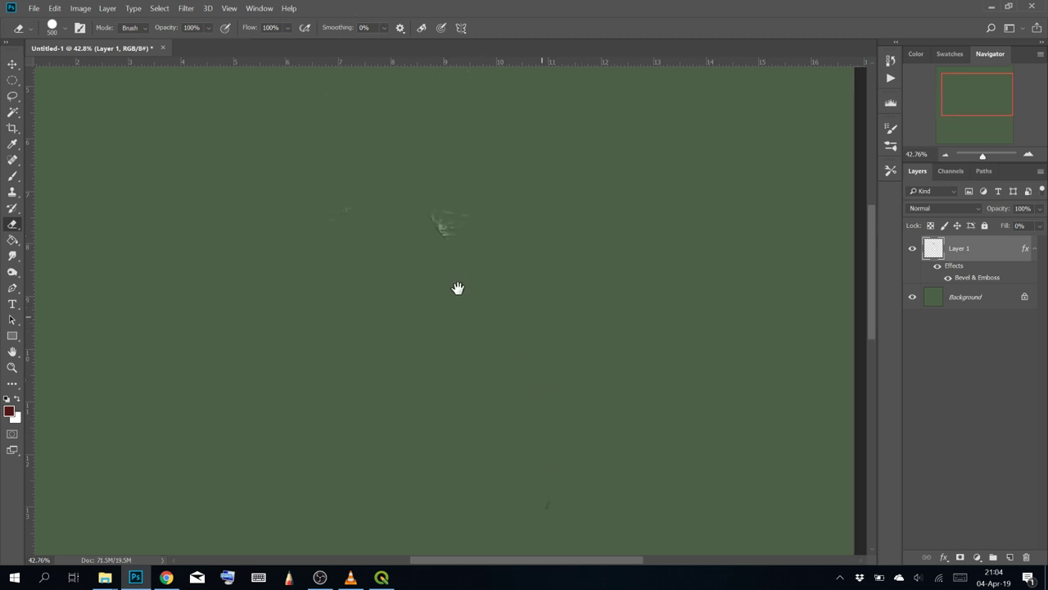
drag(484, 235, 325, 238)
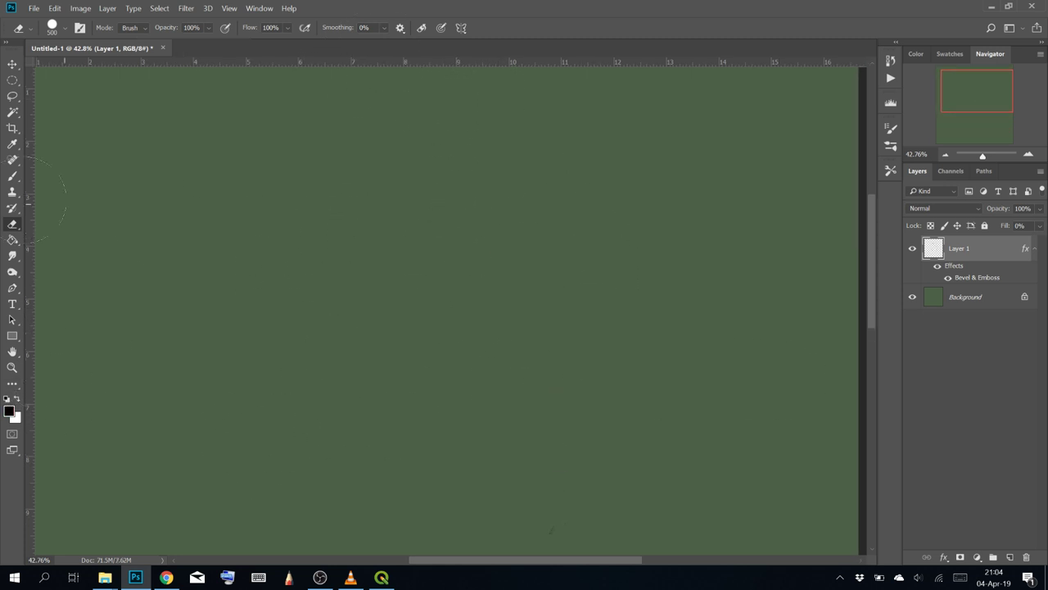
Fill the whole of Layer 1 with black using the Paint Bucket
click(11, 241)
scroll(347, 203, down, 3)
click(443, 212)
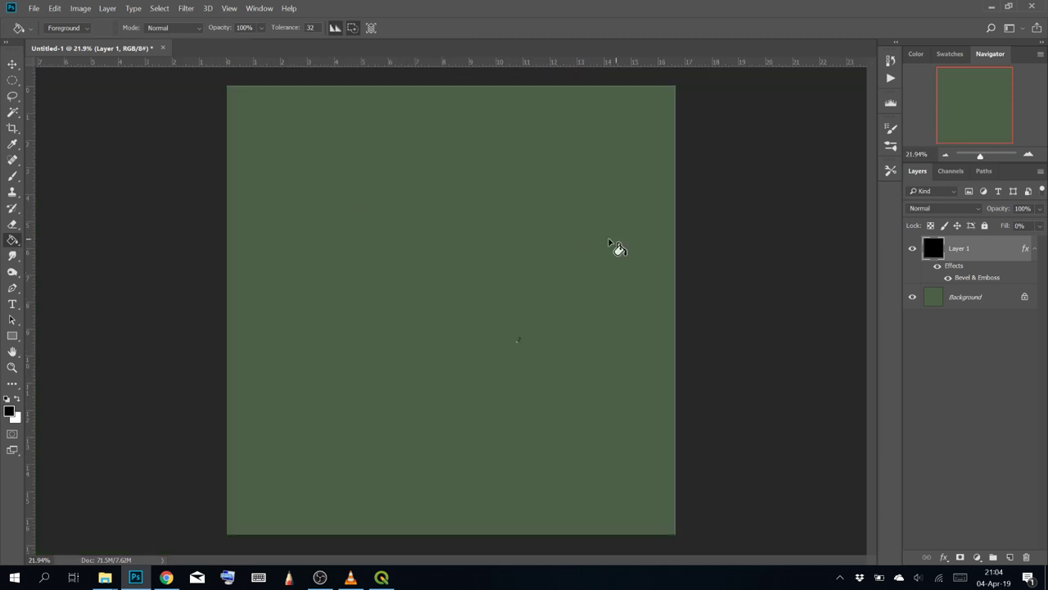
scroll(525, 314, up, 3)
key(b)
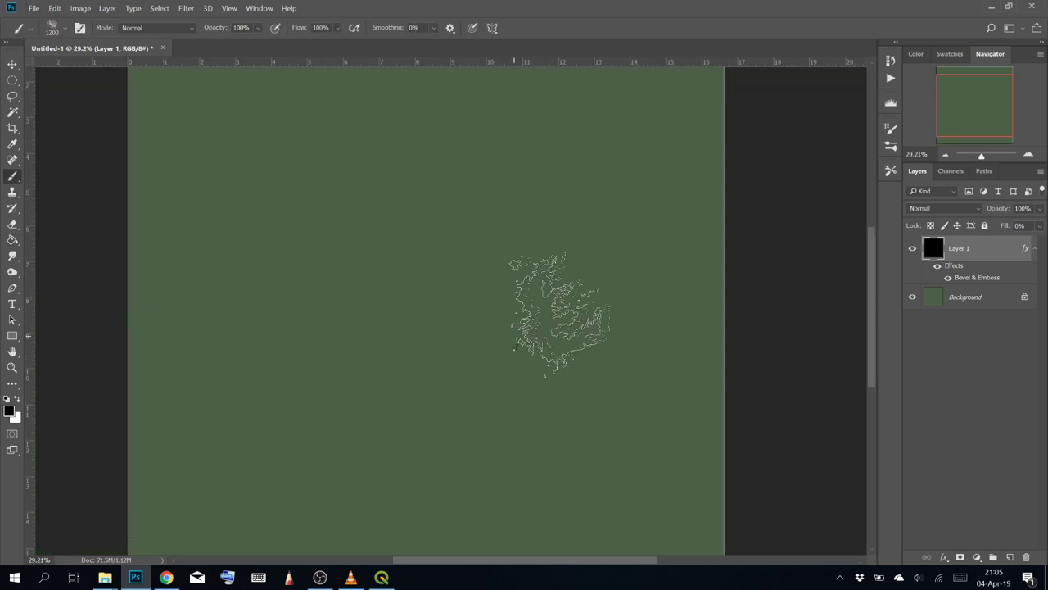
drag(503, 339, 435, 271)
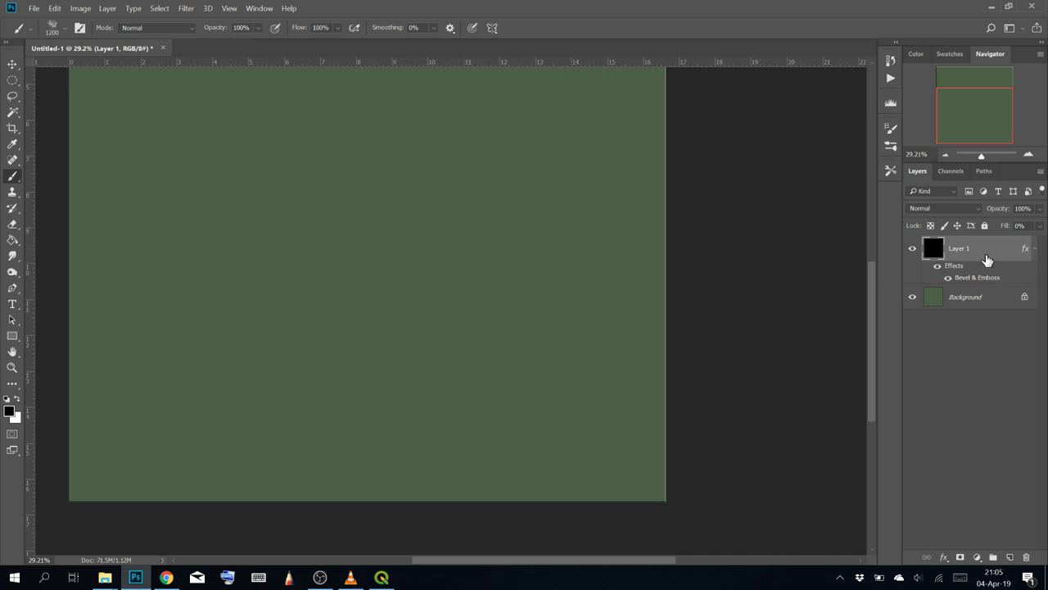
Add a layer mask to Layer 1 and fill the mask with black
right_click(987, 259)
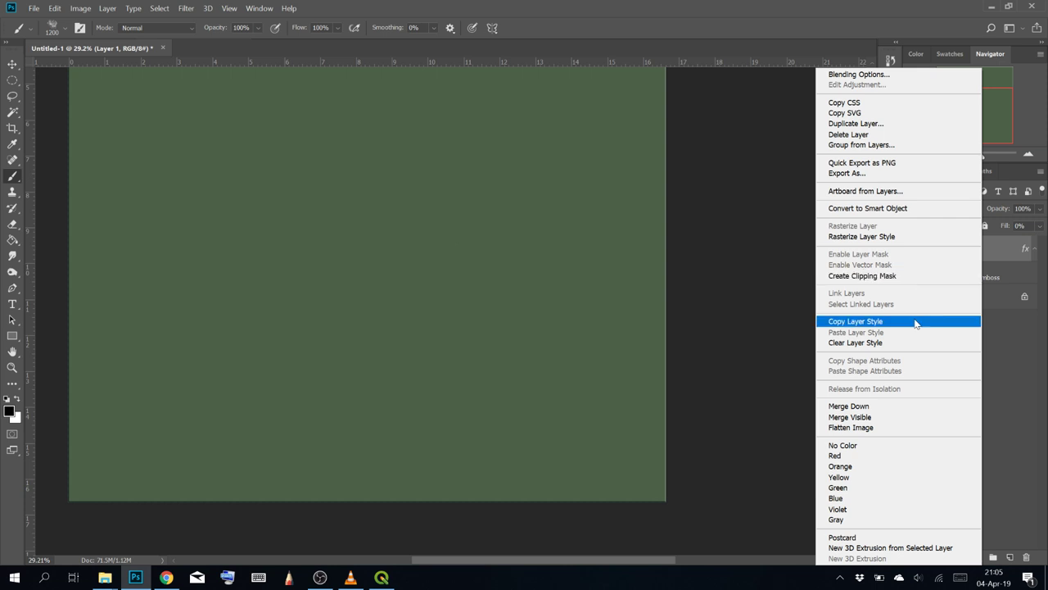
click(1021, 520)
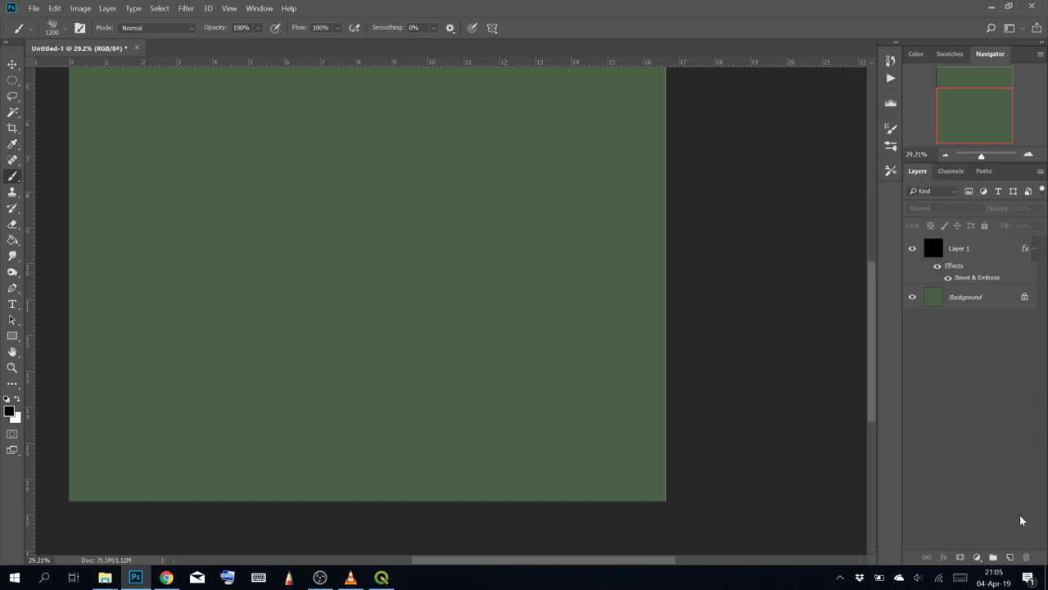
click(977, 258)
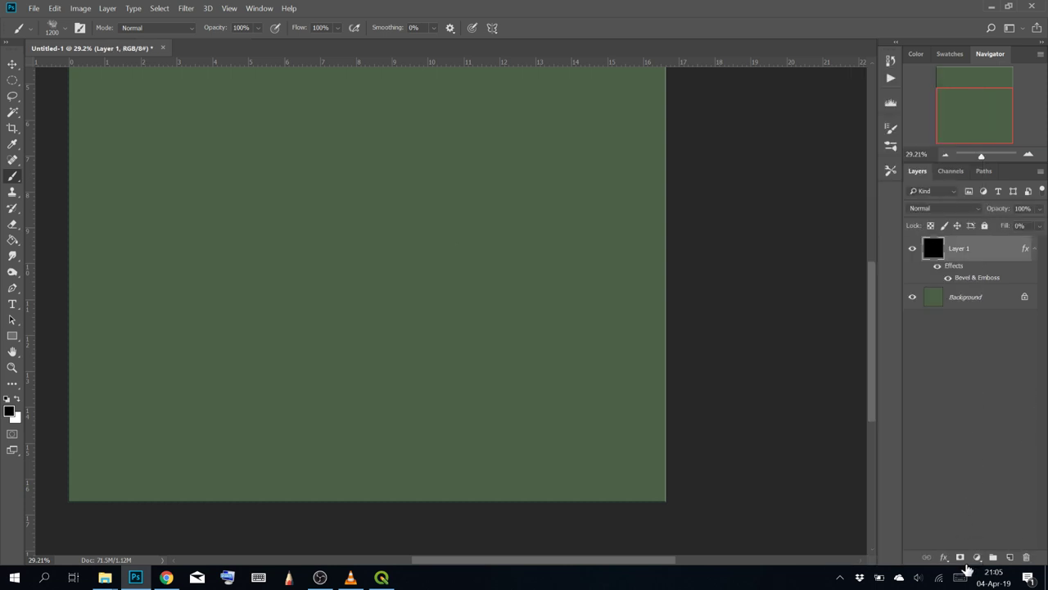
click(961, 557)
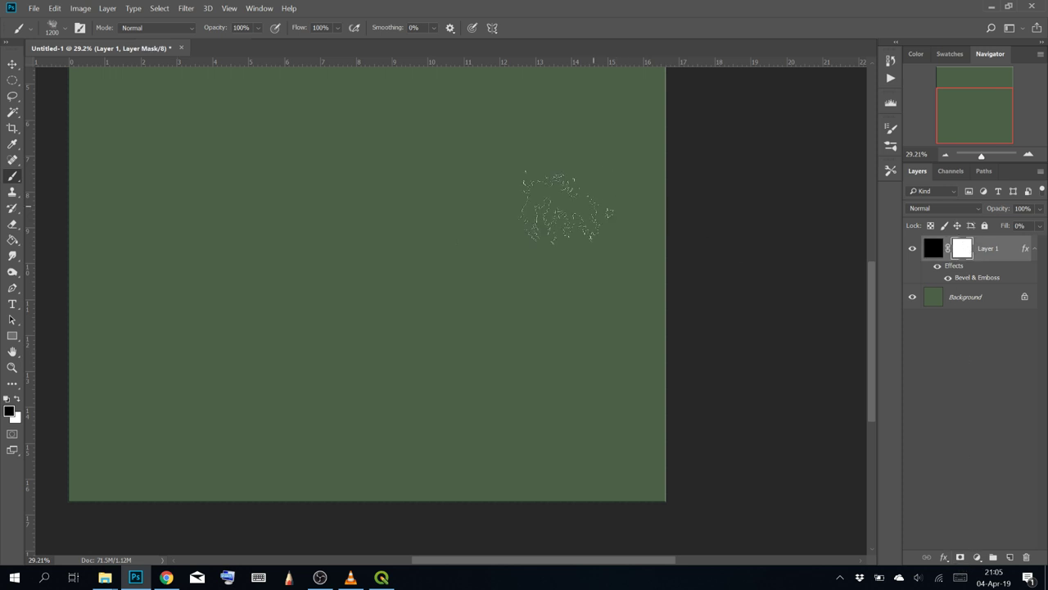
click(13, 240)
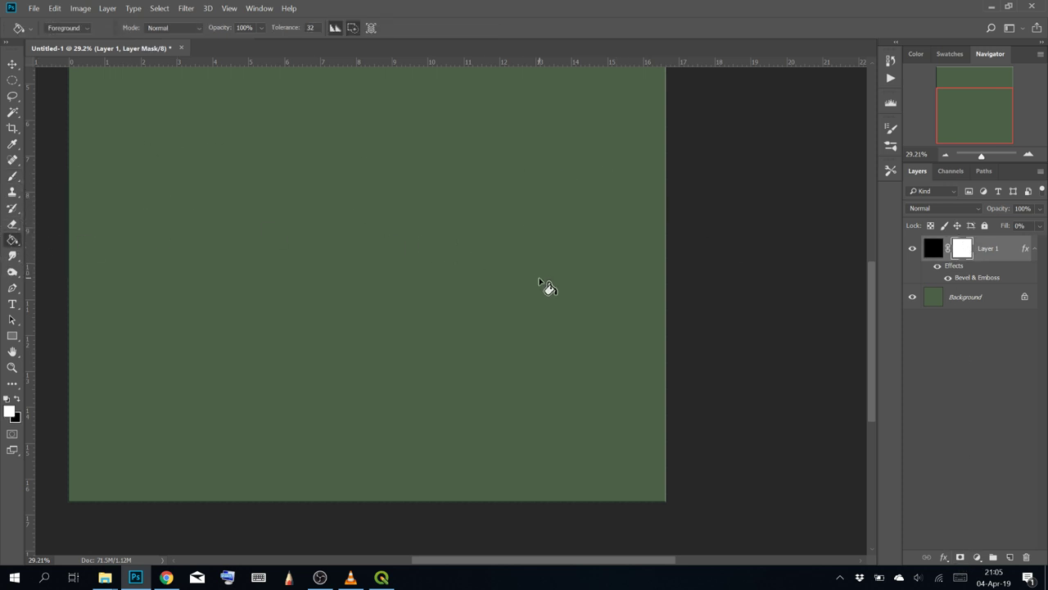
click(435, 229)
scroll(639, 241, left, 3)
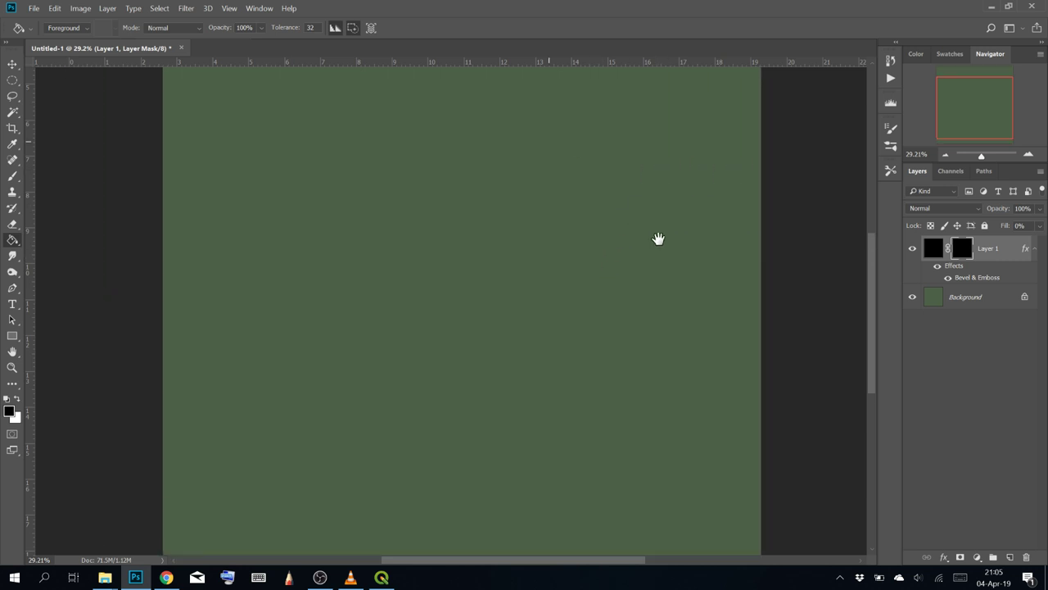
Paint a dense patch of mountains in white on Layer 1's mask with the 1200 px mountain brush
key(b)
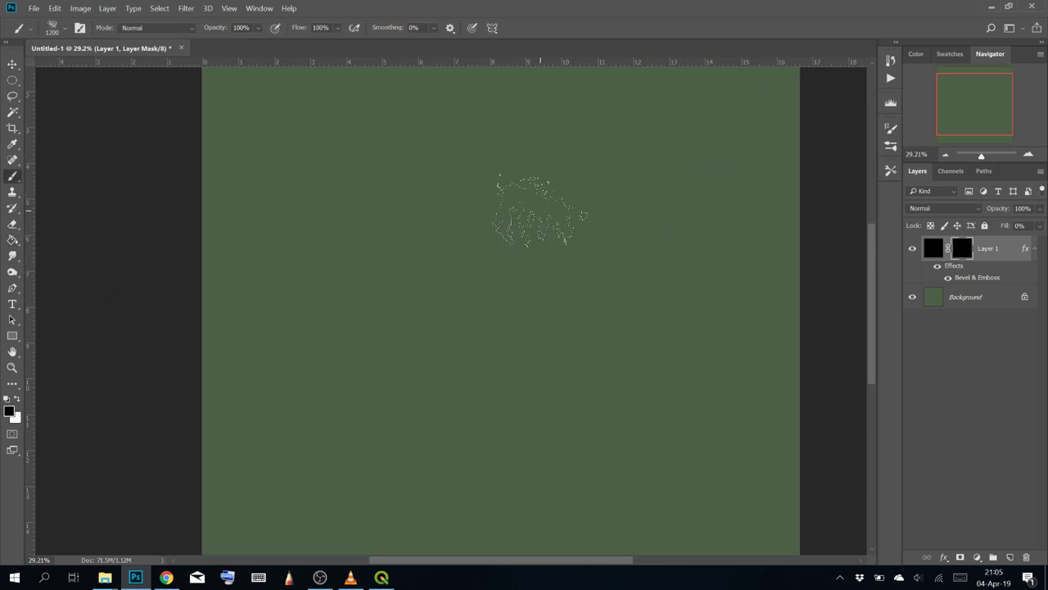
scroll(540, 208, up, 1)
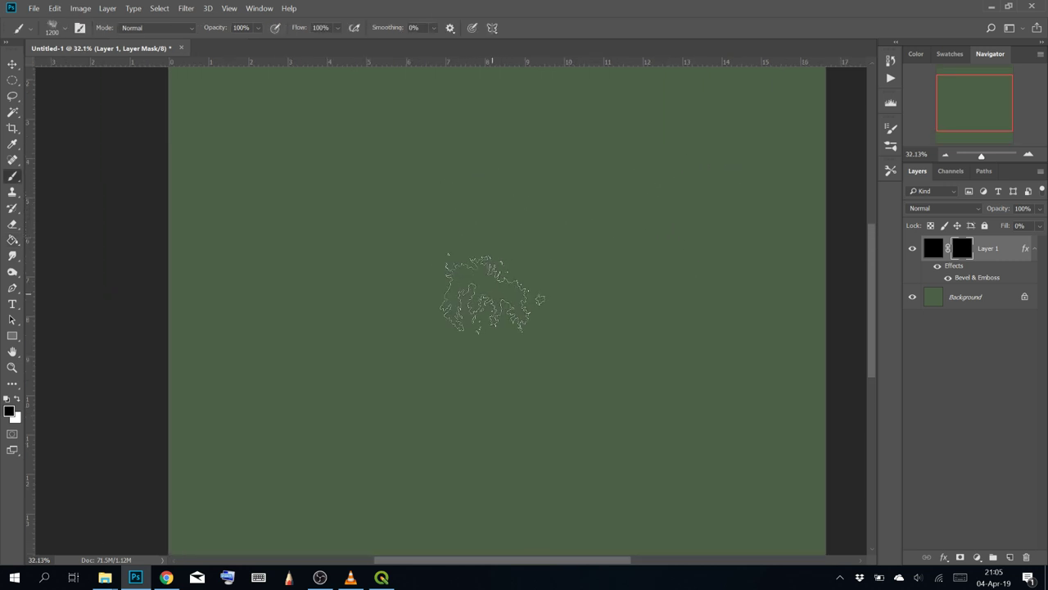
key(x)
mouse_move(480, 281)
mouse_down()
mouse_move(590, 332)
mouse_move(547, 297)
mouse_move(574, 236)
mouse_move(548, 215)
mouse_move(328, 204)
mouse_move(430, 233)
mouse_move(332, 270)
mouse_move(509, 379)
mouse_move(566, 385)
mouse_up()
mouse_move(314, 372)
mouse_down()
mouse_move(353, 358)
mouse_move(388, 168)
mouse_move(390, 204)
mouse_move(453, 340)
mouse_move(410, 292)
mouse_move(508, 327)
mouse_up()
scroll(508, 328, right, 2)
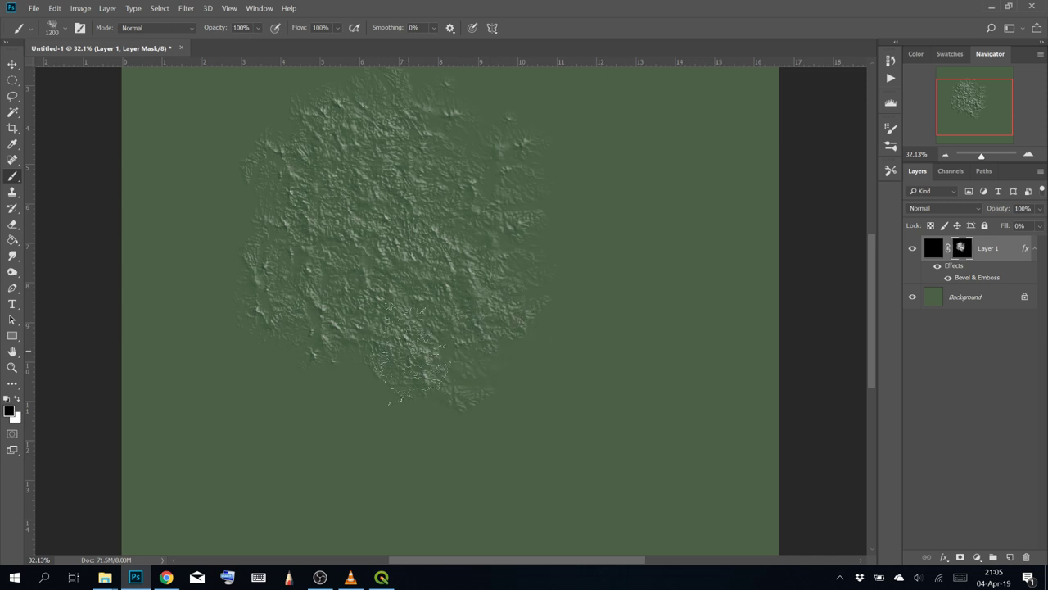
Paint in black with the mountain brush over most of the mask's mountain patch to carve the terrain away
mouse_move(414, 352)
mouse_down()
mouse_move(409, 262)
mouse_move(368, 180)
mouse_move(328, 230)
mouse_move(409, 77)
mouse_move(467, 197)
mouse_move(825, 181)
mouse_move(442, 229)
mouse_move(541, 423)
mouse_up()
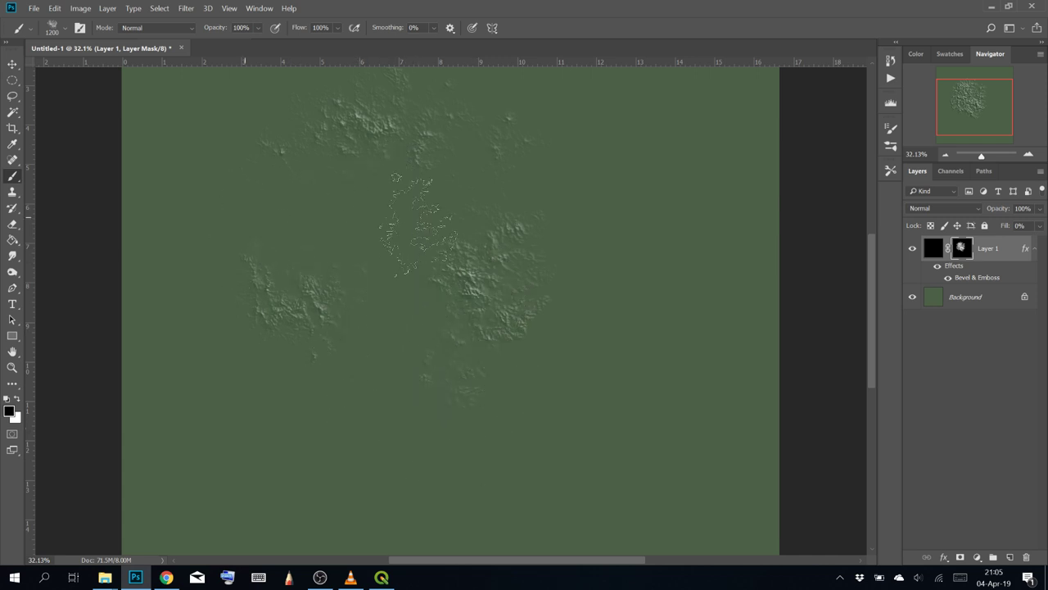
mouse_move(508, 229)
mouse_down()
mouse_move(596, 334)
mouse_move(517, 275)
mouse_move(538, 296)
mouse_move(506, 419)
mouse_up()
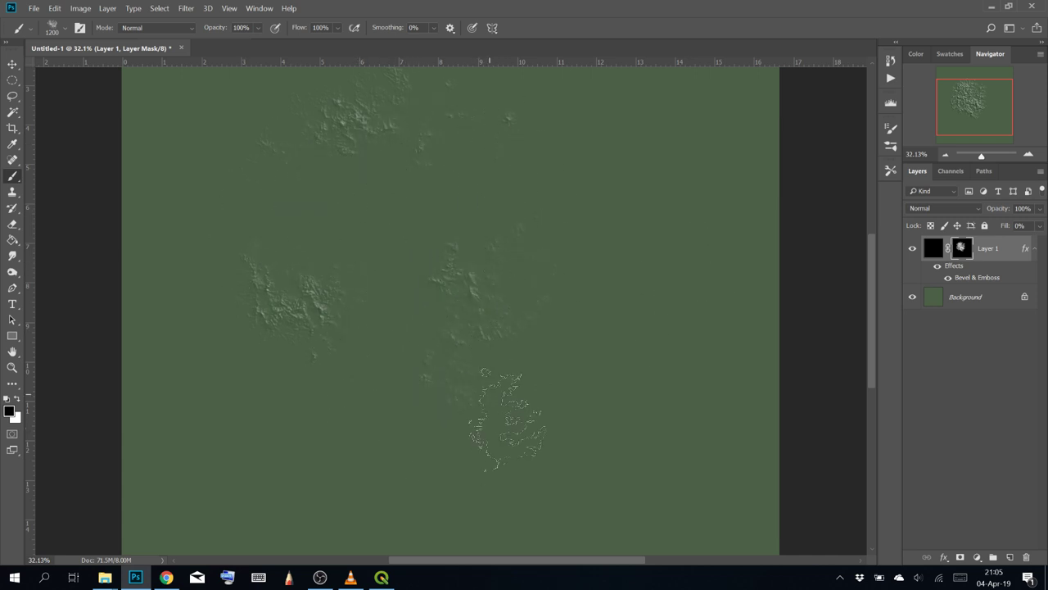
mouse_move(332, 261)
mouse_down()
mouse_move(327, 314)
mouse_move(432, 303)
mouse_up()
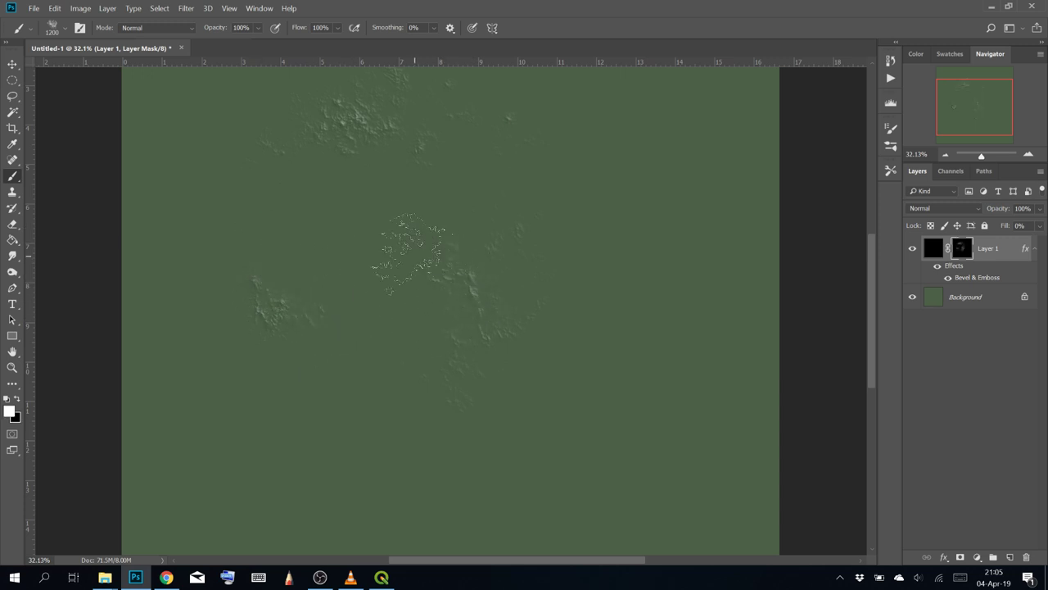
Paint new mountains in white across the mask and carve out their interior with black mountain strokes
mouse_move(410, 250)
mouse_down()
mouse_move(366, 254)
mouse_move(356, 237)
mouse_move(244, 221)
mouse_move(375, 159)
mouse_move(563, 242)
mouse_move(575, 406)
mouse_move(429, 262)
mouse_move(348, 385)
mouse_up()
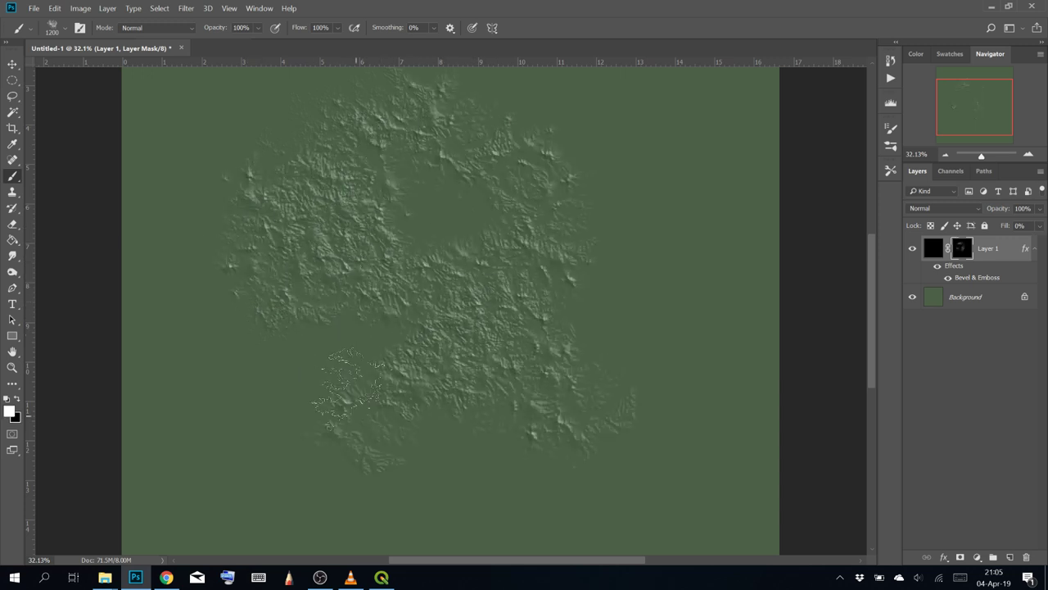
key(x)
mouse_move(360, 324)
mouse_down()
mouse_move(336, 286)
mouse_move(466, 229)
mouse_move(445, 260)
mouse_move(421, 381)
mouse_move(540, 249)
mouse_move(540, 147)
mouse_up()
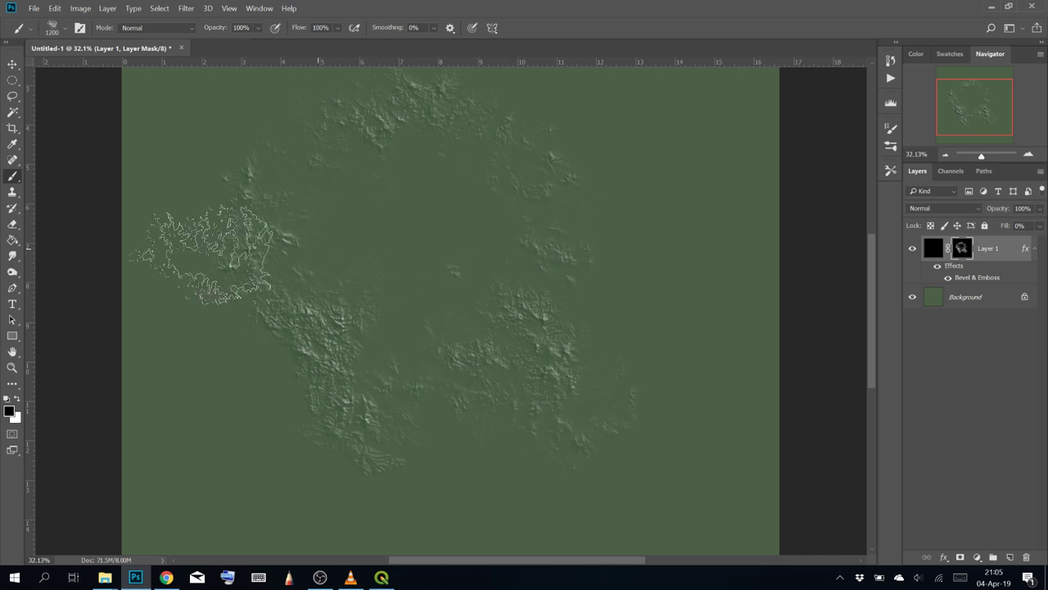
Set Layer 1's fill opacity to 100% and hide its Bevel & Emboss effect
right_click(1004, 240)
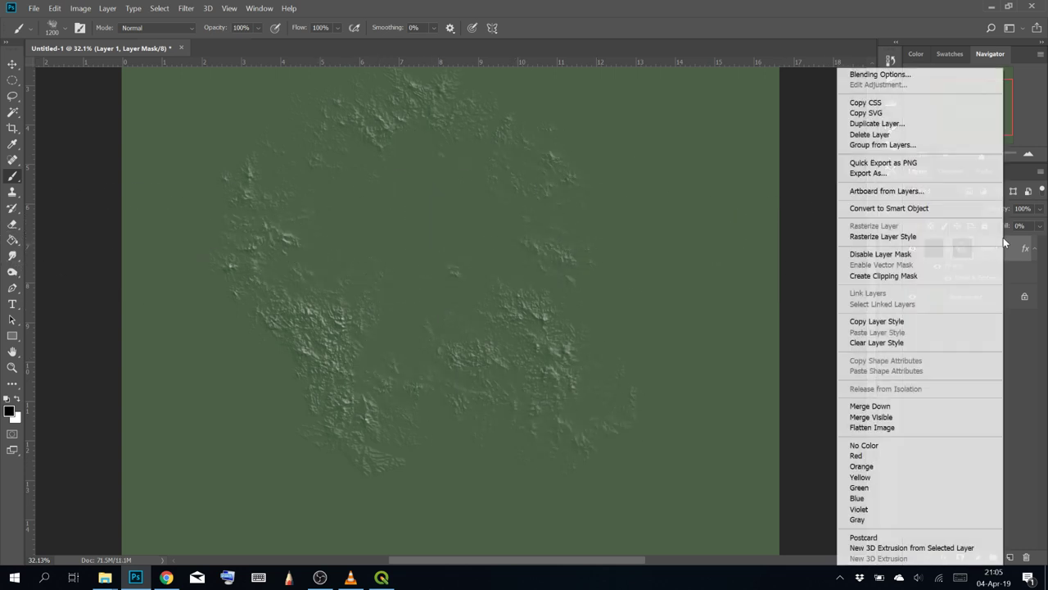
click(881, 74)
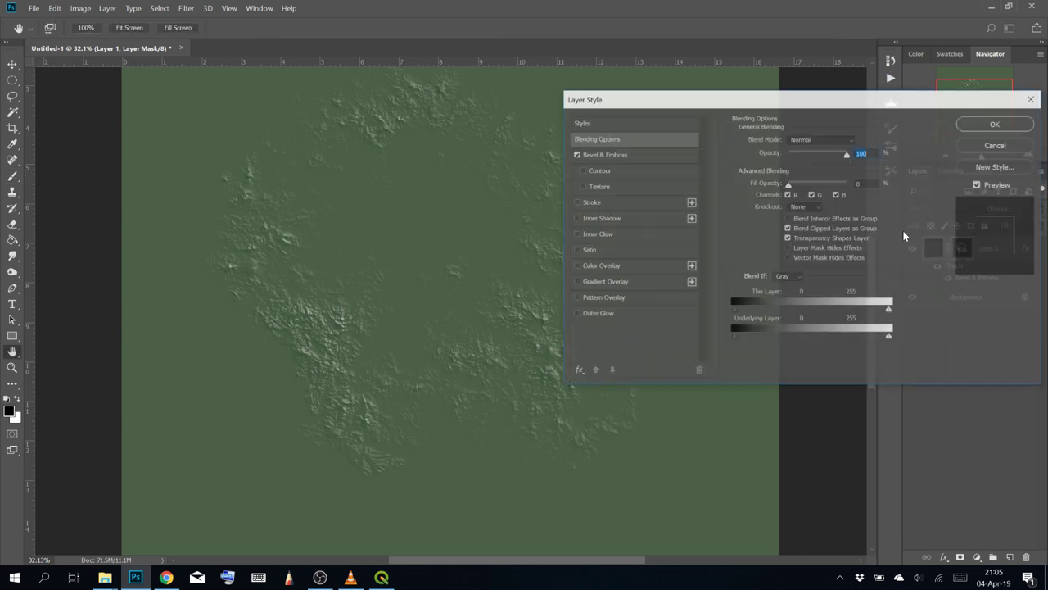
click(991, 125)
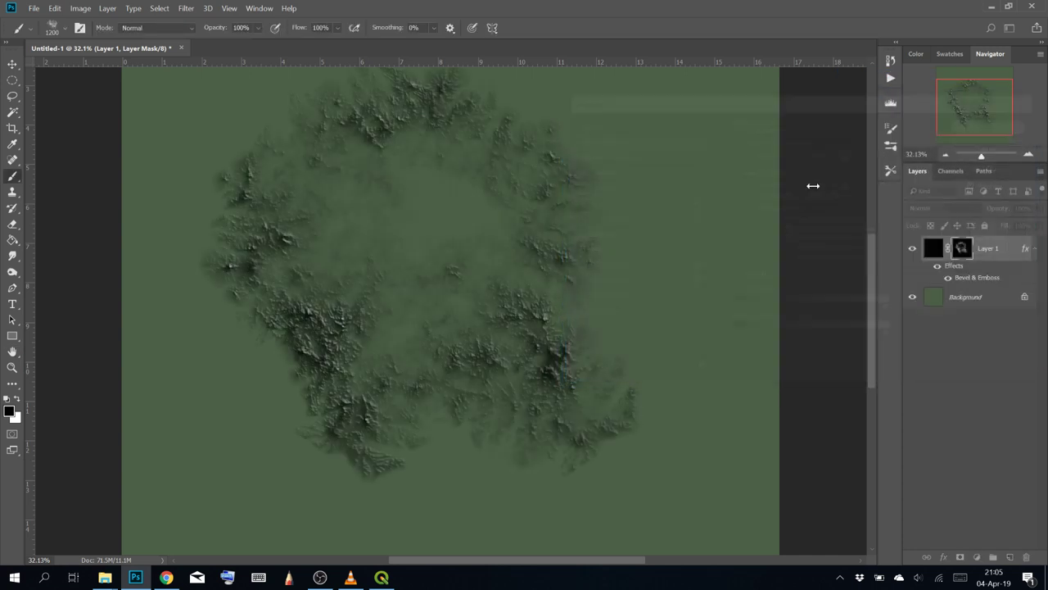
click(939, 267)
scroll(438, 220, down, 2)
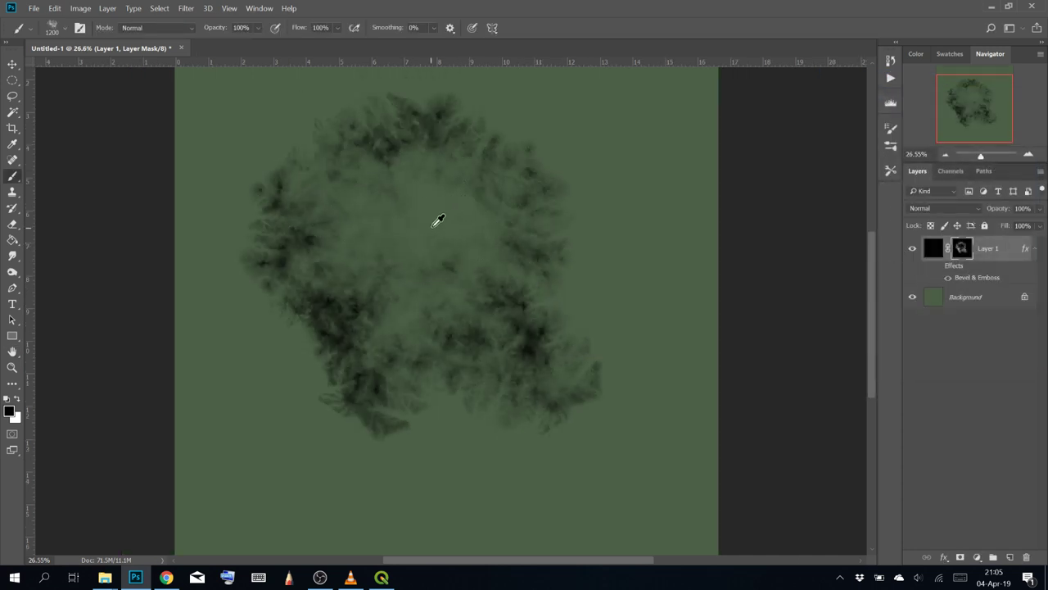
Select the whole canvas and fill Layer 1's mask with white
click(12, 80)
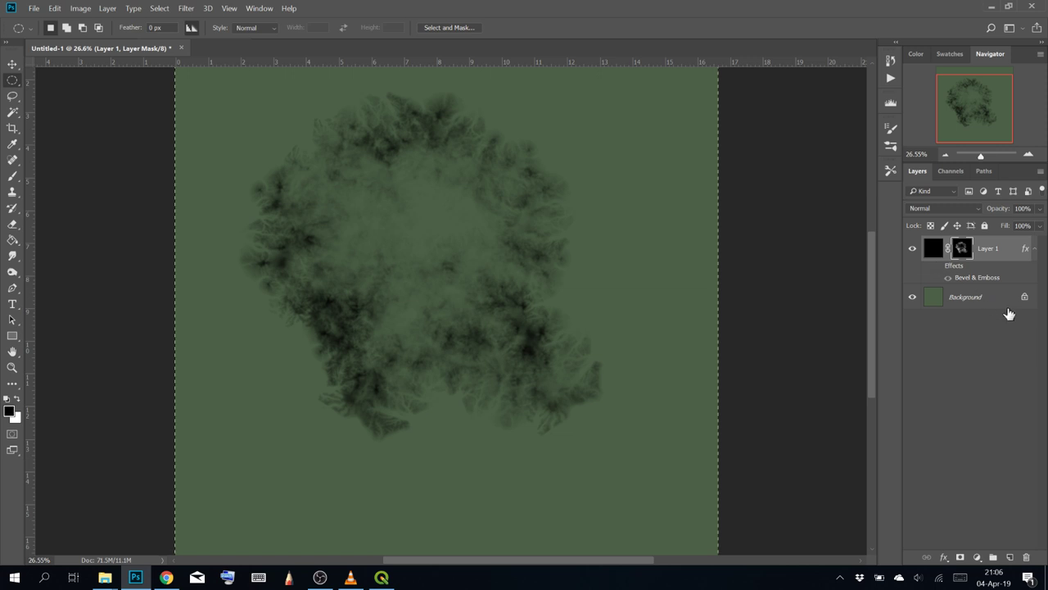
key(ctrl+BackSpace)
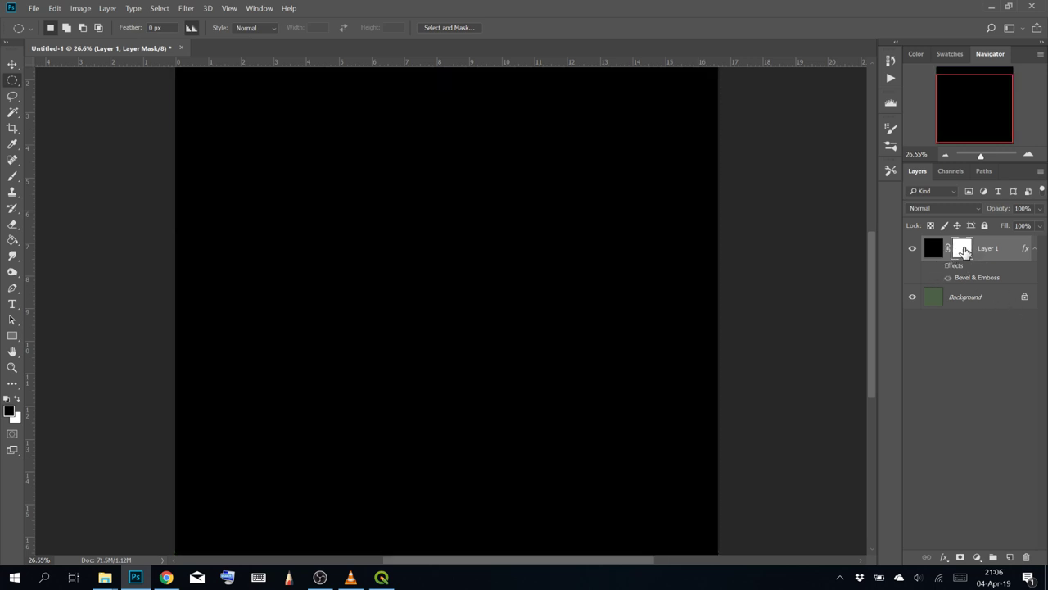
Paint a large rounded area in black on Layer 1's mask with a 1200 px hard round brush, revealing the background
click(14, 176)
click(54, 36)
drag(150, 230, 154, 135)
click(131, 187)
click(703, 6)
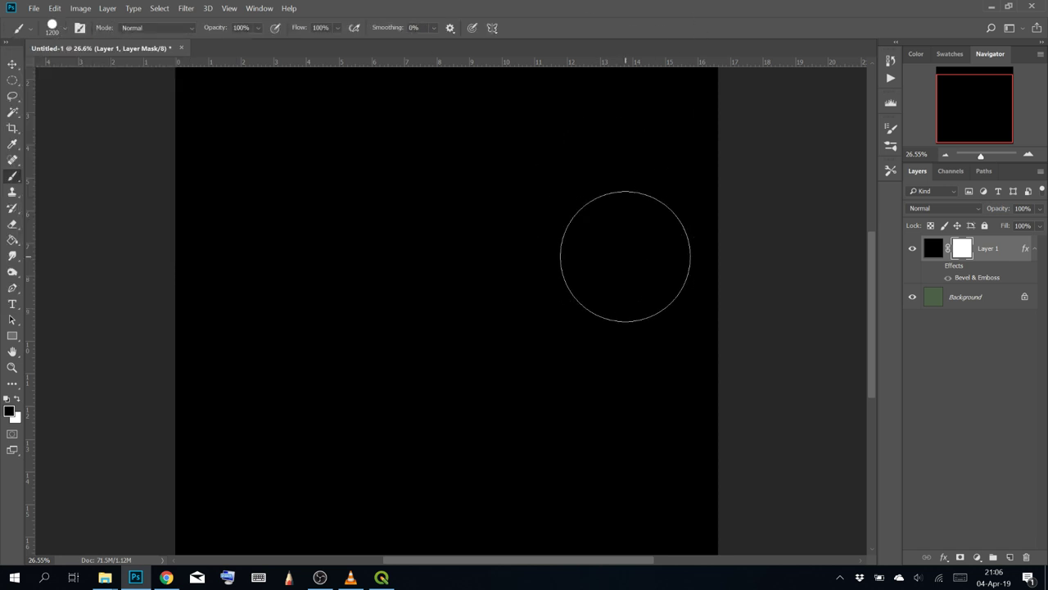
key(x)
key(x)
click(460, 227)
mouse_move(459, 227)
mouse_down()
mouse_move(439, 268)
mouse_move(460, 303)
mouse_move(477, 226)
mouse_move(469, 274)
mouse_move(428, 345)
mouse_move(469, 260)
mouse_move(408, 213)
mouse_move(466, 355)
mouse_move(397, 357)
mouse_move(460, 297)
mouse_move(416, 272)
mouse_move(416, 373)
mouse_move(464, 312)
mouse_move(455, 254)
mouse_up()
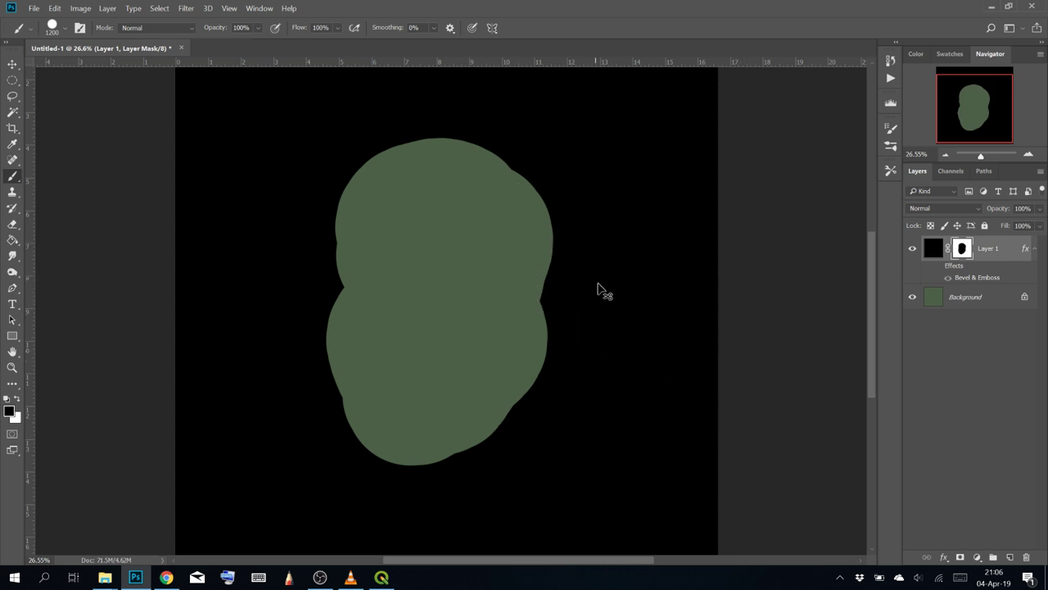
Select the whole canvas, clear Layer 1's mask to solid black and deselect
key(ctrl+a)
key(Delete)
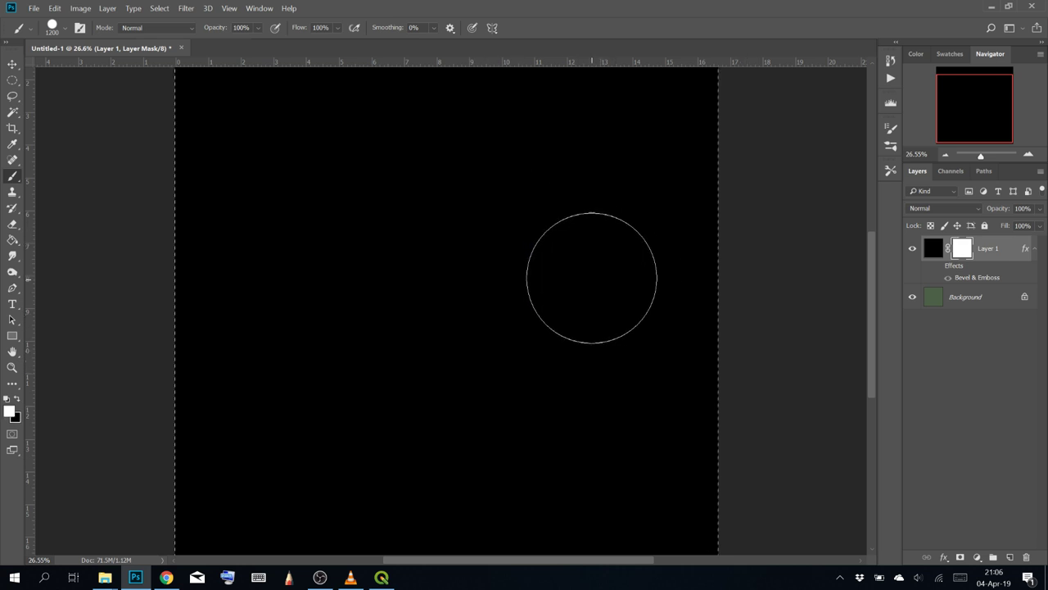
key(x)
key(Delete)
key(ctrl+d)
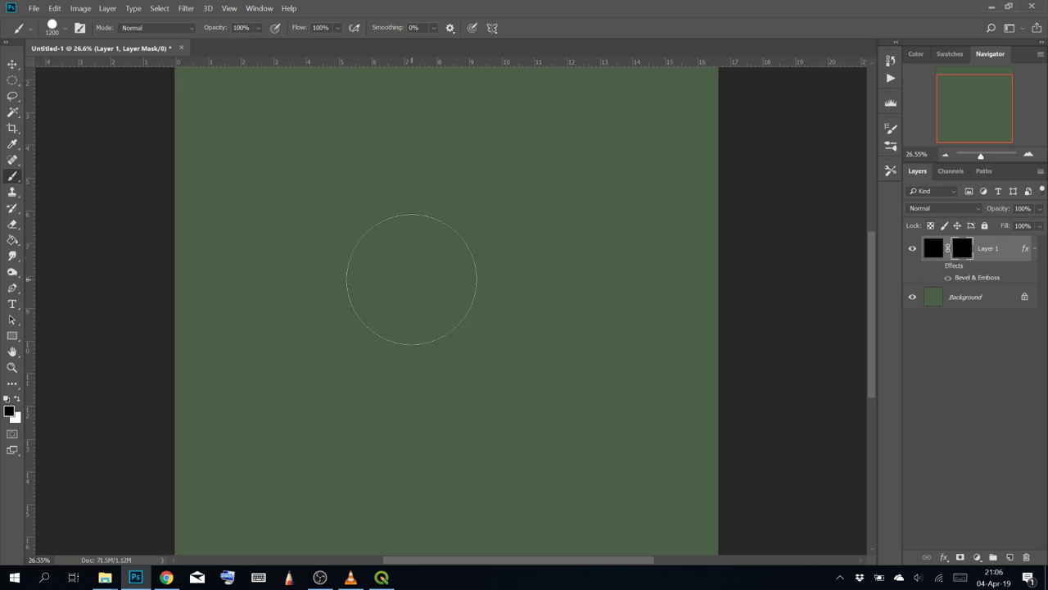
Paint large overlapping rounded areas in white on Layer 1's mask with the 1200 px hard round brush and refill the mask with black
mouse_move(431, 270)
mouse_down()
mouse_move(415, 385)
mouse_move(461, 164)
mouse_move(541, 184)
mouse_up()
mouse_move(503, 402)
mouse_down()
mouse_move(489, 293)
mouse_move(525, 464)
mouse_move(417, 386)
mouse_up()
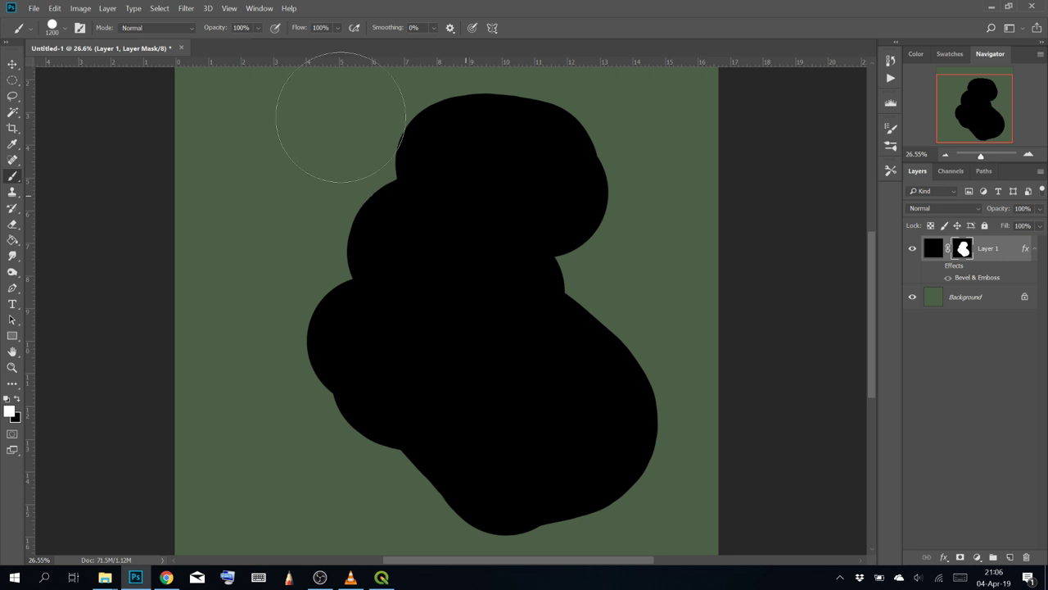
mouse_move(339, 112)
mouse_down()
mouse_move(423, 332)
mouse_move(547, 355)
mouse_move(499, 218)
mouse_up()
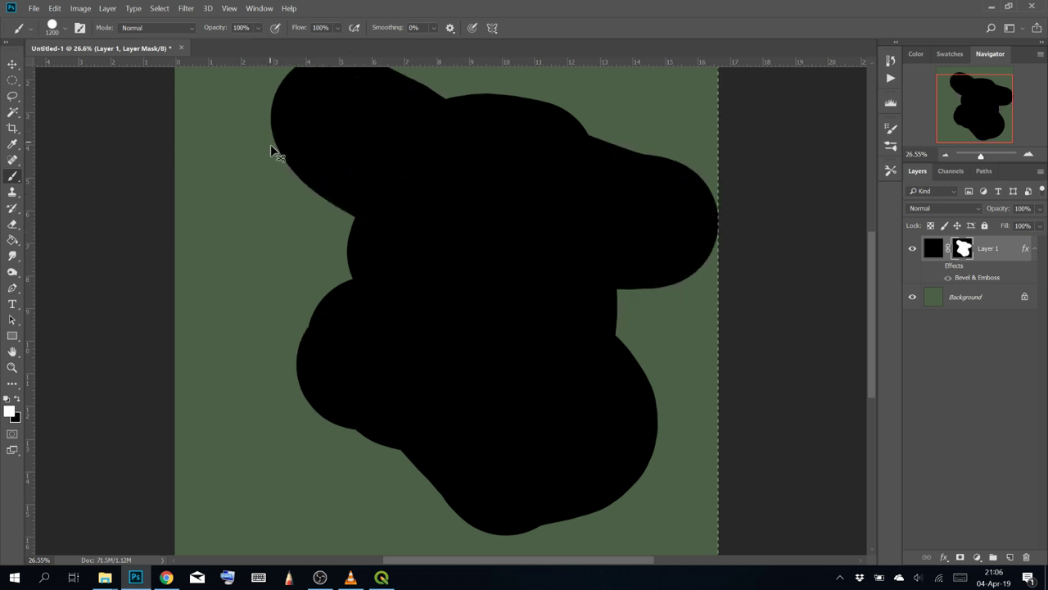
key(ctrl+BackSpace)
Choose the 04 Sharp Mountains 2 brush for painting at 1200 px
click(54, 32)
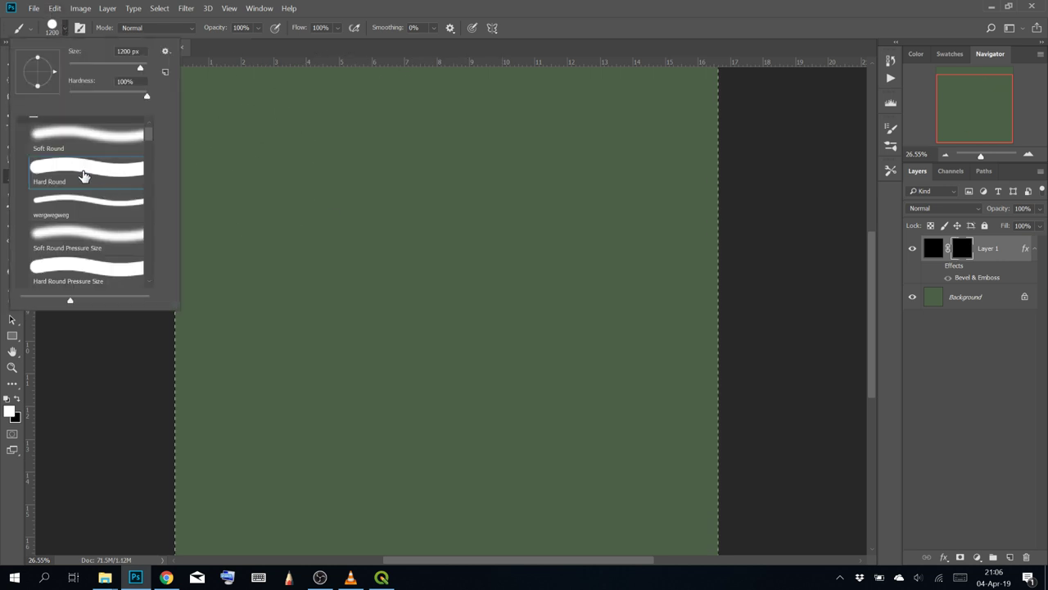
scroll(83, 175, up, 1)
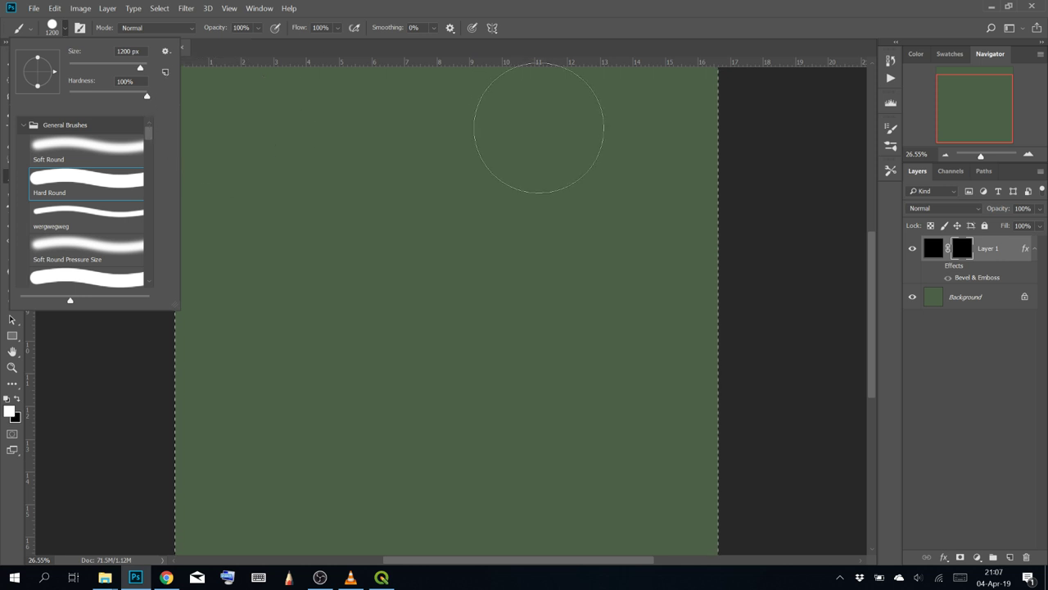
click(514, 5)
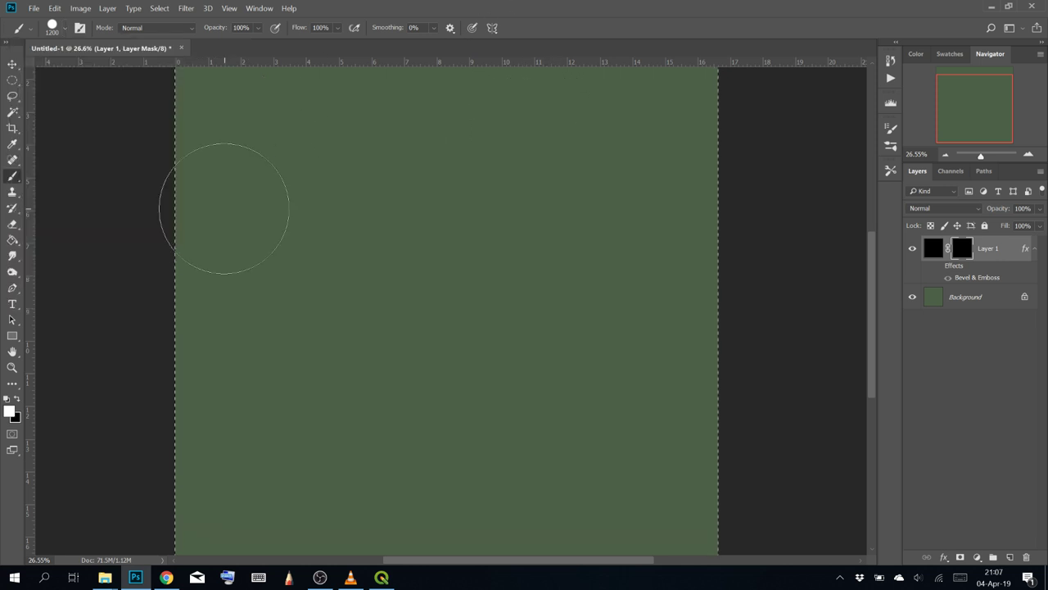
click(65, 28)
scroll(117, 192, down, 15)
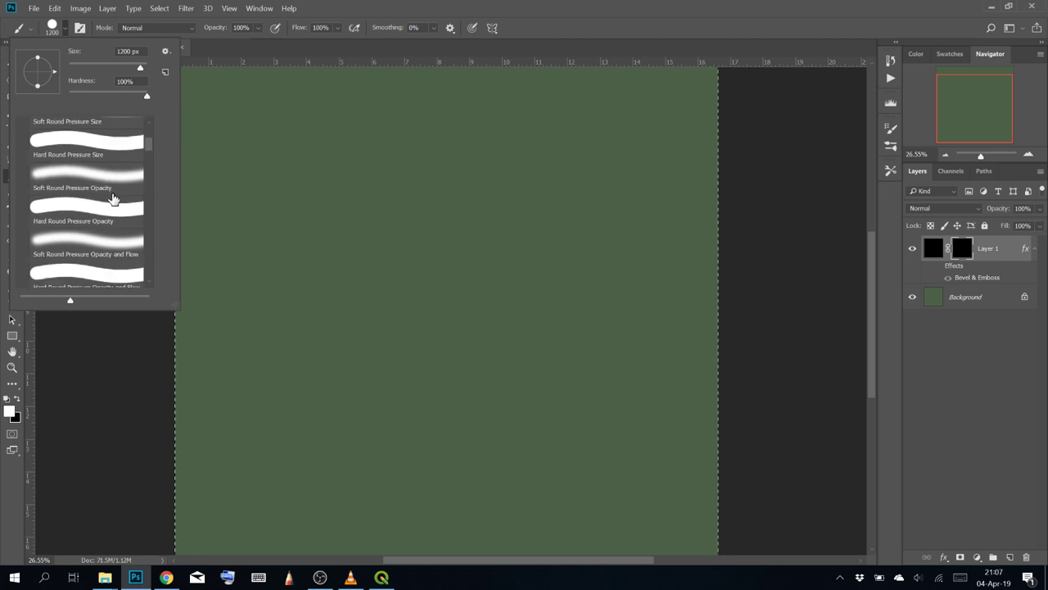
scroll(115, 199, down, 10)
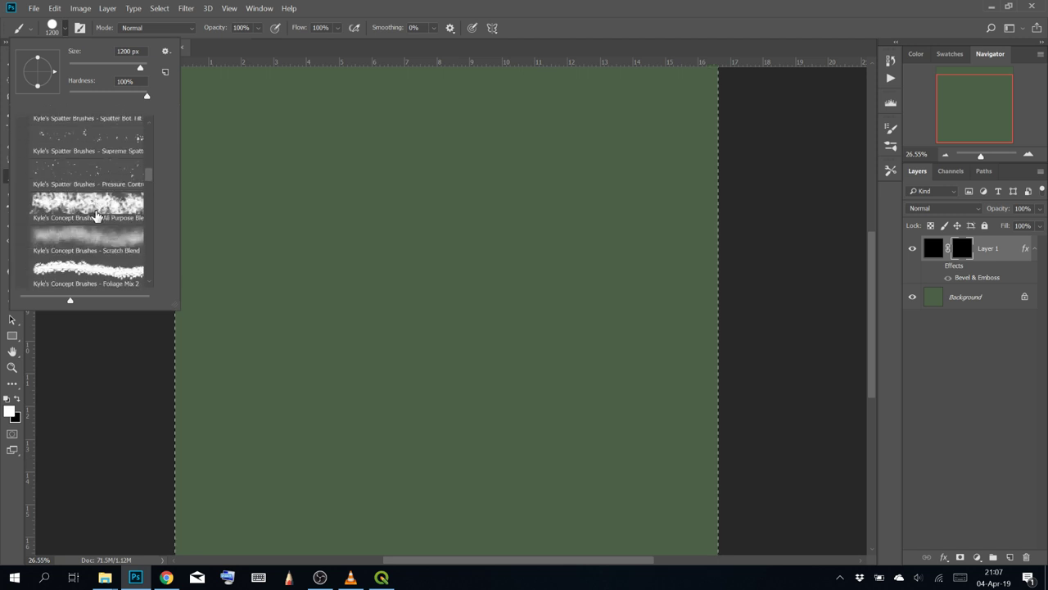
drag(147, 187, 141, 220)
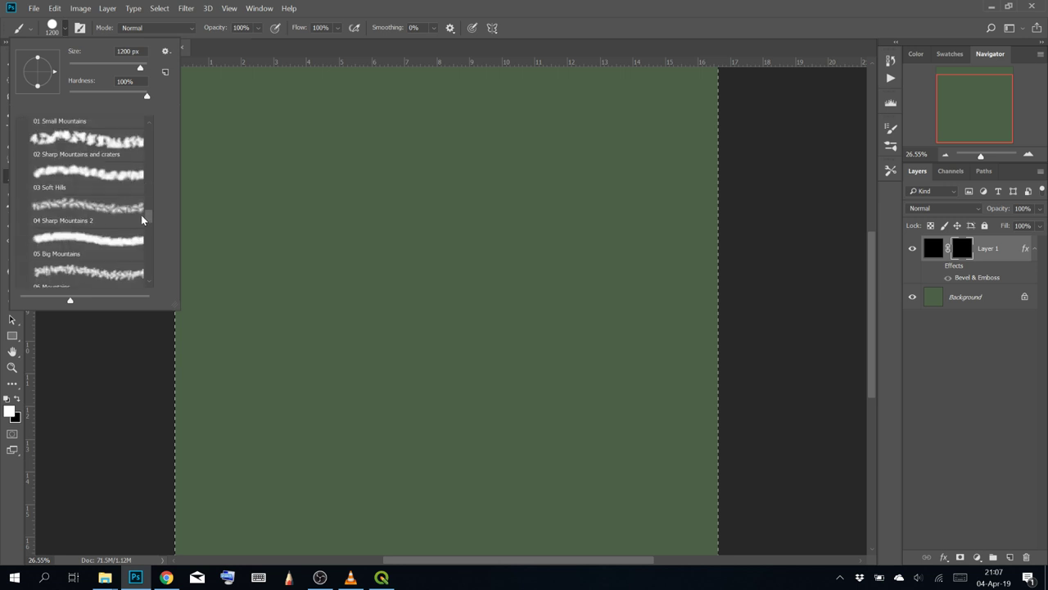
click(120, 204)
click(518, 6)
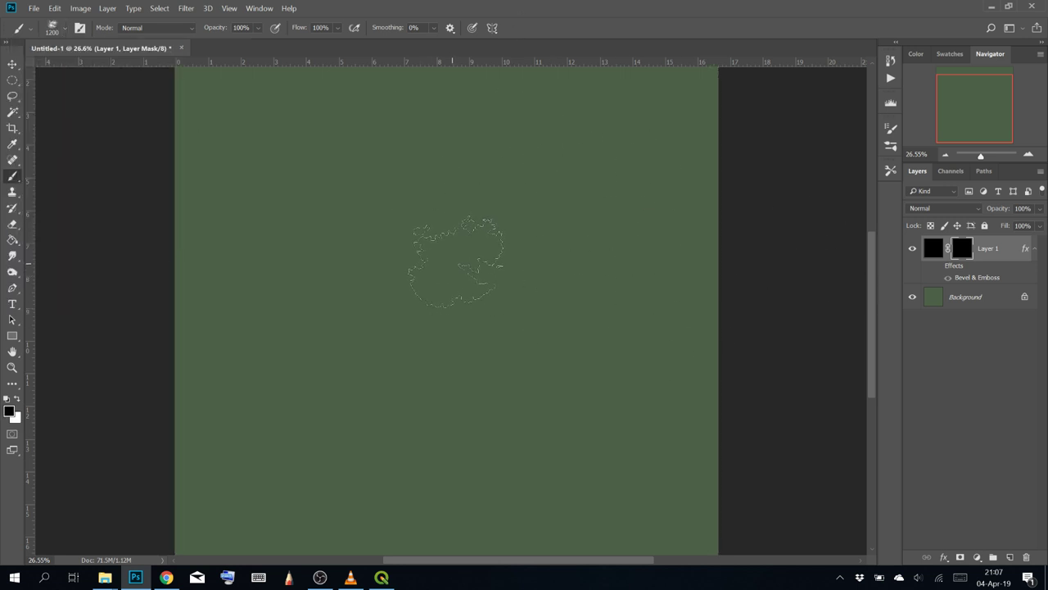
Paint scattered mountain textures across Layer 1's mask, alternating white and black strokes to build up peaks and carve valleys
key(x)
mouse_move(418, 247)
mouse_down()
mouse_move(427, 301)
mouse_move(469, 277)
mouse_up()
key(x)
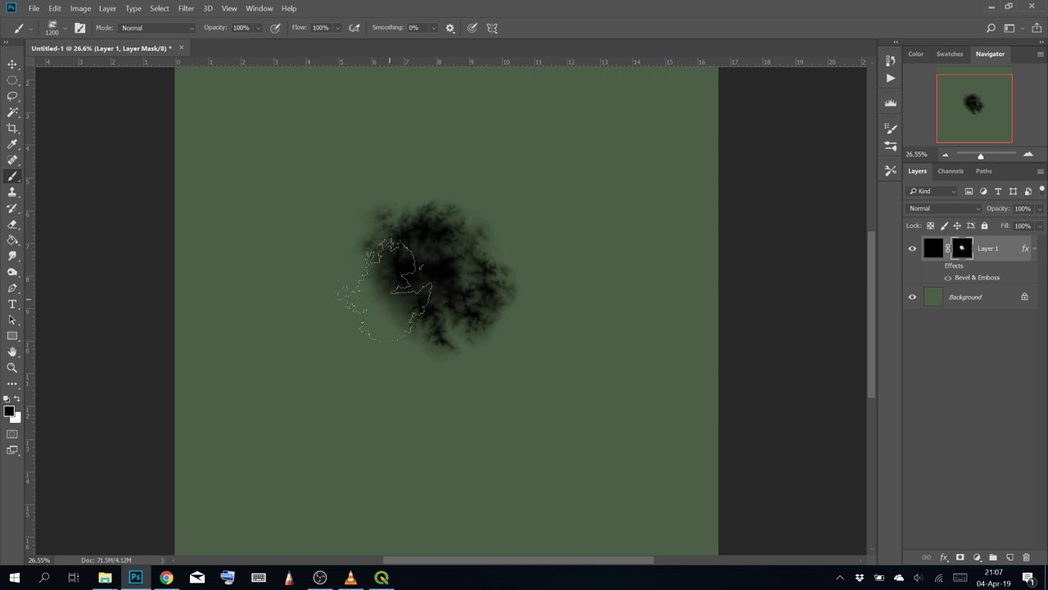
mouse_move(385, 289)
mouse_down()
mouse_move(320, 230)
mouse_move(470, 175)
mouse_move(428, 381)
mouse_move(307, 252)
mouse_move(442, 147)
mouse_move(508, 385)
mouse_move(562, 217)
mouse_move(487, 146)
mouse_up()
key(x)
key(x)
mouse_move(469, 411)
mouse_down()
mouse_move(411, 359)
mouse_move(438, 271)
mouse_move(344, 246)
mouse_move(458, 151)
mouse_move(622, 188)
mouse_move(308, 135)
mouse_move(493, 178)
mouse_move(564, 350)
mouse_move(538, 360)
mouse_move(426, 315)
mouse_up()
key(x)
key(x)
mouse_move(493, 198)
mouse_down()
mouse_move(469, 182)
mouse_move(541, 545)
mouse_move(398, 297)
mouse_move(611, 303)
mouse_up()
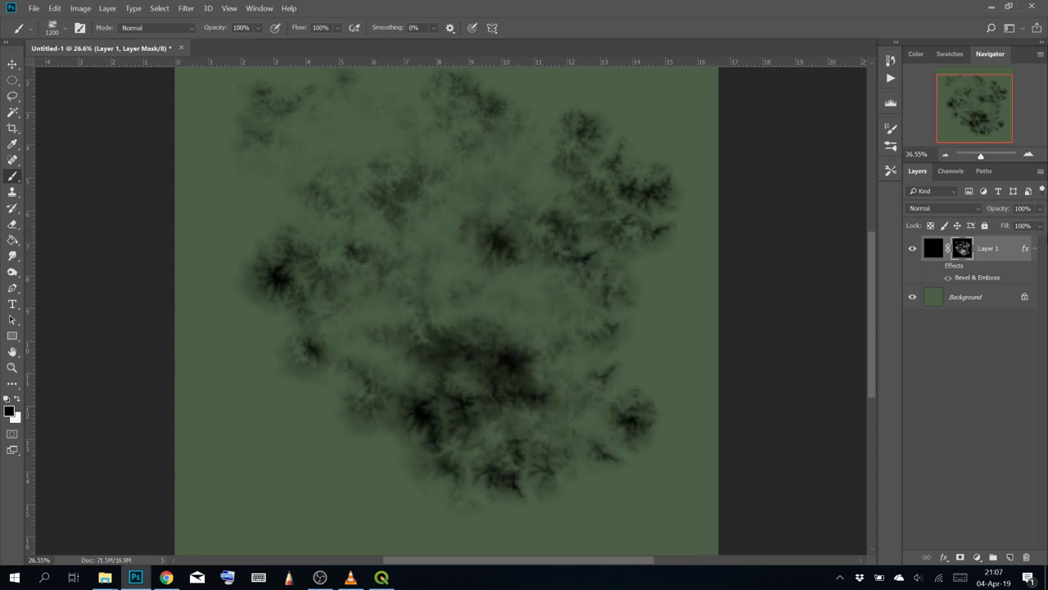
Show Layer 1's effects and set the layer's fill opacity to 0%
right_click(981, 254)
click(1001, 262)
click(947, 278)
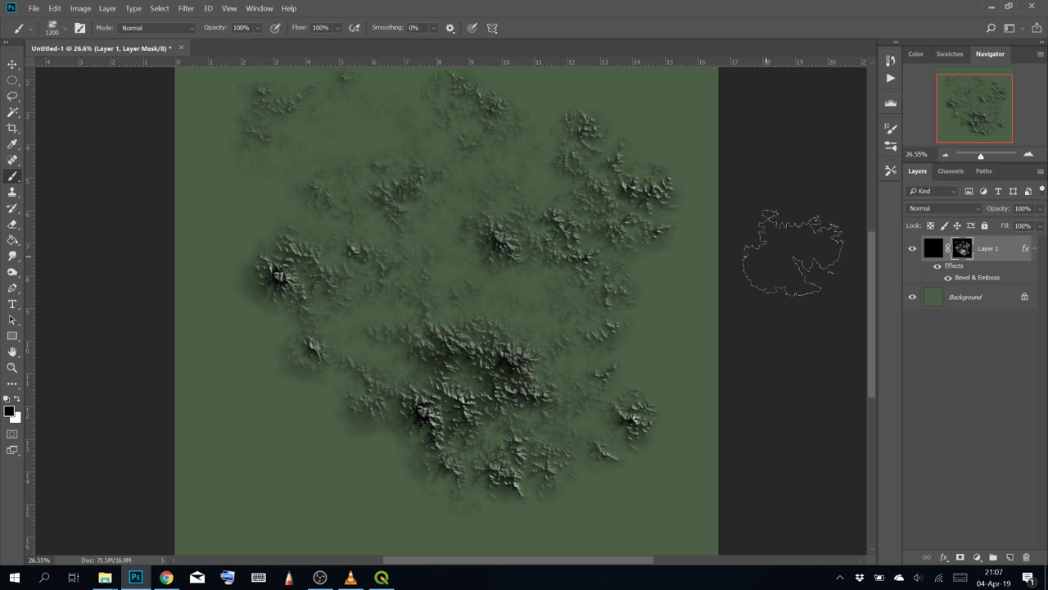
right_click(982, 249)
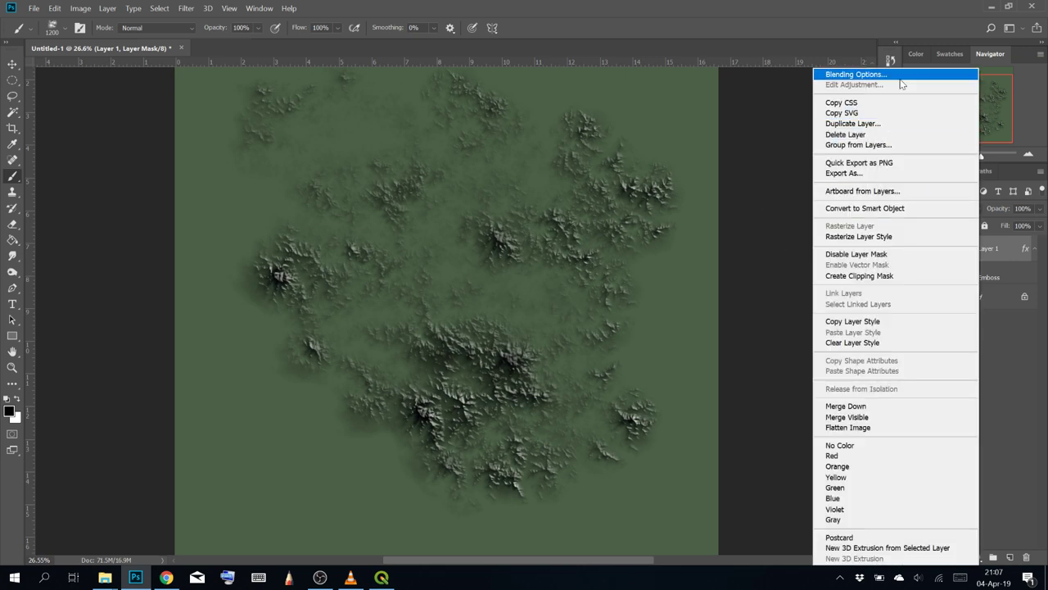
key(Escape)
key(h)
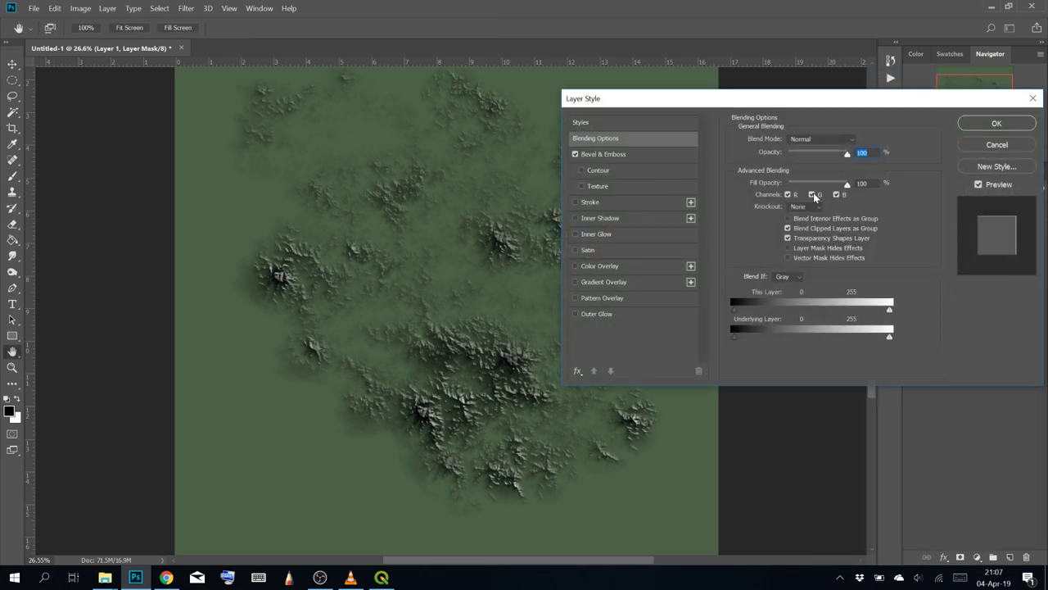
drag(847, 185, 738, 189)
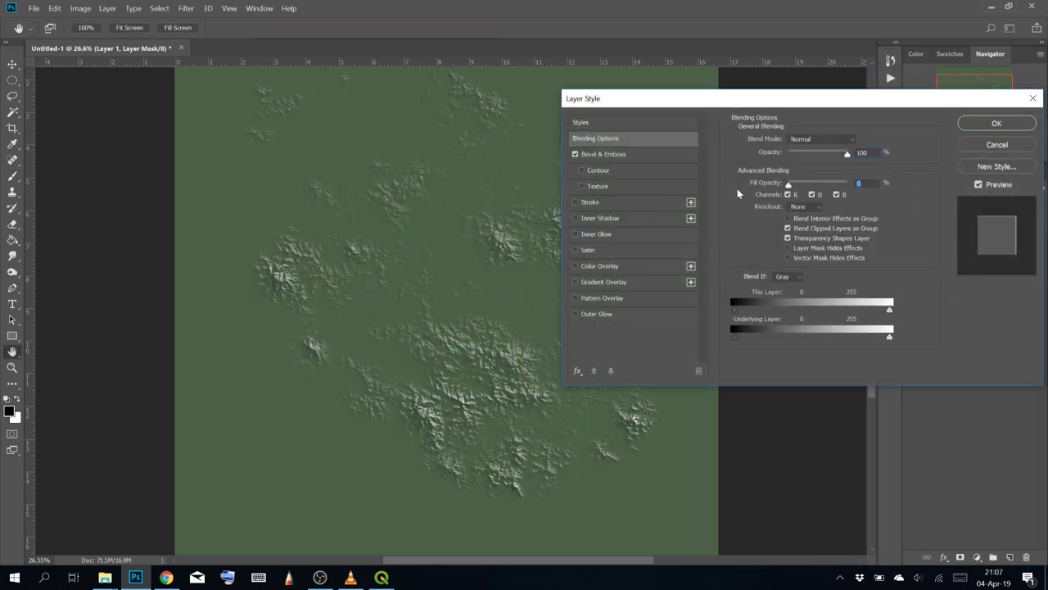
click(997, 123)
Set the highlight color of Layer 1's Bevel & Emboss effect to pale sand, #e5d59b
key(b)
scroll(440, 344, up, 1)
scroll(434, 350, up, 1)
drag(544, 375, 421, 291)
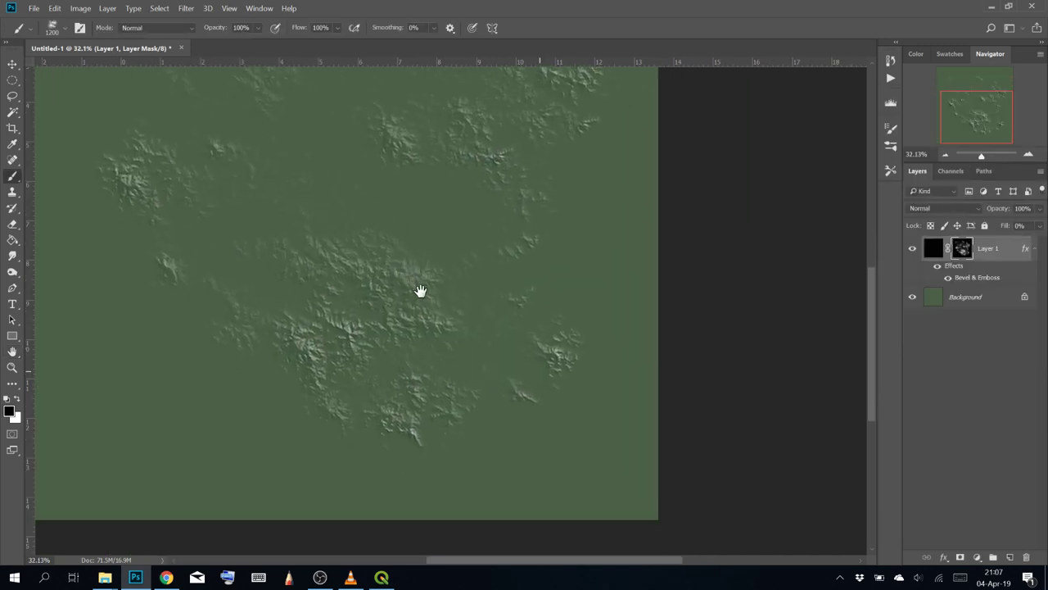
key(ctrl+1)
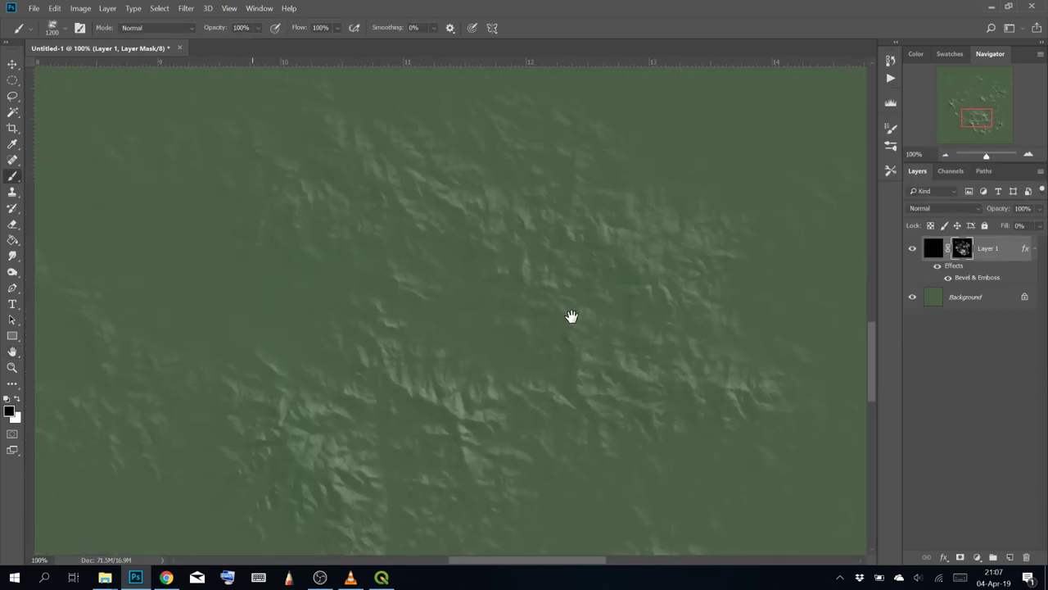
double_click(954, 281)
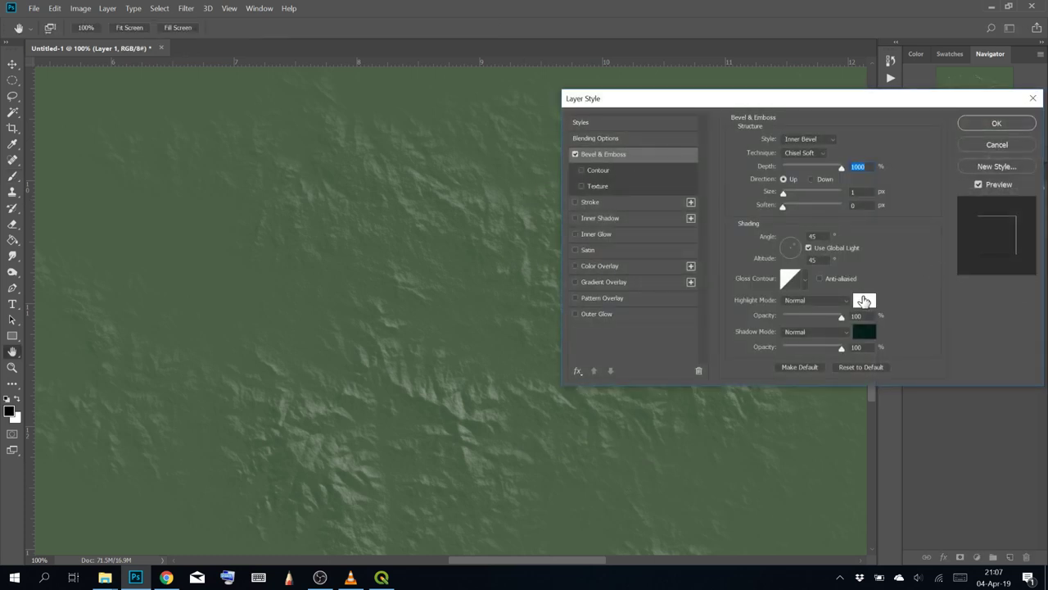
click(864, 301)
click(174, 284)
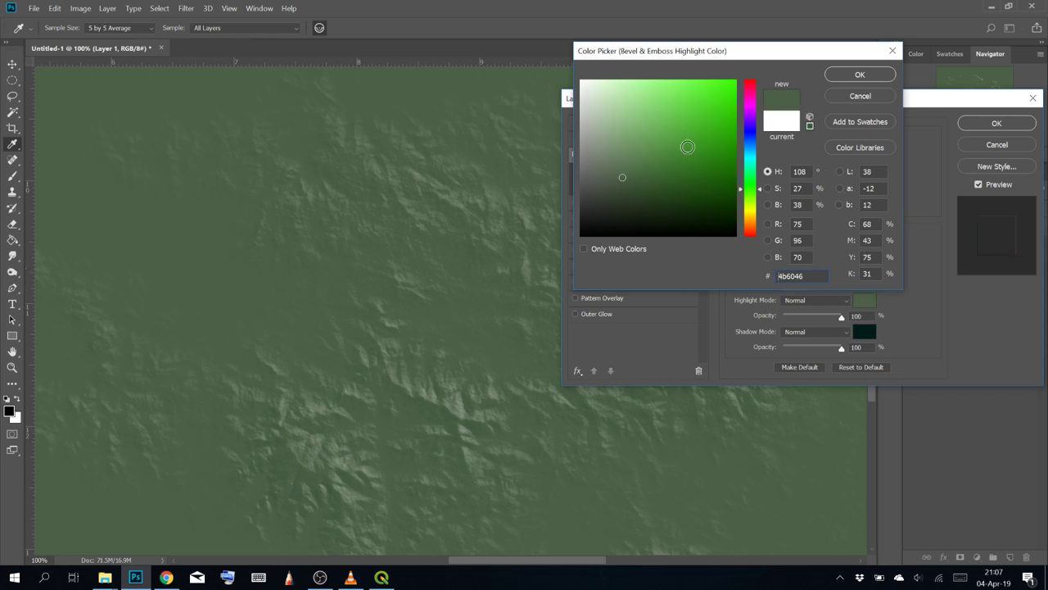
click(636, 112)
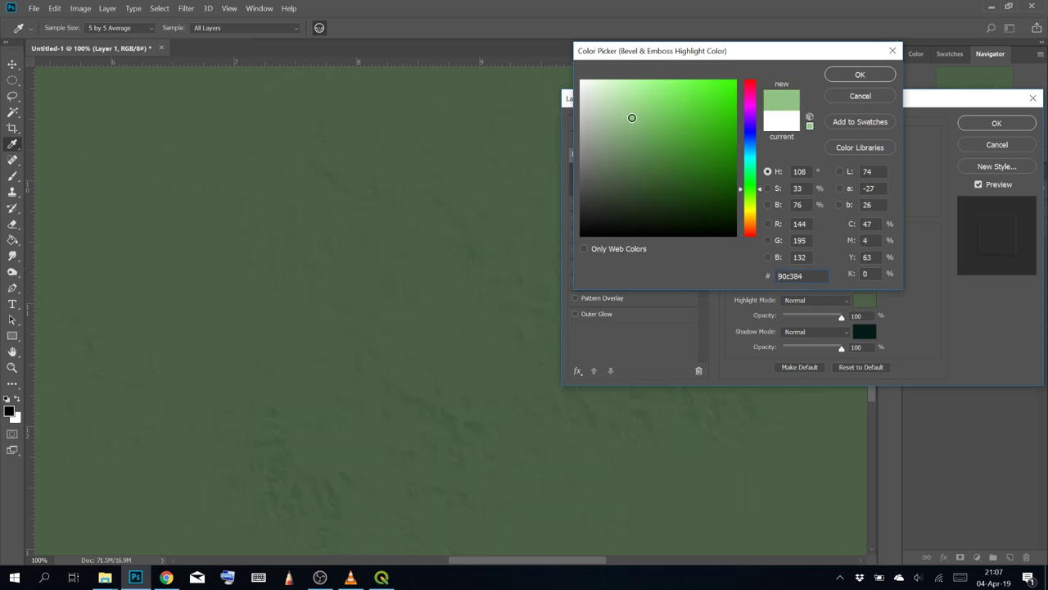
drag(632, 118, 647, 113)
drag(751, 231, 752, 221)
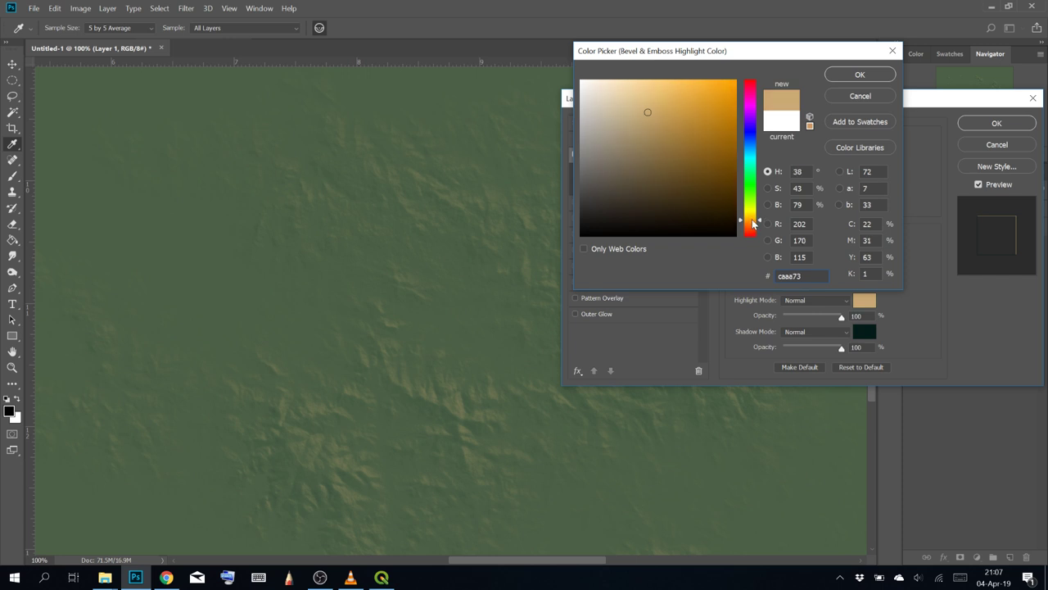
drag(755, 222, 757, 218)
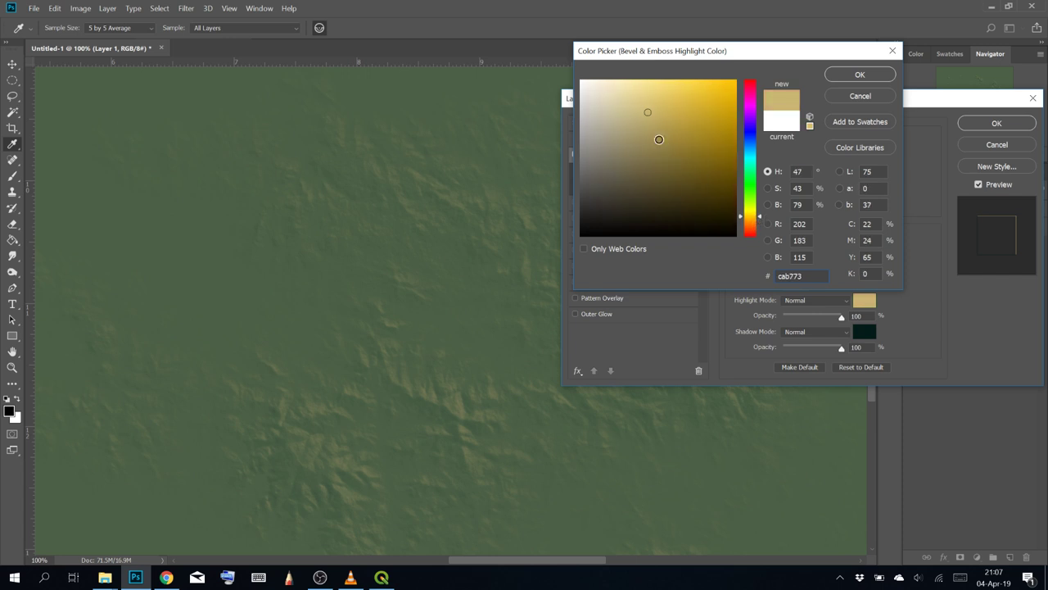
drag(658, 140, 630, 95)
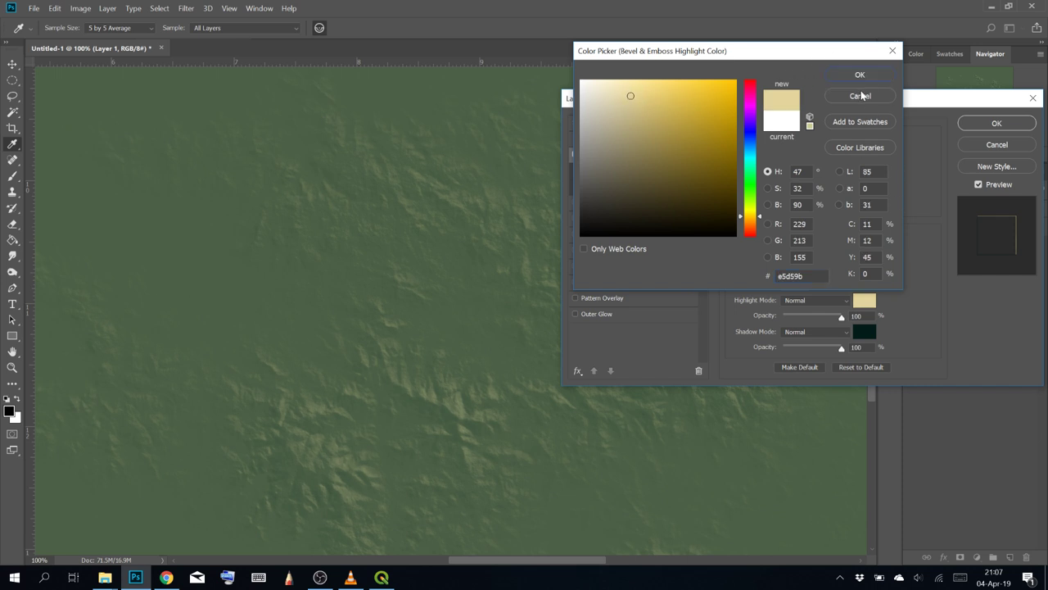
click(860, 75)
Set the Bevel & Emboss shadow color to dark brown, #251408
click(860, 337)
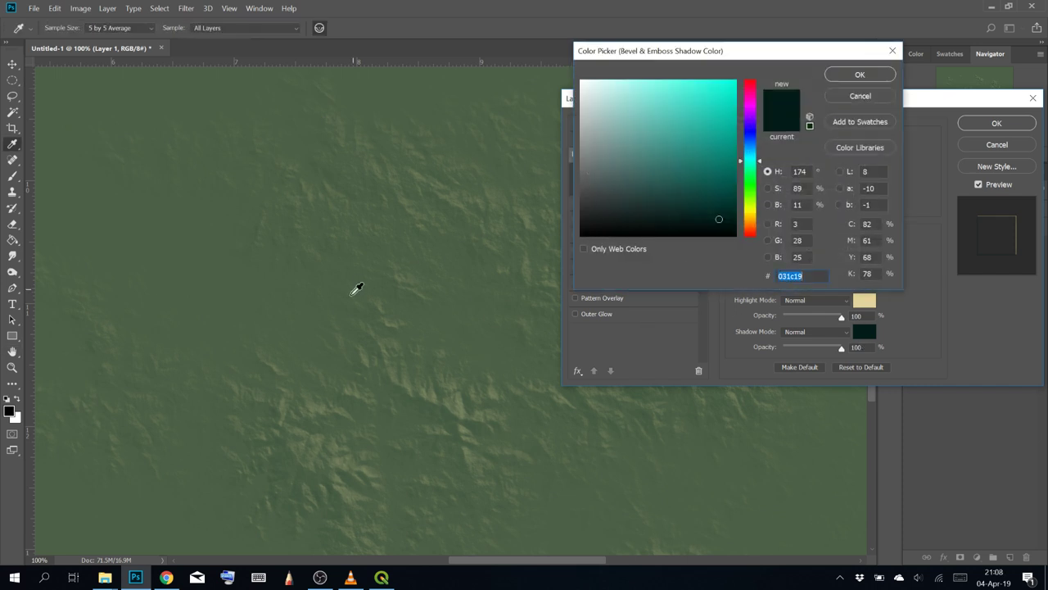
click(225, 300)
click(666, 191)
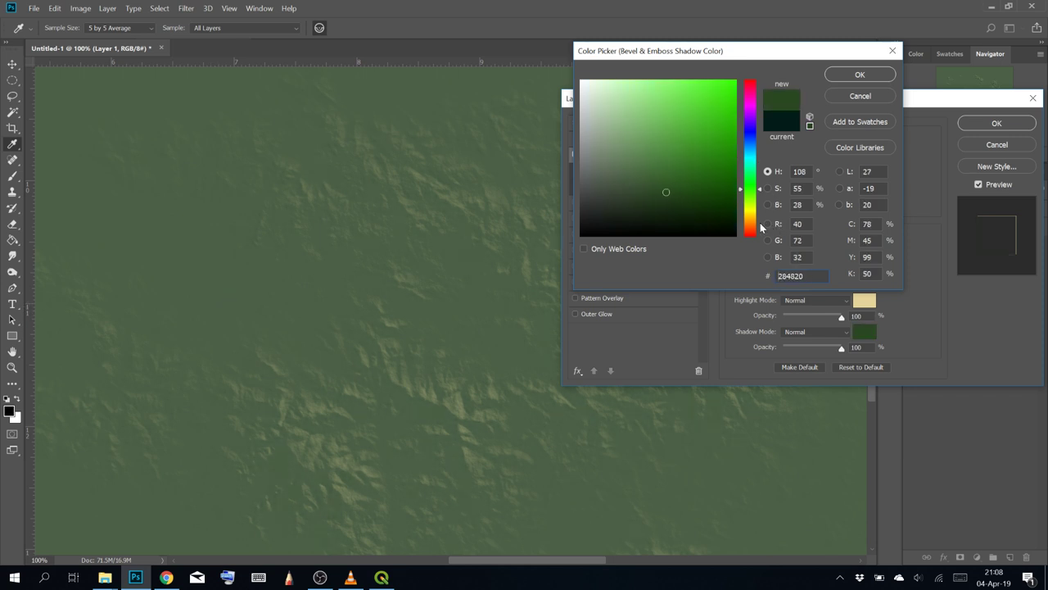
click(749, 226)
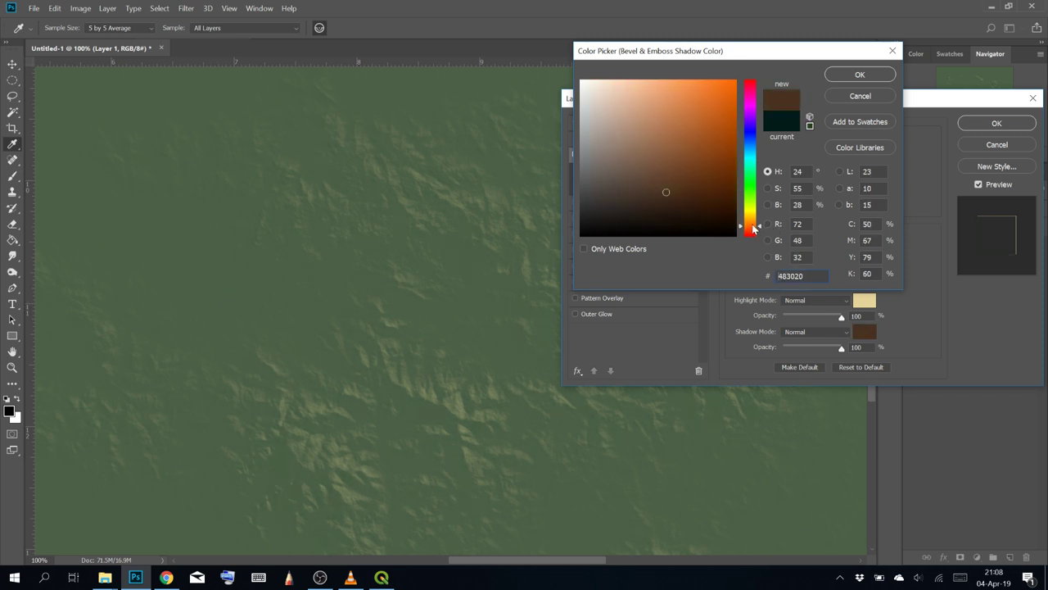
drag(711, 213, 700, 212)
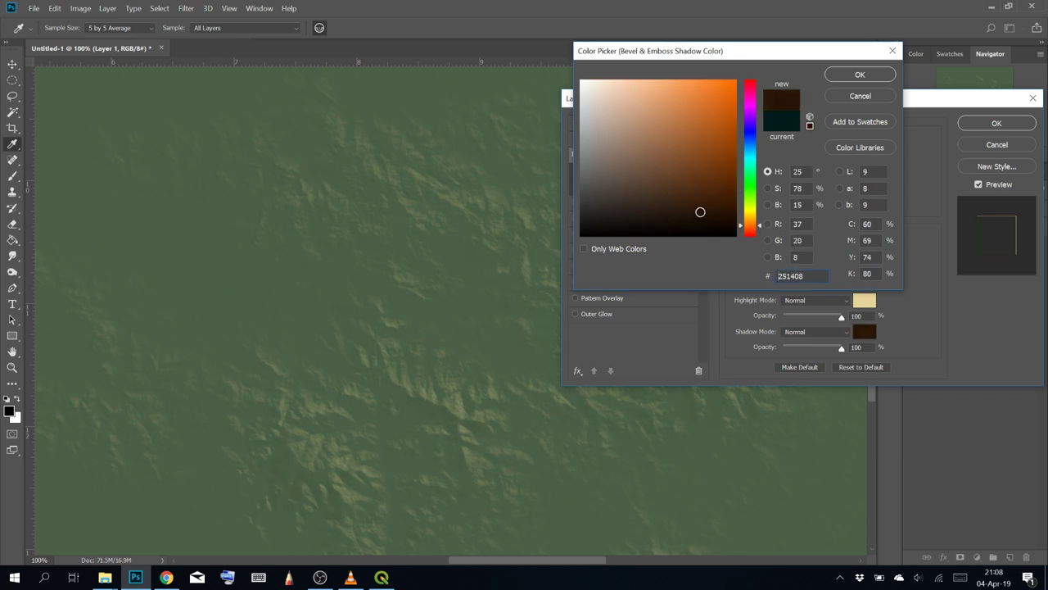
click(860, 73)
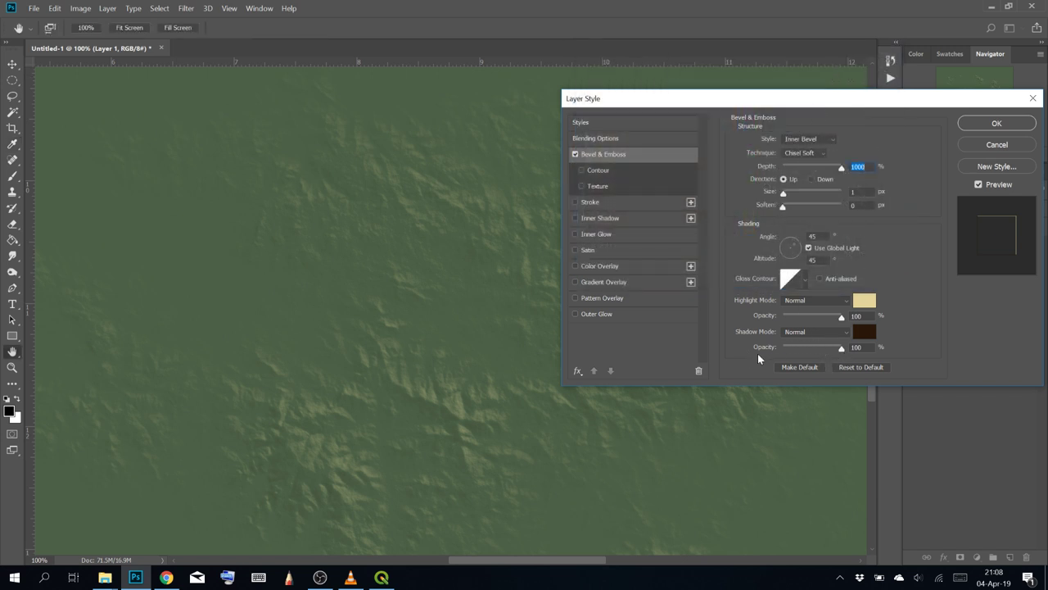
Set the Bevel & Emboss shadow opacity to 100% and darken the shadow color to #110802
click(784, 348)
drag(790, 347, 877, 353)
click(864, 331)
mouse_move(723, 217)
mouse_down()
mouse_move(712, 229)
mouse_move(720, 226)
mouse_up()
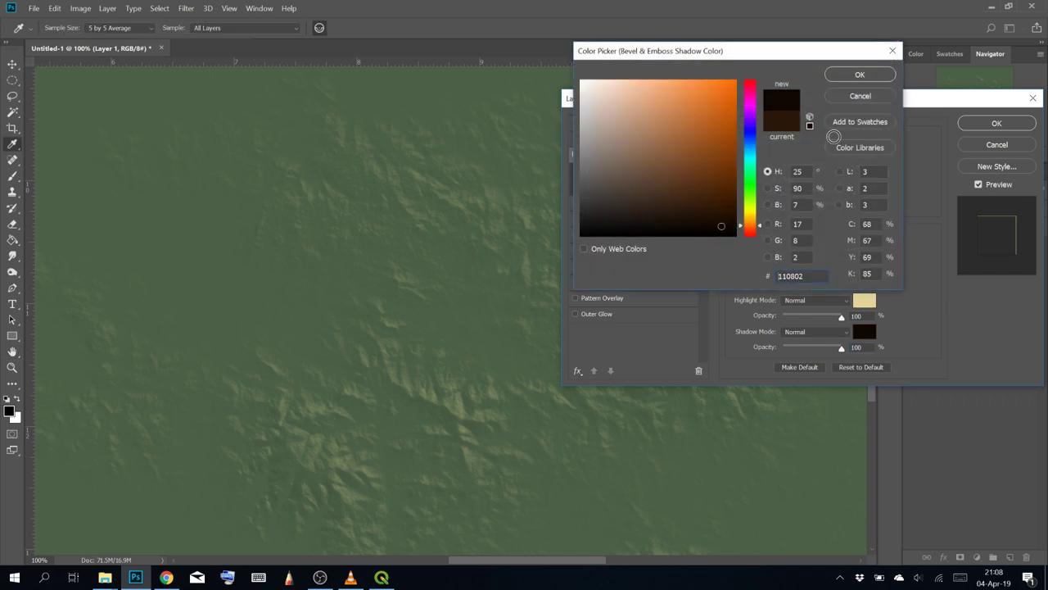
click(856, 75)
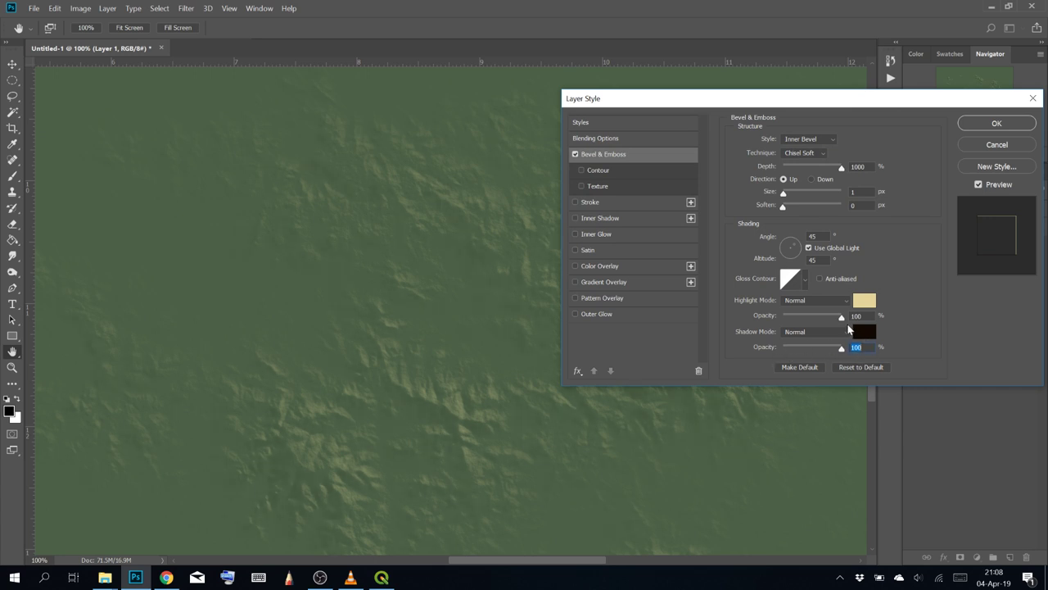
Set the Bevel & Emboss size to 5 px, highlight opacity to 38% and shadow opacity to 59%, and apply the style
drag(842, 317, 810, 331)
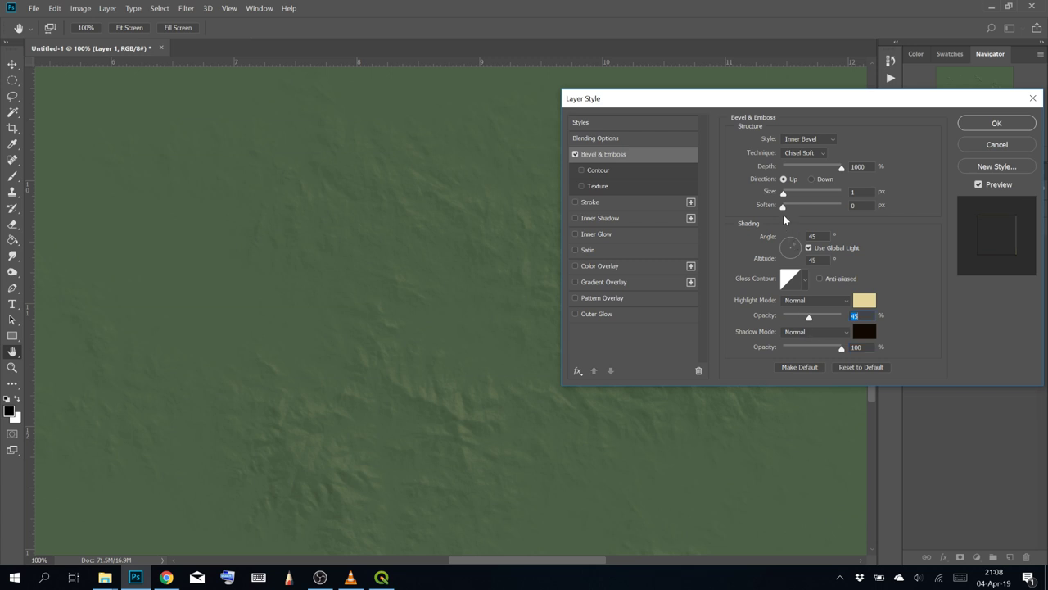
drag(783, 205, 785, 205)
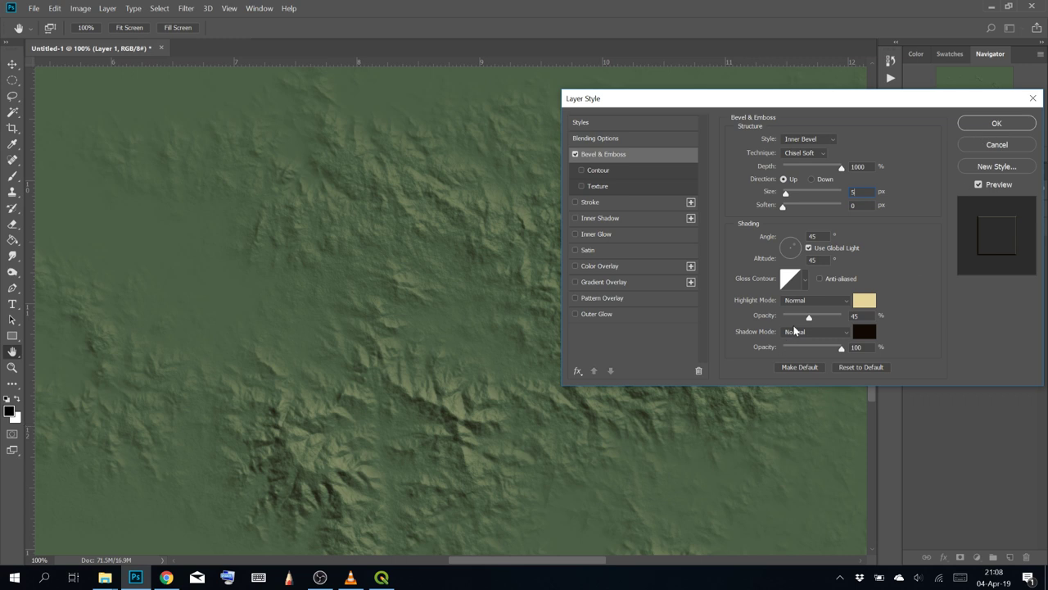
drag(797, 316, 817, 322)
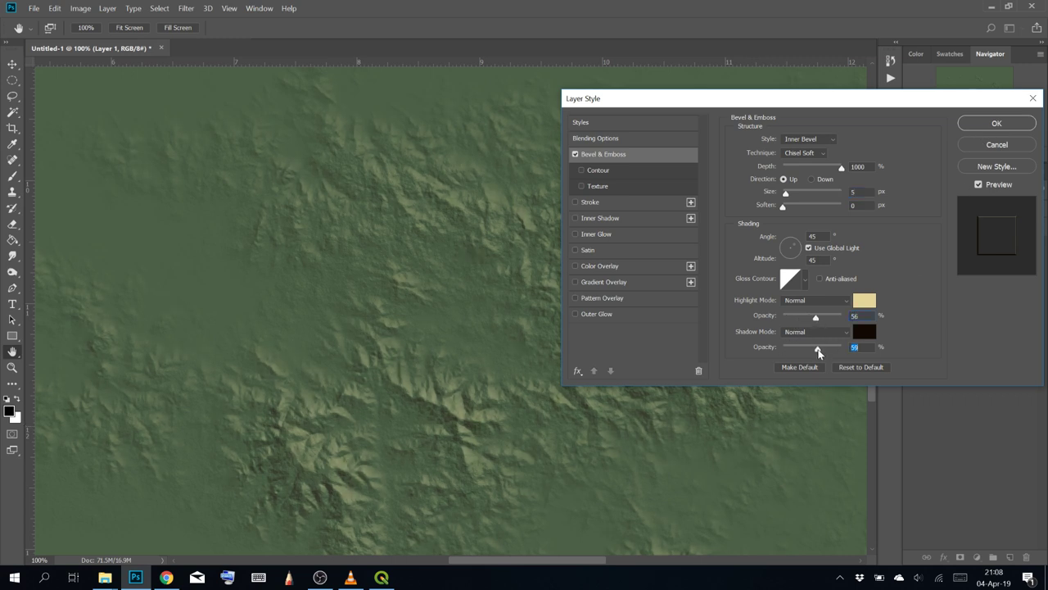
drag(815, 317, 806, 319)
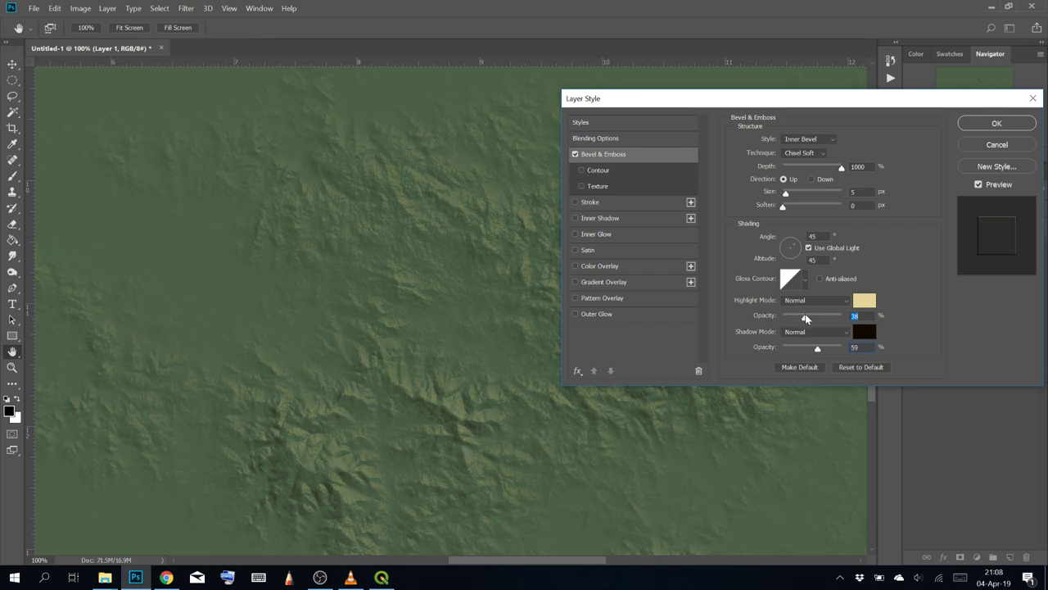
click(997, 123)
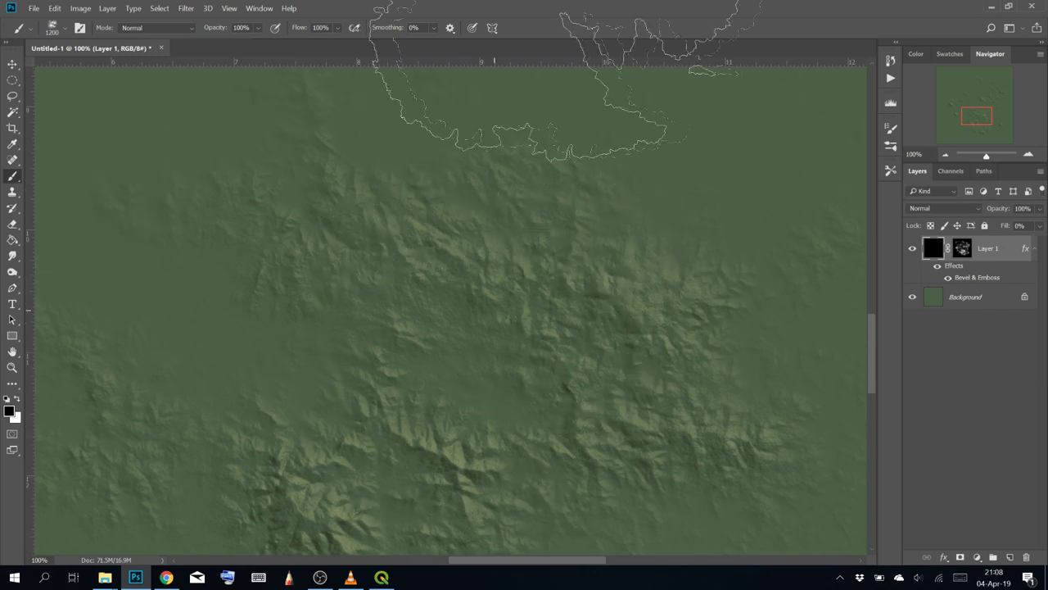
Save the document as a Photoshop file named playground in the Desktop's heightmap folder, with Maximize Compatibility on
click(34, 9)
click(51, 139)
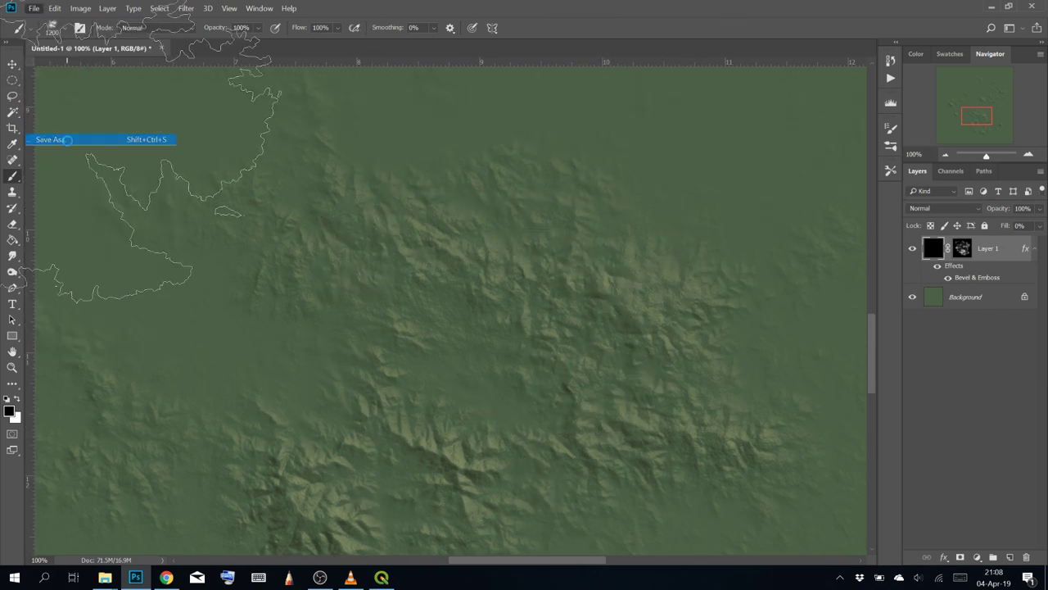
scroll(97, 100, up, 5)
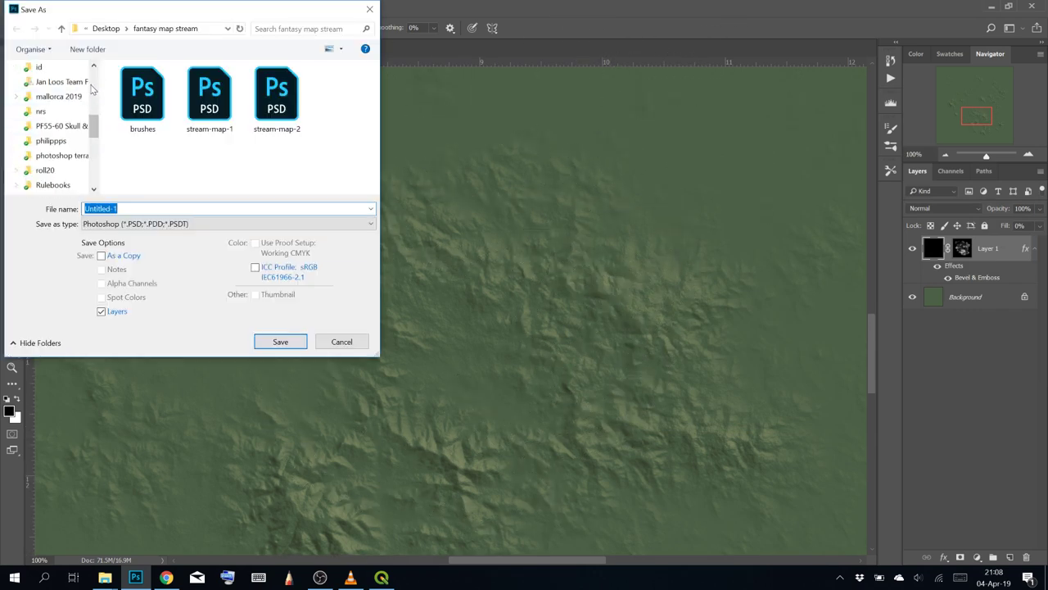
click(65, 71)
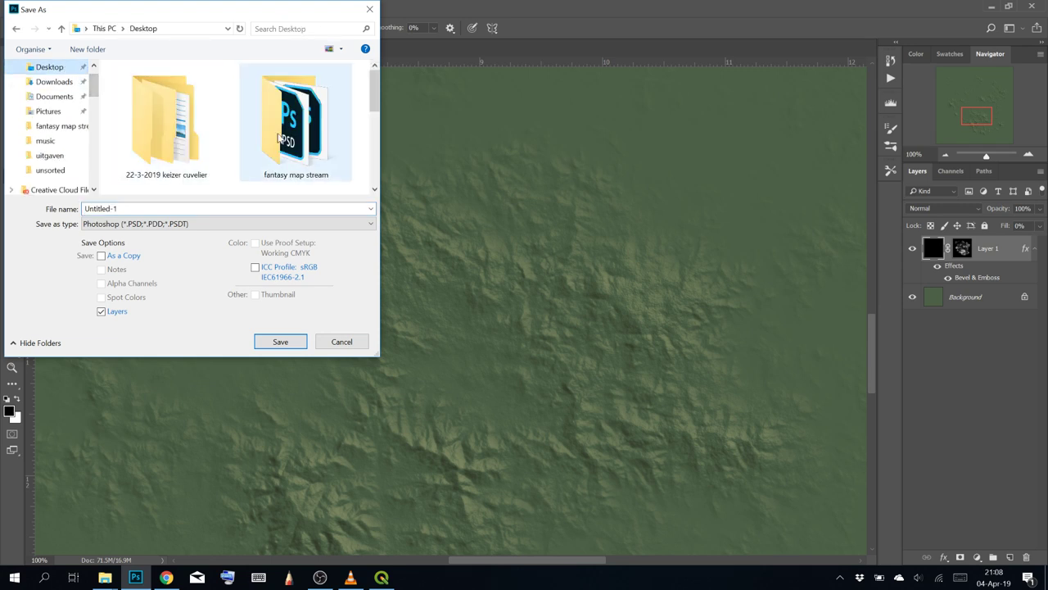
scroll(262, 119, down, 2)
double_click(164, 164)
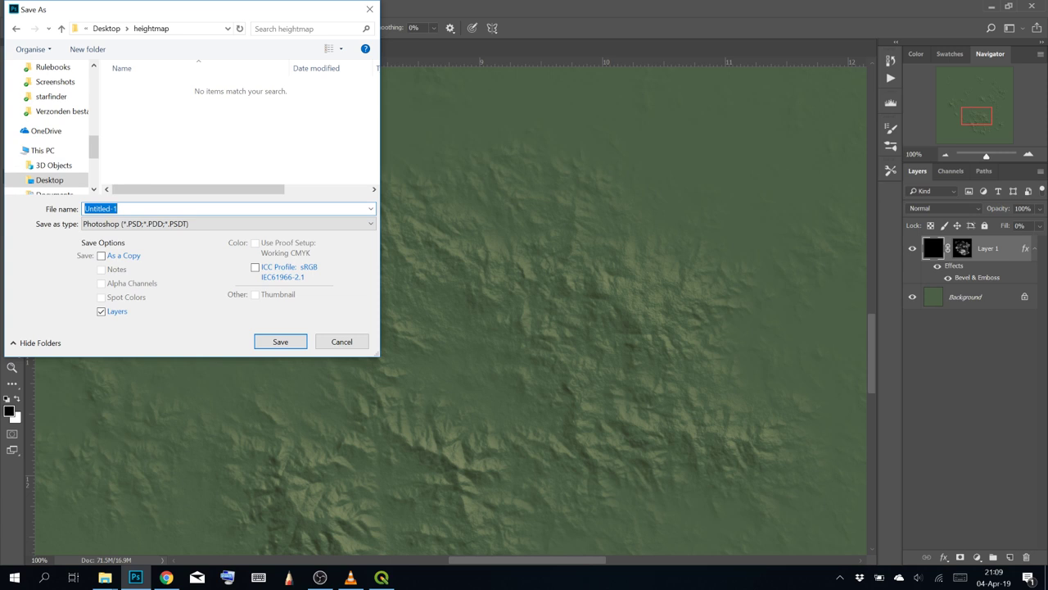
text(playground)
key(Return)
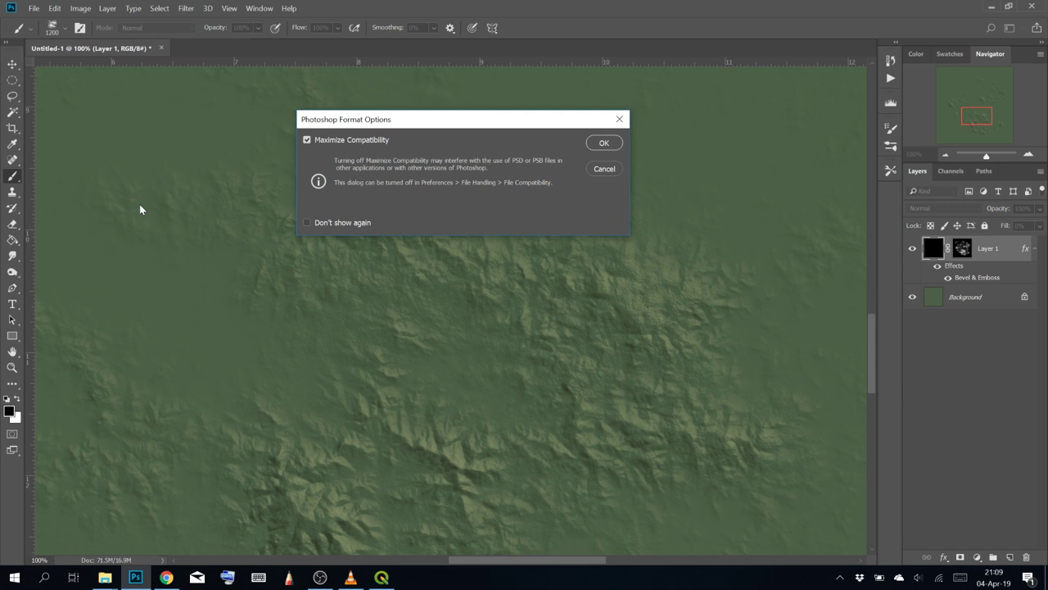
key(Return)
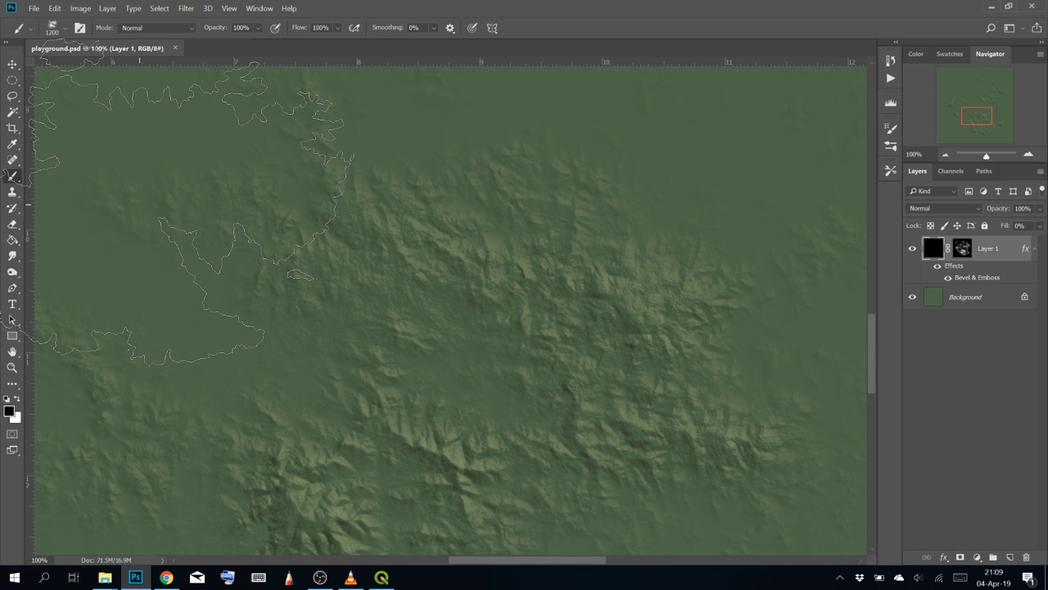
key(ctrl+d)
scroll(591, 209, down, 7)
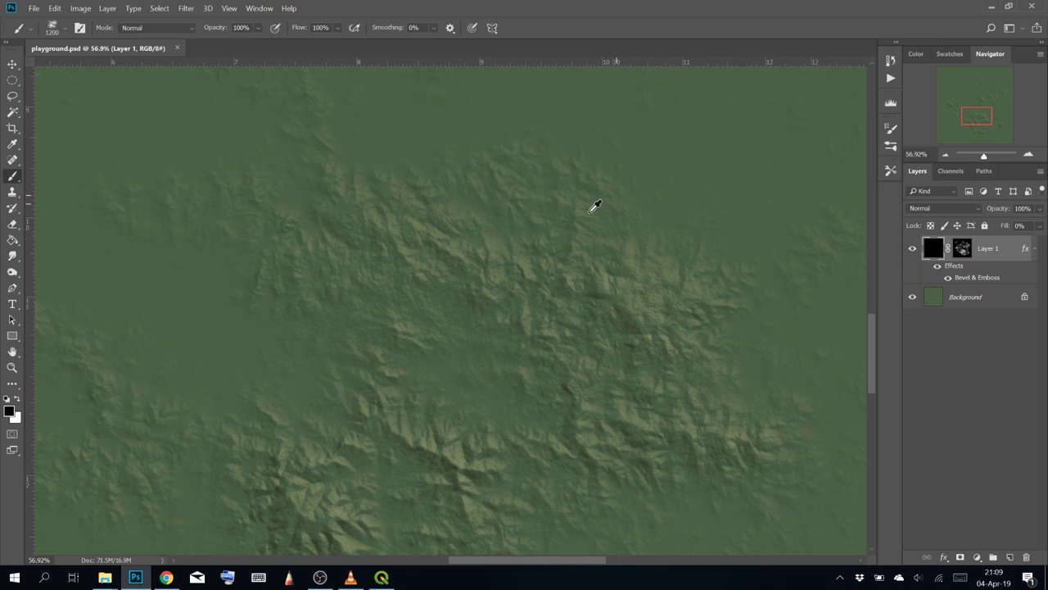
drag(619, 199, 482, 306)
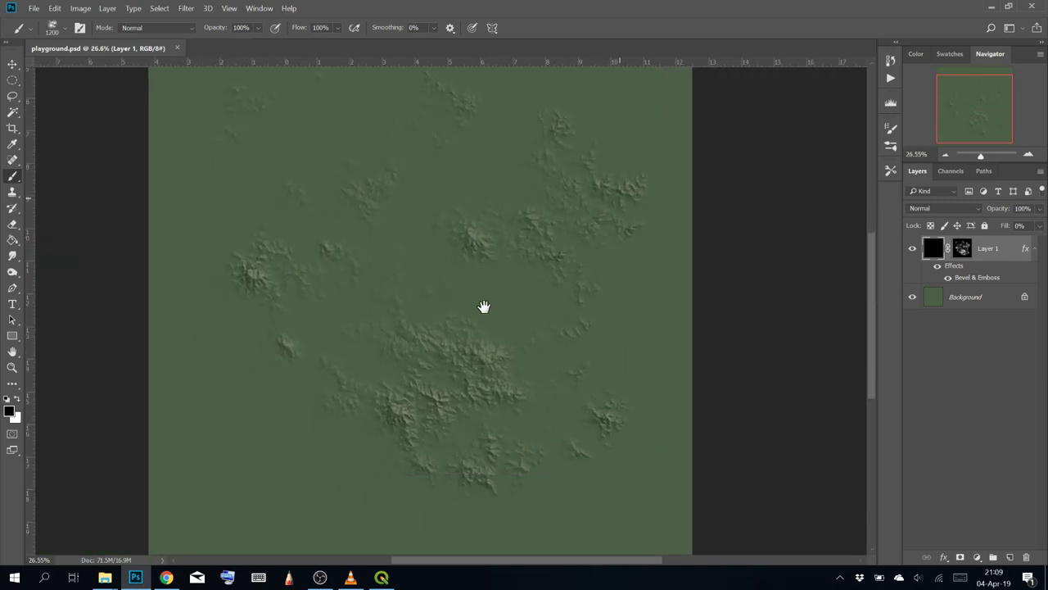
scroll(439, 358, up, 1)
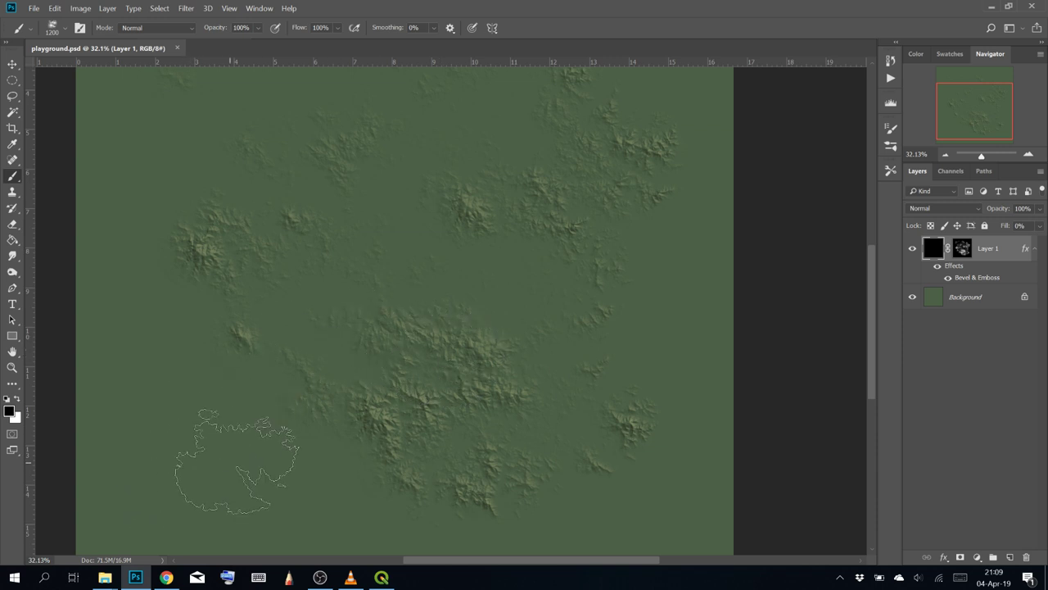
Switch to Chrome, search Google for "tangram heightmapper", close the Facebook page and open the Tangram Heightmapper site
click(166, 577)
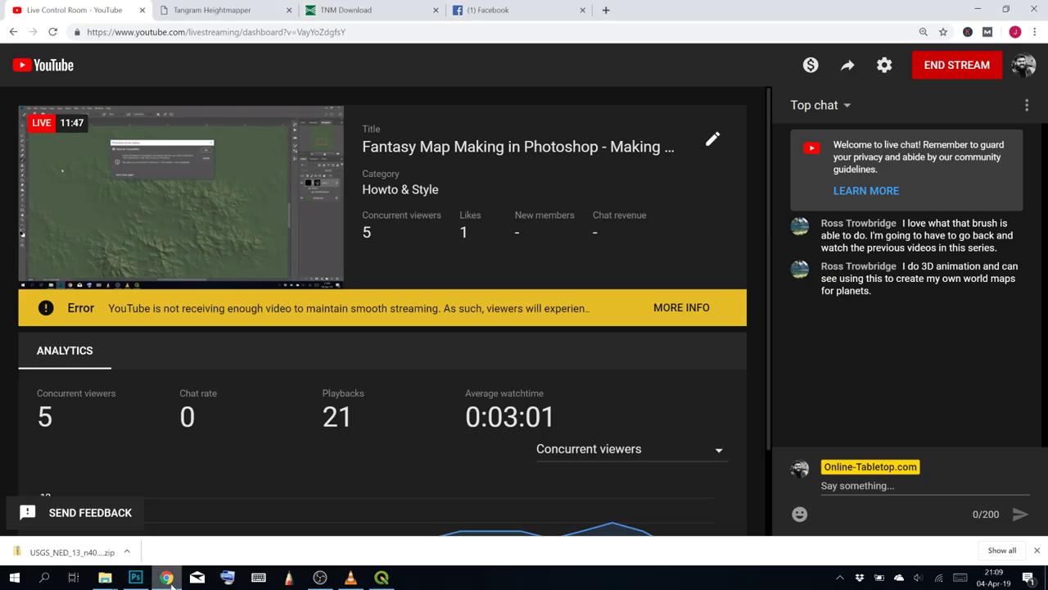
click(212, 10)
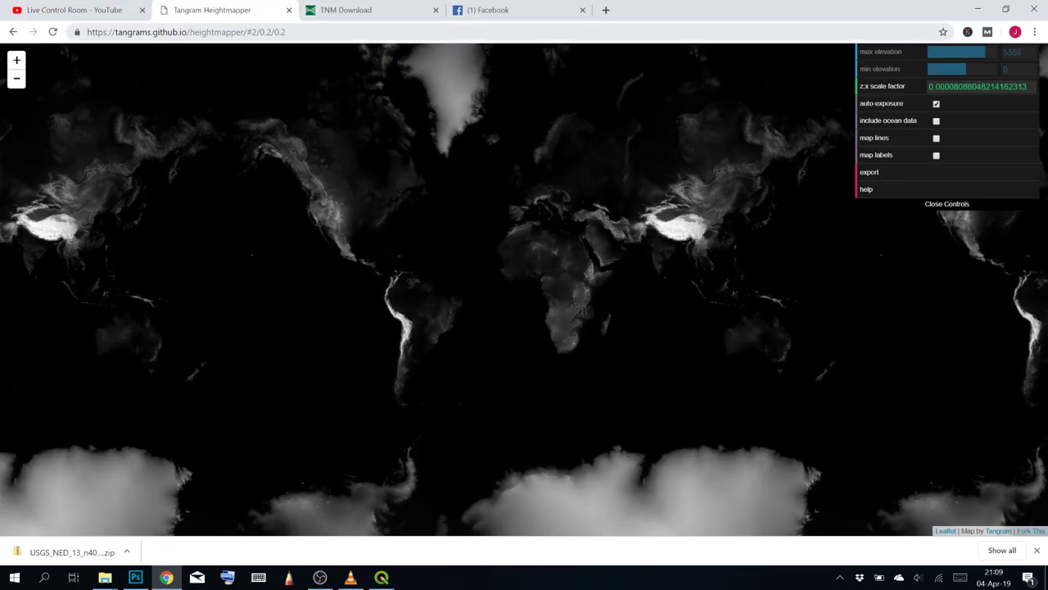
click(274, 35)
text(tang)
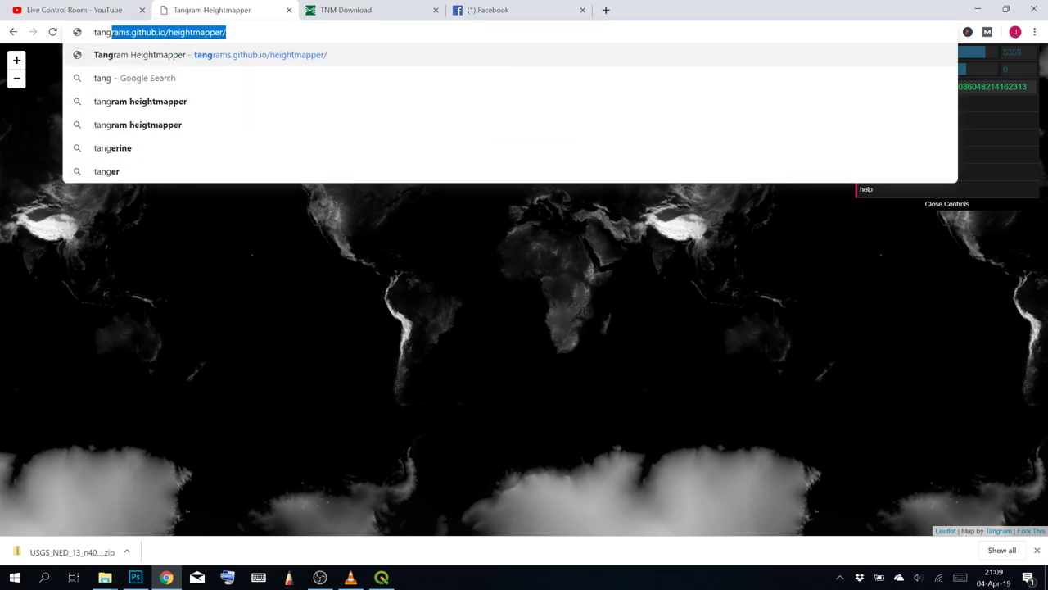
text(ram  heightmapper)
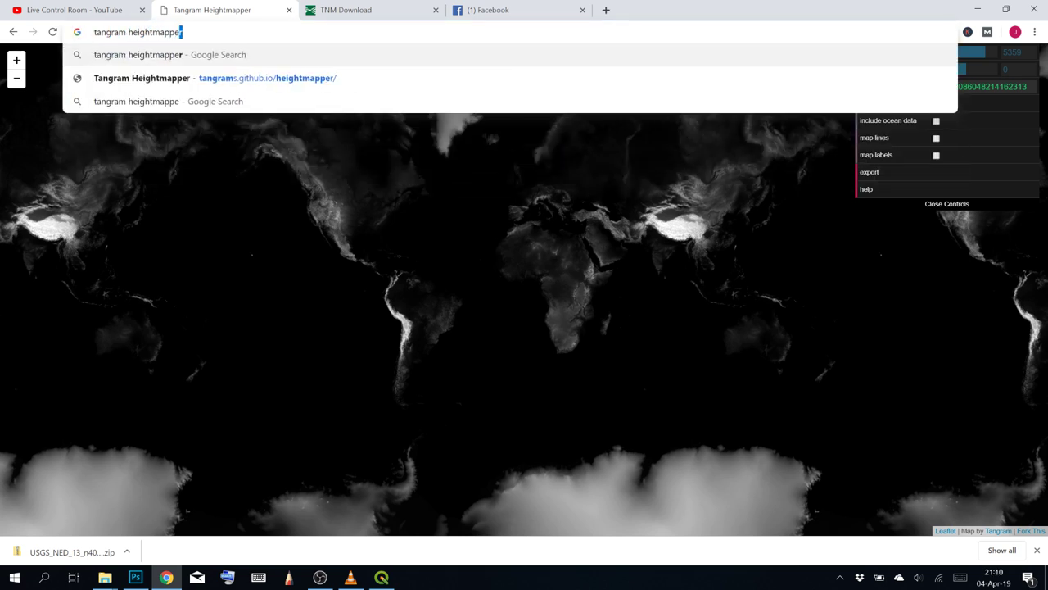
key(Return)
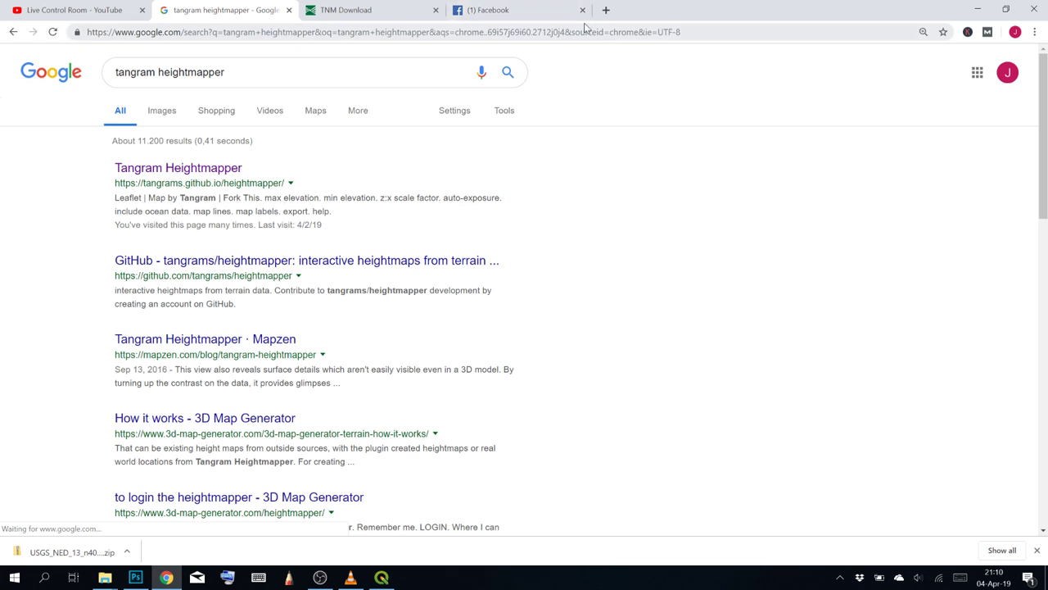
click(584, 11)
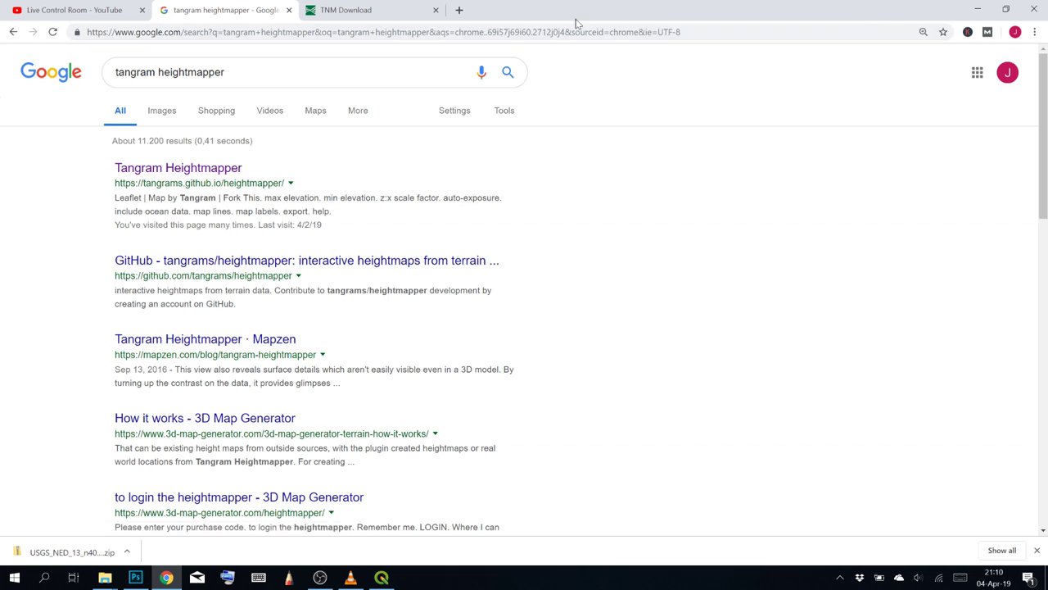
click(151, 174)
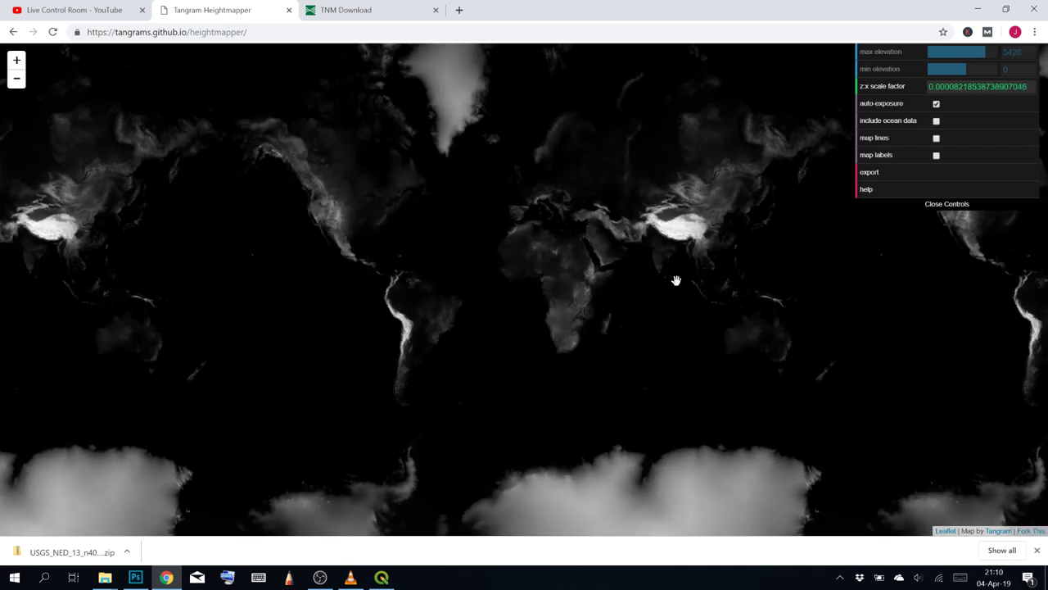
Examine the heightmap of North America from the western mountain ranges across to the Atlantic coast
drag(649, 238, 281, 316)
scroll(606, 205, up, 5)
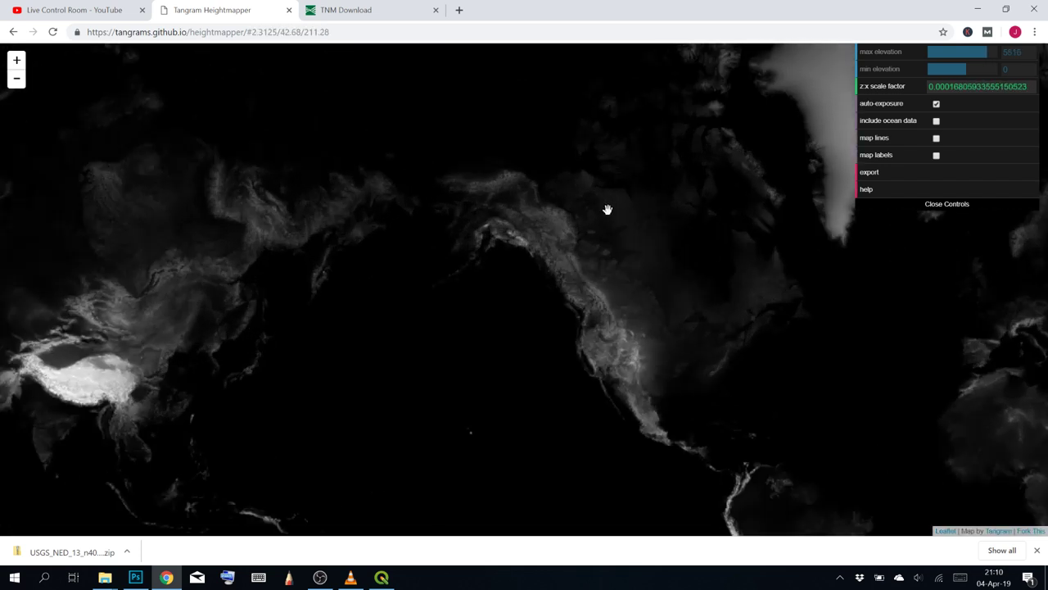
scroll(596, 229, up, 5)
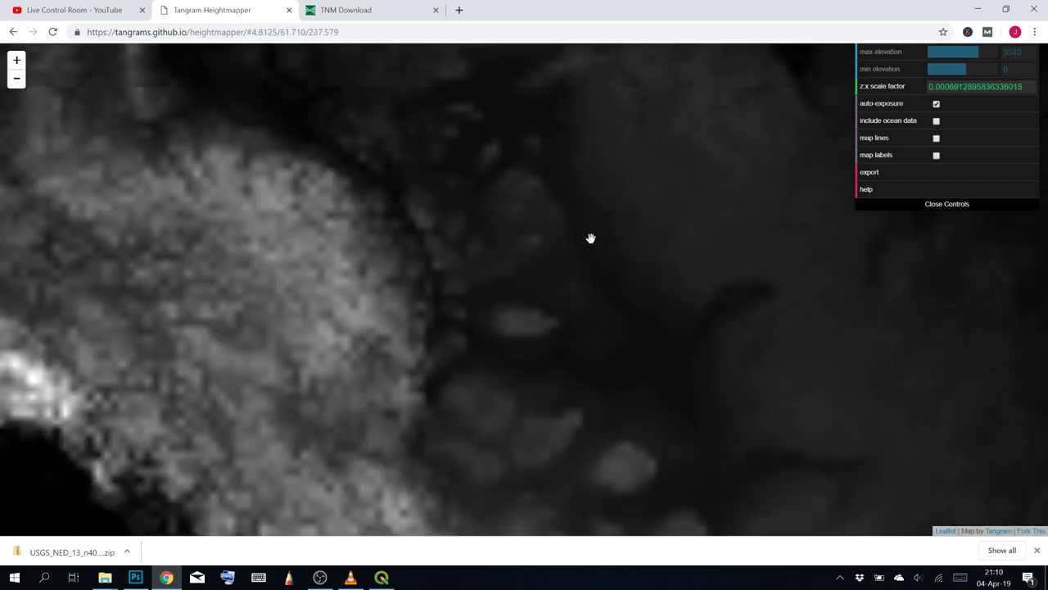
drag(453, 242, 360, 189)
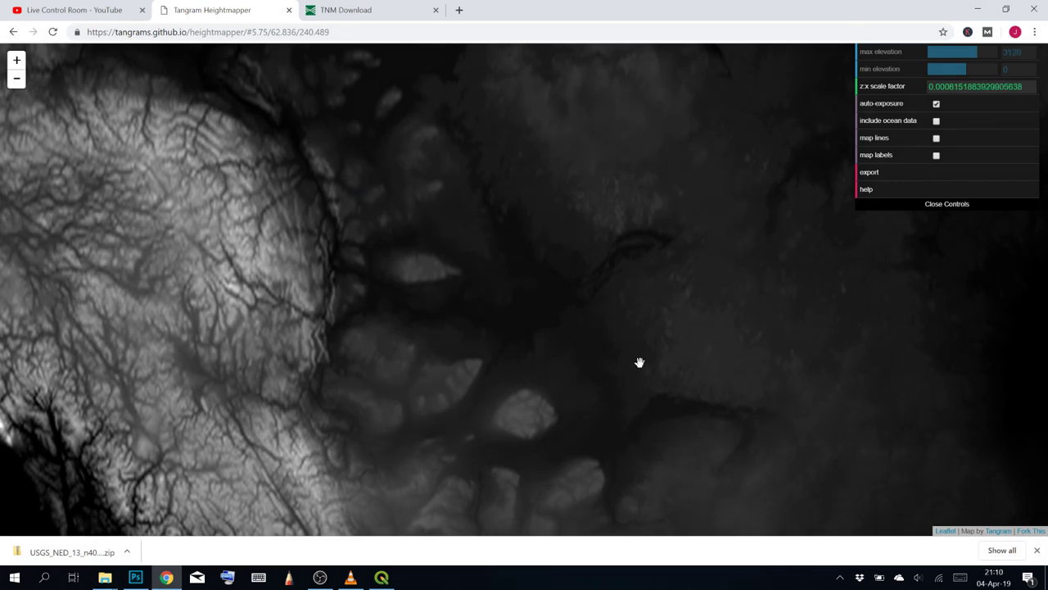
drag(639, 360, 435, 226)
drag(667, 282, 368, 197)
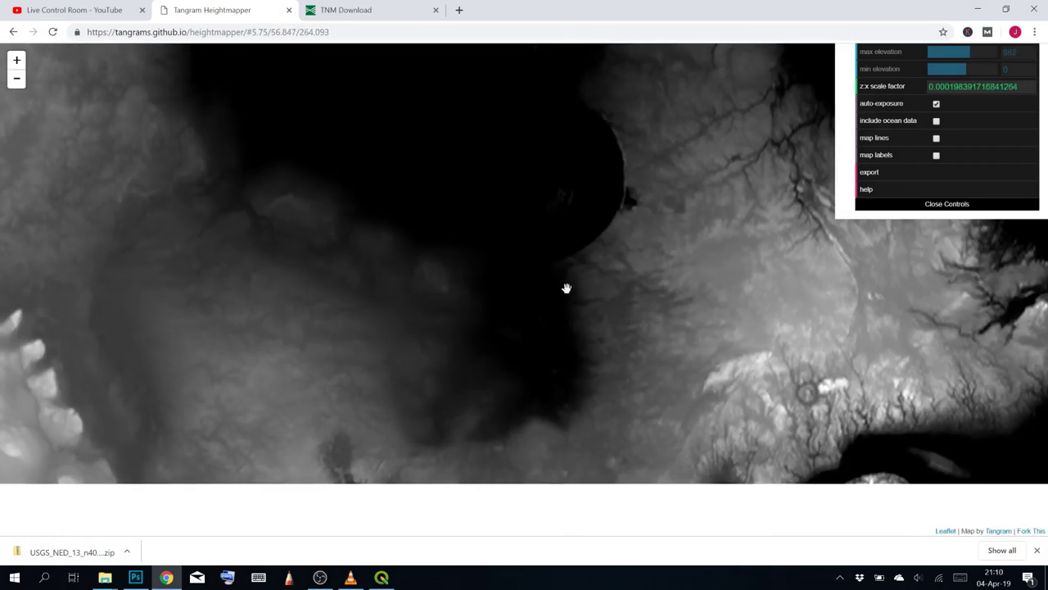
drag(598, 299, 363, 205)
drag(688, 313, 409, 181)
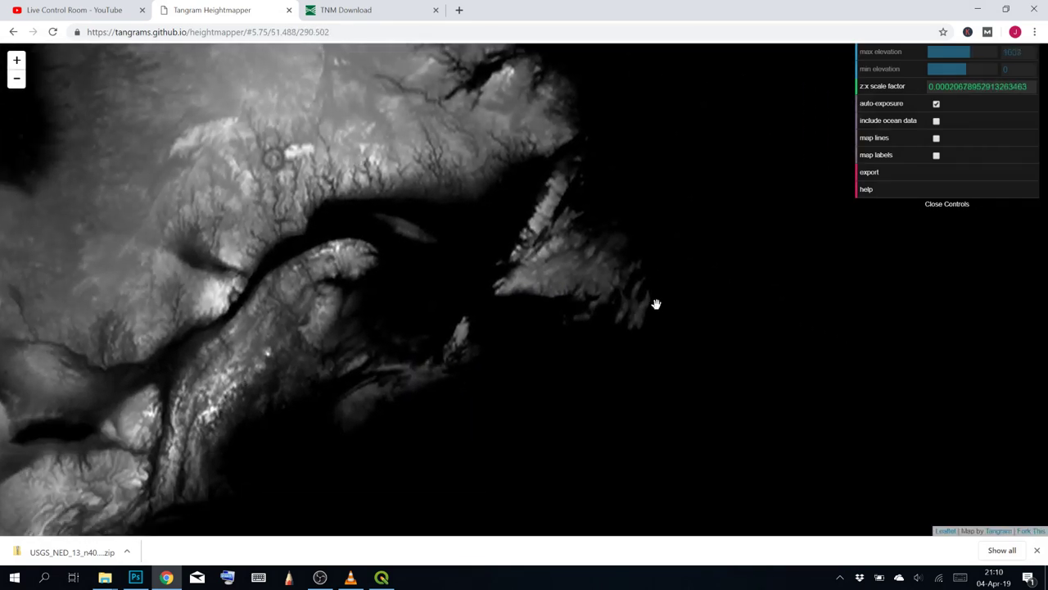
drag(567, 303, 482, 284)
scroll(477, 282, down, 2)
scroll(476, 280, down, 2)
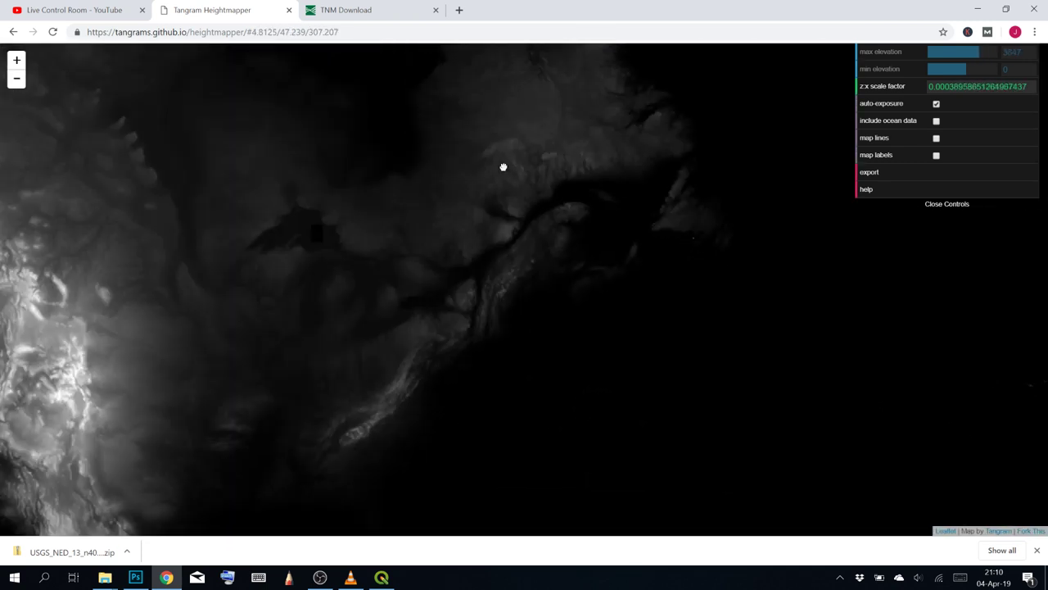
drag(503, 168, 482, 155)
drag(501, 354, 352, 234)
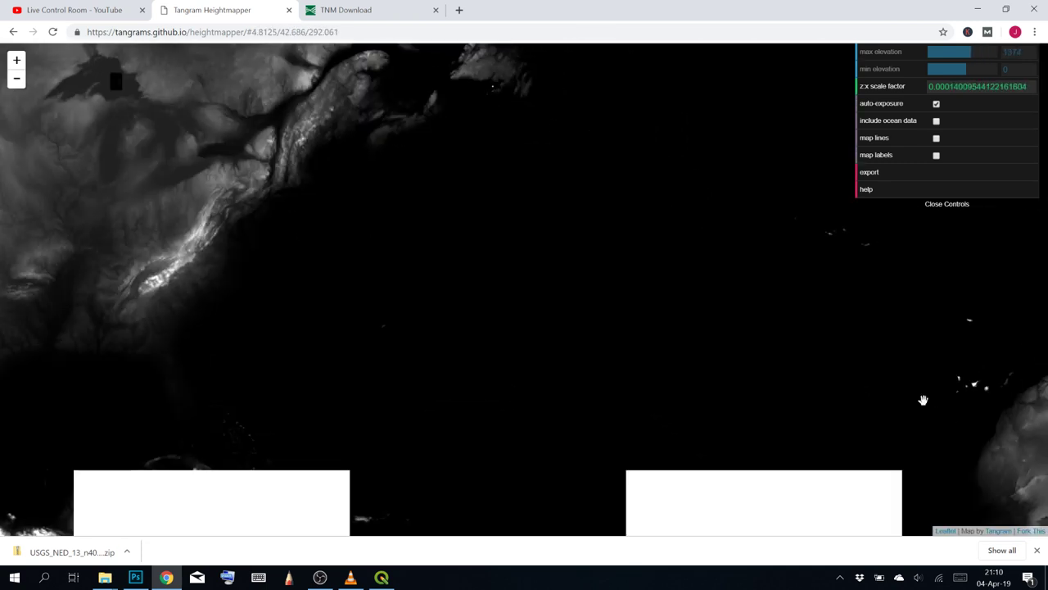
Examine the heightmap across the Atlantic to northern South America, and inspect its isolated bright highlands up close
drag(922, 400, 503, 267)
drag(594, 245, 678, 115)
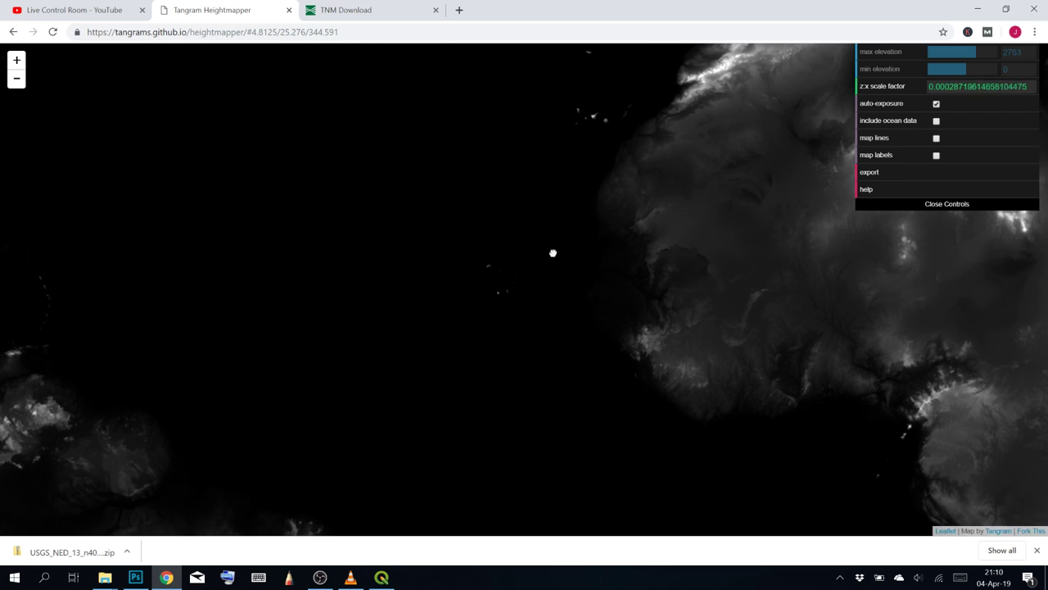
drag(598, 297, 747, 180)
drag(379, 275, 643, 211)
scroll(426, 214, up, 3)
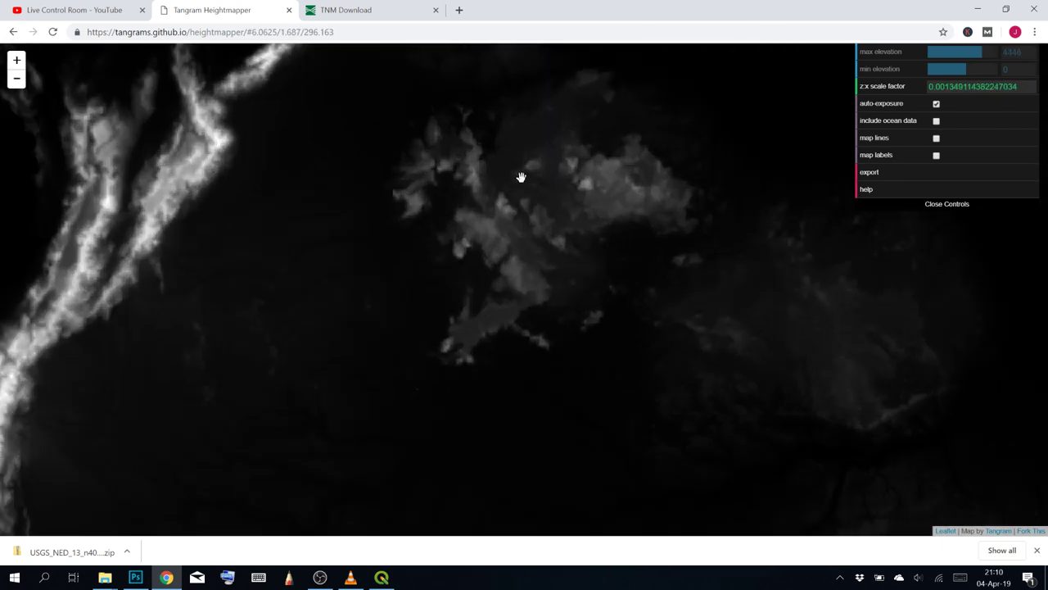
drag(630, 210, 552, 241)
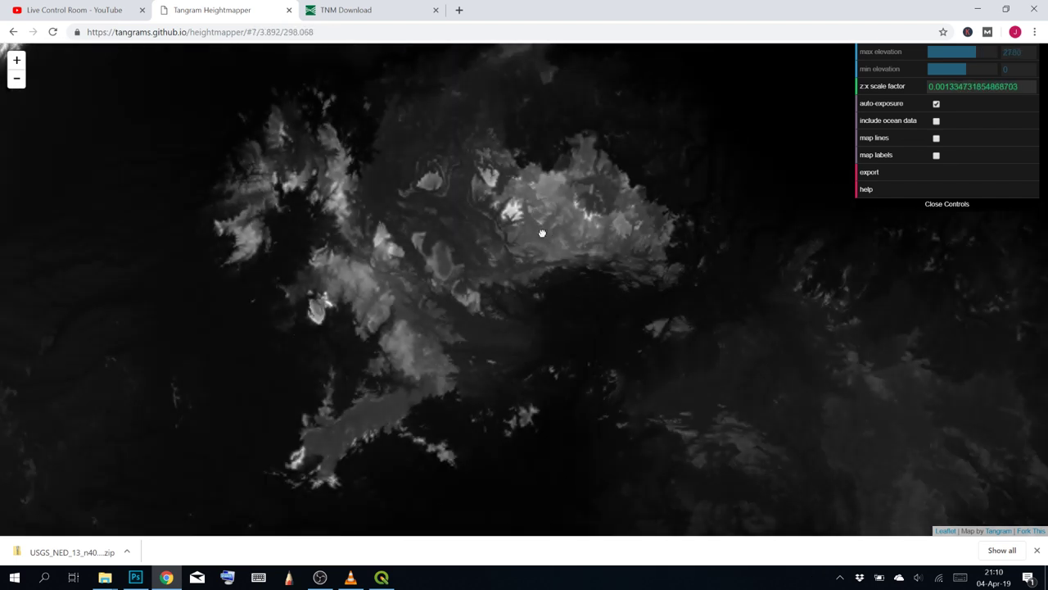
drag(543, 232, 579, 230)
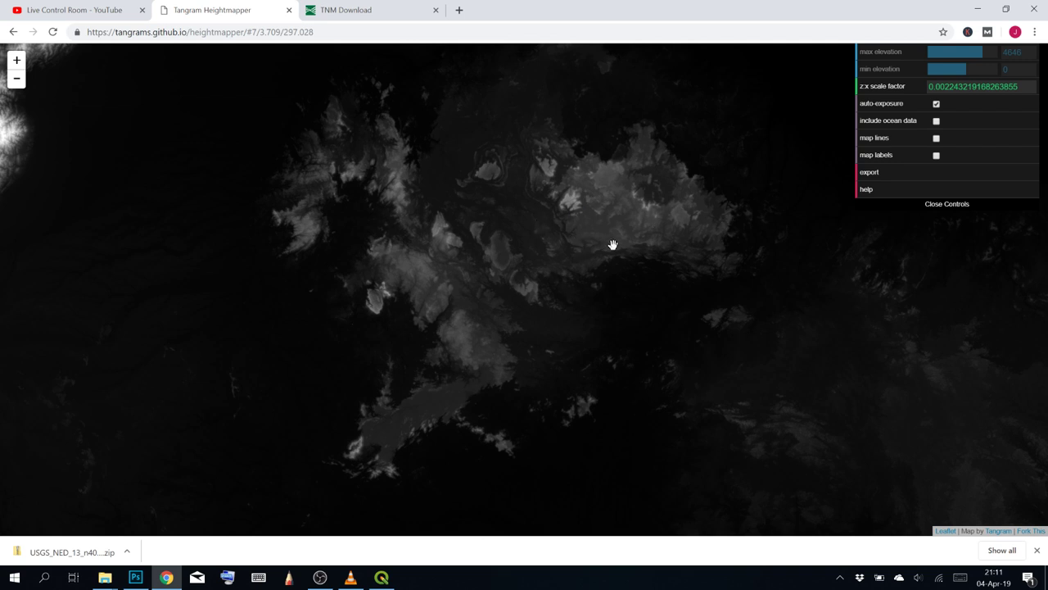
scroll(562, 225, up, 5)
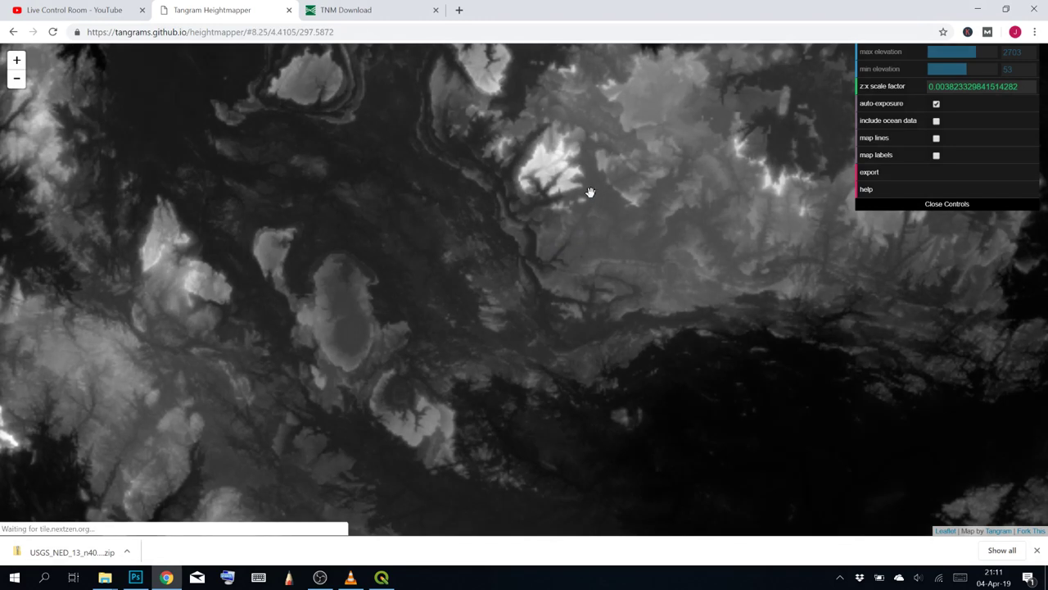
scroll(590, 193, up, 4)
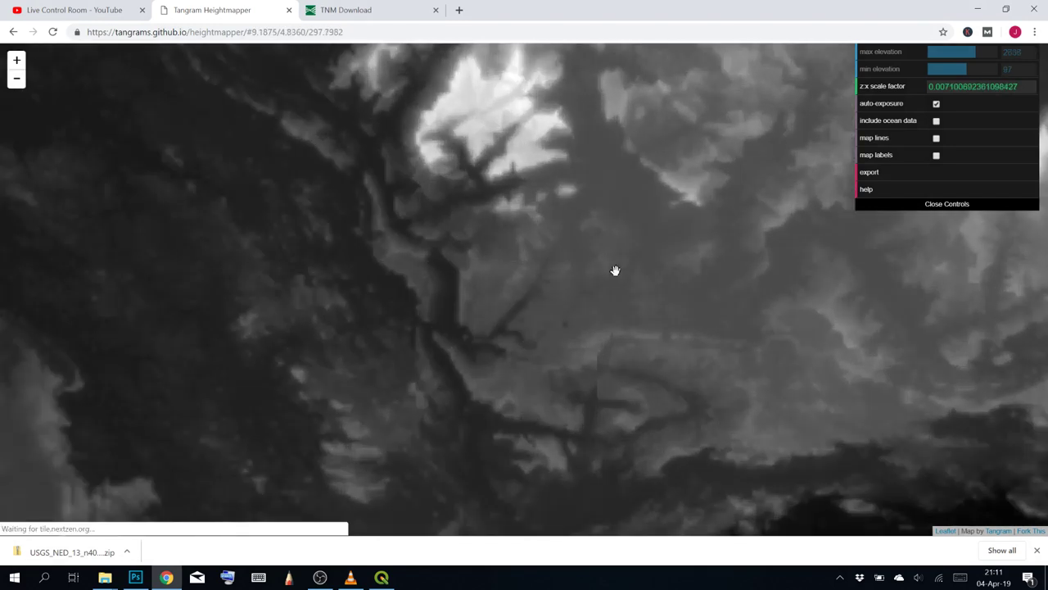
scroll(615, 270, up, 6)
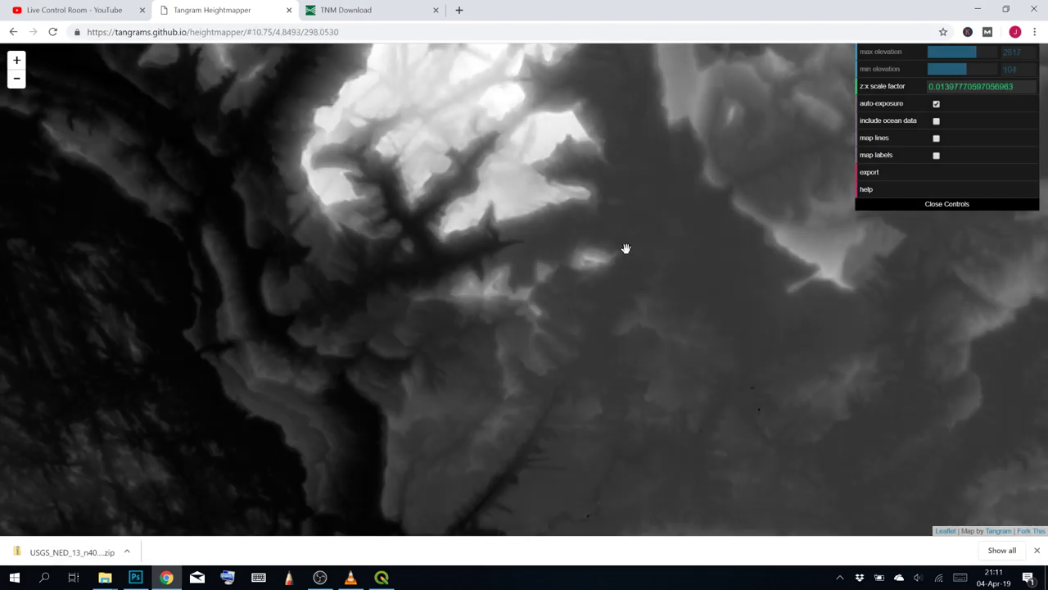
Frame the highlands of northern South America, turn off auto-exposure, and set the minimum elevation to 349 and maximum to 2255
scroll(681, 369, down, 4)
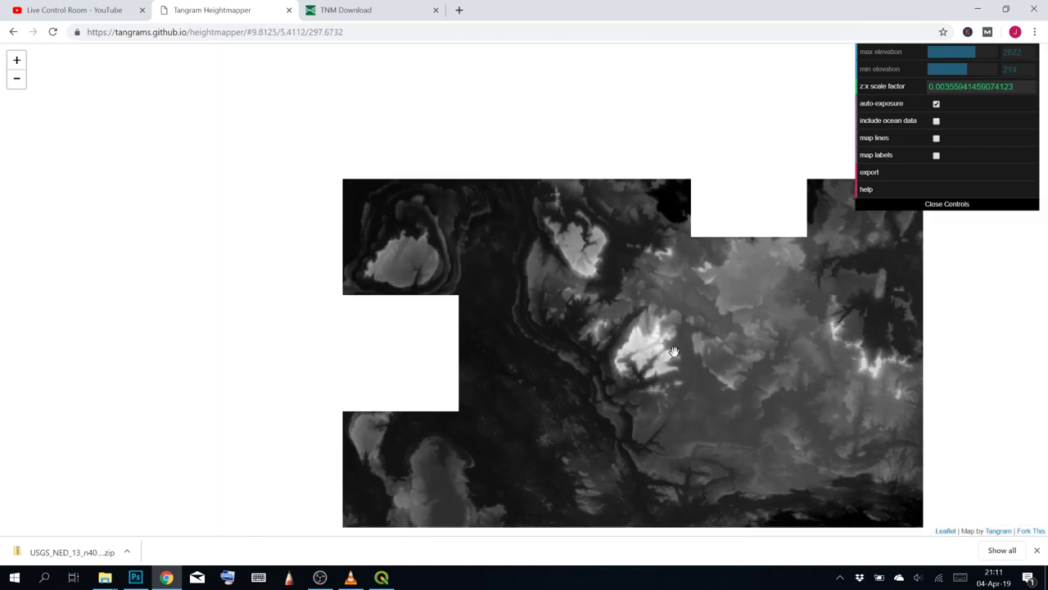
scroll(670, 339, down, 8)
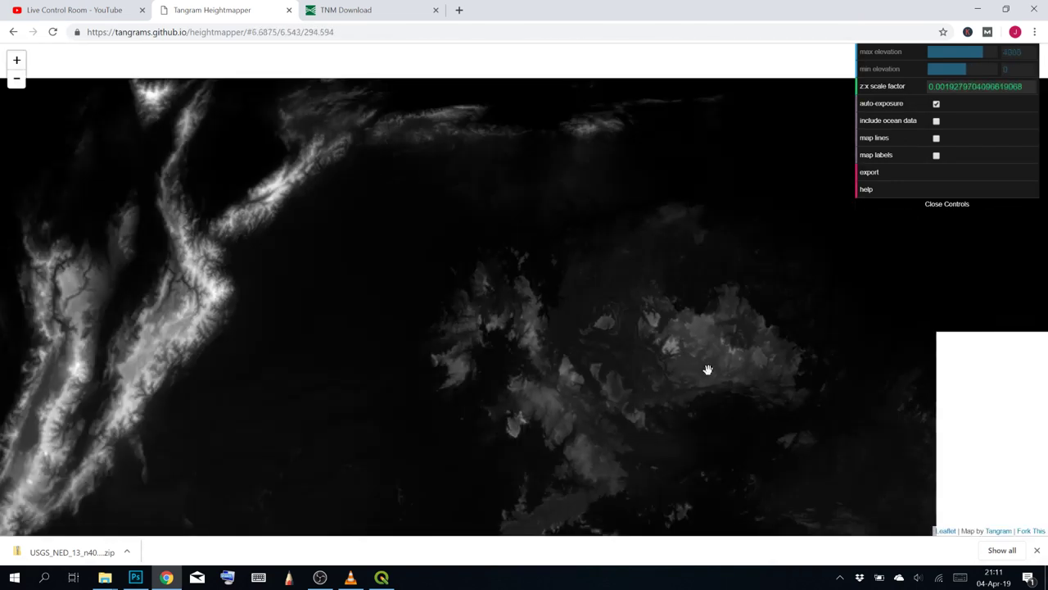
drag(707, 369, 601, 238)
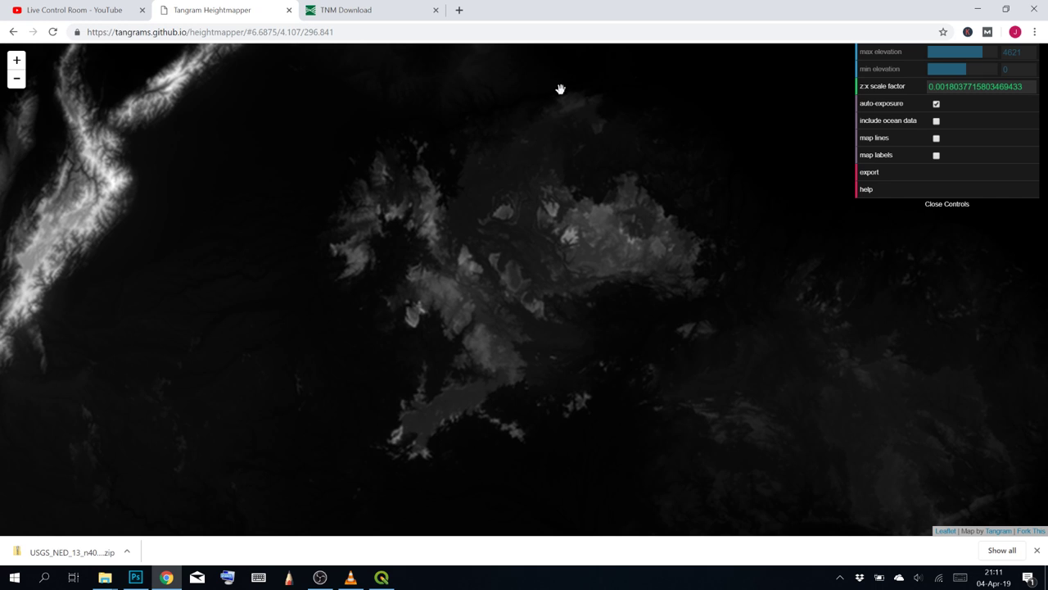
click(937, 107)
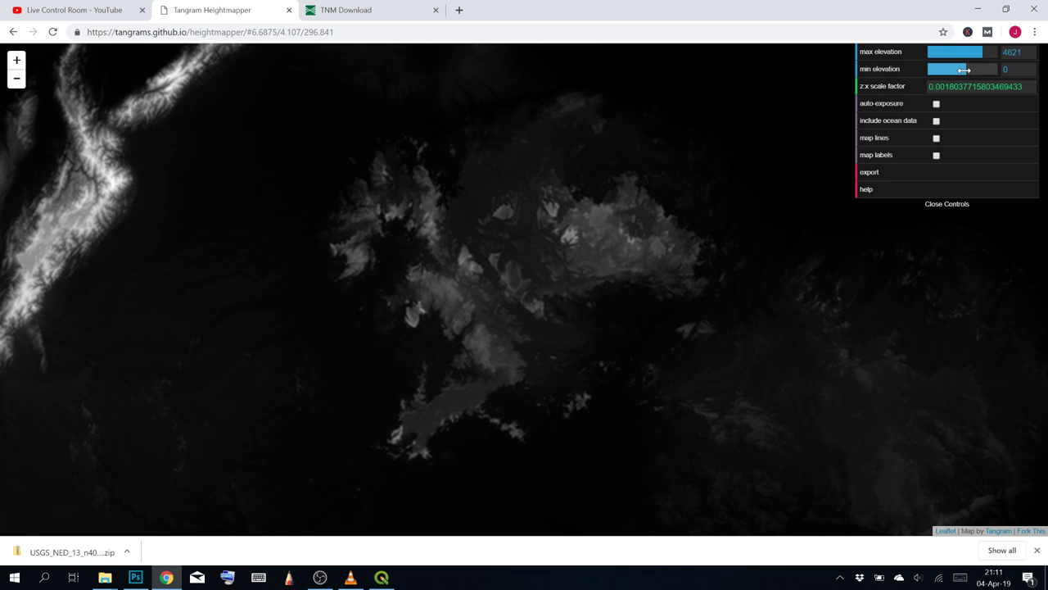
mouse_move(964, 70)
mouse_down()
mouse_move(996, 52)
mouse_move(967, 53)
mouse_move(966, 69)
mouse_up()
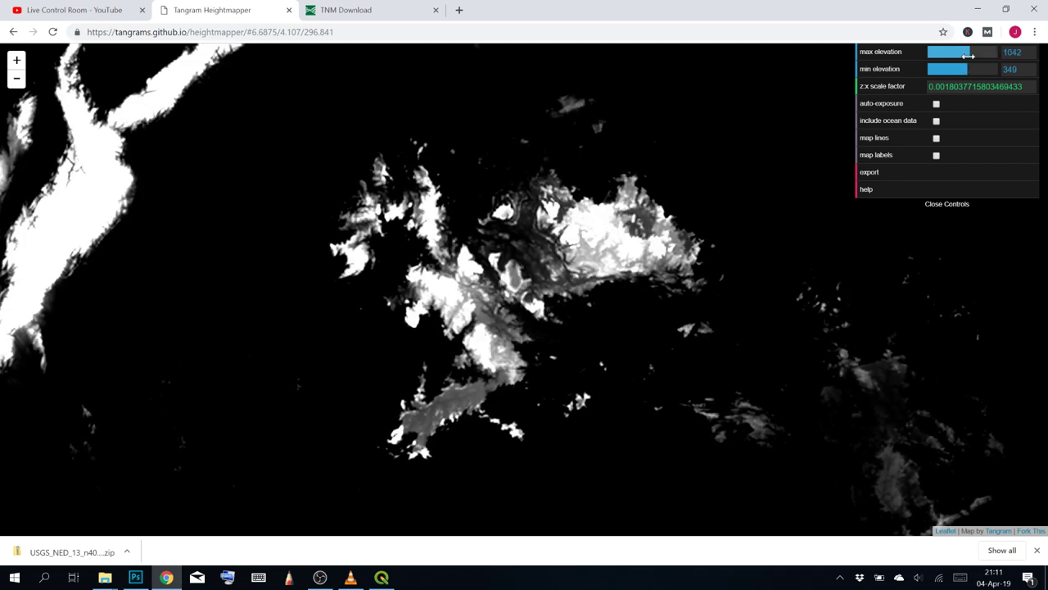
click(975, 54)
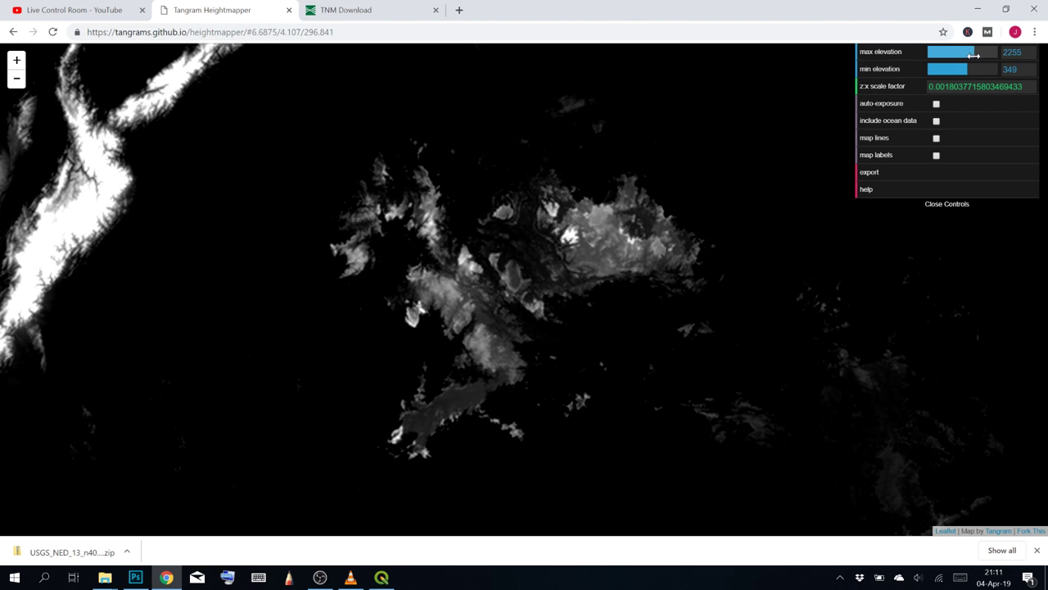
Capture a screenshot of the highlands heightmap, switch to Photoshop and paste it into a new 2560 × 1380 pixel document
scroll(536, 191, up, 1)
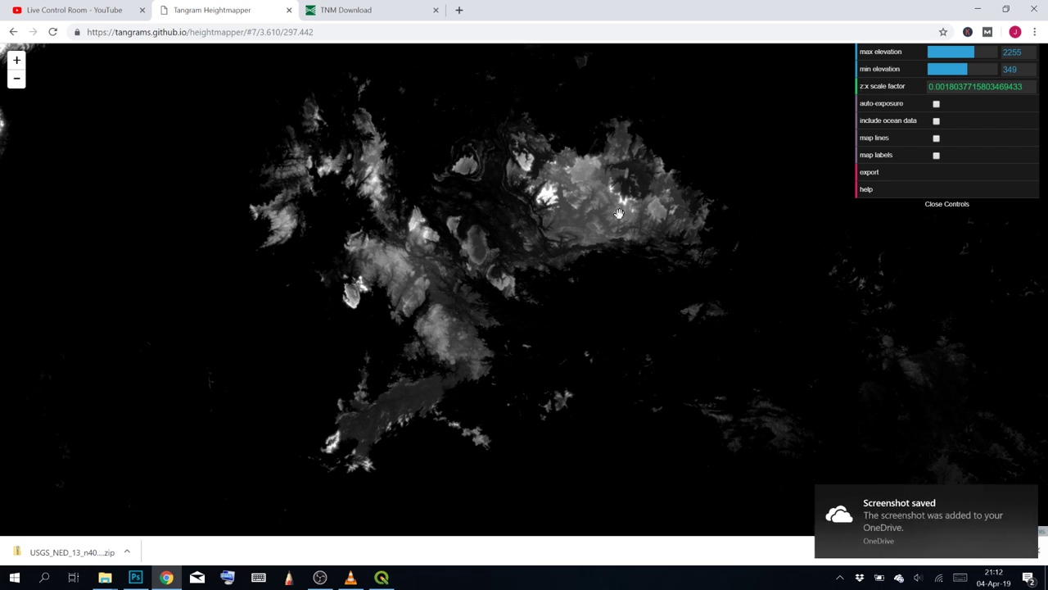
click(136, 578)
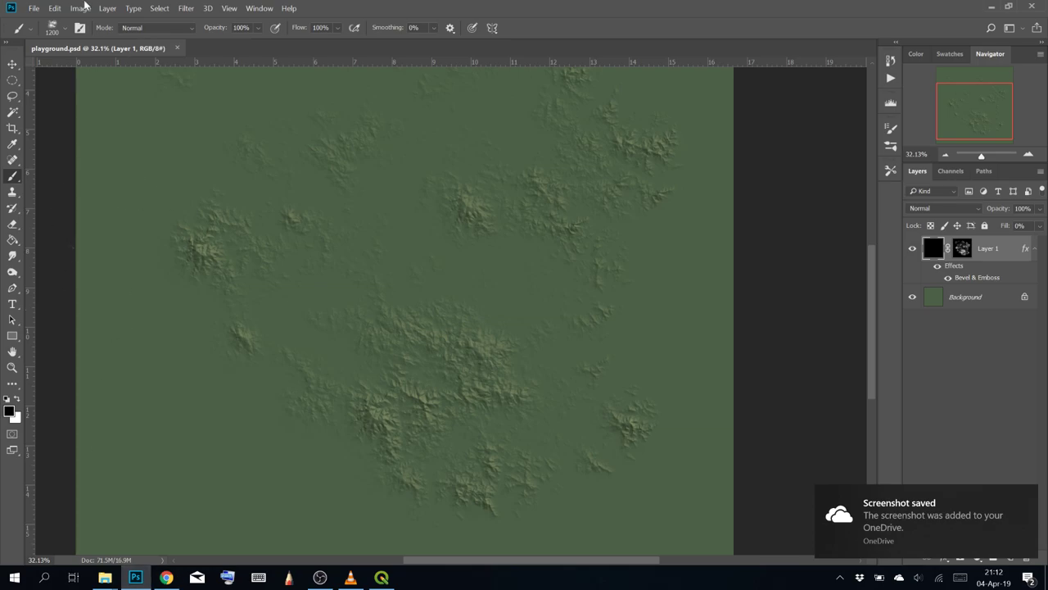
click(31, 9)
click(32, 9)
key(ctrl+n)
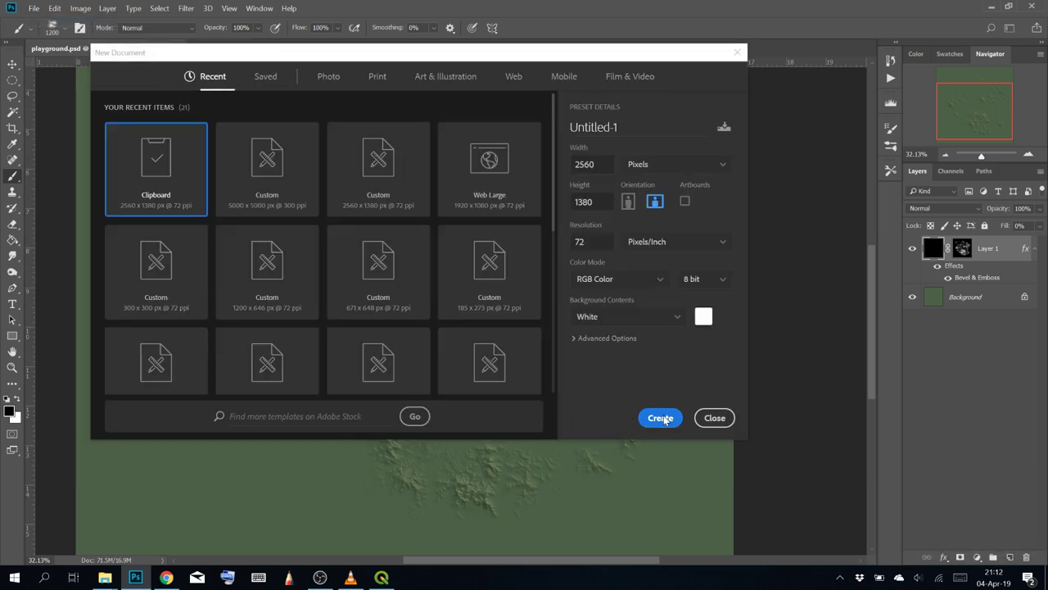
click(660, 417)
key(ctrl+v)
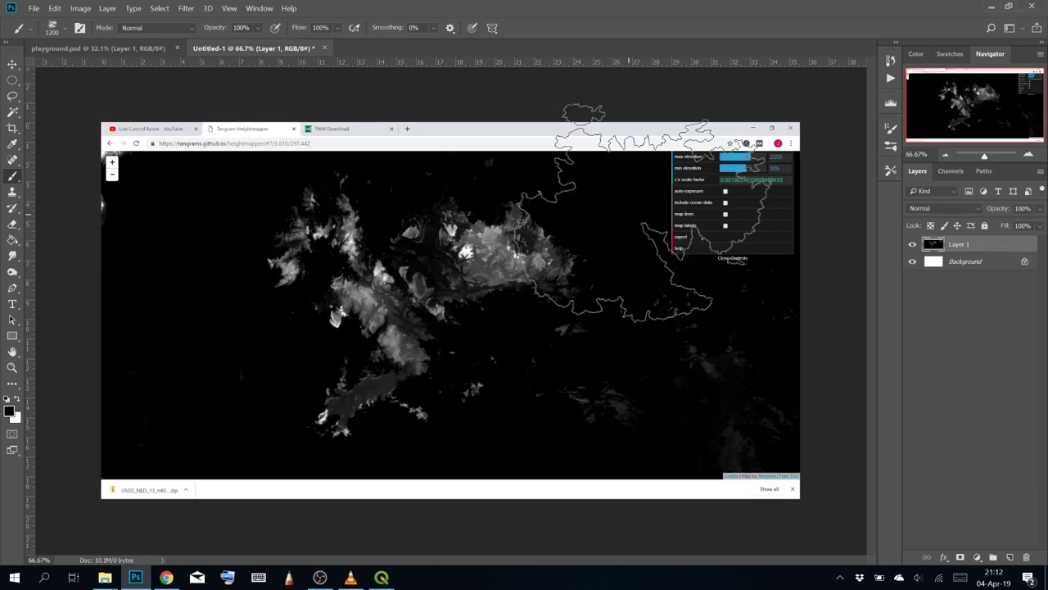
Copy a rectangular area around the bright highlands to a new layer, excluding the browser interface, and delete the original screenshot layer
right_click(12, 84)
click(61, 77)
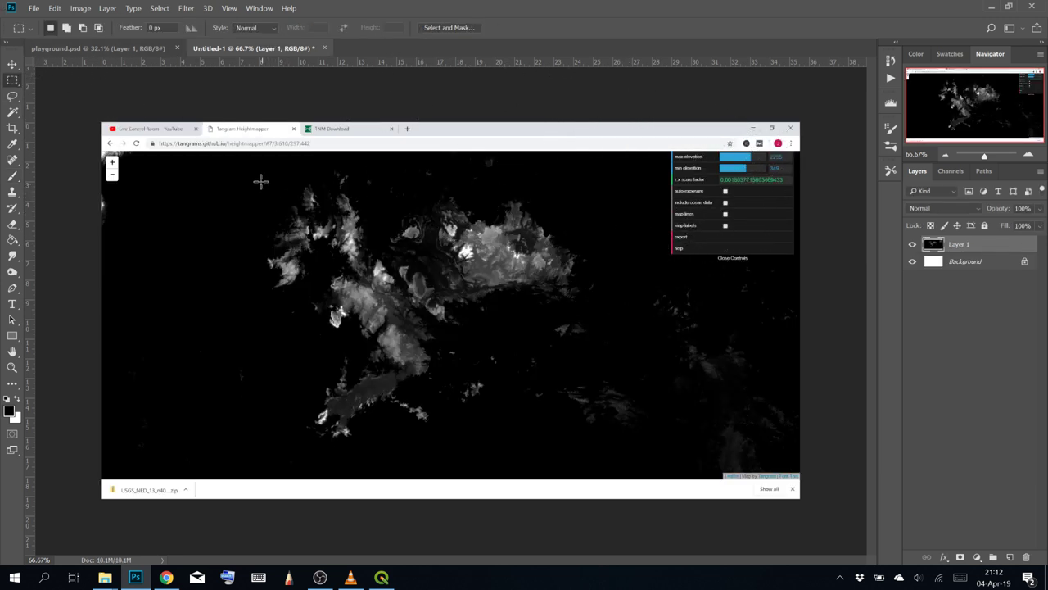
drag(237, 155, 605, 466)
drag(924, 260, 926, 259)
key(ctrl+j)
click(975, 262)
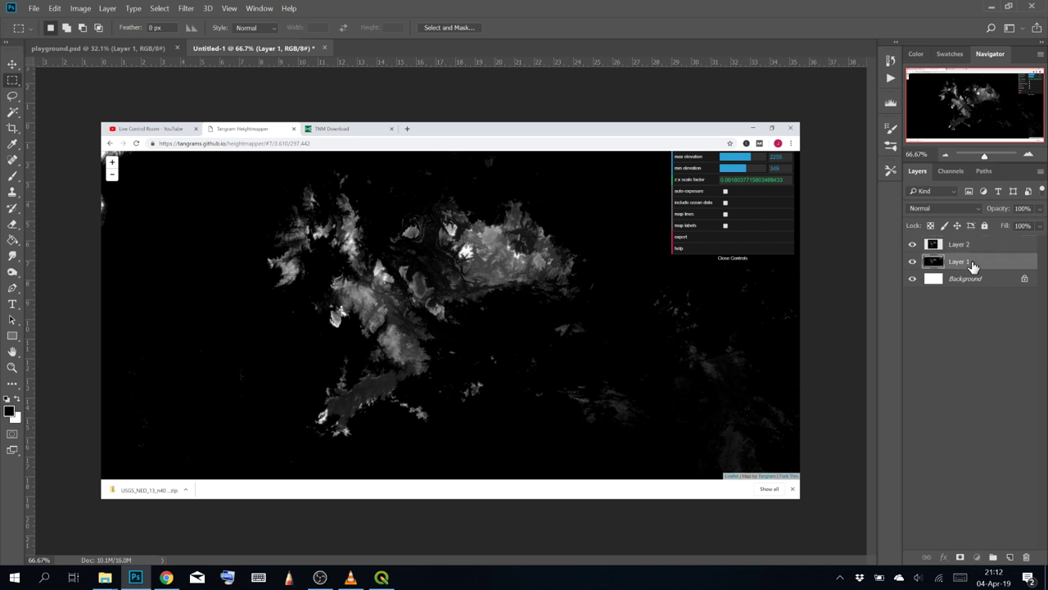
drag(973, 266, 1026, 557)
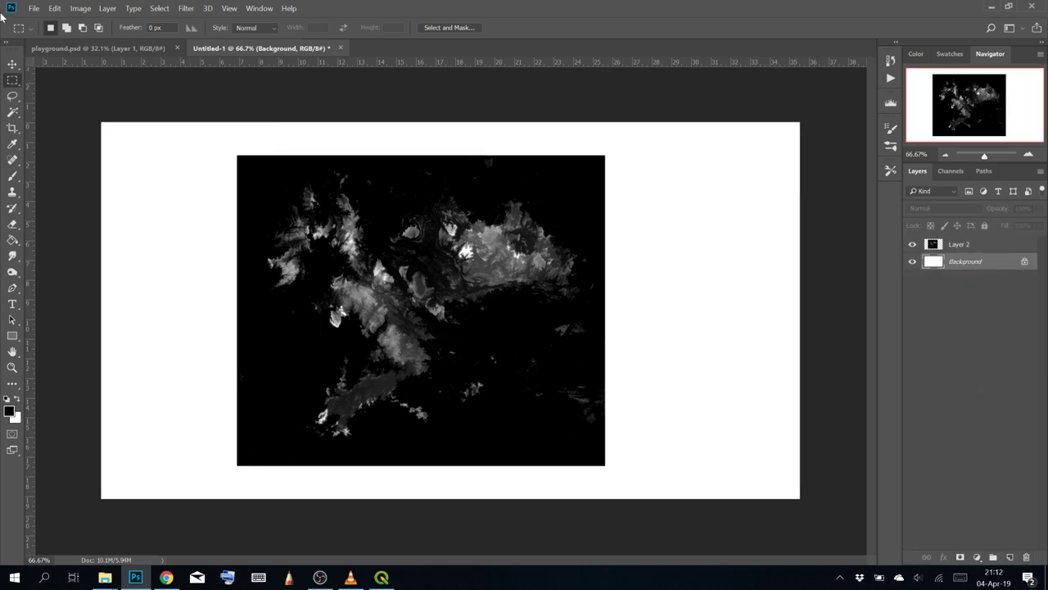
Move the cropped heightmap layer sideways to free a wide white area beside it
click(12, 63)
click(432, 246)
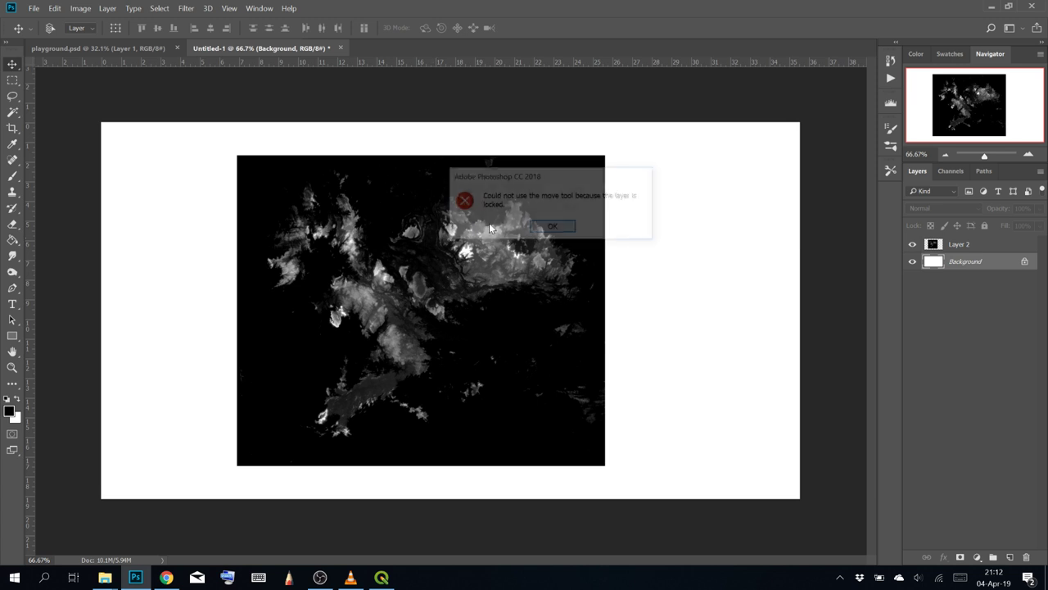
click(553, 227)
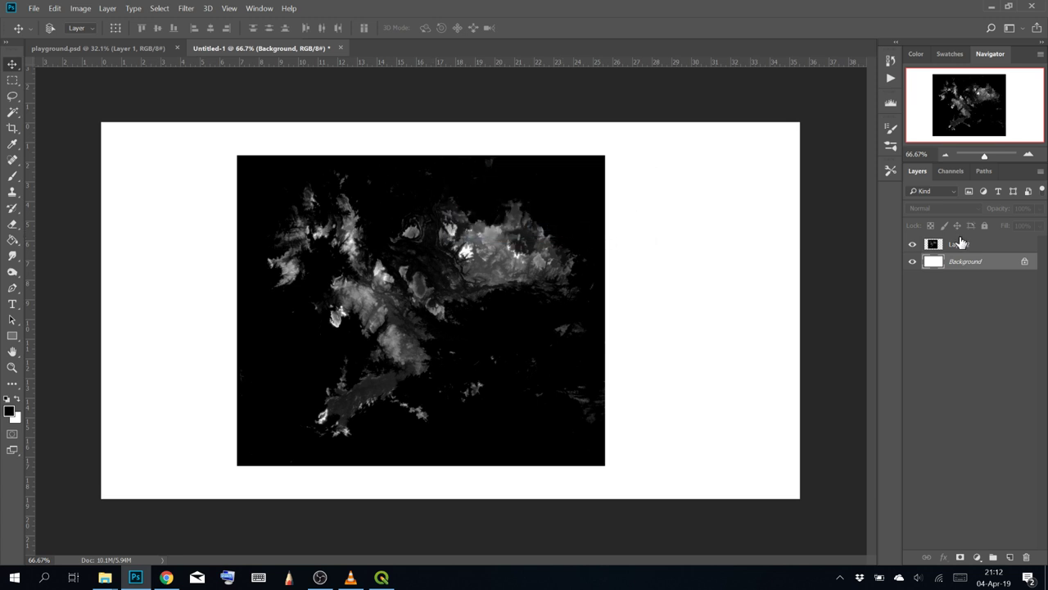
click(970, 245)
drag(512, 287, 604, 285)
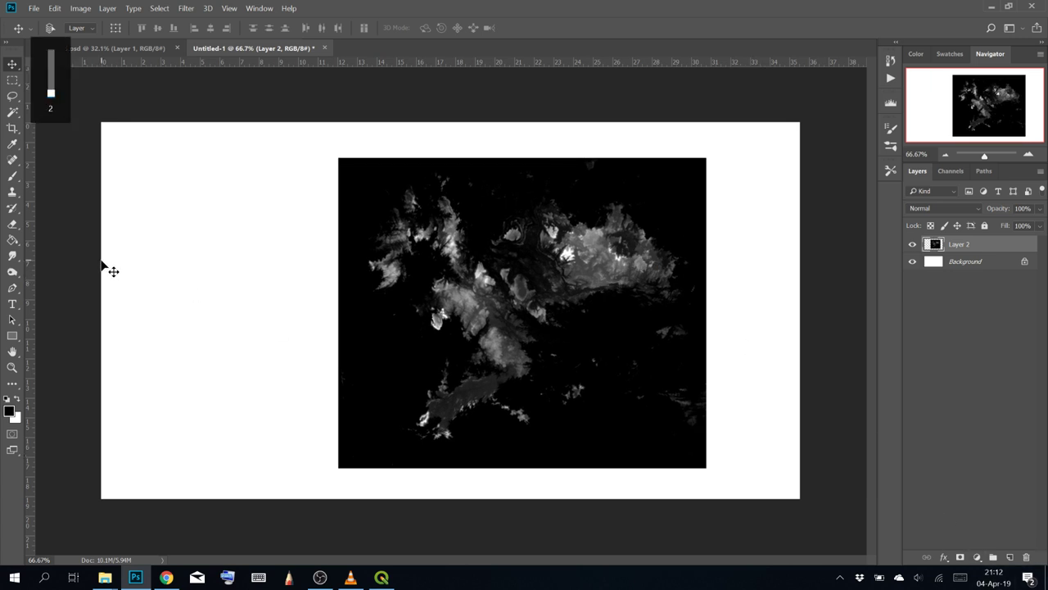
Choose the Hard Round brush and reduce its size to 35 px
scroll(148, 270, up, 3)
mouse_move(226, 268)
mouse_down()
mouse_move(218, 248)
mouse_move(230, 237)
mouse_move(235, 246)
mouse_up()
key(b)
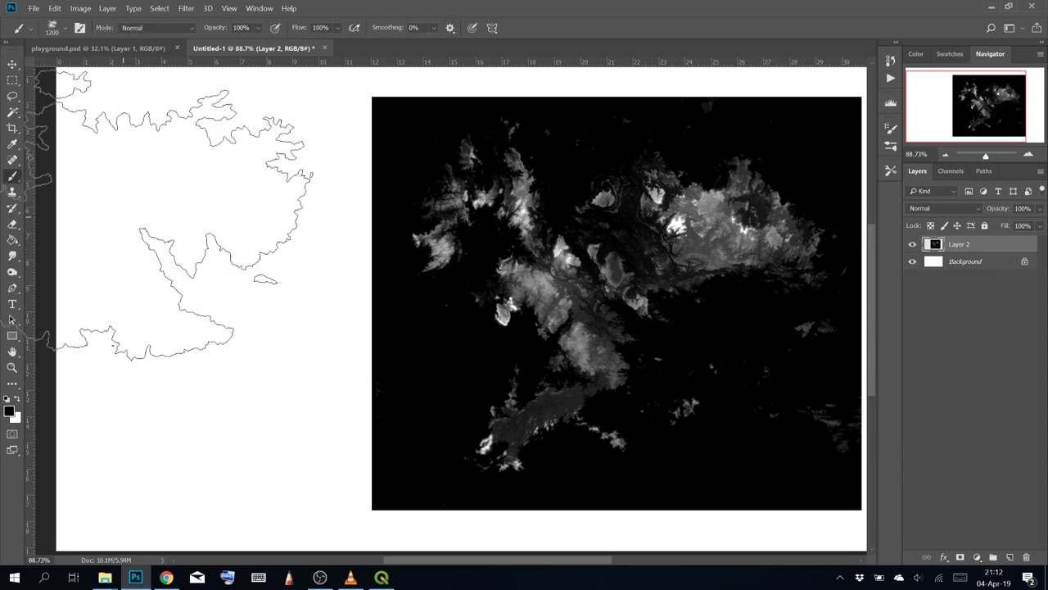
click(64, 30)
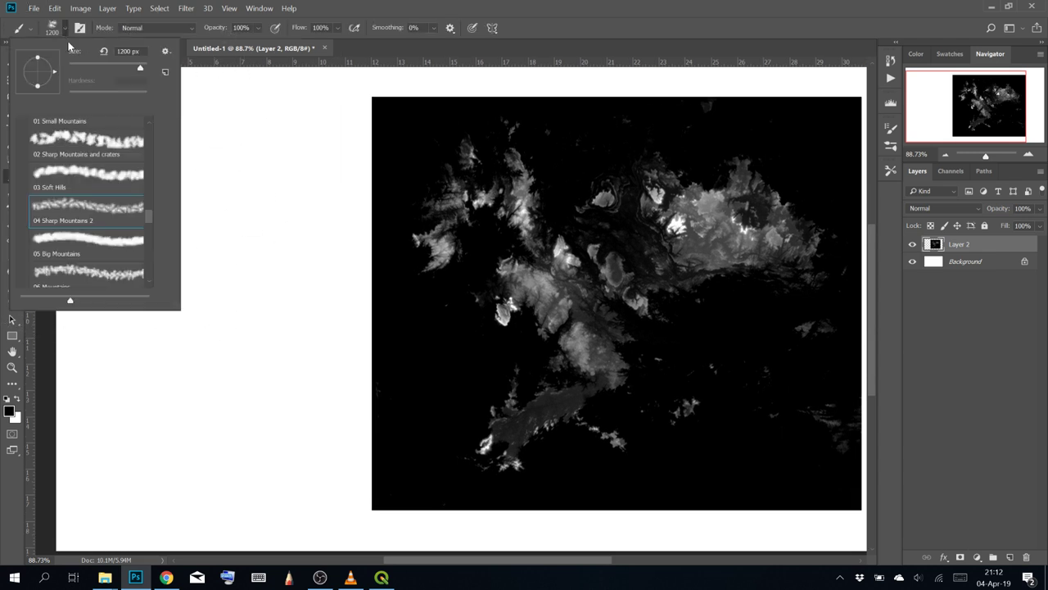
mouse_move(141, 217)
mouse_down()
mouse_move(153, 147)
mouse_move(146, 119)
mouse_up()
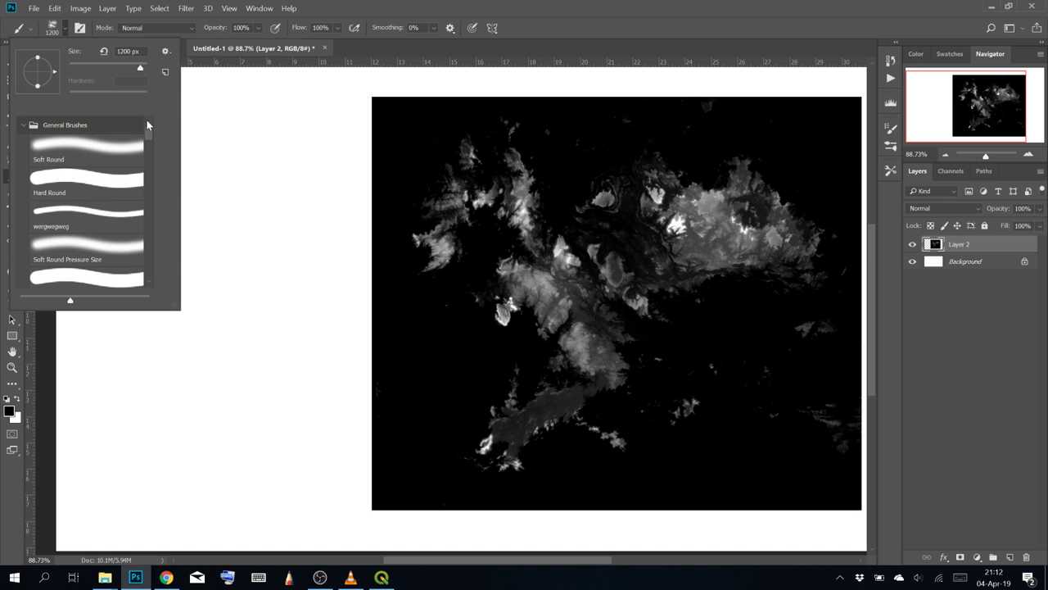
click(107, 188)
click(286, 74)
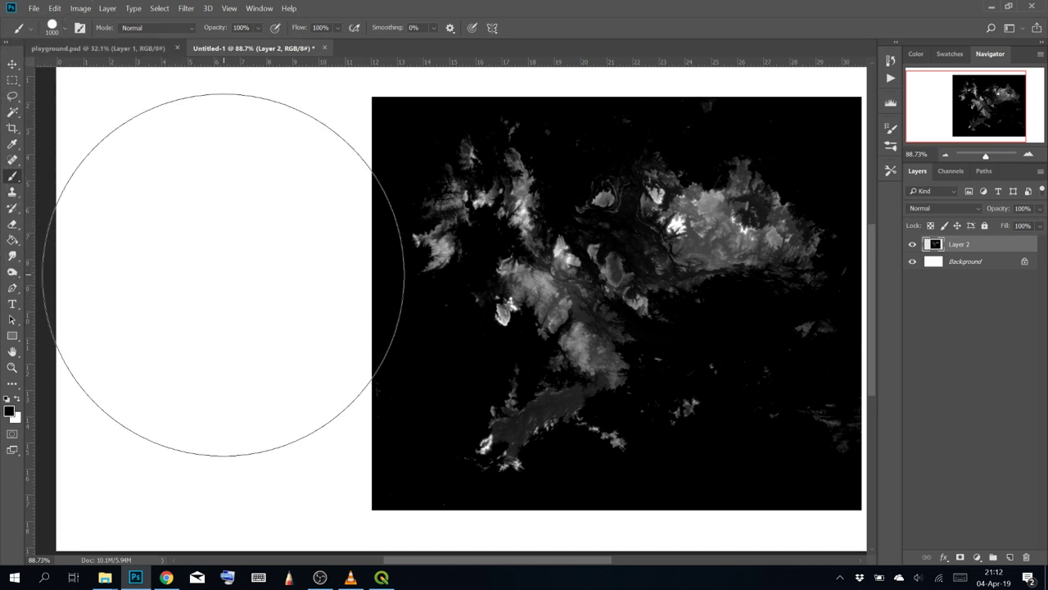
key(bracketleft)
key(bracketleft)
key(bracketleft)
key(bracketleft)
key(bracketleft)
key(bracketleft)
key(bracketleft)
key(bracketleft)
key(bracketleft)
key(bracketleft)
key(bracketleft)
key(bracketleft)
key(bracketleft)
key(bracketleft)
key(bracketleft)
key(bracketleft)
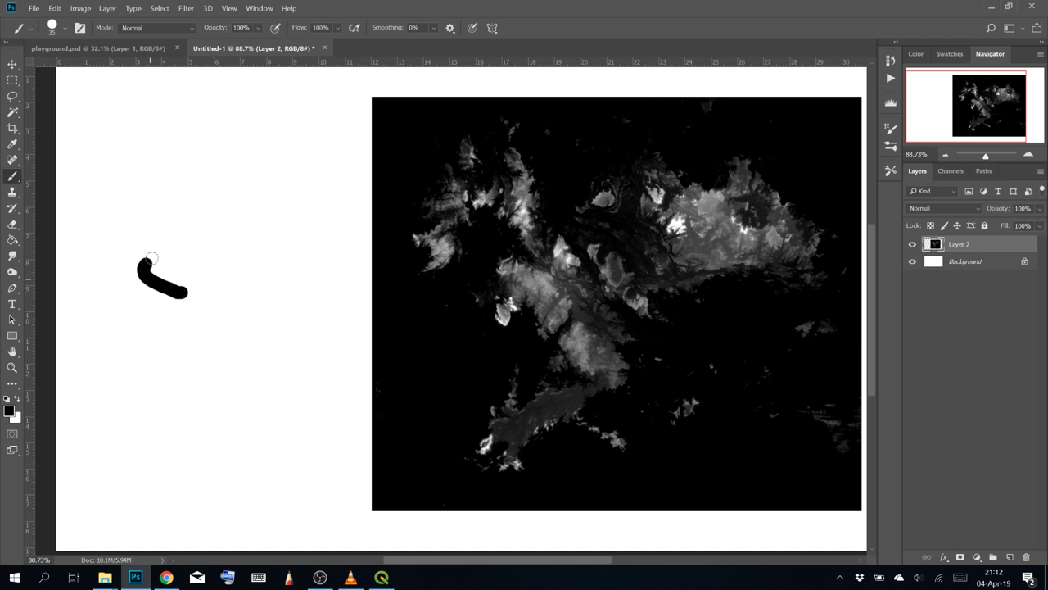
Paint a simple black smiley face in the white area beside the heightmap, undoing the first loop stroke
mouse_move(150, 258)
mouse_down()
mouse_move(198, 240)
mouse_move(228, 285)
mouse_up()
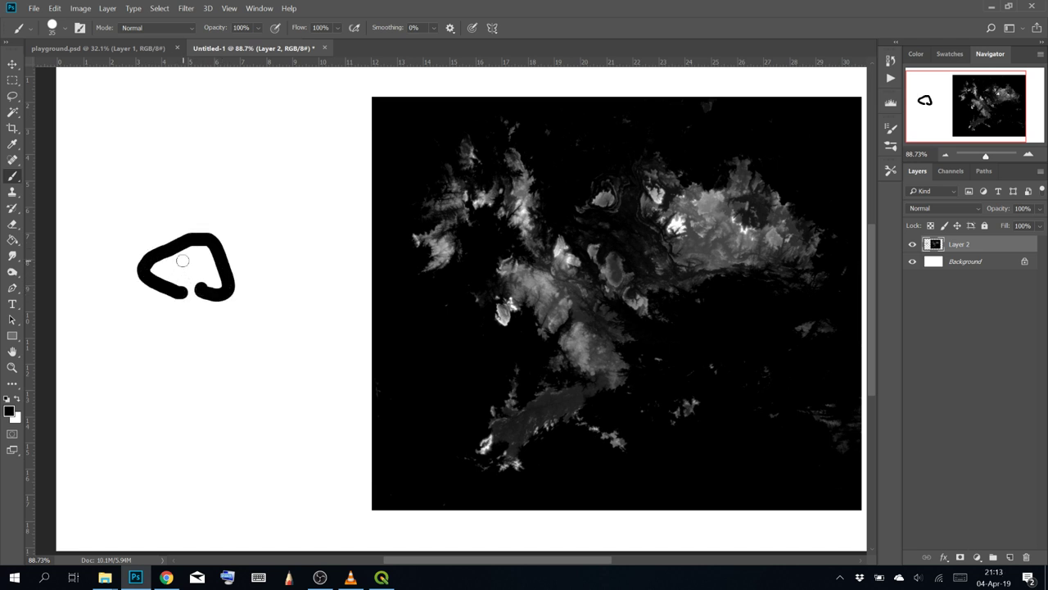
key(ctrl+z)
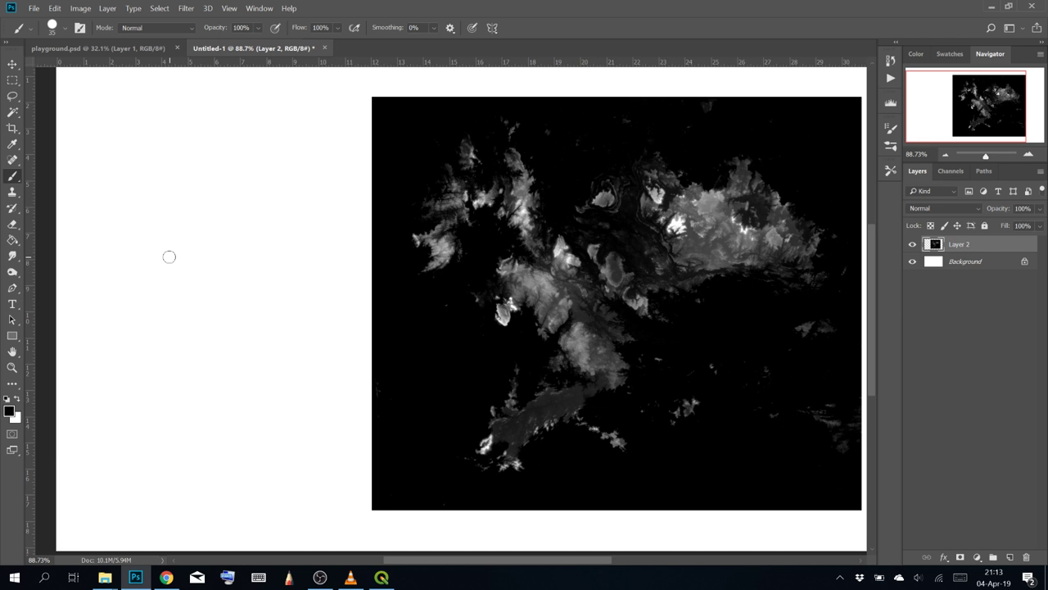
mouse_move(154, 292)
mouse_down()
mouse_move(208, 229)
mouse_move(205, 300)
mouse_up()
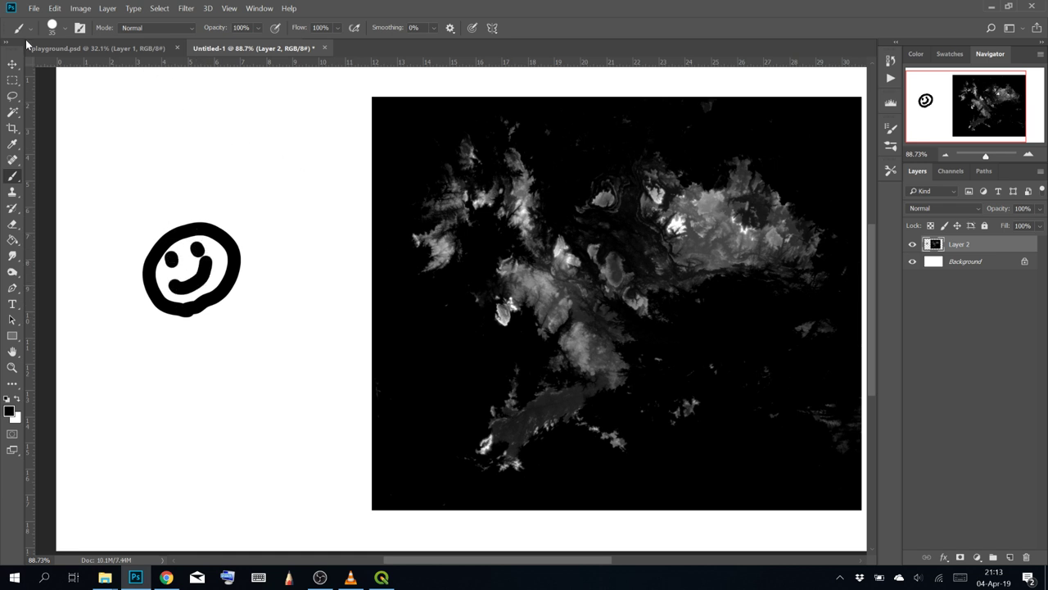
Select the smiley face with a rectangular marquee and define it as a brush preset named smile
click(12, 80)
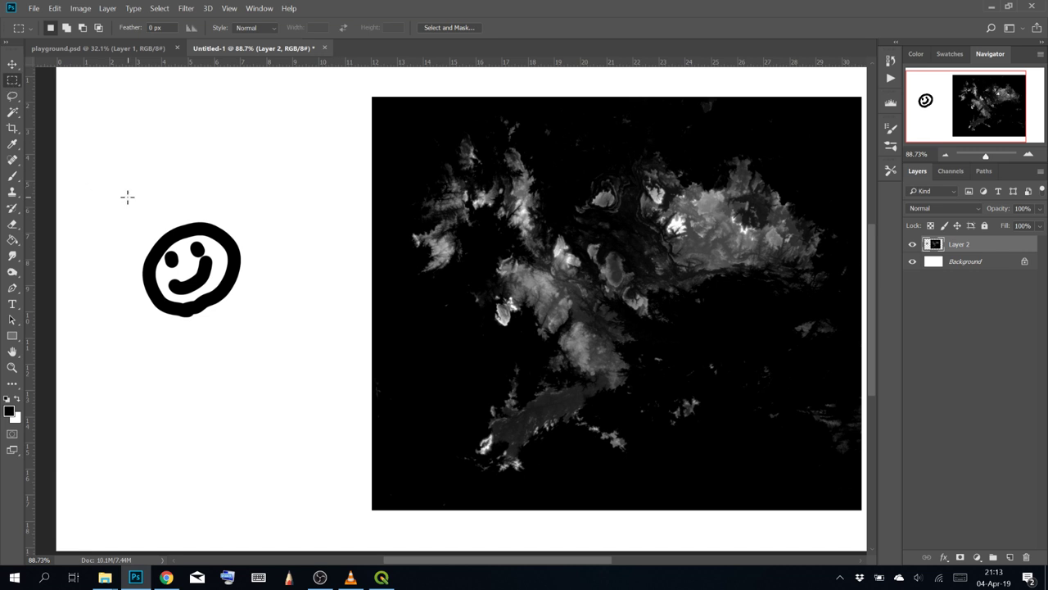
drag(124, 204, 260, 333)
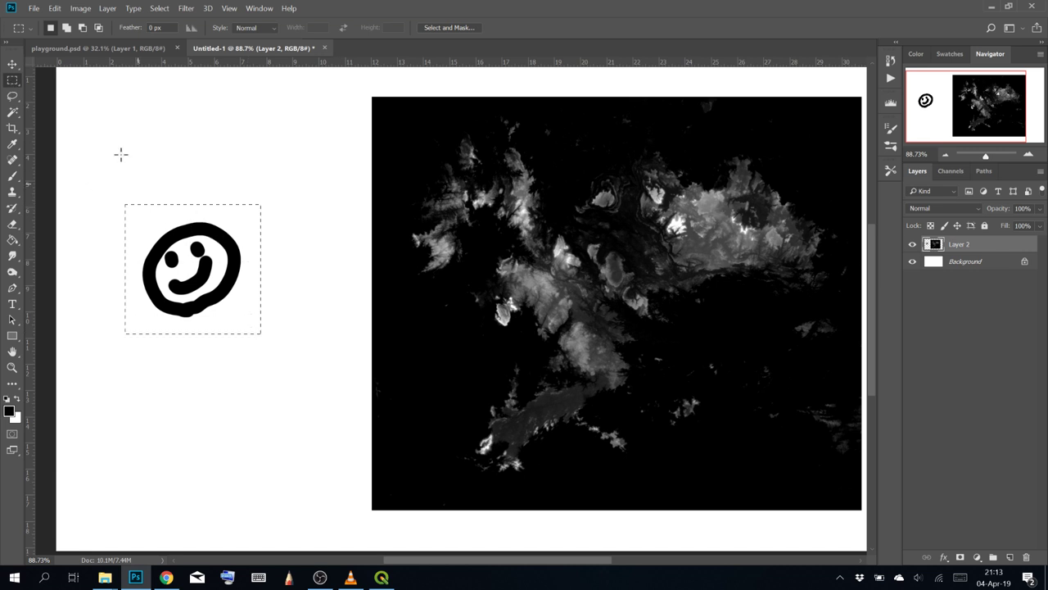
click(54, 8)
click(151, 298)
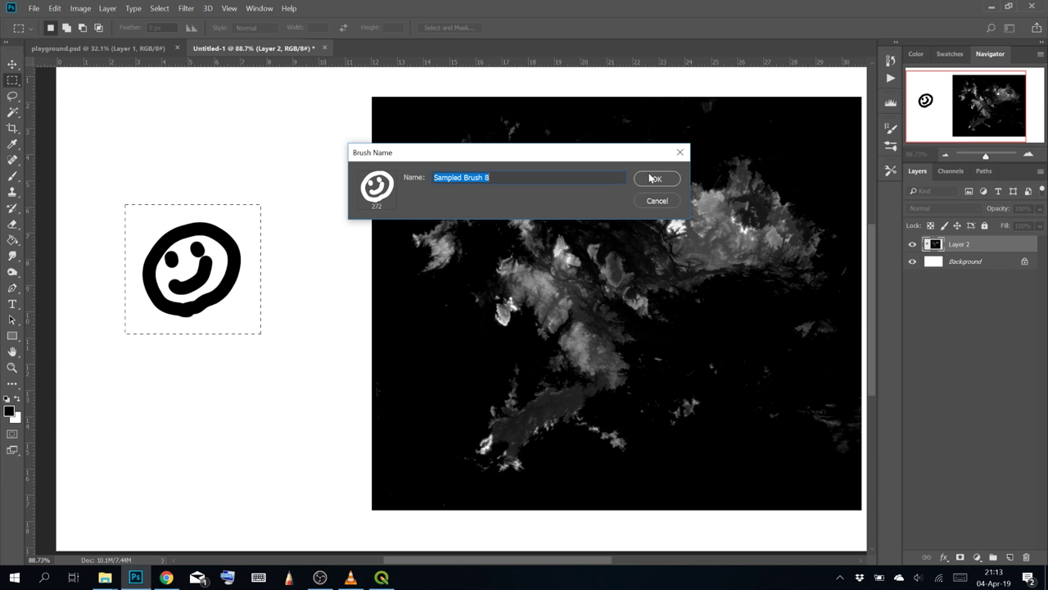
text(smile)
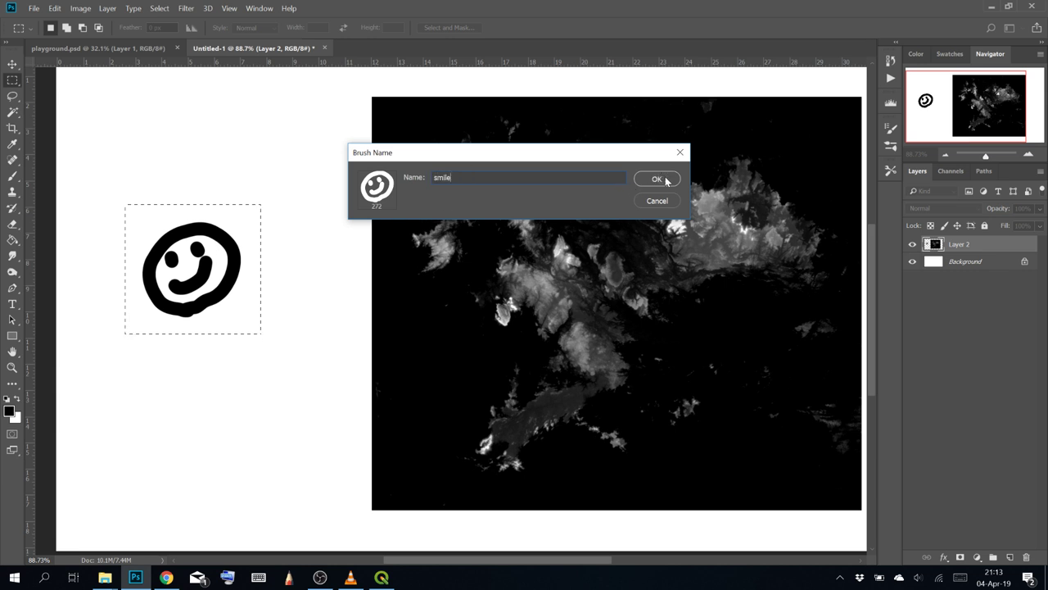
click(672, 178)
Clear the selection and test the smile brush with several stamps and overlapping strokes in the white area
key(b)
key(ctrl+d)
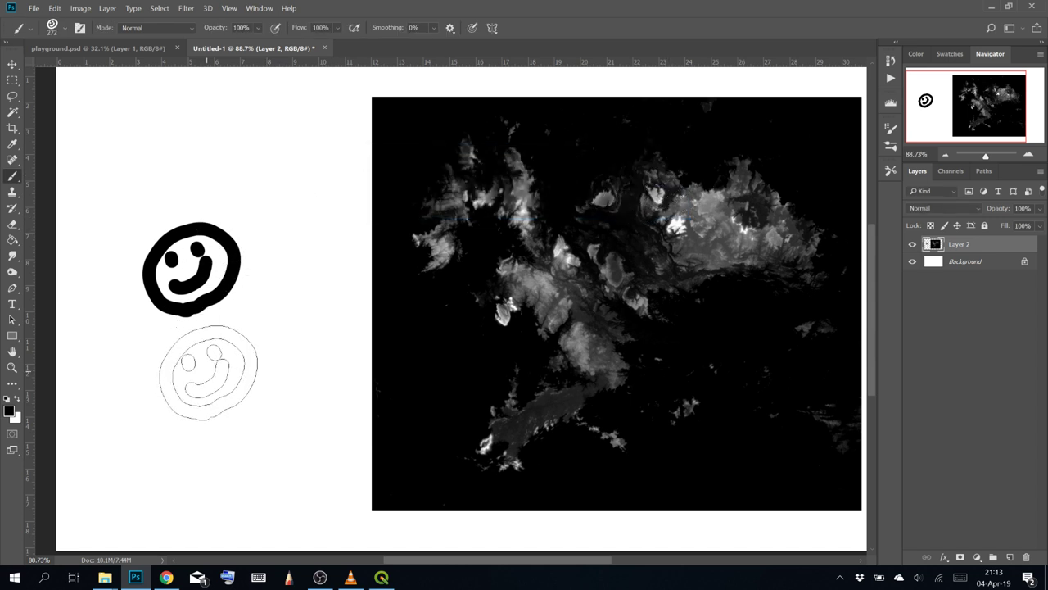
click(222, 415)
click(288, 219)
click(191, 152)
click(300, 336)
click(182, 348)
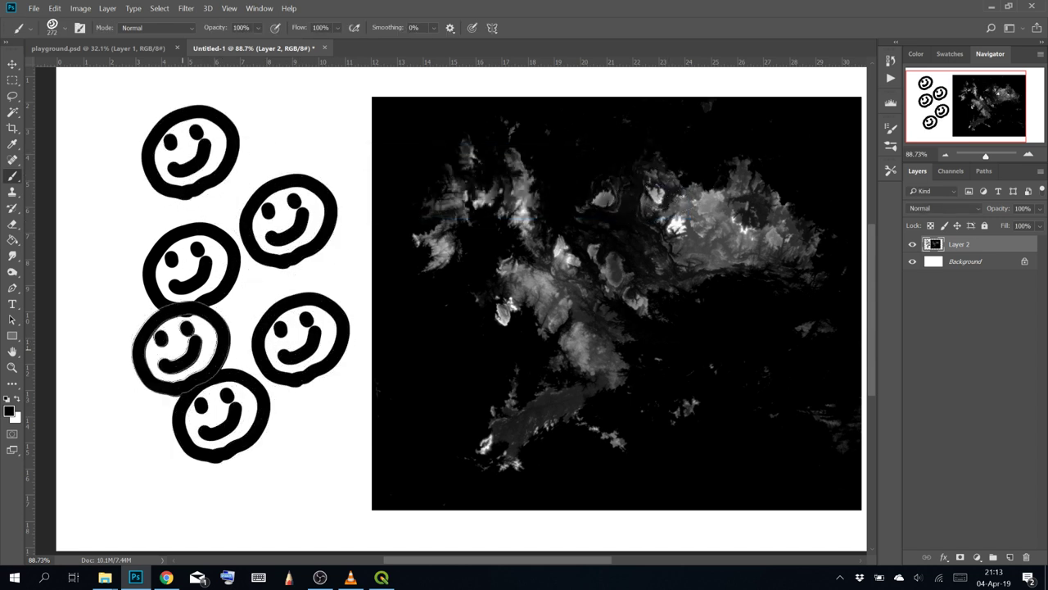
click(181, 175)
drag(273, 150, 273, 161)
mouse_move(289, 353)
mouse_down()
mouse_move(282, 225)
mouse_move(226, 320)
mouse_up()
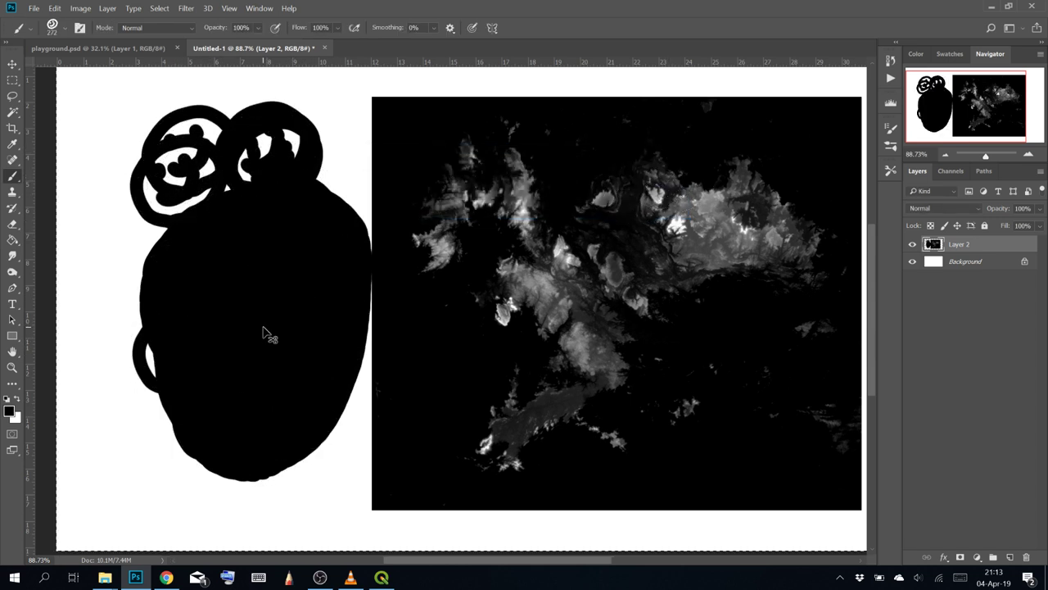
Undo all the test stamps and strokes made with the smile brush
key(ctrl+a)
key(ctrl+z)
key(ctrl+z)
key(ctrl+z)
key(ctrl+z)
key(ctrl+z)
key(ctrl+z)
key(ctrl+z)
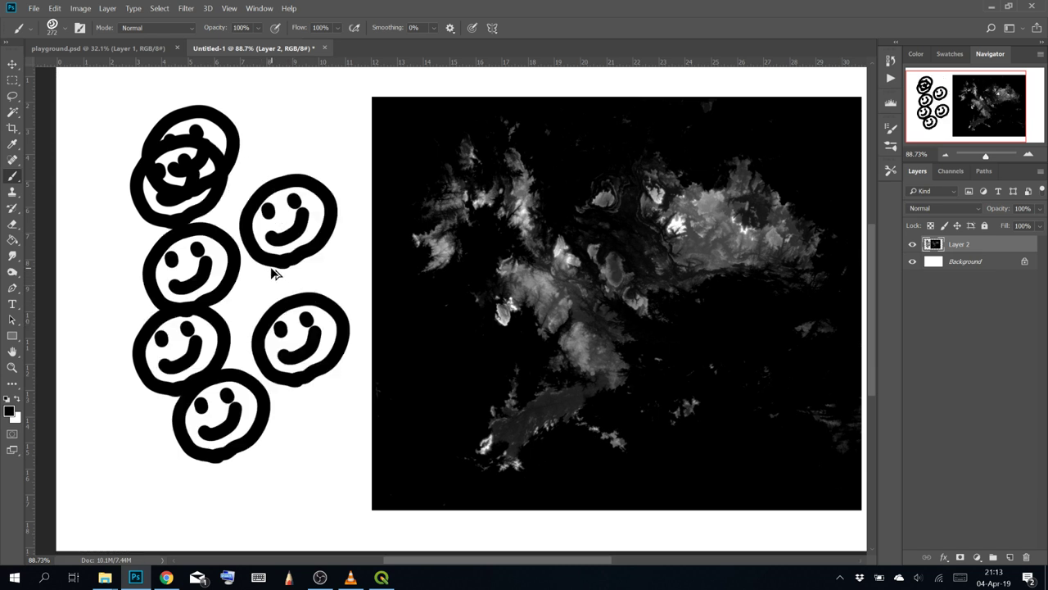
key(ctrl+z)
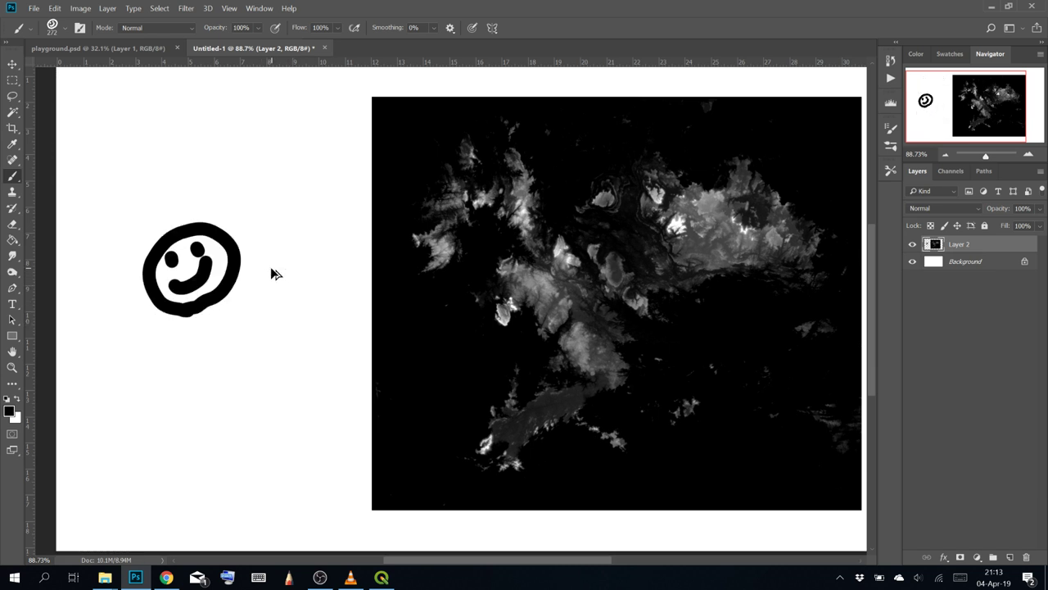
Undo the hand-painted smiley face and the heightmap layer's move, and activate the Move tool
key(ctrl+z)
key(ctrl+z)
key(ctrl+z)
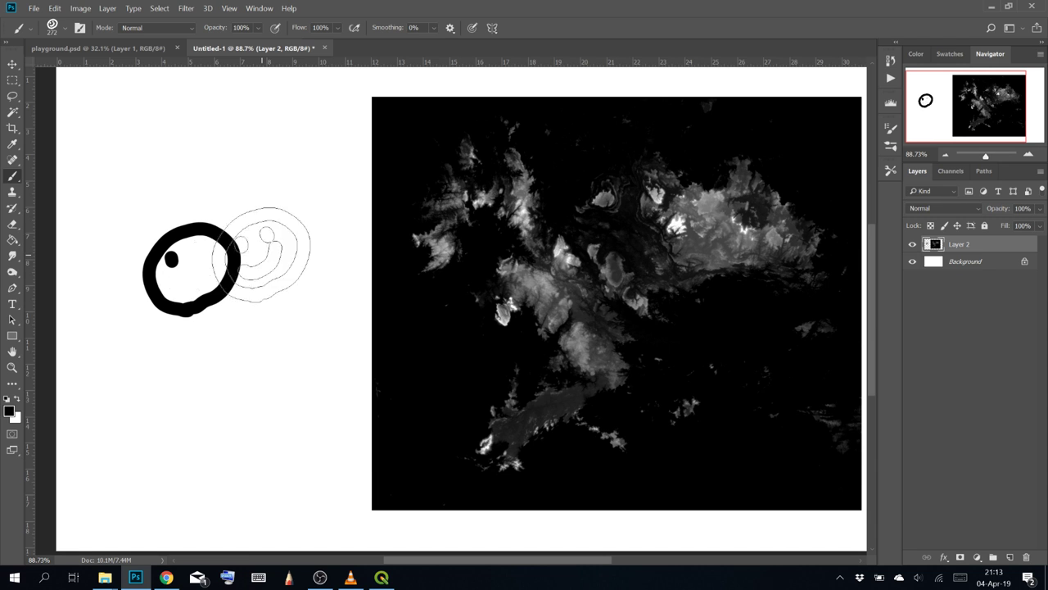
click(13, 79)
click(12, 65)
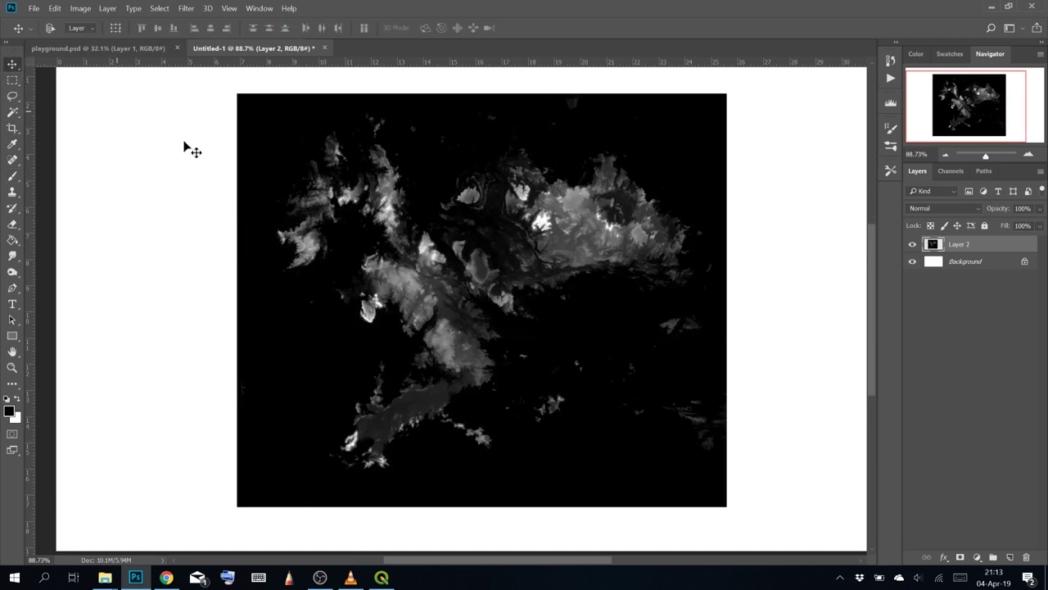
Move the heightmap layer to the right and paint overlapping grey blobs in the freed white area at 20% opacity
drag(412, 229, 518, 233)
click(13, 177)
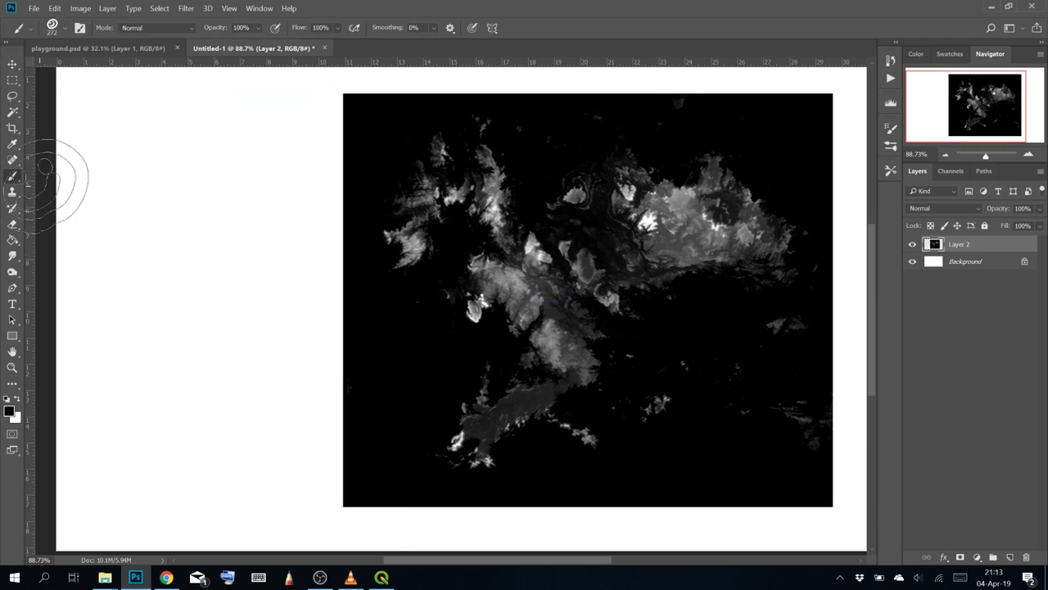
mouse_move(140, 232)
mouse_down()
mouse_move(195, 259)
mouse_move(195, 228)
mouse_move(176, 258)
mouse_move(195, 242)
mouse_move(163, 242)
mouse_move(177, 256)
mouse_move(187, 246)
mouse_move(172, 242)
mouse_move(194, 224)
mouse_move(164, 220)
mouse_move(174, 198)
mouse_move(162, 202)
mouse_move(184, 194)
mouse_move(173, 180)
mouse_move(150, 195)
mouse_move(170, 172)
mouse_move(144, 130)
mouse_up()
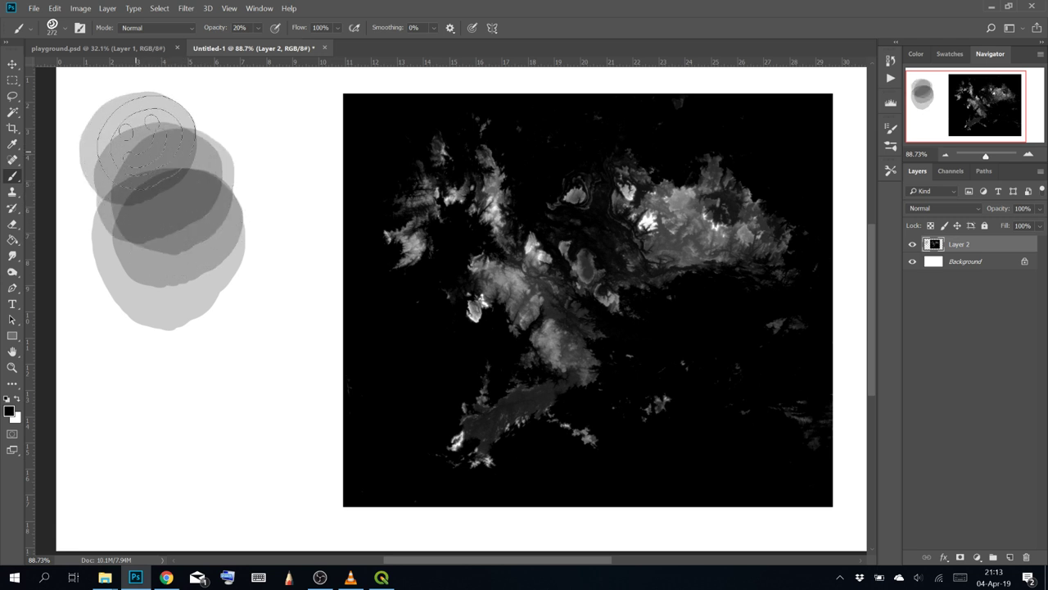
mouse_move(199, 271)
mouse_down()
mouse_move(241, 297)
mouse_move(234, 304)
mouse_up()
mouse_move(254, 209)
mouse_down()
mouse_move(264, 195)
mouse_move(237, 200)
mouse_move(256, 200)
mouse_up()
Switch the foreground to white and stamp the smiley over the grey blobs, ending at 100% brush opacity
key(x)
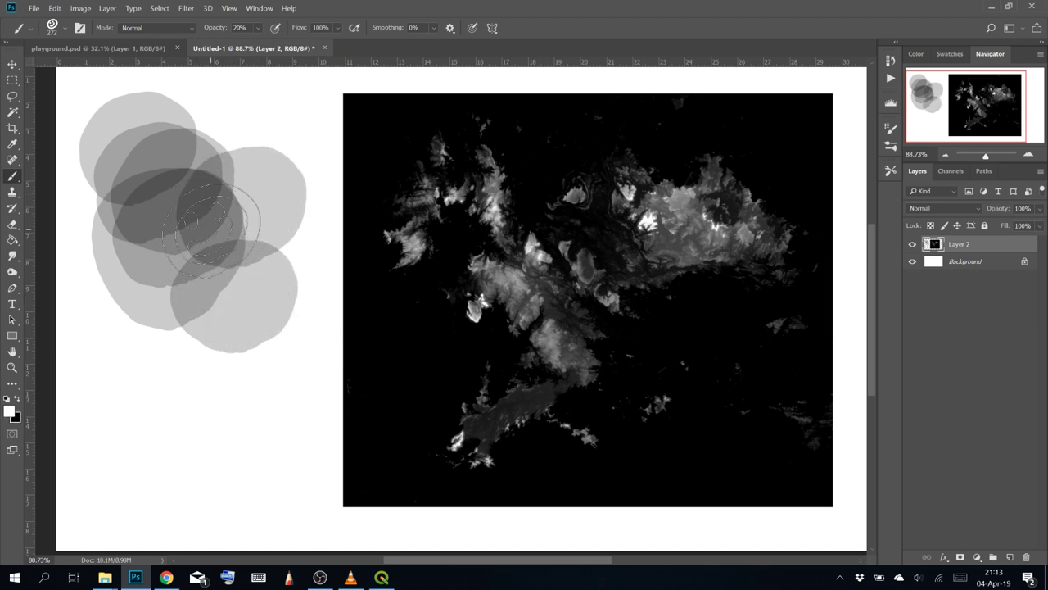
drag(194, 239, 194, 237)
key(0)
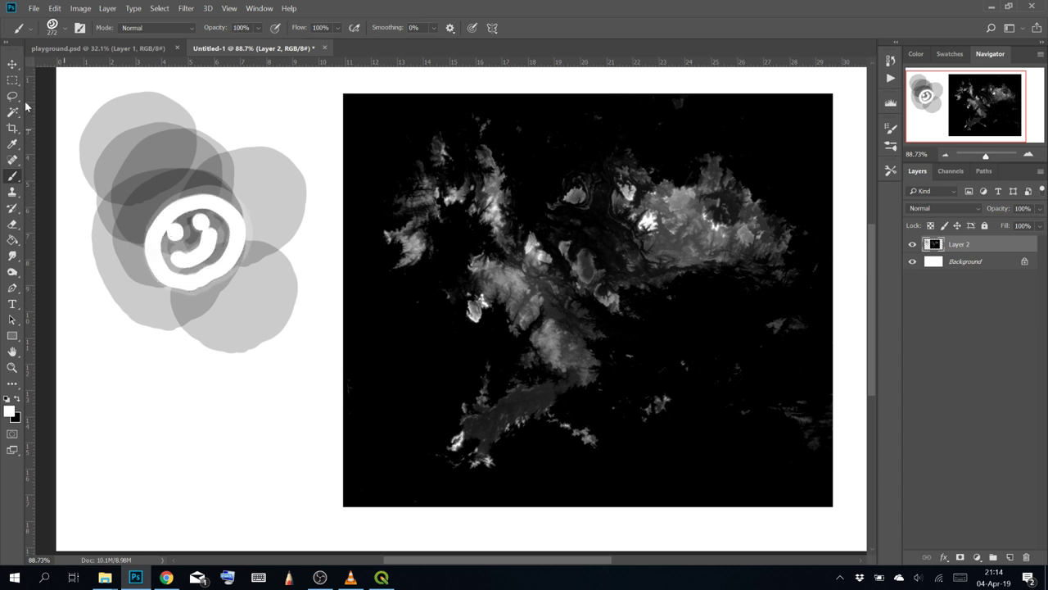
Select the grey blobs and white smiley with a rectangular marquee and define them as a brush preset under the default name
click(12, 79)
drag(75, 83, 322, 377)
click(54, 8)
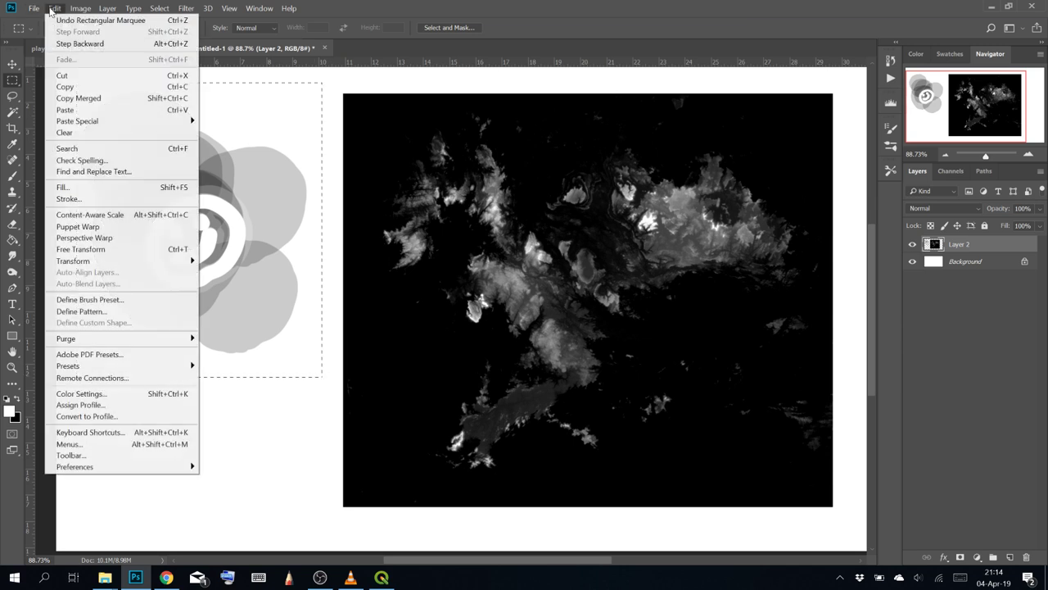
click(138, 298)
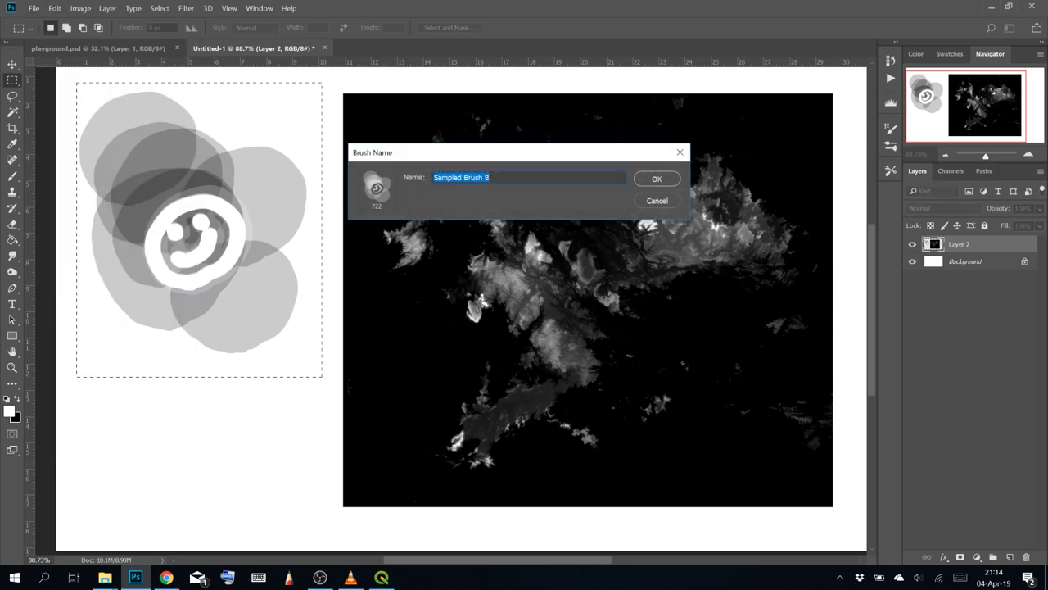
click(656, 179)
Activate the Brush tool, clear the selection, and set the foreground color to pure red
key(b)
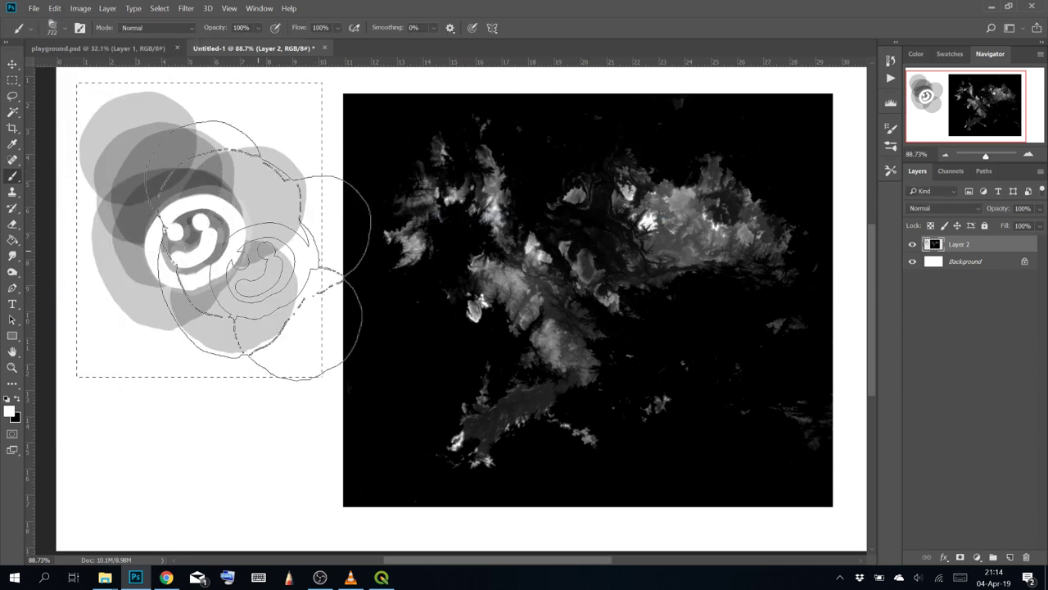
key(ctrl+d)
click(10, 412)
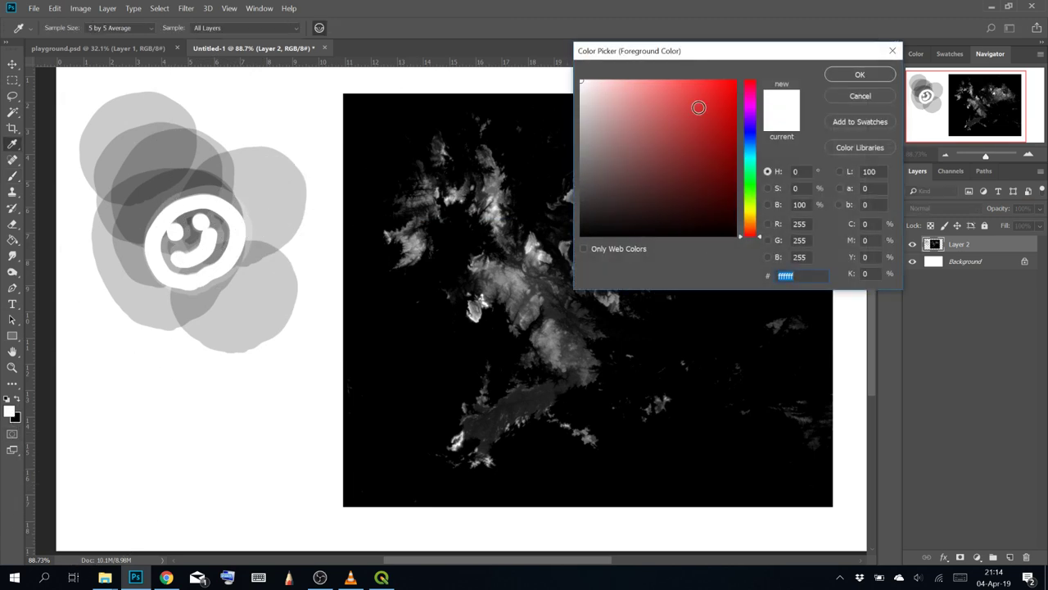
click(741, 83)
click(880, 72)
Test the sampled blob brush in red with single stamps and dense overlapping strokes beside the heightmap
click(226, 331)
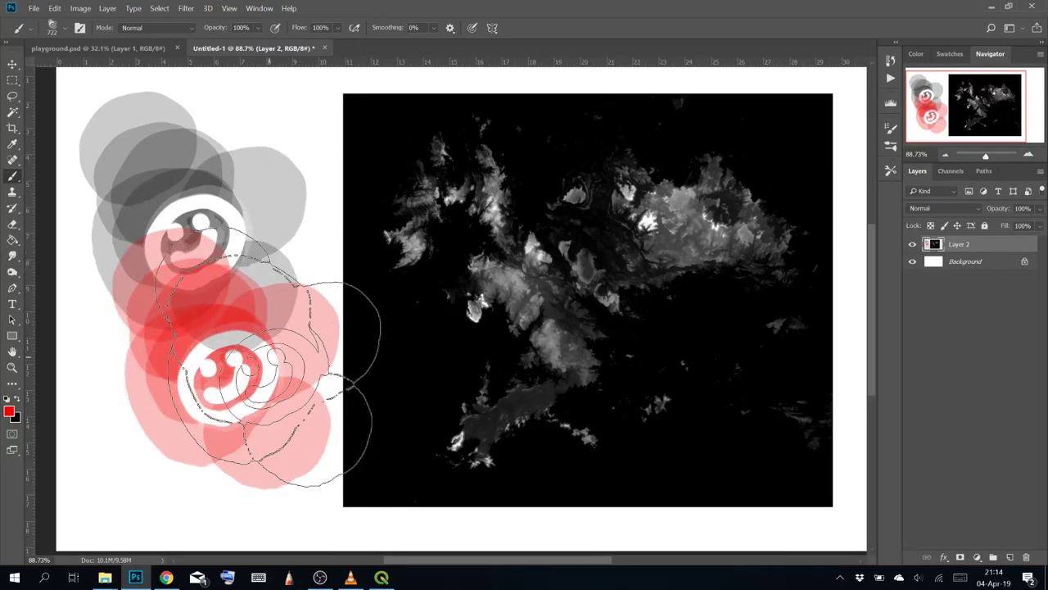
key(ctrl+z)
mouse_move(229, 446)
mouse_down()
mouse_move(229, 188)
mouse_move(214, 212)
mouse_move(217, 389)
mouse_move(197, 344)
mouse_up()
Select all the test painting beside the heightmap with a rectangular marquee, delete it, and clear the selection
click(12, 80)
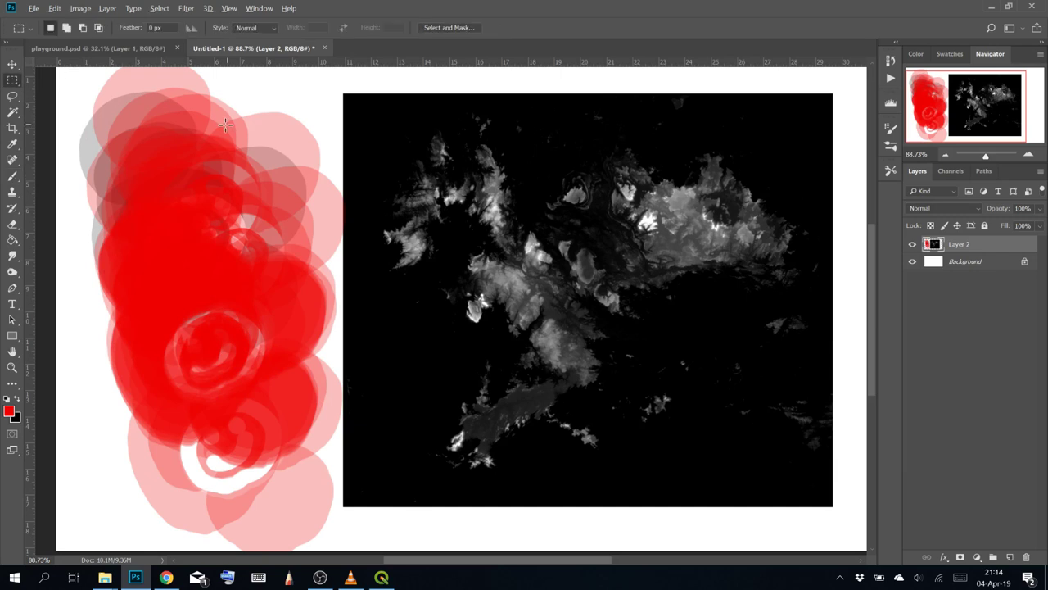
scroll(123, 117, down, 1)
mouse_move(71, 104)
mouse_down()
mouse_move(330, 526)
mouse_move(312, 538)
mouse_up()
key(Delete)
click(492, 326)
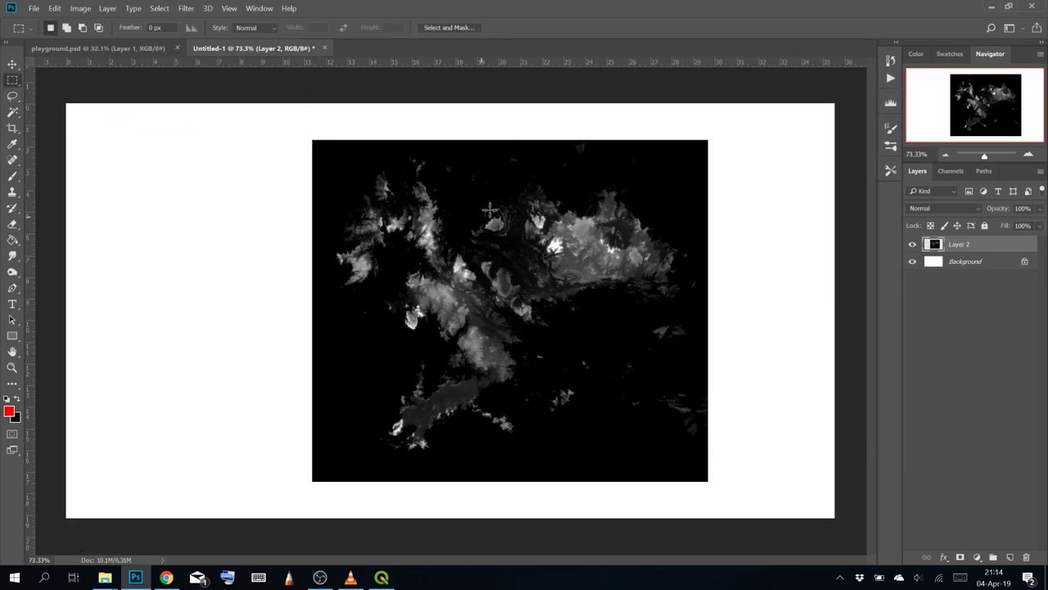
Invert the heightmap layer's colors so the terrain is dark on white
scroll(534, 196, up, 2)
drag(677, 290, 591, 251)
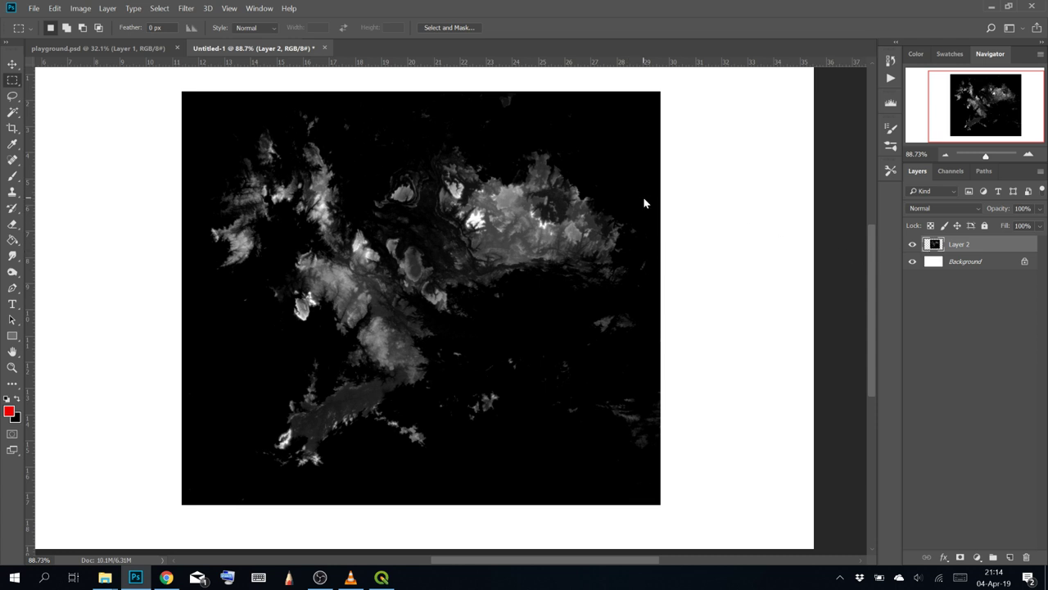
key(ctrl+i)
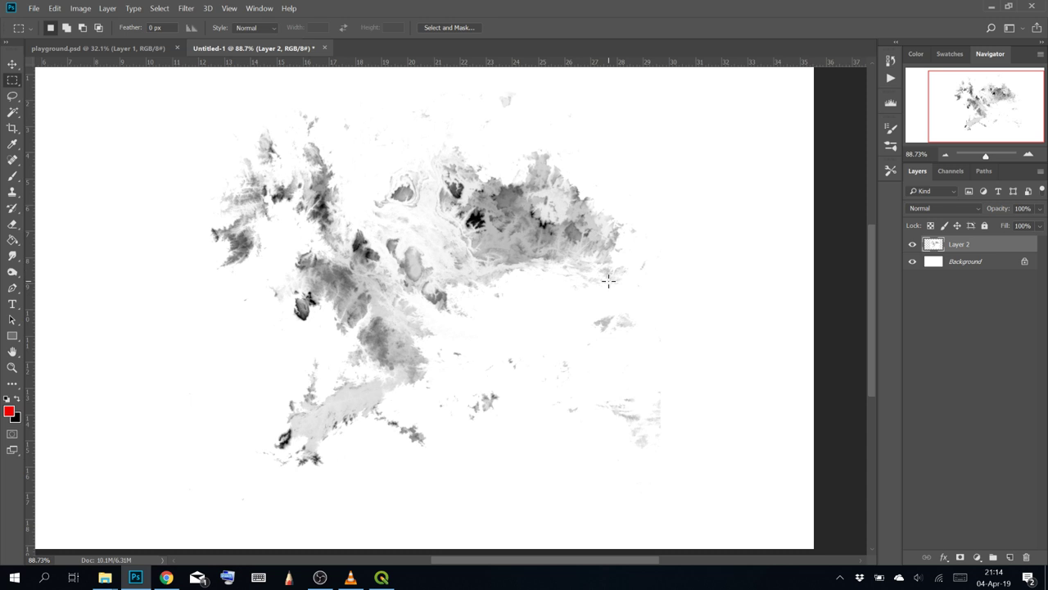
Choose a soft round brush and reset the colors with white as the foreground
drag(539, 254, 581, 265)
click(11, 180)
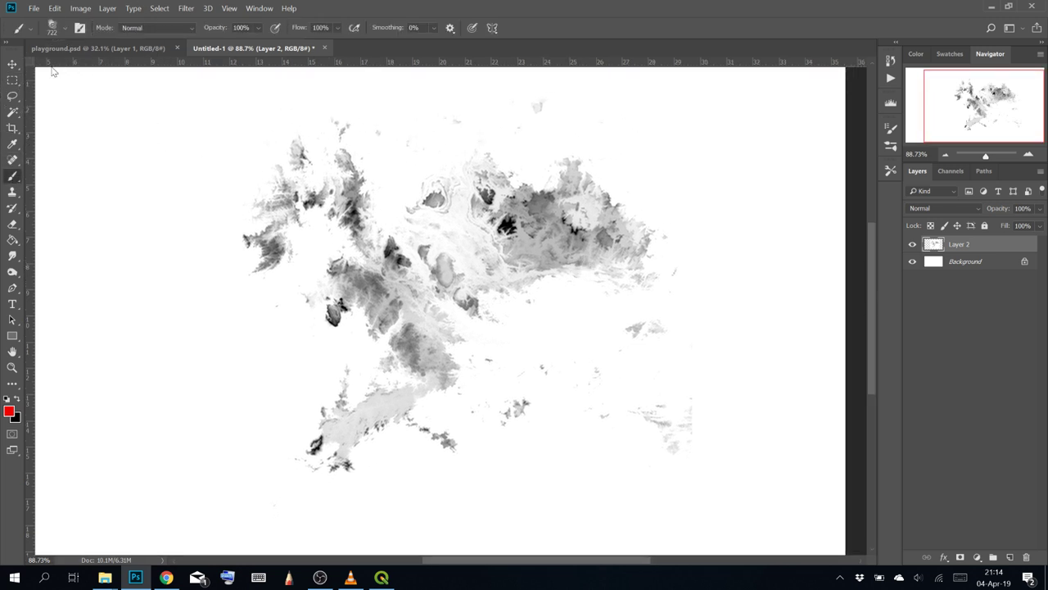
click(64, 27)
drag(144, 271, 167, 125)
click(112, 147)
click(629, 5)
mouse_move(558, 300)
mouse_down()
mouse_move(554, 323)
mouse_move(492, 311)
mouse_move(491, 246)
mouse_up()
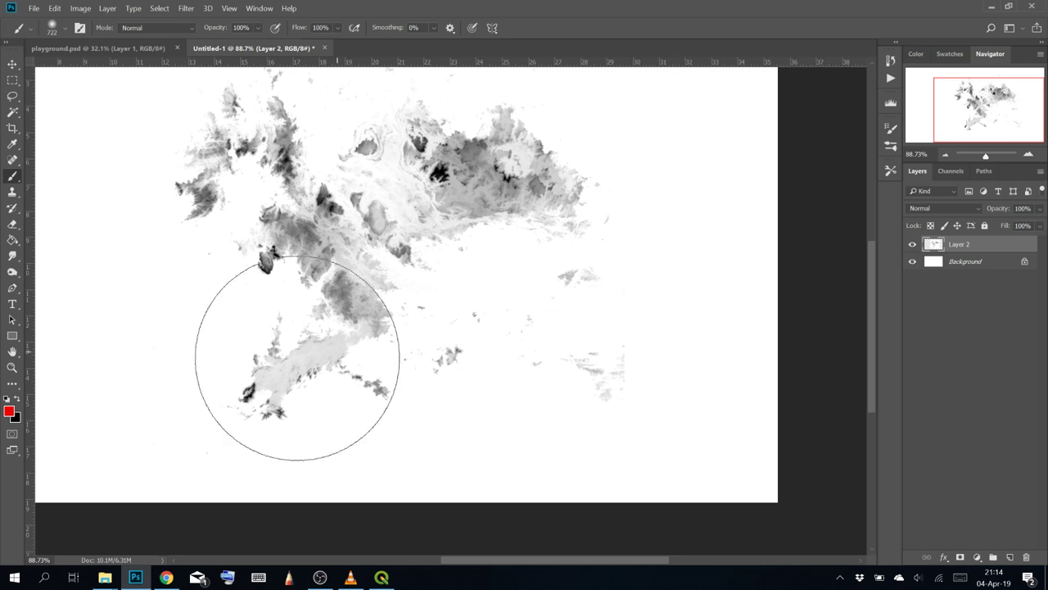
click(7, 400)
click(17, 399)
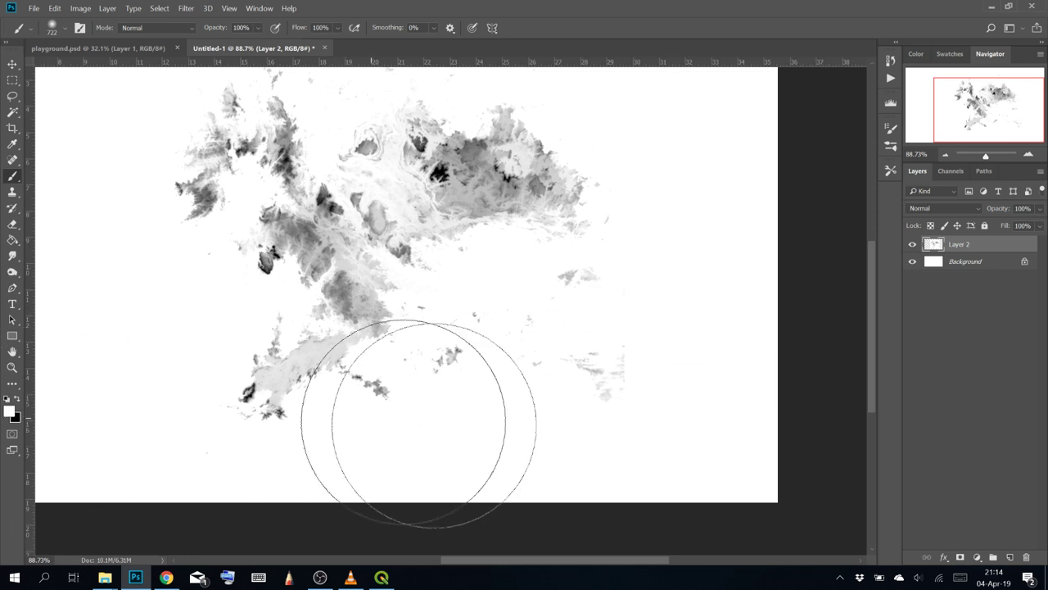
Paint out the stray terrain patches and hard edges around the main mountains in white, reducing the brush to 250 px
mouse_move(611, 396)
mouse_down()
mouse_move(584, 384)
mouse_move(603, 351)
mouse_up()
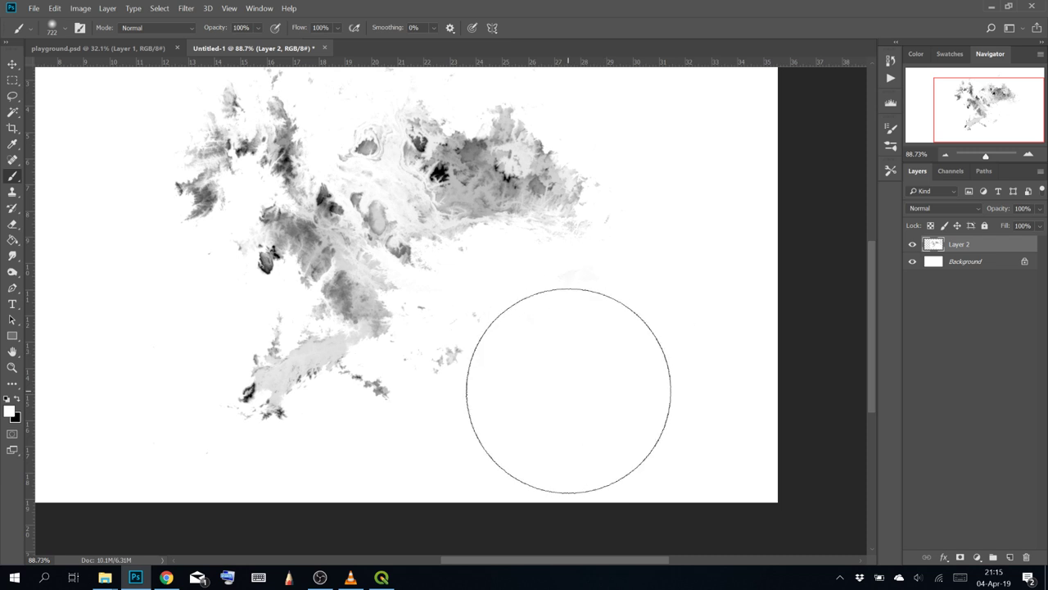
key(bracketleft)
key(bracketleft)
key(bracketleft)
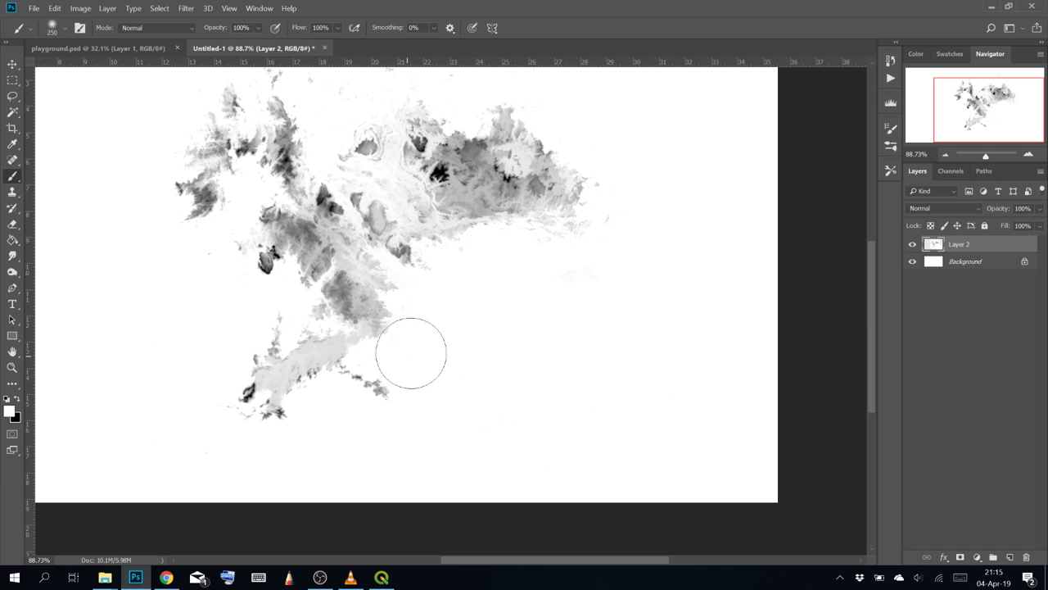
drag(488, 314, 630, 450)
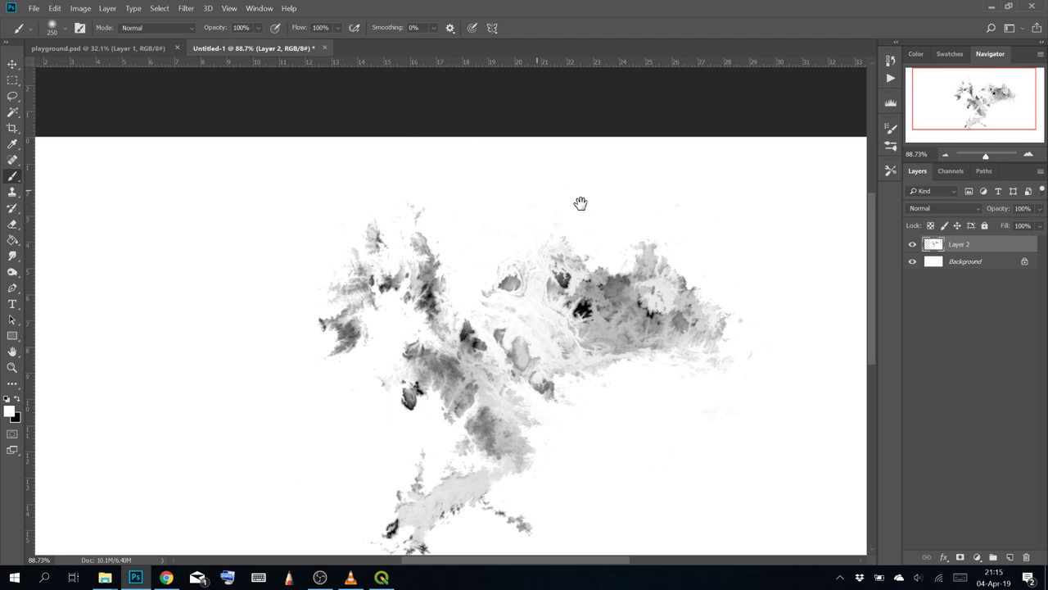
mouse_move(579, 202)
mouse_down()
mouse_move(459, 96)
mouse_move(421, 80)
mouse_up()
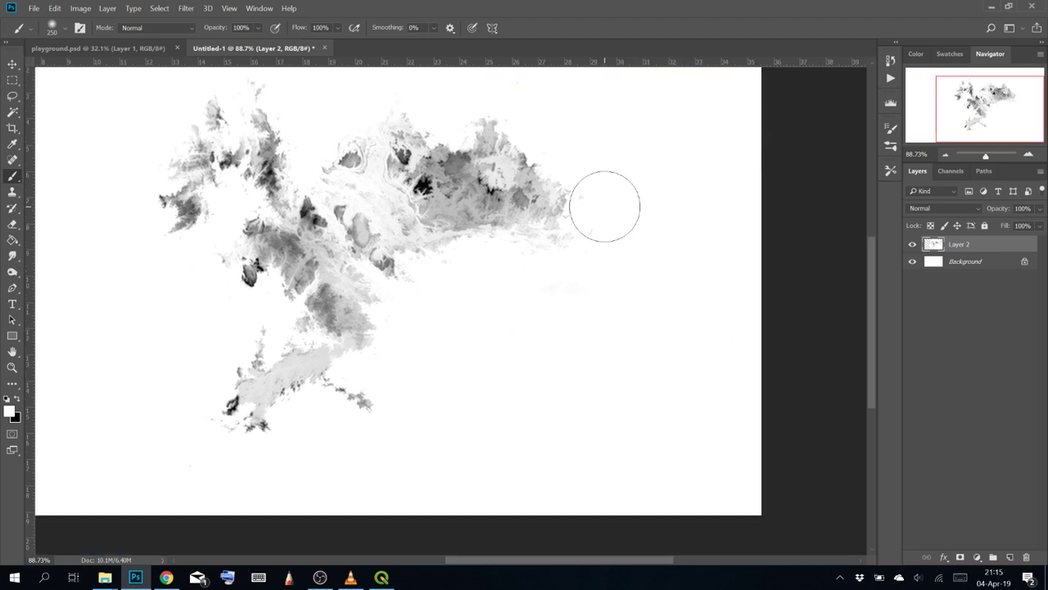
drag(578, 313, 683, 361)
scroll(669, 330, down, 1)
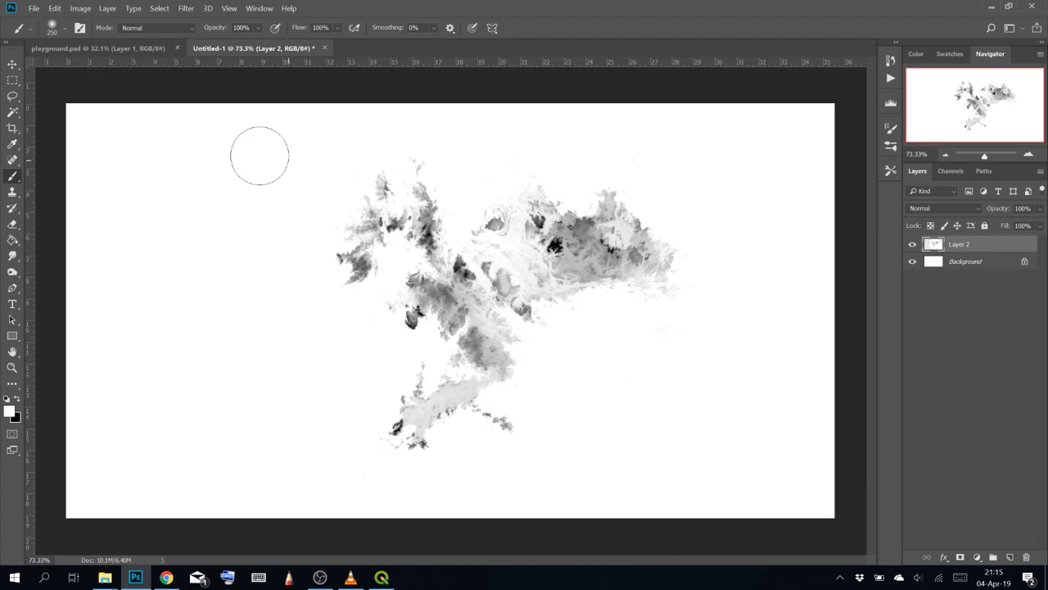
Select the cleaned heightmap with a rectangular marquee and define it as a brush preset named stream test
click(14, 80)
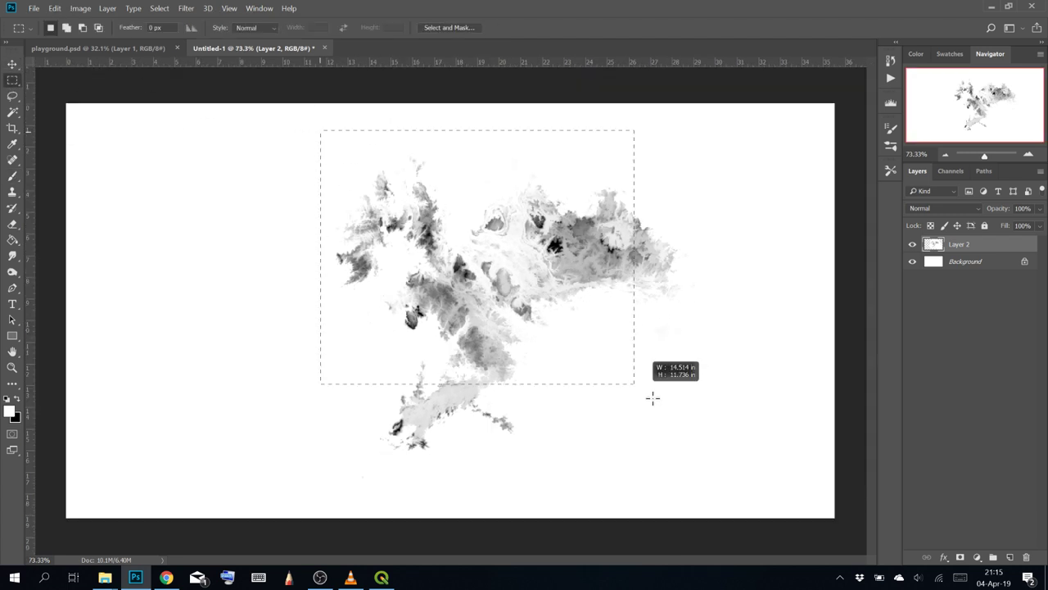
drag(653, 398, 697, 479)
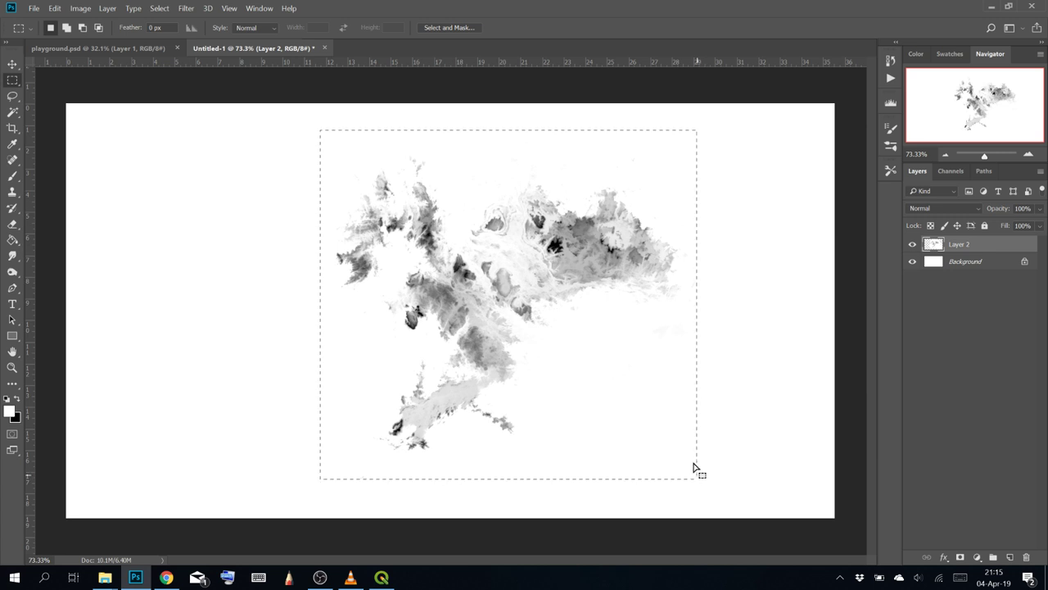
click(55, 8)
click(159, 300)
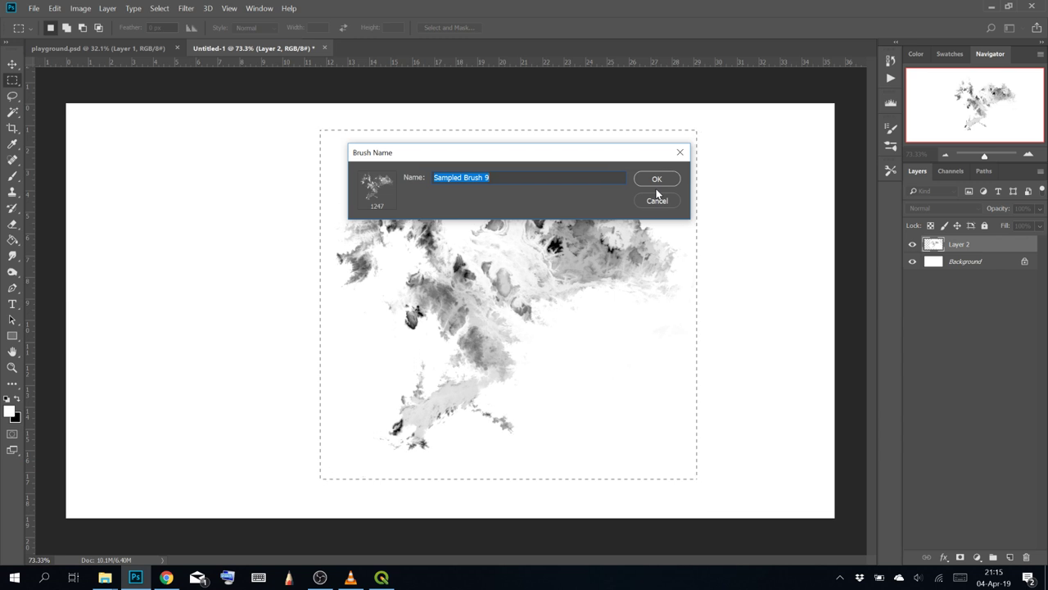
text(stream test)
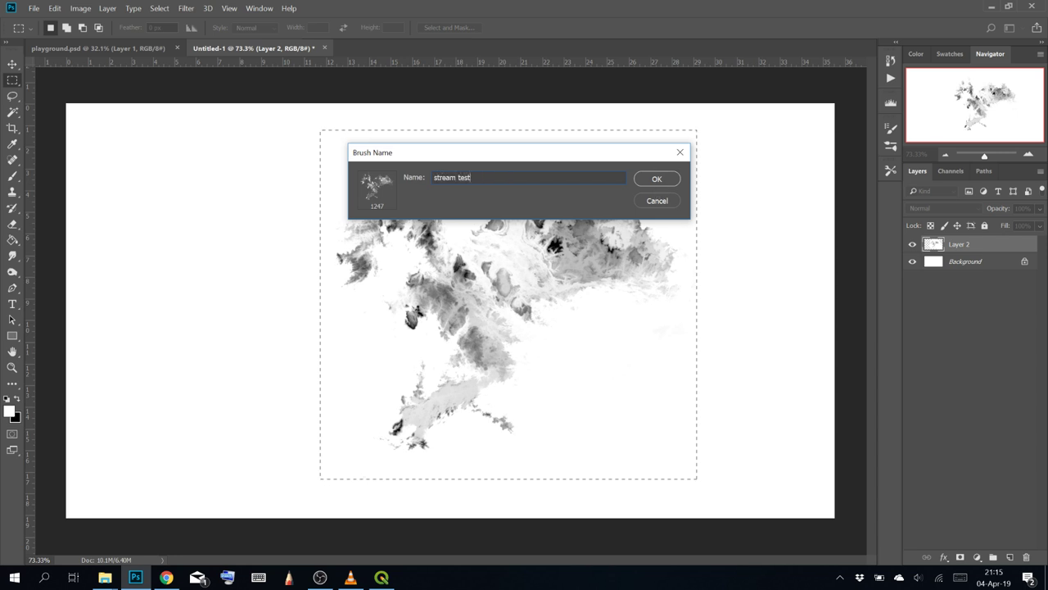
key(Return)
Test the stream test brush in black with stamps and broad overlapping strokes across the canvas
key(b)
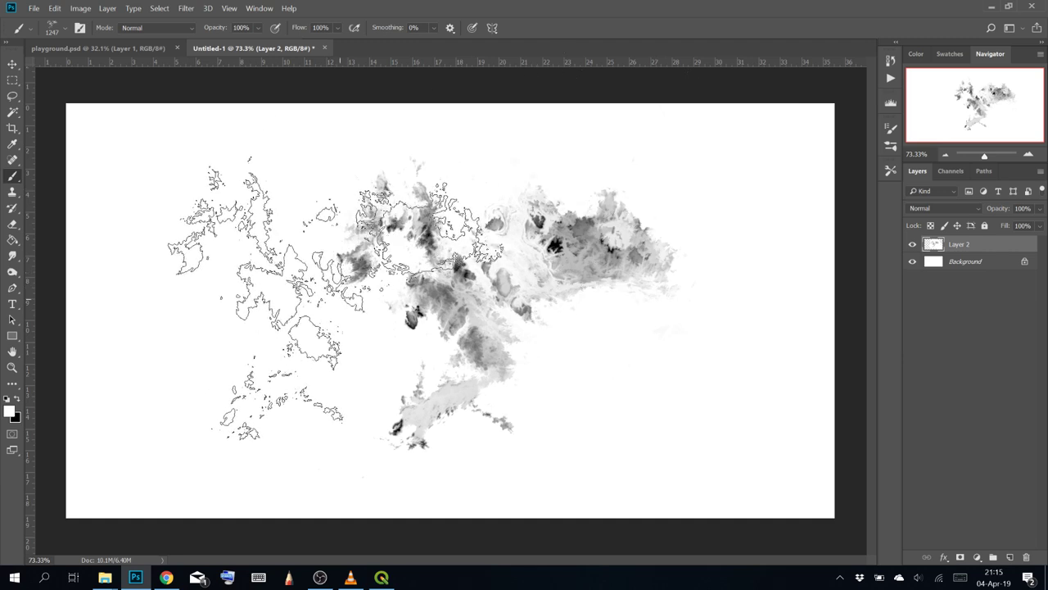
click(291, 254)
mouse_move(508, 254)
mouse_down()
mouse_move(546, 319)
mouse_move(385, 340)
mouse_move(278, 246)
mouse_move(463, 373)
mouse_move(525, 229)
mouse_move(393, 324)
mouse_move(590, 308)
mouse_up()
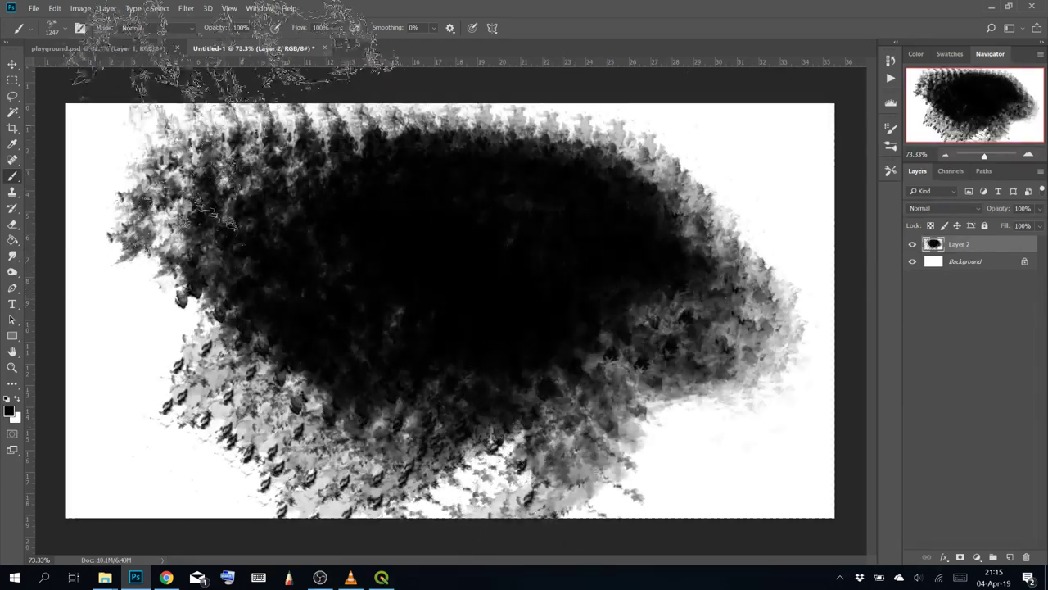
Clear the whole layer and place three separate black stamps of the stream test brush across it
key(ctrl+a)
key(Delete)
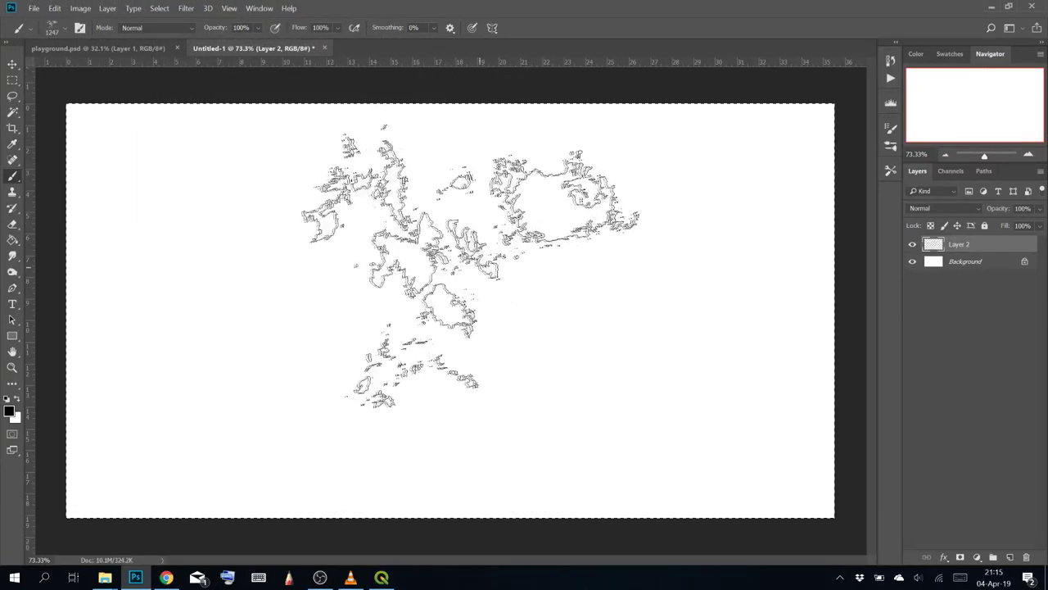
click(489, 269)
click(290, 280)
click(680, 327)
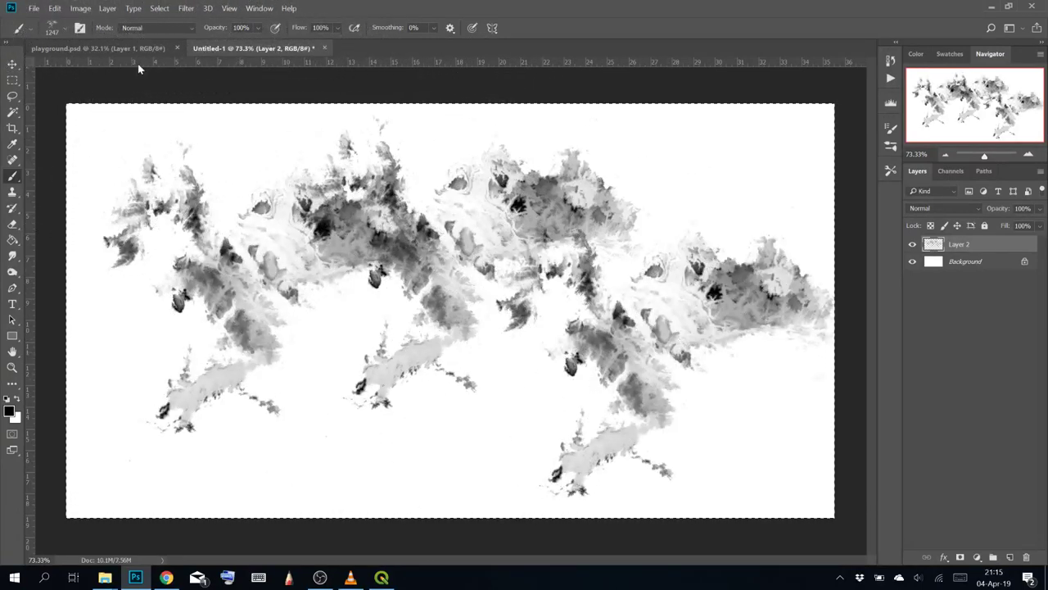
Switch to playground.psd, erase all the painted terrain from Layer 1's mask, and make white the foreground color
click(131, 49)
click(960, 248)
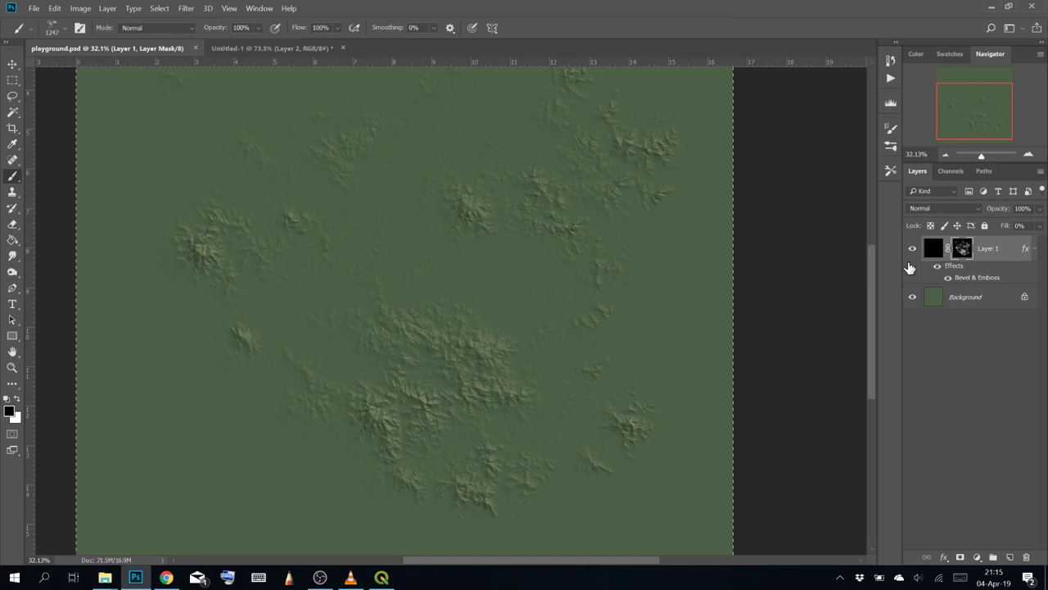
key(Delete)
key(x)
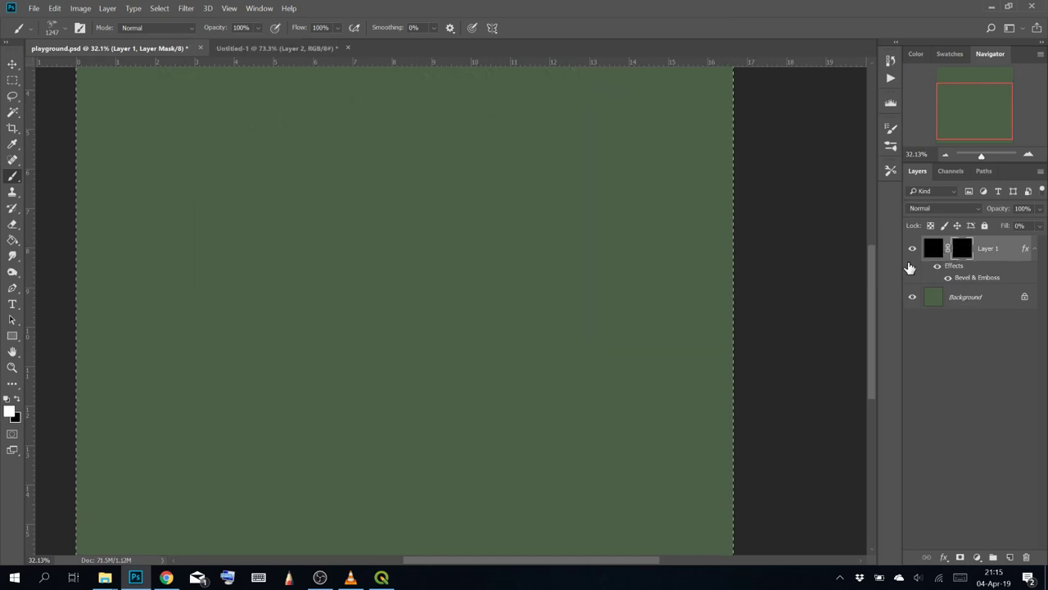
Clear the selection and stamp four stream test mountain groups on Layer 1's mask in the upper middle of the map
click(364, 254)
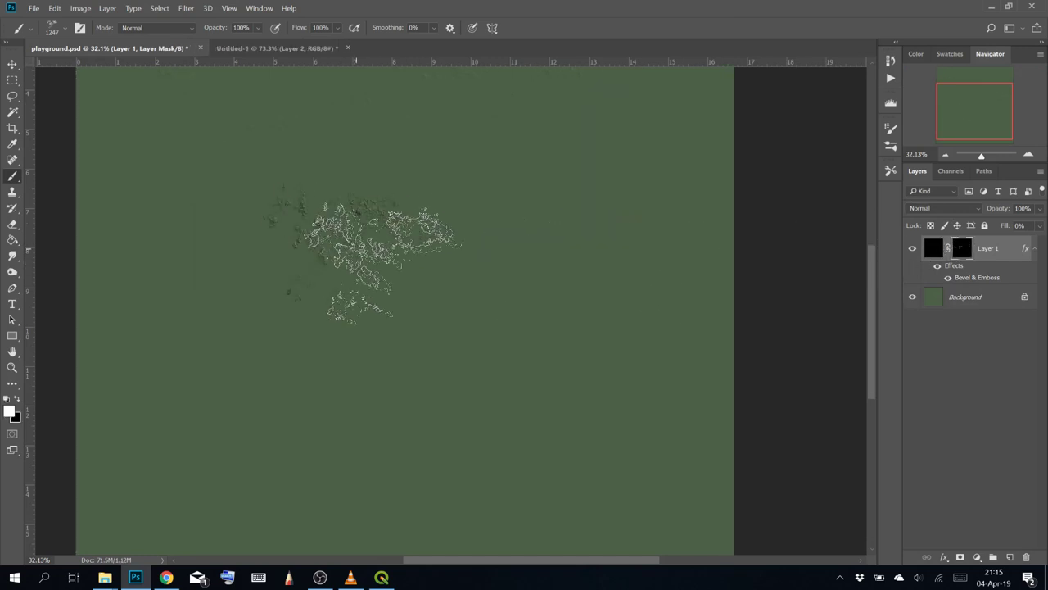
click(426, 287)
click(553, 212)
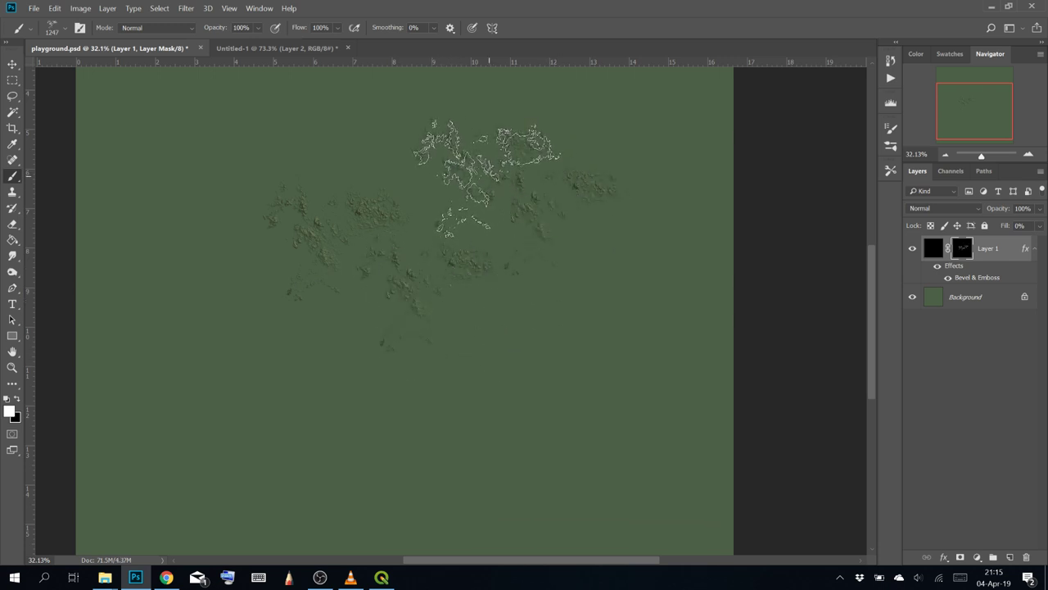
click(489, 176)
Stamp more stream test mountains on Layer 1's mask among the existing embossed ranges
key(ctrl+plus)
key(ctrl+plus)
key(ctrl+plus)
key(ctrl+plus)
drag(517, 215, 652, 314)
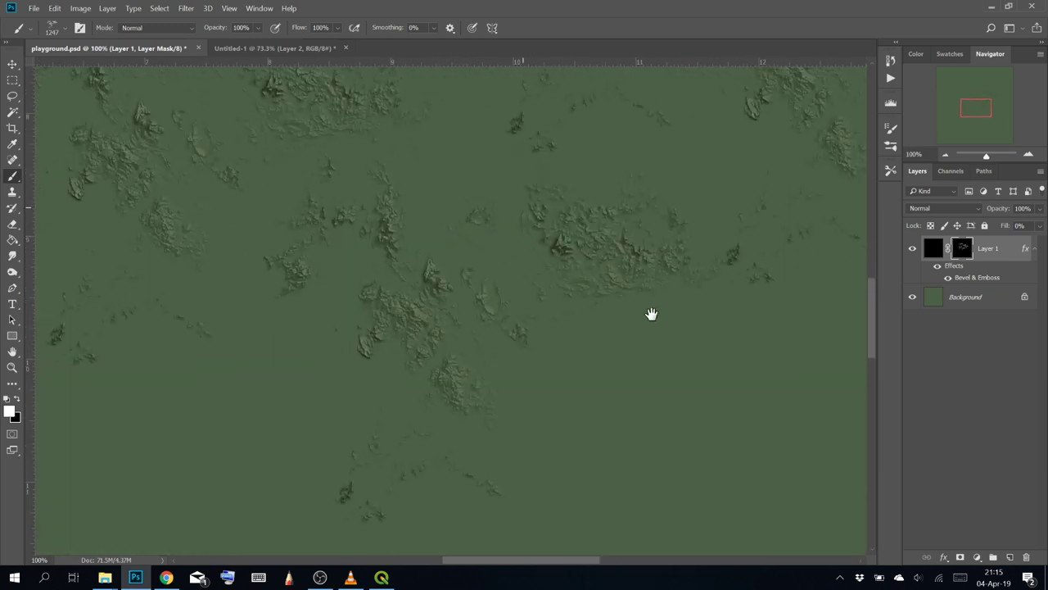
drag(565, 215, 630, 303)
click(647, 235)
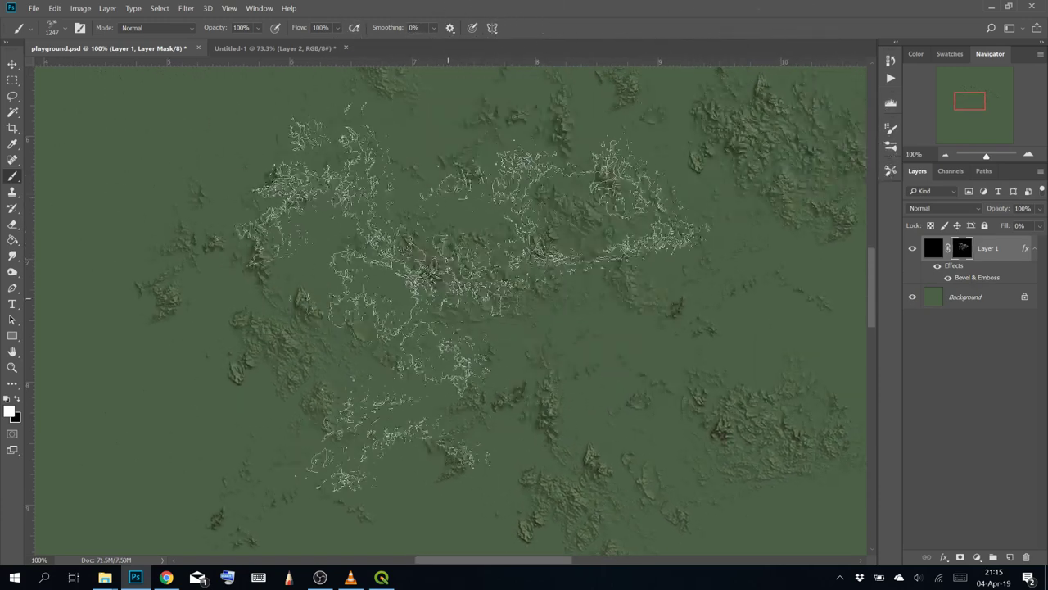
Stamp another stream test mountain group on Layer 1's mask beside the western end of the existing ranges
drag(399, 291, 566, 388)
click(378, 219)
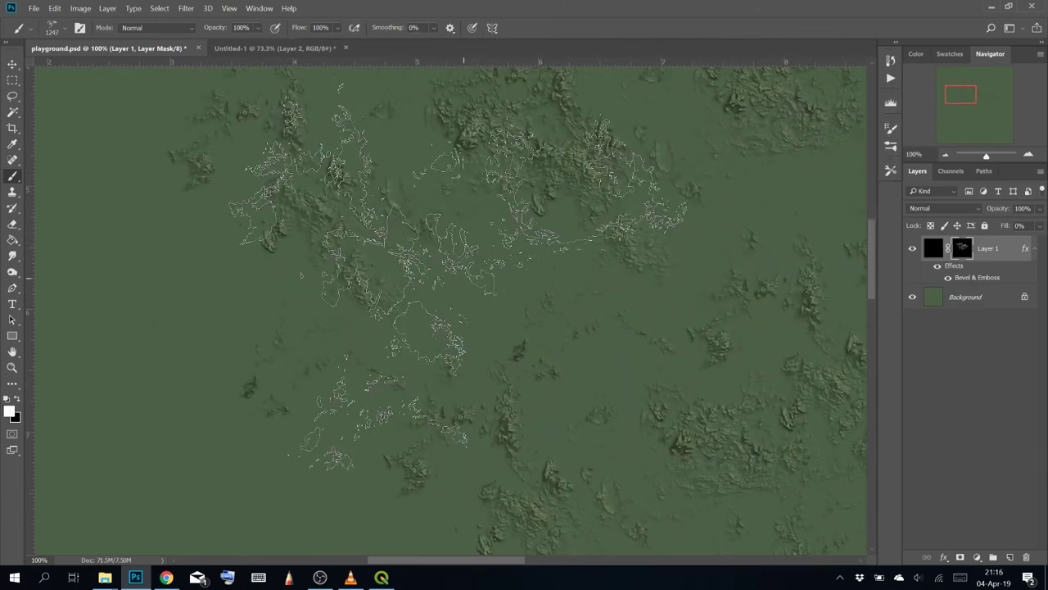
scroll(522, 260, down, 1)
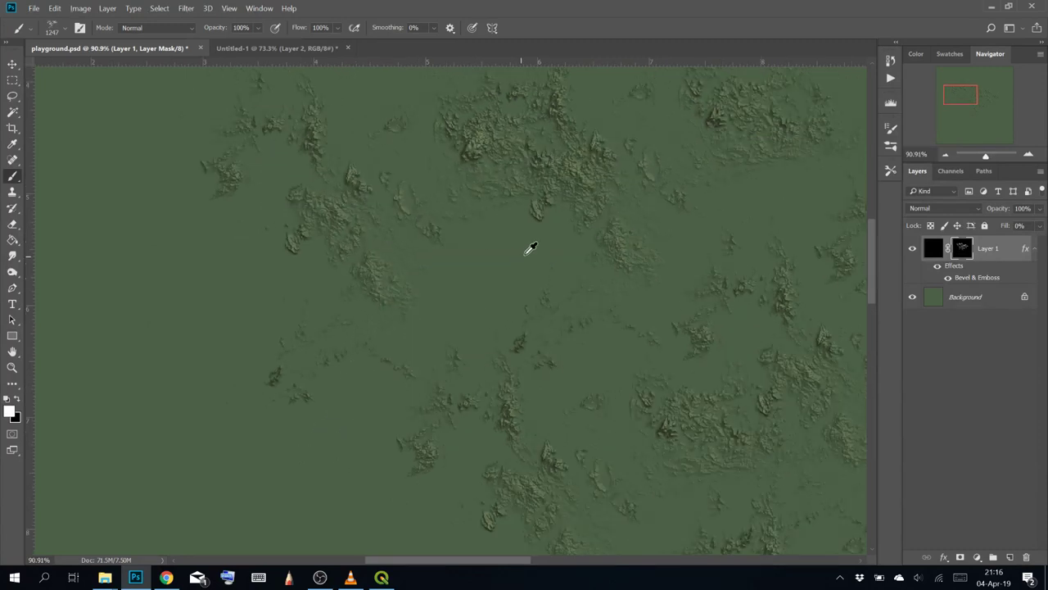
scroll(575, 272, down, 4)
drag(583, 274, 349, 325)
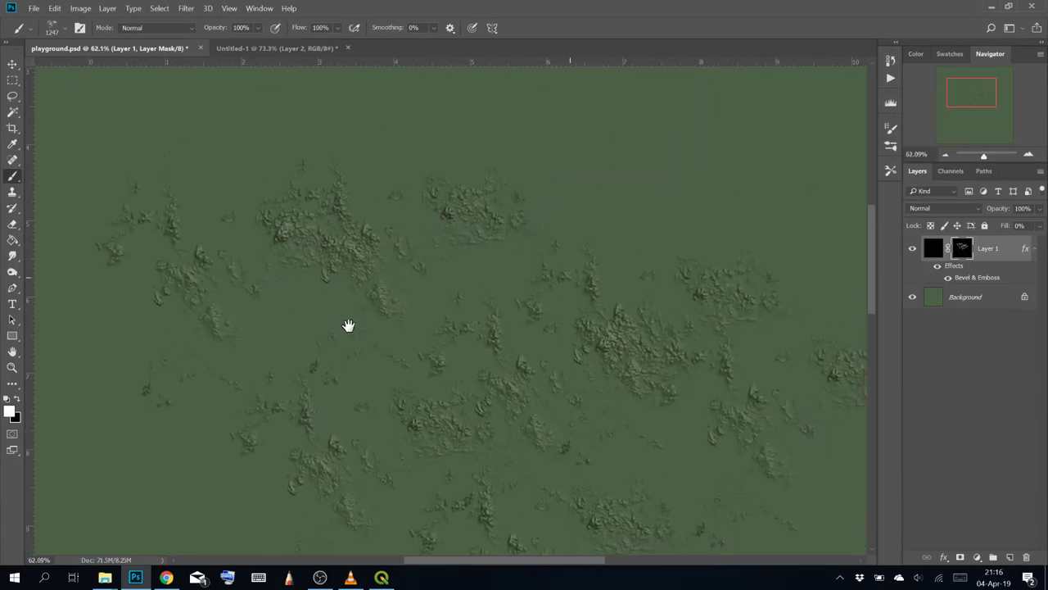
Paint a large continuous ring of stream test mountains around the map on Layer 1's mask
scroll(412, 275, down, 7)
mouse_move(316, 246)
mouse_down()
mouse_move(483, 222)
mouse_move(327, 303)
mouse_move(377, 246)
mouse_move(302, 201)
mouse_move(455, 467)
mouse_move(385, 190)
mouse_move(521, 267)
mouse_move(421, 268)
mouse_up()
drag(604, 451, 629, 342)
mouse_move(446, 357)
mouse_down()
mouse_move(532, 411)
mouse_move(634, 333)
mouse_move(672, 343)
mouse_move(592, 370)
mouse_move(532, 358)
mouse_move(623, 321)
mouse_move(416, 386)
mouse_move(346, 250)
mouse_move(479, 446)
mouse_move(655, 268)
mouse_move(577, 366)
mouse_move(591, 274)
mouse_move(563, 387)
mouse_move(381, 278)
mouse_move(262, 302)
mouse_move(387, 259)
mouse_move(405, 190)
mouse_move(675, 336)
mouse_up()
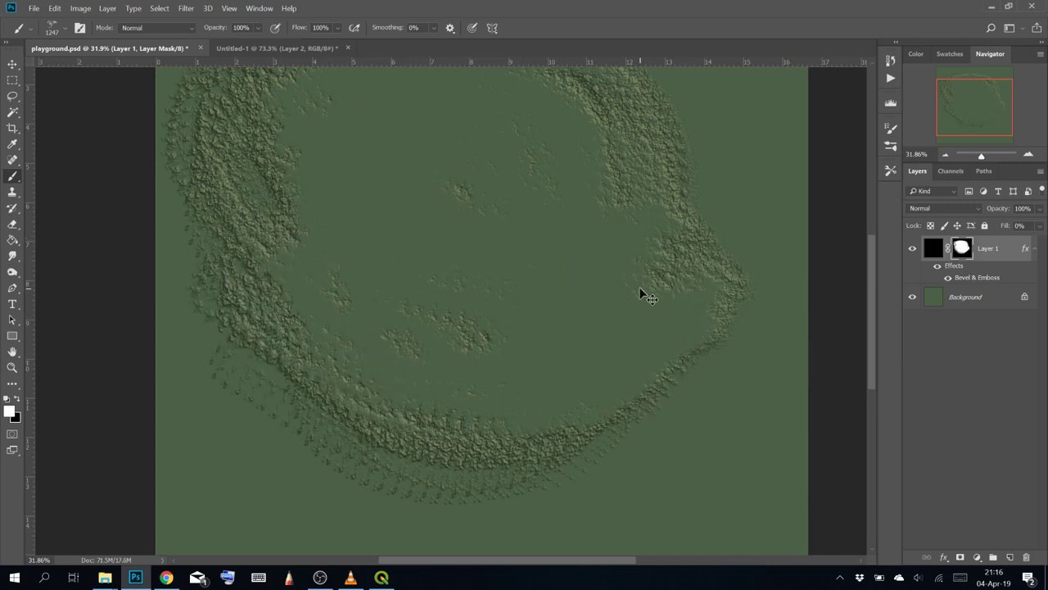
Erase all painted terrain from Layer 1's mask and keep the whole canvas selected
key(ctrl+a)
key(ctrl+BackSpace)
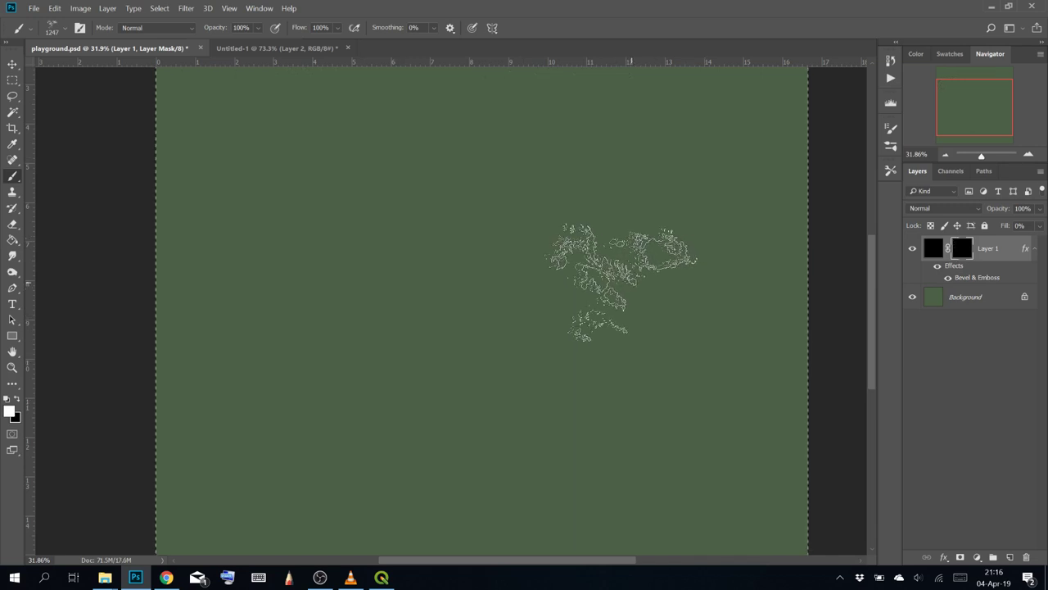
key(ctrl+d)
drag(534, 267, 558, 267)
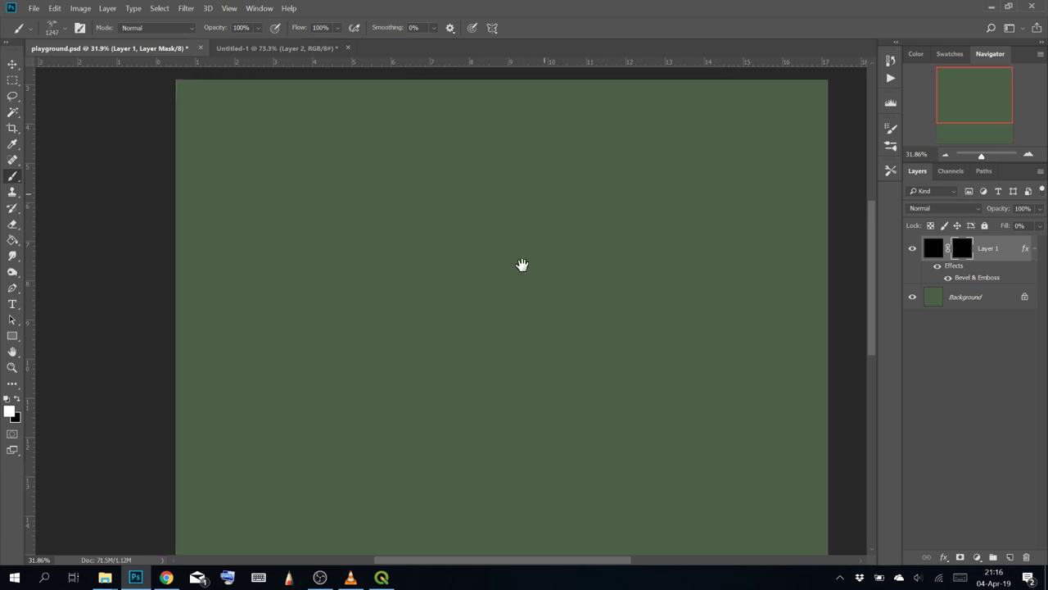
key(ctrl+a)
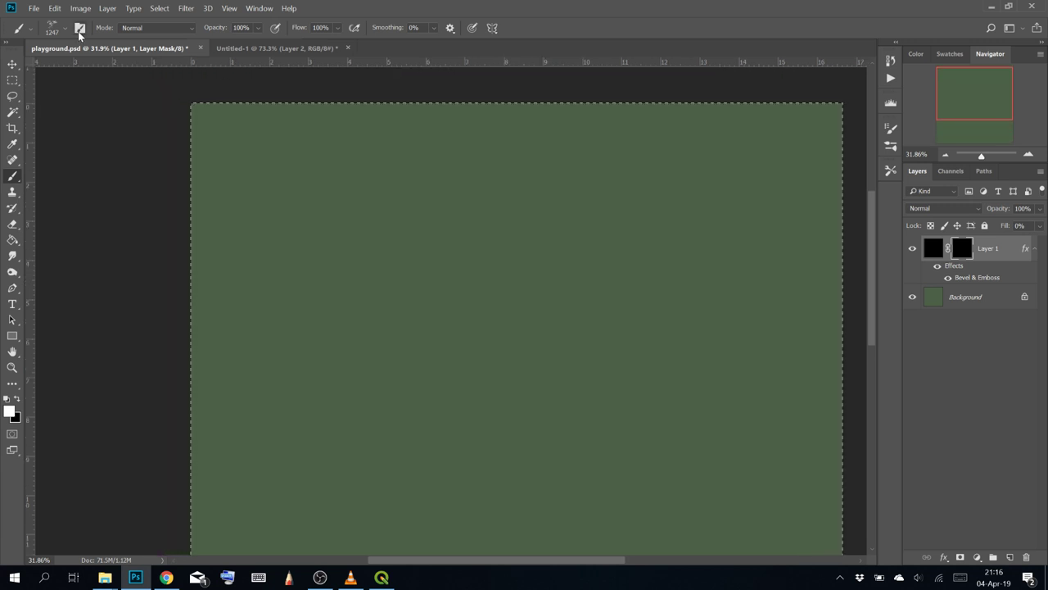
Set the brush spacing to 70%, try it with strokes across Layer 1's mask, and undo them
click(79, 29)
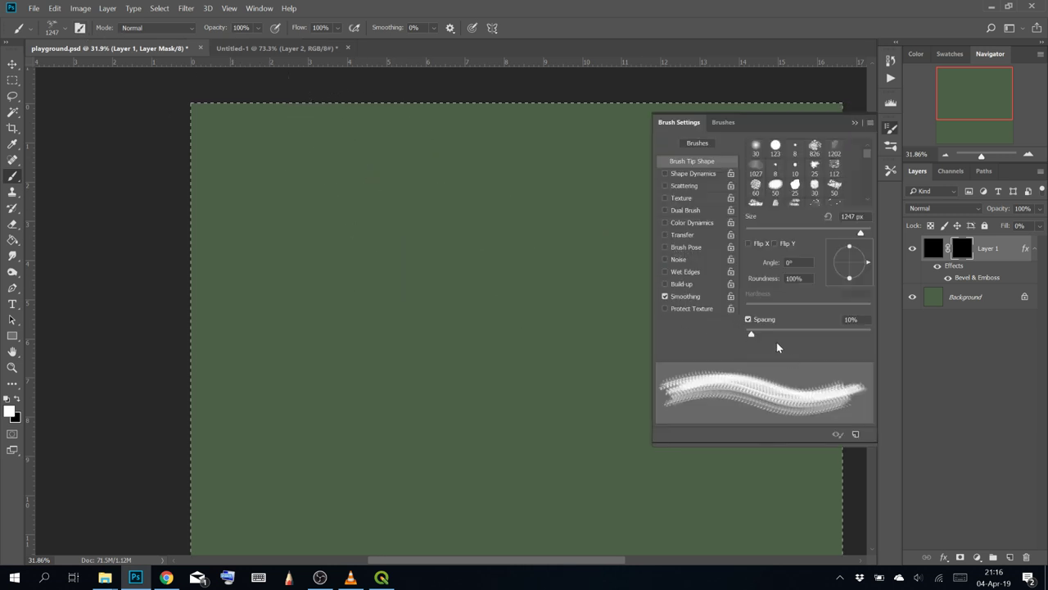
drag(756, 334, 789, 335)
key(space)
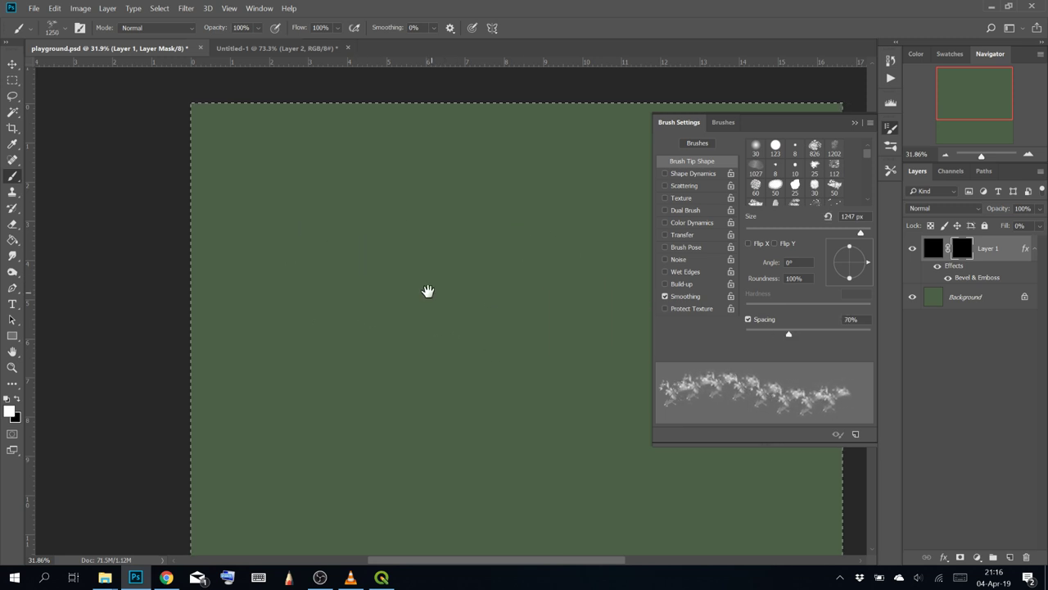
drag(428, 293, 287, 226)
mouse_move(185, 201)
mouse_down()
mouse_move(433, 273)
mouse_move(474, 379)
mouse_move(373, 412)
mouse_move(323, 343)
mouse_move(316, 303)
mouse_move(262, 281)
mouse_move(185, 335)
mouse_move(236, 454)
mouse_move(387, 505)
mouse_move(545, 457)
mouse_move(595, 297)
mouse_move(544, 184)
mouse_move(430, 86)
mouse_move(303, 123)
mouse_move(192, 114)
mouse_move(155, 146)
mouse_up()
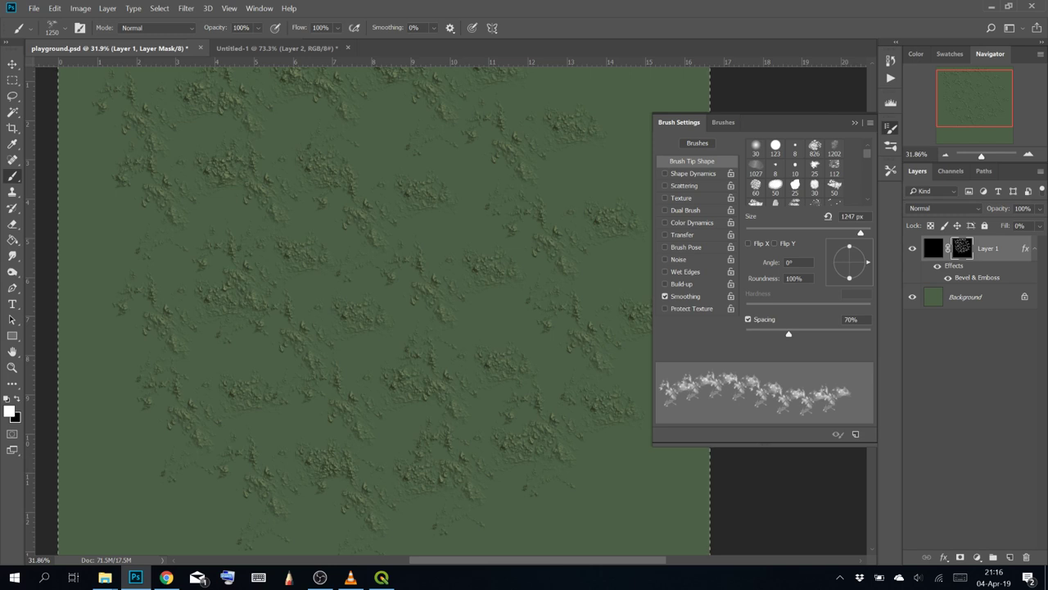
key(ctrl+z)
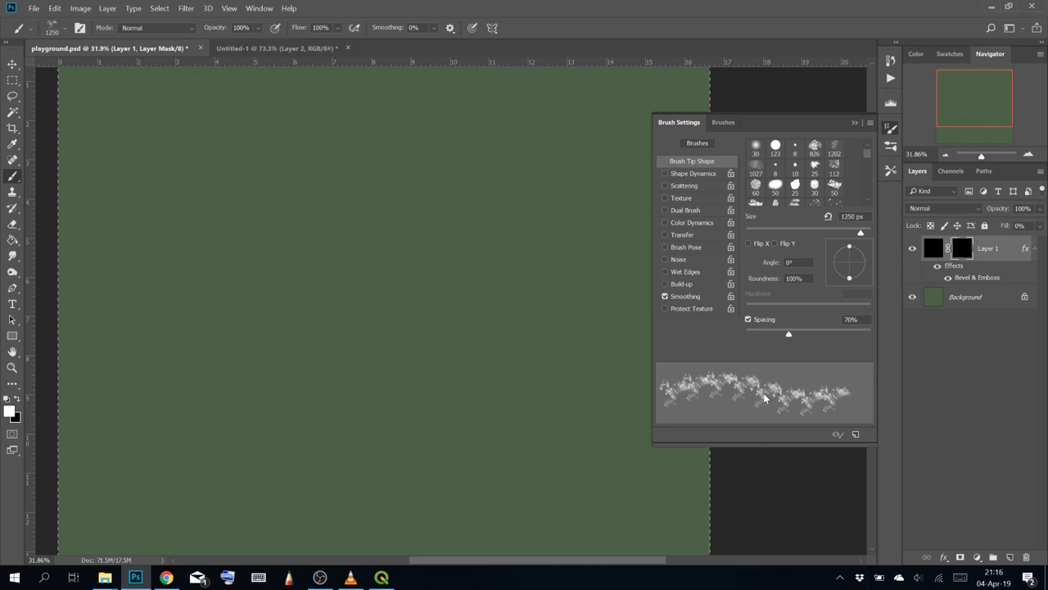
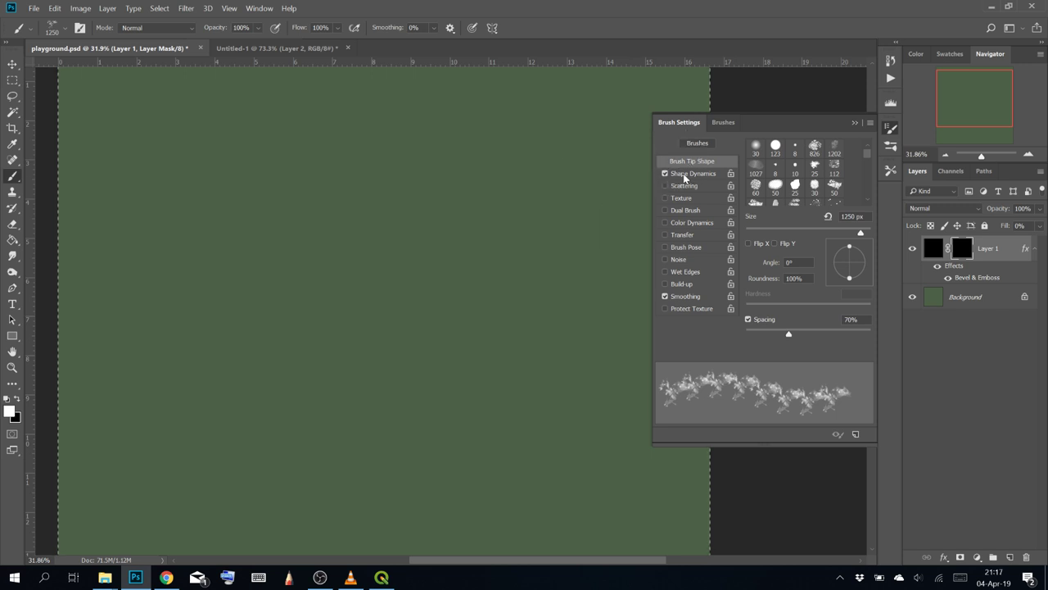
Enable Shape Dynamics with 100% Size Jitter, try it on Layer 1's mask, and clear the test terrain
click(686, 176)
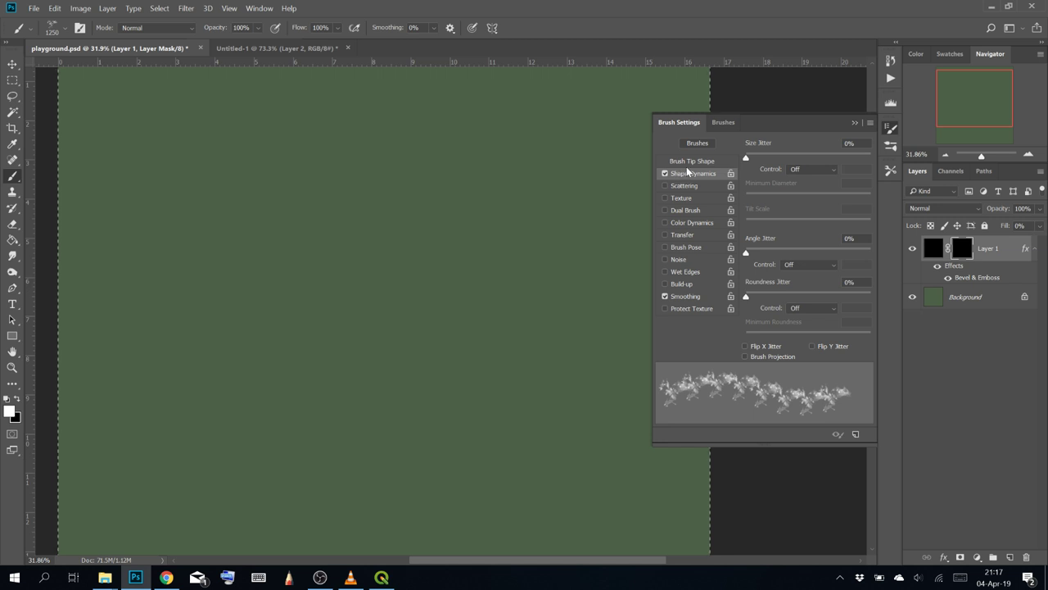
drag(759, 157, 907, 146)
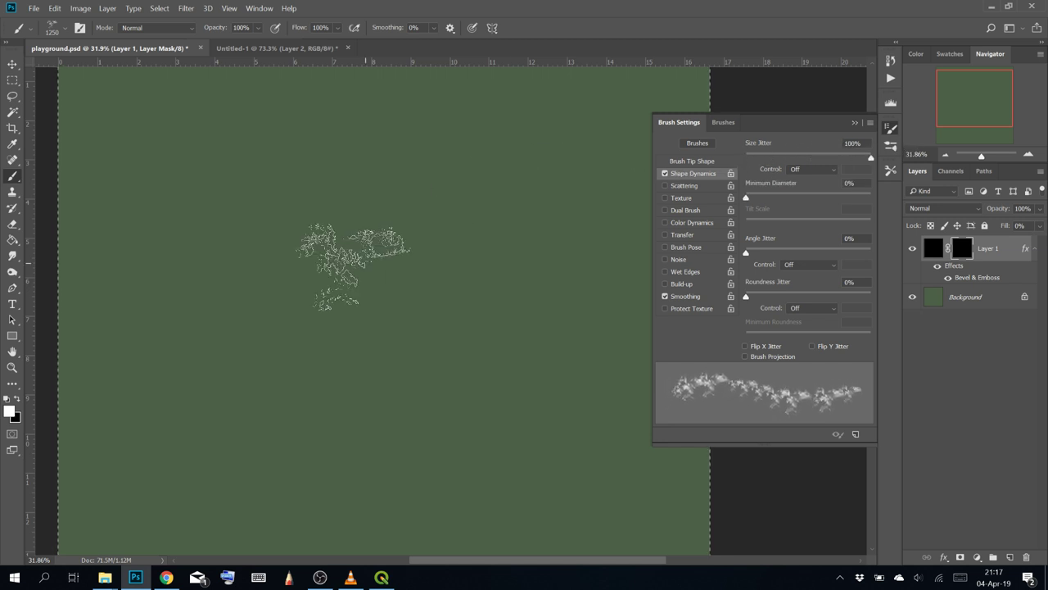
mouse_move(351, 262)
mouse_down()
mouse_move(235, 279)
mouse_move(287, 224)
mouse_move(404, 217)
mouse_move(429, 307)
mouse_move(342, 308)
mouse_move(371, 280)
mouse_move(386, 302)
mouse_move(276, 387)
mouse_move(221, 278)
mouse_move(263, 311)
mouse_move(164, 223)
mouse_move(245, 209)
mouse_move(309, 143)
mouse_move(426, 172)
mouse_move(473, 314)
mouse_move(408, 392)
mouse_move(239, 386)
mouse_move(135, 289)
mouse_move(185, 174)
mouse_move(418, 137)
mouse_move(497, 282)
mouse_move(418, 285)
mouse_move(403, 152)
mouse_move(427, 276)
mouse_move(246, 164)
mouse_up()
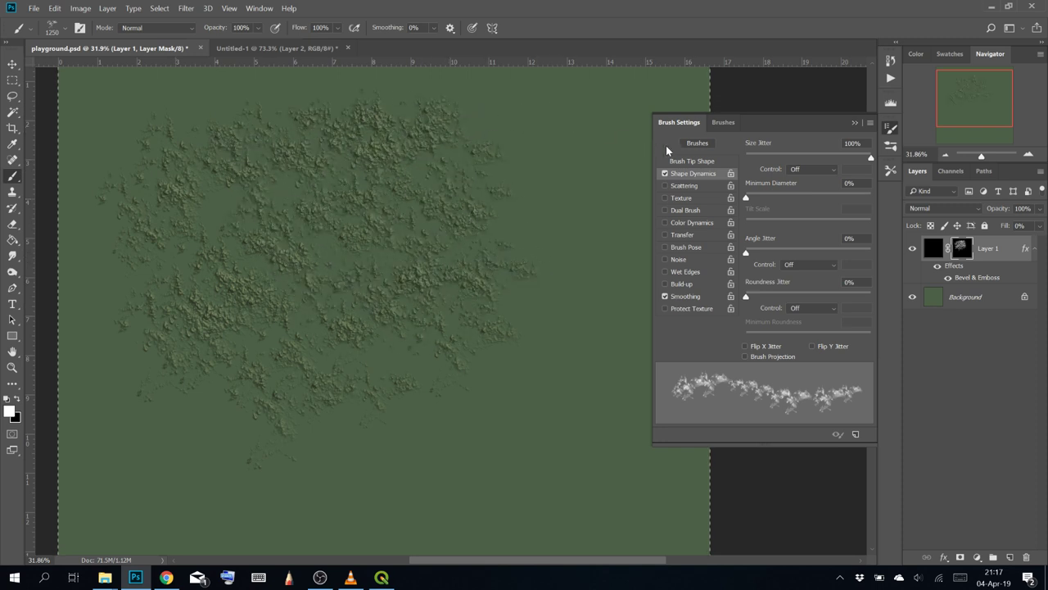
key(Delete)
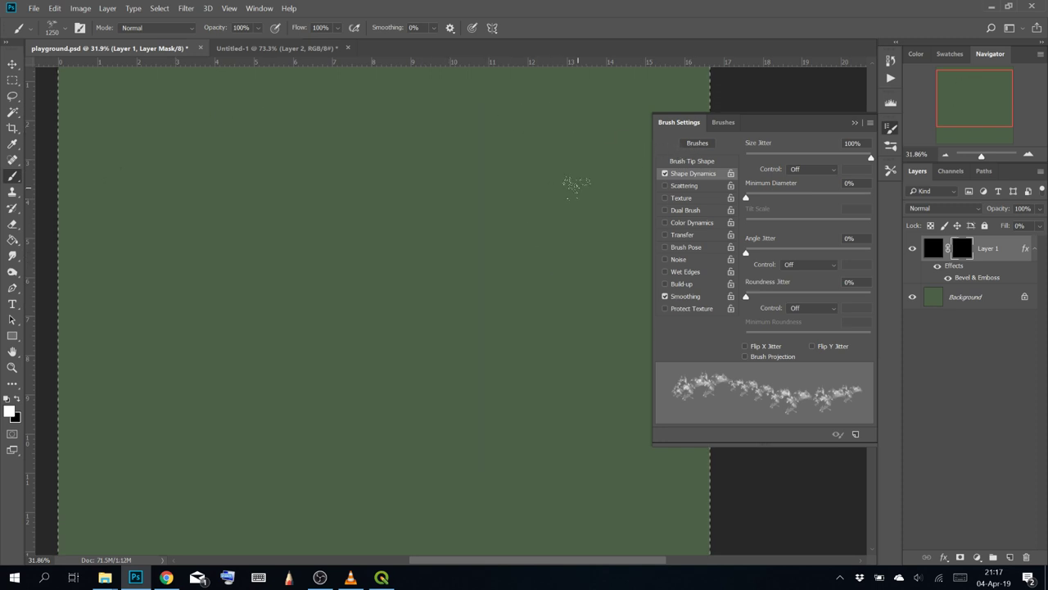
Set the brush's Size Jitter to 0% and its size control to Pen Pressure
drag(799, 156, 657, 169)
click(810, 169)
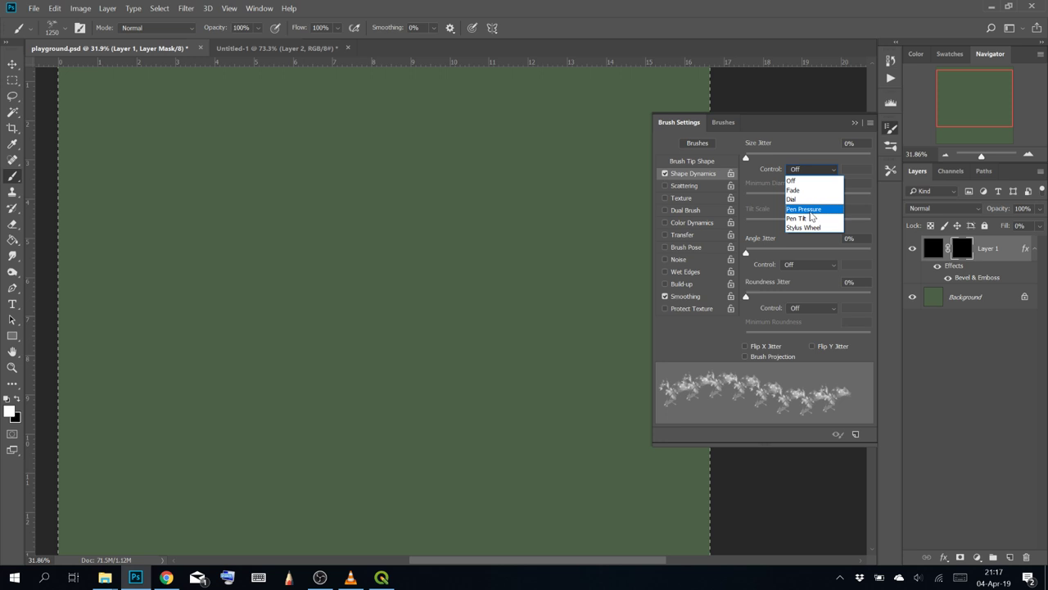
click(810, 177)
click(810, 171)
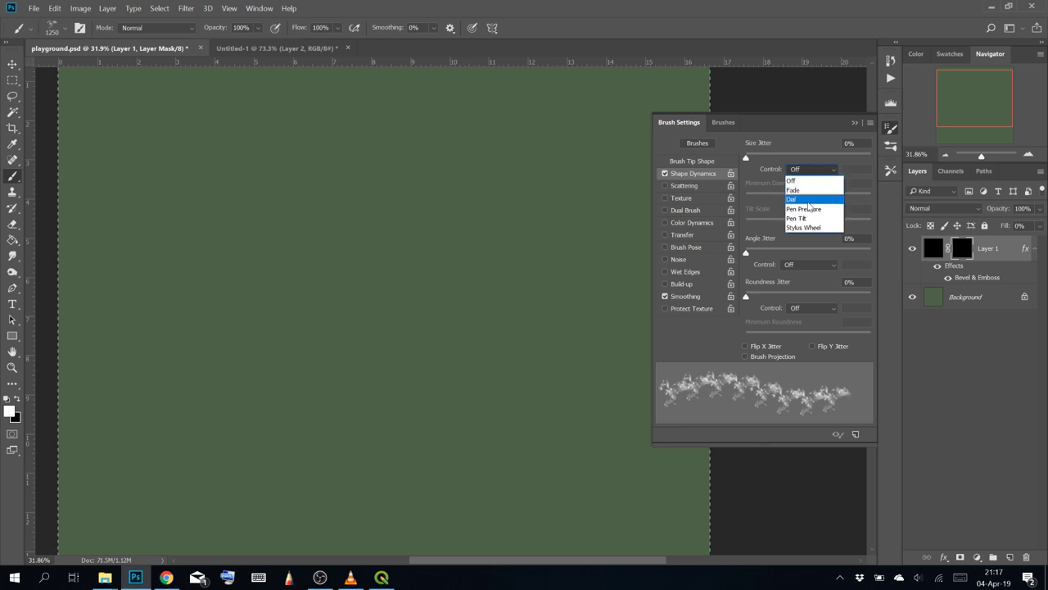
click(809, 211)
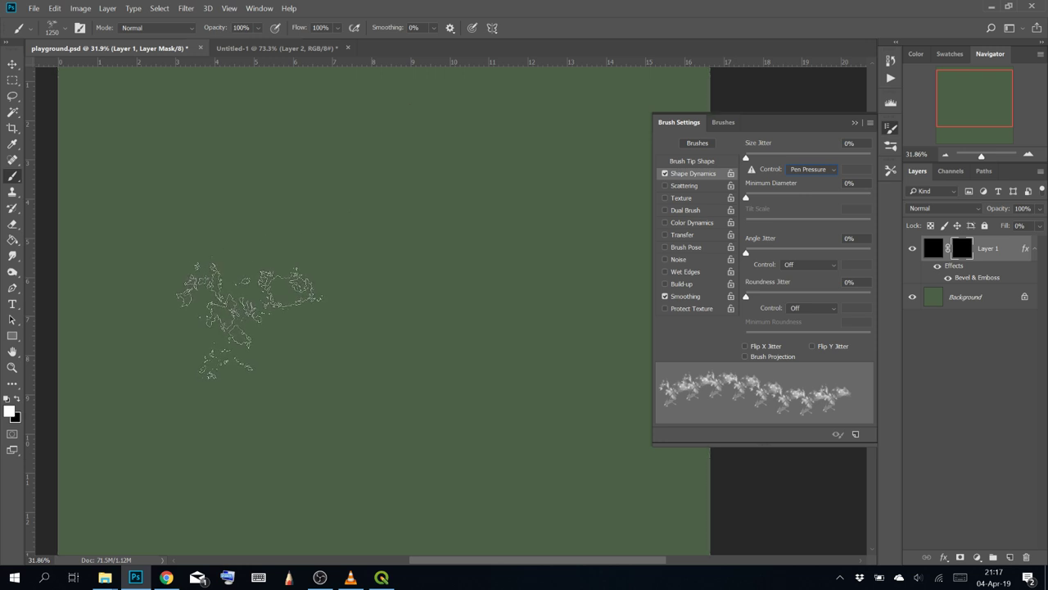
Try pressure-sized stamps and long strokes of mountains across Layer 1's mask, and remove them
drag(250, 316, 356, 337)
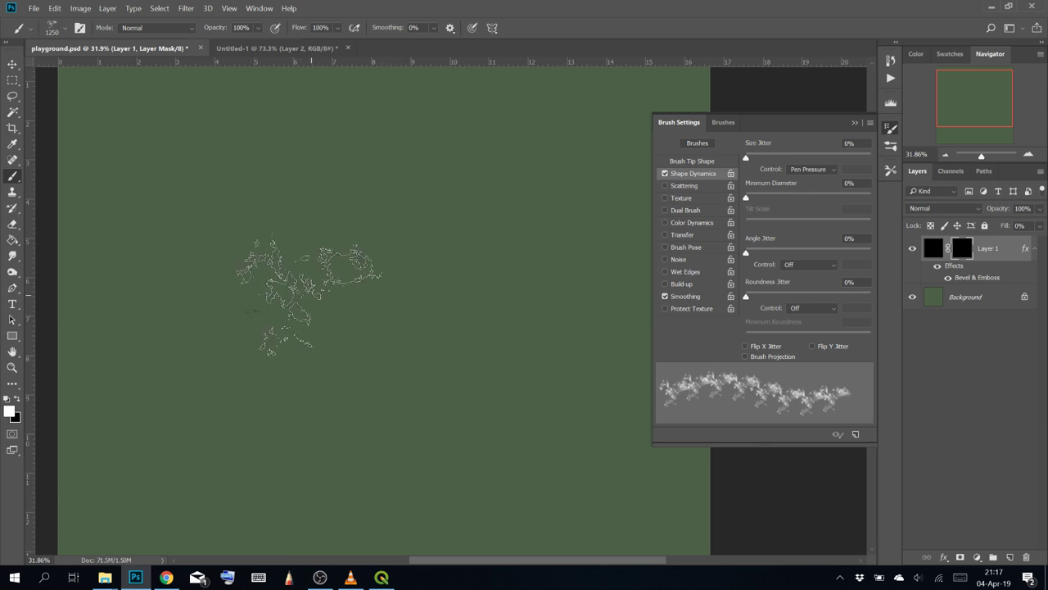
click(327, 291)
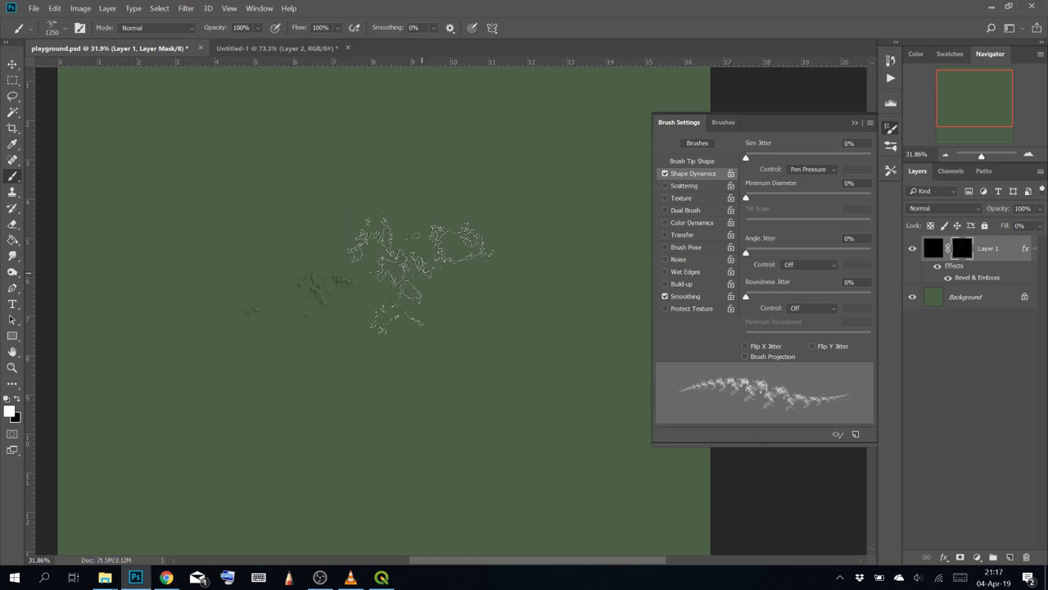
click(428, 277)
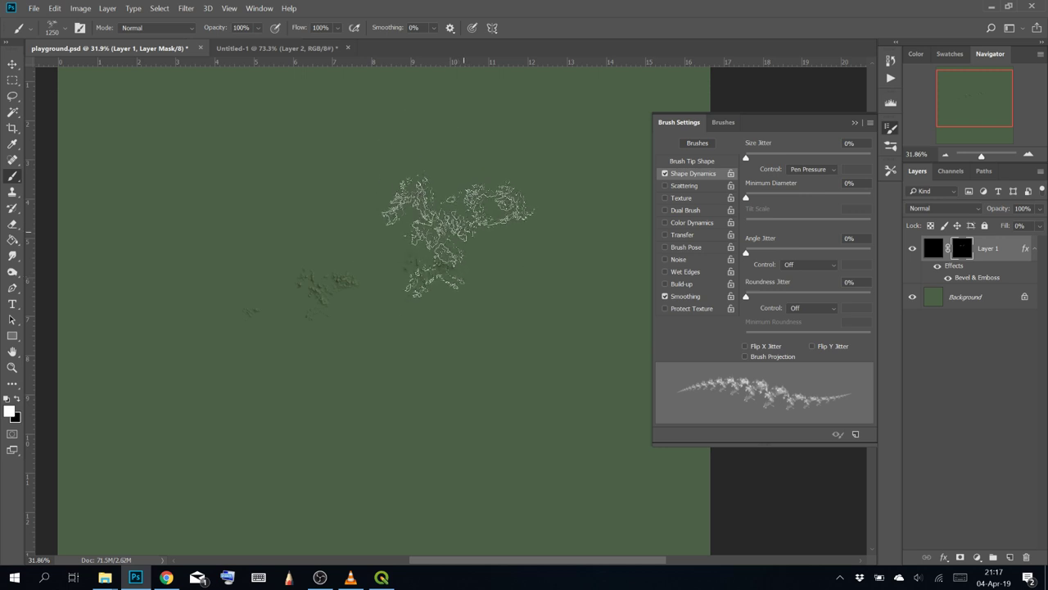
mouse_move(458, 235)
mouse_down()
mouse_move(488, 213)
mouse_move(377, 215)
mouse_move(441, 293)
mouse_move(453, 349)
mouse_move(511, 415)
mouse_move(509, 437)
mouse_move(556, 411)
mouse_move(564, 387)
mouse_move(539, 336)
mouse_move(562, 309)
mouse_move(541, 440)
mouse_move(439, 368)
mouse_move(407, 413)
mouse_move(281, 321)
mouse_move(352, 190)
mouse_move(417, 295)
mouse_move(344, 371)
mouse_move(439, 366)
mouse_move(387, 322)
mouse_move(283, 434)
mouse_move(248, 442)
mouse_move(188, 391)
mouse_move(155, 331)
mouse_move(141, 257)
mouse_move(147, 206)
mouse_move(186, 148)
mouse_move(241, 119)
mouse_move(331, 107)
mouse_move(428, 125)
mouse_move(524, 211)
mouse_up()
mouse_move(516, 422)
mouse_down()
mouse_move(275, 509)
mouse_move(130, 416)
mouse_move(75, 239)
mouse_move(121, 119)
mouse_move(353, 78)
mouse_move(421, 351)
mouse_move(160, 278)
mouse_move(422, 334)
mouse_move(430, 260)
mouse_move(477, 288)
mouse_move(381, 427)
mouse_move(552, 365)
mouse_move(582, 364)
mouse_move(552, 391)
mouse_move(446, 361)
mouse_move(504, 354)
mouse_move(384, 303)
mouse_move(549, 271)
mouse_up()
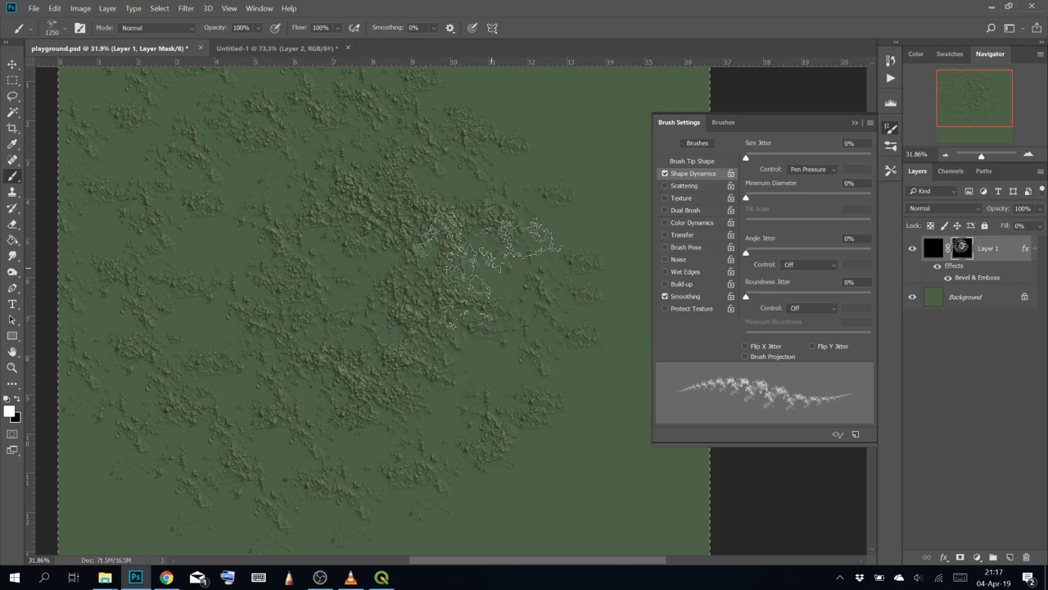
key(ctrl+z)
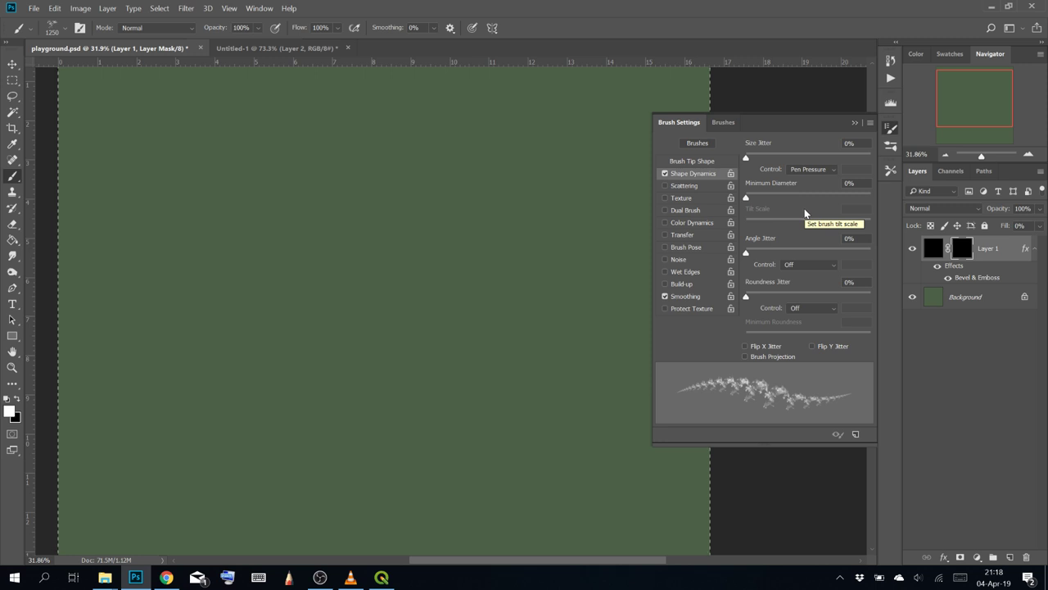
Turn the size control off, try 100% Size Jitter with strokes on the mask, and undo them
click(806, 171)
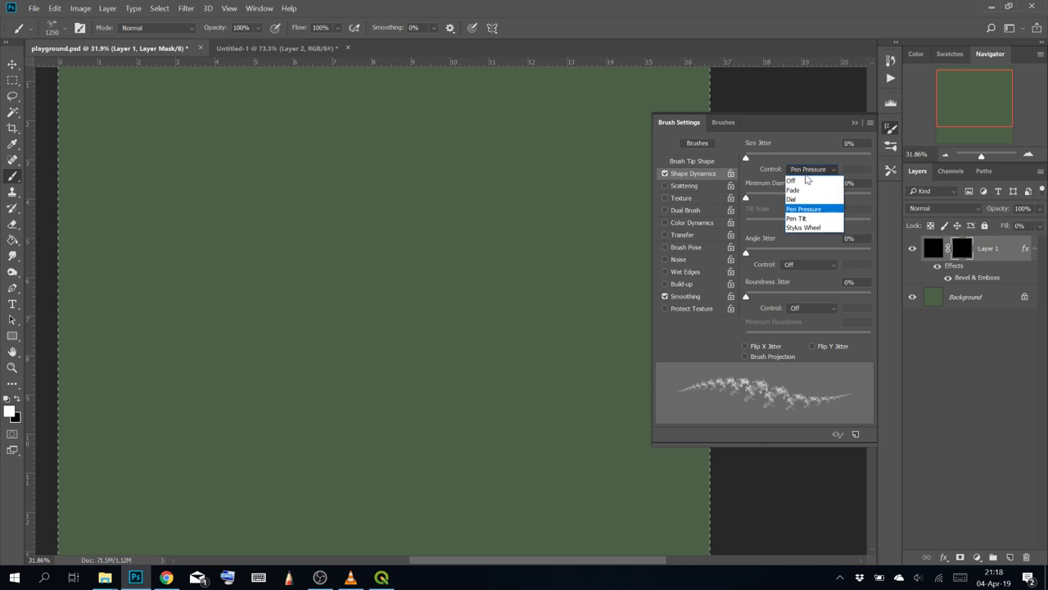
click(807, 180)
drag(766, 158, 870, 158)
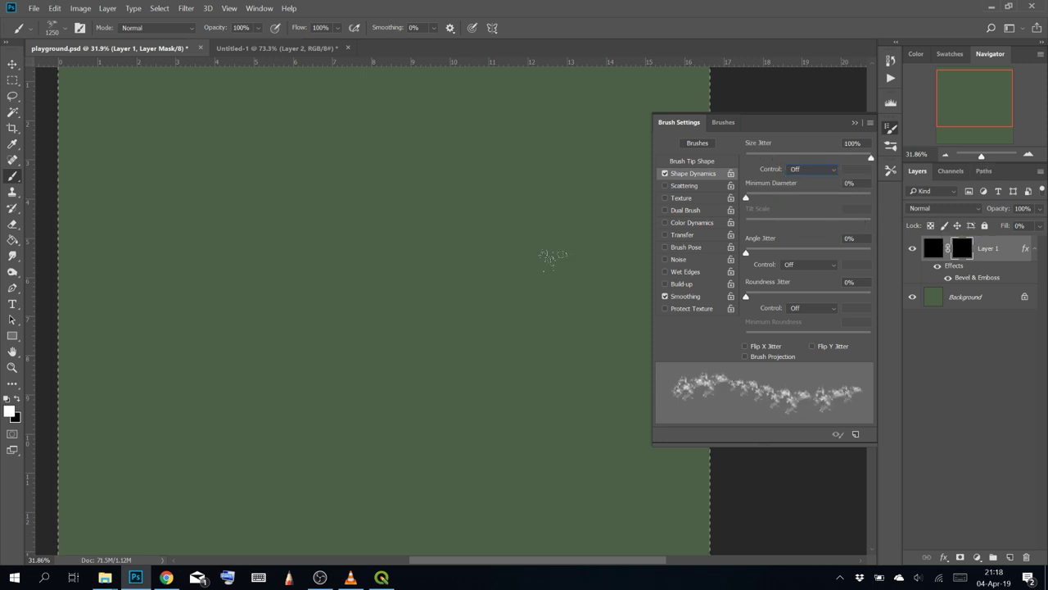
mouse_move(361, 349)
mouse_down()
mouse_move(377, 274)
mouse_move(457, 218)
mouse_move(516, 252)
mouse_move(262, 326)
mouse_move(176, 316)
mouse_move(444, 328)
mouse_move(357, 288)
mouse_move(332, 246)
mouse_move(463, 311)
mouse_move(446, 266)
mouse_move(290, 327)
mouse_move(328, 205)
mouse_move(434, 221)
mouse_move(428, 268)
mouse_move(506, 265)
mouse_move(434, 293)
mouse_move(413, 259)
mouse_up()
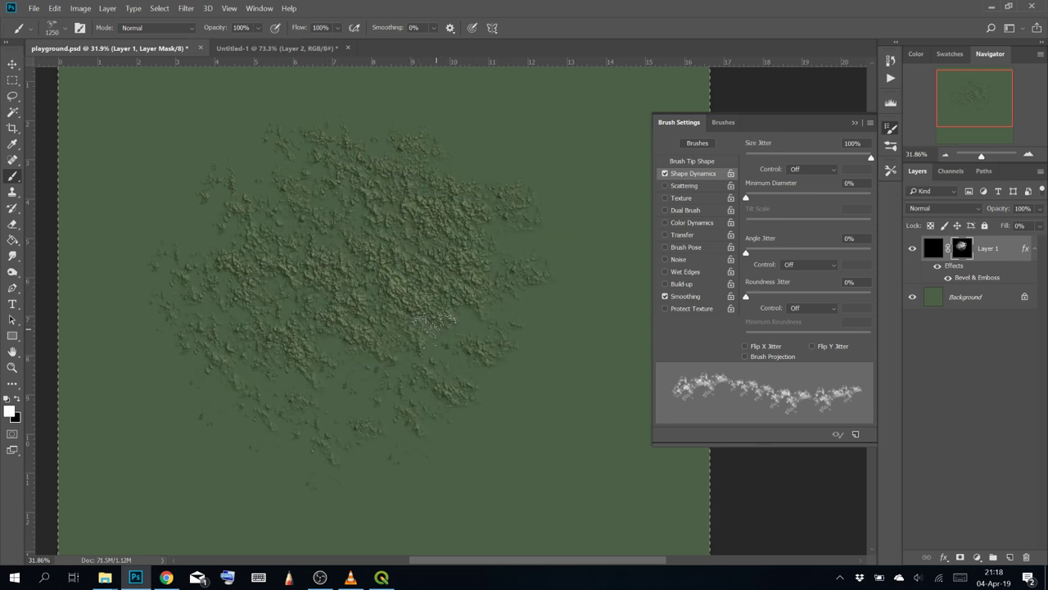
key(ctrl+z)
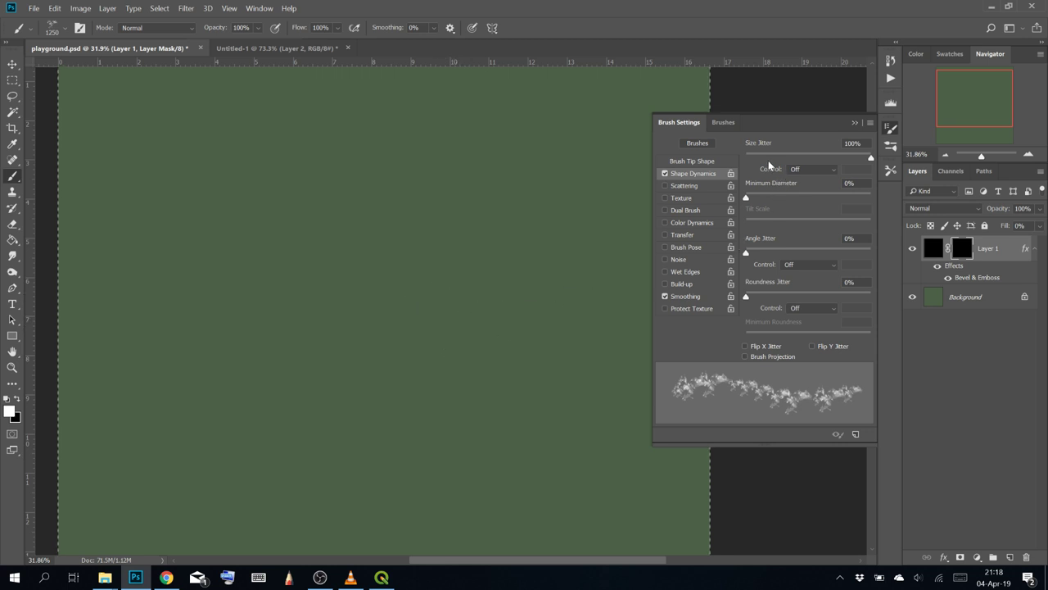
Set Size Jitter to 0% with Pen Pressure control and Angle Jitter to 100%
click(746, 156)
click(799, 170)
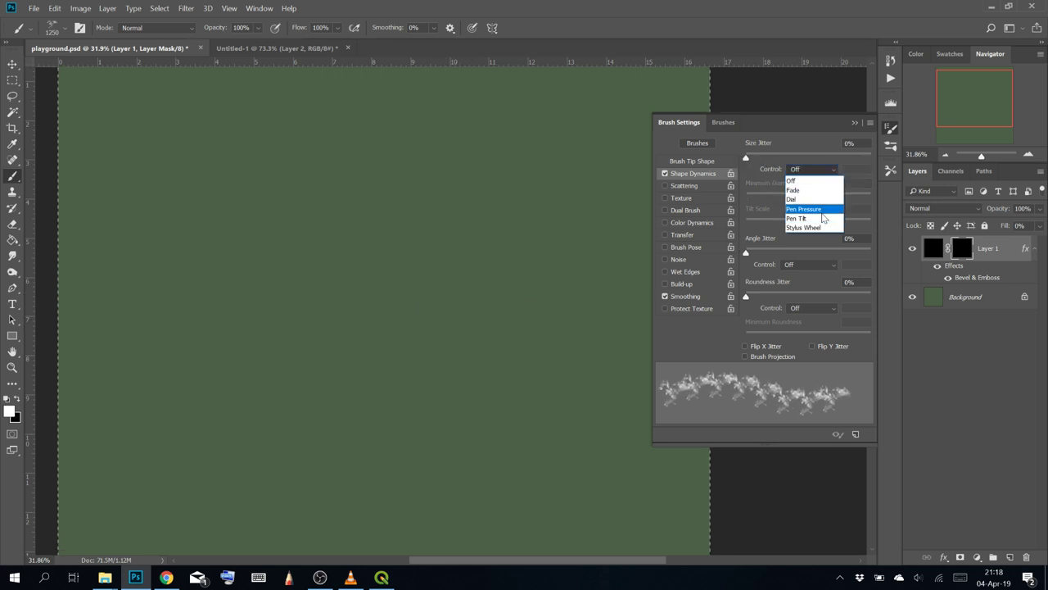
click(807, 210)
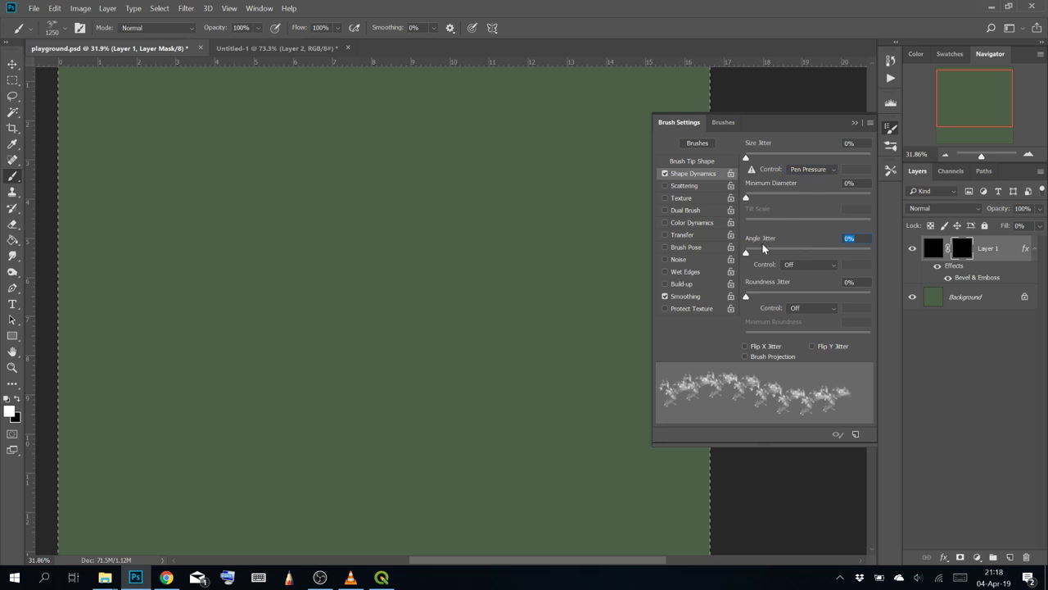
drag(763, 248, 883, 257)
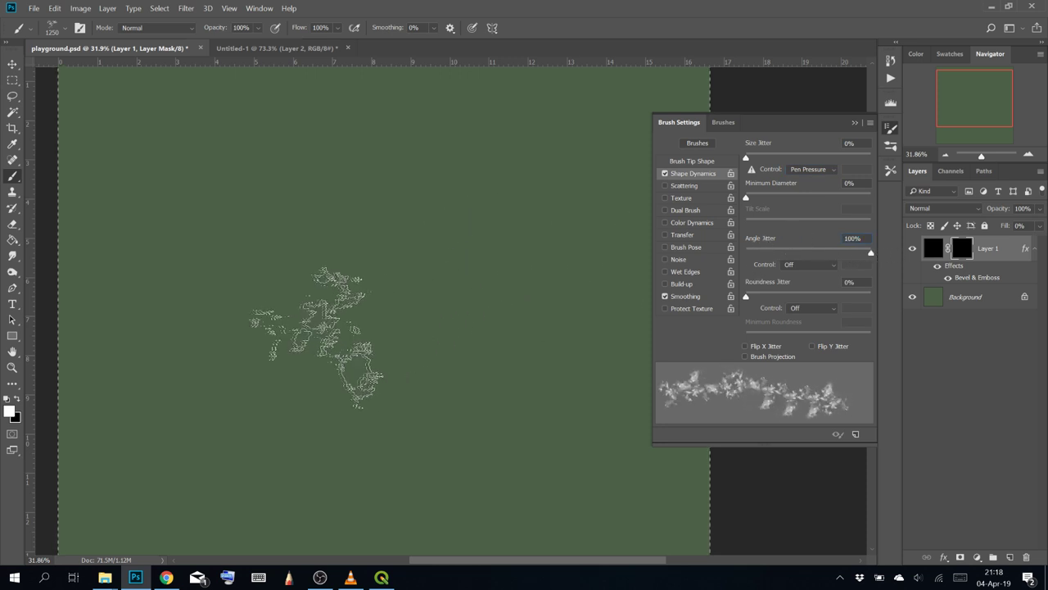
Paint randomly rotated mountains over the map's middle on Layer 1's mask, and thin out patches with black
mouse_move(265, 355)
mouse_down()
mouse_move(229, 352)
mouse_move(270, 262)
mouse_move(336, 186)
mouse_move(460, 187)
mouse_move(519, 308)
mouse_move(417, 276)
mouse_move(386, 386)
mouse_move(565, 328)
mouse_move(463, 82)
mouse_move(237, 196)
mouse_move(215, 377)
mouse_move(413, 361)
mouse_move(294, 327)
mouse_move(385, 238)
mouse_move(478, 258)
mouse_move(360, 386)
mouse_move(480, 346)
mouse_up()
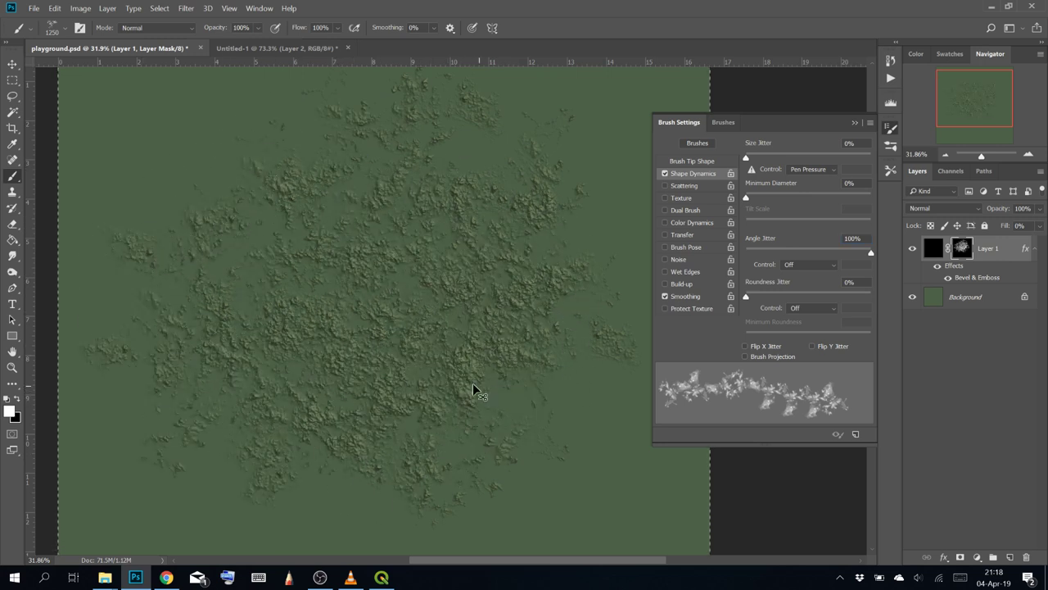
mouse_move(410, 385)
mouse_down()
mouse_move(327, 375)
mouse_move(299, 395)
mouse_move(377, 377)
mouse_move(362, 363)
mouse_move(320, 379)
mouse_move(348, 385)
mouse_up()
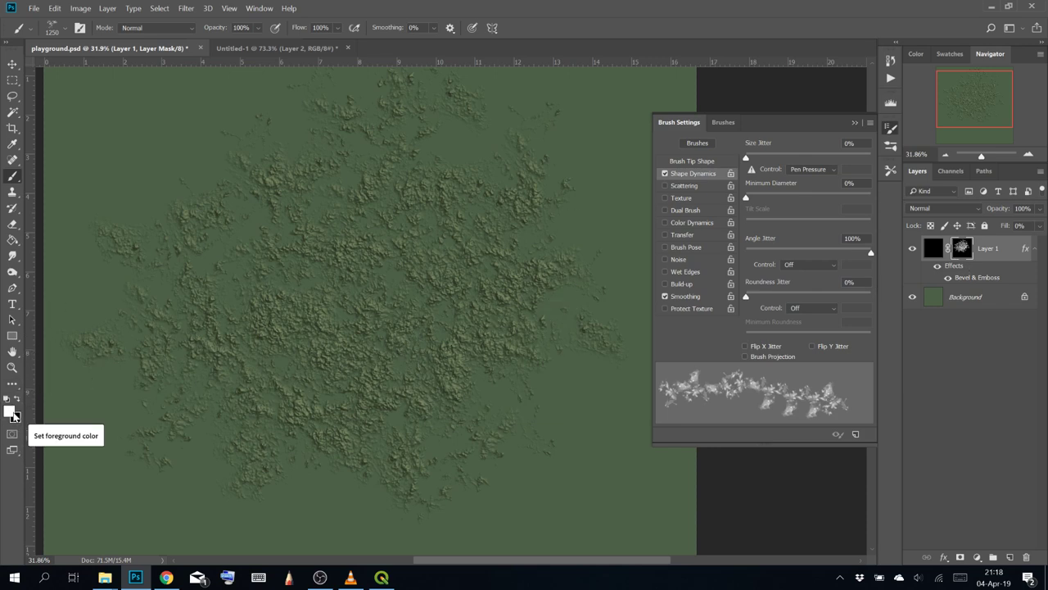
key(x)
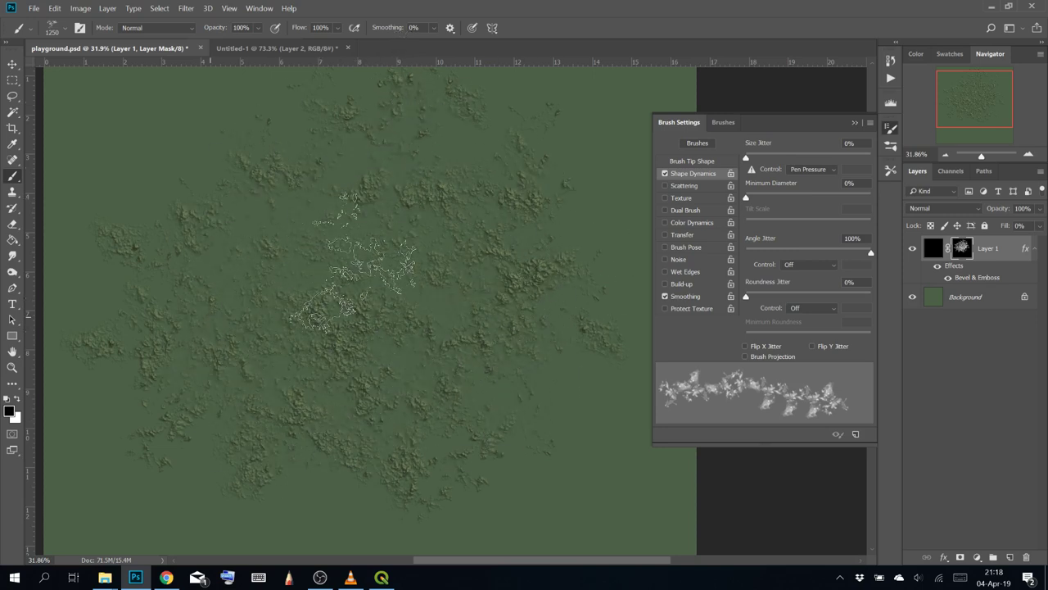
mouse_move(393, 327)
mouse_down()
mouse_move(444, 340)
mouse_move(480, 329)
mouse_move(354, 407)
mouse_move(517, 284)
mouse_move(285, 425)
mouse_move(358, 287)
mouse_move(331, 289)
mouse_move(310, 173)
mouse_move(179, 332)
mouse_move(433, 435)
mouse_move(444, 143)
mouse_move(218, 301)
mouse_move(402, 250)
mouse_move(360, 385)
mouse_move(426, 278)
mouse_move(271, 184)
mouse_move(337, 414)
mouse_move(422, 108)
mouse_move(404, 351)
mouse_move(241, 279)
mouse_move(447, 108)
mouse_move(397, 198)
mouse_up()
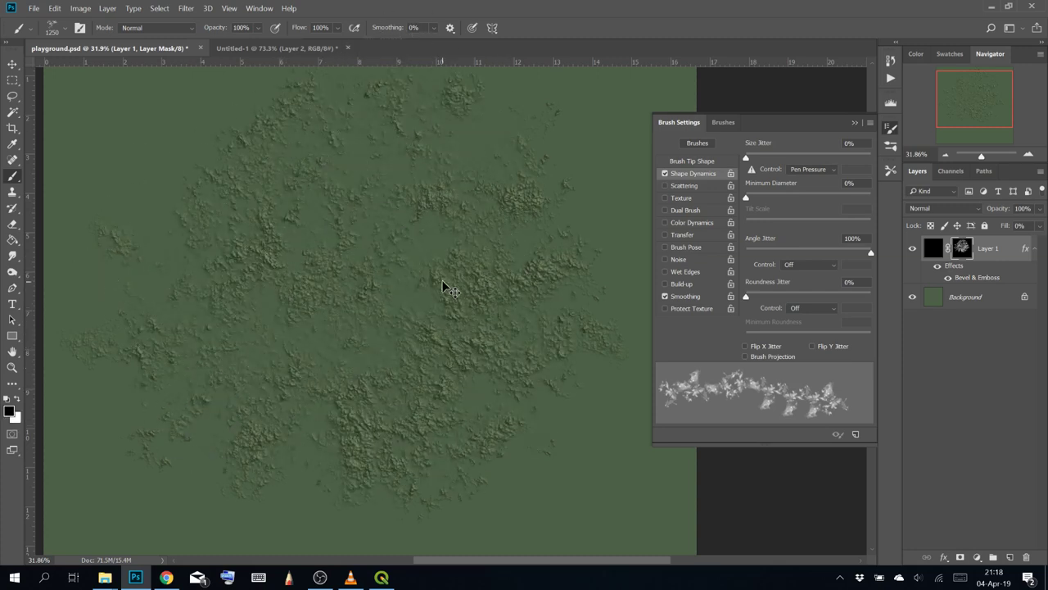
Save the tuned mountain brush as a new preset named Stream Test 2, with tool settings included
key(ctrl+plus)
key(ctrl+plus)
key(ctrl+plus)
key(ctrl+plus)
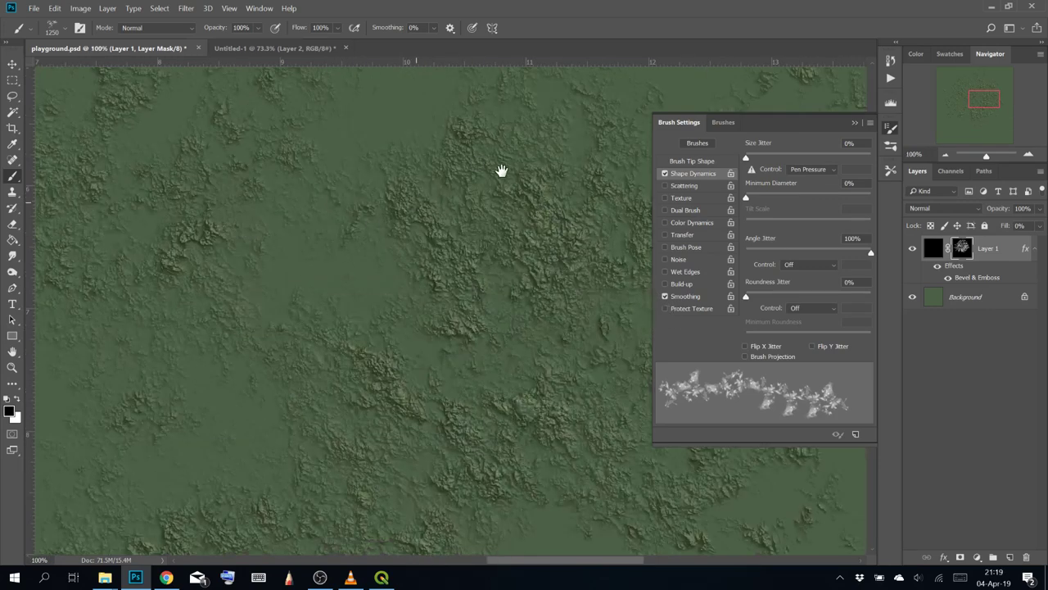
mouse_move(503, 171)
mouse_down()
mouse_move(374, 171)
mouse_move(376, 211)
mouse_up()
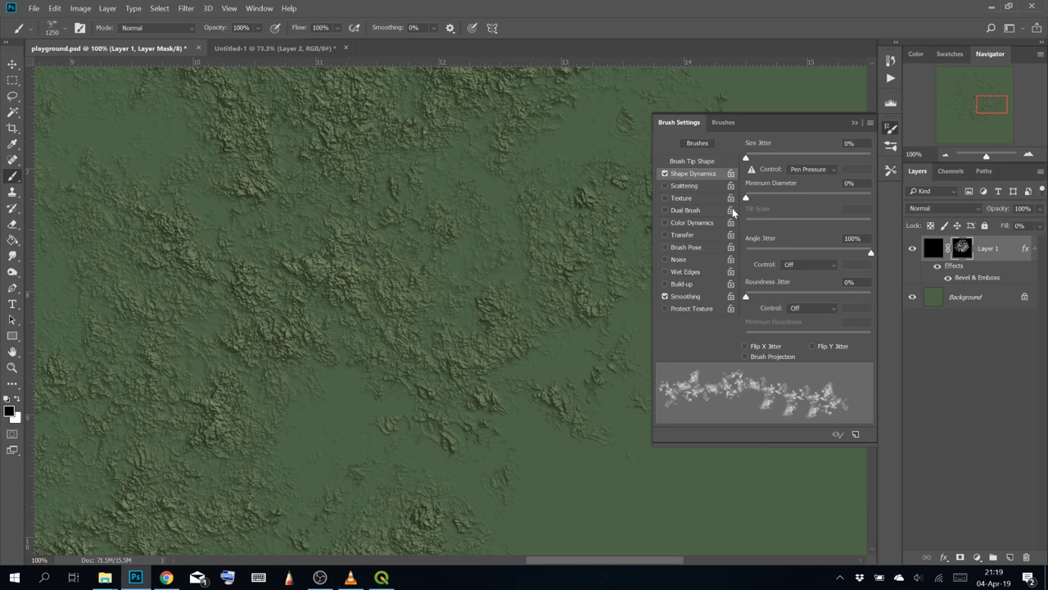
click(853, 125)
click(80, 28)
click(78, 28)
click(67, 28)
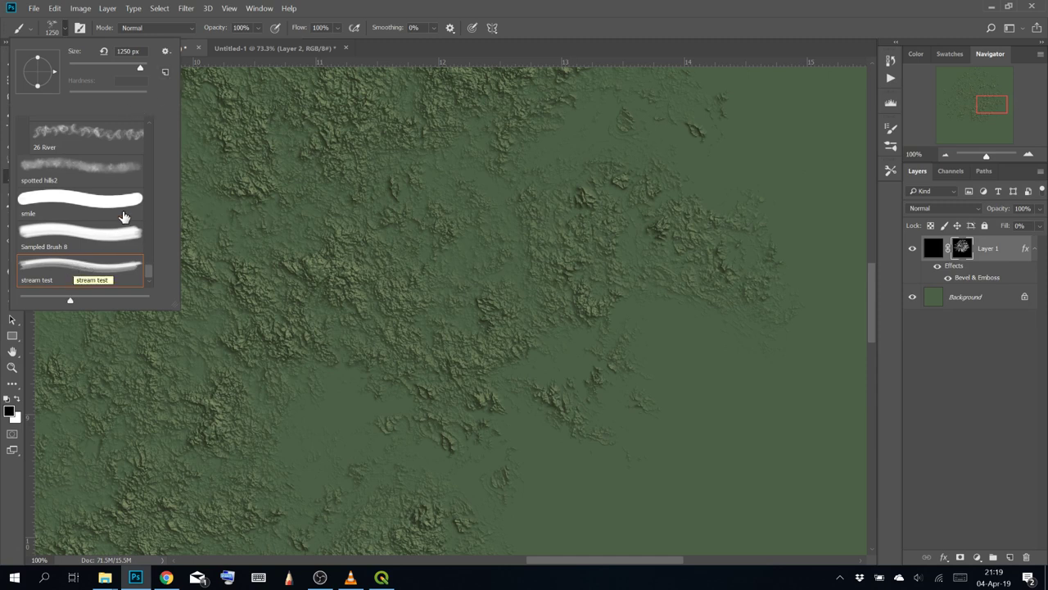
click(166, 74)
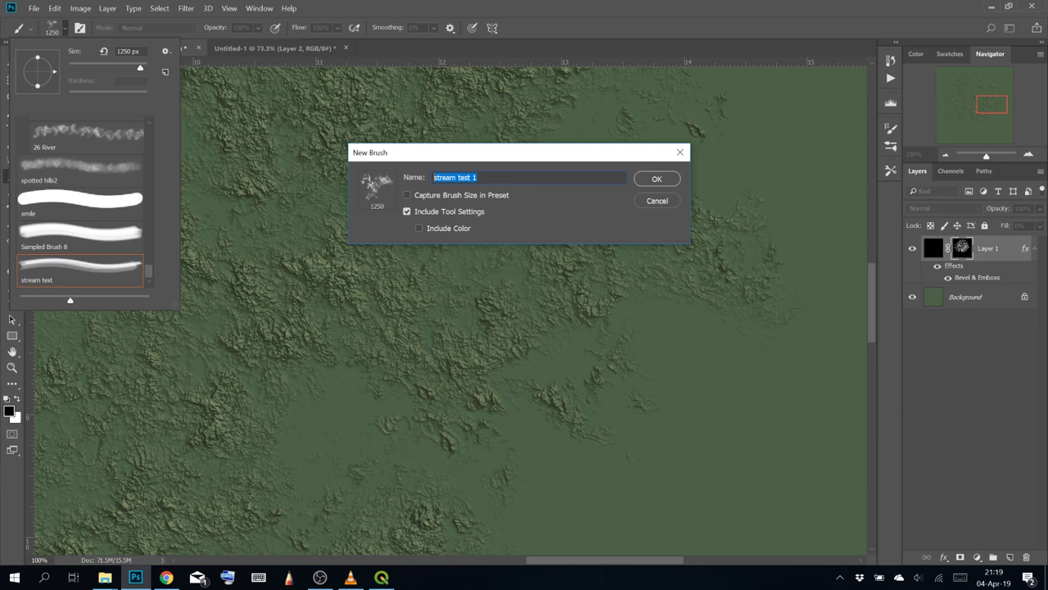
text(St)
key(Return)
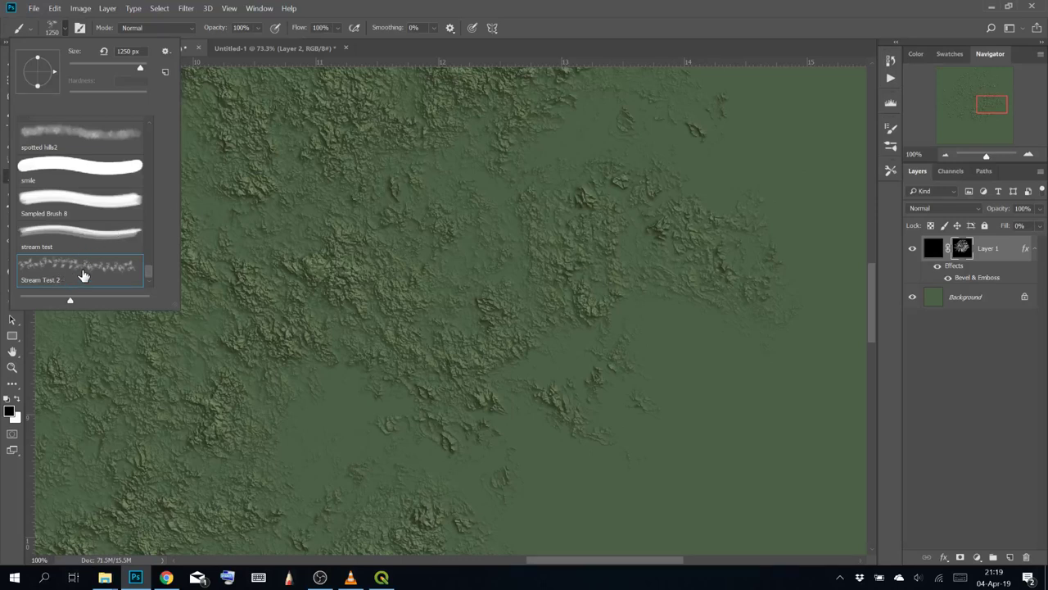
Delete the old "stream test" preset from the brush list
right_click(92, 242)
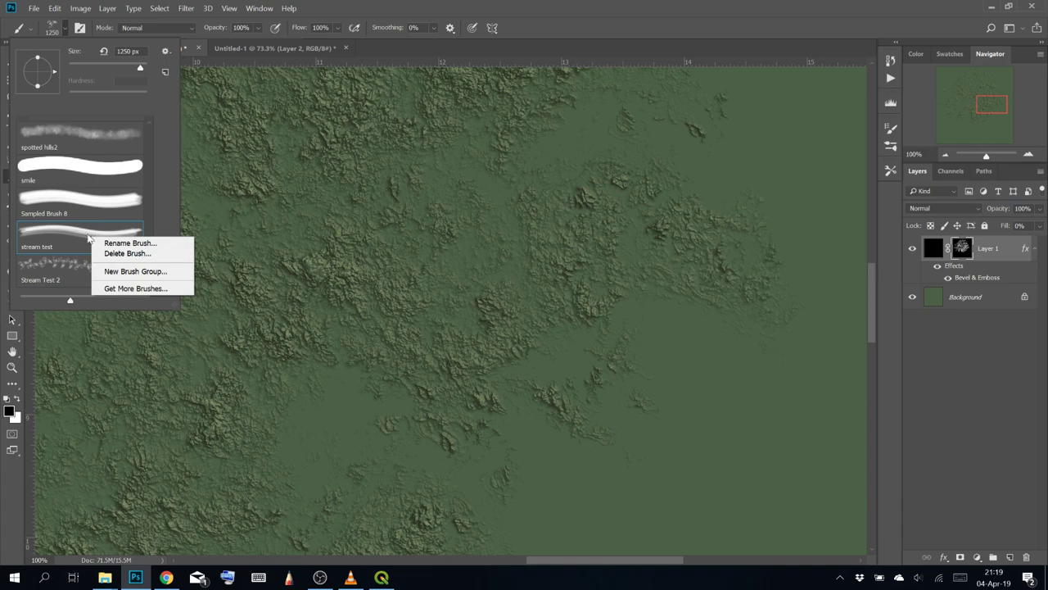
click(120, 254)
click(507, 226)
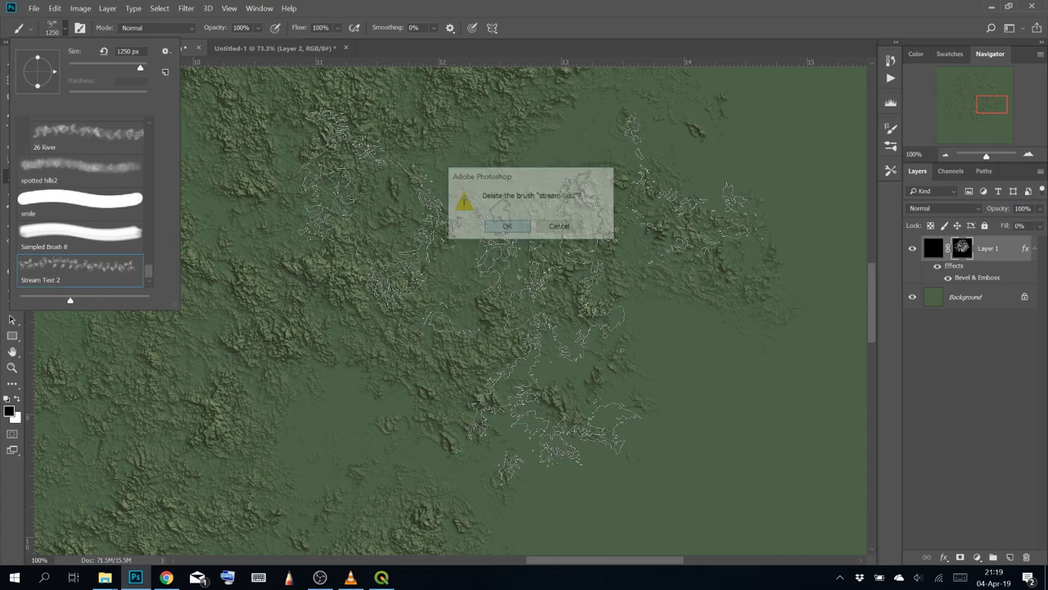
key(Escape)
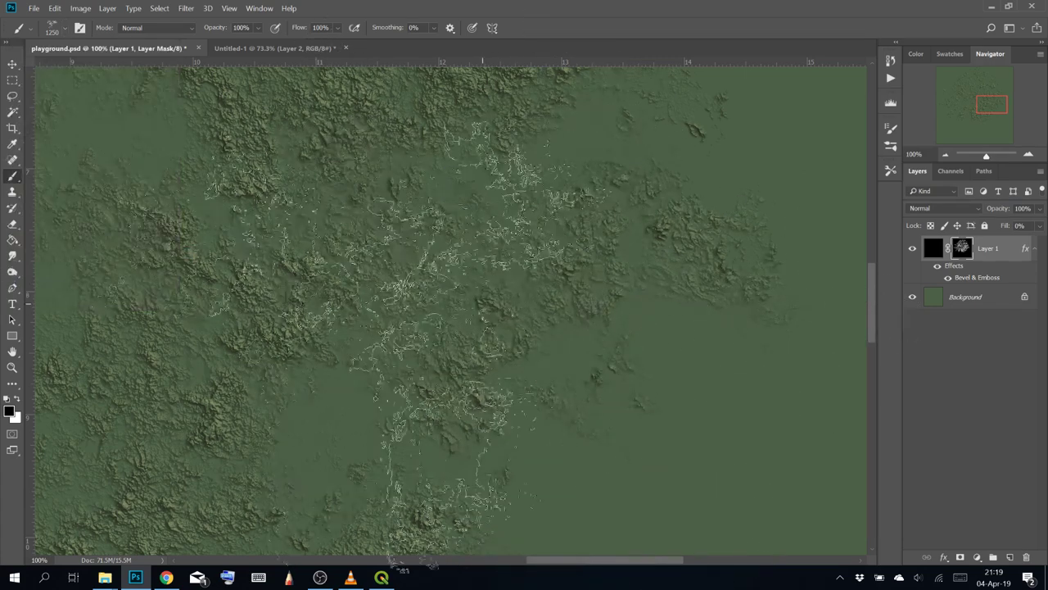
Switch to the Untitled-1 document and clear the stamped mountains from Layer 2
drag(300, 297, 404, 407)
mouse_move(448, 240)
mouse_down()
mouse_move(432, 319)
mouse_move(404, 340)
mouse_up()
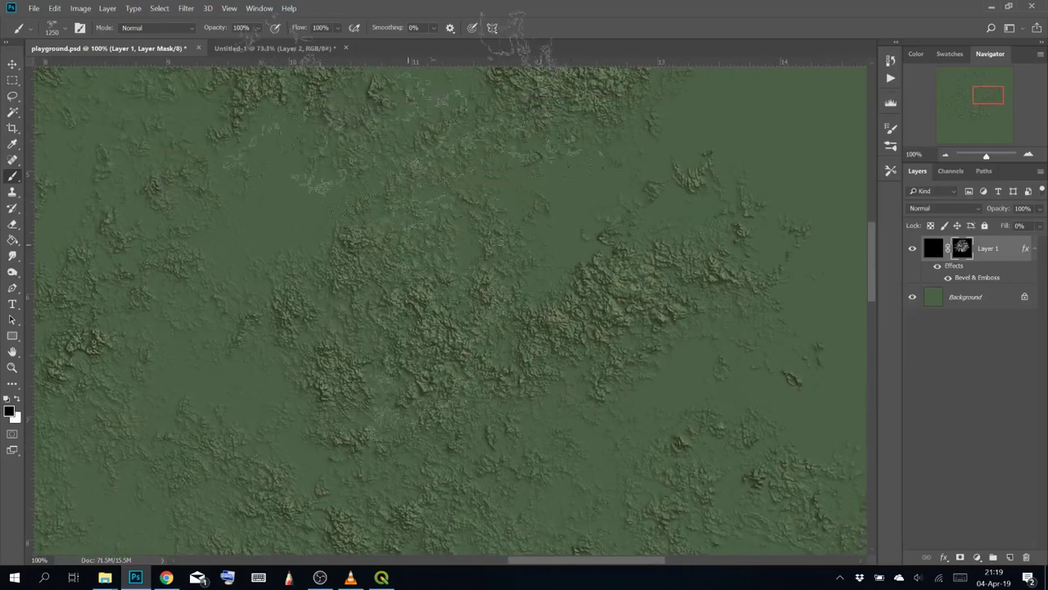
click(270, 48)
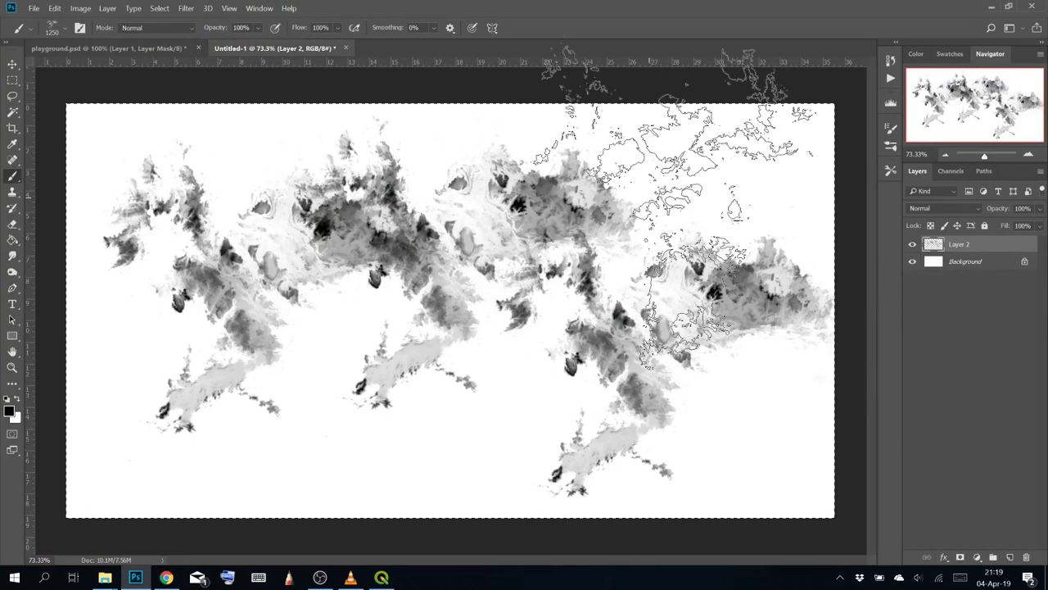
key(Delete)
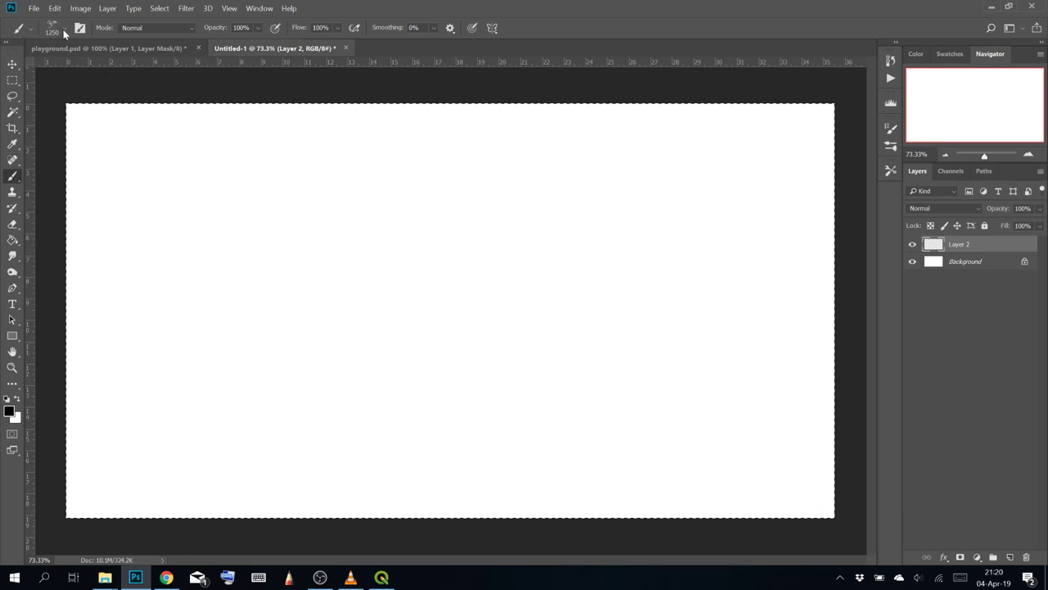
Deselect and stamp the Stream Test 2 brush once in black on Layer 2, and thin the stamp with white
click(64, 33)
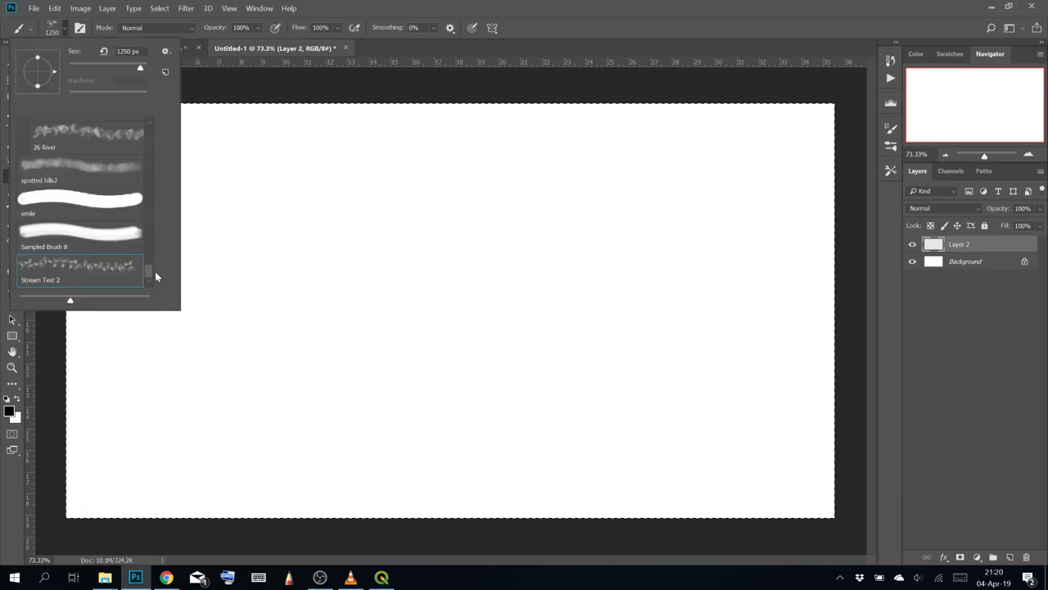
mouse_move(155, 272)
mouse_down()
mouse_move(152, 247)
mouse_move(154, 278)
mouse_up()
click(578, 3)
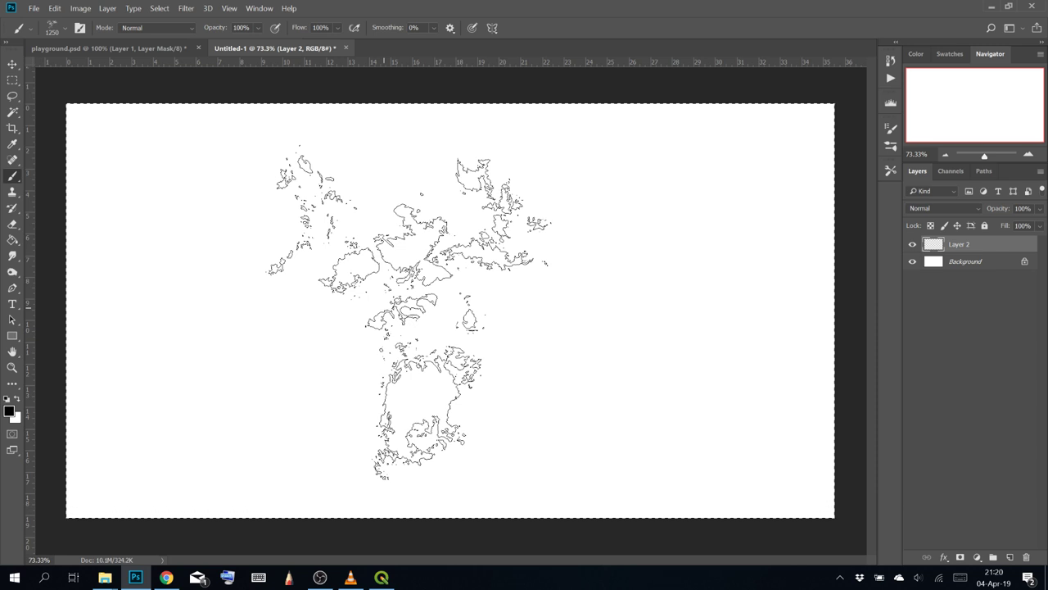
key(ctrl+d)
click(384, 308)
key(x)
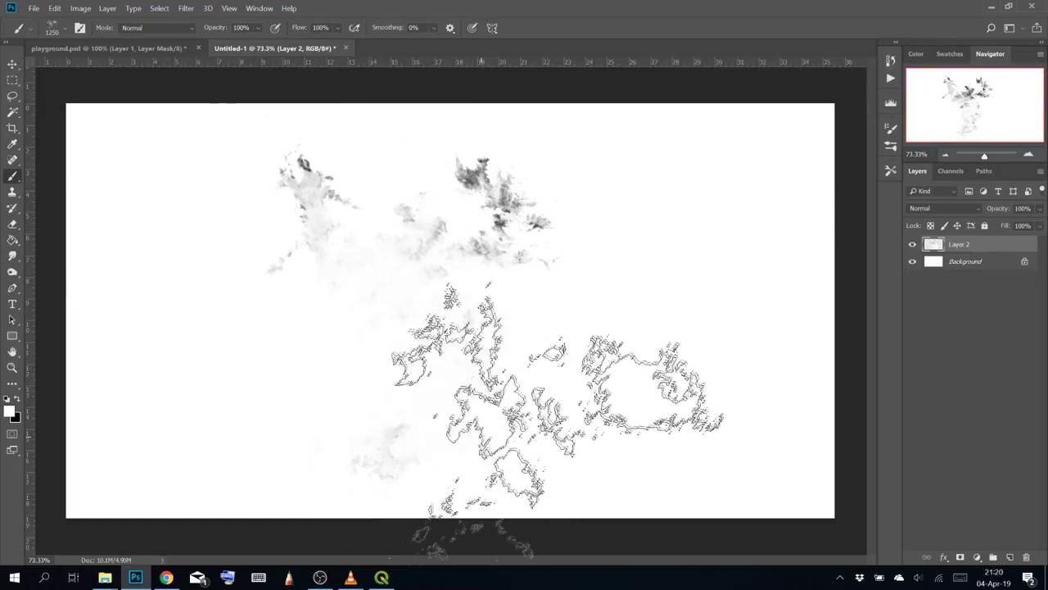
Lasso the left cluster of the stamp with a 50 px feather and move it farther left on Layer 2
scroll(616, 303, up, 1)
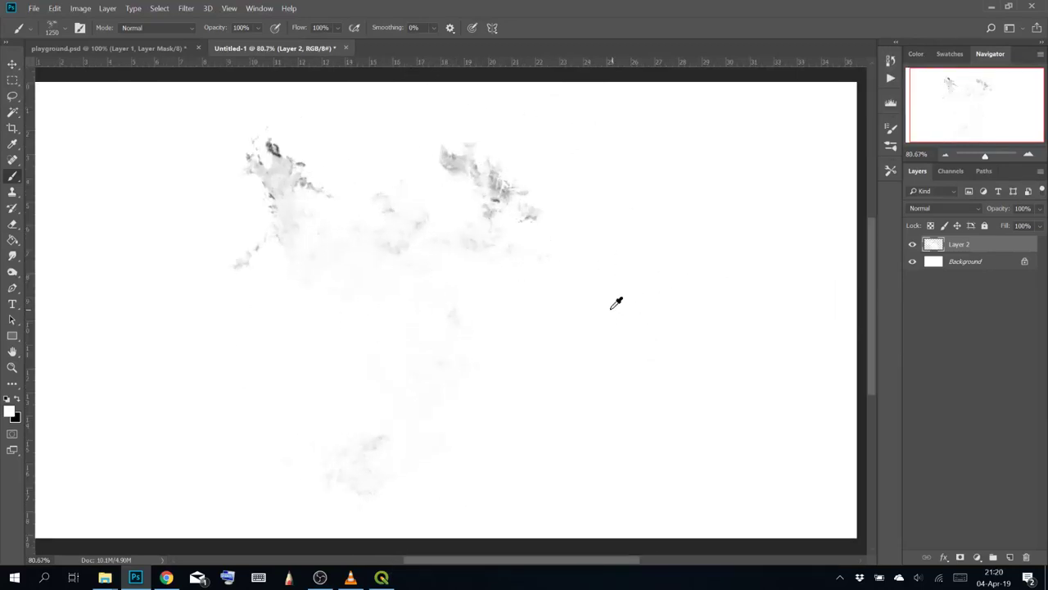
click(13, 95)
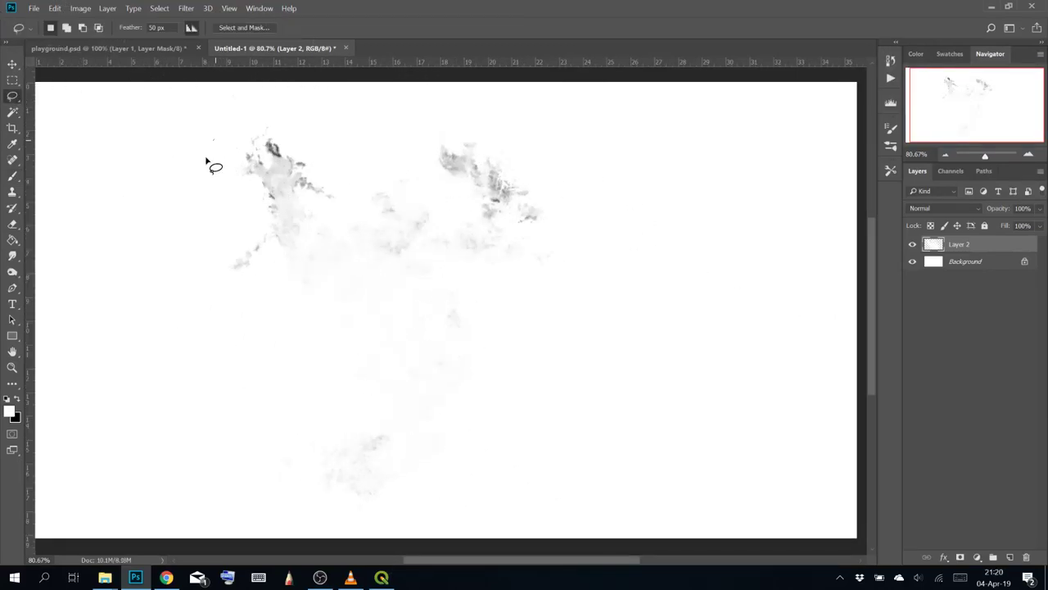
mouse_move(215, 136)
mouse_down()
mouse_move(325, 276)
mouse_move(248, 122)
mouse_move(217, 140)
mouse_up()
drag(276, 204, 127, 222)
key(ctrl+d)
mouse_move(239, 274)
mouse_down()
mouse_move(401, 292)
mouse_move(394, 275)
mouse_up()
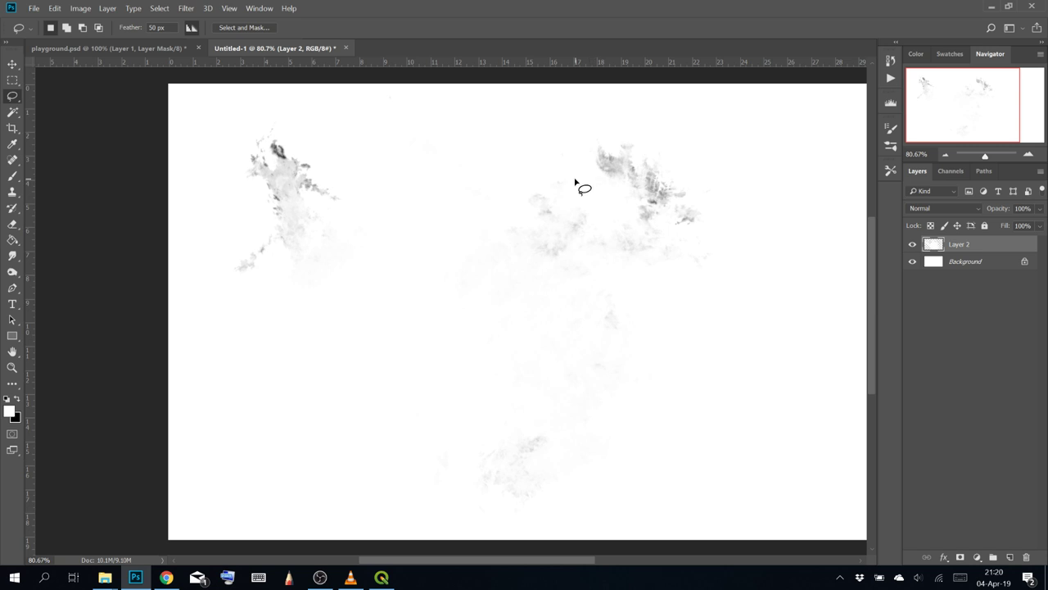
Lasso the upper-right dark cluster and move it beside the left cluster
mouse_move(689, 190)
mouse_down()
mouse_move(515, 103)
mouse_move(647, 172)
mouse_up()
mouse_move(647, 172)
mouse_down()
mouse_move(461, 166)
mouse_move(422, 182)
mouse_move(381, 281)
mouse_move(444, 224)
mouse_move(437, 163)
mouse_move(374, 145)
mouse_move(407, 161)
mouse_up()
key(ctrl+d)
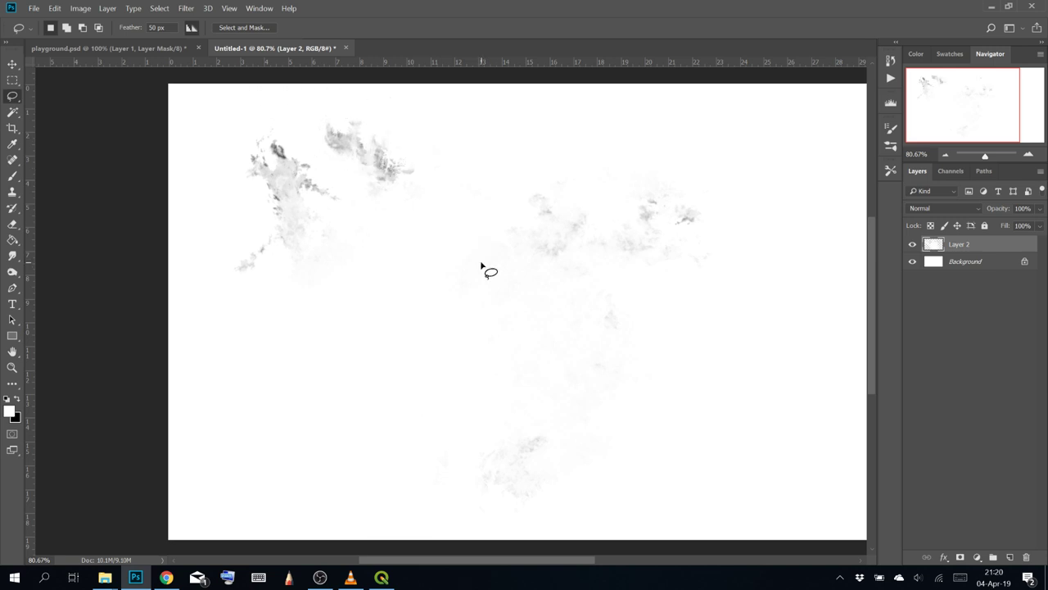
Lasso the remaining faint texture in the middle of the canvas, delete it, and deselect
mouse_move(443, 221)
mouse_down()
mouse_move(788, 222)
mouse_move(565, 139)
mouse_up()
scroll(243, 188, up, 3)
key(b)
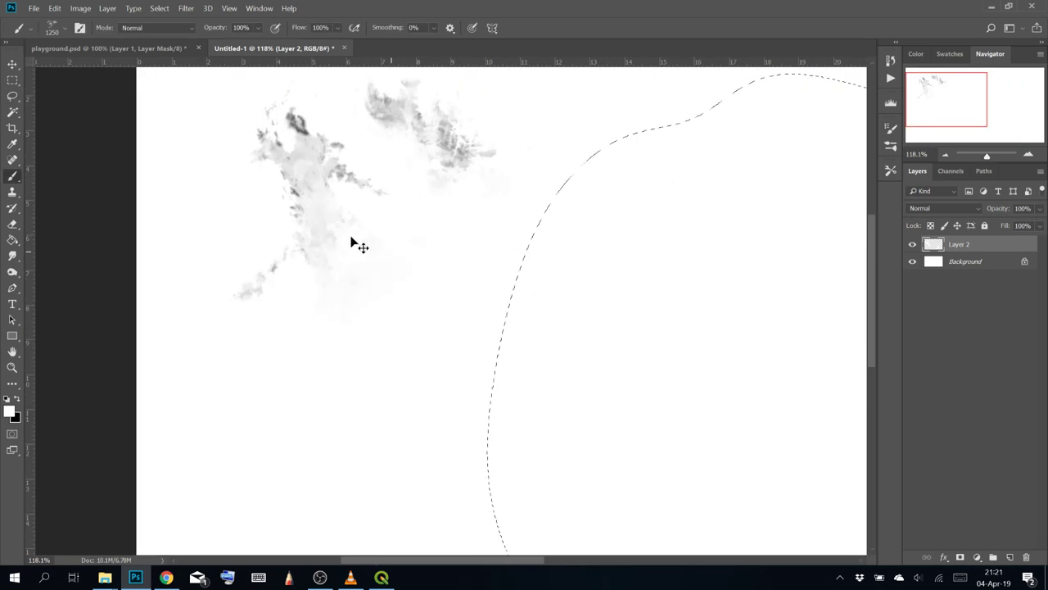
key(ctrl+d)
Choose the Soft Round brush and reduce its size to 80 px
click(65, 29)
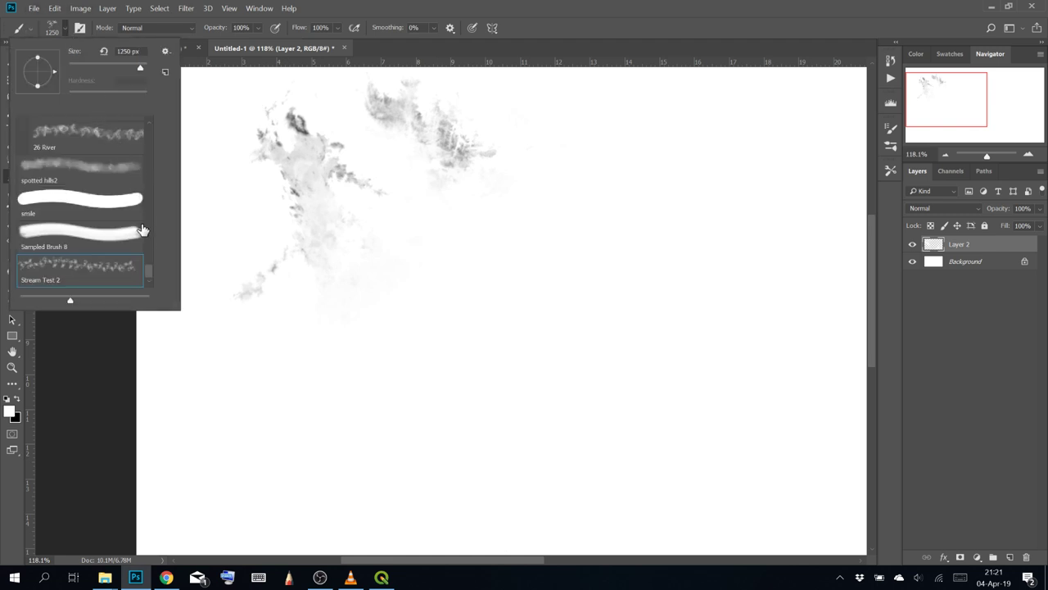
drag(152, 273, 160, 133)
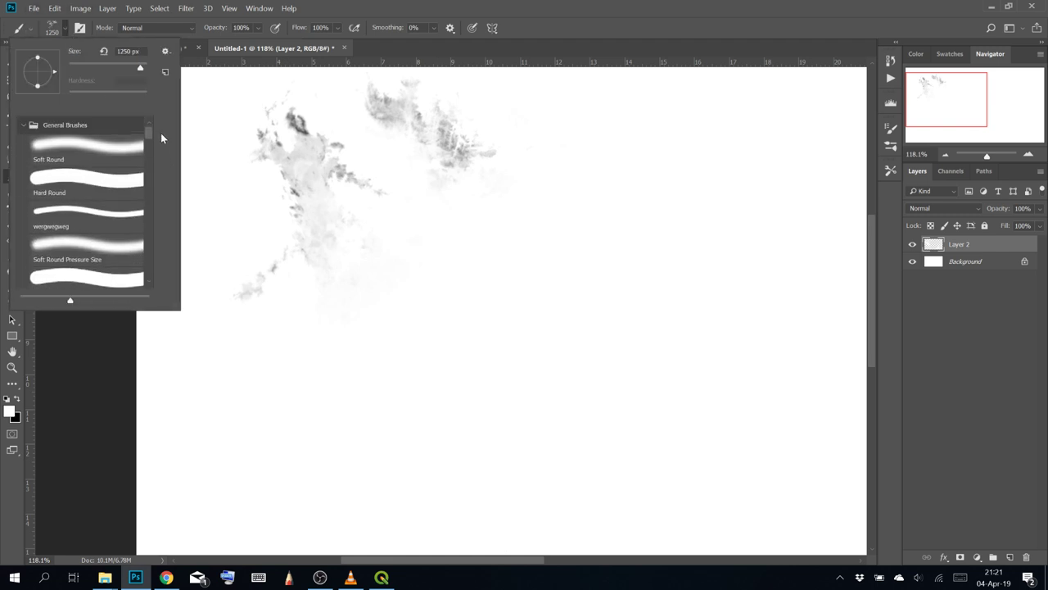
click(103, 154)
click(402, 112)
scroll(409, 156, up, 1)
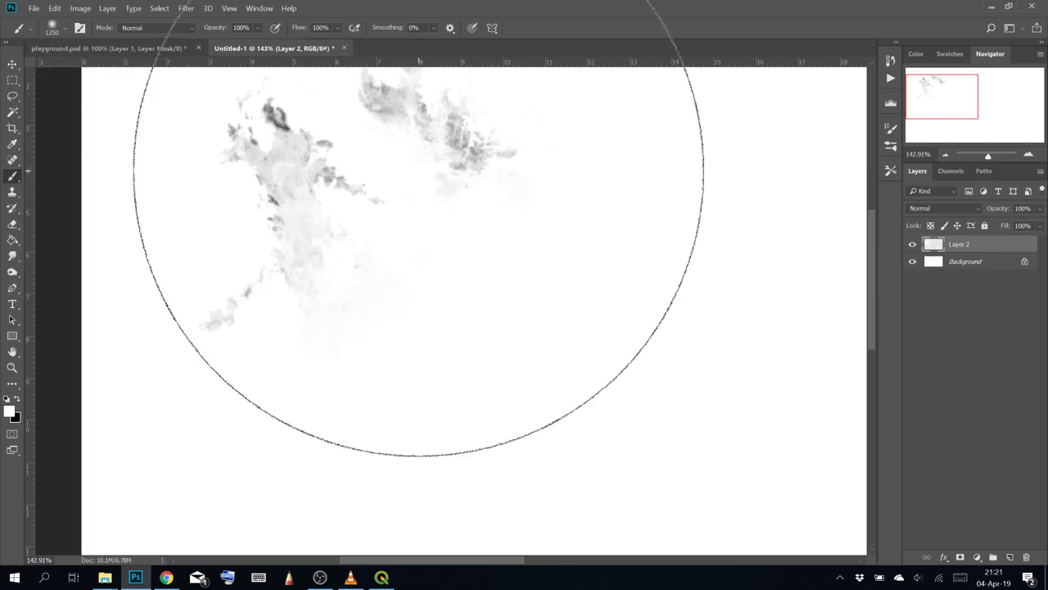
key(bracketleft)
key(bracketleft)
key(bracketleft)
key(bracketleft)
key(bracketleft)
key(bracketleft)
key(bracketleft)
key(bracketleft)
key(bracketleft)
key(bracketleft)
key(bracketleft)
key(bracketleft)
key(bracketleft)
key(bracketleft)
key(bracketleft)
key(bracketleft)
key(bracketleft)
key(bracketleft)
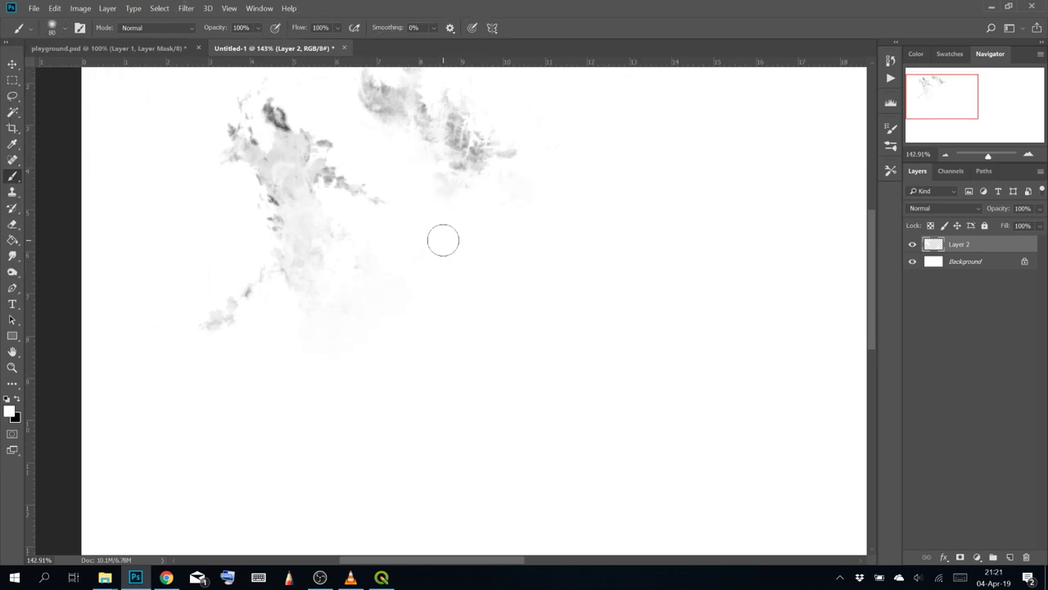
Paint a 60 px soft black dot below the right cluster and hollow it with white into a crescent
key(x)
click(495, 321)
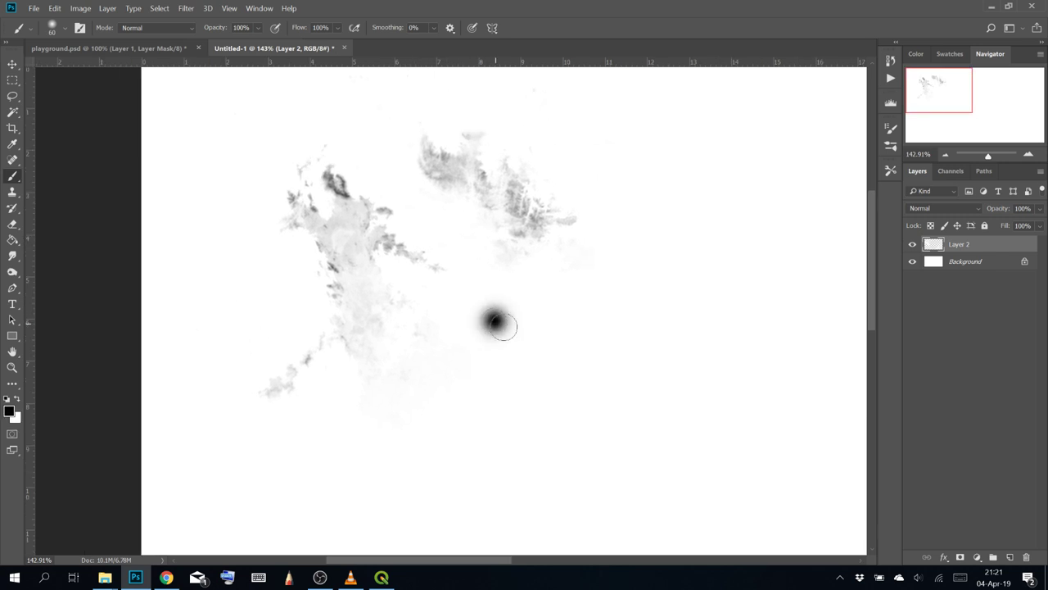
scroll(515, 319, up, 4)
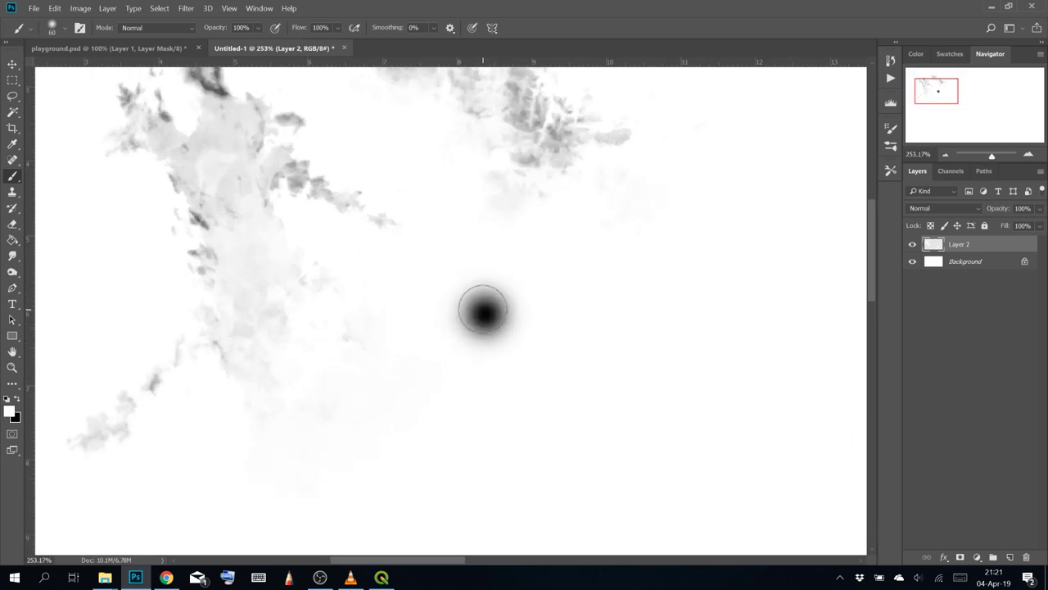
key(x)
click(483, 311)
click(481, 308)
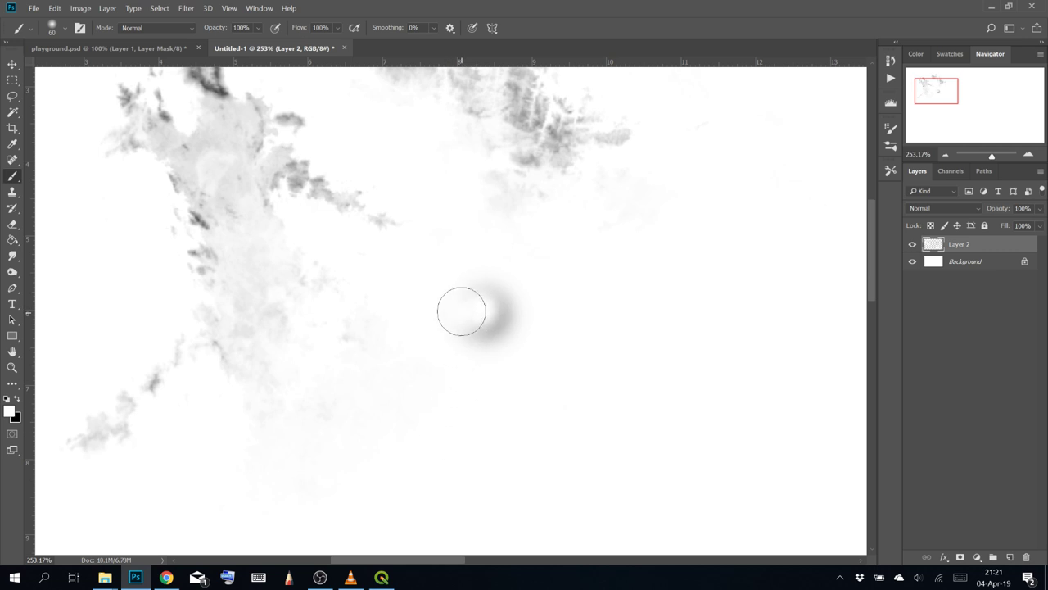
Paint a soft black dot between the two clusters and hollow its center with white into a ring
key(x)
drag(401, 200, 469, 280)
click(456, 285)
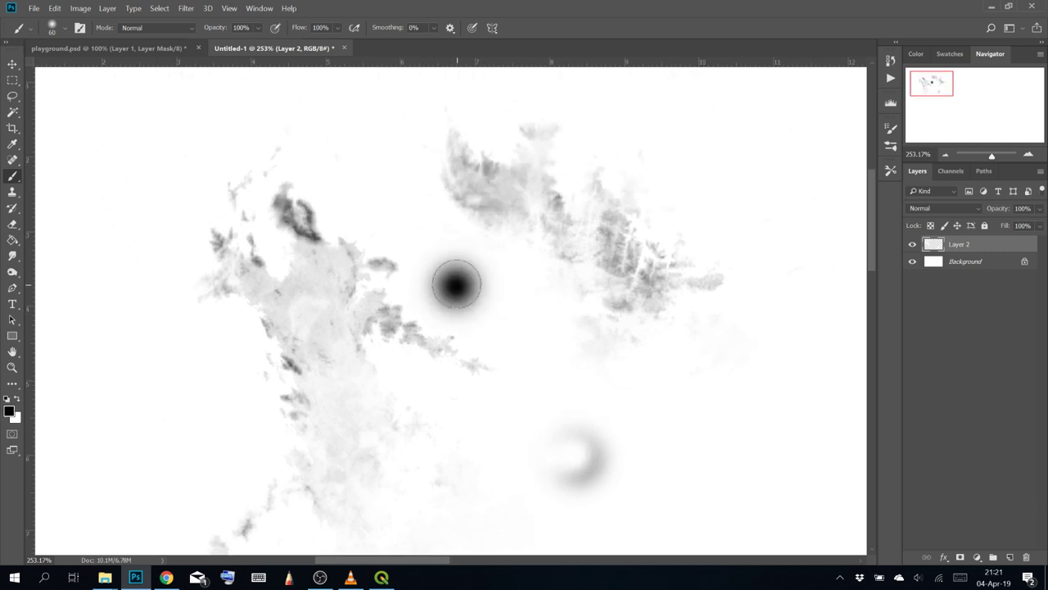
key(x)
click(452, 282)
key(x)
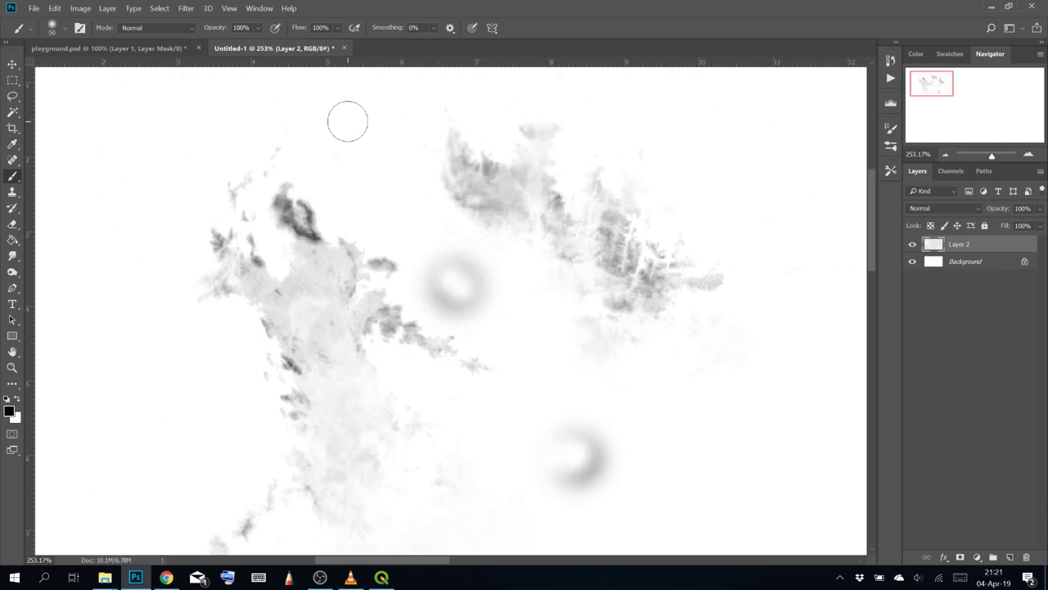
Try a 30 px soft black dot above the ring, and undo it
key(bracketleft)
key(bracketleft)
key(bracketleft)
click(391, 202)
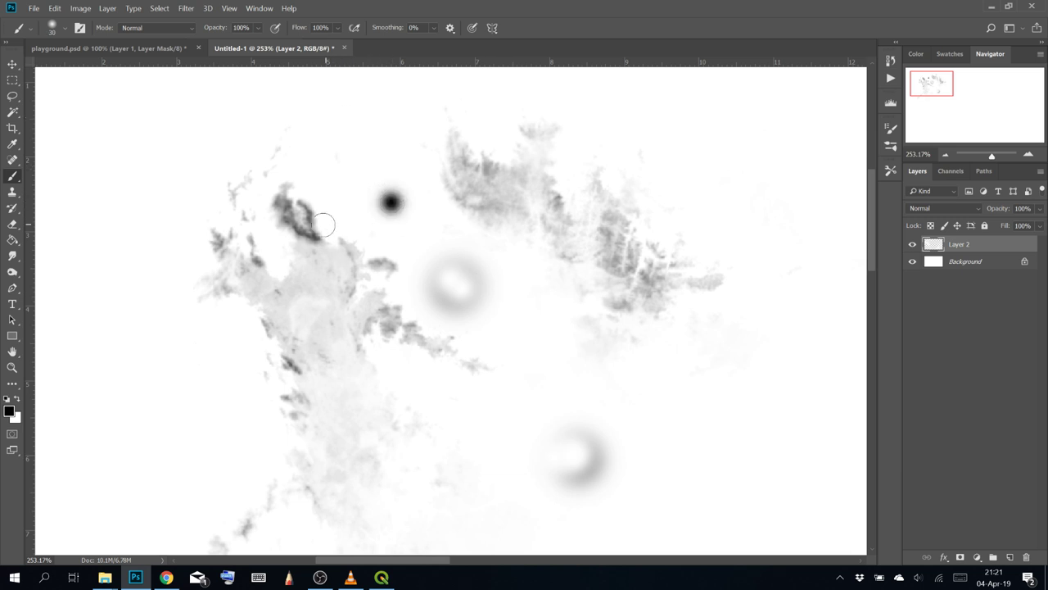
key(ctrl+z)
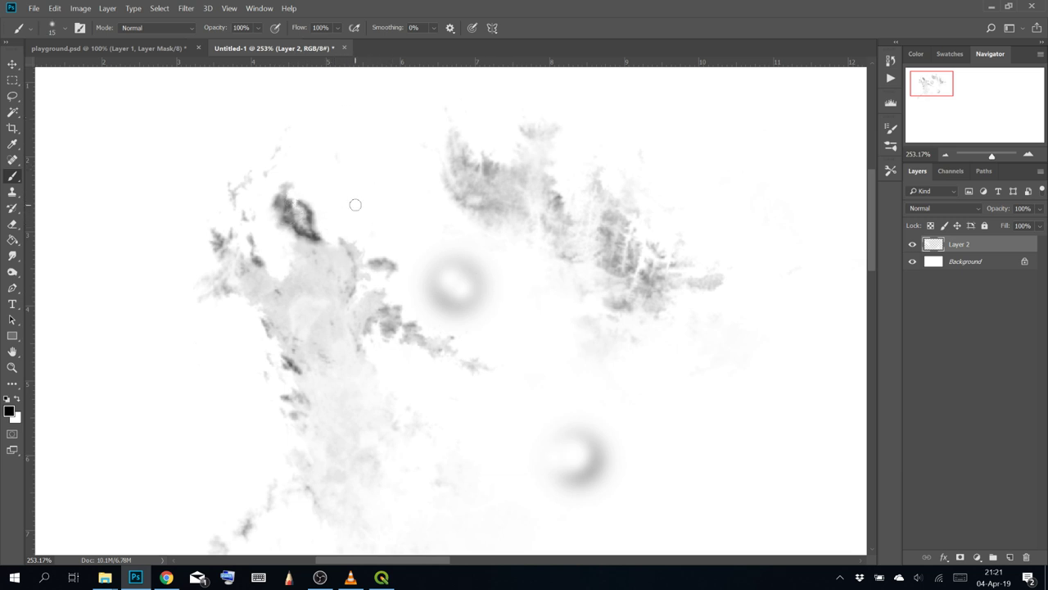
Paint small soft black dots around the clusters, enlarging the brush to 25 px for the bigger ones
drag(568, 338, 493, 369)
key(bracketright)
click(576, 419)
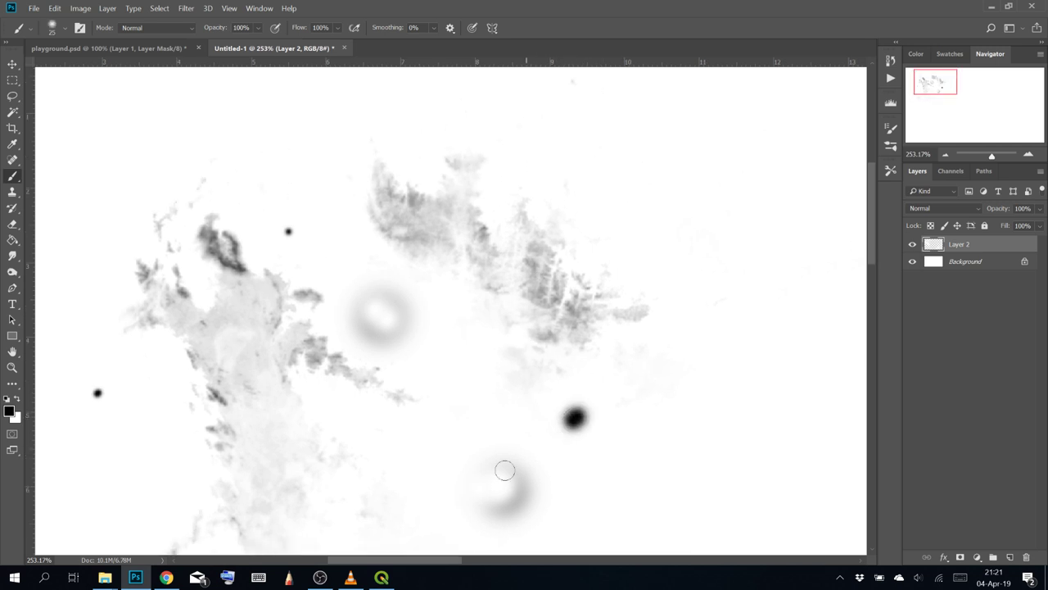
mouse_move(395, 429)
mouse_down()
mouse_move(538, 173)
mouse_move(546, 199)
mouse_up()
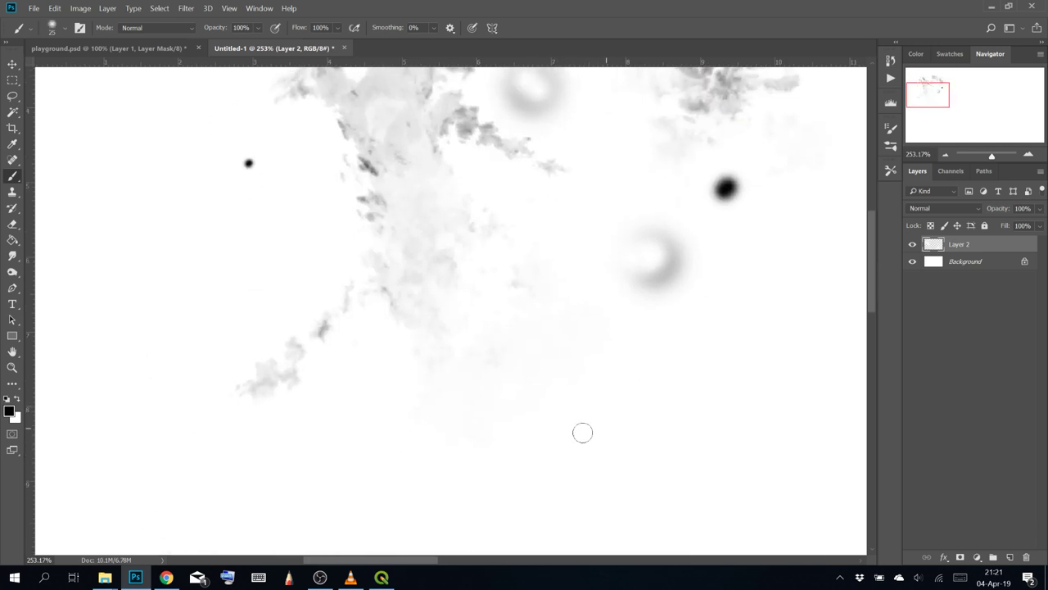
click(360, 398)
Smudge the small black dots left of and below the left cluster with a 15 px Smudge tool at 74% strength
click(13, 259)
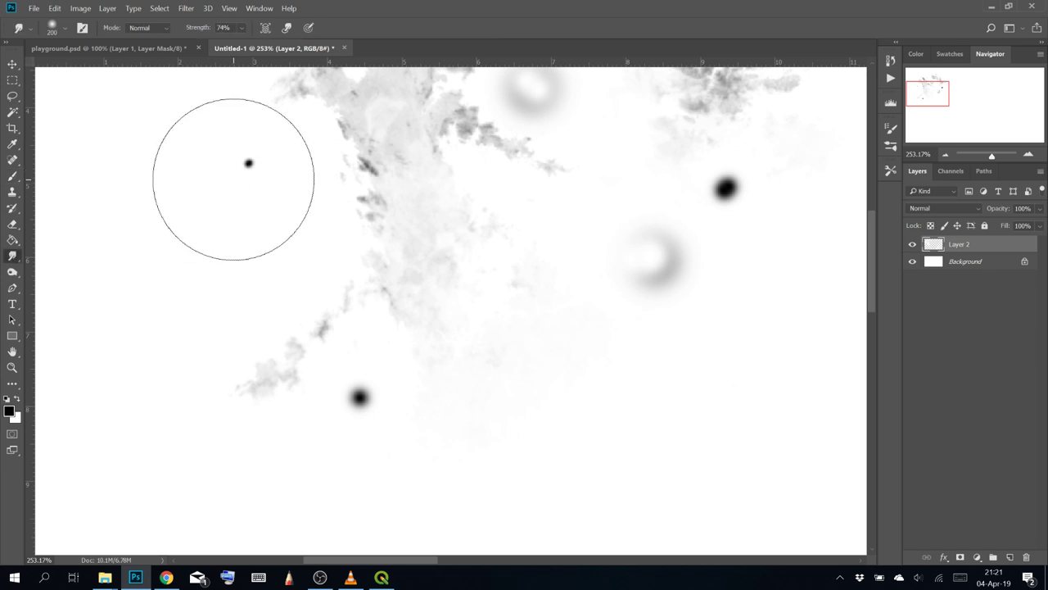
key(bracketleft)
key(bracketleft)
key(bracketleft)
key(bracketleft)
key(bracketleft)
key(bracketleft)
key(bracketleft)
key(bracketleft)
key(bracketleft)
key(bracketleft)
key(bracketleft)
key(bracketleft)
key(bracketleft)
key(bracketleft)
key(bracketleft)
key(bracketleft)
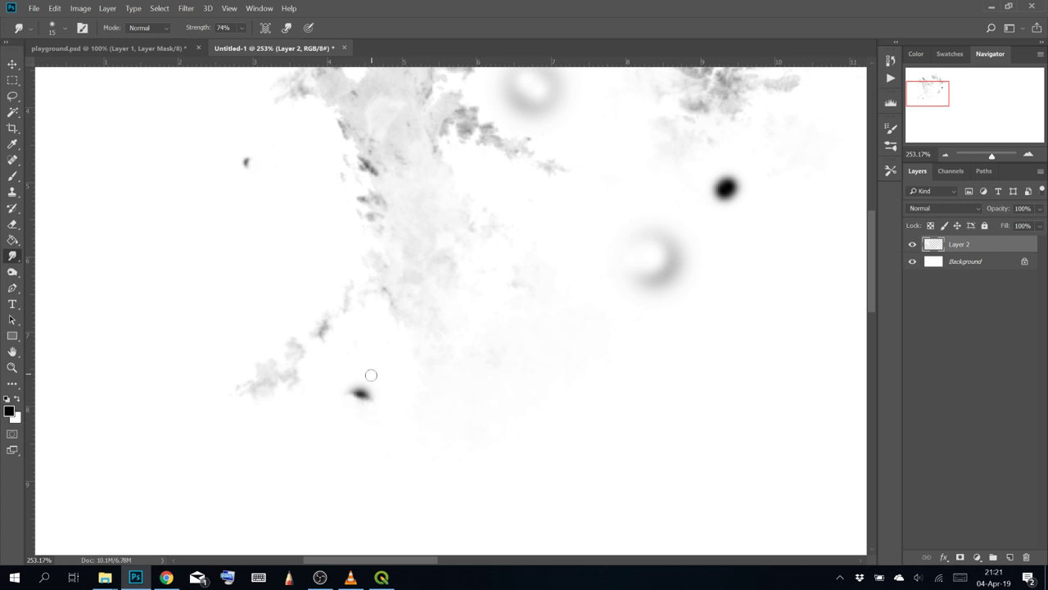
Smudge the black dot below the right cluster, and blur out the ring between the clusters with a 40 px smudge brush
drag(558, 312, 410, 388)
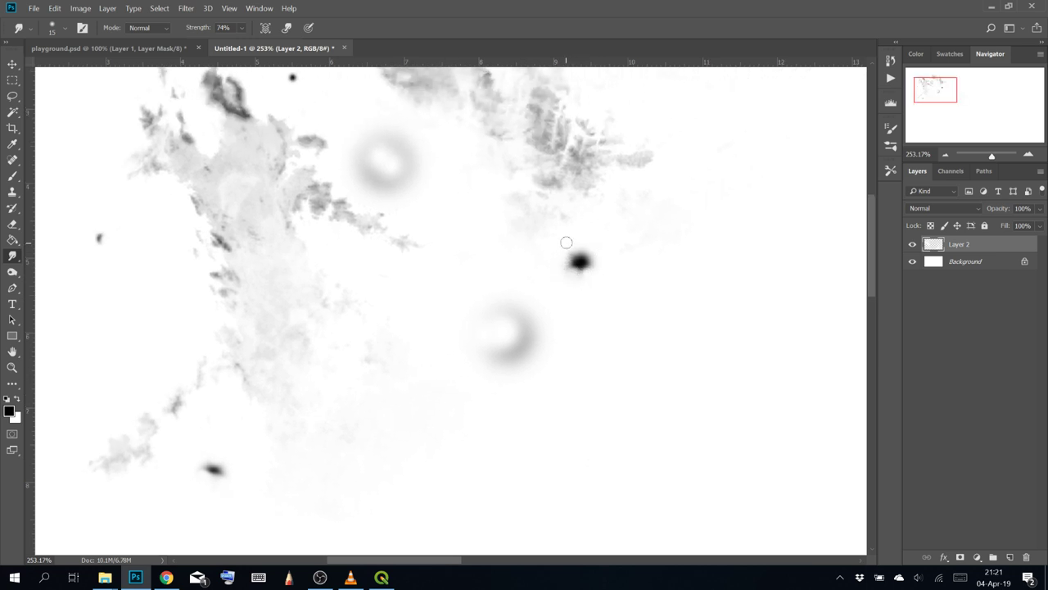
key(bracketright)
drag(578, 255, 579, 253)
mouse_move(488, 245)
mouse_down()
mouse_move(559, 302)
mouse_move(440, 197)
mouse_move(425, 230)
mouse_move(480, 208)
mouse_move(458, 212)
mouse_move(445, 189)
mouse_move(464, 206)
mouse_move(443, 263)
mouse_up()
scroll(495, 143, down, 5)
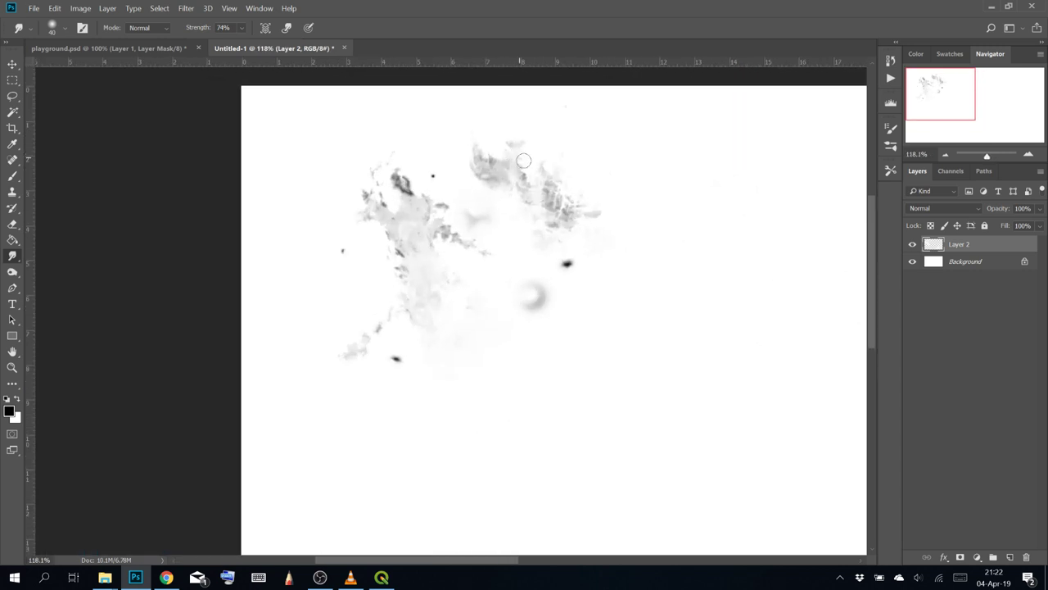
drag(561, 327, 481, 307)
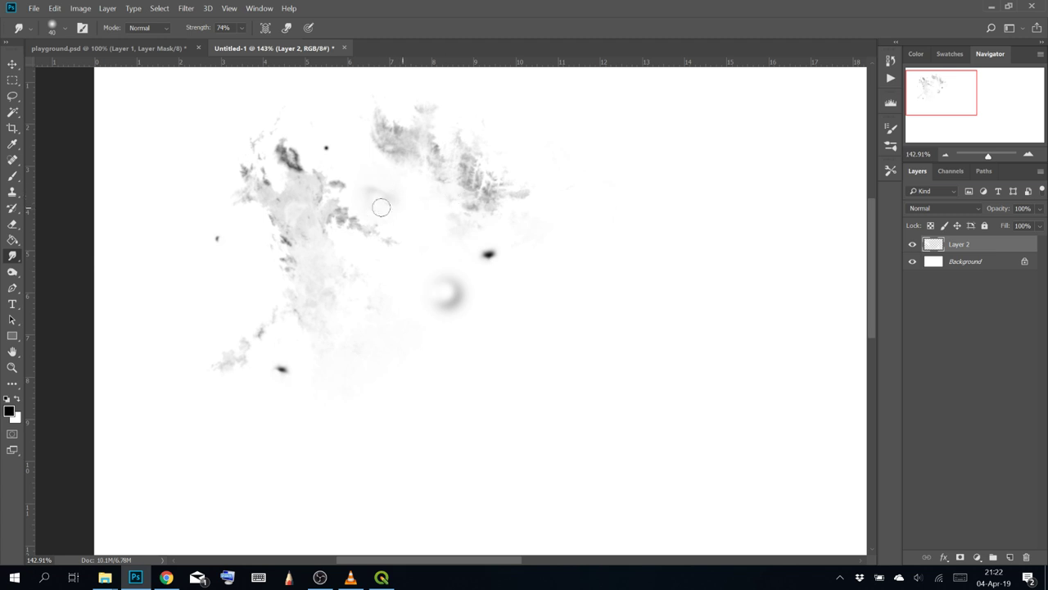
Marquee-select the whole painted mountain group and define it as a brush preset named "stream test 3"
click(24, 78)
drag(179, 91, 561, 417)
drag(356, 210, 355, 200)
click(52, 10)
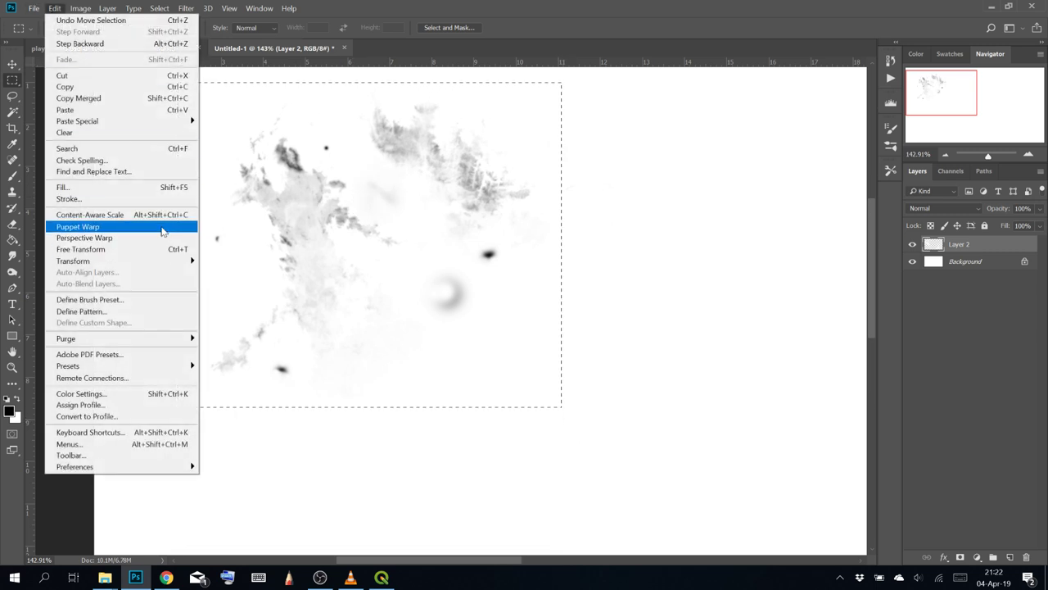
click(160, 300)
text(s)
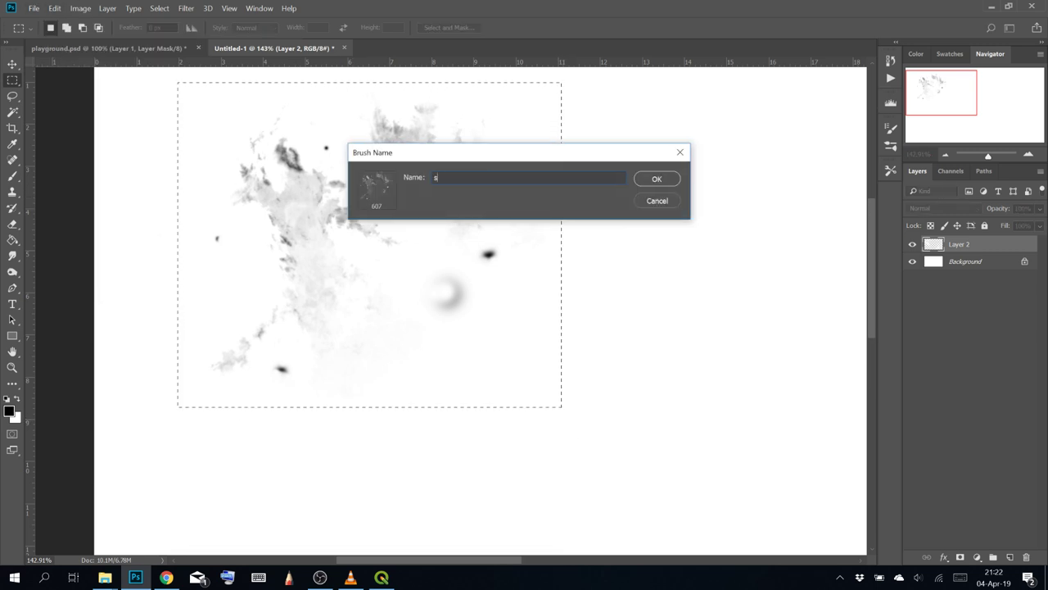
text(tream test 3)
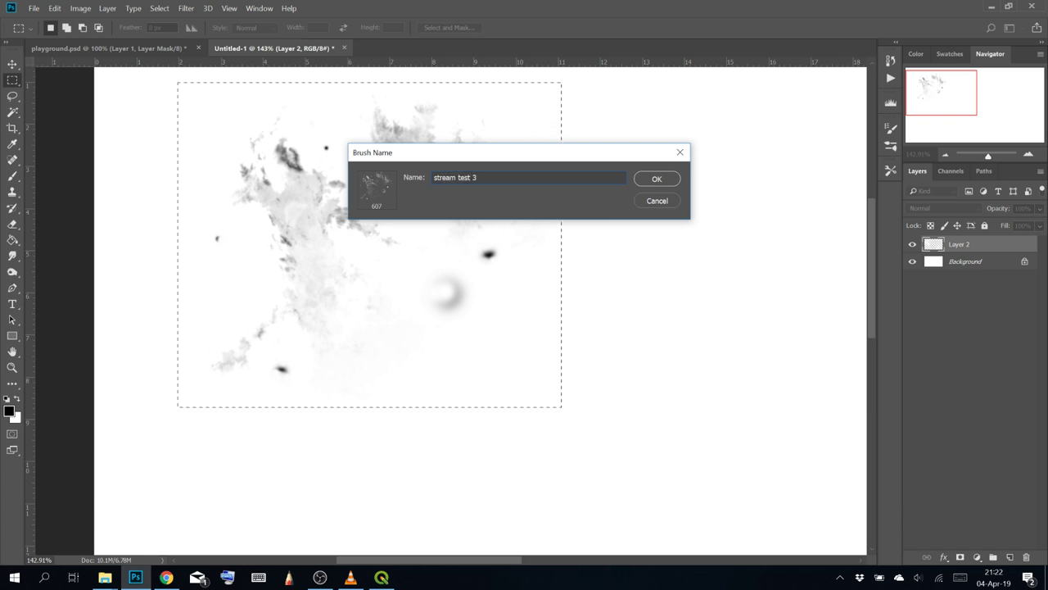
key(Return)
Deselect the area, try the new brush on the empty canvas, and undo the stroke
key(b)
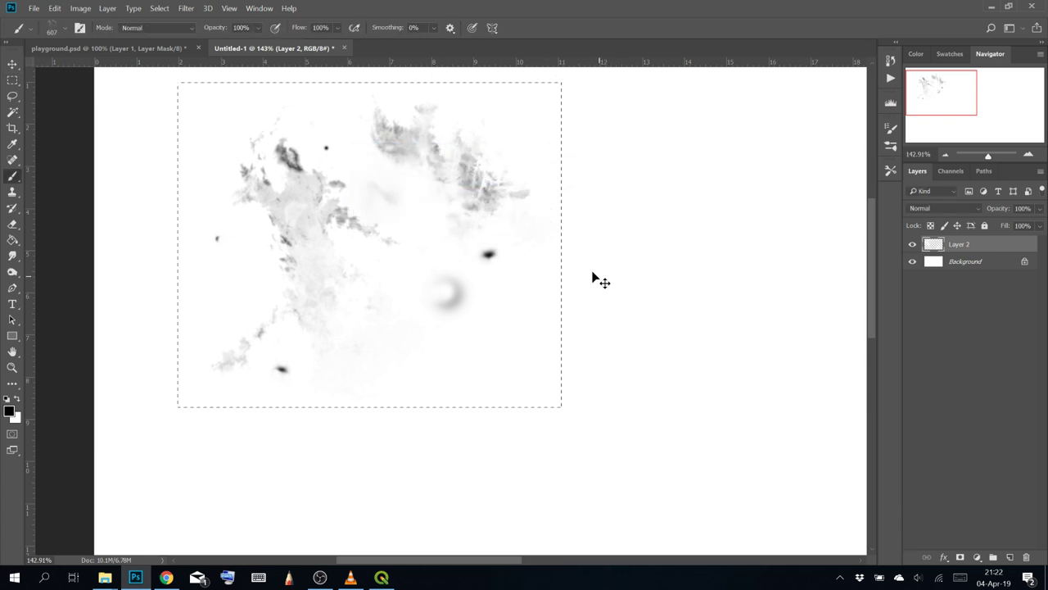
key(ctrl+d)
drag(551, 321, 365, 288)
scroll(402, 273, down, 4)
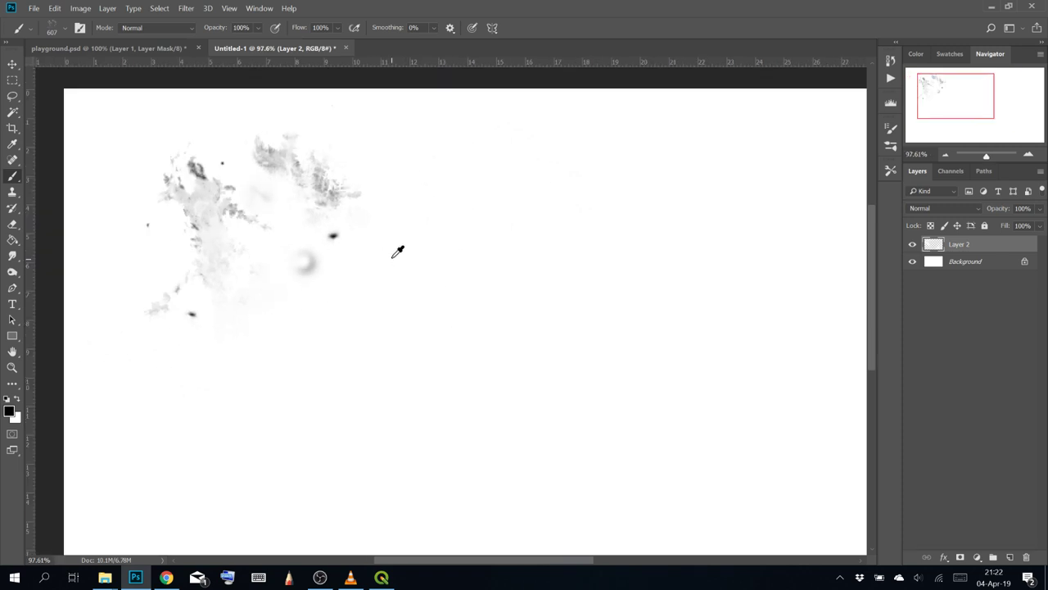
mouse_move(459, 316)
mouse_down()
mouse_move(481, 282)
mouse_move(544, 336)
mouse_move(528, 364)
mouse_move(440, 307)
mouse_move(605, 360)
mouse_move(508, 293)
mouse_up()
key(ctrl+z)
key(ctrl+z)
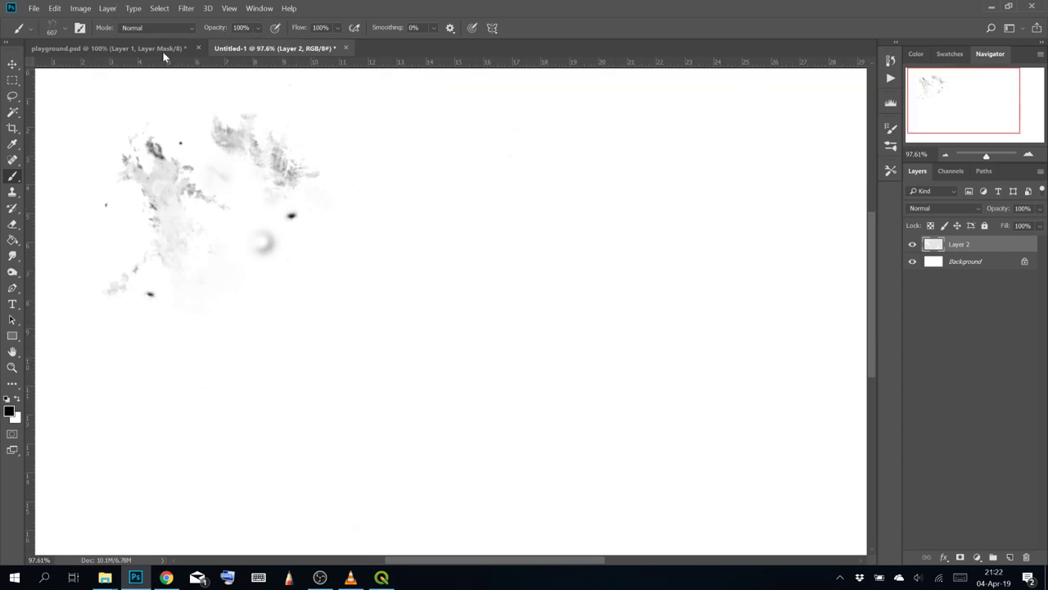
Set the new brush's tip spacing to 58%
click(79, 28)
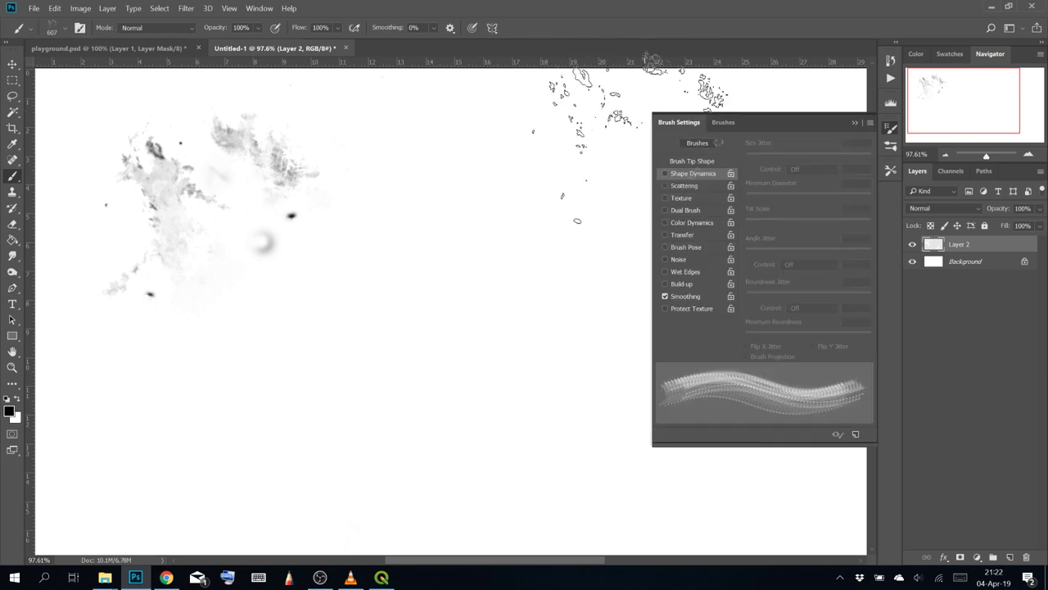
click(692, 160)
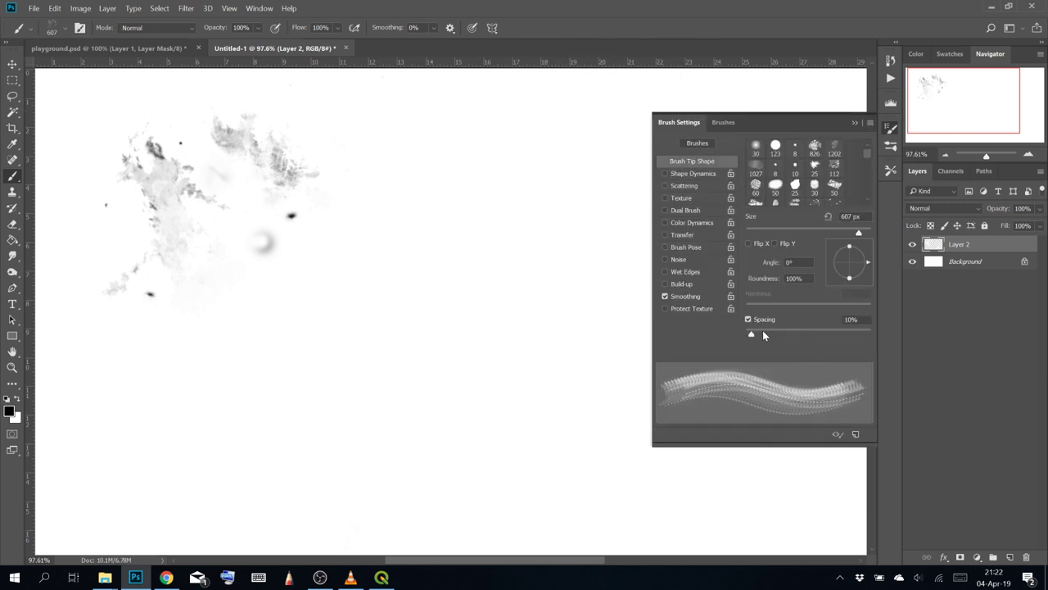
drag(771, 333, 782, 332)
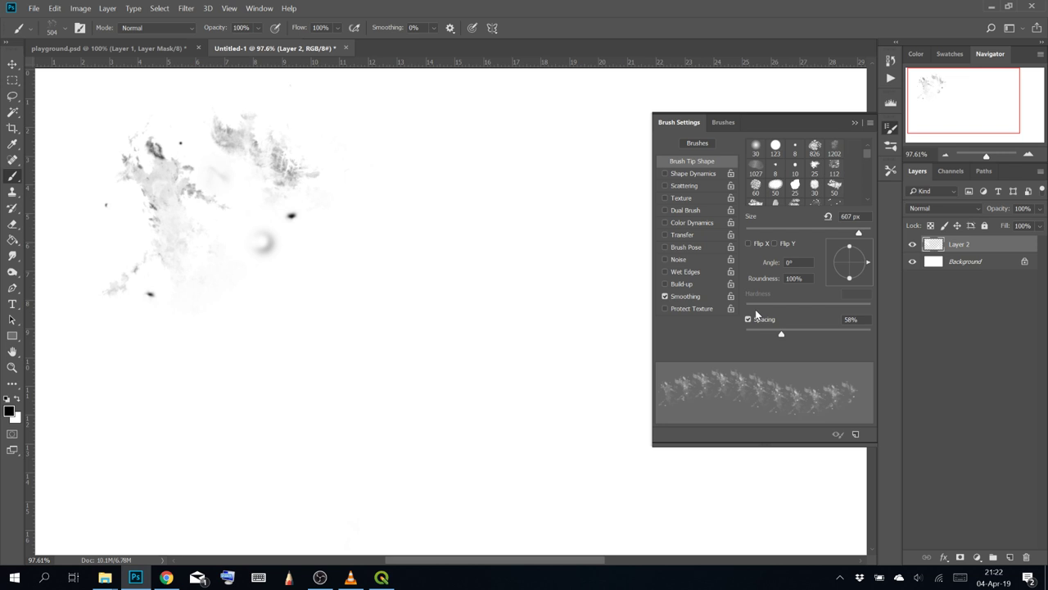
Enable Shape Dynamics with size controlled by Pen Pressure and an angle jitter of 41%
click(688, 176)
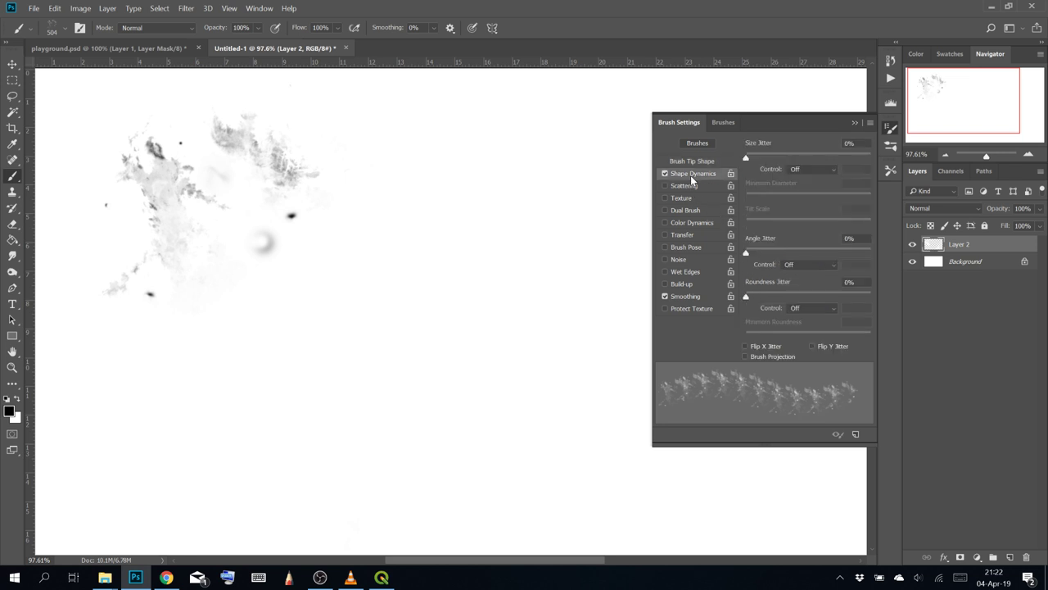
click(799, 170)
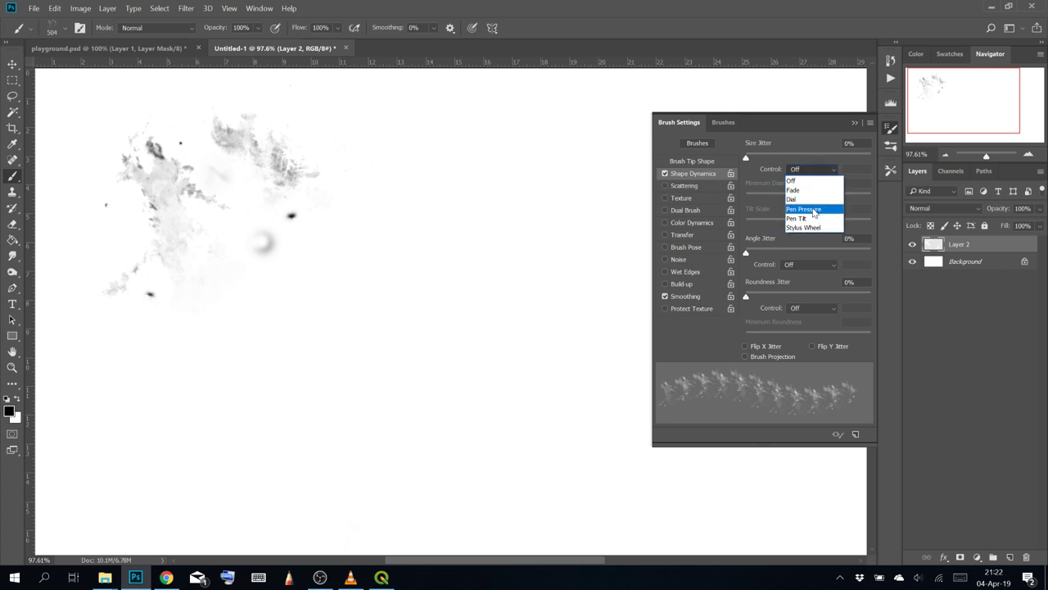
click(814, 210)
drag(746, 252, 798, 252)
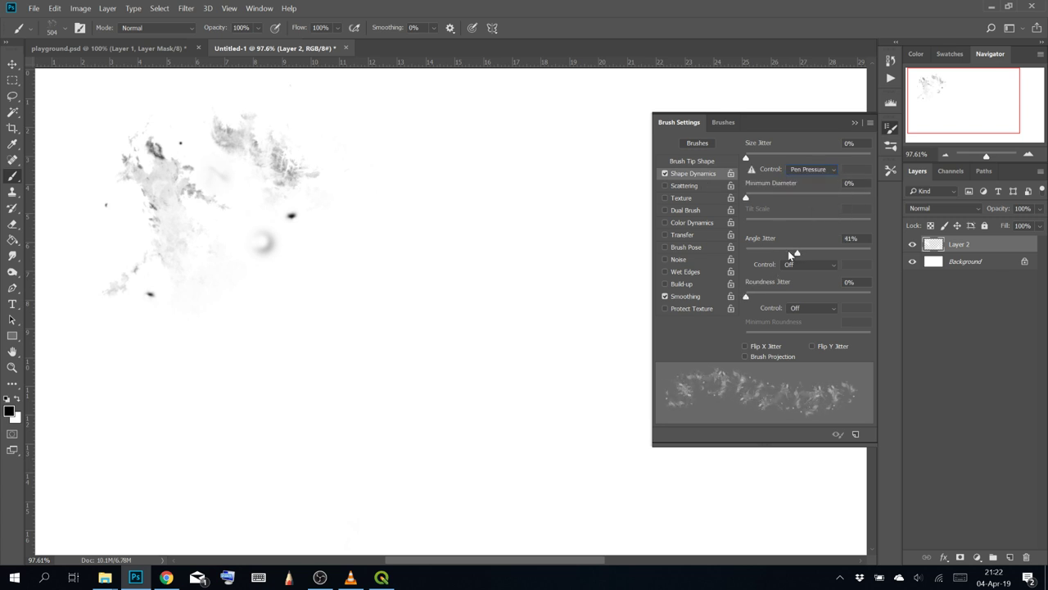
Paint test strokes with the new brush across the canvas, and clear the layer's contents
click(387, 387)
mouse_move(389, 389)
mouse_down()
mouse_move(442, 237)
mouse_move(548, 348)
mouse_move(549, 438)
mouse_move(434, 197)
mouse_move(290, 303)
mouse_move(319, 391)
mouse_move(430, 281)
mouse_move(367, 385)
mouse_move(238, 211)
mouse_move(481, 422)
mouse_move(484, 119)
mouse_move(344, 241)
mouse_move(176, 258)
mouse_move(402, 373)
mouse_move(549, 336)
mouse_up()
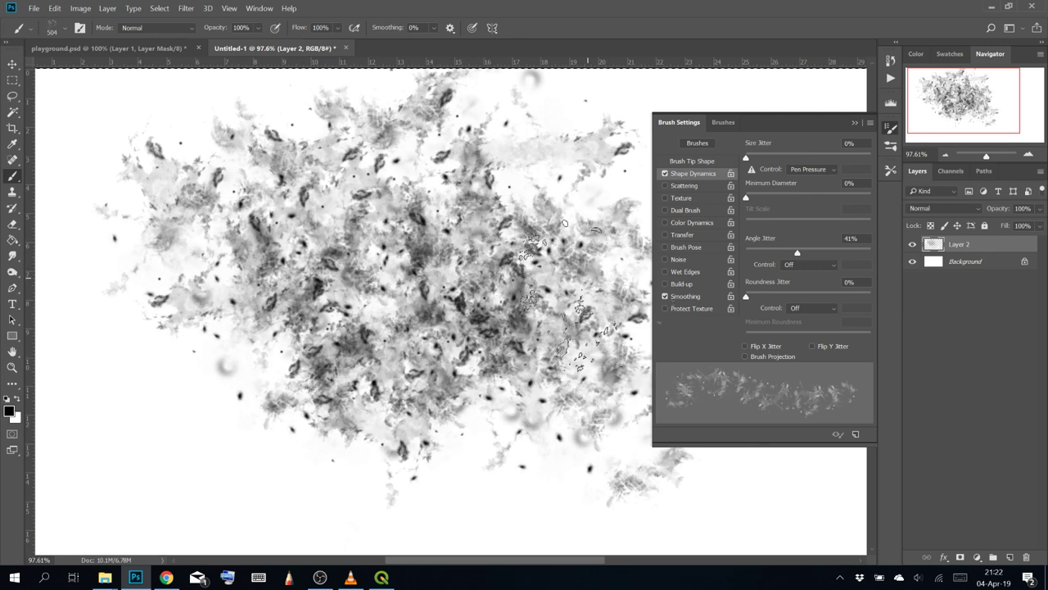
key(Delete)
Reduce the brush size to 200 px, try a stroke on the cleared canvas, and undo it
drag(334, 329, 359, 282)
key(bracketleft)
key(bracketleft)
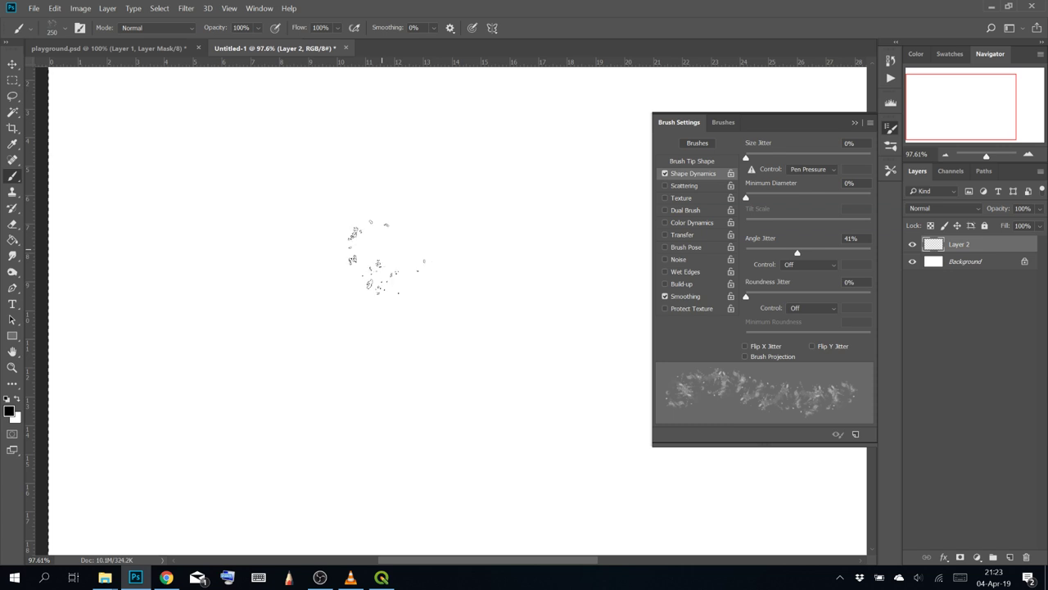
key(bracketleft)
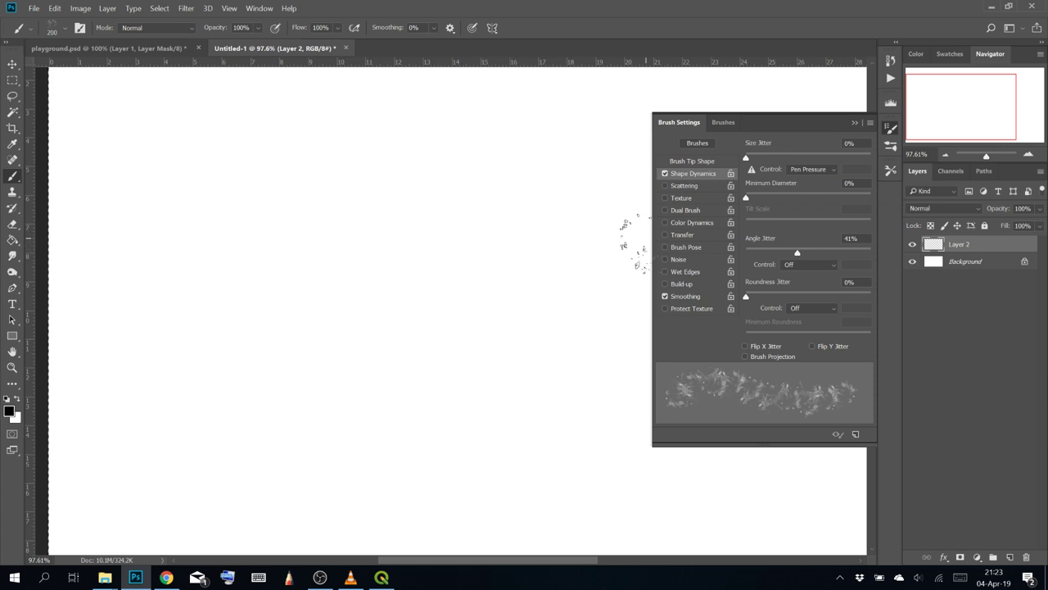
mouse_move(388, 282)
mouse_down()
mouse_move(531, 292)
mouse_move(512, 164)
mouse_move(438, 316)
mouse_up()
key(ctrl+z)
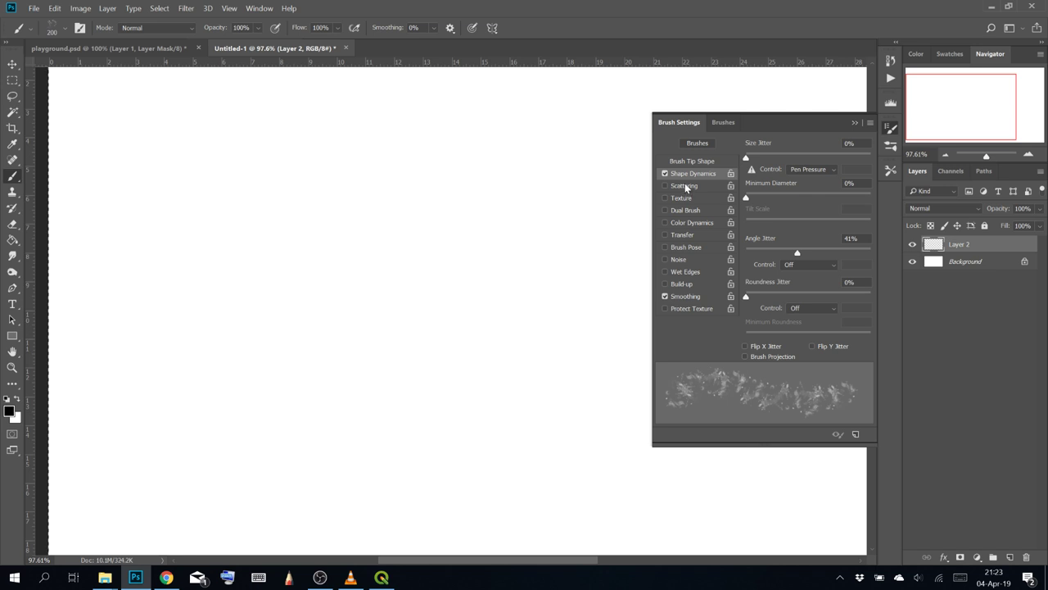
Enable Scattering with a count of 4 and 108% scatter, and try it with a large stroke that is undone
click(684, 186)
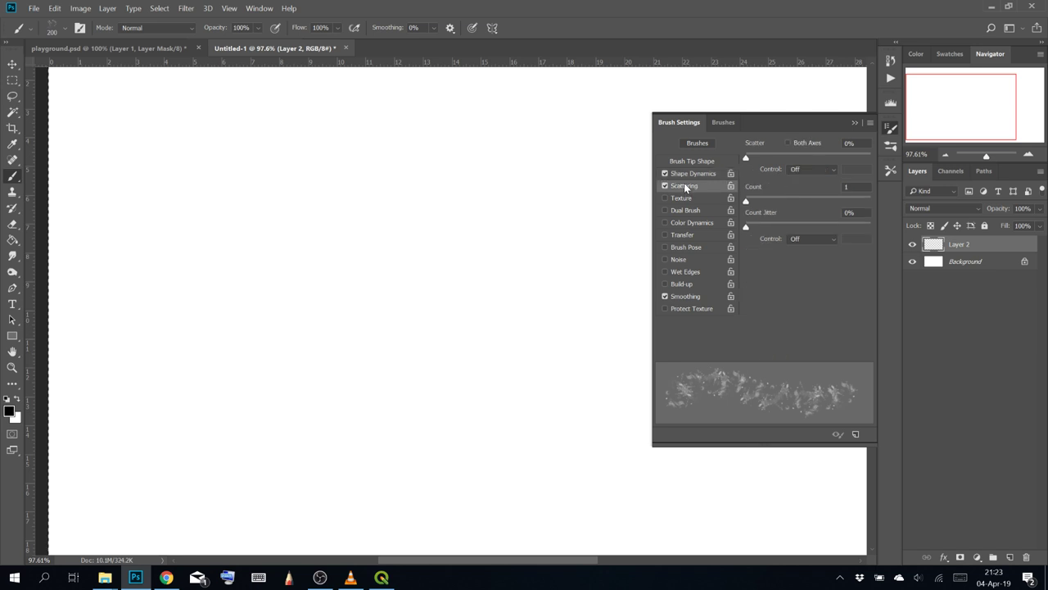
mouse_move(753, 154)
mouse_down()
mouse_move(775, 162)
mouse_move(722, 159)
mouse_up()
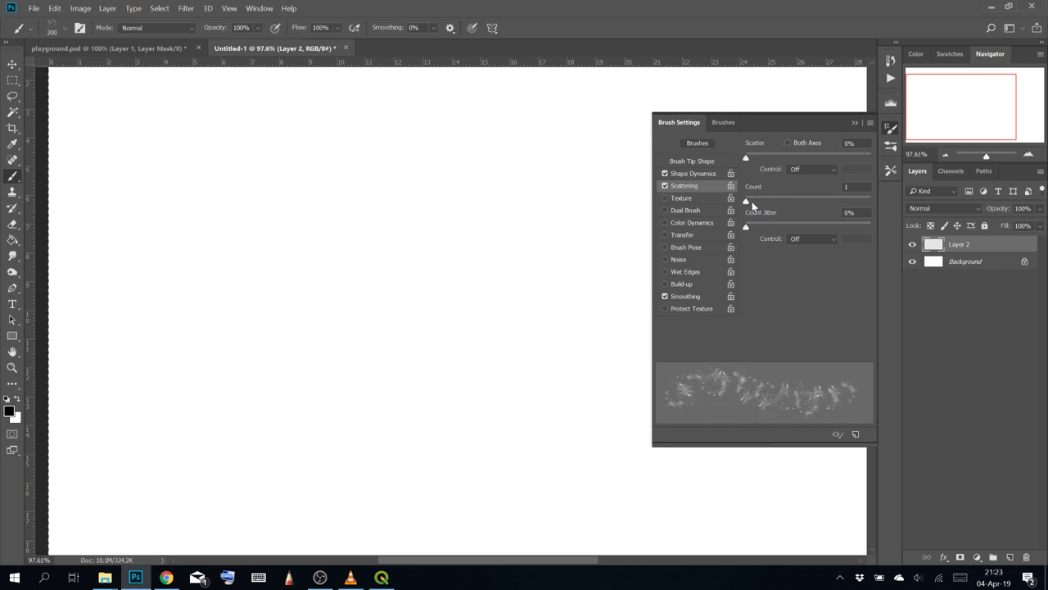
mouse_move(751, 200)
mouse_down()
mouse_move(817, 211)
mouse_move(770, 204)
mouse_up()
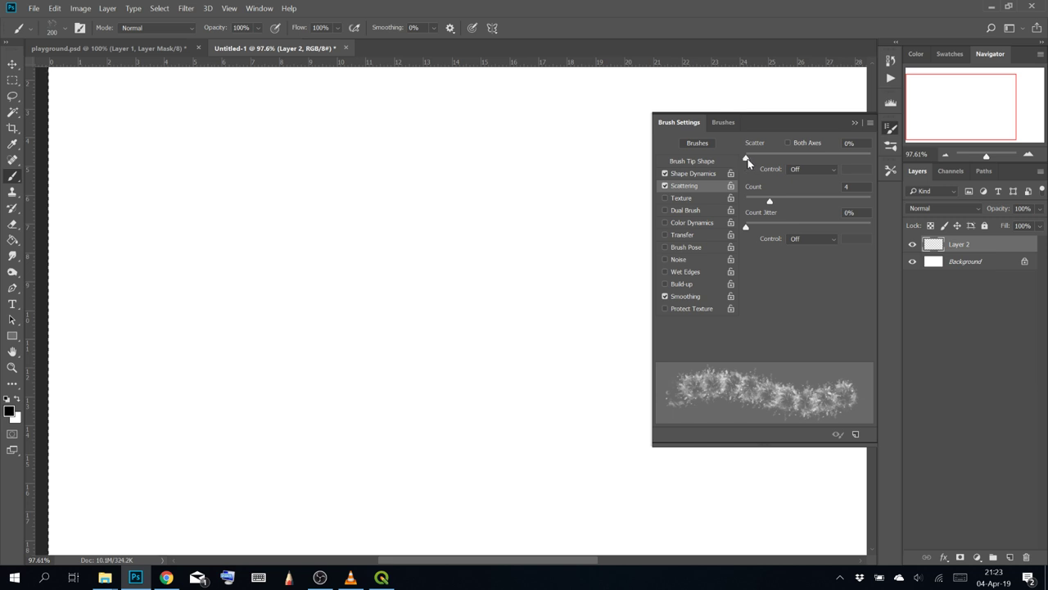
mouse_move(747, 159)
mouse_down()
mouse_move(768, 155)
mouse_move(759, 156)
mouse_up()
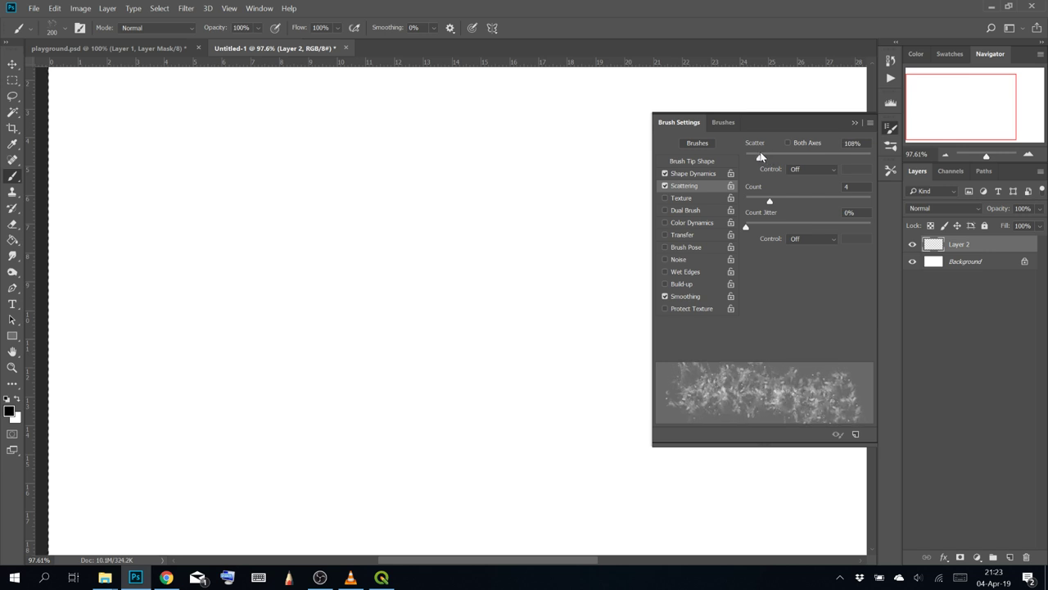
mouse_move(213, 295)
mouse_down()
mouse_move(243, 312)
mouse_move(286, 268)
mouse_move(401, 292)
mouse_move(452, 283)
mouse_move(385, 196)
mouse_move(213, 204)
mouse_move(229, 368)
mouse_move(426, 475)
mouse_move(593, 468)
mouse_move(564, 181)
mouse_move(257, 168)
mouse_move(266, 252)
mouse_move(343, 394)
mouse_move(375, 377)
mouse_move(433, 257)
mouse_move(475, 246)
mouse_up()
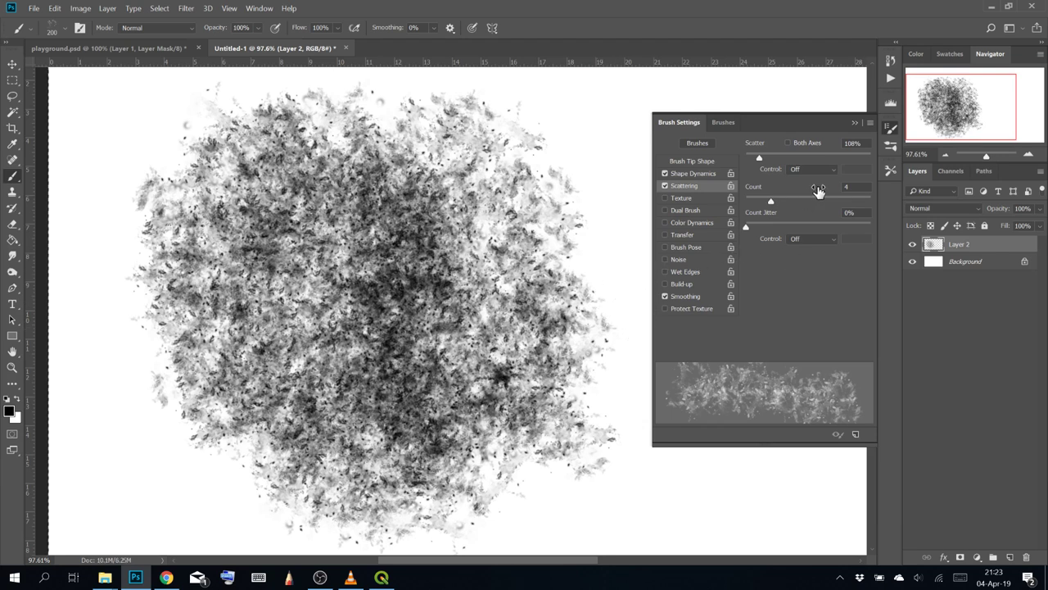
key(ctrl+z)
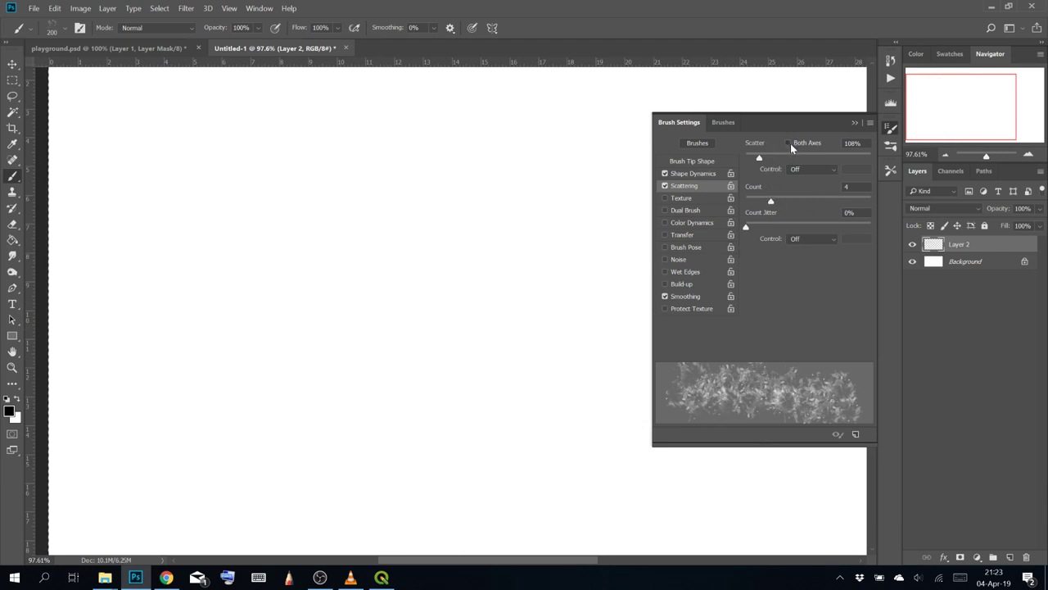
Turn on scattering along both axes, and try two strokes with it, undoing each
click(789, 143)
mouse_move(327, 339)
mouse_down()
mouse_move(409, 229)
mouse_move(434, 410)
mouse_move(170, 396)
mouse_move(372, 258)
mouse_move(516, 329)
mouse_move(467, 377)
mouse_up()
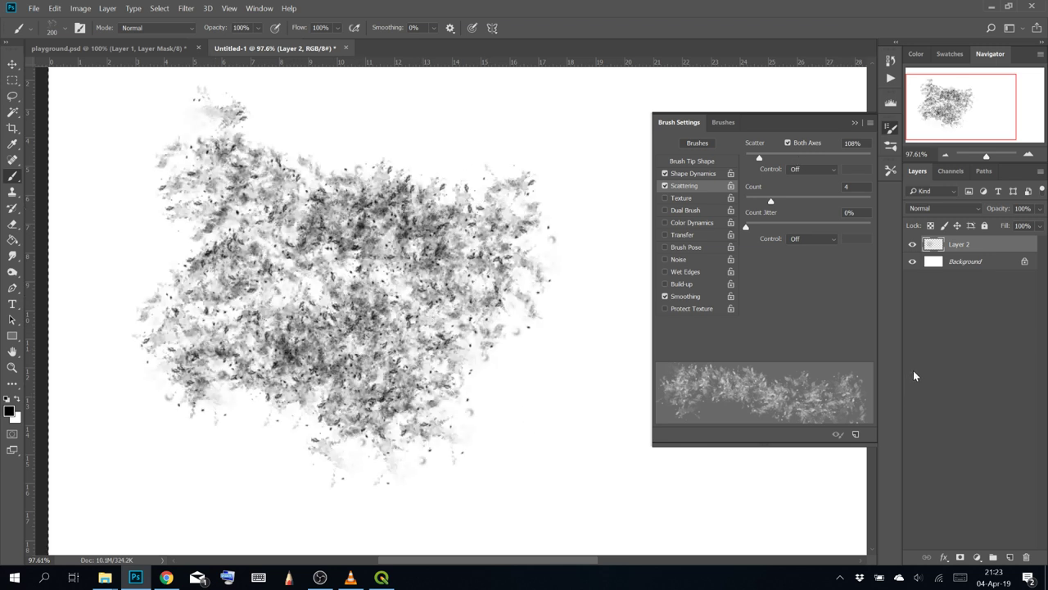
key(ctrl+z)
mouse_move(278, 385)
mouse_down()
mouse_move(293, 190)
mouse_move(606, 328)
mouse_move(385, 221)
mouse_move(580, 330)
mouse_up()
key(ctrl+z)
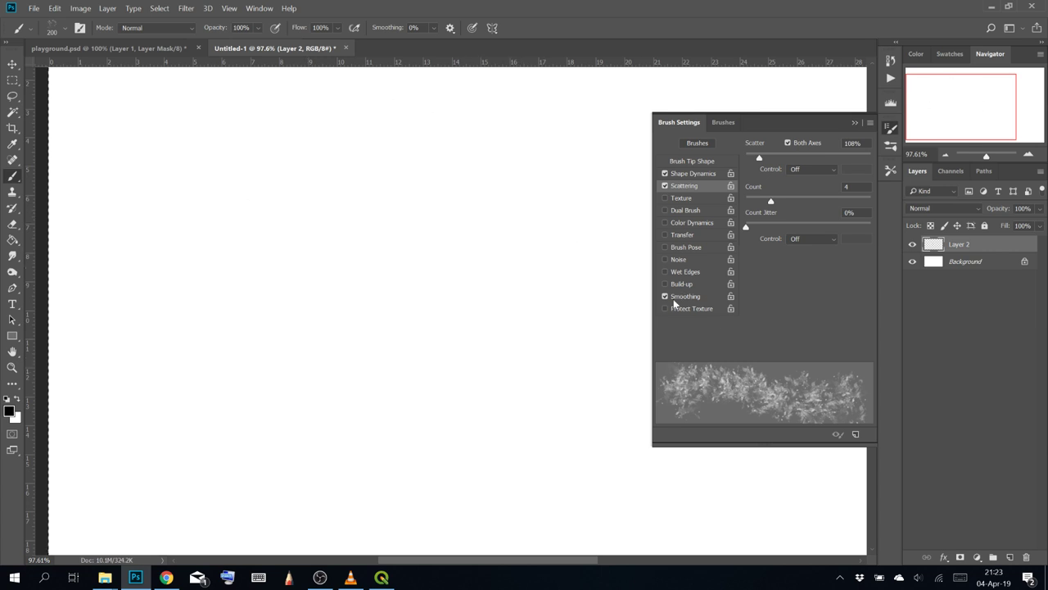
Raise the scattering count to 16 and the scatter to 1000%, and paint test dabs around the canvas
drag(835, 200, 872, 201)
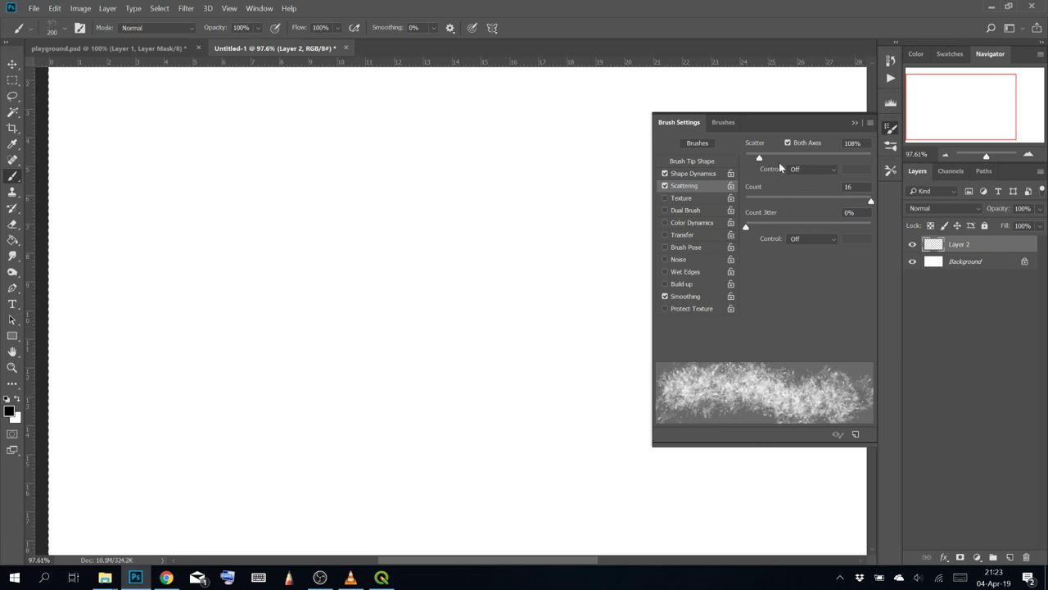
drag(759, 158, 871, 158)
mouse_move(328, 293)
mouse_down()
mouse_move(366, 320)
mouse_move(394, 315)
mouse_move(368, 312)
mouse_up()
key(ctrl+z)
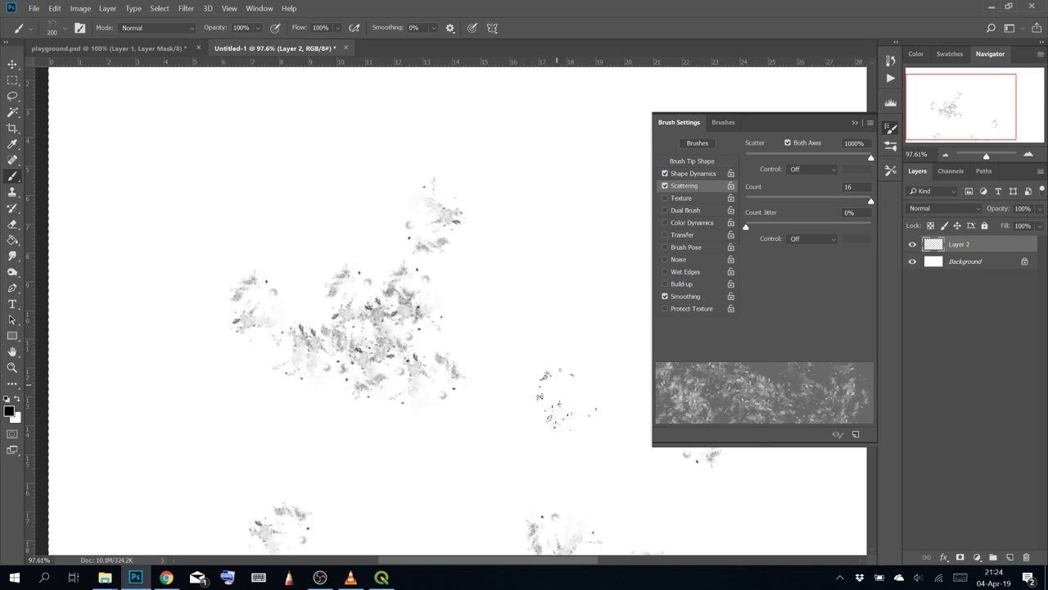
click(361, 242)
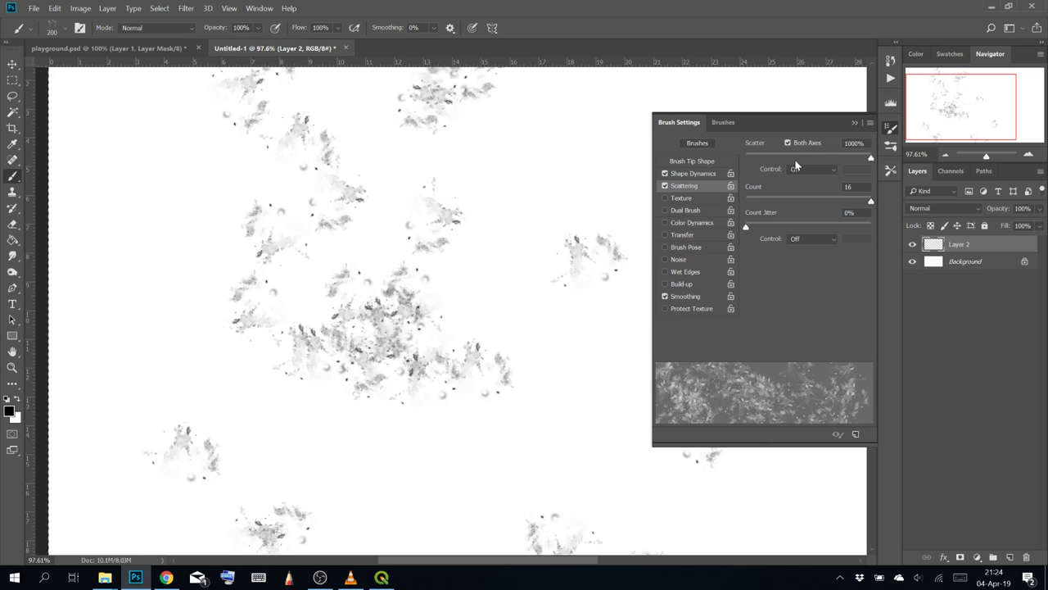
Try a stroke with the scatter lowered to 64%, and undo it
drag(795, 157, 753, 158)
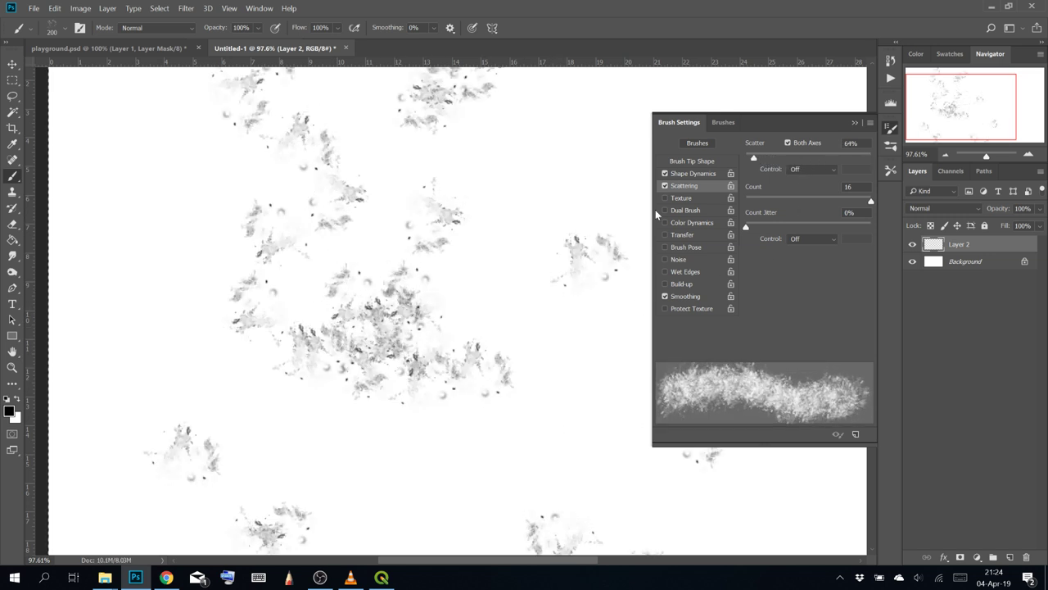
mouse_move(443, 311)
mouse_down()
mouse_move(451, 180)
mouse_move(492, 278)
mouse_up()
key(ctrl+z)
Set the scattering count to 5 and the scatter to 137%, and paint a dense test patch in the middle of the canvas
drag(754, 158, 747, 158)
drag(819, 202, 778, 203)
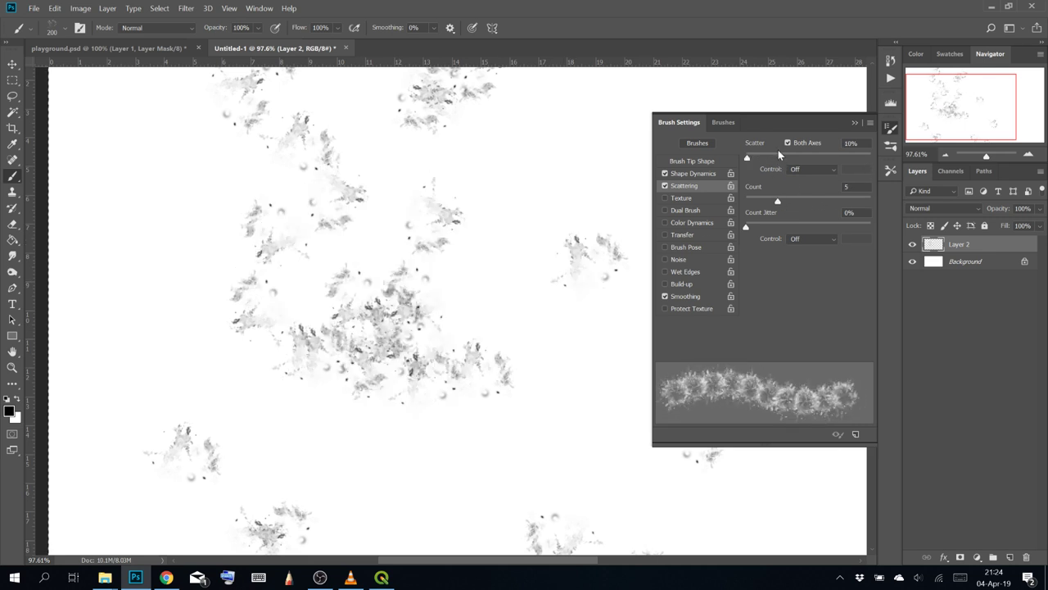
mouse_move(780, 158)
mouse_down()
mouse_move(755, 159)
mouse_move(764, 164)
mouse_up()
mouse_move(357, 292)
mouse_down()
mouse_move(471, 319)
mouse_move(433, 320)
mouse_move(542, 334)
mouse_up()
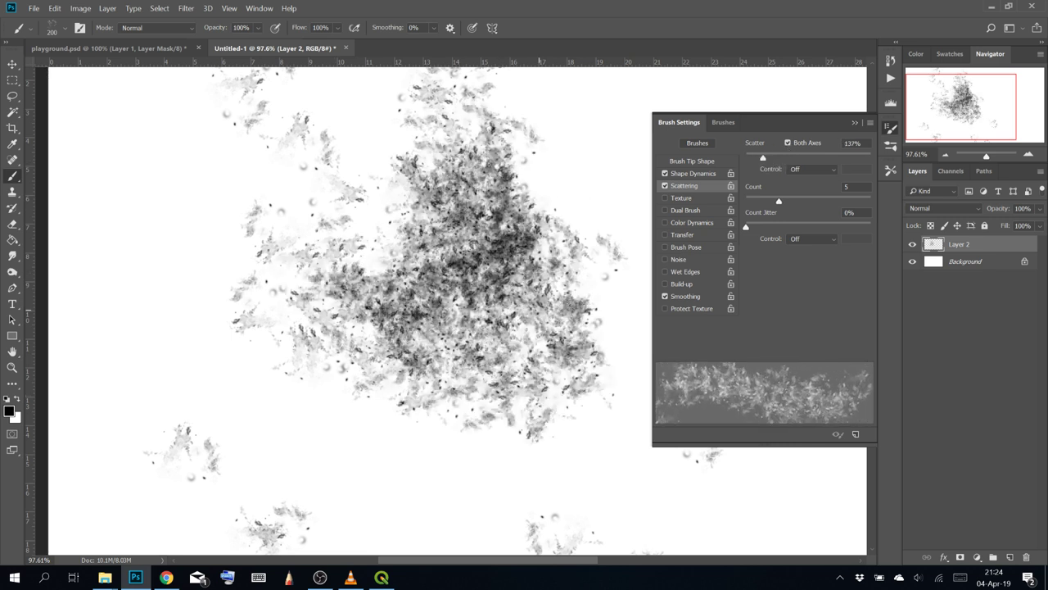
Undo the test patch, set the scattering's count jitter to 25%, and try a stroke with it, undoing the stroke
key(ctrl+z)
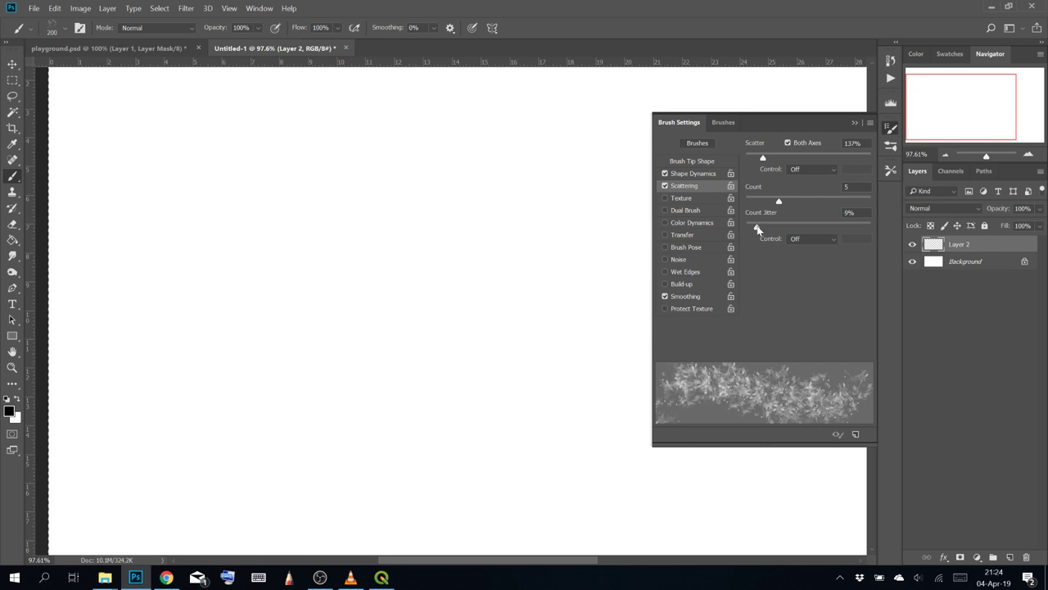
mouse_move(758, 229)
mouse_down()
mouse_move(838, 213)
mouse_move(811, 207)
mouse_move(776, 223)
mouse_up()
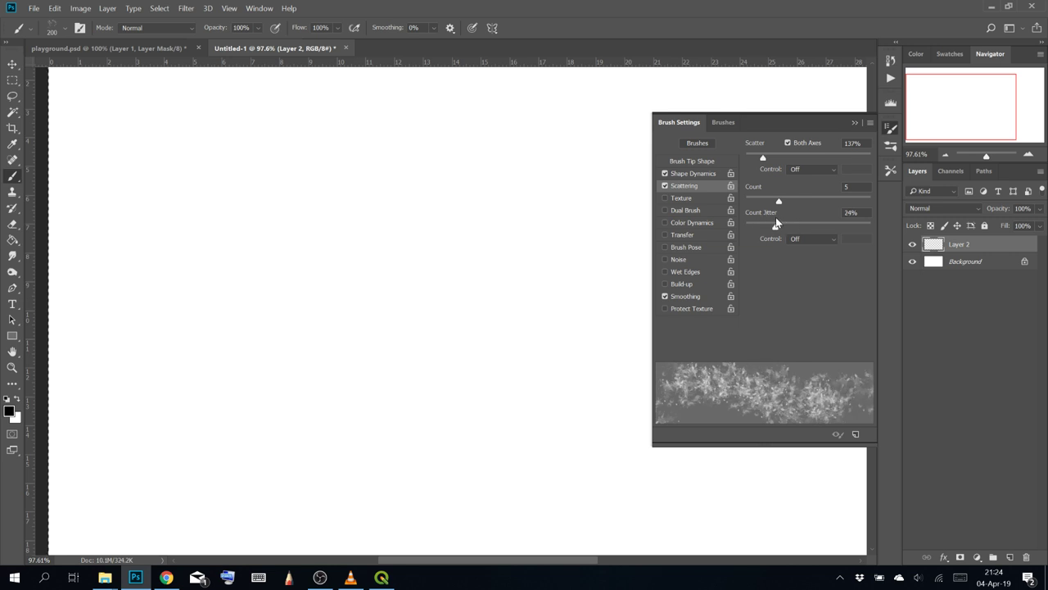
click(806, 172)
click(812, 176)
click(816, 172)
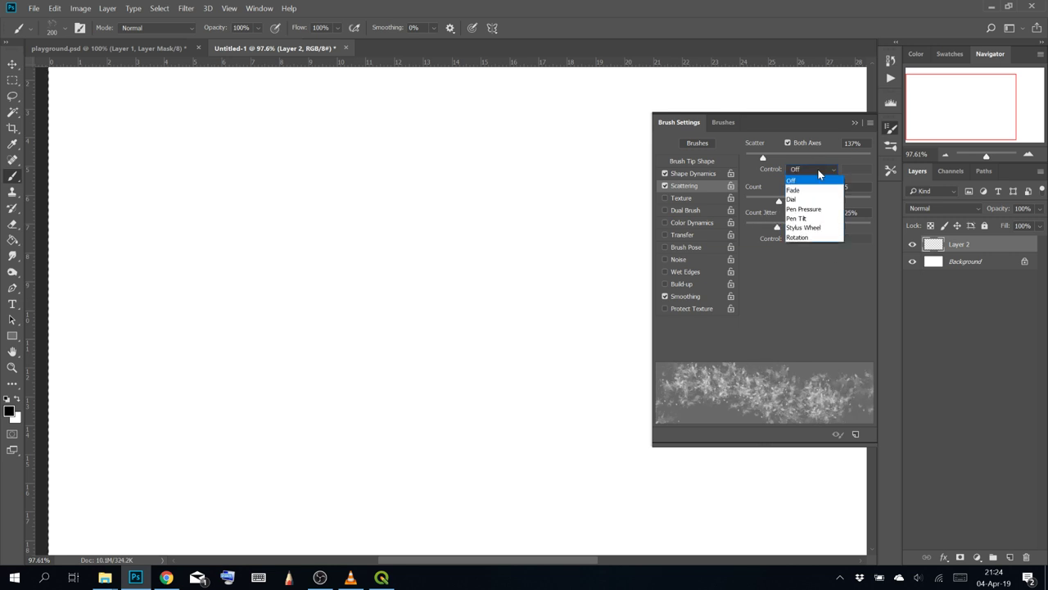
click(819, 174)
mouse_move(229, 315)
mouse_down()
mouse_move(222, 287)
mouse_move(270, 269)
mouse_move(301, 314)
mouse_move(411, 370)
mouse_move(374, 252)
mouse_up()
key(ctrl+z)
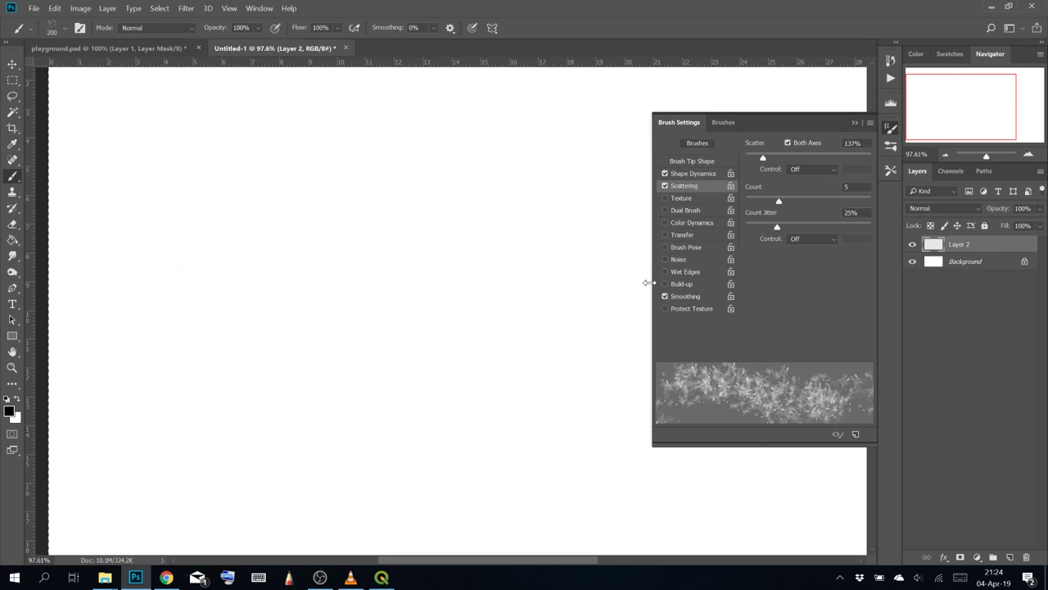
Switch to playground.psd and fill Layer 1's mask with black to clear the painted terrain
click(133, 50)
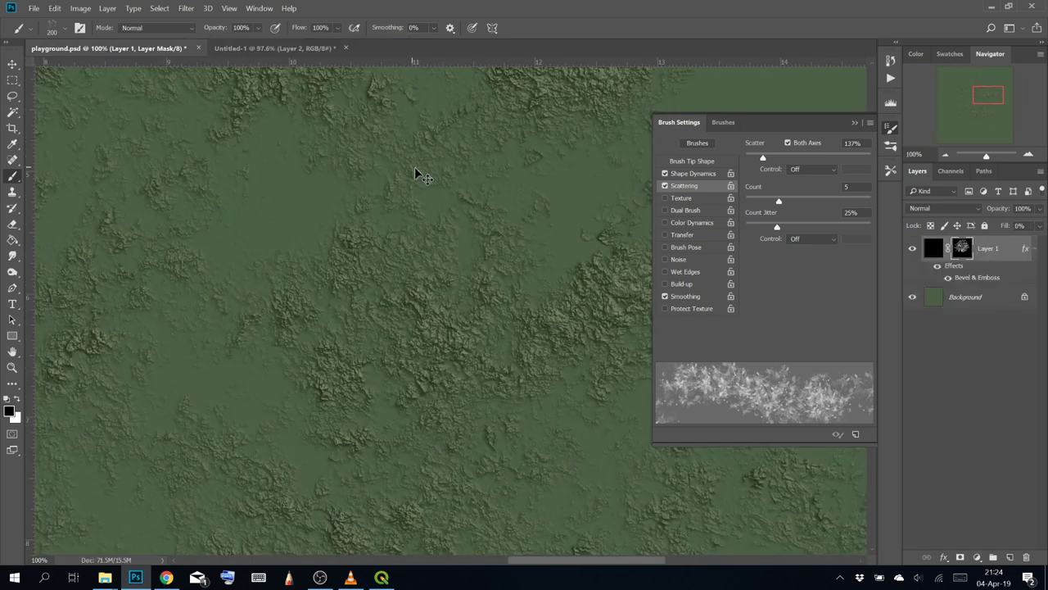
key(ctrl+Delete)
key(x)
key(ctrl+Delete)
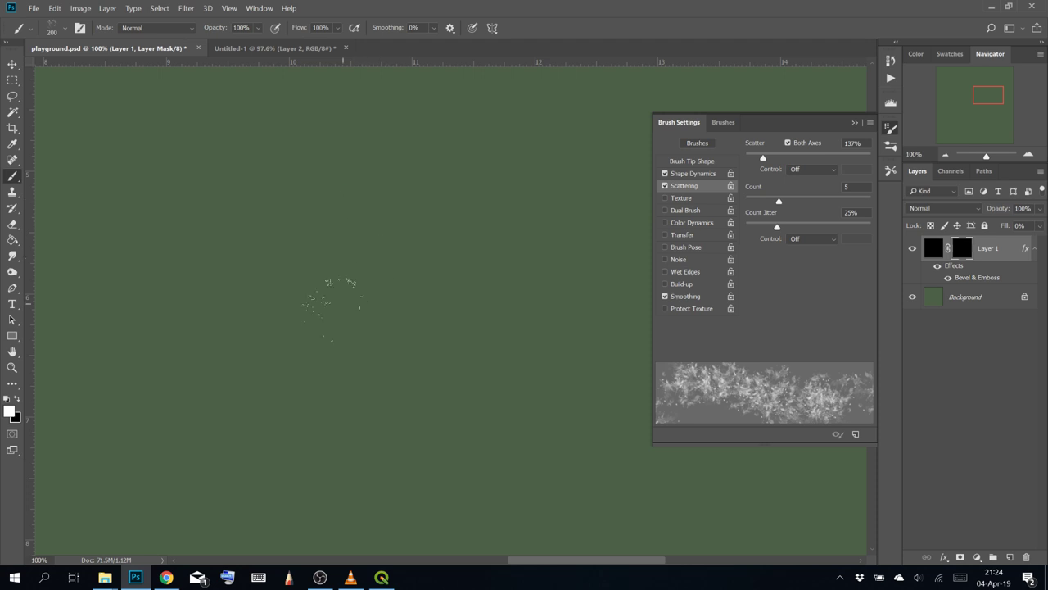
Paint a large patch of scattered mountain texture in white on Layer 1's mask
mouse_move(332, 310)
mouse_down()
mouse_move(297, 262)
mouse_move(364, 186)
mouse_move(449, 268)
mouse_move(516, 283)
mouse_move(550, 313)
mouse_move(417, 346)
mouse_move(372, 221)
mouse_move(410, 436)
mouse_move(360, 237)
mouse_move(261, 423)
mouse_move(288, 315)
mouse_move(221, 281)
mouse_move(222, 270)
mouse_move(315, 152)
mouse_move(319, 160)
mouse_move(332, 115)
mouse_move(529, 143)
mouse_move(475, 127)
mouse_move(408, 176)
mouse_move(643, 373)
mouse_move(606, 311)
mouse_move(606, 209)
mouse_move(516, 442)
mouse_move(459, 528)
mouse_move(438, 484)
mouse_move(350, 438)
mouse_move(164, 410)
mouse_move(217, 295)
mouse_move(189, 196)
mouse_up()
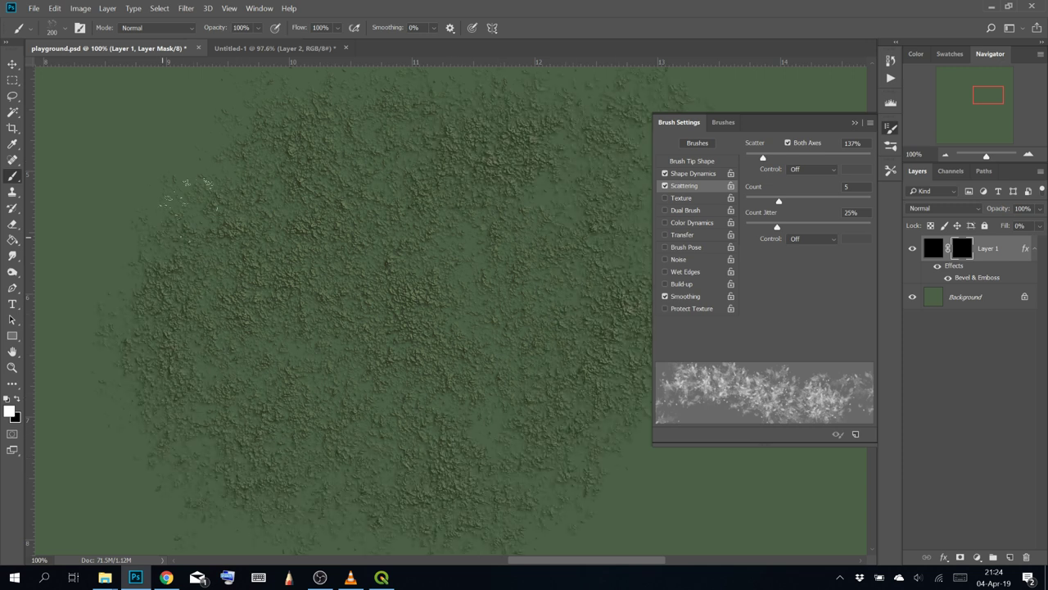
scroll(454, 390, up, 4)
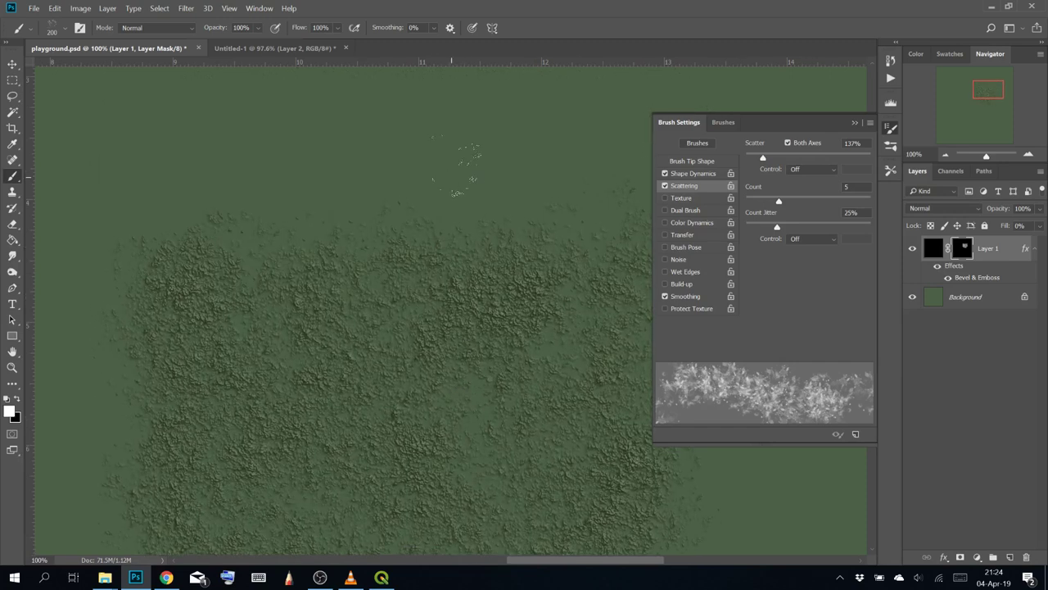
mouse_move(459, 168)
mouse_down()
mouse_move(334, 228)
mouse_move(339, 219)
mouse_move(261, 154)
mouse_move(313, 138)
mouse_move(459, 175)
mouse_move(481, 164)
mouse_move(447, 205)
mouse_up()
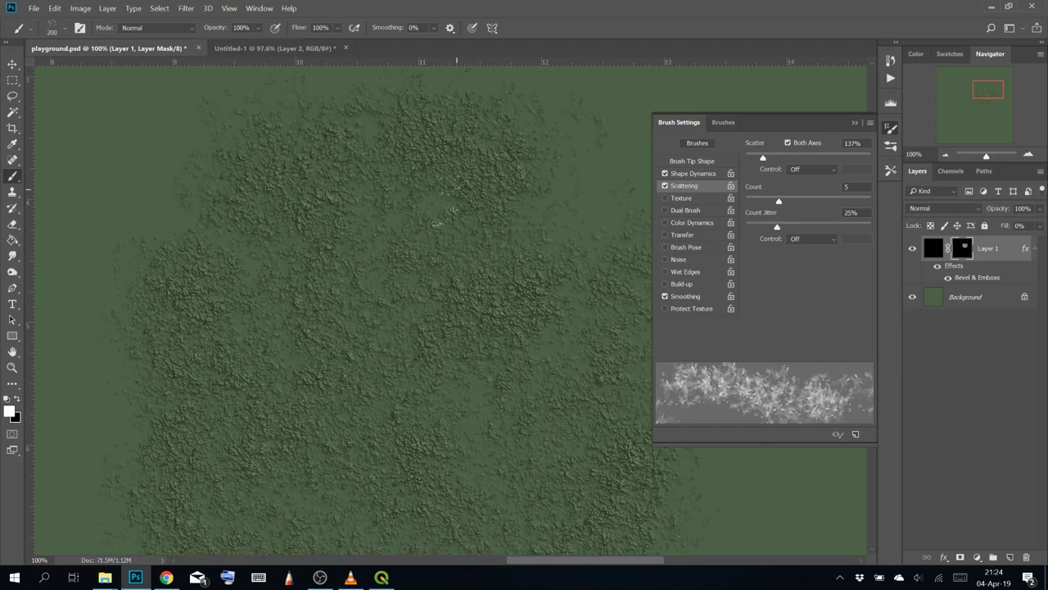
drag(448, 359, 337, 159)
mouse_move(466, 467)
mouse_down()
mouse_move(459, 439)
mouse_move(721, 450)
mouse_up()
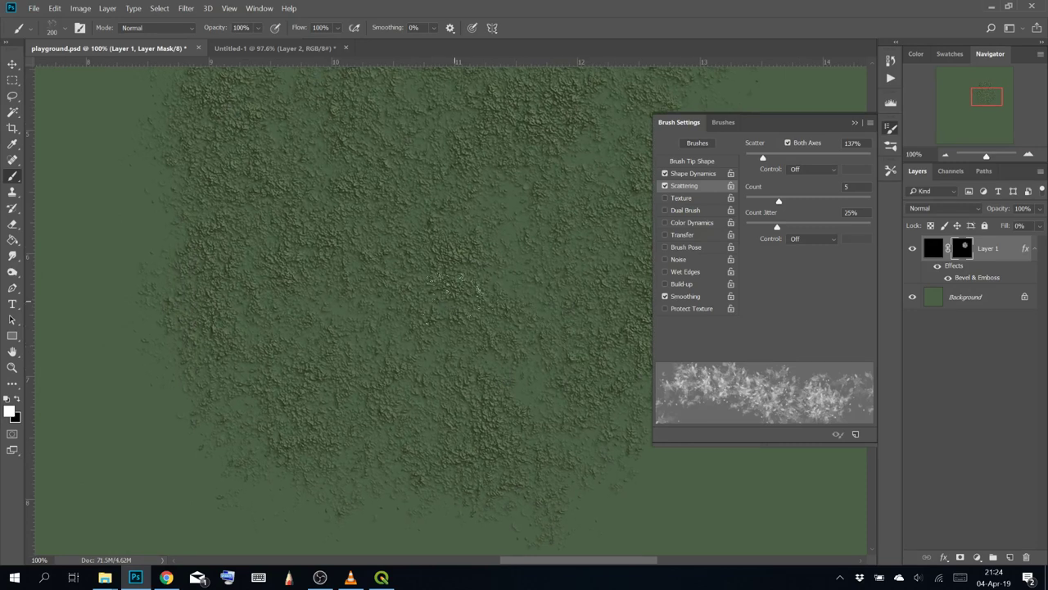
scroll(414, 283, down, 3)
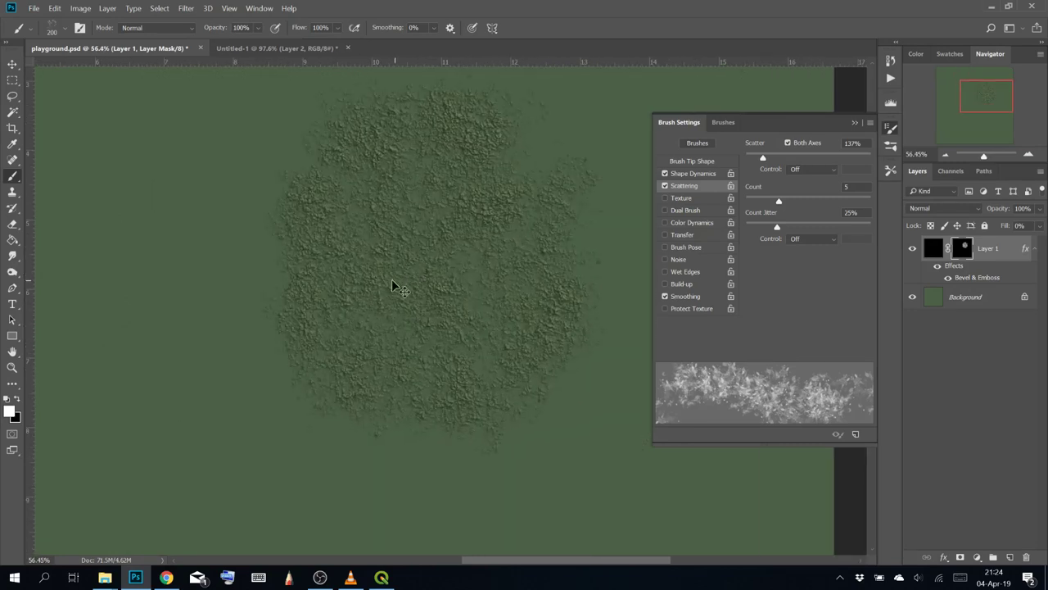
scroll(399, 289, up, 3)
drag(344, 229, 326, 272)
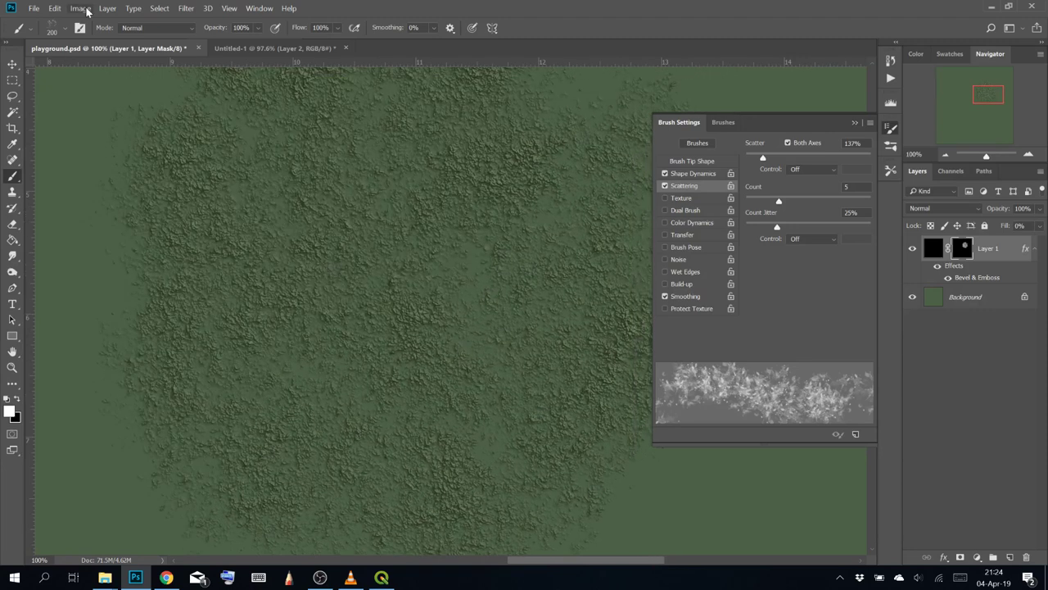
Save the current brush with its settings as a new preset named "Stream Test 4"
click(79, 28)
click(79, 28)
click(59, 28)
click(165, 73)
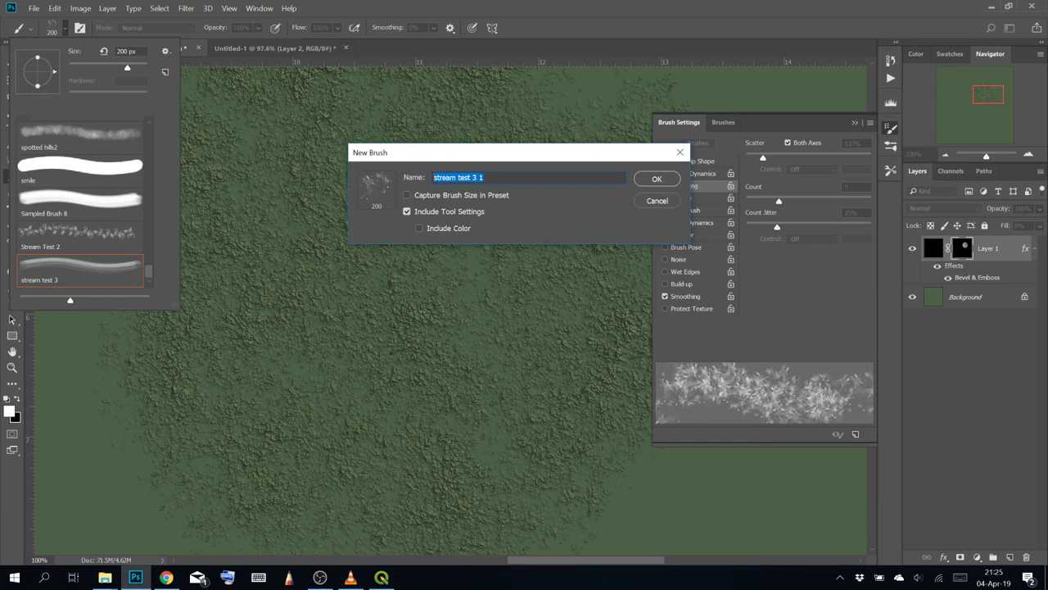
text(Stre)
key(Return)
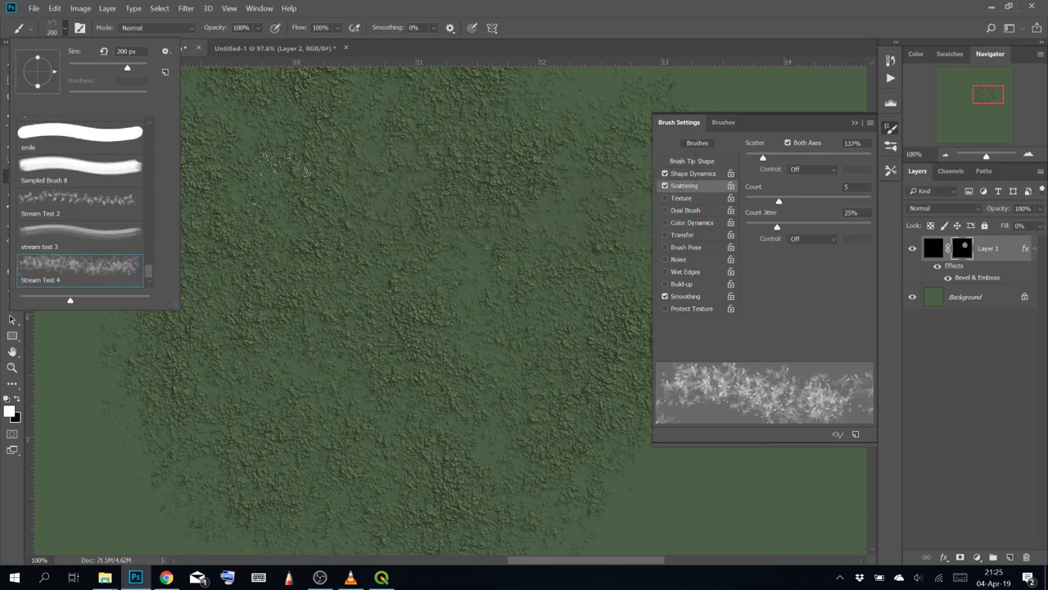
Delete the "stream test 3" brush preset
right_click(99, 237)
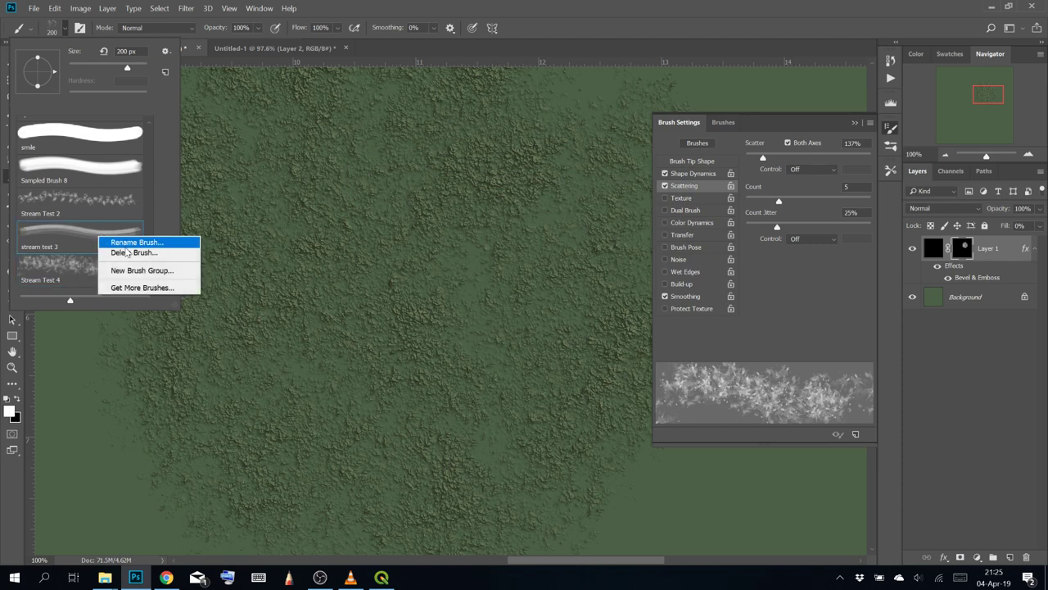
click(128, 254)
click(506, 226)
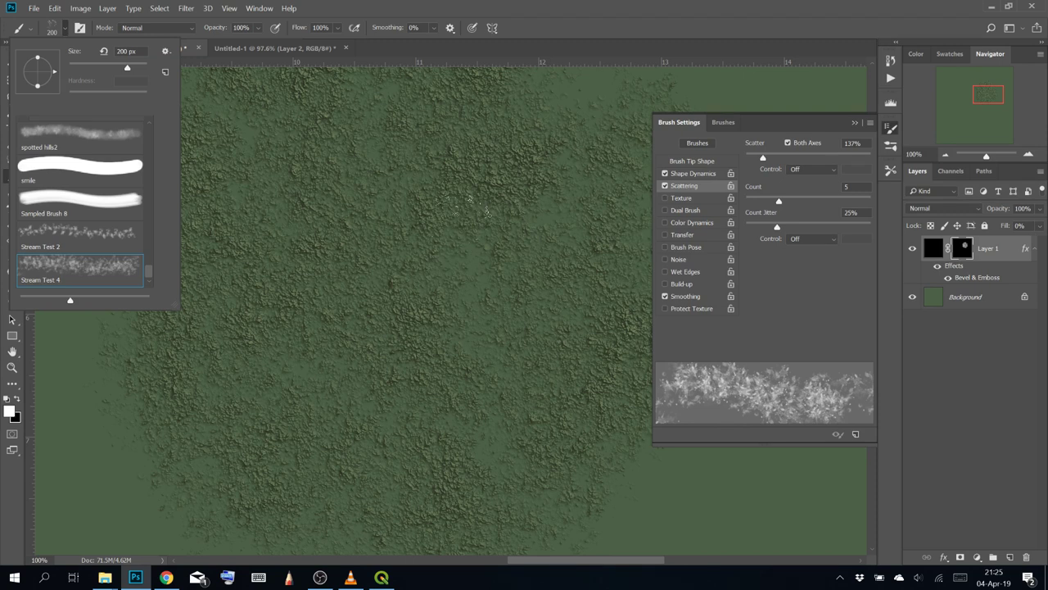
Paint a dense test patch in the Untitled-1 document, and select the Hard Round brush from the General Brushes
click(288, 47)
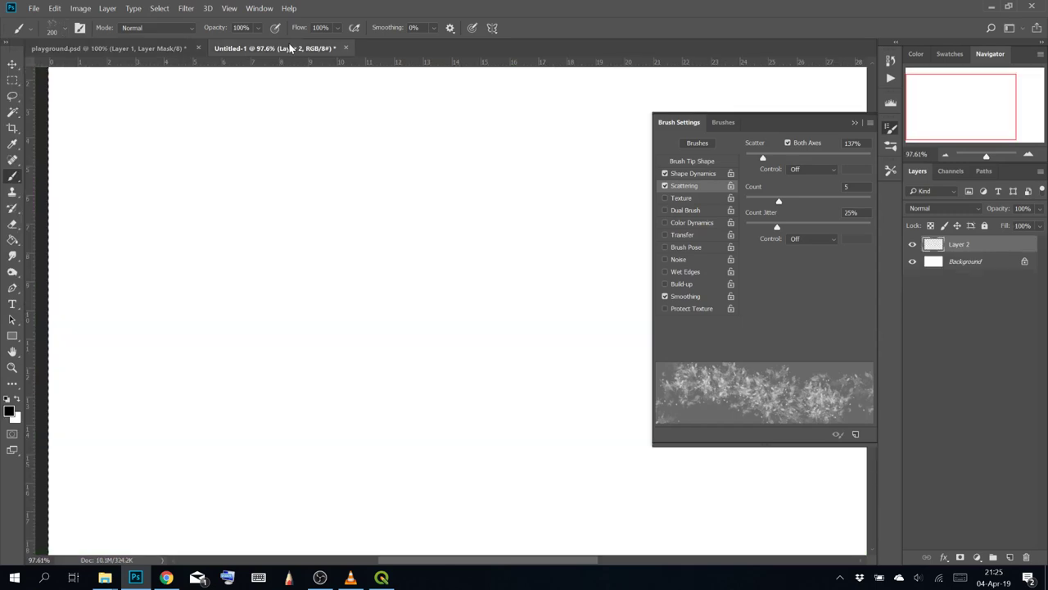
mouse_move(334, 297)
mouse_down()
mouse_move(314, 332)
mouse_move(429, 272)
mouse_move(368, 295)
mouse_move(417, 291)
mouse_move(448, 258)
mouse_move(369, 385)
mouse_up()
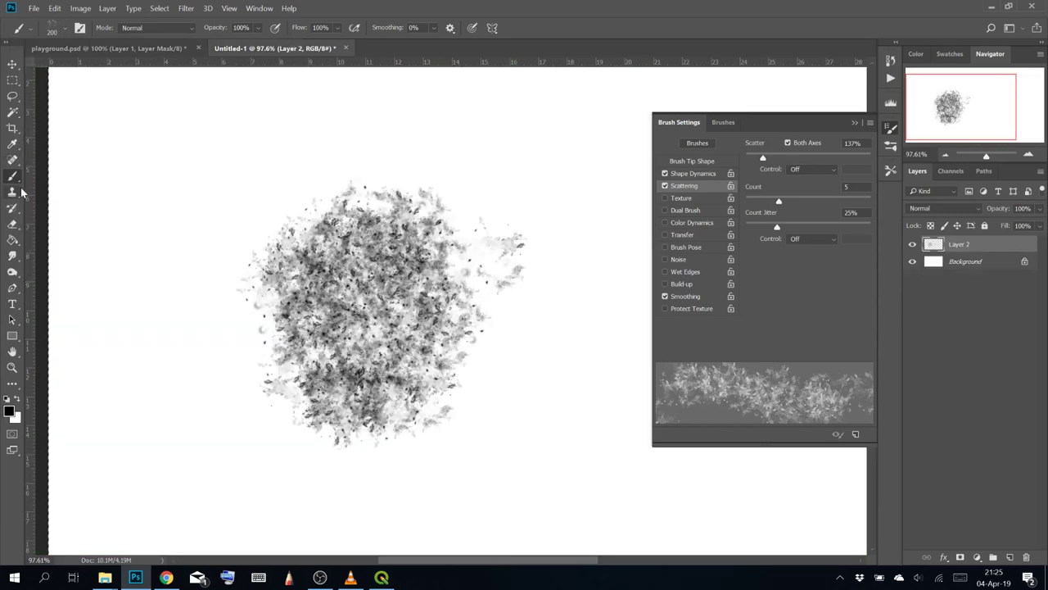
click(66, 28)
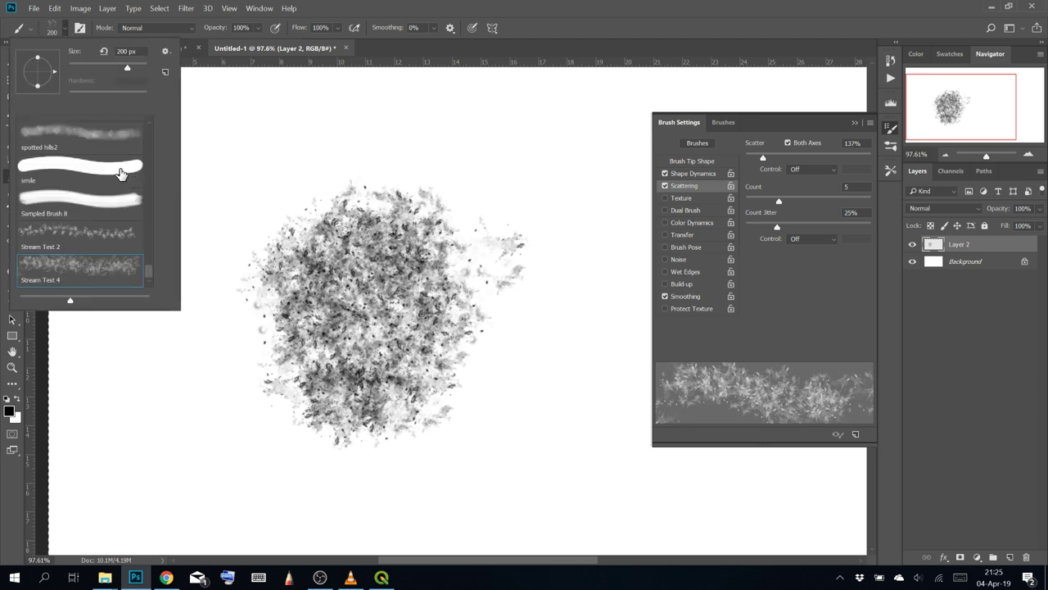
drag(148, 270, 175, 115)
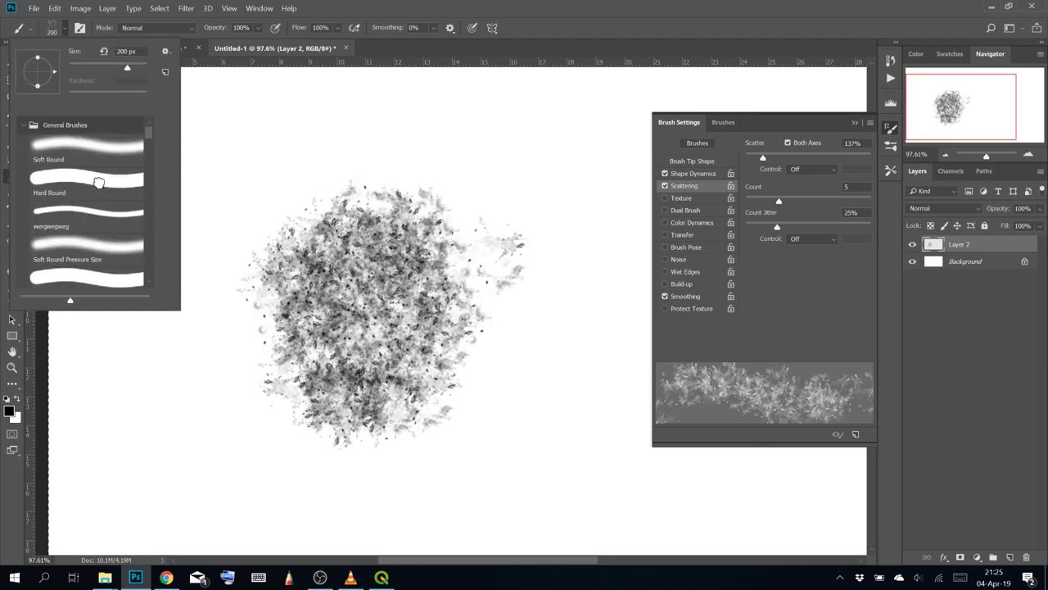
click(99, 179)
key(Return)
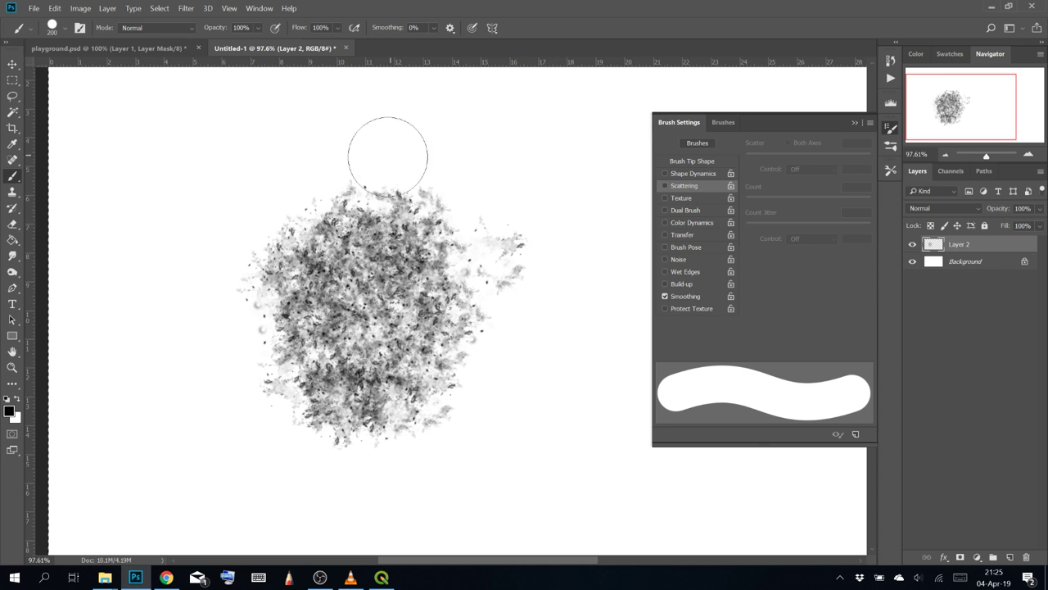
Paint a solid black blob over the test patch, and cover all the painting with white
drag(358, 294, 371, 258)
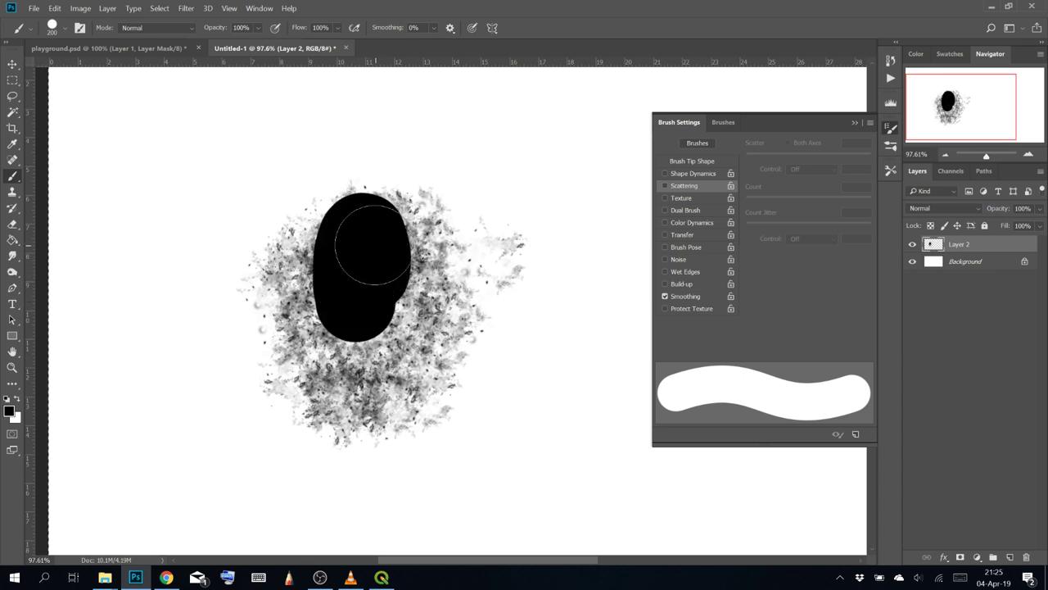
key(x)
mouse_move(482, 221)
mouse_down()
mouse_move(369, 543)
mouse_move(344, 357)
mouse_move(332, 395)
mouse_move(367, 451)
mouse_move(262, 381)
mouse_up()
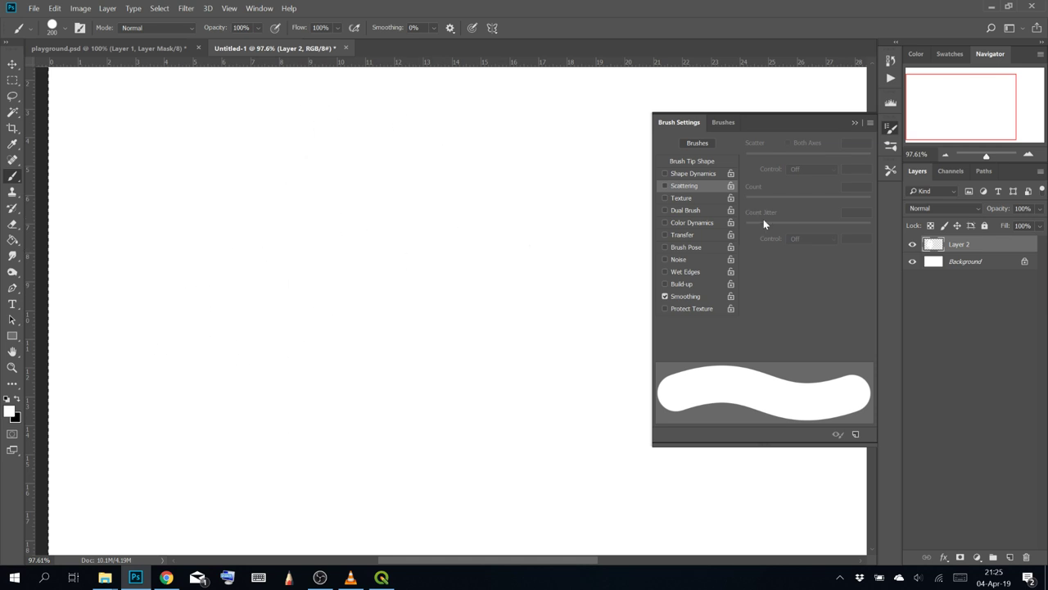
Shrink the Hard Round brush to 35 px with black as the foreground colour, trying a stroke and undoing it
key(p)
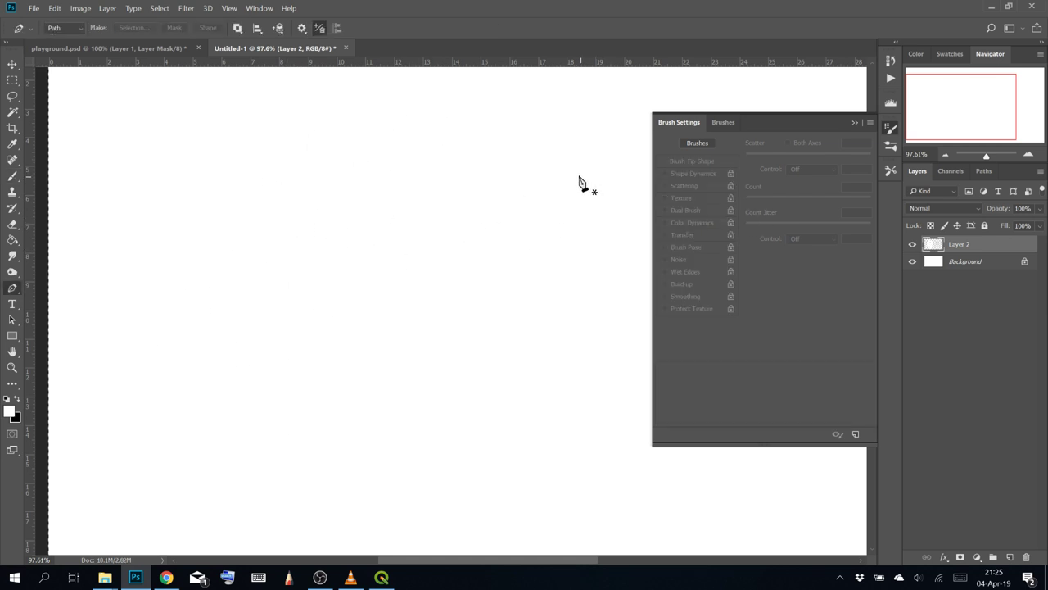
key(b)
key(bracketleft)
key(bracketleft)
key(bracketleft)
key(bracketleft)
key(bracketleft)
key(bracketleft)
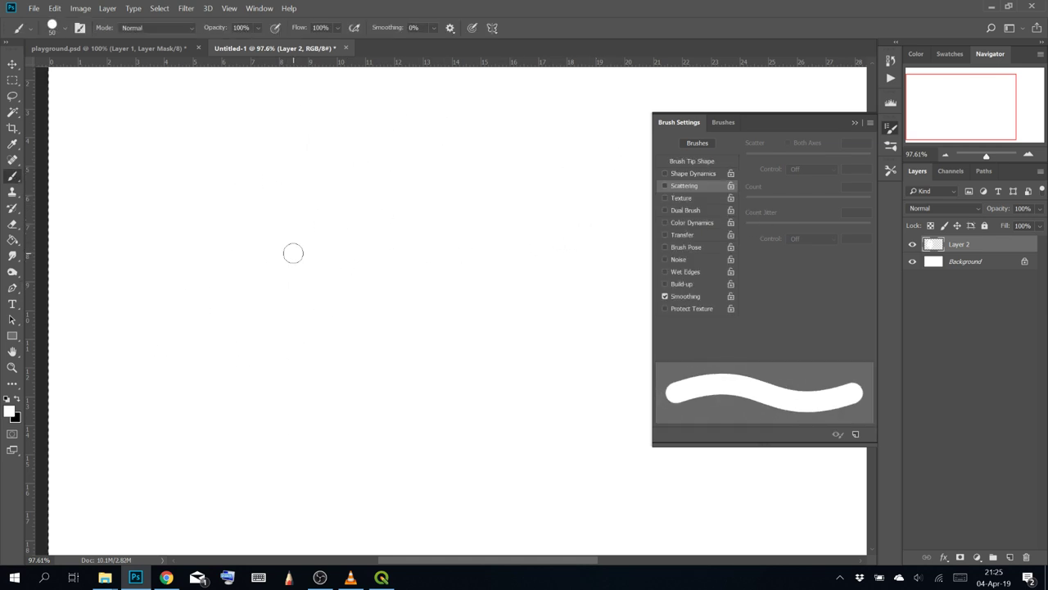
mouse_move(229, 228)
mouse_down()
mouse_move(464, 337)
mouse_move(140, 369)
mouse_up()
key(ctrl+z)
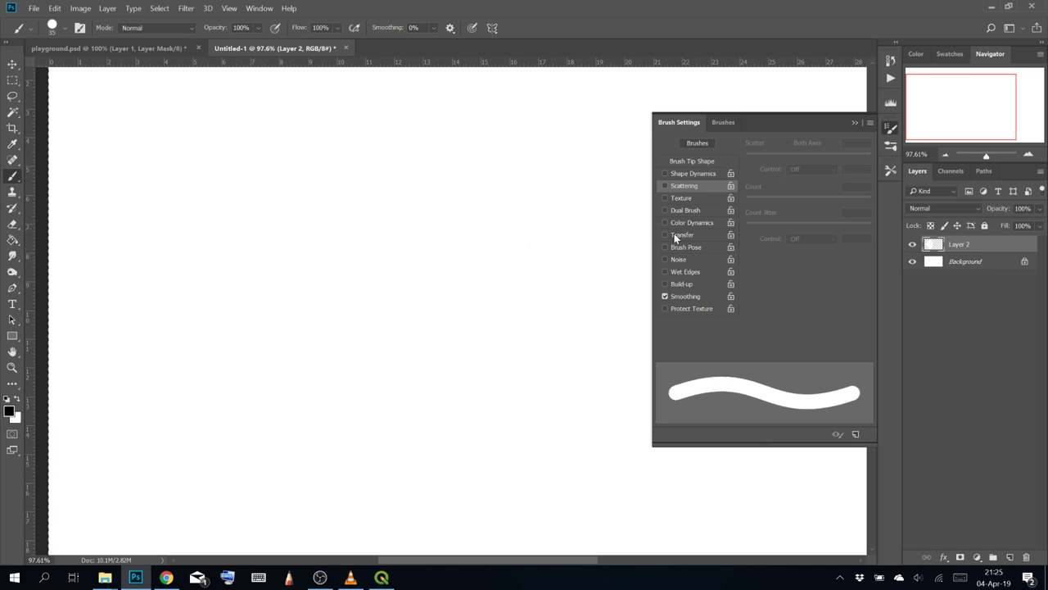
Turn on scattering with a scatter of 235%, and set the brush tip's spacing to 44%
click(674, 187)
drag(765, 156, 774, 153)
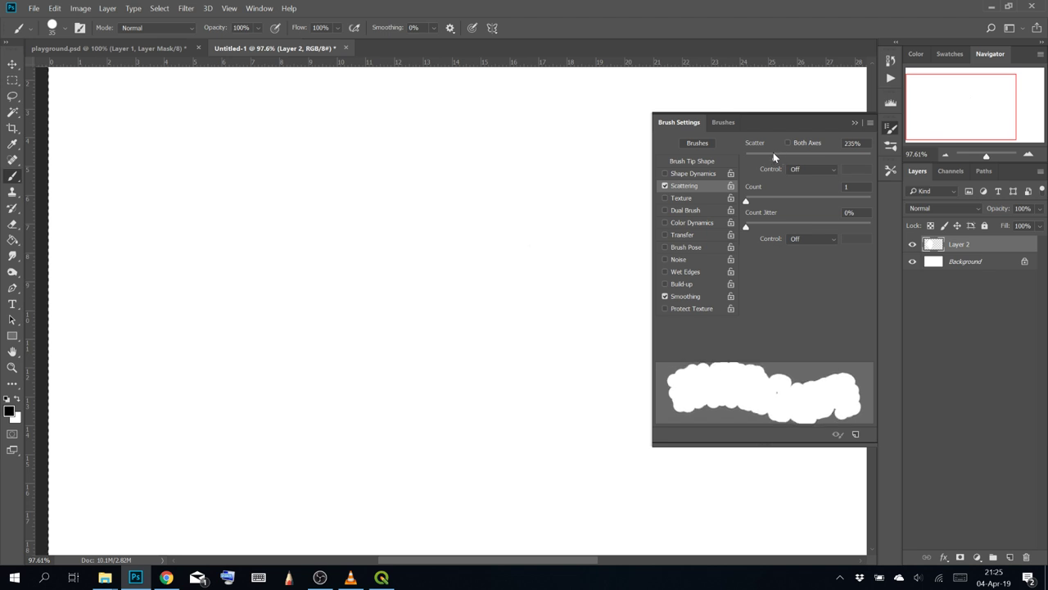
click(697, 160)
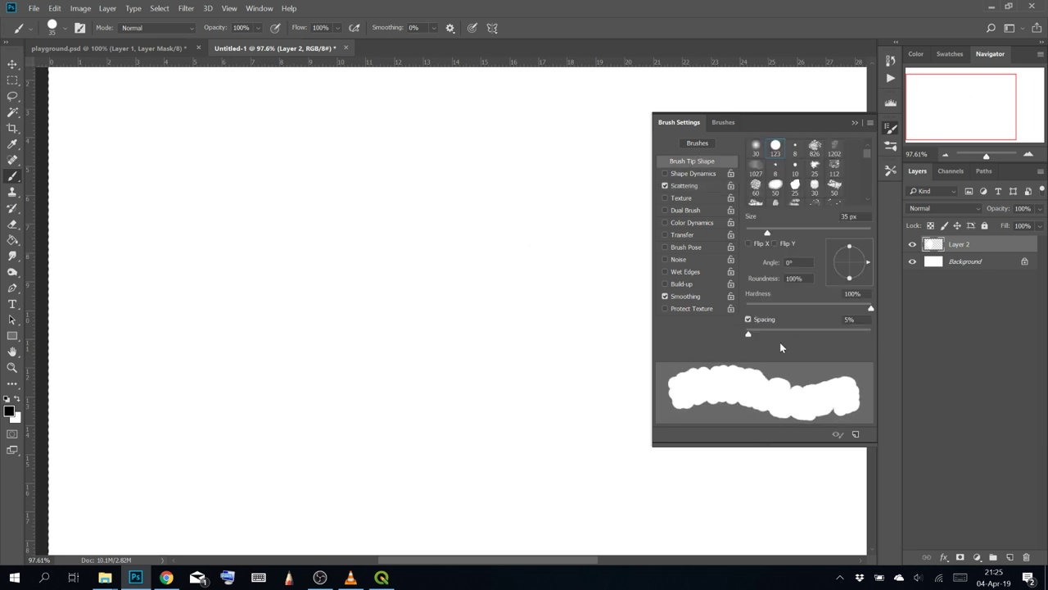
drag(768, 330, 774, 331)
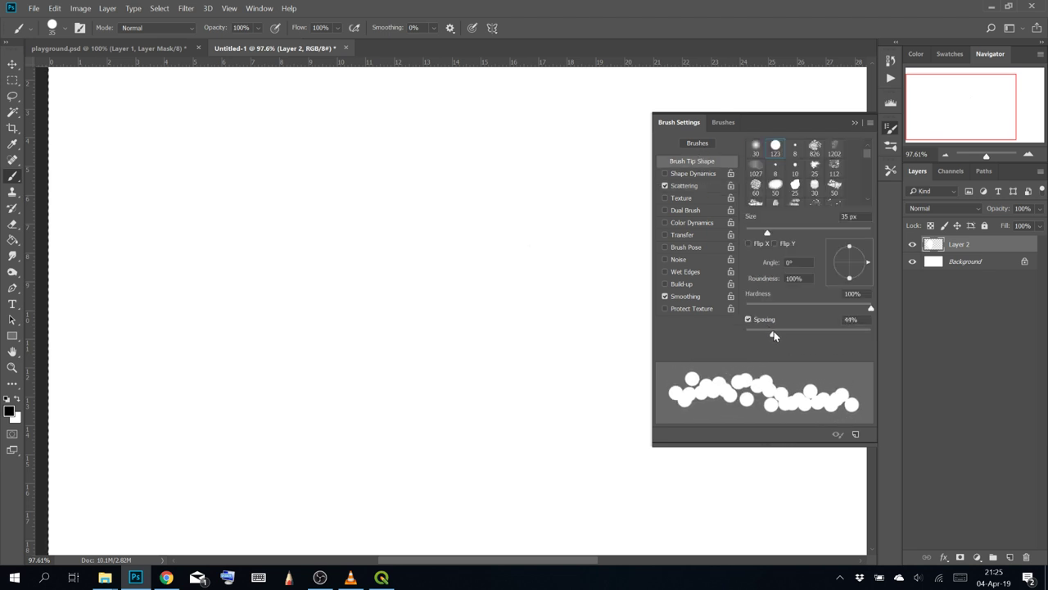
Try a scatter of 441% with count 2 and count jitter 13% on a large black patch, and undo the patch
click(697, 188)
drag(775, 156, 810, 154)
drag(746, 202, 766, 229)
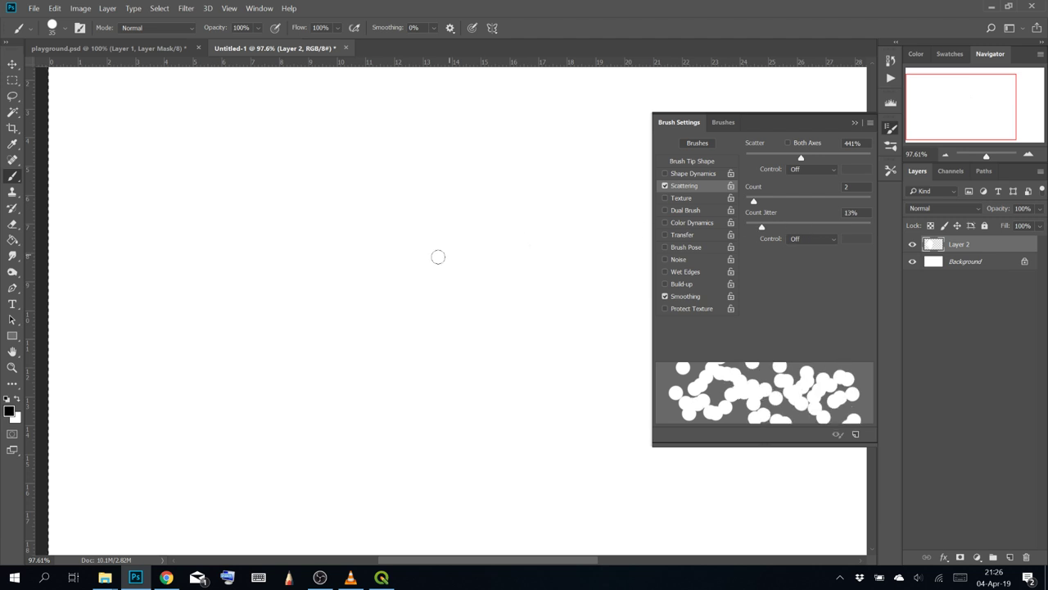
mouse_move(360, 246)
mouse_down()
mouse_move(402, 197)
mouse_move(435, 276)
mouse_move(377, 391)
mouse_move(230, 274)
mouse_move(278, 136)
mouse_move(523, 136)
mouse_move(550, 339)
mouse_move(456, 463)
mouse_move(177, 352)
mouse_move(384, 303)
mouse_move(311, 270)
mouse_move(328, 176)
mouse_up()
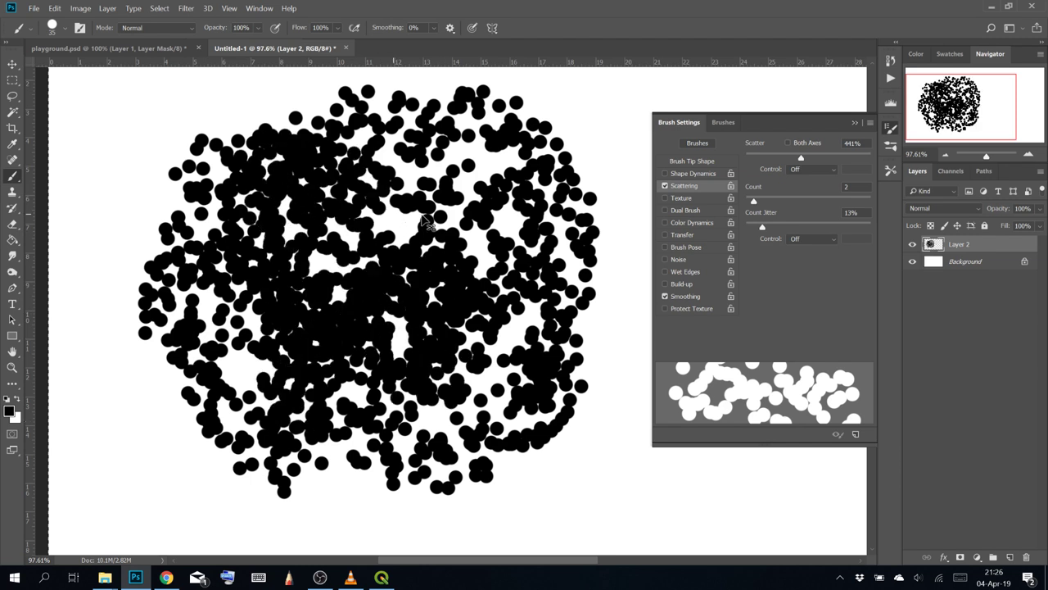
key(ctrl+z)
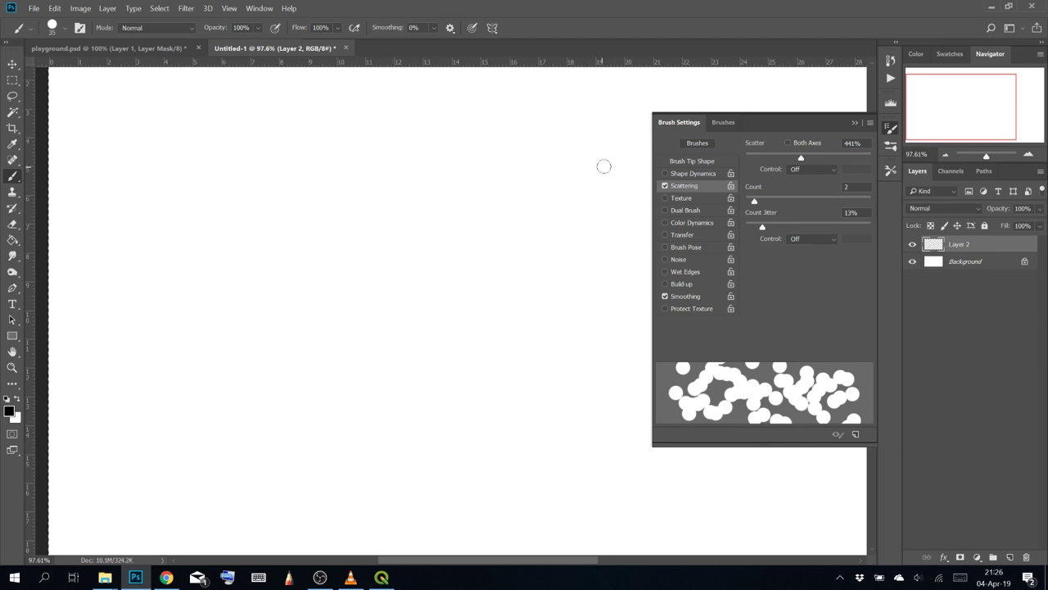
Replace the brush's scattering with Transfer dynamics, and paint a black test stroke at full opacity
click(665, 187)
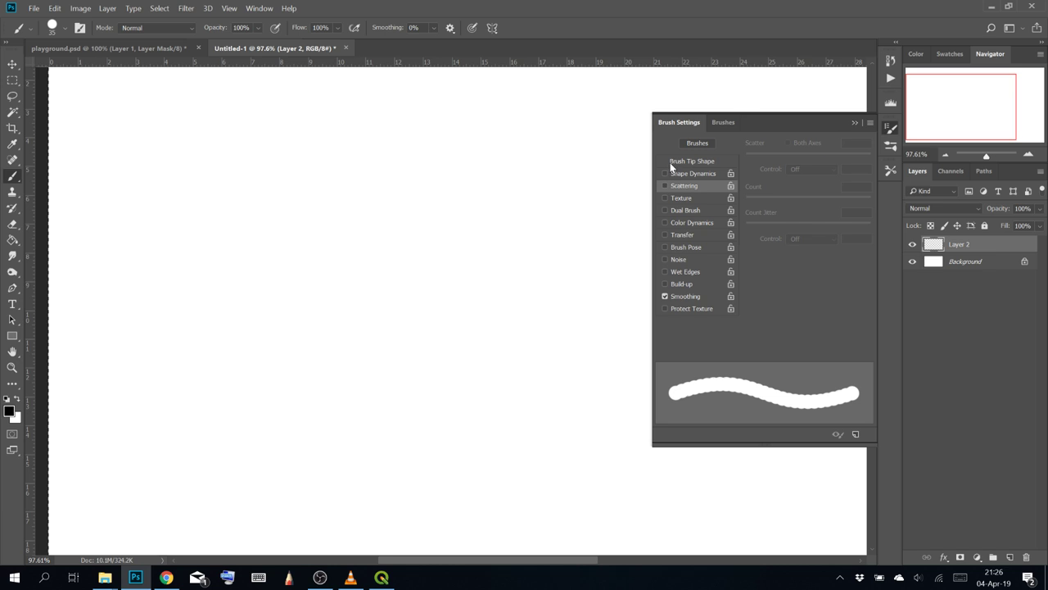
click(690, 235)
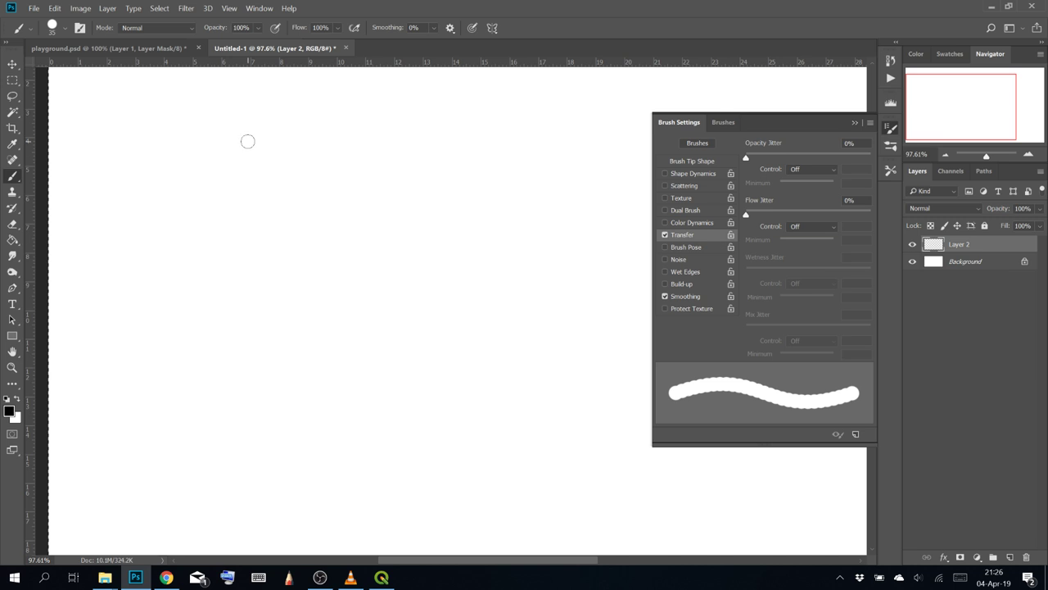
mouse_move(213, 224)
mouse_down()
mouse_move(295, 222)
mouse_move(281, 241)
mouse_move(360, 254)
mouse_up()
Lower the brush opacity to 43% and paint a grey test stroke above the solid black one
click(258, 27)
click(248, 45)
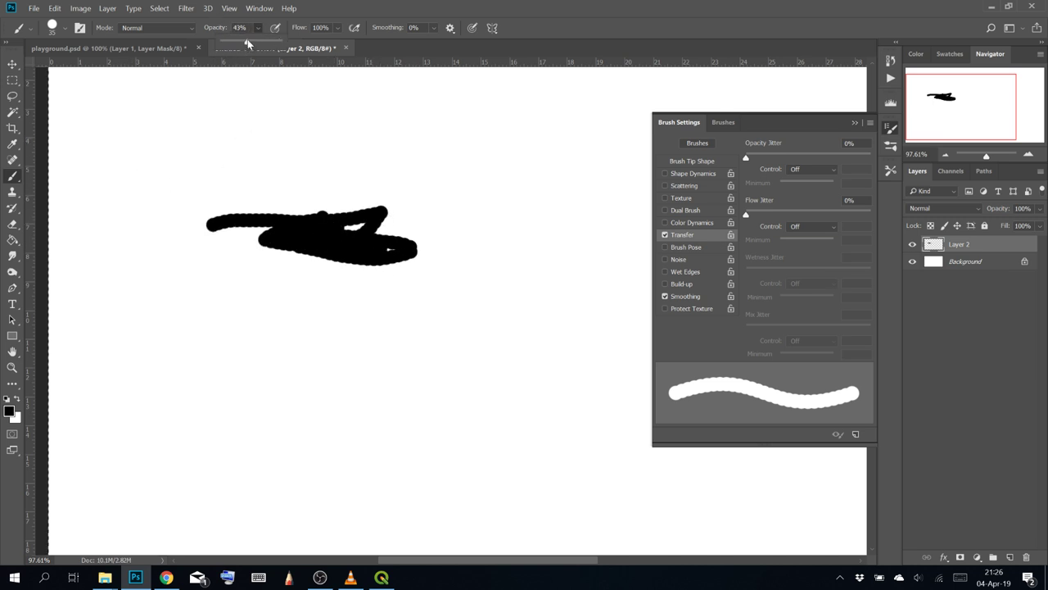
mouse_move(222, 124)
mouse_down()
mouse_move(323, 127)
mouse_move(230, 157)
mouse_move(192, 184)
mouse_move(169, 127)
mouse_up()
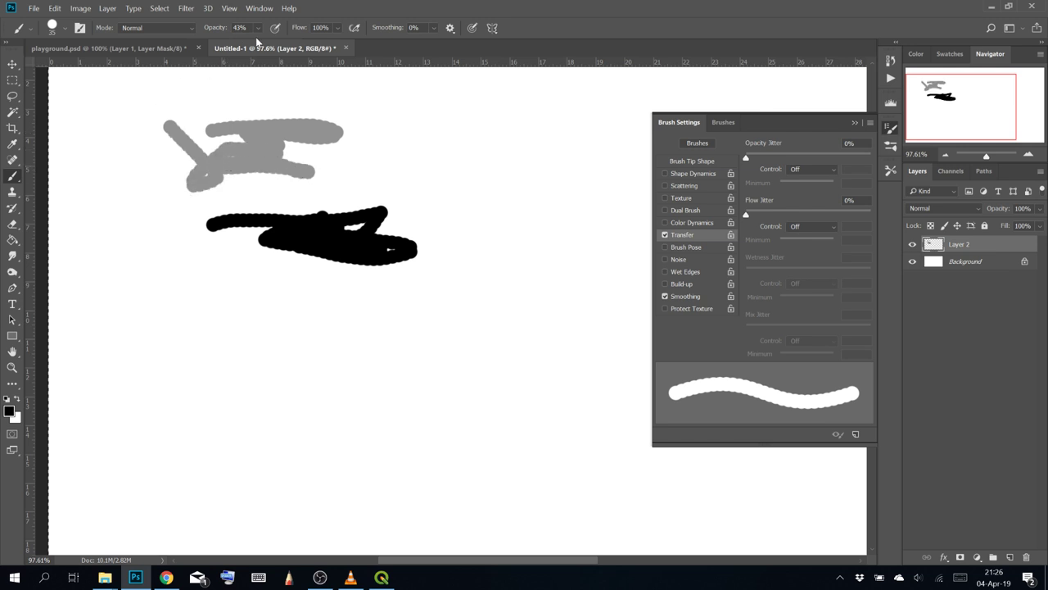
Paint overlapping light test strokes at 17% brush opacity, and clear everything from Layer 2
click(260, 30)
click(254, 43)
mouse_move(218, 287)
mouse_down()
mouse_move(221, 228)
mouse_move(259, 156)
mouse_move(328, 324)
mouse_move(381, 184)
mouse_move(409, 238)
mouse_move(341, 261)
mouse_move(291, 260)
mouse_up()
mouse_move(335, 312)
mouse_down()
mouse_move(318, 346)
mouse_move(342, 338)
mouse_up()
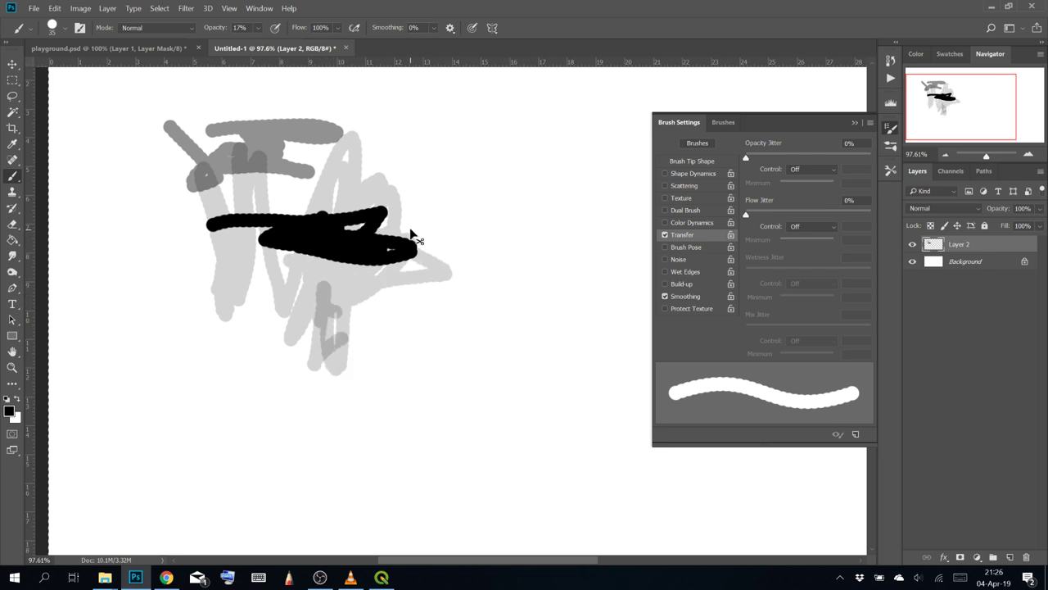
key(Delete)
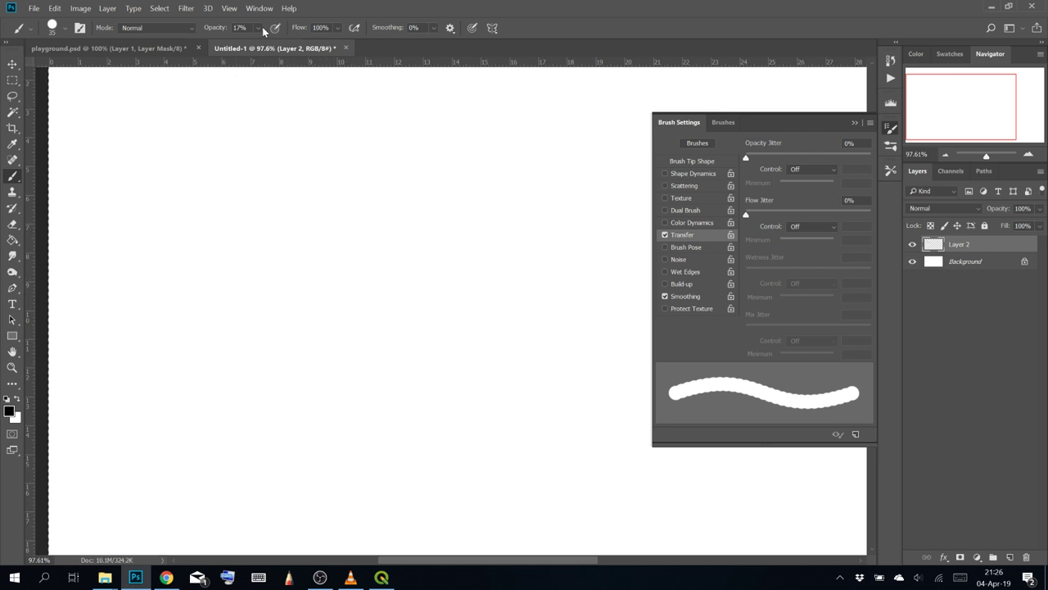
Try an opacity jitter of 80% at 100% brush opacity by painting long winding black strokes across the canvas
click(259, 28)
drag(264, 42, 314, 50)
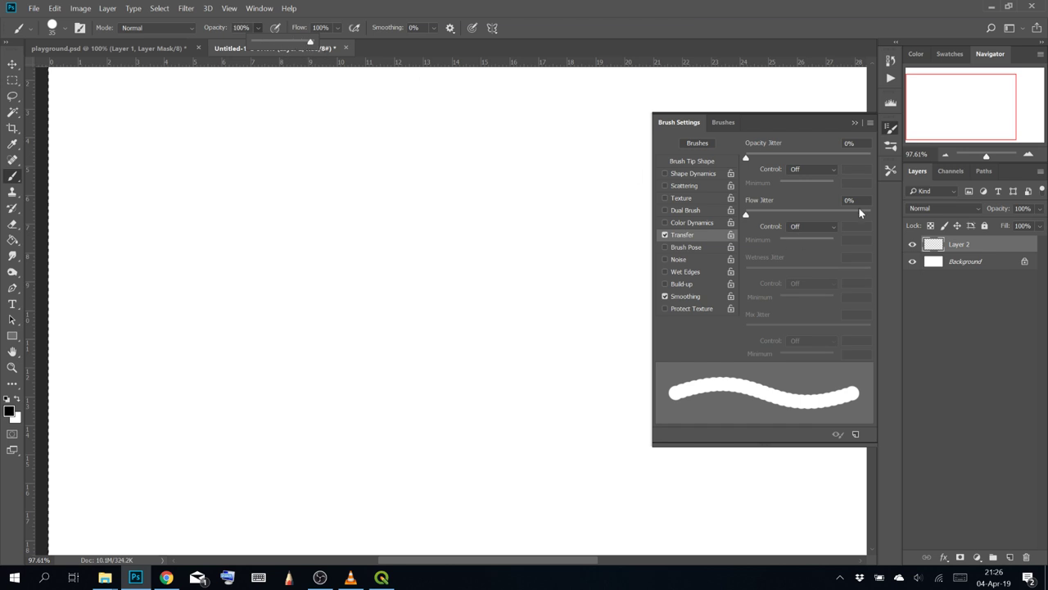
drag(758, 157, 836, 157)
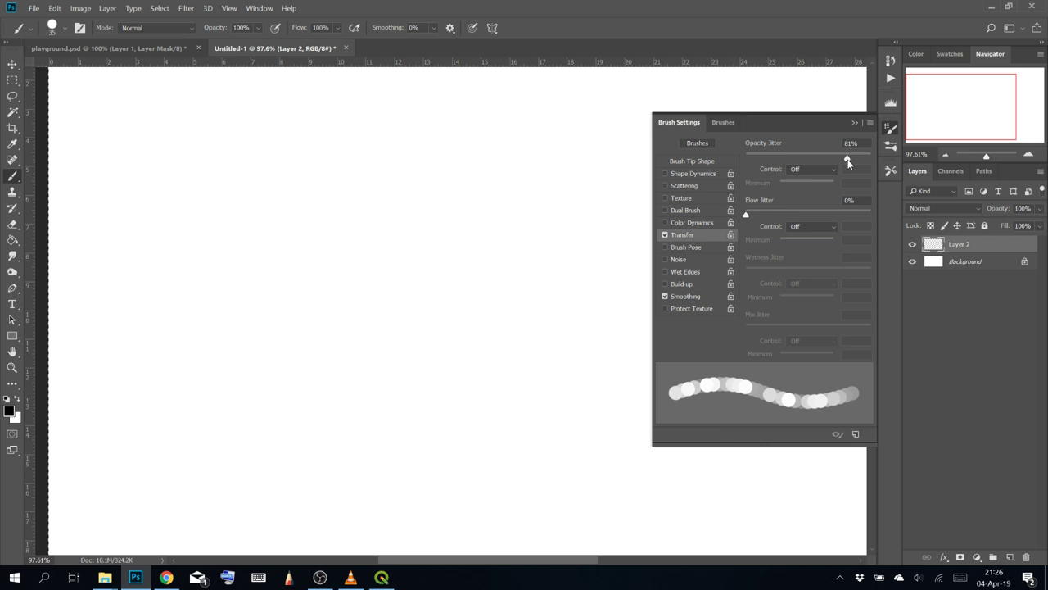
mouse_move(455, 237)
mouse_down()
mouse_move(380, 320)
mouse_move(361, 268)
mouse_move(248, 264)
mouse_move(274, 288)
mouse_move(233, 309)
mouse_move(269, 433)
mouse_move(413, 351)
mouse_move(508, 361)
mouse_move(533, 254)
mouse_move(385, 182)
mouse_move(144, 139)
mouse_move(207, 157)
mouse_move(220, 243)
mouse_up()
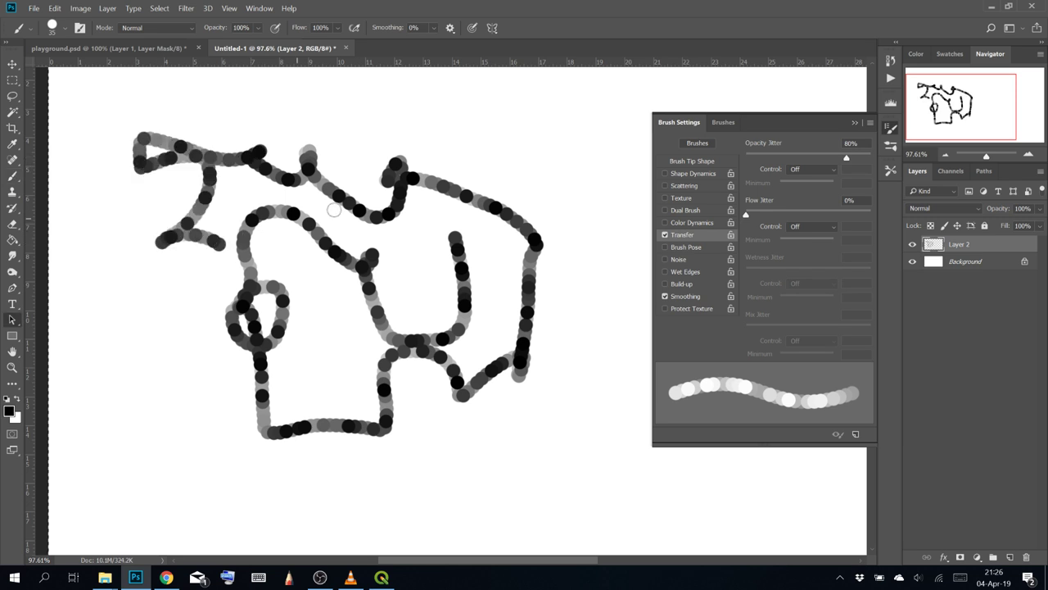
key(v)
key(b)
click(665, 234)
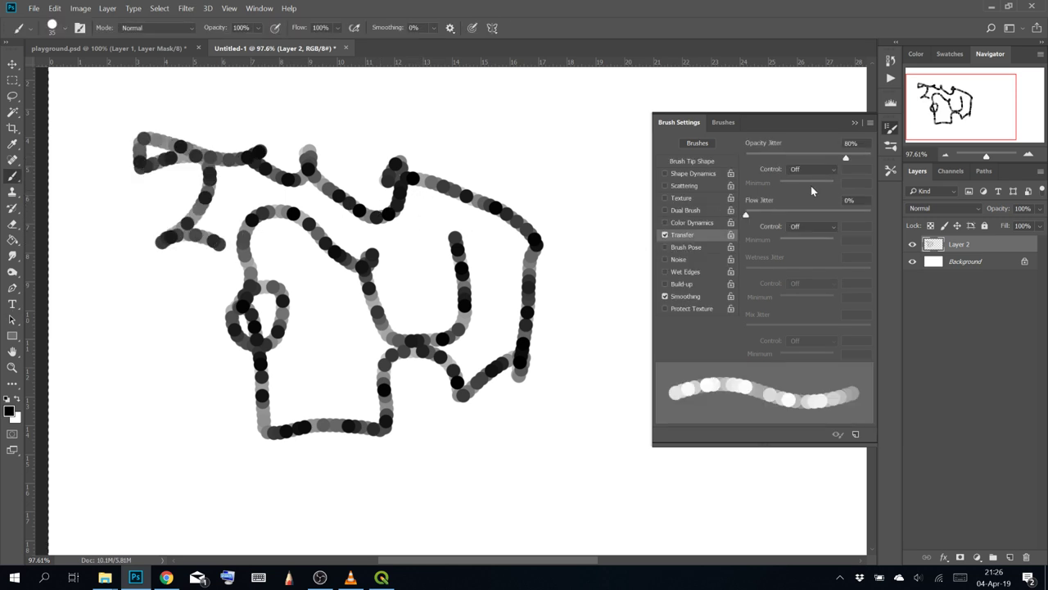
Control opacity by Pen Pressure with 0% opacity jitter, and paint test strokes of varying pressure before clearing the layer
click(811, 169)
click(811, 204)
drag(766, 156, 699, 160)
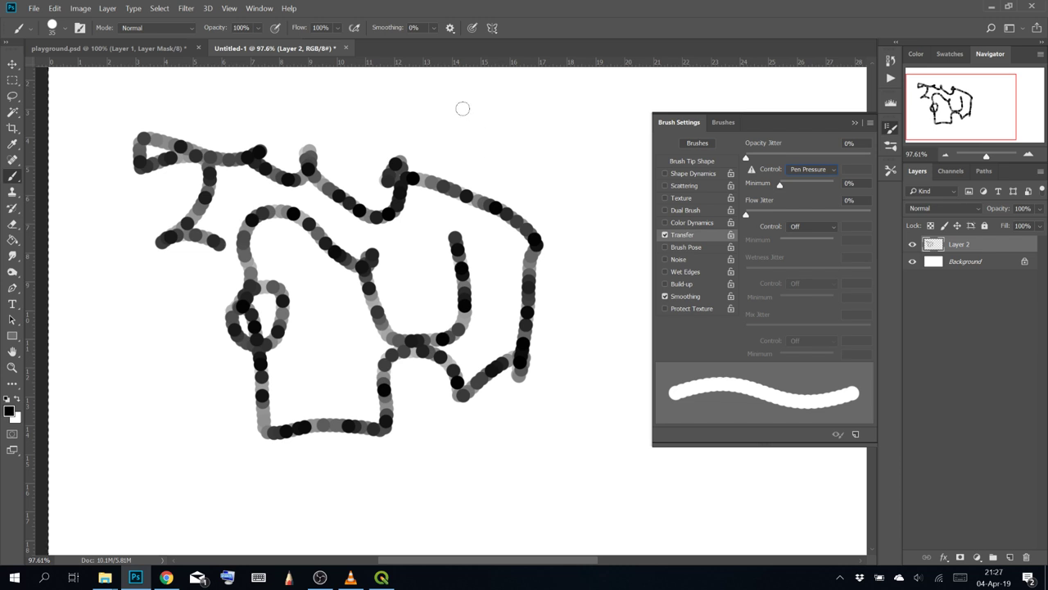
mouse_move(440, 137)
mouse_down()
mouse_move(494, 107)
mouse_move(533, 109)
mouse_move(564, 132)
mouse_move(585, 170)
mouse_move(610, 339)
mouse_move(586, 394)
mouse_move(510, 464)
mouse_move(518, 484)
mouse_move(560, 498)
mouse_move(582, 470)
mouse_move(573, 442)
mouse_move(611, 448)
mouse_move(632, 494)
mouse_move(620, 533)
mouse_move(478, 525)
mouse_move(410, 535)
mouse_move(338, 519)
mouse_move(424, 459)
mouse_move(479, 459)
mouse_move(391, 250)
mouse_move(429, 212)
mouse_move(492, 184)
mouse_up()
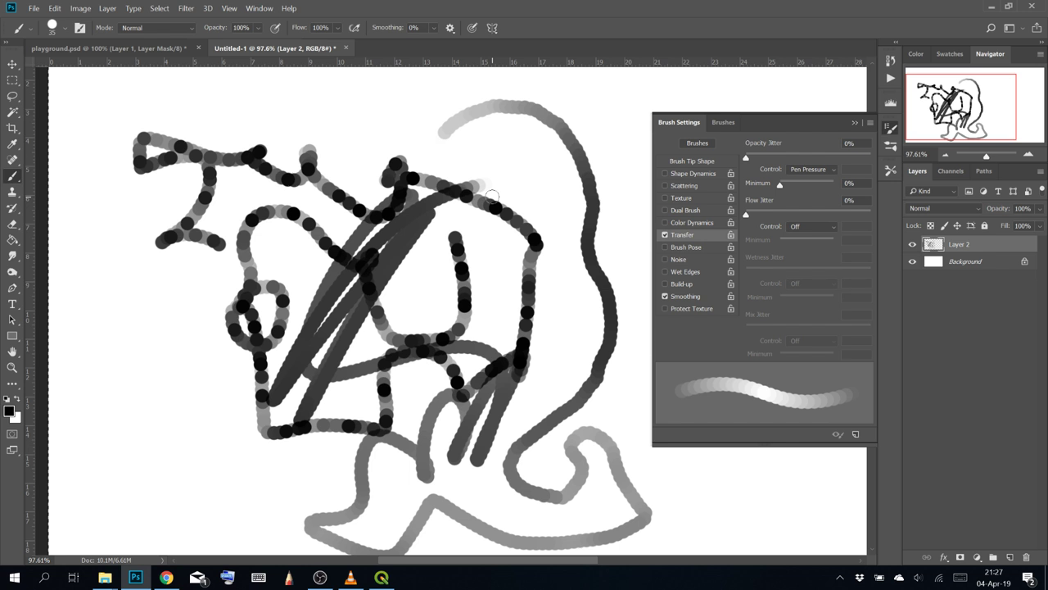
key(Delete)
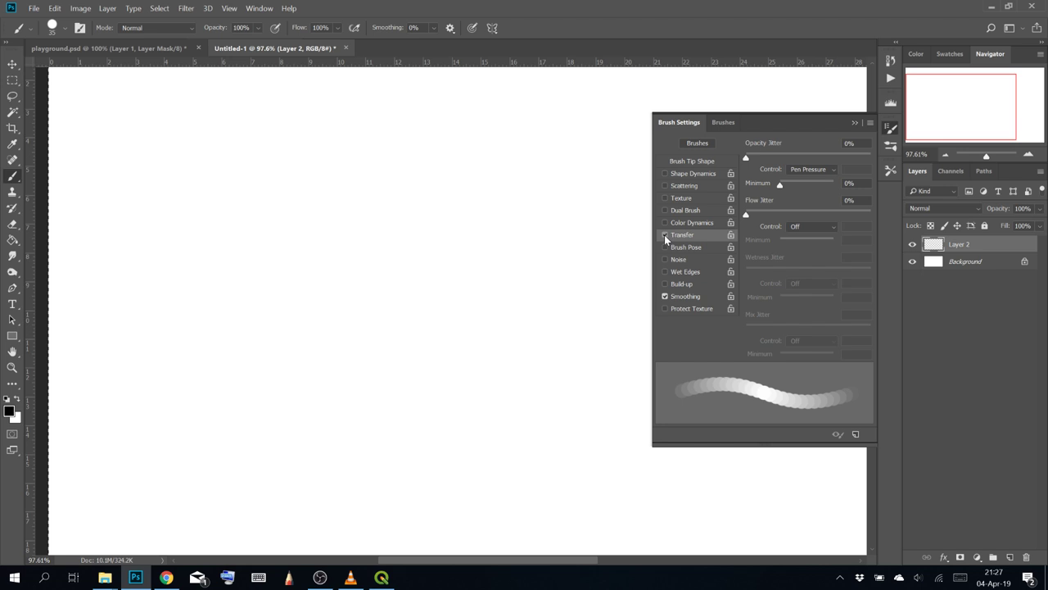
Replace the brush's Transfer dynamics with Texture, and choose the yellow pattern after trying the purple one
click(665, 235)
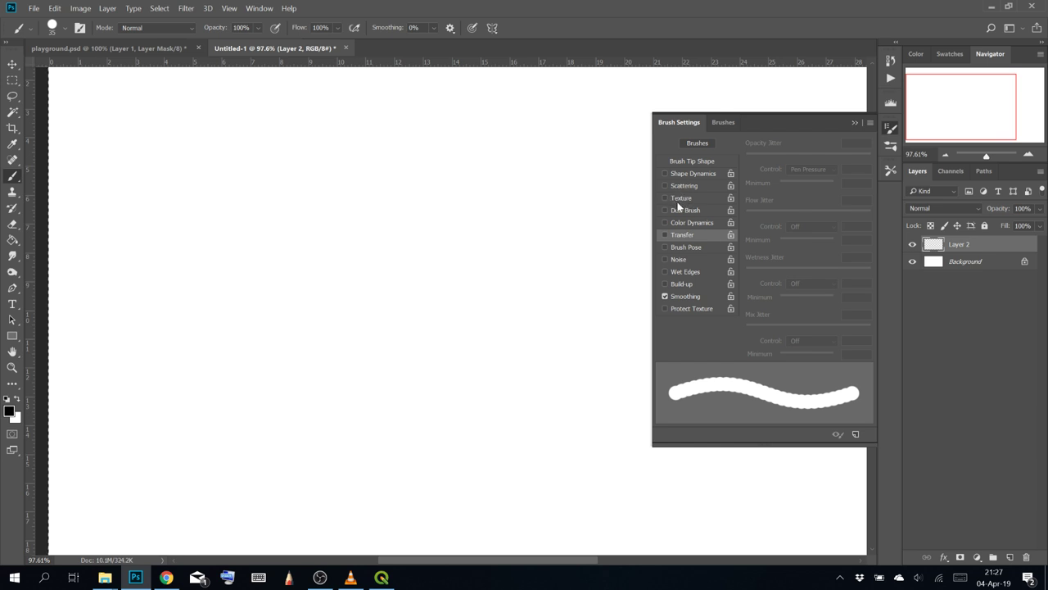
click(681, 199)
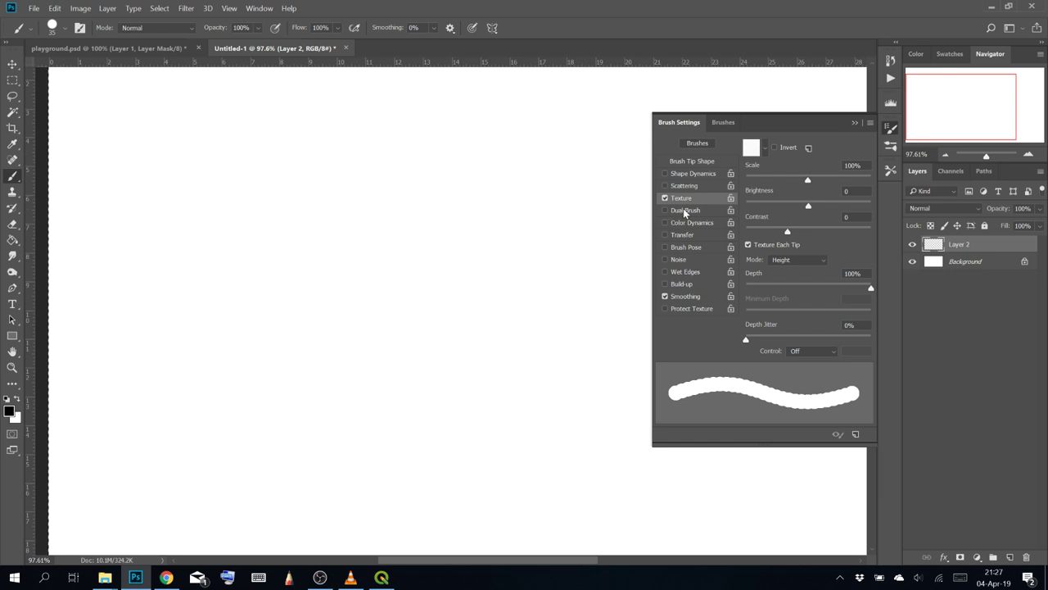
click(761, 153)
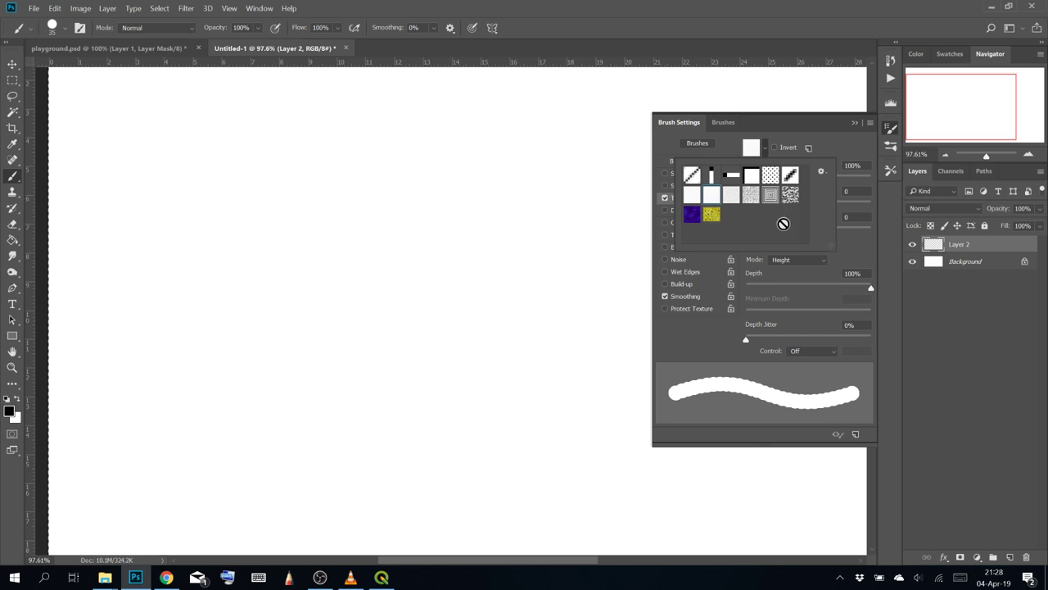
click(710, 215)
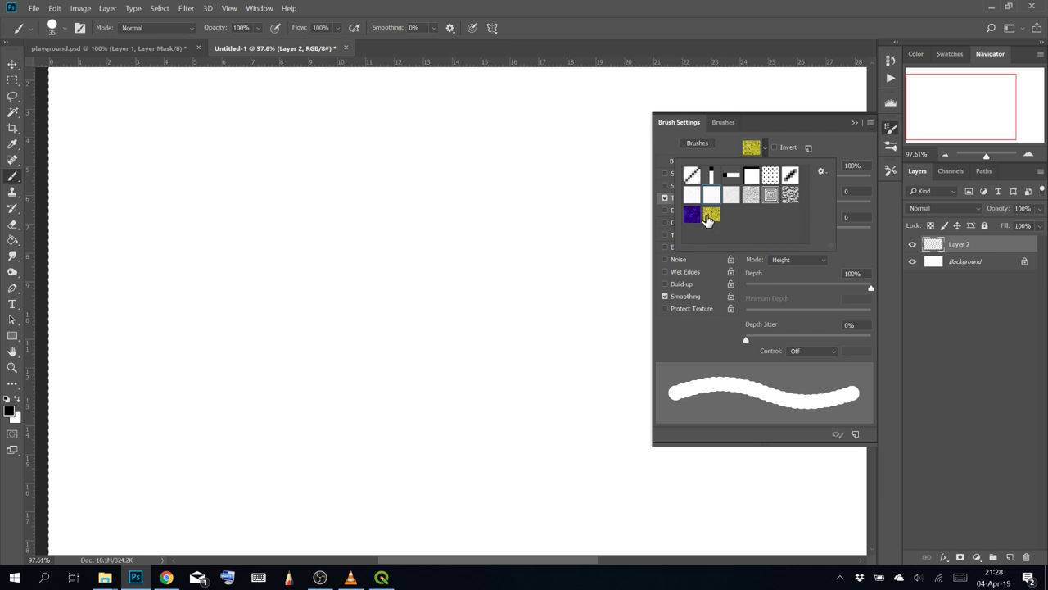
click(692, 214)
click(711, 215)
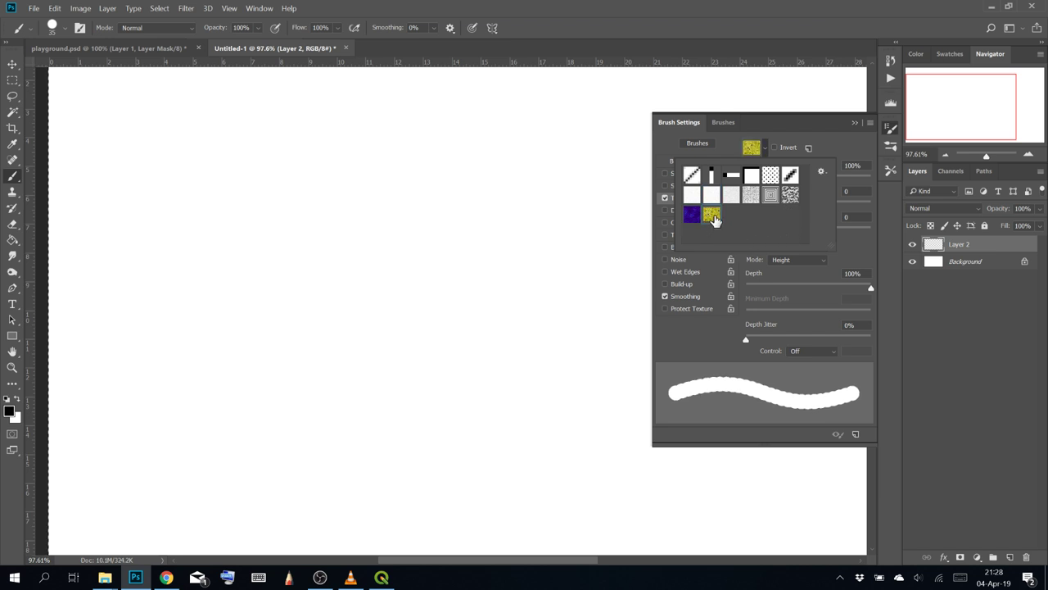
Finish picking the yellow texture pattern and set the brush texture's mode to Subtract
click(853, 140)
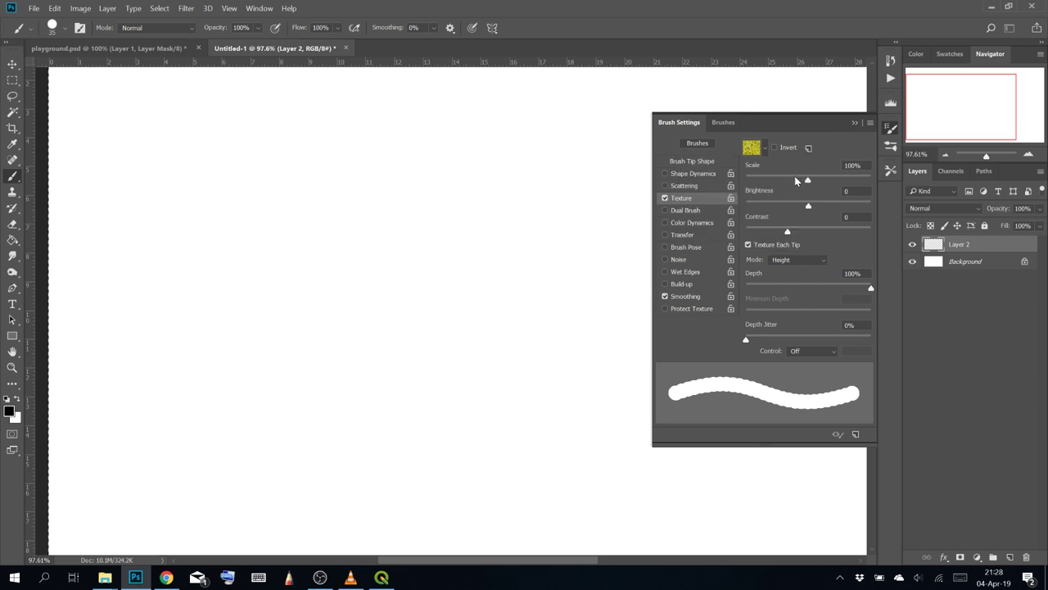
click(797, 258)
click(801, 258)
click(806, 259)
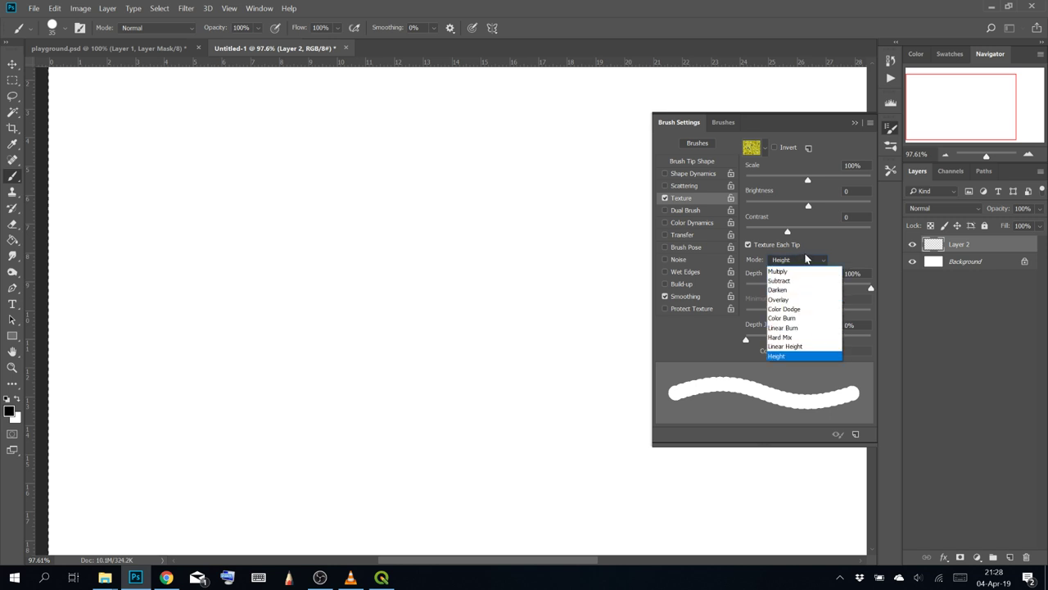
click(805, 258)
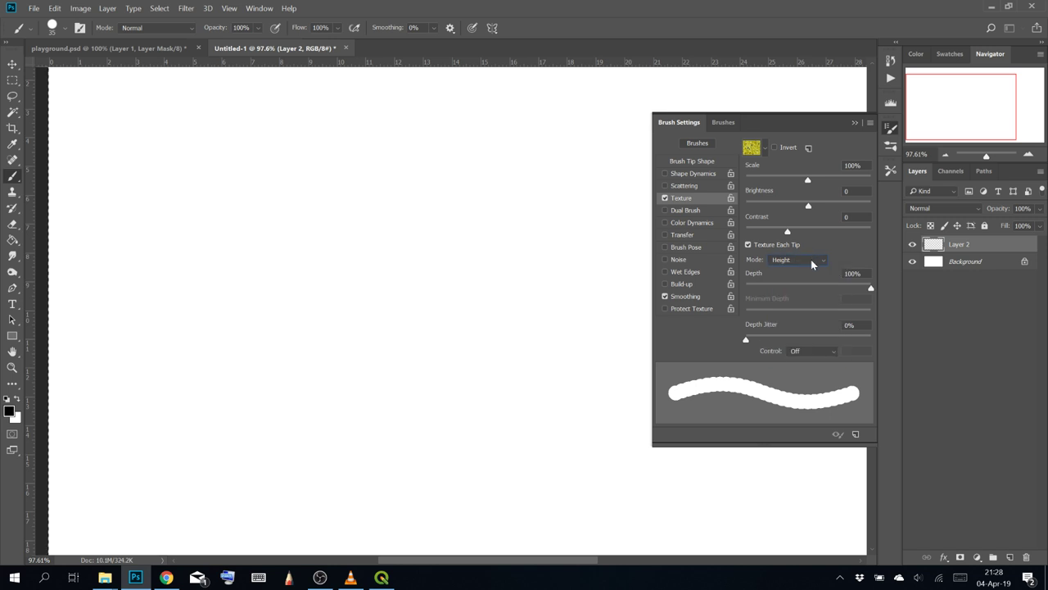
click(811, 256)
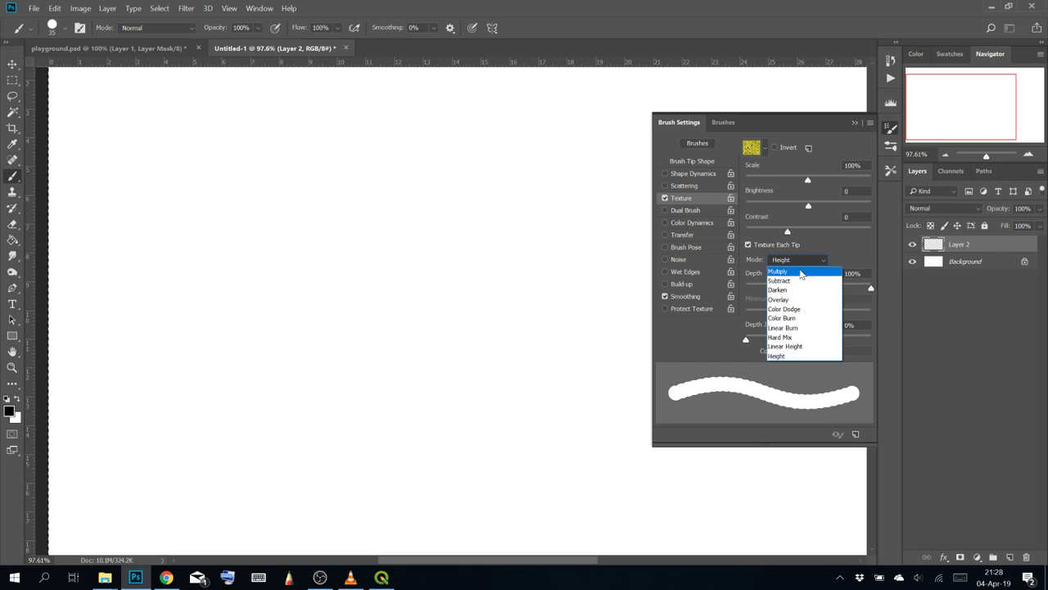
click(801, 269)
key(Down)
key(Down)
key(Down)
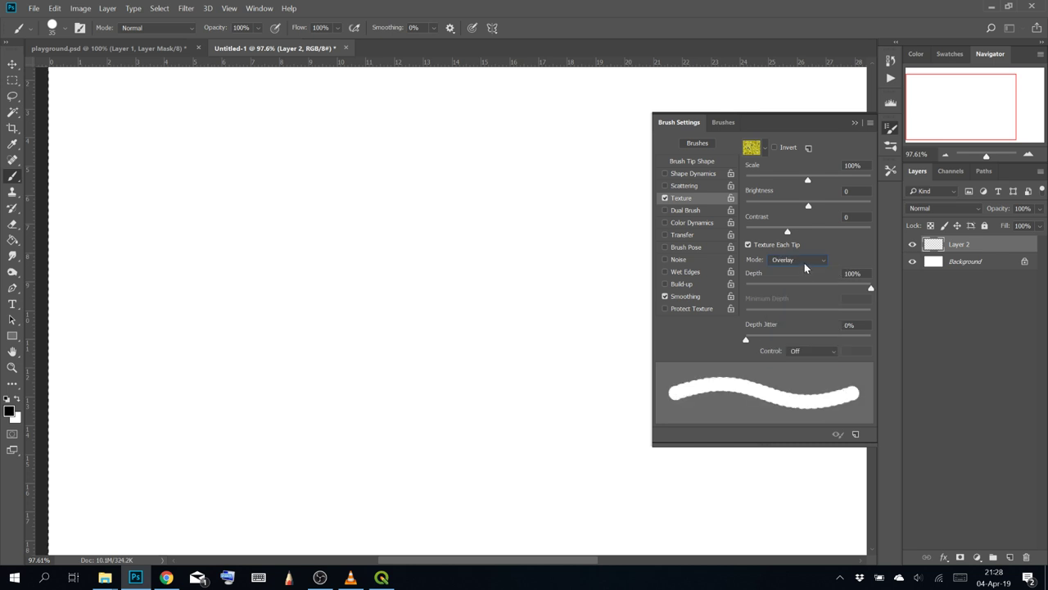
key(Up)
key(Up)
Paint a small test spiral on Layer 2 with the textured brush and enlarge the brush to 400 px
mouse_move(319, 320)
mouse_down()
mouse_move(330, 284)
mouse_move(371, 297)
mouse_move(351, 341)
mouse_move(354, 310)
mouse_up()
key(bracketright)
key(bracketright)
key(bracketright)
key(bracketright)
key(bracketright)
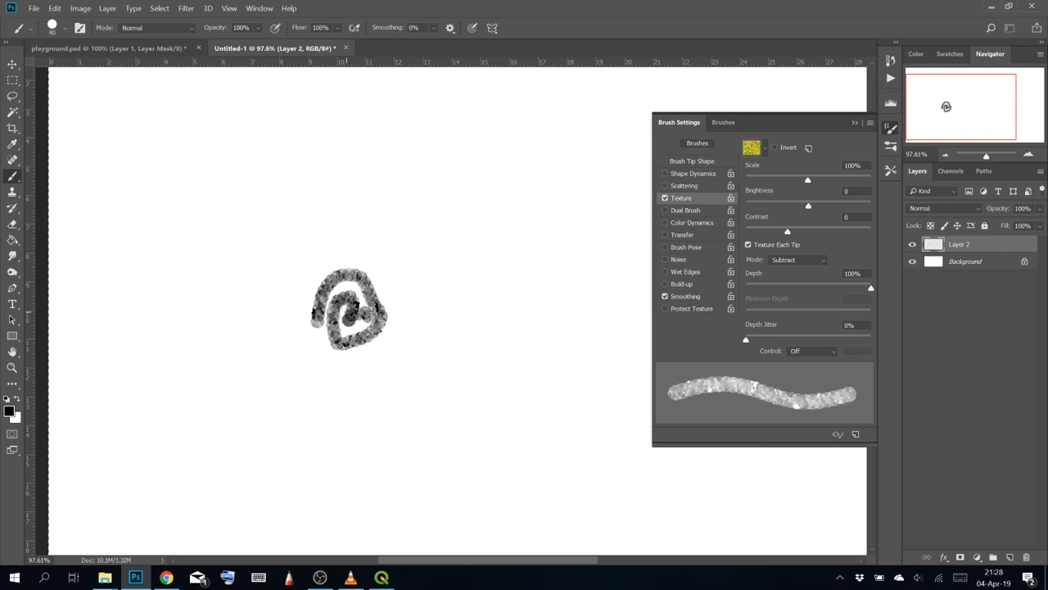
key(bracketright)
key(bracketright)
key(bracketright)
key(bracketright)
key(bracketright)
key(bracketright)
Paint overlapping test strokes over the middle of the canvas with the textured brush and clear Layer 2
mouse_move(275, 263)
mouse_down()
mouse_move(322, 245)
mouse_move(402, 315)
mouse_move(455, 260)
mouse_move(527, 233)
mouse_move(450, 147)
mouse_move(380, 196)
mouse_move(274, 168)
mouse_move(245, 322)
mouse_move(402, 363)
mouse_move(282, 347)
mouse_move(454, 438)
mouse_move(546, 294)
mouse_move(369, 339)
mouse_move(429, 333)
mouse_move(314, 235)
mouse_move(376, 313)
mouse_move(445, 171)
mouse_move(257, 305)
mouse_move(442, 249)
mouse_move(287, 274)
mouse_move(458, 239)
mouse_move(343, 241)
mouse_move(490, 283)
mouse_move(419, 155)
mouse_move(411, 274)
mouse_move(519, 162)
mouse_move(353, 210)
mouse_move(419, 296)
mouse_move(426, 173)
mouse_move(306, 235)
mouse_move(379, 388)
mouse_move(449, 268)
mouse_move(319, 306)
mouse_move(439, 375)
mouse_move(421, 316)
mouse_up()
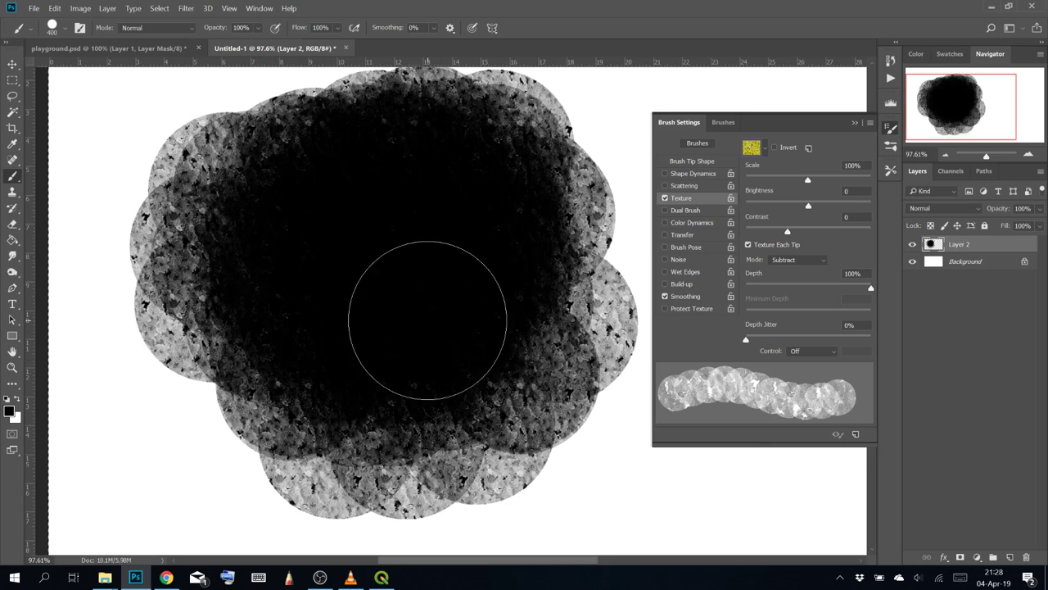
mouse_move(386, 316)
mouse_down()
mouse_move(238, 342)
mouse_move(468, 456)
mouse_move(255, 176)
mouse_up()
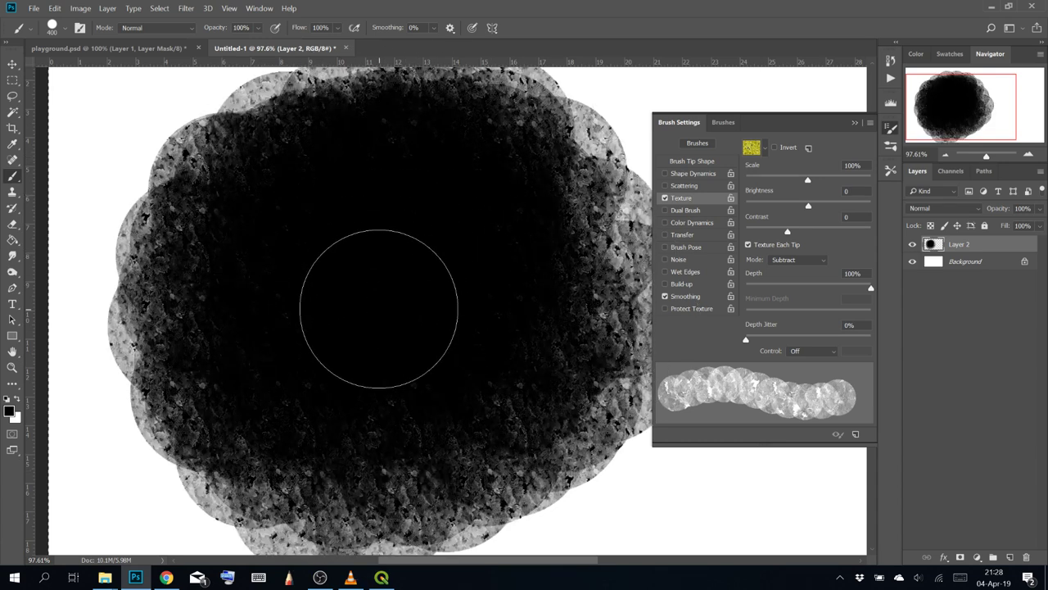
key(Delete)
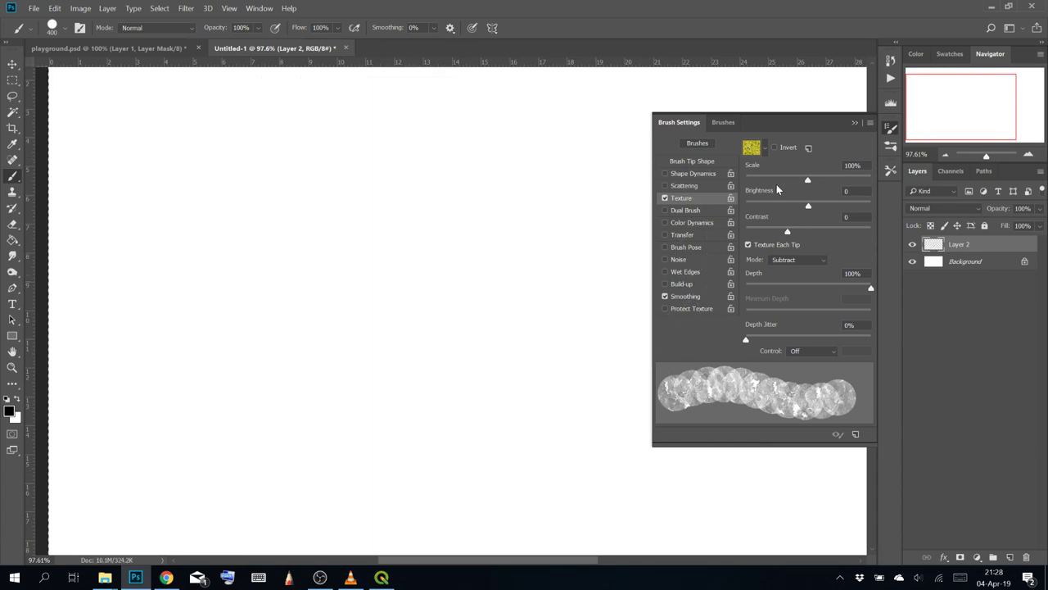
Preview other texture modes such as Darken, Linear Height and Multiply, and return the mode to Subtract
click(794, 261)
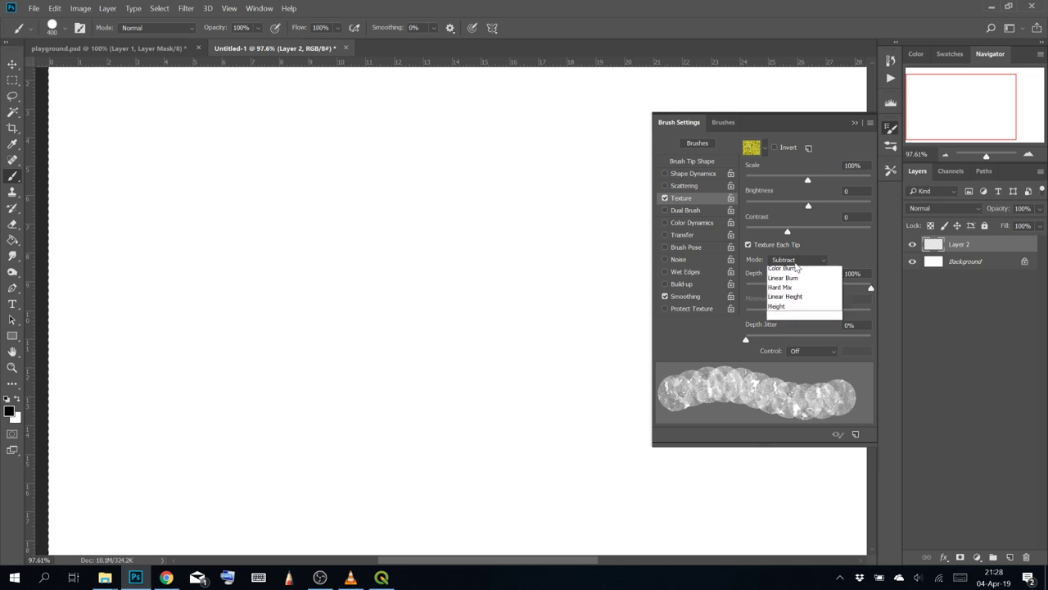
click(795, 262)
click(796, 262)
click(800, 276)
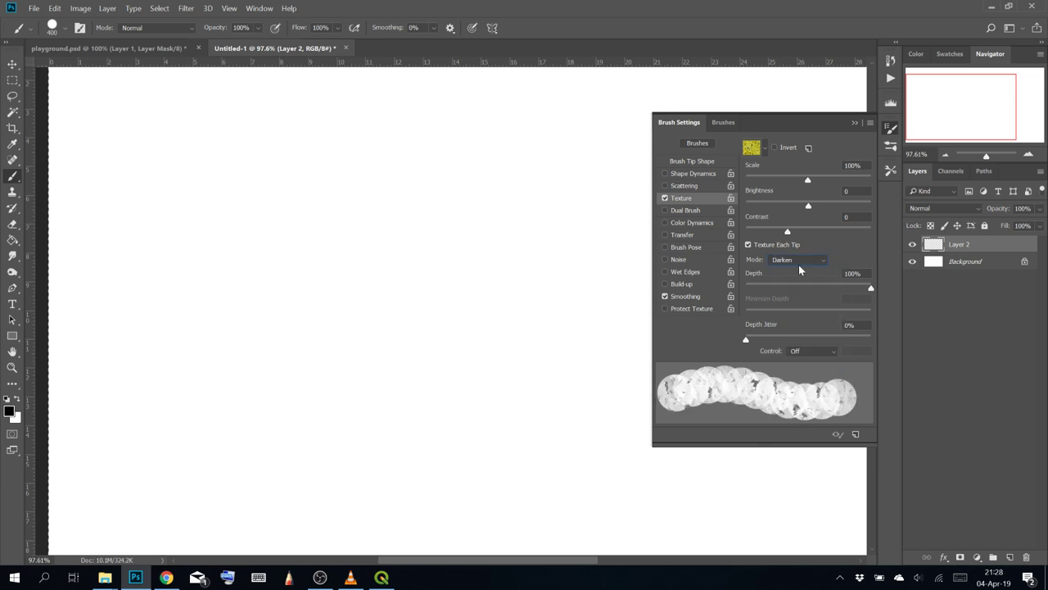
key(Down)
key(Down)
key(Down)
key(Down)
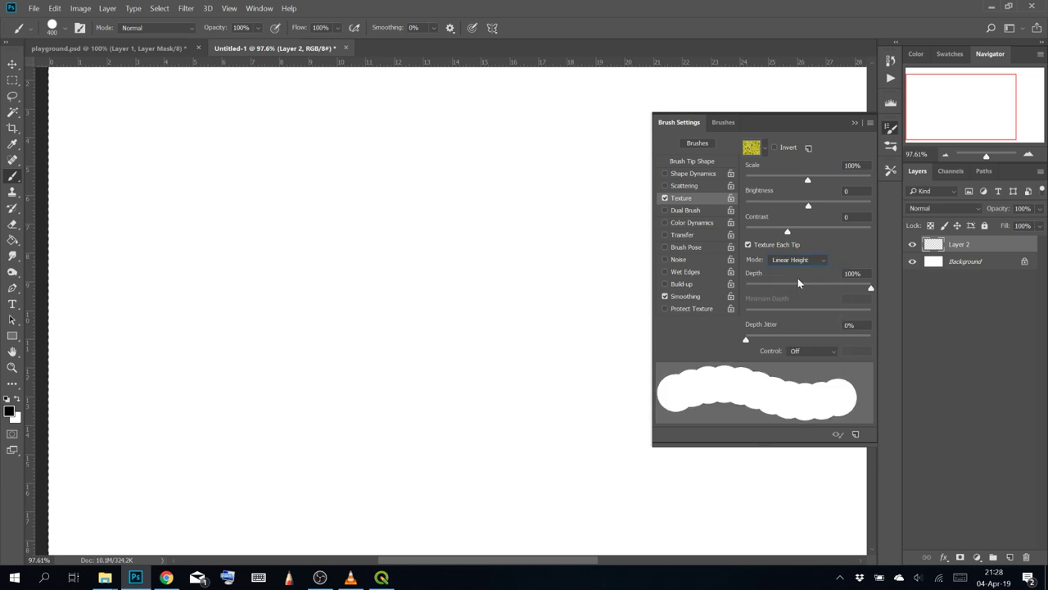
key(Up)
key(Up)
key(Up)
key(Up)
key(Up)
key(Up)
key(Up)
key(Up)
key(Up)
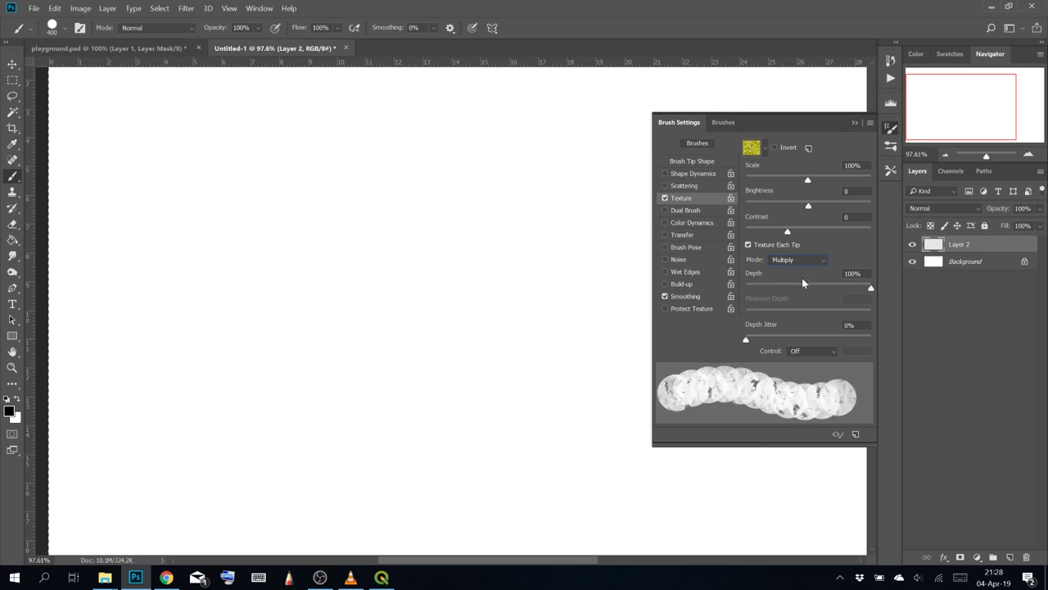
key(Down)
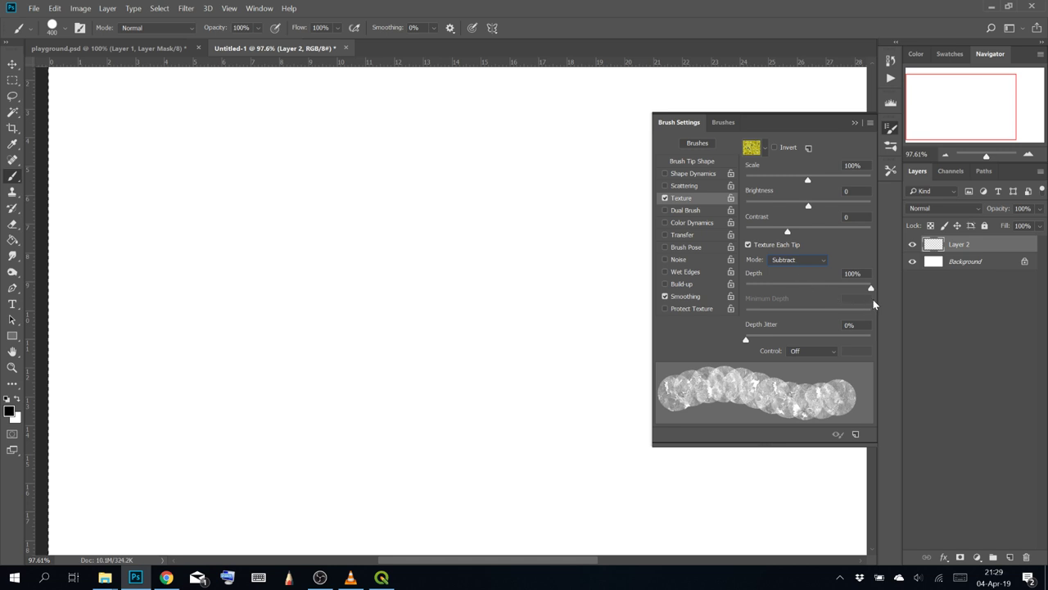
Set the texture's scale to 169%, brightness to 16, contrast to 51 and depth jitter to 23%, testing with strokes that are cleared again
mouse_move(834, 289)
mouse_down()
mouse_move(702, 304)
mouse_move(899, 310)
mouse_move(751, 288)
mouse_up()
mouse_move(796, 330)
mouse_down()
mouse_move(919, 323)
mouse_move(790, 319)
mouse_move(804, 312)
mouse_move(872, 316)
mouse_move(808, 340)
mouse_move(824, 340)
mouse_move(754, 340)
mouse_move(776, 341)
mouse_up()
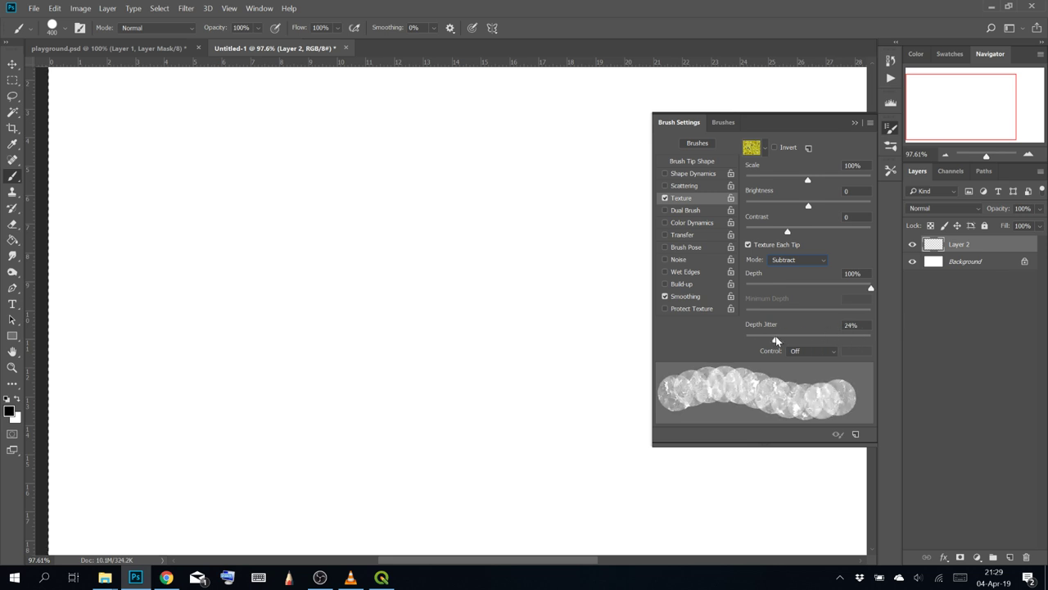
mouse_move(787, 231)
mouse_down()
mouse_move(897, 230)
mouse_move(829, 217)
mouse_move(862, 208)
mouse_move(788, 209)
mouse_move(777, 186)
mouse_move(830, 180)
mouse_move(814, 206)
mouse_move(791, 206)
mouse_move(815, 206)
mouse_up()
mouse_move(368, 237)
mouse_down()
mouse_move(375, 335)
mouse_move(175, 222)
mouse_move(479, 303)
mouse_move(291, 343)
mouse_move(270, 361)
mouse_move(491, 176)
mouse_move(328, 205)
mouse_move(414, 256)
mouse_move(352, 352)
mouse_move(271, 94)
mouse_move(610, 211)
mouse_up()
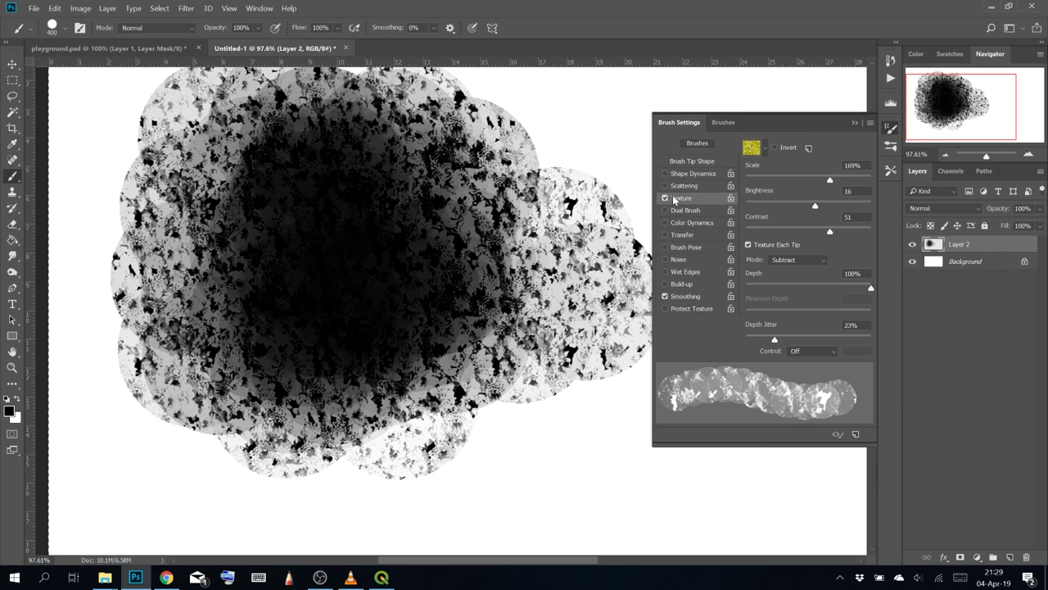
key(Delete)
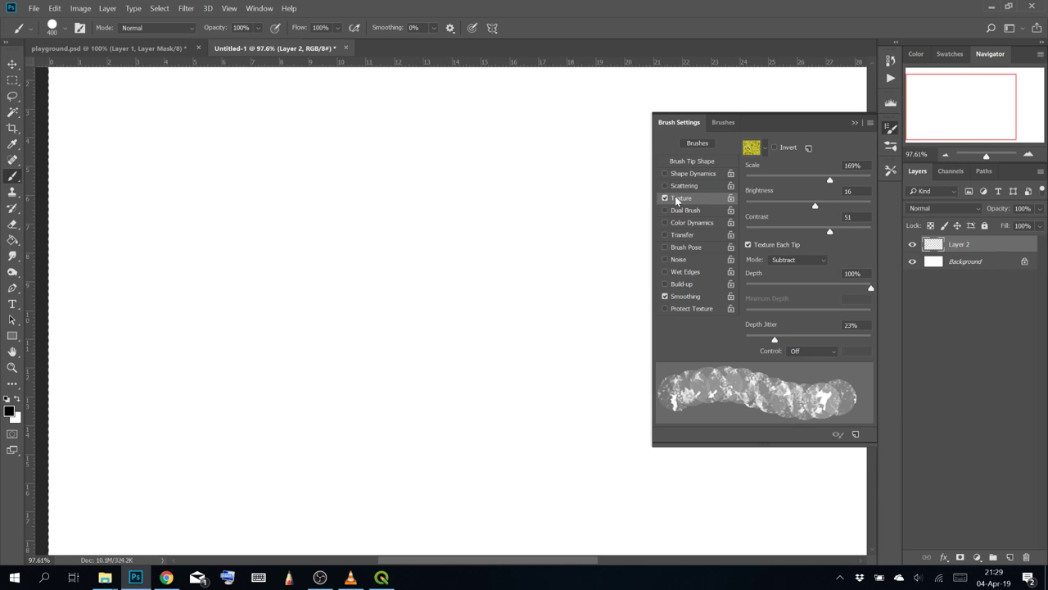
Turn off Texture, turn on Dual Brush and paint a black test stroke on Layer 2
click(665, 197)
click(665, 210)
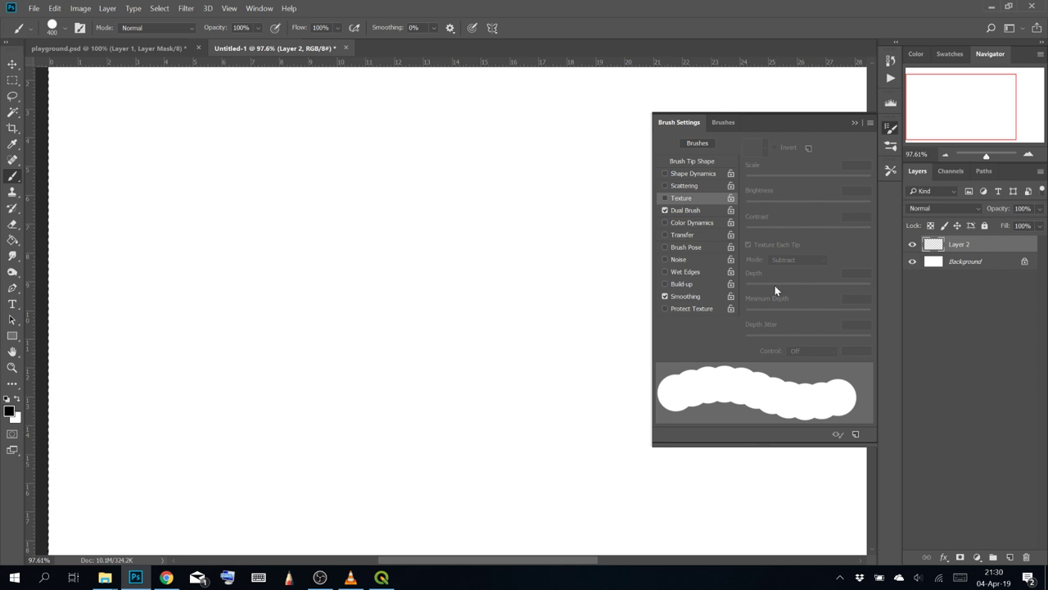
mouse_move(471, 306)
mouse_down()
mouse_move(374, 268)
mouse_move(328, 336)
mouse_move(389, 256)
mouse_move(475, 261)
mouse_up()
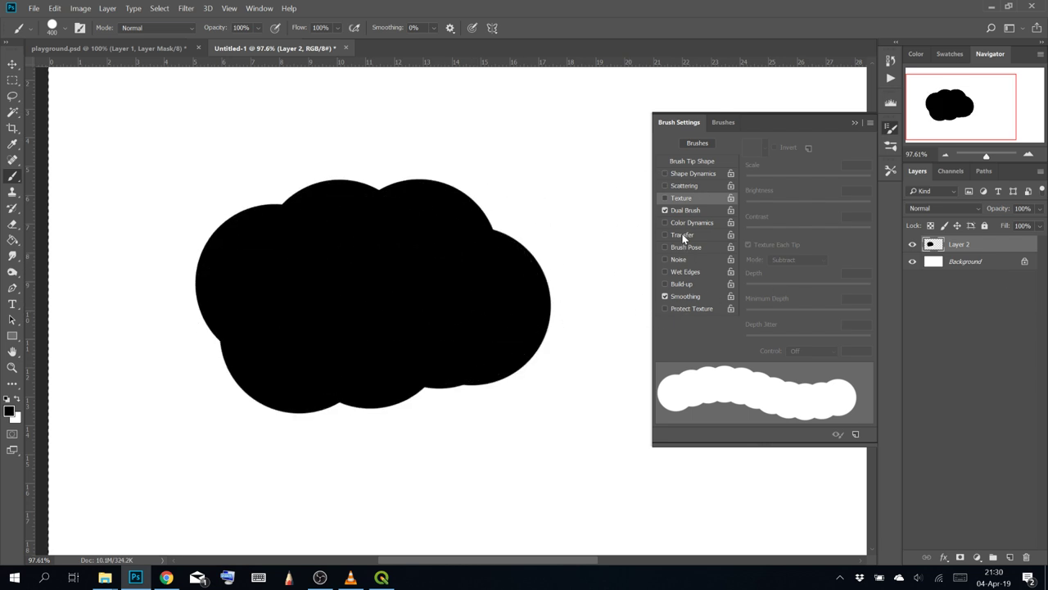
Cover the black test stroke with white and paint a solid black blob with the round brush tip
click(685, 210)
mouse_move(252, 131)
mouse_down()
mouse_move(216, 191)
mouse_move(440, 316)
mouse_move(461, 346)
mouse_move(500, 328)
mouse_move(239, 188)
mouse_move(292, 306)
mouse_move(315, 264)
mouse_move(276, 333)
mouse_up()
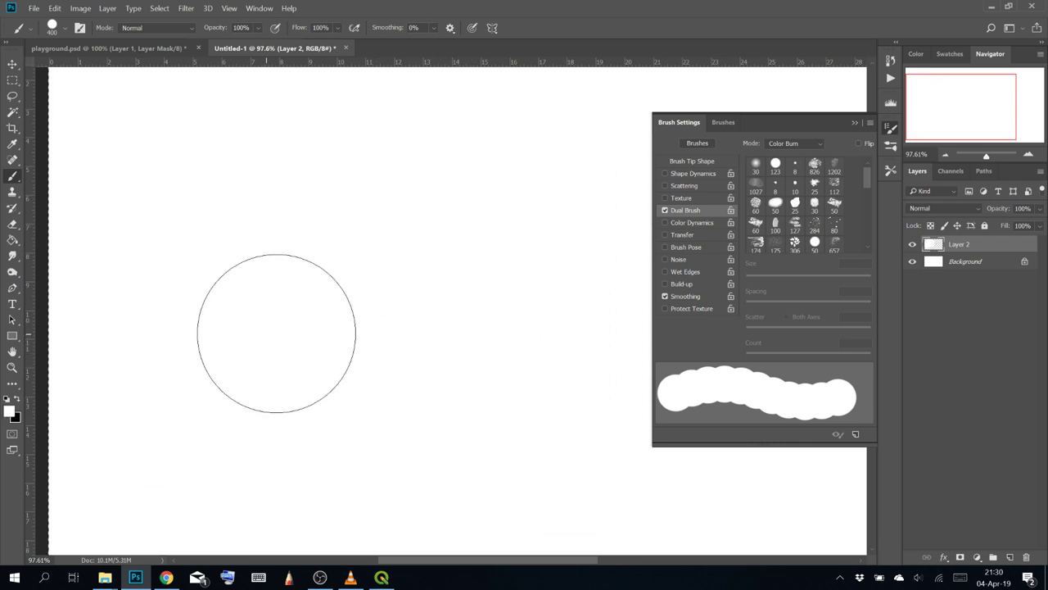
click(697, 160)
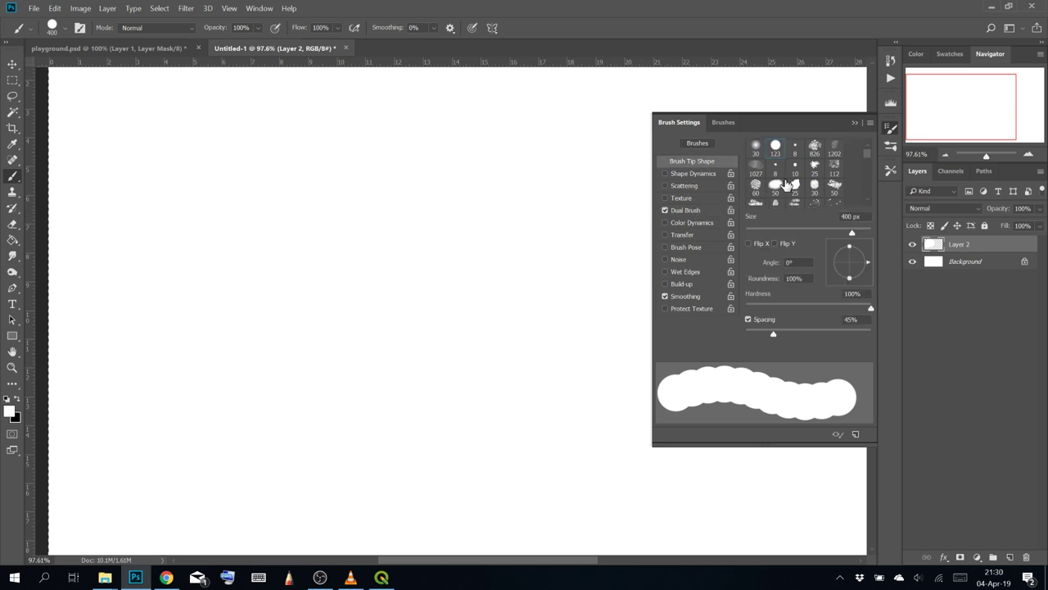
mouse_move(377, 279)
mouse_down()
mouse_move(241, 243)
mouse_move(341, 299)
mouse_up()
Choose the textured 1250 px tip as the second tip of the dual brush
click(686, 210)
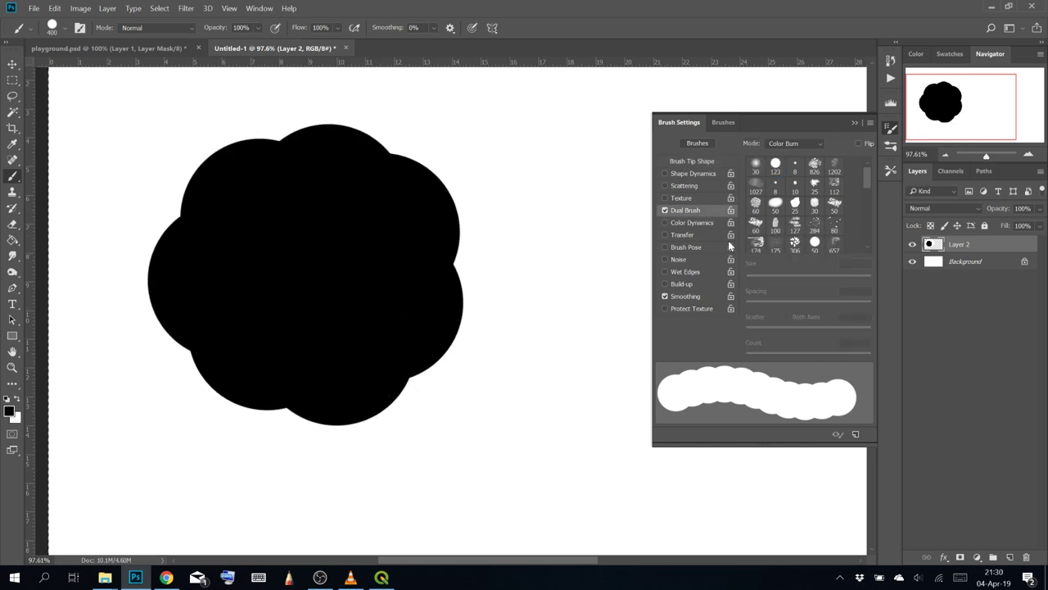
scroll(860, 194, down, 1)
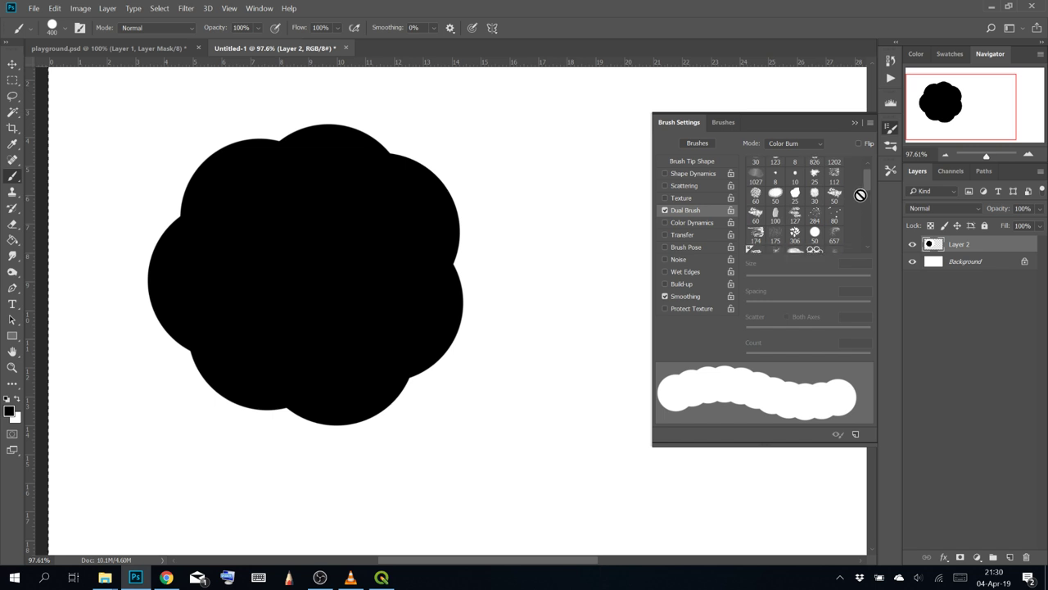
scroll(855, 201, down, 5)
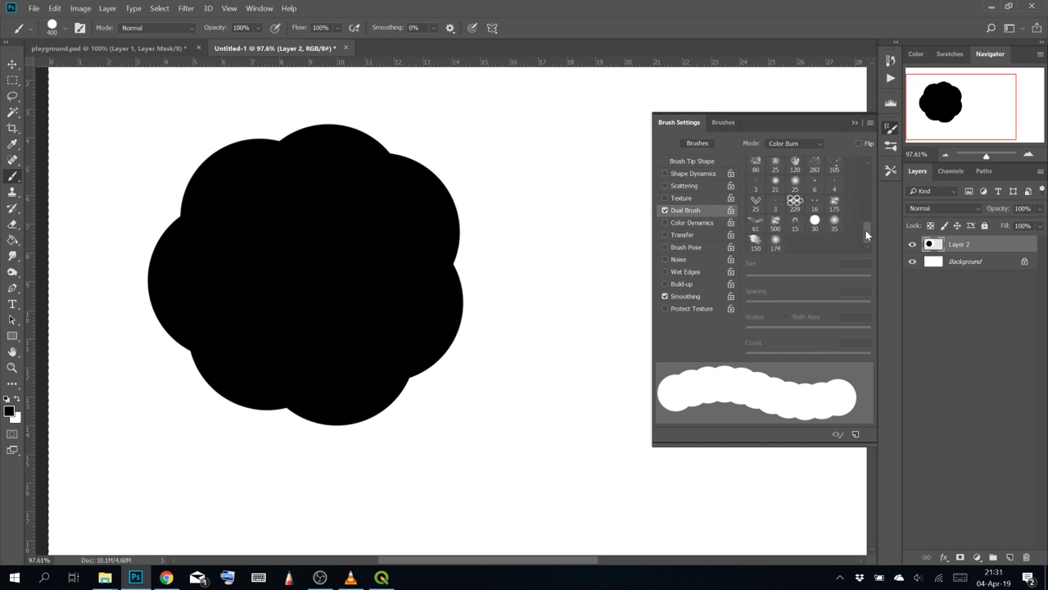
drag(865, 230, 865, 218)
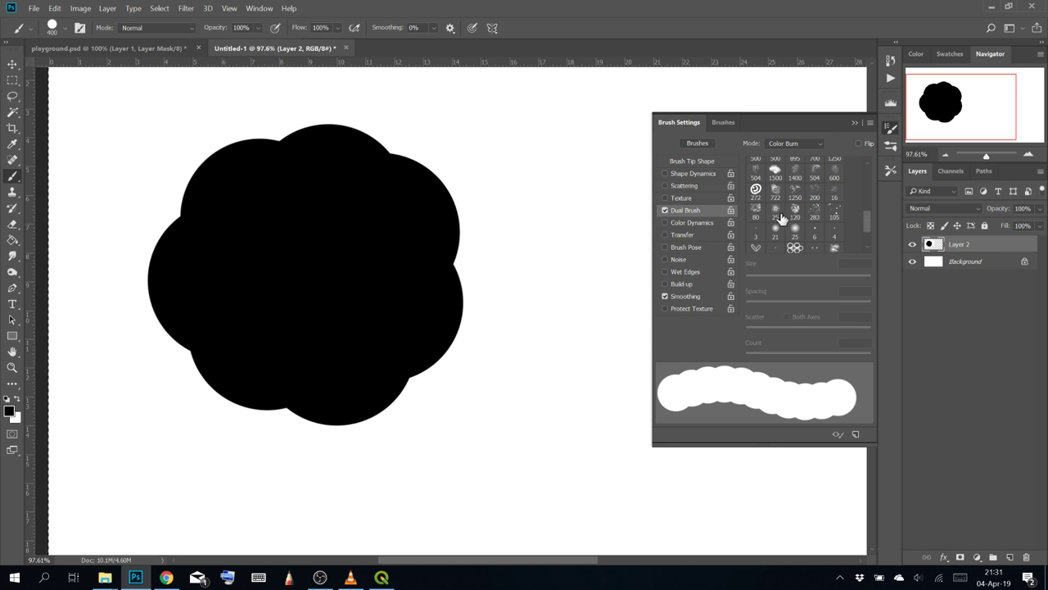
click(870, 123)
click(841, 140)
drag(863, 220, 862, 160)
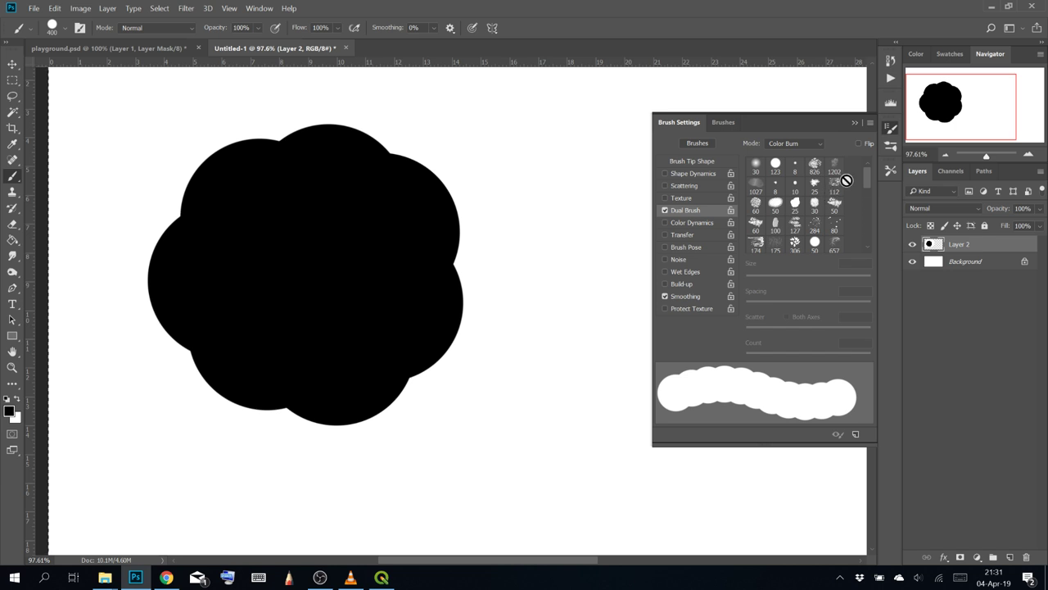
mouse_move(871, 181)
mouse_down()
mouse_move(855, 199)
mouse_move(869, 234)
mouse_move(868, 219)
mouse_up()
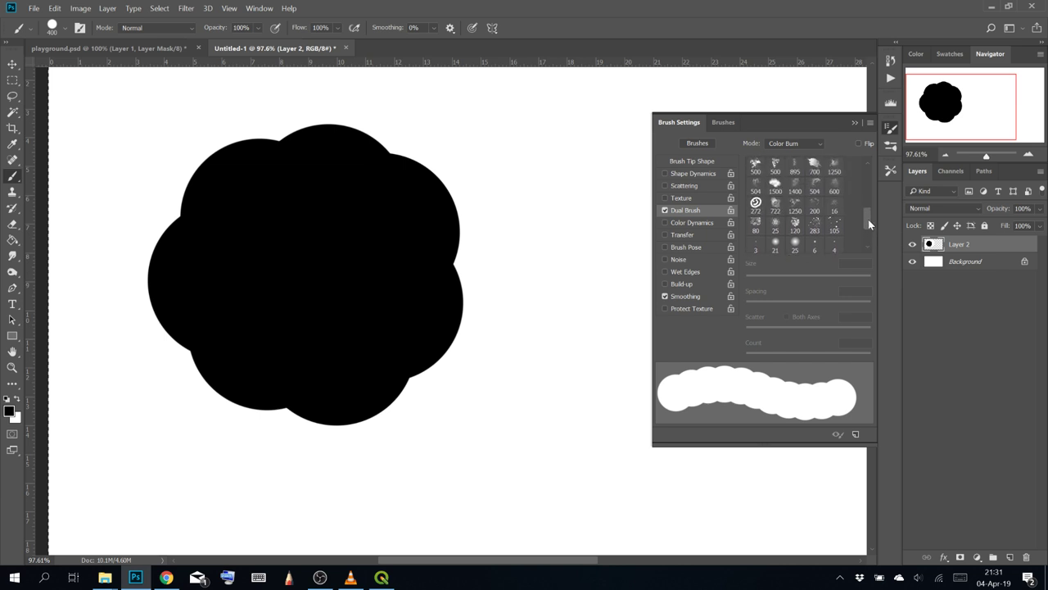
click(797, 205)
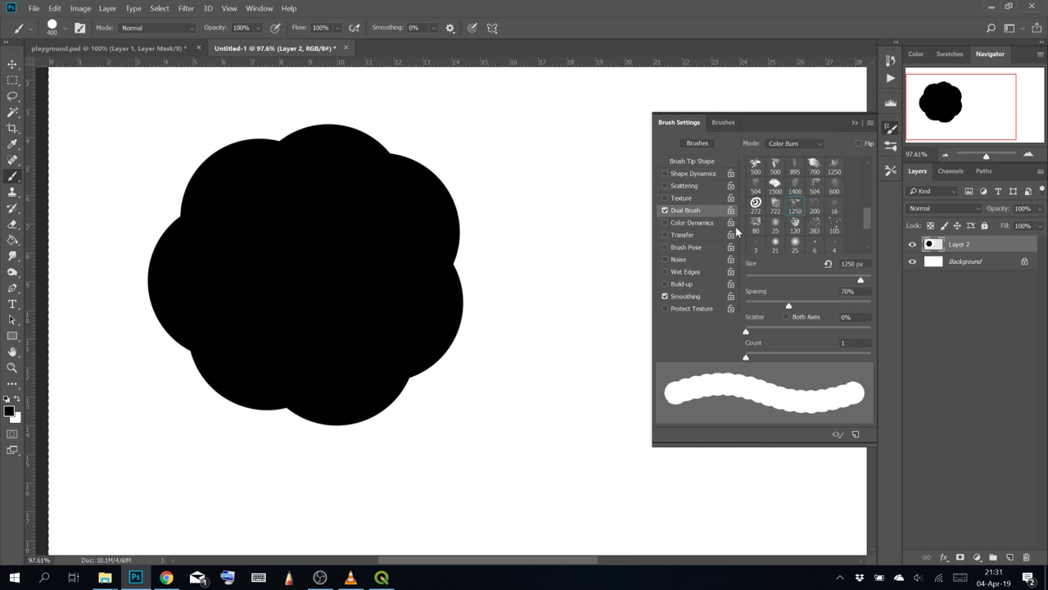
Set the dual brush's blend mode to Linear Burn
scroll(832, 246, down, 1)
scroll(857, 281, down, 2)
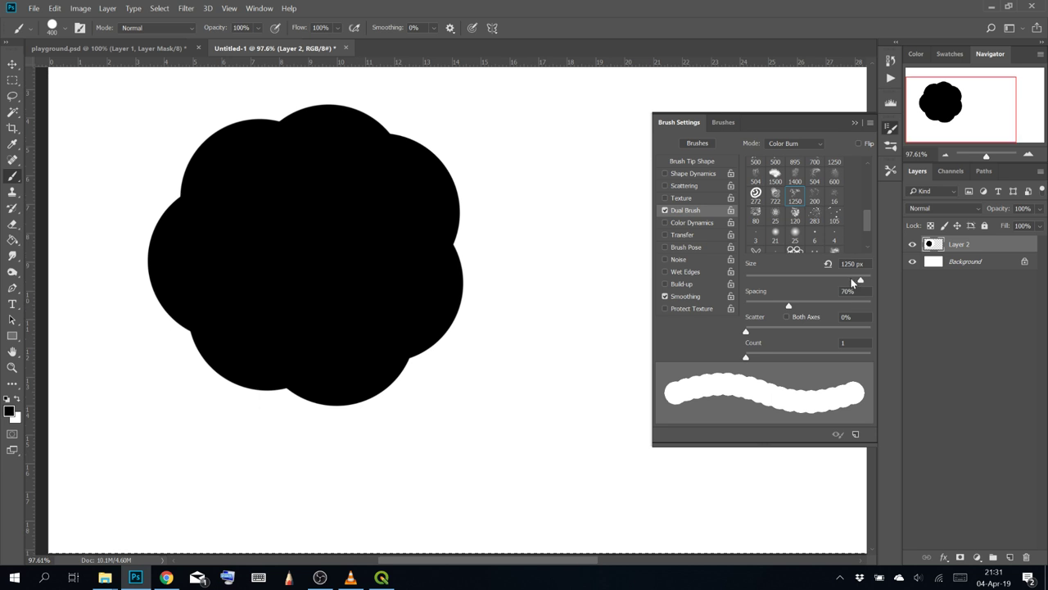
drag(866, 216, 849, 258)
scroll(464, 237, up, 2)
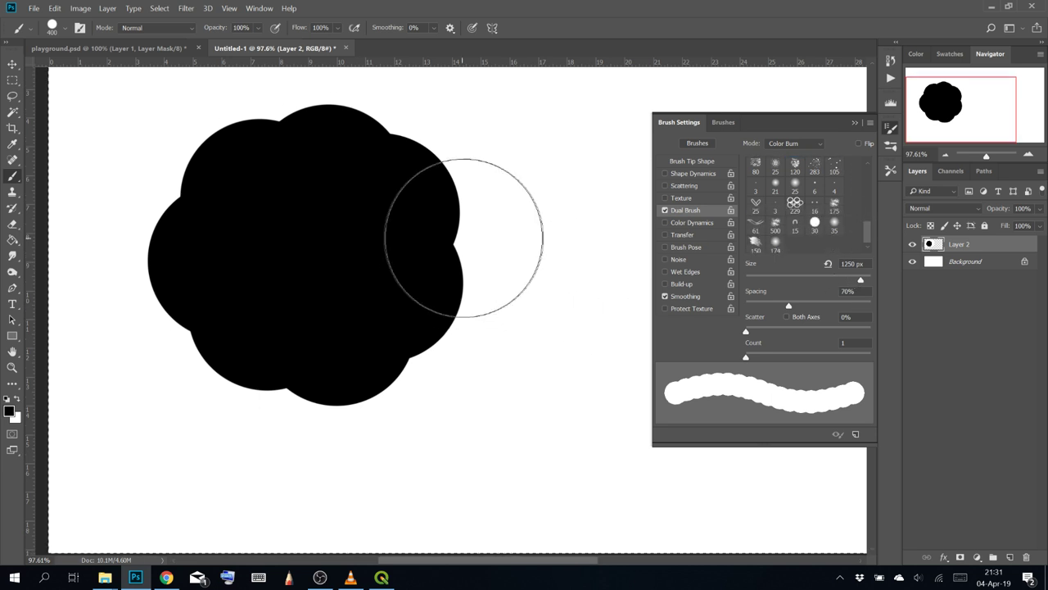
click(786, 144)
click(786, 143)
scroll(786, 143, down, 1)
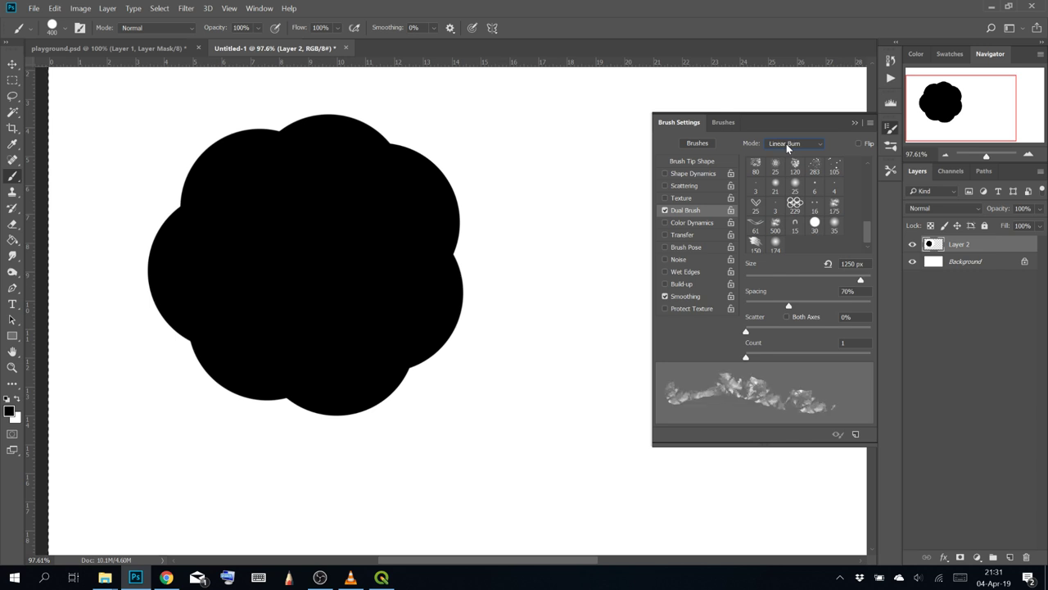
scroll(786, 143, down, 1)
scroll(787, 143, up, 1)
Paint test strokes with the dual brush beside the black blob and clear Layer 2
mouse_move(525, 380)
mouse_down()
mouse_move(558, 312)
mouse_move(519, 207)
mouse_move(573, 186)
mouse_move(543, 148)
mouse_move(491, 302)
mouse_move(526, 385)
mouse_move(403, 361)
mouse_move(396, 218)
mouse_move(459, 417)
mouse_move(317, 326)
mouse_move(393, 159)
mouse_move(375, 88)
mouse_move(475, 180)
mouse_up()
key(ctrl+minus)
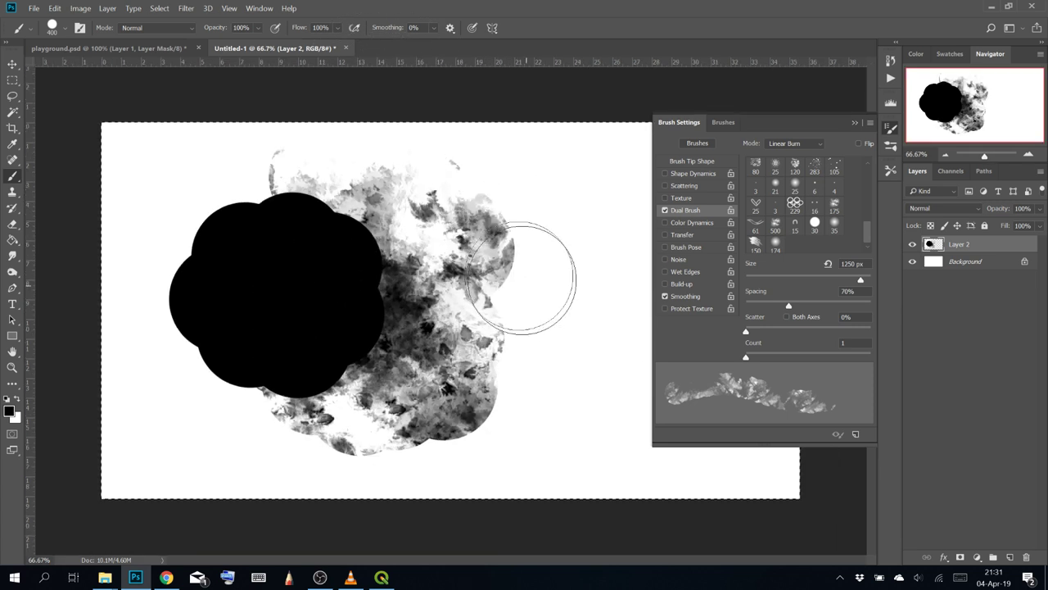
mouse_move(543, 274)
mouse_down()
mouse_move(544, 372)
mouse_move(559, 330)
mouse_move(497, 389)
mouse_move(500, 260)
mouse_move(434, 211)
mouse_move(475, 375)
mouse_move(368, 336)
mouse_move(401, 269)
mouse_move(332, 187)
mouse_move(250, 267)
mouse_move(347, 235)
mouse_move(289, 170)
mouse_move(243, 256)
mouse_move(262, 326)
mouse_move(218, 301)
mouse_move(303, 250)
mouse_move(317, 342)
mouse_move(308, 242)
mouse_move(246, 176)
mouse_move(352, 276)
mouse_move(295, 334)
mouse_move(232, 250)
mouse_move(327, 338)
mouse_move(330, 311)
mouse_move(397, 397)
mouse_move(375, 419)
mouse_move(410, 399)
mouse_move(565, 396)
mouse_move(512, 220)
mouse_move(329, 292)
mouse_move(277, 196)
mouse_move(217, 182)
mouse_move(218, 390)
mouse_move(549, 442)
mouse_move(500, 201)
mouse_move(378, 354)
mouse_move(451, 322)
mouse_move(456, 336)
mouse_move(516, 360)
mouse_move(389, 274)
mouse_move(205, 308)
mouse_move(232, 329)
mouse_move(309, 193)
mouse_move(217, 166)
mouse_move(173, 263)
mouse_move(615, 149)
mouse_move(508, 338)
mouse_move(521, 390)
mouse_move(560, 407)
mouse_move(329, 233)
mouse_move(2, 215)
mouse_move(283, 433)
mouse_move(166, 286)
mouse_move(552, 276)
mouse_move(606, 461)
mouse_move(393, 405)
mouse_move(490, 376)
mouse_move(581, 399)
mouse_up()
key(Delete)
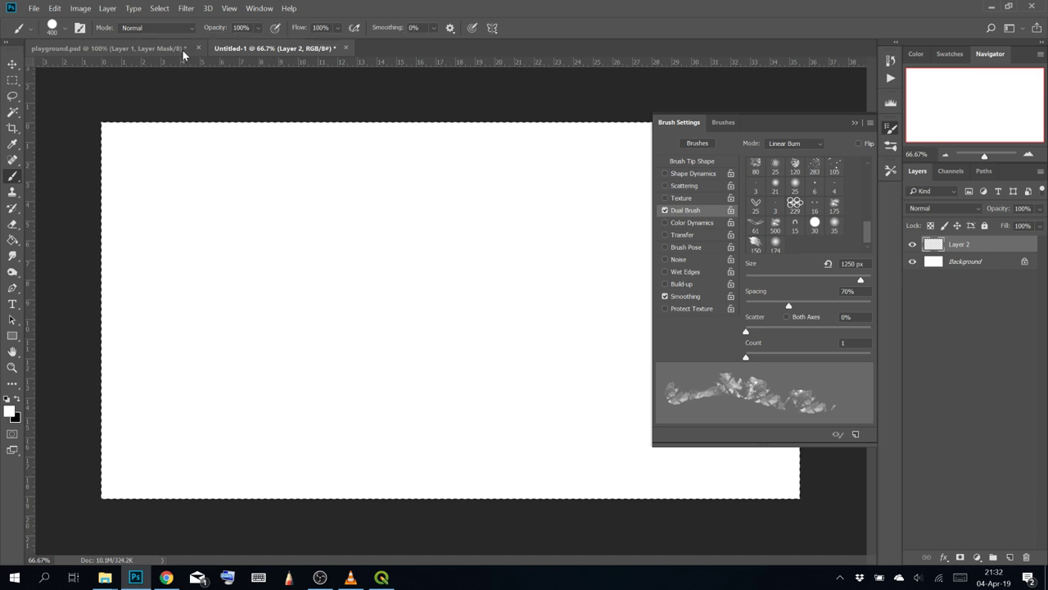
Switch to Tangram Heightmapper in Chrome and turn on auto-exposure for the elevation map
click(166, 577)
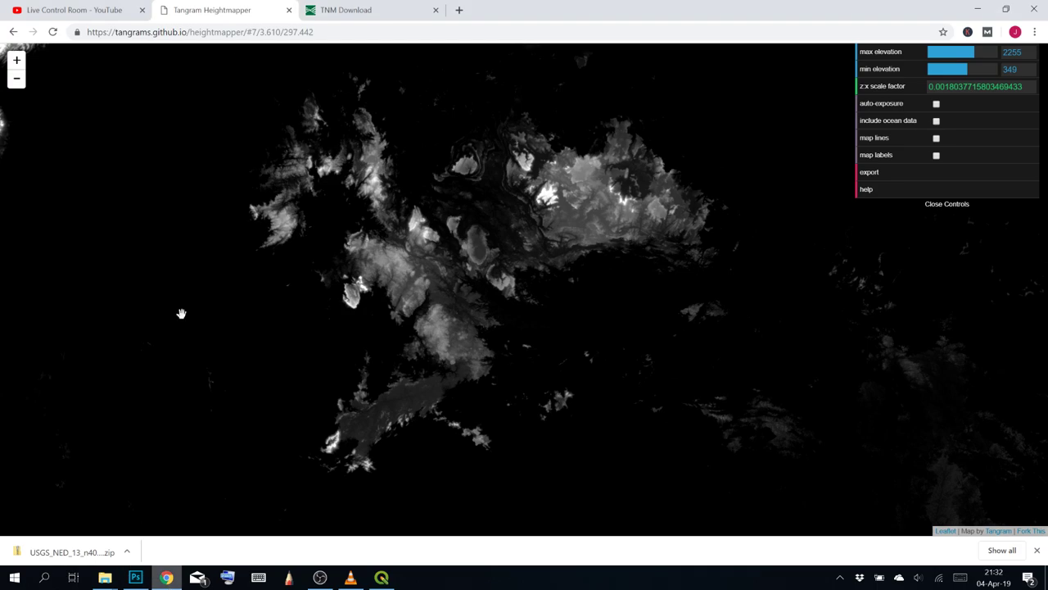
drag(608, 227, 417, 263)
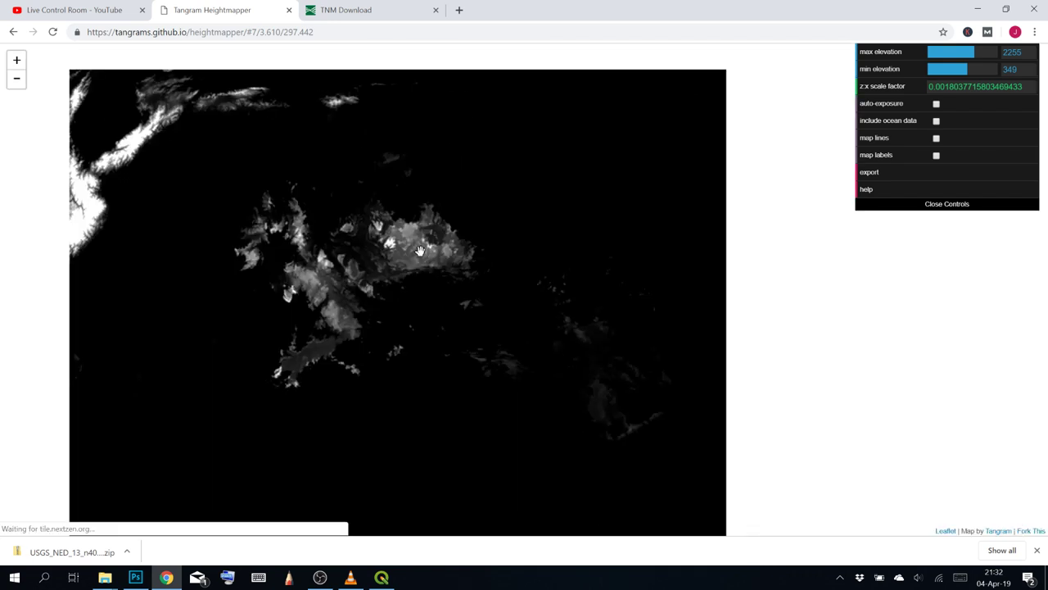
scroll(419, 250, down, 3)
click(936, 105)
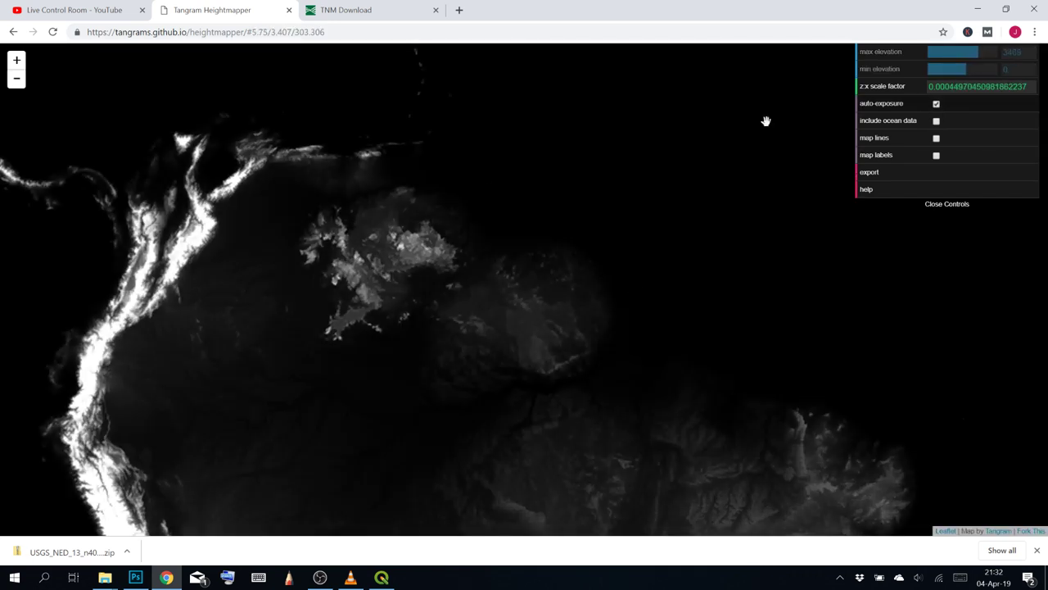
Search the world elevation map for an isolated mountain range, ending on the mountains along Crimea's southern coast
scroll(622, 164, down, 3)
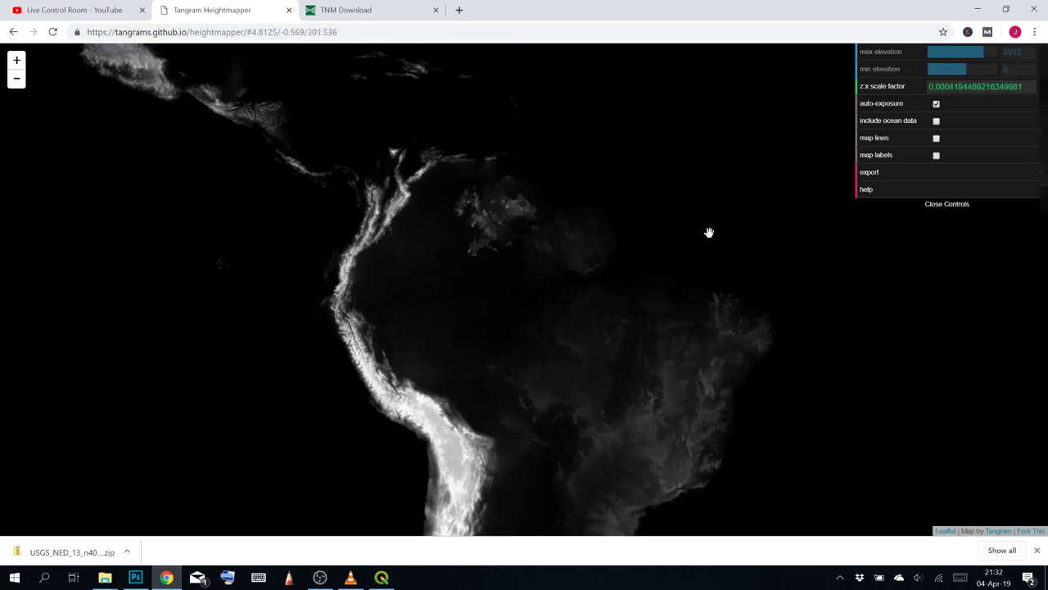
scroll(709, 231, down, 2)
scroll(672, 203, down, 2)
drag(690, 206, 566, 297)
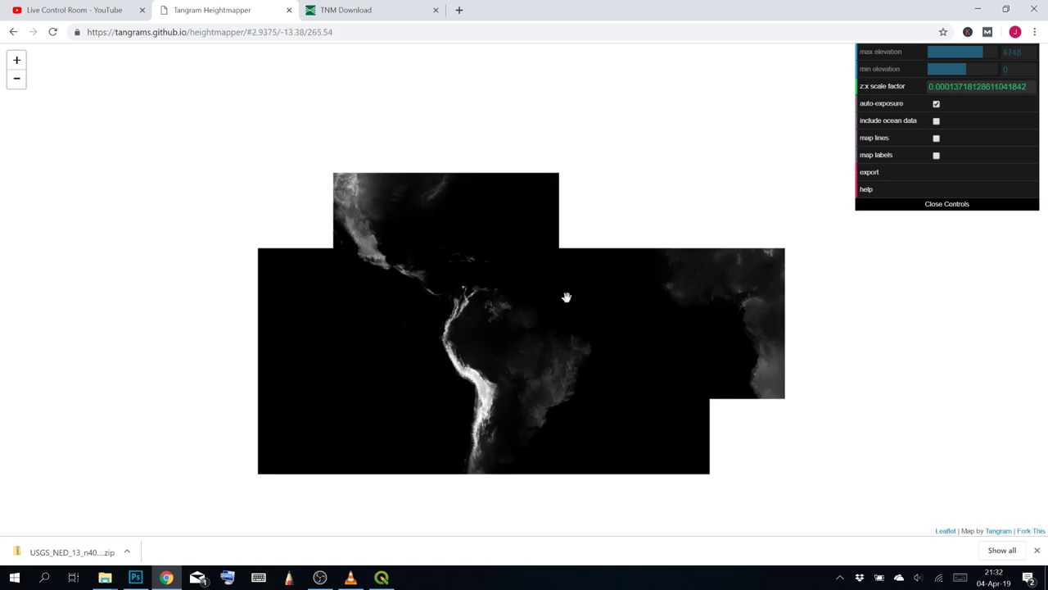
drag(784, 286, 518, 332)
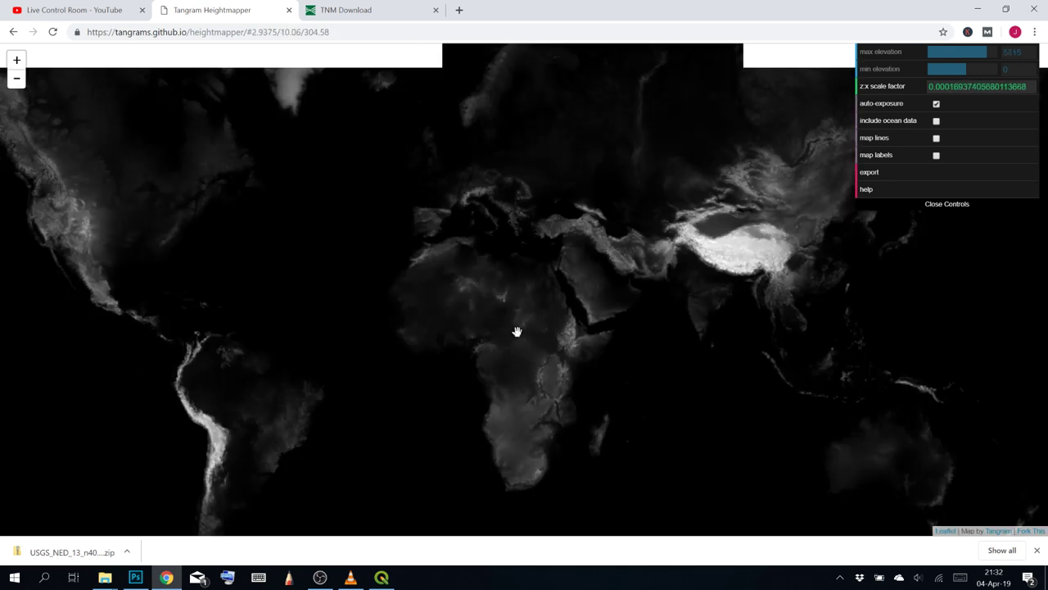
scroll(517, 331, up, 4)
drag(510, 322, 447, 461)
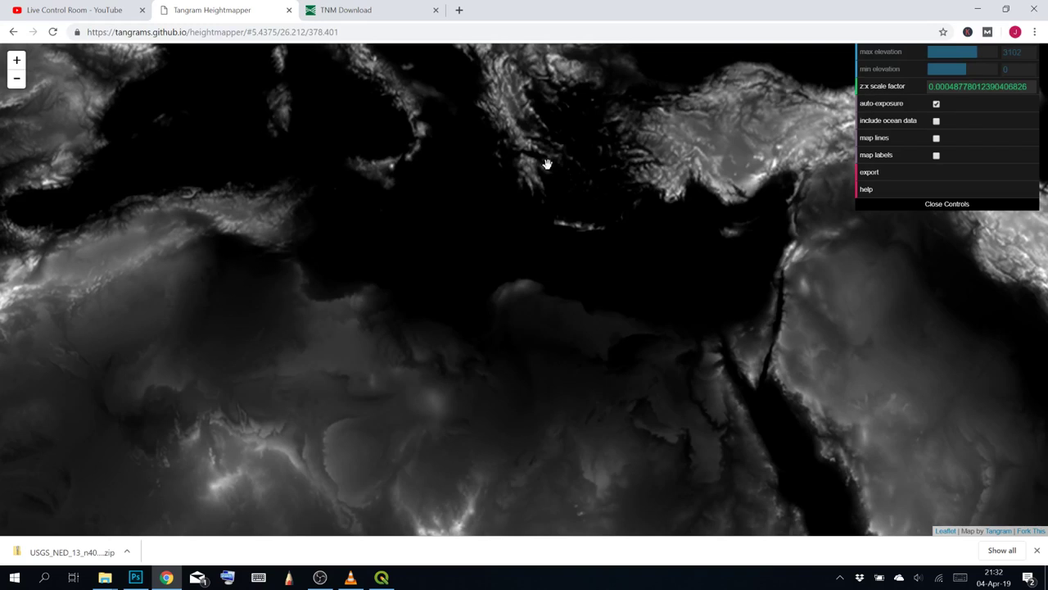
drag(573, 201, 435, 327)
drag(608, 198, 549, 341)
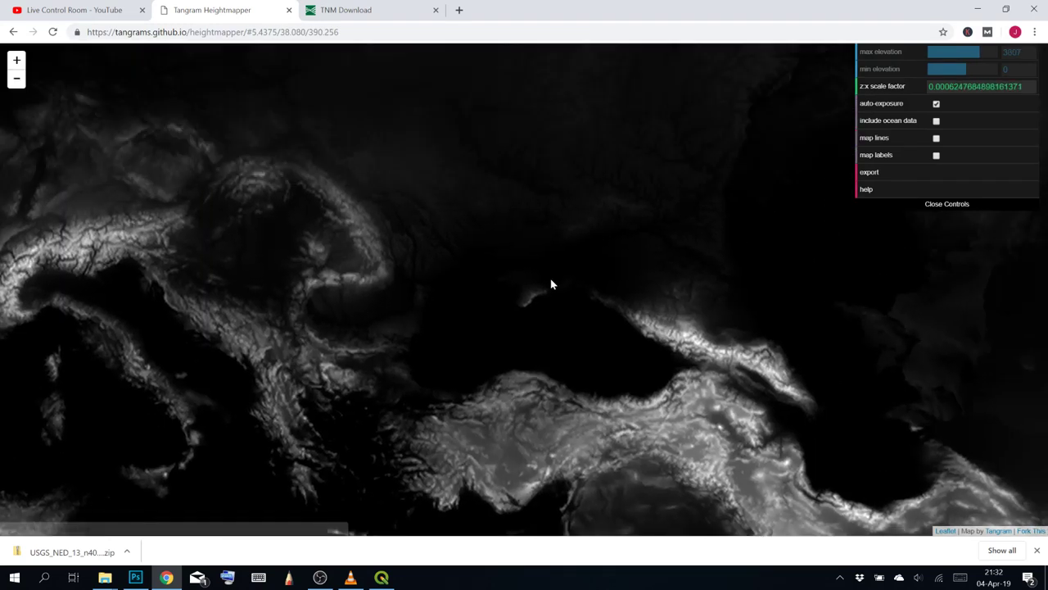
scroll(525, 288, up, 4)
scroll(498, 293, up, 1)
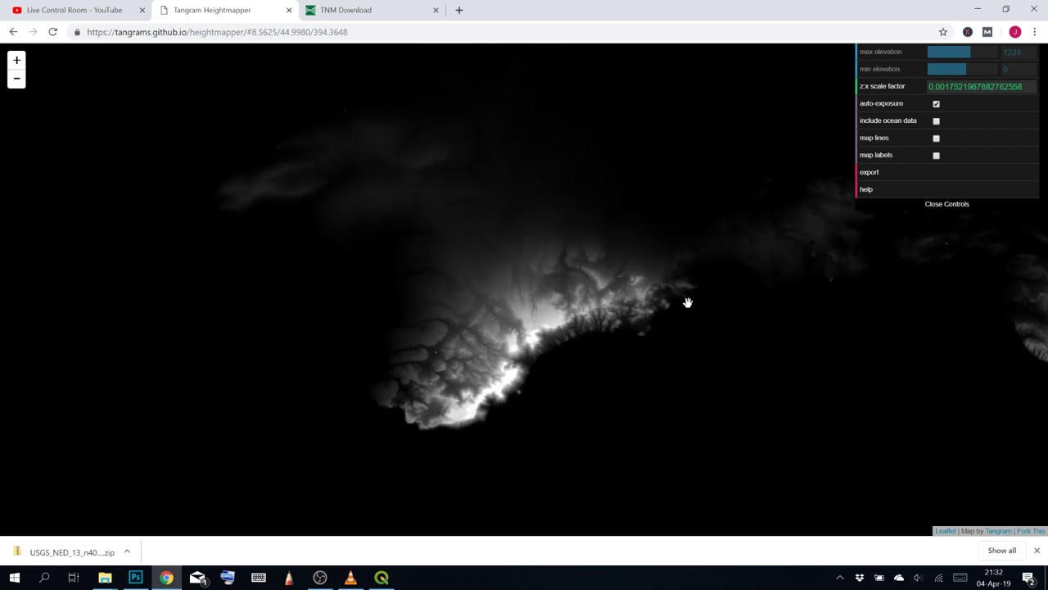
drag(624, 279, 610, 304)
Turn off auto-exposure and set the maximum elevation to 695 and the minimum elevation to 175
click(936, 104)
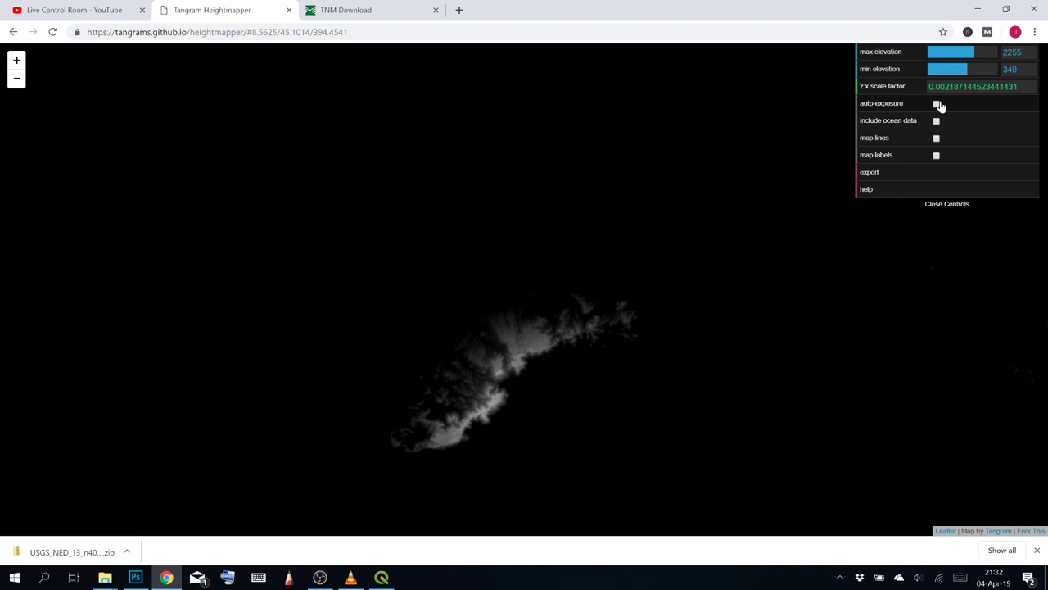
mouse_move(966, 71)
mouse_down()
mouse_move(955, 72)
mouse_move(967, 75)
mouse_move(978, 52)
mouse_move(968, 55)
mouse_up()
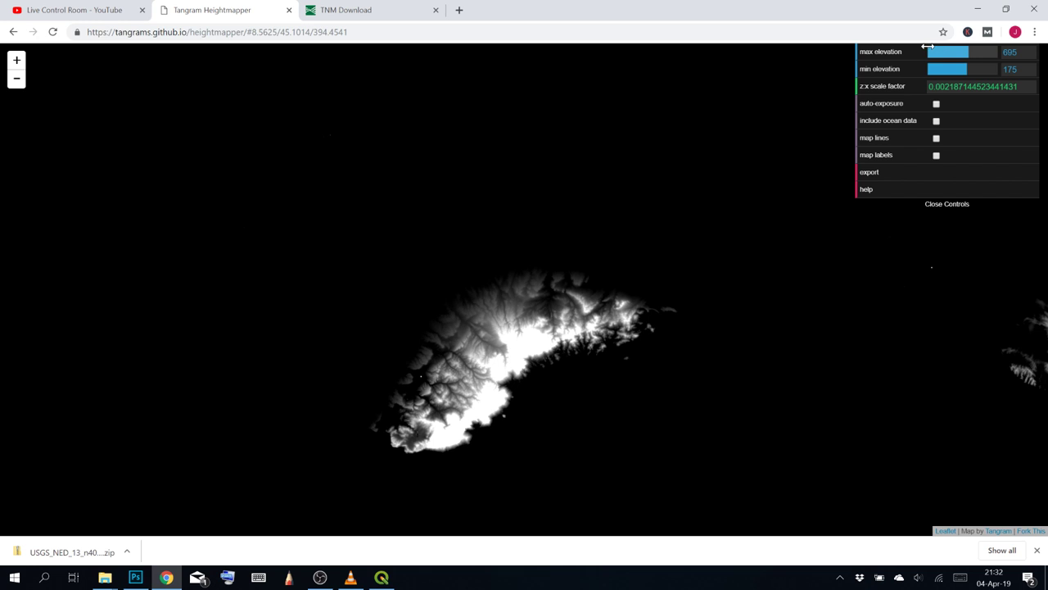
Capture a screenshot of the enlarged mountain range and paste it into the Untitled-1 document in Photoshop
scroll(548, 182, up, 5)
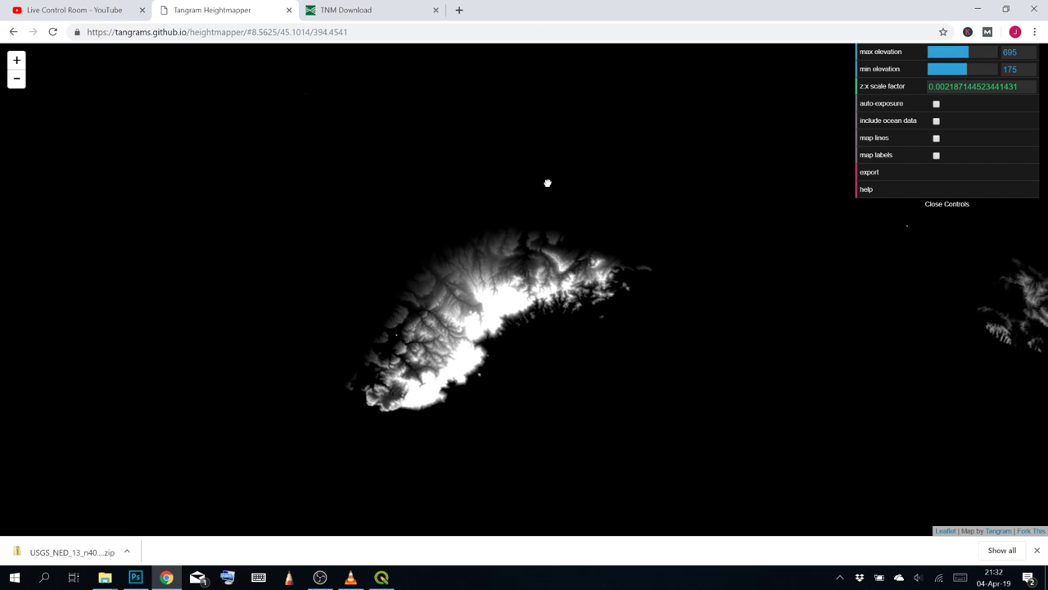
drag(479, 229, 458, 172)
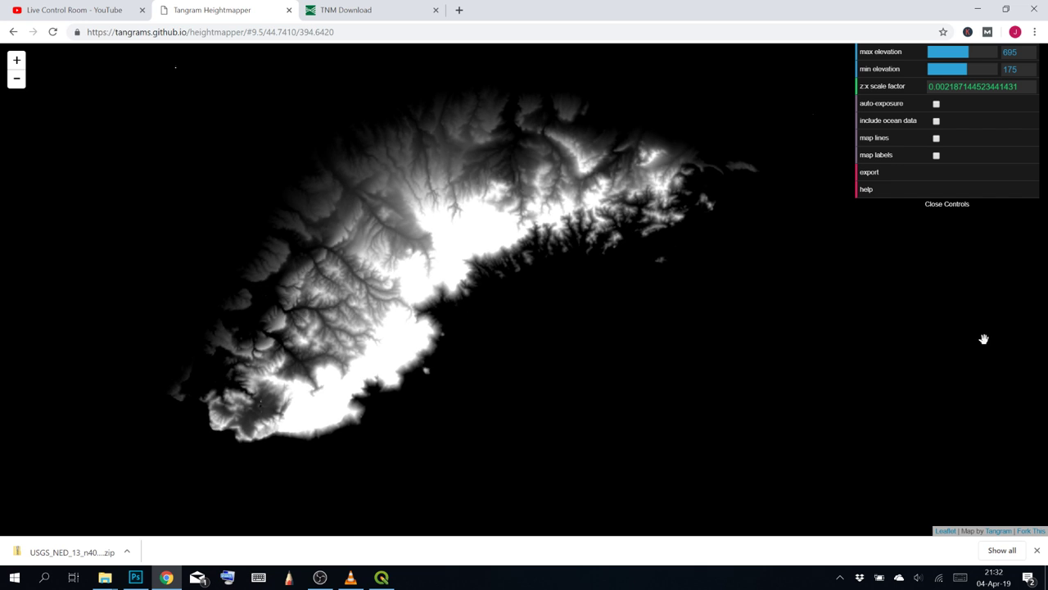
key(Print)
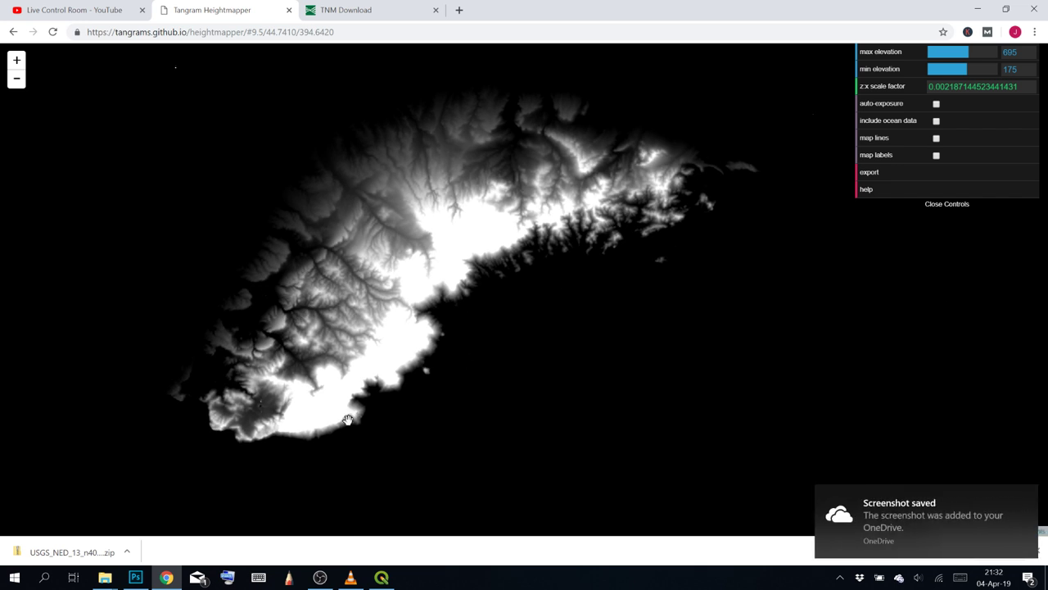
click(135, 577)
key(ctrl+v)
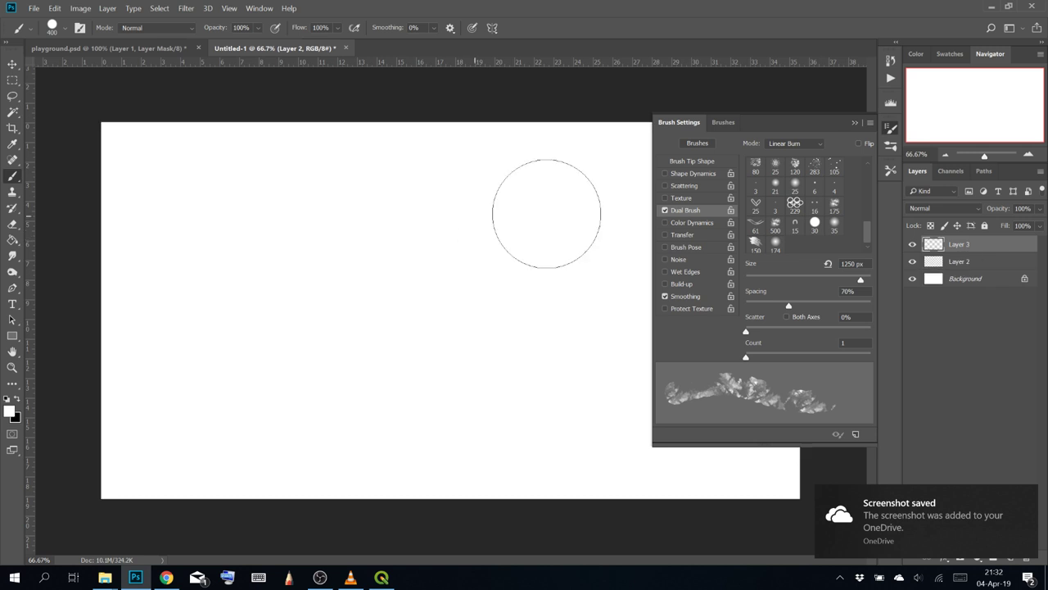
click(854, 122)
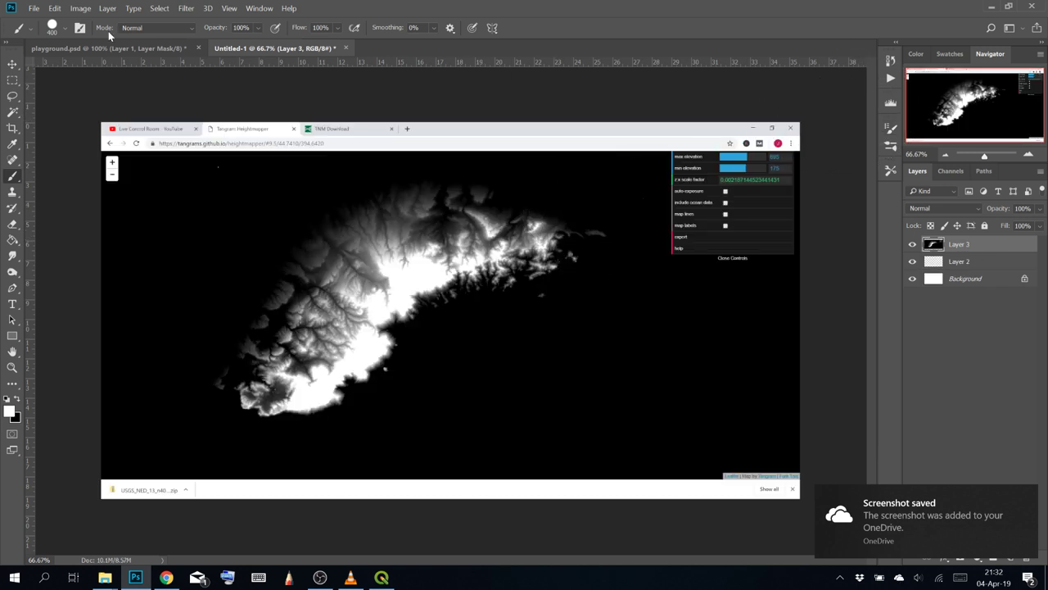
Select a rectangle around the mountain range, excluding the browser interface, and copy it to a new layer
click(16, 84)
drag(173, 153, 619, 441)
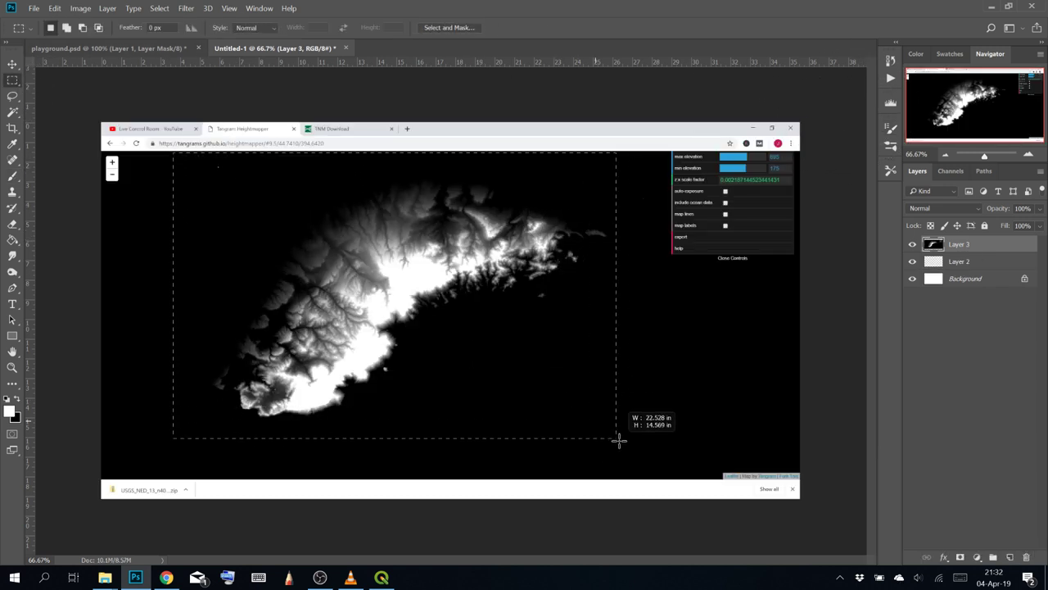
key(ctrl+j)
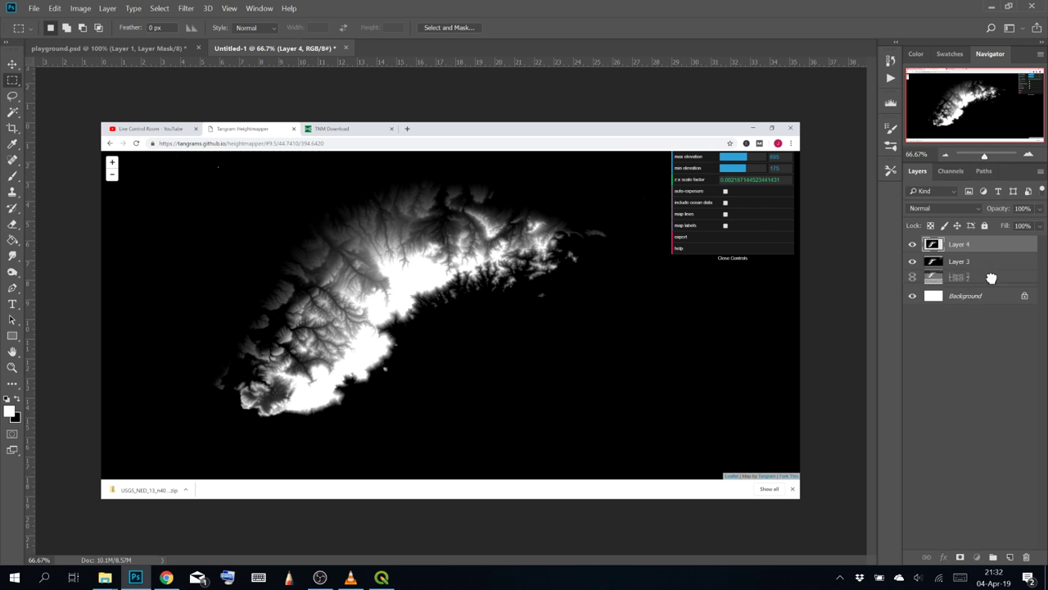
Delete the full screenshot layer and invert the tones of the cropped heightmap on Layer 4
drag(1031, 556, 1027, 557)
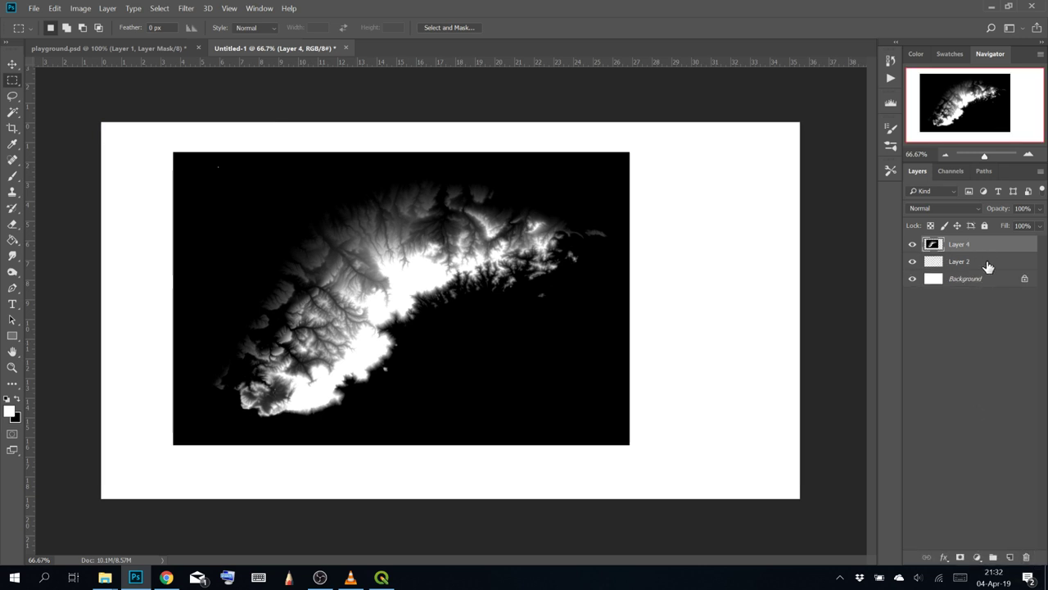
key(ctrl+i)
scroll(301, 281, up, 3)
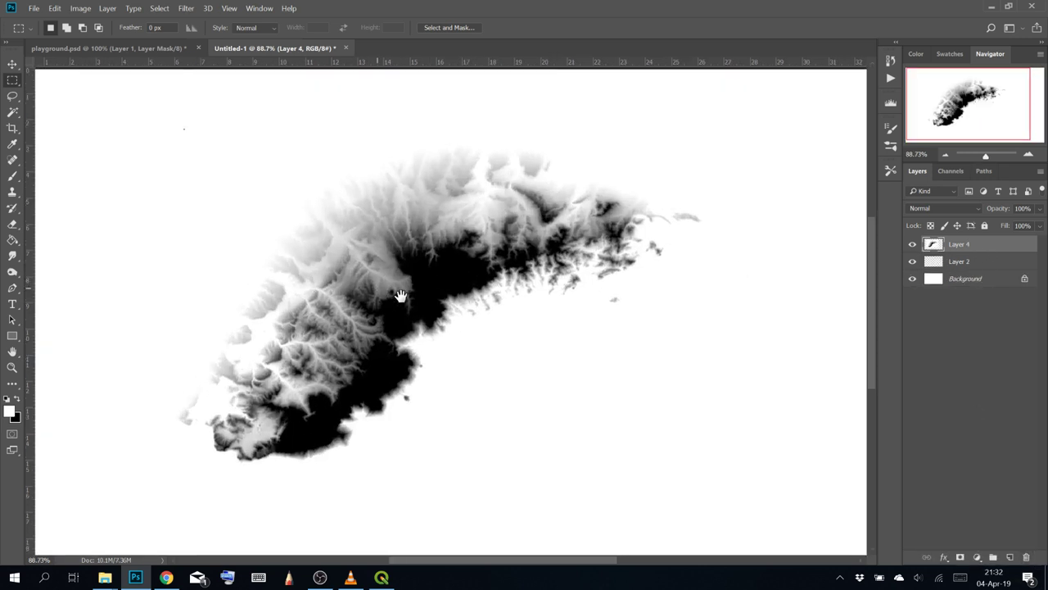
click(13, 188)
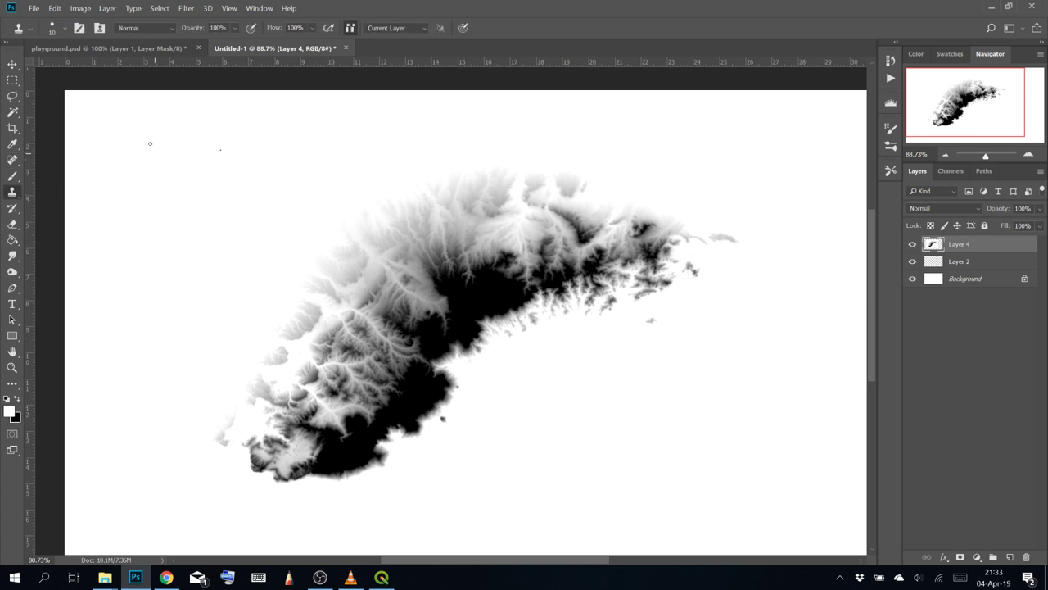
click(66, 30)
click(443, 14)
key(bracketright)
click(203, 144)
click(557, 235)
Paint white over the stray specks around the mountain range with a 90 px Soft Round brush
key(b)
click(63, 31)
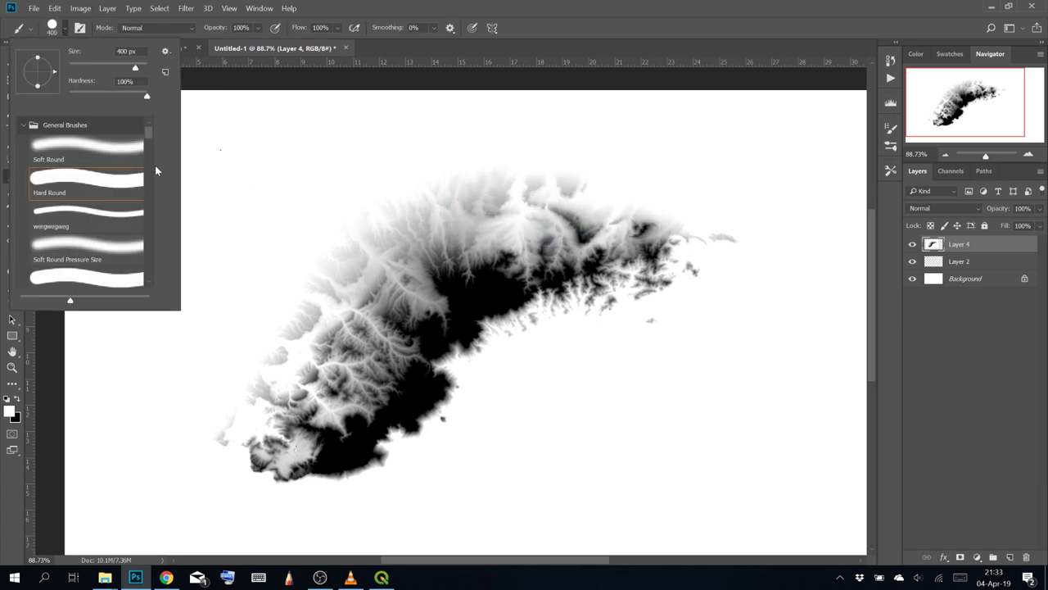
double_click(118, 144)
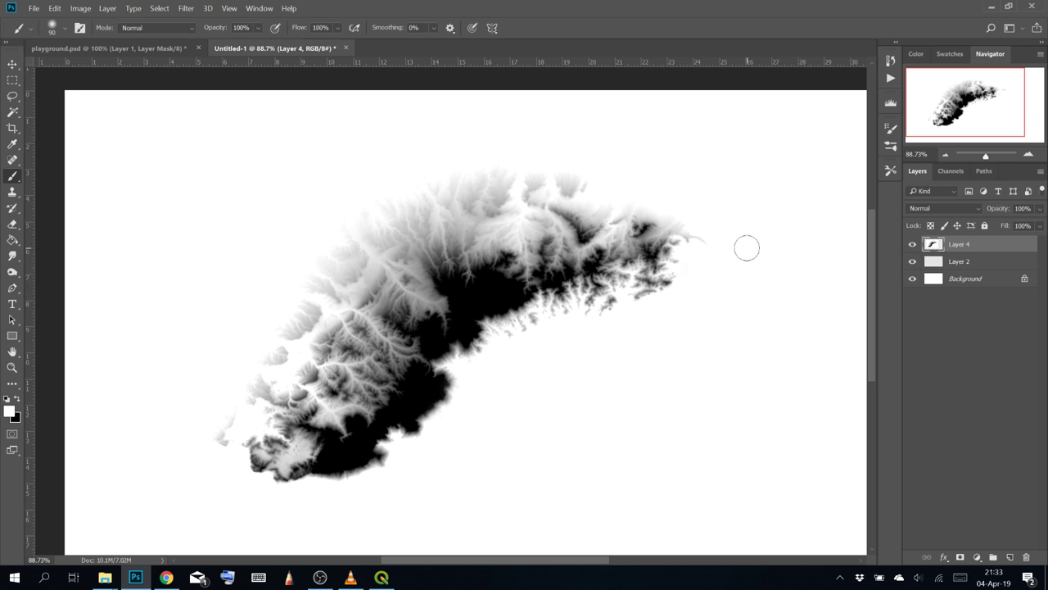
drag(733, 237, 659, 311)
Select a rectangle around the cleaned mountain range and define it as a brush preset
click(13, 81)
key(ctrl+0)
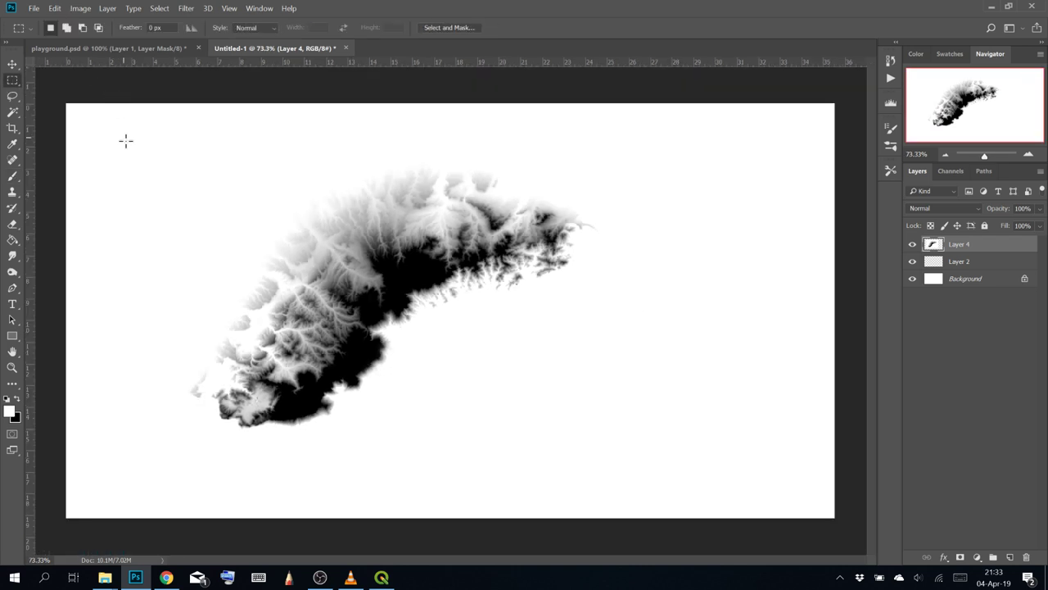
drag(234, 212, 637, 459)
click(54, 8)
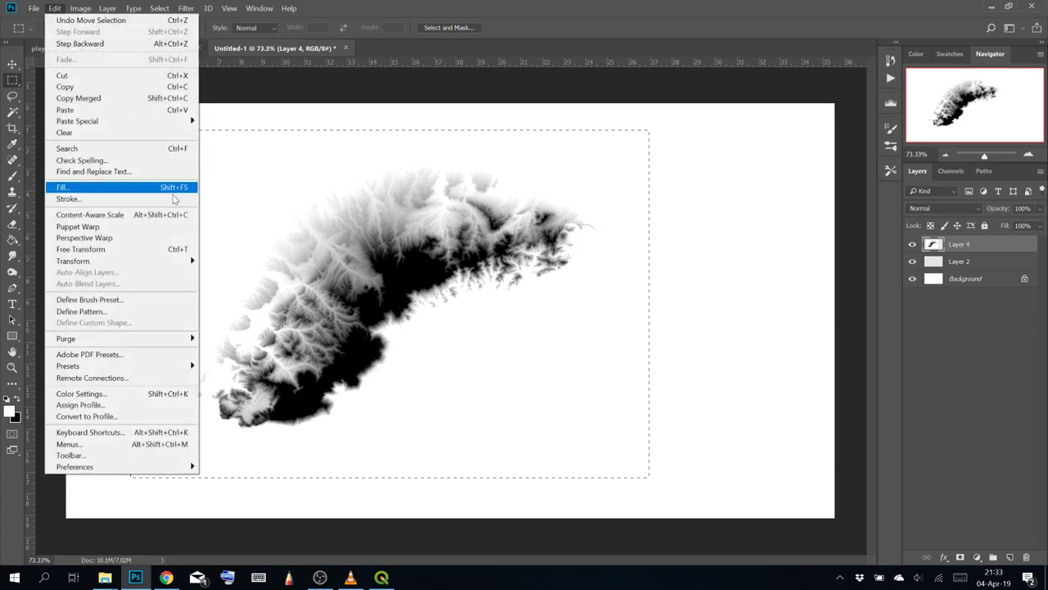
click(175, 300)
click(660, 179)
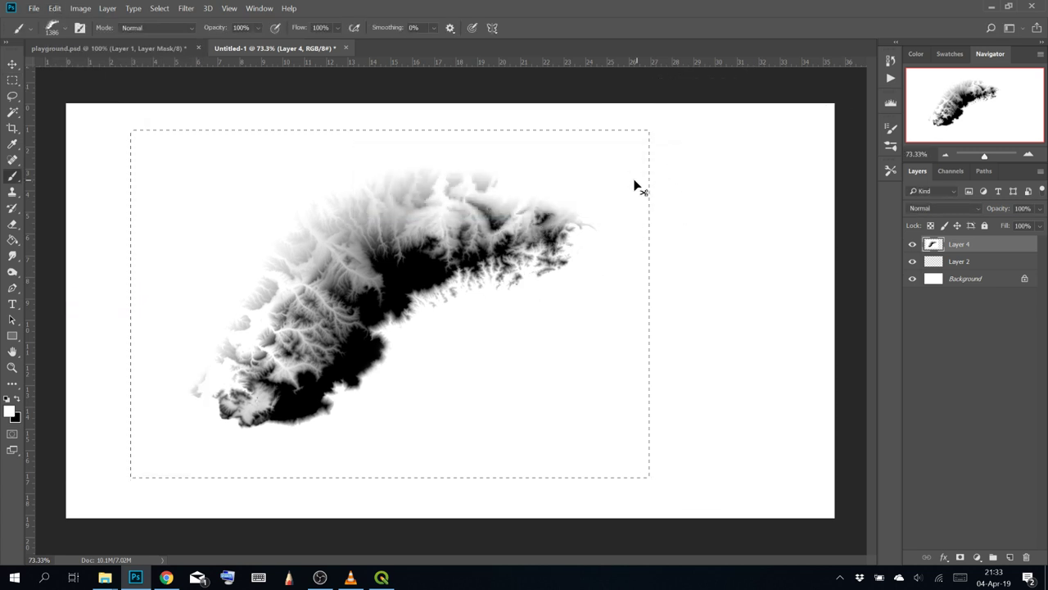
Clear Layer 4 and paint a black test stroke across it with the new mountain brush
key(ctrl+a)
key(Delete)
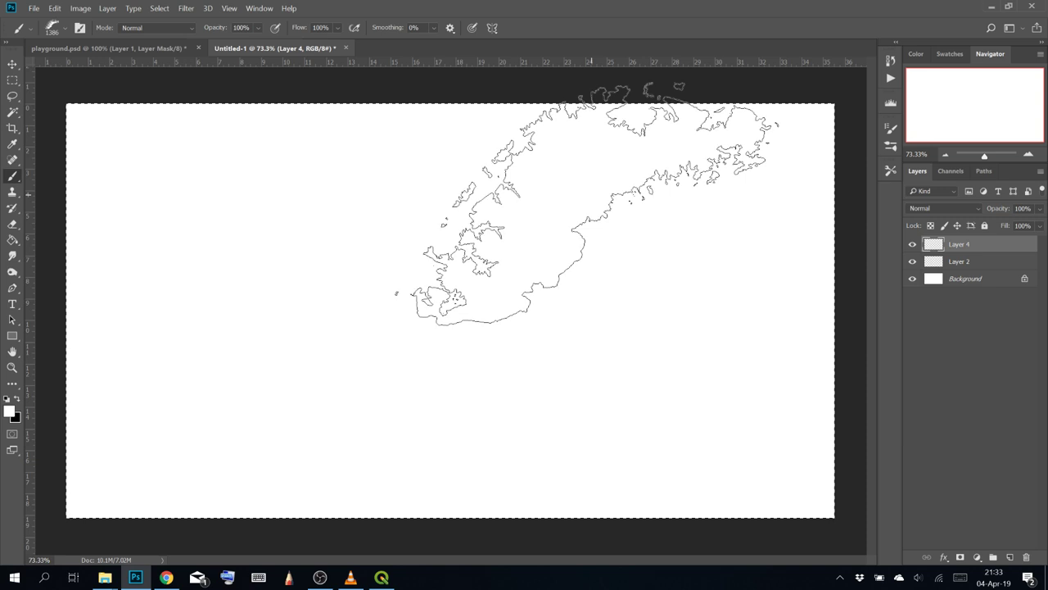
mouse_move(296, 309)
mouse_down()
mouse_move(377, 303)
mouse_move(368, 315)
mouse_up()
Enable Shape Dynamics for the mountain brush and set its tip spacing to 65%
click(79, 28)
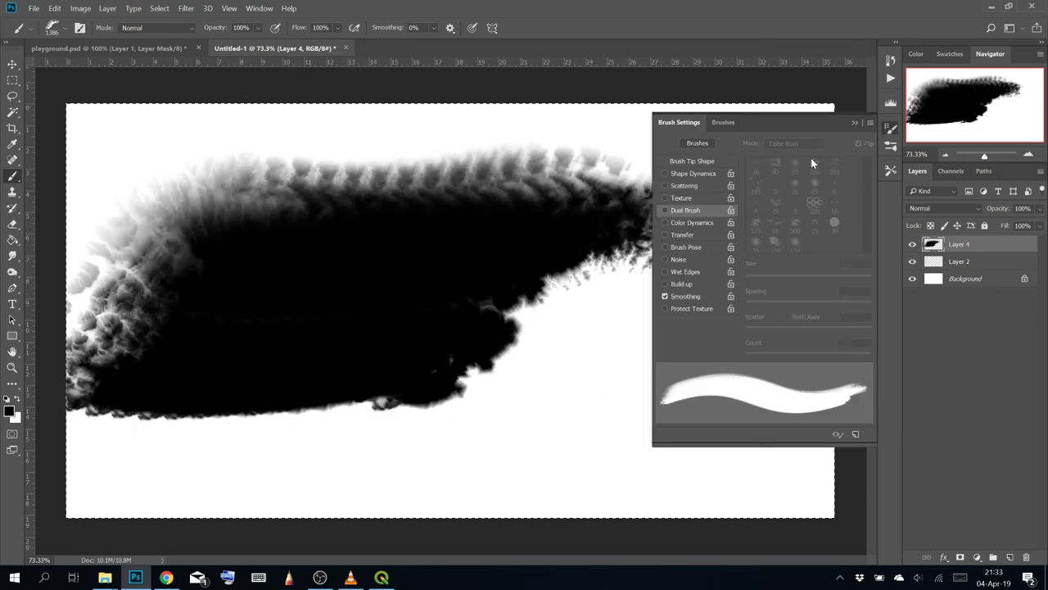
click(706, 175)
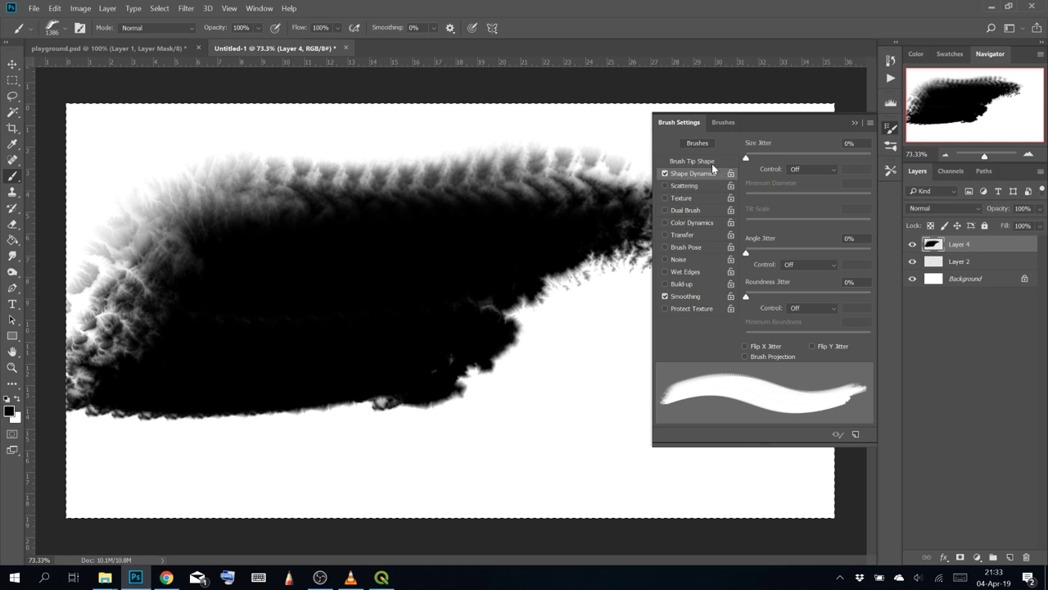
click(710, 163)
drag(766, 330, 789, 335)
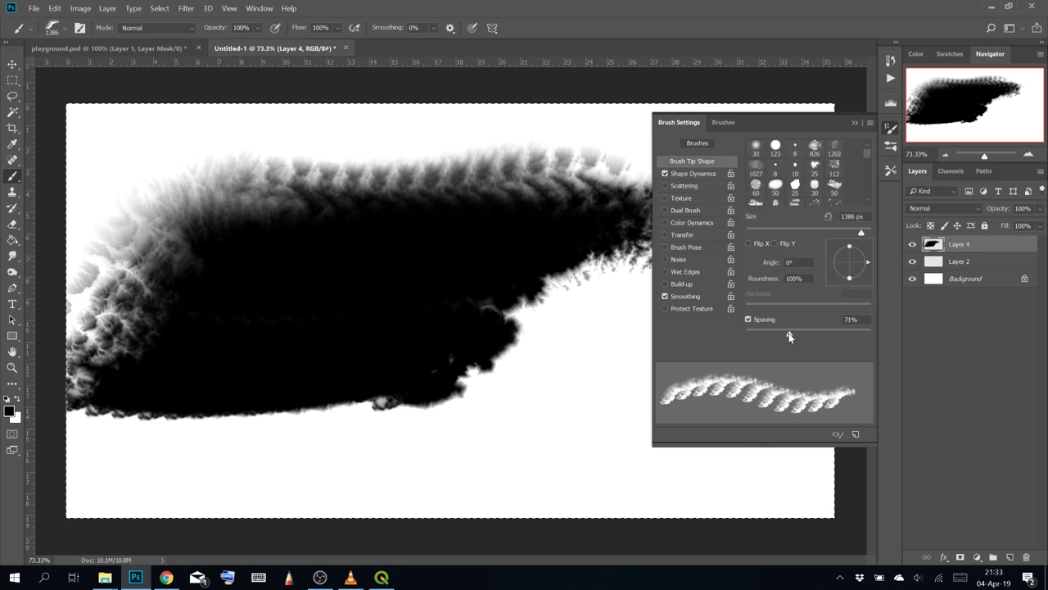
Set the size jitter control to Pen Pressure and raise the angle jitter in Shape Dynamics
click(696, 174)
click(796, 170)
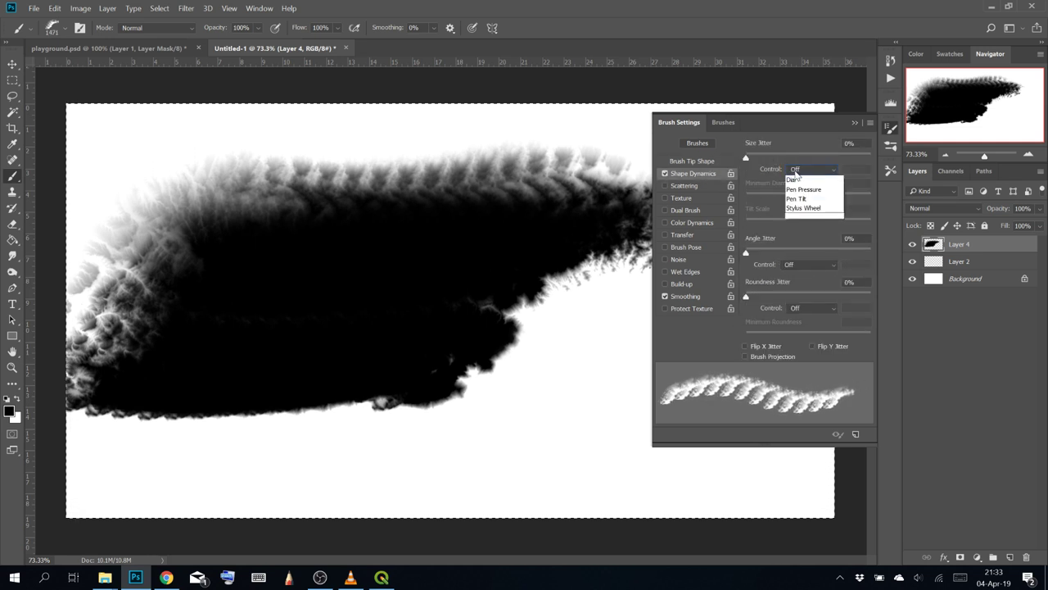
click(804, 190)
drag(775, 250, 813, 249)
Set the mountain brush tip's spacing to 44%
click(698, 143)
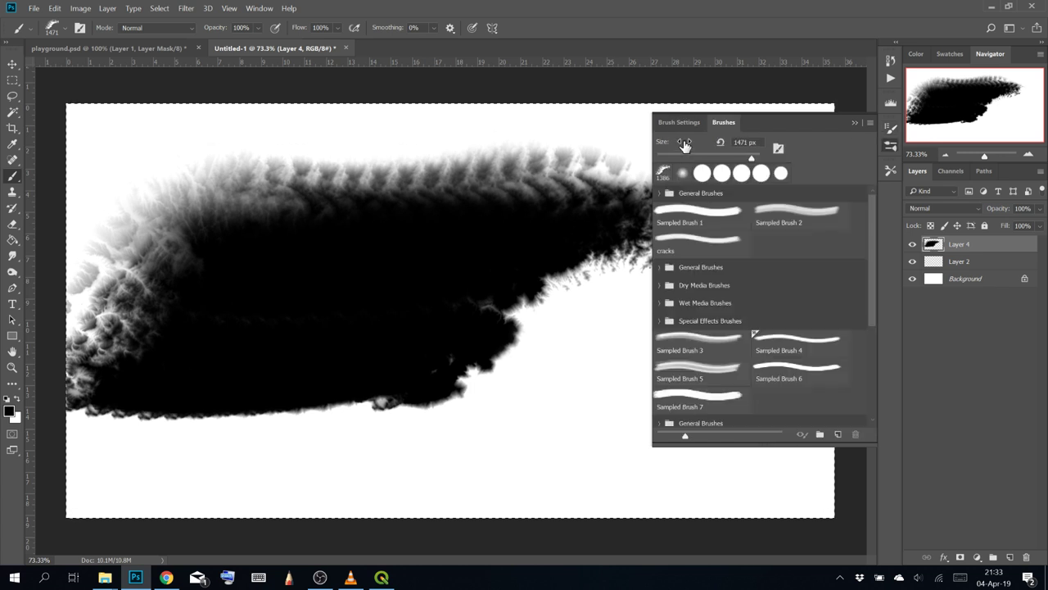
click(685, 123)
click(699, 161)
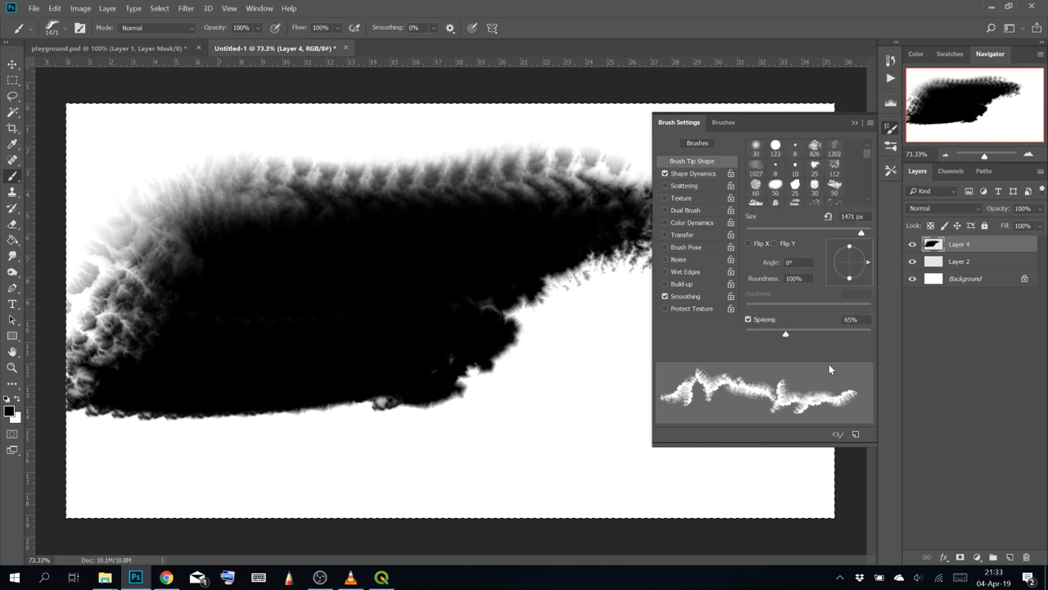
drag(776, 333, 772, 333)
Paint another test stroke with the angle-jittered mountain brush and remove all test strokes from Layer 4
click(479, 319)
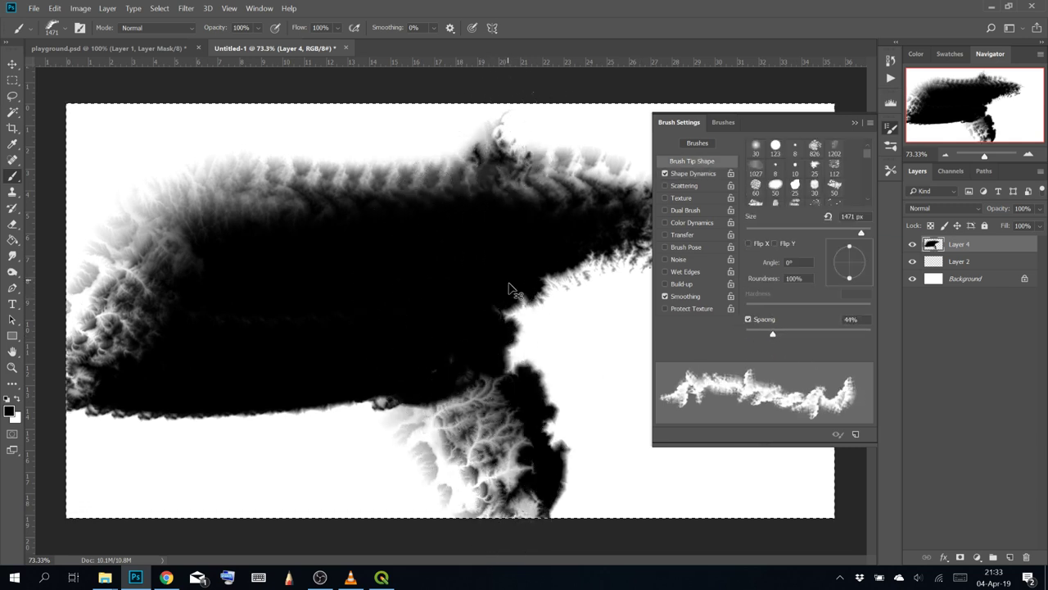
key(ctrl+z)
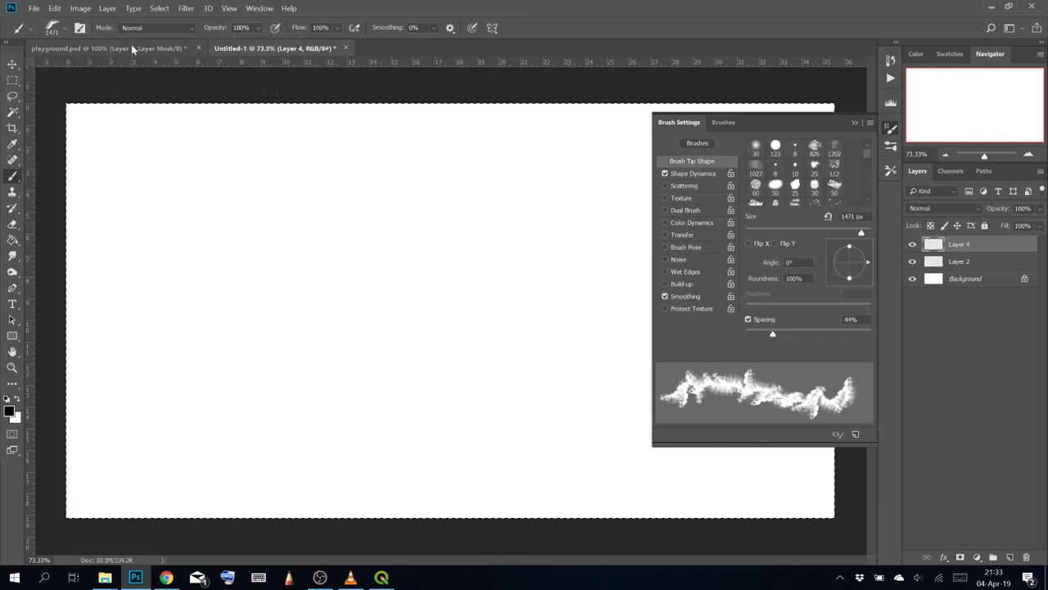
Switch to the playground.psd document and paint white mountain-brush strokes on Layer 1's mask to raise terrain in the upper area
click(123, 48)
key(ctrl+z)
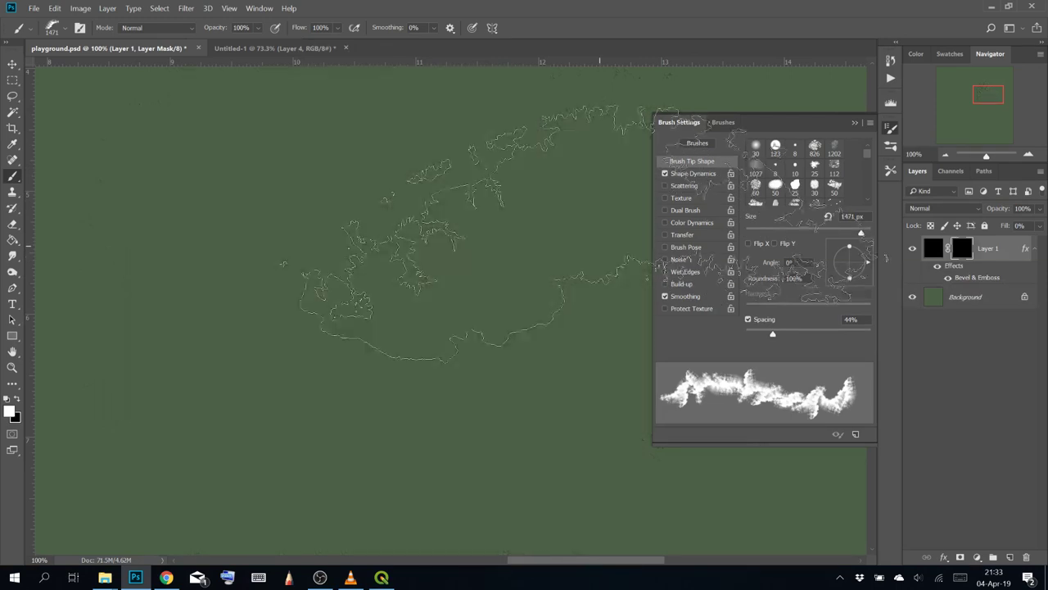
scroll(331, 270, down, 2)
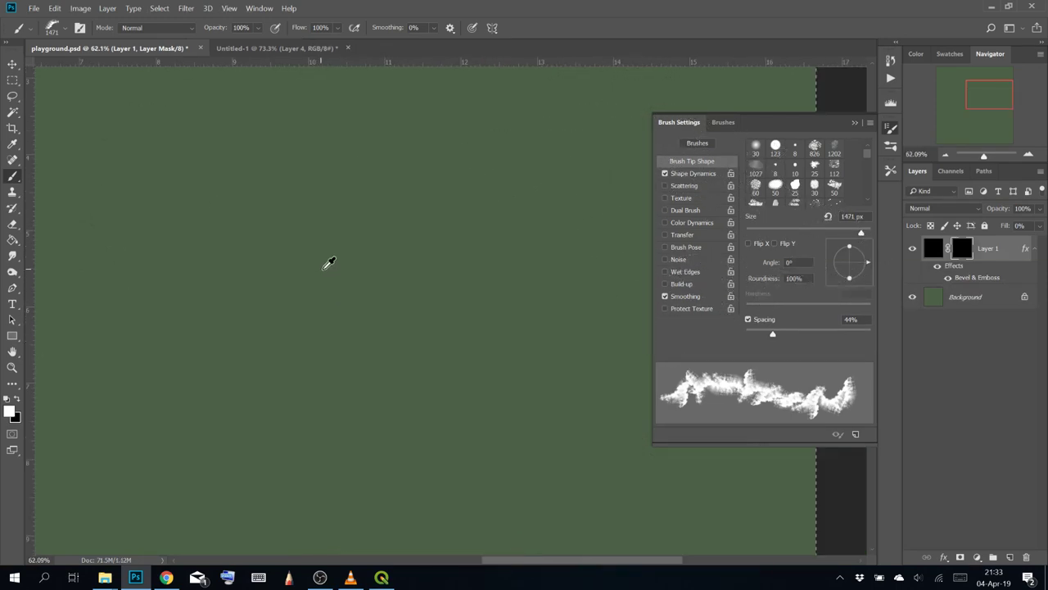
mouse_move(307, 341)
mouse_down()
mouse_move(386, 164)
mouse_move(410, 437)
mouse_move(185, 215)
mouse_up()
mouse_move(337, 312)
mouse_down()
mouse_move(433, 374)
mouse_move(407, 456)
mouse_move(395, 449)
mouse_up()
drag(293, 230, 260, 136)
drag(398, 180, 434, 198)
mouse_move(388, 315)
mouse_down()
mouse_move(346, 349)
mouse_move(311, 430)
mouse_up()
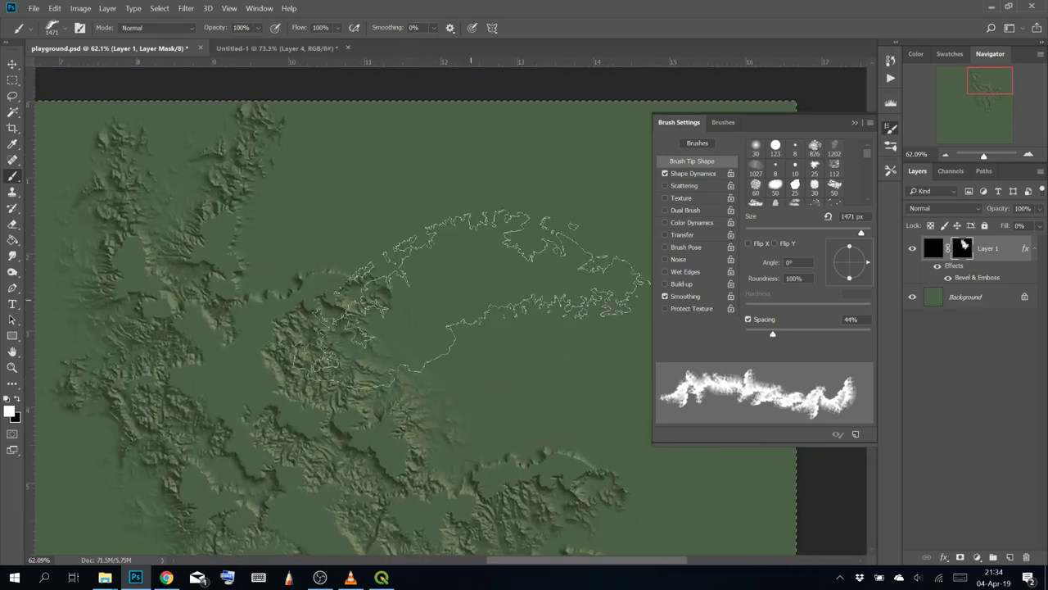
Extend the mountain terrain southward and westward with more white brush strokes on Layer 1's mask
drag(472, 302, 511, 279)
drag(375, 276, 352, 46)
mouse_move(381, 410)
mouse_down()
mouse_move(402, 451)
mouse_move(360, 439)
mouse_up()
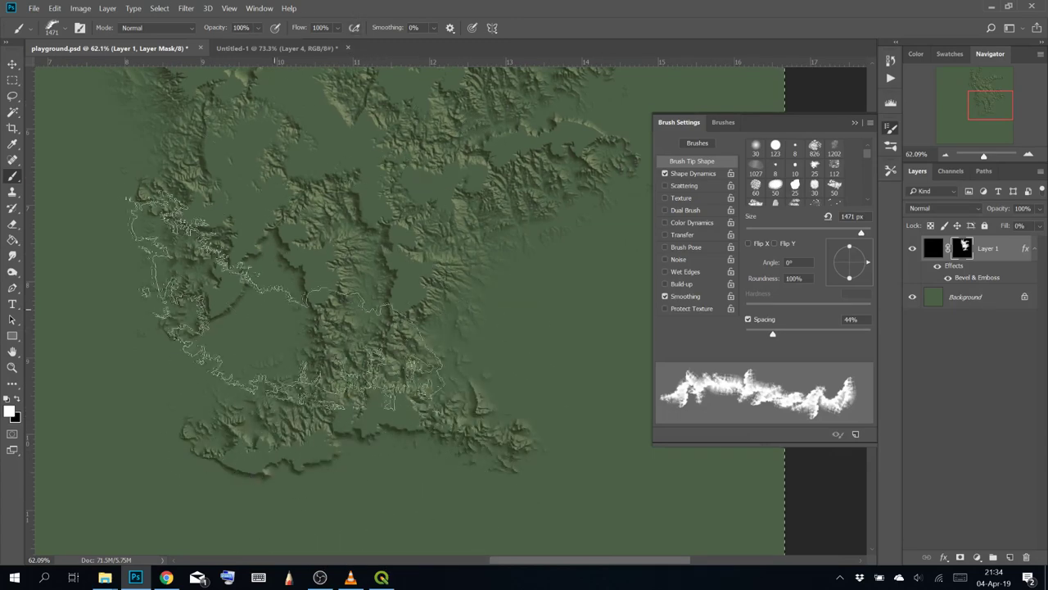
drag(247, 266, 245, 293)
drag(246, 293, 410, 316)
drag(321, 325, 305, 310)
drag(307, 233, 330, 214)
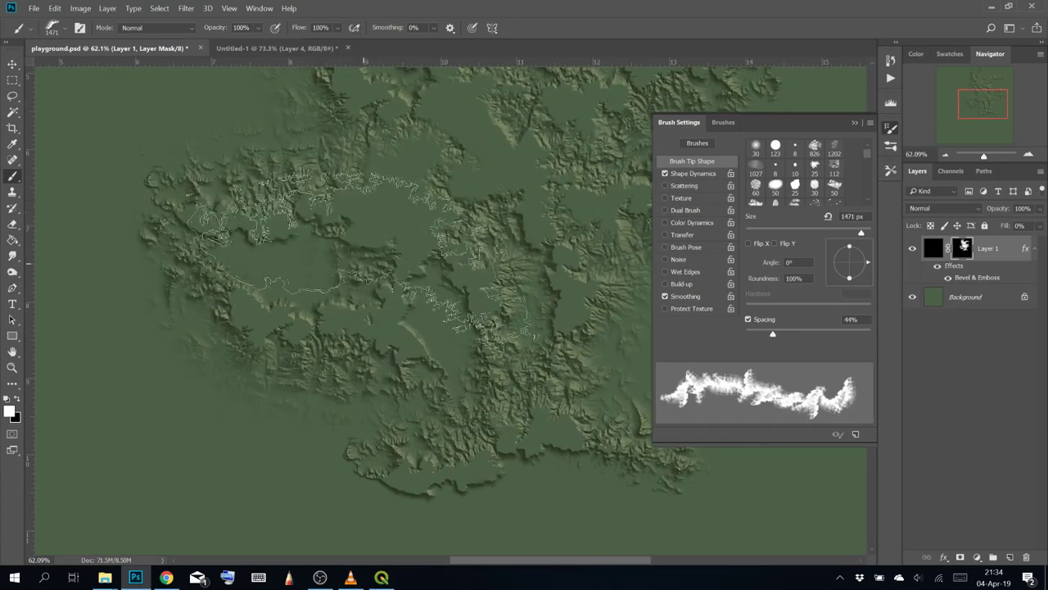
mouse_move(378, 237)
mouse_down()
mouse_move(295, 264)
mouse_move(294, 232)
mouse_up()
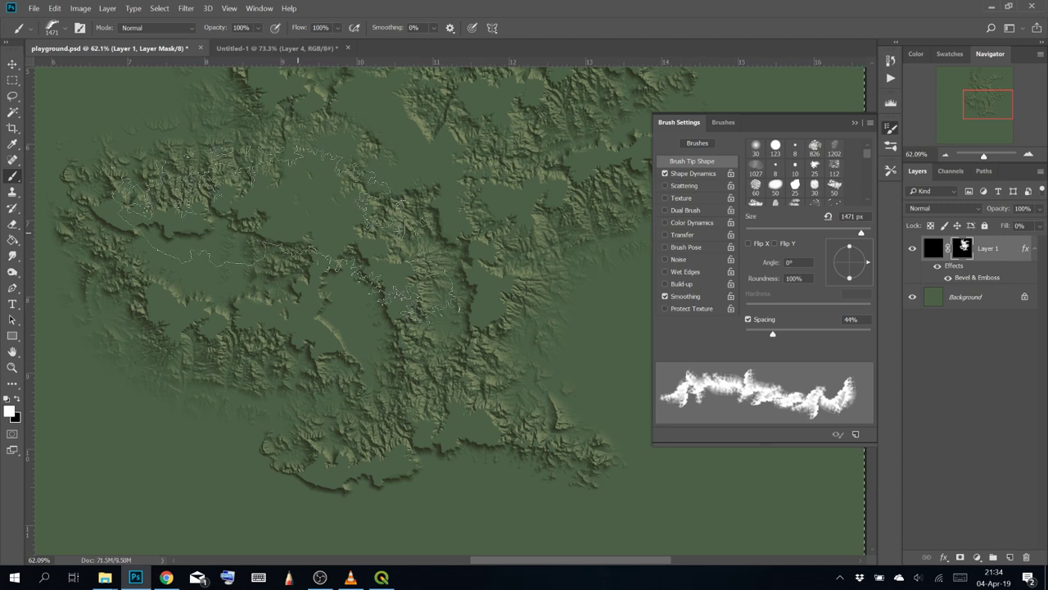
Swap the painting colour to black and carve valleys into the painted mountains on Layer 1's mask
key(x)
click(298, 233)
click(274, 278)
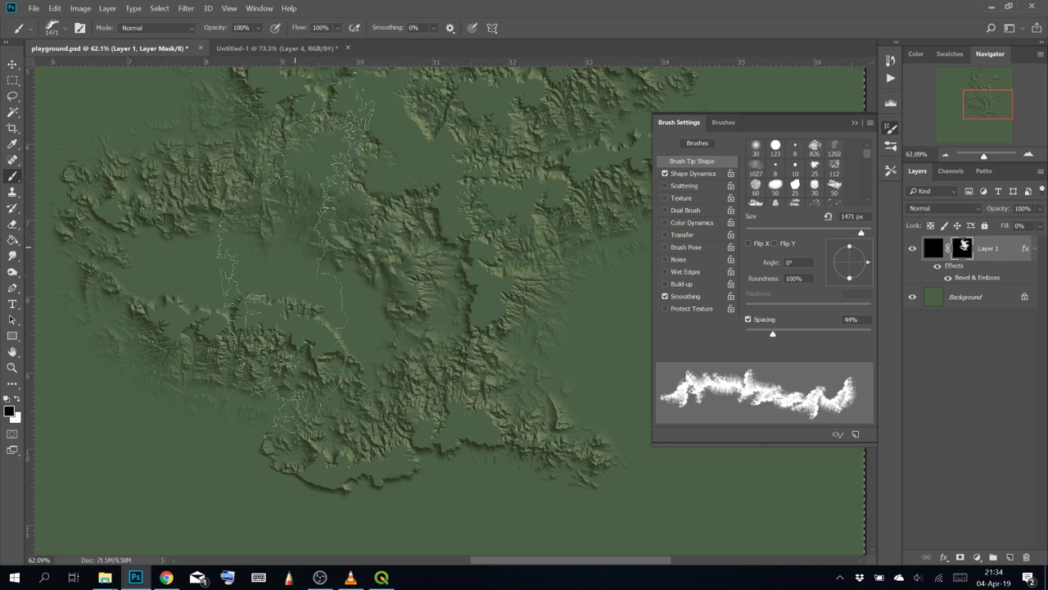
click(270, 335)
click(365, 364)
drag(458, 307, 376, 401)
click(393, 297)
click(447, 272)
click(512, 270)
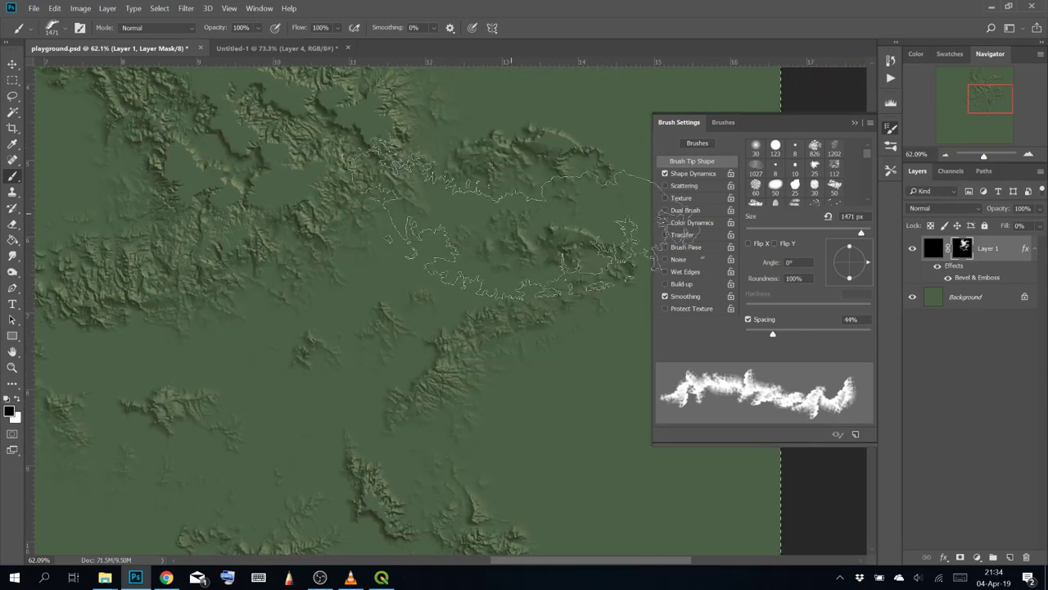
Erode the remaining northern and southern mountain ranges with further black strokes and inspect the terrain at 100% zoom
drag(395, 262, 492, 437)
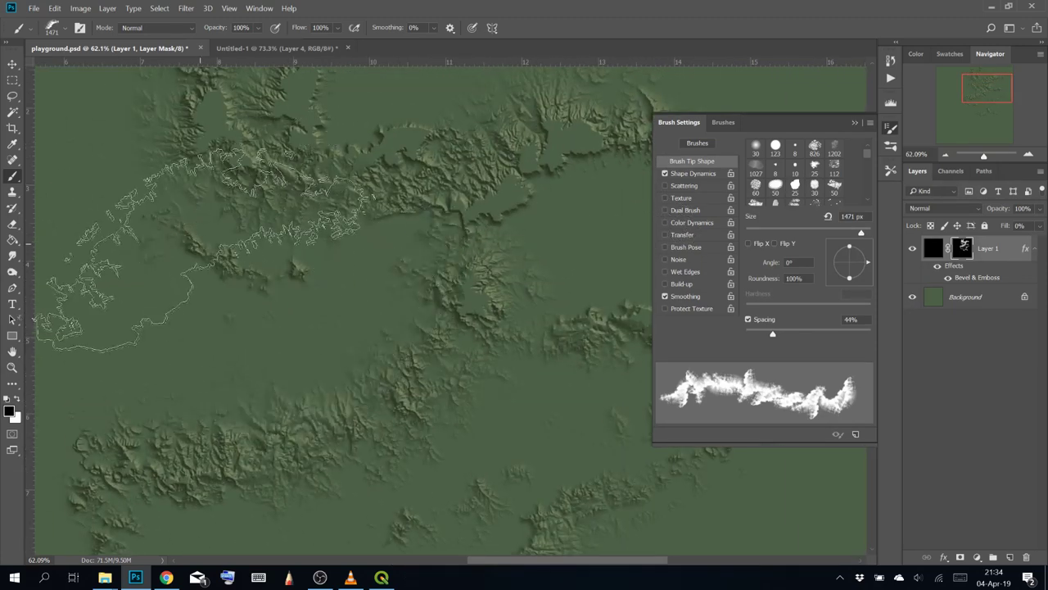
drag(303, 234, 347, 287)
click(360, 198)
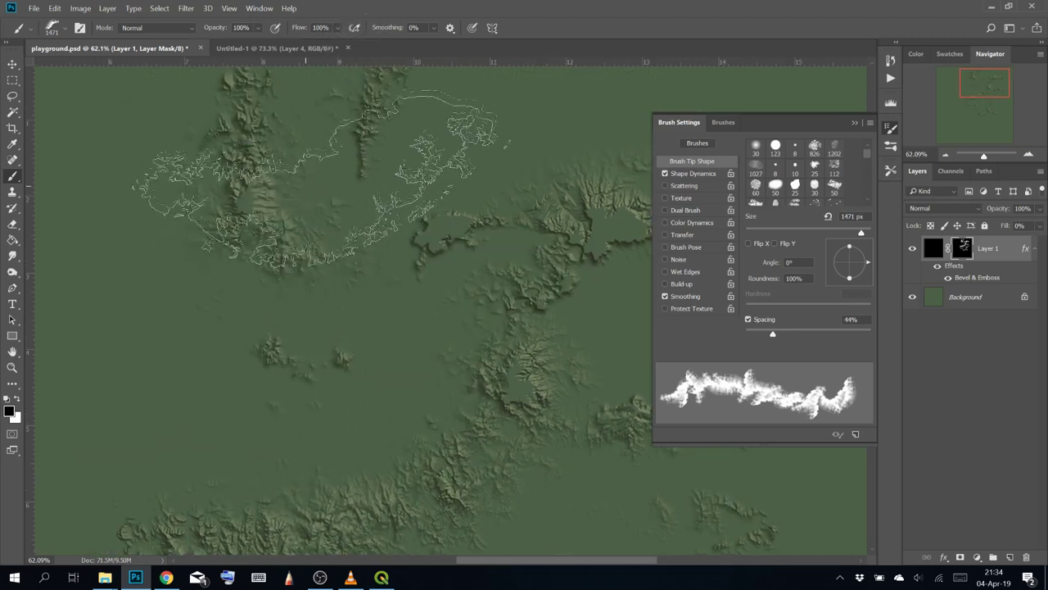
click(323, 194)
mouse_move(380, 229)
mouse_down()
mouse_move(332, 251)
mouse_move(279, 248)
mouse_up()
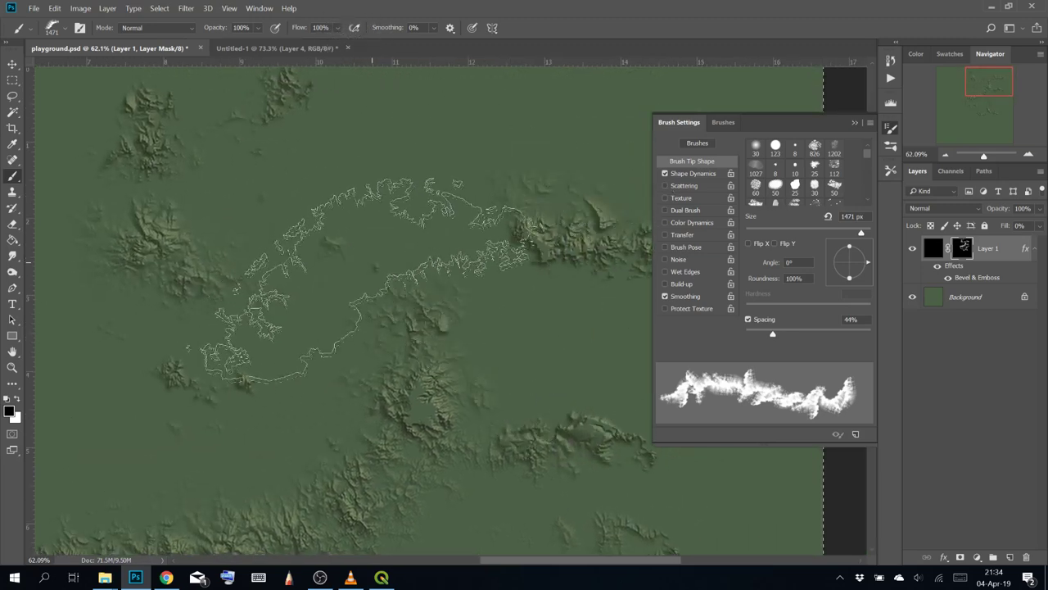
mouse_move(376, 341)
mouse_down()
mouse_move(307, 63)
mouse_move(292, 71)
mouse_up()
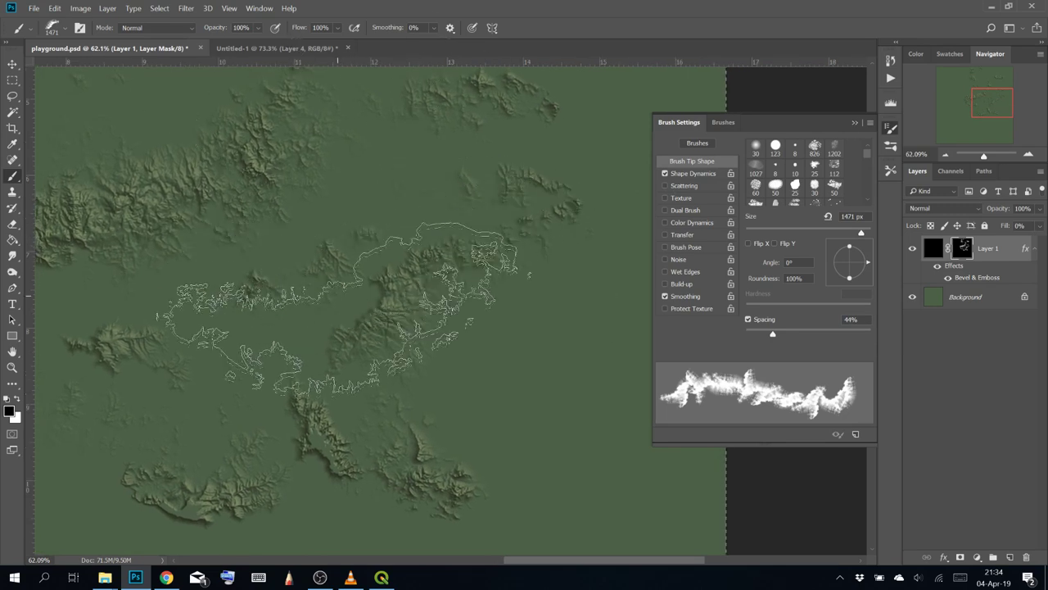
click(317, 433)
mouse_move(258, 325)
mouse_down()
mouse_move(335, 251)
mouse_move(479, 200)
mouse_up()
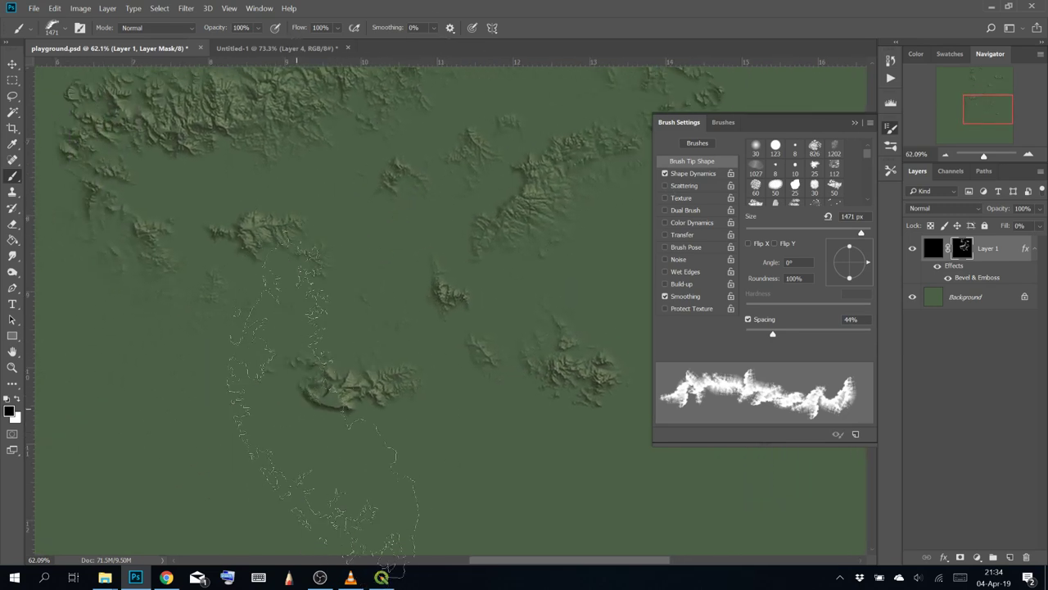
key(ctrl+1)
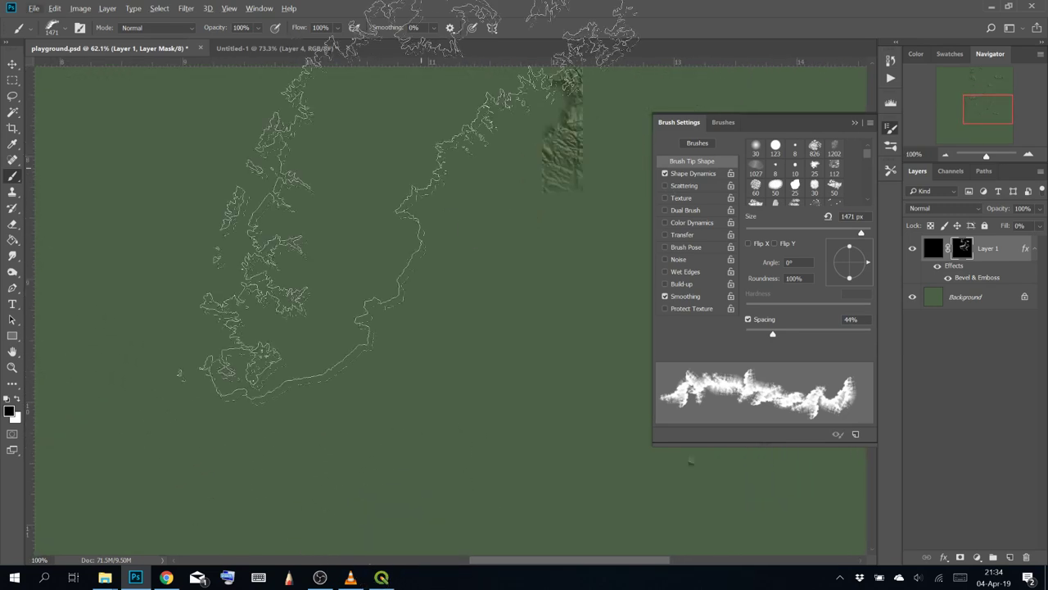
drag(306, 157, 164, 349)
drag(138, 344, 134, 341)
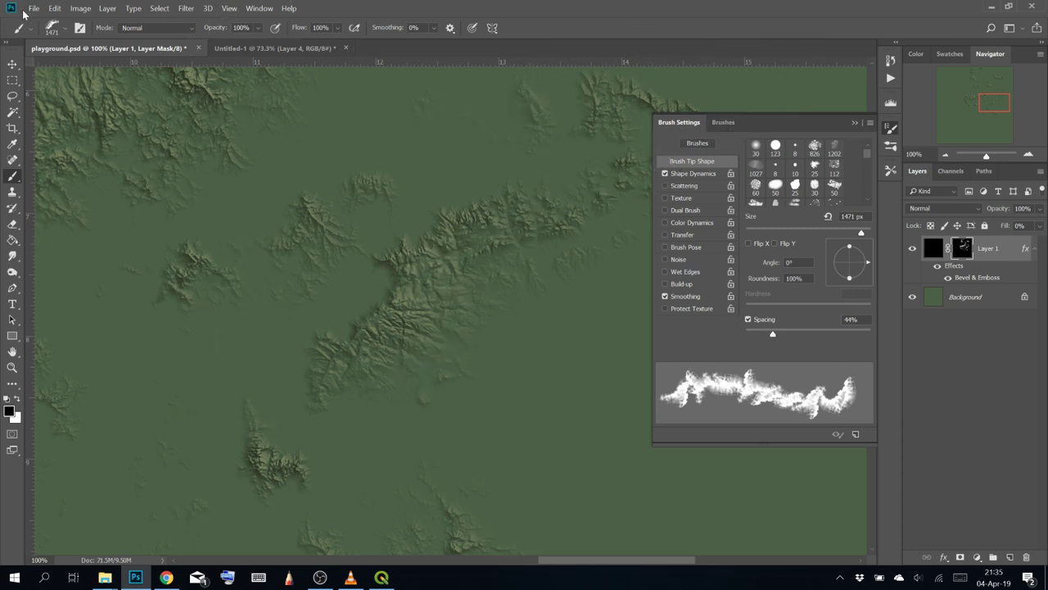
Save the current mountain brush as a new preset named Stream Test 5, including its tool settings
click(65, 30)
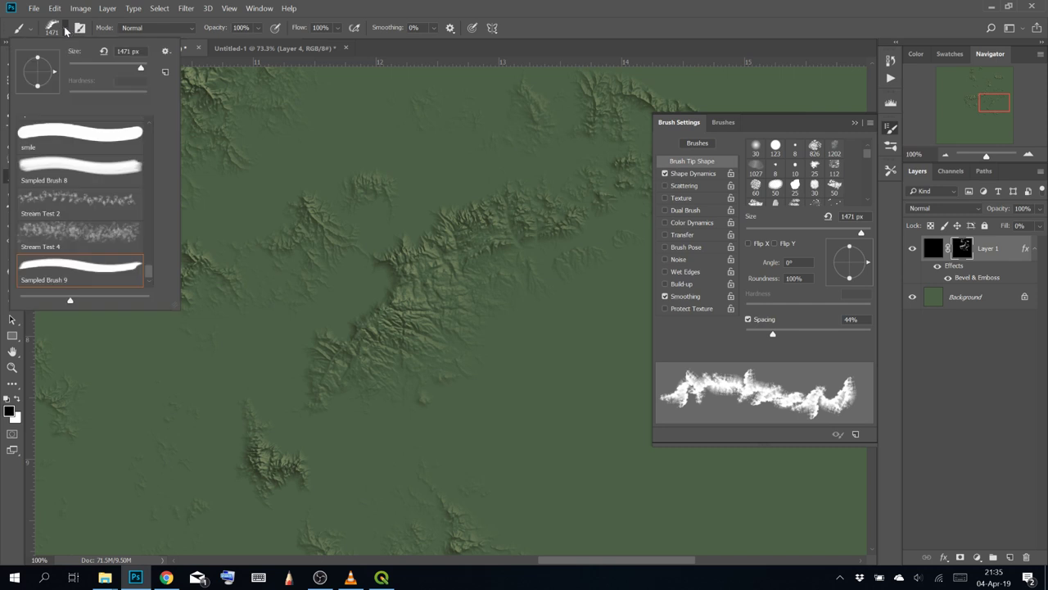
click(166, 72)
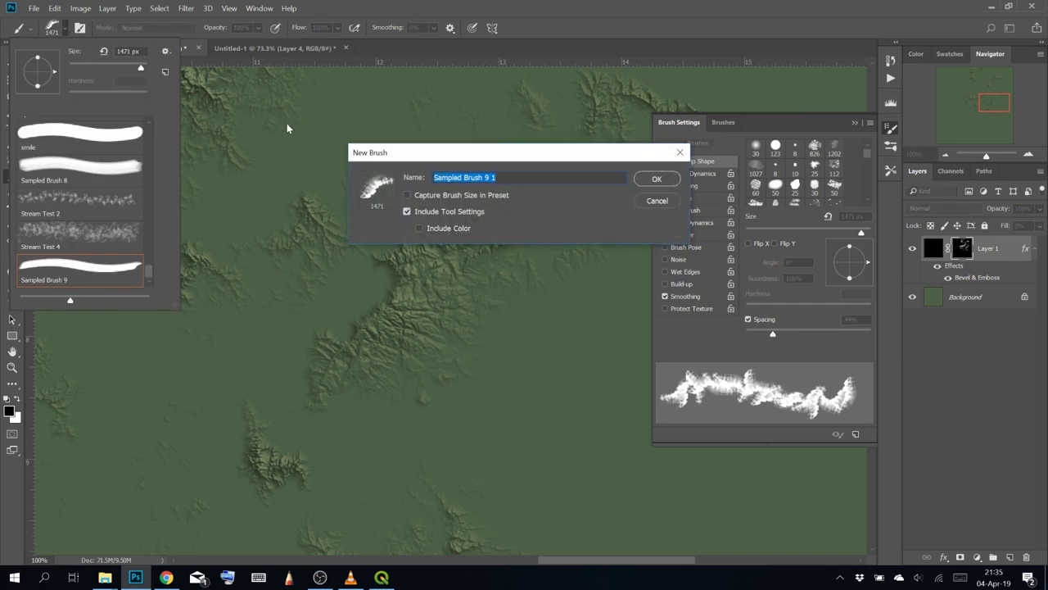
text(Stream Test 5)
key(Return)
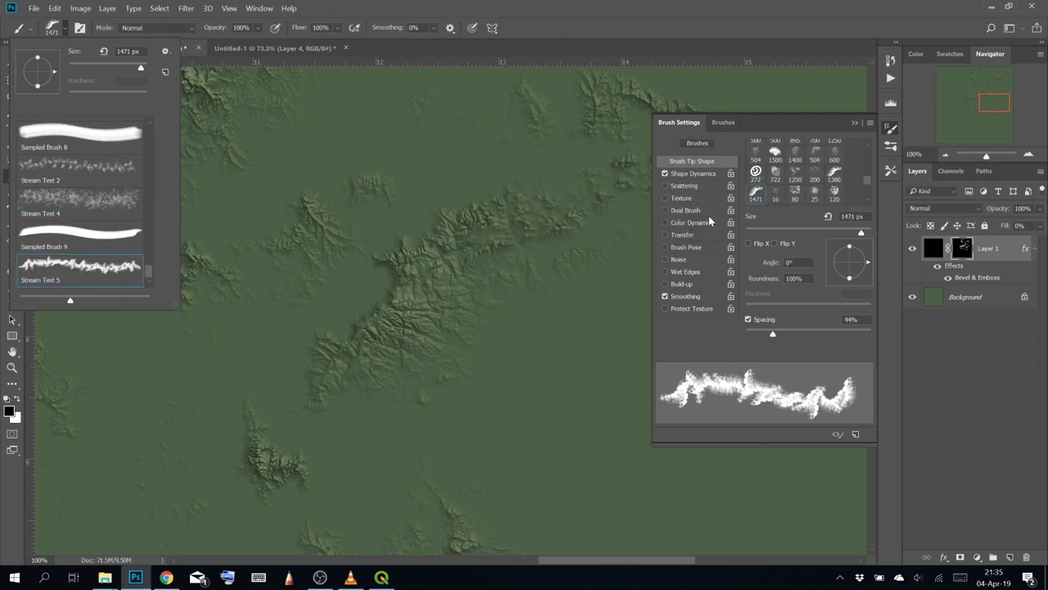
Enable Dual Brush with the 1250 px textured tip and set its blend mode to Linear Burn
click(695, 212)
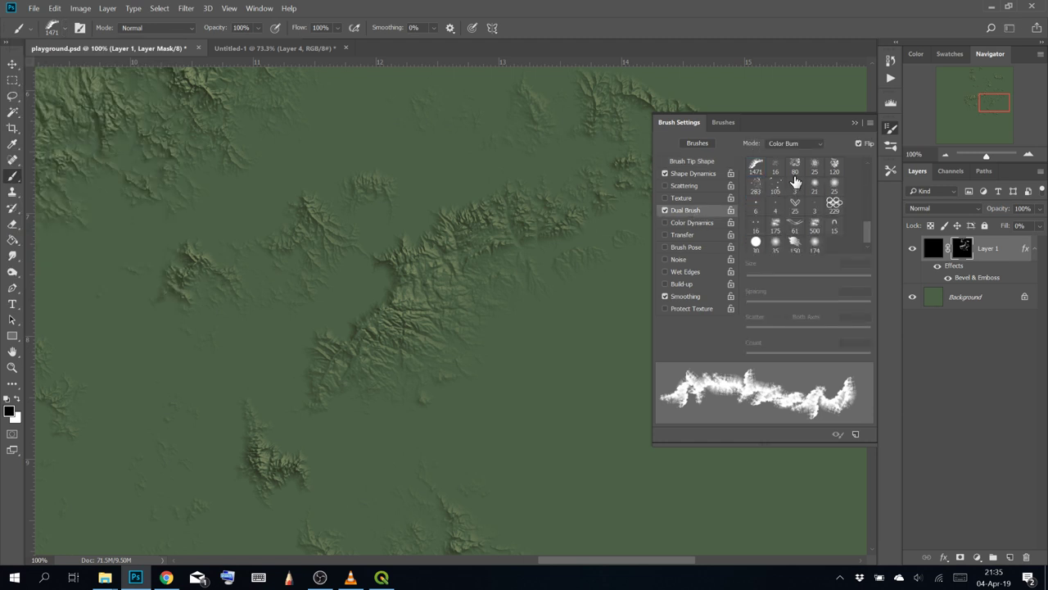
click(795, 144)
click(796, 144)
click(796, 145)
click(797, 145)
scroll(797, 145, down, 2)
key(Down)
scroll(856, 225, up, 3)
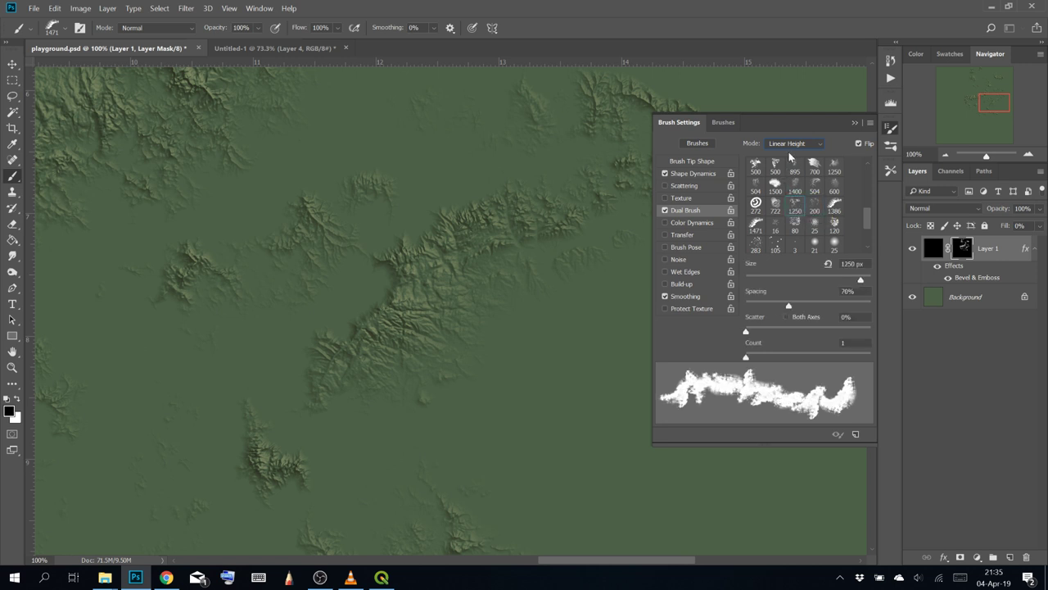
click(790, 146)
click(792, 143)
scroll(792, 147, up, 1)
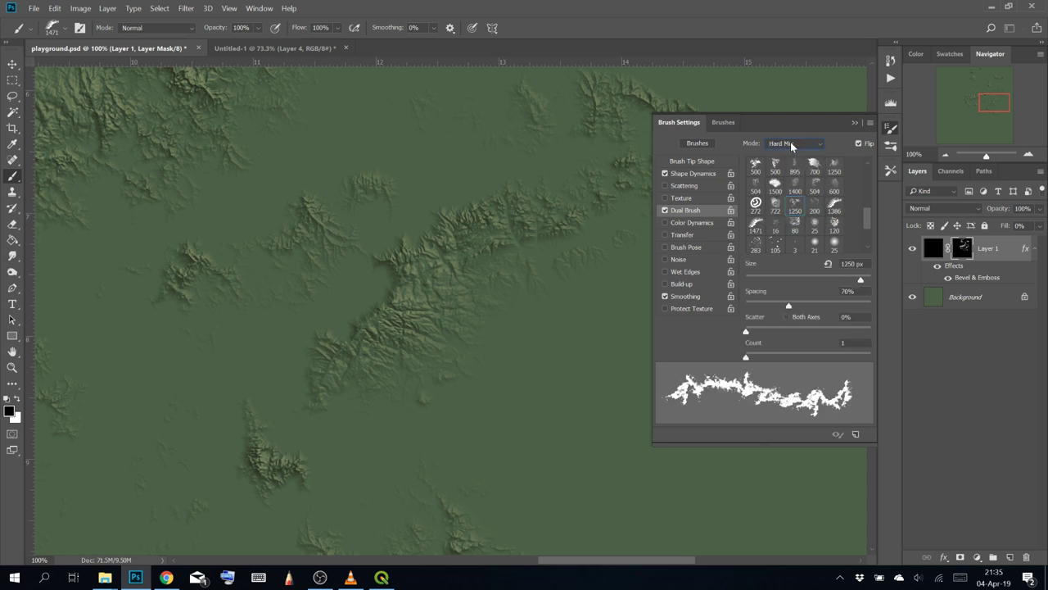
scroll(792, 144, up, 1)
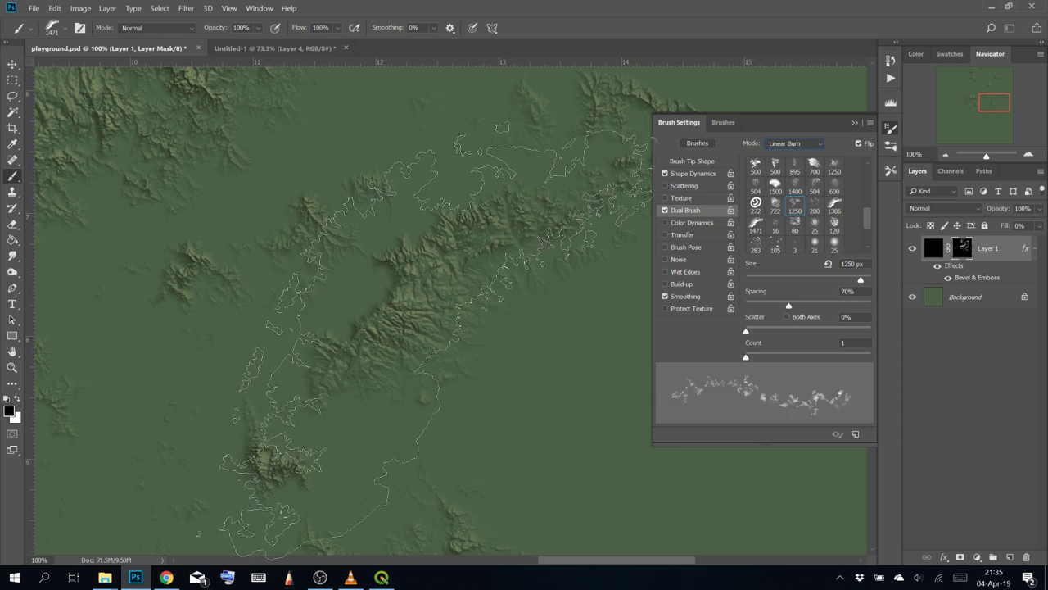
Clear Layer 1's mask to black and paint a first white test stroke with the dual brush
alt+scroll(456, 276, down, 2)
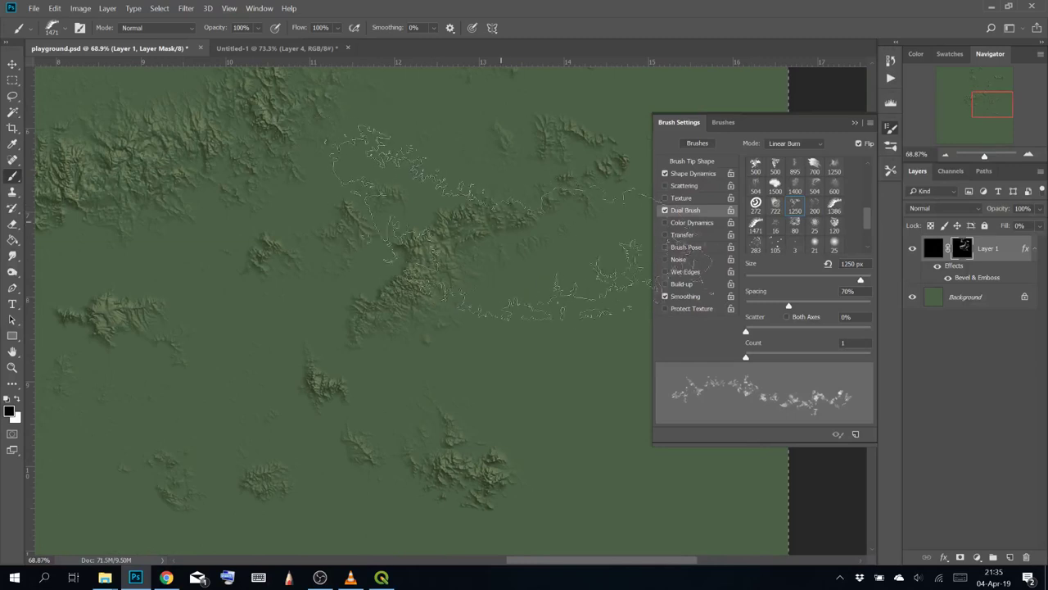
alt+scroll(442, 205, down, 1)
key(x)
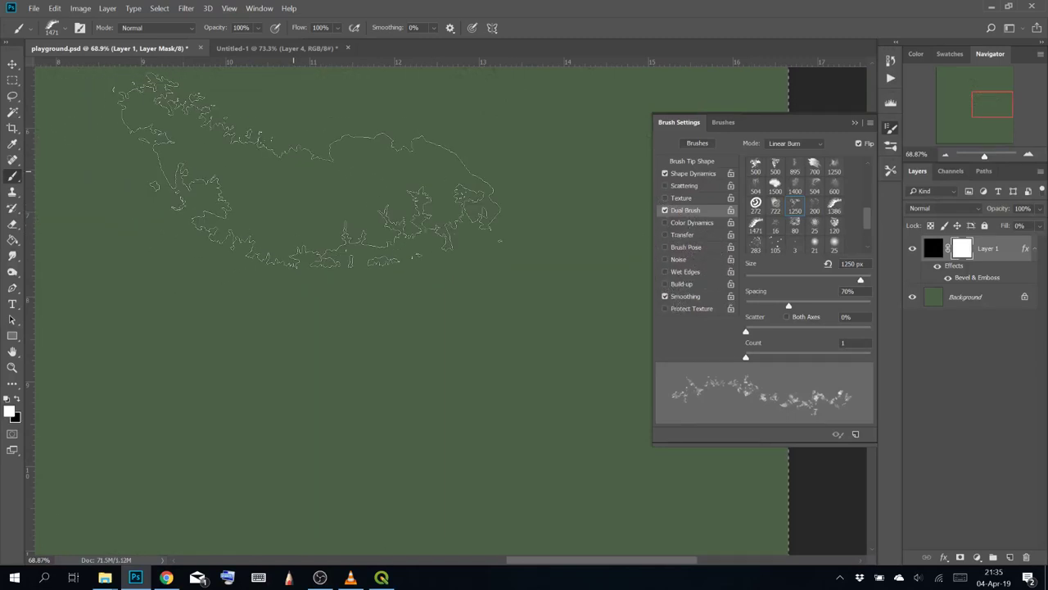
key(ctrl+BackSpace)
mouse_move(324, 211)
mouse_down()
mouse_move(315, 310)
mouse_move(375, 158)
mouse_move(286, 252)
mouse_move(313, 401)
mouse_move(309, 280)
mouse_up()
key(space)
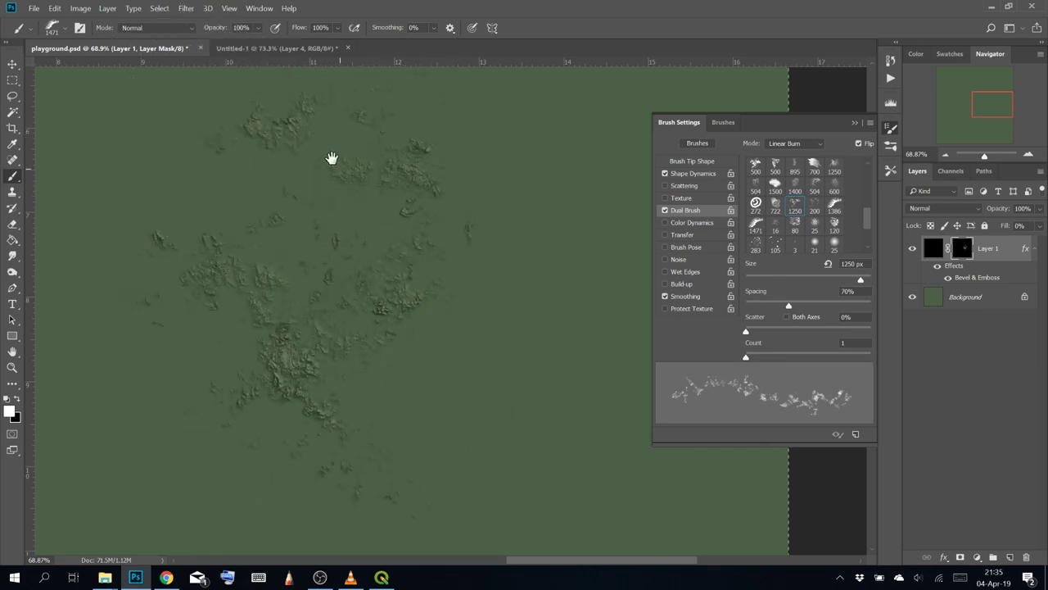
Paint additional white dual-brush strokes to the north and south of the first test patch on the mask
mouse_move(333, 159)
mouse_down()
mouse_move(357, 295)
mouse_move(319, 354)
mouse_up()
drag(239, 258, 209, 319)
key(space)
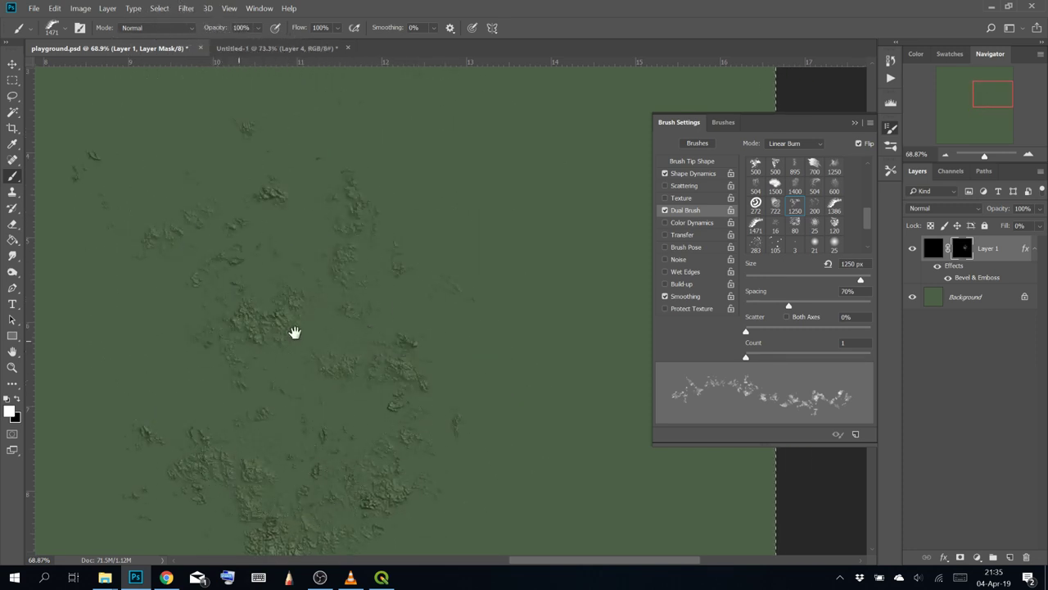
mouse_move(385, 218)
mouse_down()
mouse_move(433, 292)
mouse_move(372, 347)
mouse_move(339, 338)
mouse_up()
mouse_move(417, 249)
mouse_down()
mouse_move(231, 222)
mouse_move(443, 271)
mouse_up()
key(space)
mouse_move(409, 452)
mouse_down()
mouse_move(431, 230)
mouse_move(483, 258)
mouse_up()
drag(424, 371, 421, 257)
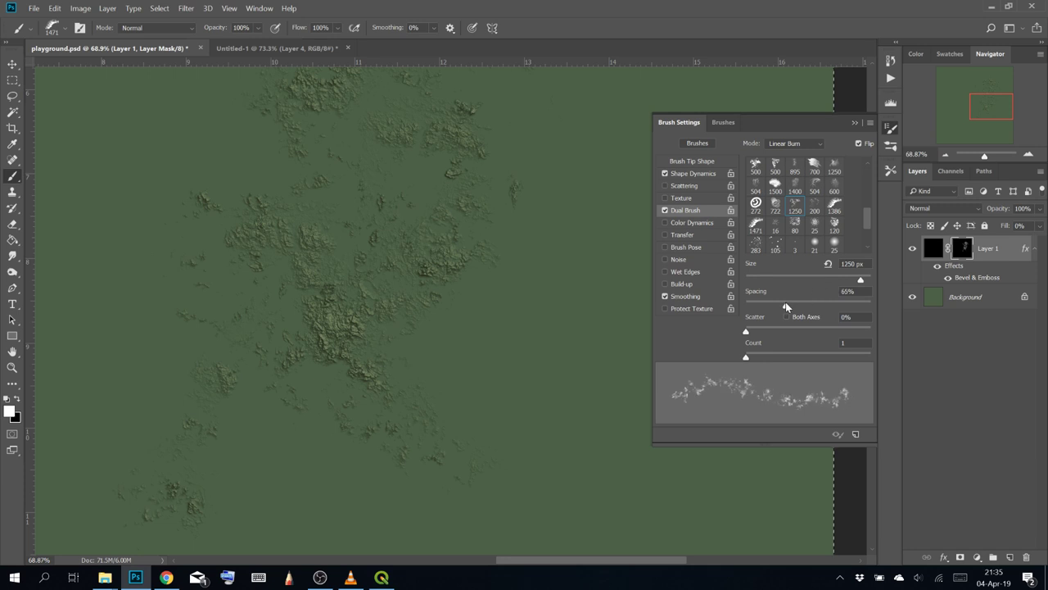
Set the dual brush to 2794 px size, 26% spacing, 118% scatter and count 2, and test it on Layer 1's mask
mouse_move(773, 304)
mouse_down()
mouse_move(750, 304)
mouse_move(761, 331)
mouse_up()
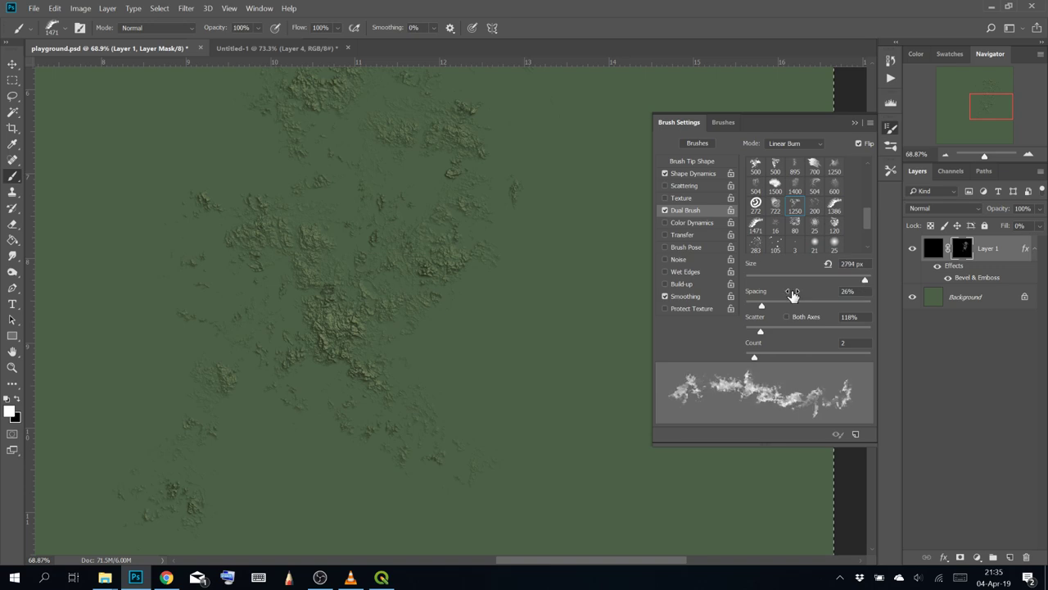
mouse_move(494, 313)
mouse_down()
mouse_move(371, 309)
mouse_move(513, 221)
mouse_move(423, 286)
mouse_move(217, 334)
mouse_move(473, 281)
mouse_move(477, 298)
mouse_move(371, 353)
mouse_move(491, 248)
mouse_move(442, 230)
mouse_move(410, 289)
mouse_move(132, 252)
mouse_move(408, 236)
mouse_move(381, 220)
mouse_up()
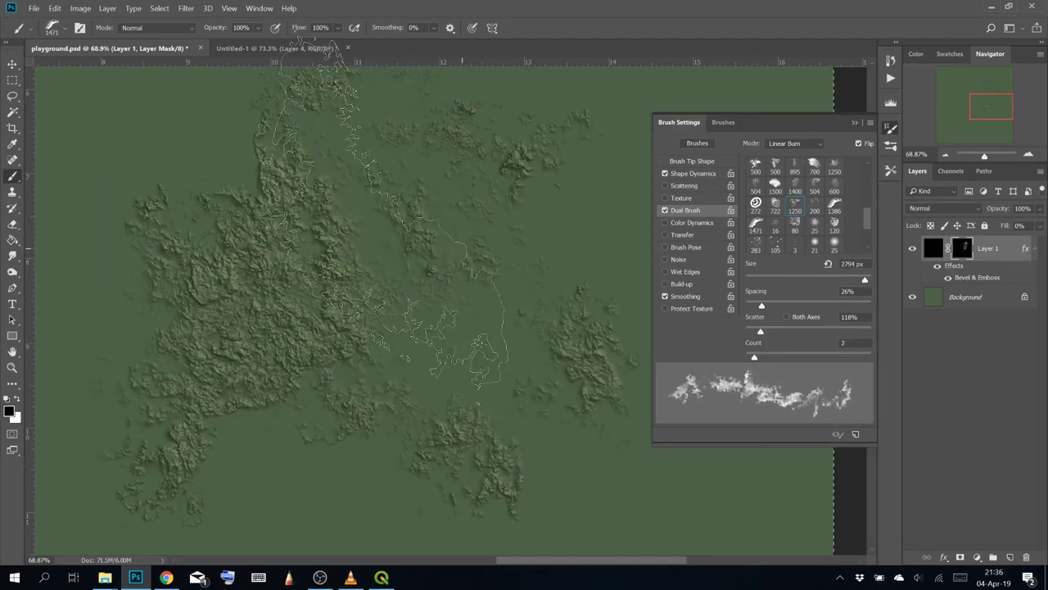
scroll(372, 208, down, 3)
mouse_move(287, 310)
mouse_down()
mouse_move(341, 206)
mouse_move(314, 253)
mouse_up()
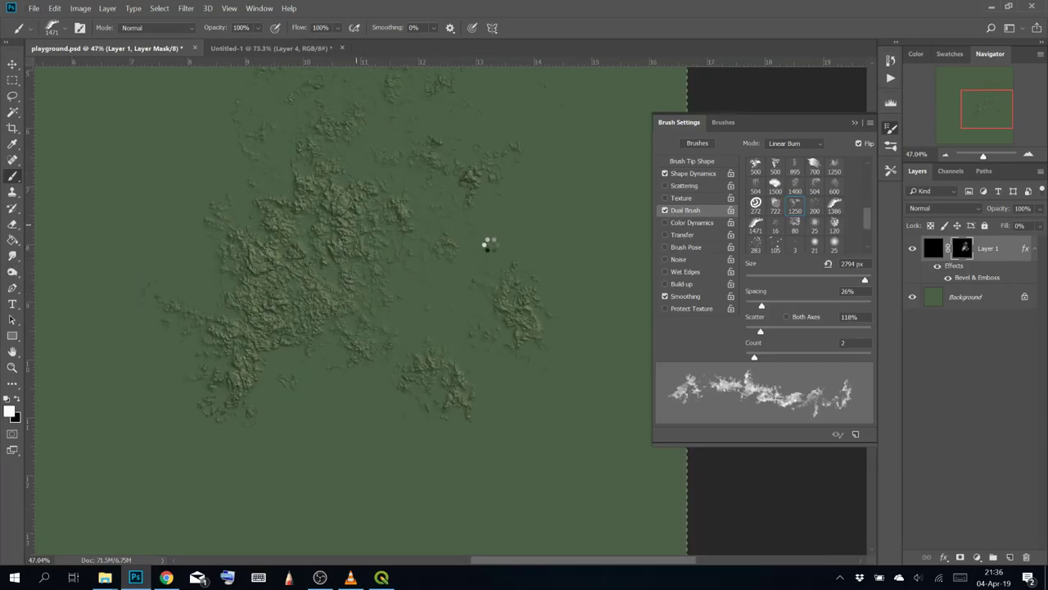
Clear the test strokes from Layer 1's mask and paint new white mountain ranges across it with the adjusted dual brush
key(ctrl+BackSpace)
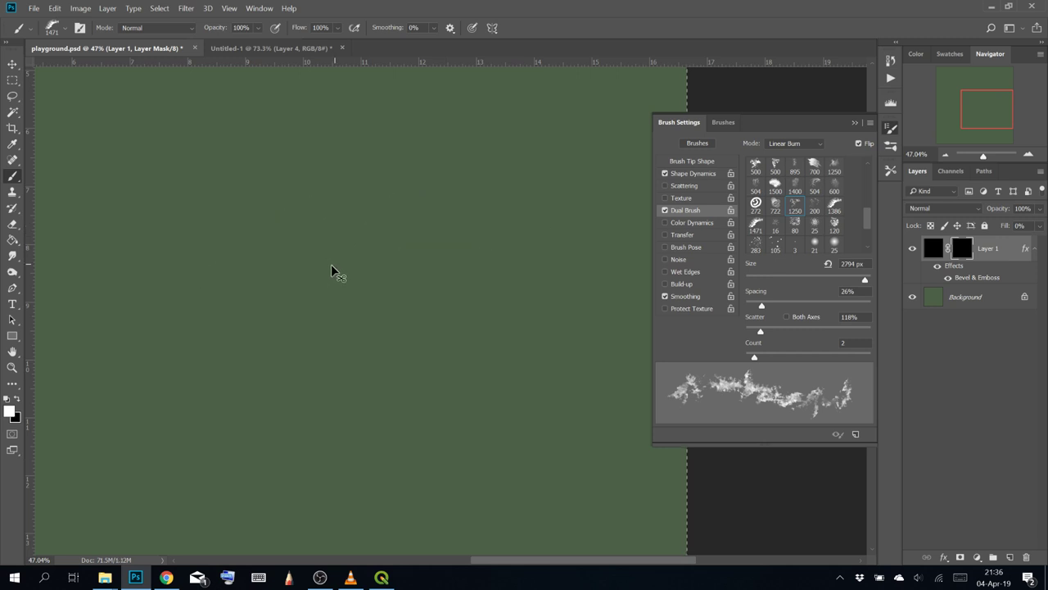
mouse_move(229, 246)
mouse_down()
mouse_move(271, 177)
mouse_move(307, 240)
mouse_move(316, 284)
mouse_move(291, 307)
mouse_move(247, 210)
mouse_move(329, 181)
mouse_move(403, 352)
mouse_move(403, 408)
mouse_move(461, 354)
mouse_move(434, 139)
mouse_move(450, 187)
mouse_move(449, 167)
mouse_move(352, 332)
mouse_move(243, 410)
mouse_move(171, 389)
mouse_move(228, 457)
mouse_move(389, 355)
mouse_up()
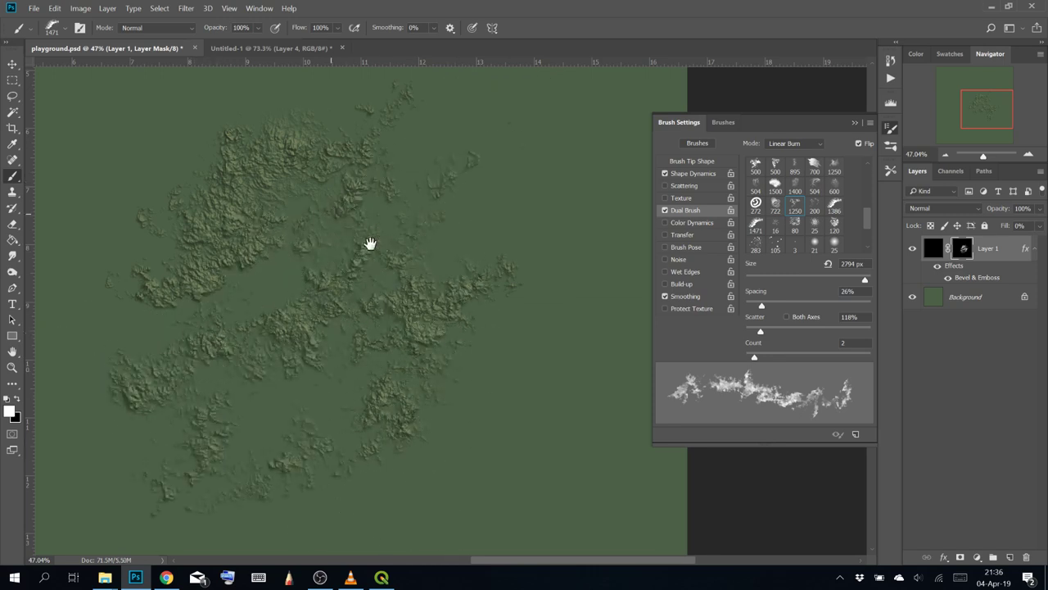
mouse_move(311, 213)
mouse_down()
mouse_move(420, 331)
mouse_move(409, 329)
mouse_up()
mouse_move(225, 205)
mouse_down()
mouse_move(264, 181)
mouse_move(166, 352)
mouse_move(174, 423)
mouse_up()
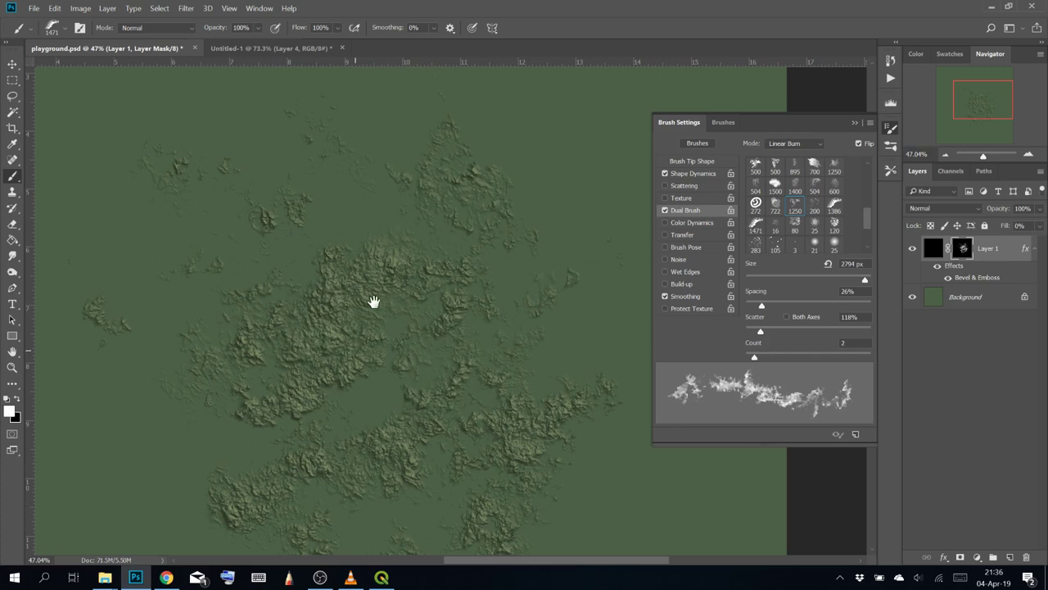
mouse_move(375, 299)
mouse_down()
mouse_move(353, 189)
mouse_move(472, 159)
mouse_up()
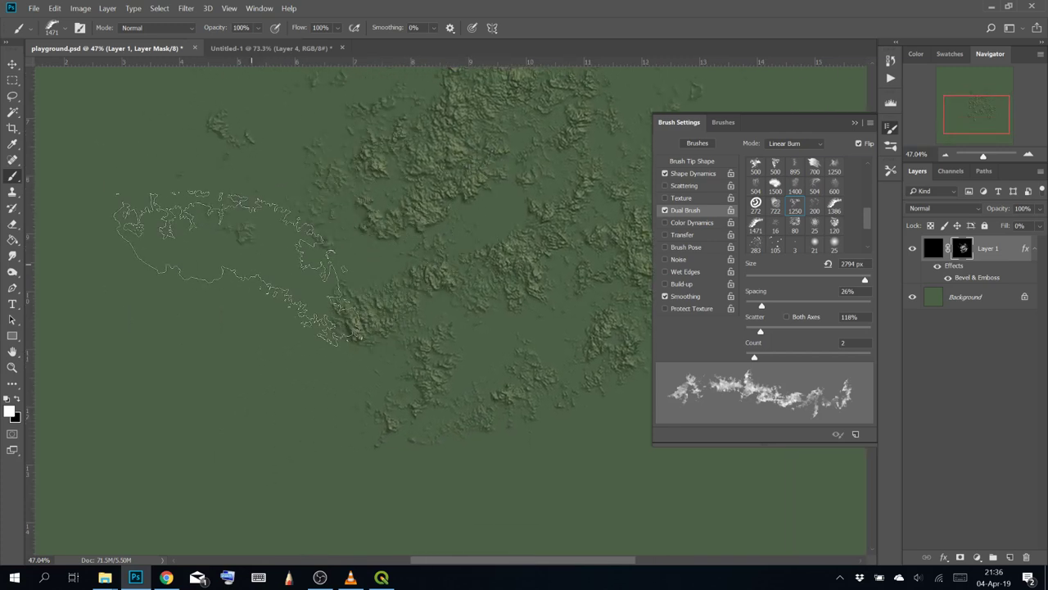
mouse_move(274, 398)
mouse_down()
mouse_move(289, 411)
mouse_move(278, 264)
mouse_move(217, 238)
mouse_up()
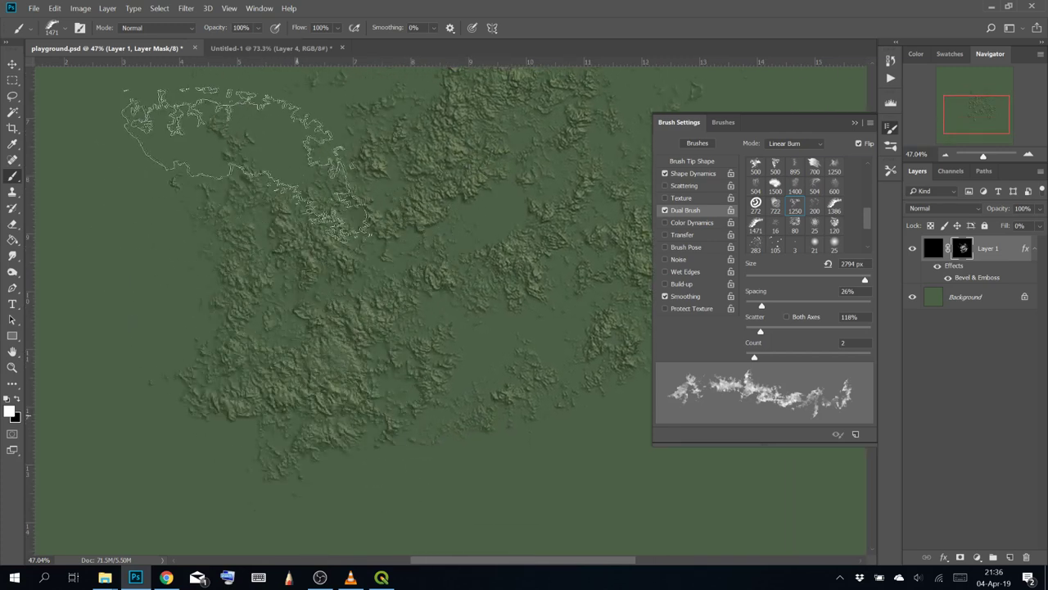
Paint black dual-brush strokes over the mountain ranges on Layer 1's mask to break them into smaller, eroded patches
mouse_move(374, 191)
mouse_down()
mouse_move(478, 339)
mouse_move(449, 333)
mouse_move(320, 144)
mouse_up()
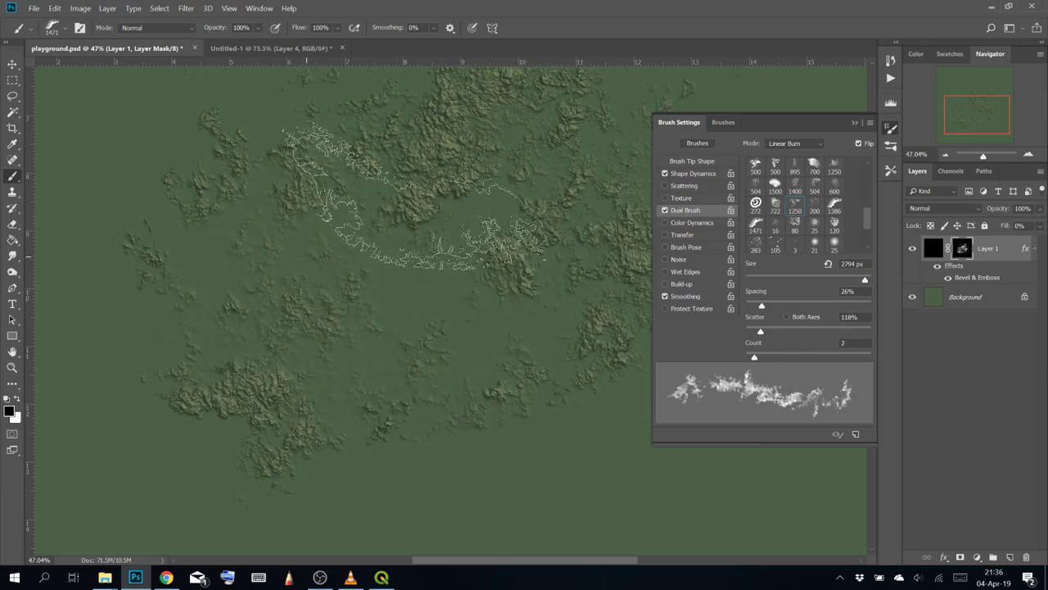
drag(459, 229, 345, 318)
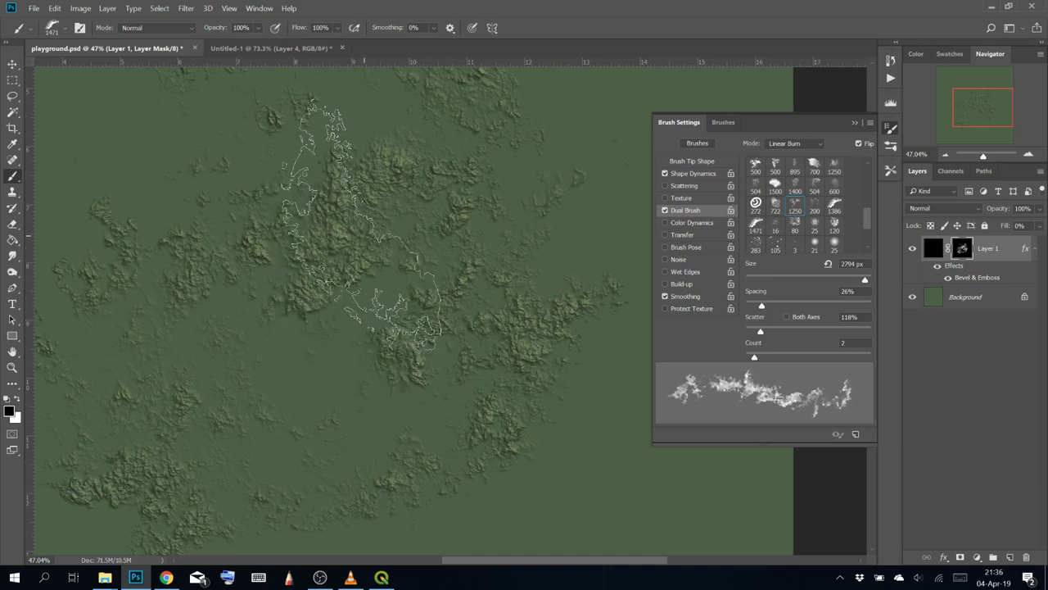
mouse_move(427, 278)
mouse_down()
mouse_move(421, 303)
mouse_move(445, 385)
mouse_up()
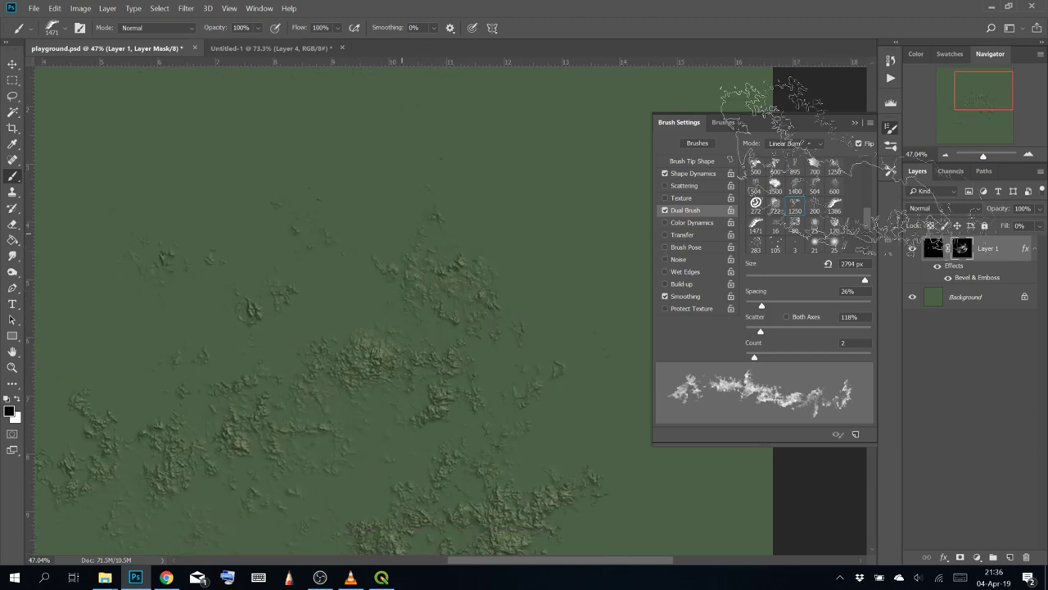
scroll(501, 182, down, 2)
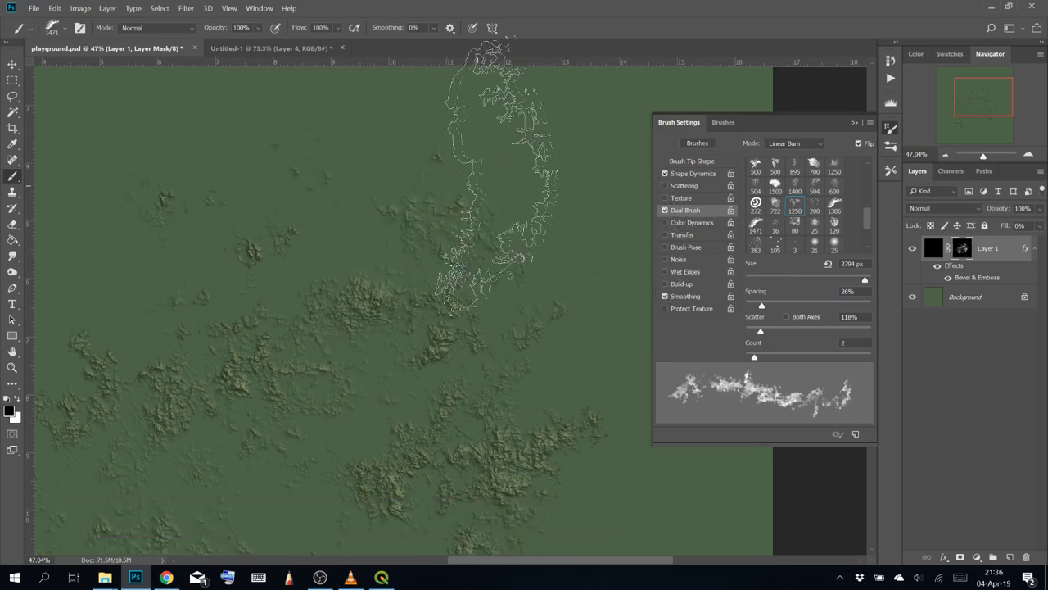
scroll(495, 181, down, 10)
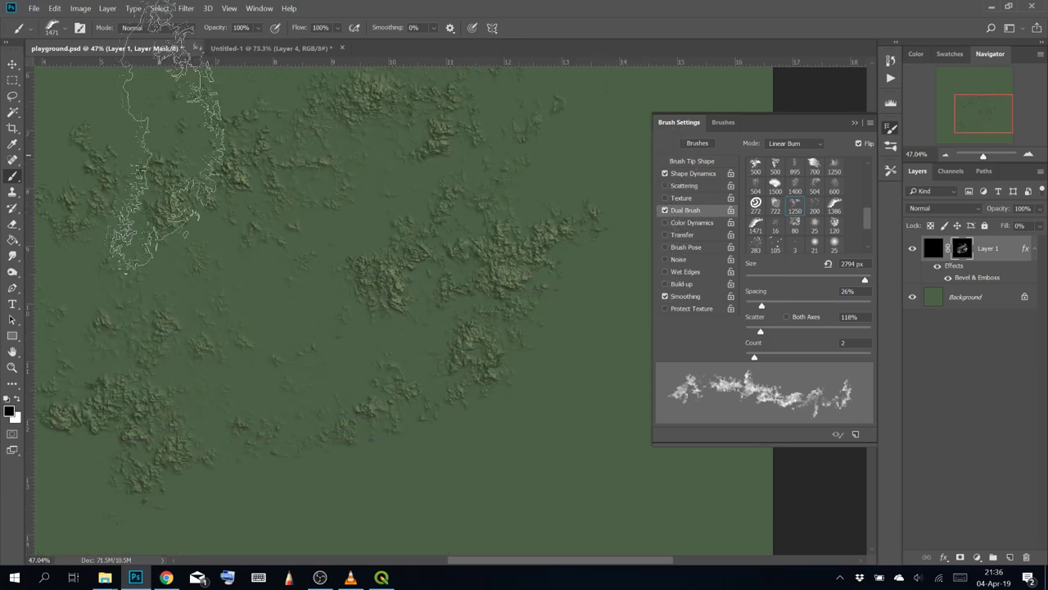
Switch the brush to the Stream Test 5 preset and close the brush settings
click(63, 29)
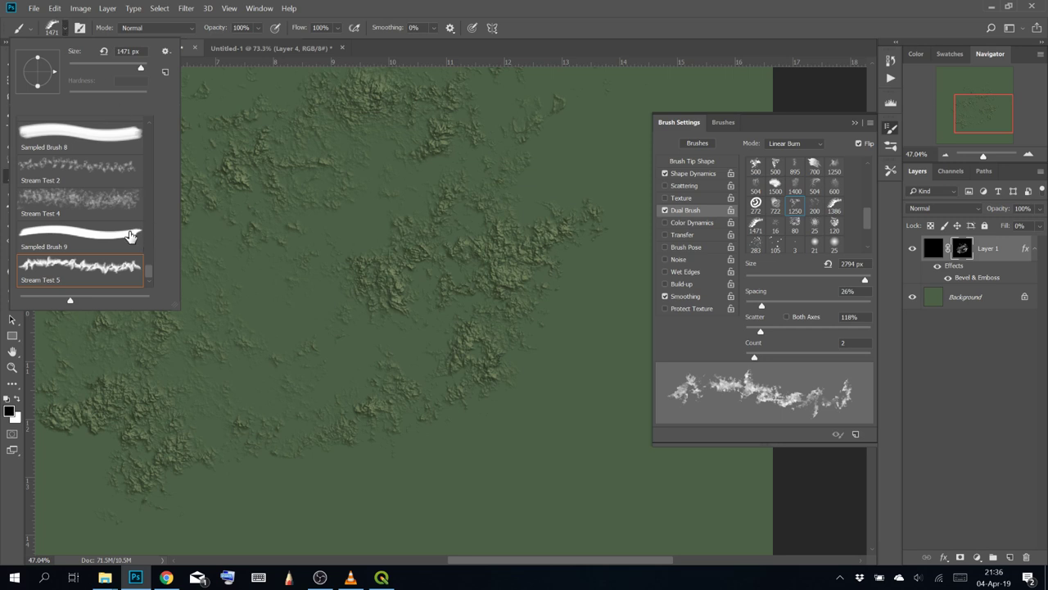
scroll(115, 257, up, 1)
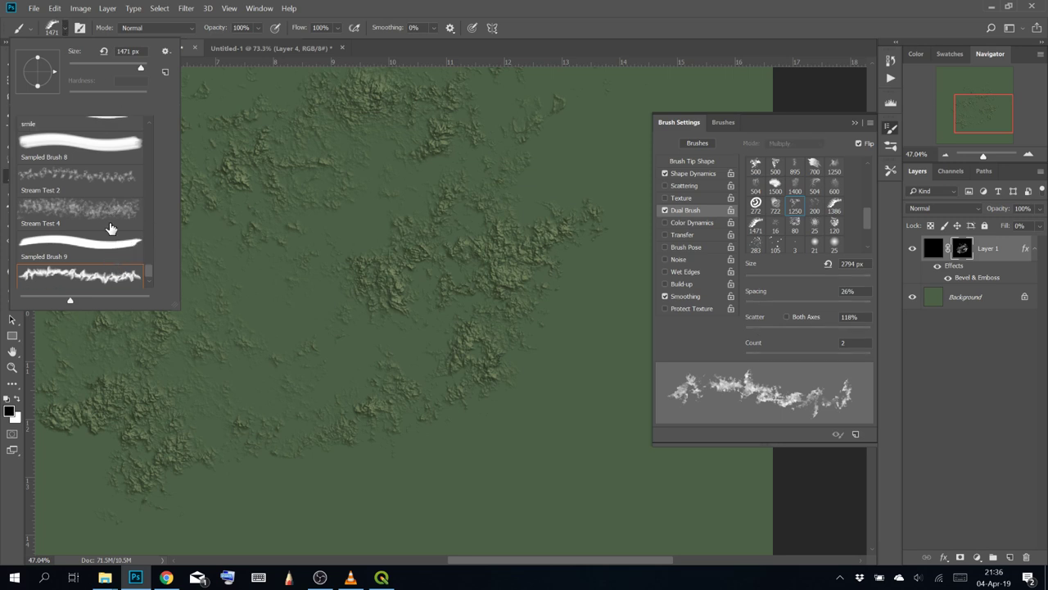
click(111, 228)
scroll(90, 278, down, 1)
click(140, 277)
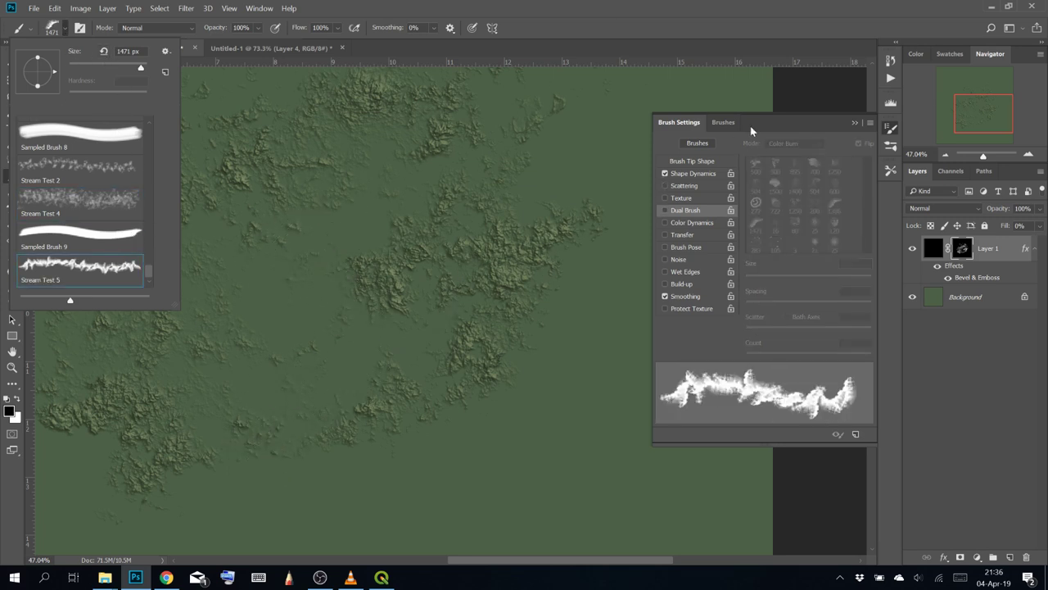
click(856, 122)
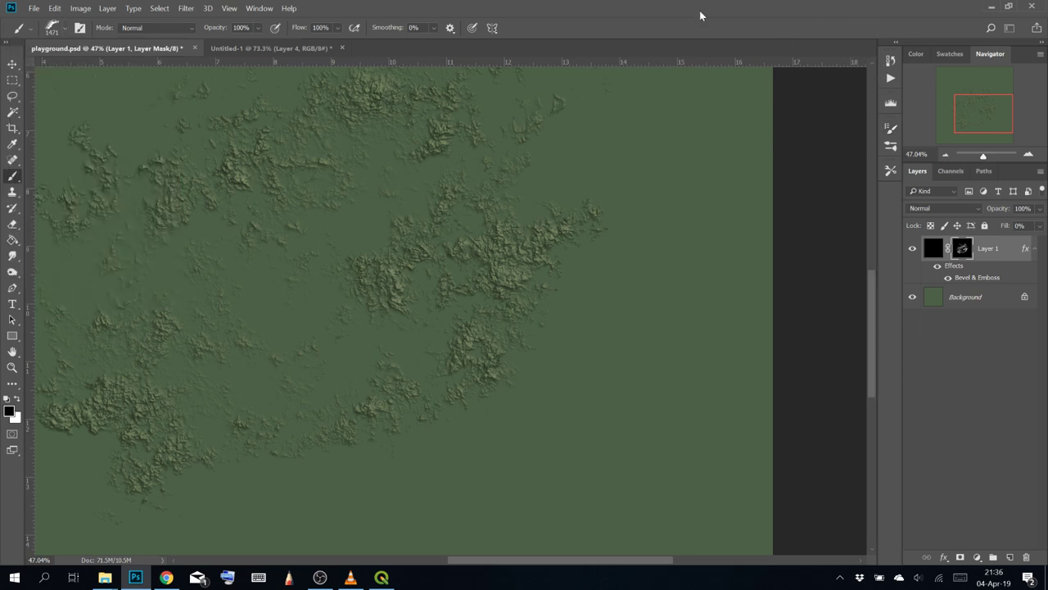
Paint a large white landmass on Layer 1's mask with Stream Test 5, then carve its rim and interior with black strokes
scroll(563, 344, down, 5)
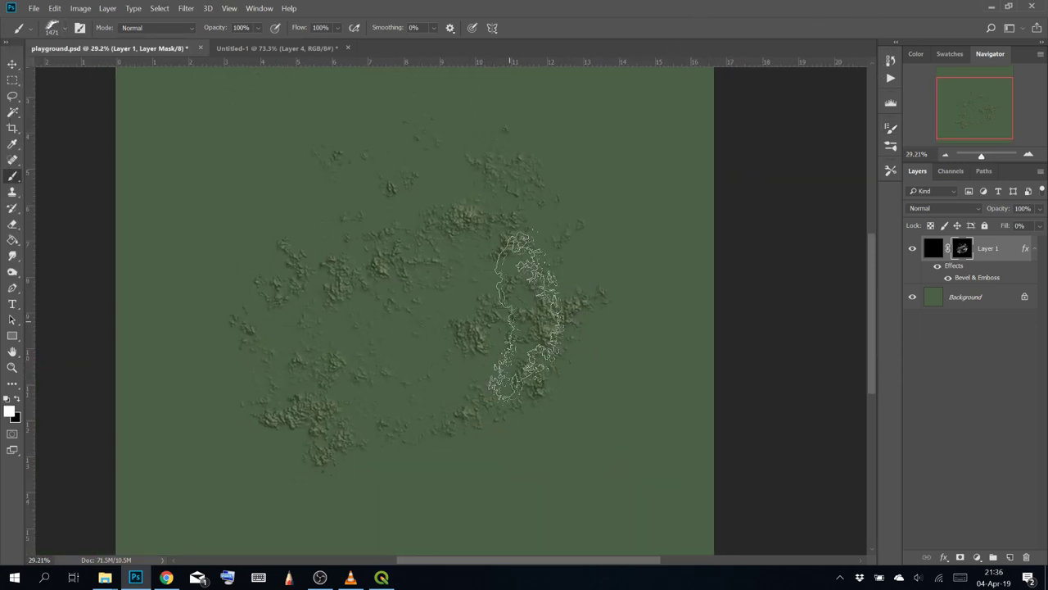
mouse_move(526, 318)
mouse_down()
mouse_move(320, 353)
mouse_move(422, 380)
mouse_move(432, 319)
mouse_move(579, 242)
mouse_move(455, 204)
mouse_move(309, 238)
mouse_move(303, 226)
mouse_move(315, 225)
mouse_move(256, 225)
mouse_move(375, 258)
mouse_move(422, 373)
mouse_up()
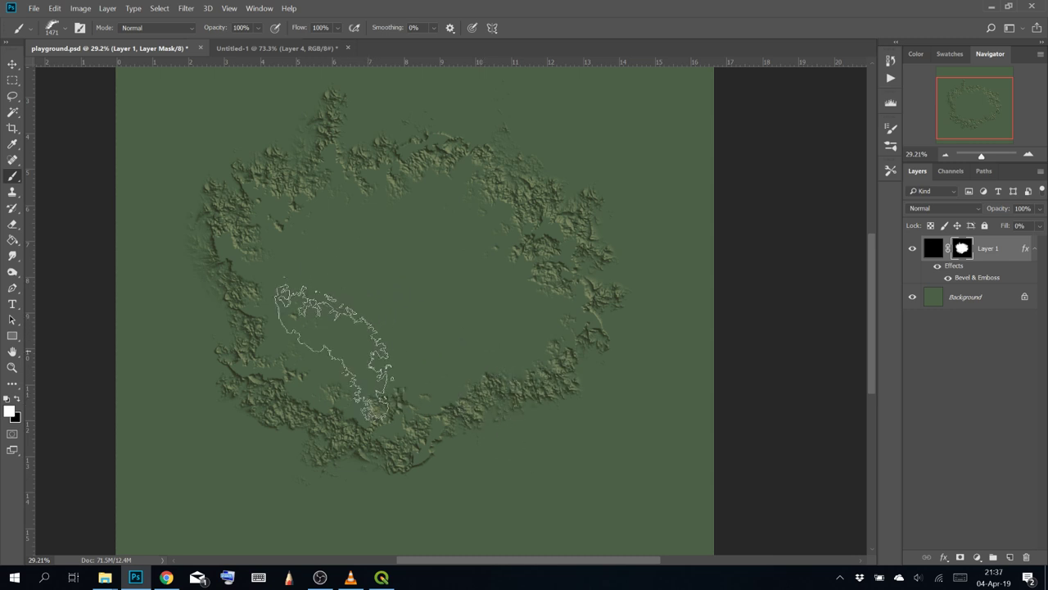
key(x)
click(286, 367)
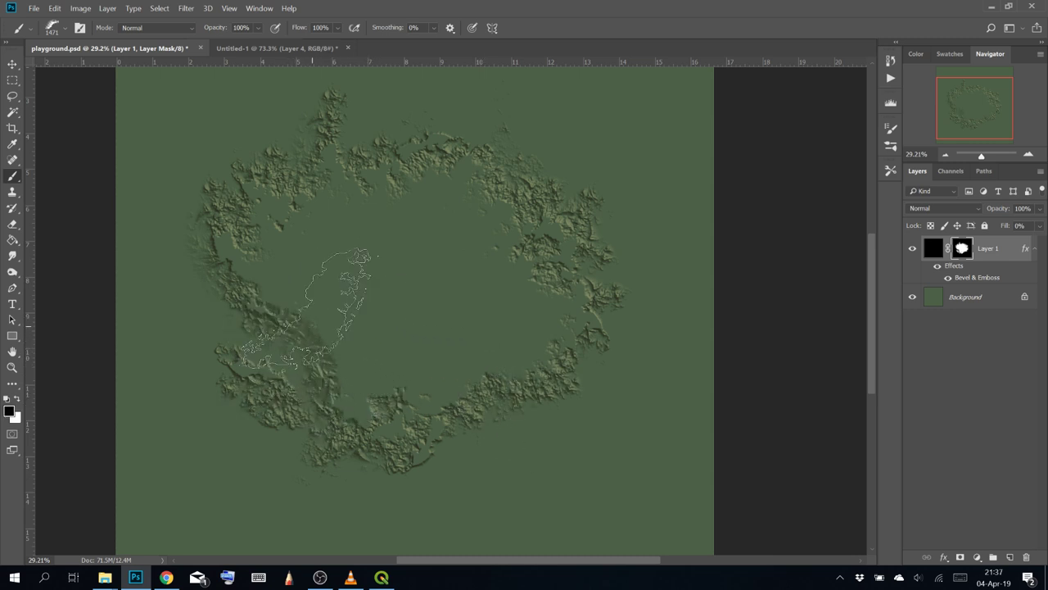
click(270, 234)
drag(264, 213, 242, 187)
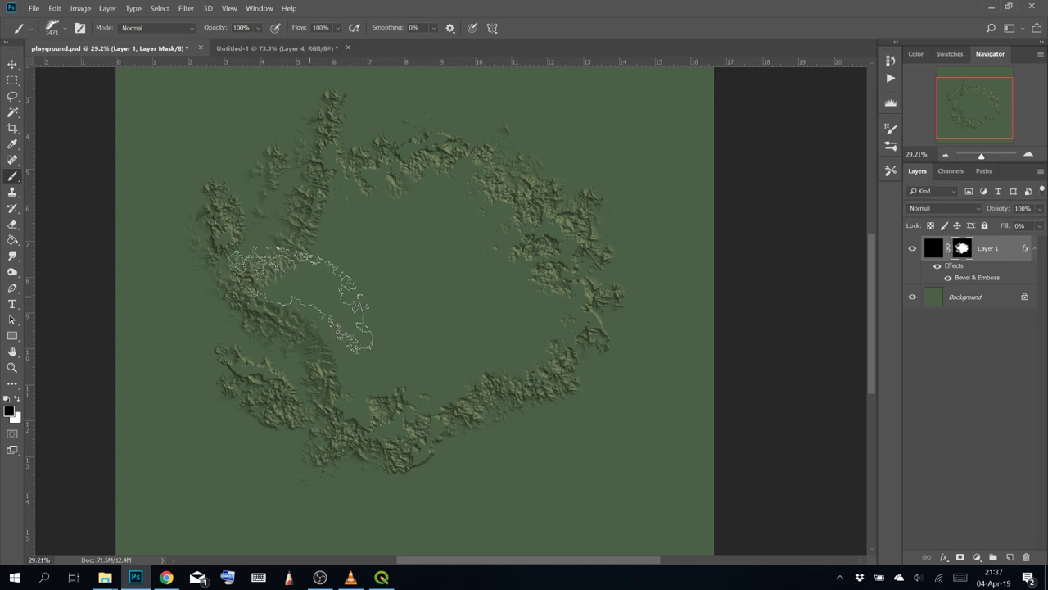
mouse_move(301, 299)
mouse_down()
mouse_move(297, 344)
mouse_move(317, 381)
mouse_move(340, 348)
mouse_move(377, 375)
mouse_move(418, 431)
mouse_move(377, 375)
mouse_move(413, 424)
mouse_move(383, 414)
mouse_move(512, 370)
mouse_move(476, 356)
mouse_move(432, 410)
mouse_move(516, 373)
mouse_move(534, 328)
mouse_move(537, 376)
mouse_move(554, 307)
mouse_move(534, 281)
mouse_move(601, 261)
mouse_move(579, 288)
mouse_move(612, 166)
mouse_move(489, 212)
mouse_move(406, 229)
mouse_move(413, 222)
mouse_move(362, 173)
mouse_move(348, 187)
mouse_move(319, 166)
mouse_move(487, 305)
mouse_move(440, 283)
mouse_move(436, 292)
mouse_move(425, 270)
mouse_move(248, 191)
mouse_move(448, 285)
mouse_move(240, 136)
mouse_move(406, 219)
mouse_move(359, 246)
mouse_move(350, 313)
mouse_move(371, 292)
mouse_move(345, 243)
mouse_move(301, 312)
mouse_move(385, 410)
mouse_up()
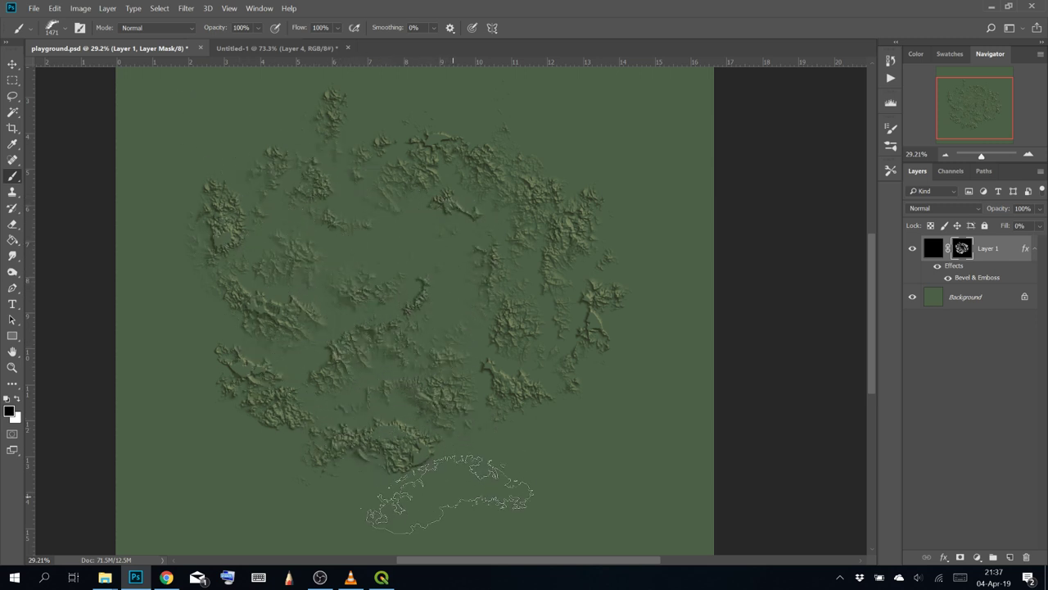
Erode the southern mountain ranges on the mask with black Stream Test 5 strokes
scroll(428, 483, up, 3)
click(377, 449)
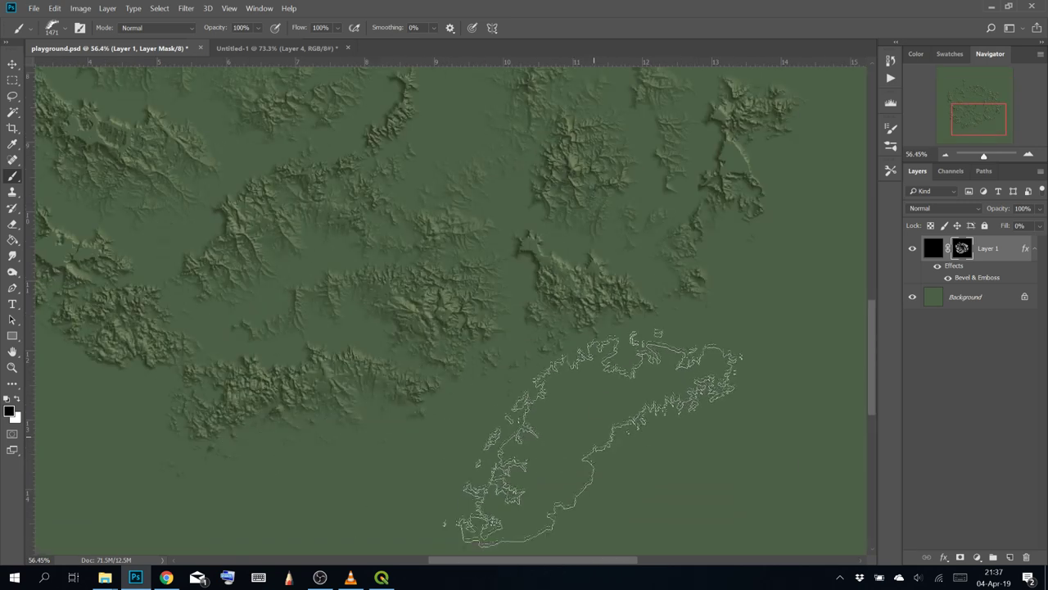
scroll(598, 403, down, 3)
scroll(510, 409, up, 3)
mouse_move(395, 312)
mouse_down()
mouse_move(469, 338)
mouse_move(461, 284)
mouse_up()
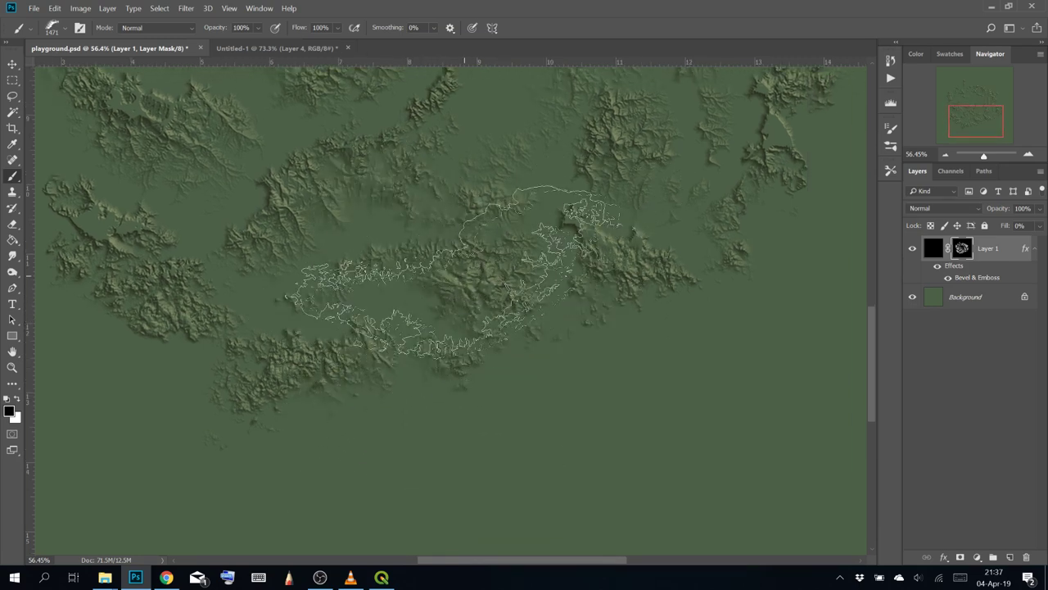
Add a white ridge dab at the terrain's centre and trim the central ridges with black dabs
mouse_move(422, 260)
mouse_down()
mouse_move(412, 372)
mouse_move(435, 463)
mouse_up()
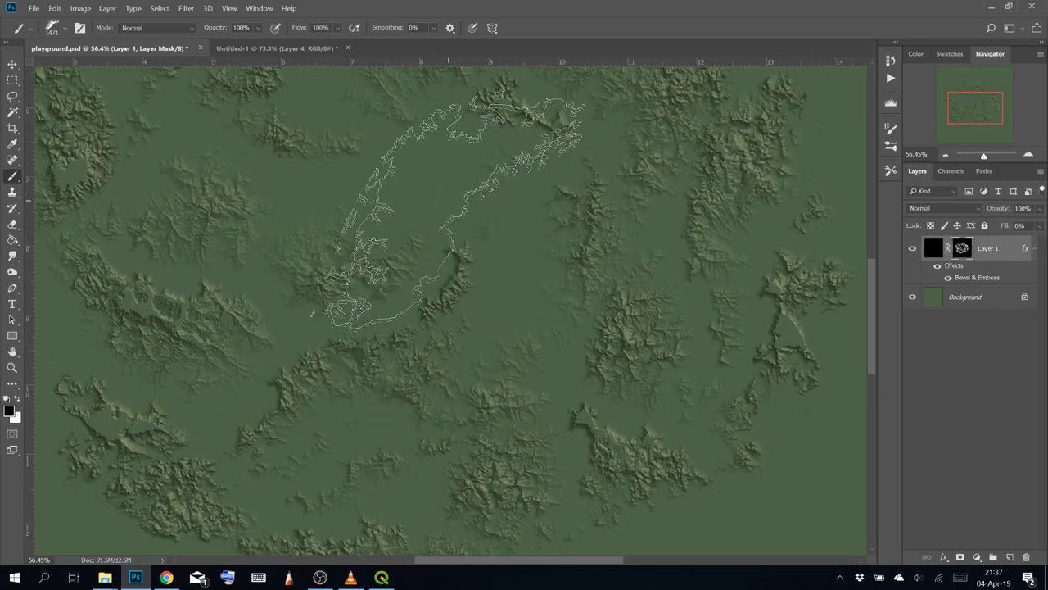
key(x)
click(471, 202)
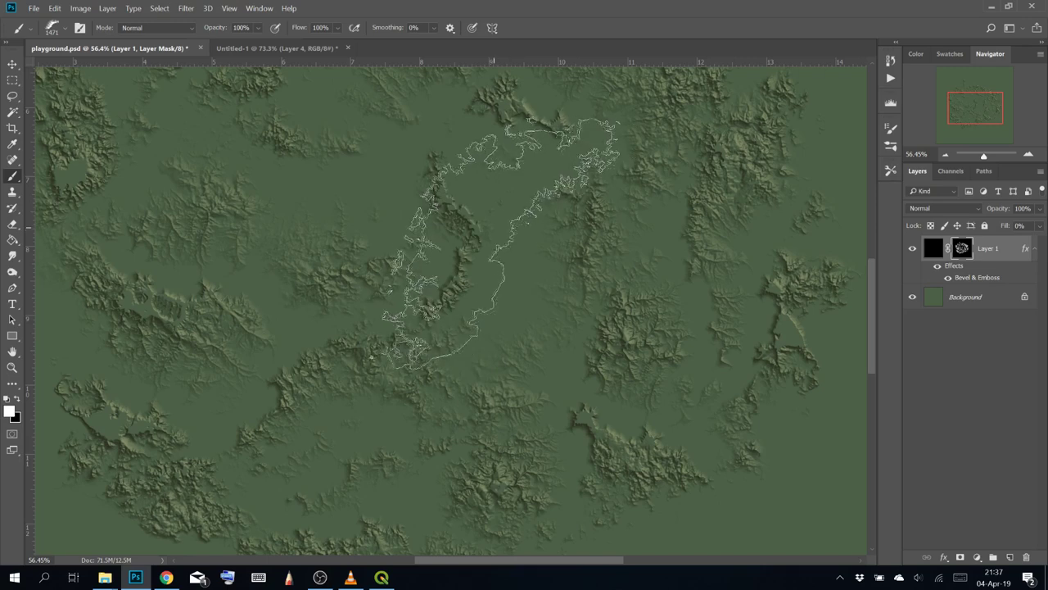
key(x)
click(489, 237)
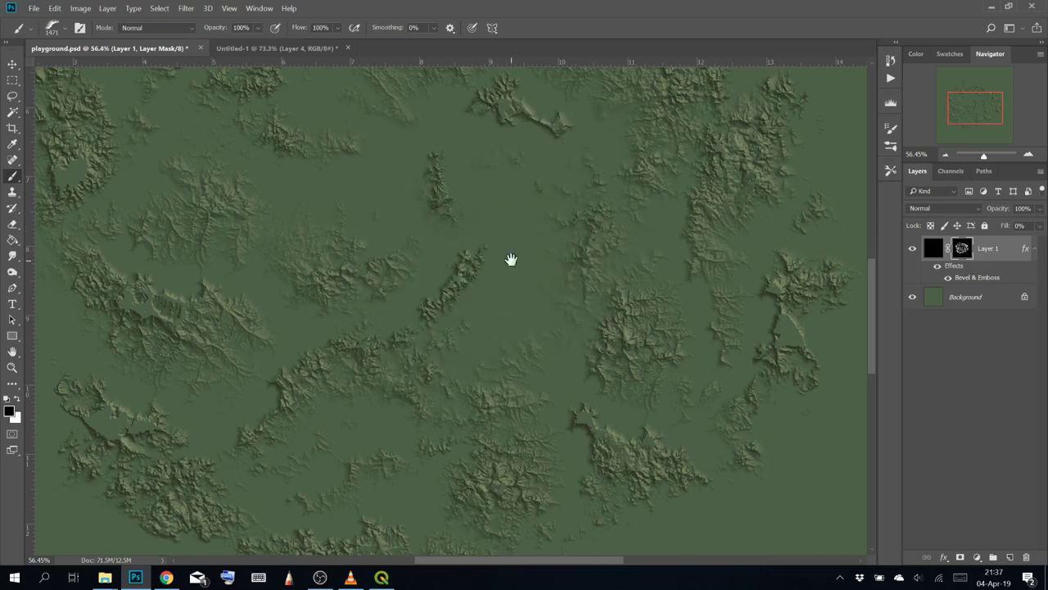
drag(496, 231, 516, 320)
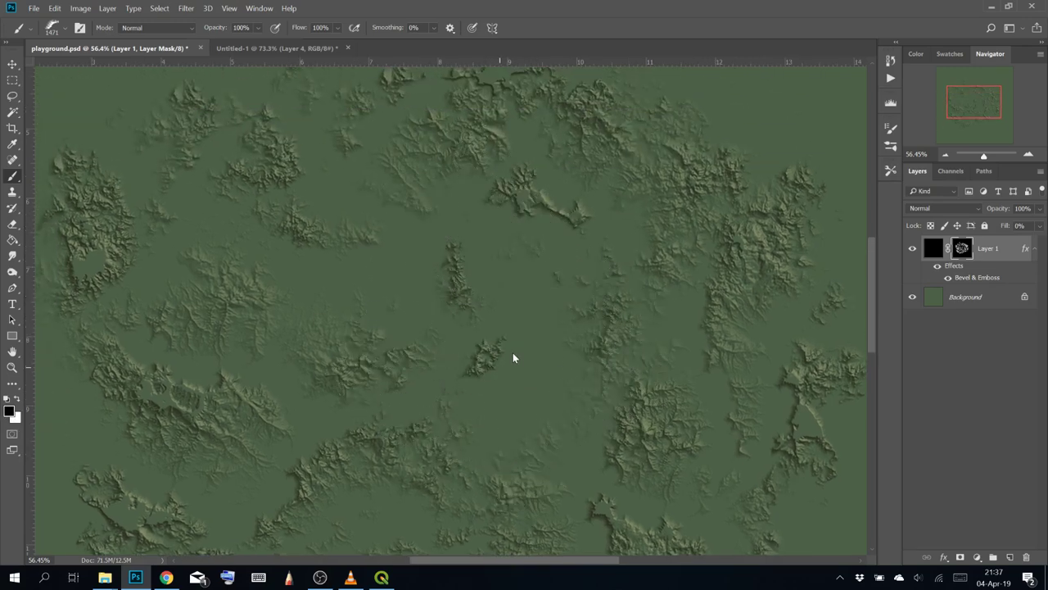
Carve the northern ridges of the terrain with black strokes and dabs at 100% zoom
key(ctrl+plus)
key(ctrl+plus)
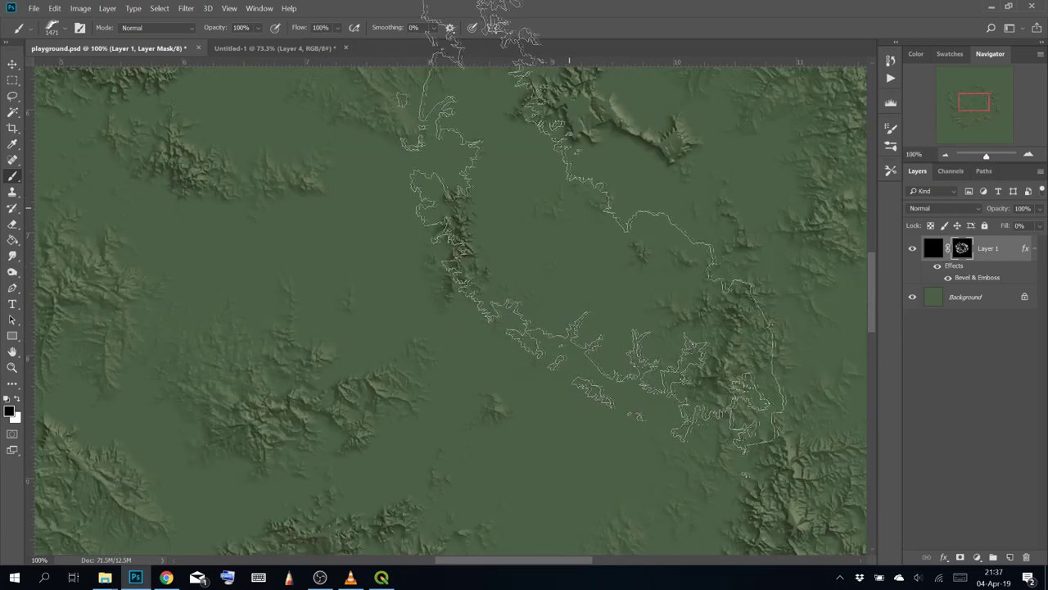
mouse_move(619, 232)
mouse_down()
mouse_move(627, 311)
mouse_move(683, 420)
mouse_up()
mouse_move(643, 271)
mouse_down()
mouse_move(665, 346)
mouse_move(650, 267)
mouse_move(517, 309)
mouse_move(503, 341)
mouse_up()
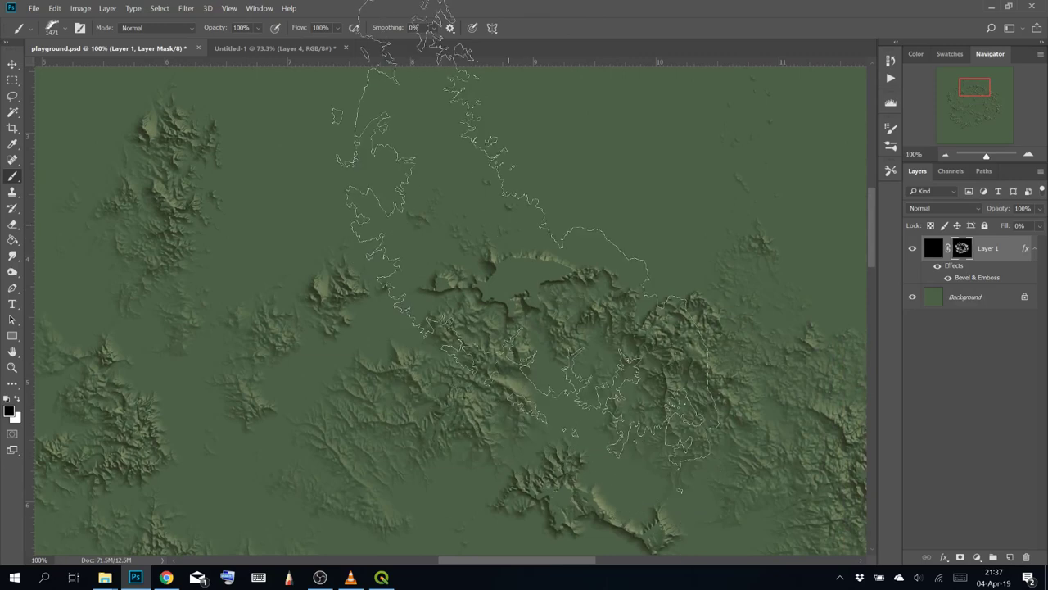
click(565, 205)
click(309, 243)
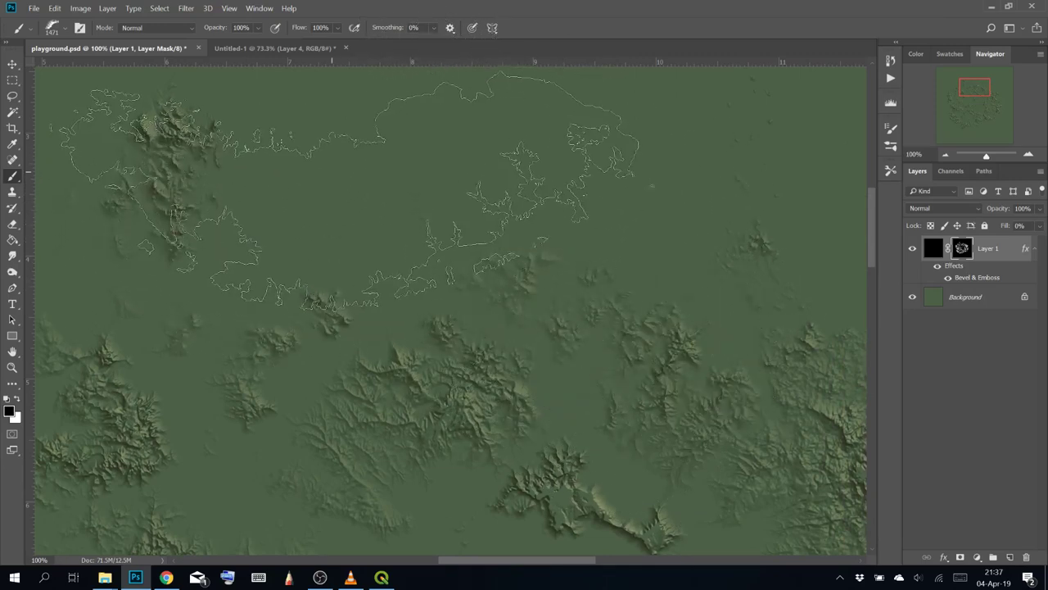
click(334, 174)
Thin out the eastern and southern mountain ranges on the mask with black strokes
scroll(544, 303, down, 4)
click(571, 366)
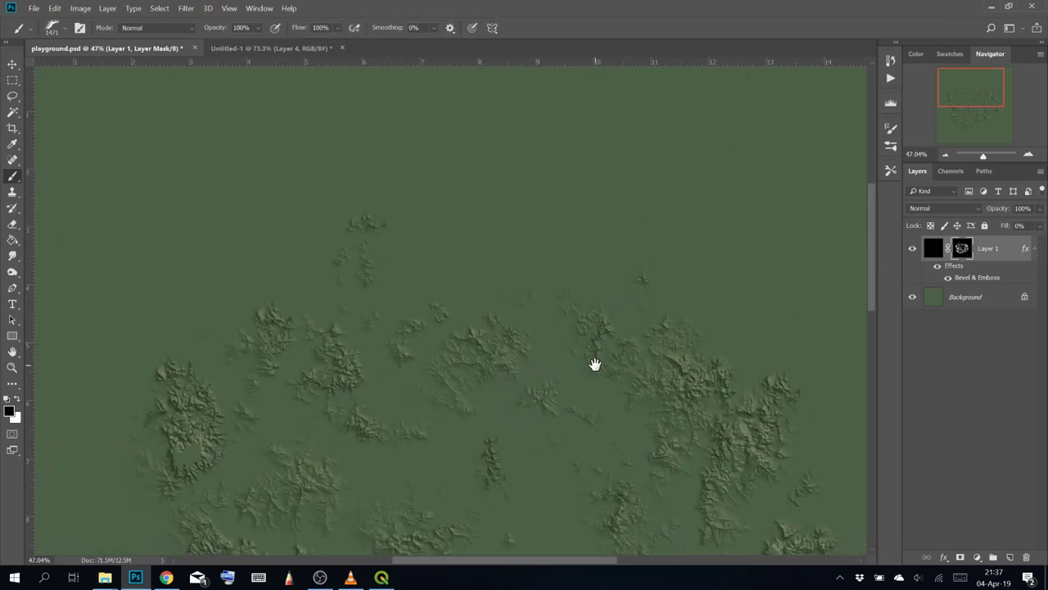
drag(595, 363, 416, 156)
click(655, 354)
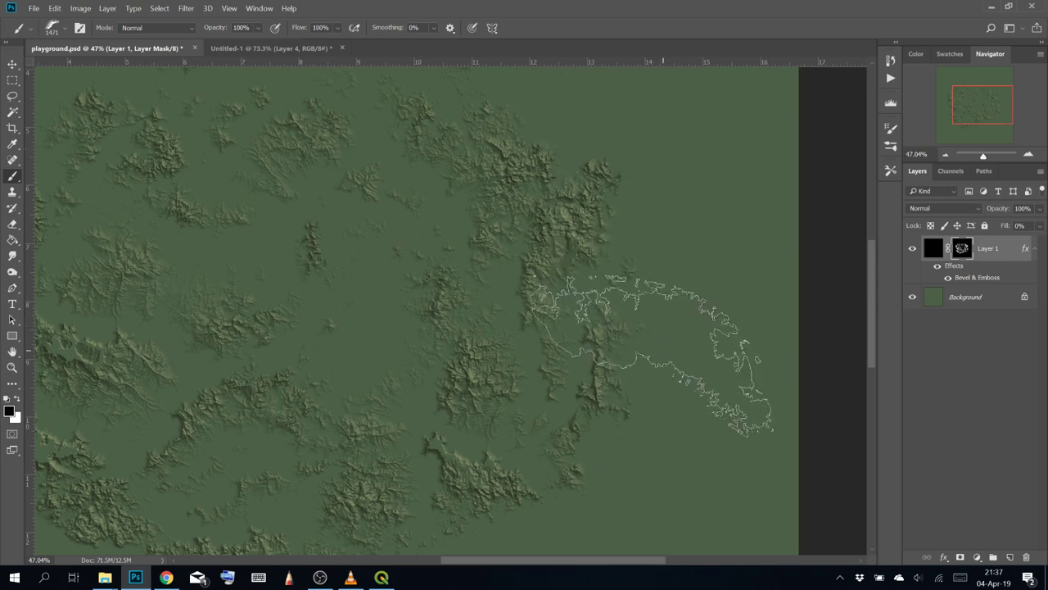
click(676, 160)
drag(398, 308, 399, 295)
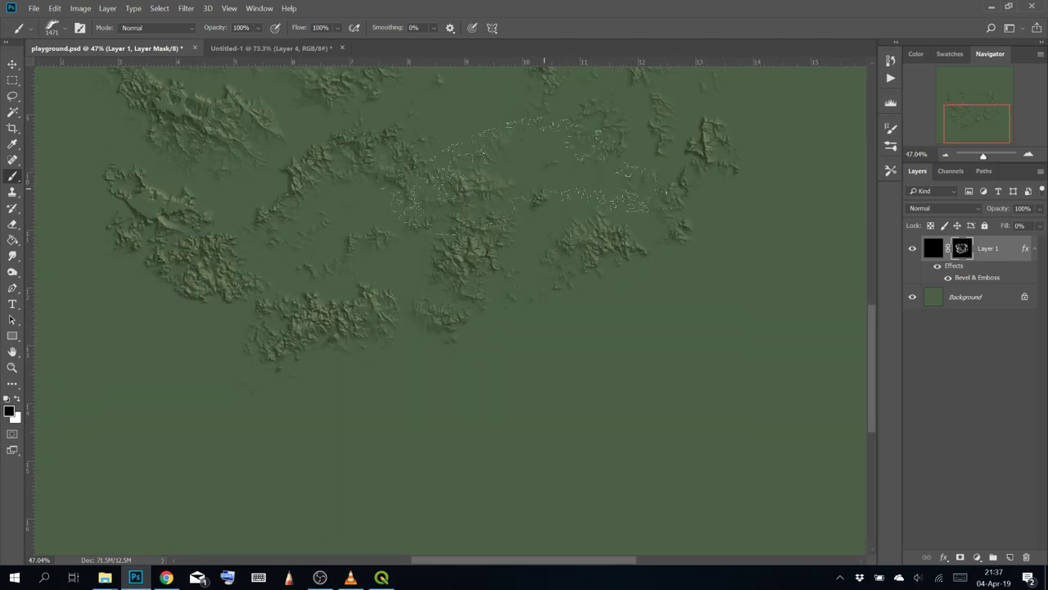
mouse_move(339, 298)
mouse_down()
mouse_move(579, 475)
mouse_move(537, 331)
mouse_move(548, 326)
mouse_move(487, 270)
mouse_move(205, 238)
mouse_move(161, 244)
mouse_move(418, 270)
mouse_up()
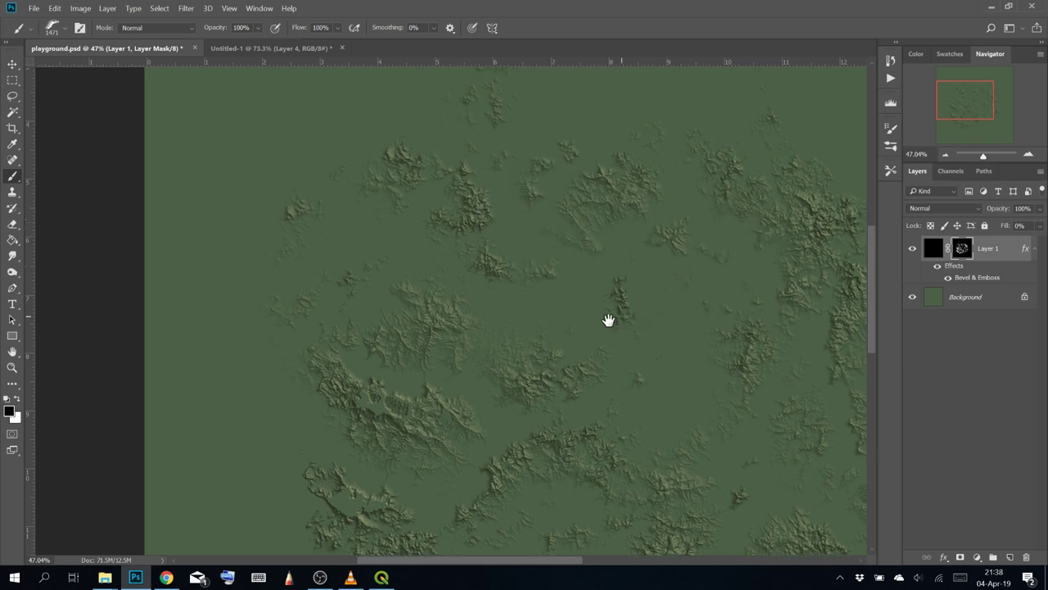
Paint over most of the mountains on Layer 1's mask with black, leaving only scattered patches
drag(609, 316, 573, 309)
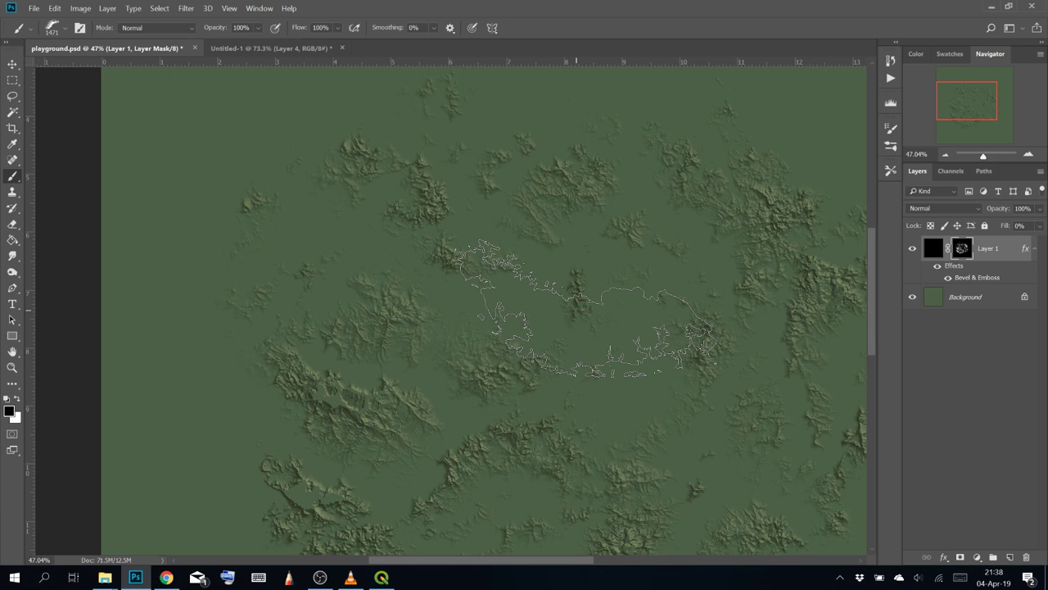
drag(586, 281, 410, 218)
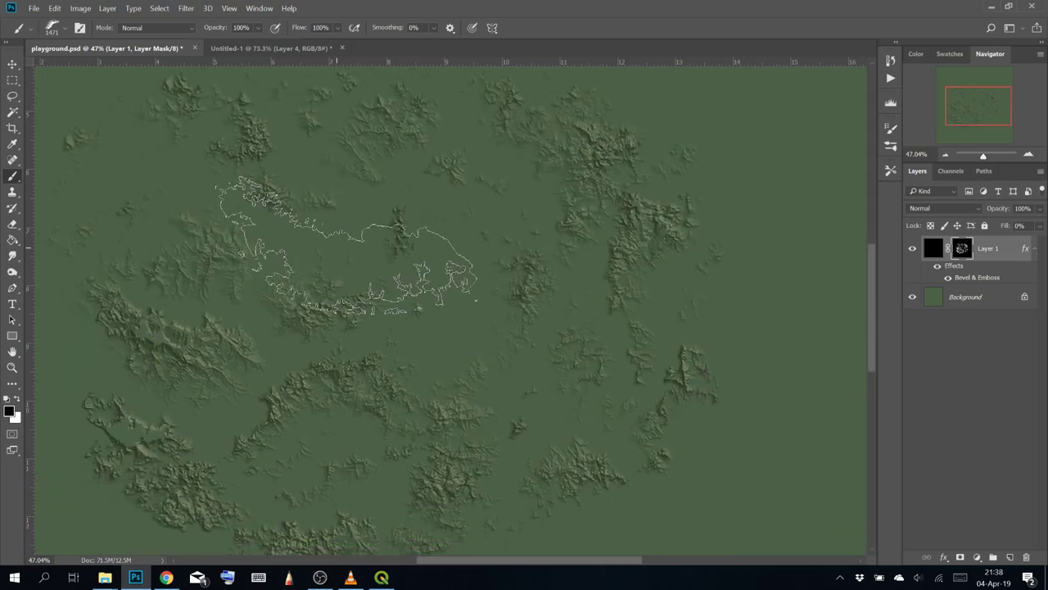
mouse_move(469, 353)
mouse_down()
mouse_move(615, 408)
mouse_move(732, 395)
mouse_move(761, 342)
mouse_move(585, 442)
mouse_move(766, 260)
mouse_up()
click(563, 388)
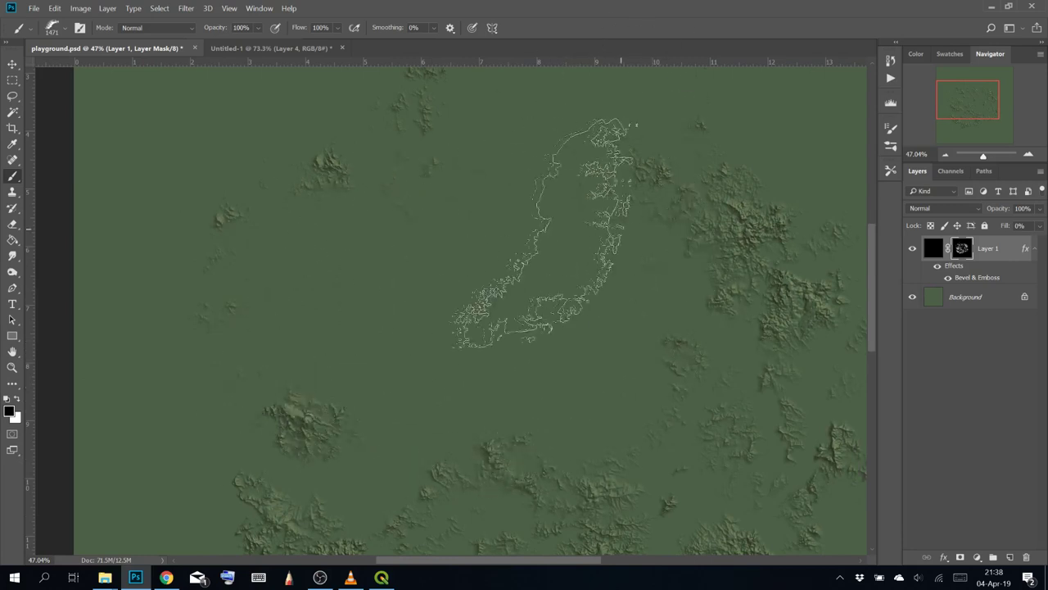
drag(635, 325, 554, 173)
click(271, 307)
mouse_move(473, 288)
mouse_down()
mouse_move(281, 210)
mouse_move(444, 398)
mouse_move(639, 188)
mouse_up()
drag(579, 276, 648, 410)
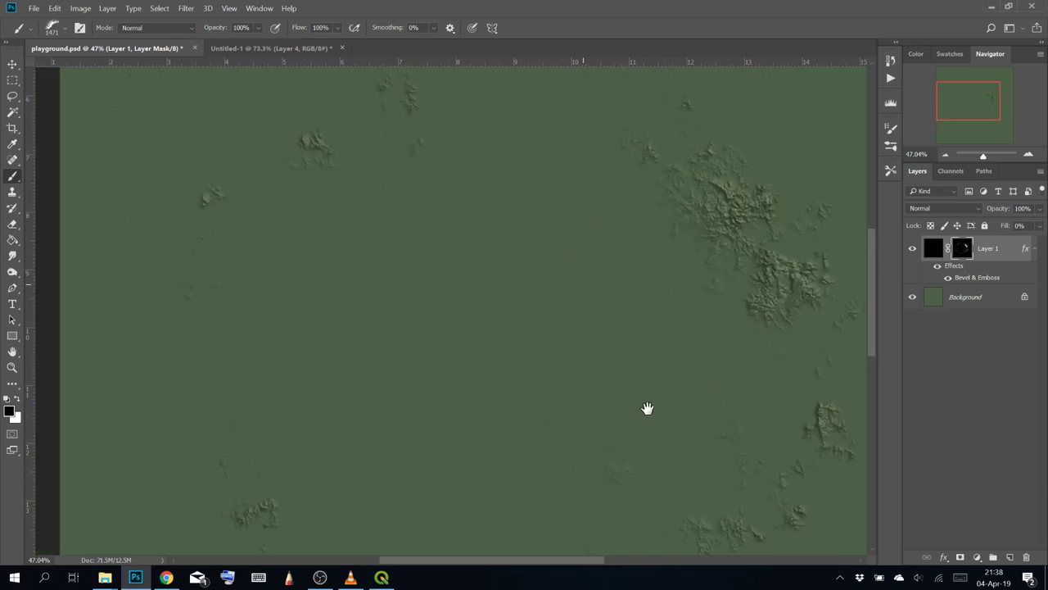
mouse_move(741, 258)
mouse_down()
mouse_move(735, 308)
mouse_move(473, 368)
mouse_move(544, 290)
mouse_move(428, 323)
mouse_move(295, 287)
mouse_up()
Switch to the Stream Test 4 brush preset and paint white test strokes across the western and central parts of the mask
click(50, 22)
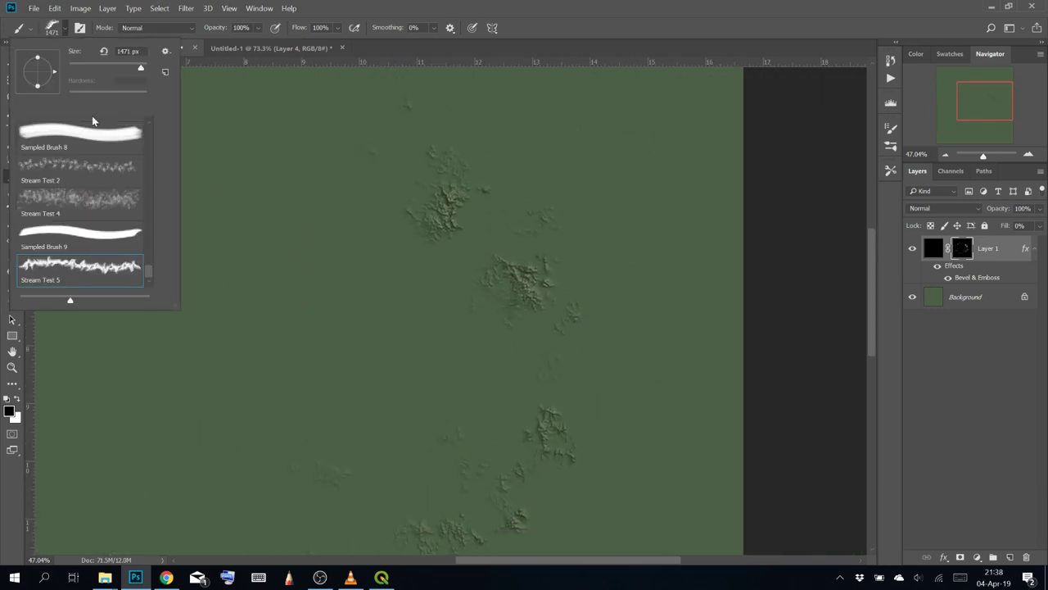
click(102, 215)
click(670, 5)
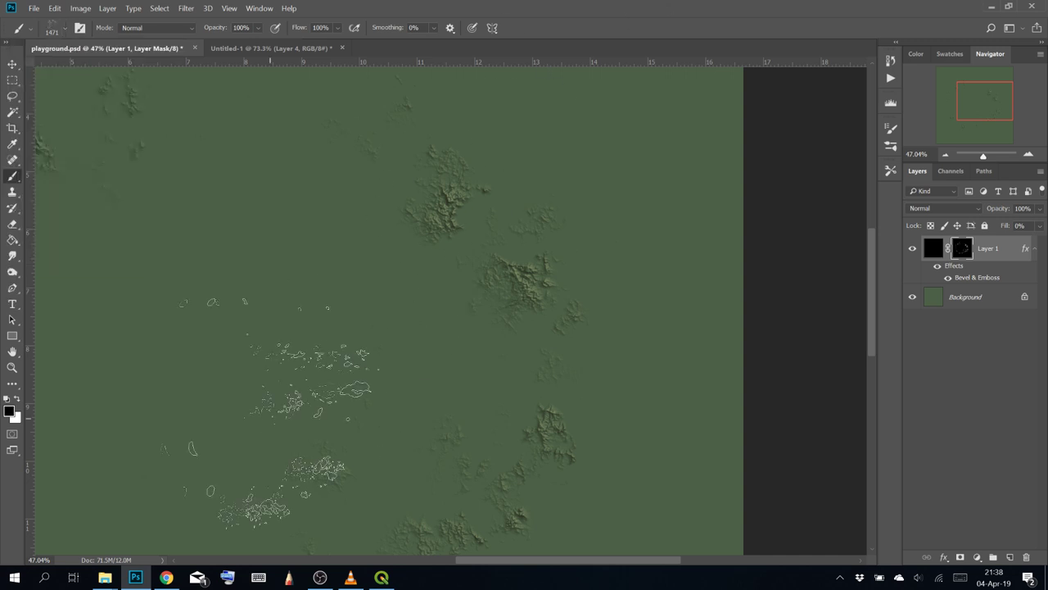
key(x)
mouse_move(275, 319)
mouse_down()
mouse_move(311, 348)
mouse_move(398, 373)
mouse_up()
drag(307, 294, 545, 264)
drag(238, 241, 389, 296)
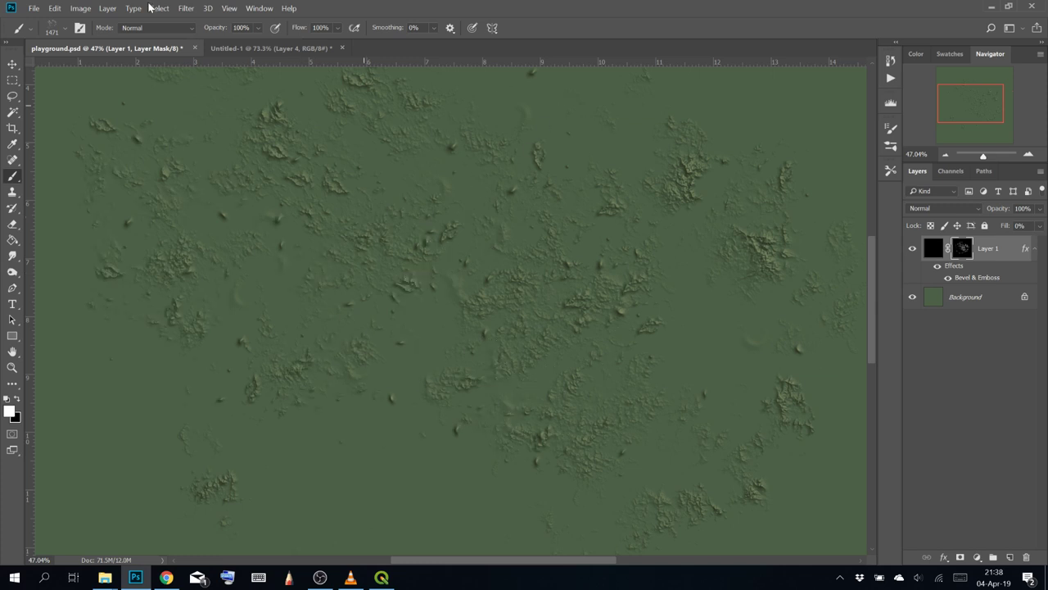
Switch to the Stream Test 2 brush preset and paint white mountains across the southern and northern parts of Layer 1's mask
click(64, 27)
click(115, 172)
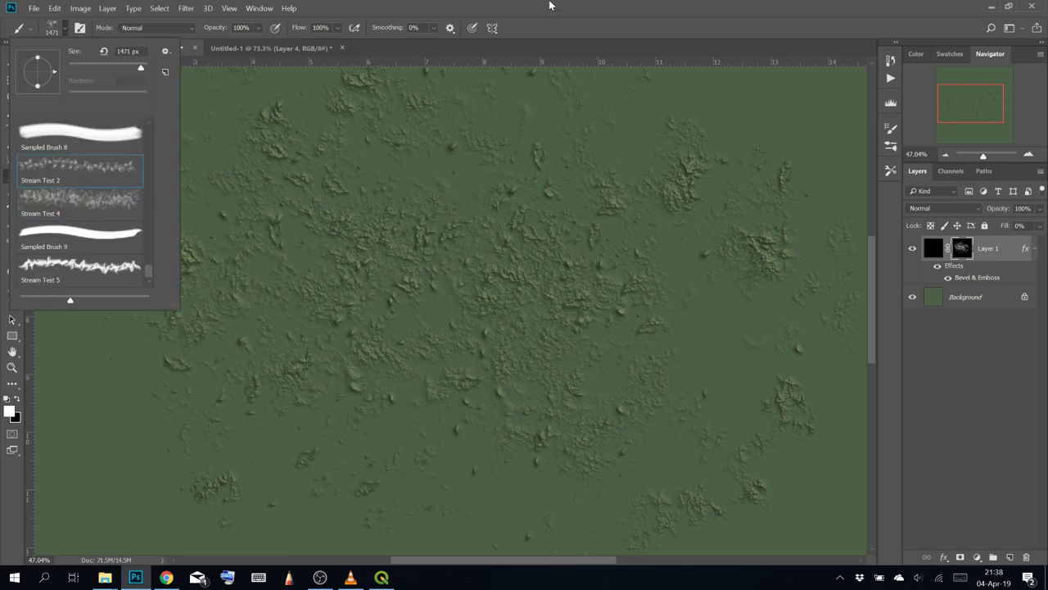
click(550, 5)
drag(637, 387, 564, 268)
key(x)
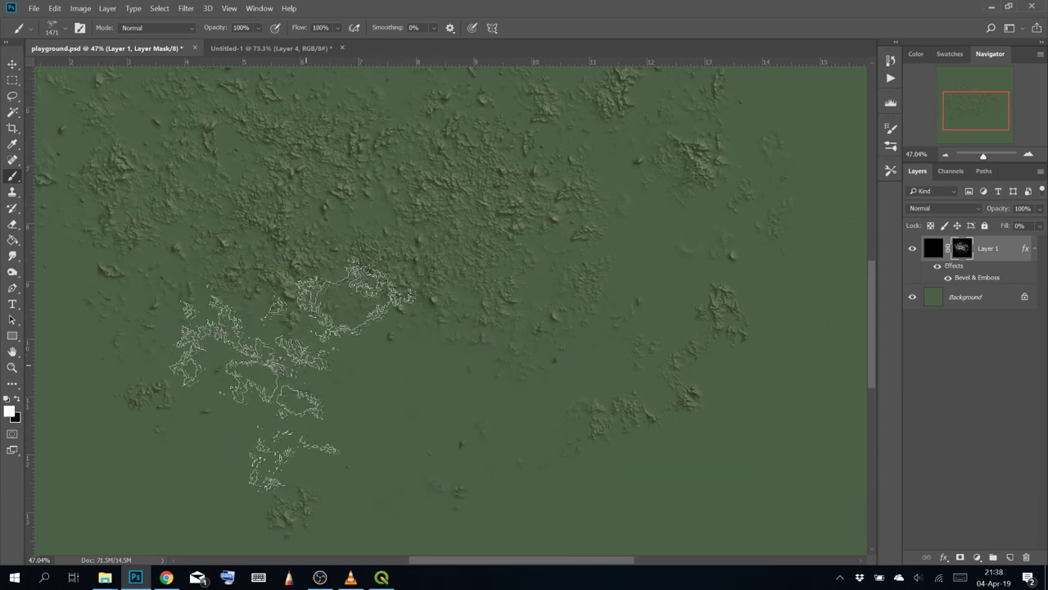
mouse_move(291, 375)
mouse_down()
mouse_move(366, 388)
mouse_move(444, 425)
mouse_move(557, 350)
mouse_move(620, 335)
mouse_move(250, 393)
mouse_move(349, 401)
mouse_move(625, 242)
mouse_move(661, 200)
mouse_move(568, 218)
mouse_move(554, 416)
mouse_up()
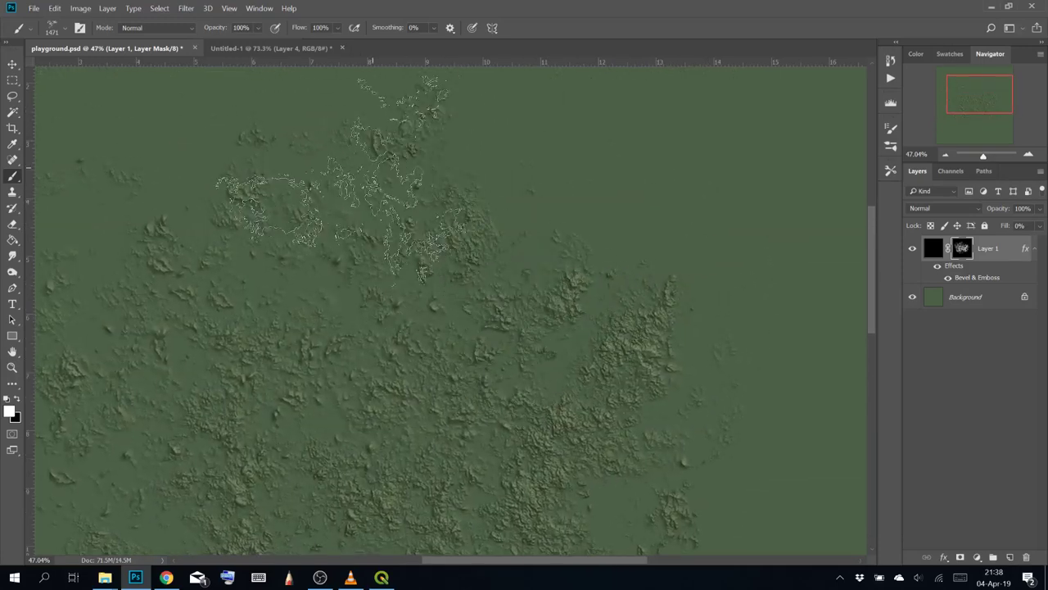
key(space)
drag(358, 257, 552, 319)
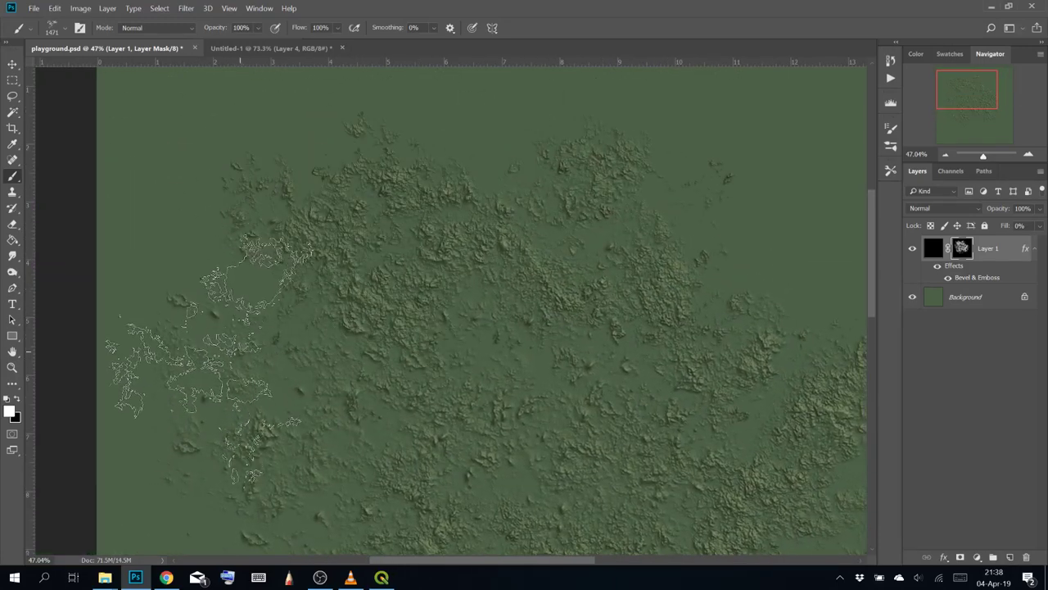
Fill in the western and central parts of the mask with more white Stream Test 2 strokes
key(space)
drag(644, 380, 585, 241)
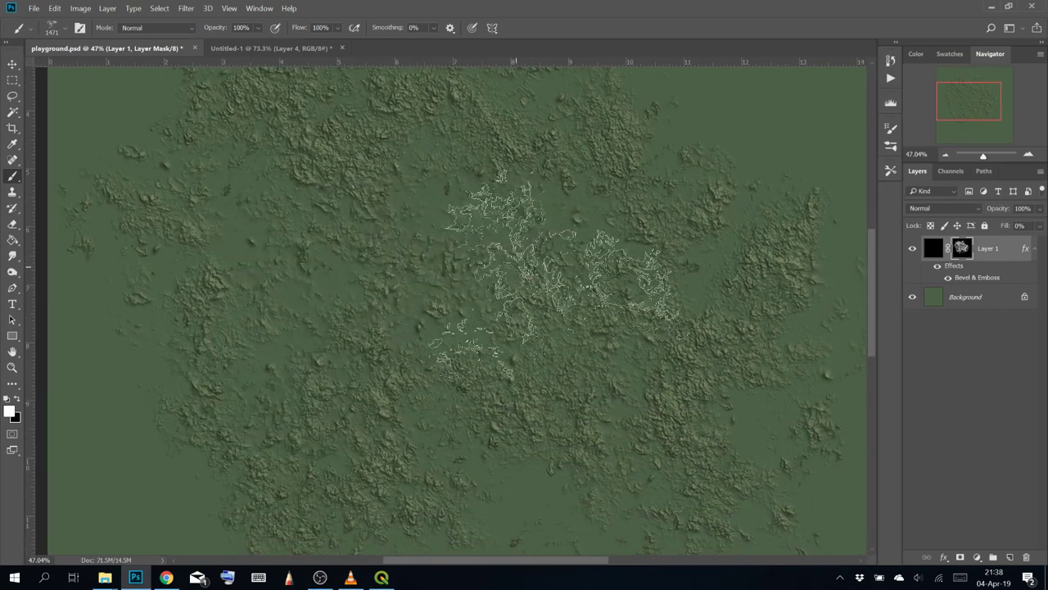
key(space)
drag(658, 438, 579, 308)
key(space)
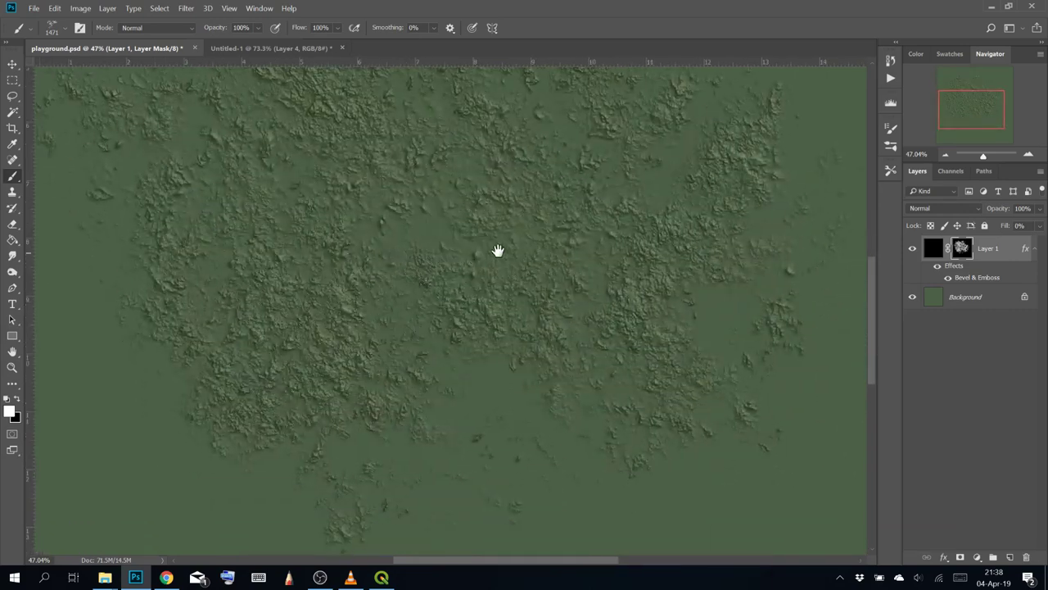
drag(461, 235, 431, 341)
click(456, 235)
click(640, 372)
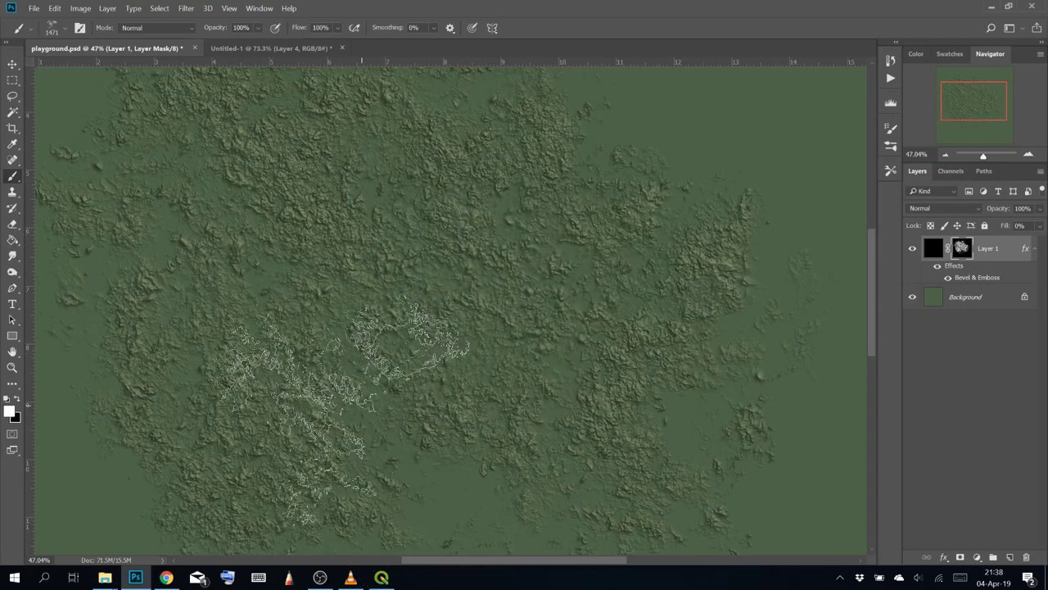
Erode the central mountains on the mask with black Stream Test 2 strokes
key(x)
click(481, 190)
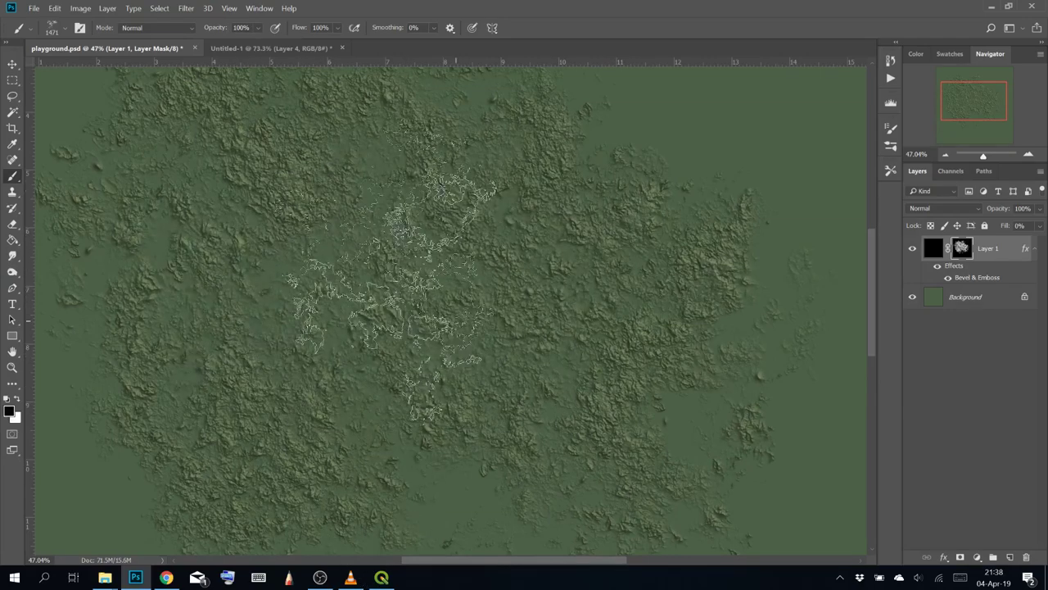
mouse_move(391, 271)
mouse_down()
mouse_move(344, 251)
mouse_move(562, 314)
mouse_move(575, 422)
mouse_move(396, 322)
mouse_move(399, 212)
mouse_move(250, 280)
mouse_move(415, 243)
mouse_move(533, 319)
mouse_move(439, 357)
mouse_move(229, 372)
mouse_move(242, 213)
mouse_move(373, 225)
mouse_move(508, 364)
mouse_up()
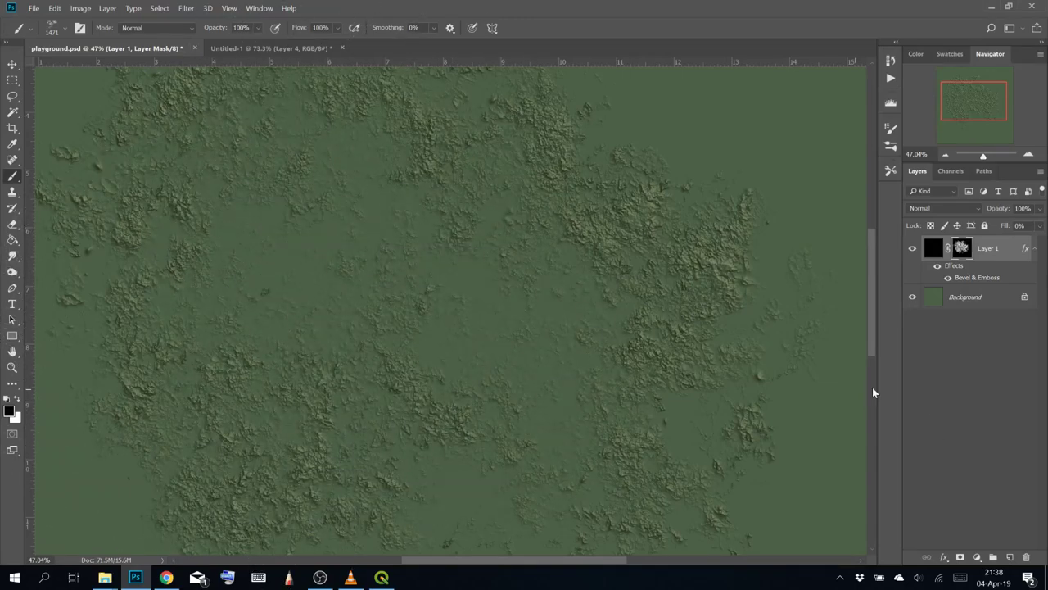
Open Layer 1's Bevel & Emboss settings and try the Outer Bevel and Emboss styles on the terrain
key(ctrl+1)
drag(596, 260, 410, 351)
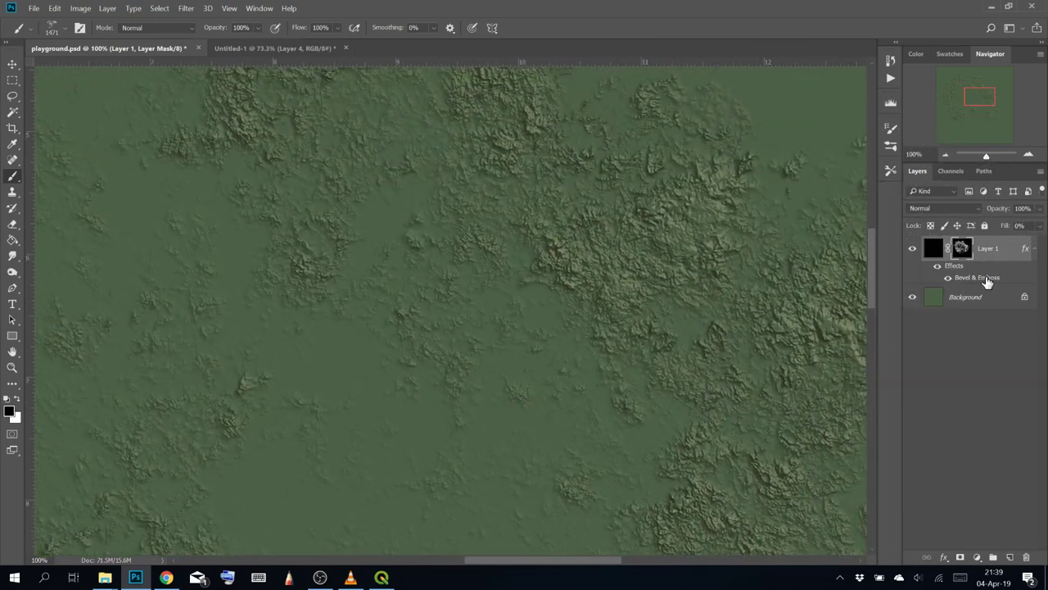
double_click(979, 280)
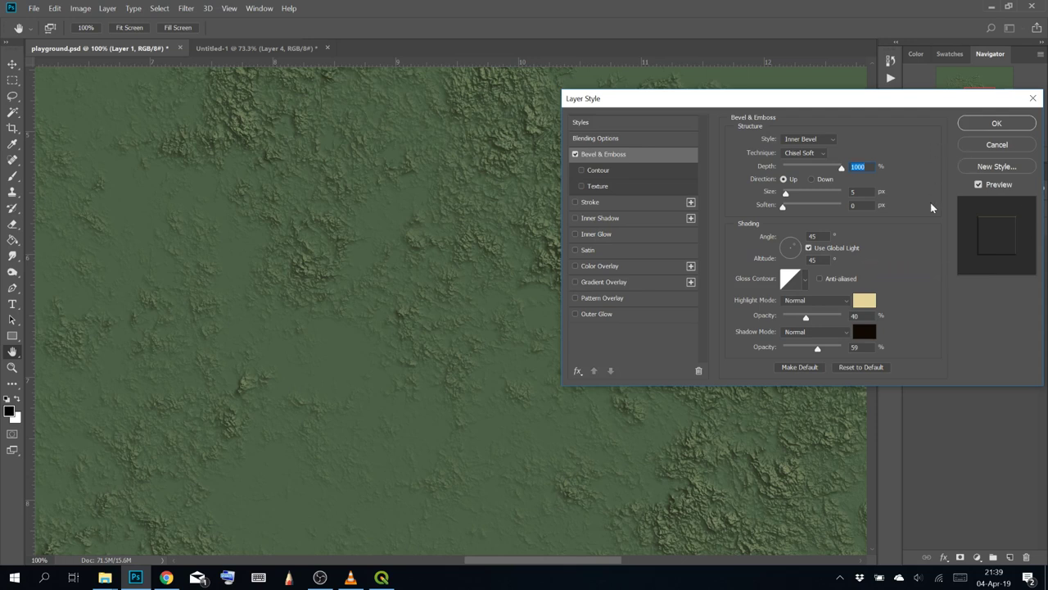
click(832, 140)
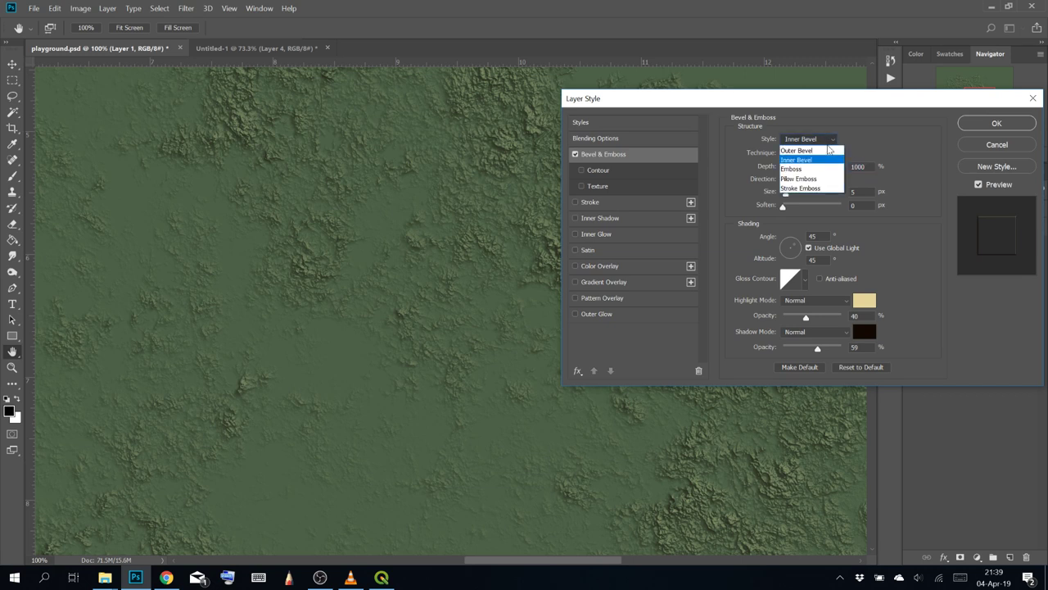
click(826, 152)
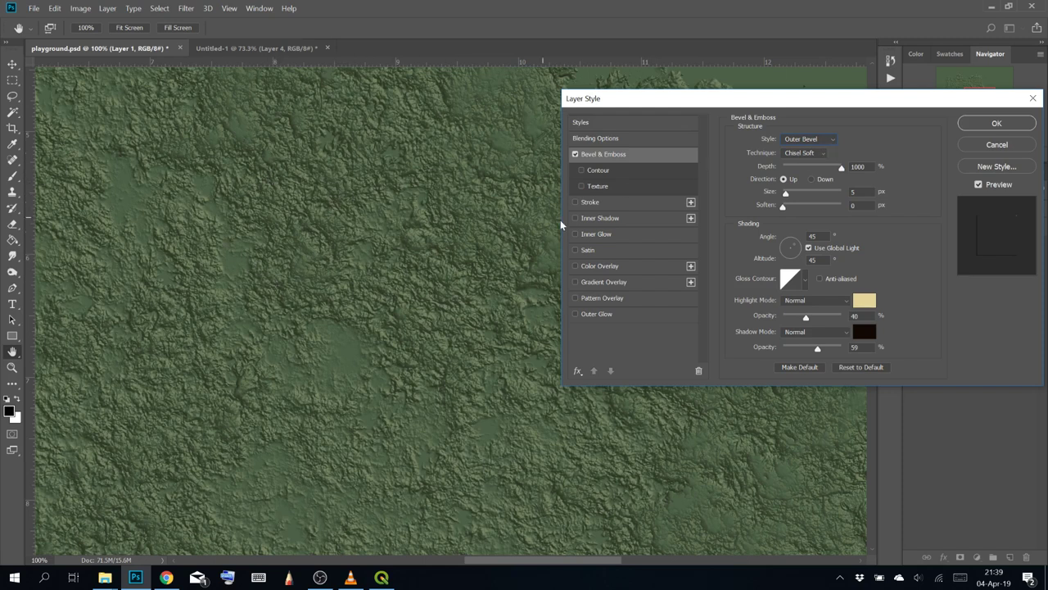
click(801, 138)
click(808, 151)
click(808, 140)
click(806, 168)
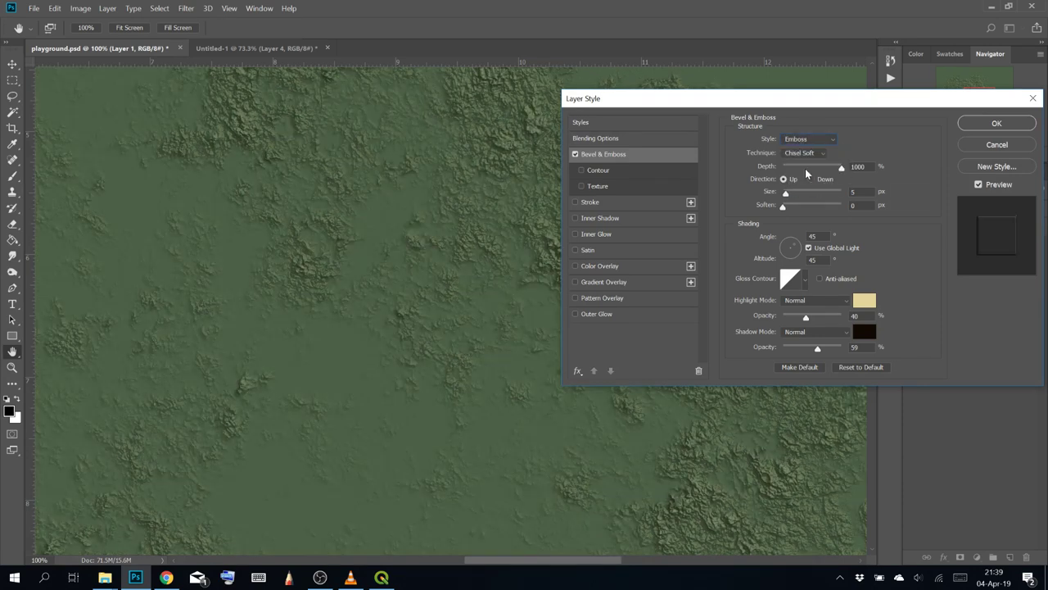
Set the Bevel & Emboss style to Pillow Emboss, inspect the terrain across the map, and apply the layer style
click(812, 150)
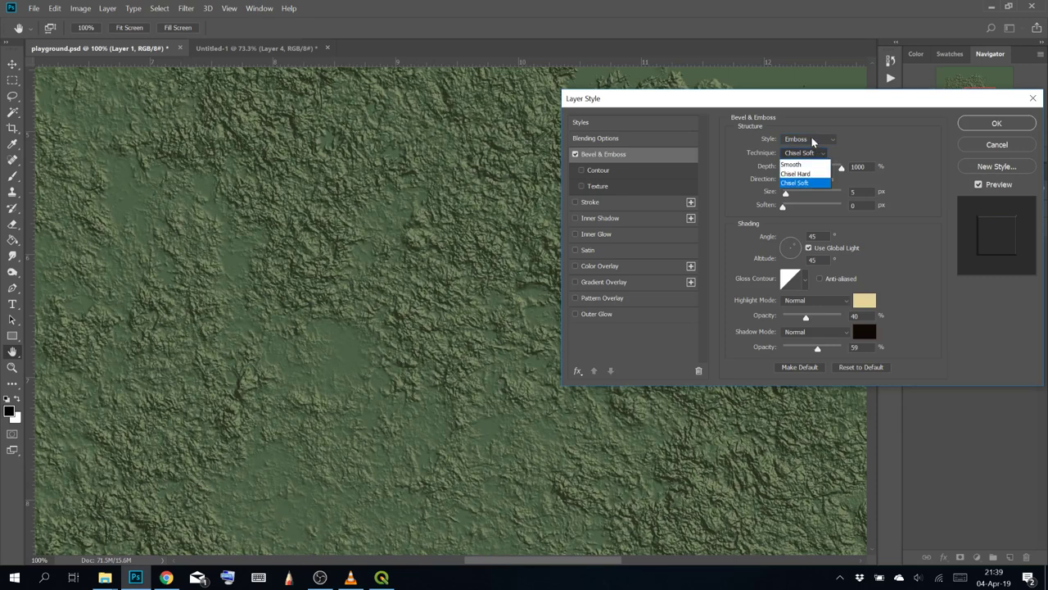
click(810, 138)
click(809, 140)
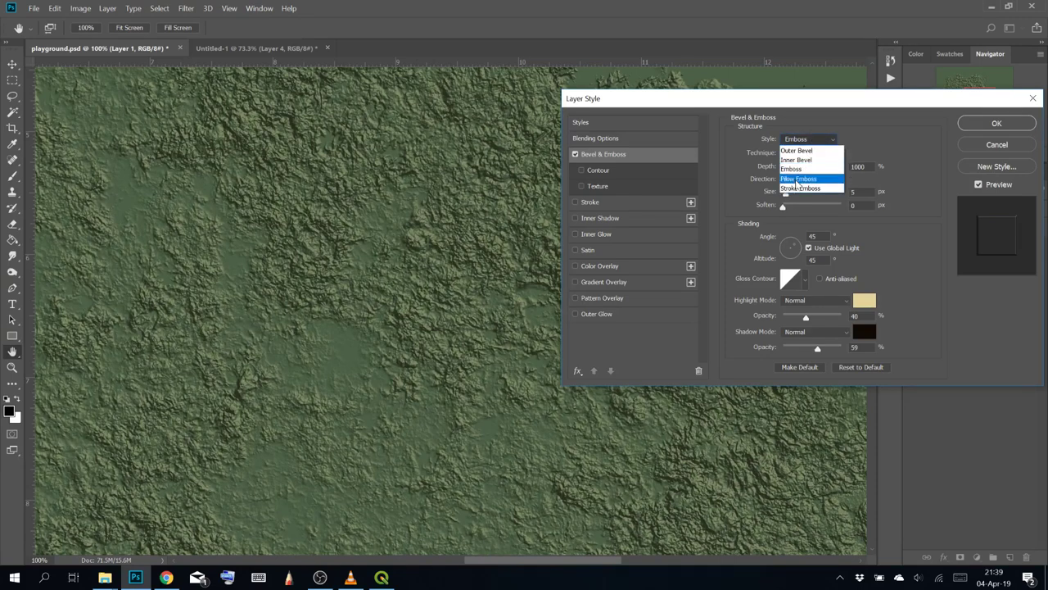
click(797, 179)
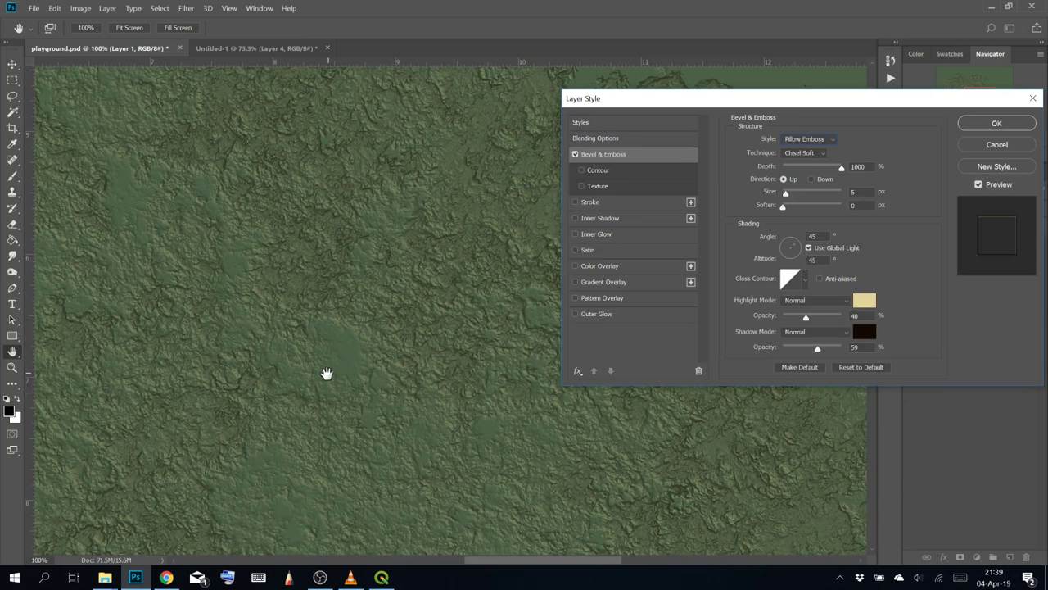
drag(327, 372, 561, 149)
drag(337, 331, 441, 163)
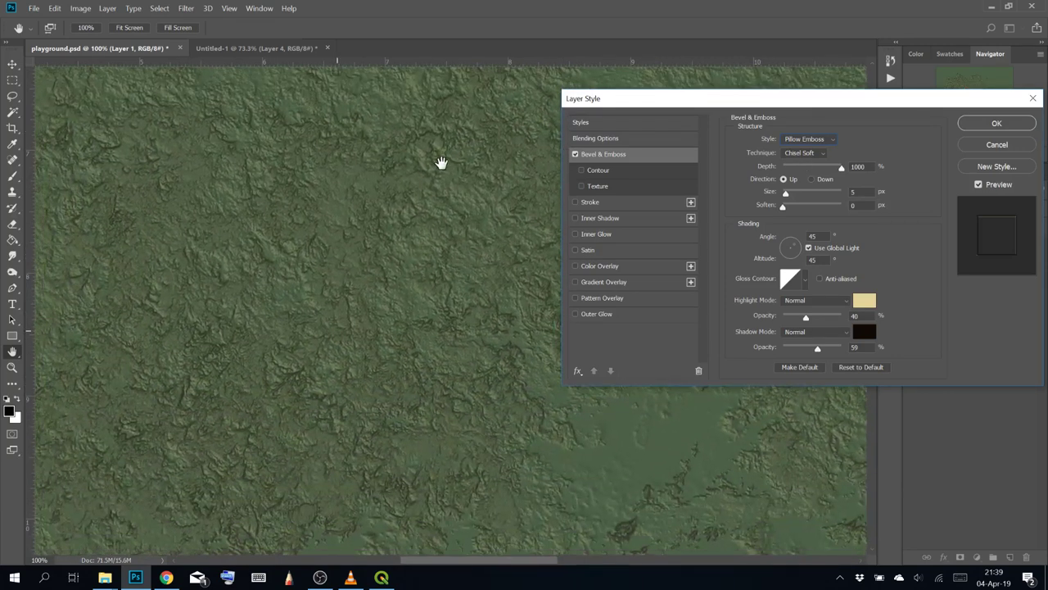
drag(325, 390, 240, 330)
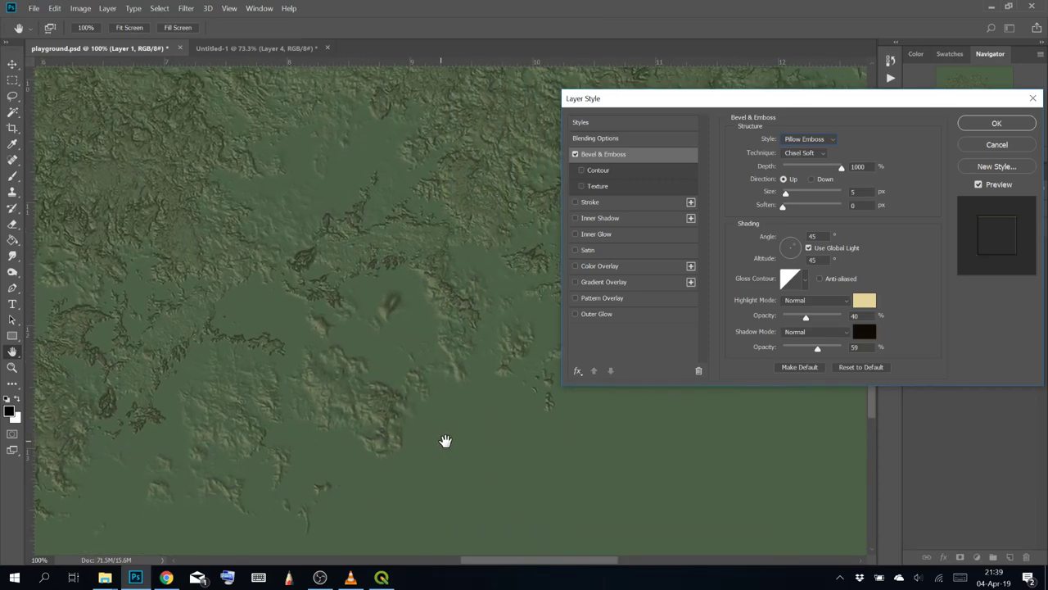
drag(442, 411, 384, 475)
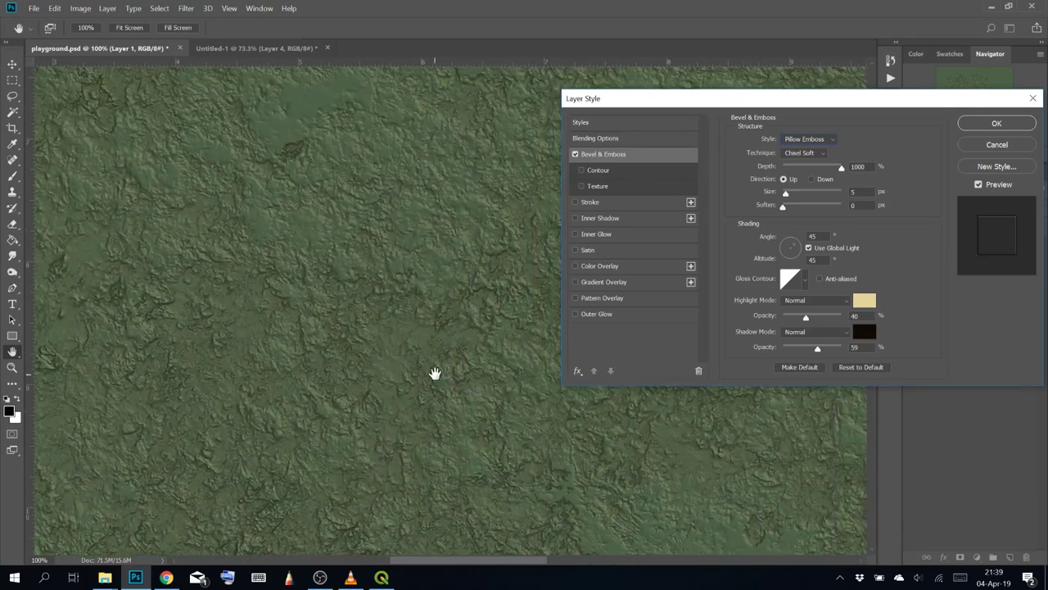
drag(394, 276, 335, 417)
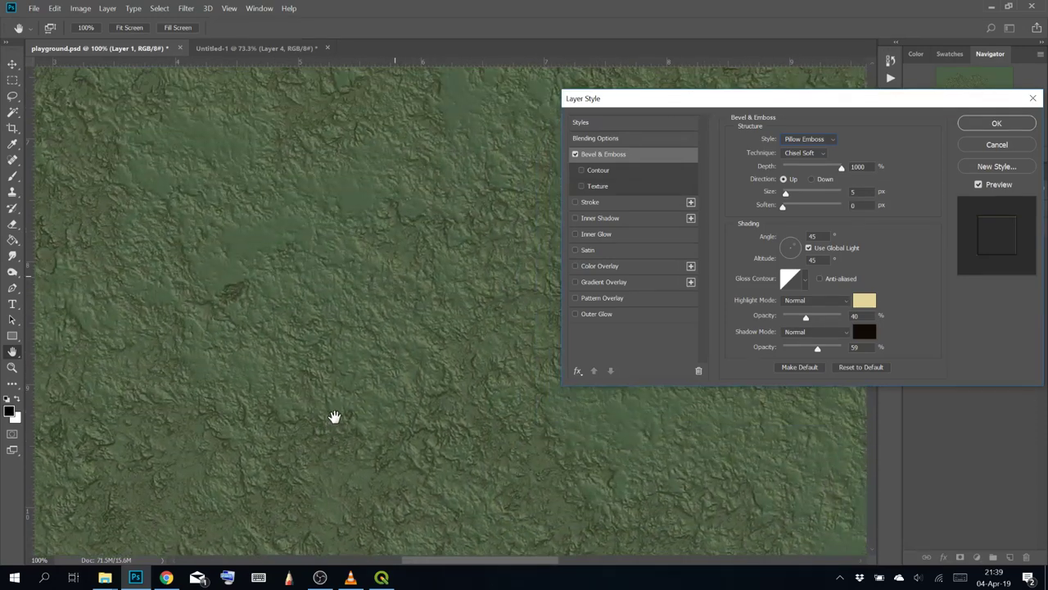
drag(412, 310, 358, 426)
drag(463, 299, 434, 364)
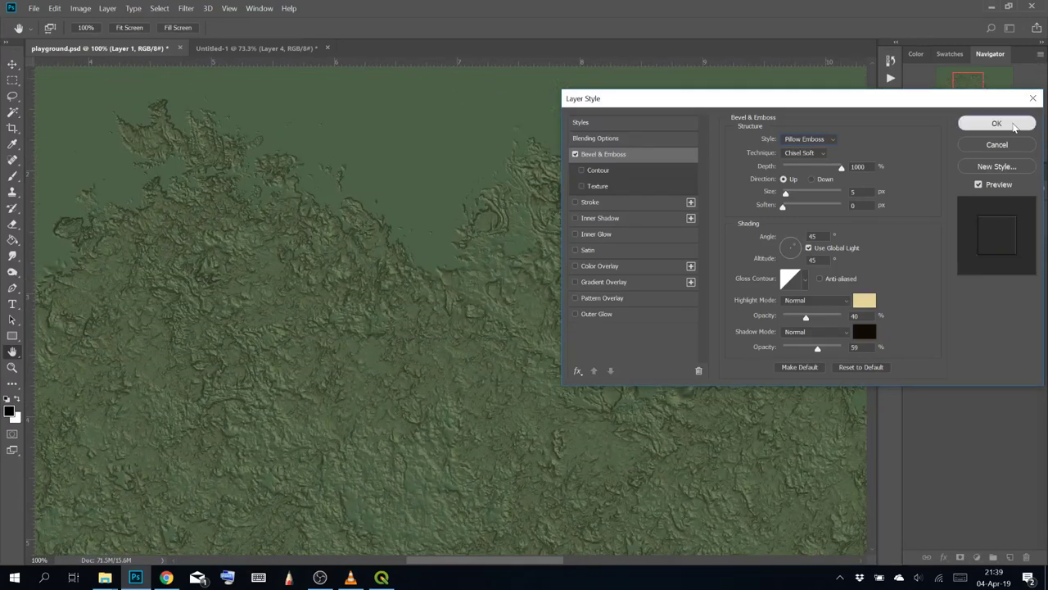
click(996, 123)
Switch to the Soft Round brush preset and reduce its size to 700 px
key(b)
click(65, 29)
scroll(123, 164, up, 2)
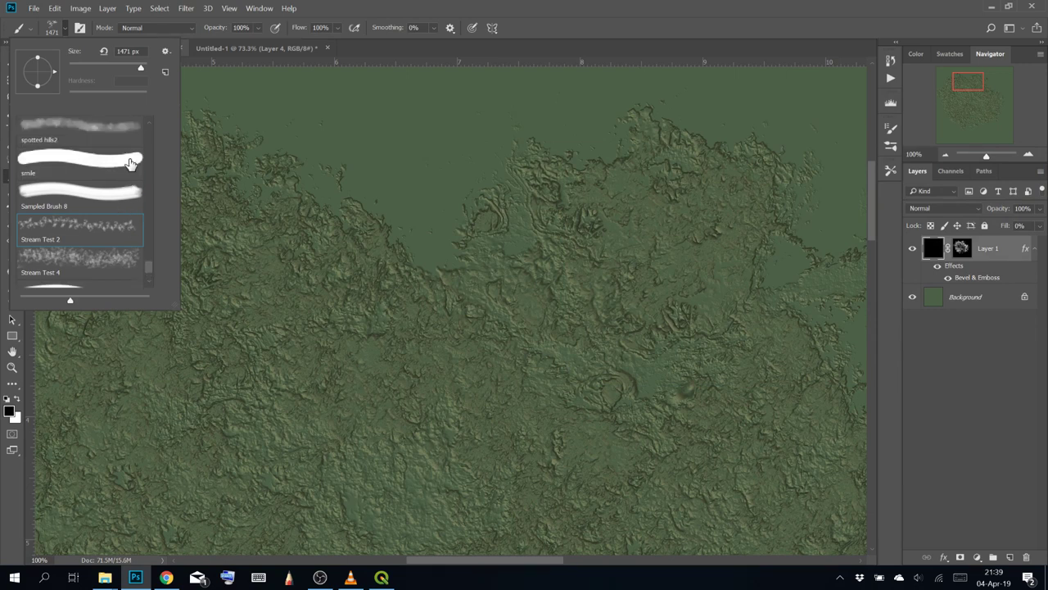
drag(150, 268, 142, 141)
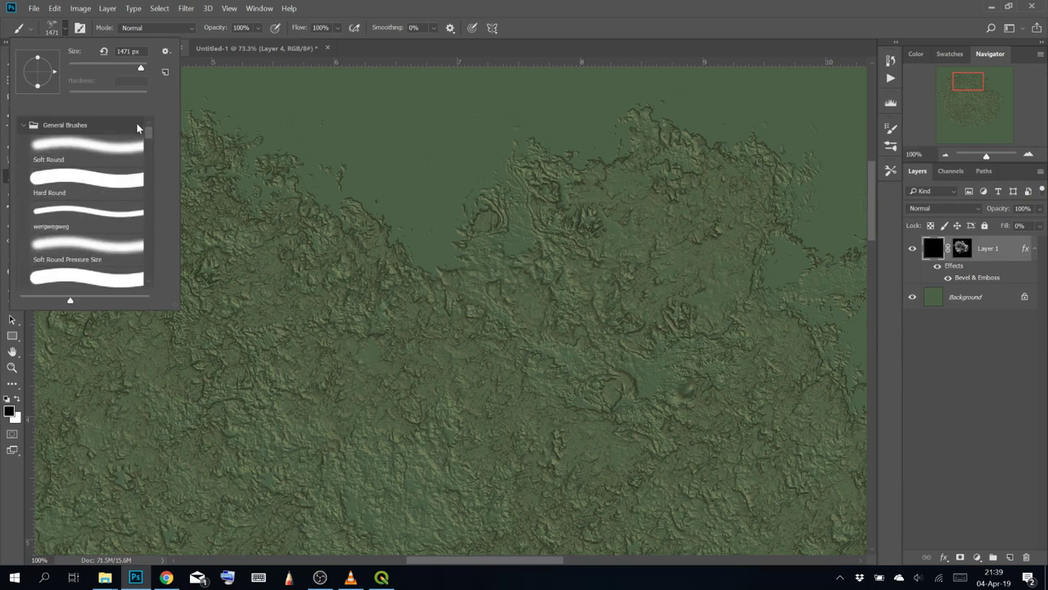
click(85, 155)
click(652, 5)
drag(432, 219, 480, 353)
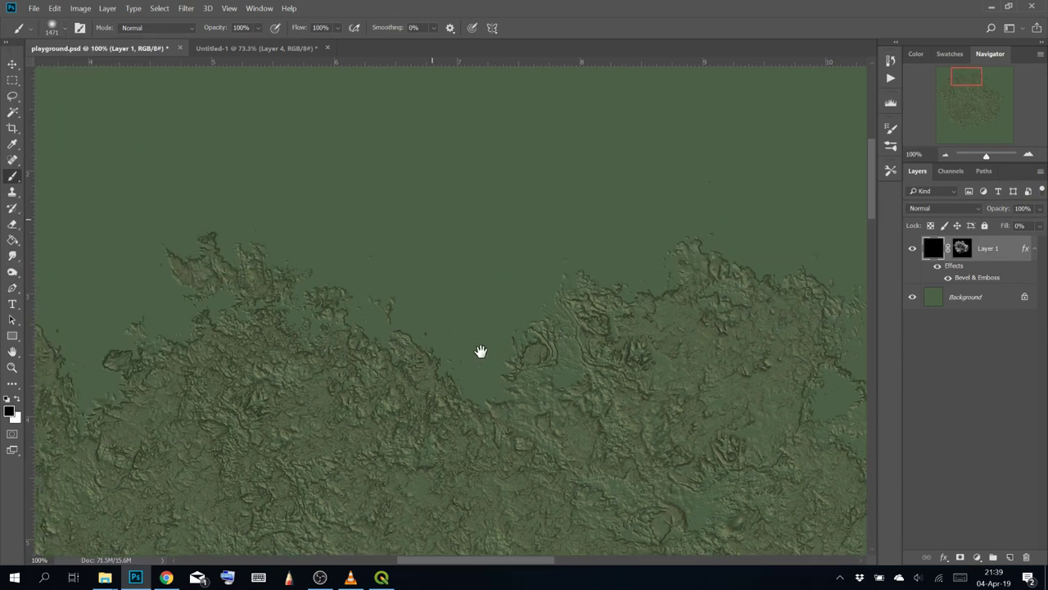
key(bracketleft)
key(bracketleft)
key(bracketleft)
key(bracketleft)
key(bracketleft)
key(bracketleft)
key(bracketleft)
key(bracketleft)
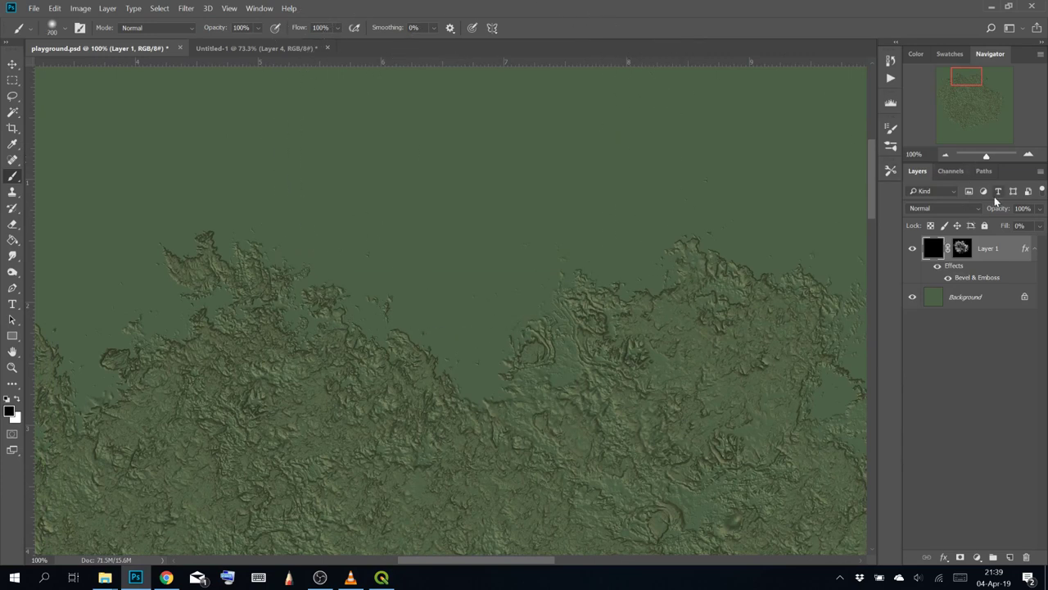
Target Layer 1's mask, reduce the brush to 250 px, and paint a soft white test spot on the empty area north of the mountains
click(962, 248)
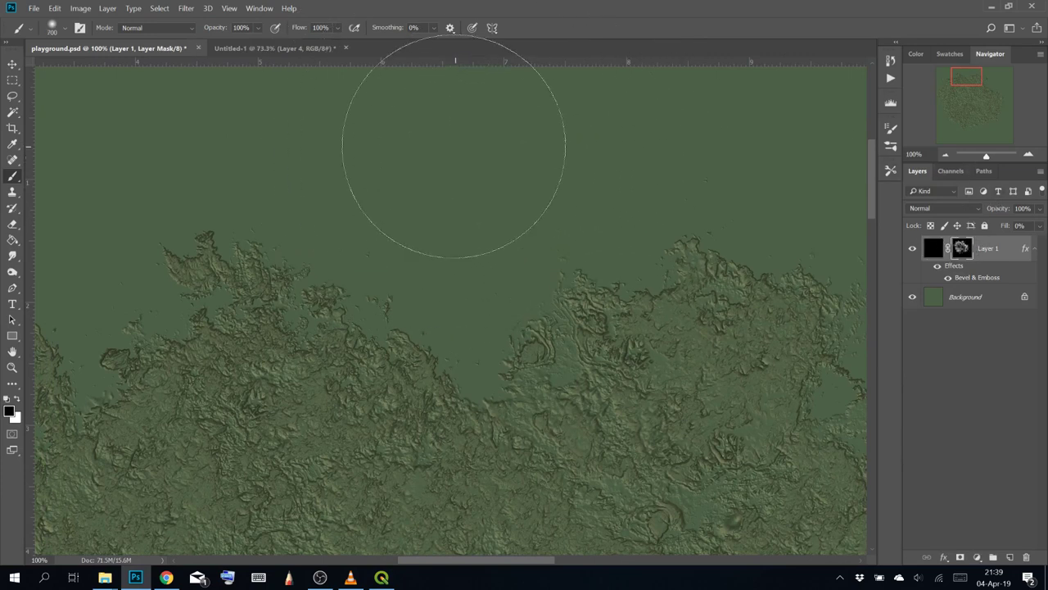
key(bracketleft)
key(bracketleft)
key(bracketleft)
key(bracketleft)
drag(479, 136, 443, 174)
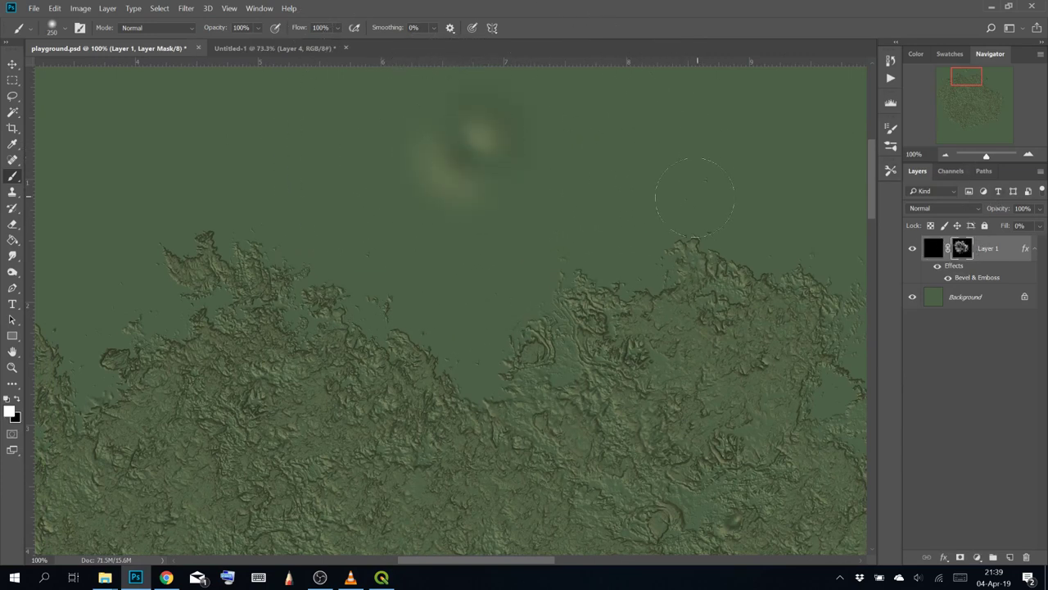
click(481, 149)
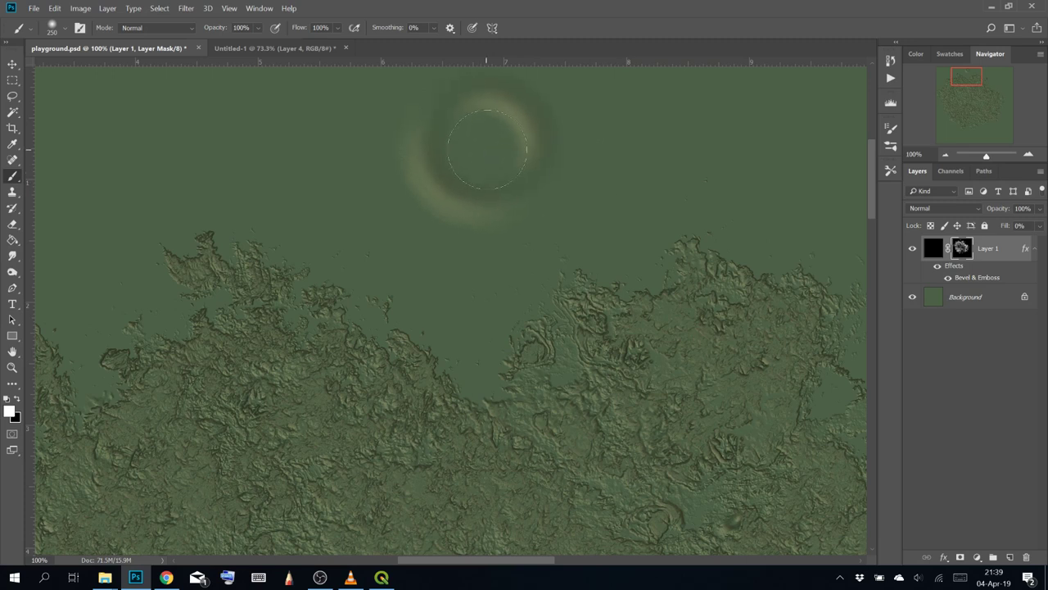
Switch to the Hard Round brush preset and paint white test dabs at 250 px and 150 px east of the soft spot
click(65, 27)
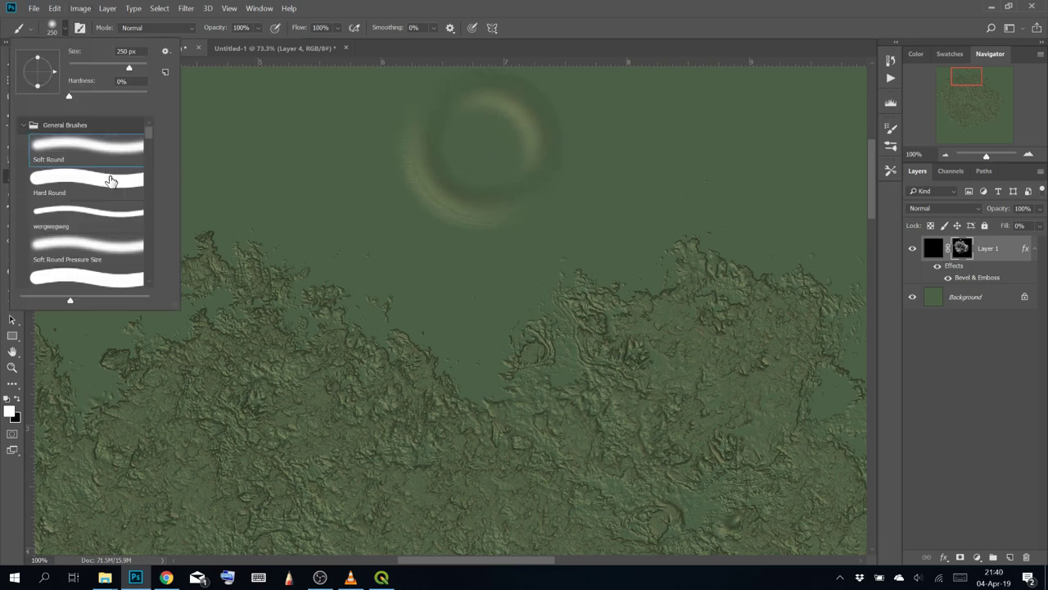
click(110, 180)
click(654, 130)
drag(726, 156, 549, 228)
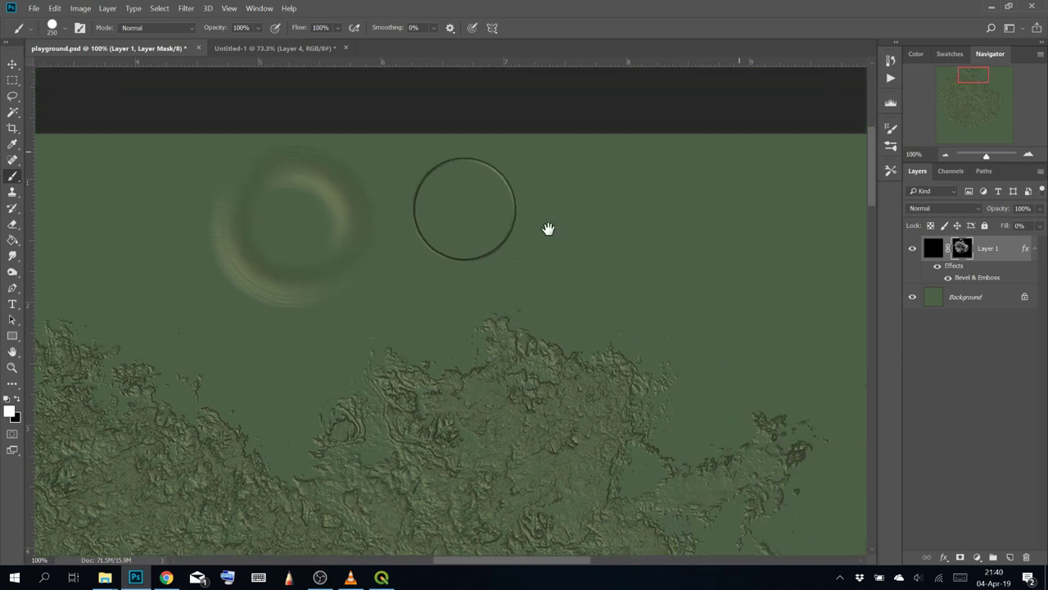
key(bracketleft)
key(bracketleft)
click(680, 246)
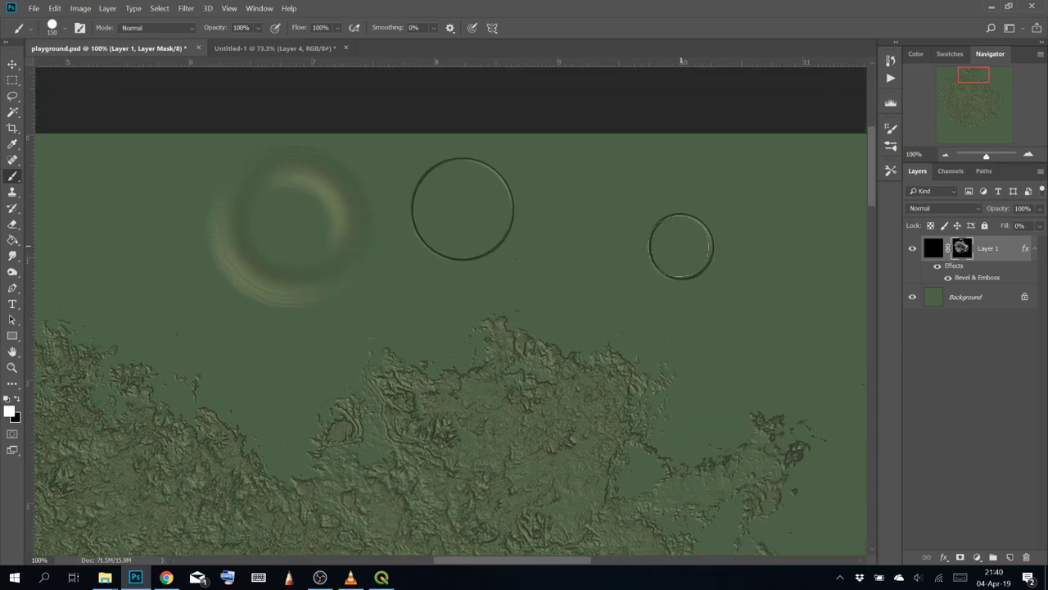
Open Layer 1's Bevel & Emboss settings and try the Stroke Emboss and Emboss styles on the round test dabs
scroll(697, 227, up, 4)
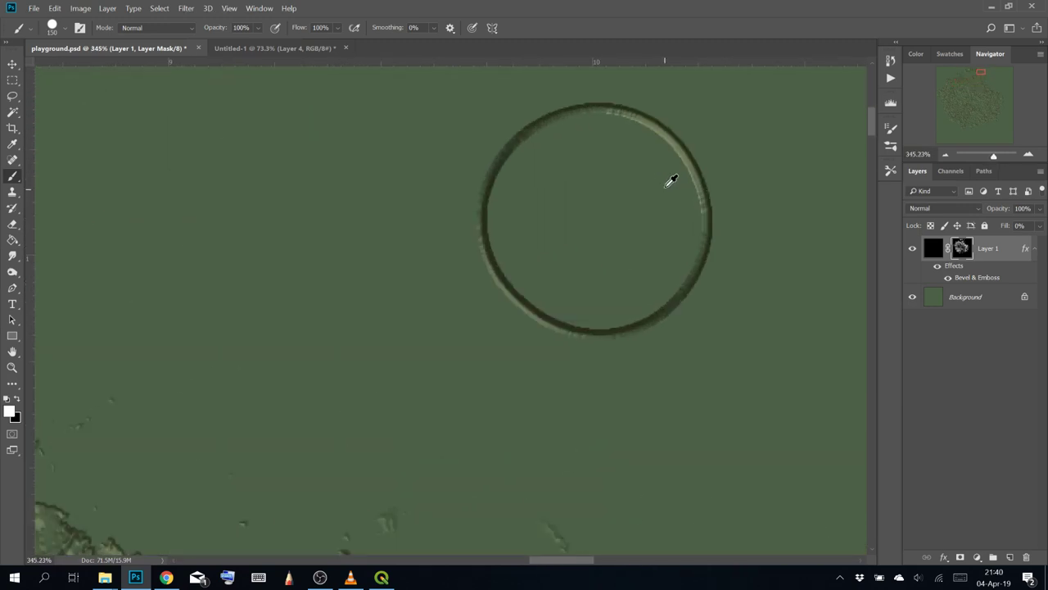
scroll(647, 189, down, 2)
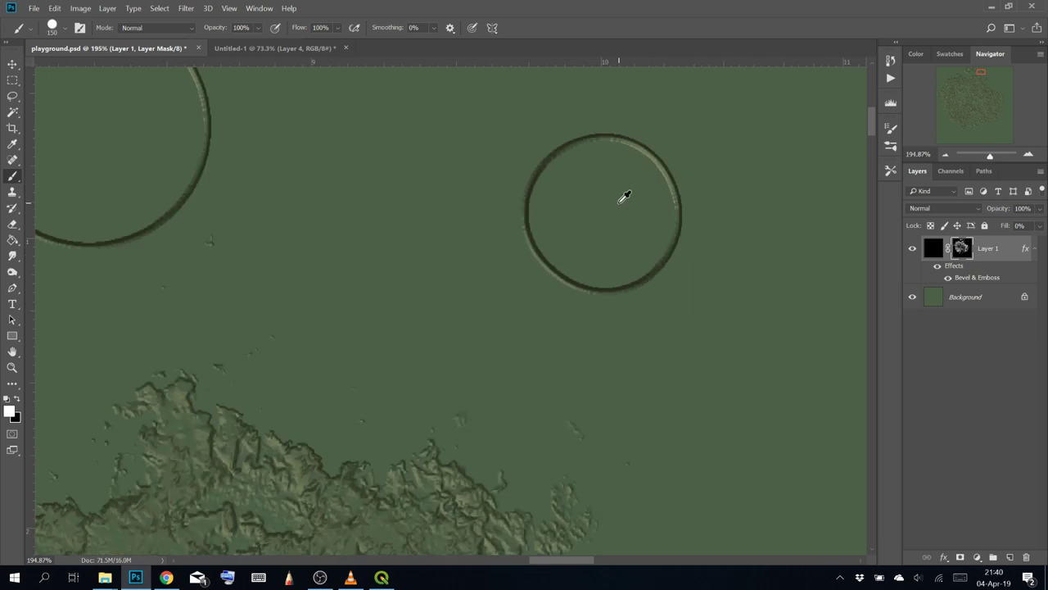
double_click(985, 278)
drag(842, 103, 967, 100)
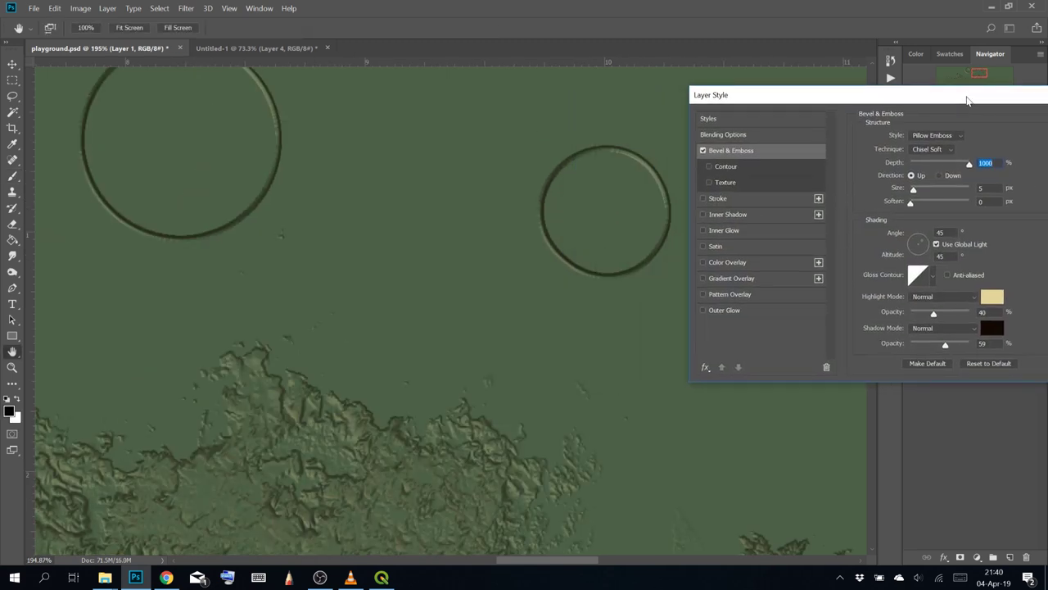
click(932, 136)
click(934, 140)
click(938, 139)
click(940, 185)
click(935, 138)
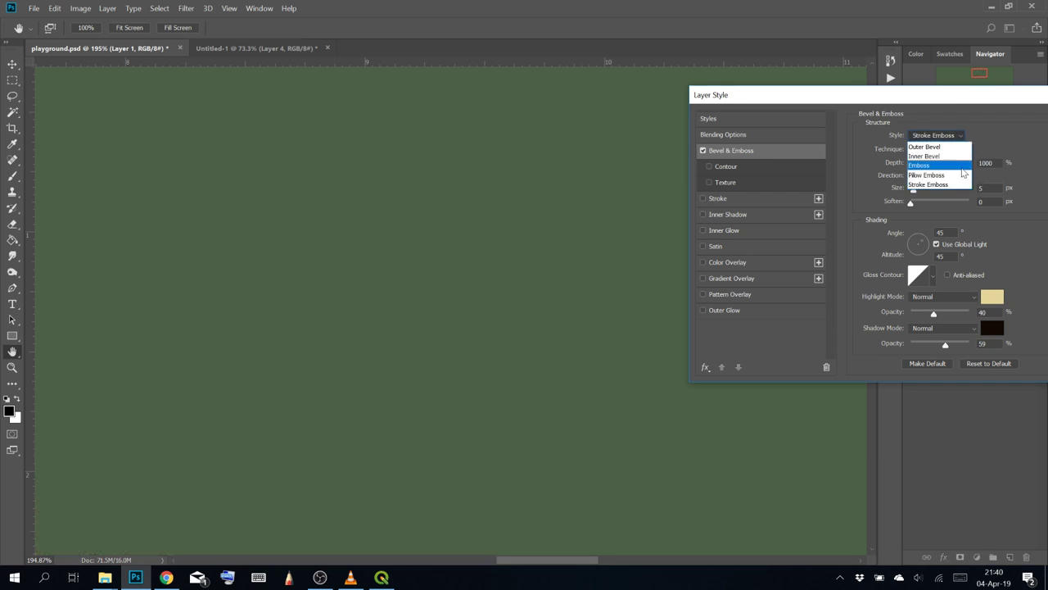
click(942, 167)
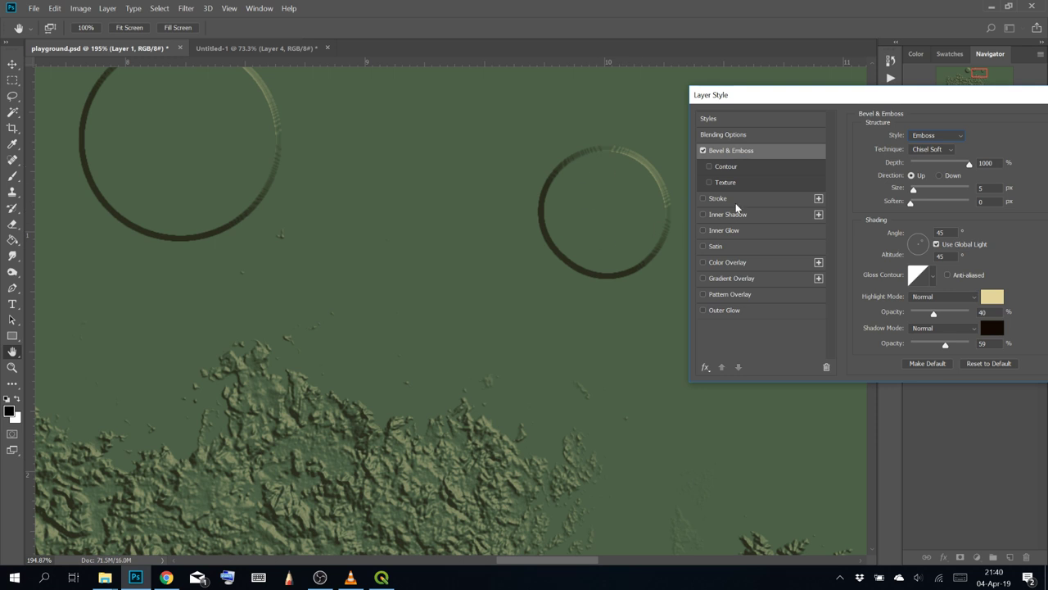
Compare the Outer Bevel and Emboss styles on the test dabs and mountains by switching between them
click(946, 133)
click(946, 149)
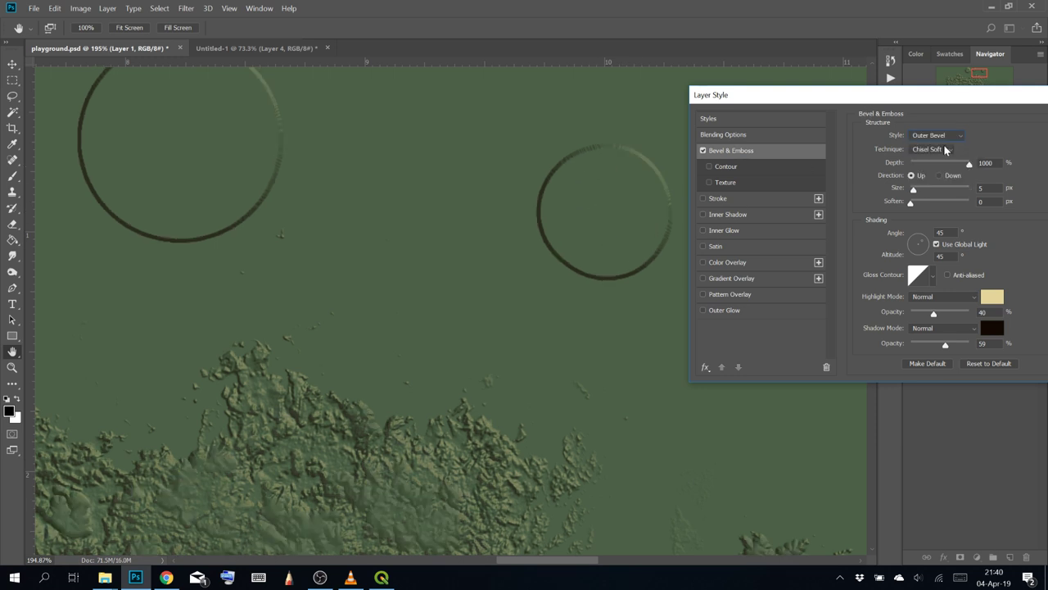
click(930, 136)
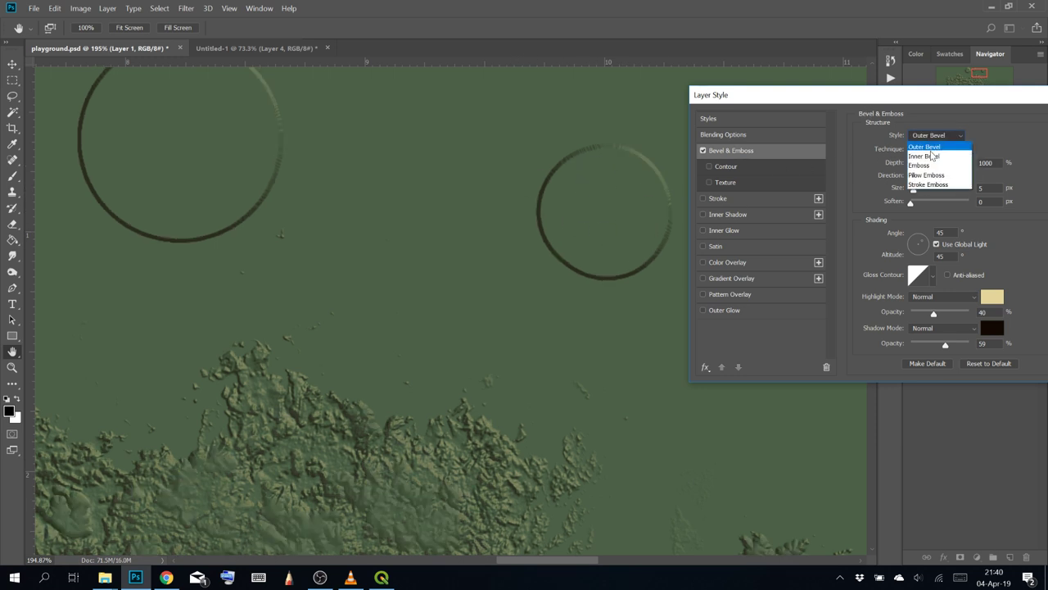
click(934, 168)
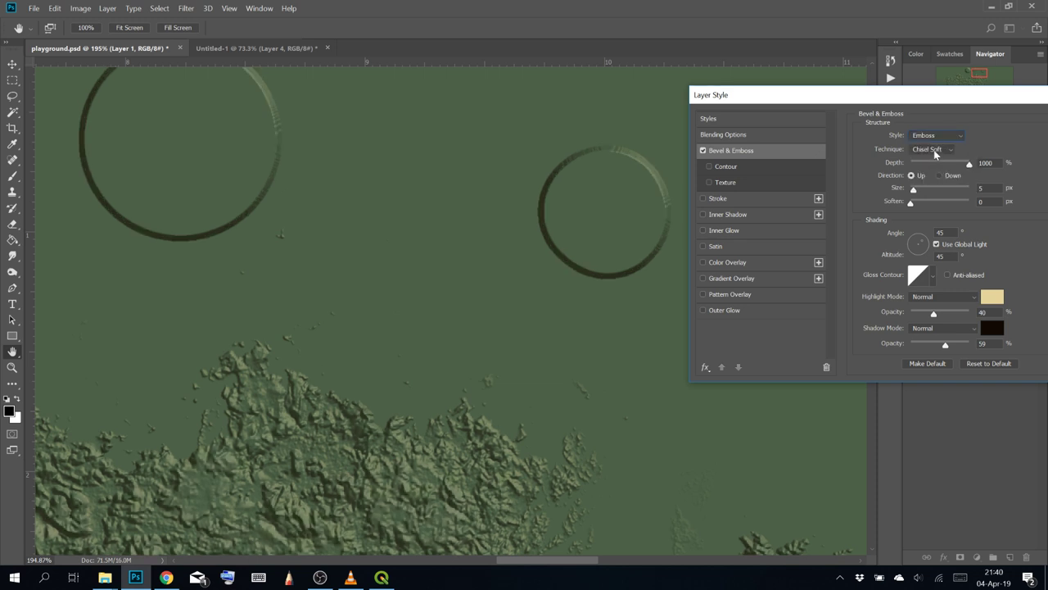
click(934, 135)
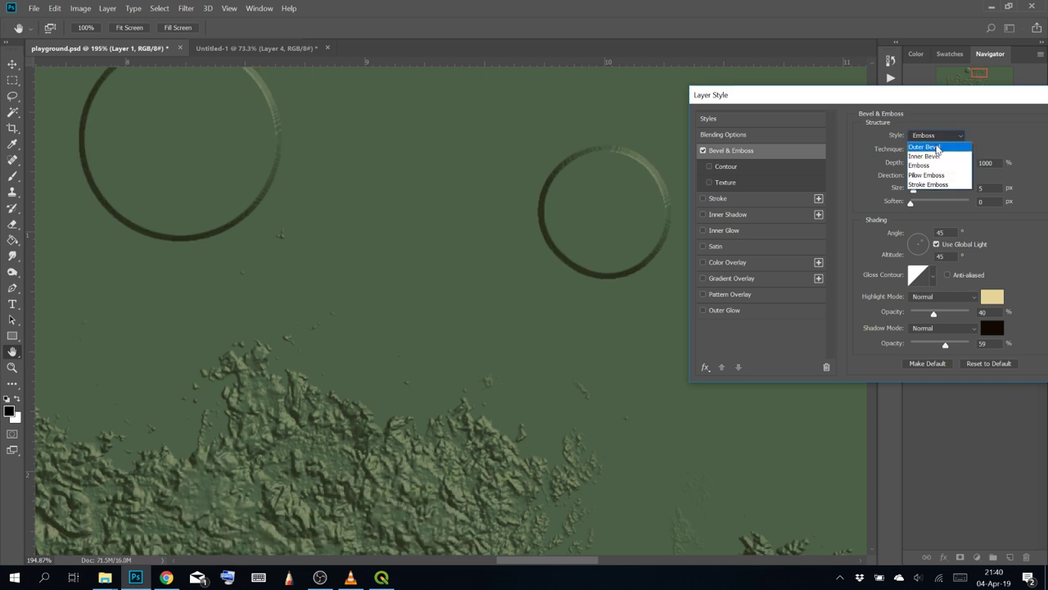
click(929, 147)
Set the Bevel & Emboss style to Inner Bevel, apply the layer style, and inspect the mountains across the map
click(938, 136)
click(930, 157)
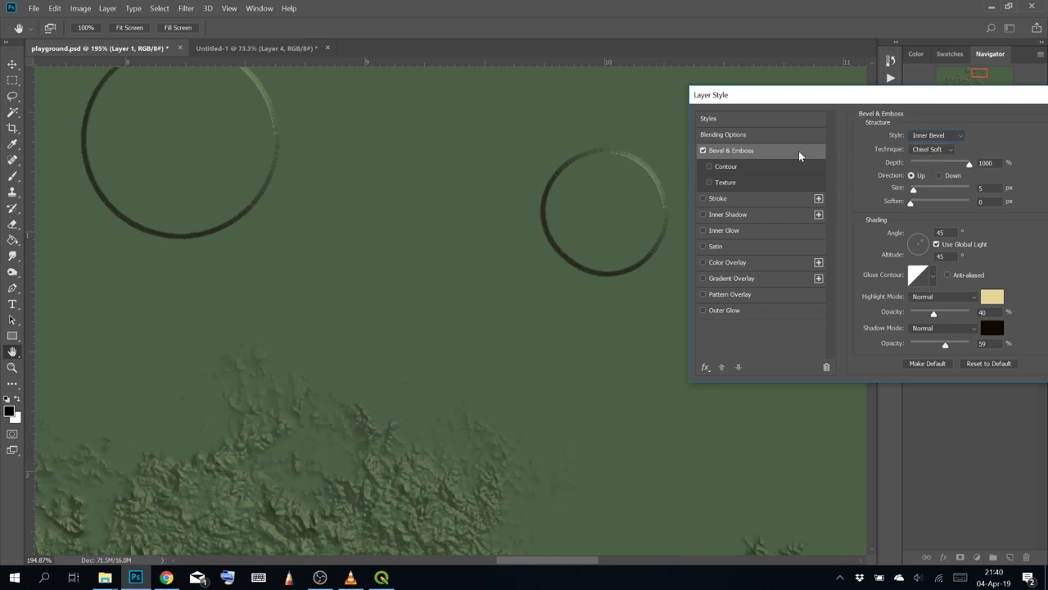
mouse_move(944, 110)
mouse_down()
mouse_move(740, 94)
mouse_move(528, 108)
mouse_up()
click(703, 120)
drag(410, 392, 515, 117)
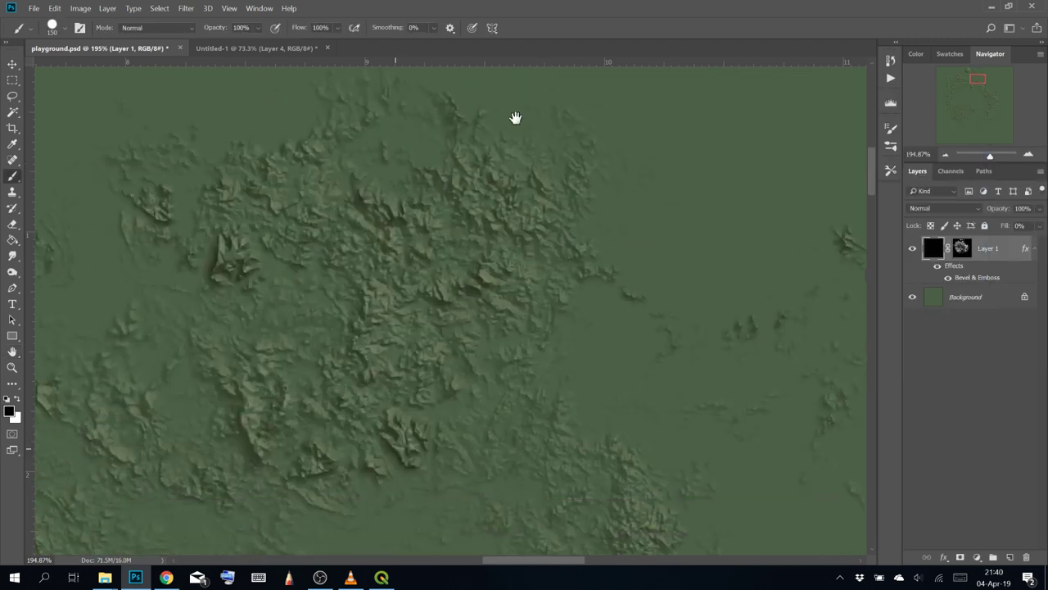
drag(450, 309, 628, 106)
drag(620, 320, 605, 187)
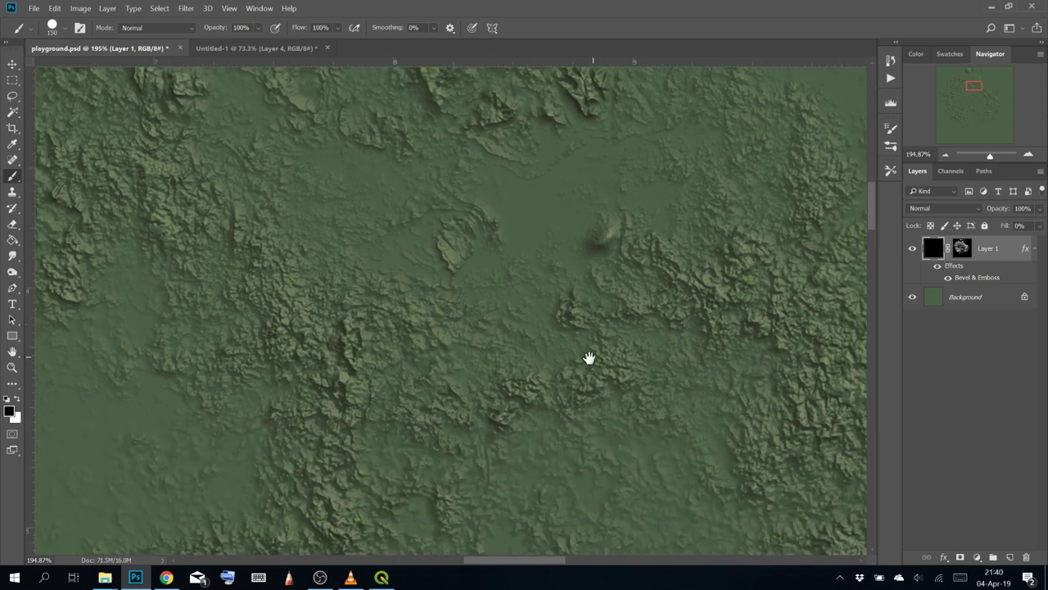
drag(588, 358, 589, 317)
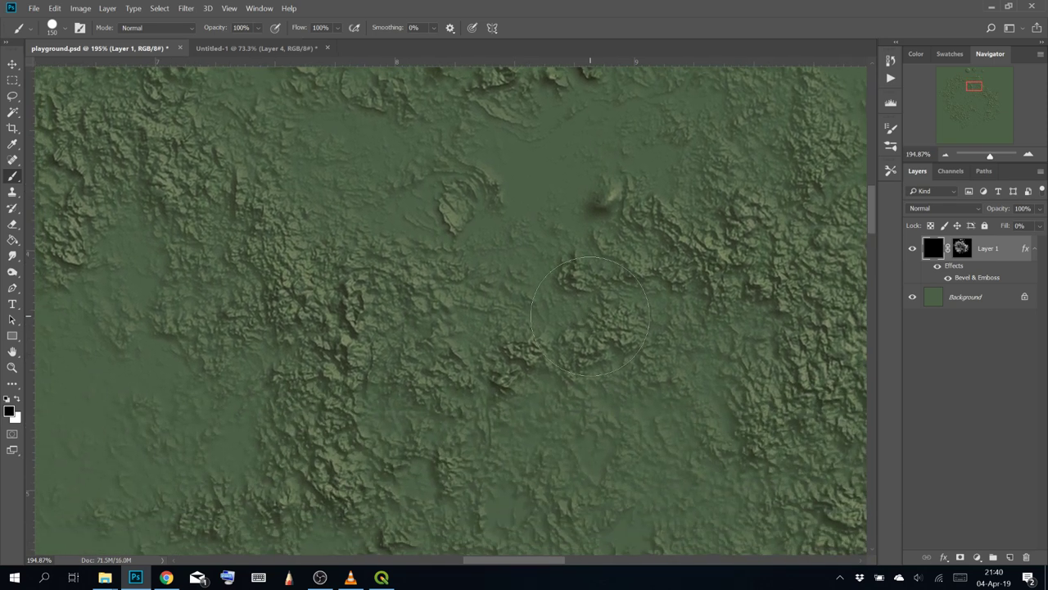
Reopen the Bevel & Emboss settings and try the Smooth technique with the size reduced to 2 px and 1 px
double_click(973, 281)
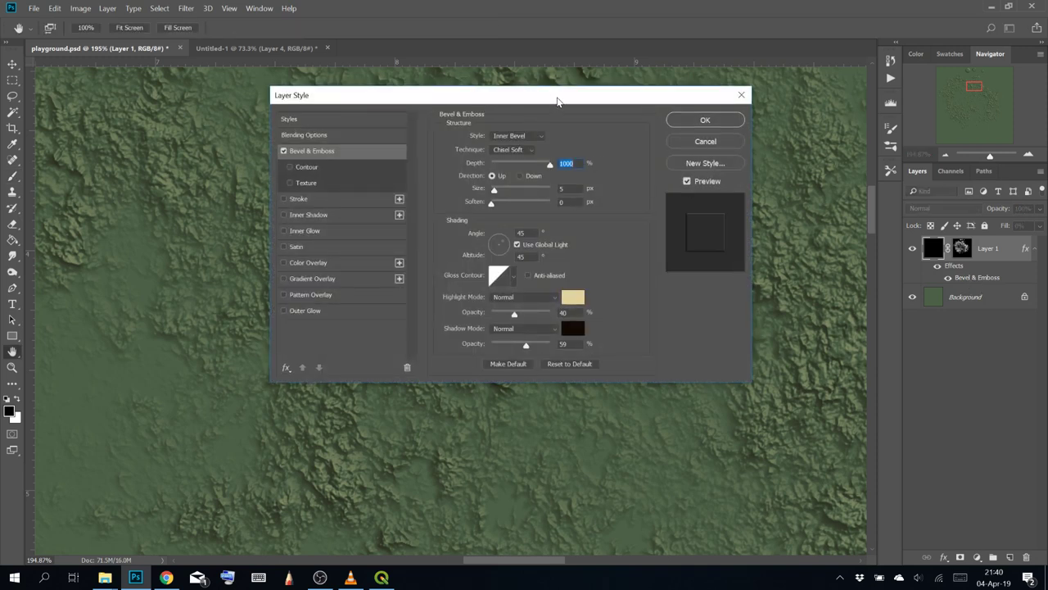
drag(557, 100, 873, 71)
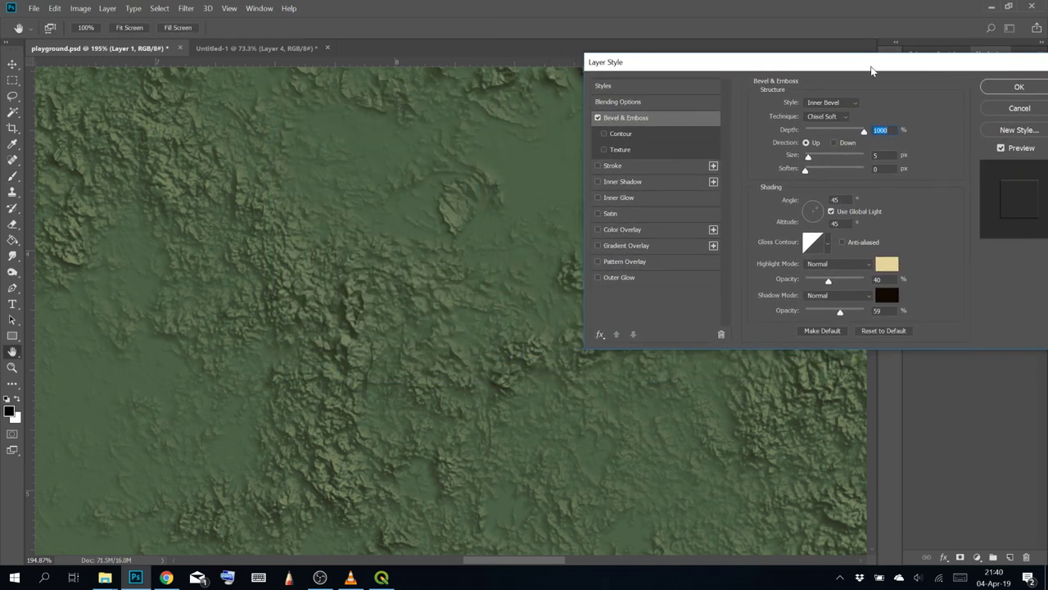
click(841, 116)
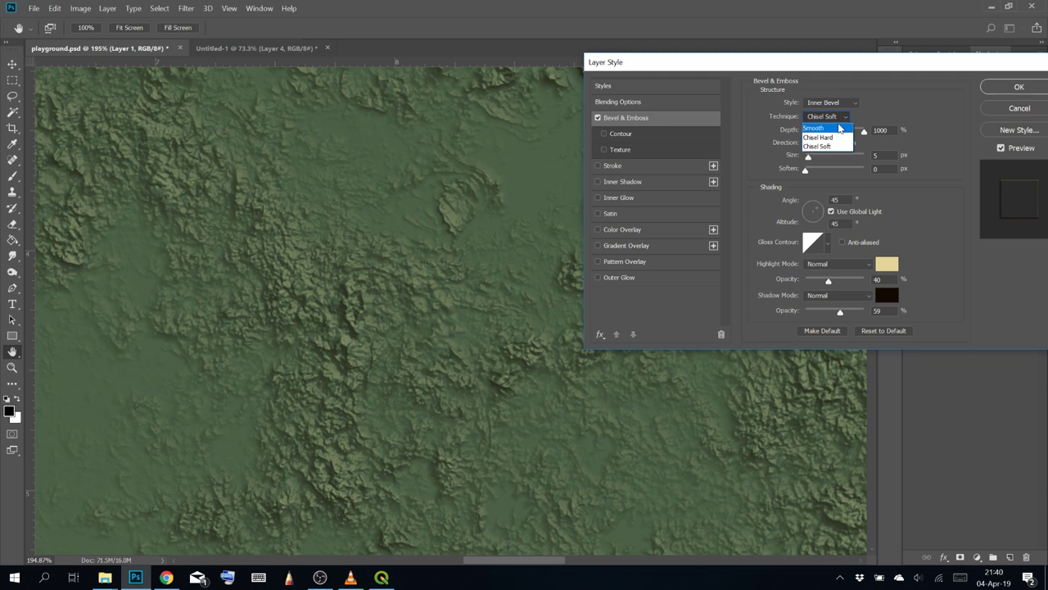
click(818, 128)
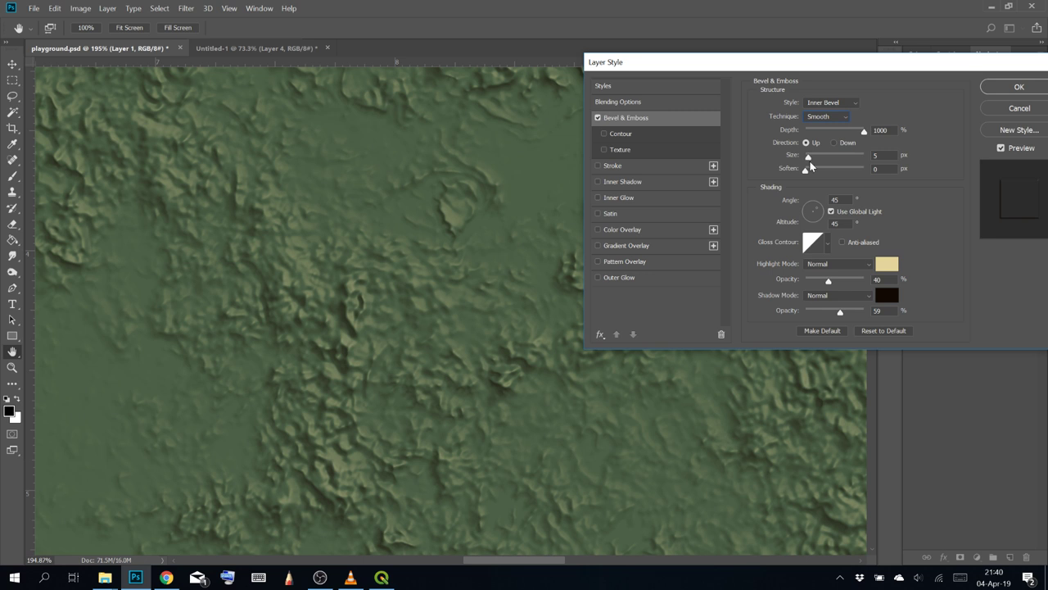
drag(806, 157, 808, 158)
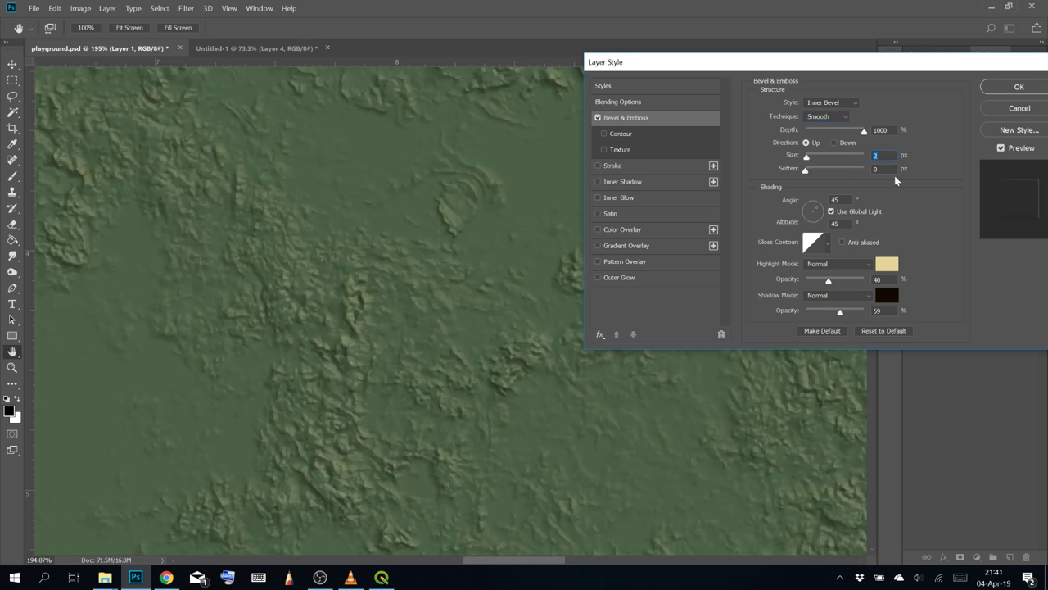
text(1)
Set the bevel technique to Chisel Hard with a size of 5 px and apply the layer style
click(823, 116)
click(820, 139)
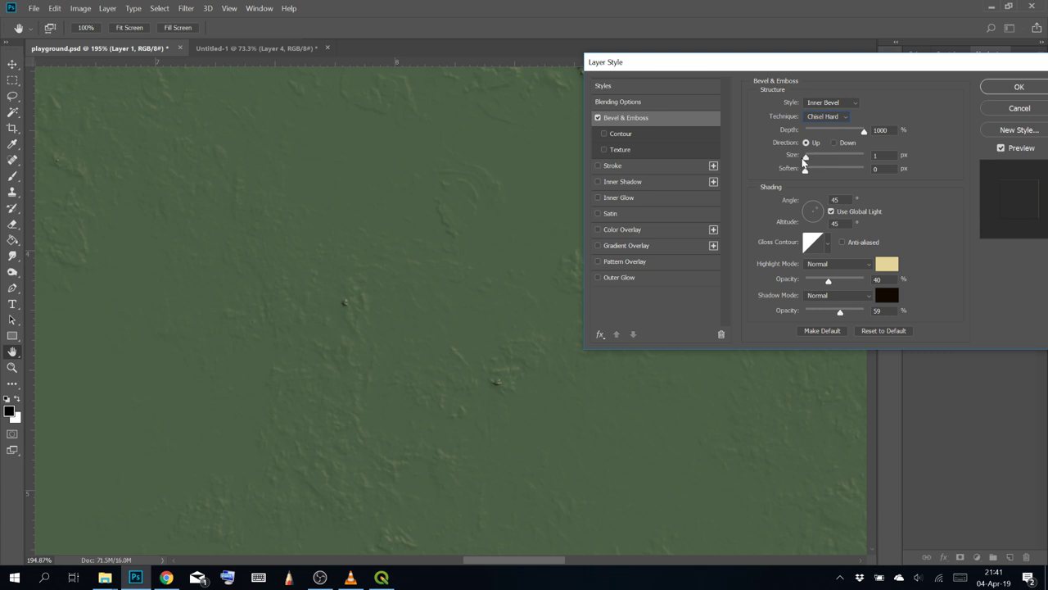
drag(805, 162, 813, 158)
drag(802, 154, 817, 161)
double_click(880, 131)
click(20, 183)
click(1019, 86)
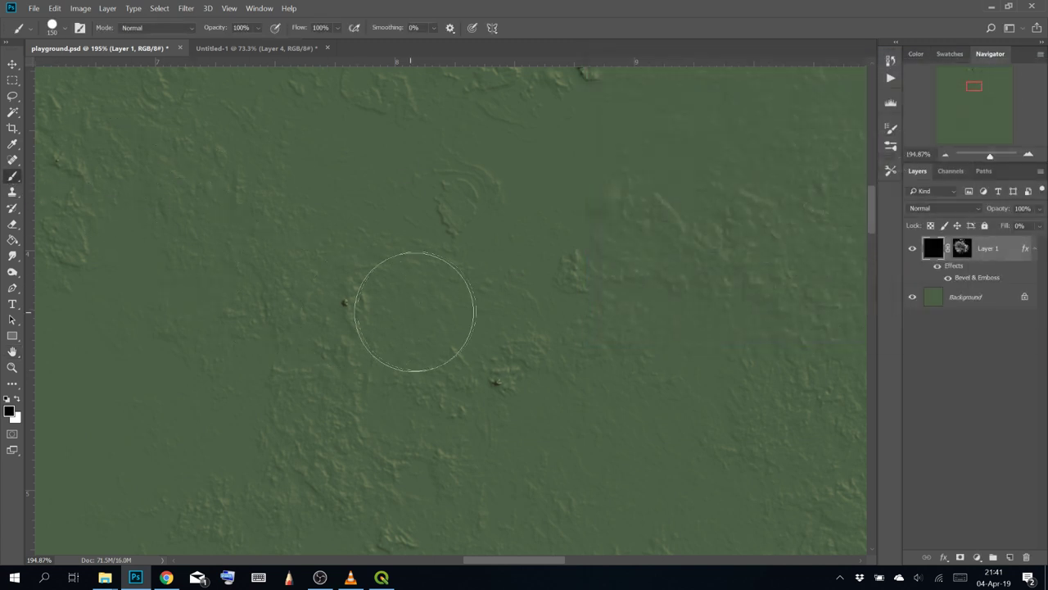
Target Layer 1's mask and paint a short white stroke with the 150 px hard round brush amid the mountains
key(x)
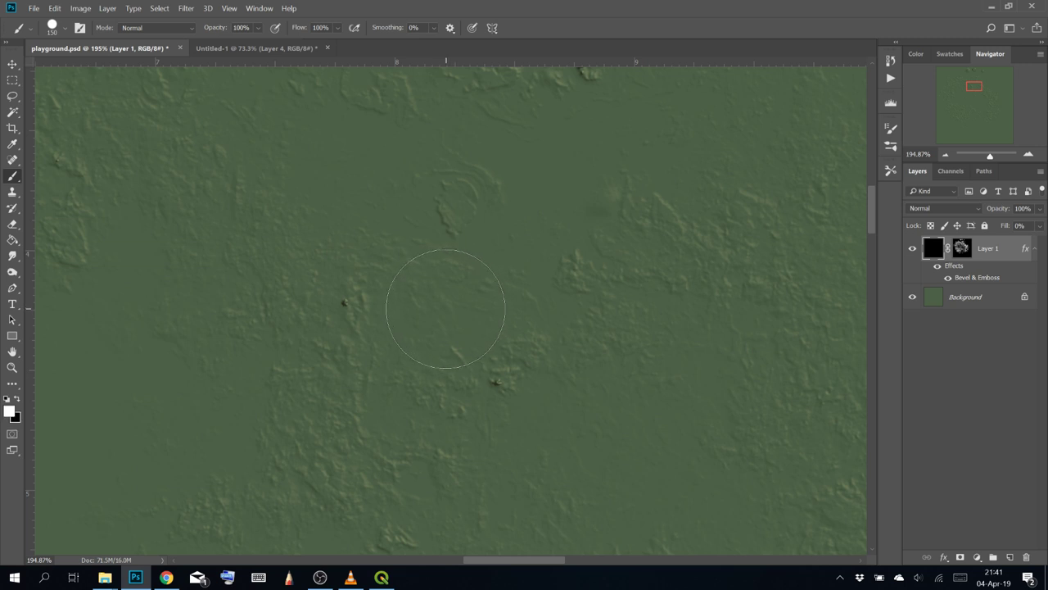
click(961, 247)
drag(461, 294, 434, 313)
Browse the brush presets past the special effects brushes and switch to a custom mountain brush
click(59, 27)
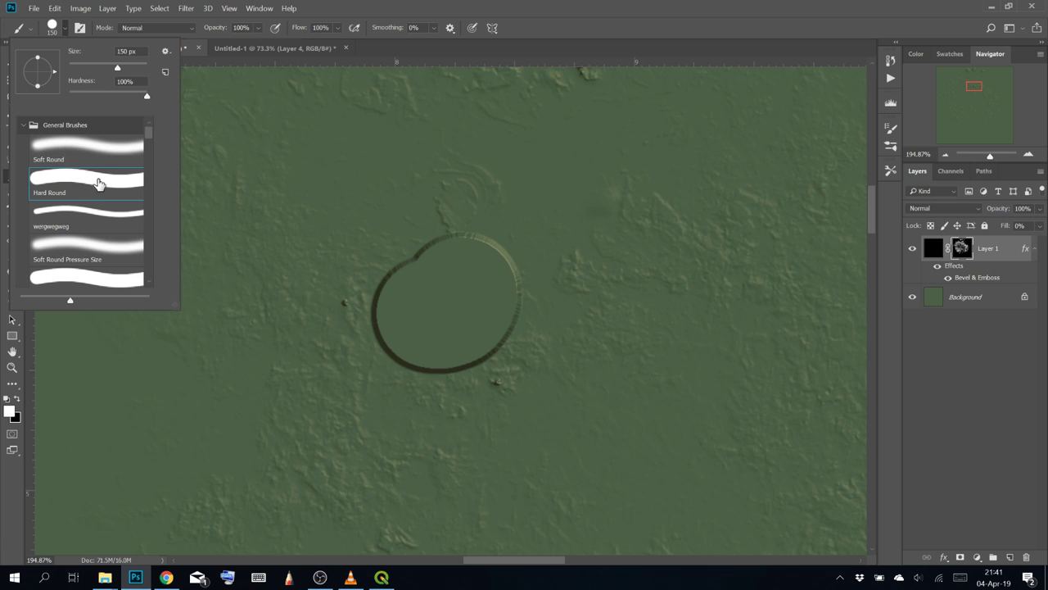
scroll(95, 215, down, 5)
scroll(95, 214, down, 10)
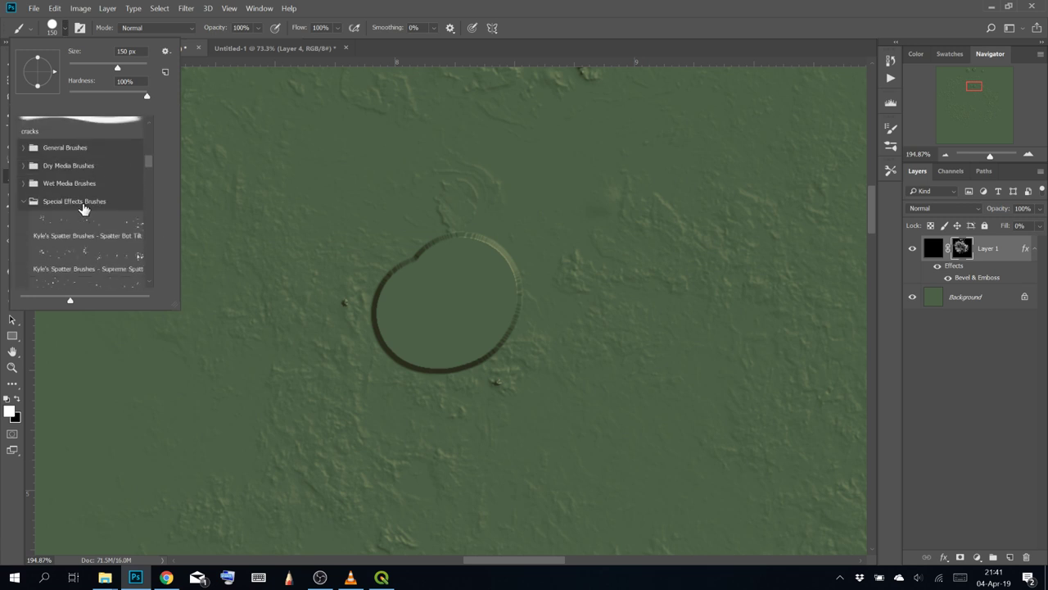
scroll(105, 212, down, 3)
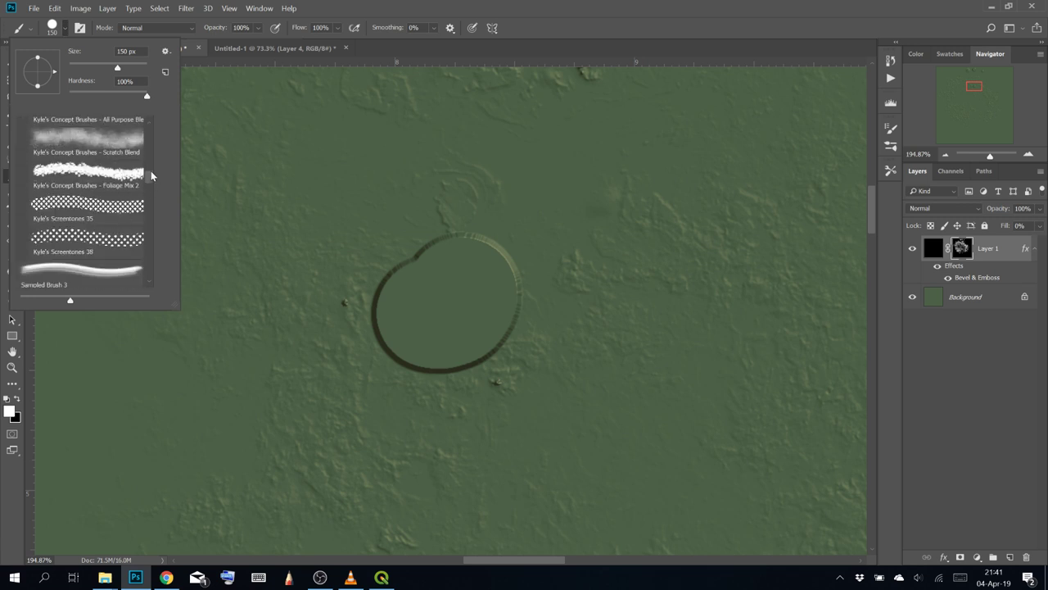
scroll(151, 176, down, 5)
double_click(118, 160)
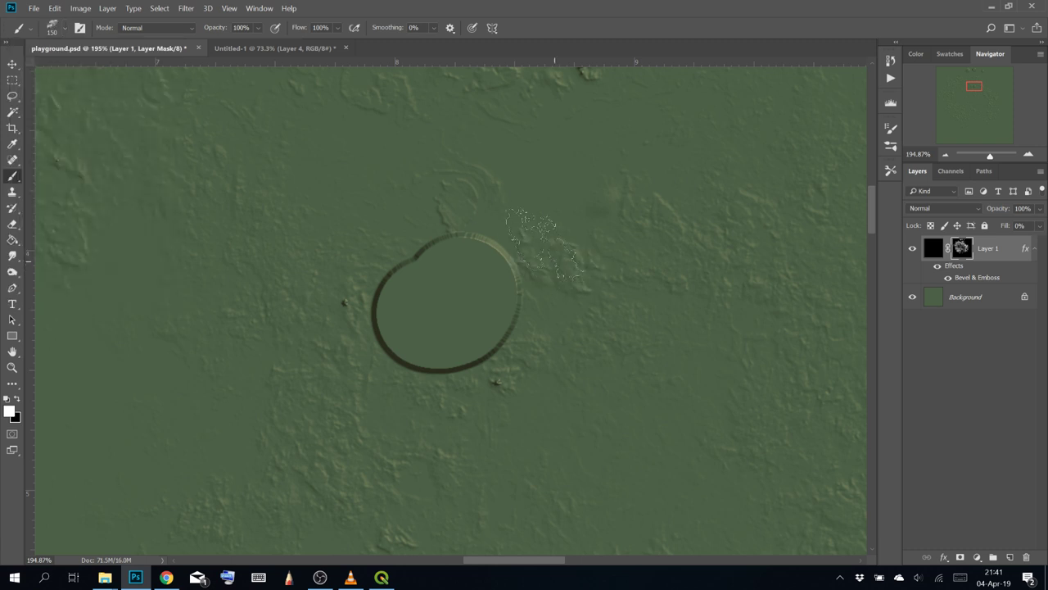
Stamp white 150 px mountain brush dabs on the mask around the hard round spot and on the terrain east of it
click(513, 277)
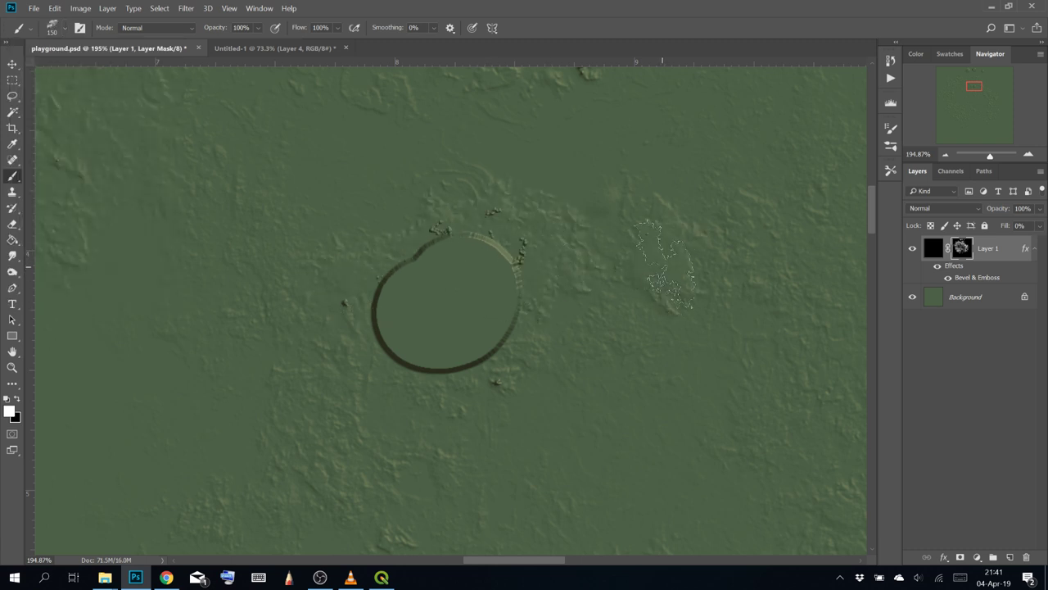
click(666, 257)
click(665, 262)
click(655, 393)
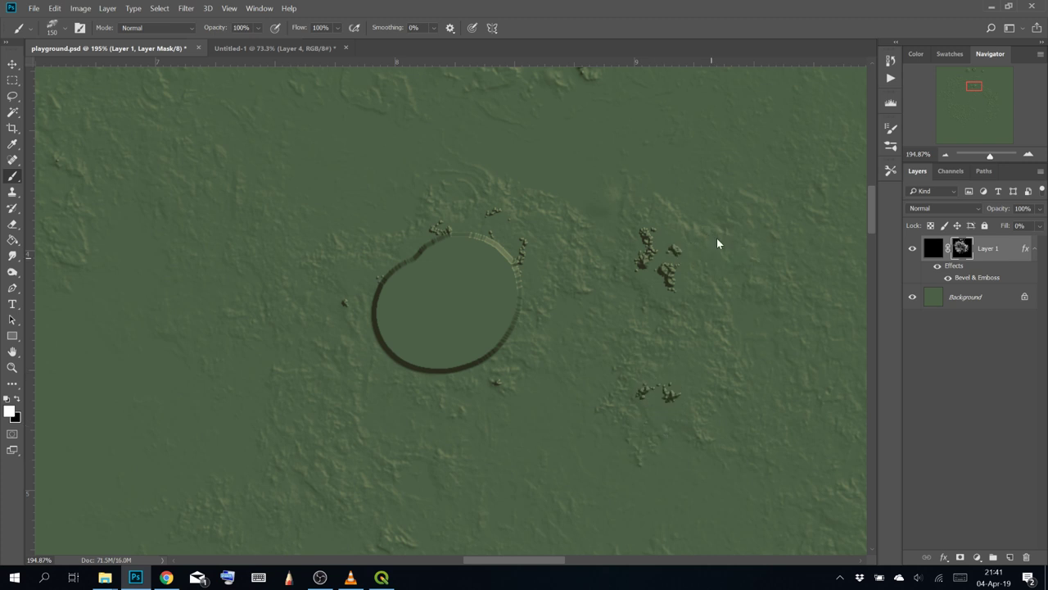
click(655, 252)
click(479, 188)
click(372, 226)
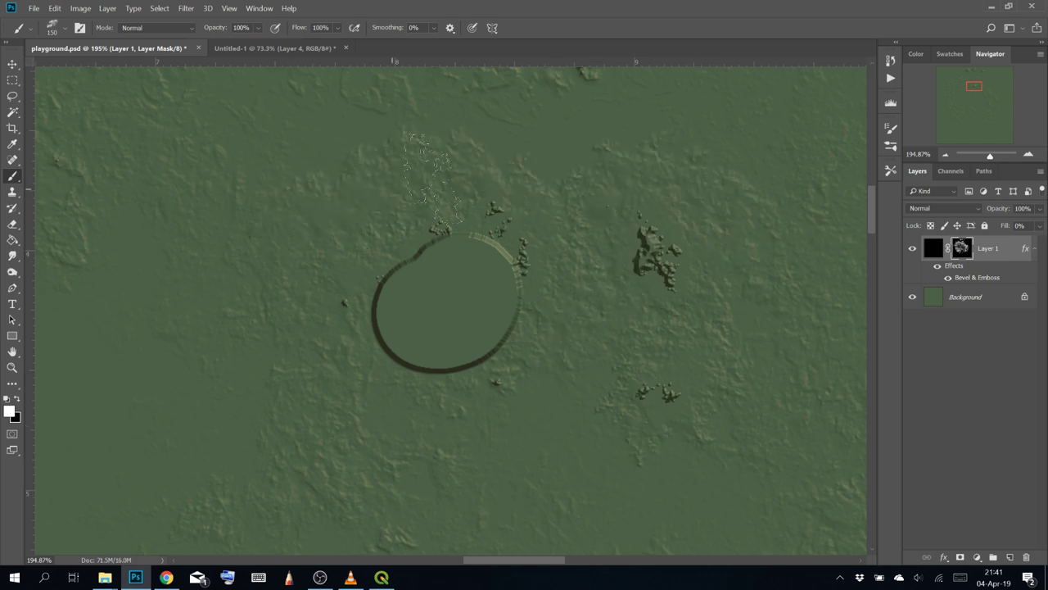
click(517, 221)
click(544, 308)
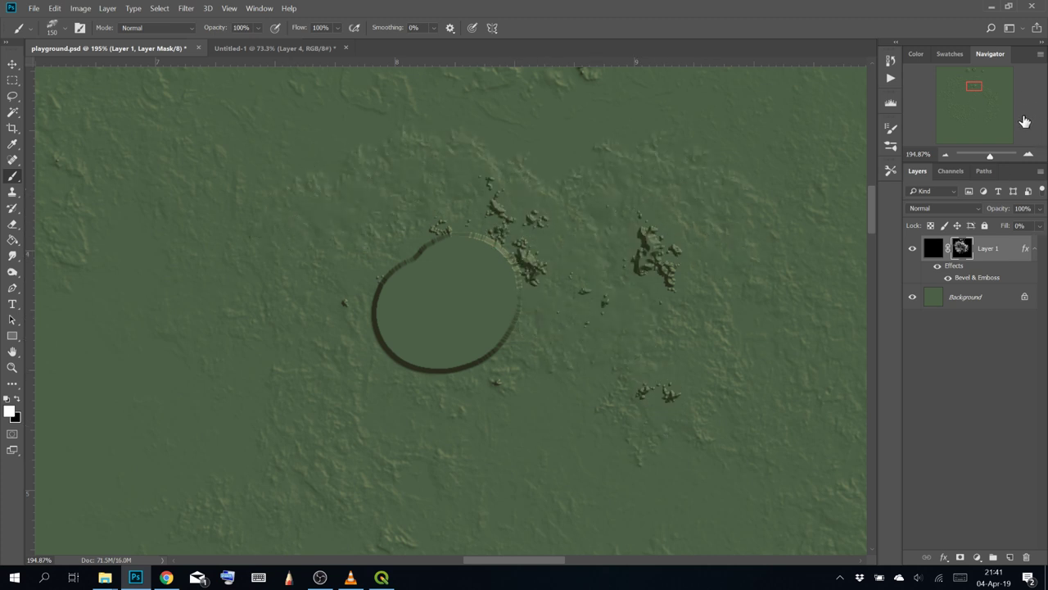
Set the Bevel & Emboss technique to Chisel Soft and apply the layer style
click(978, 282)
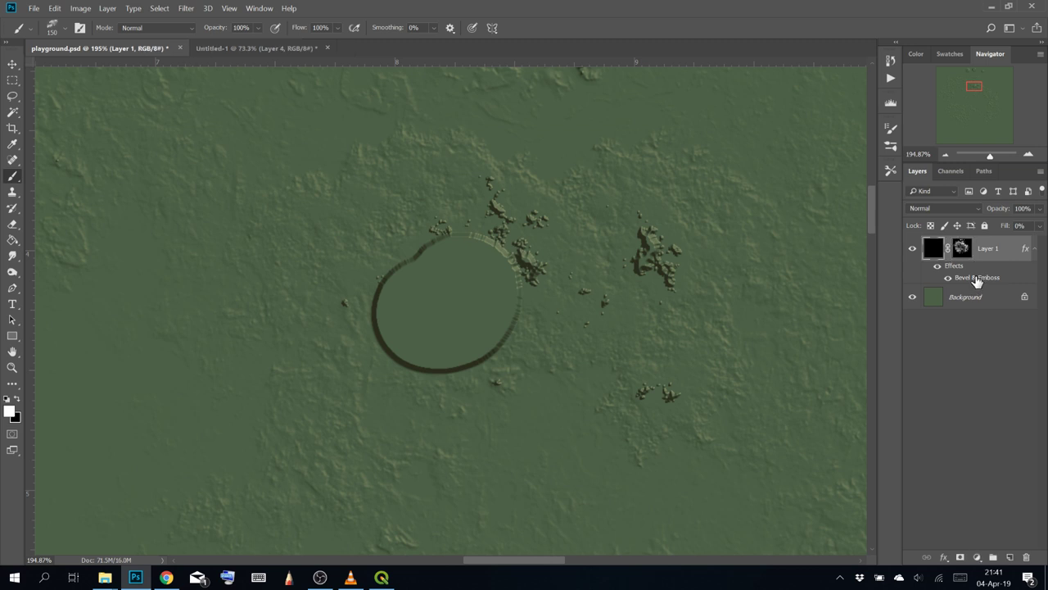
double_click(977, 279)
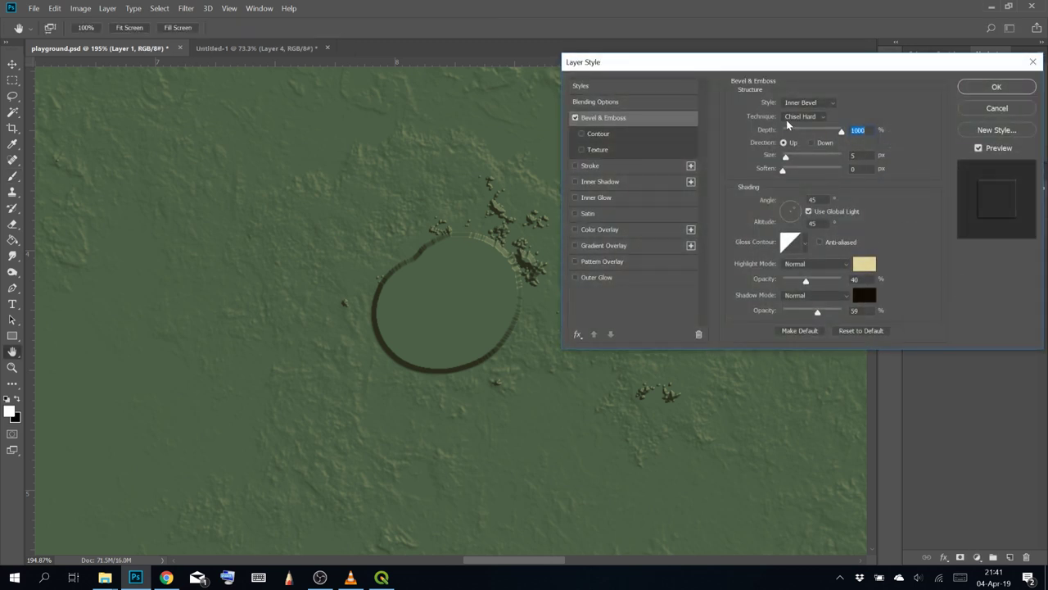
click(811, 117)
click(809, 144)
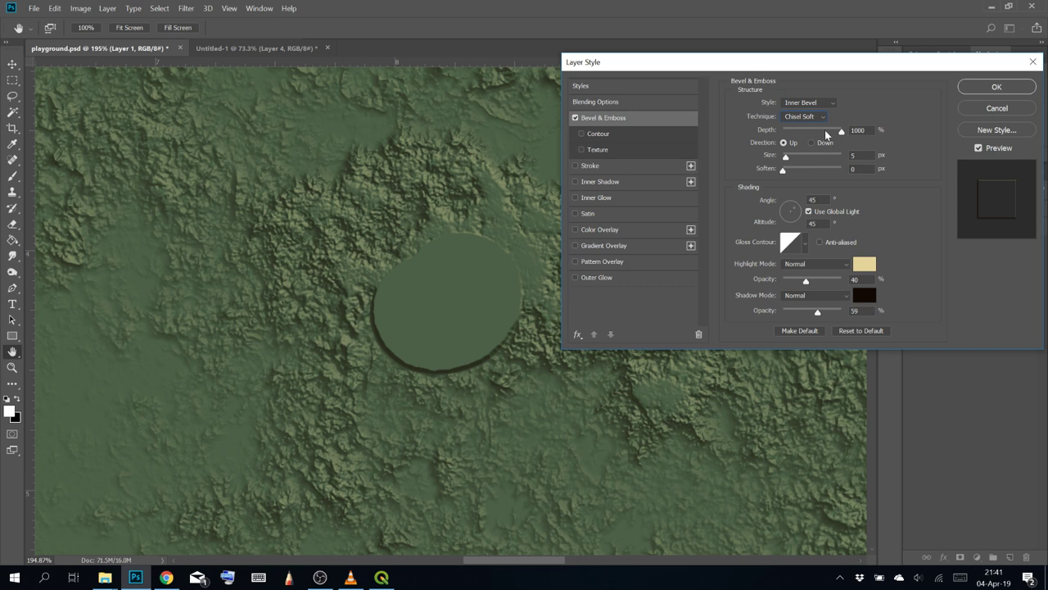
drag(827, 134, 969, 148)
click(1008, 90)
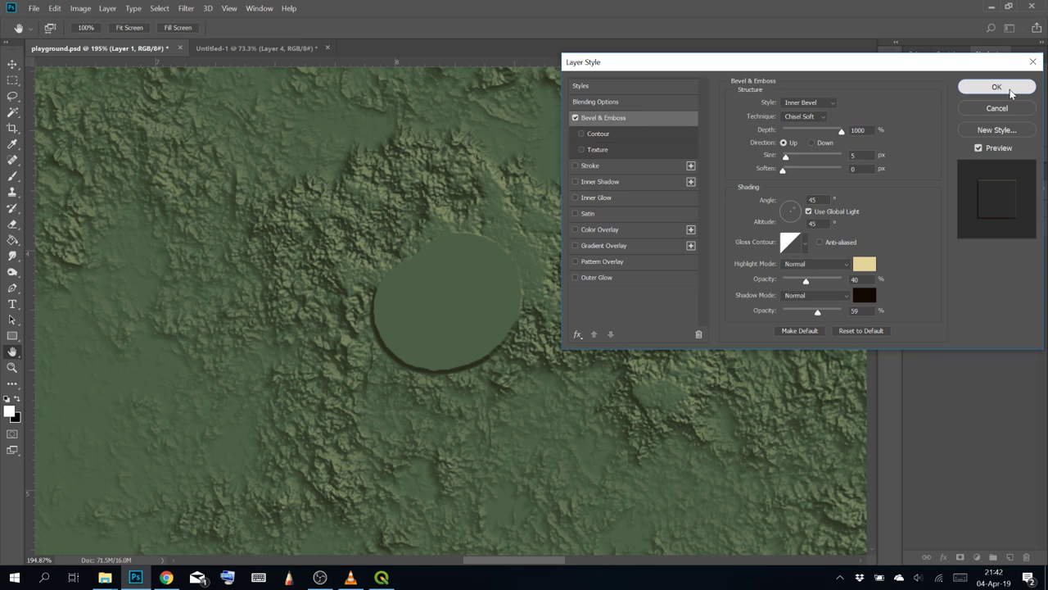
Target Layer 1's mask and fill it with the black background colour to clear all painted terrain
key(b)
click(962, 247)
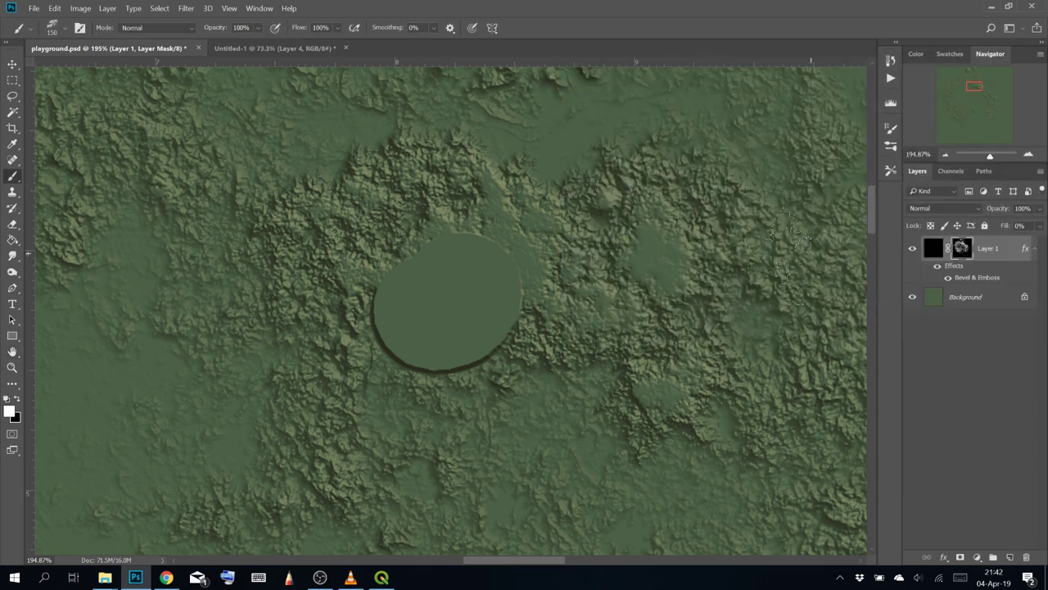
scroll(793, 234, down, 3)
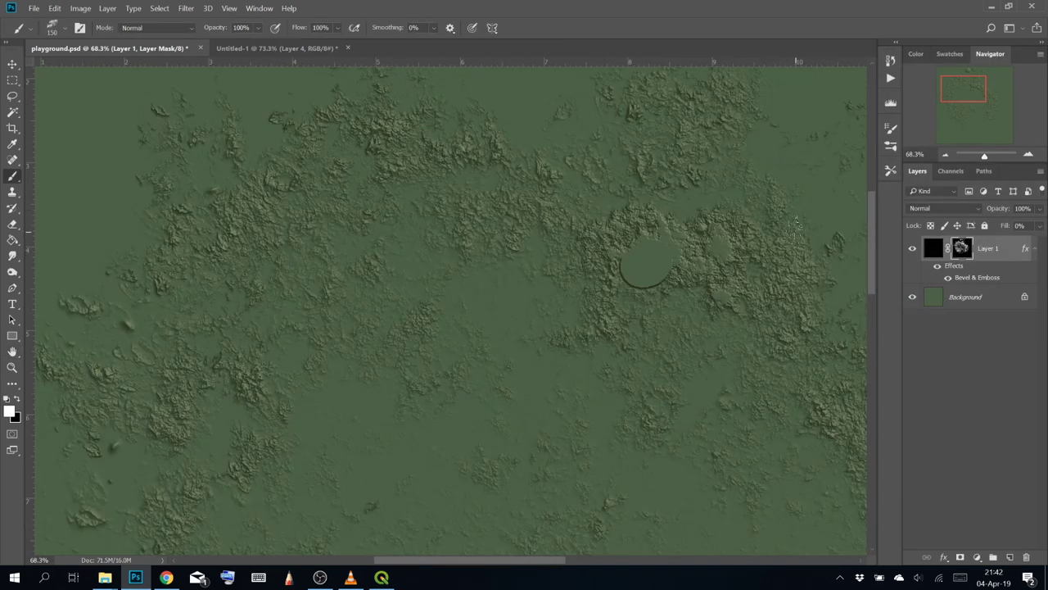
key(ctrl+BackSpace)
scroll(483, 344, up, 3)
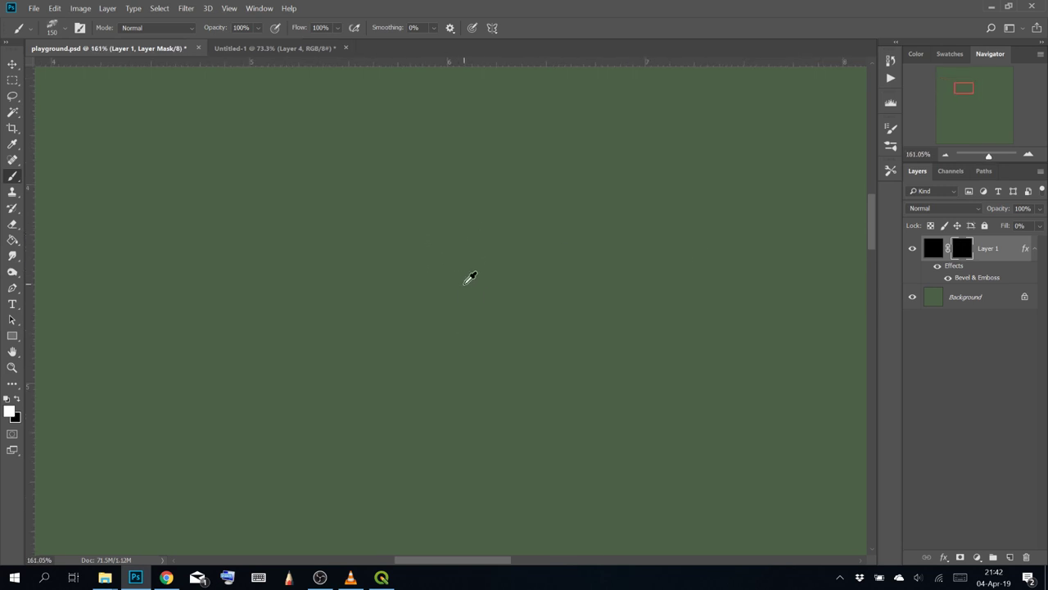
Paint a faint mountain stroke on the cleared mask with the 150 px brush at 24% opacity
click(257, 28)
click(234, 42)
mouse_move(275, 164)
mouse_down()
mouse_move(327, 225)
mouse_move(373, 227)
mouse_move(352, 180)
mouse_up()
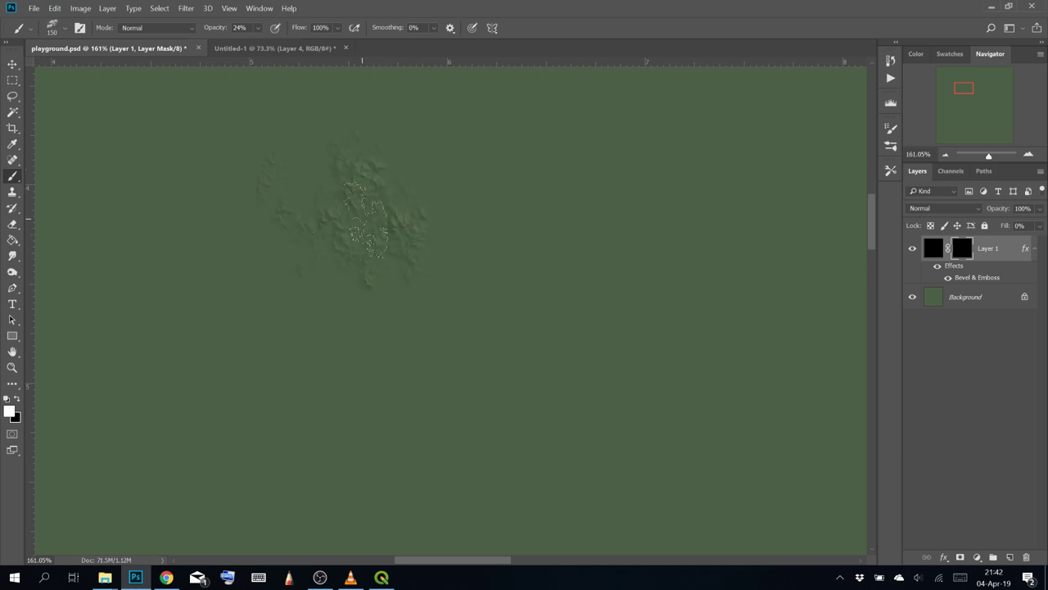
Set the brush opacity to 100% and paint stronger mountain strokes on the mask south and east of the faint patch
click(257, 28)
drag(267, 47, 304, 41)
mouse_move(442, 246)
mouse_down()
mouse_move(393, 286)
mouse_move(327, 278)
mouse_move(455, 215)
mouse_up()
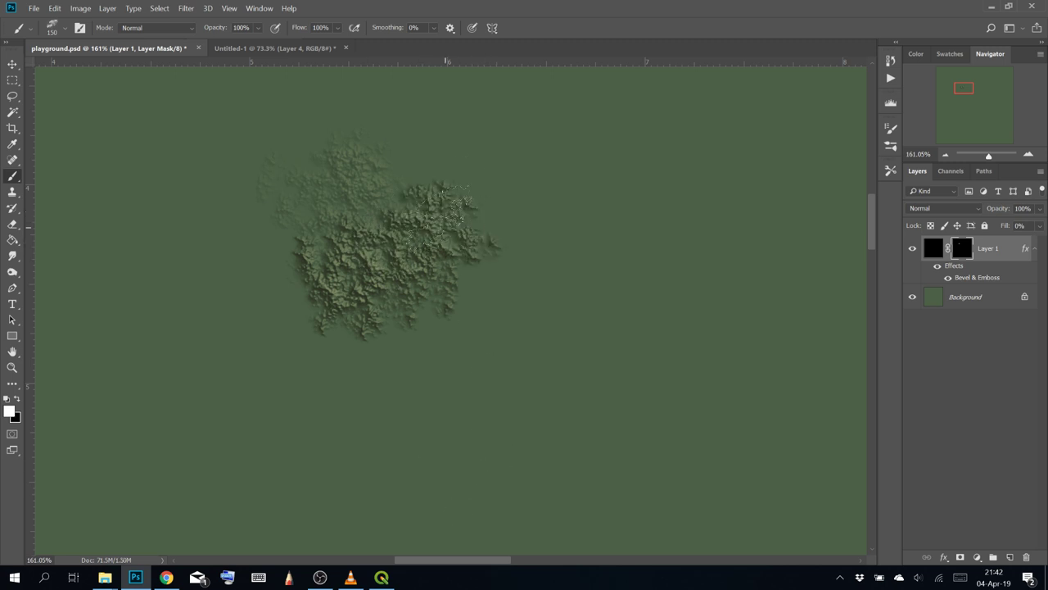
drag(497, 173, 540, 214)
Open Layer 1's Bevel & Emboss settings and set the bevel size to 1 px
scroll(524, 229, up, 5)
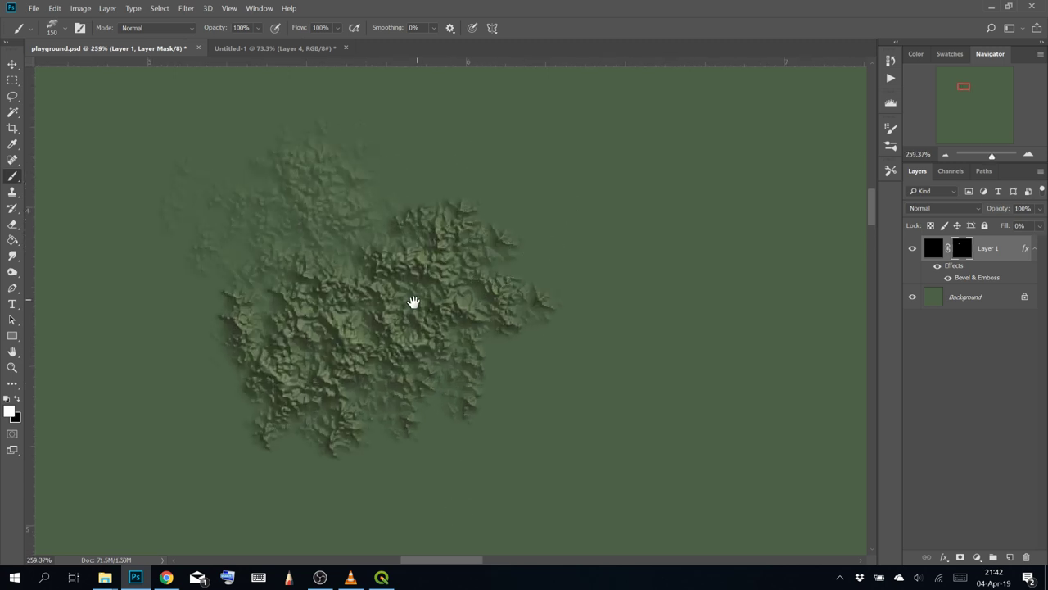
double_click(974, 282)
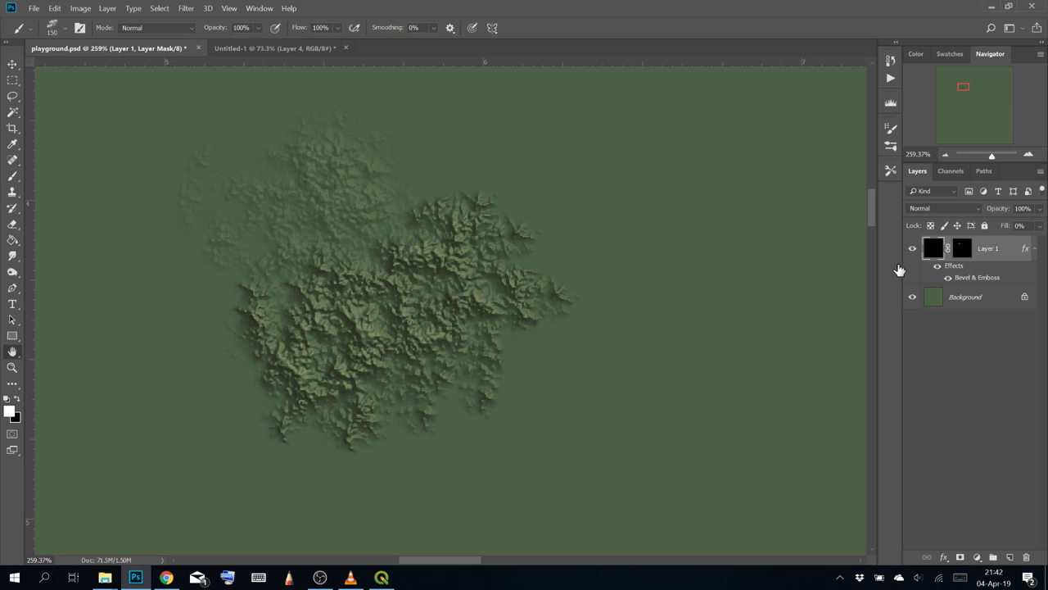
drag(830, 64, 866, 67)
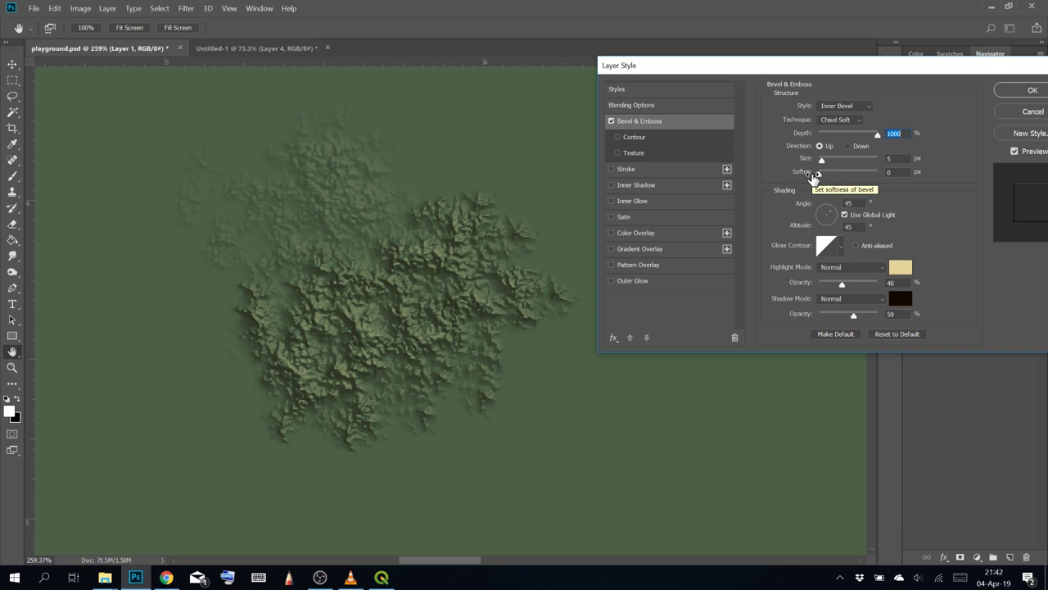
key(Tab)
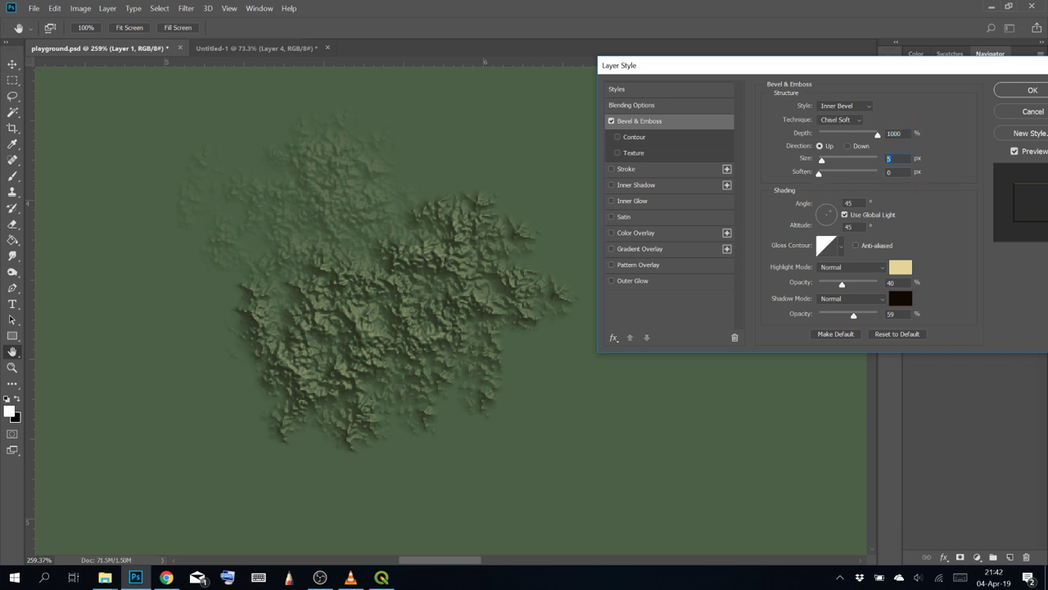
text(1)
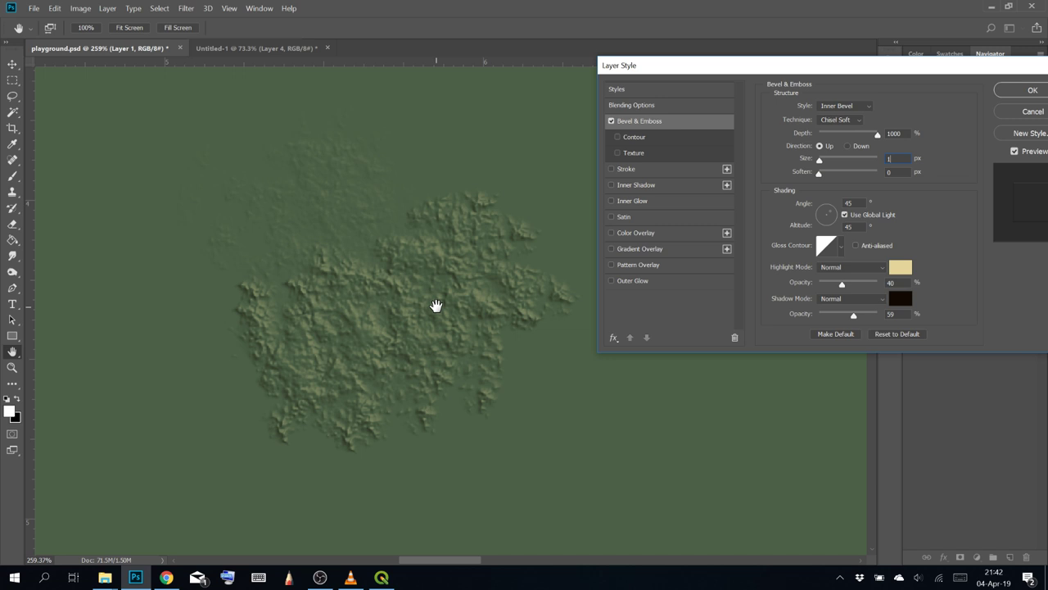
Set the Bevel & Emboss size to 8 px with soften at 0 px
click(829, 159)
mouse_move(844, 161)
mouse_down()
mouse_move(895, 161)
mouse_move(855, 174)
mouse_move(851, 162)
mouse_move(897, 161)
mouse_move(825, 166)
mouse_up()
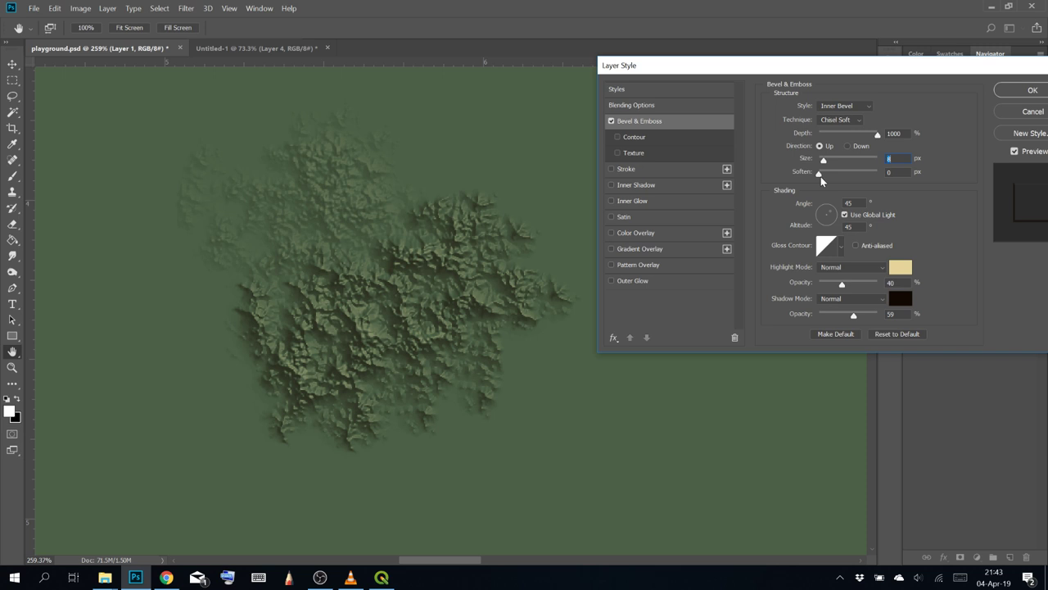
mouse_move(820, 177)
mouse_down()
mouse_move(865, 177)
mouse_move(814, 181)
mouse_move(842, 175)
mouse_move(822, 175)
mouse_up()
drag(890, 71, 876, 98)
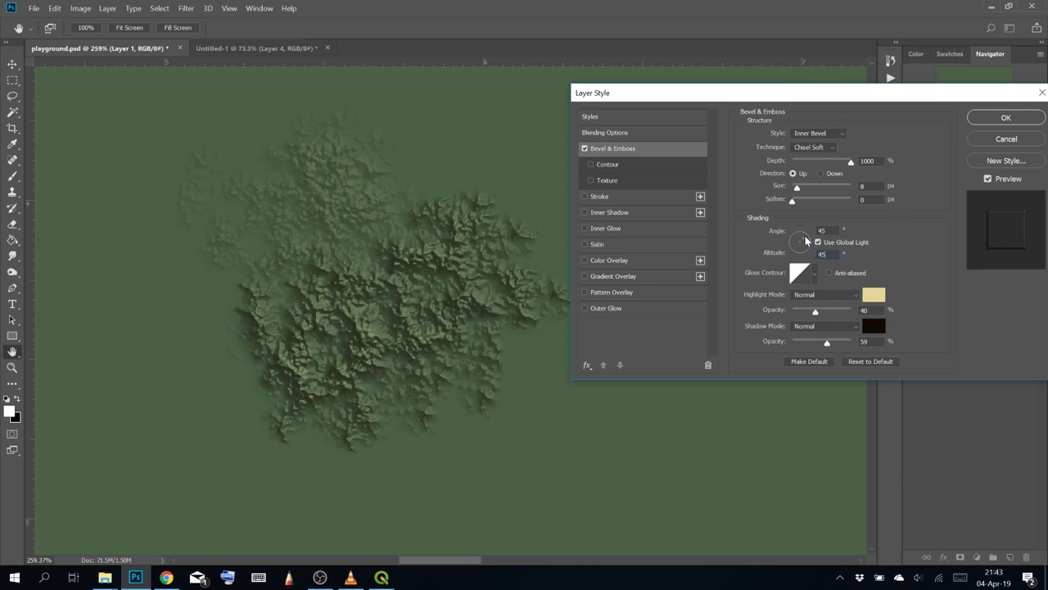
Try the bevel light at a 176° angle and 0° altitude, and return the angle to 45°
mouse_move(805, 241)
mouse_down()
mouse_move(827, 241)
mouse_move(798, 255)
mouse_move(787, 246)
mouse_up()
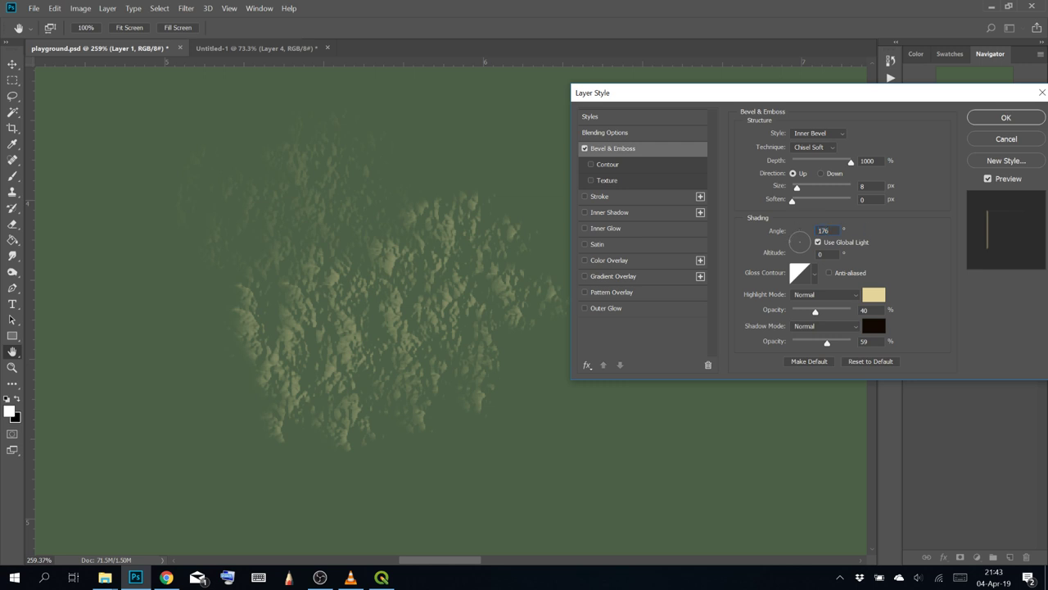
click(826, 231)
text(45)
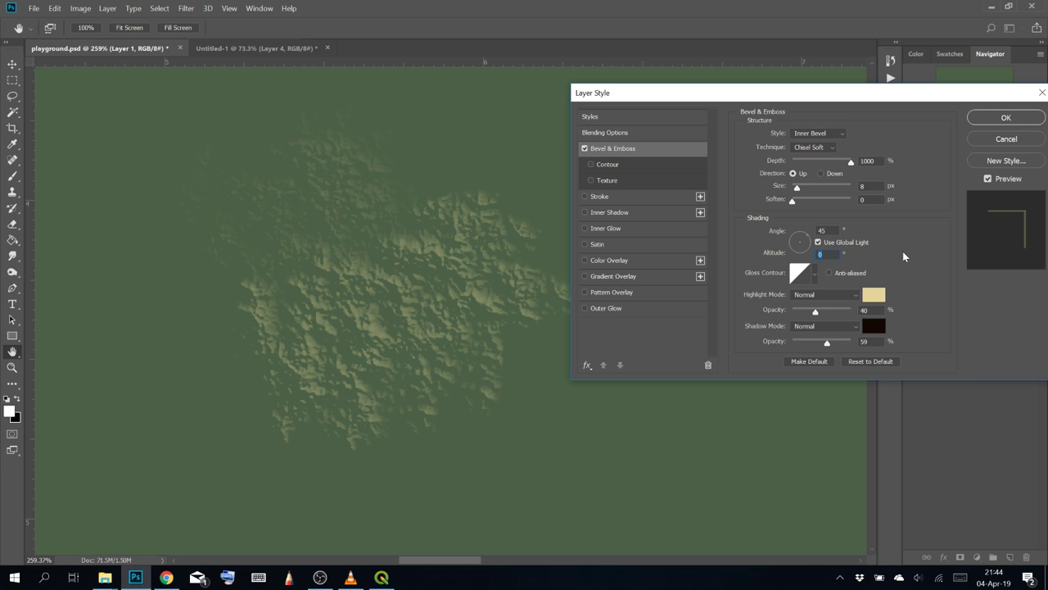
Test the bevel light at altitudes from 15° through 30° and 63° to 87°, and set the altitude back to 45°
text(15)
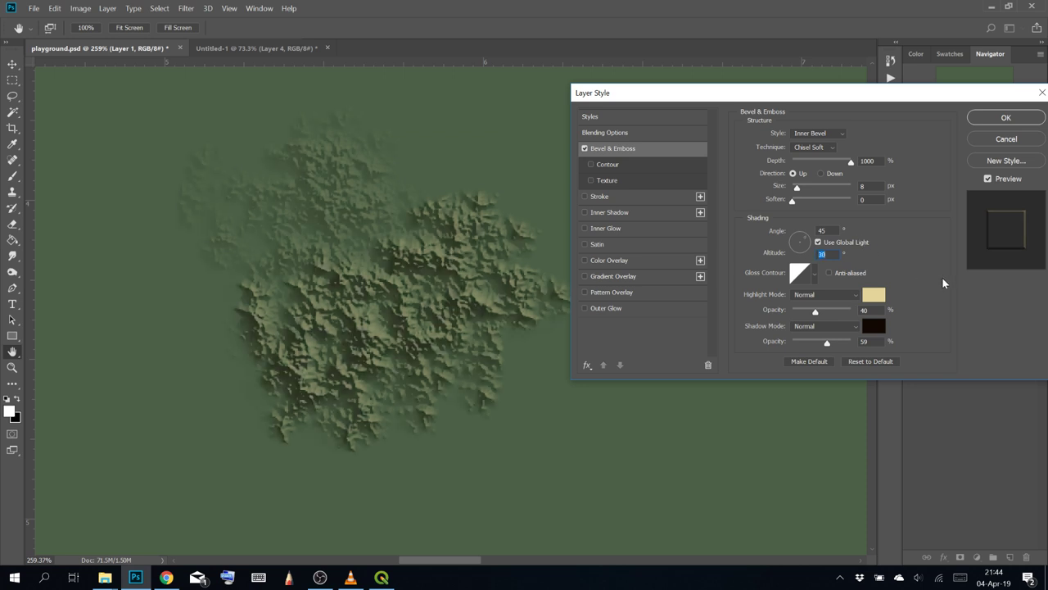
key(Up)
key(Up)
key(Up)
key(Up)
key(Up)
key(Up)
key(Up)
key(Up)
key(Up)
key(Up)
key(Up)
key(Up)
key(Up)
key(Up)
key(Up)
key(Up)
key(Up)
key(Up)
key(Up)
key(Up)
key(Up)
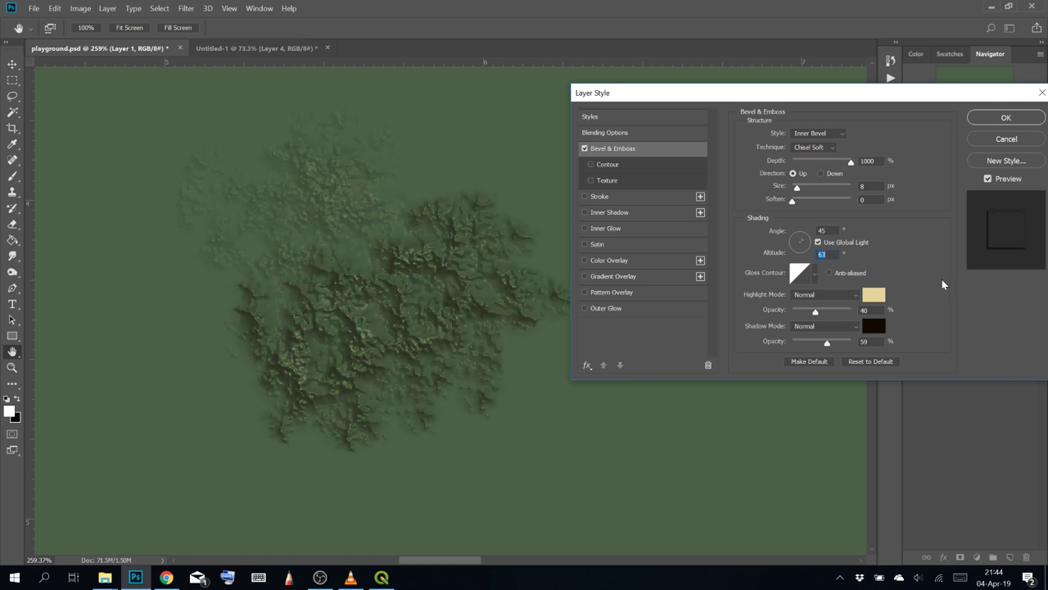
key(Up)
key(Up)
key(Up)
key(Up)
key(Up)
key(Up)
key(Up)
key(Up)
key(Up)
key(Up)
key(Up)
key(Up)
key(Up)
key(Up)
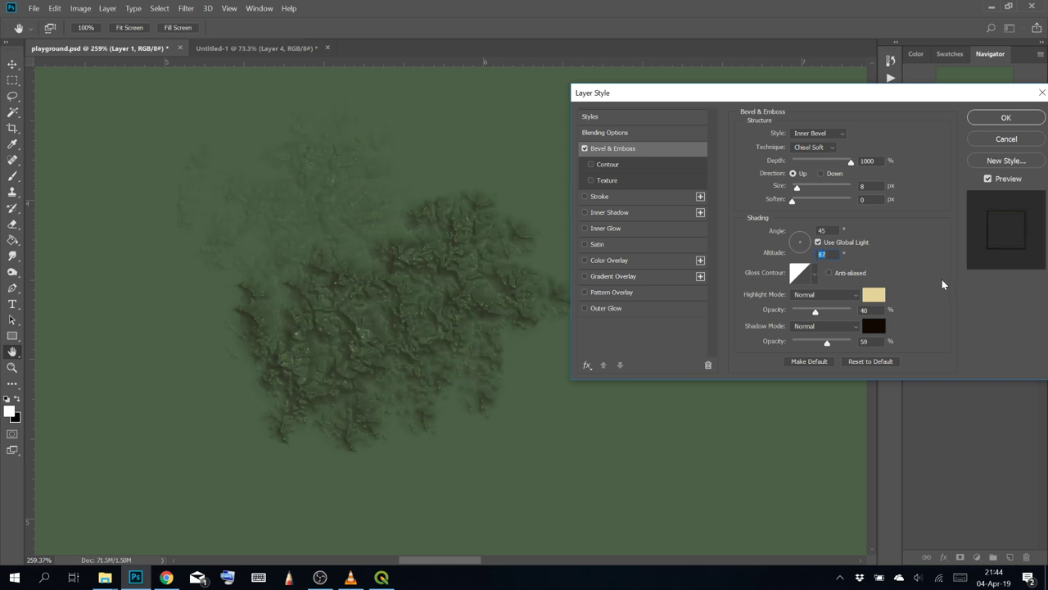
key(Up)
key(Up)
key(Up)
key(Down)
key(Down)
key(Down)
key(Down)
key(Down)
key(Down)
key(Down)
key(Down)
key(Down)
key(Down)
key(Down)
text(45)
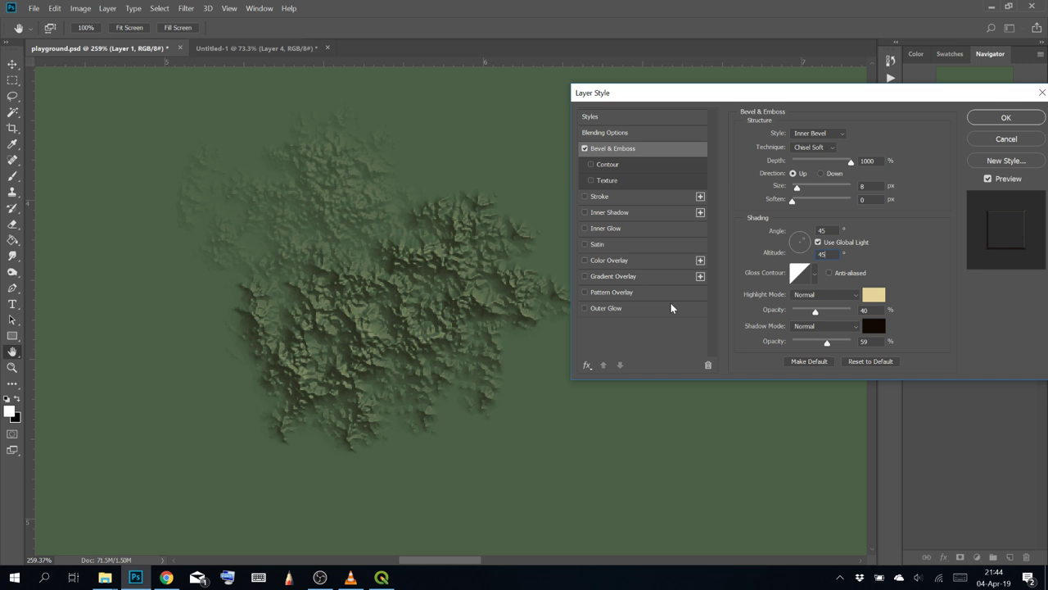
Try out various gloss contour presets on the mountains and return to the linear contour
click(814, 275)
click(780, 311)
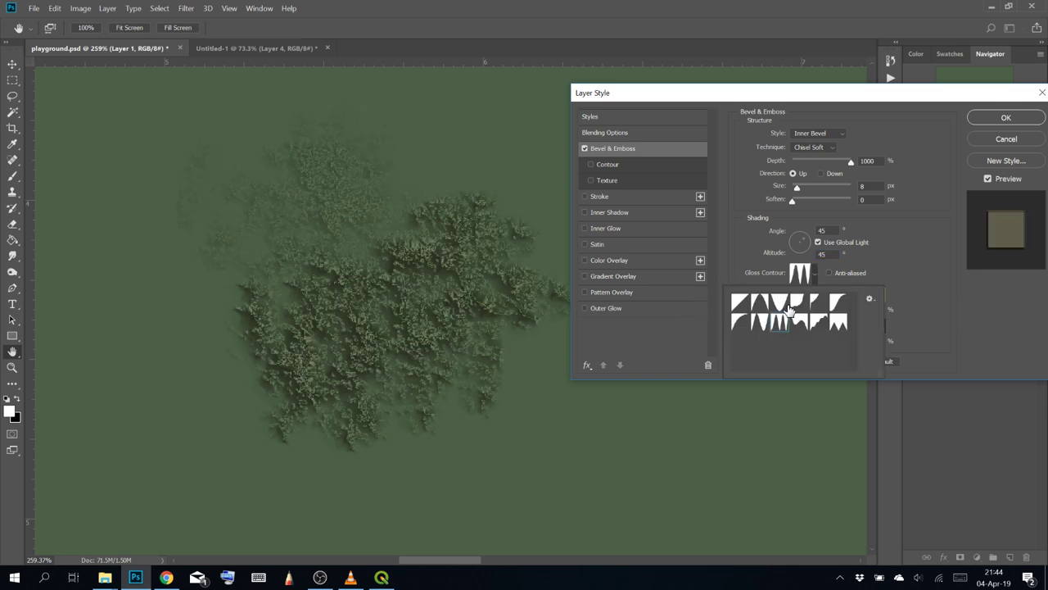
click(812, 304)
click(832, 308)
click(763, 330)
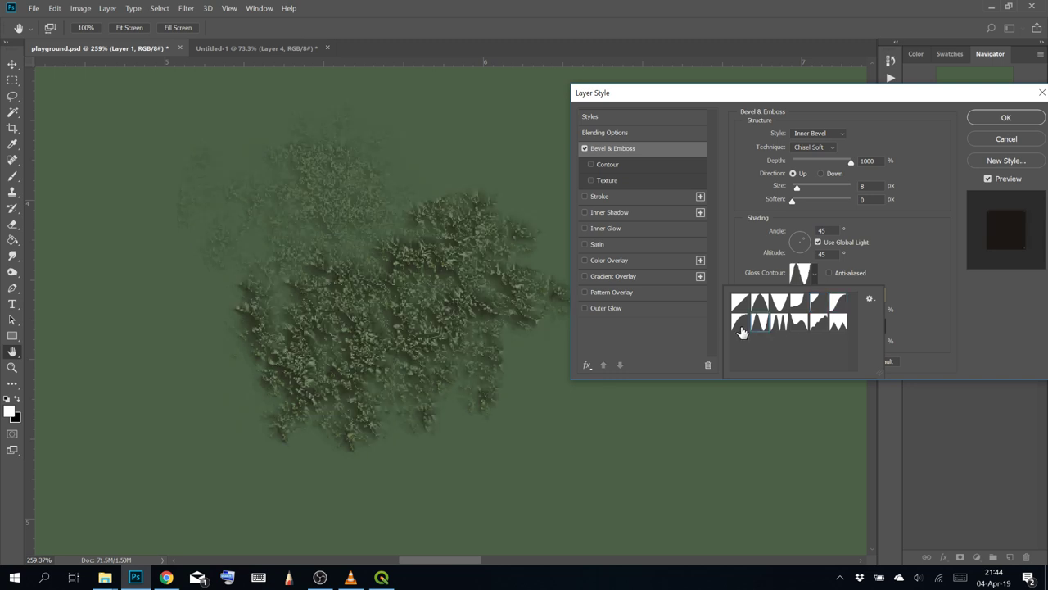
click(744, 327)
click(776, 327)
click(797, 325)
click(818, 326)
click(836, 329)
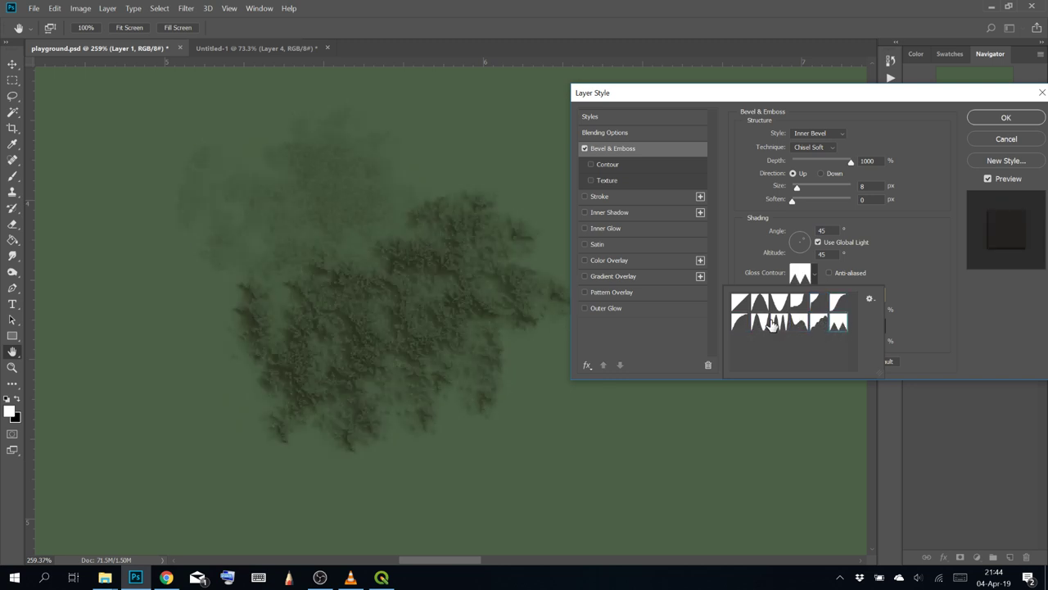
click(762, 326)
click(738, 326)
click(758, 305)
click(800, 304)
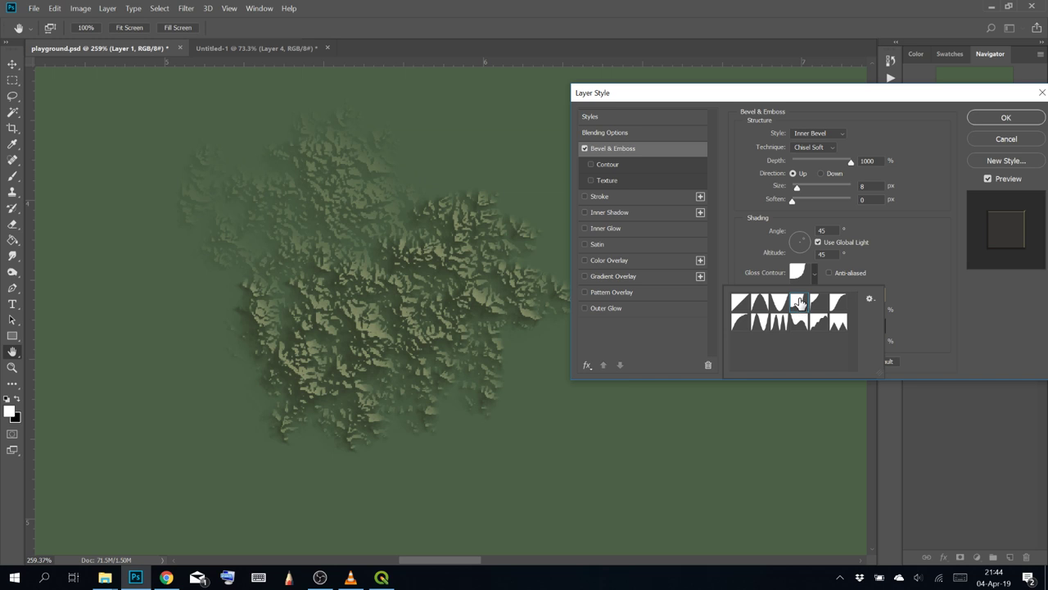
click(736, 309)
click(938, 286)
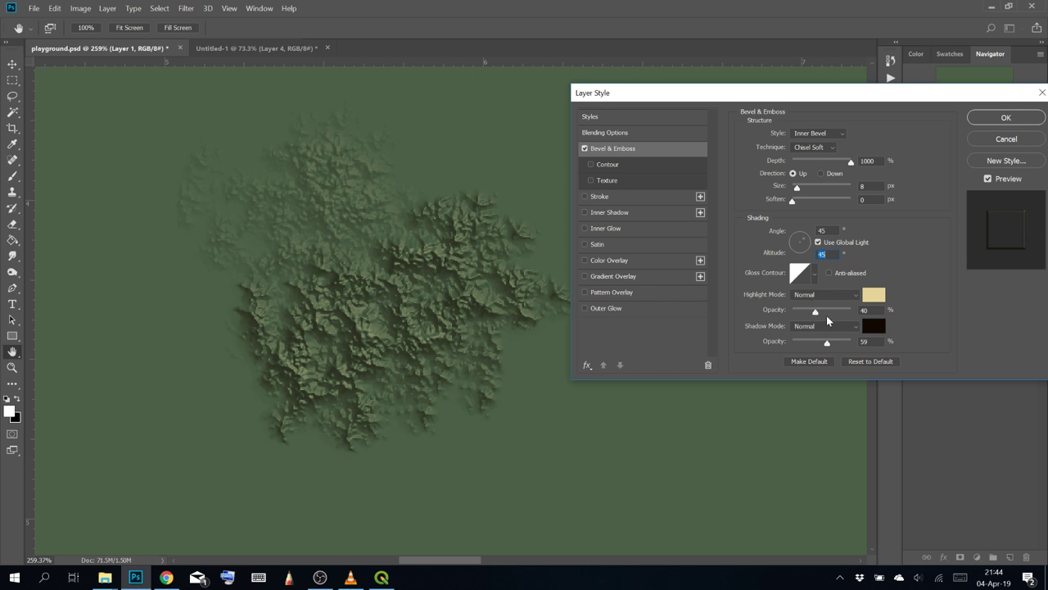
Set the bevel's highlight and shadow opacities to 100% and the shadow colour to black 000000
drag(819, 309, 852, 343)
click(874, 326)
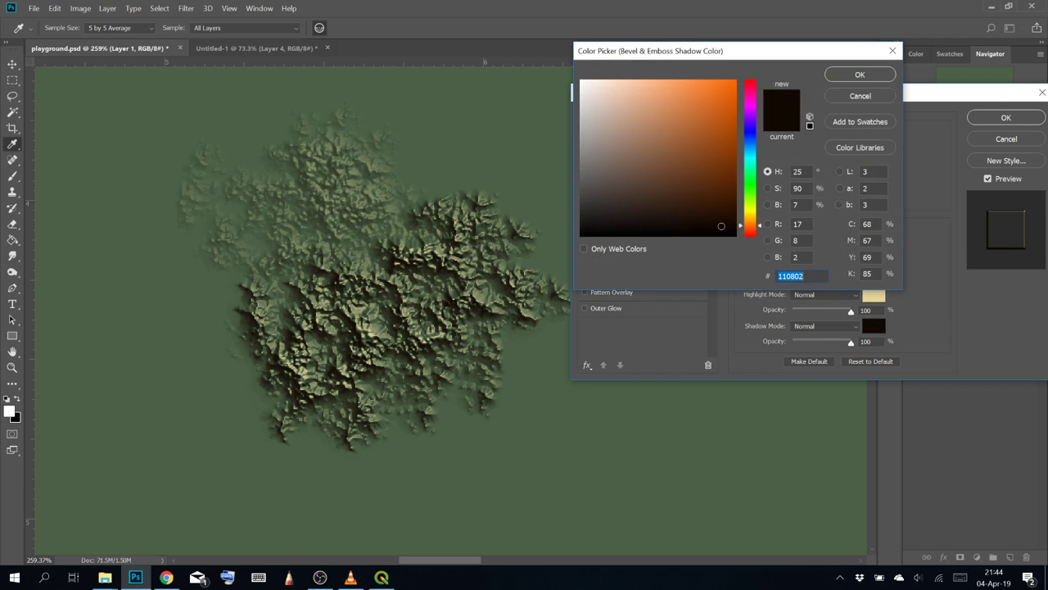
drag(583, 85, 825, 289)
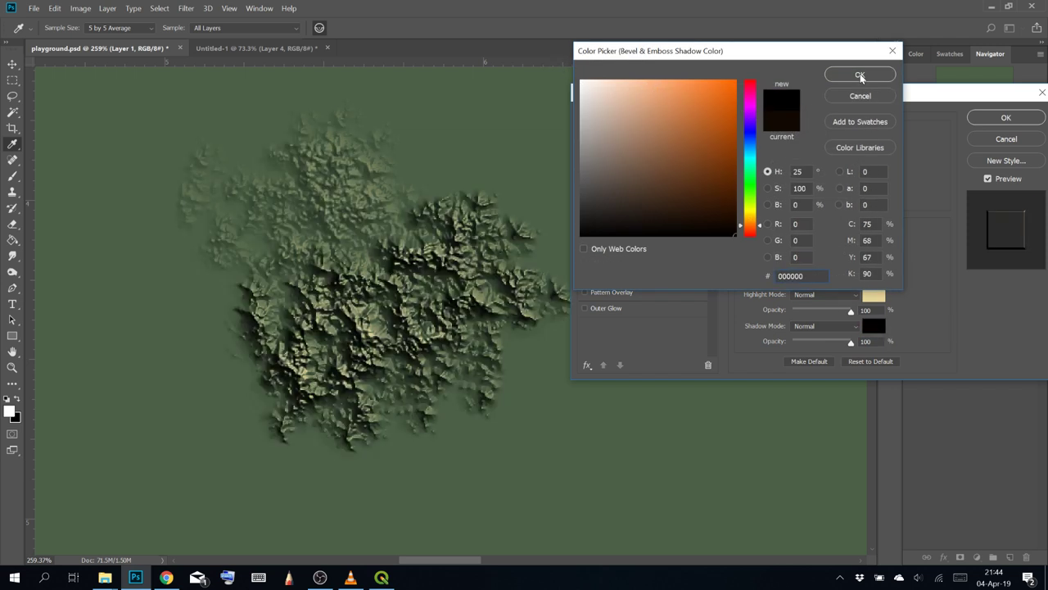
click(860, 77)
Set the Bevel & Emboss highlight colour to white ffffff
click(874, 295)
text(ffffff)
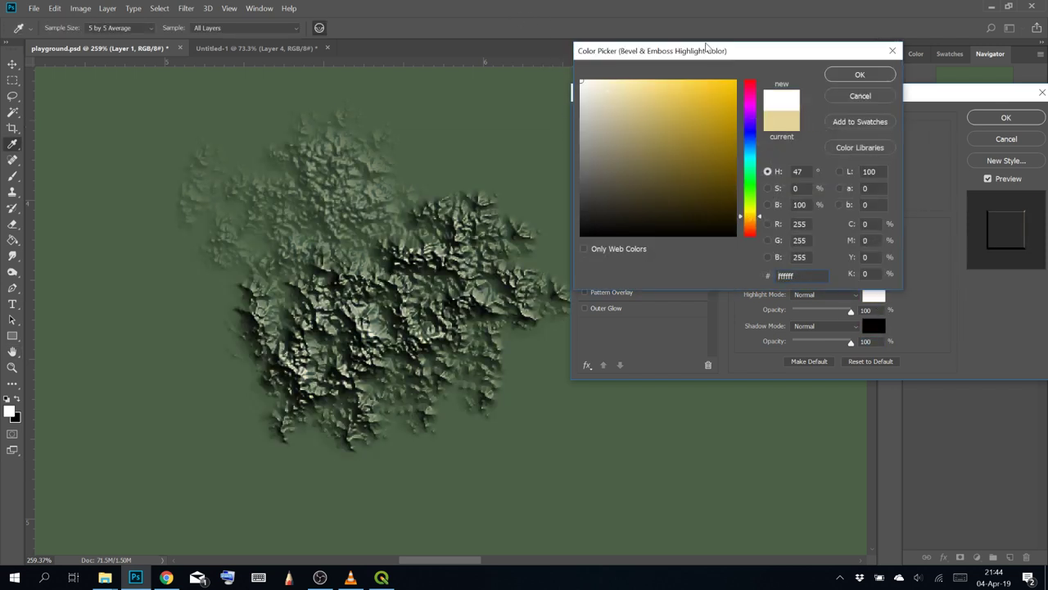
click(838, 76)
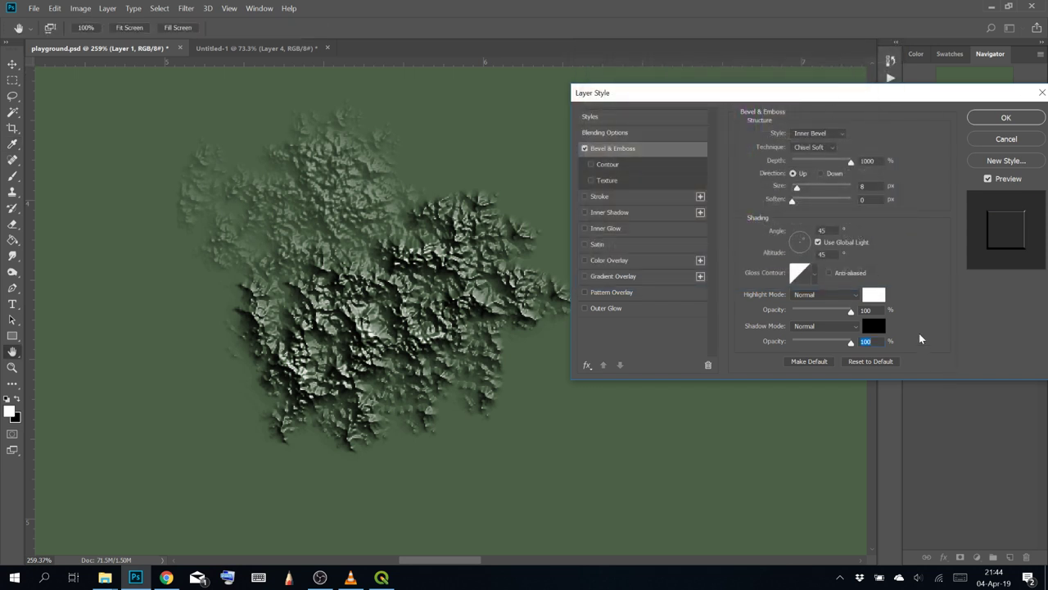
Change the Bevel & Emboss highlight colour to a soft pale yellow
click(880, 302)
click(632, 108)
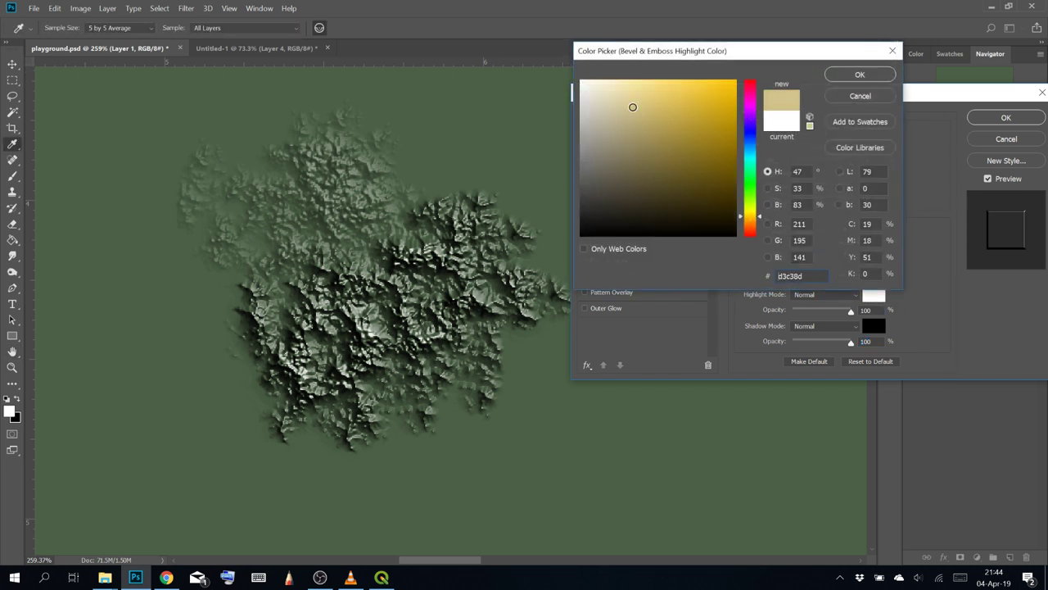
mouse_move(635, 123)
mouse_down()
mouse_move(633, 151)
mouse_move(657, 115)
mouse_move(627, 96)
mouse_move(679, 104)
mouse_move(636, 111)
mouse_up()
drag(754, 208, 755, 210)
click(837, 79)
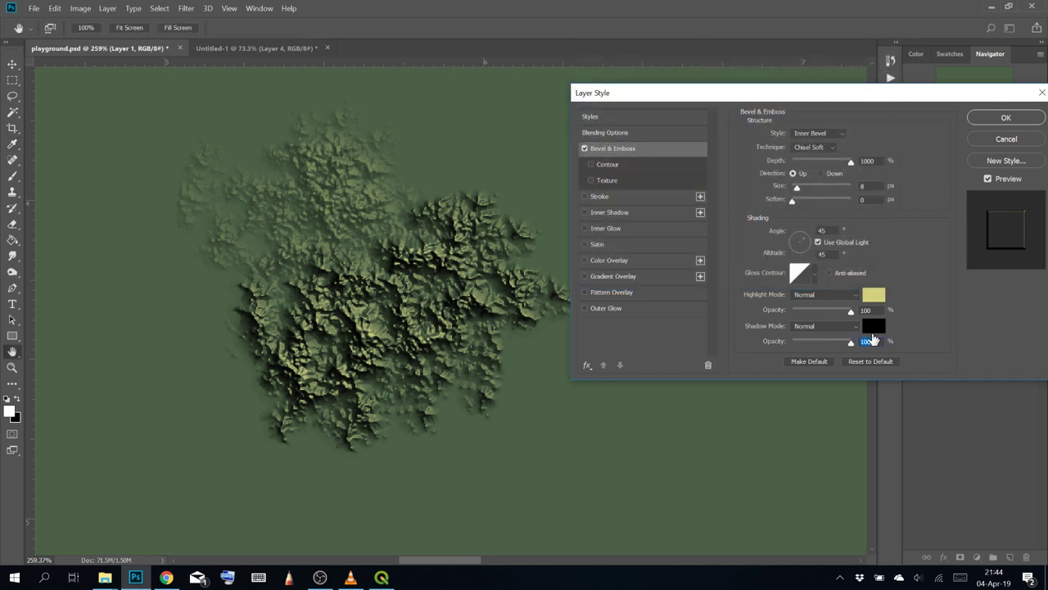
Set the bevel's shadow colour to dark brown 110700, with highlight opacity at 63% and shadow opacity at 52%
click(873, 326)
mouse_move(667, 174)
mouse_down()
mouse_move(666, 208)
mouse_move(737, 226)
mouse_up()
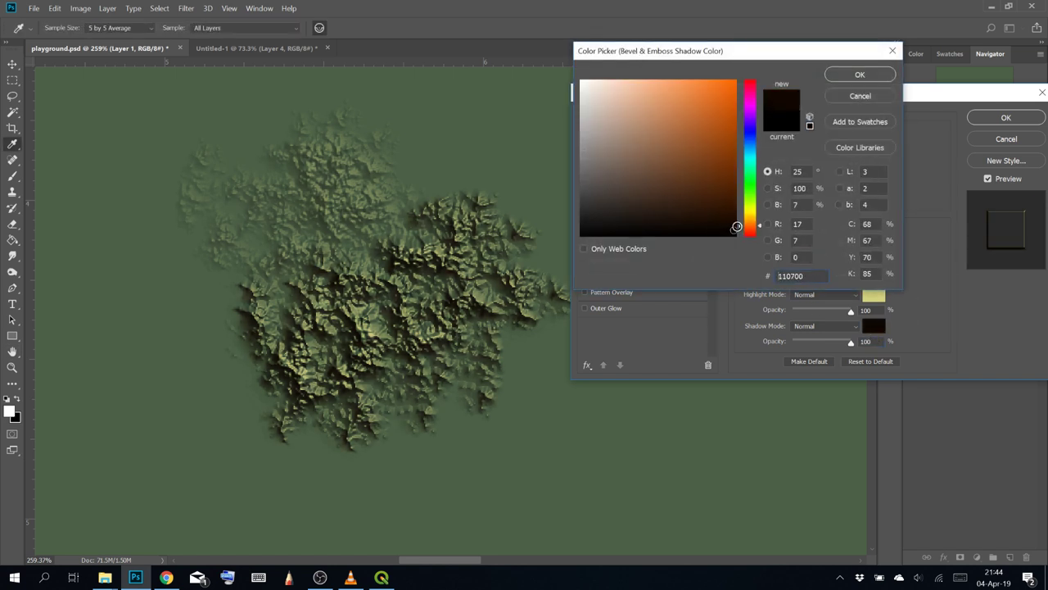
click(860, 75)
drag(845, 318, 825, 305)
drag(843, 340, 825, 316)
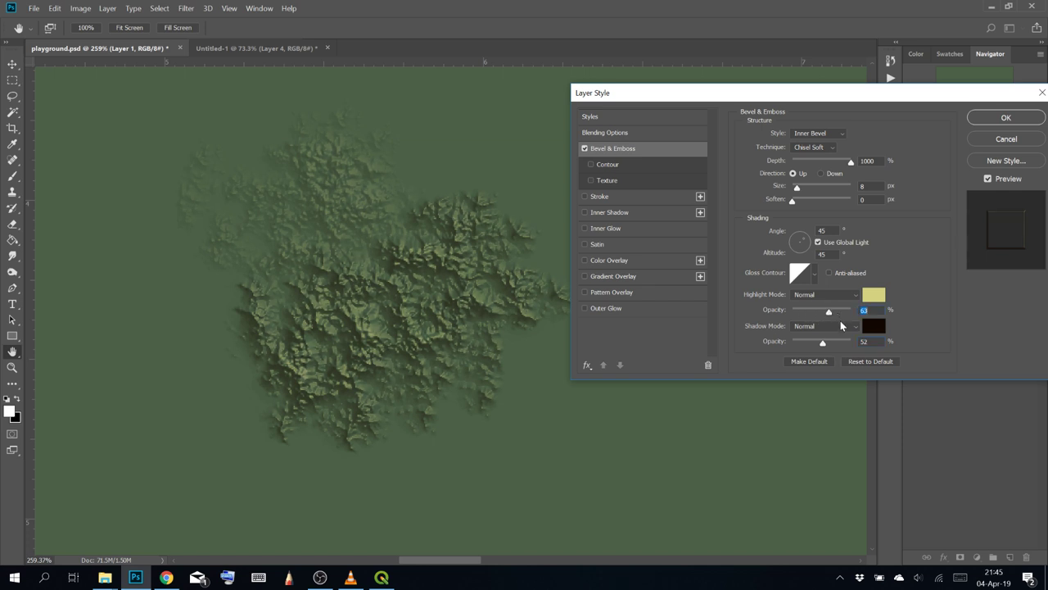
Enable the Bevel & Emboss Contour option, try Texture on and off, and open the contour settings
click(613, 168)
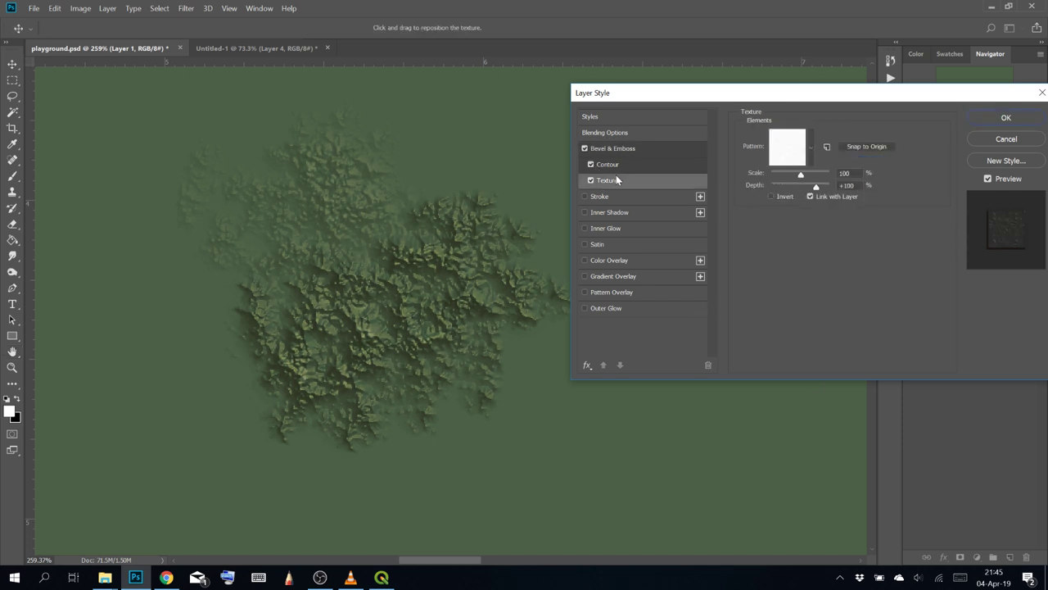
click(592, 180)
click(630, 178)
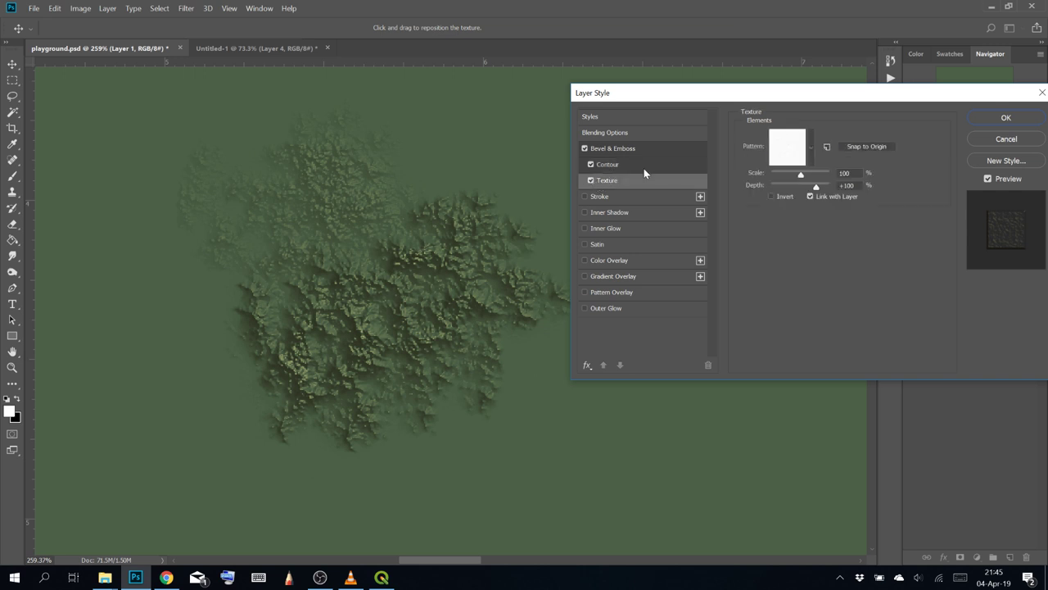
click(592, 180)
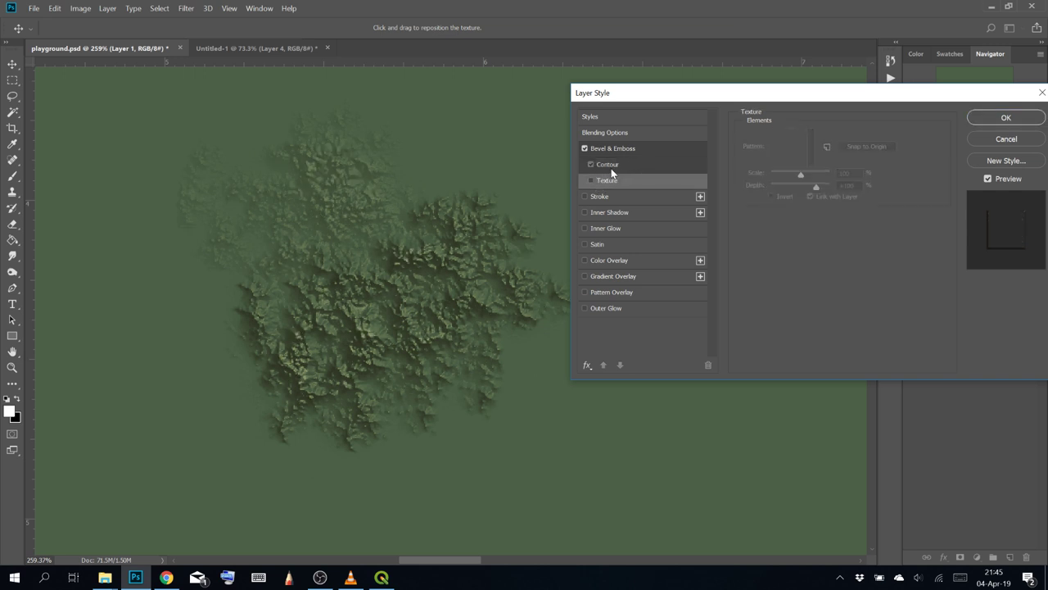
click(619, 167)
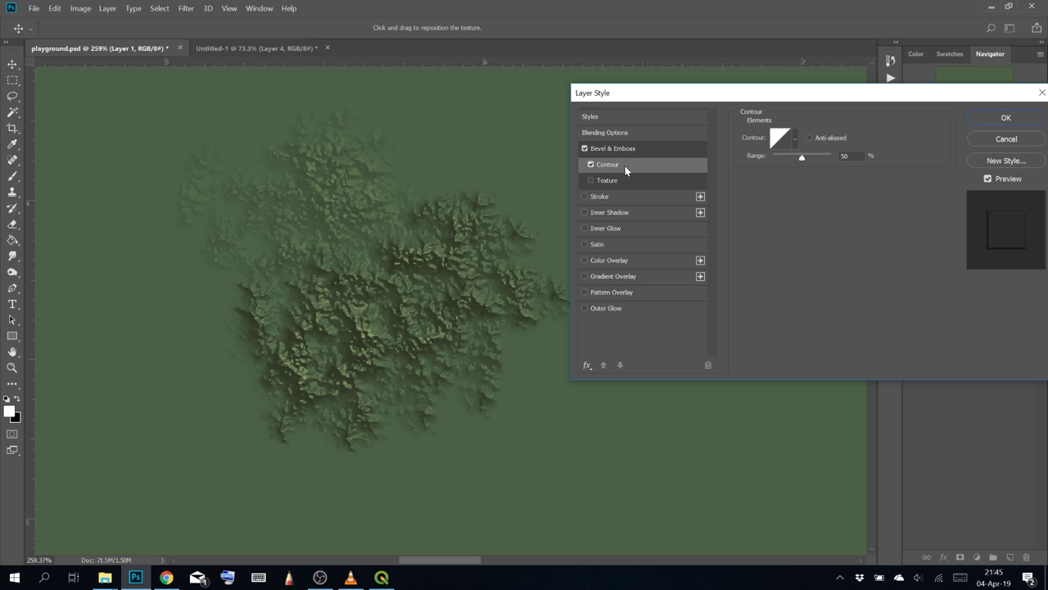
Try a U-shaped contour on the bevel, return to the linear contour, and switch the Contour option off
click(795, 140)
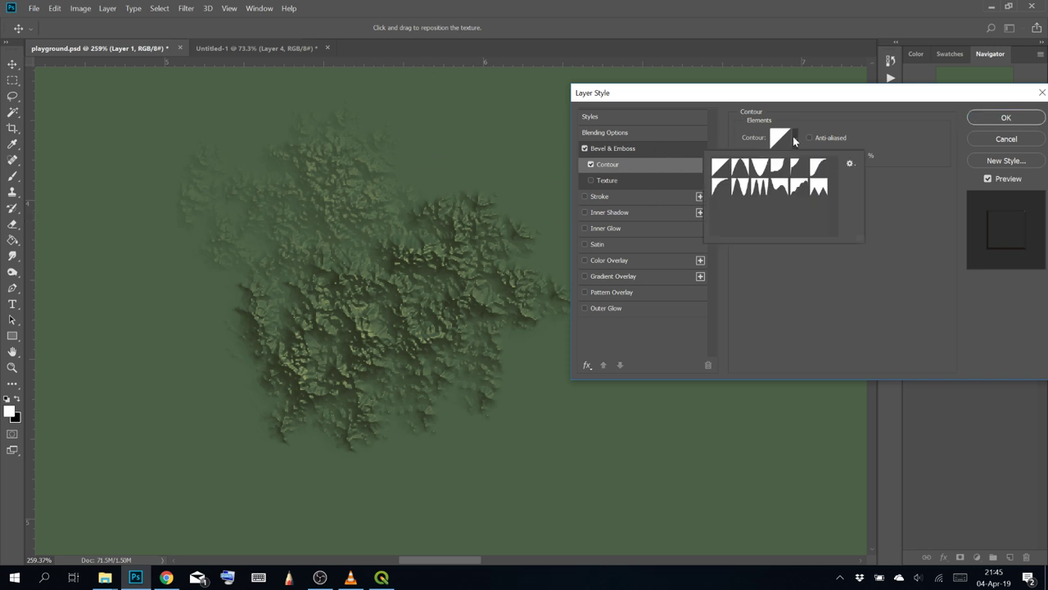
click(760, 167)
click(718, 148)
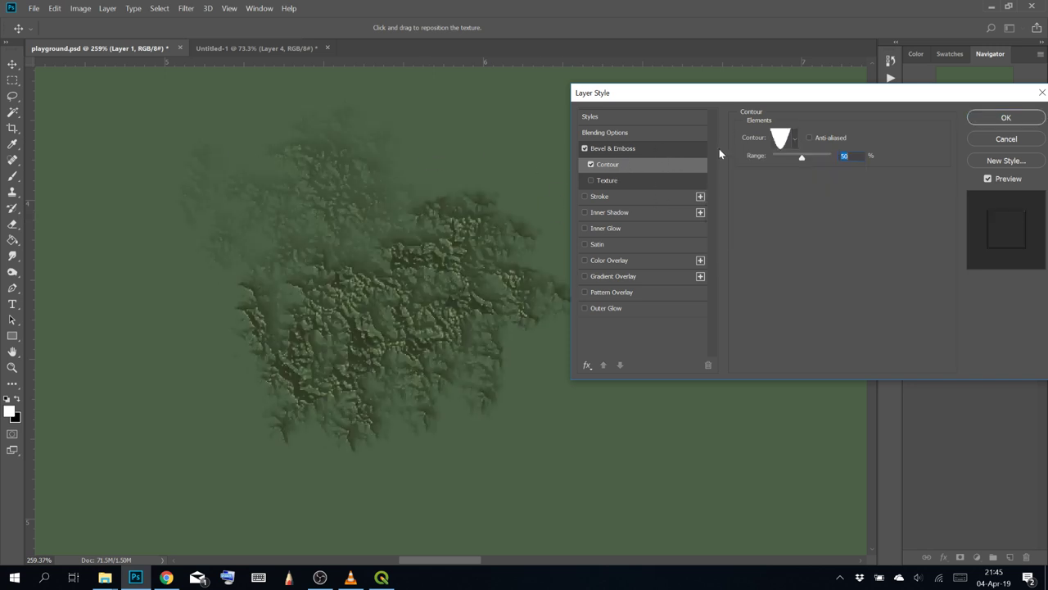
click(782, 138)
click(628, 133)
click(796, 139)
click(721, 169)
key(Return)
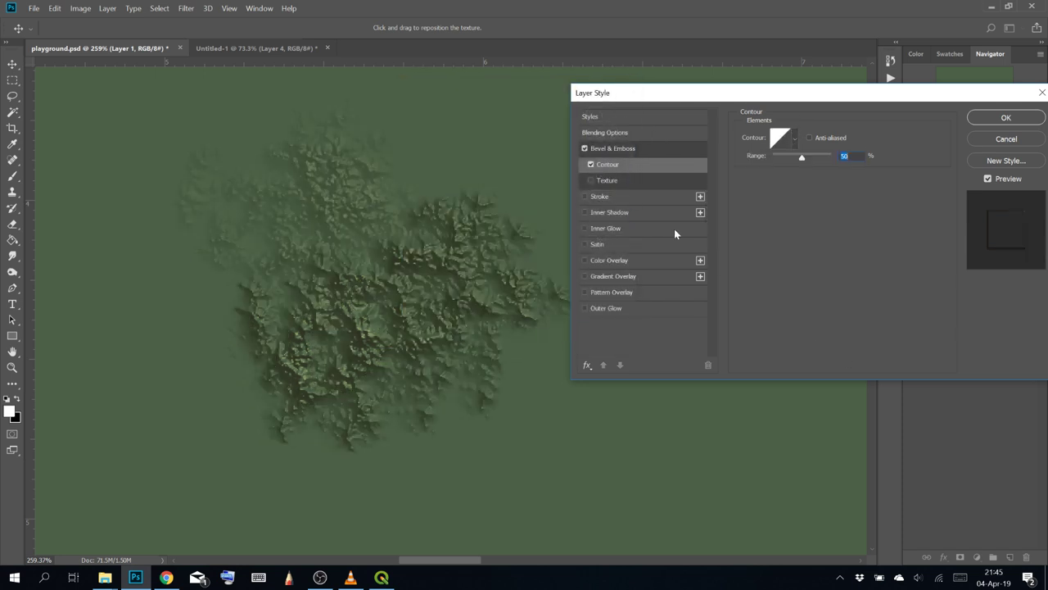
click(591, 165)
Try a rough texture pattern at 690% scale on the bevel, switch Texture off, and apply the layer style
click(616, 181)
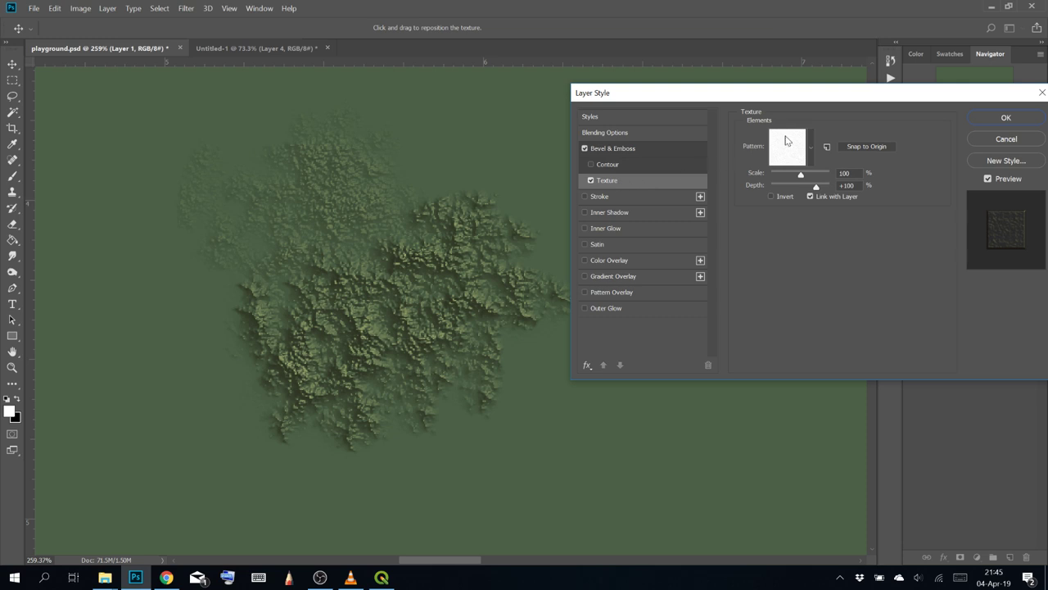
click(809, 147)
click(747, 225)
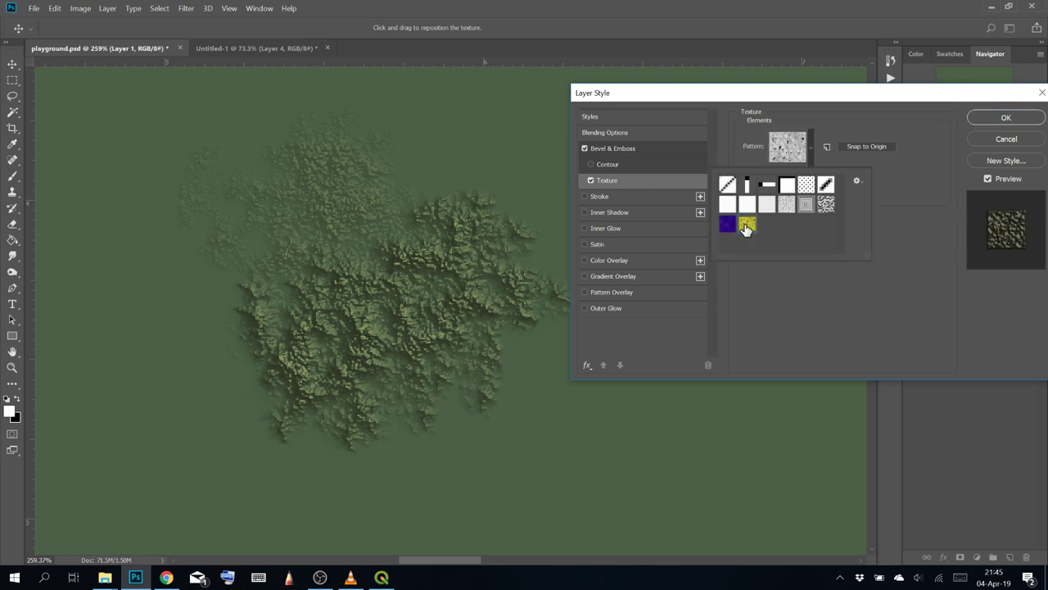
click(822, 298)
mouse_move(816, 172)
mouse_down()
mouse_move(741, 191)
mouse_move(820, 175)
mouse_up()
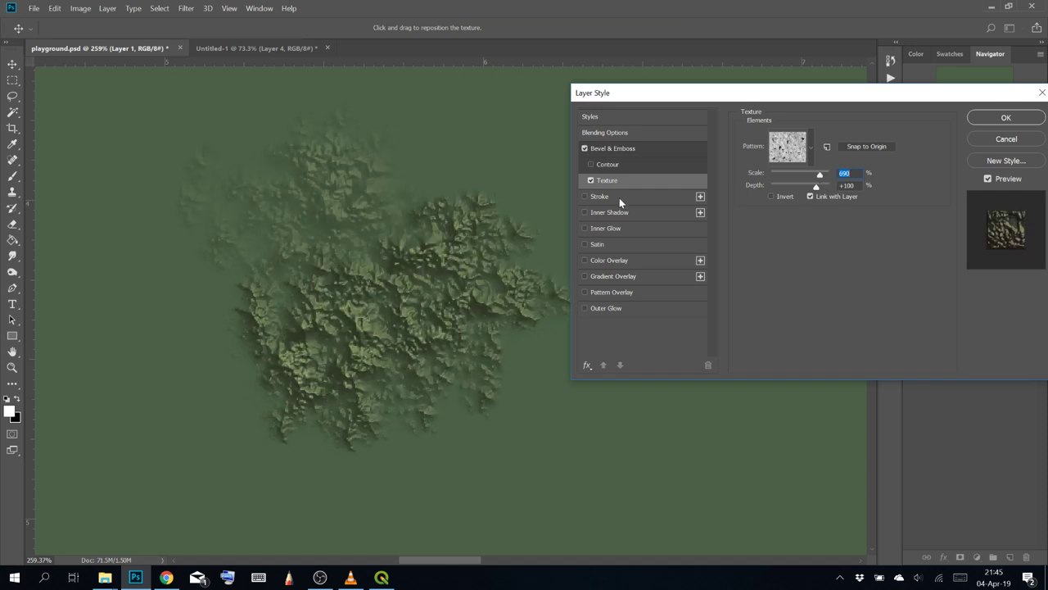
click(591, 180)
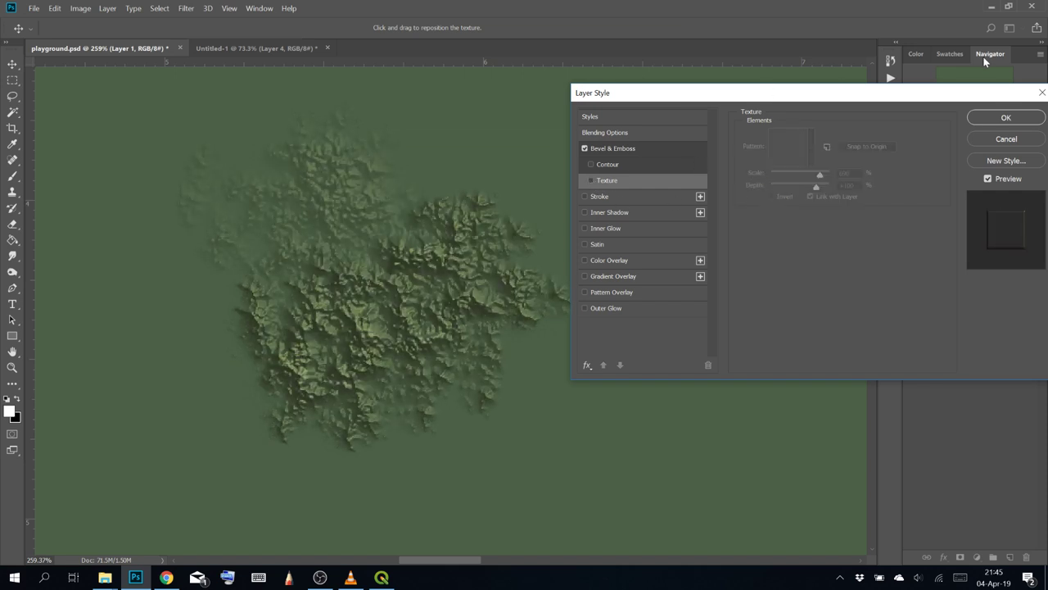
click(1006, 115)
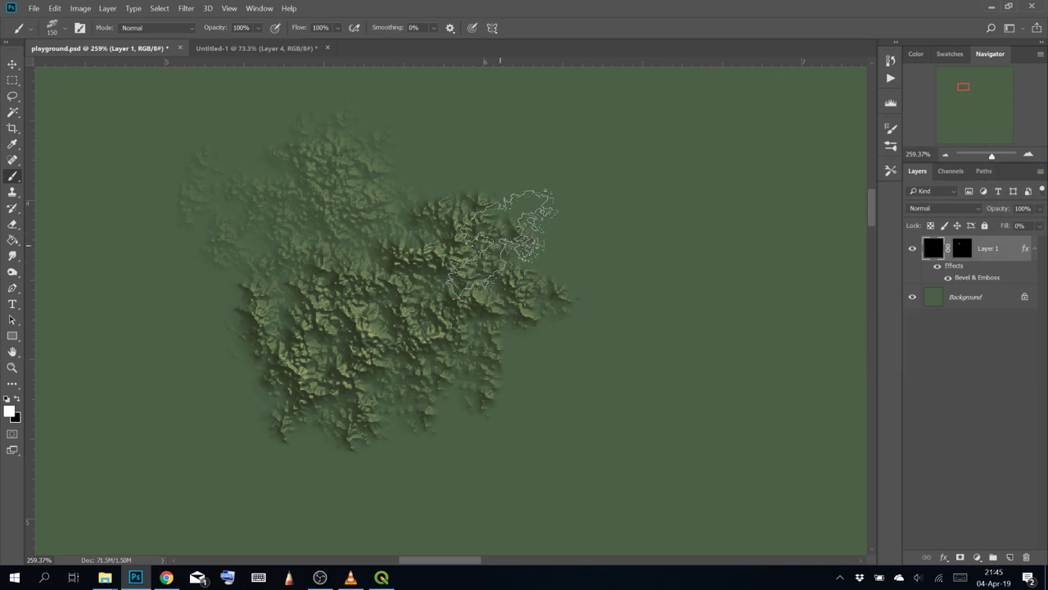
Clear the mountains from Layer 1's mask and choose the 07 Big Hills brush
click(962, 248)
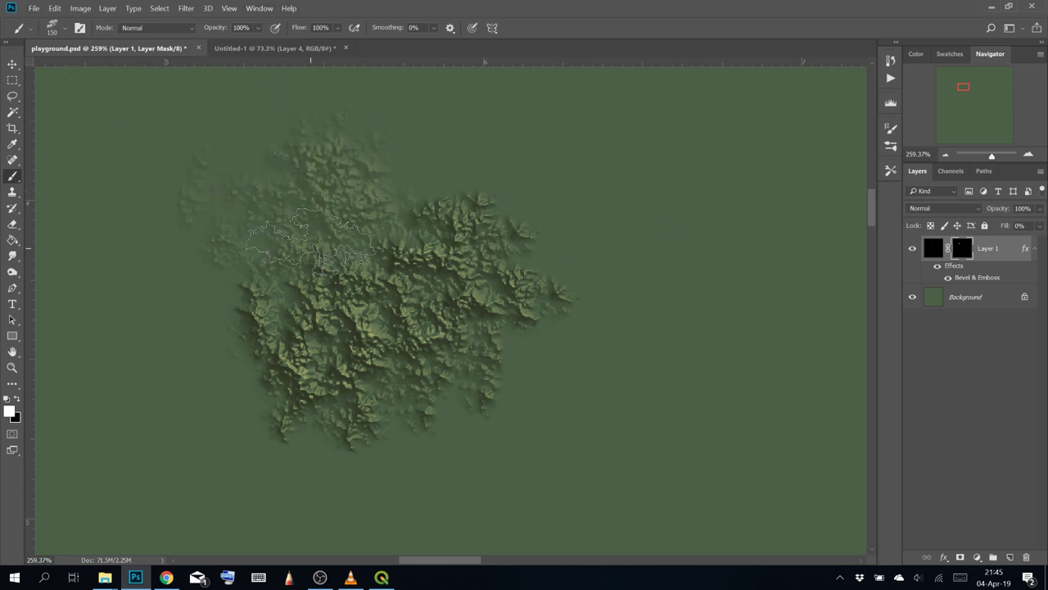
key(Delete)
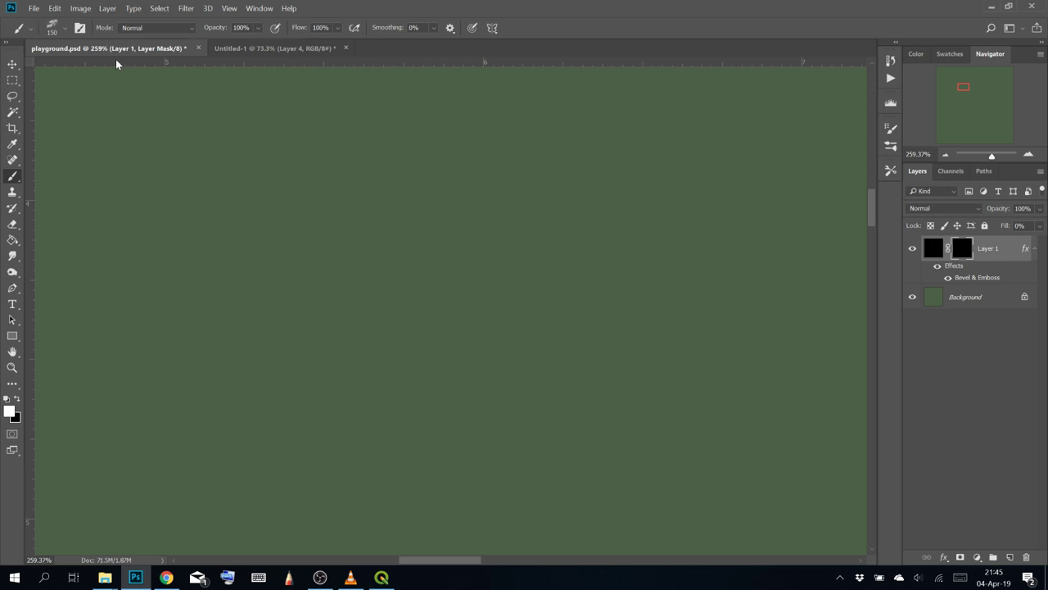
click(64, 28)
click(96, 189)
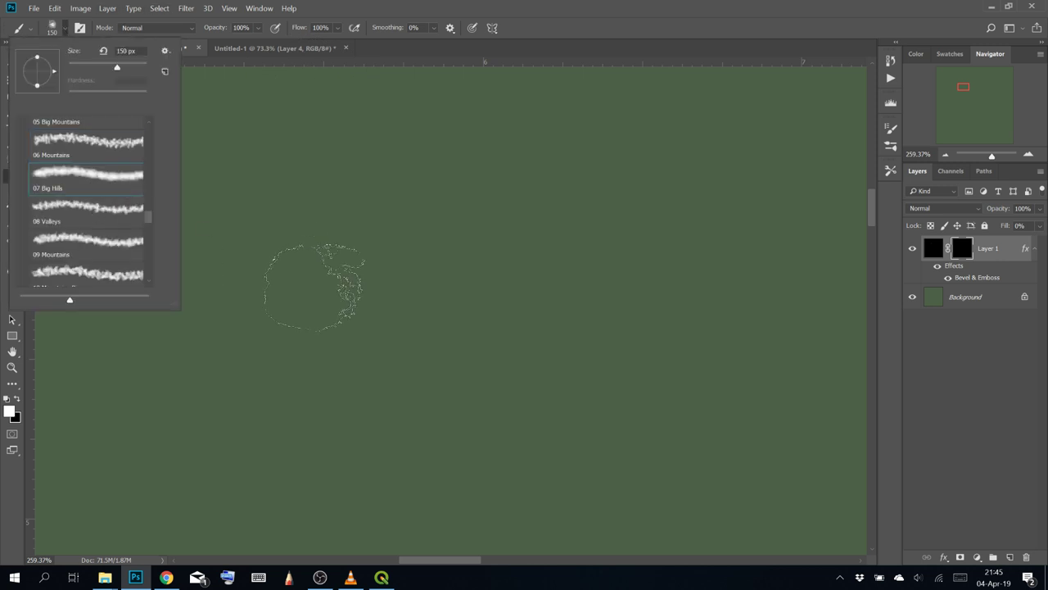
Undo a test stroke, set the brush opacity to 20%, and paint a broad area of hills on the mask
mouse_move(311, 286)
mouse_down()
mouse_move(511, 276)
mouse_move(533, 264)
mouse_up()
key(ctrl+z)
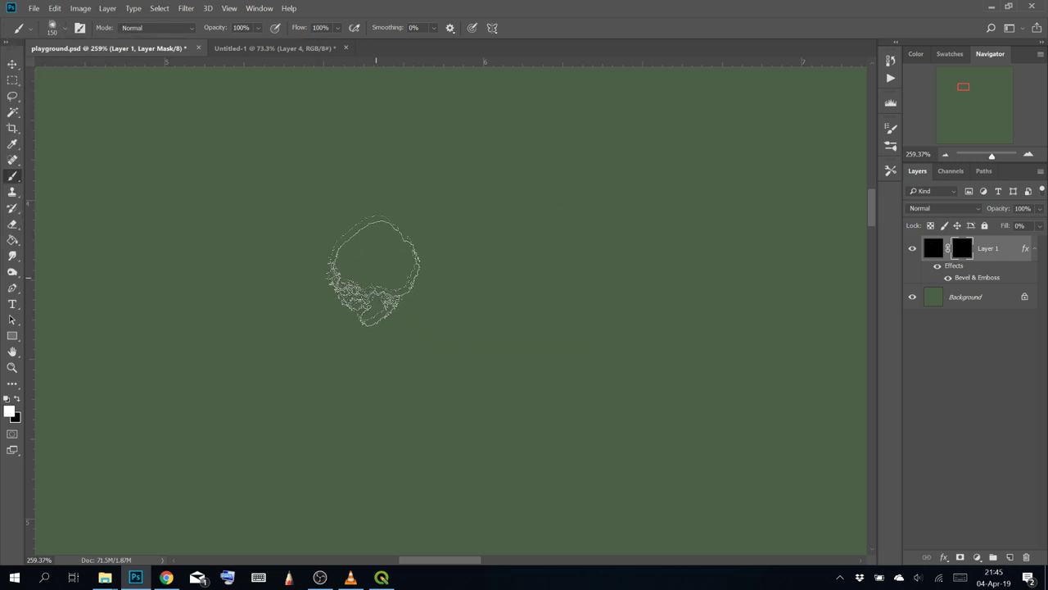
key(2)
mouse_move(329, 331)
mouse_down()
mouse_move(388, 292)
mouse_move(418, 363)
mouse_move(214, 219)
mouse_move(469, 161)
mouse_move(560, 409)
mouse_move(528, 416)
mouse_move(488, 303)
mouse_move(307, 402)
mouse_move(488, 520)
mouse_move(659, 360)
mouse_move(638, 298)
mouse_move(471, 170)
mouse_move(320, 172)
mouse_move(83, 316)
mouse_move(340, 423)
mouse_move(586, 438)
mouse_move(715, 334)
mouse_move(365, 445)
mouse_move(198, 458)
mouse_move(426, 503)
mouse_up()
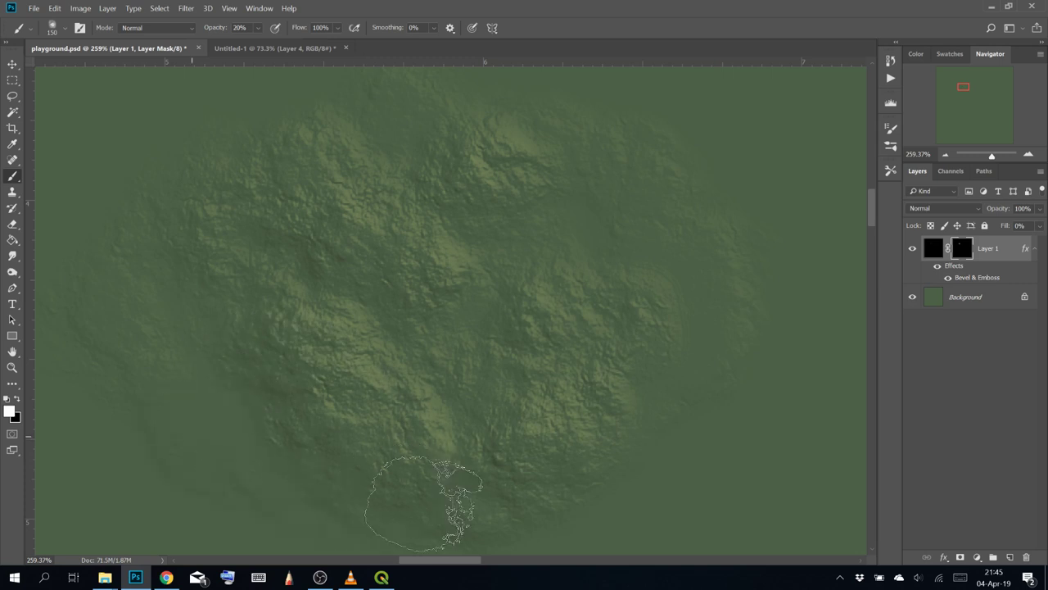
Try different Bevel & Emboss sizes on Layer 1, starting with 2 px, and apply the layer style
double_click(935, 281)
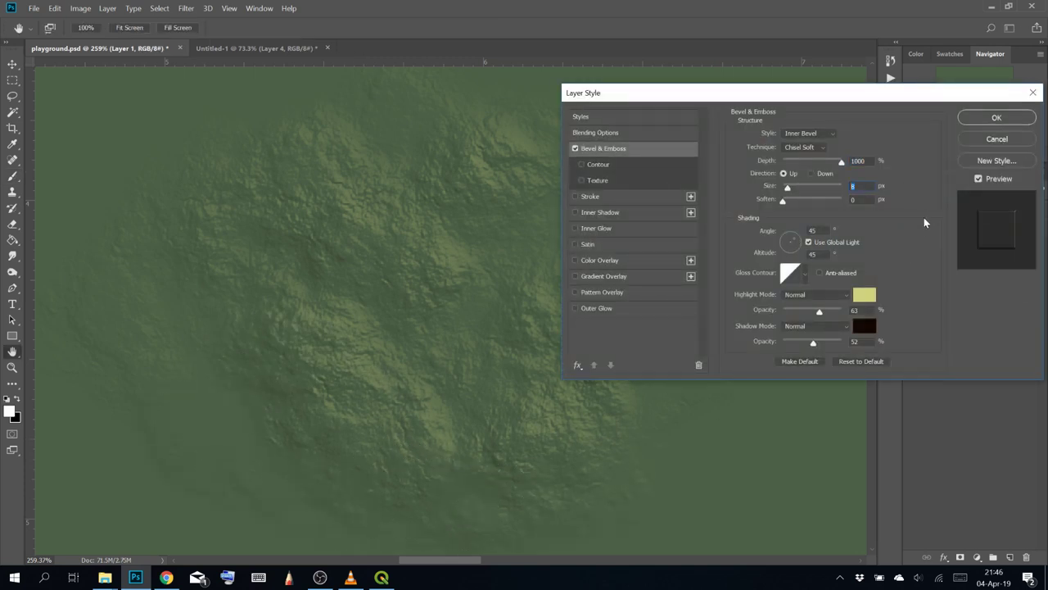
text(2)
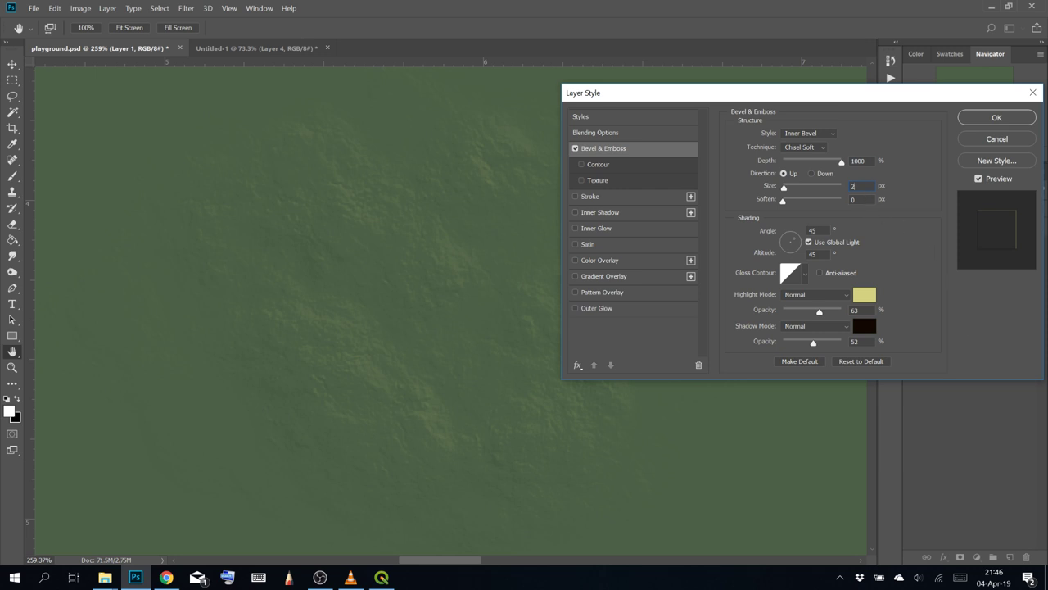
text(5)
double_click(854, 187)
text(1)
click(997, 117)
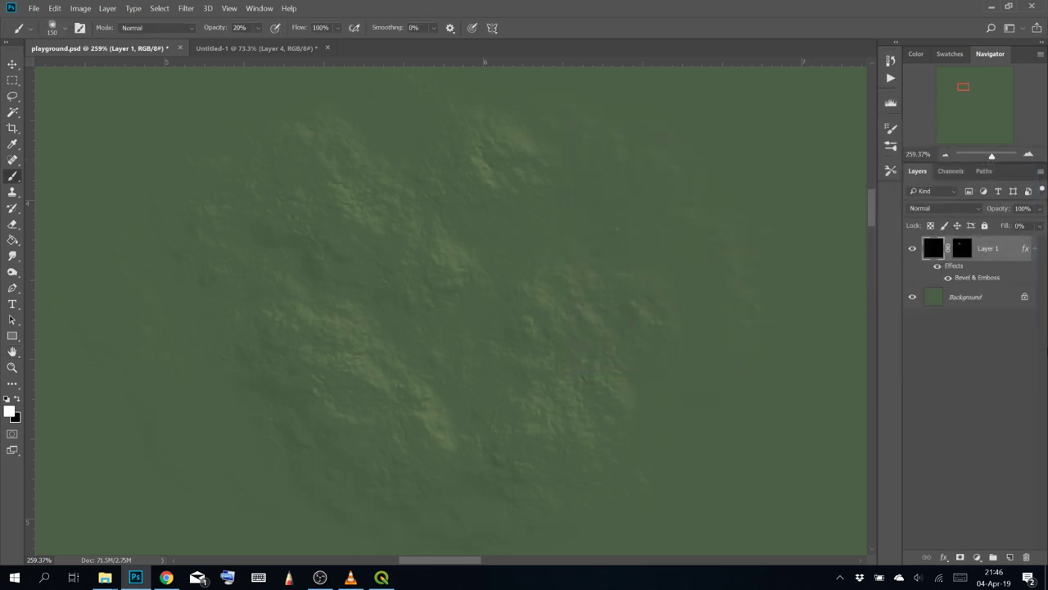
Duplicate Layer 1 together with its mask and clear the copy's mask
key(ctrl+j)
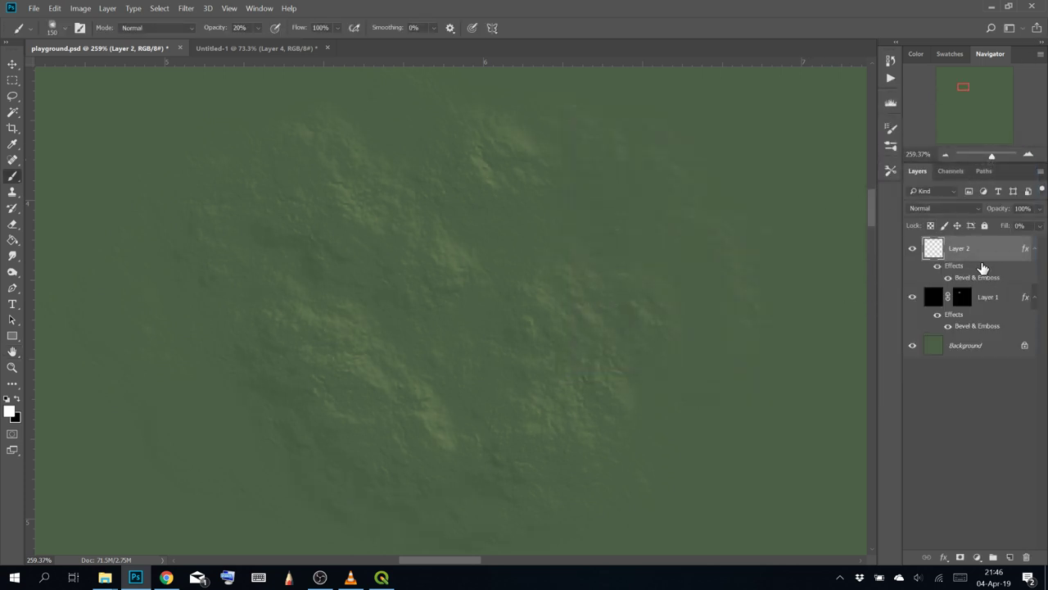
key(ctrl+z)
key(ctrl+j)
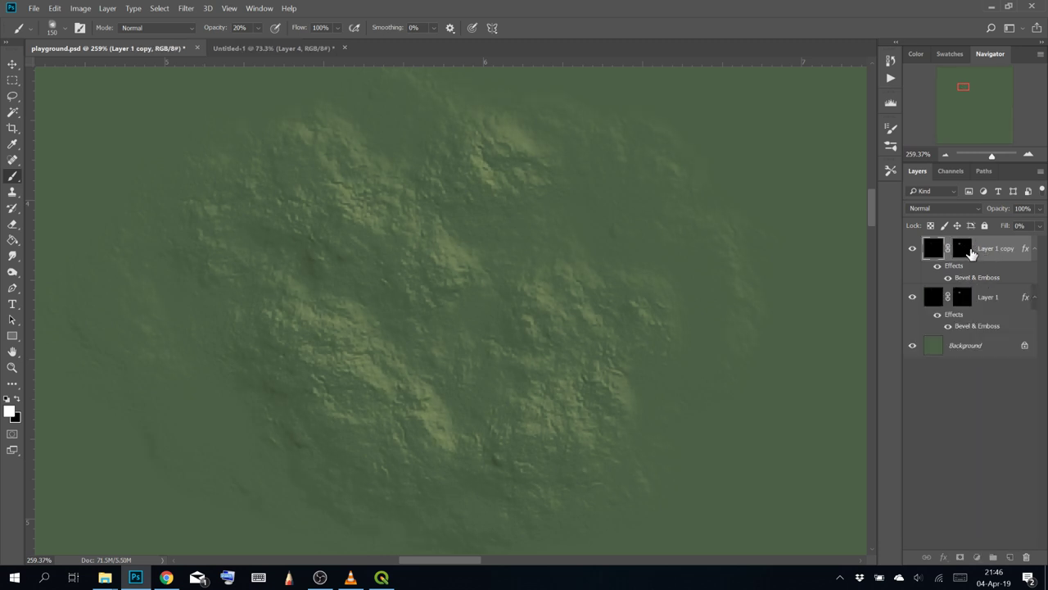
click(970, 250)
key(ctrl+BackSpace)
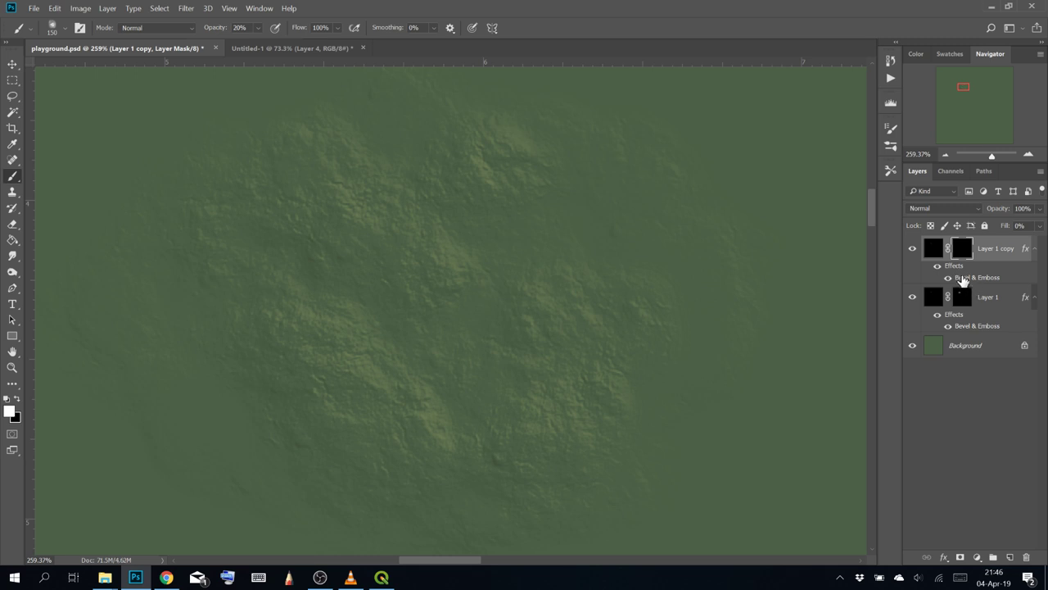
Paint mountains over the hills on the Layer 1 copy mask with the 09 Mountains brush at 20% opacity
click(64, 30)
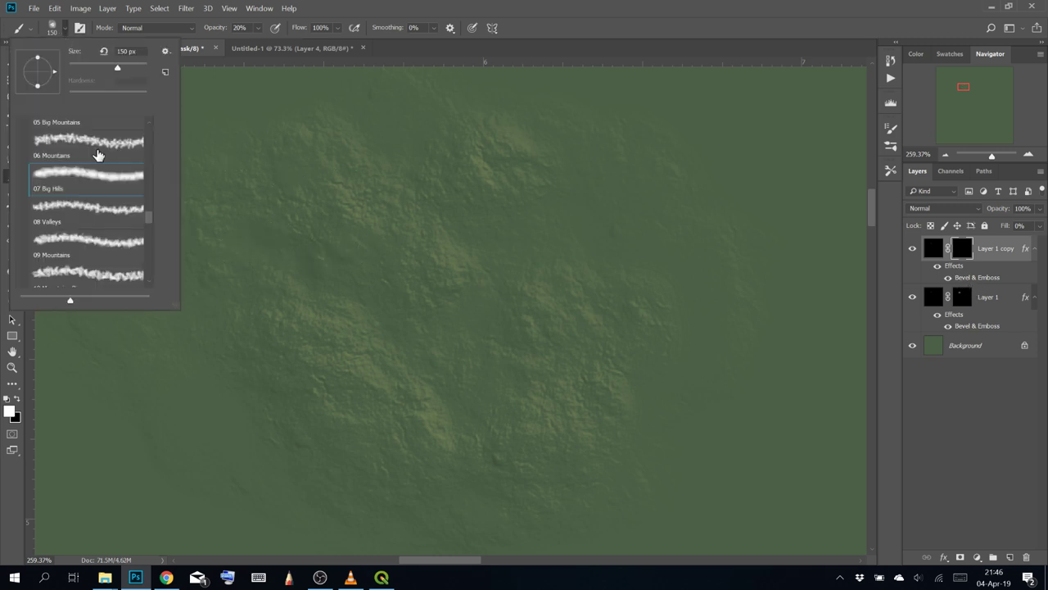
click(82, 240)
click(516, 7)
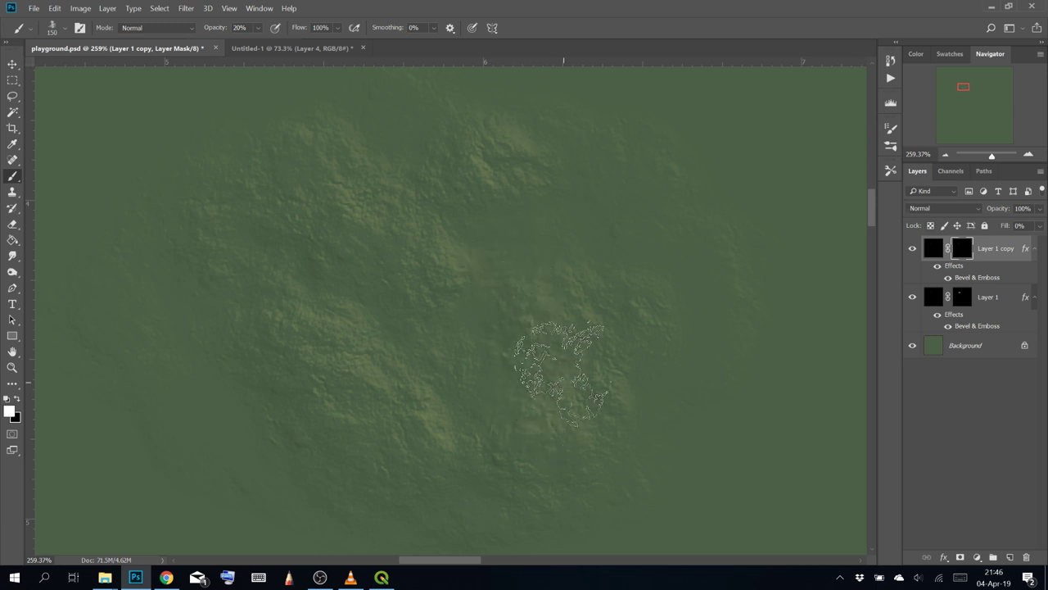
click(561, 363)
click(424, 397)
click(242, 244)
click(338, 185)
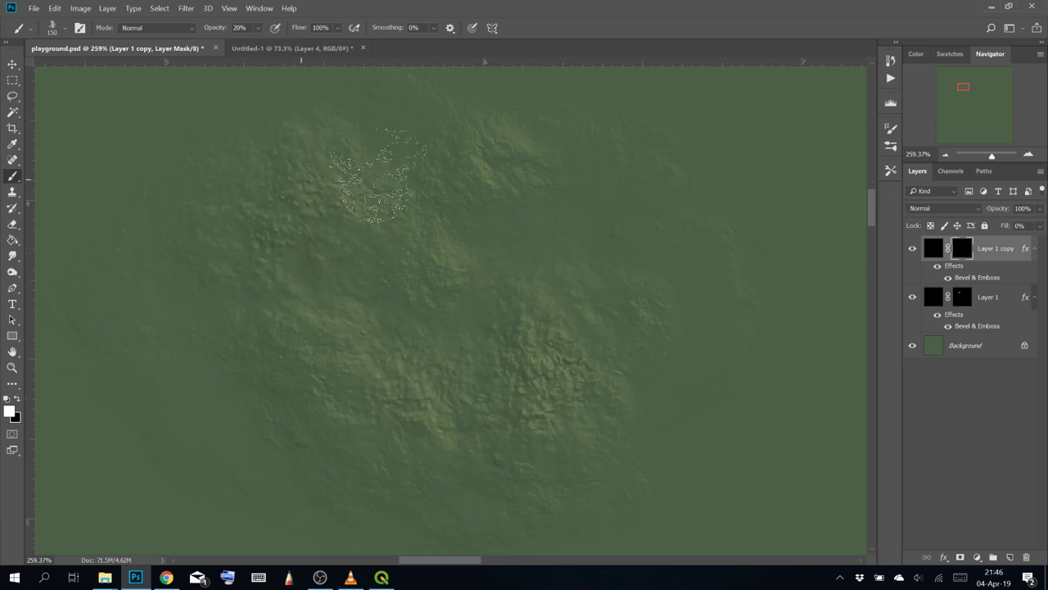
click(298, 186)
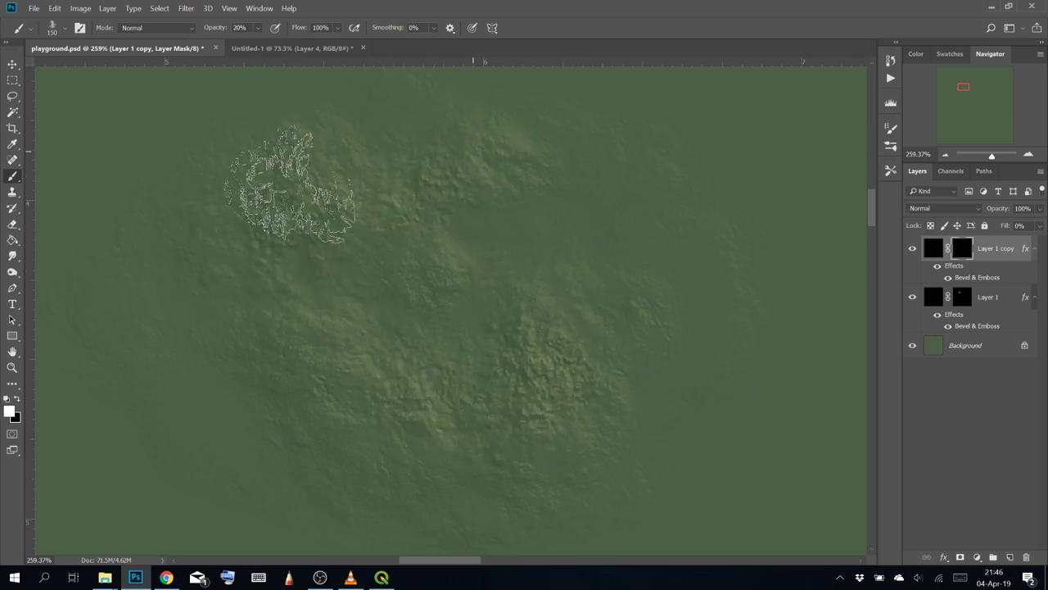
Try larger Bevel & Emboss sizes such as 18 px on Layer 1 copy and apply the layer style
double_click(985, 277)
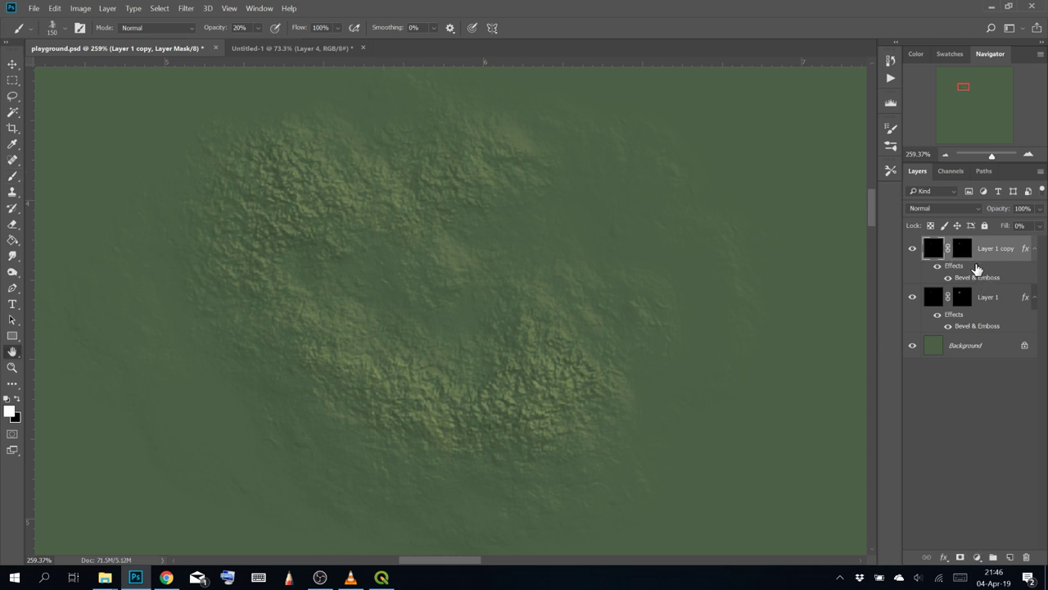
drag(786, 190, 799, 194)
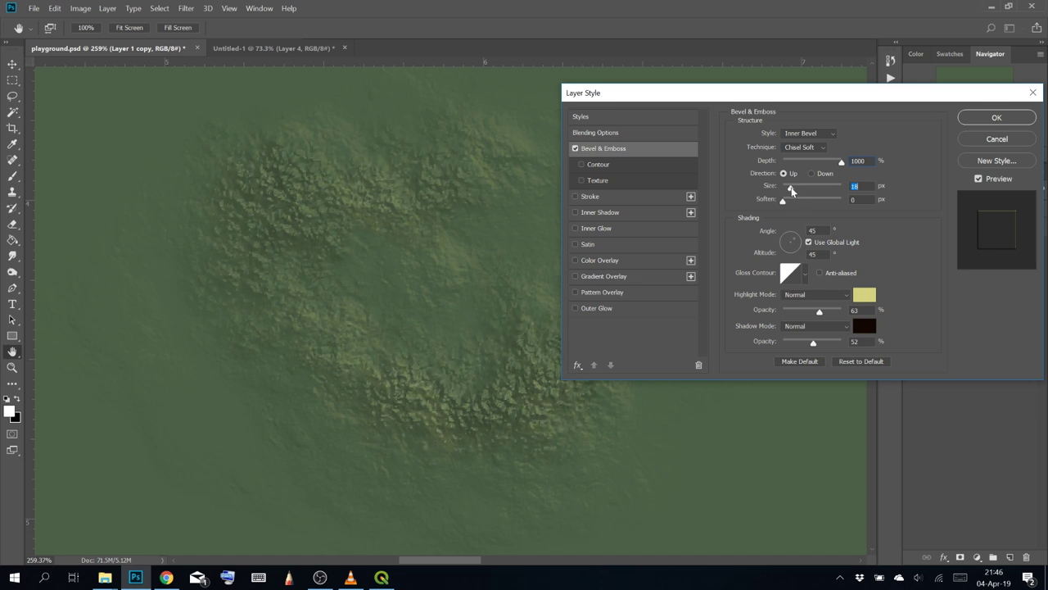
click(996, 118)
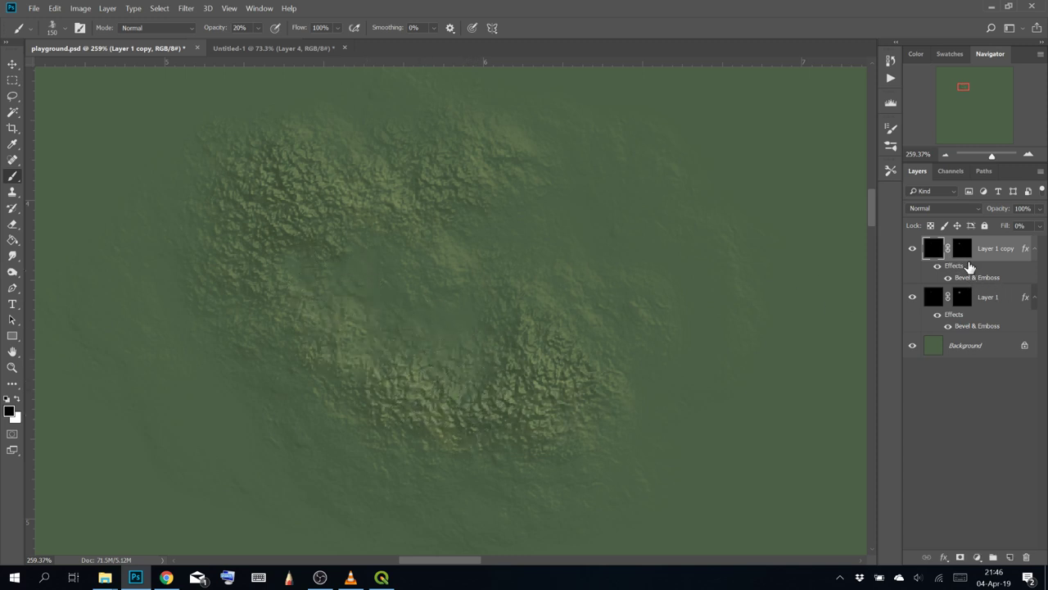
Refine the mountains on the Layer 1 copy mask, adding some with white and thinning them out with black
click(962, 247)
key(x)
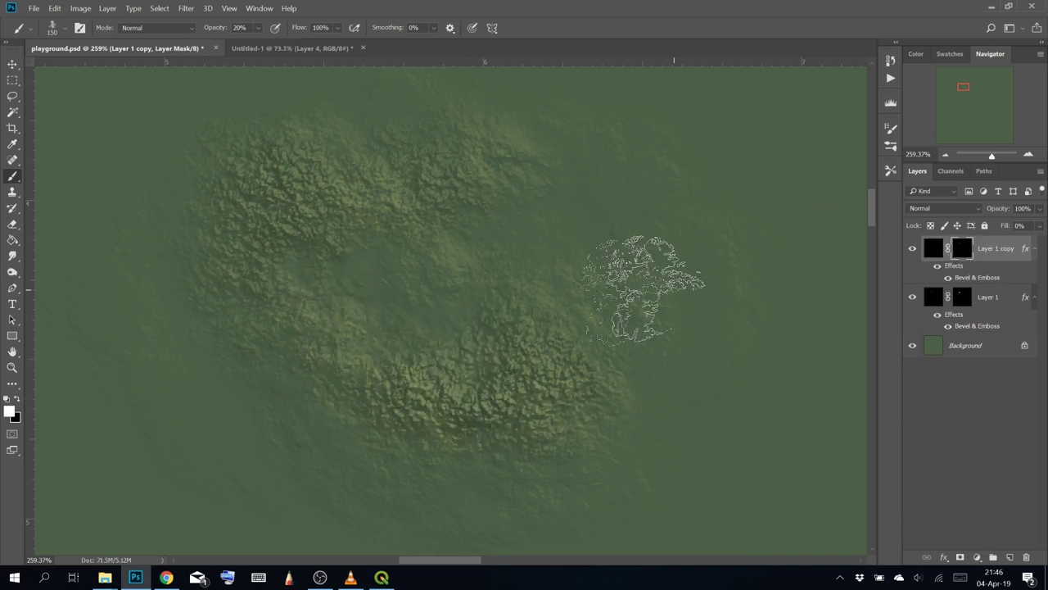
key(x)
mouse_move(468, 333)
mouse_down()
mouse_move(498, 389)
mouse_move(435, 354)
mouse_move(384, 370)
mouse_move(479, 415)
mouse_move(373, 464)
mouse_move(419, 426)
mouse_move(468, 406)
mouse_move(390, 253)
mouse_move(392, 426)
mouse_move(422, 345)
mouse_move(308, 155)
mouse_move(308, 296)
mouse_move(505, 350)
mouse_move(264, 186)
mouse_move(334, 172)
mouse_move(364, 339)
mouse_move(510, 287)
mouse_move(448, 410)
mouse_move(340, 288)
mouse_move(382, 383)
mouse_move(256, 248)
mouse_move(226, 247)
mouse_move(580, 411)
mouse_move(465, 480)
mouse_move(587, 389)
mouse_move(552, 359)
mouse_move(724, 197)
mouse_up()
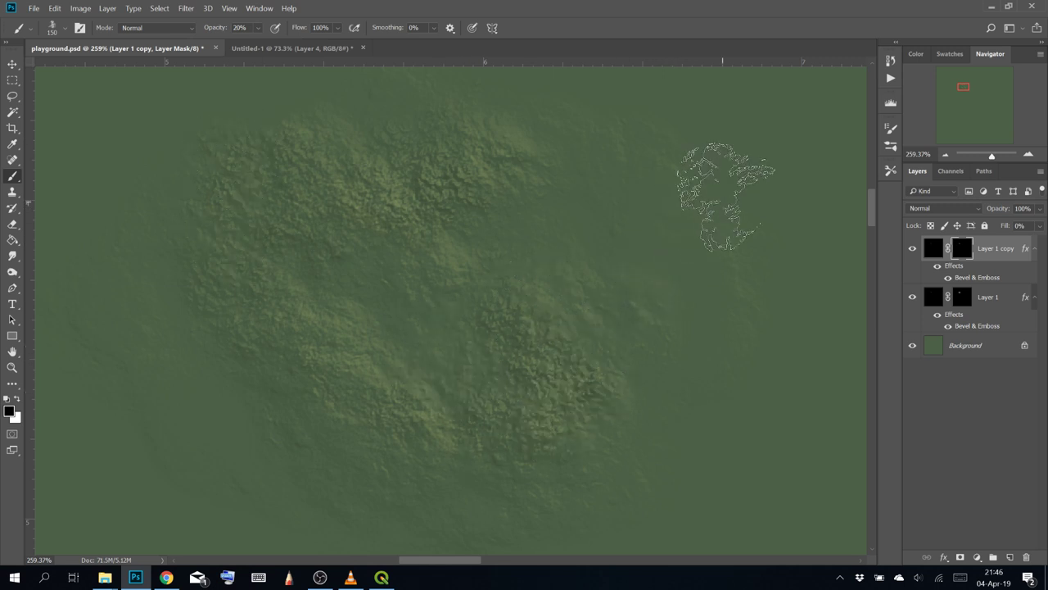
Examine how the mountains blend into the hills at several zoom levels
scroll(394, 239, down, 5)
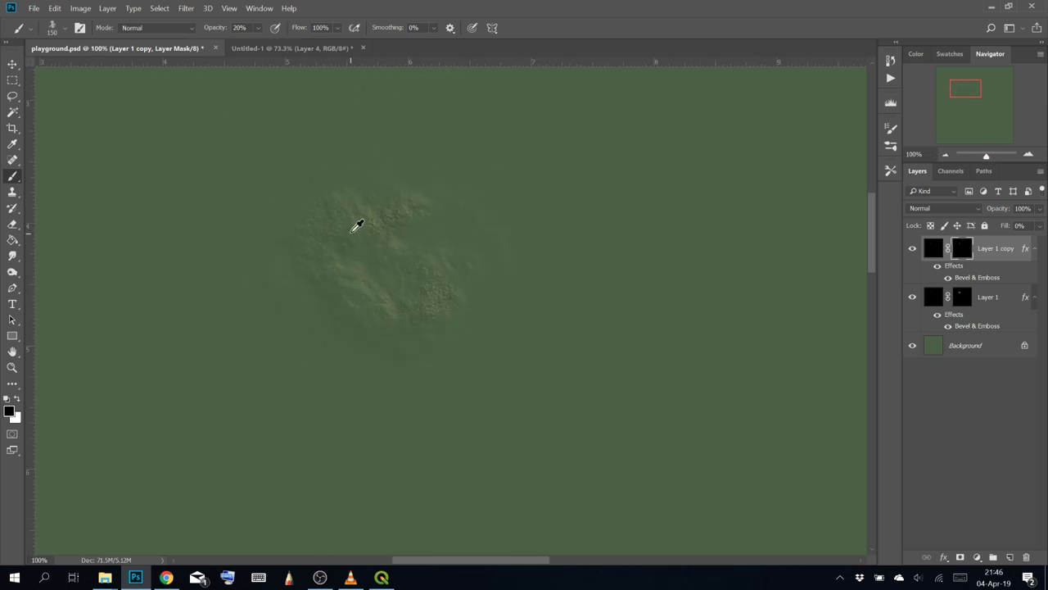
drag(426, 264, 508, 363)
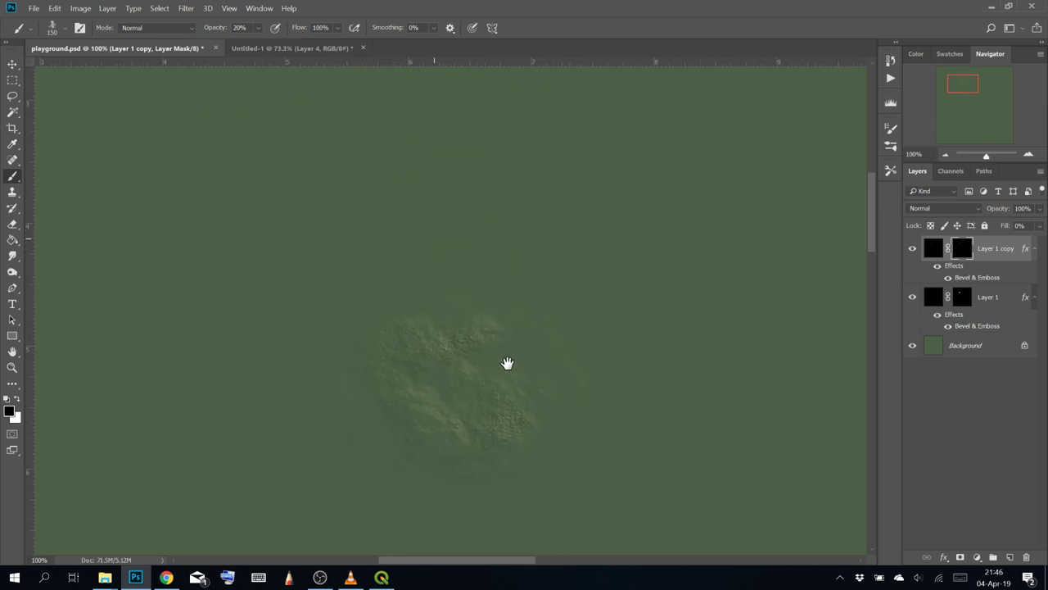
scroll(486, 278, up, 5)
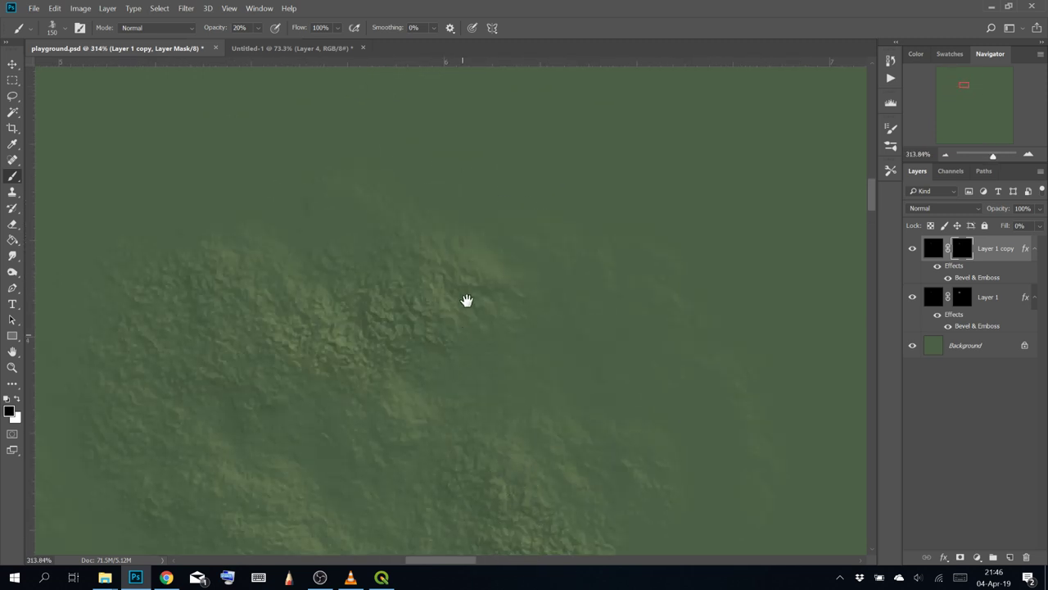
scroll(480, 212, down, 5)
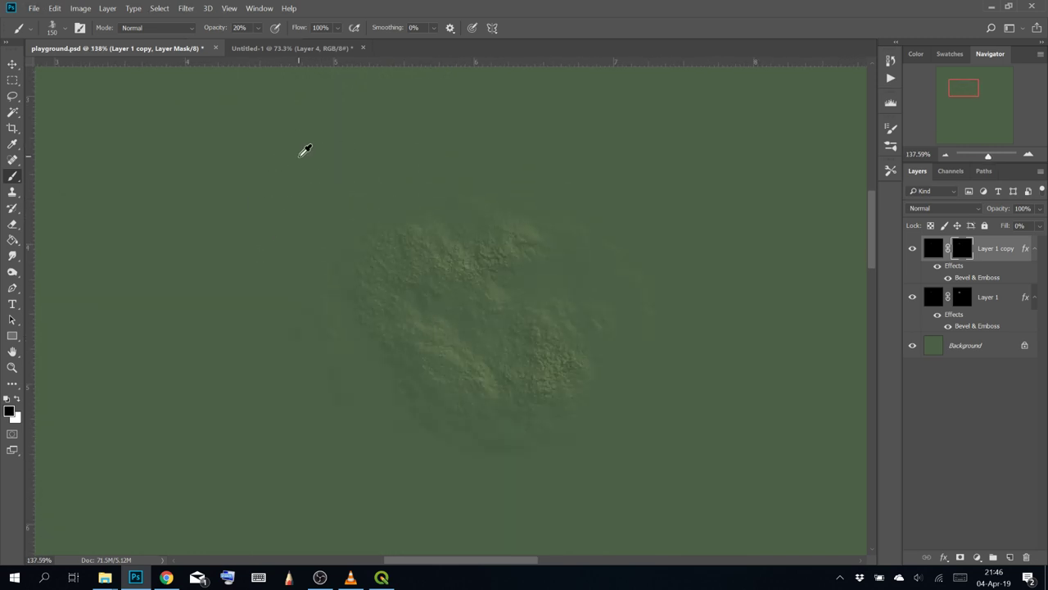
scroll(295, 246, up, 4)
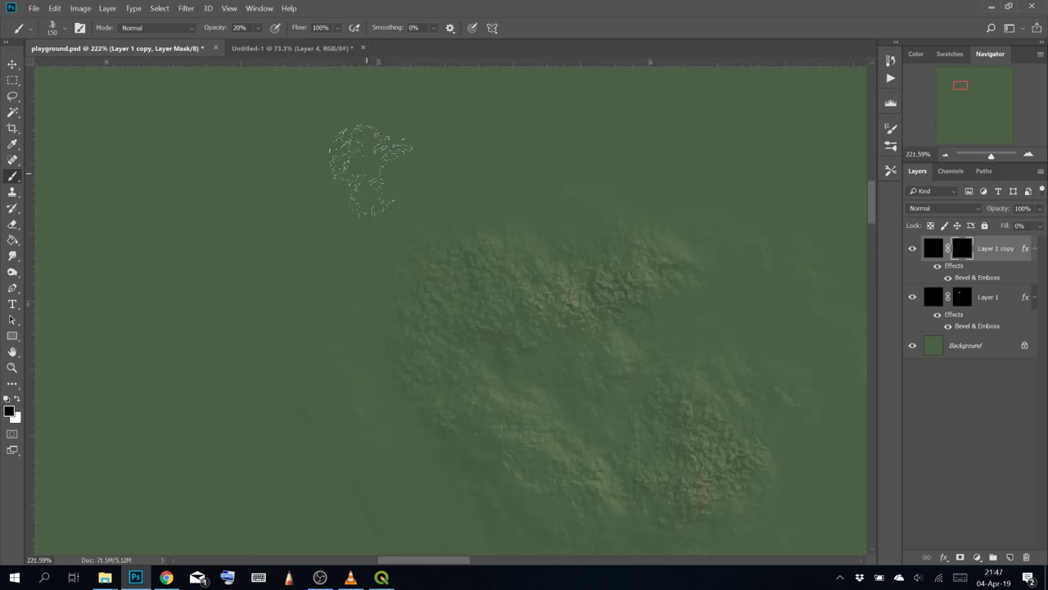
mouse_move(568, 298)
mouse_down()
mouse_move(377, 295)
mouse_move(342, 237)
mouse_move(381, 239)
mouse_up()
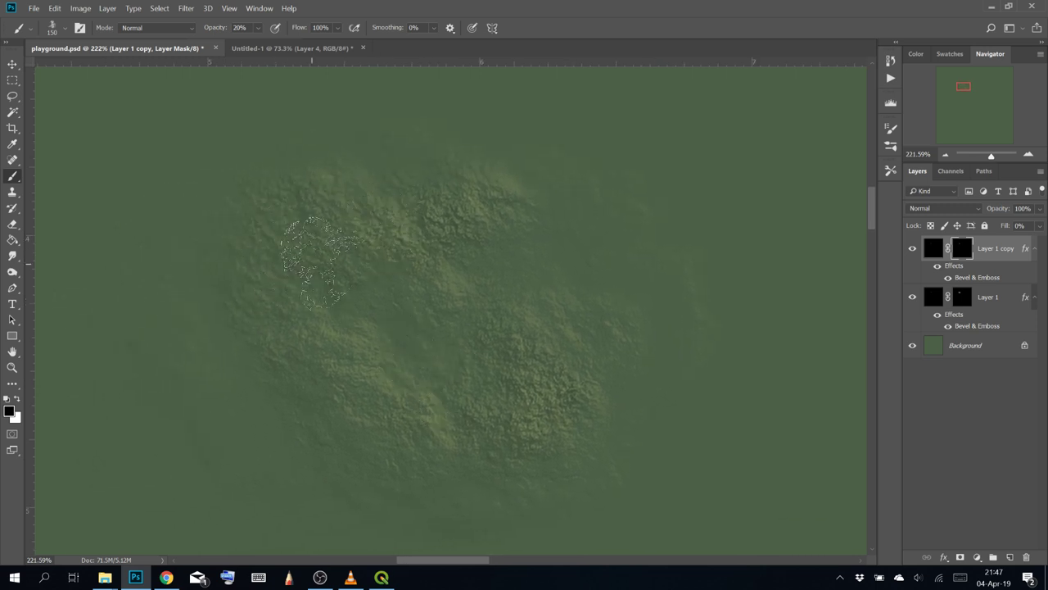
Switch to QGIS with its empty untitled project
click(382, 577)
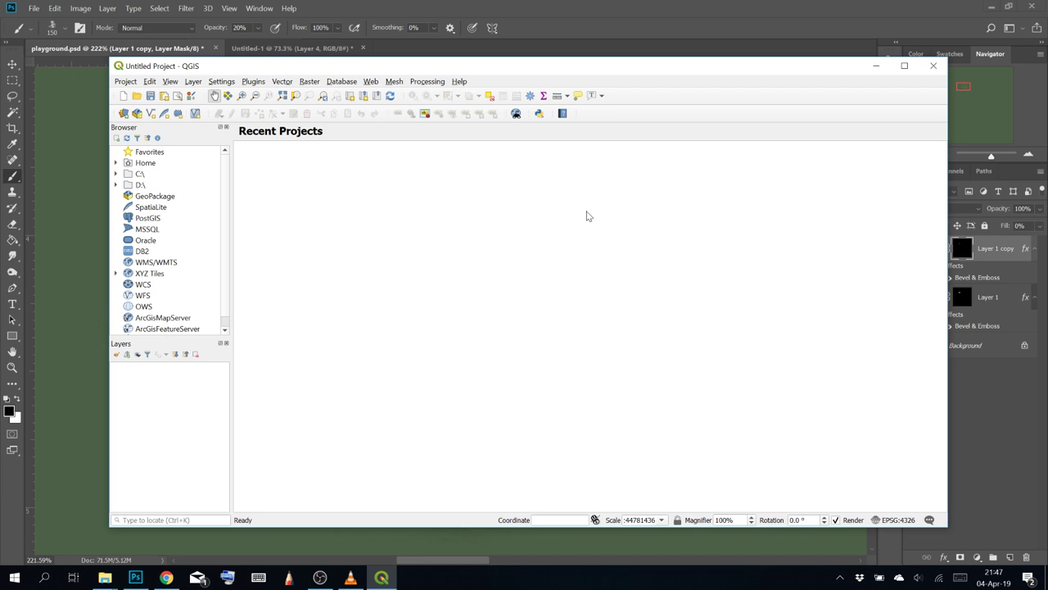
Switch to Chrome, reposition the Tangram Heightmapper terrain briefly, and close its page
click(166, 577)
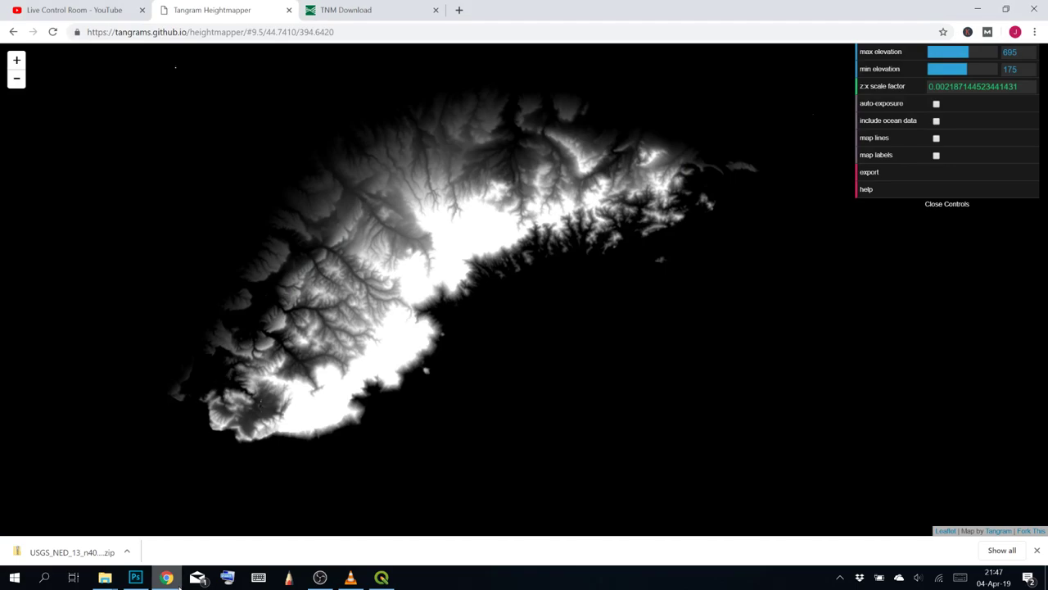
drag(322, 166, 394, 183)
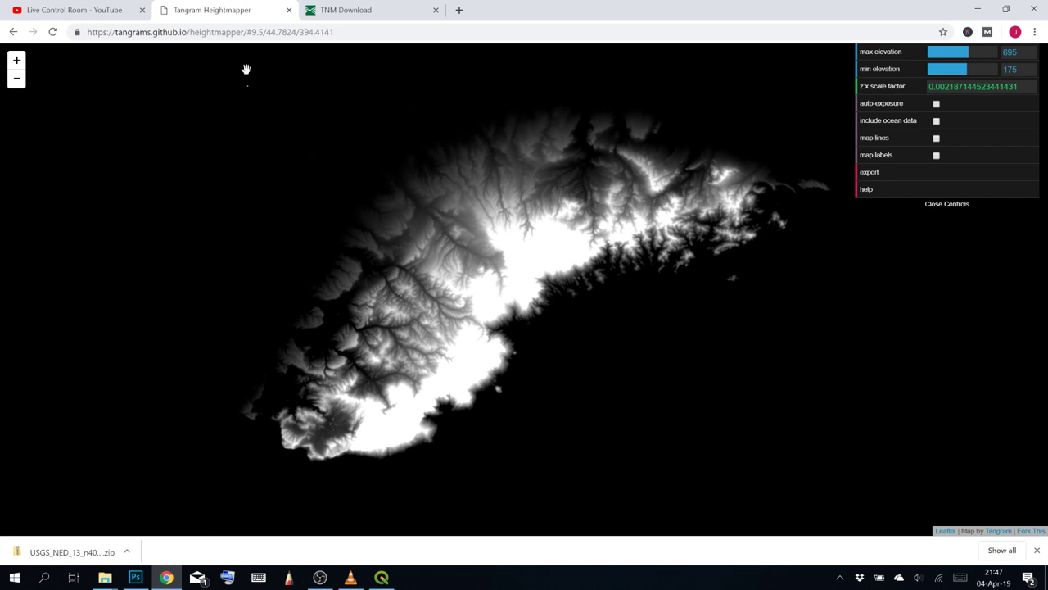
click(289, 10)
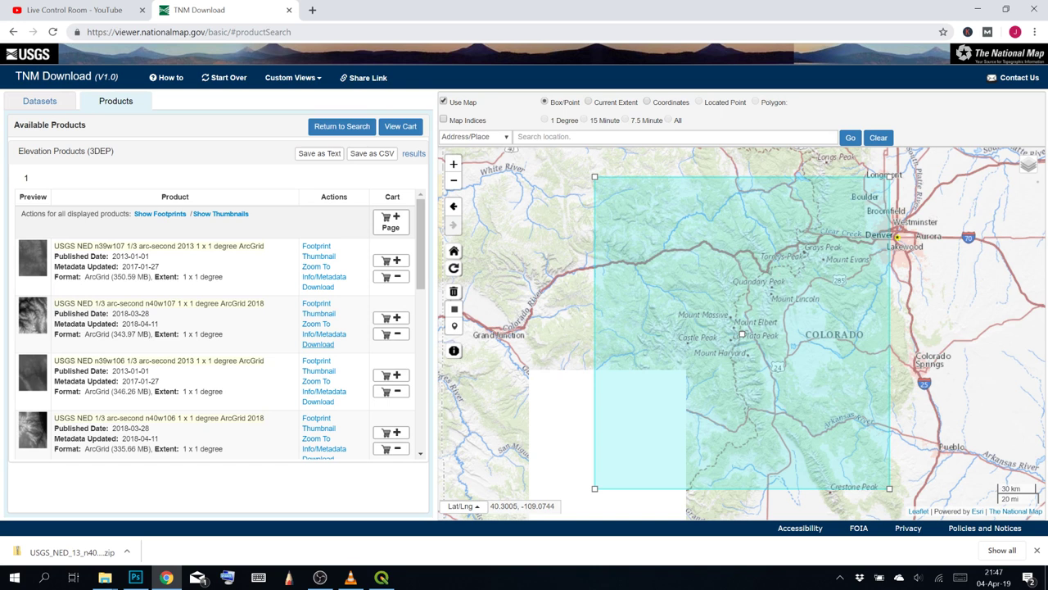
click(143, 34)
click(154, 33)
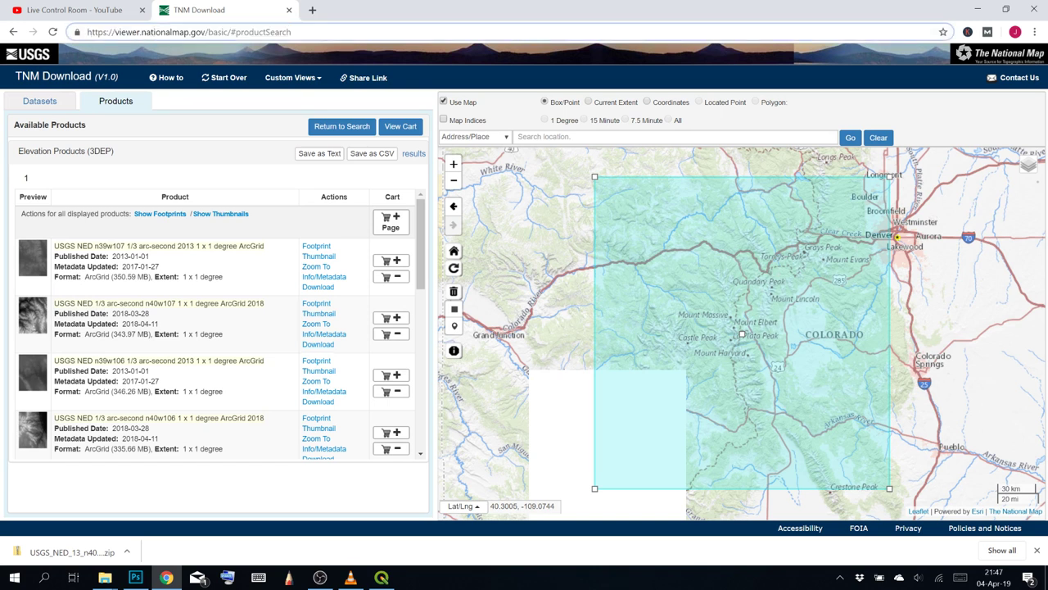
drag(203, 32, 87, 32)
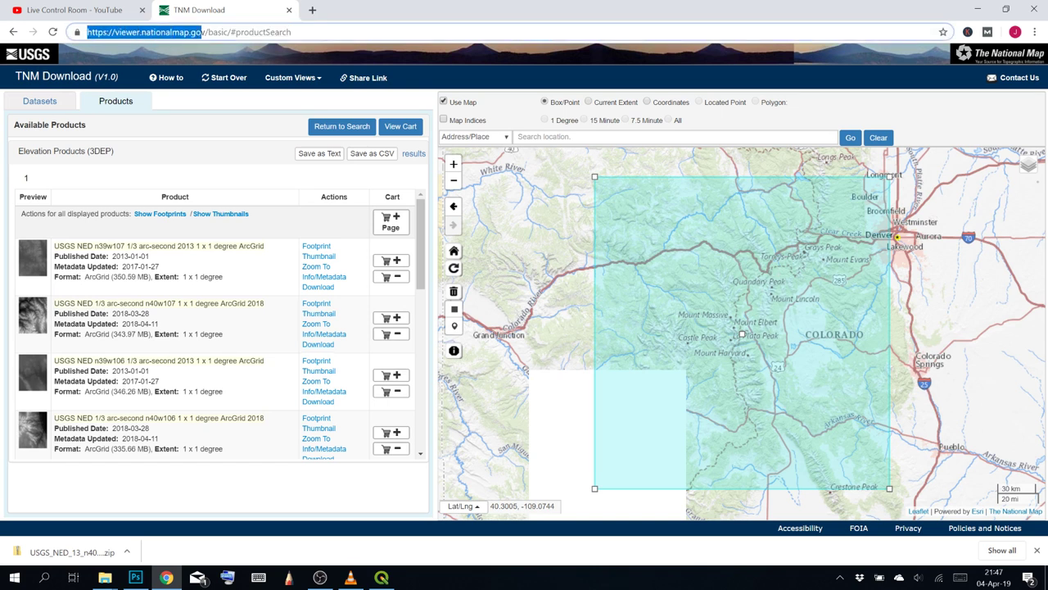
click(220, 32)
drag(292, 32, 231, 32)
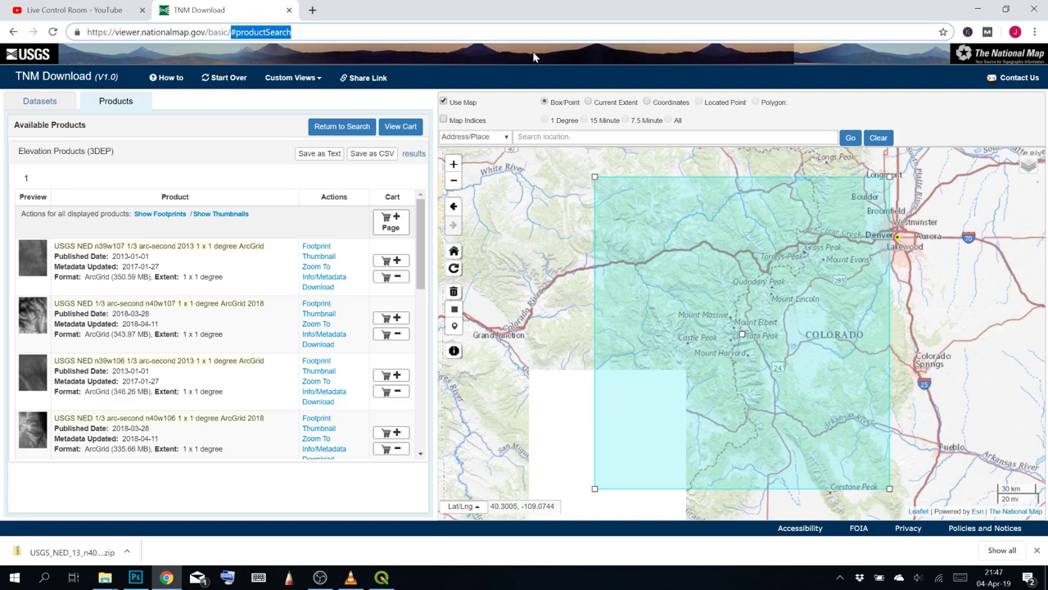
key(BackSpace)
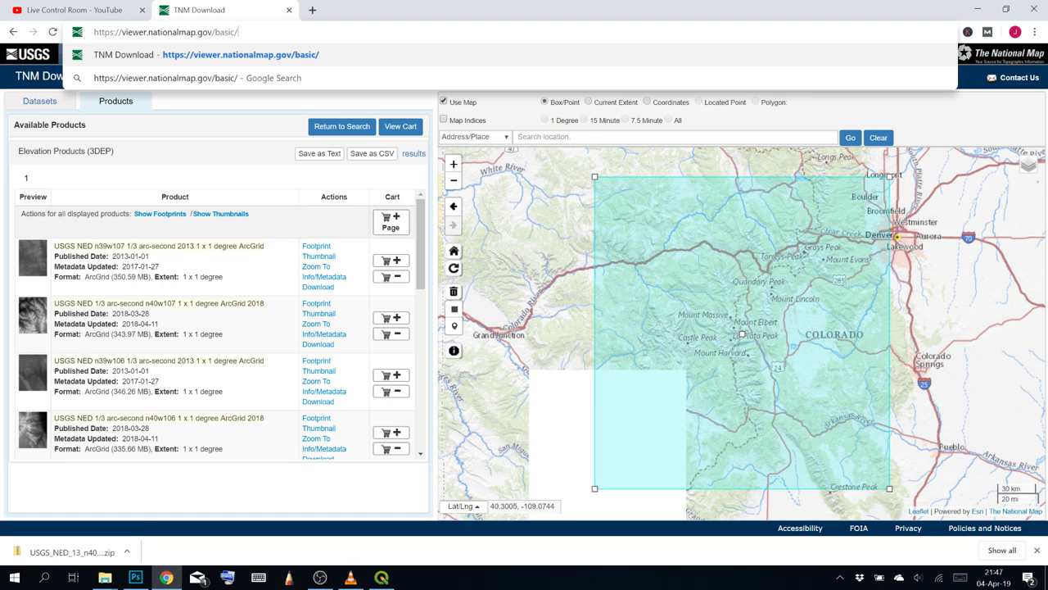
key(Return)
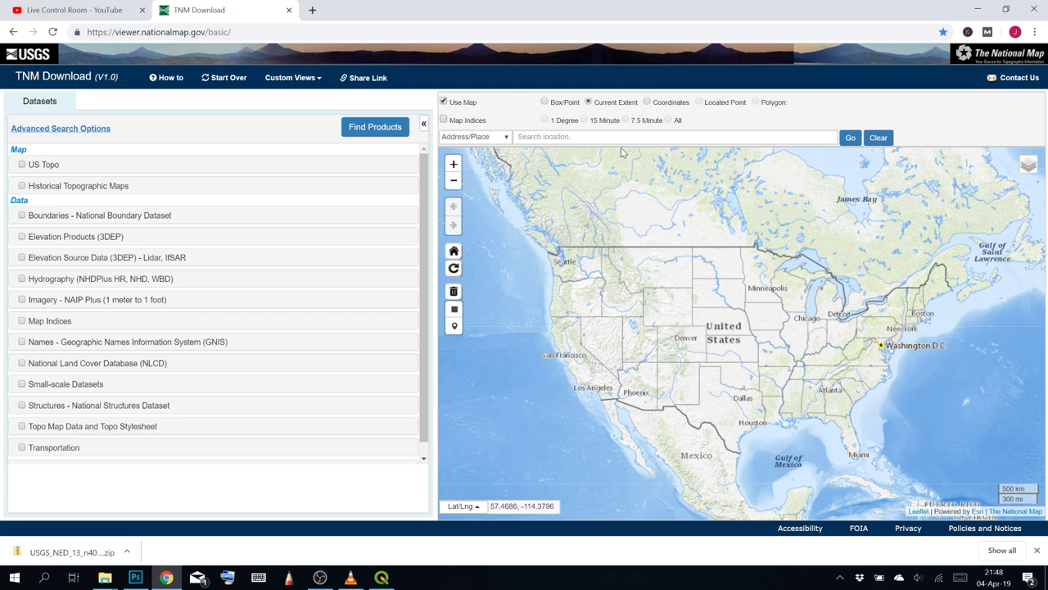
Examine the United States map, from the central states and Colorado to southern Utah, for an interesting terrain area
drag(729, 352, 700, 326)
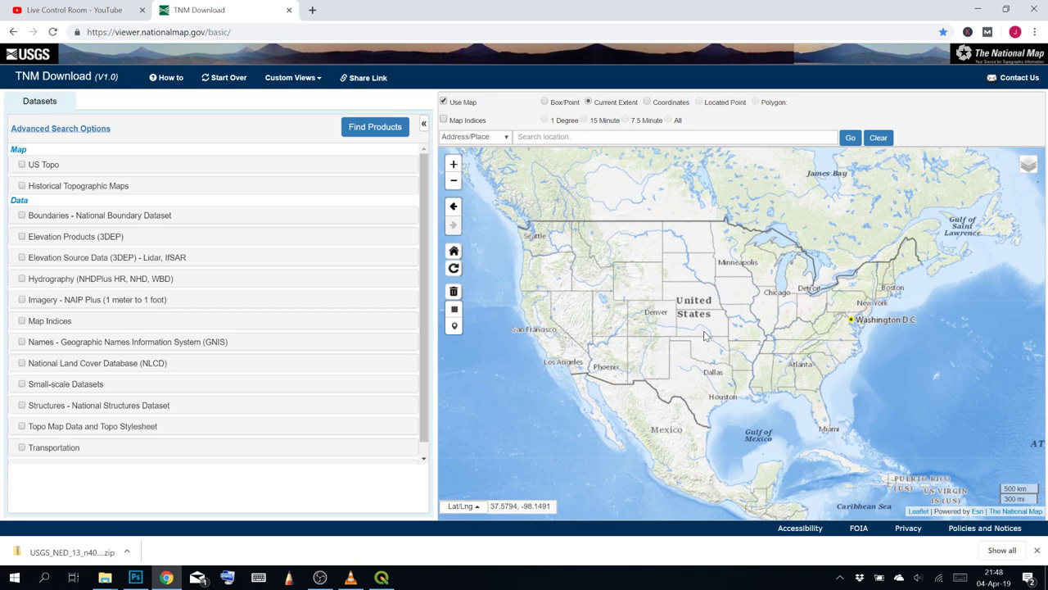
scroll(697, 370, up, 1)
scroll(695, 279, up, 1)
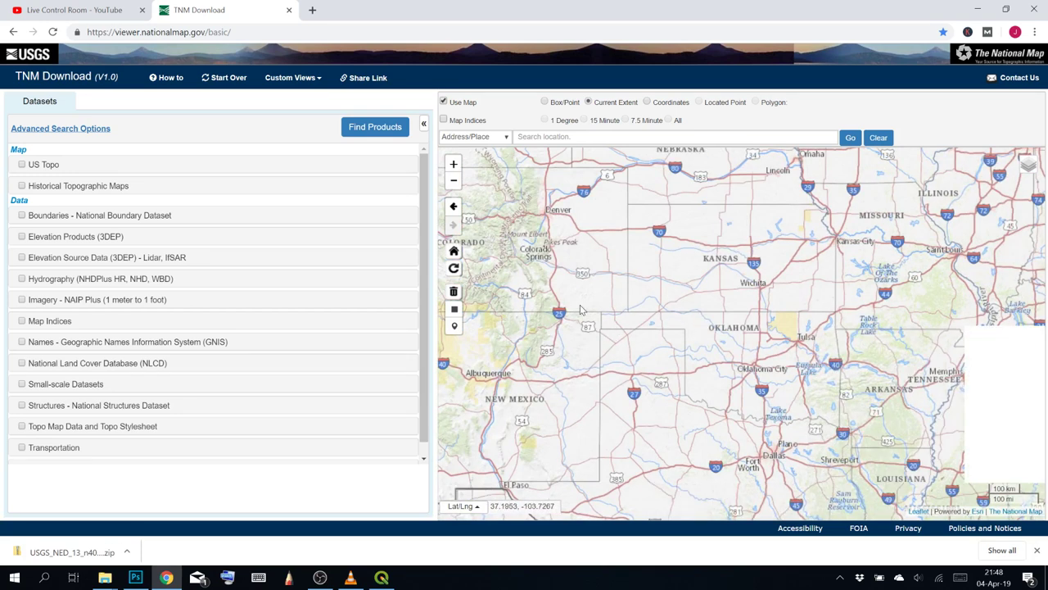
drag(605, 311, 629, 322)
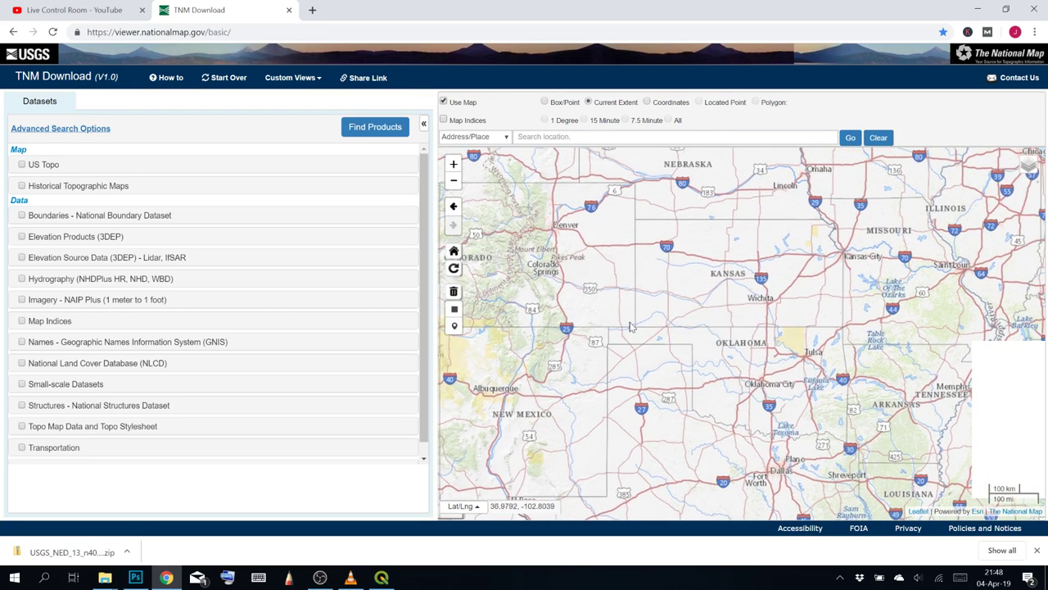
mouse_move(742, 344)
mouse_down()
mouse_move(767, 433)
mouse_move(810, 367)
mouse_move(760, 353)
mouse_up()
scroll(737, 354, down, 3)
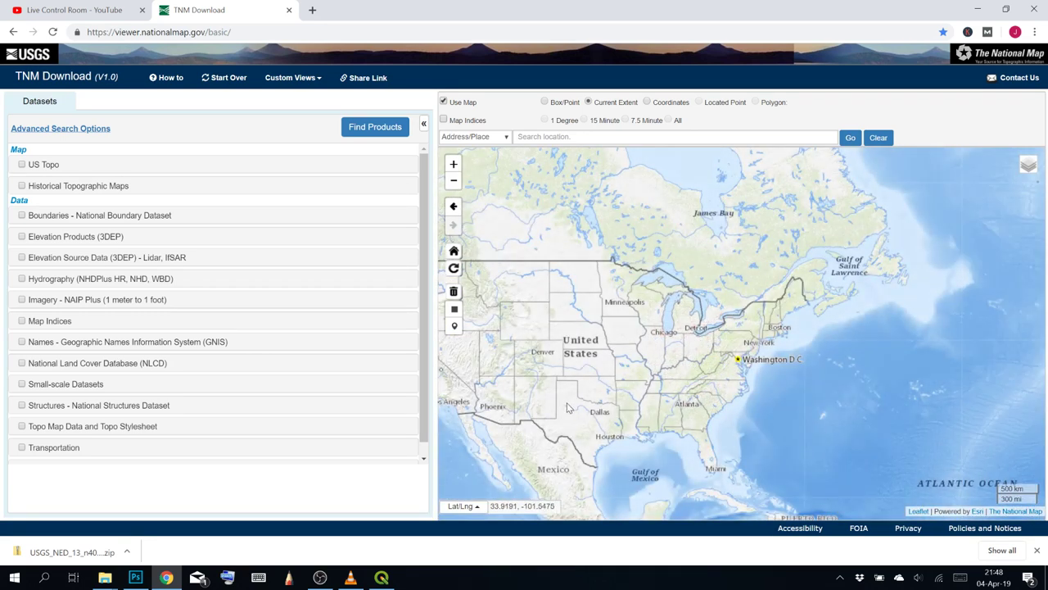
scroll(524, 408, up, 1)
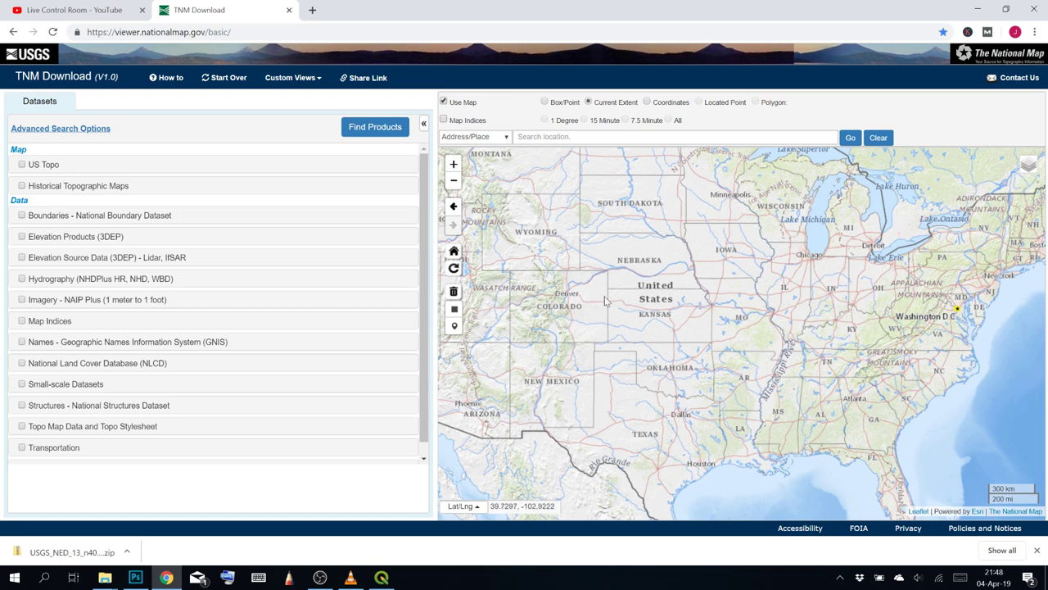
drag(605, 301, 683, 320)
drag(608, 334, 694, 312)
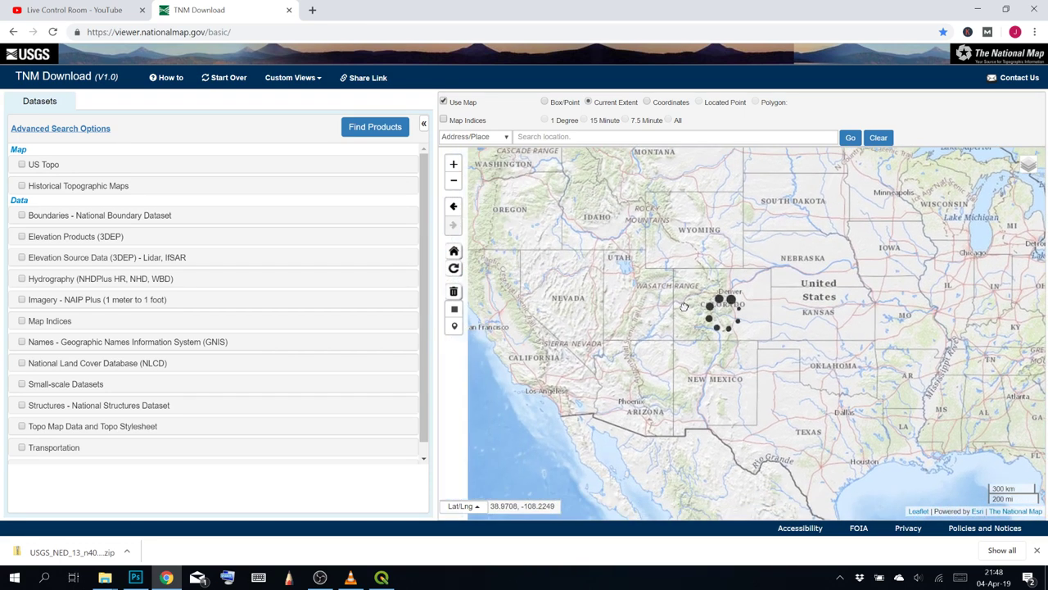
scroll(597, 312, up, 2)
scroll(767, 278, up, 1)
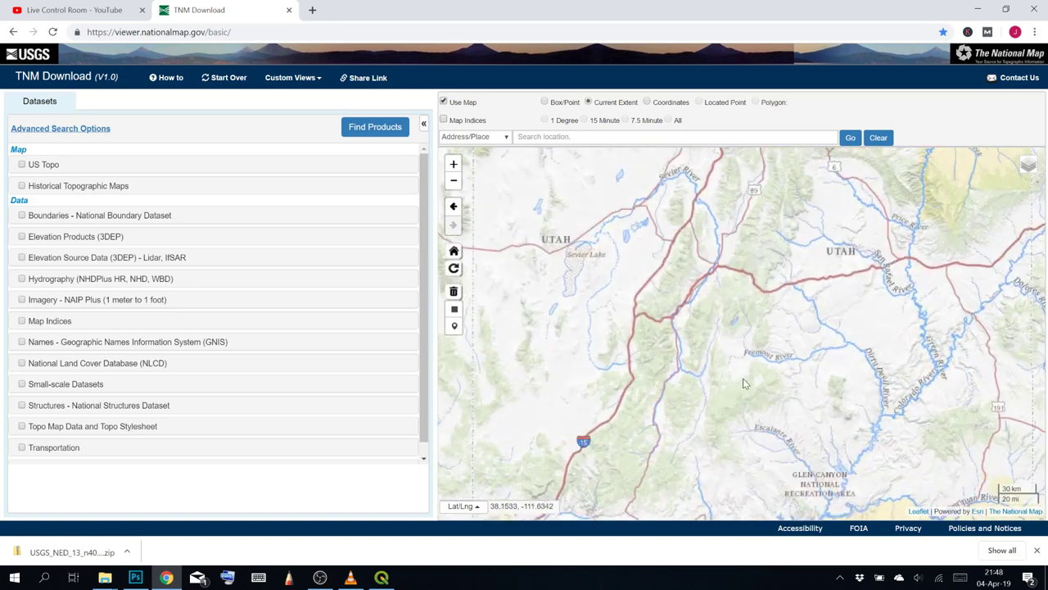
scroll(706, 360, up, 1)
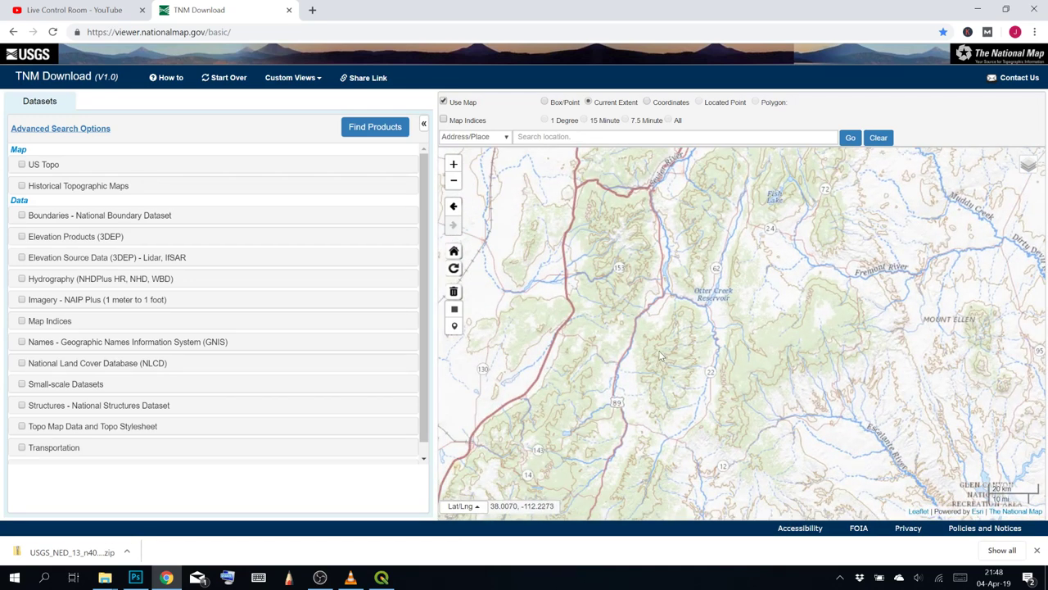
scroll(660, 357, up, 1)
drag(648, 375, 721, 311)
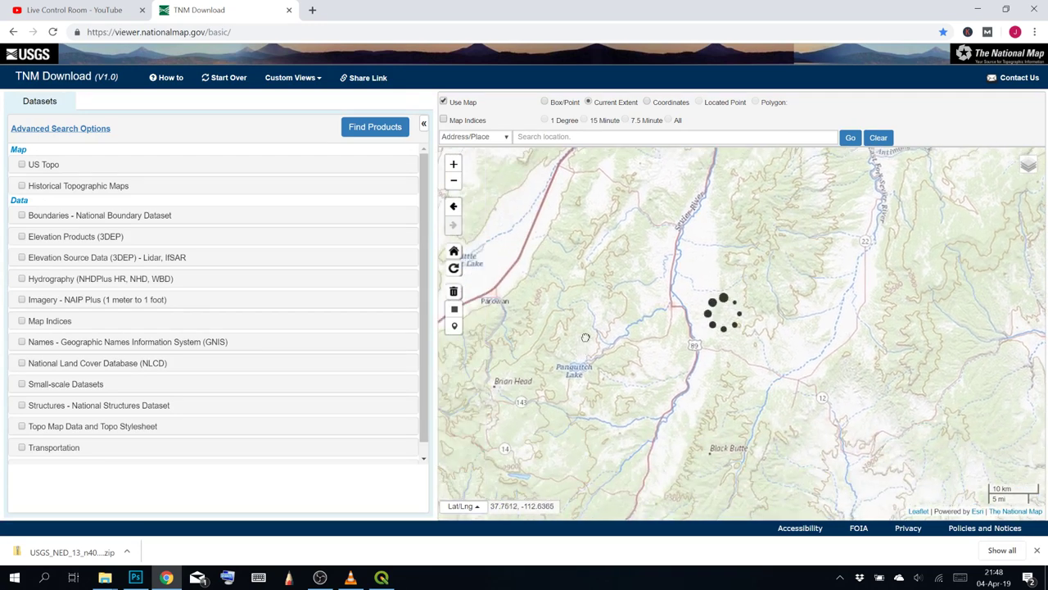
drag(901, 433, 678, 396)
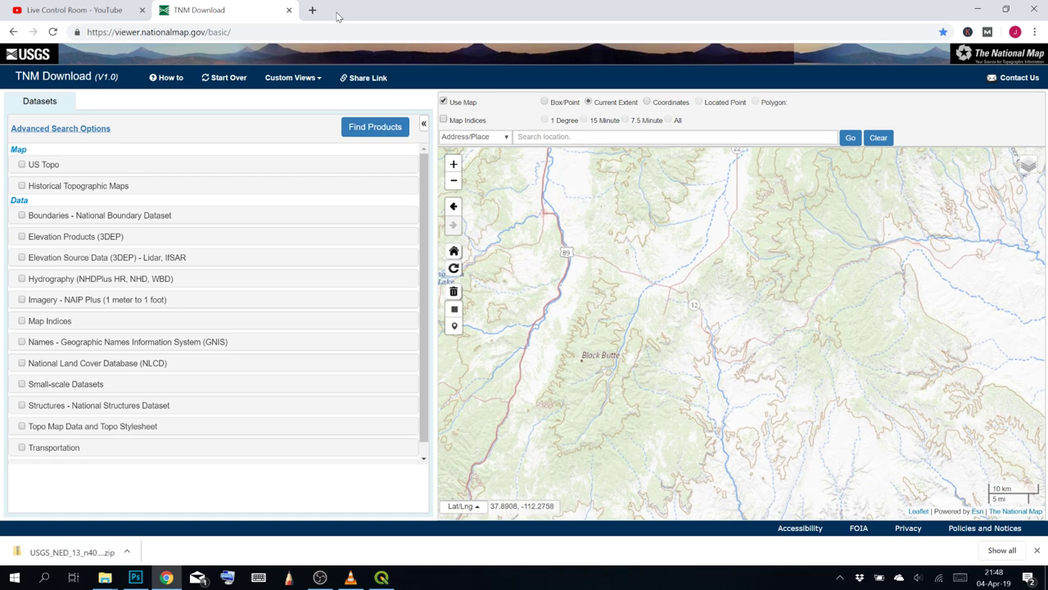
Search Google in a new browser tab for "48 hours movie where" and look through the results for a filming location
click(312, 10)
text(48)
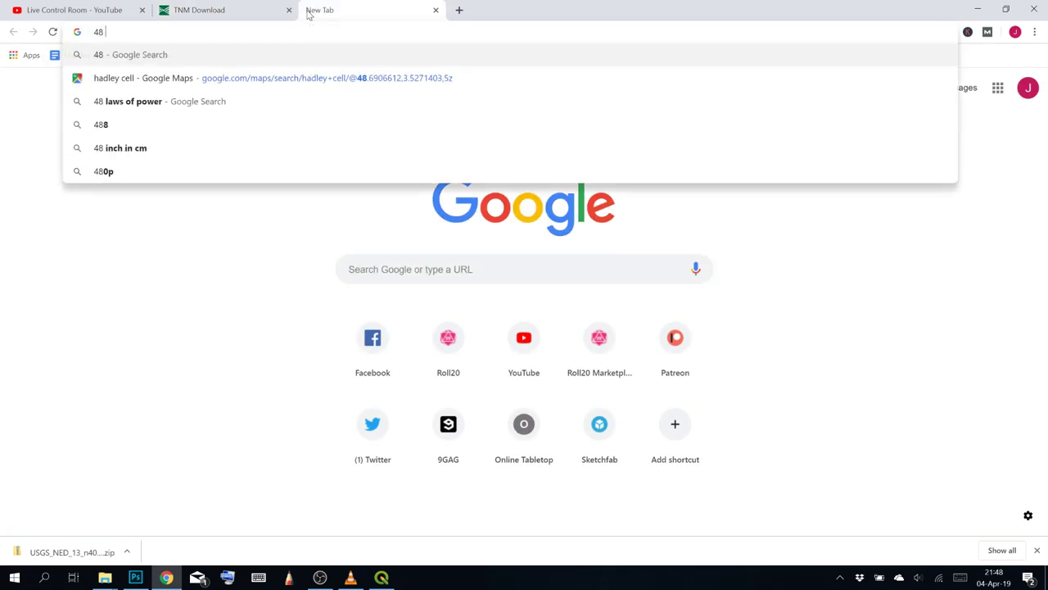
text( hours movie where)
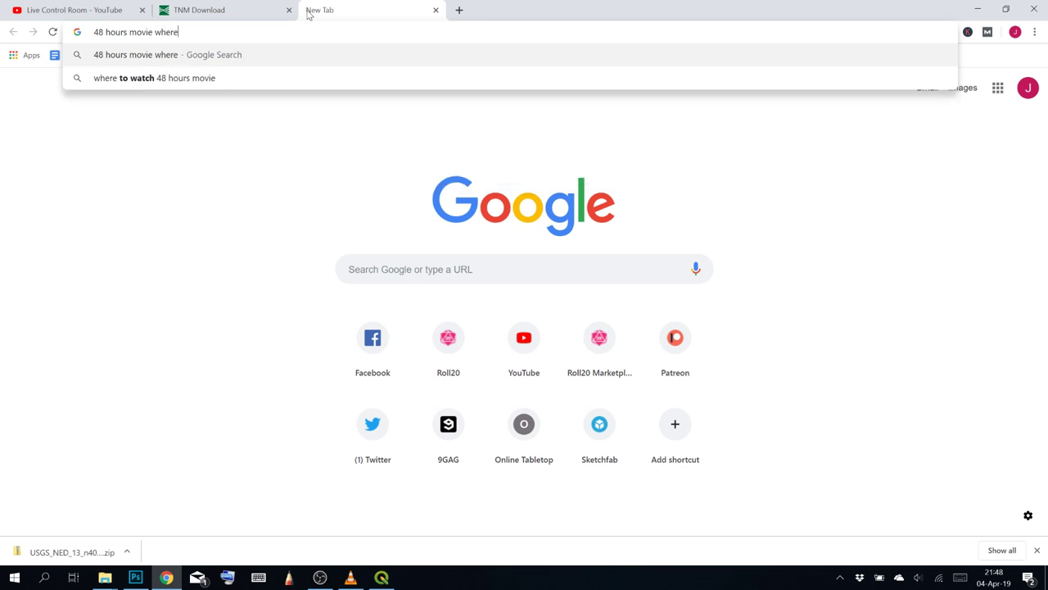
key(Return)
scroll(264, 185, down, 3)
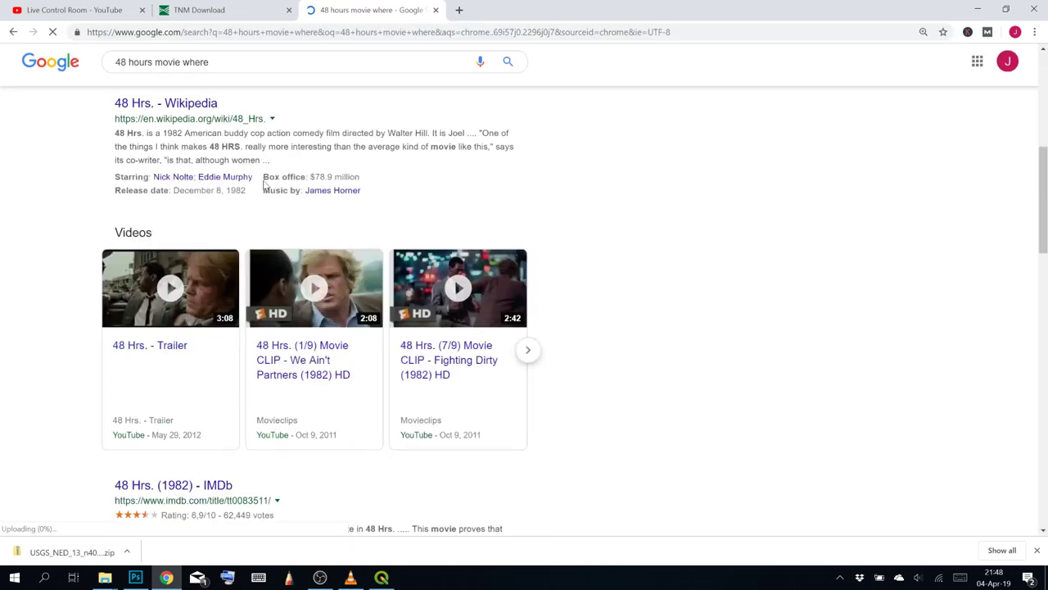
scroll(215, 137, down, 4)
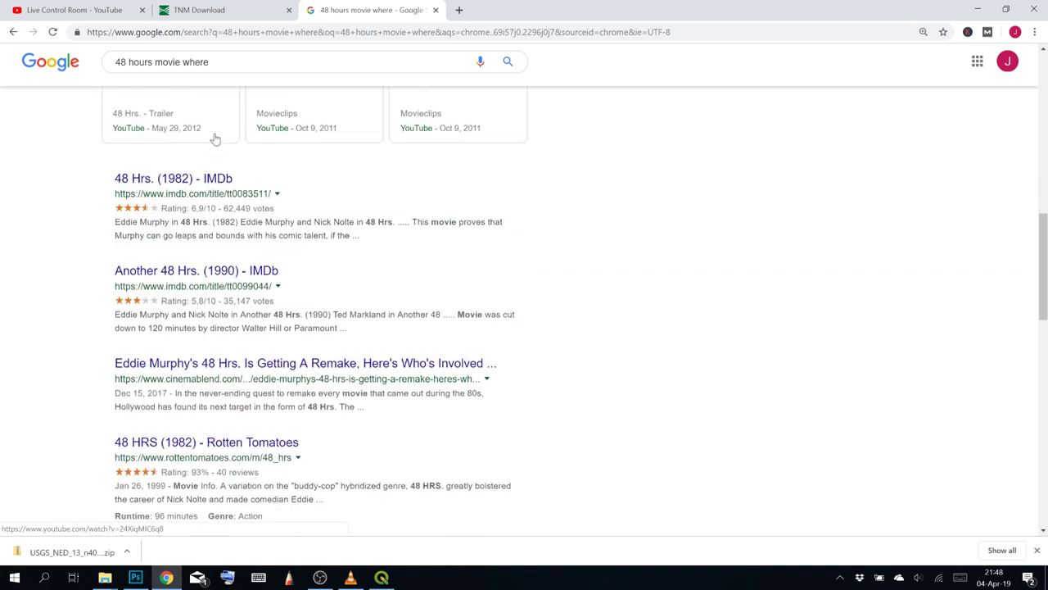
scroll(214, 139, up, 3)
scroll(234, 140, up, 6)
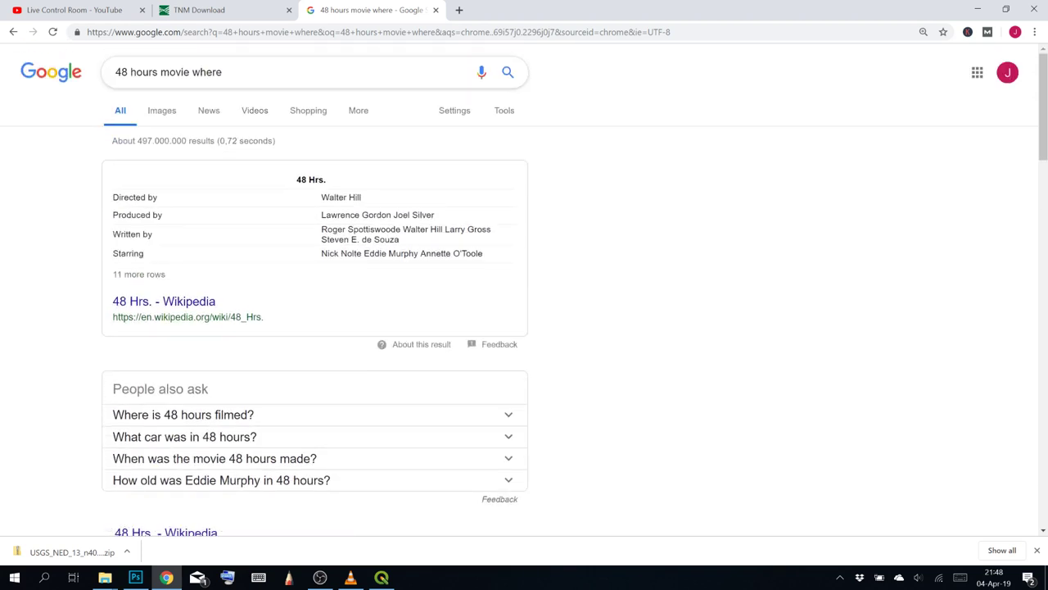
Replace the Google query with "guy stuck in rocks movie" and run the search
click(245, 72)
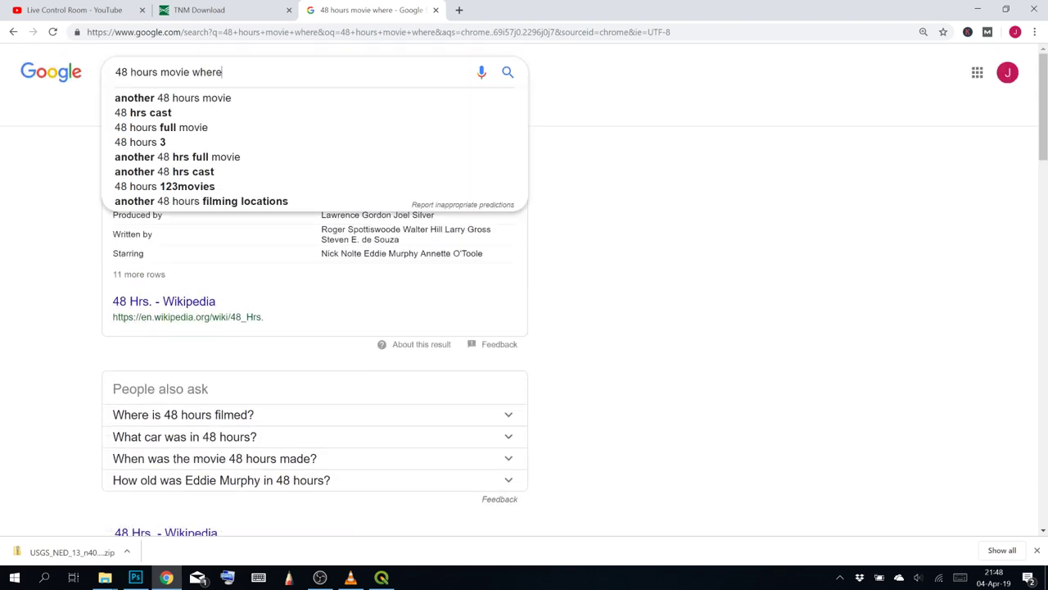
click(763, 288)
click(253, 72)
key(ctrl+a)
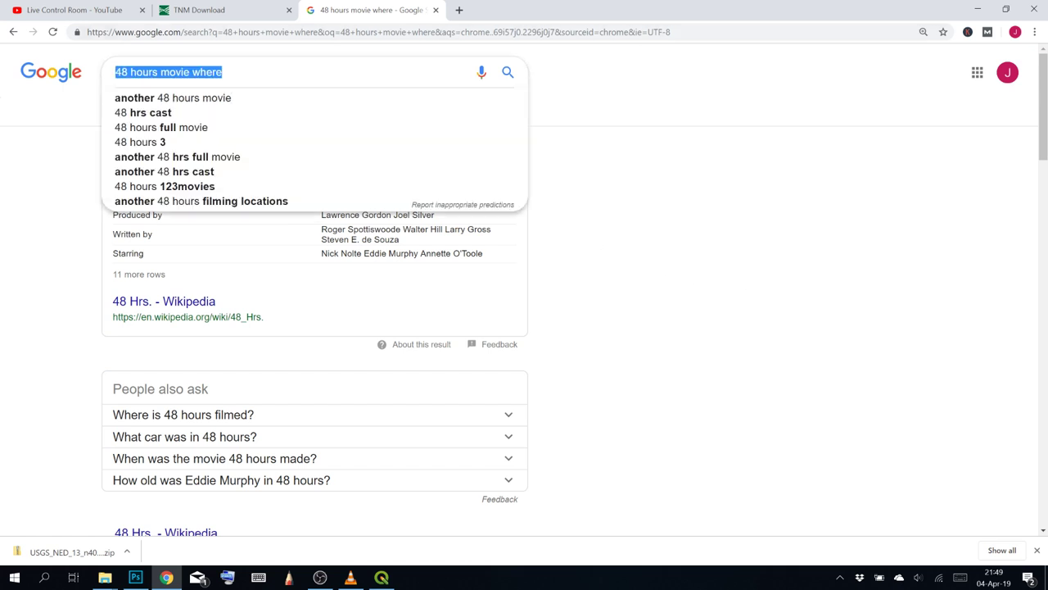
text(guy stuck)
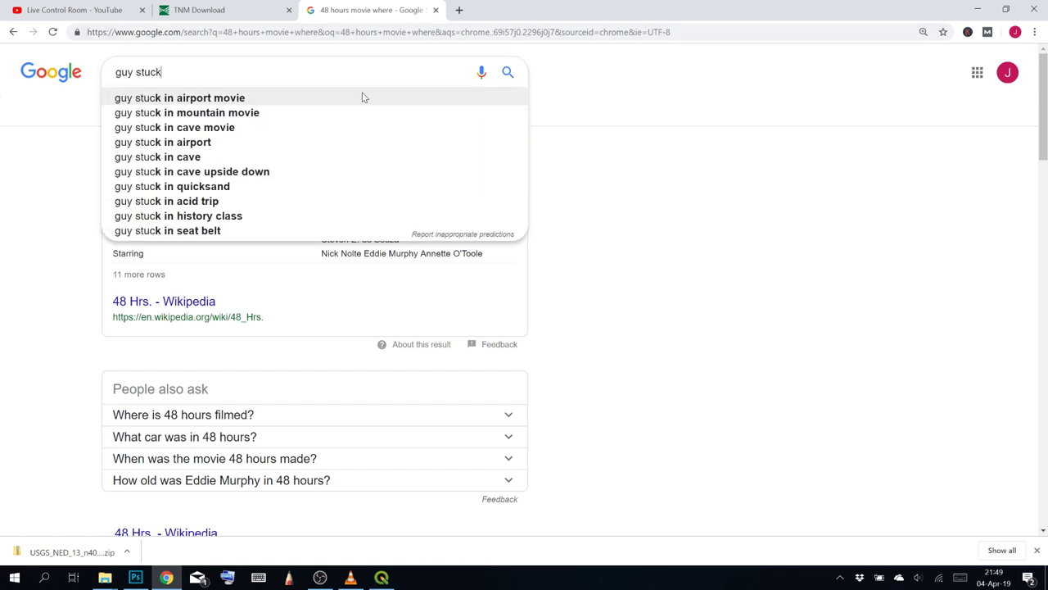
text( in rocks movie)
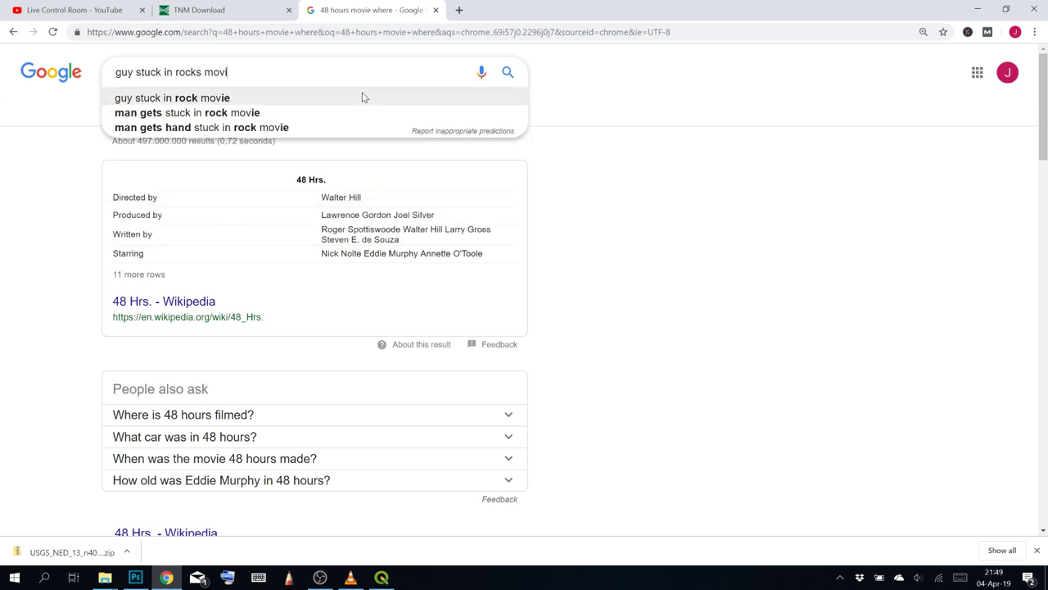
key(Return)
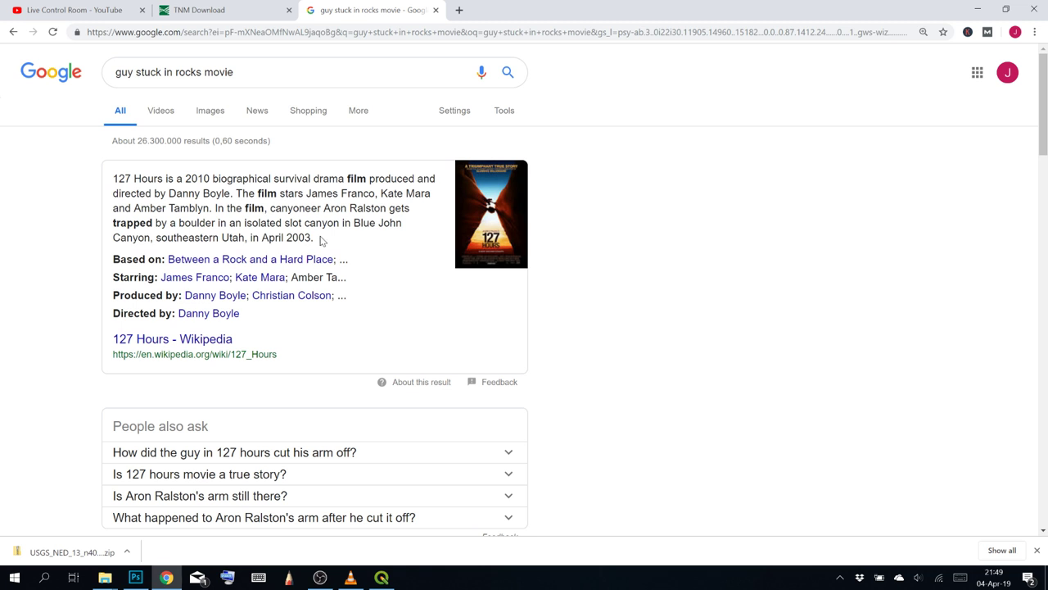
Copy "Blue John Canyon" from the film summary and locate that place on the TNM Download map
drag(351, 222, 152, 237)
key(ctrl+c)
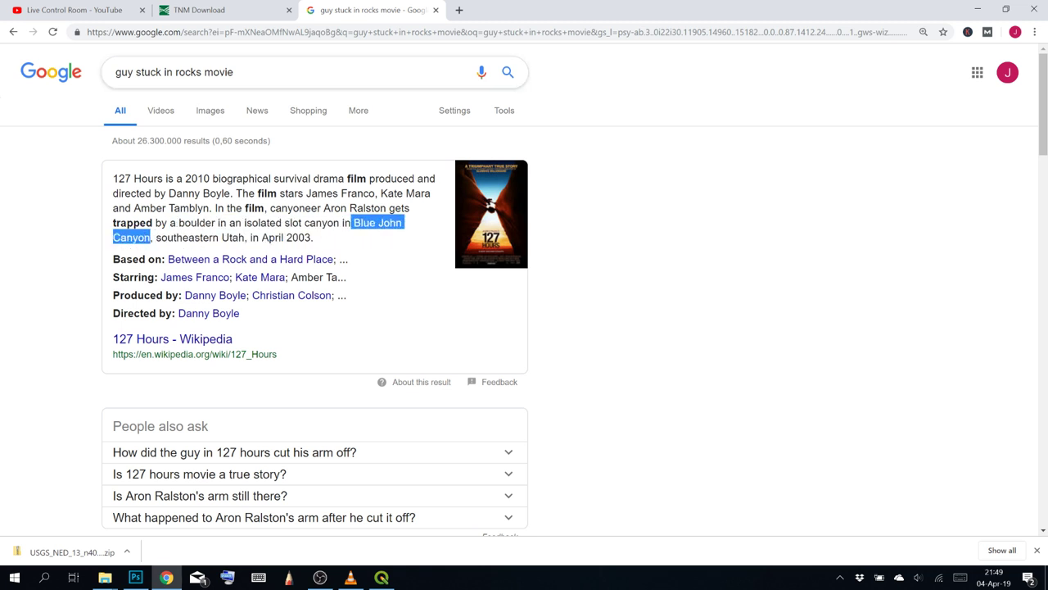
click(168, 9)
click(587, 137)
key(ctrl+v)
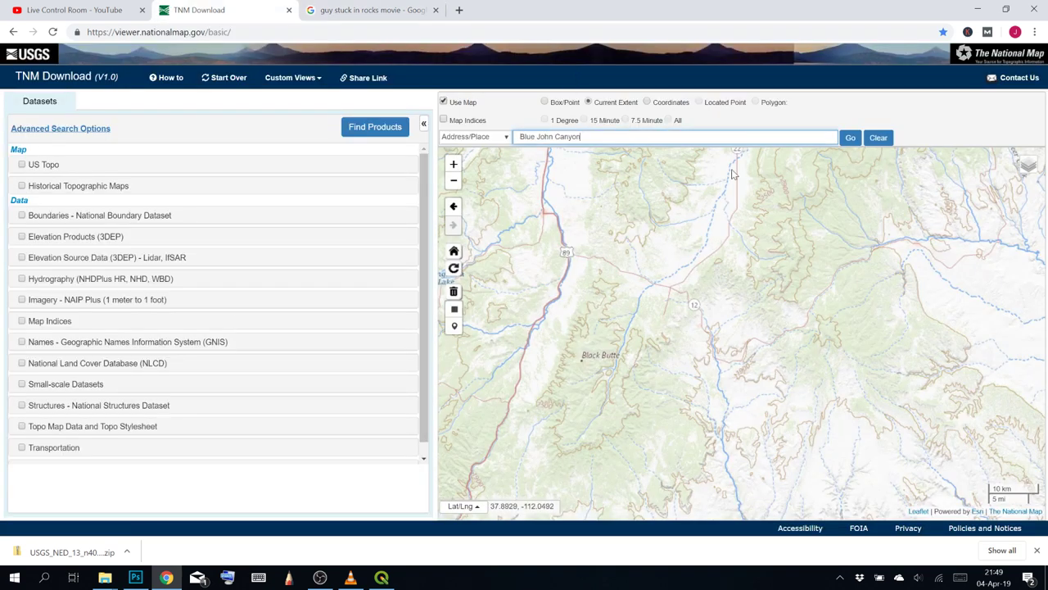
click(852, 138)
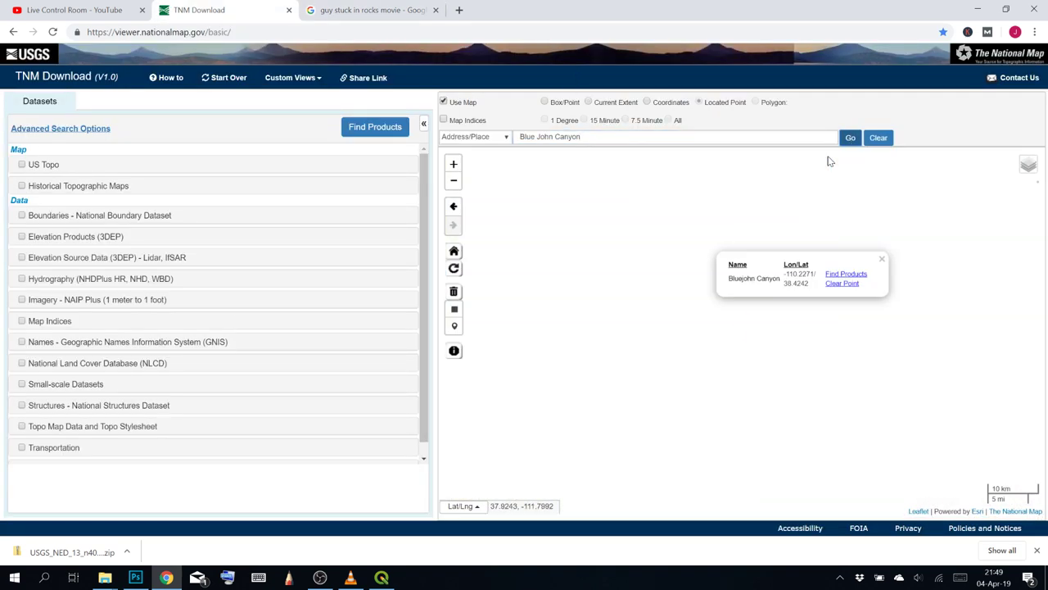
Dismiss the location popup and draw a Box/Point search area around the Blue John Canyon marker, covering much of eastern Utah
click(882, 261)
scroll(835, 262, down, 2)
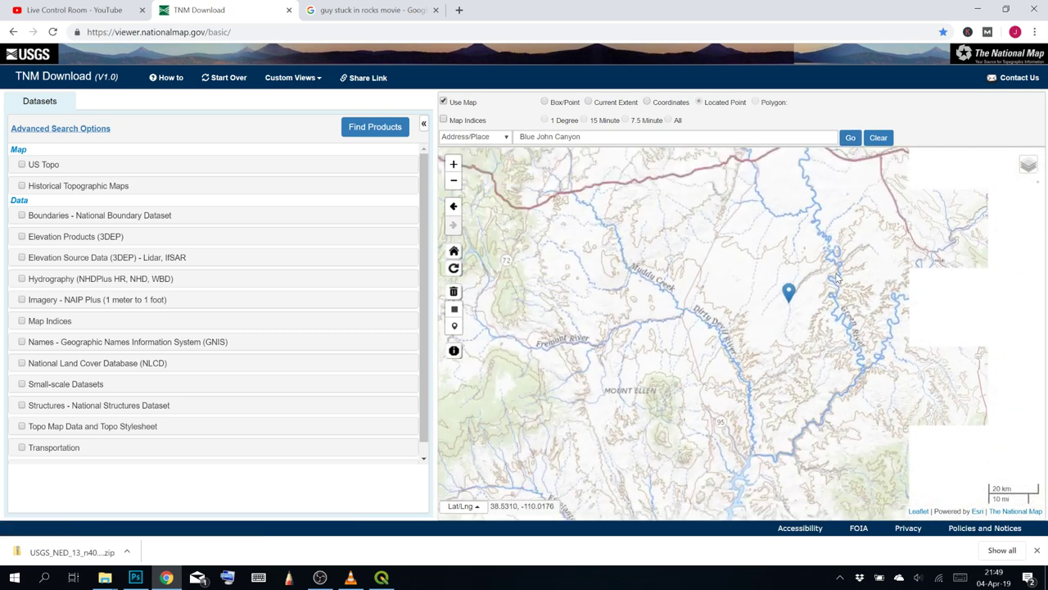
drag(829, 271, 787, 287)
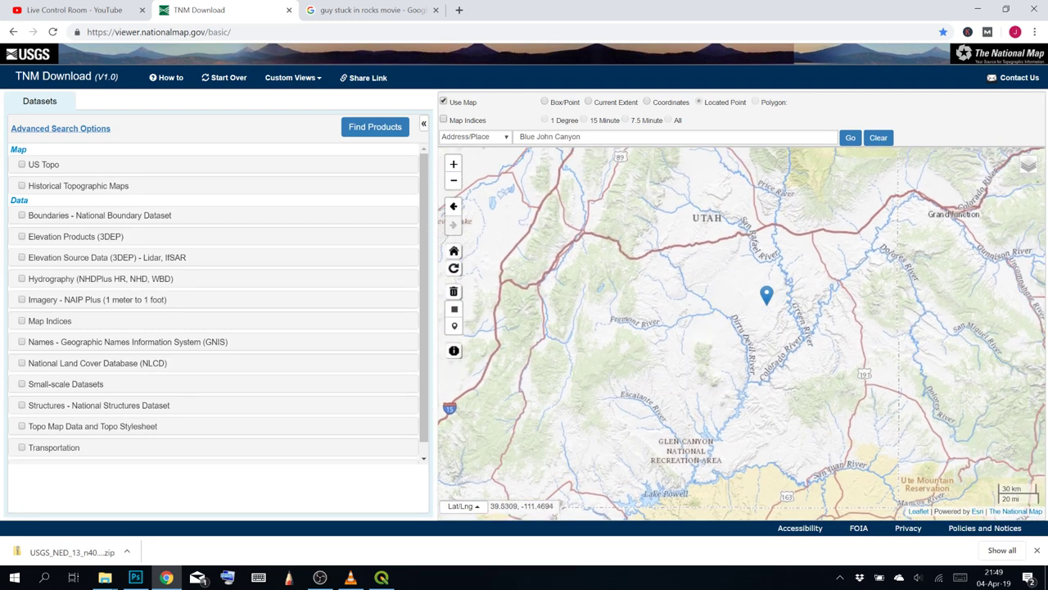
click(546, 101)
drag(624, 181, 913, 434)
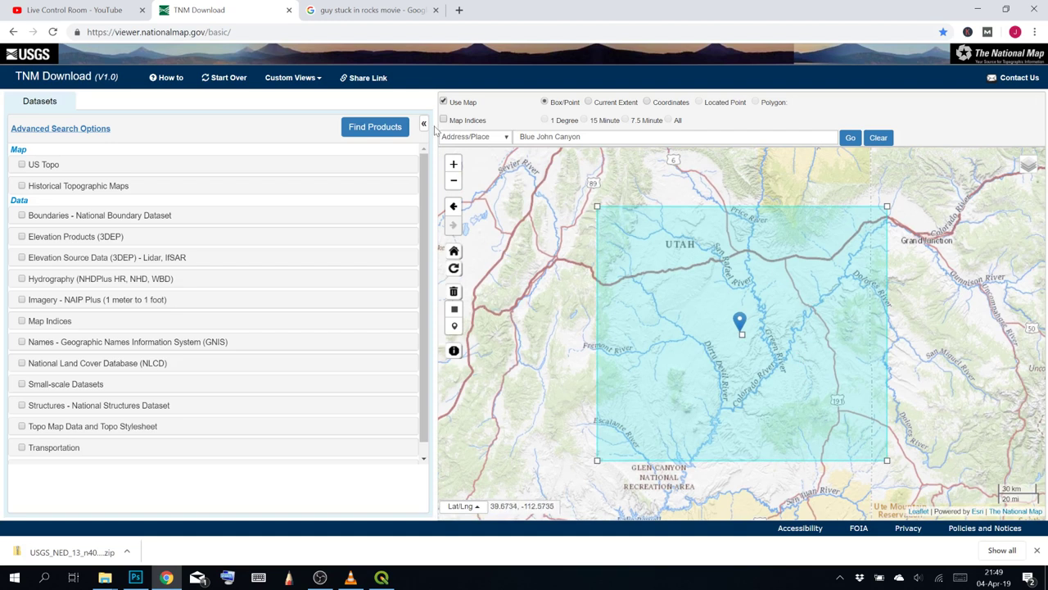
Select Elevation Products (3DEP) with 1/3 arc-second DEM in ArcGrid format and find the available products for the Blue John Canyon search area
click(22, 237)
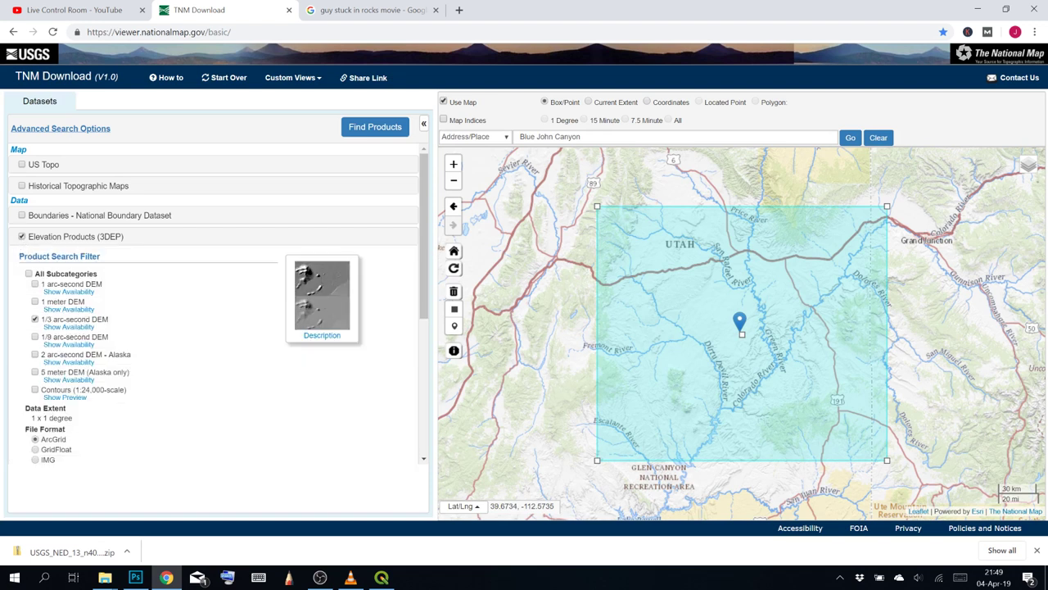
drag(148, 251, 26, 239)
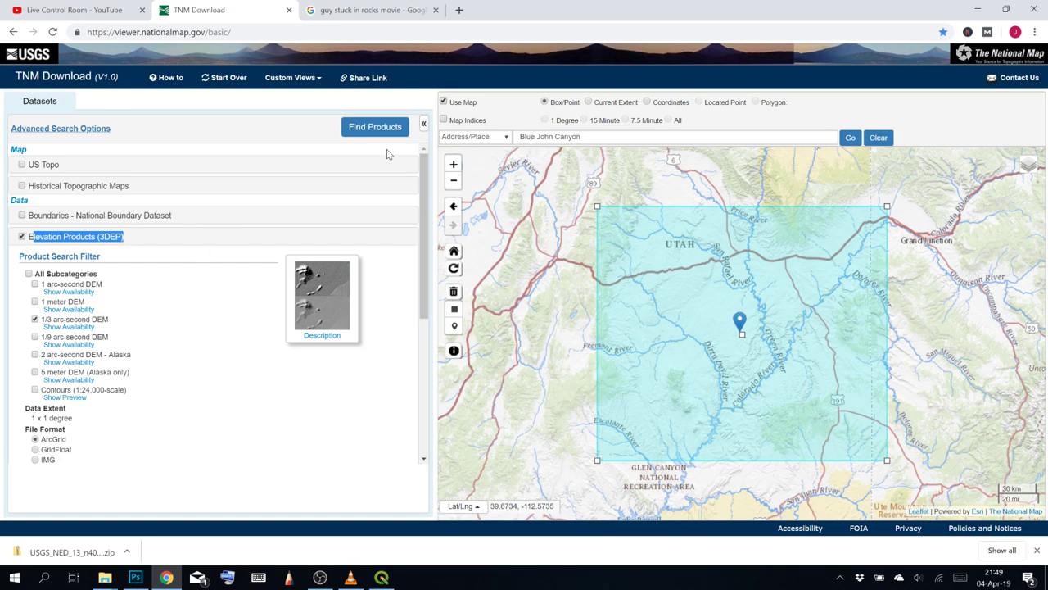
click(368, 127)
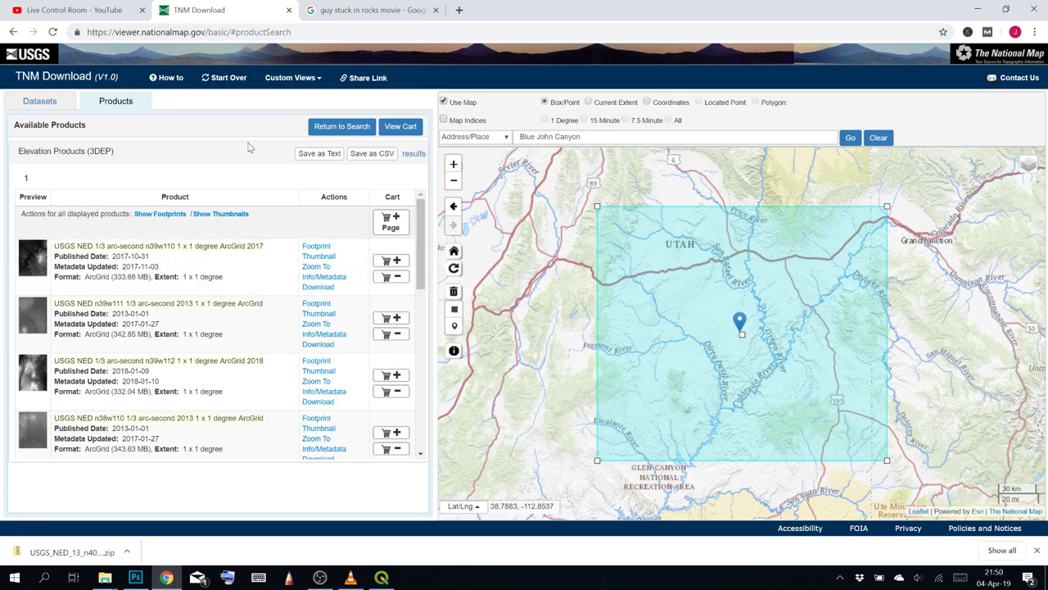
Overlay the thumbnails of elevation products n39w110, n39w111, n39w112 and n38w110 on the map
click(321, 258)
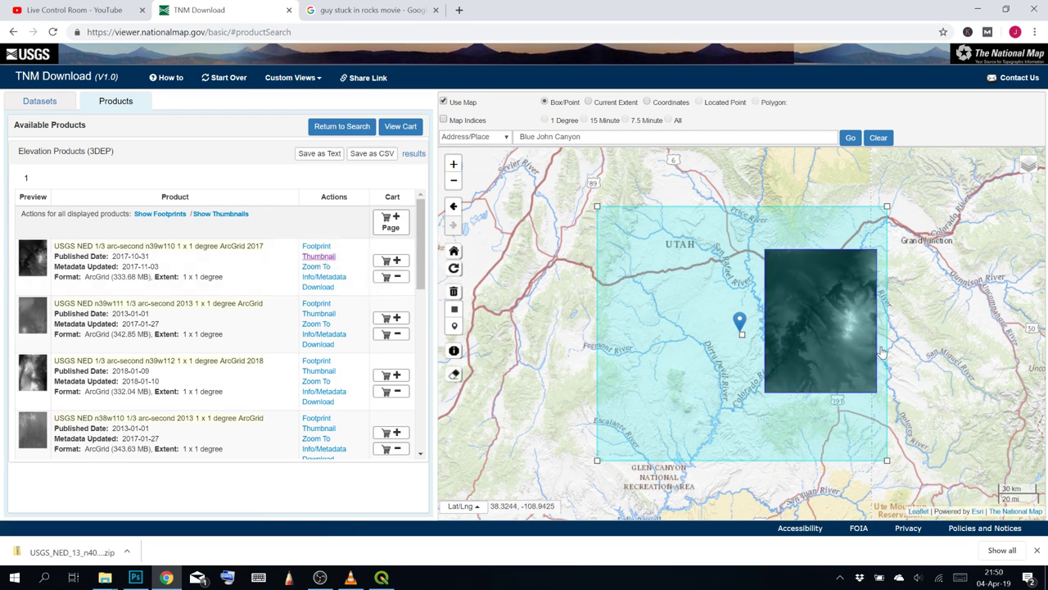
scroll(854, 339, up, 2)
scroll(792, 303, down, 1)
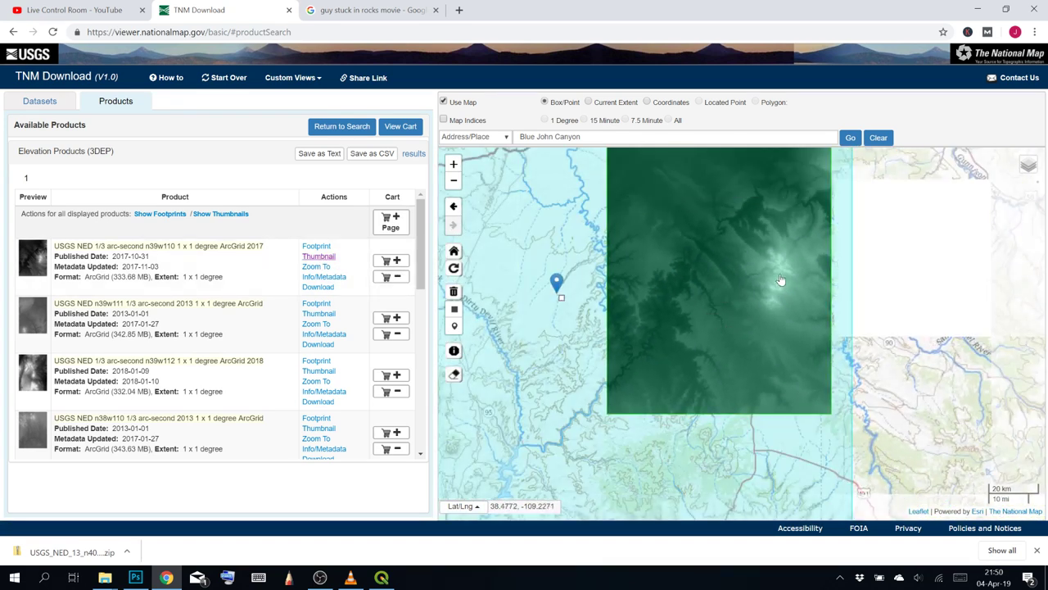
drag(754, 275, 804, 312)
click(321, 313)
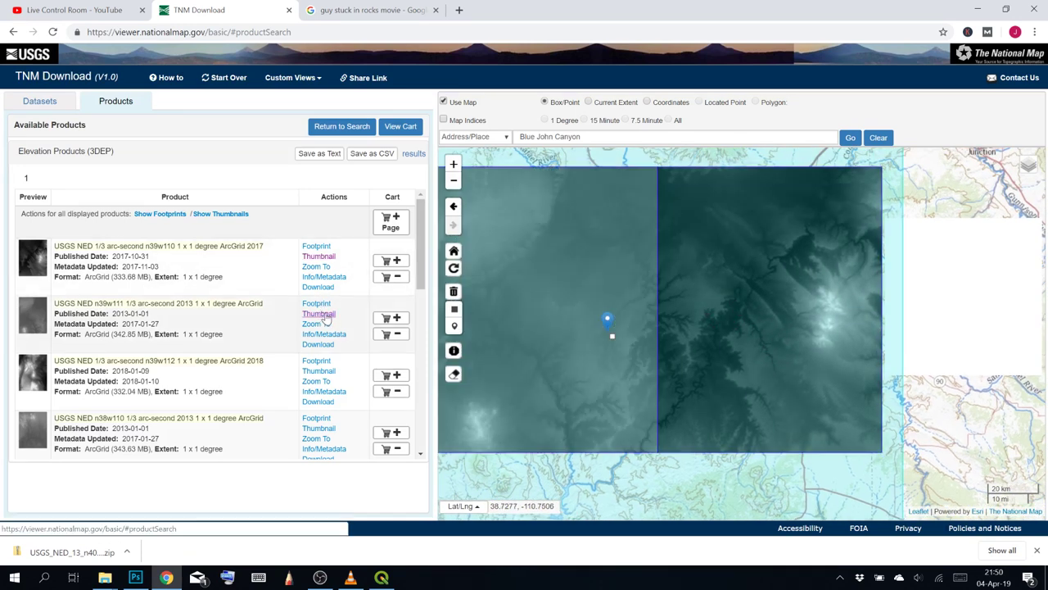
drag(676, 288, 739, 252)
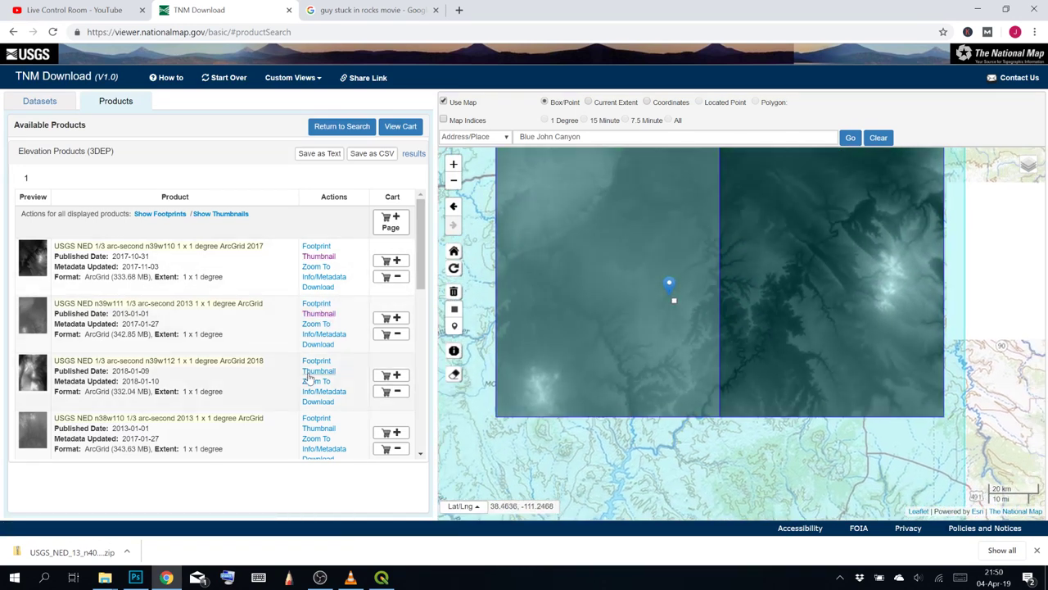
click(328, 375)
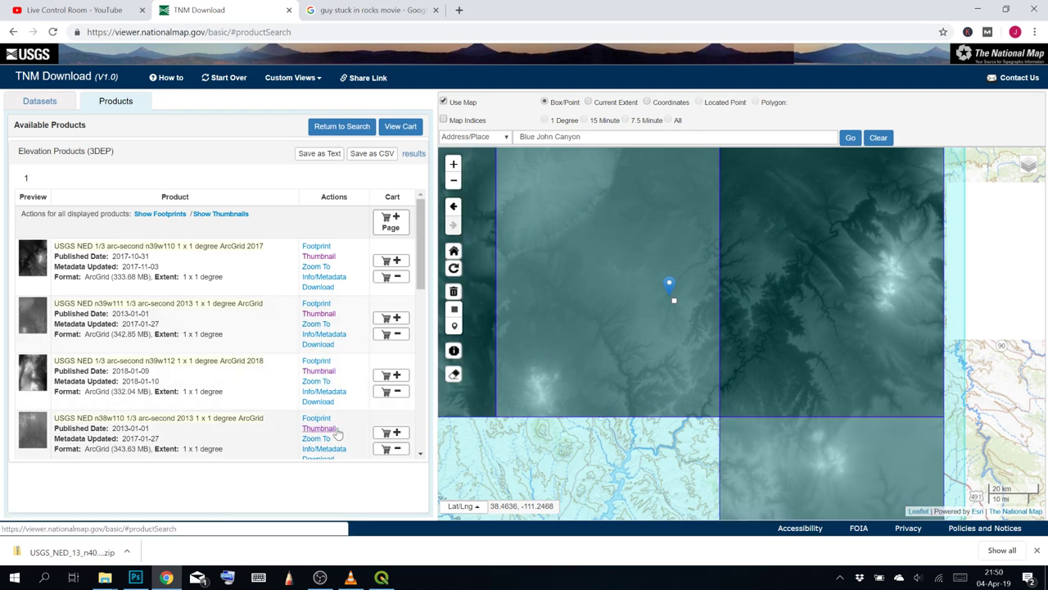
click(324, 428)
Overlay the n38w111 and n40w111 thumbnails as well and compare the terrain of the tiles around the Blue John Canyon marker
drag(577, 339, 647, 251)
scroll(288, 355, down, 3)
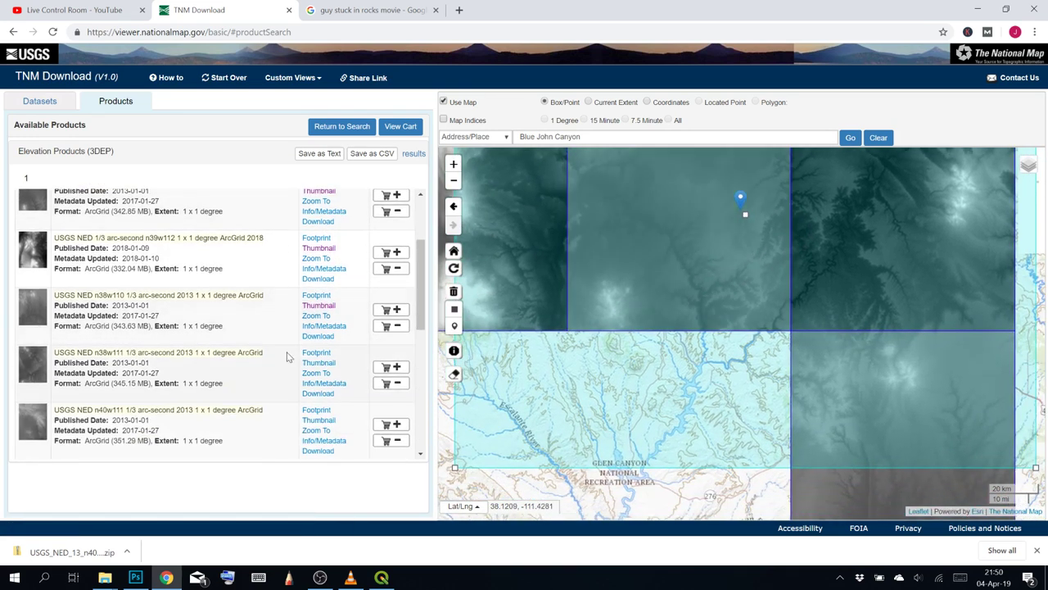
click(327, 366)
scroll(326, 366, down, 2)
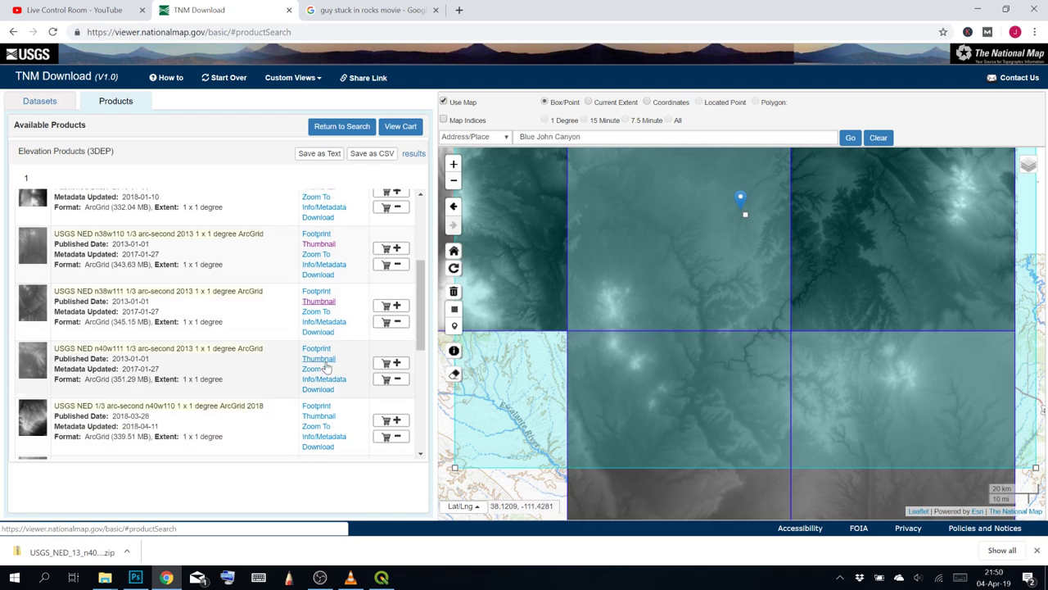
click(328, 299)
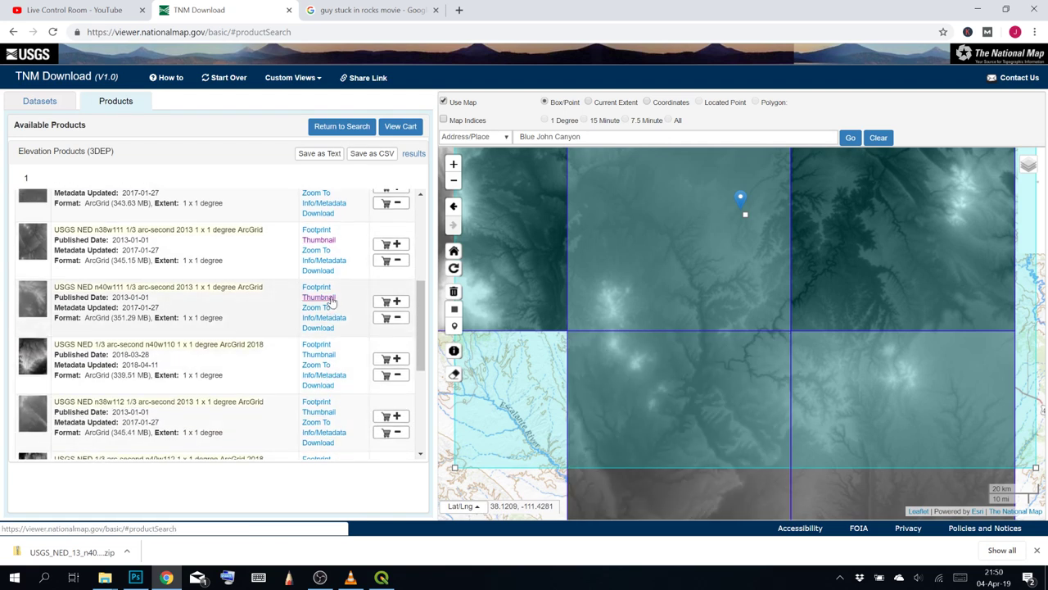
mouse_move(678, 361)
mouse_down()
mouse_move(731, 260)
mouse_move(614, 196)
mouse_up()
mouse_move(789, 230)
mouse_down()
mouse_move(857, 416)
mouse_move(874, 430)
mouse_up()
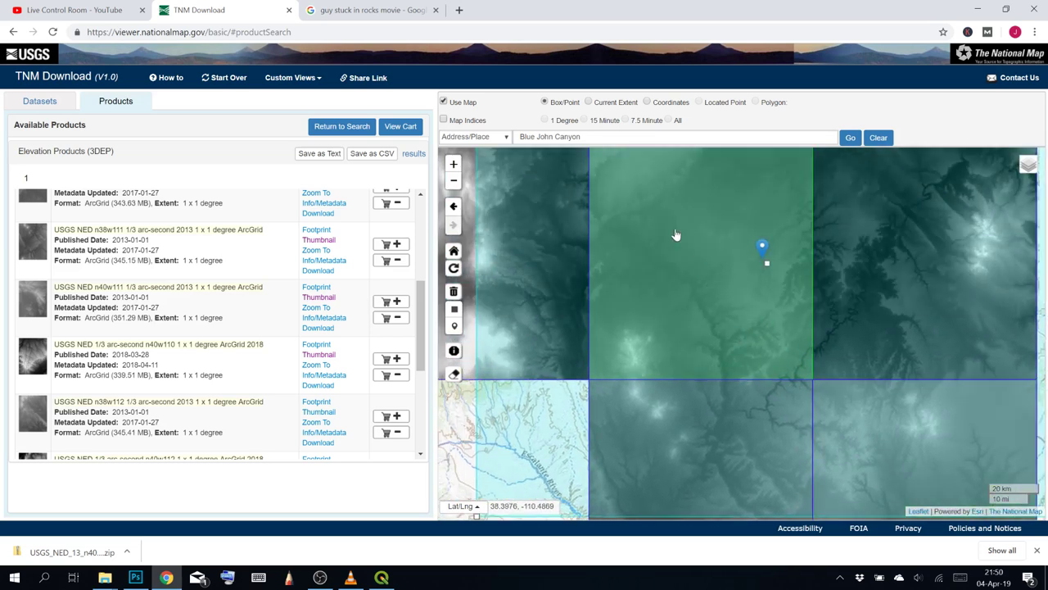
drag(677, 235, 476, 262)
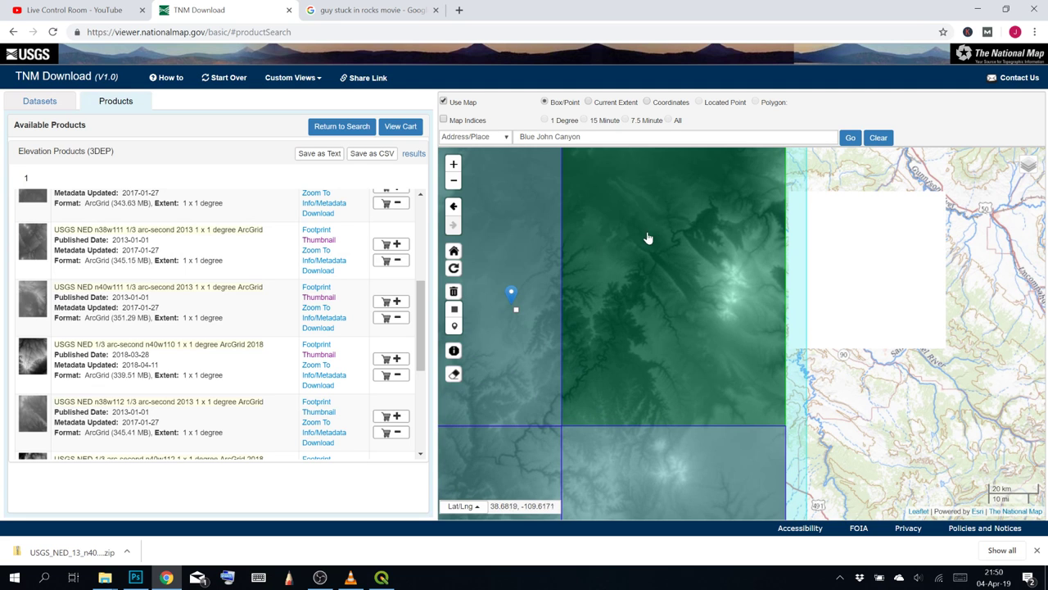
Identify the elevation tile east of the Blue John Canyon marker on the map and download its n39w110 ArcGrid product
click(647, 238)
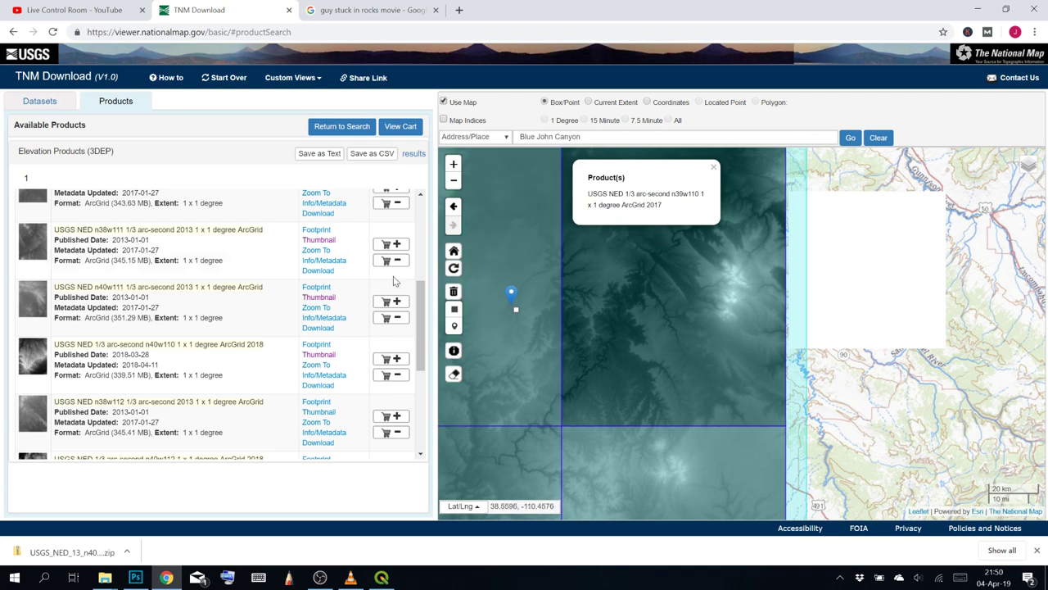
scroll(376, 278, up, 3)
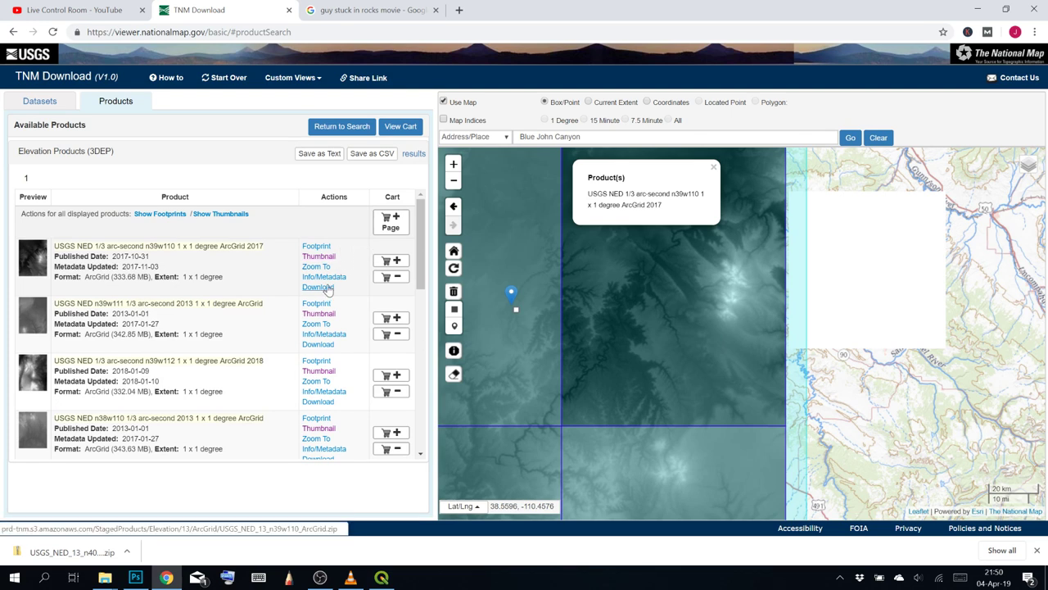
click(328, 288)
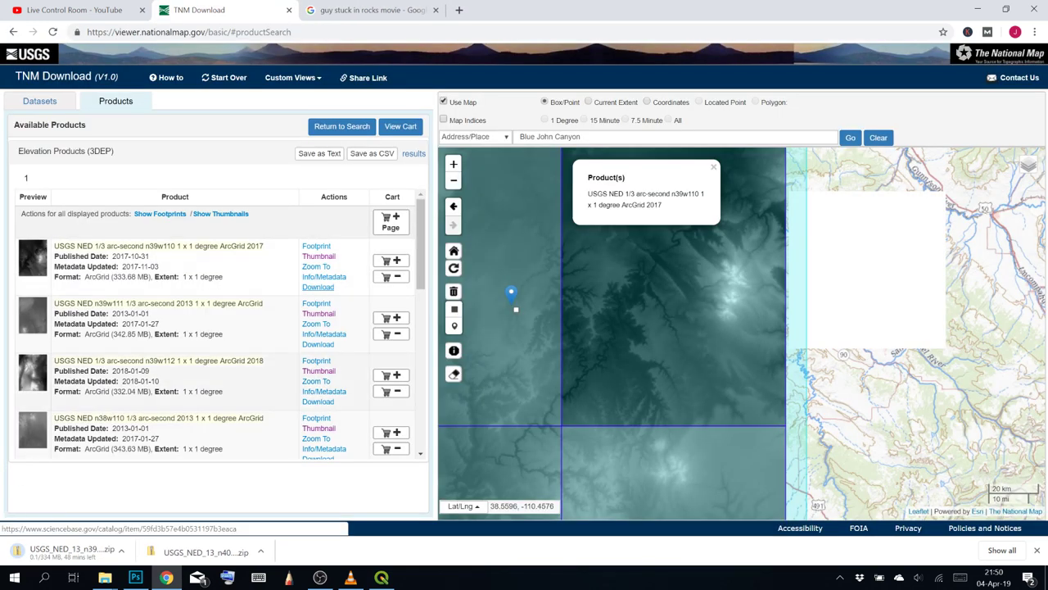
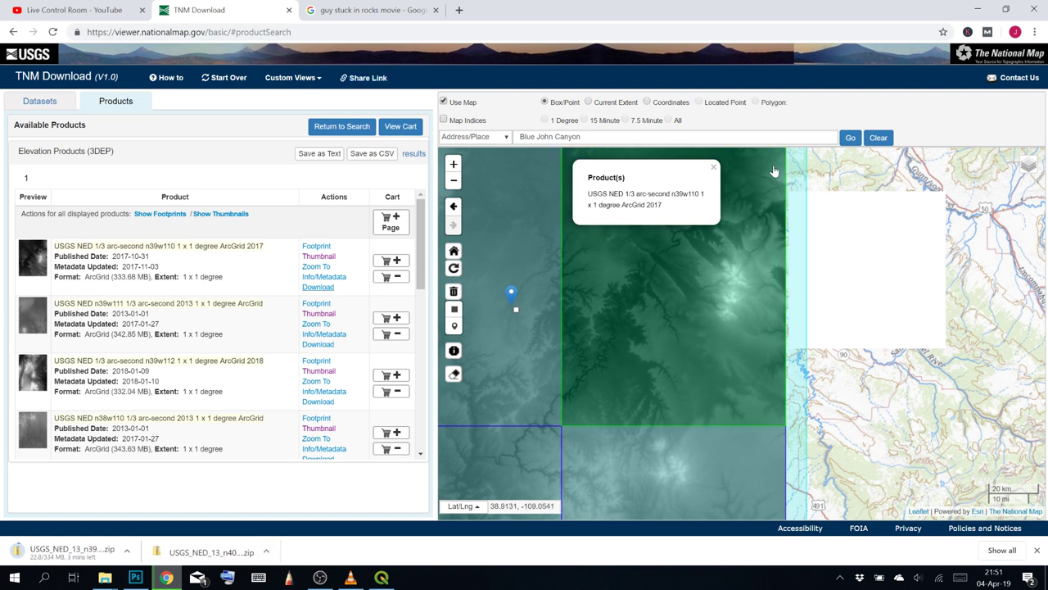
Return to the dataset selection, clear the place search and dismiss the product popup on the map
click(737, 138)
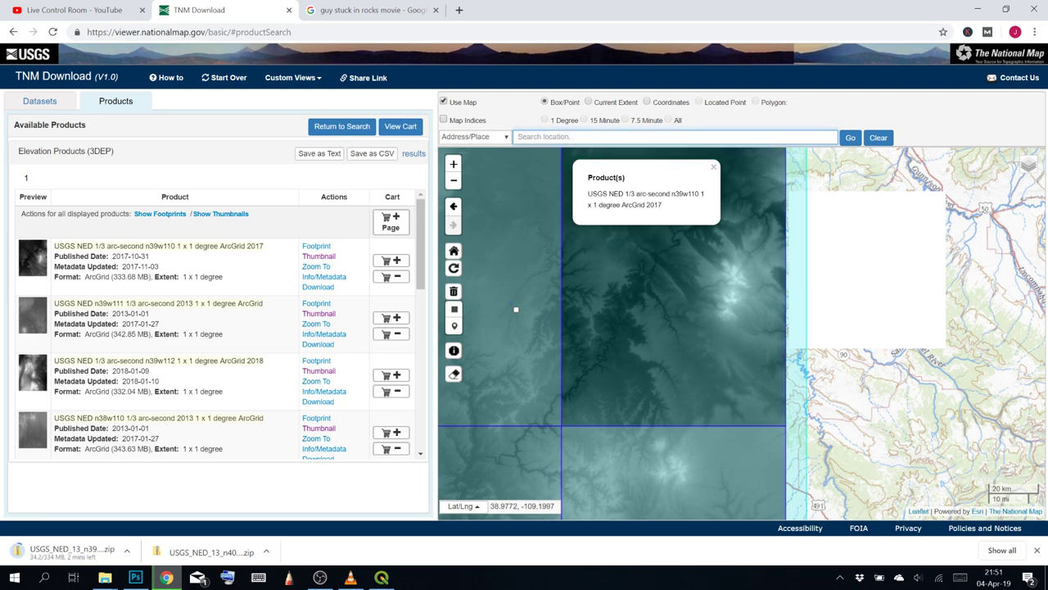
text(z)
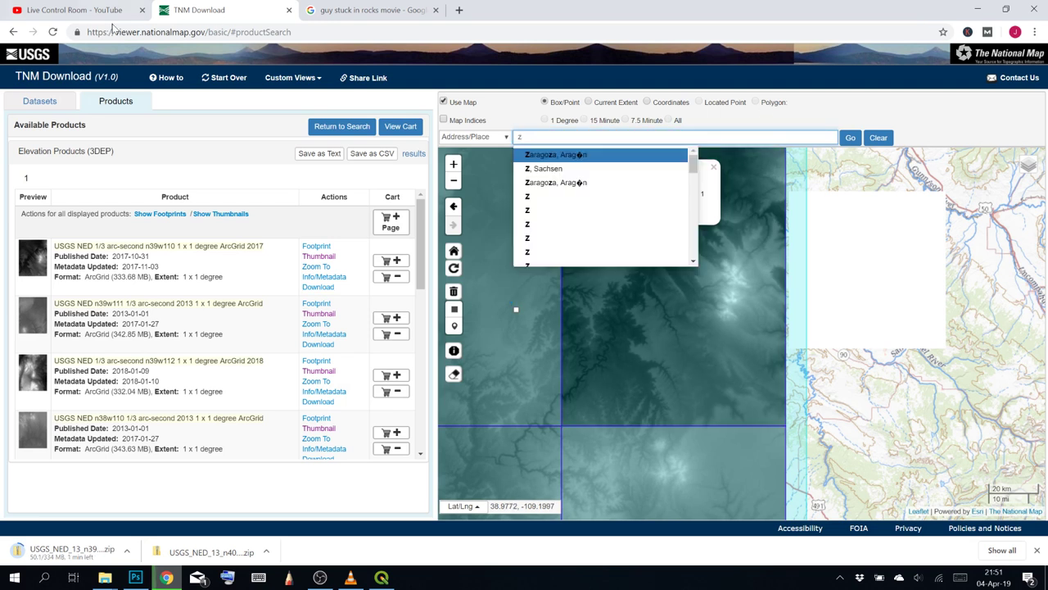
click(69, 103)
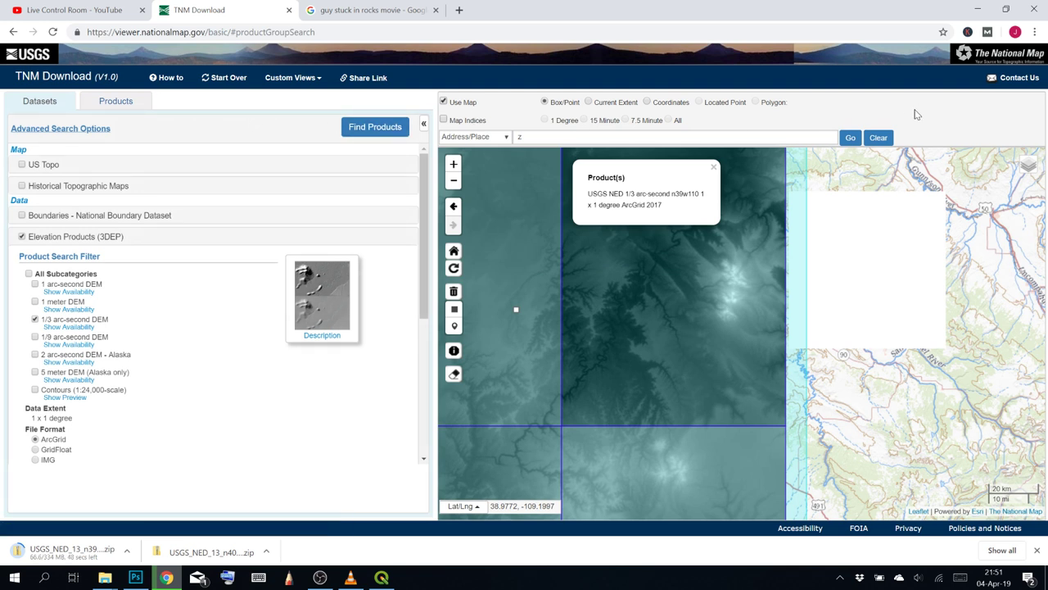
click(878, 138)
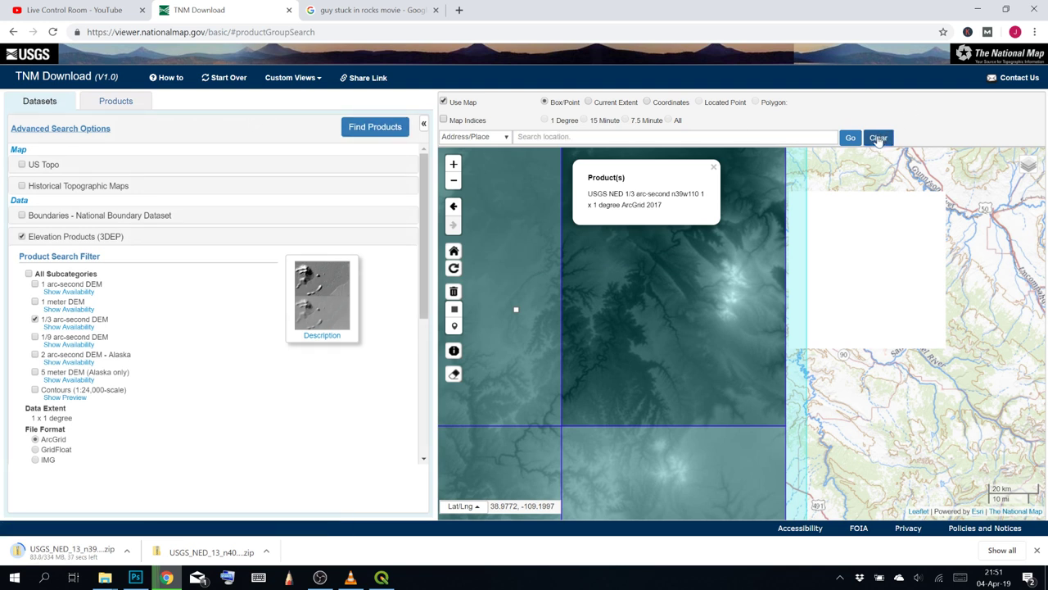
click(713, 168)
Try to locate "zions national park" on the map with the place search
click(698, 137)
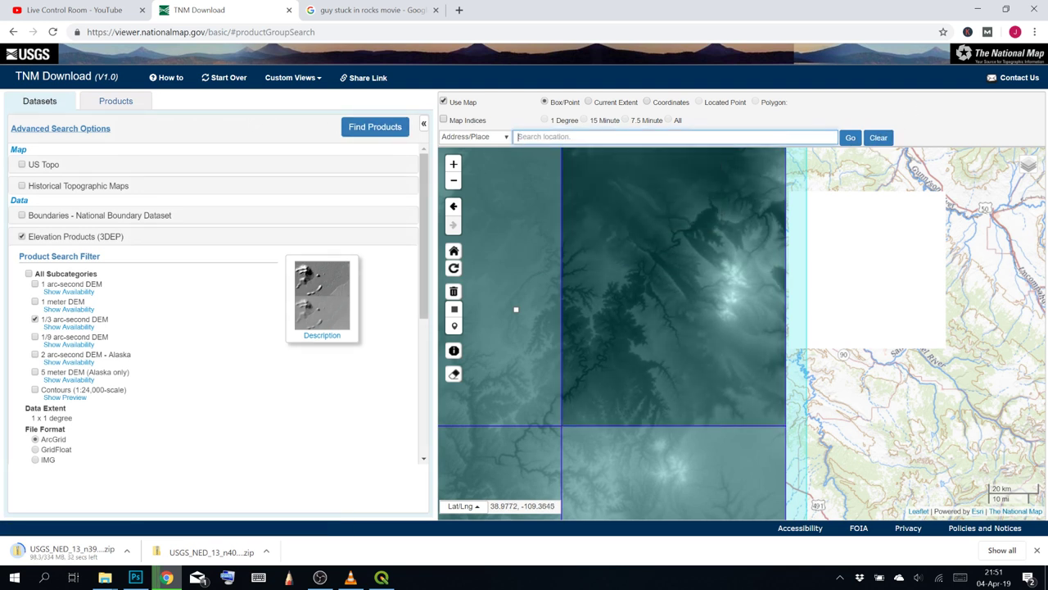
text(zions nat)
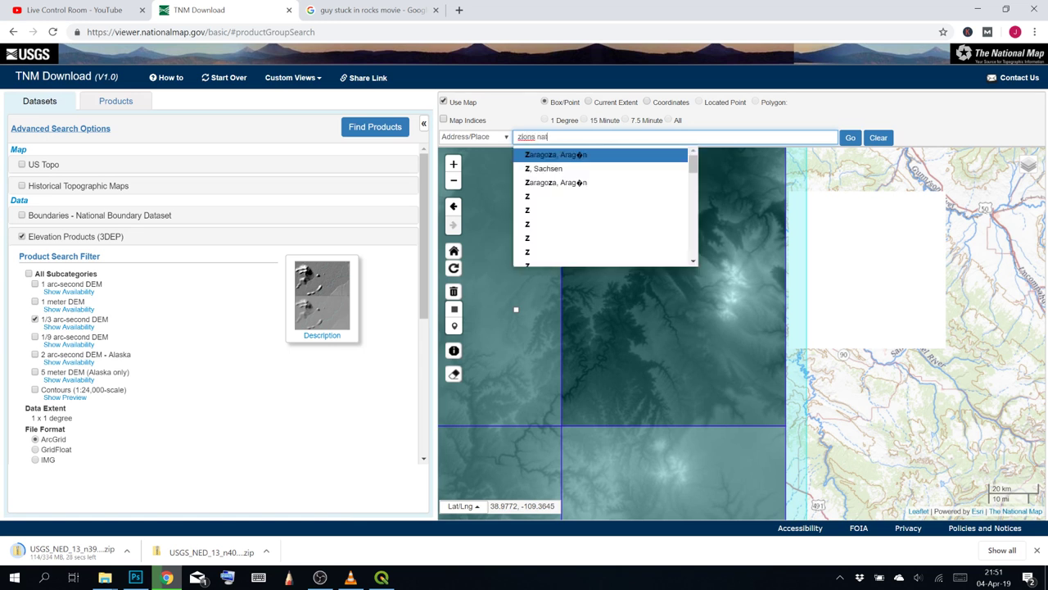
text(ional park)
key(Return)
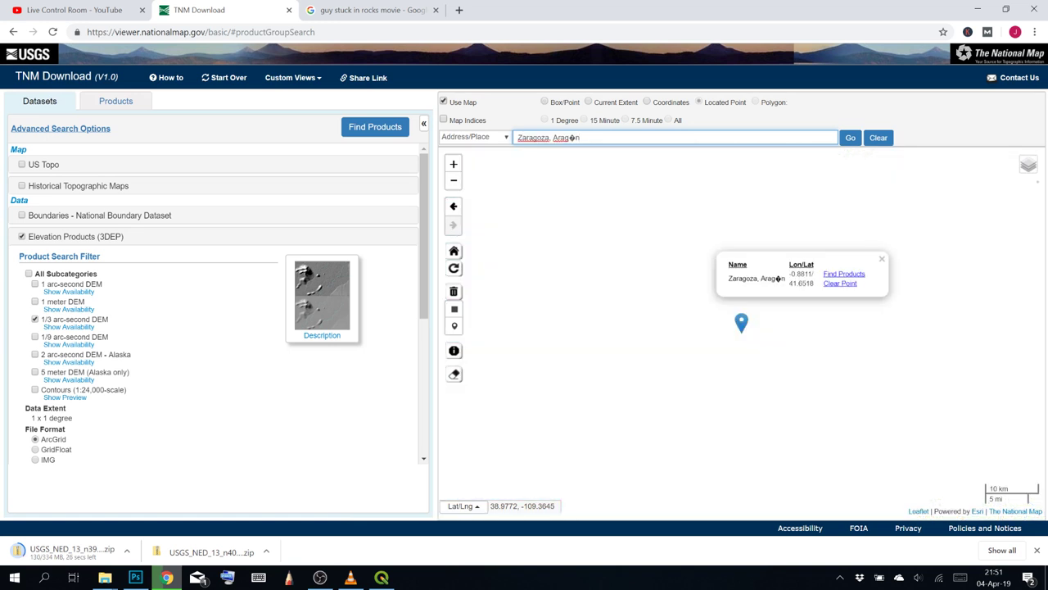
key(ctrl+a)
text(a)
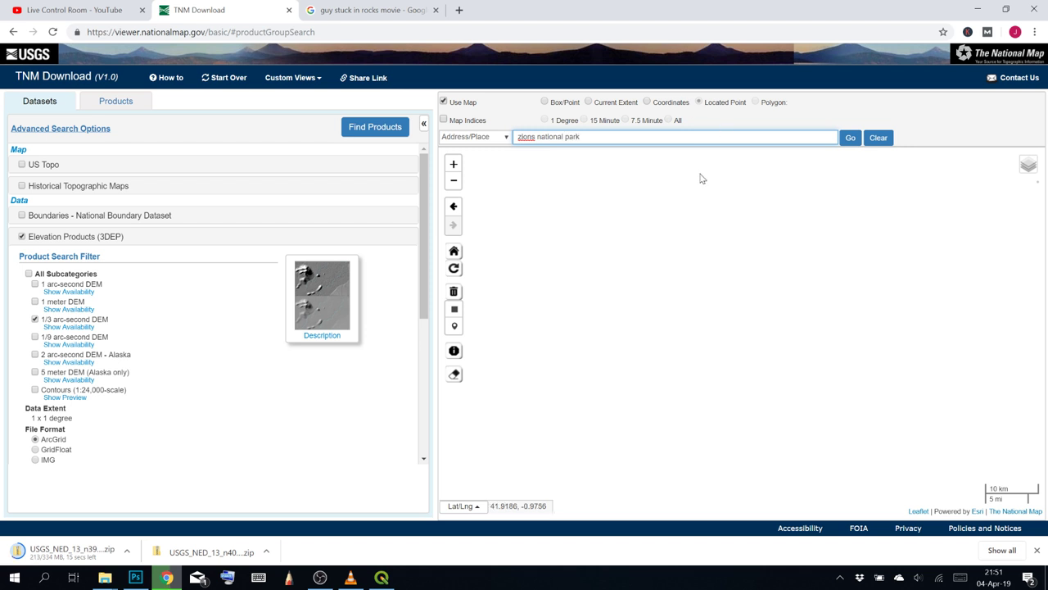
key(Return)
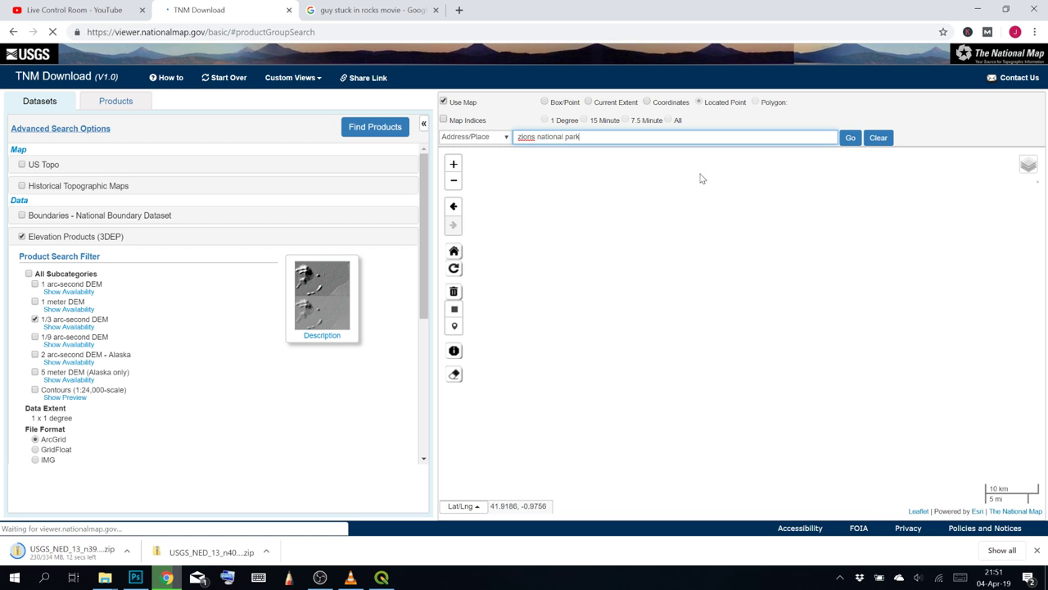
Reload the TNM Download page from its base address and locate "zion's national park" on the map
drag(231, 32, 437, 12)
key(BackSpace)
key(Return)
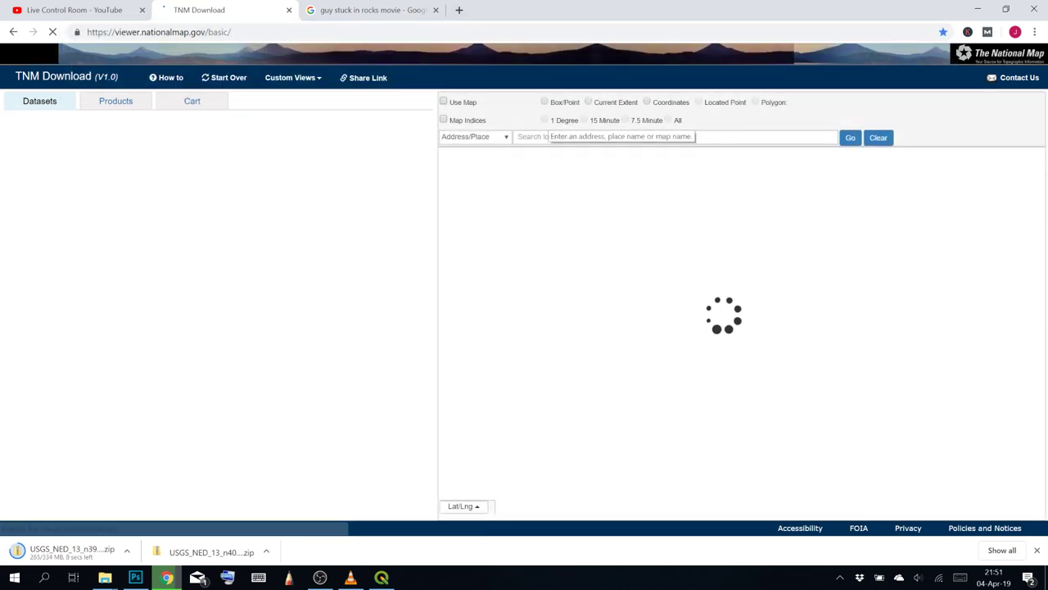
text(zion's)
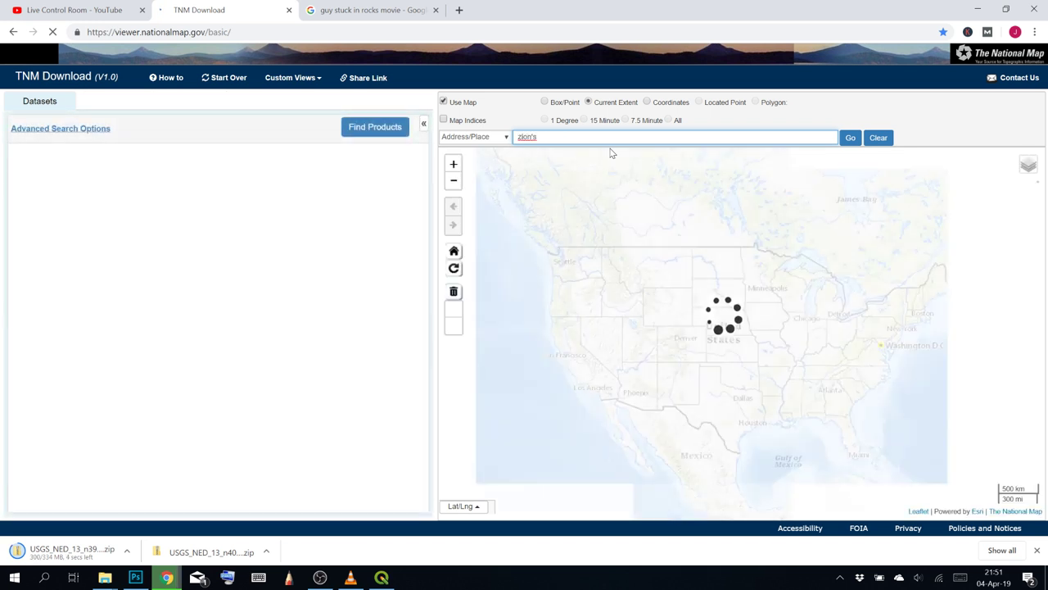
text( natio)
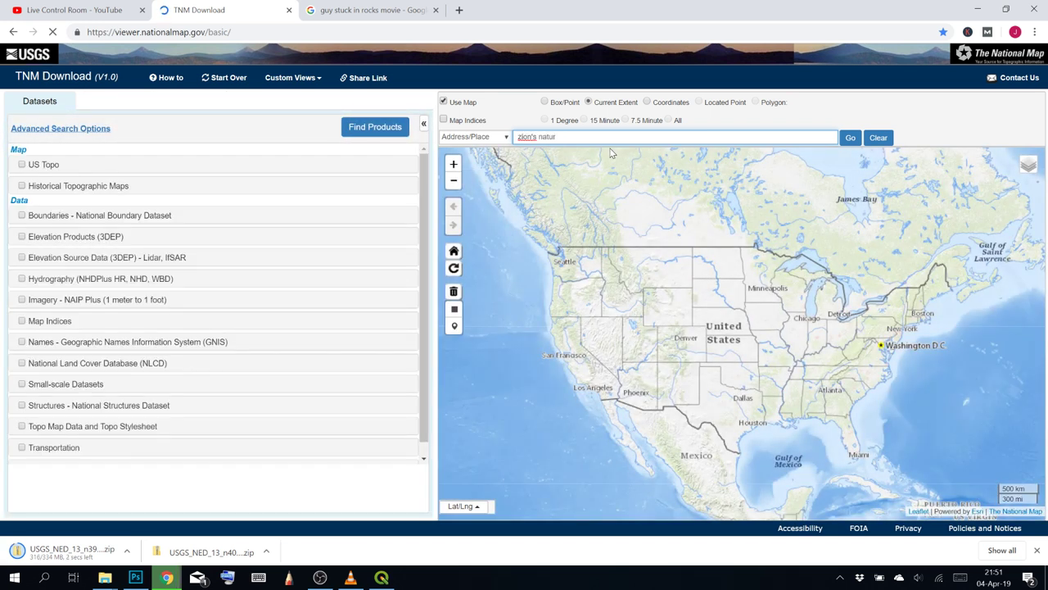
text(nal park)
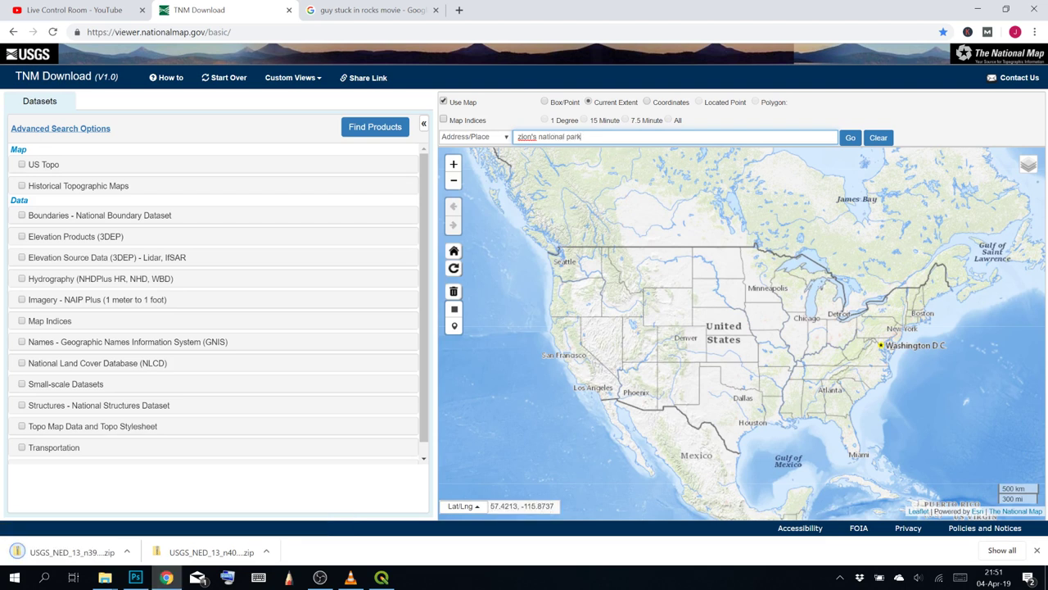
click(850, 138)
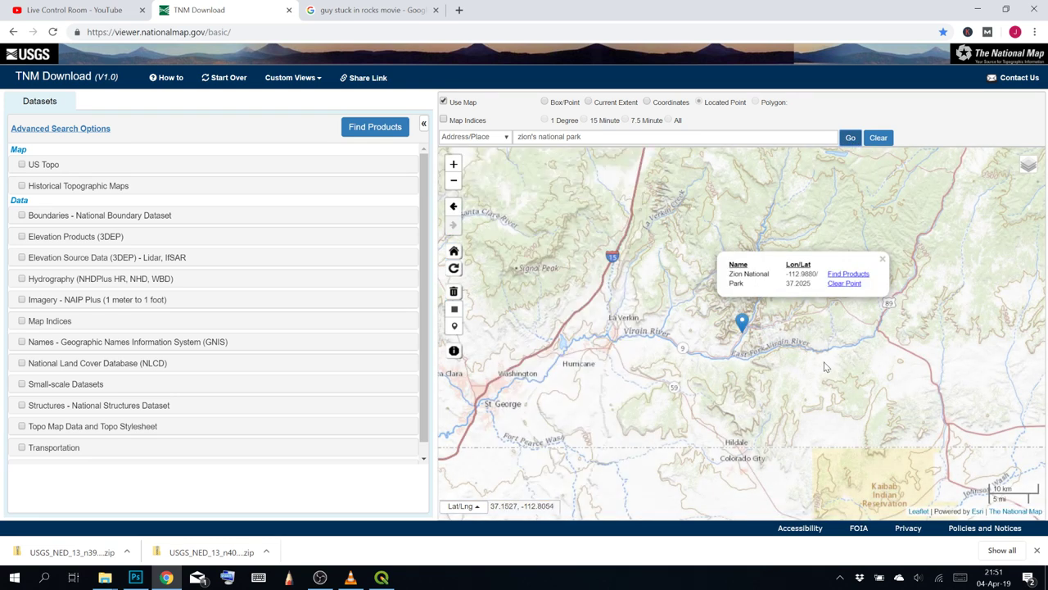
Dismiss the location popup, select Elevation Products (3DEP) and draw a Box/Point search area around the Zion National Park marker
click(882, 260)
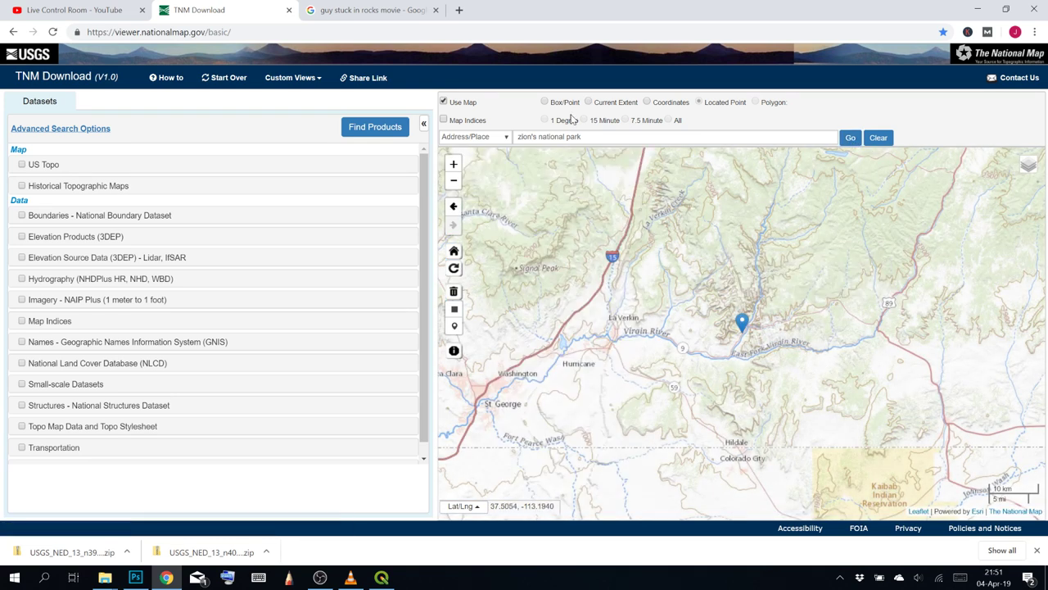
click(545, 102)
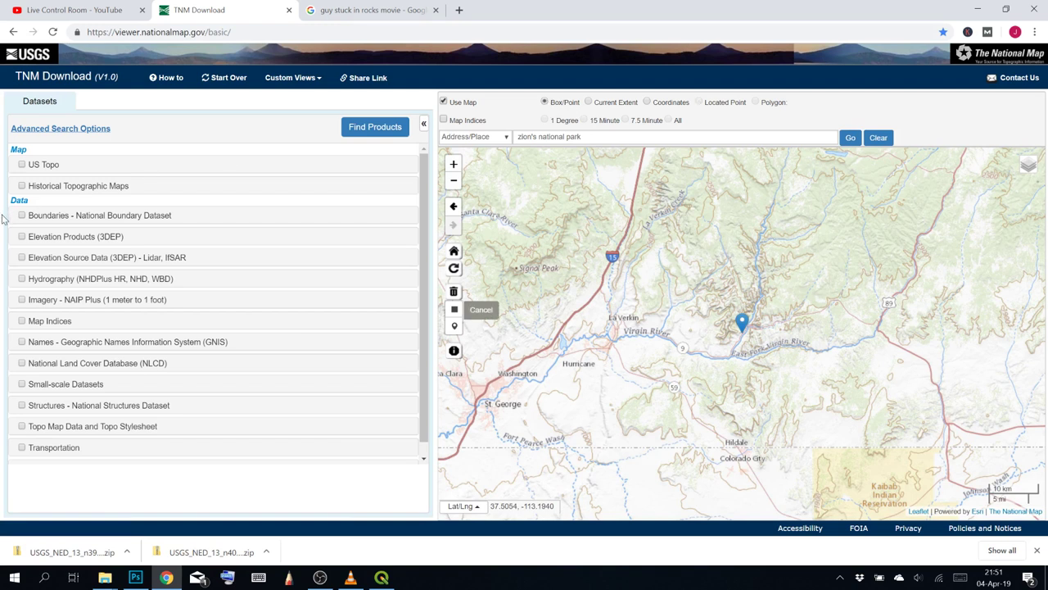
click(23, 237)
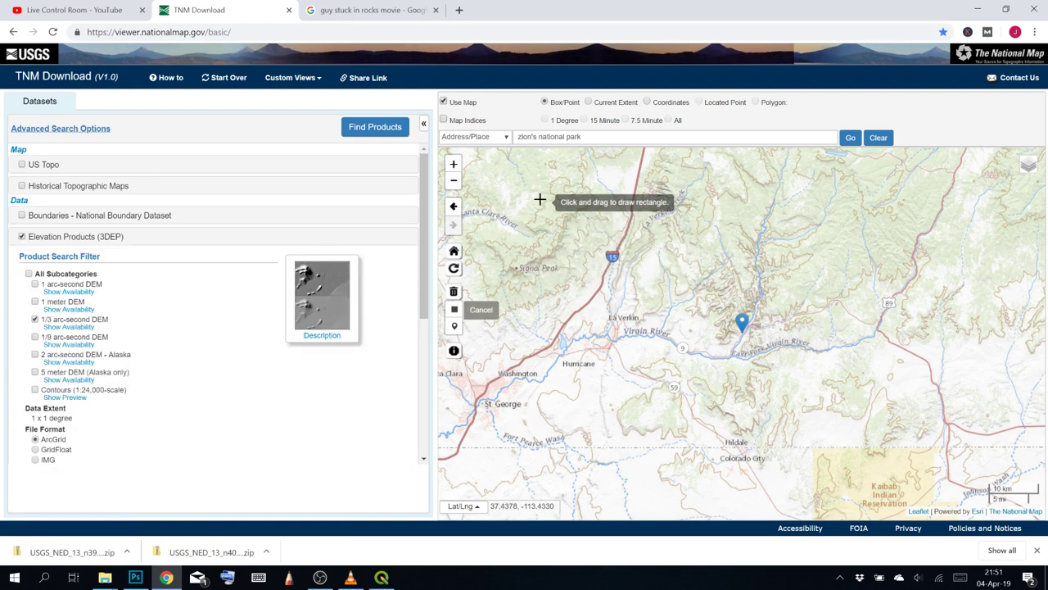
drag(518, 175, 959, 480)
scroll(821, 354, down, 2)
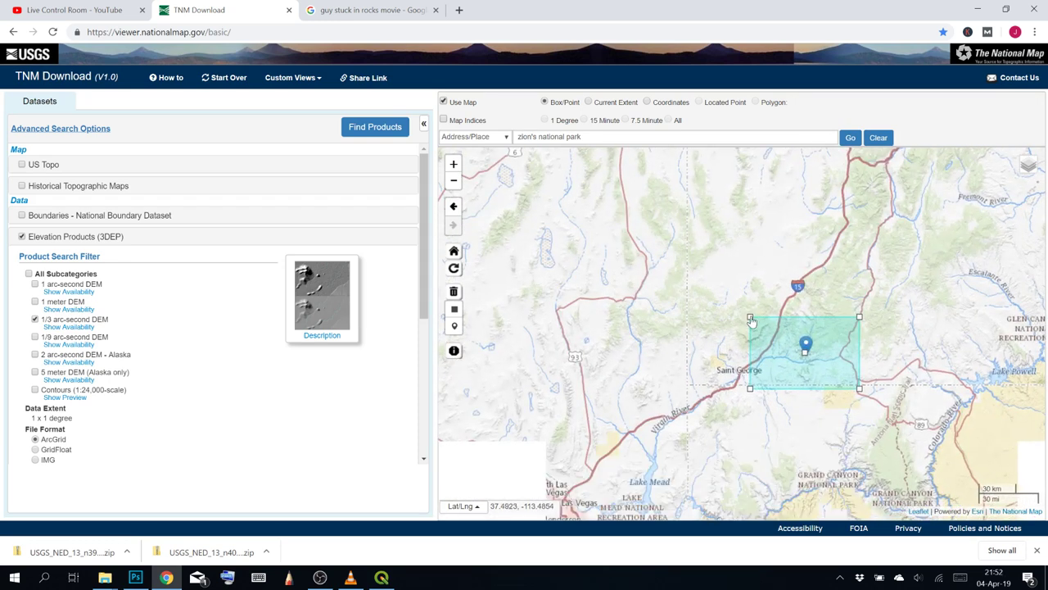
Enlarge the search area around the Zion National Park marker and find the 1/3 arc-second ArcGrid elevation products within it
drag(750, 319, 703, 280)
drag(859, 389, 899, 431)
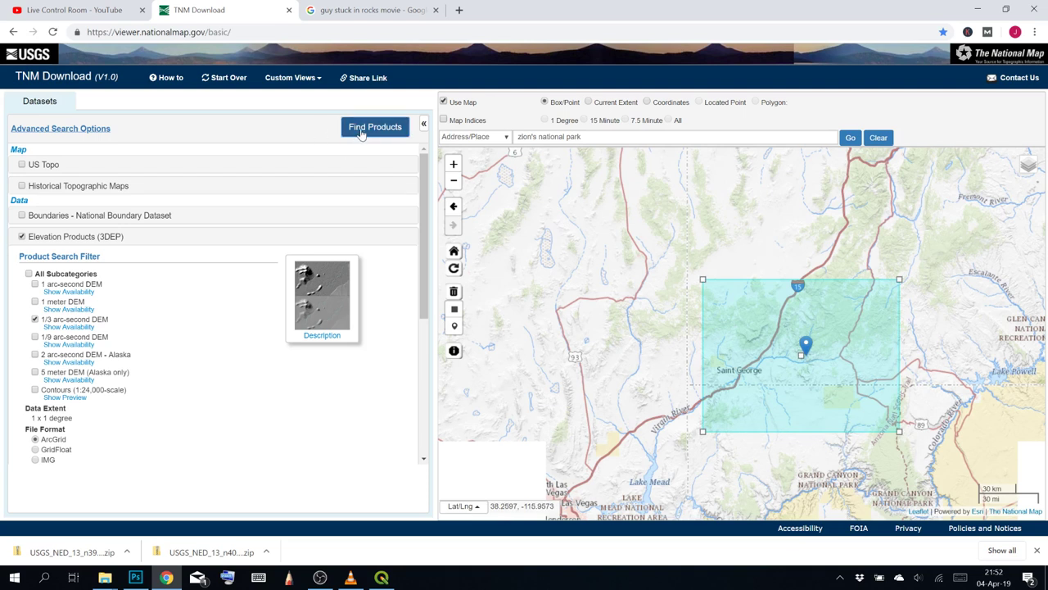
click(362, 131)
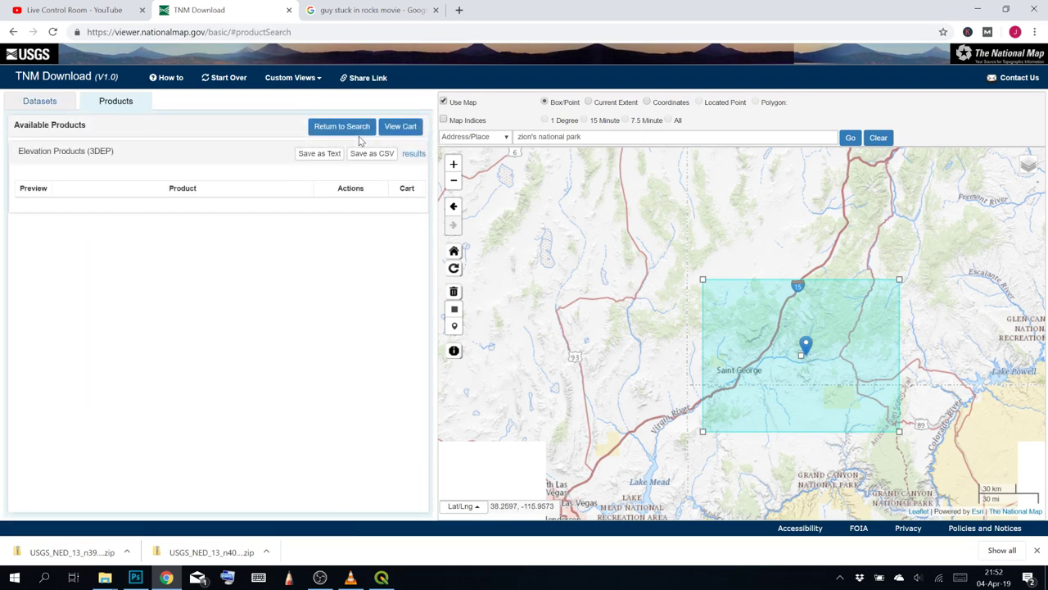
scroll(261, 277, down, 1)
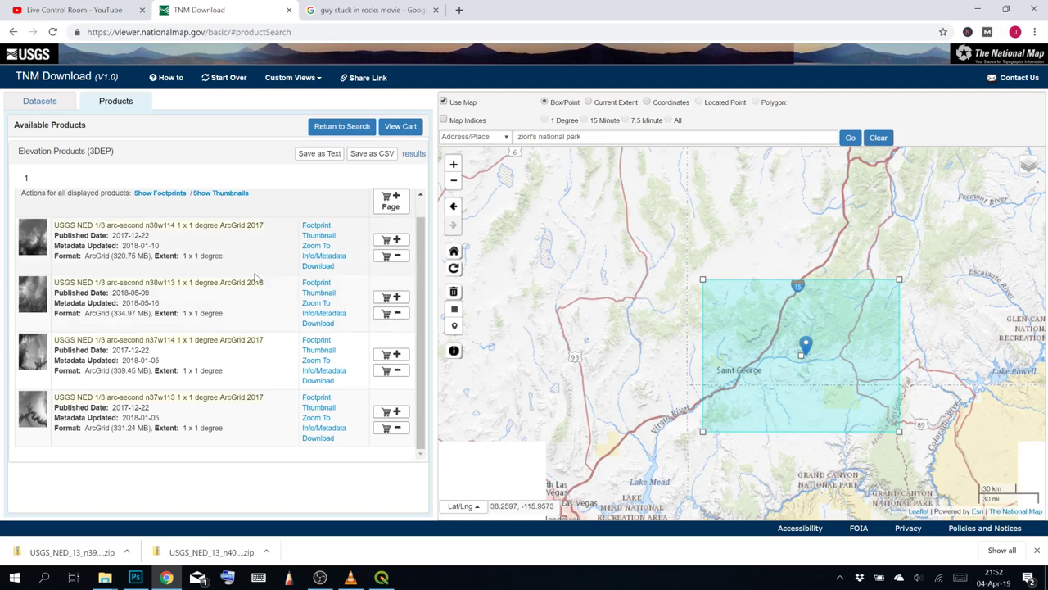
Overlay the thumbnails of the n38w114, n38w113, n37w114 and n37w113 elevation tiles on the map
click(319, 236)
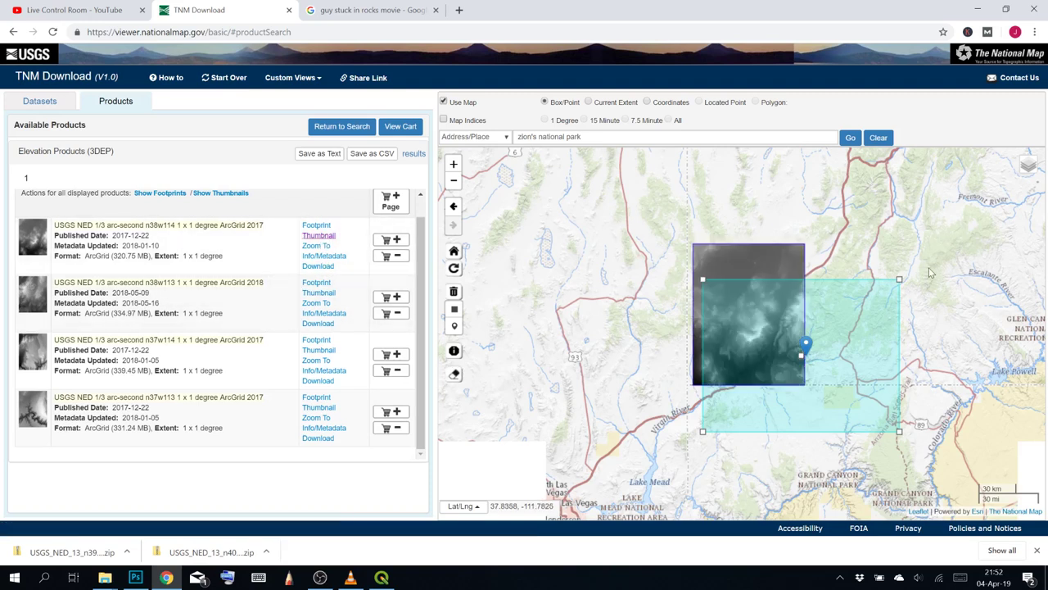
scroll(836, 276, up, 1)
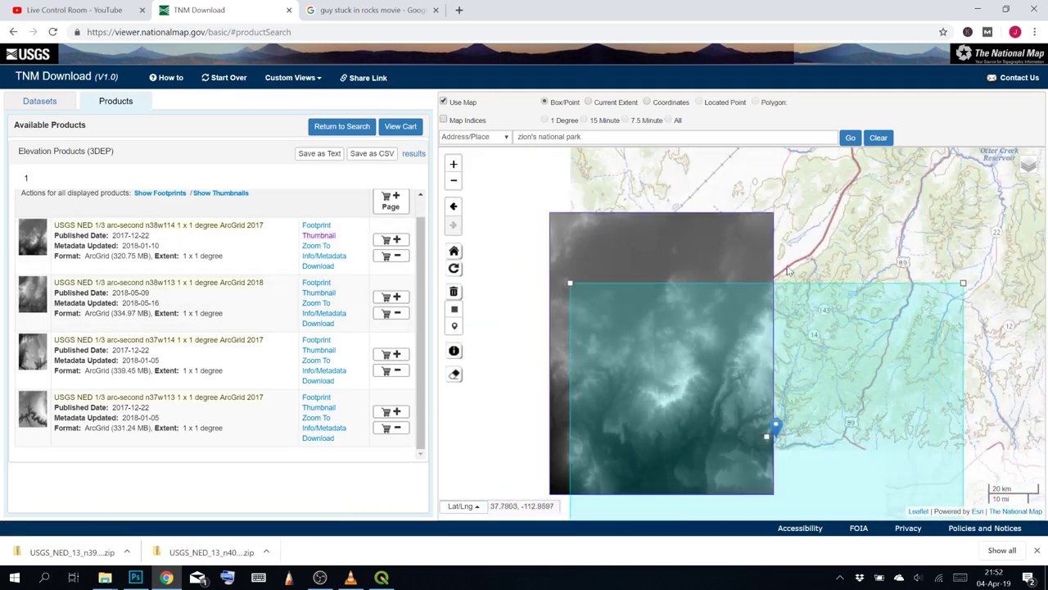
drag(786, 270, 723, 184)
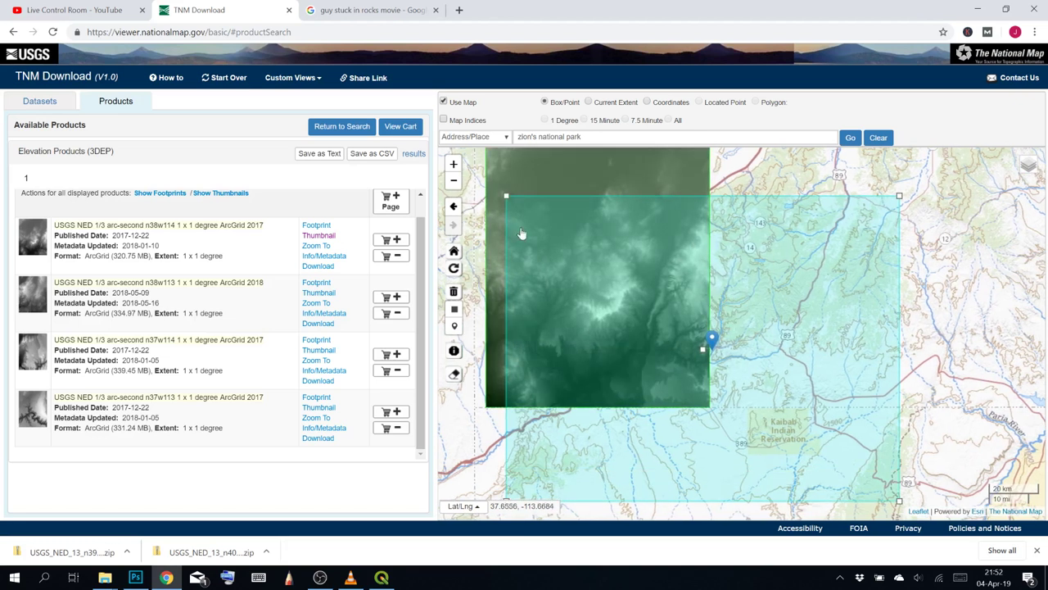
click(326, 293)
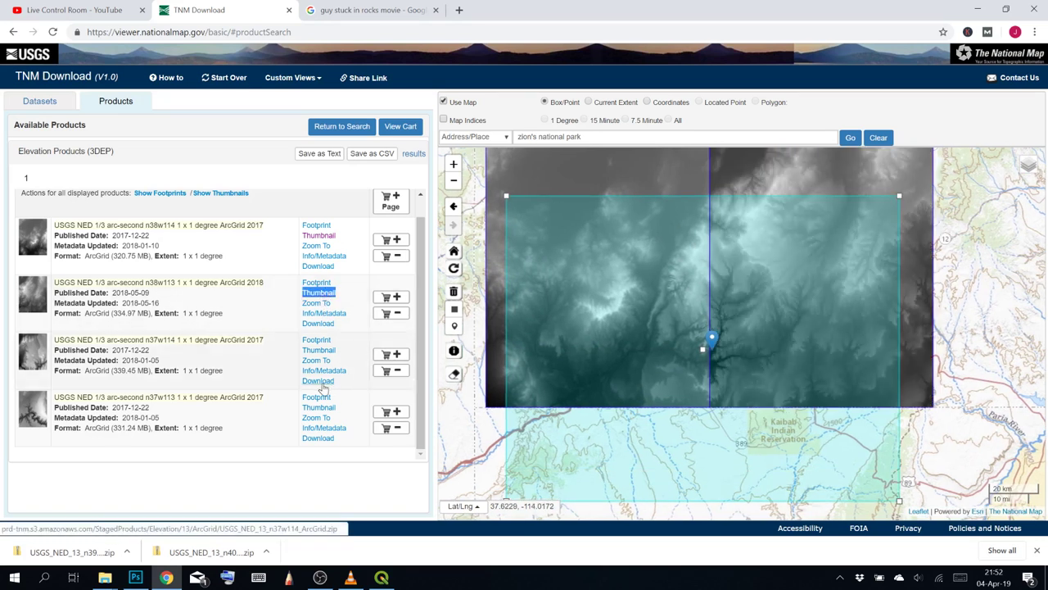
click(331, 354)
click(319, 408)
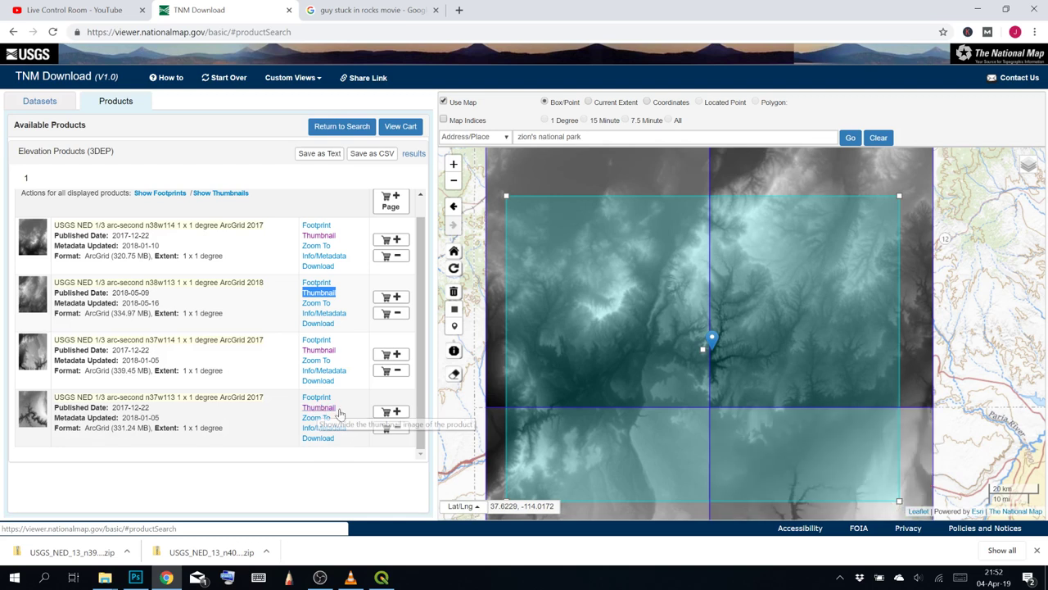
Clear the place search and shrink the search area so it covers only a small part of the tile thumbnails
drag(988, 338, 1020, 249)
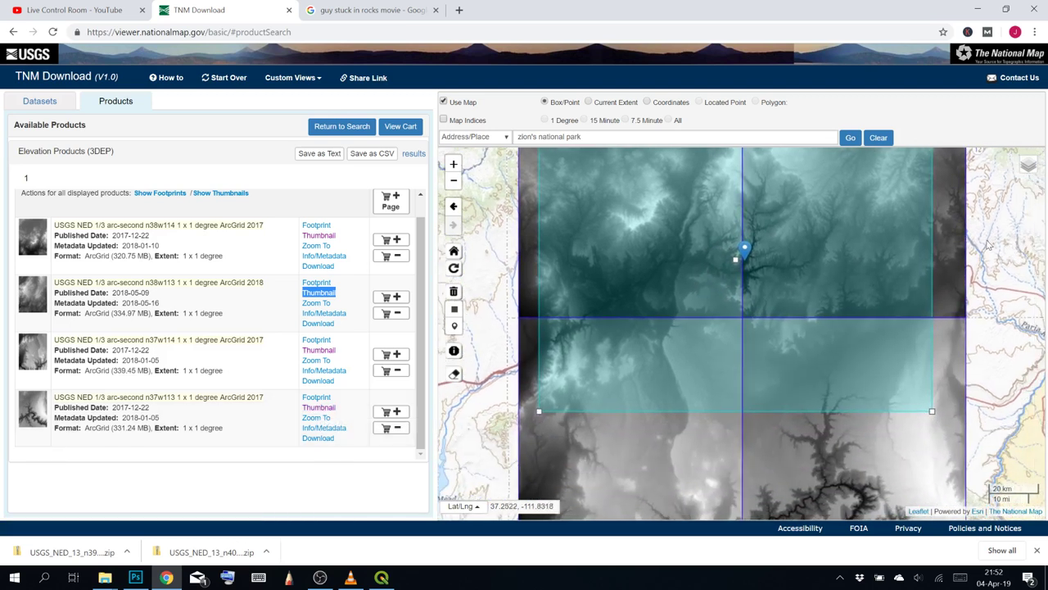
click(875, 144)
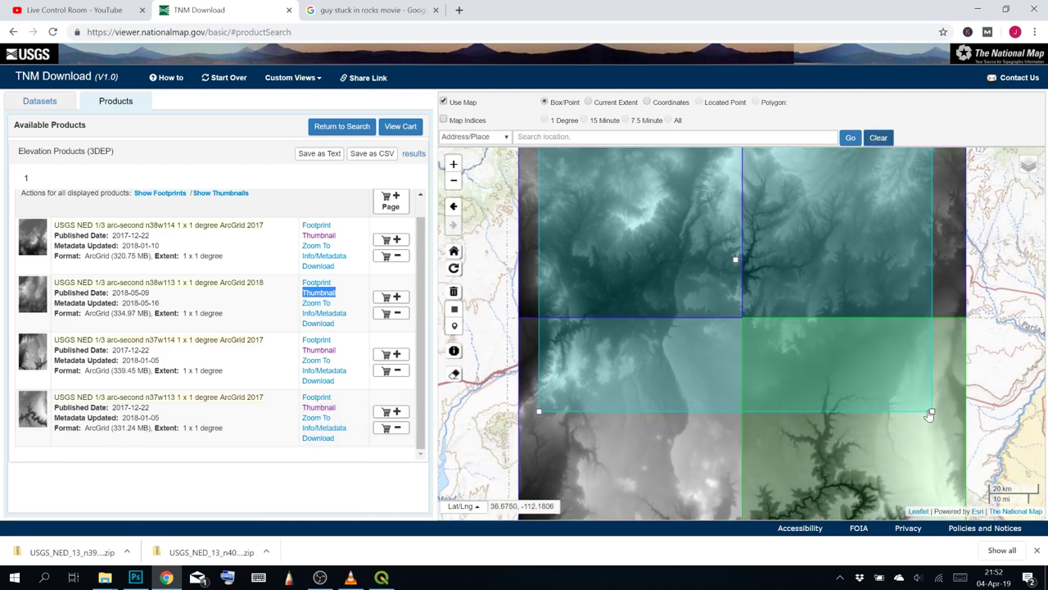
drag(925, 400, 684, 156)
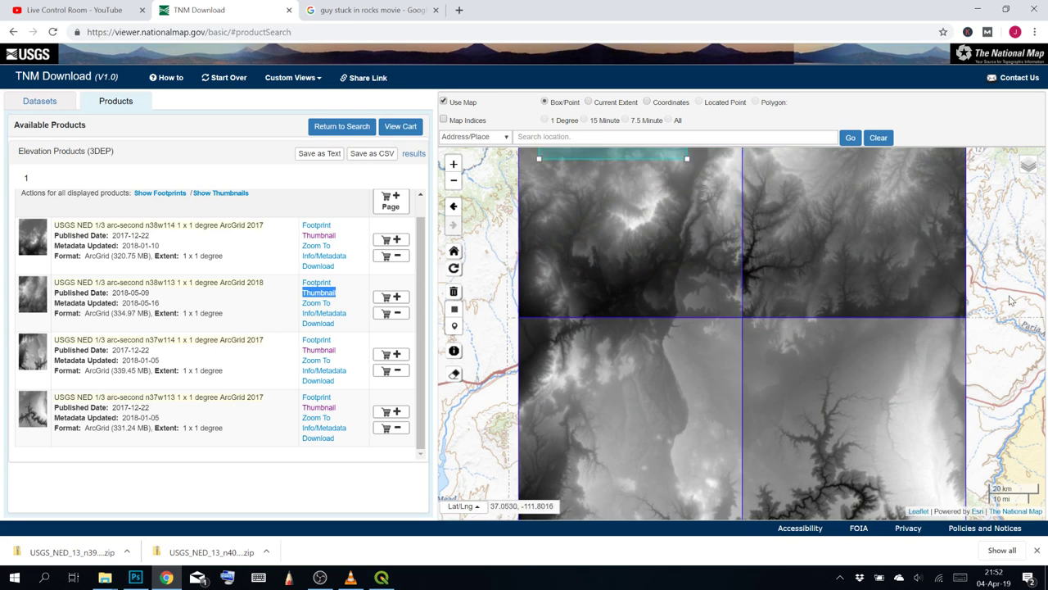
drag(1012, 293, 974, 417)
Identify the northwestern elevation tile on the map and download the n38w114 ArcGrid product
click(683, 339)
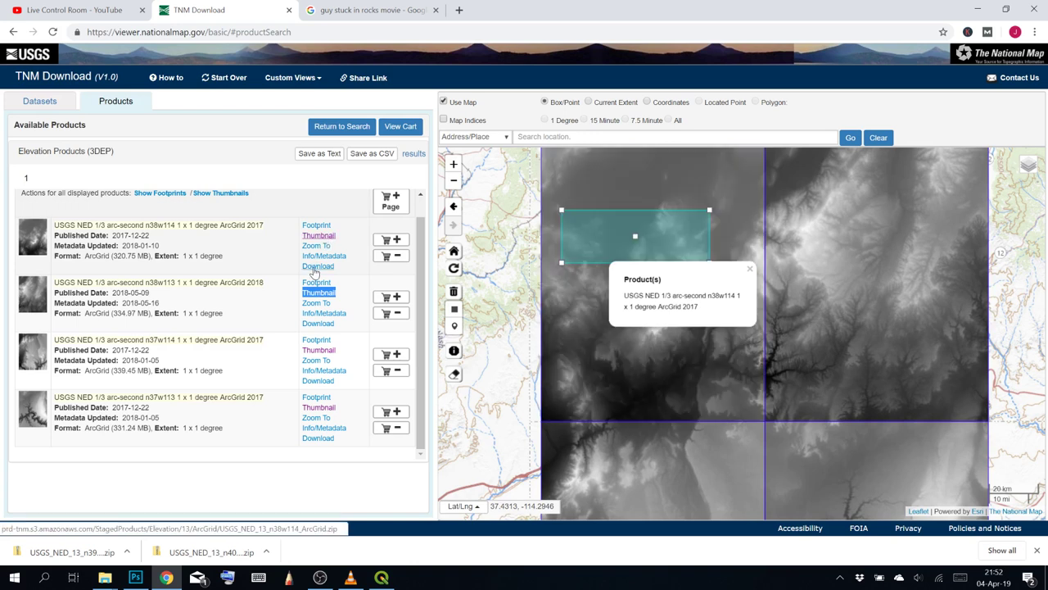
click(317, 266)
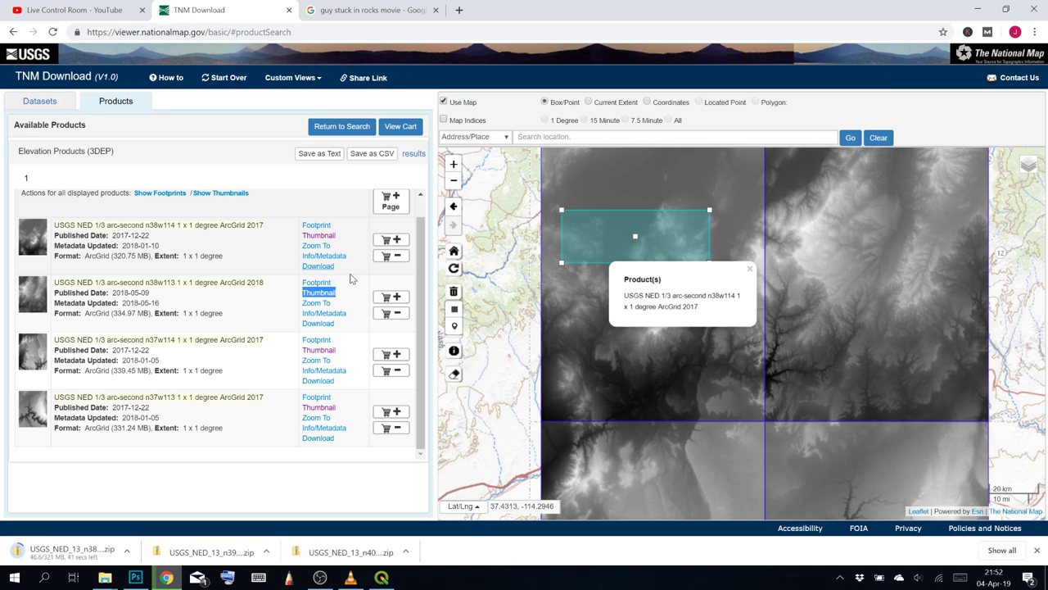
Reload the TNM Download page from its base address and locate "Bryce Canyon, Utah" on the map
click(230, 32)
key(shift+End)
key(BackSpace)
key(Return)
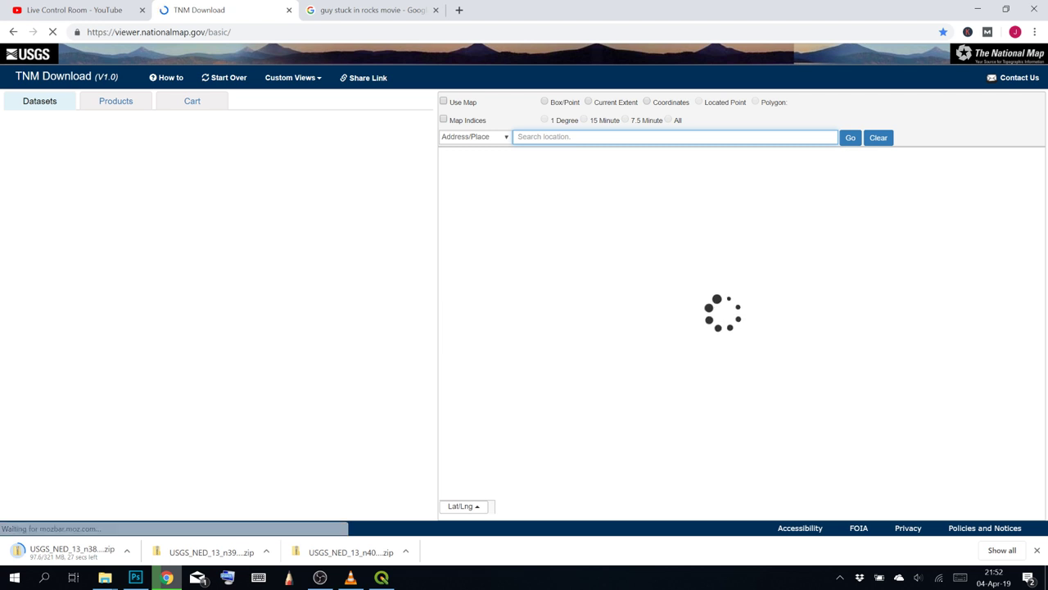
text(bryce cabib)
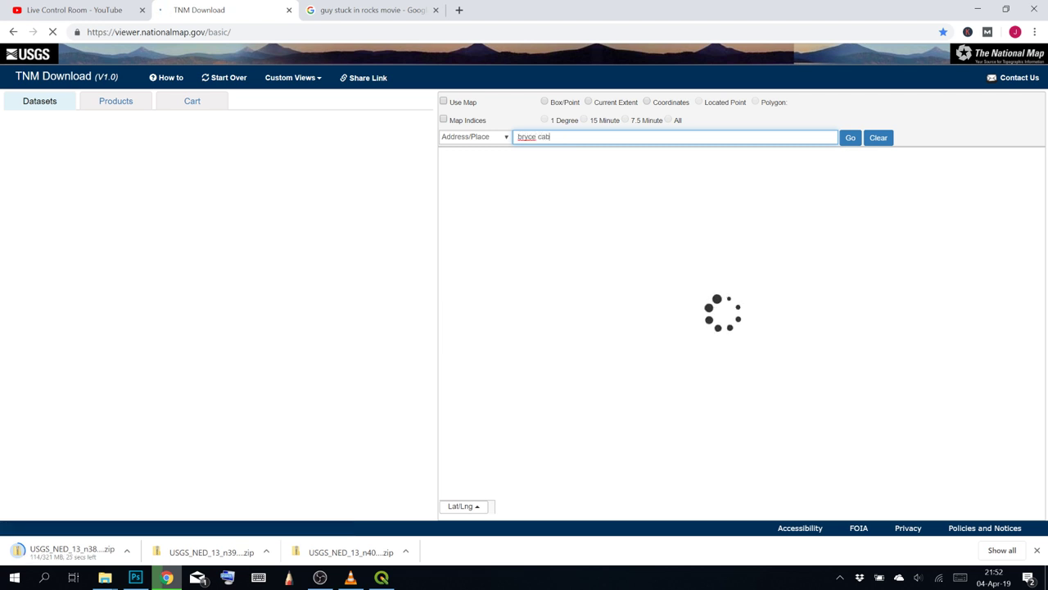
key(BackSpace)
key(BackSpace)
key(BackSpace)
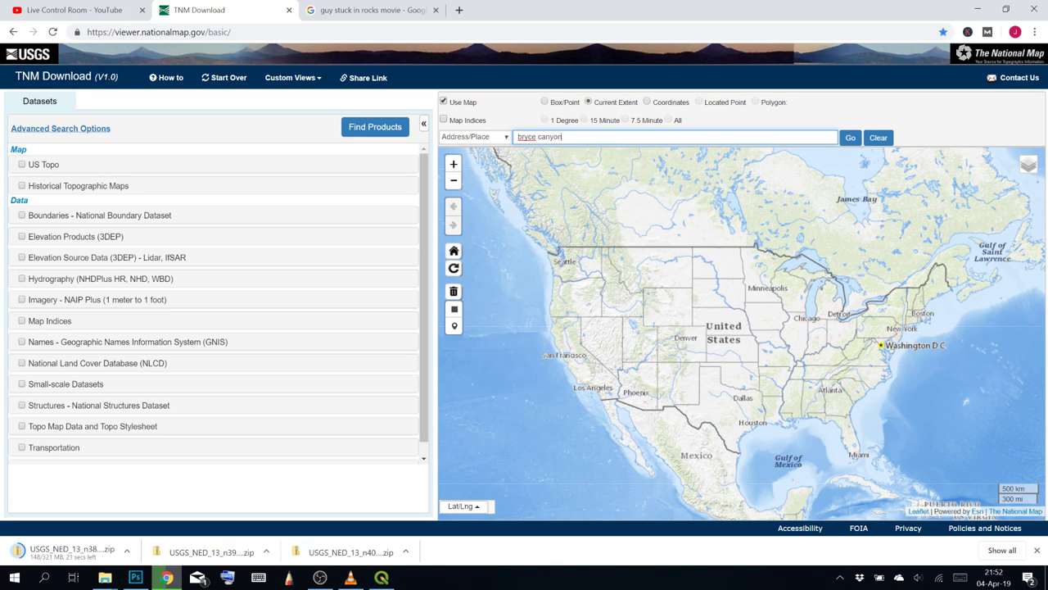
click(558, 154)
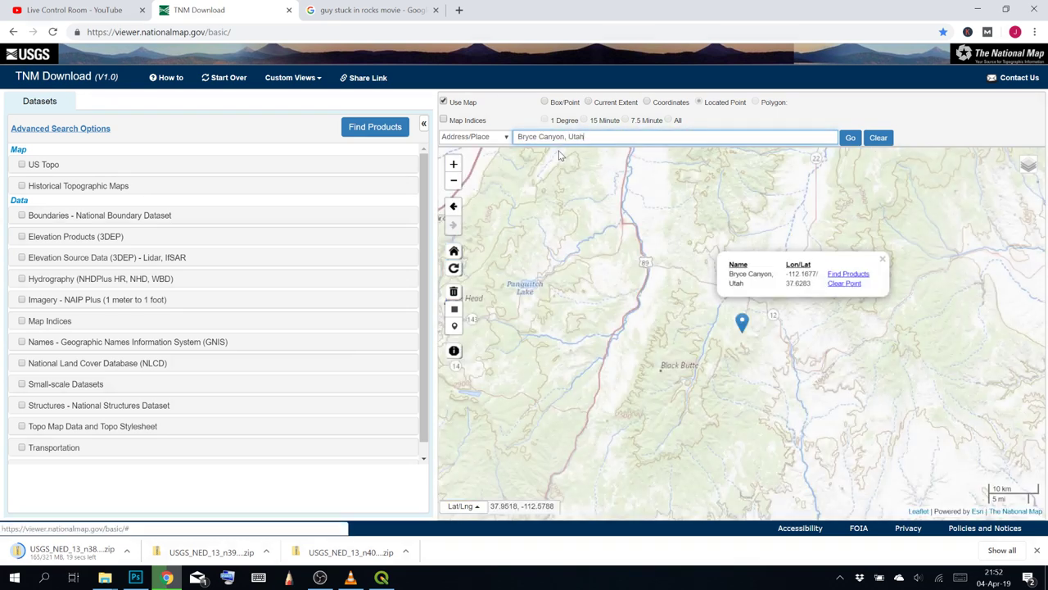
Draw a Box/Point search area around the Bryce Canyon marker and find its Elevation Products (3DEP)
click(545, 103)
drag(534, 170, 985, 496)
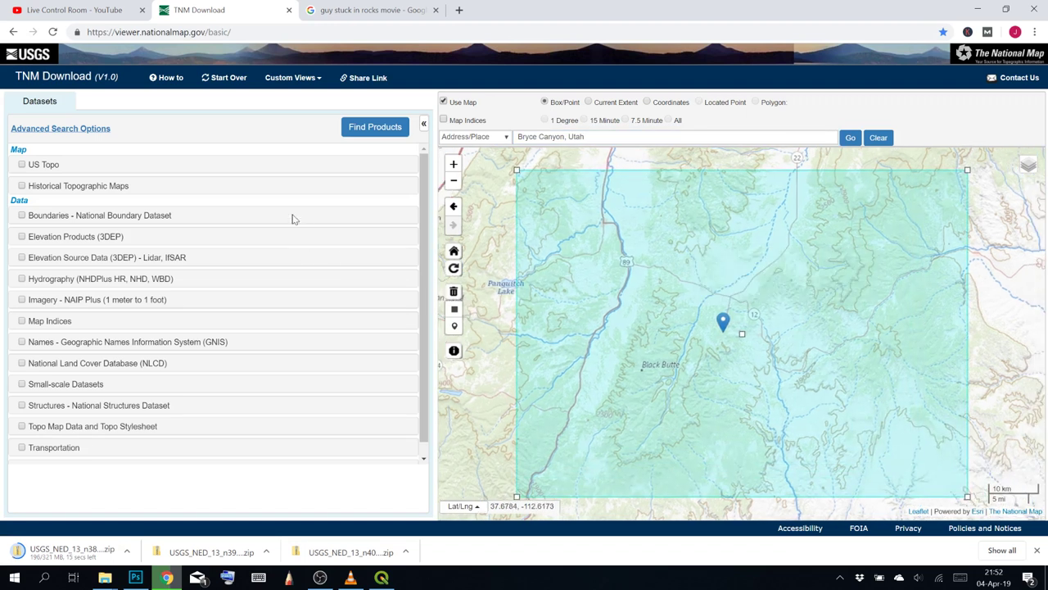
click(21, 237)
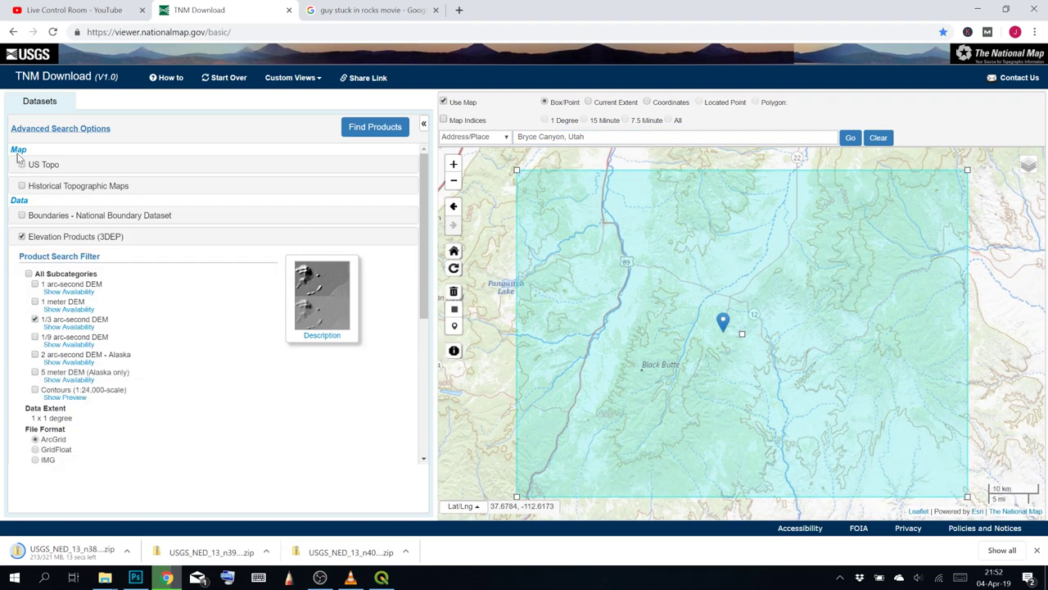
click(376, 133)
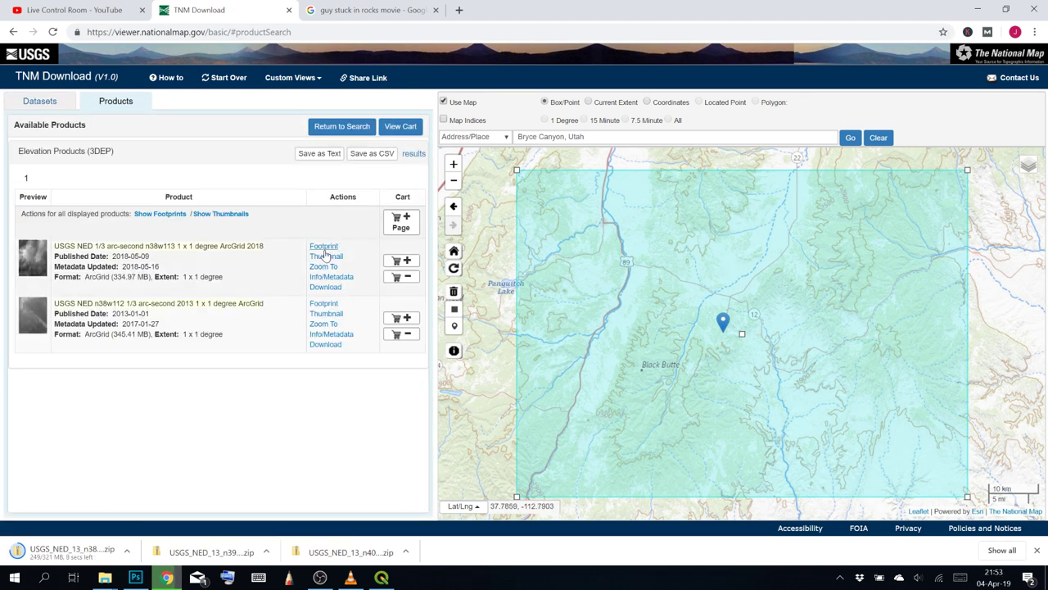
Preview the n38w113 and n38w112 thumbnails on the map and download the n38w113 ArcGrid product
click(326, 249)
click(326, 256)
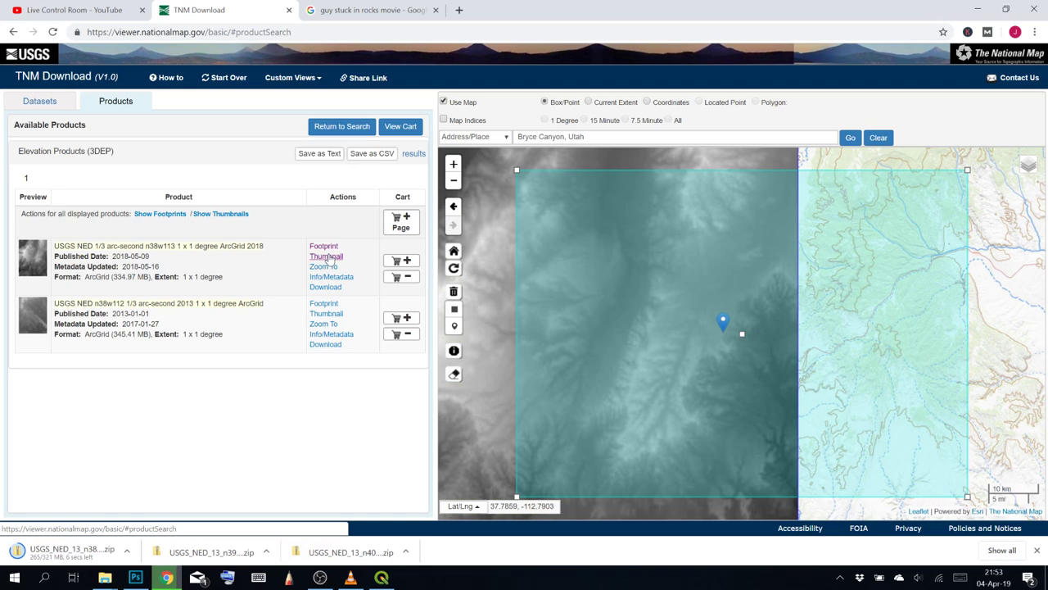
scroll(679, 250, down, 1)
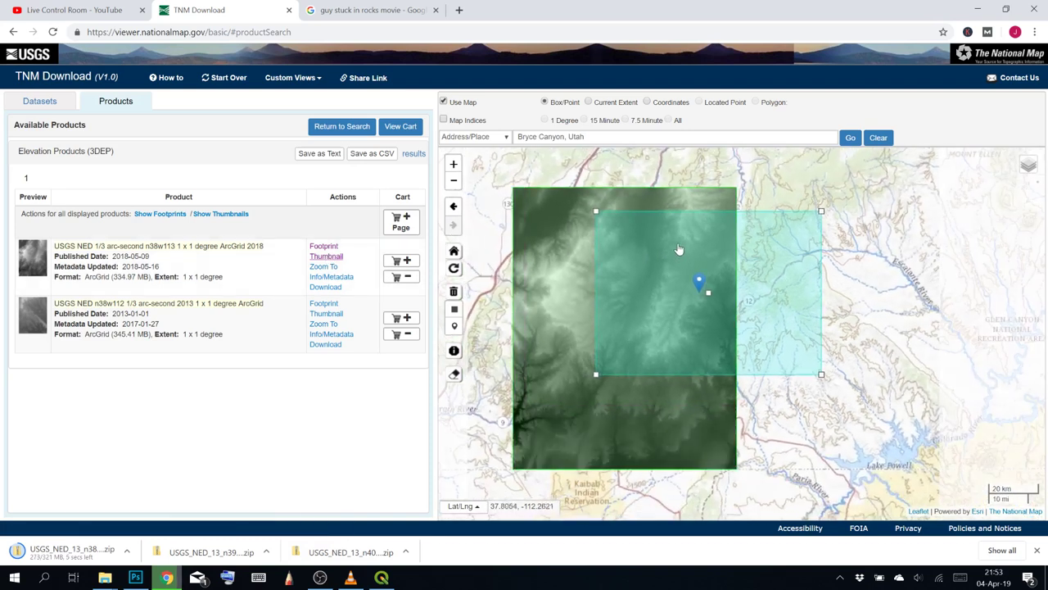
click(327, 312)
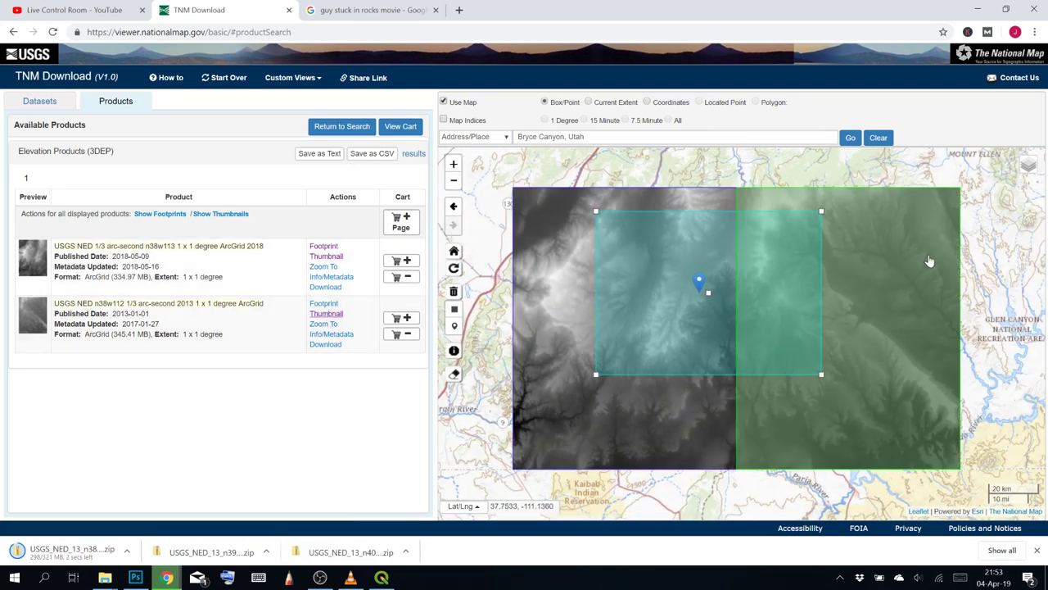
drag(818, 378, 754, 147)
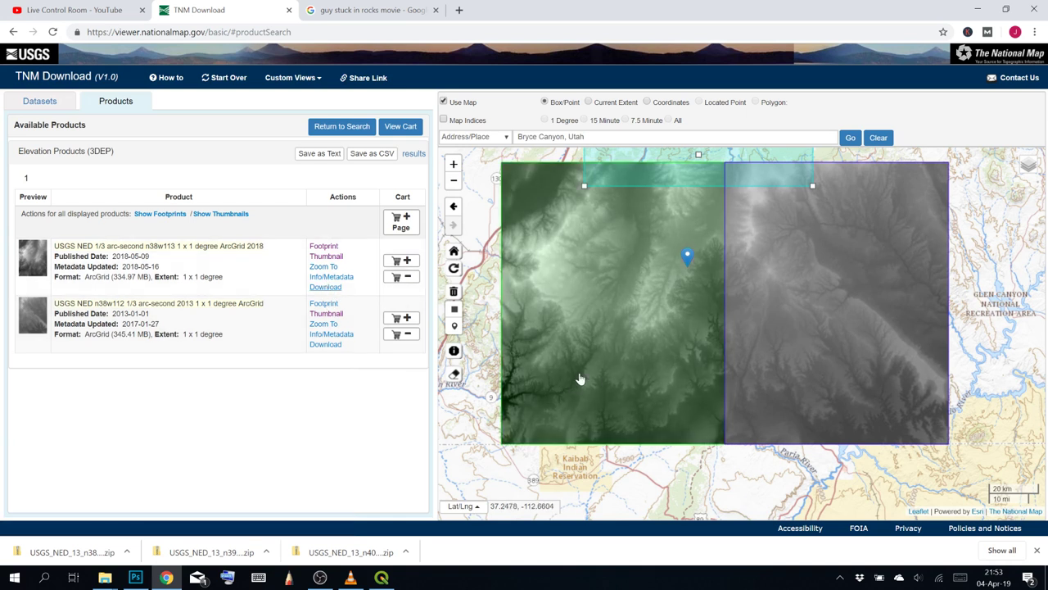
click(328, 289)
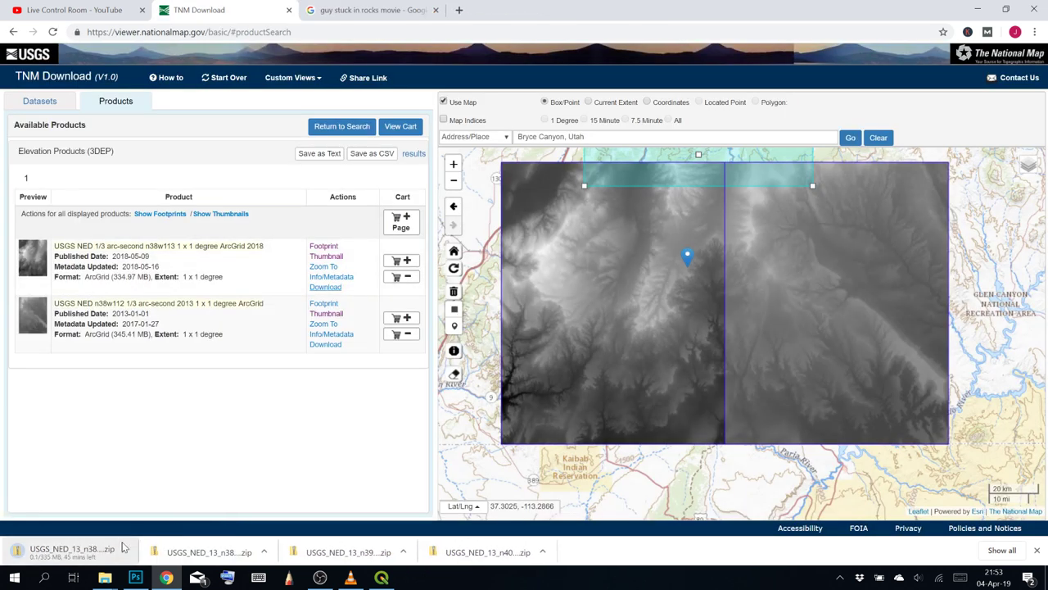
Show the running download in its folder and widen the Name column to reveal the full file names
click(130, 554)
click(159, 513)
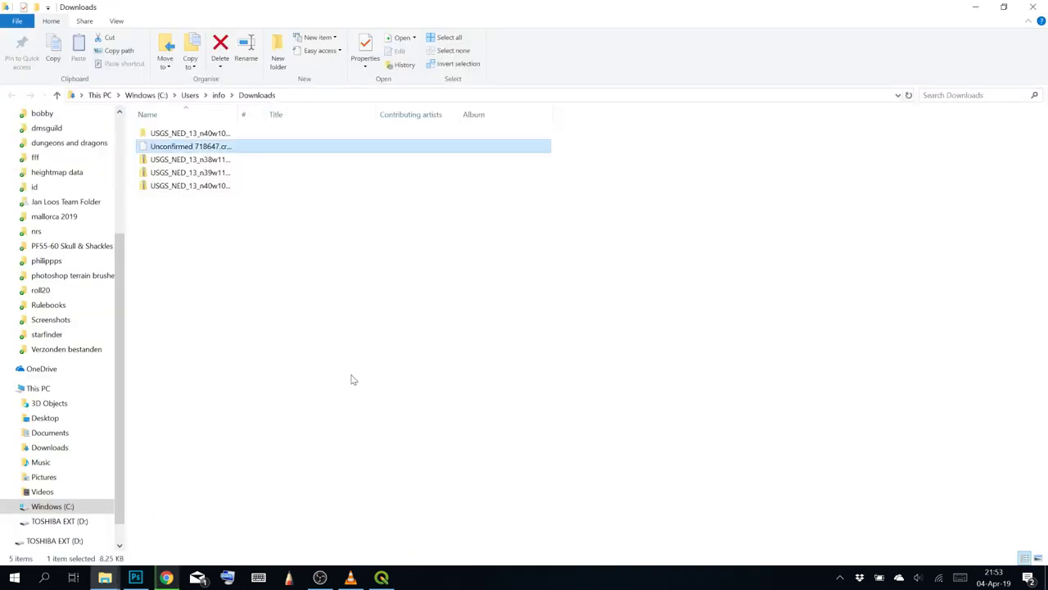
click(259, 261)
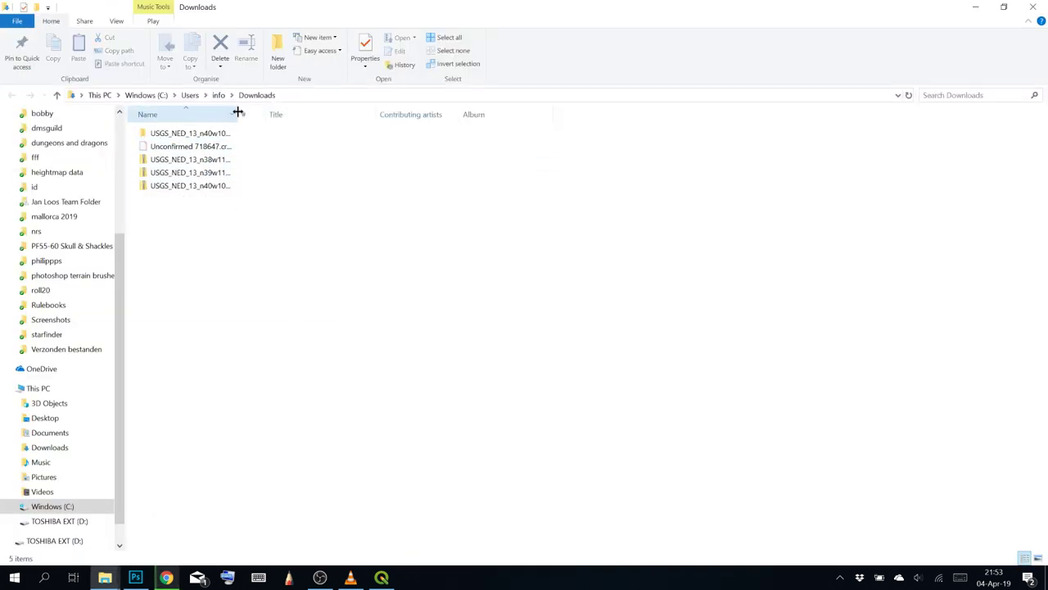
drag(238, 112, 385, 115)
Extract the zipped USGS_NED_13_n38w114_ArcGrid archive into a folder named 1 inside Downloads
click(216, 164)
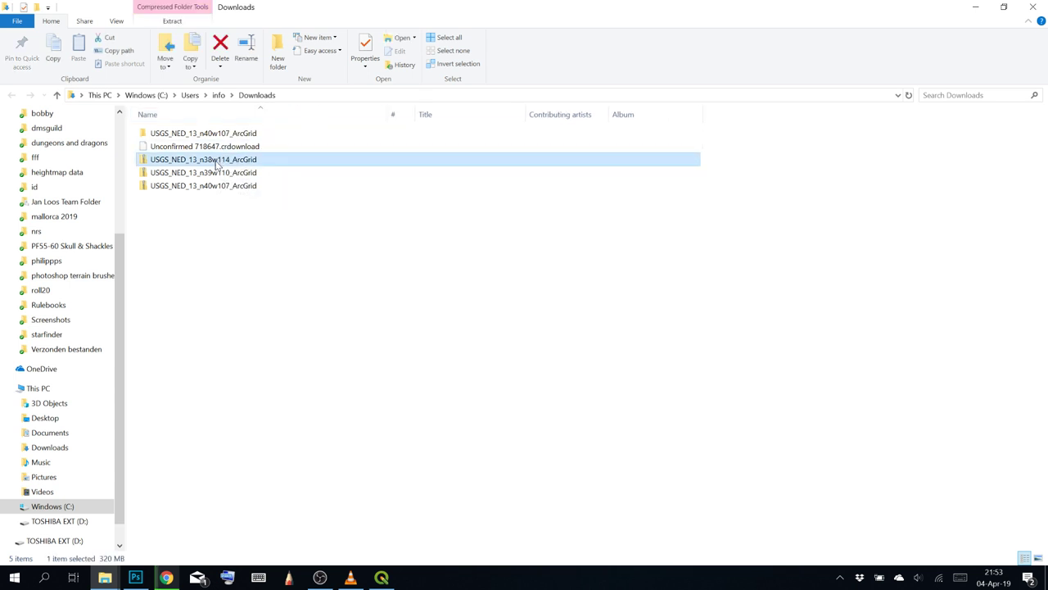
right_click(216, 163)
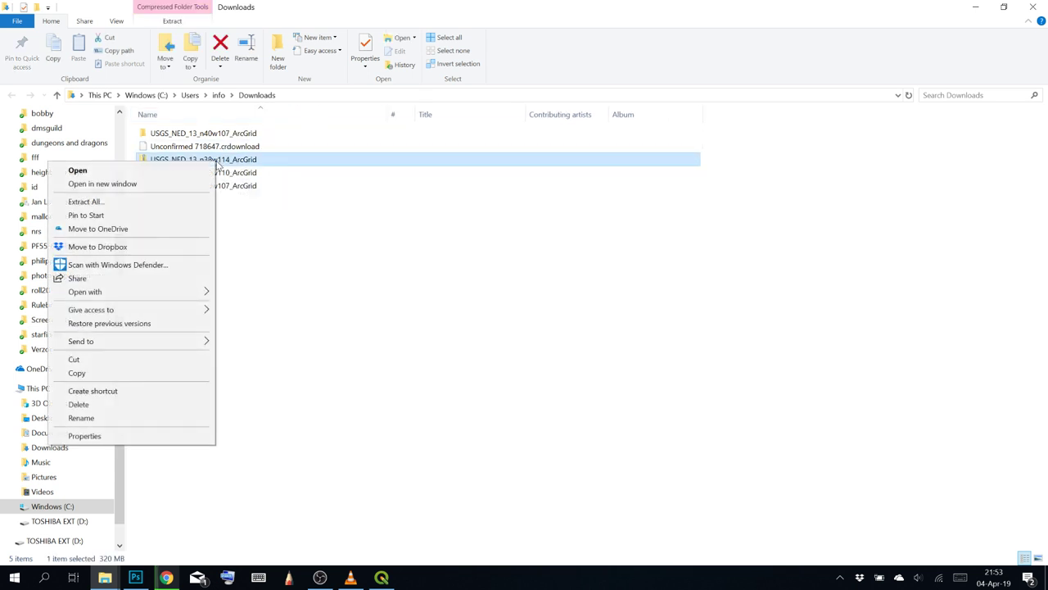
click(169, 202)
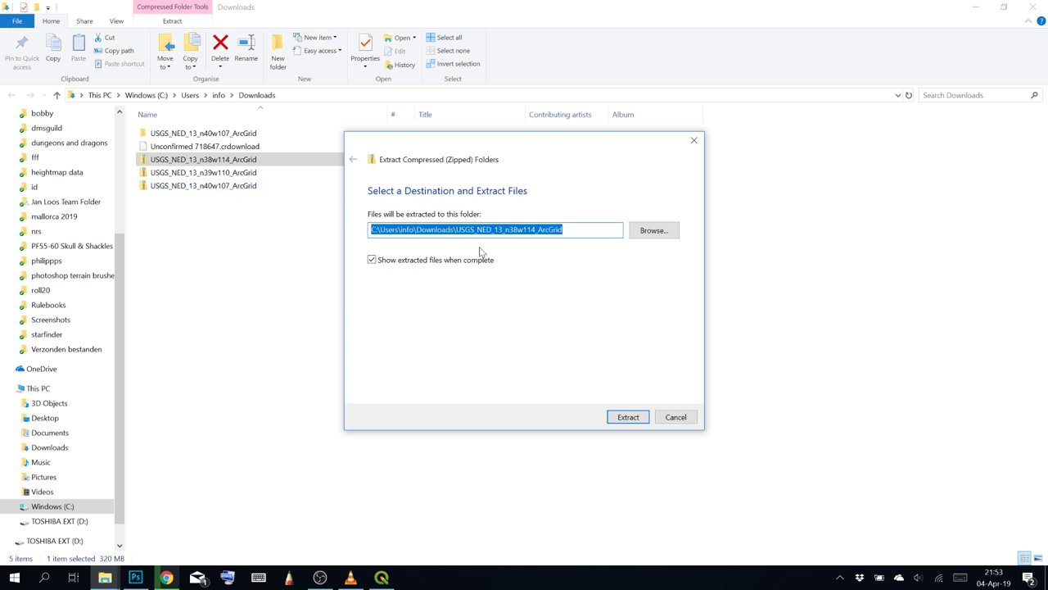
click(460, 230)
key(shift+End)
text(1)
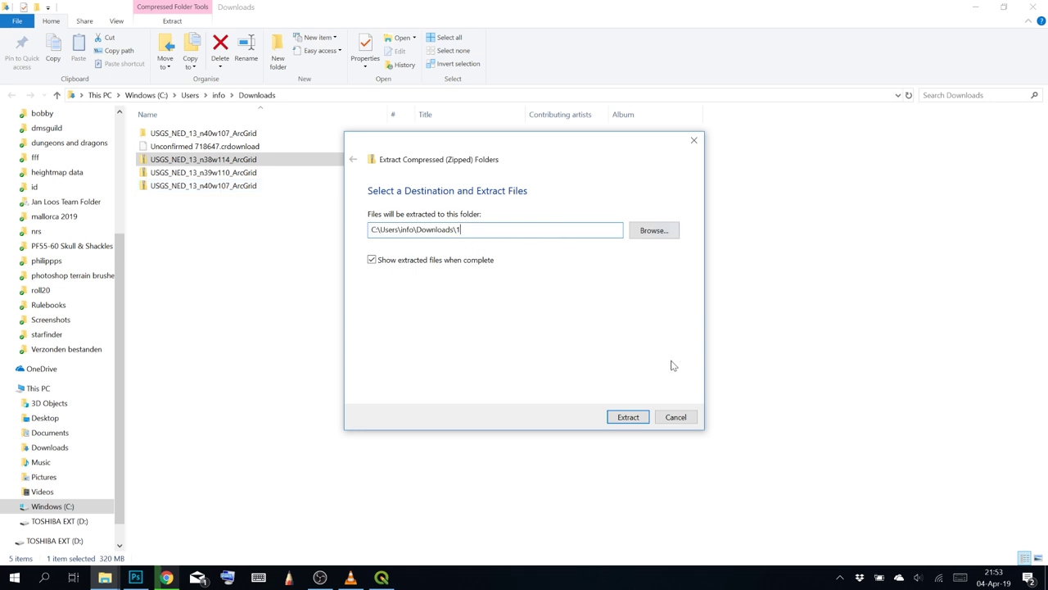
click(636, 416)
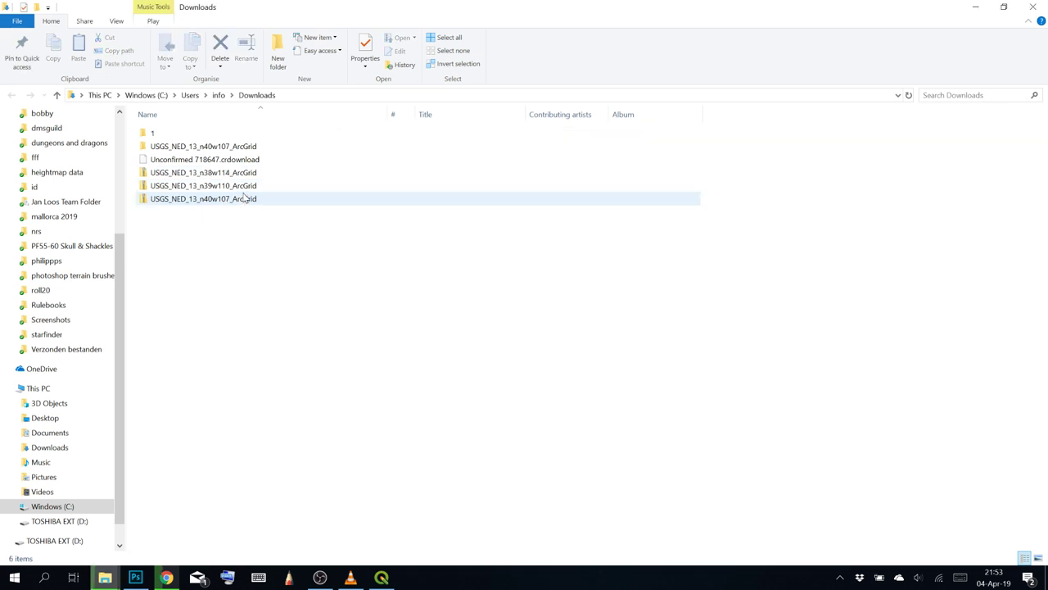
Extract the zipped USGS_NED_13_n39w110_ArcGrid archive into a folder named 2 inside Downloads
right_click(246, 187)
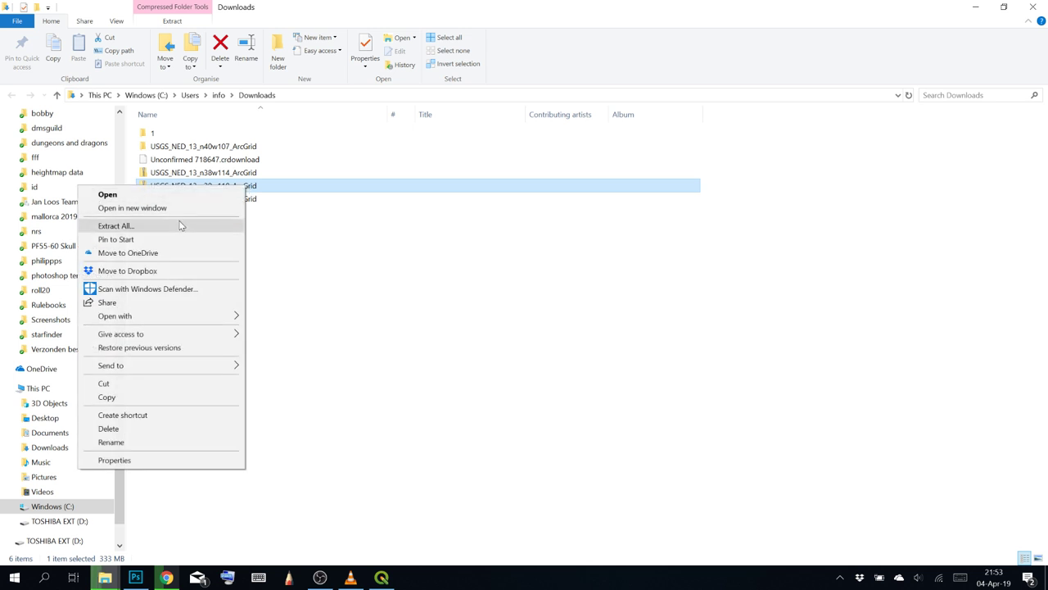
click(183, 226)
drag(456, 230, 646, 260)
text(2)
click(642, 415)
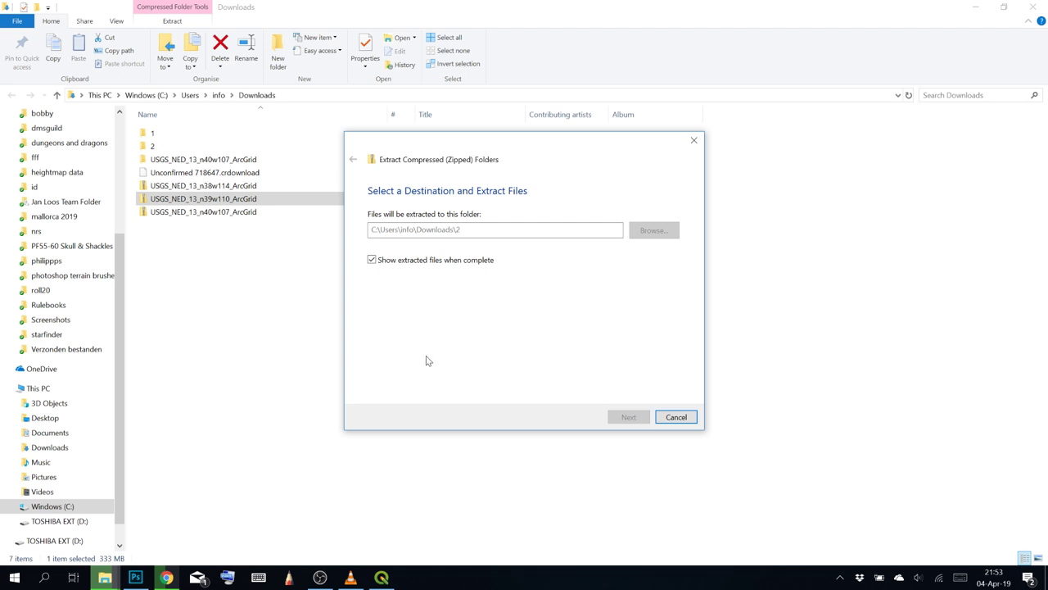
Extract the zipped USGS_NED_13_n40w107_ArcGrid archive into a folder named 3 inside Downloads
click(203, 217)
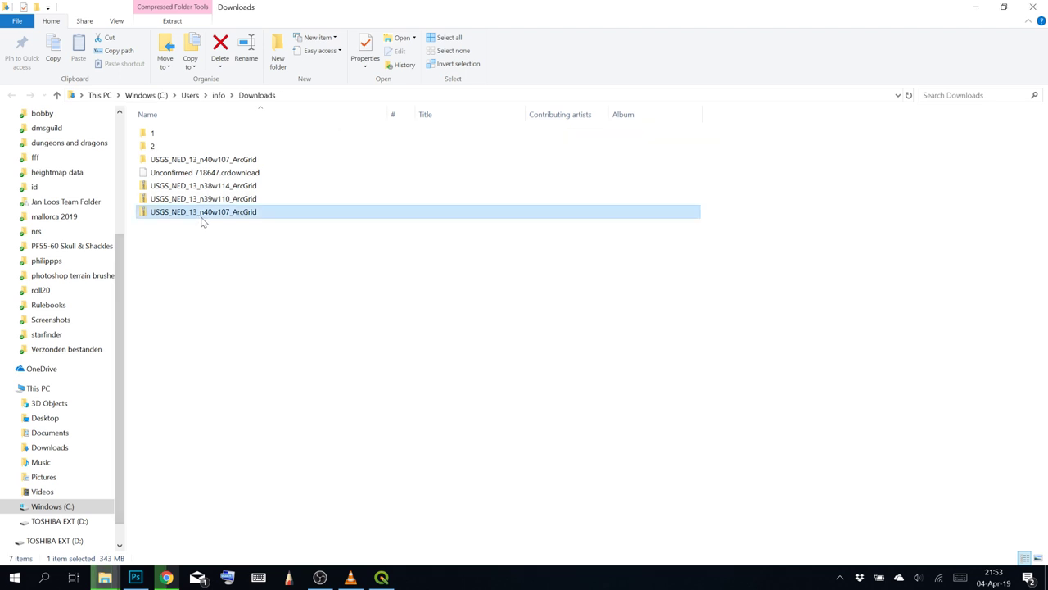
right_click(203, 215)
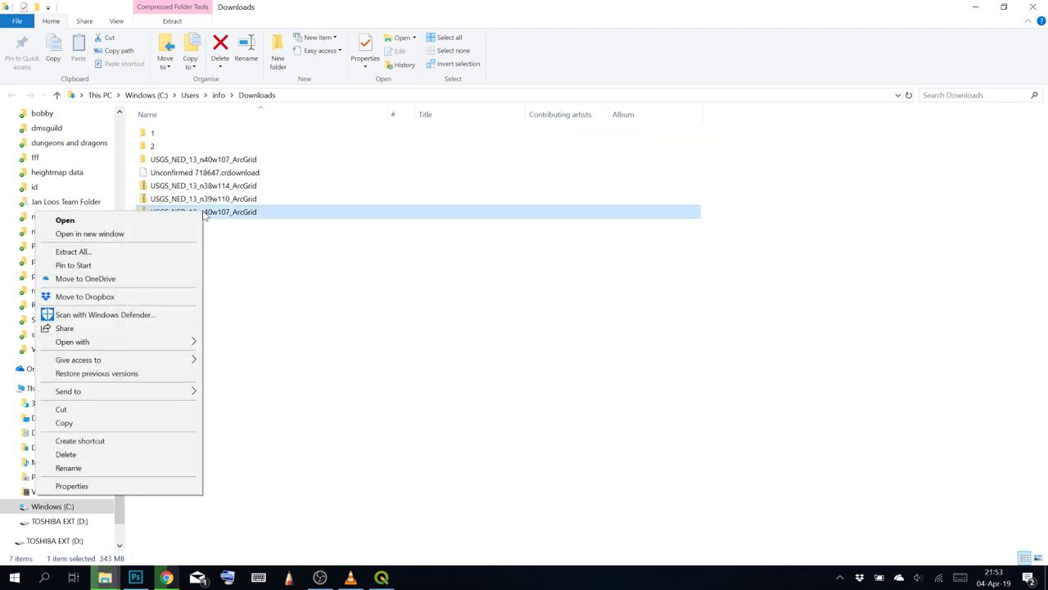
click(124, 251)
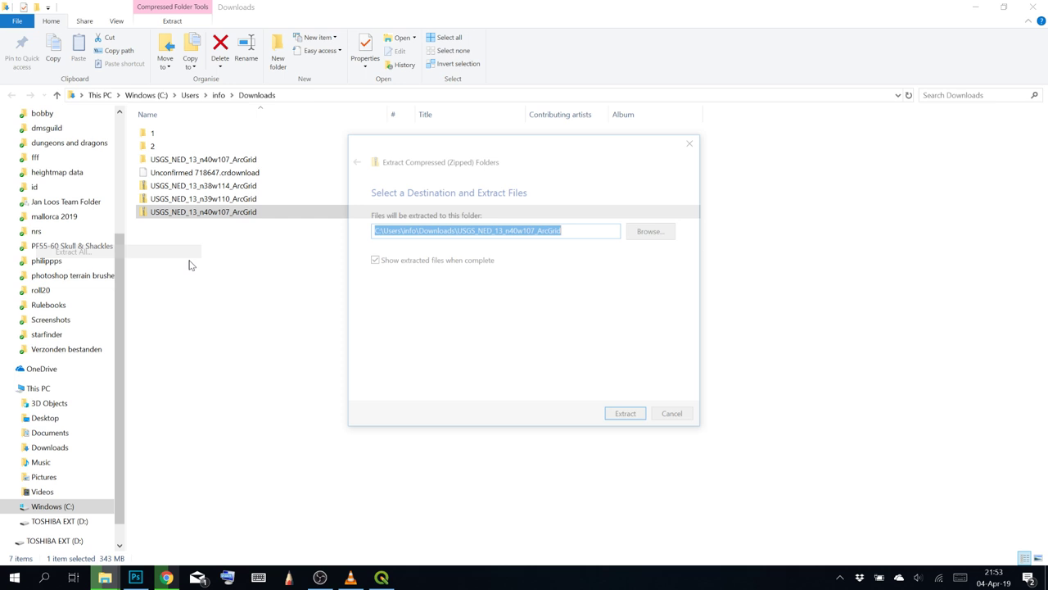
click(978, 6)
click(480, 229)
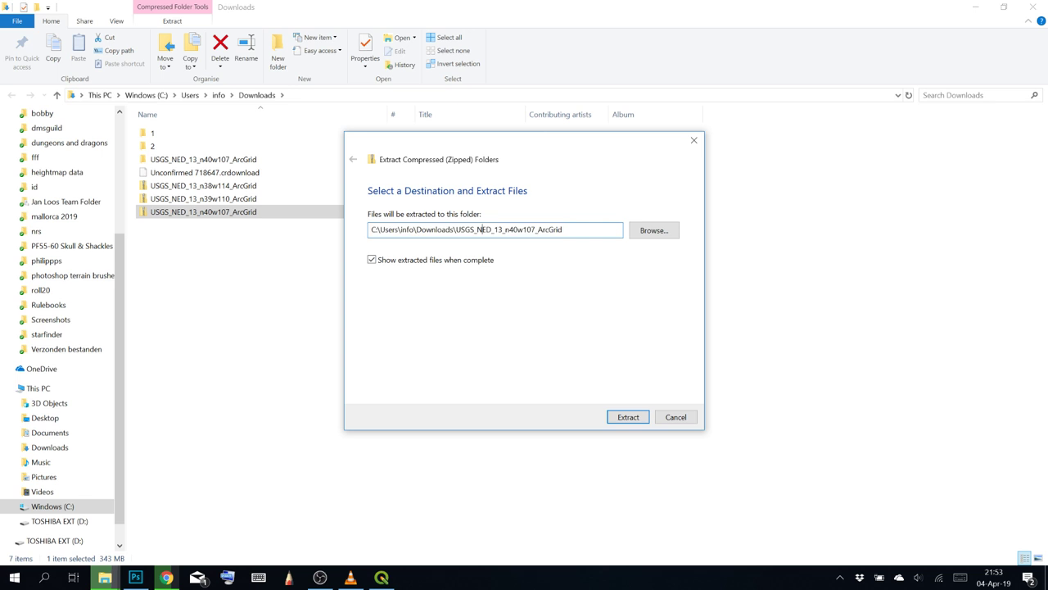
drag(454, 229, 620, 246)
key(BackSpace)
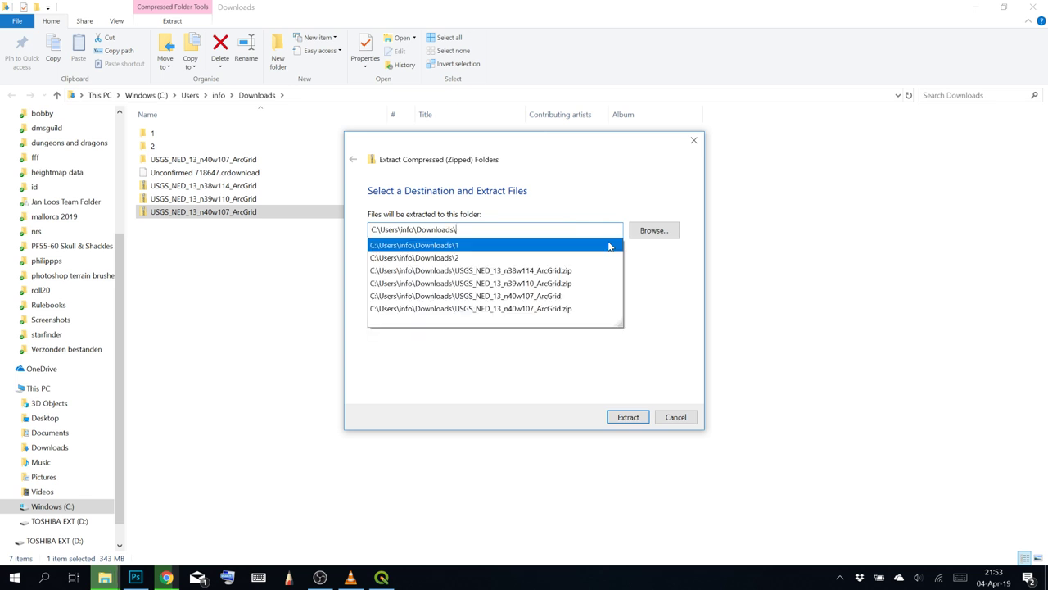
text(3)
click(635, 419)
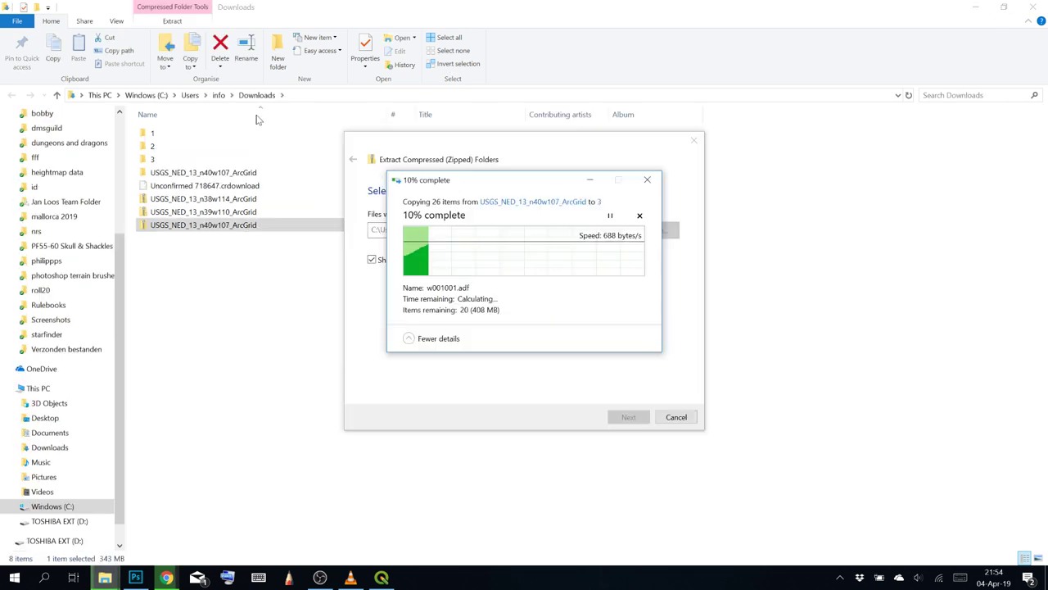
click(222, 323)
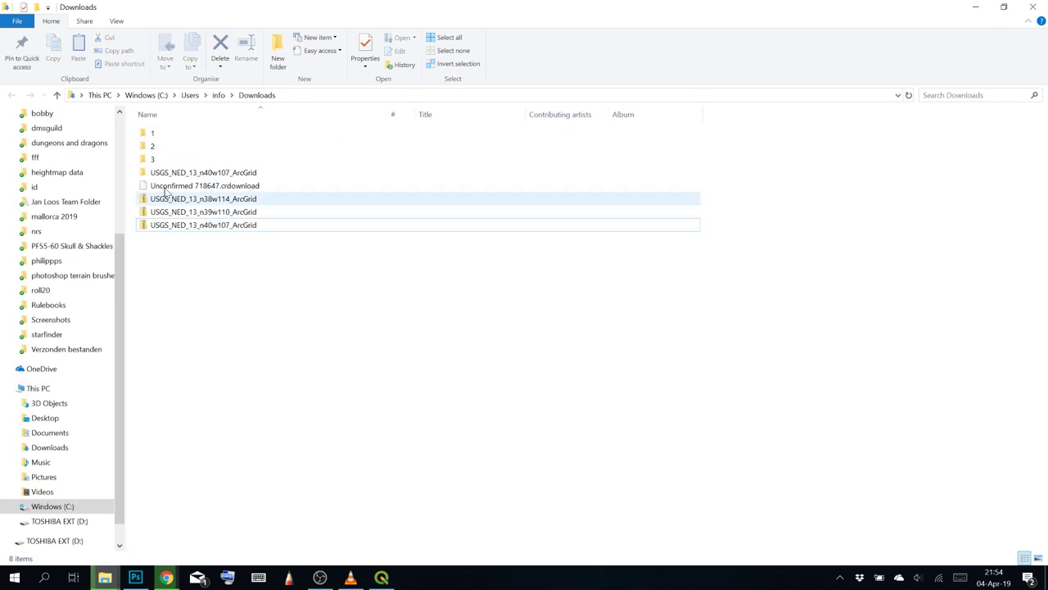
Load w001001.adf from the grdn38w114_13 subfolder of folder 1 into the QGIS project as a raster layer and maximize QGIS
double_click(152, 133)
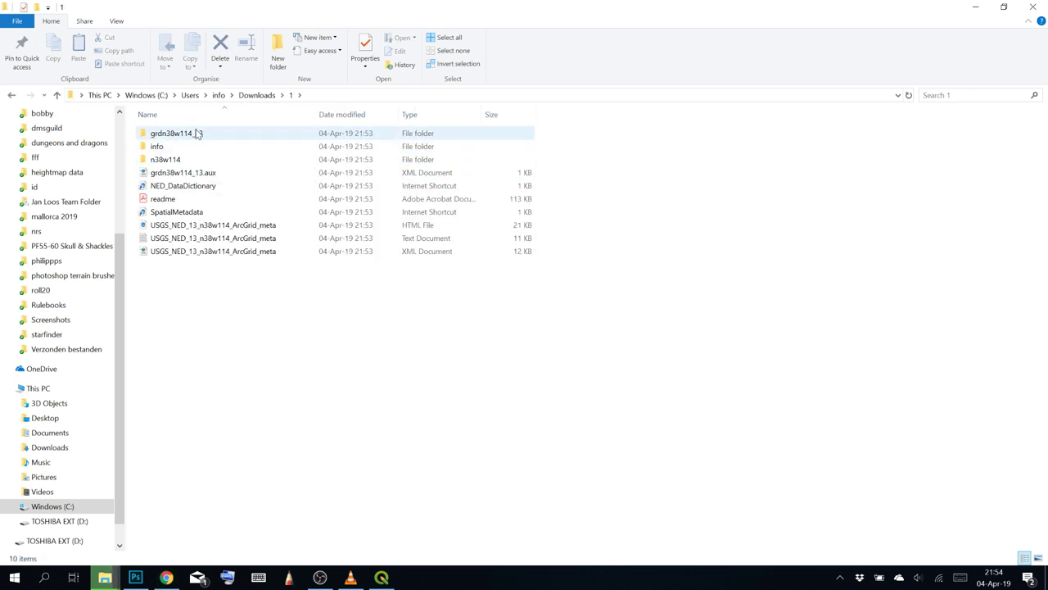
double_click(197, 134)
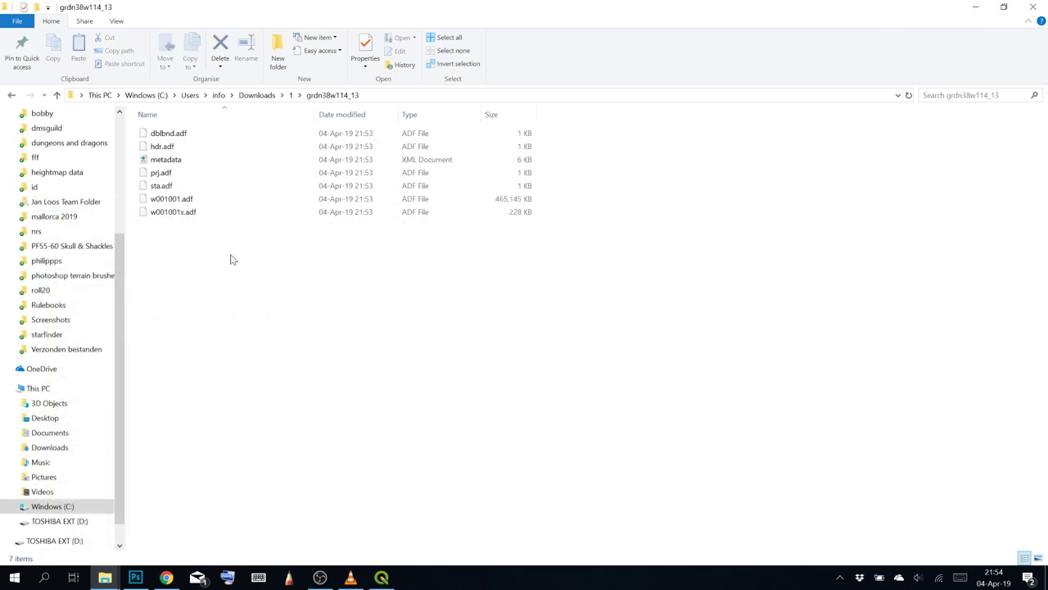
drag(194, 201, 394, 268)
key(alt+Tab)
key(alt+Tab)
key(alt+Tab)
key(alt+Tab)
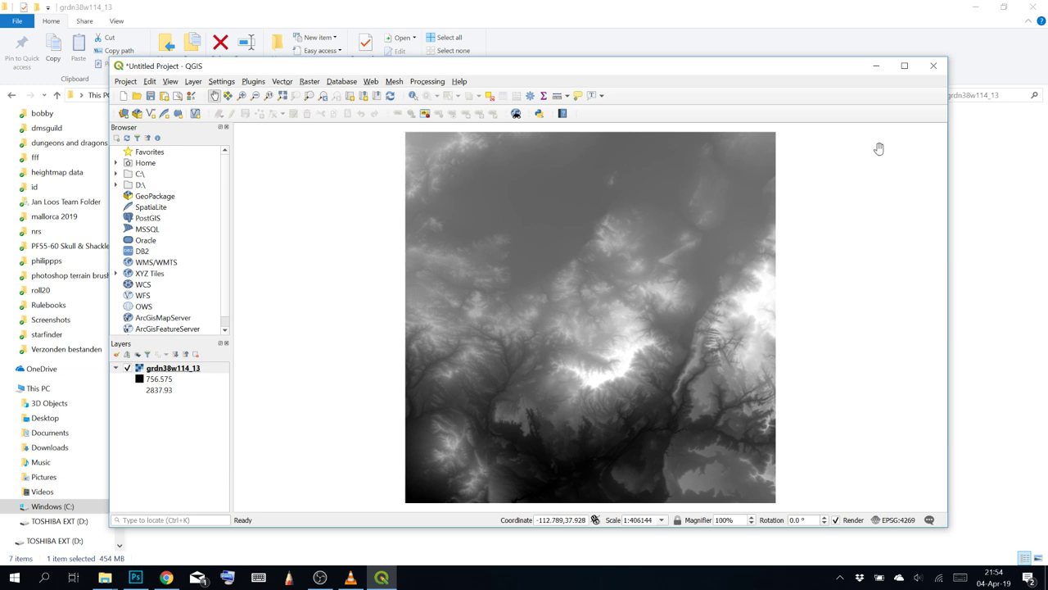
click(904, 66)
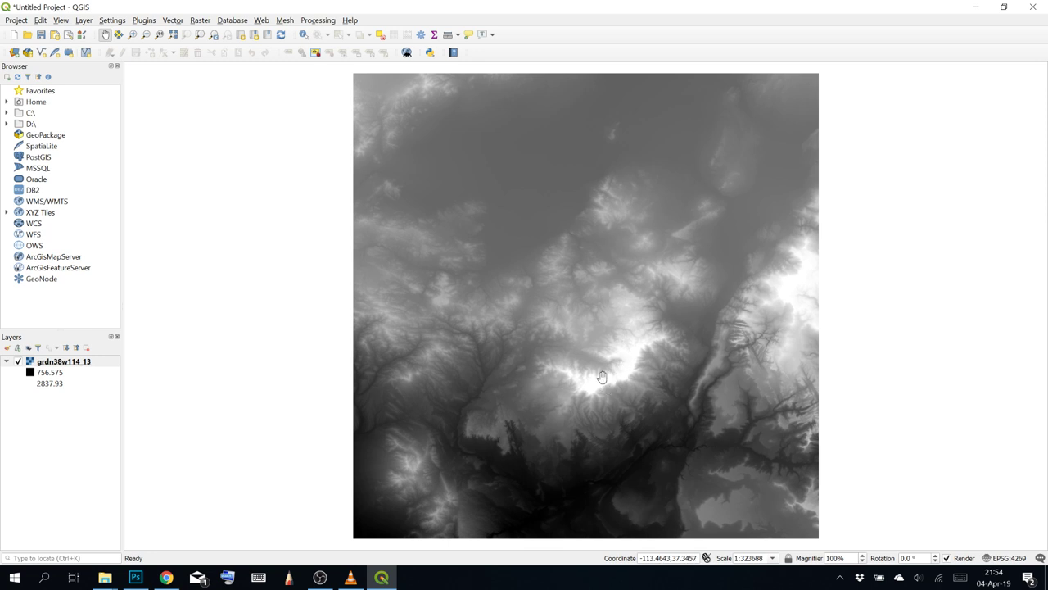
Examine the grdn38w114_13 heightmap up close, covering its bright ridges, the dark valleys and the terrain toward its edges
scroll(602, 376, up, 2)
scroll(656, 291, up, 1)
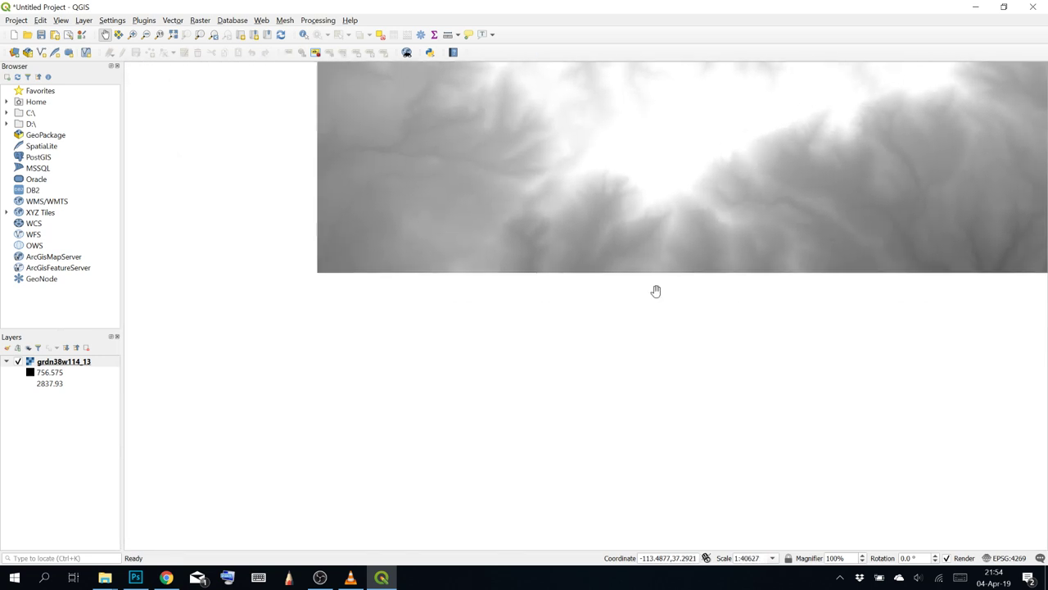
scroll(533, 349, down, 1)
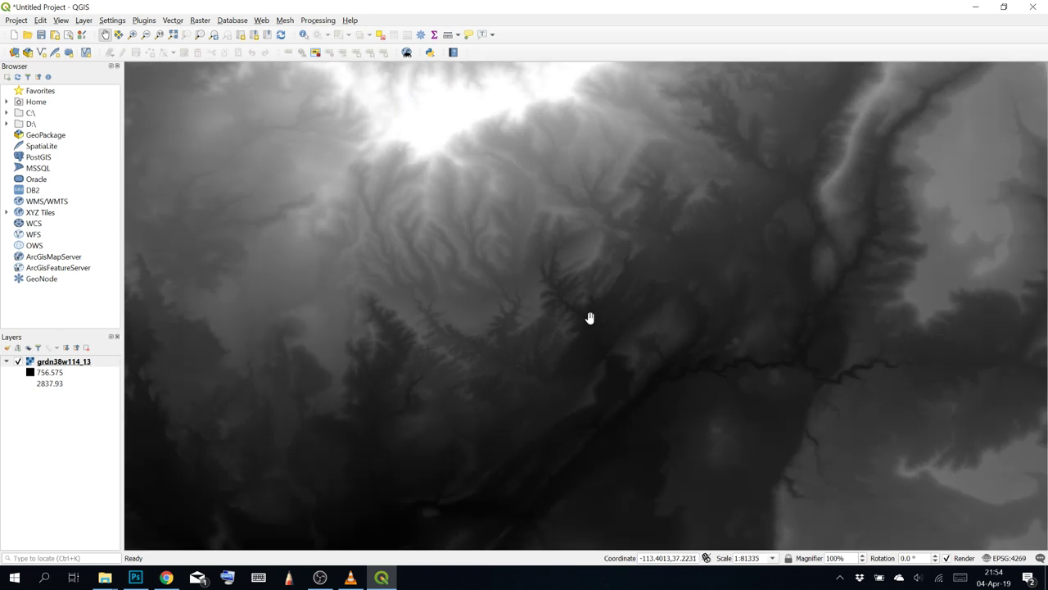
scroll(592, 314, down, 2)
scroll(685, 327, up, 1)
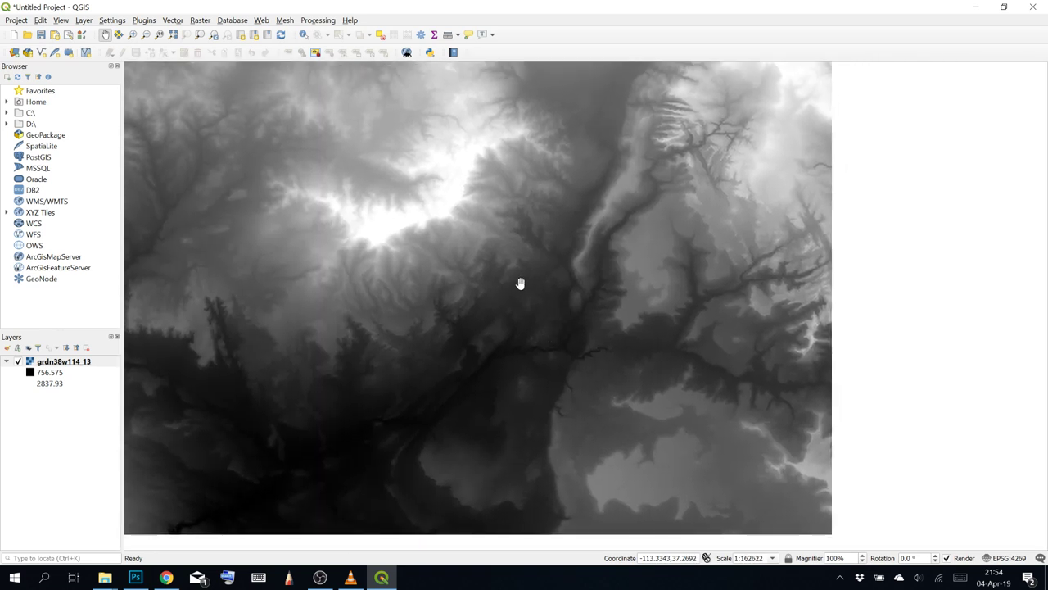
drag(520, 283, 616, 307)
drag(515, 396, 696, 339)
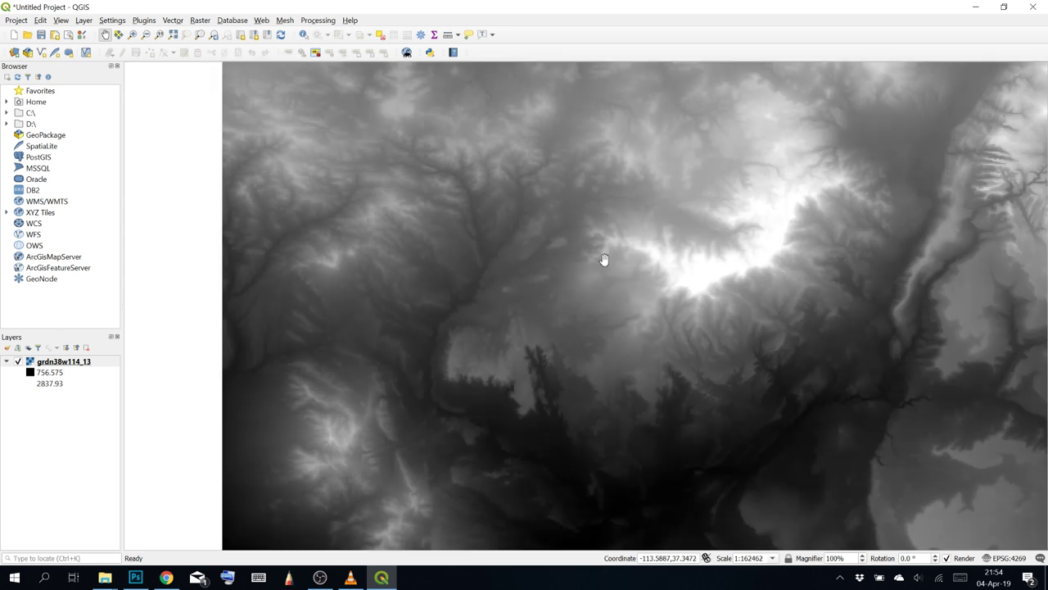
drag(554, 164, 474, 329)
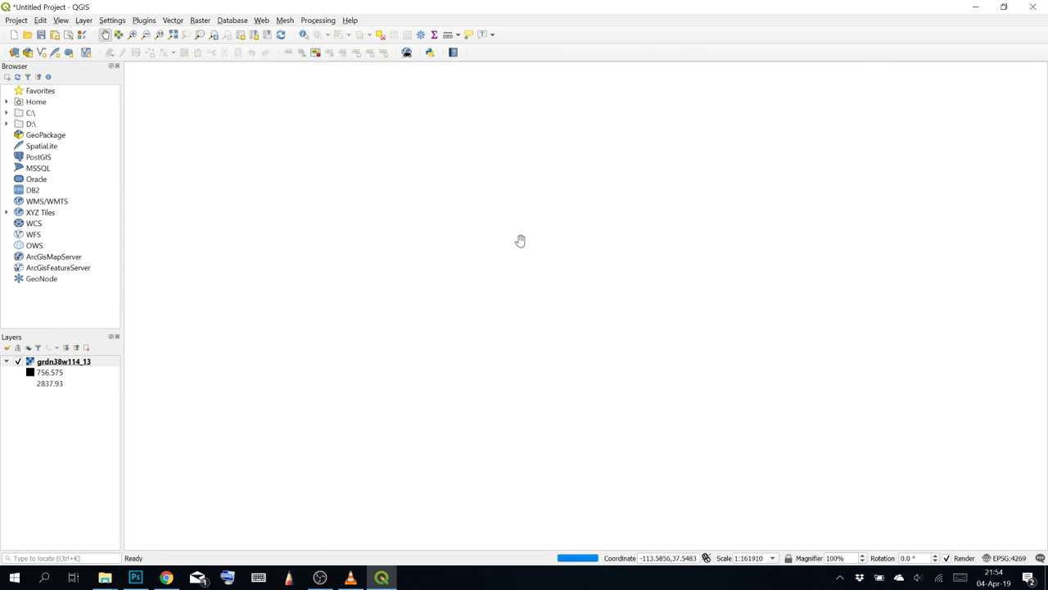
drag(502, 220, 546, 290)
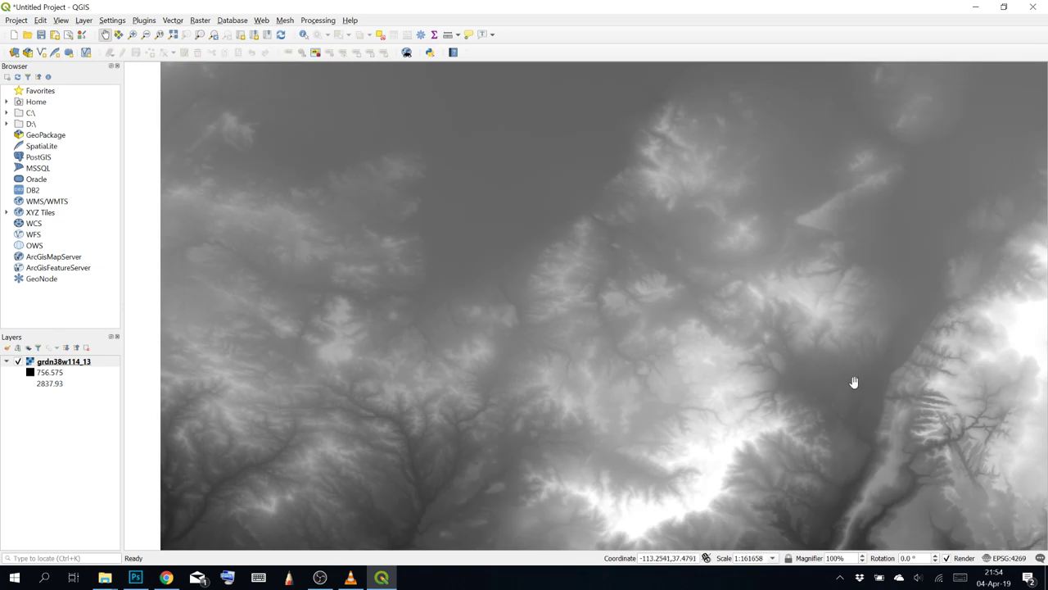
drag(854, 381, 471, 187)
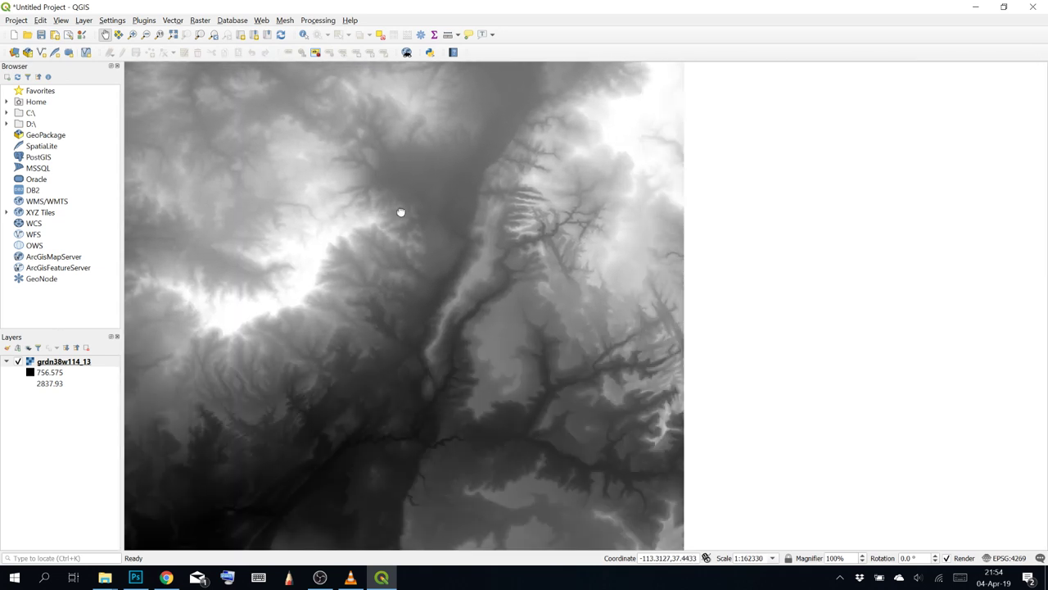
Start exporting the map as an image and draw the export extent around the whole grdn38w114_13 raster
drag(401, 212, 550, 263)
scroll(562, 205, down, 1)
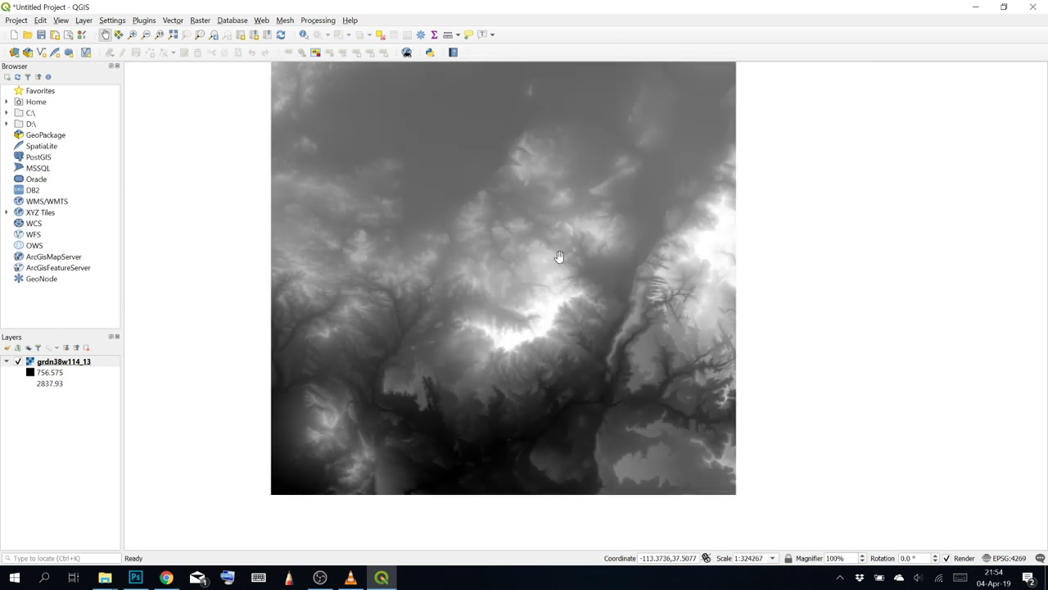
drag(559, 258, 543, 286)
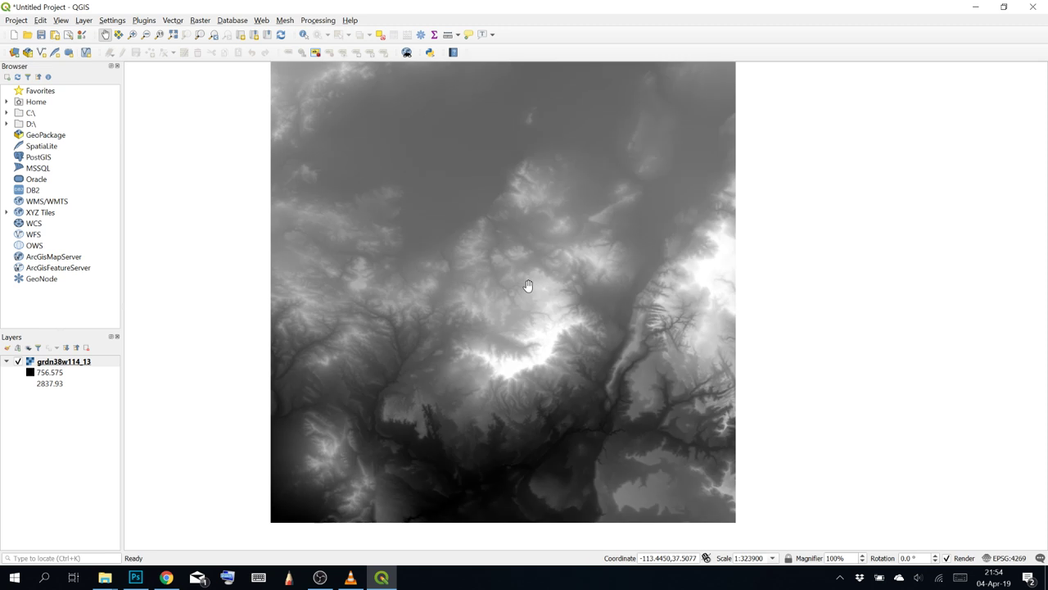
drag(485, 259, 515, 268)
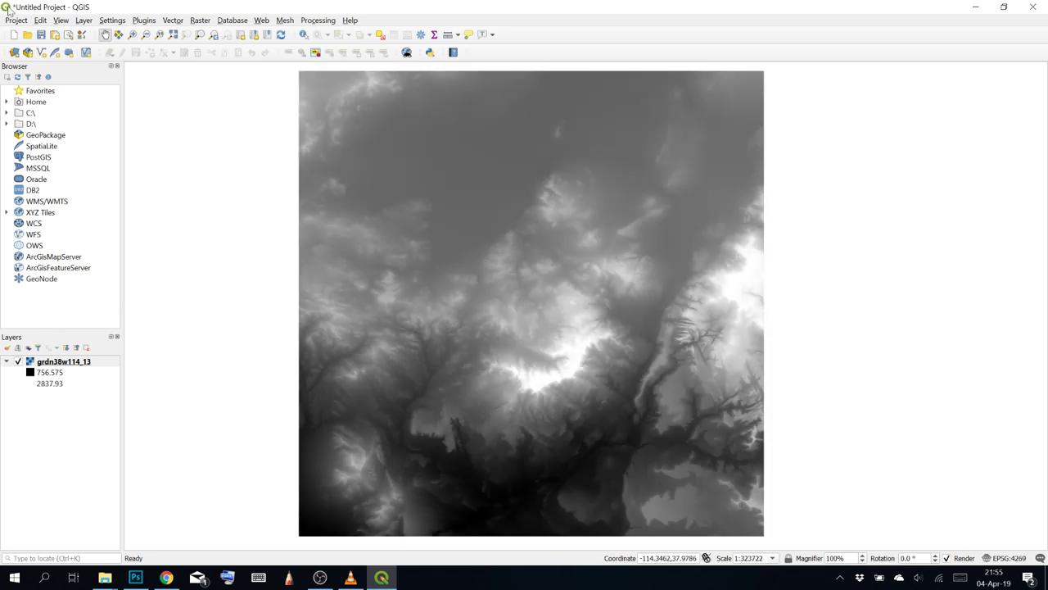
click(23, 22)
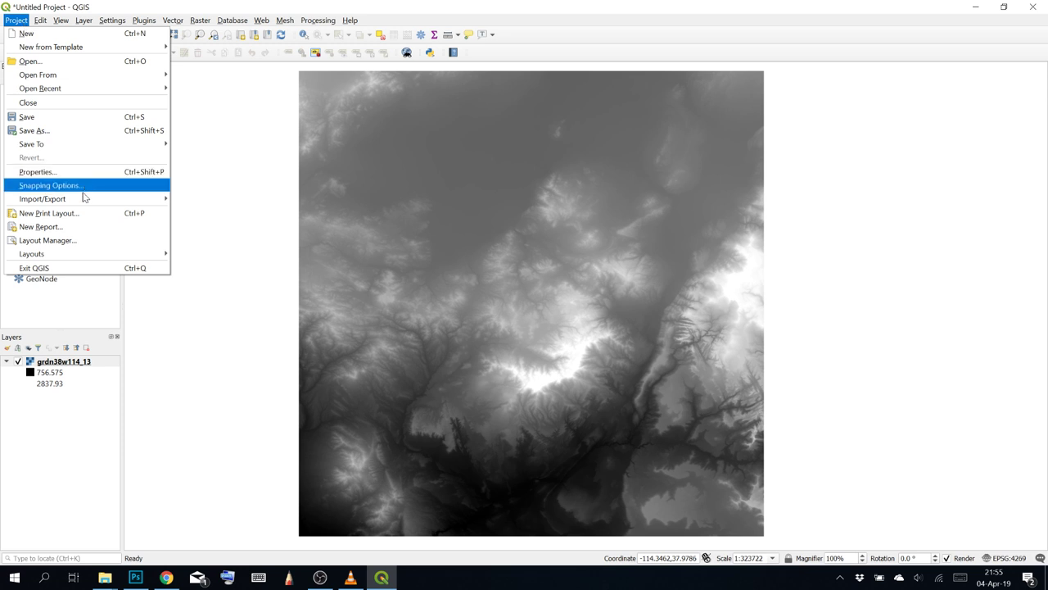
mouse_move(83, 199)
click(242, 200)
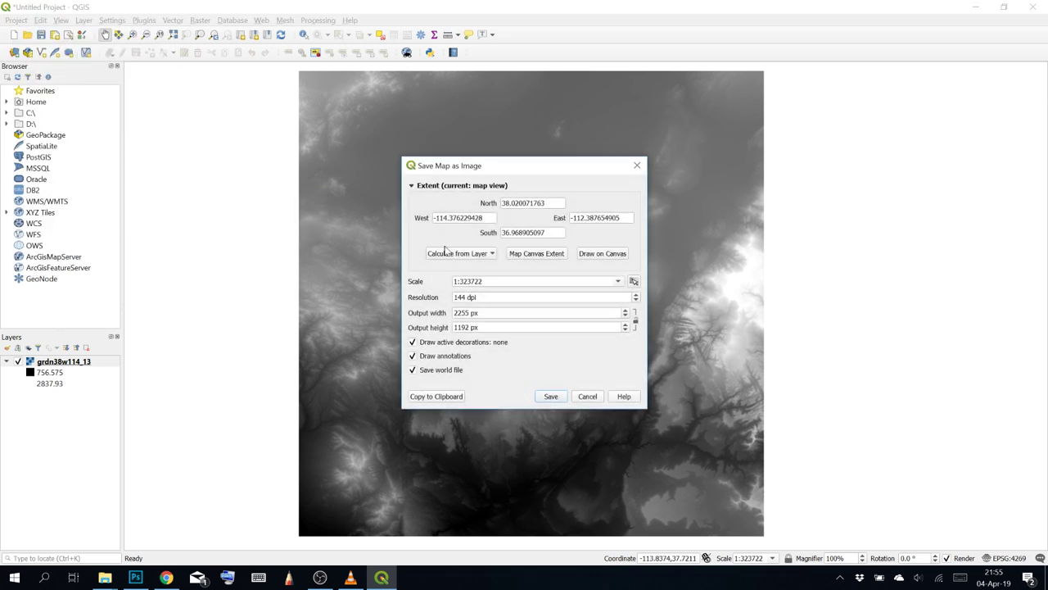
drag(512, 167, 796, 145)
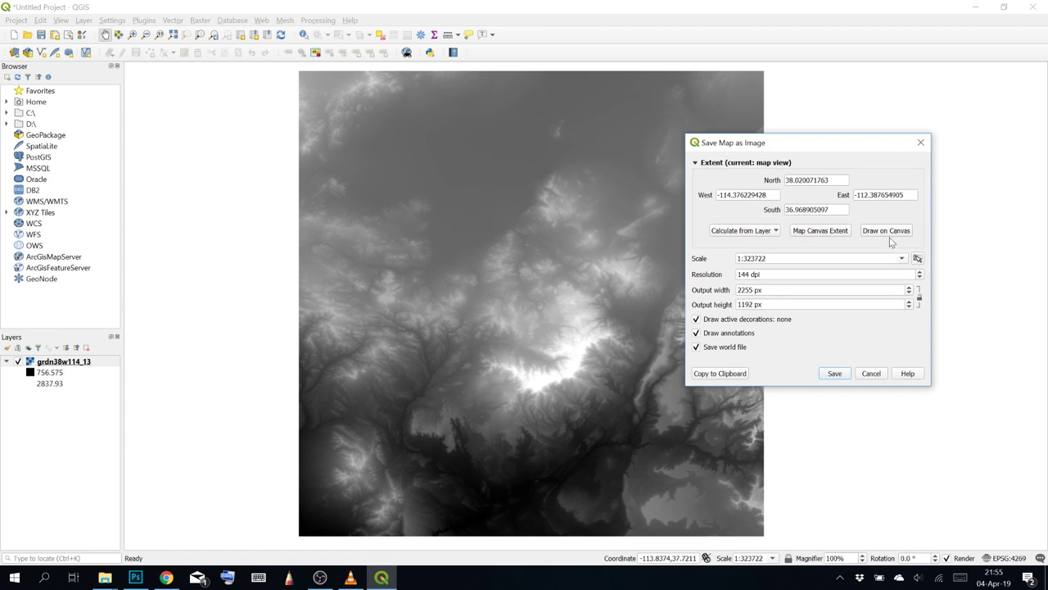
click(886, 235)
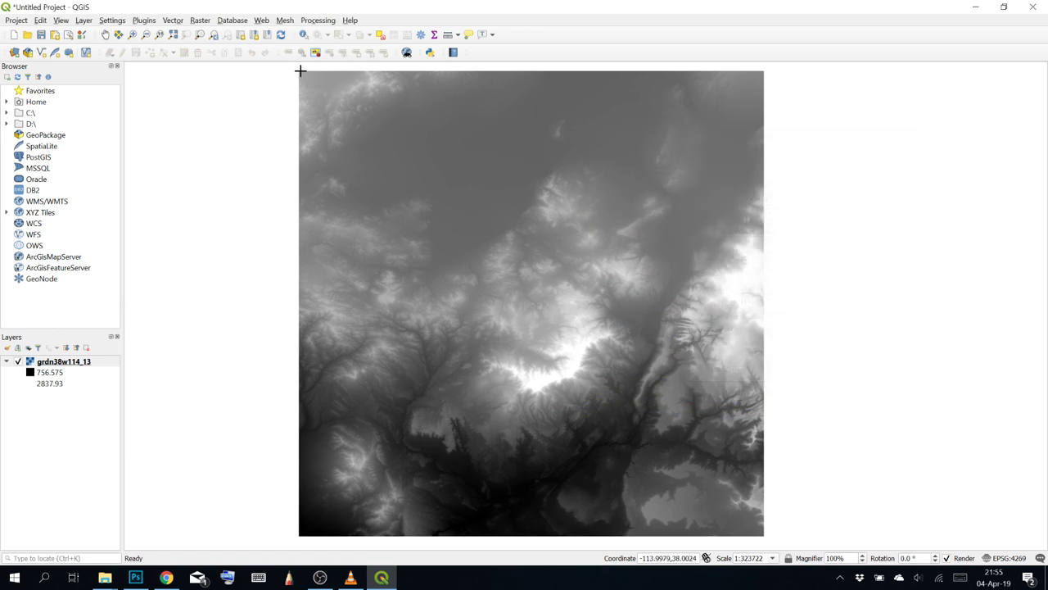
mouse_move(300, 72)
mouse_down()
mouse_move(702, 508)
mouse_move(765, 524)
mouse_move(761, 532)
mouse_up()
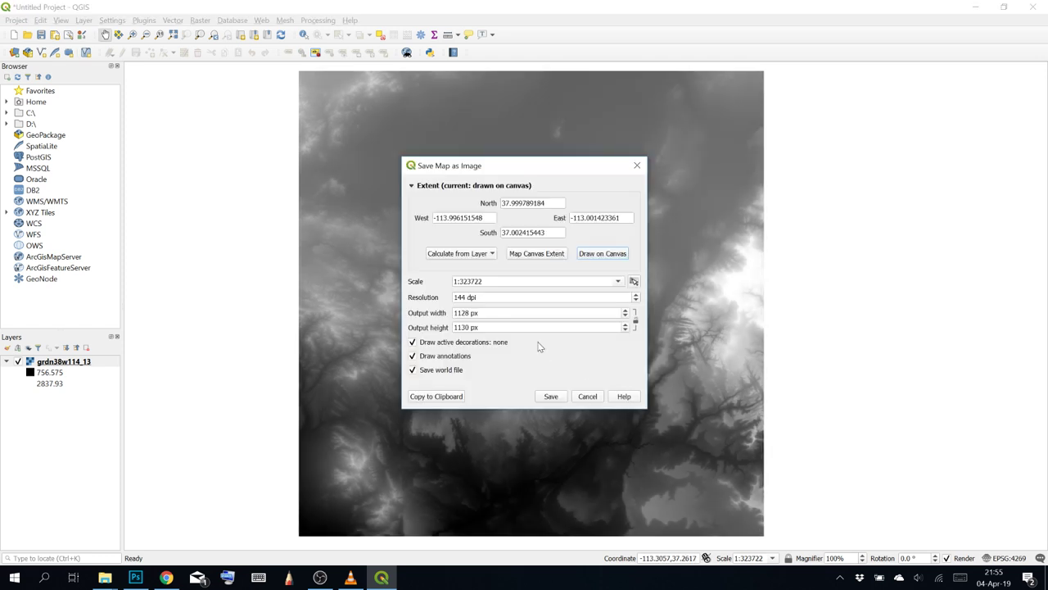
Set the exported map image's resolution to 500 dpi
drag(463, 298, 359, 296)
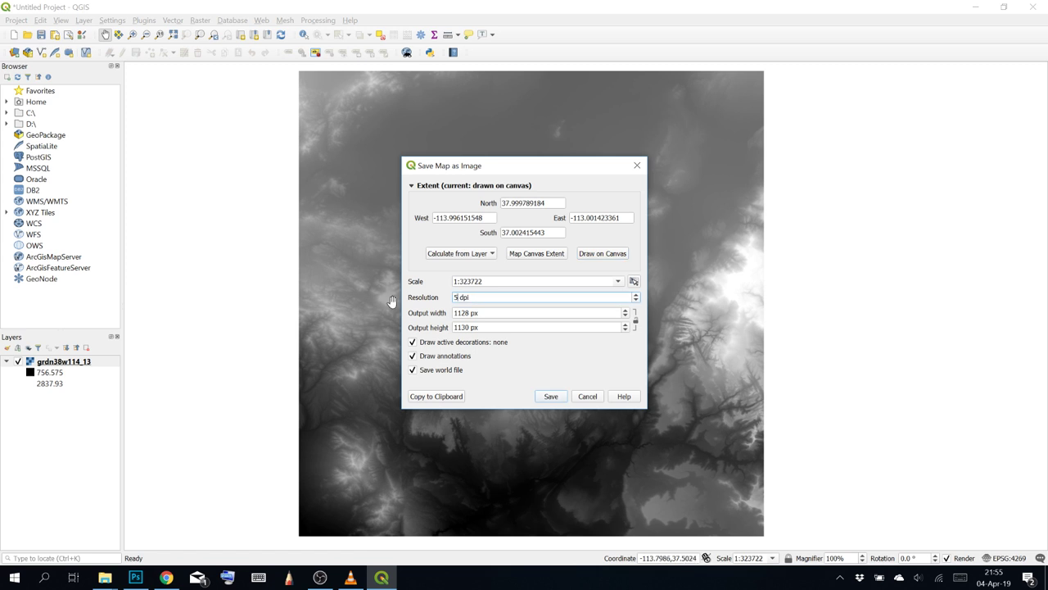
text(500)
key(Tab)
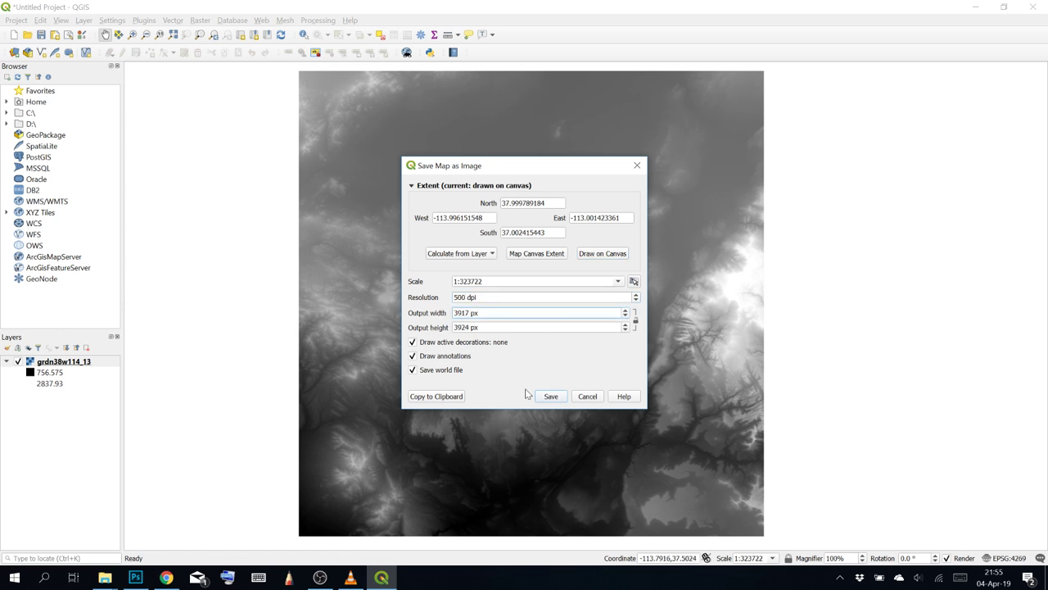
Save the map image as a PNG named 1 in the heightmap folder on the Desktop
click(559, 401)
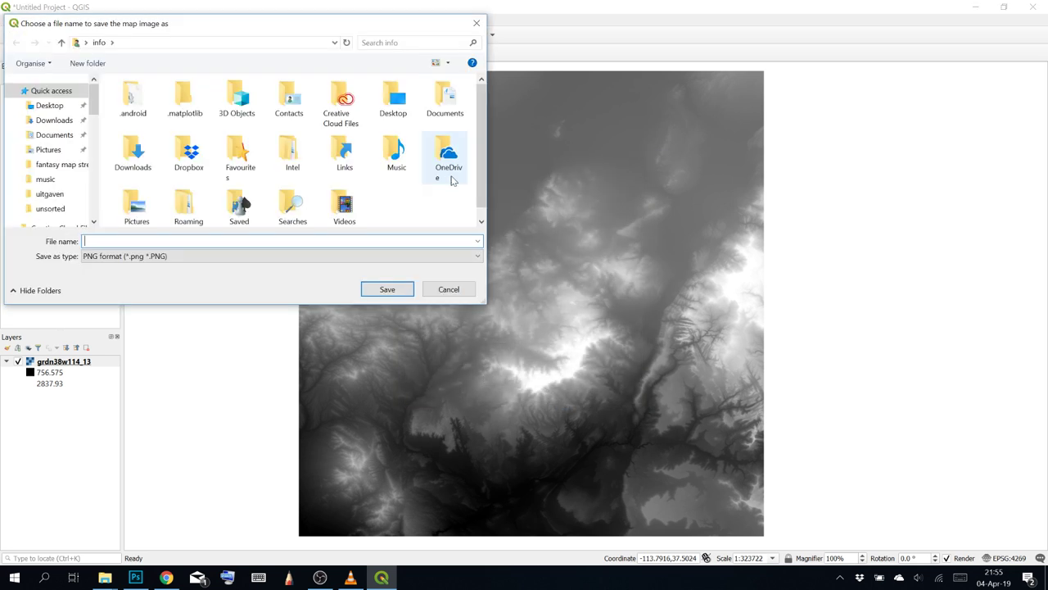
click(65, 108)
click(319, 153)
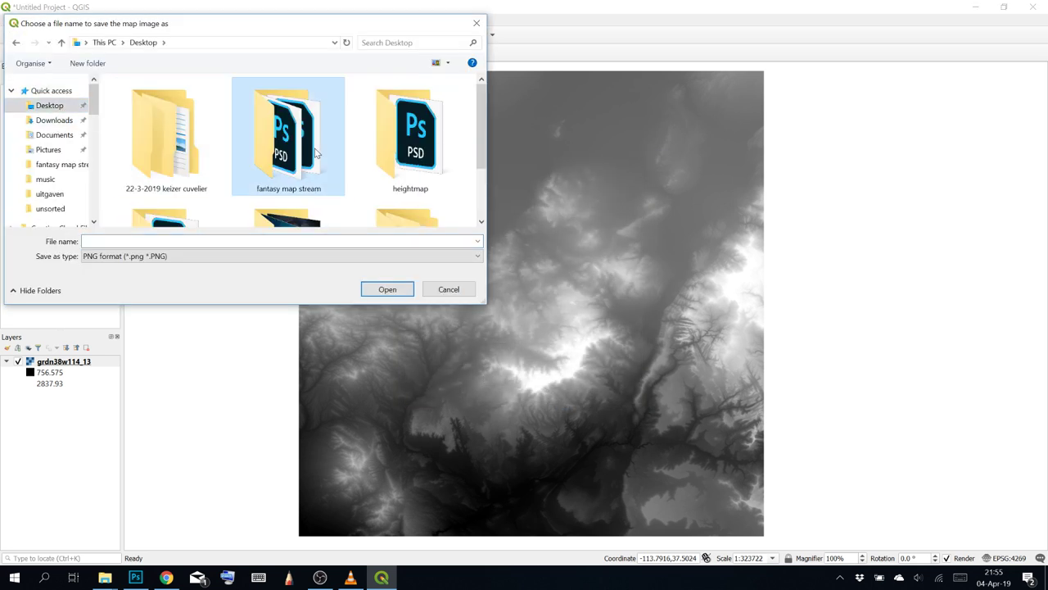
double_click(401, 153)
click(270, 241)
text(1)
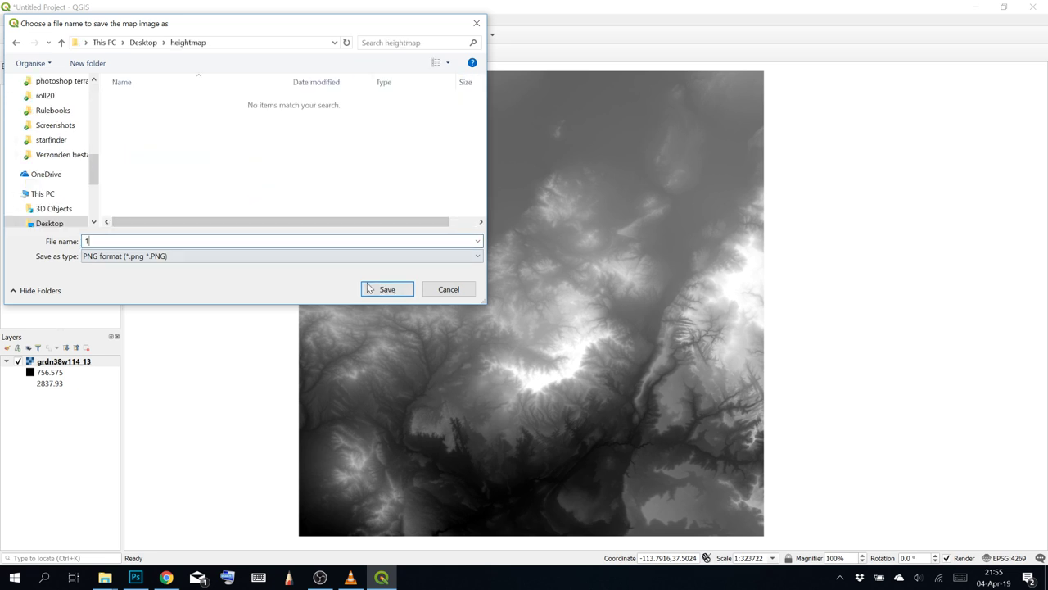
click(378, 291)
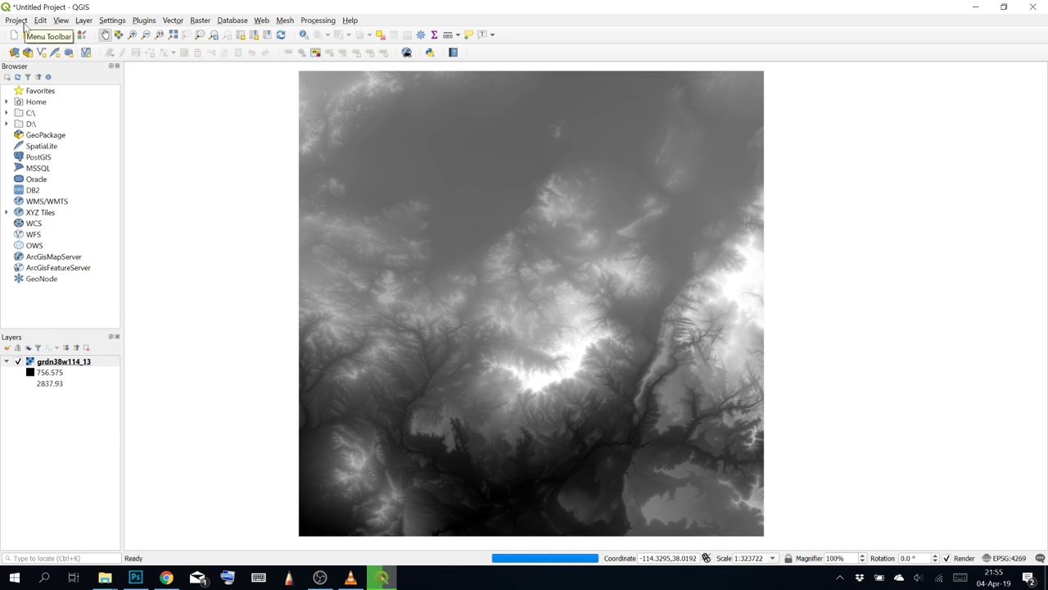
Create a new project, discarding the current one, and dismiss the export notification
click(17, 20)
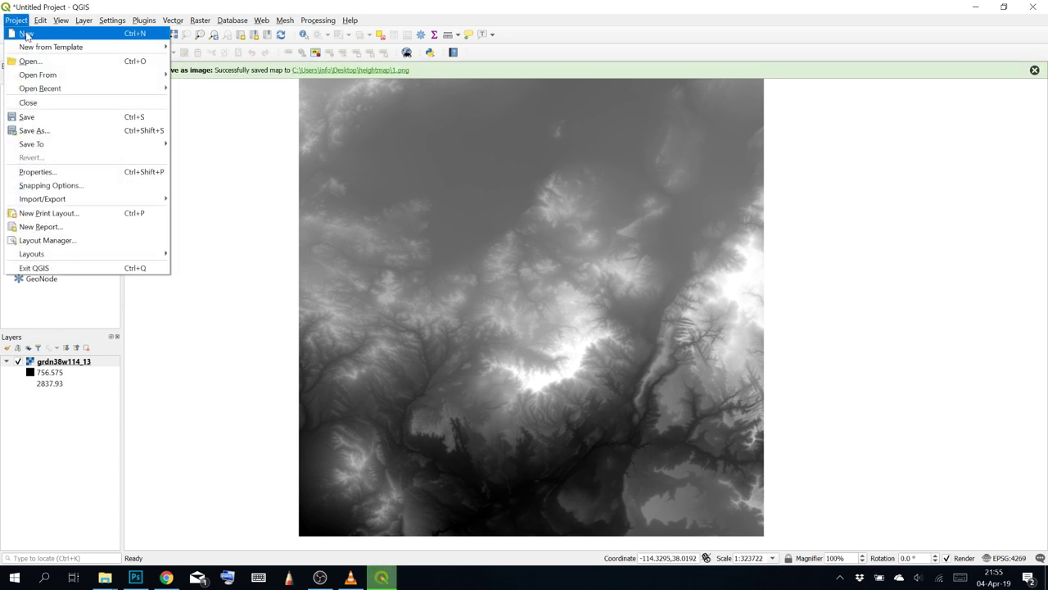
click(25, 35)
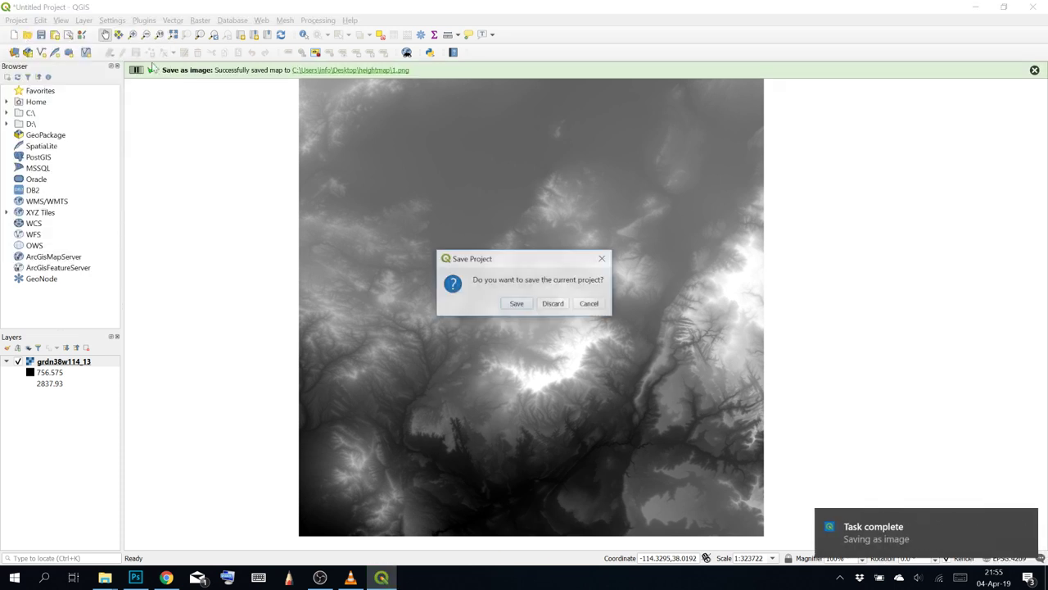
click(550, 303)
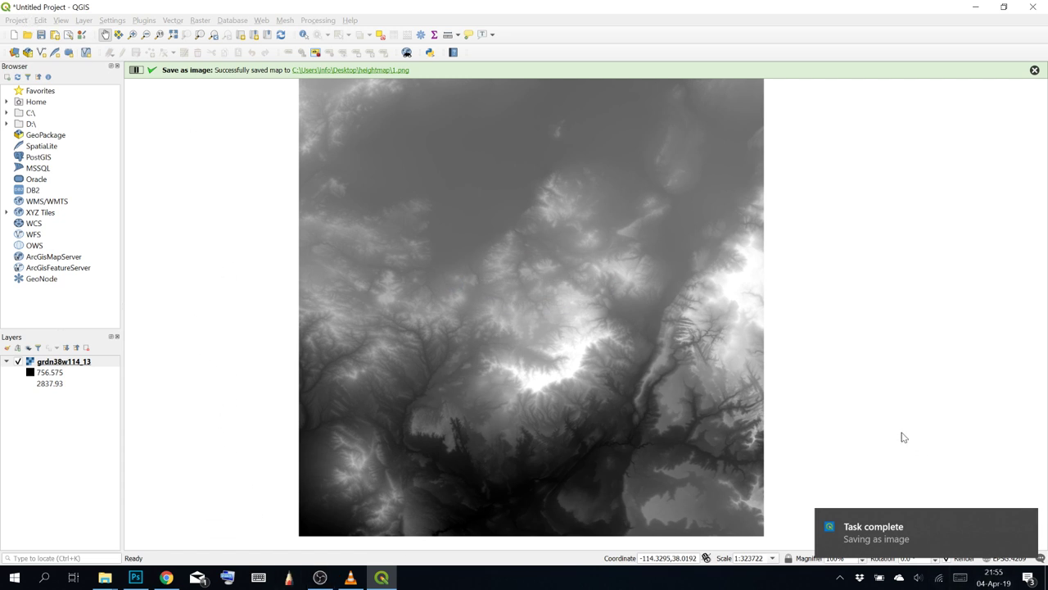
click(1027, 520)
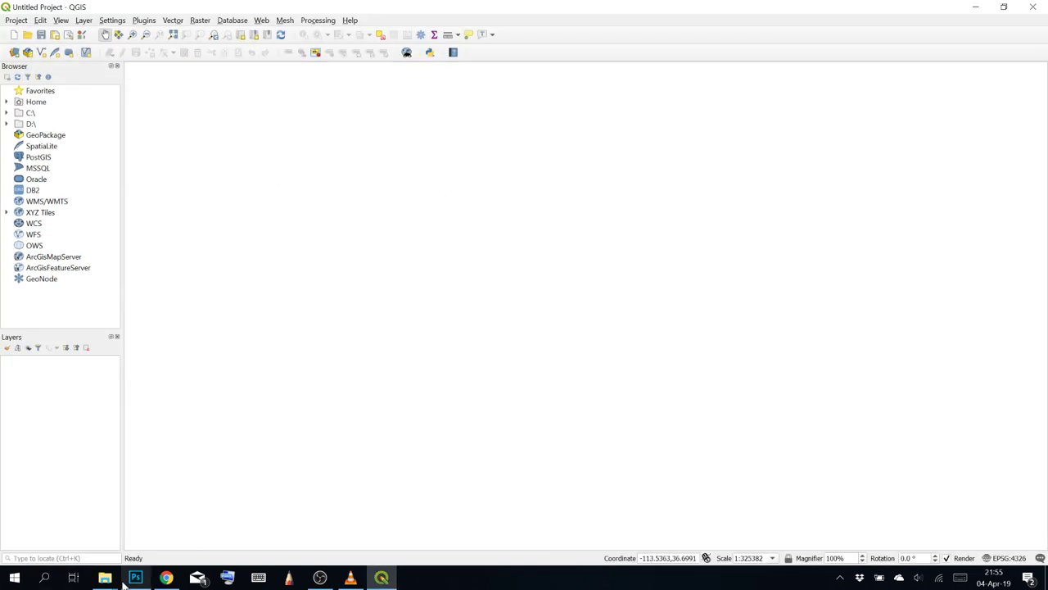
Switch to Photoshop and close the File Explorer windows for grdn38w114_13, grdn40w107_13, 1 and 3
click(136, 577)
mouse_move(105, 577)
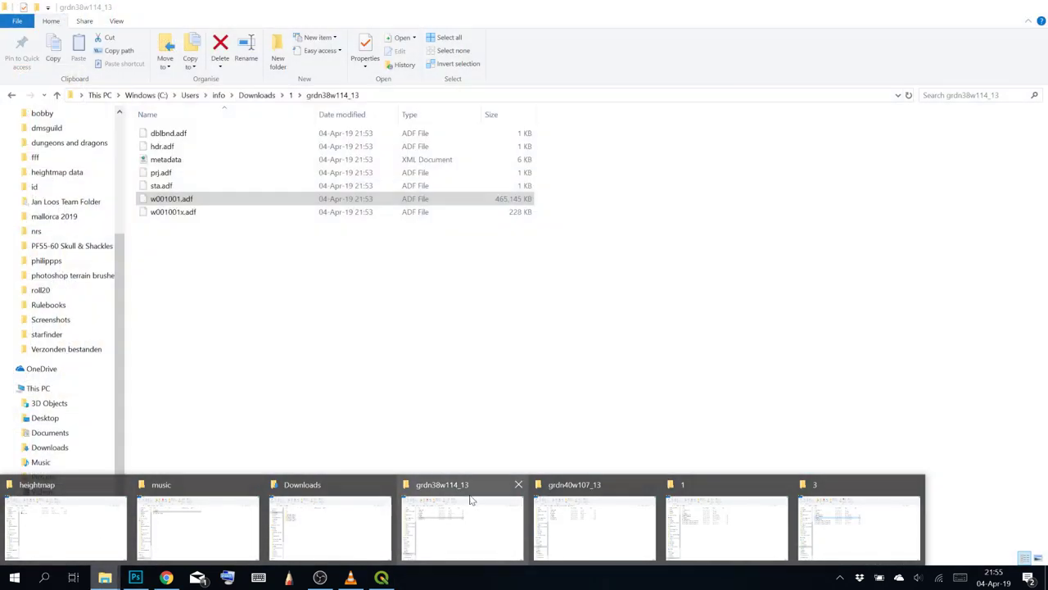
click(517, 485)
click(518, 485)
click(518, 485)
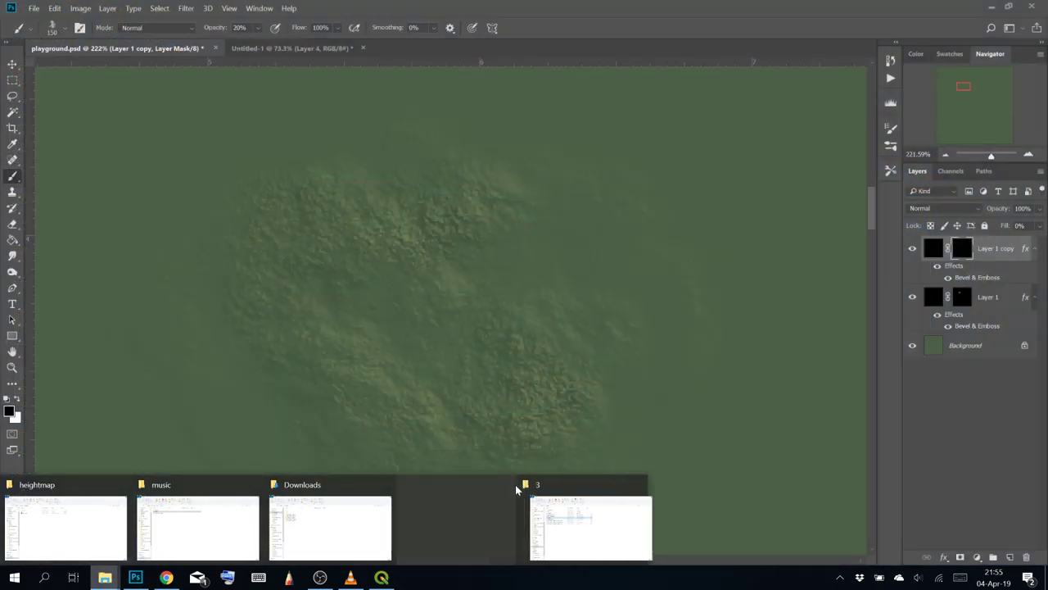
click(517, 484)
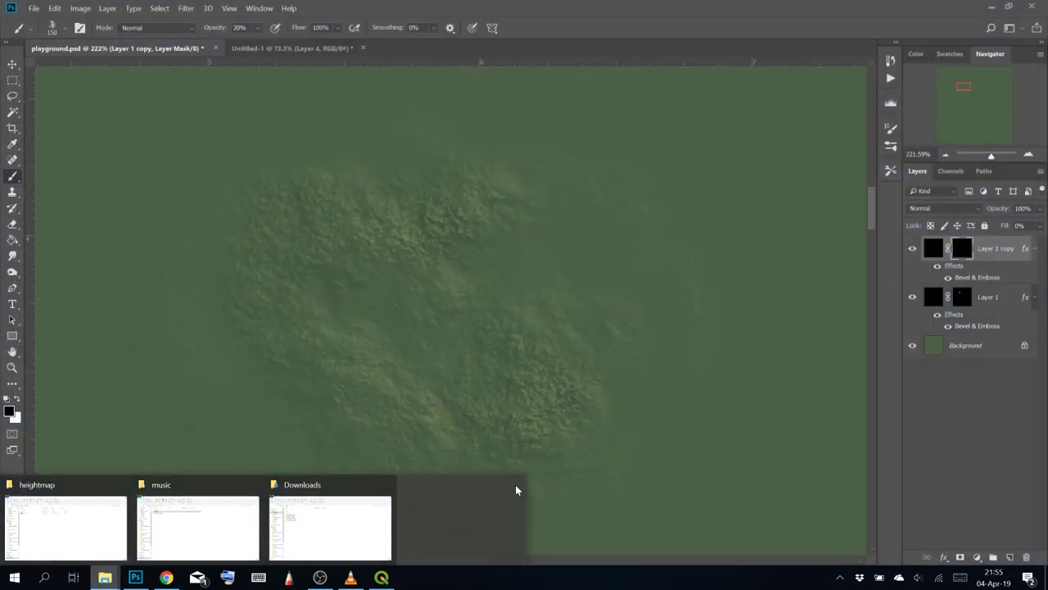
In File Explorer, open the grdn39w110_13 folder inside folder 2 of Downloads
click(293, 529)
double_click(220, 151)
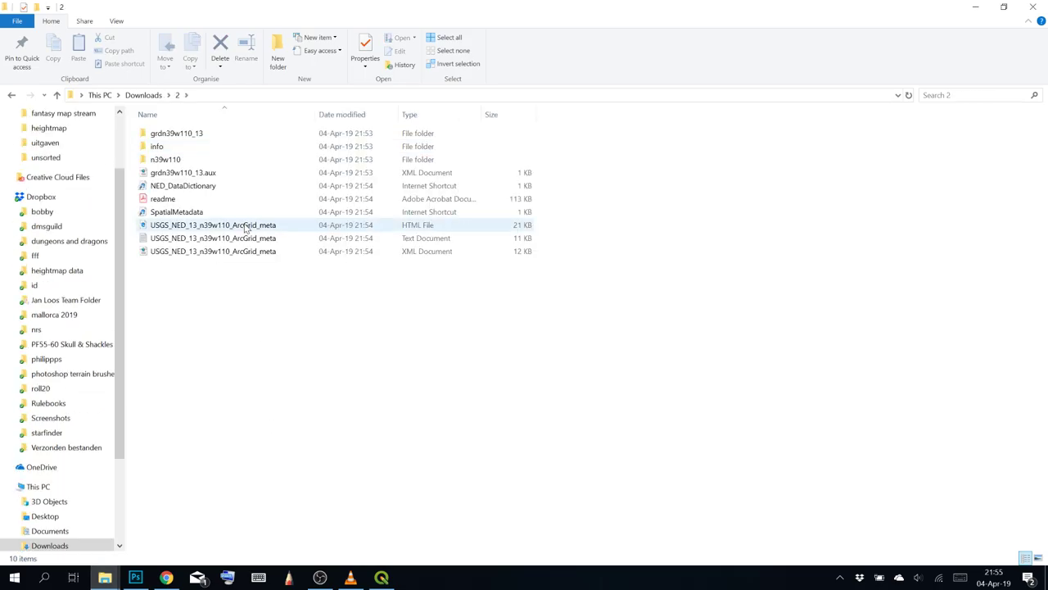
click(239, 136)
double_click(239, 136)
Try to place w001001.adf from the grdn39w110_13 folder into the open Photoshop document
click(188, 200)
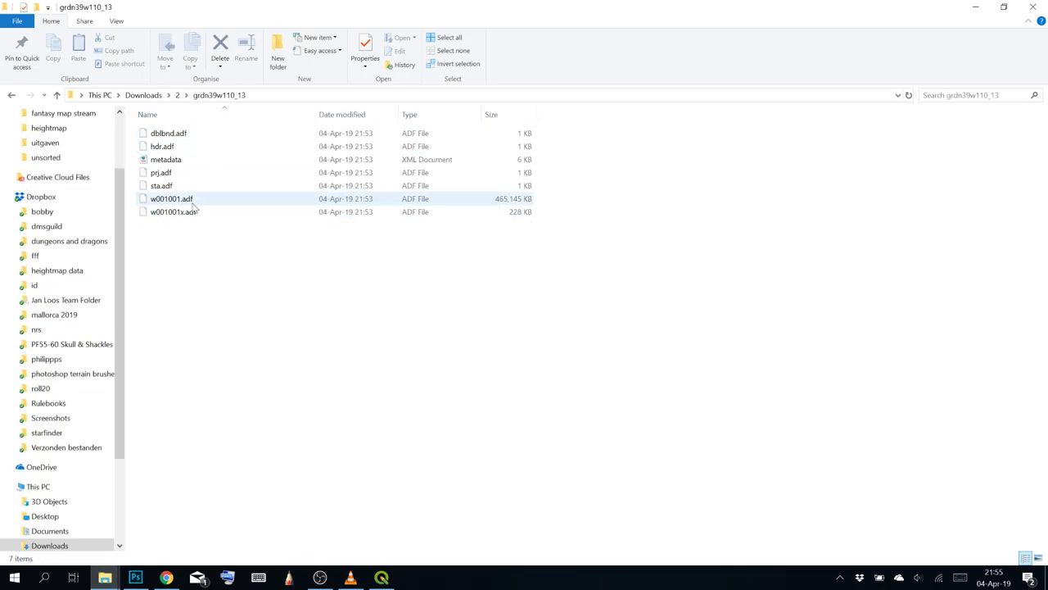
key(alt+Tab)
drag(455, 226, 403, 201)
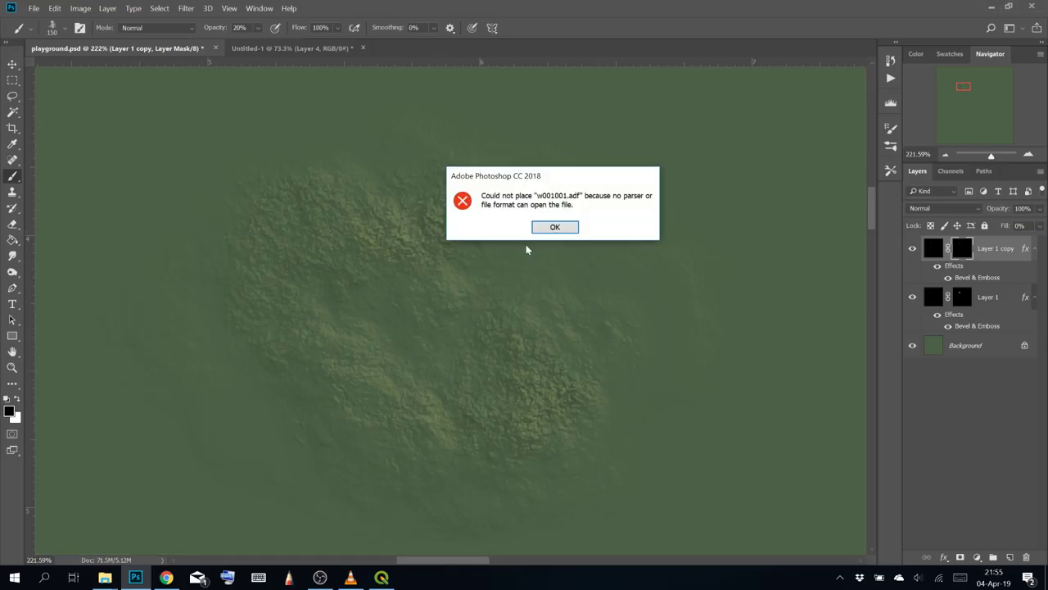
click(557, 229)
Return to the grdn39w110_13 folder in File Explorer and load w001001.adf into the empty QGIS project
mouse_move(101, 579)
click(94, 537)
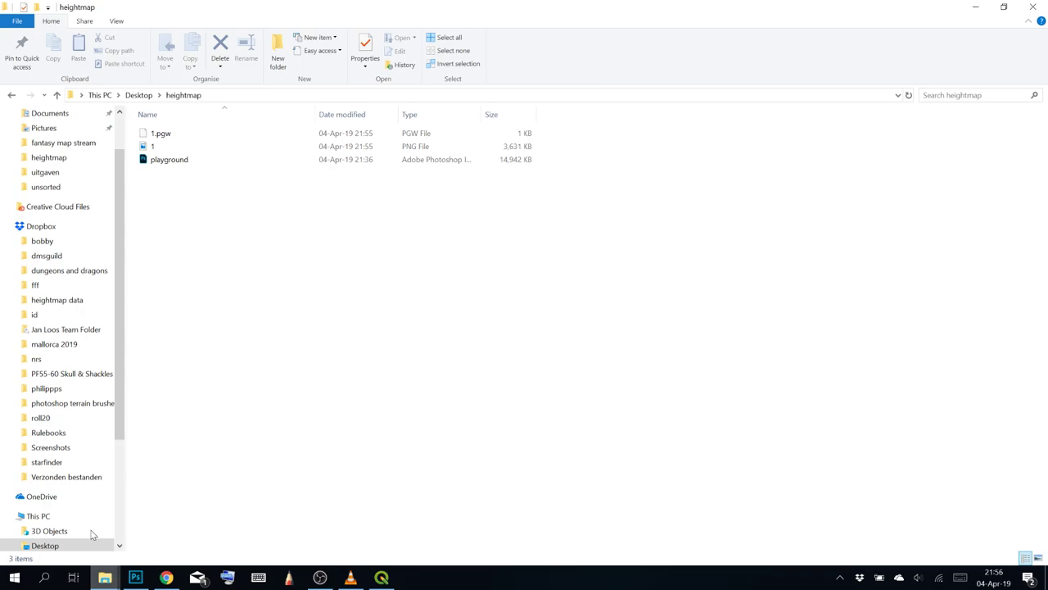
click(324, 525)
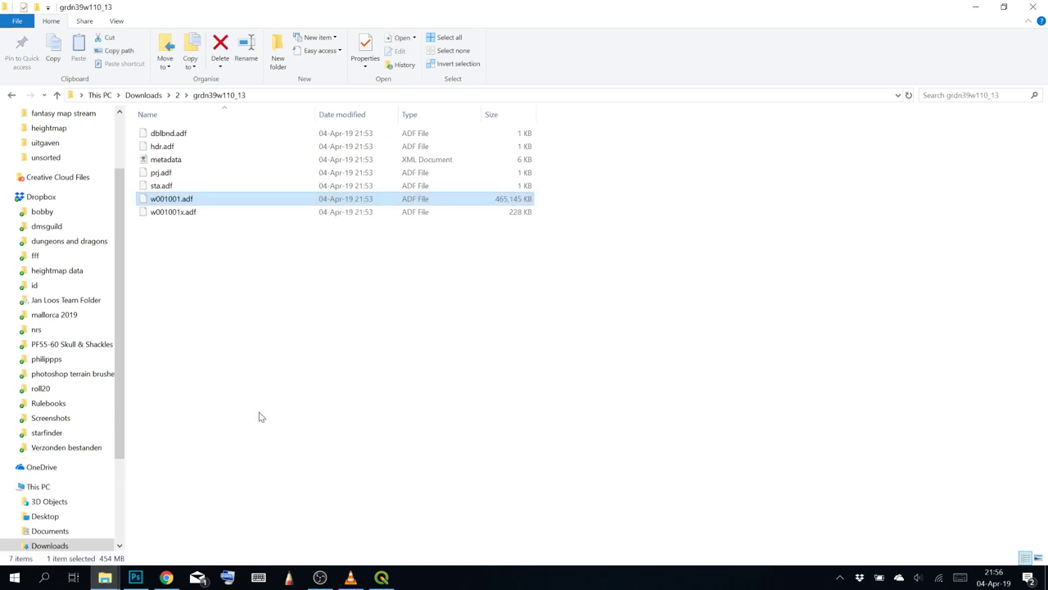
drag(184, 201, 325, 207)
key(alt+Tab)
key(alt+Tab)
key(alt+Tab)
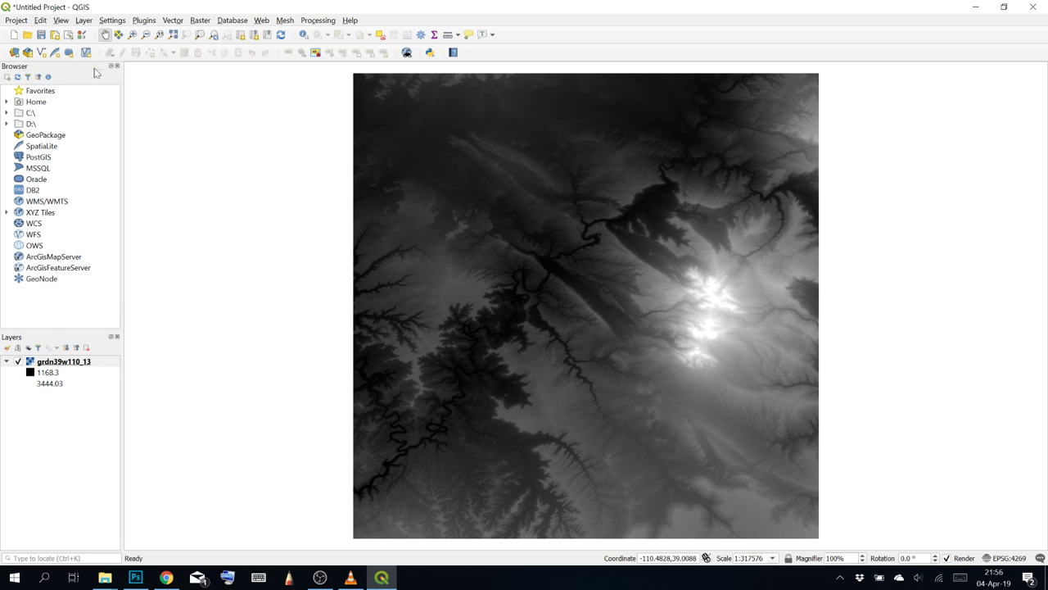
Examine the grdn39w110_13 raster's bright peaks, river canyons and branching ridges up close, then the whole tile
scroll(664, 306, up, 2)
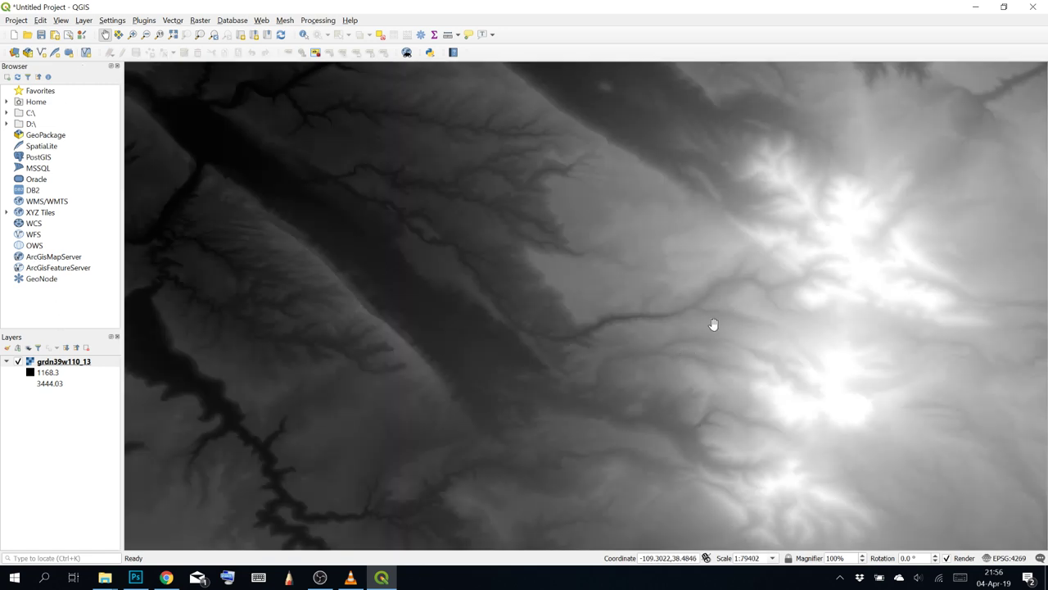
drag(736, 325, 506, 219)
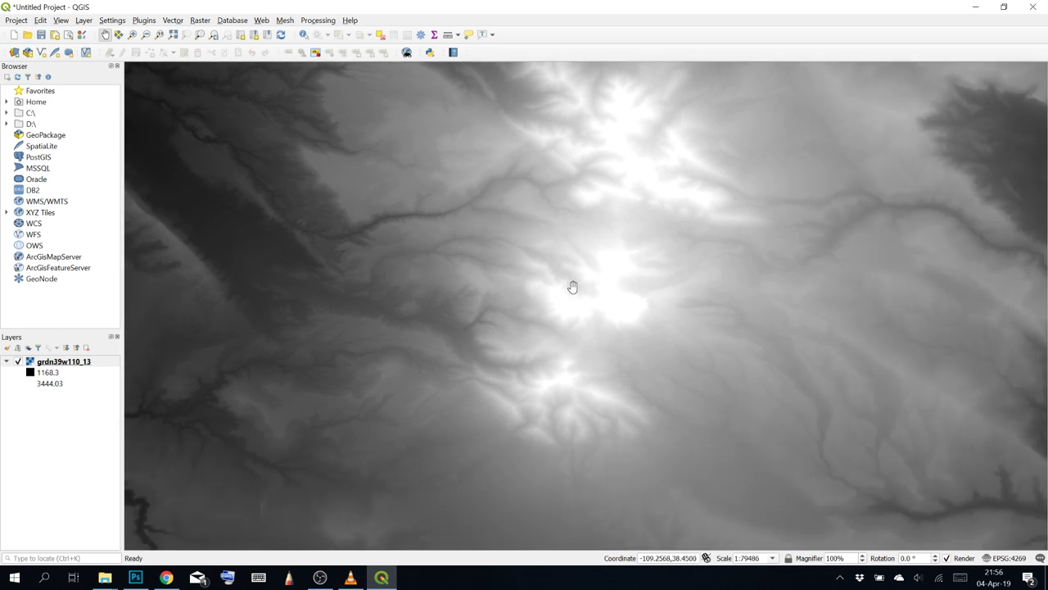
scroll(663, 245, down, 1)
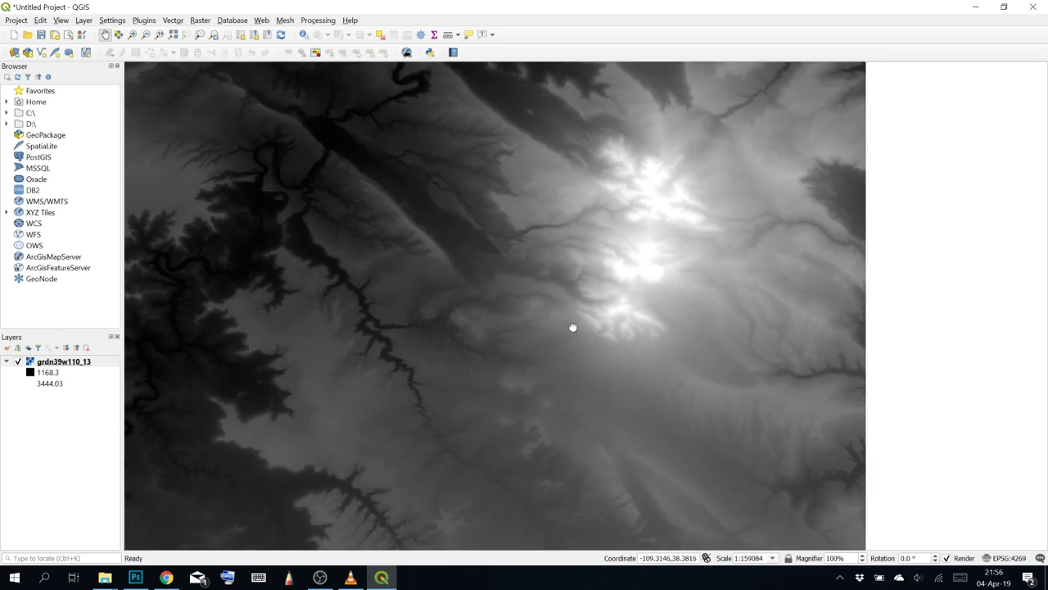
drag(573, 327, 592, 188)
drag(496, 393, 510, 296)
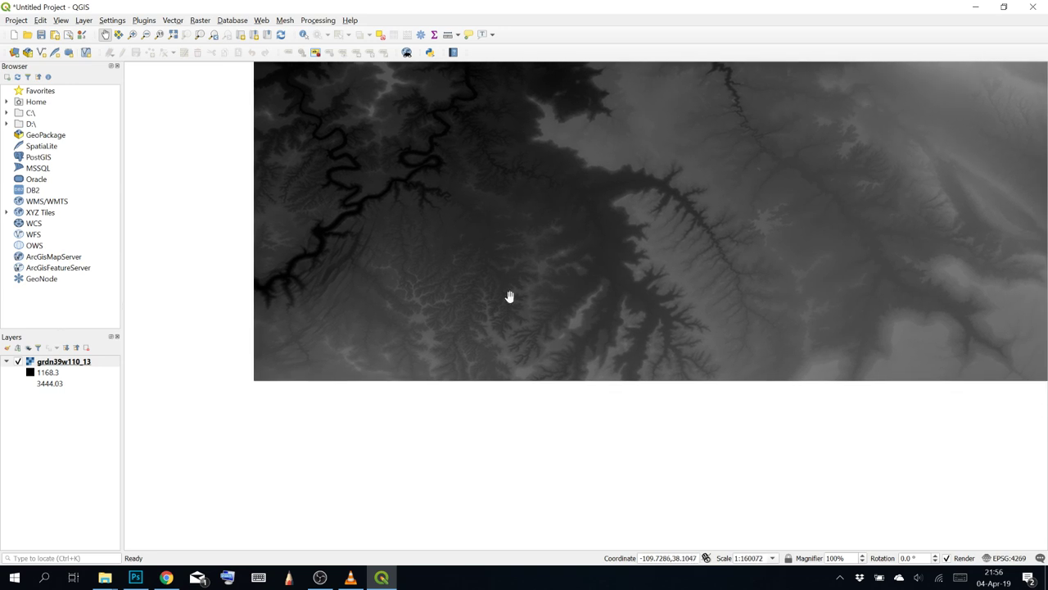
scroll(510, 329, up, 2)
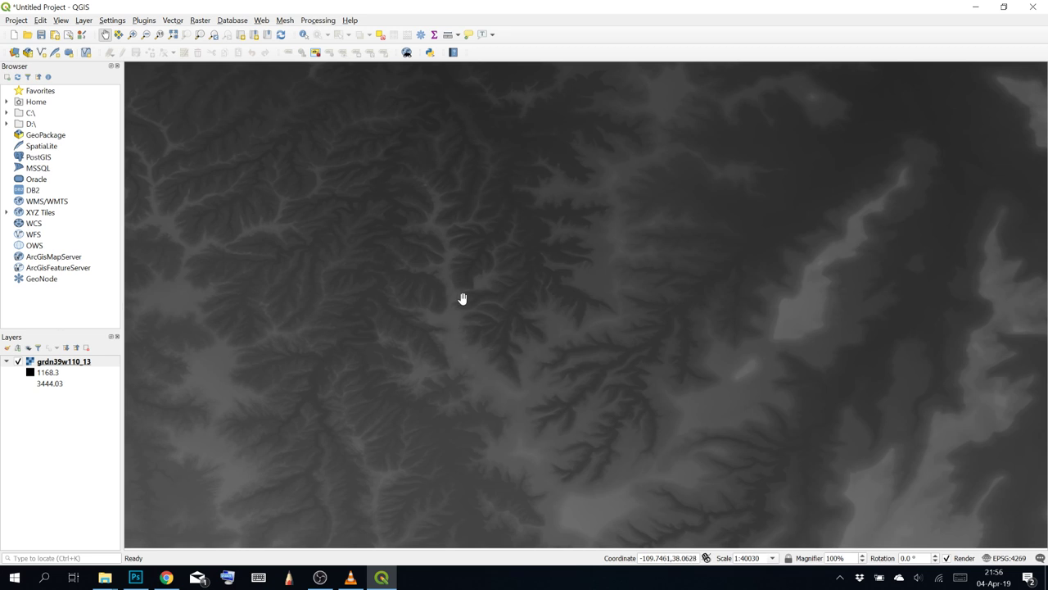
drag(462, 355, 502, 339)
drag(486, 242, 531, 321)
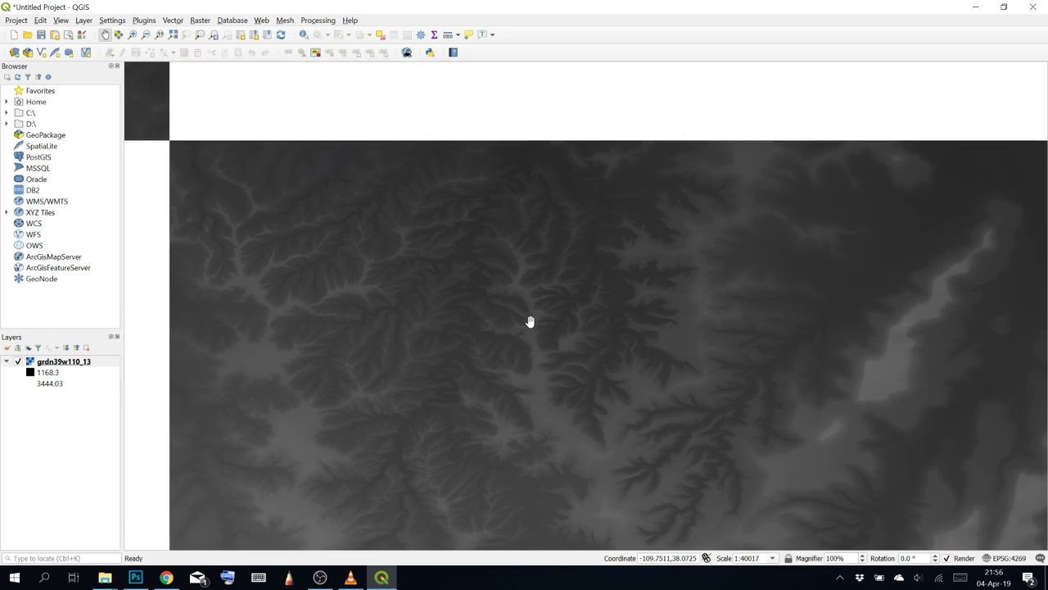
drag(596, 190, 711, 407)
scroll(655, 265, up, 1)
scroll(536, 416, down, 3)
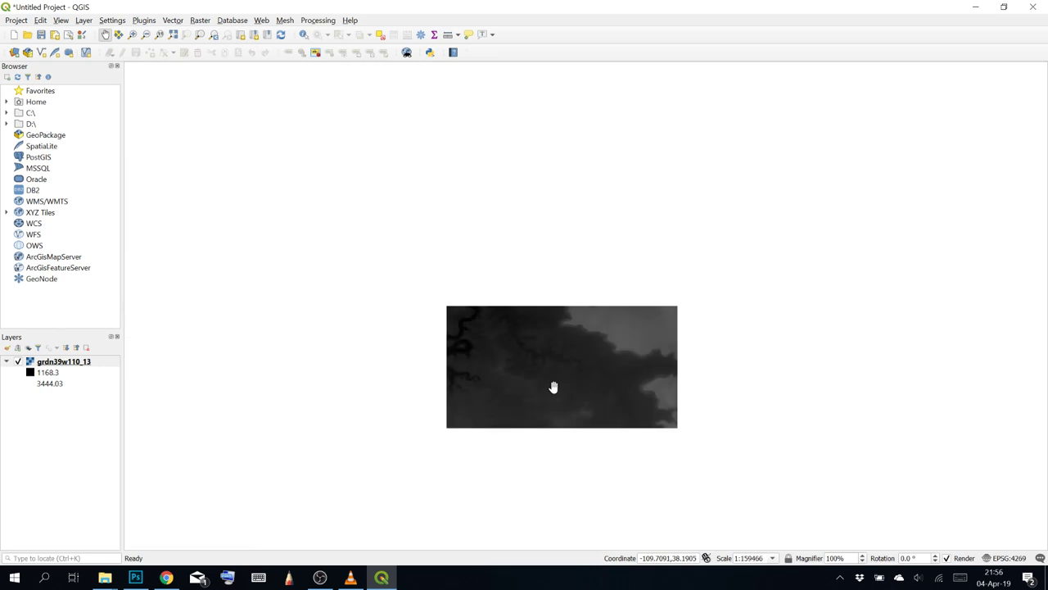
scroll(569, 306, down, 2)
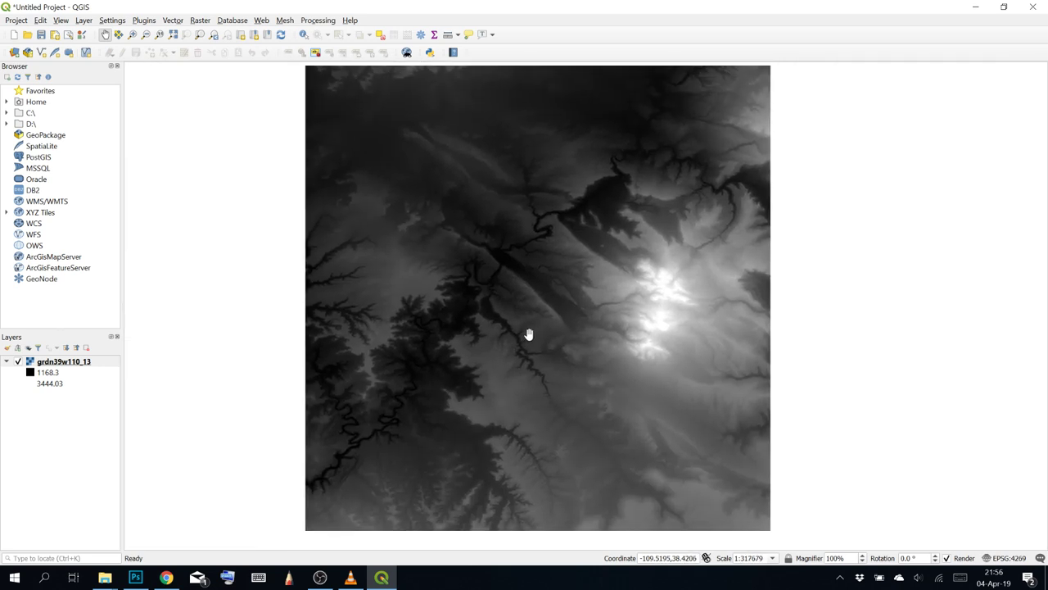
Start exporting the map as an image and draw the export extent around the whole grdn39w110_13 tile
scroll(537, 325, up, 1)
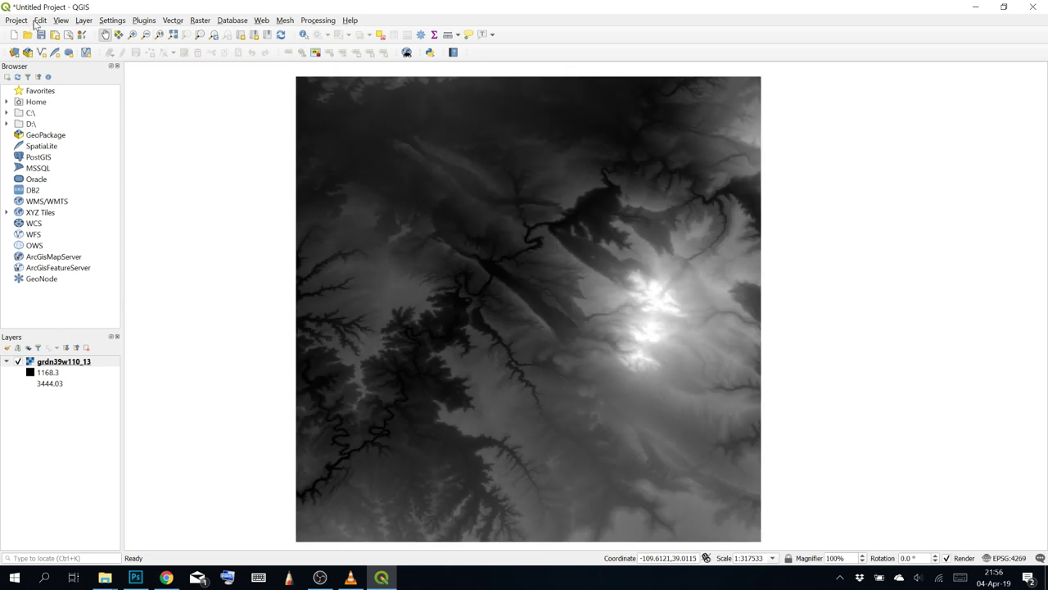
click(16, 20)
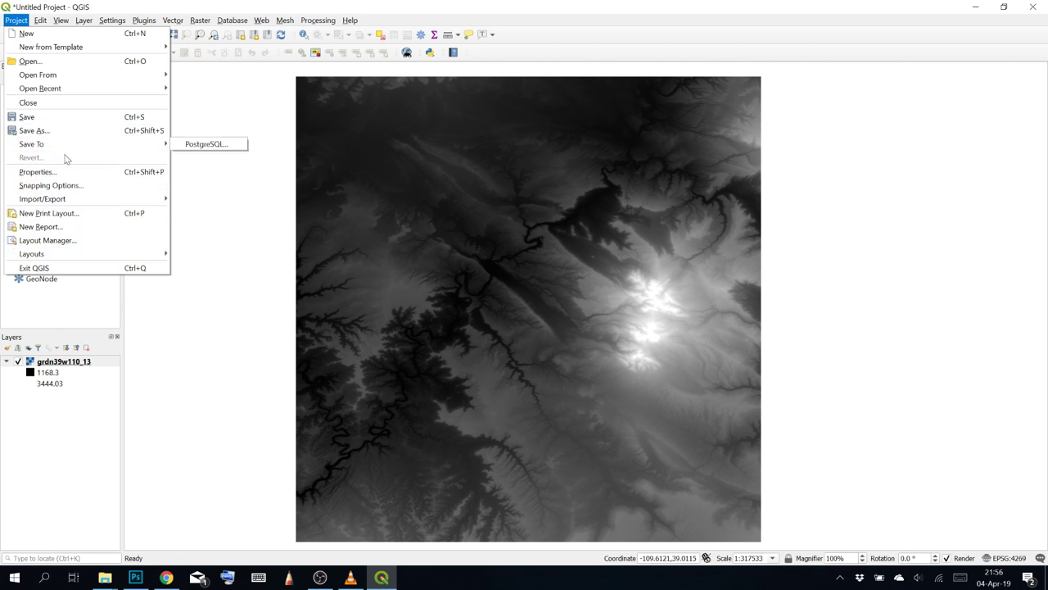
mouse_move(80, 199)
click(203, 201)
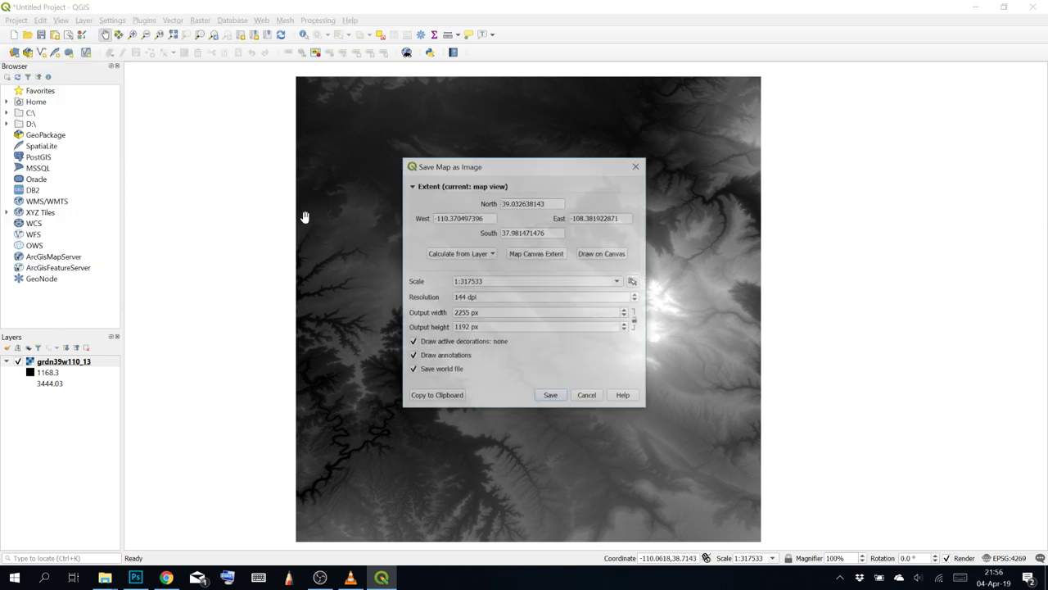
click(616, 255)
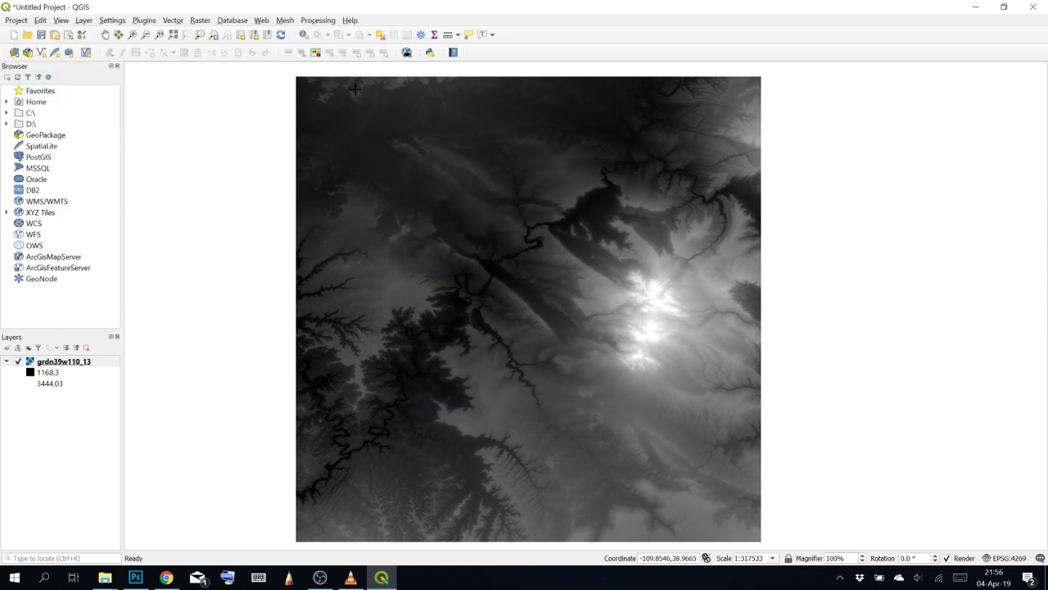
mouse_move(297, 77)
mouse_down()
mouse_move(691, 503)
mouse_move(759, 537)
mouse_up()
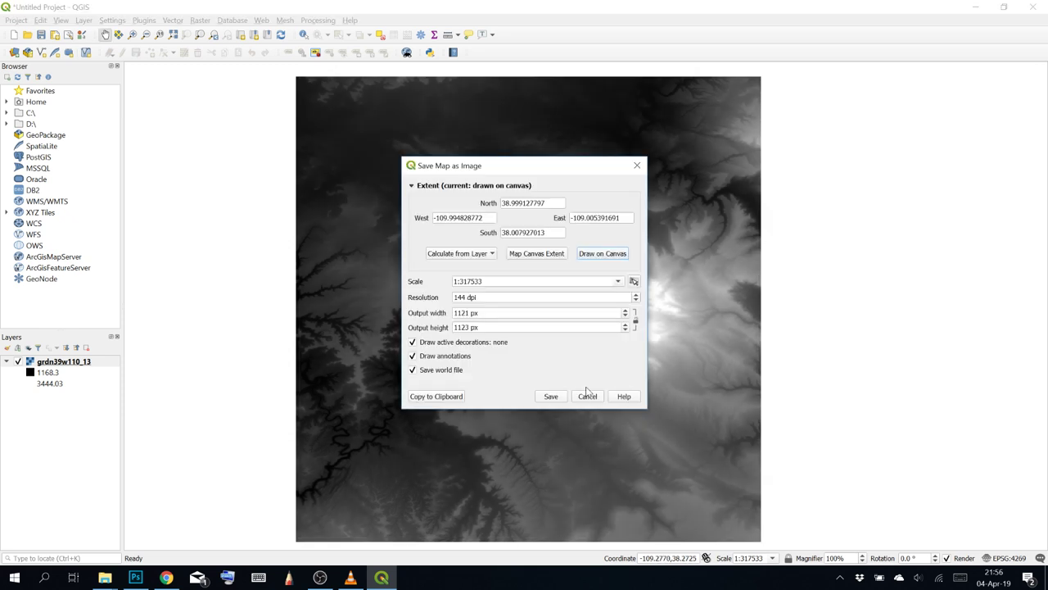
Set the export resolution to 500 dpi and save the map image as PNG file 2 in the Desktop's heightmap folder
drag(475, 298, 377, 293)
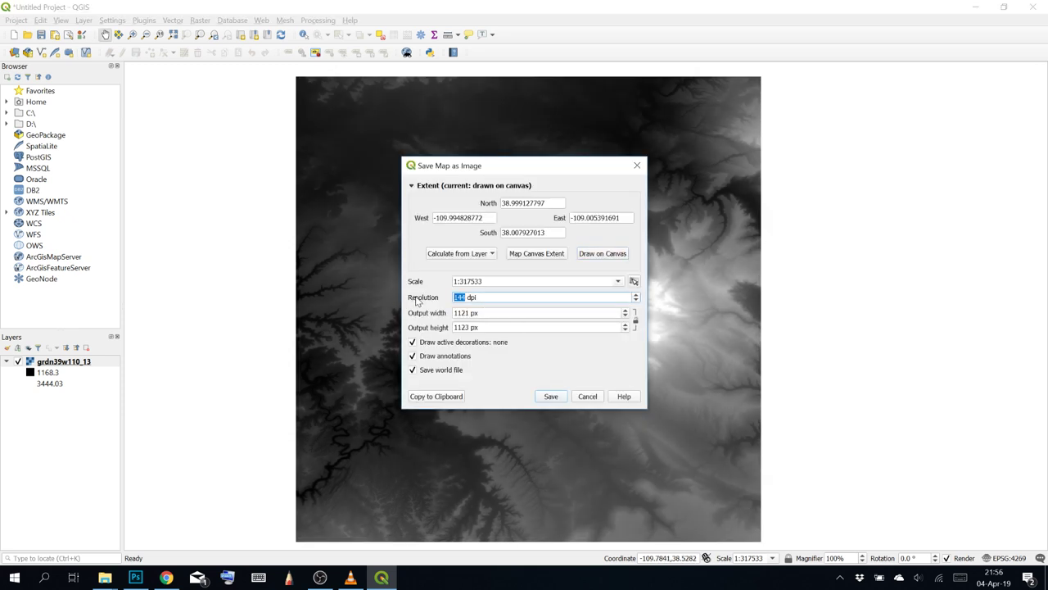
text(500)
key(shift+Tab)
click(551, 397)
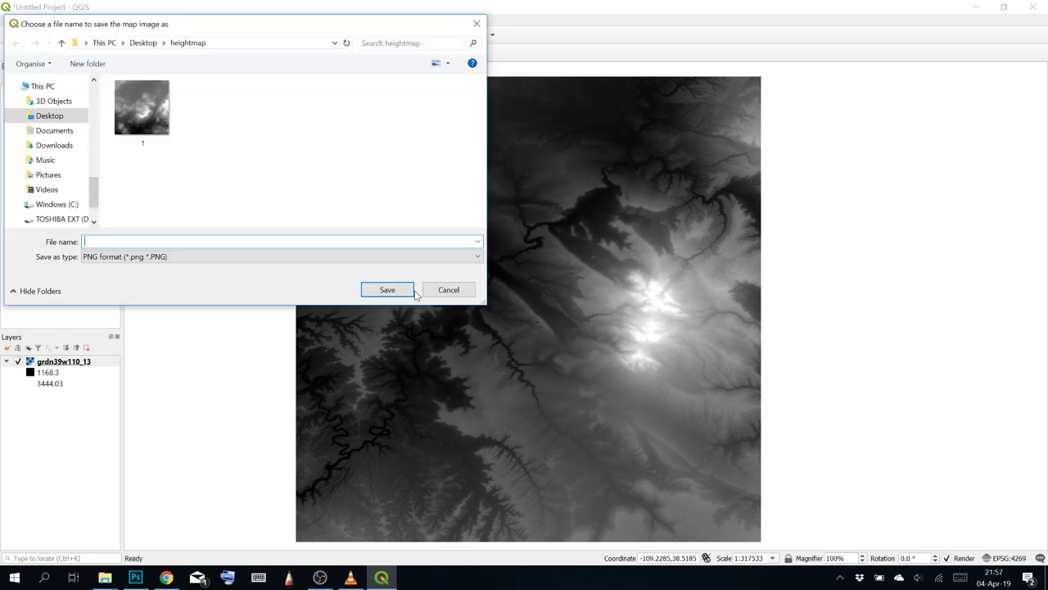
text(2)
click(384, 291)
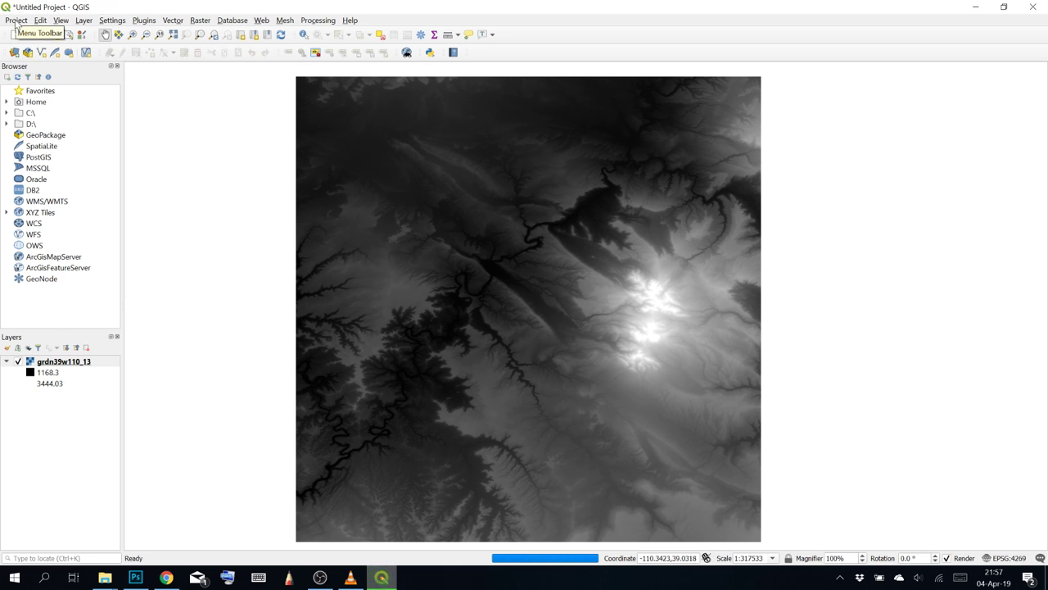
Start a new empty project, discarding the current one
click(16, 20)
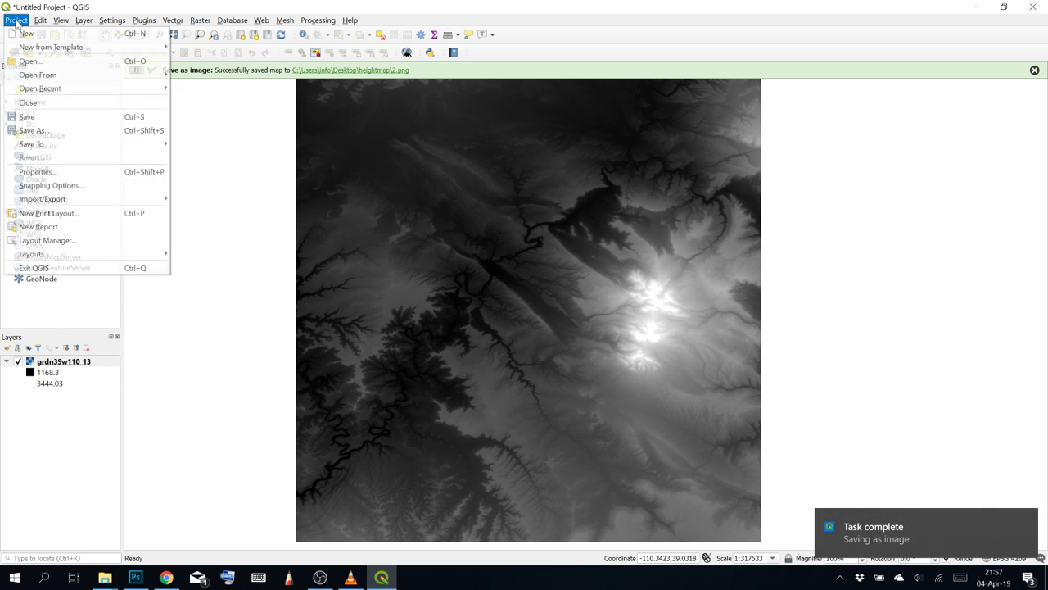
click(32, 35)
click(553, 303)
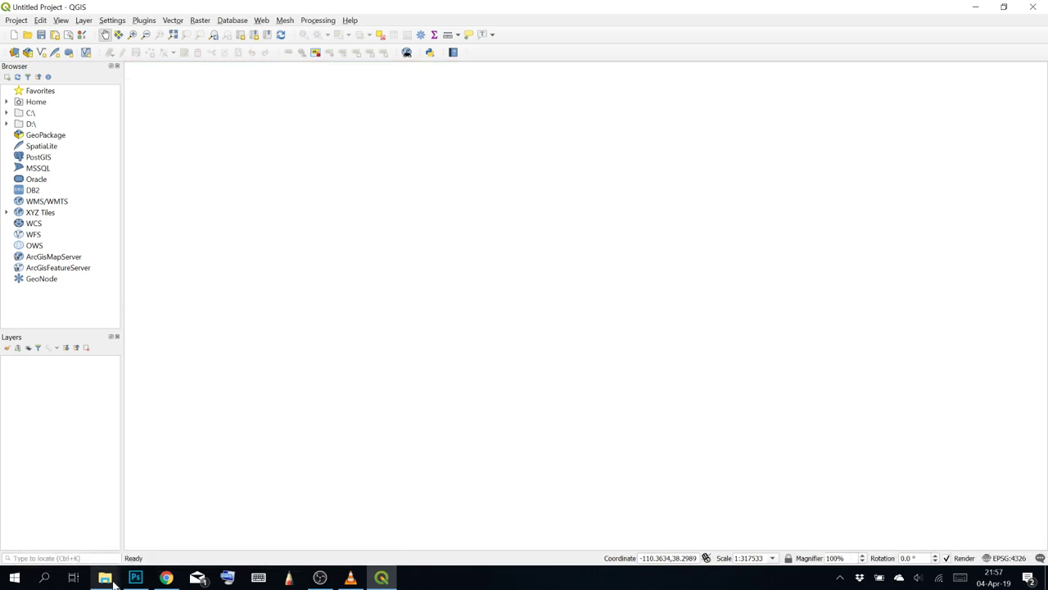
In File Explorer, find w001001.adf in the grdn40w107_13 folder inside folder 3 of Downloads and load it into the empty QGIS project
mouse_move(106, 578)
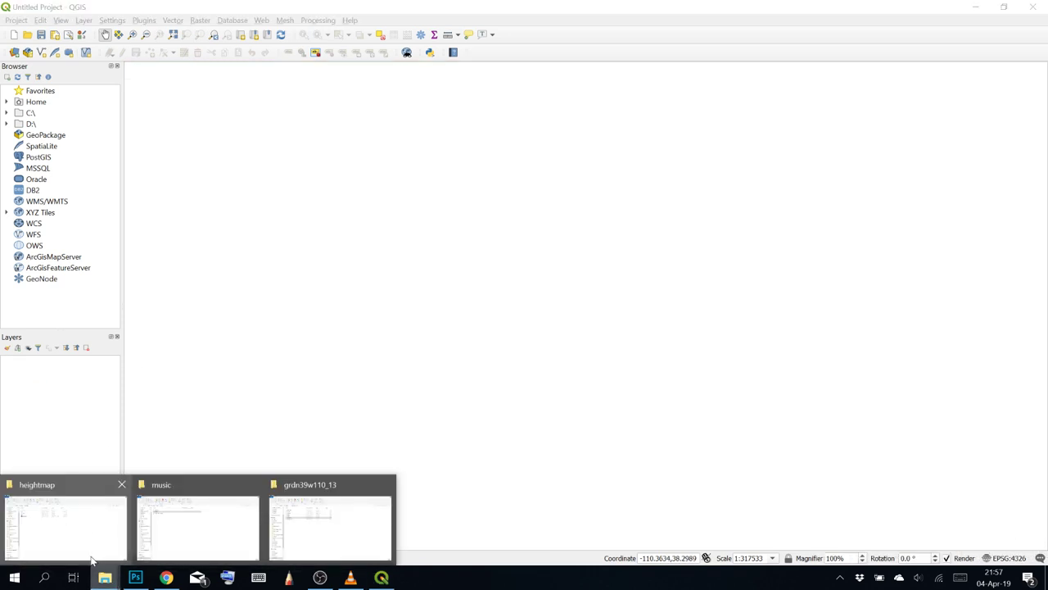
mouse_move(180, 535)
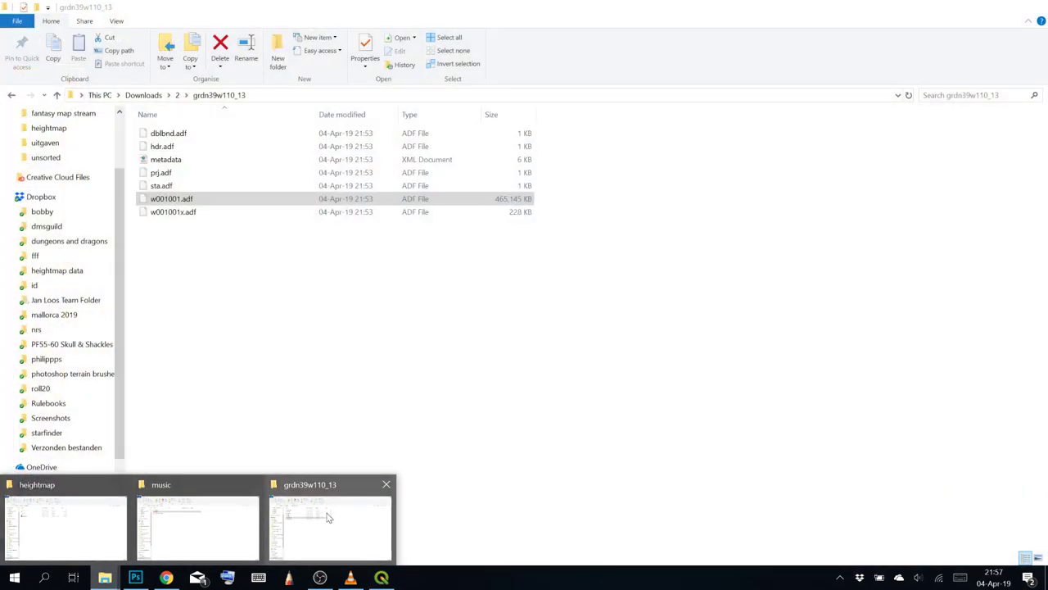
click(324, 520)
click(179, 96)
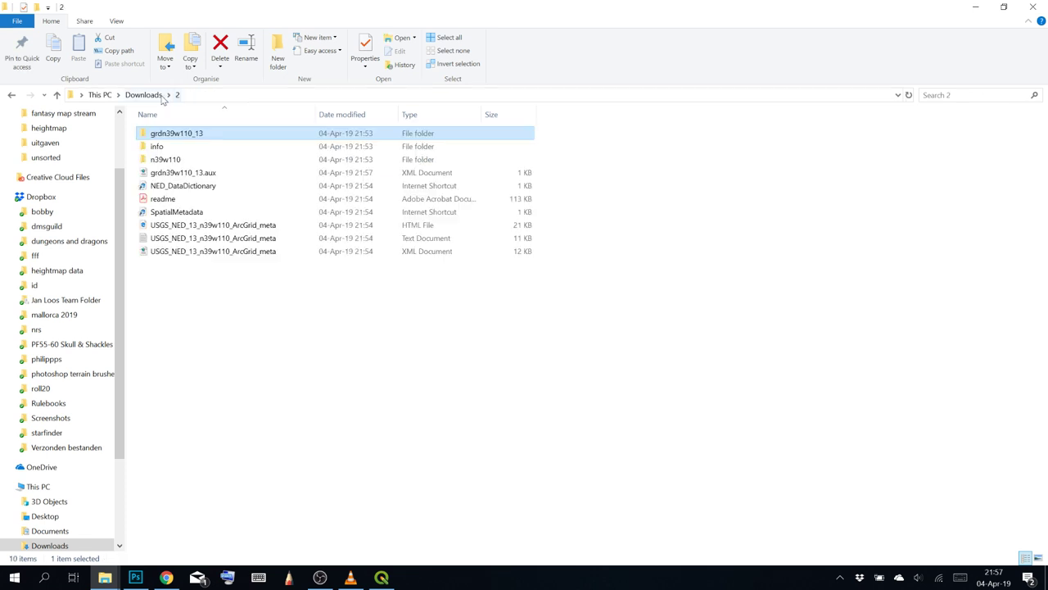
click(146, 95)
double_click(153, 160)
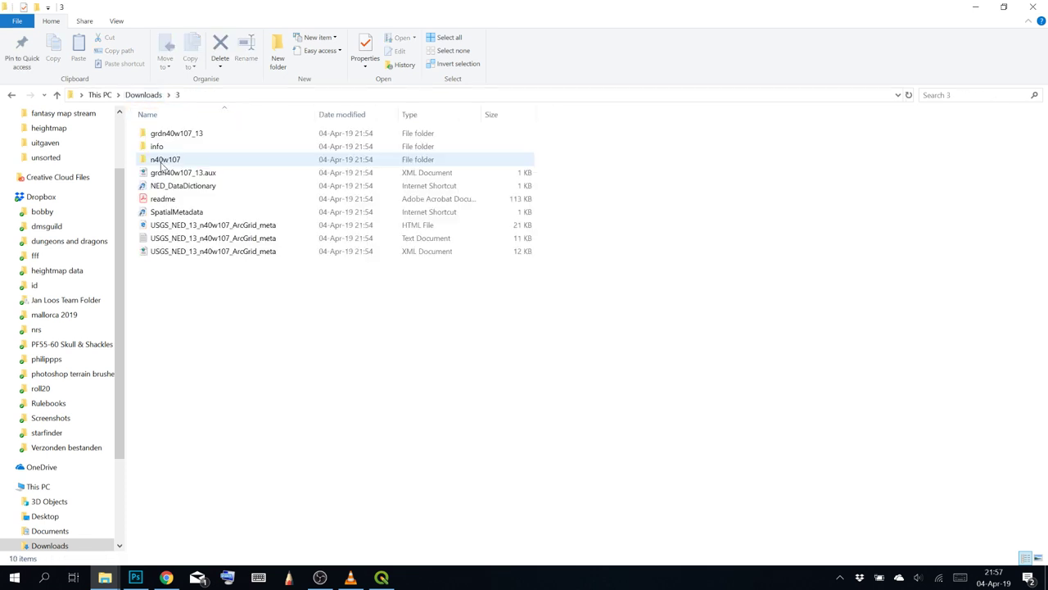
double_click(184, 135)
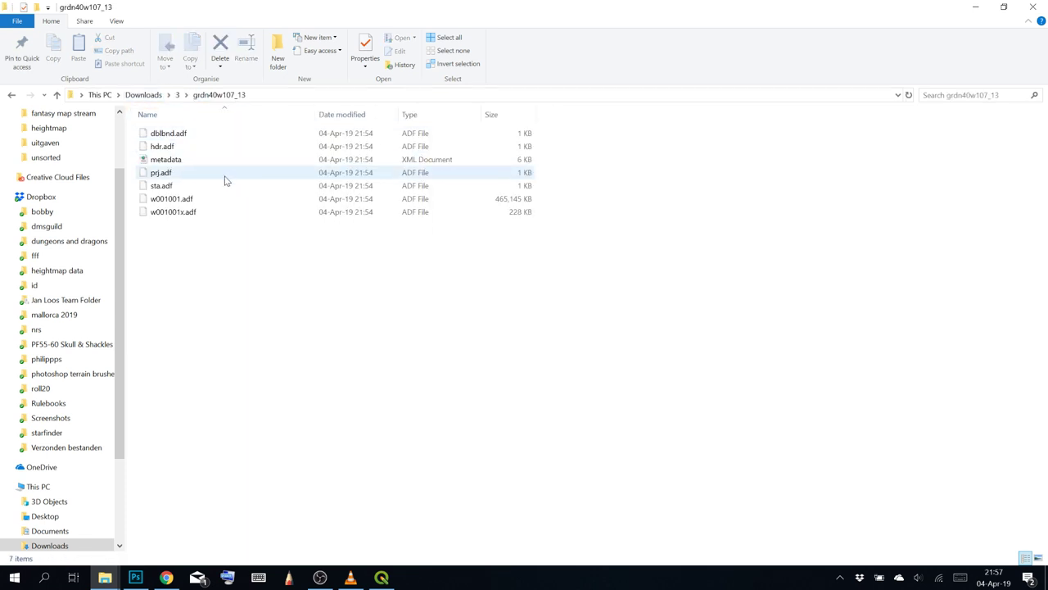
click(190, 201)
drag(191, 202, 399, 206)
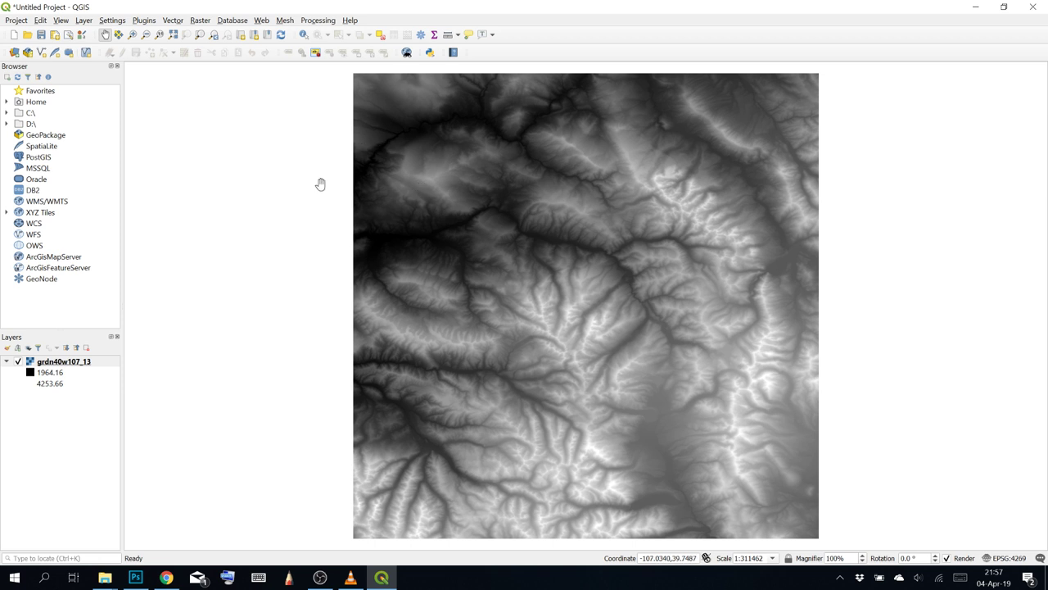
Start exporting the map as an image and draw the export extent around the whole grdn40w107_13 tile
click(16, 20)
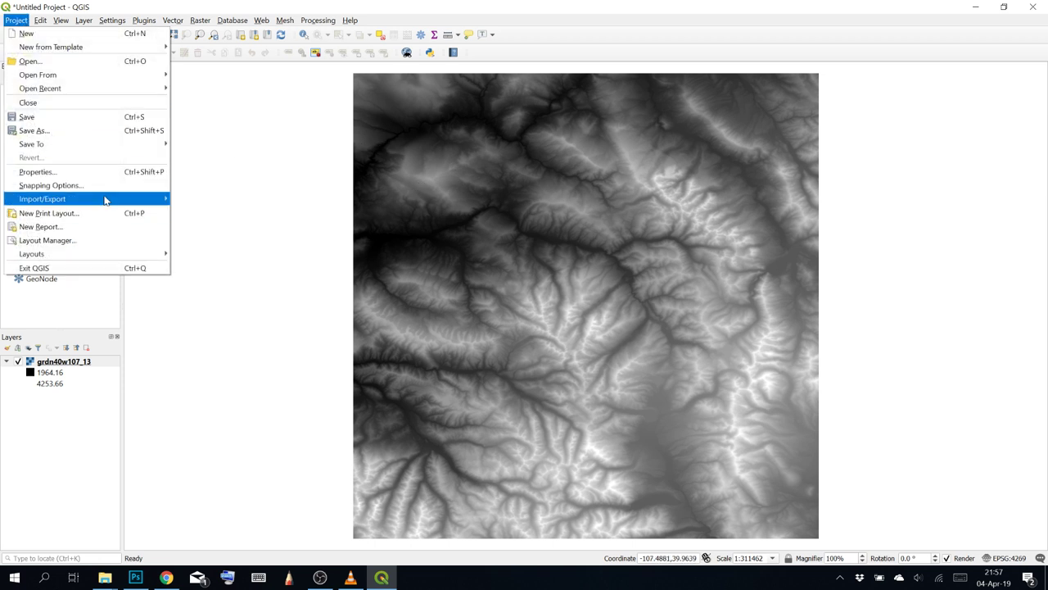
mouse_move(110, 201)
click(210, 201)
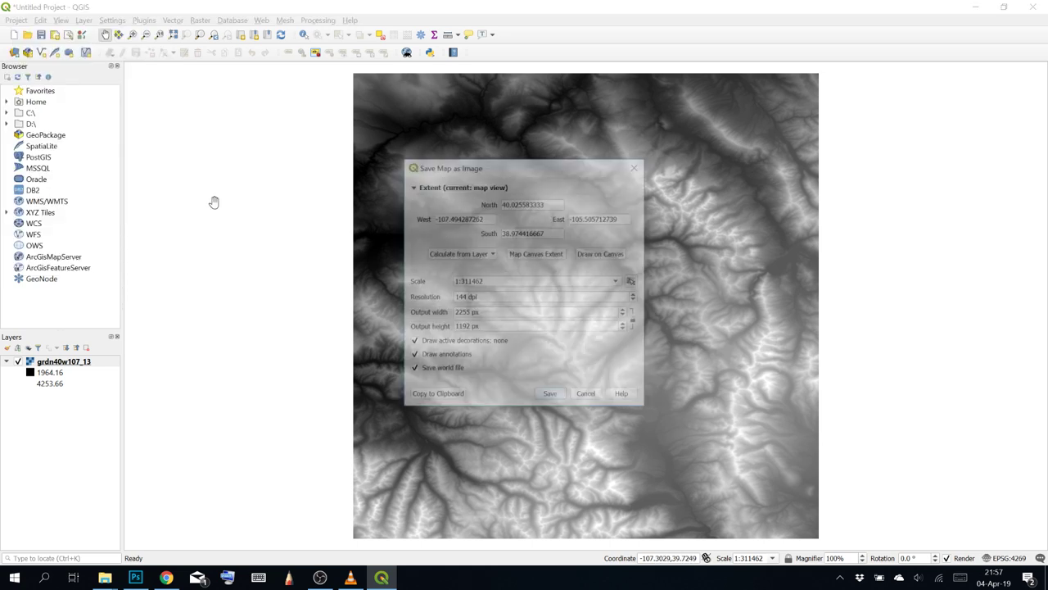
click(603, 253)
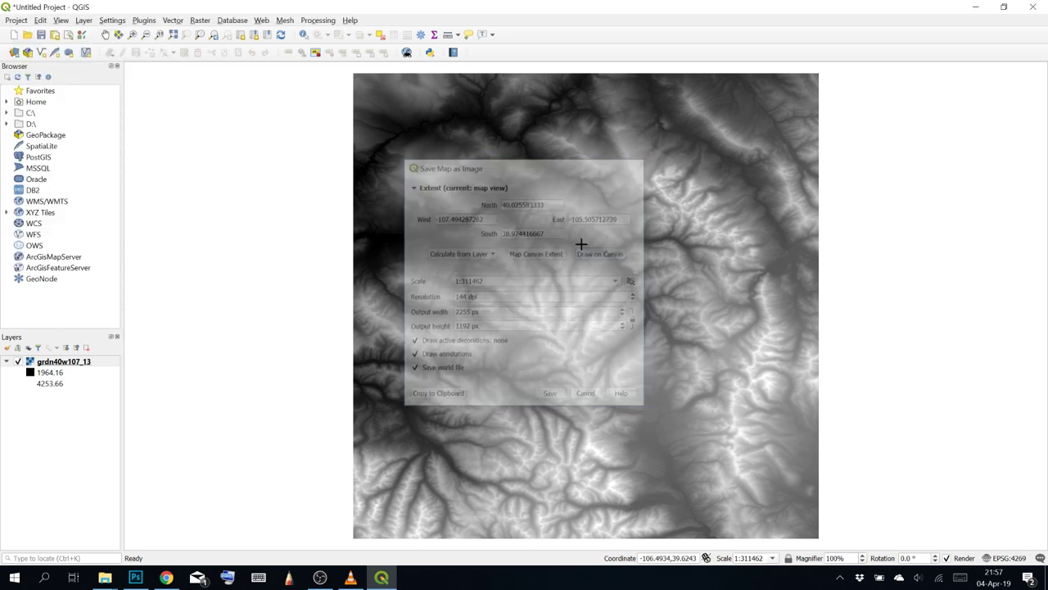
drag(354, 74, 815, 534)
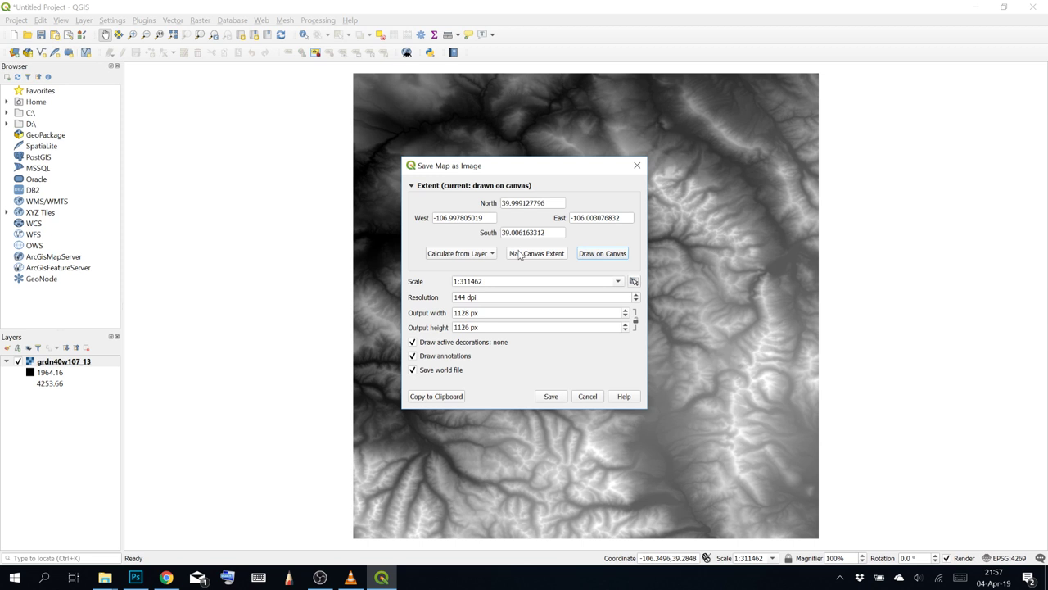
Set the resolution of the grdn40w107_13 export to 500 dpi and save it as PNG file 3 in the heightmap folder
click(473, 299)
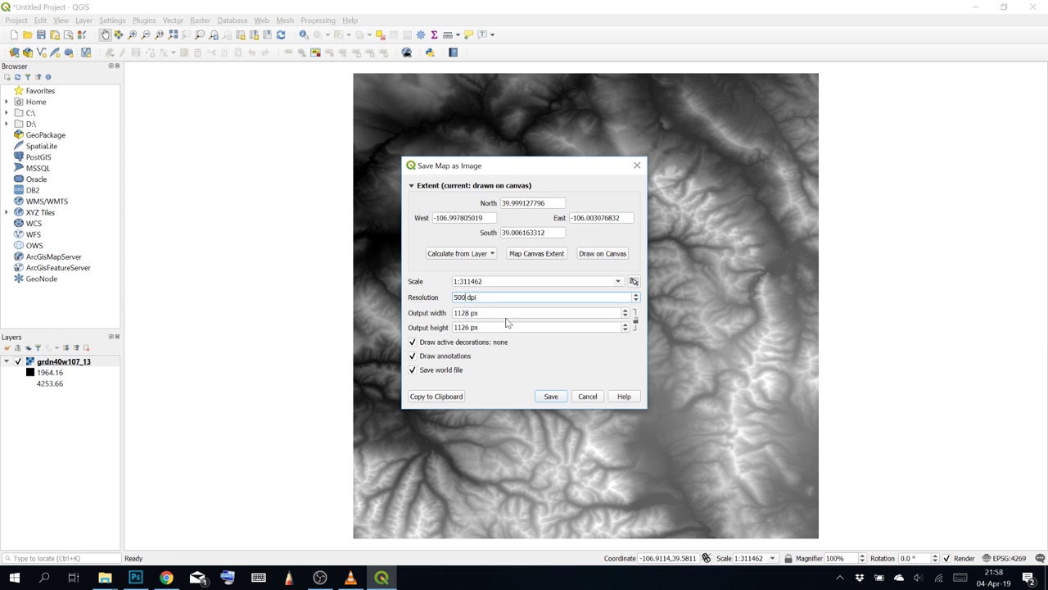
click(494, 312)
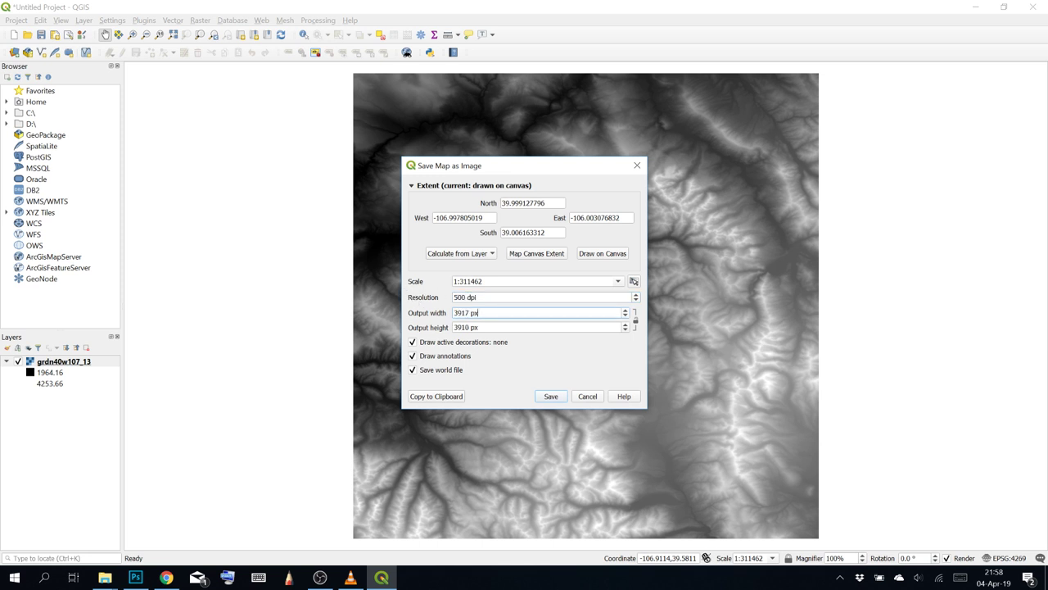
click(521, 297)
click(564, 399)
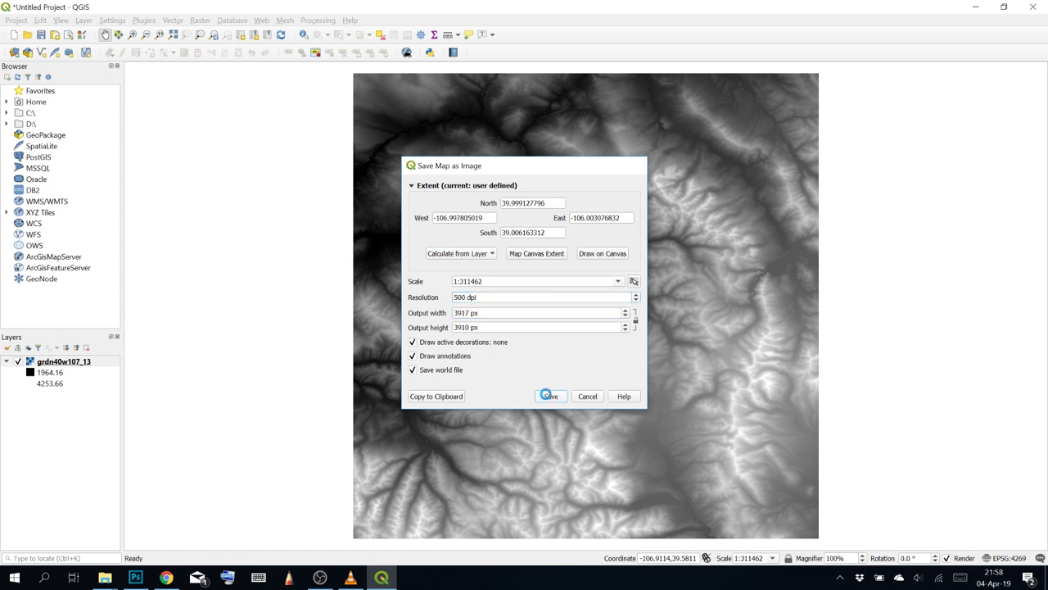
text(3)
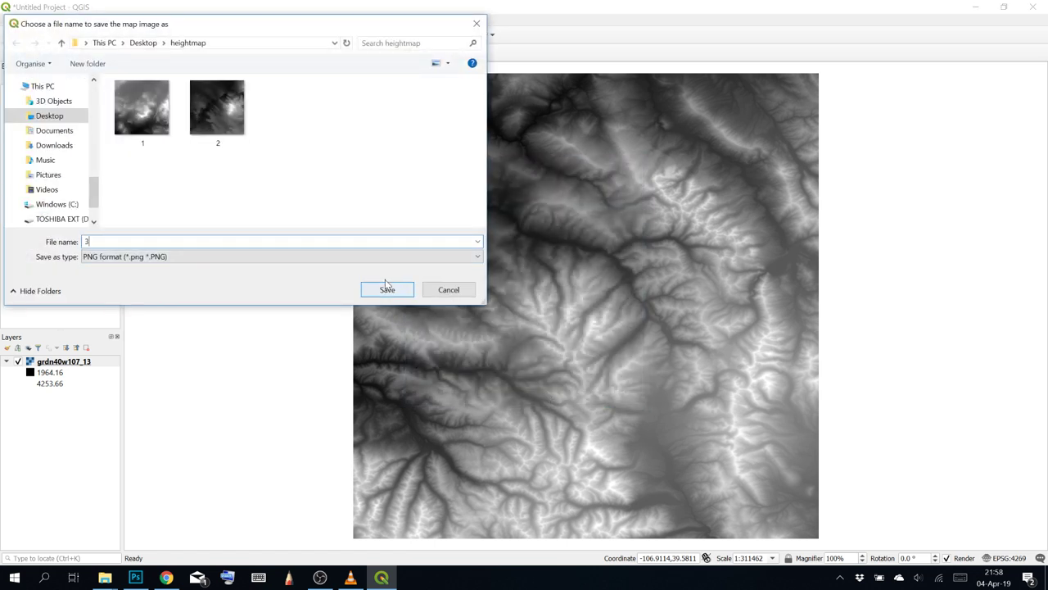
click(391, 290)
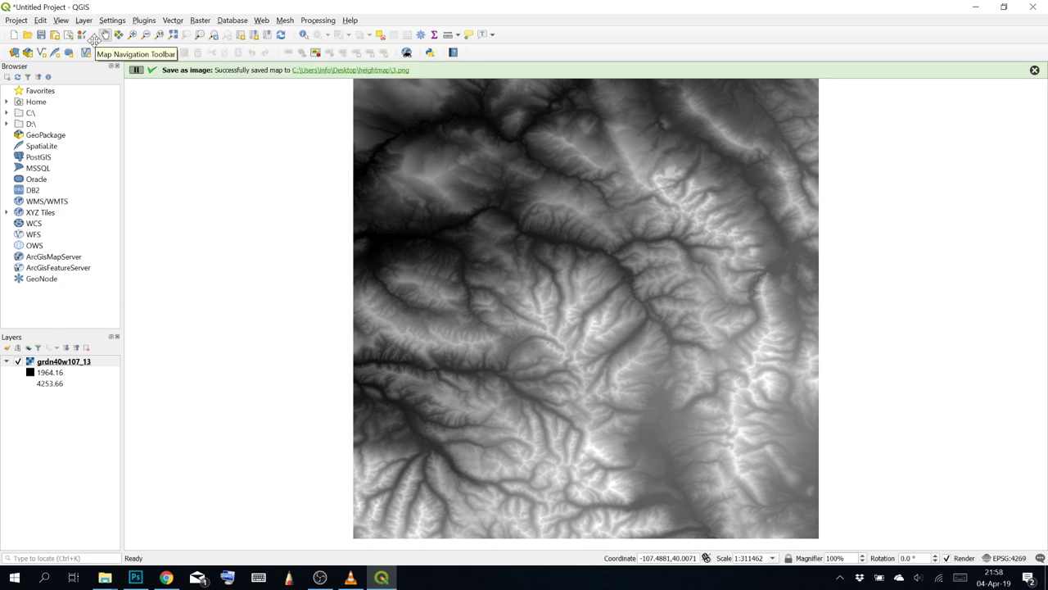
Close QGIS, discarding the project, and open the Desktop's heightmap folder in File Explorer
click(1033, 8)
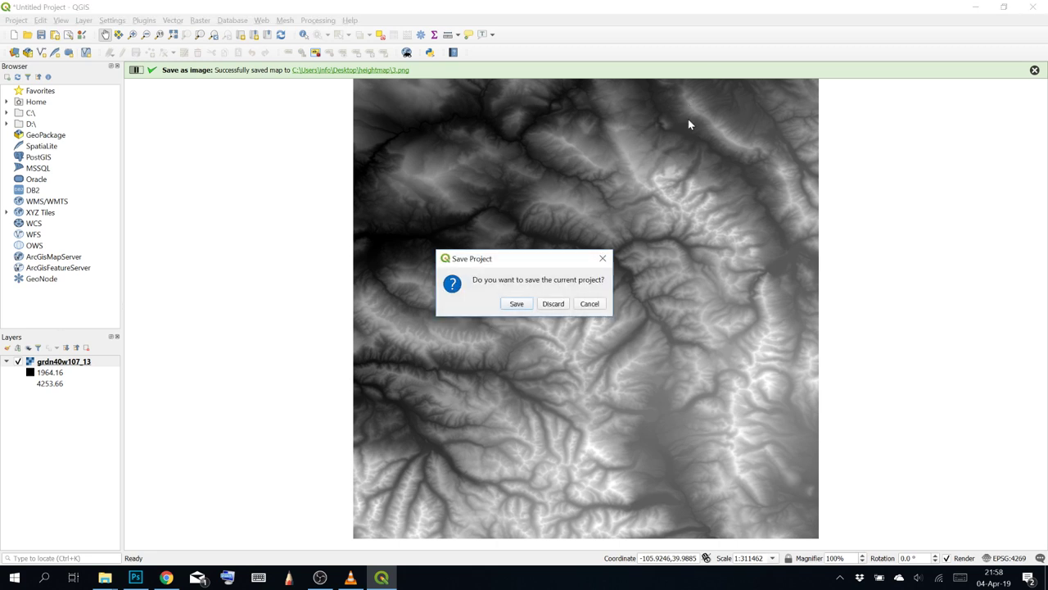
click(548, 302)
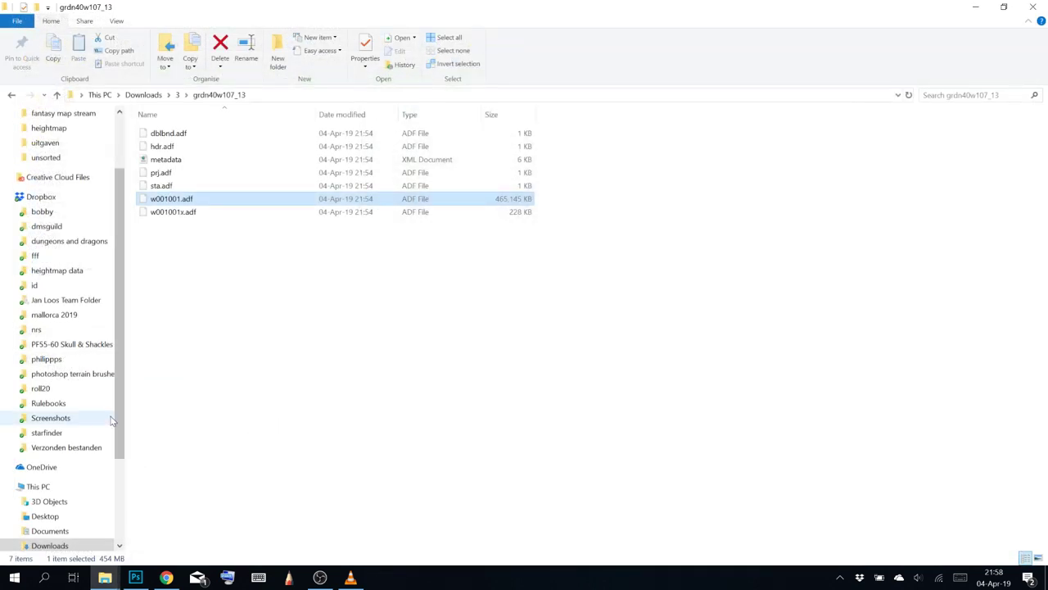
scroll(112, 420, up, 2)
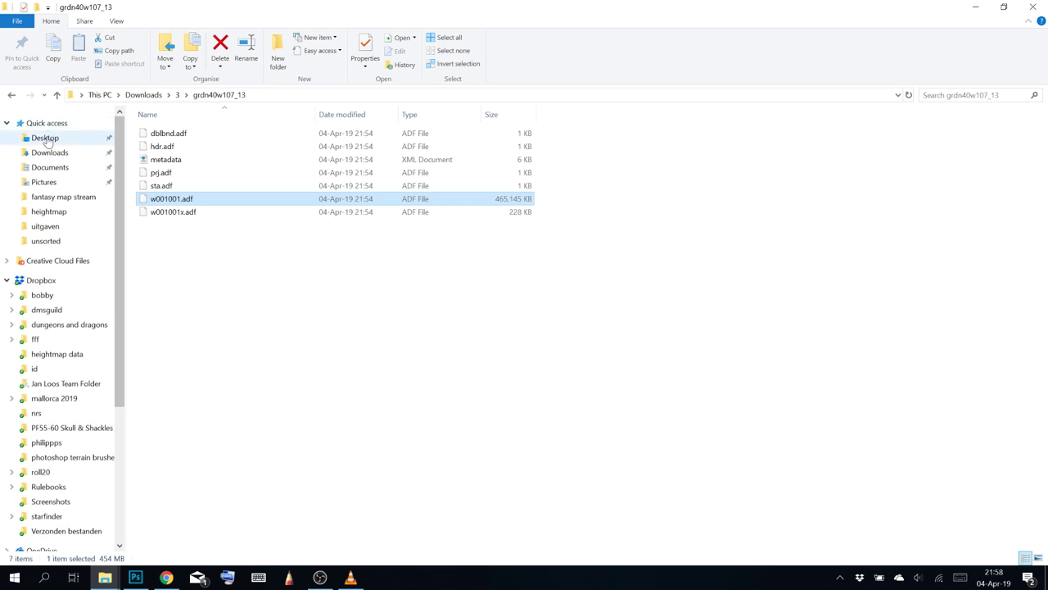
click(45, 139)
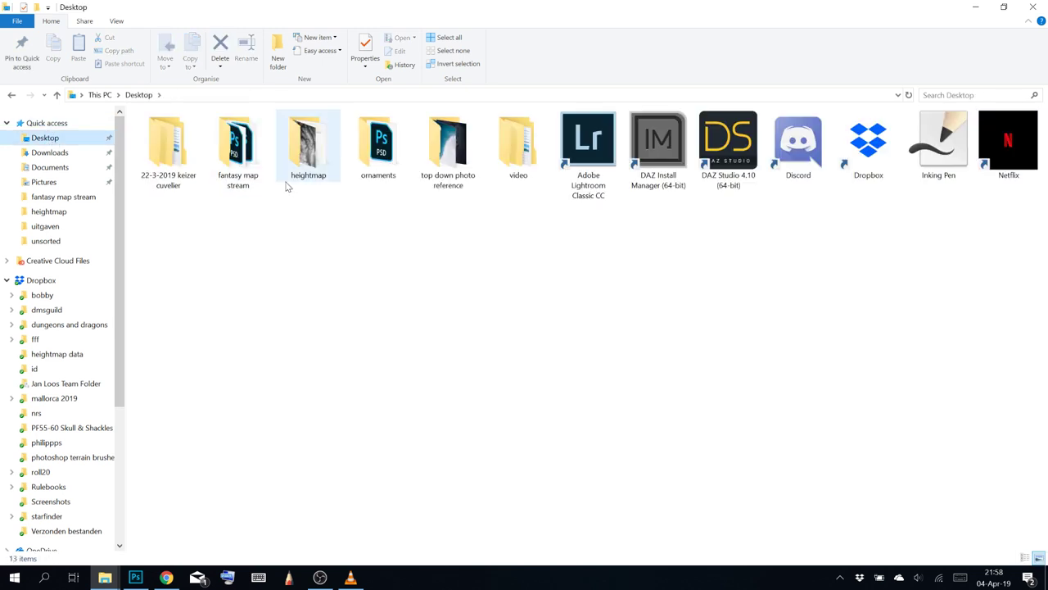
double_click(322, 152)
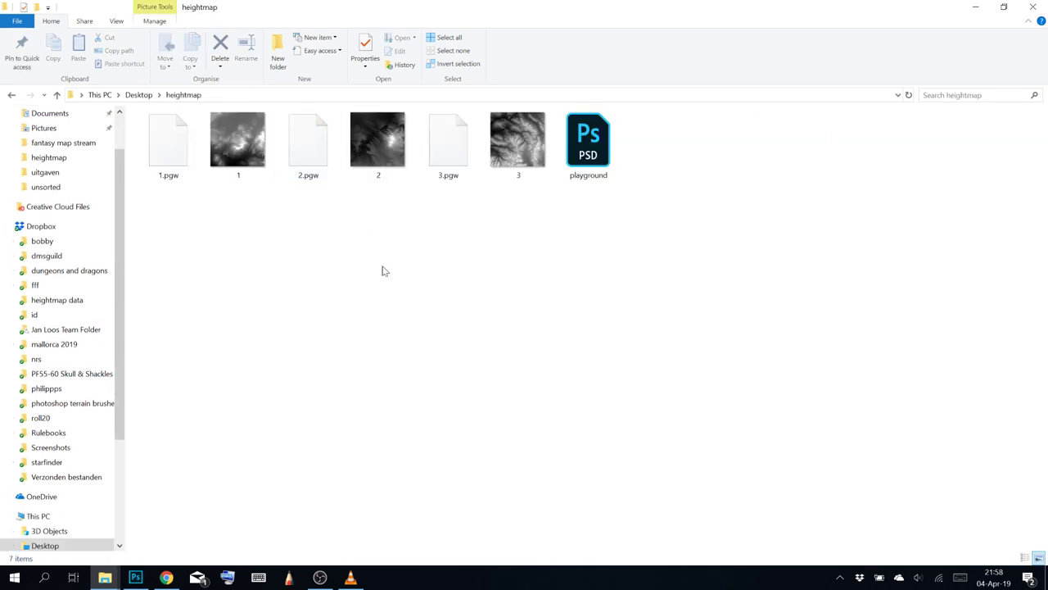
Open heightmap image 1 from the heightmap folder in Photoshop as its own document and close the Untitled-1 document
drag(238, 140, 354, 49)
key(alt+Tab)
key(alt+Tab)
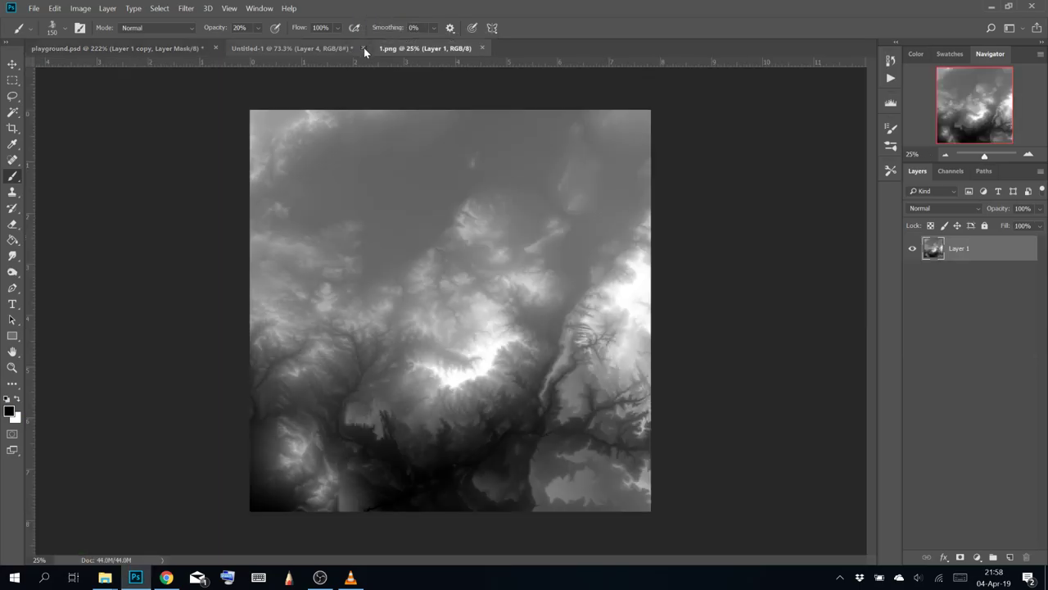
click(363, 48)
click(560, 227)
Examine the bright peaks and dark lowlands of the 1.png heightmap up close, then the whole image
scroll(586, 266, up, 4)
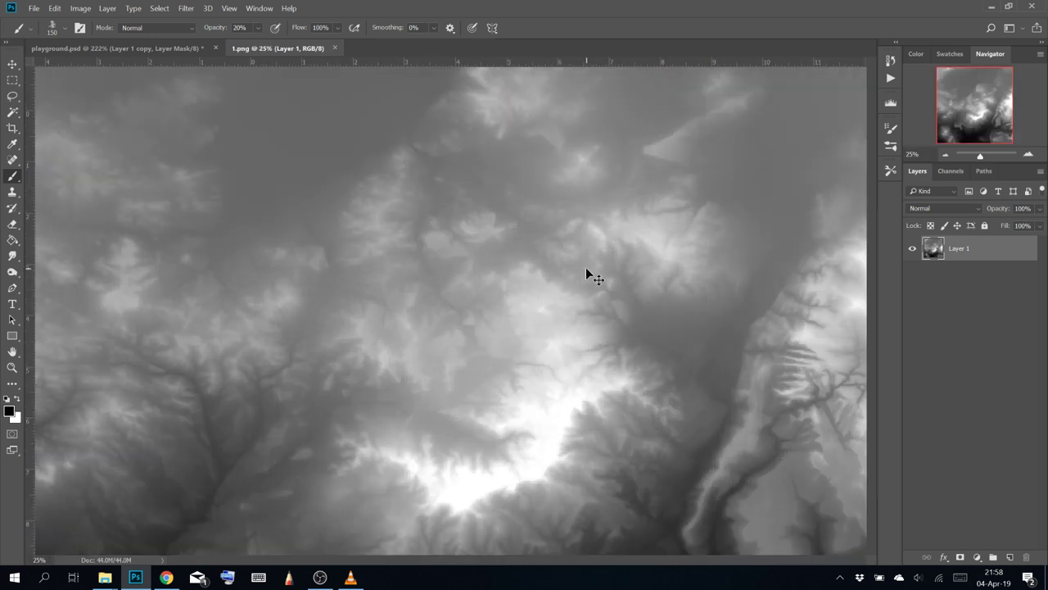
drag(497, 428, 465, 8)
drag(491, 329, 650, 124)
drag(565, 190, 559, 222)
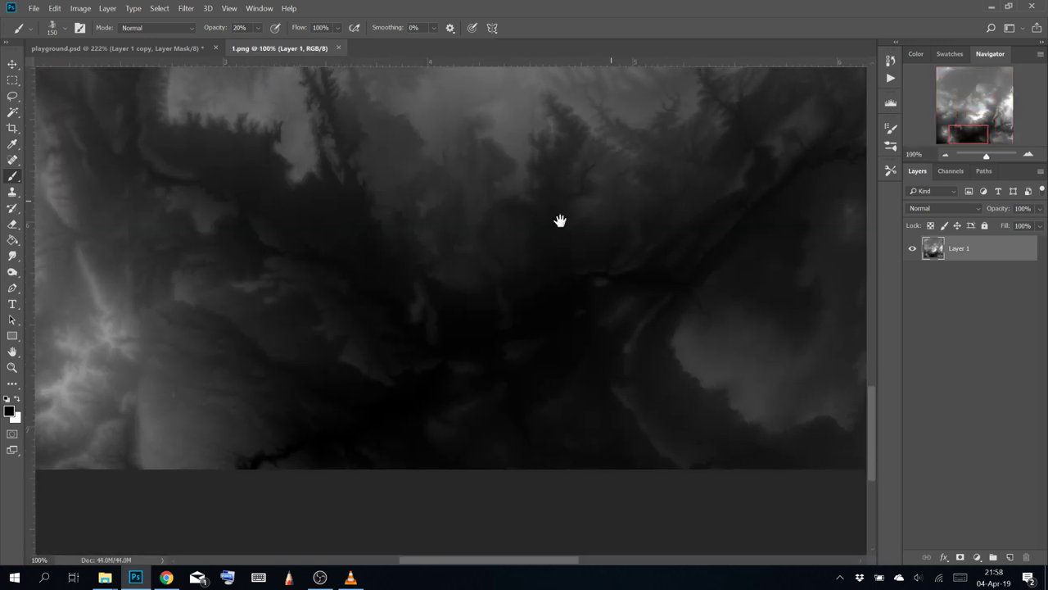
mouse_move(429, 343)
mouse_down()
mouse_move(583, 366)
mouse_move(709, 477)
mouse_move(647, 330)
mouse_move(585, 353)
mouse_move(560, 396)
mouse_move(662, 299)
mouse_move(648, 466)
mouse_move(679, 227)
mouse_move(675, 389)
mouse_move(466, 286)
mouse_move(475, 290)
mouse_move(545, 140)
mouse_move(547, 207)
mouse_move(519, 224)
mouse_move(522, 172)
mouse_move(497, 309)
mouse_move(496, 218)
mouse_move(653, 335)
mouse_move(564, 210)
mouse_move(353, 393)
mouse_move(493, 442)
mouse_up()
scroll(489, 262, down, 9)
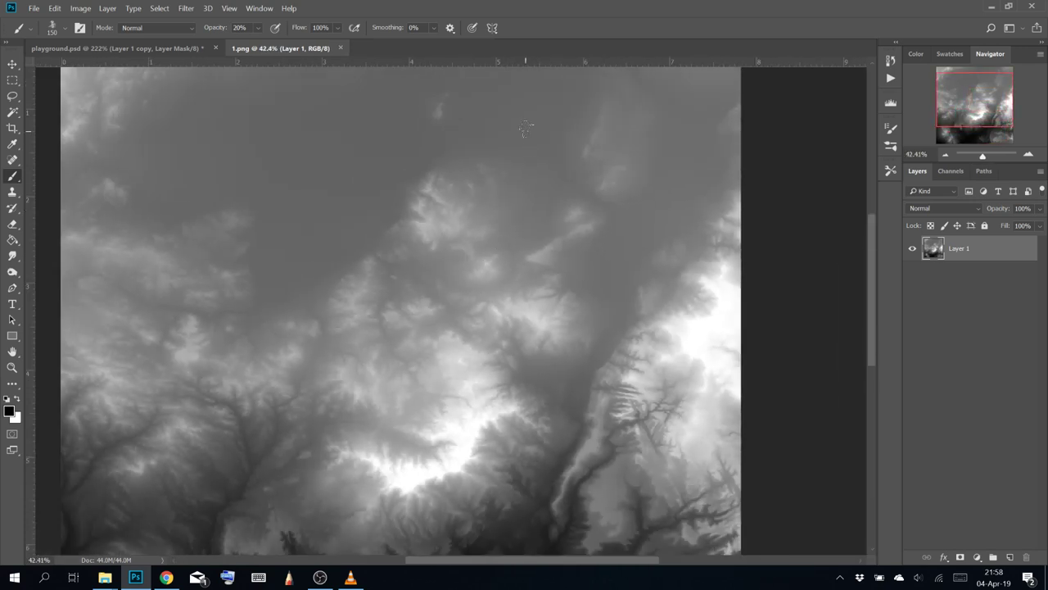
scroll(464, 173, down, 3)
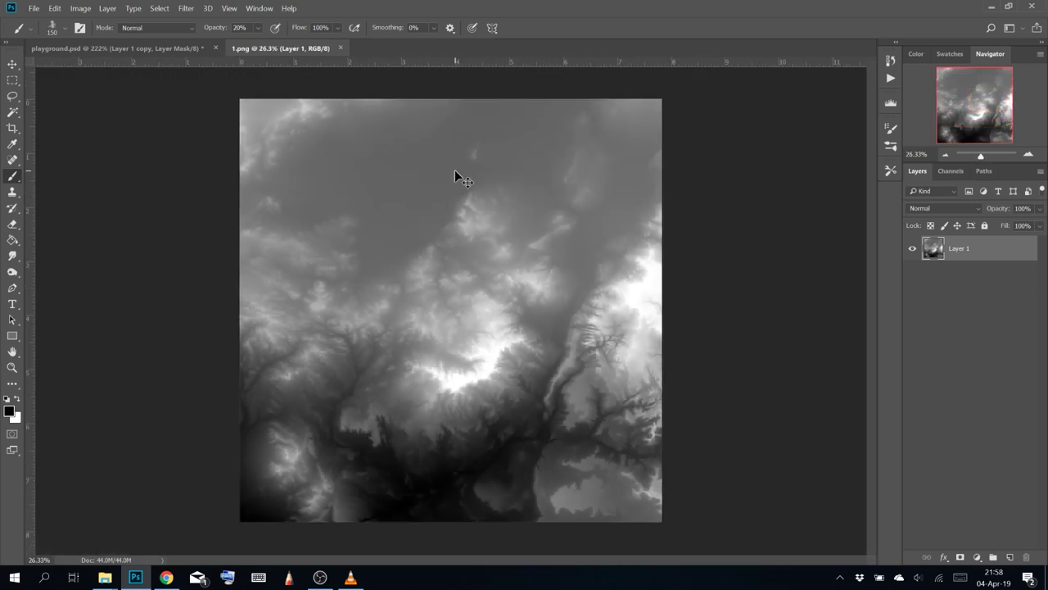
Copy the entire 1.png heightmap, add a new empty layer above it, and clear the selection
click(148, 50)
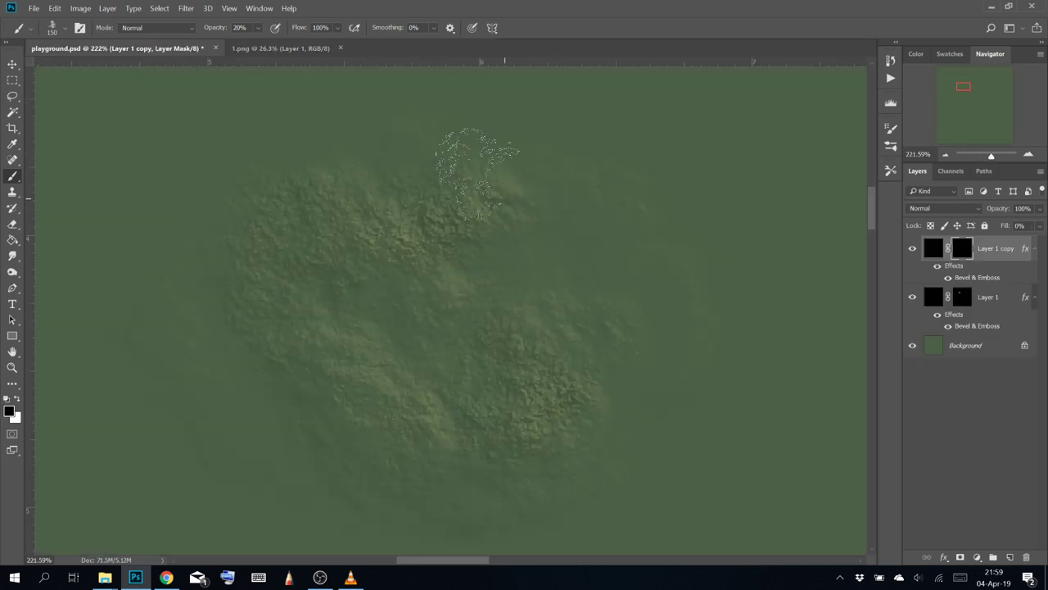
click(270, 49)
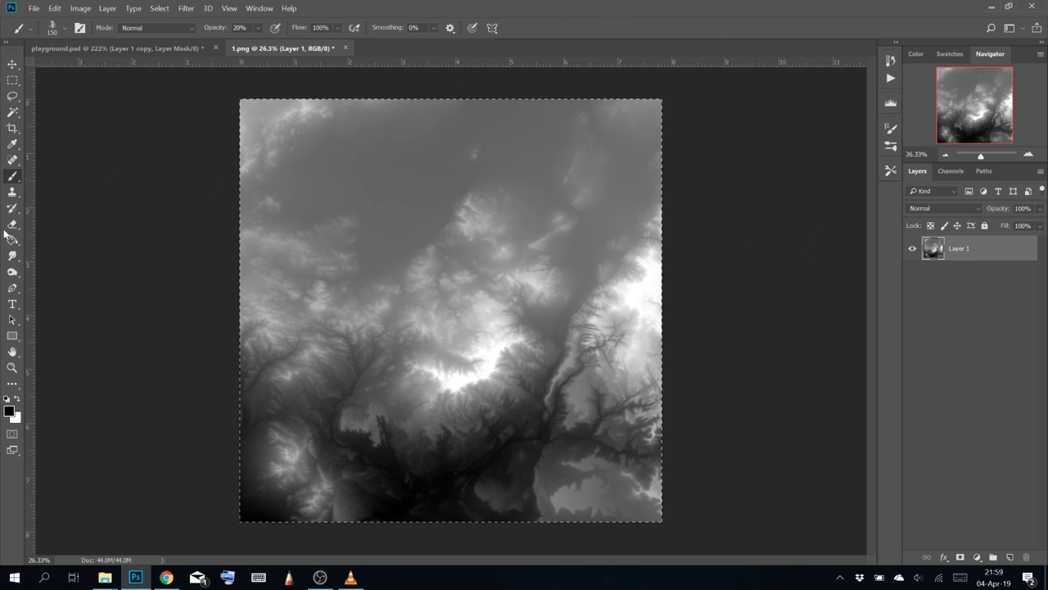
key(g)
click(1009, 556)
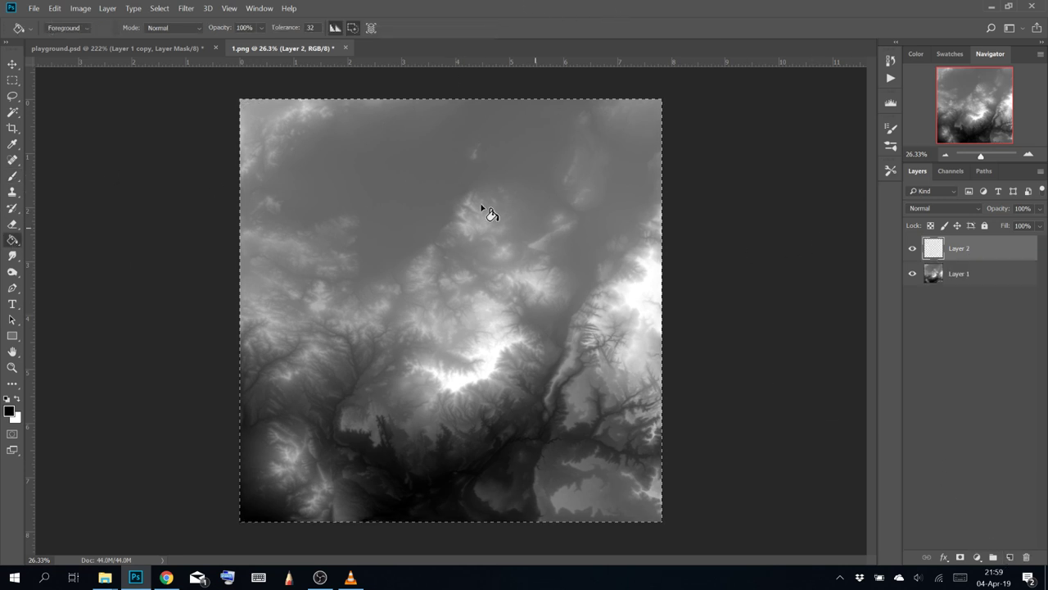
key(ctrl+d)
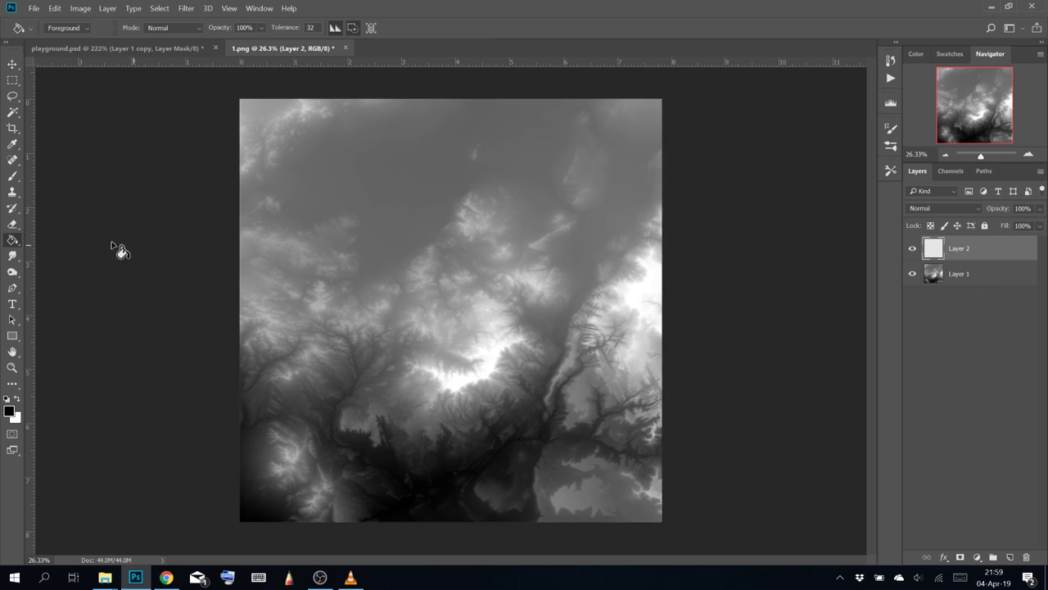
Set the foreground colour to a muted dark green and fill the new empty layer with it
click(12, 408)
drag(678, 174, 623, 184)
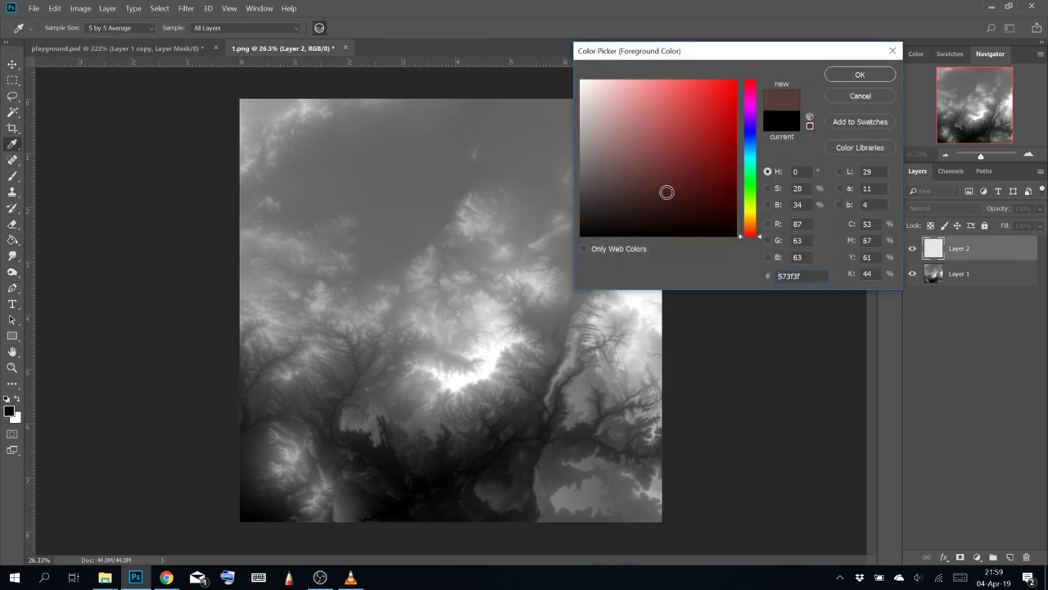
drag(753, 205, 758, 192)
click(860, 74)
key(g)
click(431, 343)
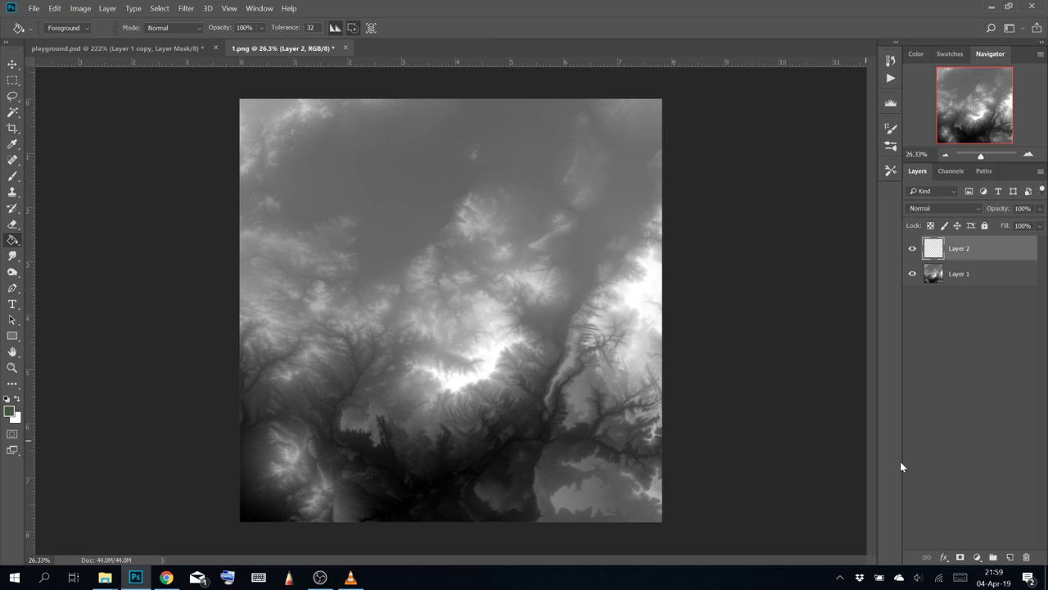
Add another layer filled with the same green and give it an Inner Bevel, Chisel Soft Bevel & Emboss, 1000% depth and 8 px size
click(1010, 557)
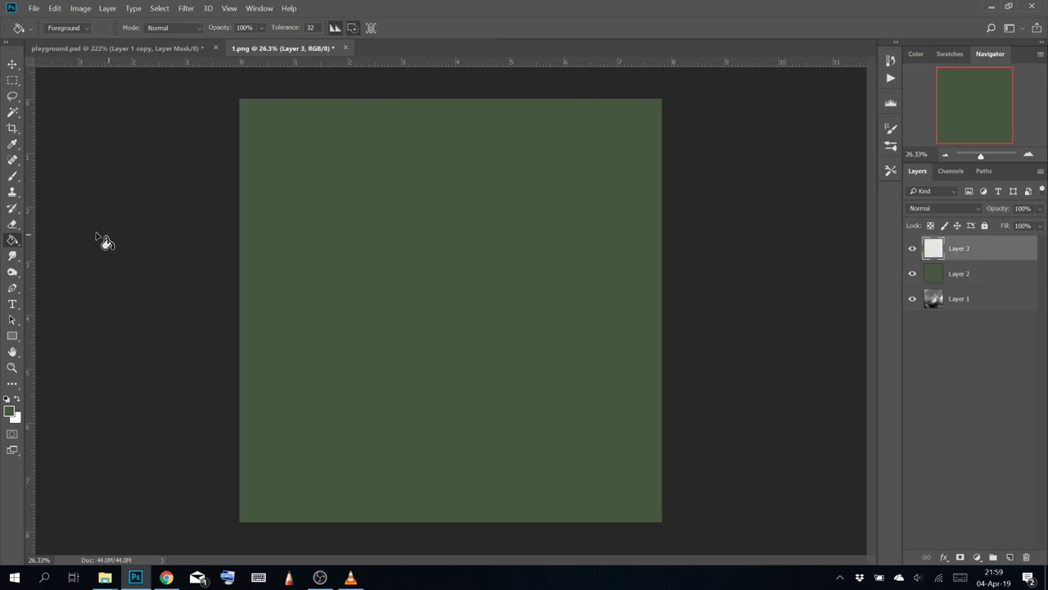
right_click(974, 243)
click(860, 72)
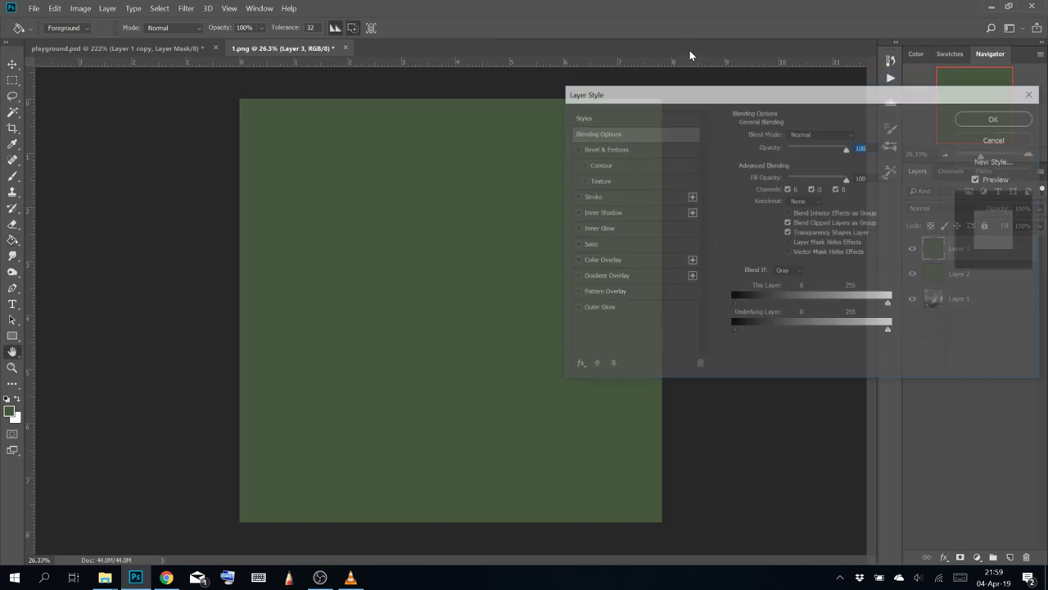
click(619, 148)
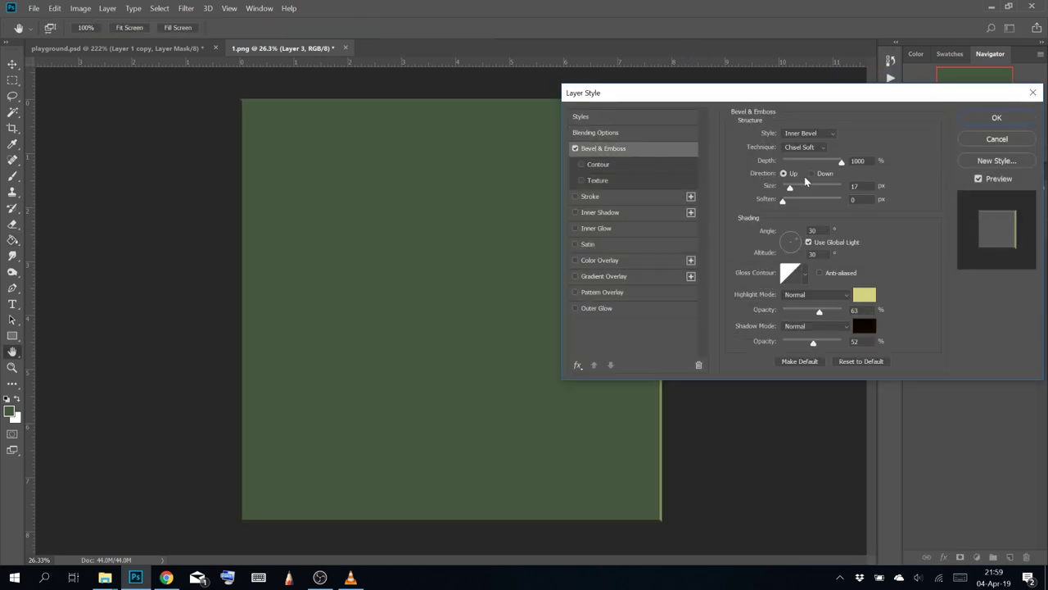
drag(790, 189, 787, 189)
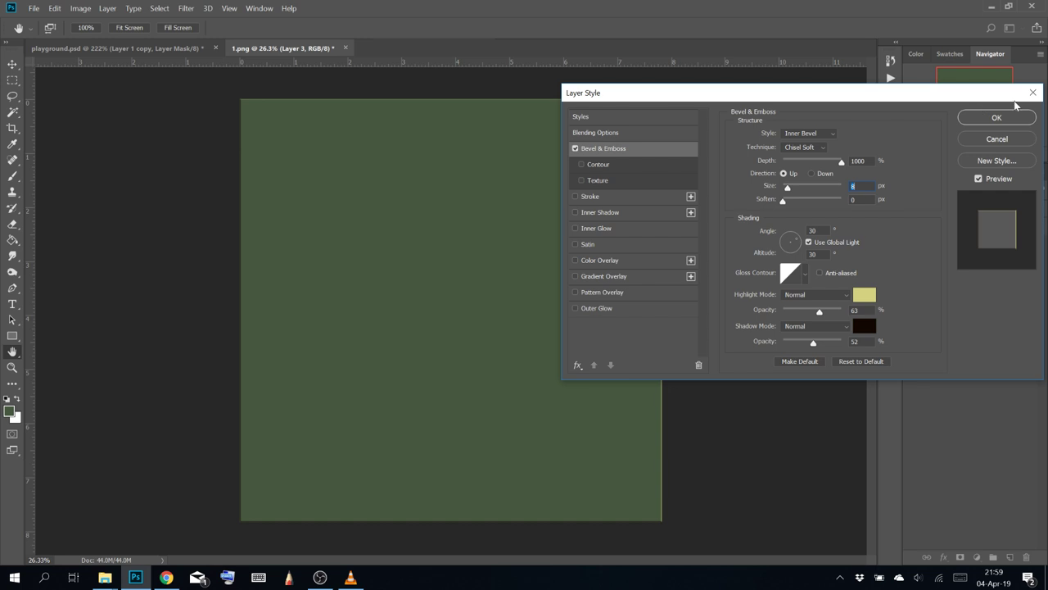
click(996, 120)
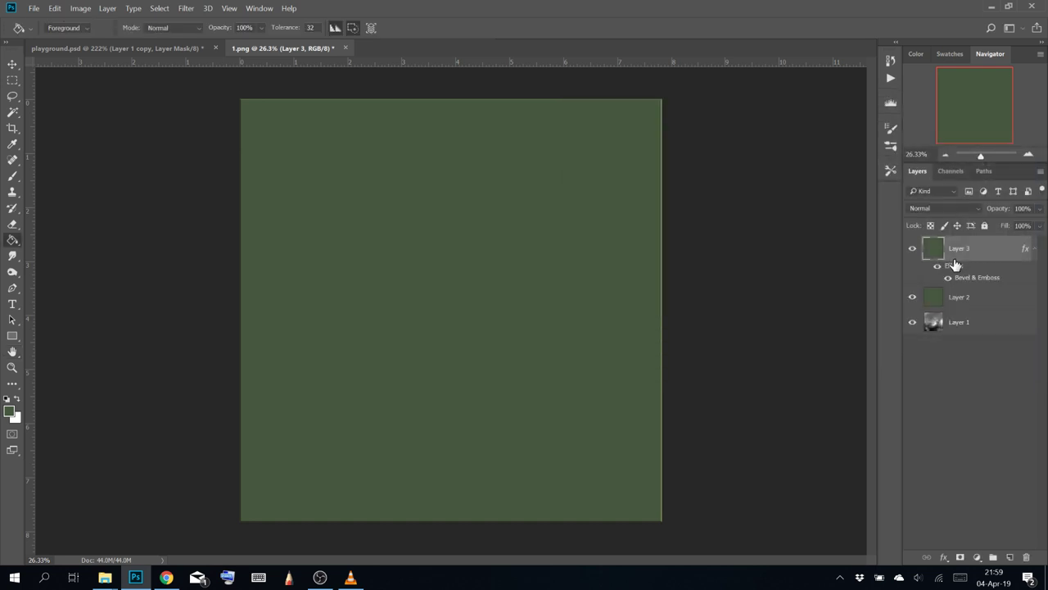
Add a layer mask to the bevelled green layer, fill it with black, and display the mask channel
click(961, 557)
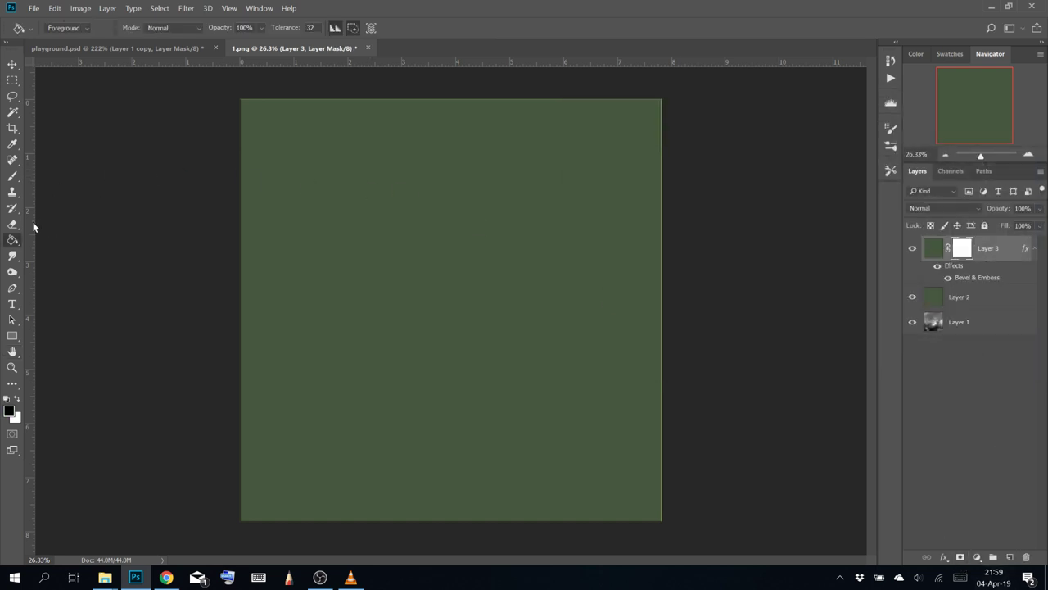
click(374, 293)
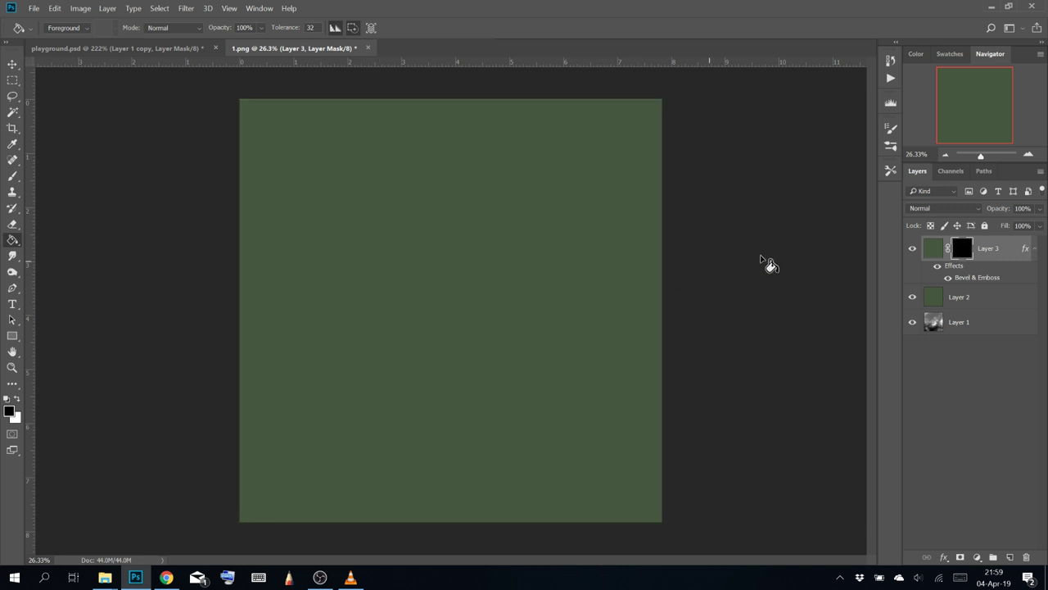
click(951, 172)
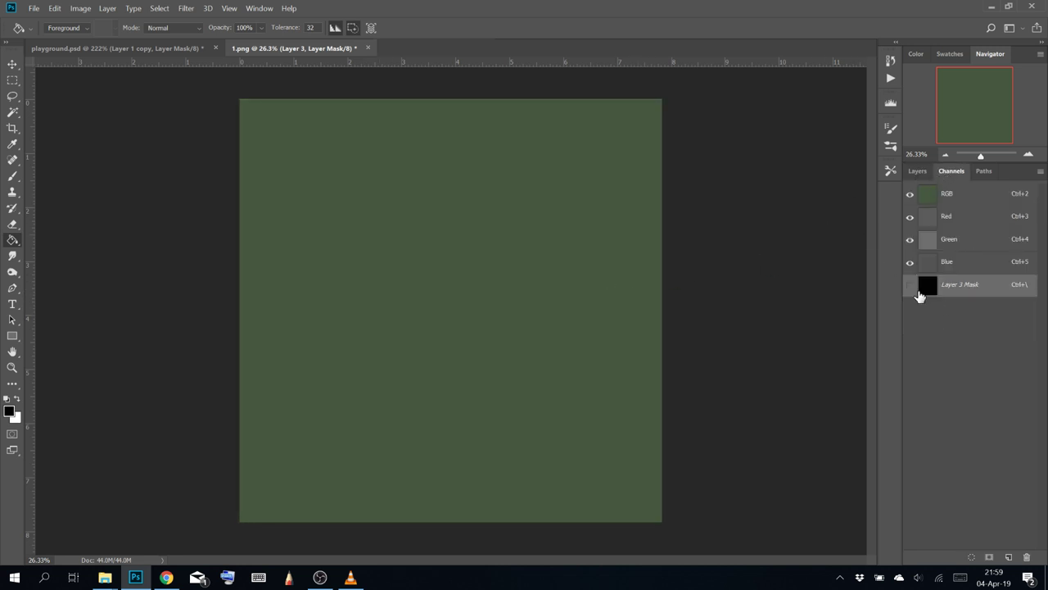
click(910, 286)
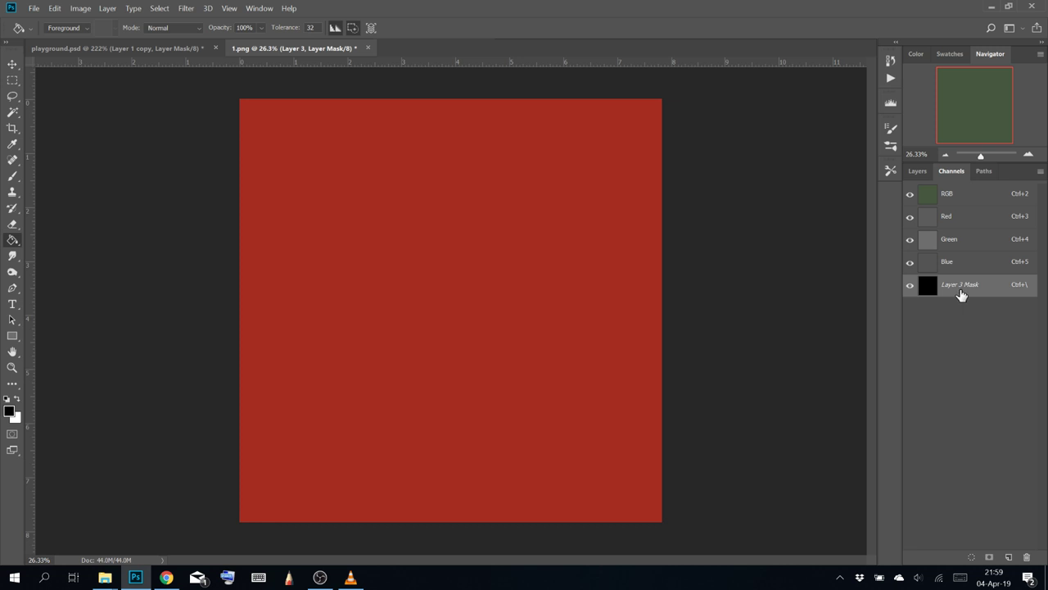
Paste the copied heightmap into the Layer 3 mask channel, hide the mask overlay, deselect, and return to the layer list
click(55, 10)
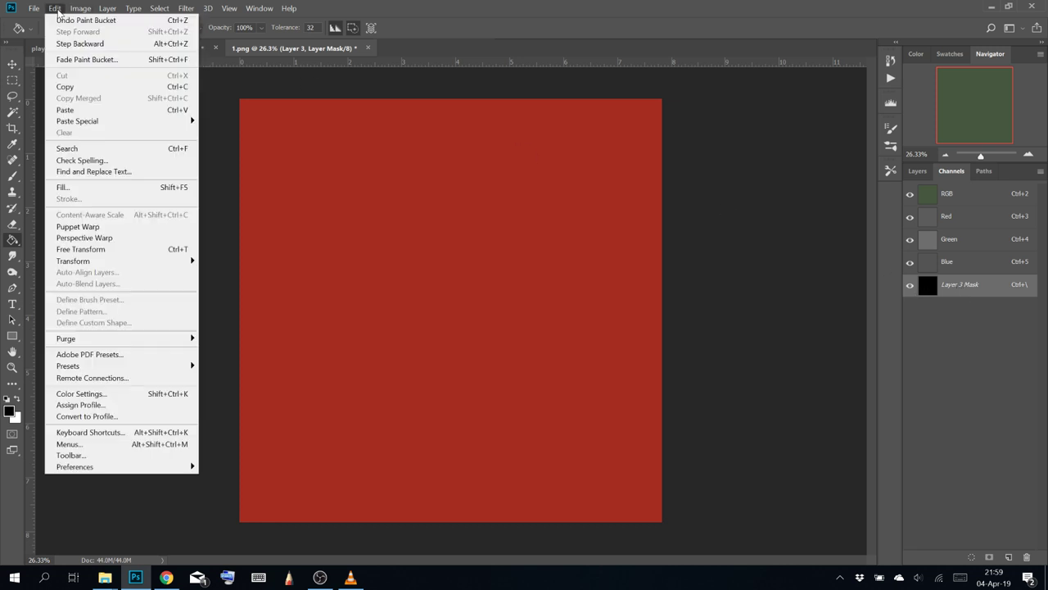
mouse_move(102, 123)
click(219, 132)
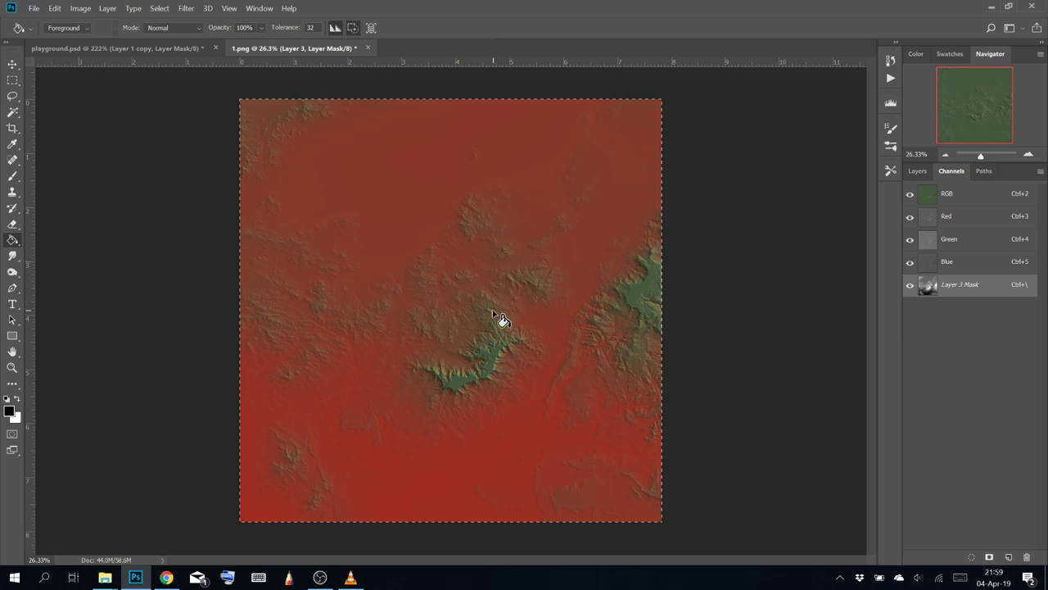
click(909, 285)
key(ctrl+d)
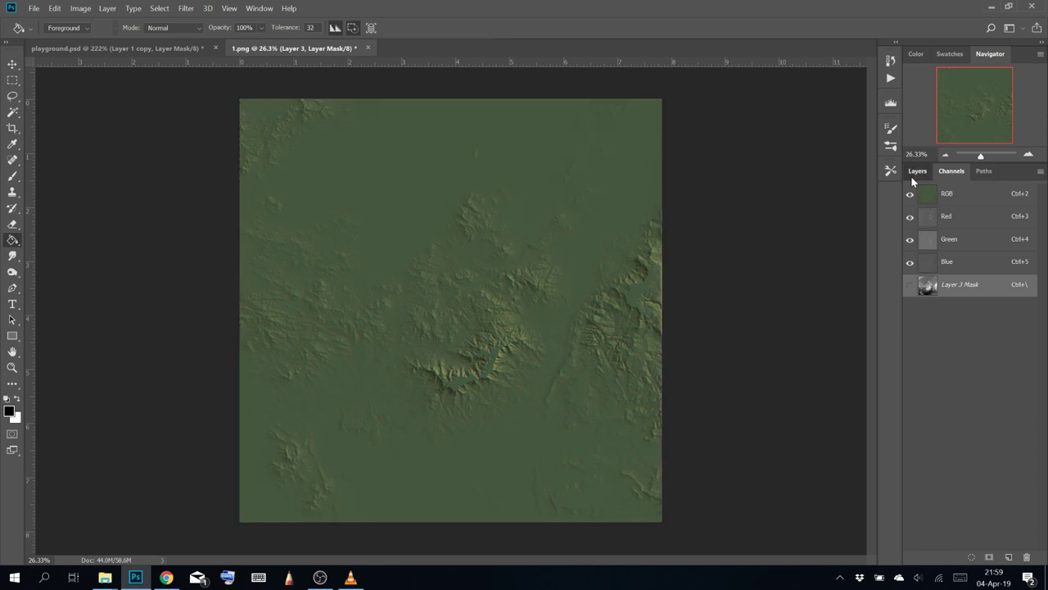
click(912, 173)
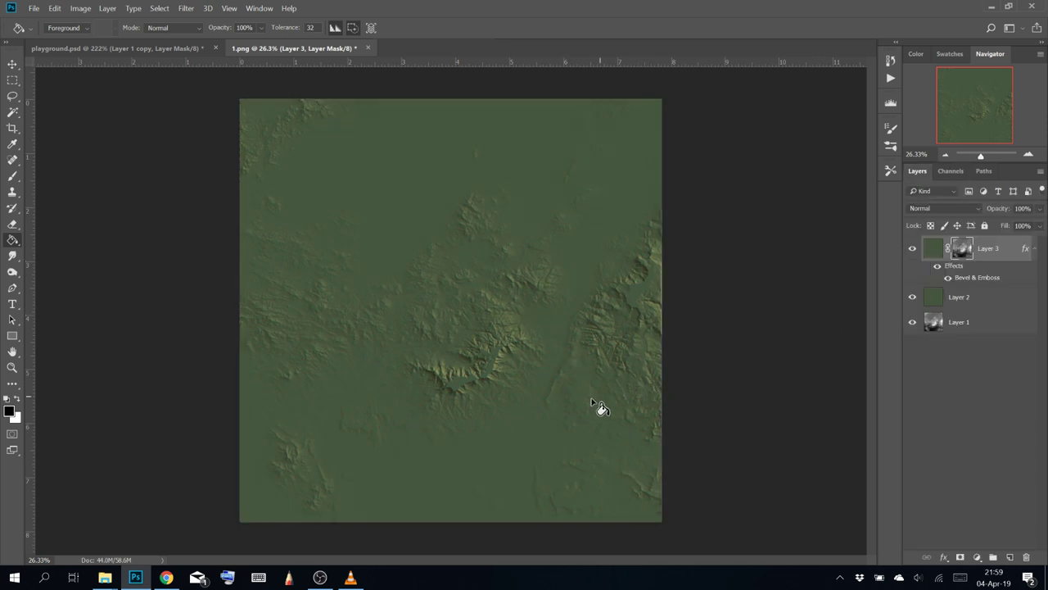
Examine the embossed mountains and valleys up close across the map
scroll(597, 402, up, 5)
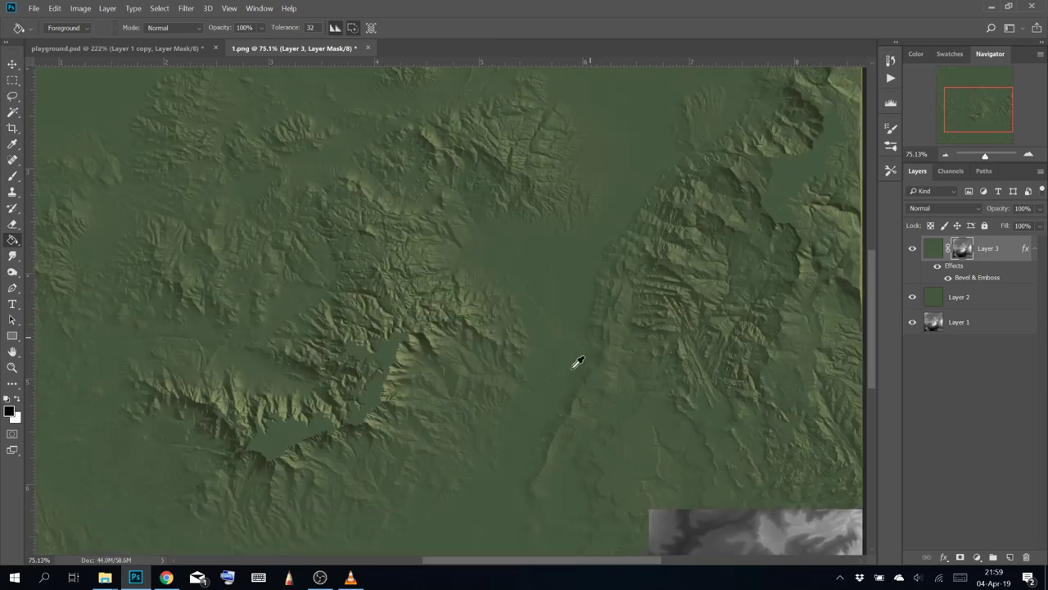
drag(574, 365, 606, 373)
scroll(606, 370, up, 3)
drag(445, 378, 742, 74)
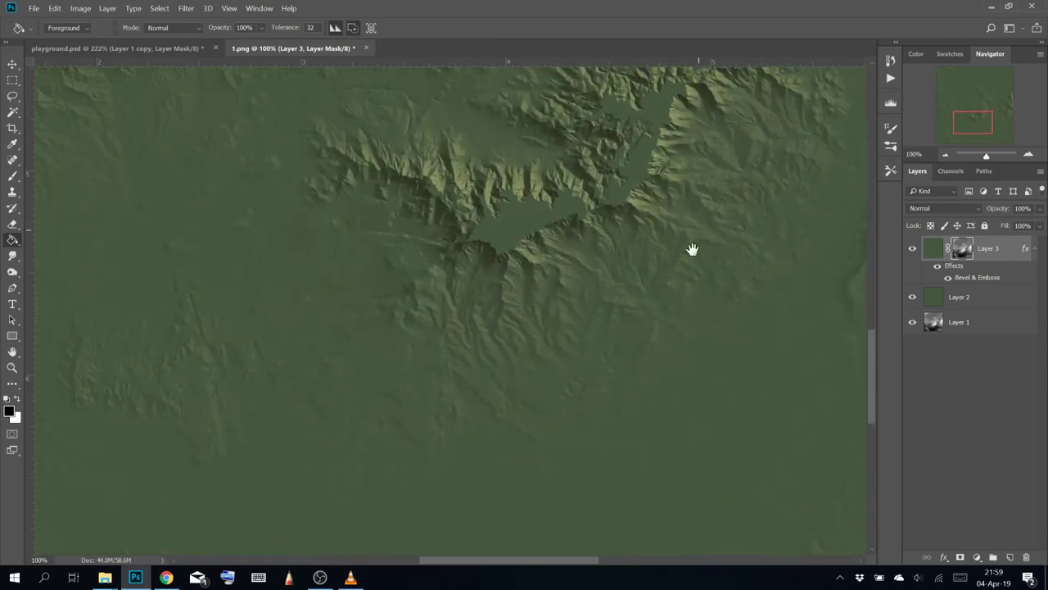
drag(565, 515, 389, 69)
drag(787, 182, 809, 199)
scroll(768, 280, down, 7)
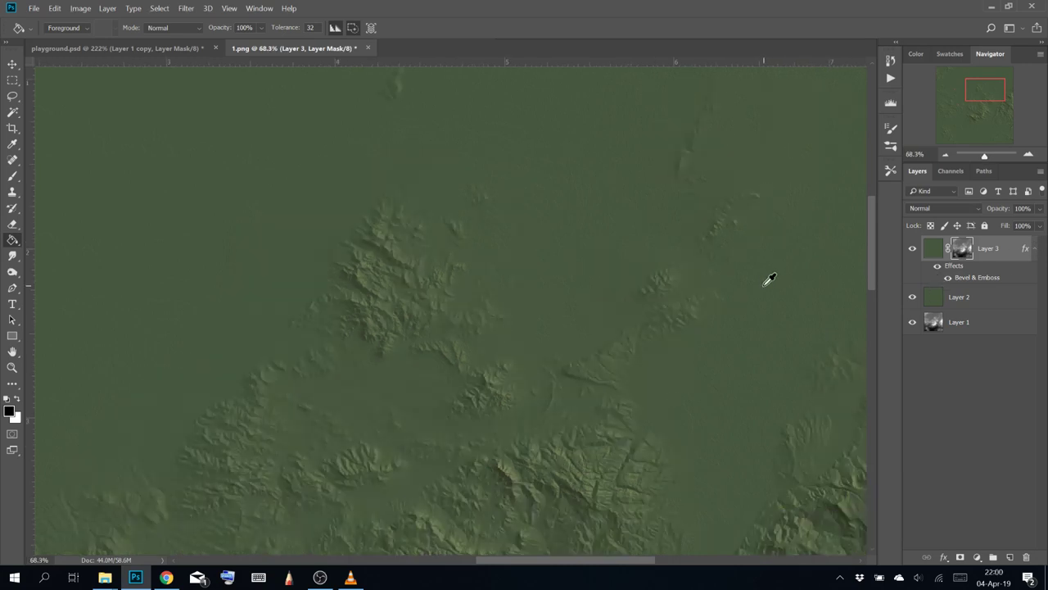
drag(729, 291, 666, 222)
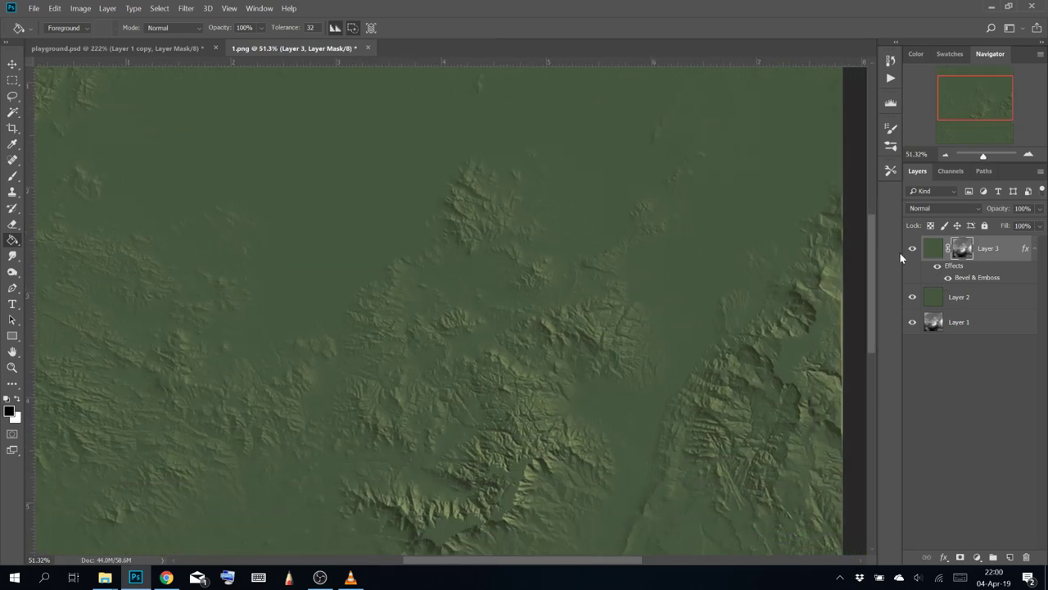
Try a Bevel & Emboss size of 202 px on Layer 3 and inspect the relief
key(h)
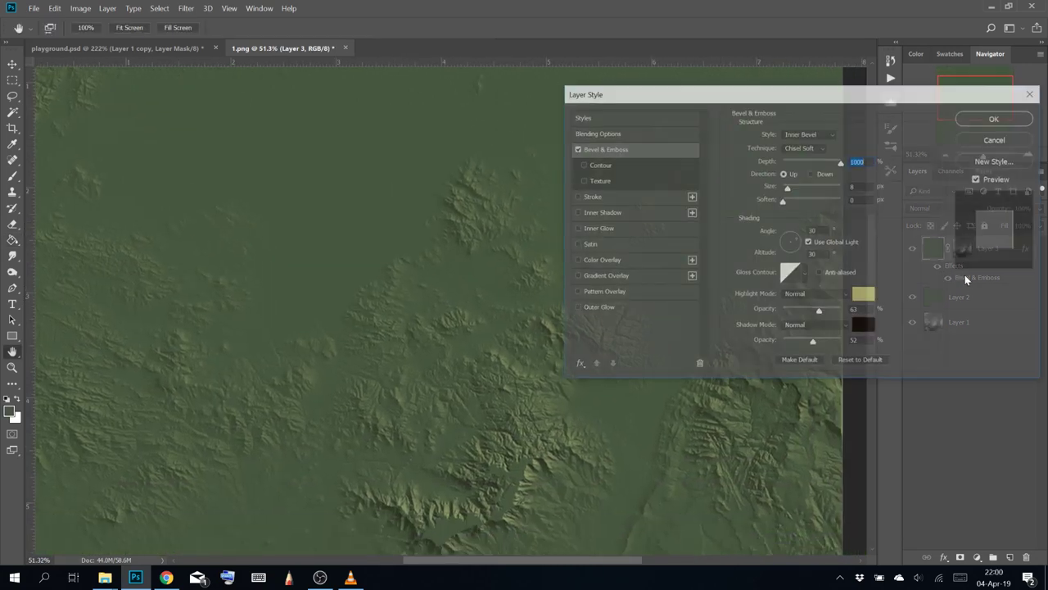
double_click(967, 278)
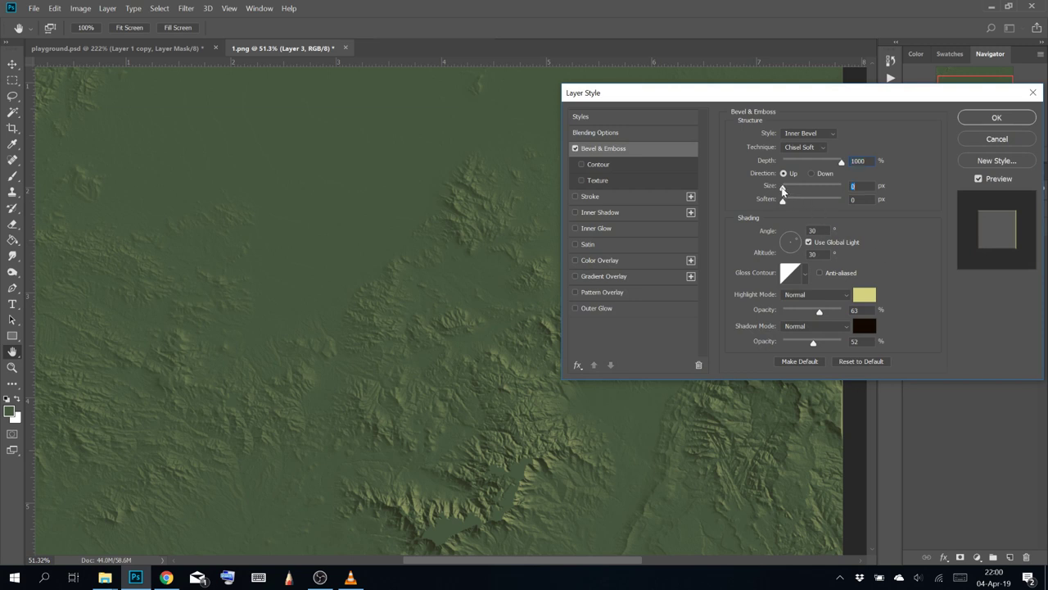
text(1)
drag(796, 191, 832, 191)
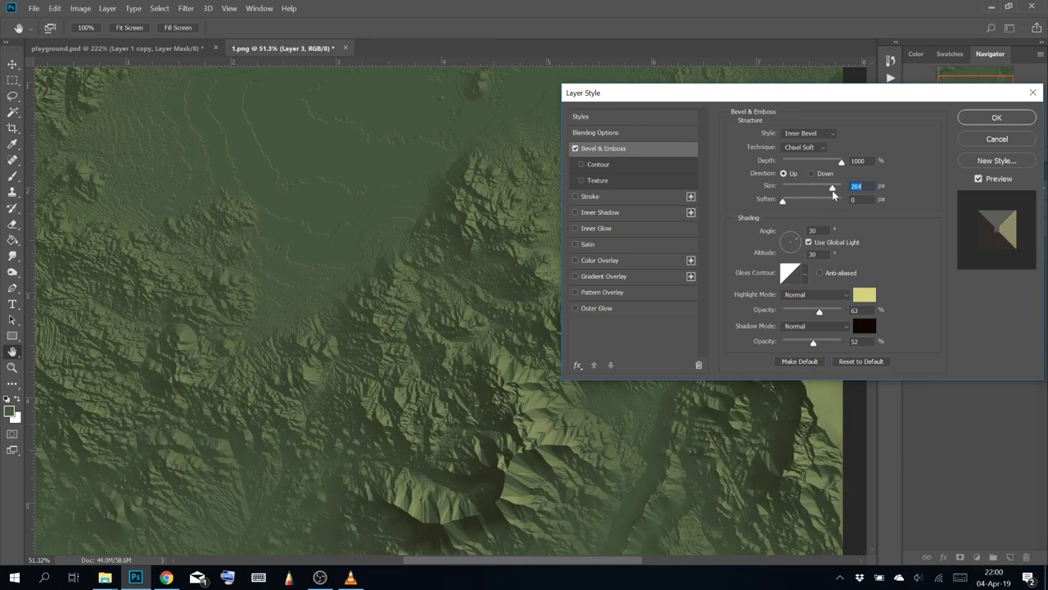
click(997, 118)
scroll(613, 319, down, 5)
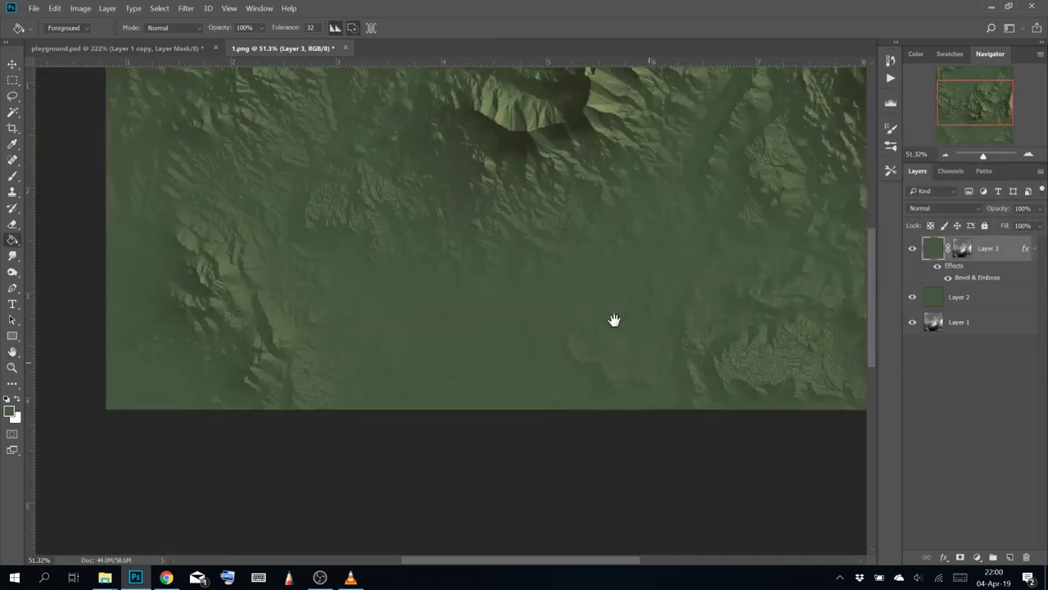
drag(584, 406, 789, 409)
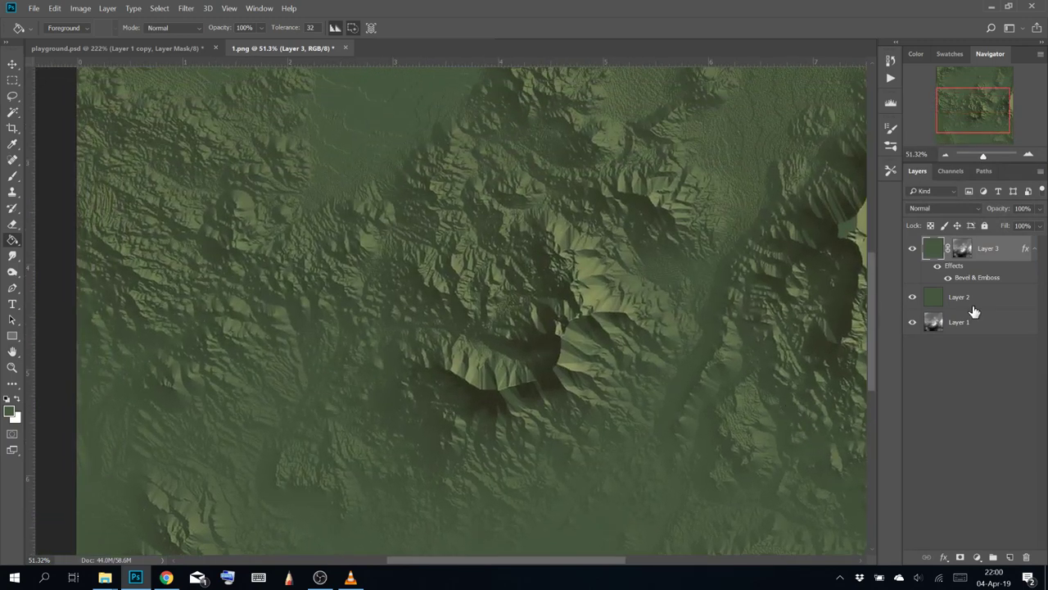
Set the Bevel & Emboss size of Layer 3 to 5 px
double_click(962, 280)
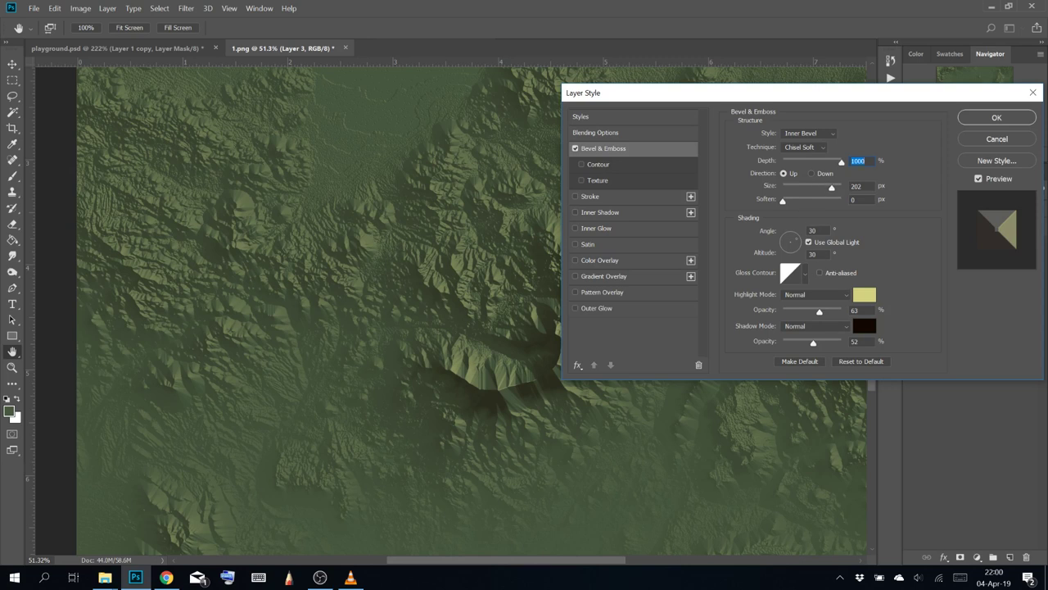
text(10)
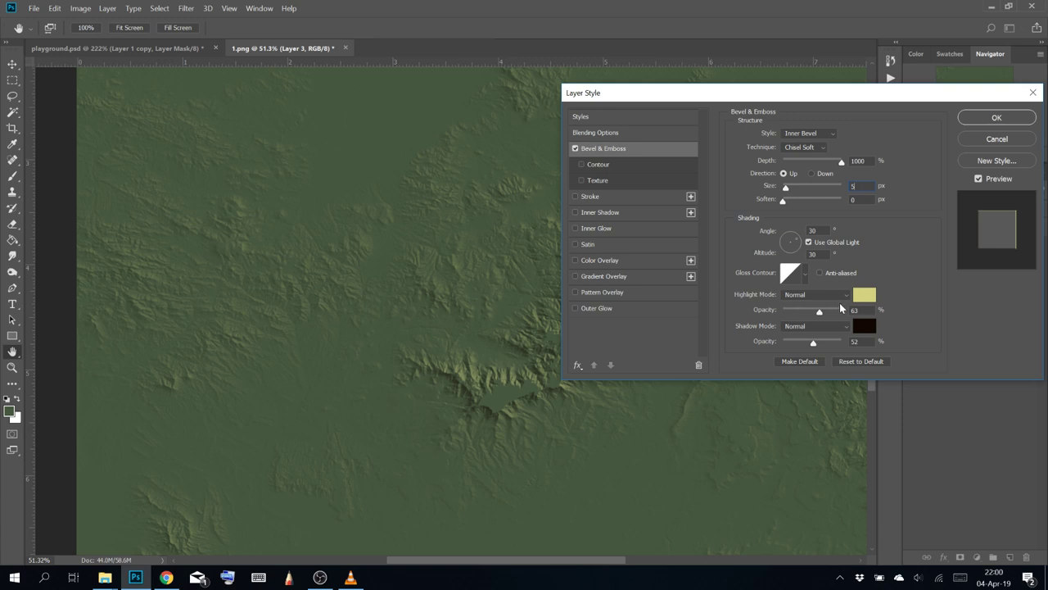
drag(823, 312, 820, 308)
click(990, 120)
key(g)
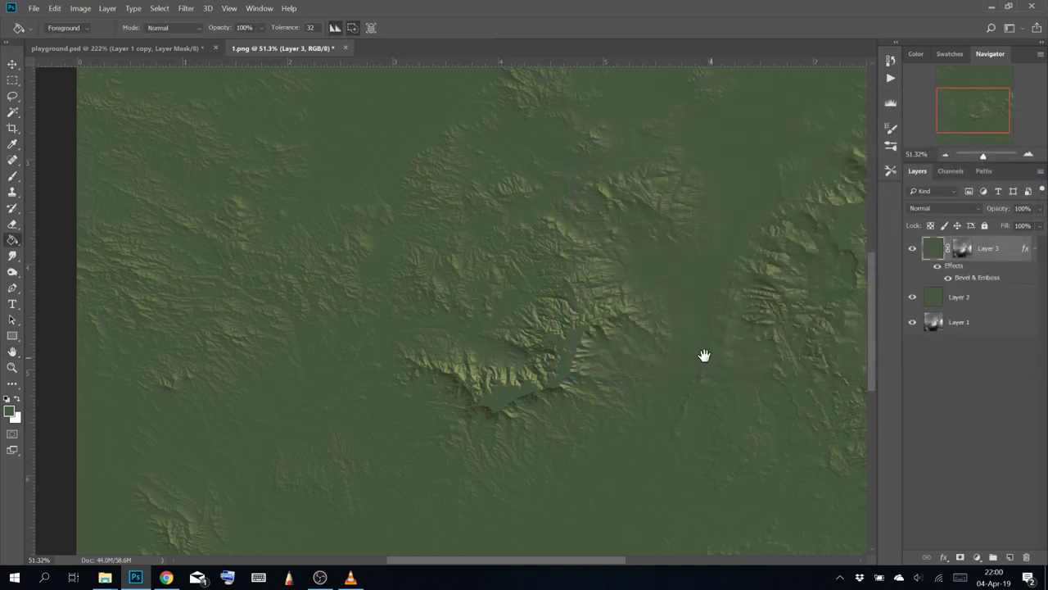
Examine the finer relief across the map and compare it with the original heightmap by hiding and reshowing both green layers
mouse_move(702, 356)
mouse_down()
mouse_move(571, 484)
mouse_move(644, 207)
mouse_move(598, 408)
mouse_move(634, 384)
mouse_move(643, 400)
mouse_move(709, 417)
mouse_up()
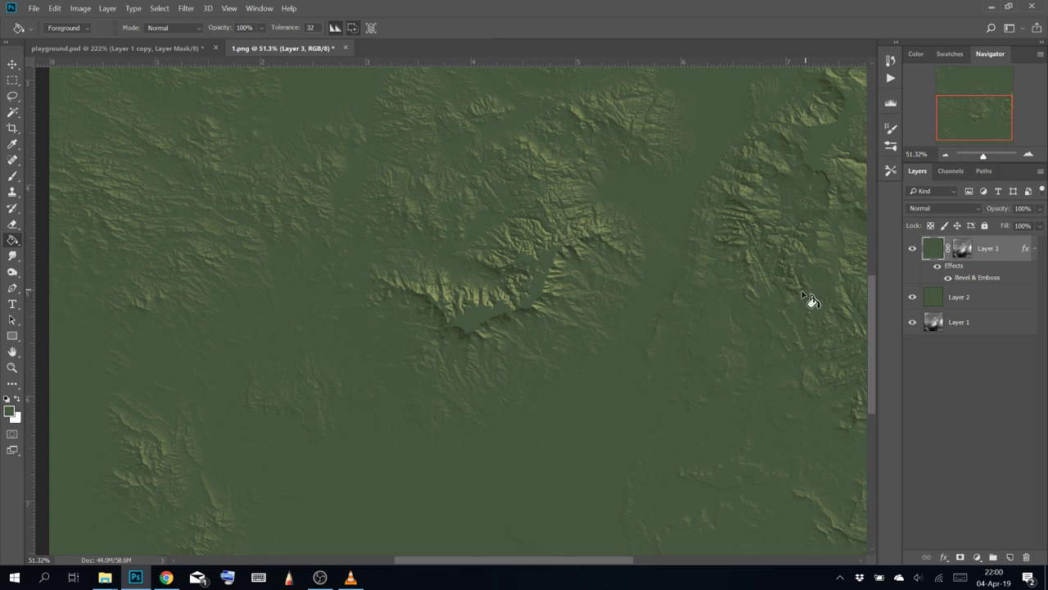
drag(718, 278, 720, 394)
click(912, 297)
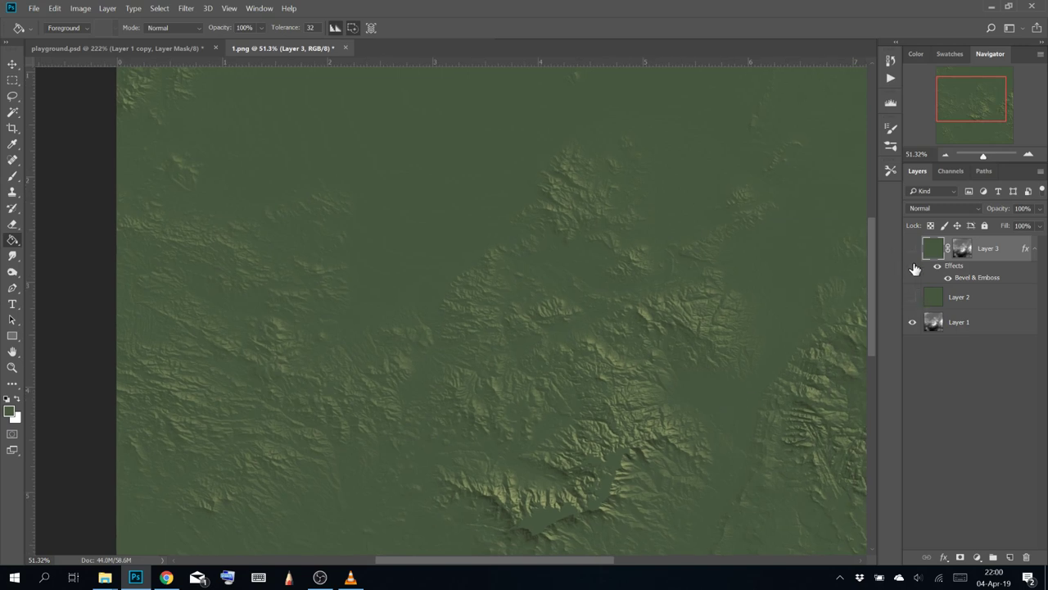
click(912, 249)
drag(788, 345, 864, 218)
click(912, 298)
click(914, 249)
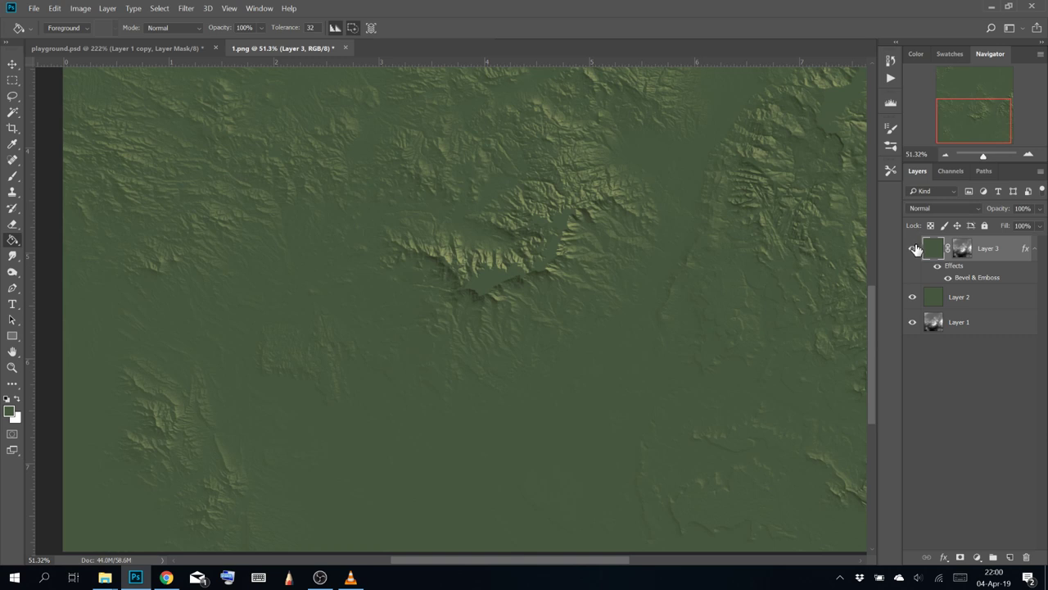
drag(663, 145, 699, 441)
drag(760, 297, 708, 178)
drag(731, 235, 751, 239)
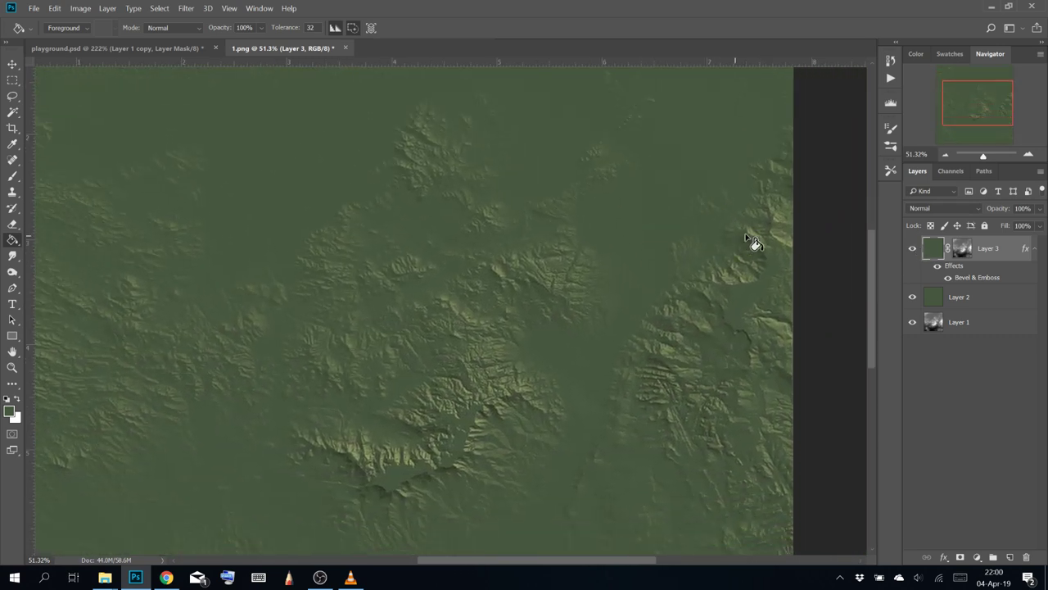
Duplicate the masked, embossed Layer 3 four times to try a stronger relief
click(963, 249)
key(ctrl+j)
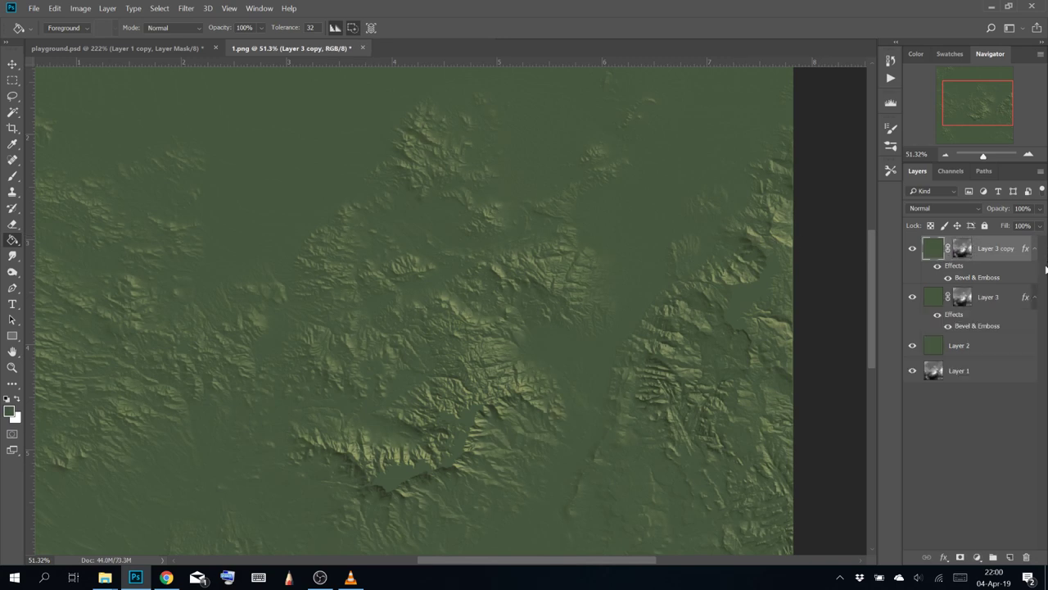
key(ctrl+j)
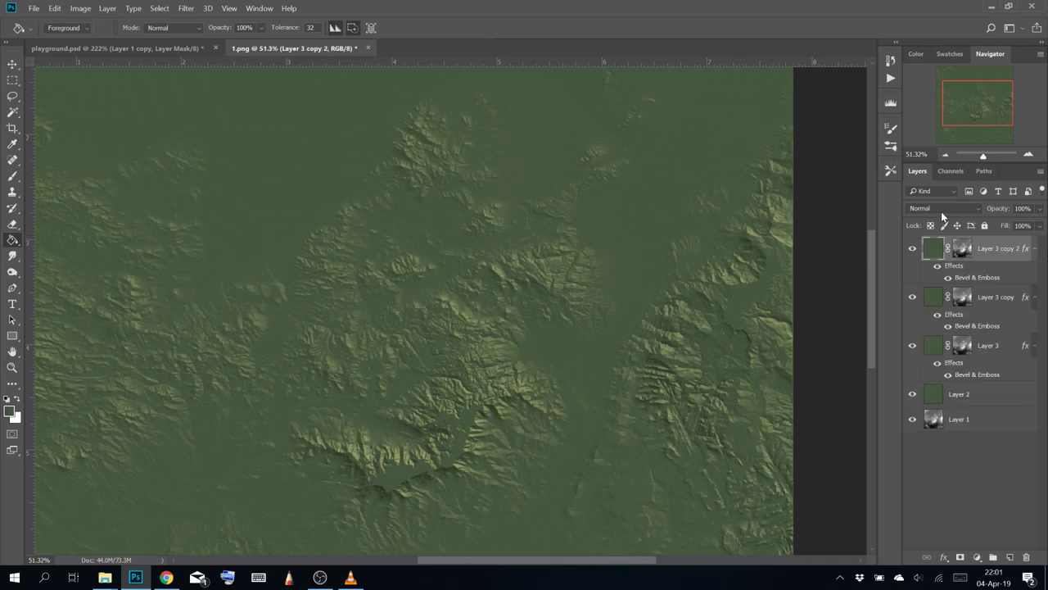
key(ctrl+j)
key(ctrl+j)
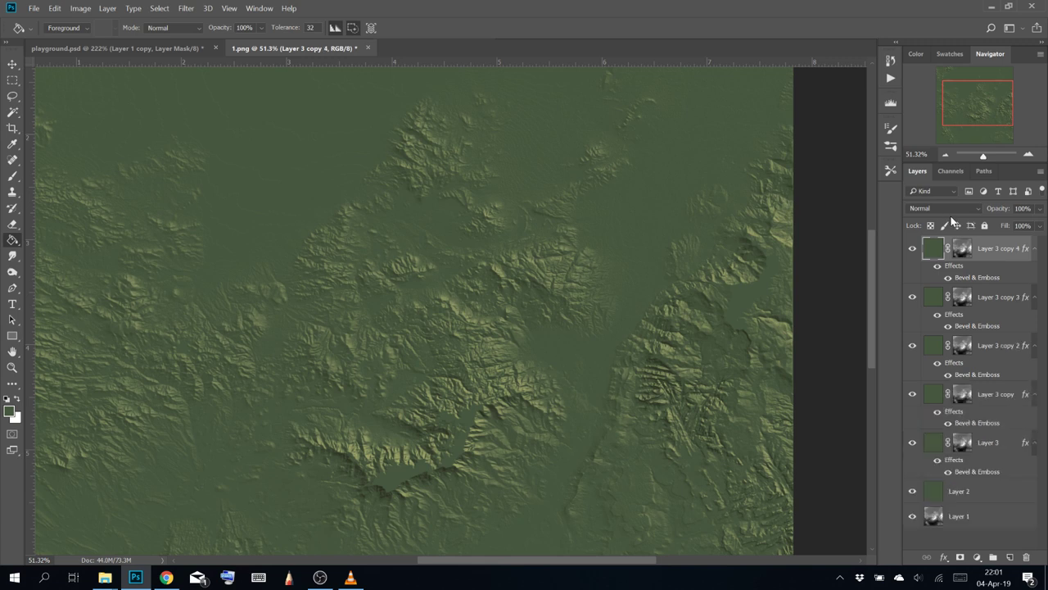
scroll(641, 267, down, 5)
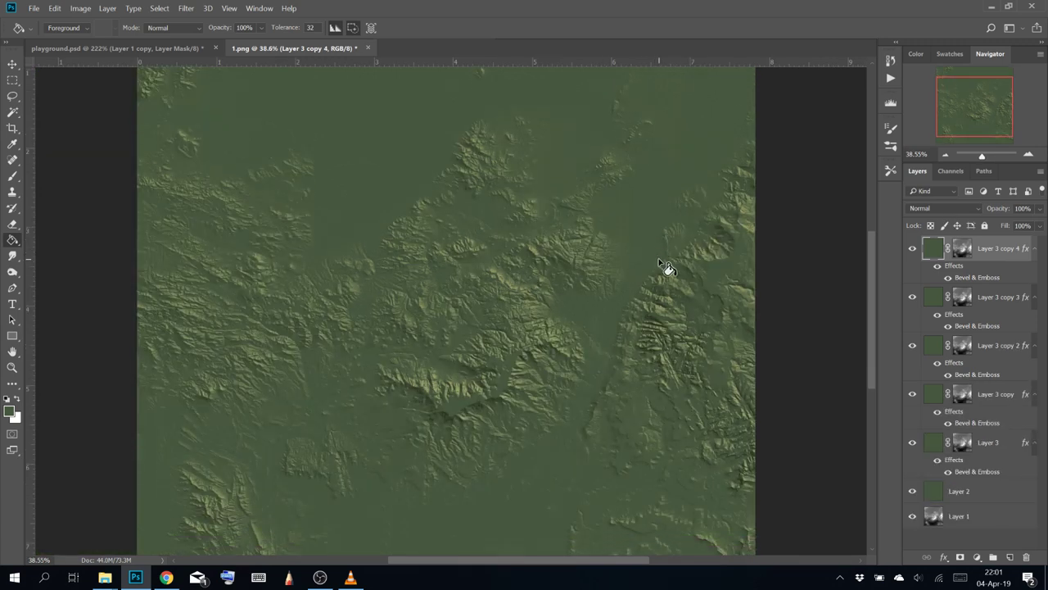
Delete the four copies of Layer 3
key(Delete)
key(Delete)
key(Delete)
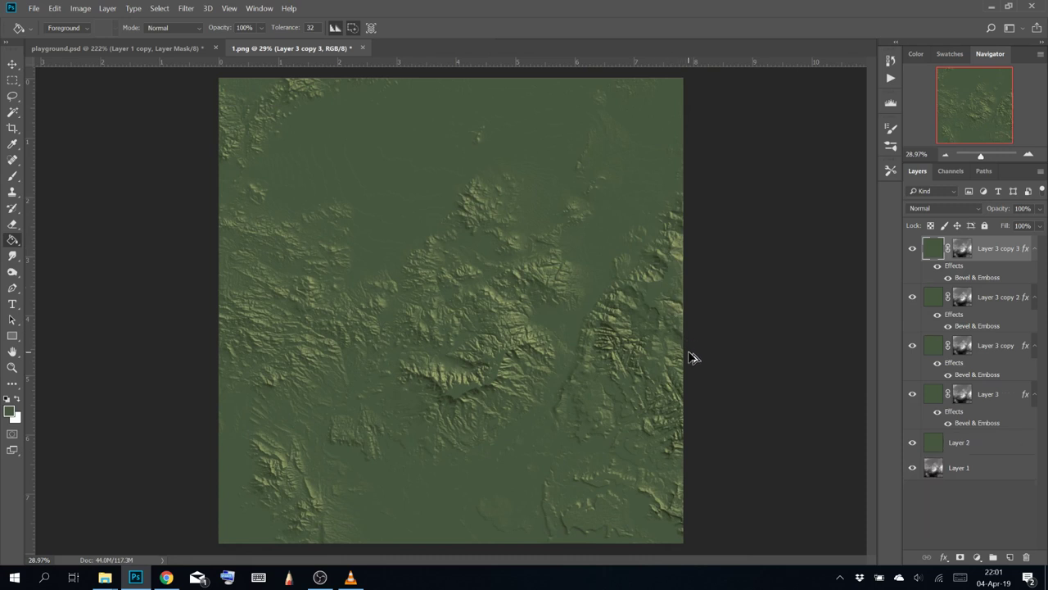
key(Delete)
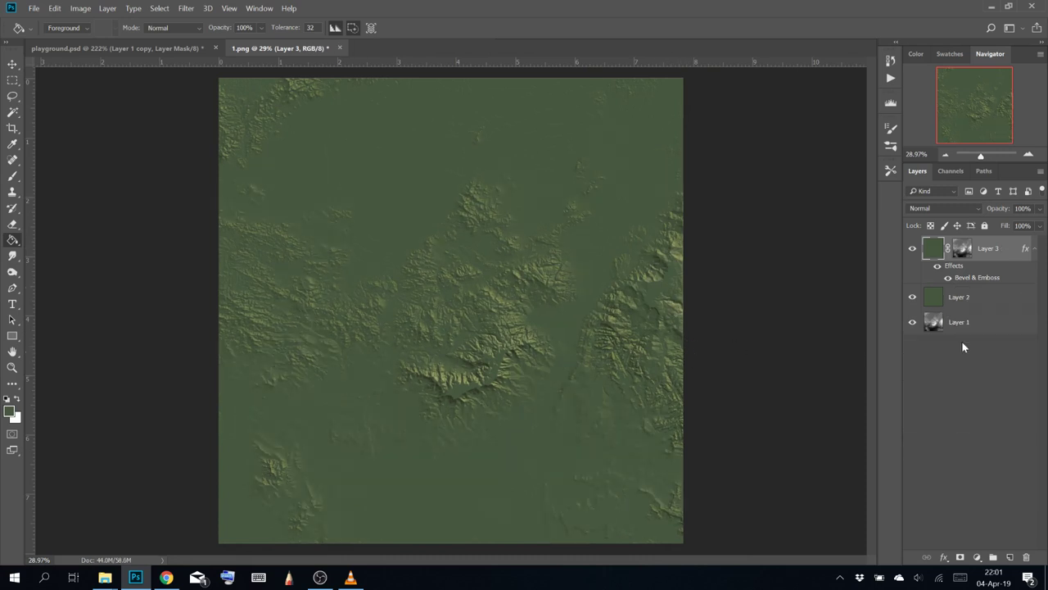
Brighten Layer 3's mask with a Curves adjustment, raising the curve at input 79 to output 146
click(964, 249)
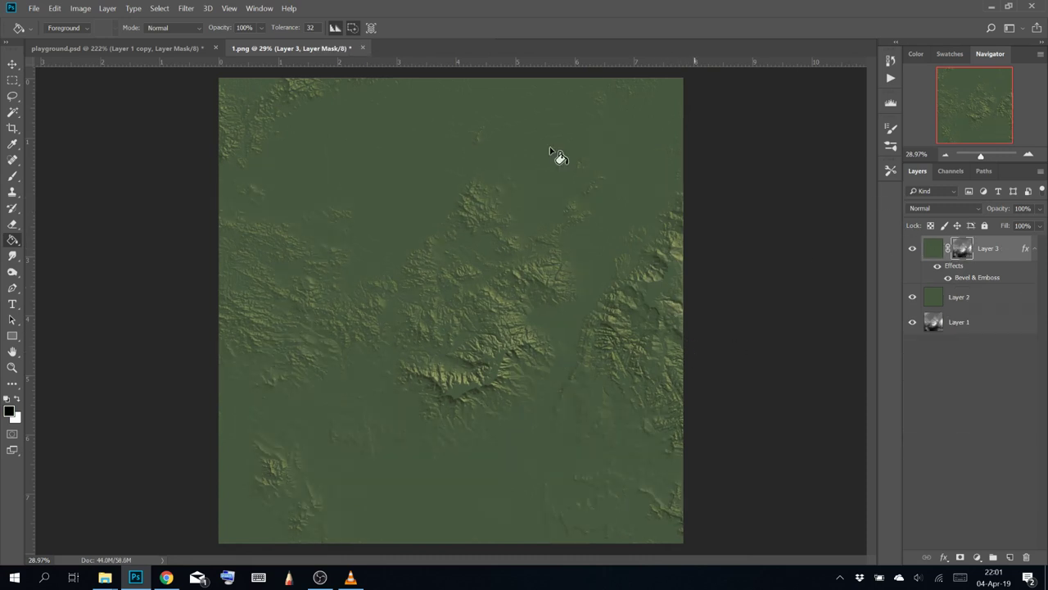
click(81, 8)
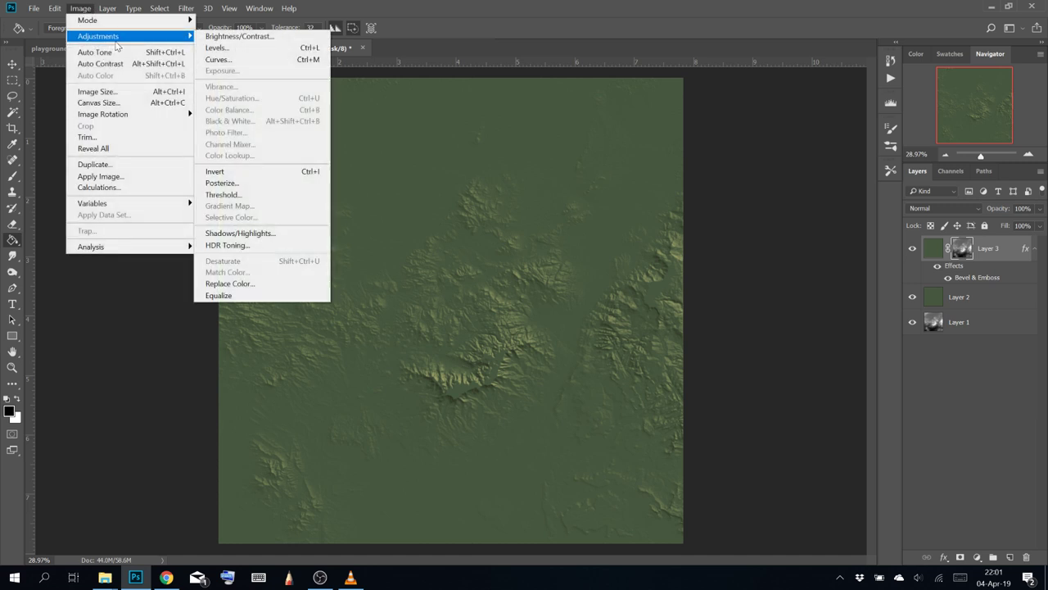
click(240, 62)
drag(572, 90, 869, 195)
drag(744, 343, 728, 316)
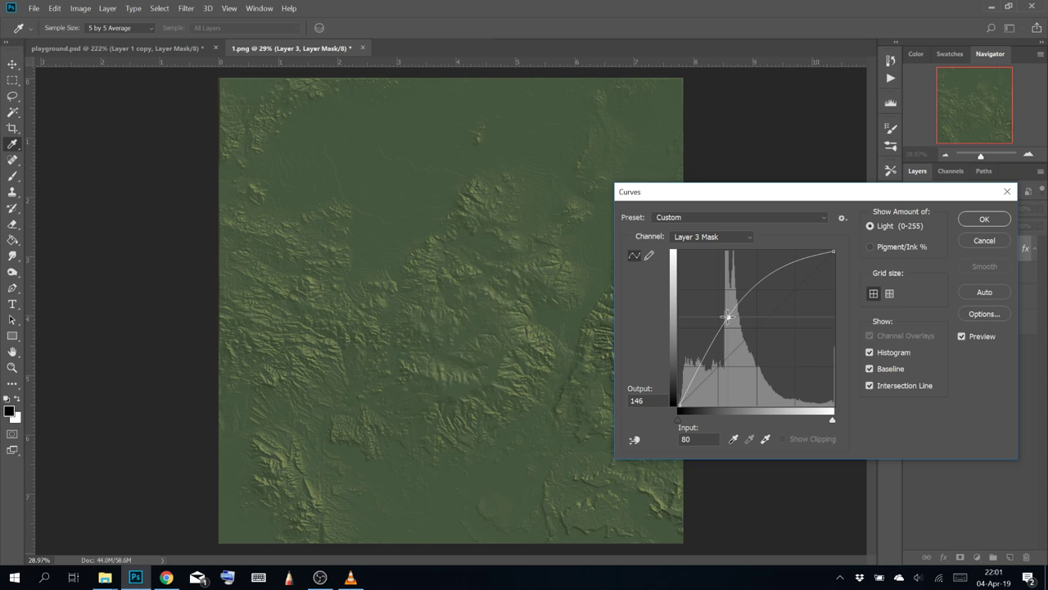
mouse_move(727, 313)
mouse_down()
mouse_move(726, 292)
mouse_move(728, 317)
mouse_up()
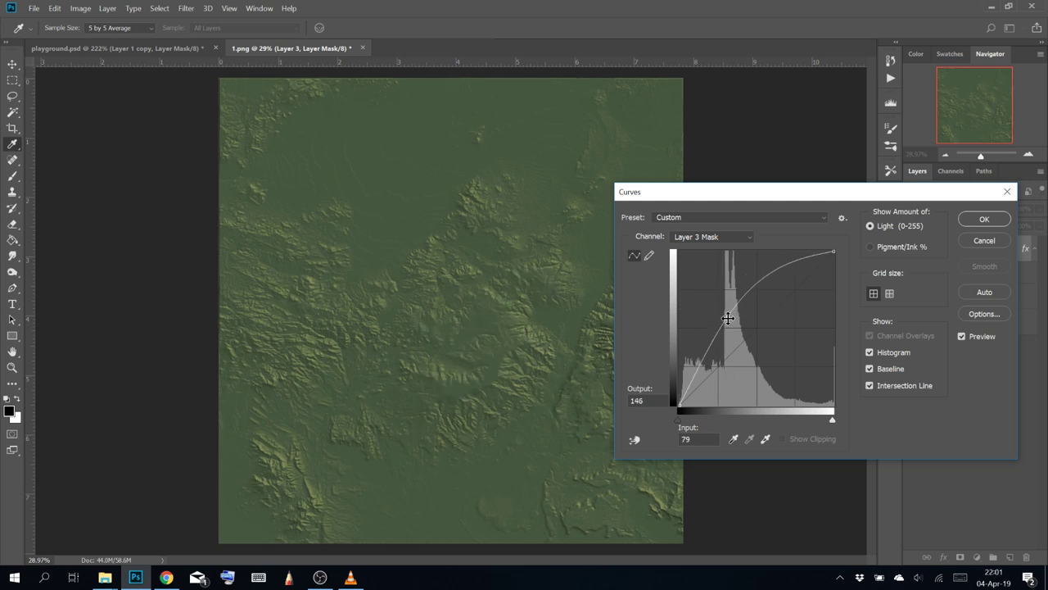
click(982, 219)
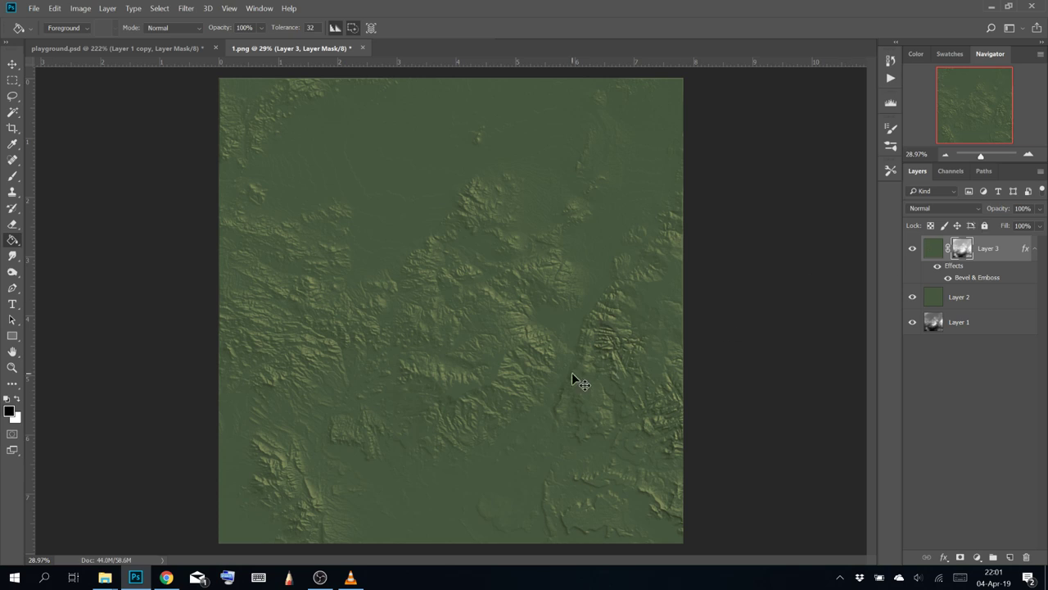
Examine the relief at 100% across the whole map, including the southern edge, the western hills and the northern plain
key(ctrl+1)
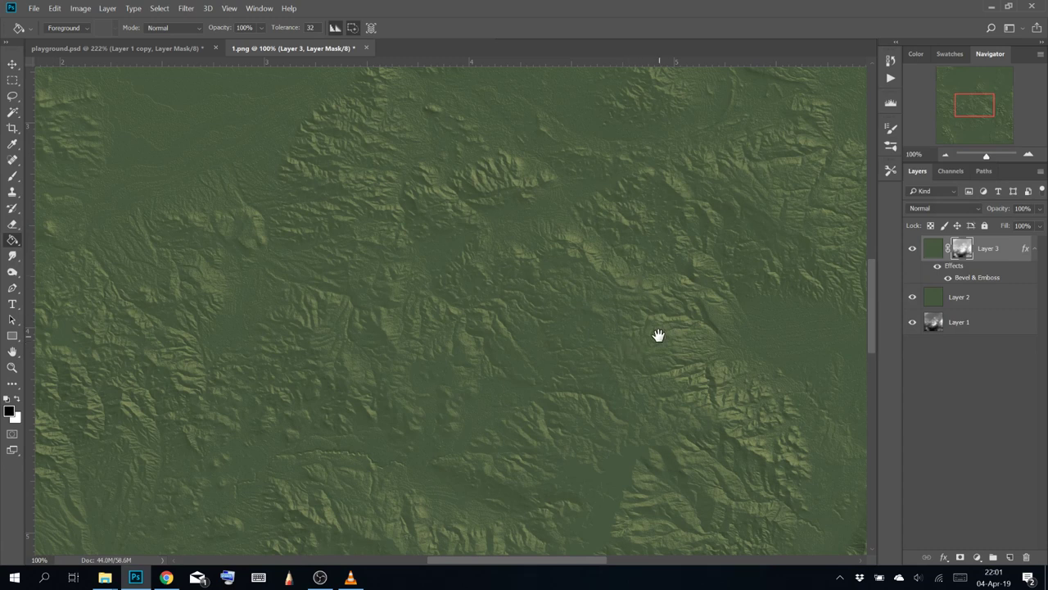
drag(658, 334, 521, 241)
drag(628, 351, 498, 232)
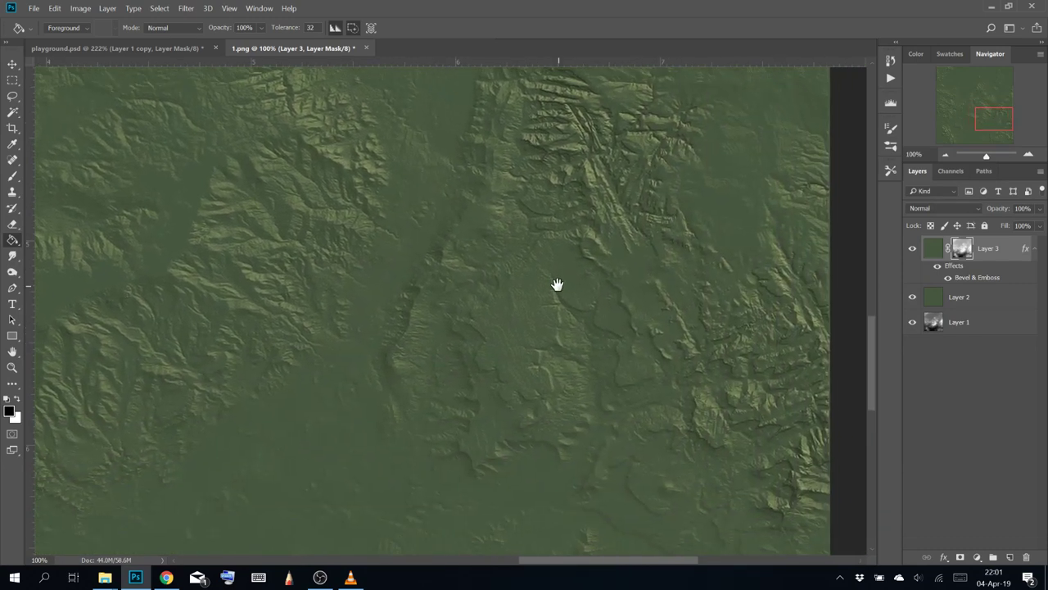
drag(556, 284, 529, 262)
drag(632, 367, 524, 330)
drag(585, 417, 510, 241)
drag(520, 319, 529, 284)
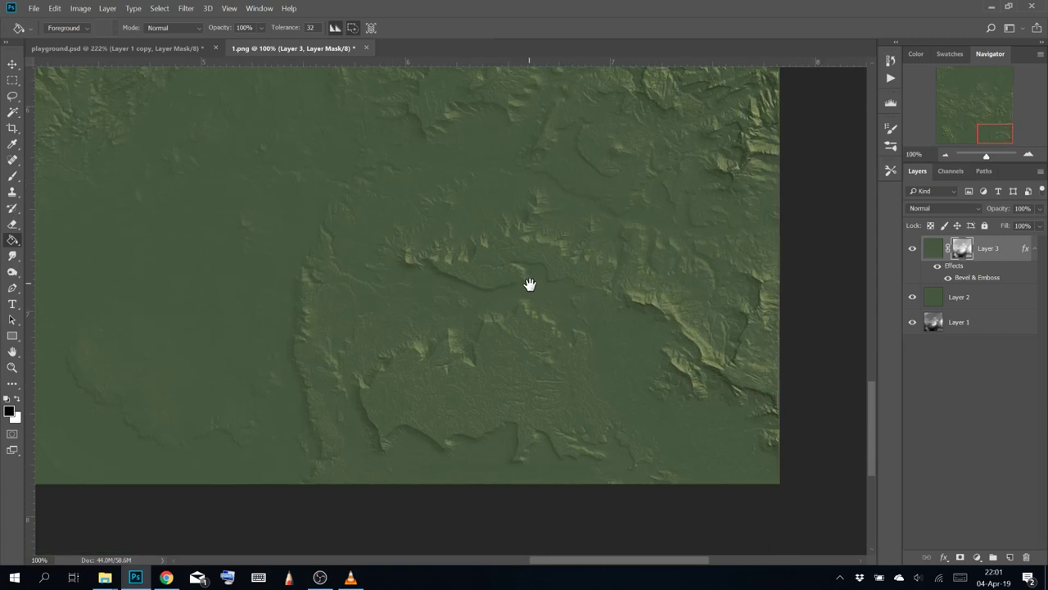
drag(531, 197, 561, 391)
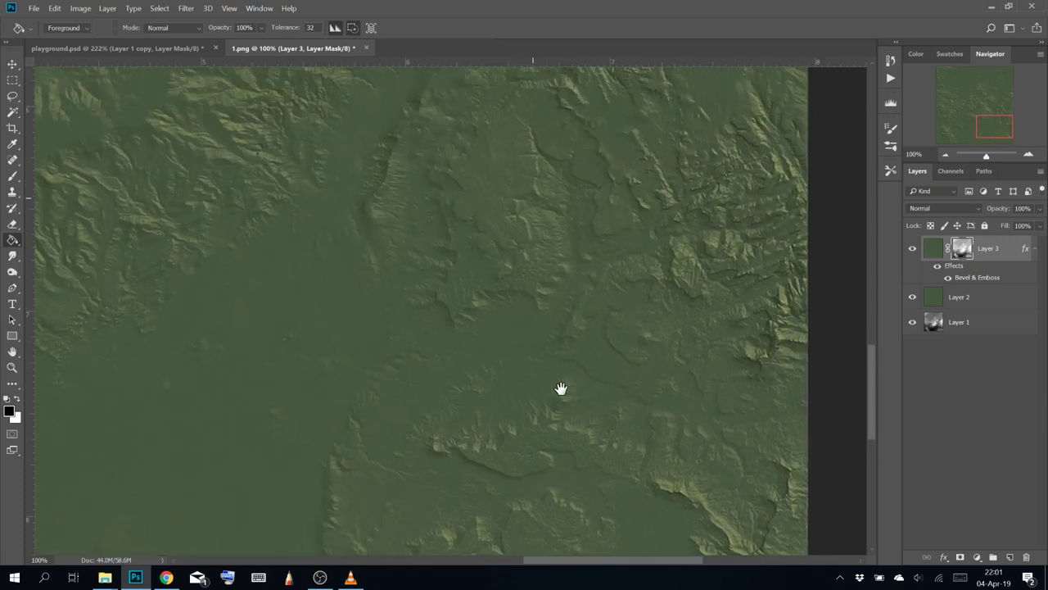
drag(562, 288, 593, 312)
drag(482, 247, 602, 325)
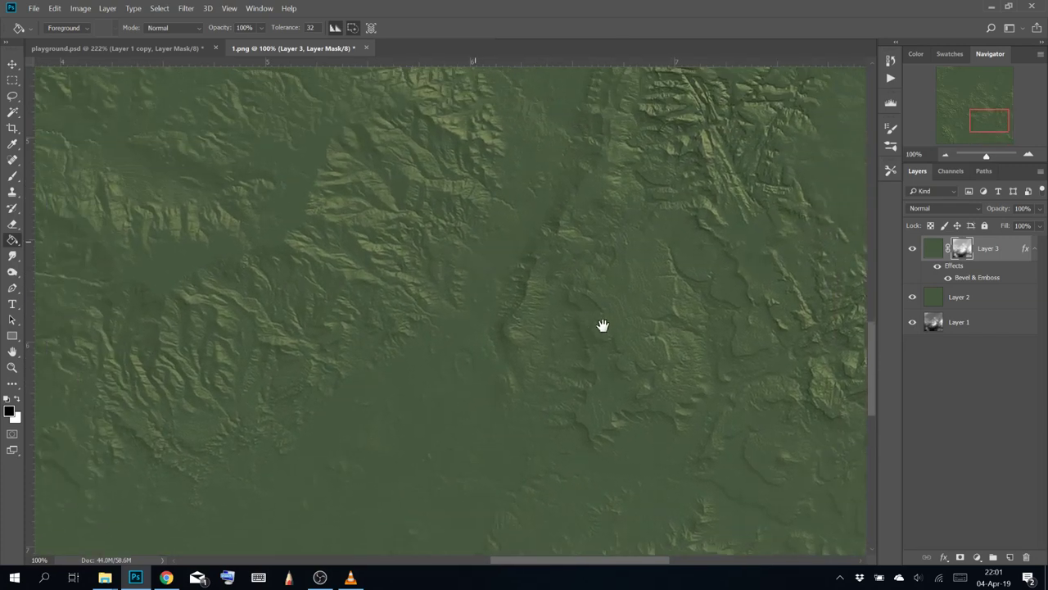
drag(503, 247, 628, 267)
drag(555, 263, 773, 253)
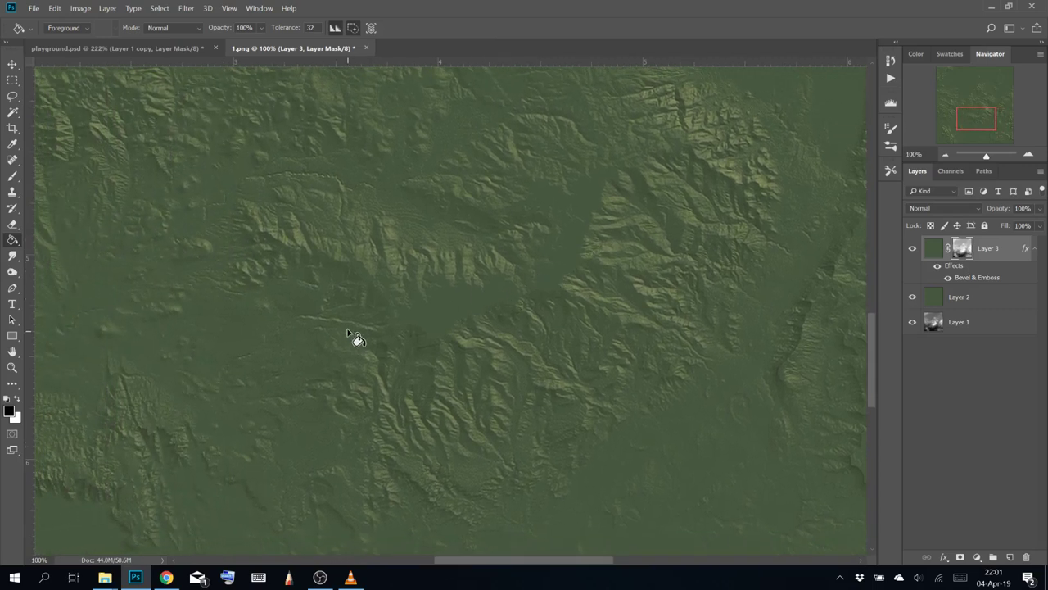
drag(309, 347, 530, 320)
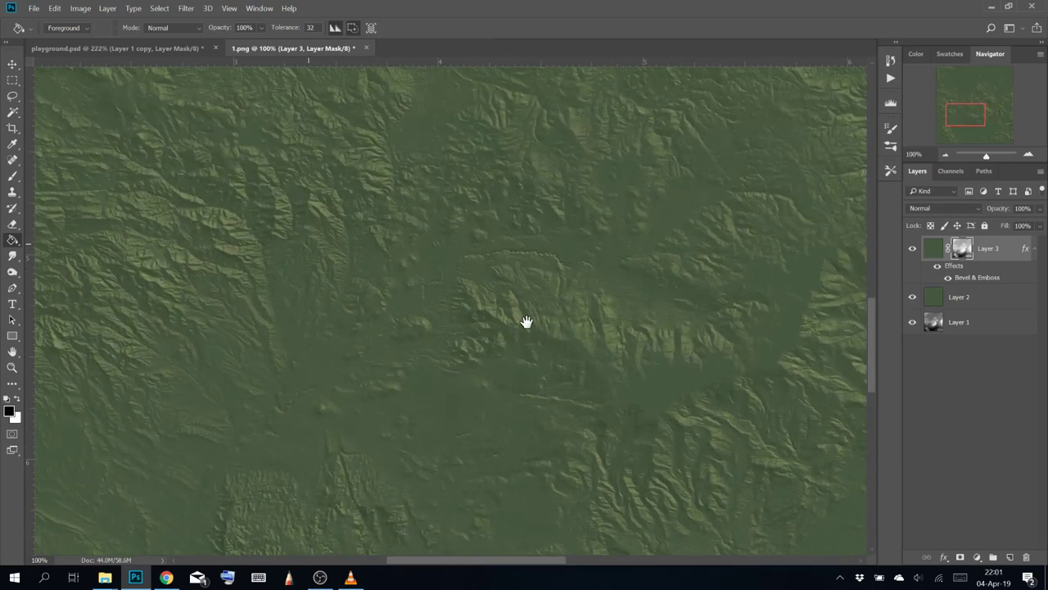
drag(348, 290, 474, 307)
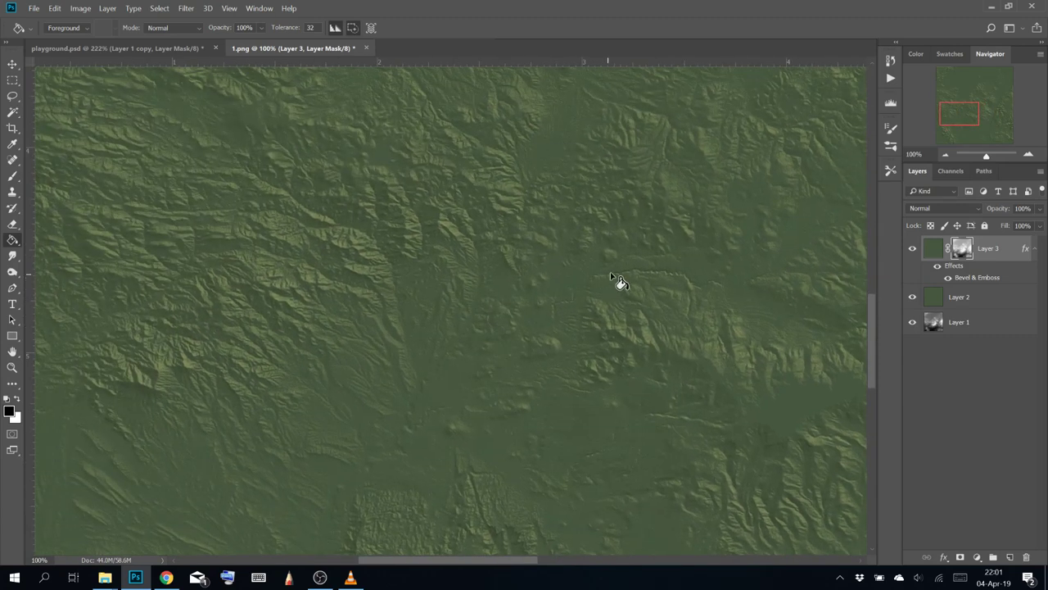
drag(401, 383, 471, 163)
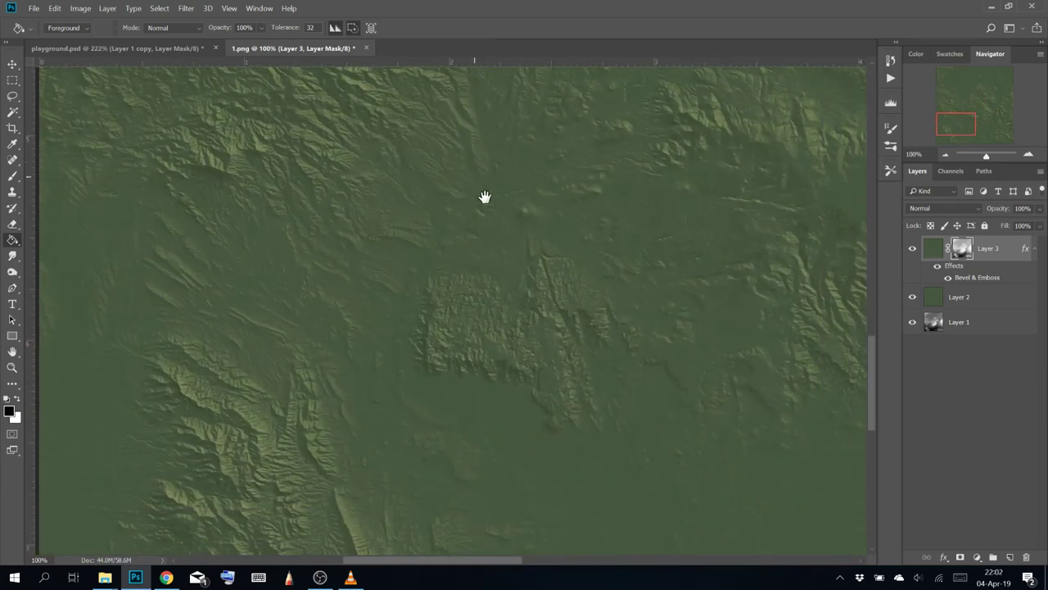
drag(552, 392, 380, 179)
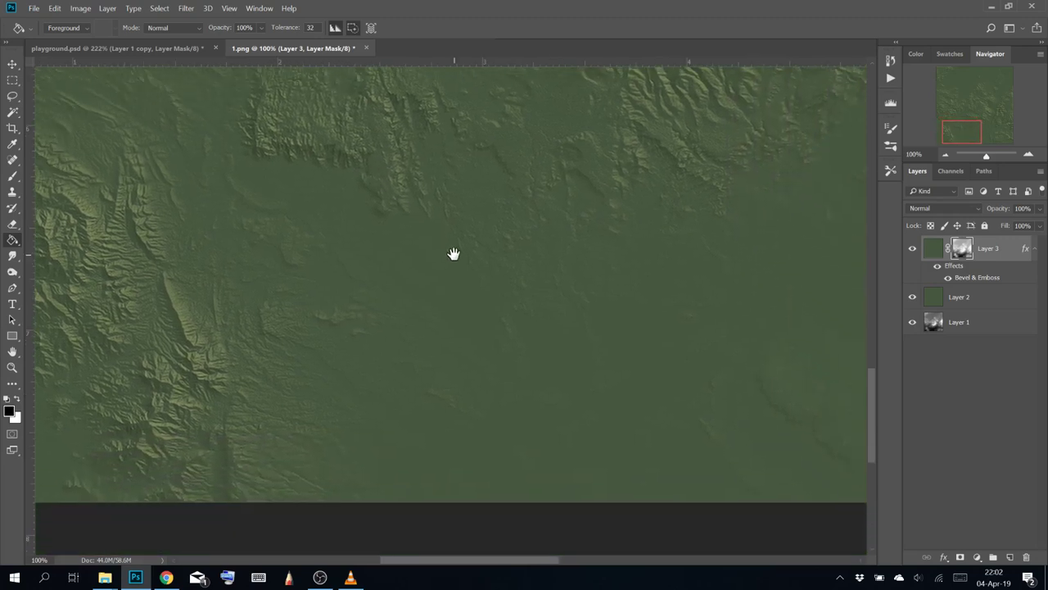
drag(537, 224, 151, 416)
drag(573, 285, 642, 417)
drag(631, 250, 673, 432)
mouse_move(626, 254)
mouse_down()
mouse_move(680, 430)
mouse_move(716, 482)
mouse_move(683, 421)
mouse_move(719, 459)
mouse_move(658, 330)
mouse_up()
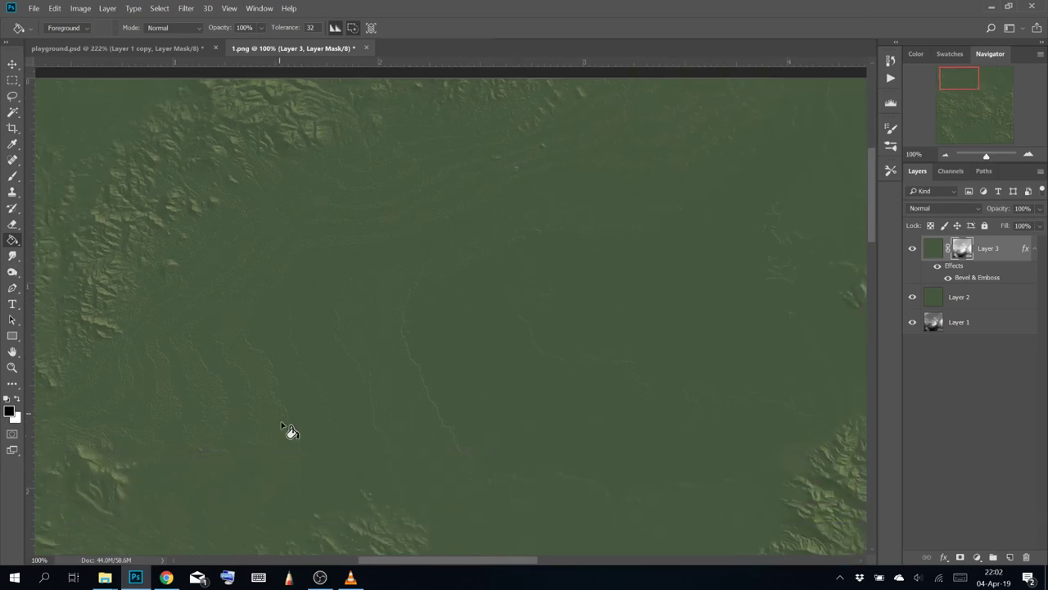
drag(282, 426, 639, 187)
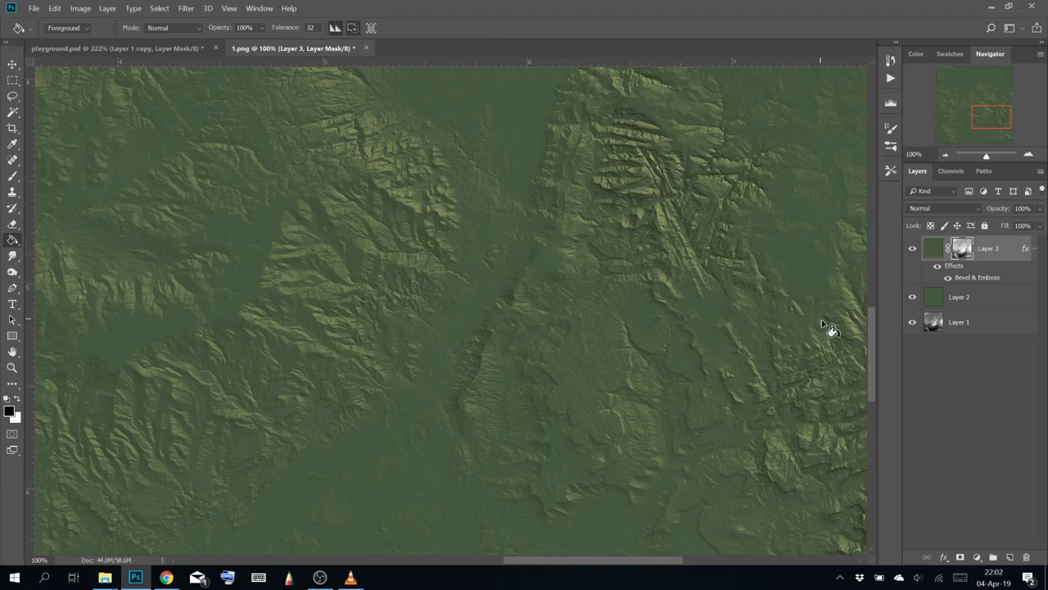
Open Layer 3's Bevel & Emboss settings, try the Down direction on the terrain and switch back to Up
double_click(967, 279)
drag(824, 95, 932, 112)
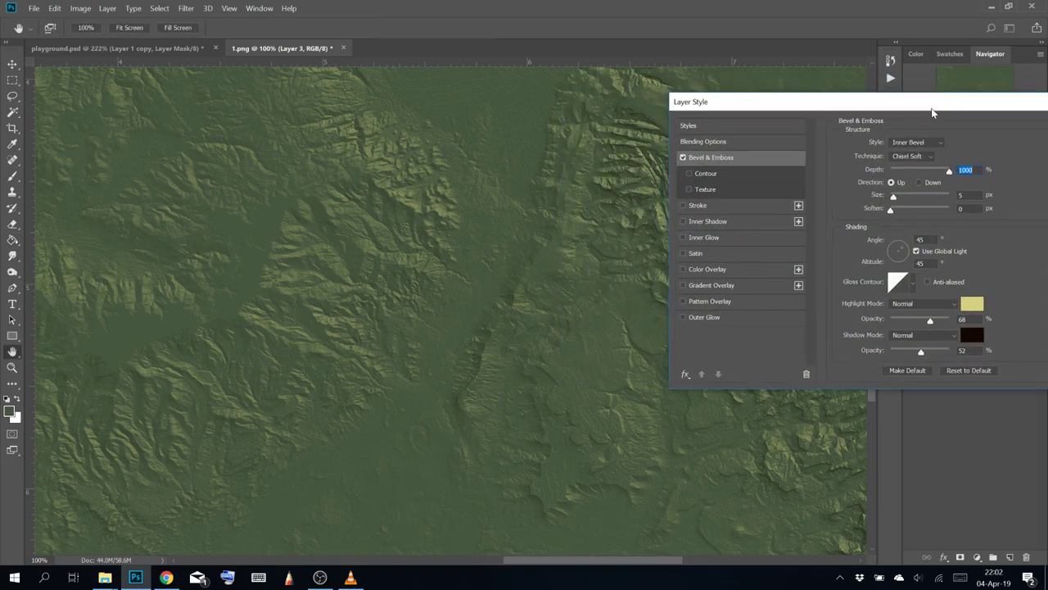
click(919, 181)
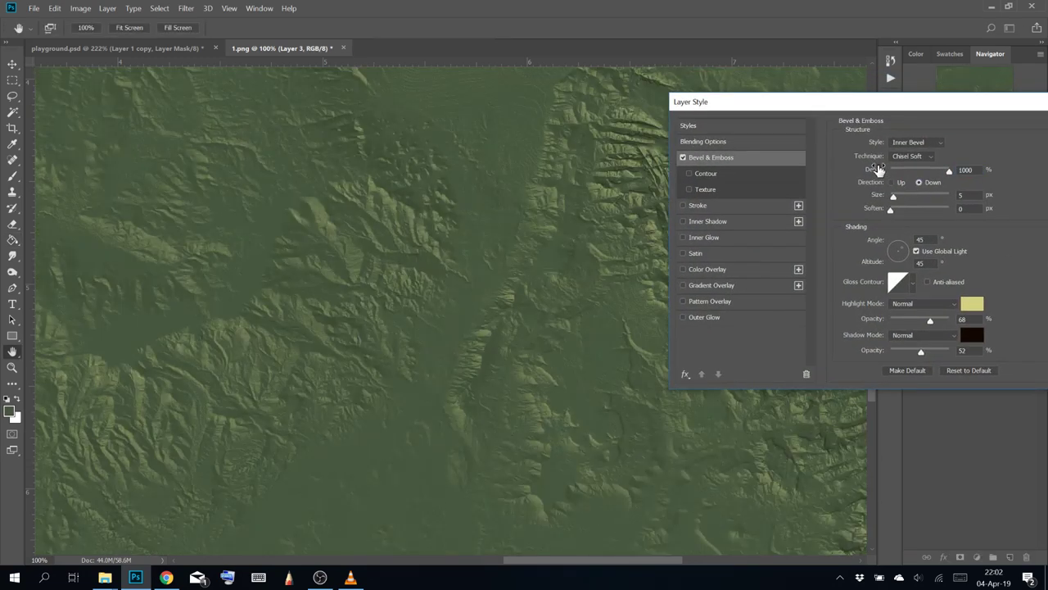
drag(889, 101, 802, 91)
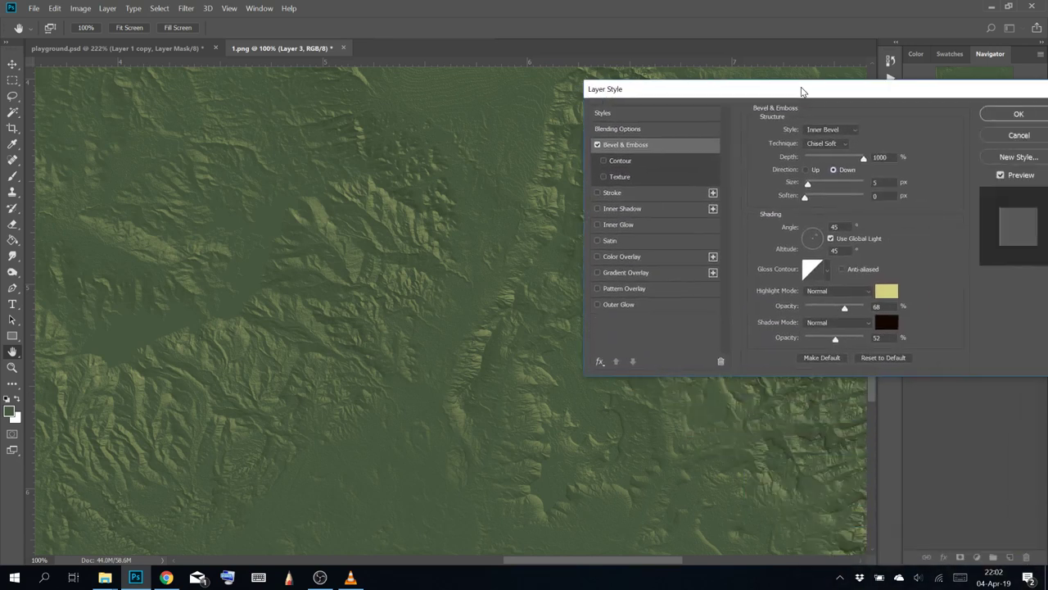
click(810, 171)
Try the Chisel Hard technique with a size of 3 px for Layer 3's bevel
click(826, 144)
click(831, 164)
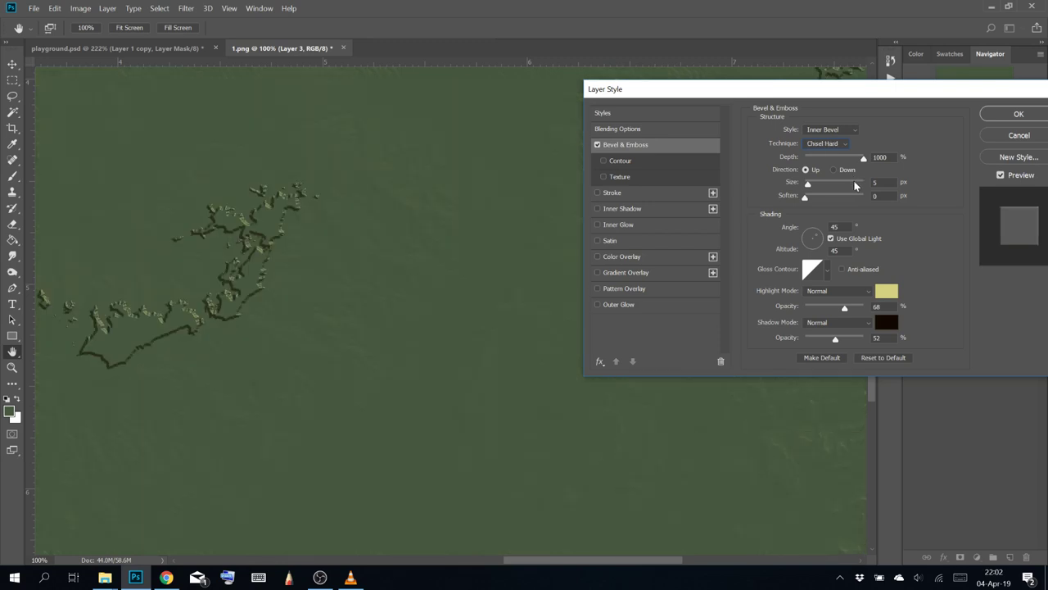
mouse_move(825, 184)
mouse_down()
mouse_move(840, 182)
mouse_move(815, 186)
mouse_move(852, 188)
mouse_move(807, 185)
mouse_up()
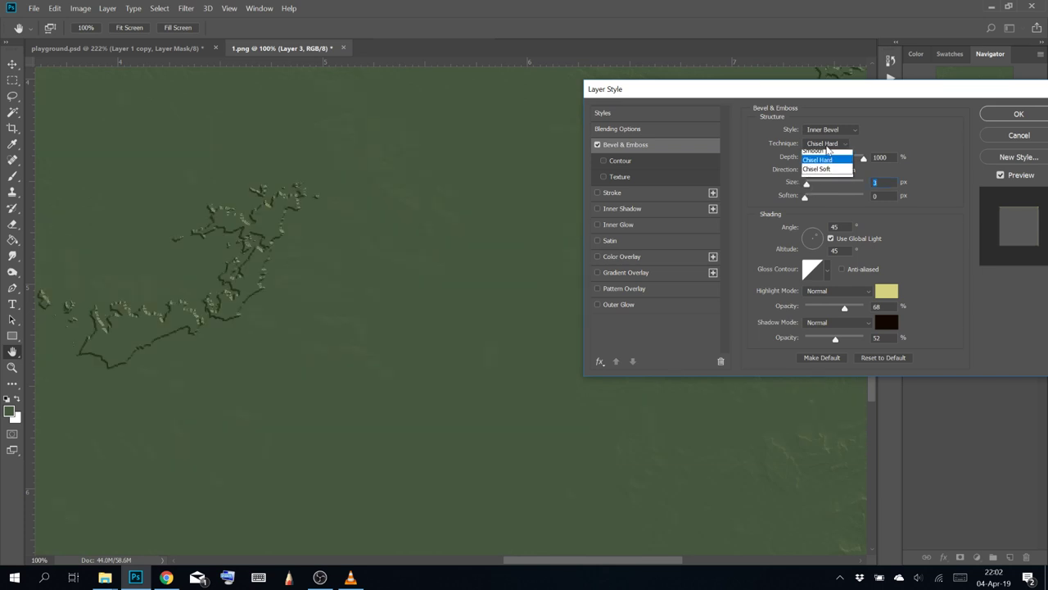
Set Layer 3's bevel to the Chisel Soft technique with a size of 49 px and apply the style
click(818, 169)
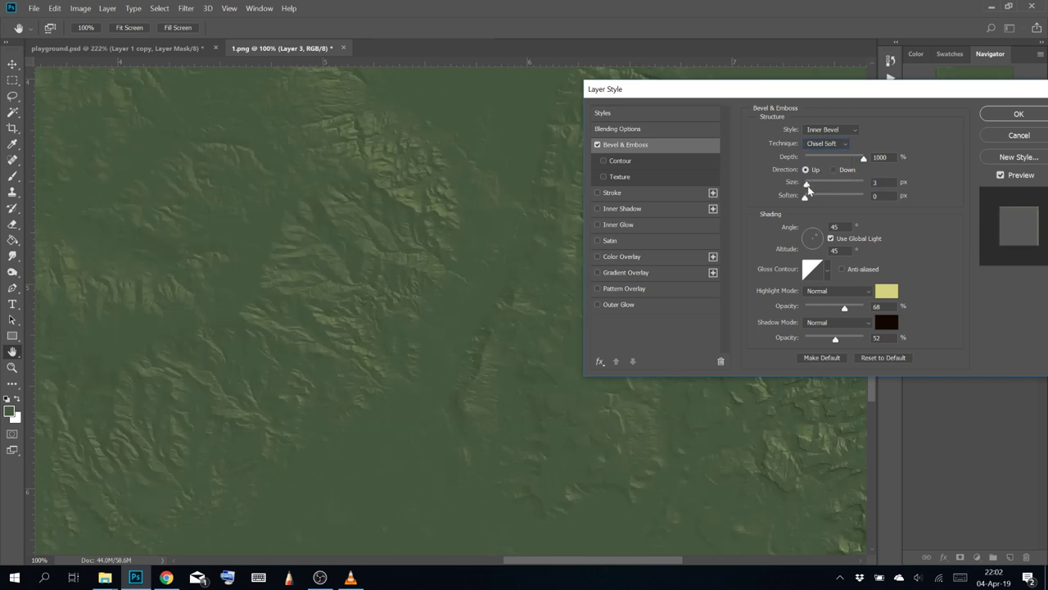
drag(808, 186, 820, 191)
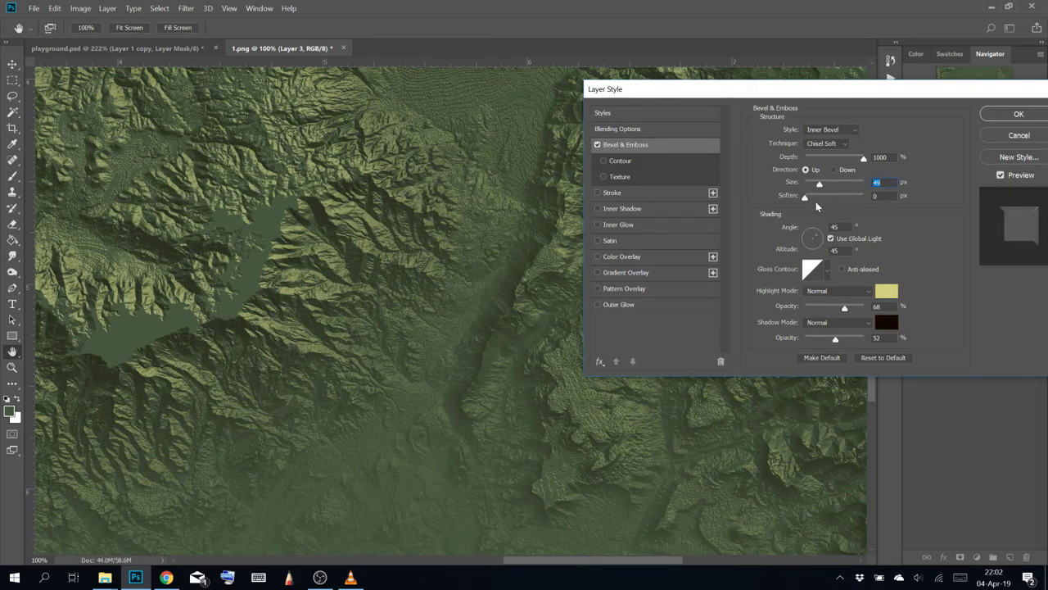
click(1014, 115)
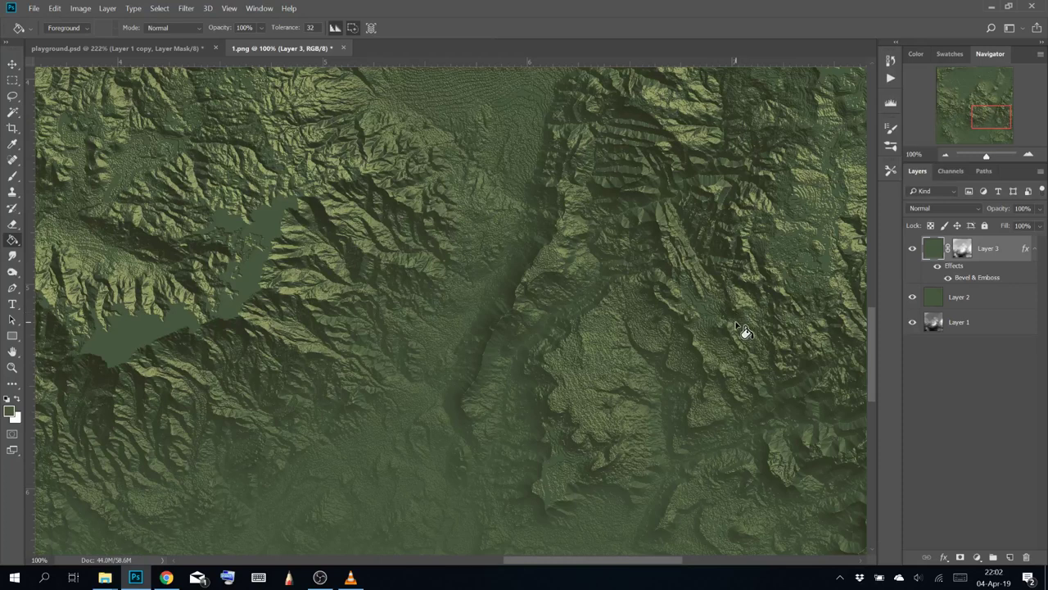
Examine the Chisel Soft relief across the eastern ridges, the central mountains and the southwestern slopes
drag(662, 341, 490, 373)
drag(564, 208, 716, 480)
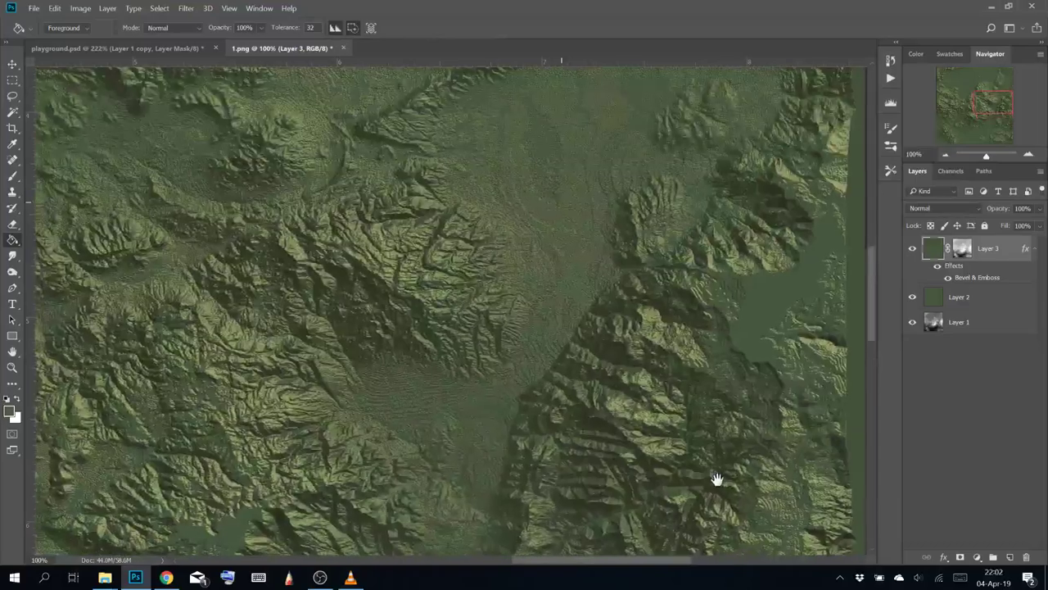
drag(461, 366, 712, 379)
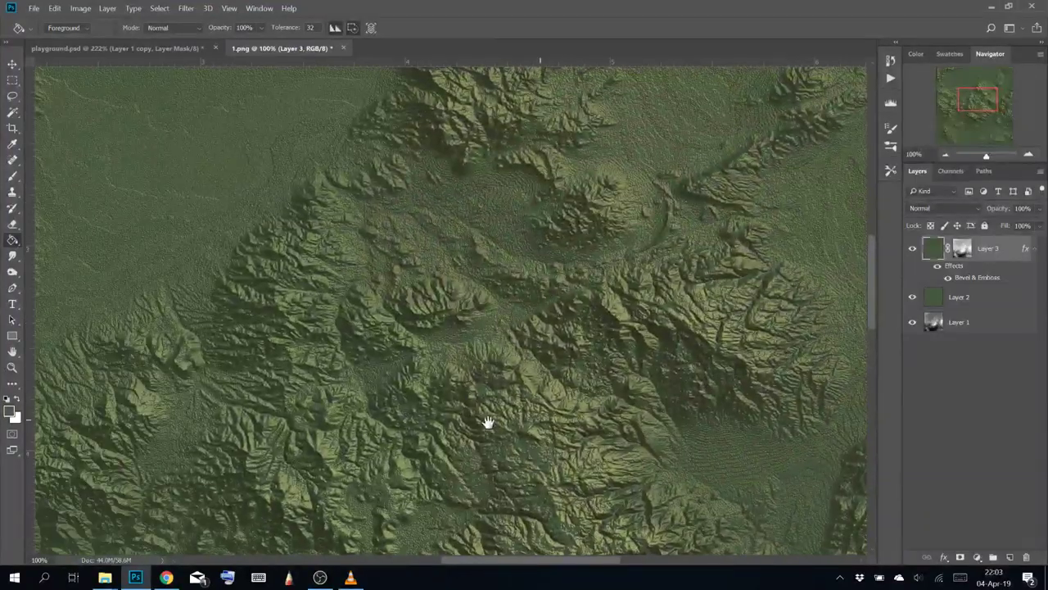
drag(484, 421, 661, 236)
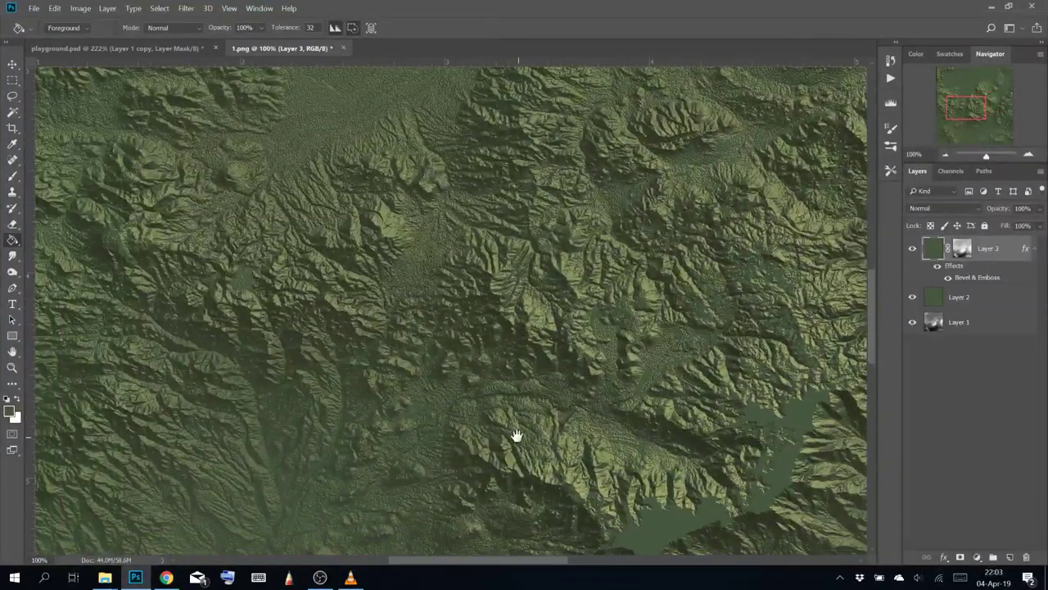
drag(517, 435, 694, 343)
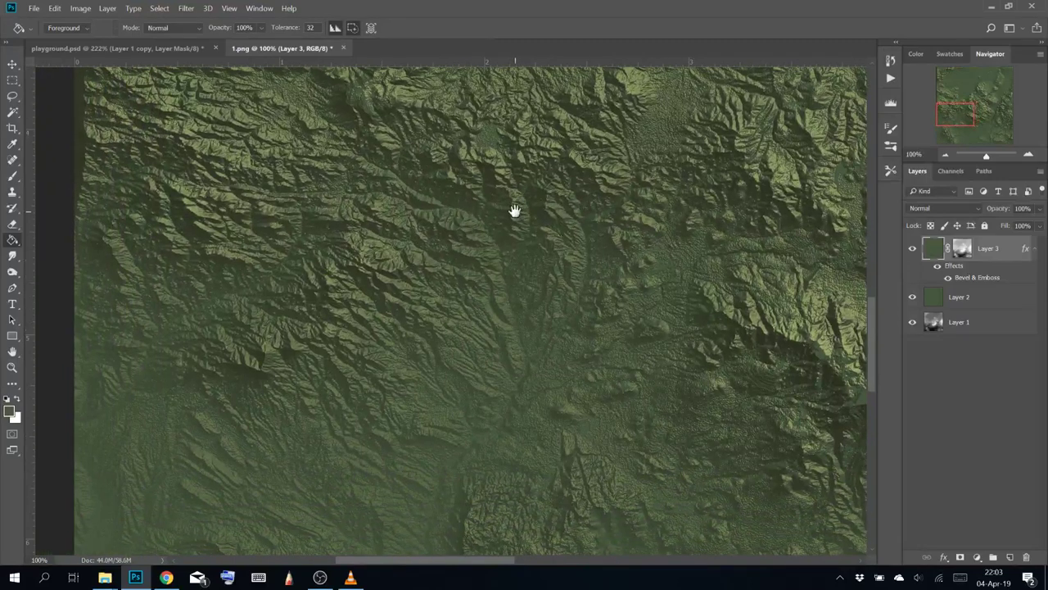
drag(515, 211, 417, 306)
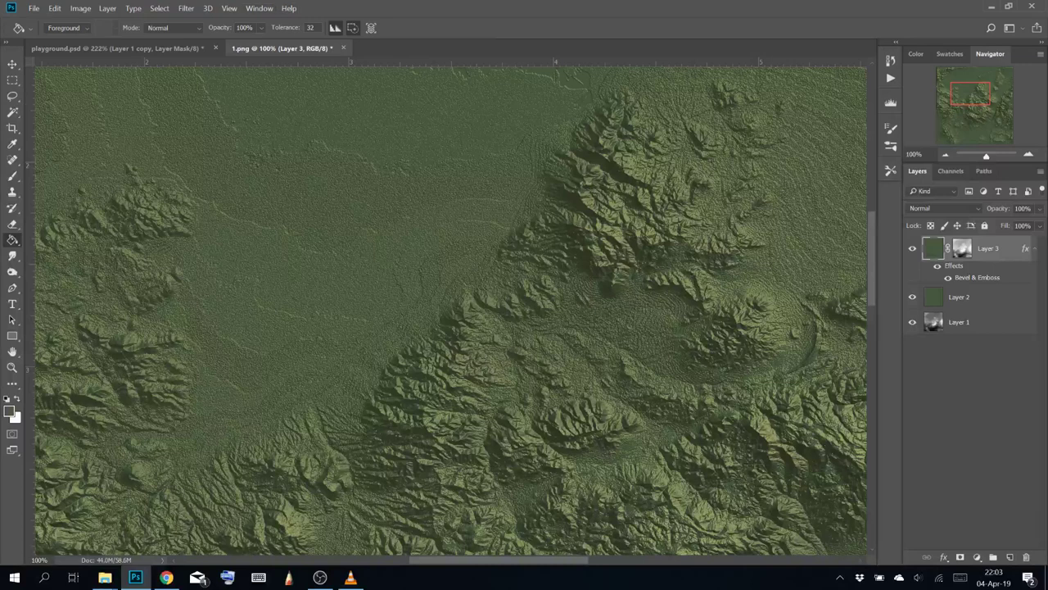
Delete Layer 3 and Layer 2 so that only the grayscale heightmap layer remains
shift+click(969, 299)
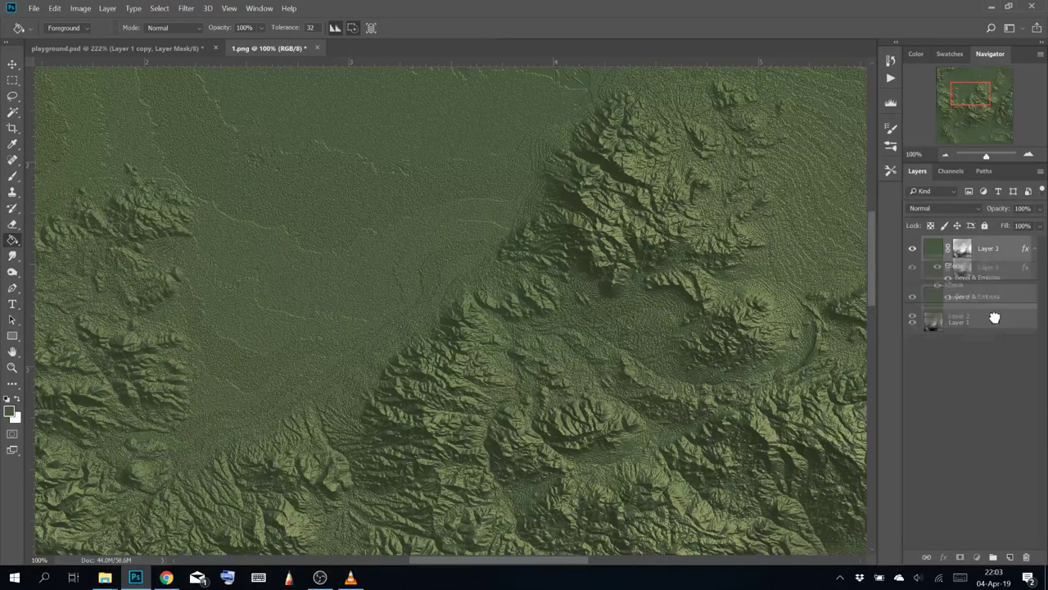
drag(969, 298, 1026, 557)
scroll(545, 174, down, 5)
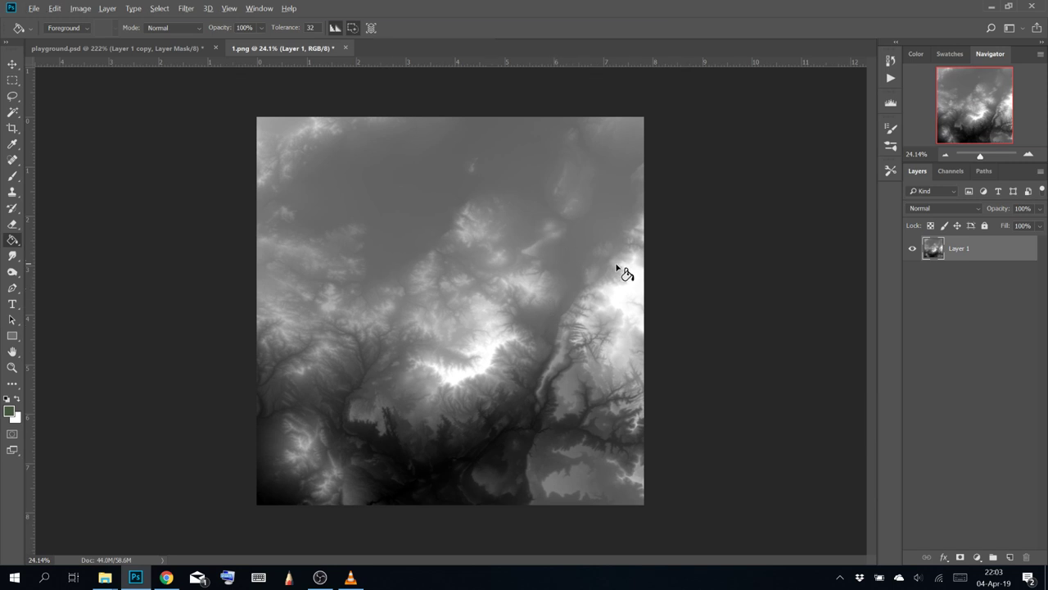
scroll(604, 276, up, 2)
drag(649, 237, 655, 273)
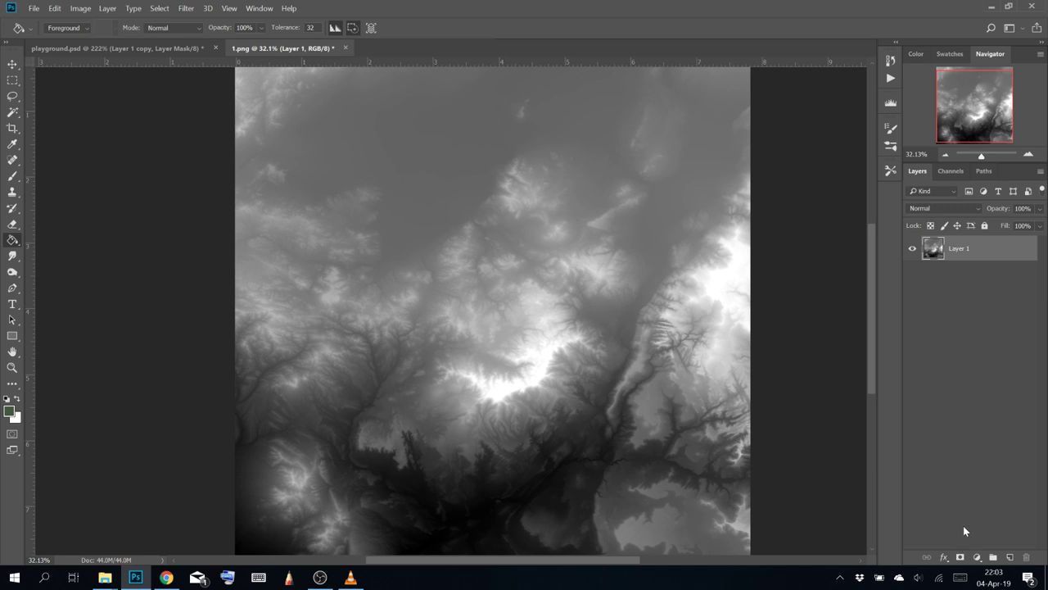
Add a Levels adjustment layer above the heightmap and move its properties clear of the map
click(977, 557)
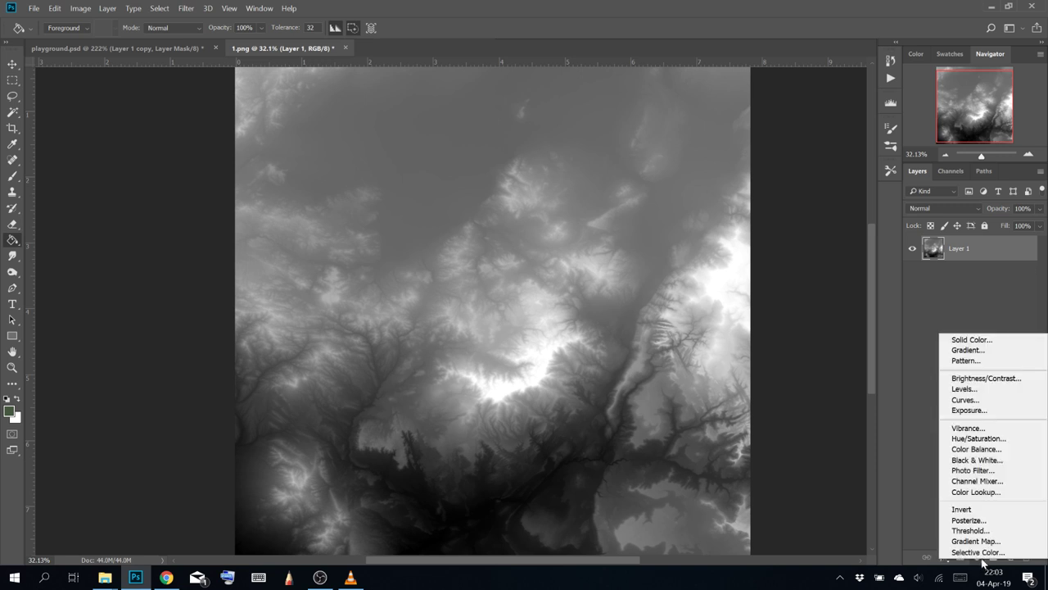
click(964, 388)
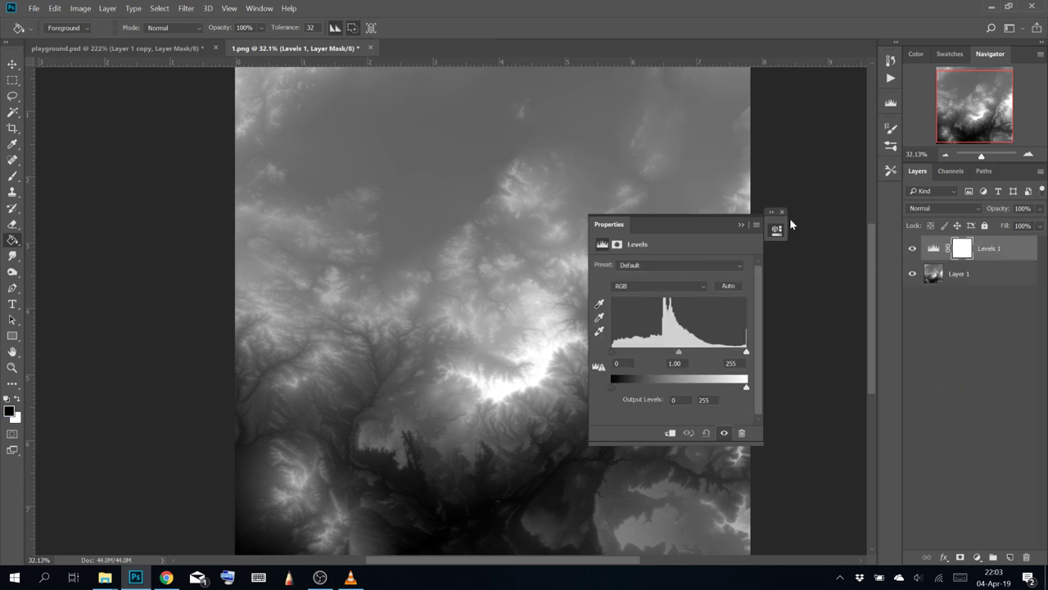
drag(776, 221, 852, 183)
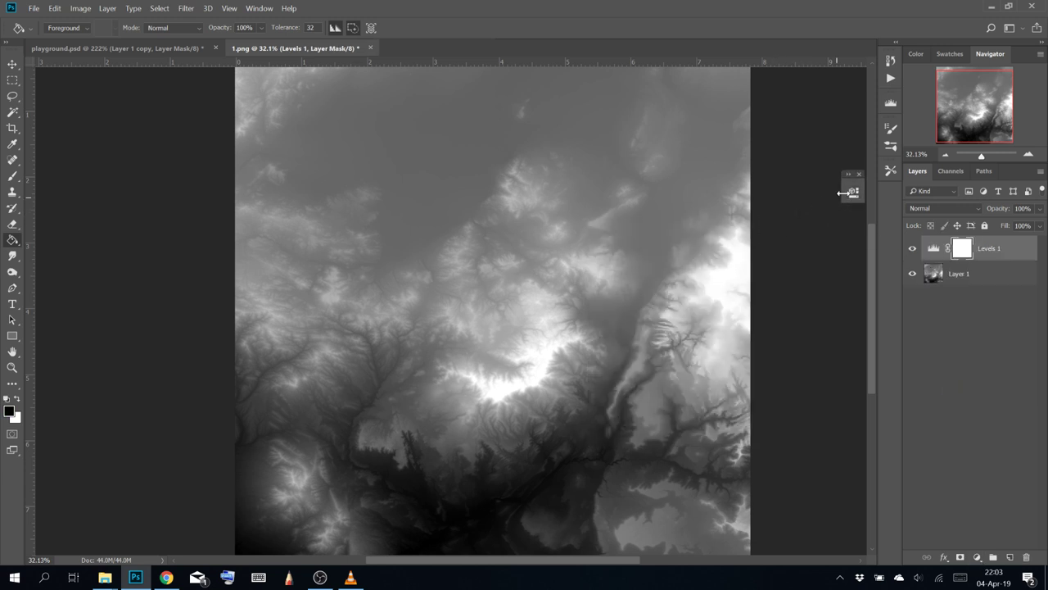
click(855, 196)
Set the Levels input values to 61, 0.28 and 236 to isolate the highest peaks
drag(753, 318, 803, 314)
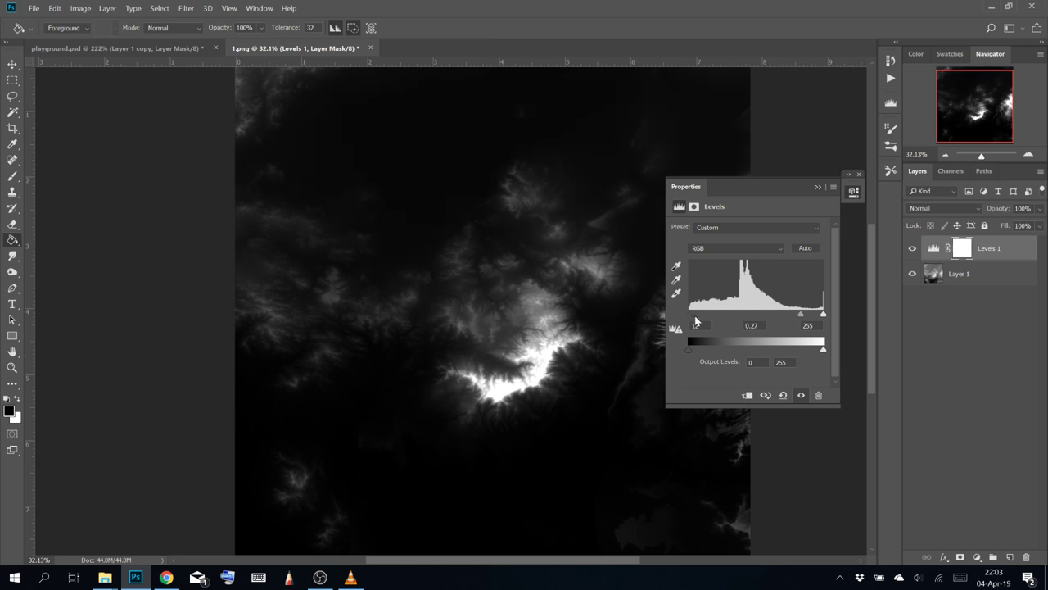
drag(695, 320, 723, 321)
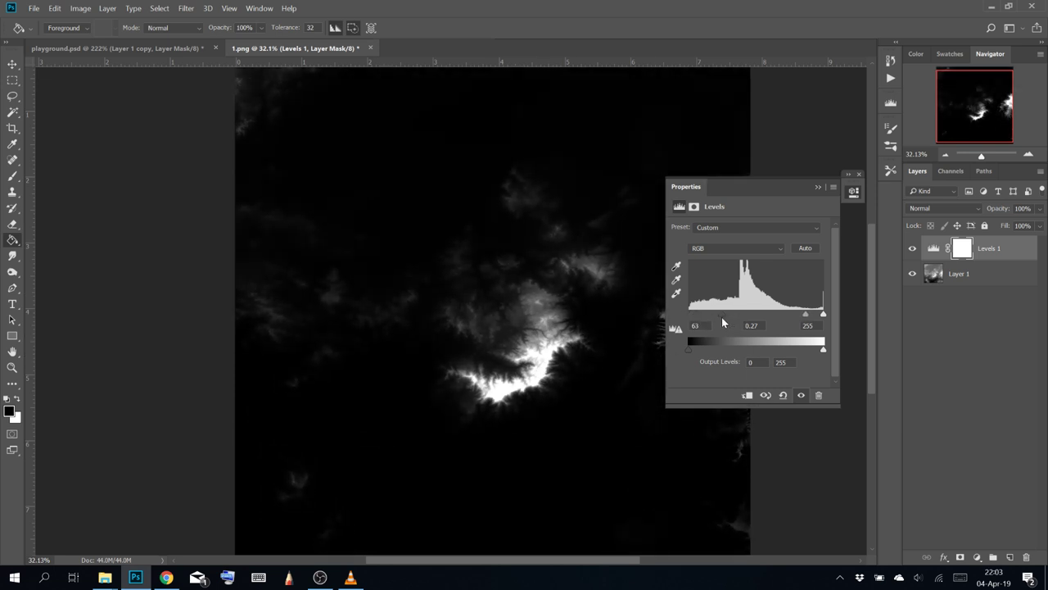
mouse_move(804, 318)
mouse_down()
mouse_move(818, 318)
mouse_move(788, 313)
mouse_move(799, 316)
mouse_up()
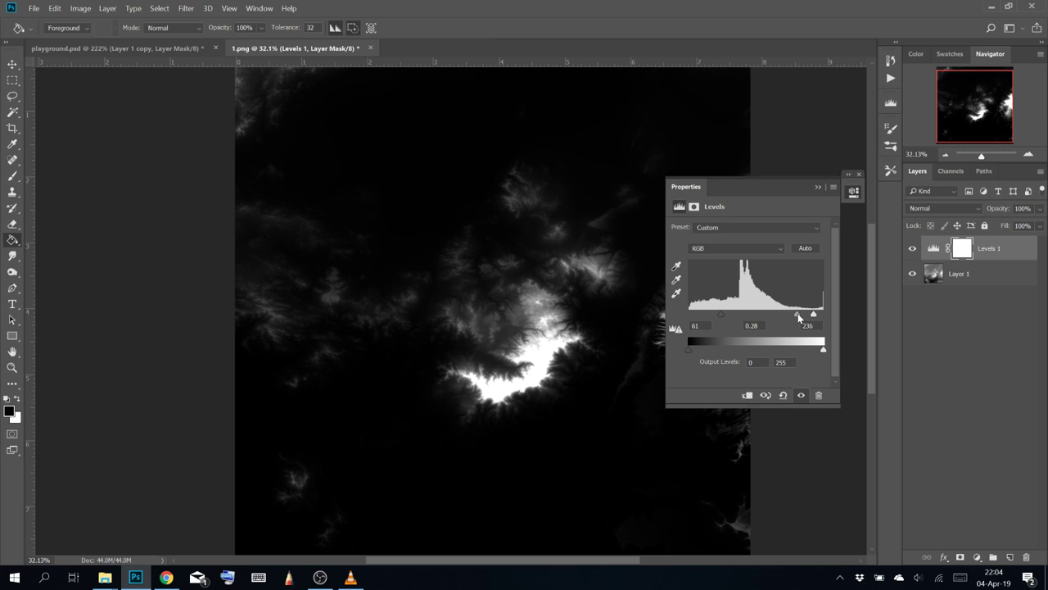
click(818, 187)
drag(553, 342, 580, 298)
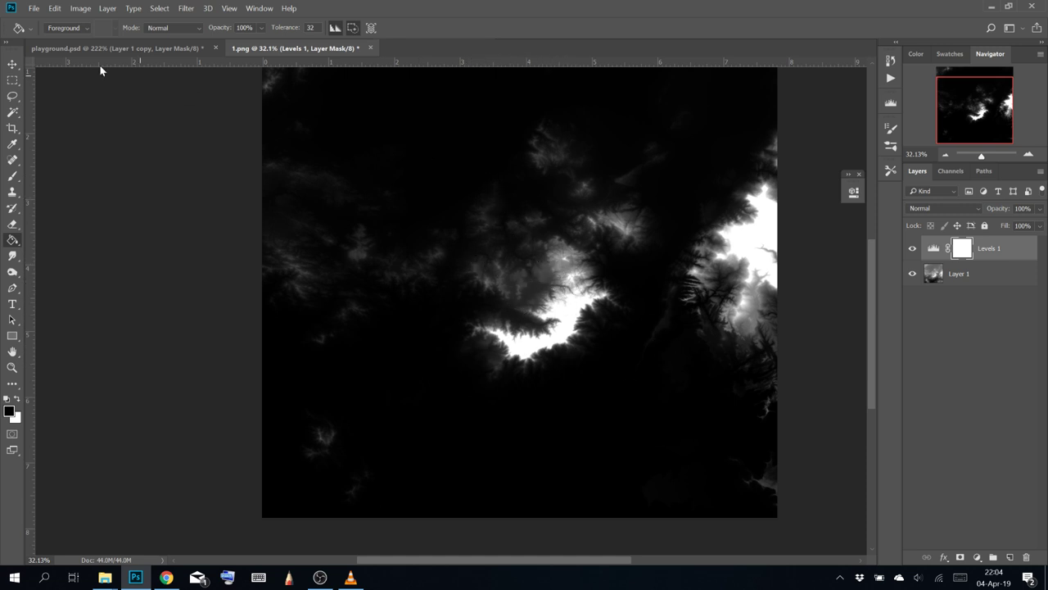
Activate the Lasso tool with its feather set to 0 px for outlining the central mountain
click(13, 97)
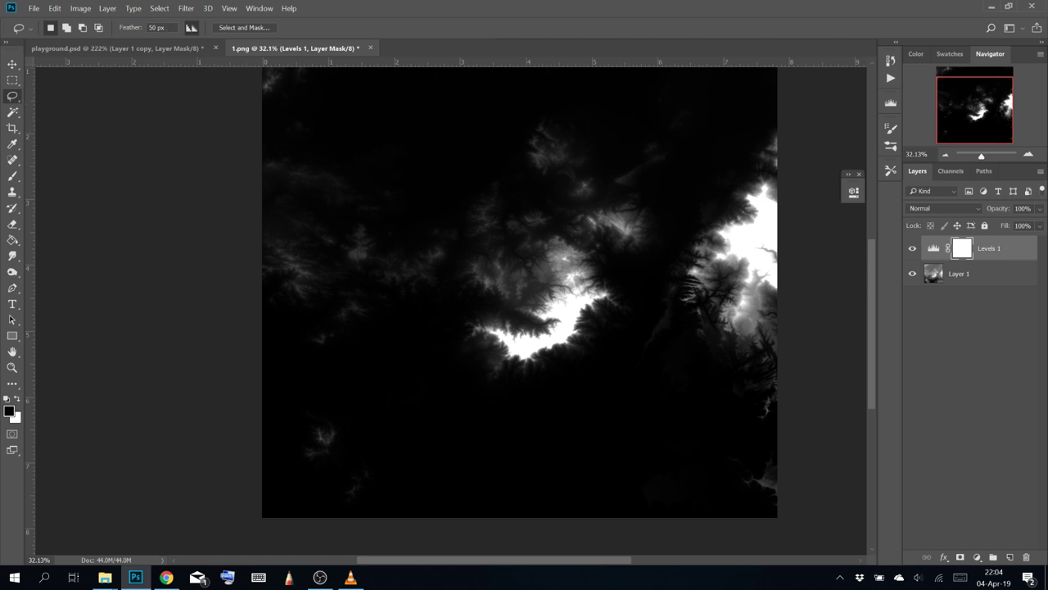
drag(168, 28, 70, 44)
text(0)
key(Return)
scroll(593, 308, up, 9)
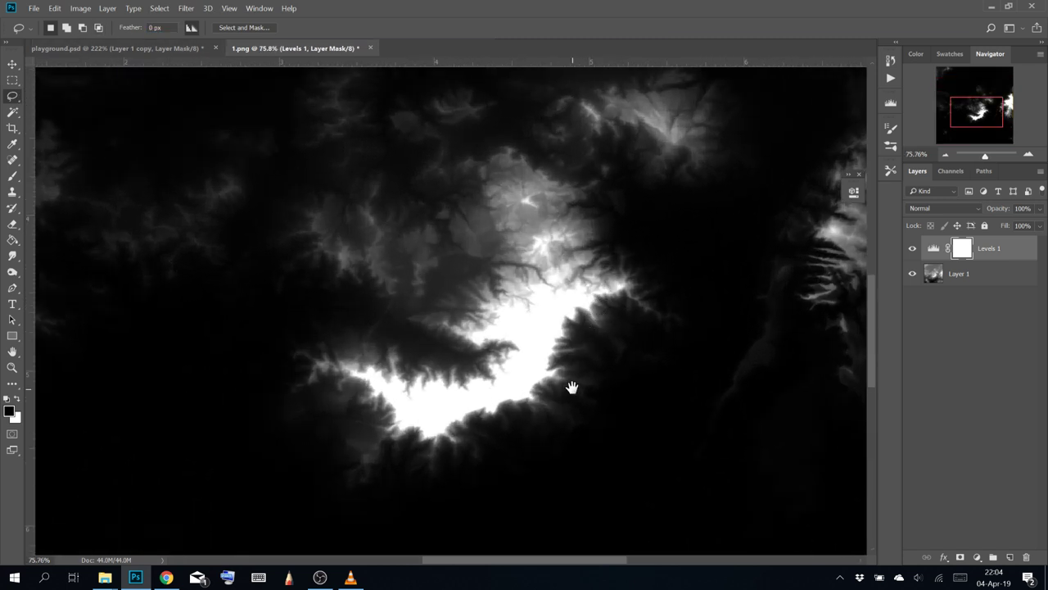
Try a freehand Lasso selection around the central mountain and its northern hills, and clear it
drag(571, 387, 593, 312)
mouse_move(190, 361)
mouse_down()
mouse_move(604, 431)
mouse_move(701, 369)
mouse_move(702, 342)
mouse_up()
click(200, 307)
mouse_move(229, 354)
mouse_down()
mouse_move(488, 493)
mouse_move(702, 382)
mouse_move(735, 174)
mouse_move(702, 150)
mouse_move(587, 156)
mouse_move(230, 426)
mouse_move(252, 366)
mouse_up()
mouse_move(349, 204)
mouse_down()
mouse_move(428, 327)
mouse_move(368, 412)
mouse_move(360, 294)
mouse_move(412, 141)
mouse_move(495, 55)
mouse_move(611, 140)
mouse_move(788, 360)
mouse_up()
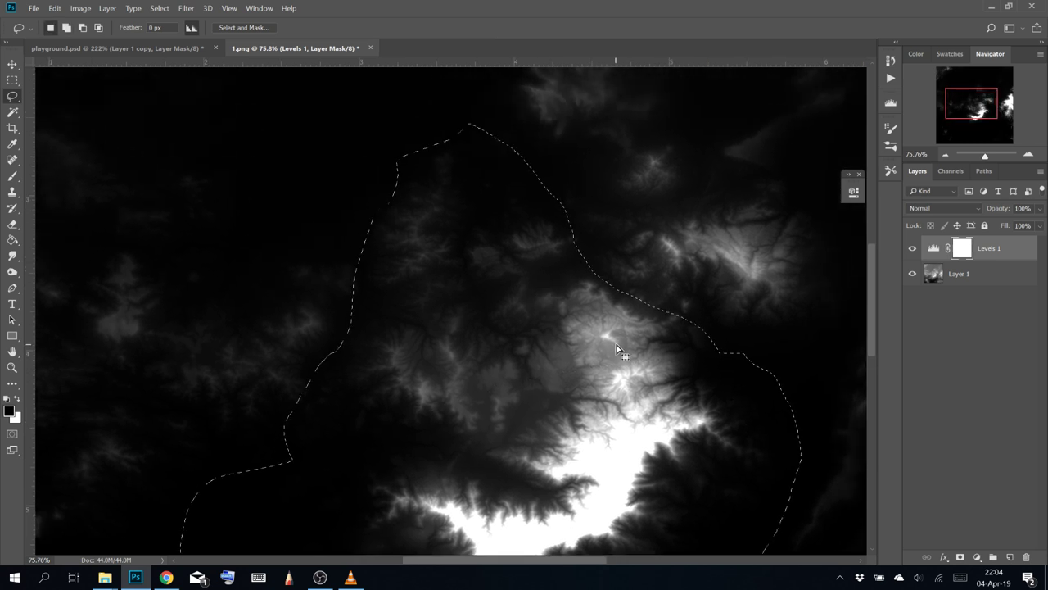
drag(617, 380, 544, 205)
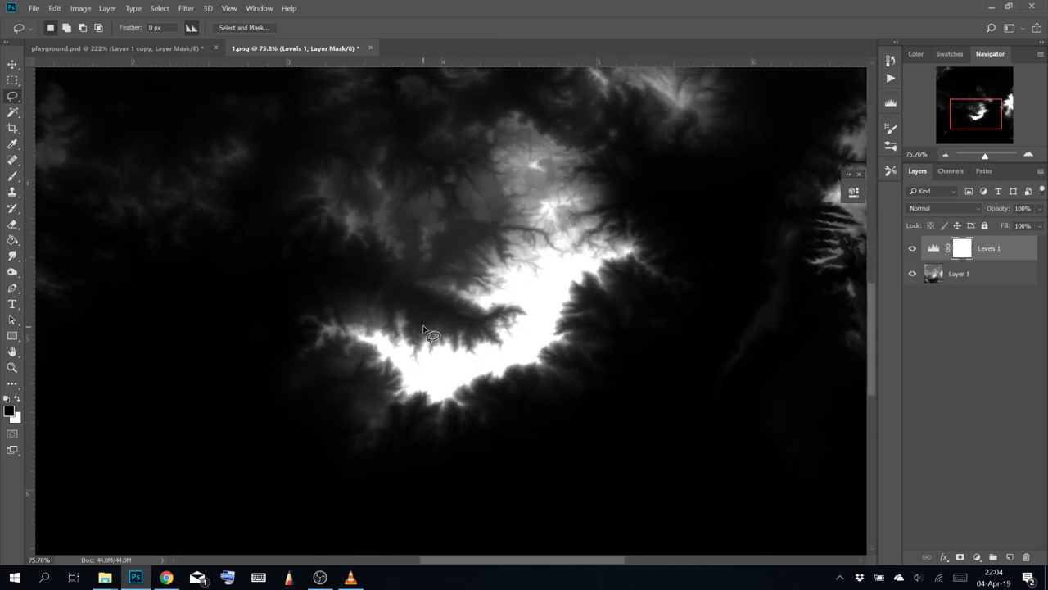
Switch to the Brush tool and choose a soft round 150 px brush
key(b)
click(65, 29)
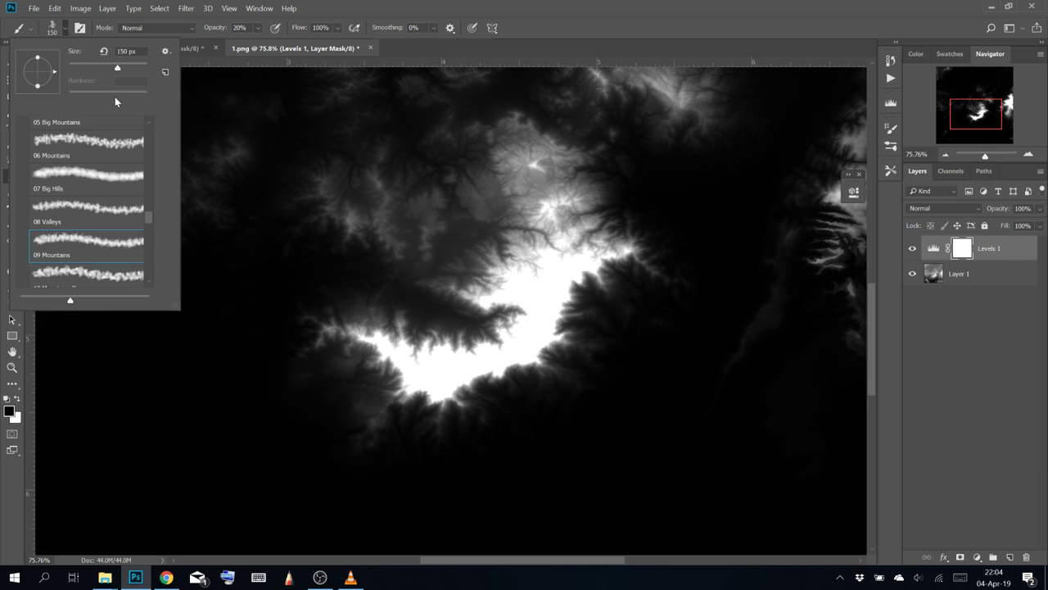
scroll(145, 197, up, 6)
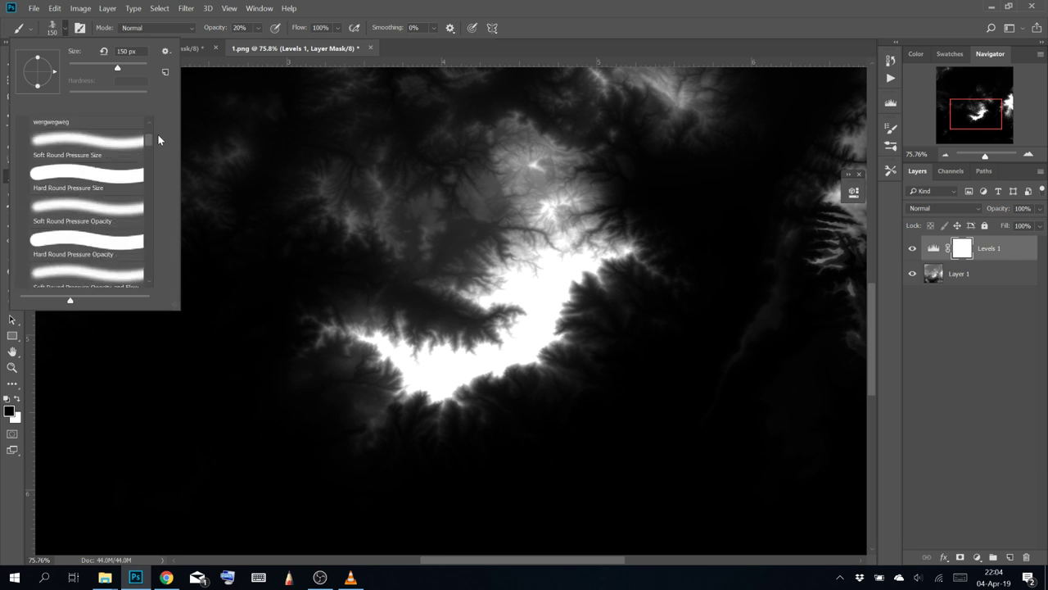
click(497, 5)
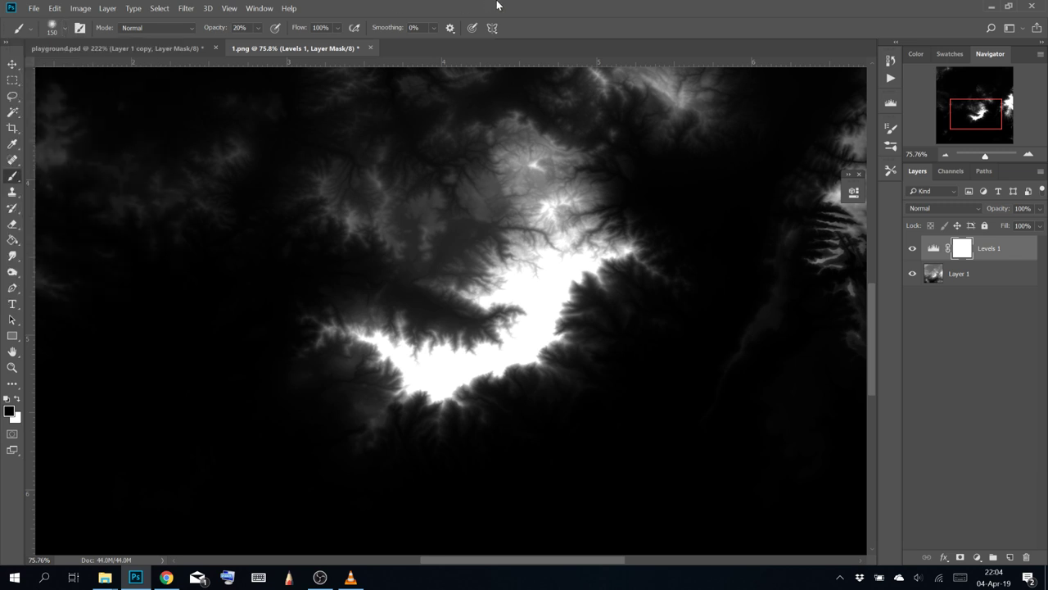
drag(627, 372, 653, 282)
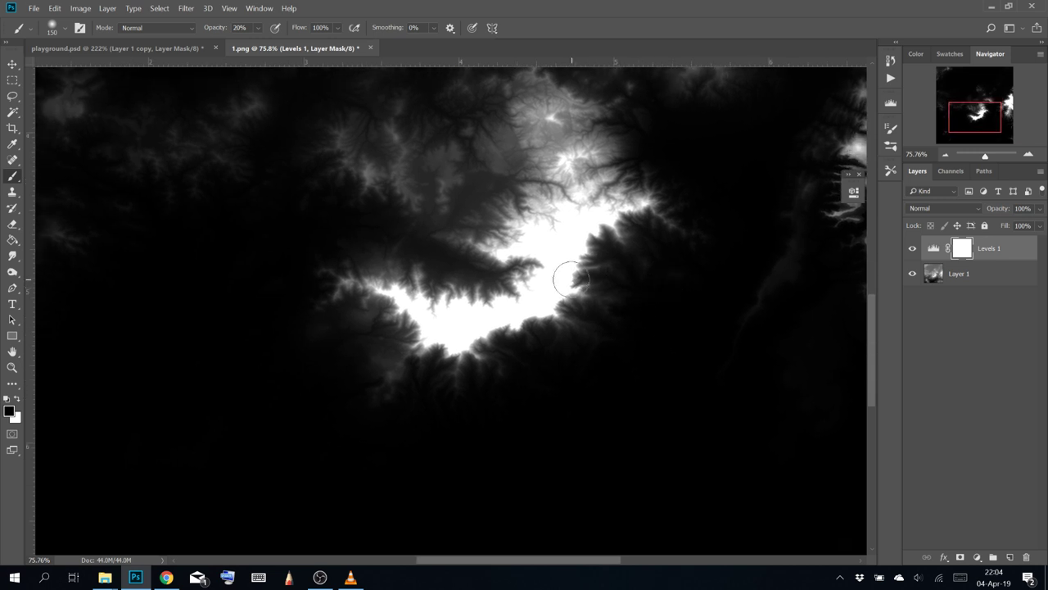
Try painting black over the central peaks on the Levels 1 mask at 300 px and 100% opacity, and undo it
key(1)
scroll(570, 279, up, 3)
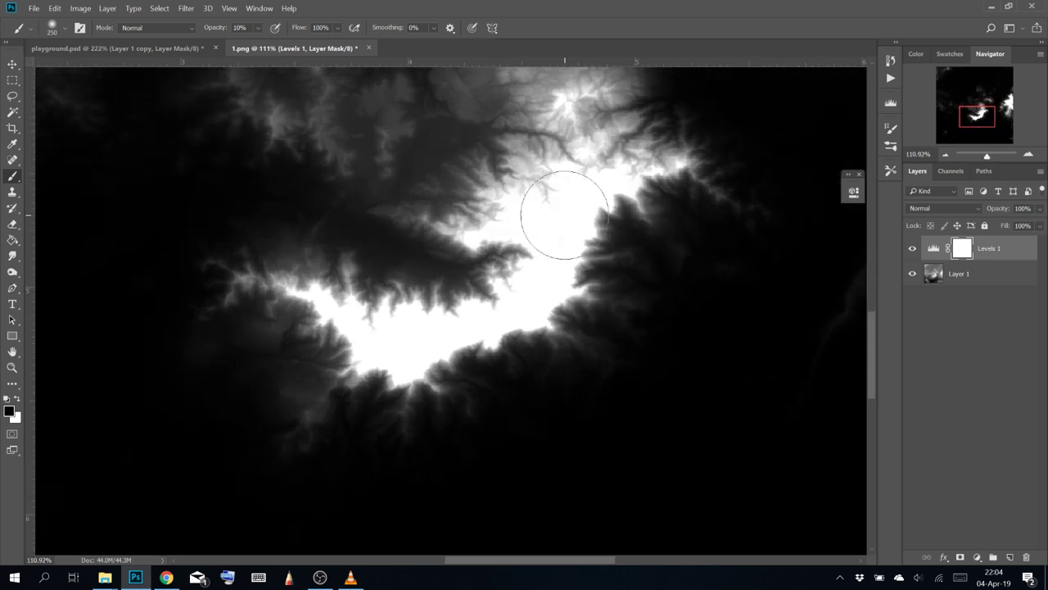
key(bracketright)
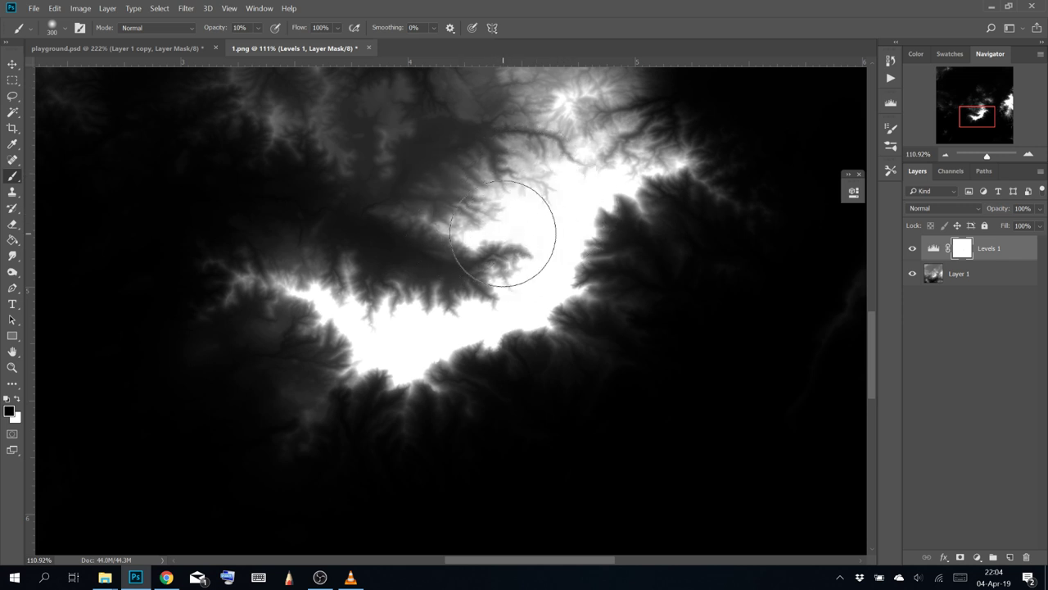
key(0)
mouse_move(519, 227)
mouse_down()
mouse_move(476, 221)
mouse_move(441, 256)
mouse_move(529, 234)
mouse_move(554, 185)
mouse_move(574, 187)
mouse_move(602, 231)
mouse_move(595, 98)
mouse_move(578, 116)
mouse_move(516, 306)
mouse_move(404, 334)
mouse_move(423, 297)
mouse_move(327, 286)
mouse_move(289, 318)
mouse_move(355, 355)
mouse_move(428, 333)
mouse_up()
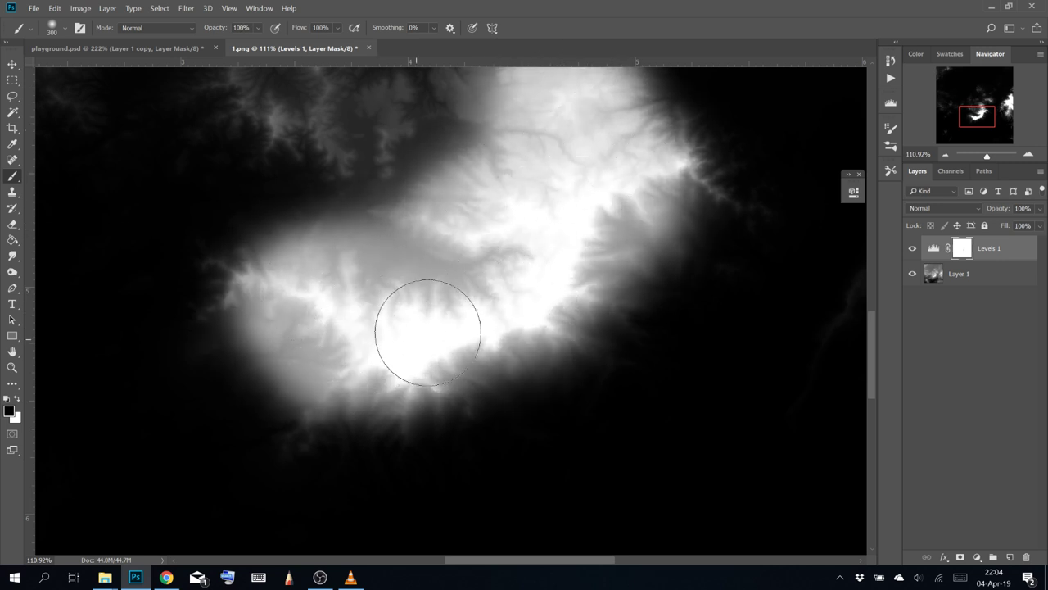
key(ctrl+z)
Try inverting the Levels 1 mask to black and restore it to white
key(x)
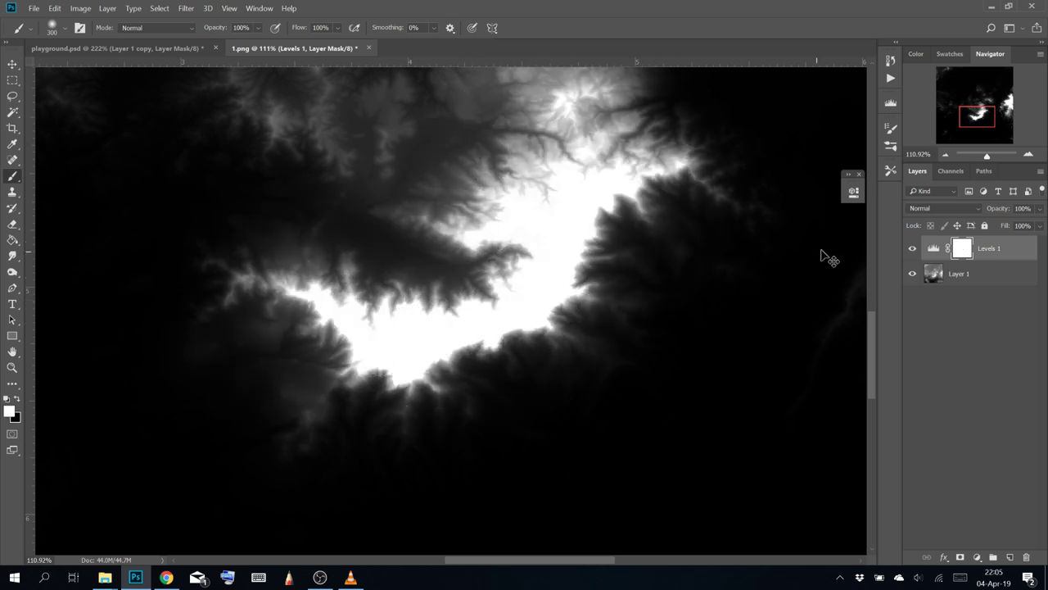
key(ctrl+i)
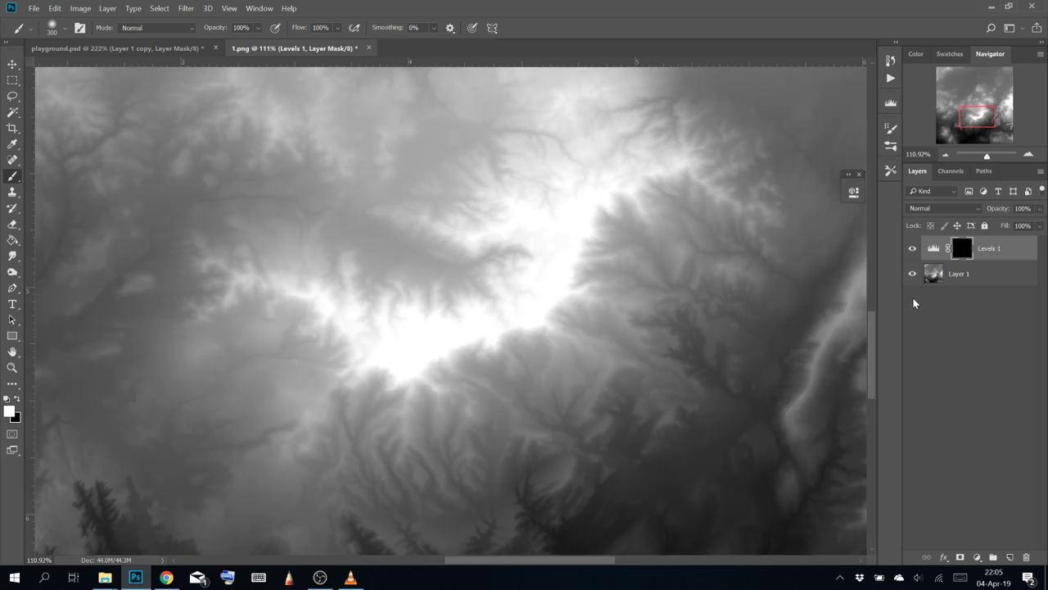
key(ctrl+i)
key(ctrl+i)
key(ctrl+i)
Outline the central mountain with the Lasso, paste a merged copy of it as a new layer and hide the other layers
scroll(529, 375, down, 5)
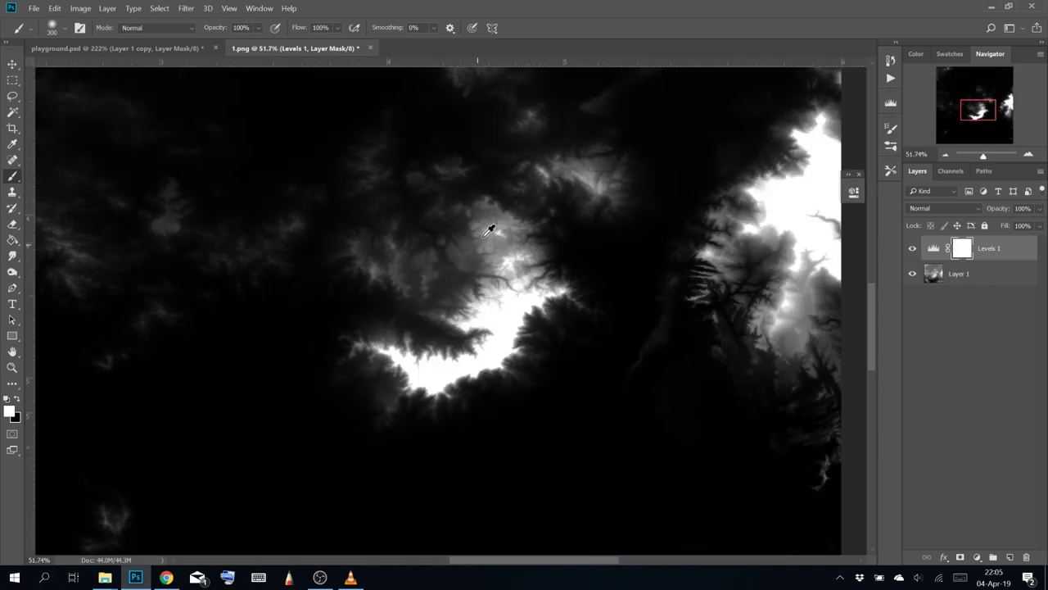
click(11, 96)
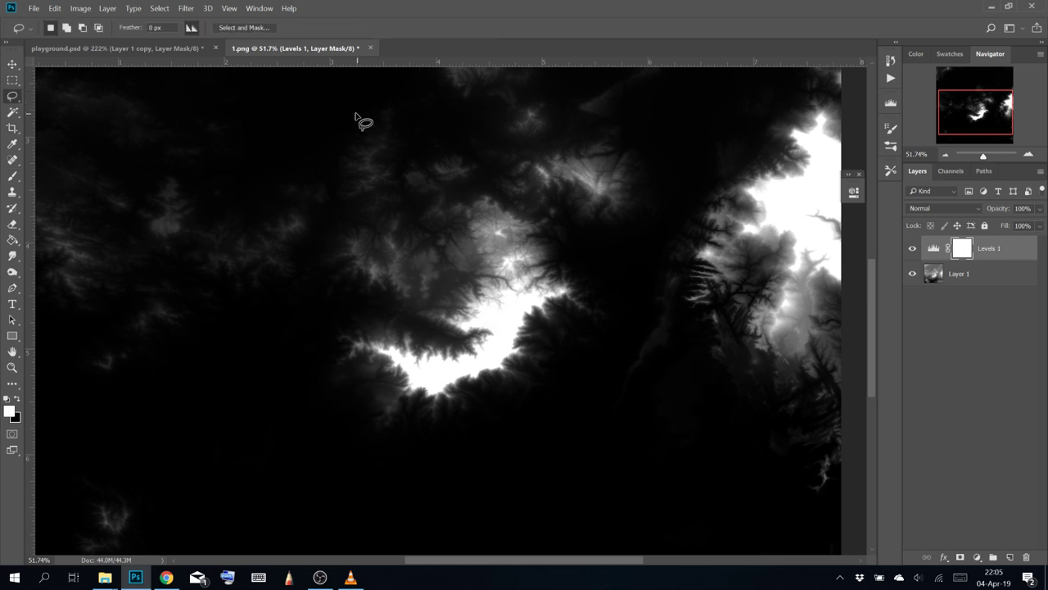
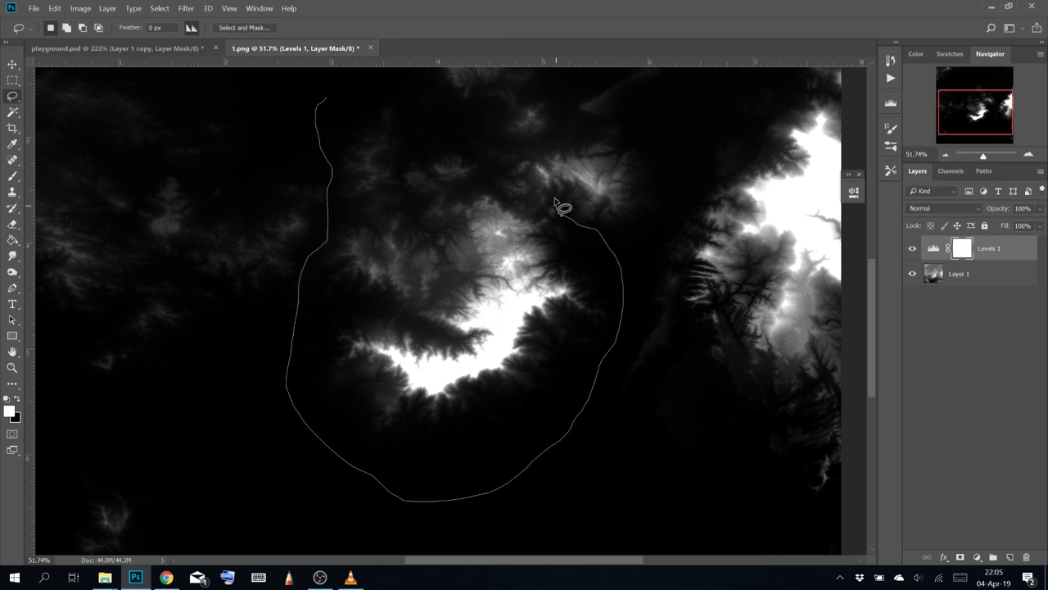
drag(456, 115, 360, 99)
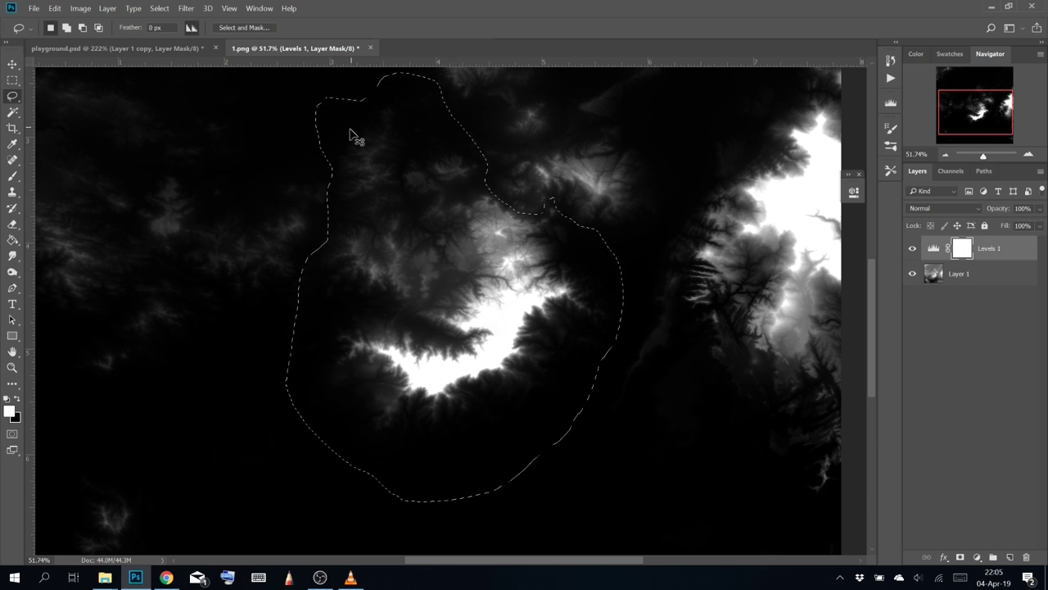
key(ctrl+shift+c)
key(ctrl+v)
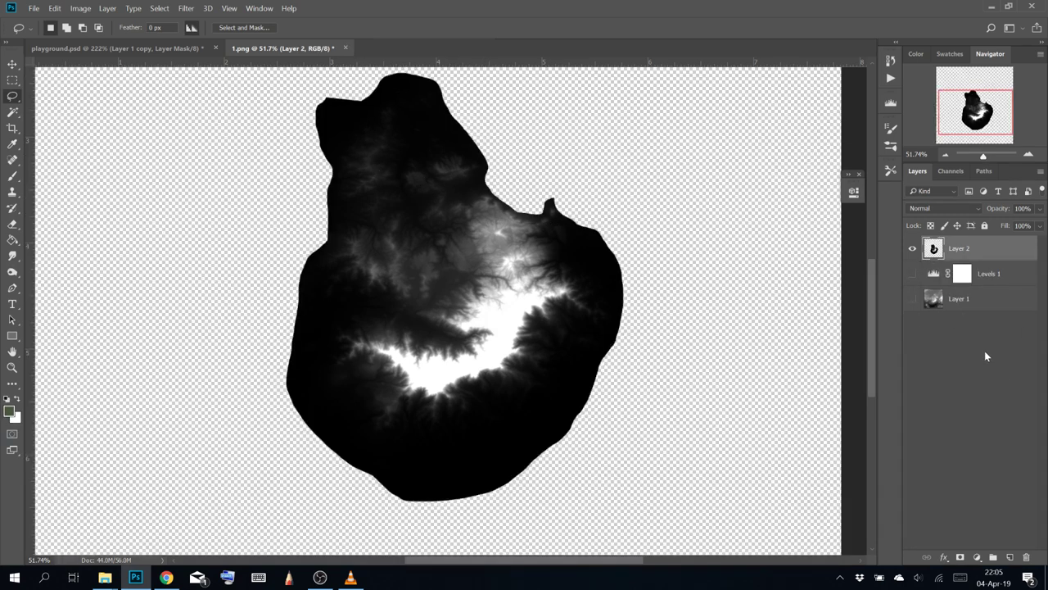
Create a new empty layer and place it beneath Layer 1 at the base of the layer stack
click(964, 306)
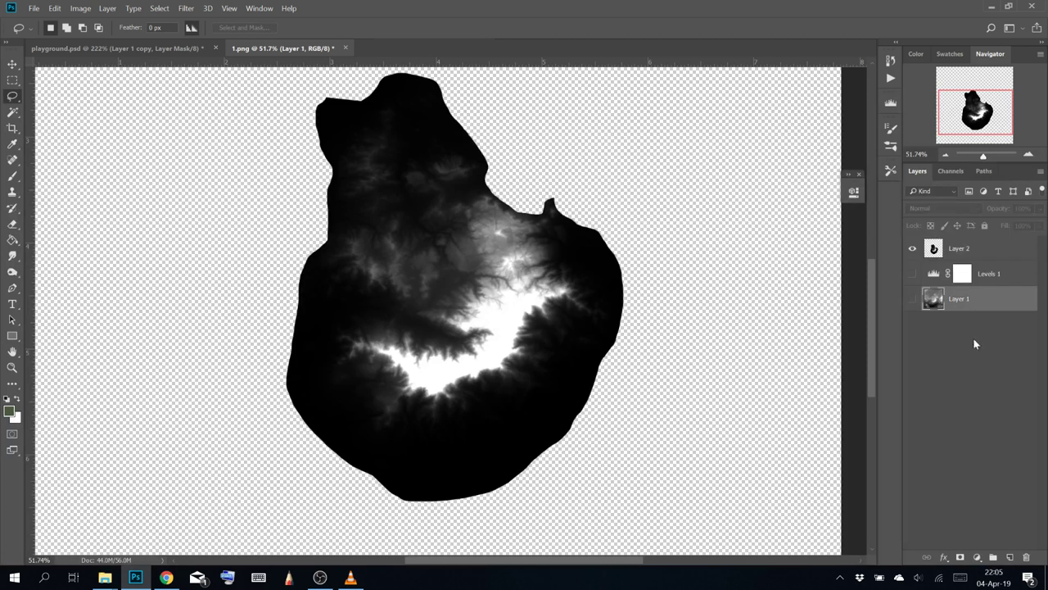
click(1010, 557)
drag(960, 297, 960, 332)
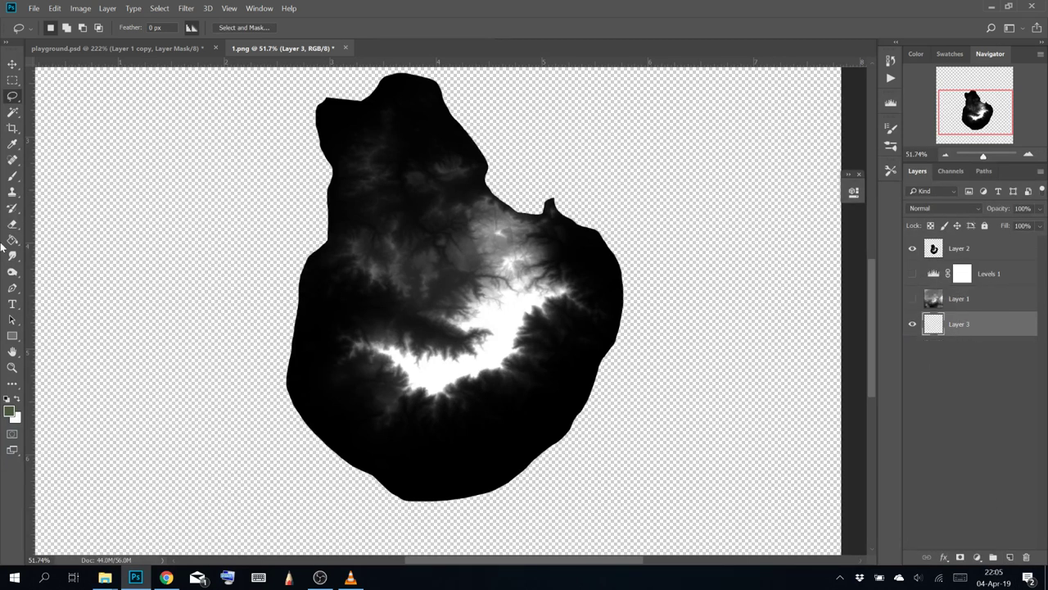
Fill Layer 3 with white as a backdrop and invert the tones of the mountain cut-out on Layer 2
click(13, 240)
key(x)
click(575, 336)
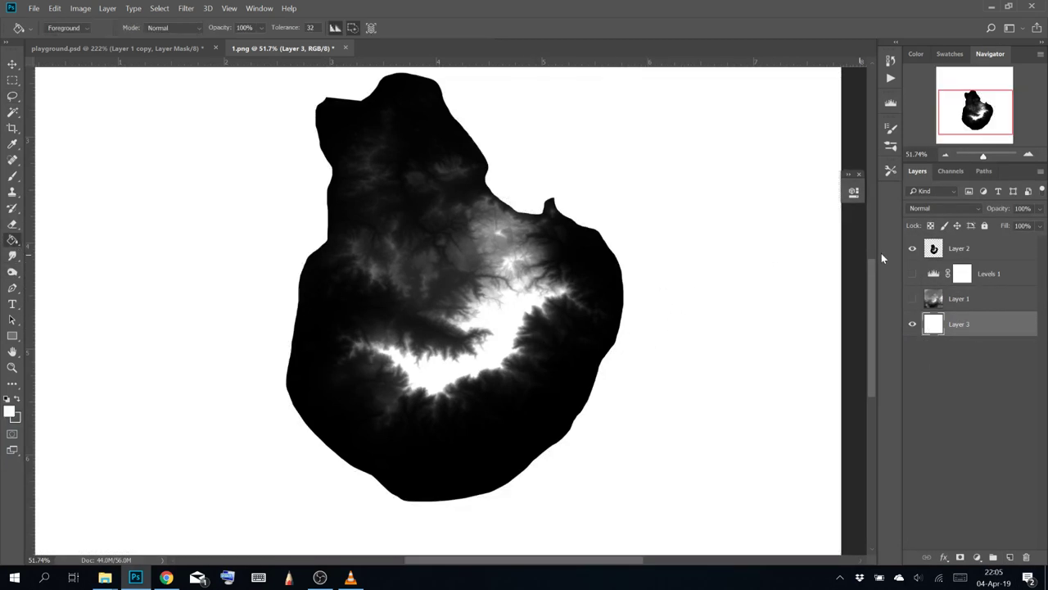
click(964, 252)
key(ctrl+i)
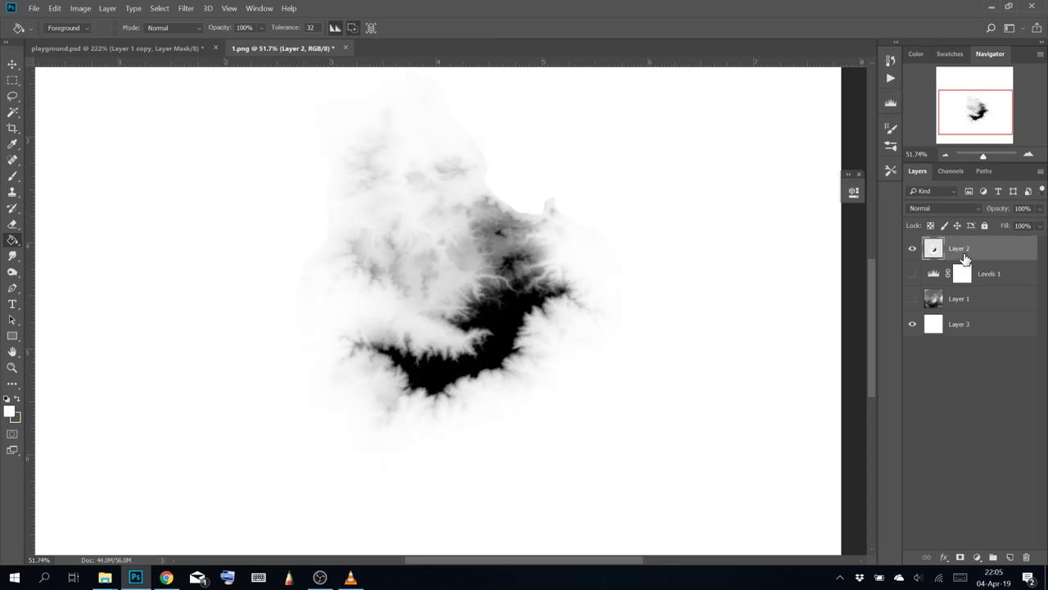
Paint white with the 300 px brush over the hard upper-right edge of the mountain cut-out on Layer 2
mouse_move(517, 293)
mouse_down()
mouse_move(579, 344)
mouse_move(592, 316)
mouse_move(527, 344)
mouse_move(514, 335)
mouse_up()
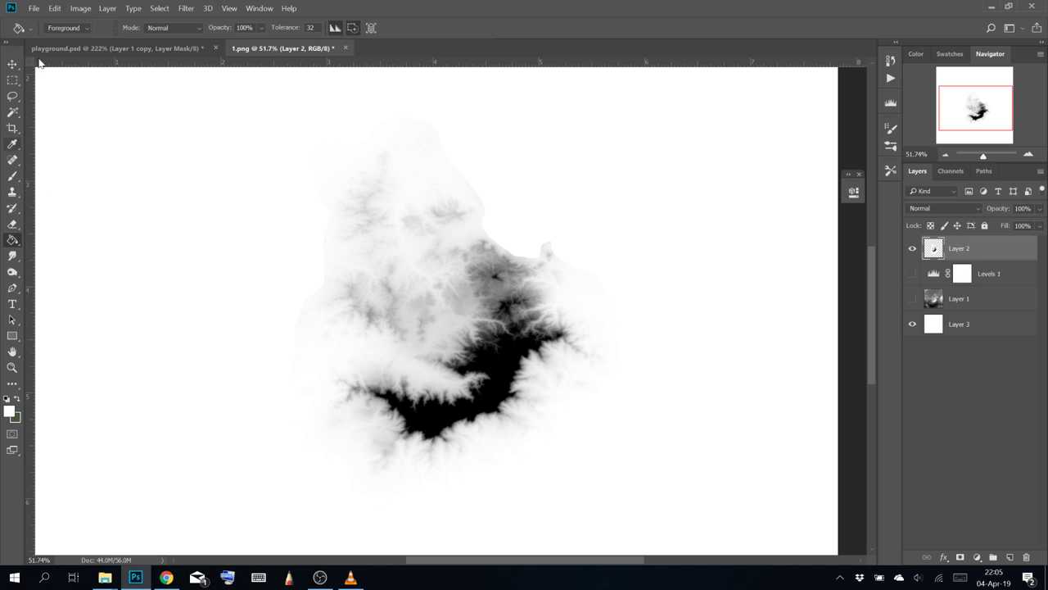
click(12, 174)
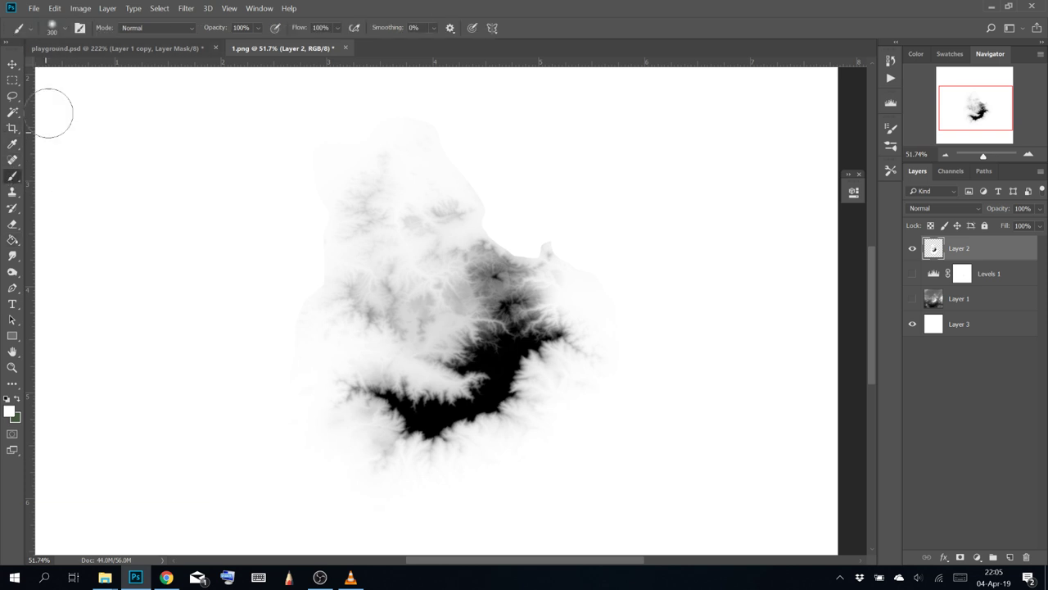
scroll(577, 188, up, 5)
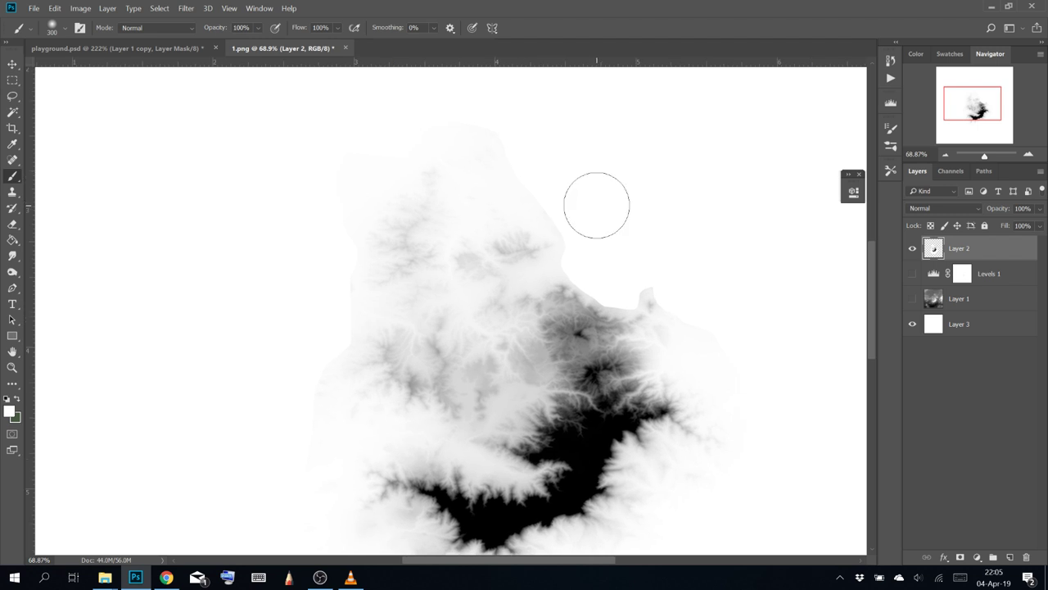
scroll(550, 195, up, 4)
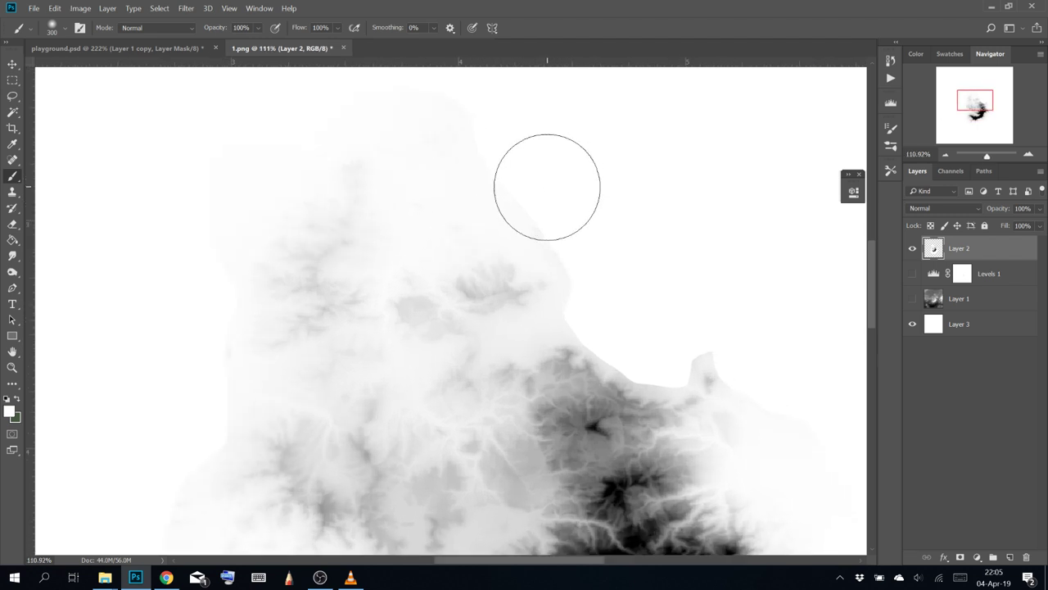
mouse_move(531, 198)
mouse_down()
mouse_move(495, 174)
mouse_move(468, 119)
mouse_move(529, 129)
mouse_up()
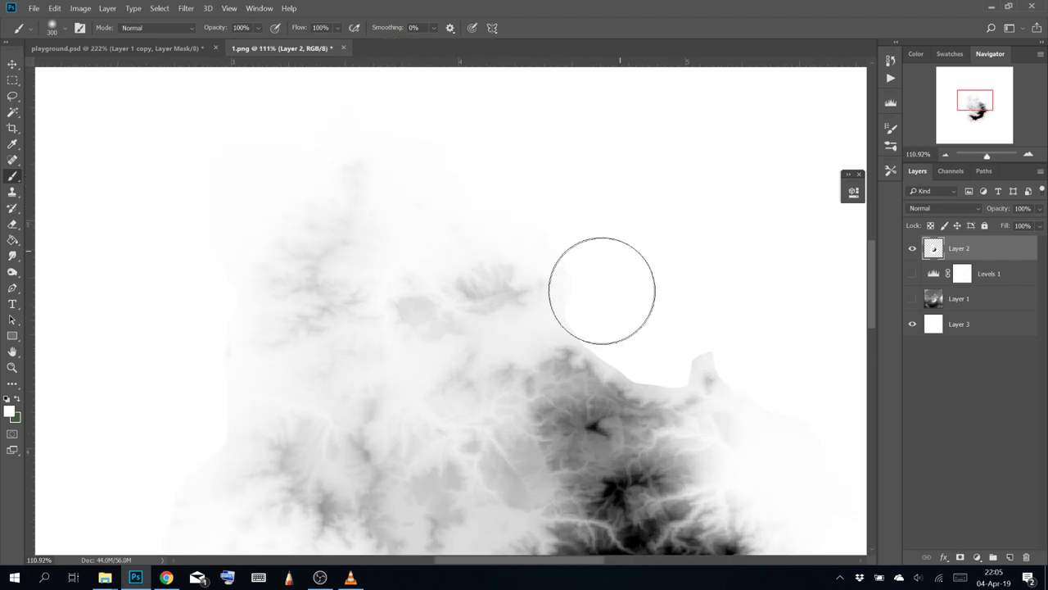
mouse_move(637, 323)
mouse_down()
mouse_move(664, 330)
mouse_move(653, 302)
mouse_up()
Paint white with a 175 px brush along the remaining outline of the mountain on Layer 2 to fade its hard edges
key(bracketleft)
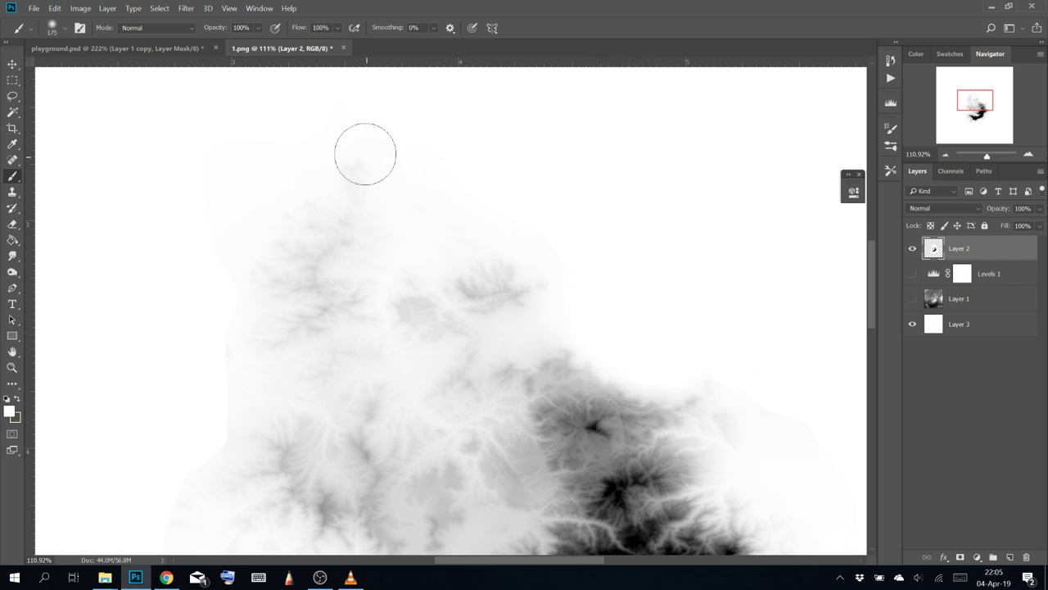
drag(237, 335, 376, 257)
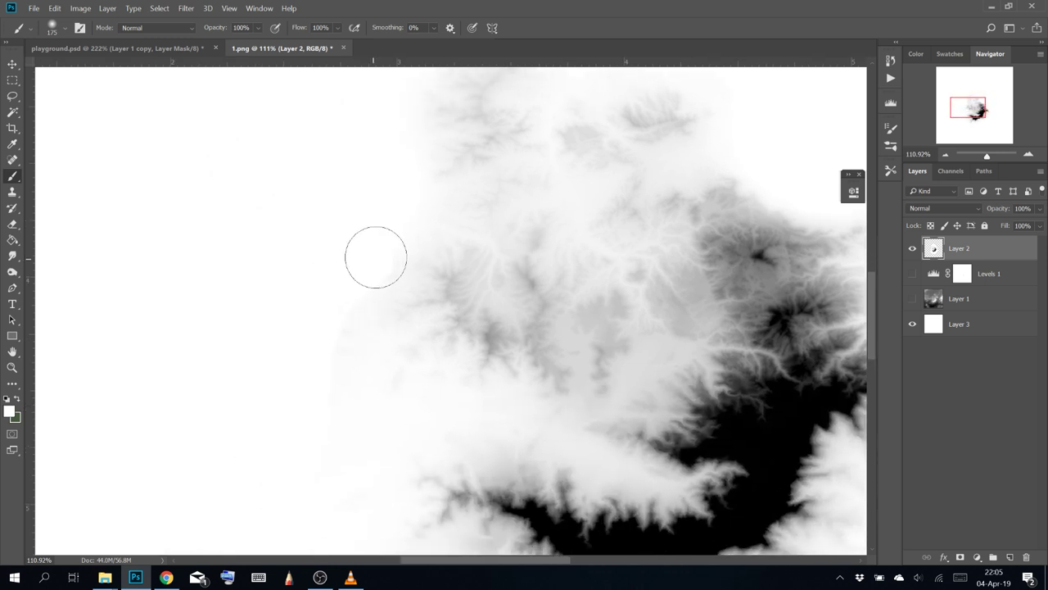
drag(315, 441, 291, 280)
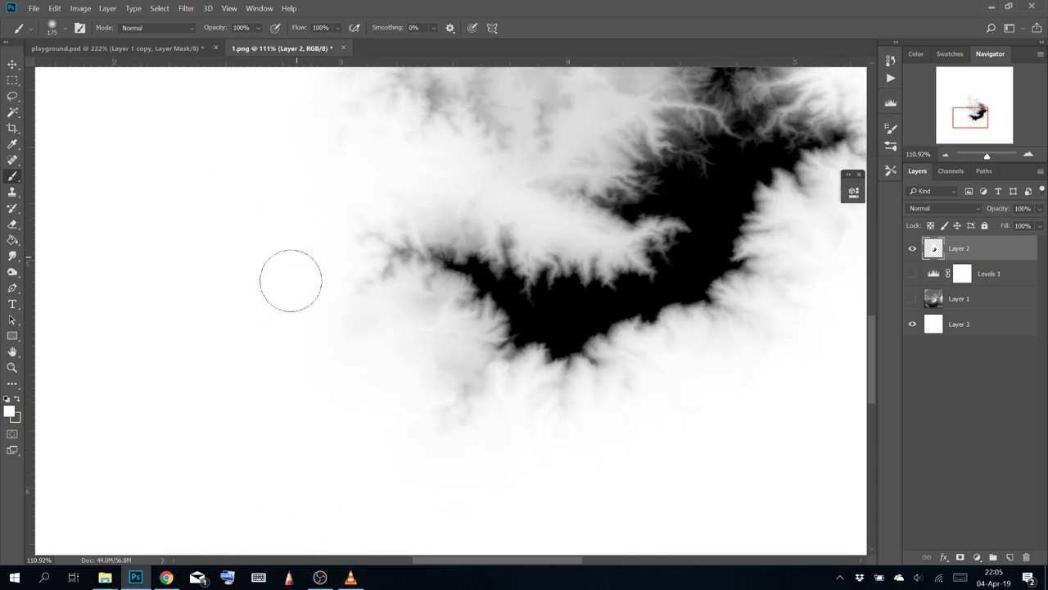
drag(609, 470, 353, 424)
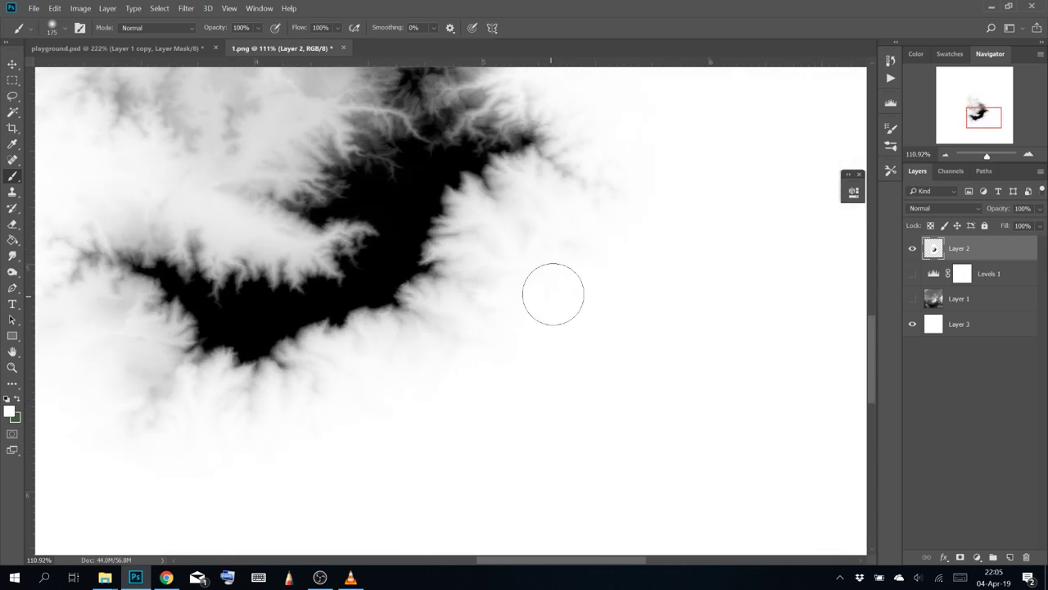
drag(552, 295, 588, 384)
drag(520, 131, 677, 356)
drag(368, 145, 447, 110)
drag(416, 432, 234, 131)
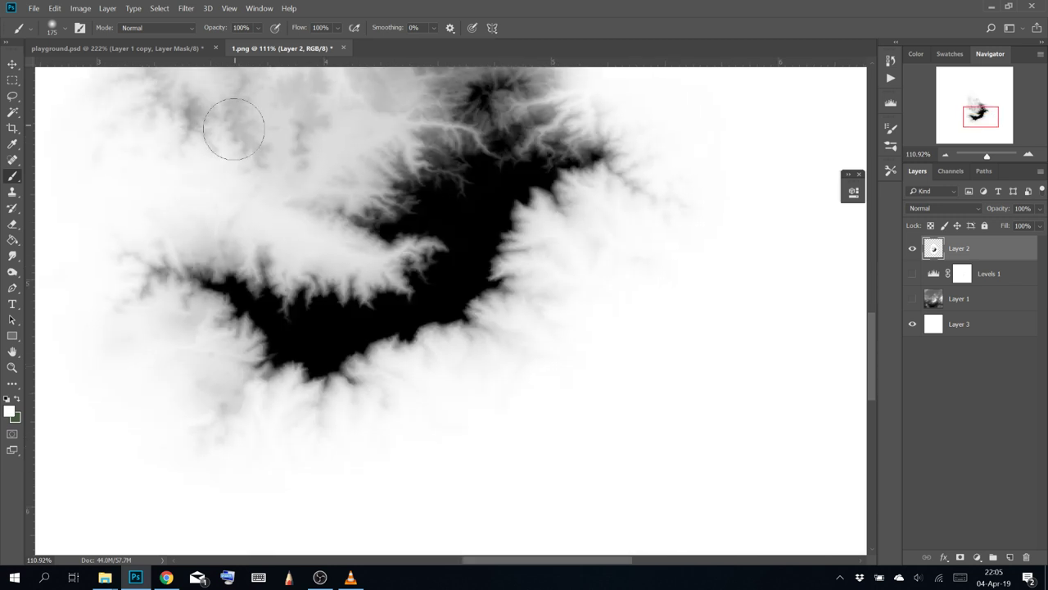
drag(407, 454, 532, 315)
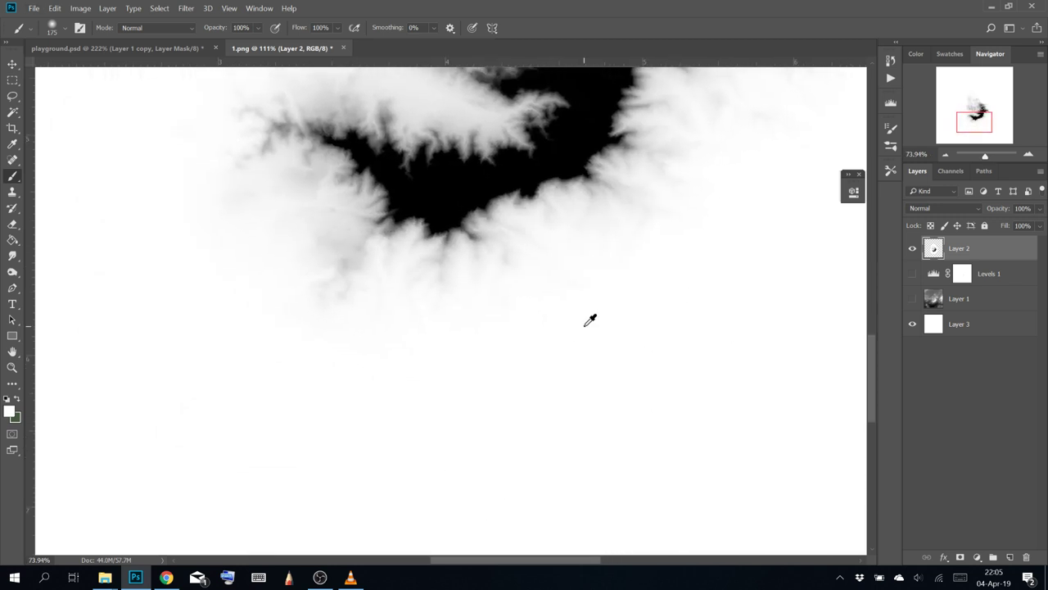
Add a temporary Levels adjustment with midtones at 0.04 above Layer 2 to check the painted edges, and delete it
scroll(586, 324, down, 5)
drag(615, 241, 589, 270)
scroll(587, 268, up, 2)
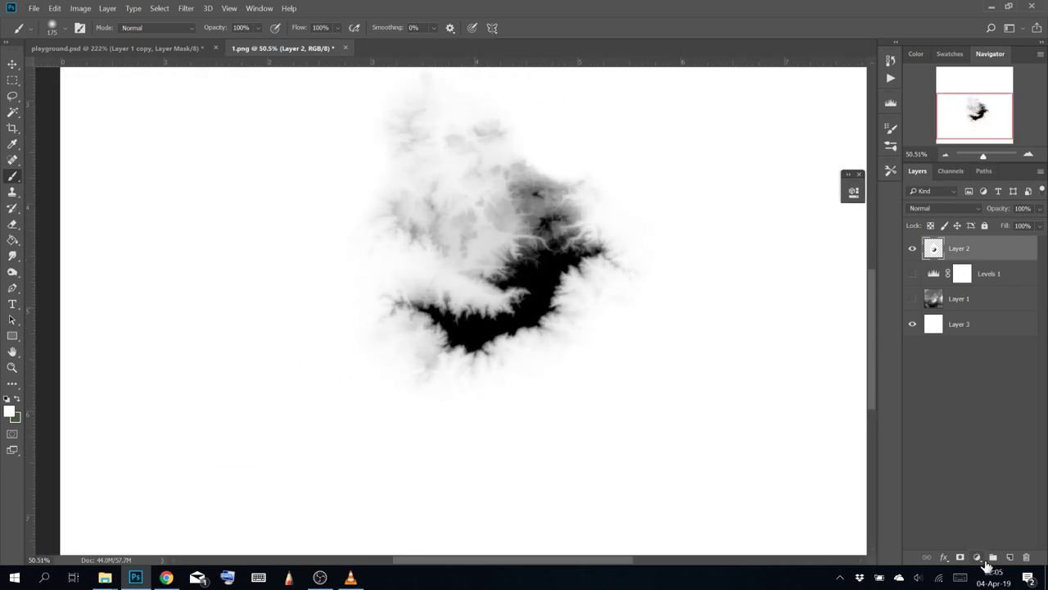
click(977, 557)
click(993, 389)
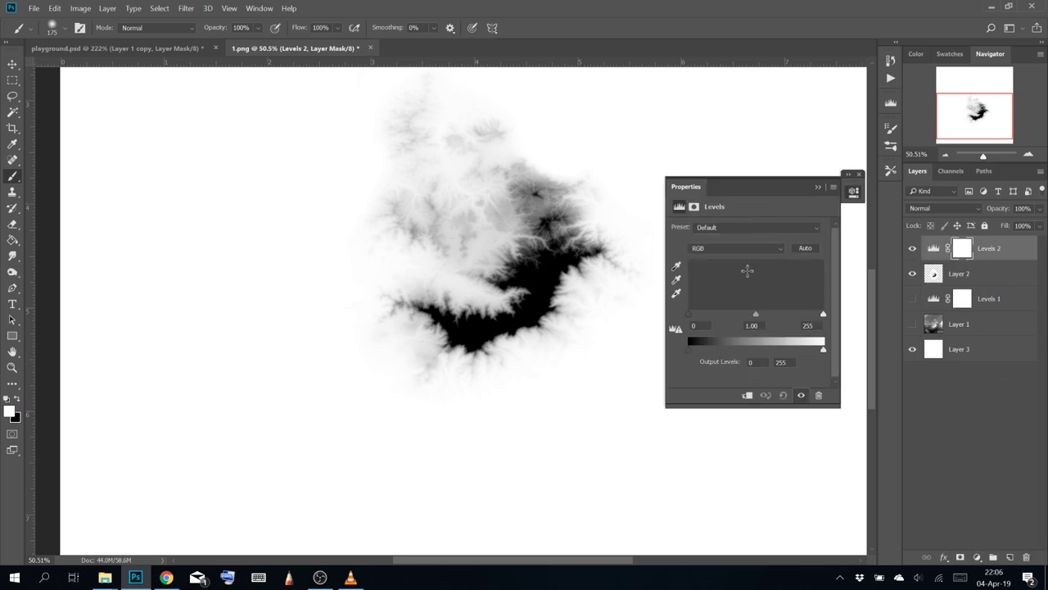
drag(755, 314, 822, 316)
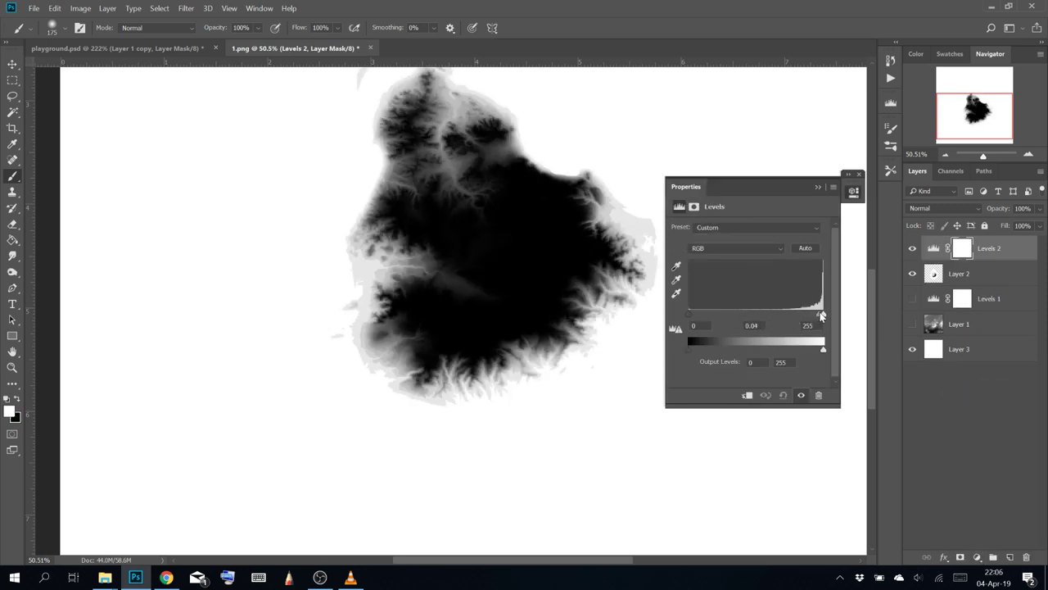
click(819, 188)
key(space)
drag(555, 167, 558, 242)
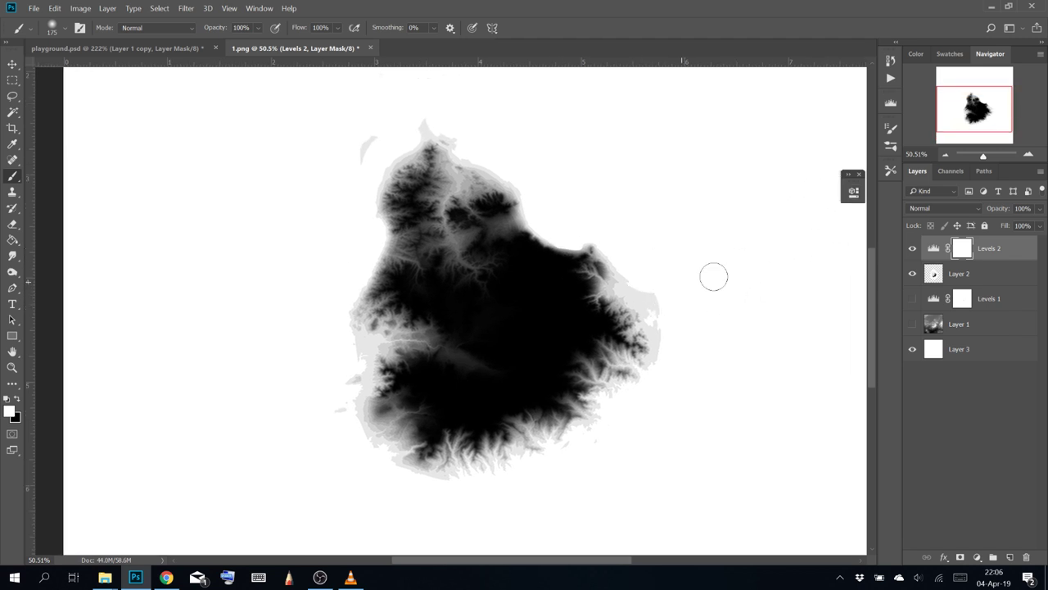
click(936, 273)
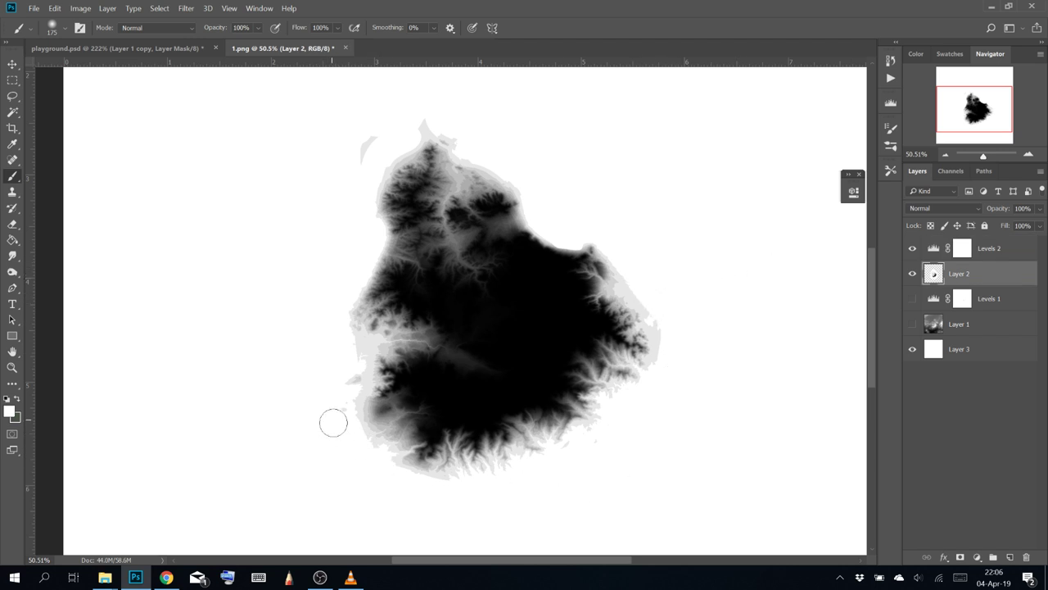
click(913, 248)
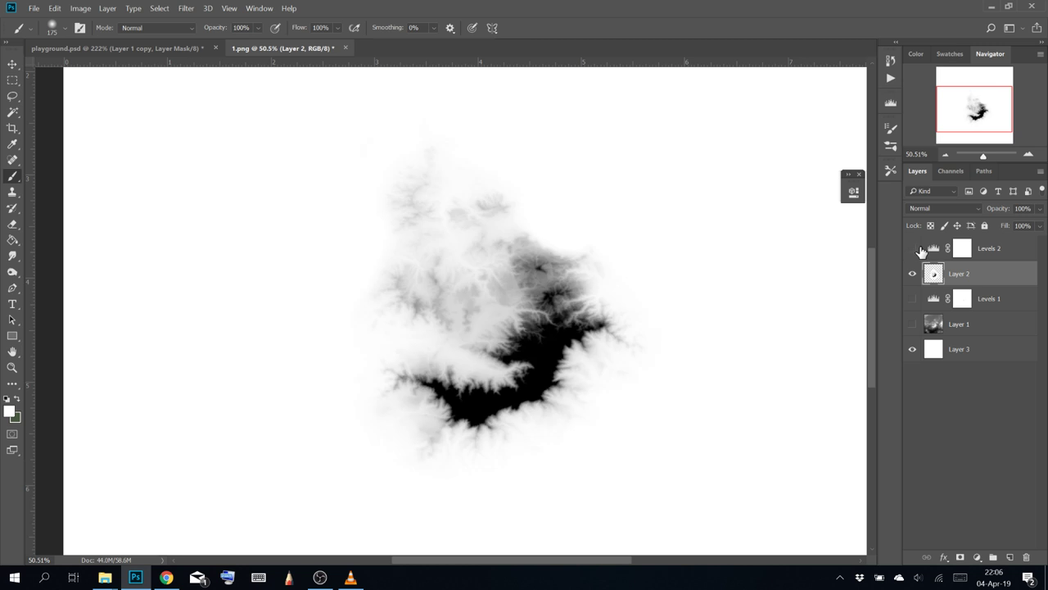
drag(991, 248, 1025, 562)
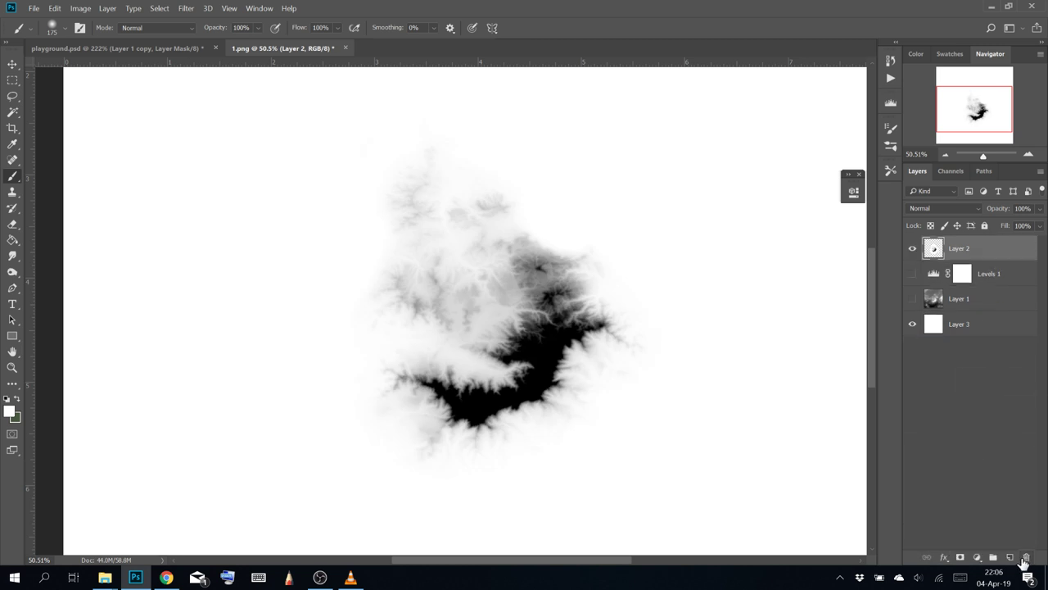
Define a brush preset from a rectangular selection around the whole mountain, keeping the suggested name, and clear the selection
click(13, 79)
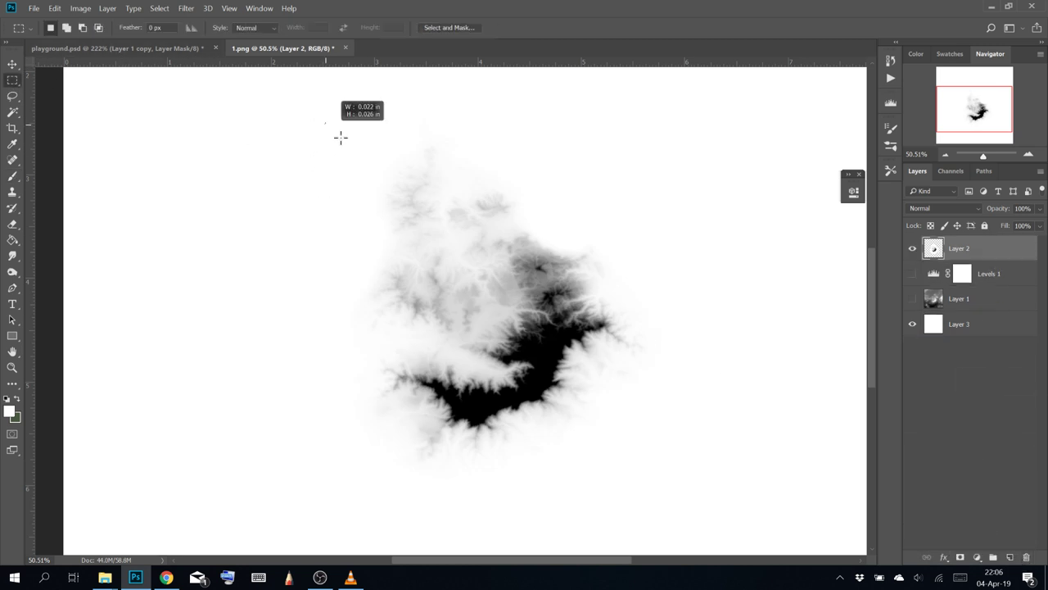
drag(340, 138, 668, 482)
drag(564, 326, 557, 321)
click(51, 10)
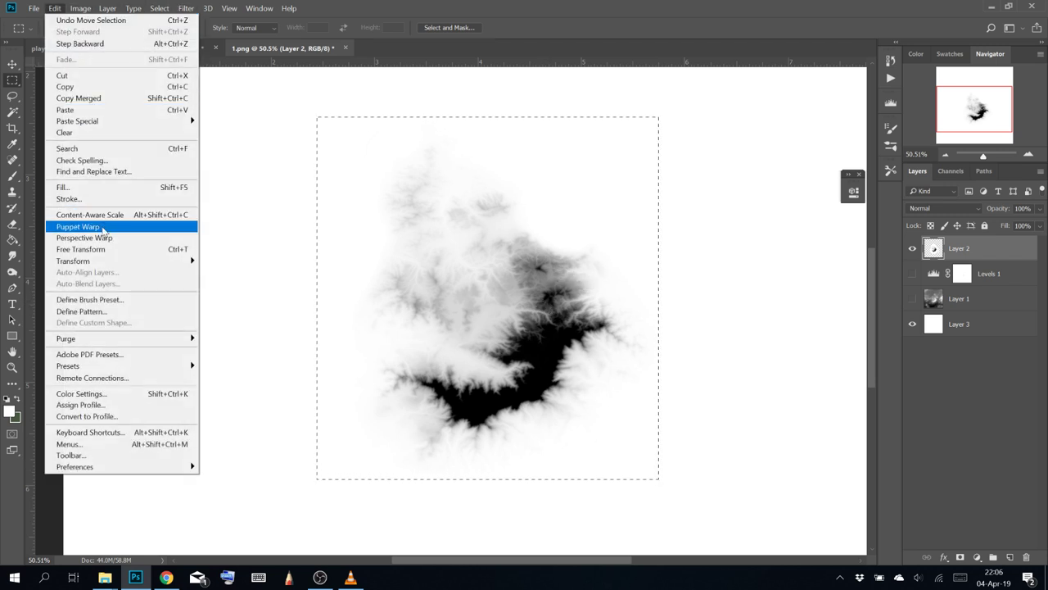
click(112, 299)
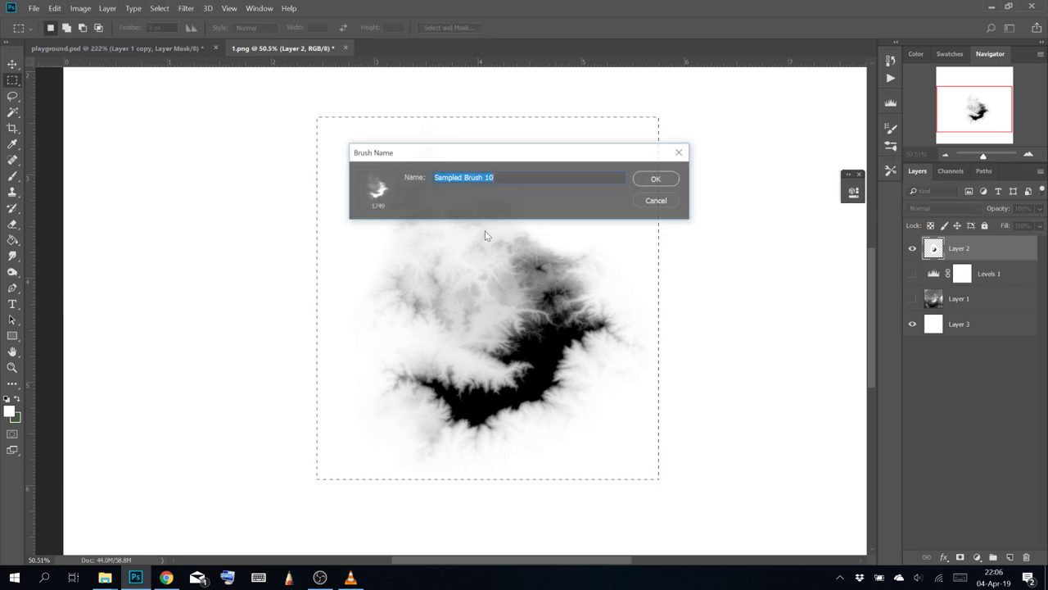
click(656, 178)
key(ctrl+d)
In playground.psd, hide Layer 1 and fill the Layer 1 copy mask with black to clear its relief
click(111, 47)
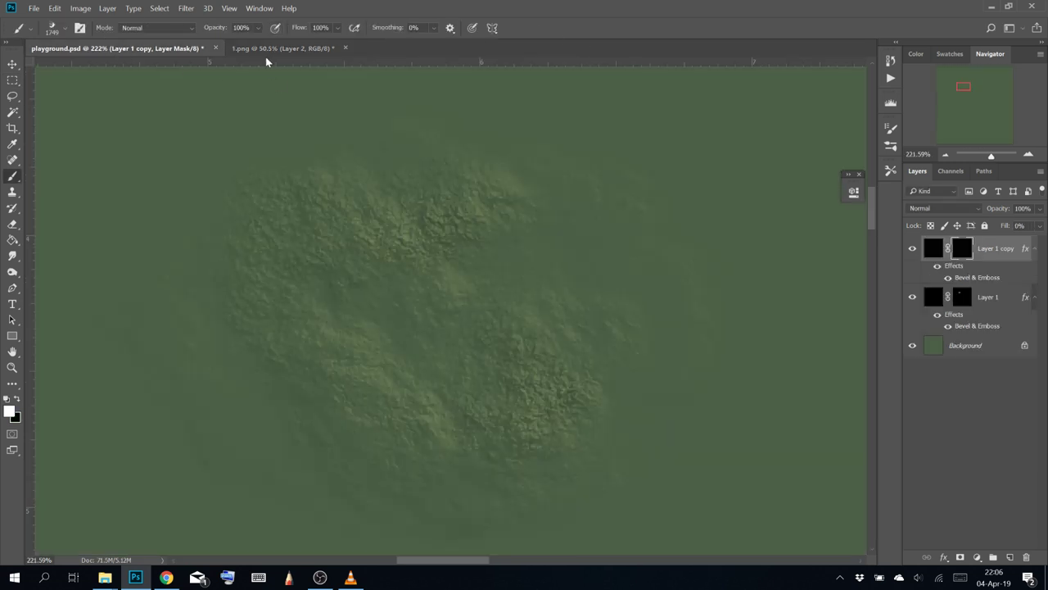
click(912, 297)
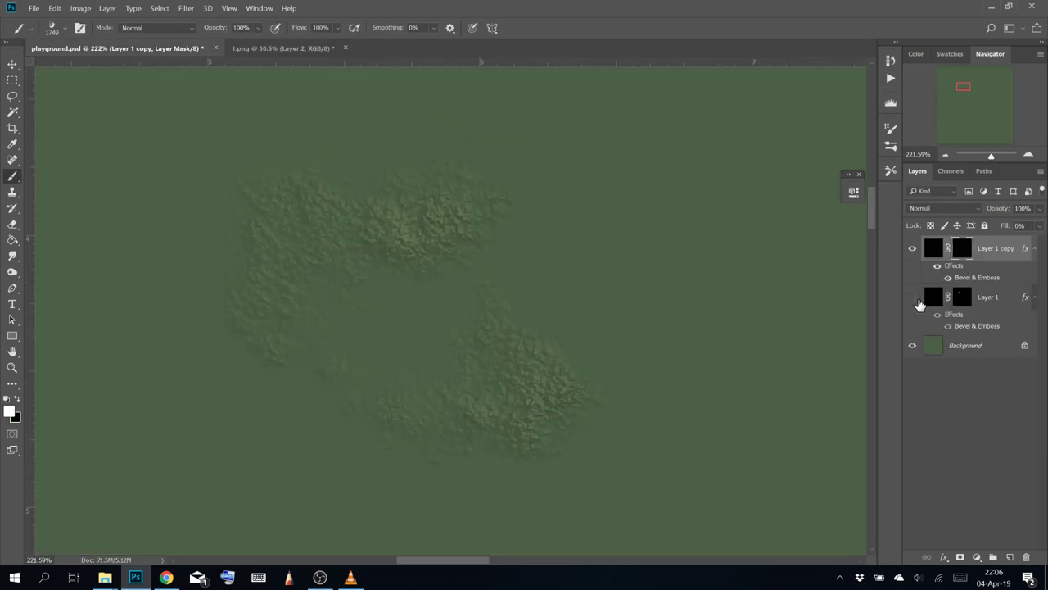
key(ctrl+BackSpace)
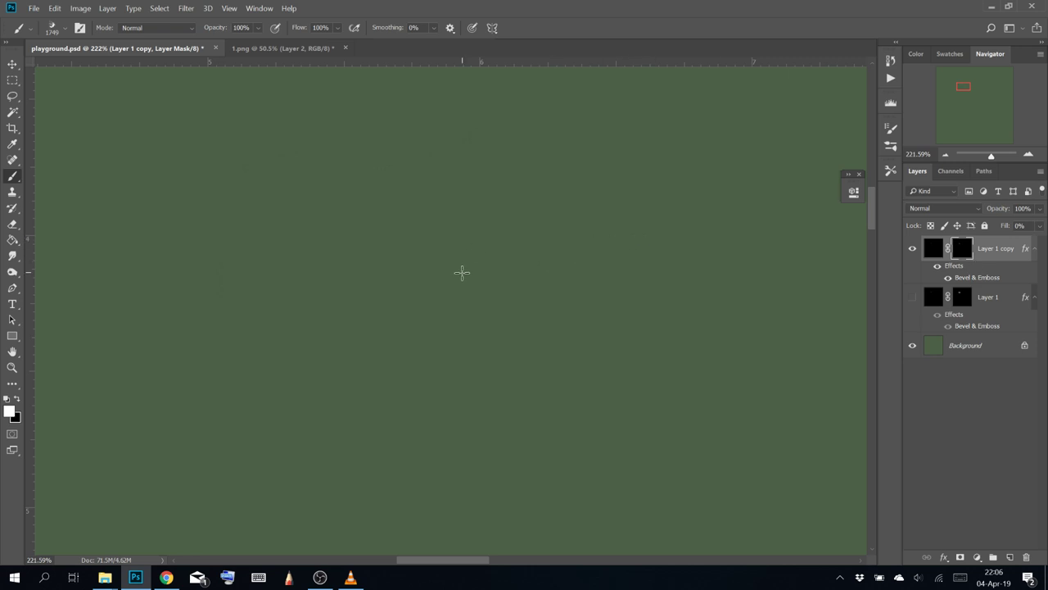
Stamp the new mountain brush once in white at 1749 px on the Layer 1 copy mask
click(443, 273)
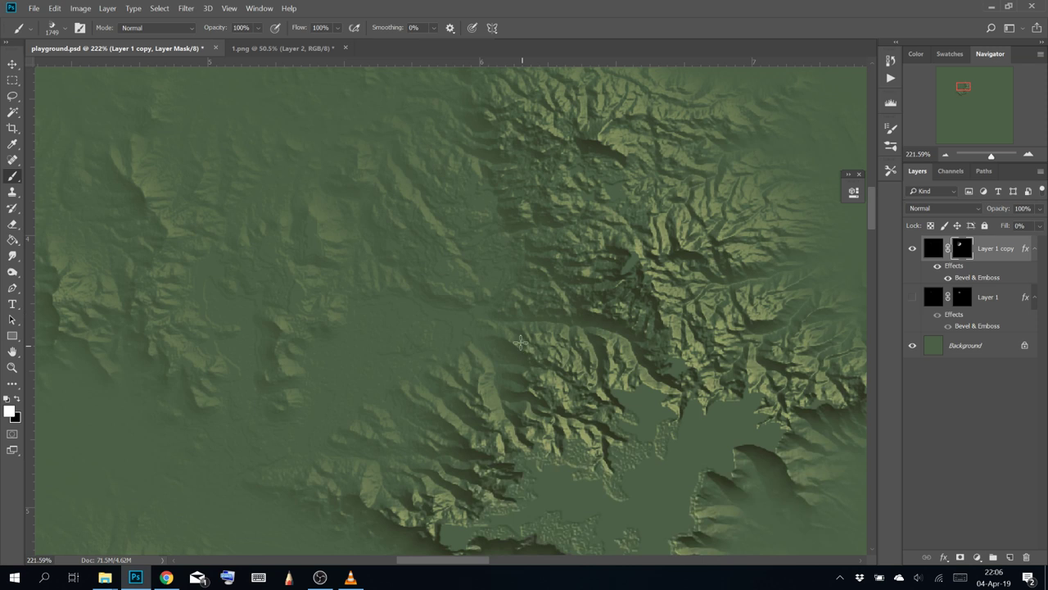
drag(581, 315, 434, 145)
drag(446, 223, 464, 113)
drag(438, 353, 461, 271)
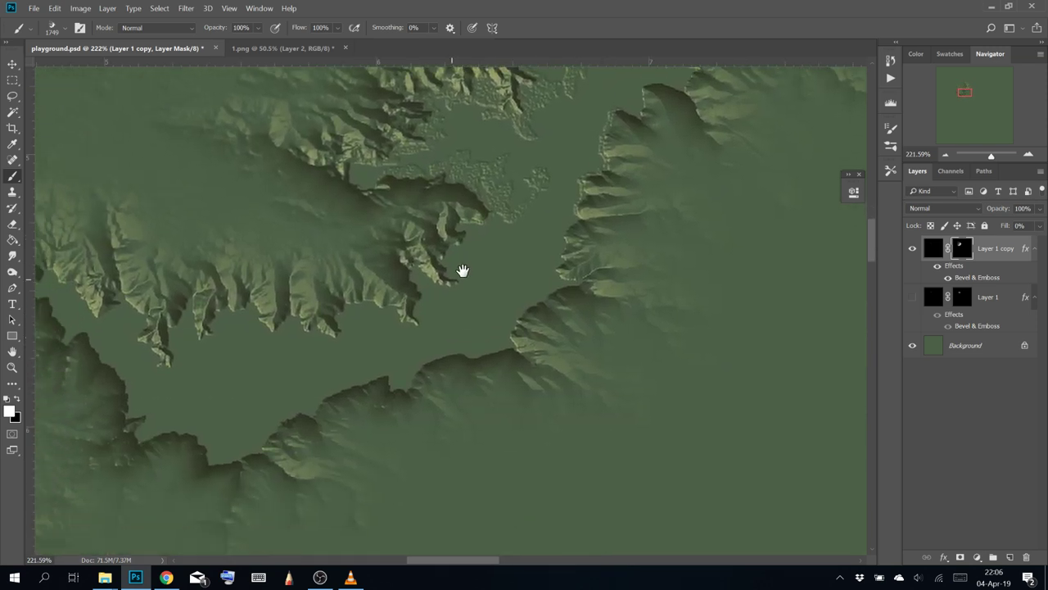
scroll(475, 226, down, 6)
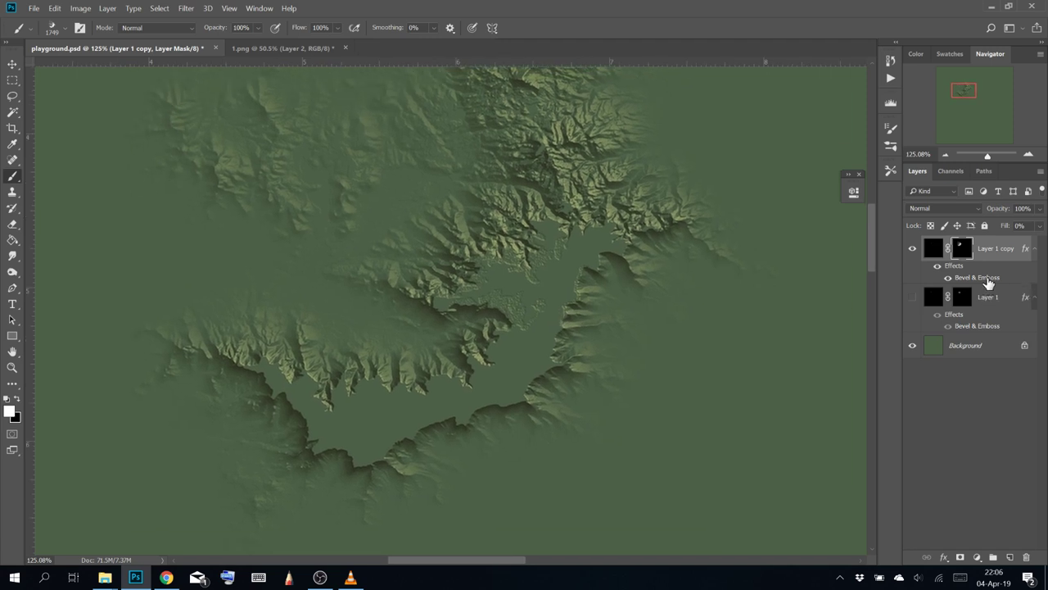
Set the Bevel & Emboss size of Layer 1 copy to 1 px and inspect the mountain relief
double_click(988, 279)
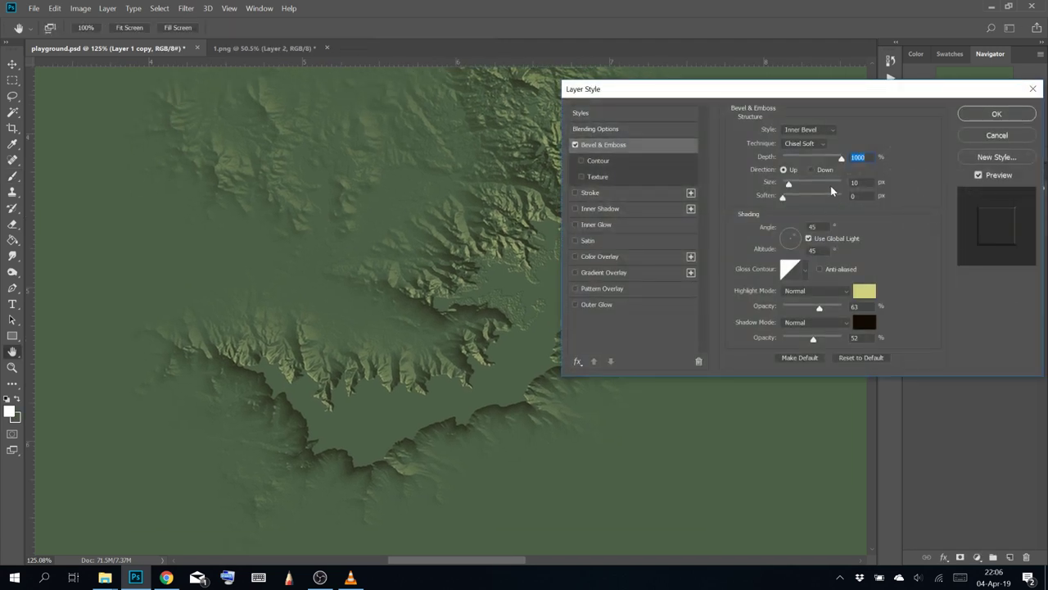
drag(789, 183, 784, 187)
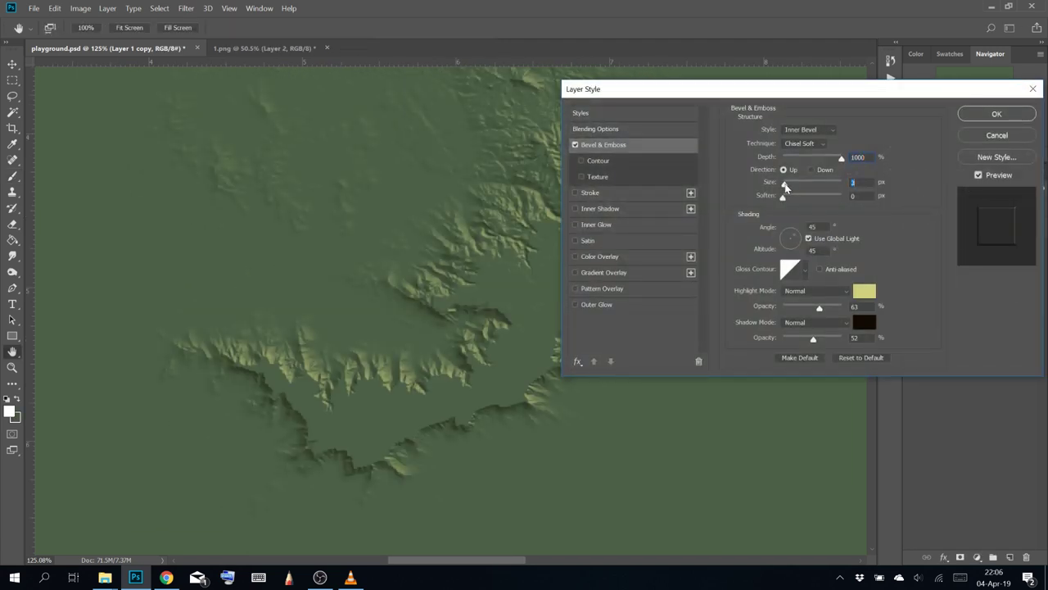
text(1)
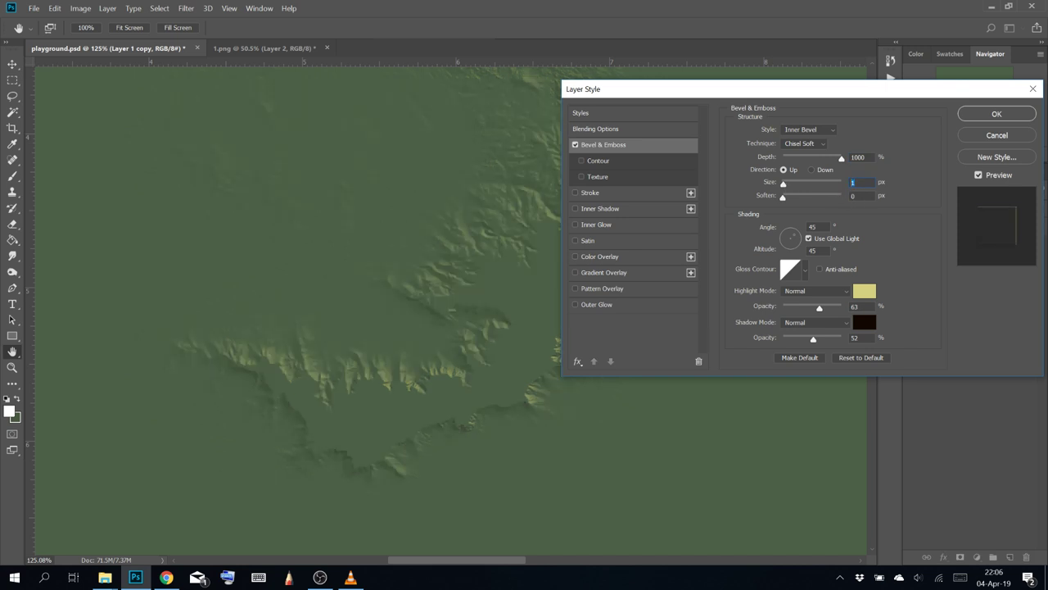
click(1020, 113)
drag(433, 274, 529, 360)
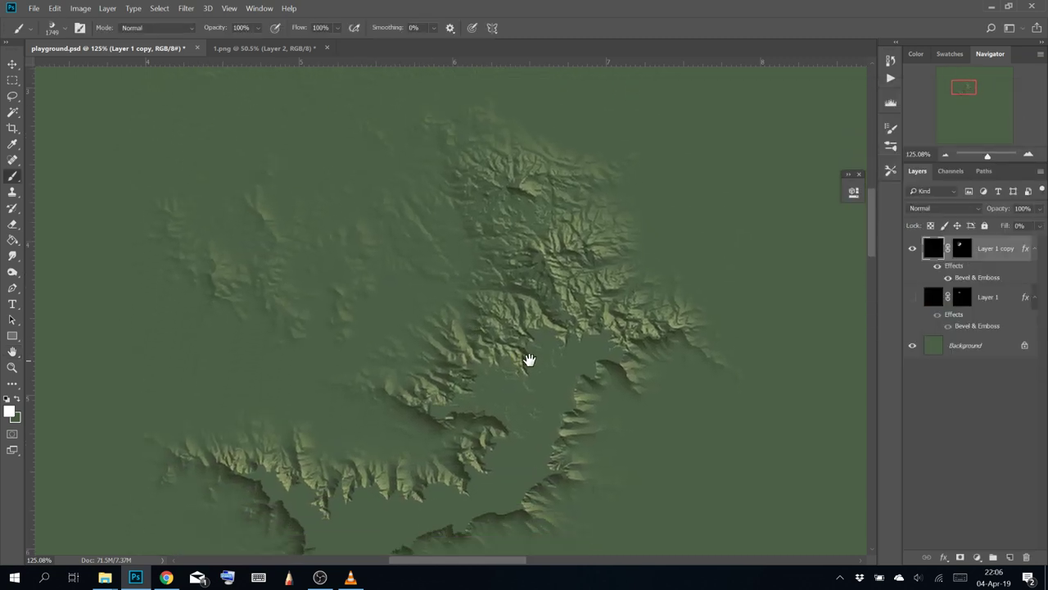
scroll(545, 316, down, 2)
drag(559, 324, 550, 243)
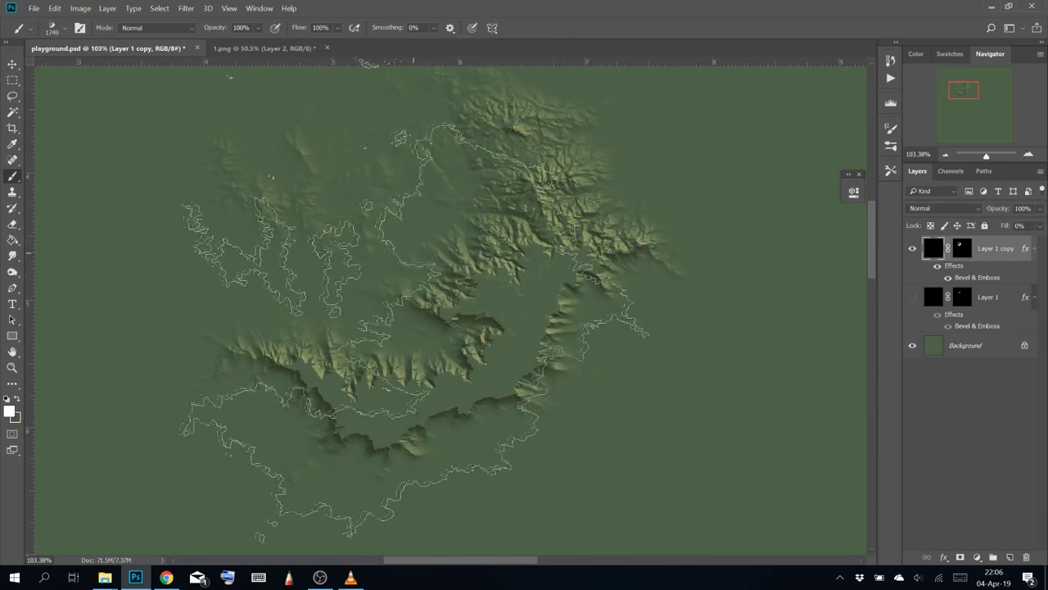
drag(441, 320, 391, 235)
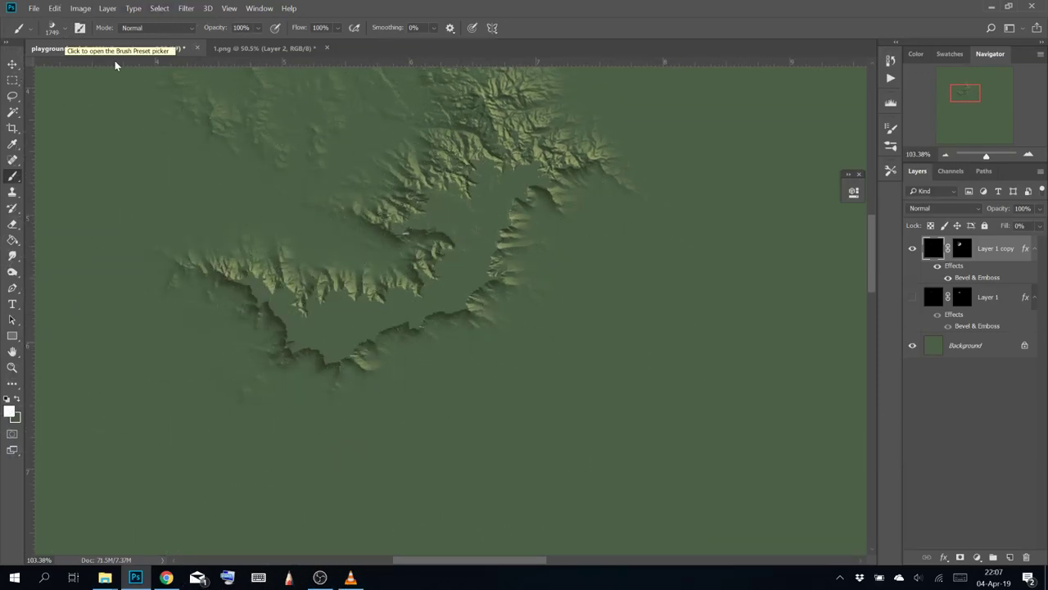
Enable Shape Dynamics for the mountain brush, with size controlled by Pen Pressure and a high angle jitter
click(62, 29)
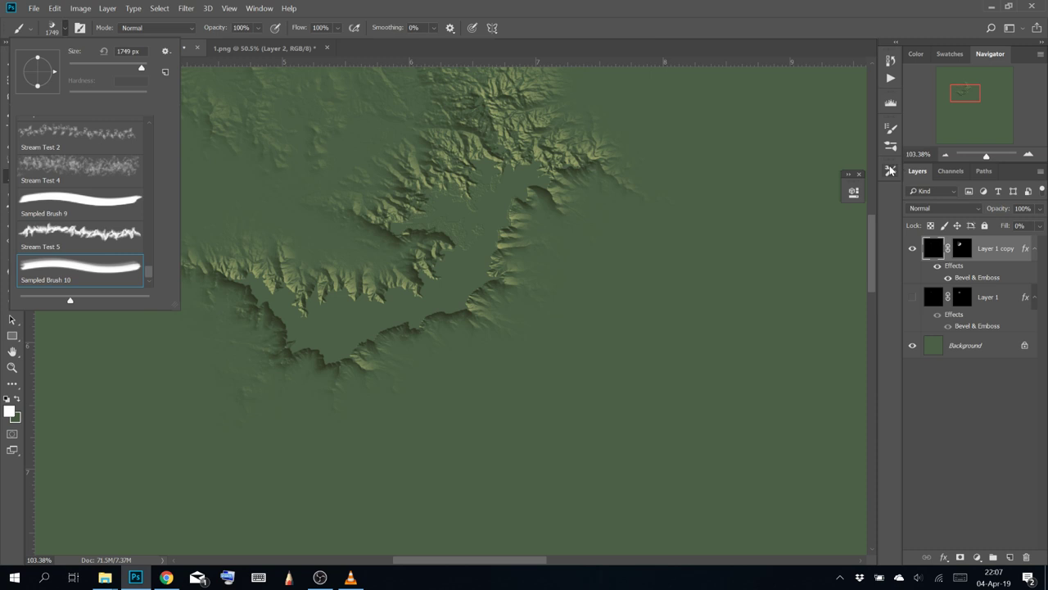
click(79, 28)
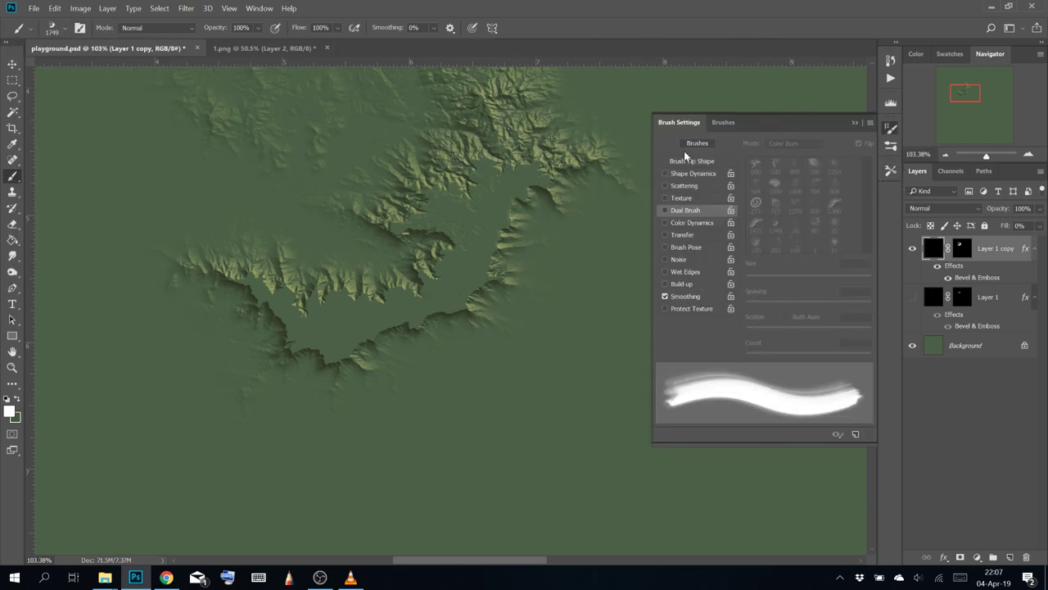
click(703, 175)
click(811, 169)
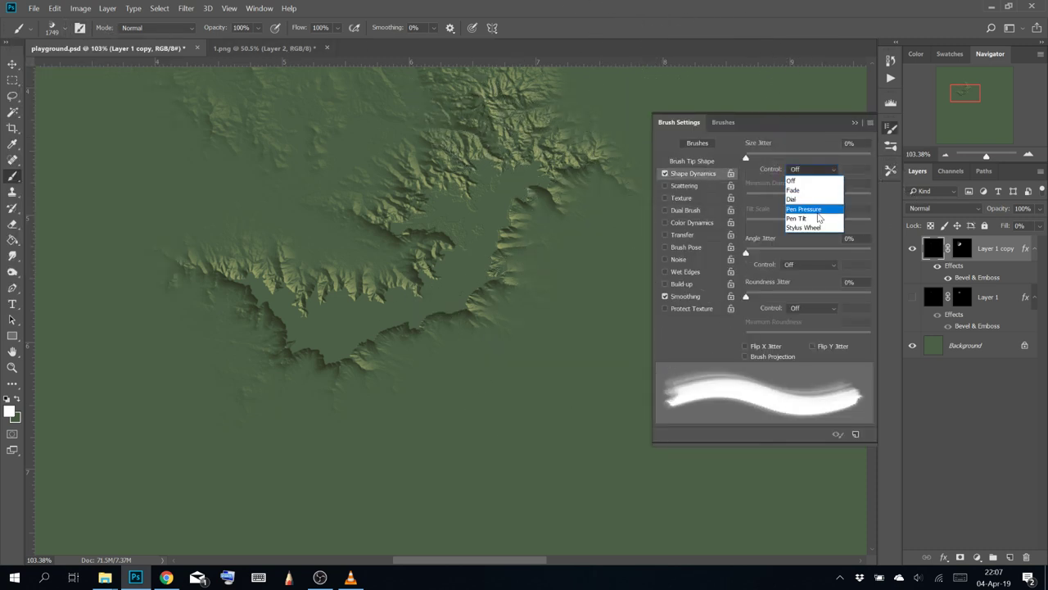
click(821, 210)
drag(776, 254, 859, 252)
Set the mountain brush tip's spacing to 45% and close the brush settings
click(693, 162)
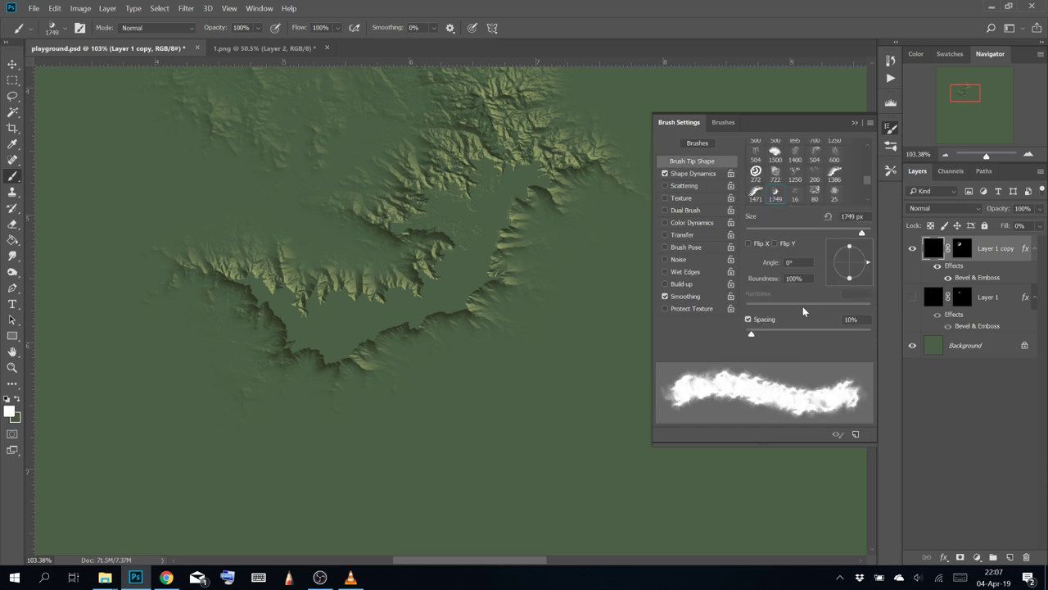
drag(762, 334, 774, 334)
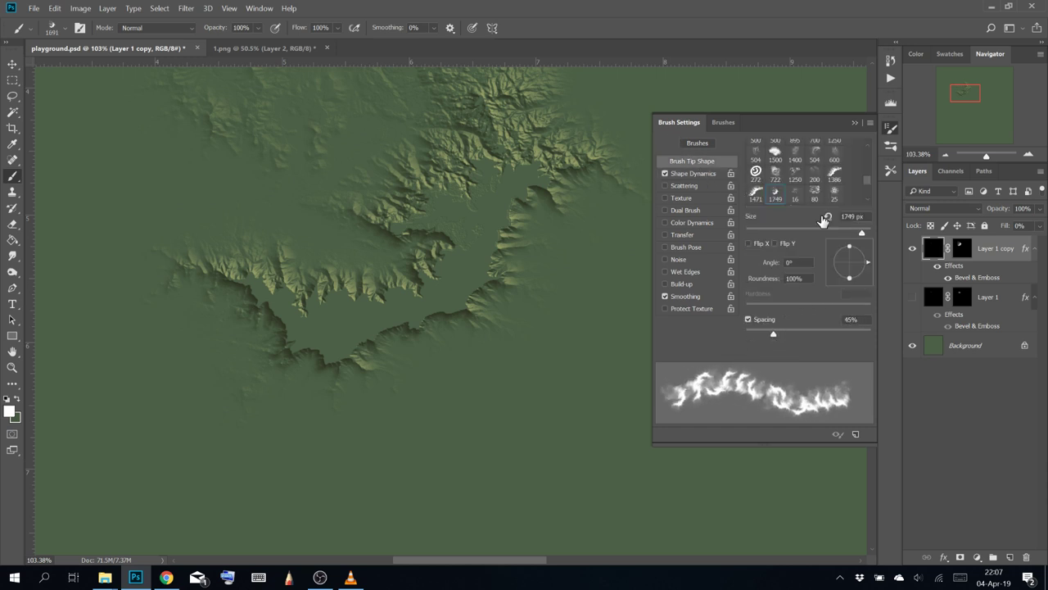
click(855, 122)
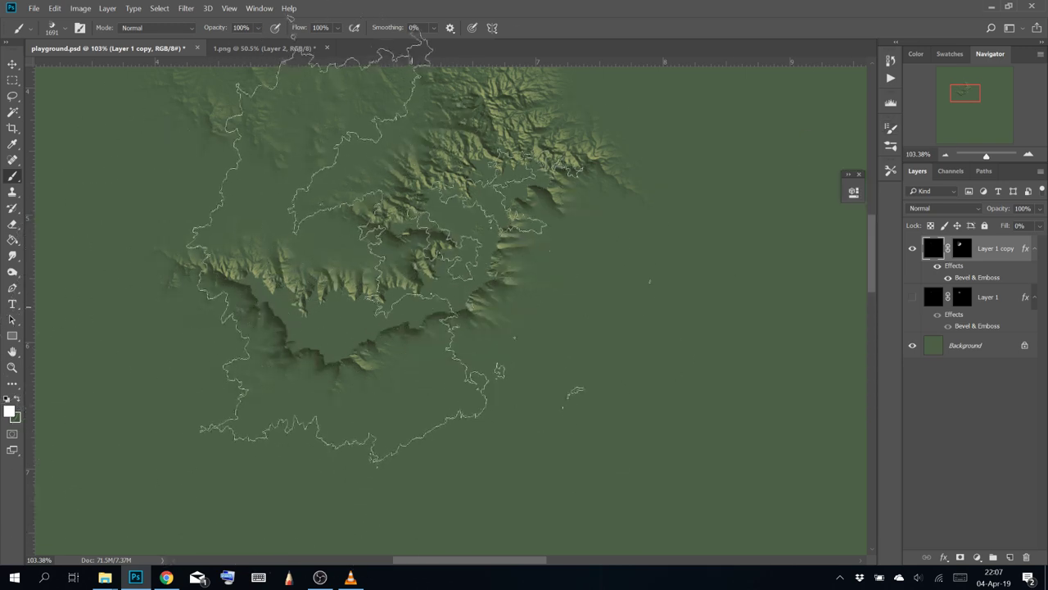
Target the Layer 1 copy mask and stamp the mountain brush in black over the plateau's flat areas to carve ridges
click(400, 416)
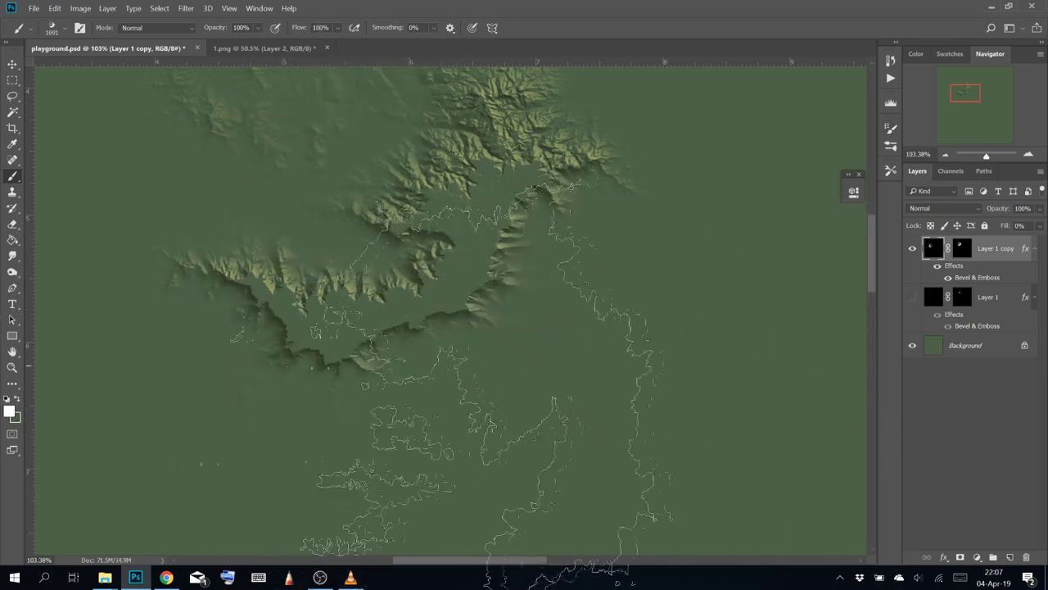
click(968, 249)
key(x)
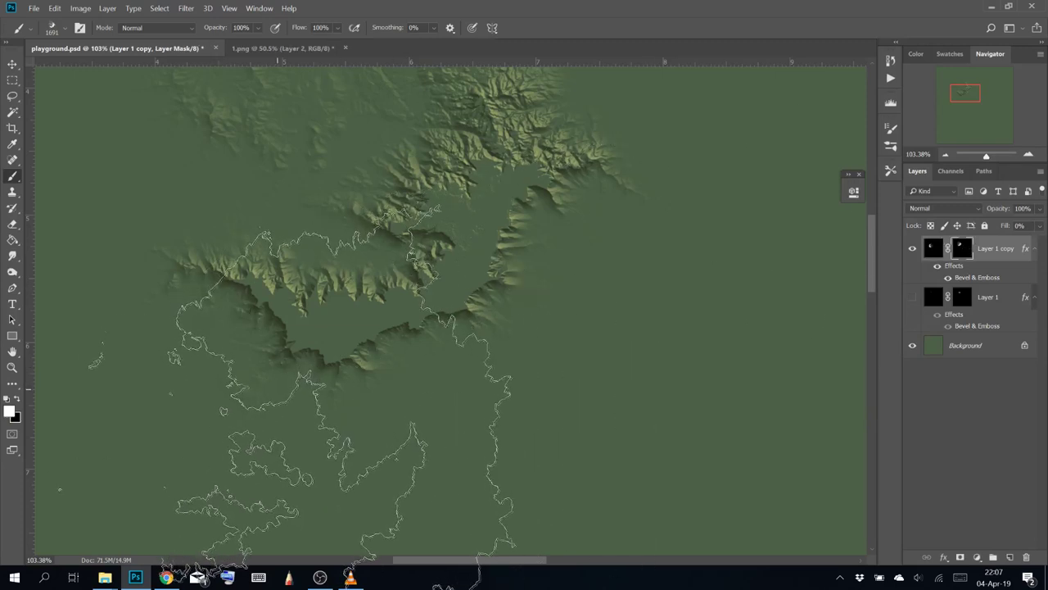
click(305, 433)
key(ctrl+z)
key(x)
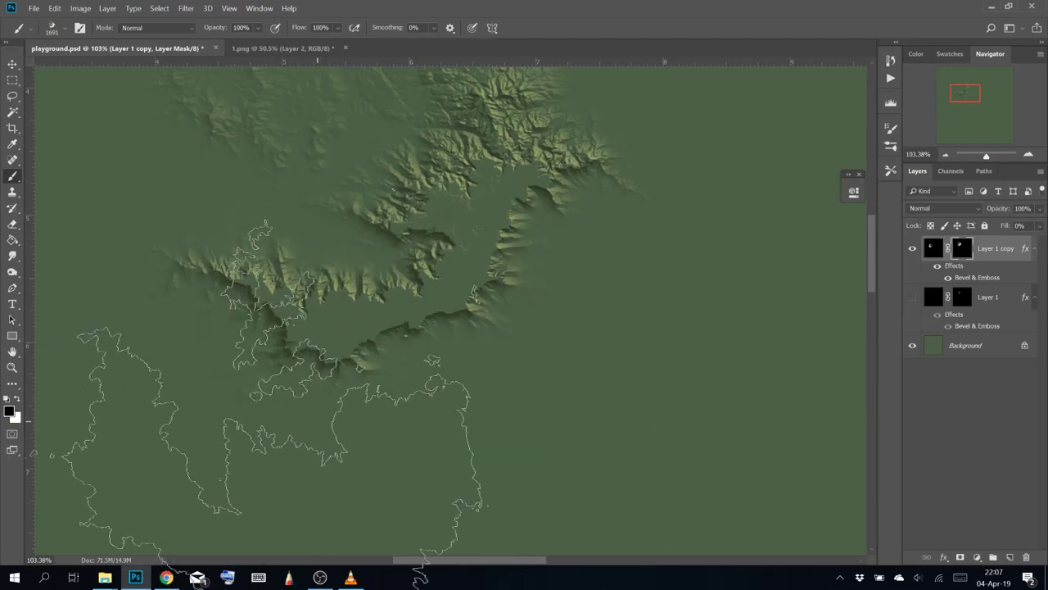
click(350, 425)
click(483, 416)
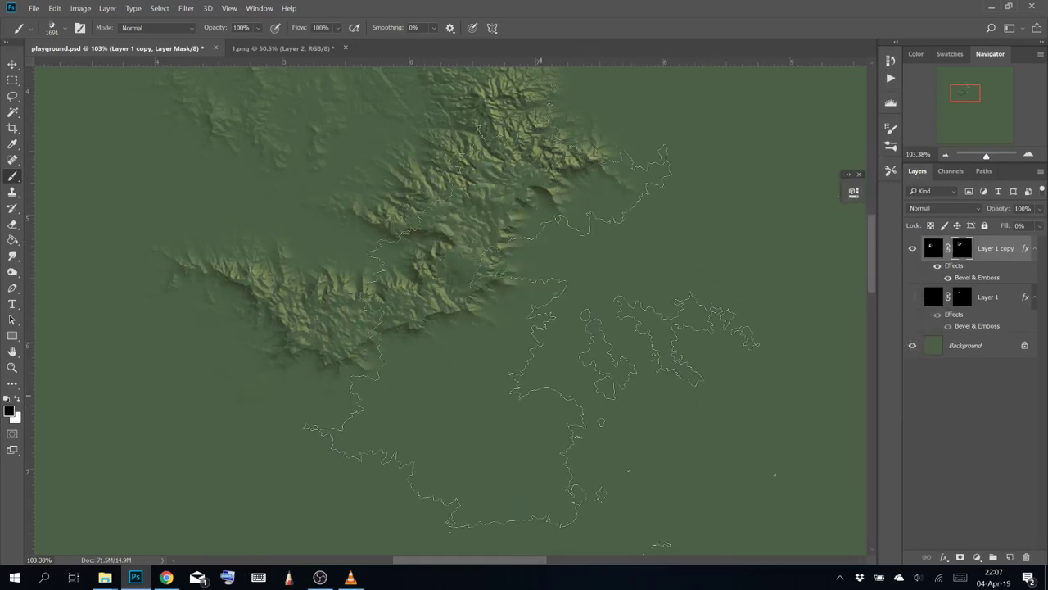
Carve further into the mountain's lower arm with black stamps on the mask, separating it from the main ridge
drag(589, 365, 679, 513)
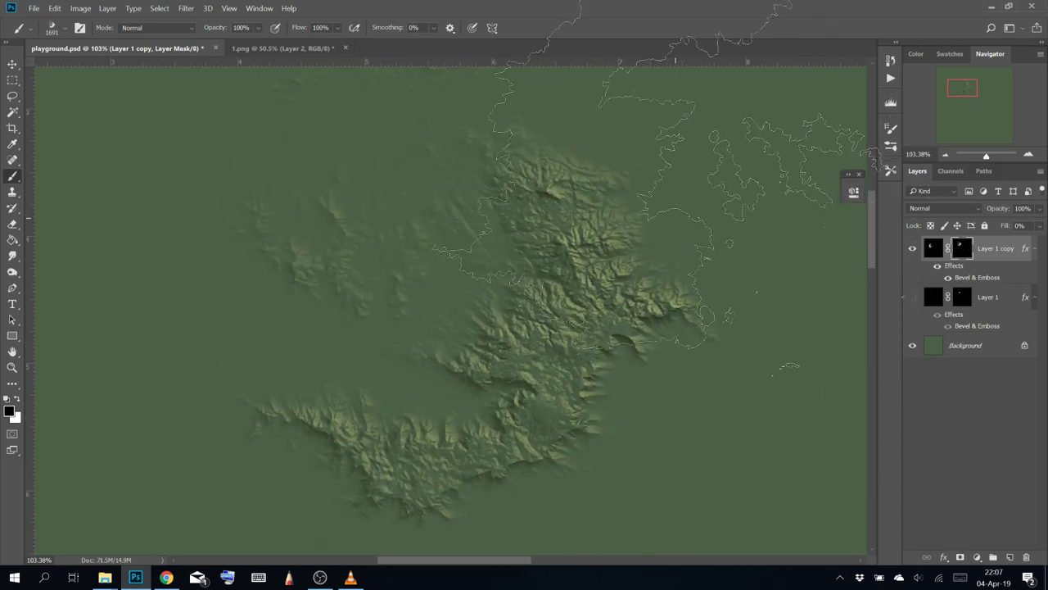
drag(591, 408, 557, 301)
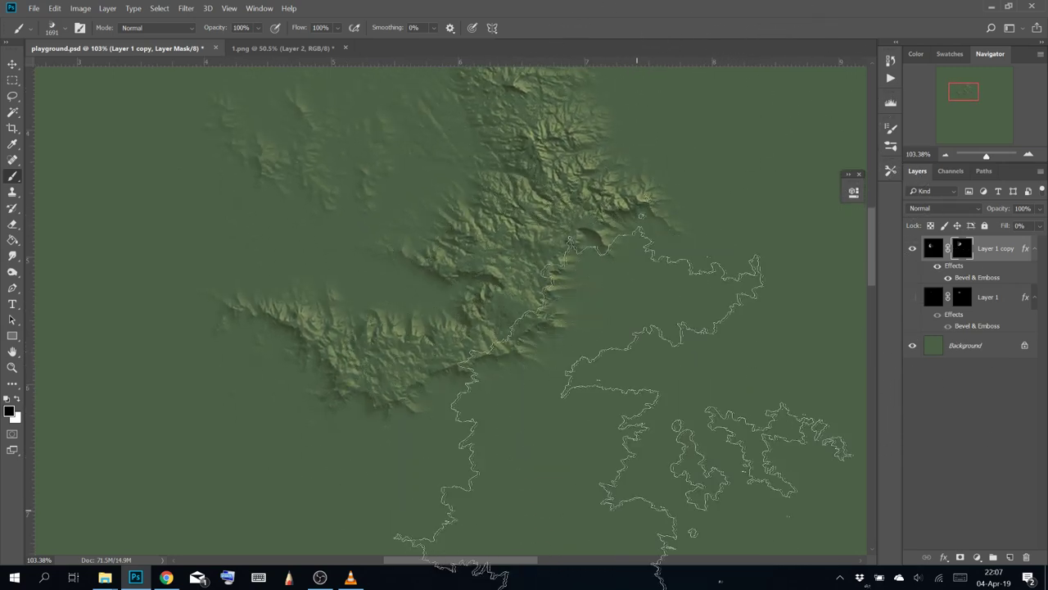
click(388, 521)
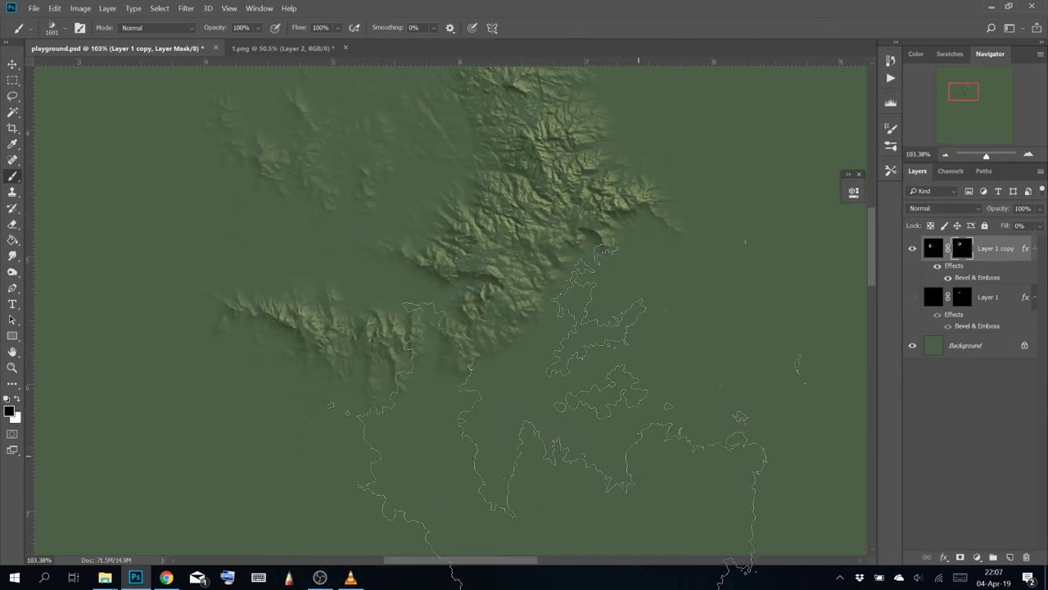
drag(596, 372, 588, 401)
scroll(588, 402, down, 3)
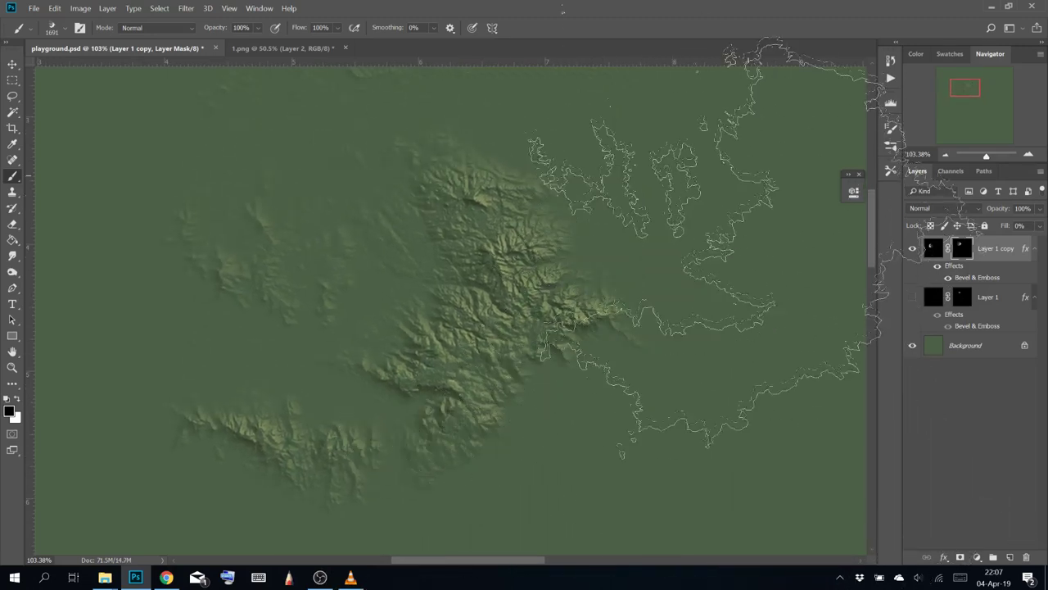
scroll(639, 215, down, 3)
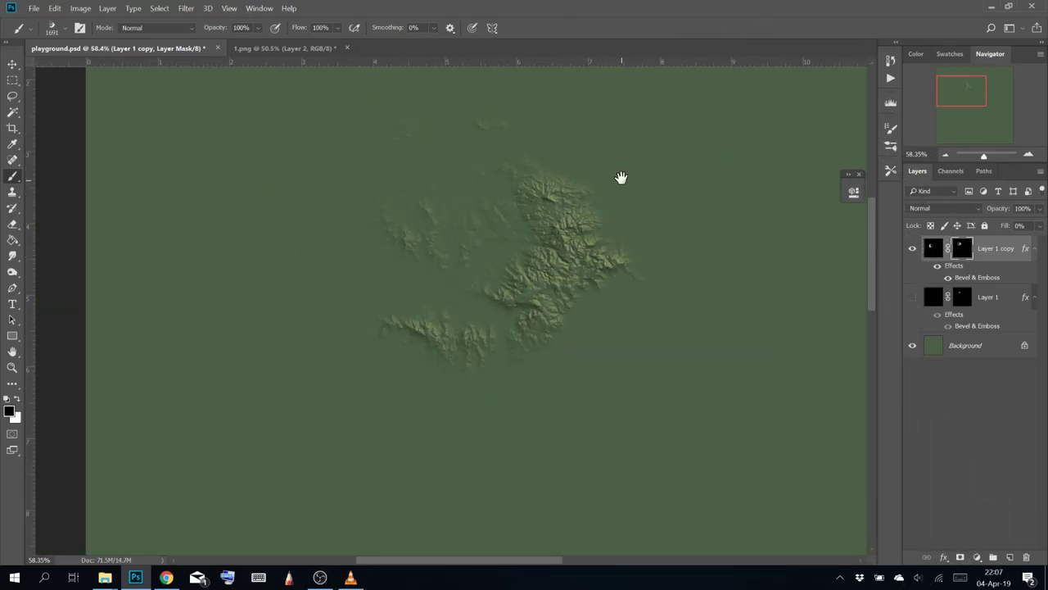
Stamp a second mountain in white northeast of the first one and break it up with black stamps
key(x)
click(677, 210)
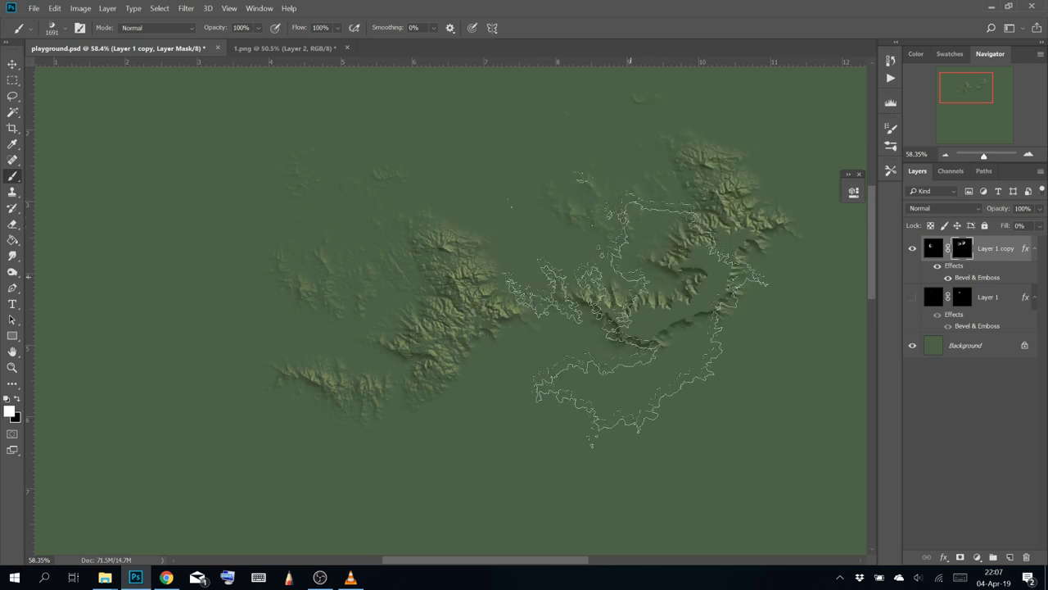
key(x)
click(706, 300)
click(667, 311)
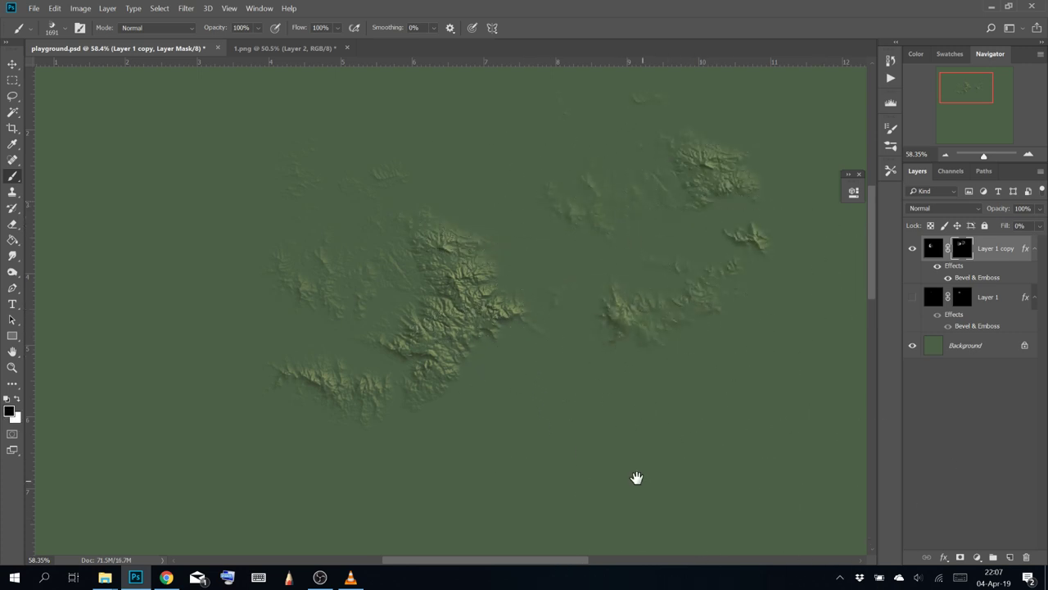
Add two white mountain stamps in the southeast of the terrain and carve their flat tops with black stamps
mouse_move(636, 478)
mouse_down()
mouse_move(569, 343)
mouse_move(438, 573)
mouse_move(438, 420)
mouse_move(479, 407)
mouse_move(565, 454)
mouse_up()
key(x)
click(526, 361)
click(756, 364)
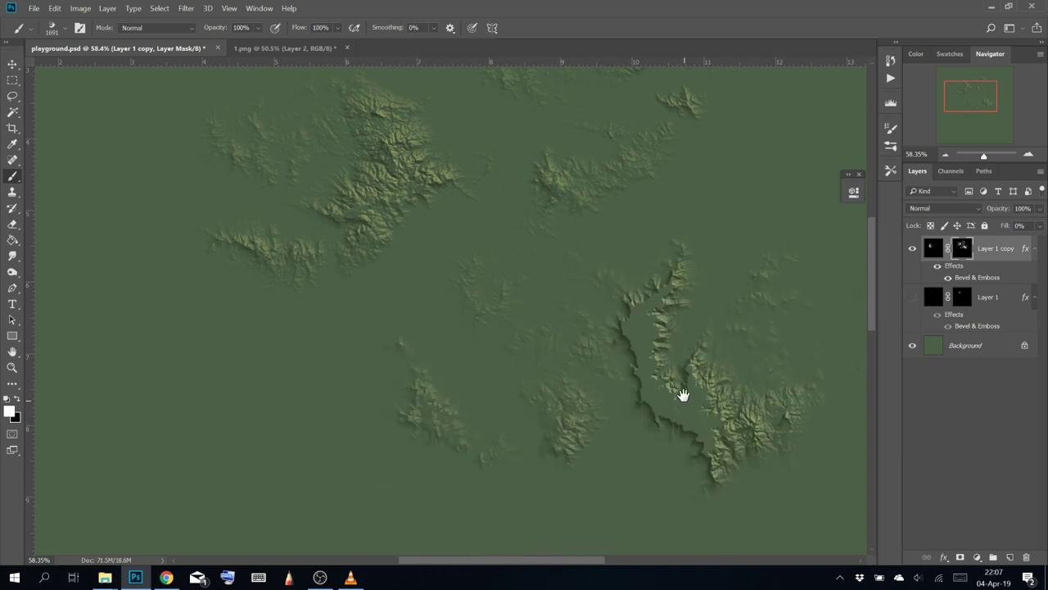
key(x)
click(626, 352)
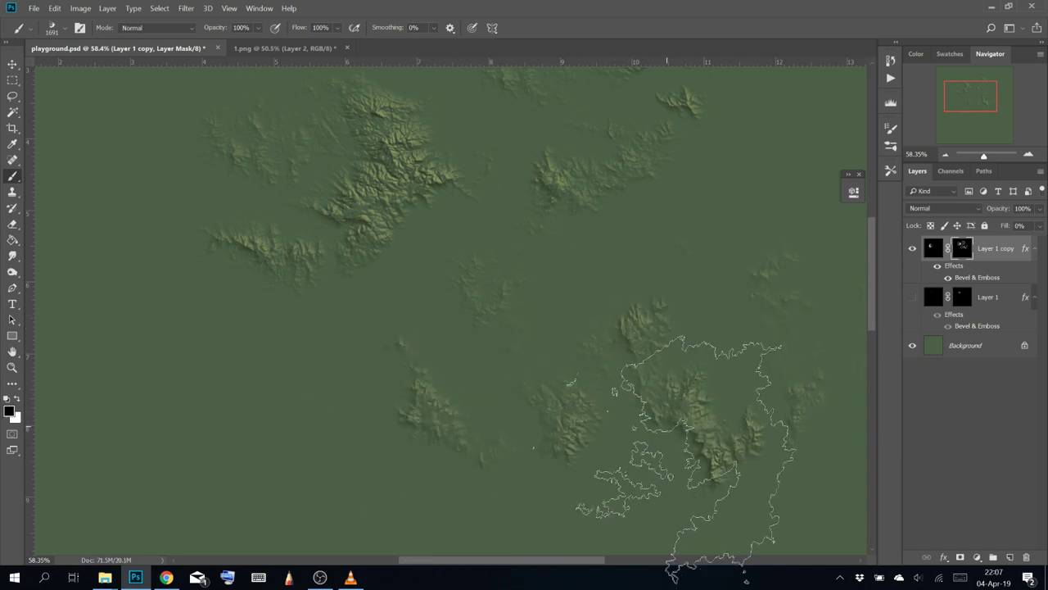
click(688, 450)
Stamp two overlapping mountains in white at the eastern side of the terrain
drag(619, 221, 471, 365)
key(x)
click(678, 332)
click(581, 283)
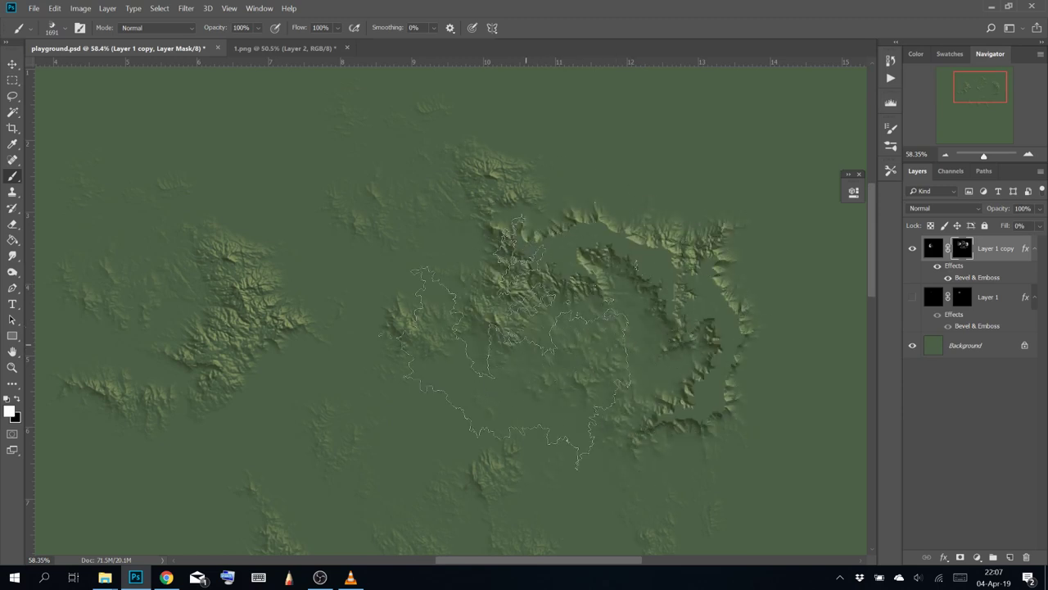
Break up the overlapping eastern mountains into separate ranges with repeated black stamps
key(x)
click(604, 340)
click(606, 237)
click(736, 318)
click(727, 387)
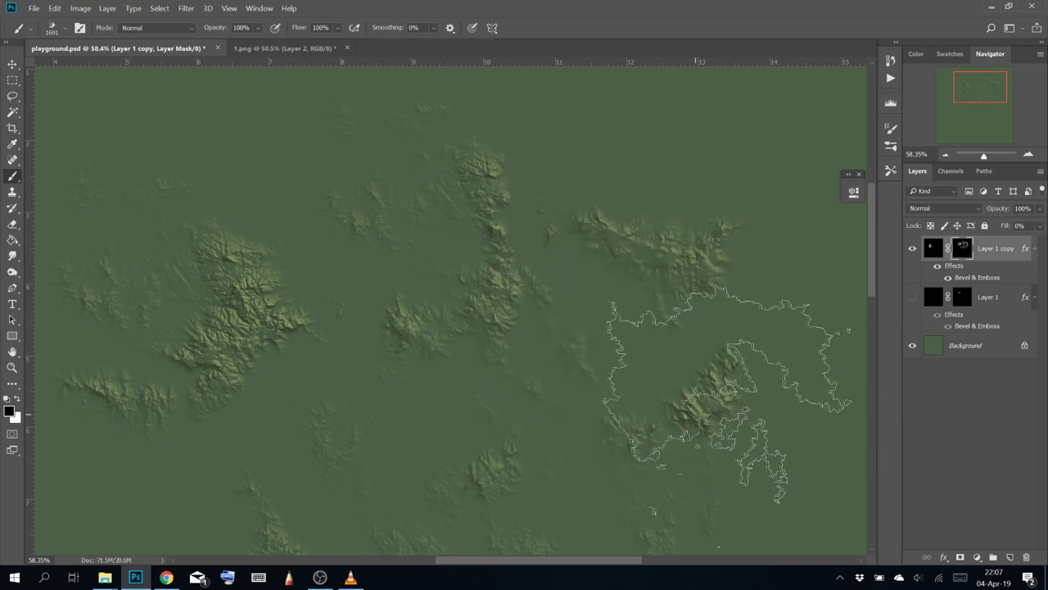
click(710, 379)
click(438, 201)
Stamp a mountain in white north of the first range, carve it with black stamps, and inspect the relief
drag(290, 154, 344, 228)
key(x)
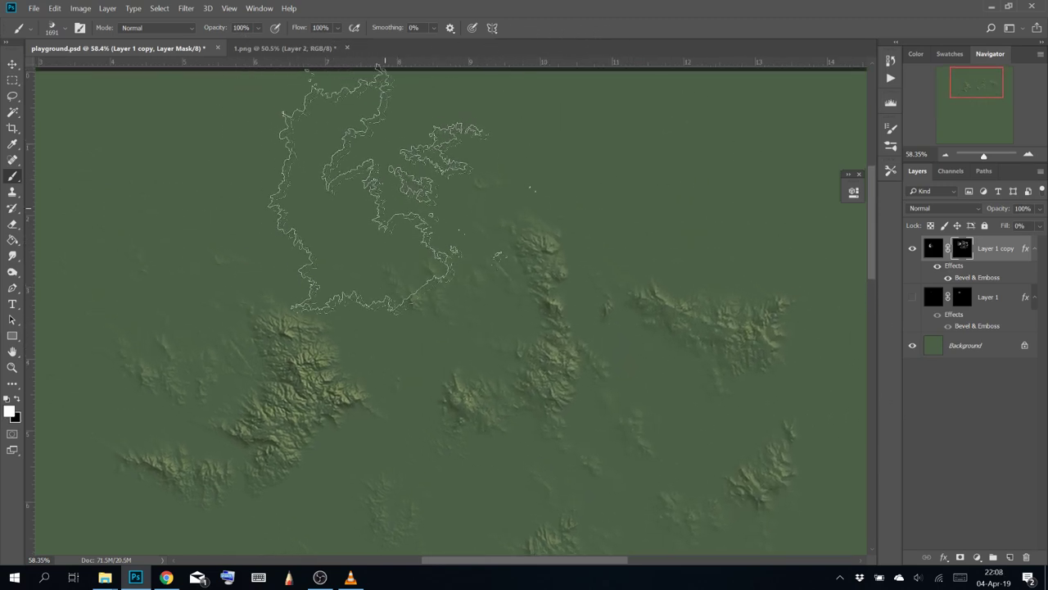
click(382, 187)
key(x)
click(363, 185)
click(252, 163)
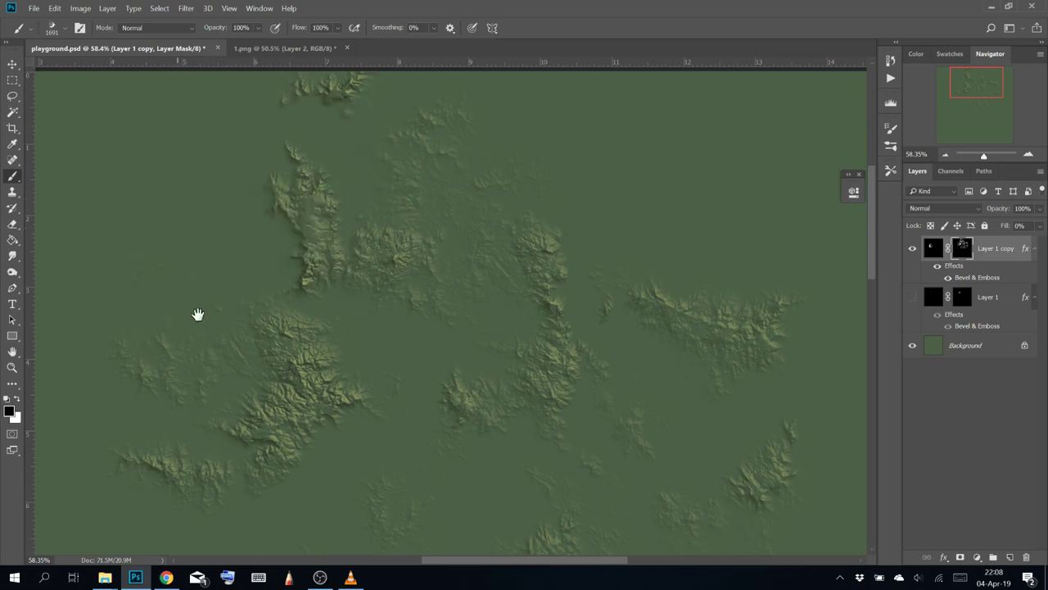
drag(198, 315, 405, 294)
key(ctrl+plus)
key(ctrl+plus)
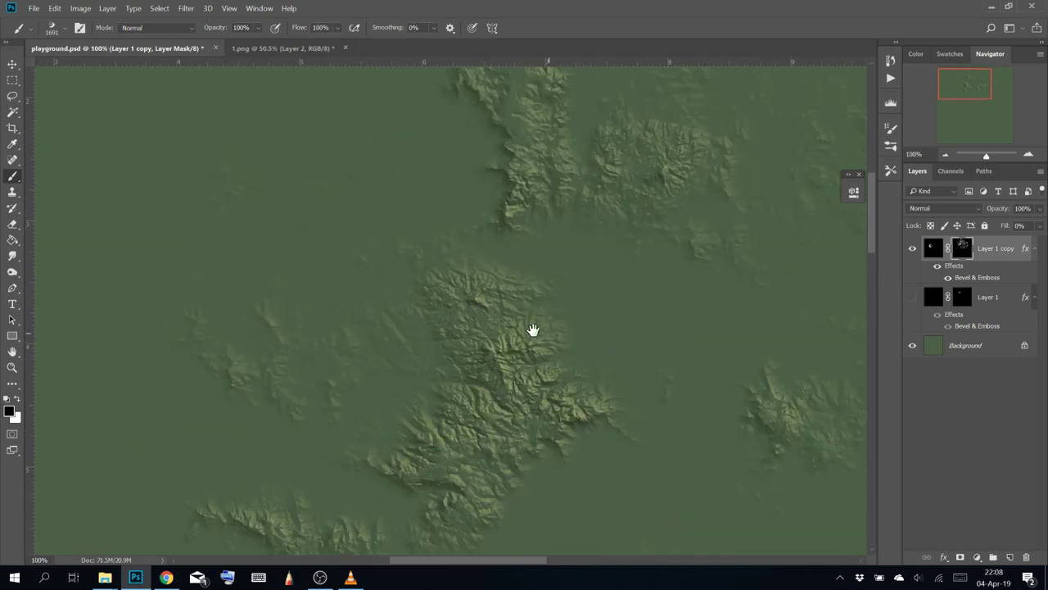
drag(532, 330, 621, 461)
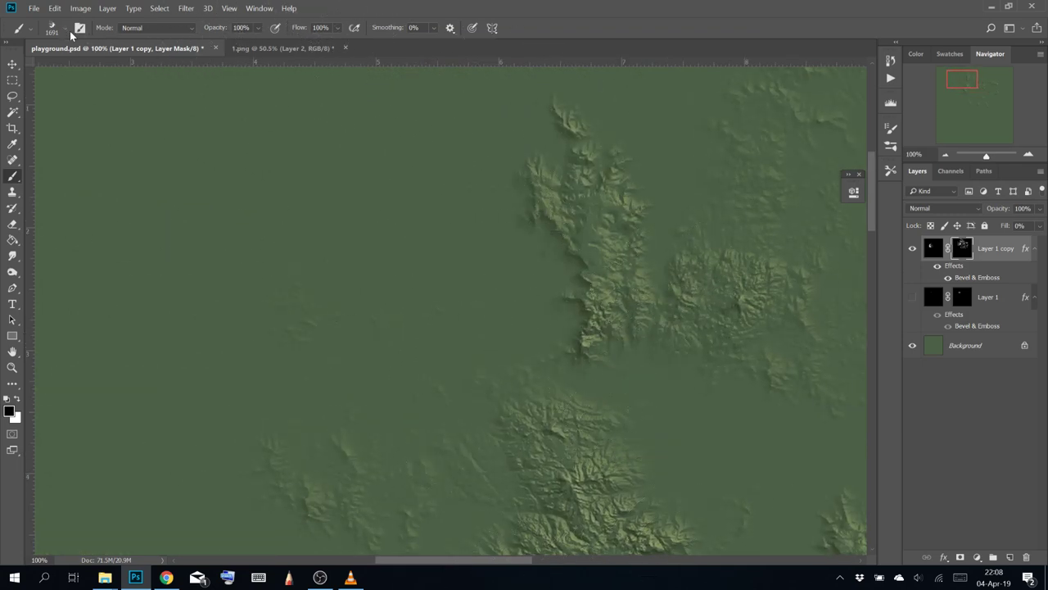
Save the adjusted mountain brush as a preset named Brush Good 1, then erase most of the northern ridge in black
click(64, 30)
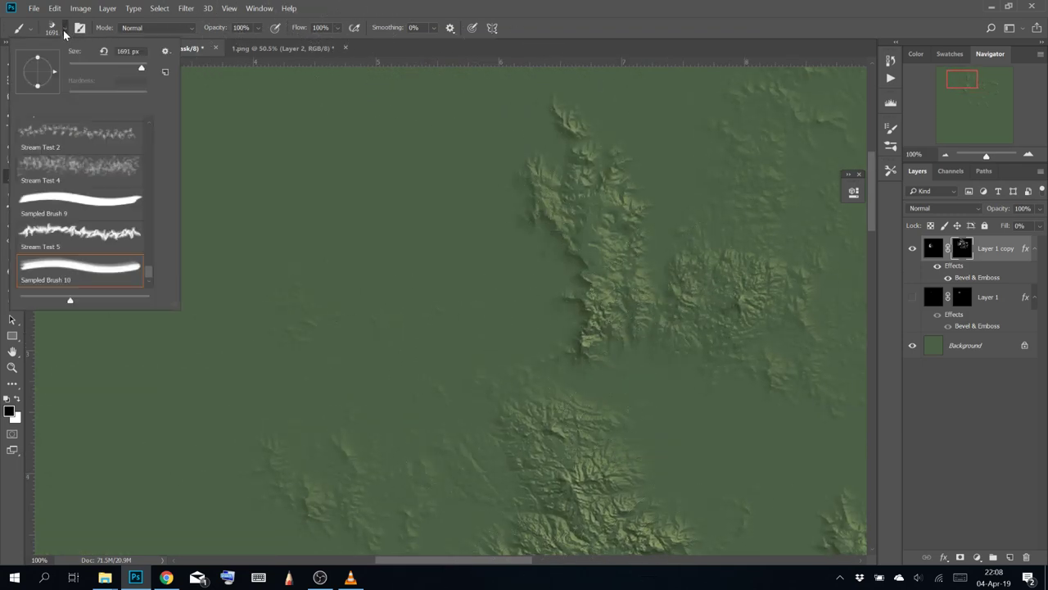
click(166, 73)
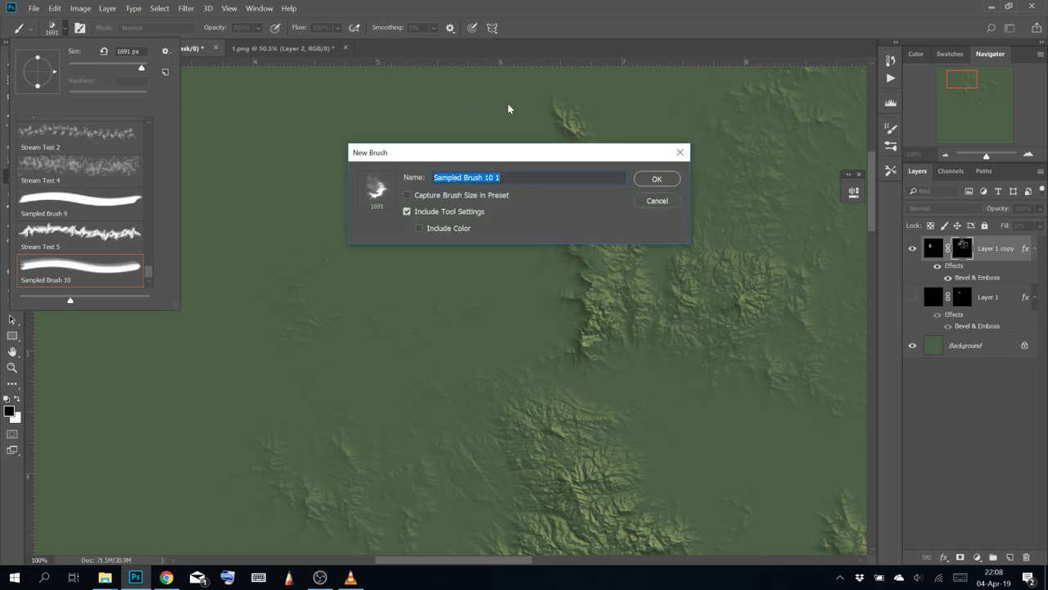
text(Brush Good)
key(Return)
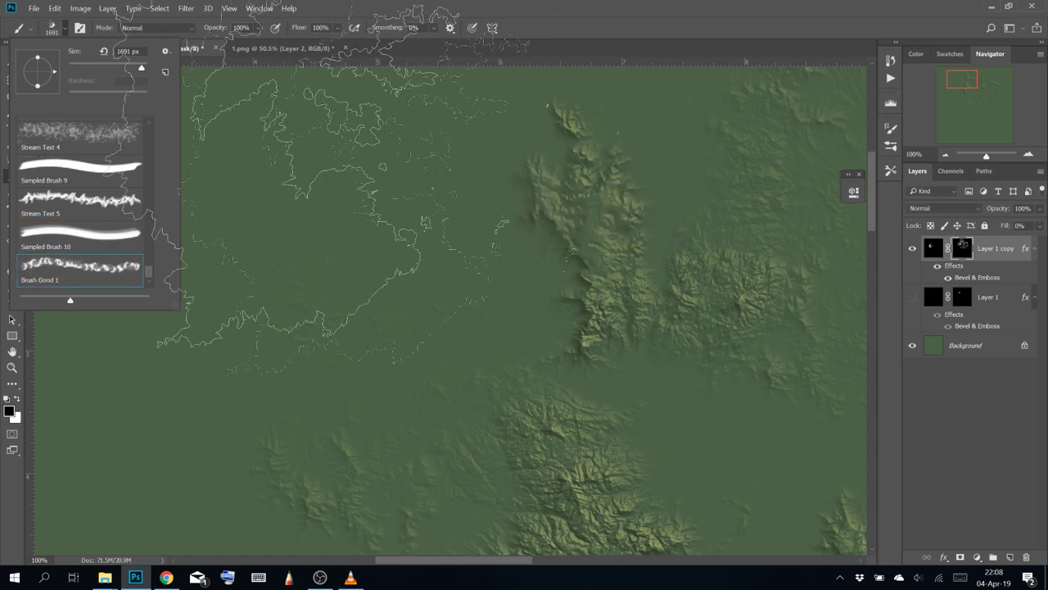
drag(504, 266, 520, 326)
click(602, 295)
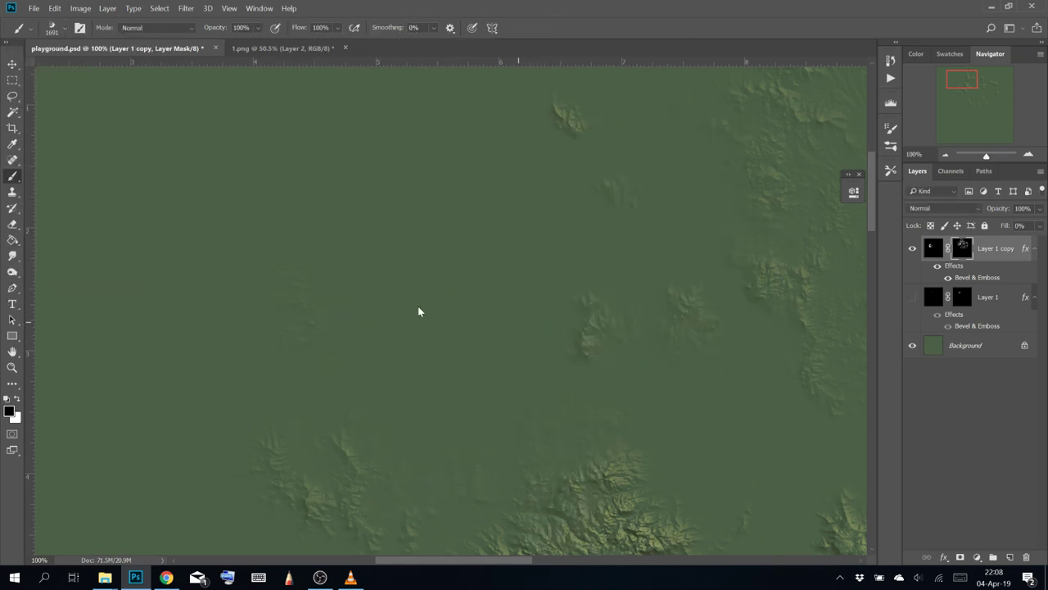
In 1.png, delete Layer 2 and show Layer 1 and the Levels 1 adjustment
click(318, 48)
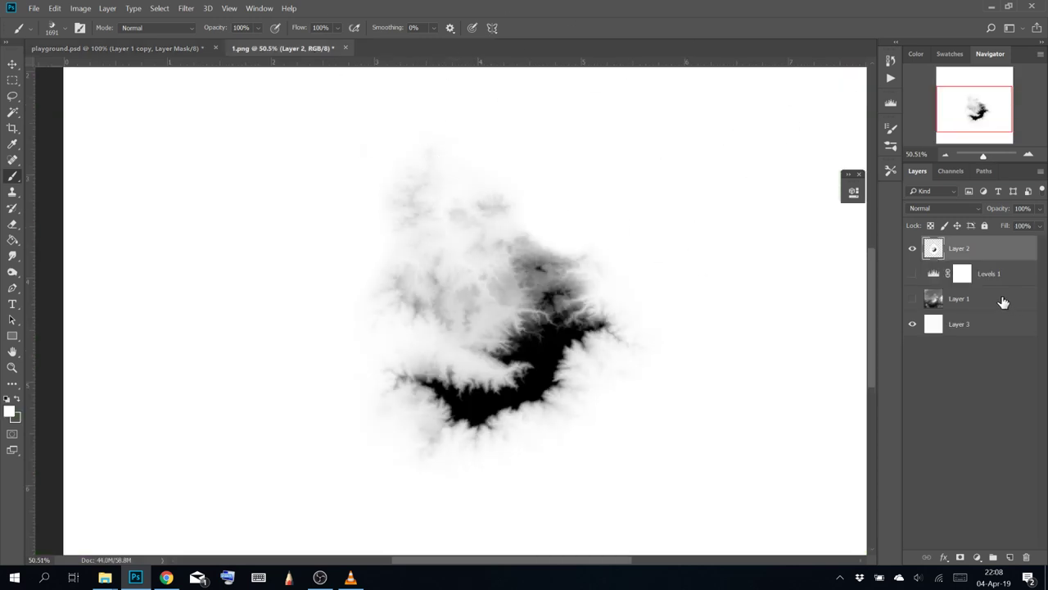
click(912, 248)
drag(1045, 421, 1028, 559)
drag(980, 249, 1027, 556)
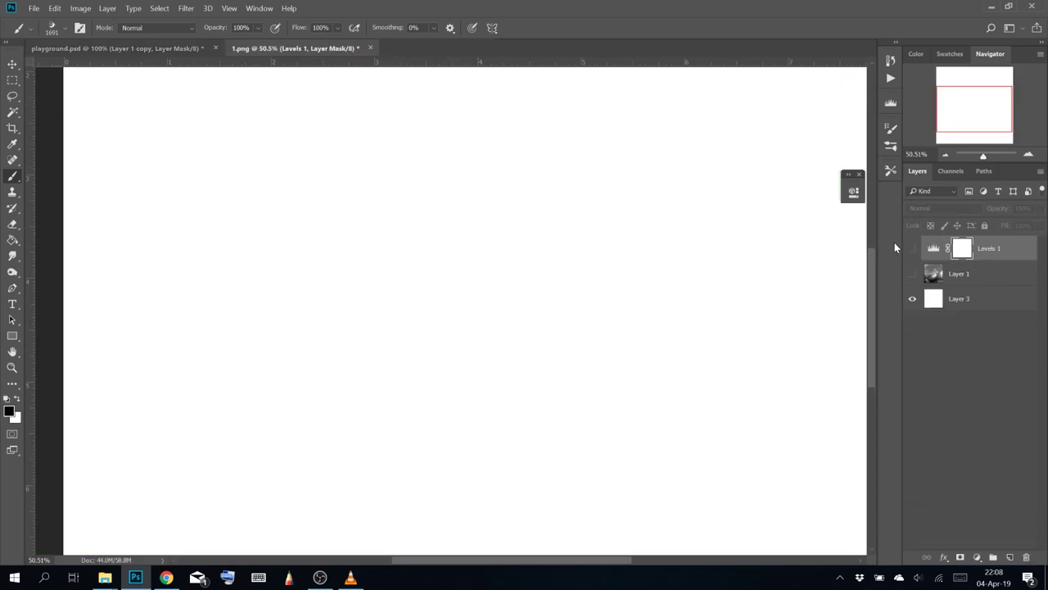
click(912, 274)
scroll(701, 246, down, 2)
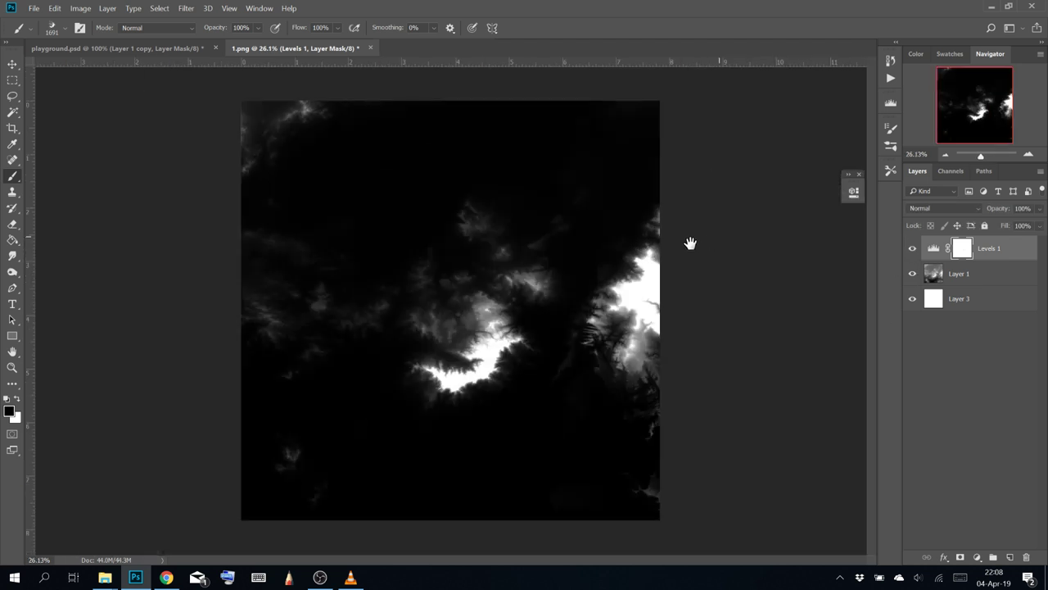
scroll(590, 254, up, 1)
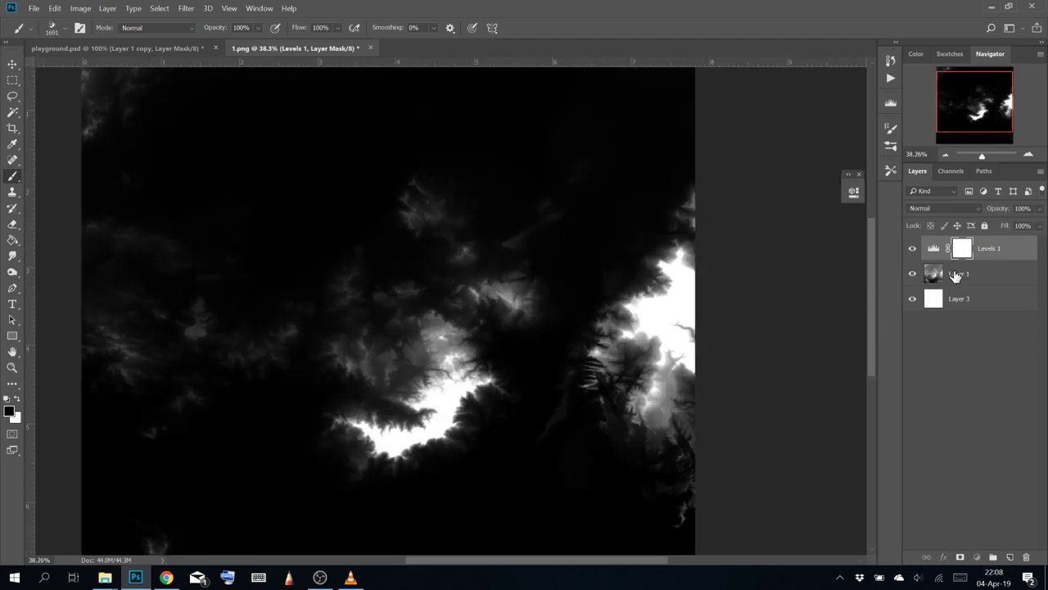
In the Levels 1 adjustment of 1.png, set the input black point to 0 and the midtone to 0.83
double_click(935, 249)
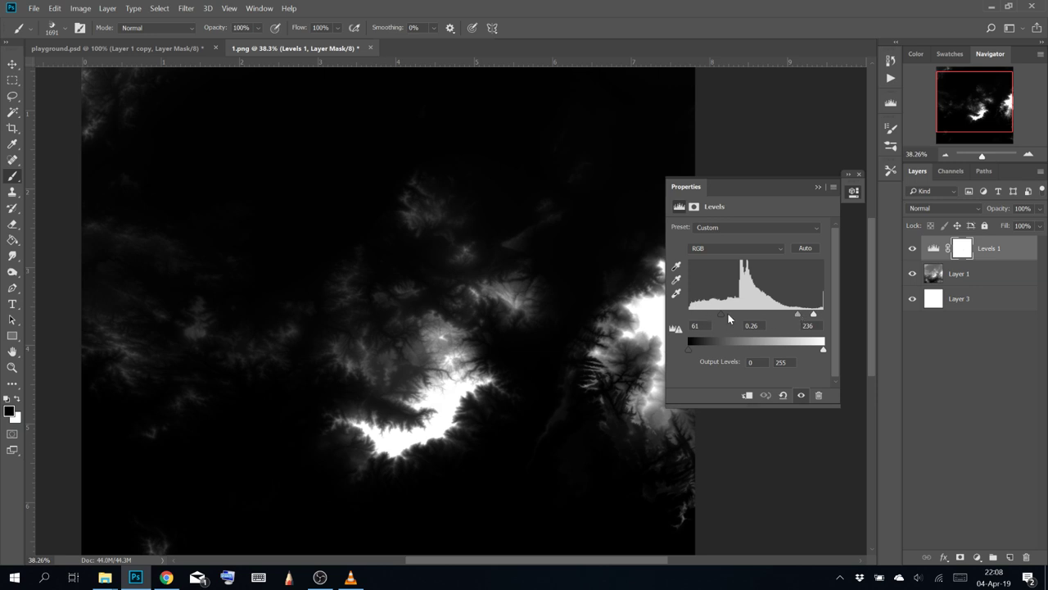
drag(729, 319, 655, 329)
drag(792, 316, 764, 315)
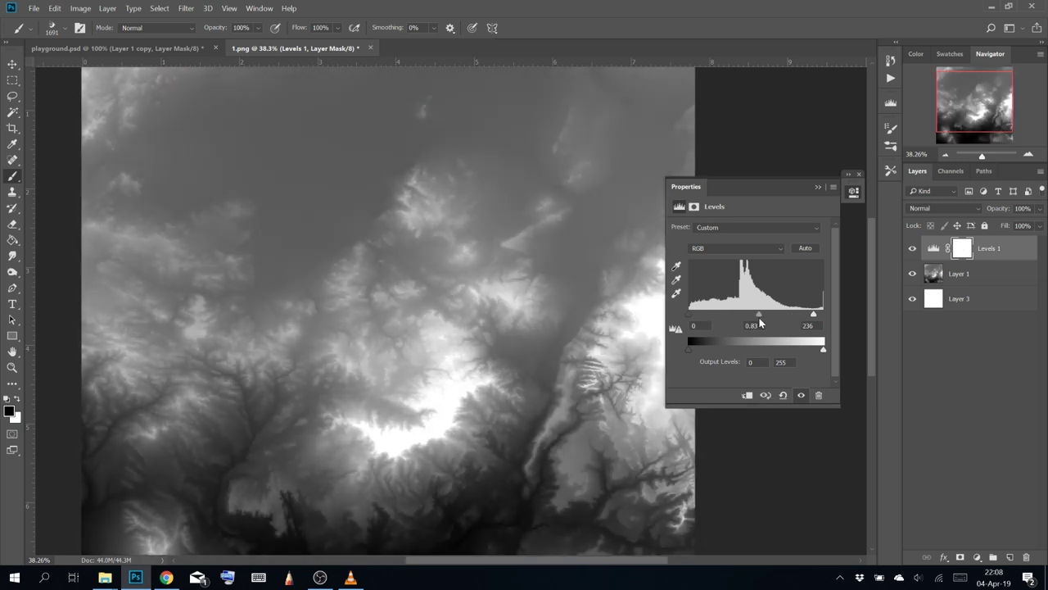
click(818, 188)
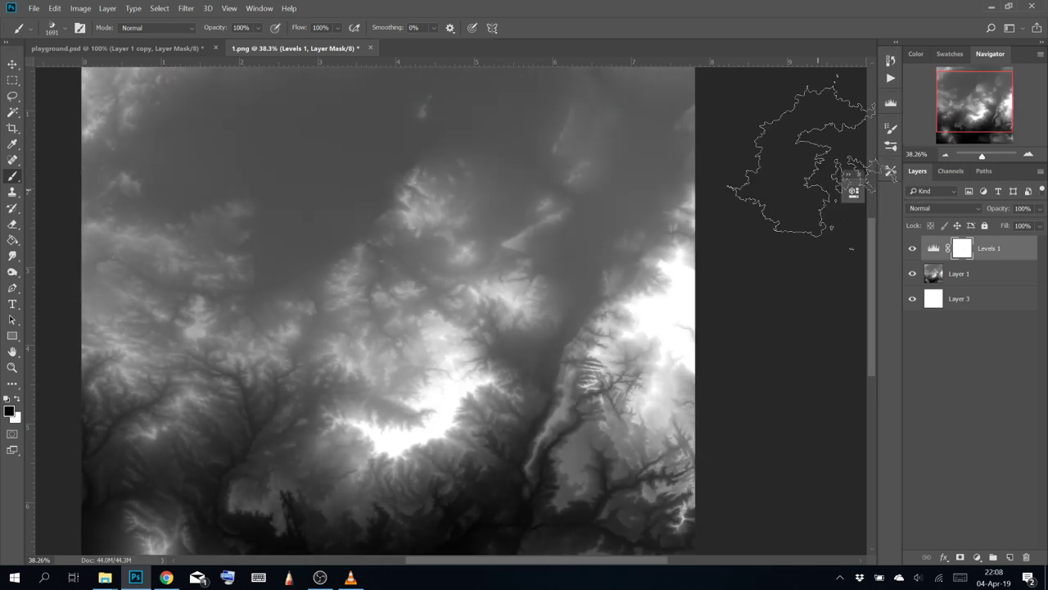
Invert the heightmap on Layer 1 so that its valleys turn light and its peaks dark
click(950, 275)
key(ctrl+i)
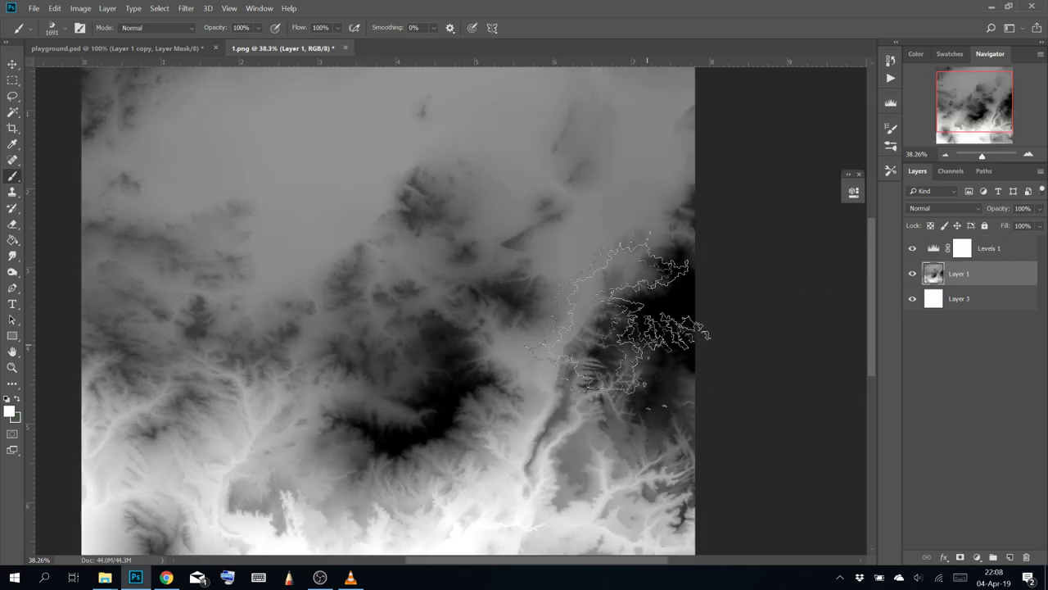
drag(649, 344, 607, 371)
drag(567, 286, 578, 346)
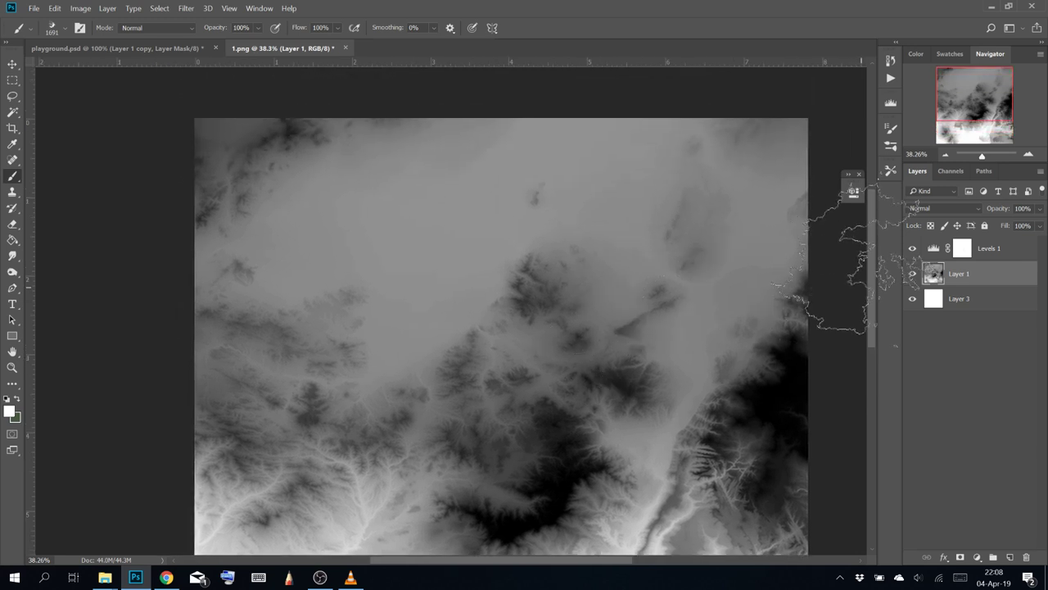
Set the Levels 1 input white point to 161 and the midtone to 0.85 to brighten the inverted map
click(936, 249)
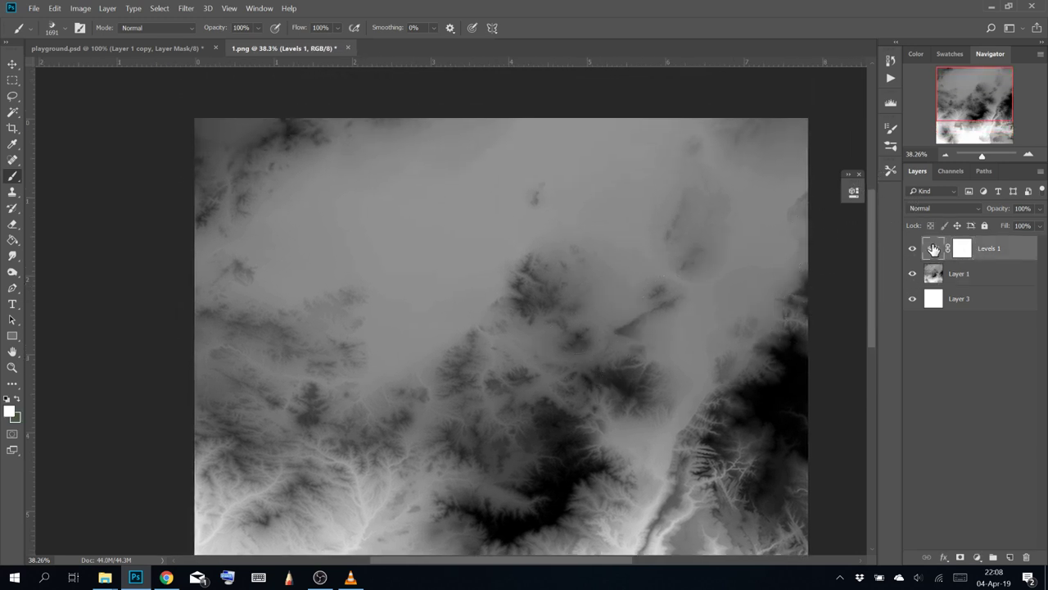
double_click(932, 249)
drag(761, 323, 737, 317)
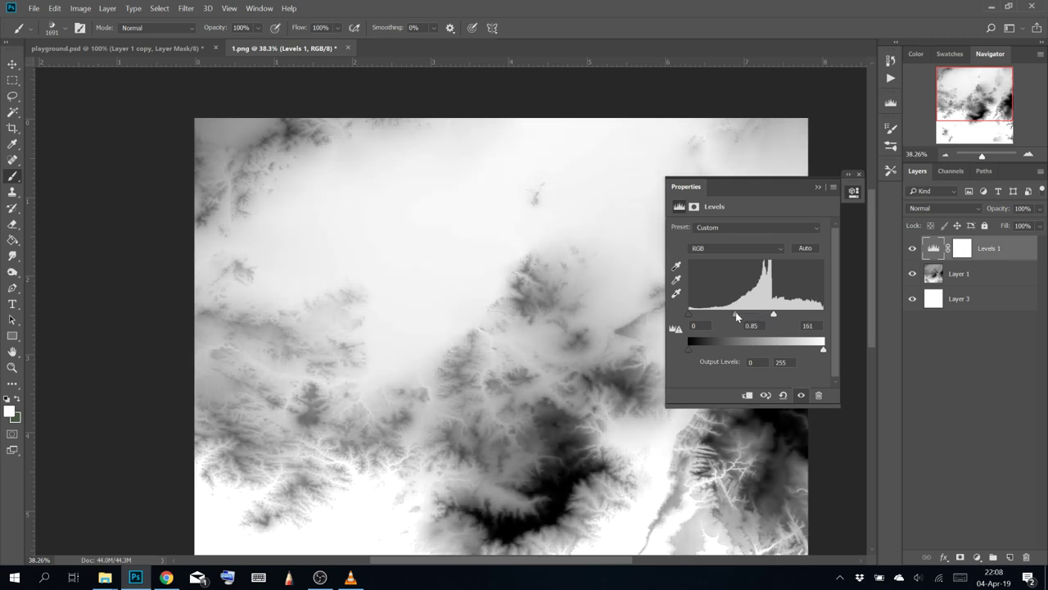
click(816, 187)
Examine the dark branching shapes across the inverted heightmap for isolated areas usable as mountain brushes
scroll(713, 264, up, 5)
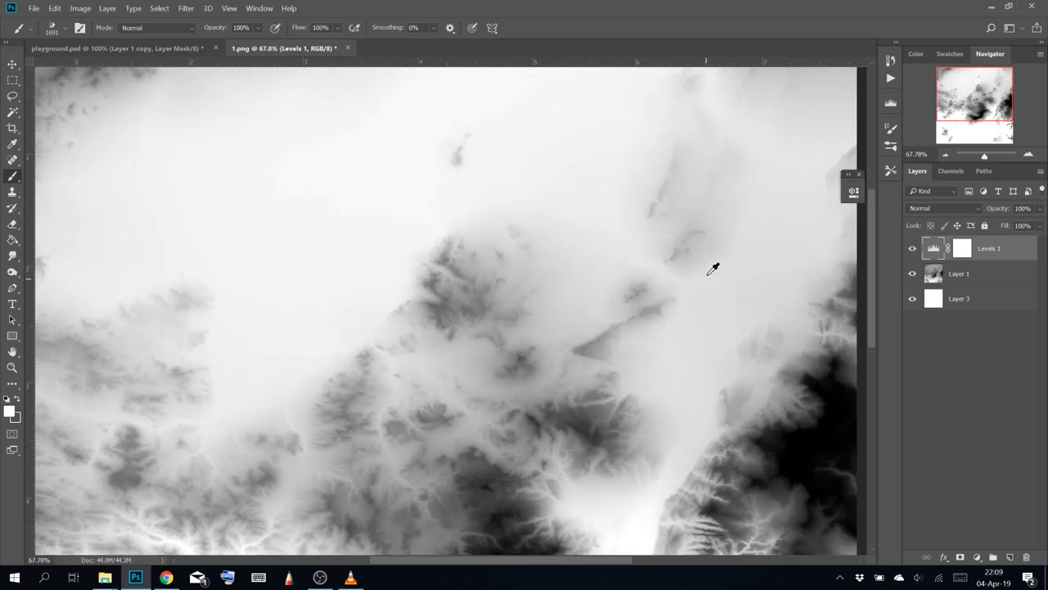
mouse_move(603, 305)
mouse_down()
mouse_move(667, 303)
mouse_move(671, 253)
mouse_move(466, 163)
mouse_up()
scroll(559, 312, up, 4)
drag(435, 225, 573, 410)
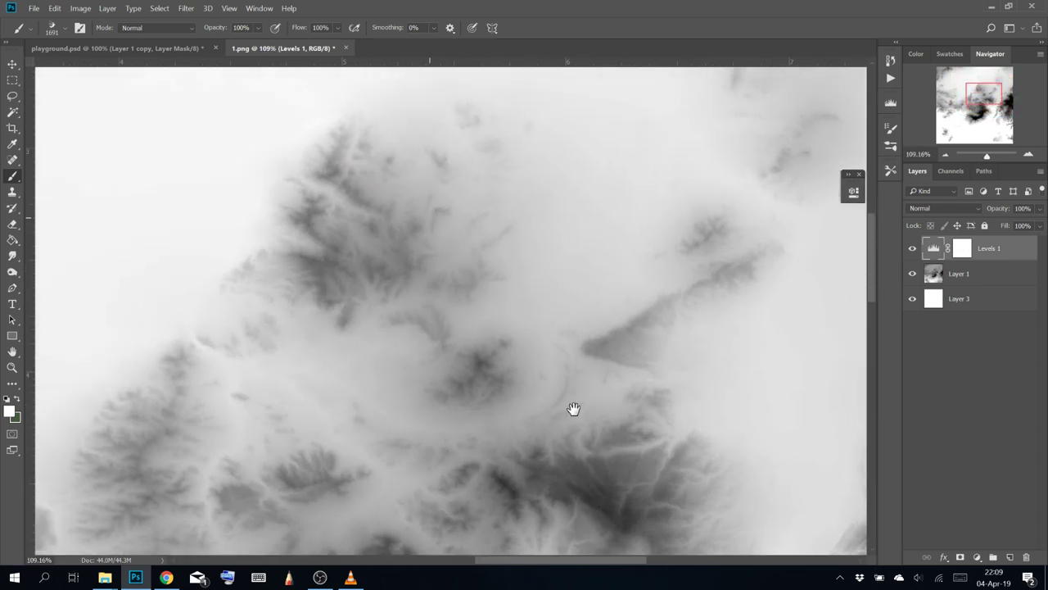
drag(524, 319, 661, 323)
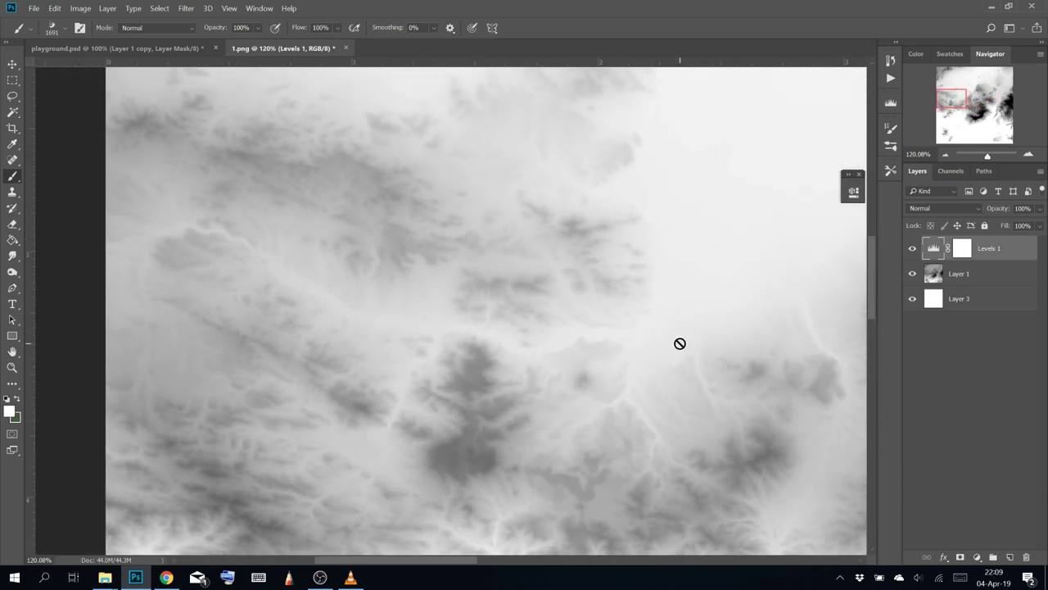
drag(549, 465, 546, 192)
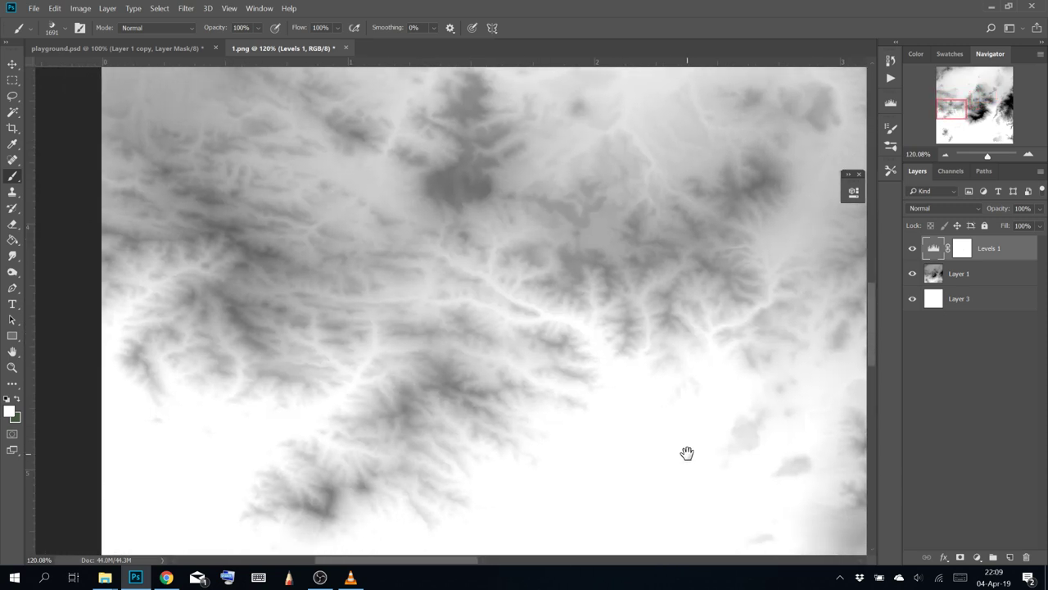
drag(687, 454, 676, 164)
drag(737, 433, 758, 196)
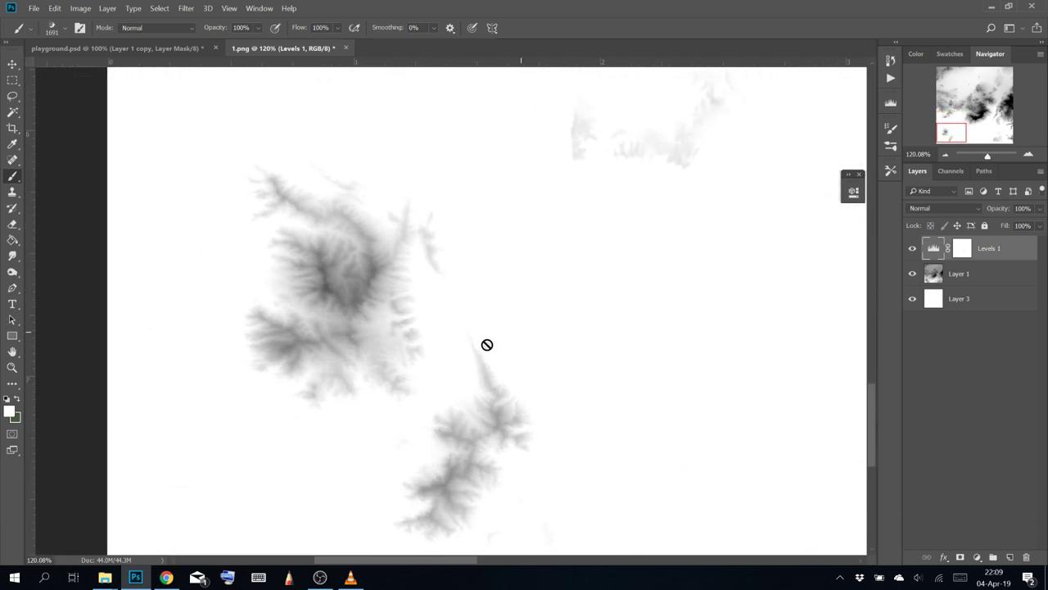
drag(406, 344, 493, 312)
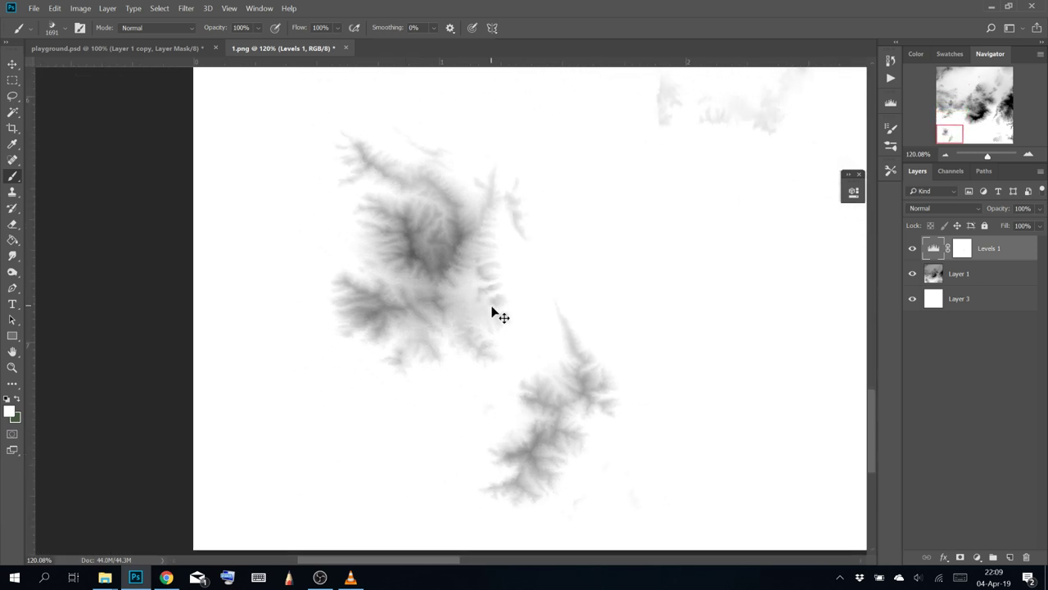
key(ctrl+minus)
drag(639, 319, 442, 356)
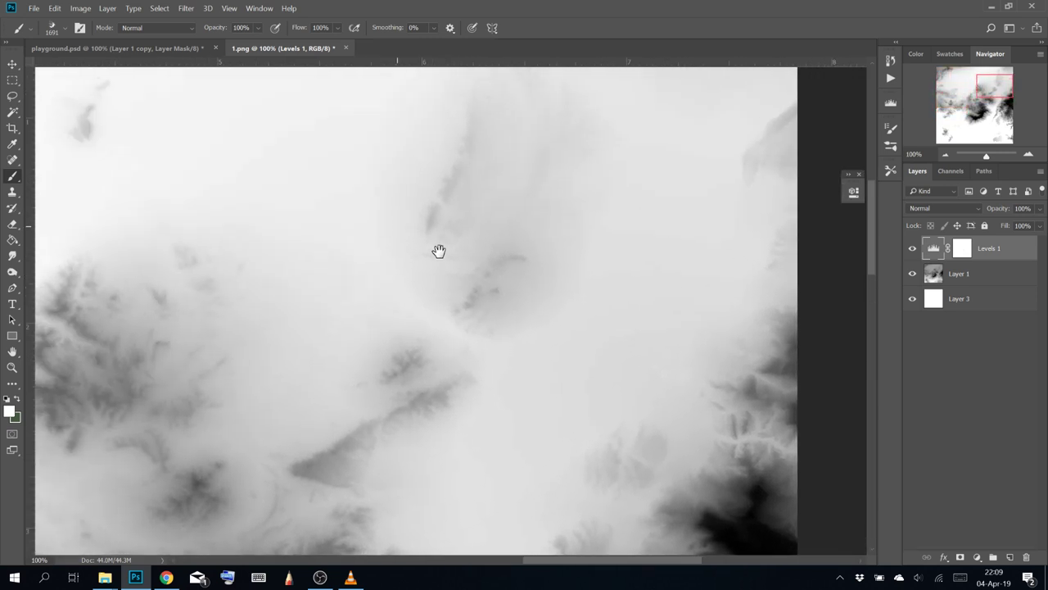
drag(439, 251, 582, 360)
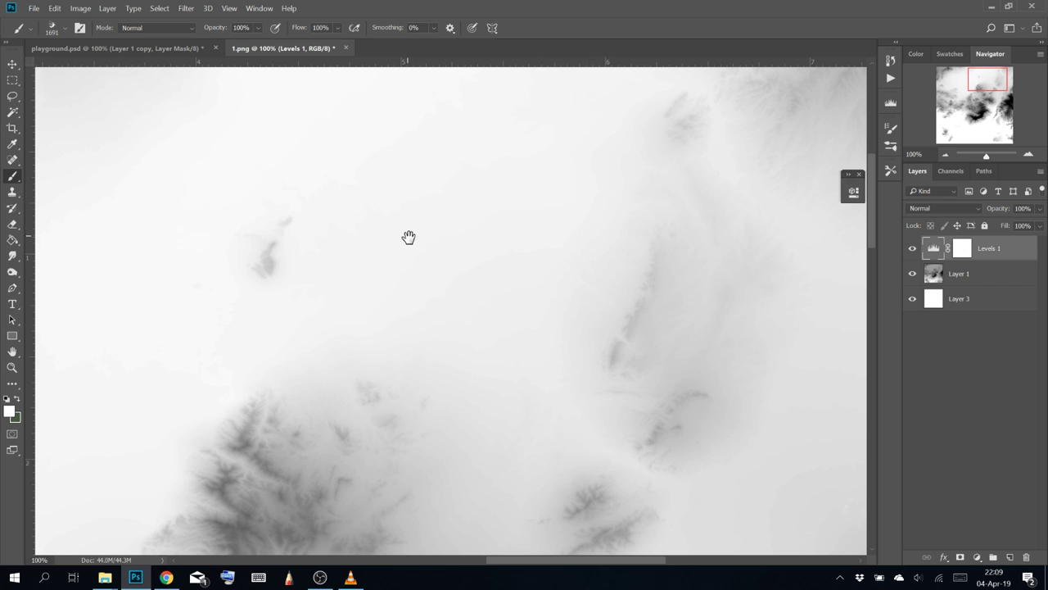
scroll(408, 237, down, 6)
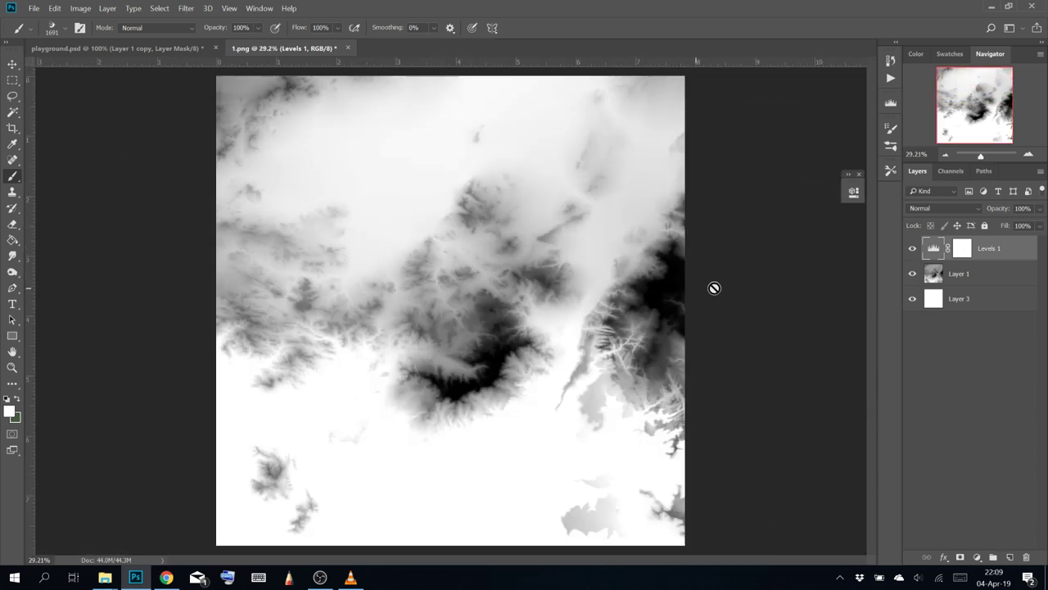
Close 1.png without saving its changes and open heightmap 2 from the heightmap folder in Photoshop
click(348, 48)
click(564, 229)
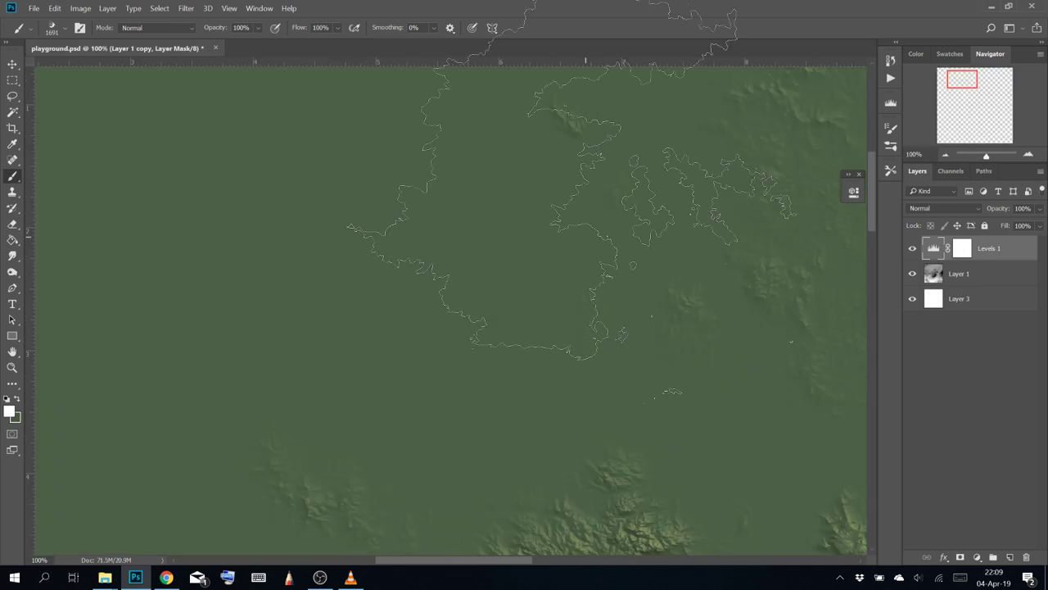
mouse_move(95, 580)
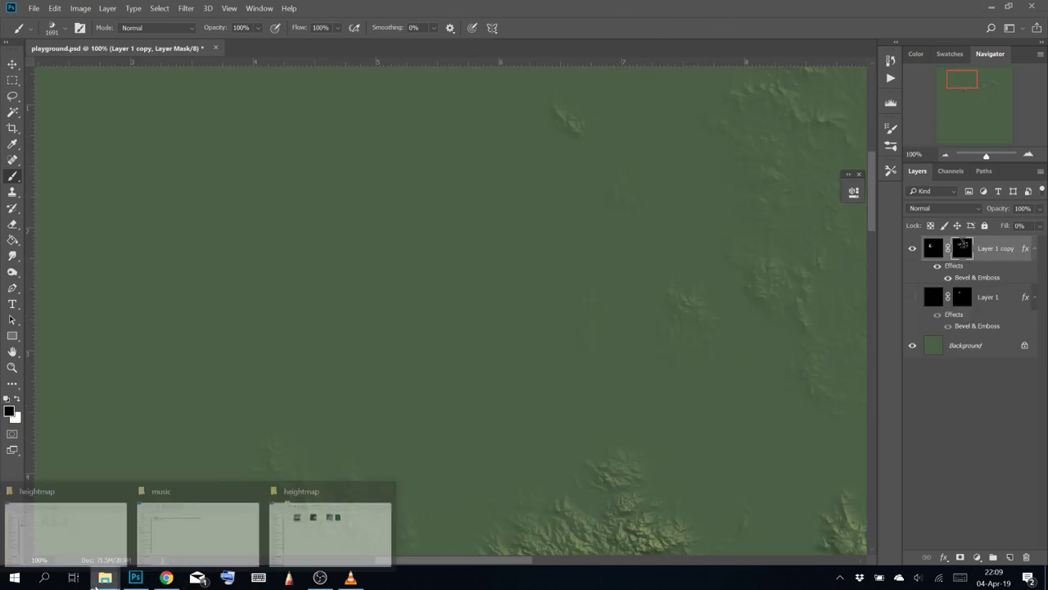
click(321, 534)
click(369, 178)
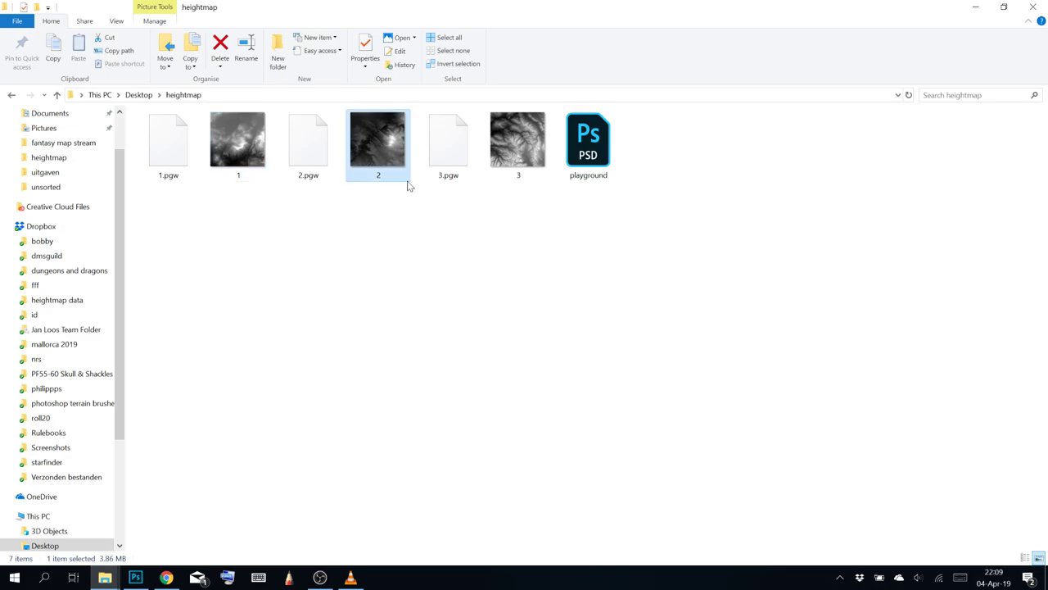
drag(409, 187, 491, 175)
drag(455, 58, 491, 47)
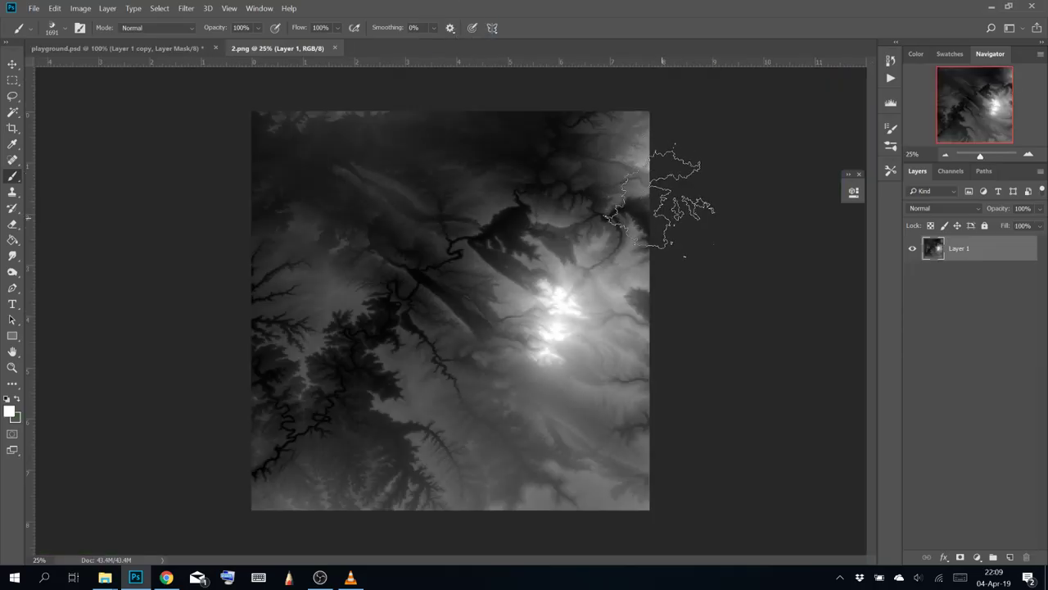
Add a Levels adjustment above Layer 1 in 2.png with the midtone at 3.12 to bring out the river valleys
key(ctrl+1)
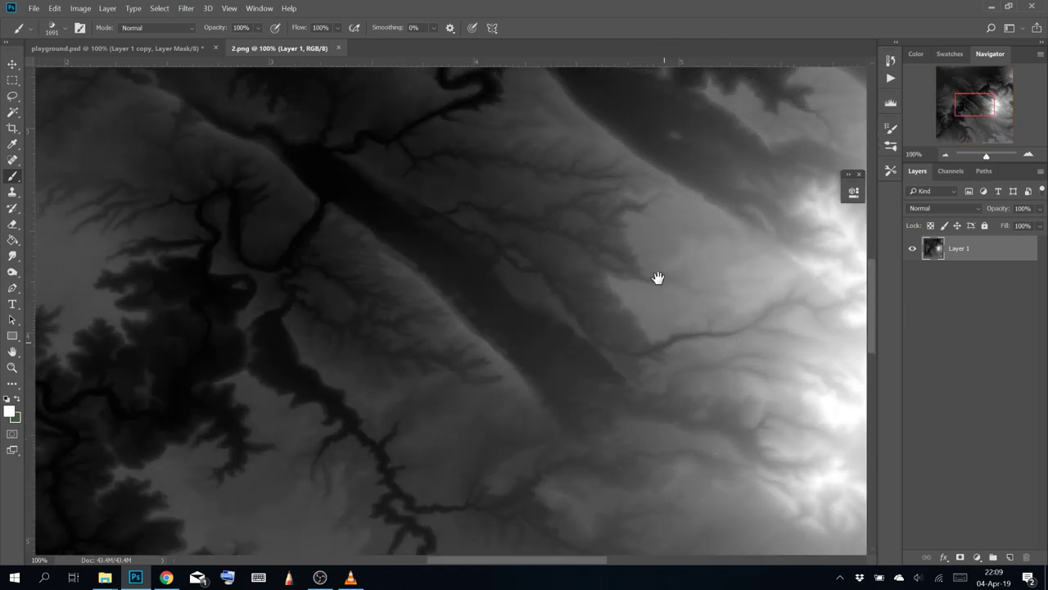
mouse_move(657, 279)
mouse_down()
mouse_move(185, 300)
mouse_move(204, 193)
mouse_up()
scroll(228, 241, down, 8)
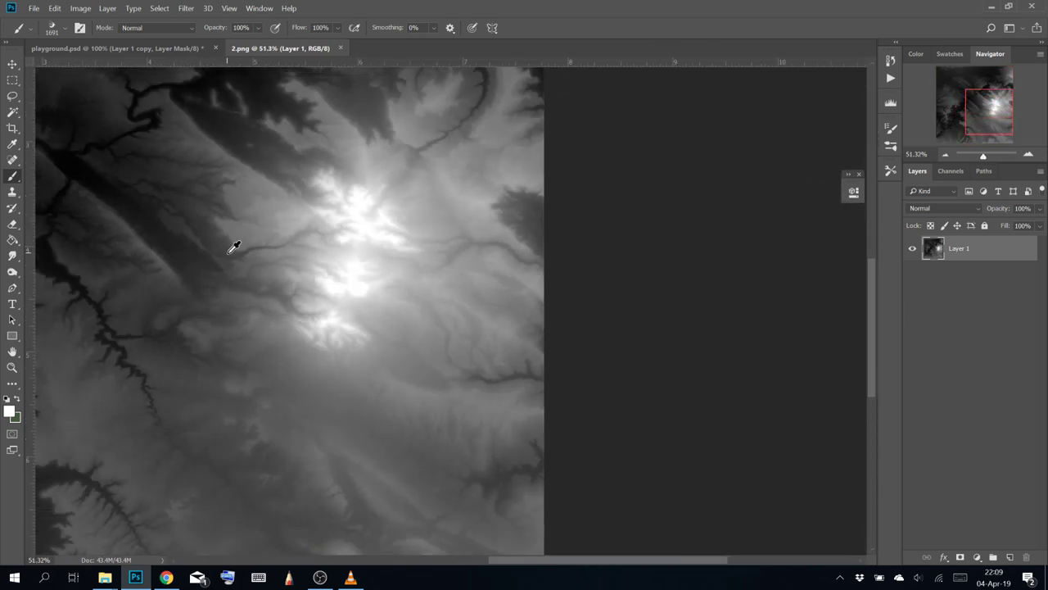
drag(208, 303, 507, 271)
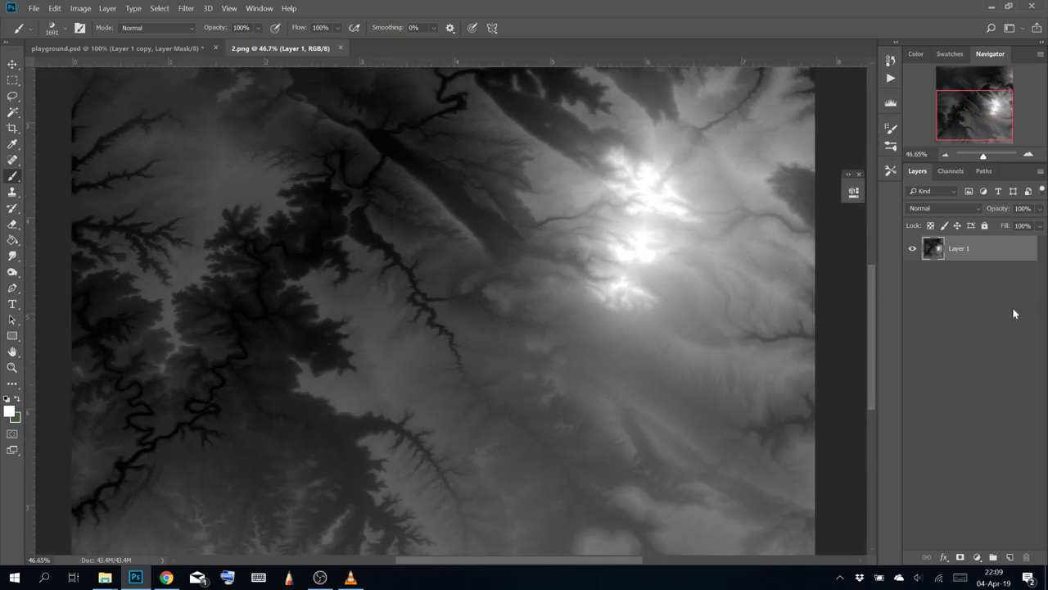
click(977, 557)
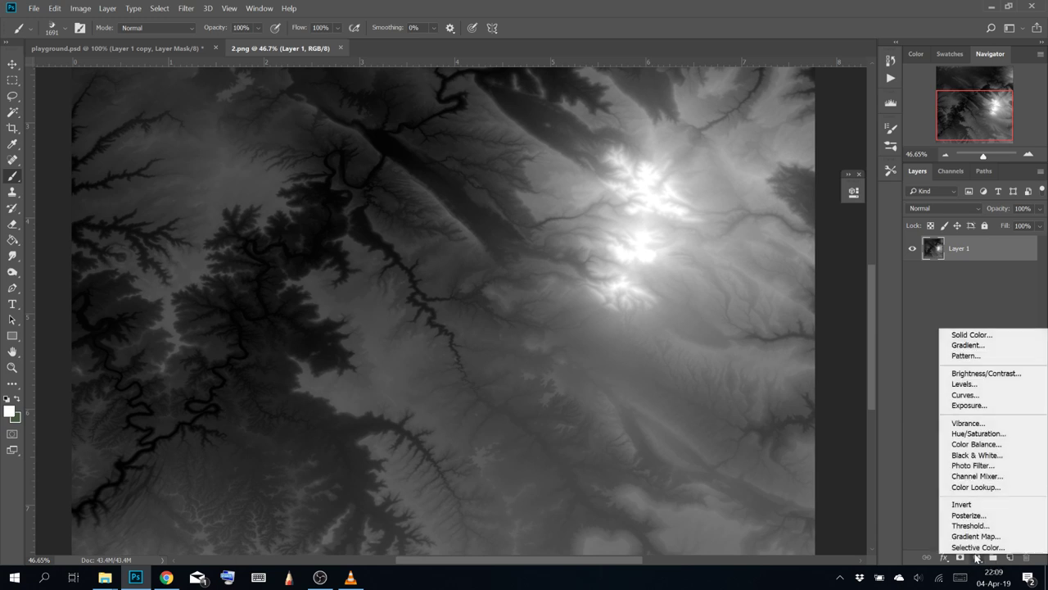
click(985, 385)
drag(759, 317, 705, 326)
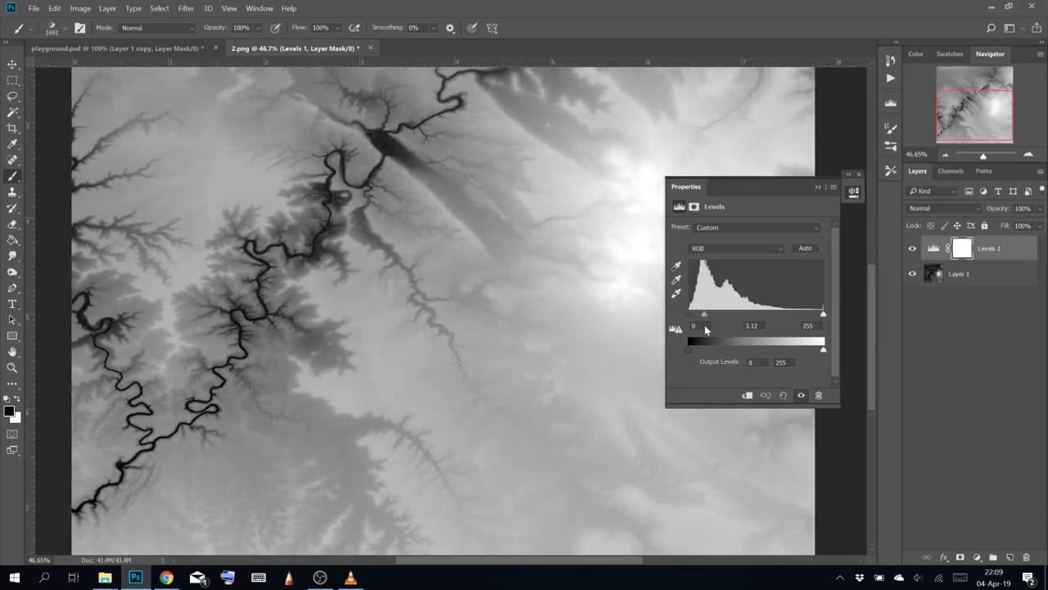
click(818, 188)
Set the Levels 1 input black point to 109 and the midtone to 0.23, and inspect the isolated bright peaks up close
drag(578, 262, 442, 250)
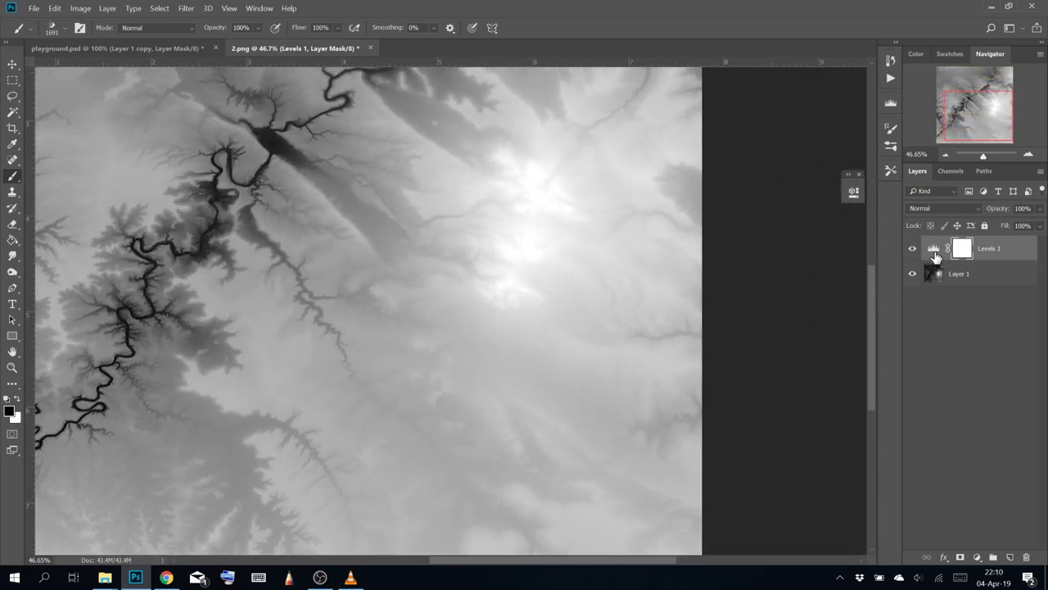
double_click(935, 248)
drag(705, 314, 761, 316)
drag(695, 324, 811, 315)
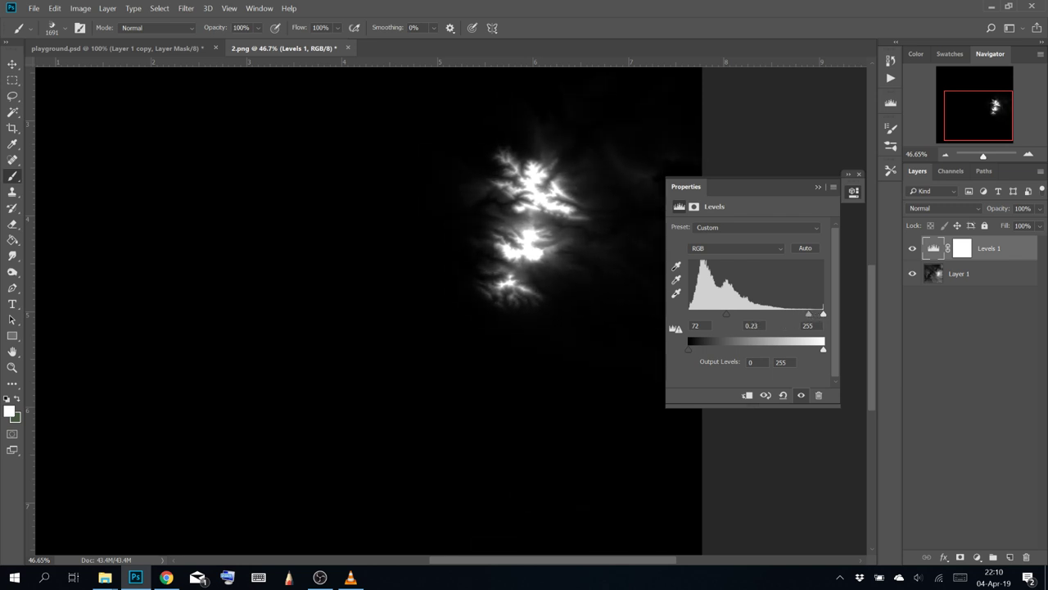
mouse_move(733, 319)
mouse_down()
mouse_move(761, 312)
mouse_move(707, 321)
mouse_move(747, 315)
mouse_up()
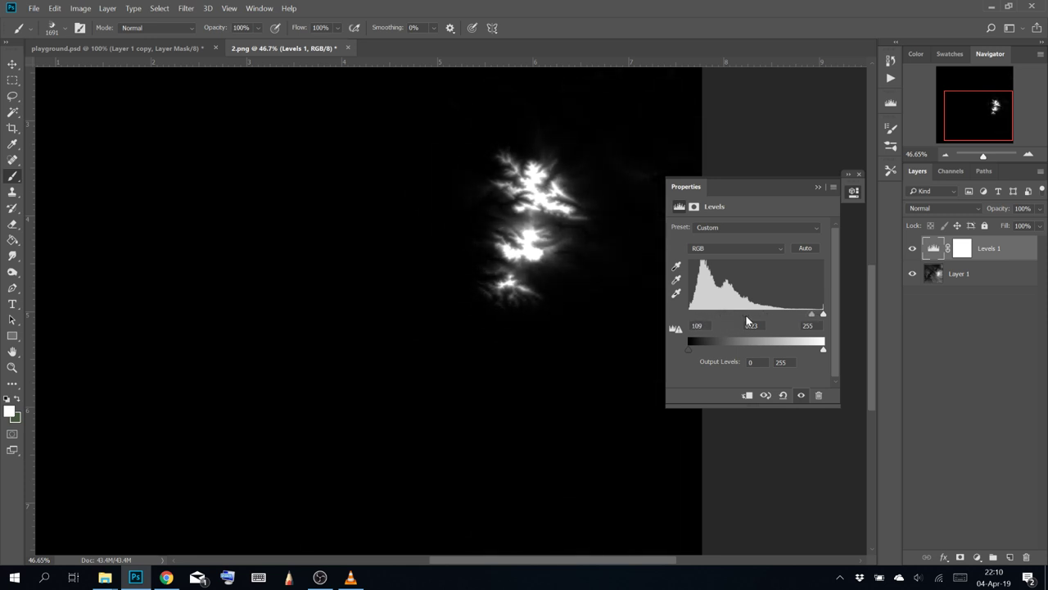
click(818, 187)
scroll(538, 216, up, 5)
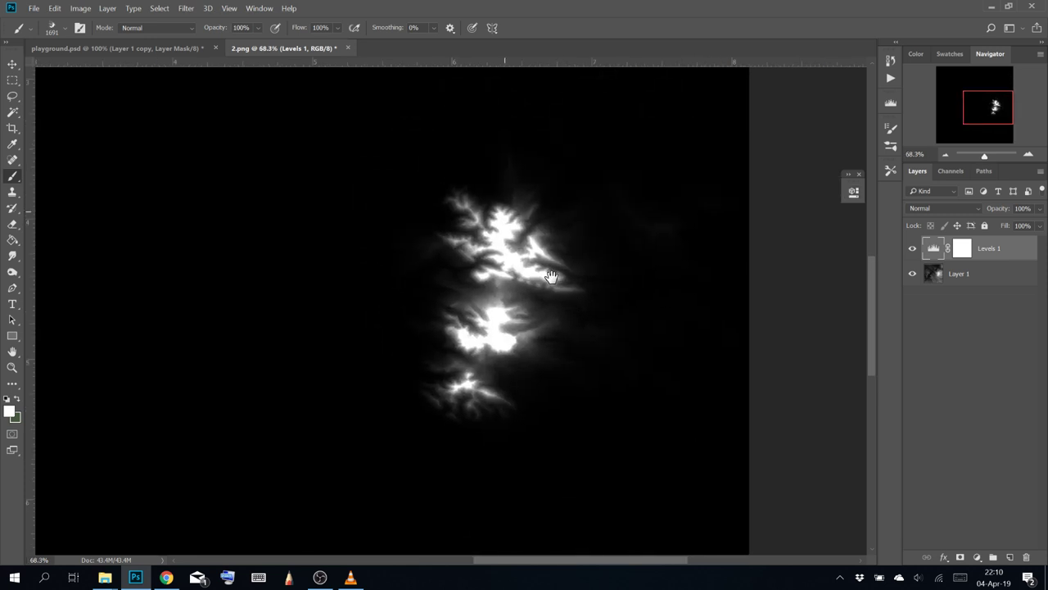
scroll(564, 225, up, 3)
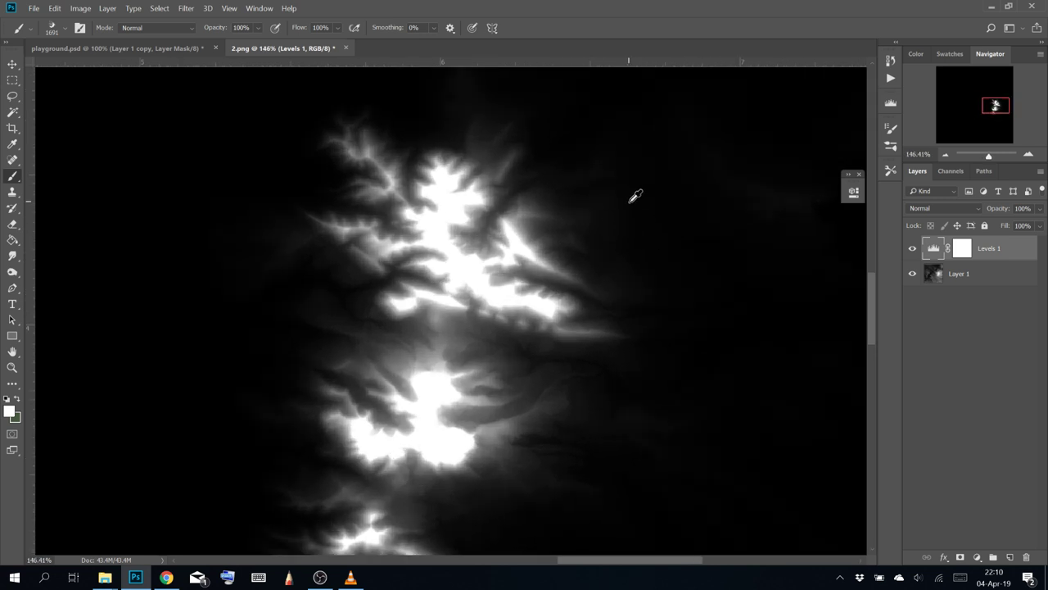
scroll(632, 277, down, 3)
scroll(571, 247, up, 3)
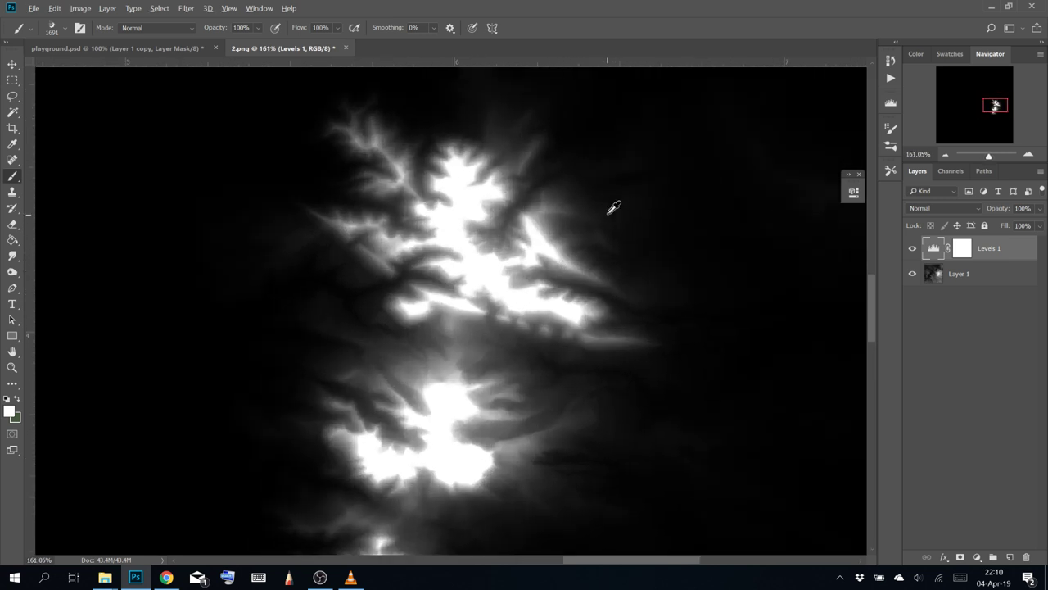
scroll(689, 227, down, 5)
Set the Levels 1 input black point to 0 and the midtone to 1.39, and inspect the river valleys in the southwest
double_click(933, 250)
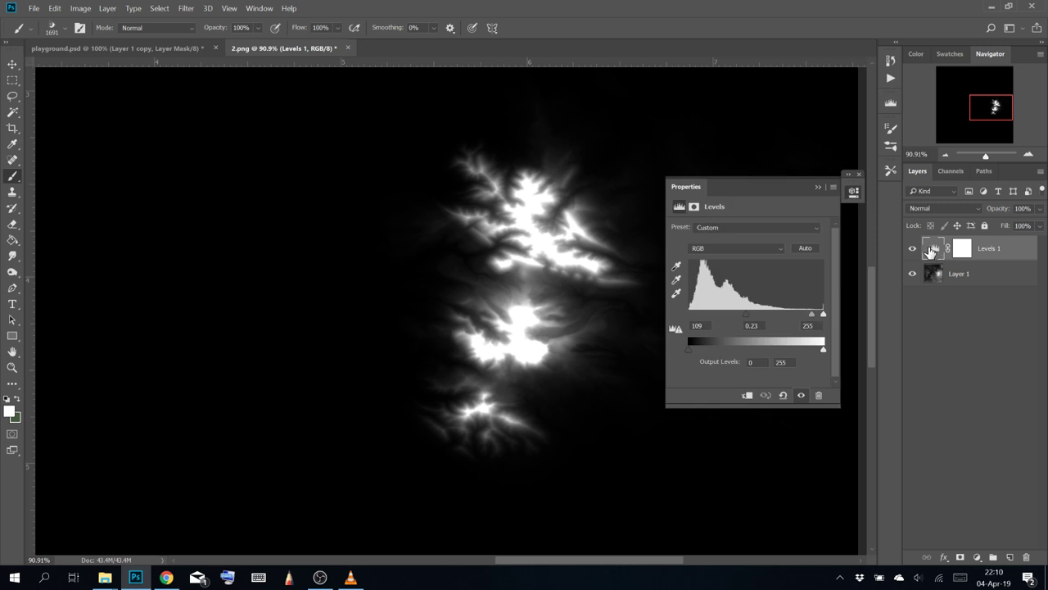
drag(741, 318, 475, 284)
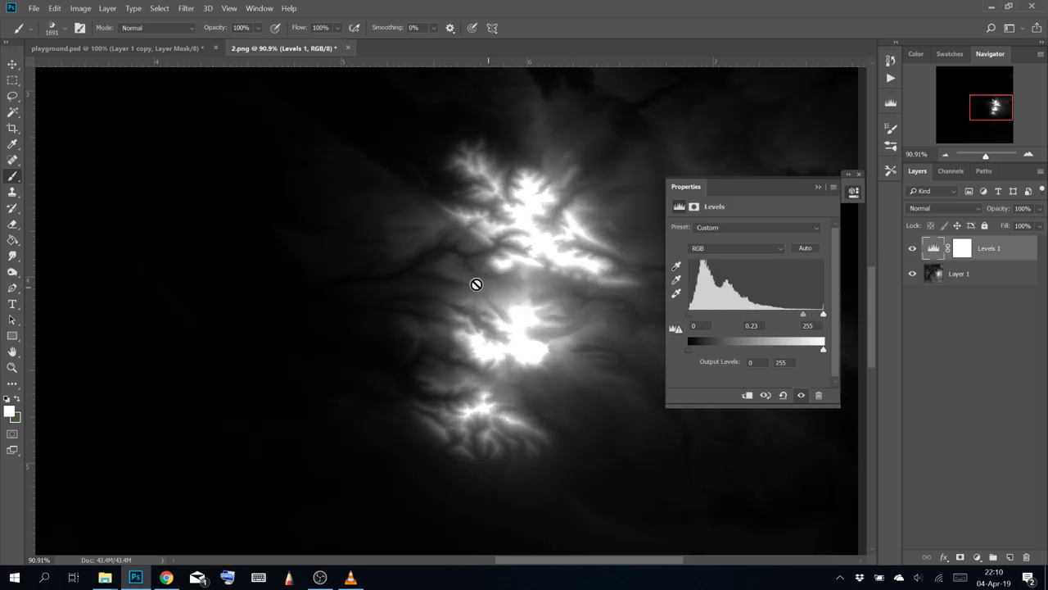
scroll(380, 237, down, 3)
drag(410, 253, 718, 272)
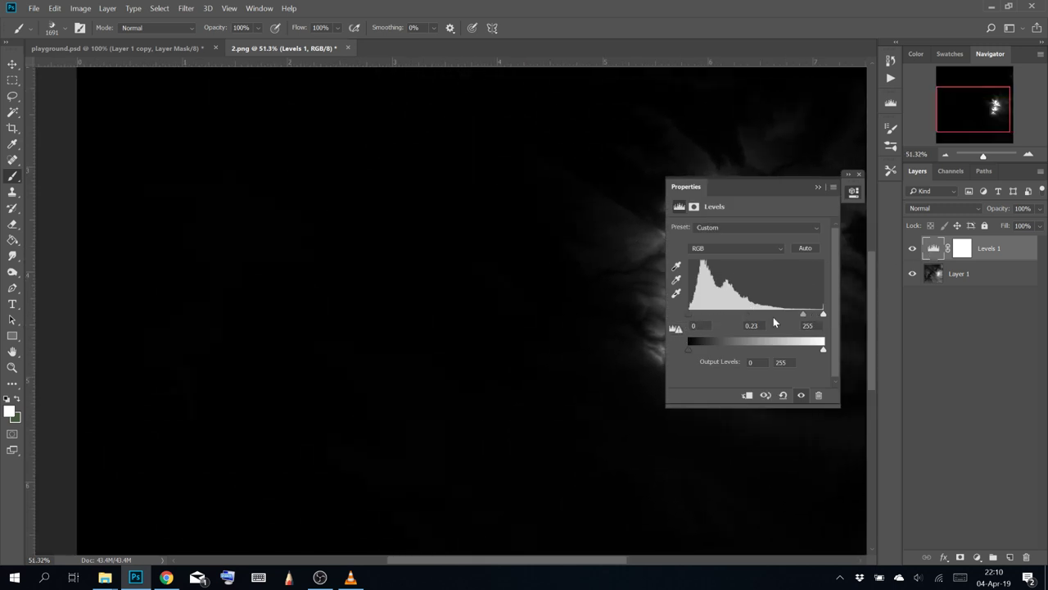
drag(802, 314, 740, 315)
drag(414, 234, 172, 213)
drag(427, 299, 589, 160)
drag(411, 358, 481, 186)
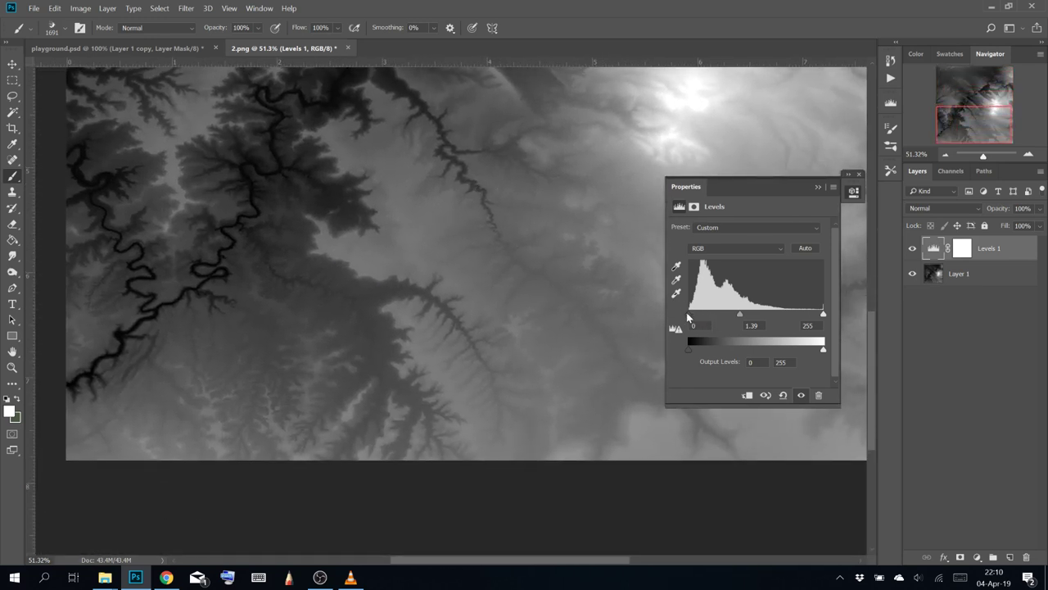
Set the Levels 1 input white point to 100 and the midtone to 0.32, and inspect the branching valley near the southern edge
drag(740, 315, 717, 316)
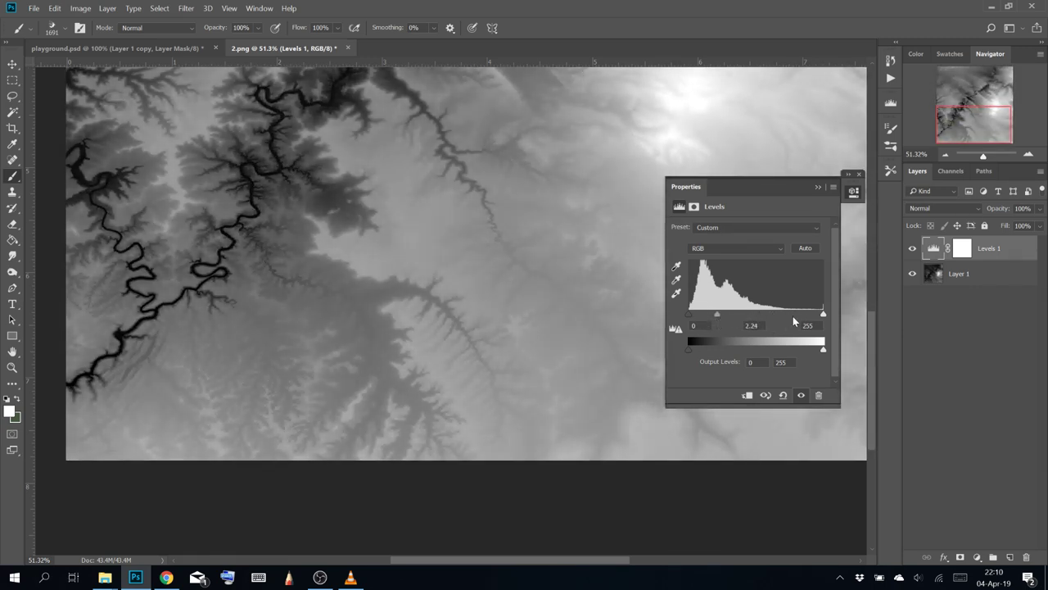
drag(823, 315, 742, 307)
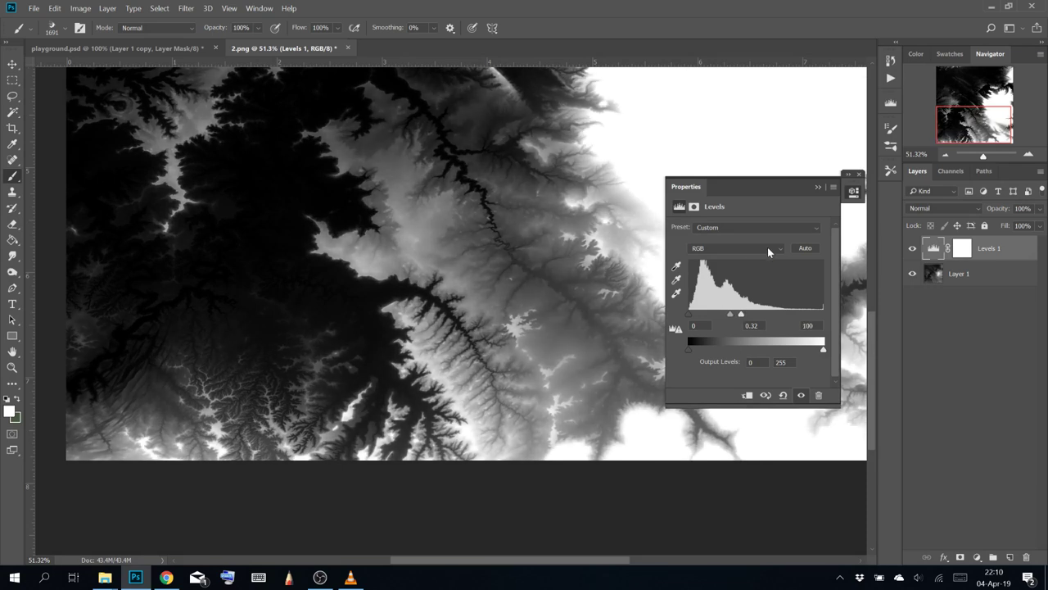
click(816, 188)
scroll(606, 304, up, 3)
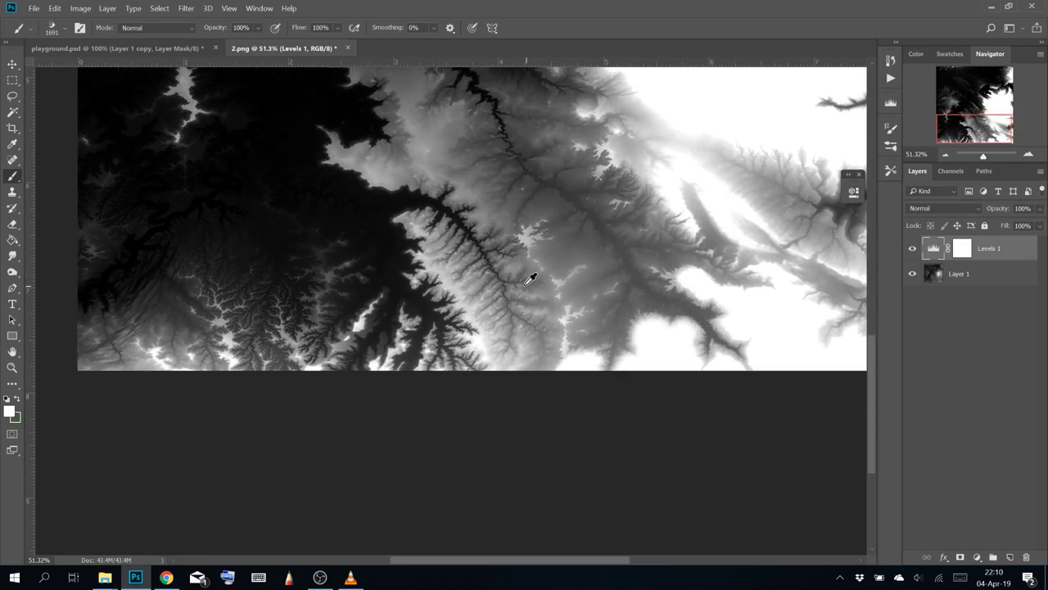
scroll(552, 275, up, 10)
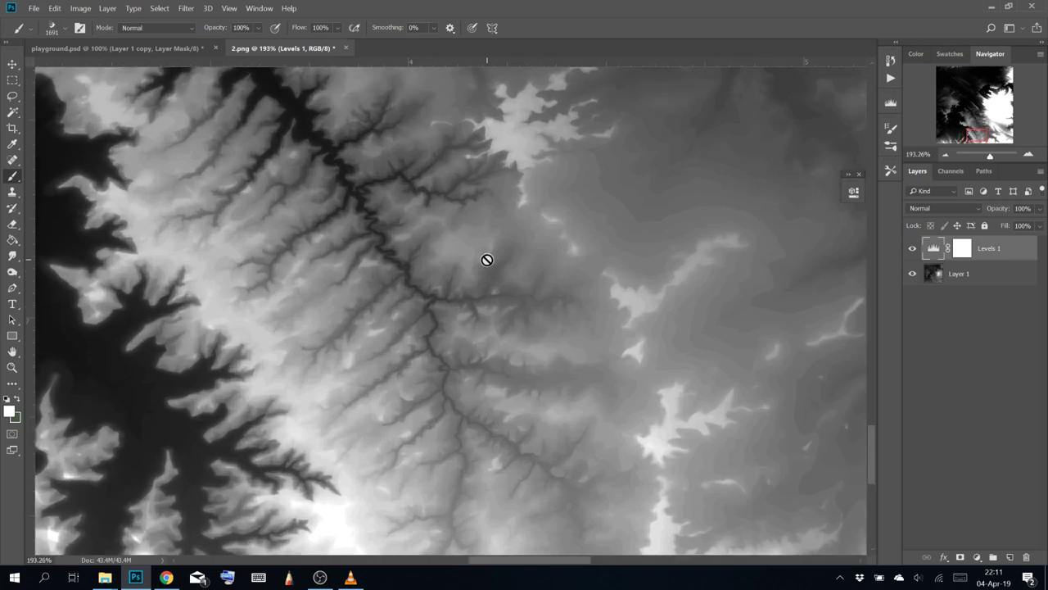
scroll(479, 208, down, 5)
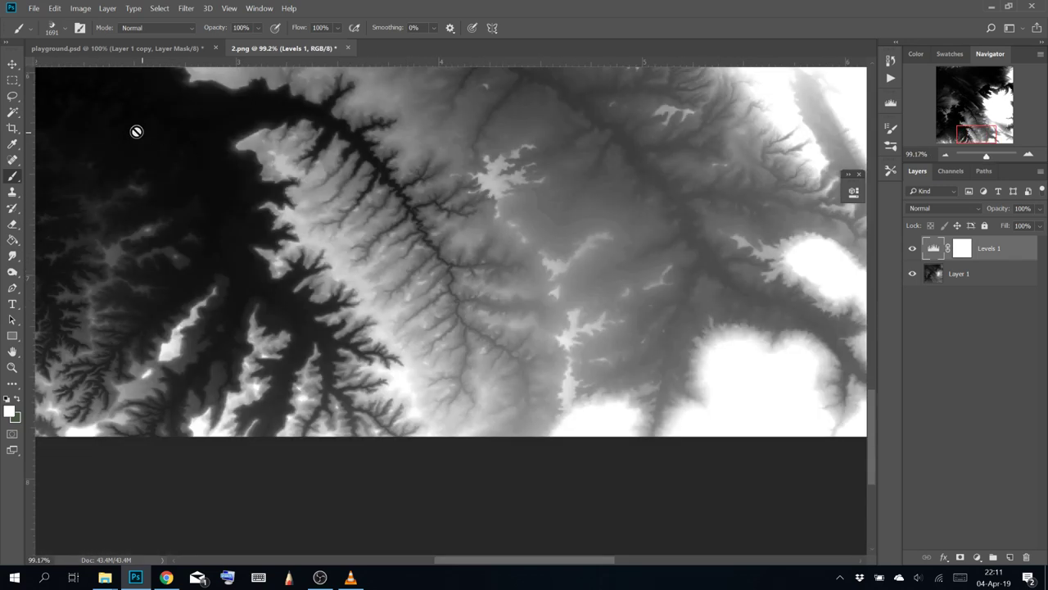
Lasso the branching valley, paste a merged copy of it as a new layer, and hide Levels 1 and Layer 1
click(14, 99)
mouse_move(637, 189)
mouse_down()
mouse_move(529, 388)
mouse_move(800, 227)
mouse_move(793, 217)
mouse_up()
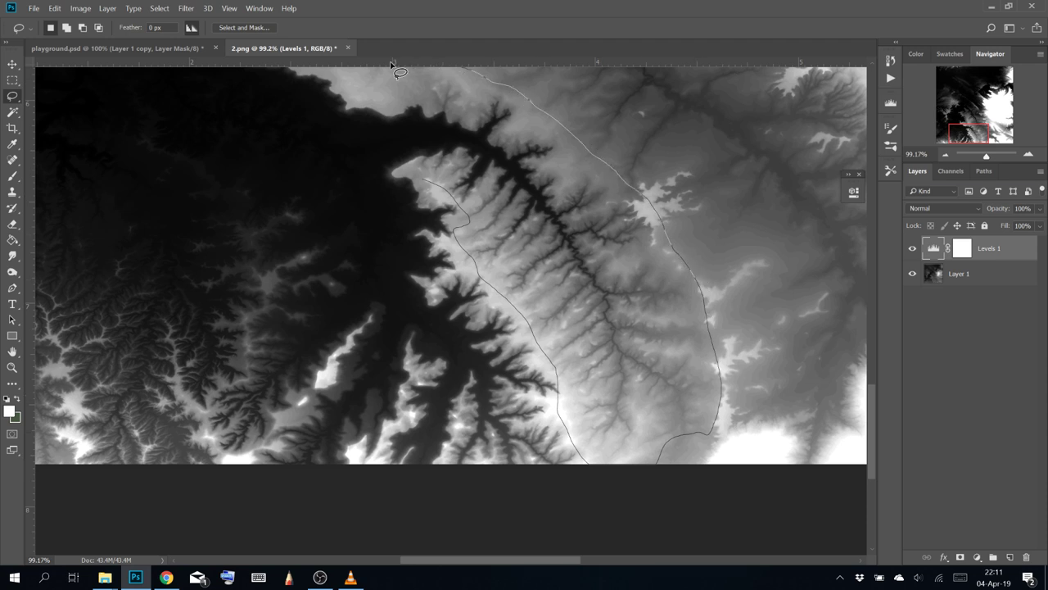
click(34, 9)
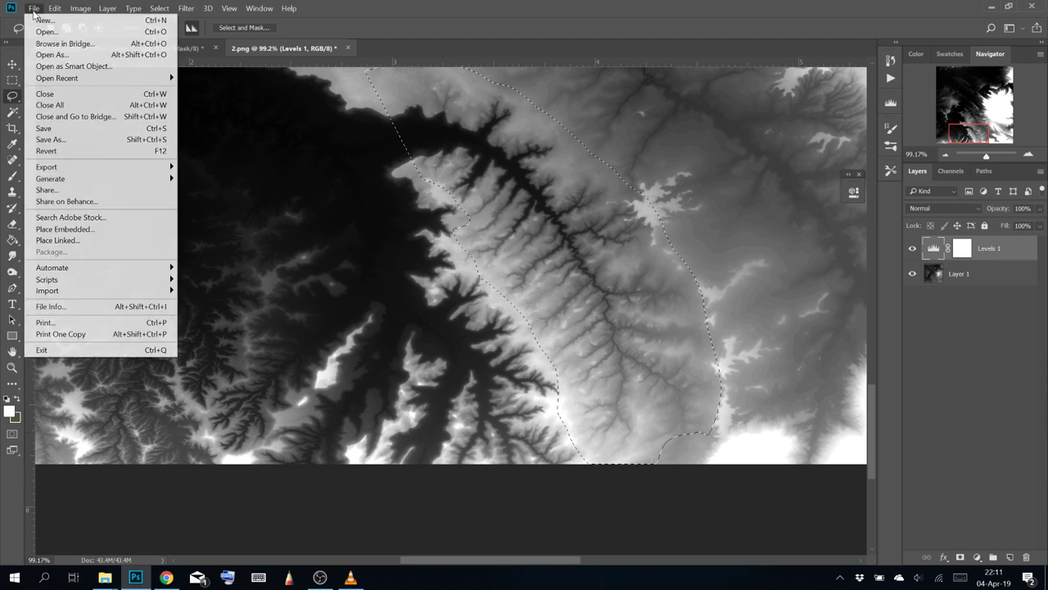
mouse_move(258, 8)
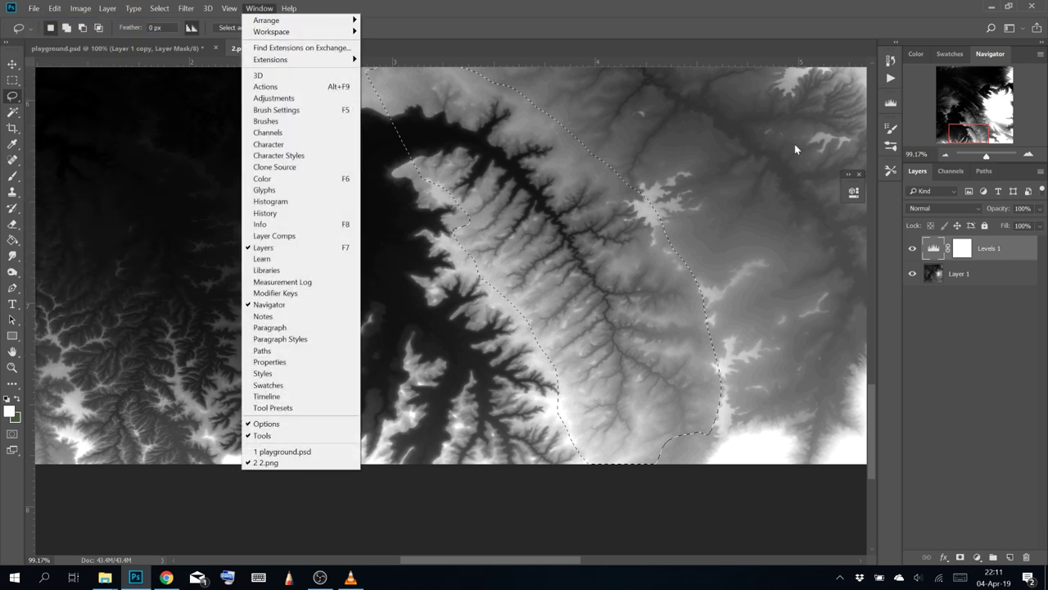
click(1021, 256)
key(ctrl+v)
key(ctrl+z)
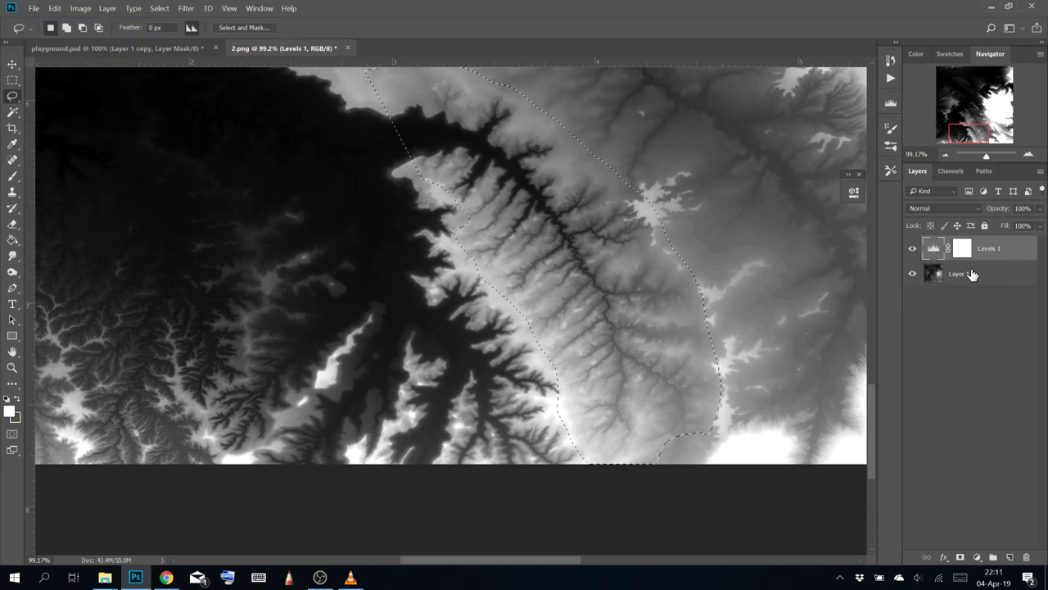
key(ctrl+j)
drag(912, 274, 913, 298)
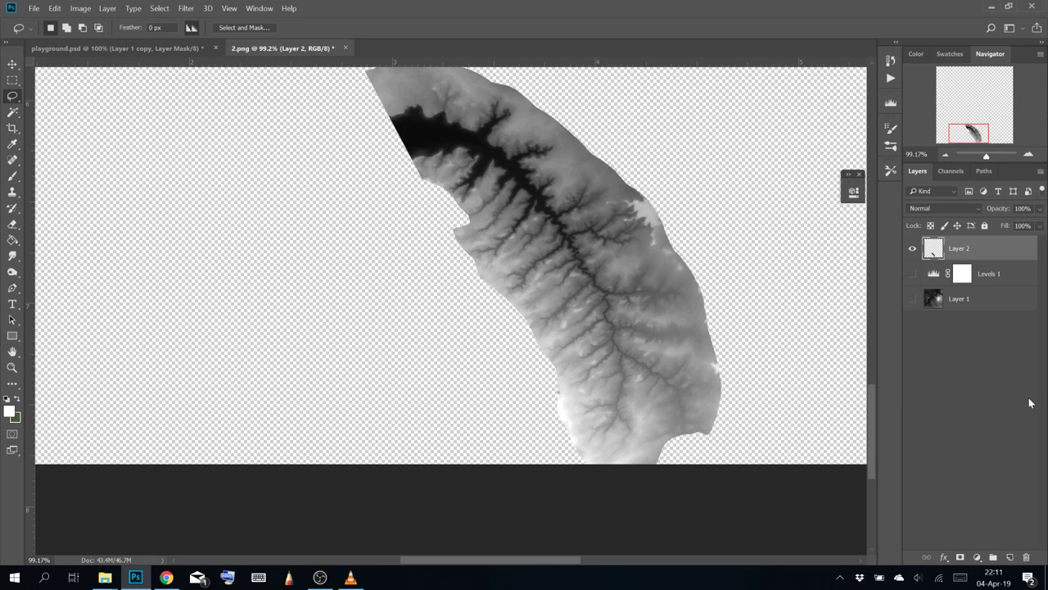
Add a new layer filled with white and place it beneath the valley cutout on Layer 2
click(1010, 556)
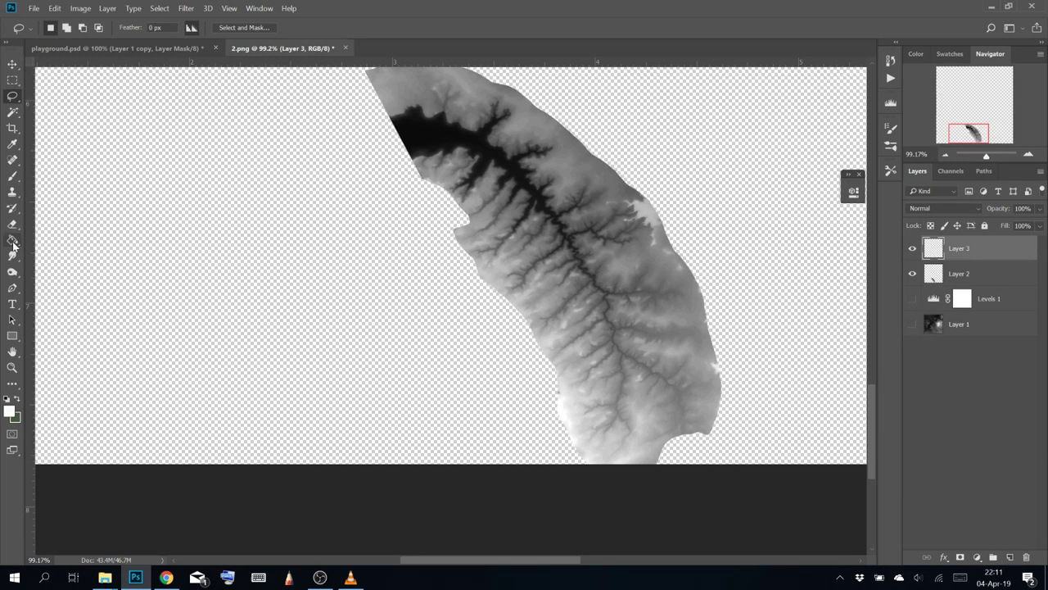
click(776, 340)
drag(989, 248, 983, 286)
scroll(510, 262, down, 2)
scroll(482, 248, down, 2)
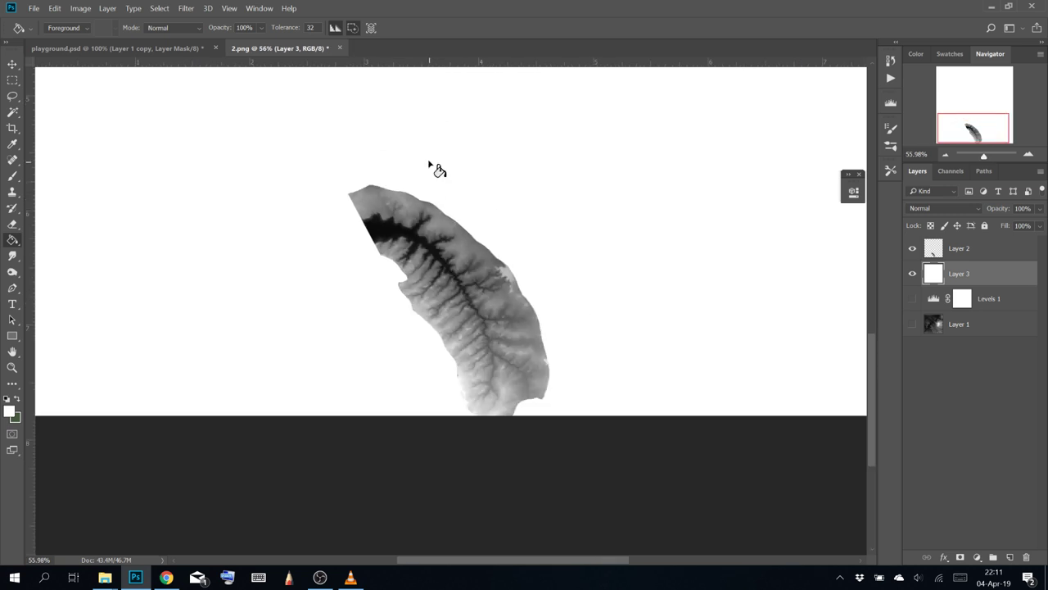
Move the valley cutout on Layer 2 up, away from the lower edge of the canvas
click(12, 65)
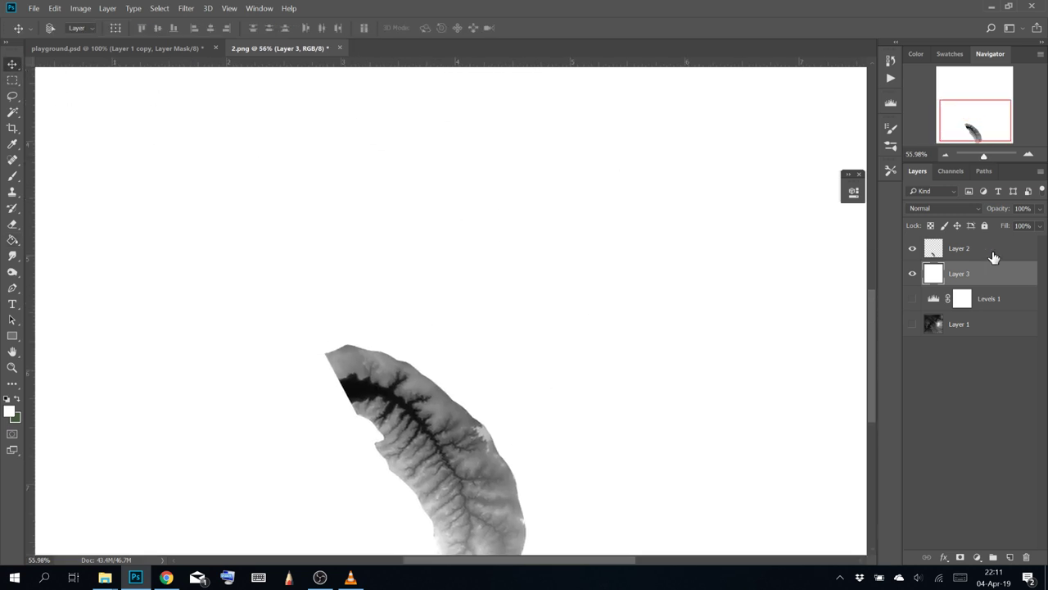
click(993, 256)
scroll(467, 410, up, 4)
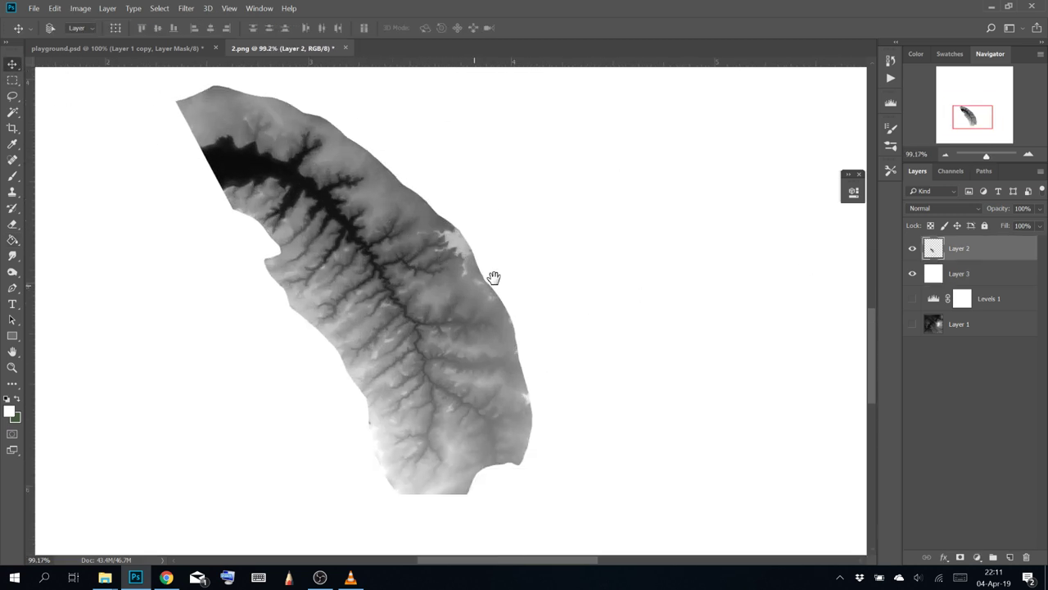
drag(494, 278, 570, 303)
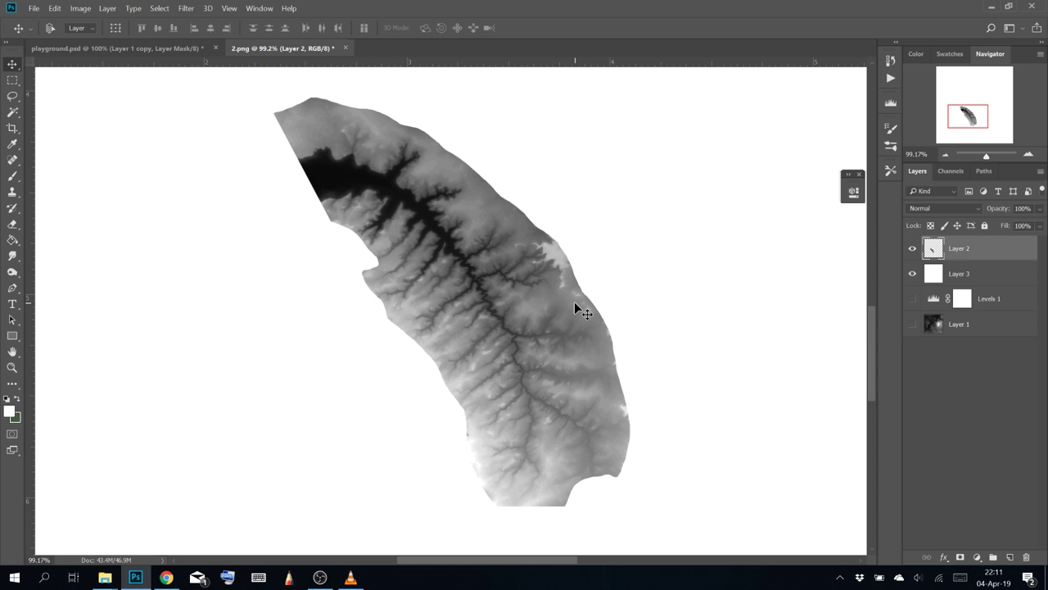
Fade out Layer 2's light tones with Blend If by splitting This Layer's white point to 0 / 144
right_click(986, 250)
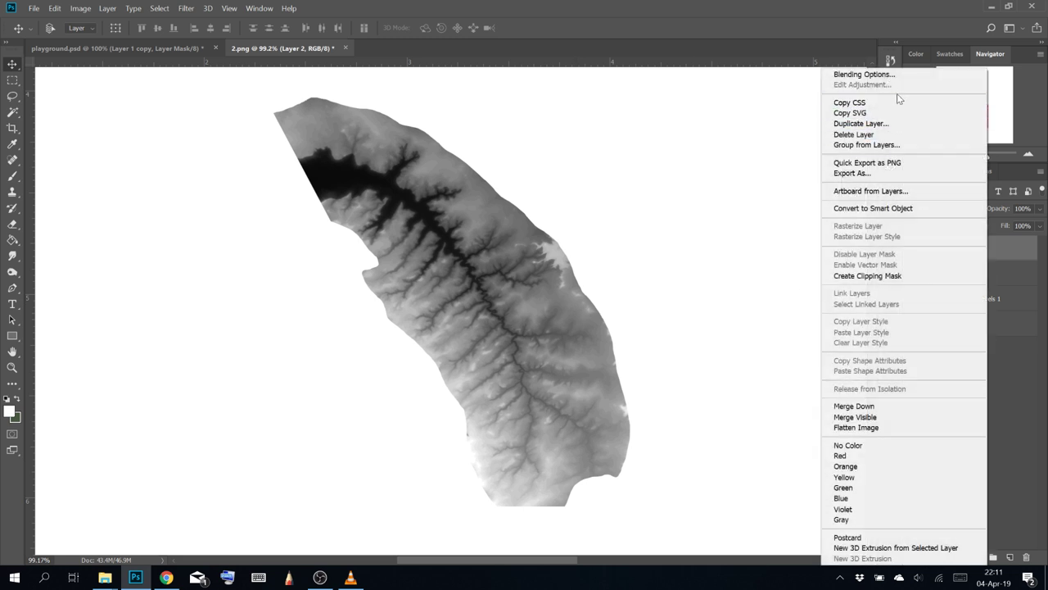
click(892, 76)
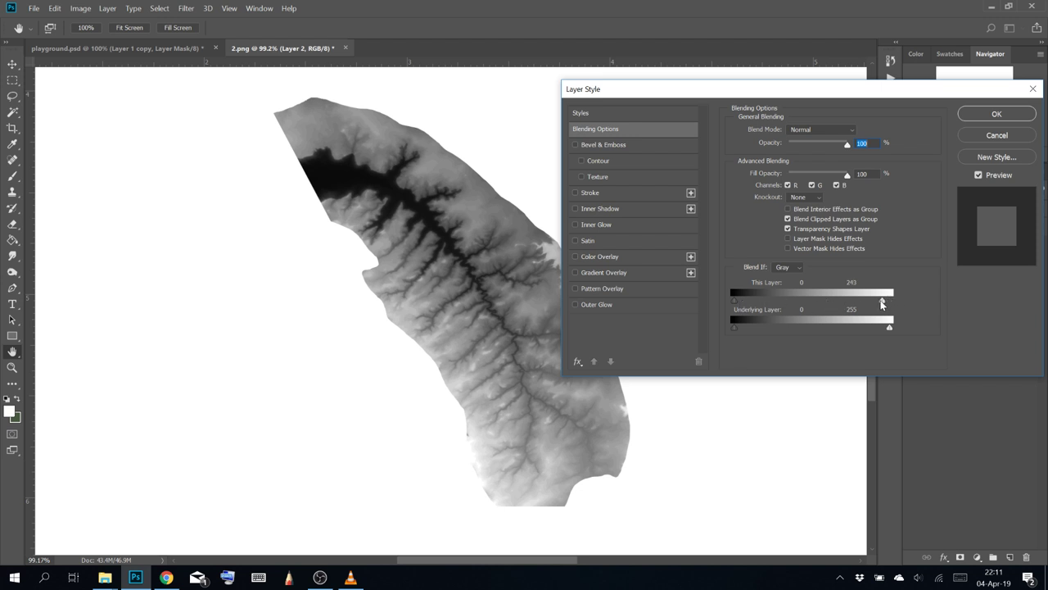
drag(860, 306, 795, 305)
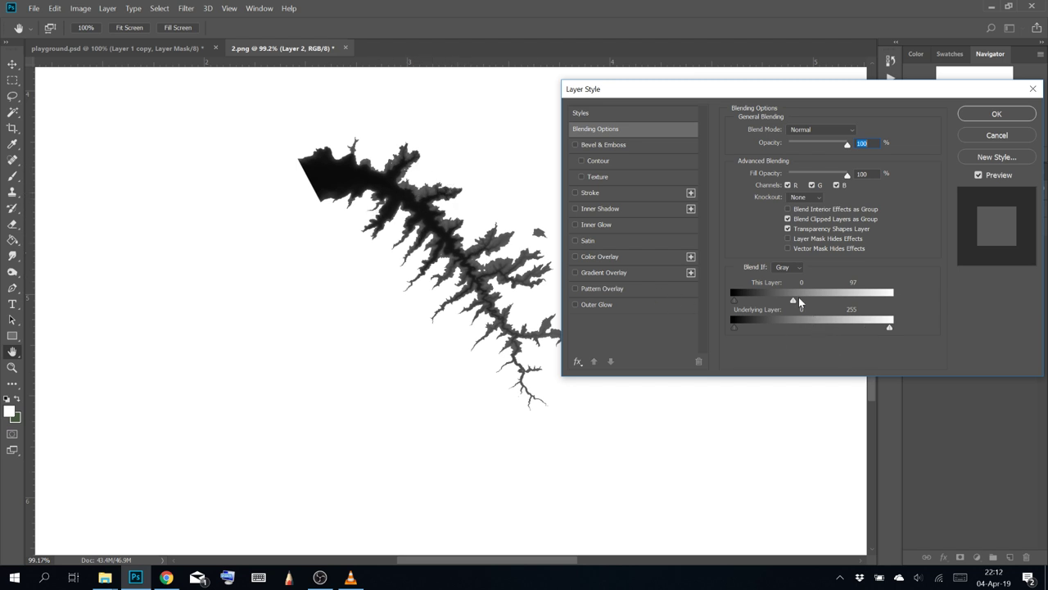
drag(798, 303, 732, 303)
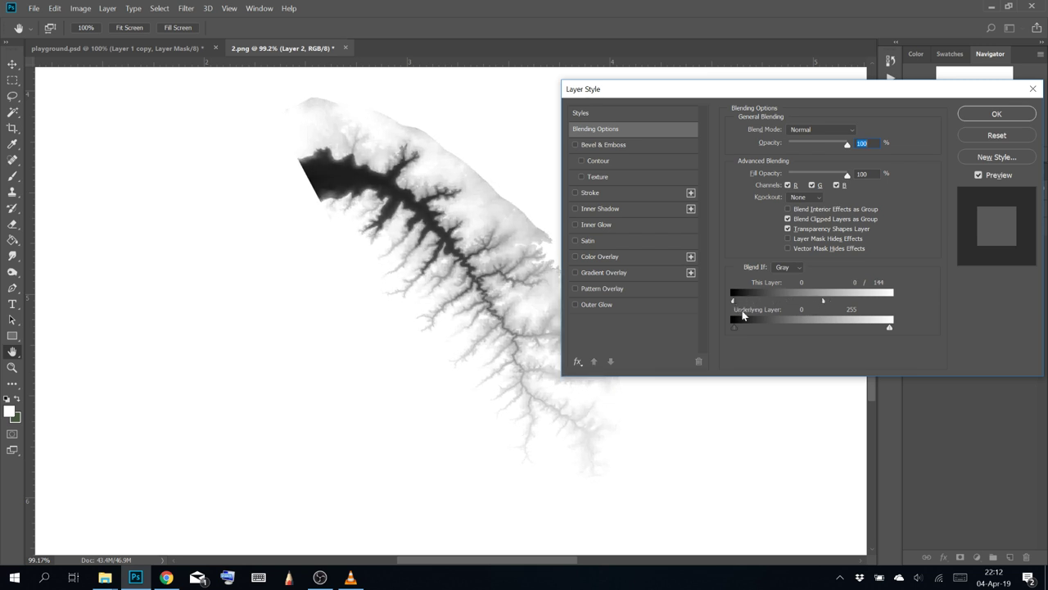
click(998, 117)
Paint white over the hard outer edges and the cut-off dark end of the valley with a 150 px Soft Round brush
key(b)
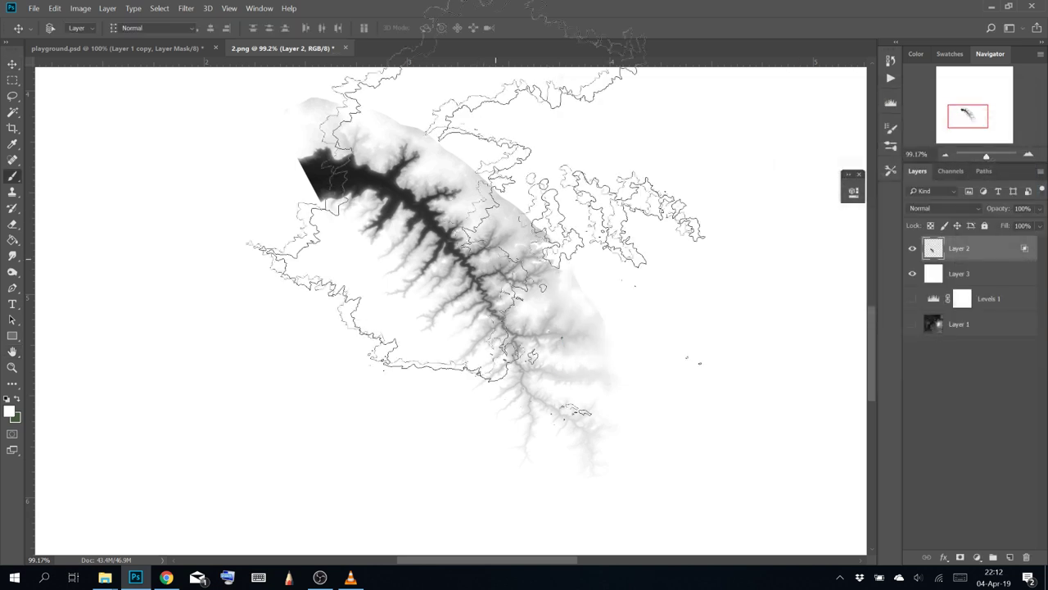
click(64, 29)
scroll(121, 166, down, 5)
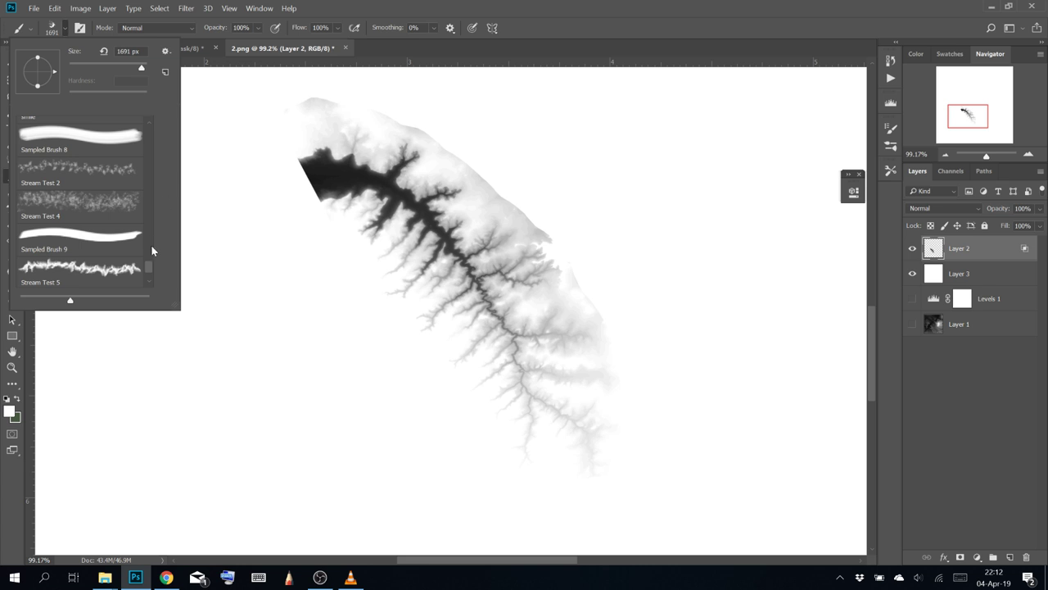
scroll(150, 244, up, 8)
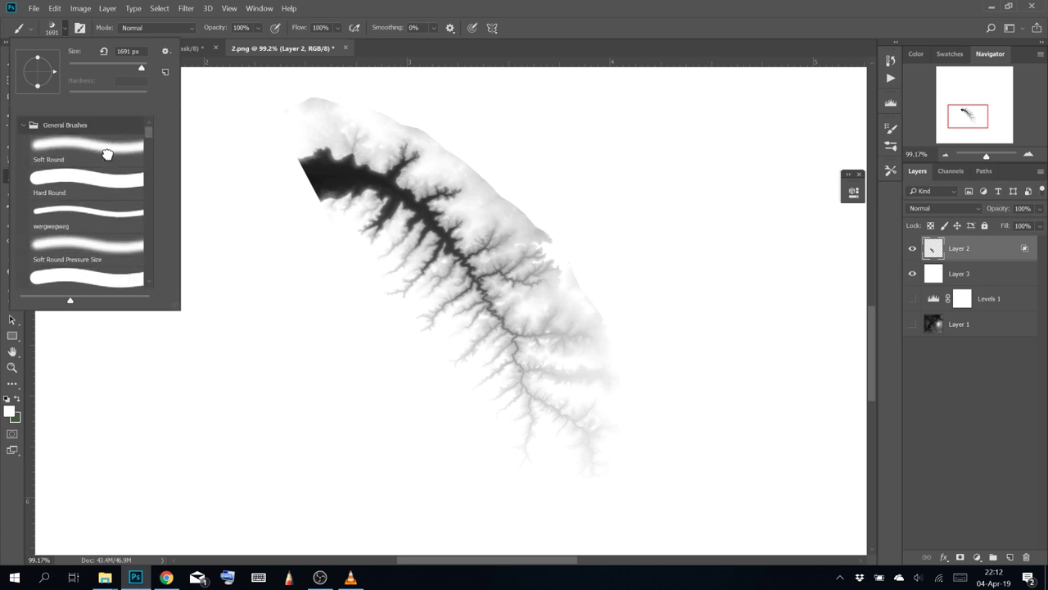
double_click(582, 5)
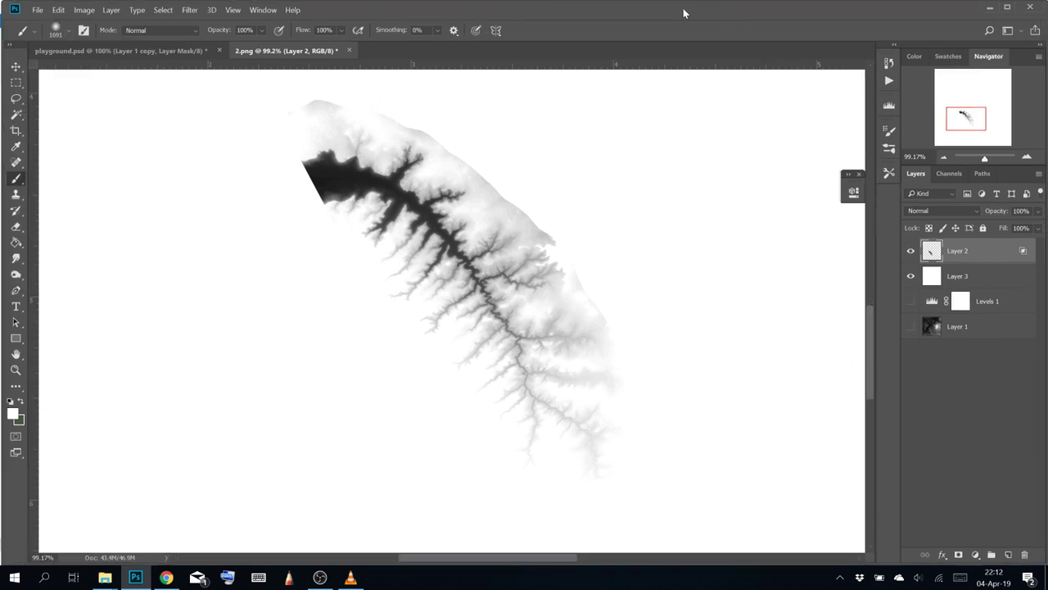
double_click(691, 15)
key(bracketleft)
key(bracketleft)
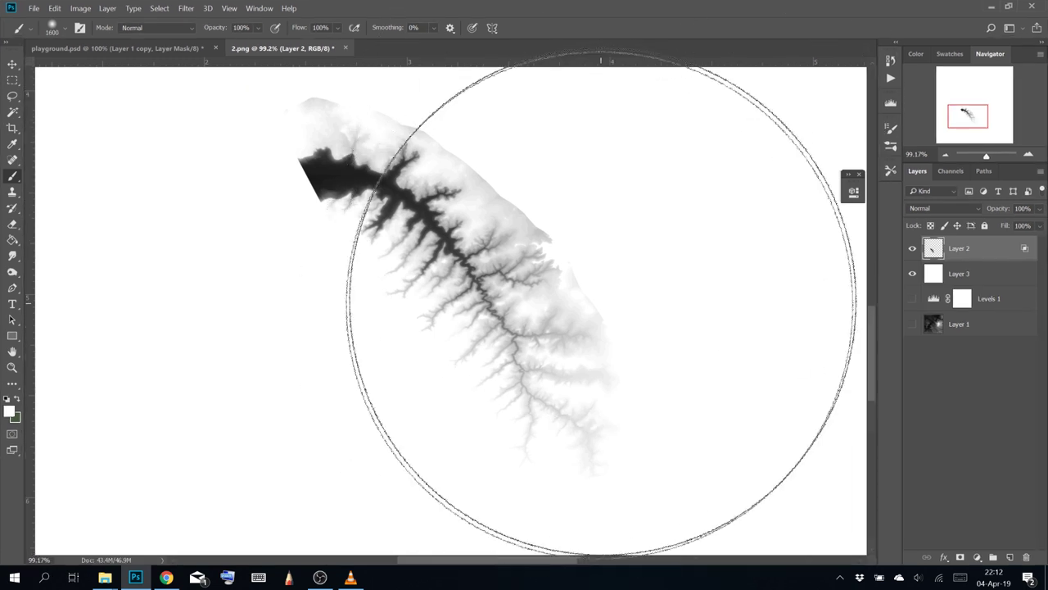
key(bracketleft)
key(bracketleft)
key(bracketleft)
key(bracketleft)
key(bracketleft)
key(bracketleft)
key(bracketleft)
key(bracketleft)
key(bracketleft)
key(bracketleft)
key(bracketleft)
key(bracketleft)
key(bracketleft)
key(bracketleft)
key(bracketleft)
key(bracketleft)
key(bracketleft)
key(bracketleft)
key(bracketleft)
key(bracketleft)
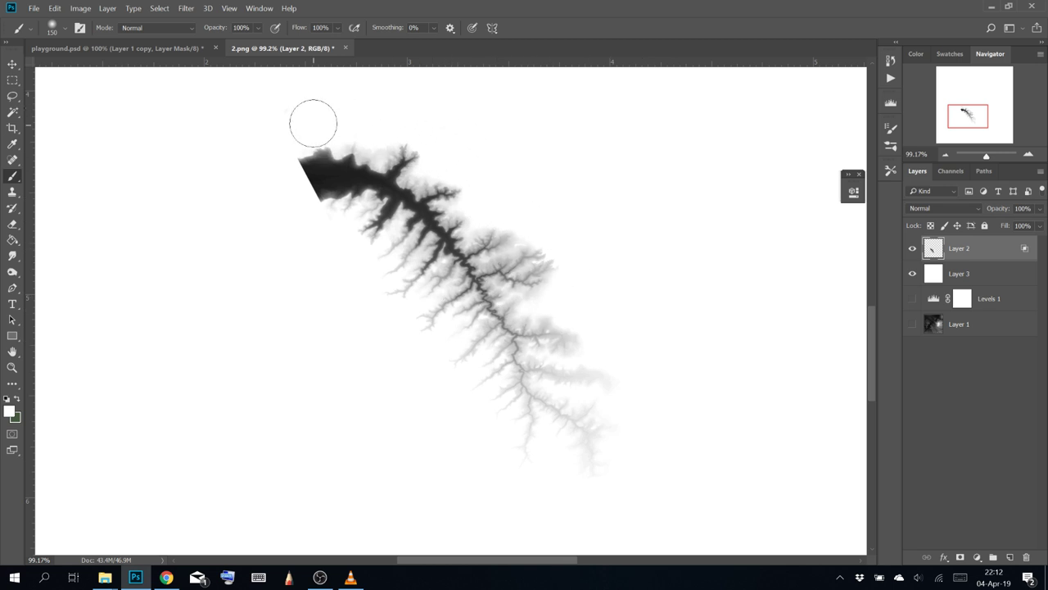
mouse_move(312, 122)
mouse_down()
mouse_move(371, 141)
mouse_move(341, 153)
mouse_move(329, 192)
mouse_up()
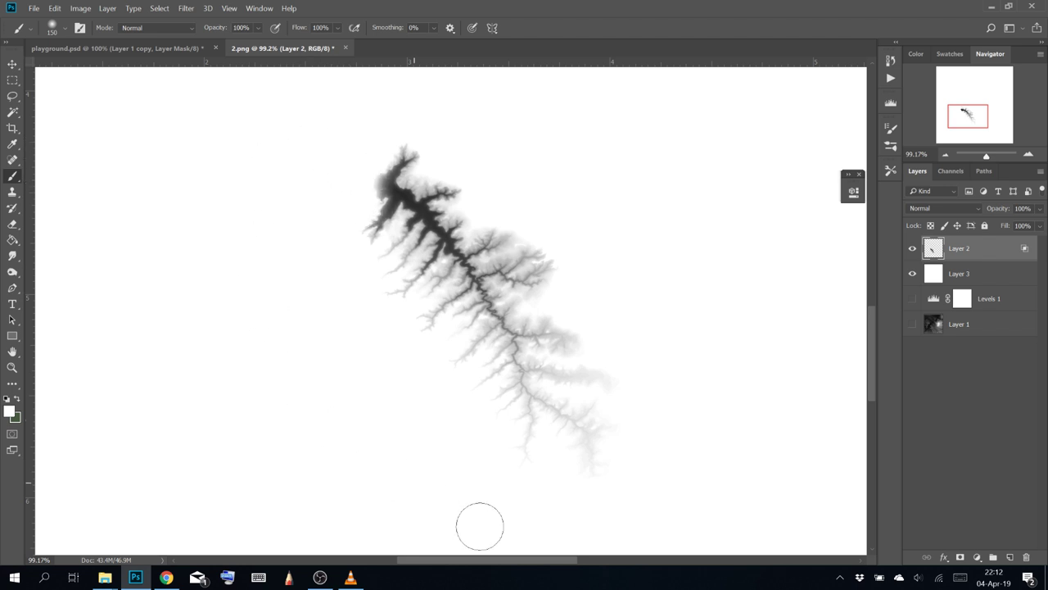
Select a rectangle around the cleaned valley shape and define it as a brush preset named Sampled Brush 11
mouse_move(649, 171)
mouse_down()
mouse_move(464, 161)
mouse_move(532, 158)
mouse_up()
click(12, 80)
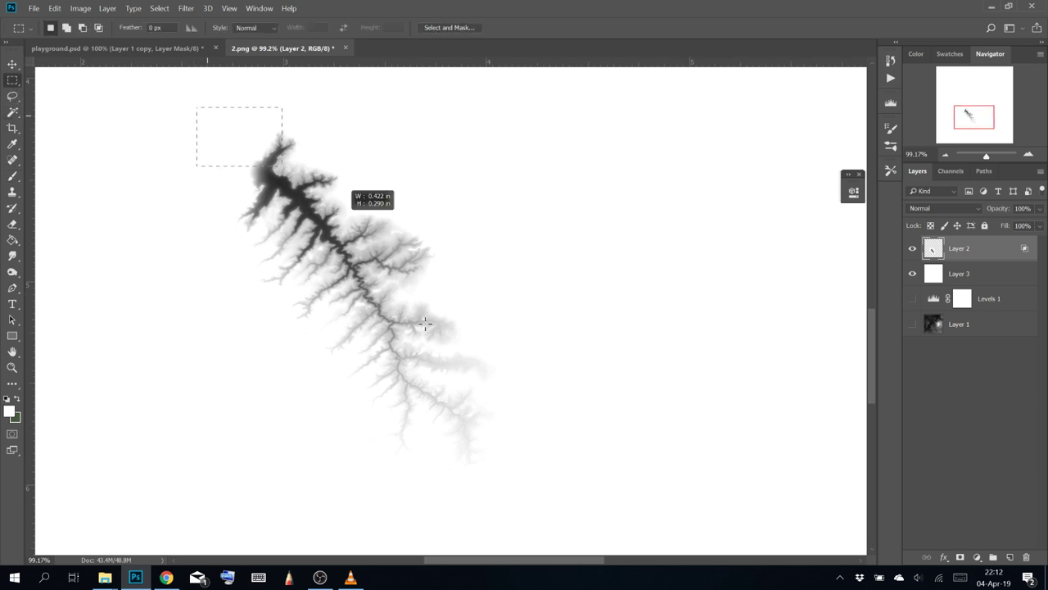
drag(425, 323, 538, 484)
click(54, 9)
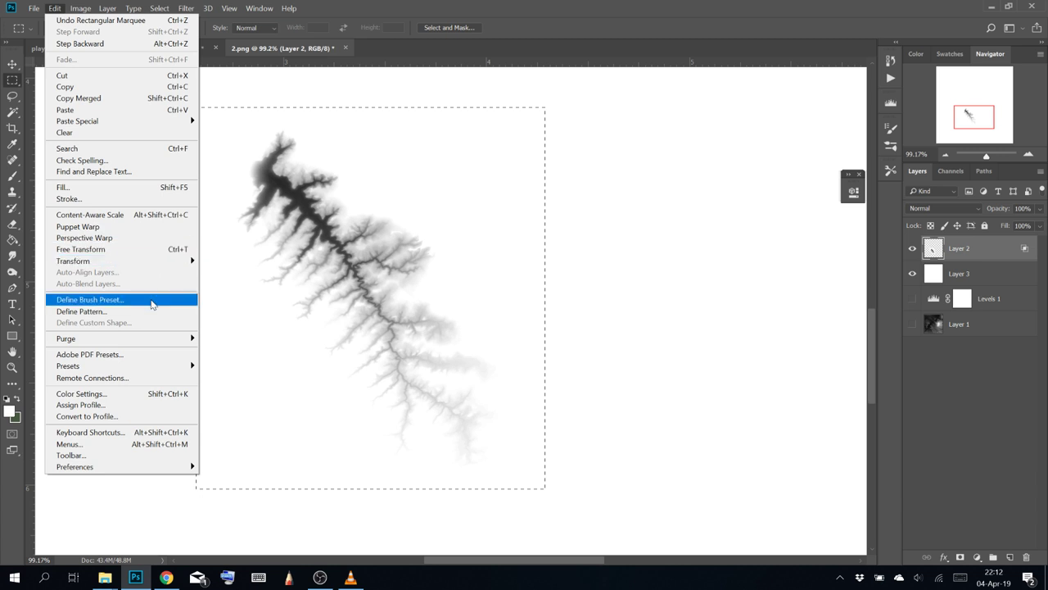
click(151, 300)
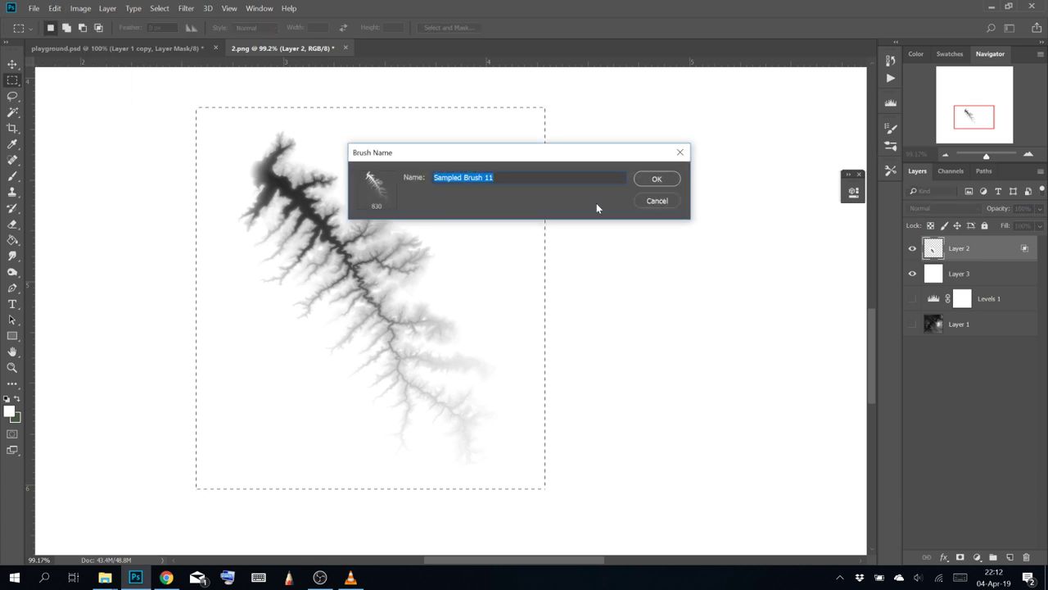
key(Return)
Paint over the original valley shape on Layer 2 in white with the new 830 px brush
key(b)
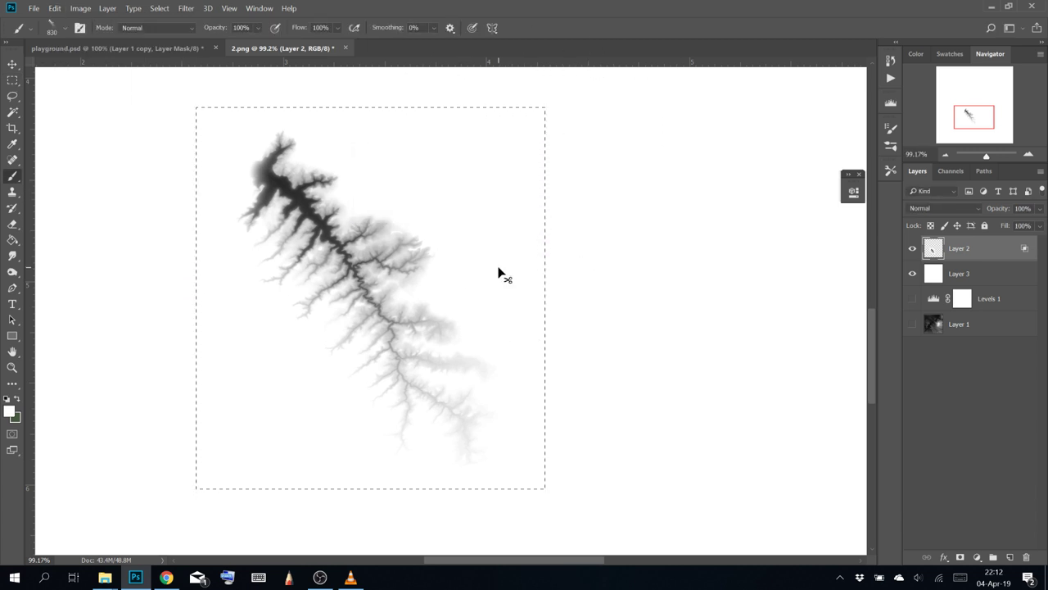
mouse_move(547, 263)
mouse_down()
mouse_move(429, 237)
mouse_move(441, 257)
mouse_move(247, 309)
mouse_up()
drag(279, 345, 429, 245)
Reset the painting colours to default black and white and try strokes with the new valley brush, undoing each one
key(x)
drag(414, 295, 596, 339)
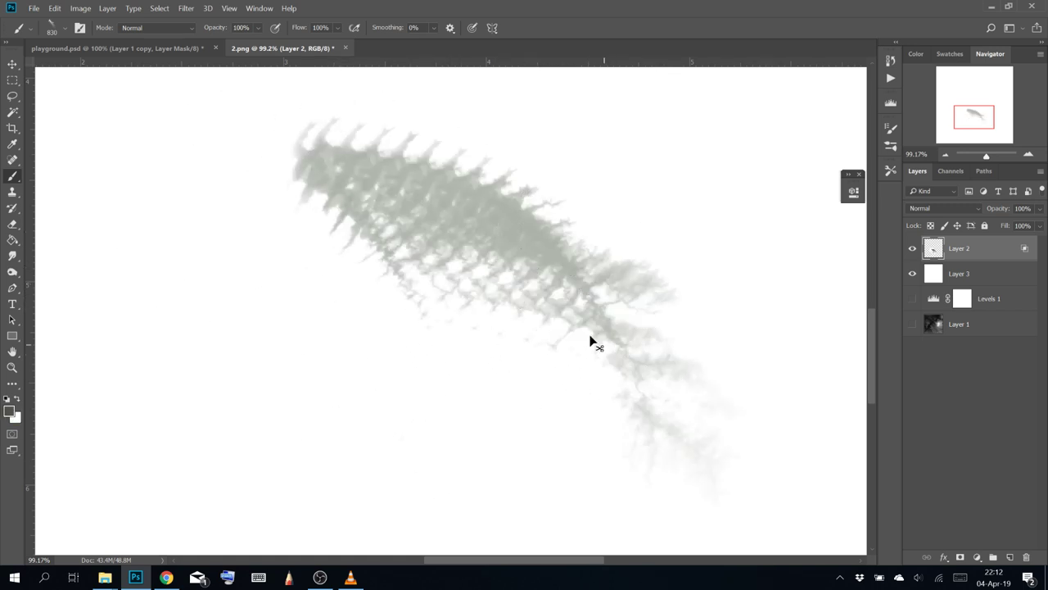
key(ctrl+z)
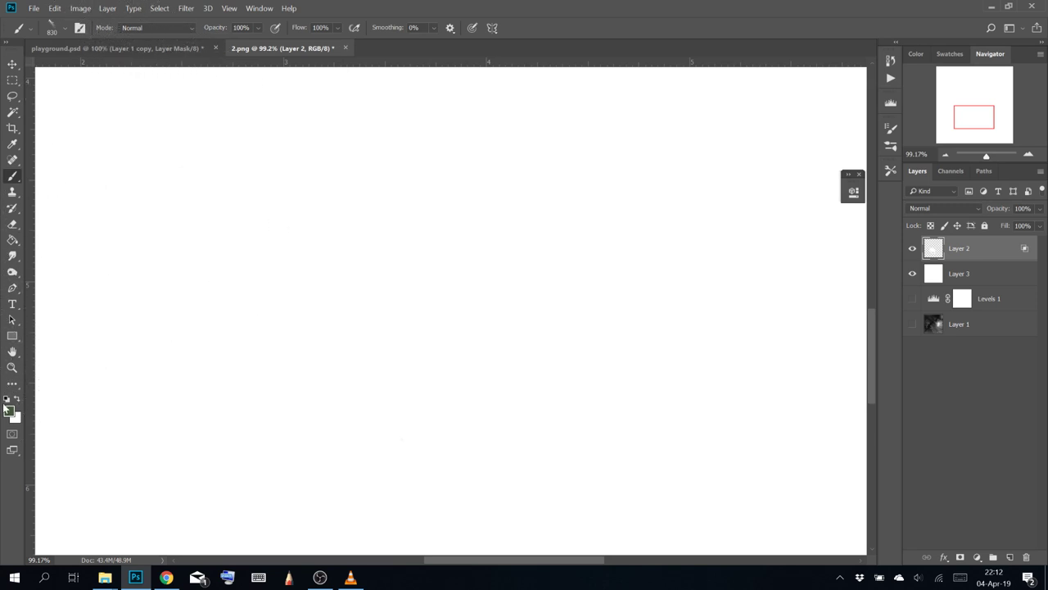
click(7, 400)
drag(114, 344, 631, 245)
key(ctrl+z)
Set the valley brush's spacing to 54% and enable Shape Dynamics with Pen Pressure controlling size and Direction controlling angle
click(80, 27)
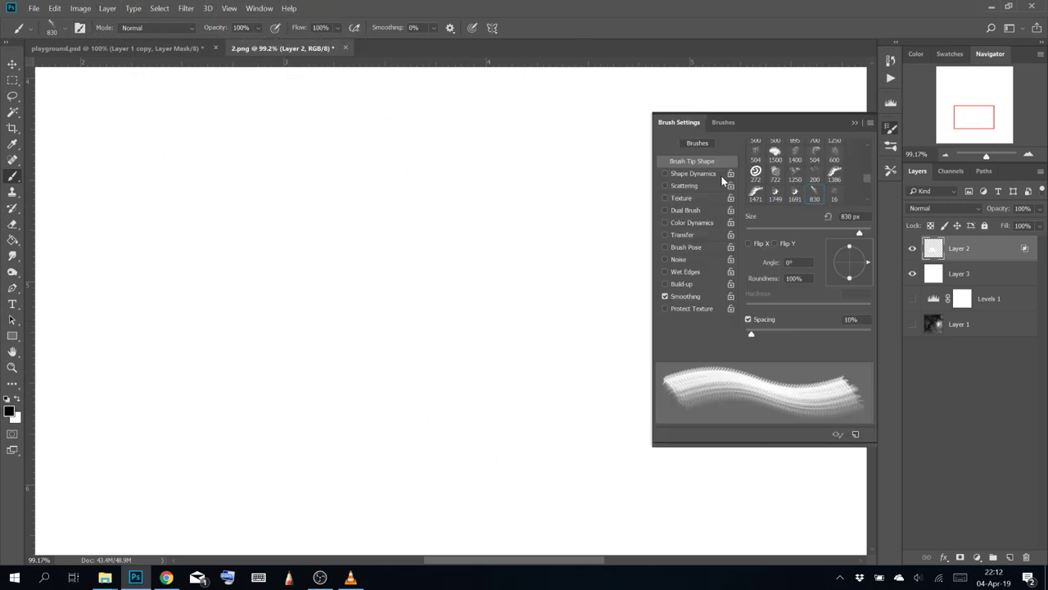
click(778, 332)
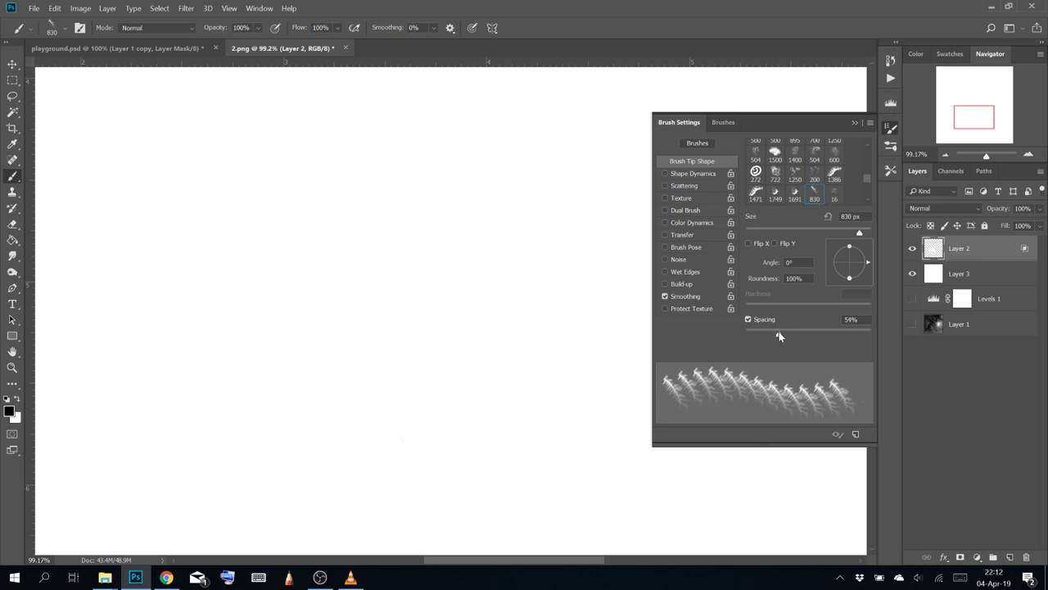
click(693, 173)
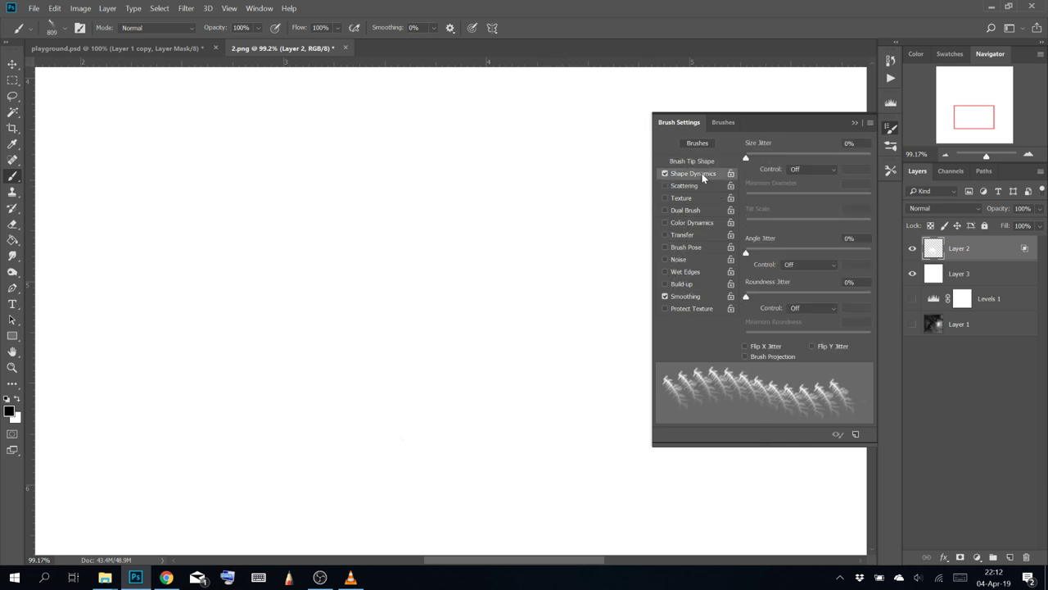
click(795, 172)
click(819, 210)
click(808, 265)
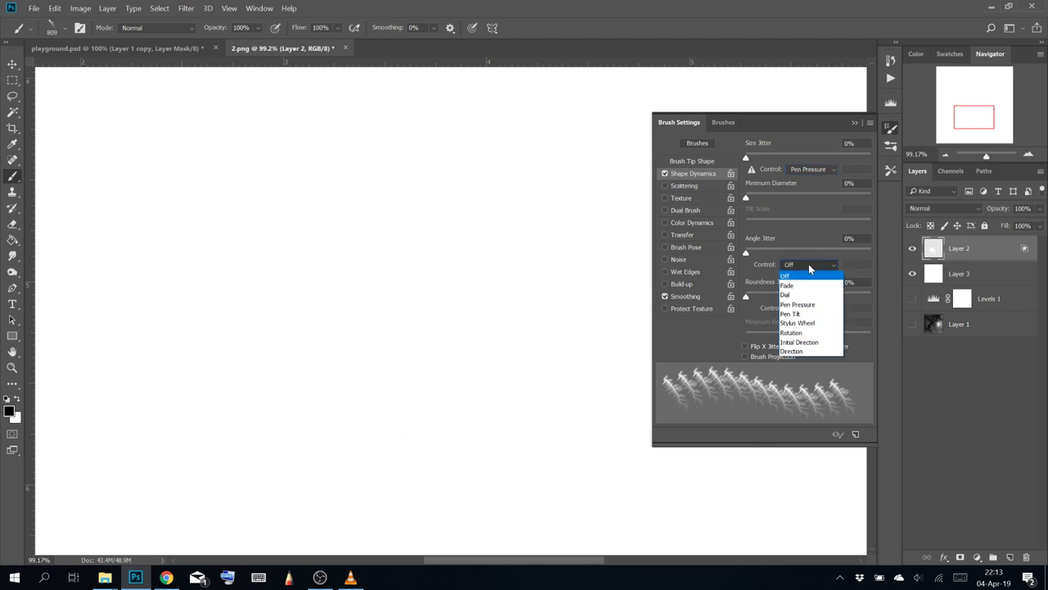
click(819, 351)
Paint two black test strokes across the white canvas of Layer 2 with the valley brush
mouse_move(238, 303)
mouse_down()
mouse_move(344, 261)
mouse_move(779, 191)
mouse_move(857, 199)
mouse_move(868, 176)
mouse_up()
mouse_move(555, 357)
mouse_down()
mouse_move(436, 367)
mouse_move(264, 353)
mouse_up()
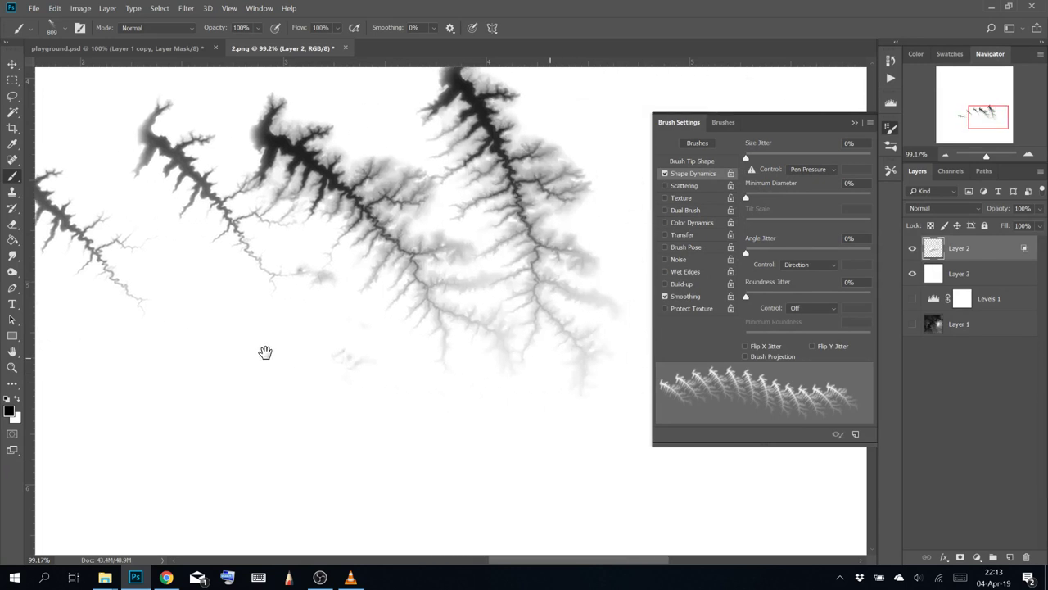
scroll(305, 318, down, 5)
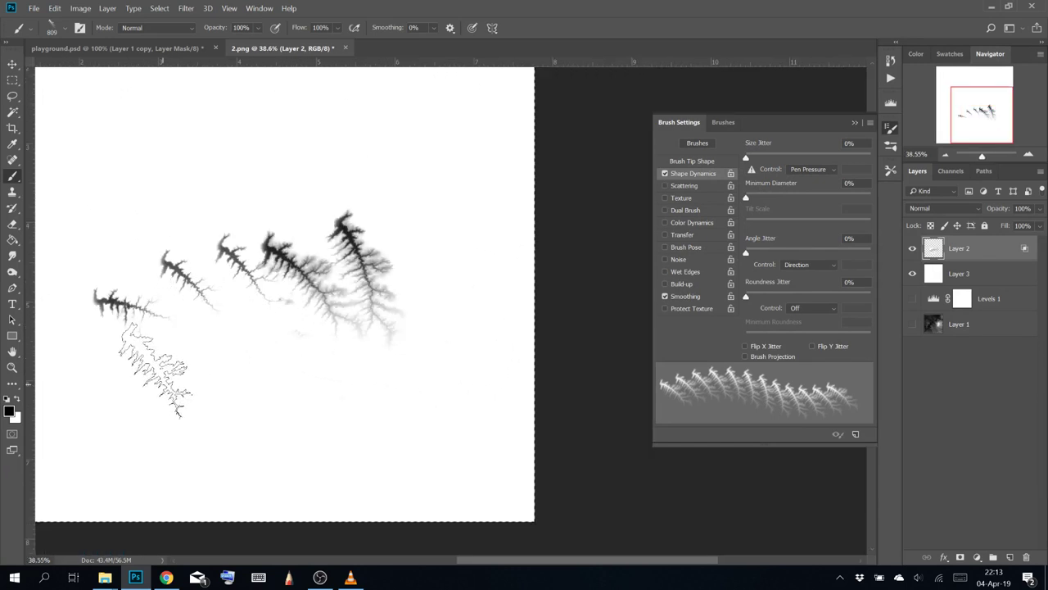
mouse_move(155, 371)
mouse_down()
mouse_move(299, 369)
mouse_move(488, 365)
mouse_up()
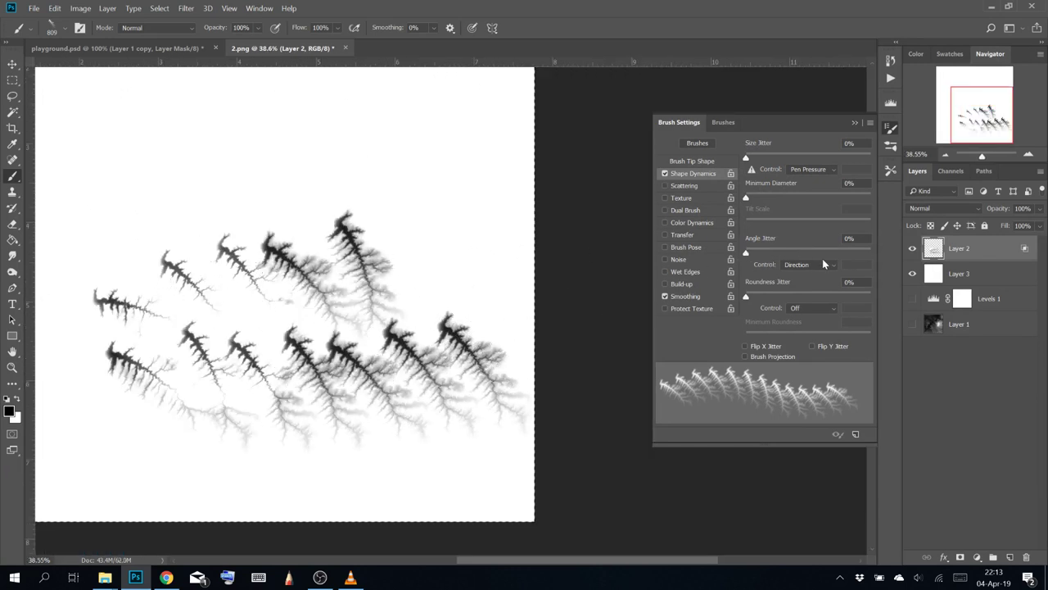
Turn off the valley brush's angle control and set its angle jitter to 100%
click(822, 263)
click(793, 268)
drag(790, 252, 873, 251)
In playground.psd, paint a large mountain mass in white on the Layer 1 copy mask and try a black stroke over it, undoing that stroke
click(172, 48)
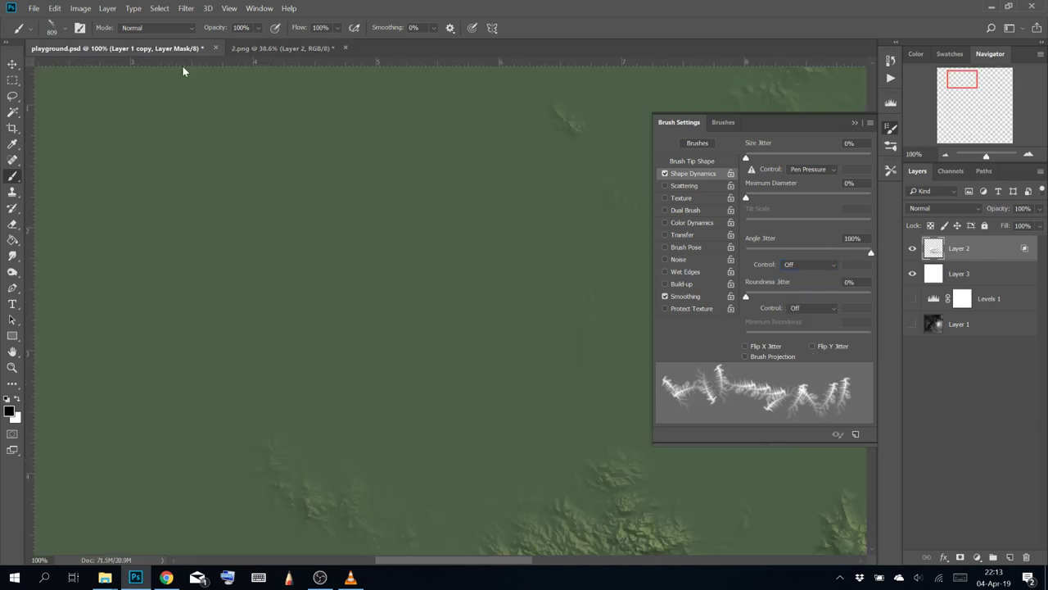
drag(364, 256, 102, 173)
scroll(315, 248, down, 4)
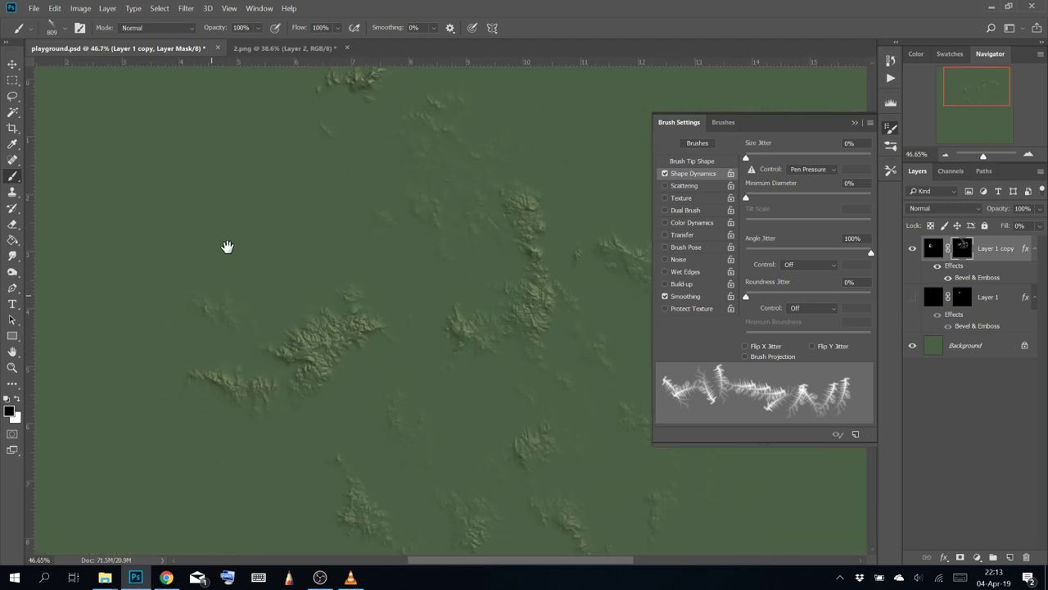
drag(227, 247, 294, 181)
key(x)
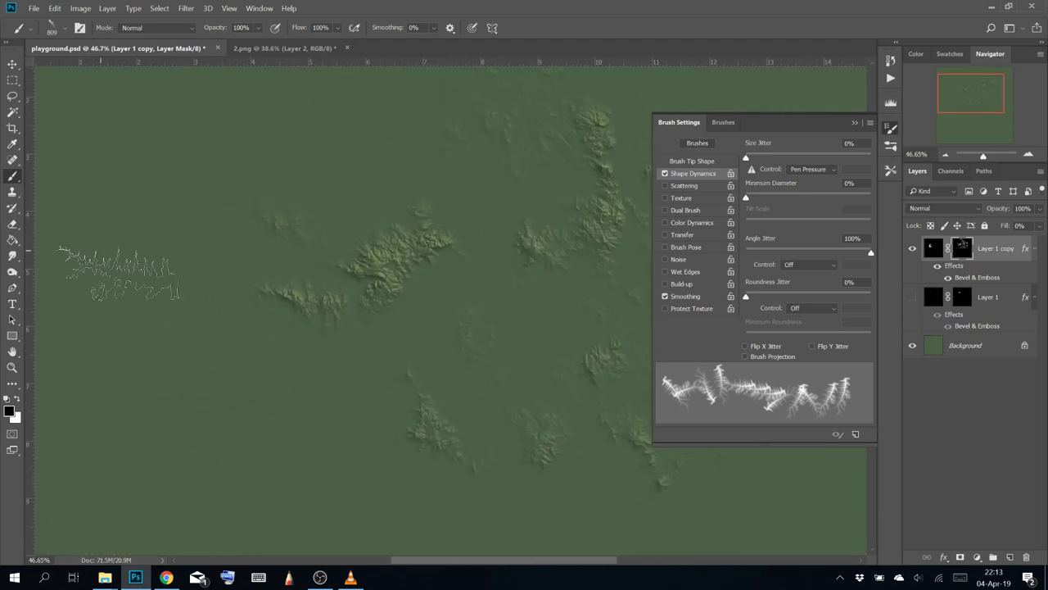
drag(236, 418, 242, 348)
click(246, 356)
scroll(317, 410, up, 3)
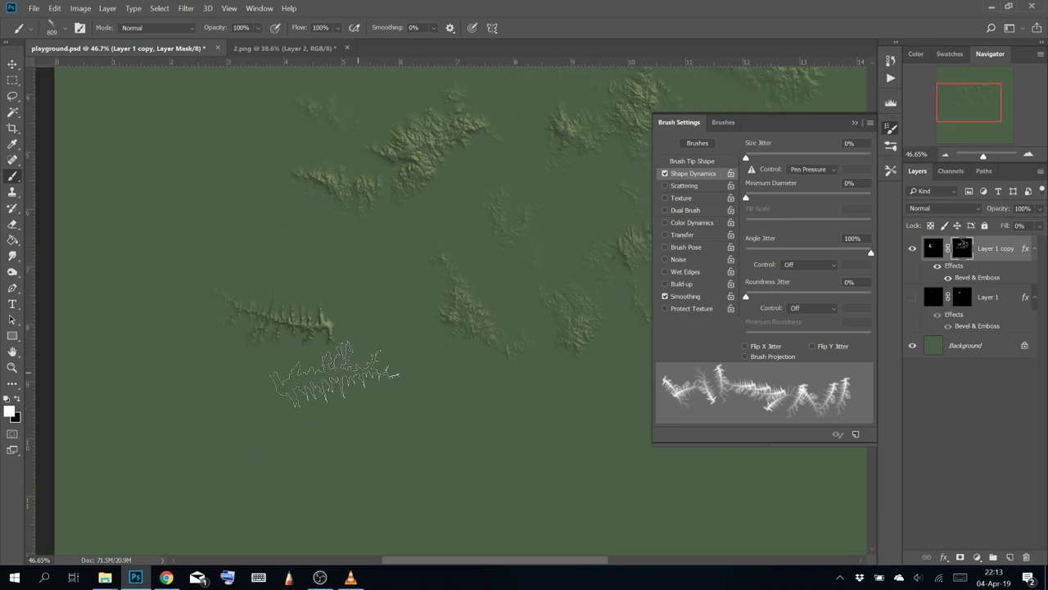
mouse_move(297, 368)
mouse_down()
mouse_move(332, 365)
mouse_move(381, 262)
mouse_move(354, 434)
mouse_move(247, 228)
mouse_move(176, 293)
mouse_move(351, 427)
mouse_move(368, 357)
mouse_move(313, 166)
mouse_move(170, 271)
mouse_move(352, 406)
mouse_move(364, 135)
mouse_move(140, 278)
mouse_move(393, 397)
mouse_move(392, 144)
mouse_move(235, 299)
mouse_move(487, 255)
mouse_move(193, 123)
mouse_move(324, 376)
mouse_move(430, 356)
mouse_move(368, 294)
mouse_up()
scroll(398, 235, down, 3)
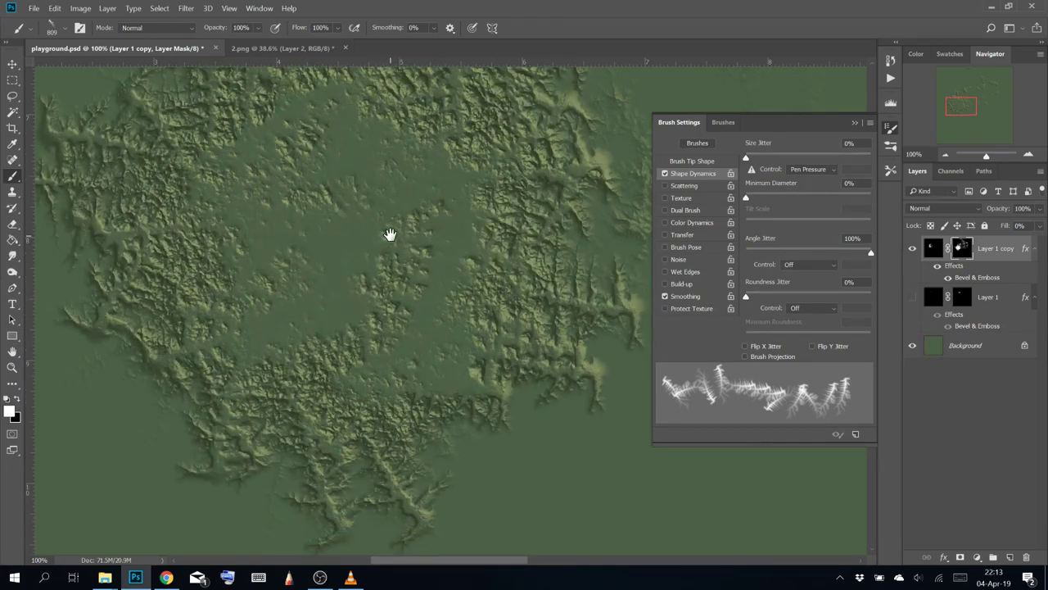
mouse_move(188, 410)
mouse_down()
mouse_move(192, 331)
mouse_move(297, 385)
mouse_move(394, 391)
mouse_move(287, 409)
mouse_up()
key(ctrl+z)
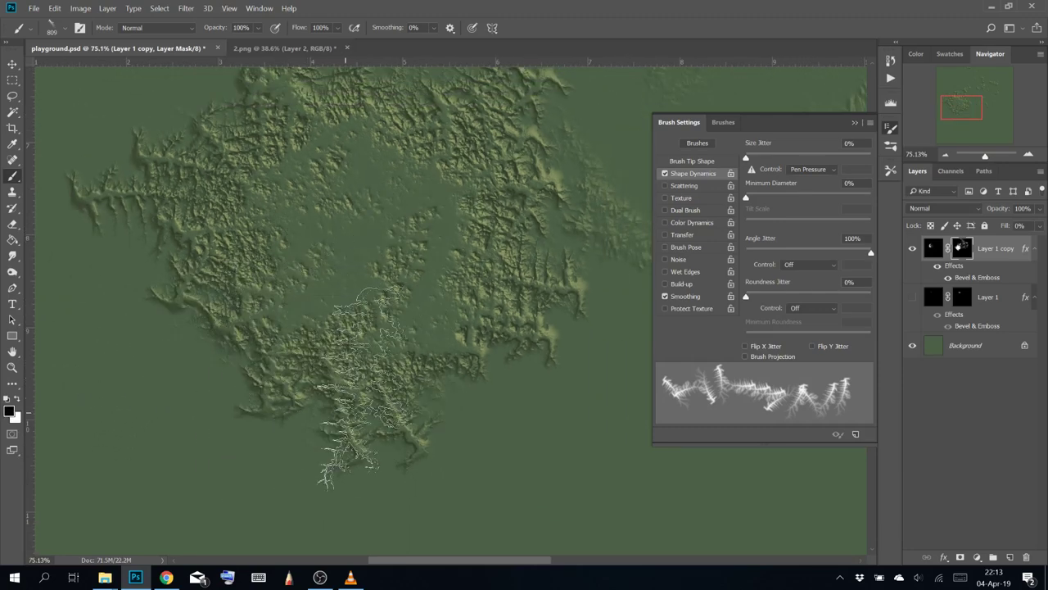
Set the brush's angle control back to Direction, minimise the angle jitter and rotate the brush tip to 143°
click(813, 264)
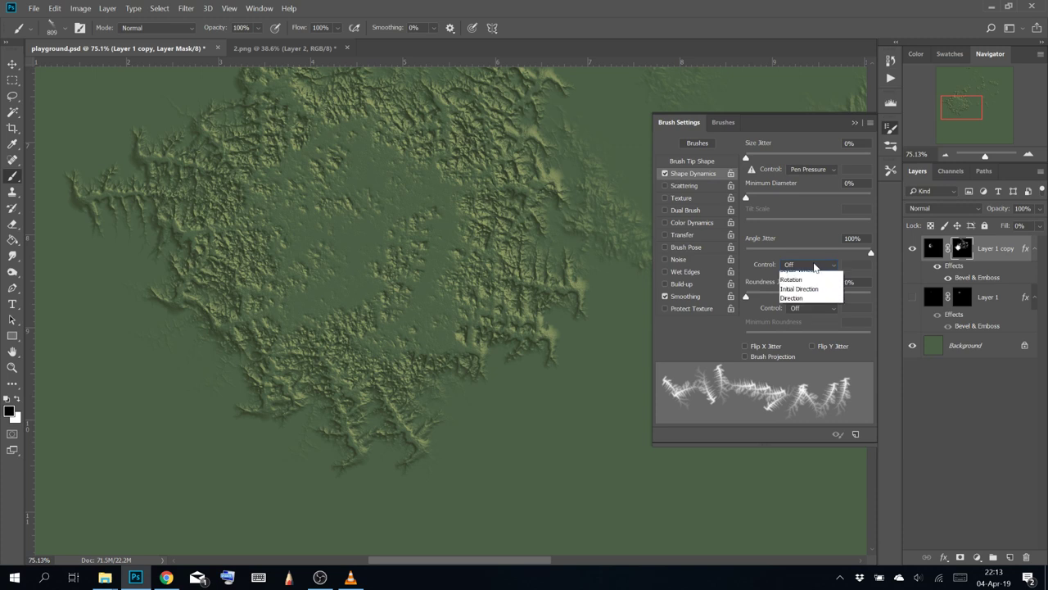
click(814, 262)
click(813, 263)
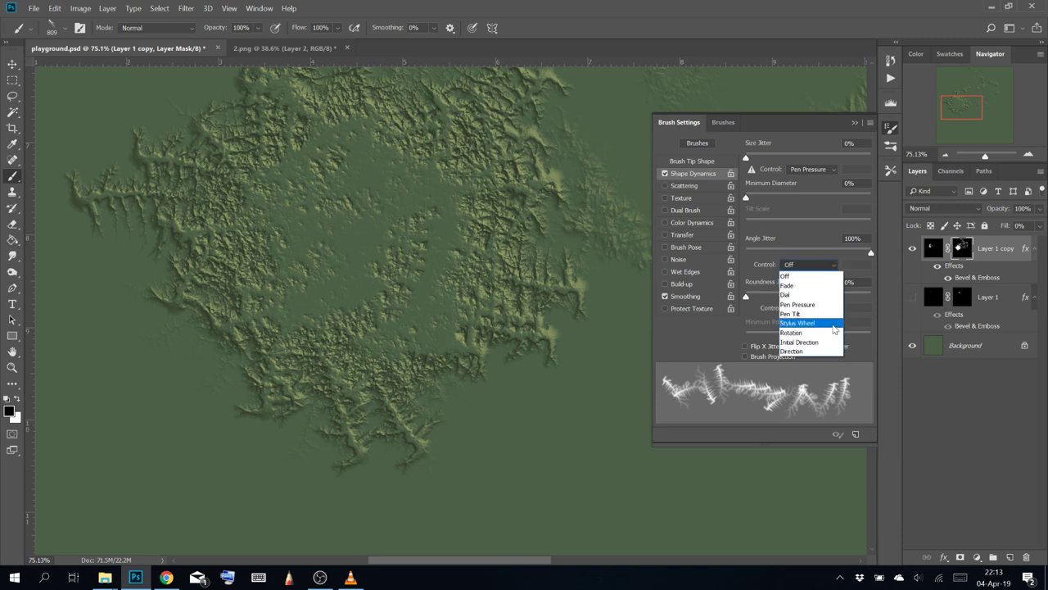
click(832, 350)
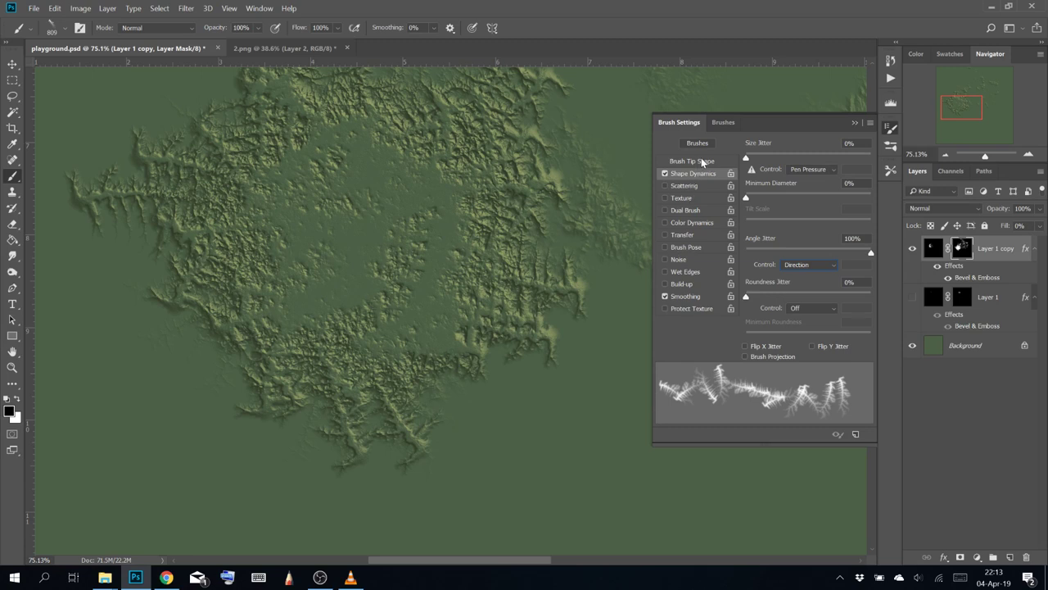
click(747, 251)
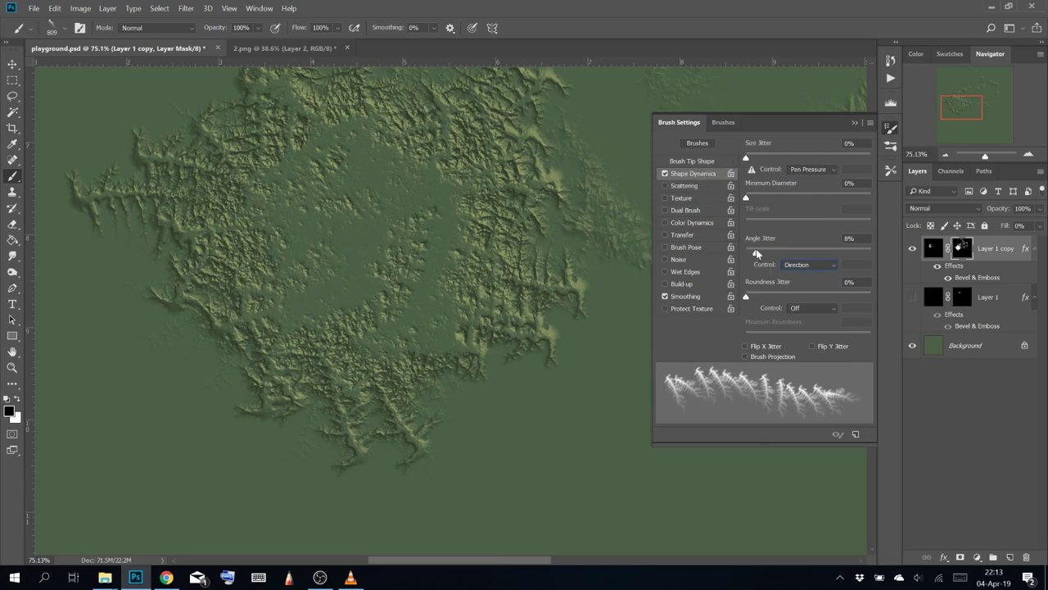
click(708, 162)
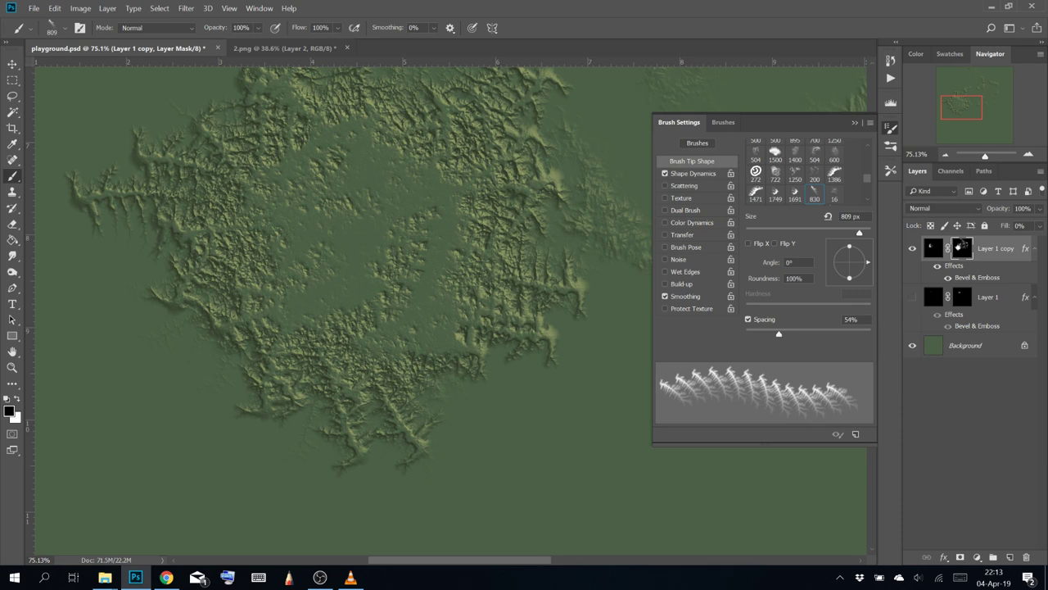
mouse_move(848, 280)
mouse_down()
mouse_move(860, 250)
mouse_move(816, 236)
mouse_up()
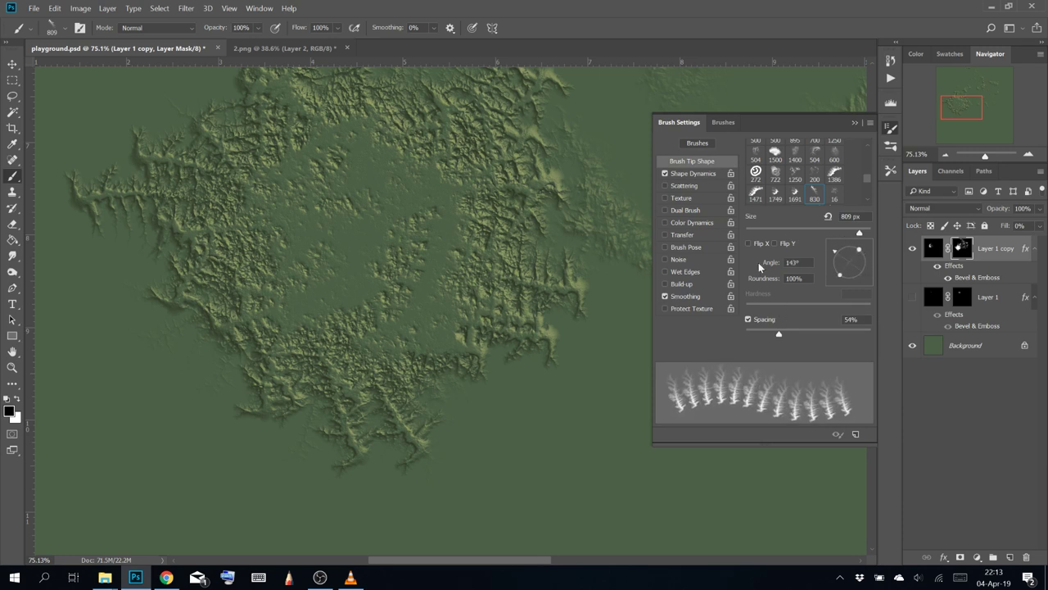
Carve river valleys into the mountain mass with black strokes running inward from its edges on the Layer 1 copy mask
mouse_move(375, 396)
mouse_down()
mouse_move(541, 366)
mouse_move(596, 324)
mouse_up()
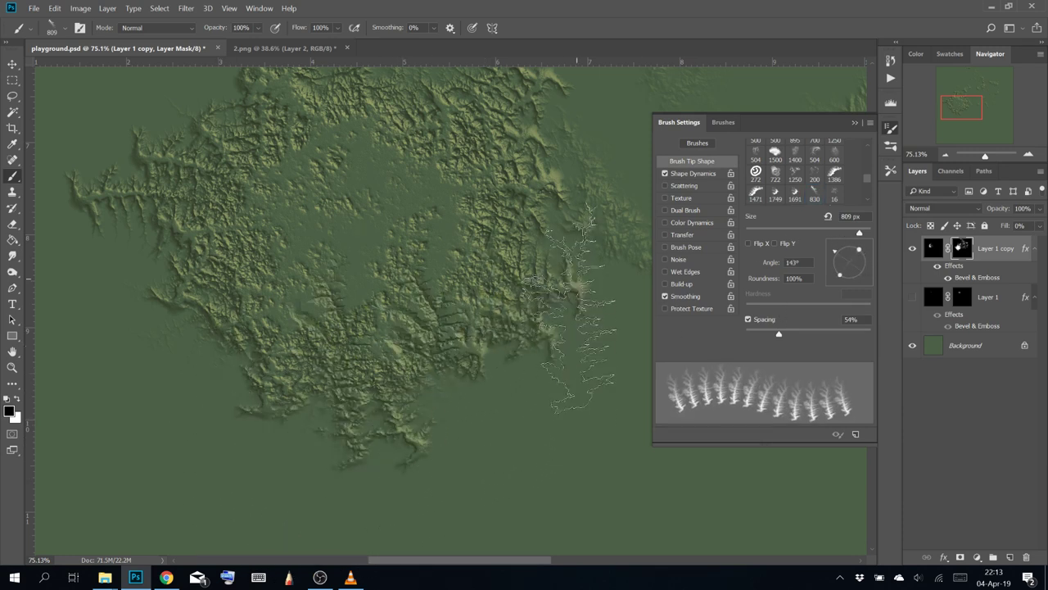
mouse_move(319, 465)
mouse_down()
mouse_move(420, 427)
mouse_move(487, 385)
mouse_move(545, 268)
mouse_move(557, 177)
mouse_up()
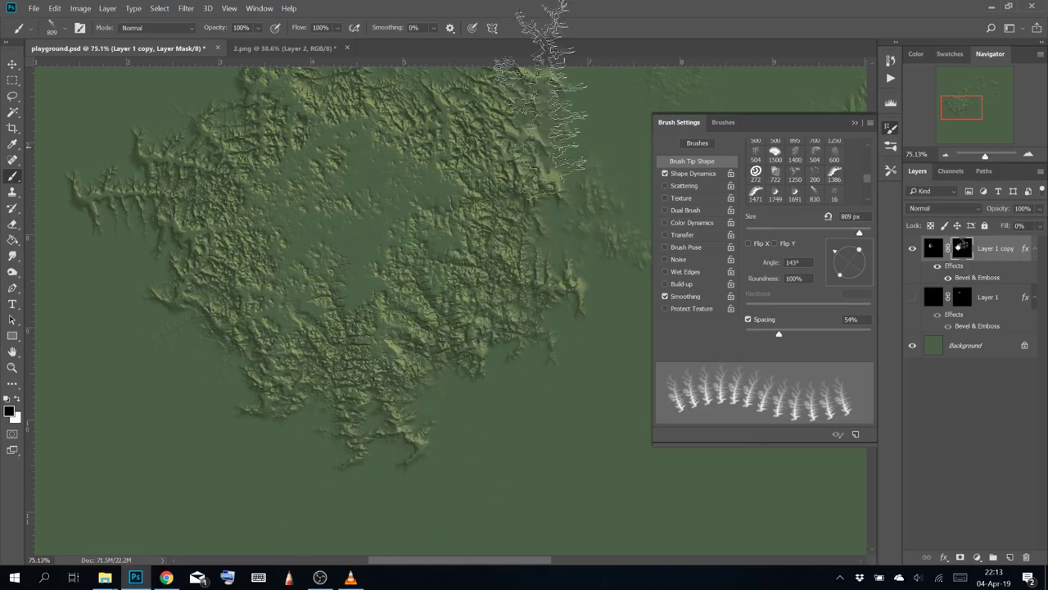
key(space)
mouse_move(460, 285)
mouse_down()
mouse_move(564, 461)
mouse_move(586, 440)
mouse_up()
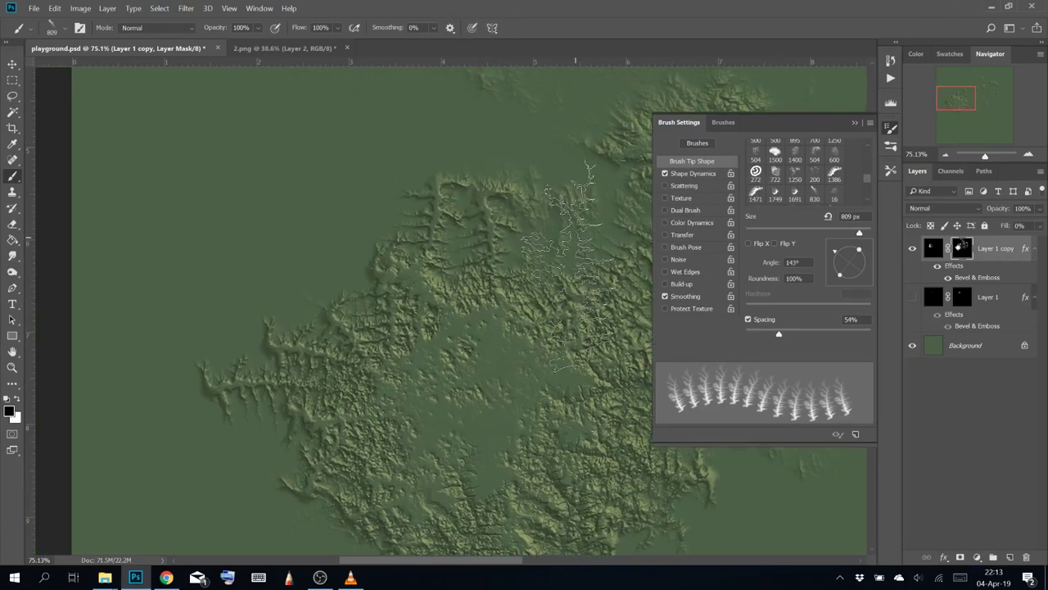
key(space)
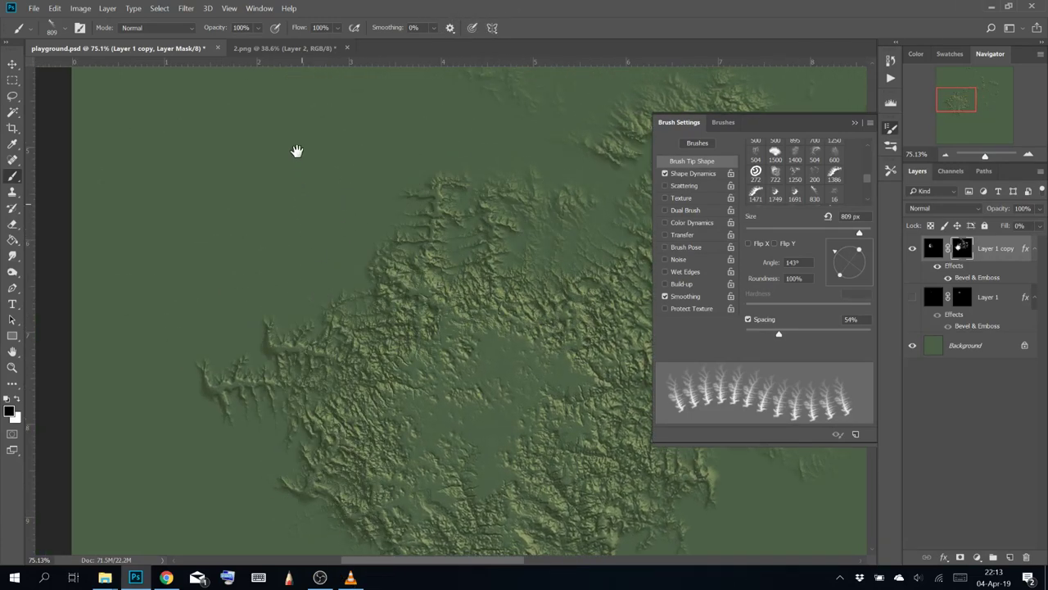
mouse_move(365, 381)
mouse_down()
mouse_move(312, 232)
mouse_move(377, 360)
mouse_move(516, 367)
mouse_move(519, 167)
mouse_move(360, 180)
mouse_move(252, 320)
mouse_move(449, 438)
mouse_move(549, 290)
mouse_move(518, 201)
mouse_move(336, 187)
mouse_move(325, 308)
mouse_up()
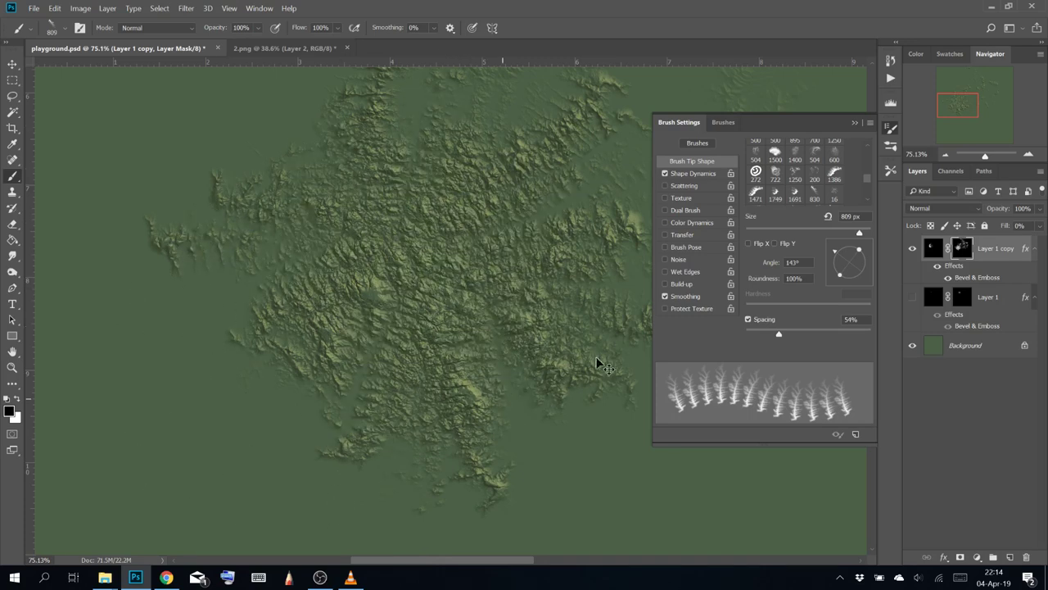
Check the carved relief up close and erode most of the mountain mass with further black valley strokes
key(ctrl+plus)
drag(263, 384, 373, 357)
scroll(476, 280, up, 8)
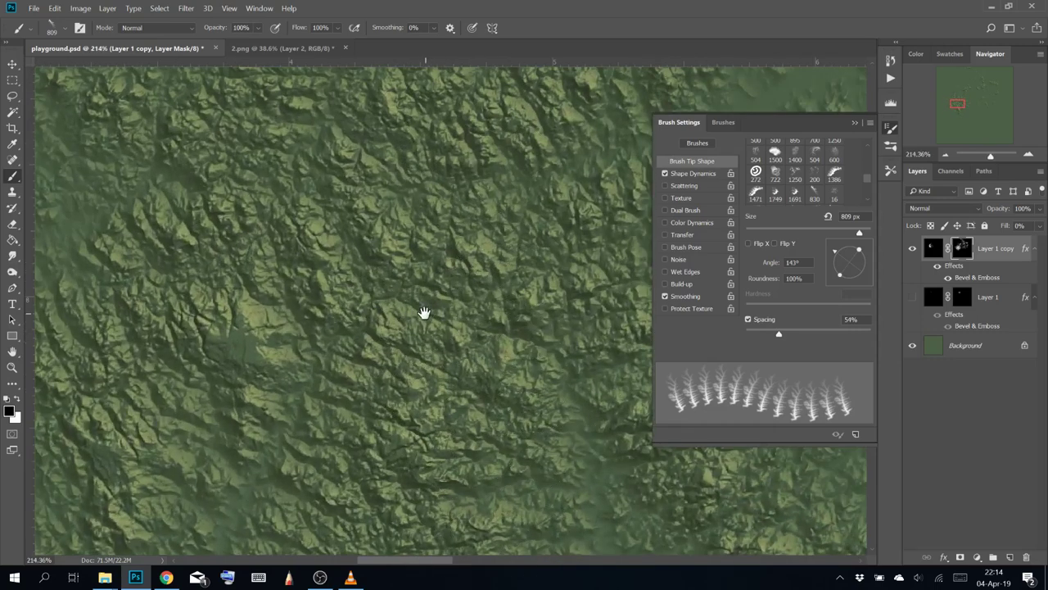
drag(423, 313, 524, 409)
scroll(489, 330, down, 8)
drag(436, 334, 316, 238)
scroll(369, 268, up, 3)
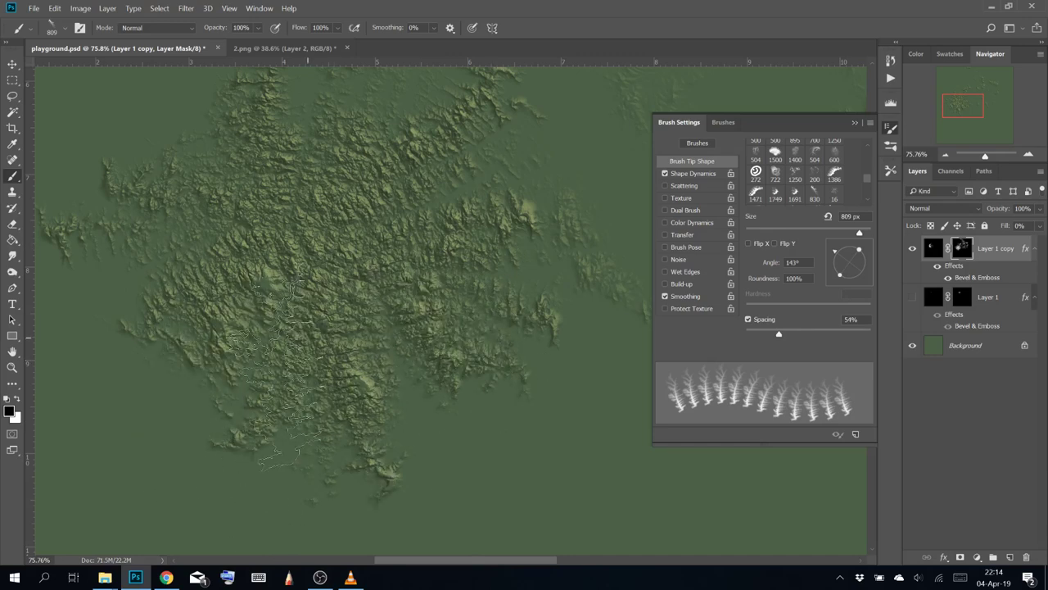
mouse_move(279, 372)
mouse_down()
mouse_move(488, 276)
mouse_move(263, 168)
mouse_move(290, 426)
mouse_move(377, 180)
mouse_move(307, 266)
mouse_move(228, 201)
mouse_move(491, 192)
mouse_move(368, 312)
mouse_move(364, 172)
mouse_move(123, 375)
mouse_move(393, 266)
mouse_move(258, 90)
mouse_move(377, 401)
mouse_move(417, 259)
mouse_up()
mouse_move(404, 246)
mouse_down()
mouse_move(216, 285)
mouse_move(200, 338)
mouse_up()
Save the current valley brush with its tool settings as a new preset named Brush Maybe 2
click(79, 27)
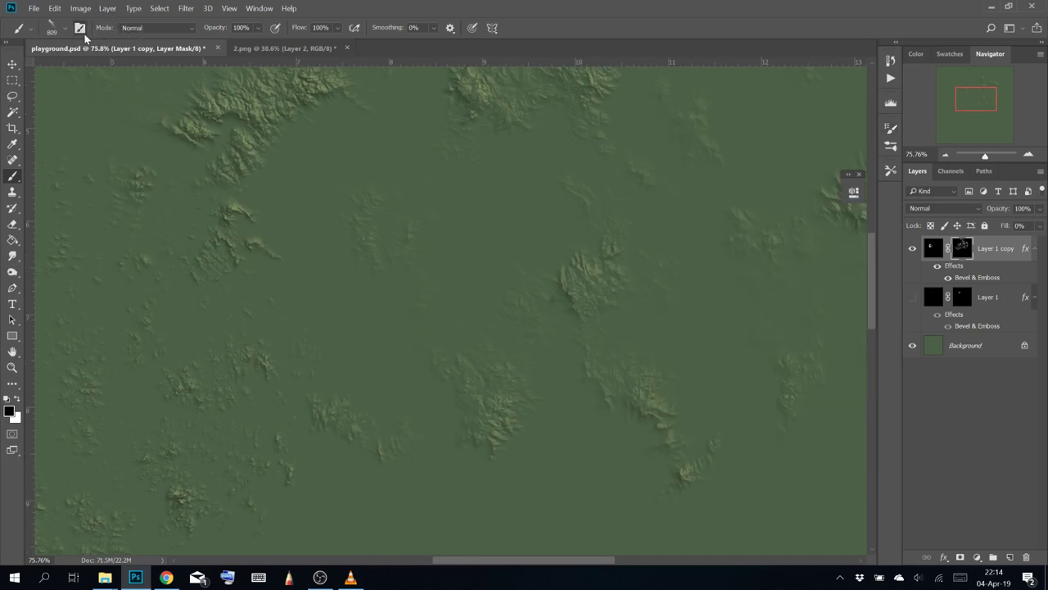
click(80, 27)
click(65, 30)
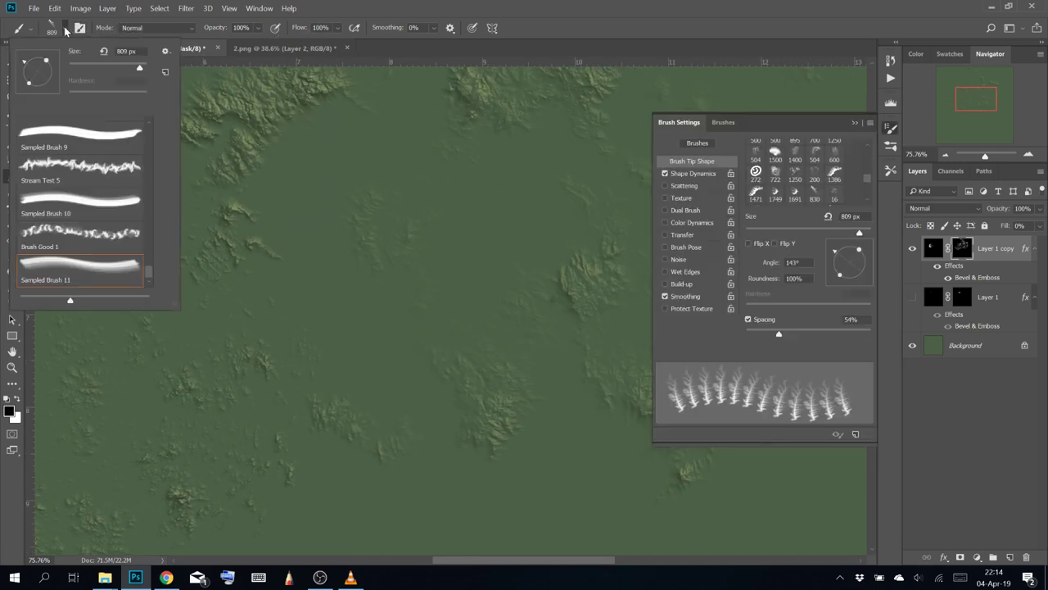
click(164, 73)
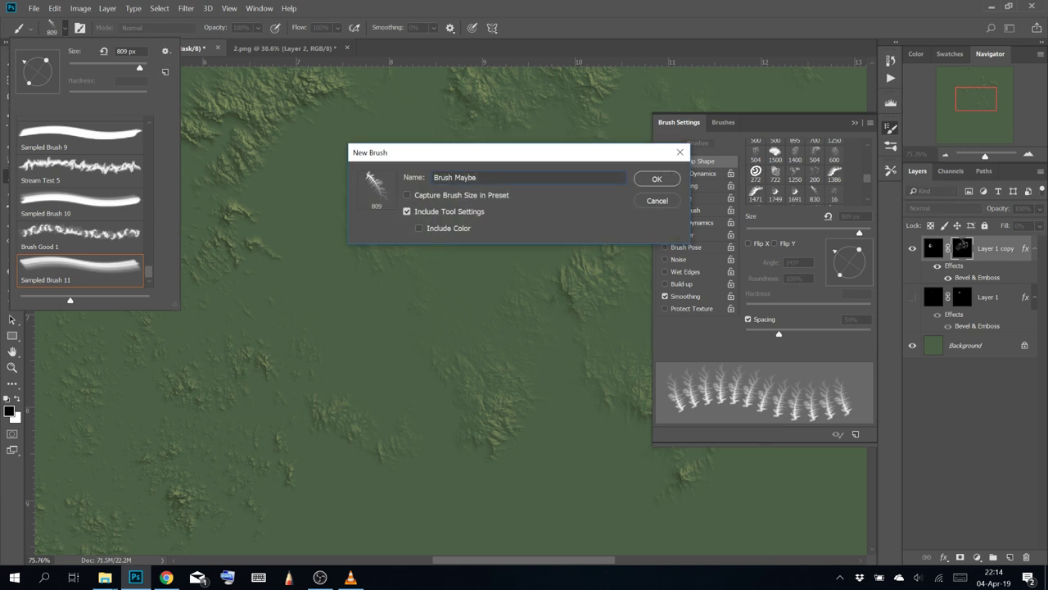
text(2)
key(Return)
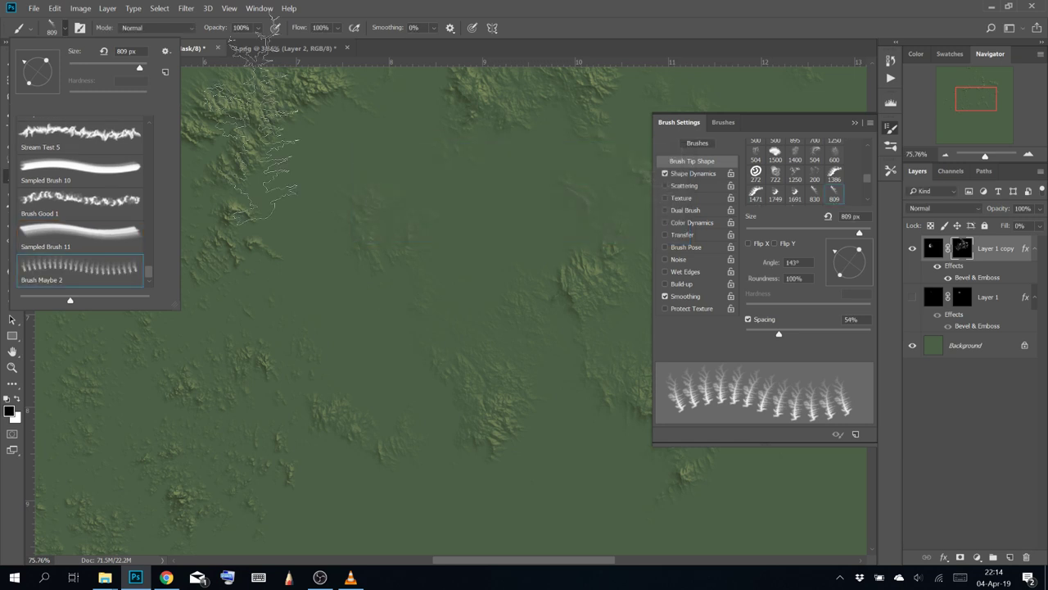
key(Escape)
In 2.png, show Layer 1 and the Levels 1 adjustment again and delete Layer 2 and Layer 3
click(305, 47)
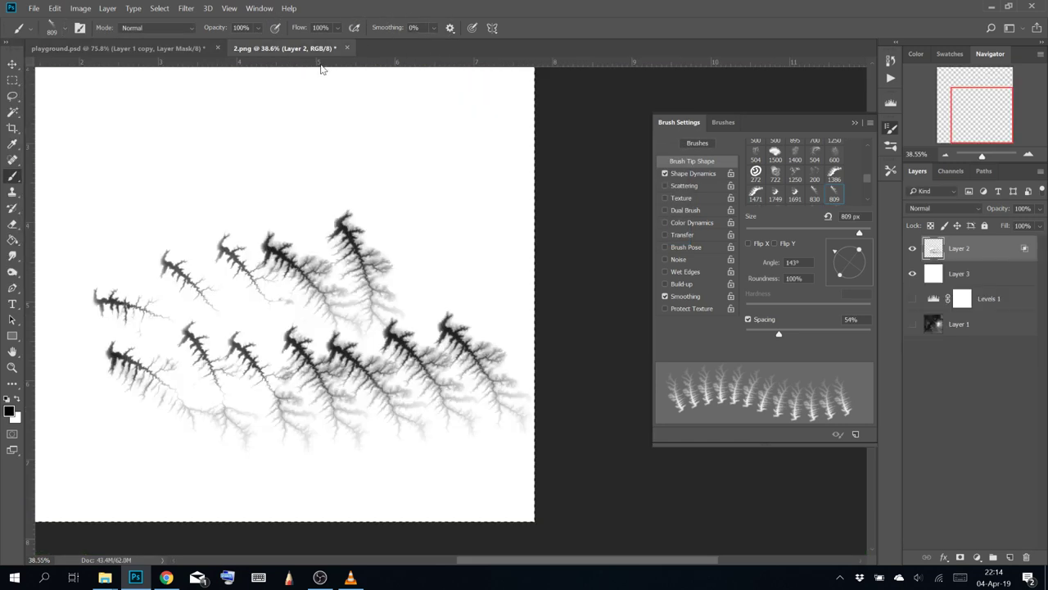
click(912, 325)
click(913, 300)
drag(975, 276, 1029, 557)
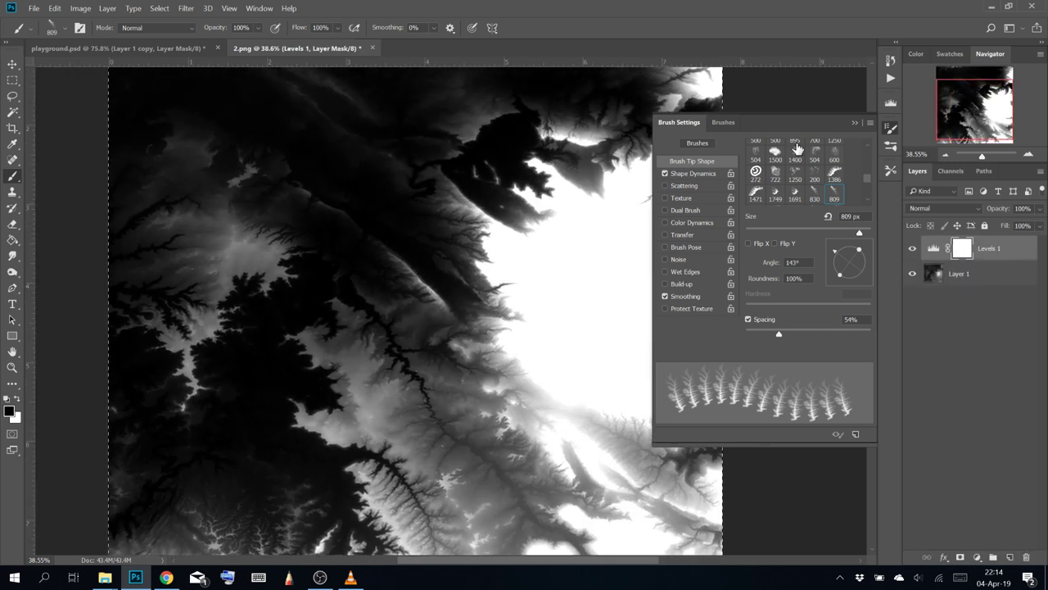
Look over the heightmap for further usable shapes and cancel the layer style settings opened for Levels 1
click(856, 123)
drag(487, 322, 473, 230)
scroll(459, 231, down, 1)
drag(456, 184, 402, 354)
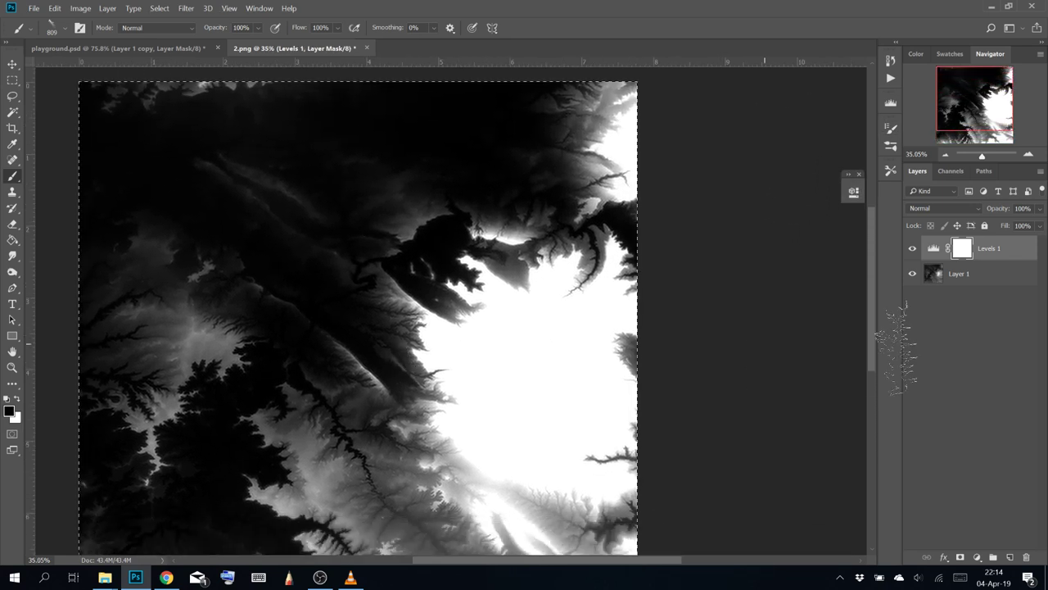
double_click(940, 243)
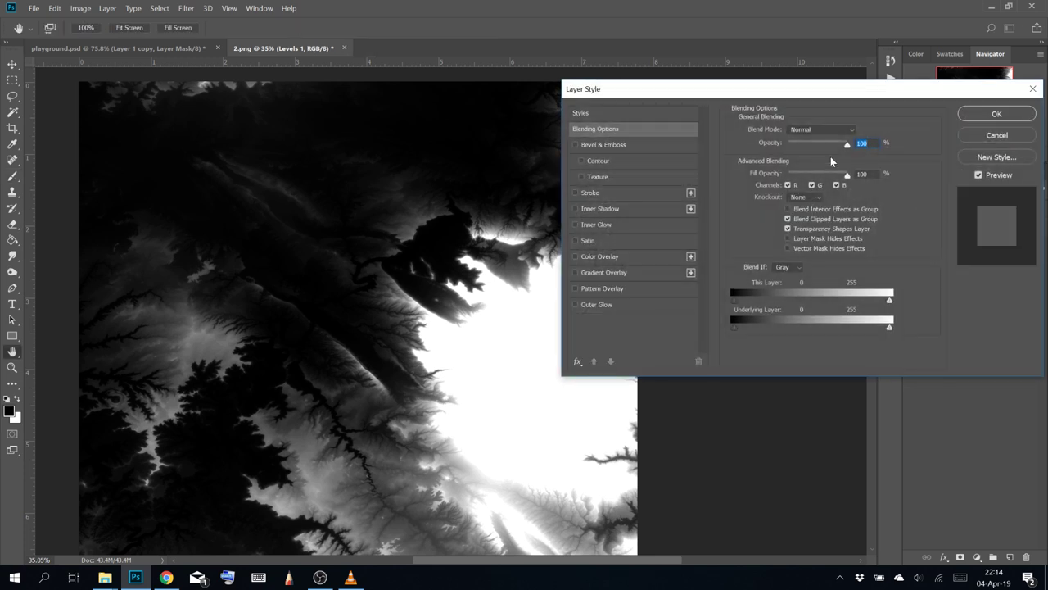
click(997, 135)
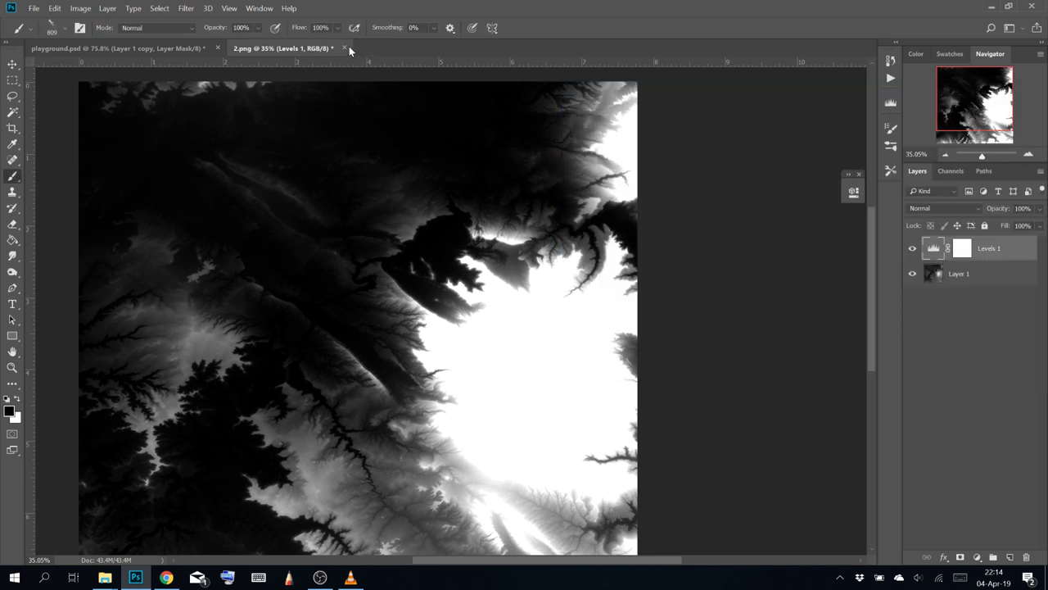
Close 2.png without saving the changes and open the heightmap 3.png as a new document
click(347, 47)
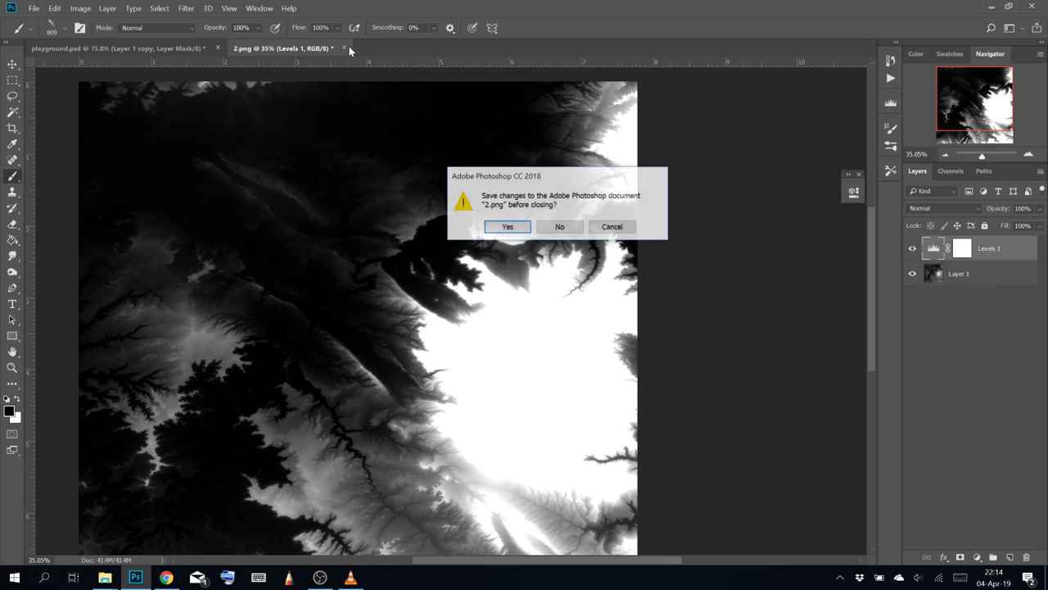
click(562, 227)
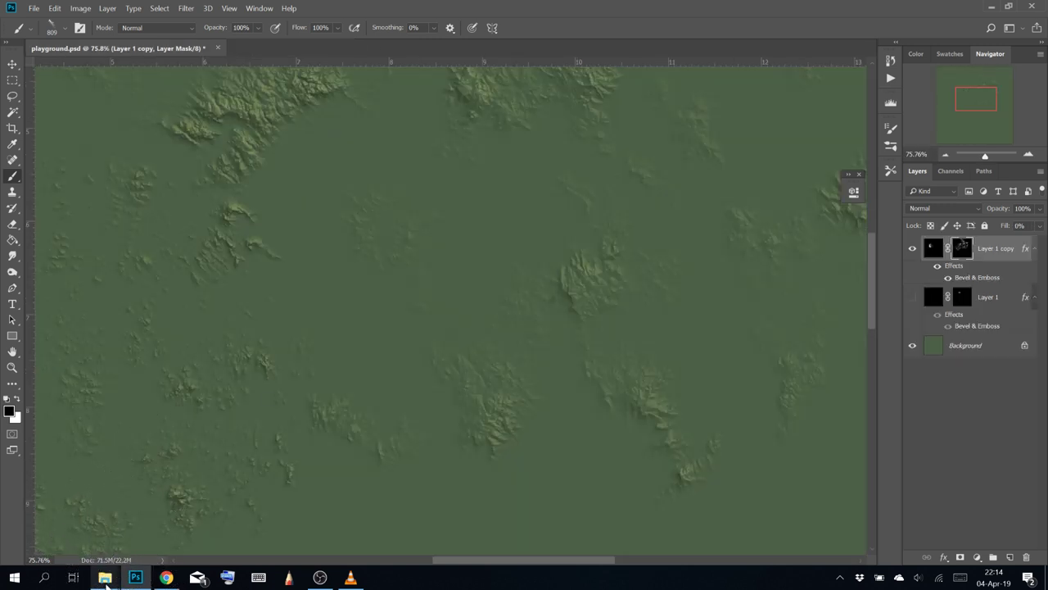
mouse_move(105, 577)
click(332, 528)
drag(517, 136, 580, 47)
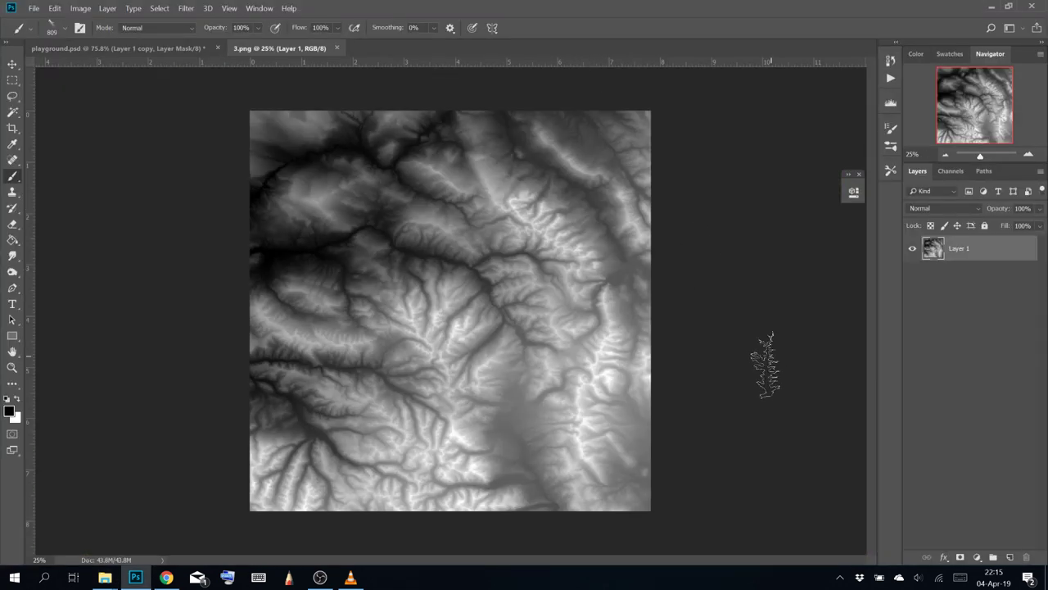
Look over the ridges and valleys of the 3.png heightmap at 100% zoom
key(ctrl+1)
key(space)
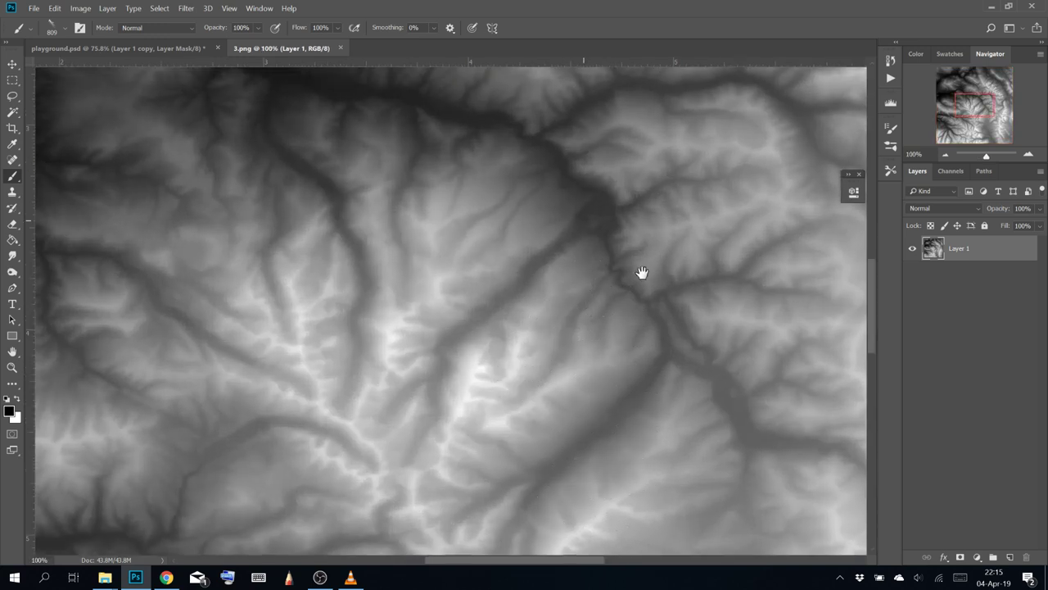
drag(644, 274, 799, 458)
drag(589, 254, 741, 524)
drag(600, 273, 585, 121)
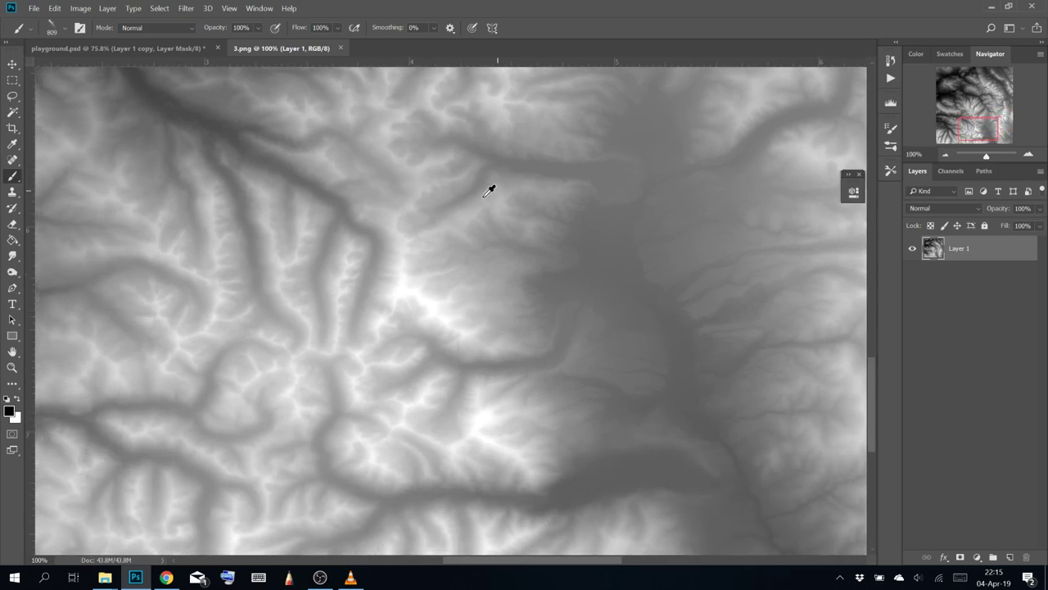
scroll(475, 219, down, 5)
drag(483, 209, 468, 302)
Copy the entire heightmap, then add a new layer above it and fill it with dark green #4d6741
scroll(468, 301, down, 4)
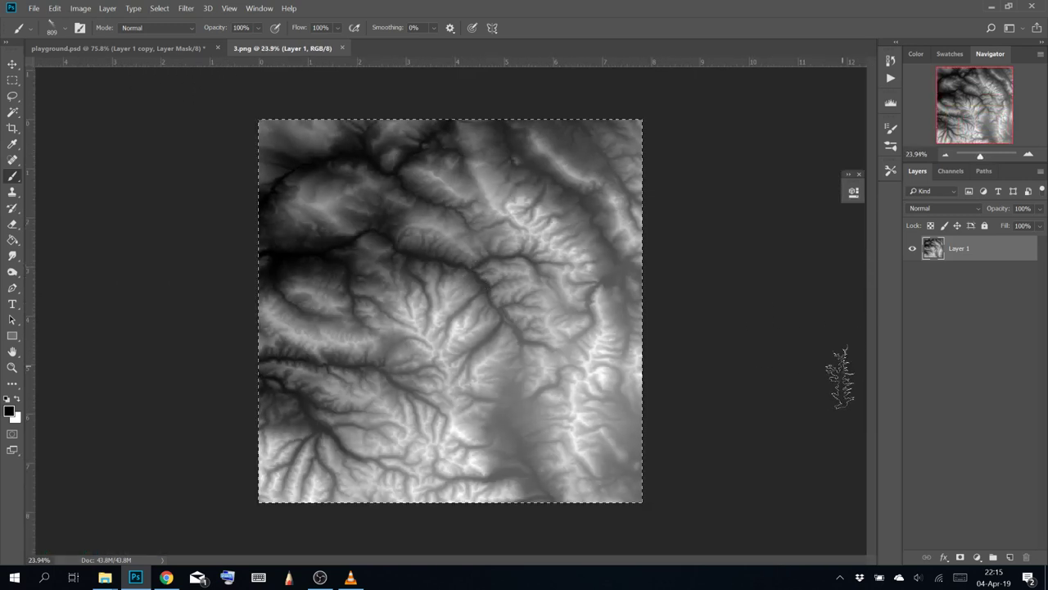
click(1010, 558)
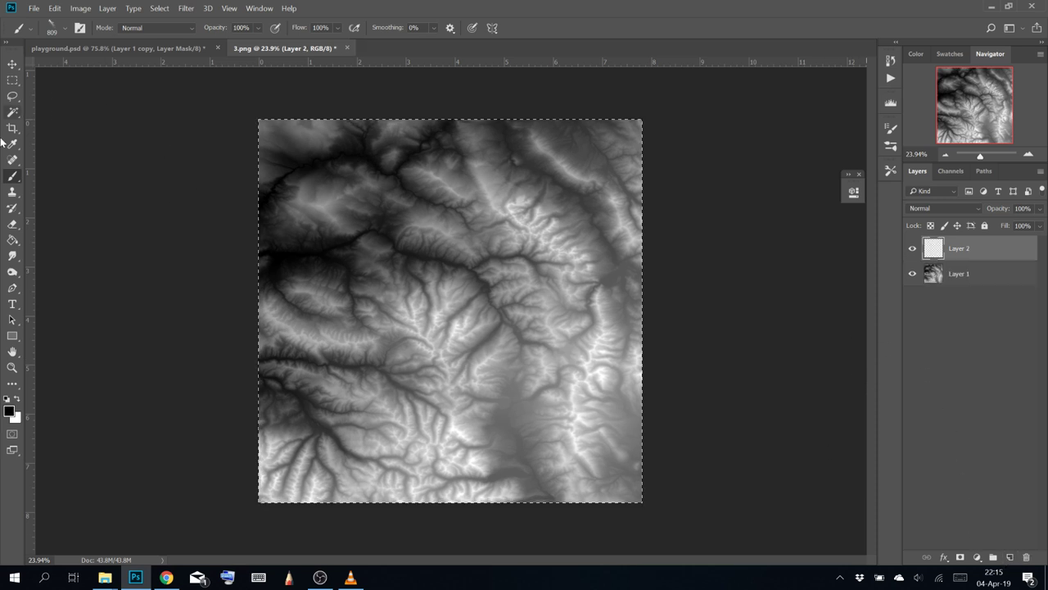
key(ctrl+d)
click(14, 242)
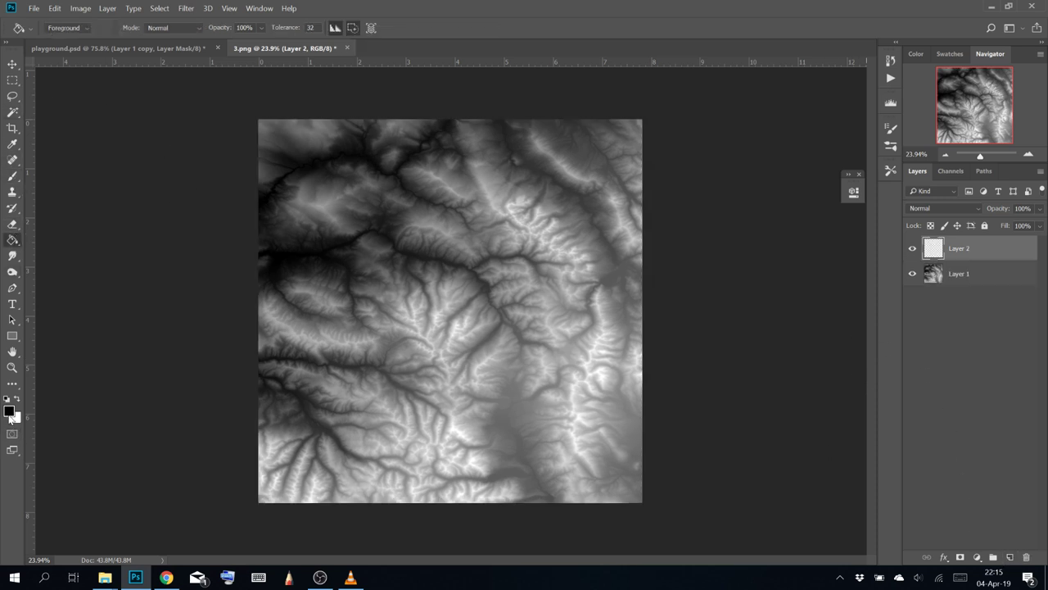
click(10, 412)
drag(746, 205, 746, 191)
click(637, 172)
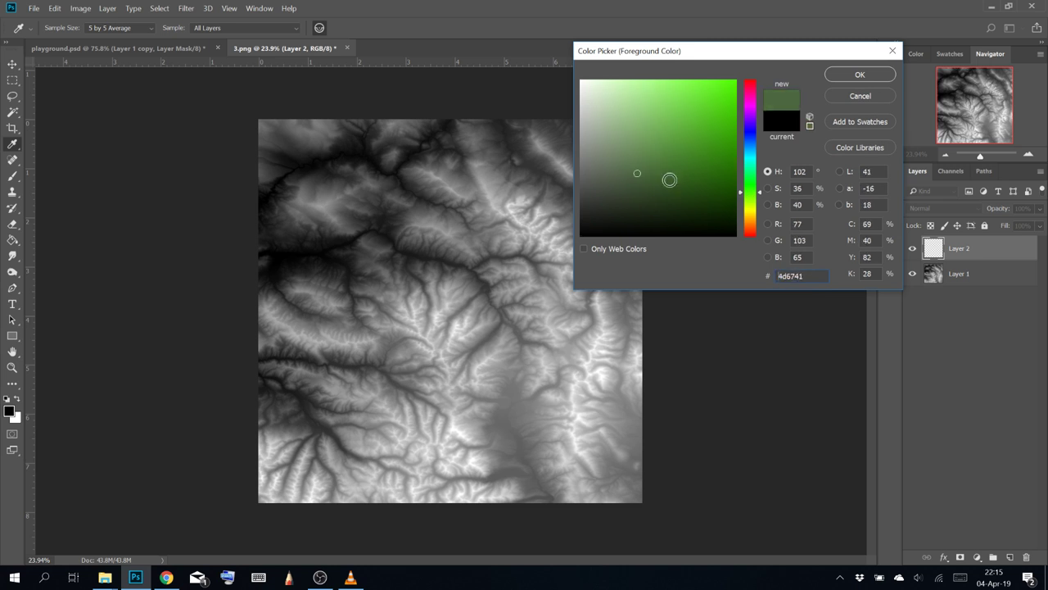
click(860, 75)
click(439, 319)
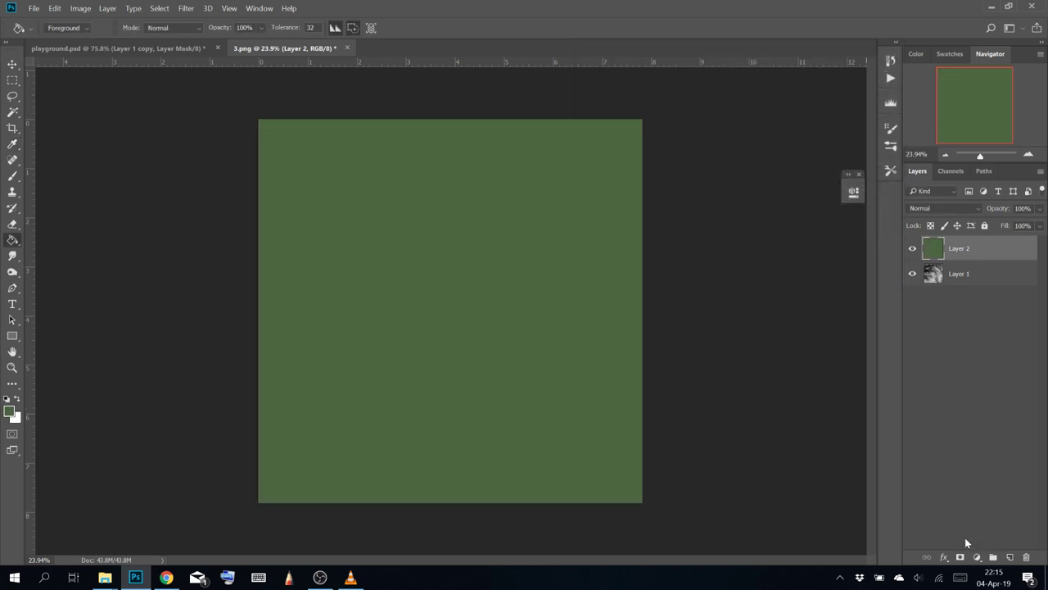
Add a layer mask to Layer 2, paste the copied heightmap in place into the mask channel, and deselect
click(959, 558)
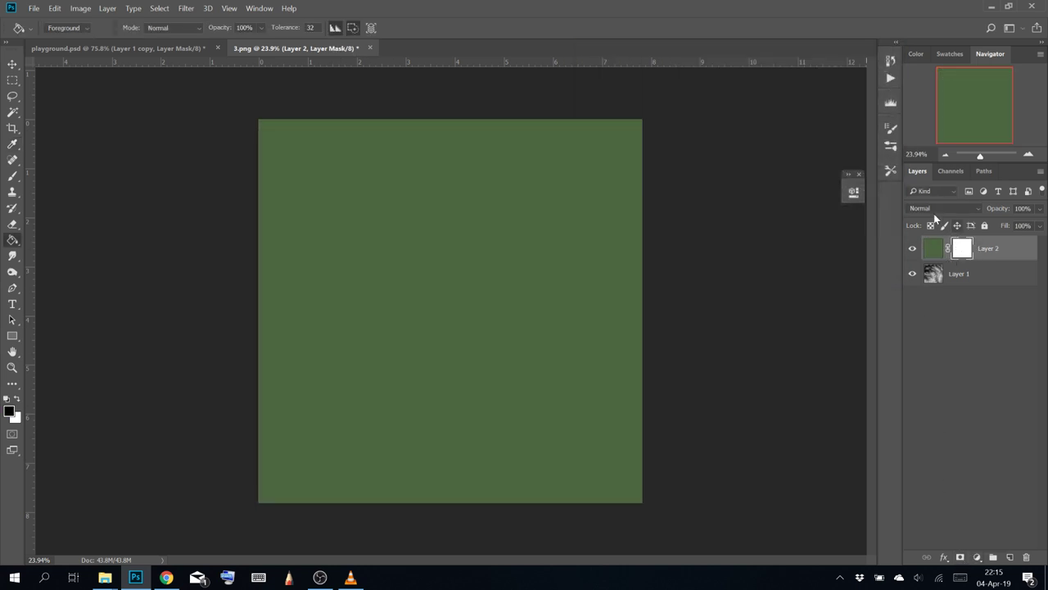
click(952, 171)
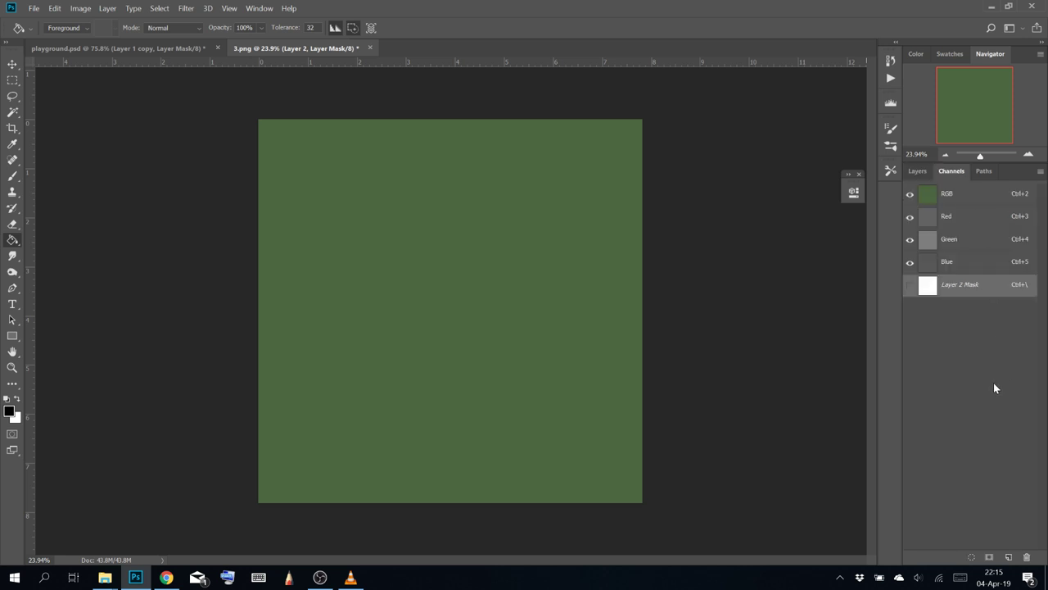
click(34, 8)
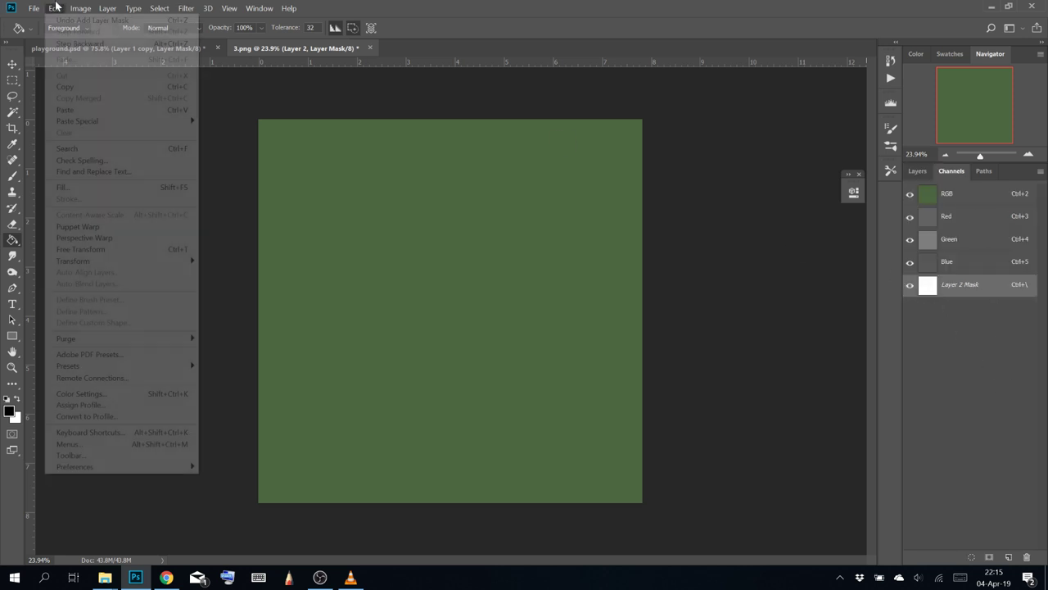
mouse_move(101, 123)
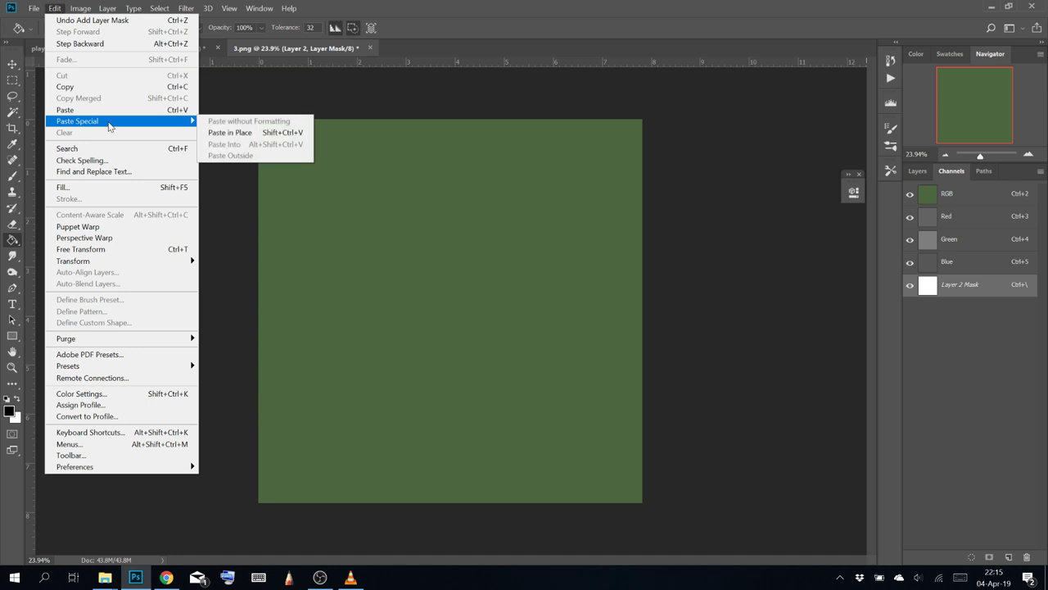
click(233, 136)
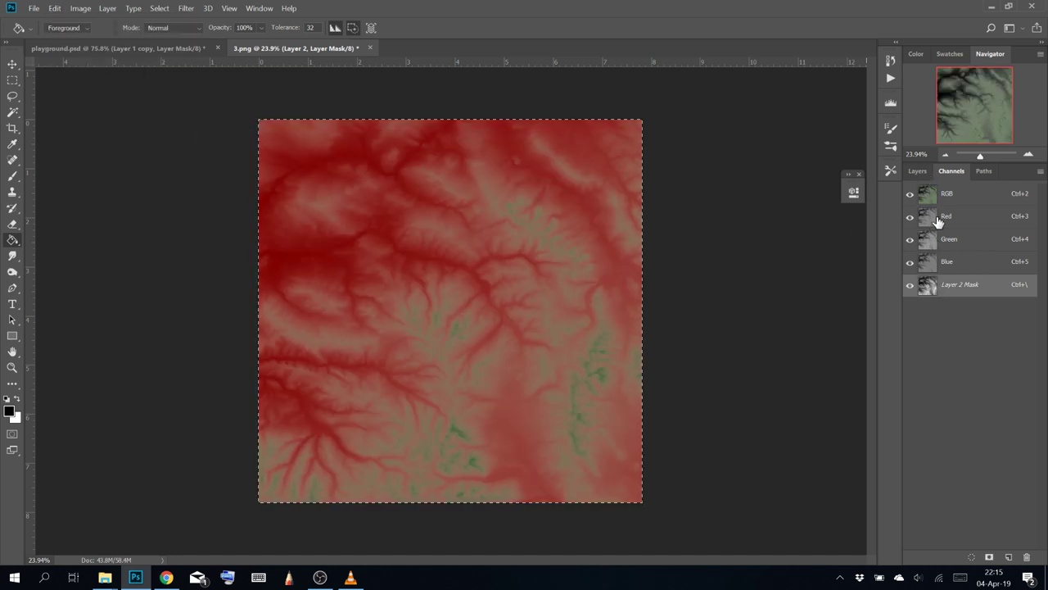
click(910, 286)
click(918, 172)
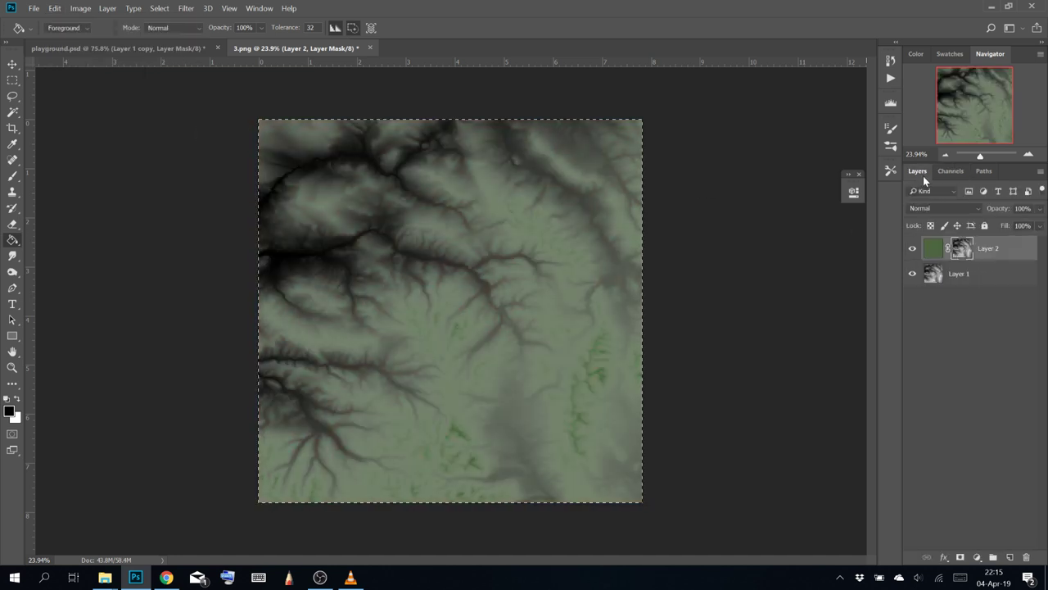
key(ctrl+d)
Set Layer 2's fill opacity to 0% and enable its Bevel & Emboss effect
right_click(1000, 245)
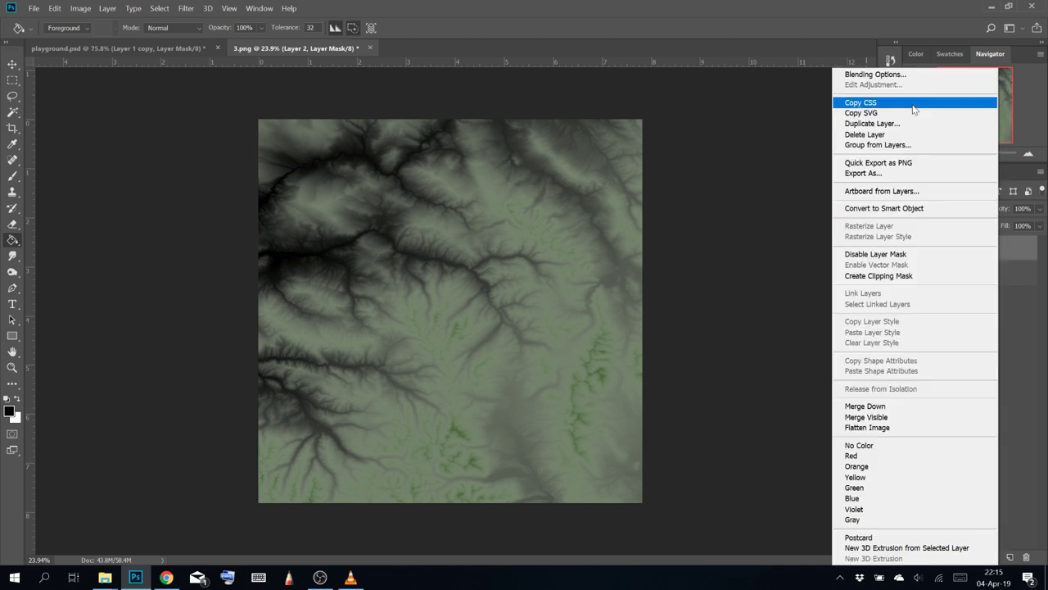
click(909, 70)
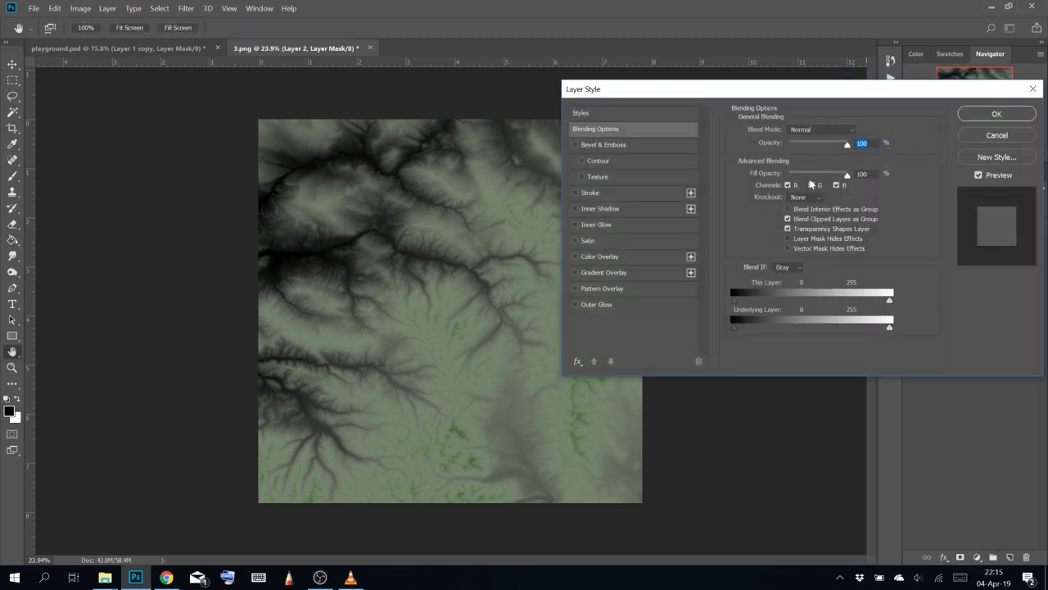
drag(811, 185, 758, 187)
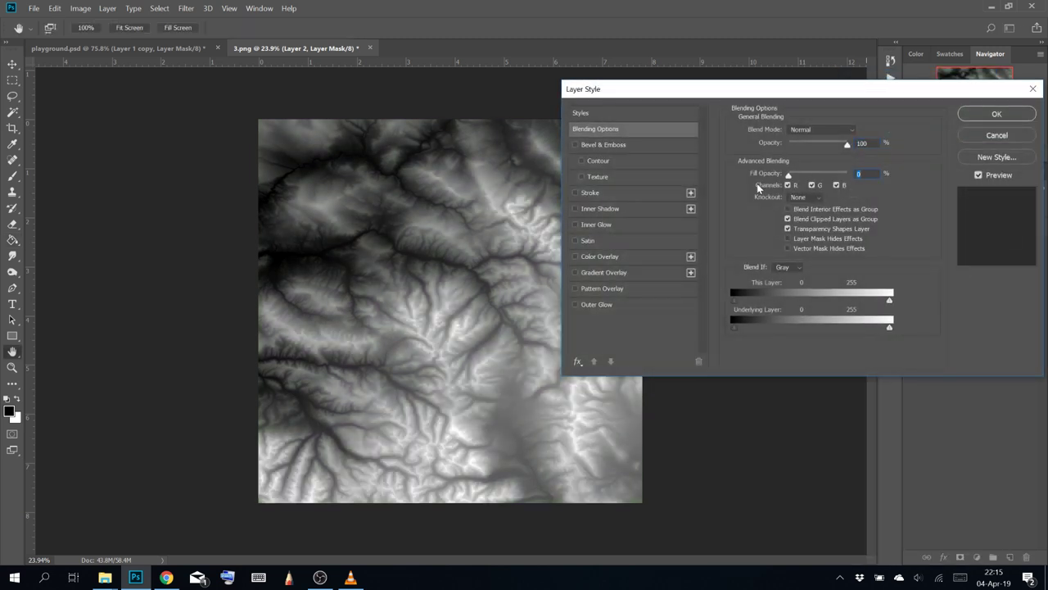
click(615, 144)
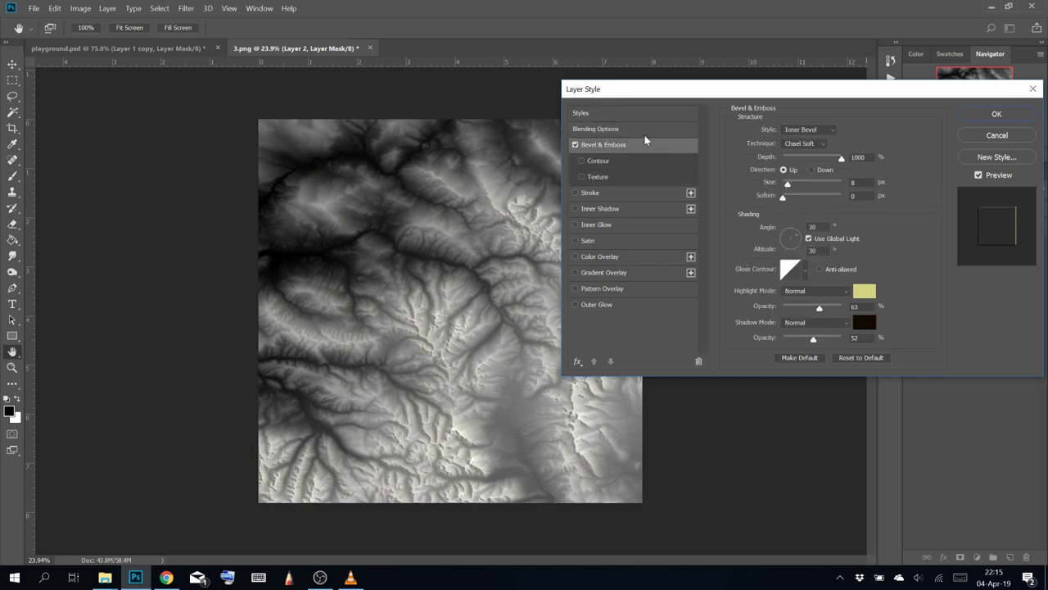
click(643, 127)
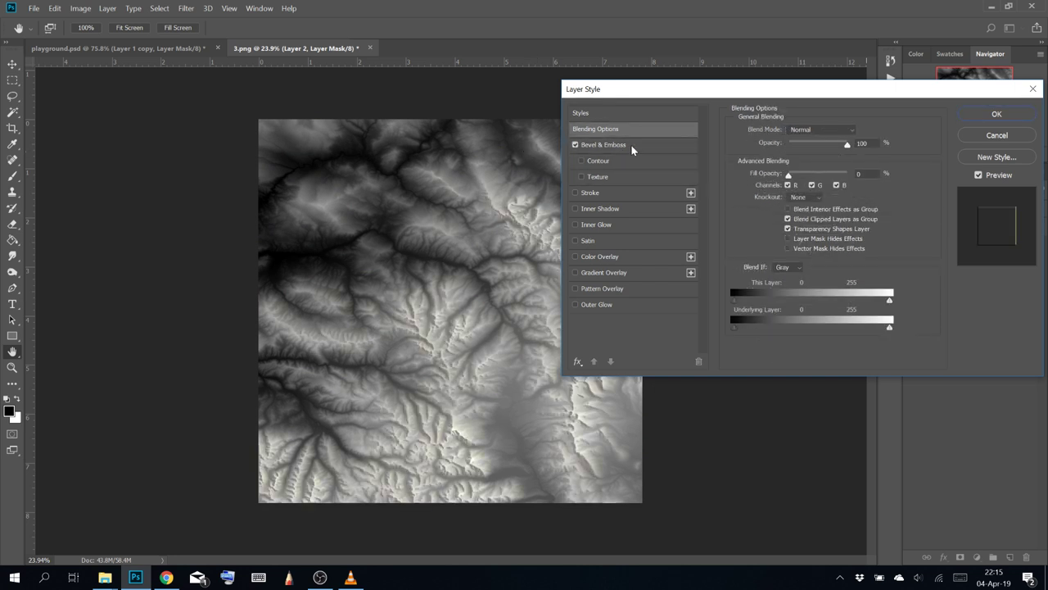
click(631, 145)
drag(746, 92, 667, 111)
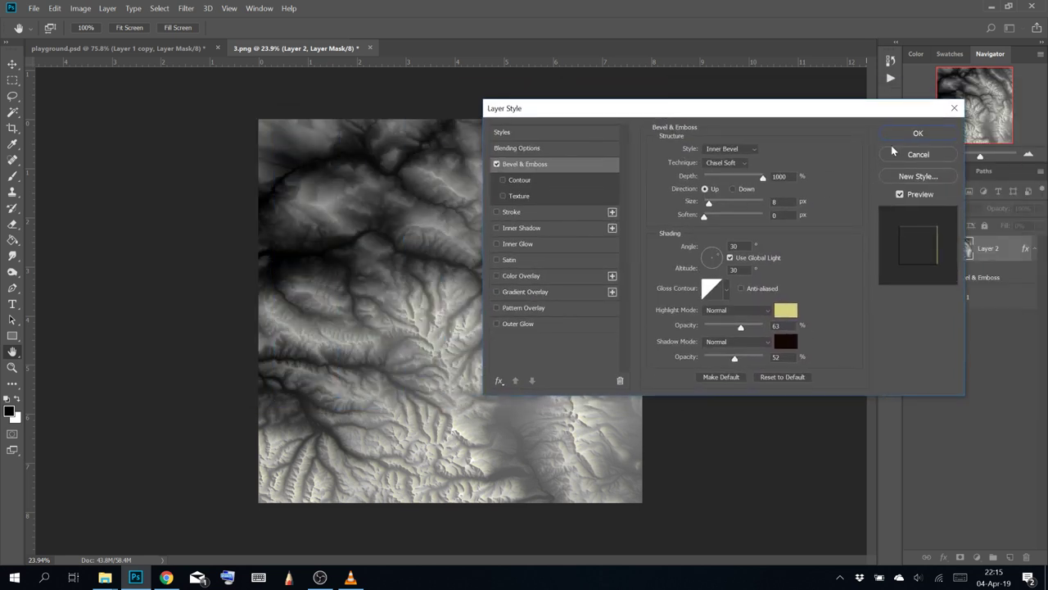
click(915, 133)
Add a new layer between Layer 1 and Layer 2 and fill it with the same dark green
click(984, 300)
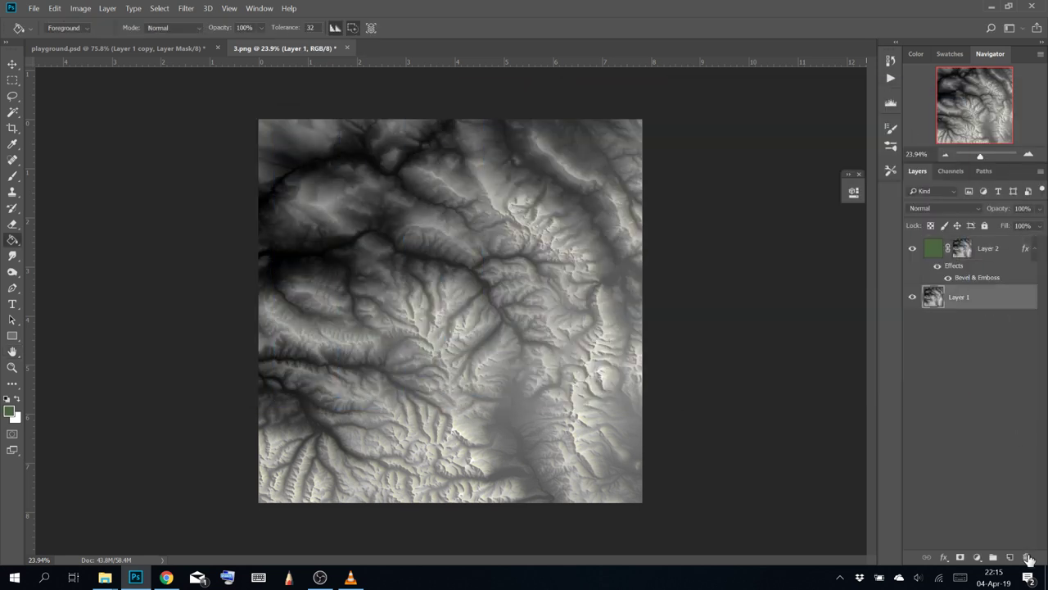
click(429, 271)
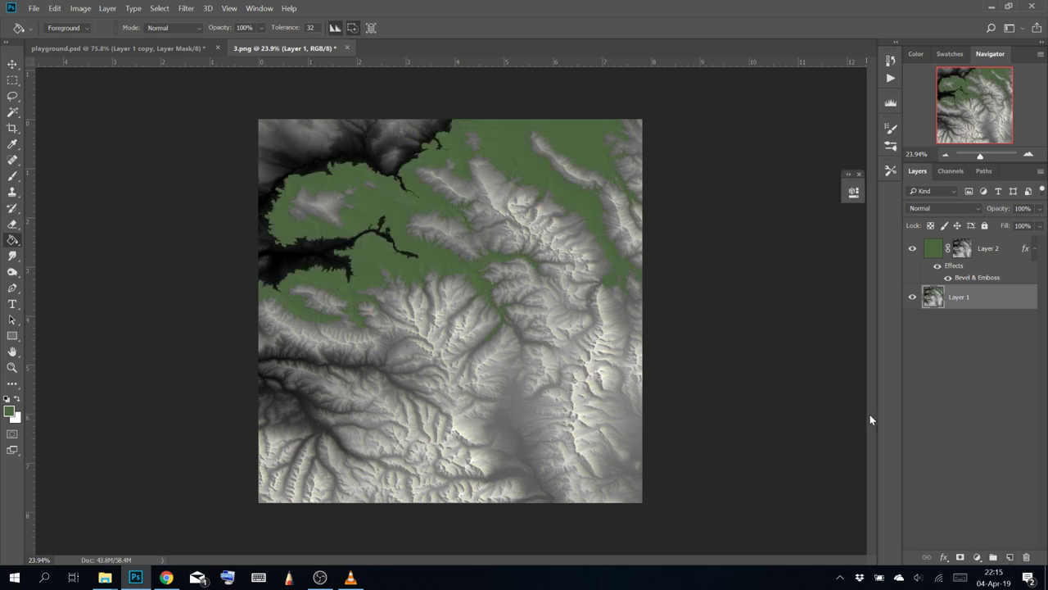
key(ctrl+z)
click(1010, 558)
click(567, 319)
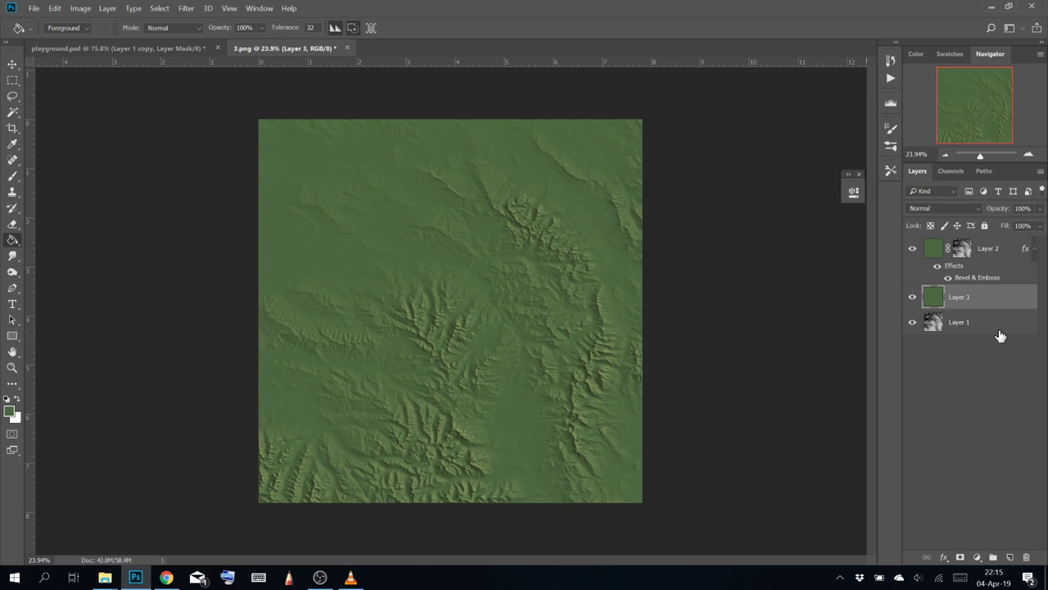
Set the size of Layer 2's Bevel & Emboss effect to 24 px
double_click(973, 278)
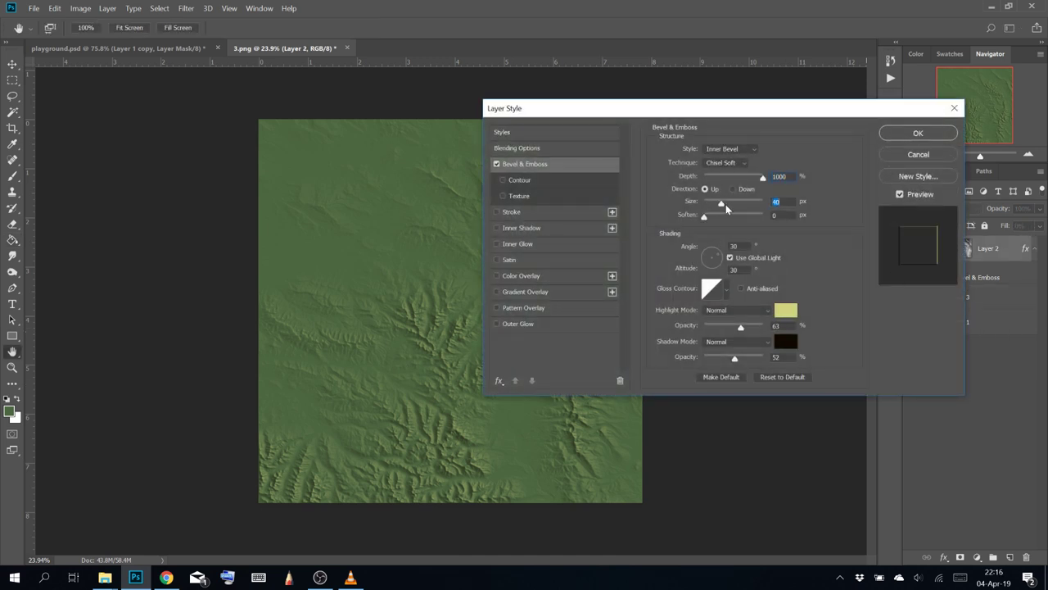
mouse_move(726, 206)
mouse_down()
mouse_move(741, 206)
mouse_move(722, 206)
mouse_up()
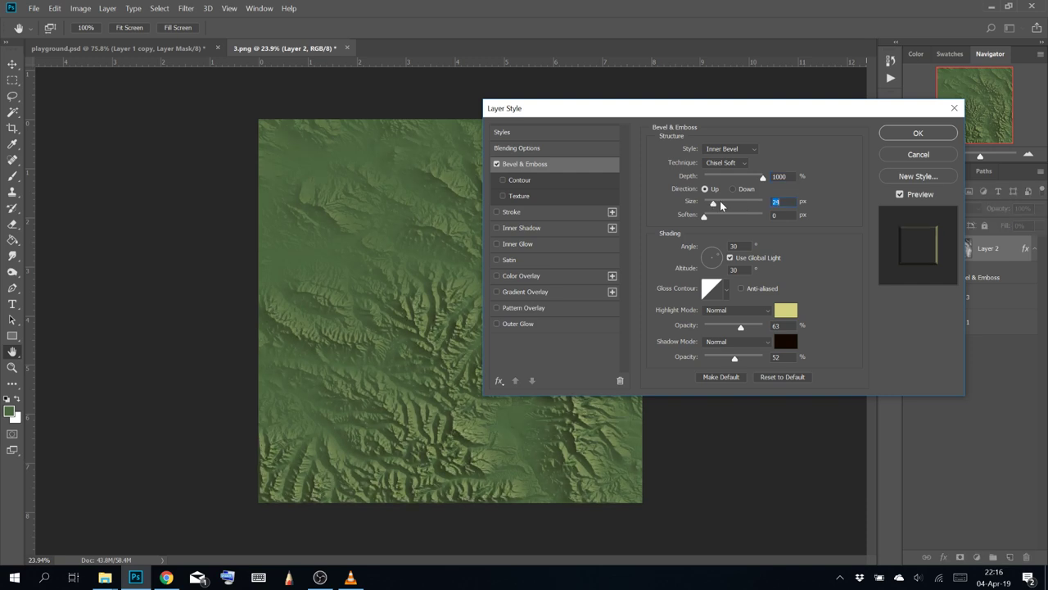
click(918, 134)
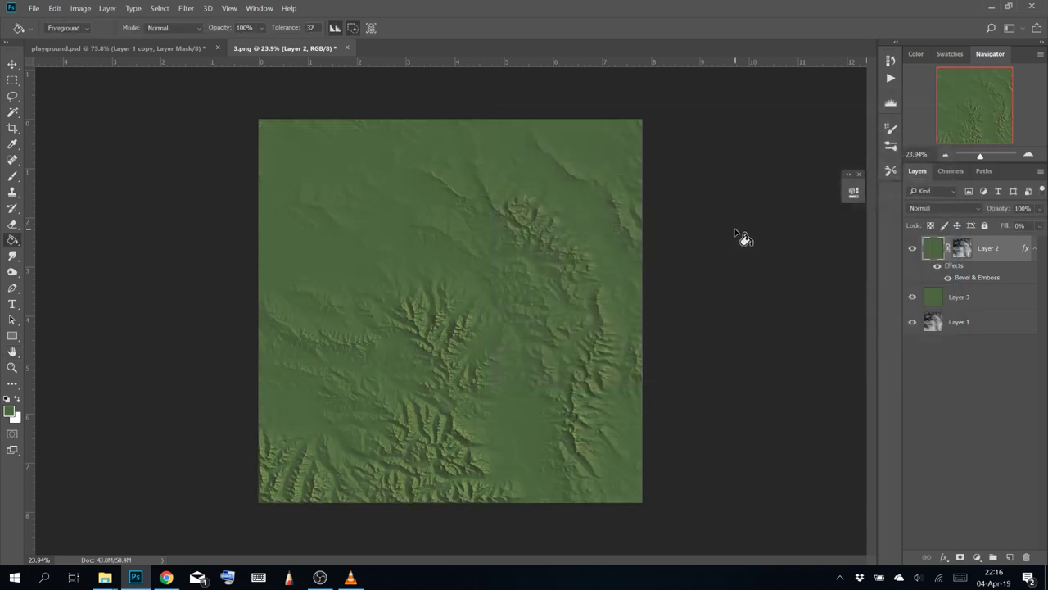
Examine the beveled green relief at 100% zoom across different parts of the terrain
key(g)
scroll(740, 237, up, 5)
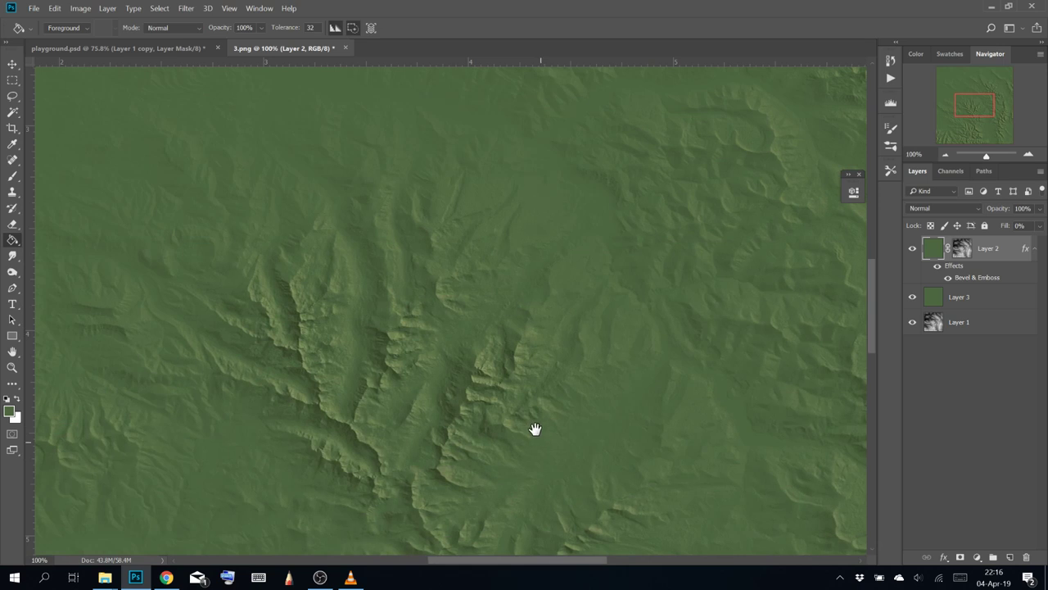
drag(536, 428, 617, 110)
drag(737, 295, 524, 352)
drag(574, 382, 461, 47)
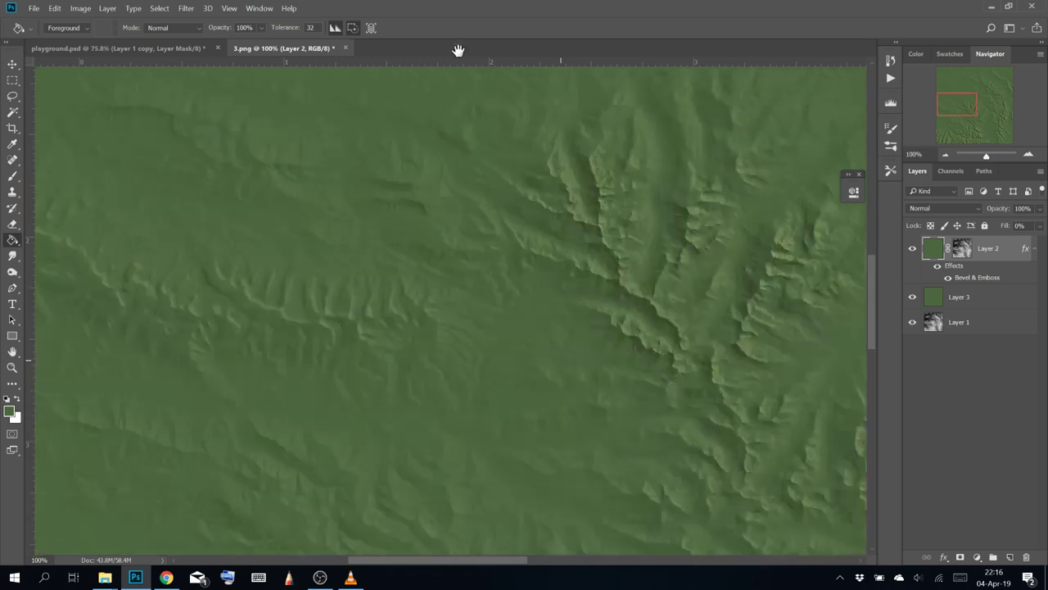
drag(508, 344, 435, 141)
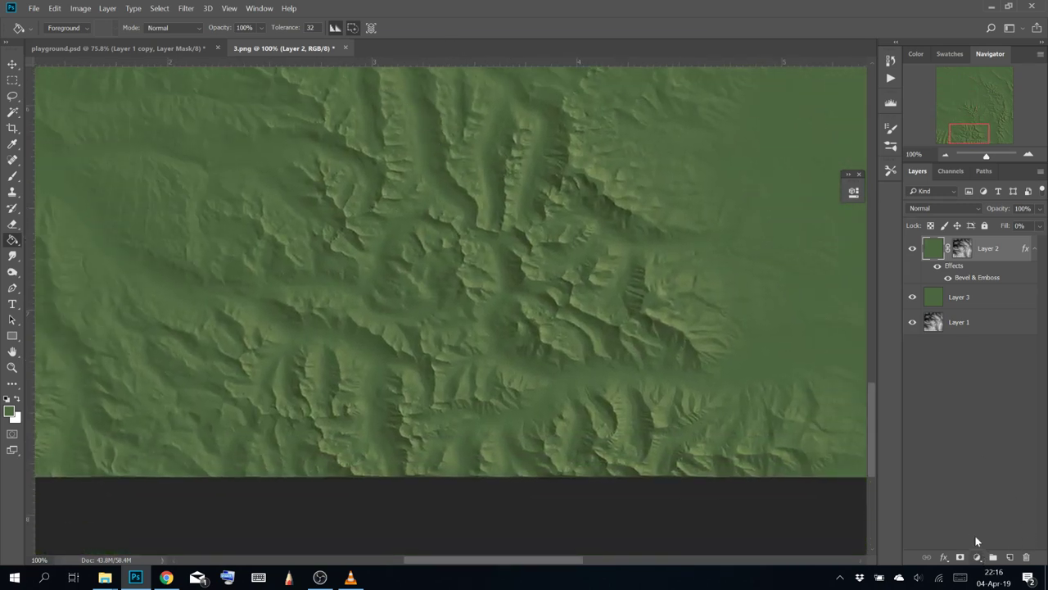
Apply a Curves adjustment to Layer 2's mask, pulling the midtones down to darken the lower terrain
click(963, 248)
click(76, 10)
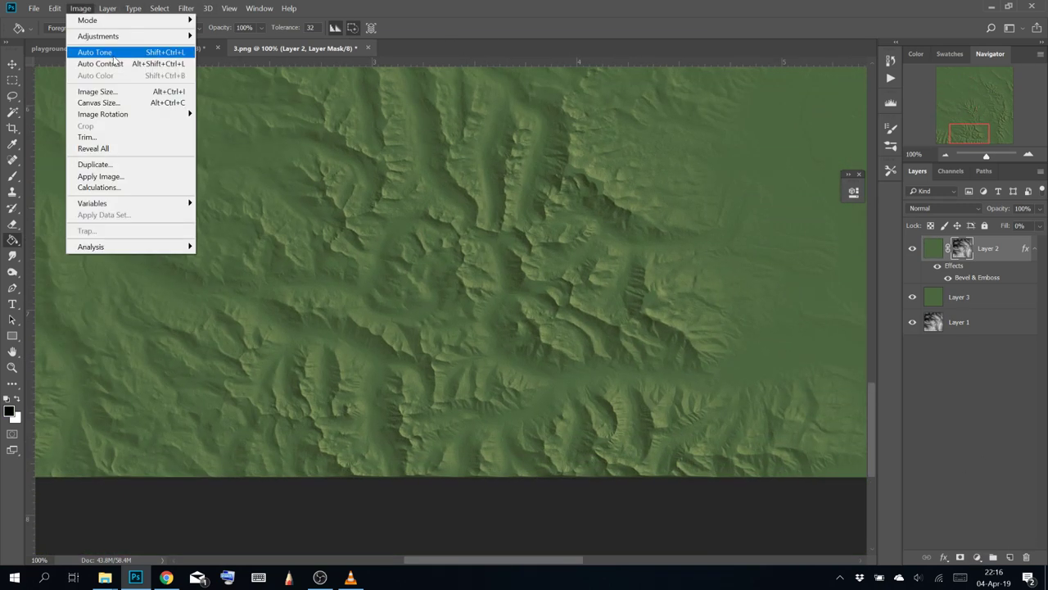
mouse_move(112, 39)
click(256, 63)
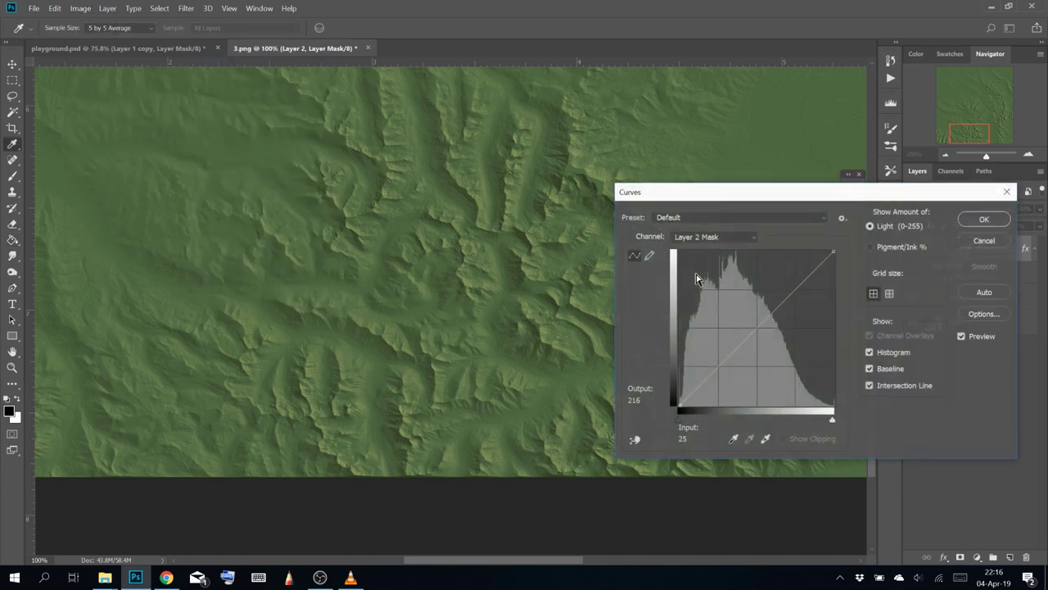
drag(758, 310, 779, 353)
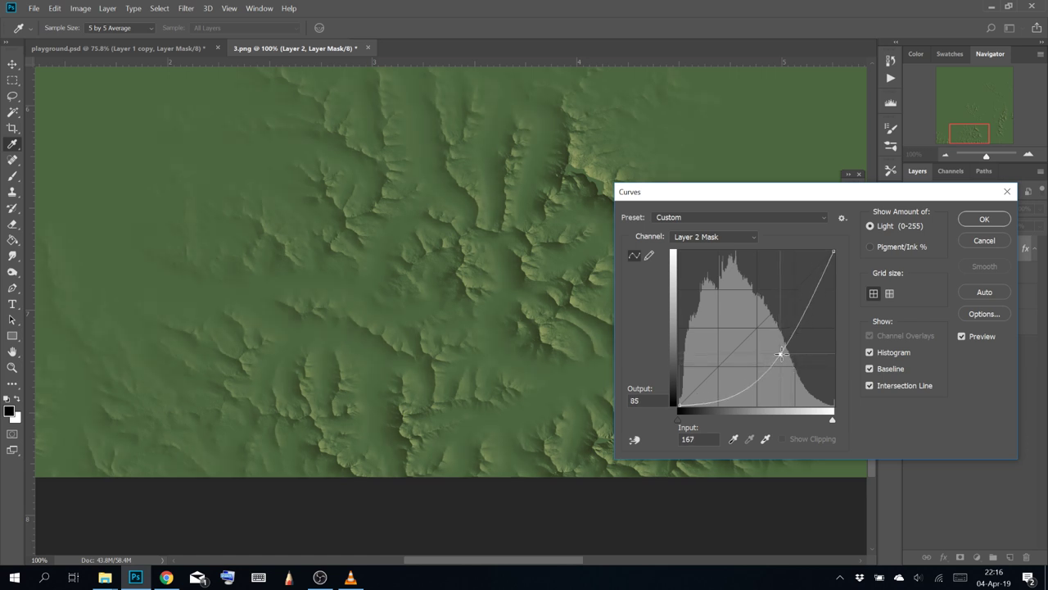
drag(780, 354, 777, 350)
click(997, 223)
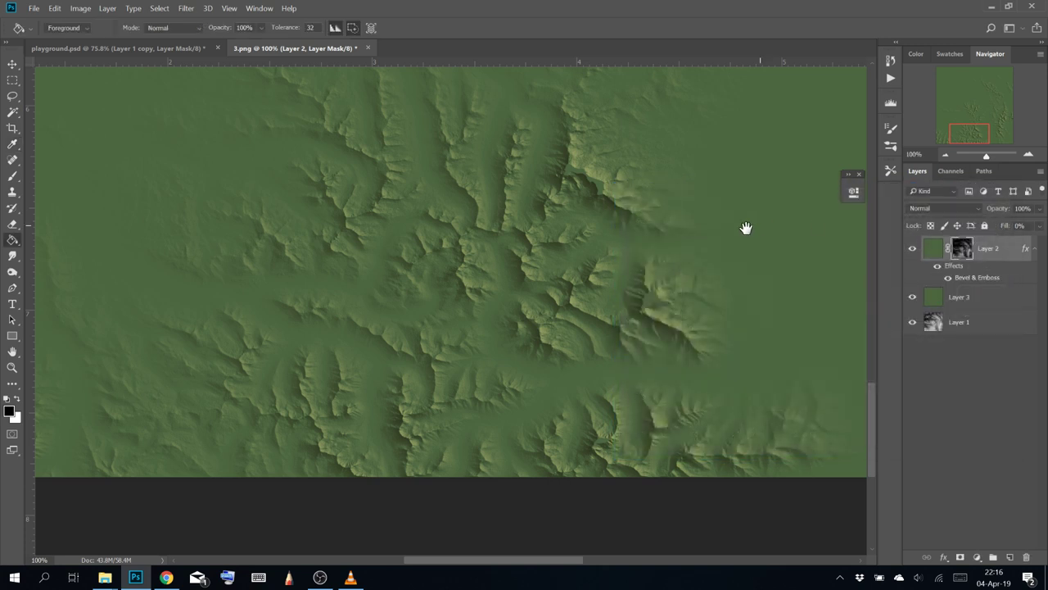
Draw a freehand lasso selection with a 55 px feather around the mountain ridge near the image's lower right edge
drag(746, 227, 345, 69)
scroll(485, 296, down, 3)
scroll(485, 297, down, 6)
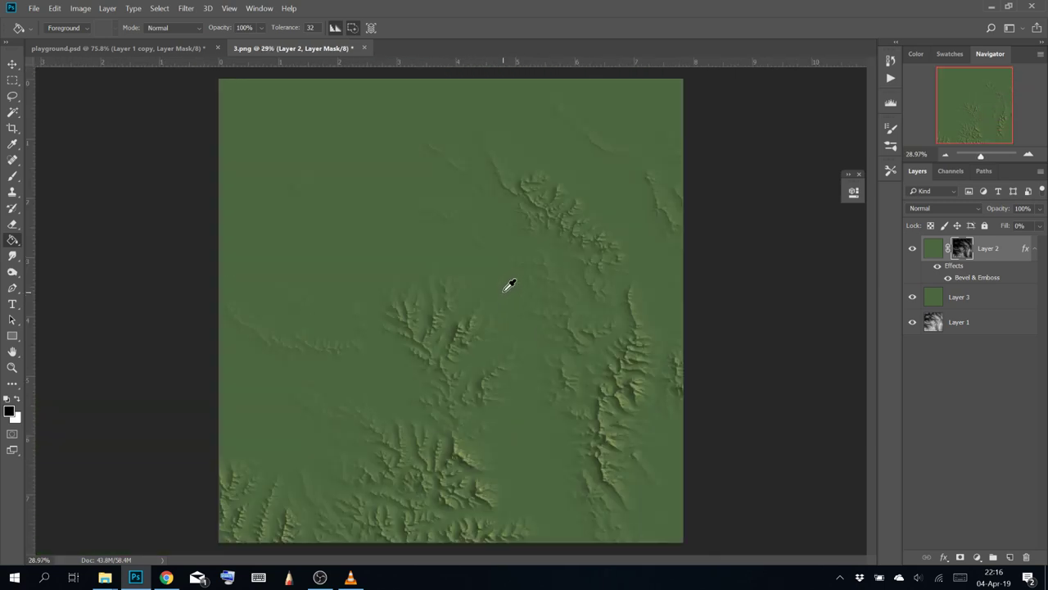
scroll(655, 402, up, 1)
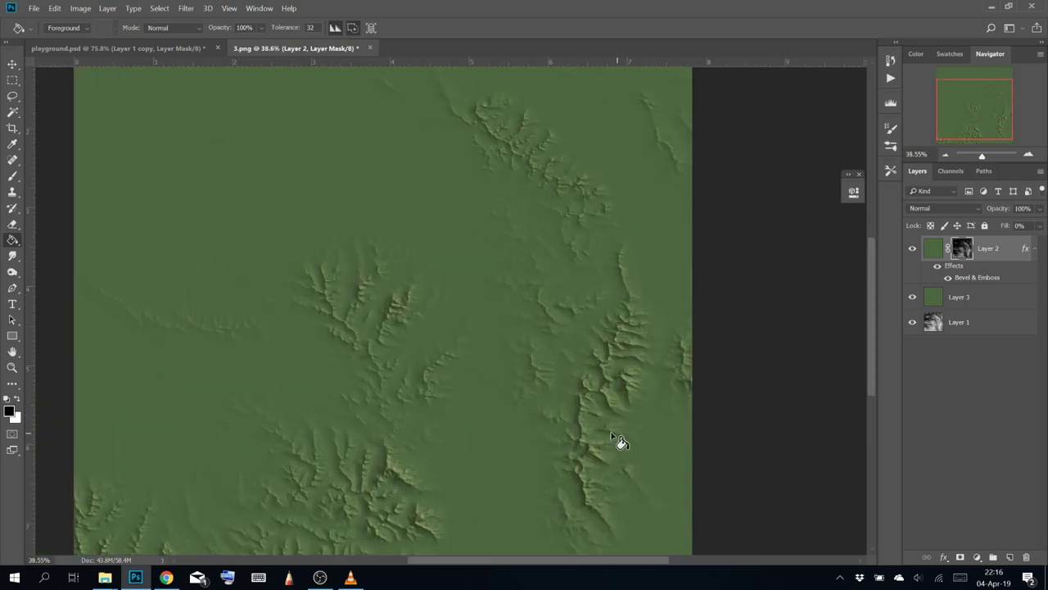
drag(620, 442, 510, 288)
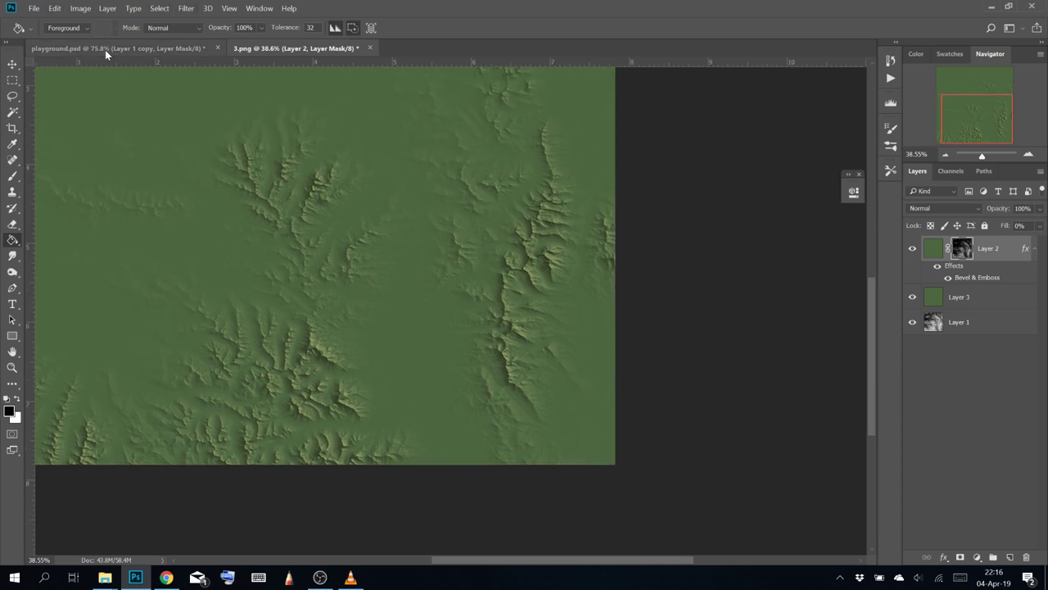
click(12, 97)
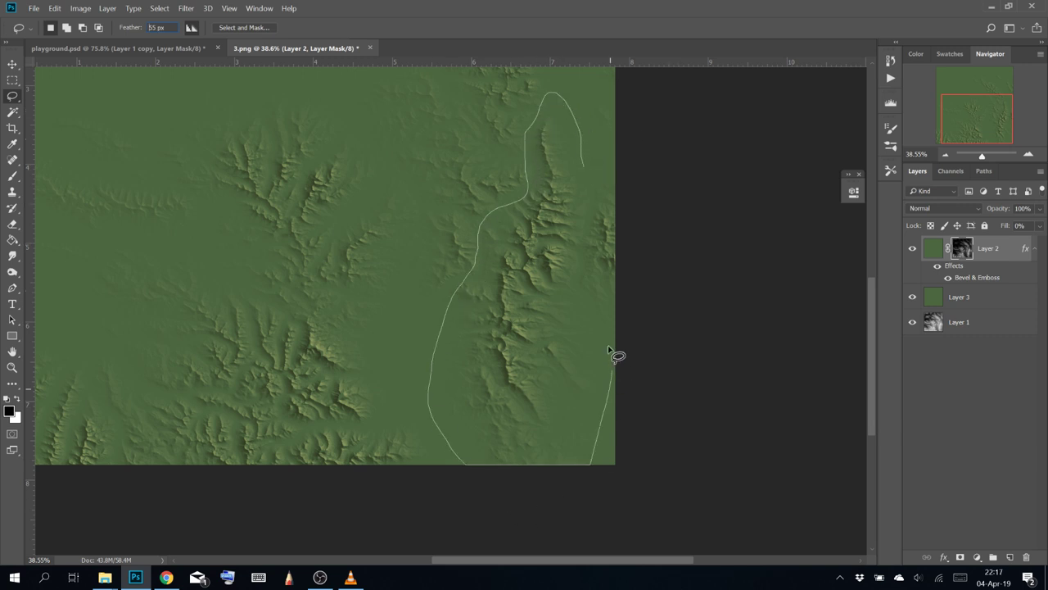
drag(571, 221, 571, 225)
Try inverting the ridge selection and filling Layer 2's mask outside the ridge with white, then with black
click(159, 8)
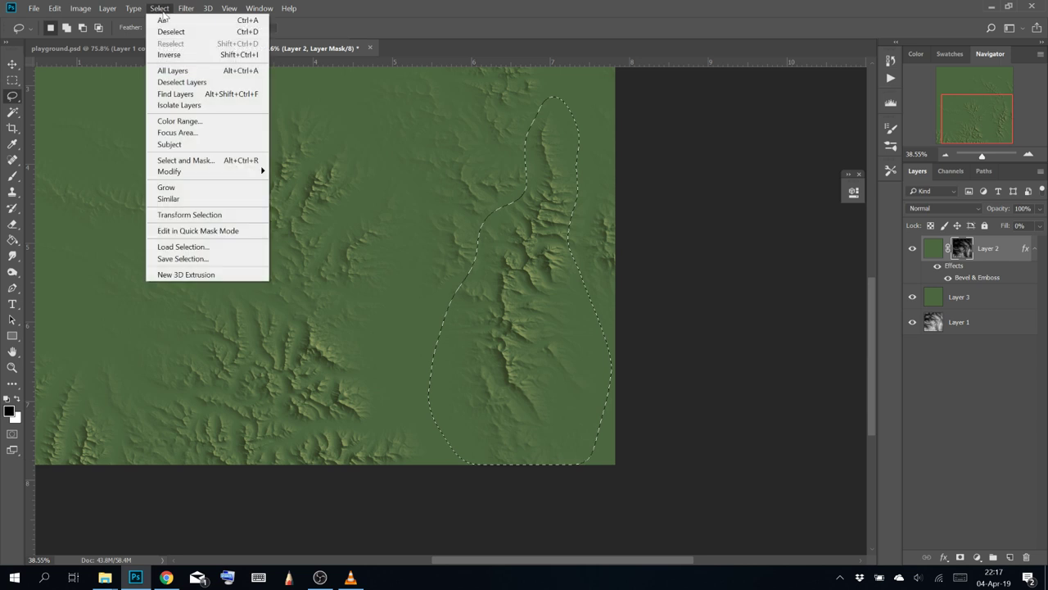
click(168, 54)
key(alt+BackSpace)
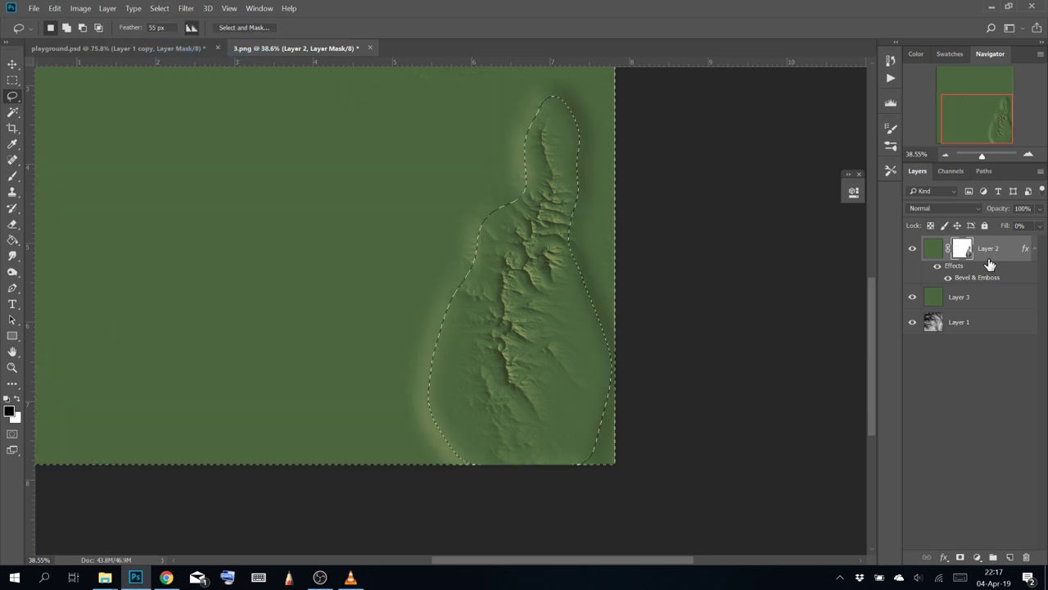
key(x)
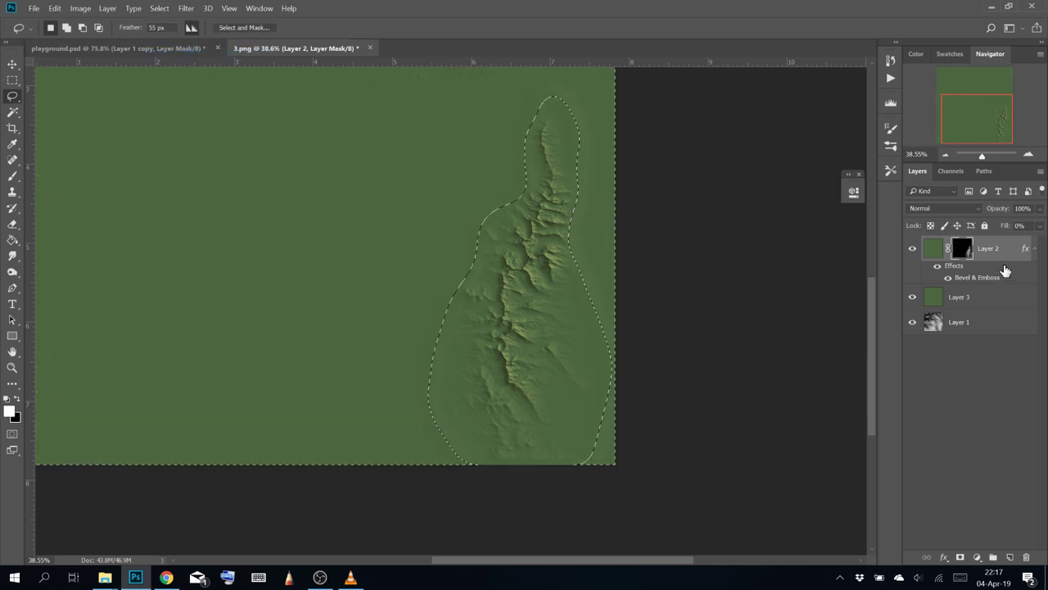
key(ctrl+d)
key(ctrl+shift+d)
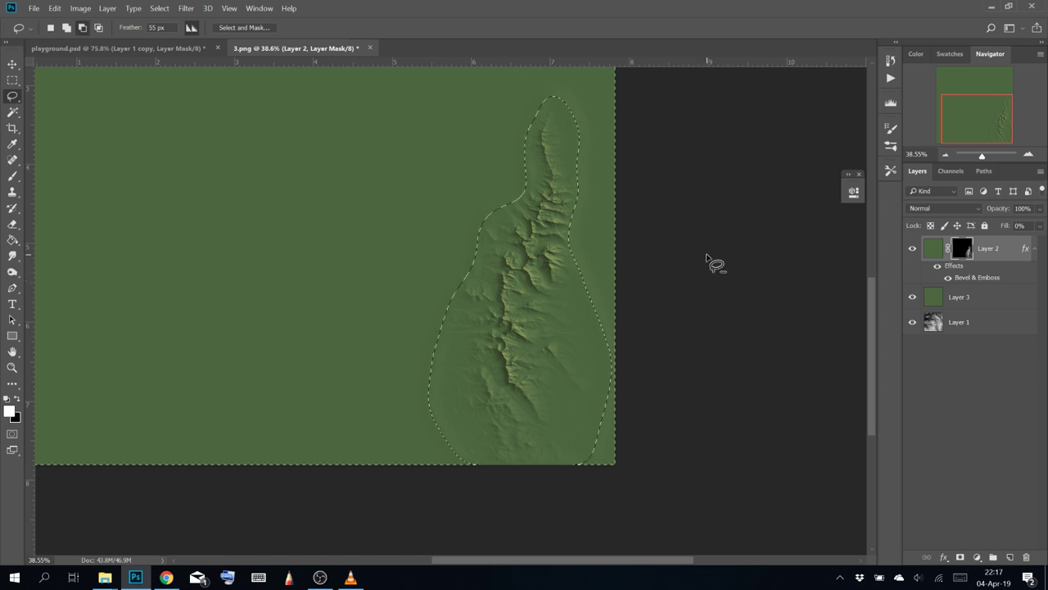
Undo the fills on Layer 2's mask and invert the selection back to the ridge
key(alt+BackSpace)
key(ctrl+z)
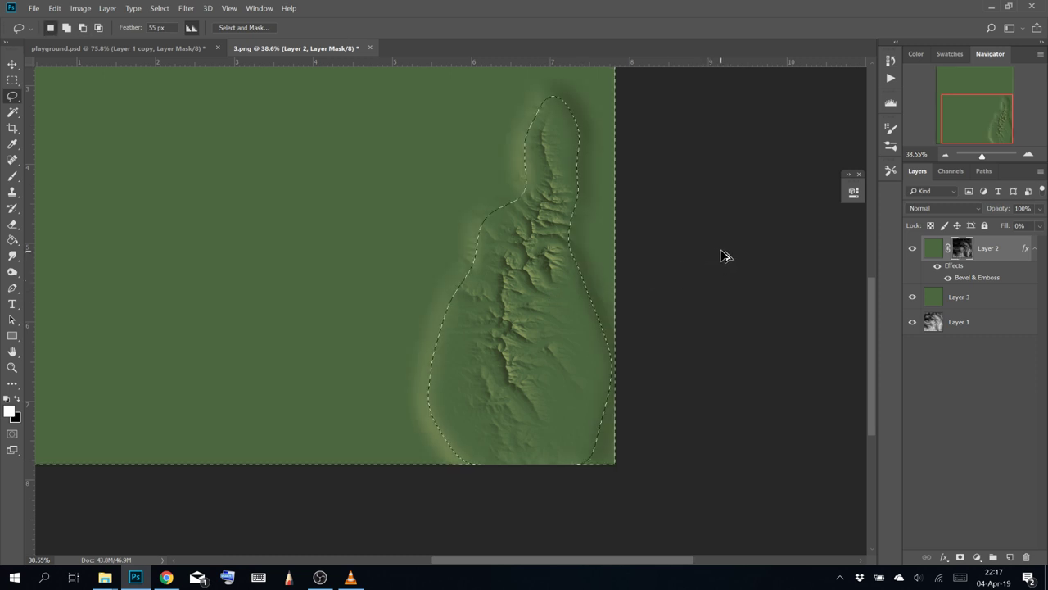
click(159, 9)
click(206, 55)
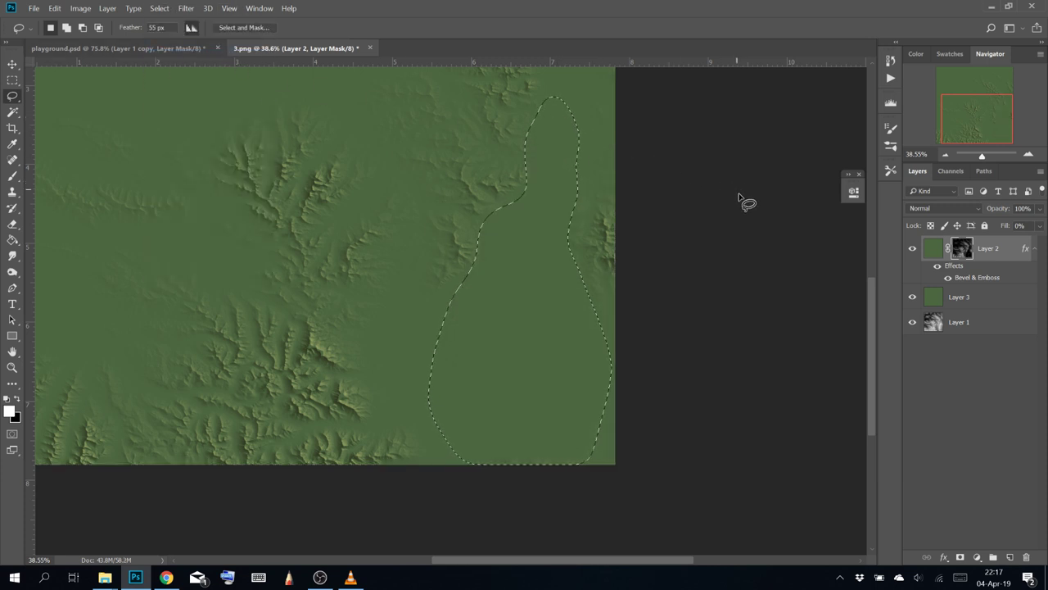
Isolate the ridge by inverting the selection and filling Layer 2's mask outside it with black, leaving nothing selected
click(160, 8)
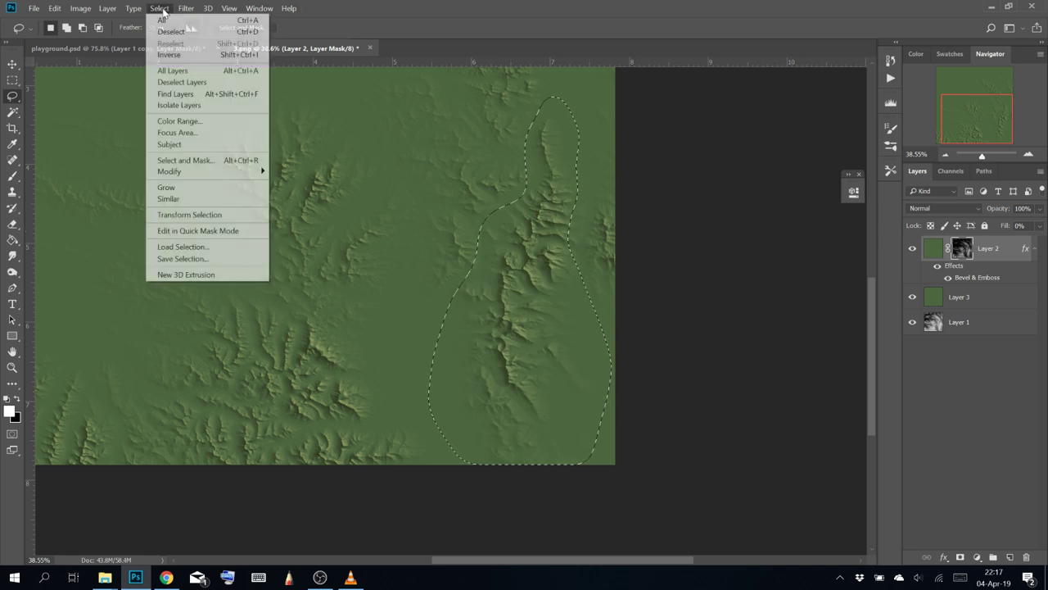
click(192, 55)
key(Delete)
key(ctrl+d)
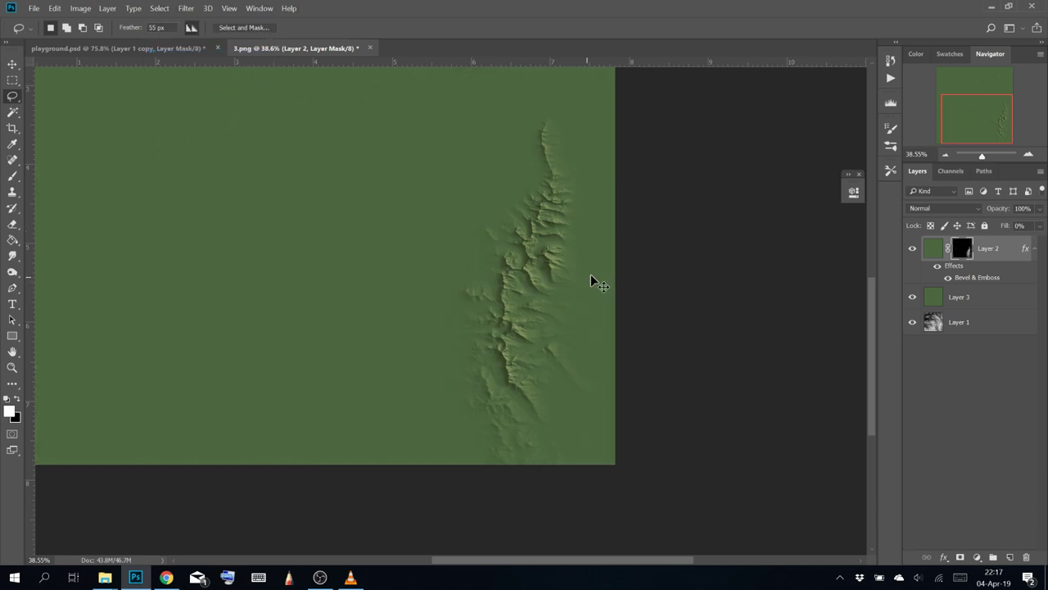
Move Layer 2's isolated ridge away from the canvas edge to the upper left-centre area of the image
click(14, 66)
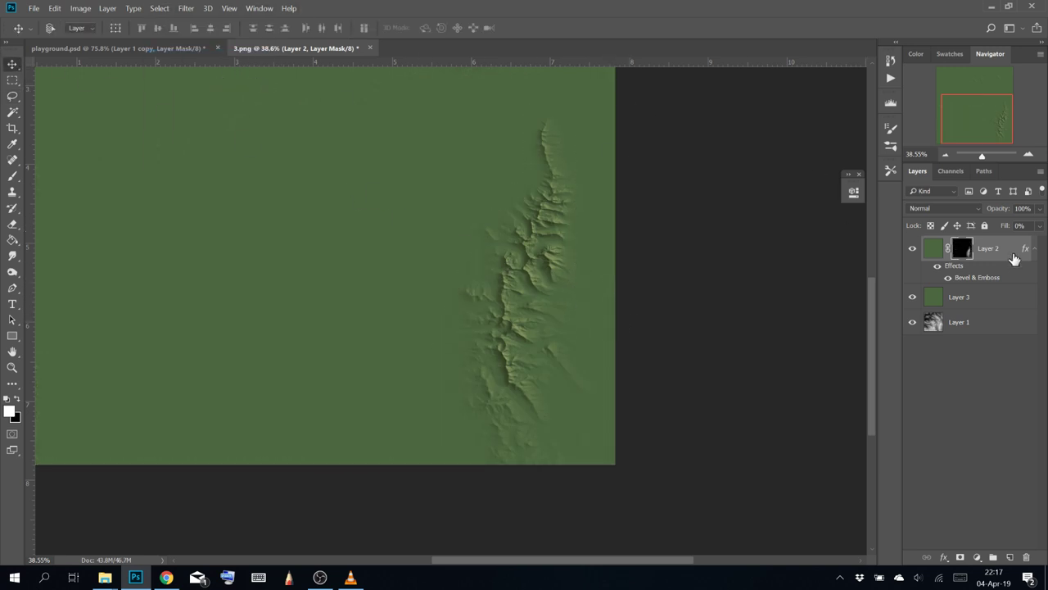
drag(568, 259, 458, 236)
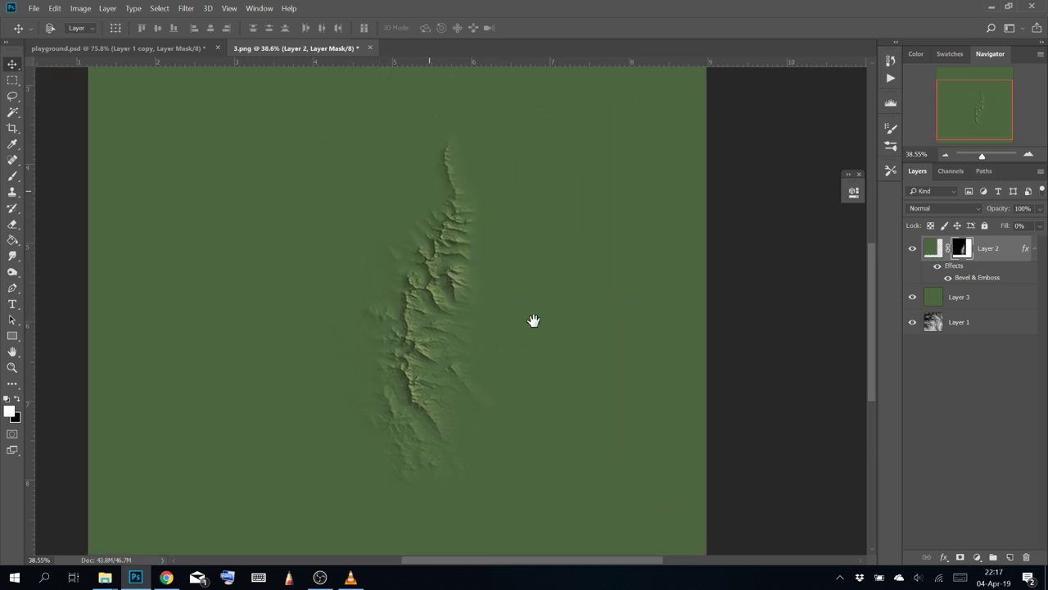
drag(437, 317, 342, 229)
scroll(405, 203, up, 7)
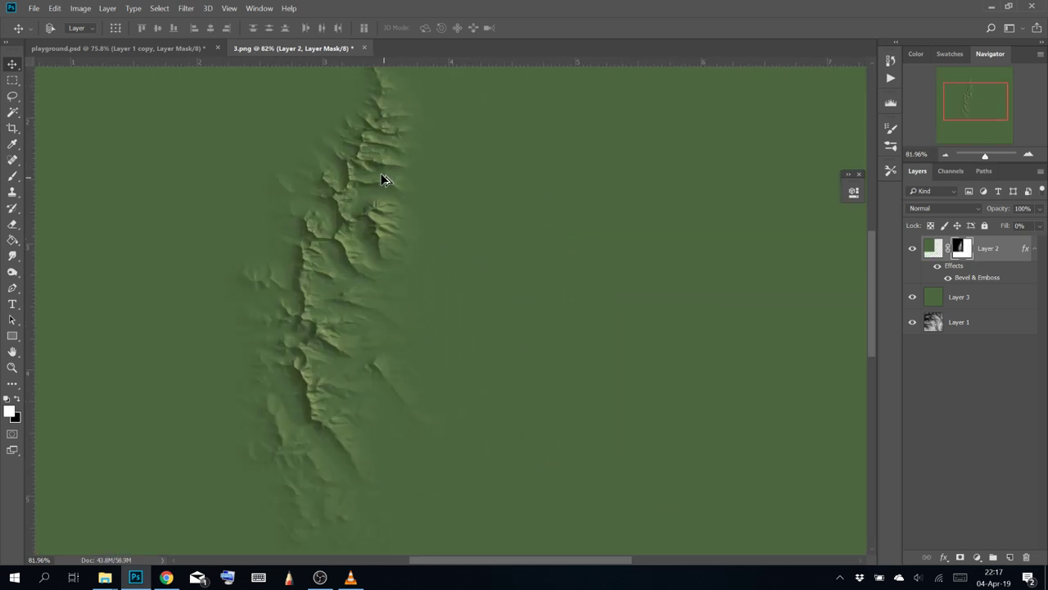
scroll(412, 162, down, 5)
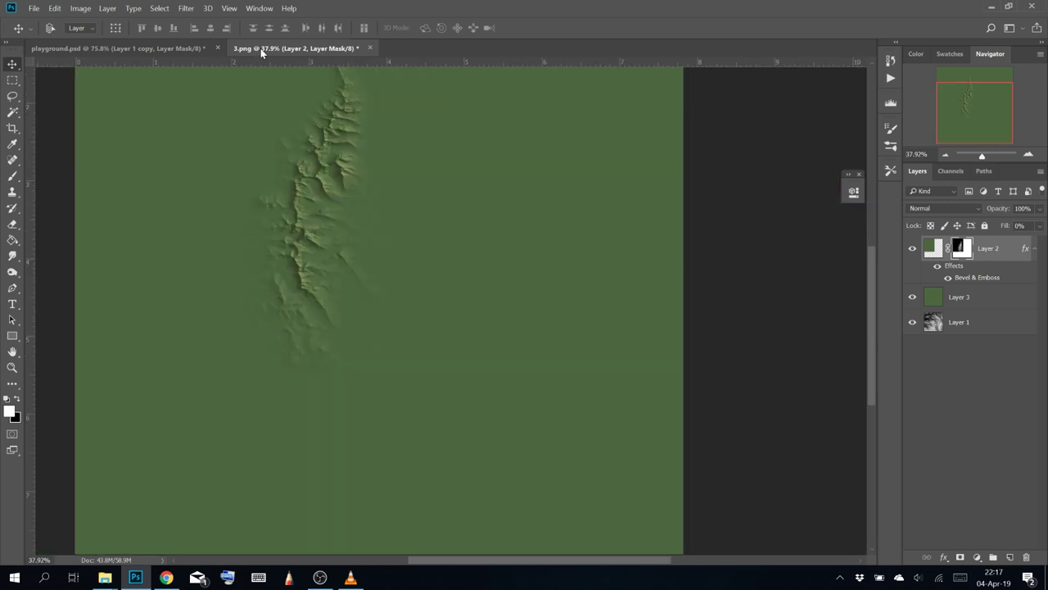
Float the 3.png document in its own window over playground.psd
drag(260, 48, 277, 207)
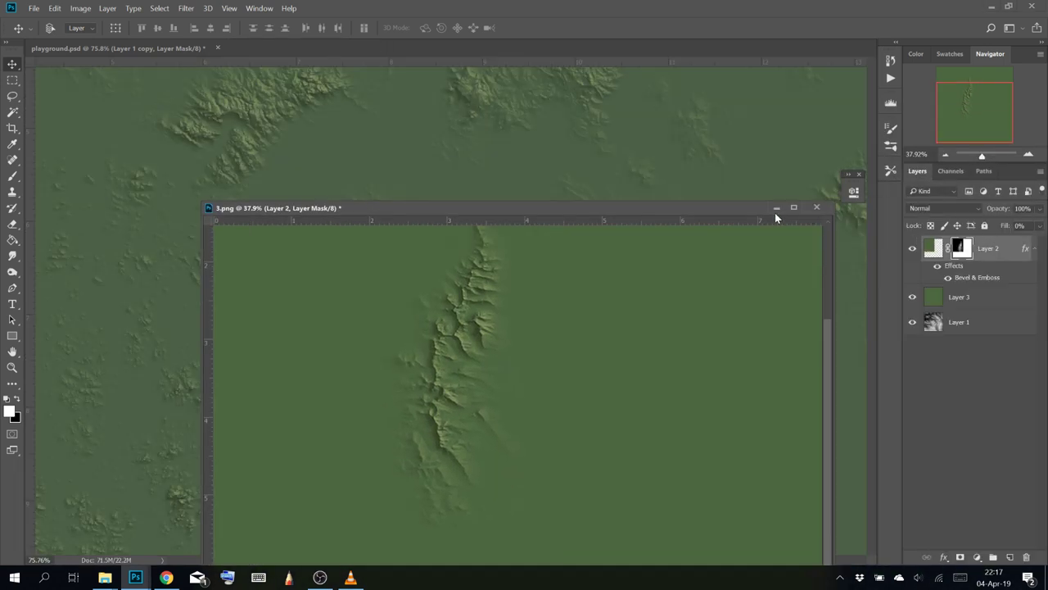
Copy the masked mountain layer from 3.png into playground.psd and move its range down and inward from the map's right edge
drag(1009, 257, 639, 156)
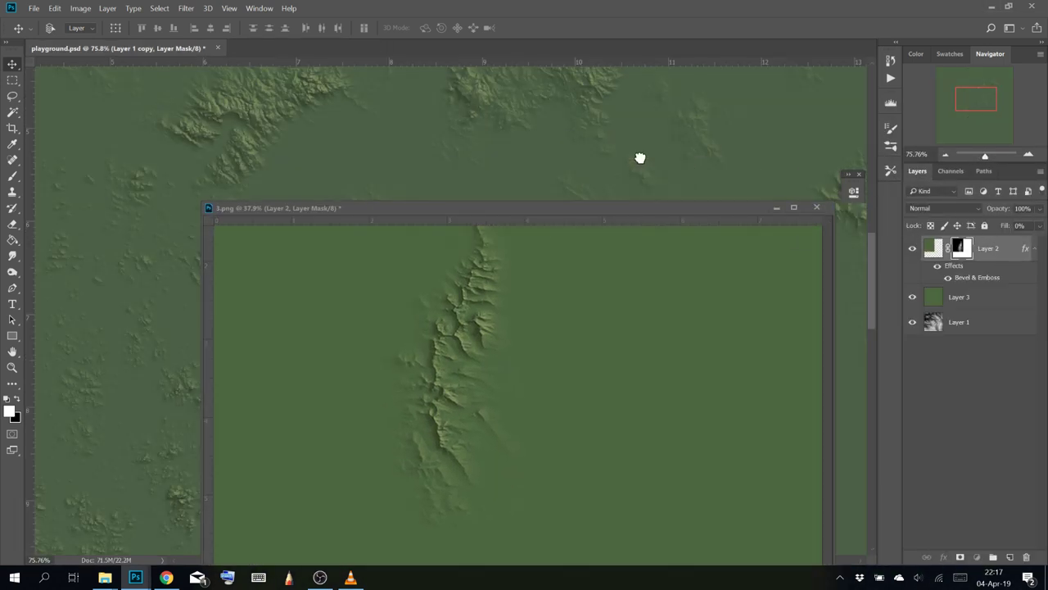
click(777, 209)
scroll(688, 223, down, 3)
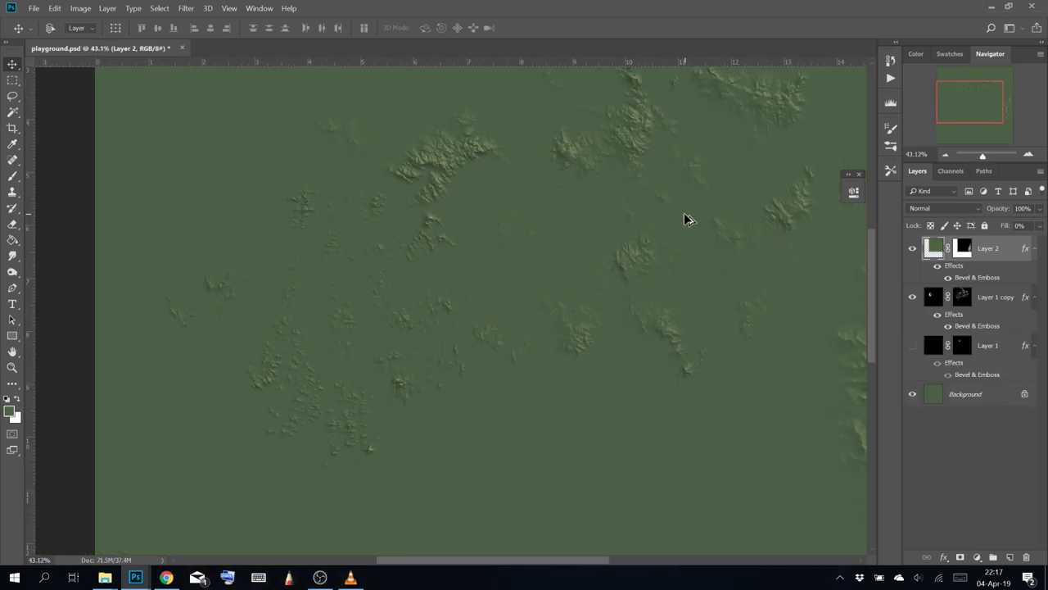
scroll(688, 220, down, 2)
drag(739, 217, 492, 169)
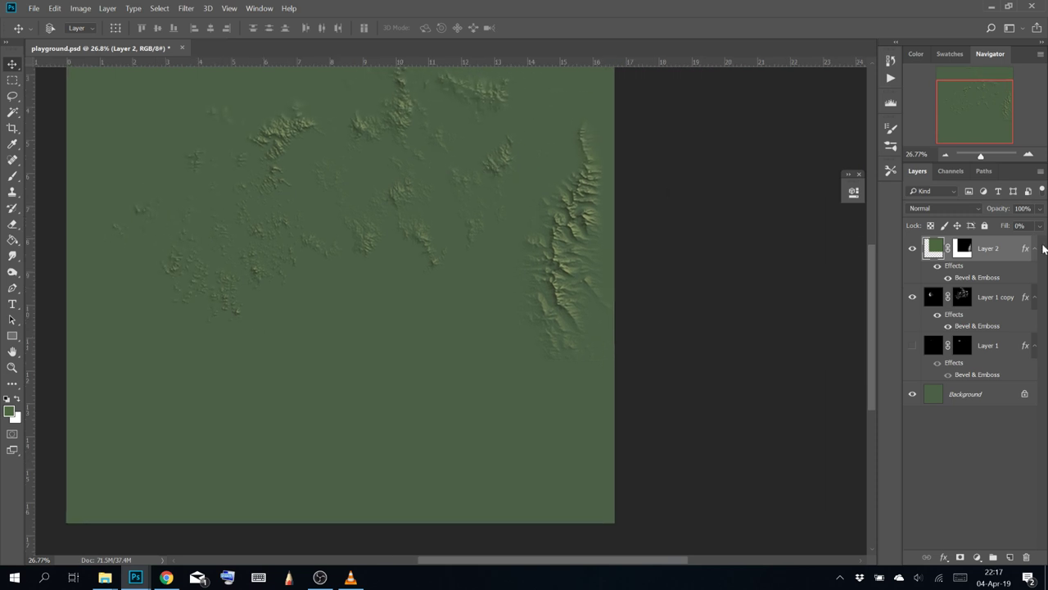
drag(557, 235, 496, 332)
Try rotating Layer 2's mountain range by 30.38 degrees, then undo the rotation
key(ctrl+t)
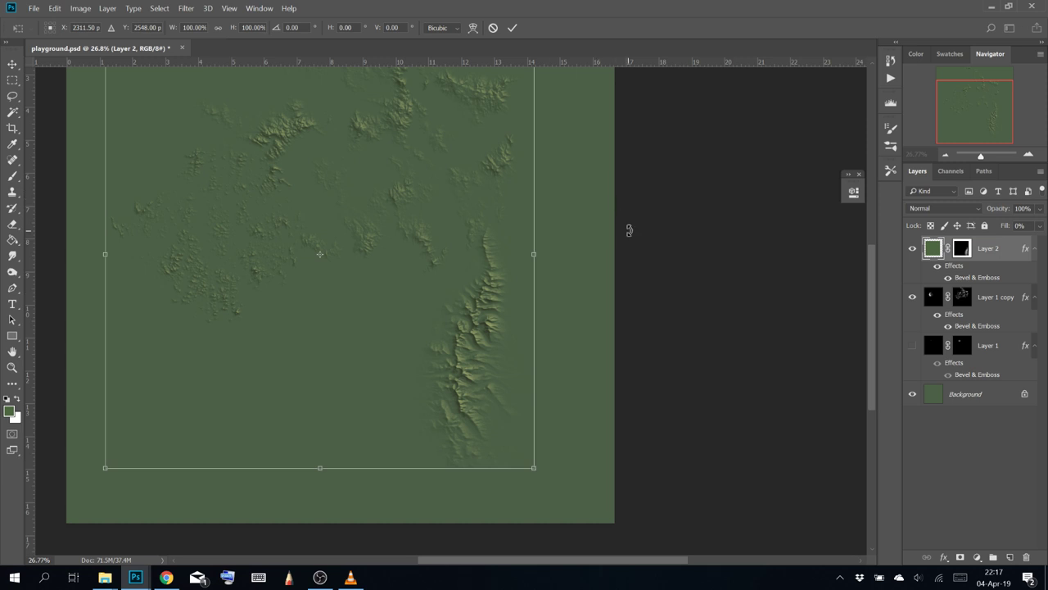
drag(629, 230, 458, 286)
key(Return)
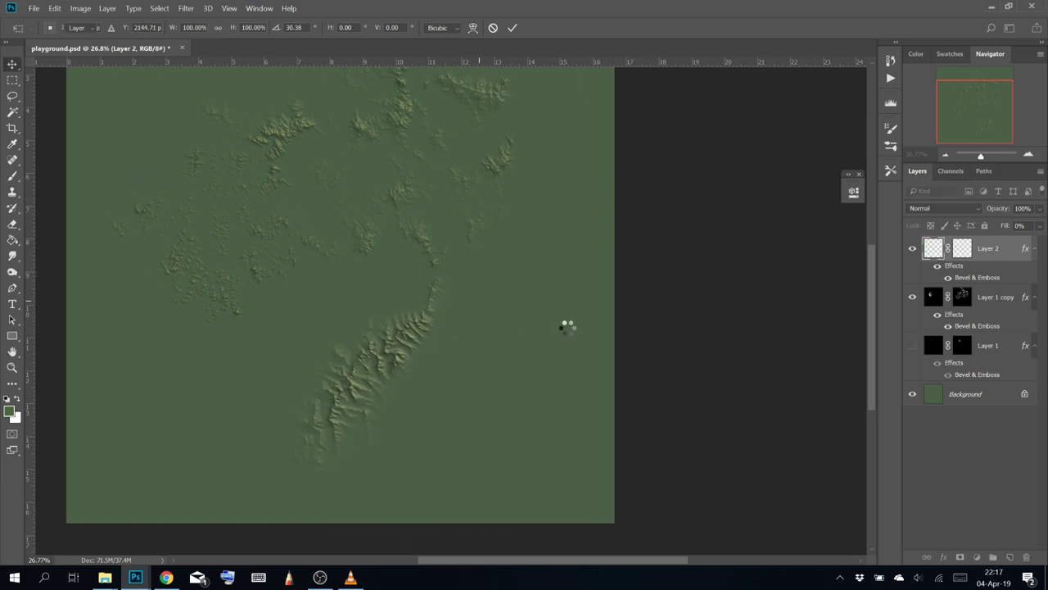
scroll(381, 398, up, 4)
drag(453, 383, 752, 106)
scroll(597, 328, down, 4)
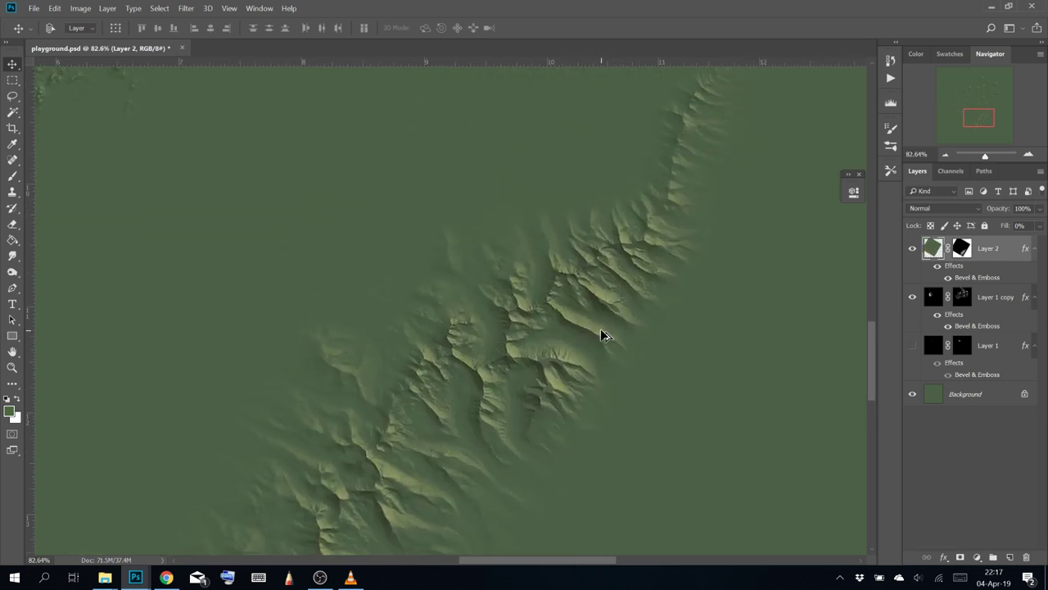
scroll(602, 326, down, 1)
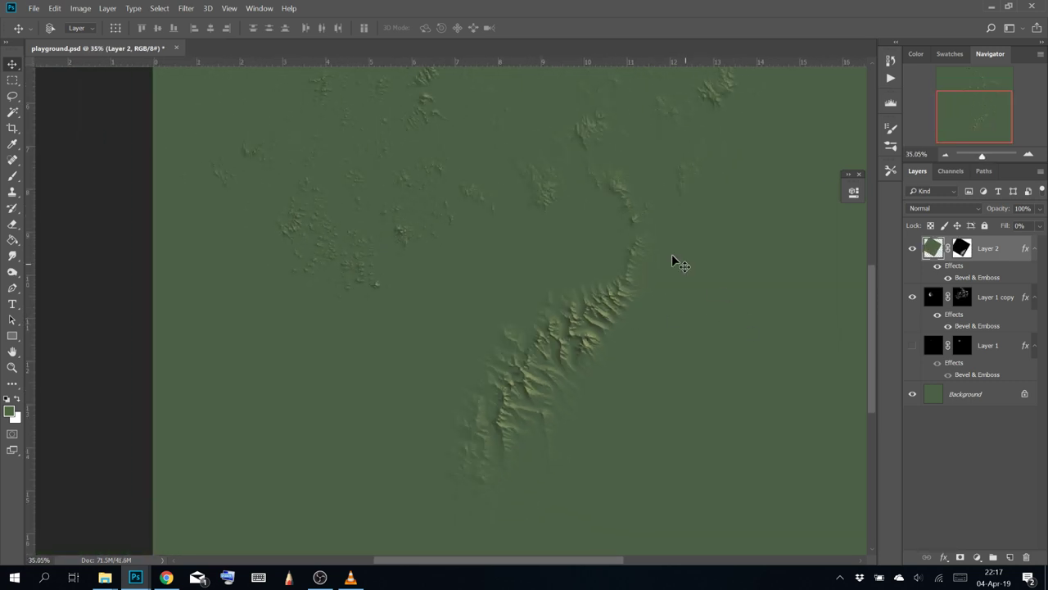
drag(306, 93, 416, 99)
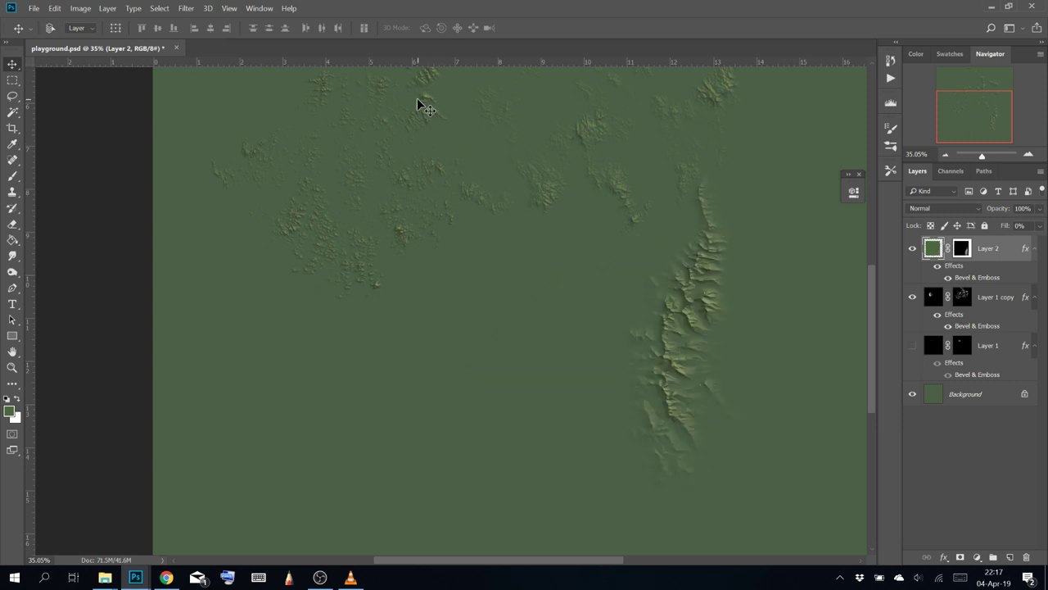
scroll(511, 151, down, 3)
scroll(486, 150, up, 2)
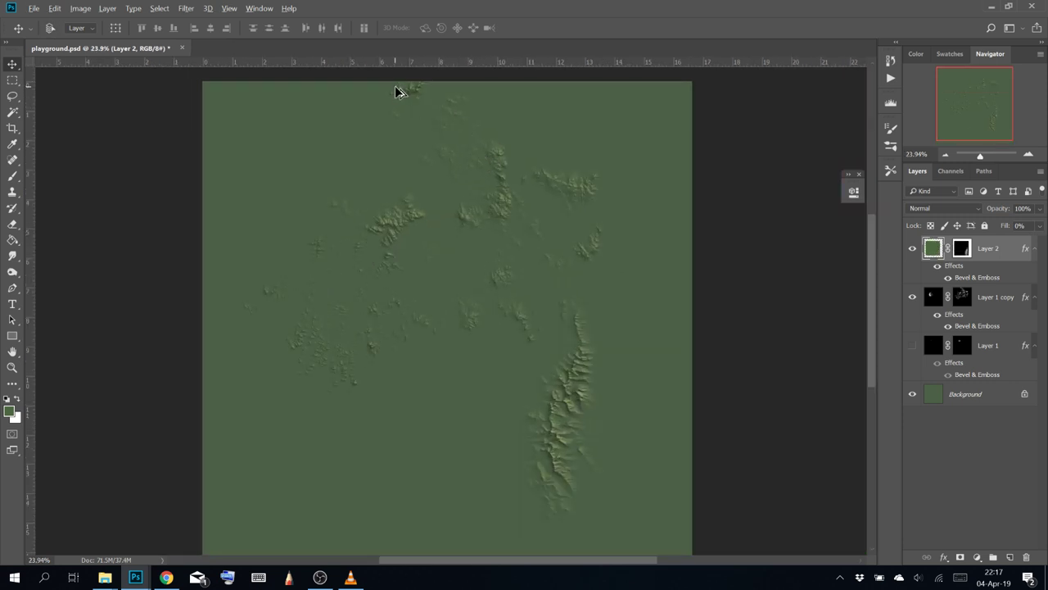
Dock the 3.png document alongside playground.psd and delete its Layer 2 and Layer 3, keeping the heightmap layer
key(alt+Tab)
drag(458, 236, 386, 49)
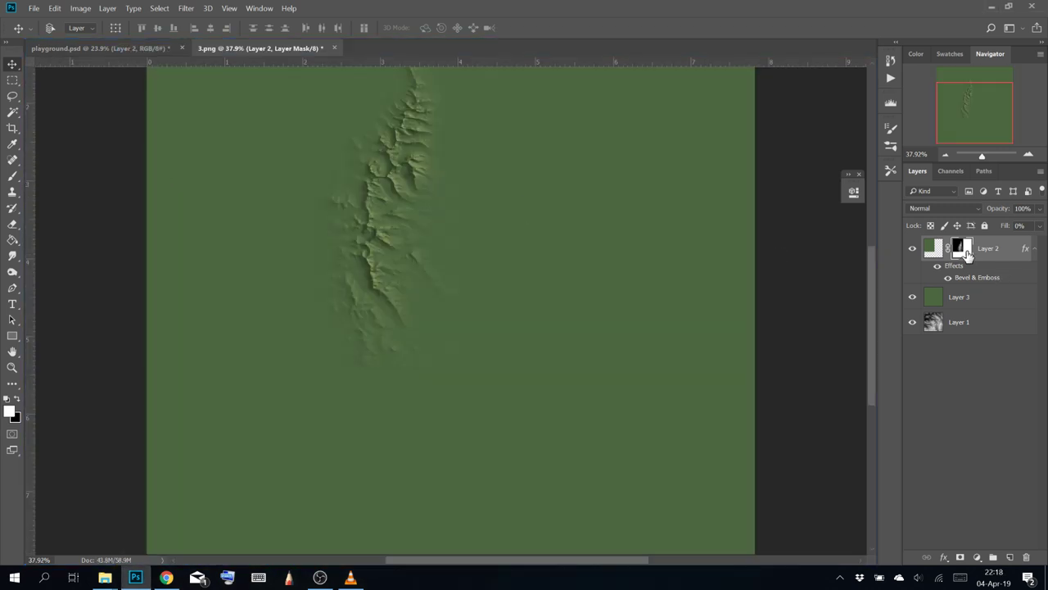
click(913, 249)
click(913, 297)
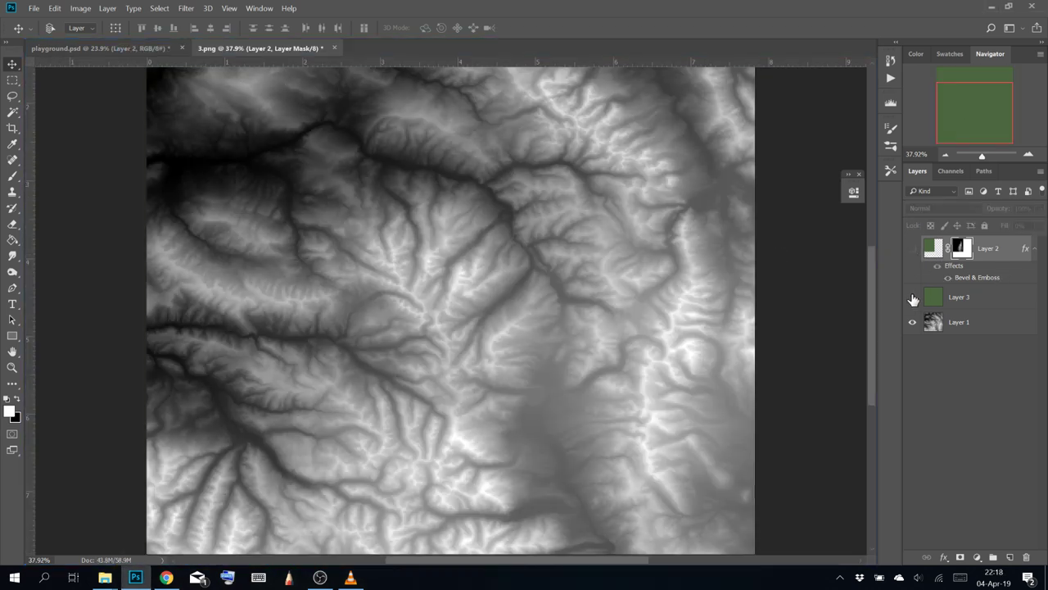
click(994, 305)
shift+click(987, 250)
drag(987, 258, 1026, 556)
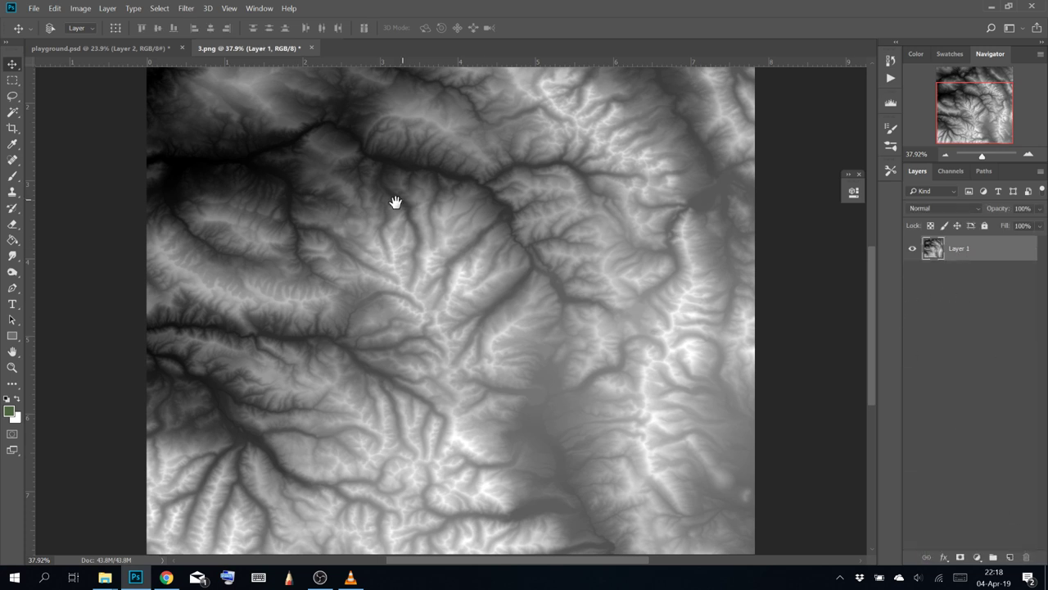
Add a Curves adjustment layer above the heightmap and bend the curve so the lowlands go black and only the high ridges stay bright
drag(395, 202, 370, 270)
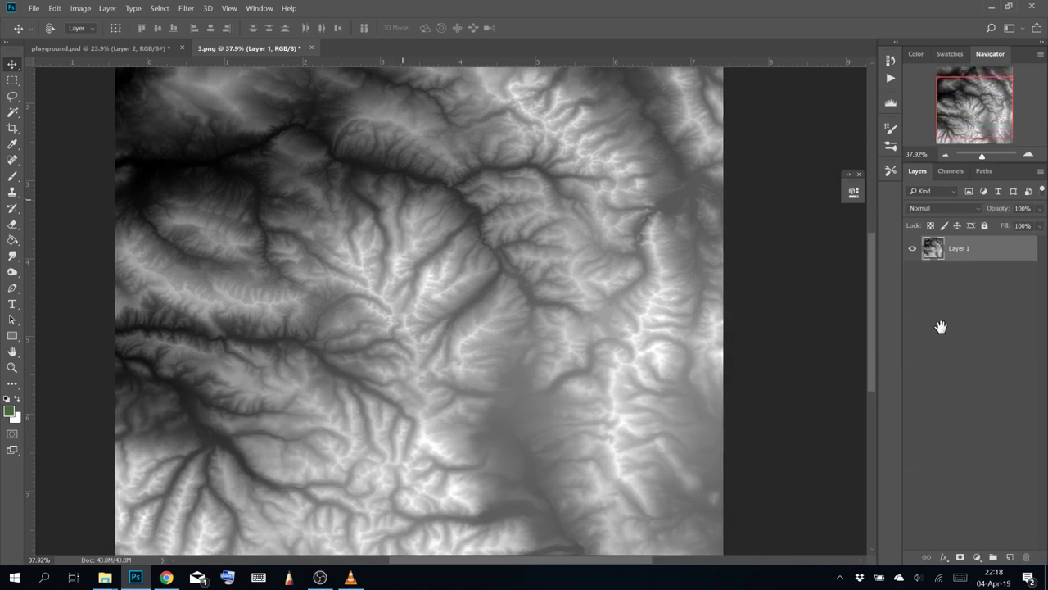
click(977, 557)
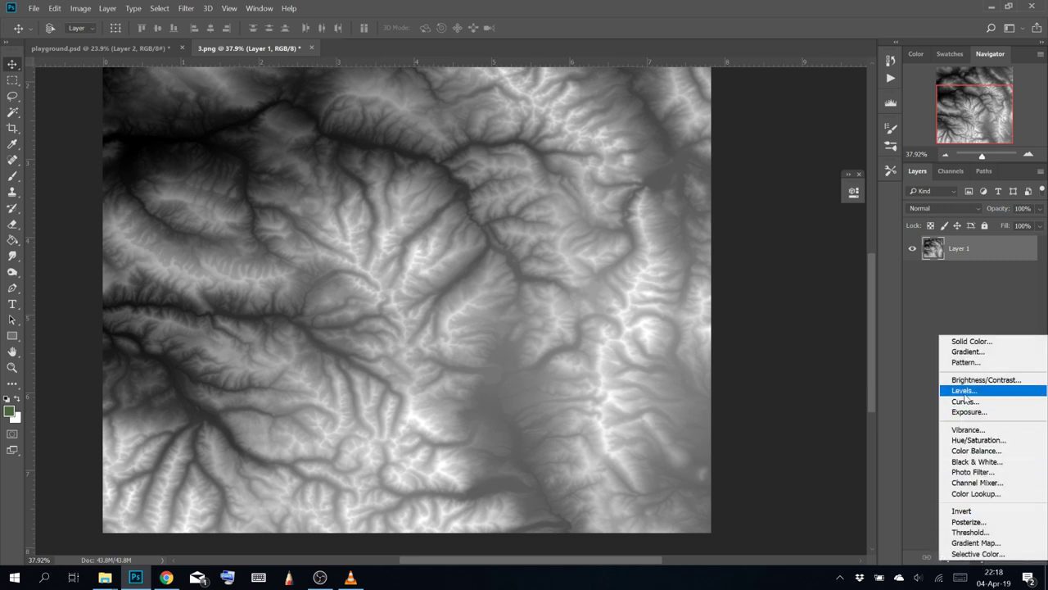
click(1017, 402)
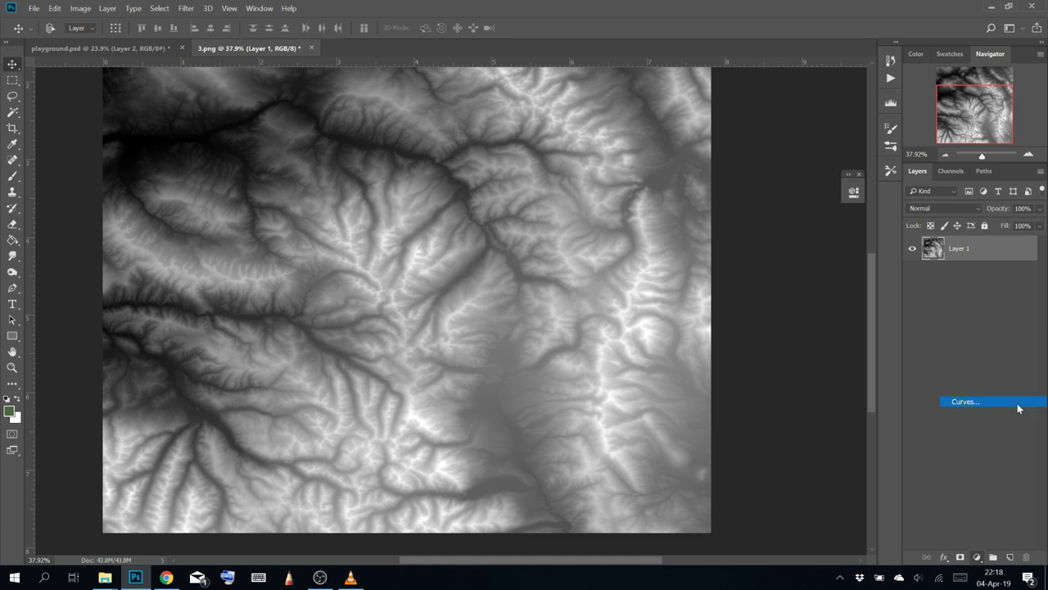
drag(765, 311, 792, 334)
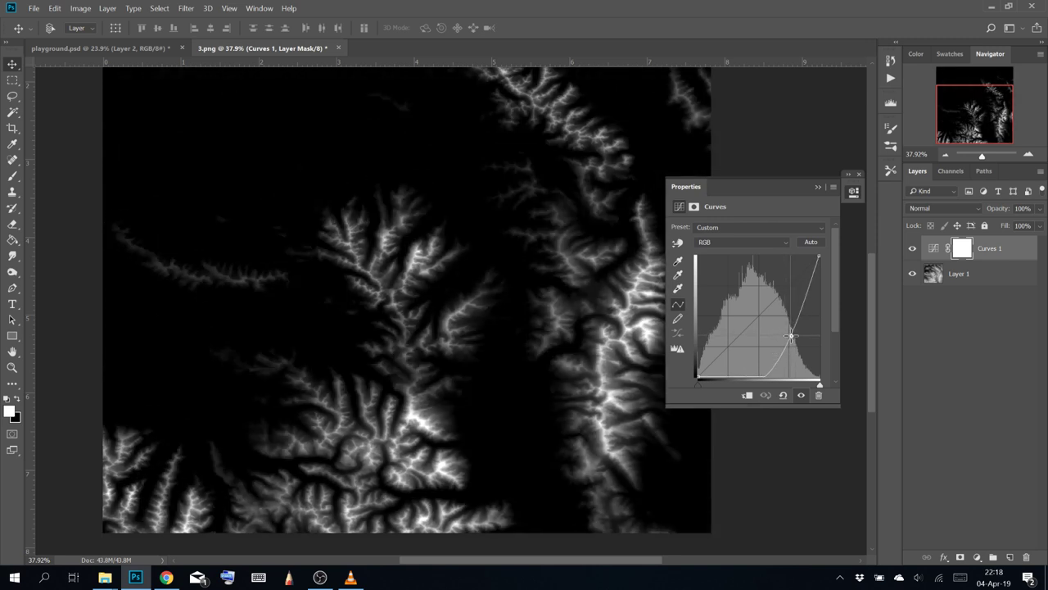
click(817, 187)
Select the diagonal ridge in the heightmap's upper right area with a freehand lasso feathered 55 px
scroll(655, 367, up, 2)
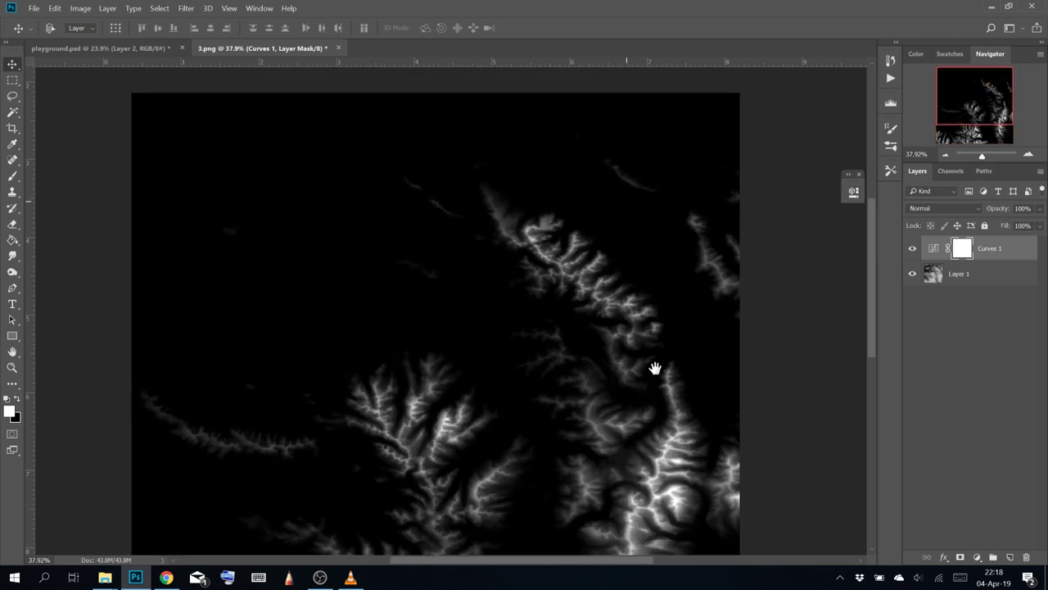
scroll(667, 309, up, 4)
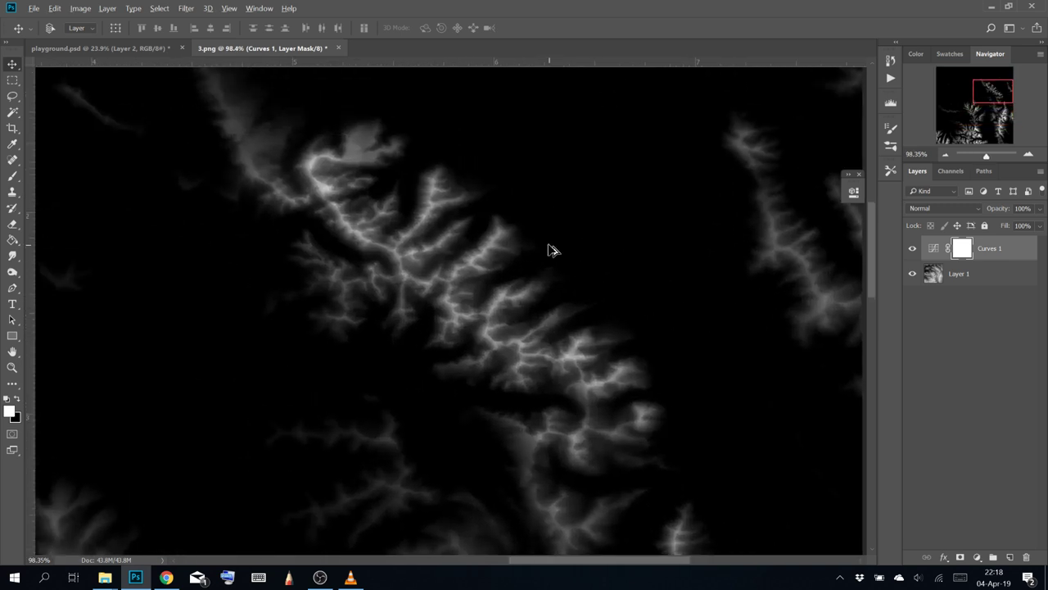
scroll(636, 226, down, 3)
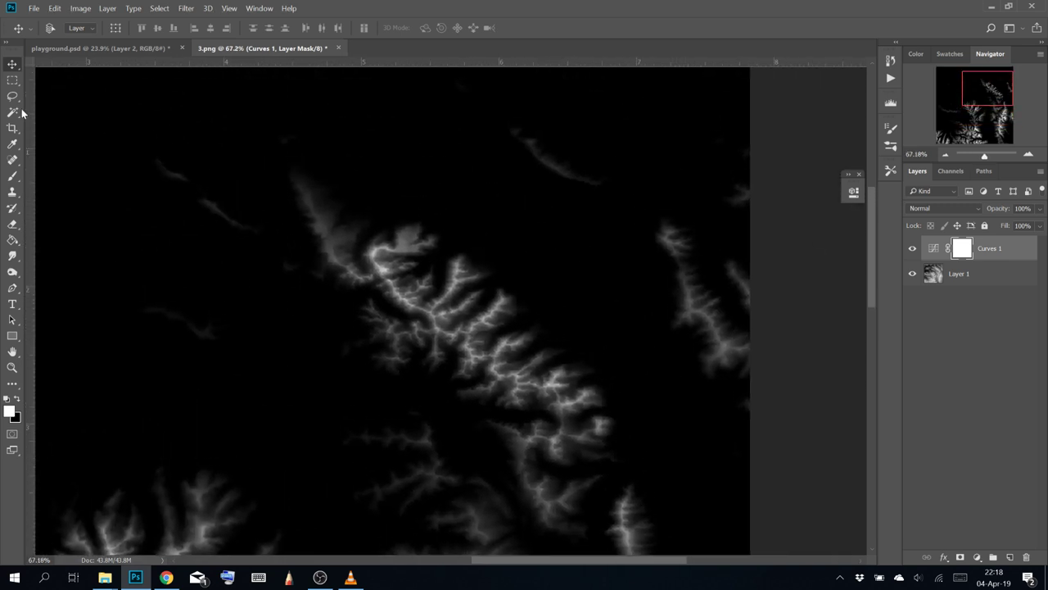
click(13, 96)
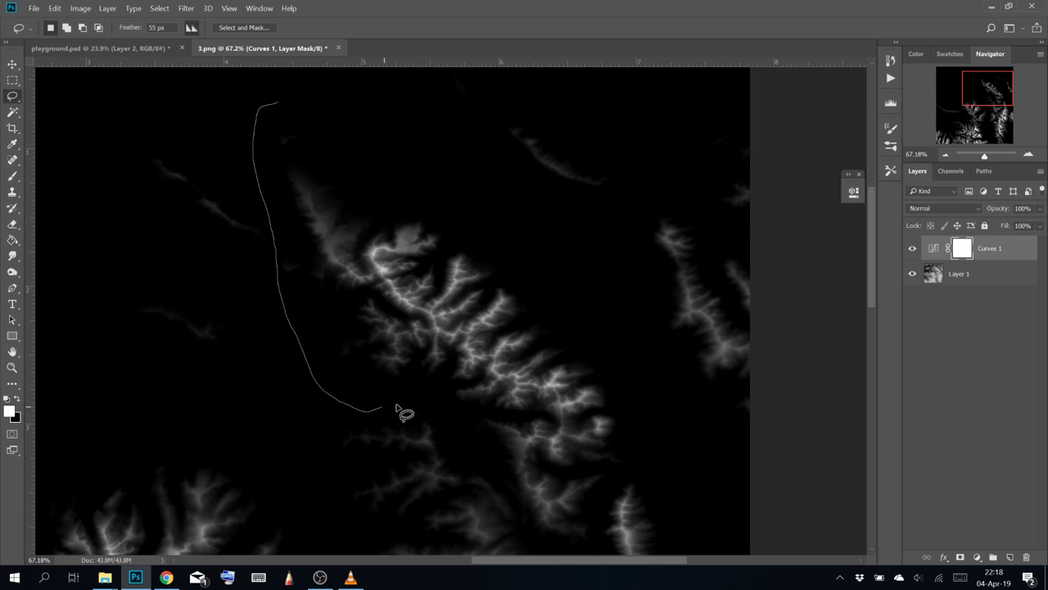
drag(263, 117, 264, 119)
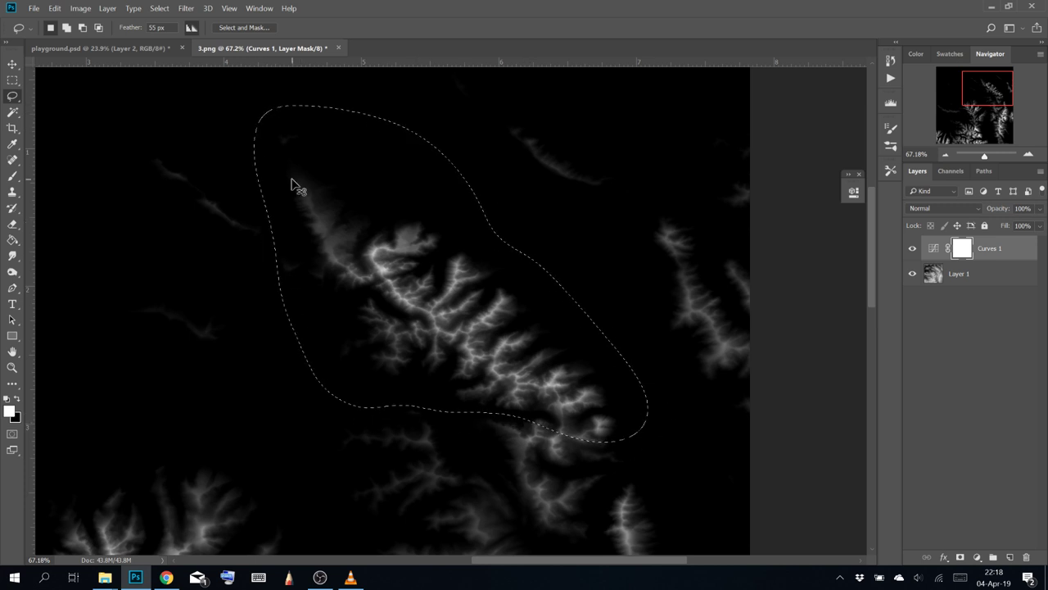
Paste a merged copy of the selected ridge as a new layer and hide the Curves 1 and Layer 1 layers
click(33, 9)
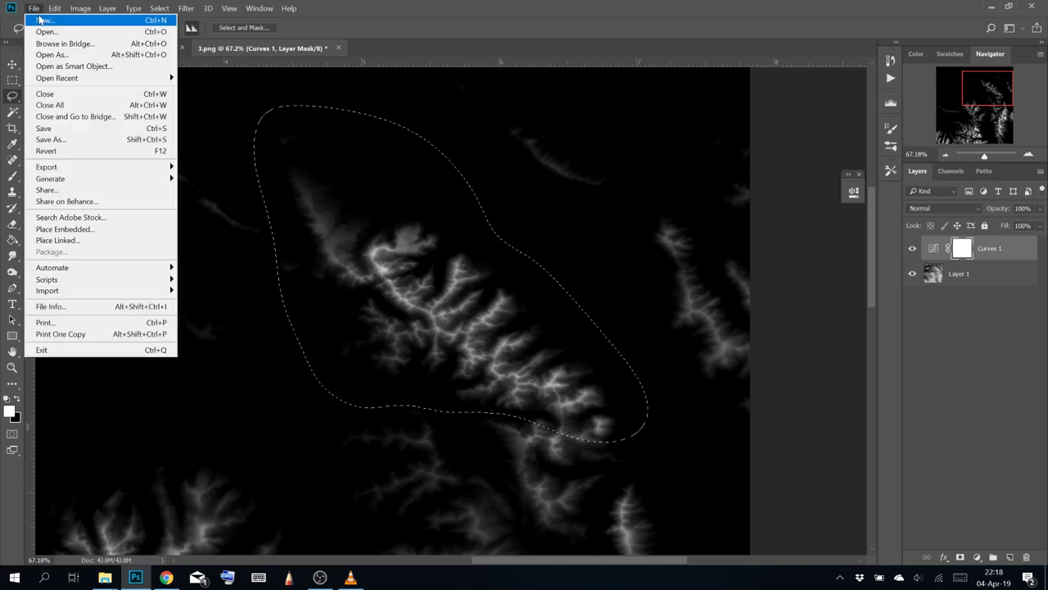
click(1034, 293)
key(ctrl+shift+c)
key(ctrl+v)
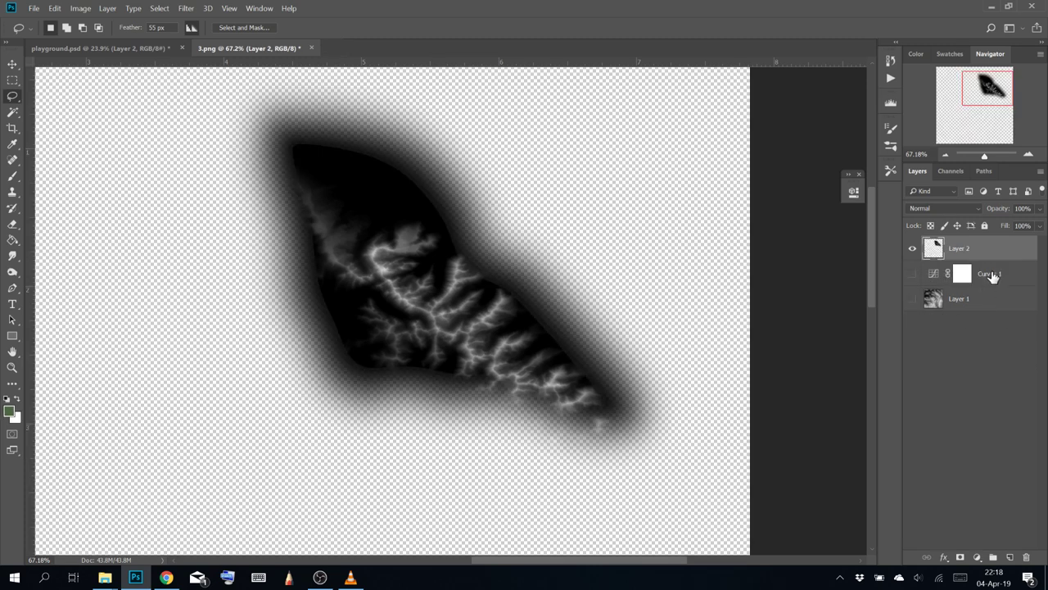
Add a white-filled layer beneath the pasted ridge and invert the ridge layer's colours
click(989, 274)
click(1011, 557)
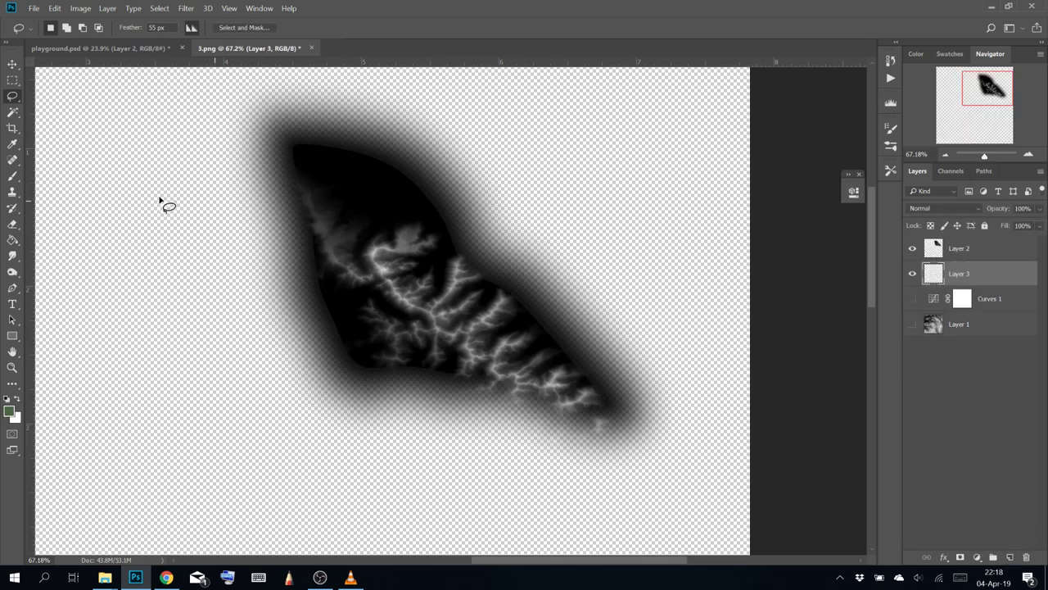
click(13, 240)
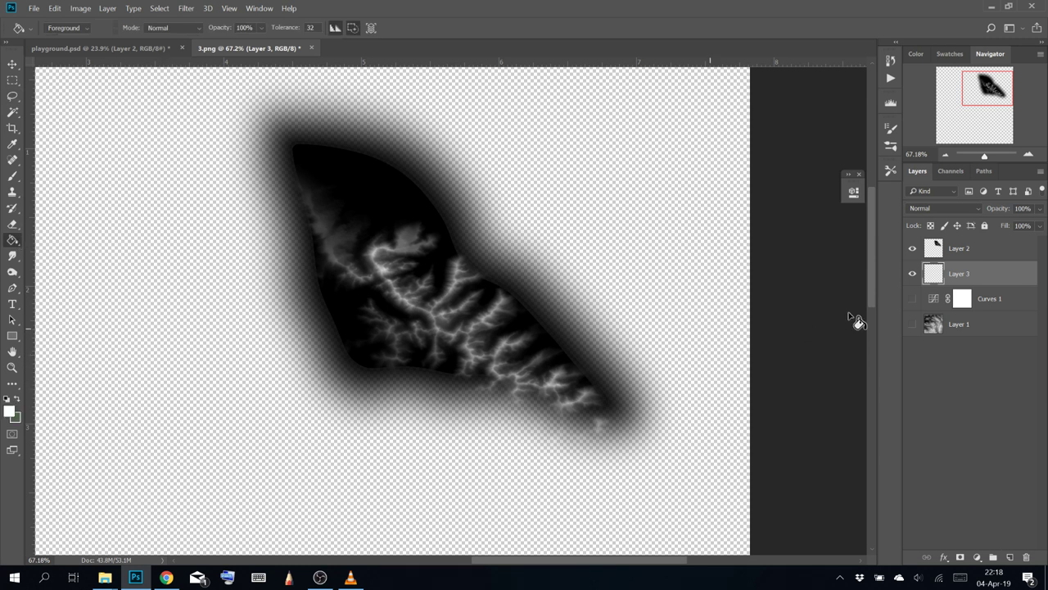
key(alt+BackSpace)
click(990, 258)
key(ctrl+i)
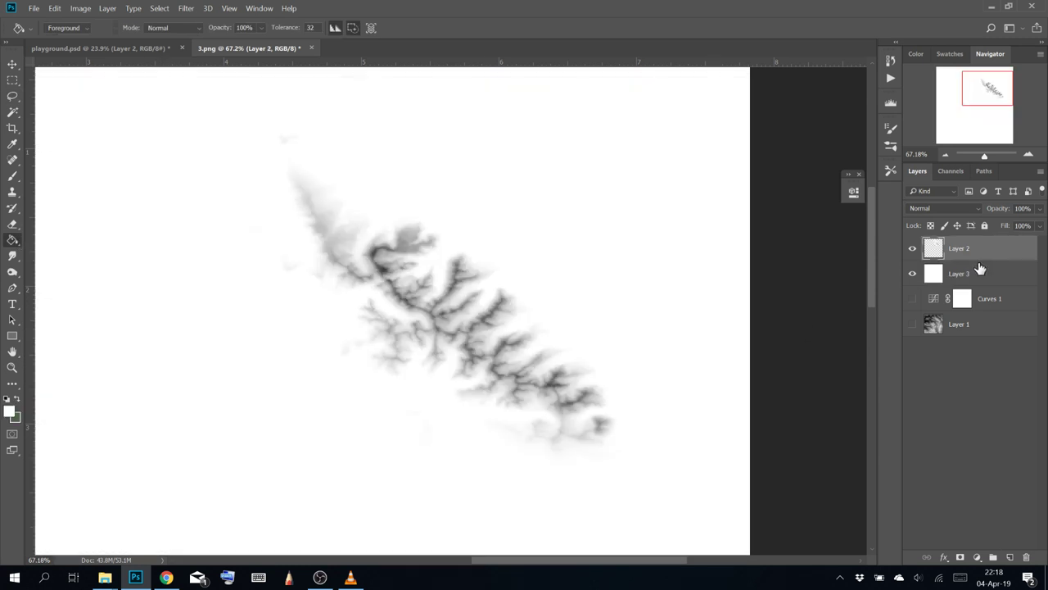
Select a rectangle around the inverted ridge and define it as a brush preset with the suggested name
scroll(464, 240, down, 2)
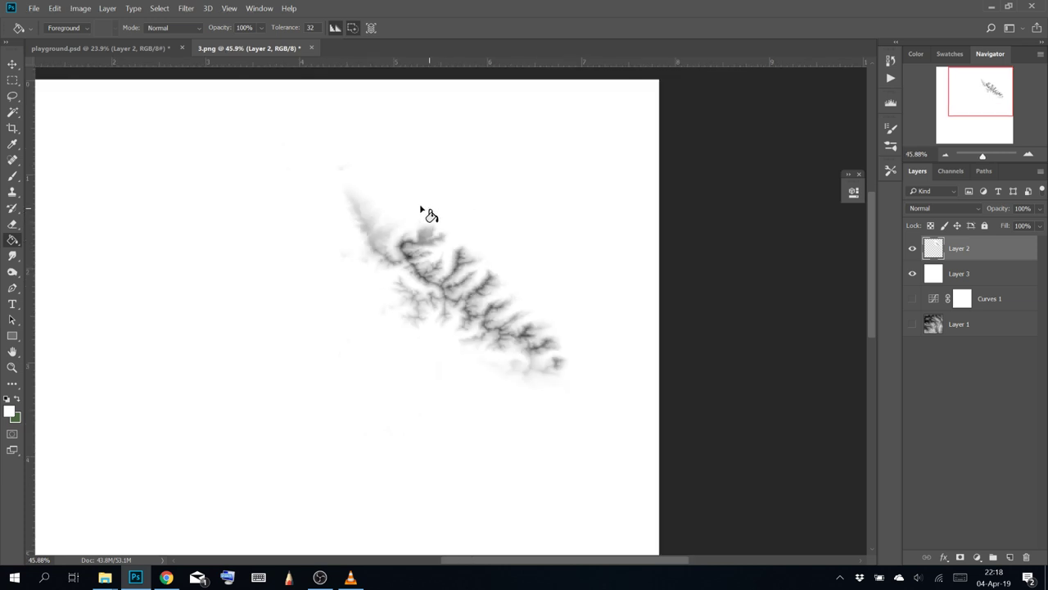
click(13, 79)
drag(303, 157, 586, 397)
click(53, 9)
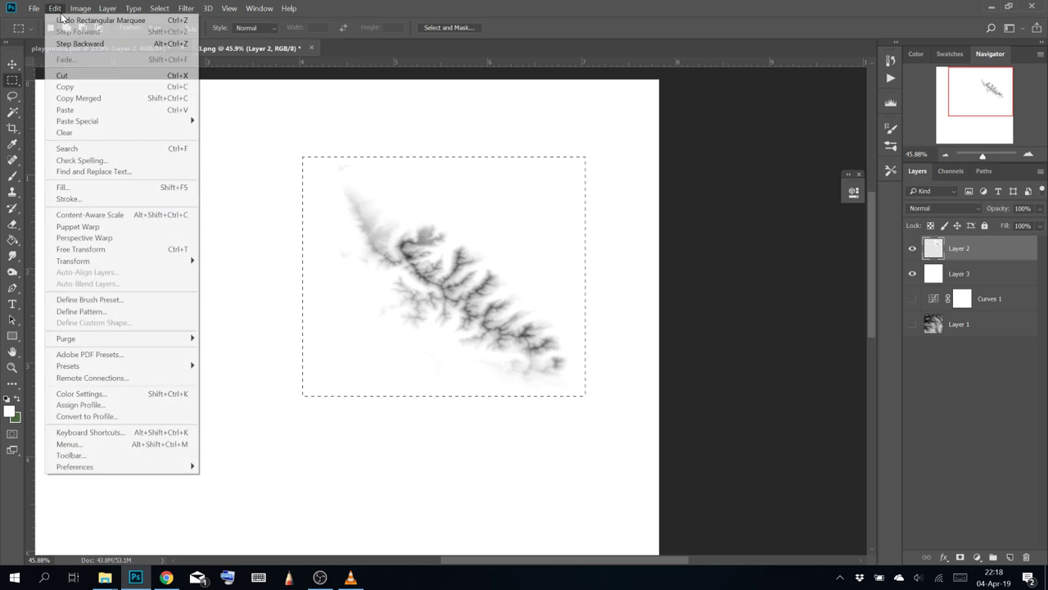
click(119, 299)
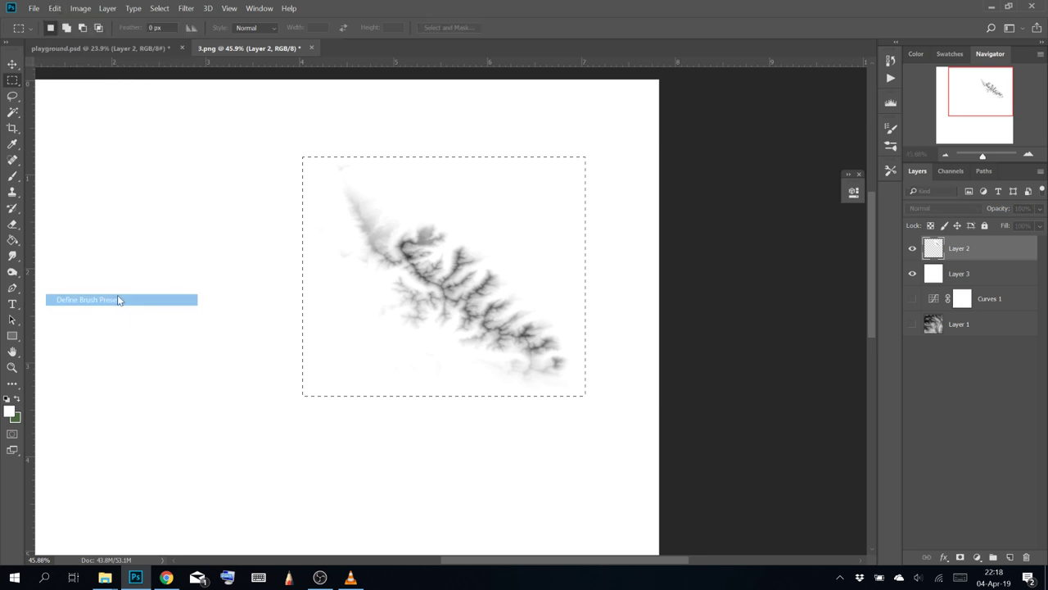
click(656, 177)
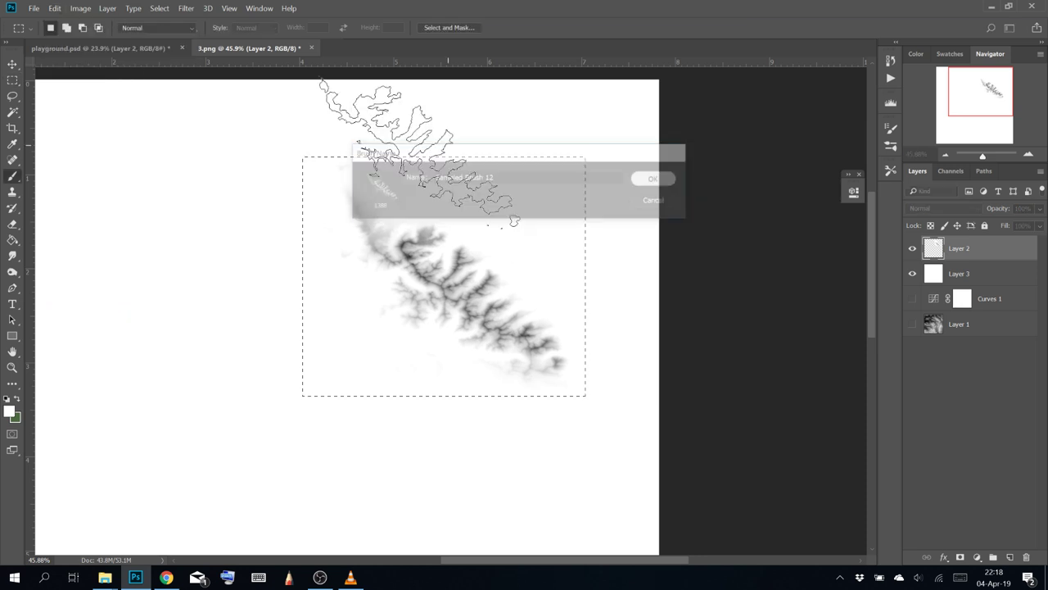
Test the new ridge brush in white on Layer 1 copy's mask in playground.psd and undo the smeared strokes
click(90, 48)
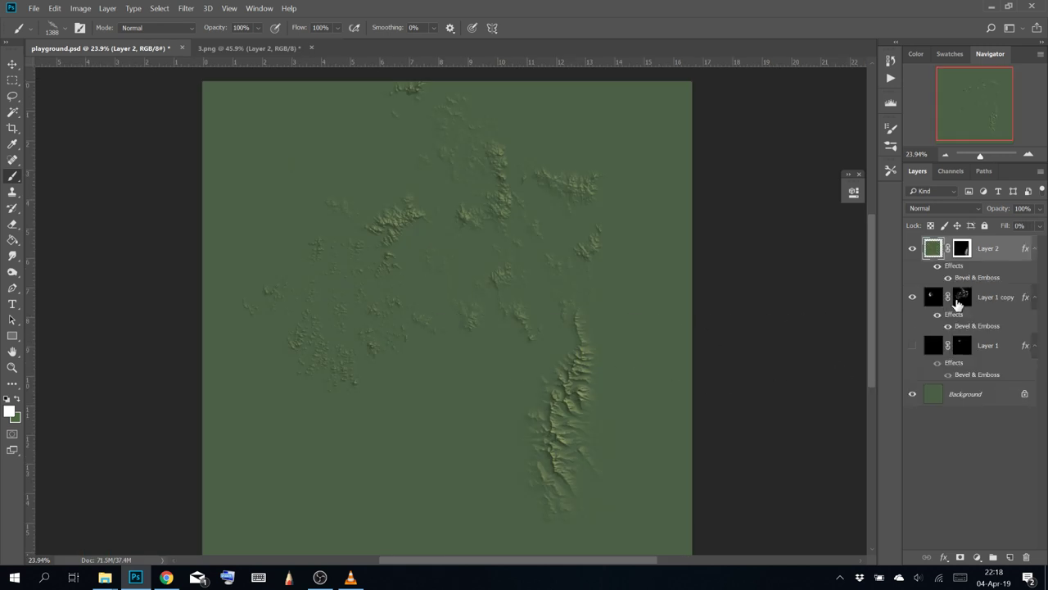
click(961, 297)
mouse_move(543, 440)
mouse_down()
mouse_move(569, 287)
mouse_move(485, 201)
mouse_up()
scroll(406, 327, up, 8)
click(421, 323)
click(344, 327)
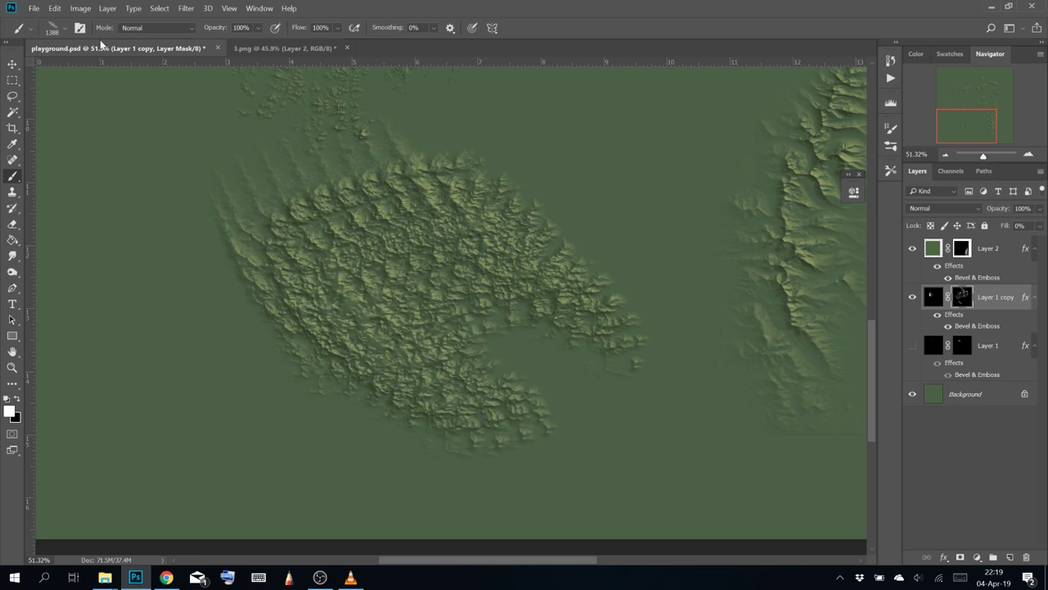
key(ctrl+z)
key(ctrl+z)
Enable Shape Dynamics for the brush with size controlled by Pen Pressure and an angle jitter of 92%
click(79, 28)
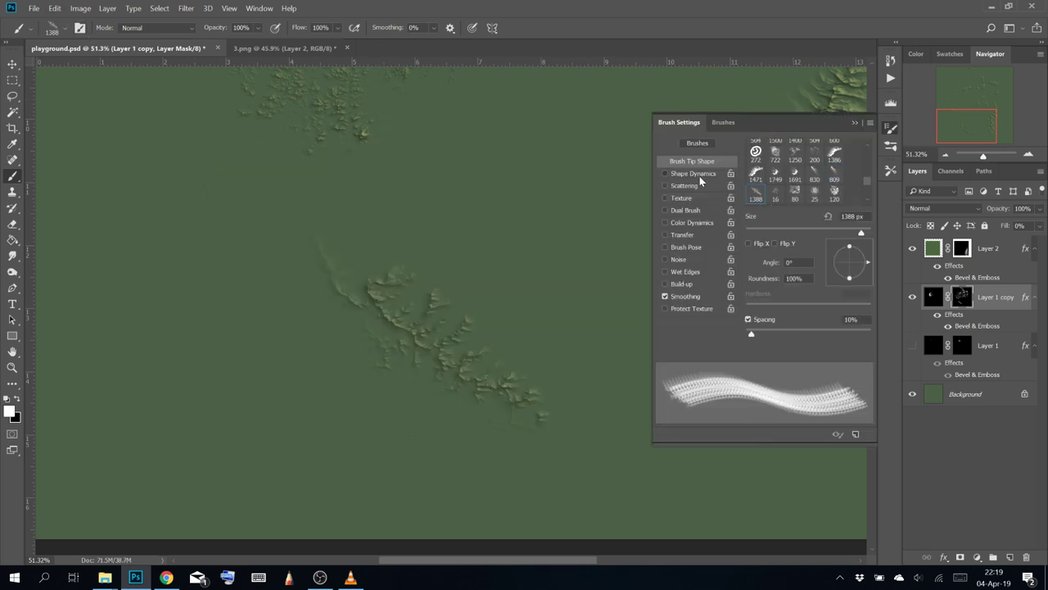
click(696, 174)
click(793, 170)
click(793, 195)
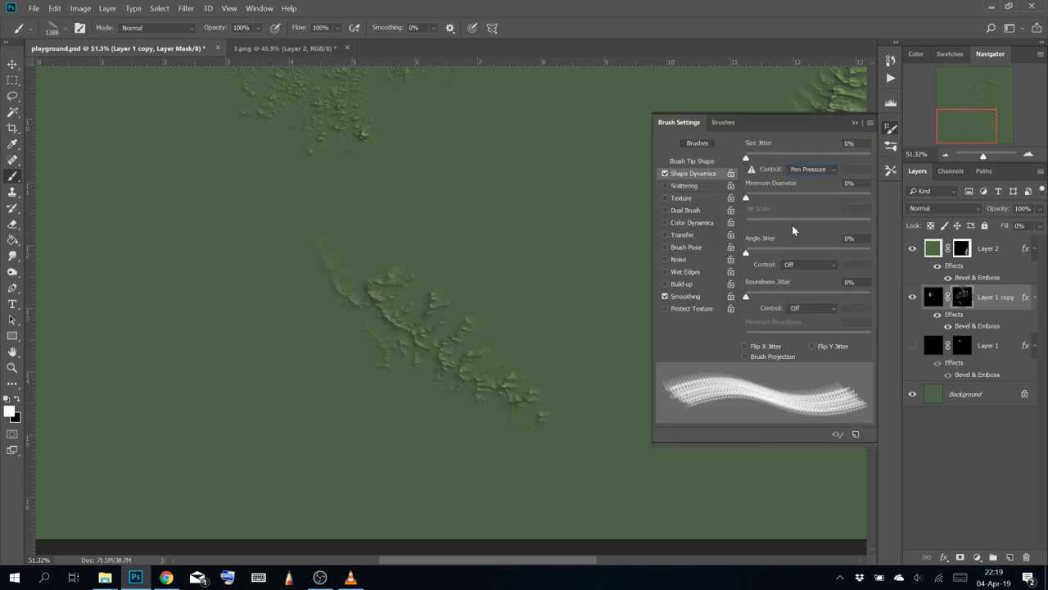
drag(781, 253, 861, 252)
Paint mountain terrain across the lower map on Layer 1 copy's mask, alternating white and black to build up and carve the ridges
mouse_move(439, 320)
mouse_down()
mouse_move(283, 270)
mouse_move(320, 291)
mouse_move(250, 299)
mouse_move(343, 360)
mouse_move(263, 283)
mouse_move(540, 291)
mouse_move(454, 324)
mouse_move(356, 188)
mouse_move(243, 217)
mouse_move(373, 327)
mouse_move(280, 354)
mouse_move(167, 255)
mouse_move(381, 155)
mouse_up()
key(x)
mouse_move(455, 246)
mouse_down()
mouse_move(515, 223)
mouse_move(427, 214)
mouse_up()
key(x)
drag(452, 348, 482, 137)
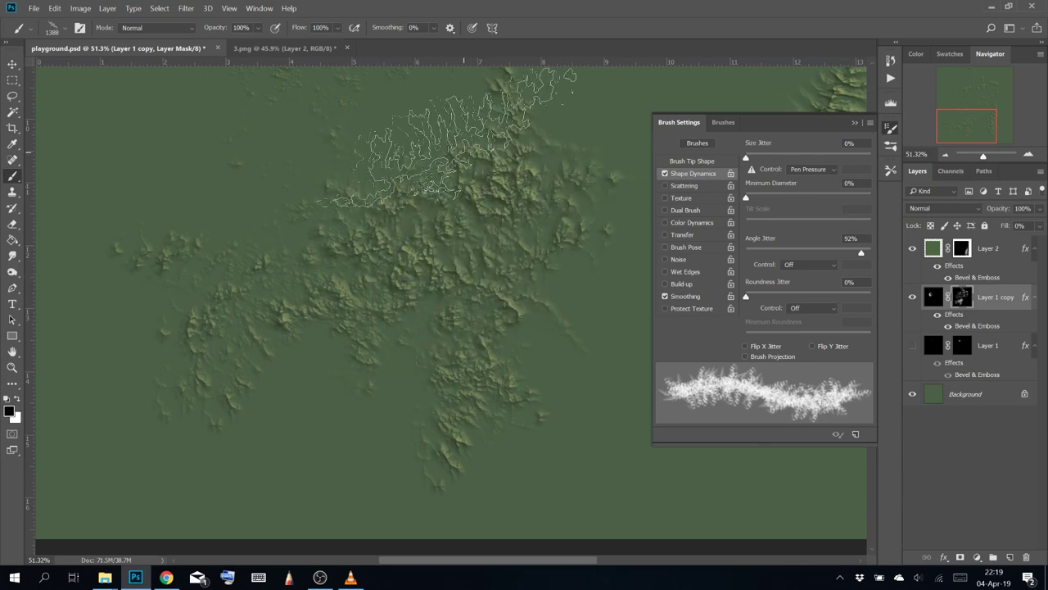
Wear down the mountains on the lower map with black brush strokes on Layer 1 copy's mask
mouse_move(483, 205)
mouse_down()
mouse_move(427, 389)
mouse_move(455, 316)
mouse_move(246, 299)
mouse_move(213, 317)
mouse_move(245, 368)
mouse_up()
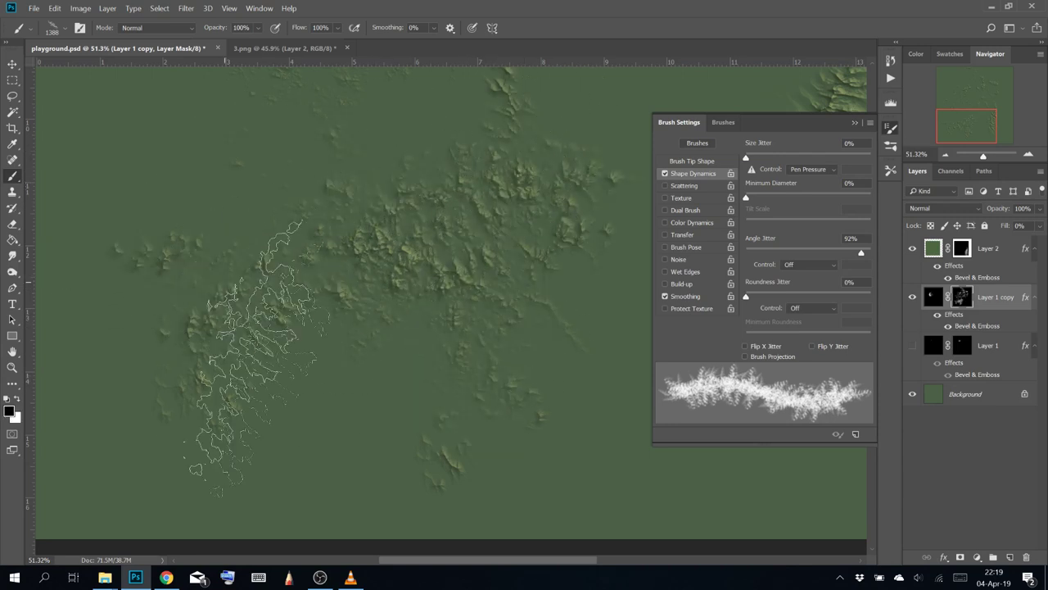
click(857, 124)
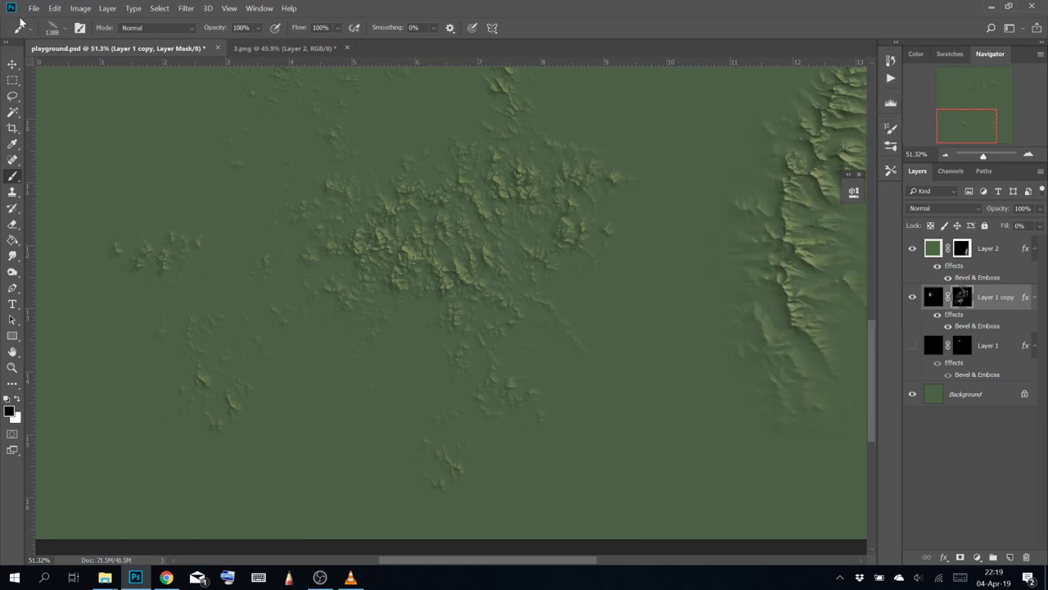
Save the current ridge brush as a new preset named "Brush Good 2" with its tool settings included
click(78, 28)
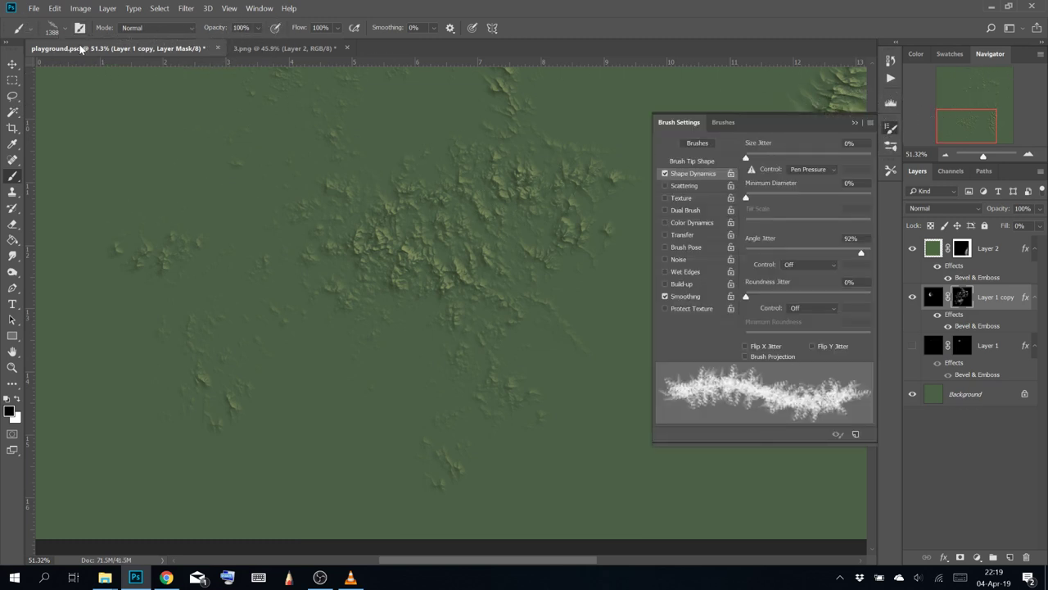
click(69, 32)
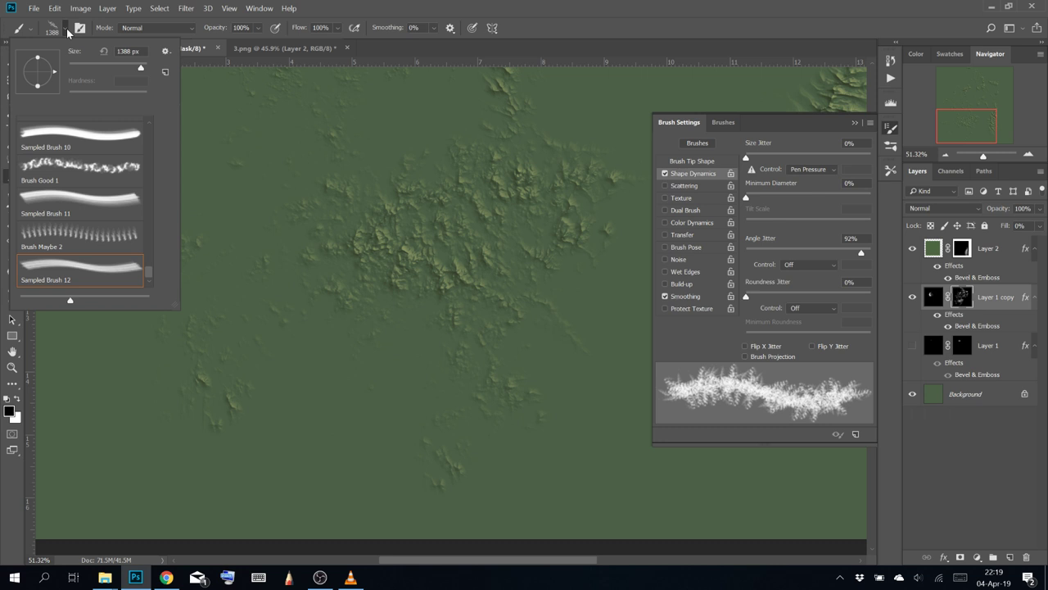
click(166, 72)
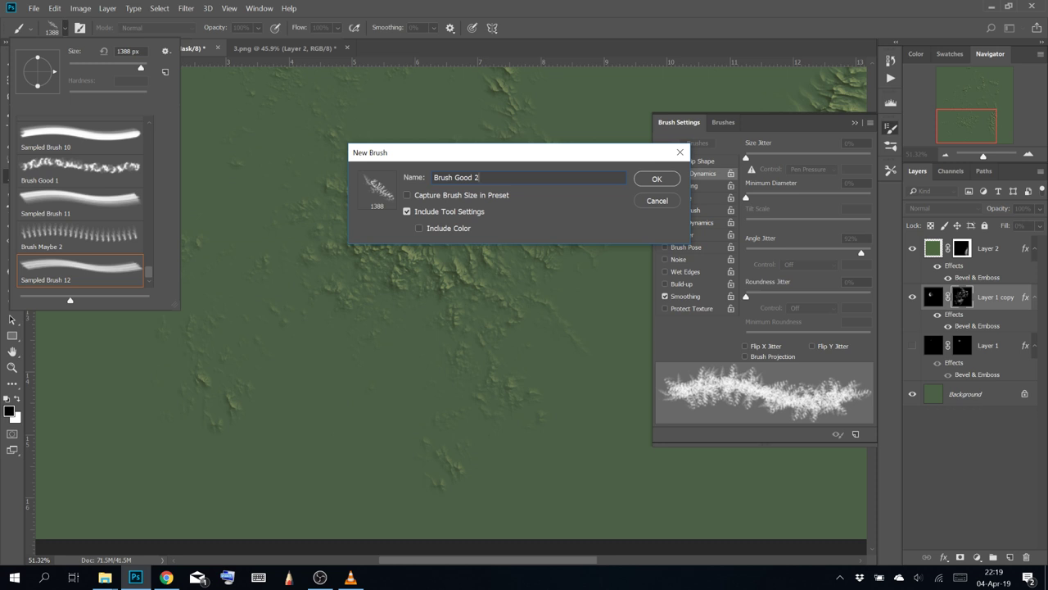
text(Brush Good 2)
key(Return)
click(855, 123)
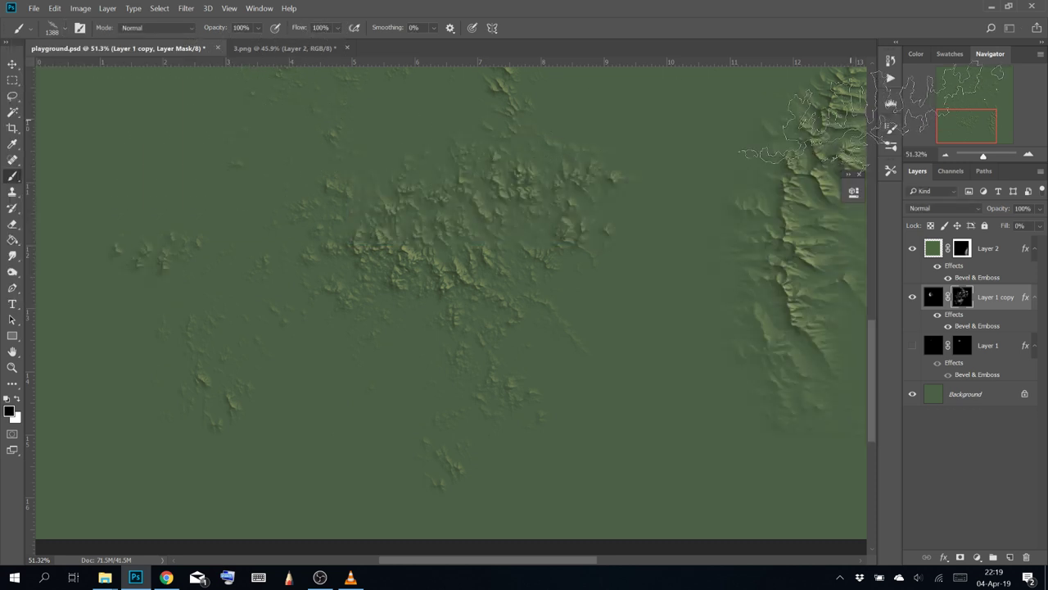
In 3.png, hide Layer 2 and Layer 3 and show Curves 1 and Layer 1
click(269, 48)
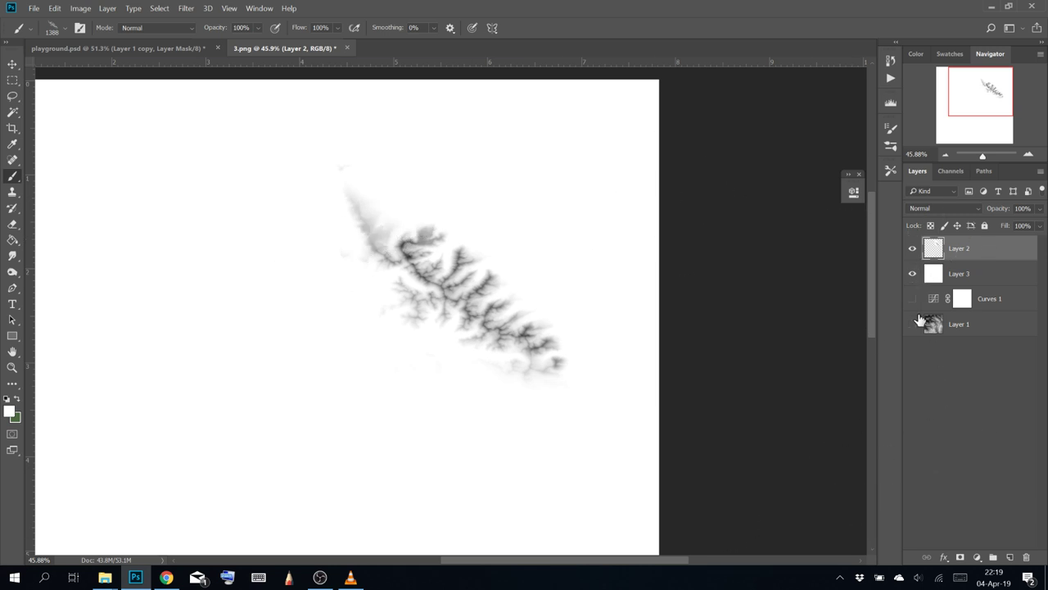
click(913, 248)
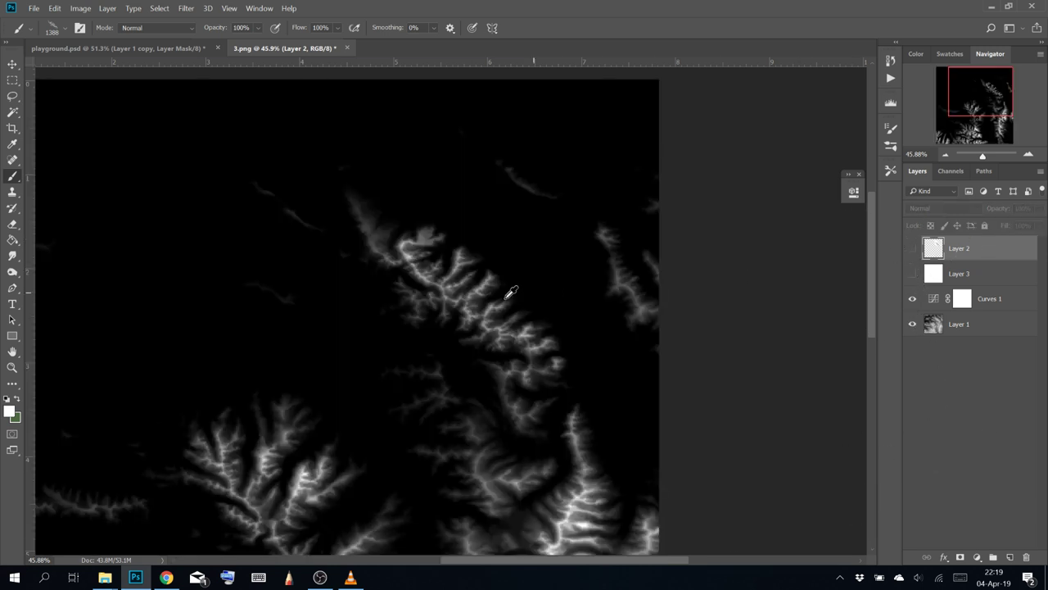
Lasso the long vertical ridge near the heightmap's lower-right edge with a 55 px feather and copy it to a new layer
scroll(507, 288, down, 2)
drag(498, 334, 352, 98)
scroll(238, 190, up, 1)
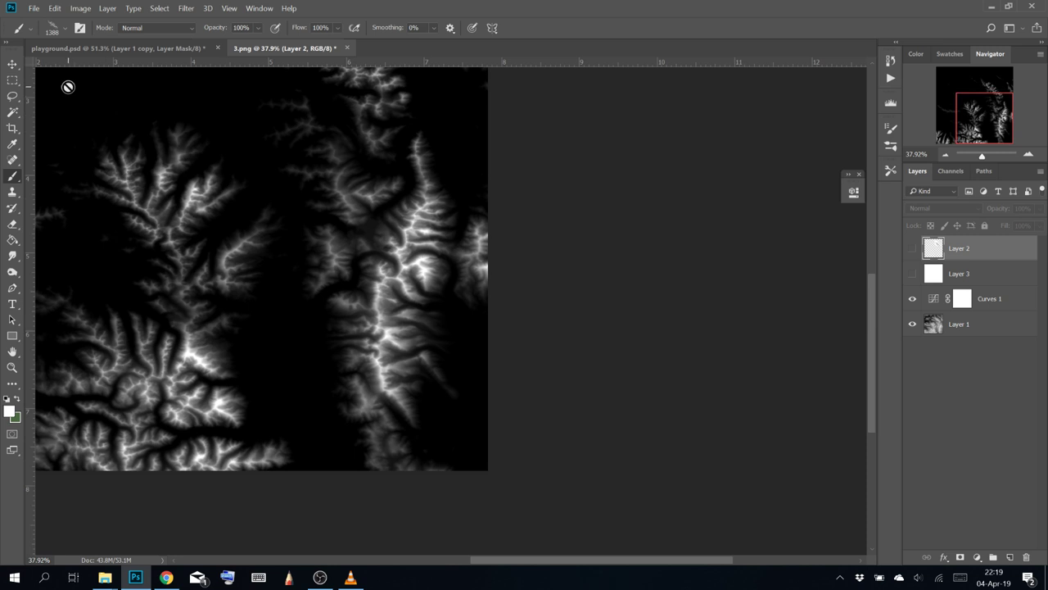
click(12, 97)
scroll(631, 327, up, 3)
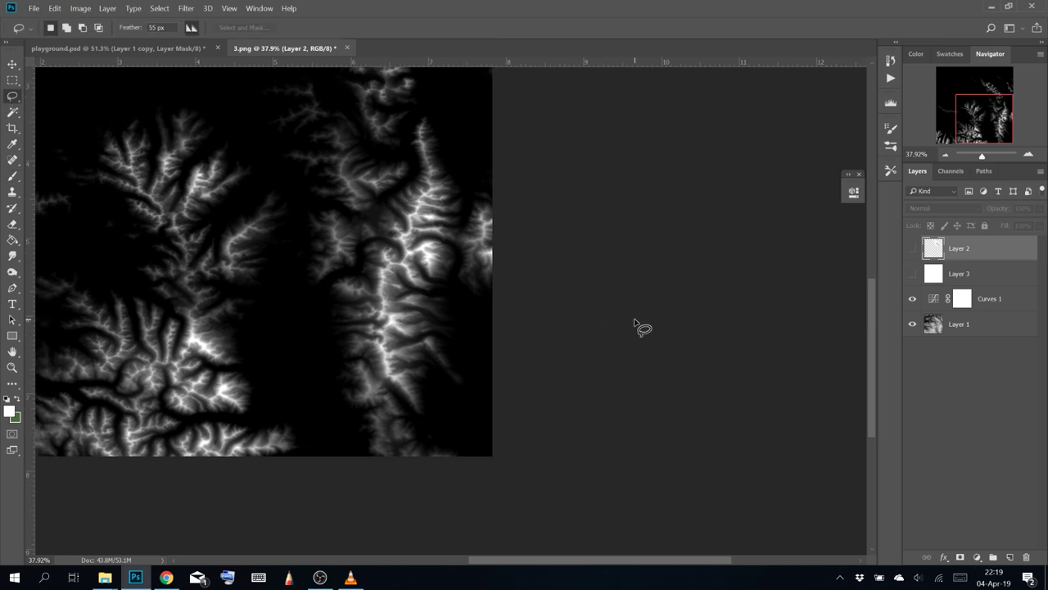
drag(501, 329, 603, 370)
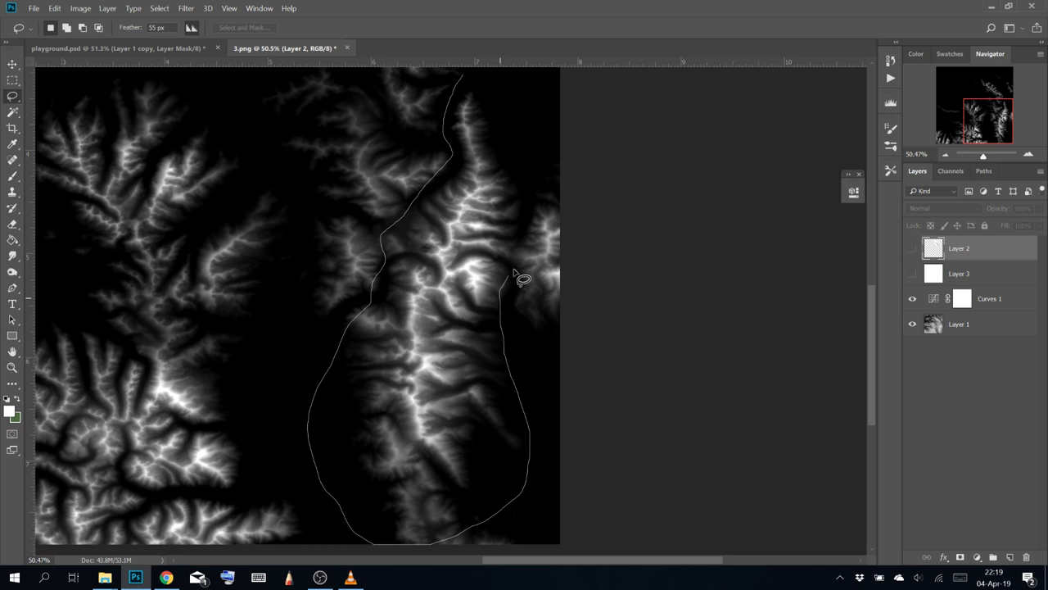
drag(501, 70, 462, 72)
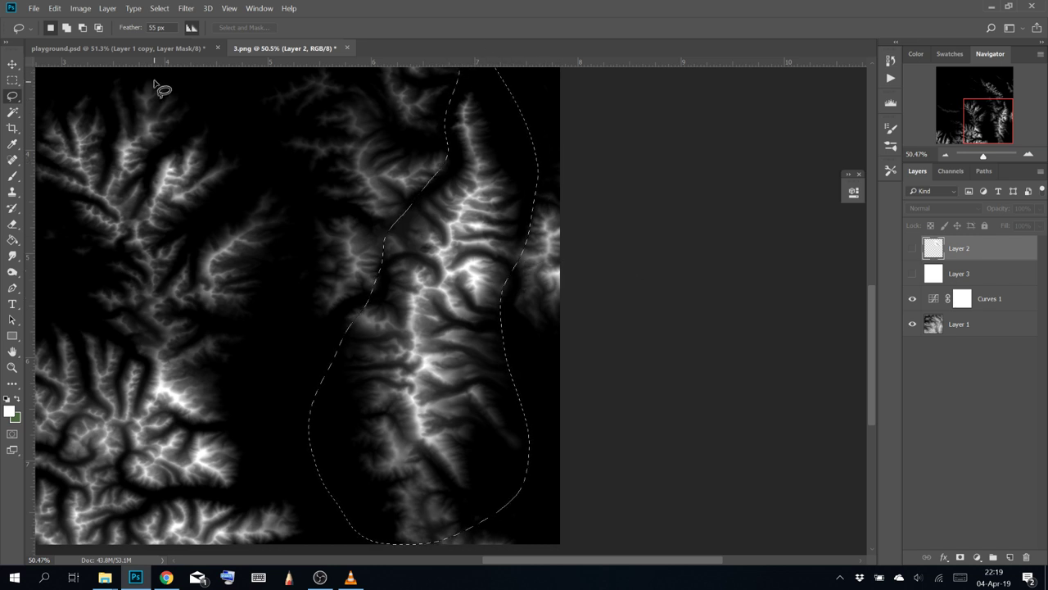
key(ctrl+j)
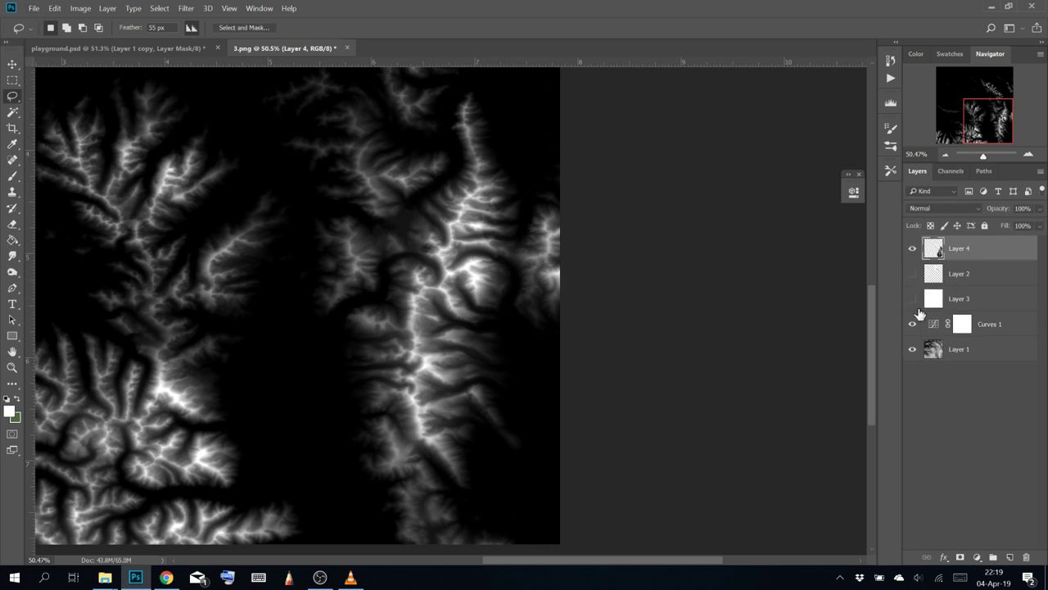
Isolate the copied ridge on Layer 4 over the white Layer 3 and invert its colors
click(911, 357)
click(913, 299)
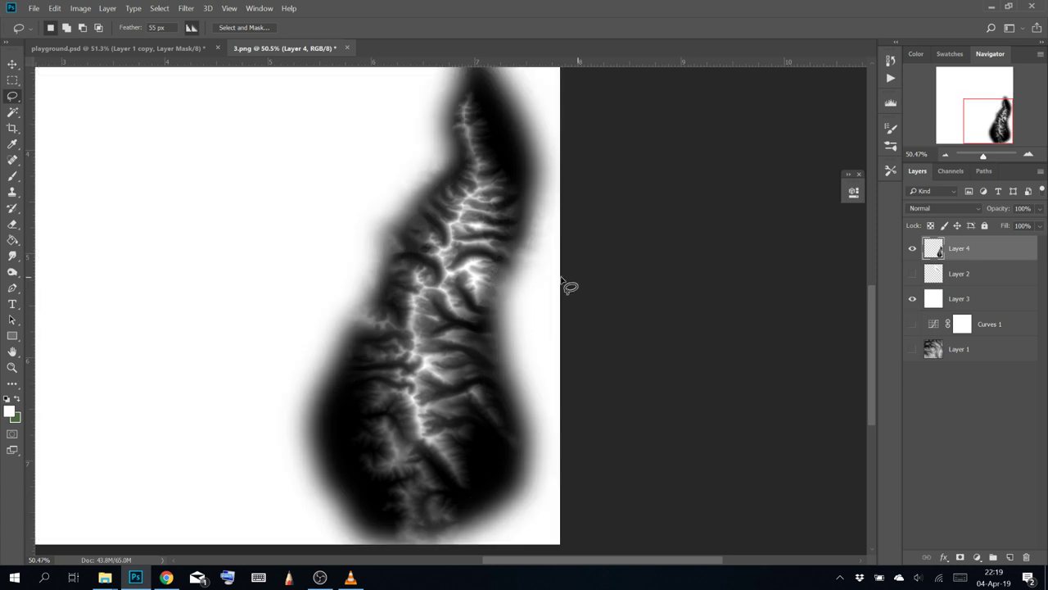
scroll(528, 283, down, 1)
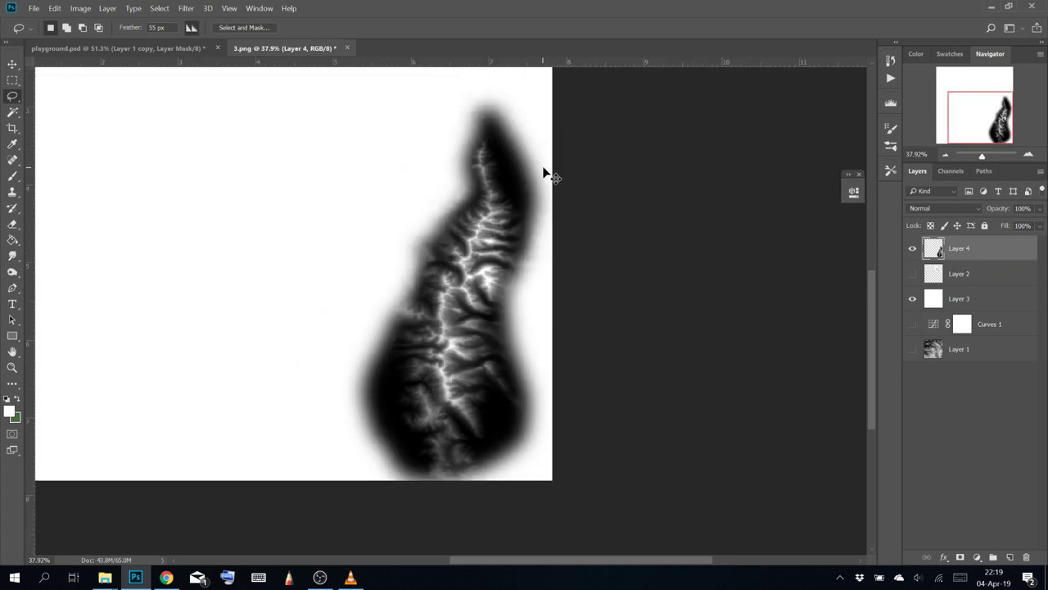
key(ctrl+i)
Move the inverted ridge from the edge of the image to around the middle of the canvas
click(11, 65)
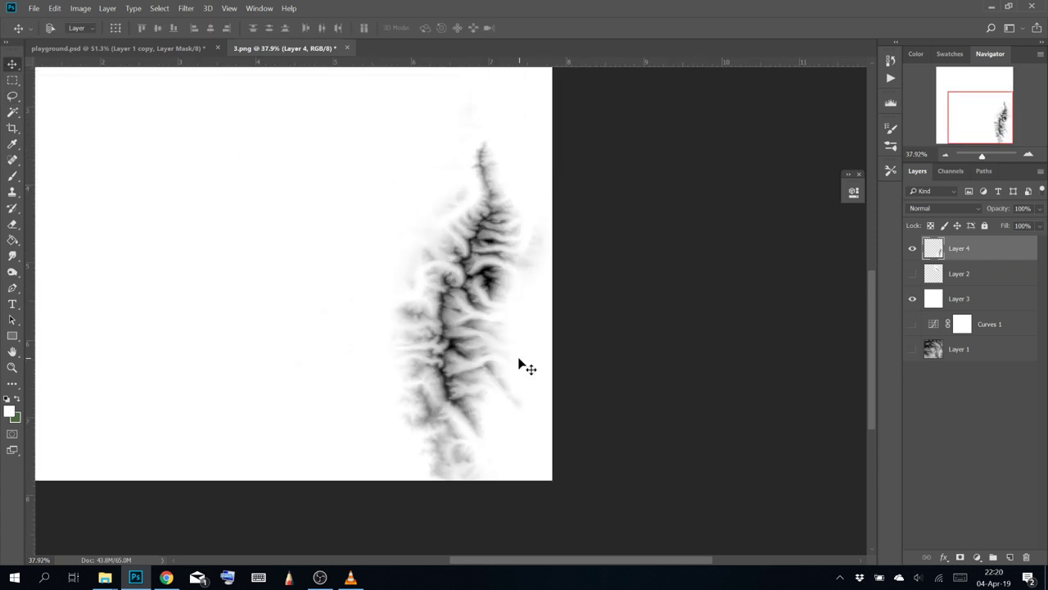
drag(473, 316, 236, 208)
mouse_move(337, 236)
mouse_down()
mouse_move(543, 353)
mouse_move(535, 349)
mouse_move(543, 434)
mouse_up()
scroll(500, 316, down, 1)
Erase the ridge's hard cut-off lower edge and the faint marks above it with a soft round 500 px eraser
click(13, 80)
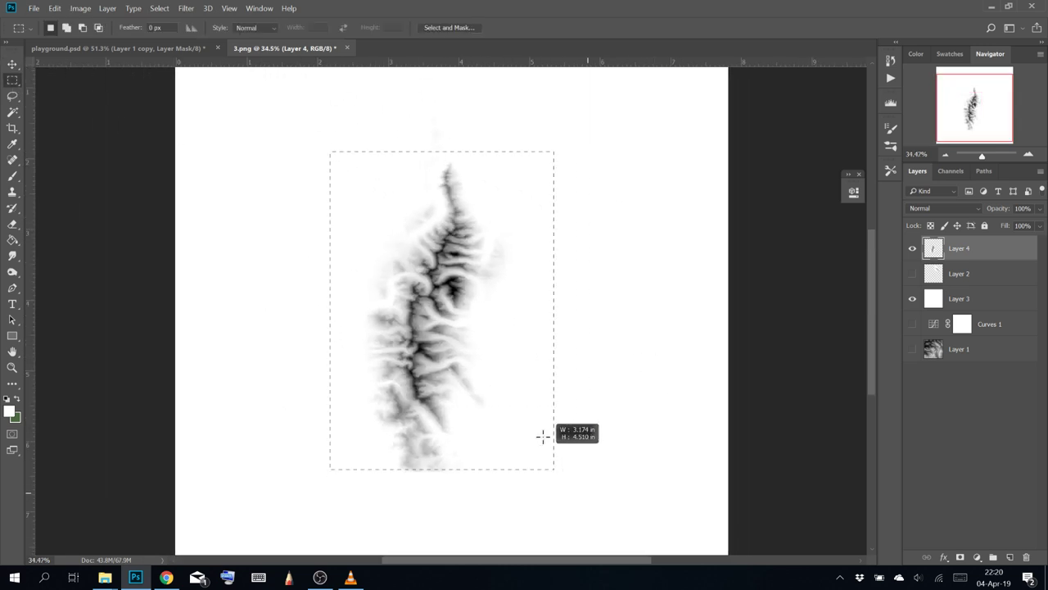
drag(590, 303, 624, 279)
key(e)
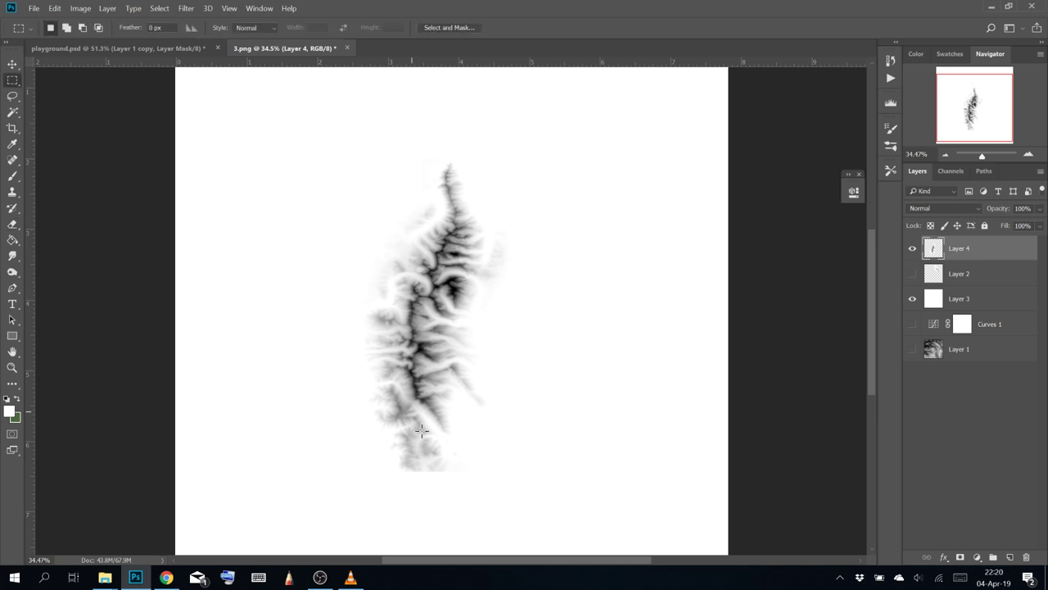
key(e)
drag(419, 496, 446, 505)
click(60, 29)
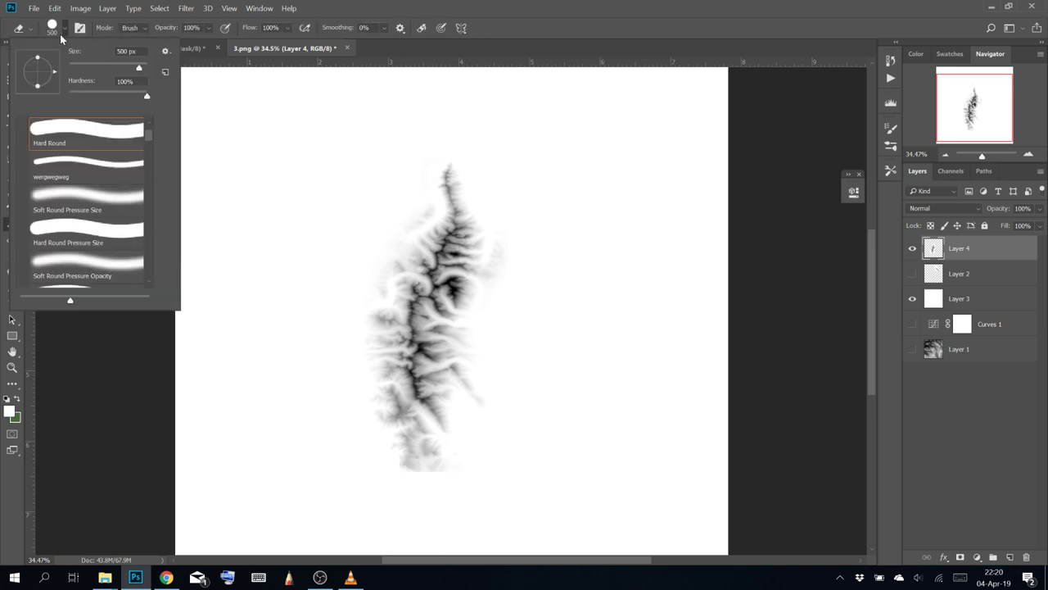
drag(436, 118, 417, 141)
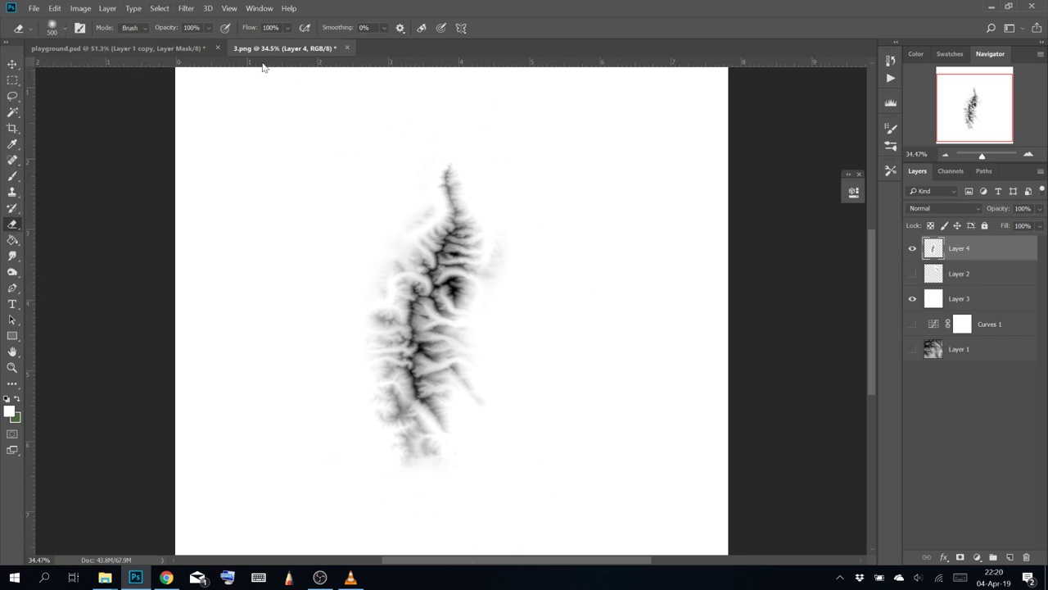
Select a rectangle around the cleaned vertical ridge and define it as a brush preset with the suggested name
key(m)
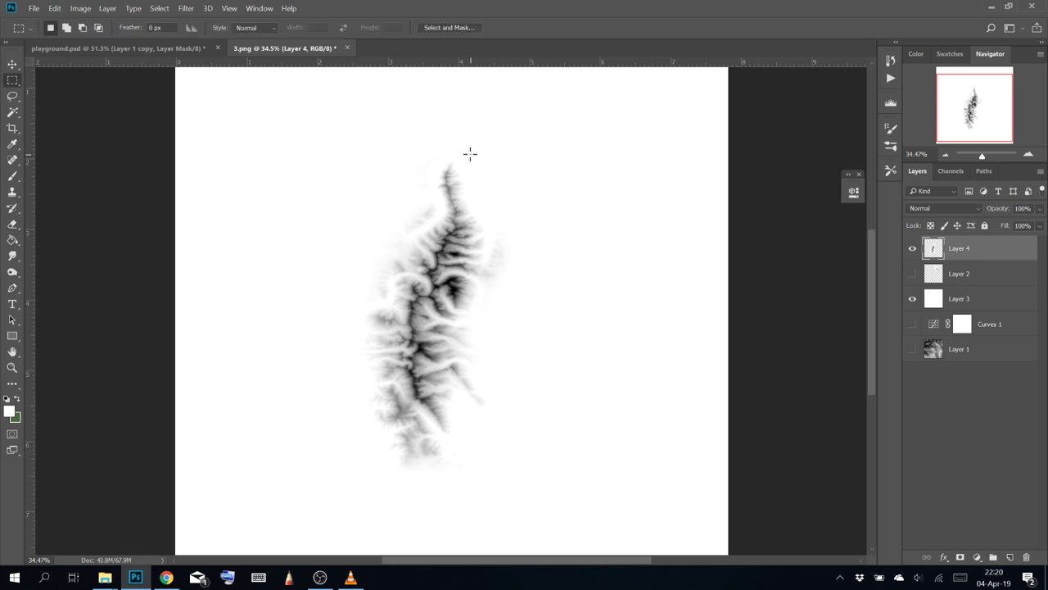
drag(351, 141, 578, 503)
drag(484, 398, 452, 390)
click(54, 8)
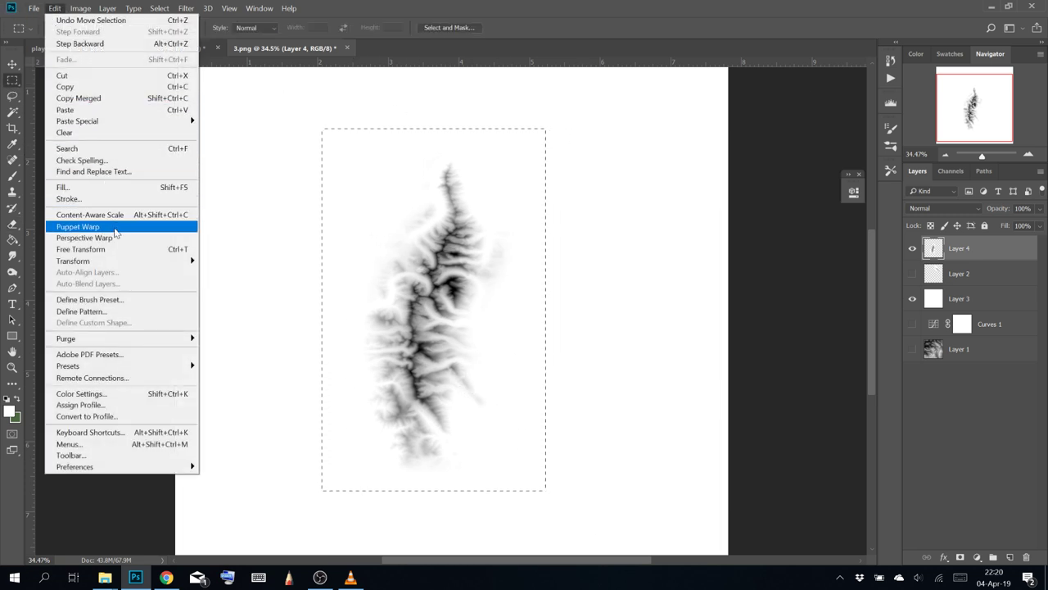
click(113, 298)
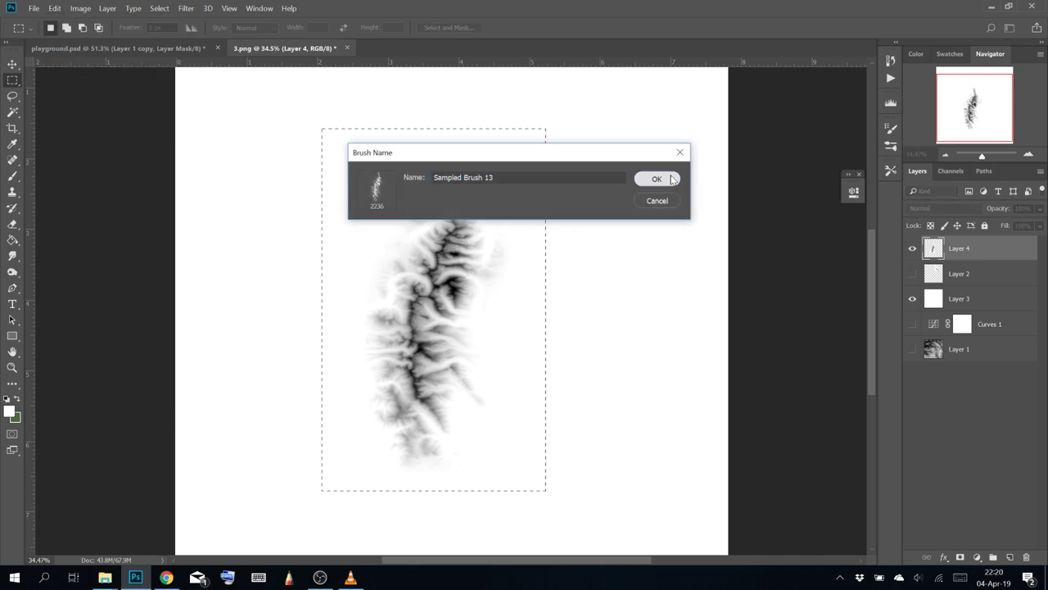
click(657, 178)
Stamp the new vertical ridge brush in white at several places on Layer 1 copy's mask in playground.psd
key(b)
click(151, 49)
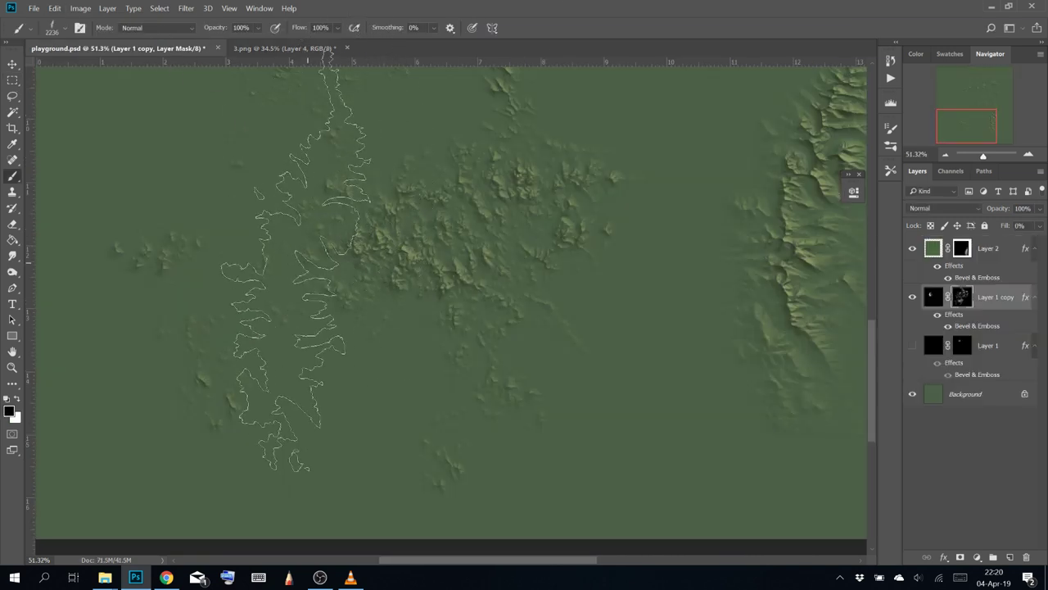
key(x)
click(239, 266)
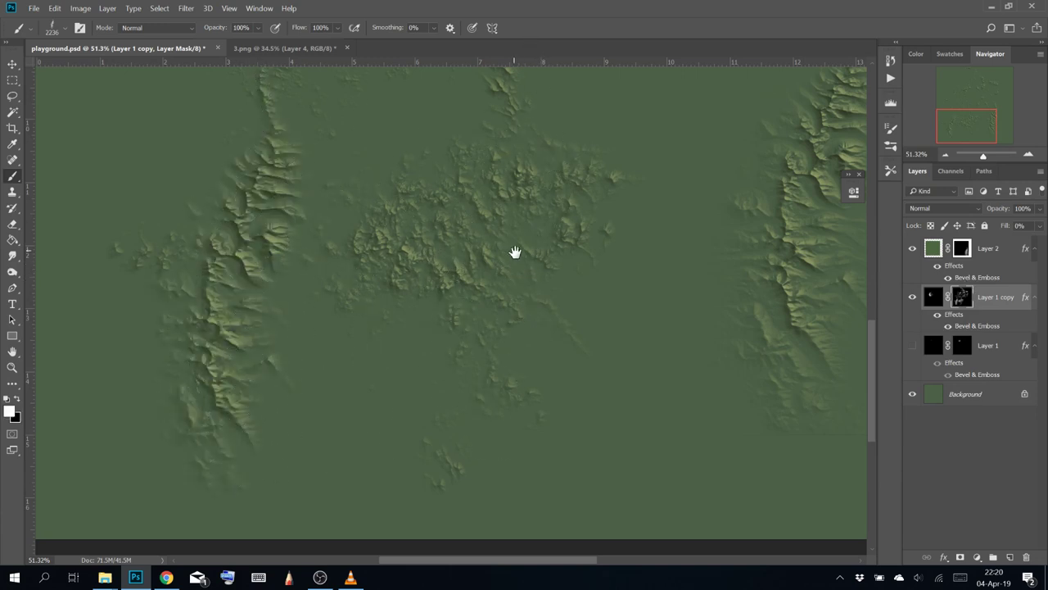
drag(601, 238, 246, 344)
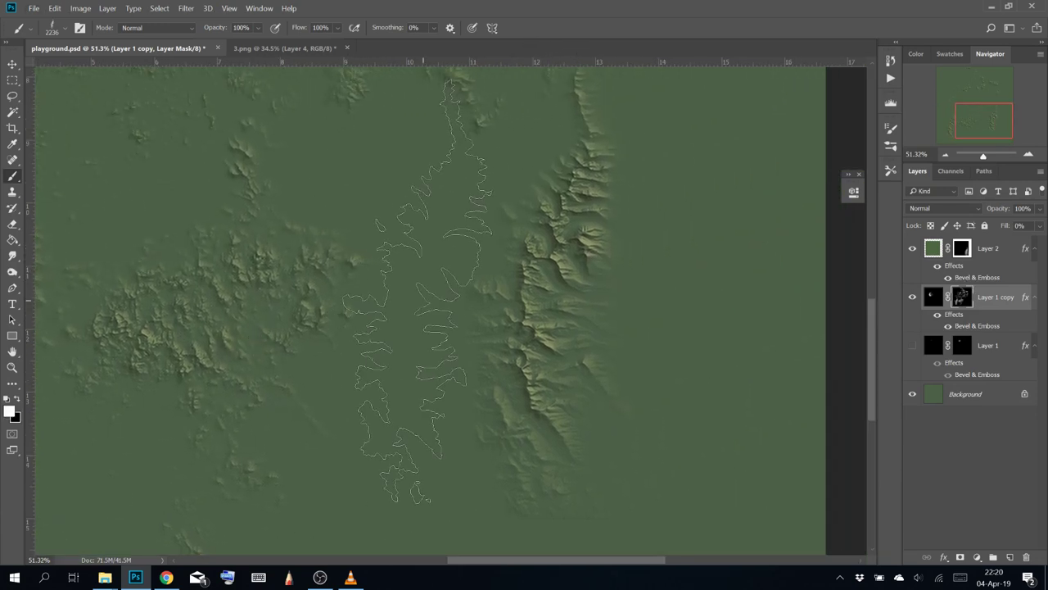
mouse_move(417, 290)
mouse_down()
mouse_move(565, 262)
mouse_move(625, 287)
mouse_up()
drag(277, 307, 681, 395)
click(544, 319)
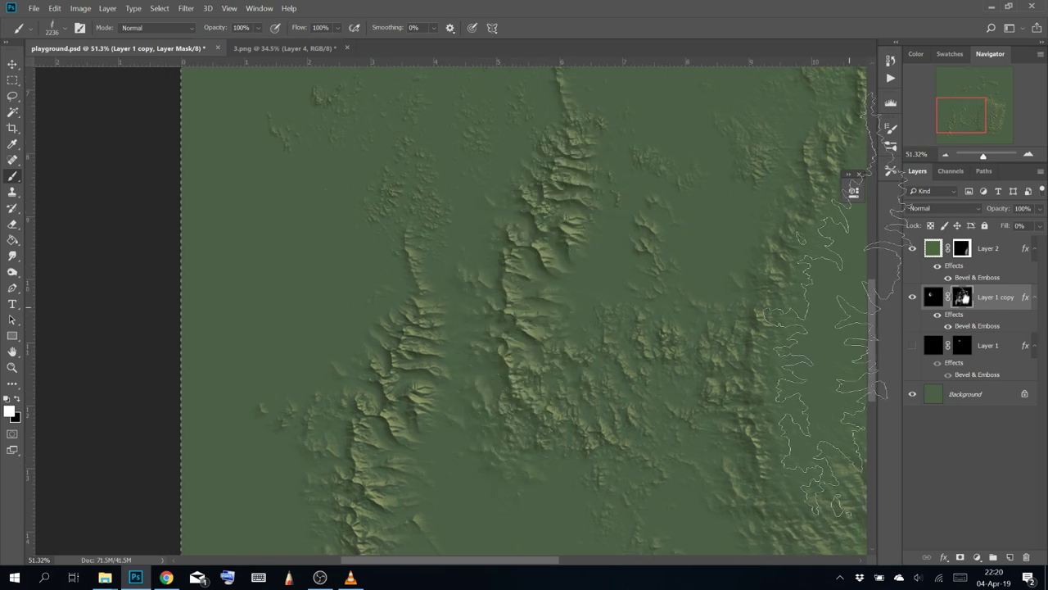
Replace the painting on Layer 1 copy's mask with a single stamped ridge and hide Layer 2
key(Delete)
click(587, 282)
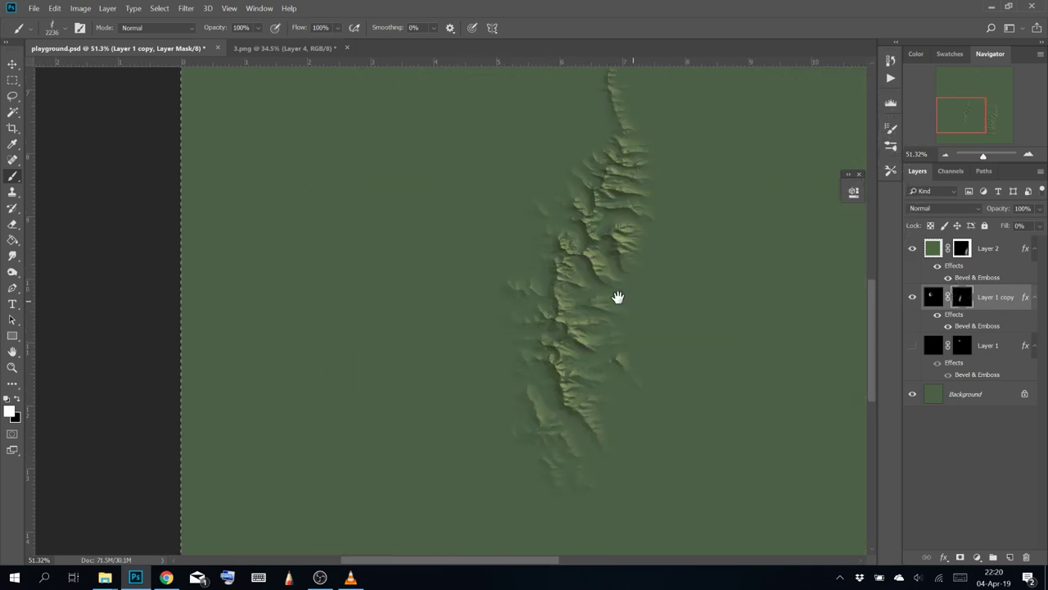
drag(618, 297, 473, 293)
scroll(472, 282, down, 2)
click(912, 247)
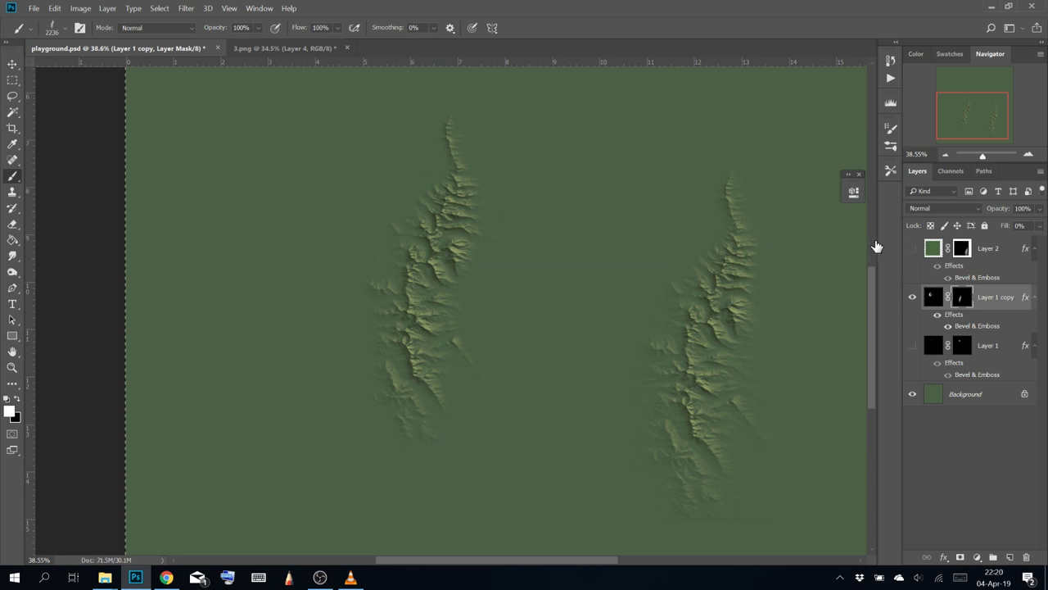
Enable Shape Dynamics with size controlled by Pen Pressure and 86% angle jitter, and set the brush spacing to 31%
click(54, 8)
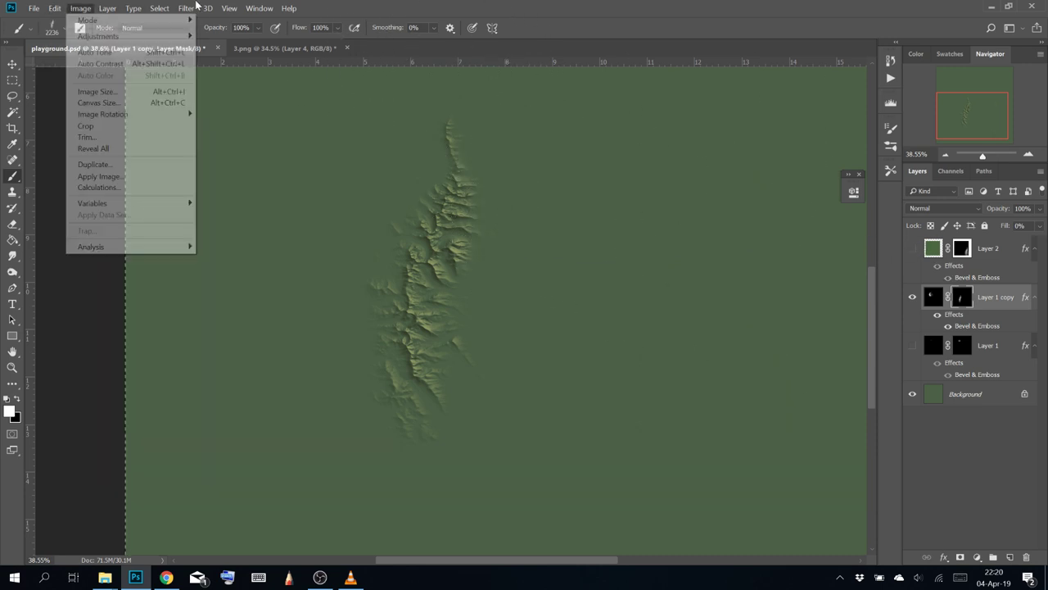
key(Escape)
click(82, 29)
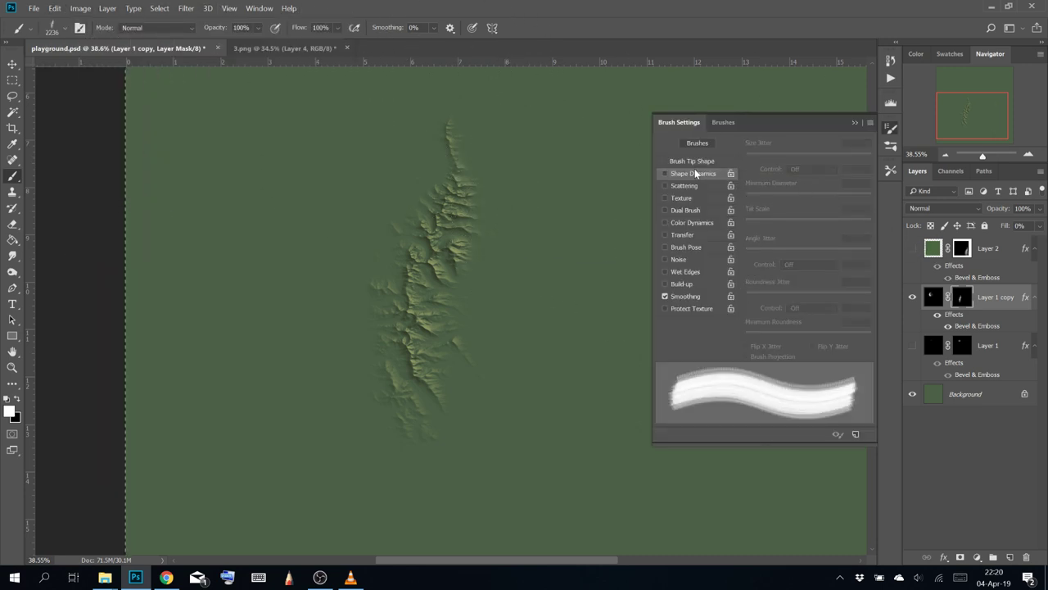
click(809, 196)
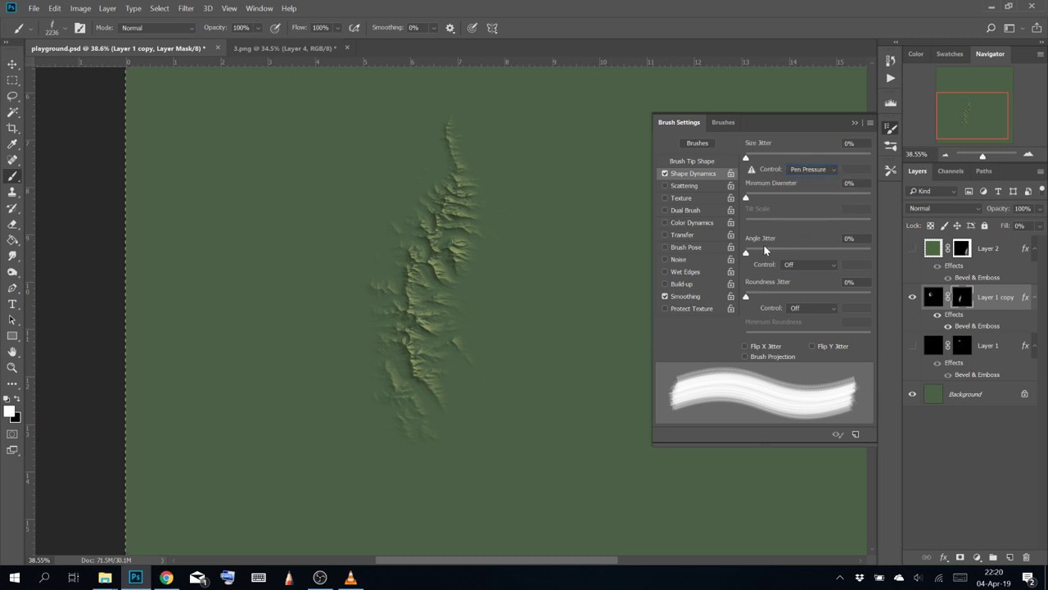
mouse_move(746, 252)
mouse_down()
mouse_move(860, 255)
mouse_move(850, 252)
mouse_up()
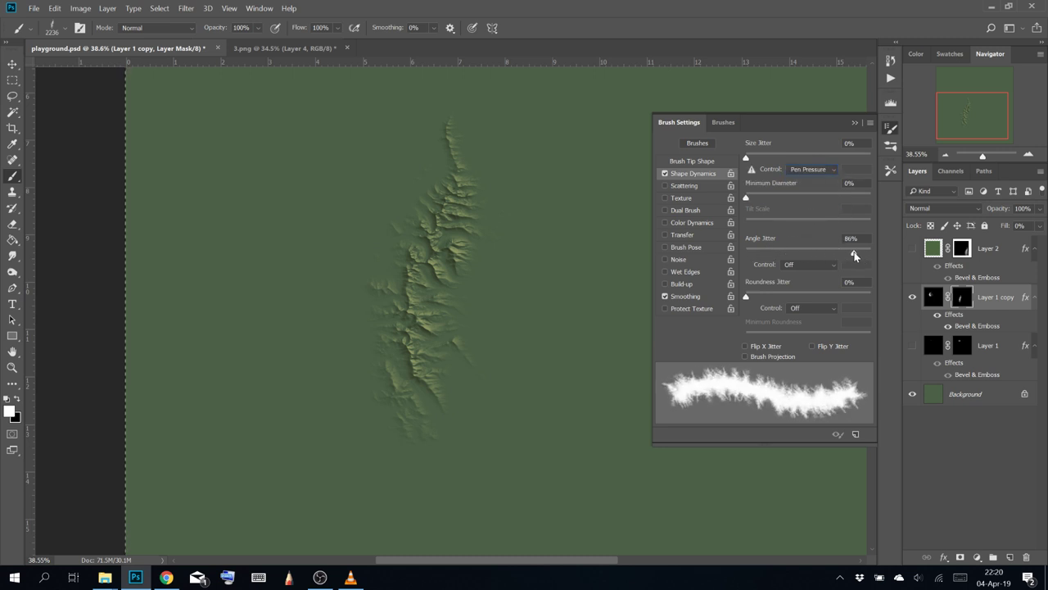
click(705, 165)
drag(771, 332, 765, 333)
Paint a broad mountain mass in white on Layer 1 copy's mask with the ridge brush at 2132 px
mouse_move(455, 296)
mouse_down()
mouse_move(479, 224)
mouse_move(566, 403)
mouse_move(574, 446)
mouse_up()
drag(534, 299, 356, 278)
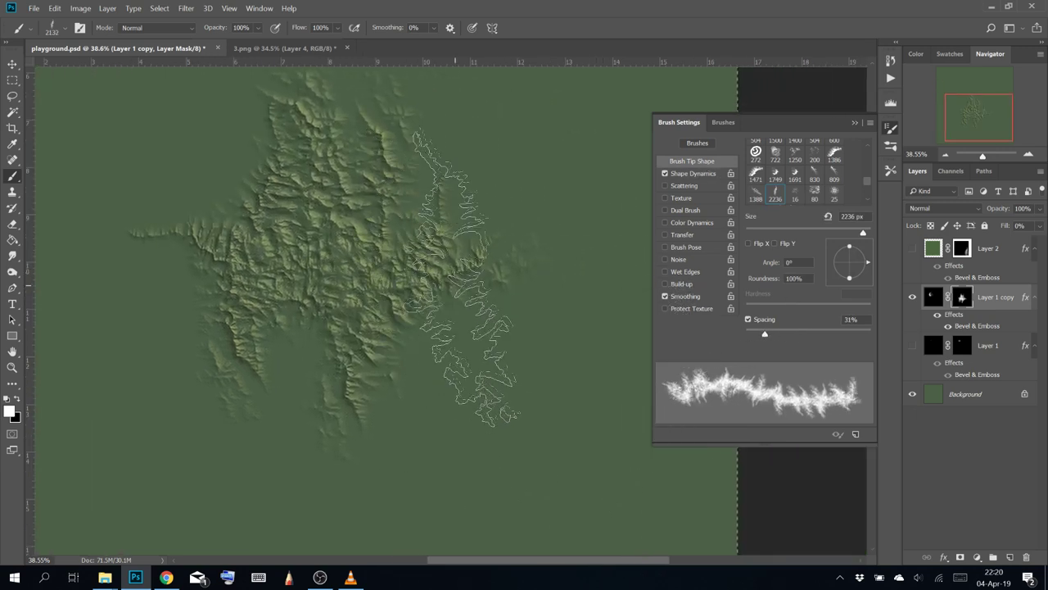
drag(464, 278, 547, 241)
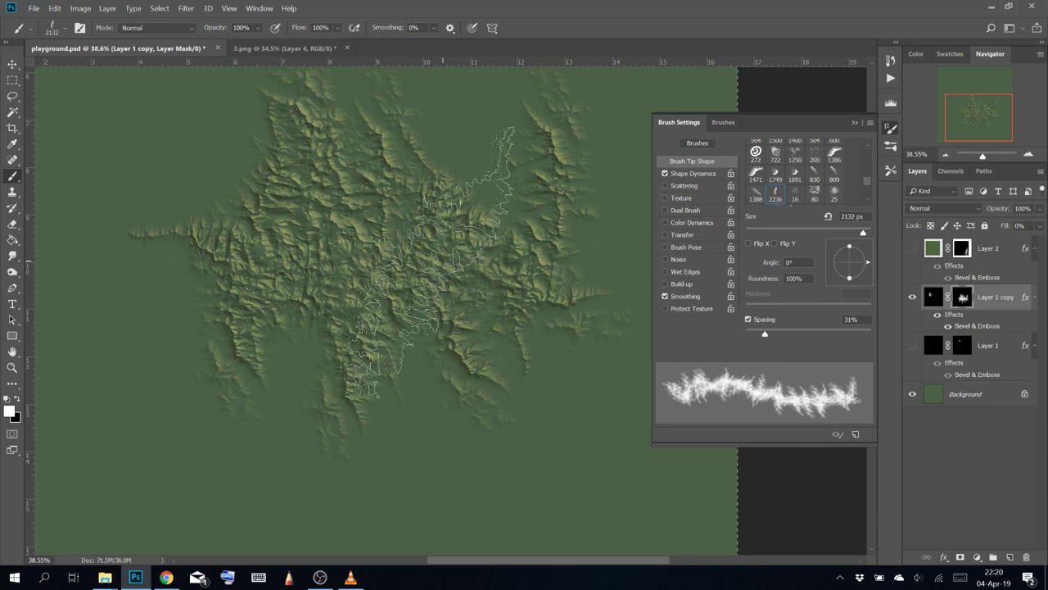
Extend the mountain mass downward in white on Layer 1 copy's mask and paint over nearly all of it in black
drag(449, 323, 303, 360)
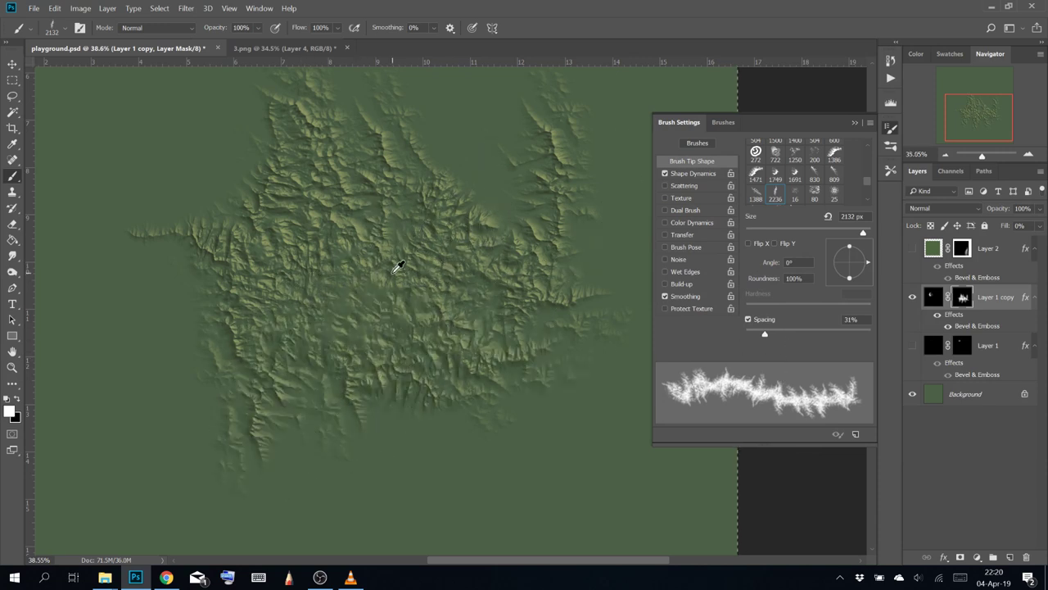
scroll(392, 273, down, 3)
key(x)
mouse_move(269, 217)
mouse_down()
mouse_move(433, 182)
mouse_move(375, 219)
mouse_move(399, 151)
mouse_move(346, 240)
mouse_move(397, 142)
mouse_move(389, 127)
mouse_up()
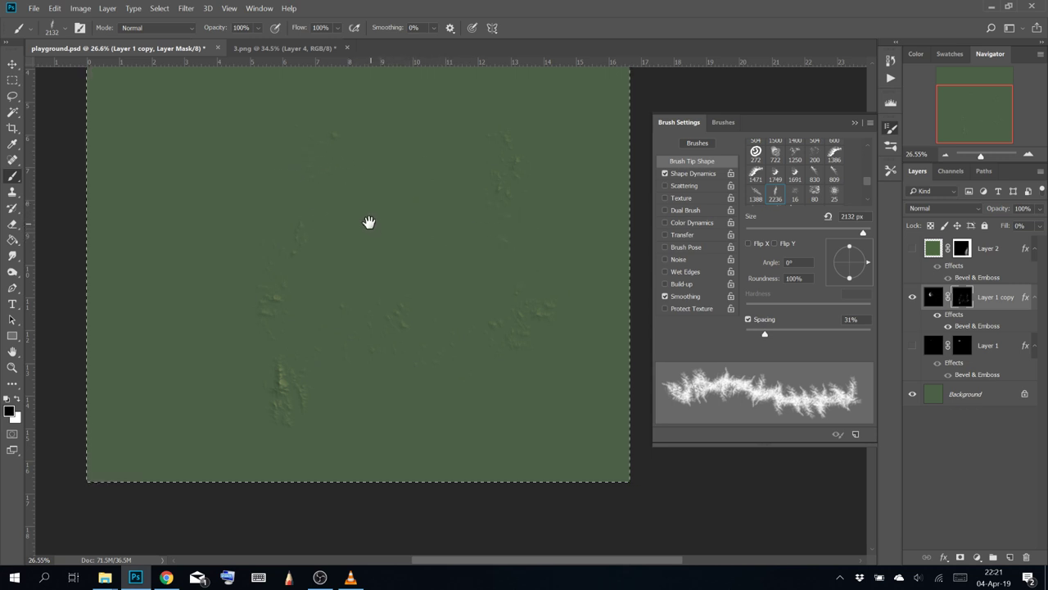
Stamp fresh ridges in white on Layer 1 copy's mask, with horizontal ranges across the upper area and two vertical ones below
mouse_move(368, 222)
mouse_down()
mouse_move(374, 271)
mouse_move(373, 251)
mouse_move(363, 252)
mouse_move(257, 293)
mouse_up()
key(x)
key(ctrl+z)
drag(284, 182, 310, 216)
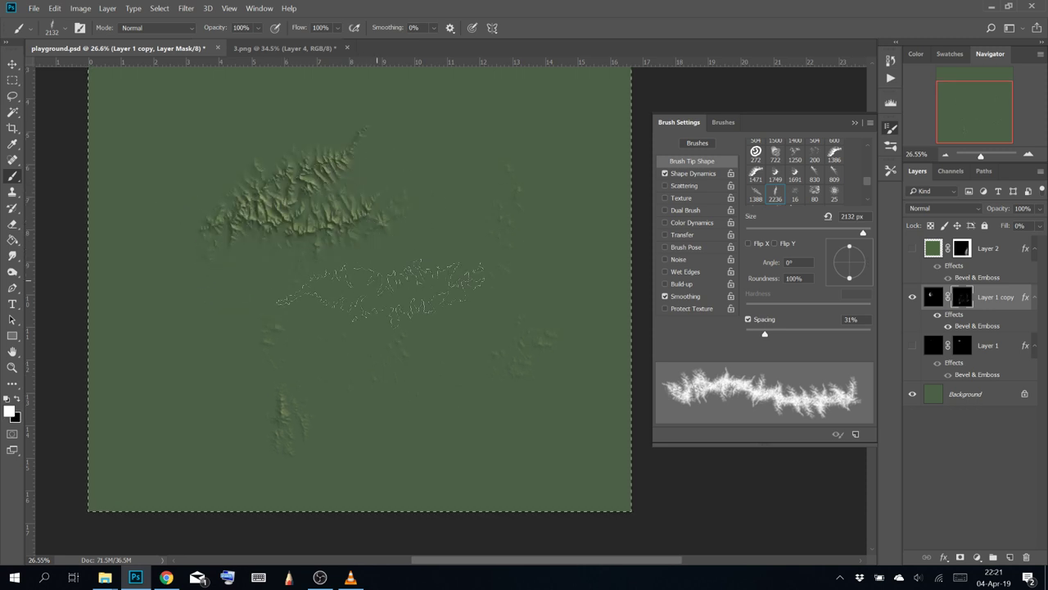
mouse_move(381, 293)
mouse_down()
mouse_move(131, 279)
mouse_move(184, 206)
mouse_move(334, 365)
mouse_up()
click(300, 331)
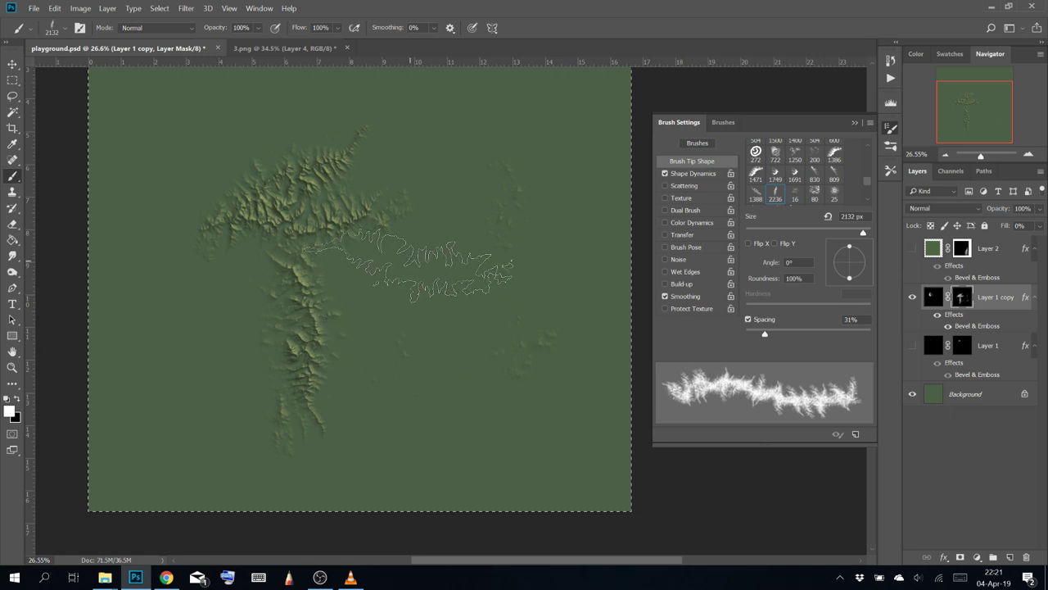
click(414, 256)
click(366, 335)
click(449, 163)
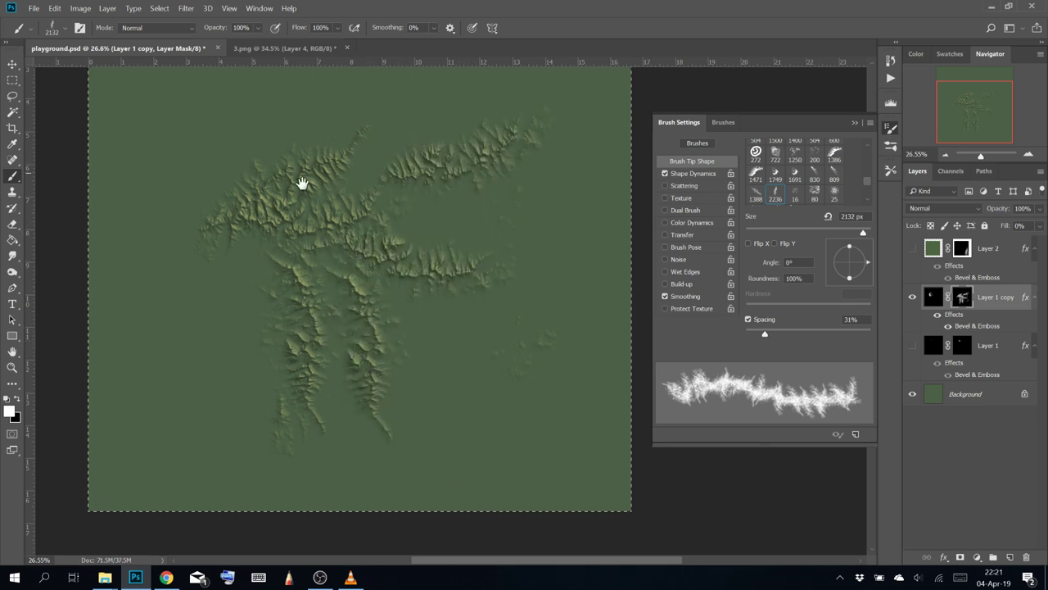
Stamp more white ridges around the upper and central range, and erode the mountains by painting over them in black
drag(305, 211, 386, 290)
click(396, 203)
click(457, 146)
click(437, 185)
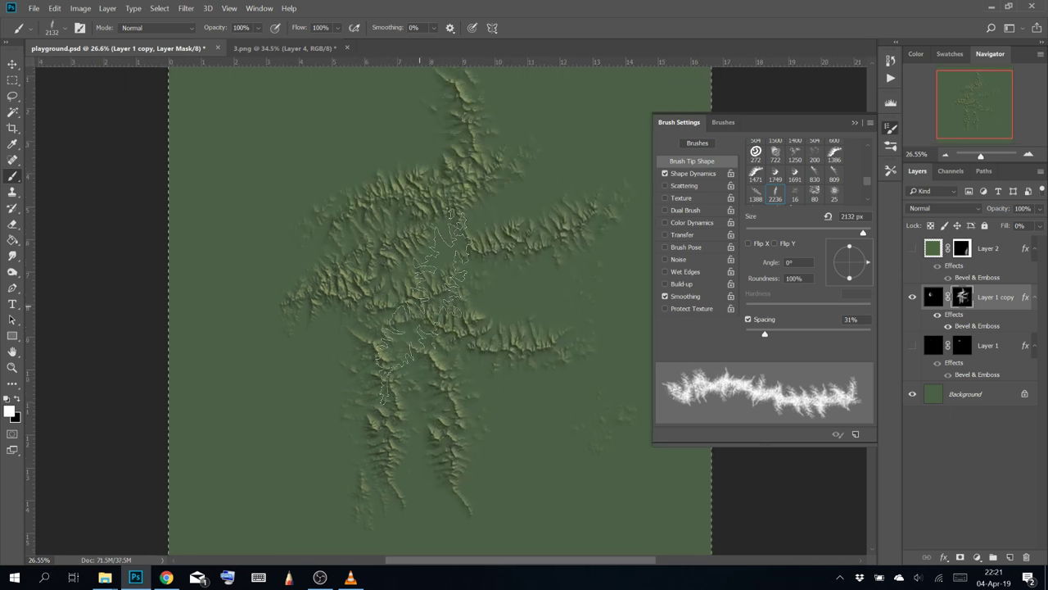
click(477, 288)
click(470, 283)
click(328, 410)
mouse_move(335, 409)
mouse_down()
mouse_move(524, 423)
mouse_move(504, 406)
mouse_move(455, 452)
mouse_move(327, 409)
mouse_move(357, 447)
mouse_move(347, 463)
mouse_move(423, 507)
mouse_move(571, 488)
mouse_move(505, 455)
mouse_move(196, 382)
mouse_move(327, 451)
mouse_move(283, 327)
mouse_move(399, 157)
mouse_move(479, 160)
mouse_move(413, 210)
mouse_move(522, 248)
mouse_move(603, 485)
mouse_move(414, 471)
mouse_move(346, 156)
mouse_move(392, 207)
mouse_move(590, 228)
mouse_move(508, 121)
mouse_move(470, 111)
mouse_move(559, 261)
mouse_move(600, 537)
mouse_move(533, 506)
mouse_move(492, 348)
mouse_move(330, 185)
mouse_up()
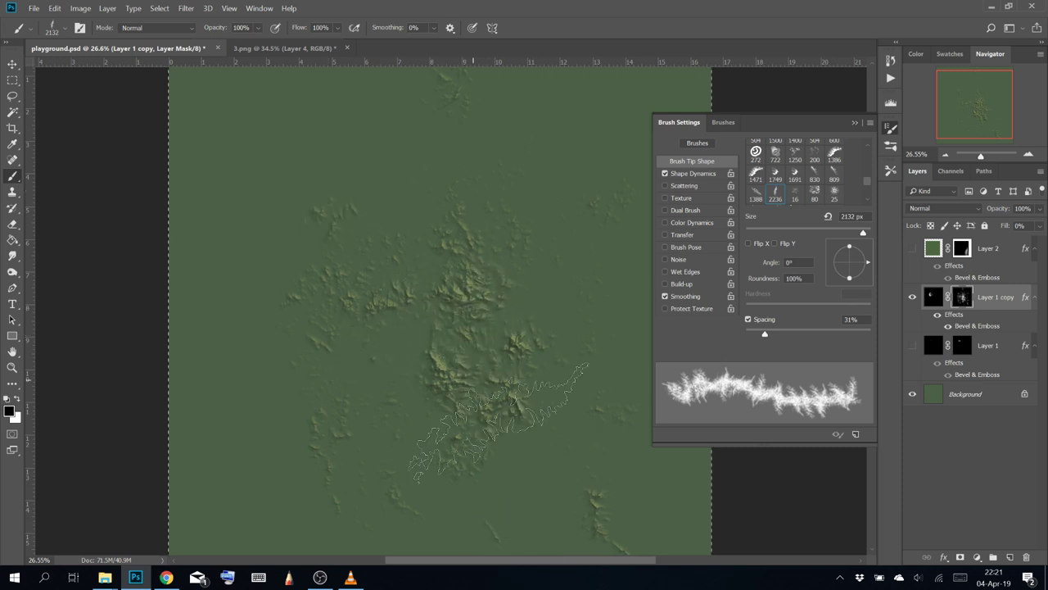
Examine the eroded mountain texture at 100% zoom with the brush settings out of the way
key(ctrl+plus)
key(ctrl+plus)
key(ctrl+plus)
key(ctrl+plus)
drag(461, 328, 368, 368)
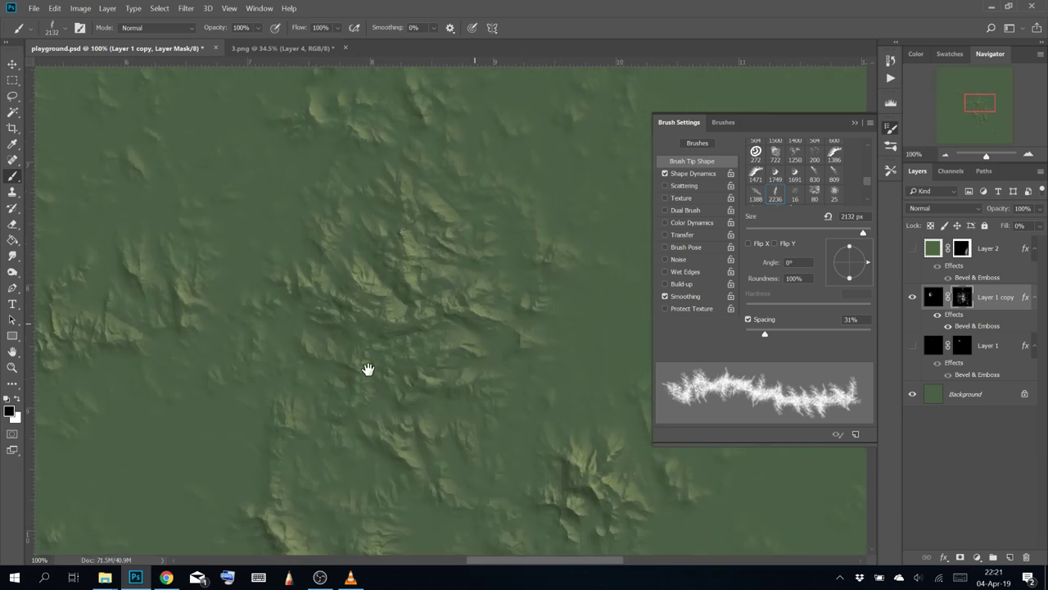
click(855, 123)
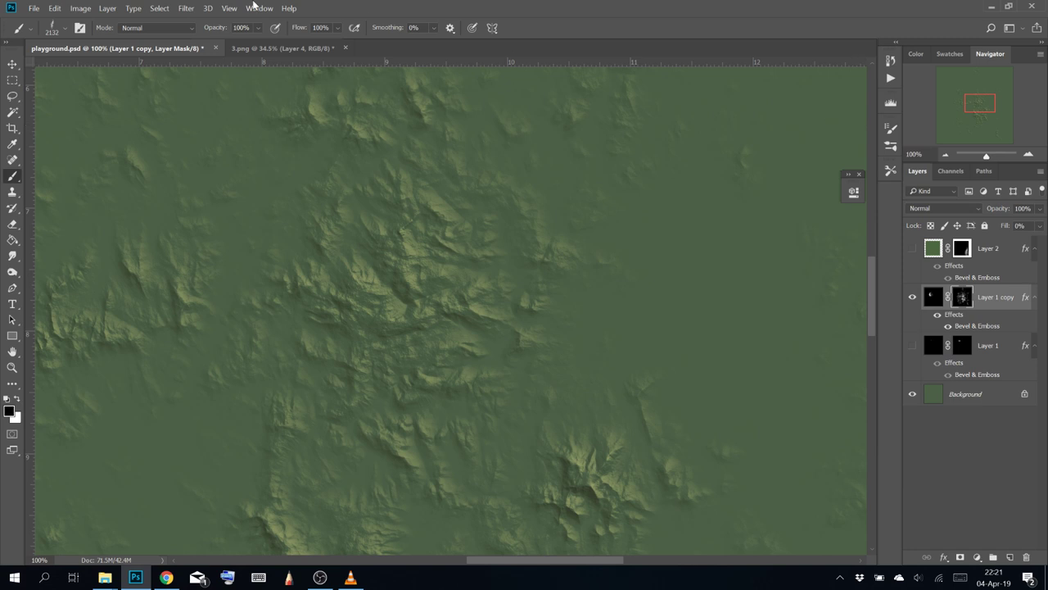
Save the current ridge brush with its tool settings as a new preset named Brush Good 3
click(79, 28)
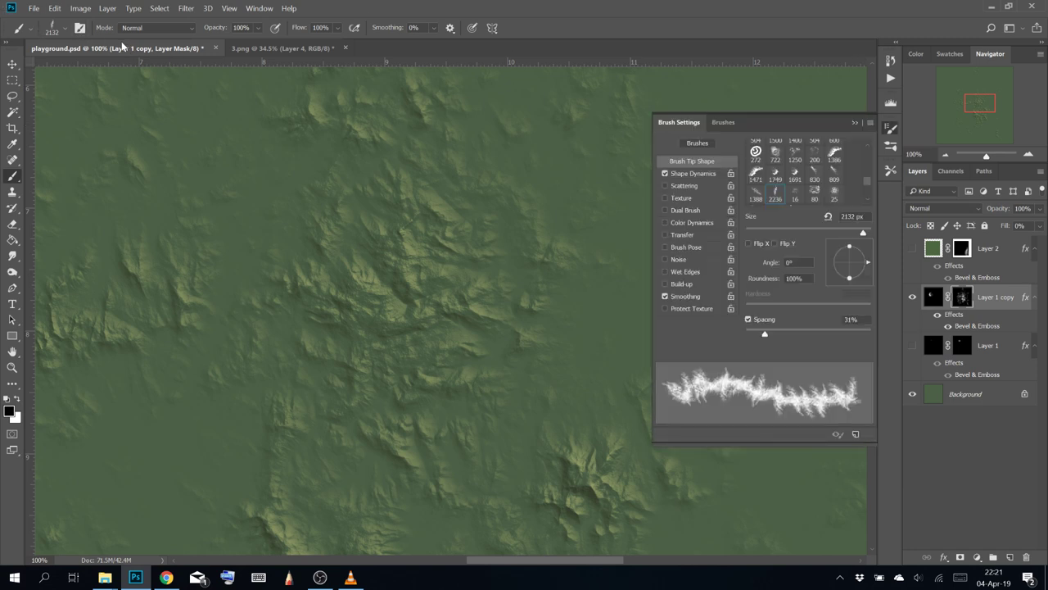
click(65, 29)
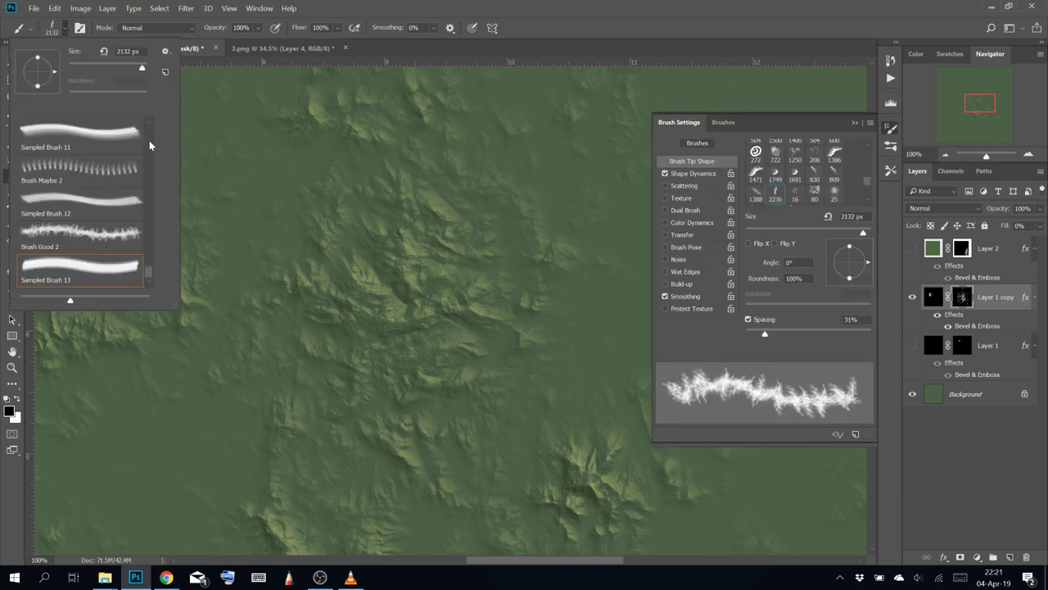
click(166, 73)
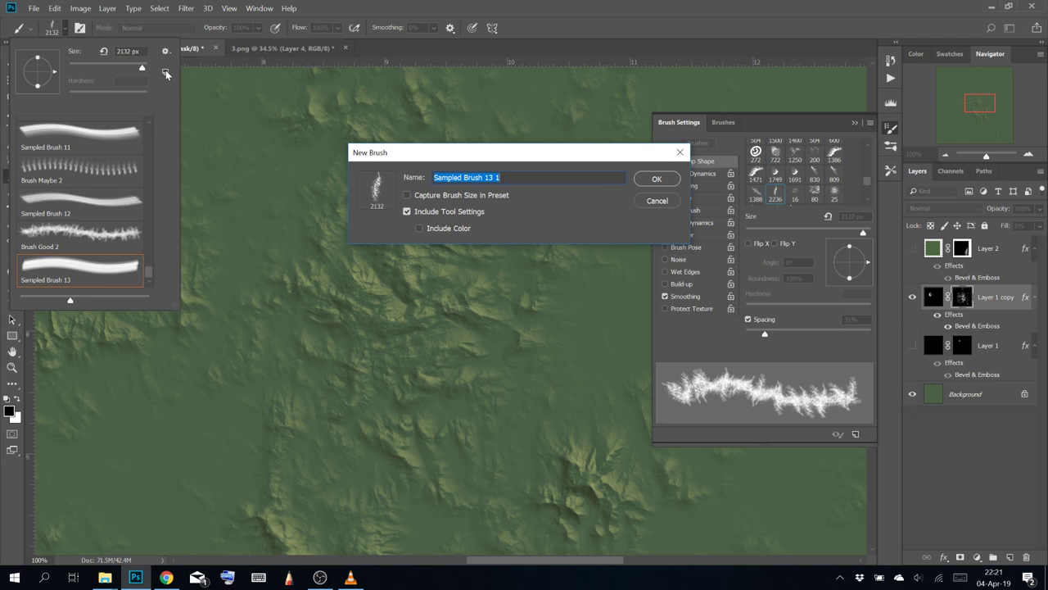
text(Brush Good 3)
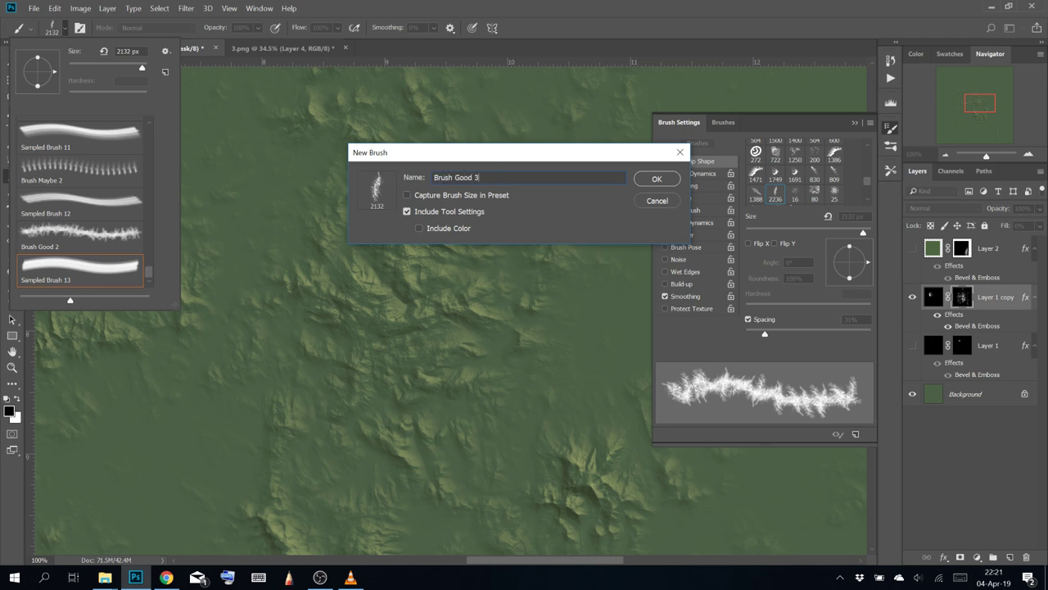
key(Return)
Create a new brush group named Heigthmap2 in the Preset Manager
click(164, 51)
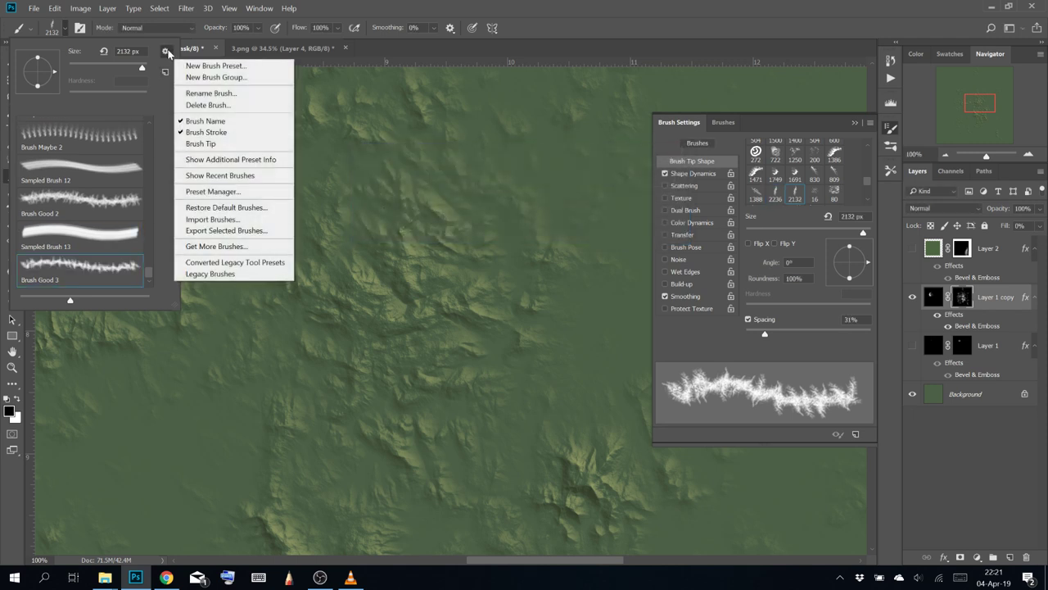
click(232, 192)
scroll(526, 222, down, 5)
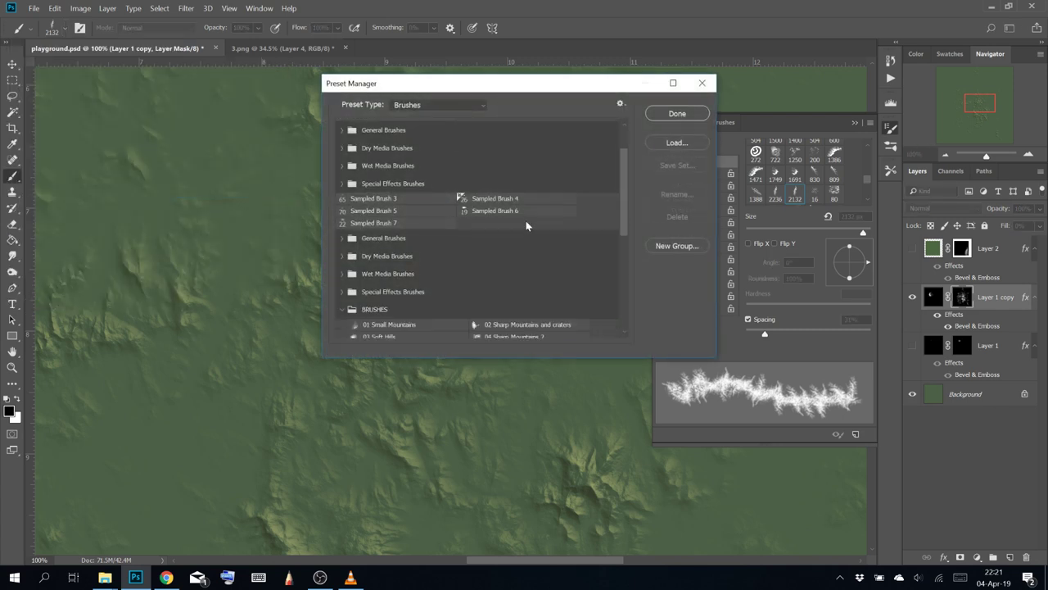
scroll(503, 225, down, 2)
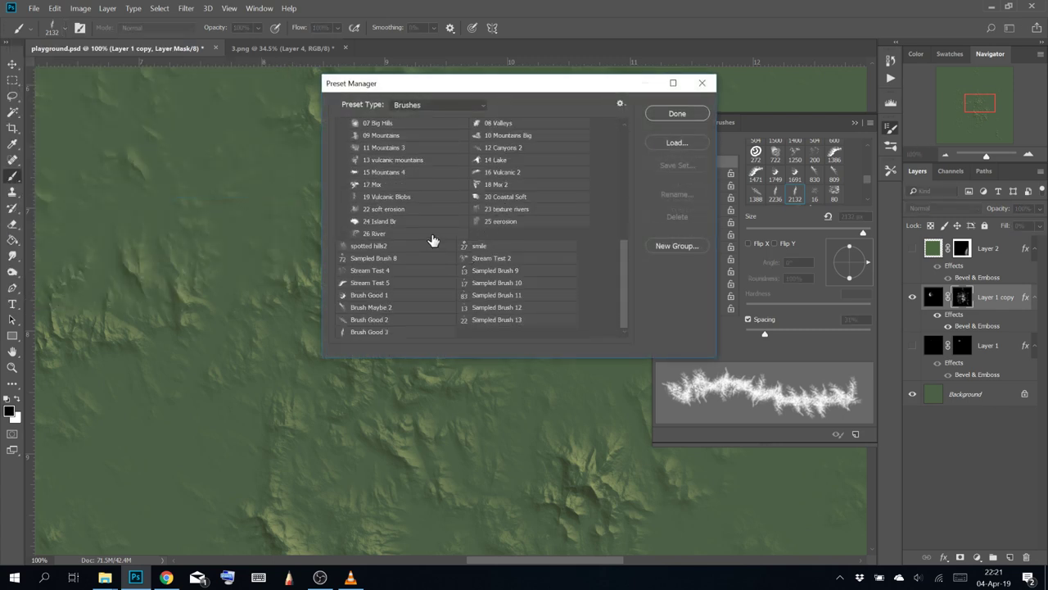
click(671, 247)
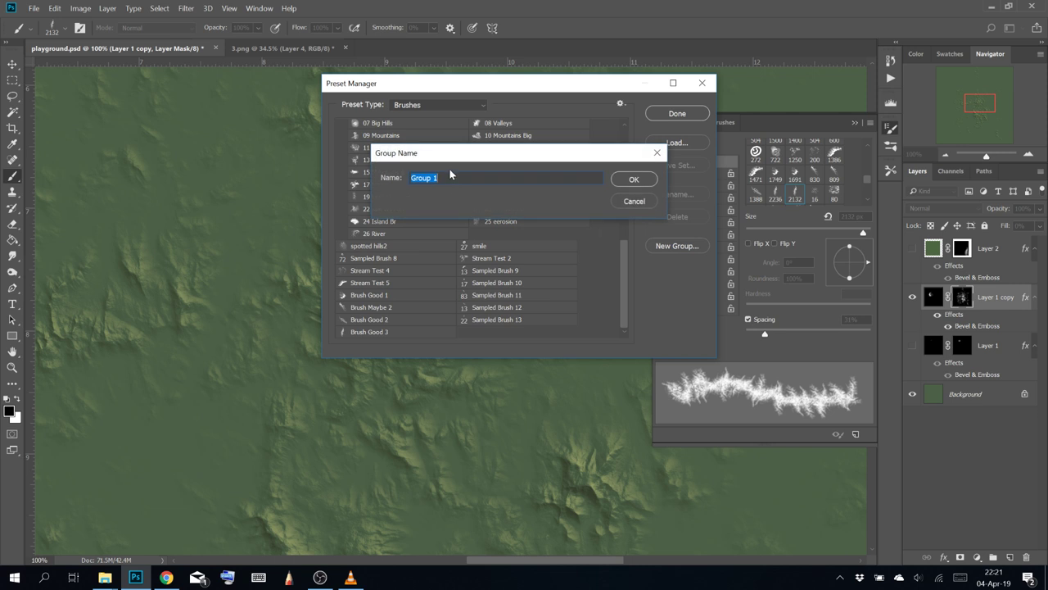
text(Hieghytm)
double_click(453, 176)
text(Heigthmap2)
key(Return)
Move the presets Brush Good 1, Brush Good 2 and Brush Good 3 into the Heigthmap2 group
click(383, 229)
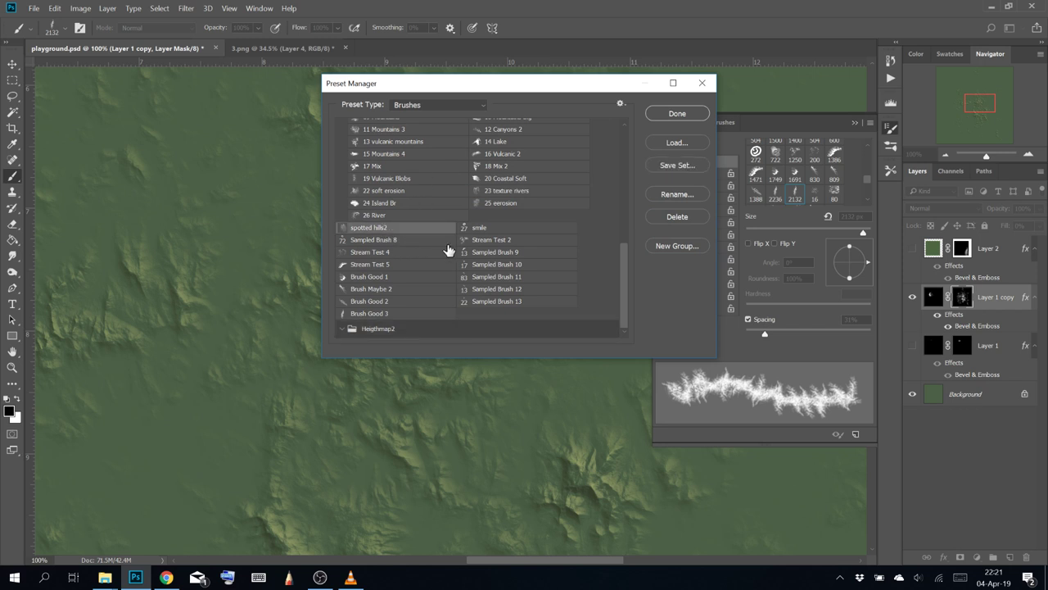
click(387, 276)
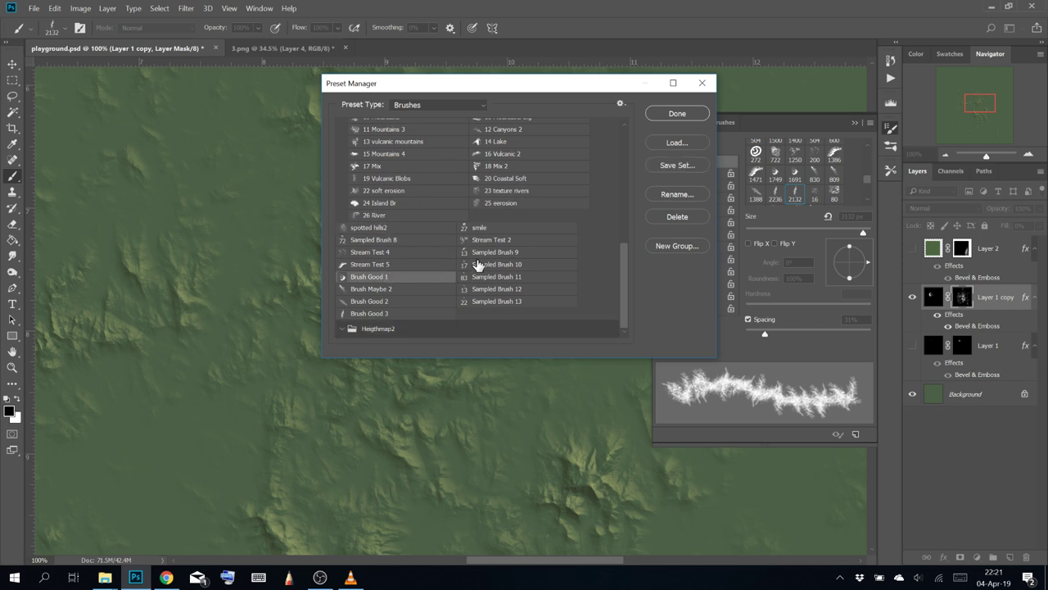
ctrl+click(394, 301)
ctrl+click(392, 313)
drag(393, 315, 398, 331)
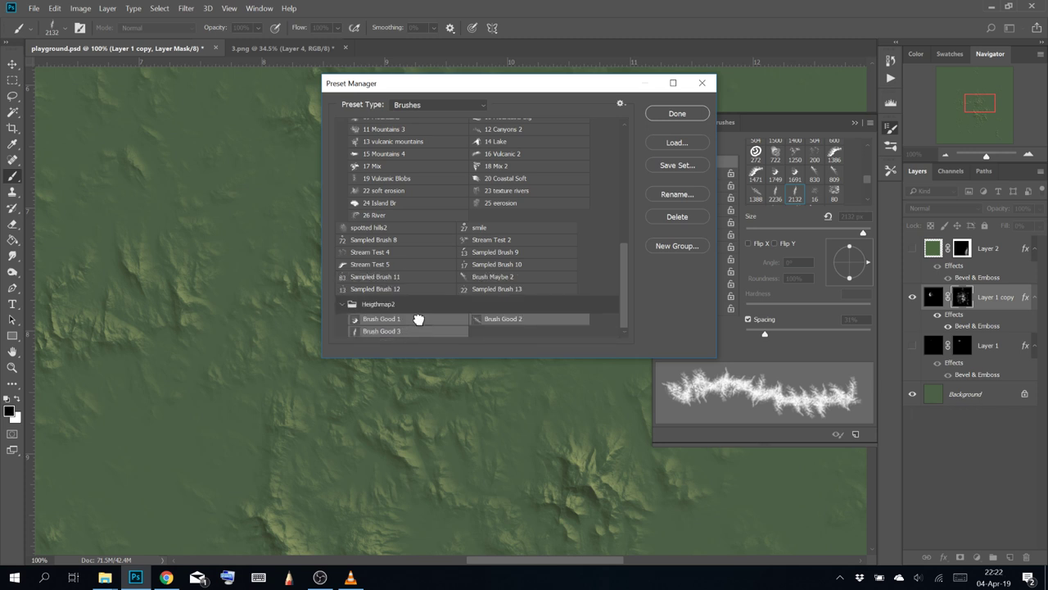
Save the three Brush Good presets as an ABR brush set named "New goo" in the fantasy map stream folder and close the Preset Manager
click(418, 319)
ctrl+click(485, 321)
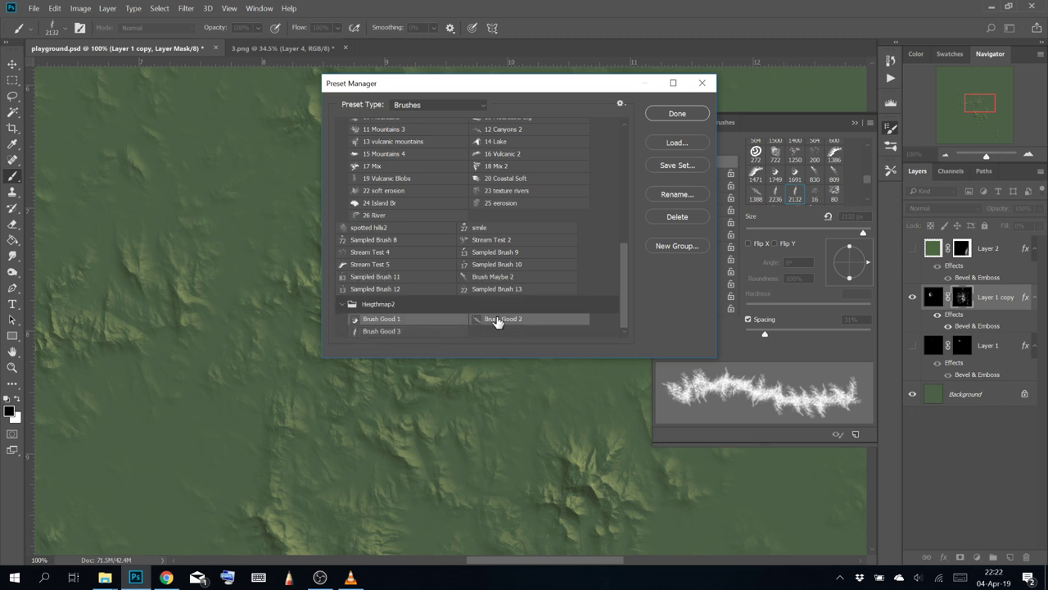
ctrl+click(447, 331)
click(688, 168)
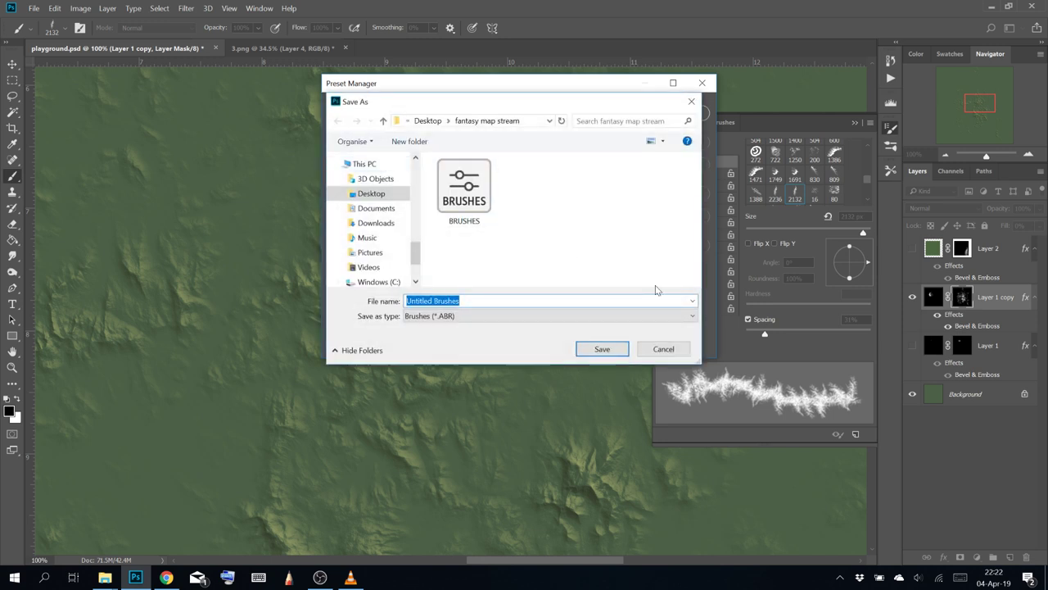
text(New goo)
key(Return)
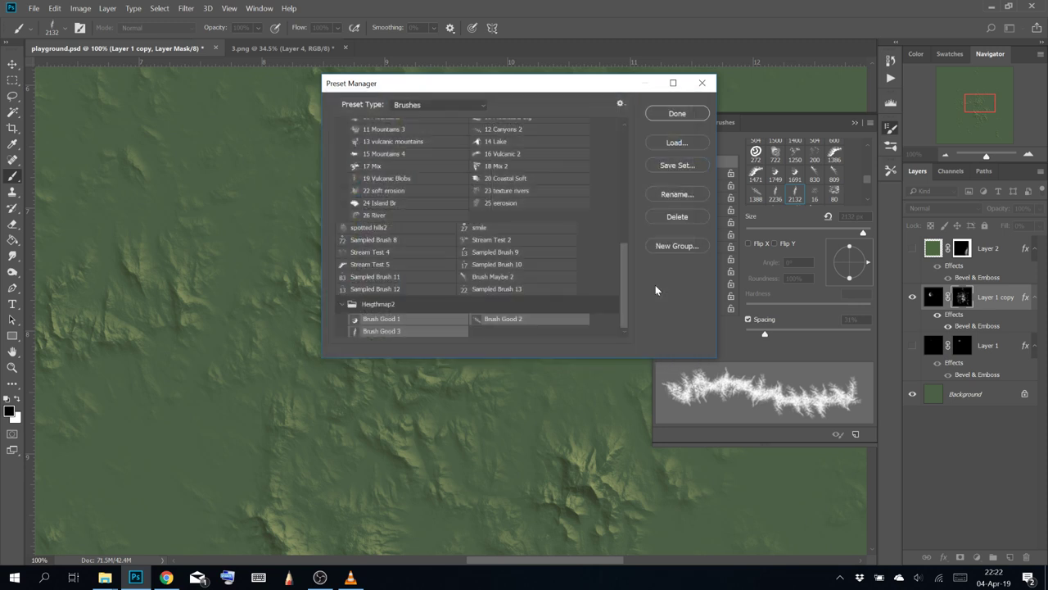
click(677, 113)
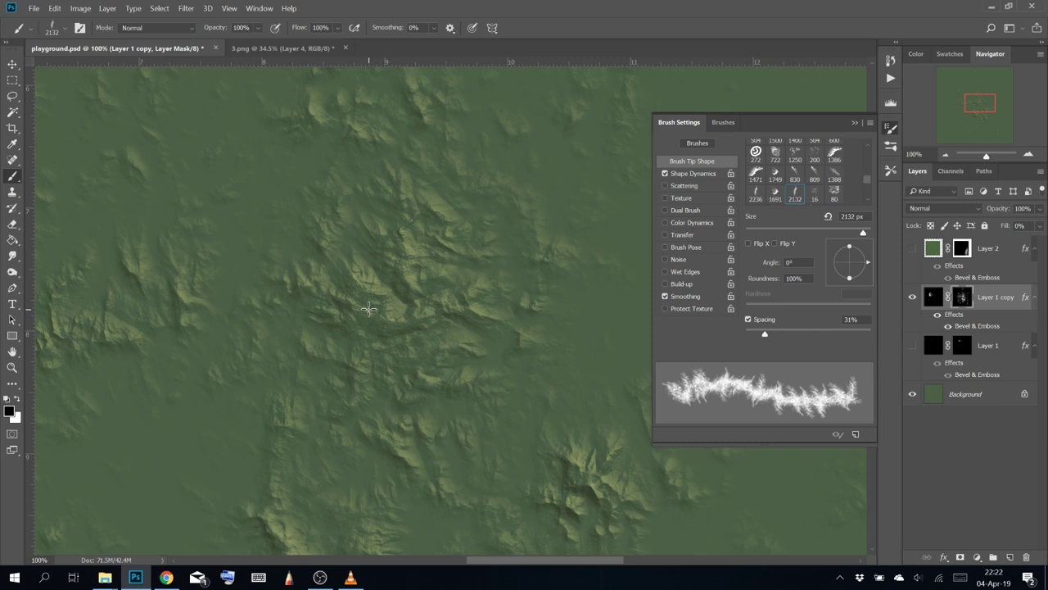
Add an Outer Glow effect to Layer 1 copy through its blending options and check it on the terrain
click(855, 123)
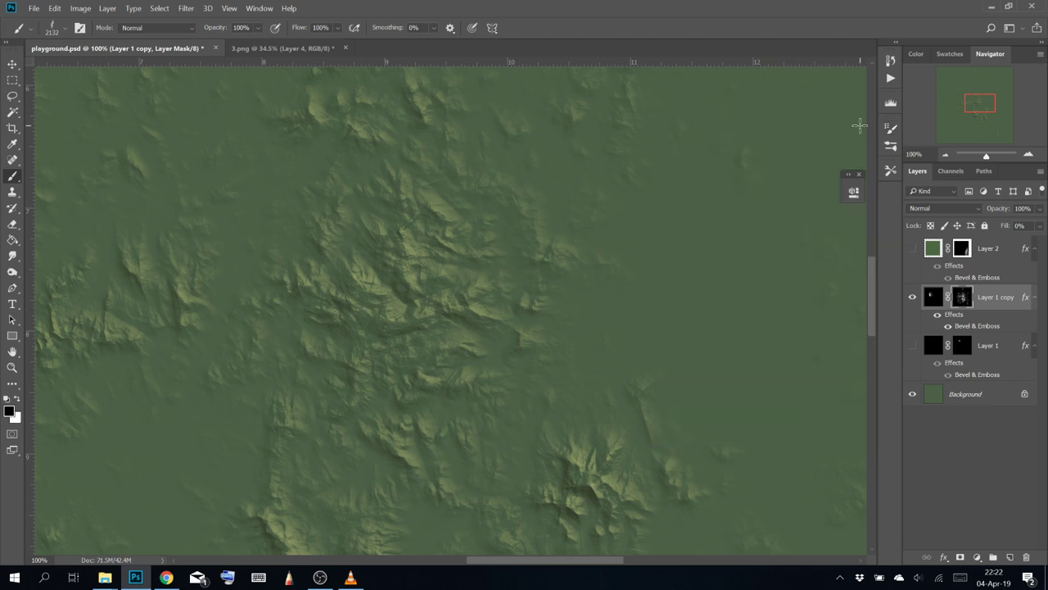
right_click(1001, 300)
click(907, 76)
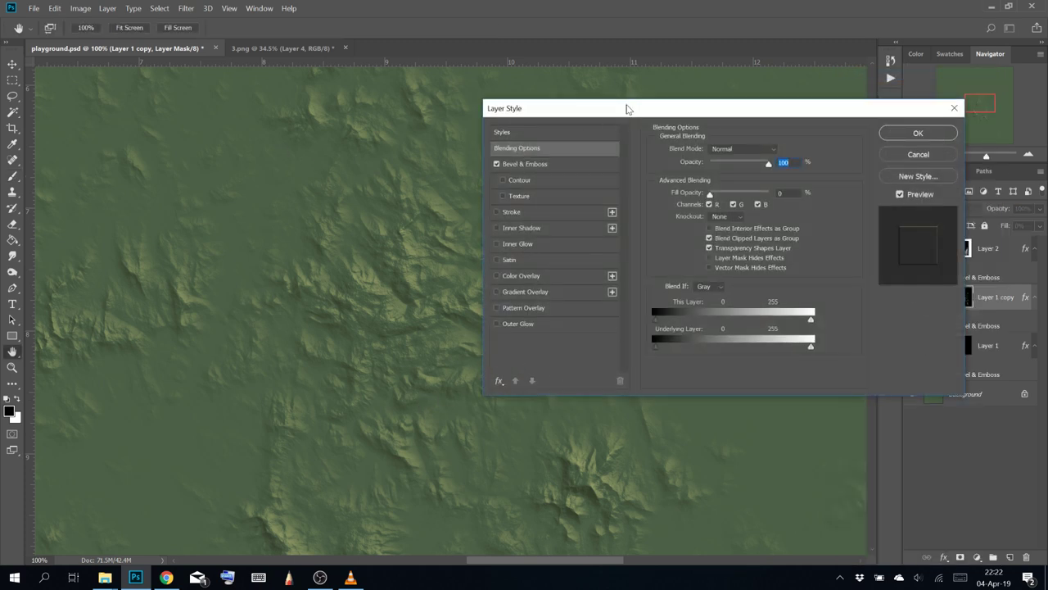
drag(627, 114, 604, 105)
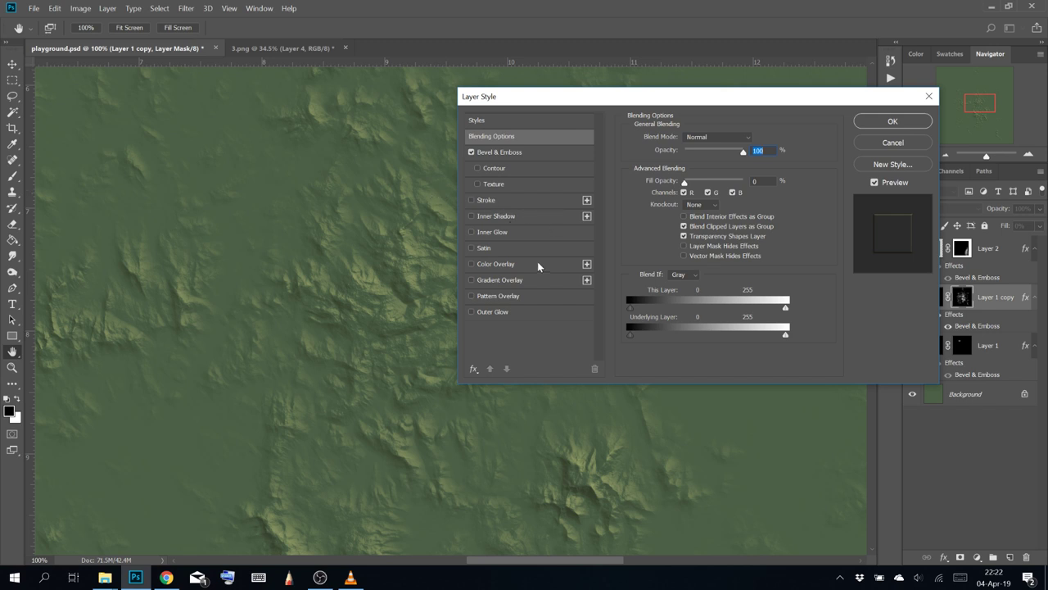
click(495, 312)
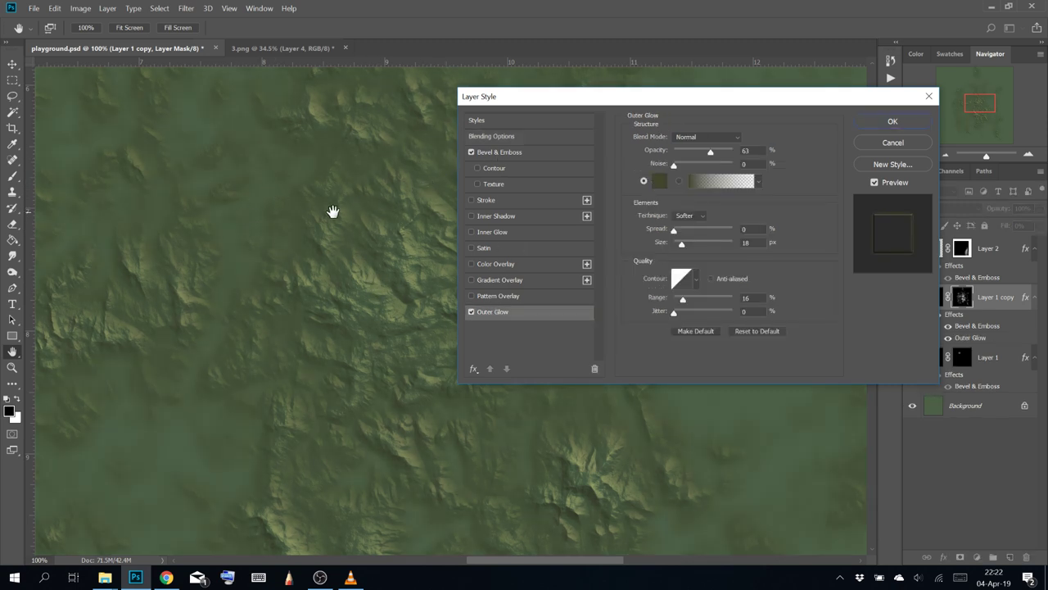
scroll(292, 238, down, 3)
scroll(294, 242, down, 3)
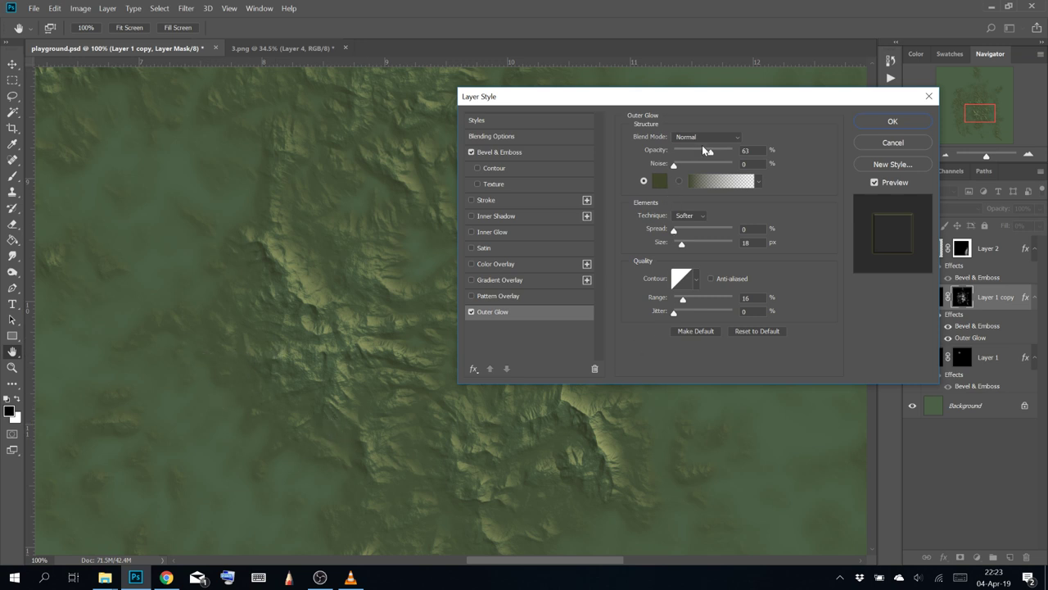
Set the outer glow's opacity to 42% and its color to dark brown #292522
mouse_move(716, 154)
mouse_down()
mouse_move(734, 154)
mouse_move(701, 157)
mouse_up()
click(661, 182)
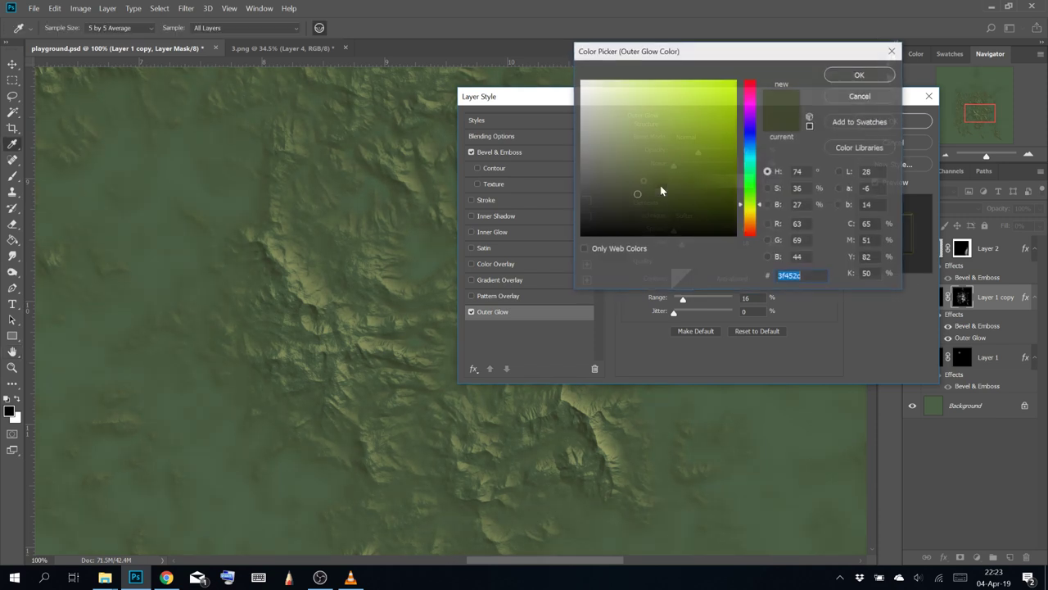
click(751, 222)
click(752, 228)
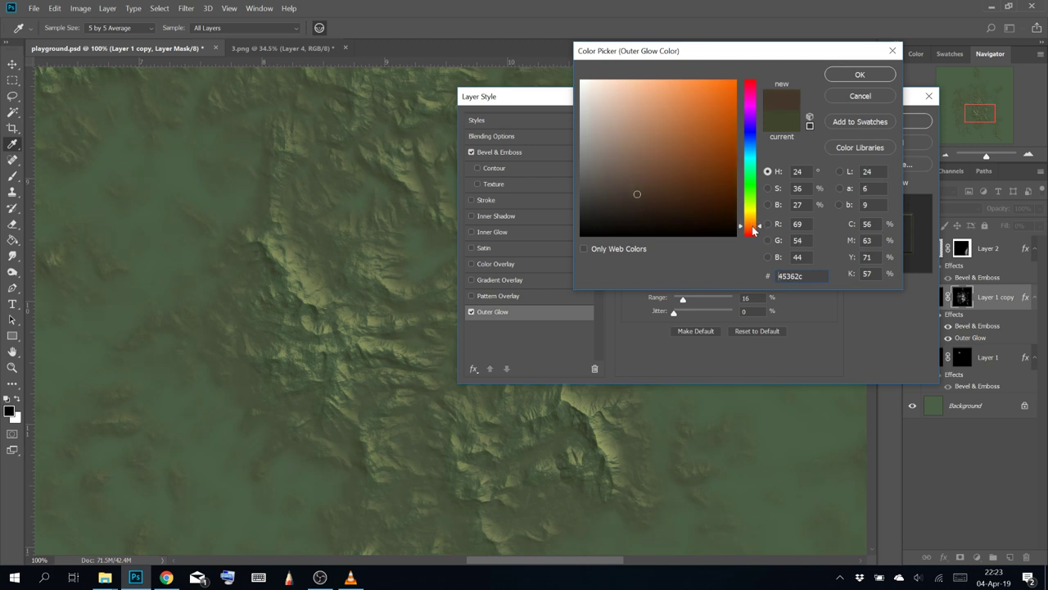
mouse_move(637, 194)
mouse_down()
mouse_move(689, 201)
mouse_move(611, 214)
mouse_up()
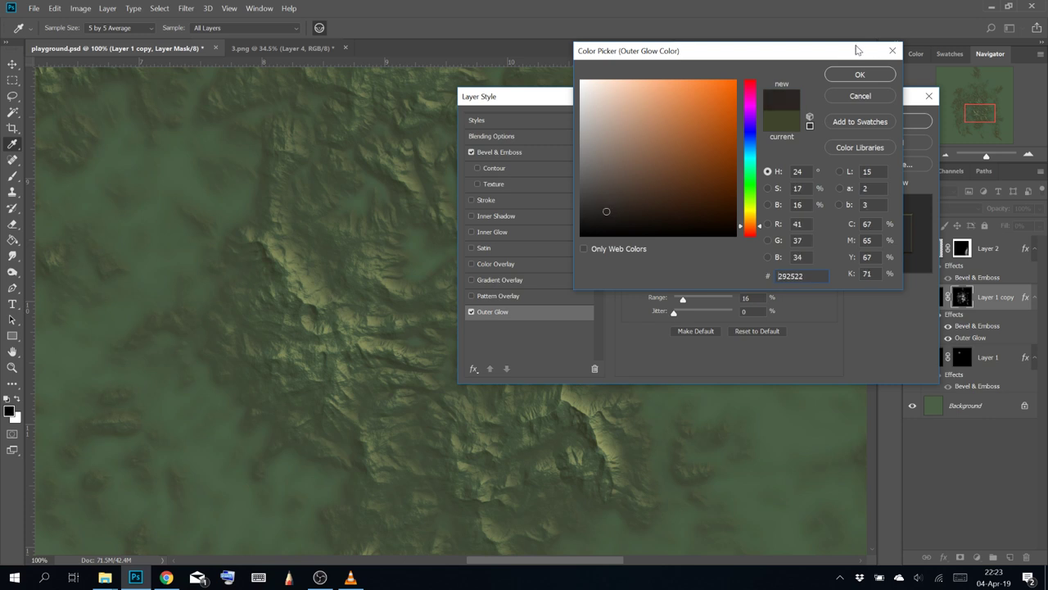
click(860, 73)
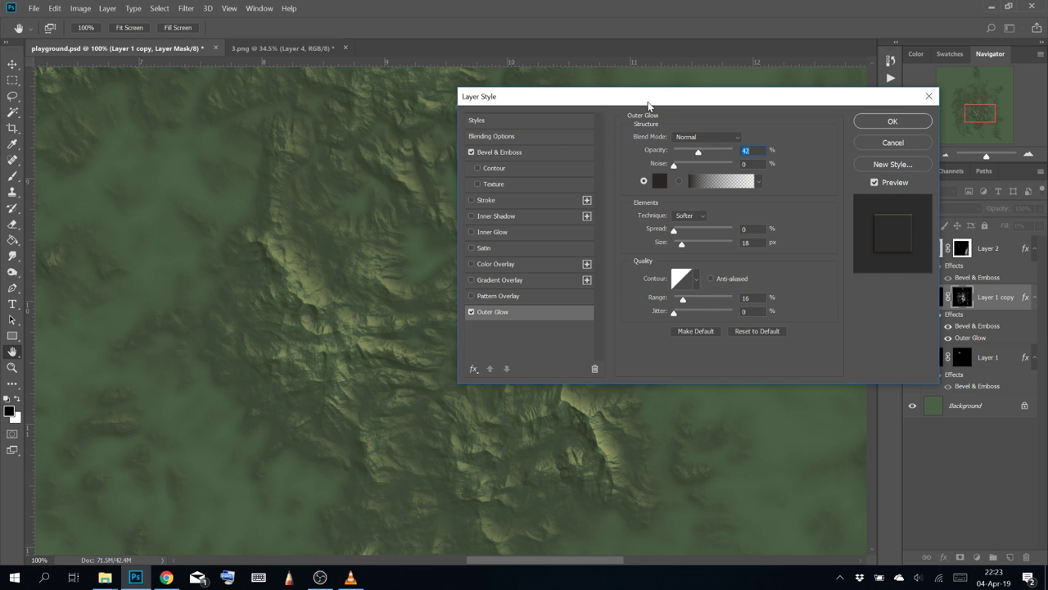
Set the outer glow's size to 0 px, spread to 4%, noise to 0% and opacity to 100%
drag(648, 104, 754, 25)
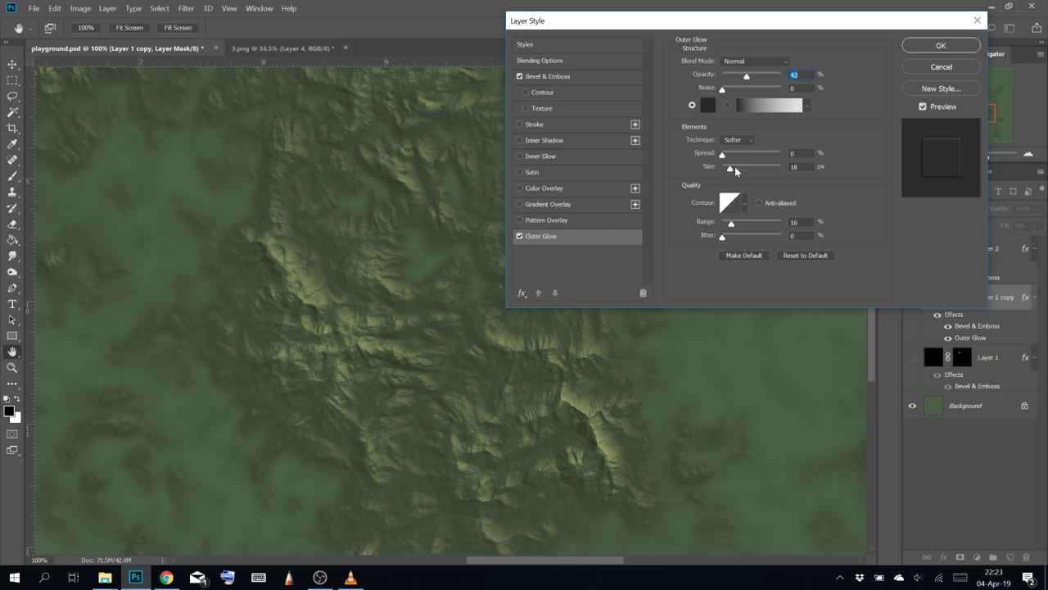
drag(735, 166, 748, 170)
mouse_move(722, 153)
mouse_down()
mouse_move(745, 154)
mouse_move(726, 158)
mouse_up()
drag(734, 89, 690, 96)
drag(746, 76, 810, 79)
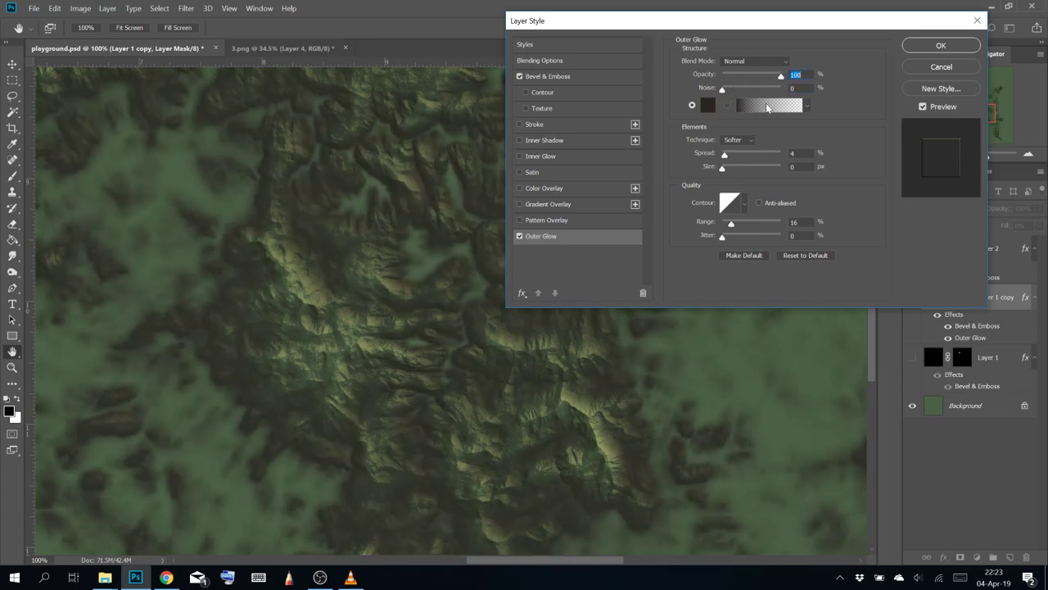
Apply the outer glow settings to Layer 1 copy
click(931, 49)
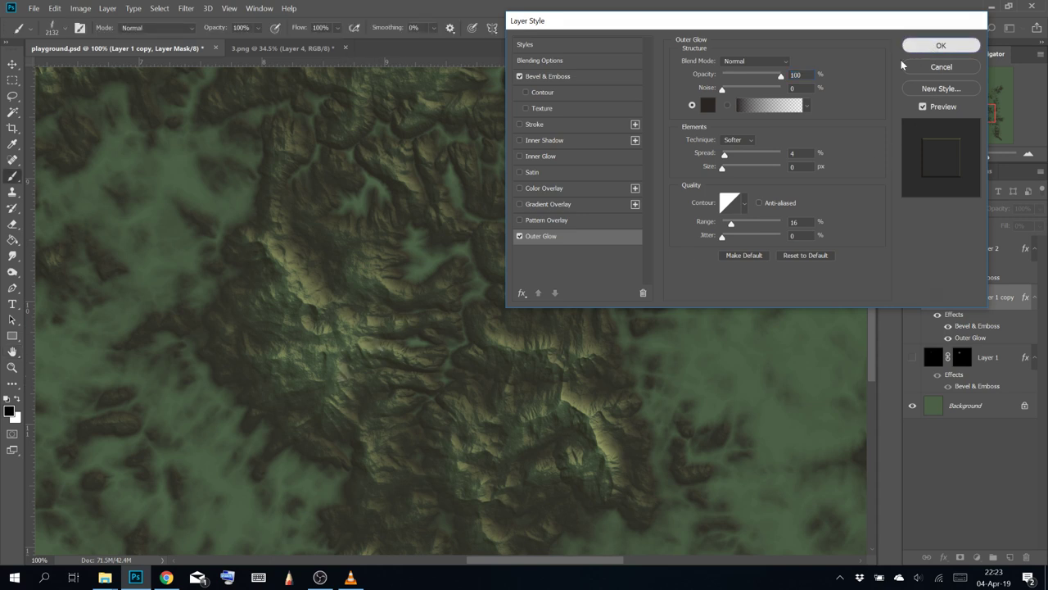
key(Return)
Reduce the ridge brush to 1000 px and stamp one white ridge on the Layer 1 copy mask, in the empty area northeast of the terrain
mouse_move(566, 259)
mouse_down()
mouse_move(620, 327)
mouse_move(636, 407)
mouse_move(417, 433)
mouse_up()
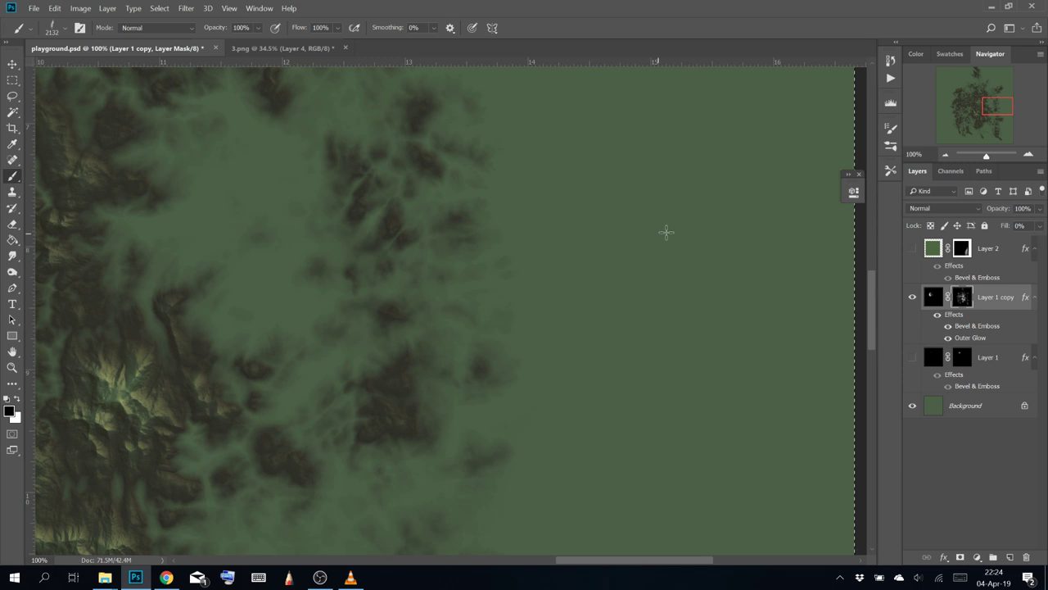
mouse_move(653, 187)
mouse_down()
mouse_move(623, 408)
mouse_move(658, 281)
mouse_move(618, 311)
mouse_move(561, 243)
mouse_up()
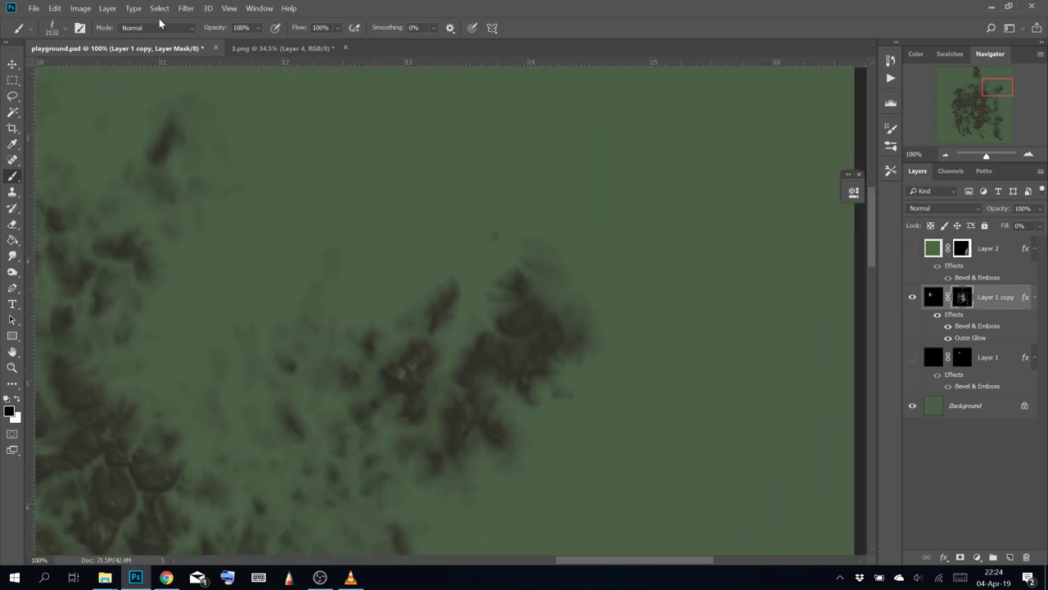
key(bracketleft)
key(bracketleft)
key(bracketleft)
key(bracketleft)
key(bracketleft)
key(bracketleft)
key(bracketleft)
key(bracketleft)
key(bracketleft)
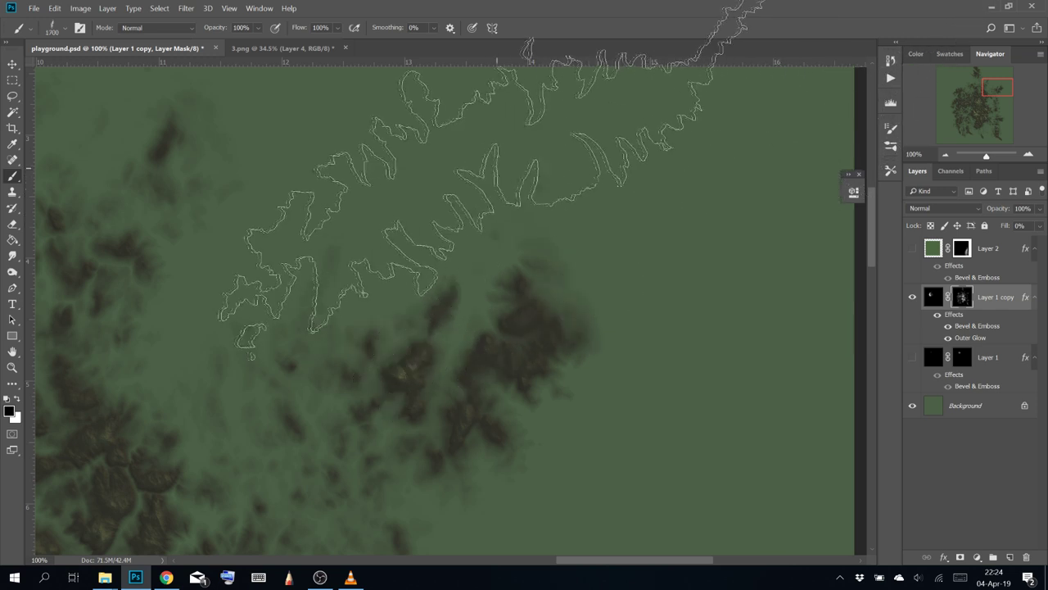
key(bracketleft)
key(bracketleft)
key(bracketleft)
drag(556, 218, 565, 276)
key(x)
click(484, 195)
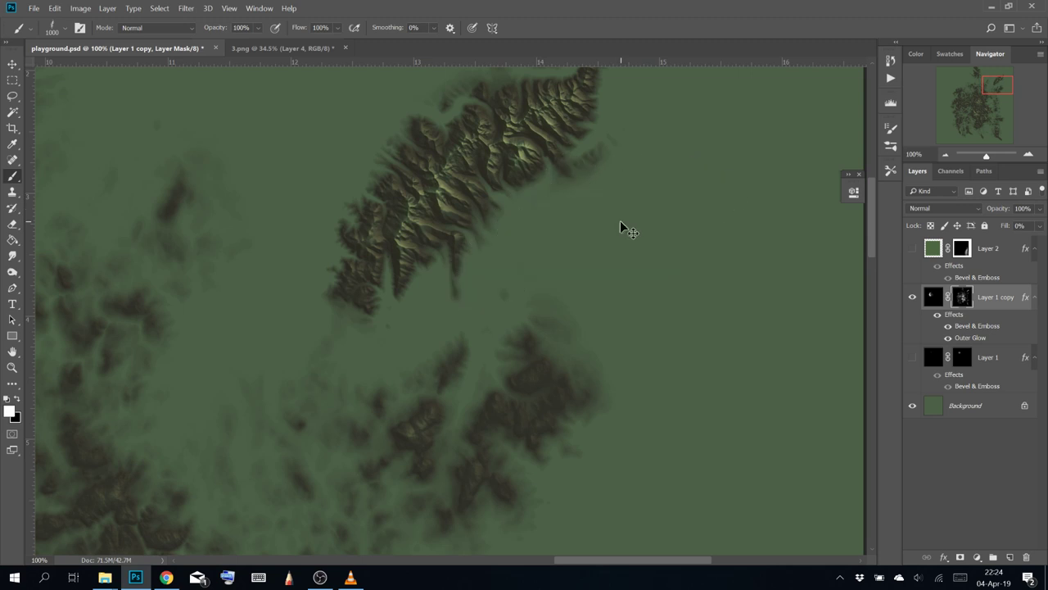
scroll(598, 212, up, 6)
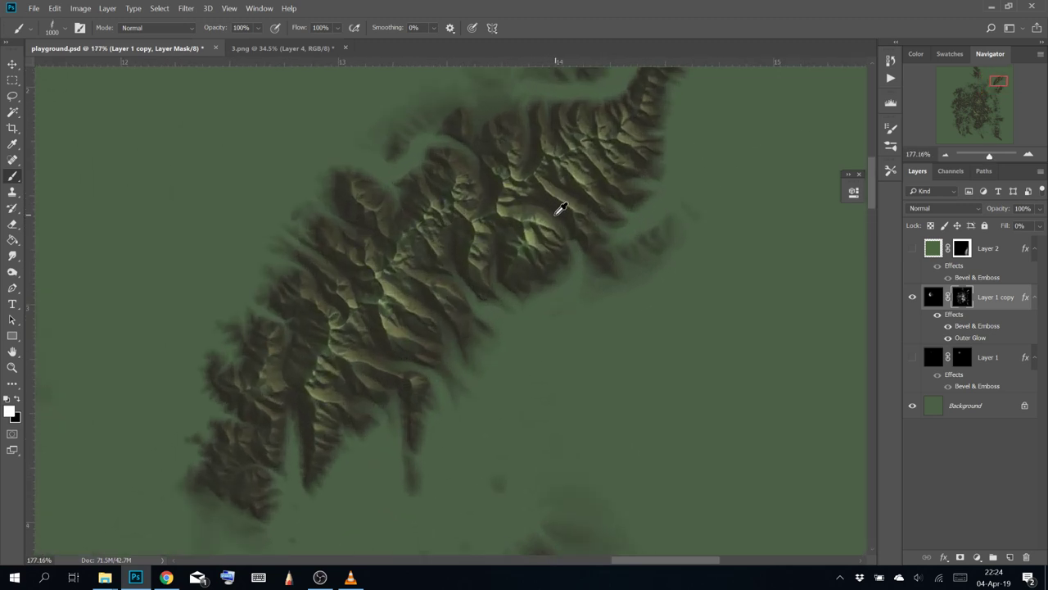
scroll(508, 223, down, 6)
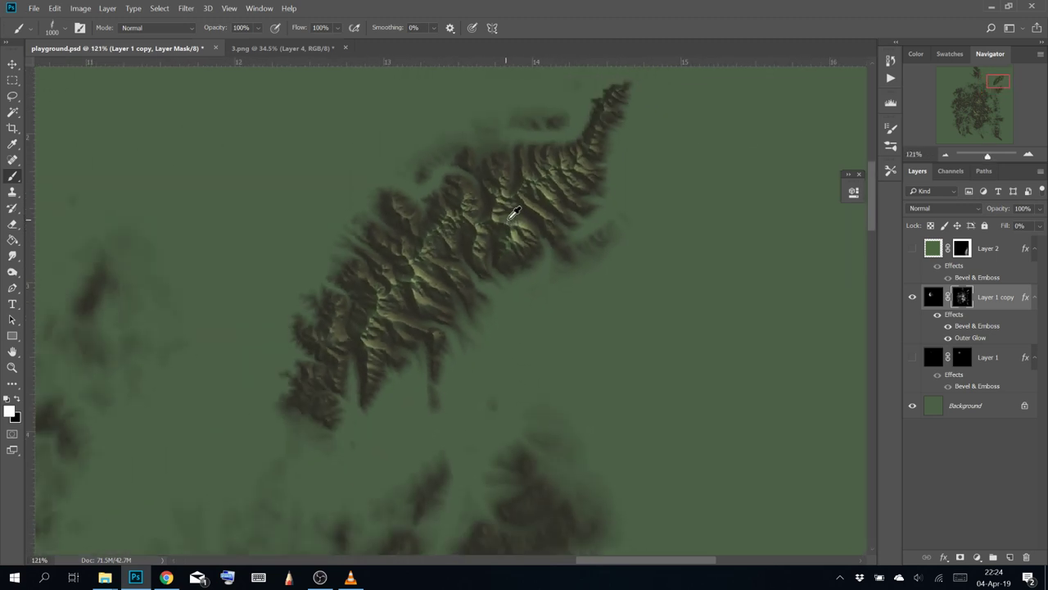
Clear the Layer 1 copy mask to solid black, raise the layer's fill opacity to 100% and hide its effects
drag(407, 232, 772, 398)
key(ctrl+BackSpace)
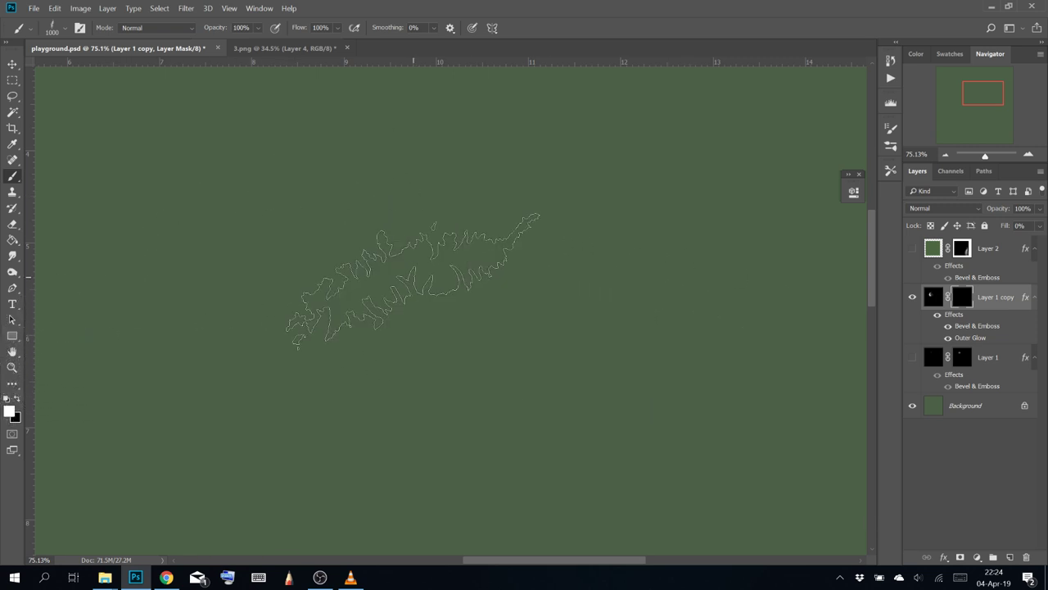
right_click(1006, 299)
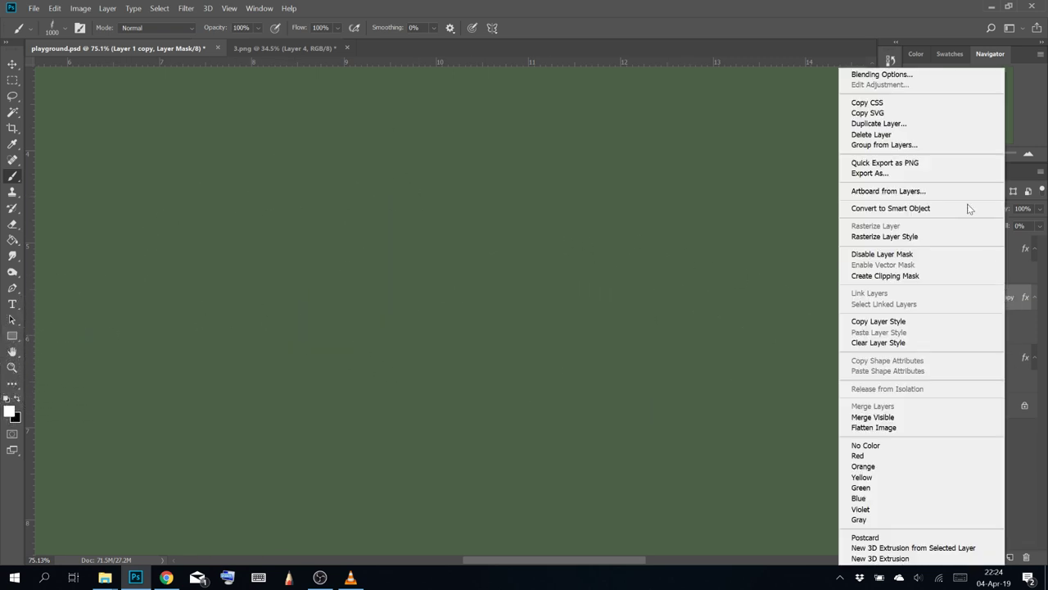
click(932, 75)
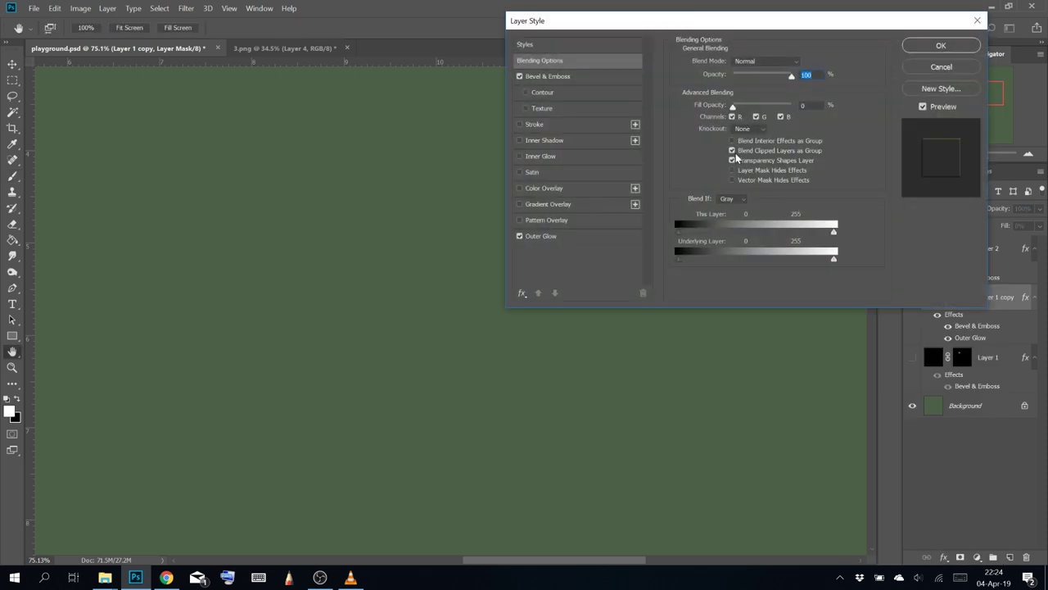
click(941, 45)
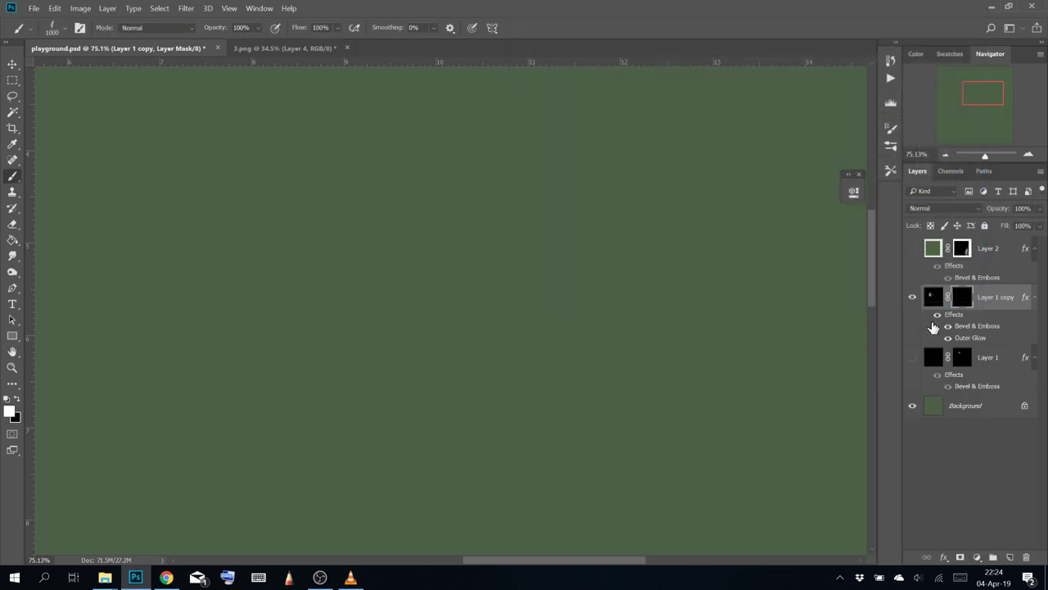
Try a ridge stamp and a white Paint Bucket fill on the Layer 1 copy mask, undoing each
click(444, 297)
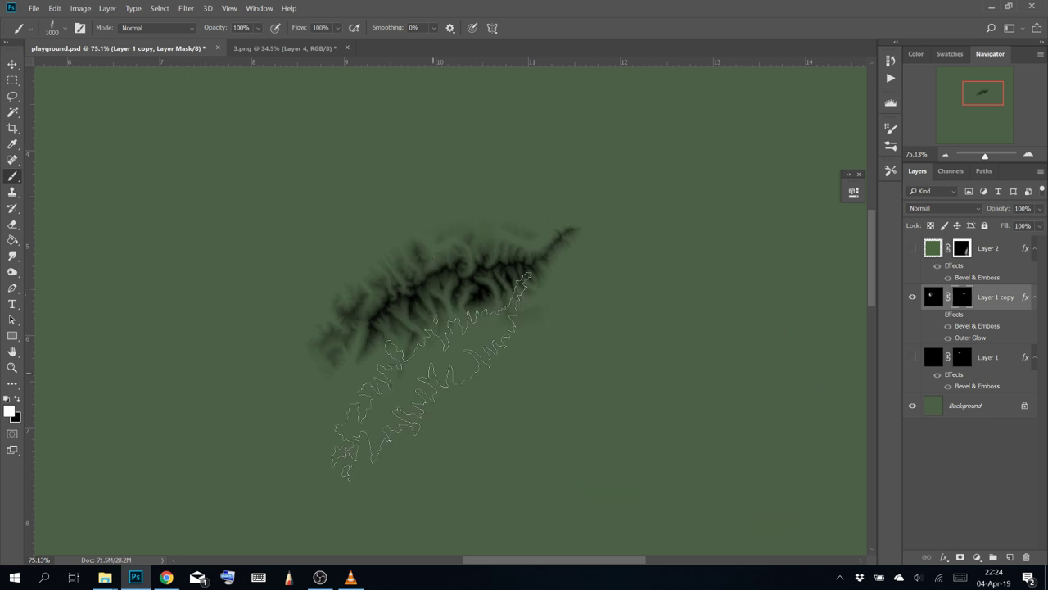
key(ctrl+z)
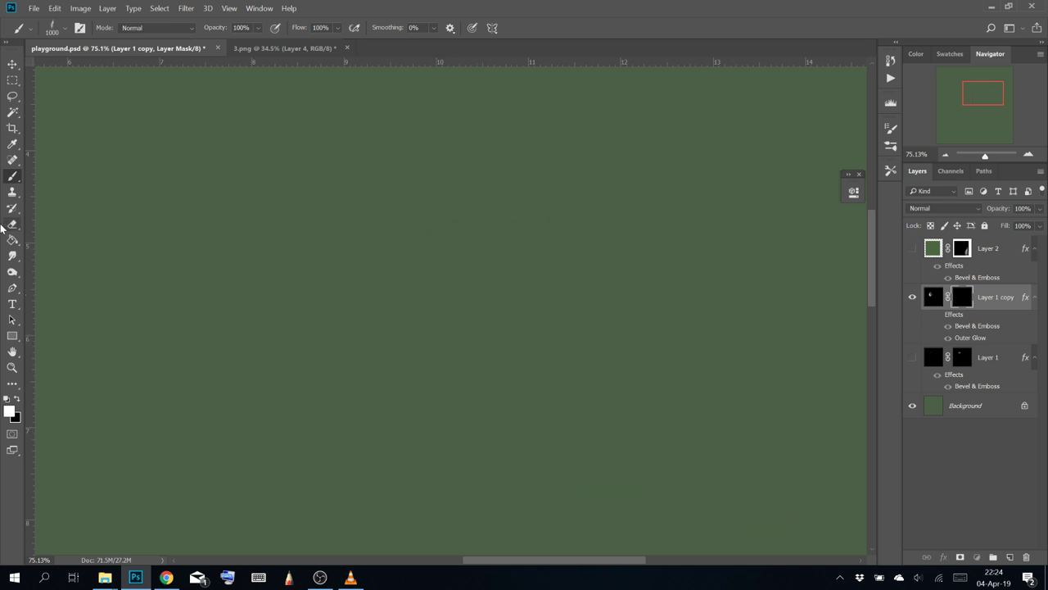
click(13, 240)
click(369, 276)
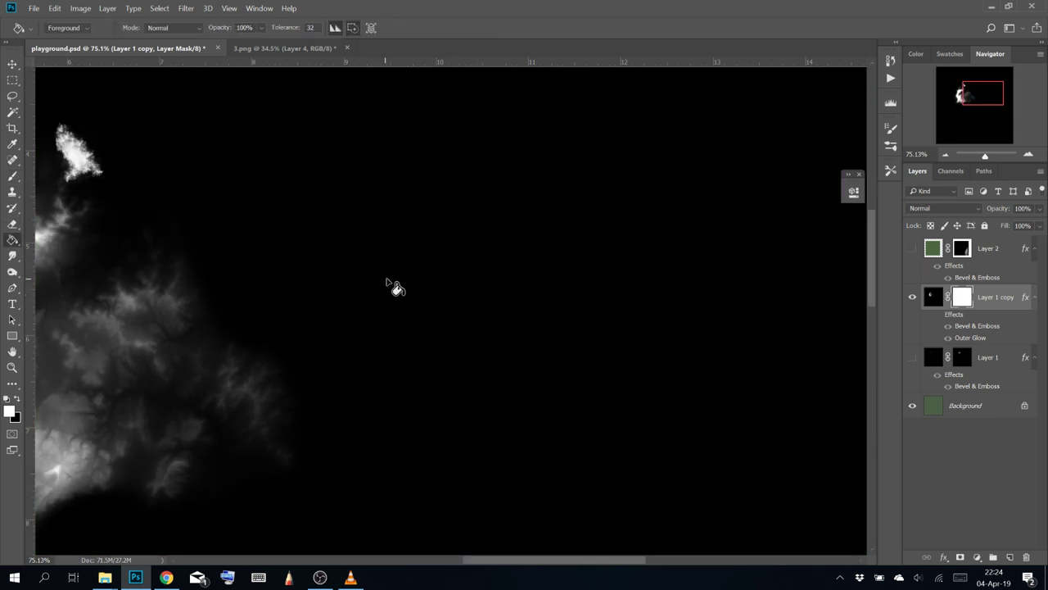
key(ctrl+z)
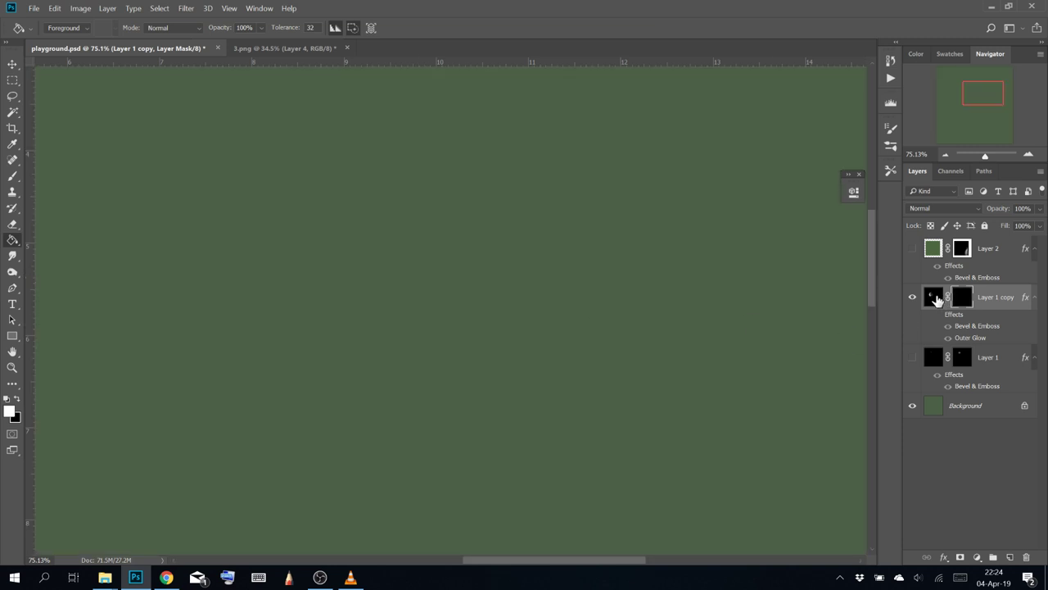
Fill the image content of Layer 1 copy, not its mask, with solid white
click(933, 296)
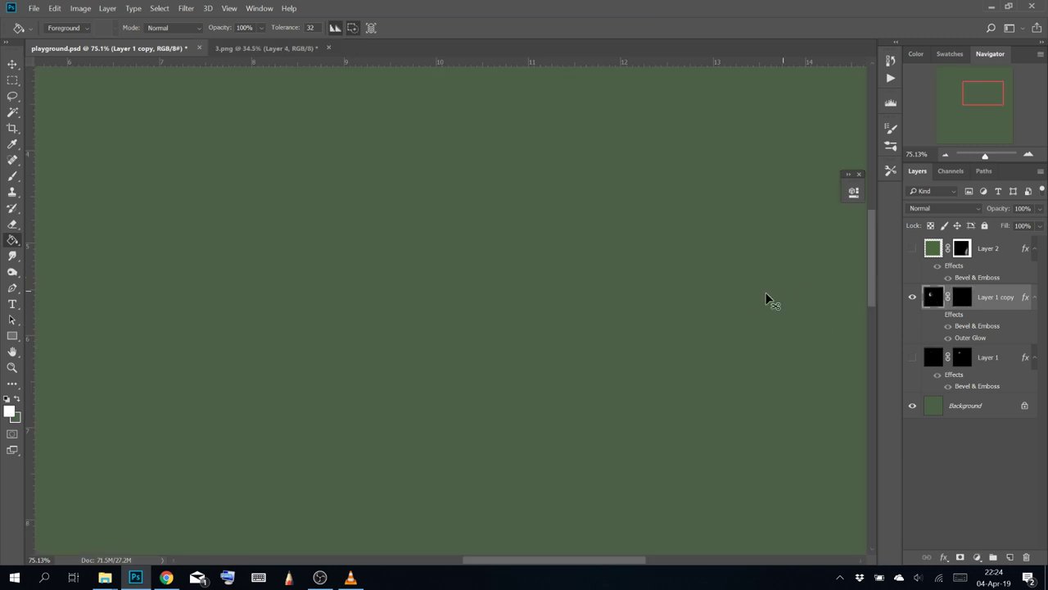
click(423, 325)
Stamp seven white ridges at varied angles on the Layer 1 copy mask to form a branching mountain range
click(962, 299)
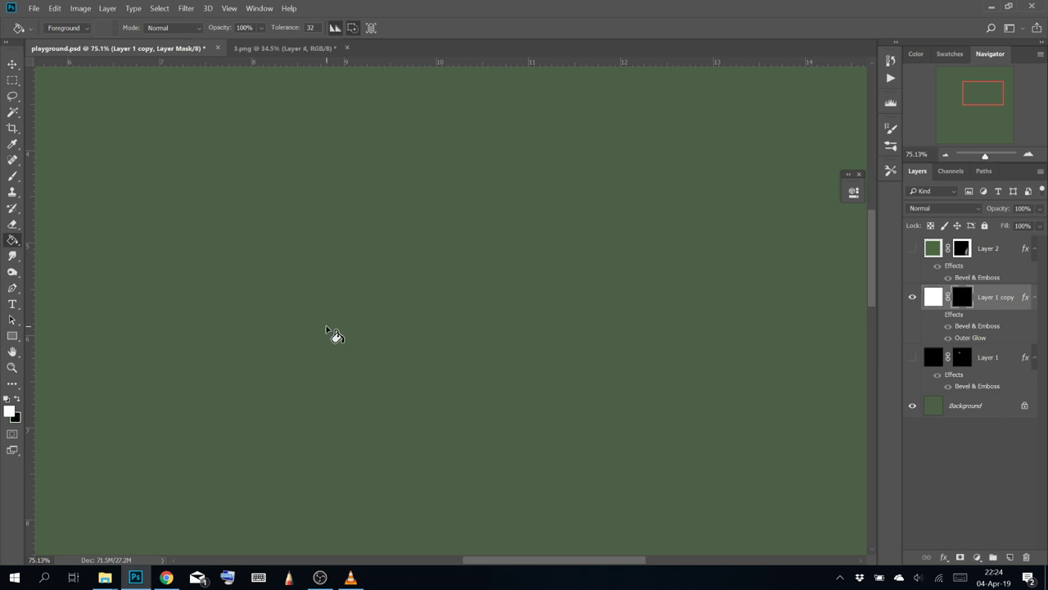
key(b)
click(394, 272)
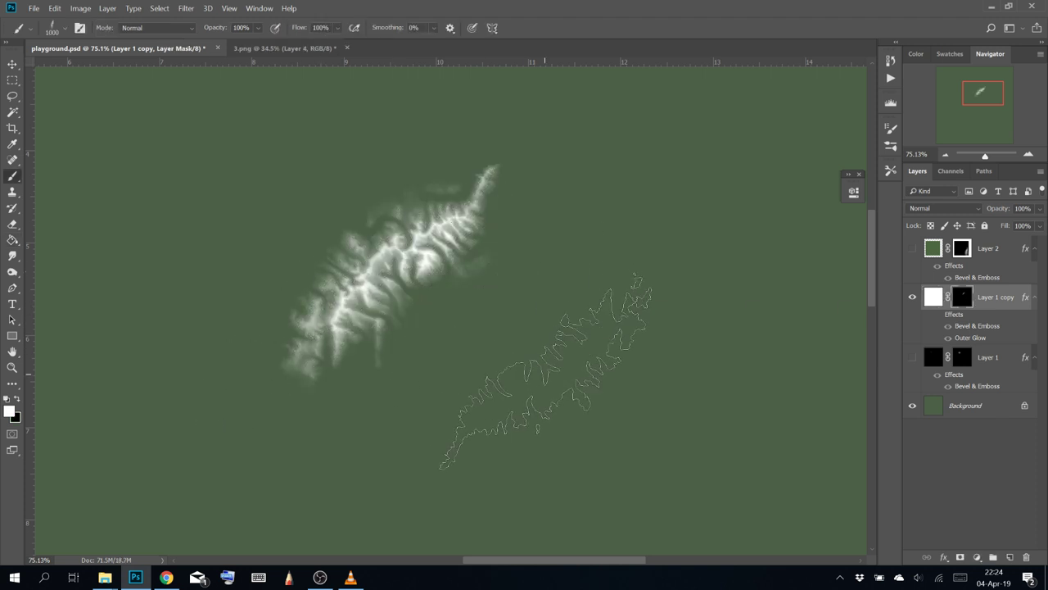
click(546, 373)
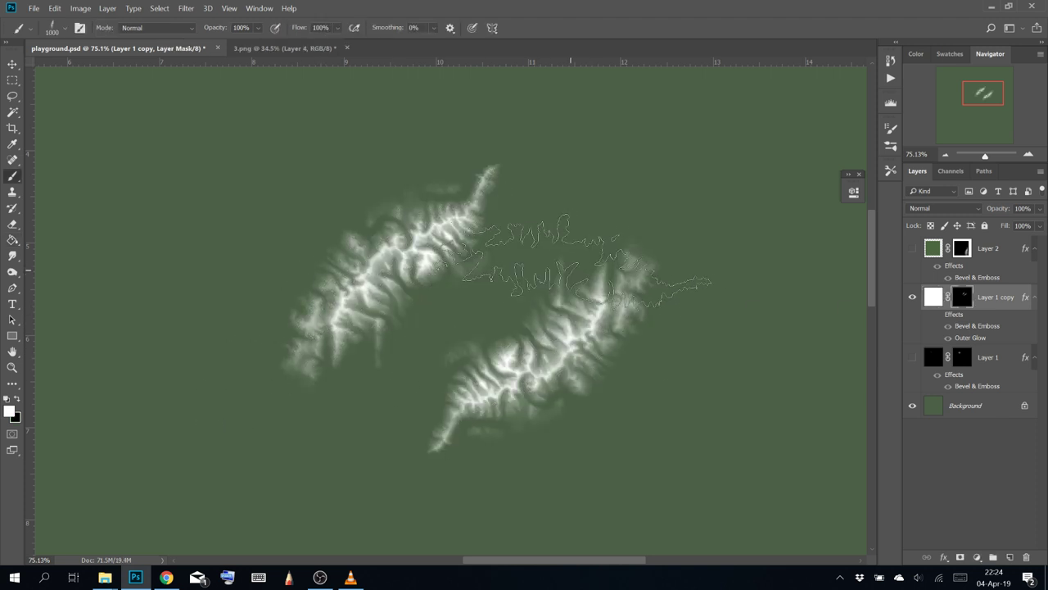
click(637, 181)
click(454, 299)
click(332, 395)
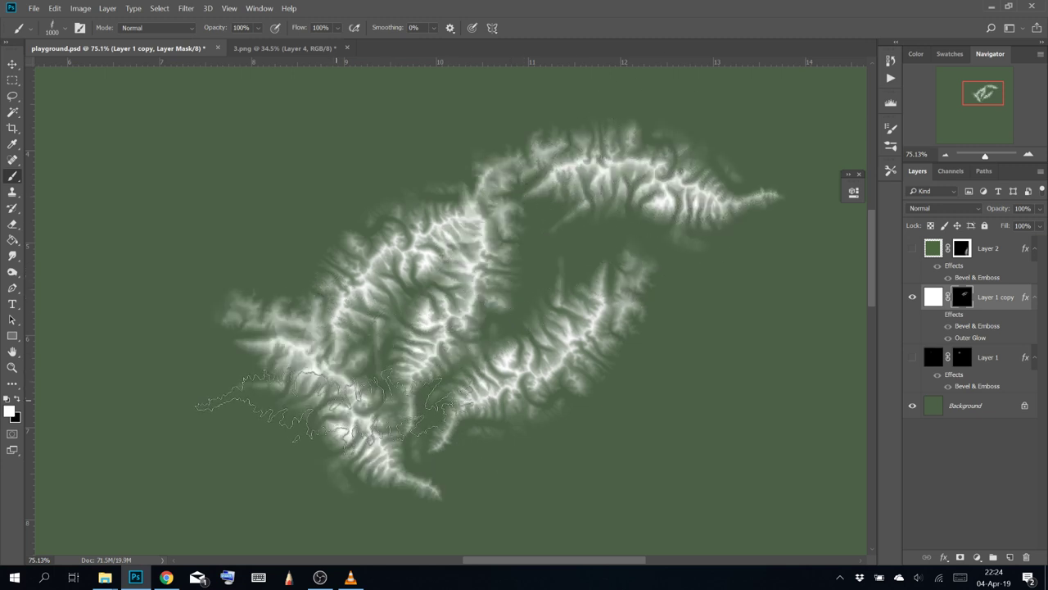
click(218, 218)
click(389, 138)
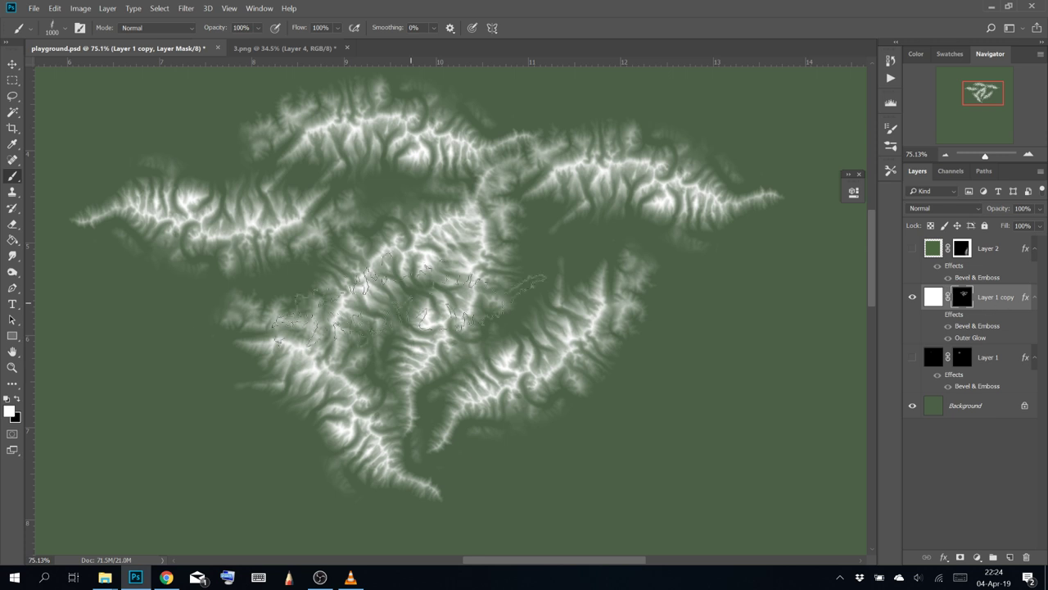
Show the effects of Layer 1 copy again and examine the shaded ridges up close and as a whole
drag(215, 368, 301, 341)
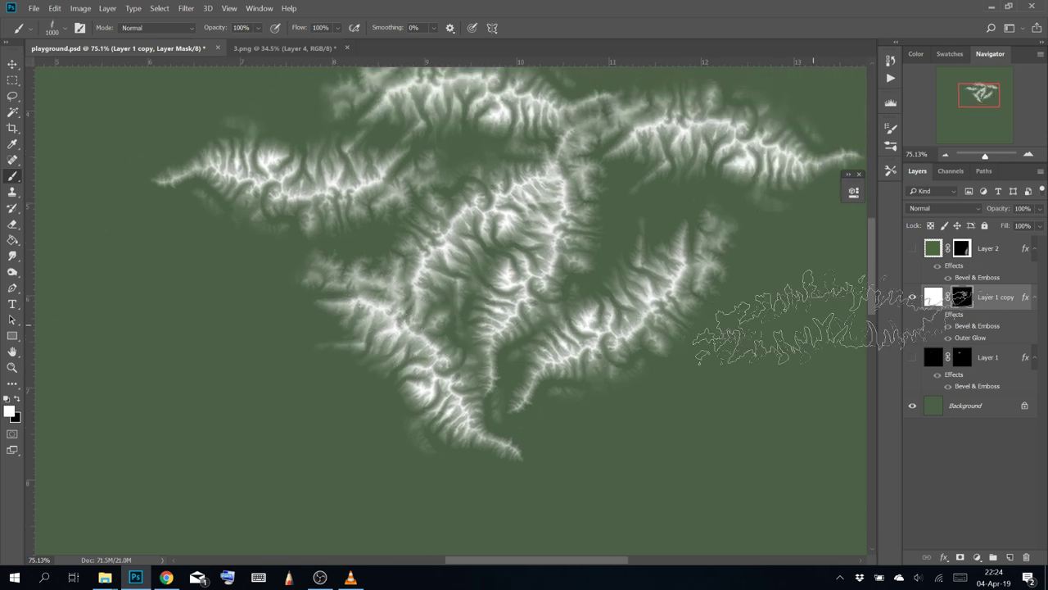
click(946, 340)
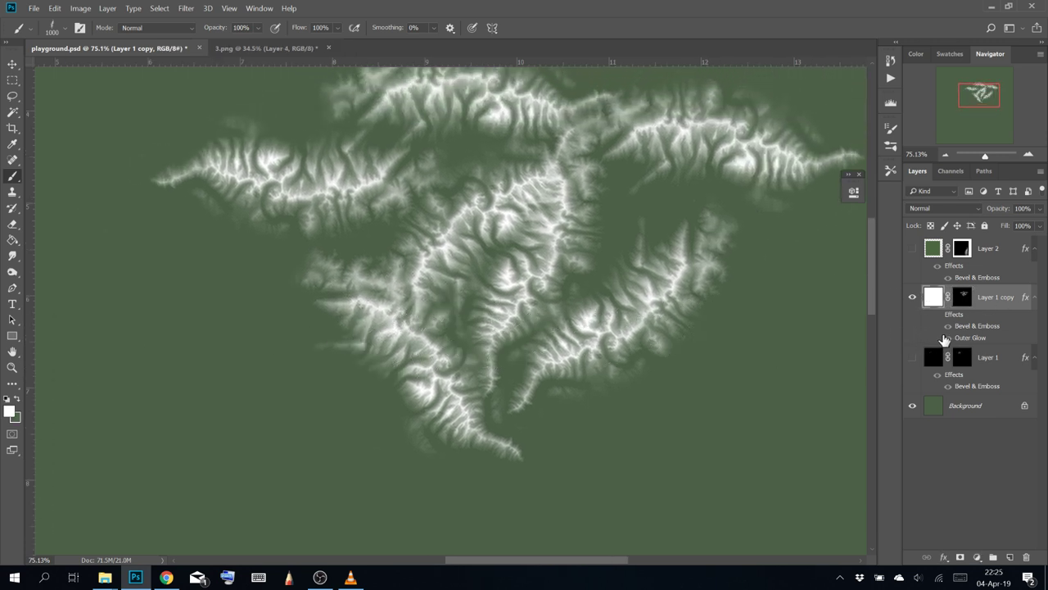
click(948, 336)
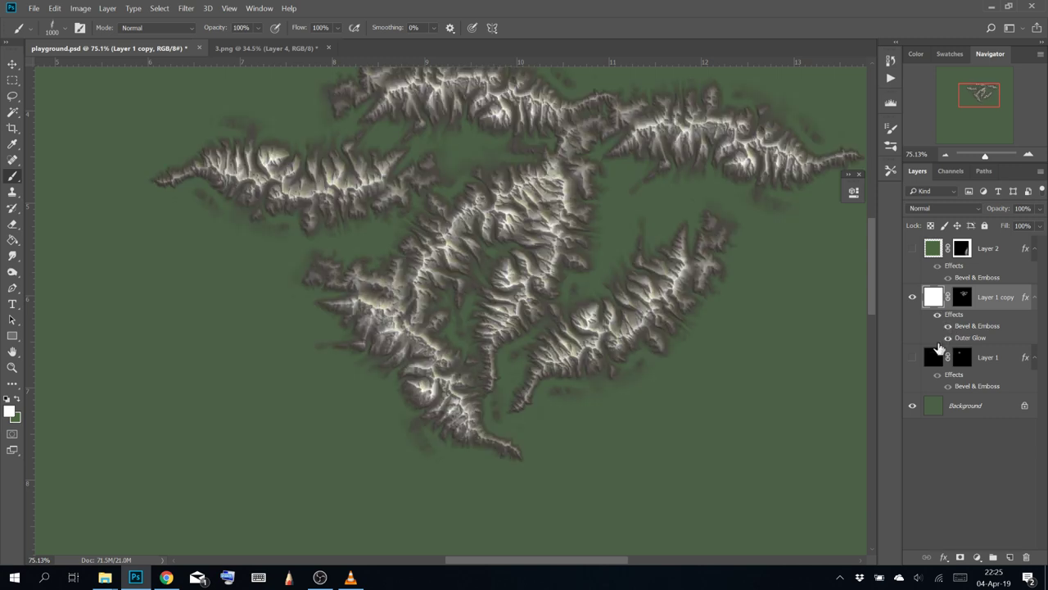
scroll(643, 222, up, 7)
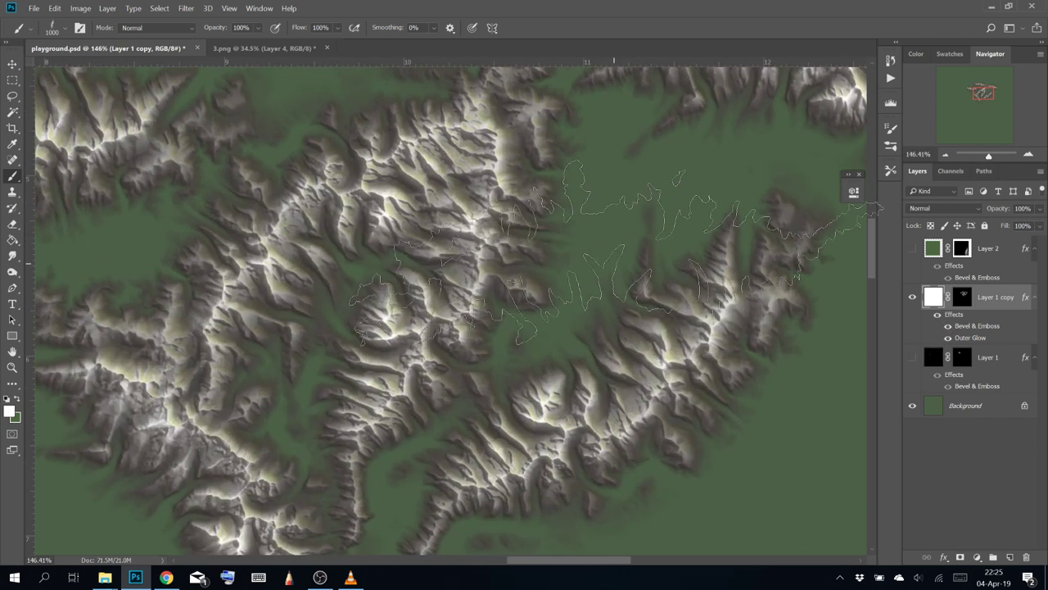
drag(459, 352, 492, 393)
scroll(565, 274, down, 2)
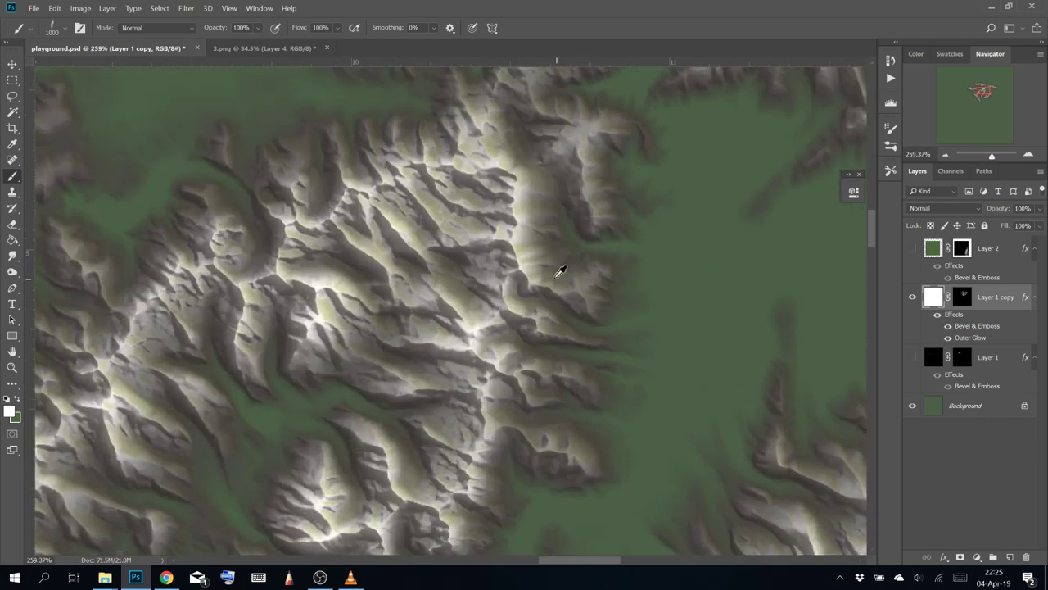
scroll(548, 278, down, 3)
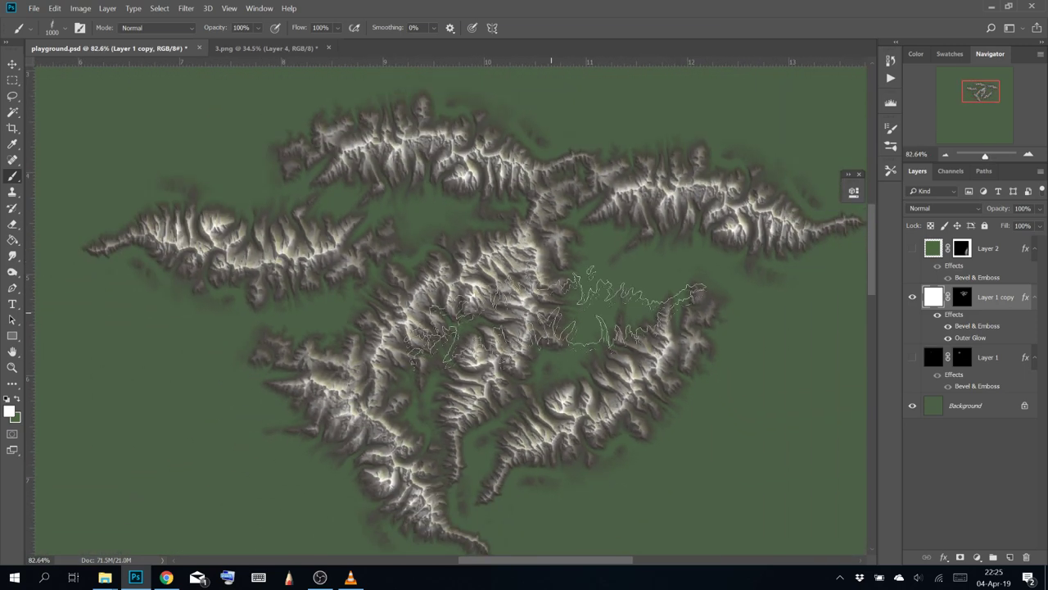
drag(574, 361, 637, 287)
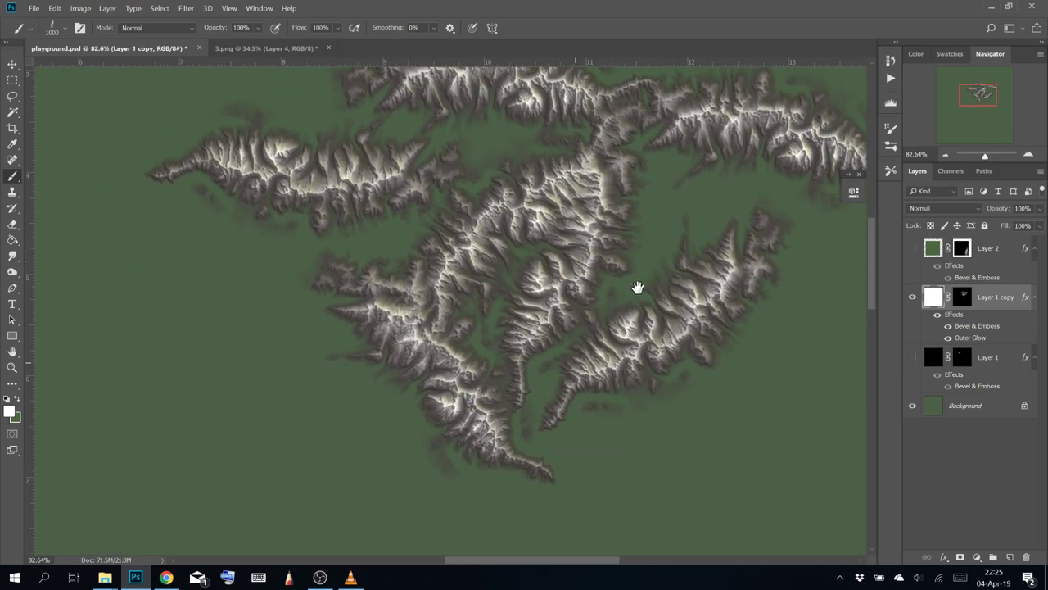
Try outer glow sizes of 16 px, 1 px and 6 px on Layer 1 copy
double_click(971, 339)
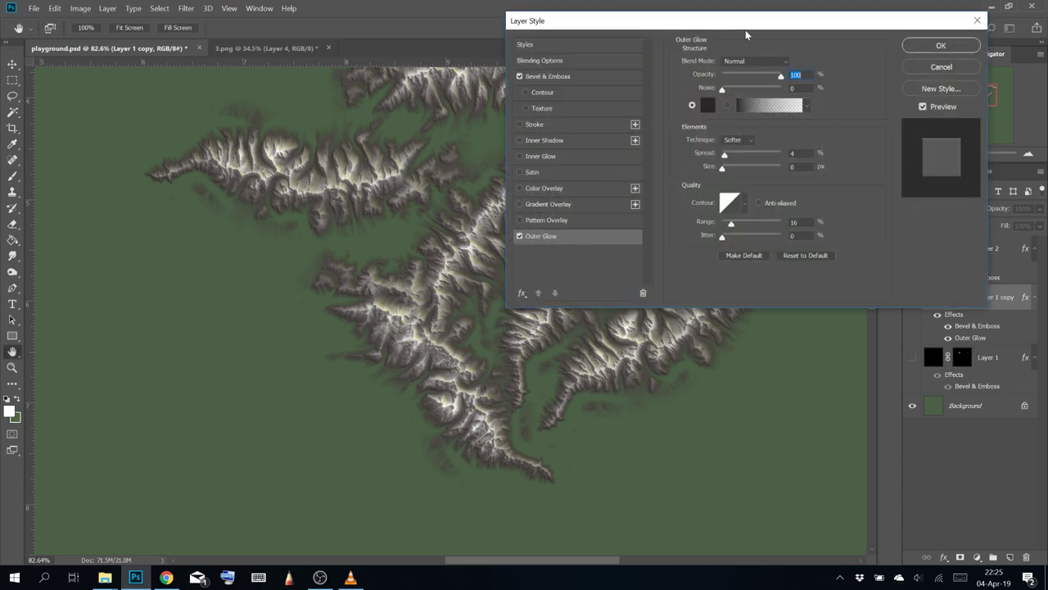
drag(748, 30, 842, 120)
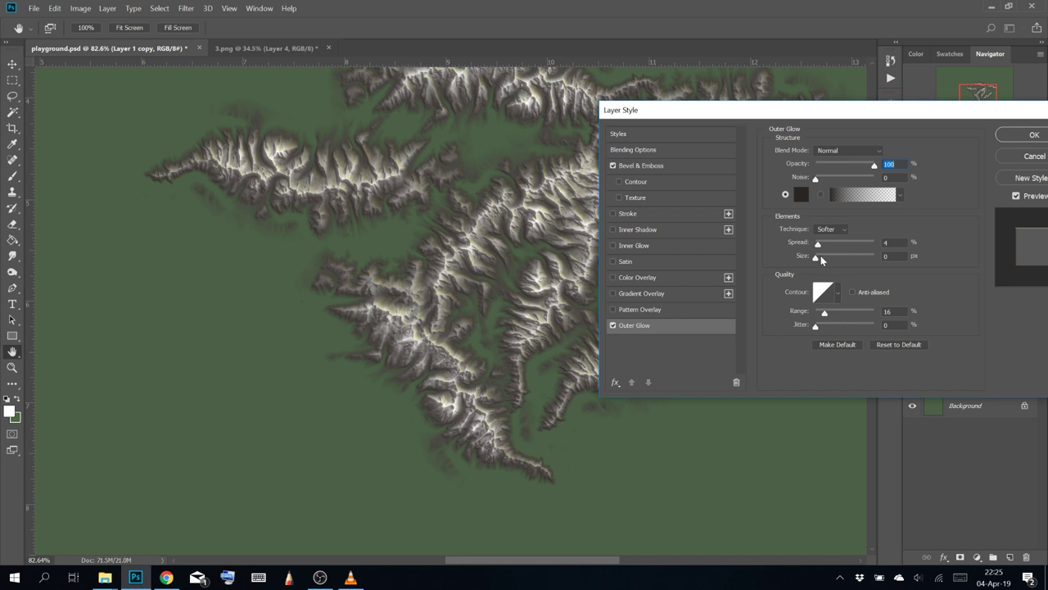
drag(819, 255, 823, 256)
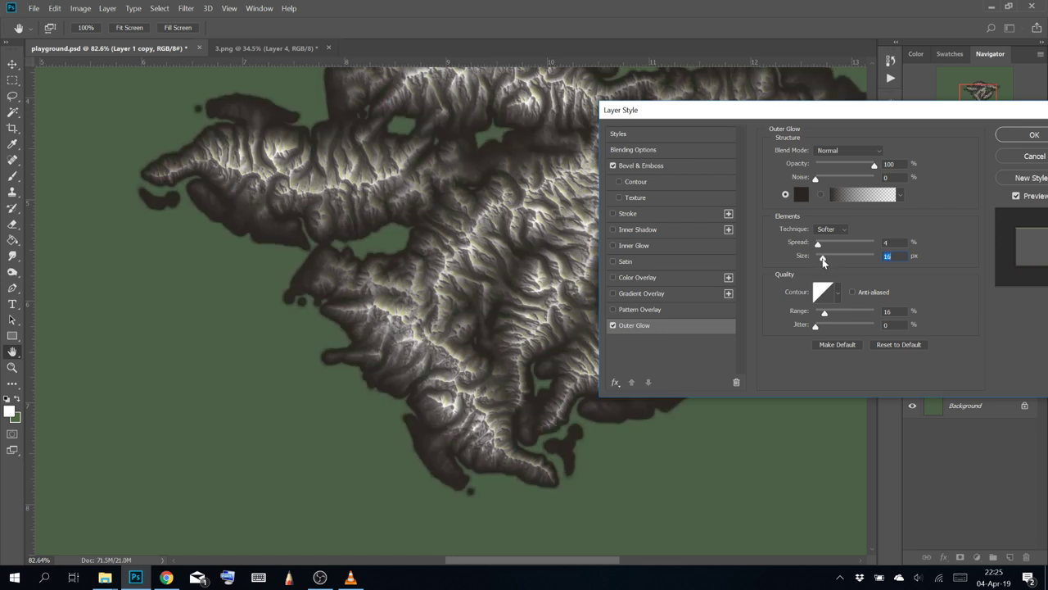
text(5)
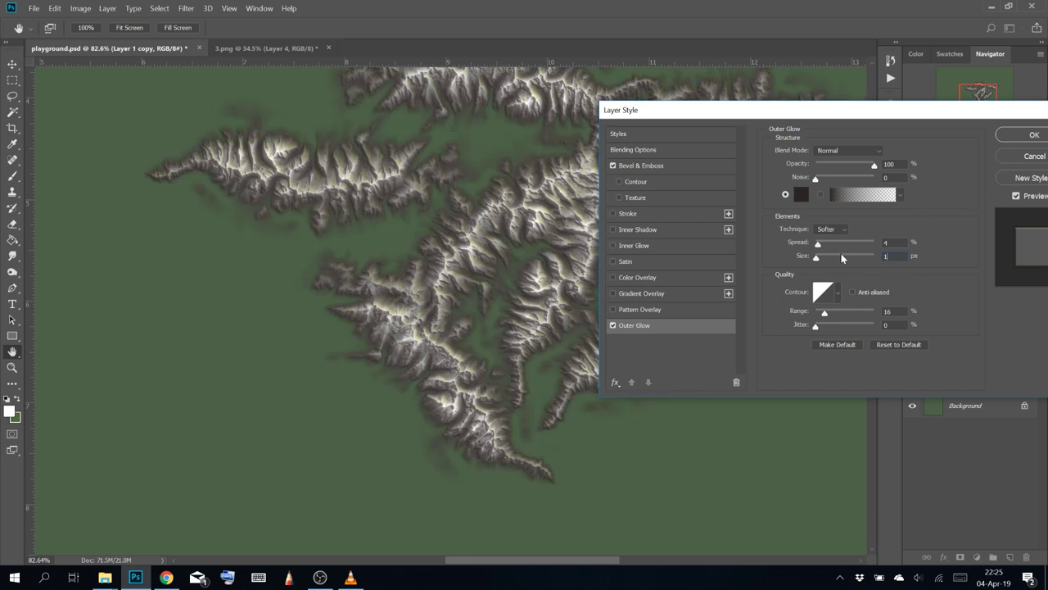
text(6)
key(ctrl+a)
text(6)
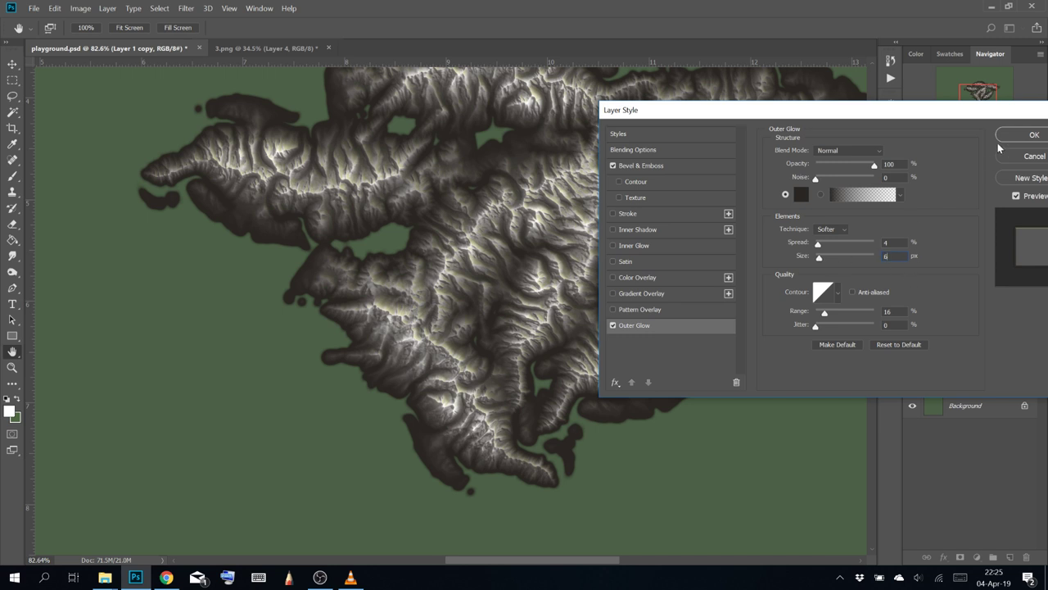
click(1029, 140)
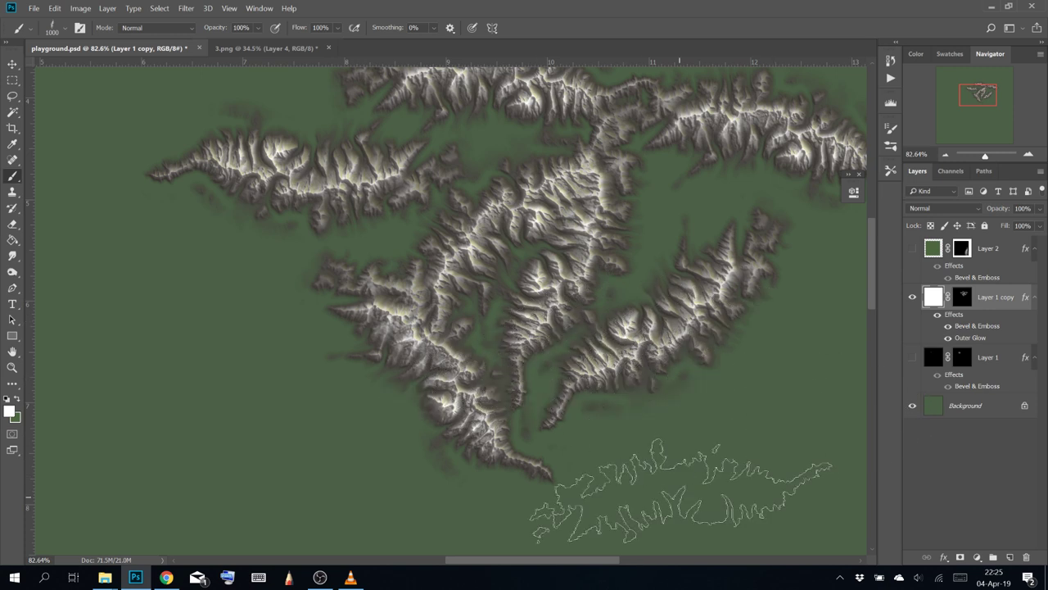
key(ctrl+d)
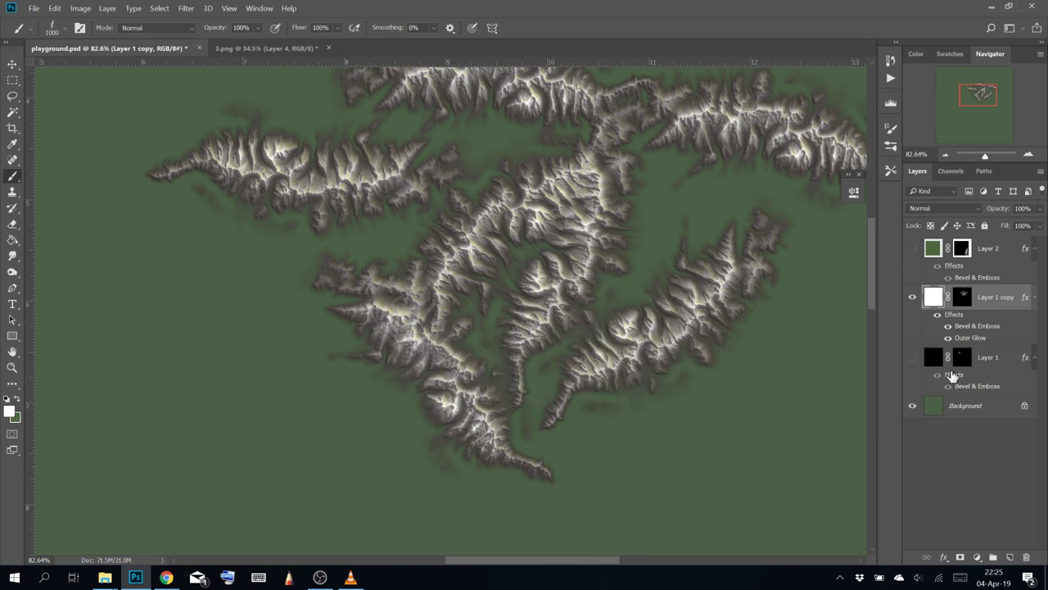
Try filling the image content of Layer 1 copy with dark brown 473319
click(12, 414)
click(711, 204)
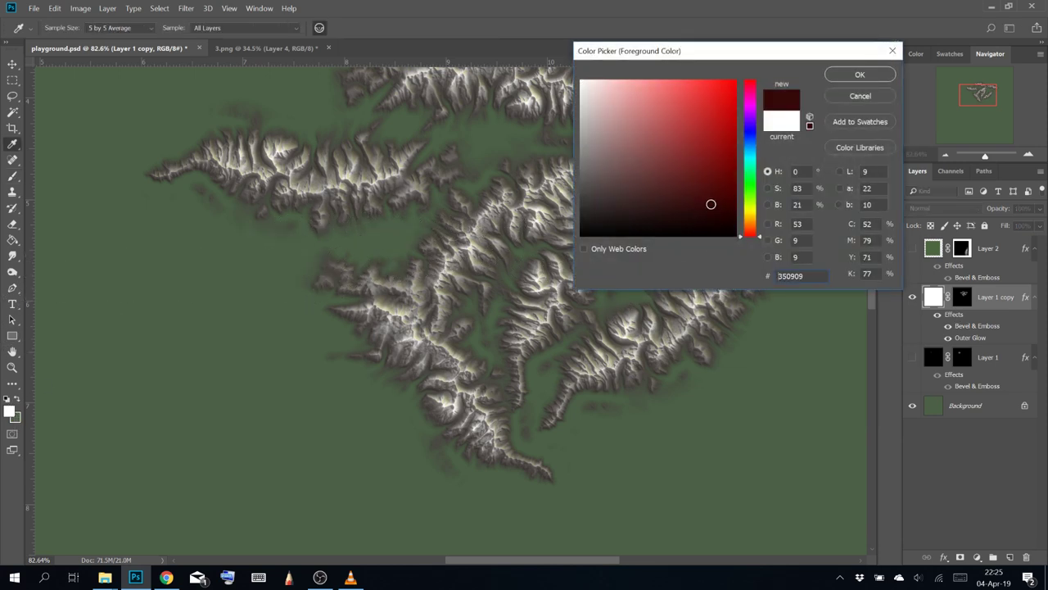
drag(747, 215, 748, 221)
click(682, 193)
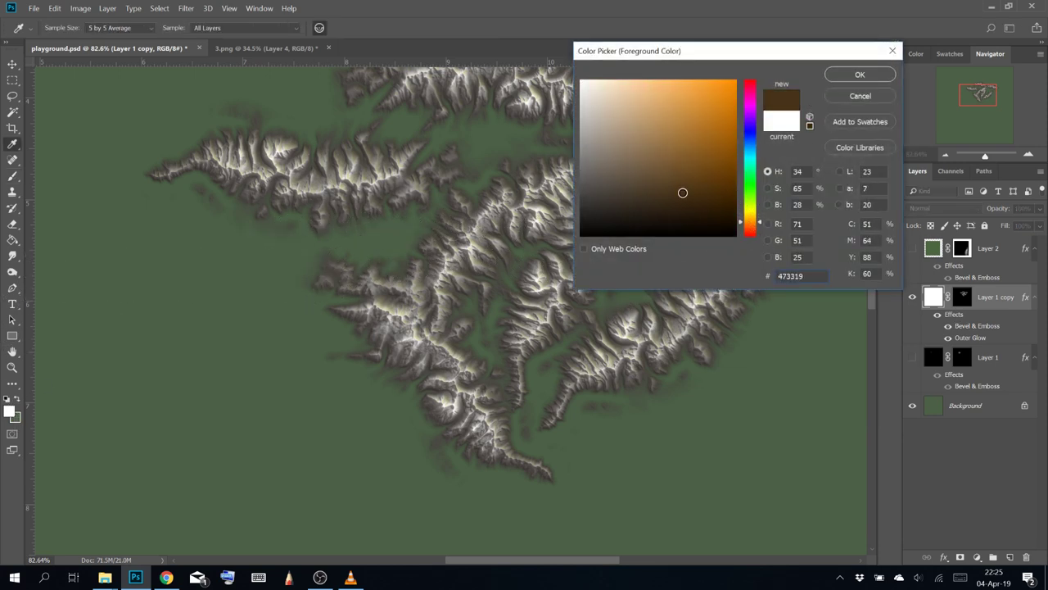
click(885, 79)
key(b)
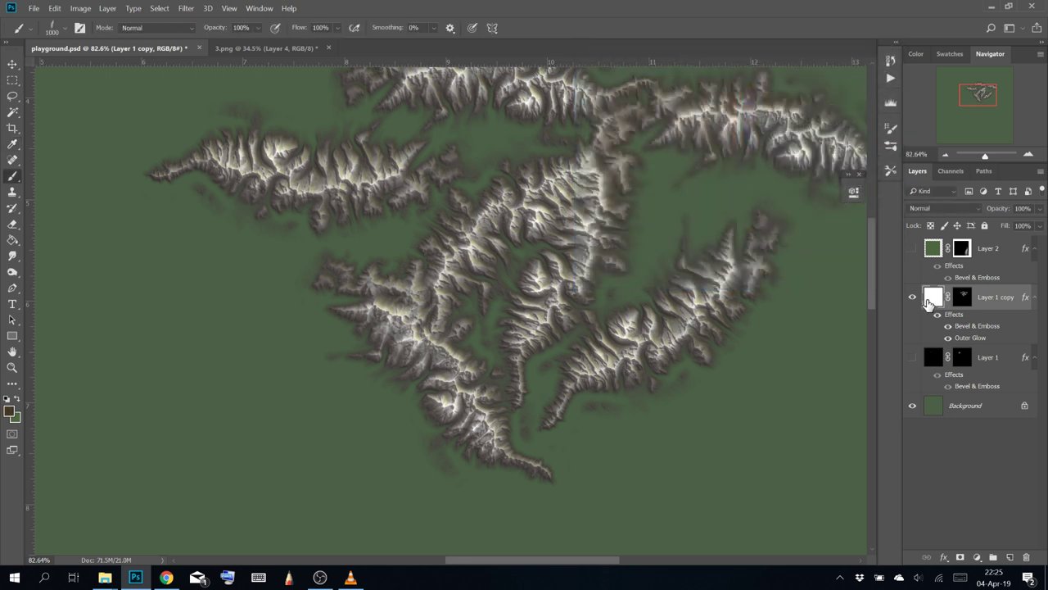
click(13, 240)
click(142, 271)
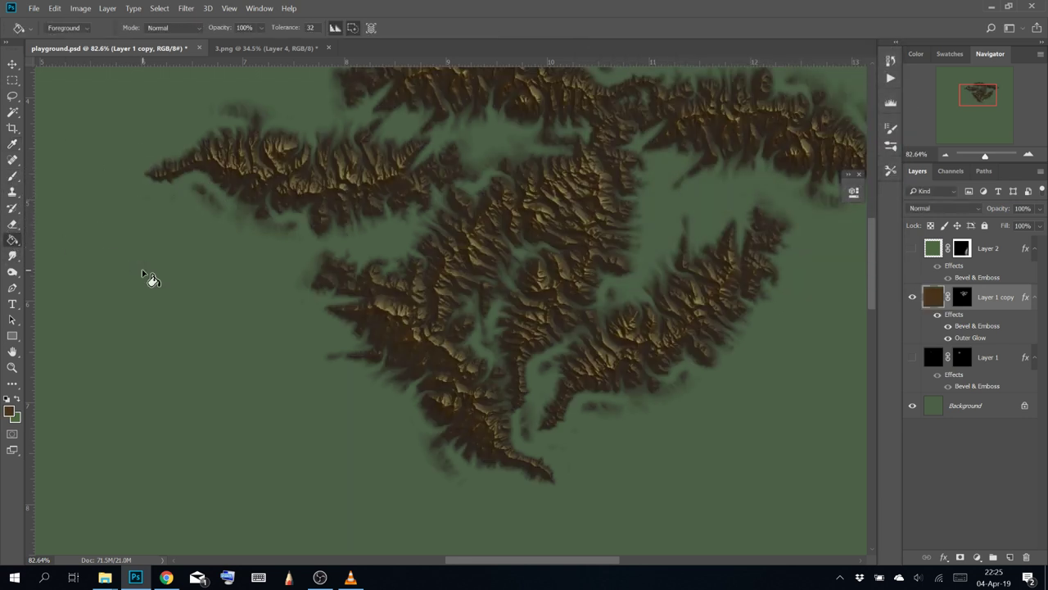
Fill the image content of Layer 1 copy with the muted beige 999075
click(9, 412)
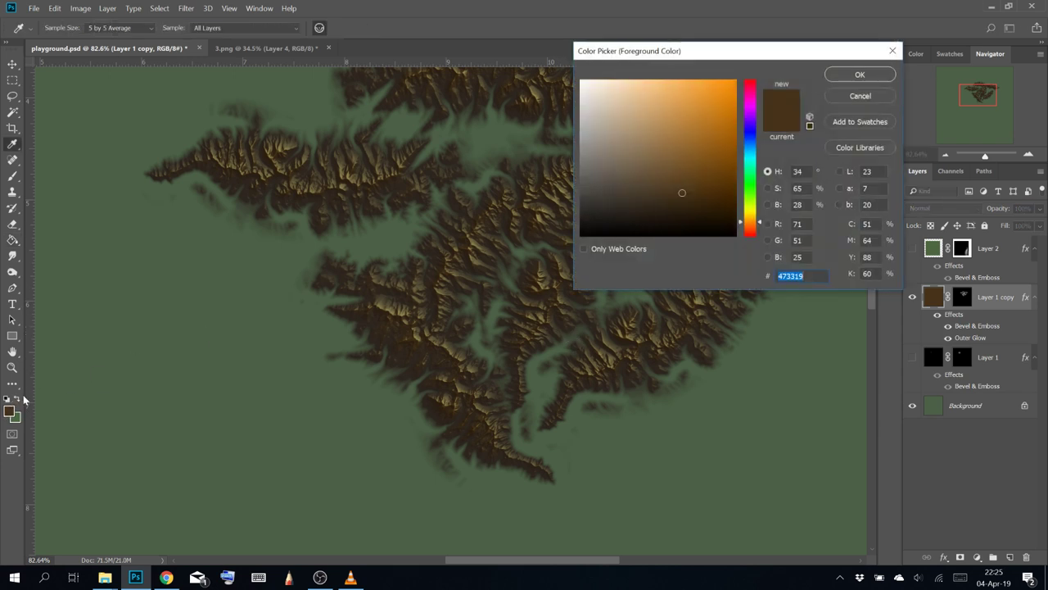
drag(610, 150, 631, 159)
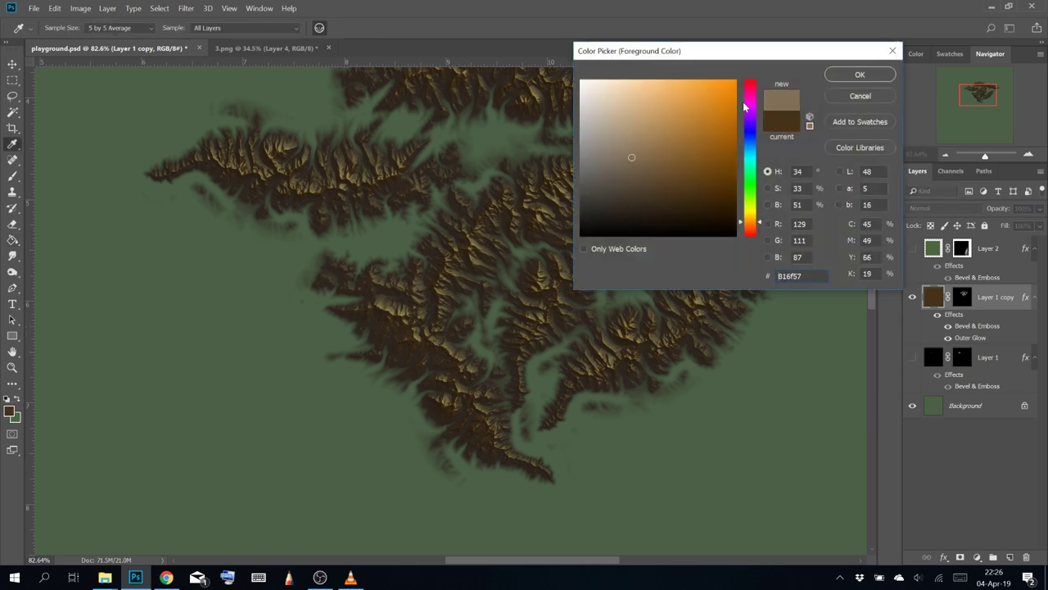
click(551, 162)
click(616, 139)
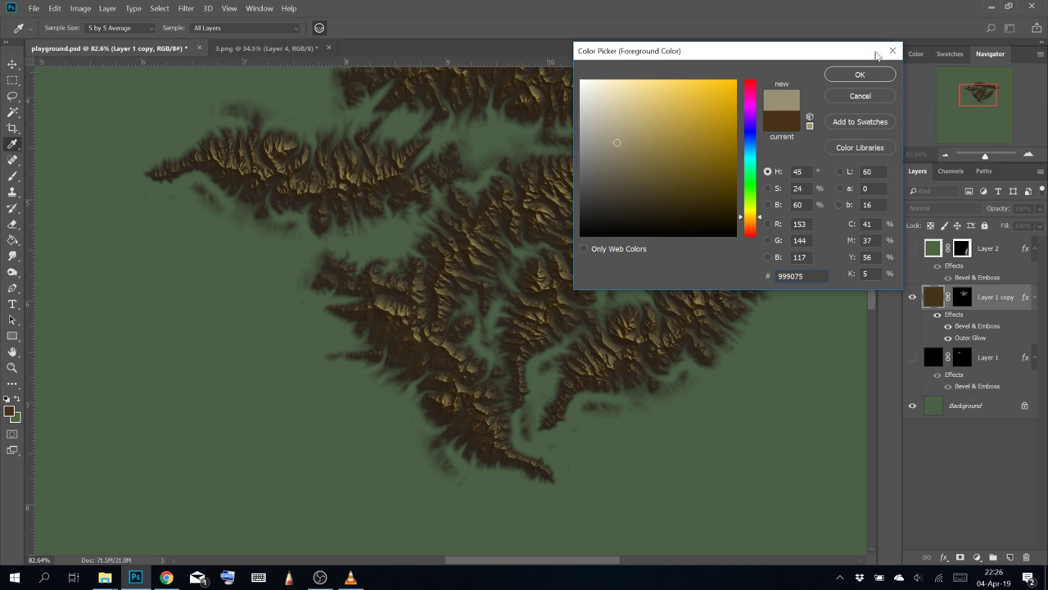
click(860, 75)
click(199, 296)
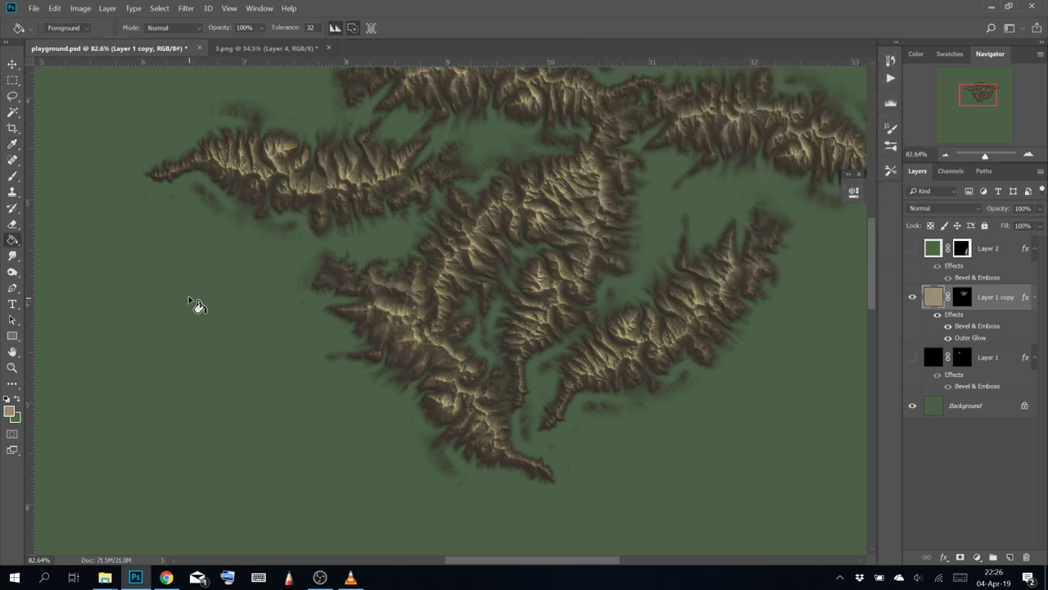
mouse_move(480, 238)
mouse_down()
mouse_move(363, 368)
mouse_move(368, 286)
mouse_up()
key(b)
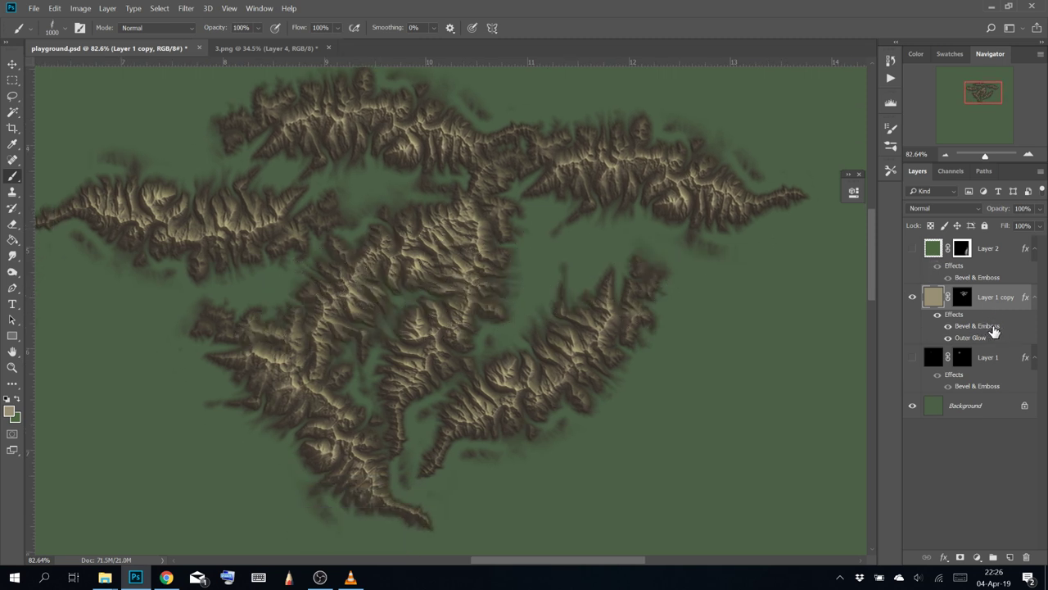
Add an inner glow to Layer 1 copy and set its color to white, ffffff
right_click(991, 301)
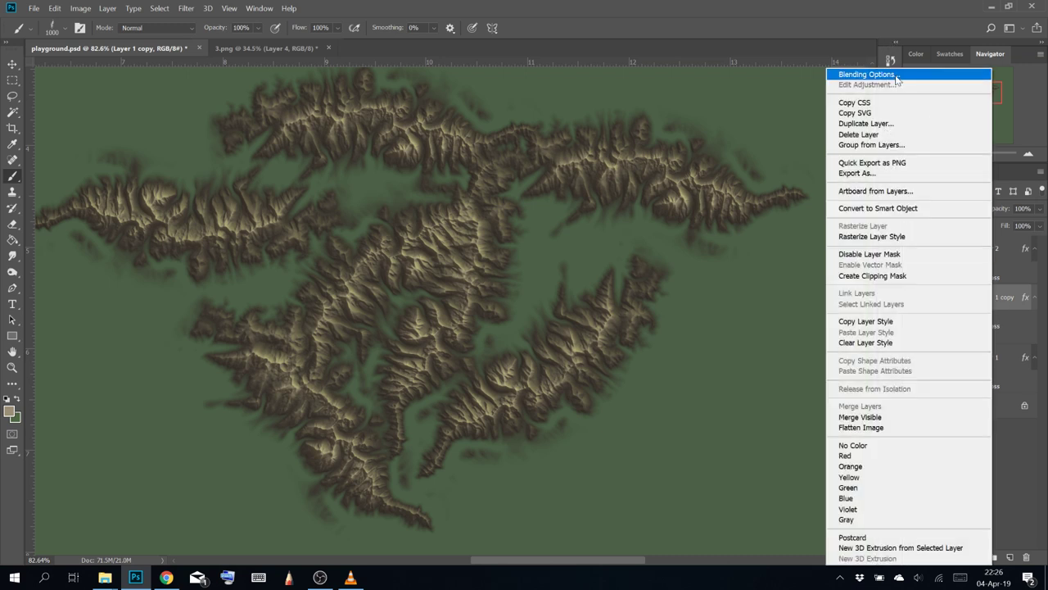
click(893, 74)
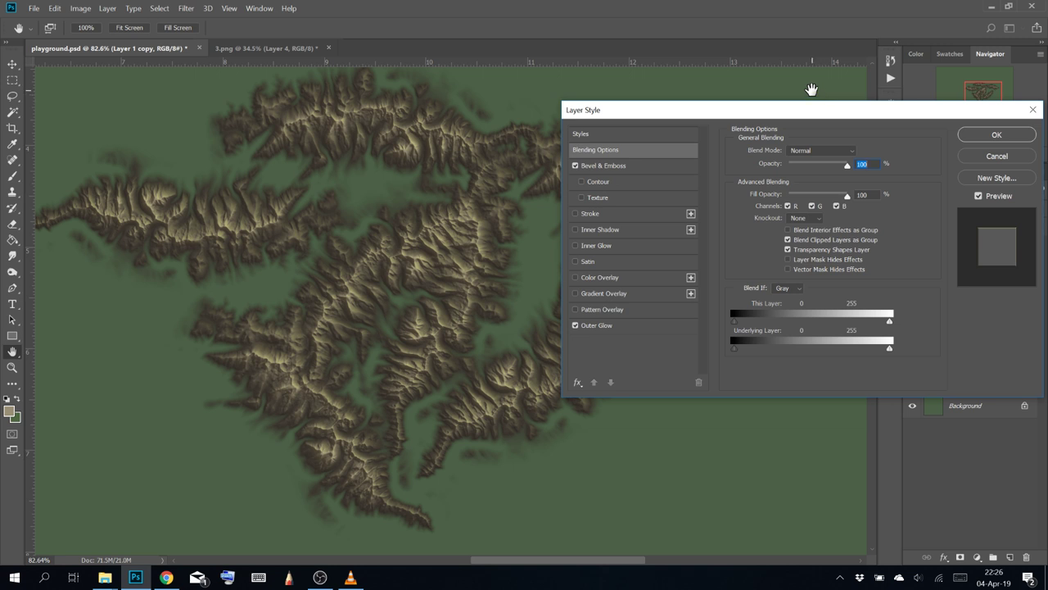
click(587, 247)
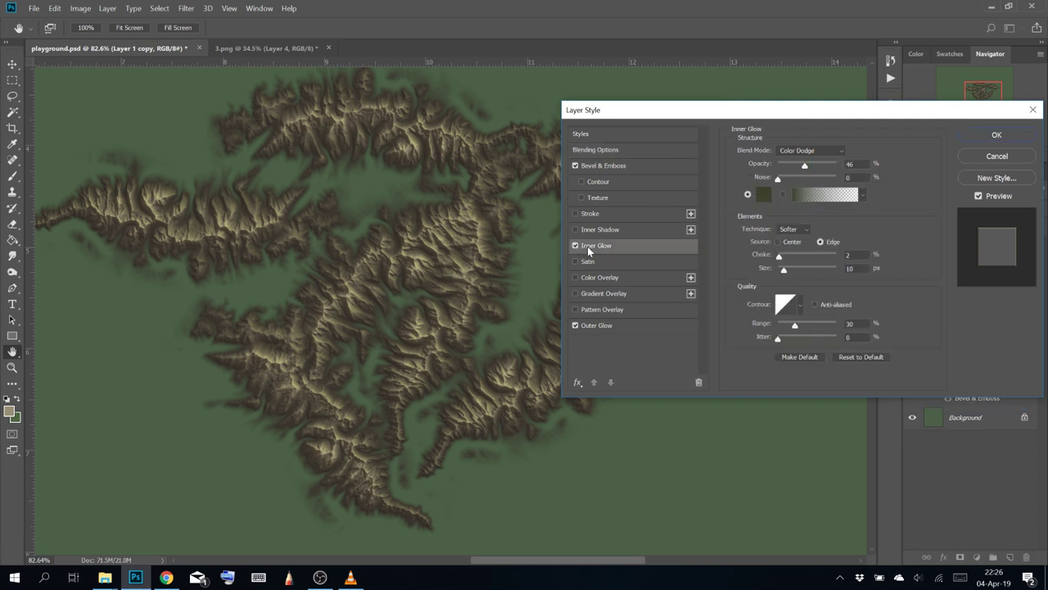
click(762, 194)
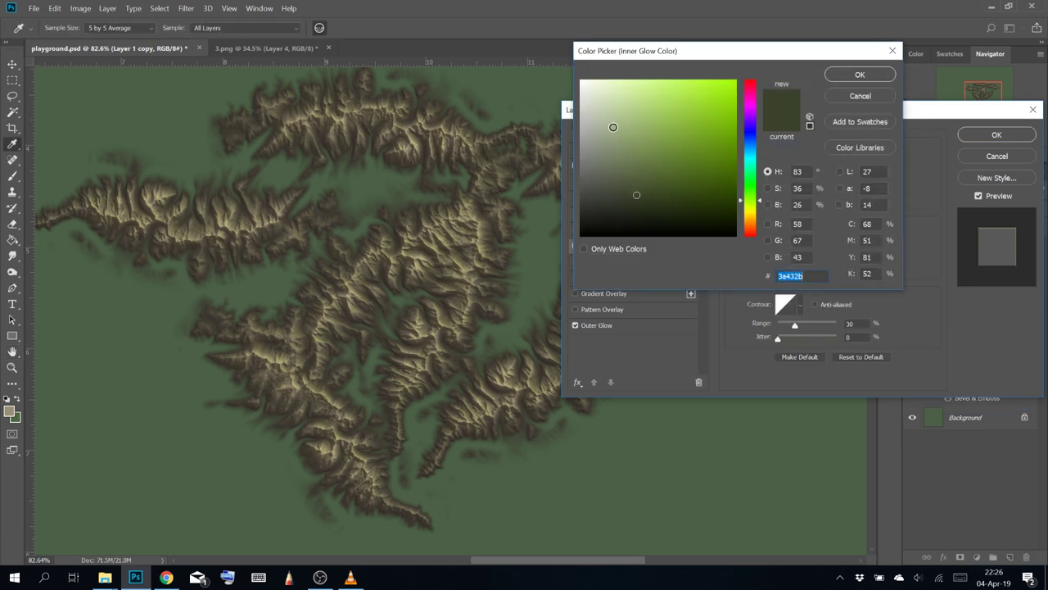
text(ffffff)
click(848, 76)
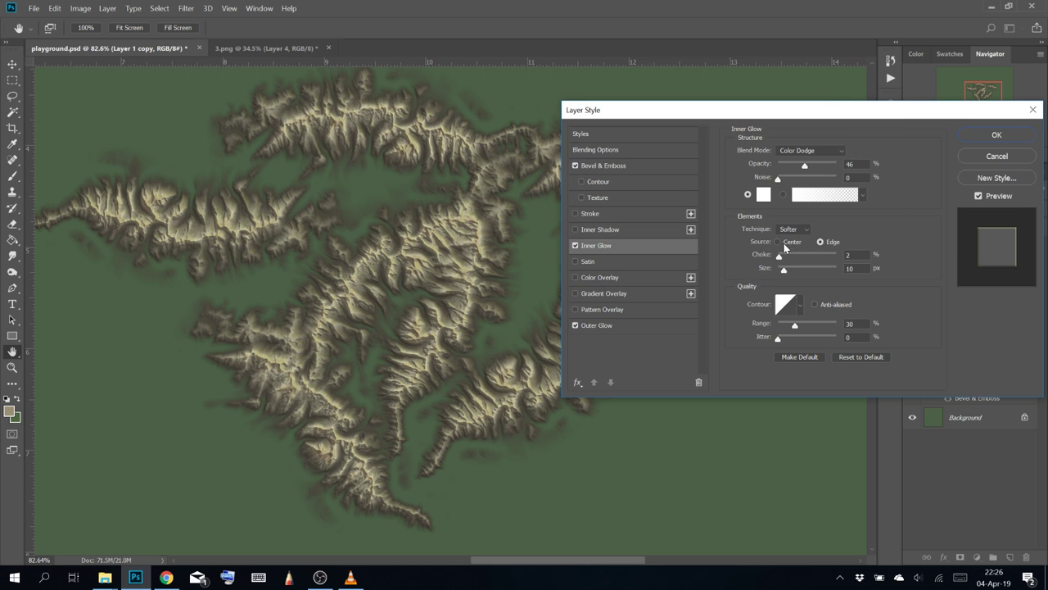
Set the inner glow to a Center source, 0% choke, 9 px size, 93% opacity and Normal blend mode
click(784, 244)
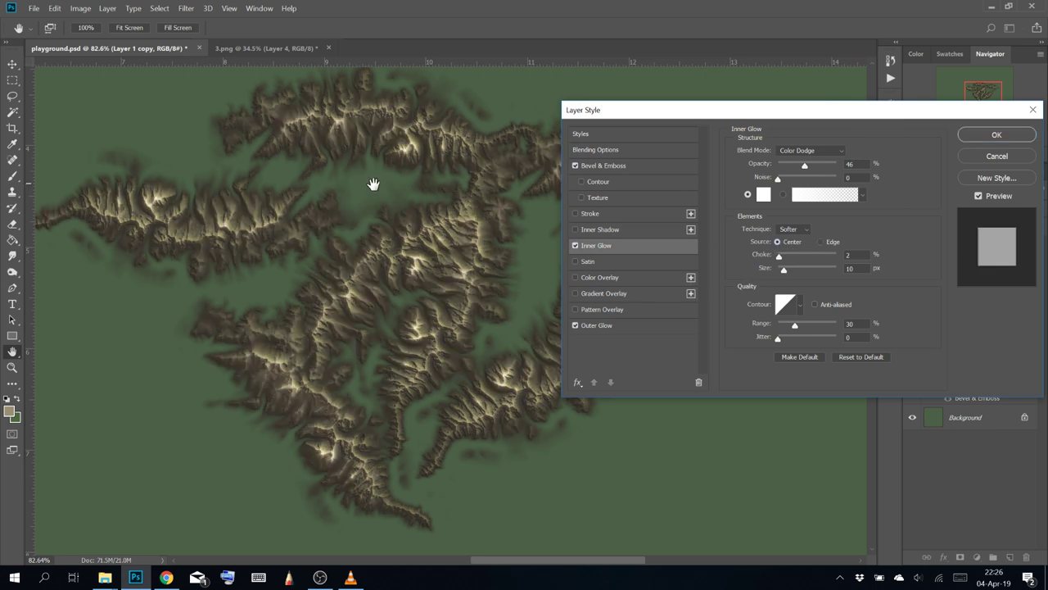
mouse_move(786, 272)
mouse_down()
mouse_move(804, 266)
mouse_move(774, 265)
mouse_move(830, 260)
mouse_move(769, 279)
mouse_move(780, 269)
mouse_up()
drag(824, 164, 835, 167)
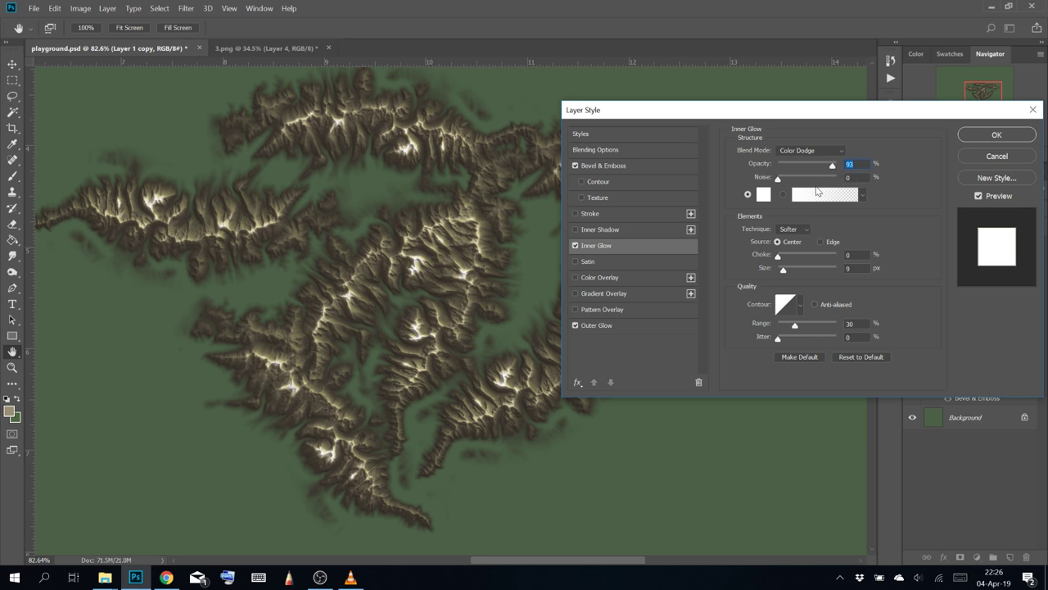
click(815, 150)
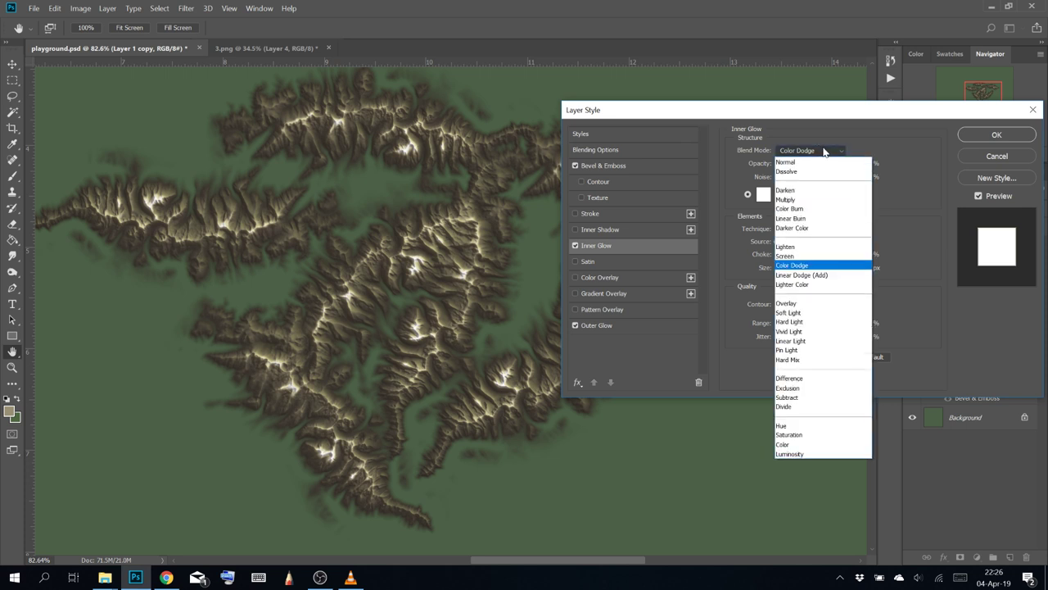
click(813, 158)
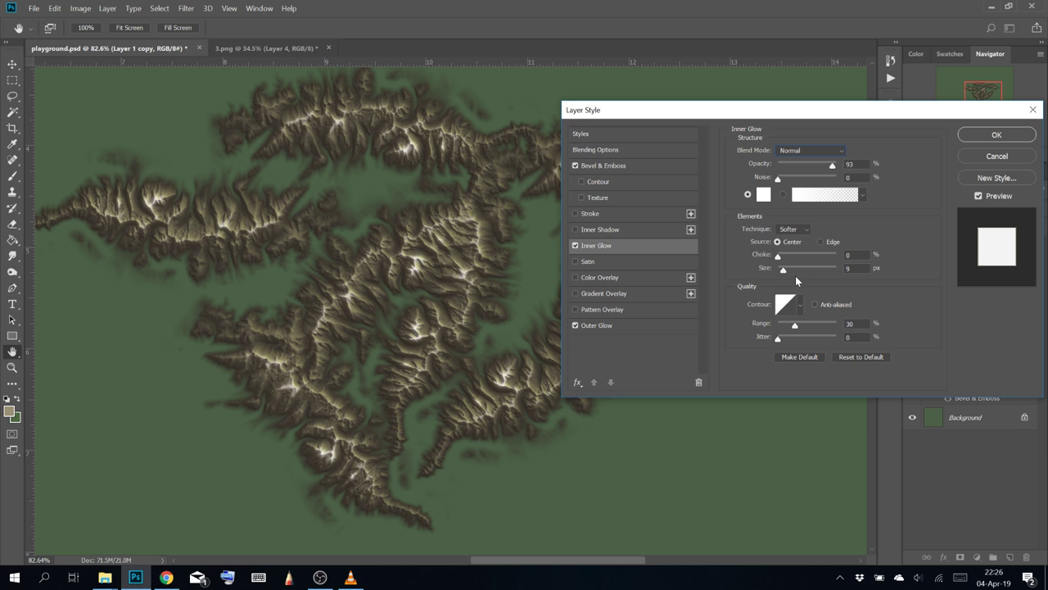
Set the inner glow's size to 5 px and its range to 32%, and apply the layer style
drag(792, 267, 869, 273)
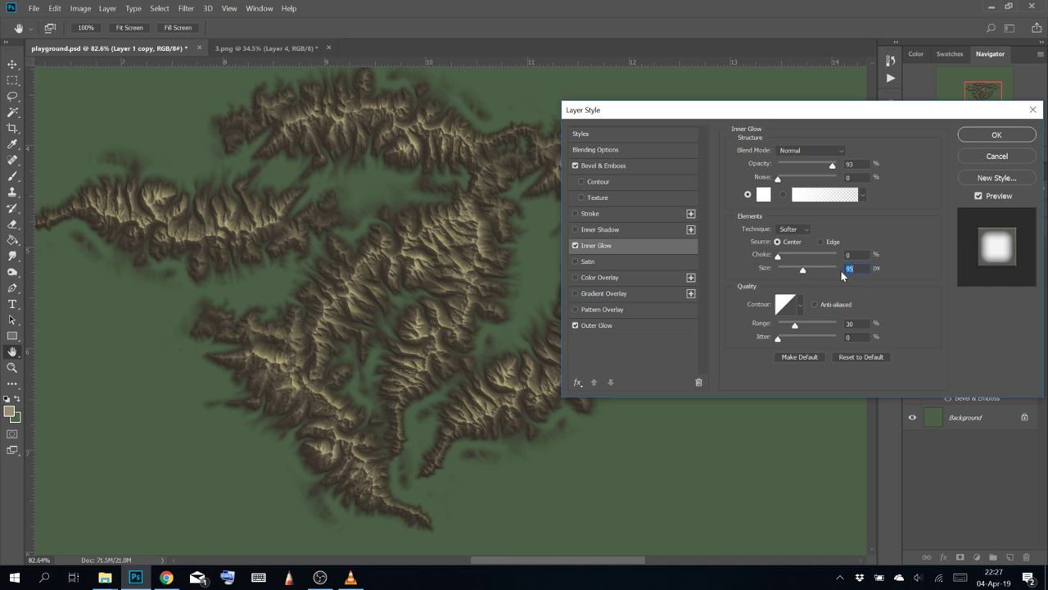
text(5)
drag(815, 325, 822, 325)
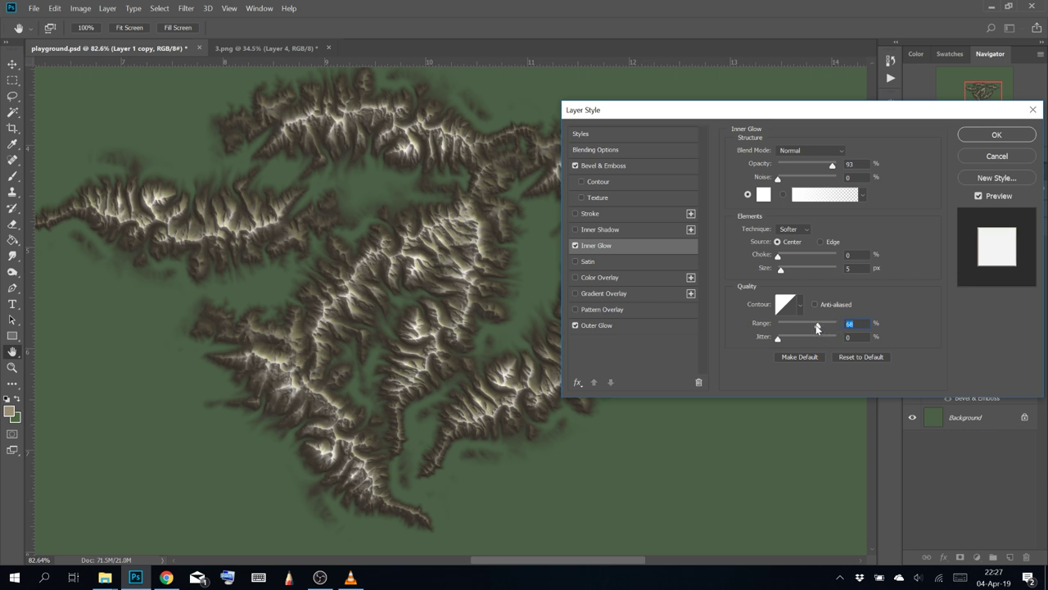
drag(817, 325, 800, 332)
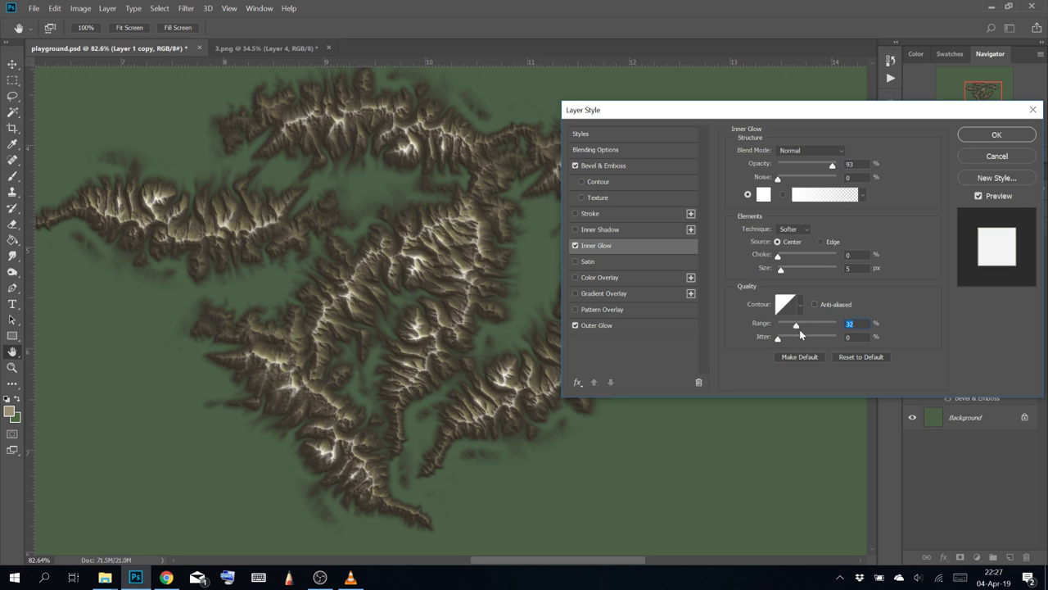
click(997, 134)
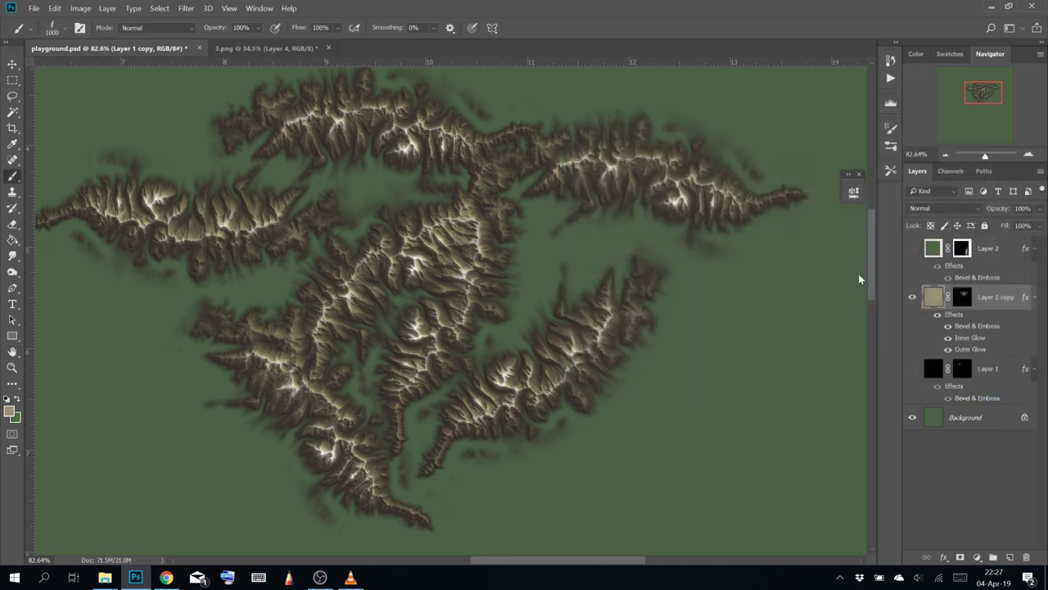
Rename Layer 1 copy to "mountain"
double_click(972, 327)
click(992, 155)
double_click(990, 297)
text(mountain)
key(Return)
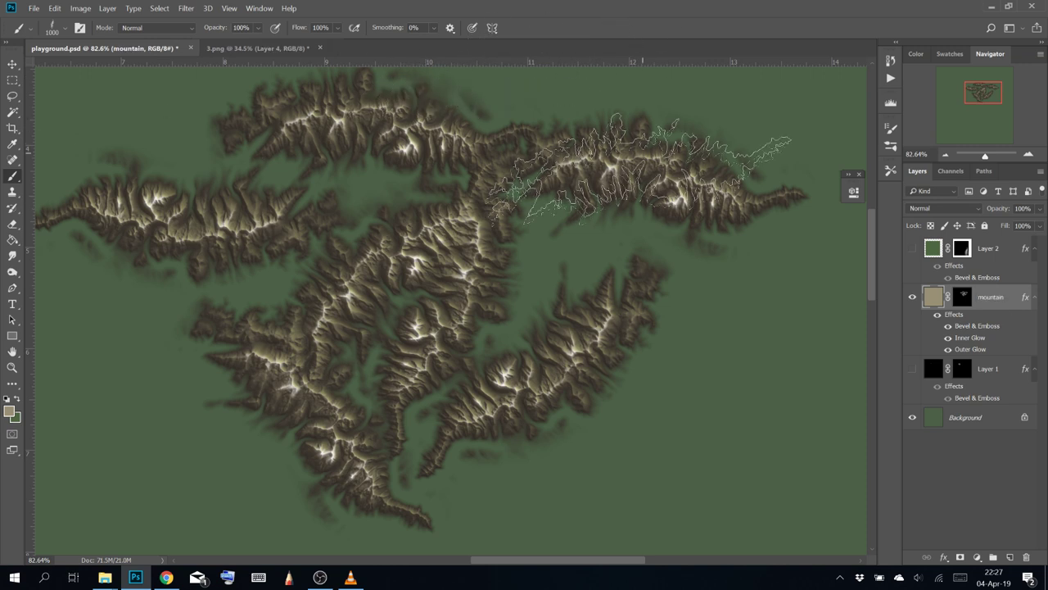
Target the mask of the mountain layer and choose the Soft Round Pressure Opacity and Flow brush
click(962, 296)
mouse_move(334, 258)
mouse_down()
mouse_move(509, 270)
mouse_move(475, 251)
mouse_up()
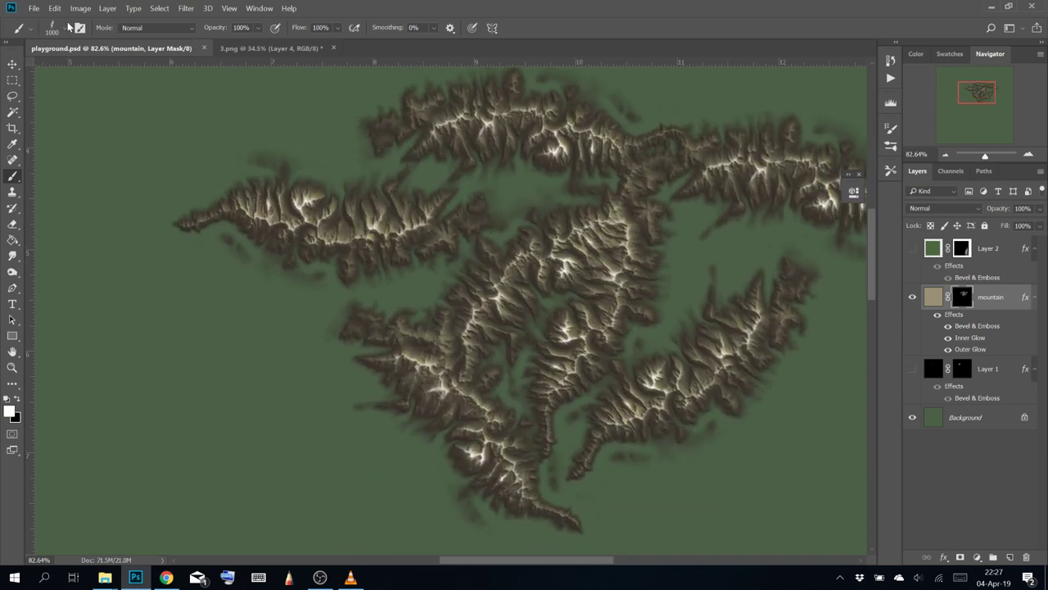
click(65, 30)
scroll(119, 168, up, 5)
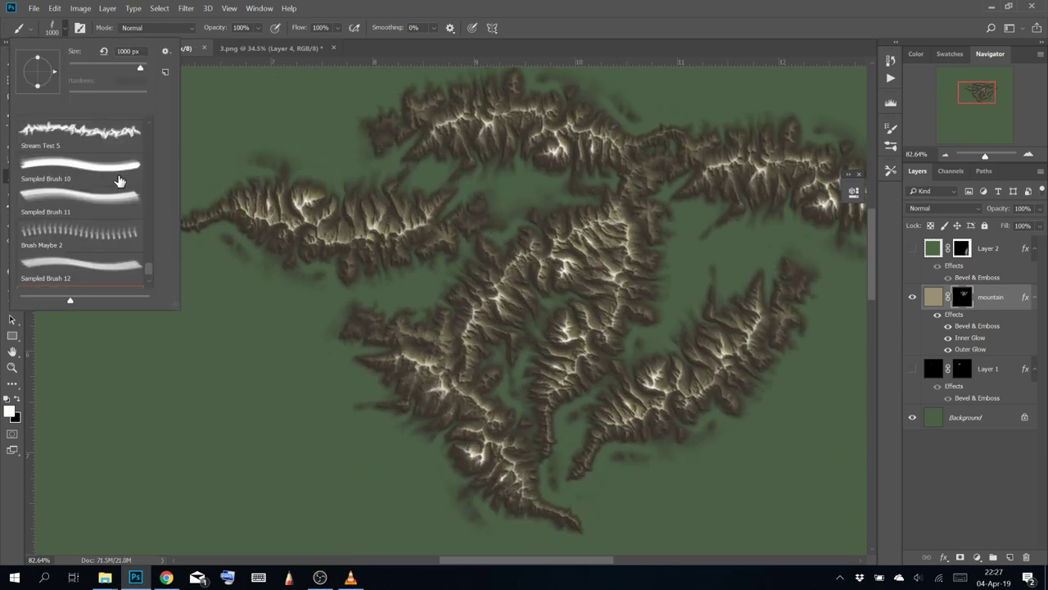
drag(148, 275, 153, 140)
click(78, 283)
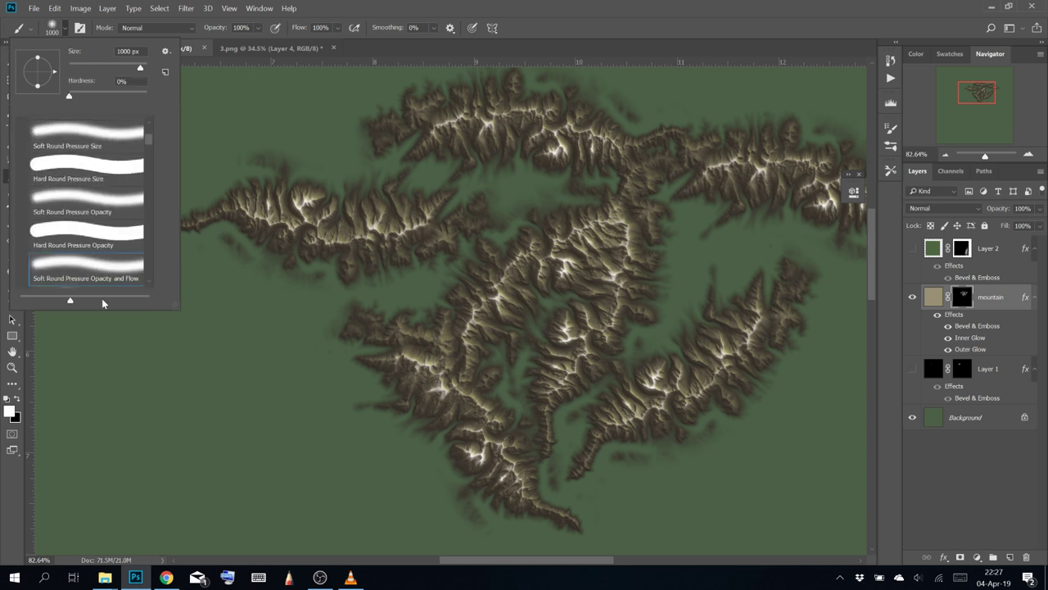
click(494, 5)
Try a soft white 1000 px dab on the mountain mask beside the range
click(181, 414)
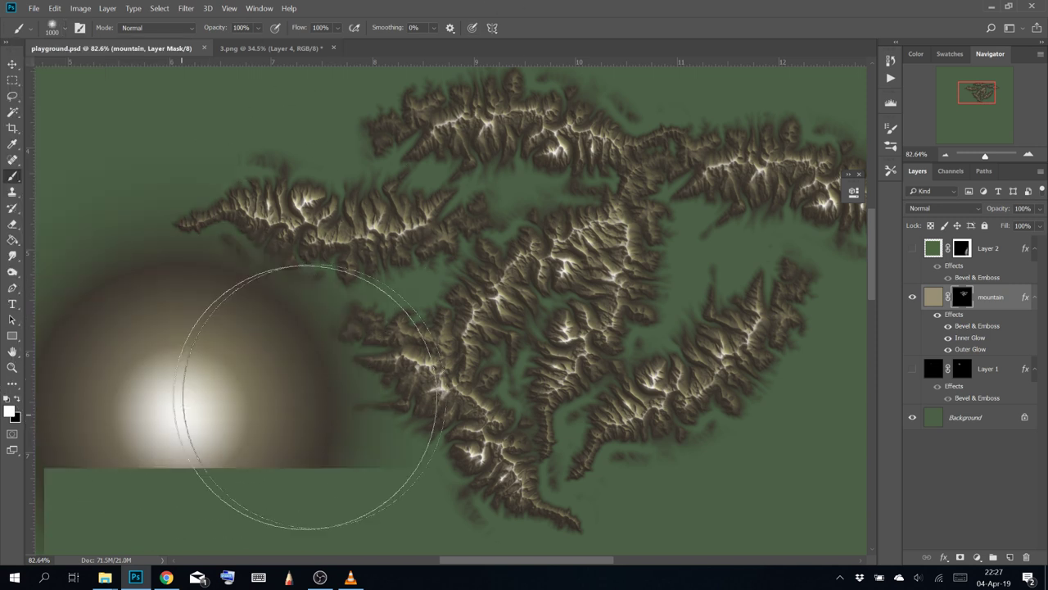
mouse_move(359, 396)
mouse_down()
mouse_move(445, 351)
mouse_move(465, 300)
mouse_up()
key(ctrl+z)
Paint a smaller soft white dab on the empty part of the mountain mask and paint it out in black at 175 px
key(bracketleft)
key(bracketleft)
key(bracketleft)
key(bracketleft)
key(bracketleft)
key(bracketleft)
key(bracketleft)
key(bracketleft)
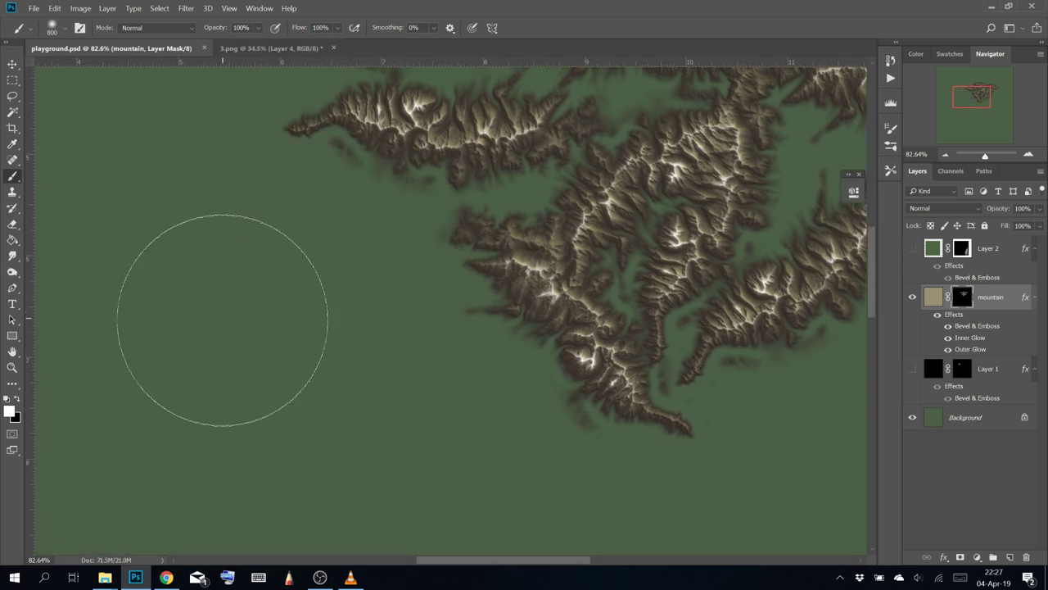
click(259, 358)
key(bracketleft)
key(bracketleft)
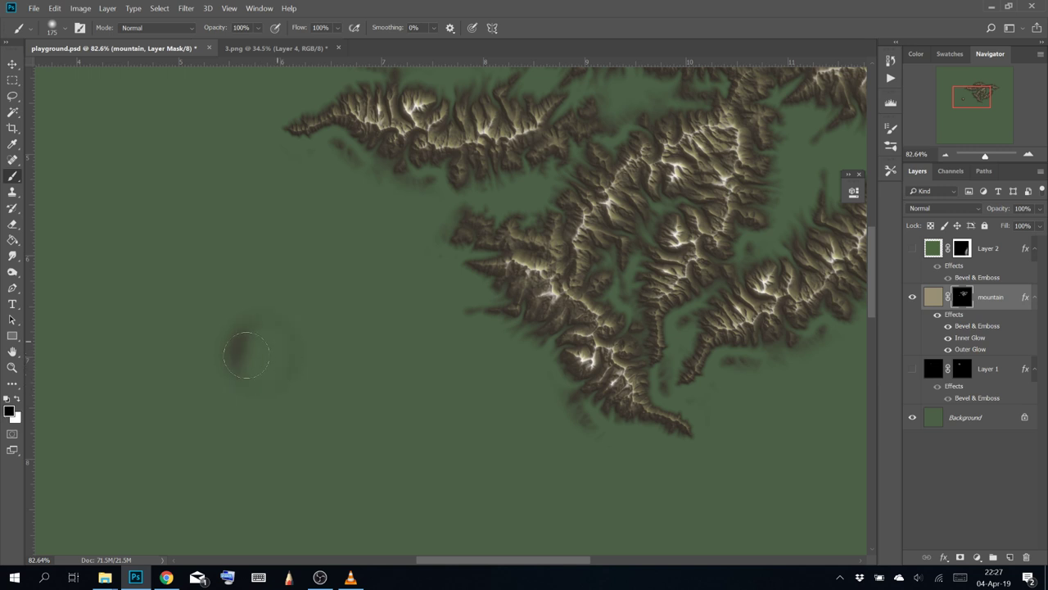
Expand the Heigthmap2 brush group and choose one of its ridge brushes
click(64, 28)
scroll(123, 180, down, 3)
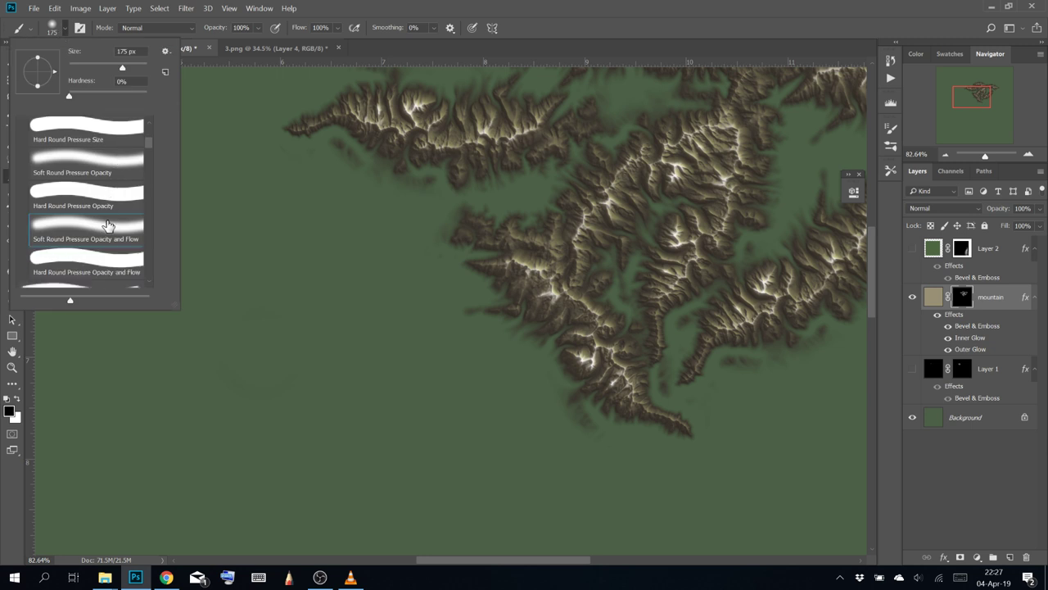
scroll(151, 165, down, 10)
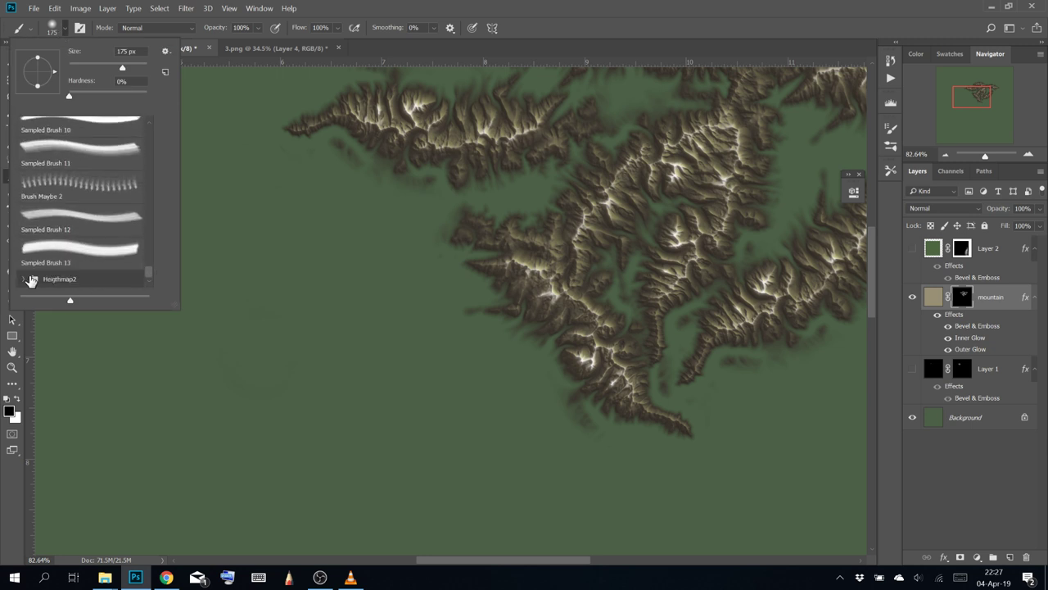
click(23, 282)
scroll(81, 270, down, 2)
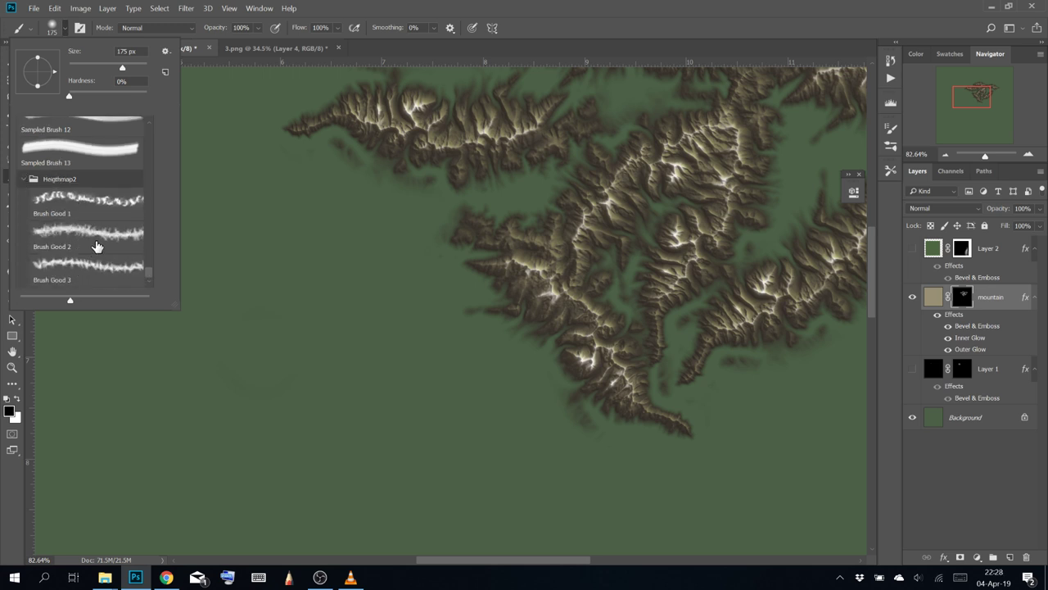
Stamp a white 900 px ridge west of the range on the mountain mask, replacing the first attempt with a steeper angle
click(234, 360)
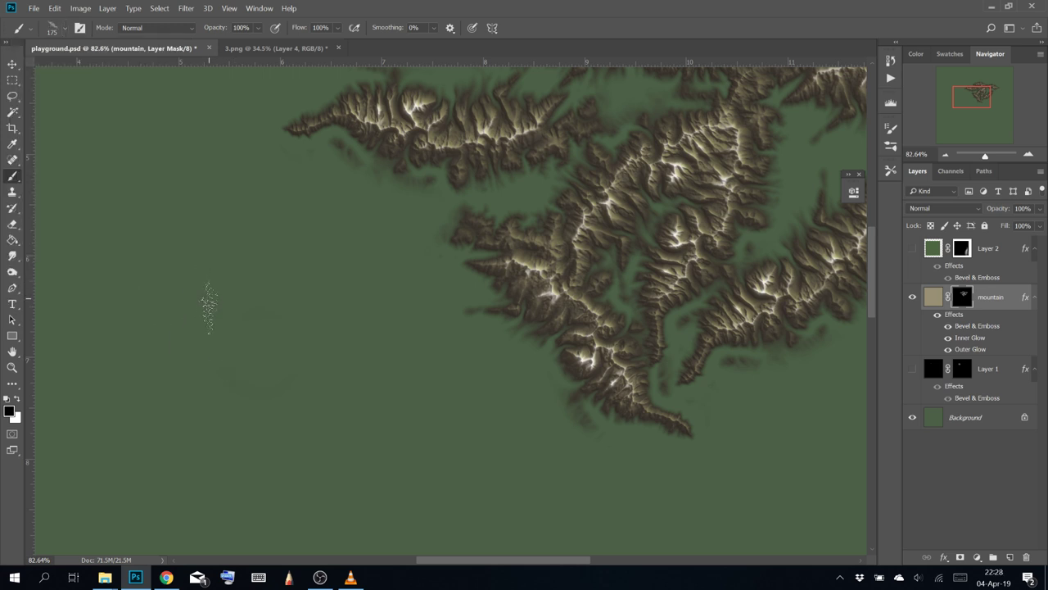
key(ctrl+z)
click(226, 344)
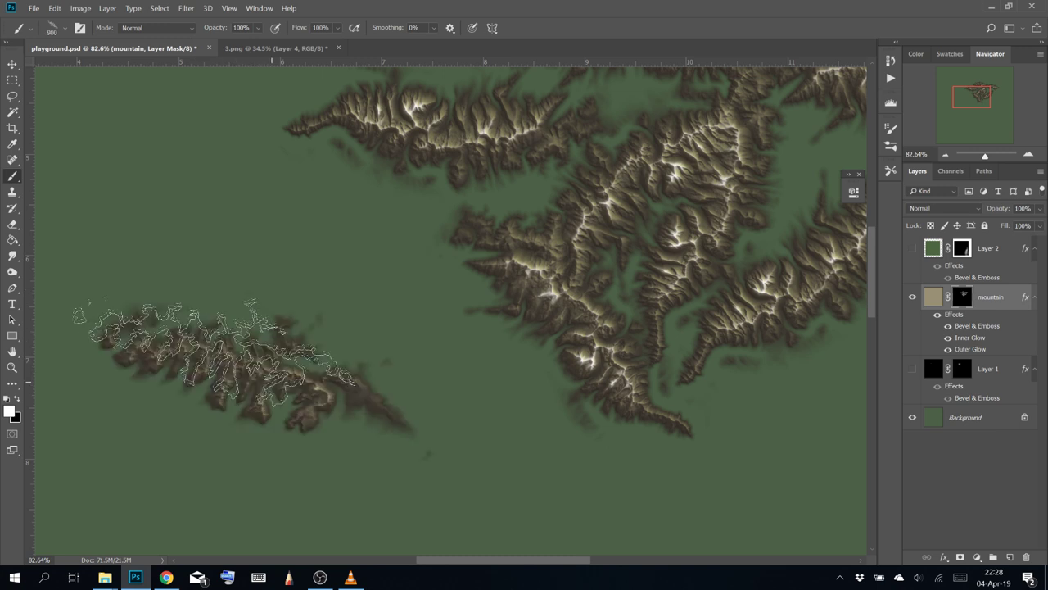
key(ctrl+z)
click(236, 319)
drag(406, 357, 381, 246)
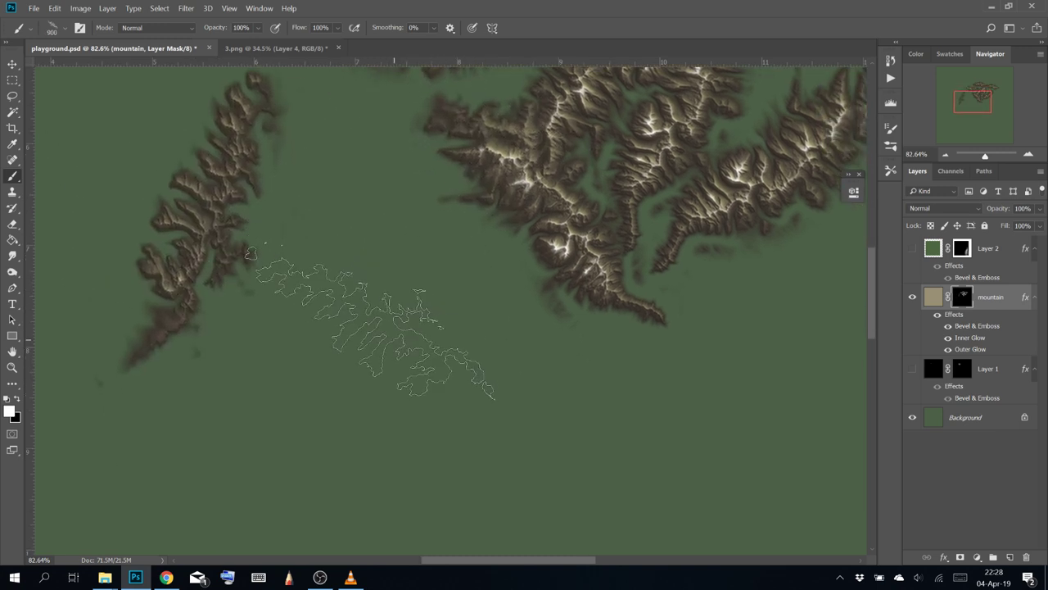
Stamp more white 900 px ridges running southeast of the western range on the mountain mask and build the range into a rugged massif
click(385, 327)
click(231, 270)
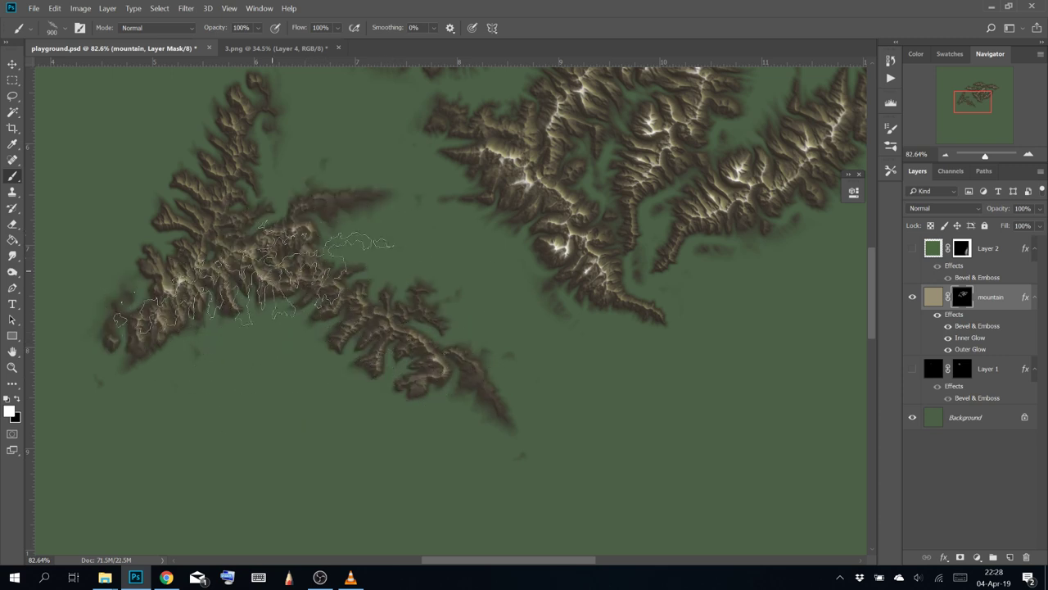
mouse_move(346, 390)
mouse_down()
mouse_move(251, 306)
mouse_move(374, 356)
mouse_move(387, 372)
mouse_up()
click(536, 401)
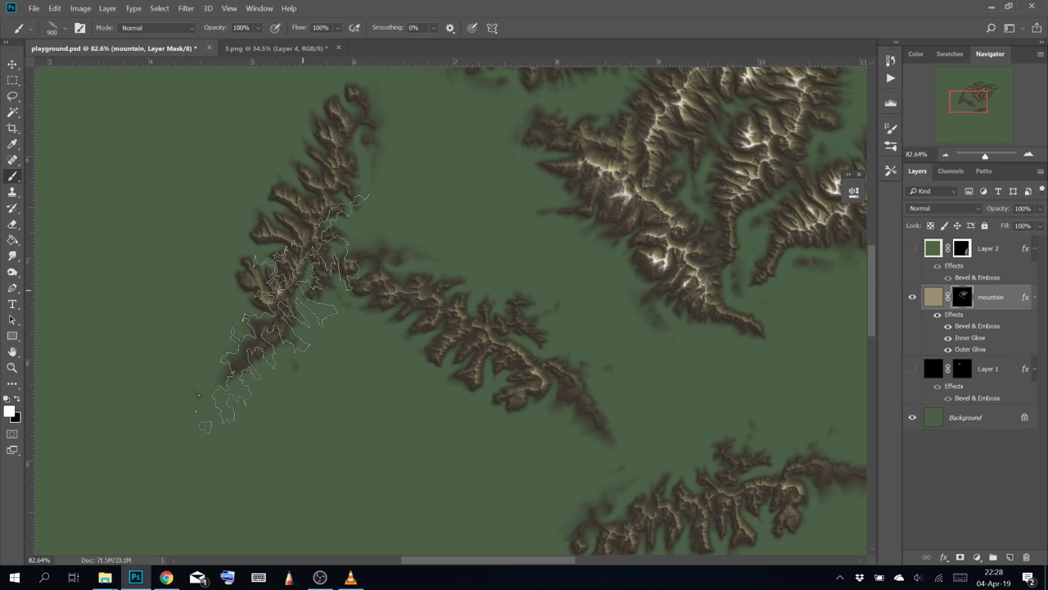
mouse_move(283, 313)
mouse_down()
mouse_move(303, 290)
mouse_move(224, 303)
mouse_move(223, 324)
mouse_move(281, 372)
mouse_move(353, 387)
mouse_move(330, 397)
mouse_move(344, 284)
mouse_move(286, 245)
mouse_move(296, 223)
mouse_move(243, 195)
mouse_move(253, 229)
mouse_move(218, 207)
mouse_move(236, 233)
mouse_move(240, 301)
mouse_move(373, 320)
mouse_move(331, 250)
mouse_move(391, 377)
mouse_move(346, 337)
mouse_move(327, 286)
mouse_move(348, 312)
mouse_move(355, 430)
mouse_move(294, 445)
mouse_move(240, 406)
mouse_move(174, 288)
mouse_move(167, 227)
mouse_move(416, 148)
mouse_move(471, 301)
mouse_up()
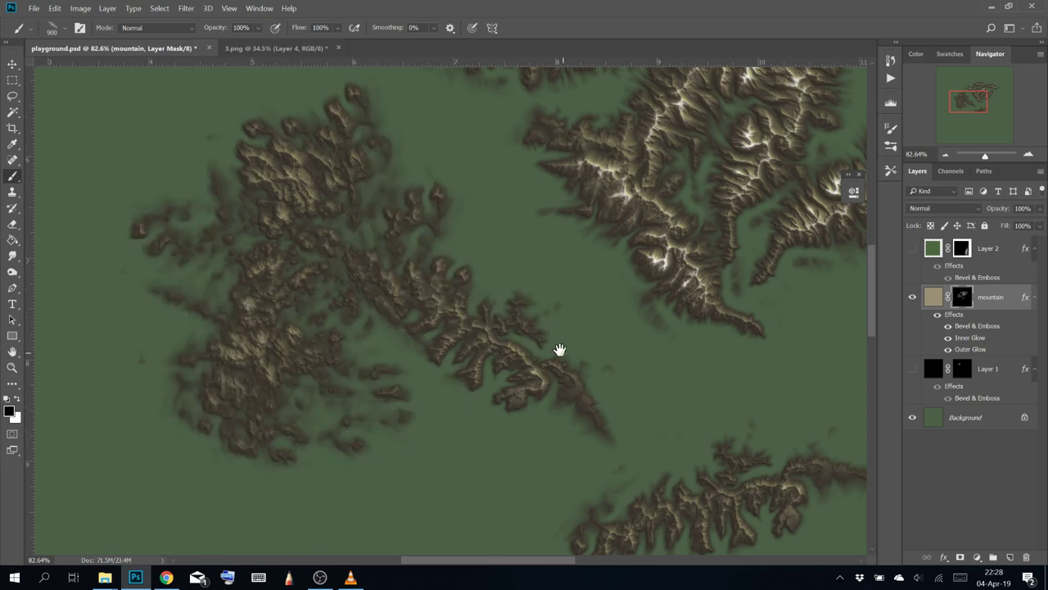
Choose Brush Good 1 at 900 px, paint white hills on the empty northwest part of the mountain mask and break them up in black
drag(559, 350, 382, 260)
drag(383, 218, 623, 467)
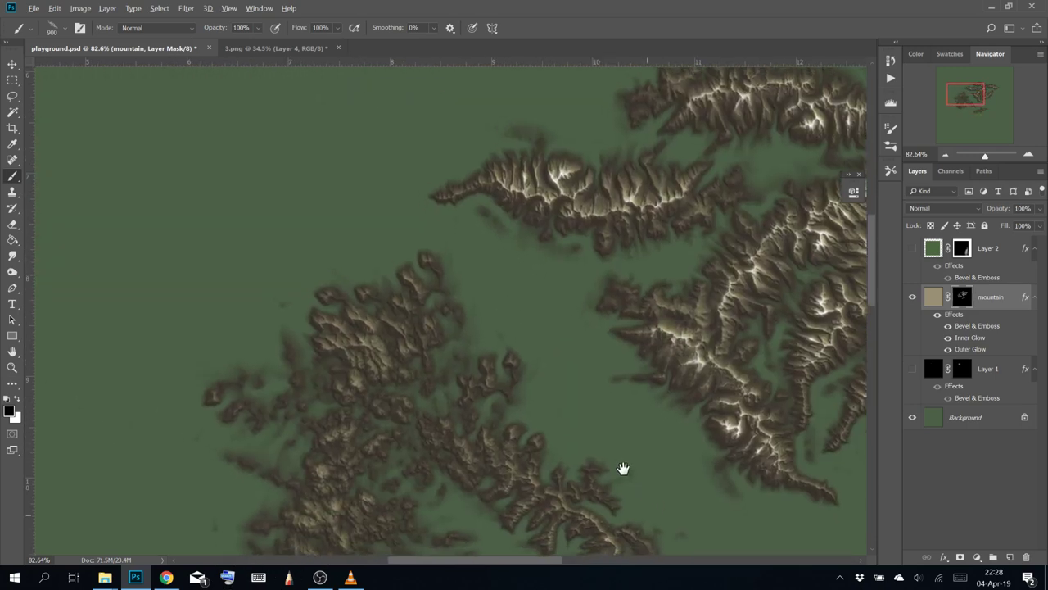
drag(472, 262, 607, 483)
click(62, 28)
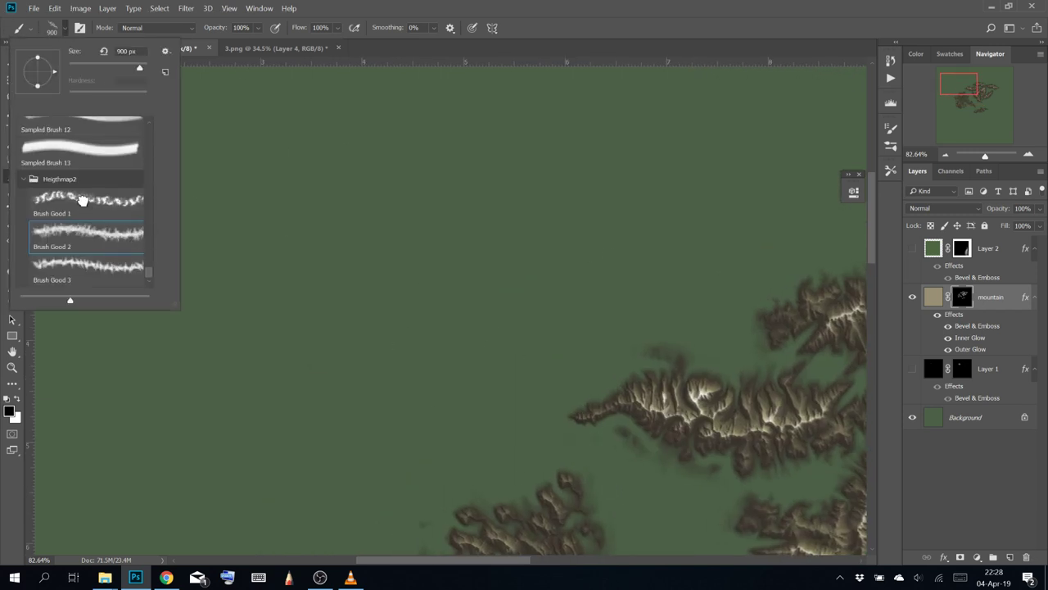
double_click(82, 199)
mouse_move(398, 222)
mouse_down()
mouse_move(426, 242)
mouse_move(364, 151)
mouse_up()
key(x)
mouse_move(375, 207)
mouse_down()
mouse_move(499, 145)
mouse_move(493, 135)
mouse_move(521, 143)
mouse_move(274, 169)
mouse_move(278, 196)
mouse_move(299, 186)
mouse_move(302, 203)
mouse_move(290, 167)
mouse_move(249, 177)
mouse_move(312, 151)
mouse_move(311, 179)
mouse_move(264, 181)
mouse_move(320, 199)
mouse_move(297, 164)
mouse_move(340, 172)
mouse_move(342, 159)
mouse_move(359, 206)
mouse_move(339, 221)
mouse_move(263, 230)
mouse_move(571, 267)
mouse_up()
mouse_move(312, 244)
mouse_down()
mouse_move(310, 278)
mouse_move(305, 238)
mouse_up()
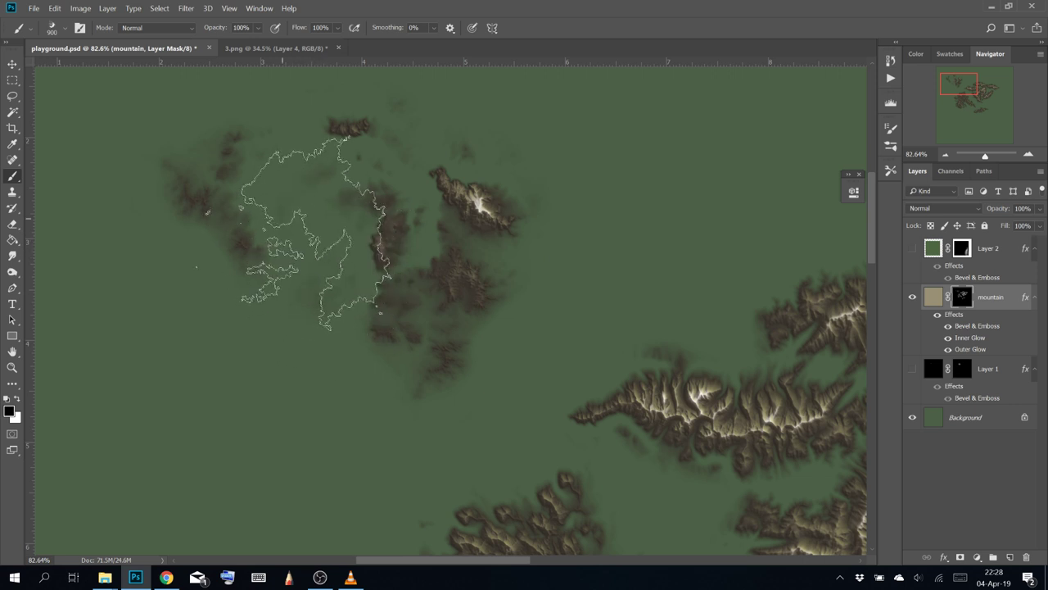
Stamp a second white massif east of the northwest hills on the mountain mask and erode it into scattered patches with black
key(x)
click(640, 203)
drag(614, 251, 487, 290)
key(x)
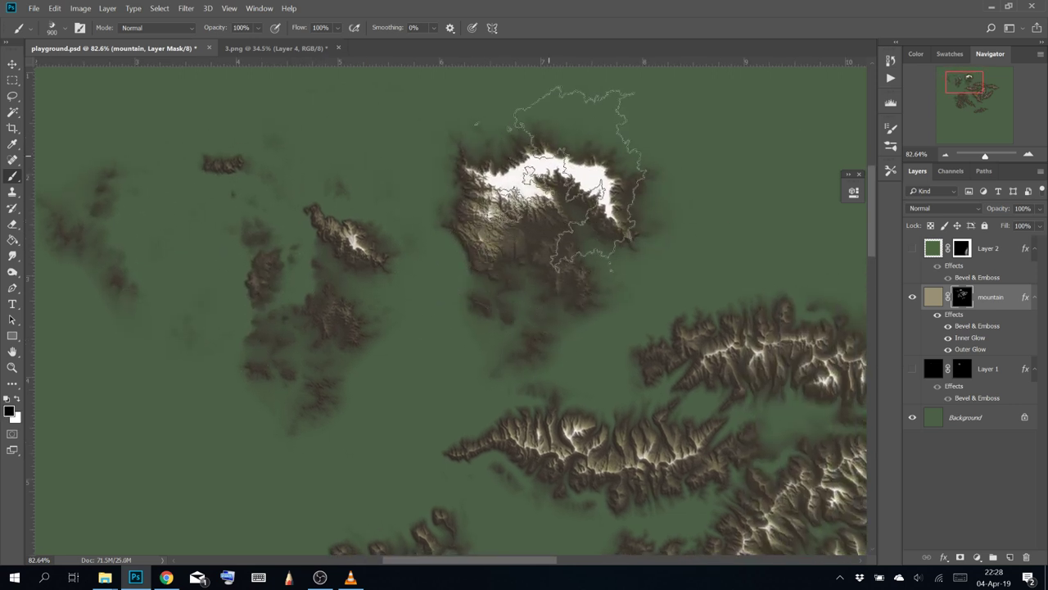
click(529, 170)
mouse_move(472, 124)
mouse_down()
mouse_move(496, 140)
mouse_move(503, 187)
mouse_move(502, 128)
mouse_up()
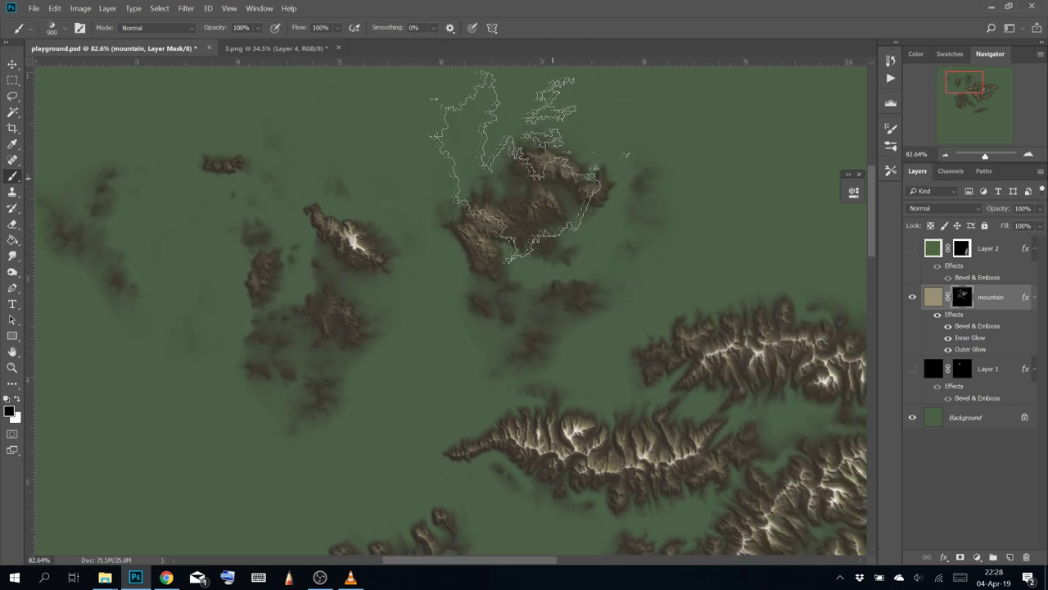
Choose the 26 River brush at 900 px and build up a large white massif north of the main range on the mountain mask
click(51, 25)
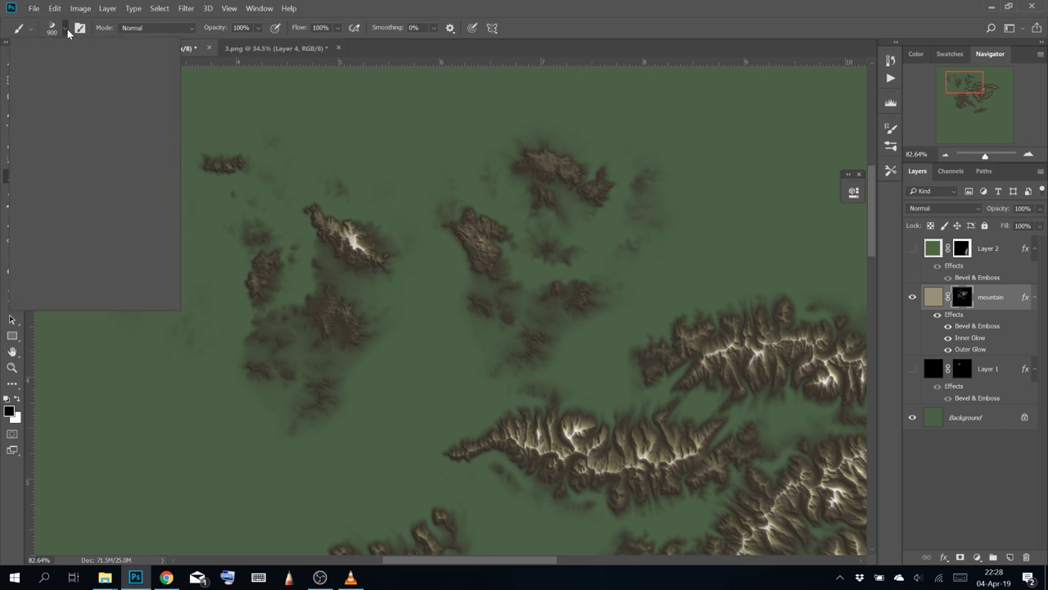
scroll(139, 236, up, 3)
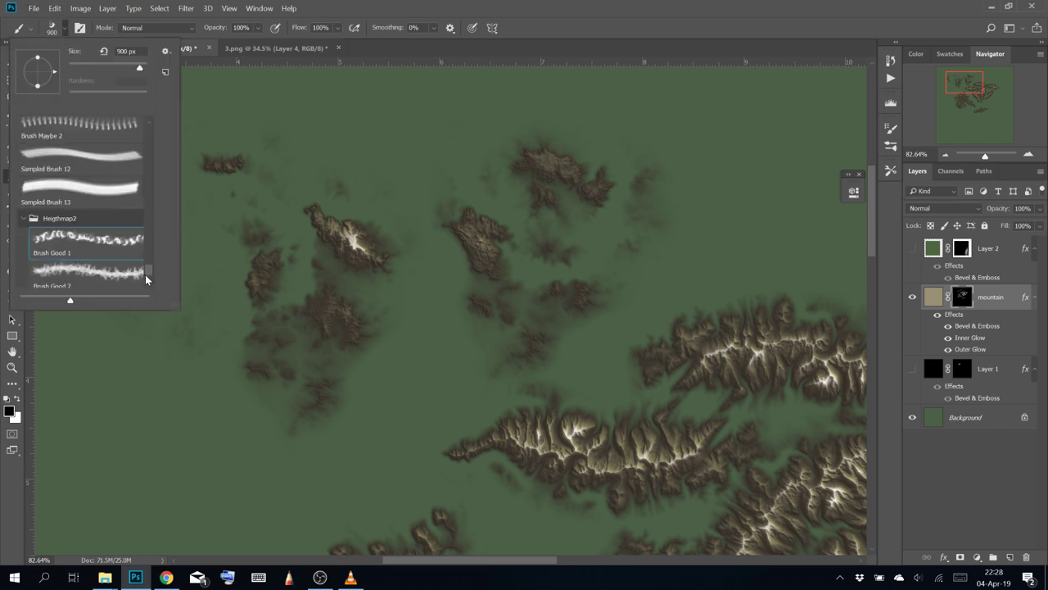
scroll(154, 242, up, 4)
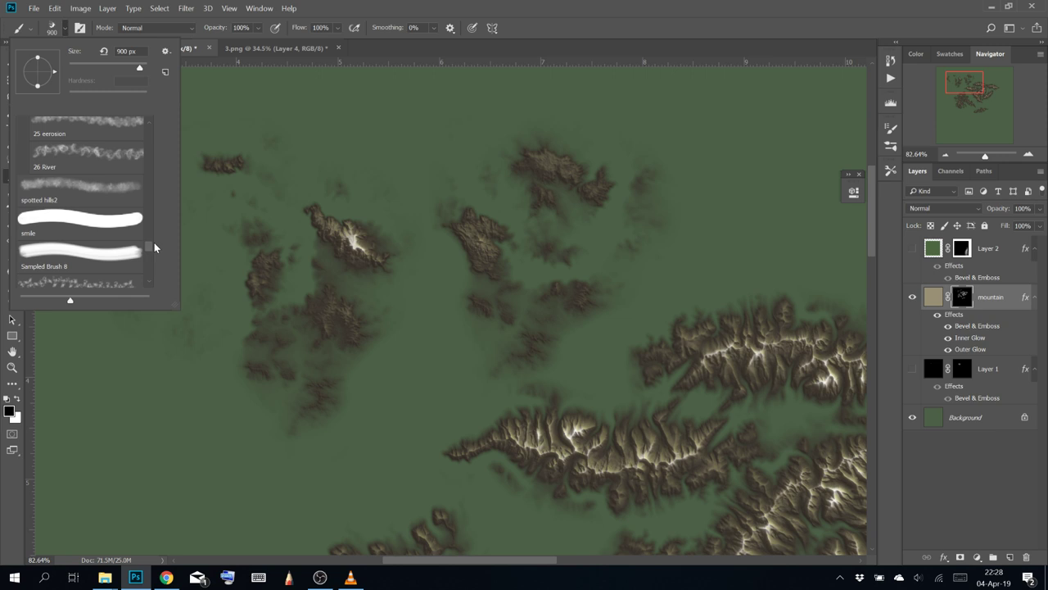
double_click(115, 188)
drag(651, 285, 457, 367)
click(583, 198)
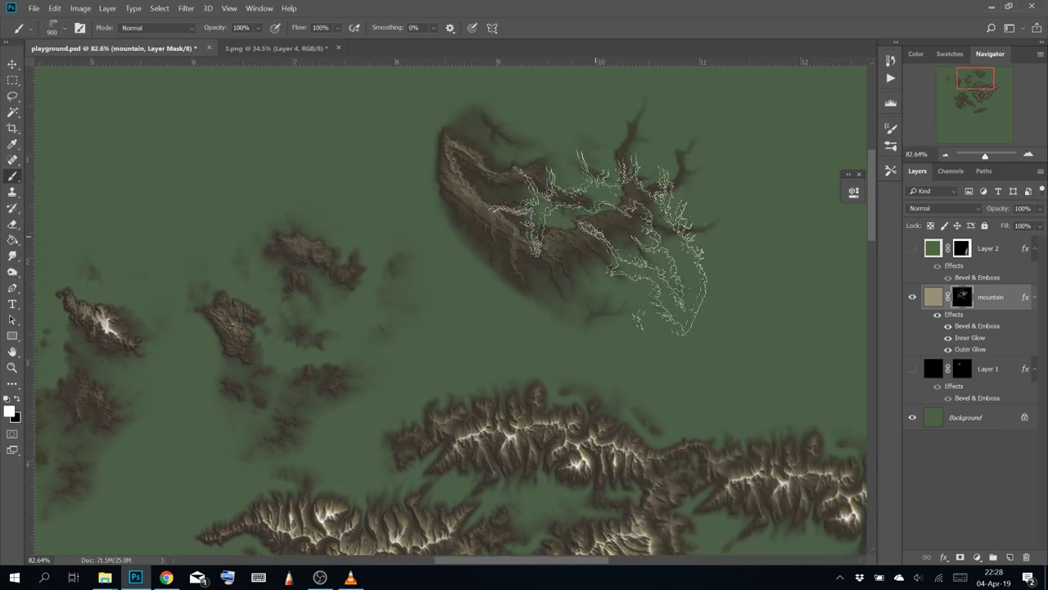
click(566, 203)
click(538, 210)
click(501, 195)
mouse_move(528, 228)
mouse_down()
mouse_move(515, 217)
mouse_move(524, 204)
mouse_move(500, 221)
mouse_up()
Carve a hollow and broken slopes into the northern massif by stamping black with the 26 River brush on the mask
key(x)
click(531, 247)
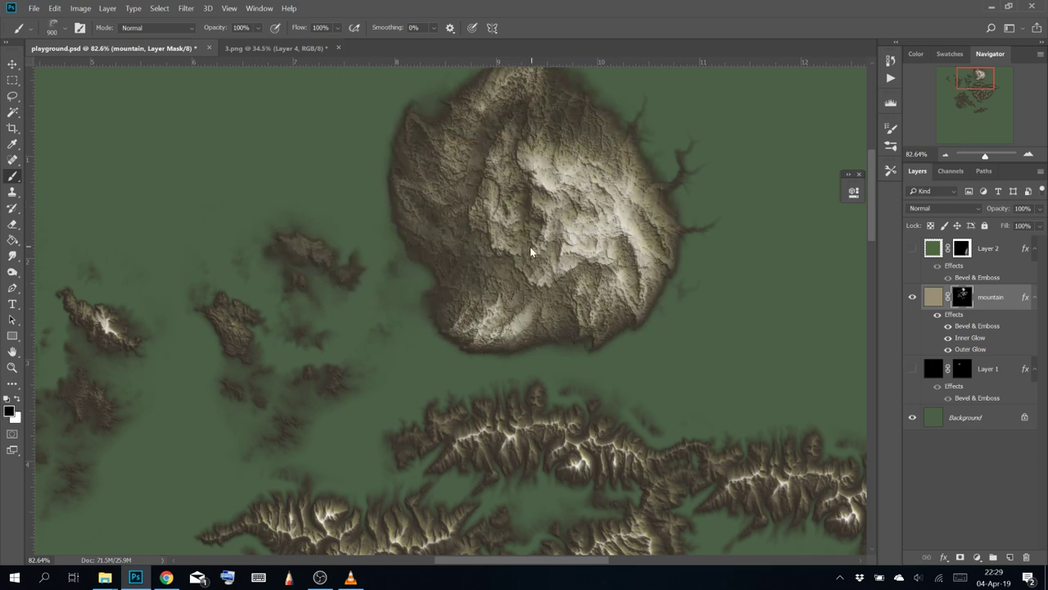
click(529, 256)
click(521, 275)
mouse_move(521, 280)
mouse_down()
mouse_move(573, 339)
mouse_move(566, 276)
mouse_move(527, 199)
mouse_move(606, 204)
mouse_up()
mouse_move(574, 241)
mouse_down()
mouse_move(606, 217)
mouse_move(464, 271)
mouse_move(463, 263)
mouse_up()
drag(358, 164, 357, 212)
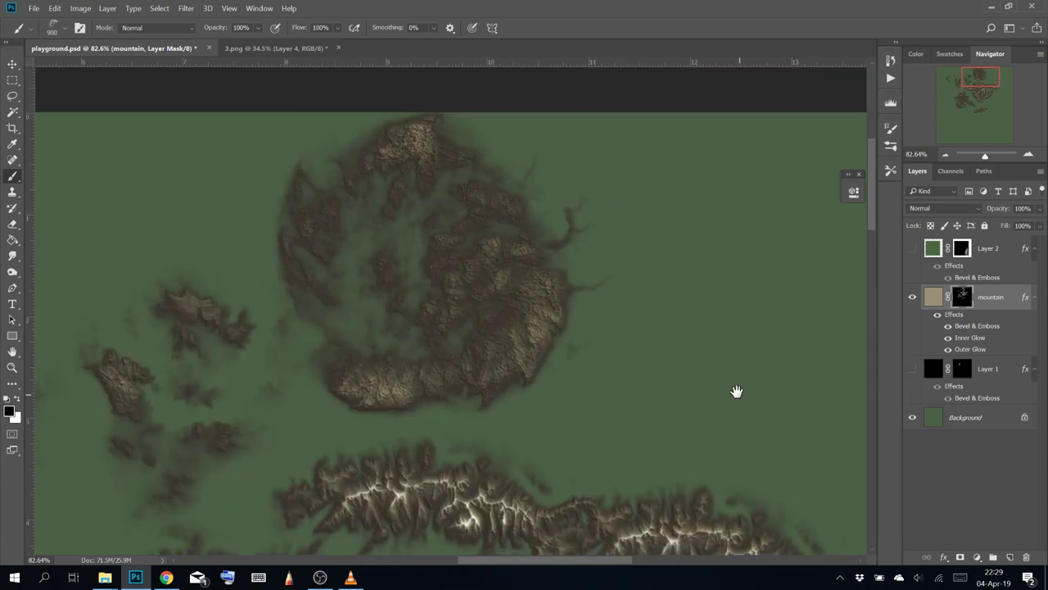
Choose the 25 eerosion brush and stamp a white 900 px highland on the empty area northeast of the main range
drag(738, 390, 417, 182)
click(64, 31)
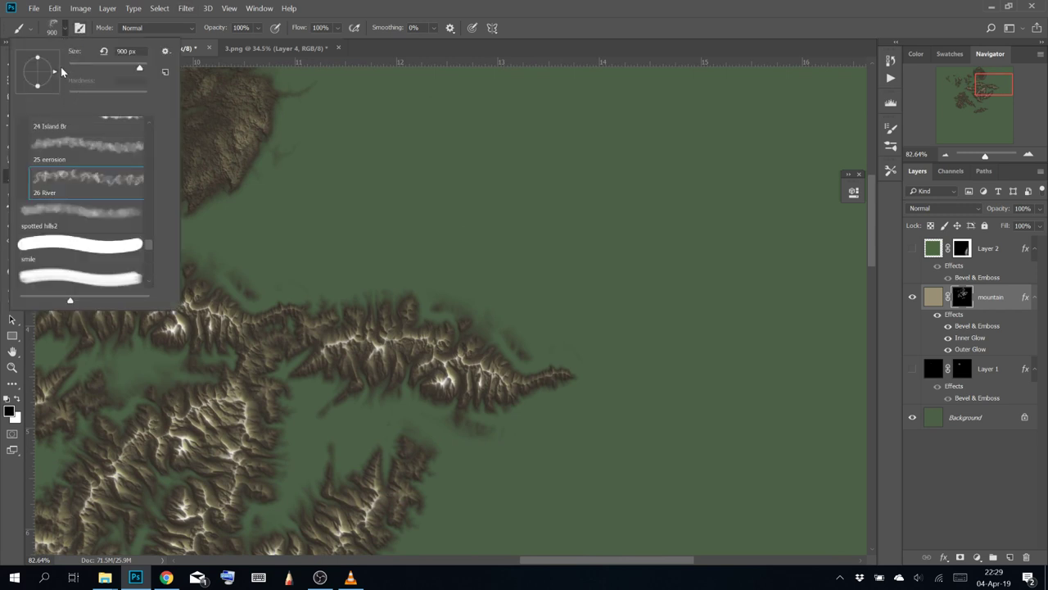
scroll(90, 172, up, 1)
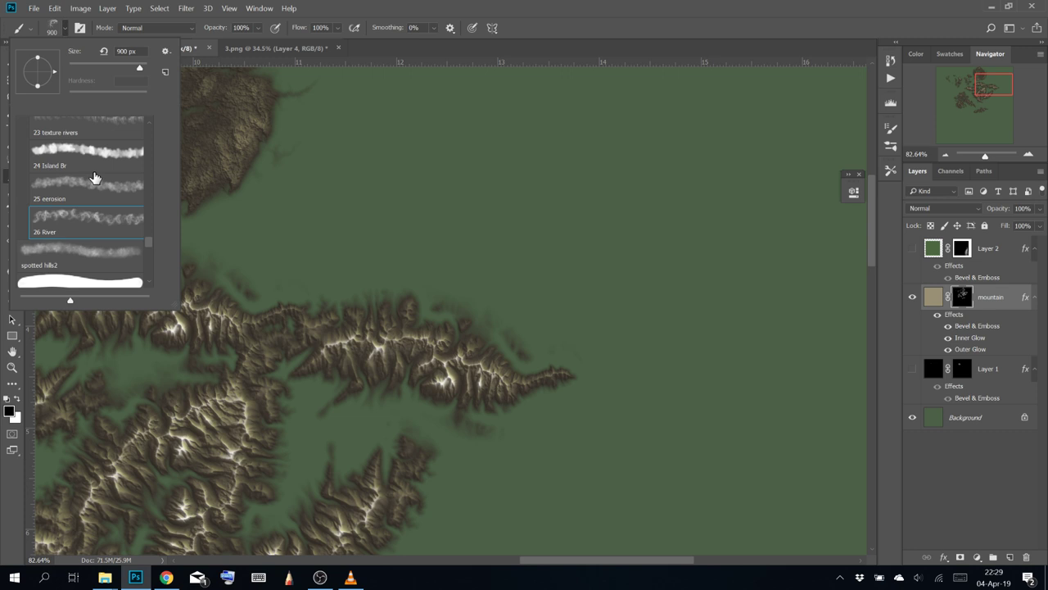
click(579, 243)
key(x)
click(651, 246)
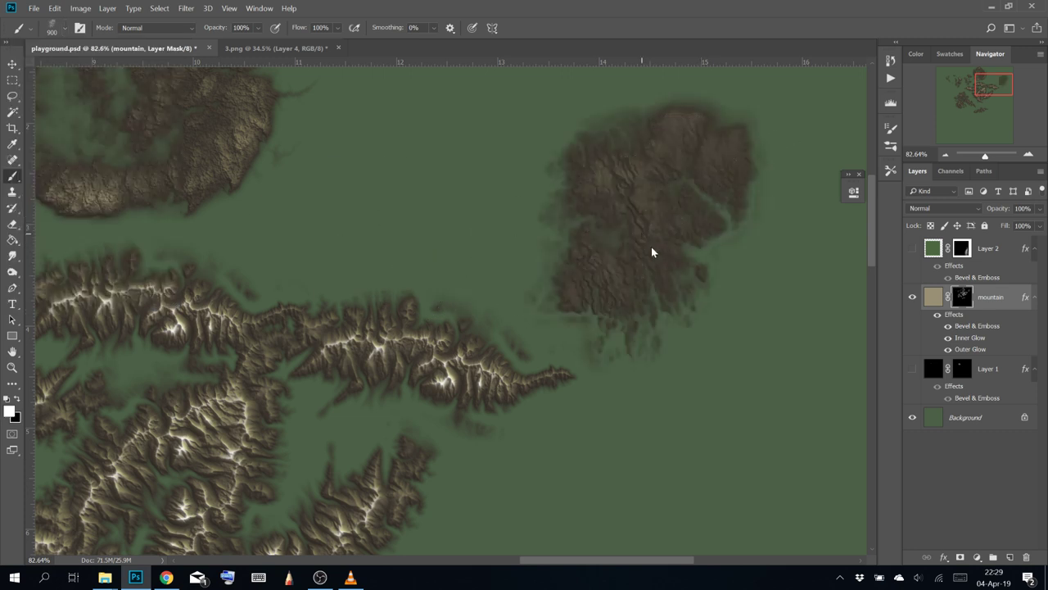
Extend the eroded highland to the west and north with further white 25 eerosion stamps on the mountain mask
drag(686, 378, 602, 402)
key(ctrl+plus)
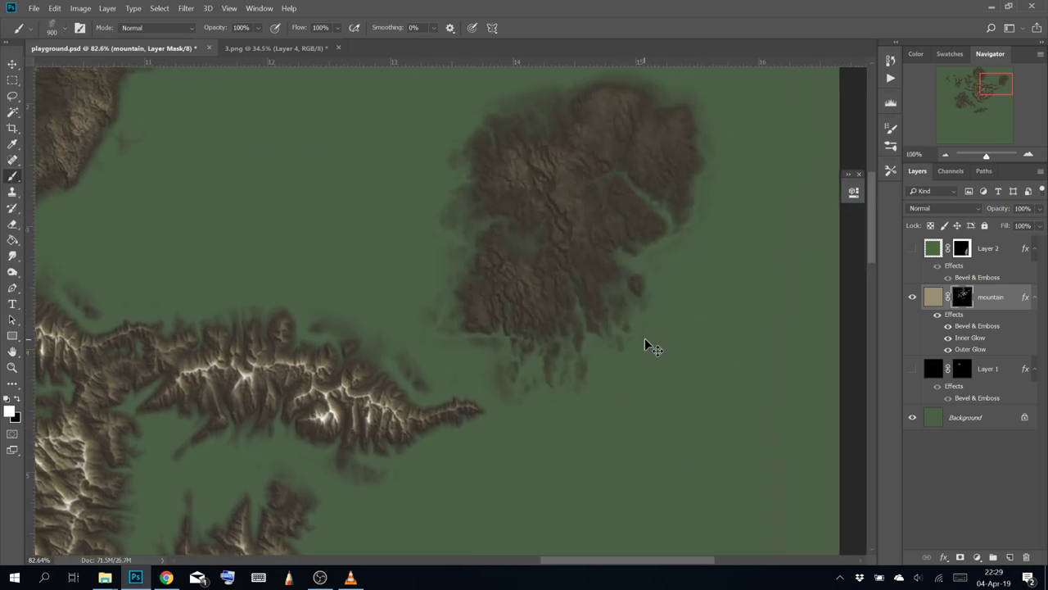
mouse_move(684, 281)
mouse_down()
mouse_move(650, 298)
mouse_move(608, 377)
mouse_up()
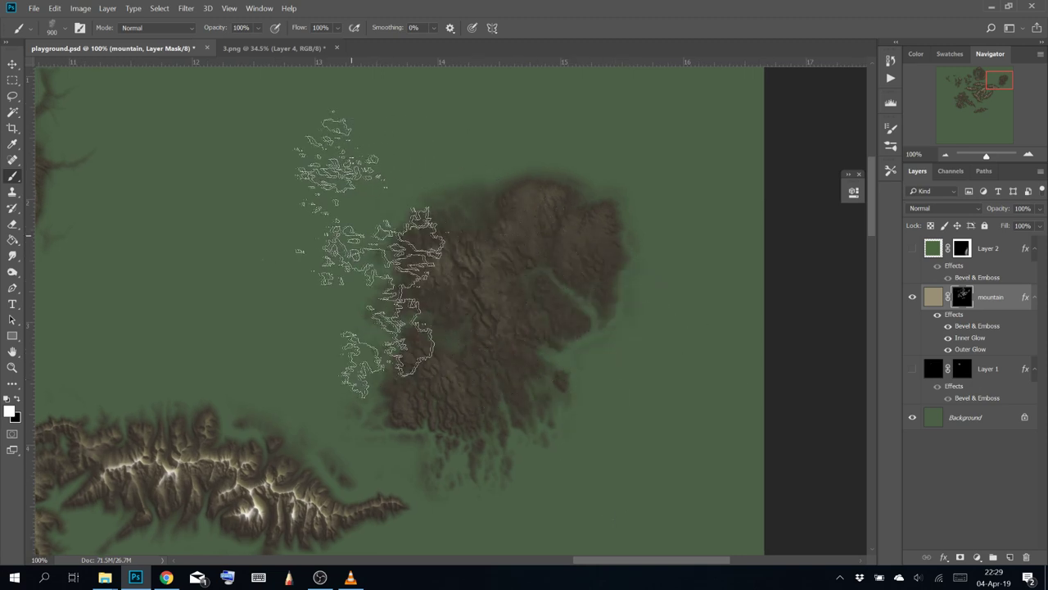
click(287, 239)
click(285, 239)
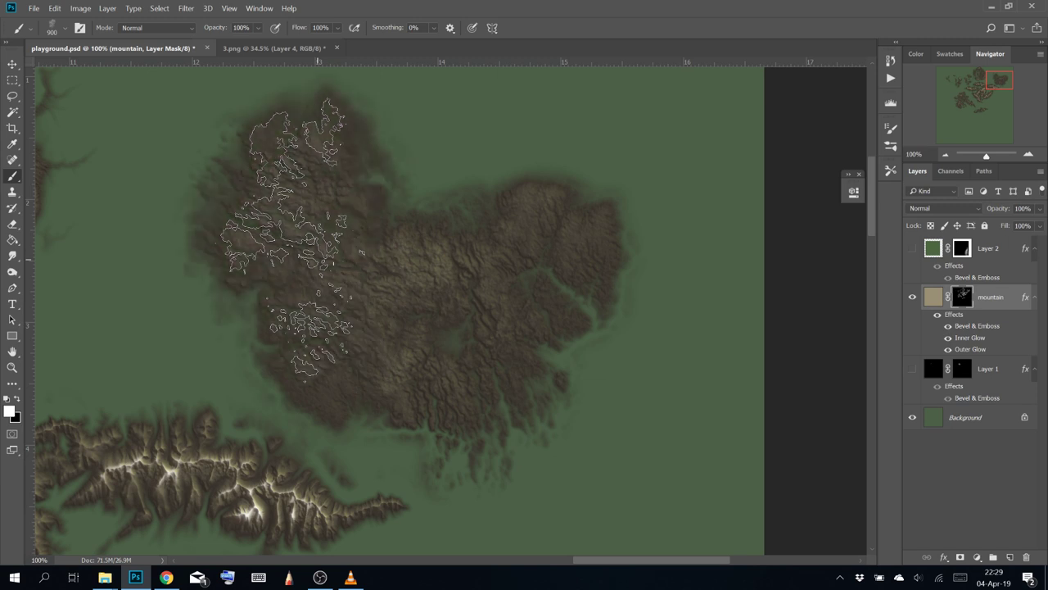
click(254, 281)
drag(587, 257, 578, 347)
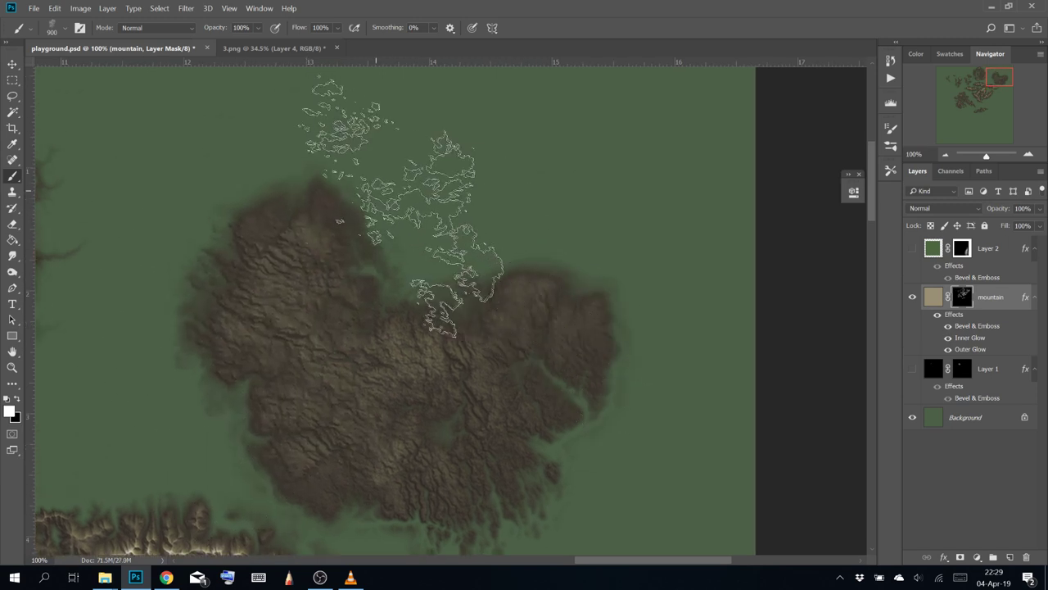
click(373, 197)
click(573, 217)
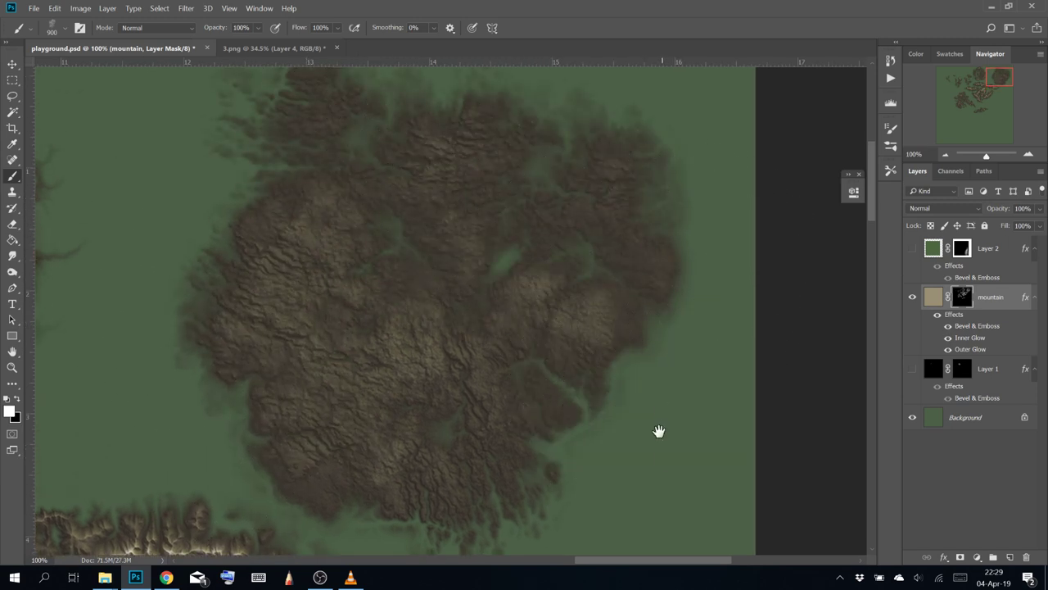
Continue the highland southward past the eastern tip of the main range with more white erosion stamps
drag(660, 431, 595, 225)
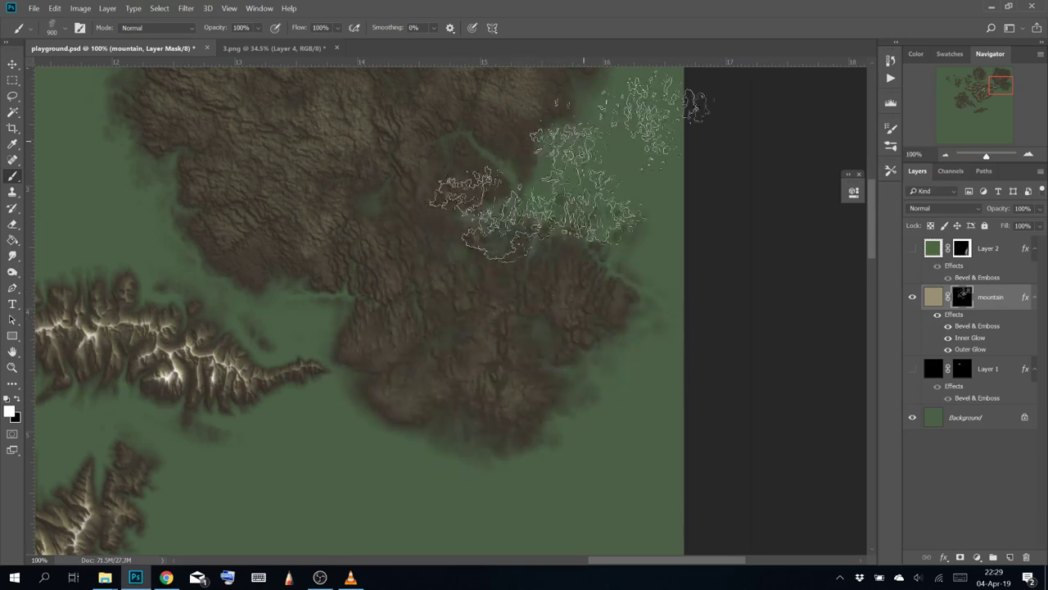
drag(349, 322, 435, 215)
click(344, 275)
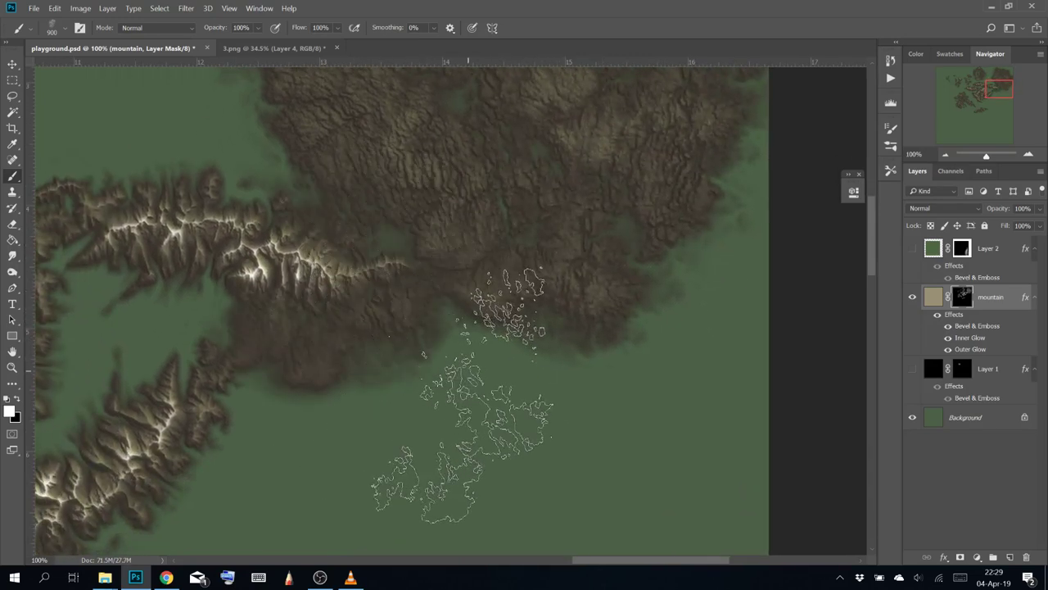
click(434, 414)
click(602, 394)
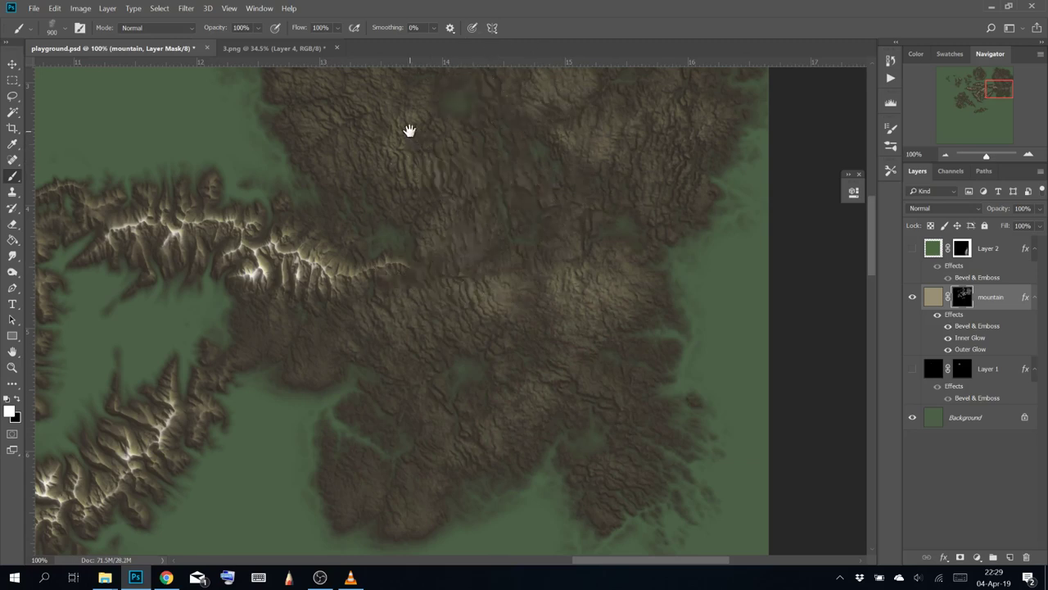
Raise the highland's western part with white erosion strokes and wear it back down with black ones
drag(409, 129, 427, 292)
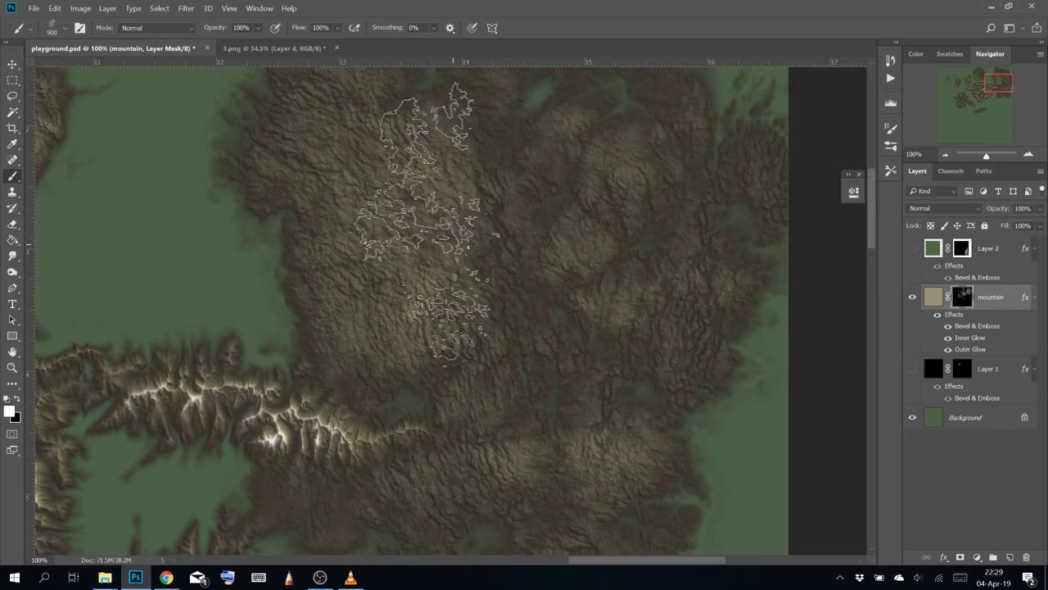
mouse_move(416, 232)
mouse_down()
mouse_move(385, 200)
mouse_move(426, 236)
mouse_up()
key(x)
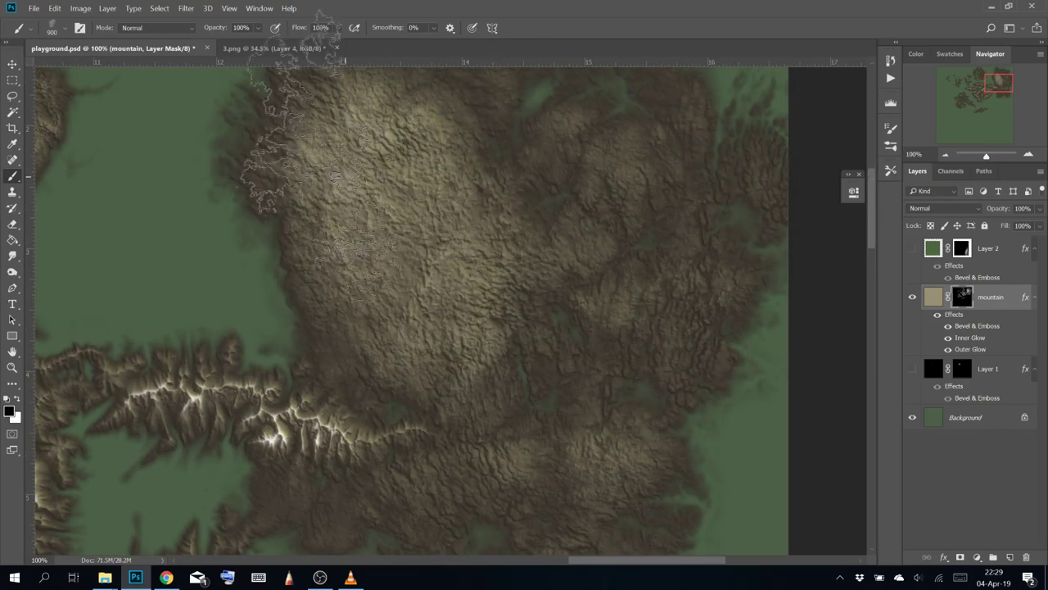
mouse_move(332, 139)
mouse_down()
mouse_move(385, 324)
mouse_move(499, 246)
mouse_move(422, 230)
mouse_move(328, 234)
mouse_move(319, 131)
mouse_up()
Choose the 24 Island Br brush at 50% opacity and stamp a white plateau between the northern massif and the eastern highland
click(64, 30)
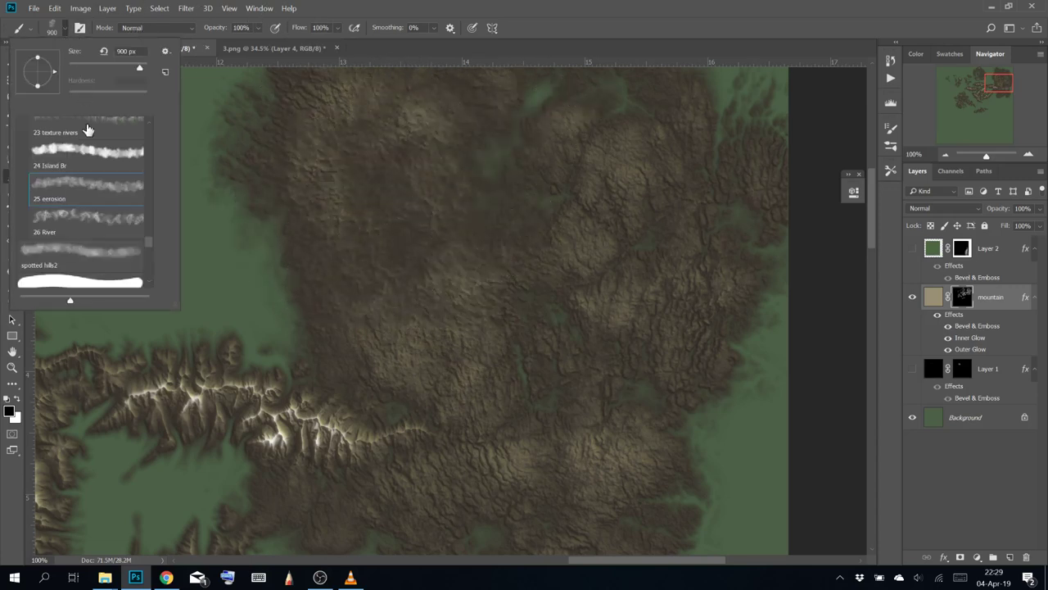
scroll(127, 161, up, 2)
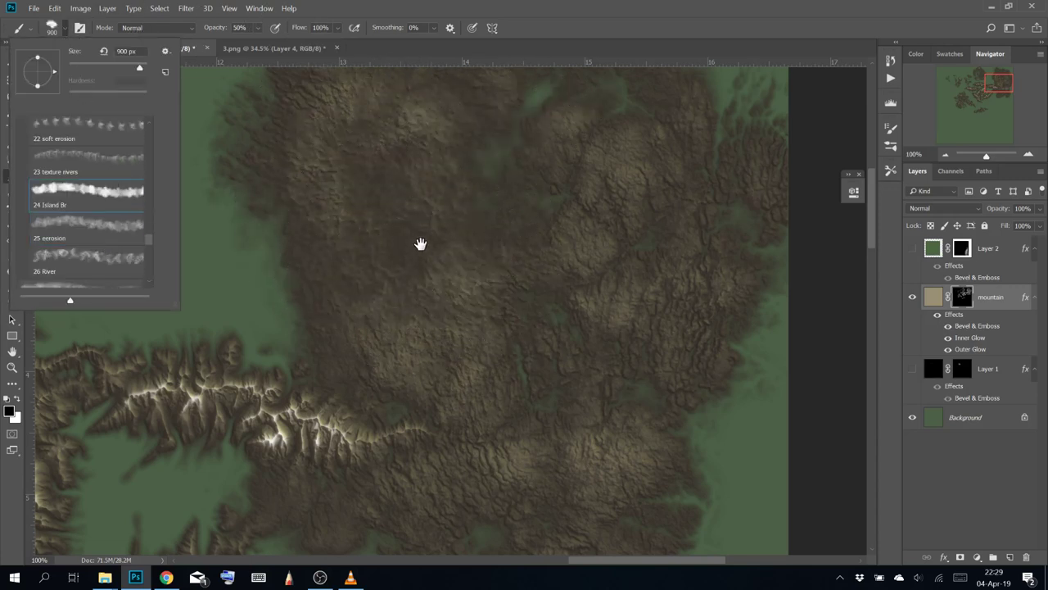
drag(420, 245, 592, 311)
click(373, 270)
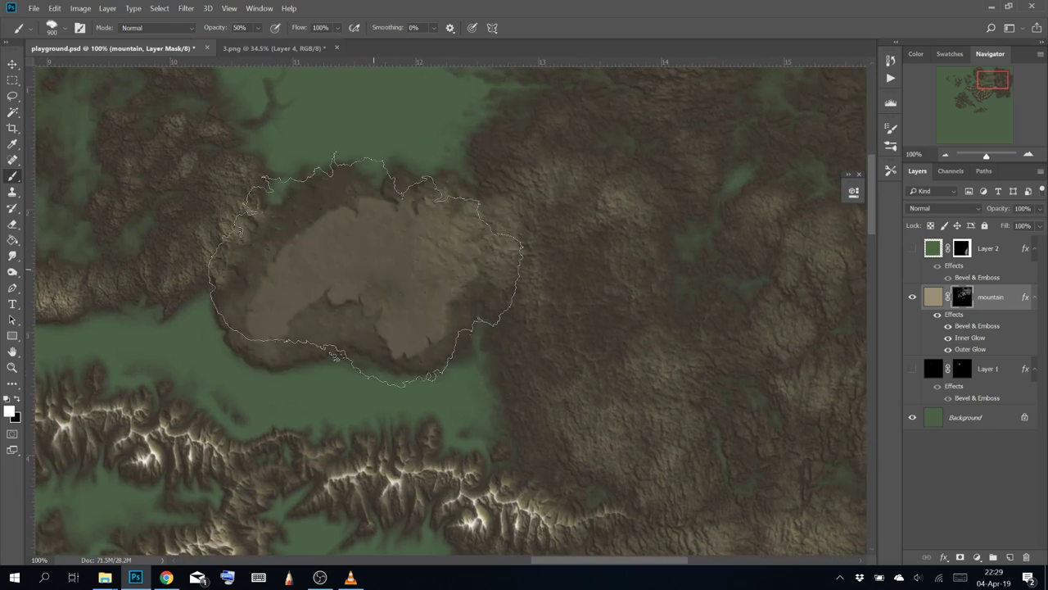
mouse_move(427, 233)
mouse_down()
mouse_move(550, 335)
mouse_move(550, 348)
mouse_up()
Build up the area north of the plateau with repeated white island stamps and lower its northern and southern parts in black
click(461, 267)
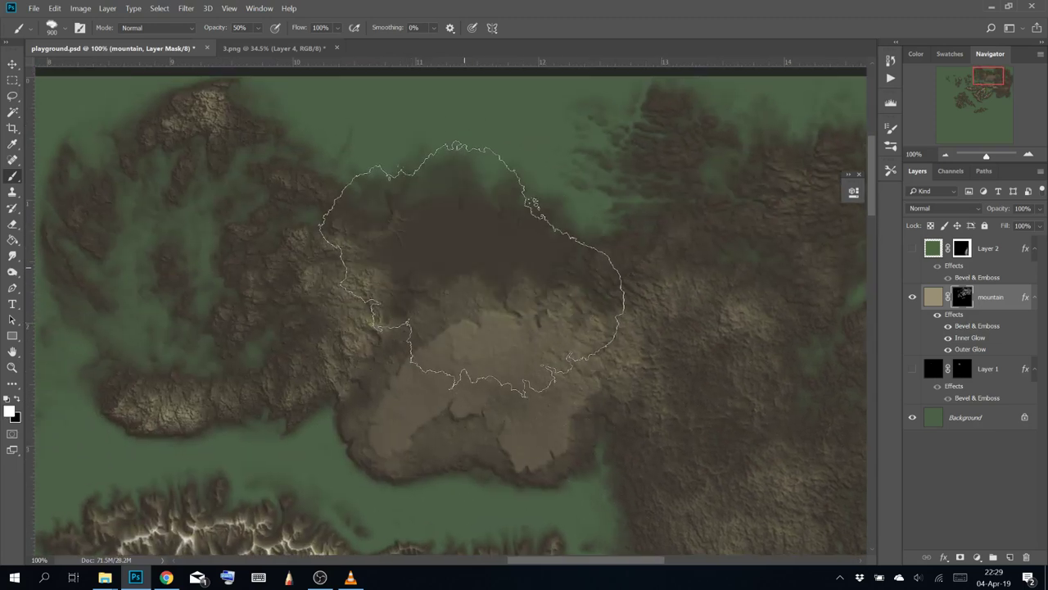
click(464, 267)
click(467, 266)
click(469, 266)
click(468, 266)
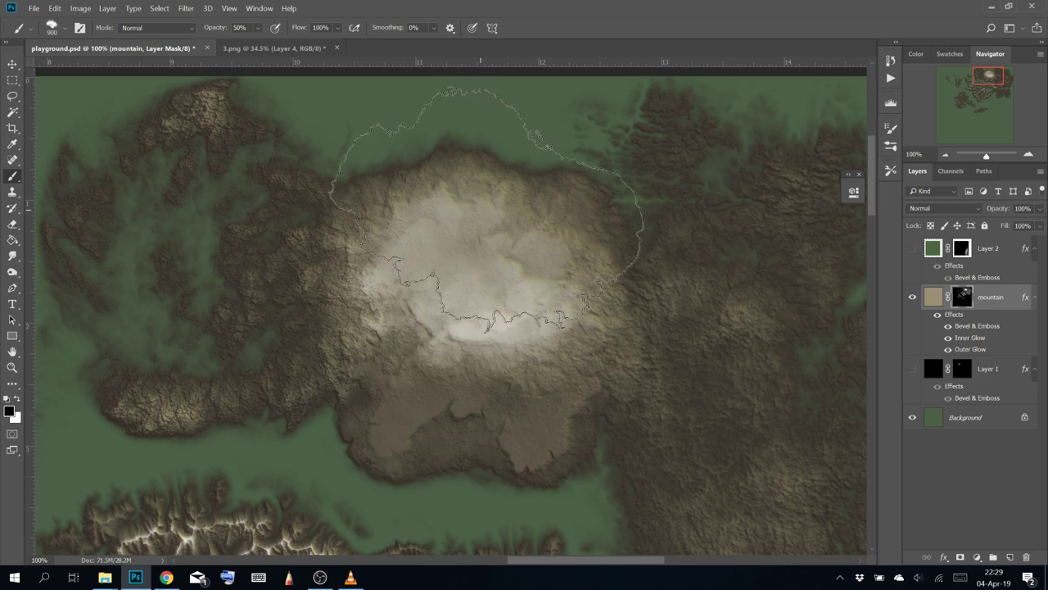
mouse_move(485, 209)
mouse_down()
mouse_move(460, 257)
mouse_move(471, 430)
mouse_move(498, 451)
mouse_move(409, 475)
mouse_up()
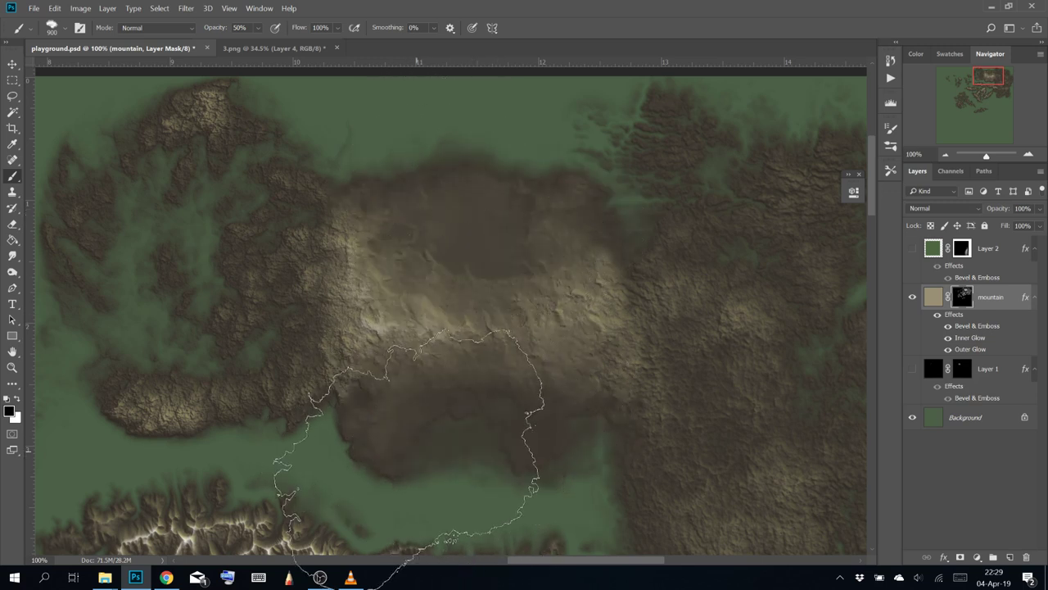
click(417, 450)
Choose the 22 soft erosion brush at 100% opacity and stamp a white eroded mountain in the map's northwest
drag(449, 270, 806, 163)
click(54, 27)
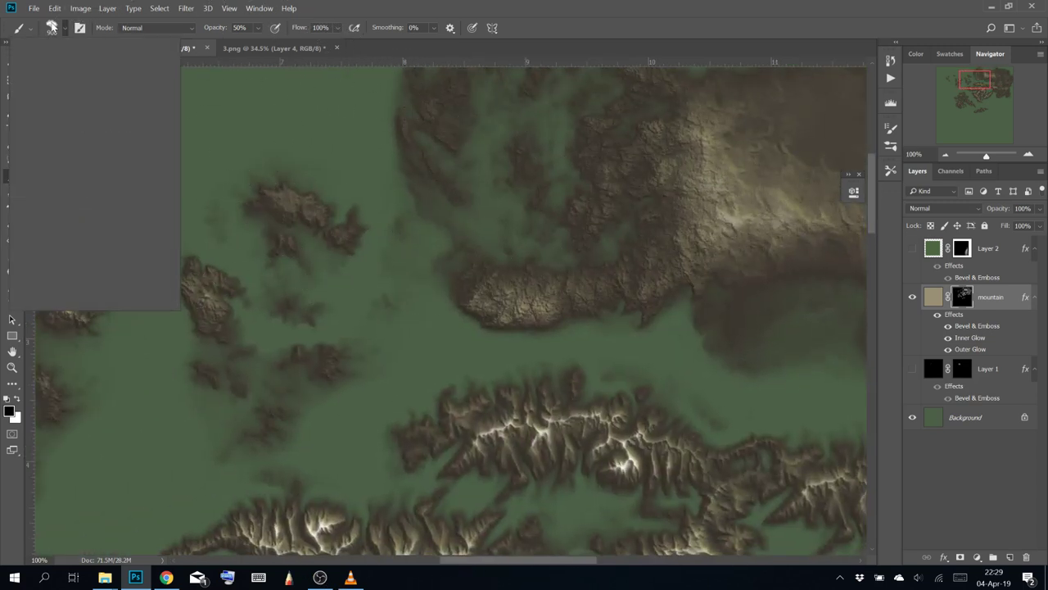
double_click(92, 121)
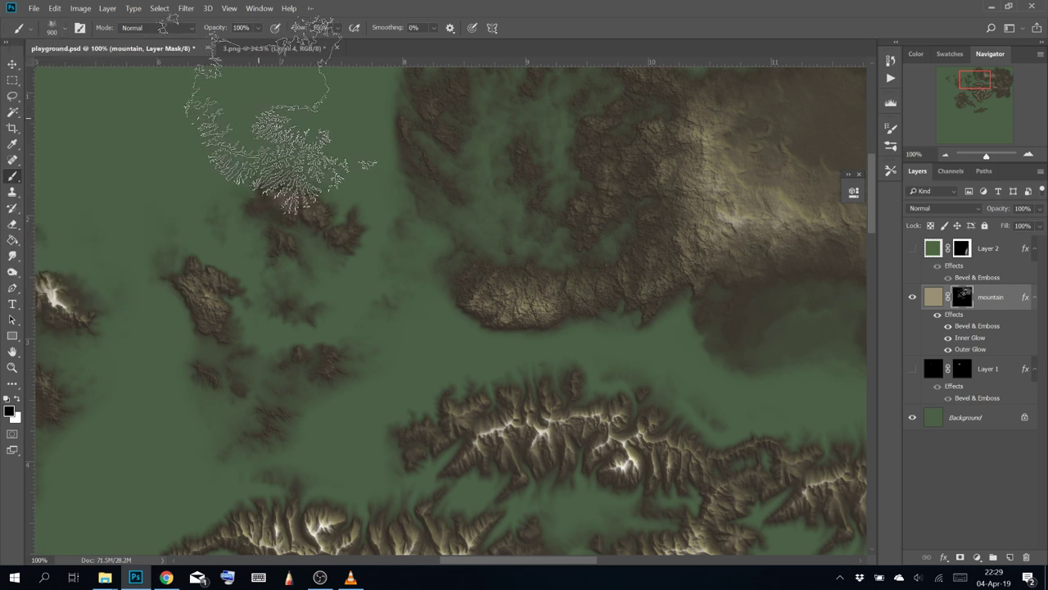
mouse_move(217, 195)
mouse_down()
mouse_move(421, 307)
mouse_move(502, 313)
mouse_up()
key(x)
click(409, 246)
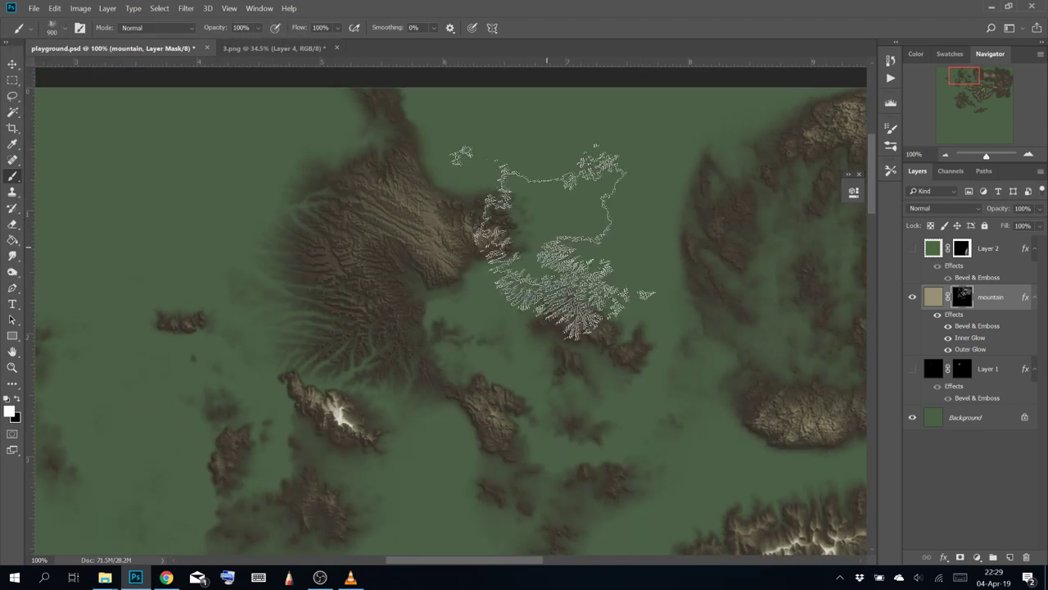
click(377, 264)
Alternate black and white soft erosion stamps over the northwestern mountain, building it into a broad snow-capped massif
key(x)
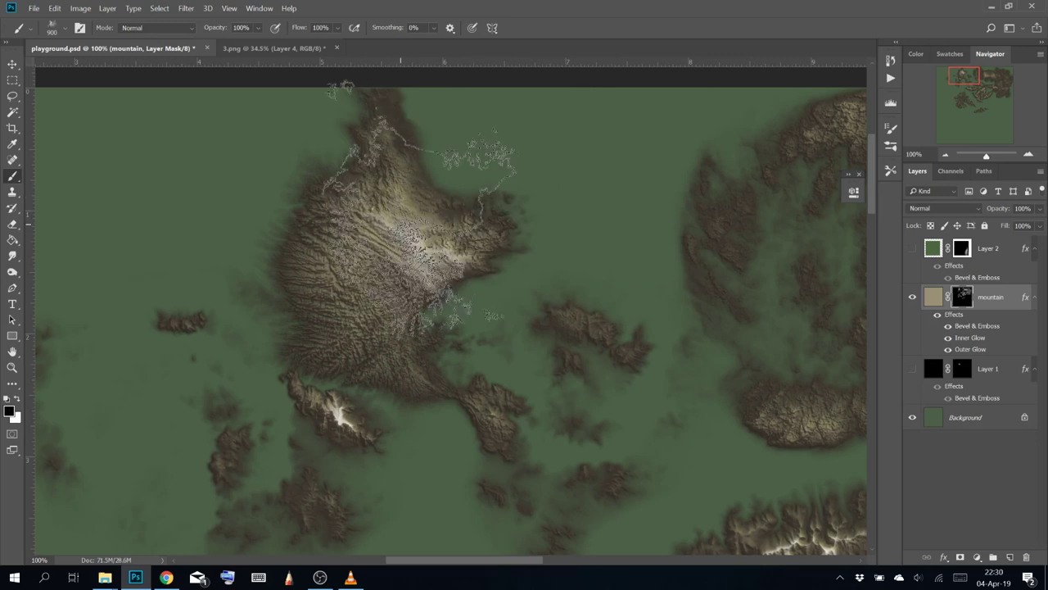
click(401, 230)
click(370, 299)
key(x)
click(386, 262)
click(390, 119)
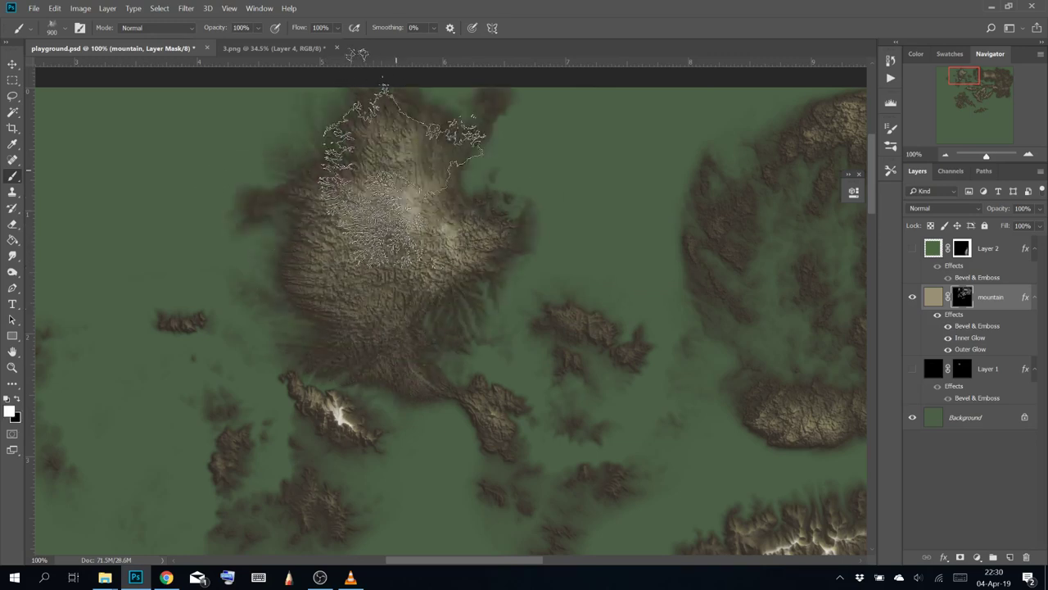
click(375, 291)
key(x)
click(420, 256)
click(416, 261)
key(x)
mouse_move(311, 279)
mouse_down()
mouse_move(317, 209)
mouse_move(423, 230)
mouse_move(432, 245)
mouse_move(369, 242)
mouse_move(385, 221)
mouse_up()
click(389, 240)
Fill the mountain layer's mask with black and stamp a single white soft erosion mountain on the cleared map
key(space)
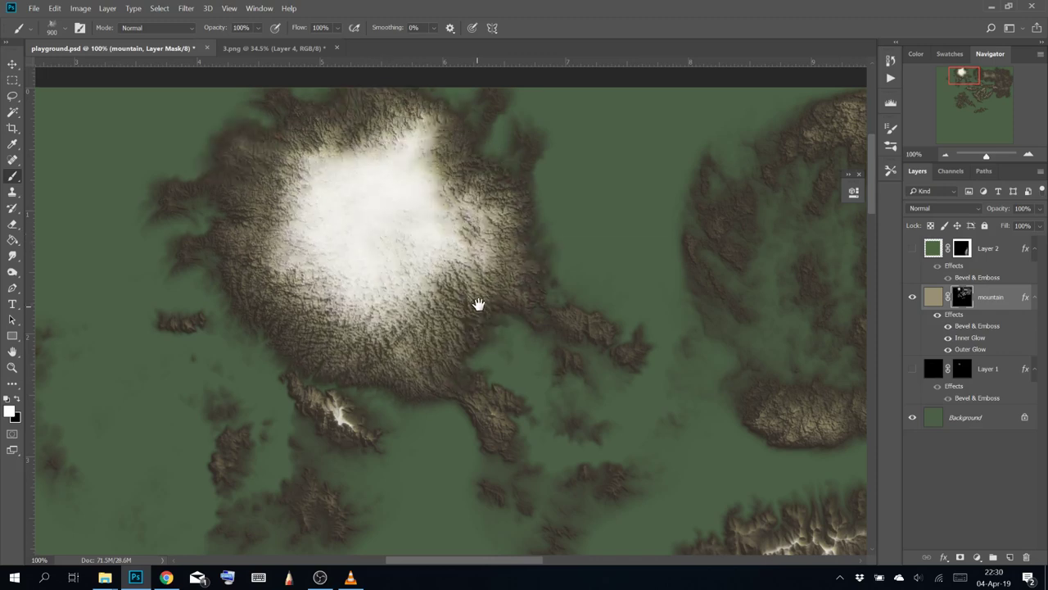
drag(480, 304, 616, 247)
key(ctrl+BackSpace)
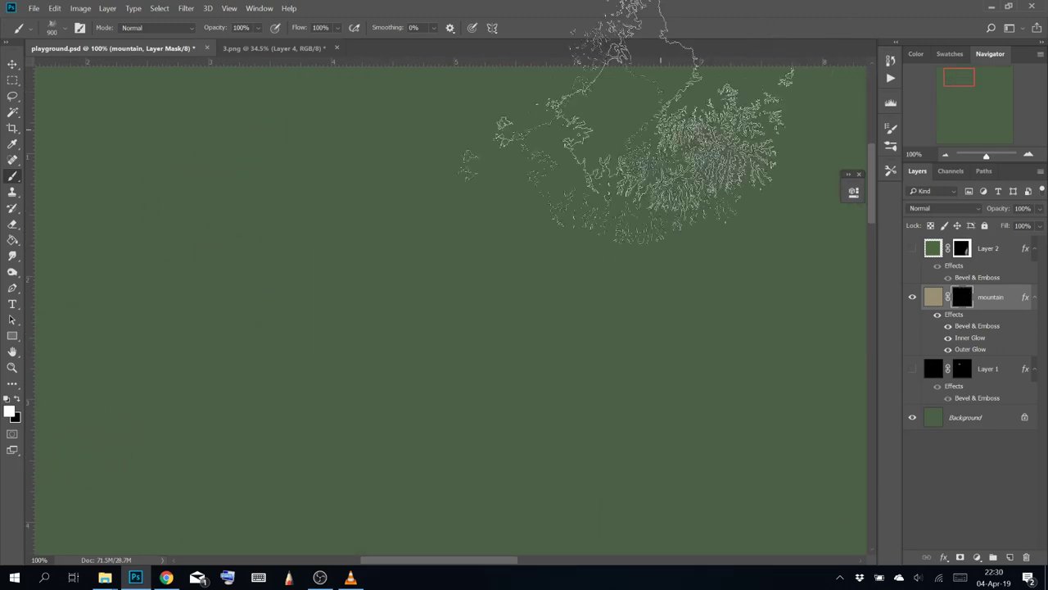
key(space)
key(space)
drag(596, 322, 322, 248)
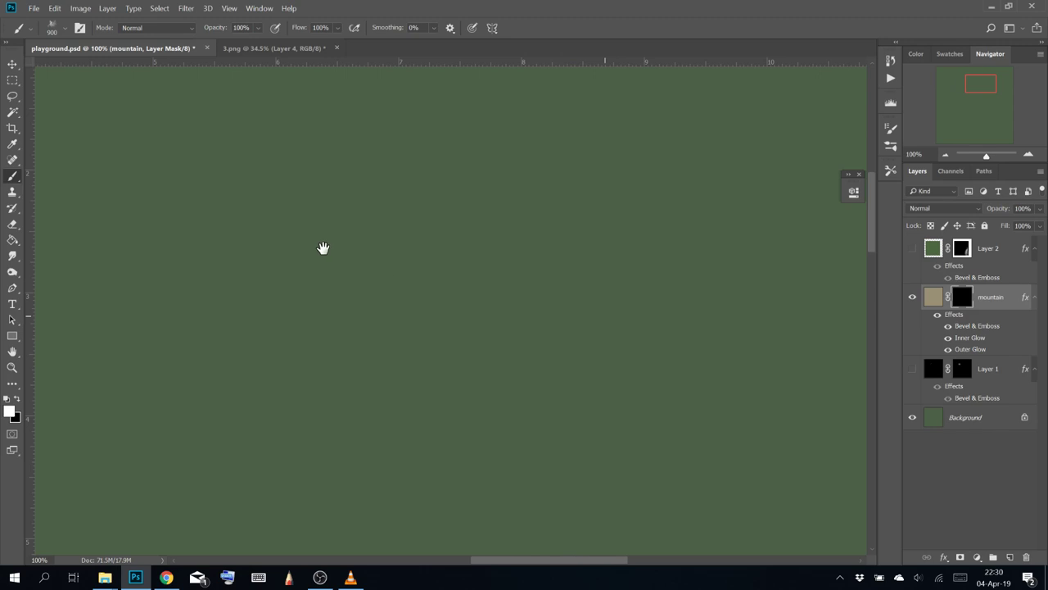
click(370, 296)
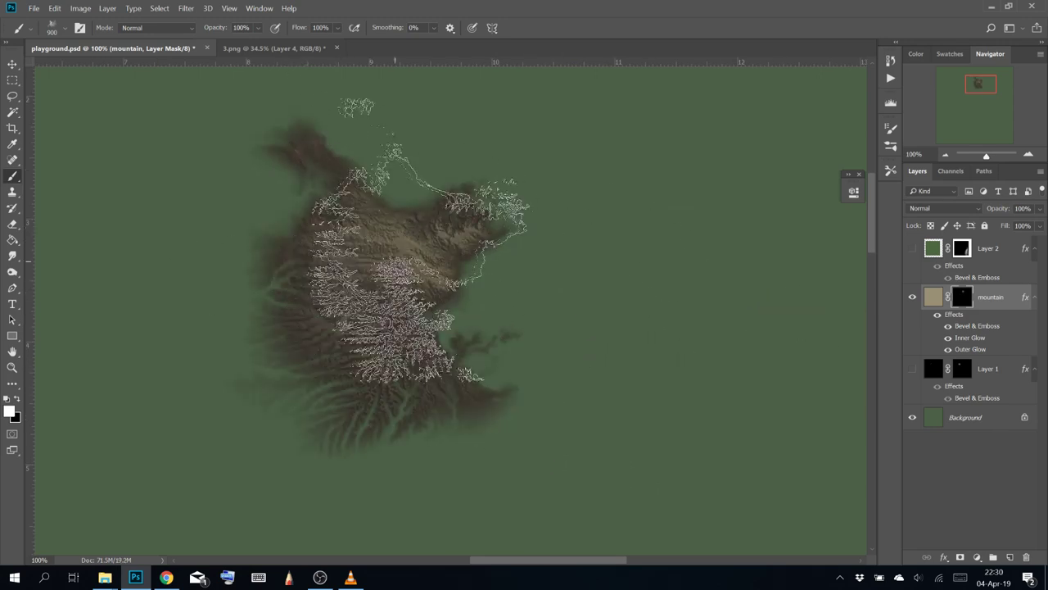
scroll(233, 270, up, 2)
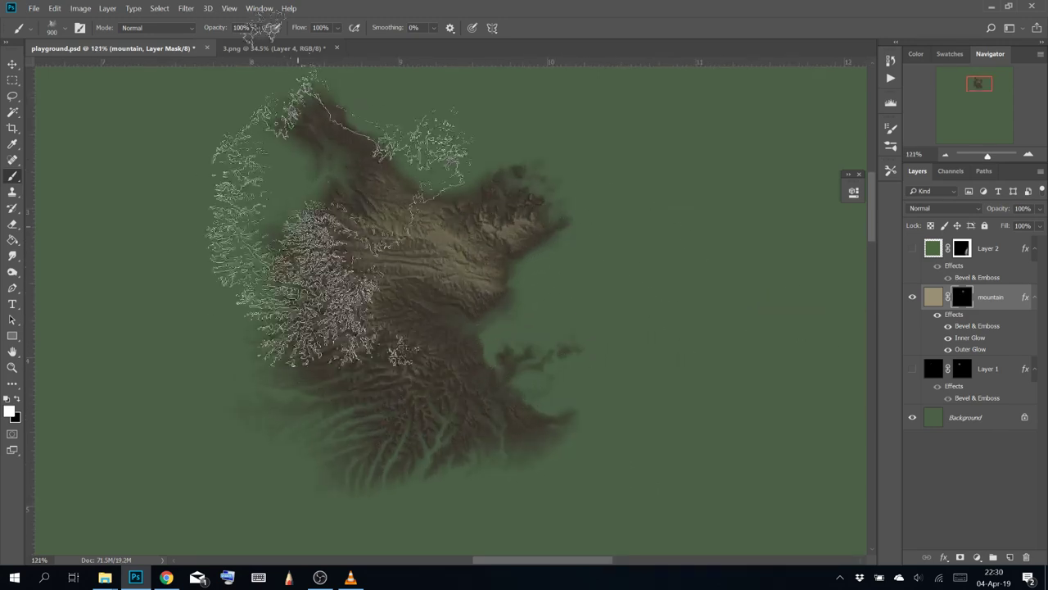
Try an Inner Glow range of 93% on the mountain layer, cancel the changes and undo the test stamp and black mask fill
double_click(981, 330)
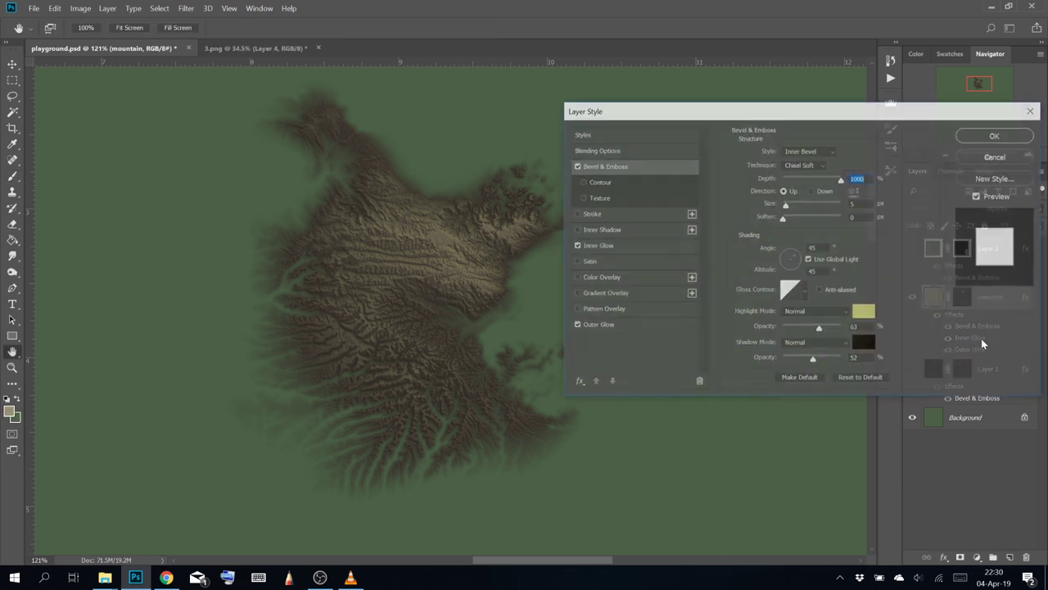
click(606, 246)
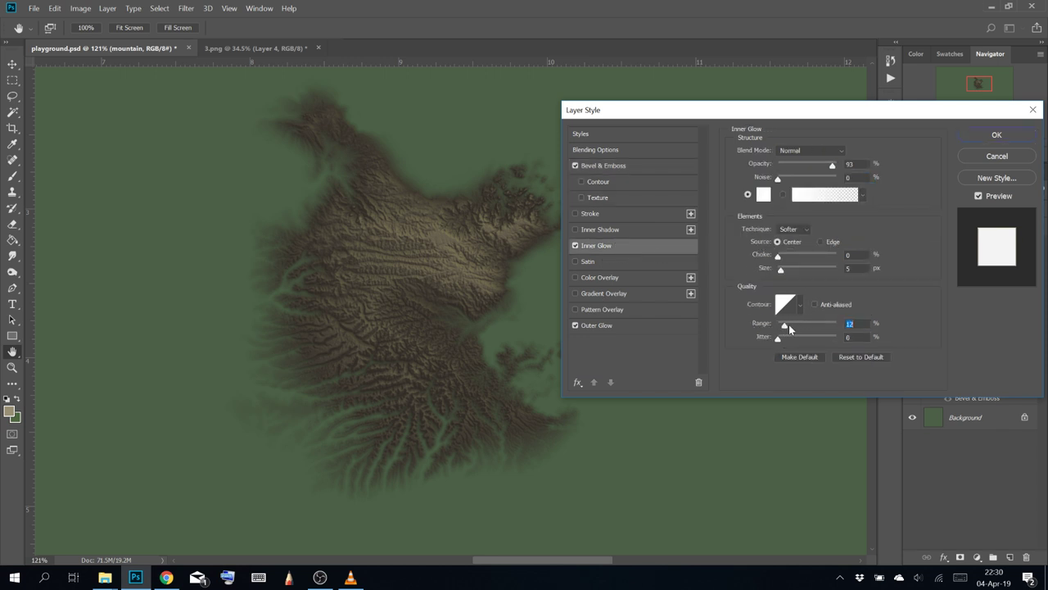
drag(810, 323, 829, 325)
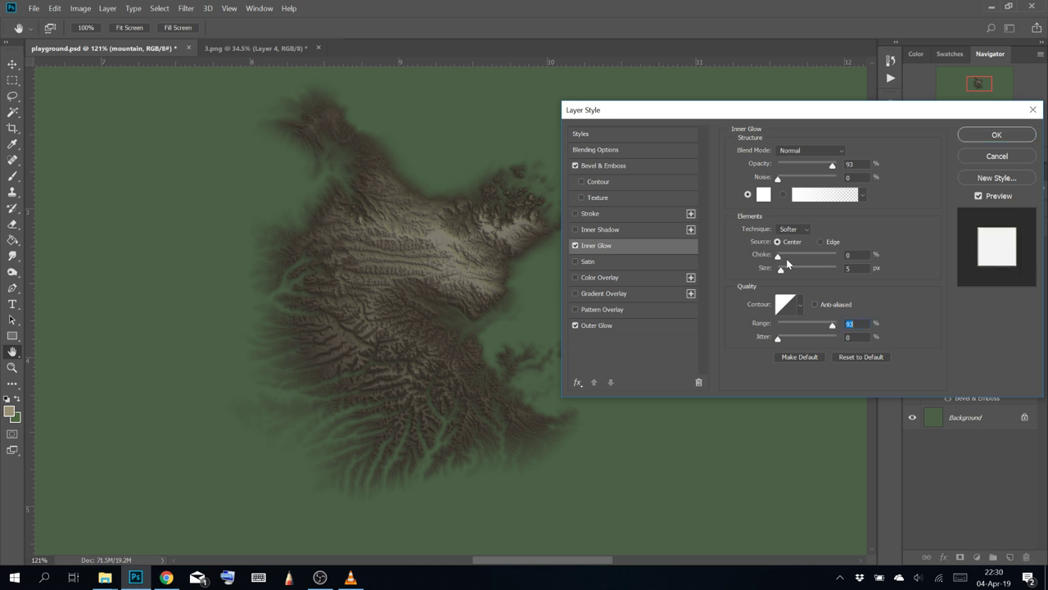
mouse_move(792, 258)
mouse_down()
mouse_move(782, 261)
mouse_move(792, 274)
mouse_move(778, 274)
mouse_up()
click(996, 157)
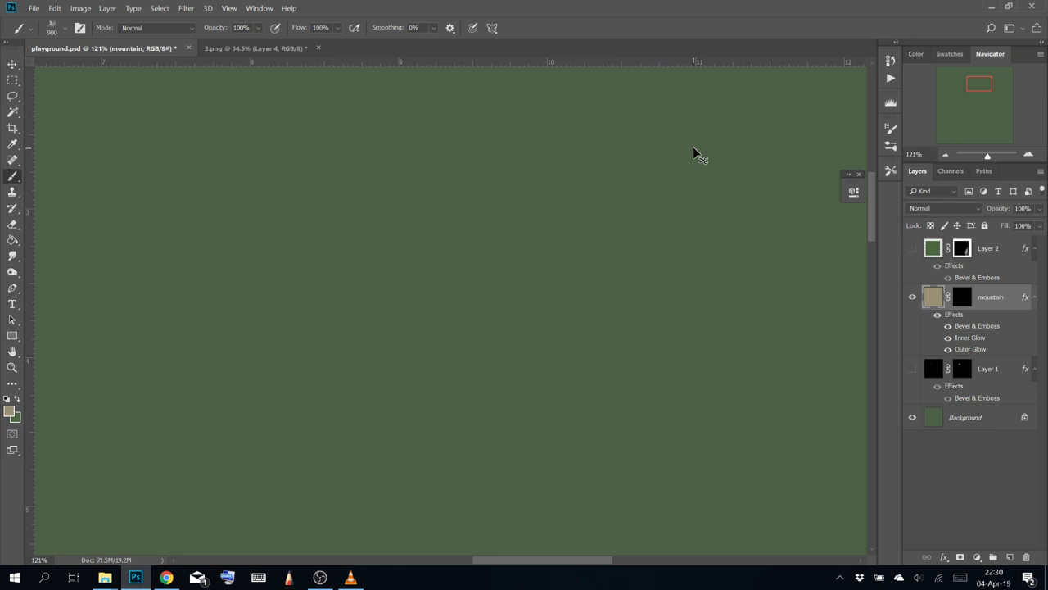
scroll(694, 153, down, 3)
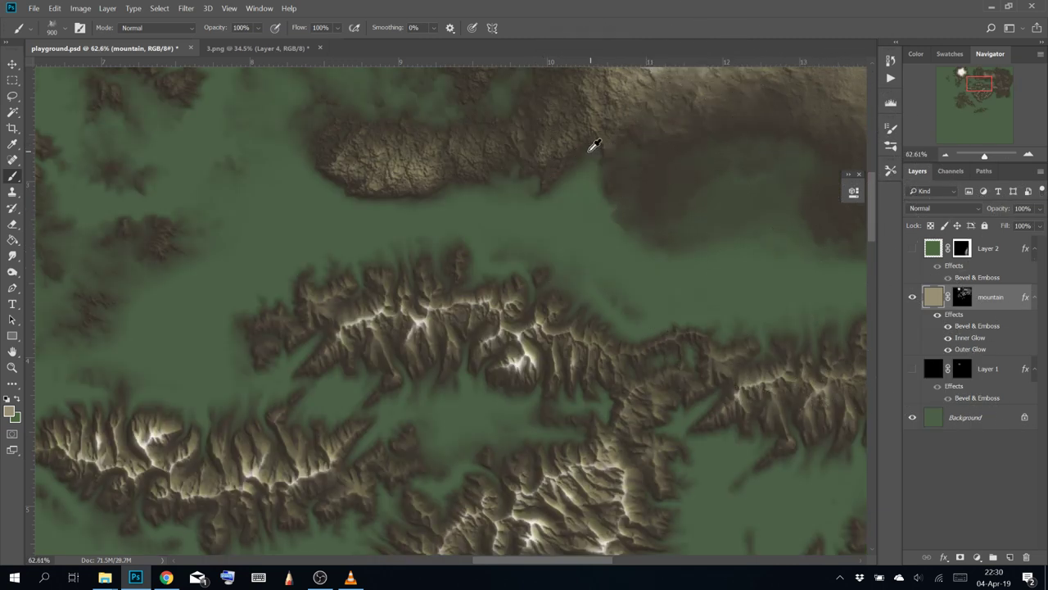
Choose Brush Good 3 from the Heigthmap2 brushes and make the mountain layer's mask active for painting in white
scroll(627, 190, down, 2)
drag(675, 317, 582, 351)
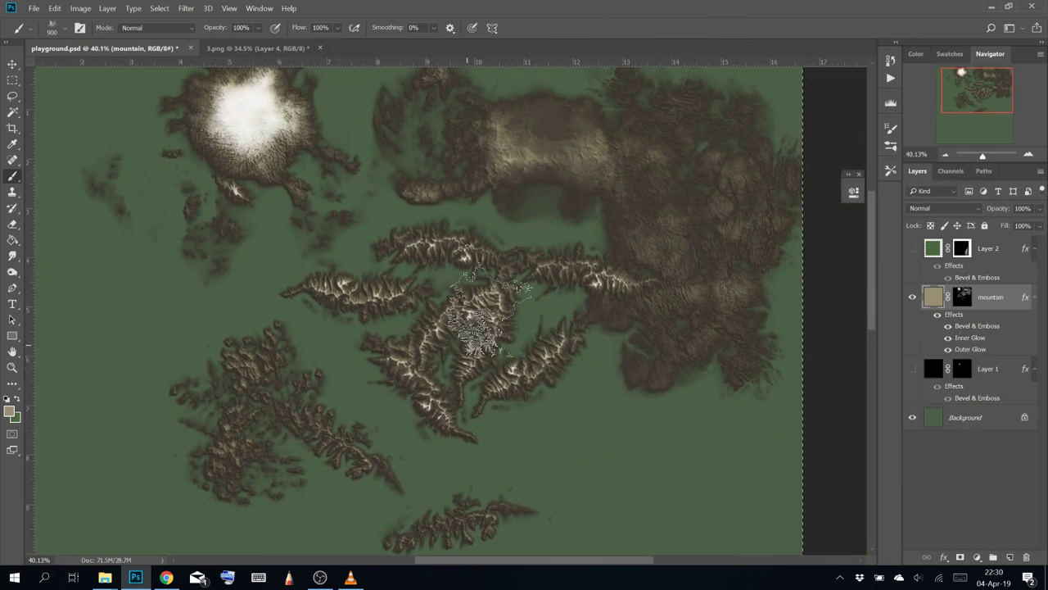
drag(579, 453, 582, 379)
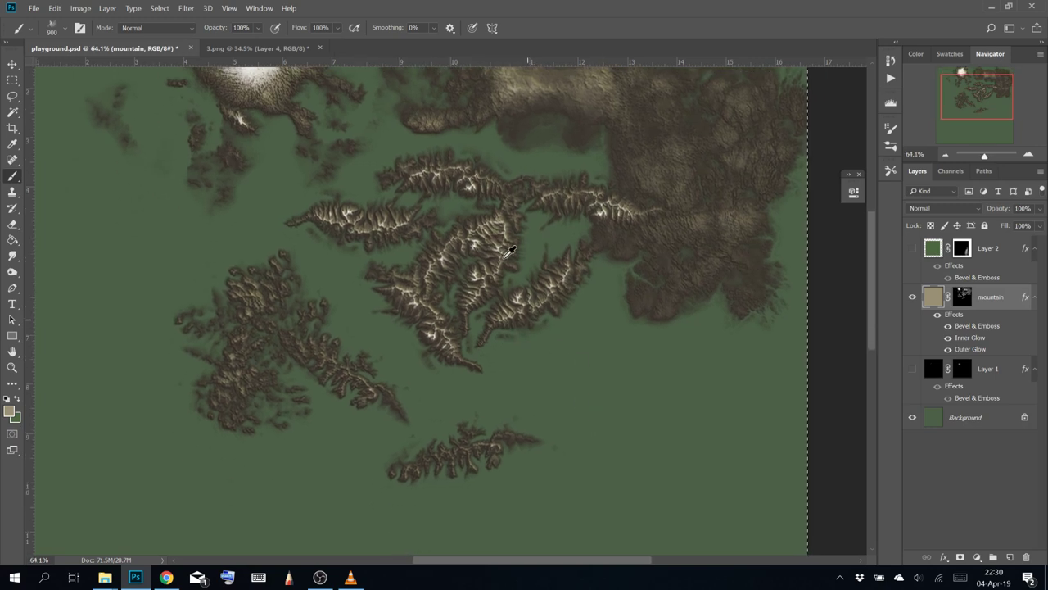
scroll(534, 324, up, 2)
click(66, 29)
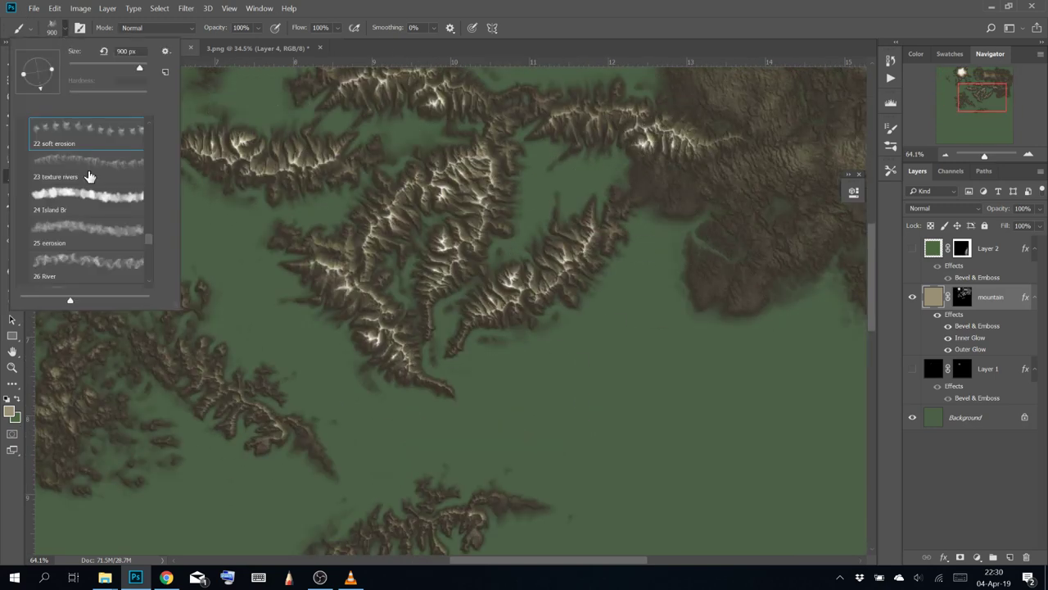
scroll(110, 243, down, 8)
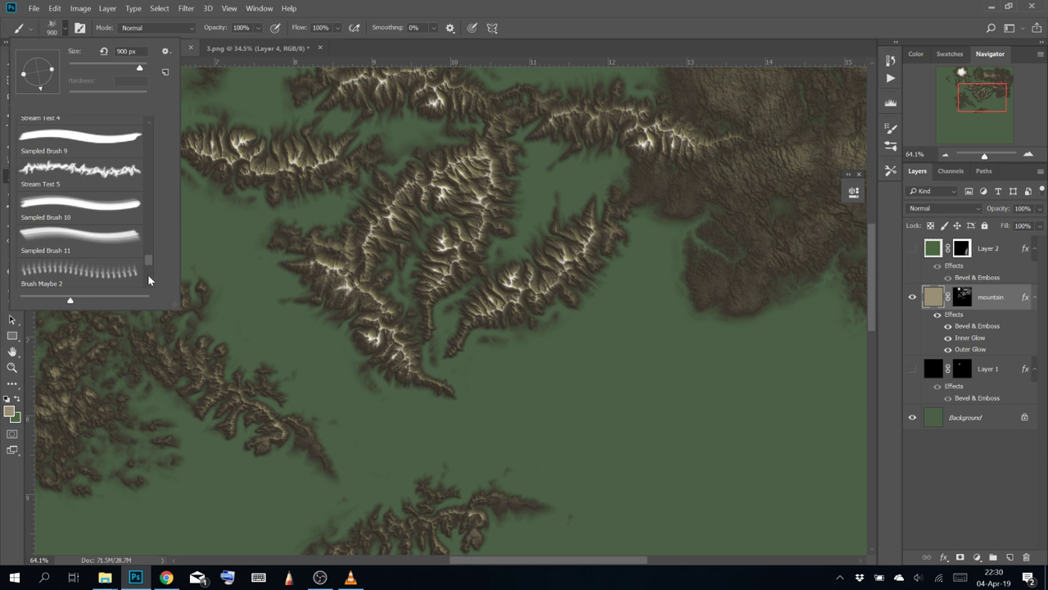
drag(154, 260, 151, 283)
click(121, 274)
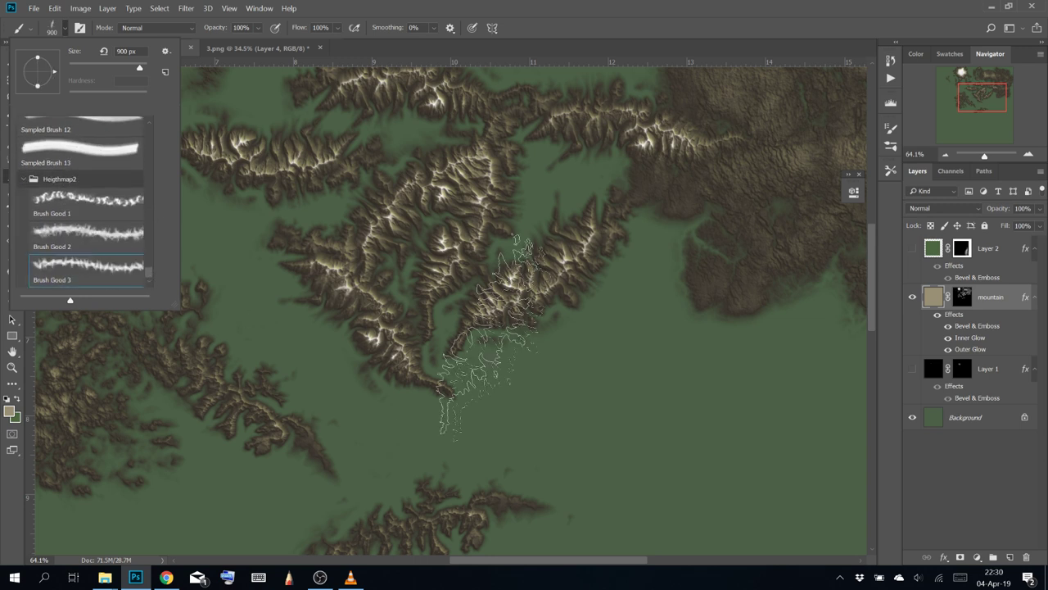
click(557, 377)
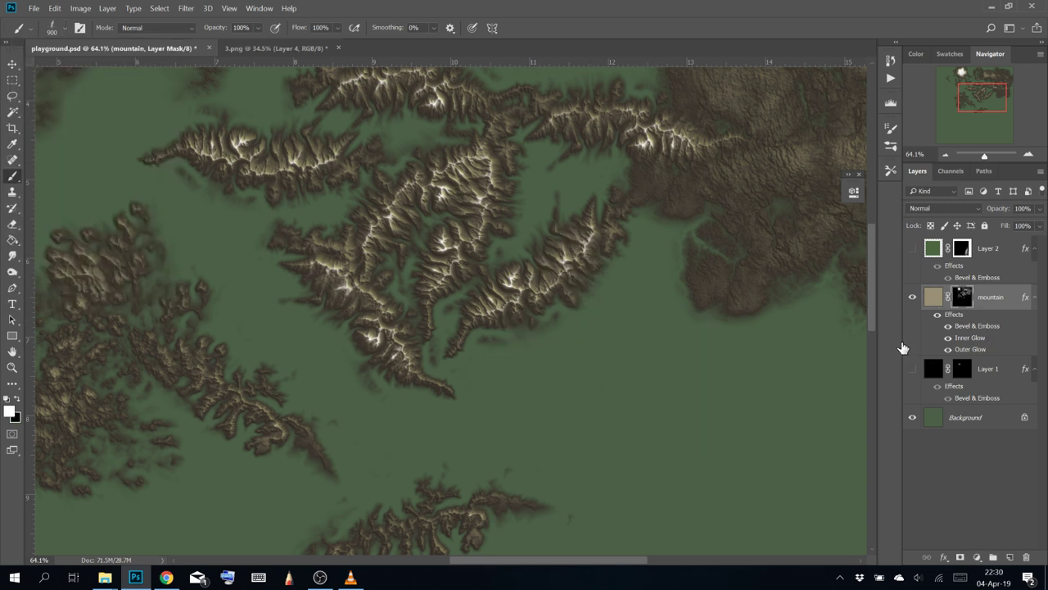
Stamp overlapping white ridges south of the eastern highland to form a dense mountain range in varied directions
click(735, 456)
click(582, 428)
drag(639, 225, 558, 127)
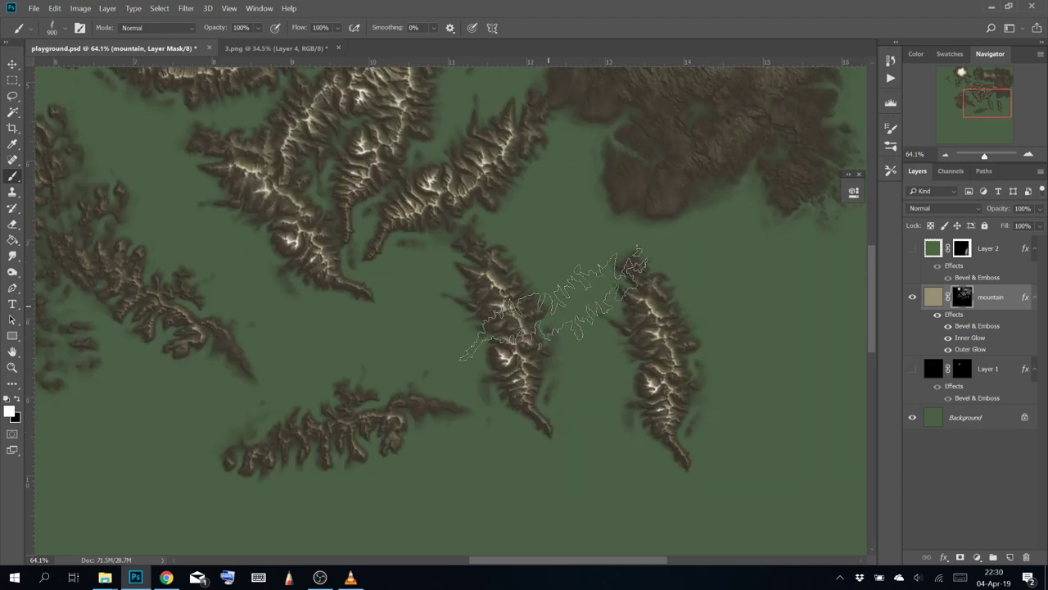
click(548, 306)
click(573, 201)
click(576, 411)
click(559, 278)
click(592, 358)
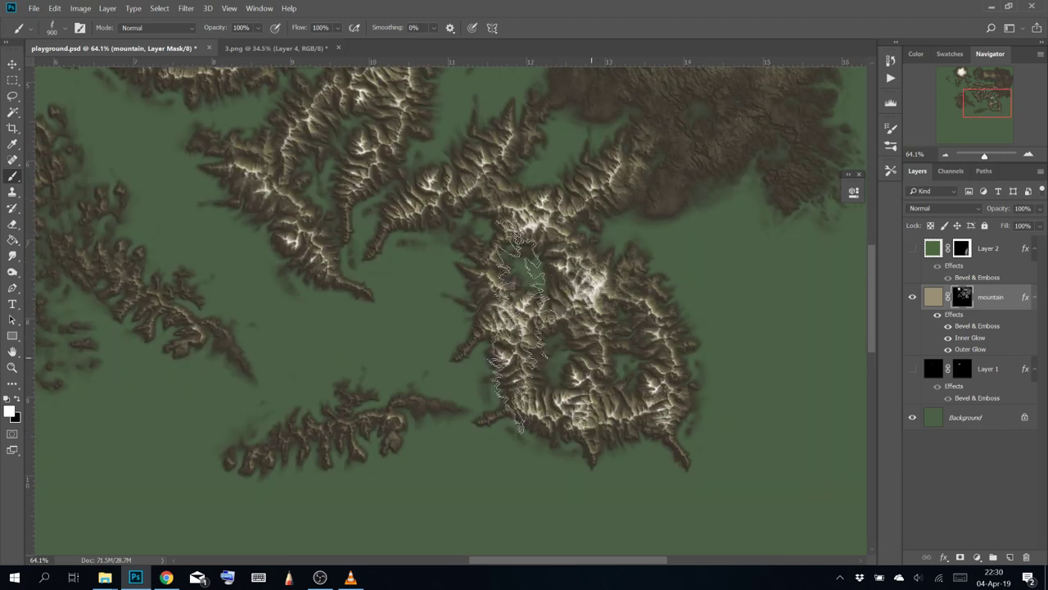
click(532, 399)
Add white ridge stamps east of the new range and link its western side to the neighbouring ranges
click(728, 286)
click(749, 454)
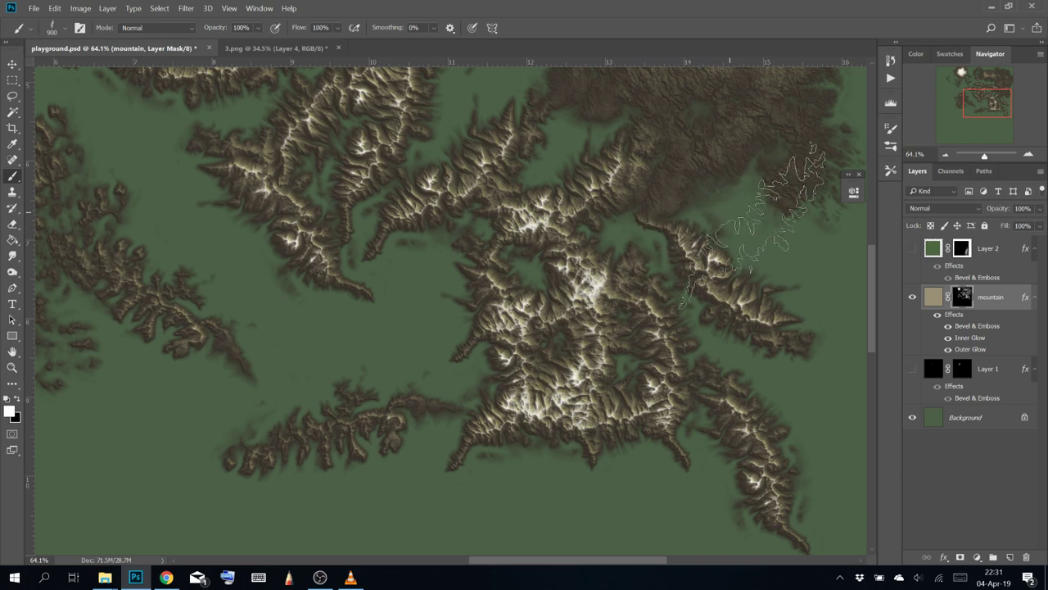
click(757, 229)
click(408, 393)
click(392, 302)
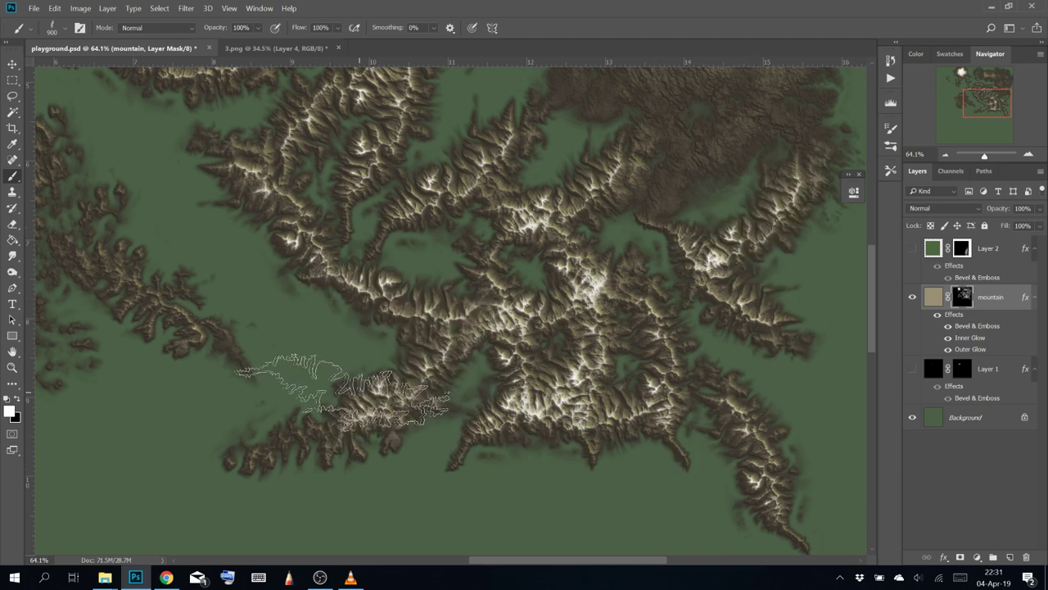
click(342, 390)
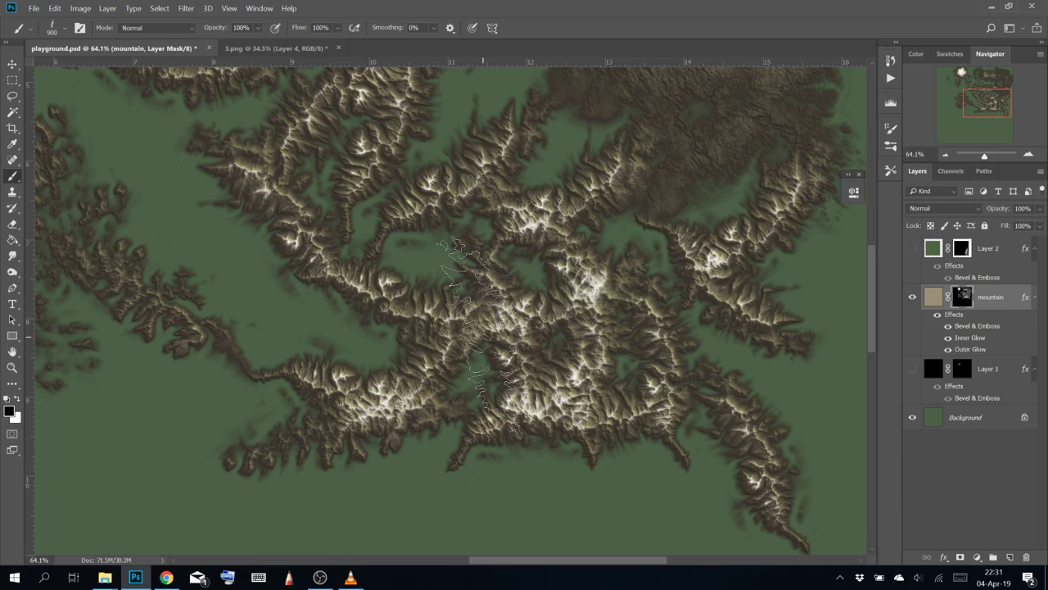
Switch to black and stamp ridge-shaped valleys through the western and central parts of the southern range
click(357, 410)
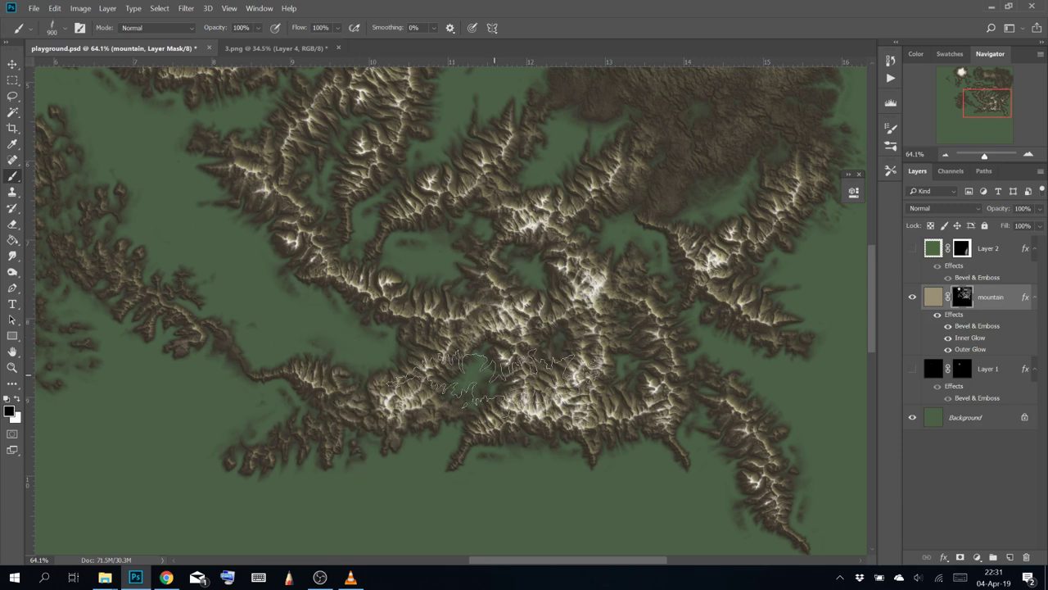
click(538, 386)
click(437, 323)
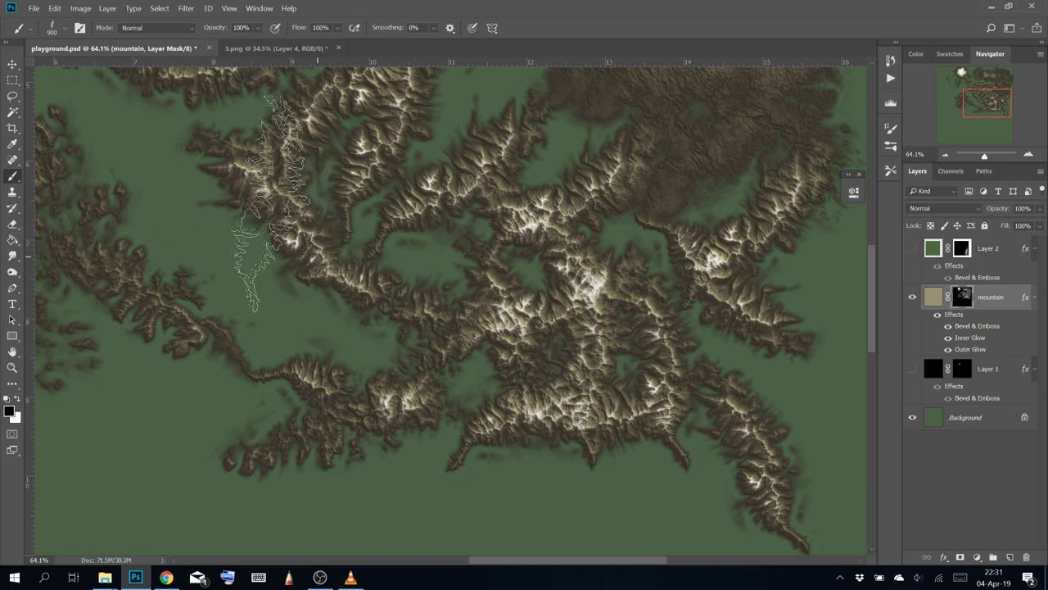
click(306, 193)
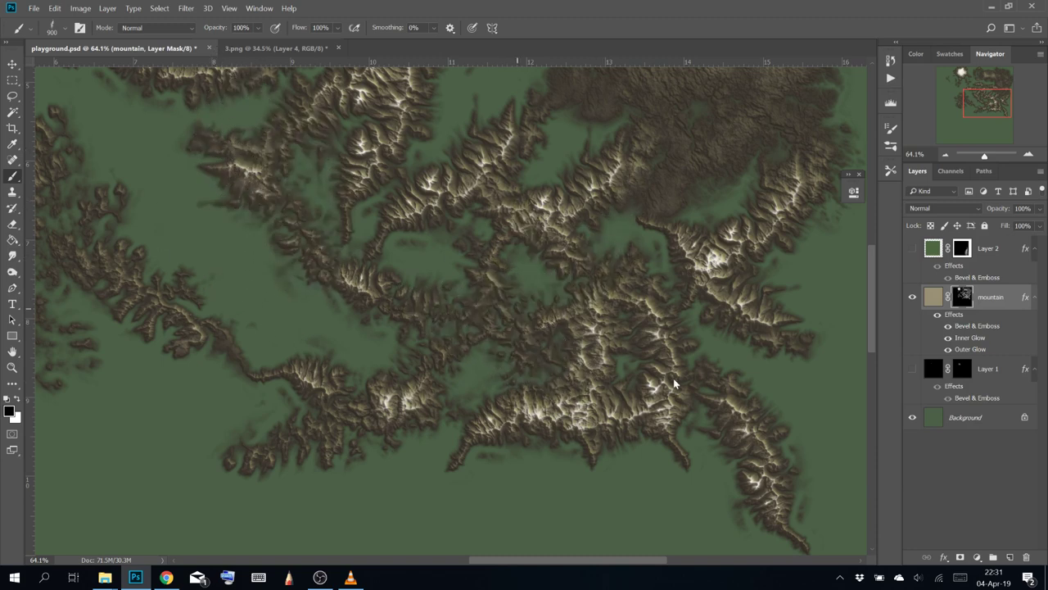
Carve black ridge-shaped valleys into the eastern highland, the plateau and the snow-capped northwestern massif
drag(639, 237, 639, 522)
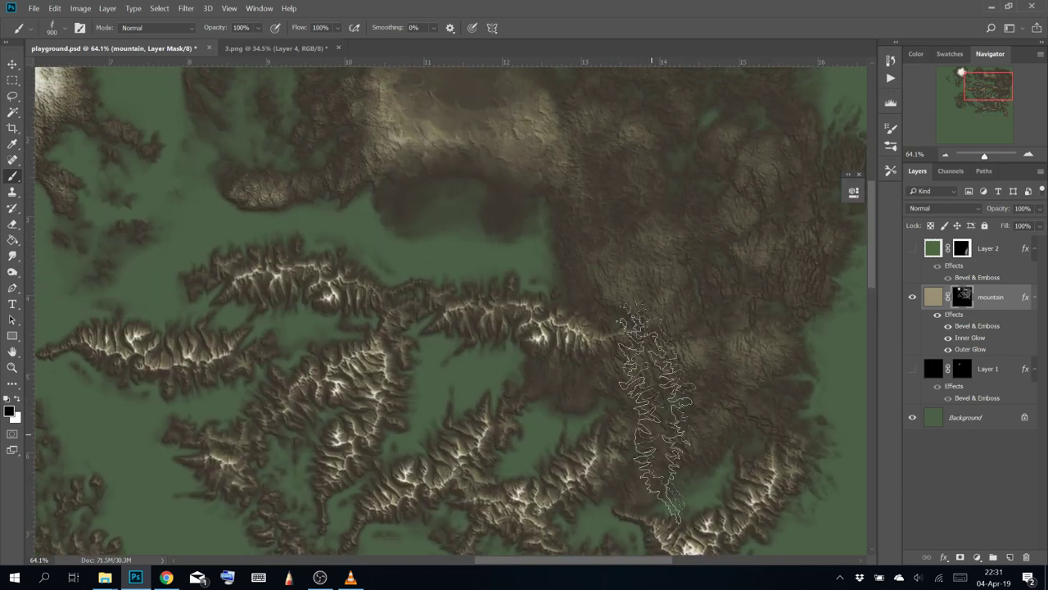
mouse_move(706, 298)
mouse_down()
mouse_move(477, 190)
mouse_move(523, 183)
mouse_move(552, 417)
mouse_up()
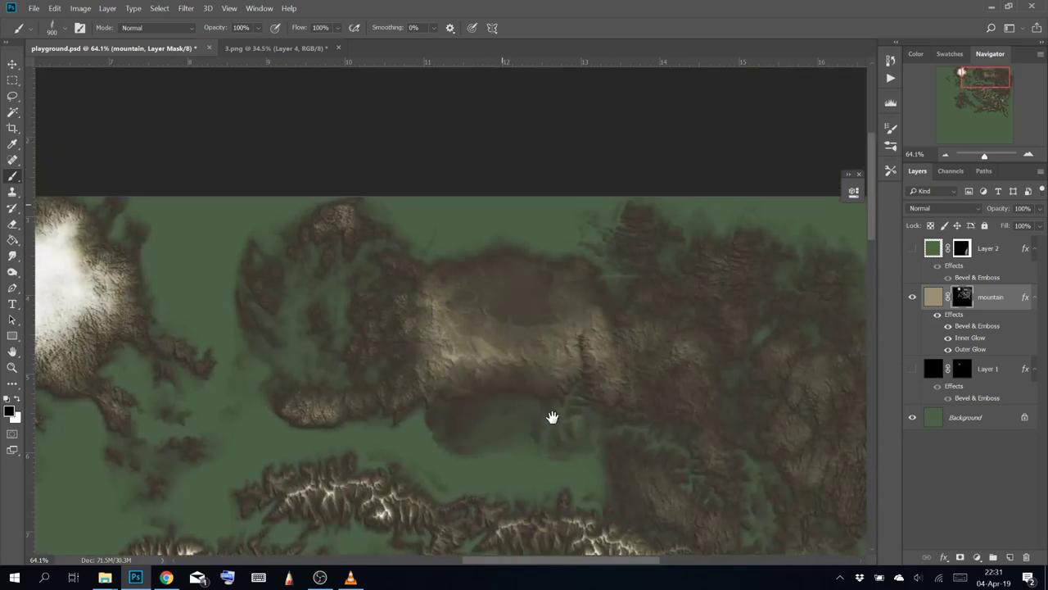
drag(276, 368, 620, 327)
mouse_move(327, 245)
mouse_down()
mouse_move(306, 244)
mouse_move(385, 172)
mouse_move(430, 307)
mouse_up()
mouse_move(524, 223)
mouse_down()
mouse_move(409, 335)
mouse_move(385, 294)
mouse_move(363, 82)
mouse_move(496, 258)
mouse_up()
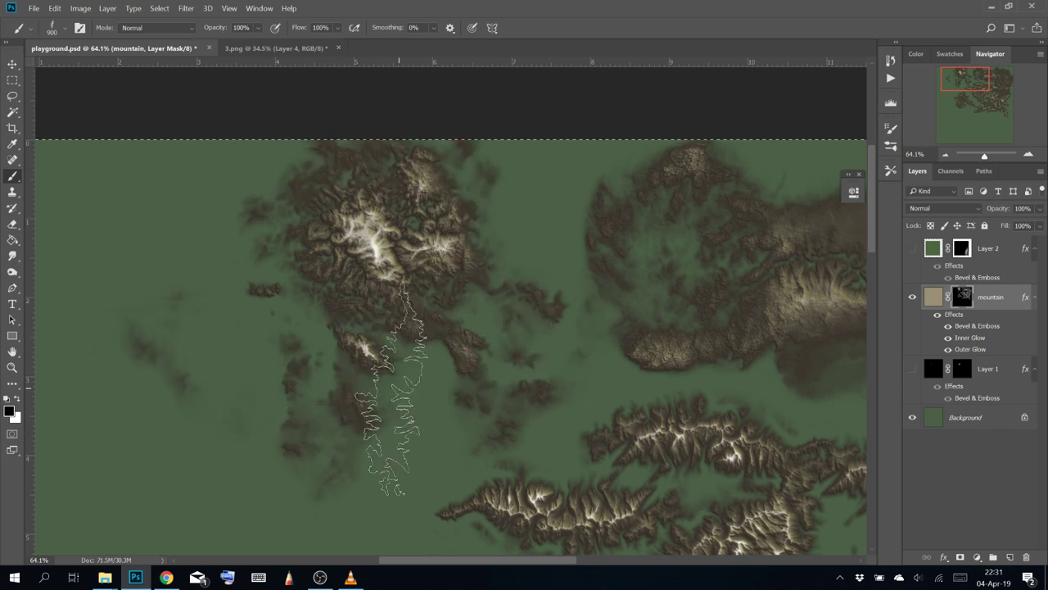
Wear down the plateau's northern part and the southern ranges with more black Brush Good 3 stamps
mouse_move(376, 335)
mouse_down()
mouse_move(178, 212)
mouse_move(57, 233)
mouse_up()
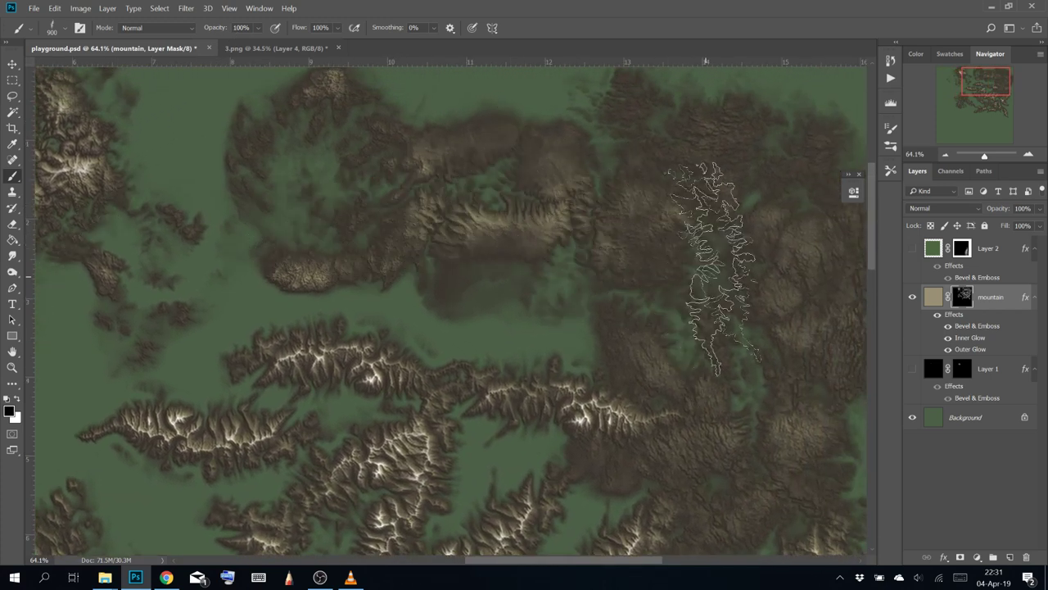
drag(715, 304, 406, 255)
drag(400, 396, 599, 202)
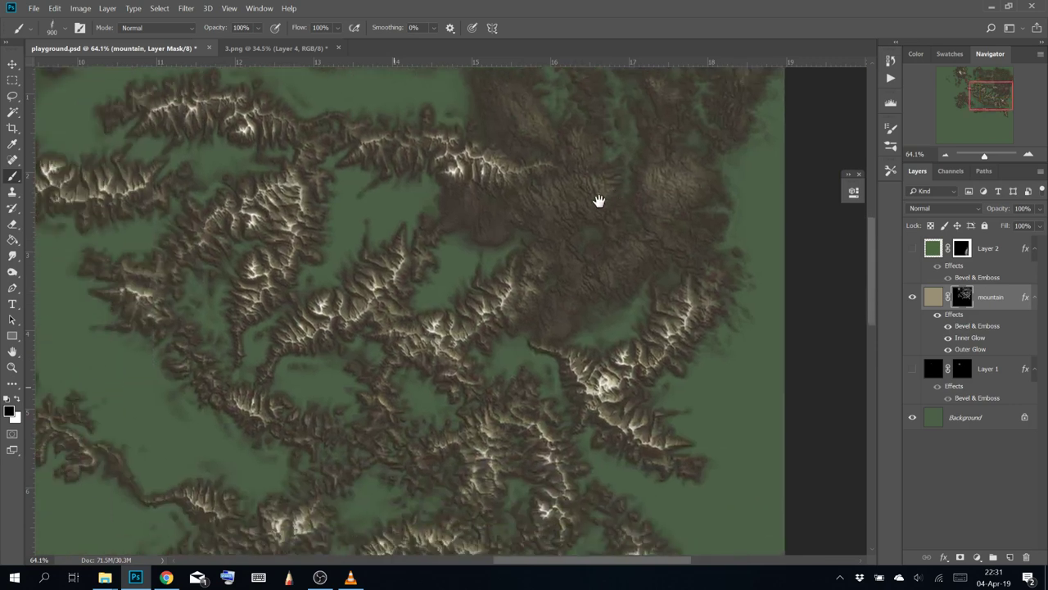
drag(448, 403, 567, 327)
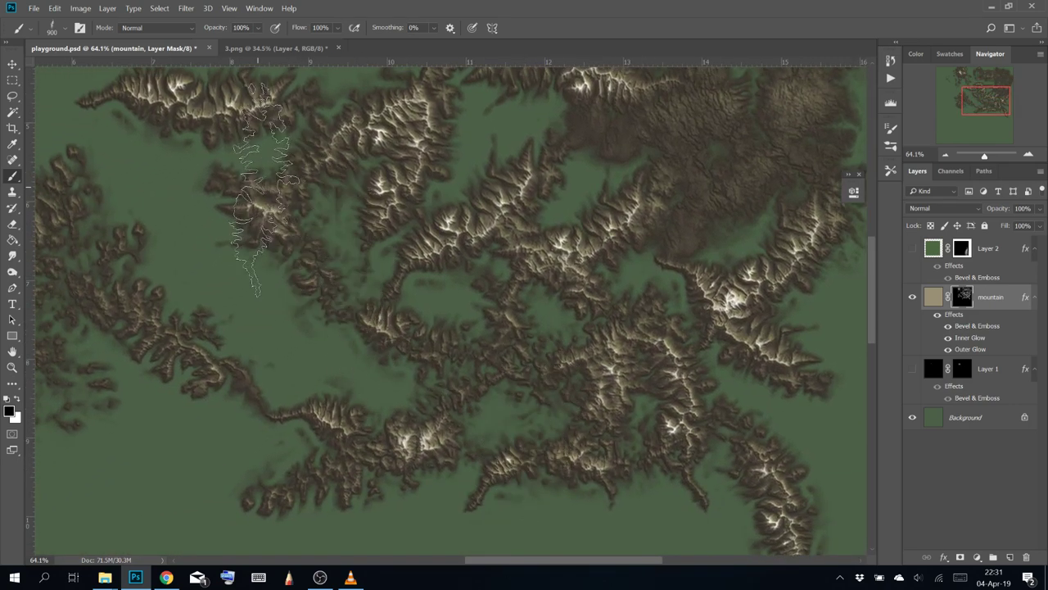
Duplicate the mountain layer and make the copy's layer mask entirely black
drag(355, 272, 436, 386)
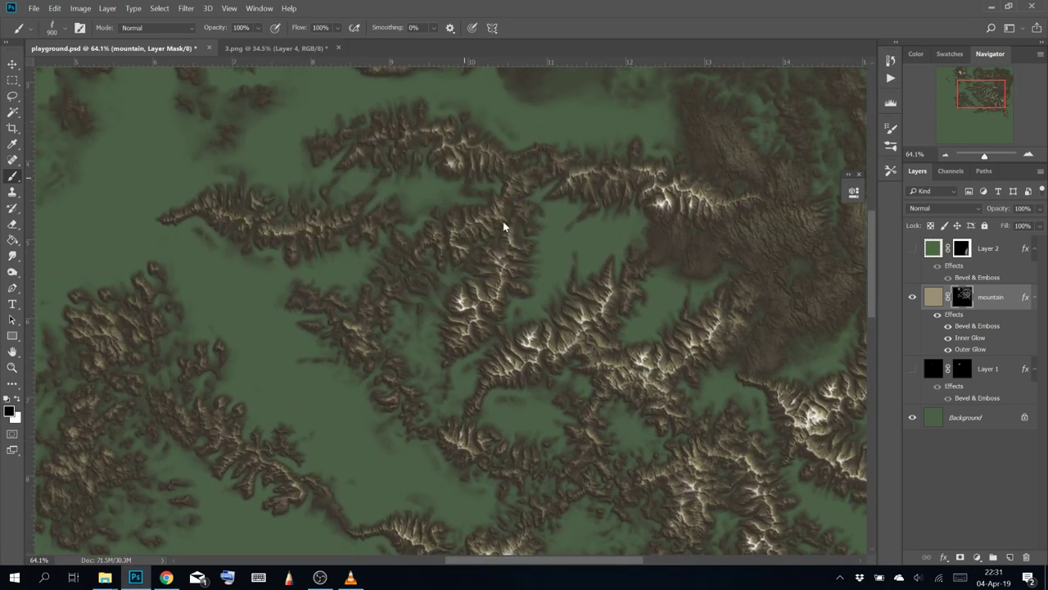
mouse_move(633, 420)
mouse_down()
mouse_move(604, 386)
mouse_move(531, 361)
mouse_up()
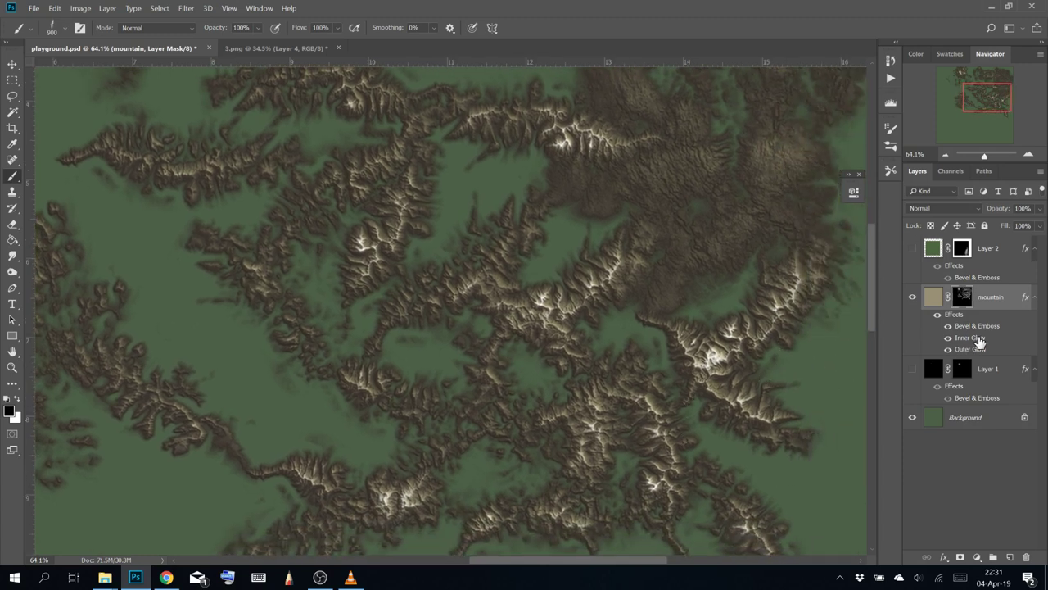
key(ctrl+j)
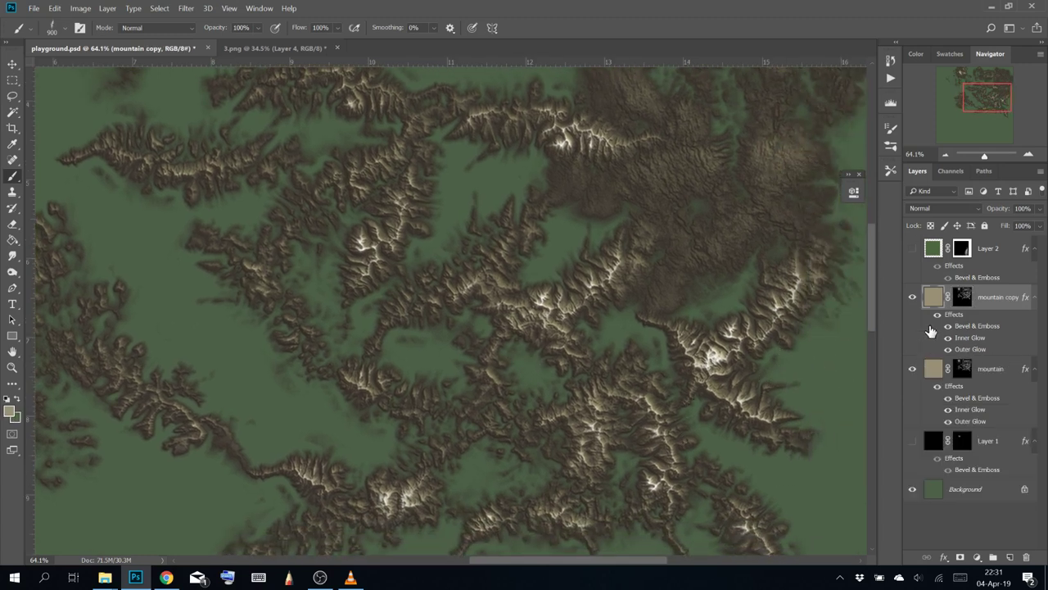
click(962, 301)
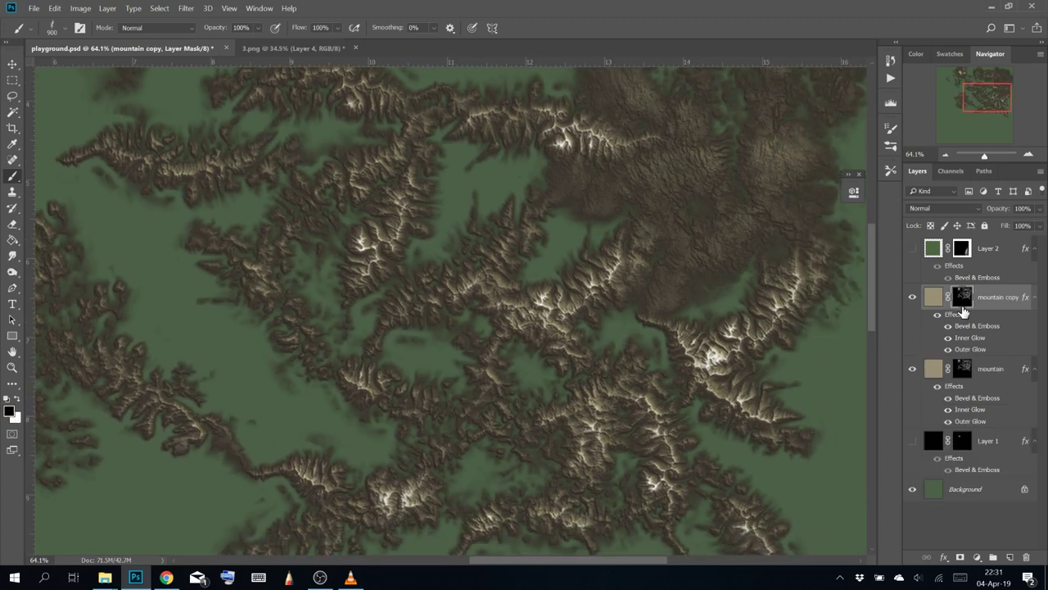
alt+click(963, 308)
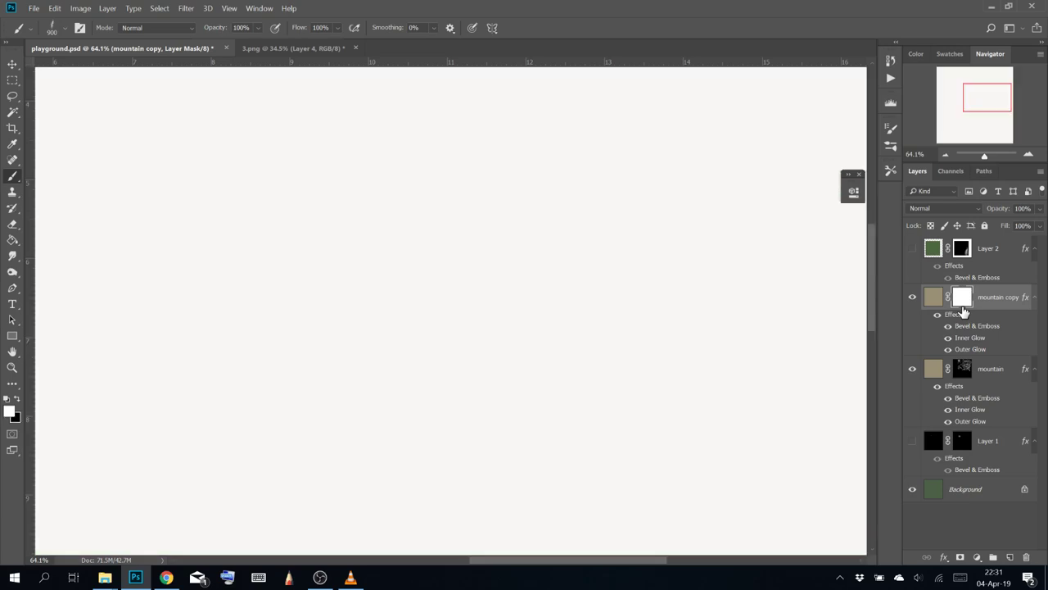
key(ctrl+2)
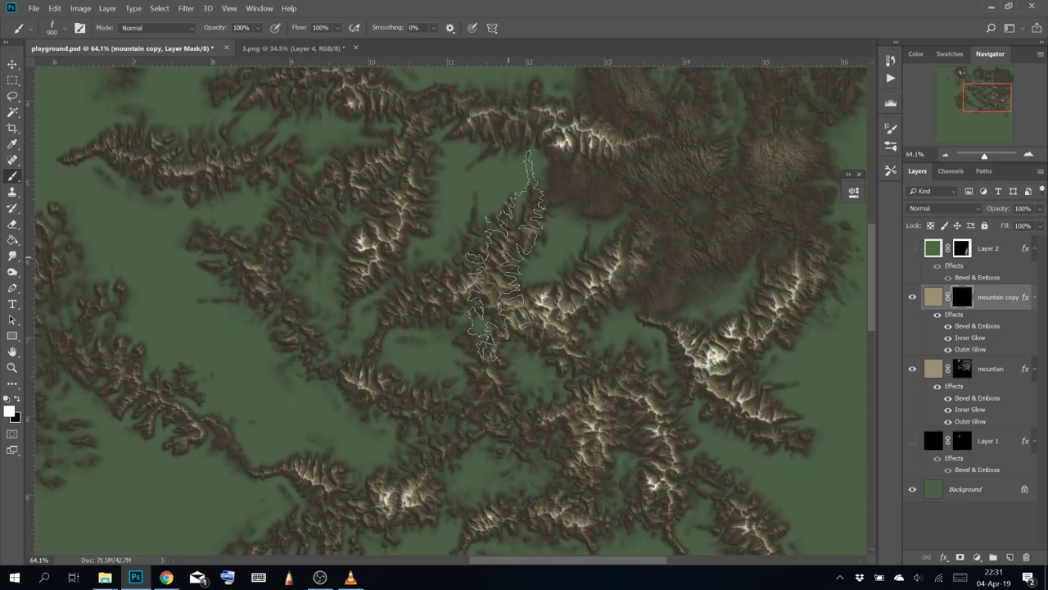
Fill the mountain copy layer with a dark slate blue, and set up white brush painting on its mask
click(933, 298)
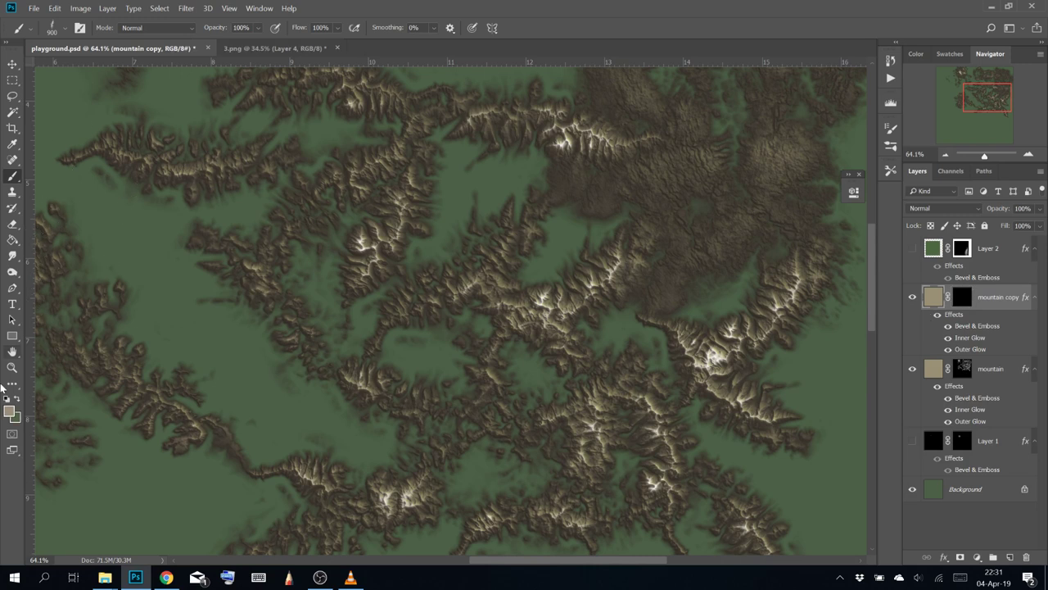
click(10, 411)
drag(756, 153, 751, 140)
drag(694, 148, 621, 183)
click(859, 74)
key(b)
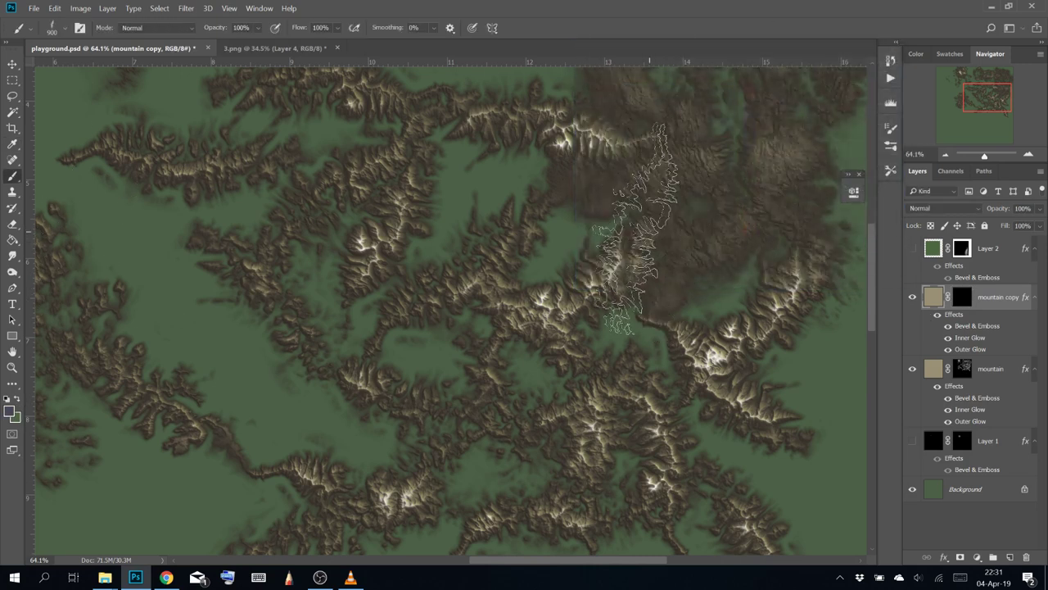
click(13, 240)
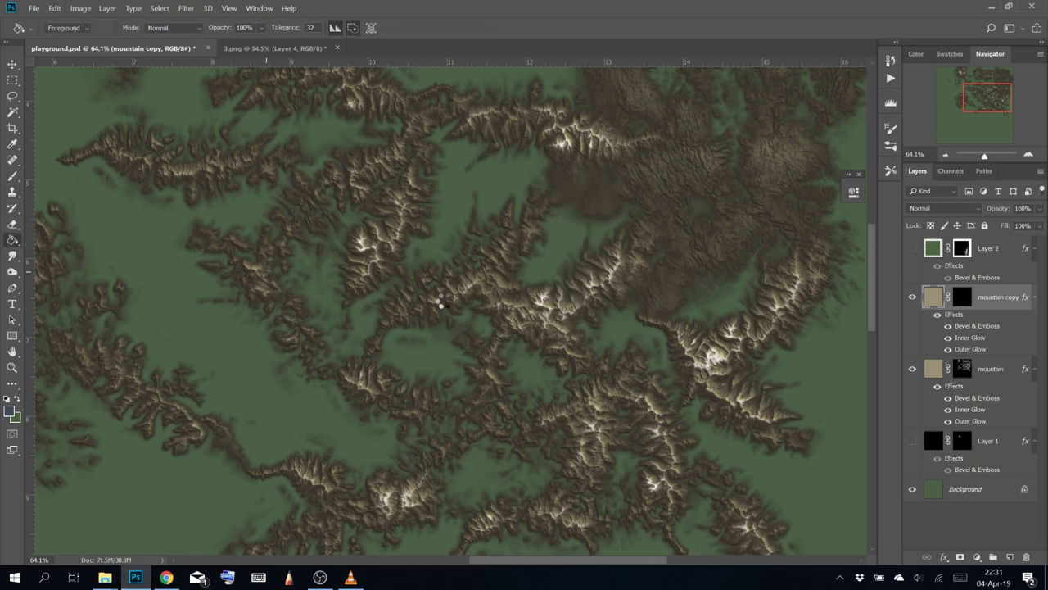
click(963, 296)
key(d)
key(b)
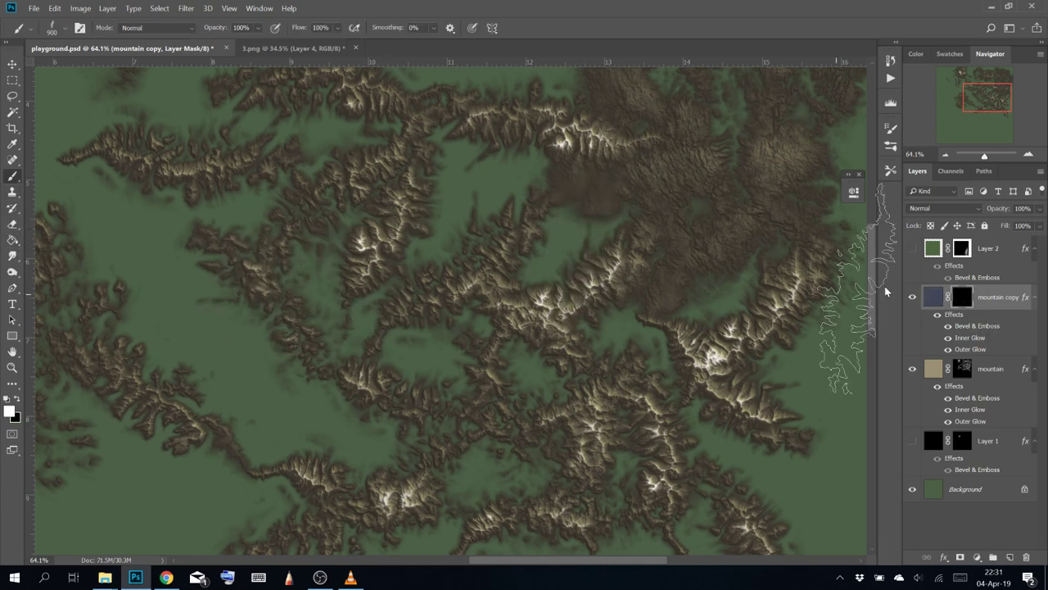
Try white ridge stamps on the mountain copy's mask across the western valley and undo them
mouse_move(191, 311)
mouse_down()
mouse_move(205, 286)
mouse_move(286, 335)
mouse_move(337, 326)
mouse_up()
key(ctrl+z)
click(180, 260)
mouse_move(318, 383)
mouse_down()
mouse_move(426, 369)
mouse_move(422, 380)
mouse_up()
key(ctrl+z)
click(299, 322)
scroll(256, 363, up, 9)
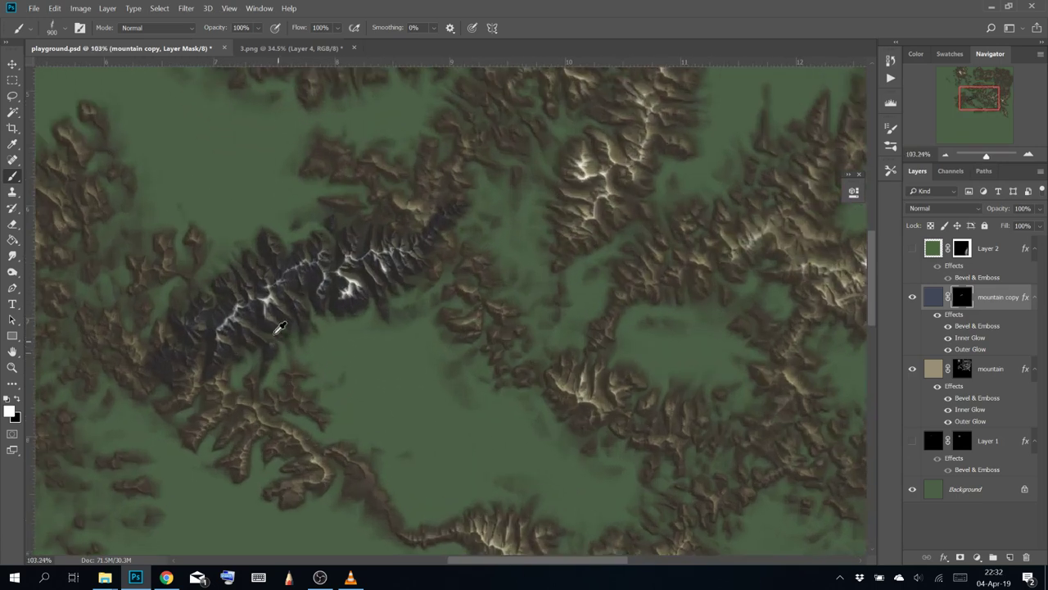
scroll(280, 272, up, 1)
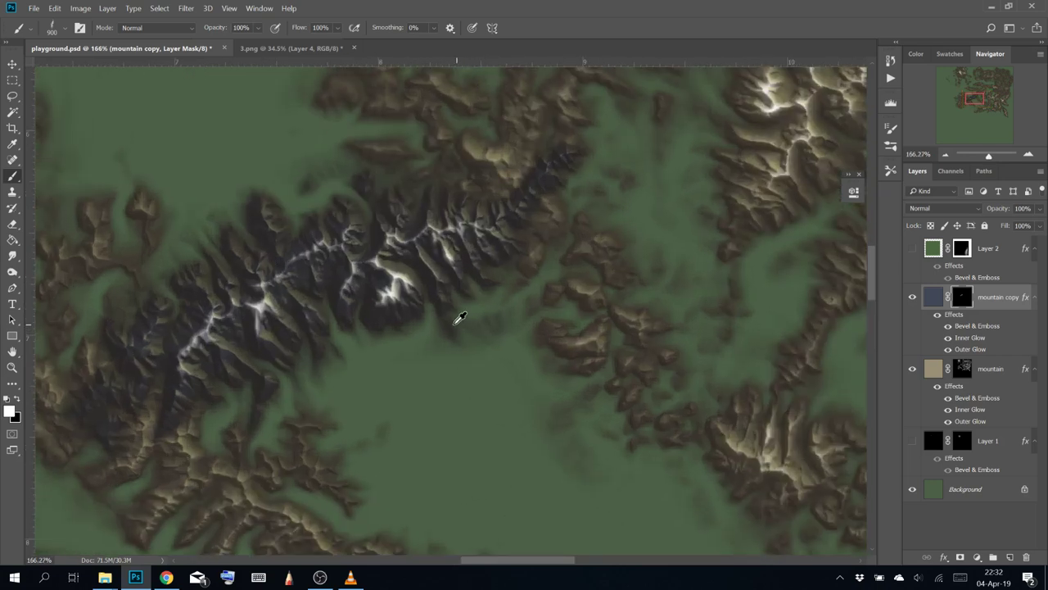
scroll(475, 290, down, 10)
drag(612, 223, 613, 244)
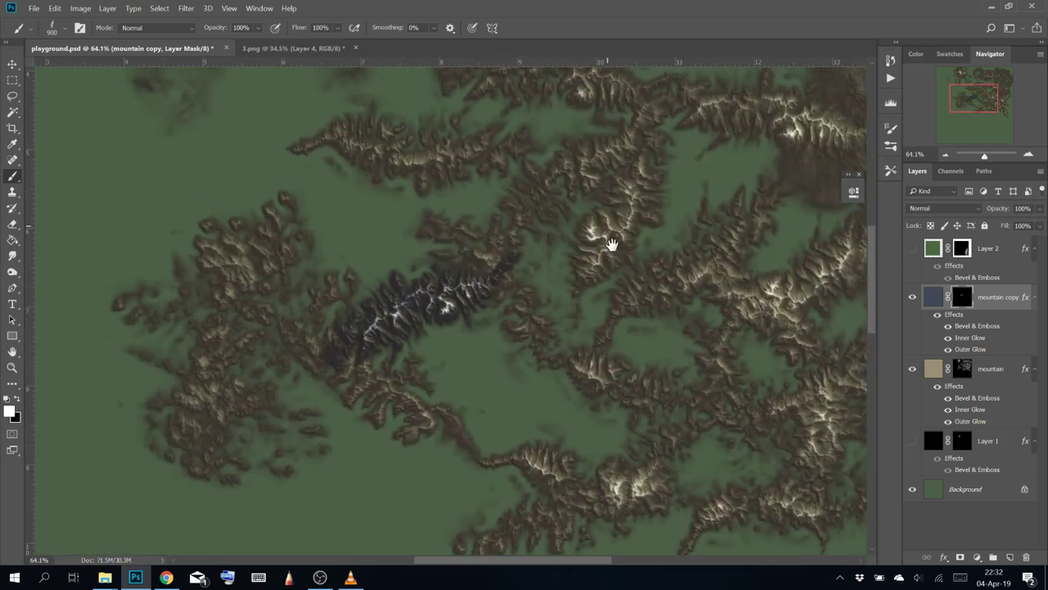
key(ctrl+z)
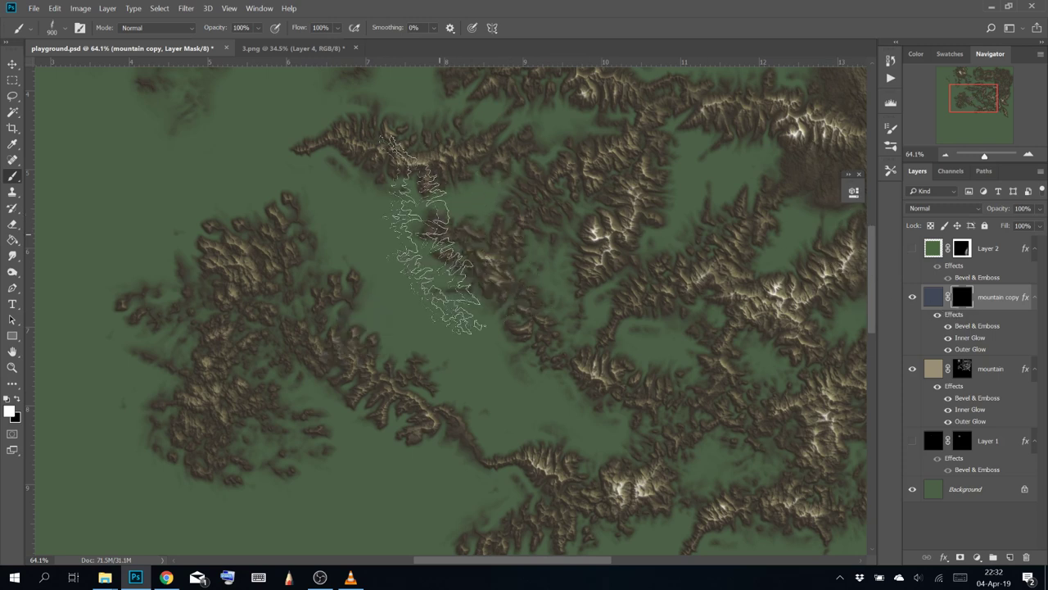
Stamp one north-south ridge in the western valley on the copy's mask and set its Bevel & Emboss direction to Down
click(394, 255)
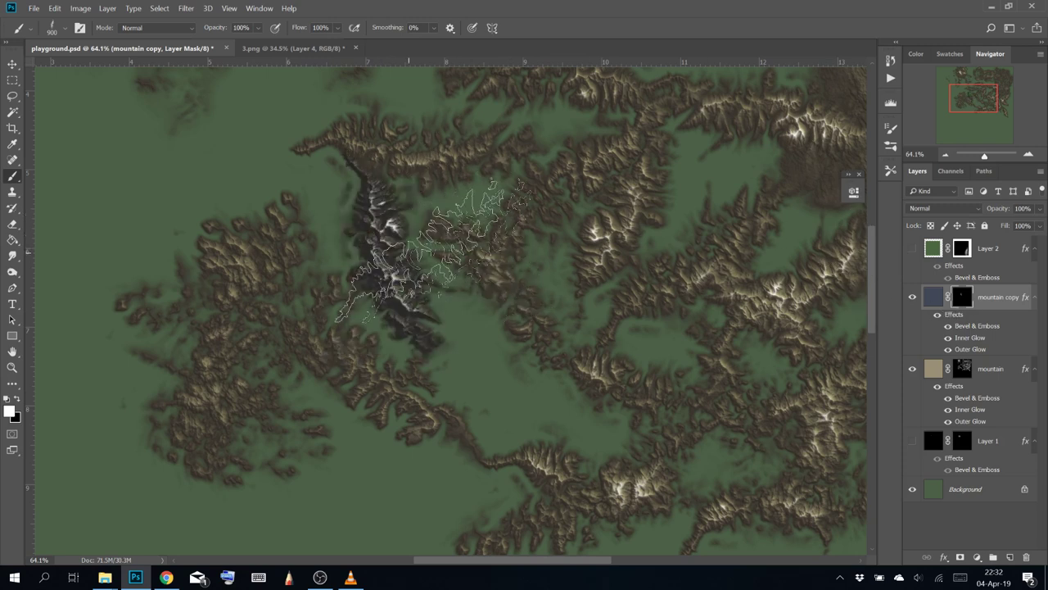
double_click(983, 326)
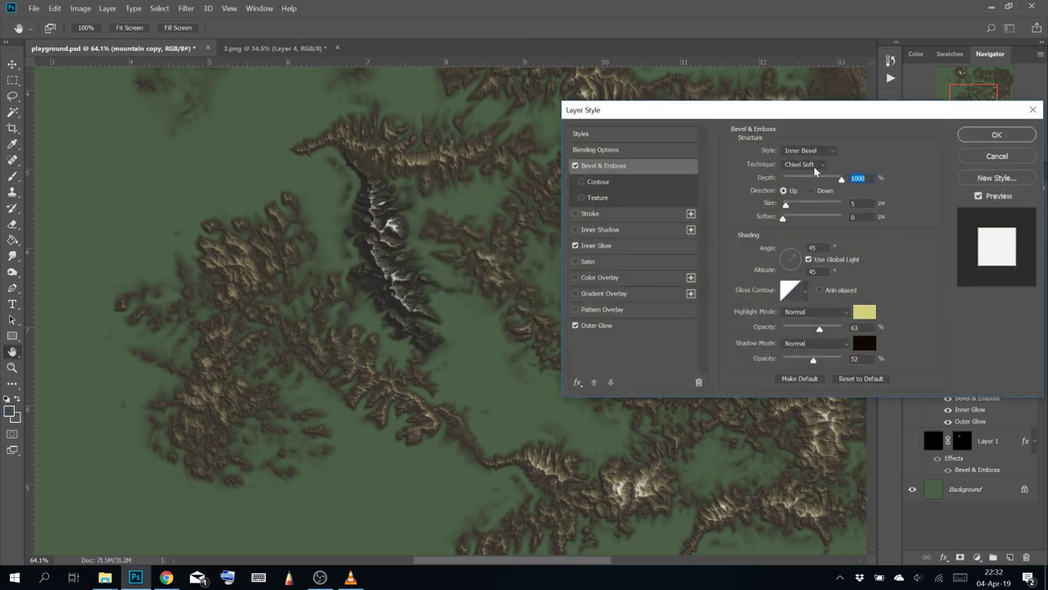
click(812, 191)
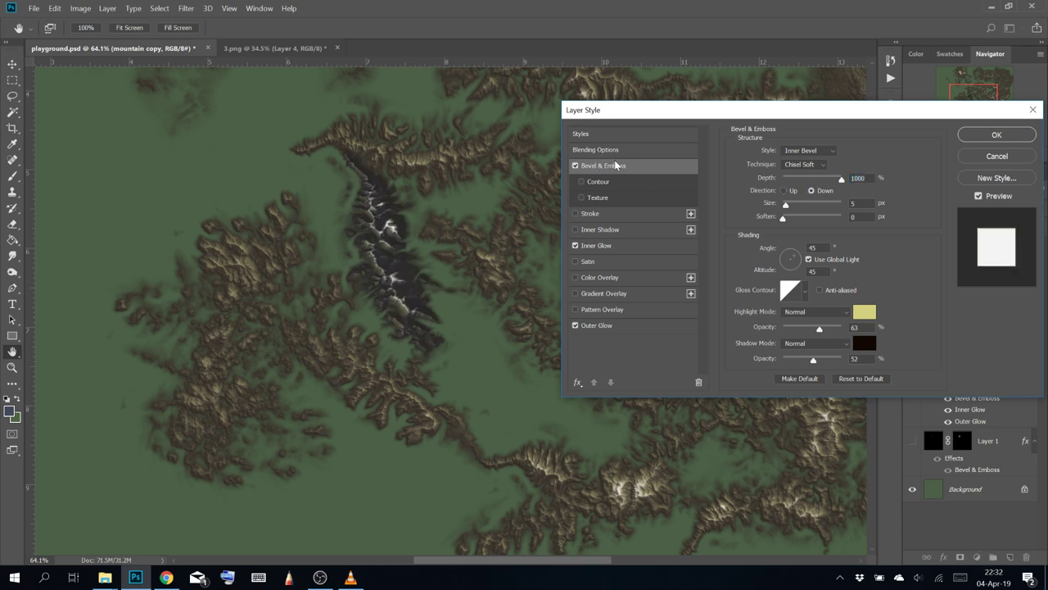
Change the copy's Inner Glow colour to slate blue 424b64 and open its Outer Glow settings
click(615, 244)
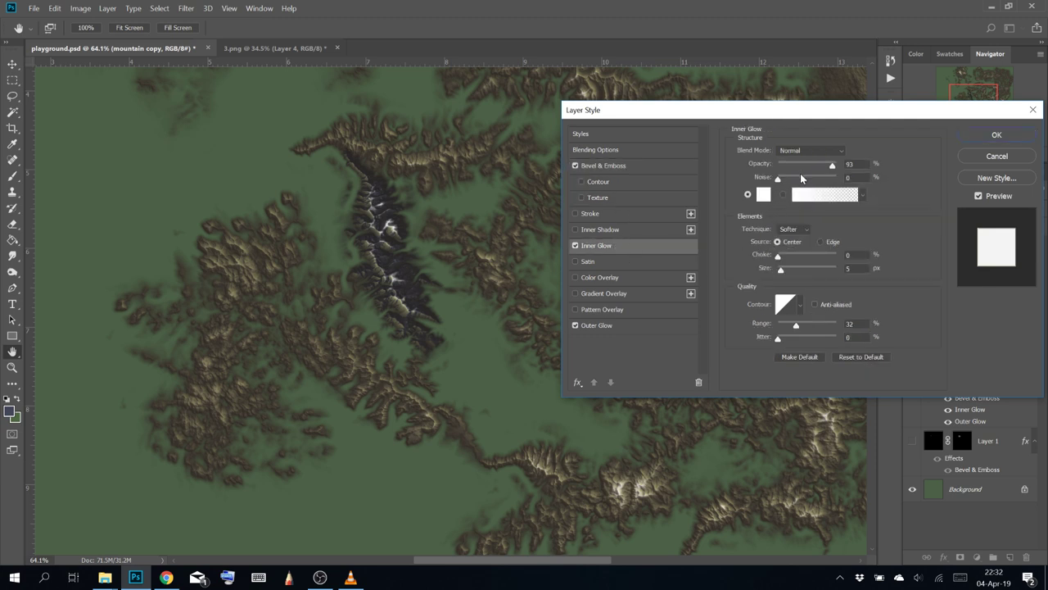
click(762, 195)
drag(741, 219, 751, 131)
drag(680, 201, 645, 166)
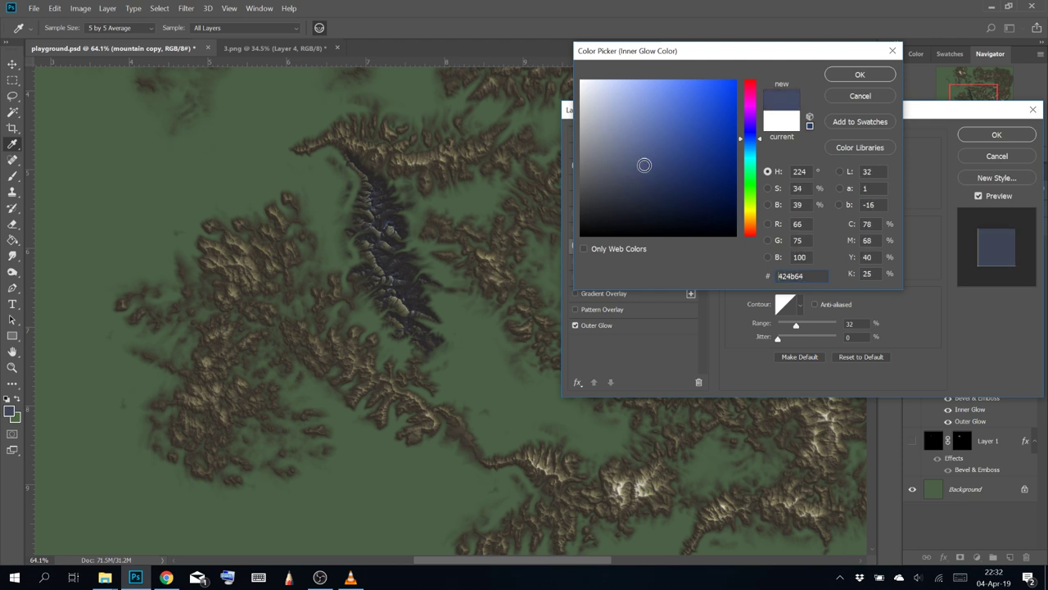
click(849, 75)
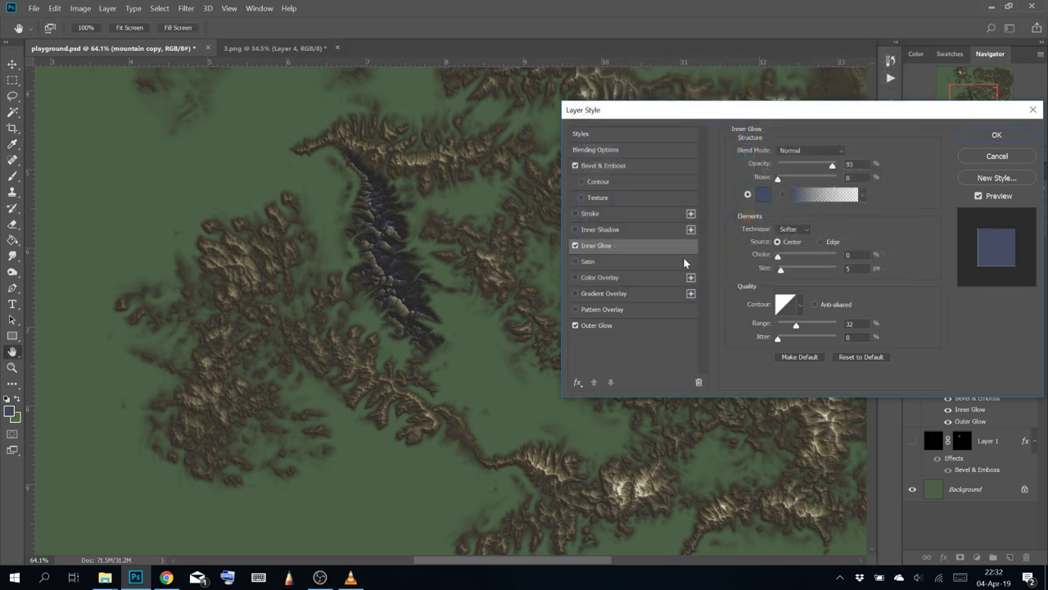
click(606, 325)
click(762, 194)
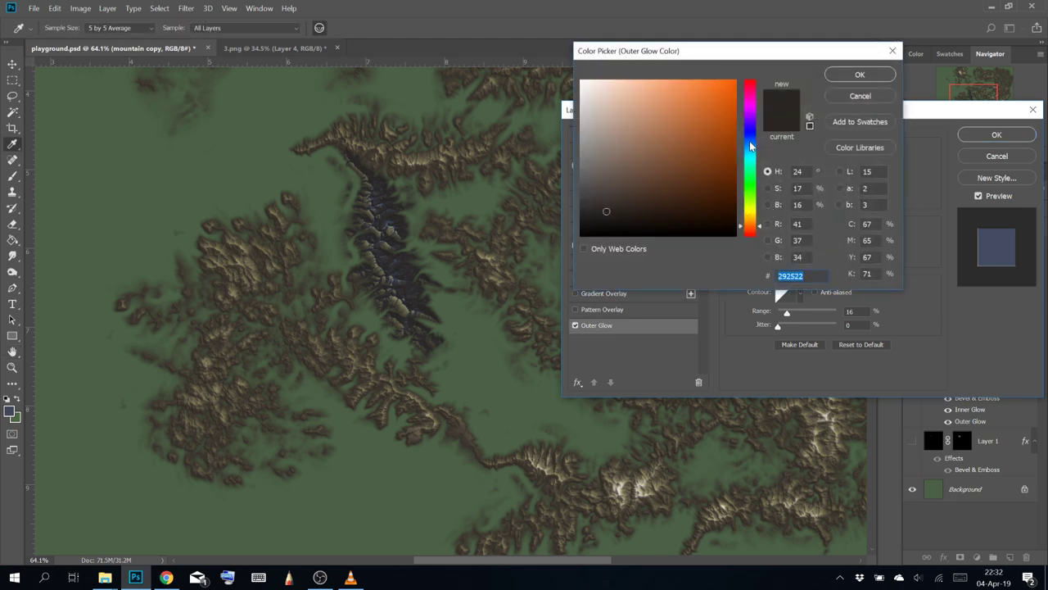
click(750, 137)
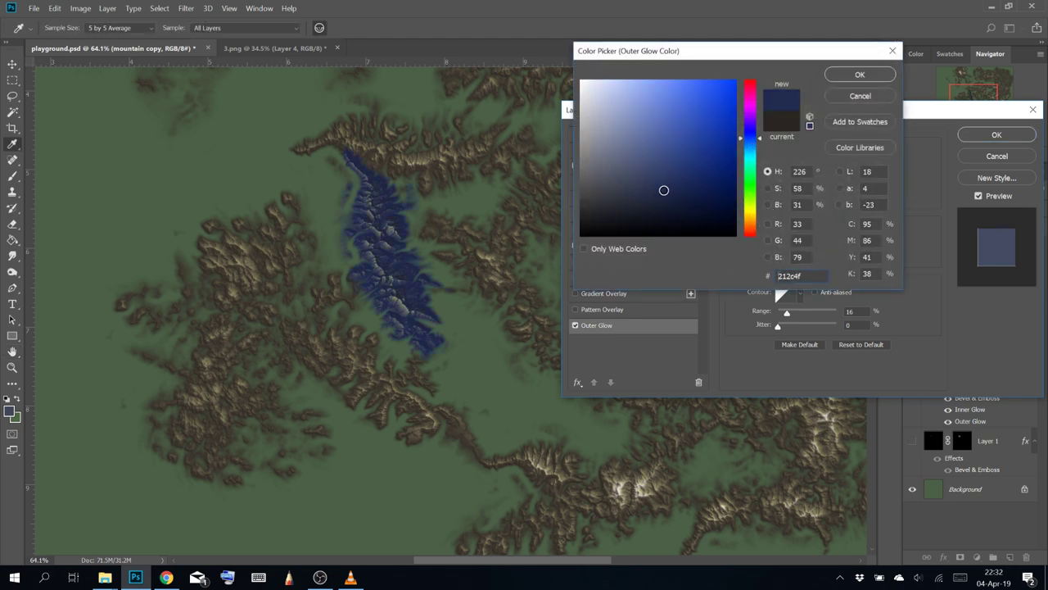
mouse_move(664, 190)
mouse_down()
mouse_move(625, 172)
mouse_move(634, 145)
mouse_move(658, 153)
mouse_move(628, 196)
mouse_move(660, 198)
mouse_up()
click(868, 100)
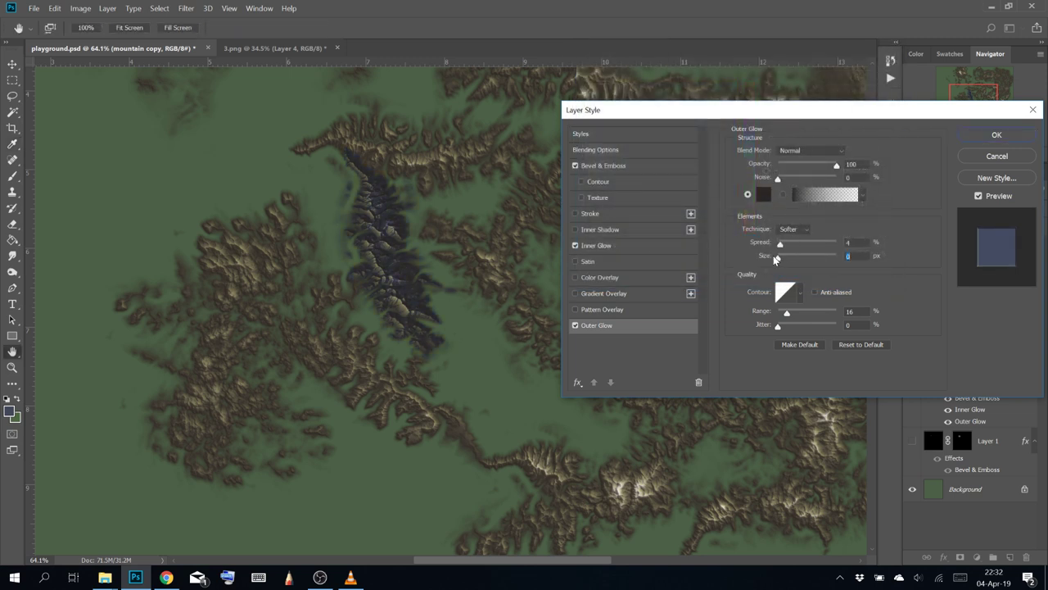
Set the copy's Outer Glow to 1% spread, 1 px size and 44% range, and apply the layer style
drag(786, 258, 774, 256)
mouse_move(786, 313)
mouse_down()
mouse_move(824, 314)
mouse_move(806, 314)
mouse_up()
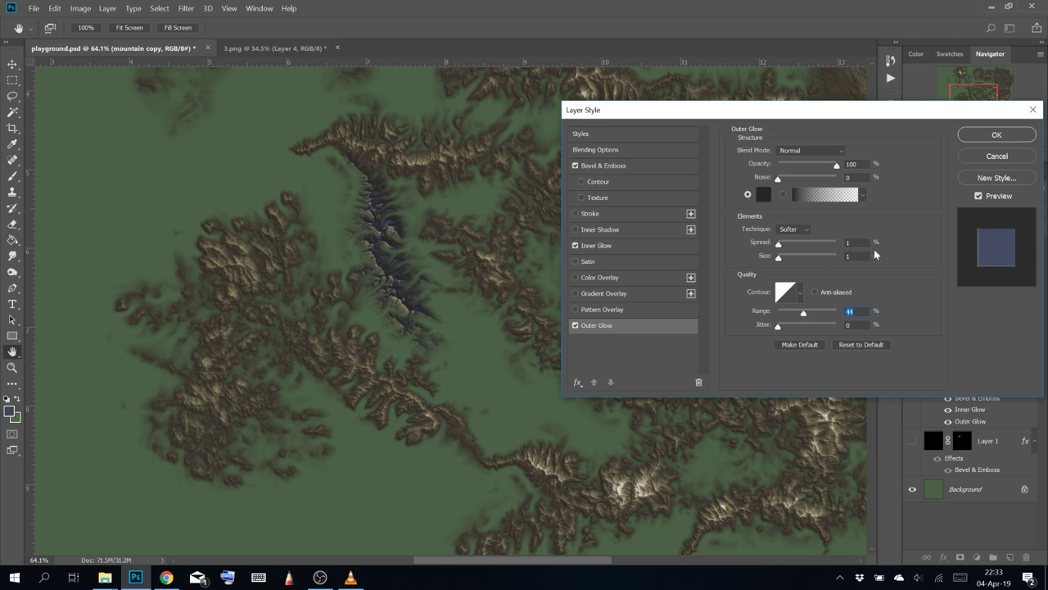
click(994, 134)
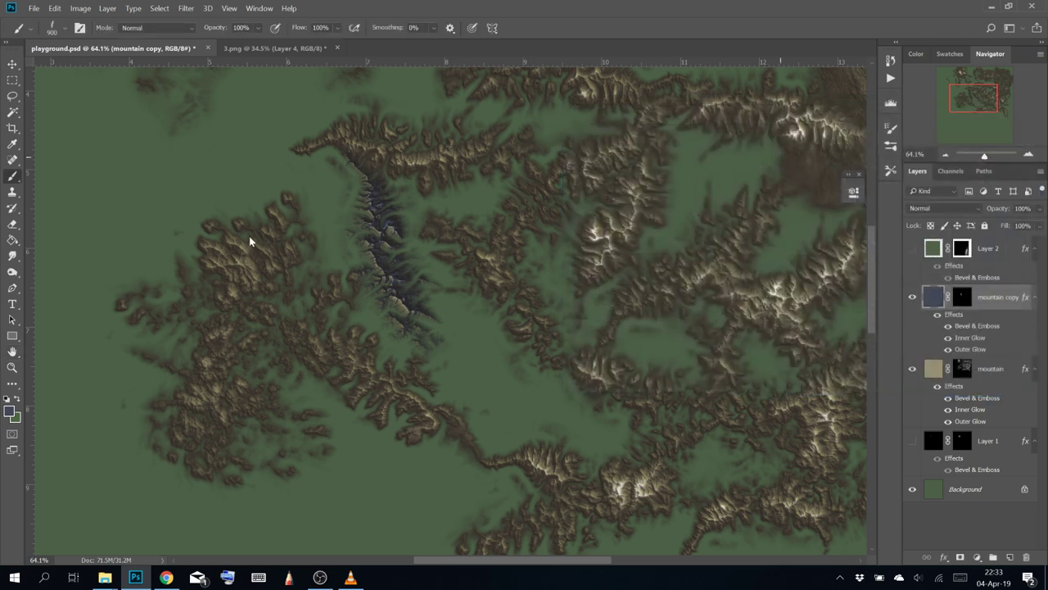
Mute the copy's Bevel & Emboss highlight colour to a greyish khaki and lower the highlight opacity to 46%
key(ctrl+plus)
key(ctrl+plus)
drag(454, 192, 552, 325)
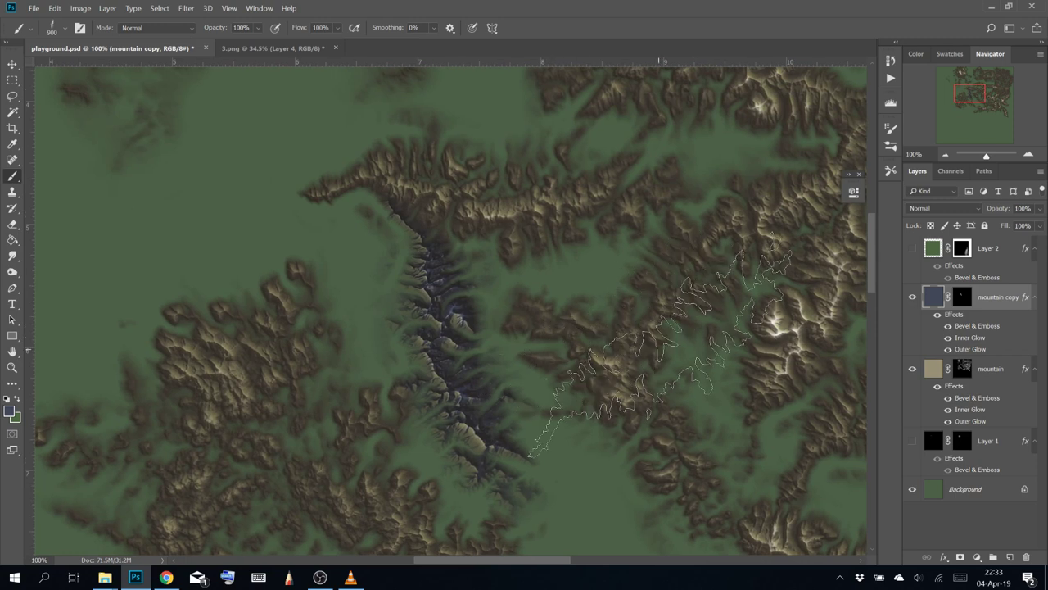
double_click(982, 326)
click(864, 312)
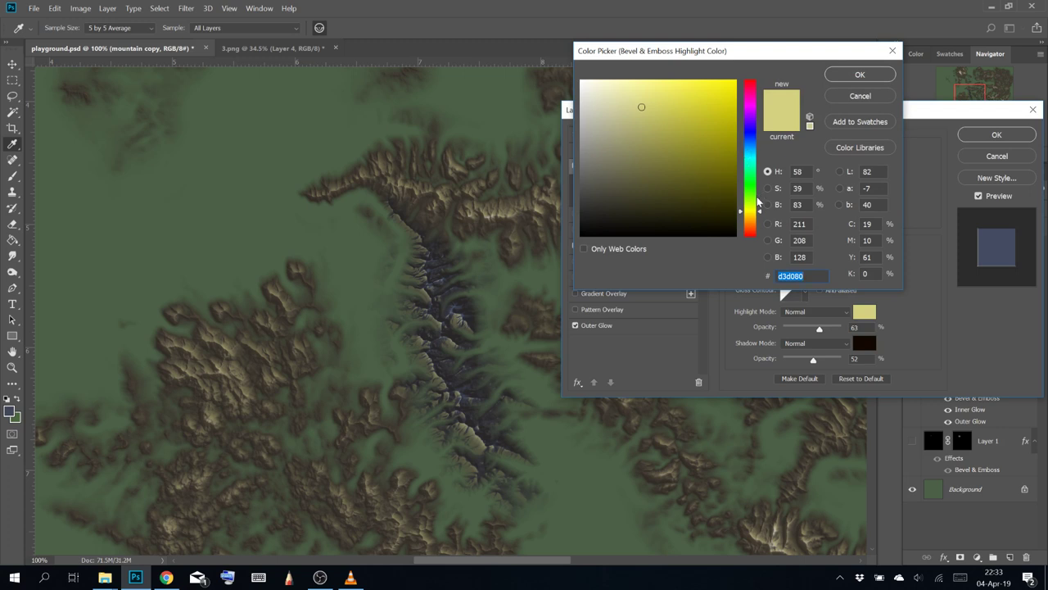
click(608, 101)
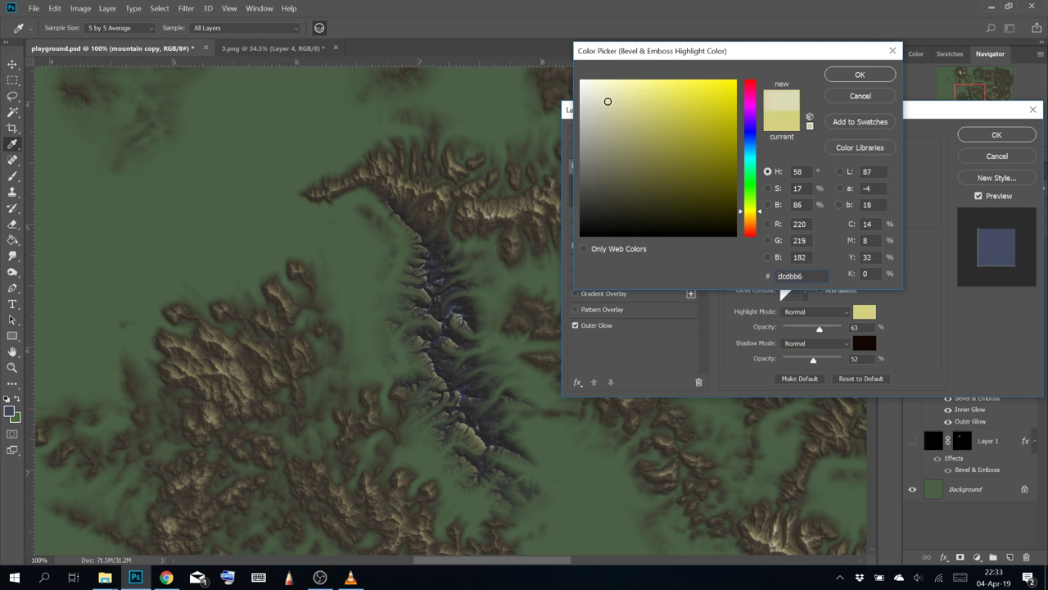
drag(609, 108, 615, 141)
click(860, 74)
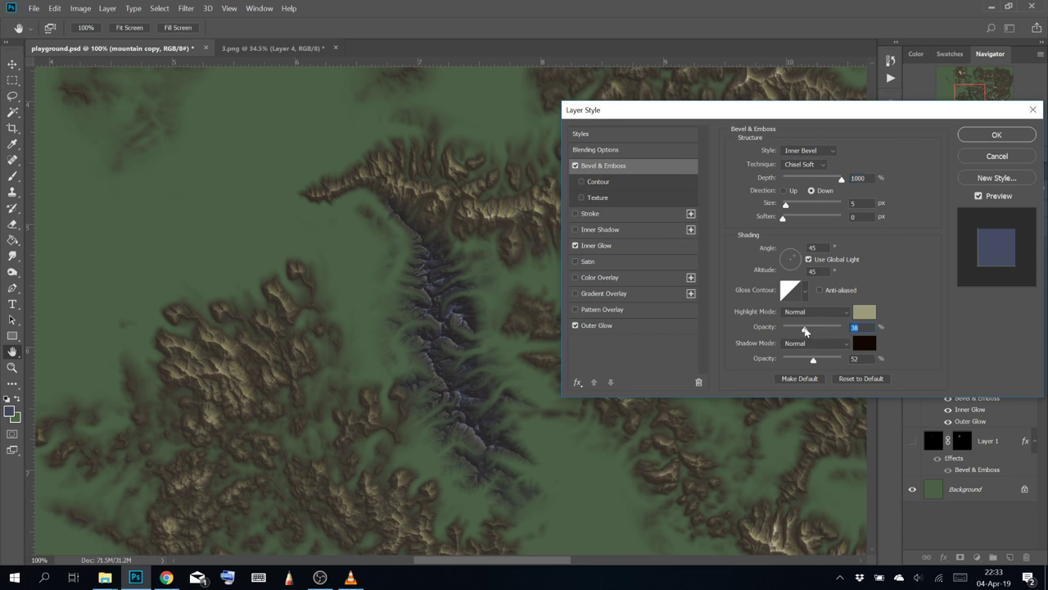
drag(806, 331, 811, 336)
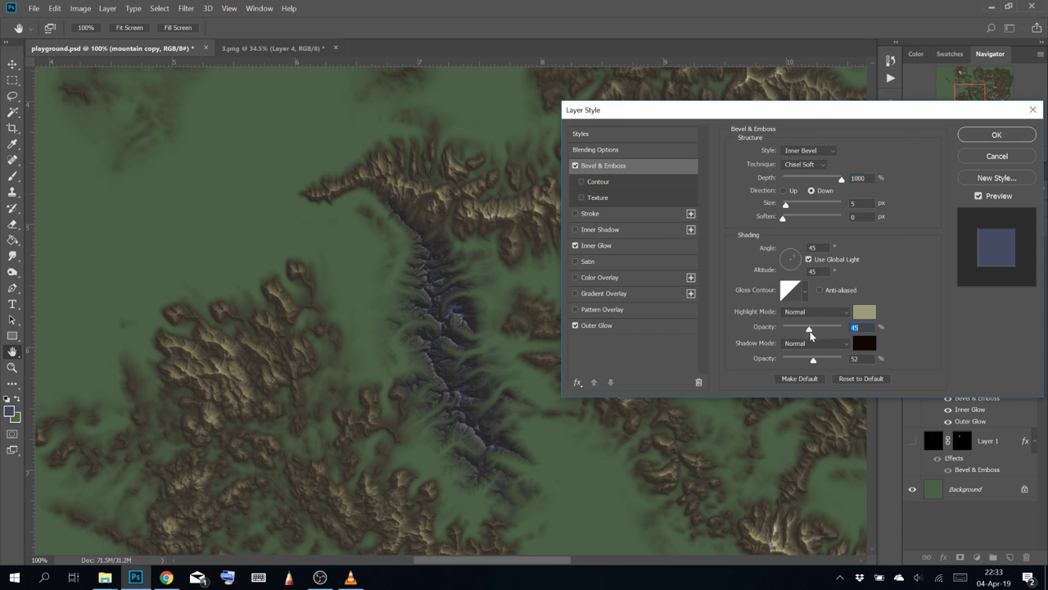
Change the copy's bevel shadow colour to a near-black blue and move the mountain copy layer beneath the mountain layer
click(865, 344)
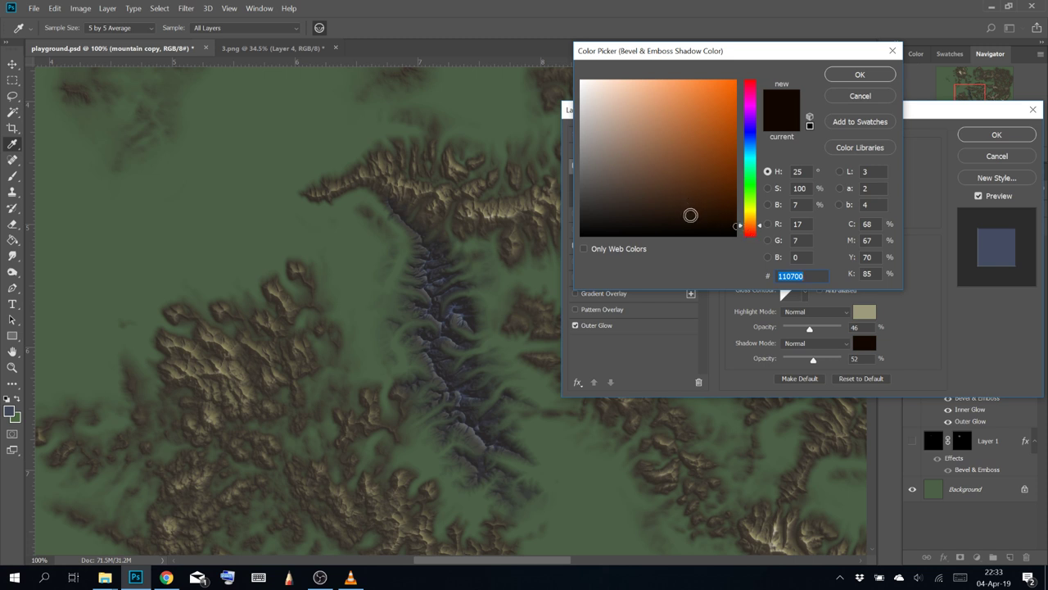
mouse_move(717, 228)
mouse_down()
mouse_move(681, 234)
mouse_move(664, 221)
mouse_up()
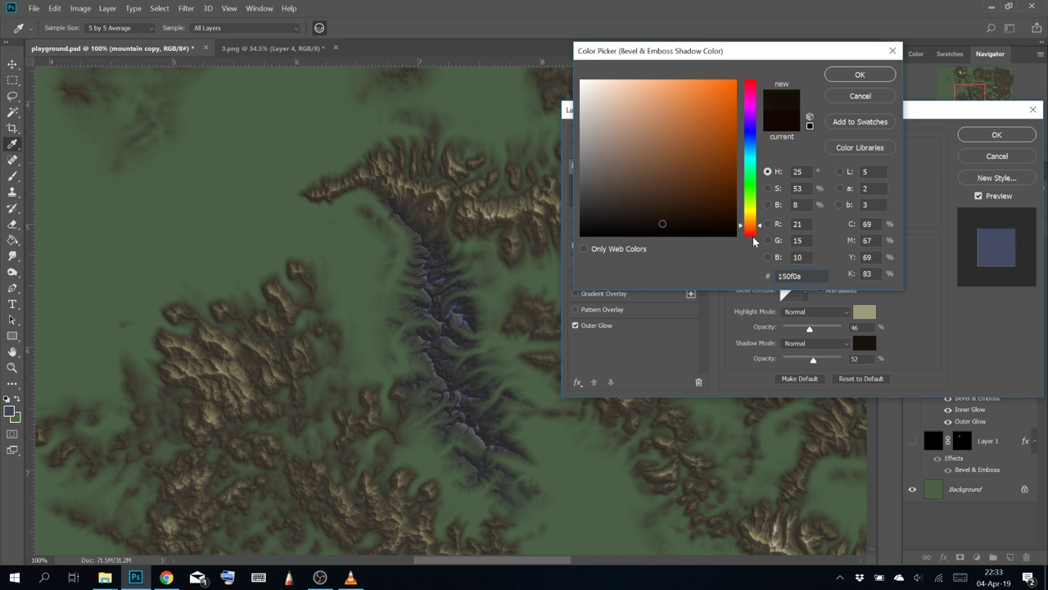
drag(748, 144, 748, 137)
click(747, 142)
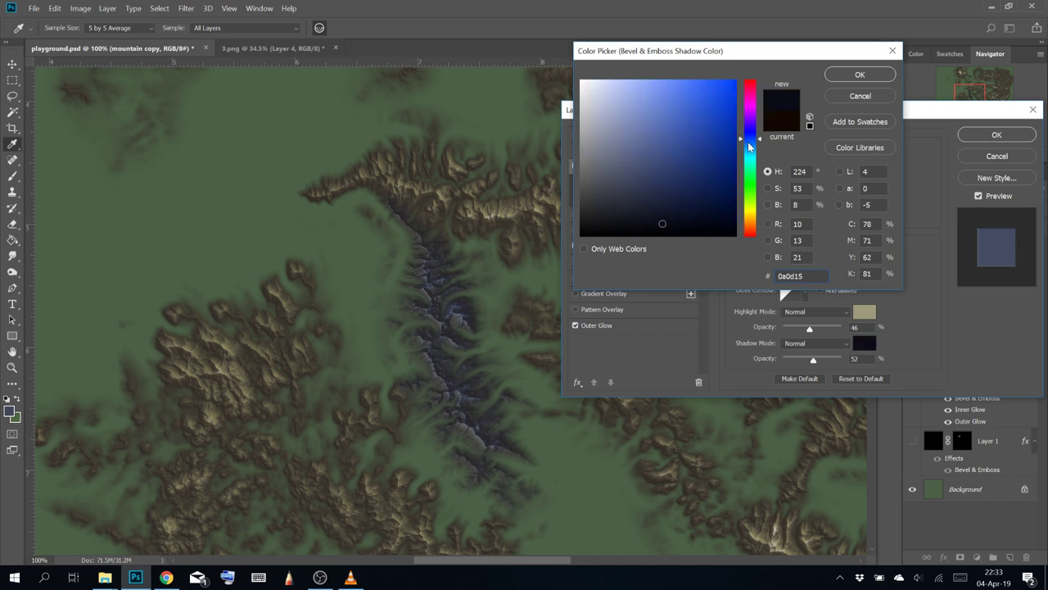
click(870, 77)
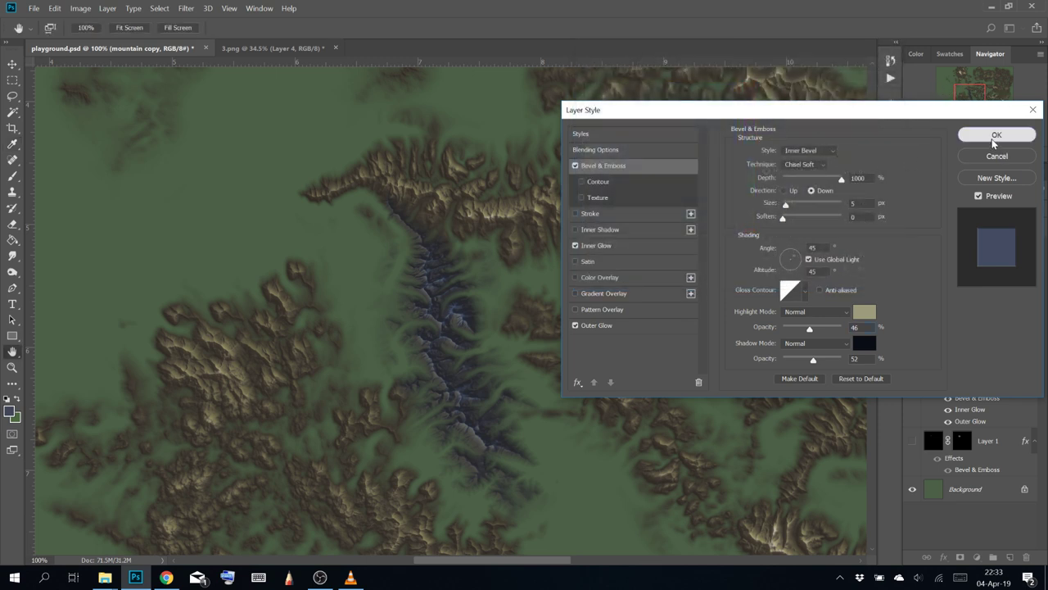
click(993, 135)
drag(987, 299, 982, 425)
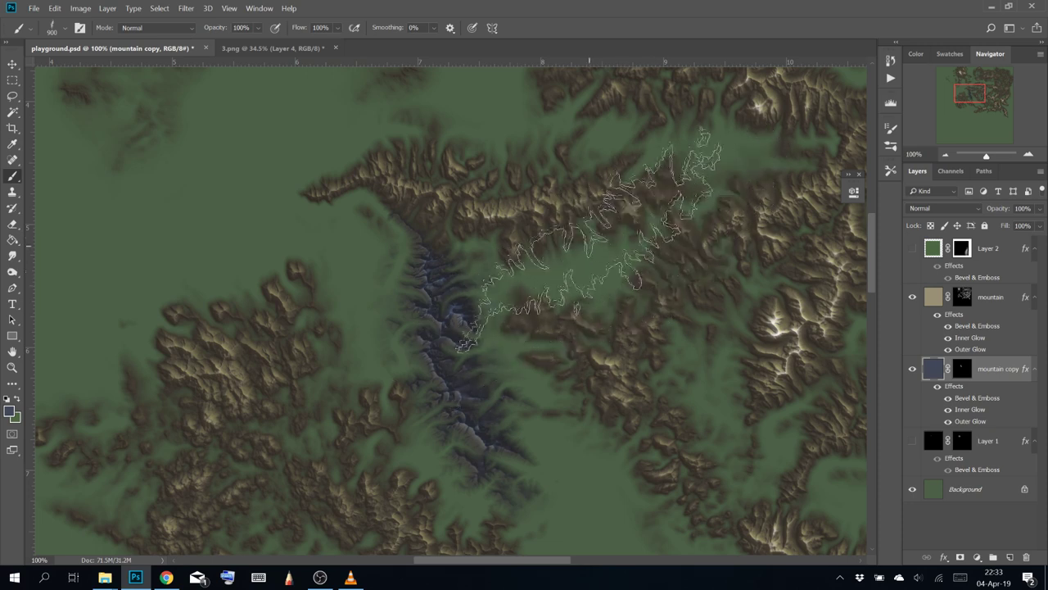
Target the mountain copy layer's mask and paint blue valleys between the central mountain ranges with the 900 px ridge brush
drag(609, 222, 320, 211)
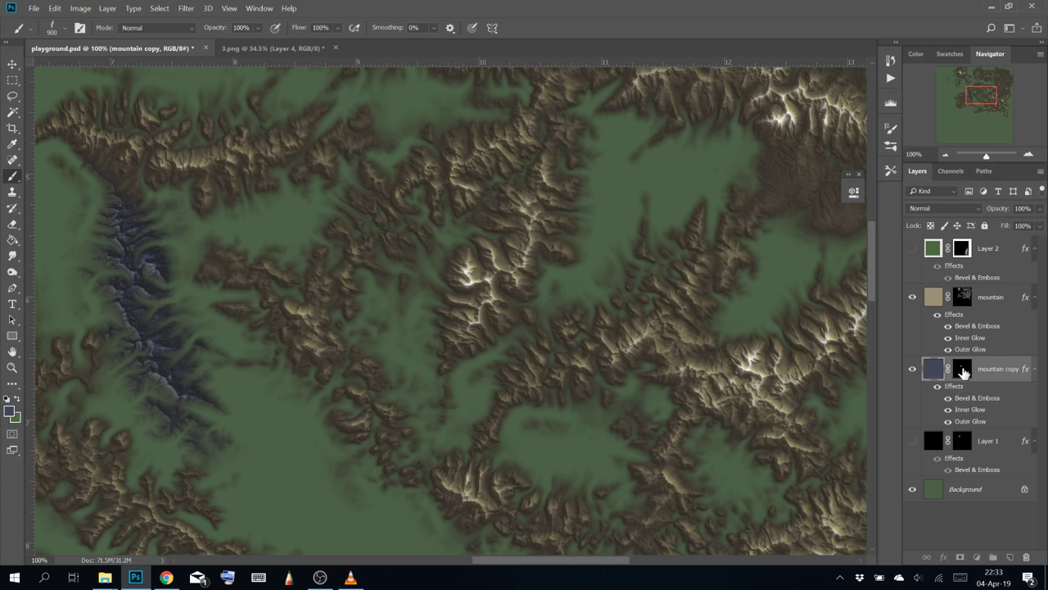
click(964, 373)
click(462, 357)
click(382, 315)
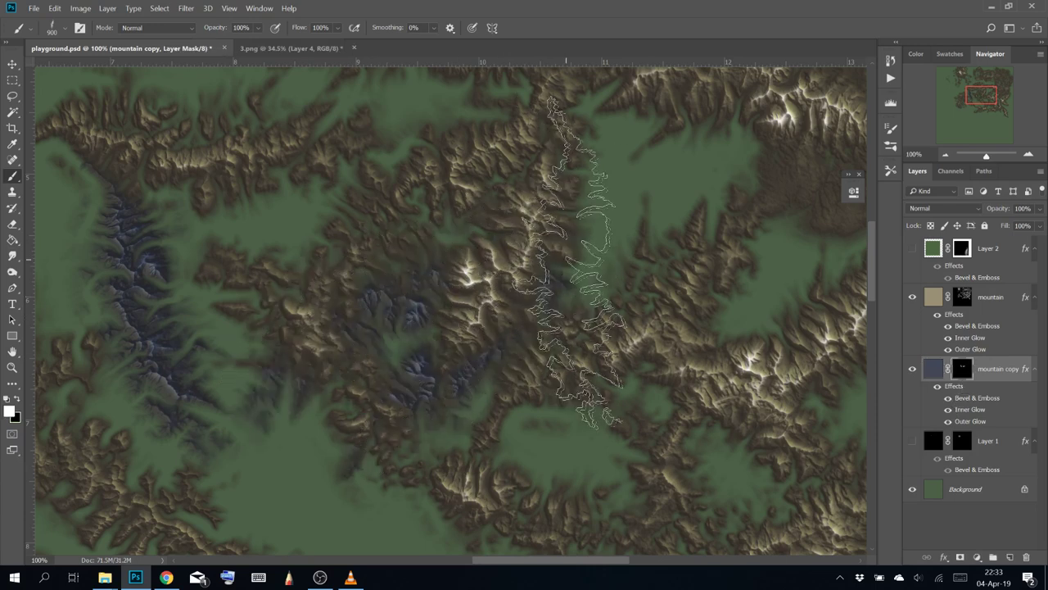
drag(679, 284, 590, 422)
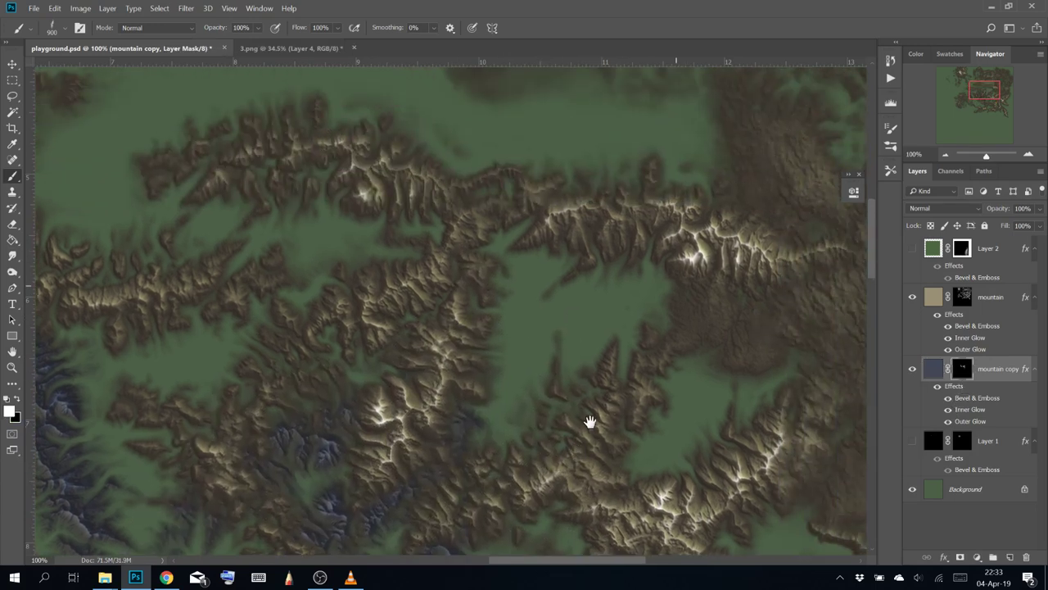
click(589, 297)
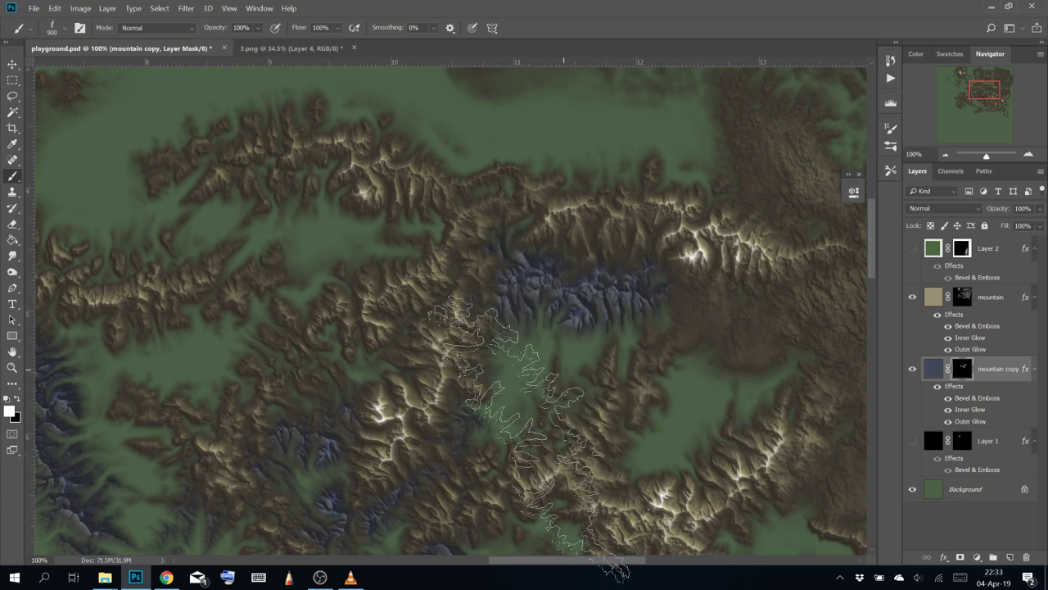
click(509, 359)
click(477, 446)
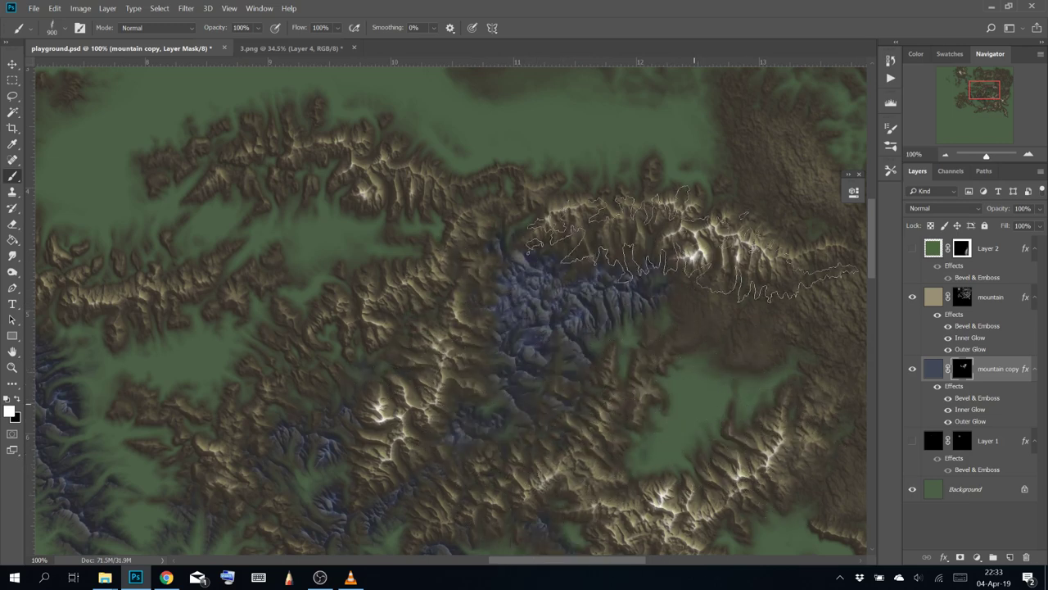
Paint a chain of blue valleys north of the central ridge, westward to the open green plain
drag(613, 156, 595, 283)
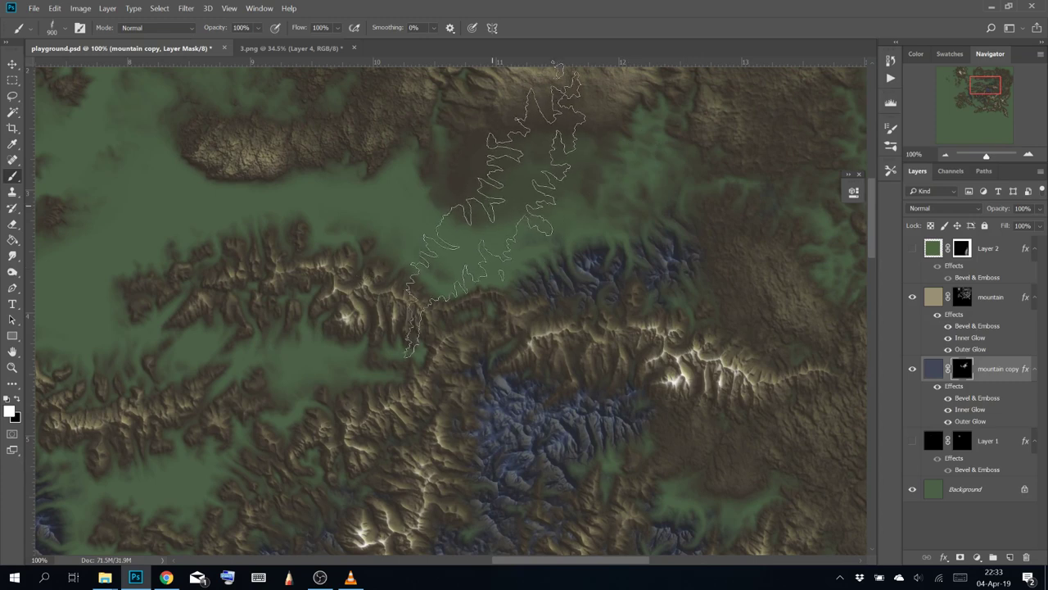
mouse_move(496, 212)
mouse_down()
mouse_move(353, 386)
mouse_move(567, 307)
mouse_move(505, 246)
mouse_move(424, 236)
mouse_move(409, 319)
mouse_up()
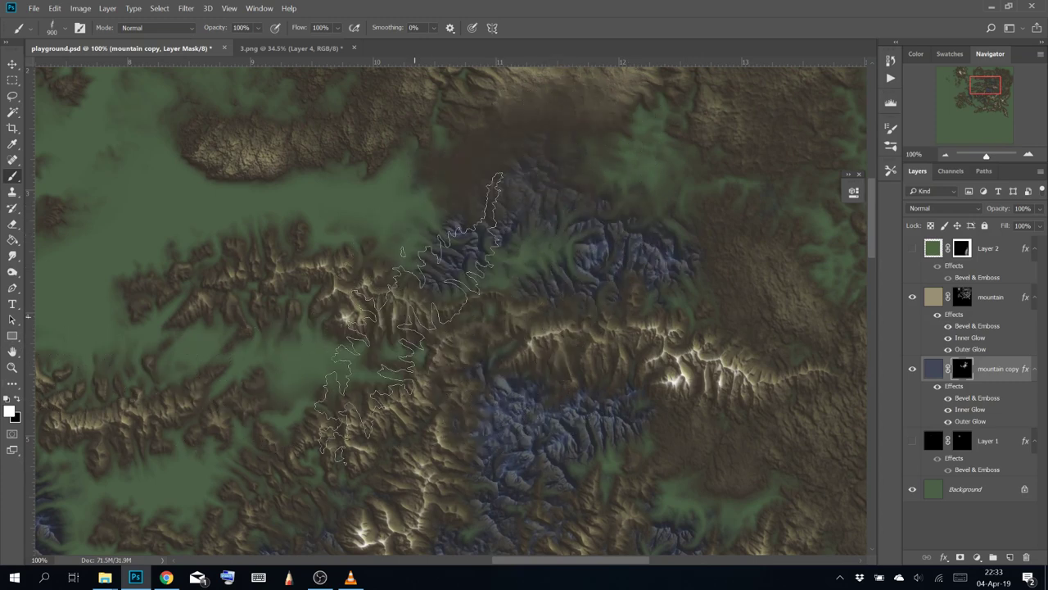
click(352, 231)
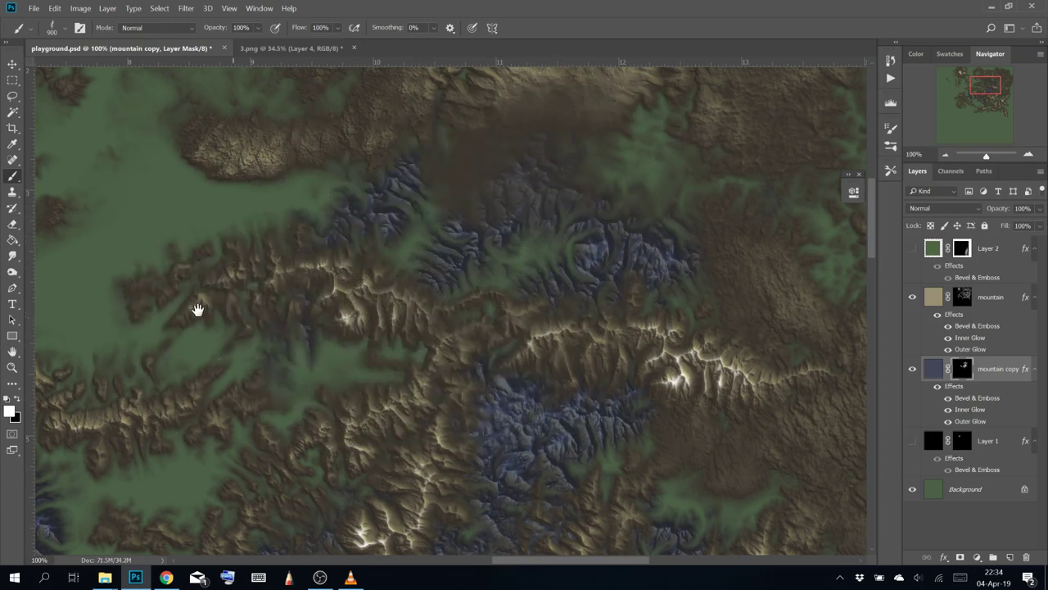
drag(197, 308, 540, 445)
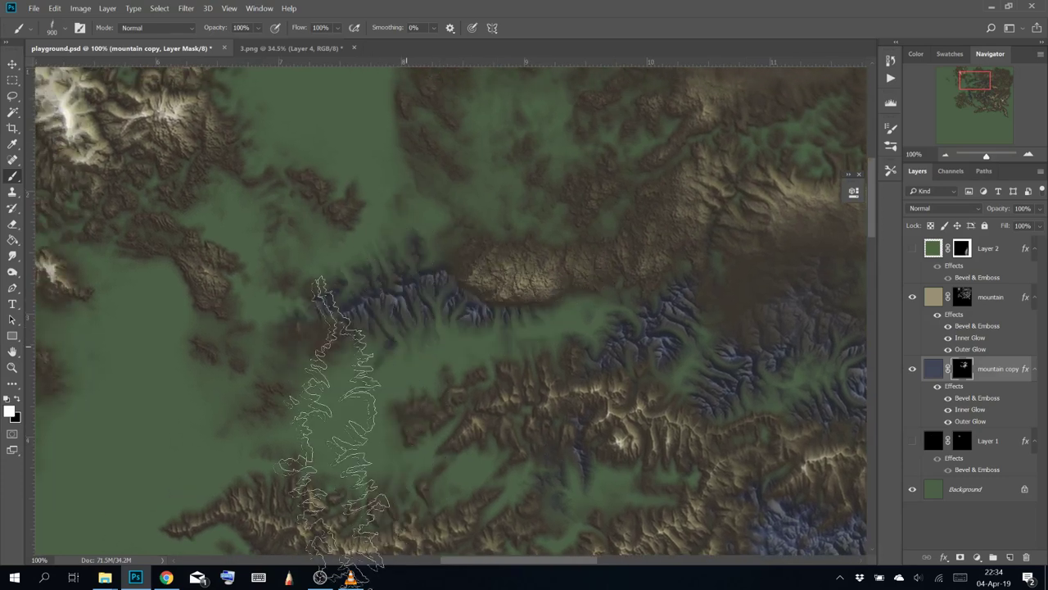
click(400, 328)
drag(231, 452, 357, 381)
click(347, 376)
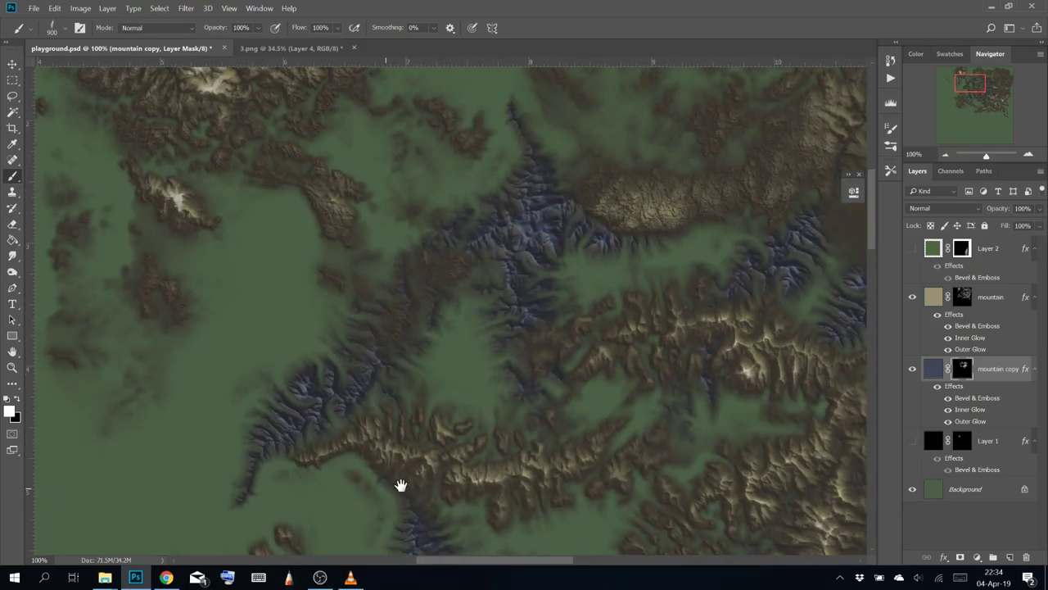
Choose the Brush Good 2 brush and extend the blue valley westward across the green plain
drag(399, 485, 470, 276)
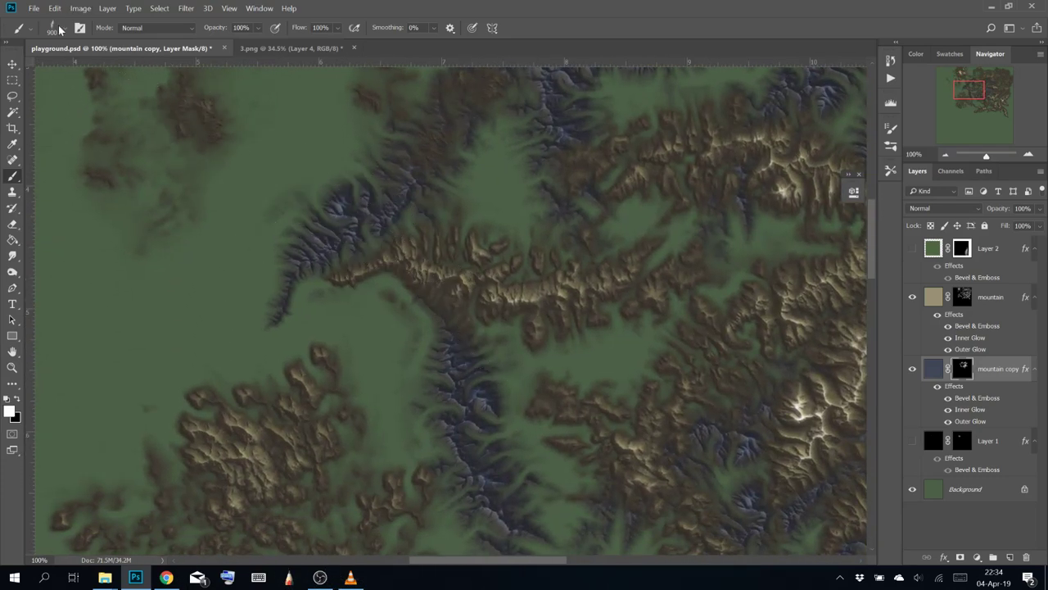
click(59, 29)
click(80, 242)
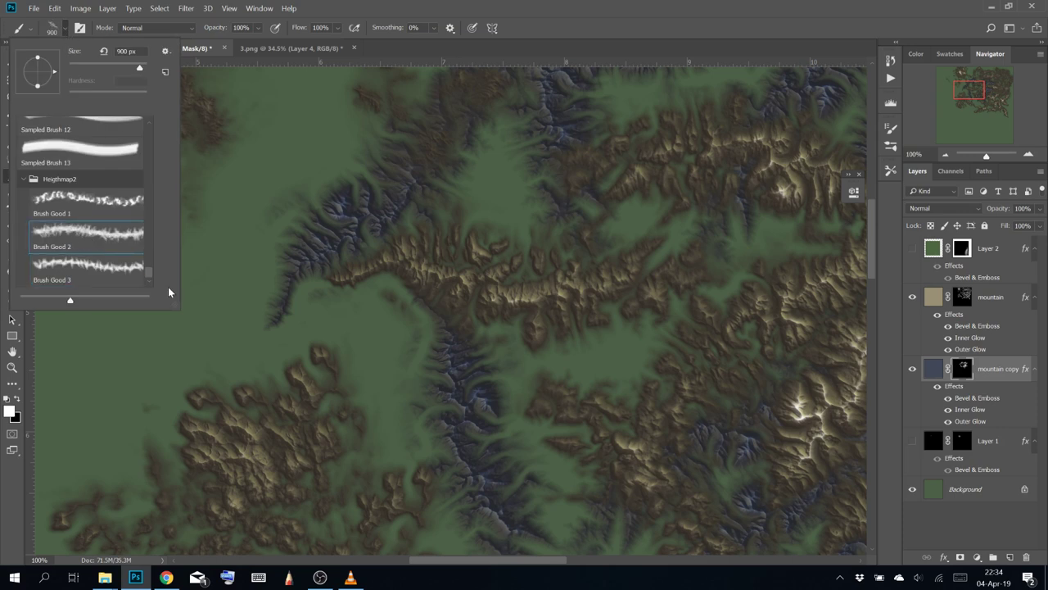
click(220, 283)
click(165, 288)
Cover the northwestern plain with mottled blue terrain using the Stream Test 4 brush at 900 px
drag(264, 231, 442, 386)
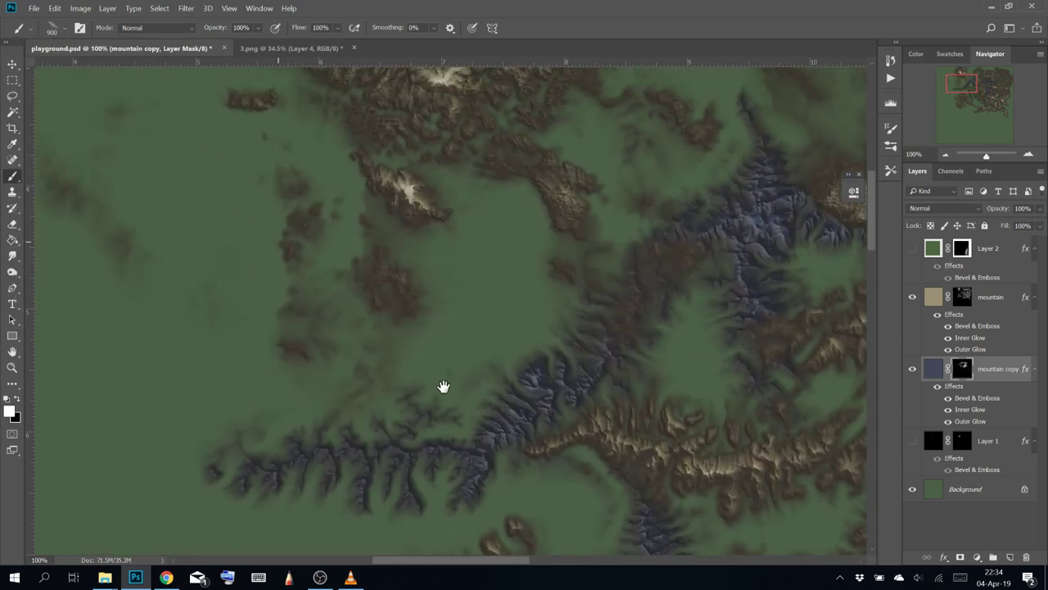
click(59, 30)
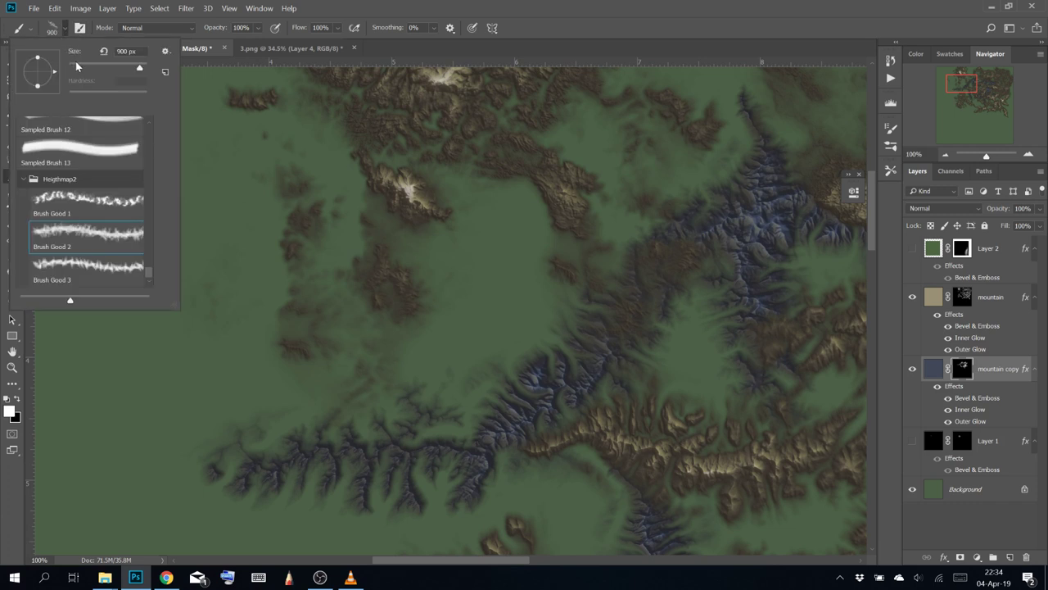
scroll(89, 154, up, 6)
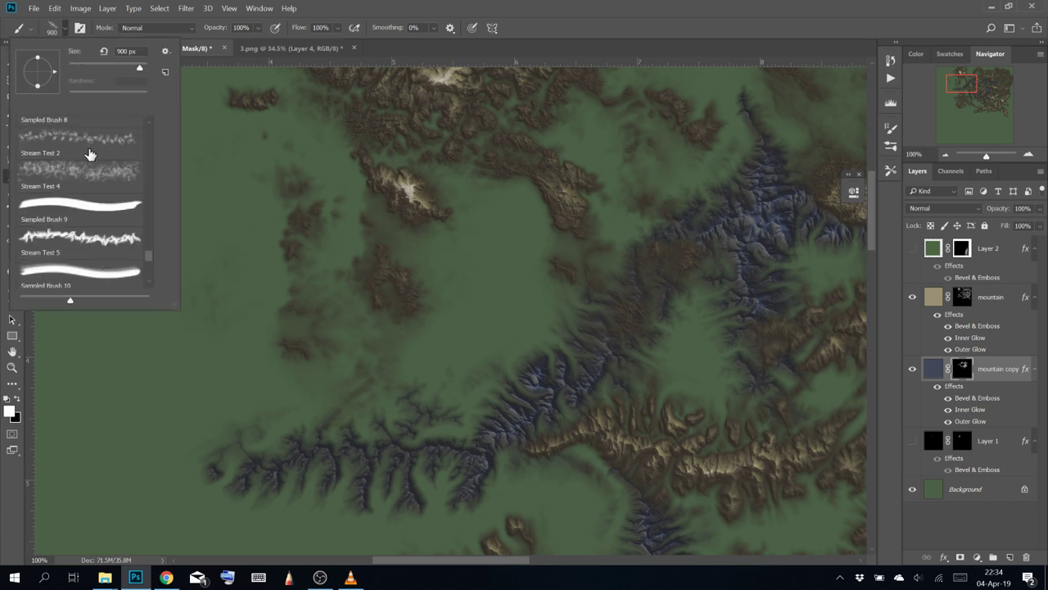
scroll(94, 190, up, 1)
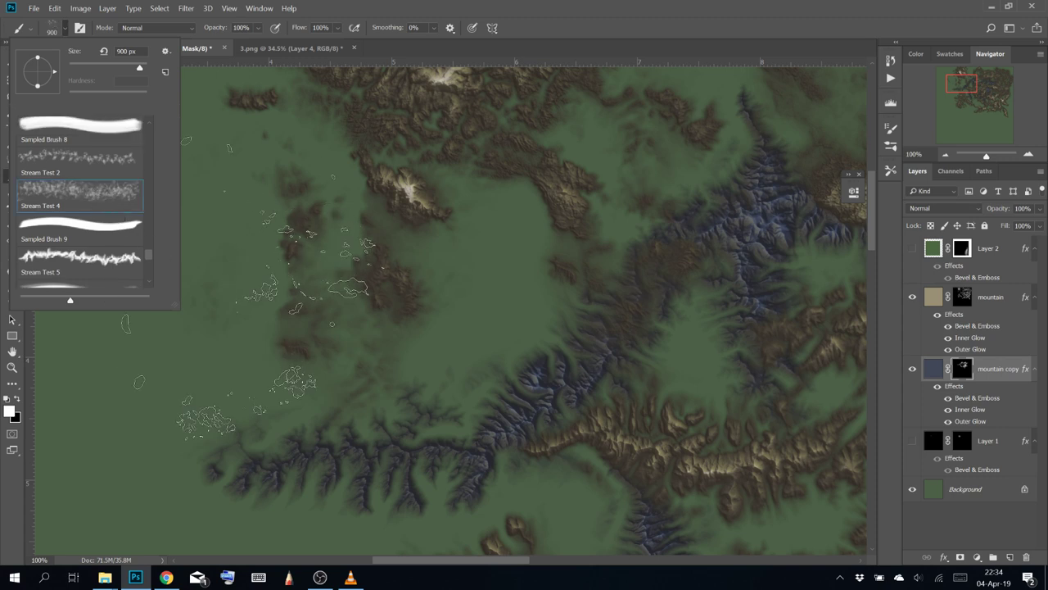
mouse_move(237, 294)
mouse_down()
mouse_move(211, 253)
mouse_move(228, 253)
mouse_move(102, 169)
mouse_move(363, 278)
mouse_move(472, 287)
mouse_move(659, 270)
mouse_move(642, 245)
mouse_move(557, 236)
mouse_move(455, 245)
mouse_move(405, 321)
mouse_move(419, 368)
mouse_move(490, 359)
mouse_move(412, 158)
mouse_up()
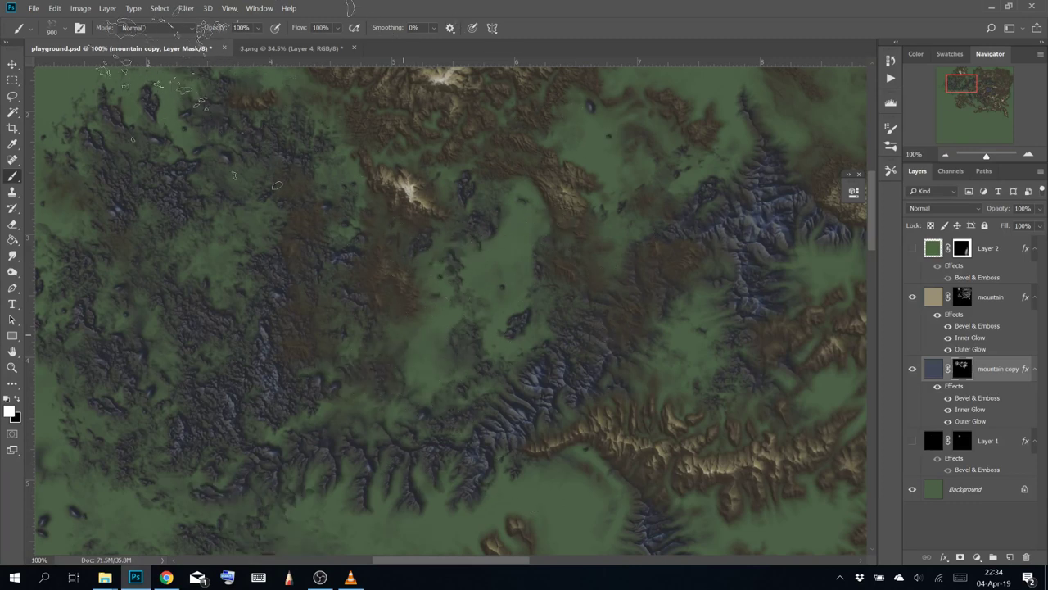
Try the 26 River brush over the mottled northwestern terrain on the mountain copy mask
click(65, 28)
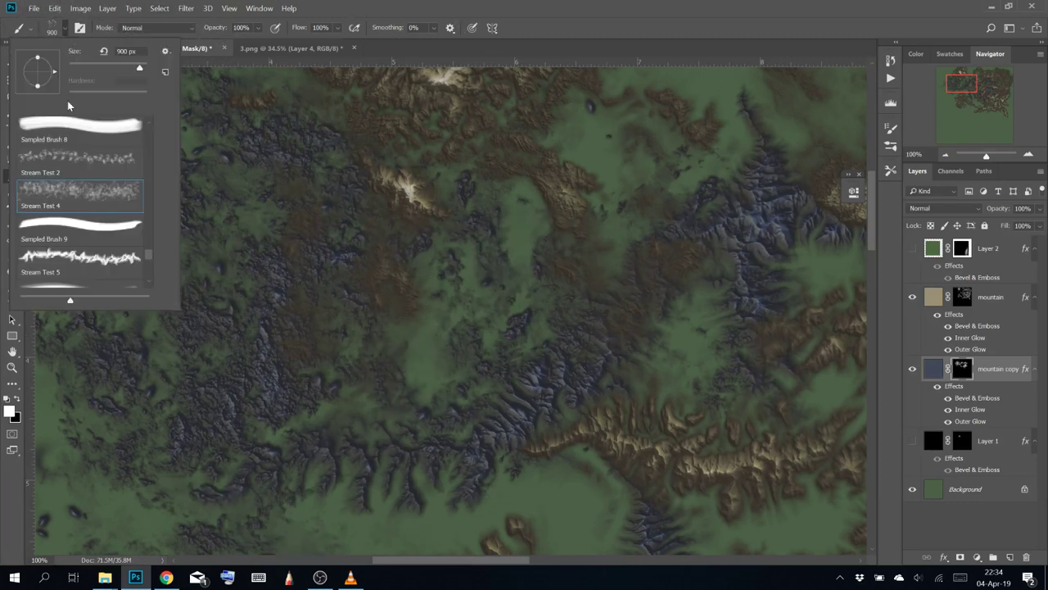
scroll(105, 168, up, 5)
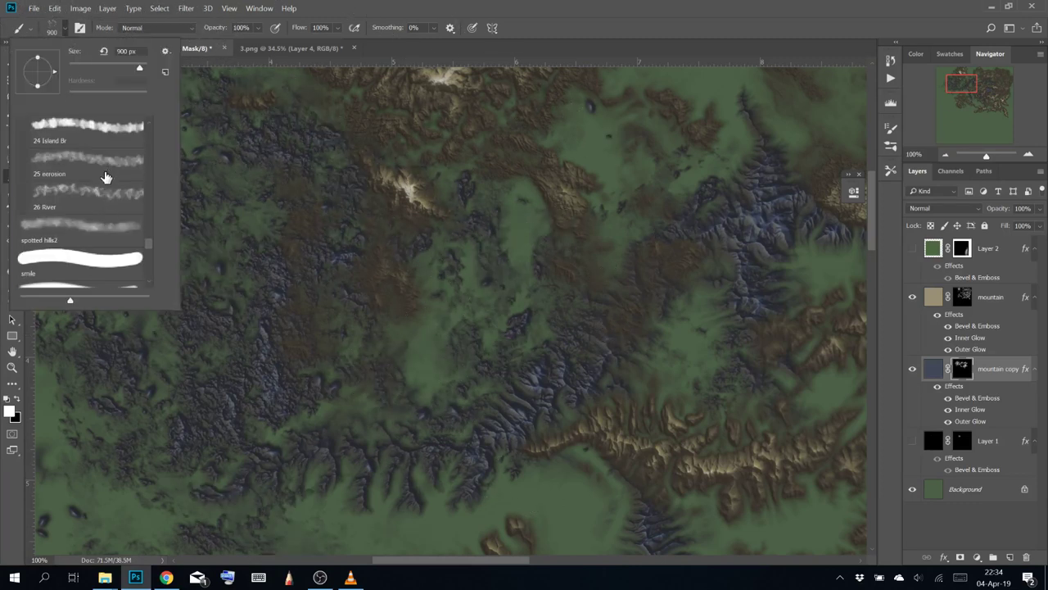
click(119, 188)
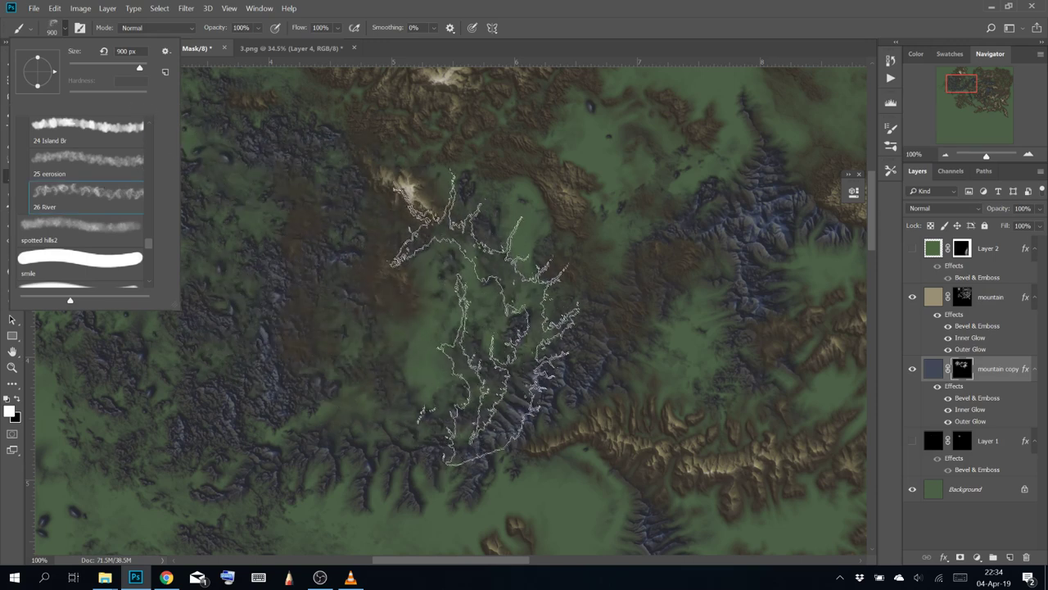
click(500, 326)
mouse_move(352, 315)
mouse_down()
mouse_move(487, 344)
mouse_move(307, 266)
mouse_move(75, 45)
mouse_move(401, 172)
mouse_up()
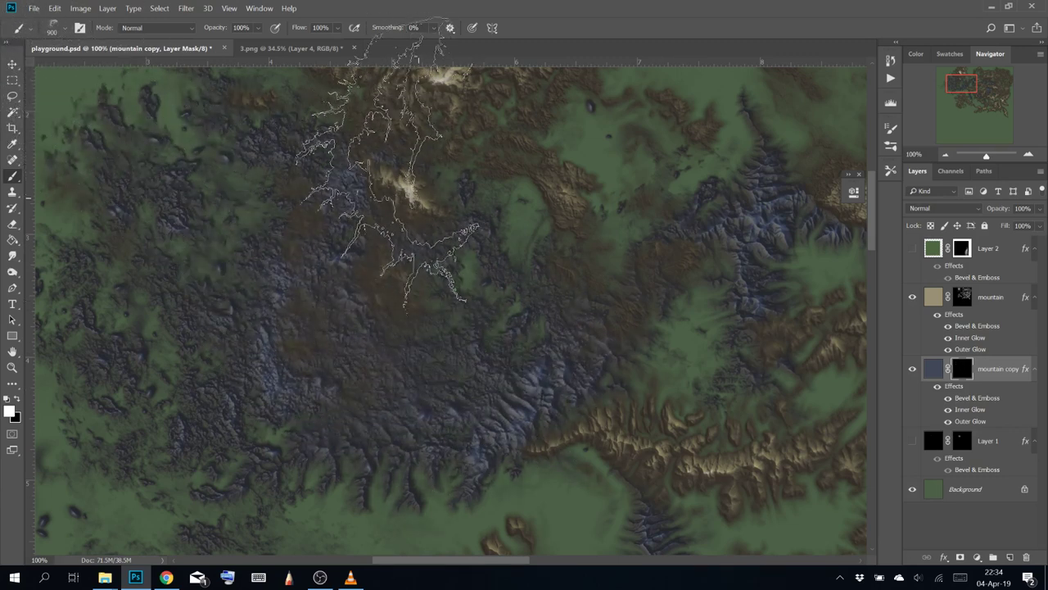
Clear all painted blue valleys from the mountain copy layer's mask
key(ctrl+z)
drag(502, 358, 557, 303)
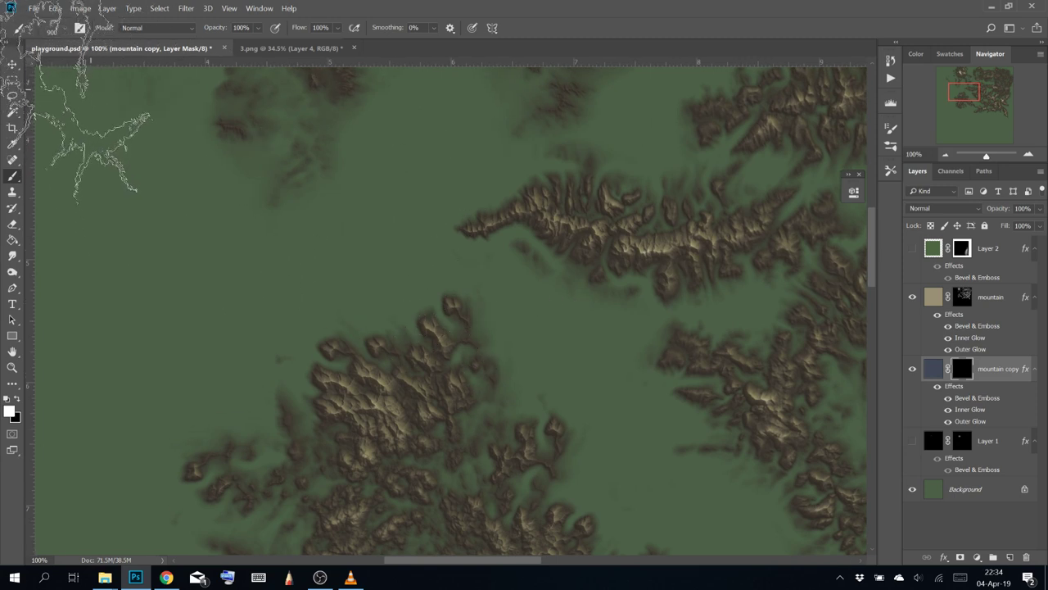
Try stamping the open green plain with the 24 Island Br brush at 50% opacity, and undo it
click(58, 27)
scroll(51, 217, up, 4)
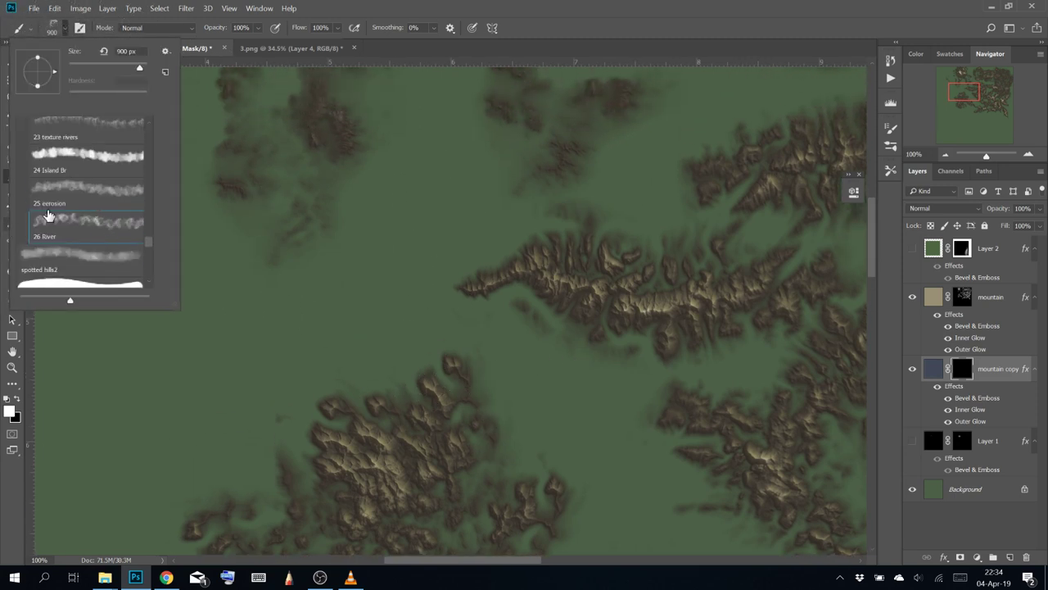
double_click(95, 206)
click(324, 308)
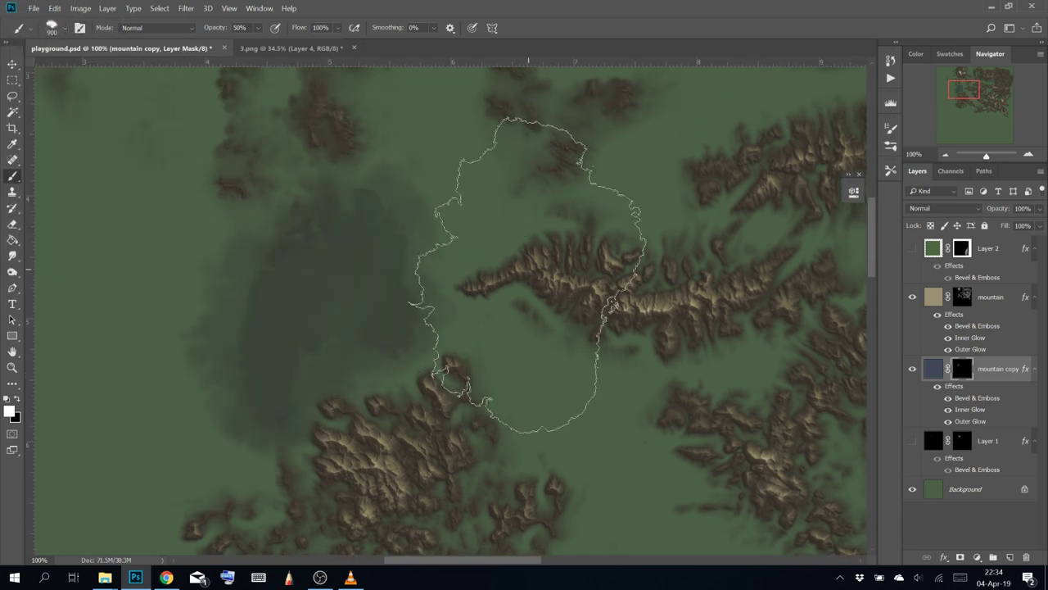
key(ctrl+z)
Paint faint dark blobs on the plain west of the long ridge with the 19 Vulcanic Blobs brush and undo the last stroke
click(66, 32)
scroll(107, 174, up, 2)
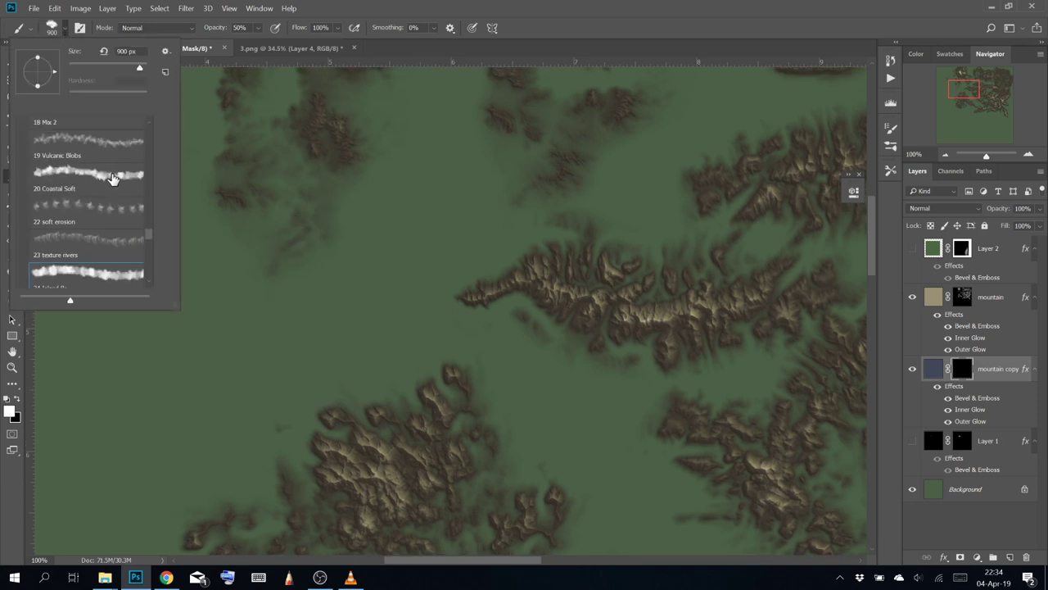
click(105, 149)
click(362, 320)
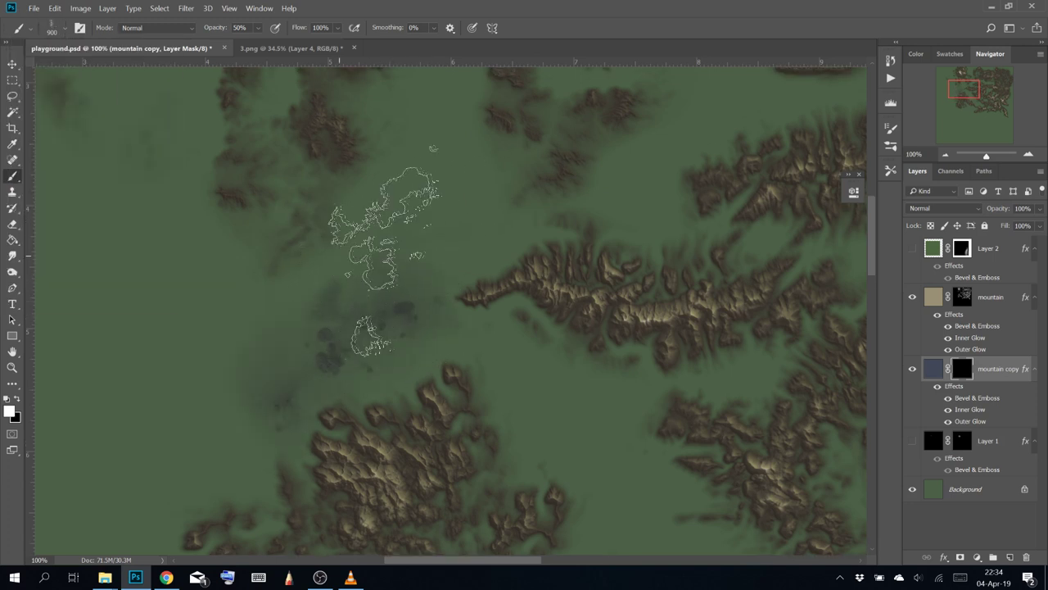
mouse_move(368, 281)
mouse_down()
mouse_move(421, 269)
mouse_move(377, 229)
mouse_up()
mouse_move(264, 315)
mouse_down()
mouse_move(197, 336)
mouse_move(221, 237)
mouse_up()
key(ctrl+z)
Try a stroke with the 16 Vulcanic 2 brush on the western plain and undo it
click(54, 30)
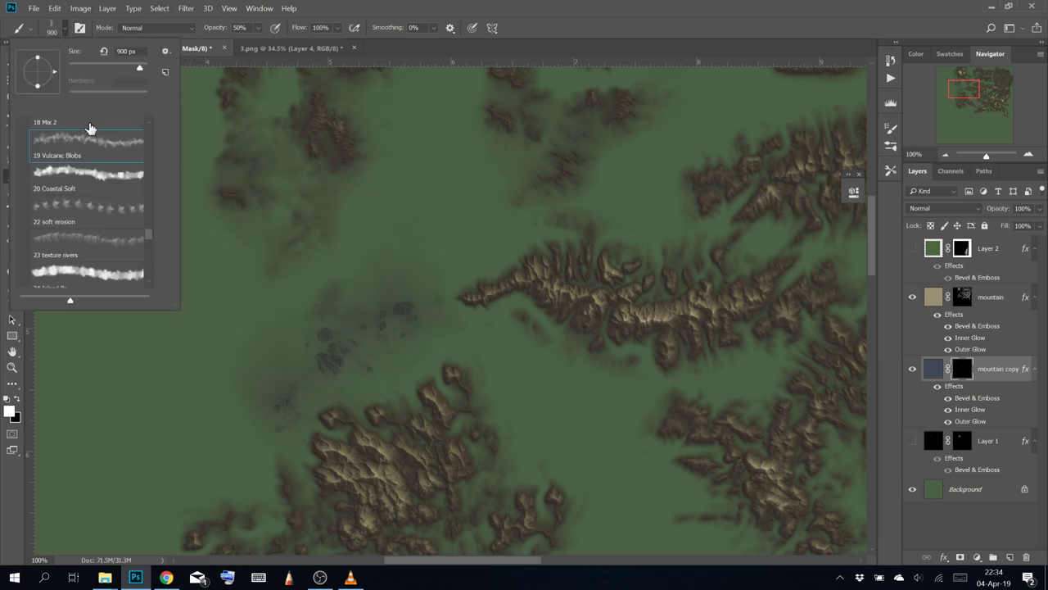
scroll(88, 205, down, 5)
click(90, 152)
mouse_move(254, 200)
mouse_down()
mouse_move(385, 246)
mouse_move(475, 176)
mouse_move(344, 123)
mouse_up()
key(ctrl+z)
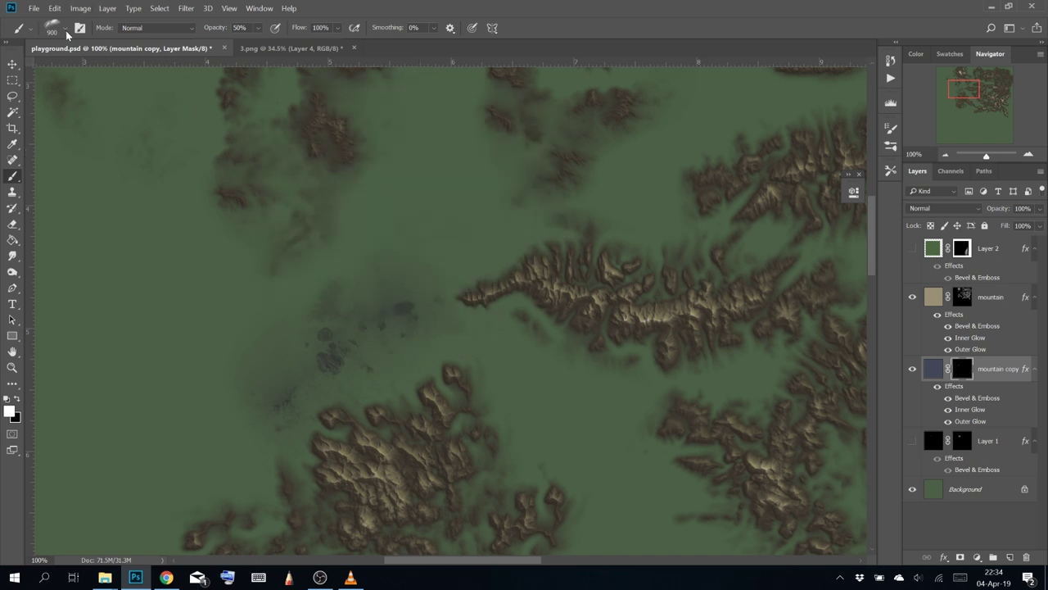
Choose another textured terrain brush and paint rugged blue lowland across the plain west of the long ridge at 50% opacity
click(65, 30)
scroll(94, 164, up, 1)
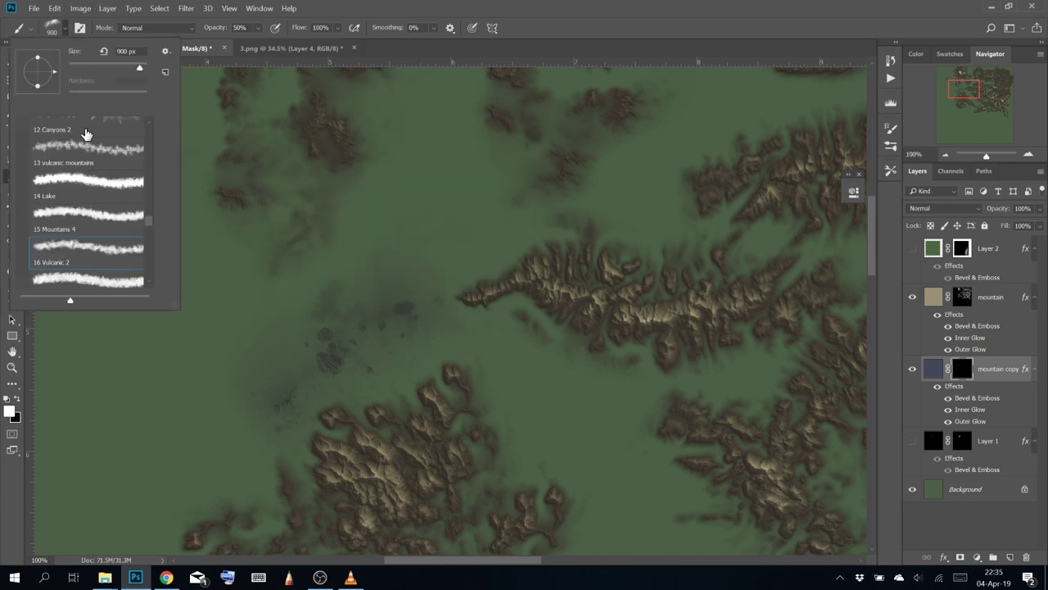
click(86, 134)
mouse_move(299, 231)
mouse_down()
mouse_move(319, 254)
mouse_move(398, 243)
mouse_move(425, 367)
mouse_move(152, 475)
mouse_move(352, 368)
mouse_move(410, 212)
mouse_move(465, 160)
mouse_up()
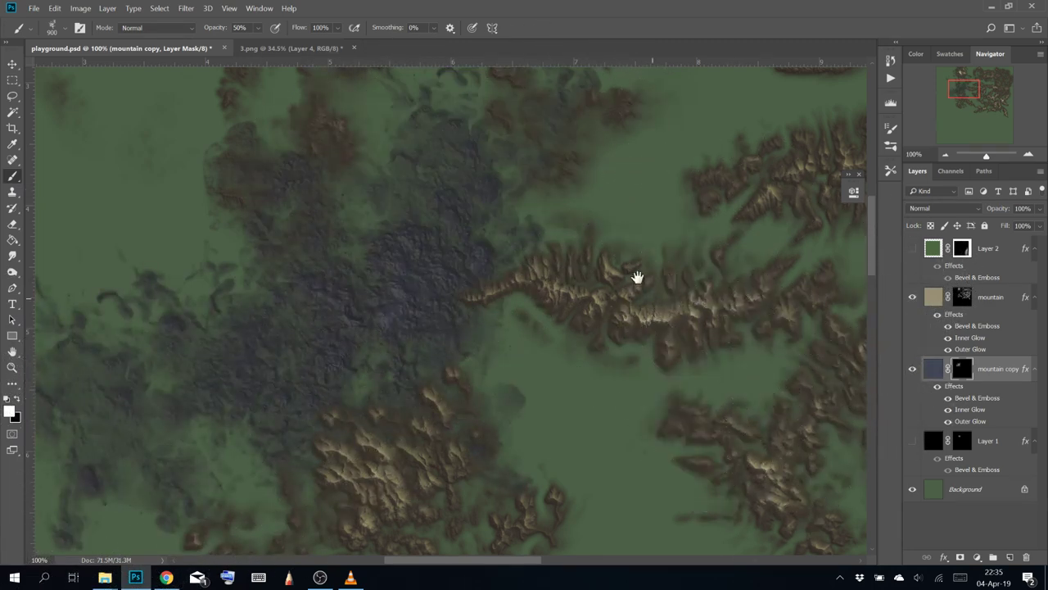
Paint rugged blue lowlands north of the central ridge and in the enclosed basin just south of it
mouse_move(637, 277)
mouse_down()
mouse_move(391, 368)
mouse_move(287, 348)
mouse_up()
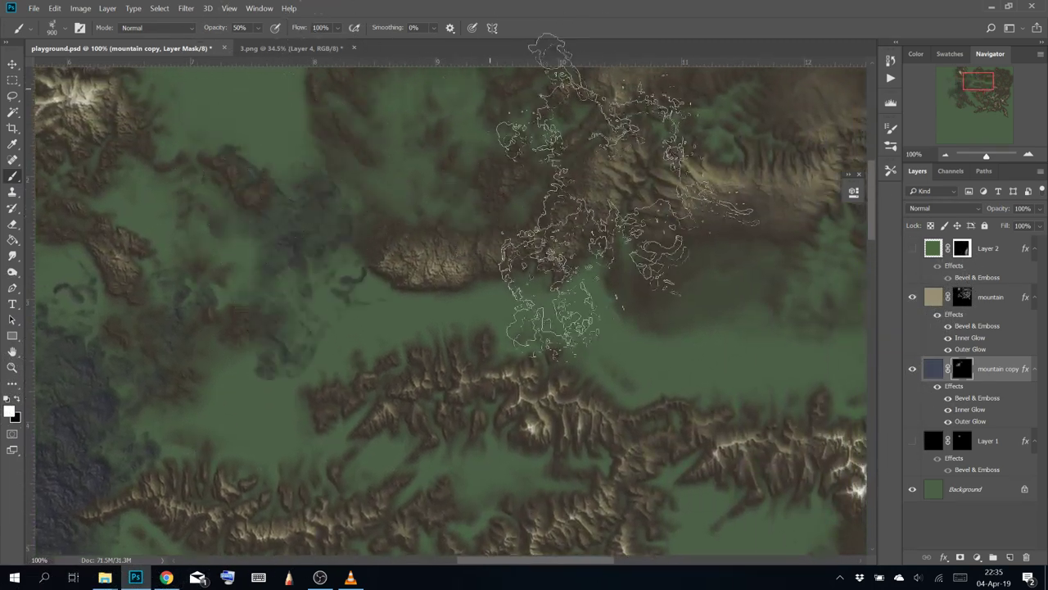
mouse_move(616, 346)
mouse_down()
mouse_move(505, 304)
mouse_move(477, 239)
mouse_move(823, 372)
mouse_move(622, 237)
mouse_move(287, 189)
mouse_move(766, 290)
mouse_up()
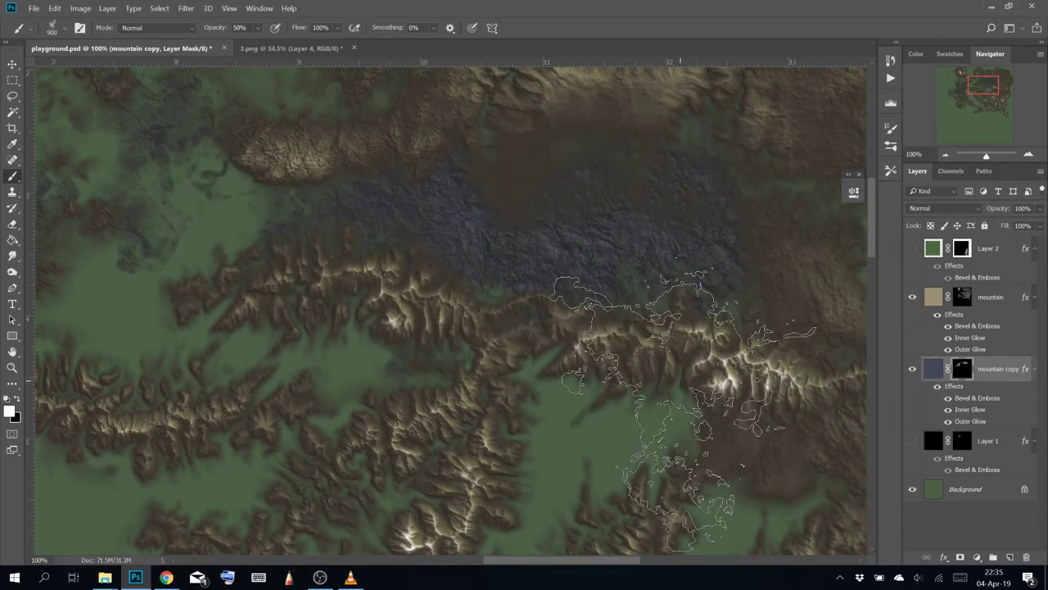
mouse_move(662, 375)
mouse_down()
mouse_move(568, 330)
mouse_move(529, 253)
mouse_move(499, 222)
mouse_up()
mouse_move(490, 296)
mouse_down()
mouse_move(536, 372)
mouse_move(409, 270)
mouse_move(533, 300)
mouse_move(410, 327)
mouse_move(546, 290)
mouse_up()
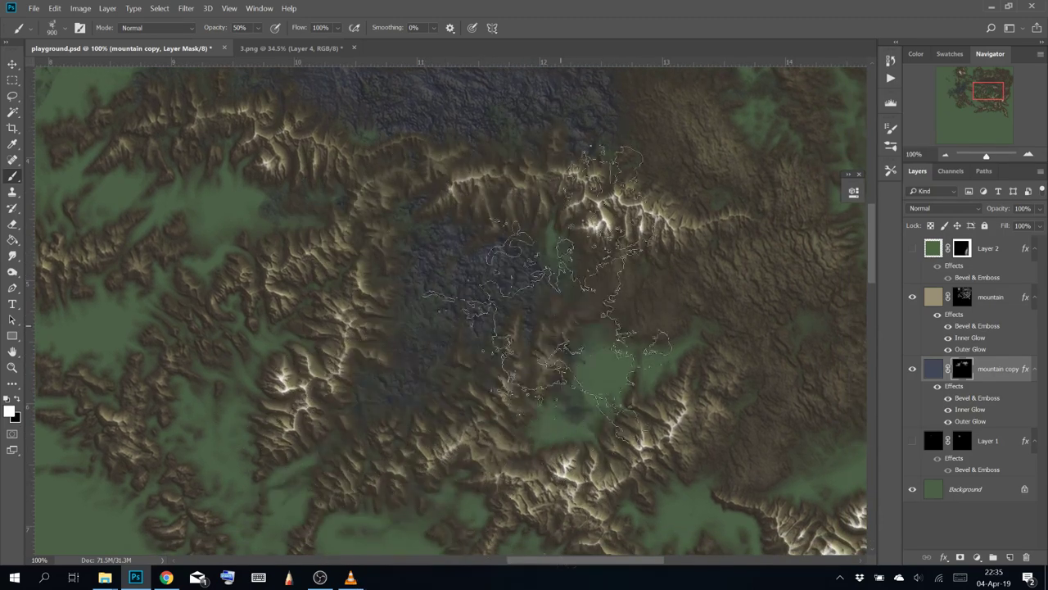
mouse_move(574, 220)
mouse_down()
mouse_move(426, 463)
mouse_move(400, 470)
mouse_move(426, 436)
mouse_move(610, 338)
mouse_up()
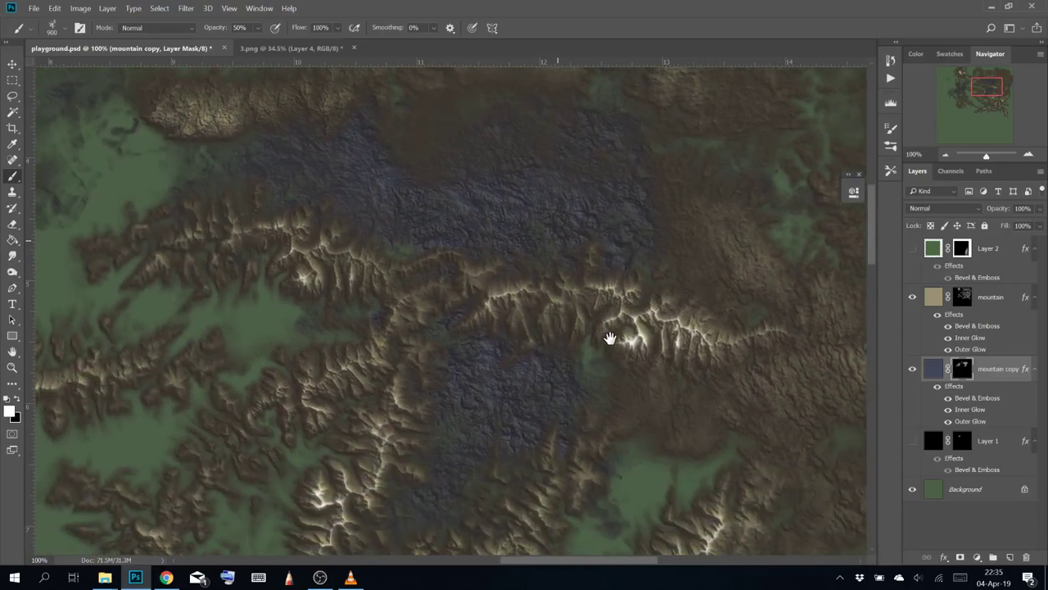
scroll(610, 265, down, 2)
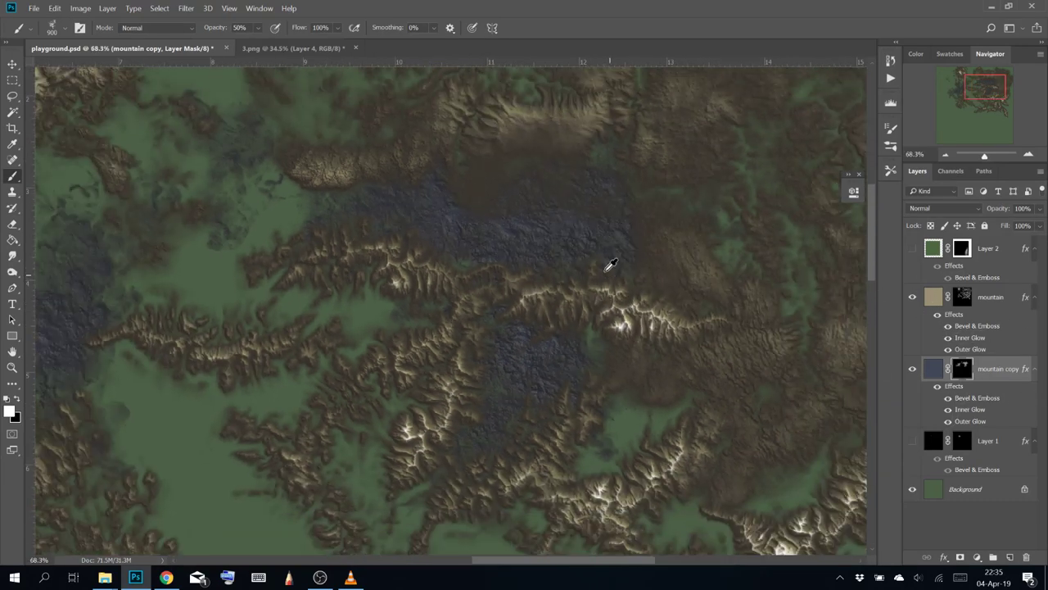
Load the mountain mask as a selection, mask the blue lowlands inside it on the mountain copy layer, and clear the selection
click(963, 300)
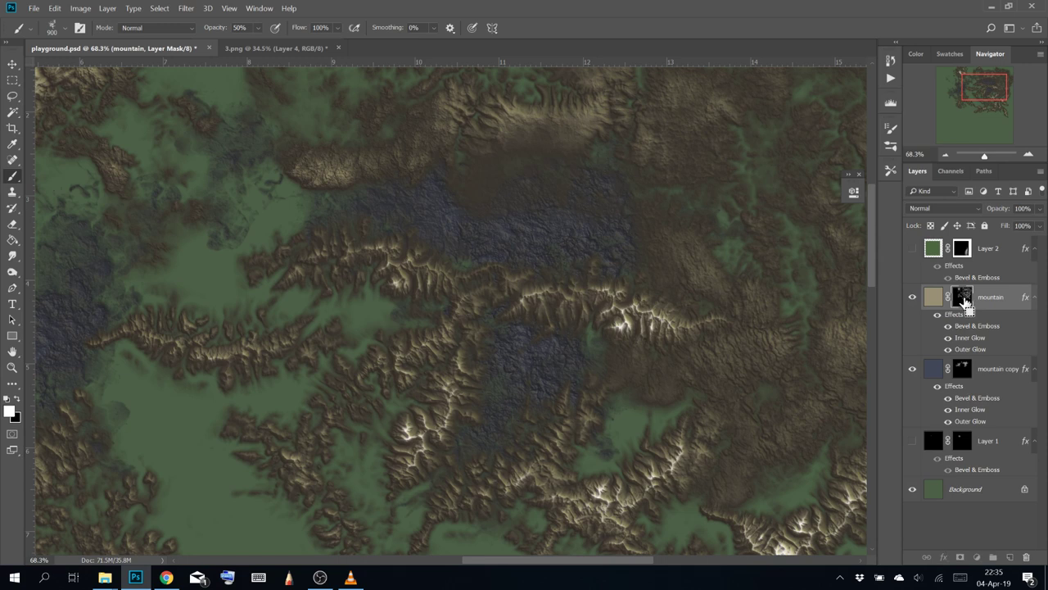
ctrl+click(964, 299)
click(962, 369)
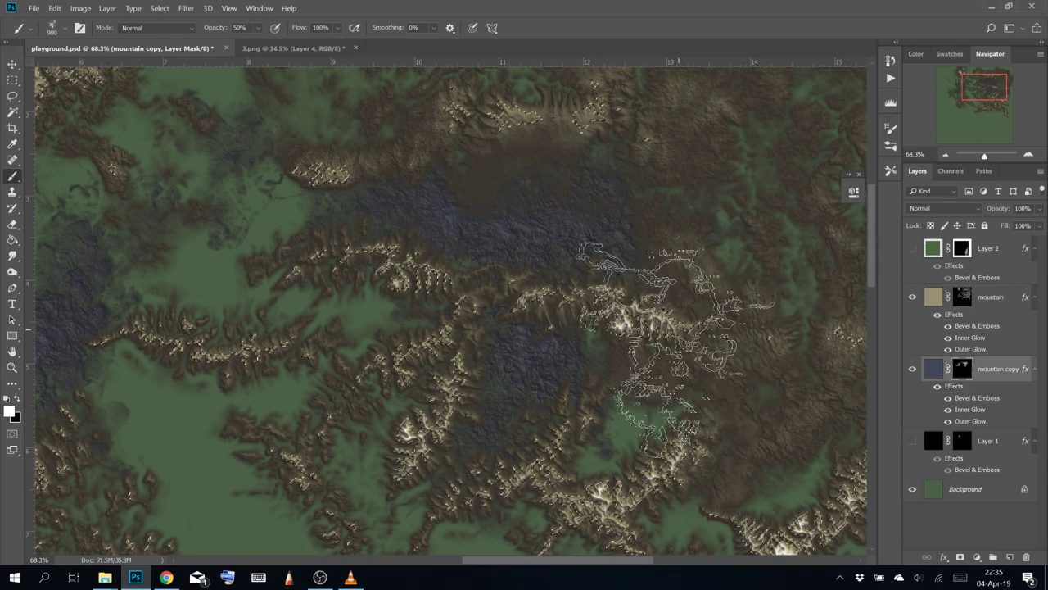
scroll(655, 295, up, 3)
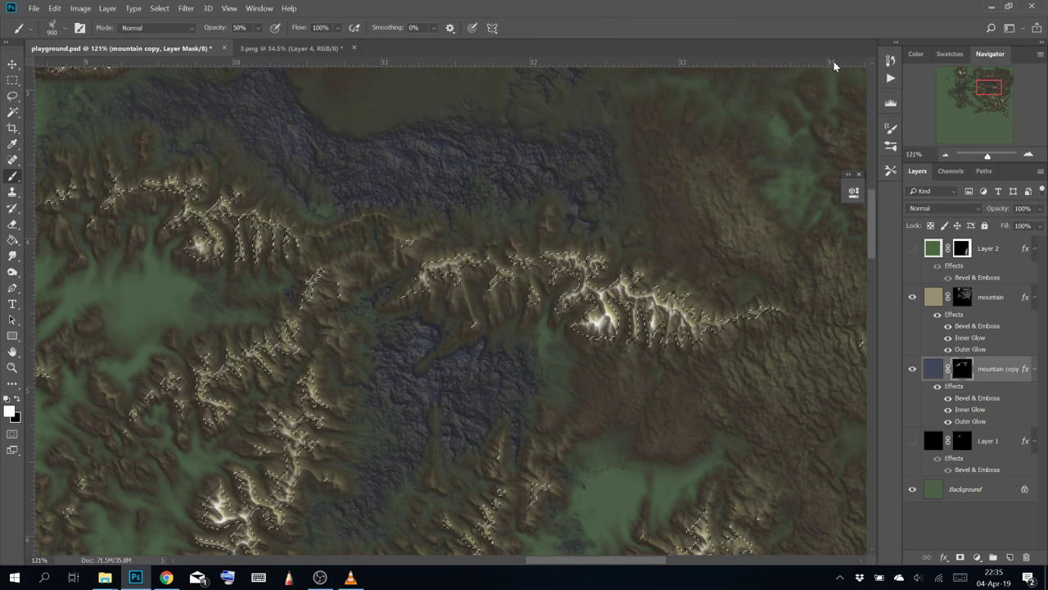
drag(494, 171, 958, 189)
drag(494, 323, 610, 366)
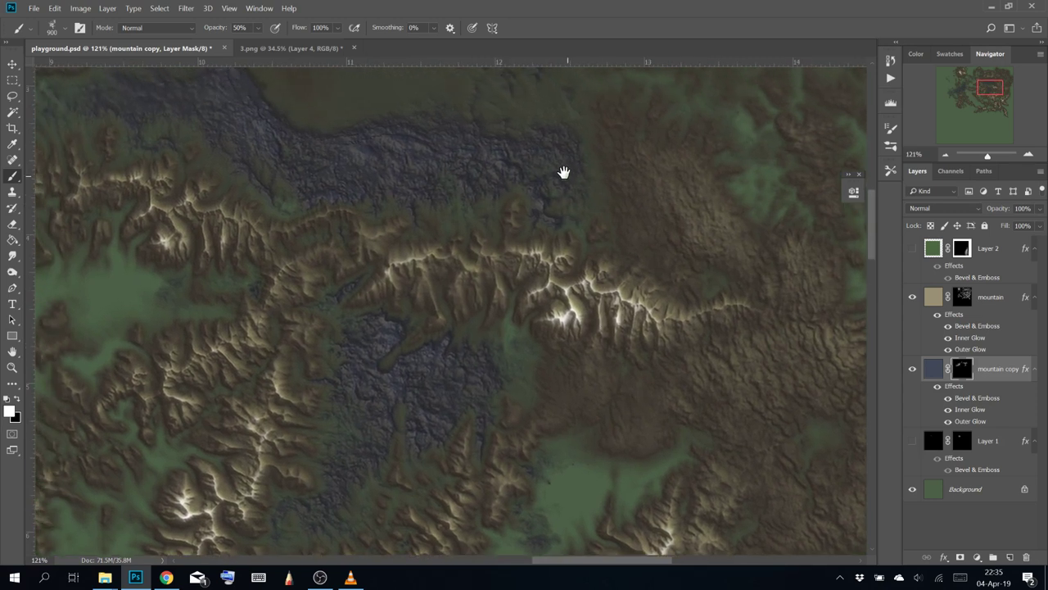
Reduce the mountain copy layer's Bevel & Emboss size to 1 px
drag(562, 171, 630, 333)
key(x)
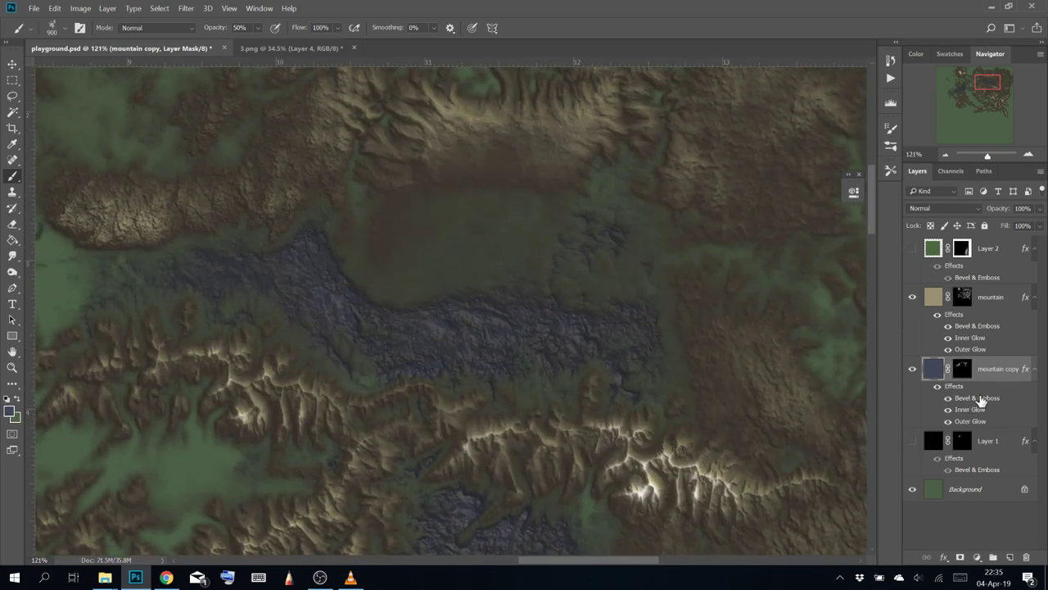
double_click(977, 397)
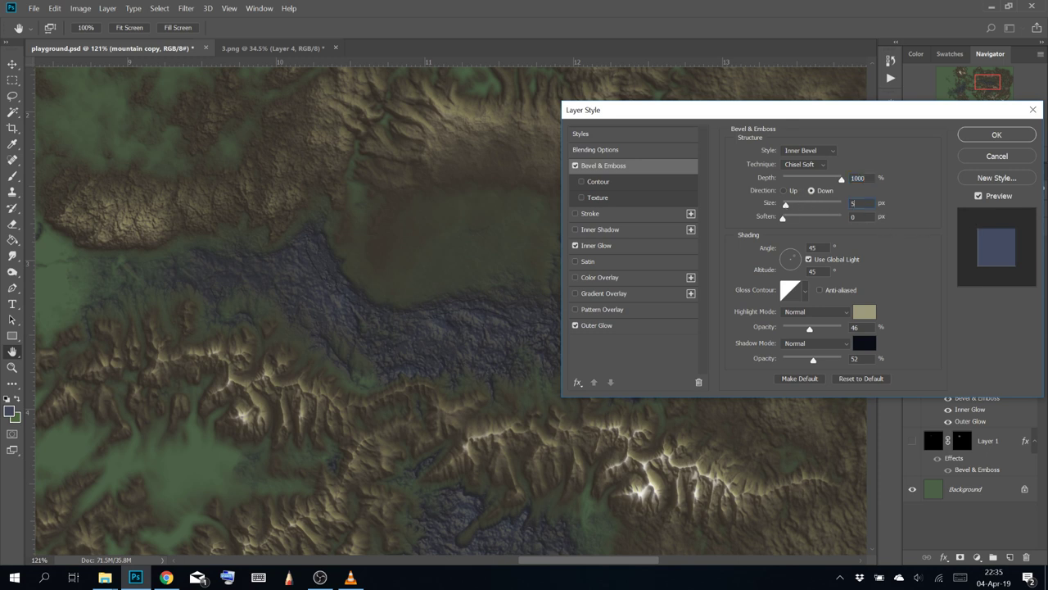
key(Down)
key(Down)
key(Down)
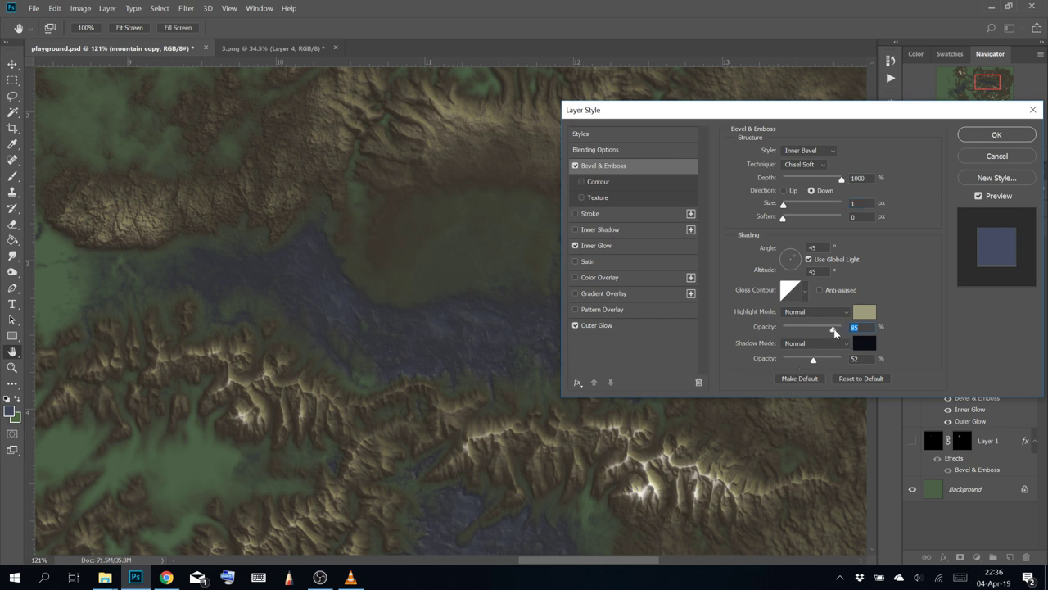
Set the bevel highlight to pale lavender b7b5d4 at 49% opacity
drag(828, 331, 797, 337)
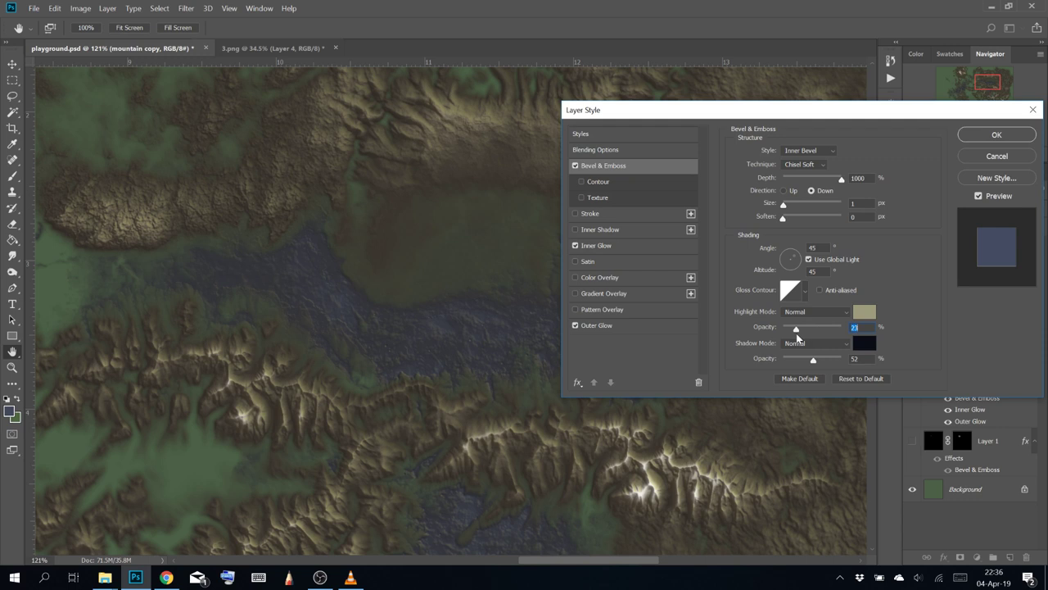
click(865, 312)
click(752, 130)
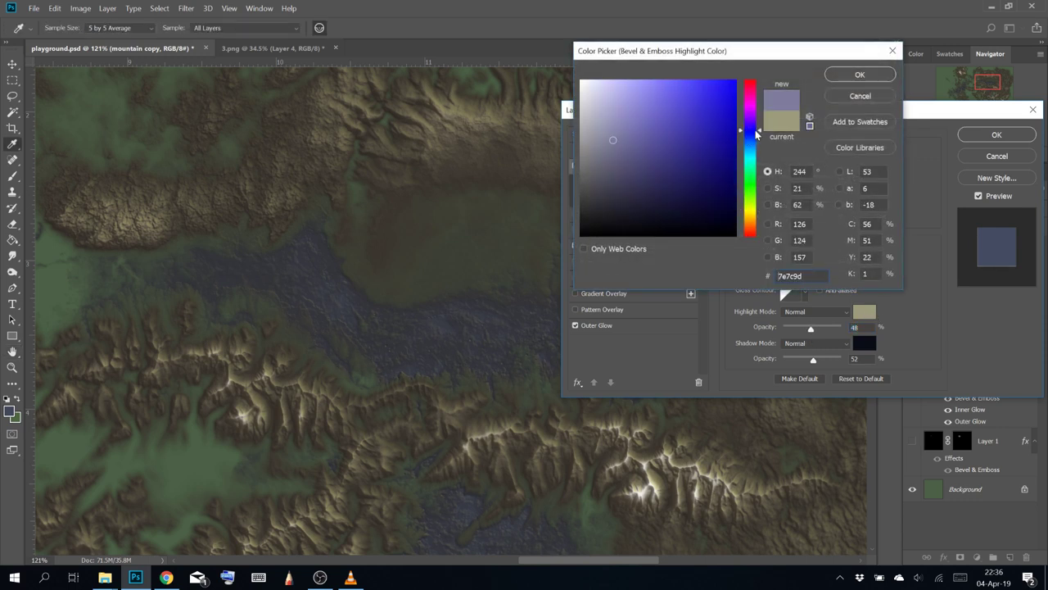
click(621, 107)
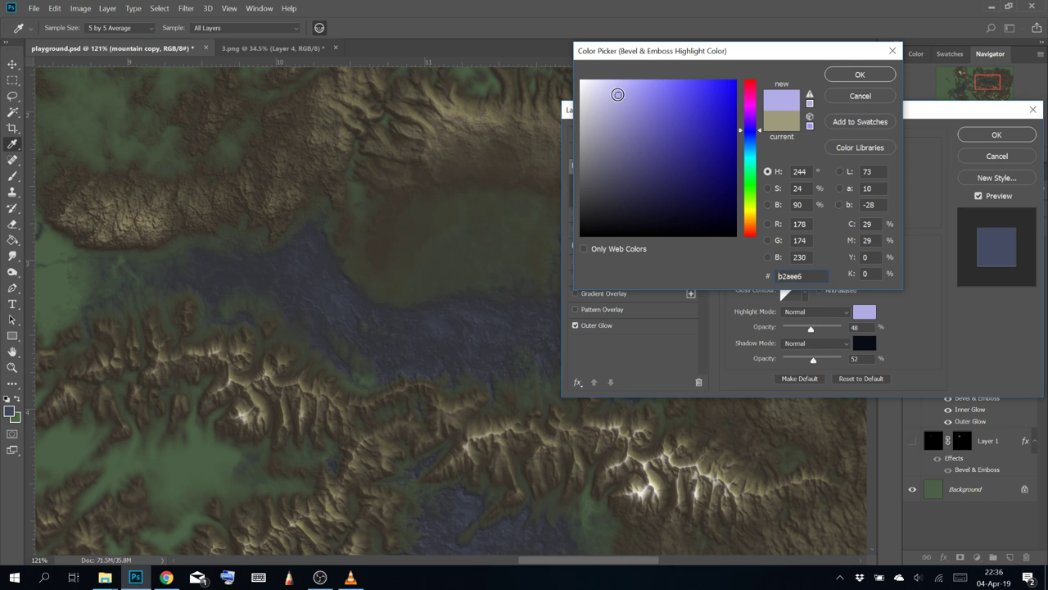
drag(618, 102, 603, 105)
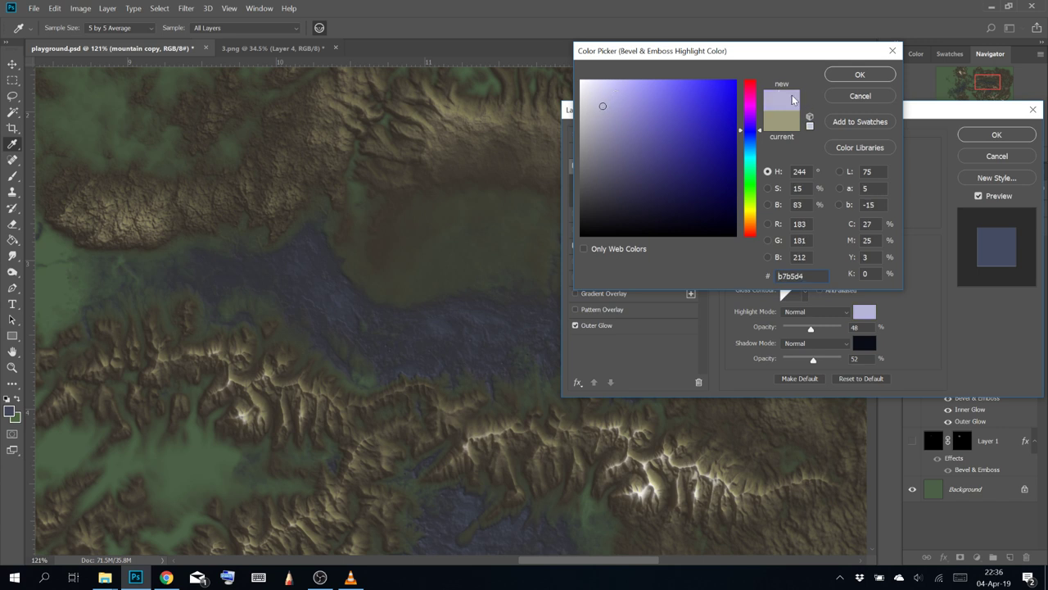
click(860, 74)
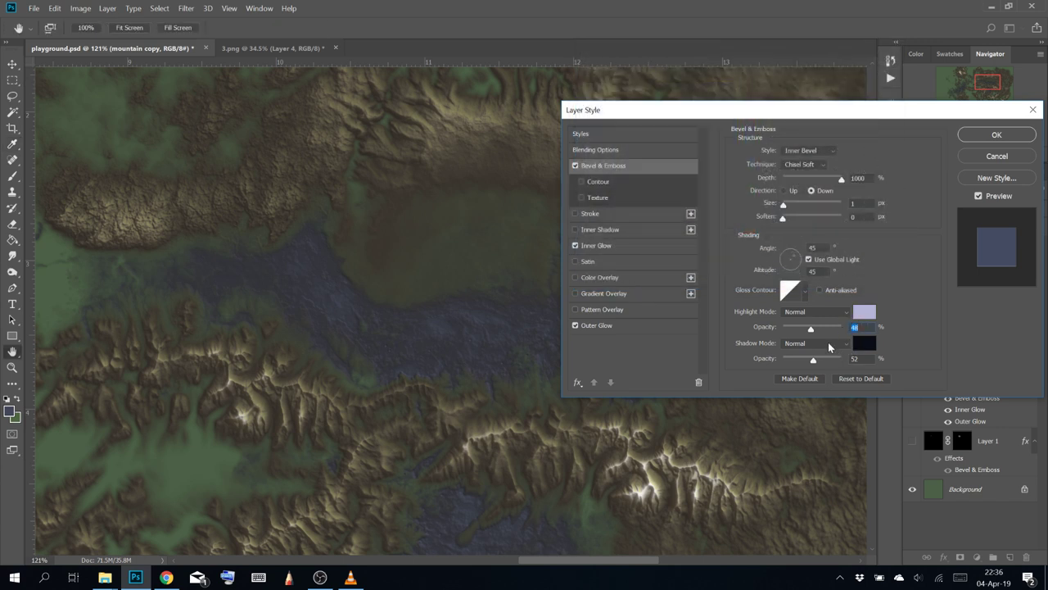
drag(816, 327, 812, 330)
Set the bevel shadow to dark navy 0b132a at 78% opacity
click(863, 345)
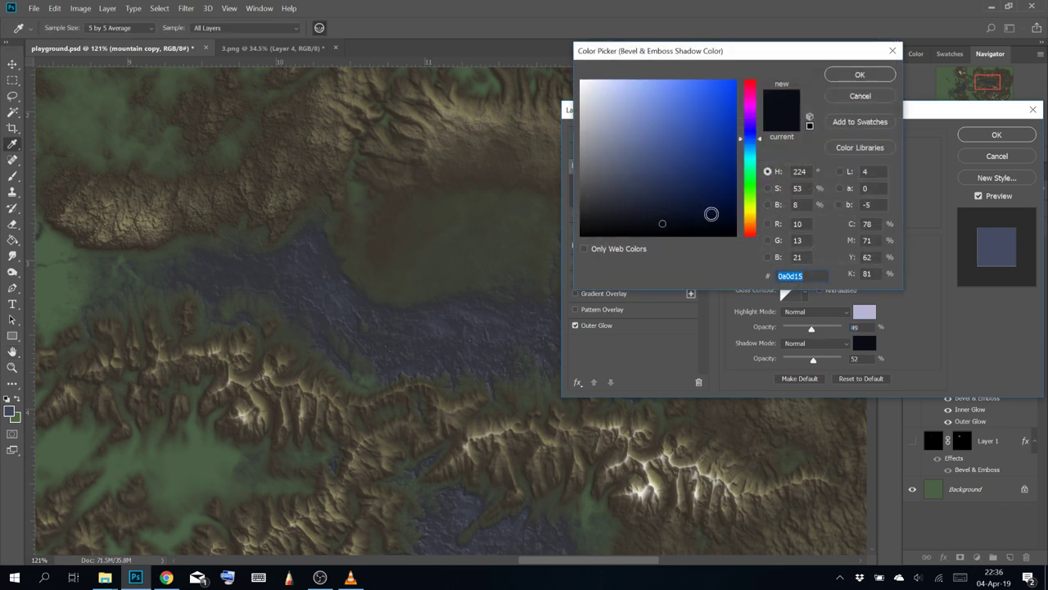
drag(686, 220, 715, 210)
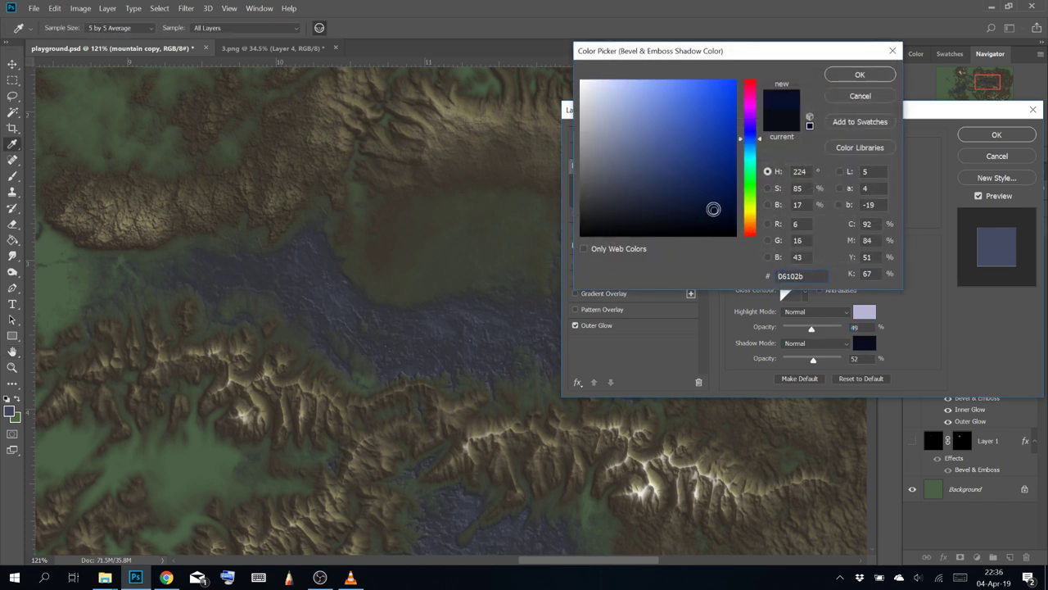
click(855, 79)
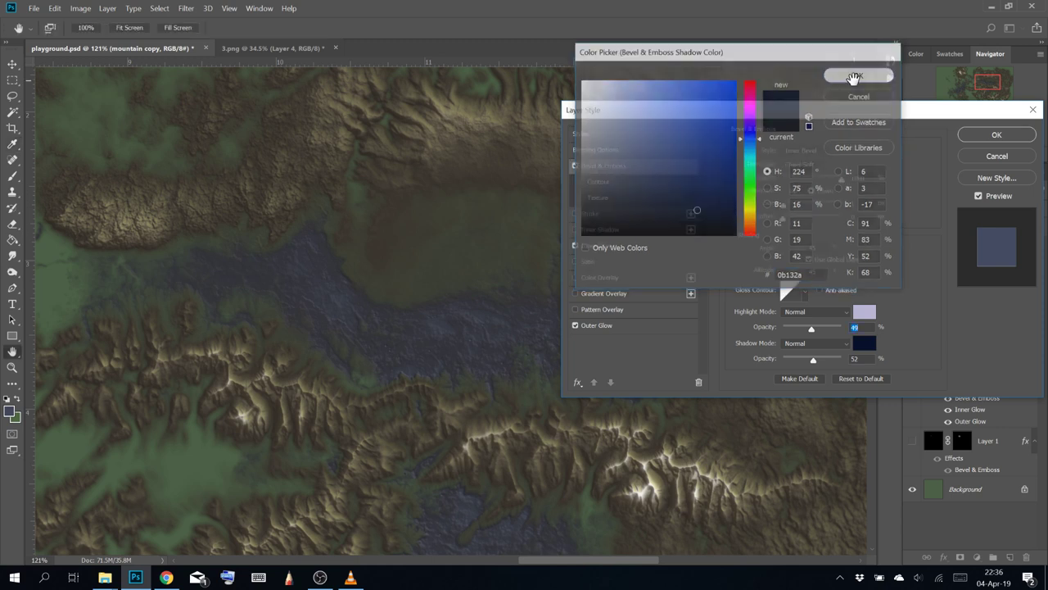
drag(815, 360, 830, 361)
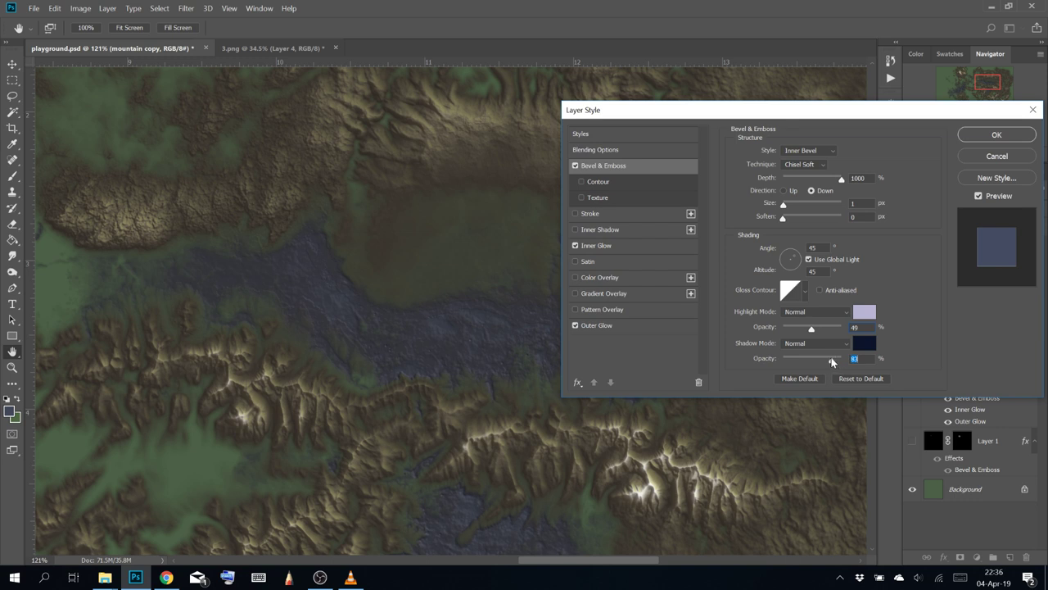
drag(831, 358, 828, 359)
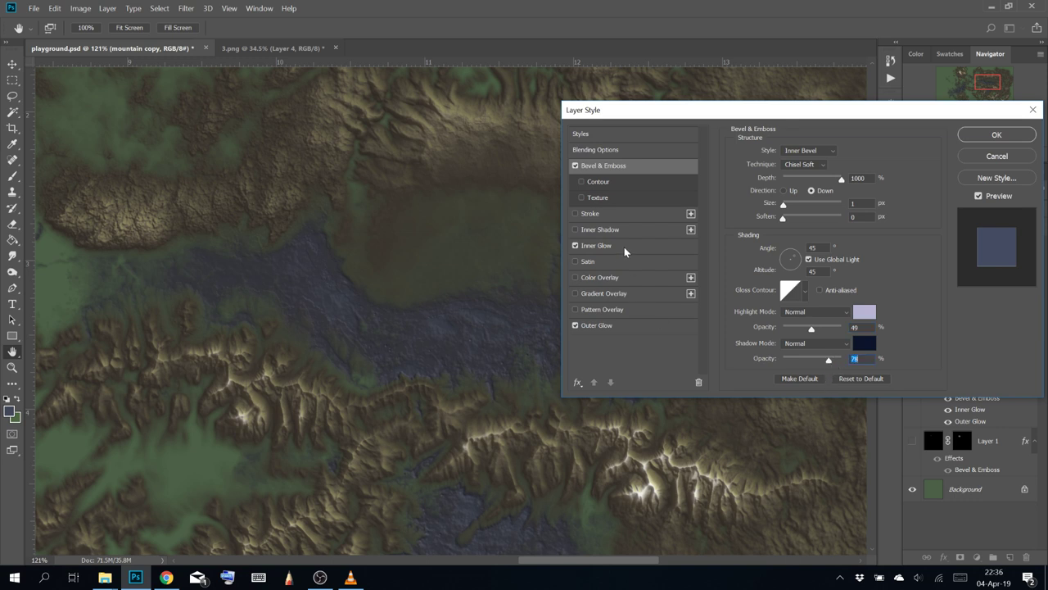
Compare the blue lowlands with Inner Glow and Outer Glow switched off and on, leaving both effects enabled
click(575, 246)
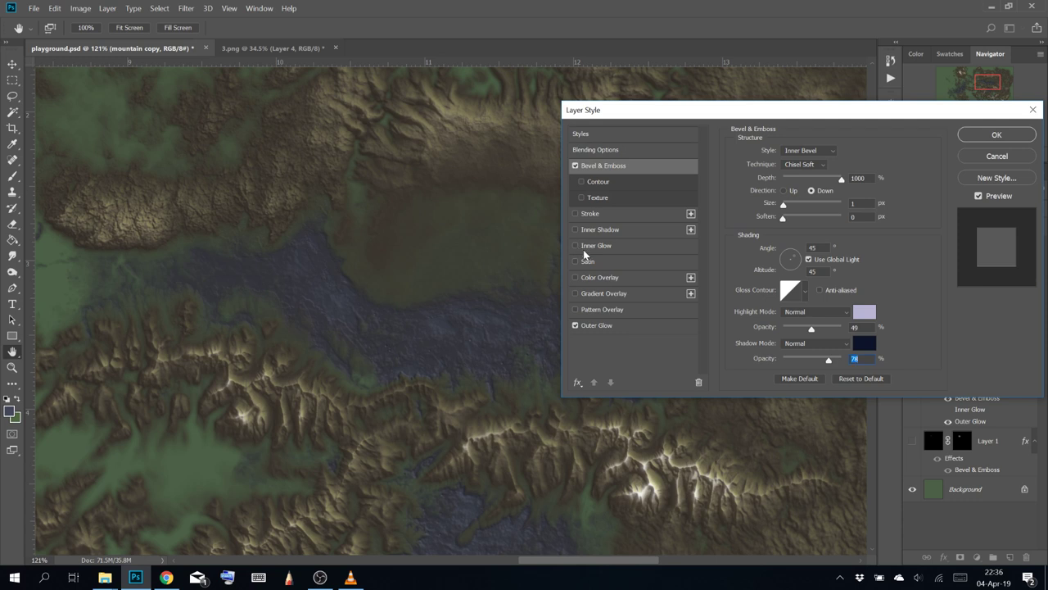
click(578, 248)
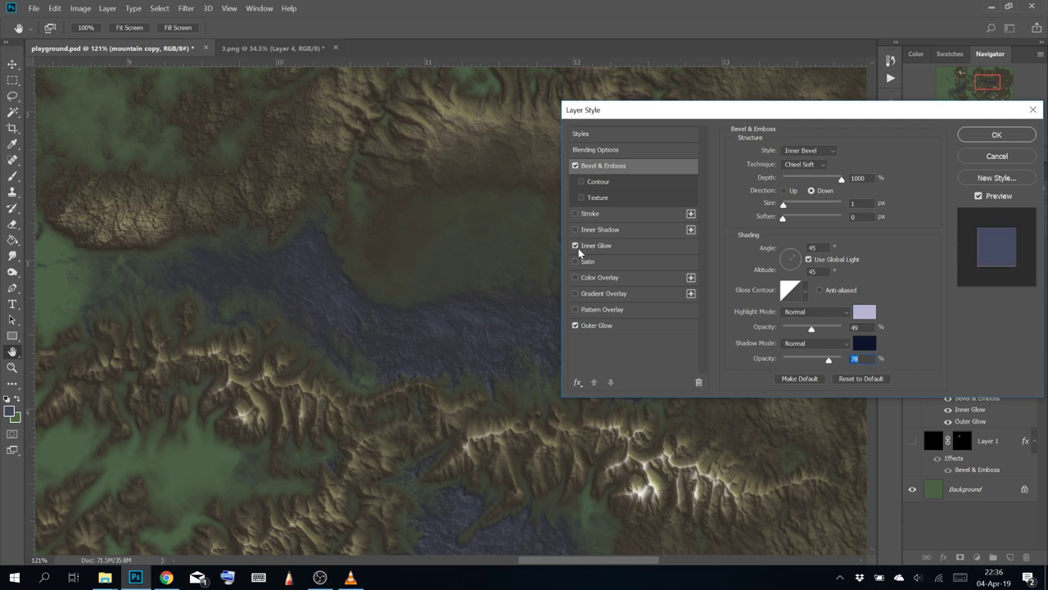
click(578, 248)
click(577, 247)
click(577, 246)
click(578, 327)
click(579, 327)
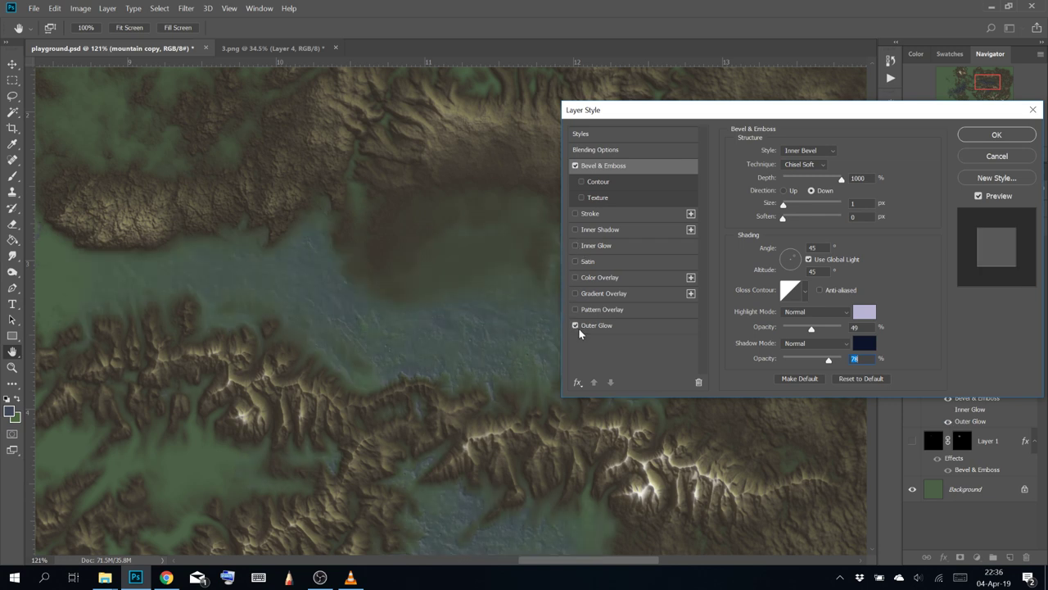
click(576, 246)
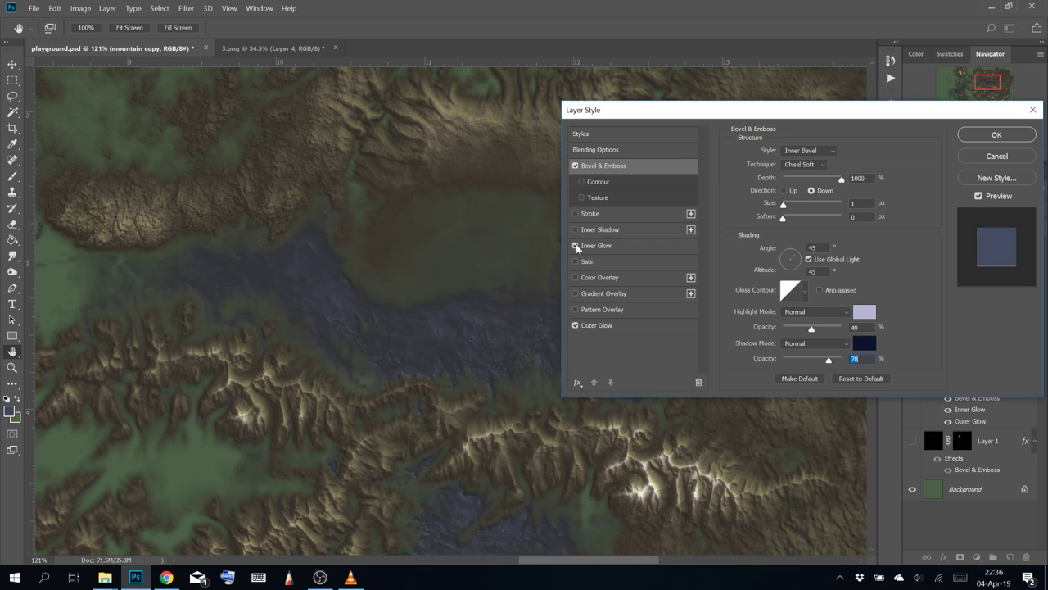
Set the Inner Glow opacity to 100% and its colour to near-white f0f3fd, keeping the glow source at Center
click(594, 244)
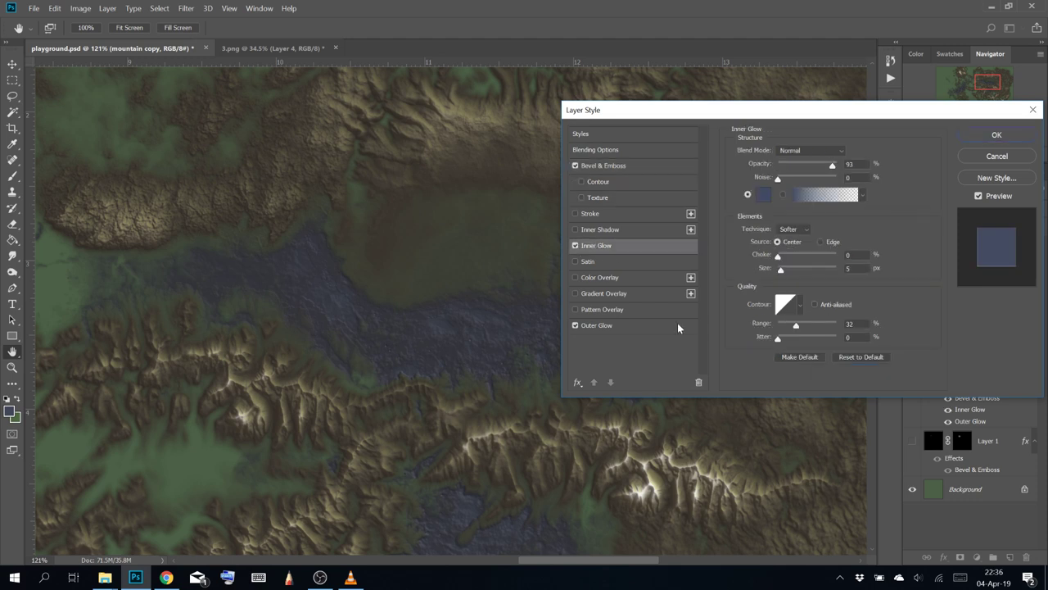
click(821, 242)
click(779, 242)
drag(801, 166, 869, 180)
click(763, 194)
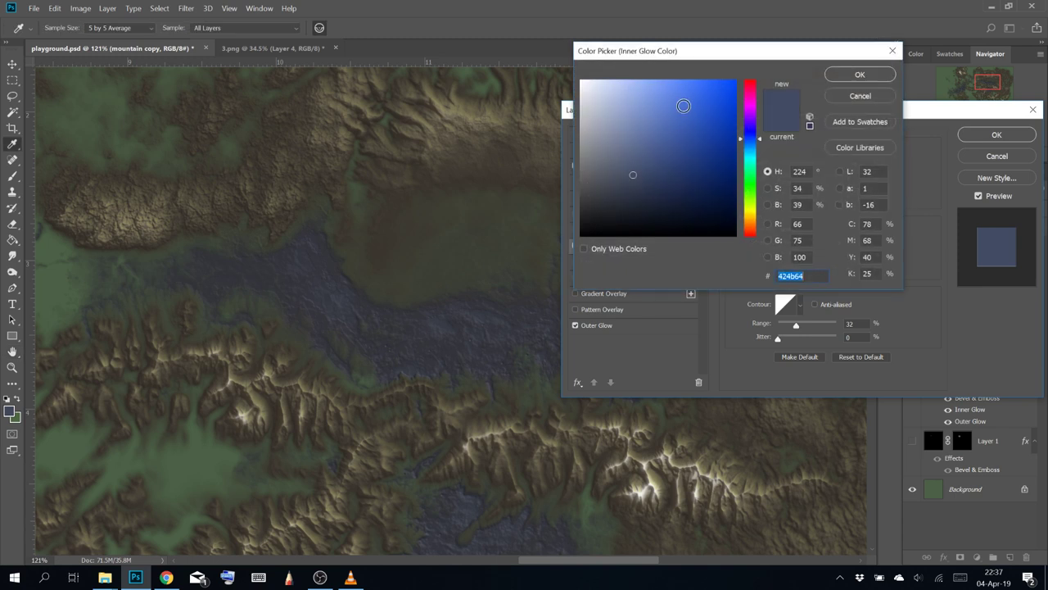
drag(636, 115, 587, 81)
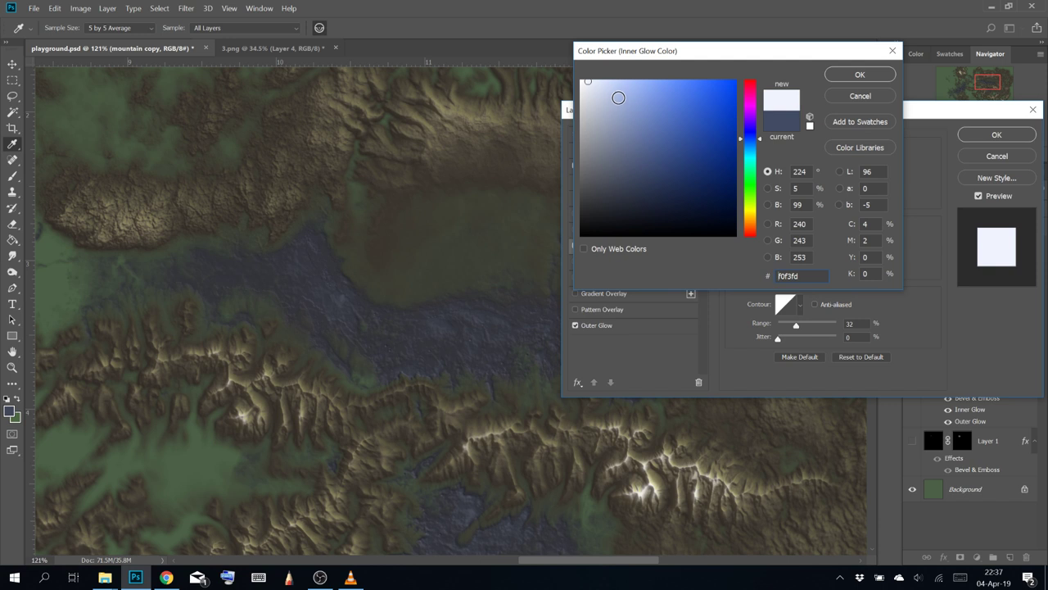
click(857, 75)
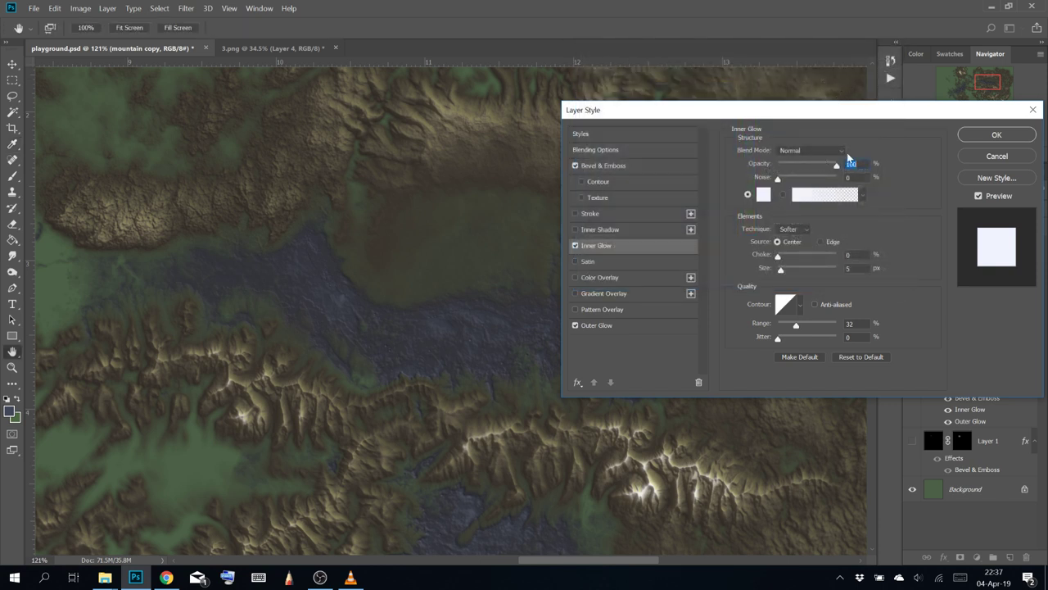
Set the Inner Glow size to 4 px, choke to 0% and range to 63%
drag(793, 272, 810, 271)
key(Down)
drag(784, 257, 778, 257)
click(809, 327)
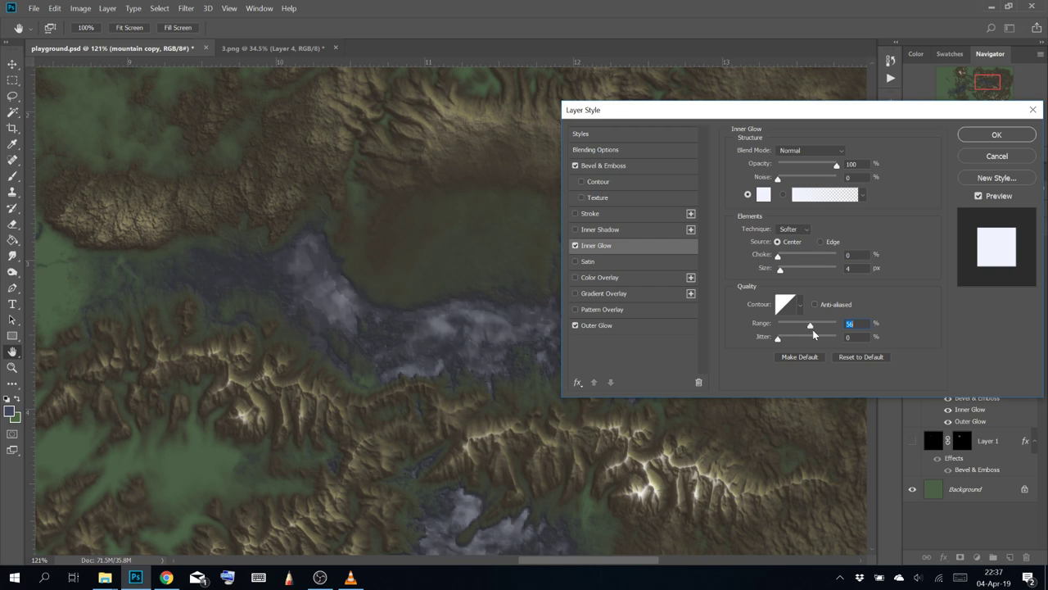
drag(813, 329, 807, 329)
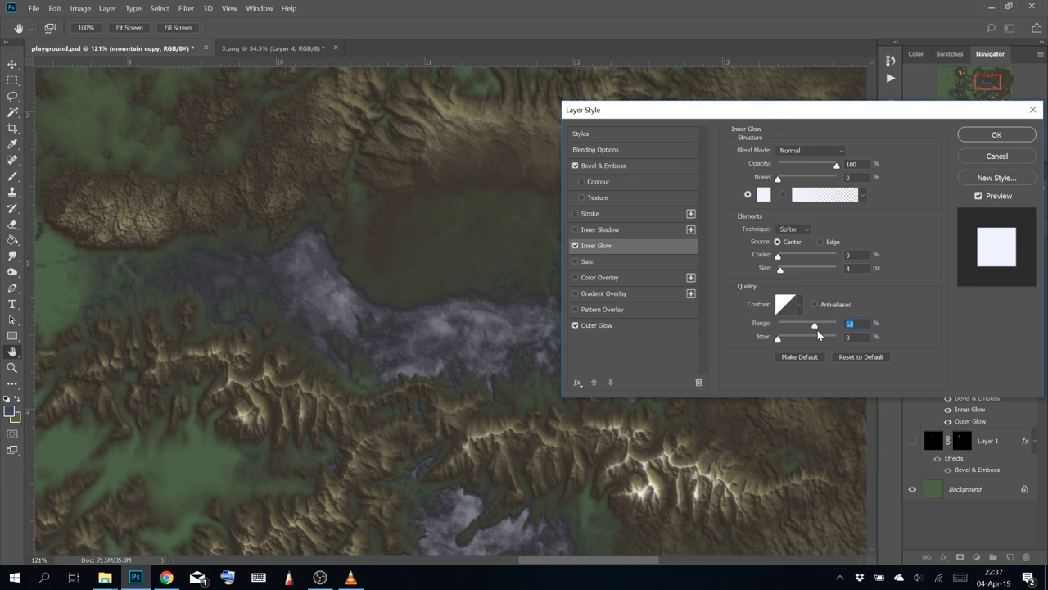
Change the Inner Glow to Color Dodge blending with cyan 36c9d6 at 68% opacity
click(800, 151)
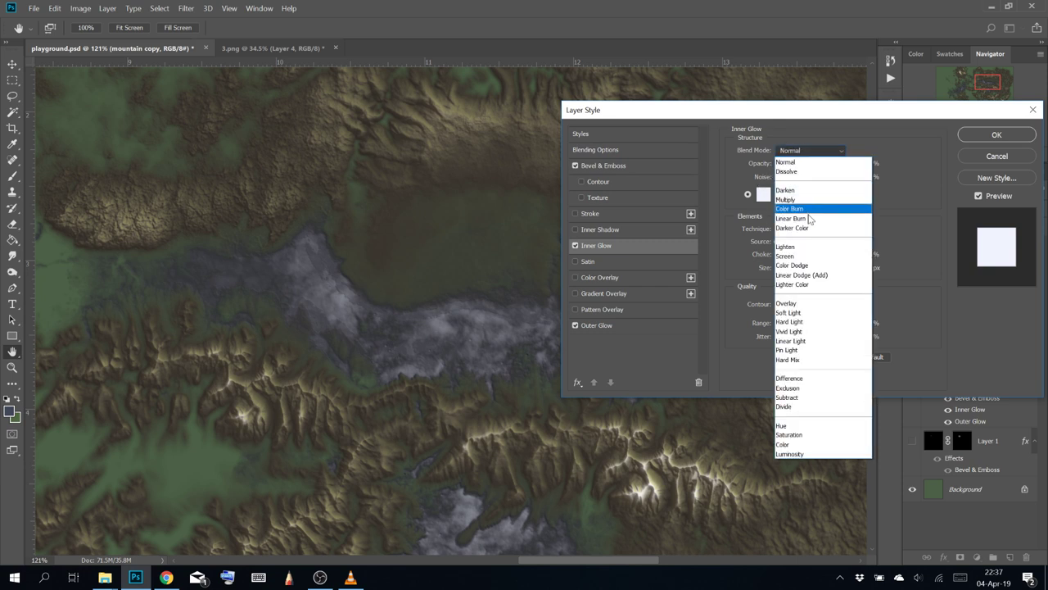
click(818, 266)
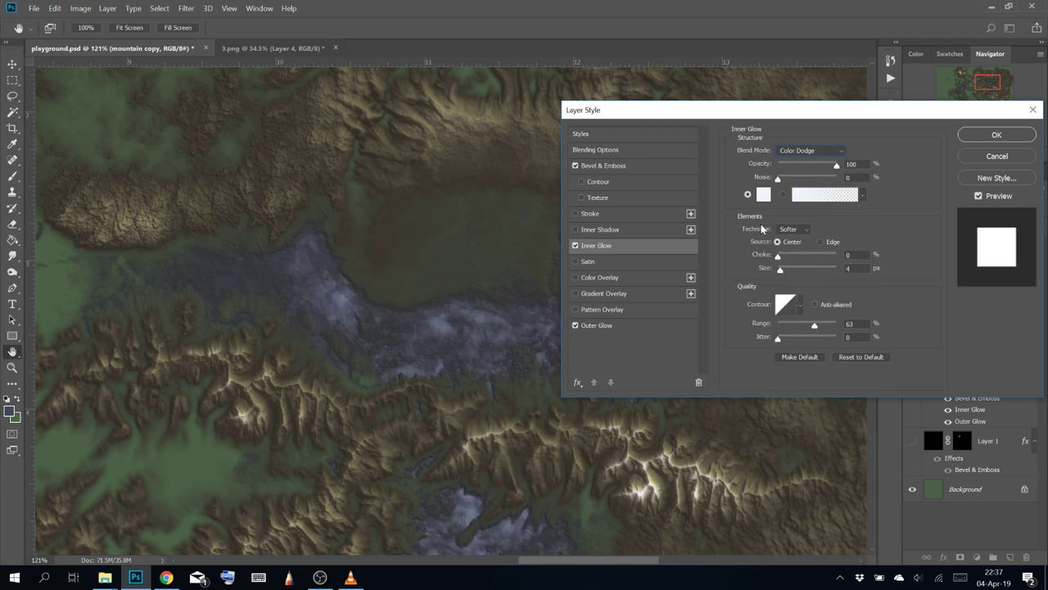
click(765, 197)
drag(710, 96, 719, 123)
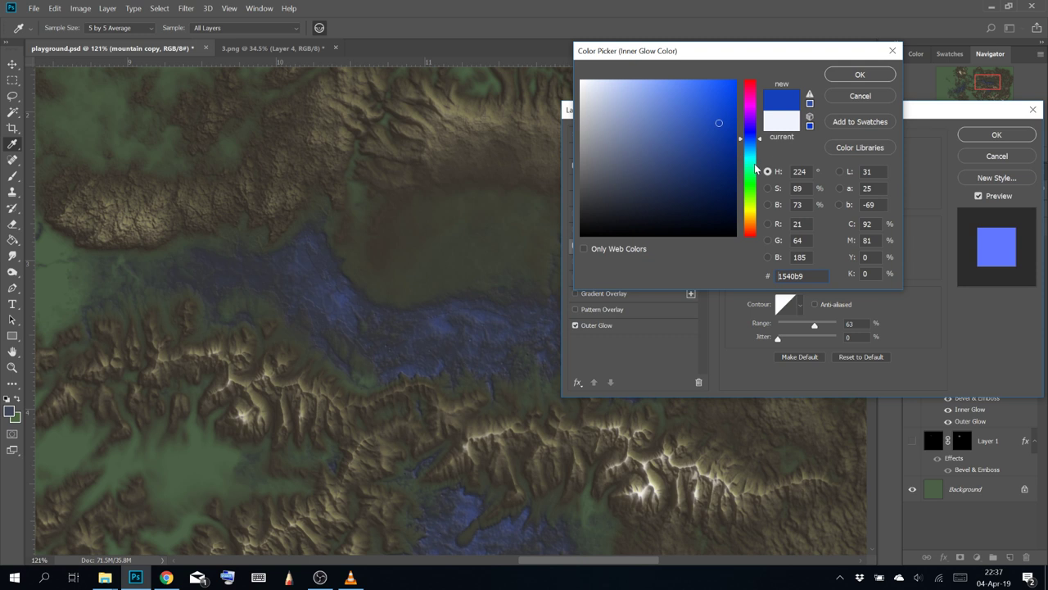
drag(756, 168, 759, 156)
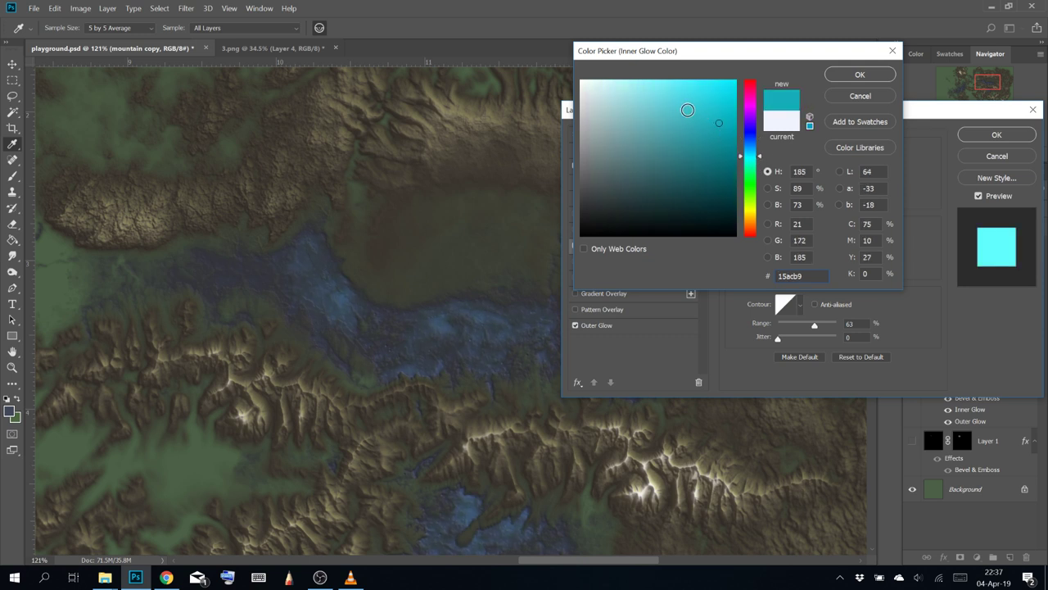
mouse_move(697, 115)
mouse_down()
mouse_move(636, 117)
mouse_move(665, 136)
mouse_move(701, 114)
mouse_move(697, 104)
mouse_up()
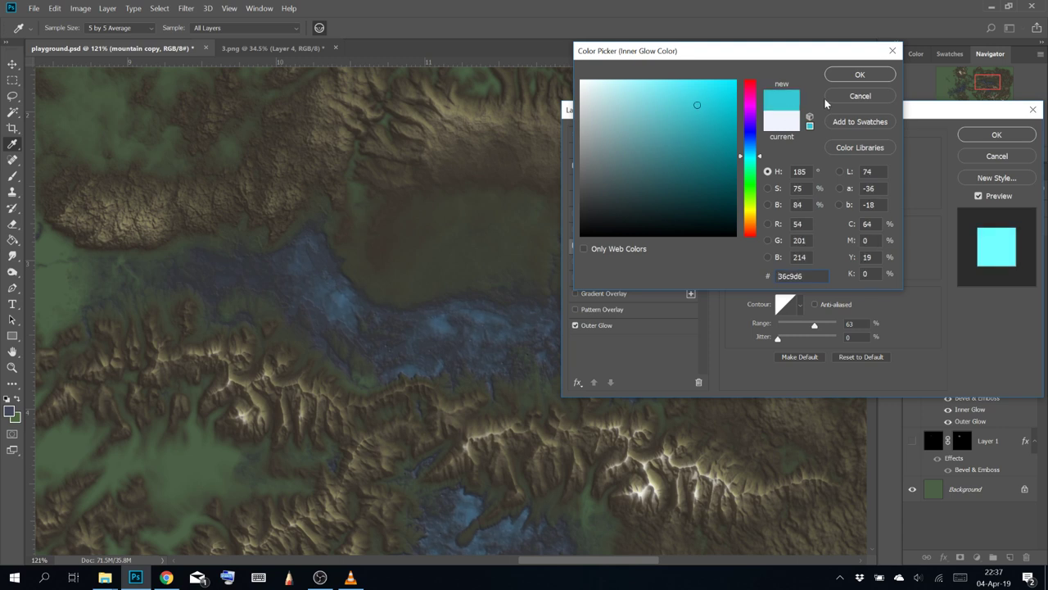
click(845, 78)
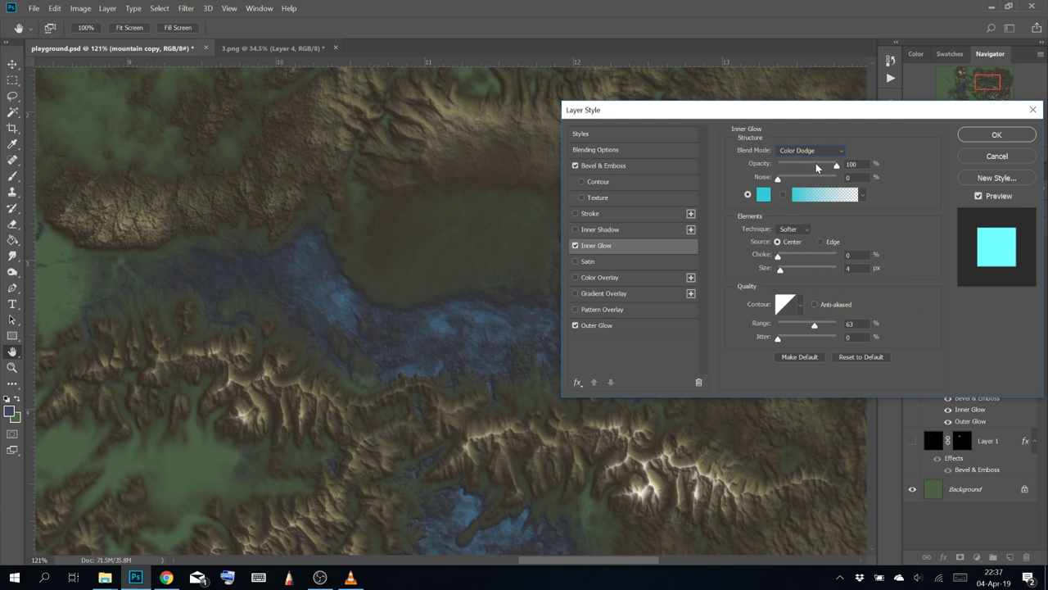
drag(817, 162, 818, 162)
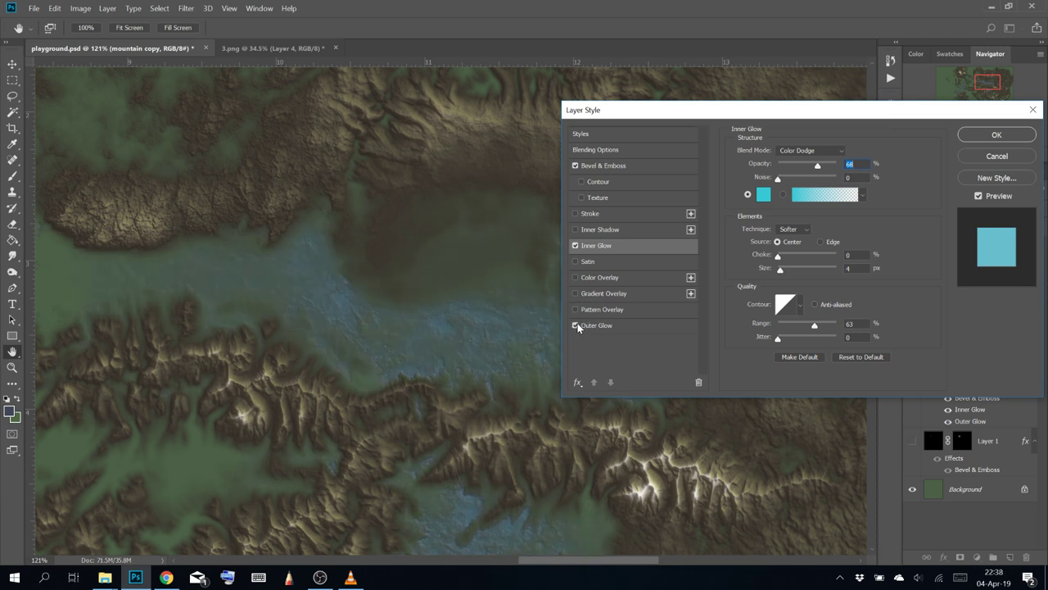
Set the Outer Glow to dark green 0f2113 at 100% opacity and apply the layer style
click(606, 325)
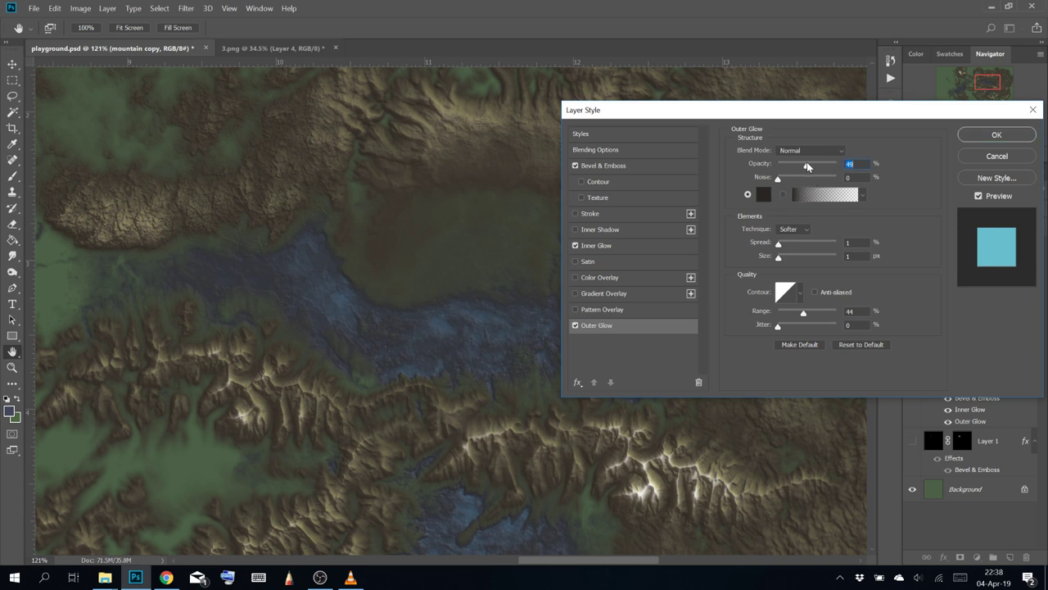
click(762, 194)
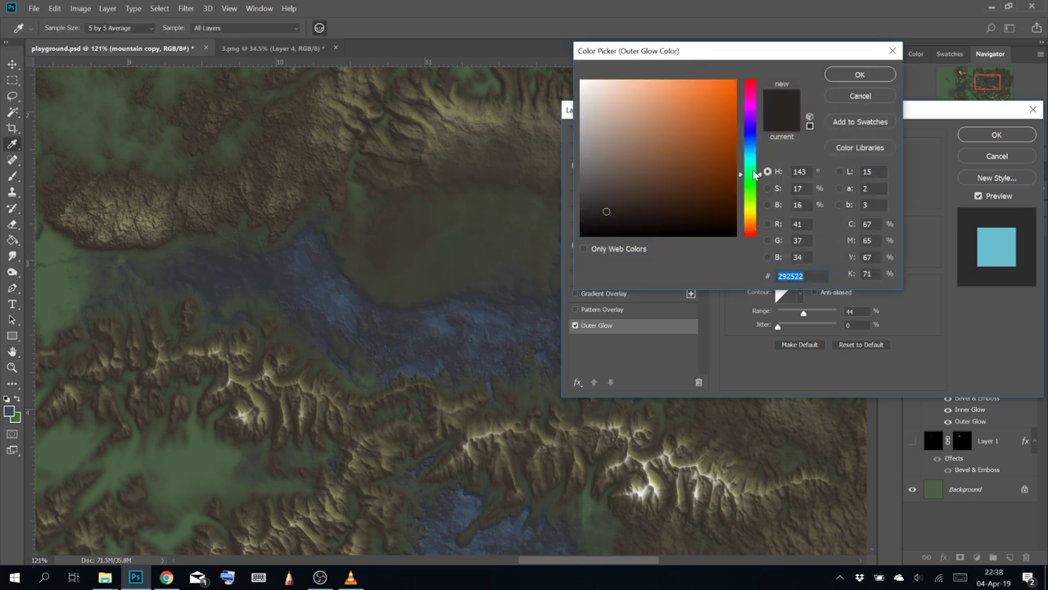
mouse_move(755, 174)
mouse_down()
mouse_move(719, 124)
mouse_move(738, 99)
mouse_up()
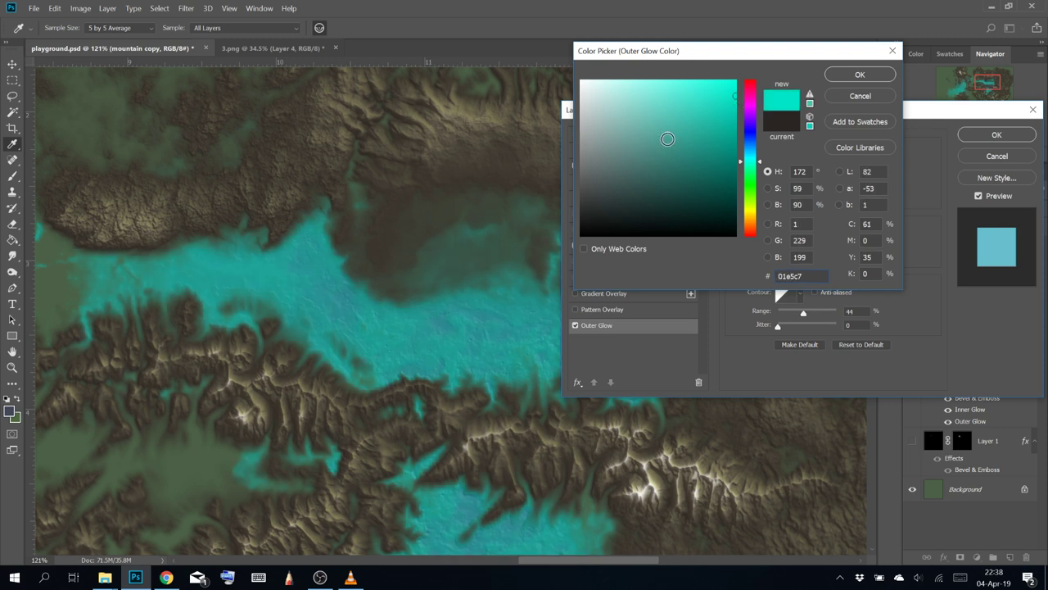
mouse_move(678, 133)
mouse_down()
mouse_move(641, 145)
mouse_move(642, 173)
mouse_move(656, 161)
mouse_up()
click(754, 172)
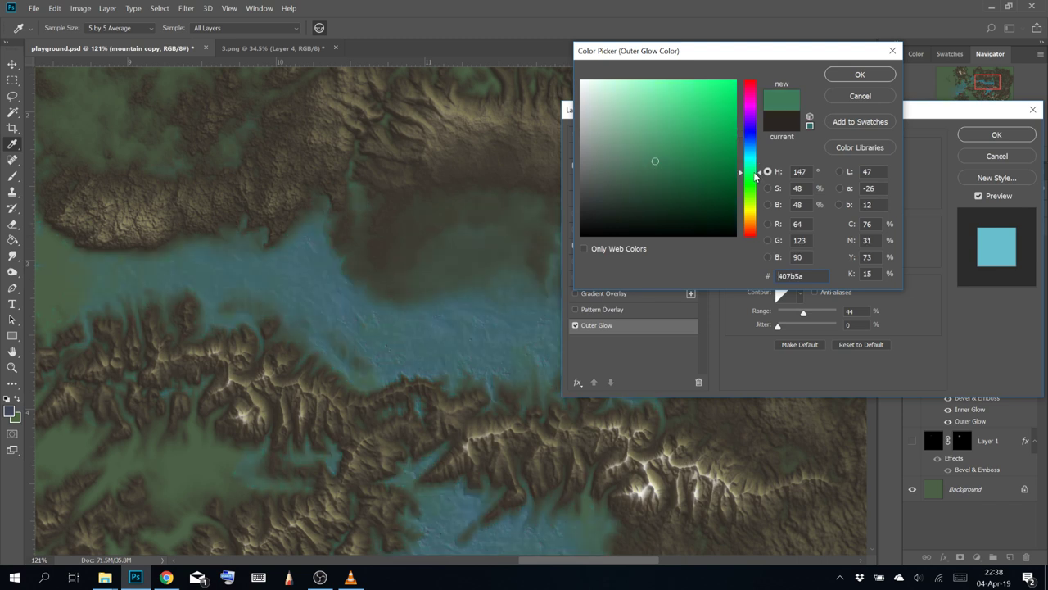
drag(755, 173, 754, 179)
mouse_move(670, 199)
mouse_down()
mouse_move(636, 204)
mouse_move(624, 192)
mouse_move(627, 183)
mouse_move(700, 203)
mouse_move(718, 191)
mouse_move(613, 208)
mouse_move(661, 213)
mouse_up()
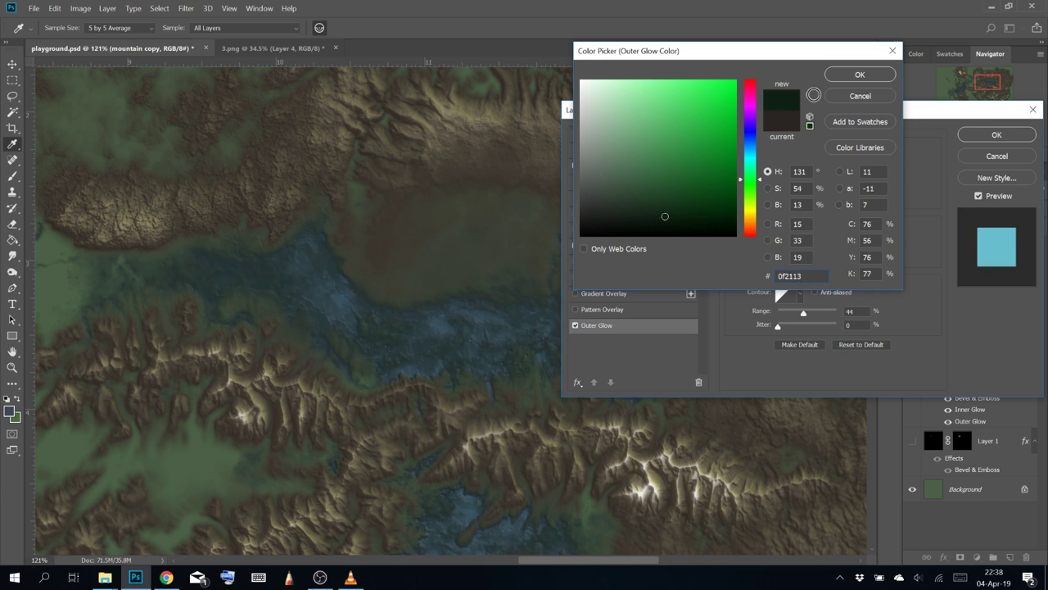
click(860, 75)
click(998, 145)
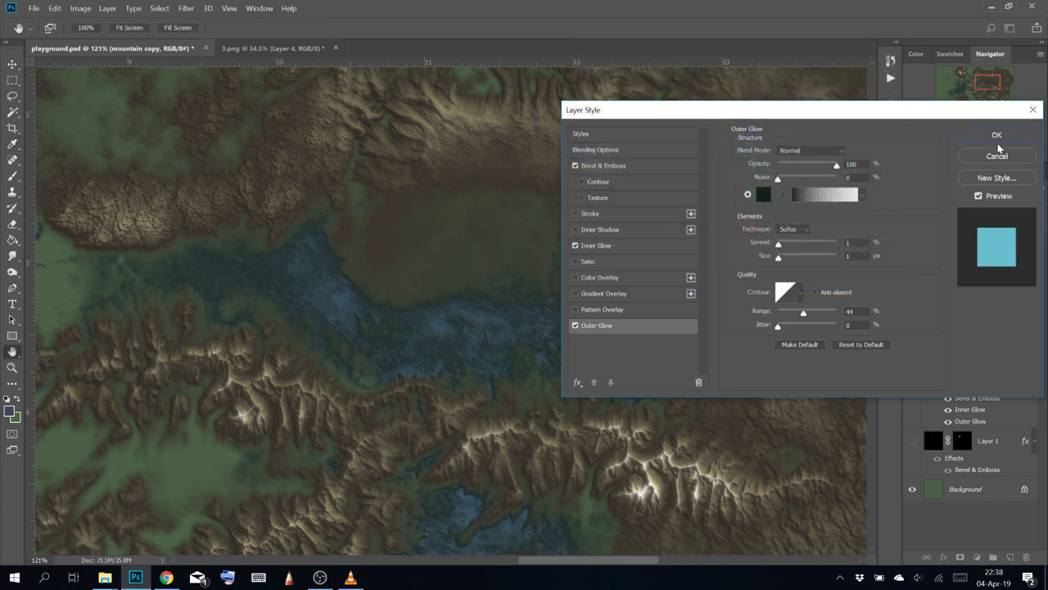
click(1025, 137)
Add a new layer directly above the Background and fill it with the blue foreground colour
key(b)
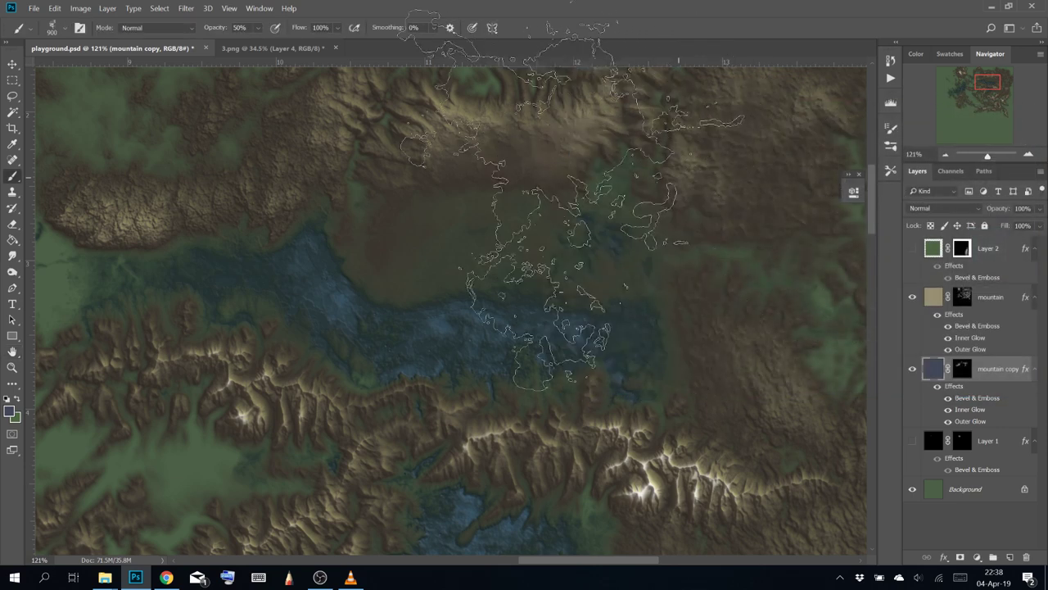
scroll(536, 218, down, 2)
scroll(647, 269, down, 4)
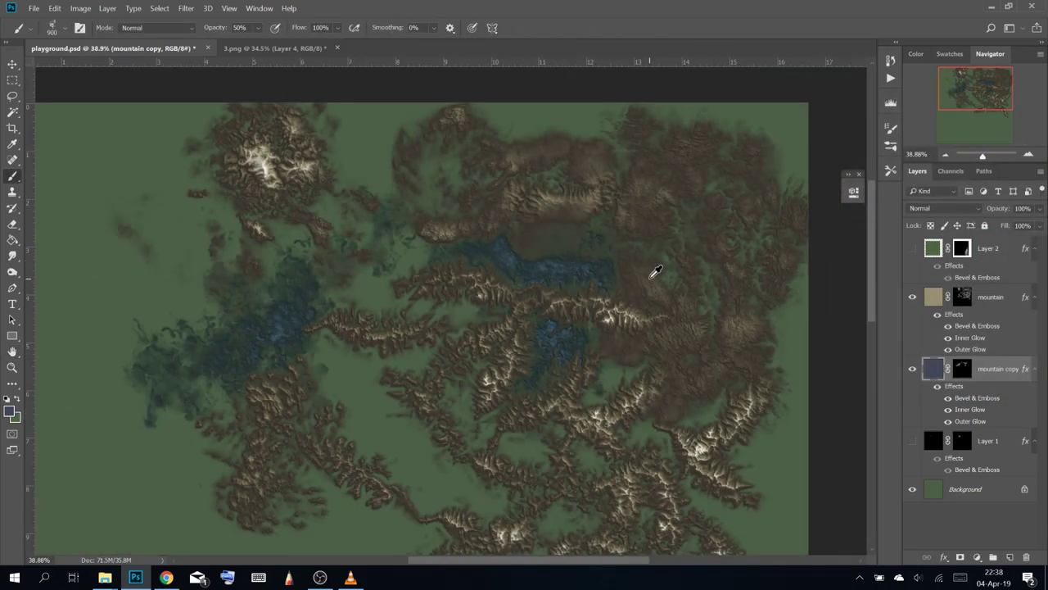
scroll(636, 265, up, 2)
scroll(628, 262, up, 3)
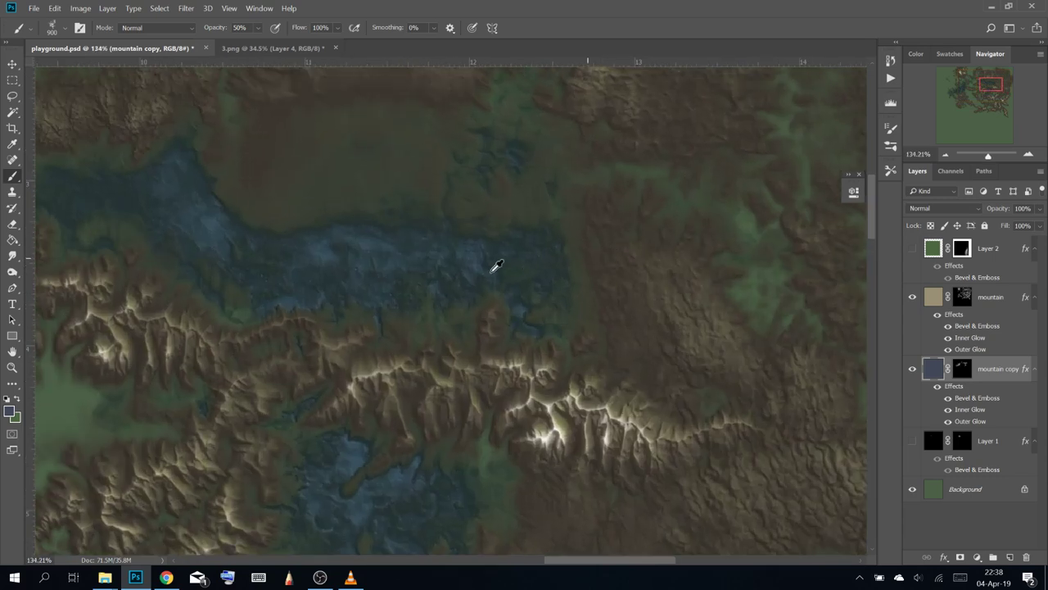
drag(494, 264, 666, 374)
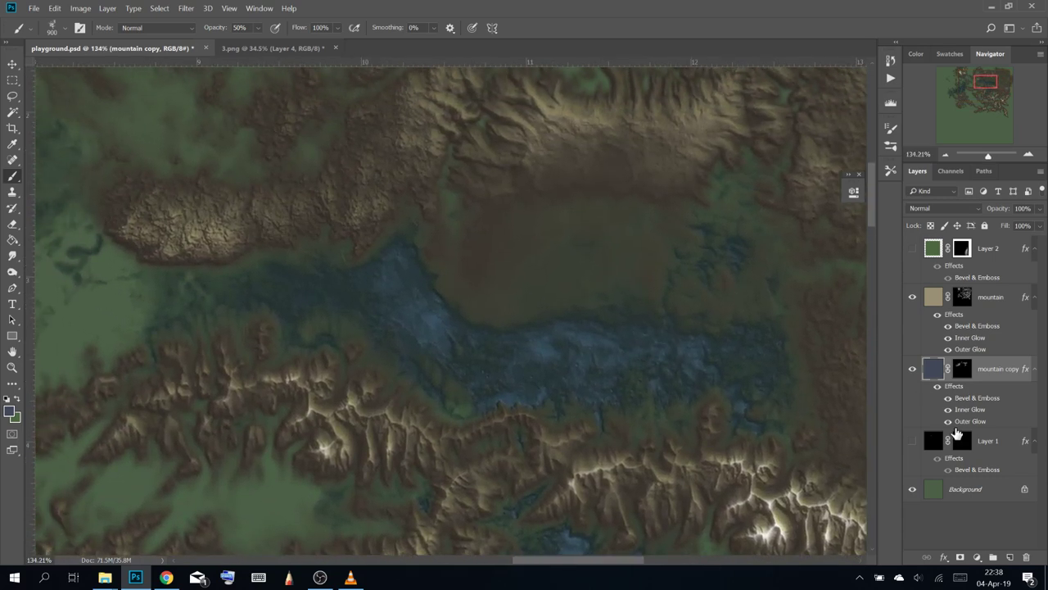
click(983, 489)
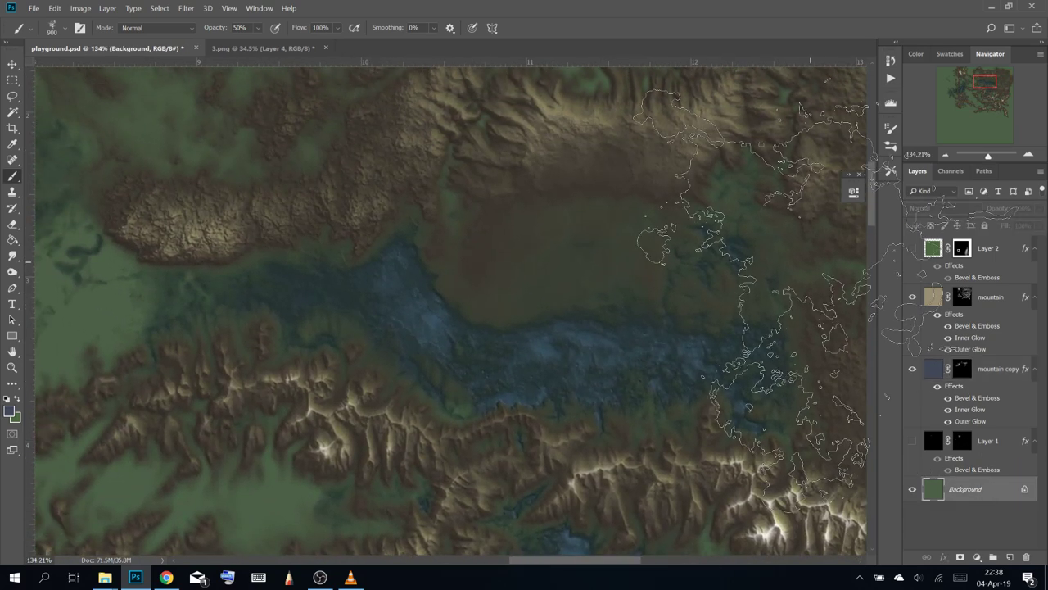
click(1010, 556)
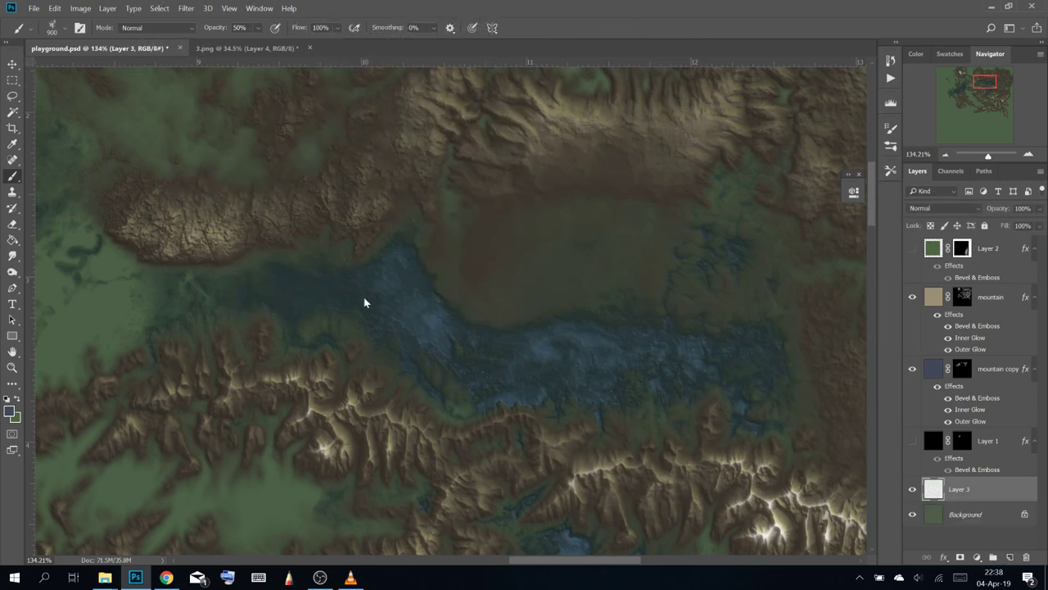
click(13, 240)
click(186, 9)
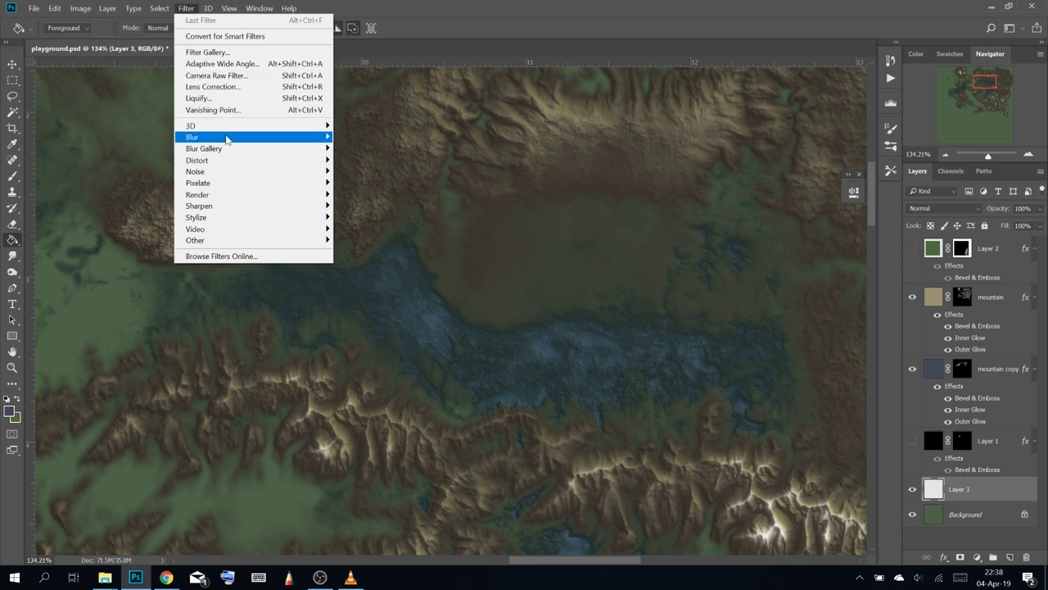
key(Escape)
key(alt+BackSpace)
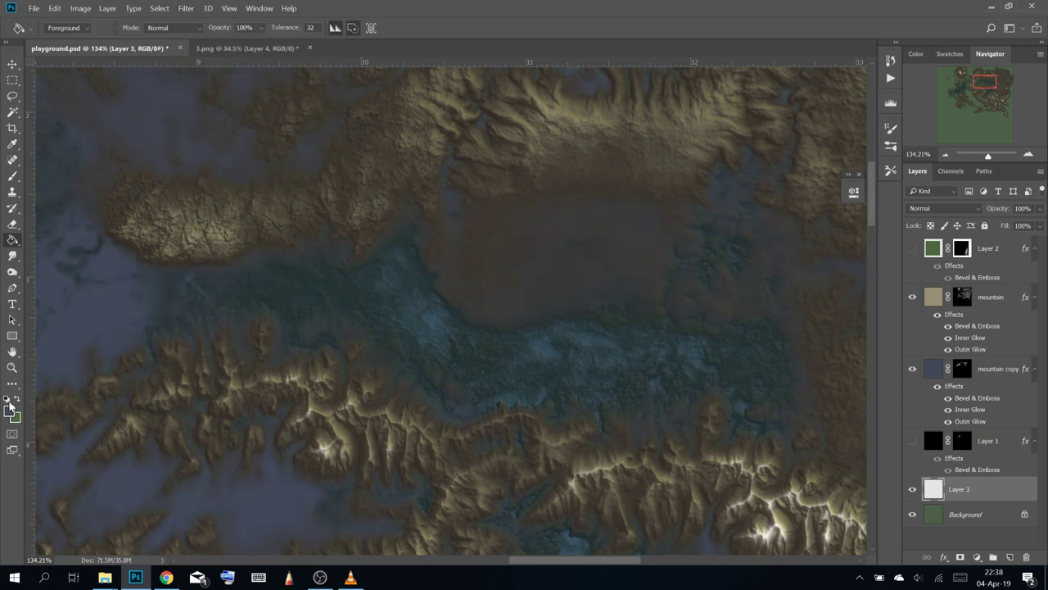
Reset the colours to default black and white and render Clouds on the new layer
click(7, 399)
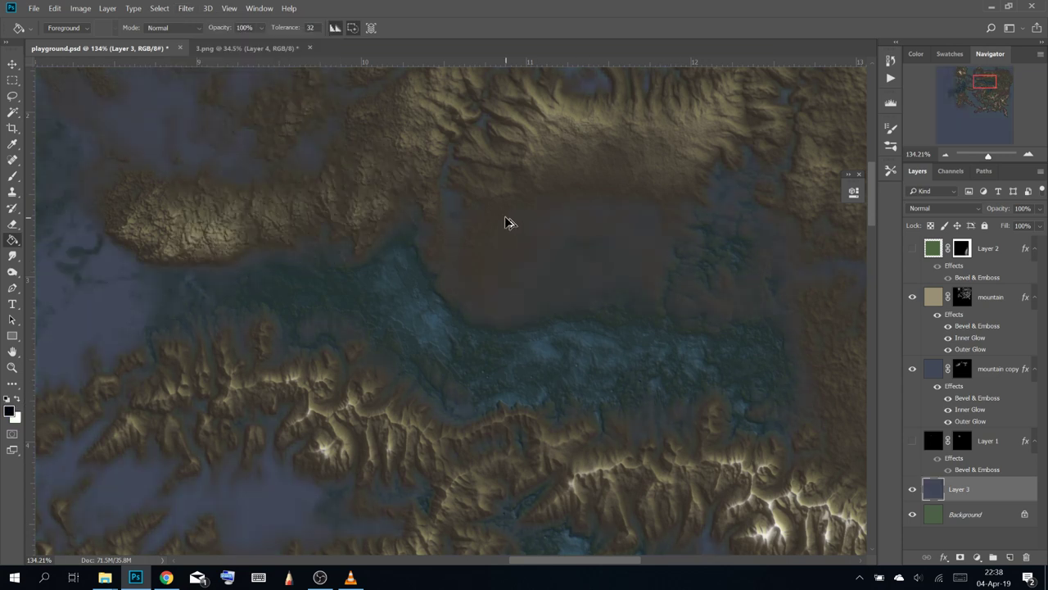
click(188, 8)
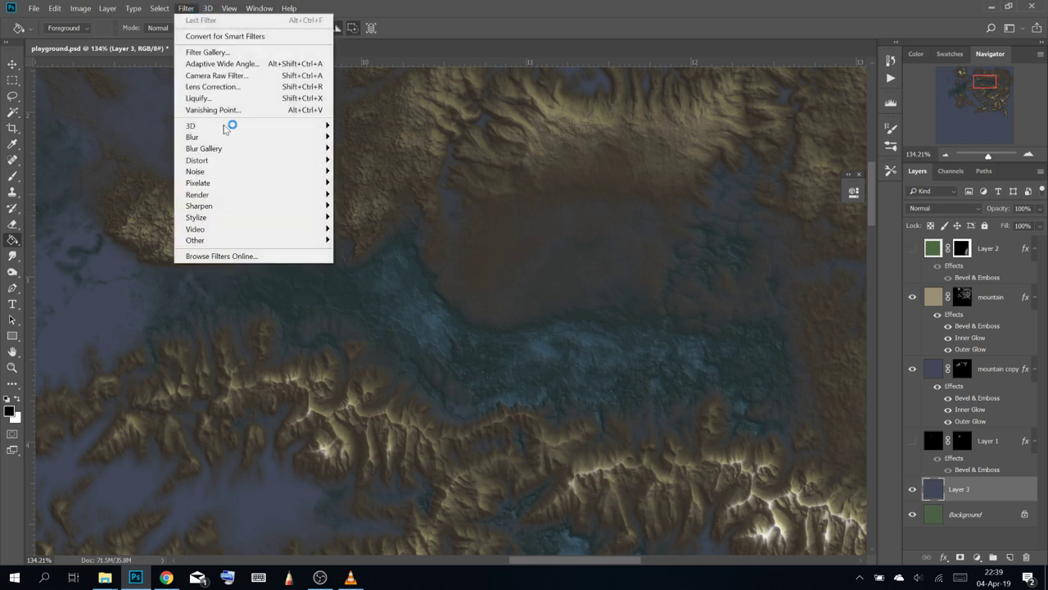
mouse_move(232, 198)
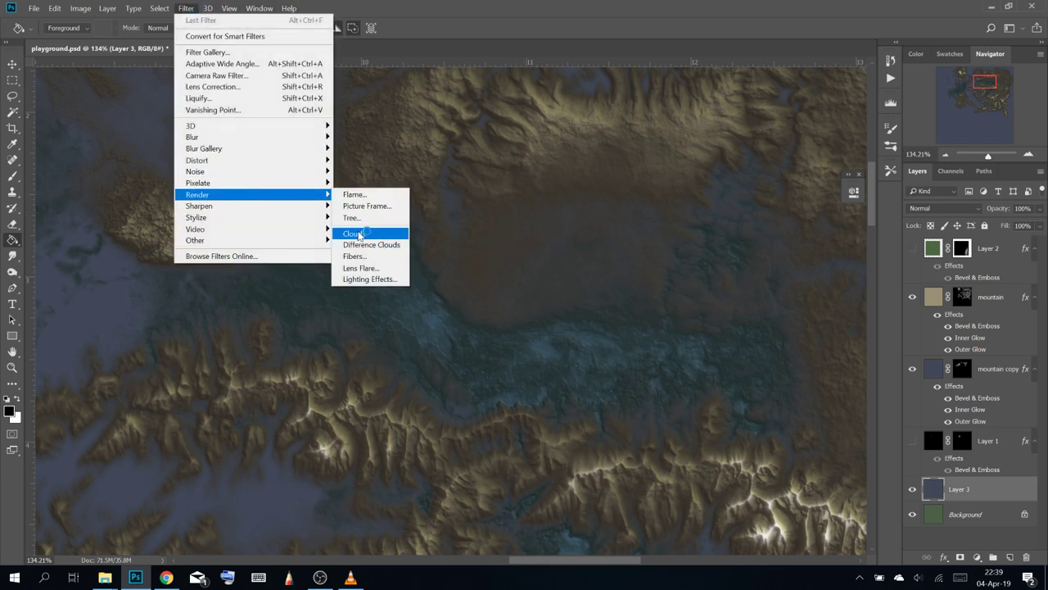
click(352, 234)
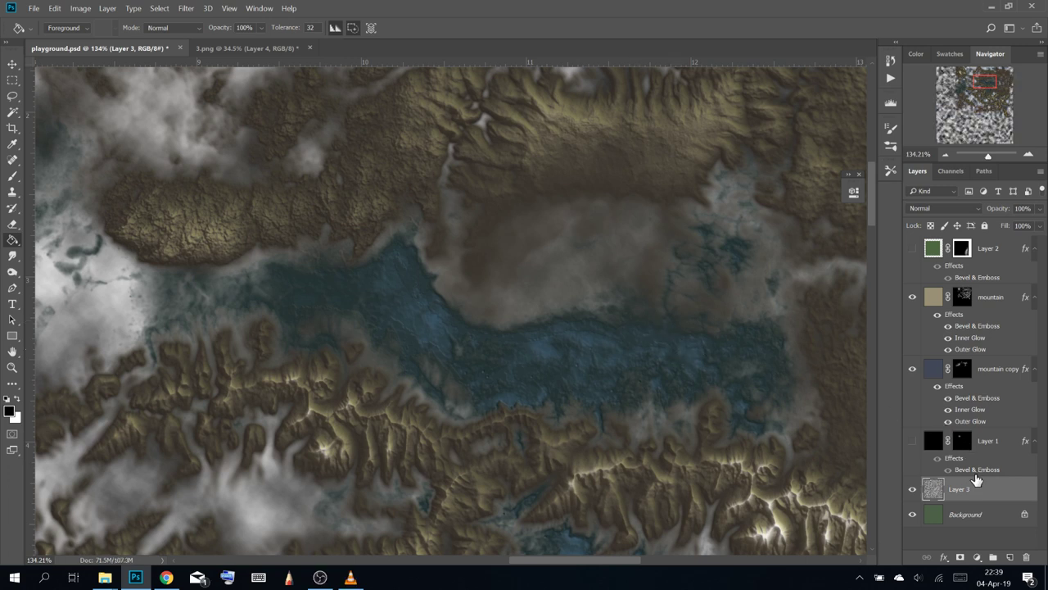
Apply the Emboss filter to the cloud layer at 45°, height 3 px and amount 100%, and blend it as Overlay
right_click(980, 488)
click(186, 9)
click(188, 9)
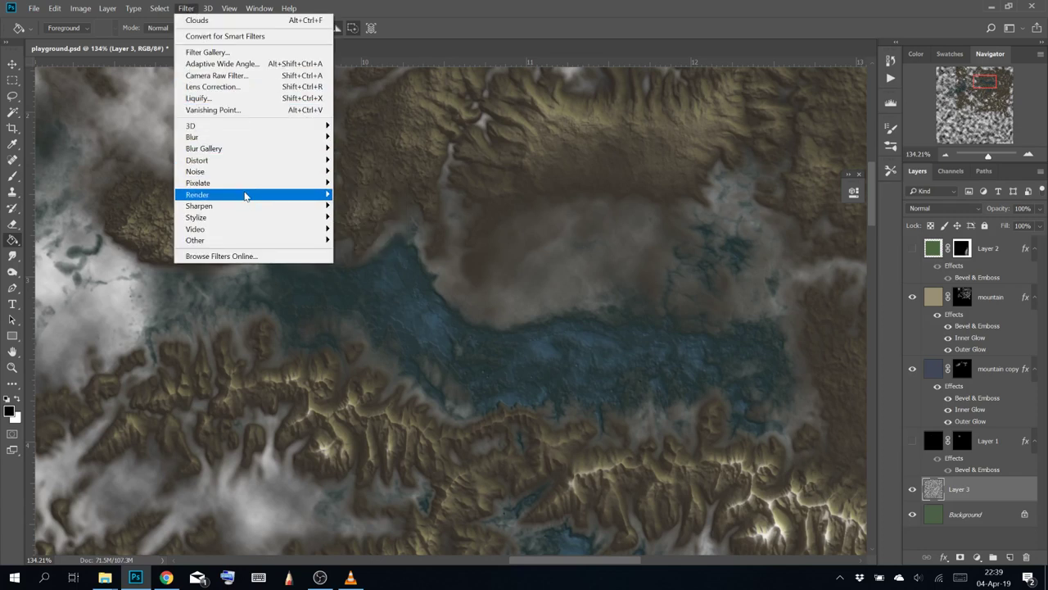
mouse_move(319, 218)
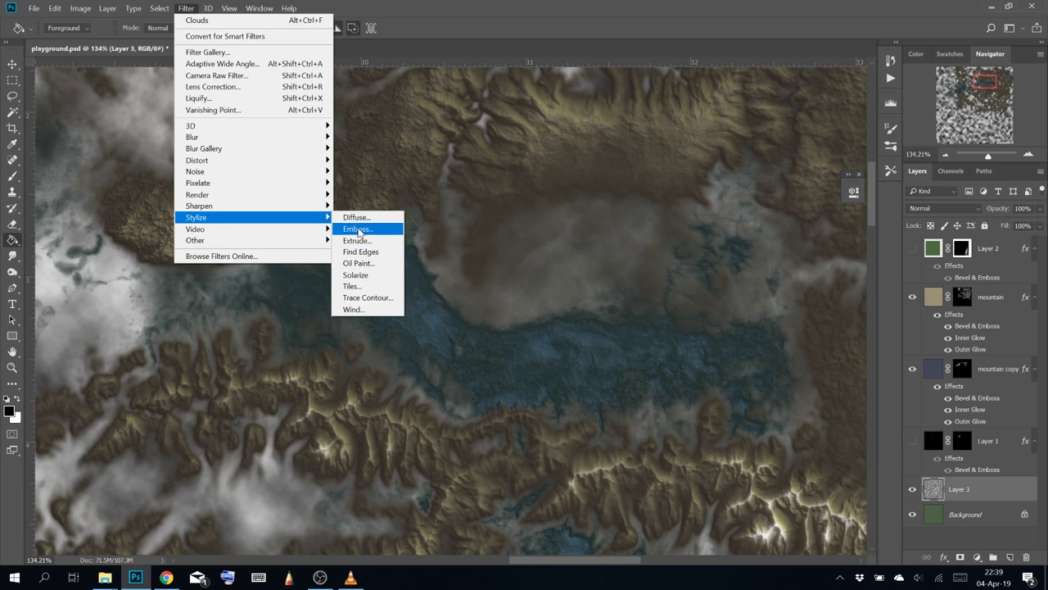
click(358, 229)
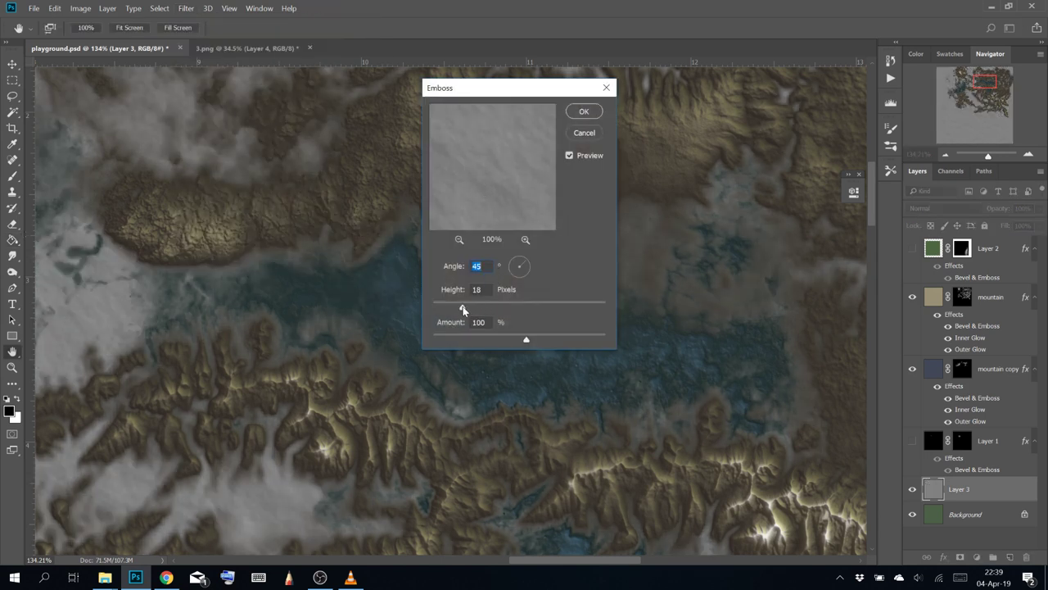
drag(463, 310, 438, 310)
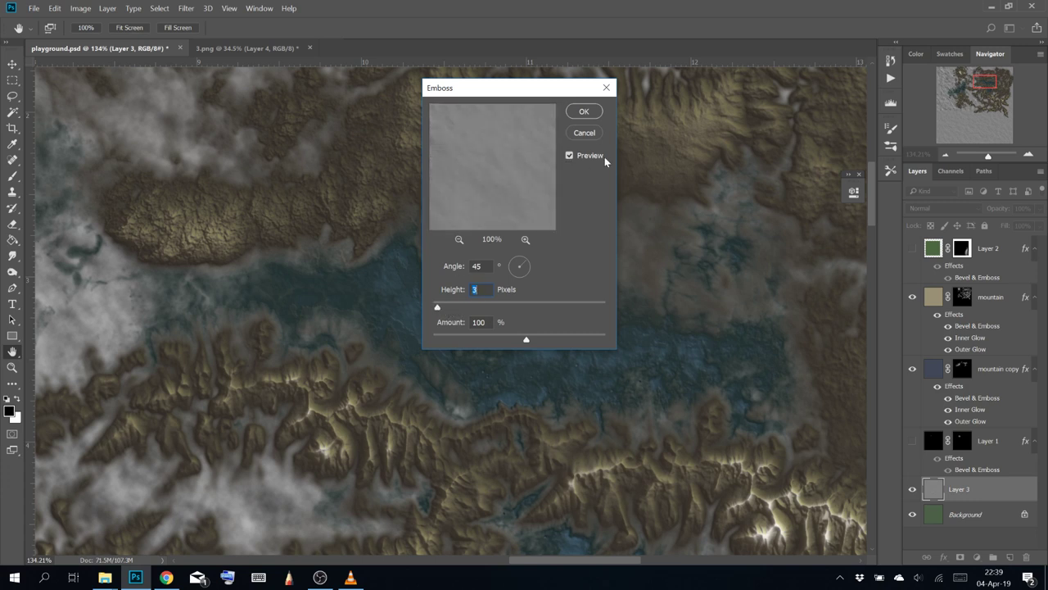
click(584, 112)
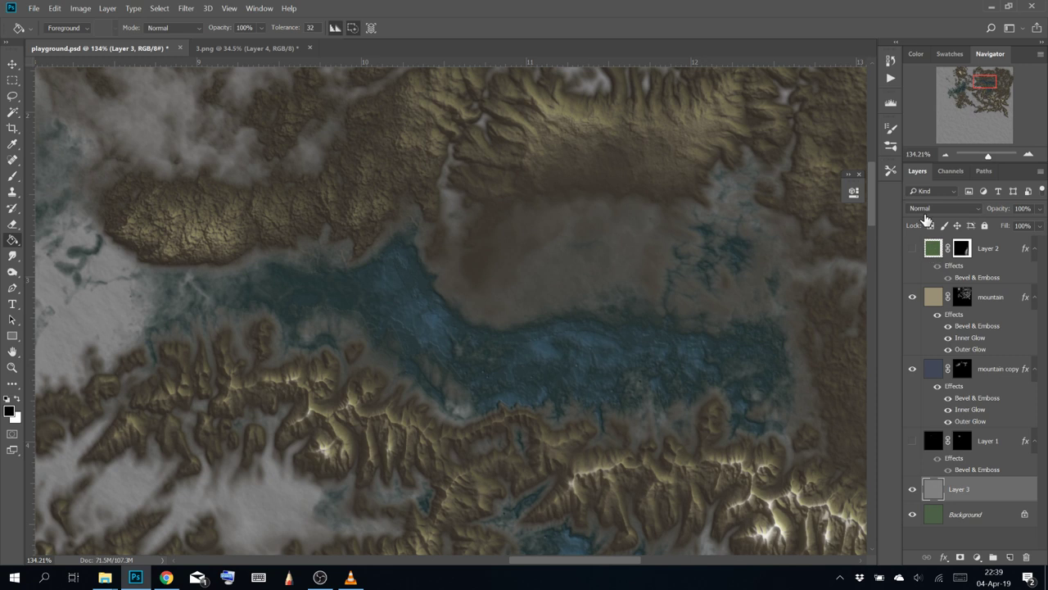
click(950, 208)
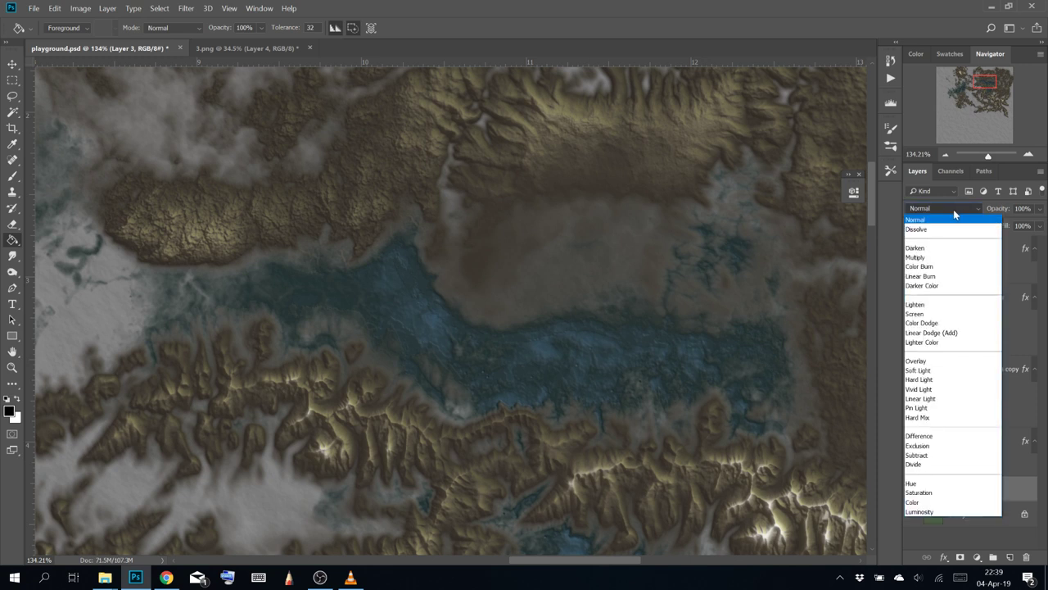
click(933, 361)
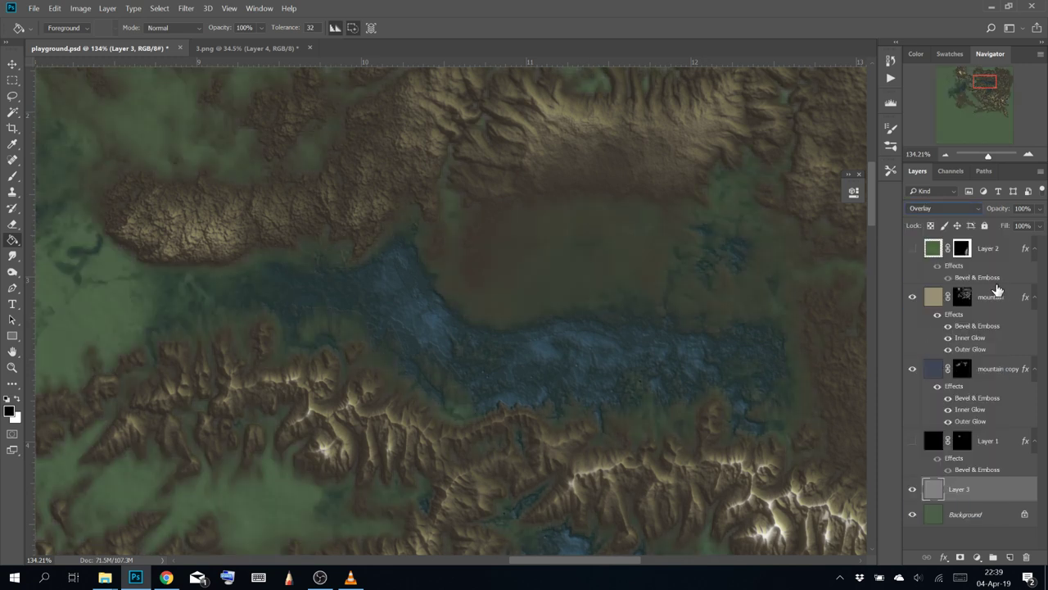
Adjust the Background layer's Hue/Saturation to hue -21, saturation -18 and lightness -7
click(971, 511)
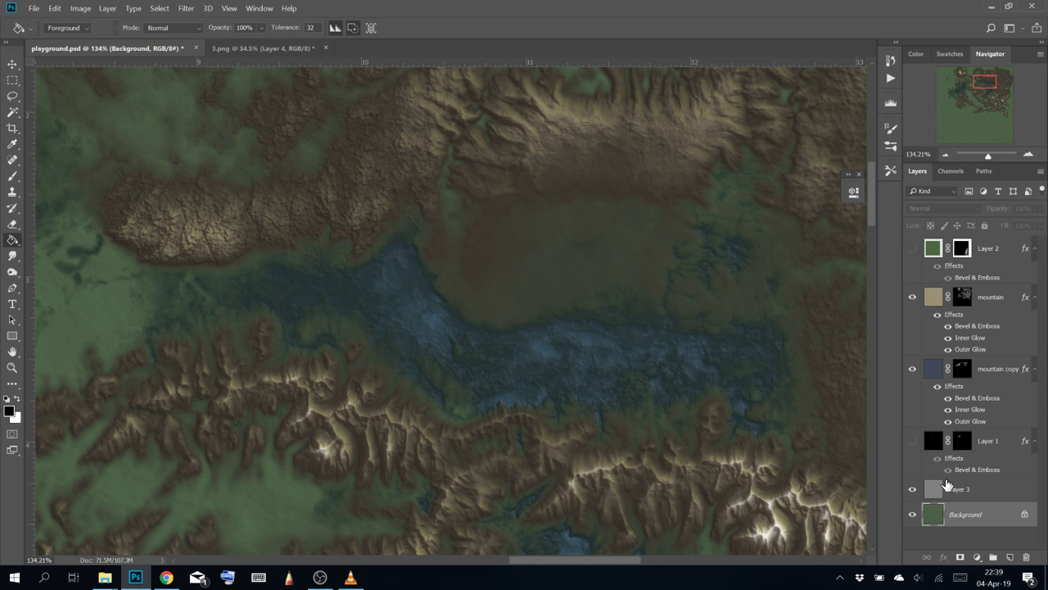
click(80, 8)
mouse_move(98, 36)
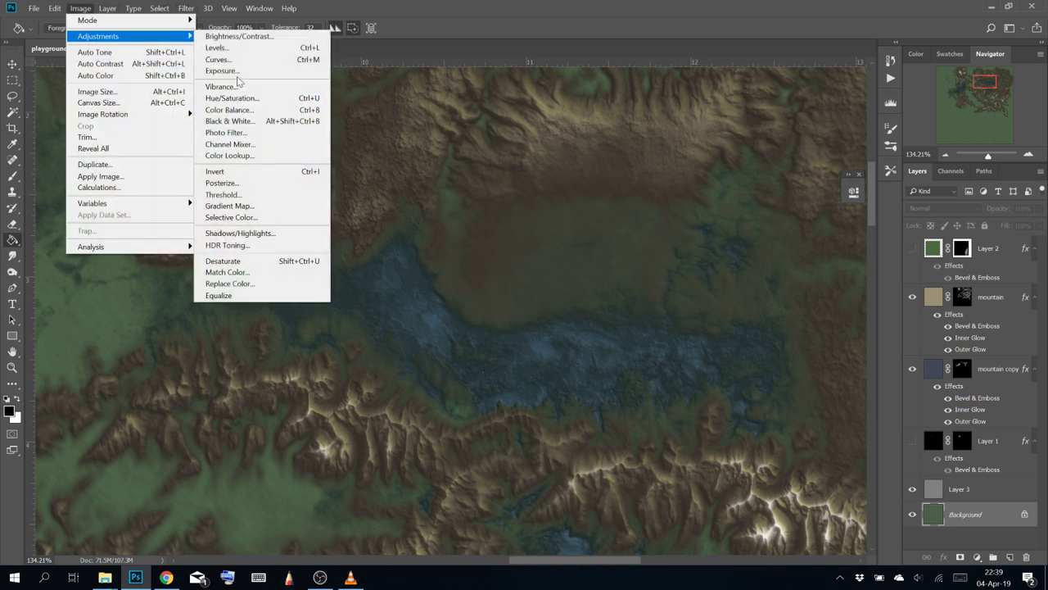
click(234, 98)
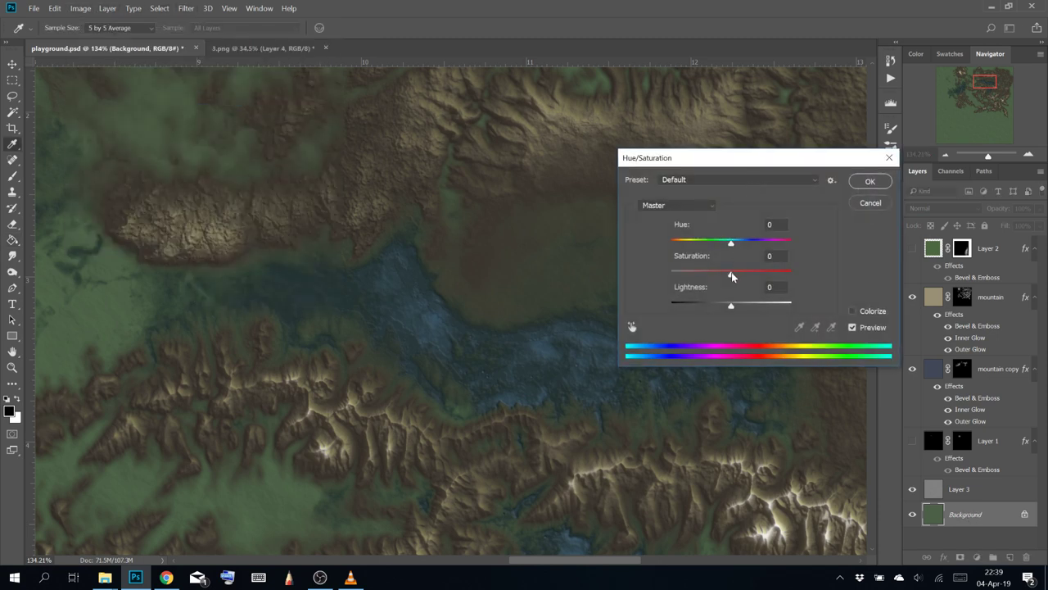
drag(733, 276, 688, 276)
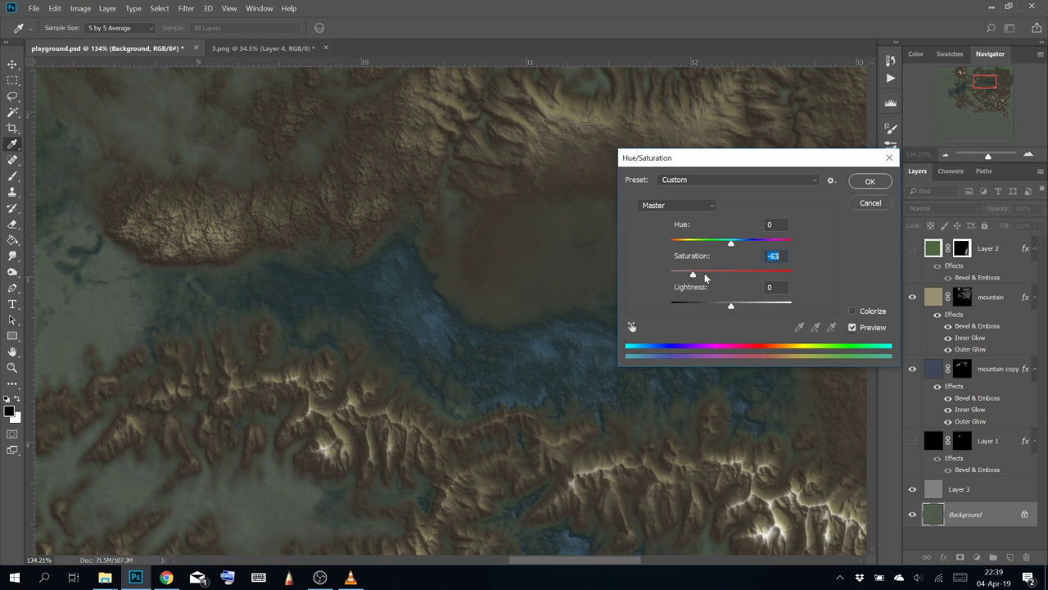
mouse_move(706, 279)
mouse_down()
mouse_move(719, 308)
mouse_move(714, 275)
mouse_move(722, 279)
mouse_up()
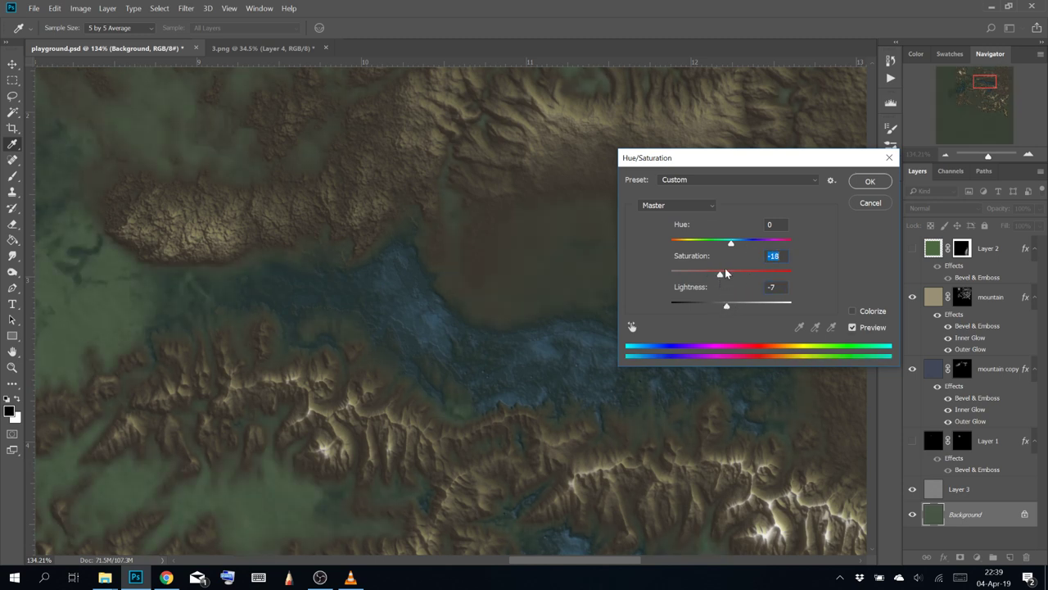
drag(729, 244, 720, 244)
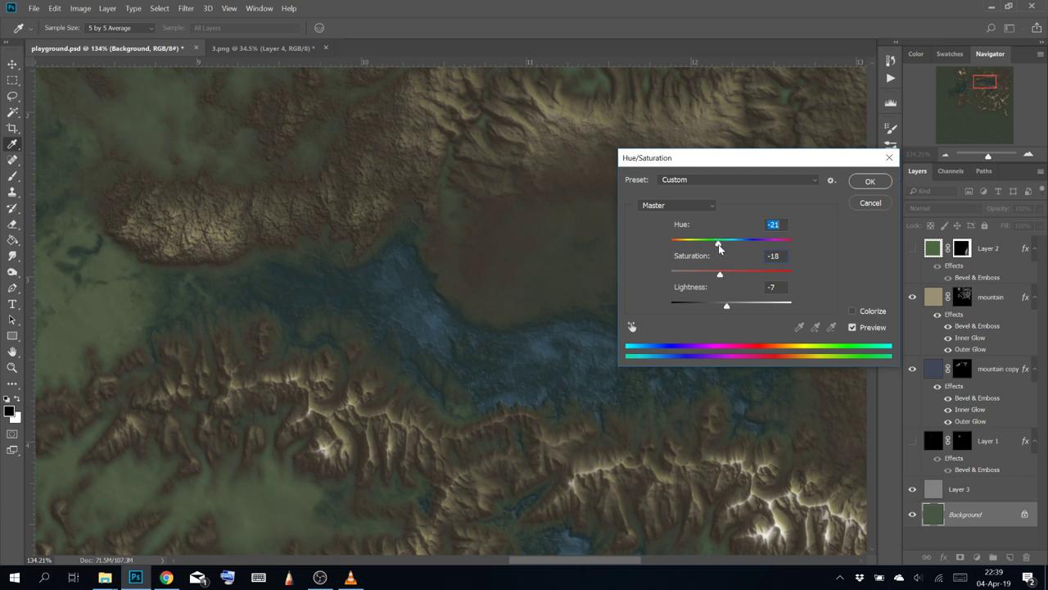
click(871, 182)
Examine how the recoloured, textured plains blend with the mountains and blue lowlands across the map
key(g)
mouse_move(674, 273)
mouse_down()
mouse_move(611, 253)
mouse_move(477, 176)
mouse_move(448, 183)
mouse_move(512, 213)
mouse_move(547, 210)
mouse_up()
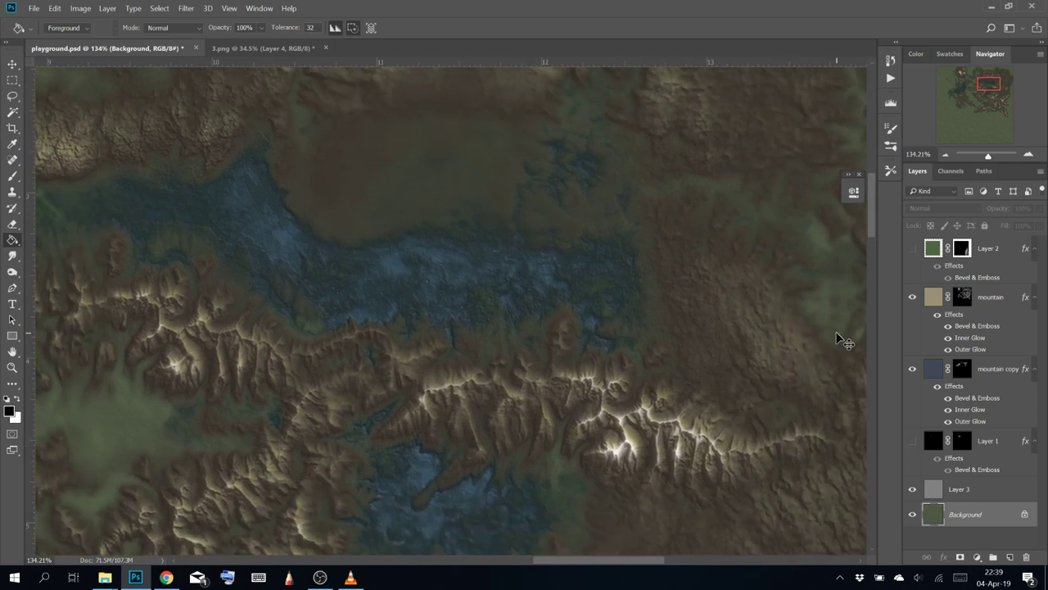
key(c)
drag(401, 206, 618, 359)
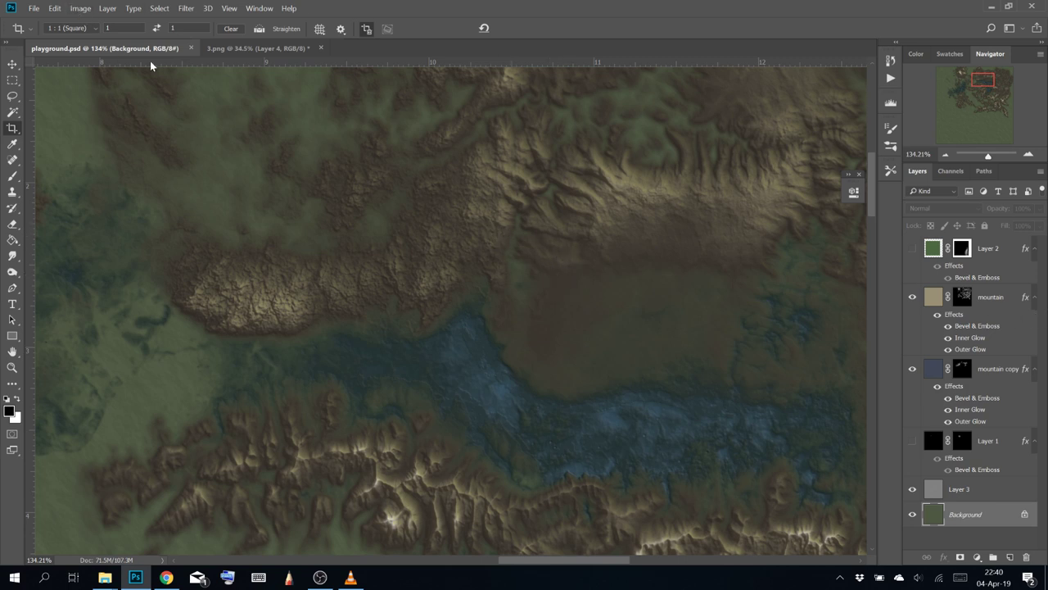
drag(651, 246, 485, 321)
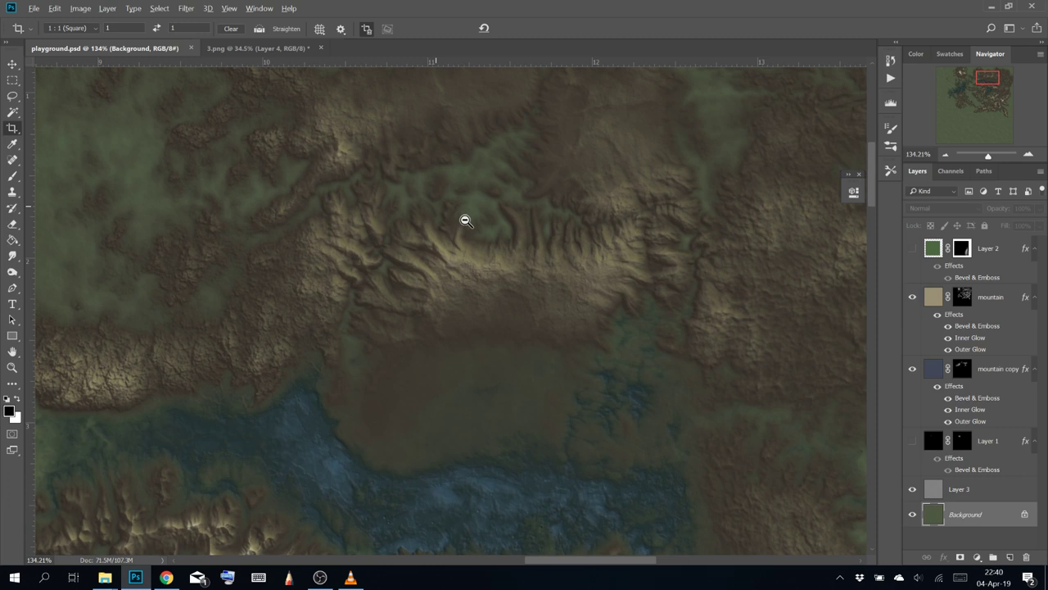
drag(456, 218, 374, 187)
drag(408, 343, 613, 187)
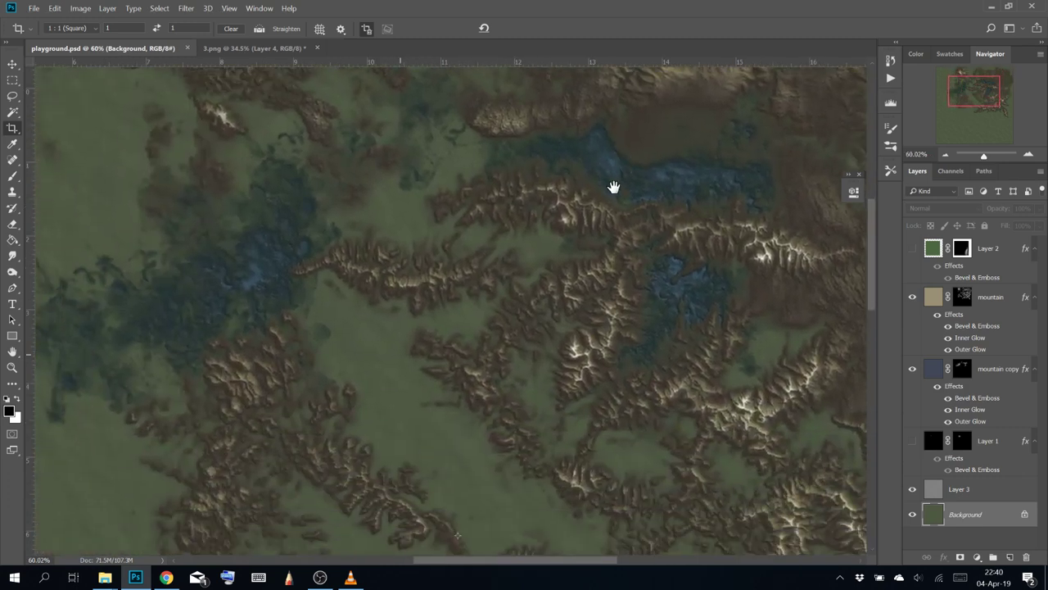
Examine the whole map in overview, the blue lowland beside the ridges close up, and the northern mountains at actual size
scroll(562, 233, down, 6)
scroll(628, 258, down, 1)
drag(634, 266, 473, 280)
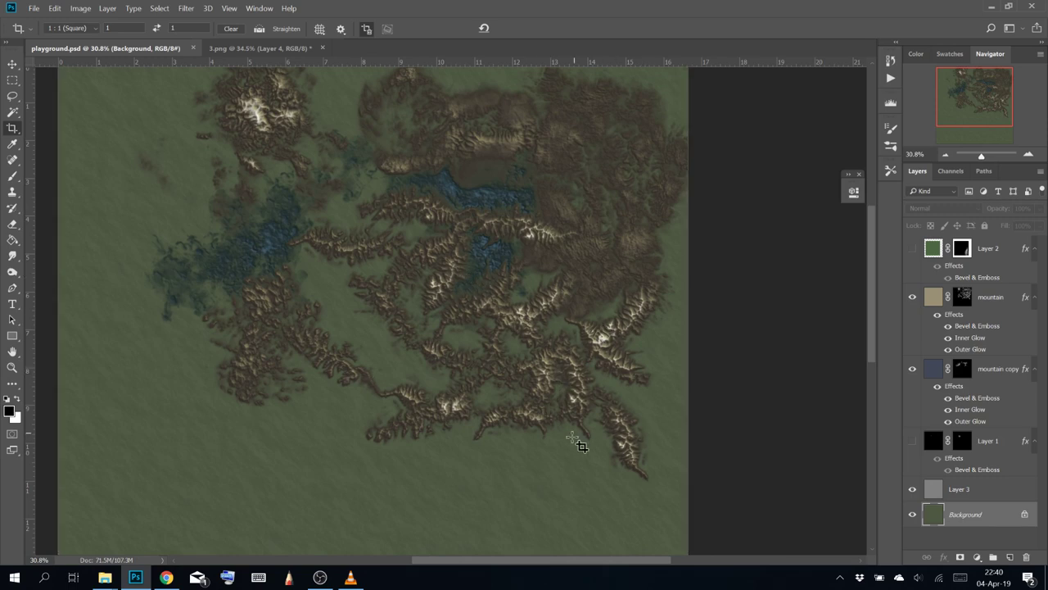
scroll(400, 191, up, 2)
scroll(421, 246, up, 8)
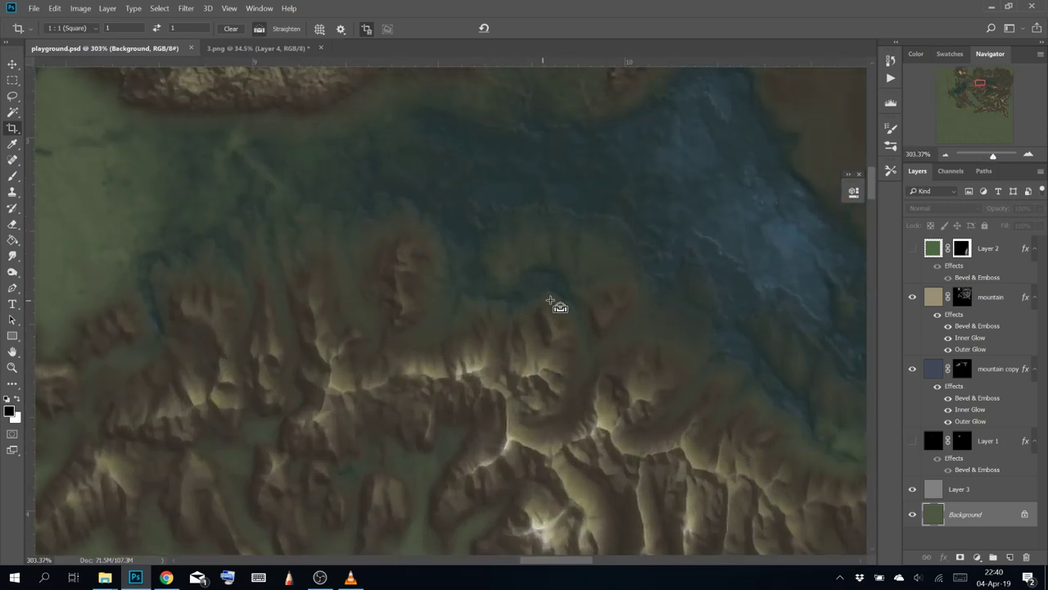
key(ctrl+1)
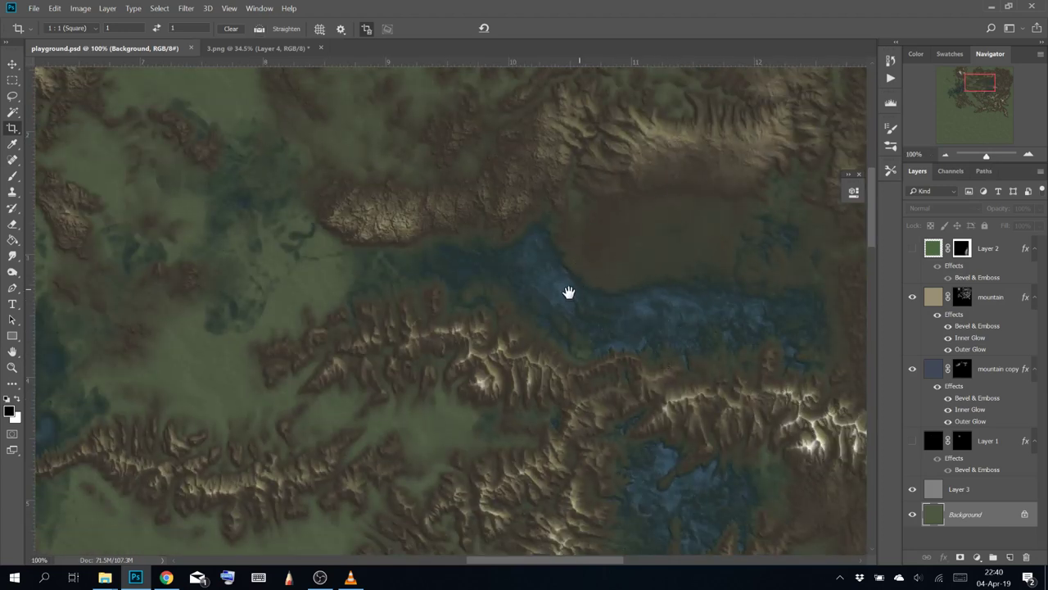
drag(569, 292, 491, 464)
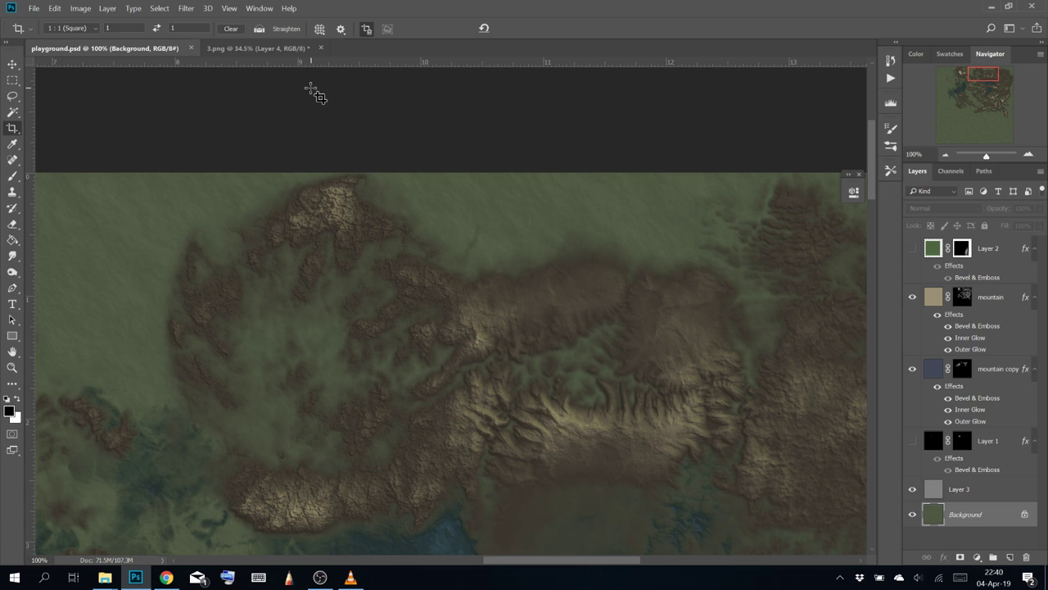
Close playground.psd and 3.png, discarding the unsaved changes to 3.png
click(190, 49)
click(145, 50)
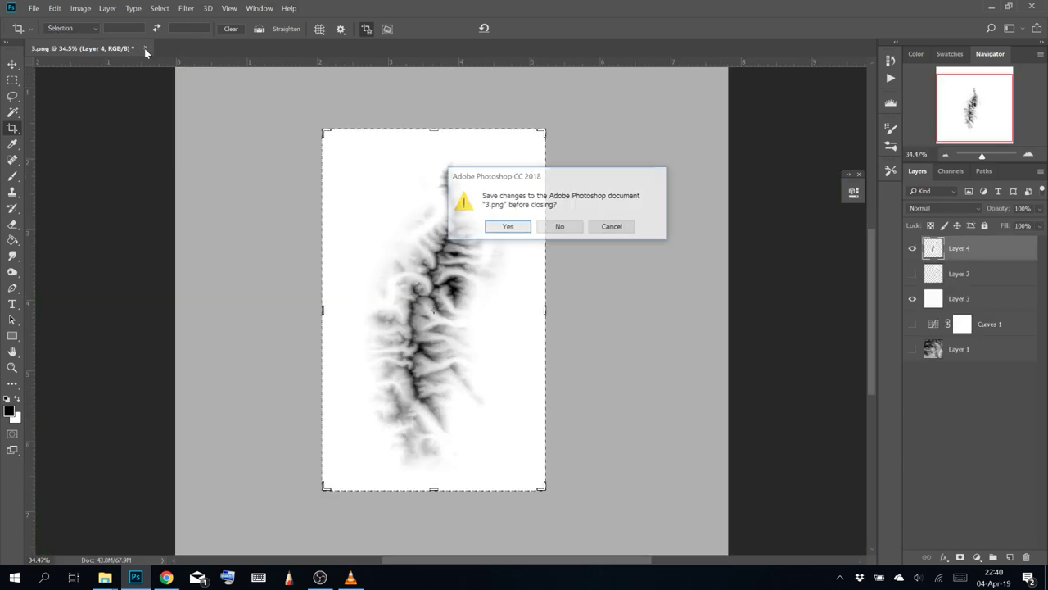
key(n)
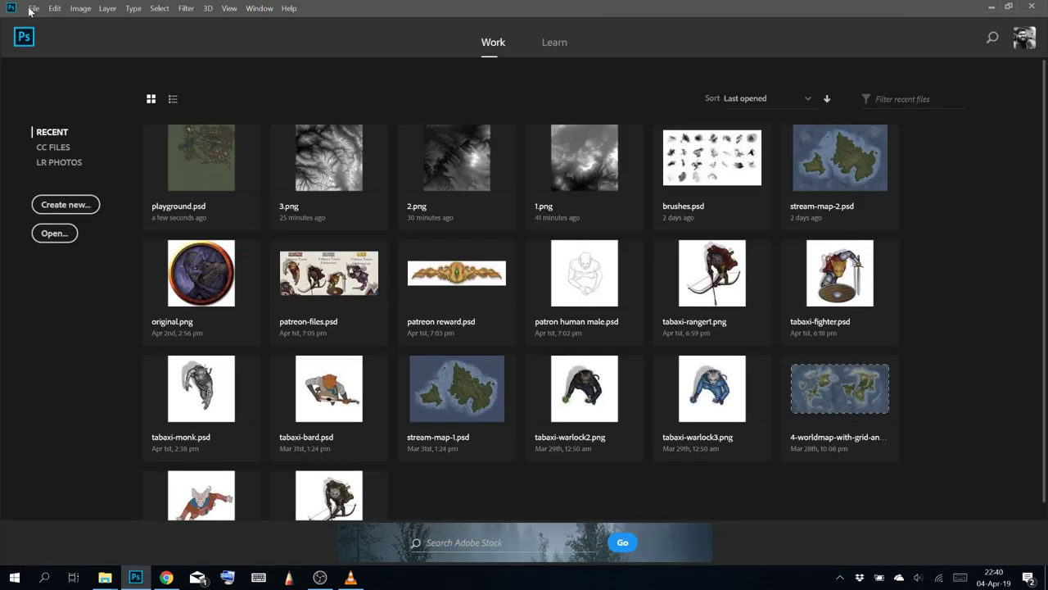
Create a new document 3000 by 3000 pixels at 300 pixels per inch with a white background
click(33, 8)
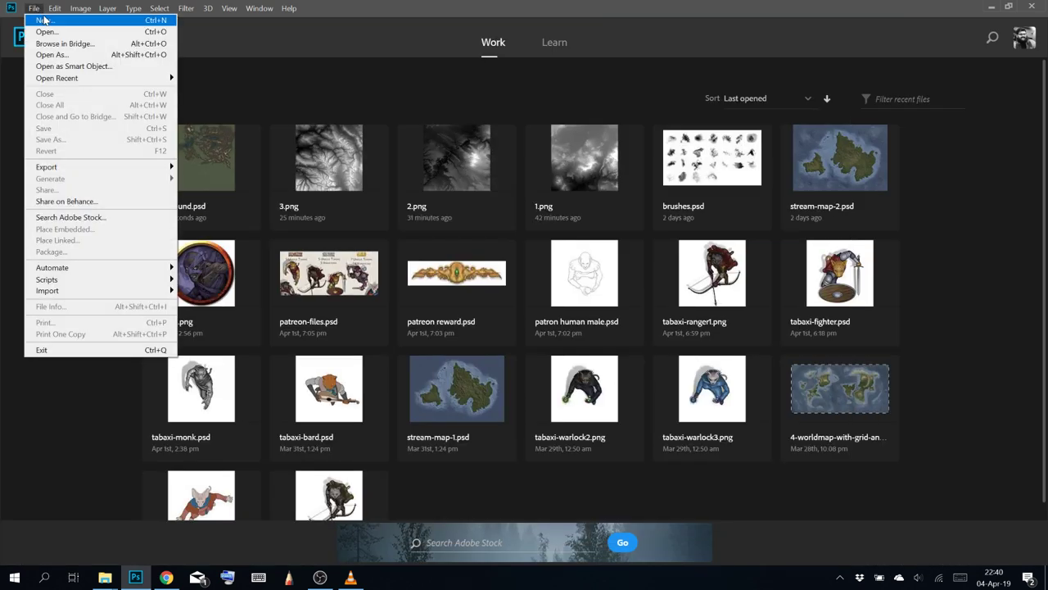
click(43, 20)
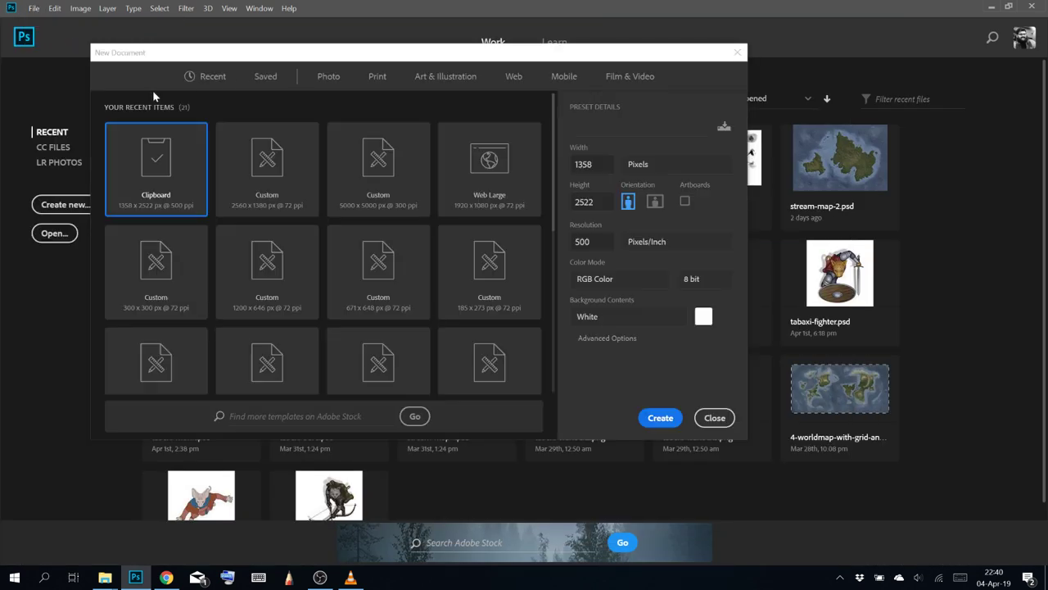
key(Tab)
text(30)
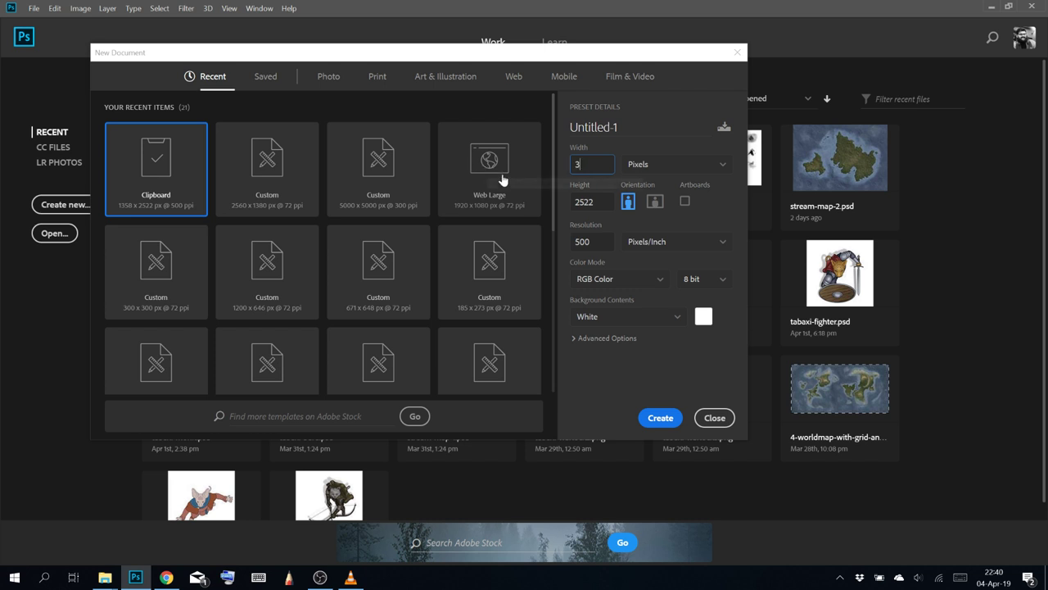
key(Tab)
text(3)
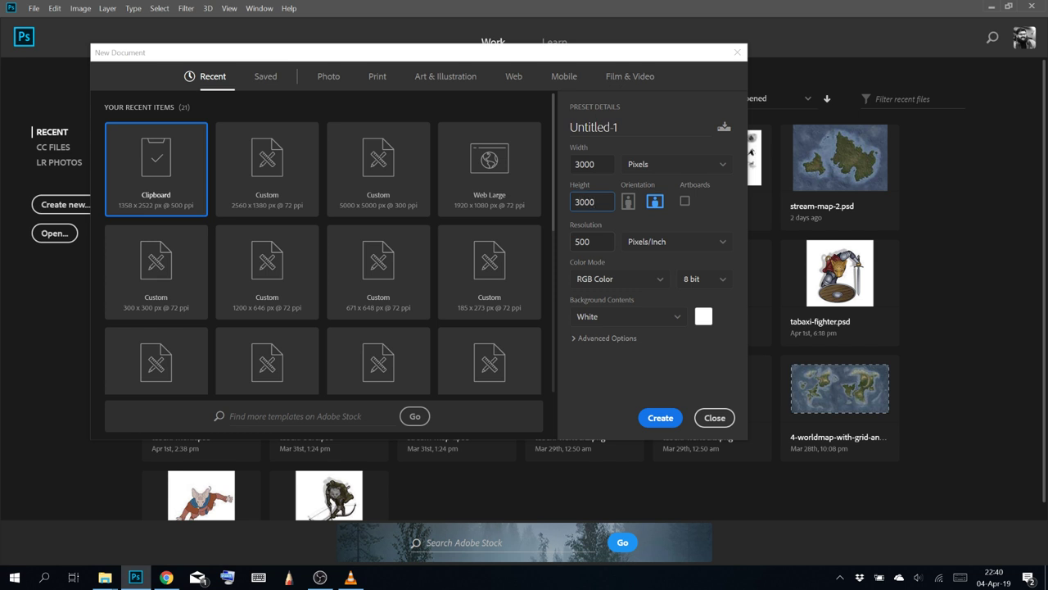
key(Tab)
text(300)
click(660, 417)
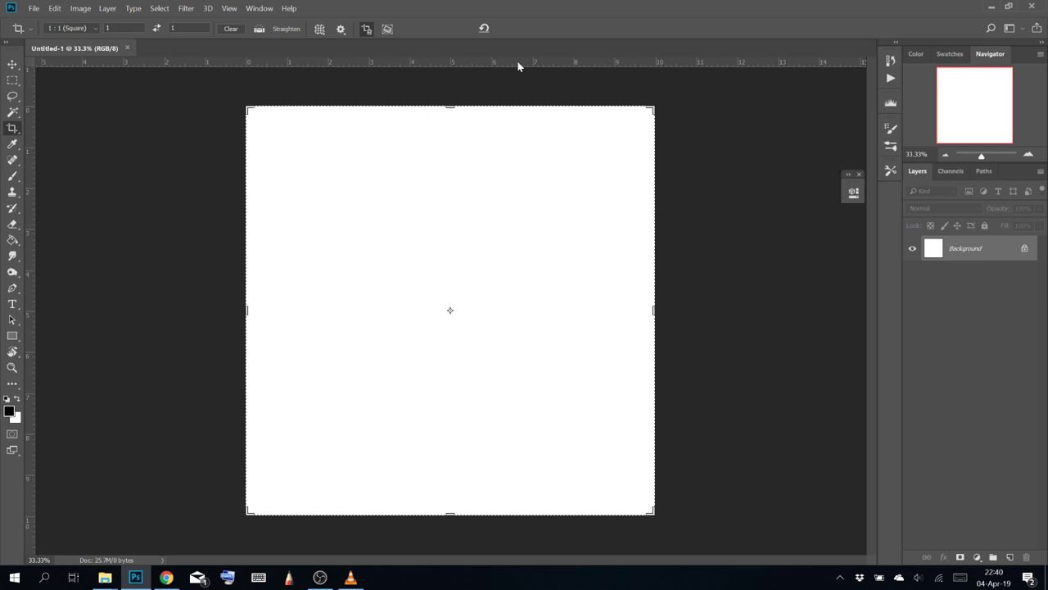
Dismiss the crop frame on the blank canvas and switch to the Brush tool
key(Escape)
click(12, 176)
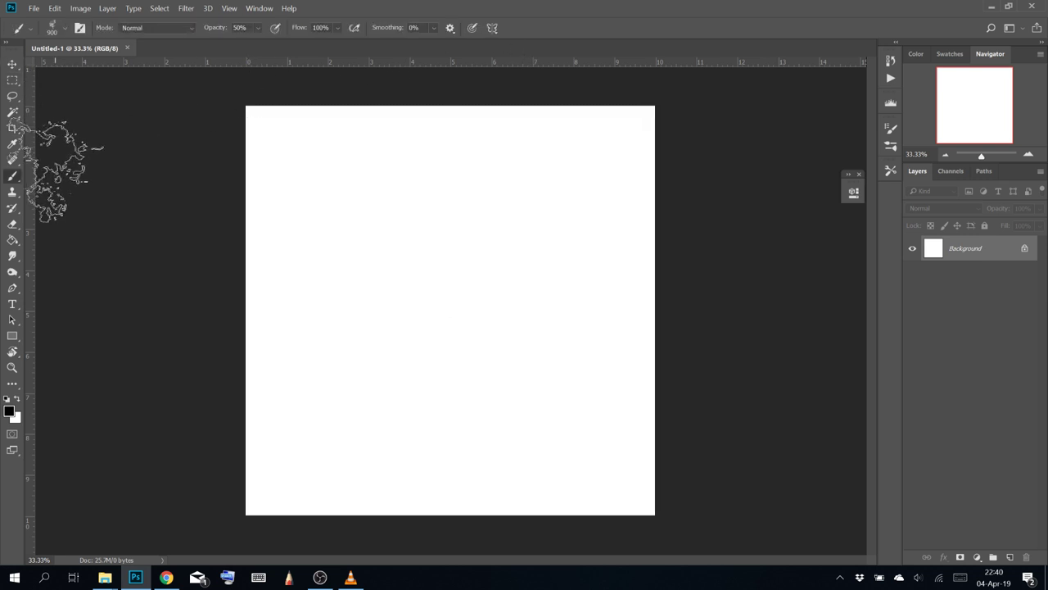
Choose an 8 px brush at 100% opacity and add a new layer above the background
click(890, 174)
click(819, 184)
click(855, 167)
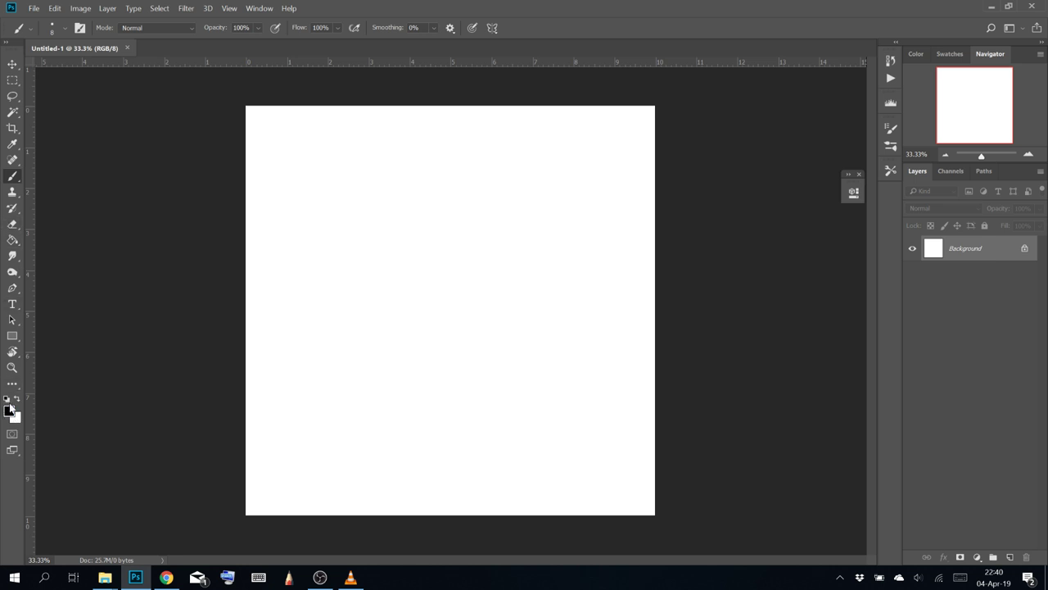
scroll(478, 236, up, 1)
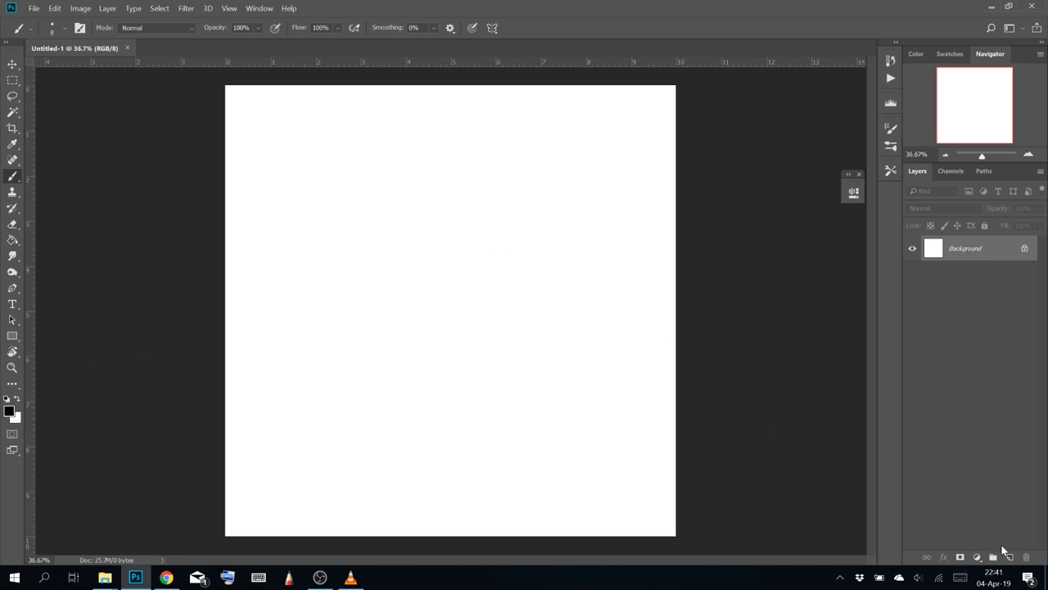
click(1008, 556)
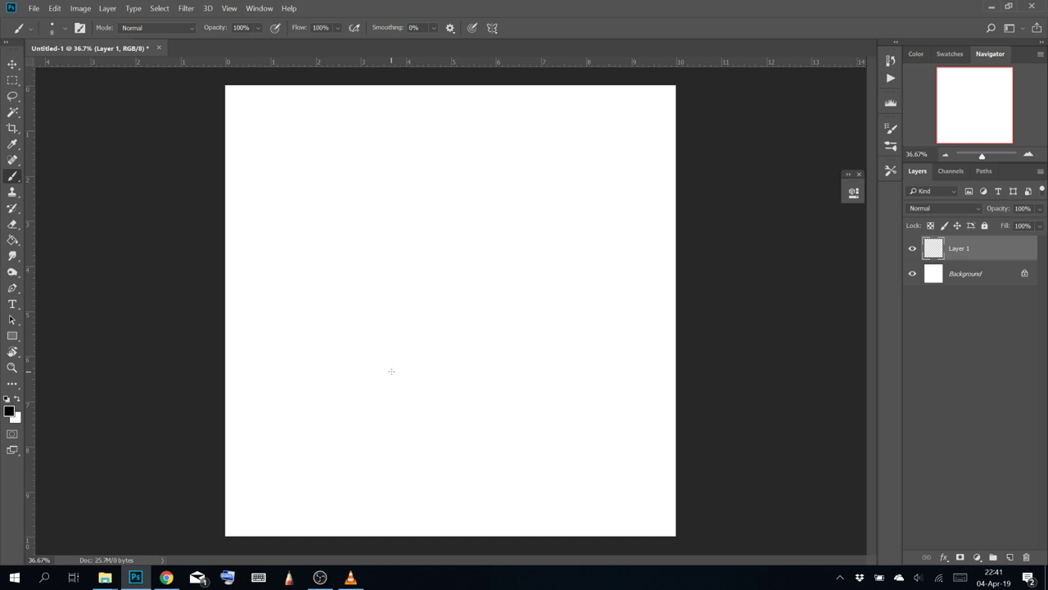
Scribble a few freehand test strokes on the new layer and clear the whole layer
mouse_move(391, 371)
mouse_down()
mouse_move(379, 340)
mouse_move(551, 223)
mouse_move(593, 368)
mouse_up()
key(ctrl+a)
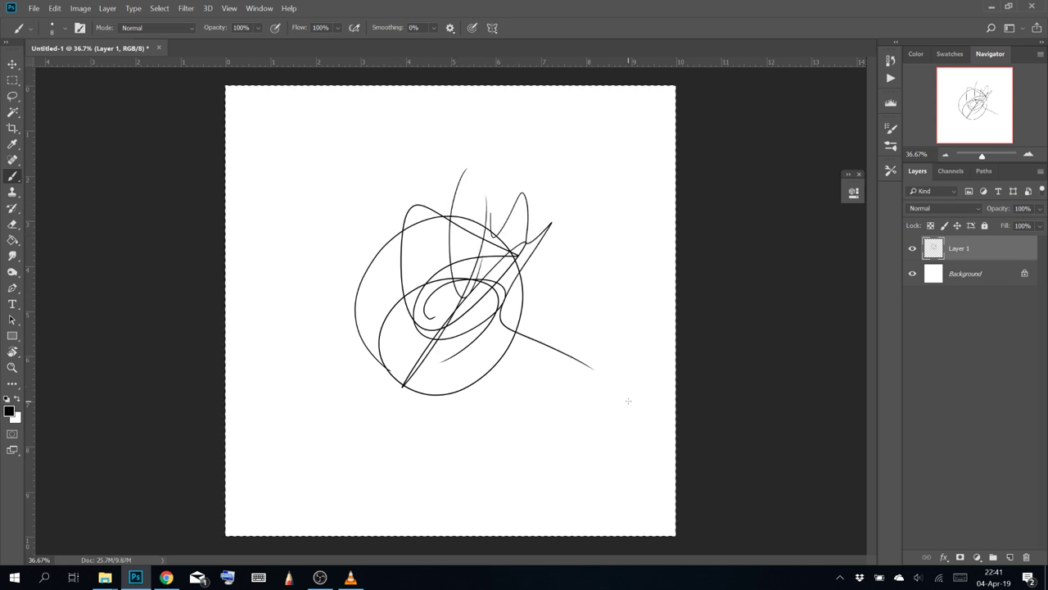
key(Delete)
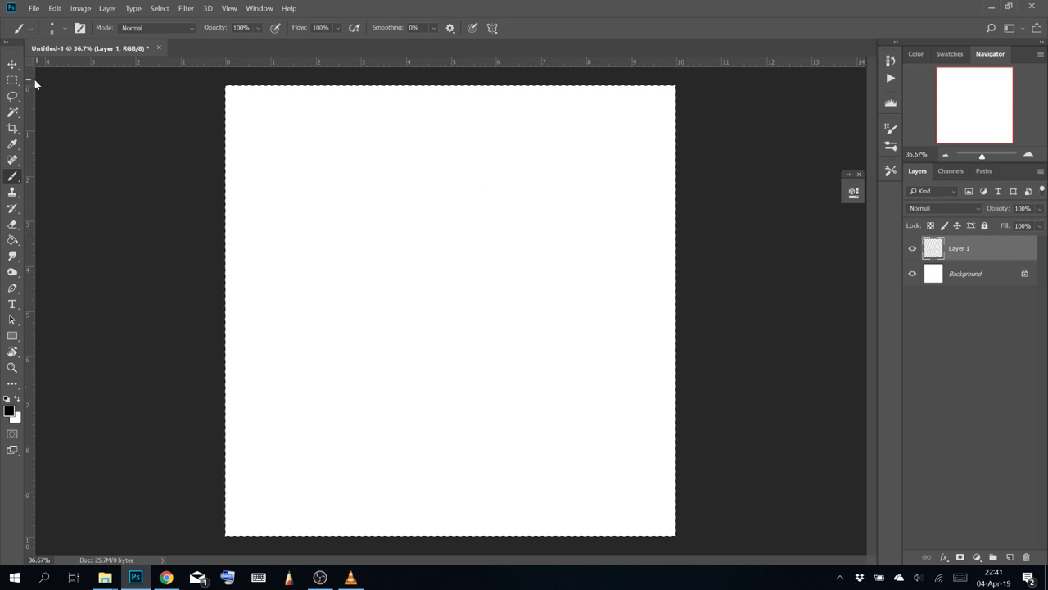
Replace the full-canvas selection with a circular marquee about 6 in across, slightly up and left of the canvas centre
drag(13, 80, 55, 92)
click(319, 187)
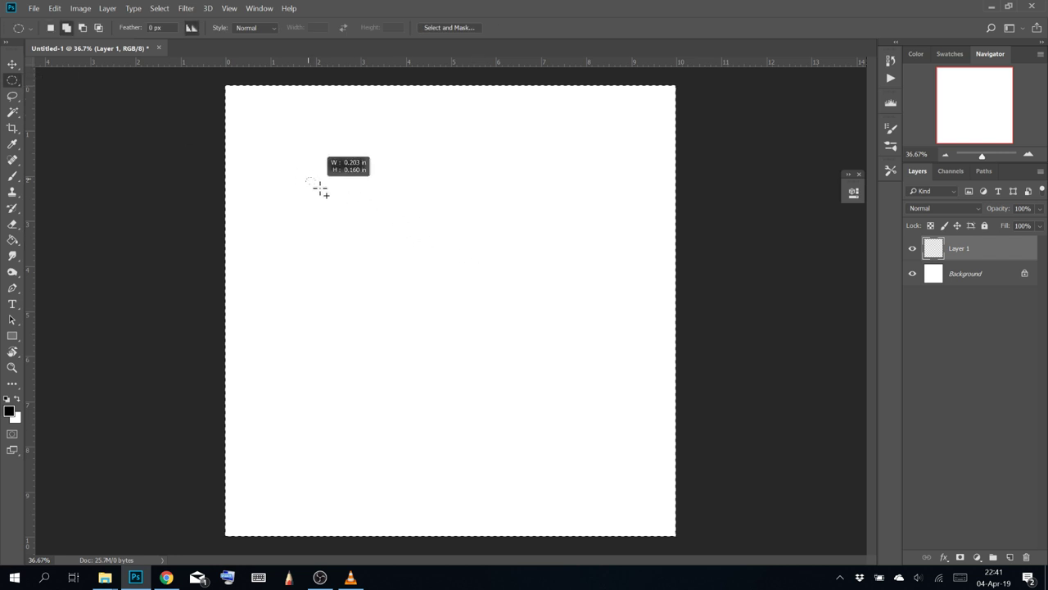
mouse_move(293, 150)
mouse_down()
mouse_move(582, 410)
mouse_move(565, 424)
mouse_up()
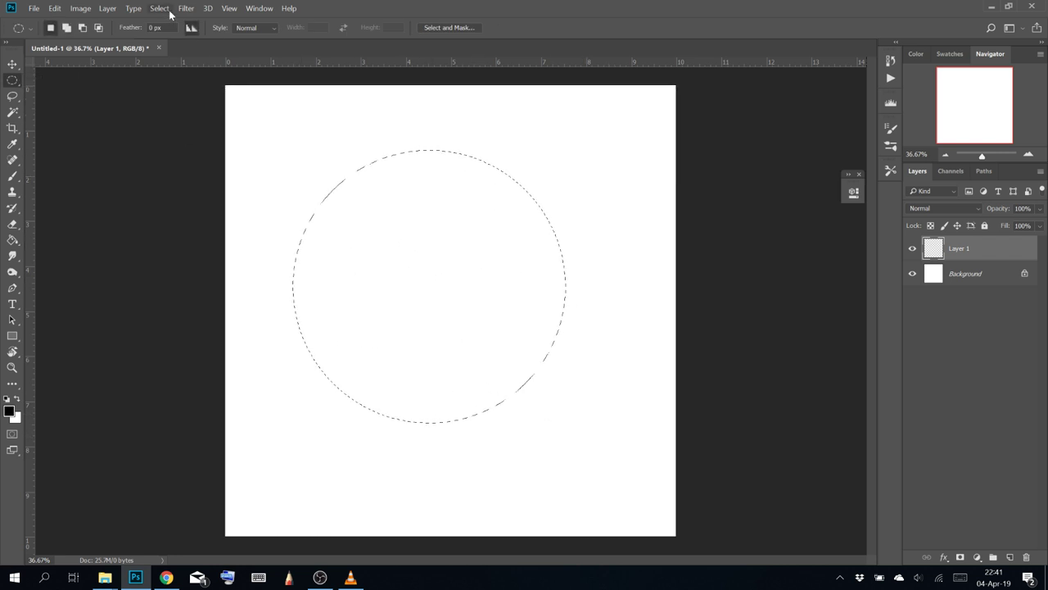
click(54, 8)
click(144, 187)
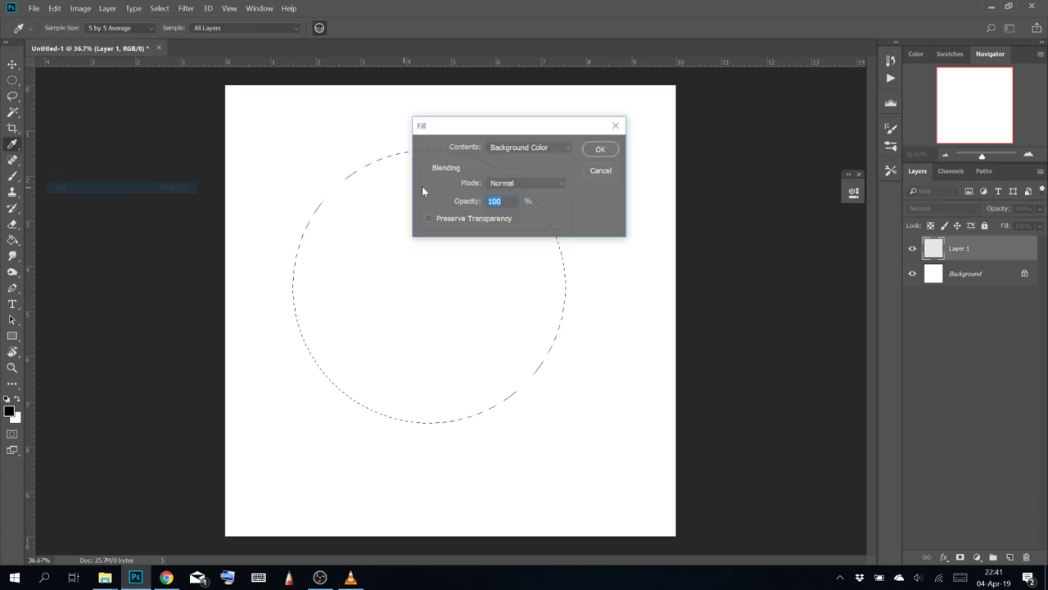
click(530, 147)
click(527, 159)
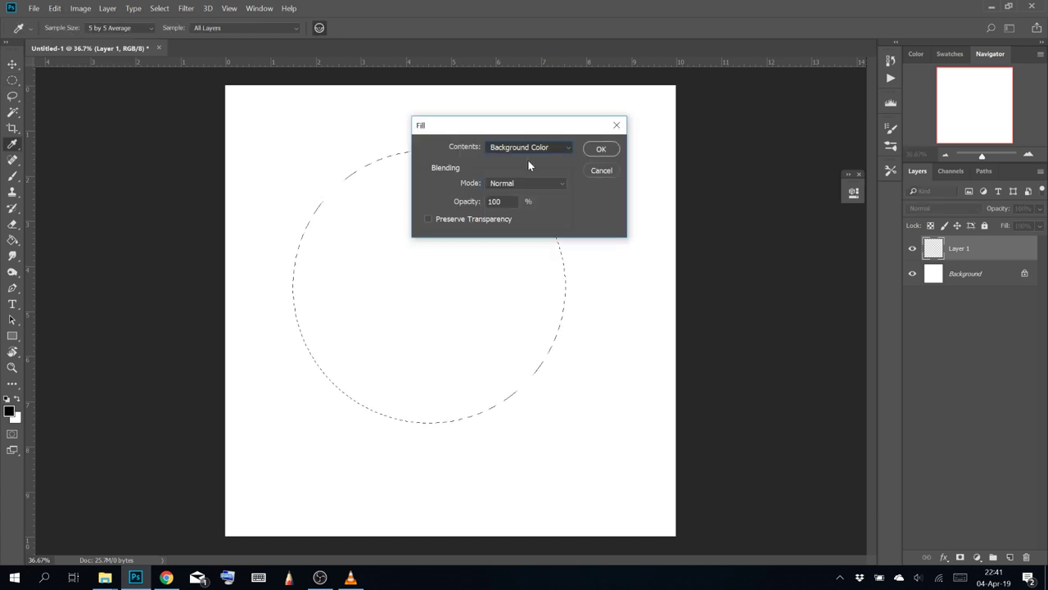
click(601, 150)
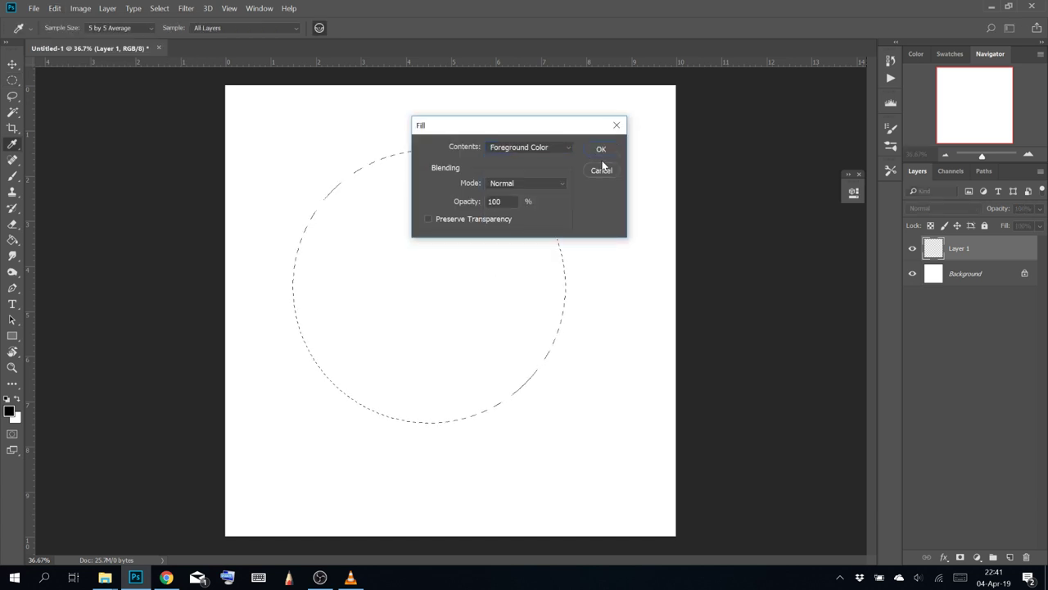
Stroke the circular selection with a centred 5 px black outline and deselect it
click(54, 8)
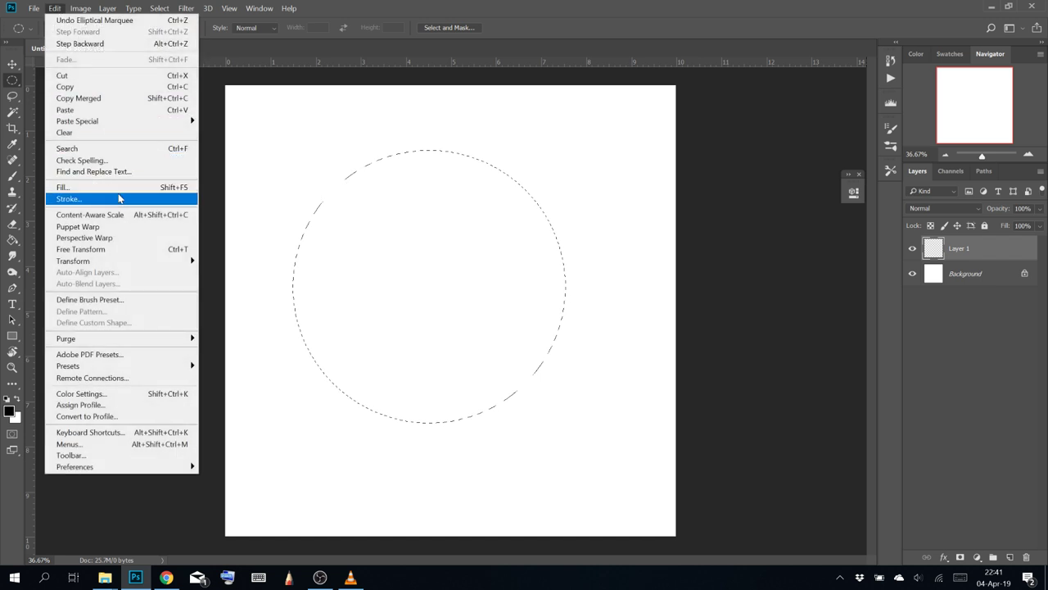
click(122, 199)
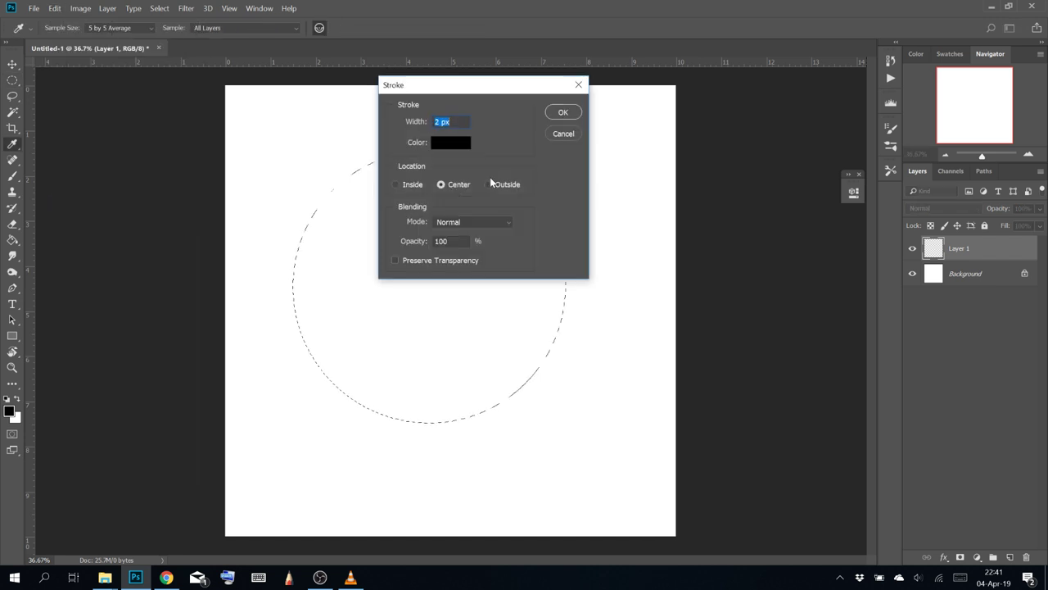
text(5)
click(563, 116)
key(ctrl+d)
Draw wavy freehand lines with the Brush tool inside the upper half of the circle
key(ctrl+1)
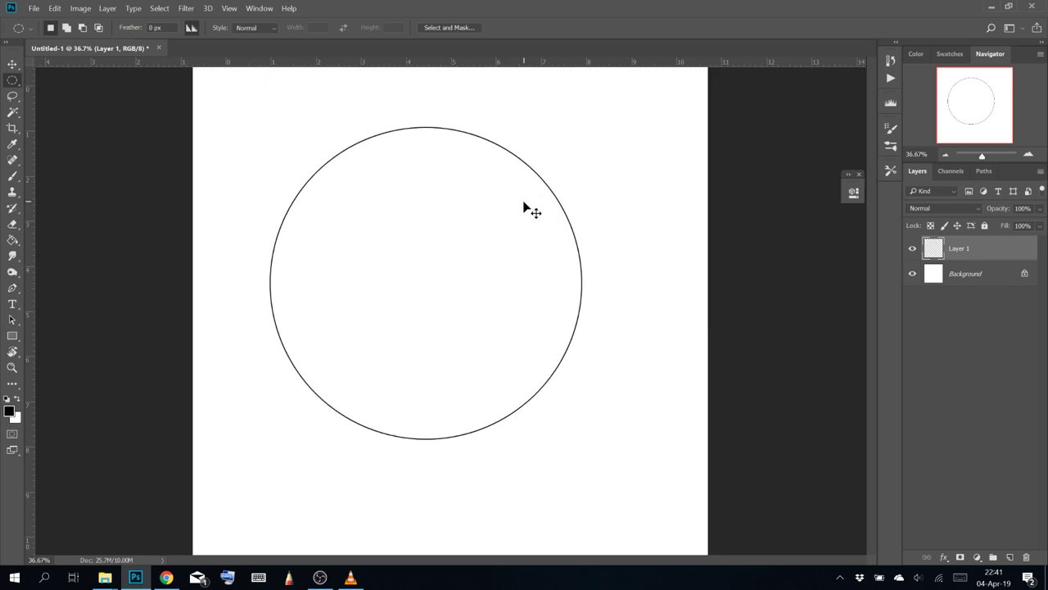
mouse_move(471, 92)
mouse_down()
mouse_move(527, 336)
mouse_move(527, 303)
mouse_up()
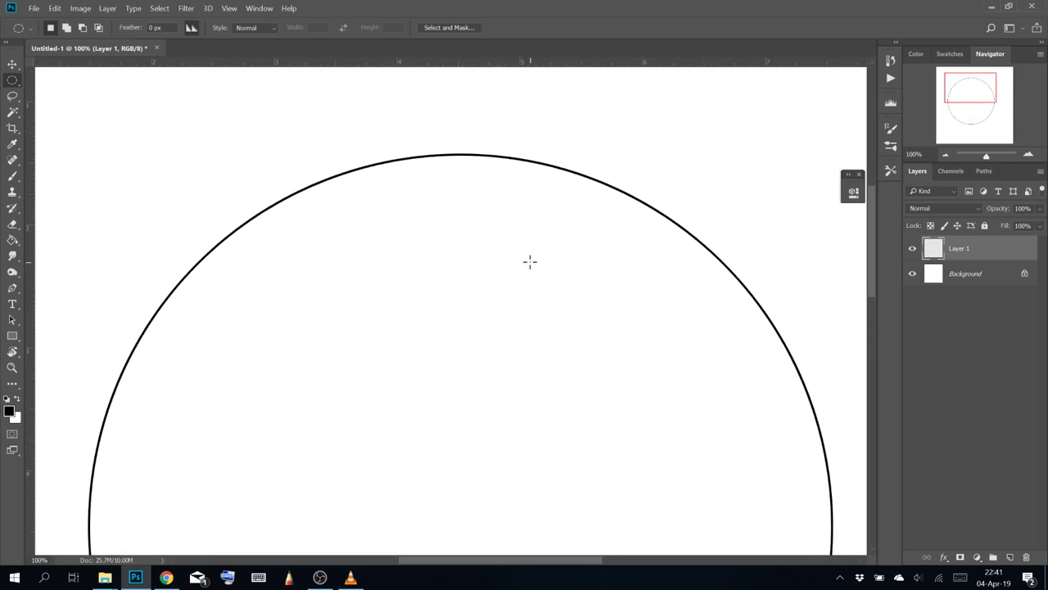
drag(523, 266, 490, 221)
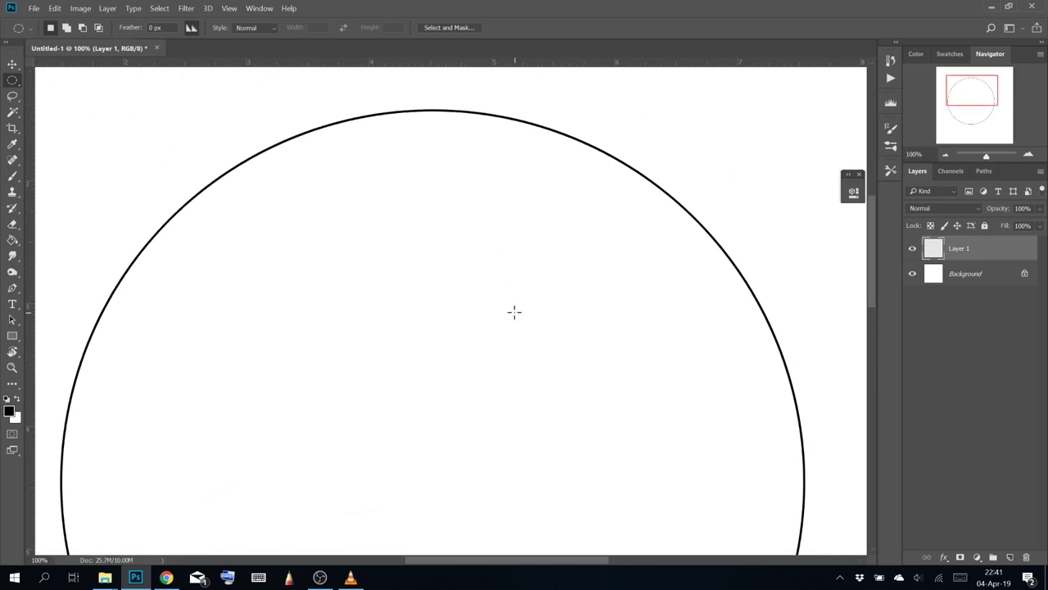
drag(515, 312, 519, 290)
mouse_move(358, 262)
mouse_down()
mouse_move(396, 240)
mouse_move(426, 259)
mouse_move(482, 247)
mouse_move(600, 283)
mouse_move(659, 387)
mouse_move(728, 385)
mouse_move(791, 439)
mouse_up()
key(ctrl+d)
key(b)
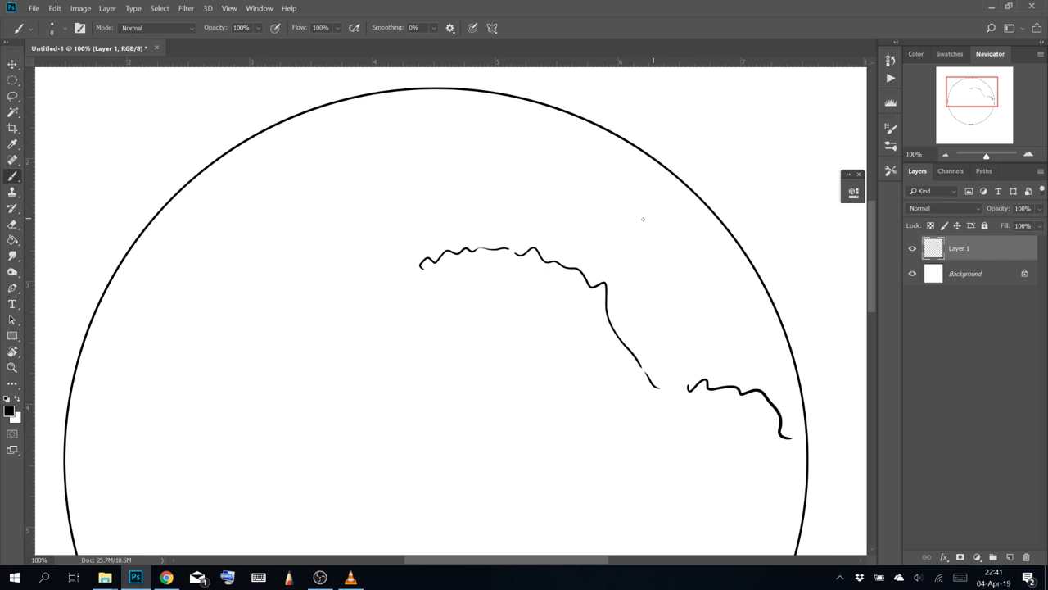
mouse_move(628, 219)
mouse_down()
mouse_move(514, 200)
mouse_move(375, 275)
mouse_move(581, 436)
mouse_move(608, 443)
mouse_up()
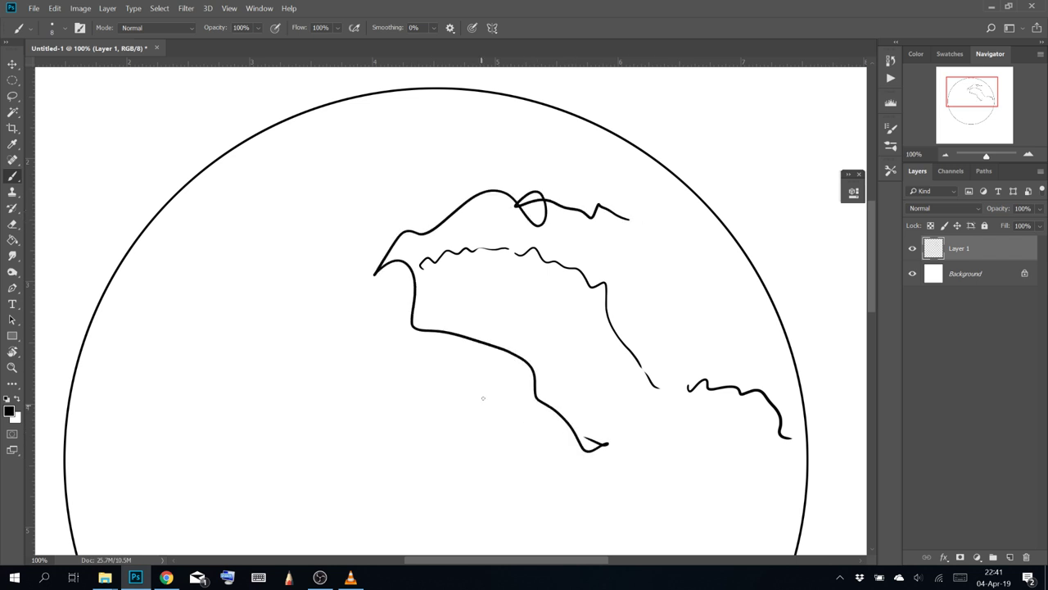
Increase the brush size to 15 px and scribble thicker overlapping strokes inside the circle
key(bracketright)
key(bracketright)
mouse_move(333, 371)
mouse_down()
mouse_move(360, 321)
mouse_move(387, 337)
mouse_move(434, 396)
mouse_move(427, 451)
mouse_move(365, 391)
mouse_move(406, 403)
mouse_move(424, 361)
mouse_move(358, 283)
mouse_move(399, 445)
mouse_move(373, 363)
mouse_move(380, 301)
mouse_up()
mouse_move(340, 378)
mouse_down()
mouse_move(422, 414)
mouse_move(517, 390)
mouse_up()
drag(499, 443, 509, 436)
mouse_move(496, 258)
mouse_down()
mouse_move(510, 327)
mouse_move(498, 366)
mouse_up()
drag(514, 373, 336, 361)
drag(373, 390, 521, 404)
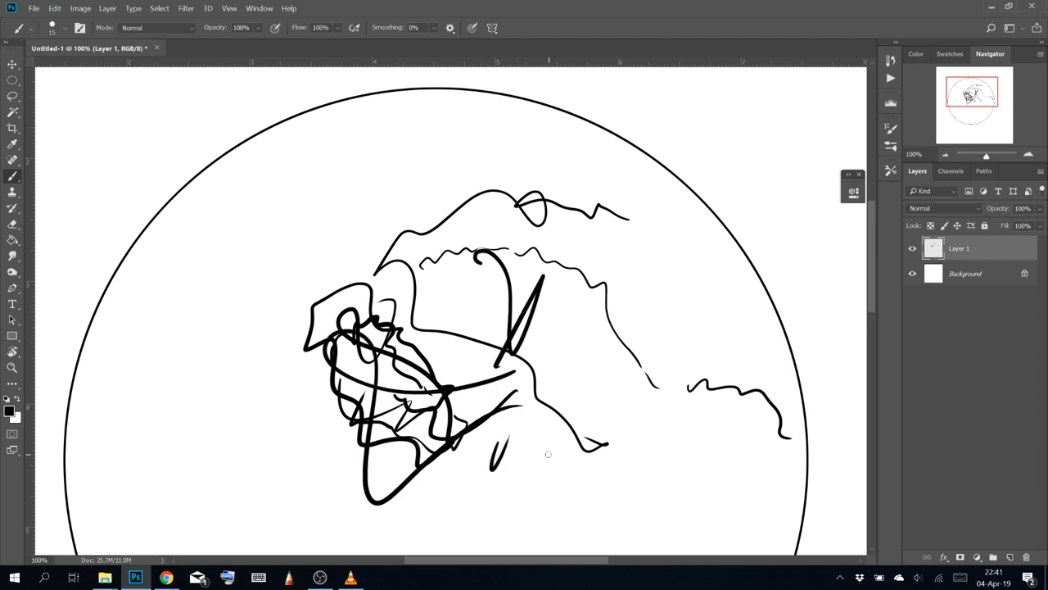
Clear everything from Layer 1 and remove the selection
key(ctrl+a)
key(Delete)
scroll(391, 409, down, 5)
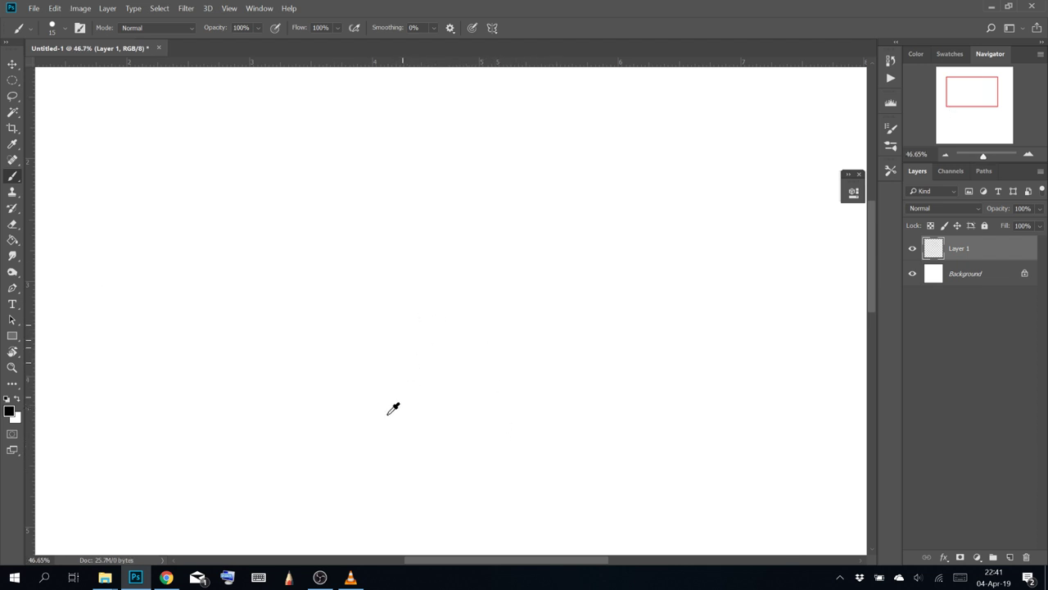
key(ctrl+d)
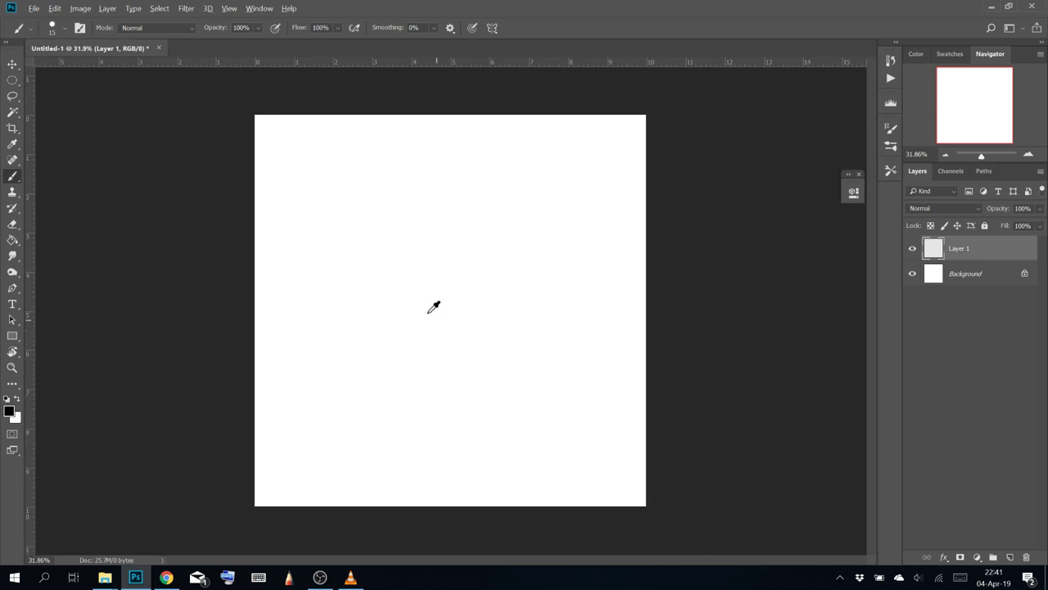
Close the small floating panel beside the canvas, keeping the Brush tool active
scroll(426, 298, up, 3)
drag(335, 226, 317, 341)
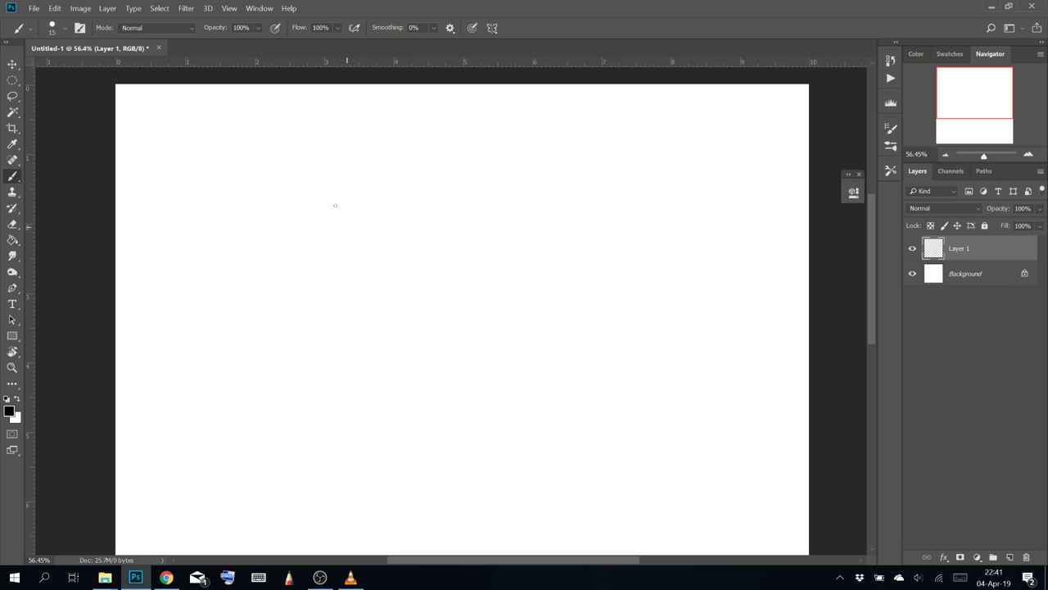
click(13, 80)
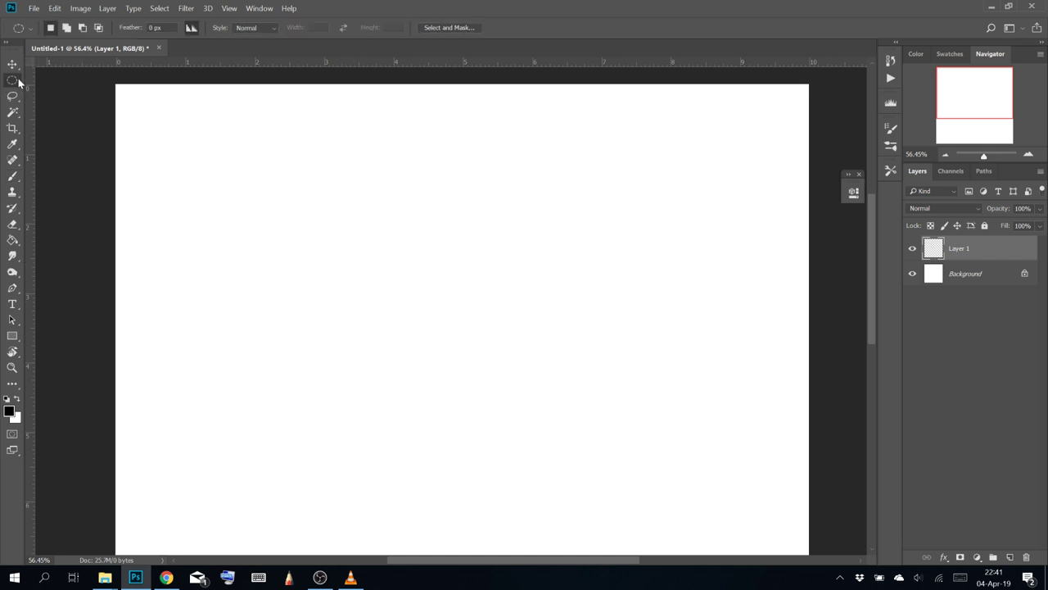
key(b)
mouse_move(406, 241)
mouse_down()
mouse_move(396, 211)
mouse_move(426, 178)
mouse_up()
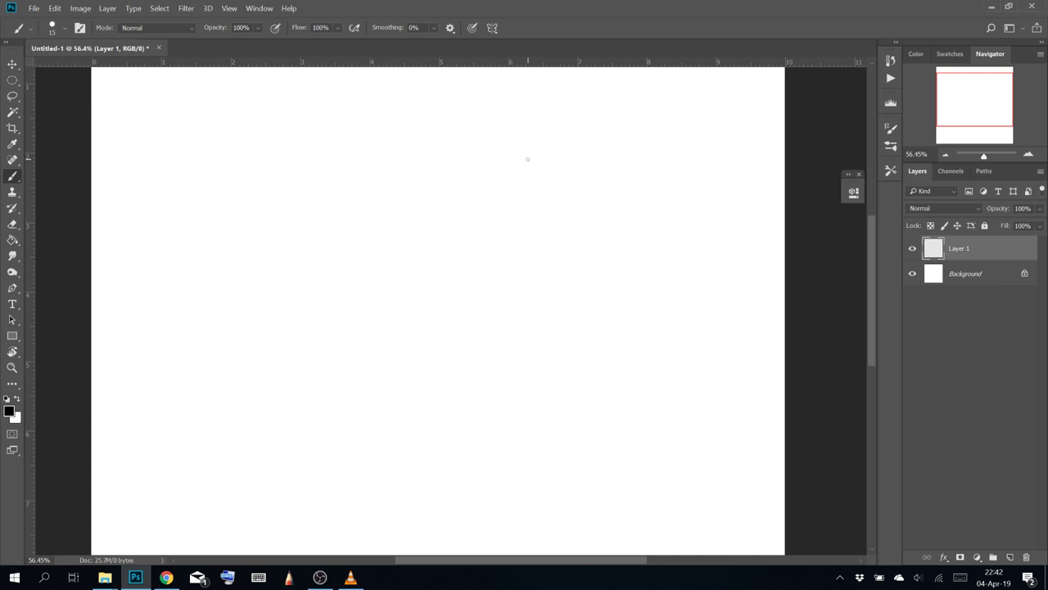
click(858, 174)
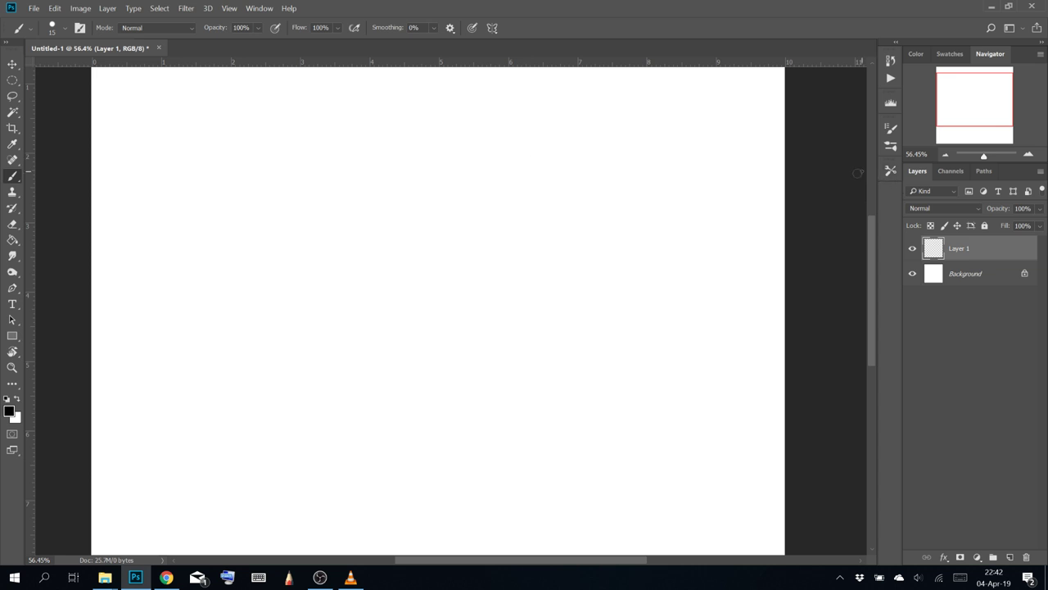
click(55, 9)
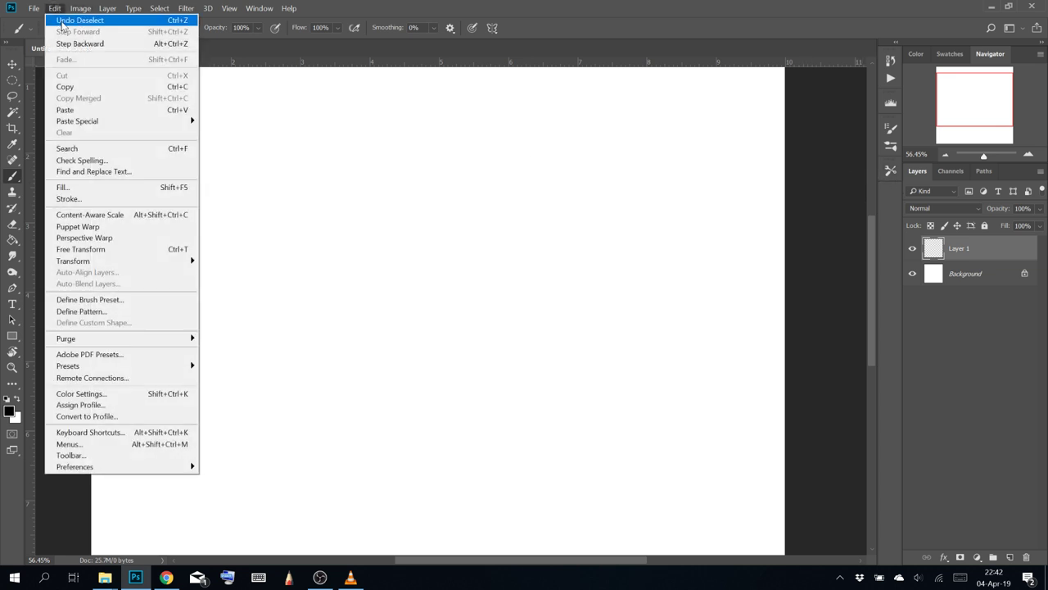
mouse_move(184, 466)
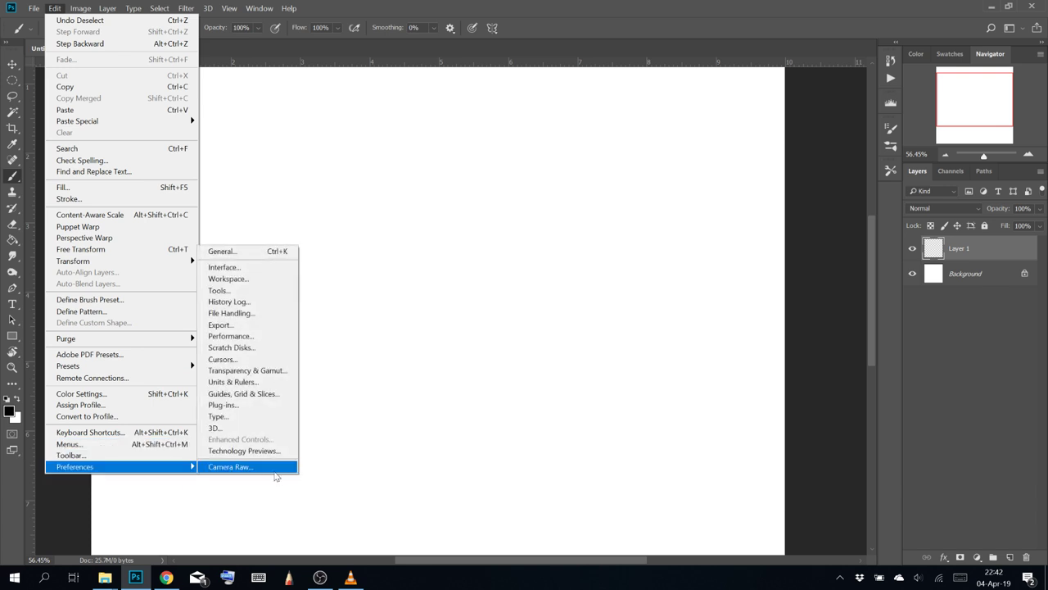
click(288, 527)
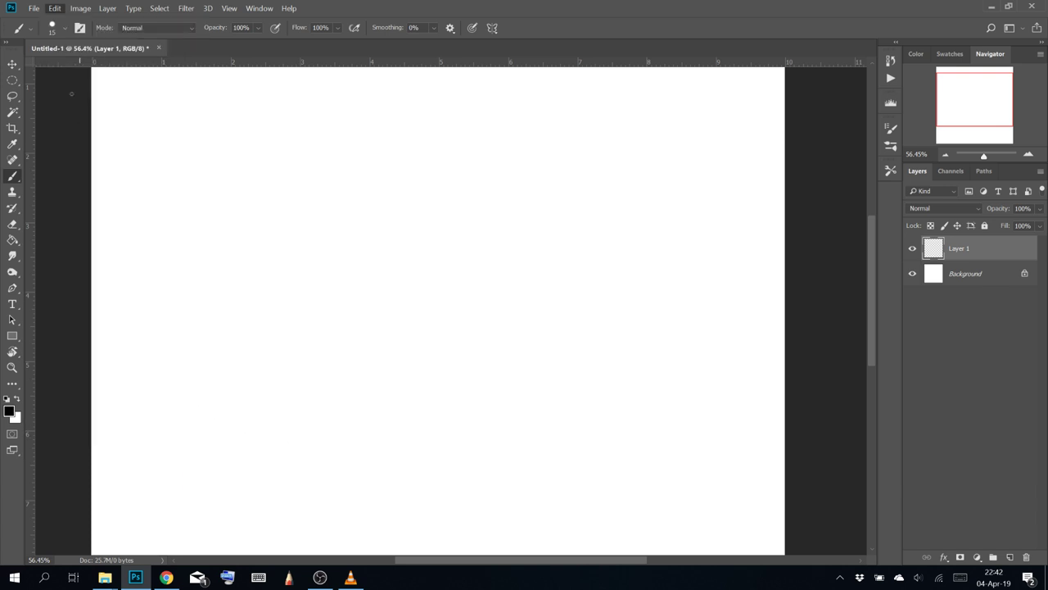
Review the Enable Paint Symmetry option in the Technology Previews preferences and close the dialog
click(55, 8)
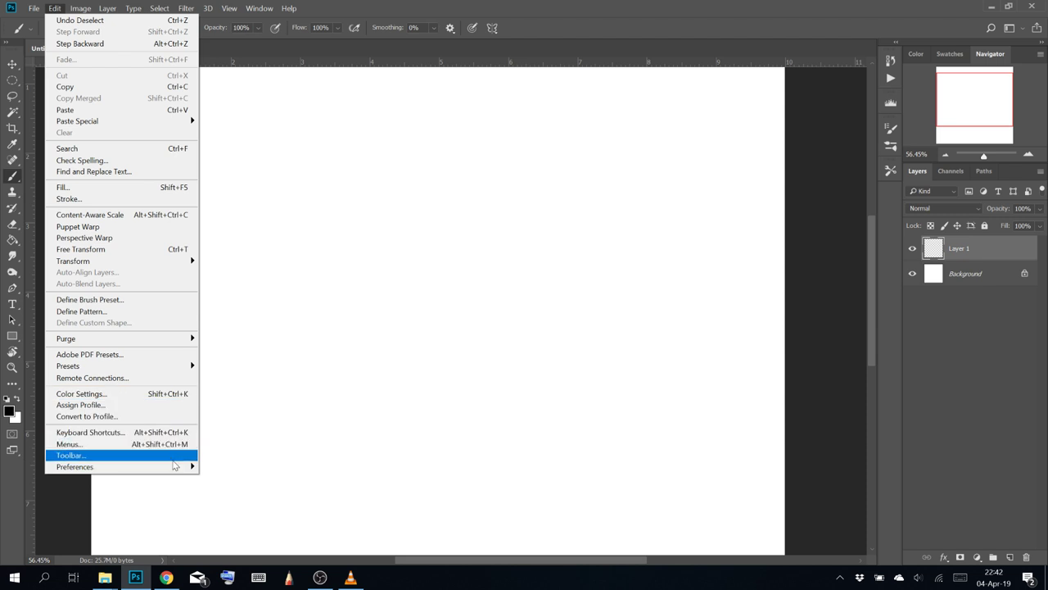
mouse_move(174, 466)
click(272, 453)
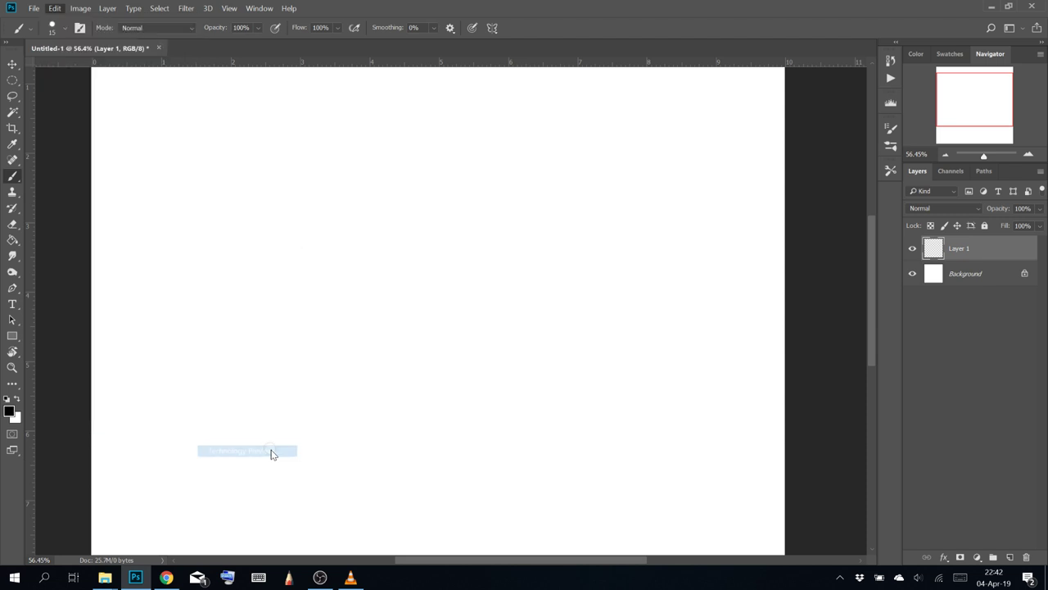
key(i)
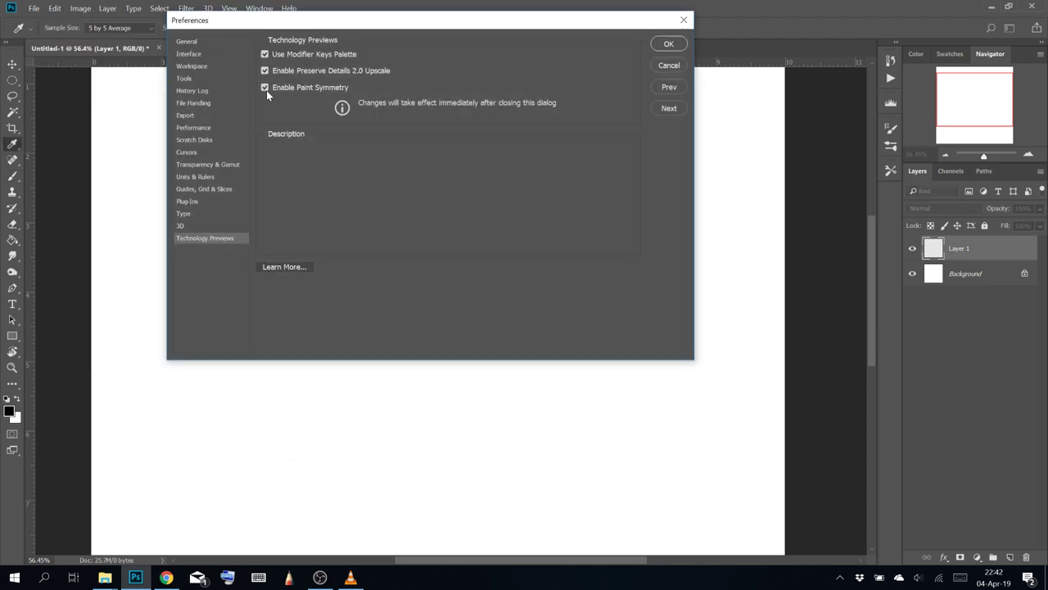
mouse_move(265, 88)
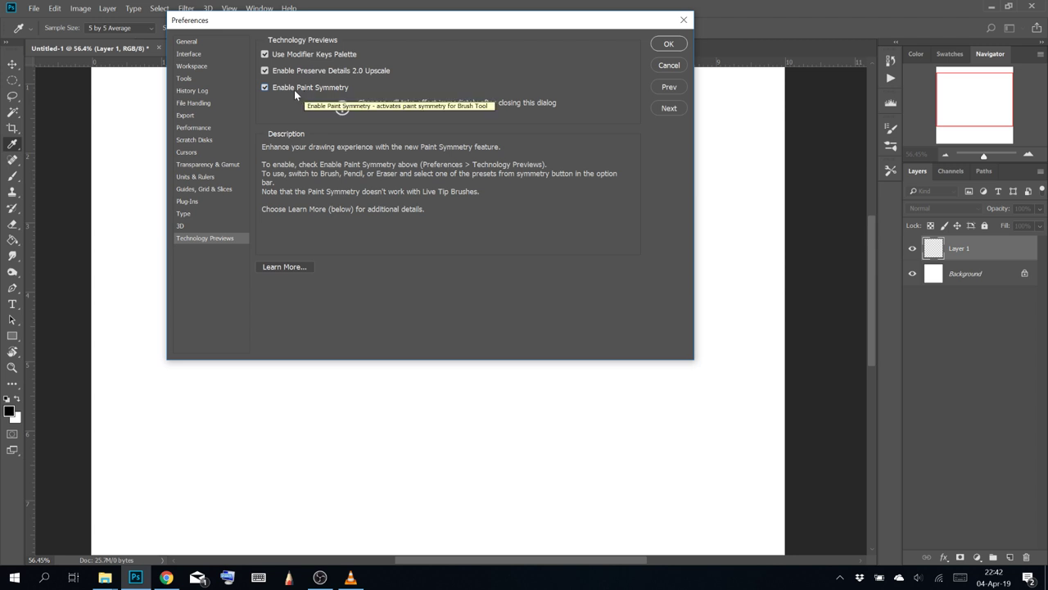
click(667, 43)
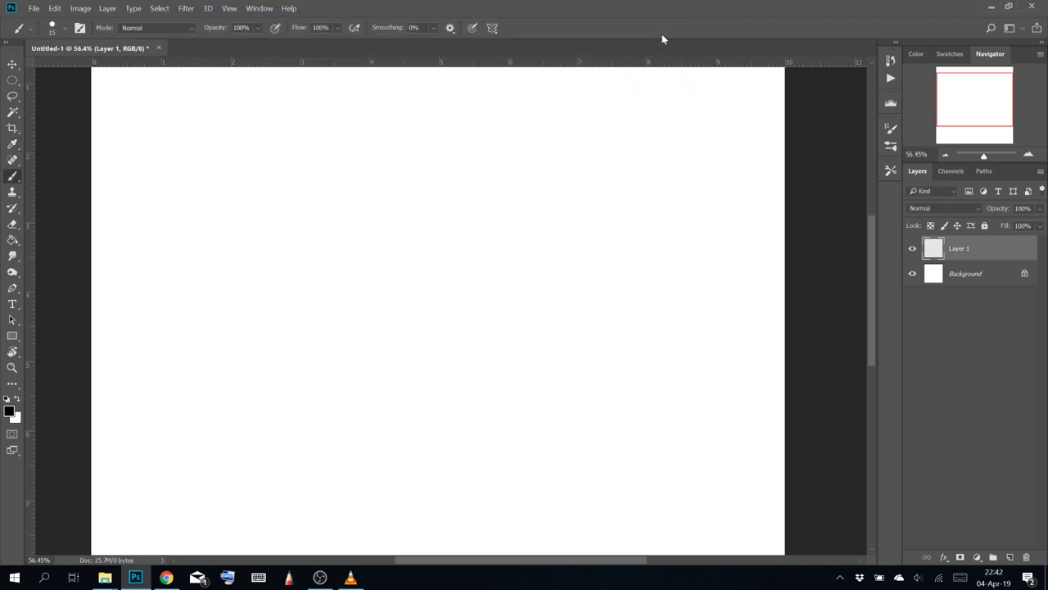
Turn on paint symmetry with a new dual-axis guide and commit its default placement
click(492, 27)
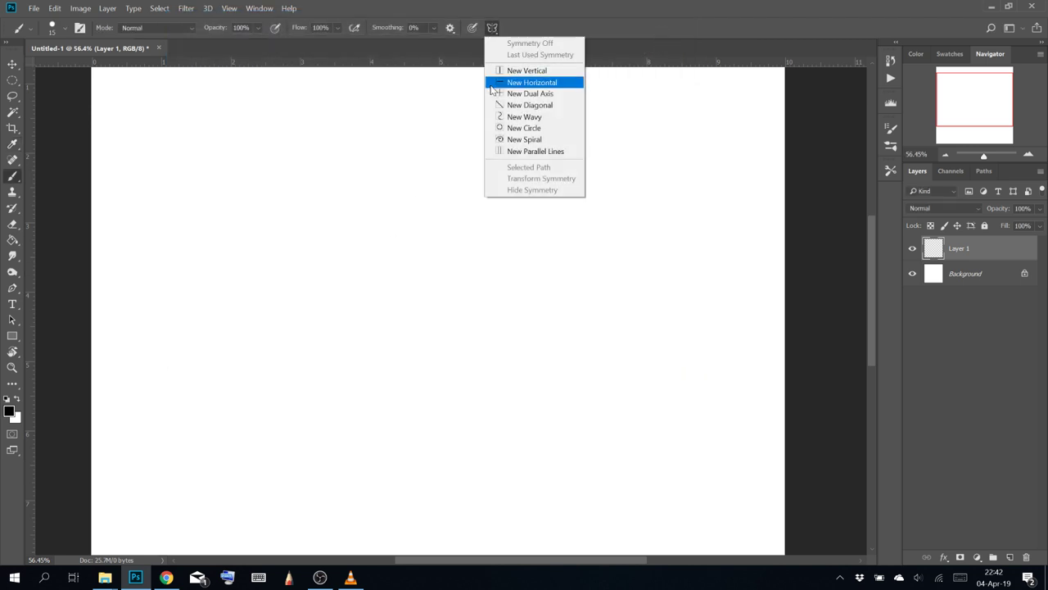
click(556, 96)
click(12, 179)
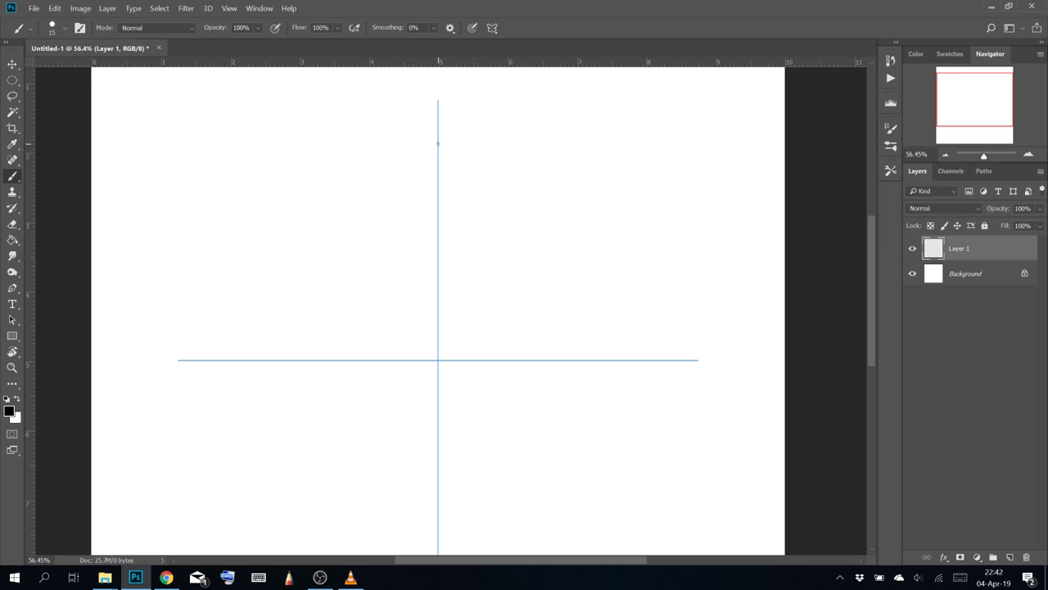
Paint a mirrored four-pointed star outline around the symmetry axes, with curved lobes outside its edges and crossing arcs inside, using the 15 px brush
mouse_move(438, 143)
mouse_down()
mouse_move(374, 260)
mouse_move(240, 357)
mouse_up()
mouse_move(315, 287)
mouse_down()
mouse_move(320, 242)
mouse_move(358, 217)
mouse_move(383, 227)
mouse_up()
mouse_move(337, 308)
mouse_down()
mouse_move(358, 265)
mouse_move(473, 289)
mouse_up()
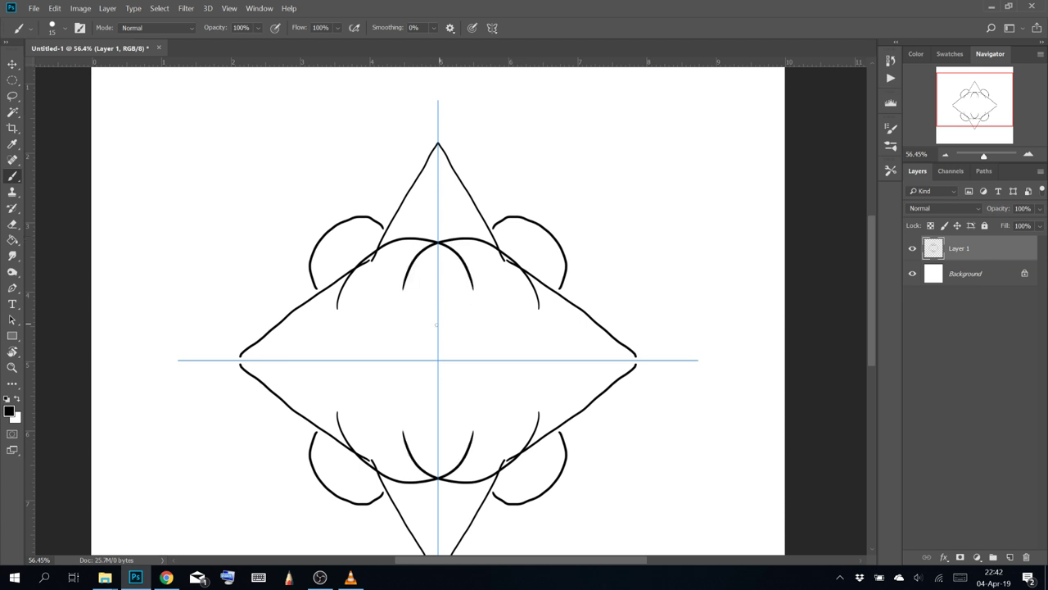
Paint more mirrored strokes with the 15 px brush, adding overlapping ovals around the center and large looping curves around the star
mouse_move(411, 308)
mouse_down()
mouse_move(464, 359)
mouse_move(480, 330)
mouse_up()
mouse_move(293, 304)
mouse_down()
mouse_move(249, 230)
mouse_move(357, 243)
mouse_up()
mouse_move(320, 218)
mouse_down()
mouse_move(378, 157)
mouse_move(404, 231)
mouse_up()
mouse_move(472, 233)
mouse_down()
mouse_move(313, 256)
mouse_move(291, 417)
mouse_up()
drag(519, 289, 365, 361)
Clear the whole symmetry drawing from Layer 1
key(ctrl+a)
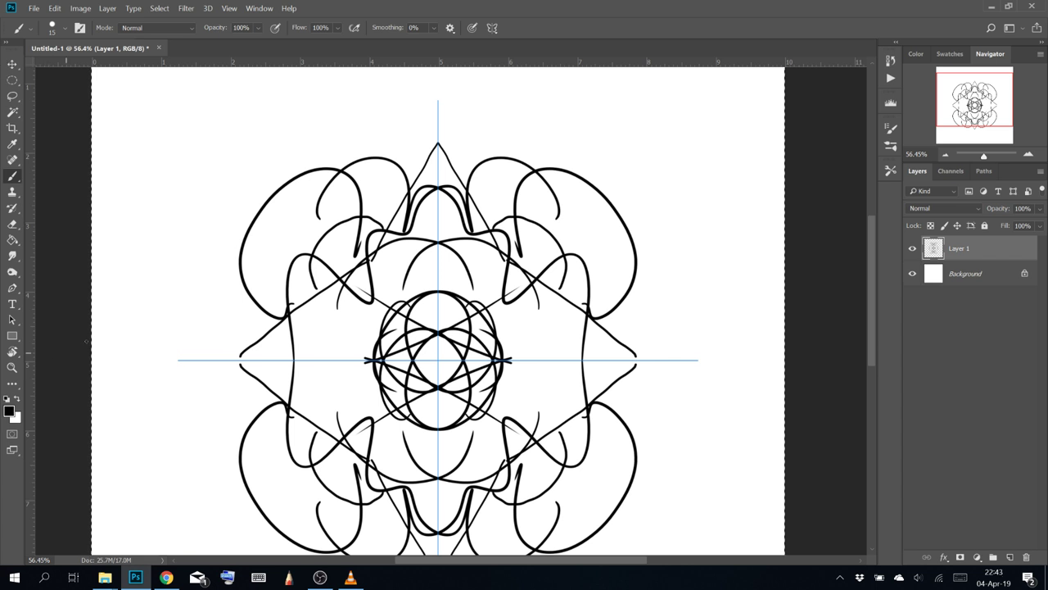
key(Delete)
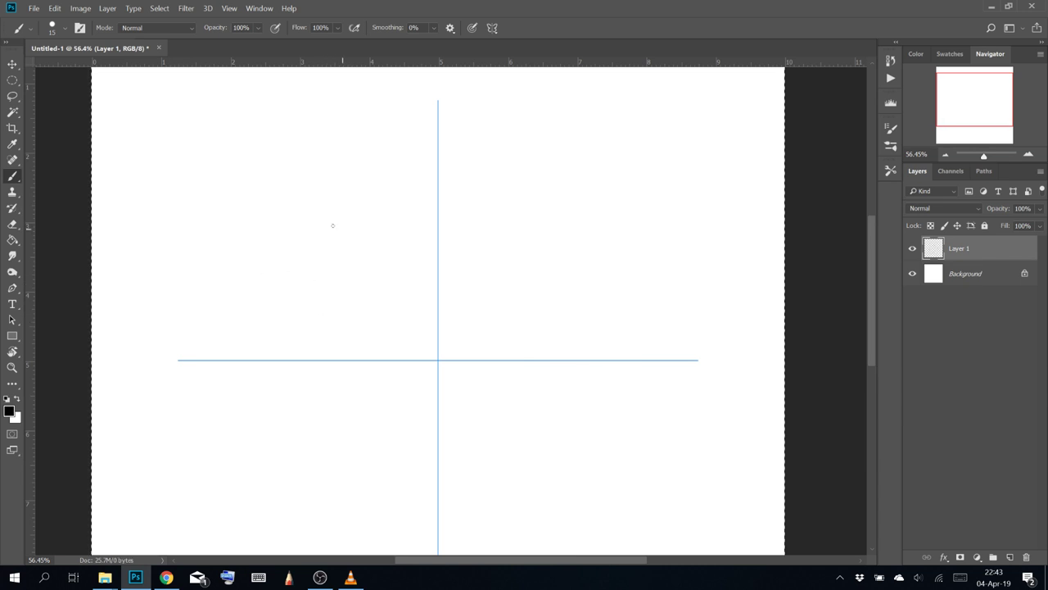
Switch to Autodesk SketchBook and open the recent file compassrose1.psd
click(290, 578)
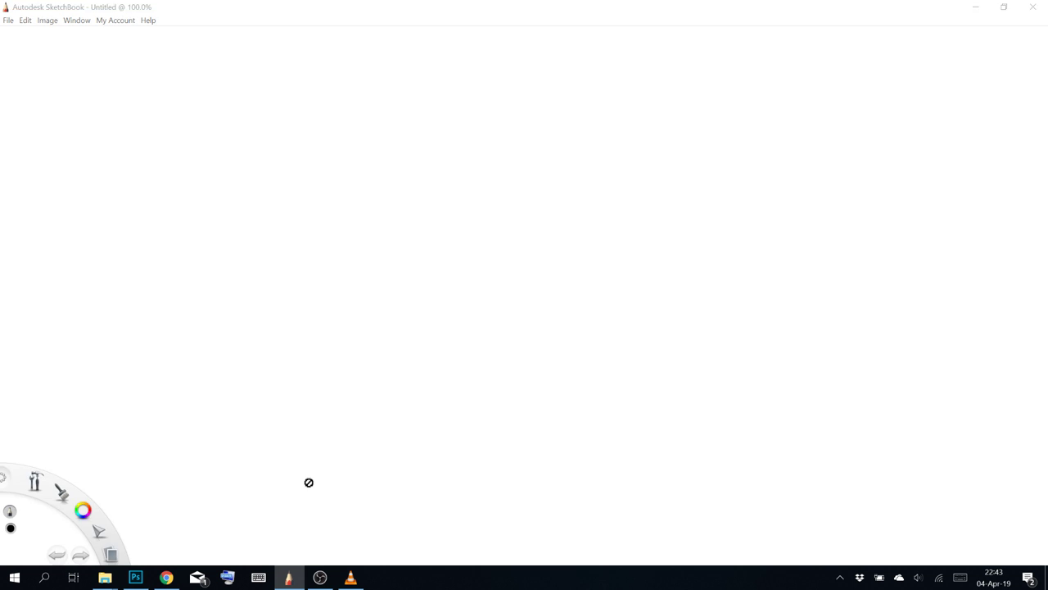
click(7, 19)
mouse_move(38, 72)
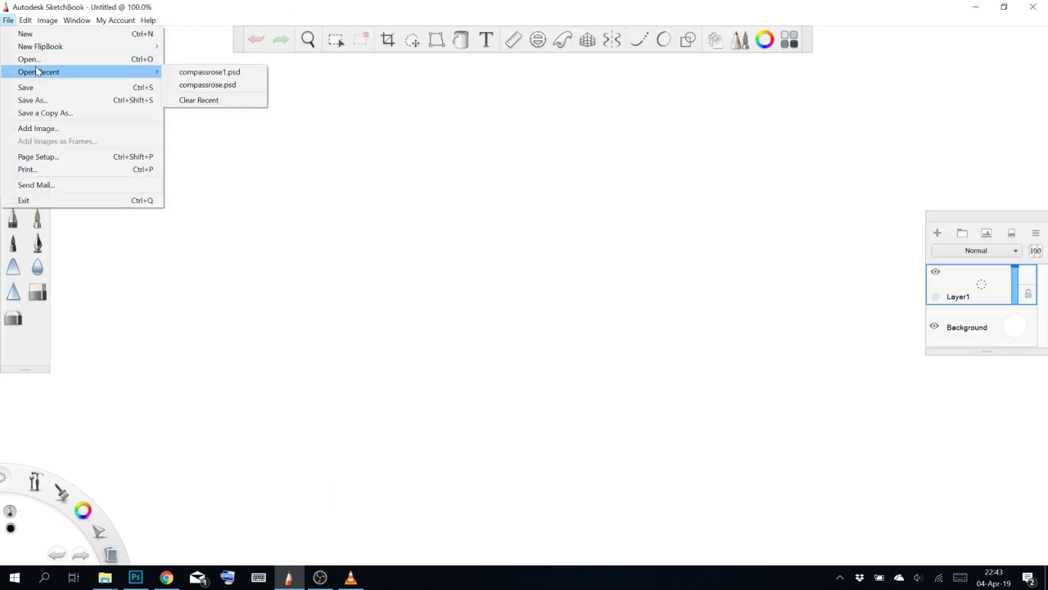
click(209, 72)
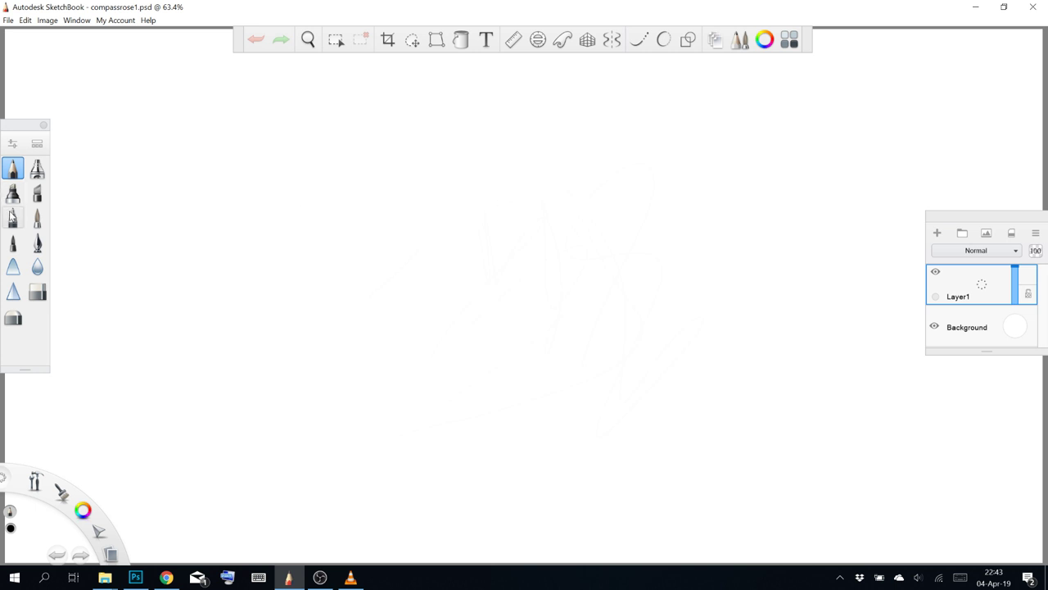
Shape an ellipse guide into a large circle at the canvas center and trace it with the inking pen brush
click(38, 242)
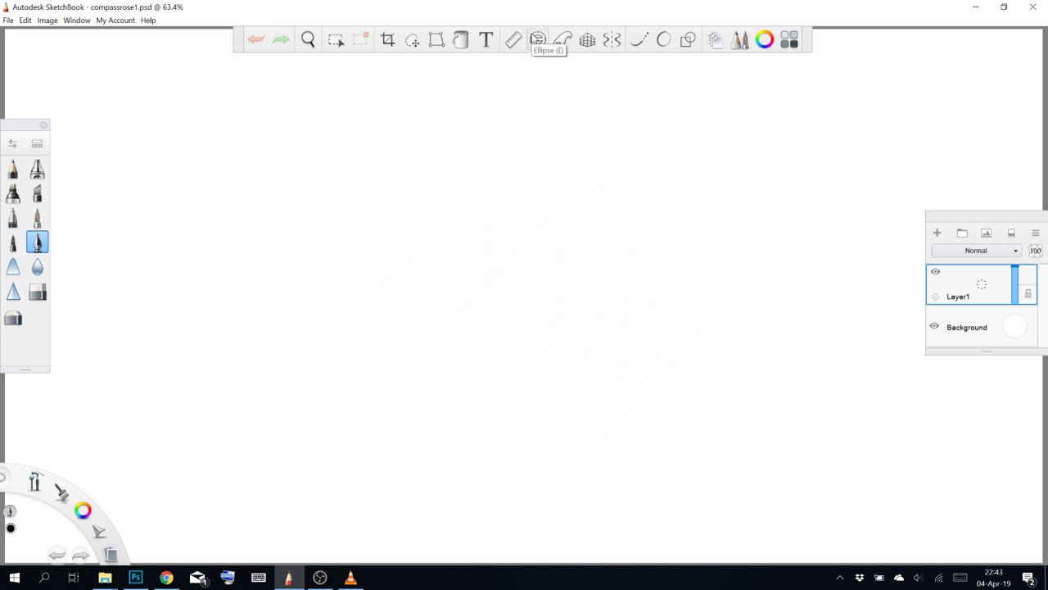
click(538, 39)
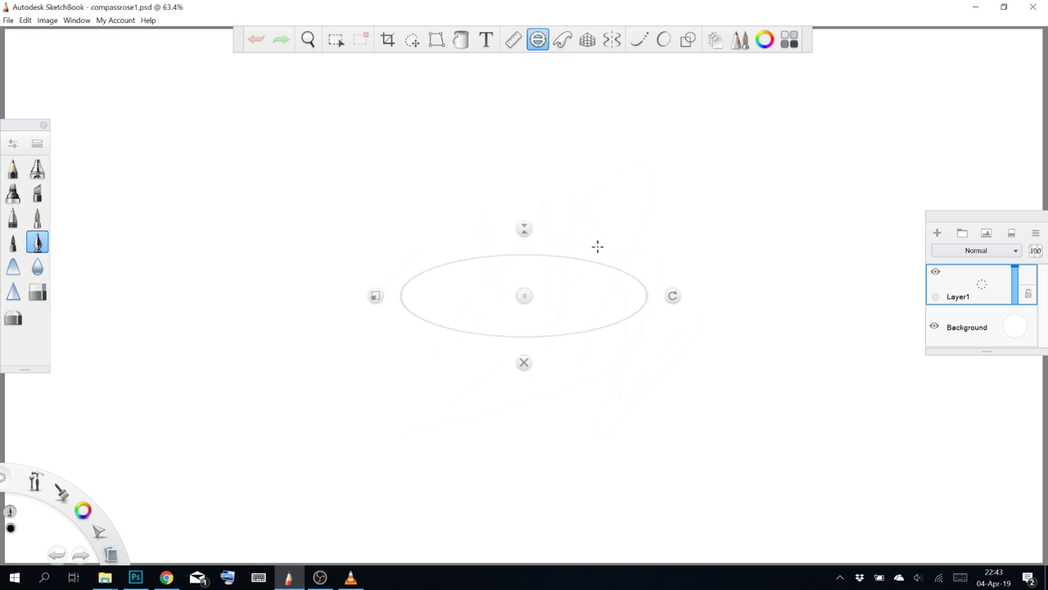
drag(524, 227, 525, 230)
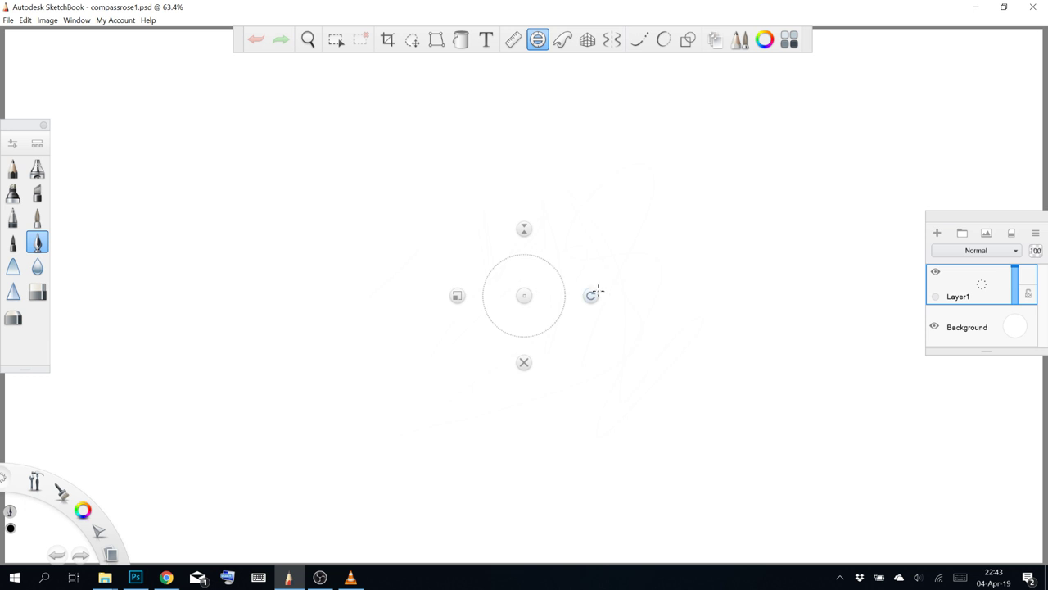
drag(458, 295, 336, 420)
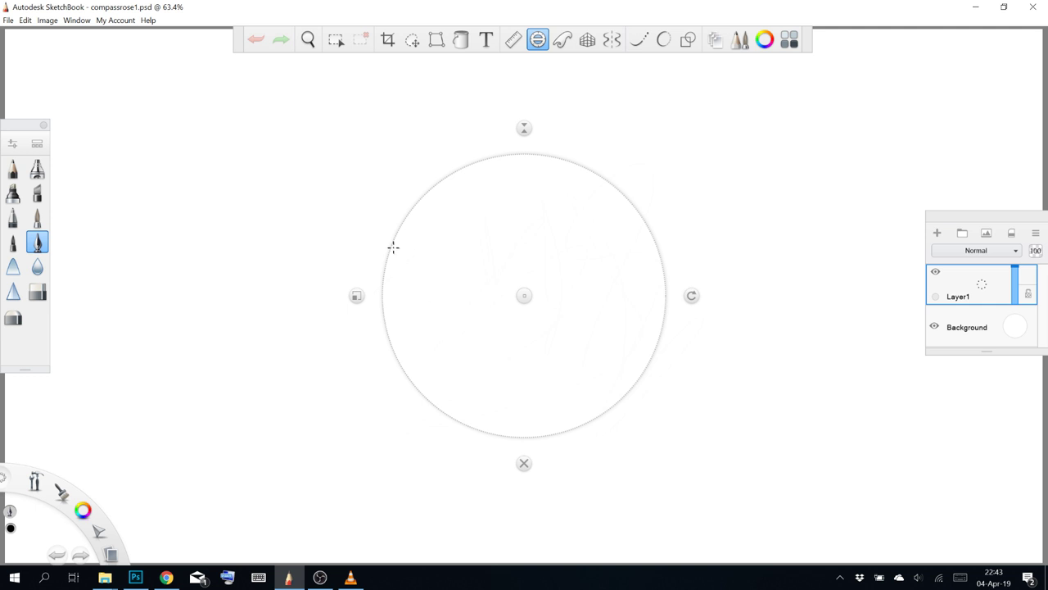
mouse_move(393, 247)
mouse_down()
mouse_move(484, 158)
mouse_move(663, 269)
mouse_move(526, 436)
mouse_move(388, 250)
mouse_move(409, 200)
mouse_up()
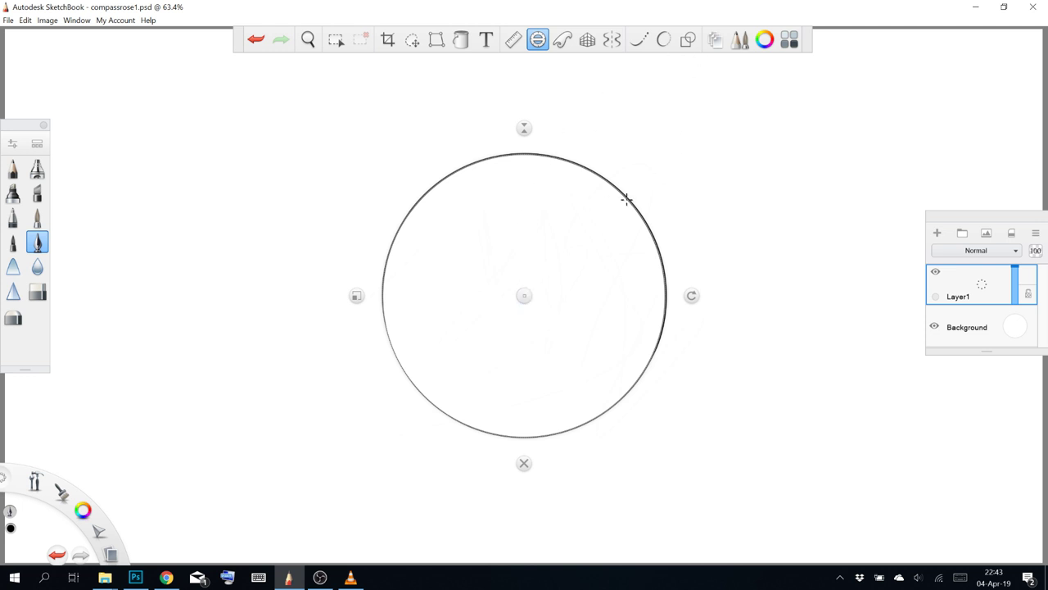
Ink three smaller concentric circles by shrinking the ellipse guide each time, and turn the guide off
drag(358, 295, 358, 296)
mouse_move(410, 264)
mouse_down()
mouse_move(538, 181)
mouse_move(638, 322)
mouse_move(422, 352)
mouse_move(412, 265)
mouse_up()
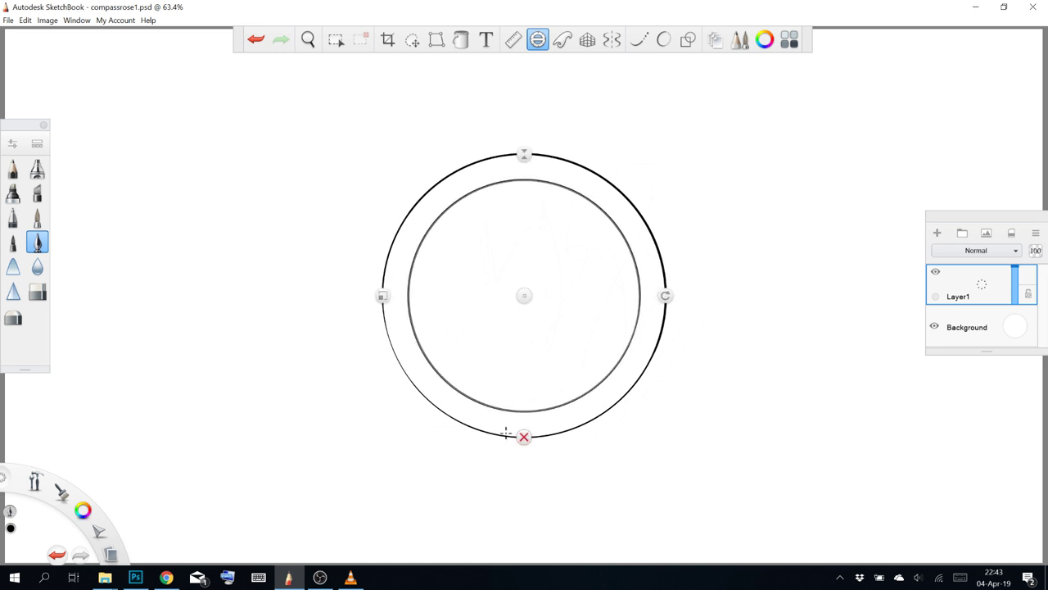
drag(383, 297, 445, 296)
mouse_move(496, 253)
mouse_down()
mouse_move(475, 287)
mouse_move(496, 246)
mouse_up()
drag(445, 296, 492, 296)
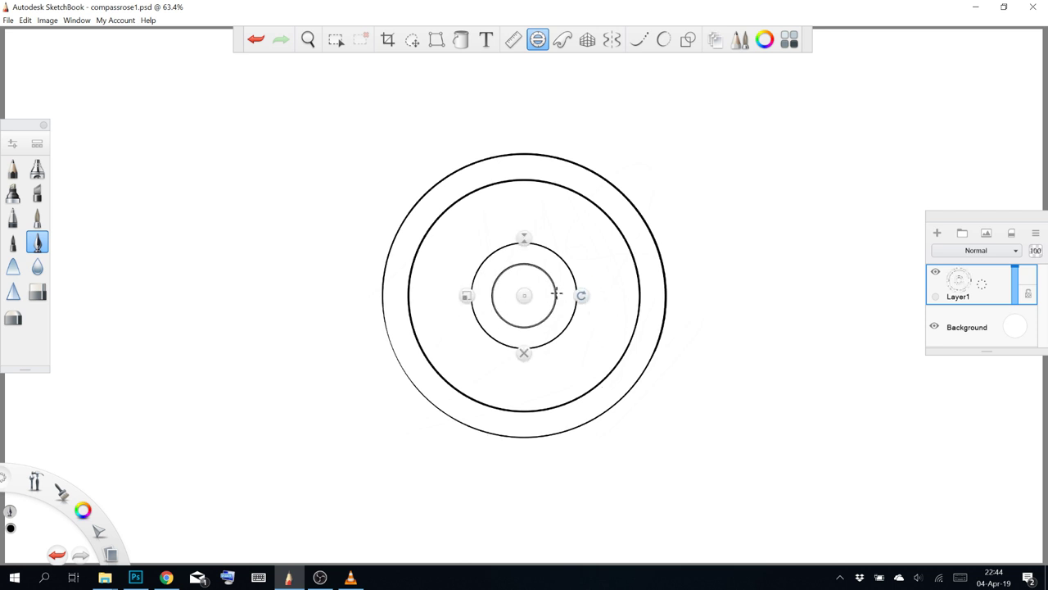
click(538, 43)
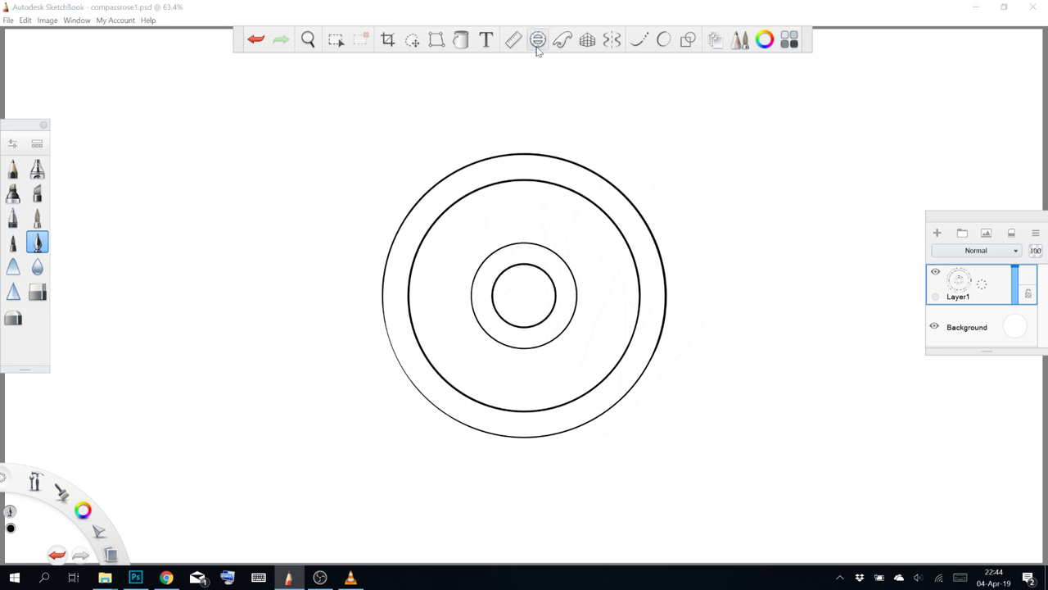
drag(722, 417, 709, 438)
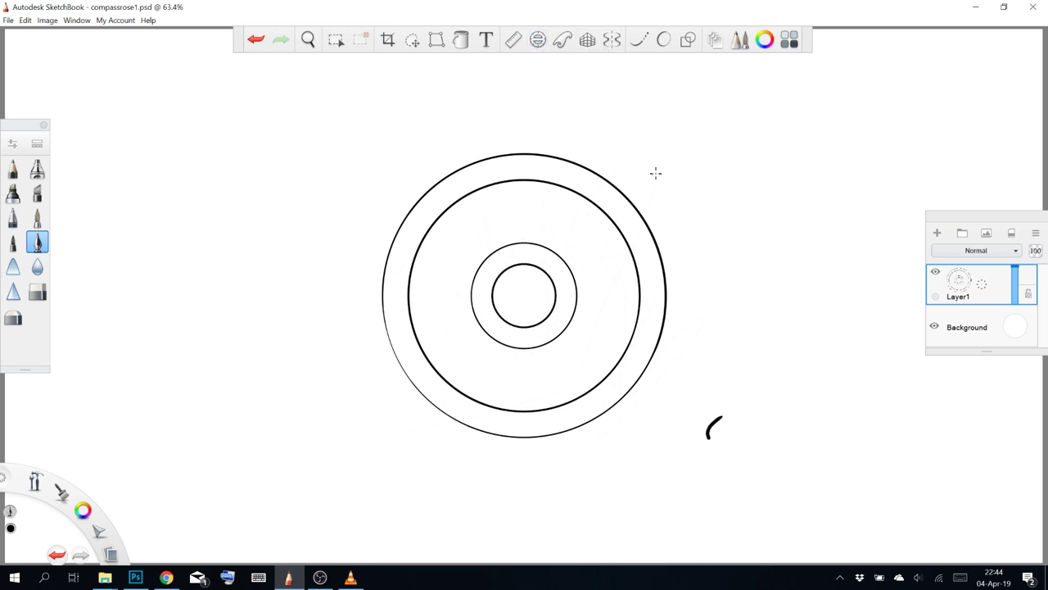
key(ctrl+z)
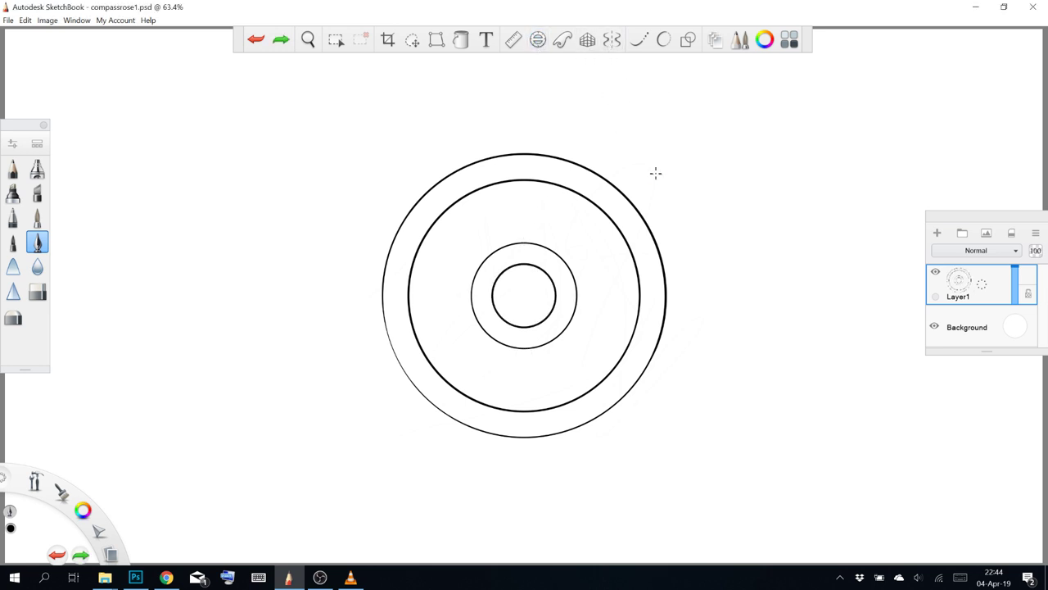
Turn on radial symmetry with 8 sectors and try a freehand spike on the outer circle, undoing it
click(613, 41)
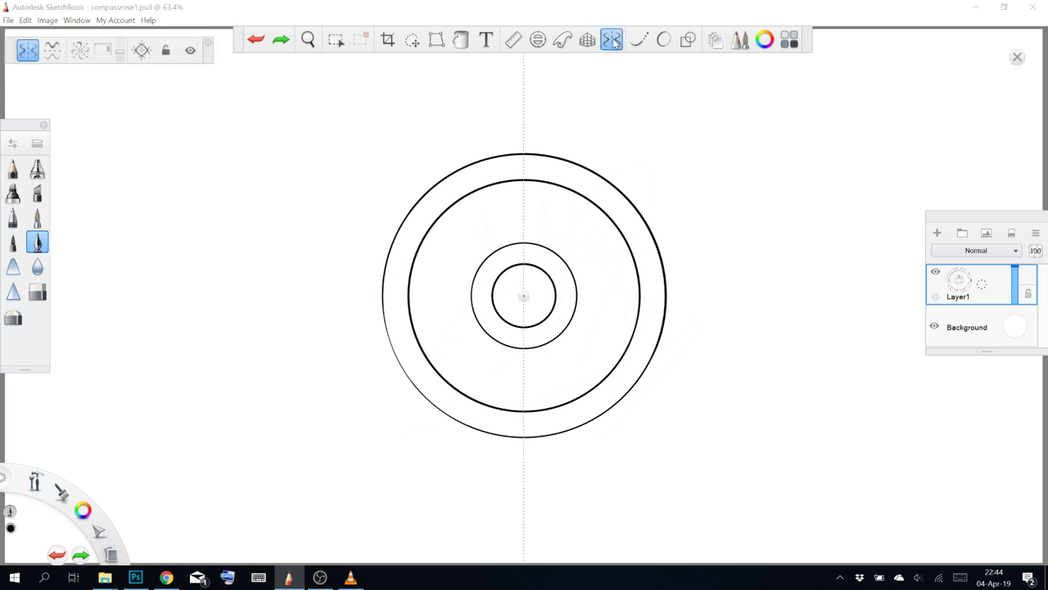
click(82, 51)
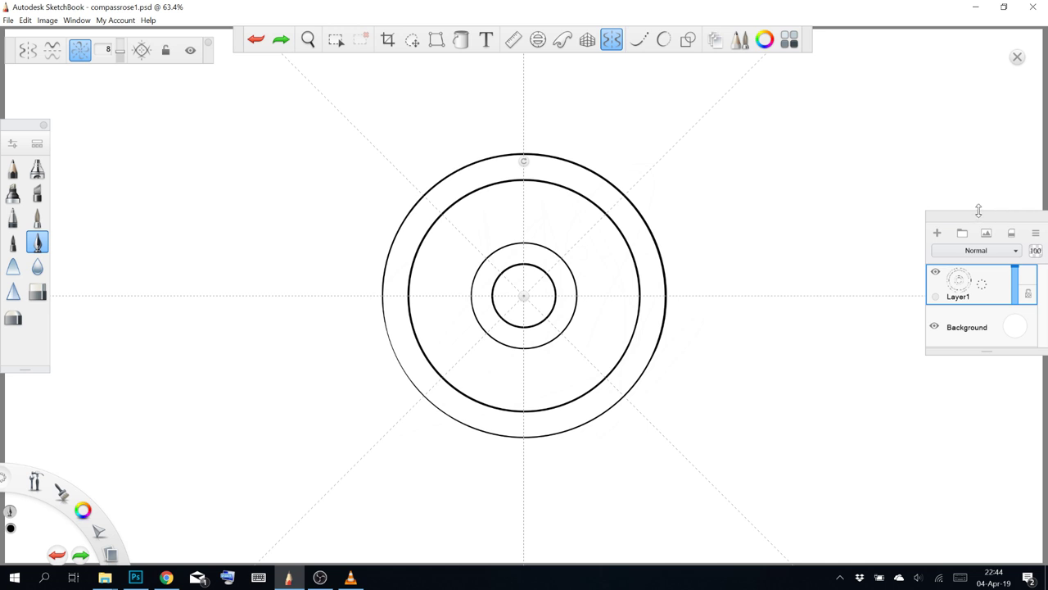
mouse_move(515, 133)
mouse_down()
mouse_move(508, 154)
mouse_move(521, 108)
mouse_move(539, 155)
mouse_up()
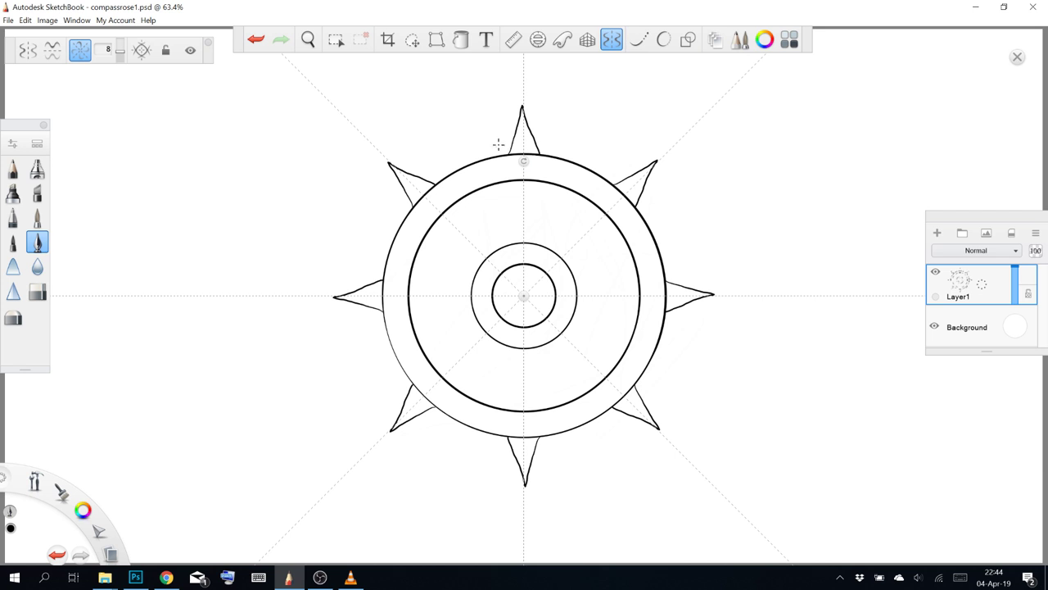
key(ctrl+z)
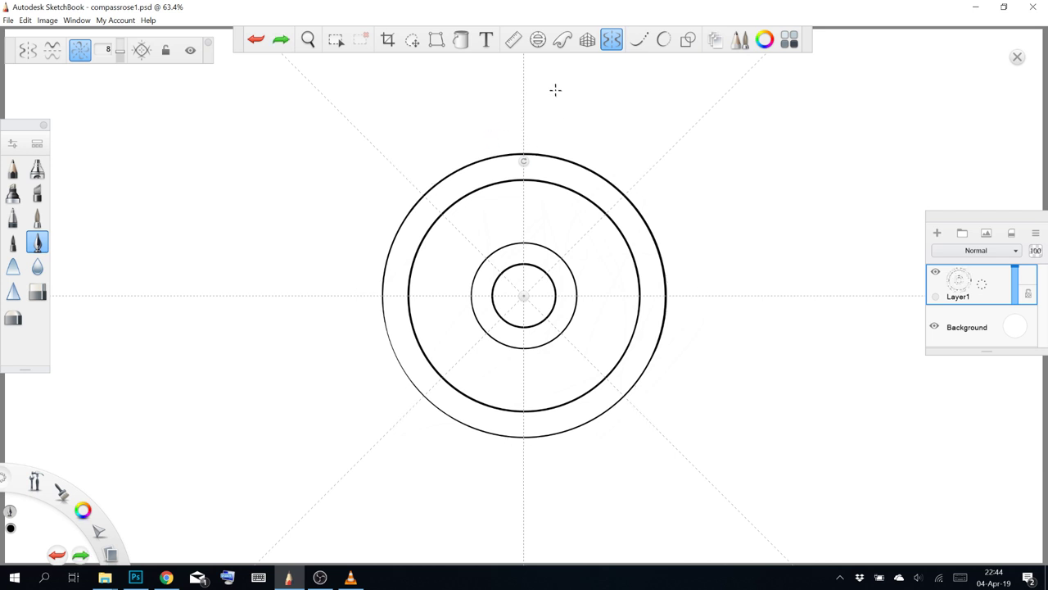
Place a ruler guide slanting from the outer circle's upper rim to a point on the vertical axis above, and undo the innermost circle
click(513, 40)
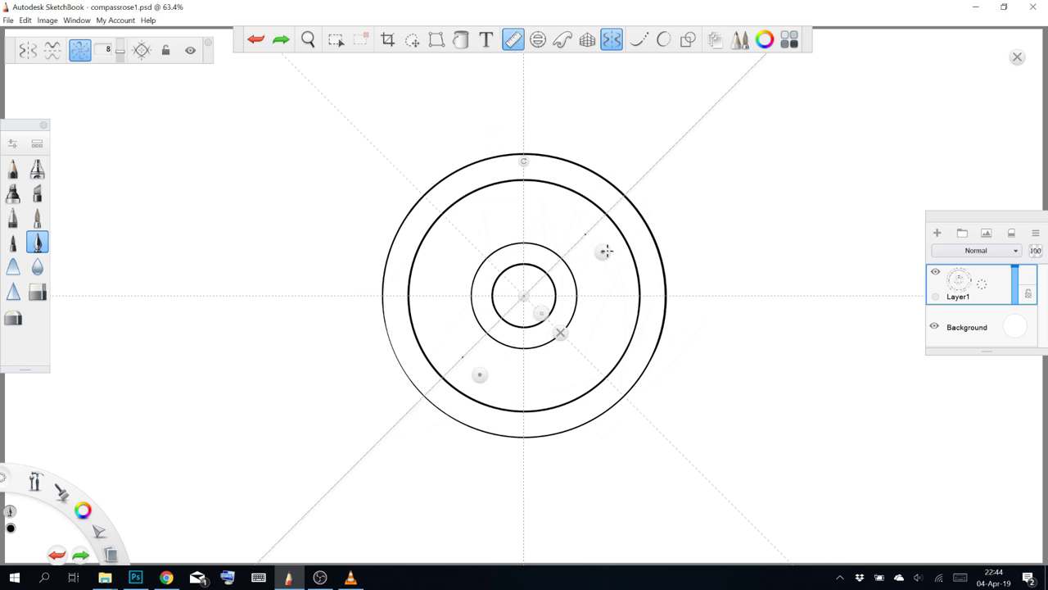
drag(603, 251, 546, 61)
key(space)
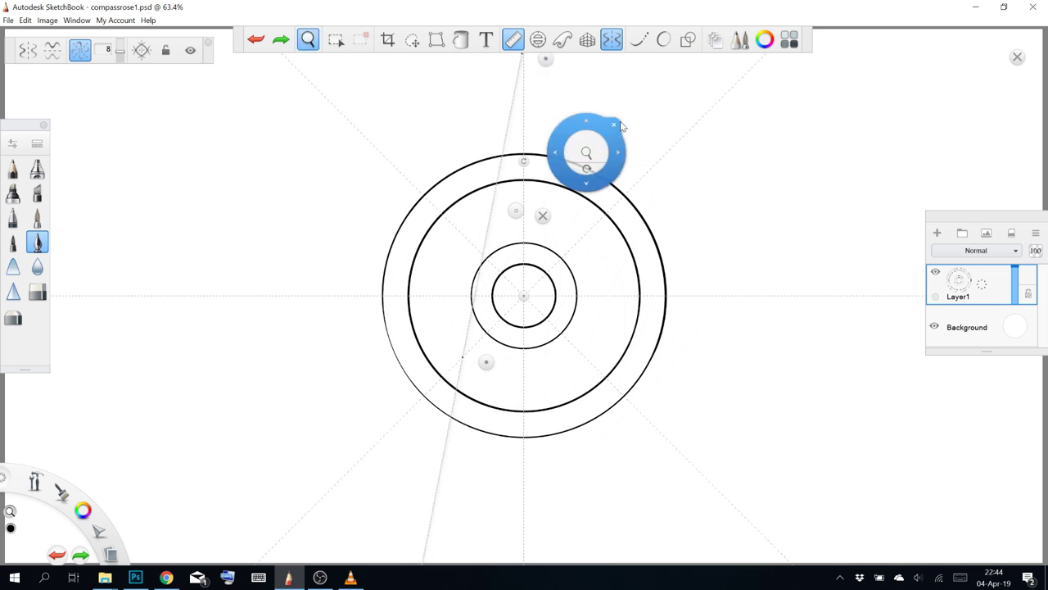
drag(677, 124, 687, 152)
key(ctrl+z)
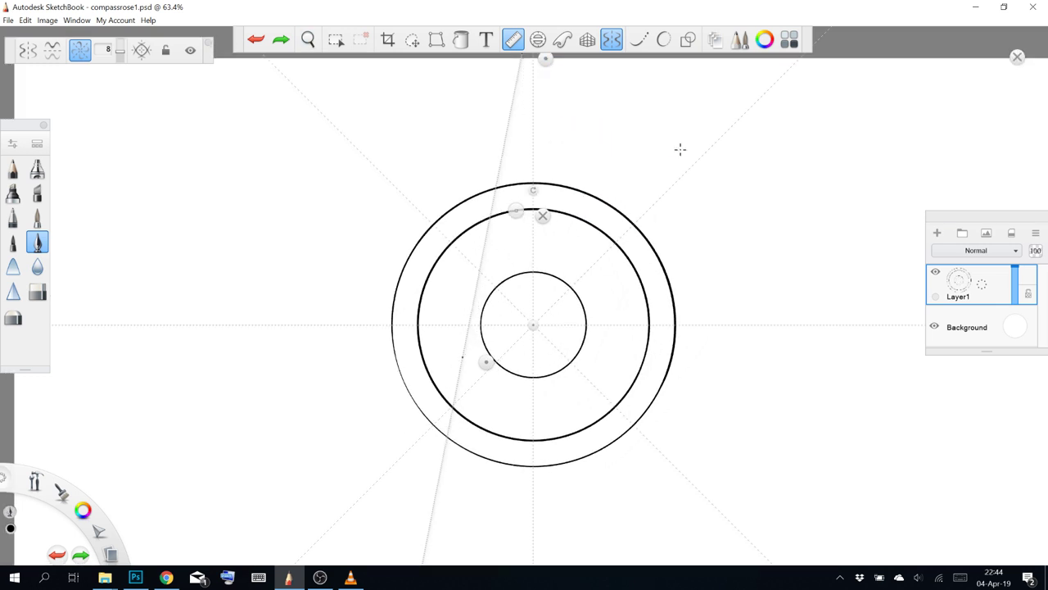
click(644, 174)
key(ctrl+z)
key(space)
drag(714, 188, 761, 188)
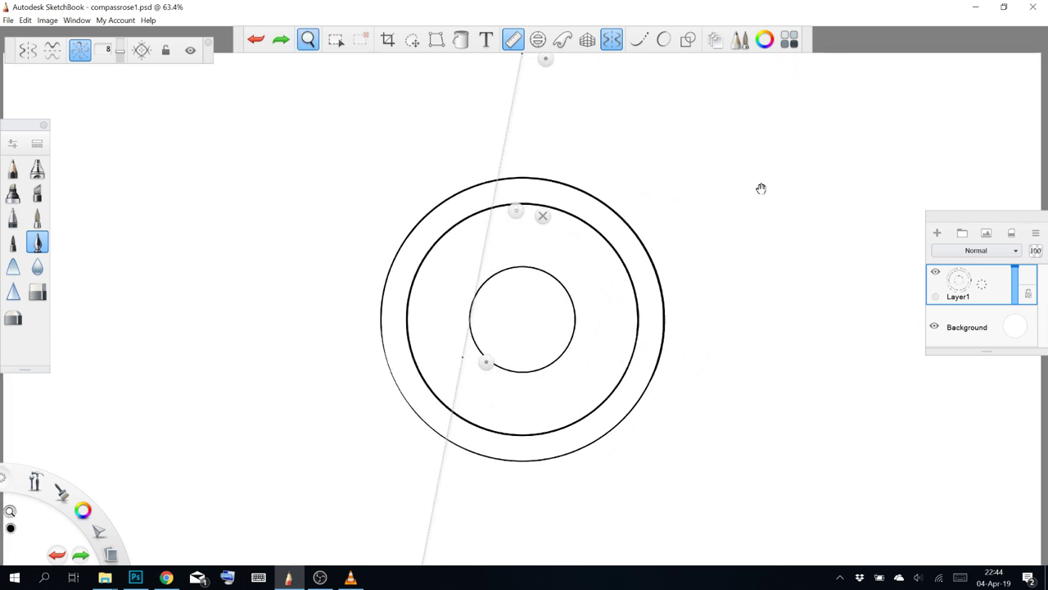
drag(543, 60, 547, 81)
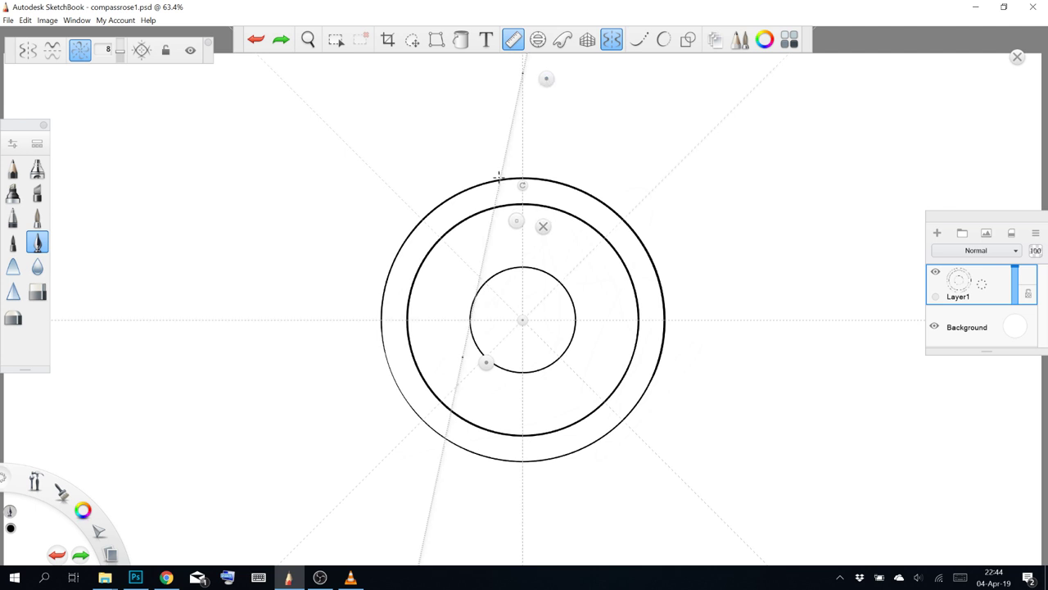
Ink both straight edges of eight pointed spikes around the outer circle, re-angling the ruler guide so the edges meet on the axes
drag(500, 178, 519, 90)
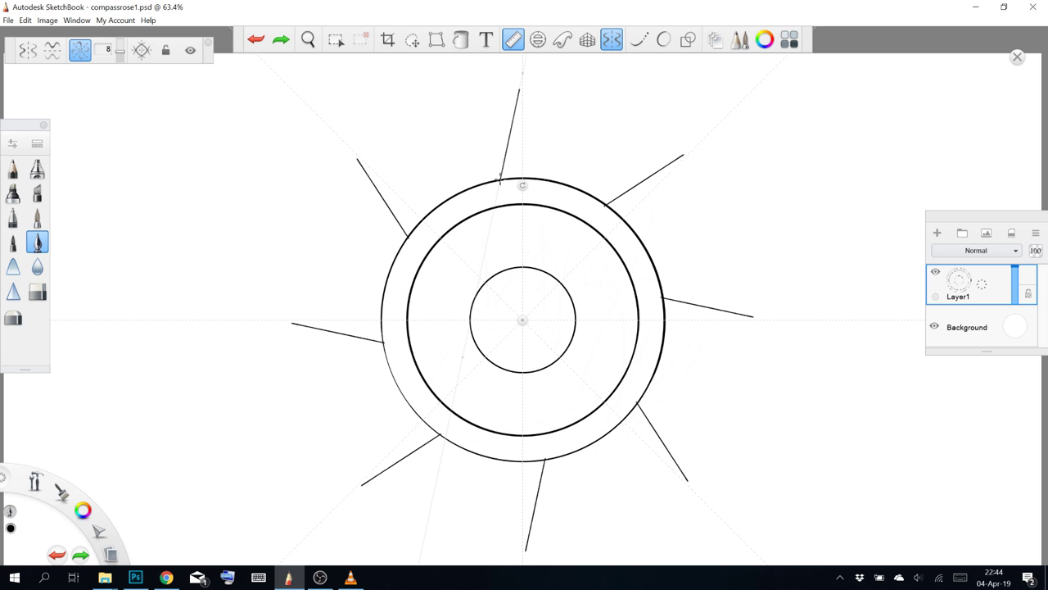
key(ctrl+z)
drag(500, 176, 523, 72)
drag(487, 363, 552, 335)
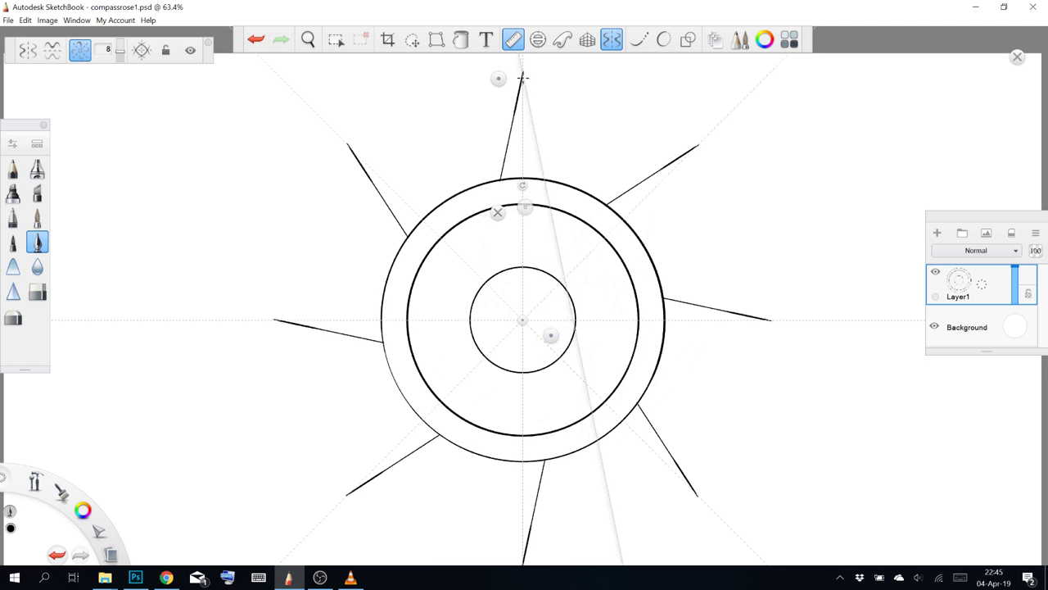
drag(522, 77, 544, 177)
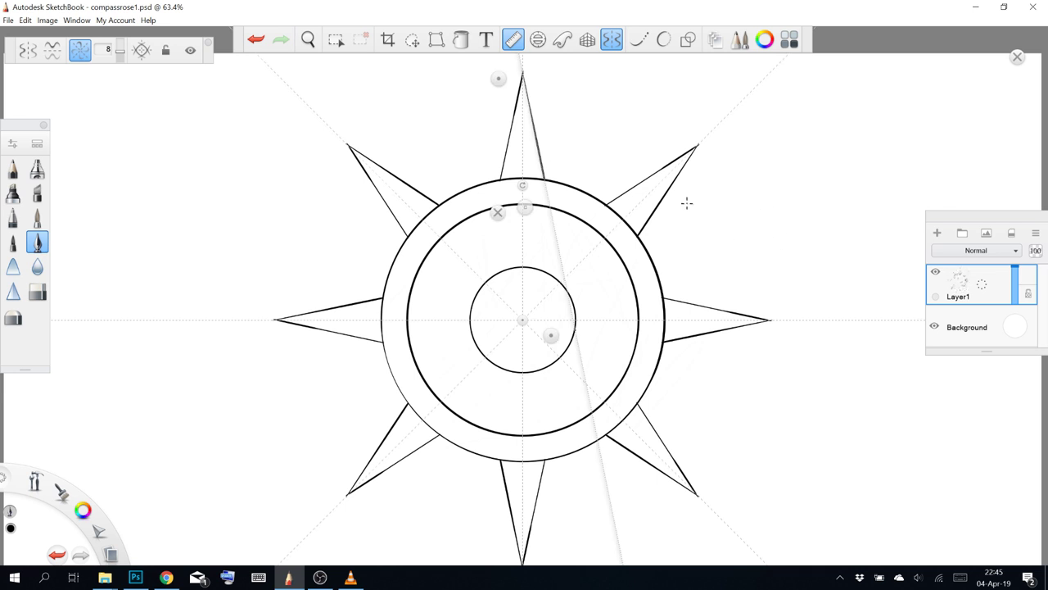
Swing the ruler guide into the gap beside the upper spike, and undo and redo the spikes' second edges
mouse_move(549, 334)
mouse_down()
mouse_move(517, 323)
mouse_move(494, 227)
mouse_move(458, 189)
mouse_move(481, 199)
mouse_move(548, 335)
mouse_up()
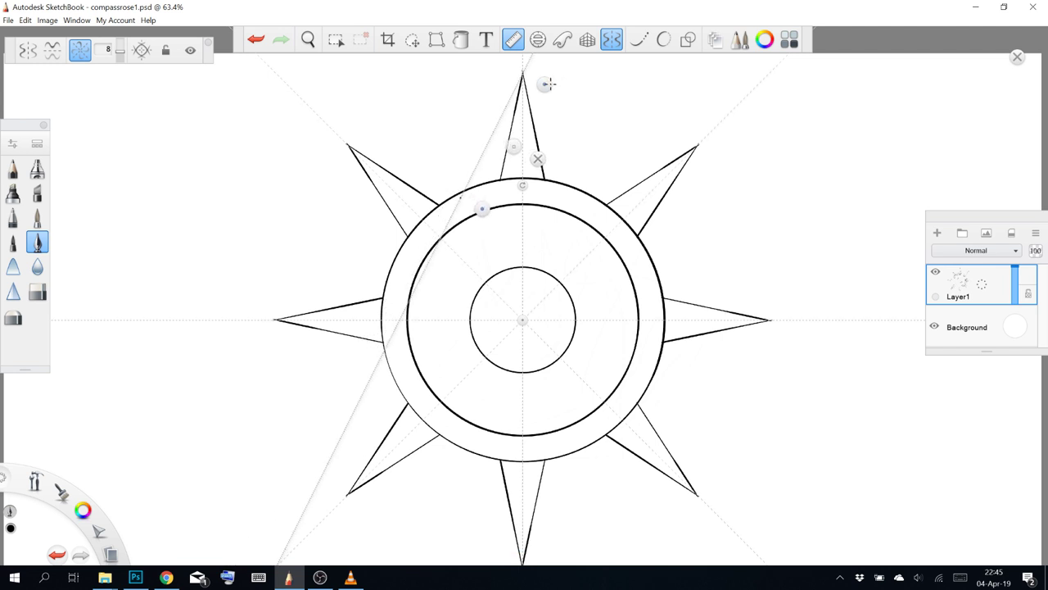
drag(545, 84, 548, 84)
key(ctrl+z)
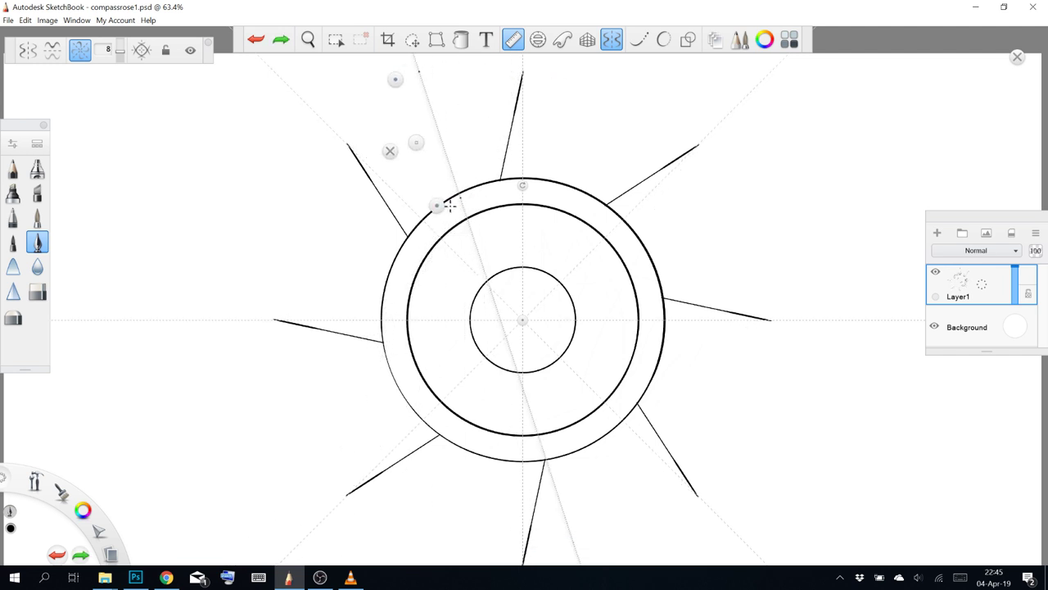
click(46, 20)
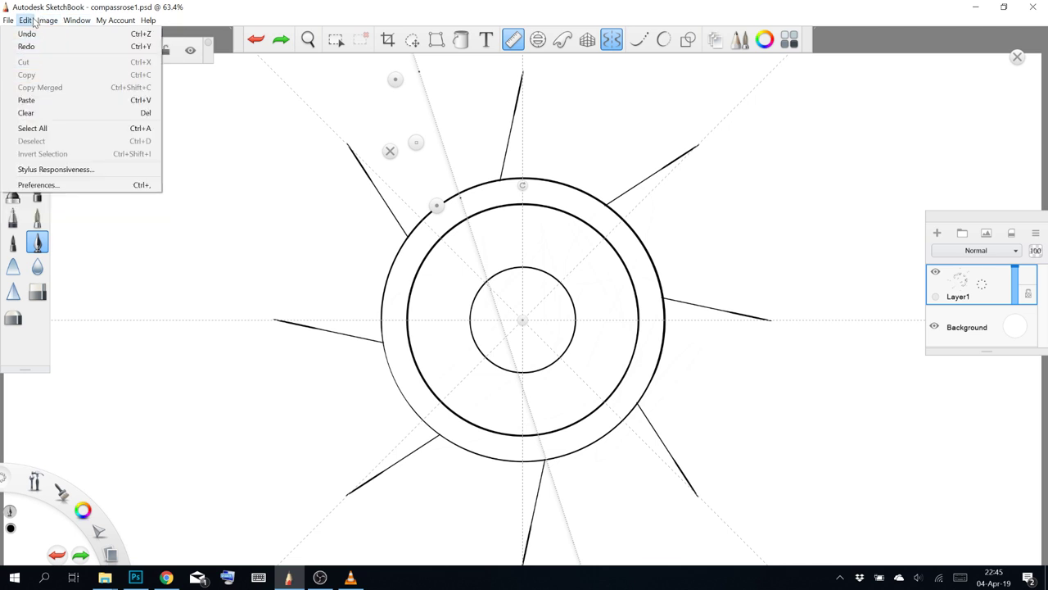
click(29, 21)
click(29, 20)
click(27, 46)
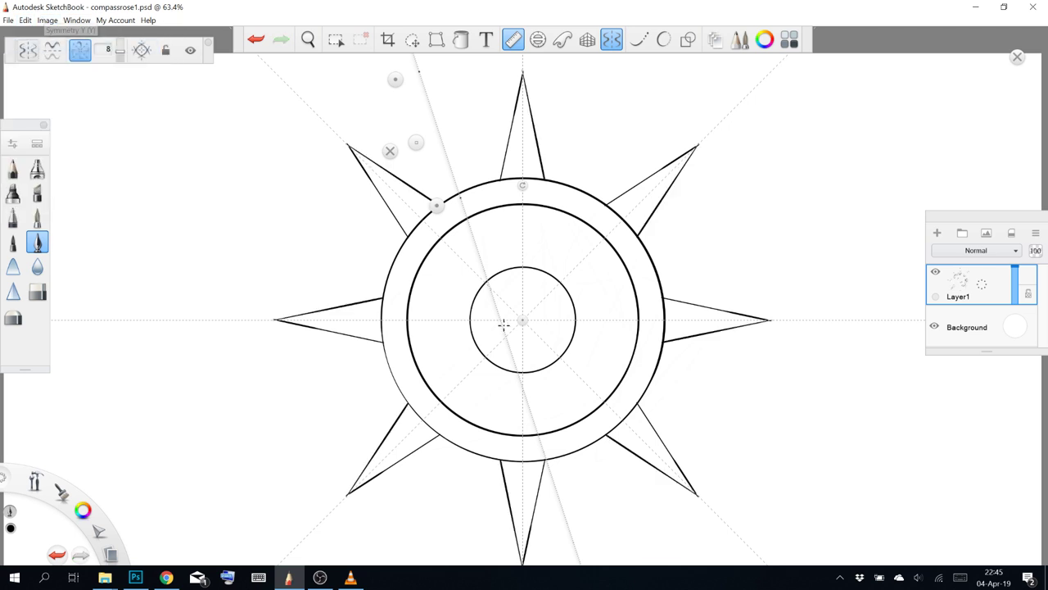
Ink eight flame-shaped rays between the spikes, with a ruled straight edge and a curved edge drawn using Steady Stroke at 40
mouse_move(436, 204)
mouse_down()
mouse_move(507, 184)
mouse_move(483, 200)
mouse_move(438, 201)
mouse_up()
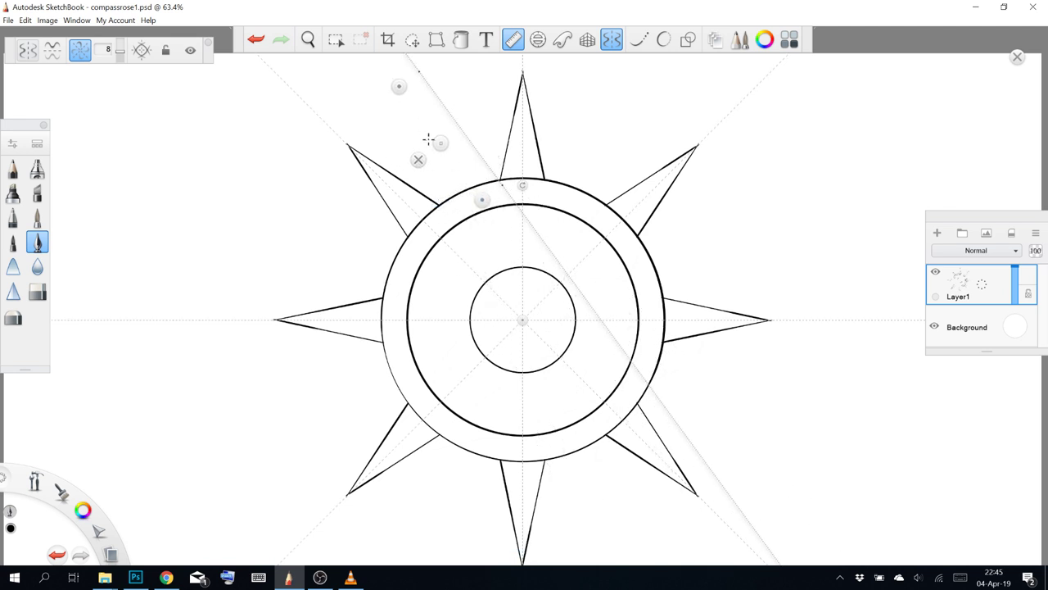
drag(500, 180, 418, 70)
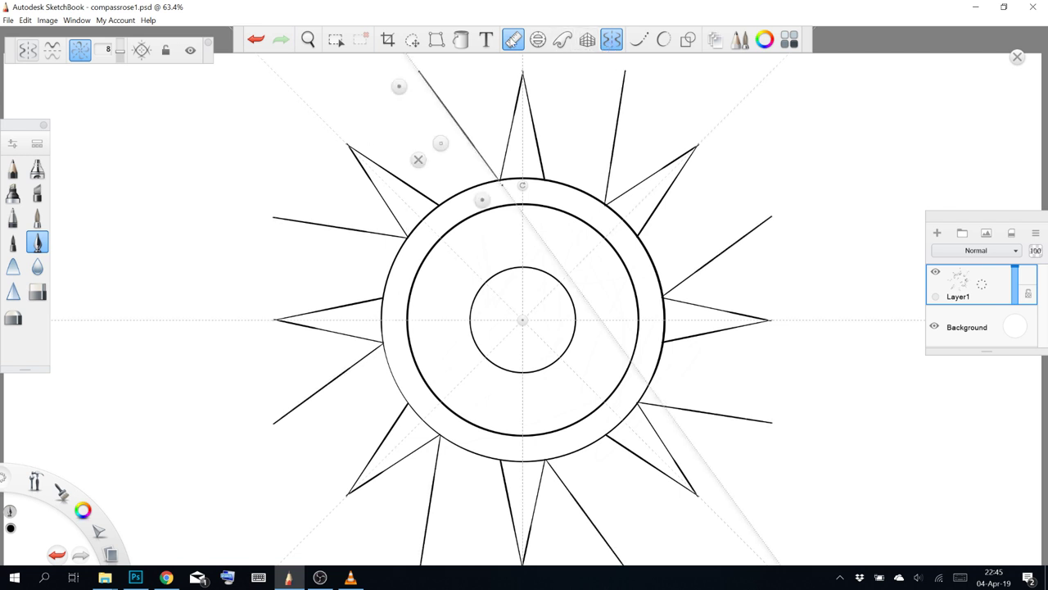
click(513, 39)
click(638, 40)
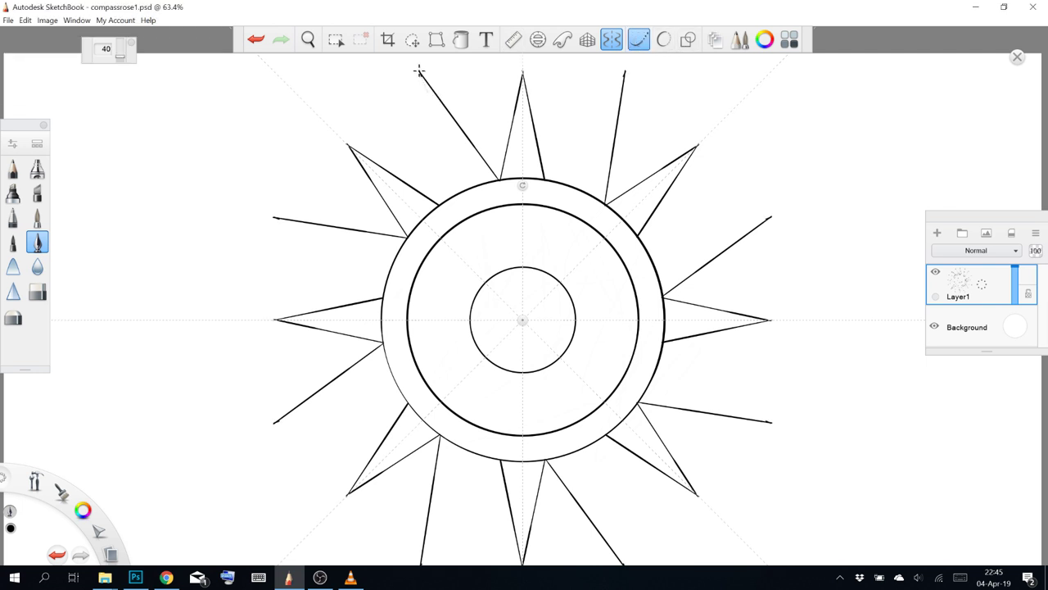
mouse_move(419, 73)
mouse_down()
mouse_move(447, 144)
mouse_move(442, 184)
mouse_up()
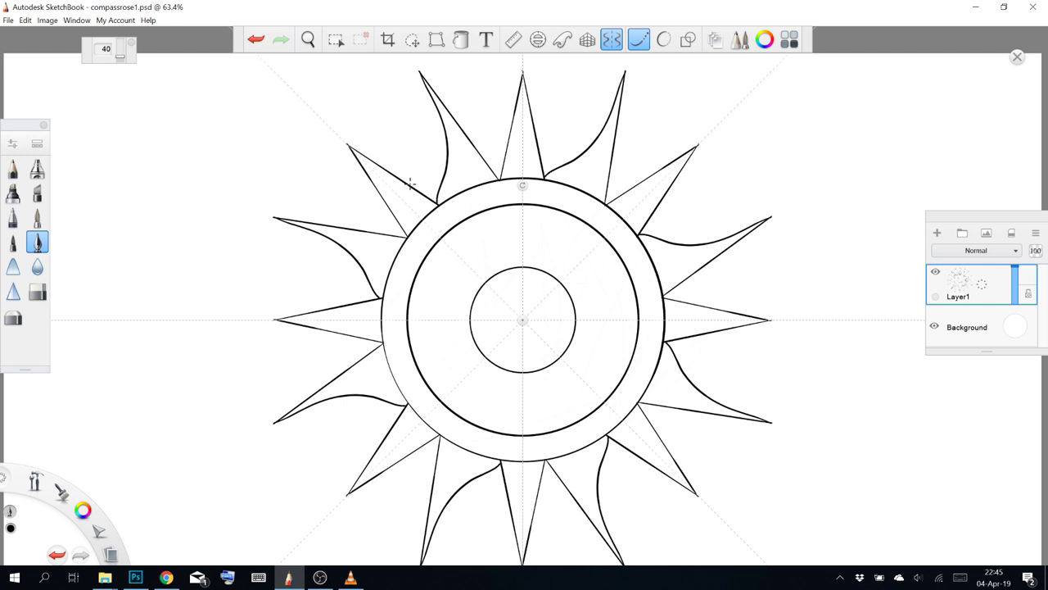
Ink a small rounded loop in each gap between a spike and the curved edge of its neighbouring ray
mouse_move(409, 183)
mouse_down()
mouse_move(411, 157)
mouse_move(438, 172)
mouse_up()
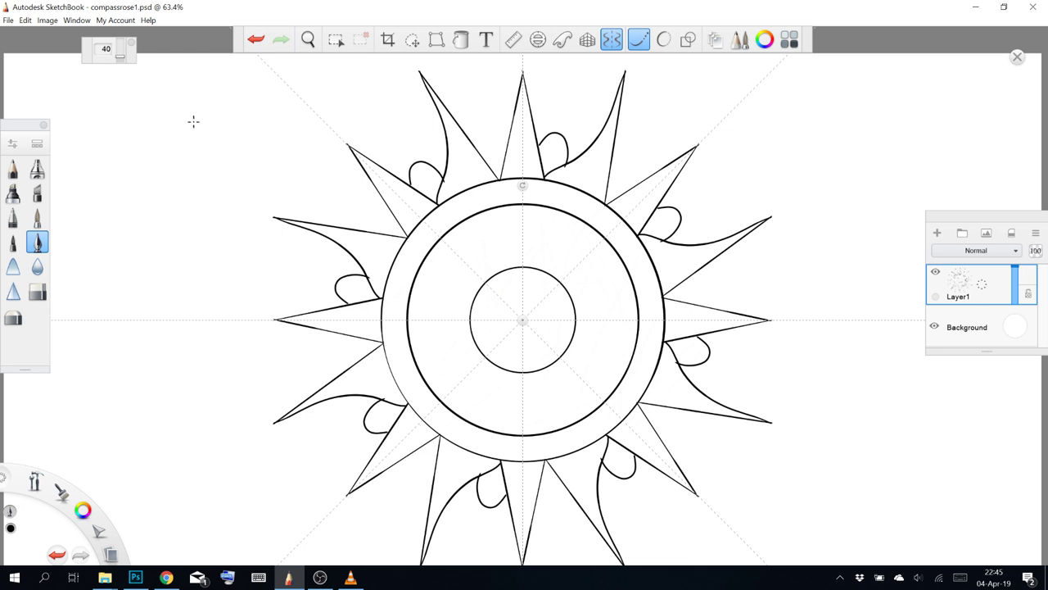
Switch to Photoshop and open compassrose1.psd from the ornaments folder on the Desktop
click(140, 579)
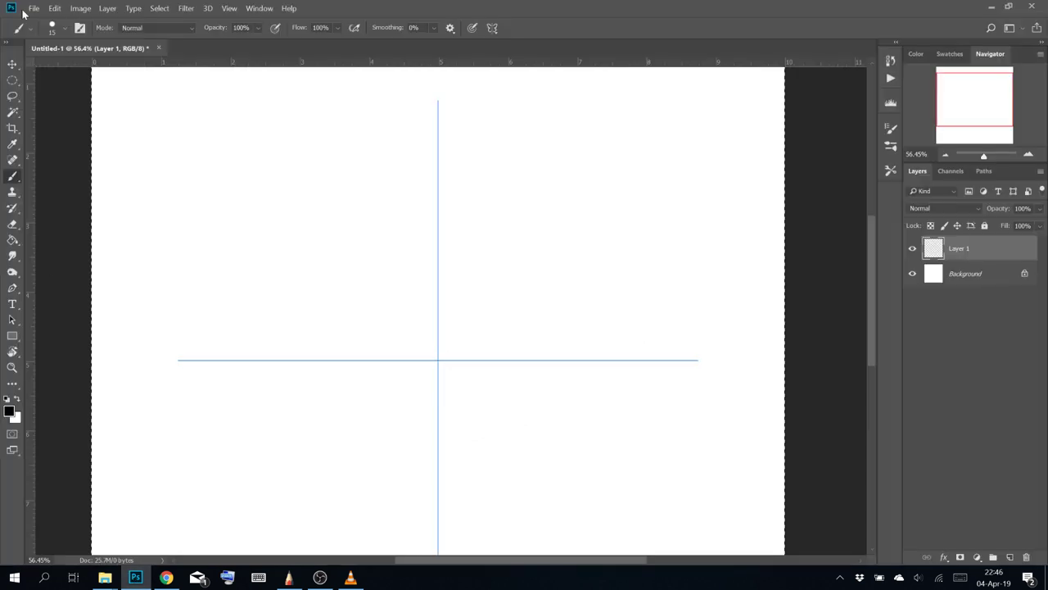
click(33, 8)
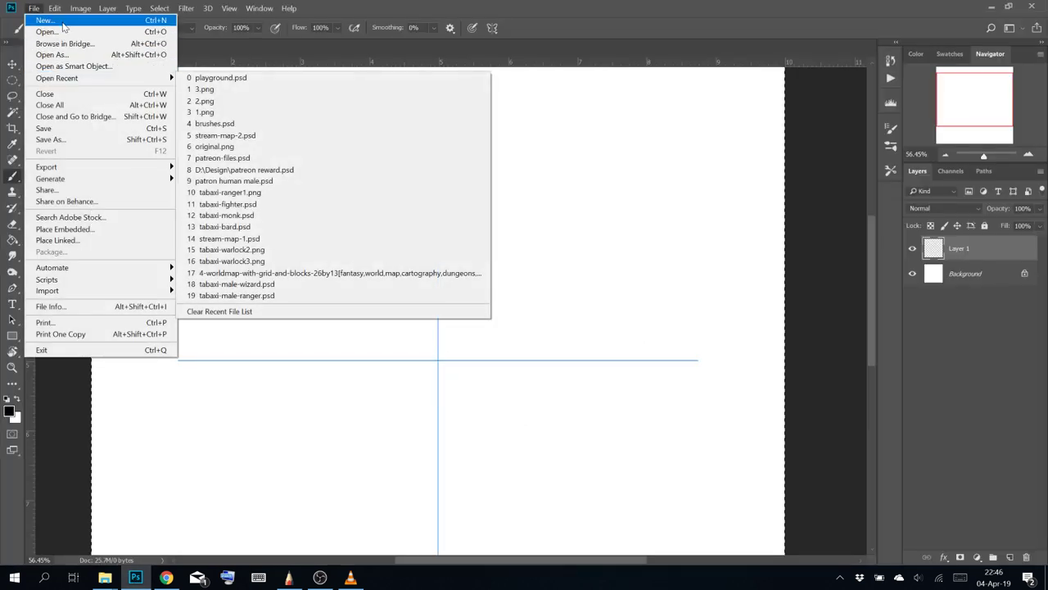
click(61, 32)
click(110, 29)
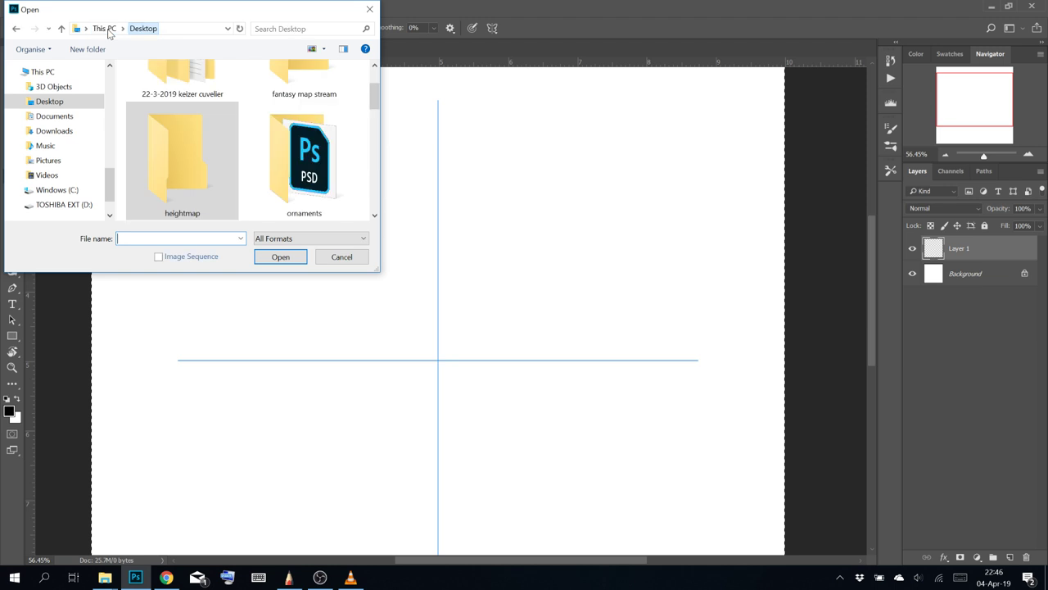
scroll(281, 128, down, 2)
click(316, 83)
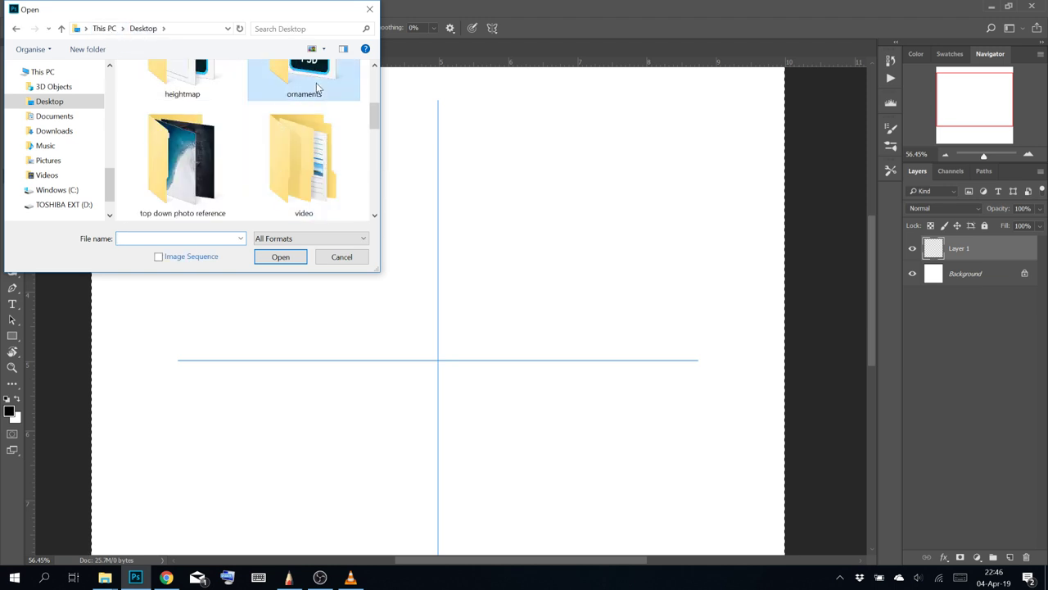
scroll(316, 83, up, 1)
double_click(342, 103)
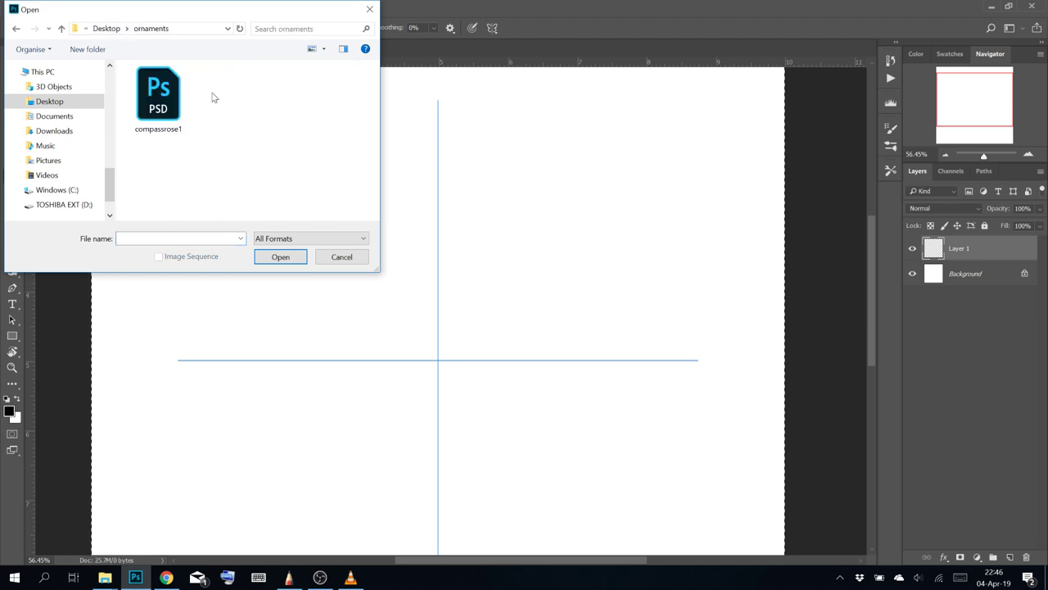
double_click(176, 102)
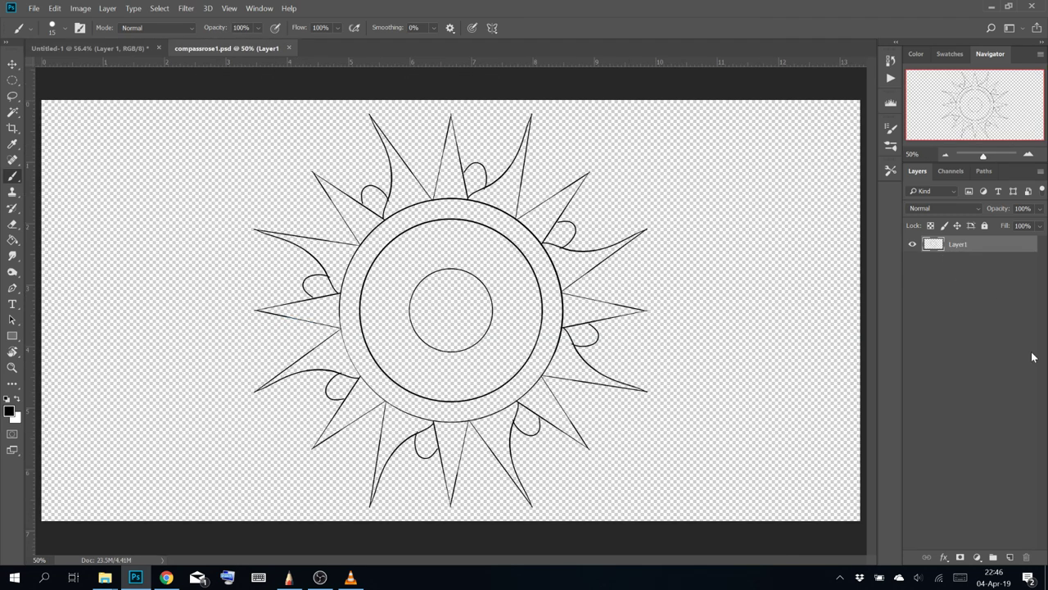
Add a new layer beneath the line art and fill it with white as a backdrop
click(1009, 559)
drag(957, 249, 964, 273)
click(12, 240)
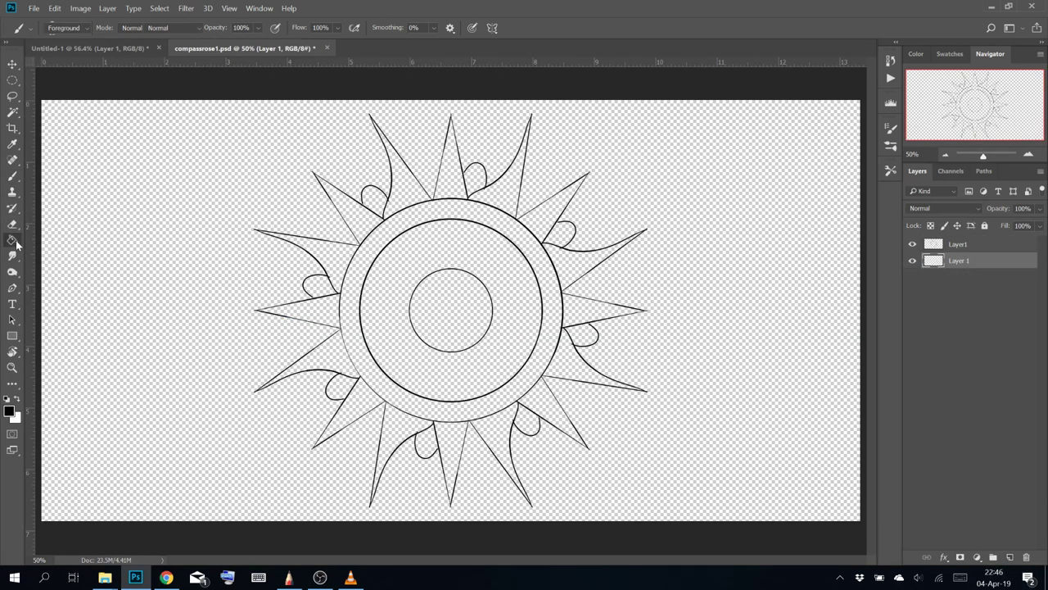
click(225, 271)
scroll(486, 294, up, 10)
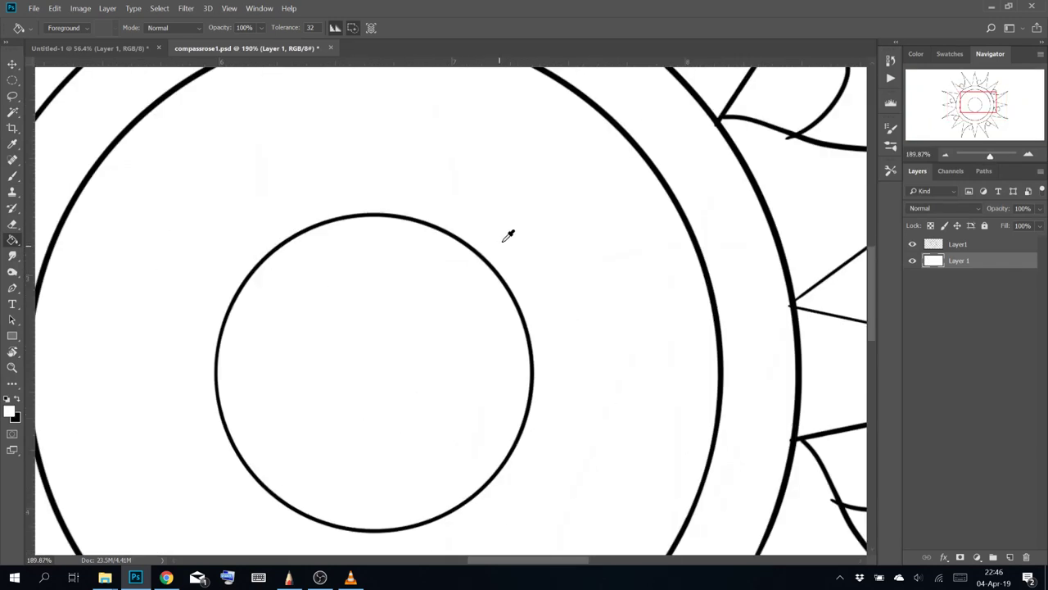
key(ctrl+1)
scroll(481, 246, down, 3)
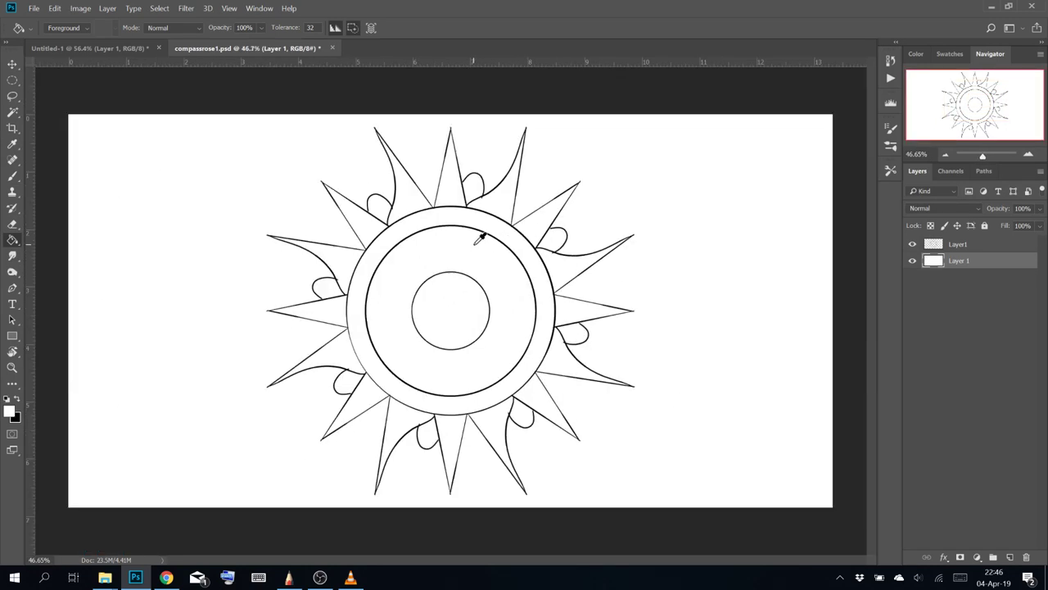
key(ctrl+a)
key(ctrl+x)
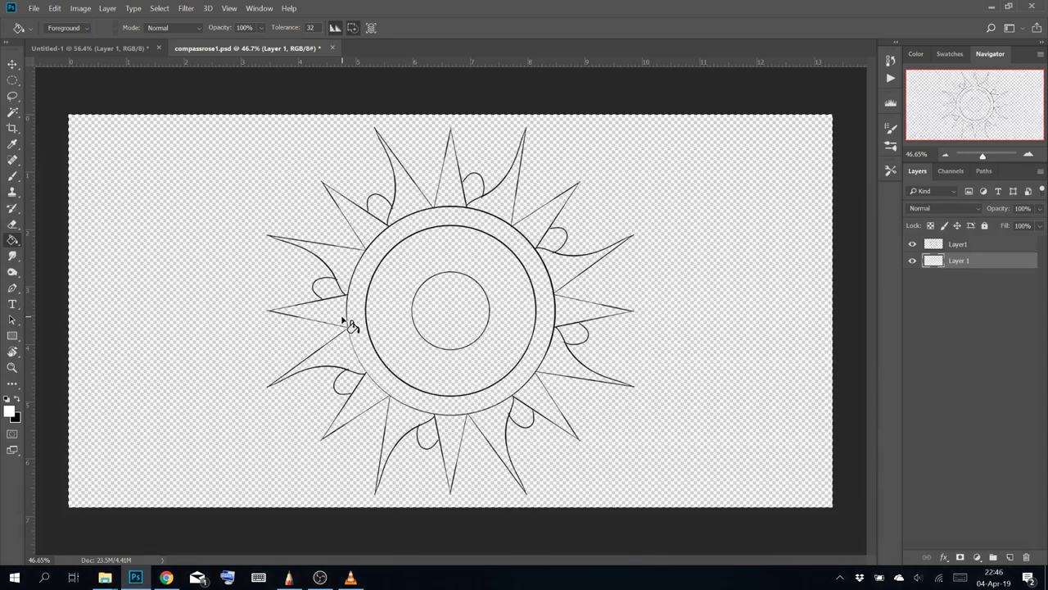
key(ctrl+z)
Delete the line-art layer Layer1 from compassrose1.psd and clear the selections in that file and in Untitled-1
mouse_move(973, 244)
mouse_down()
mouse_move(979, 392)
mouse_move(1027, 557)
mouse_up()
scroll(299, 201, up, 4)
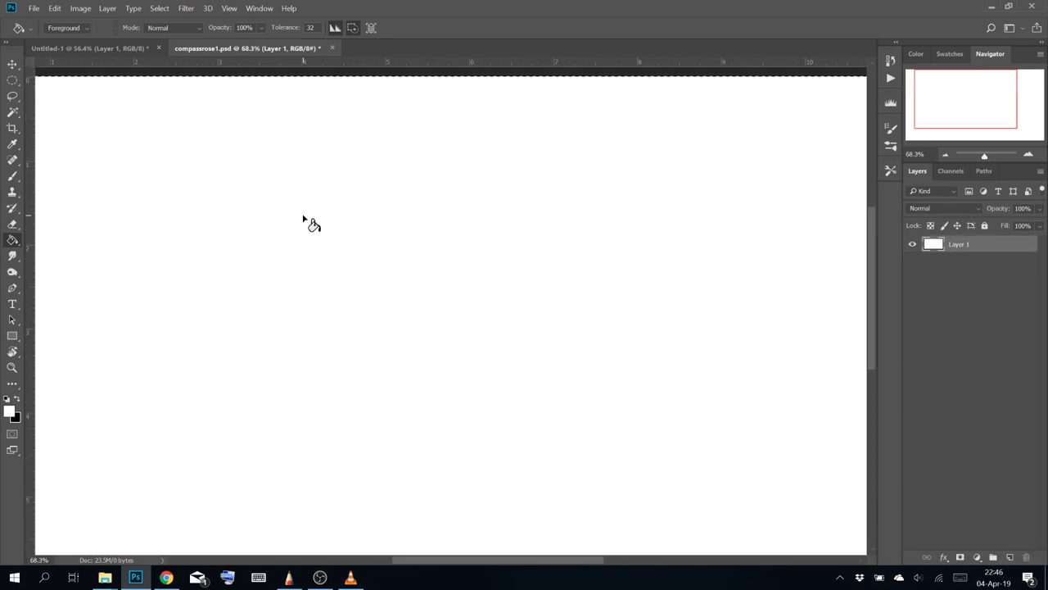
key(ctrl+d)
drag(434, 223, 563, 342)
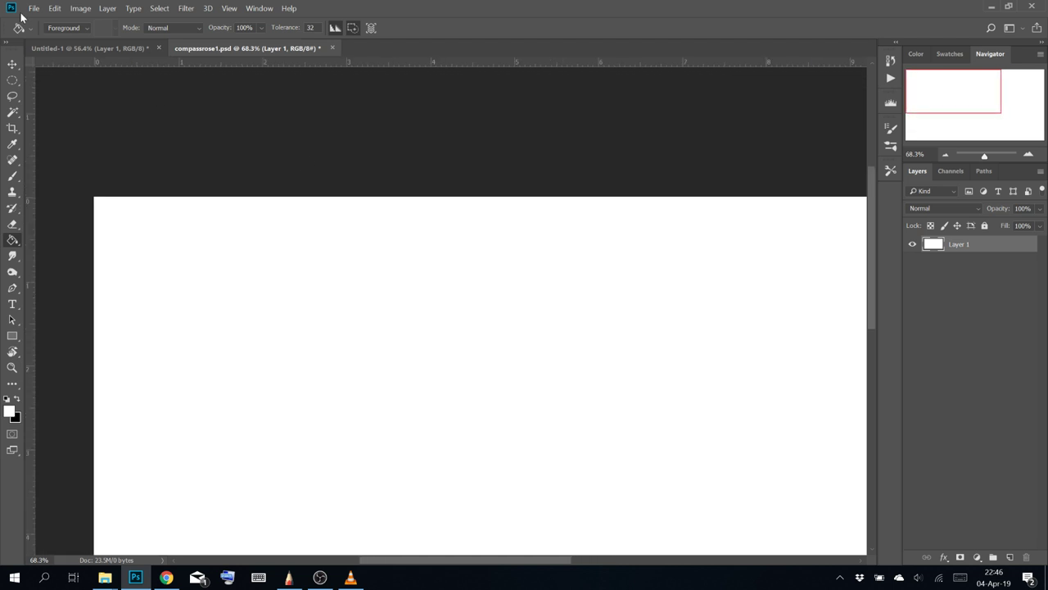
click(115, 46)
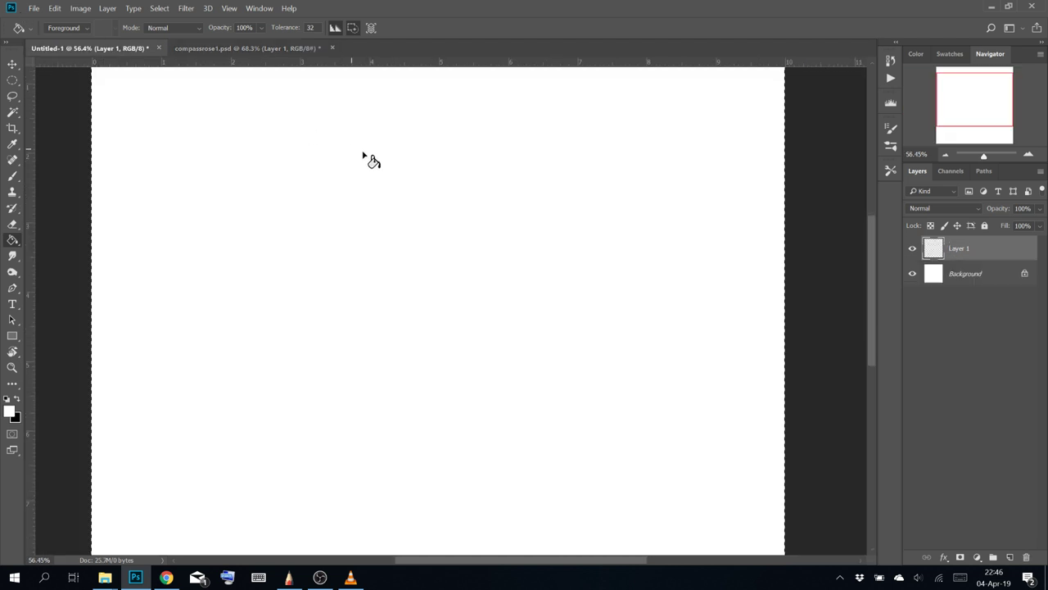
key(ctrl+d)
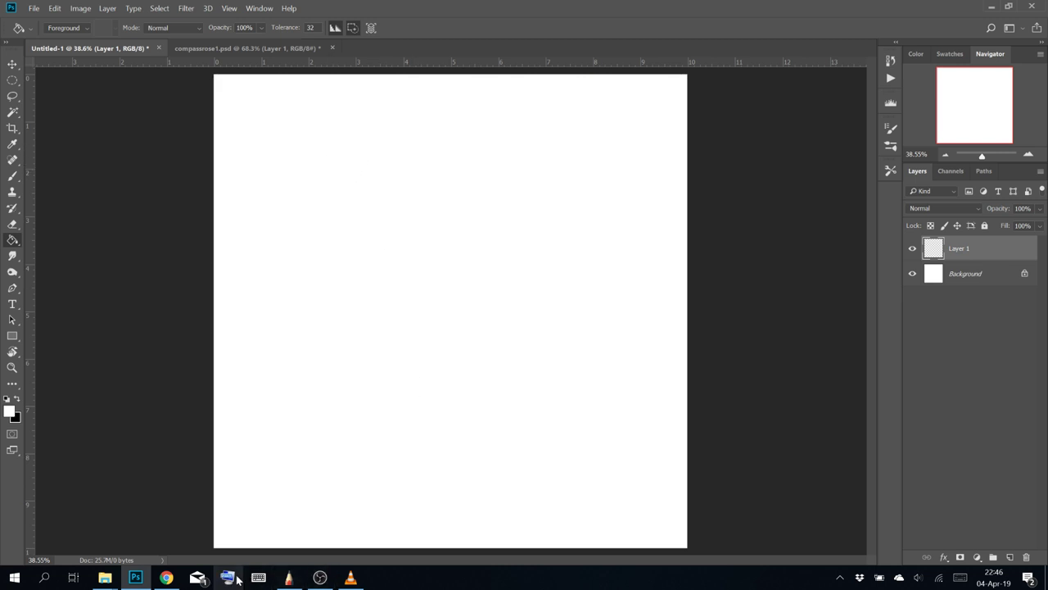
Switch to SketchBook, cut the whole compass rose drawing from Layer1 and clear the selection
click(289, 577)
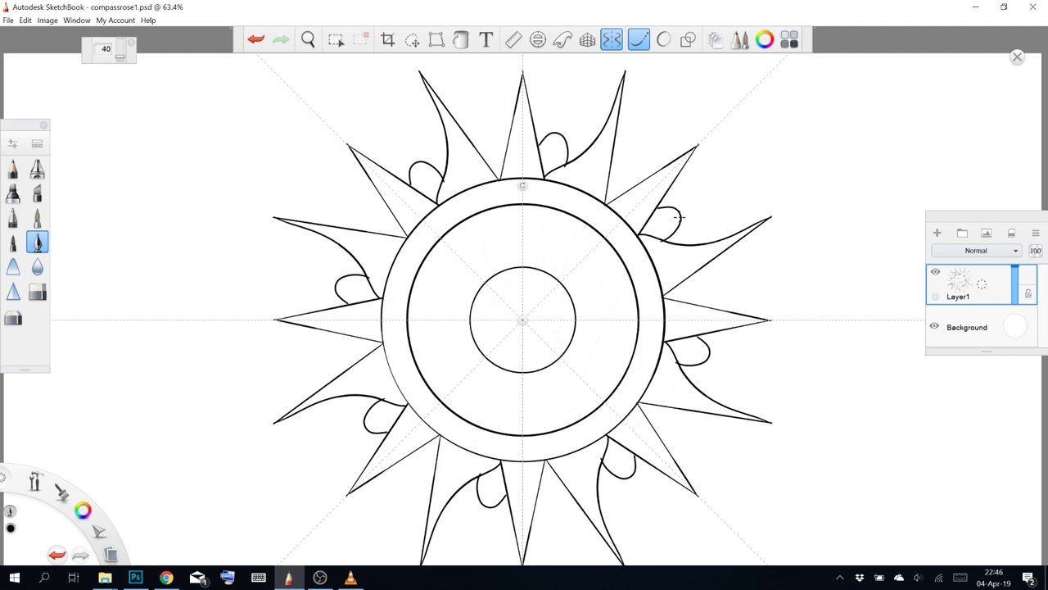
key(ctrl+a)
key(ctrl+x)
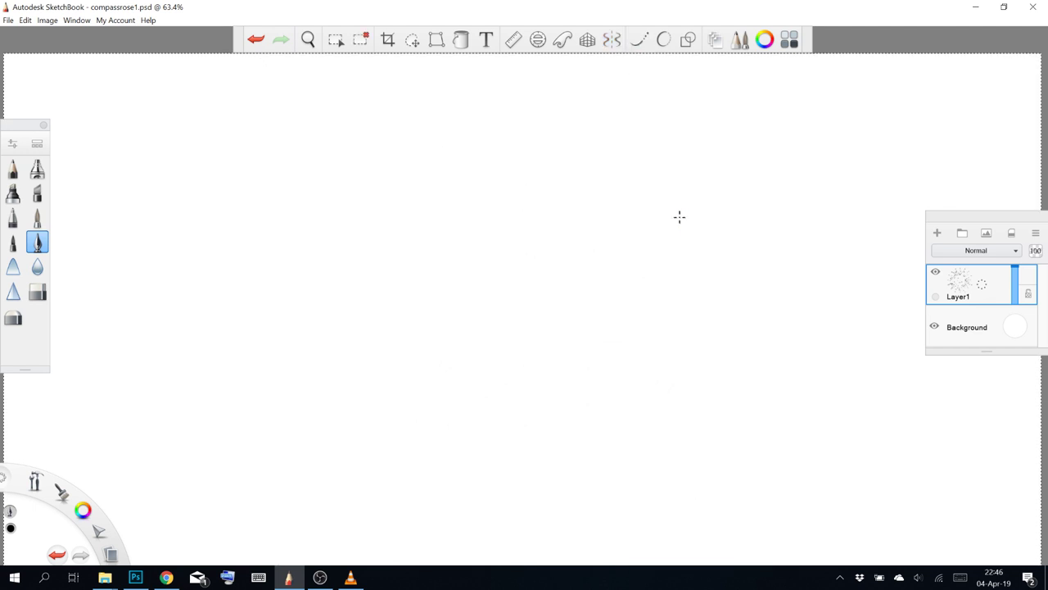
key(space)
drag(627, 368, 628, 326)
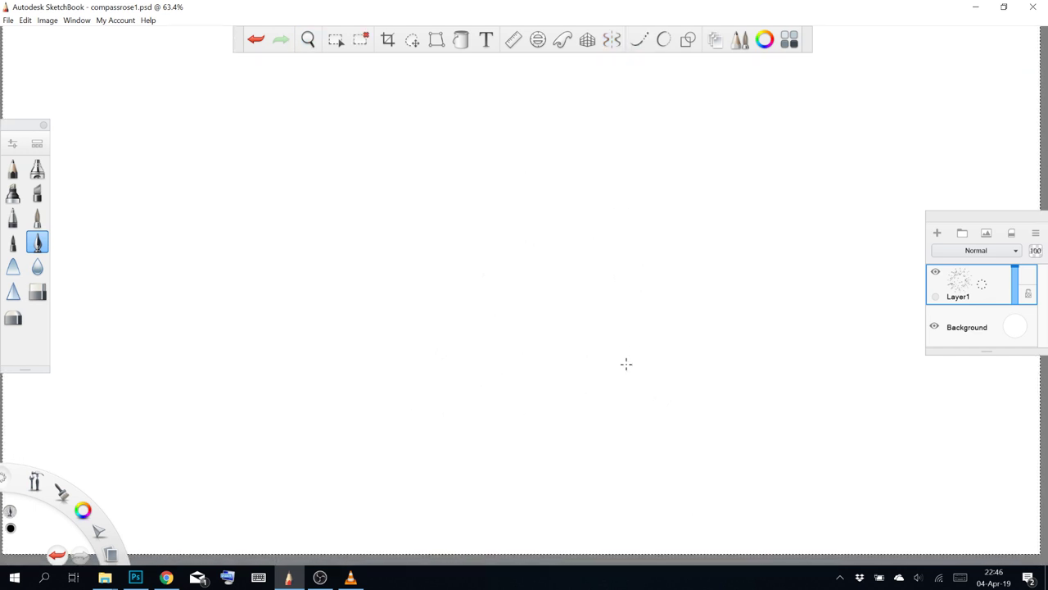
key(ctrl+d)
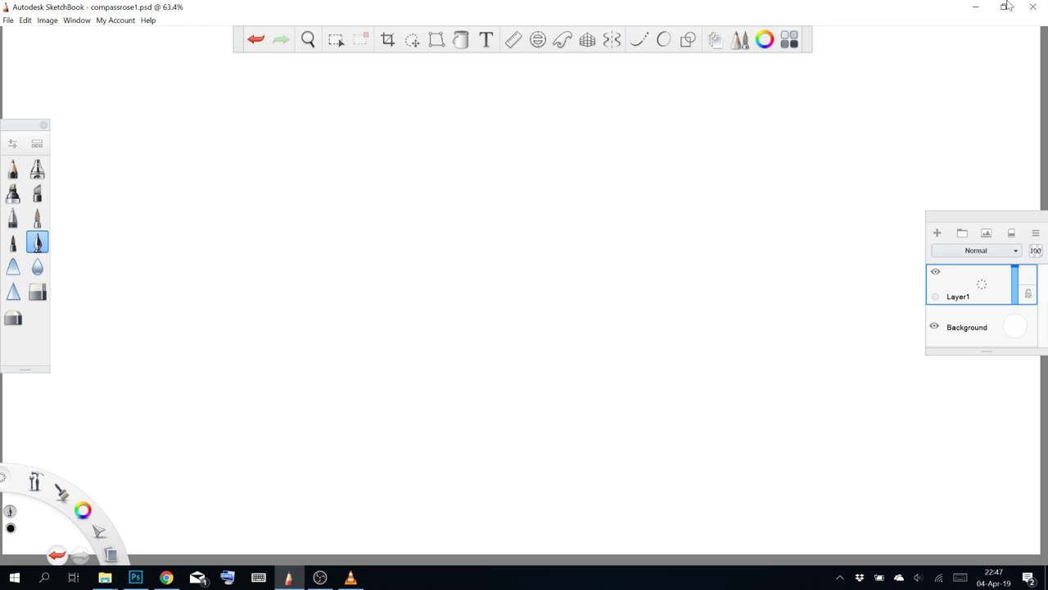
Turn on the ellipse guide and enlarge it into a large circle around the middle of the canvas
click(537, 40)
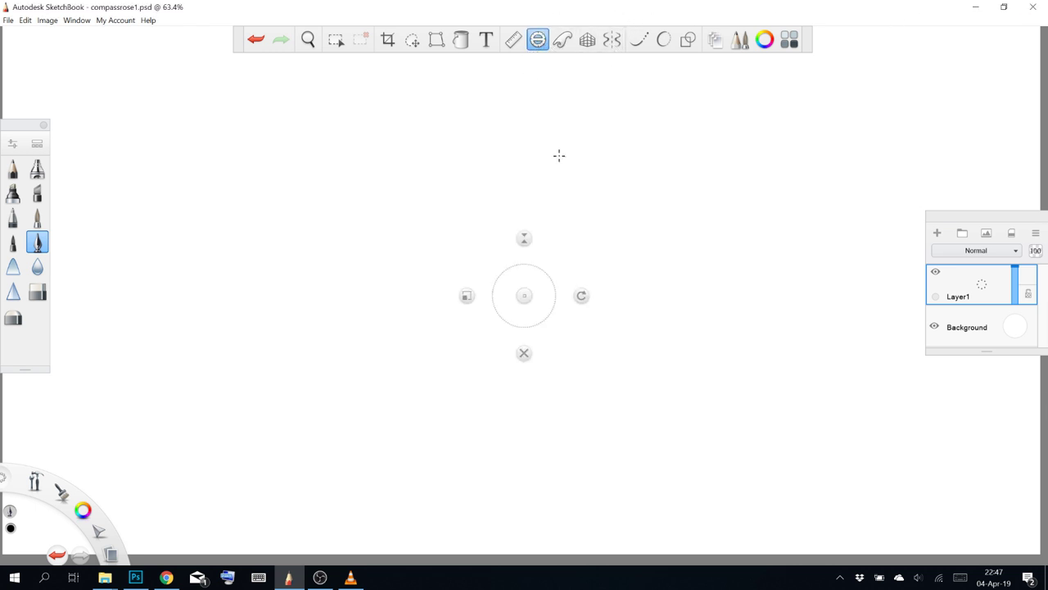
drag(526, 239, 524, 204)
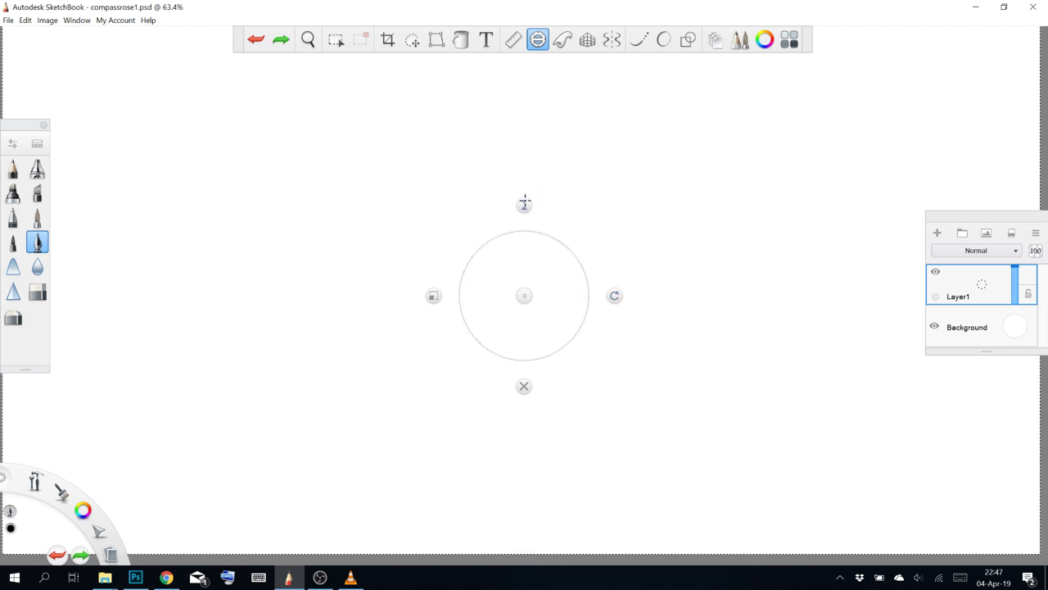
drag(433, 295, 341, 347)
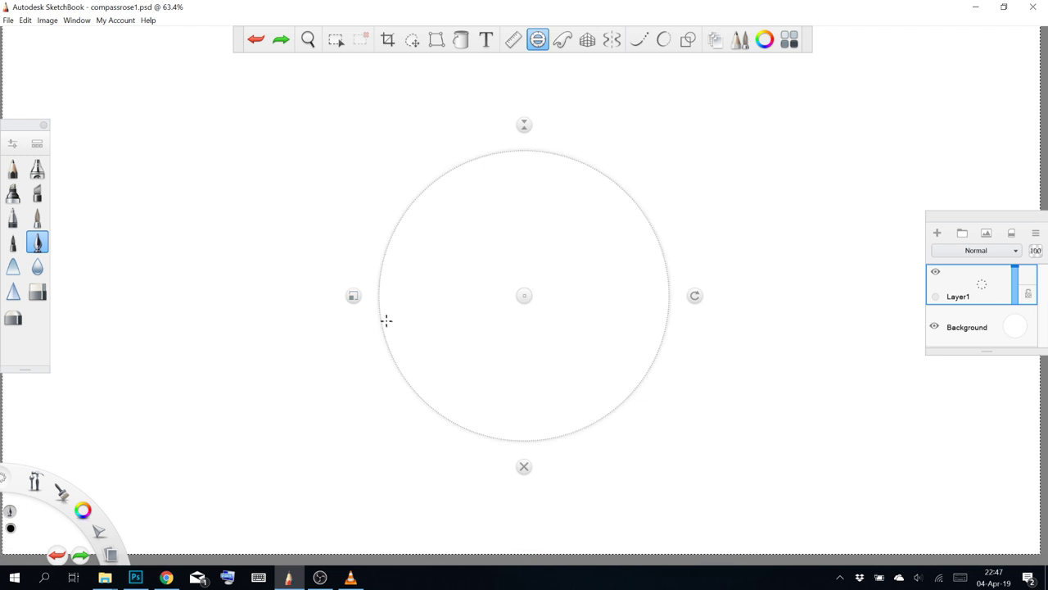
mouse_move(402, 372)
mouse_down()
mouse_move(418, 398)
mouse_move(670, 473)
mouse_up()
key(ctrl+z)
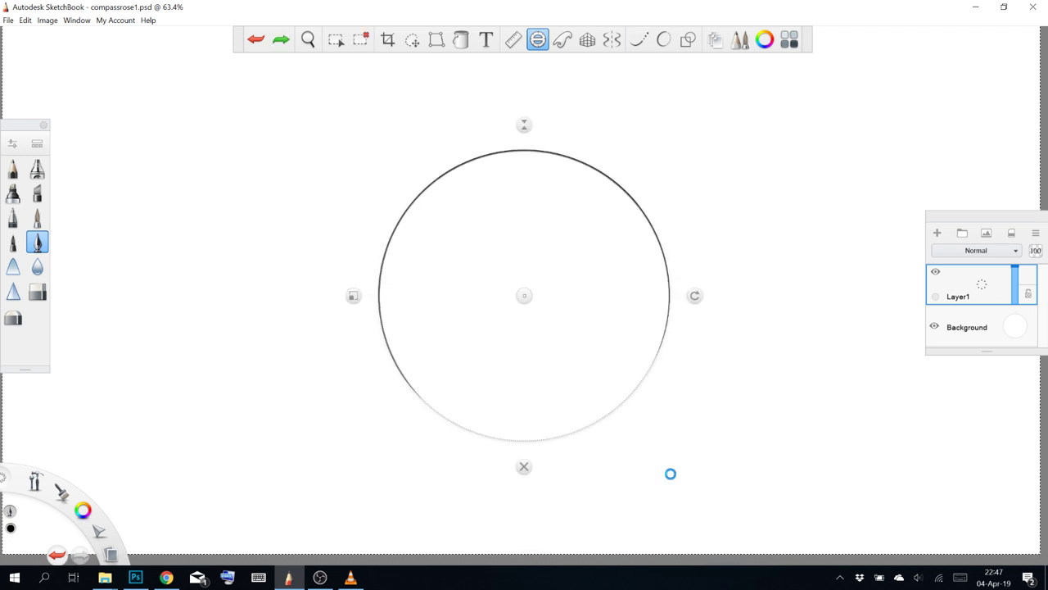
mouse_move(431, 182)
mouse_down()
mouse_move(429, 389)
mouse_move(367, 152)
mouse_up()
key(ctrl+z)
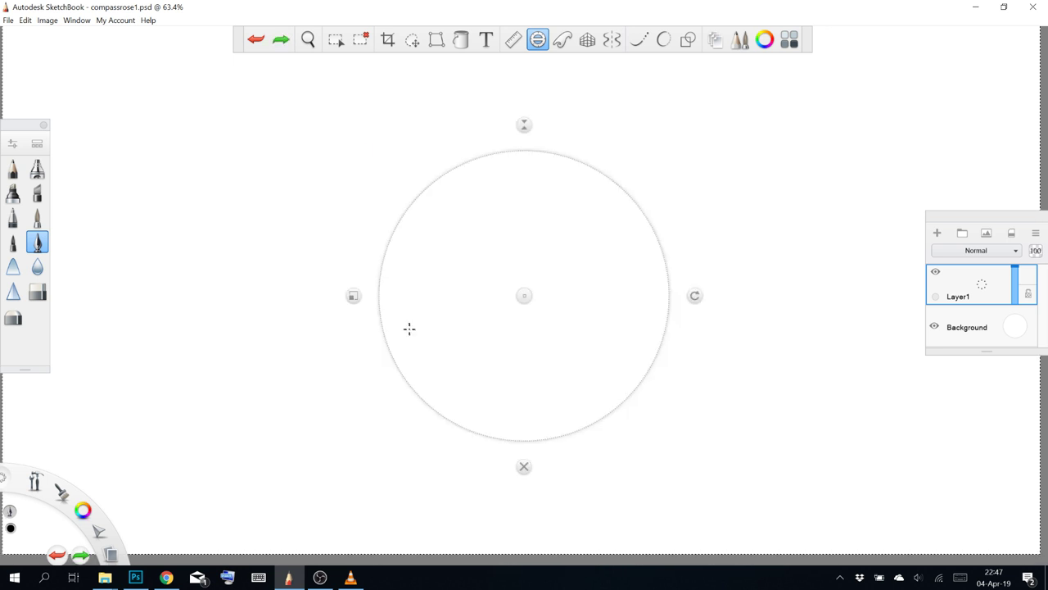
Ink a large circle along the ellipse guide and a second, slightly smaller concentric circle just inside it
mouse_move(398, 222)
mouse_down()
mouse_move(379, 339)
mouse_move(597, 421)
mouse_move(420, 214)
mouse_up()
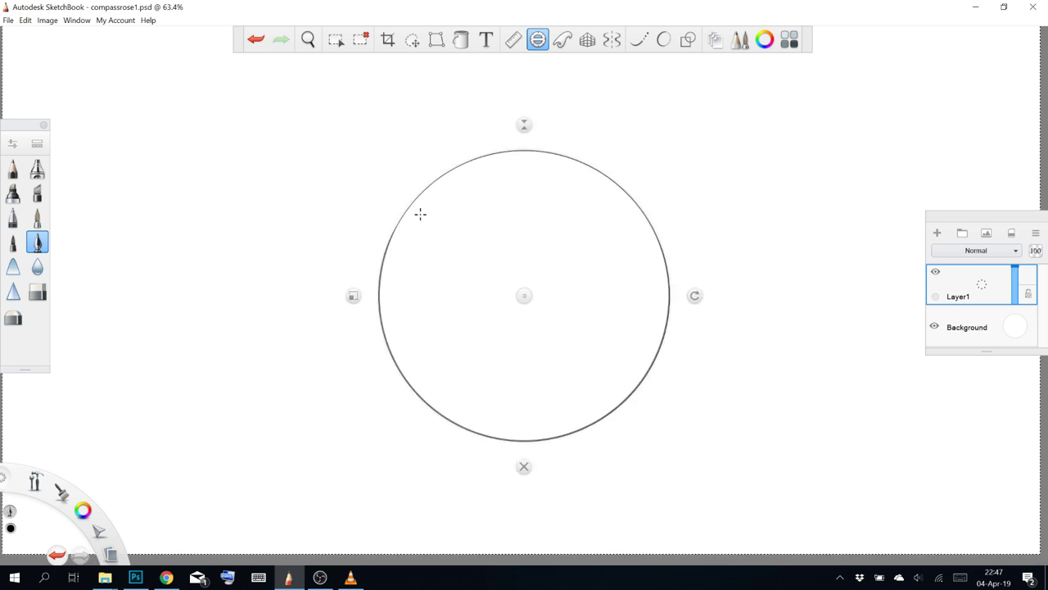
mouse_move(353, 297)
mouse_down()
mouse_move(368, 297)
mouse_move(353, 298)
mouse_up()
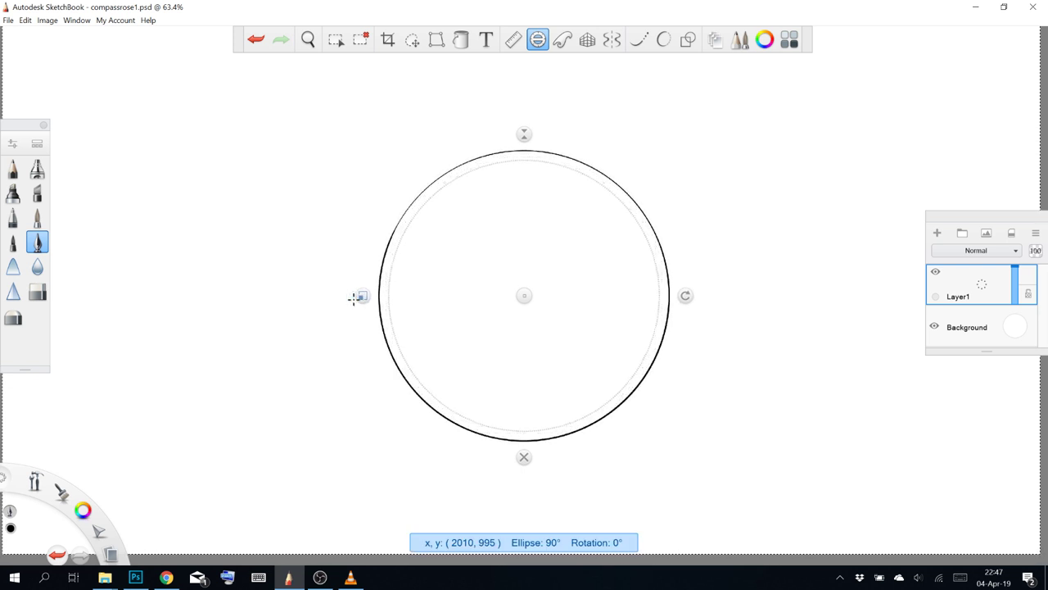
mouse_move(407, 335)
mouse_down()
mouse_move(403, 354)
mouse_move(431, 153)
mouse_up()
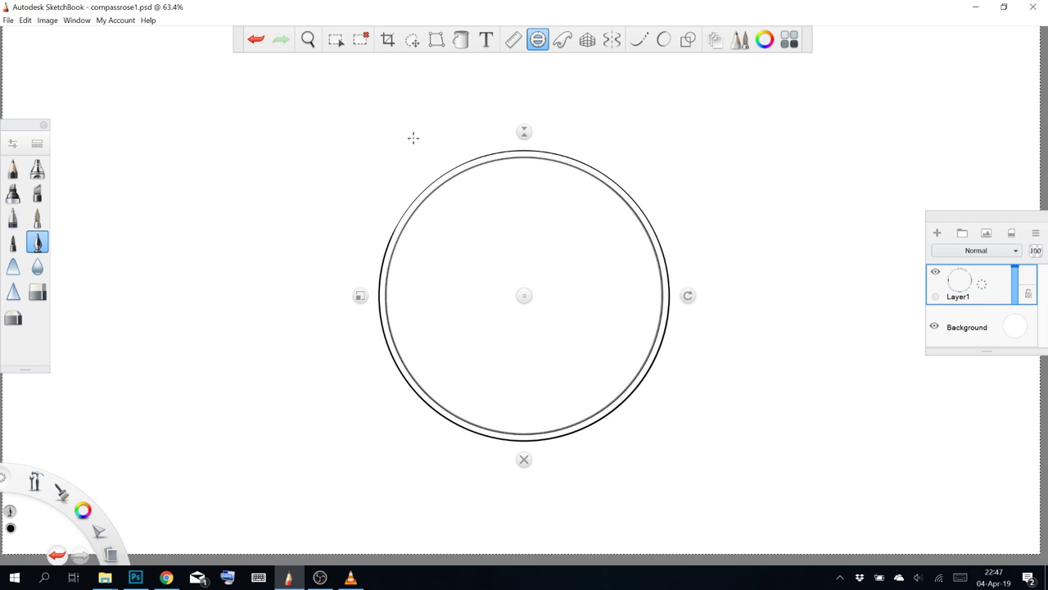
Add a new layer, shrink the ellipse guide to about a third of the outer circle's diameter, and ink a small inner circle
click(939, 235)
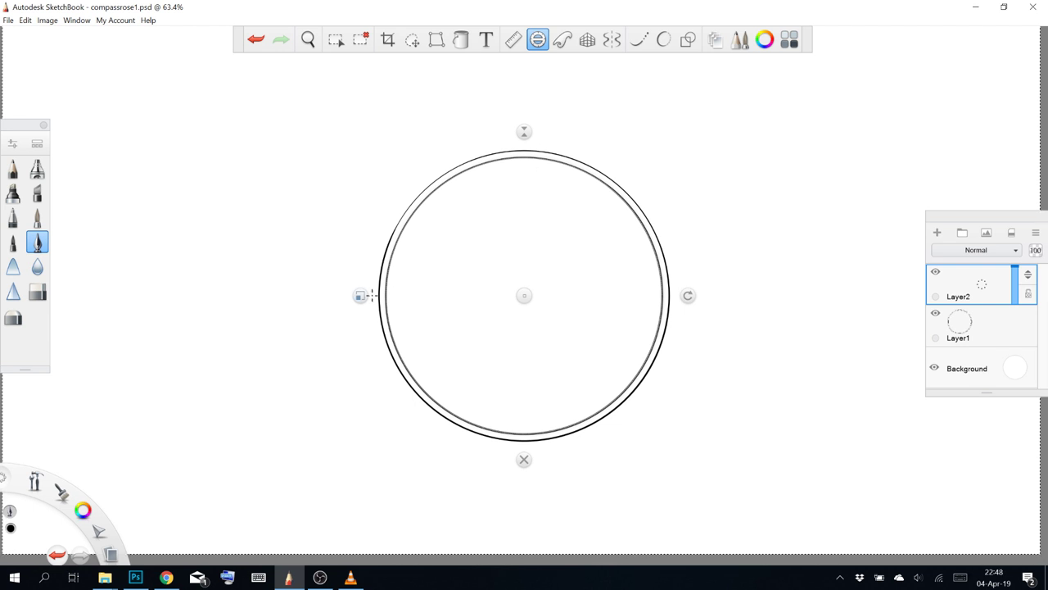
drag(361, 297, 485, 253)
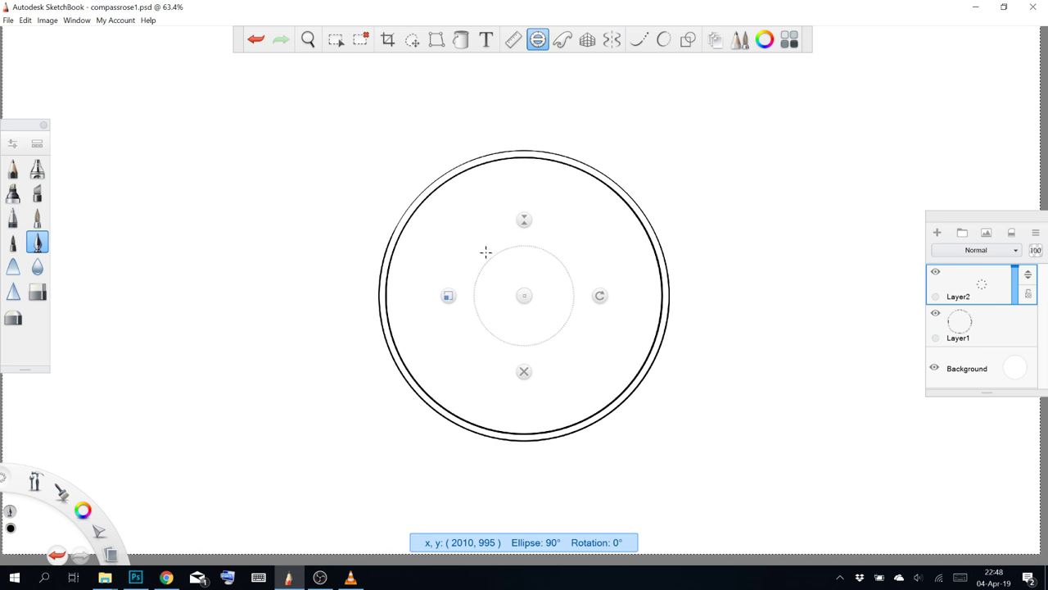
drag(486, 252, 490, 254)
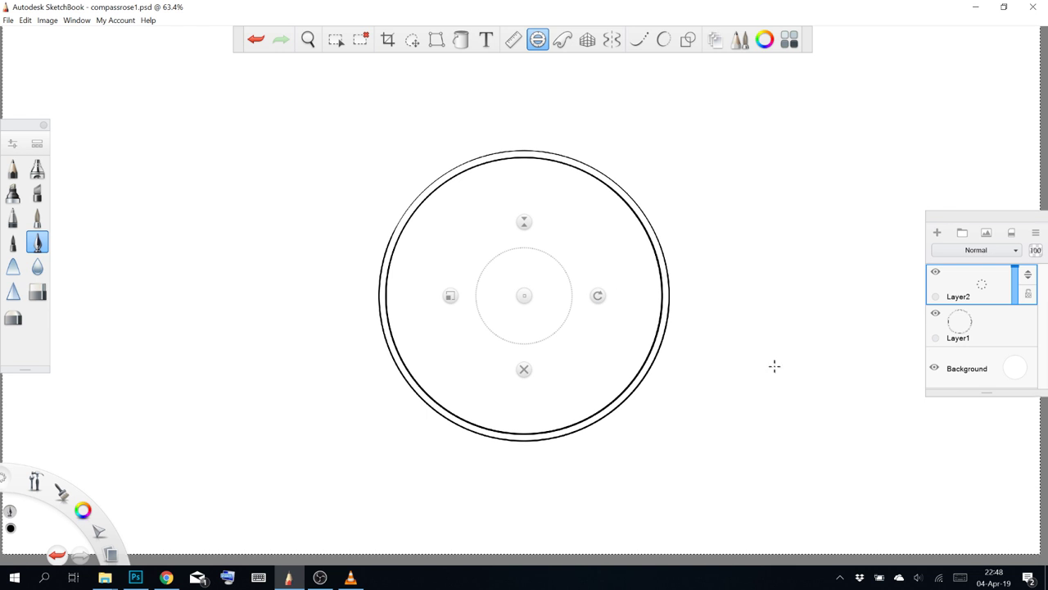
drag(479, 301, 485, 320)
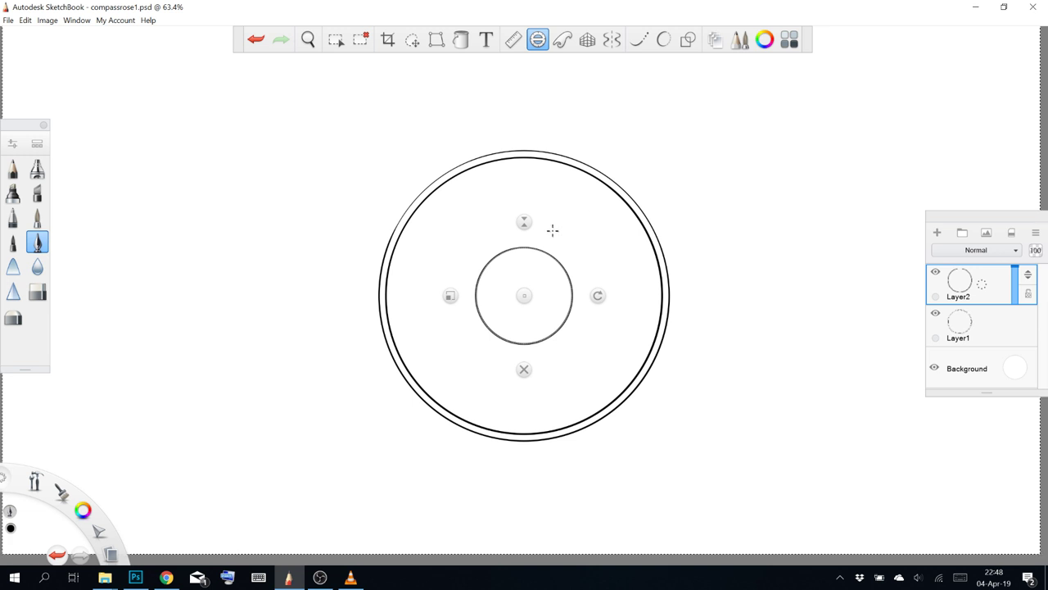
Turn on radial symmetry with 8 sections centred on the concentric circles, and undo the small inner circle
click(613, 42)
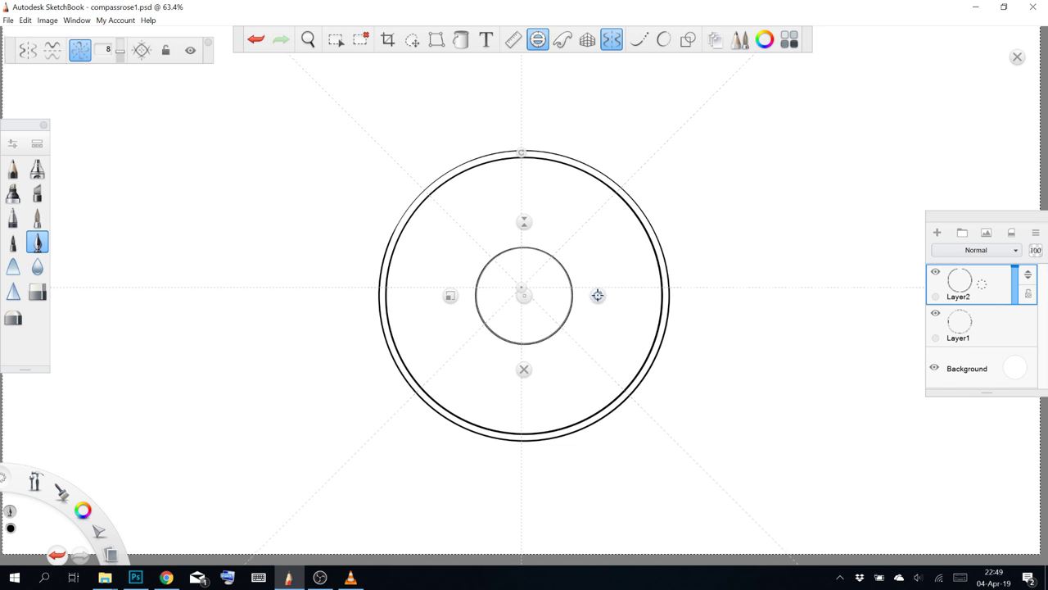
drag(600, 298, 591, 326)
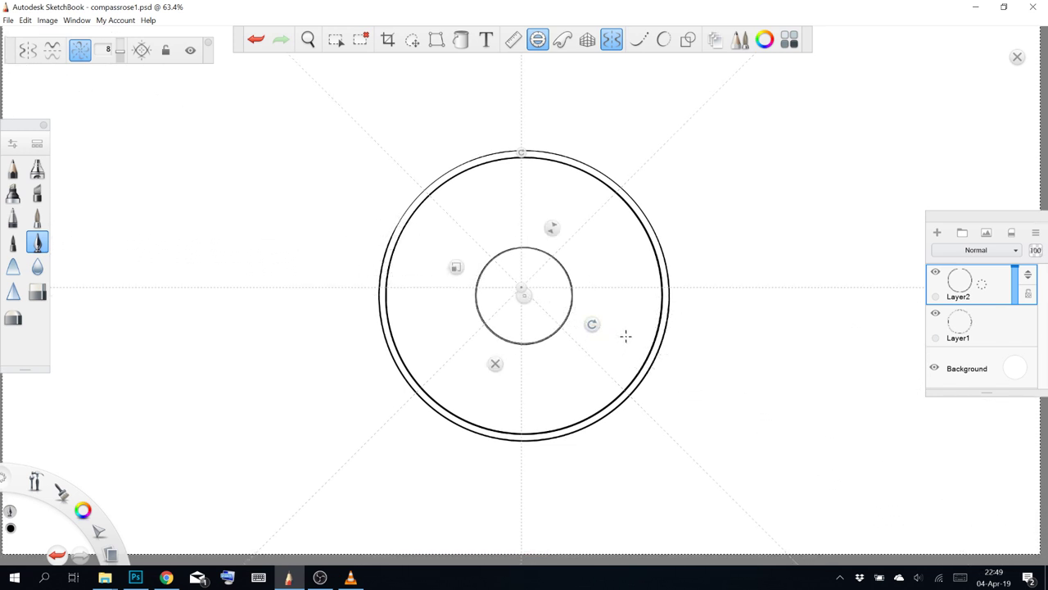
key(ctrl+z)
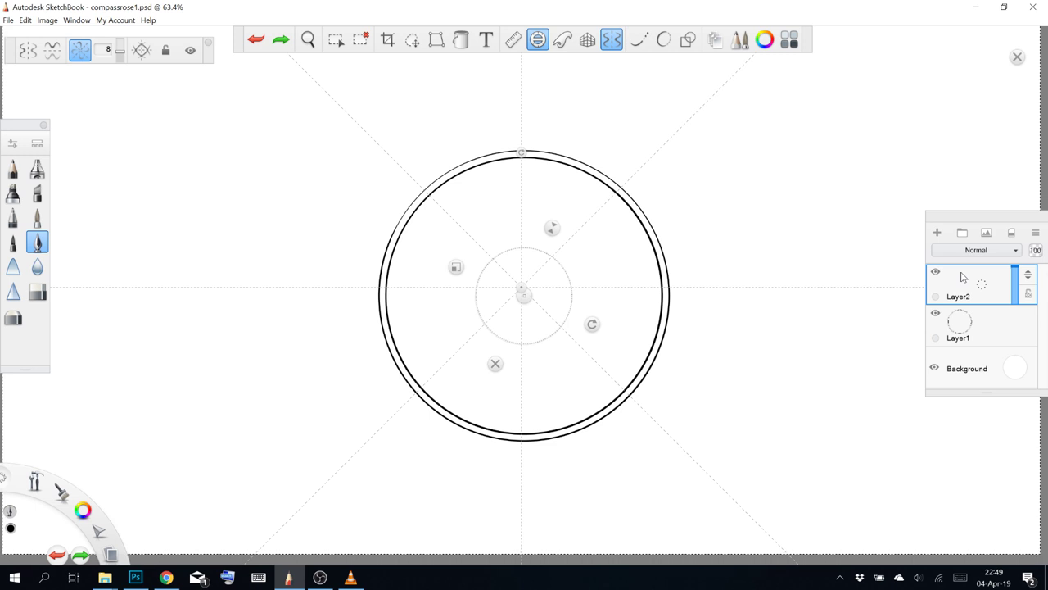
mouse_move(523, 290)
mouse_down()
mouse_move(555, 314)
mouse_move(524, 295)
mouse_up()
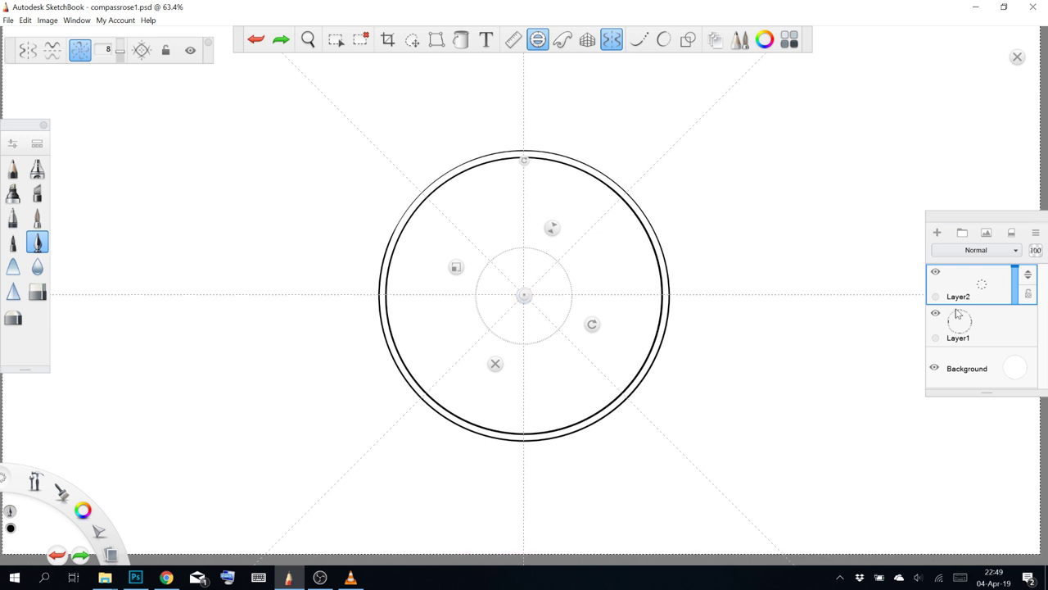
Turn off radial symmetry and ink a small inner circle along the ellipse guide plus a slightly smaller concentric one inside it
click(614, 40)
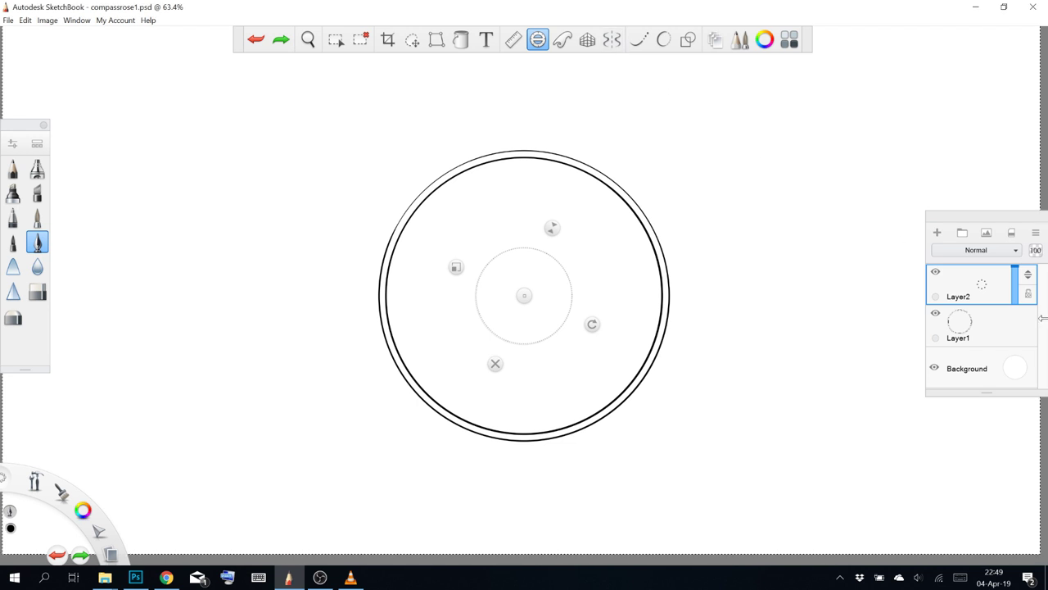
mouse_move(495, 266)
mouse_down()
mouse_move(577, 216)
mouse_move(552, 233)
mouse_up()
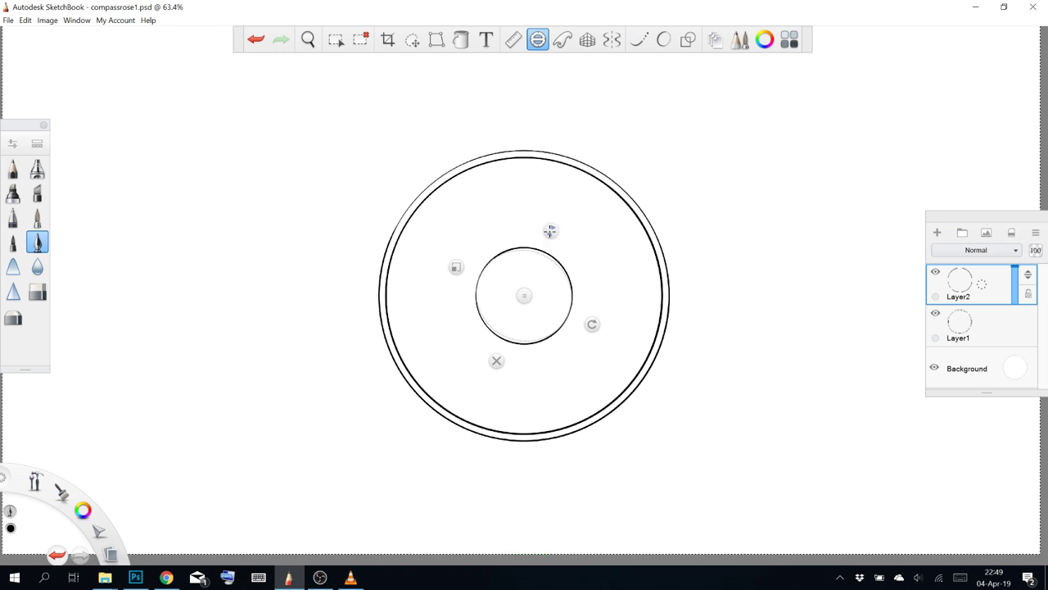
click(552, 232)
drag(472, 274, 459, 258)
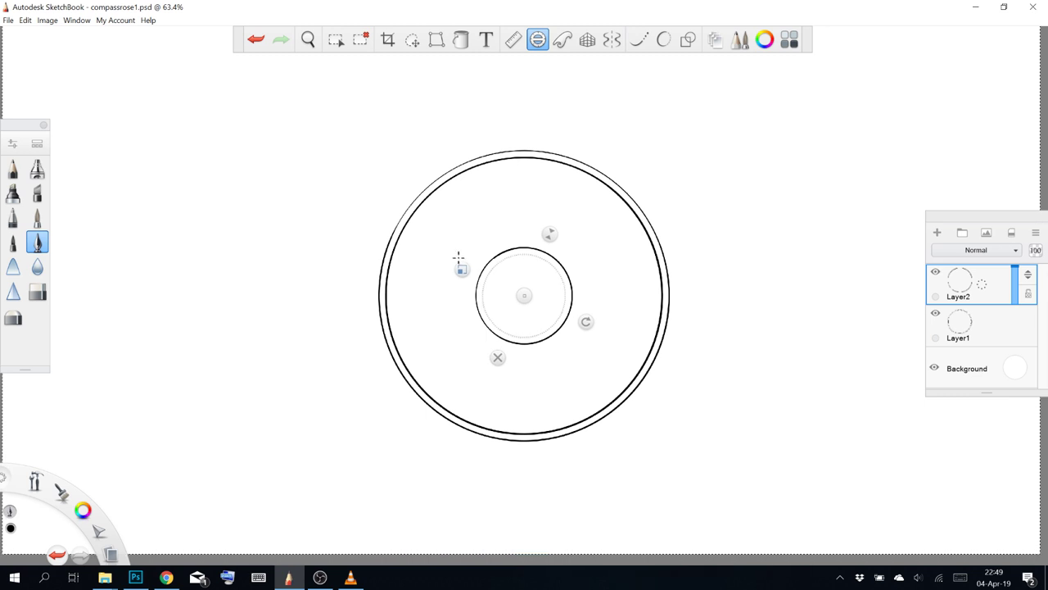
drag(481, 297, 493, 299)
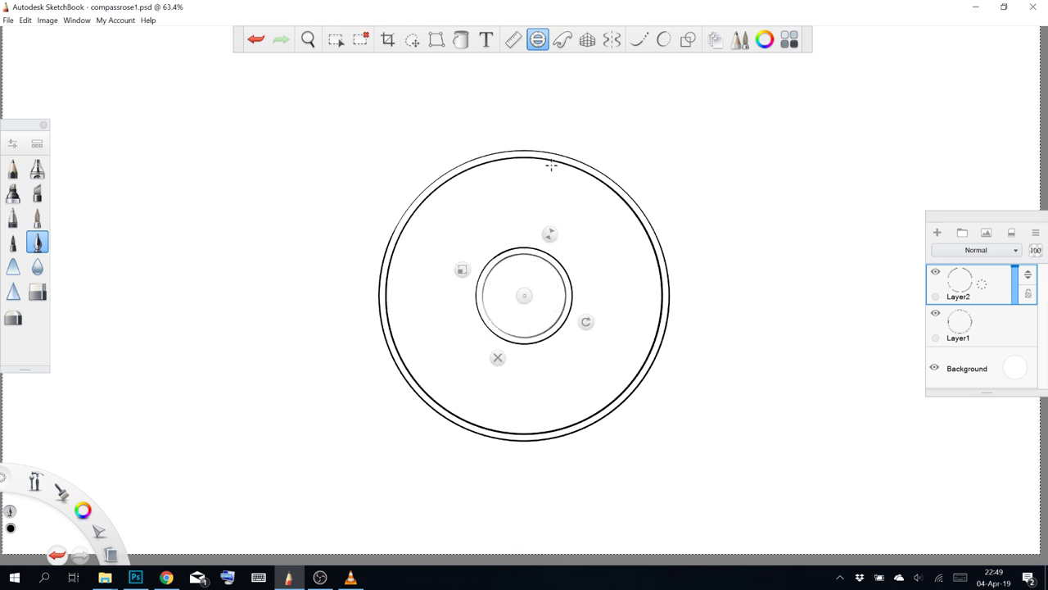
drag(515, 334, 489, 318)
Add a new layer, hide the ellipse guide, and turn radial symmetry with 8 sections back on
click(937, 232)
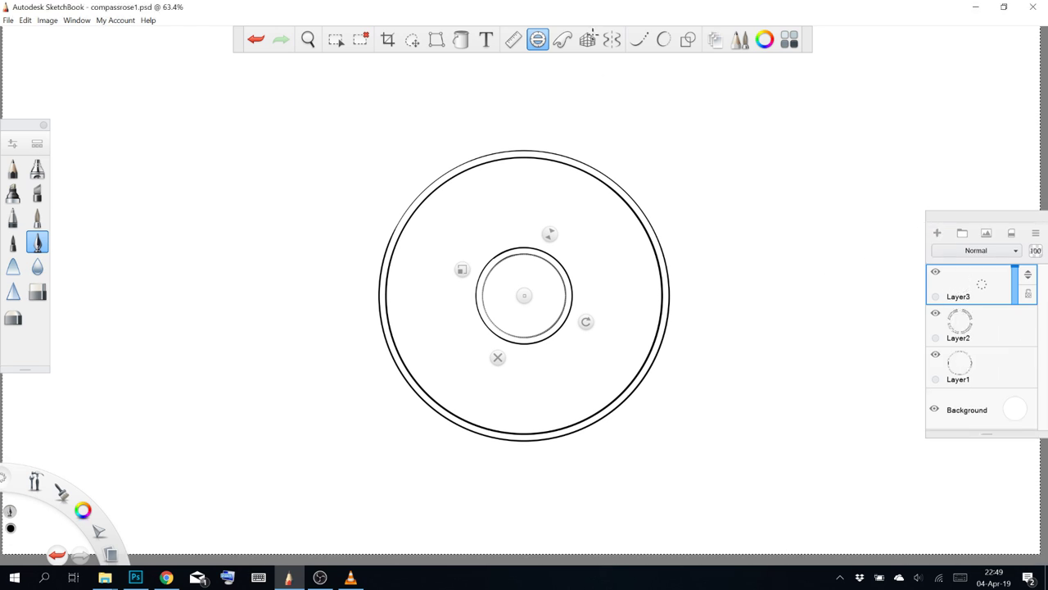
click(538, 39)
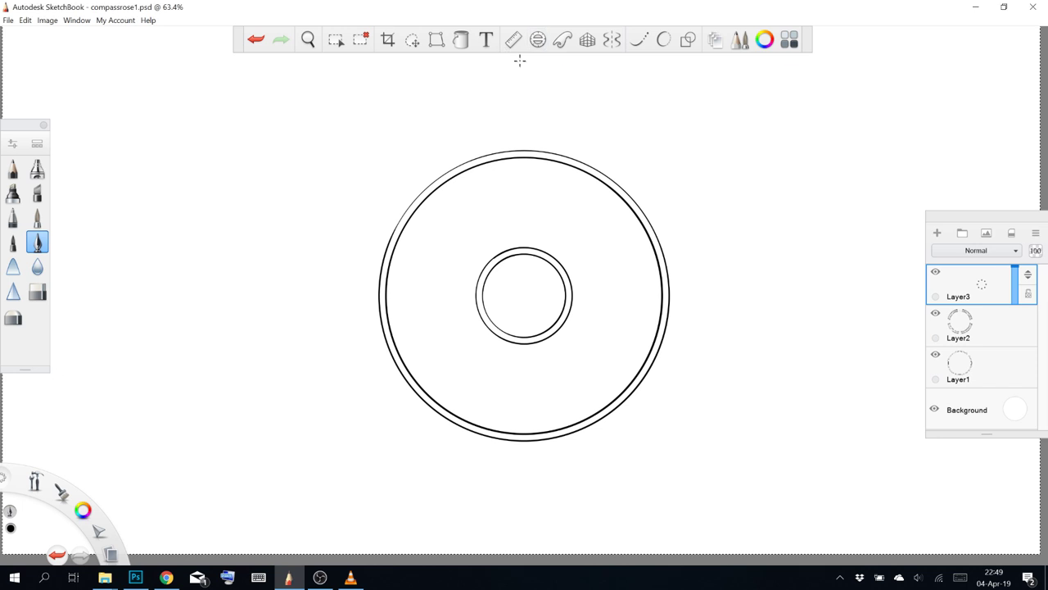
click(611, 39)
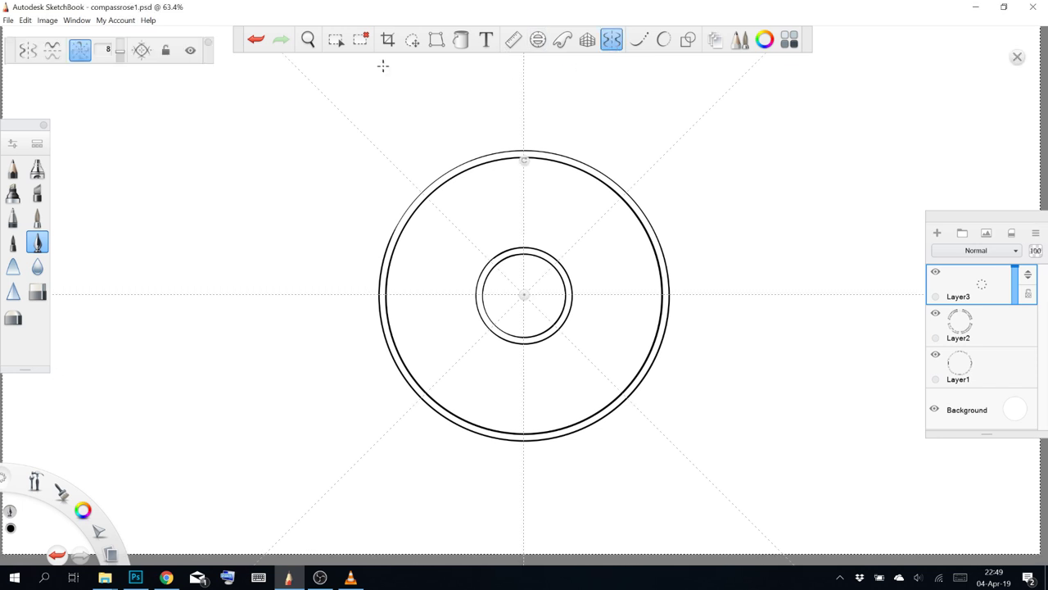
Turn on Steady Stroke and try mirrored loops and curls outside the outer circle, undoing each one
click(639, 39)
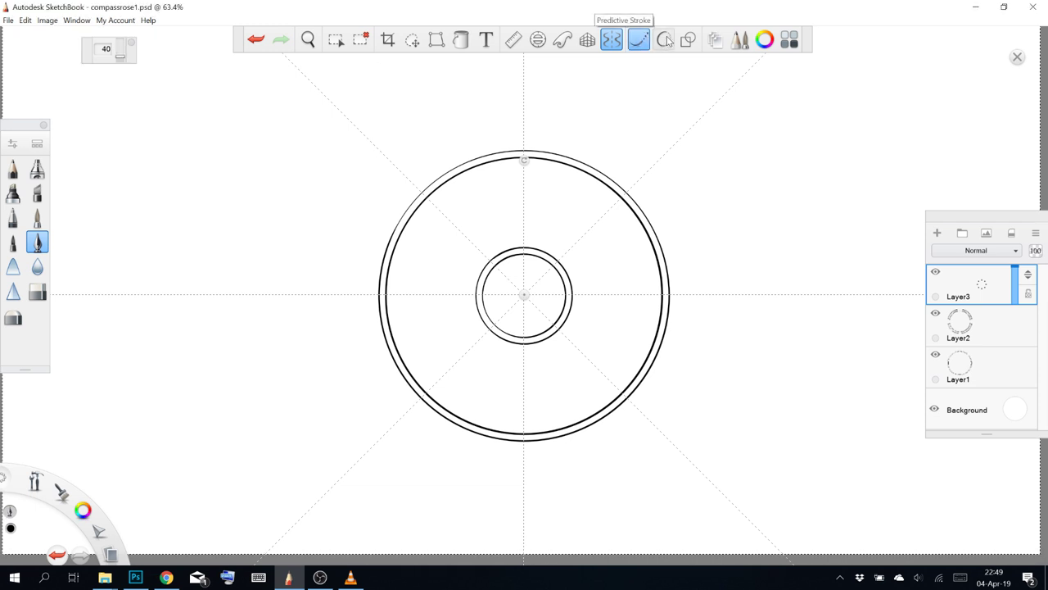
click(665, 40)
drag(635, 137, 634, 140)
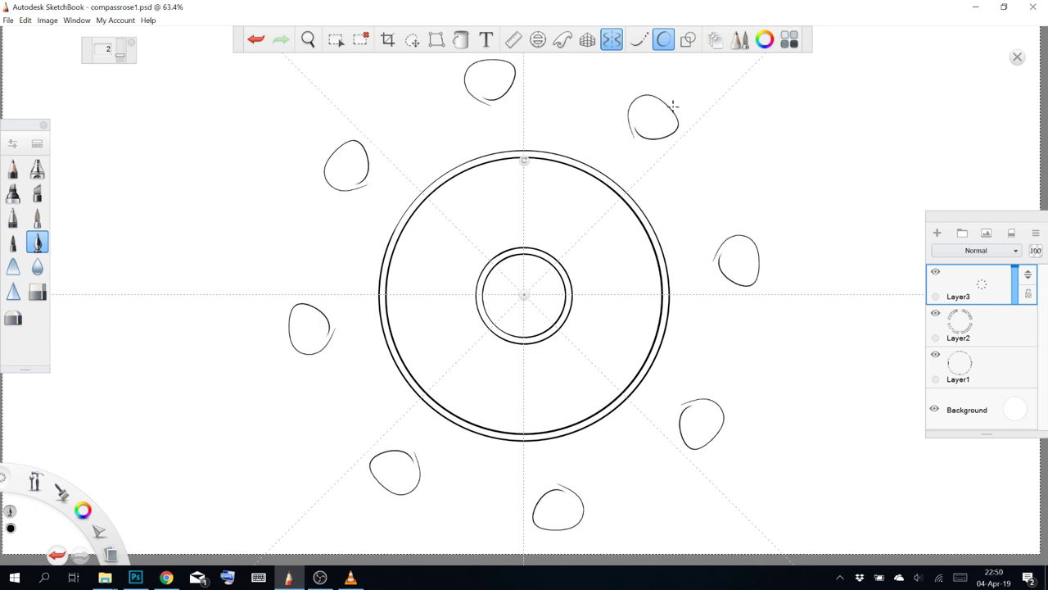
key(ctrl+z)
drag(612, 142, 643, 133)
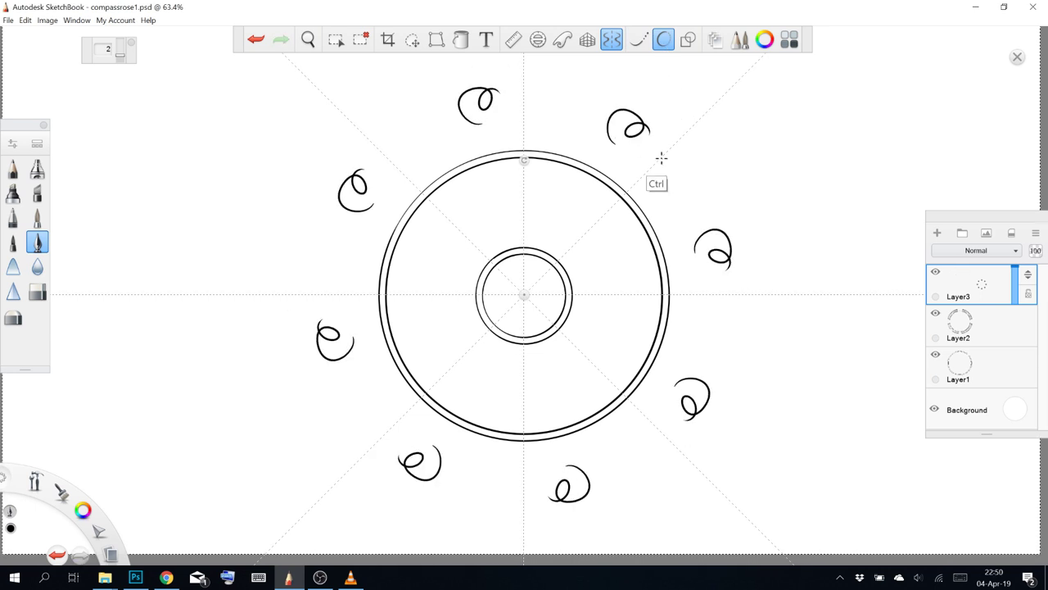
key(ctrl+z)
mouse_move(704, 171)
mouse_down()
mouse_move(758, 186)
mouse_move(770, 217)
mouse_move(749, 257)
mouse_up()
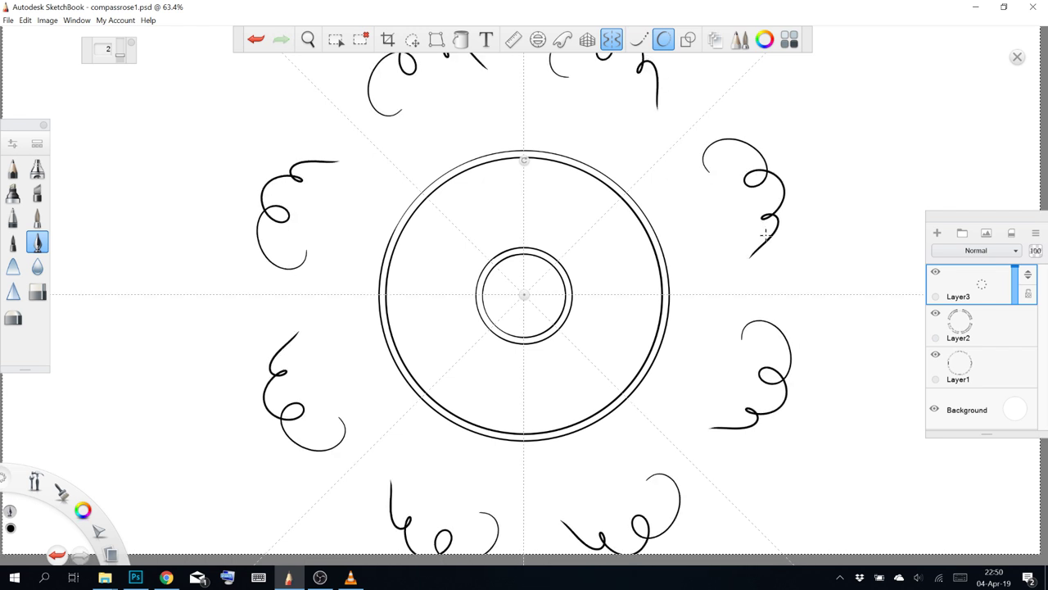
key(ctrl+z)
Switch to Predictive Stroke and try freehand strokes outside the outer circle, undoing each one
click(639, 40)
mouse_move(632, 123)
mouse_down()
mouse_move(656, 87)
mouse_move(670, 124)
mouse_up()
key(ctrl+z)
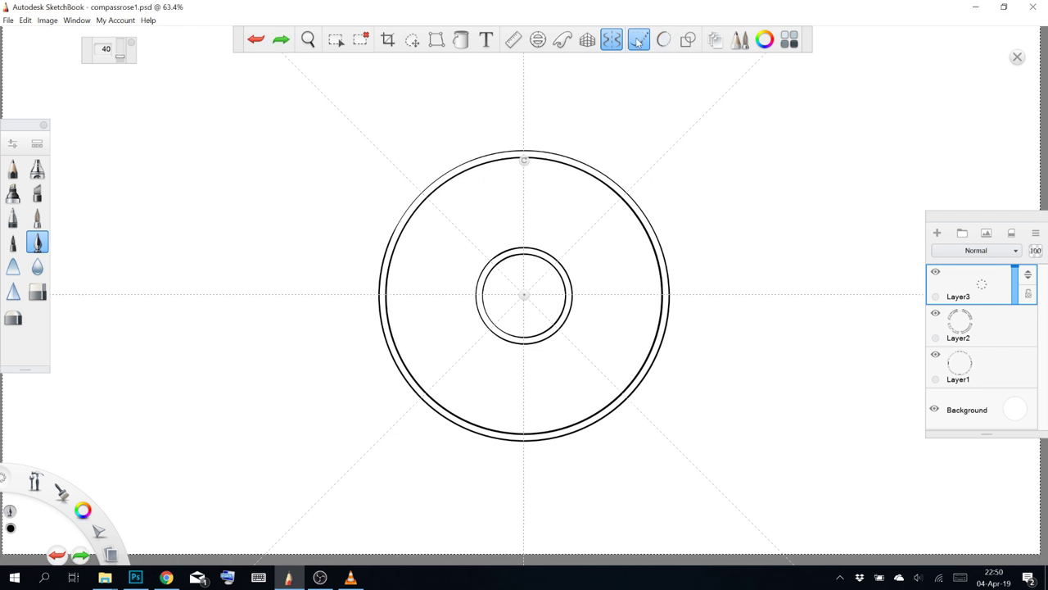
click(637, 43)
mouse_move(639, 109)
mouse_down()
mouse_move(747, 146)
mouse_move(721, 162)
mouse_up()
key(ctrl+z)
Switch back to Steady Stroke at level 2 and try mirrored freehand strokes outside the outer circle, undoing them all
click(664, 40)
mouse_move(677, 133)
mouse_down()
mouse_move(627, 144)
mouse_move(700, 166)
mouse_up()
key(ctrl+z)
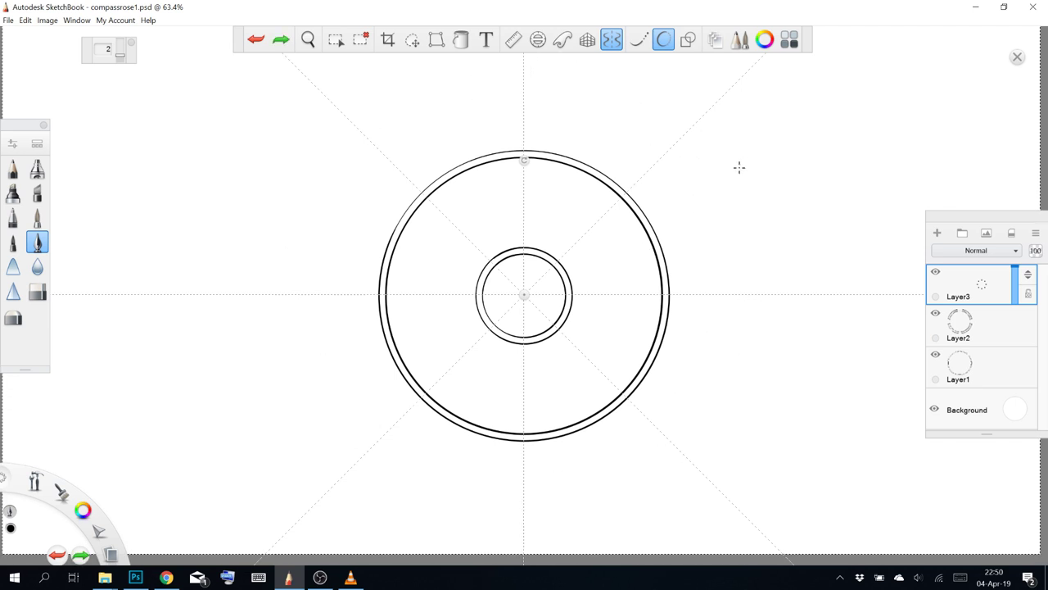
mouse_move(744, 169)
mouse_down()
mouse_move(732, 243)
mouse_move(713, 212)
mouse_move(811, 199)
mouse_up()
key(ctrl+z)
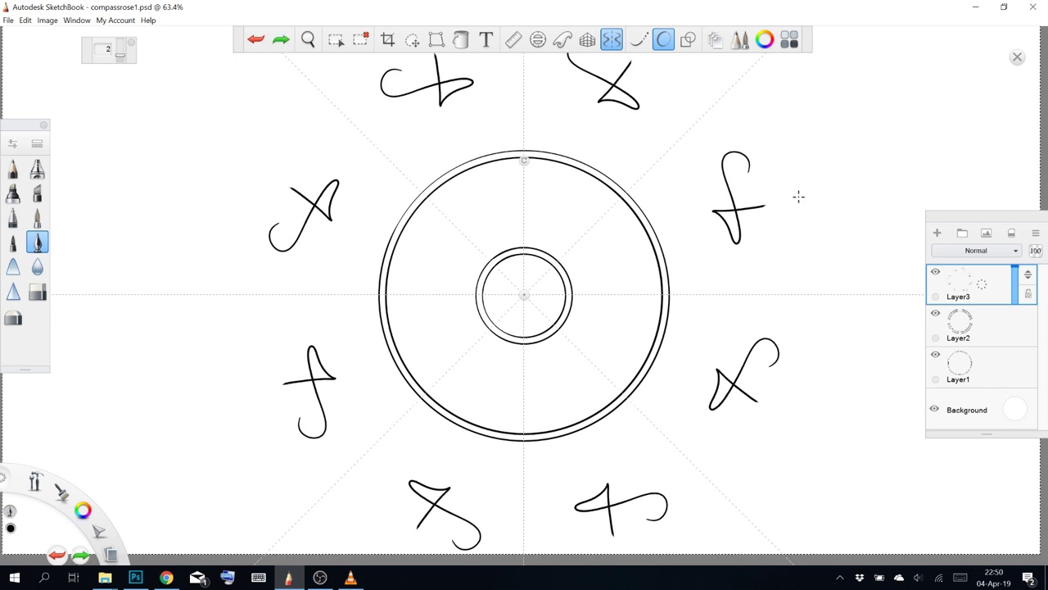
key(ctrl+z)
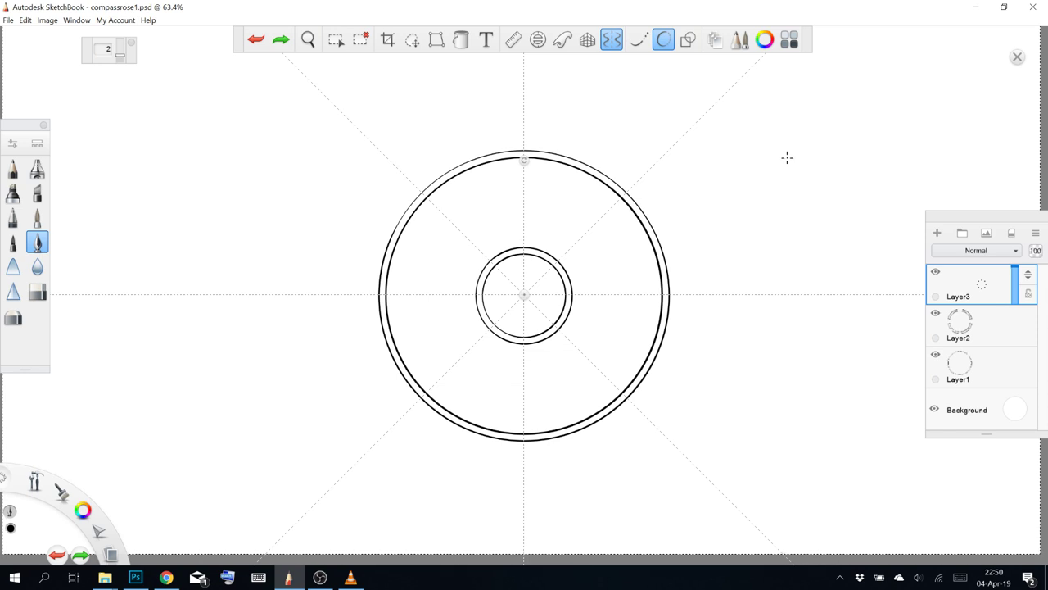
Switch to Chrome and open Facebook in the tab with the Google movie search
click(167, 579)
click(364, 10)
click(355, 33)
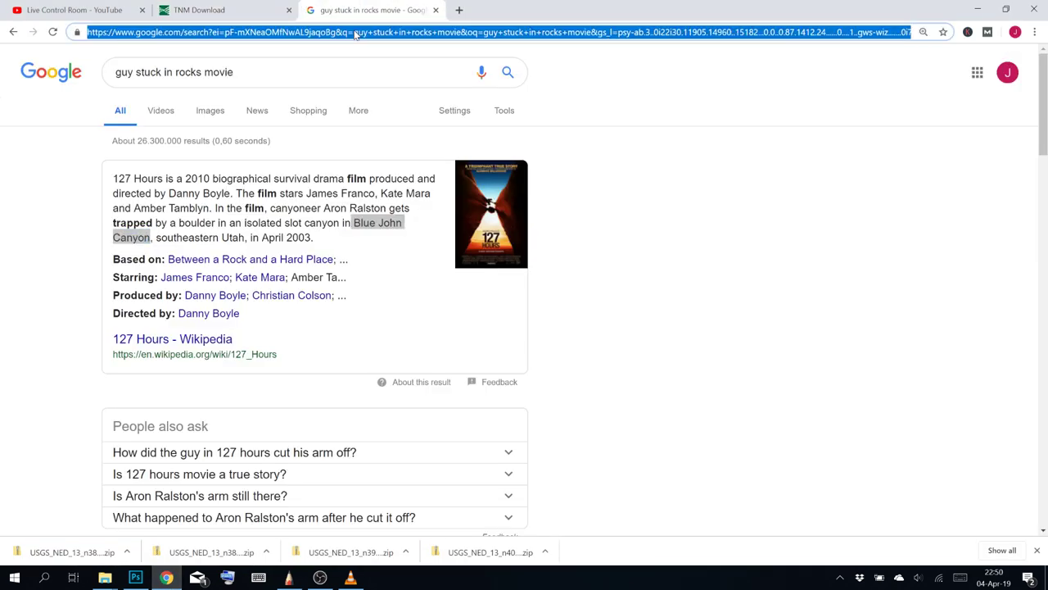
text(face)
key(Return)
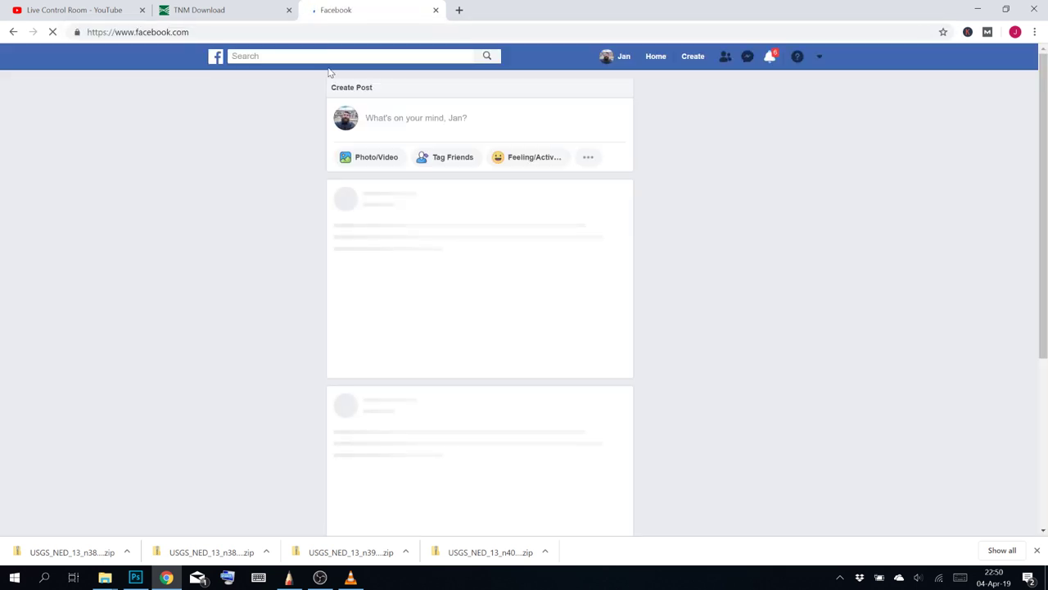
Search Facebook for "avant", choose the "avant novis community" suggestion, and open the Avant Novis Community group
click(309, 58)
text(ava)
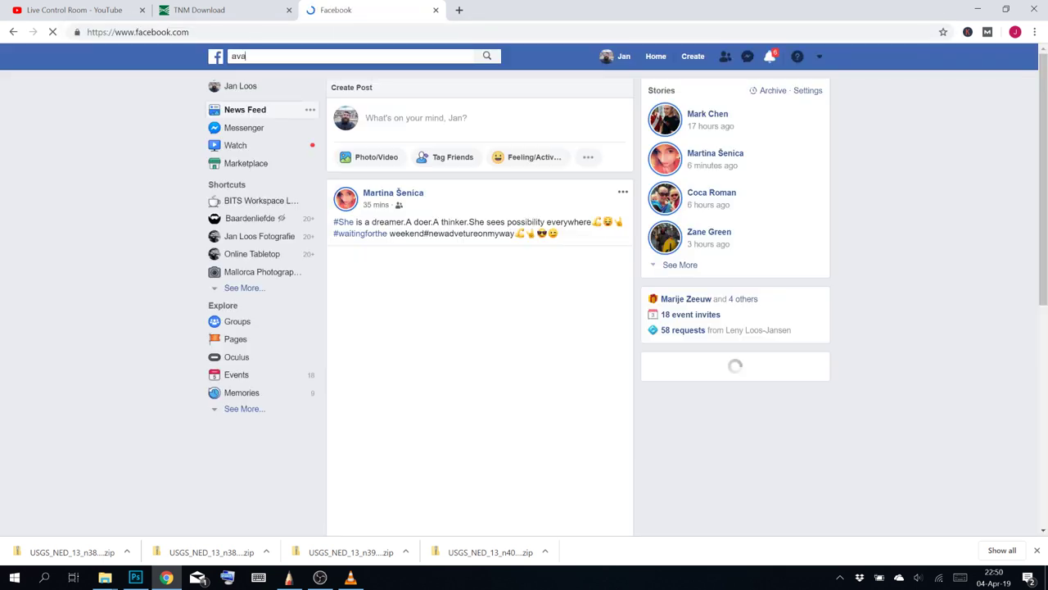
text(nt)
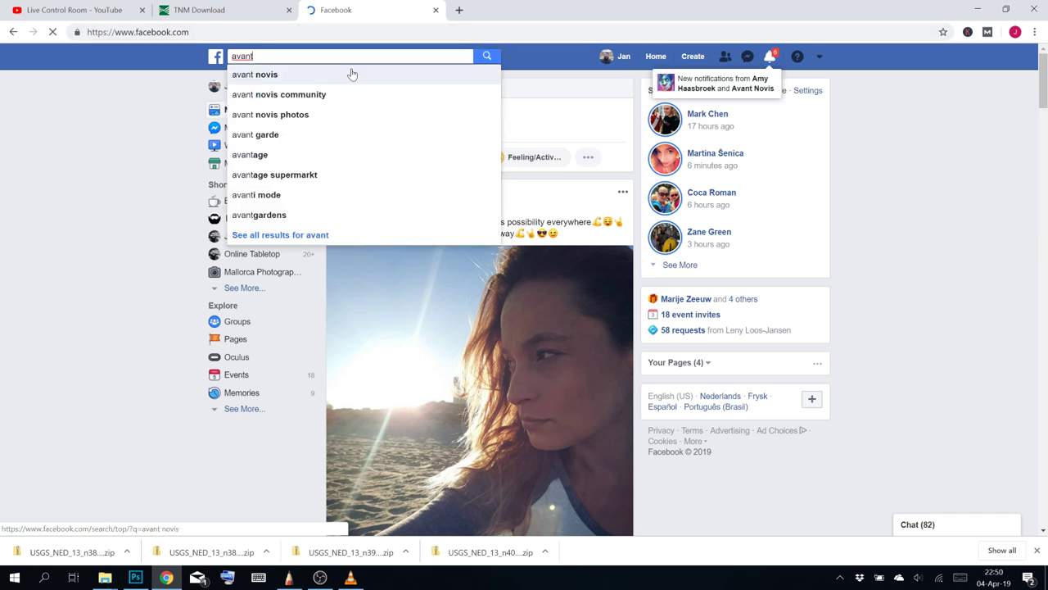
click(339, 95)
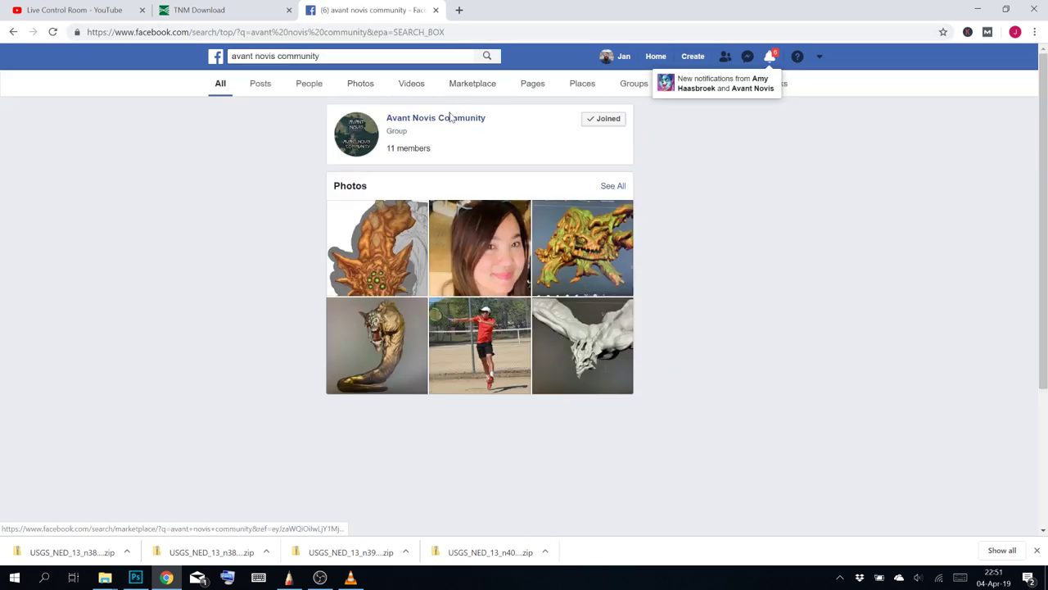
click(449, 119)
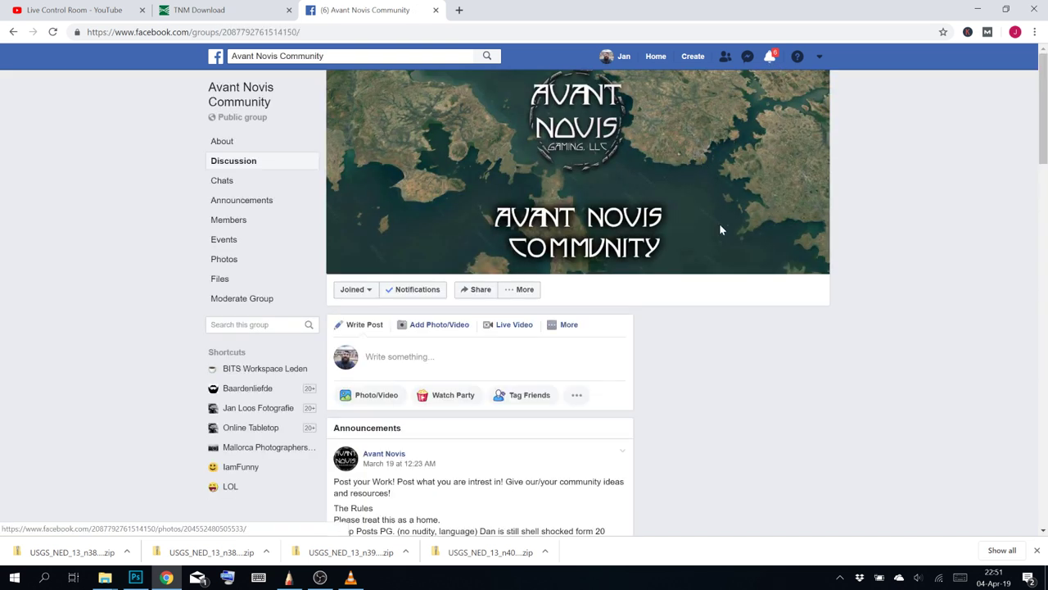
Look through the posts in the Avant Novis Community group and return to its cover image
scroll(559, 227, down, 2)
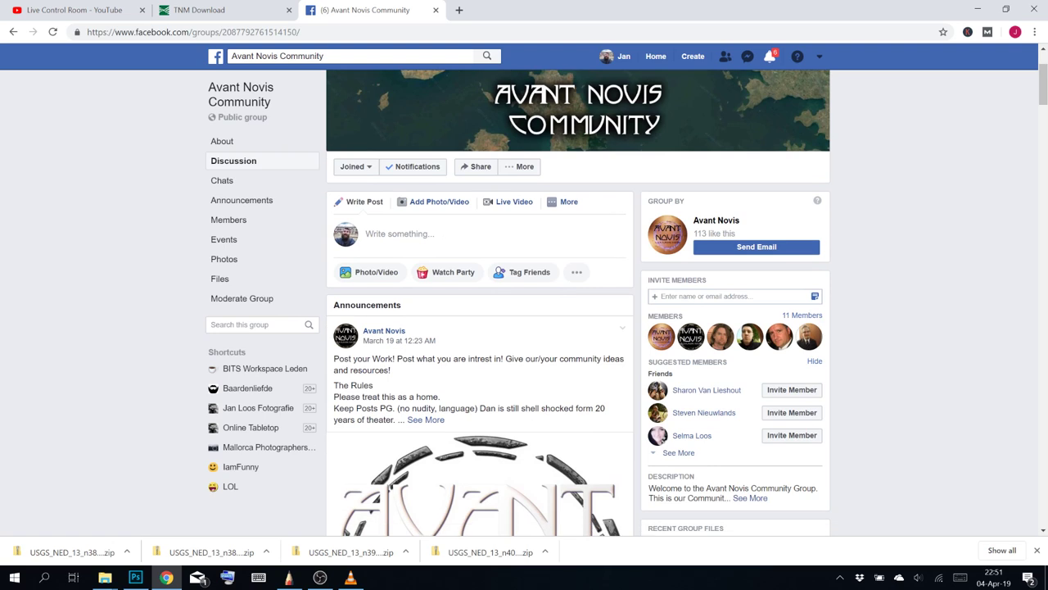
scroll(407, 216, down, 1)
scroll(463, 208, down, 5)
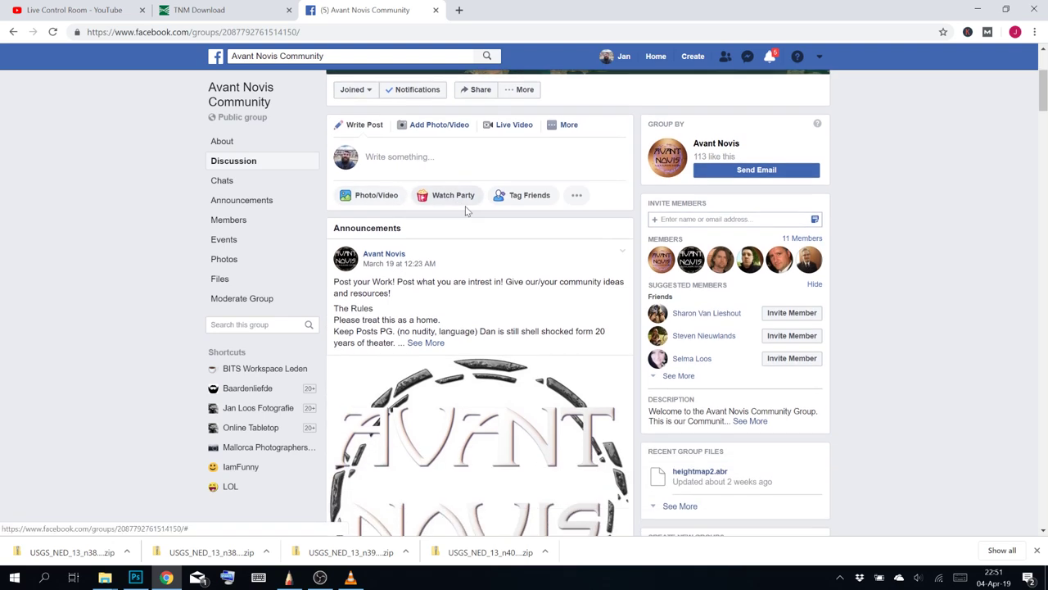
scroll(509, 215, down, 12)
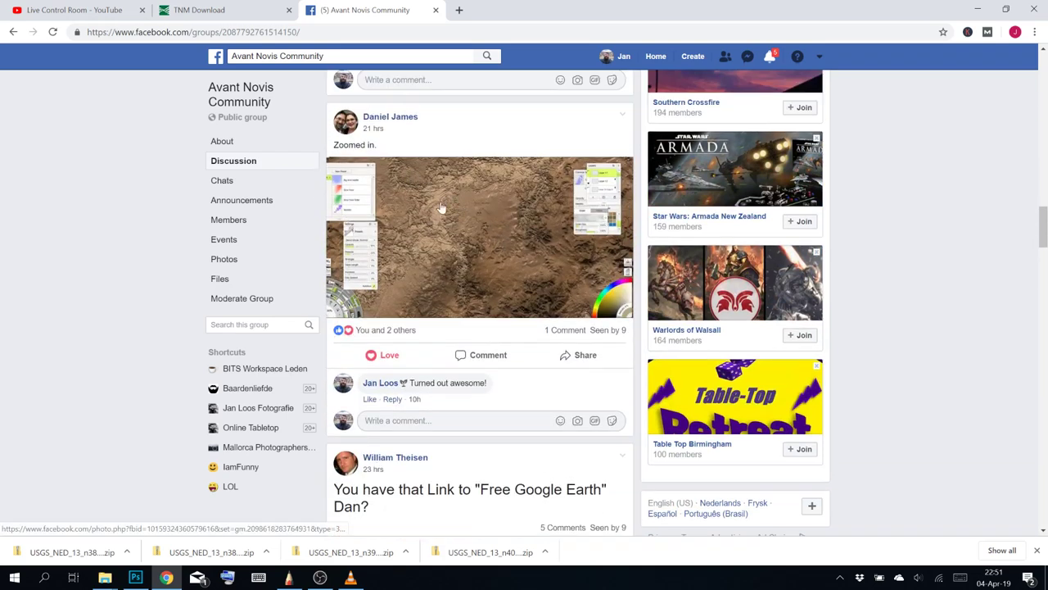
scroll(524, 212, up, 8)
scroll(549, 147, up, 10)
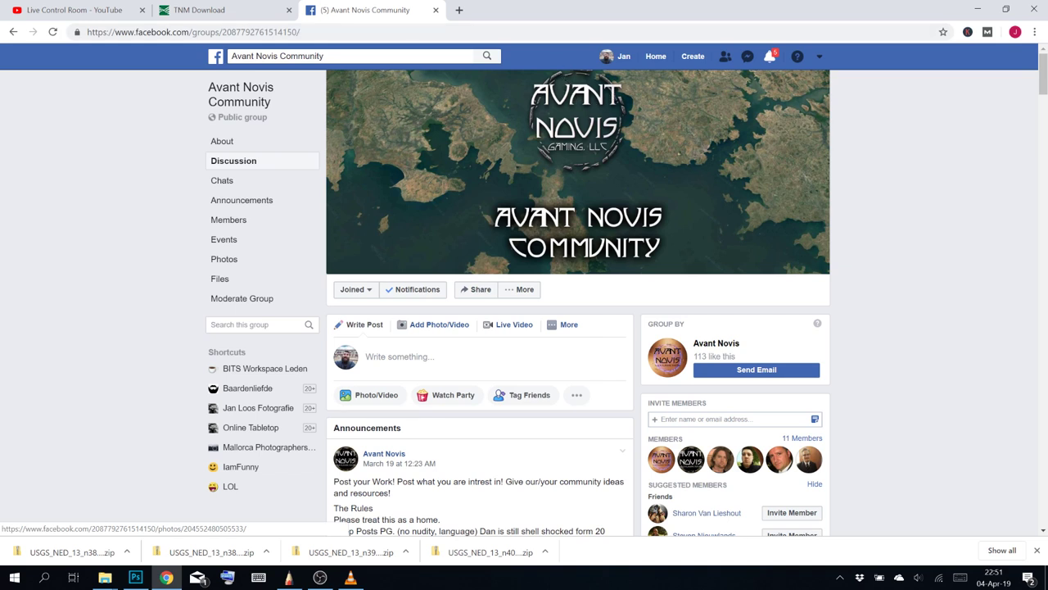
Close the Facebook tab, check the YouTube Live Control Room, and return to SketchBook
click(436, 10)
click(75, 10)
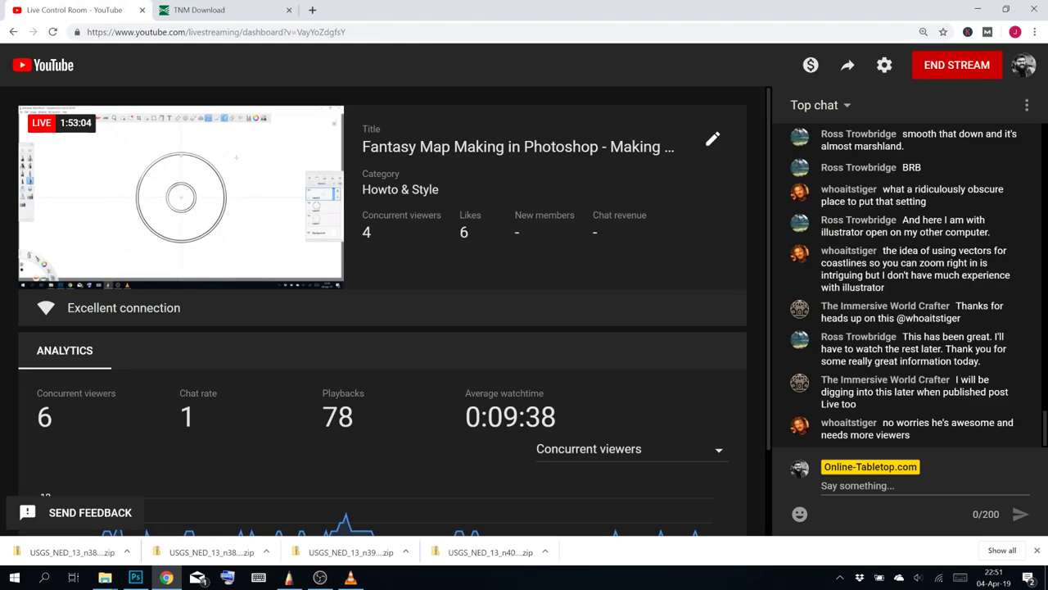
click(290, 578)
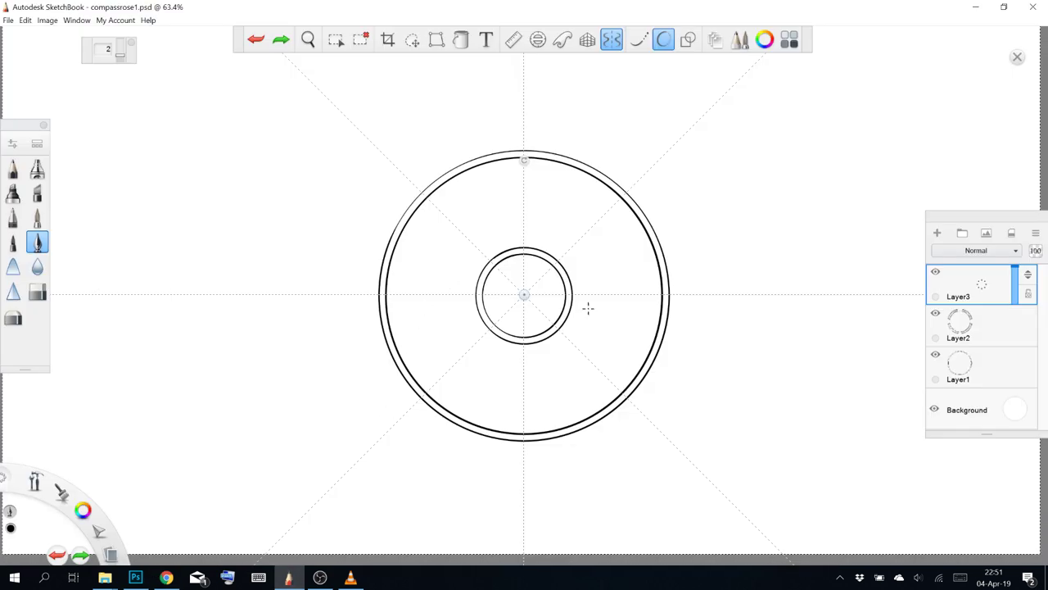
Start the music playlist in VLC media player and minimize the player to get back to the compass rose drawing
click(349, 579)
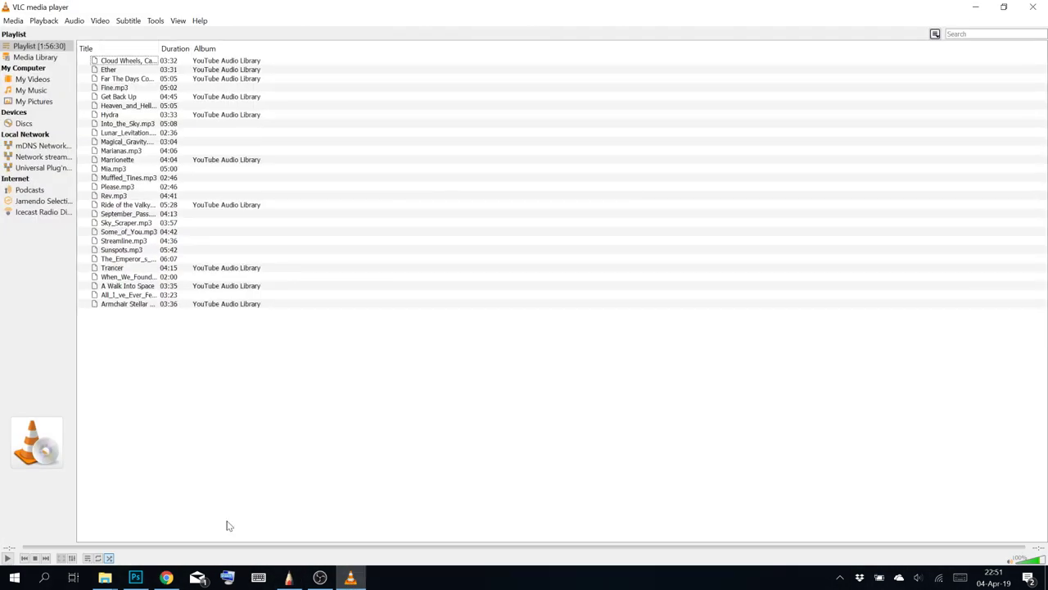
click(9, 558)
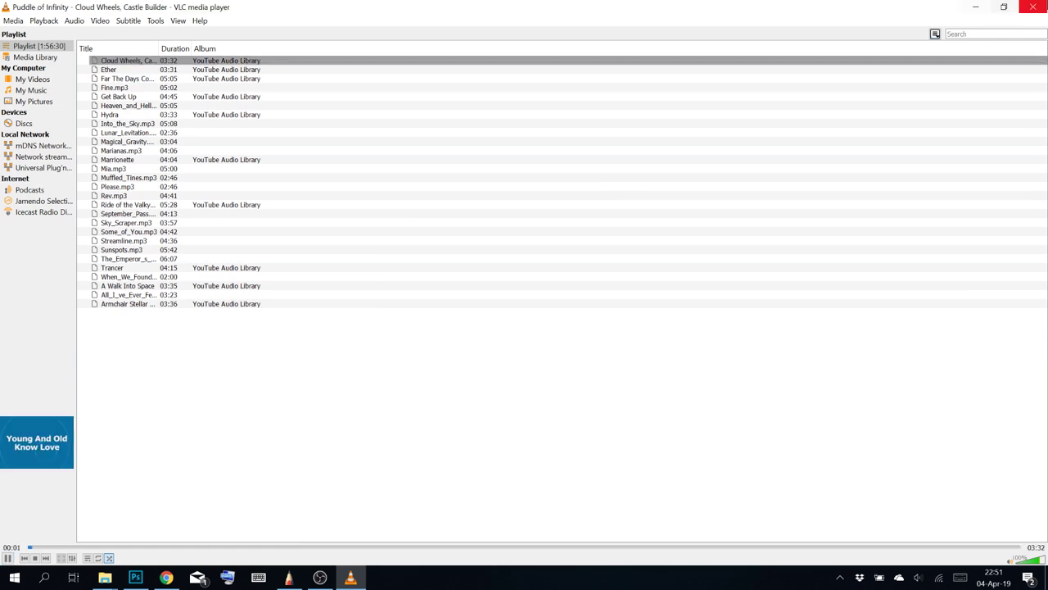
click(978, 10)
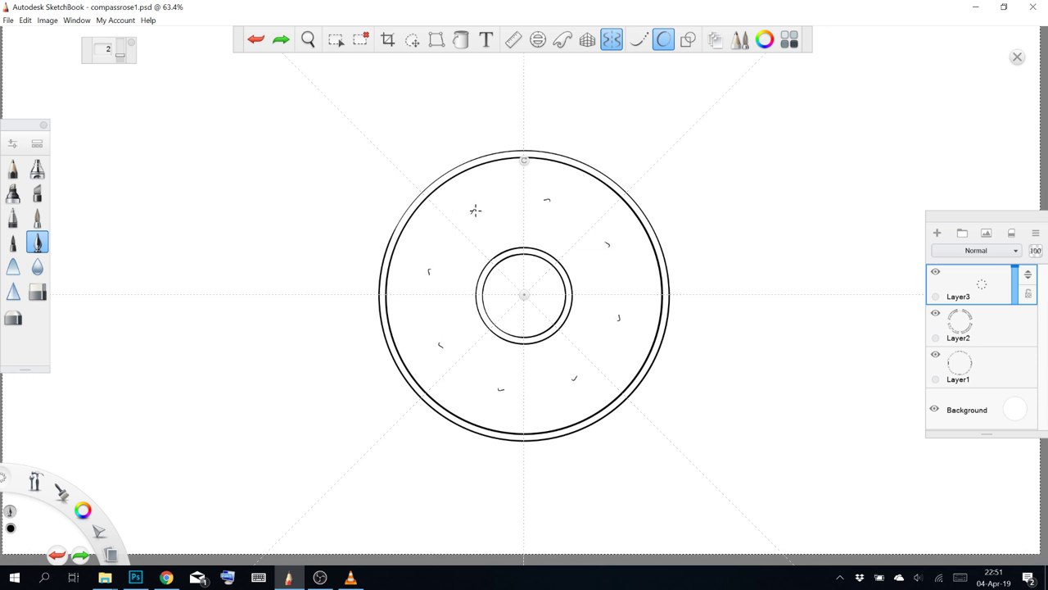
Try mirrored curls in the ring between the inner and outer circles, and undo them
mouse_move(475, 210)
mouse_down()
mouse_move(490, 181)
mouse_move(462, 196)
mouse_move(483, 234)
mouse_up()
click(663, 40)
key(ctrl+z)
key(ctrl+z)
key(ctrl+z)
key(ctrl+z)
key(ctrl+z)
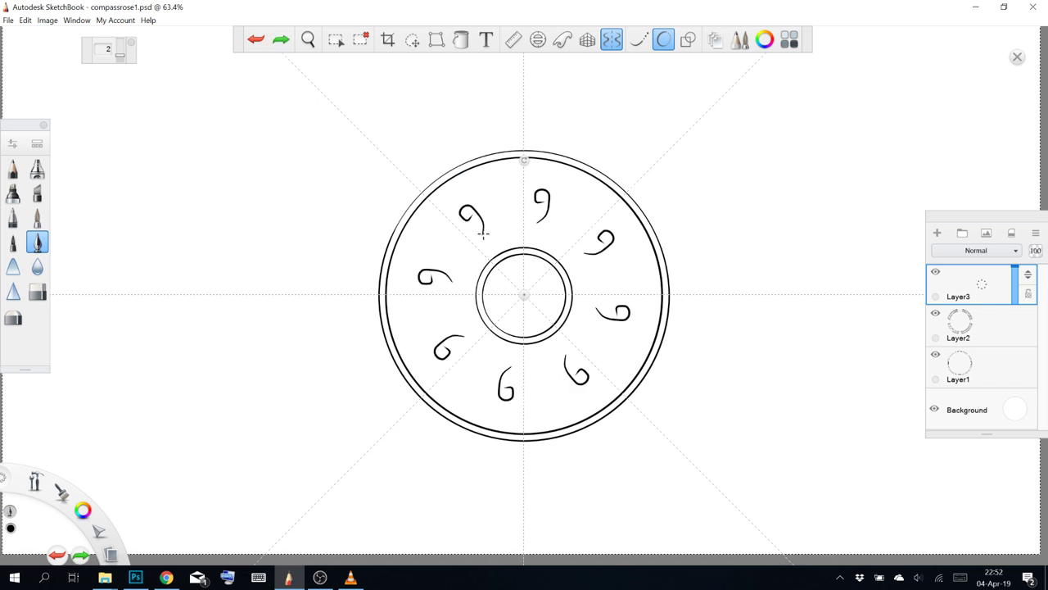
key(ctrl+z)
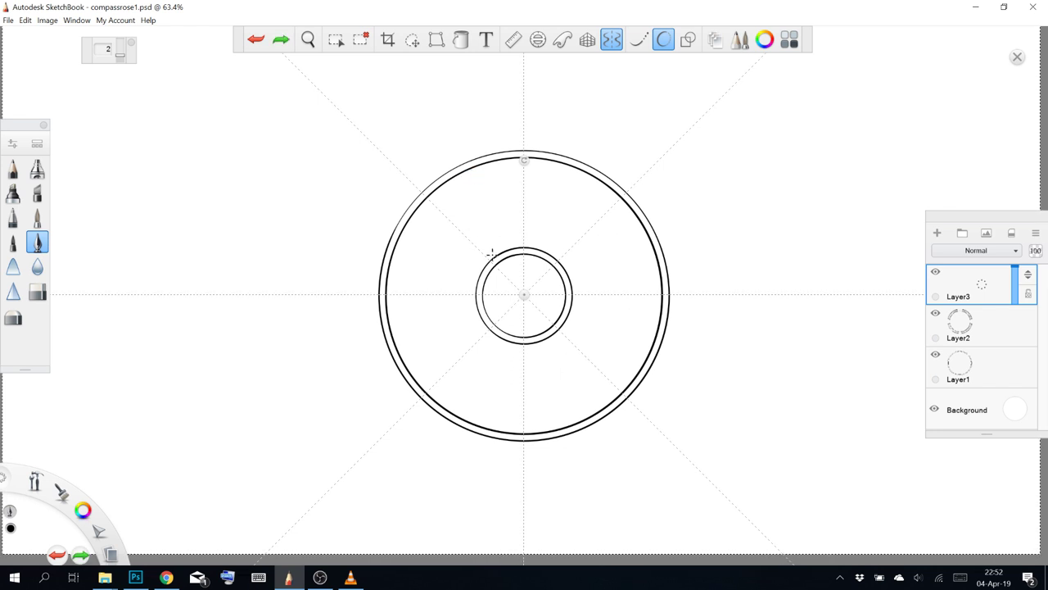
Try mirrored curls growing outward from the inner circle and strokes outward from the outer circle, undoing them all
mouse_move(494, 256)
mouse_down()
mouse_move(484, 235)
mouse_move(491, 246)
mouse_up()
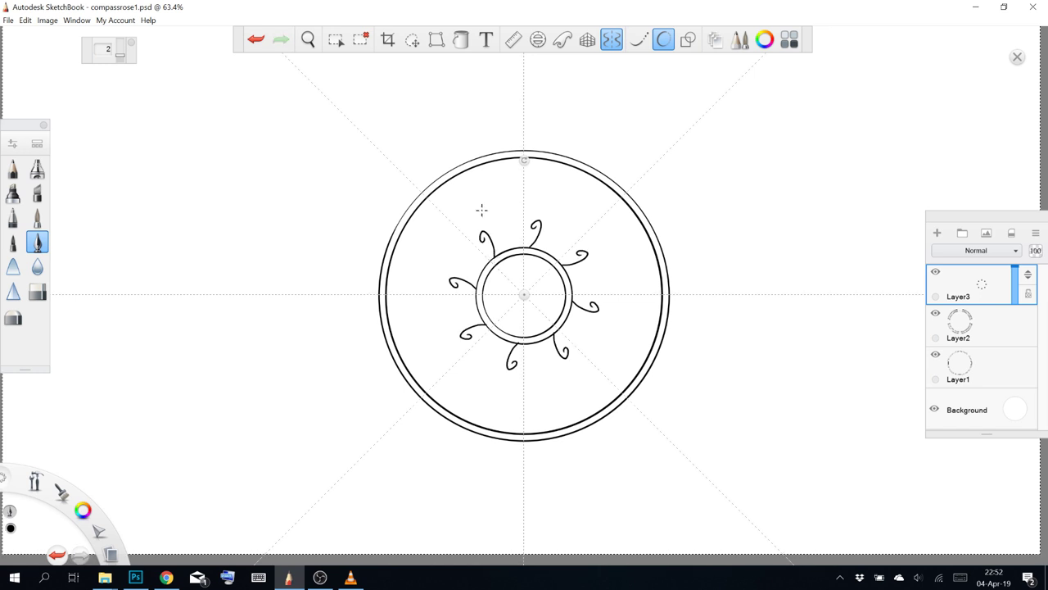
key(ctrl+z)
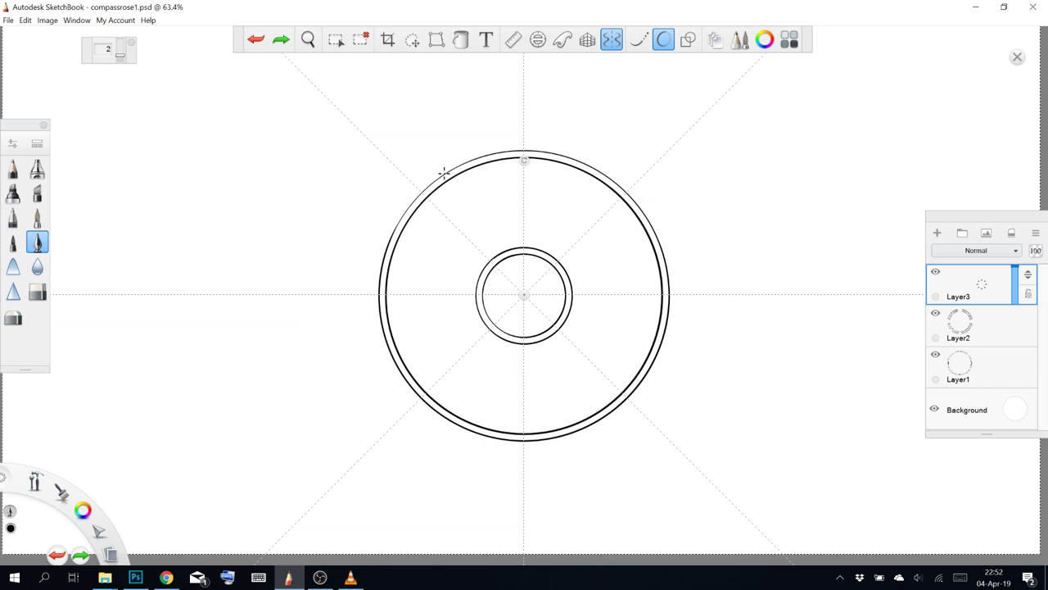
drag(443, 173, 421, 124)
key(ctrl+z)
key(ctrl+z)
key(ctrl+z)
key(ctrl+z)
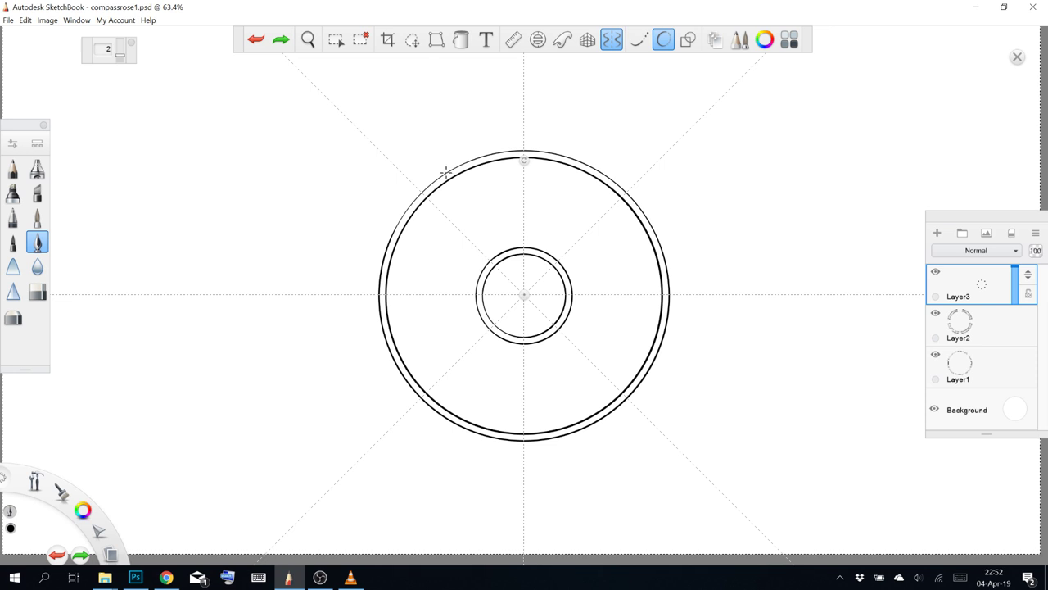
Try a radially repeated hooked curl growing outward from the outer circle, and undo it
drag(445, 172, 427, 138)
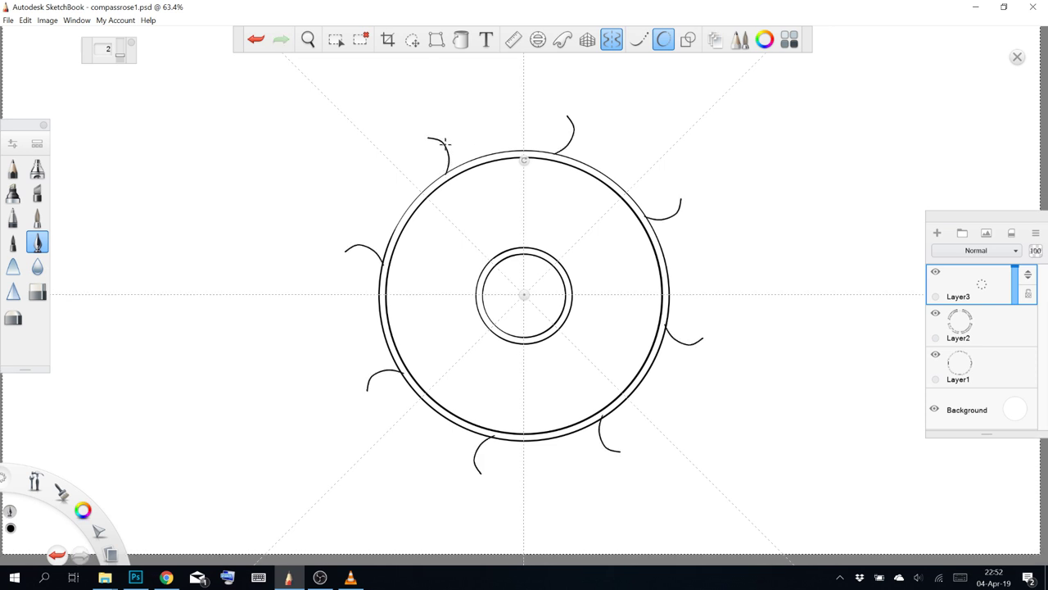
key(ctrl+z)
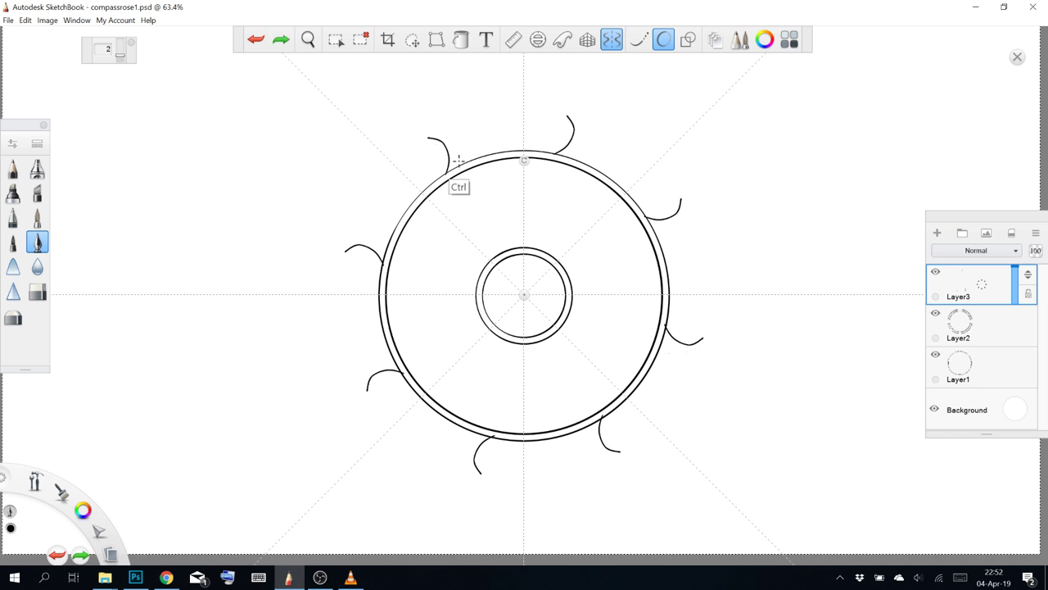
key(ctrl+z)
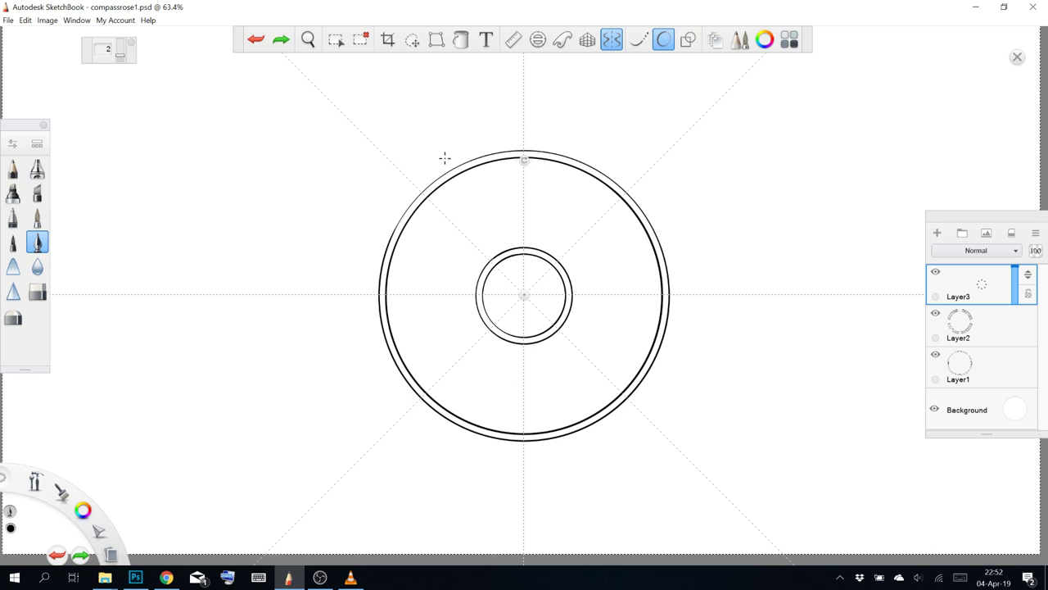
Draw a radially repeated wavy, flame-shaped outline rising outward from the outer circle, redoing the first attempt
scroll(445, 172, up, 3)
scroll(444, 157, up, 4)
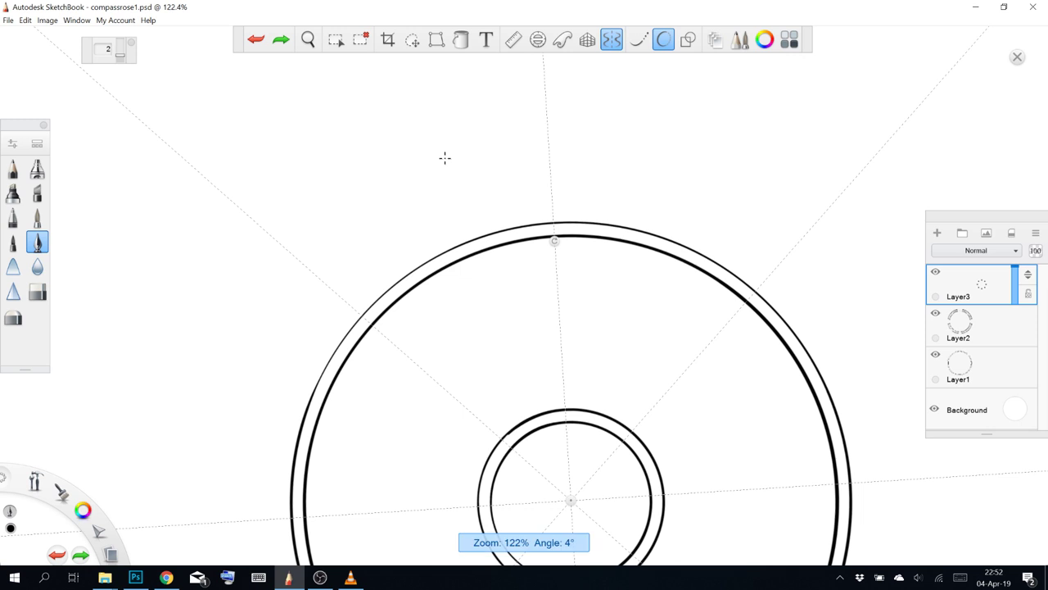
scroll(445, 157, up, 2)
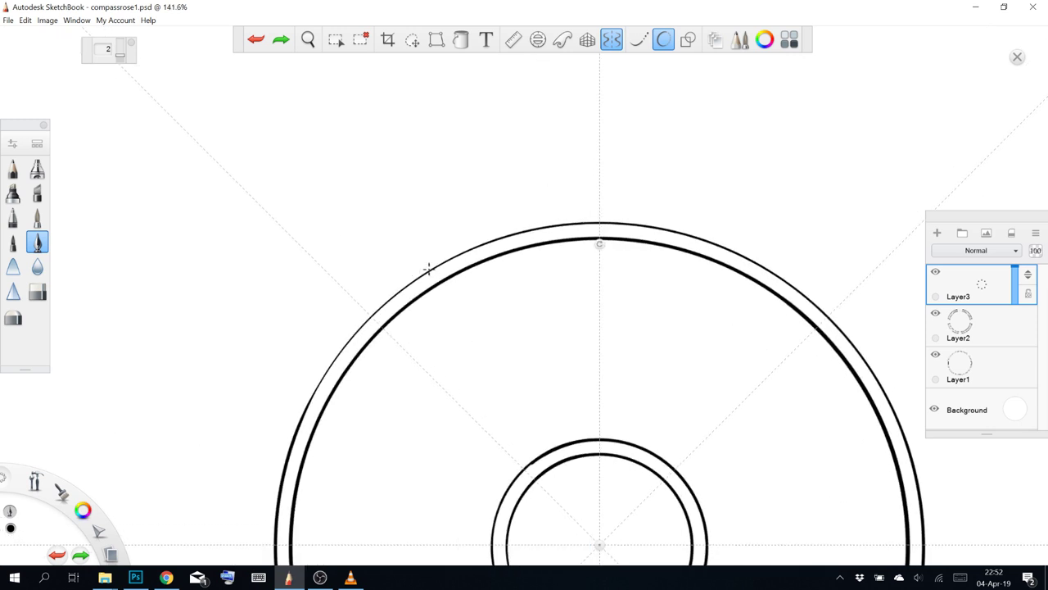
mouse_move(427, 271)
mouse_down()
mouse_move(415, 215)
mouse_move(453, 168)
mouse_up()
key(ctrl+z)
mouse_move(434, 266)
mouse_down()
mouse_move(422, 160)
mouse_move(431, 158)
mouse_move(424, 185)
mouse_move(442, 216)
mouse_move(475, 244)
mouse_up()
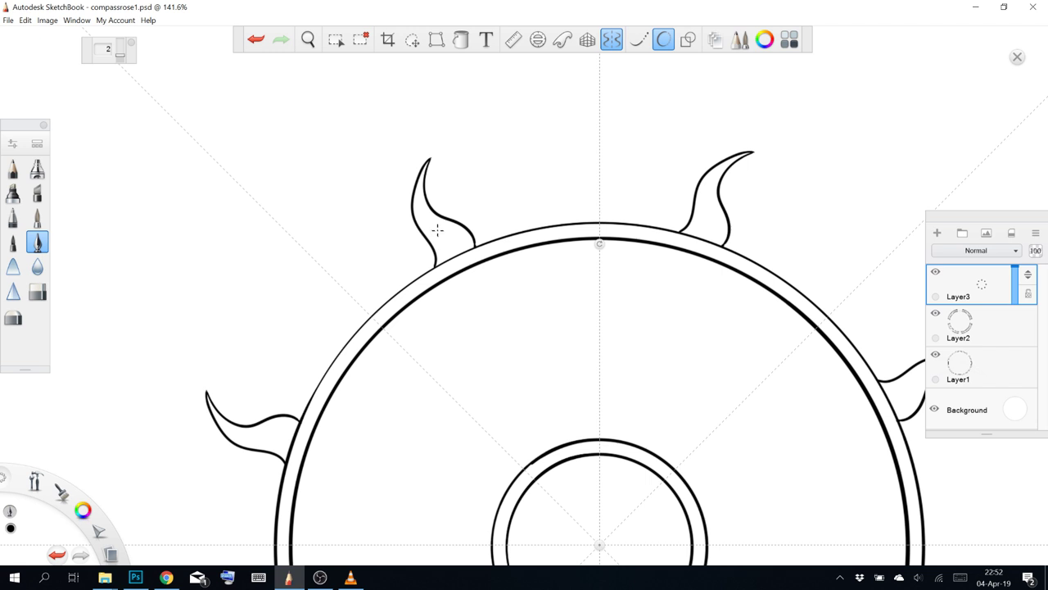
Add two curved inner detail lines inside the base of each flame, redrawing them until they meet cleanly
drag(437, 230, 450, 246)
key(ctrl+z)
mouse_move(431, 230)
mouse_down()
mouse_move(442, 242)
mouse_move(426, 222)
mouse_move(465, 248)
mouse_up()
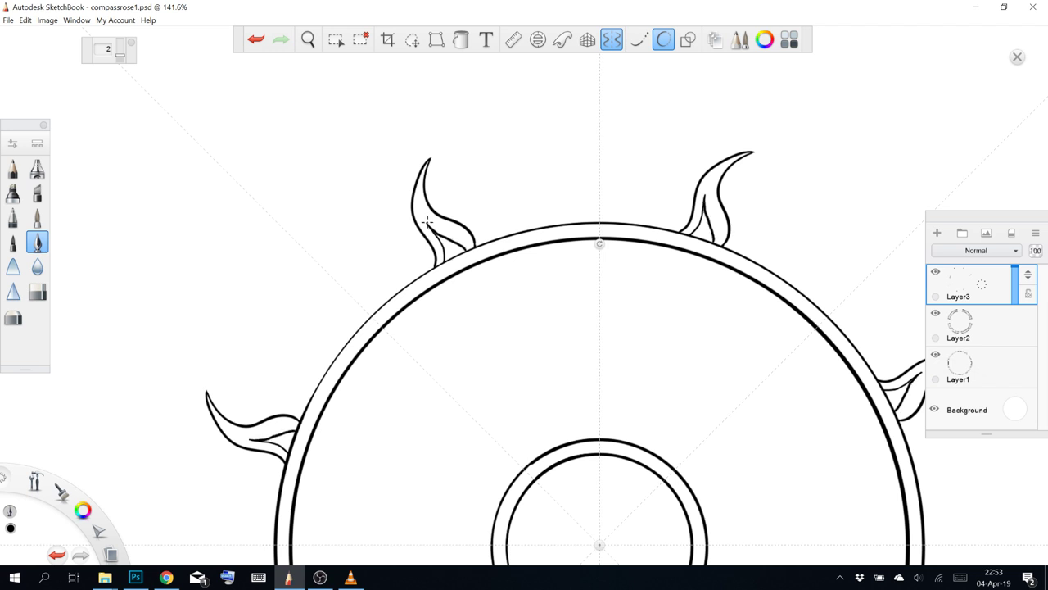
key(ctrl+z)
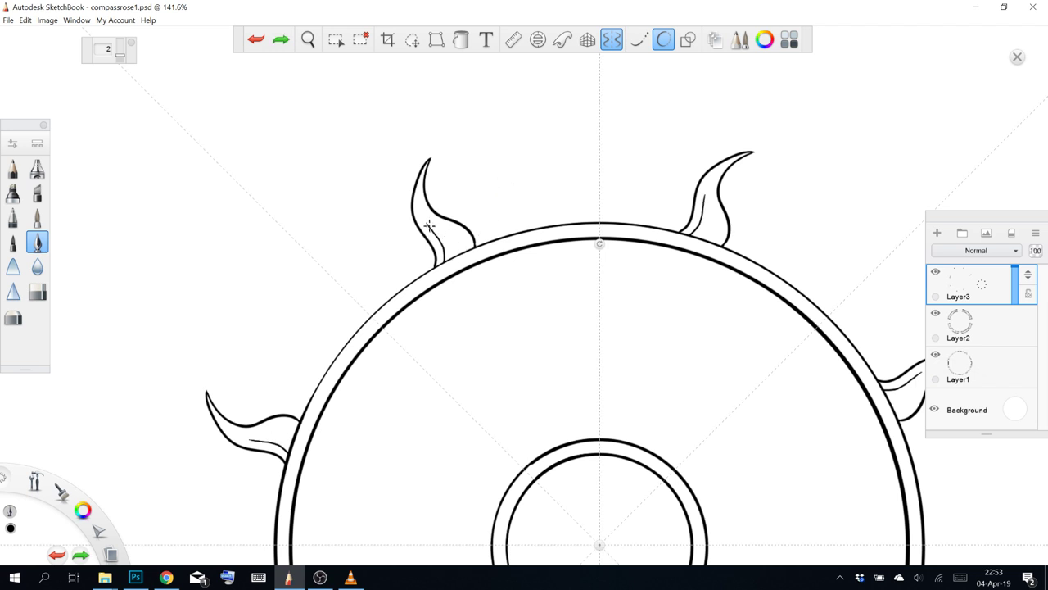
drag(429, 225, 461, 246)
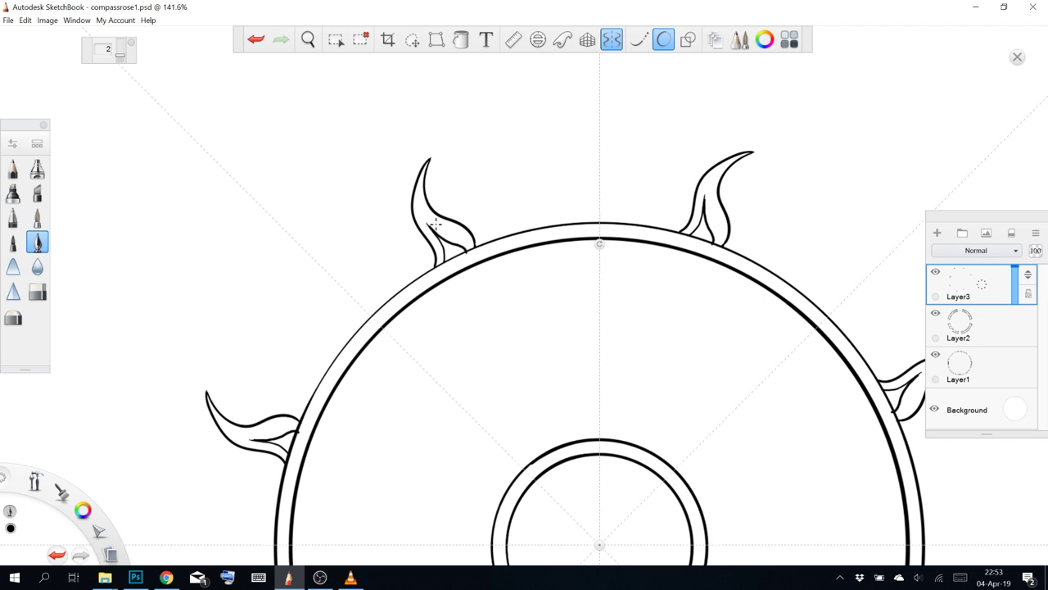
key(ctrl+z)
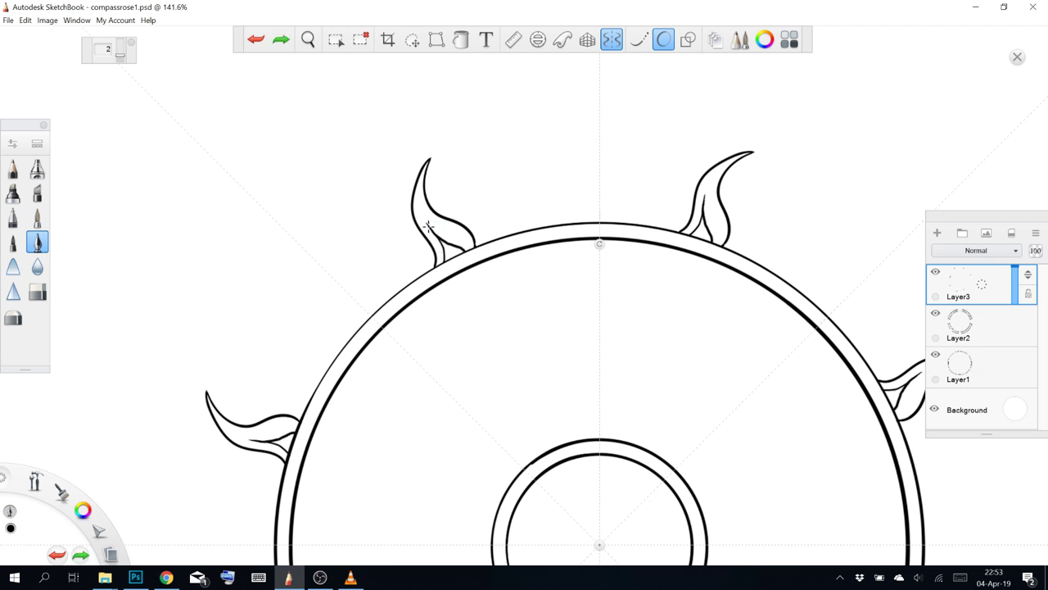
drag(428, 226, 469, 241)
Erase around the flame's base, undo it, shrink the eraser to a fine size for trimming, and return to the inking brush
key(e)
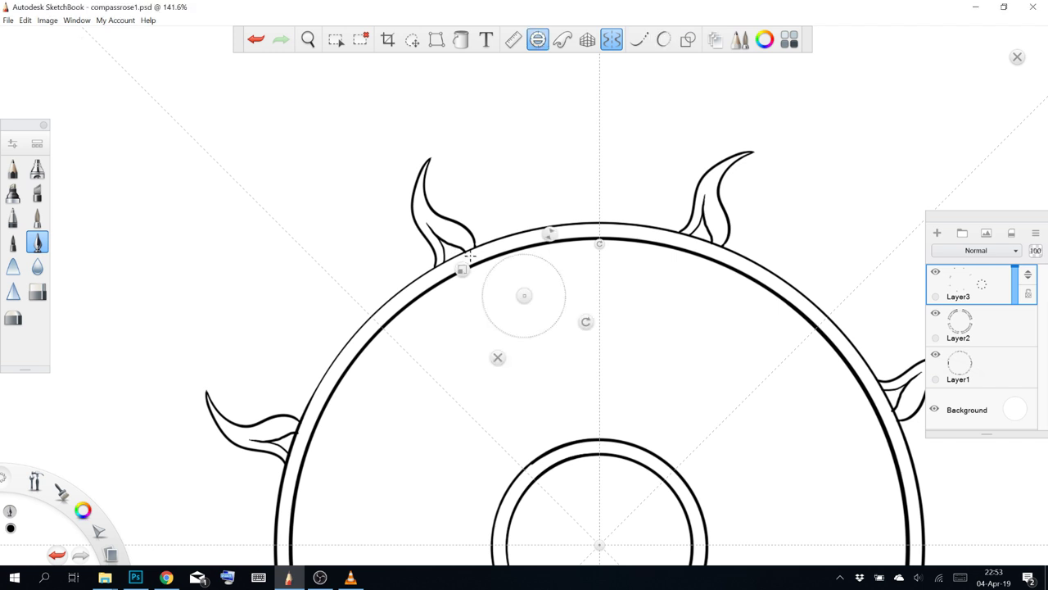
click(537, 39)
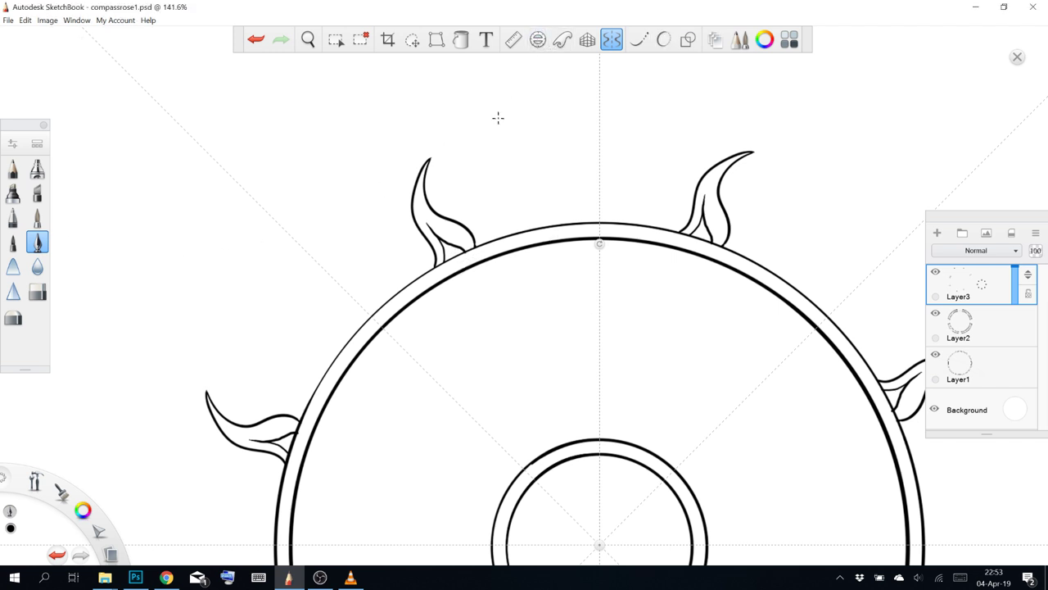
click(39, 292)
click(467, 279)
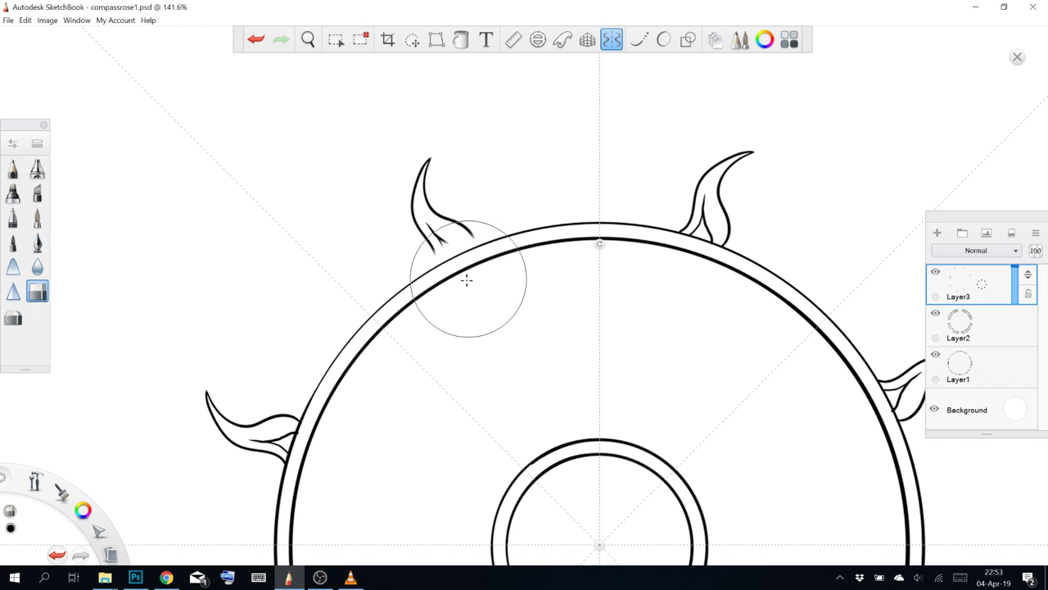
key(ctrl+z)
key(bracketleft)
key(bracketleft)
key(bracketleft)
key(bracketleft)
key(bracketleft)
key(bracketleft)
key(bracketleft)
key(bracketleft)
key(bracketleft)
key(bracketleft)
key(bracketleft)
key(bracketleft)
key(bracketleft)
key(bracketleft)
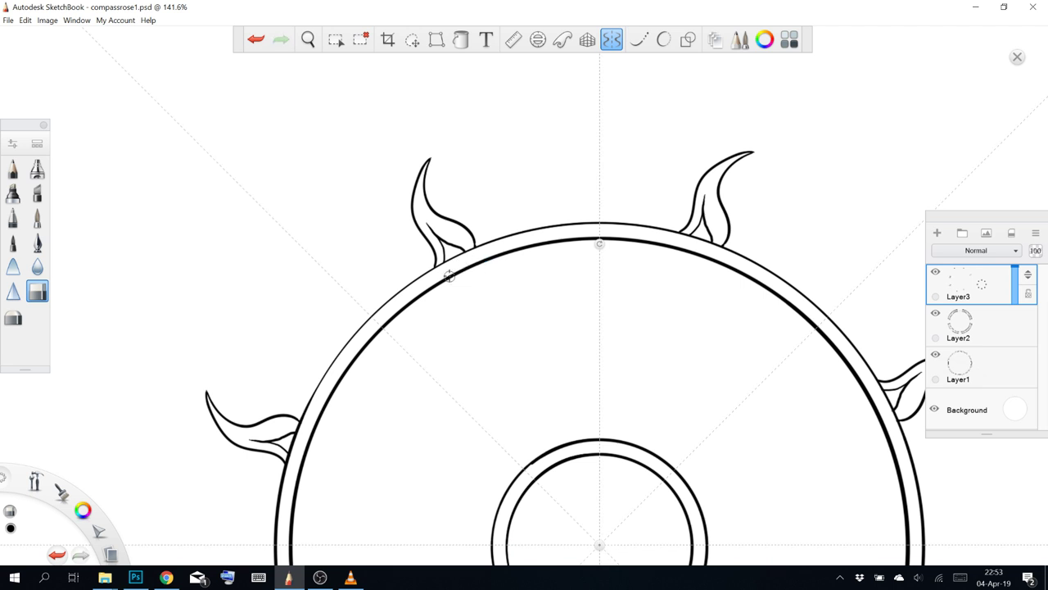
key(b)
Turn off radial symmetry and show the whole compass rose with its flames
scroll(513, 271, down, 5)
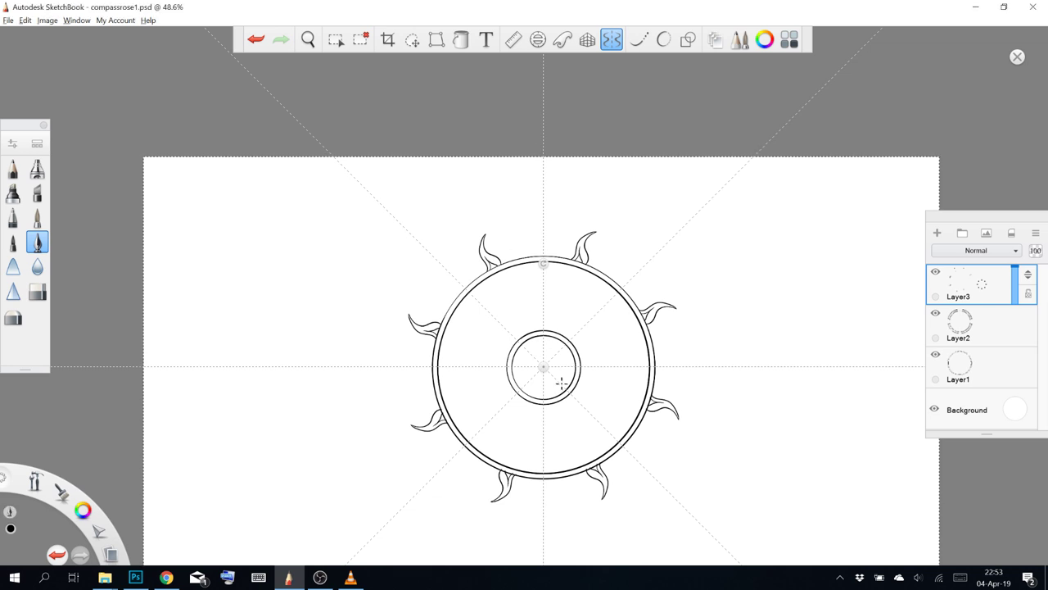
scroll(586, 382, up, 5)
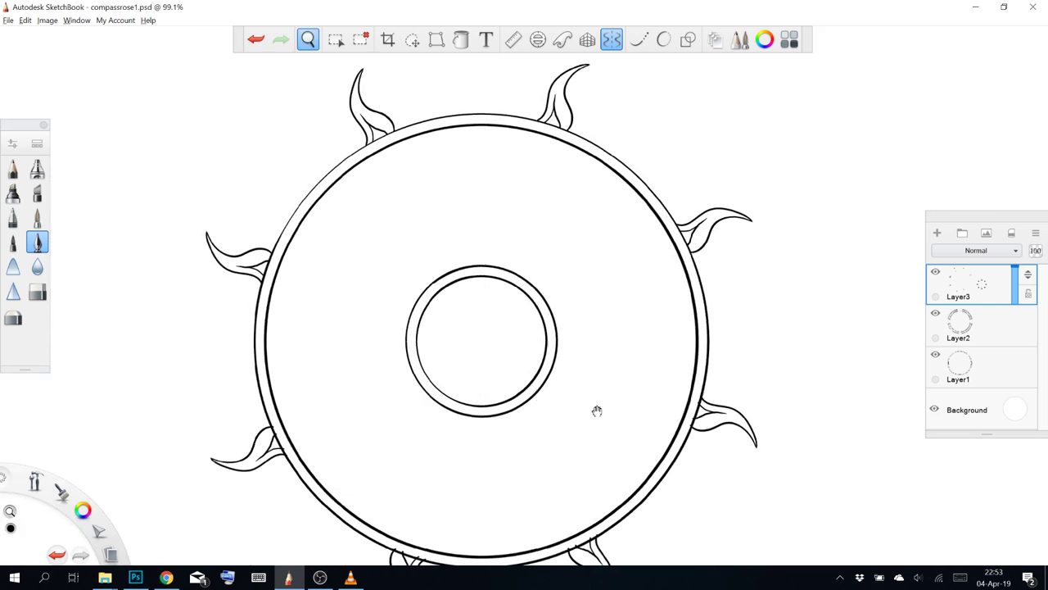
key(space)
key(Escape)
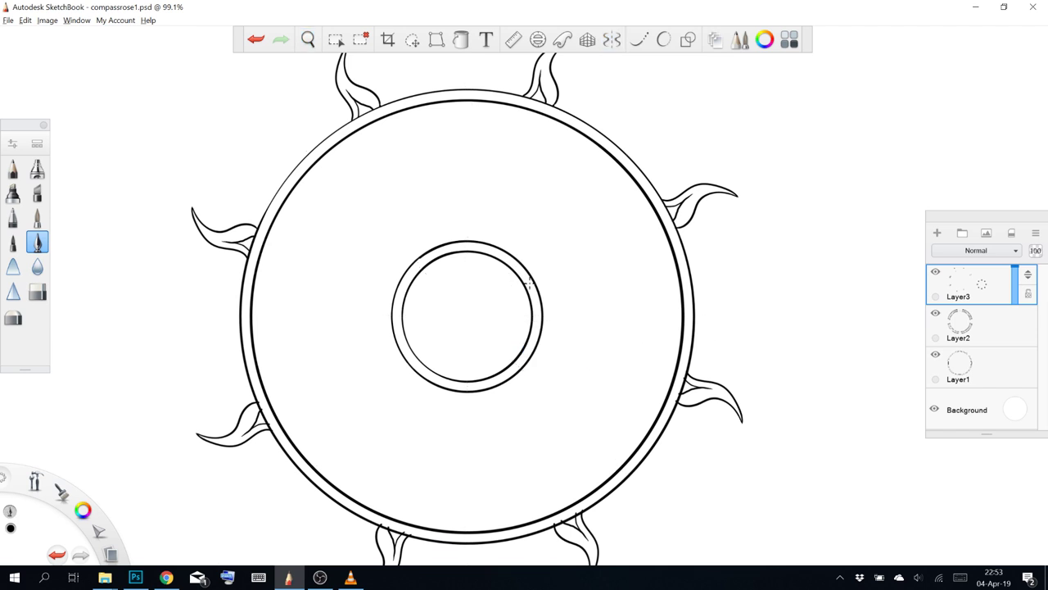
scroll(587, 297, down, 3)
scroll(612, 291, up, 2)
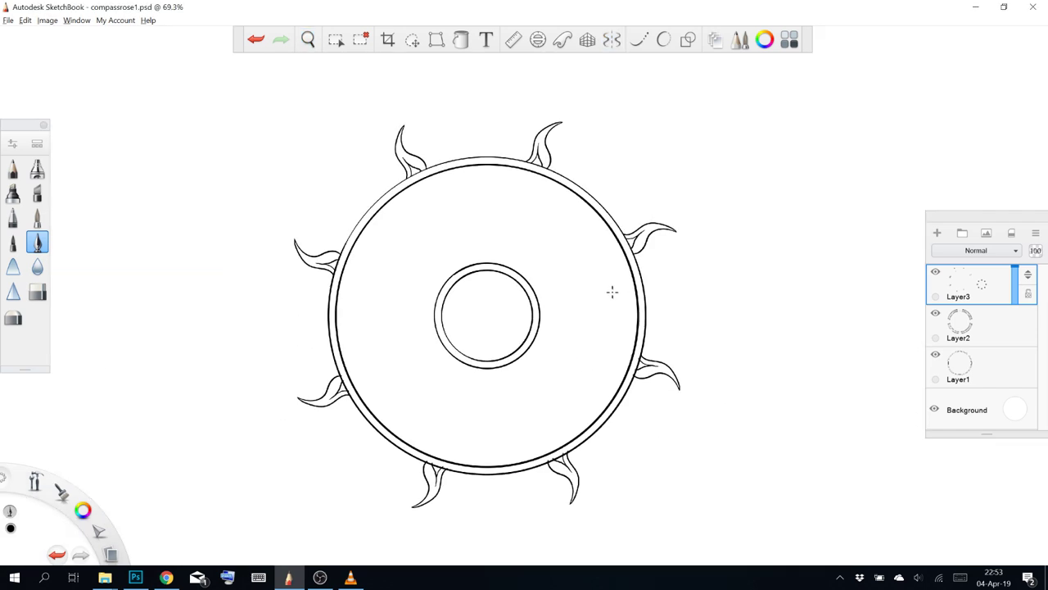
Delete Layer3 and Layer2 together
shift+click(934, 328)
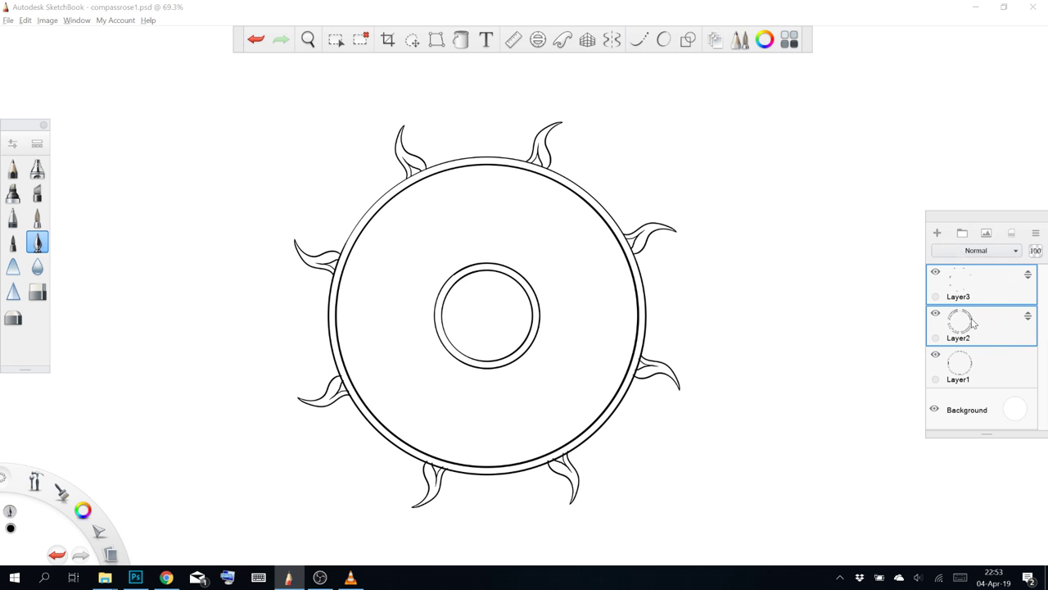
click(1035, 234)
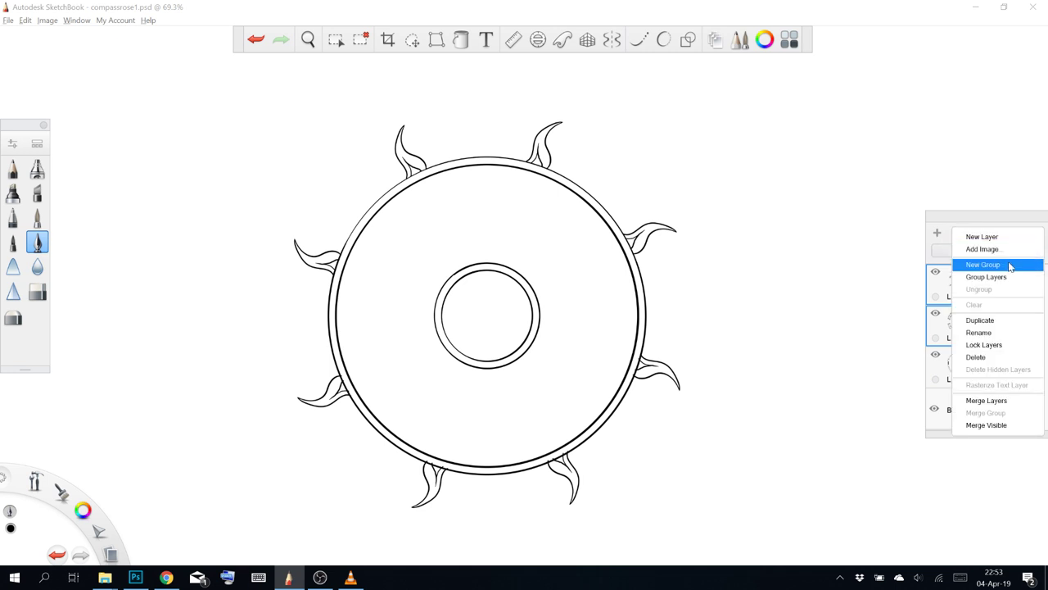
click(1000, 358)
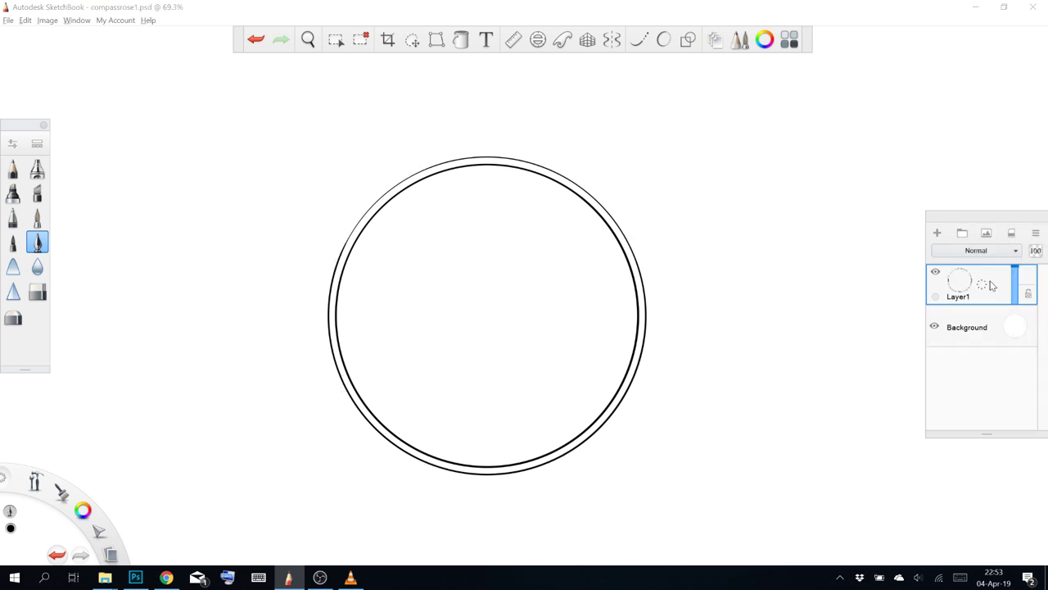
Try to delete Layer1 while it is the only layer above the background
click(1035, 234)
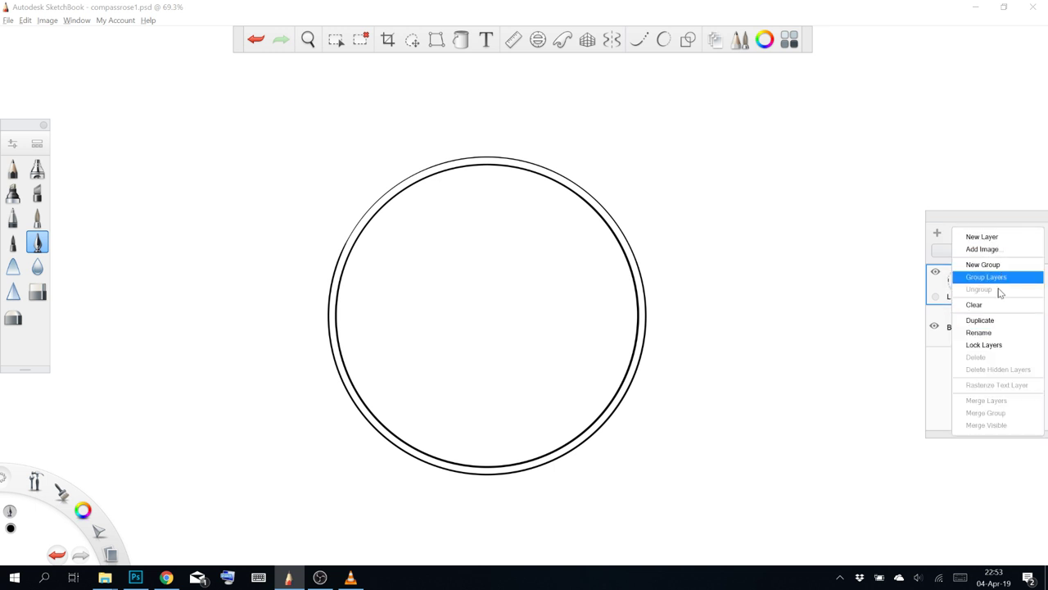
click(932, 278)
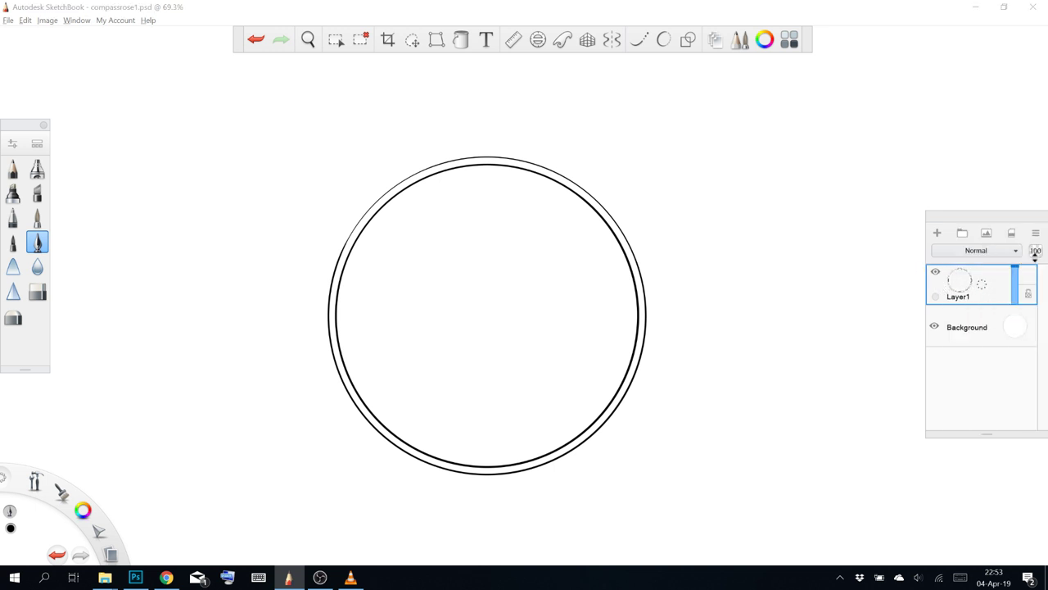
click(1035, 233)
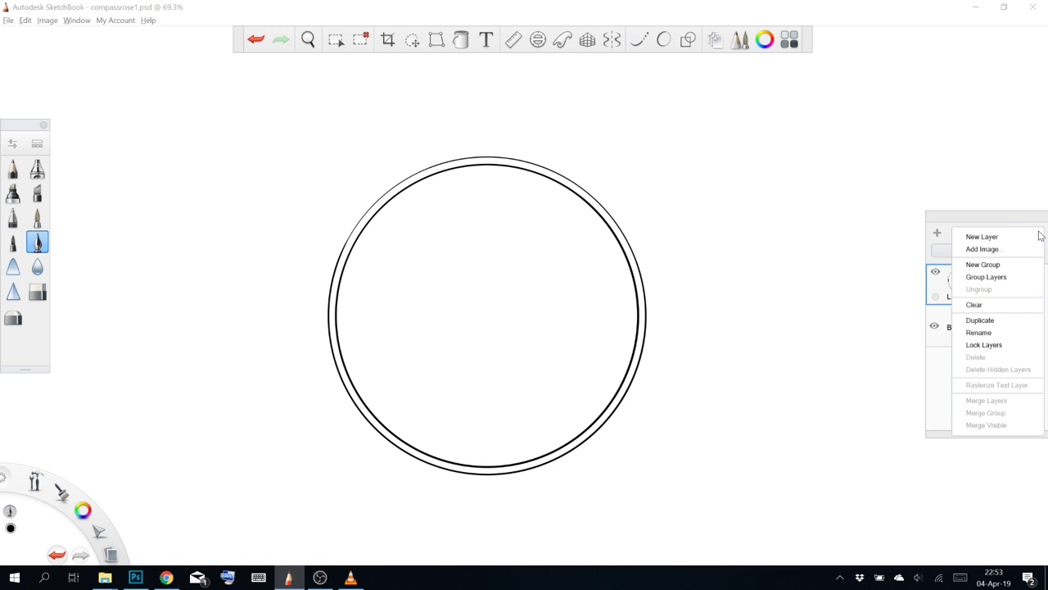
click(940, 296)
mouse_move(986, 283)
mouse_down()
mouse_move(1014, 240)
mouse_move(985, 278)
mouse_up()
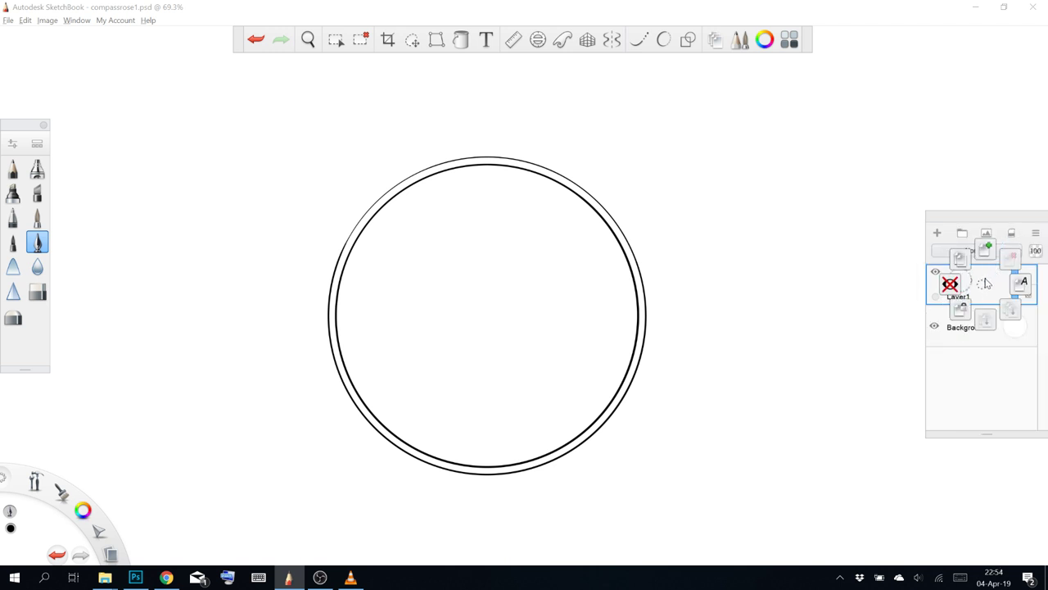
click(983, 283)
Add a new empty layer and delete Layer1 with the double outer circle
click(937, 234)
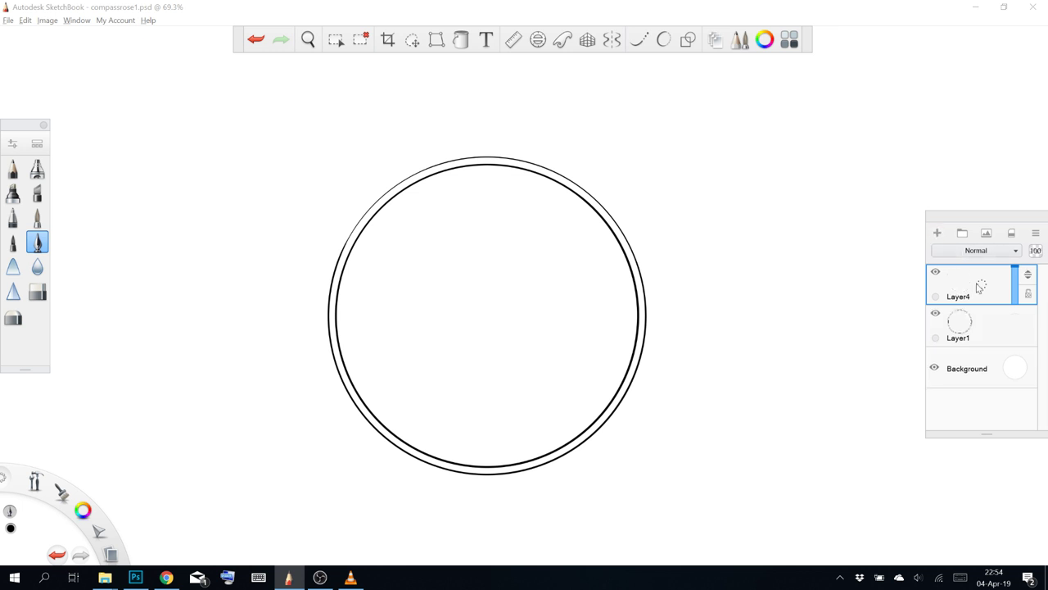
click(985, 330)
click(1035, 233)
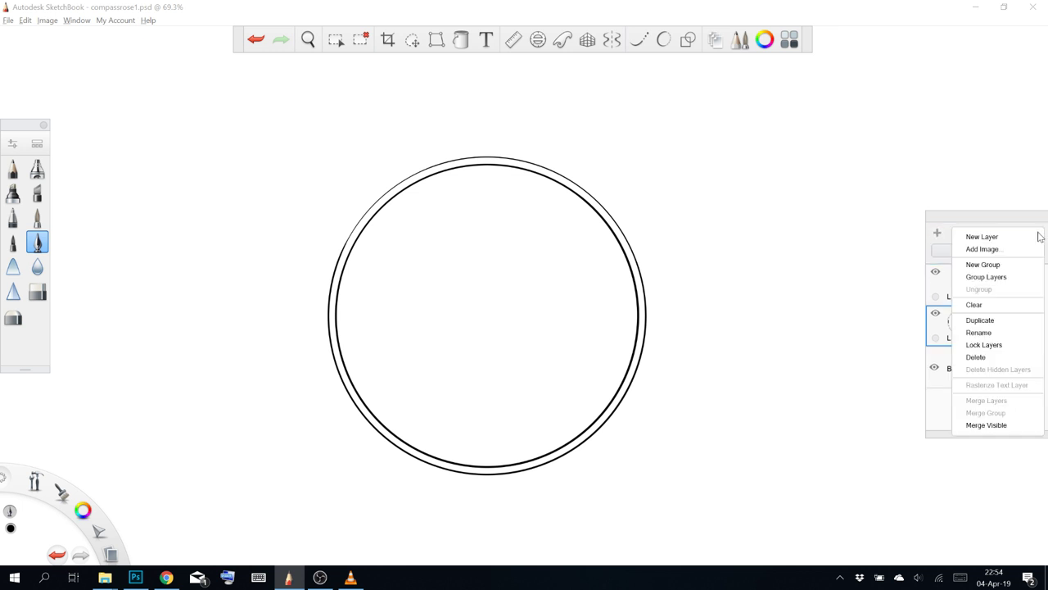
click(1006, 357)
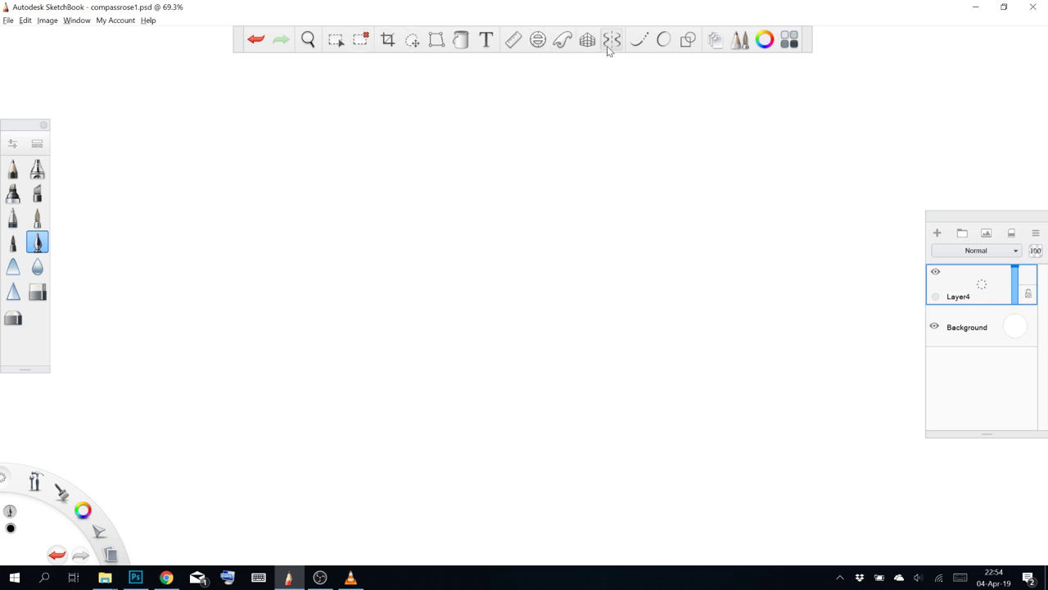
Turn on the ellipse guide, stretch it, and make it a large circle, undoing the last layer deletion
click(537, 40)
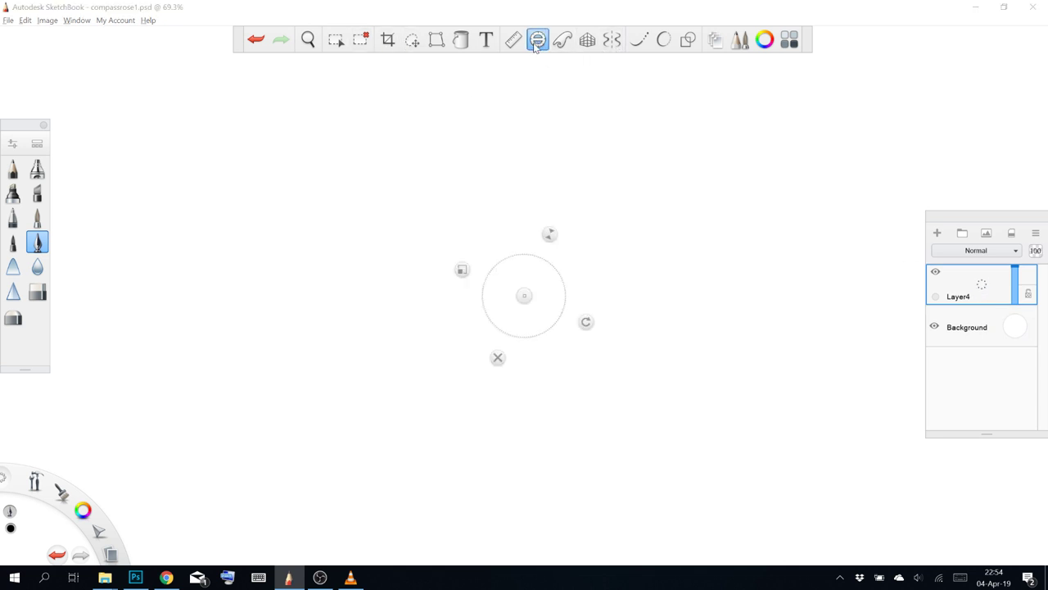
drag(550, 237, 587, 140)
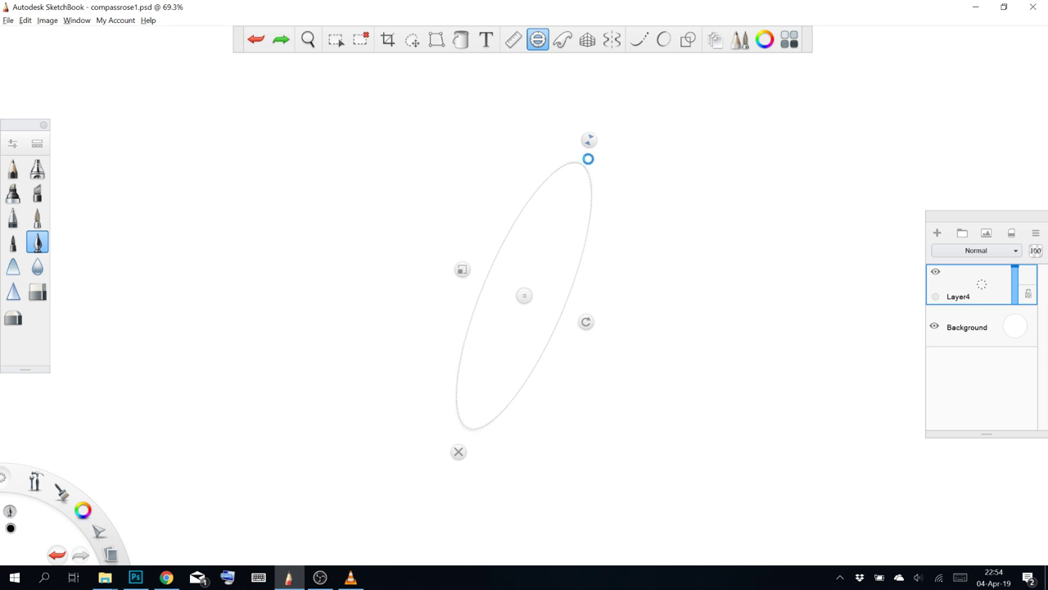
key(ctrl+z)
click(590, 140)
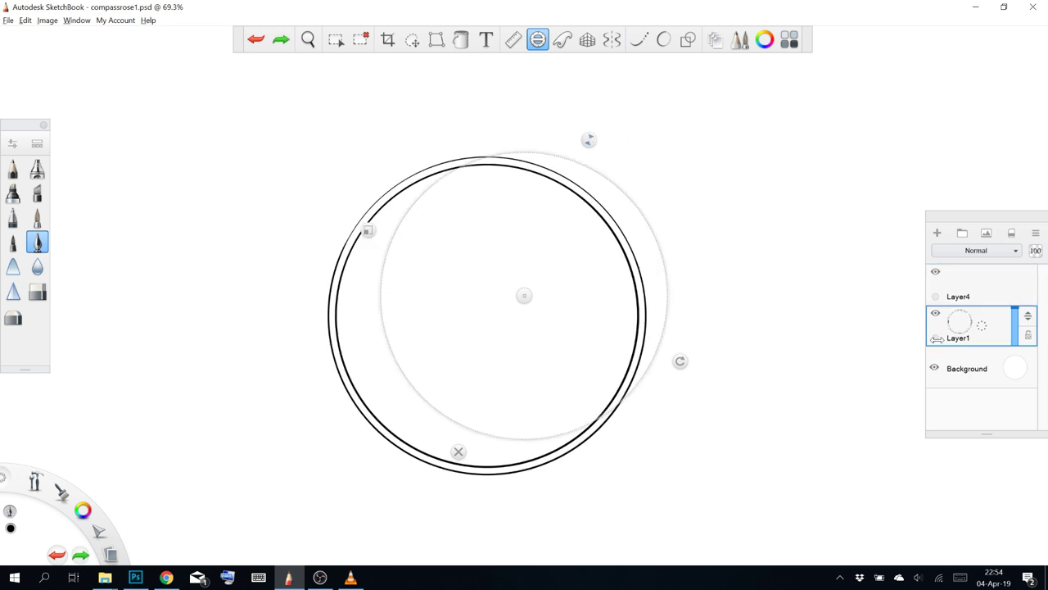
Delete Layer1 again so that only the empty Layer4 remains above the background
click(983, 329)
click(982, 279)
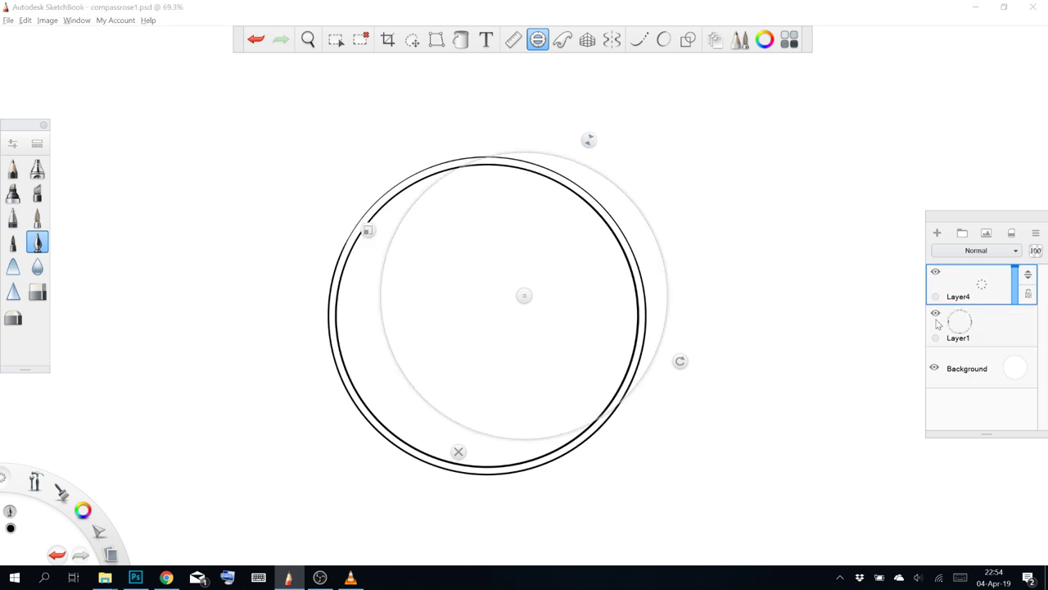
click(1005, 320)
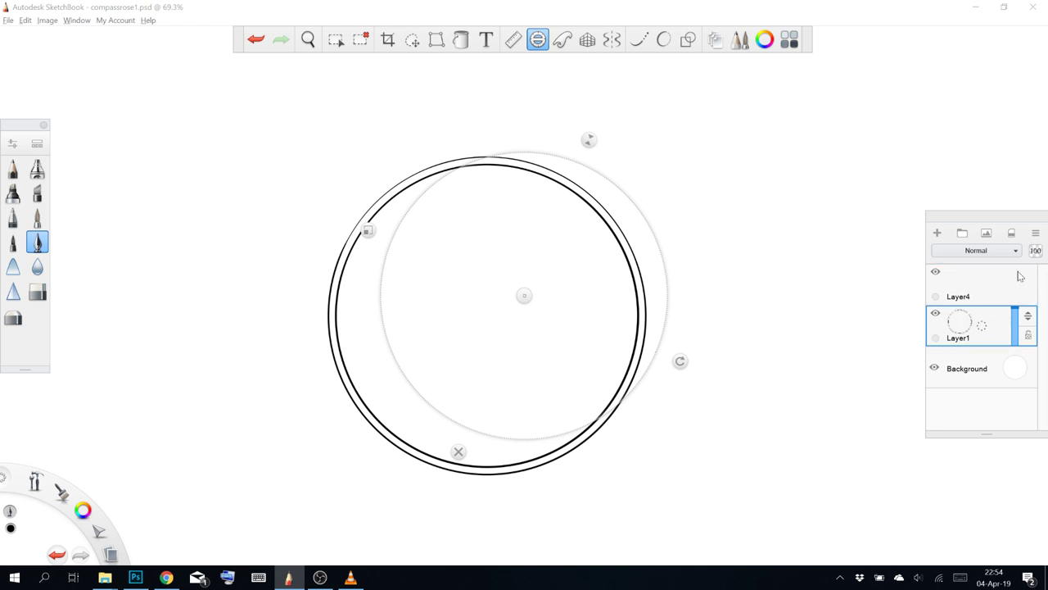
click(1035, 233)
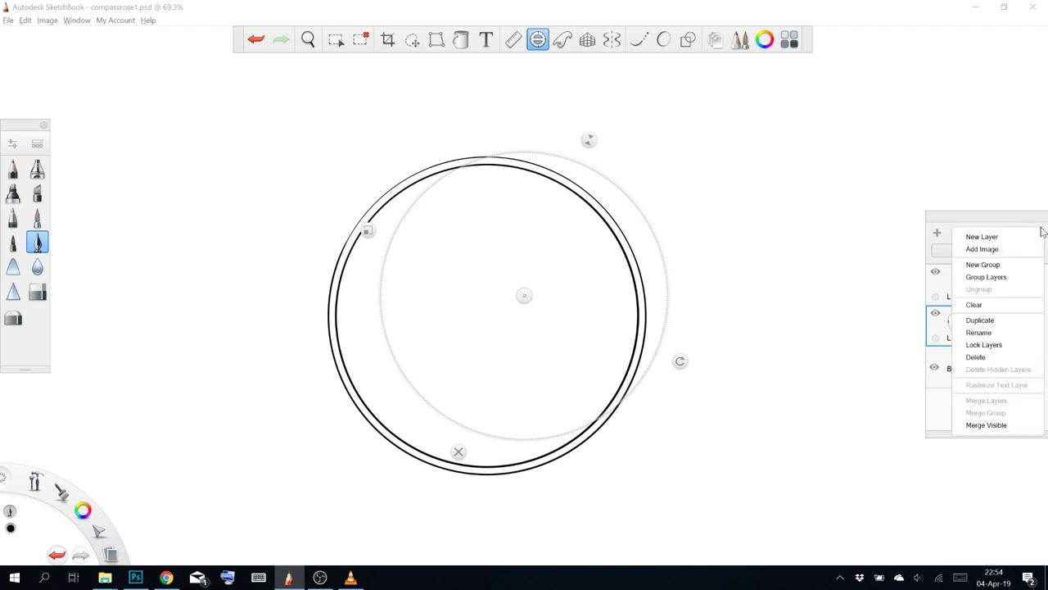
click(993, 358)
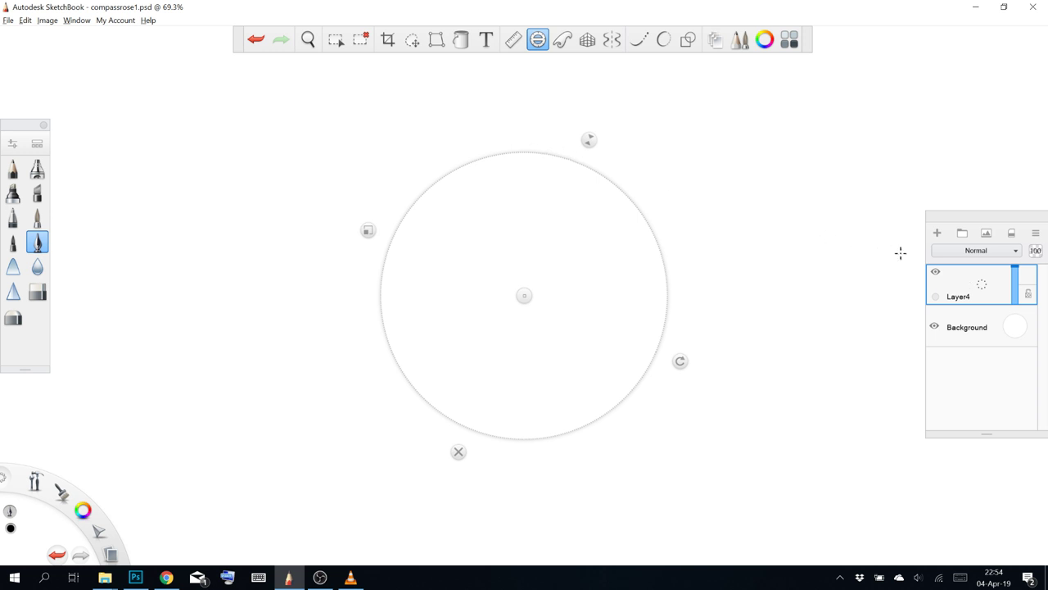
Draw a large outer circle along the ellipse guide, undoing the first stroke
mouse_move(403, 304)
mouse_down()
mouse_move(388, 327)
mouse_move(475, 161)
mouse_up()
key(ctrl+z)
mouse_move(566, 157)
mouse_down()
mouse_move(400, 377)
mouse_move(395, 166)
mouse_up()
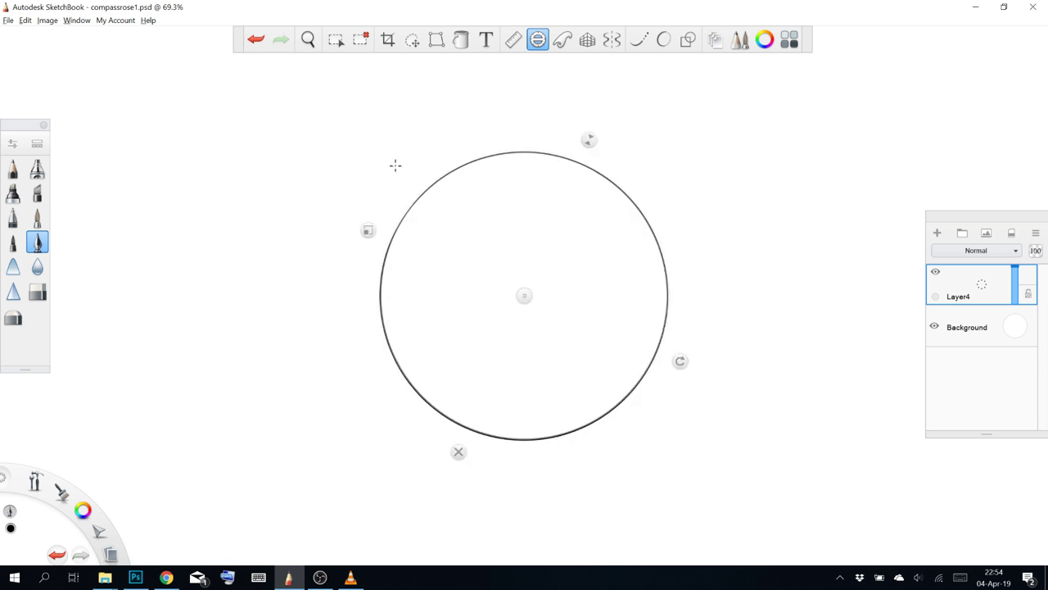
Shrink the ellipse guide in stages and draw three smaller concentric circles, forming a double outer ring and a double inner ring
drag(590, 139, 588, 139)
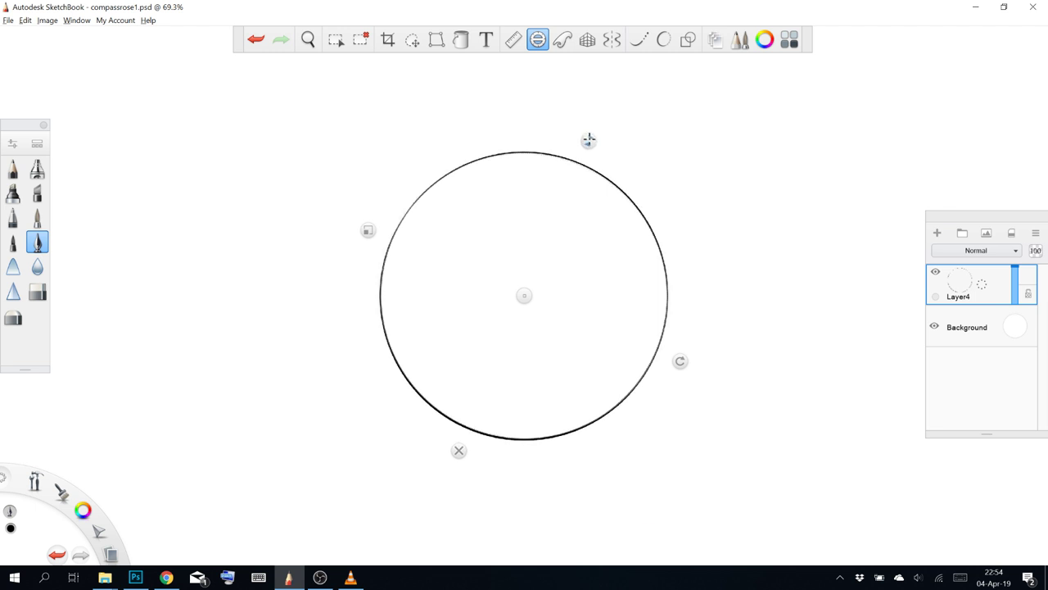
mouse_move(359, 234)
mouse_down()
mouse_move(466, 173)
mouse_move(402, 244)
mouse_move(375, 234)
mouse_up()
drag(466, 246, 672, 284)
mouse_move(432, 257)
mouse_down()
mouse_move(478, 285)
mouse_move(492, 344)
mouse_up()
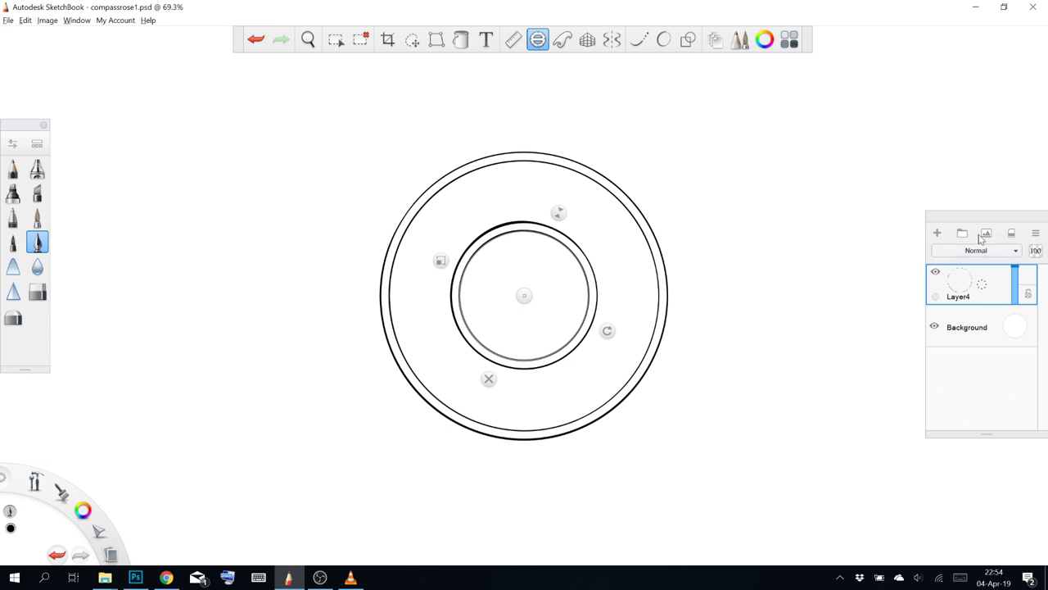
Add a new layer, turn on 8-sector radial symmetry and move its centre to the middle of the rings
click(937, 232)
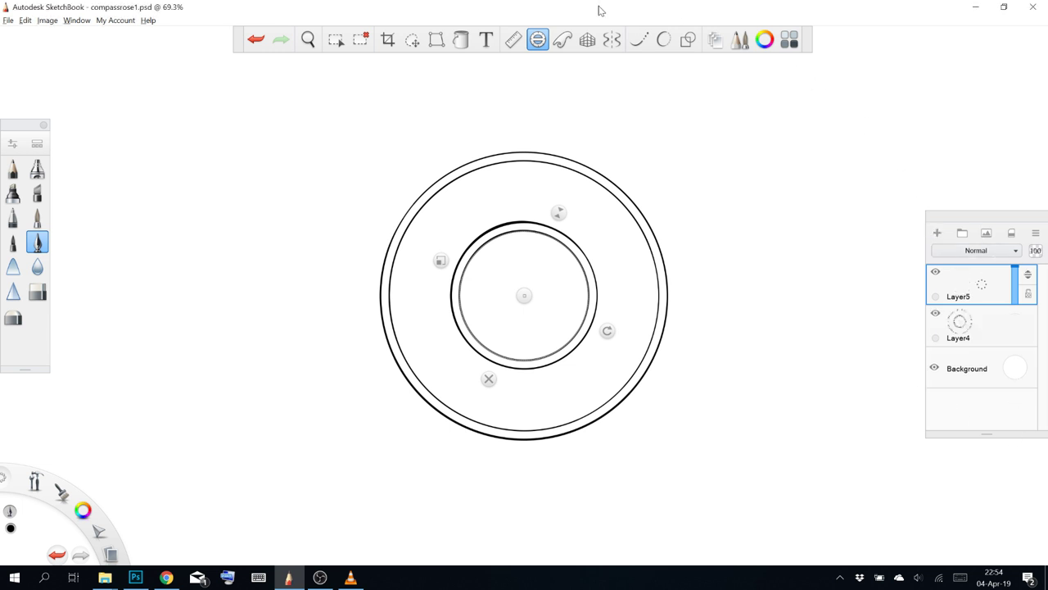
click(613, 39)
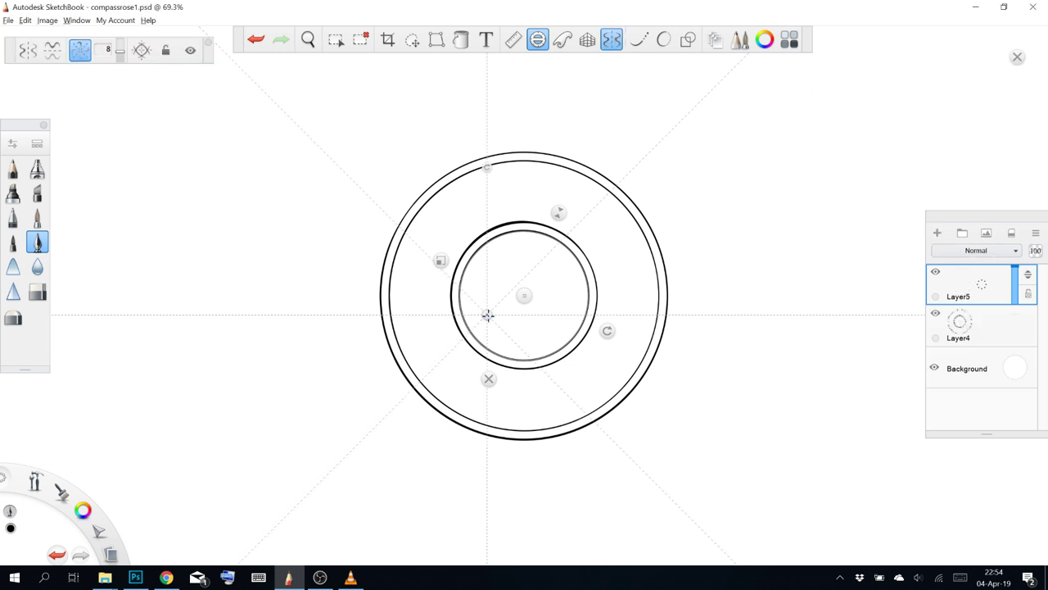
drag(488, 314, 524, 295)
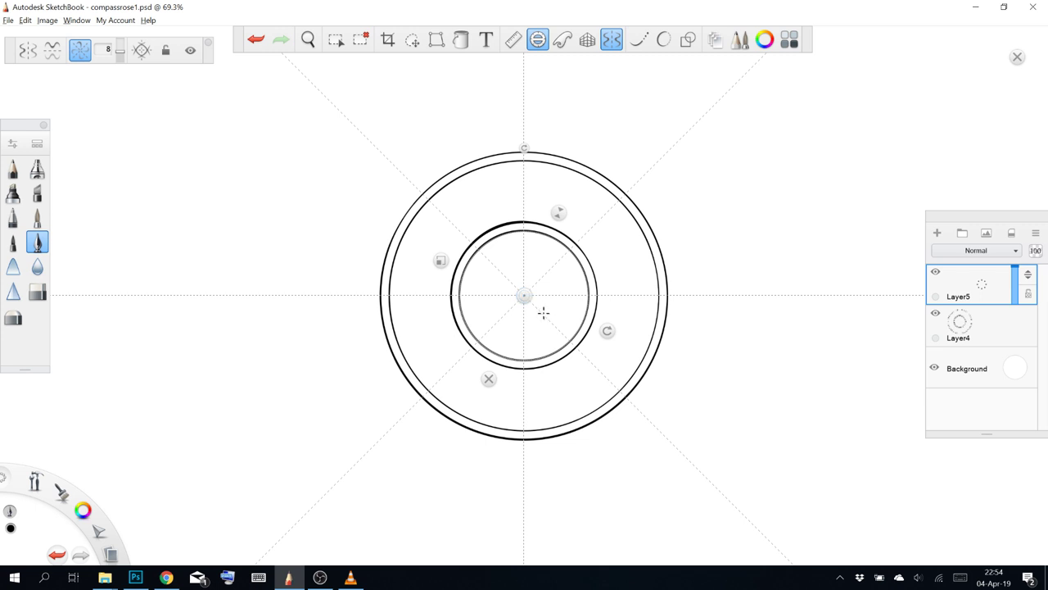
scroll(543, 312, up, 5)
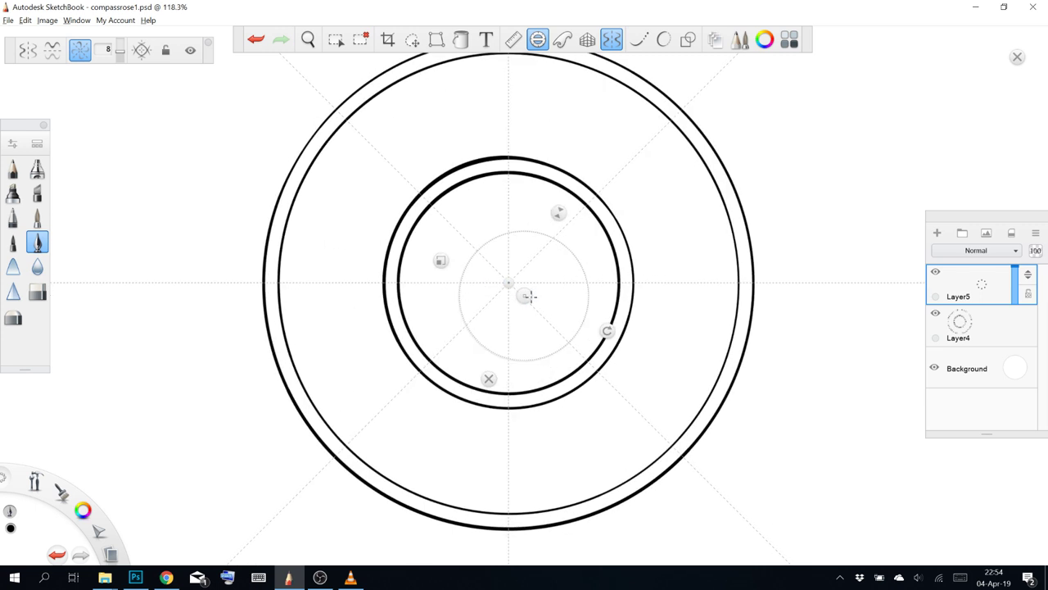
mouse_move(509, 282)
mouse_down()
mouse_move(525, 296)
mouse_move(508, 286)
mouse_up()
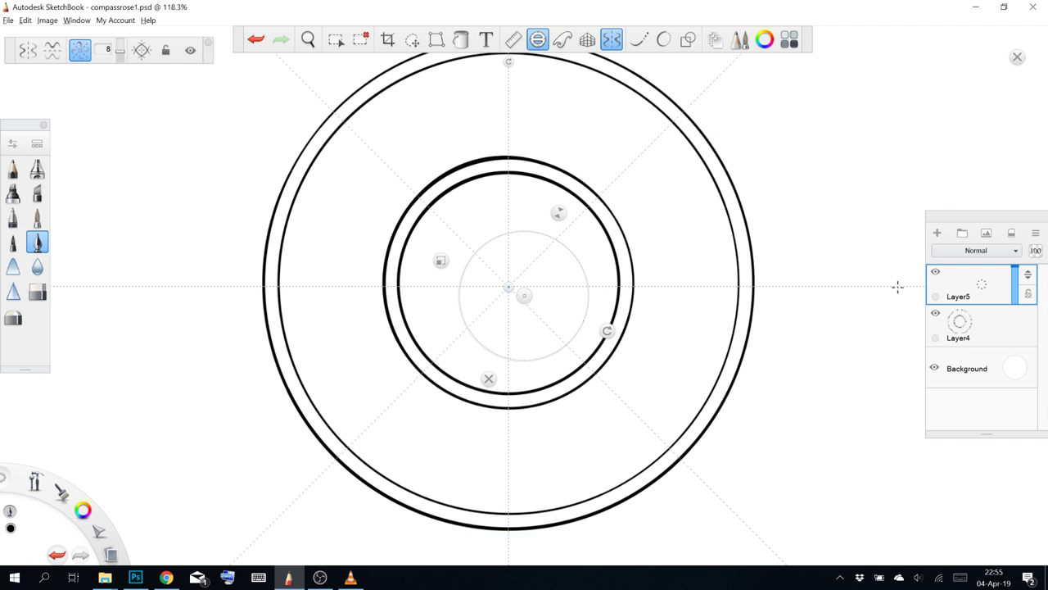
Try small symmetric marks on the innermost circle with the ellipse guide off, undoing the strokes
click(538, 38)
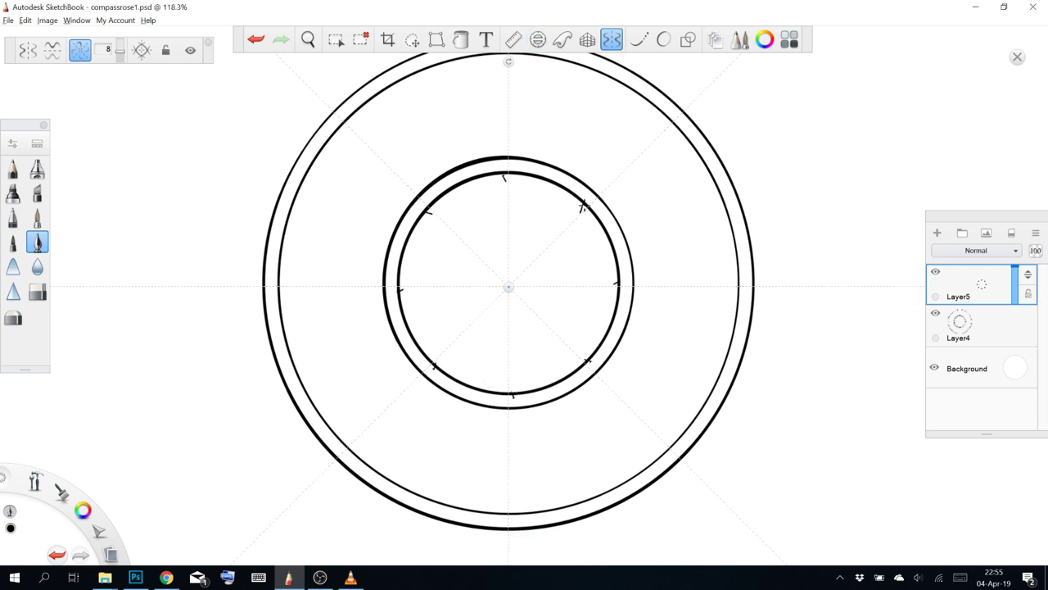
drag(582, 206, 584, 205)
key(ctrl+z)
drag(508, 287, 491, 267)
key(ctrl+z)
drag(581, 200, 581, 201)
key(ctrl+z)
Turn the ellipse guide back on, undo the added layer, and enlarge and centre the guide on the innermost circle
click(537, 39)
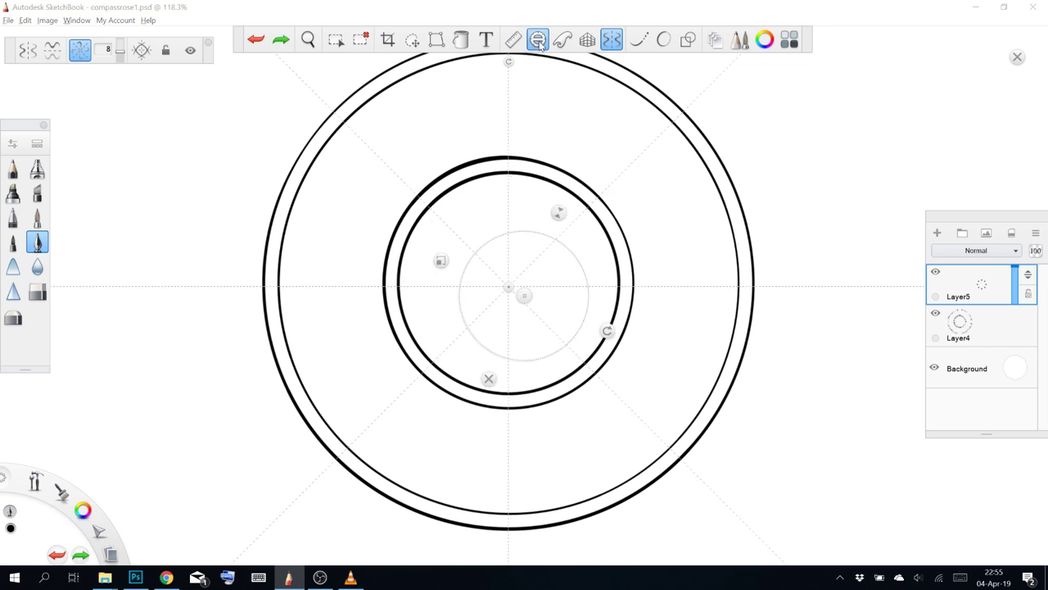
drag(558, 212, 565, 206)
key(ctrl+z)
click(562, 202)
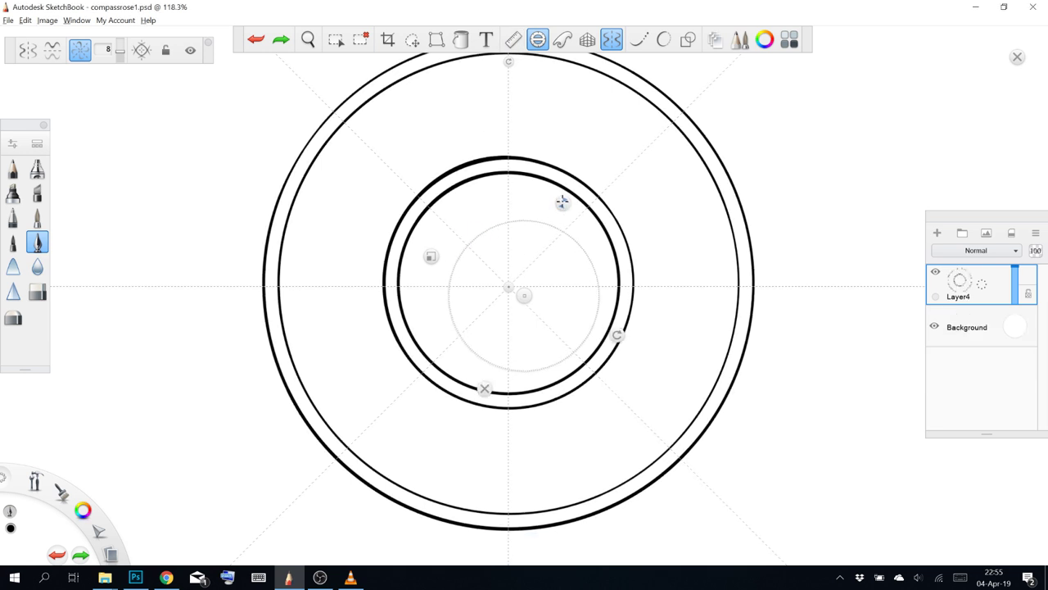
drag(432, 258, 400, 244)
drag(522, 292, 509, 283)
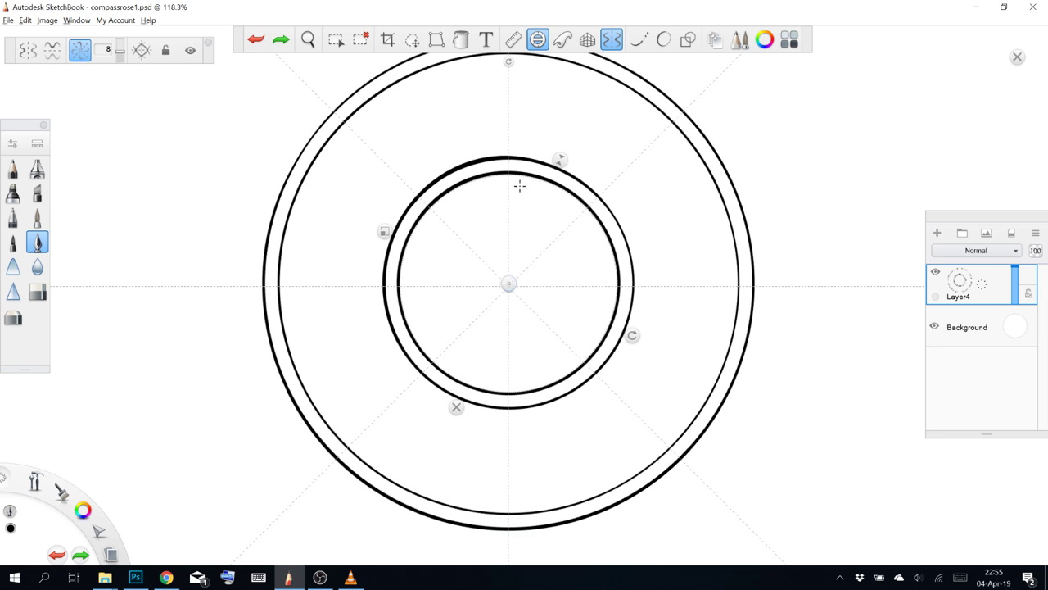
drag(563, 160, 561, 157)
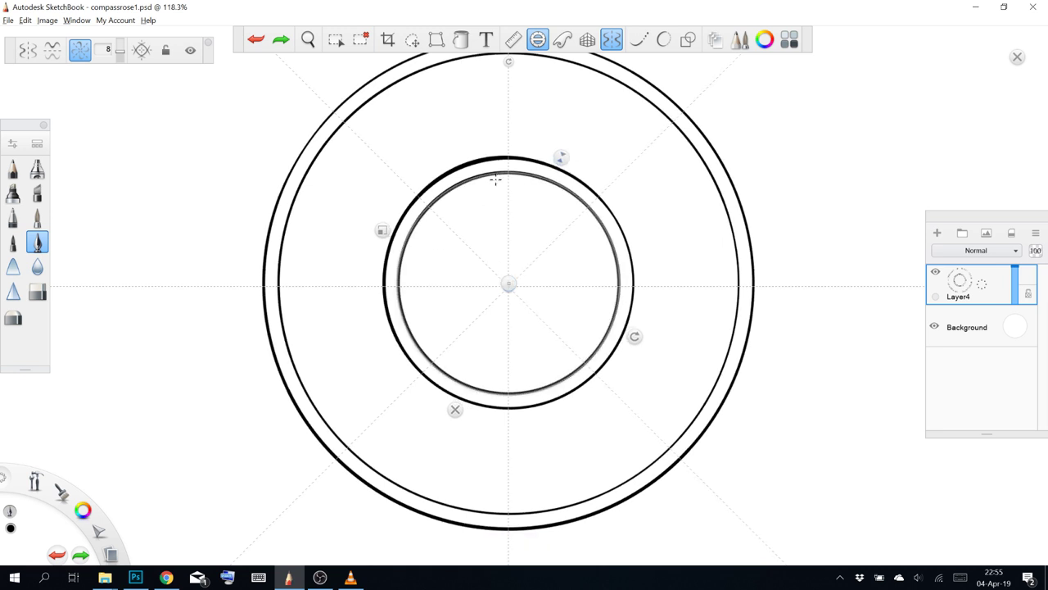
Toggle the radial symmetry off and on and align its centre with the centre of the ellipse guide
click(612, 44)
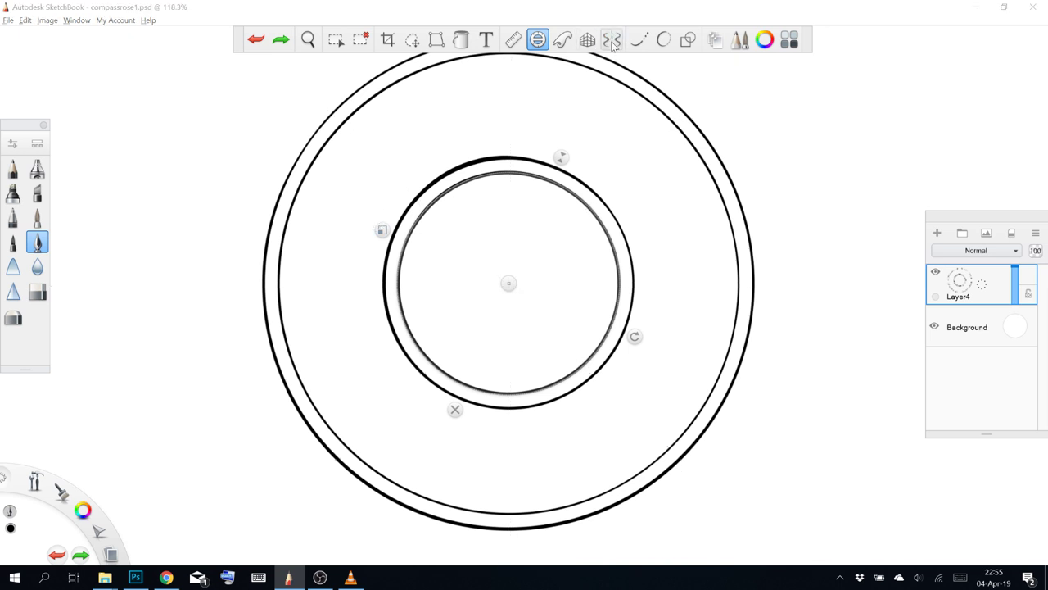
click(612, 44)
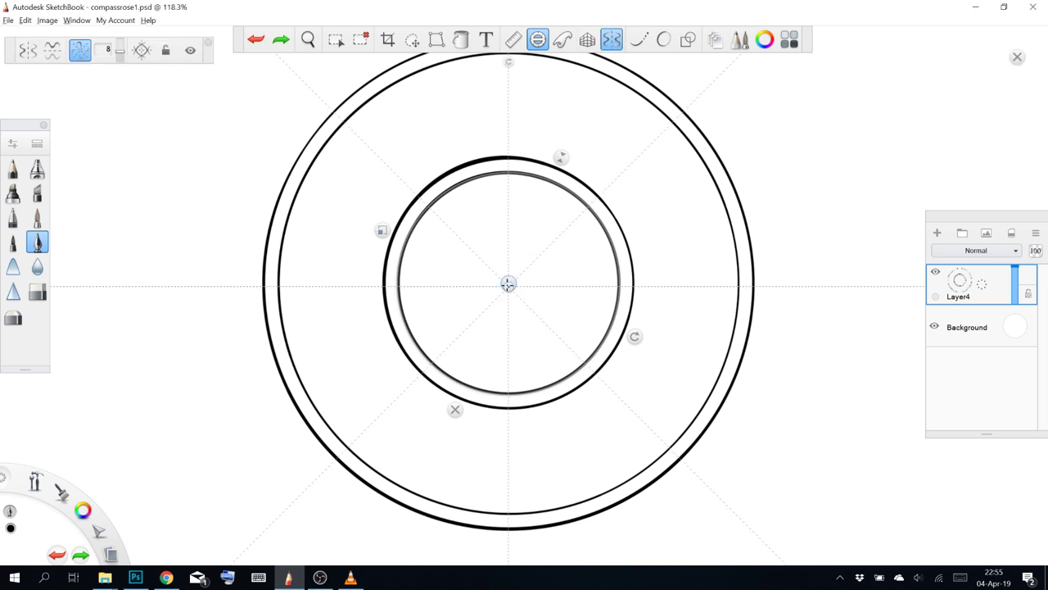
drag(507, 284, 508, 282)
scroll(633, 299, up, 3)
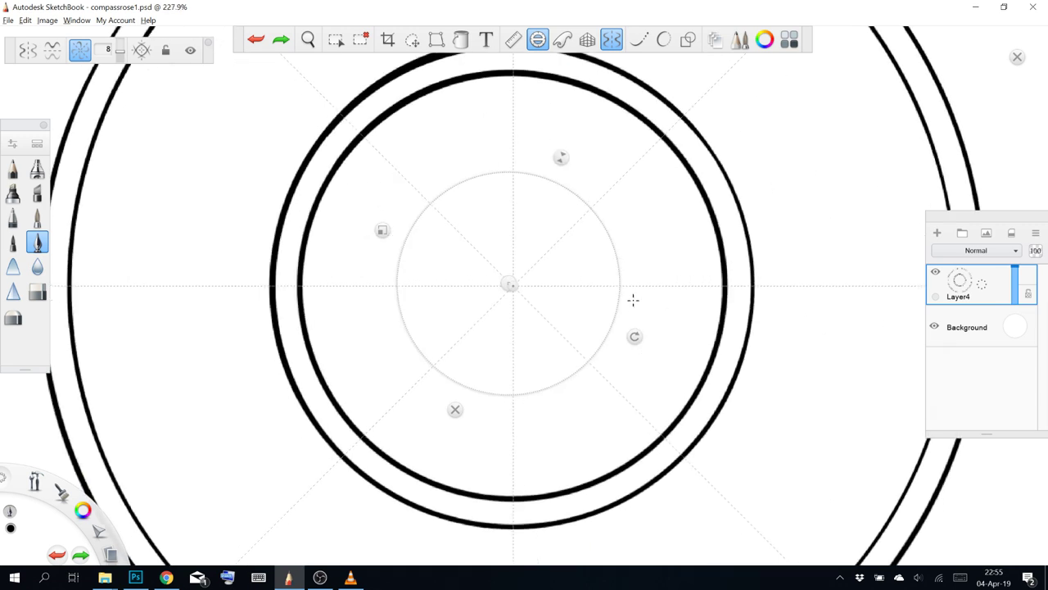
scroll(633, 300, up, 3)
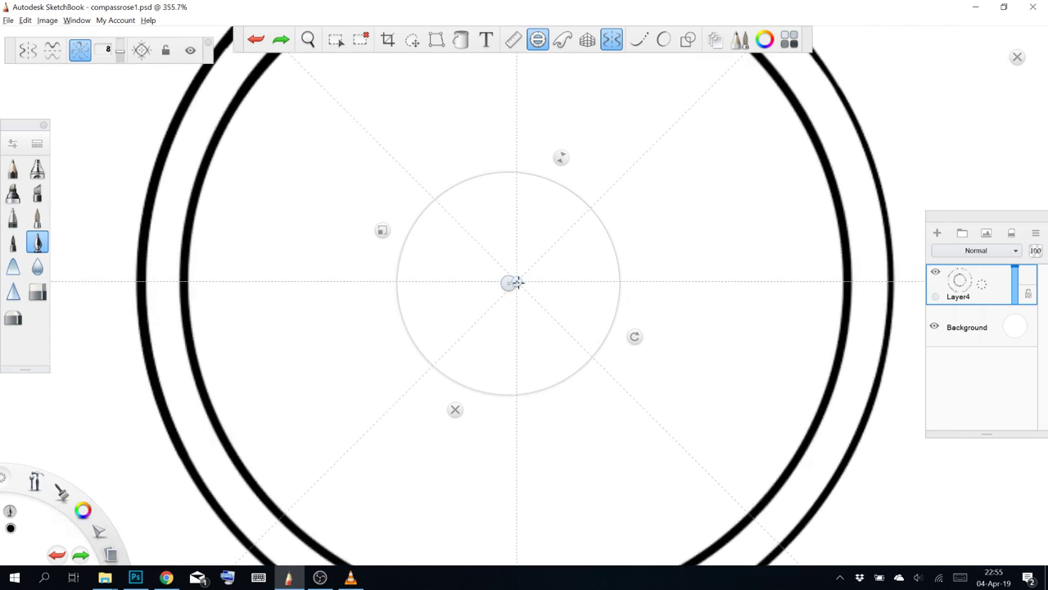
drag(516, 283, 508, 283)
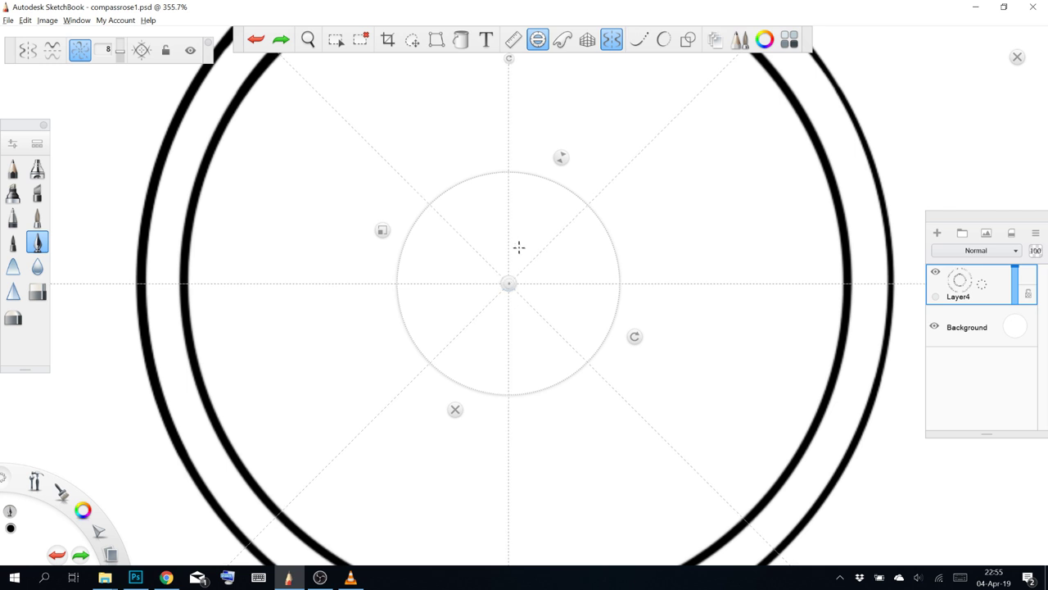
Test a symmetric stroke on the innermost circle with the ellipse guide off, undo it, and add a new layer
click(538, 41)
click(938, 158)
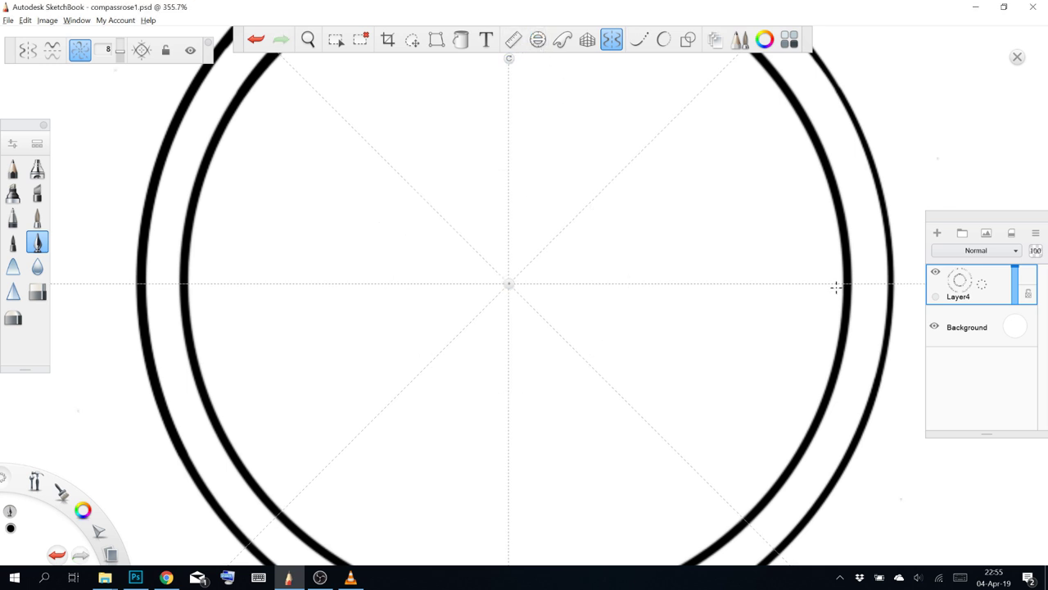
mouse_move(838, 269)
mouse_down()
mouse_move(823, 282)
mouse_move(837, 307)
mouse_up()
key(ctrl+z)
click(937, 234)
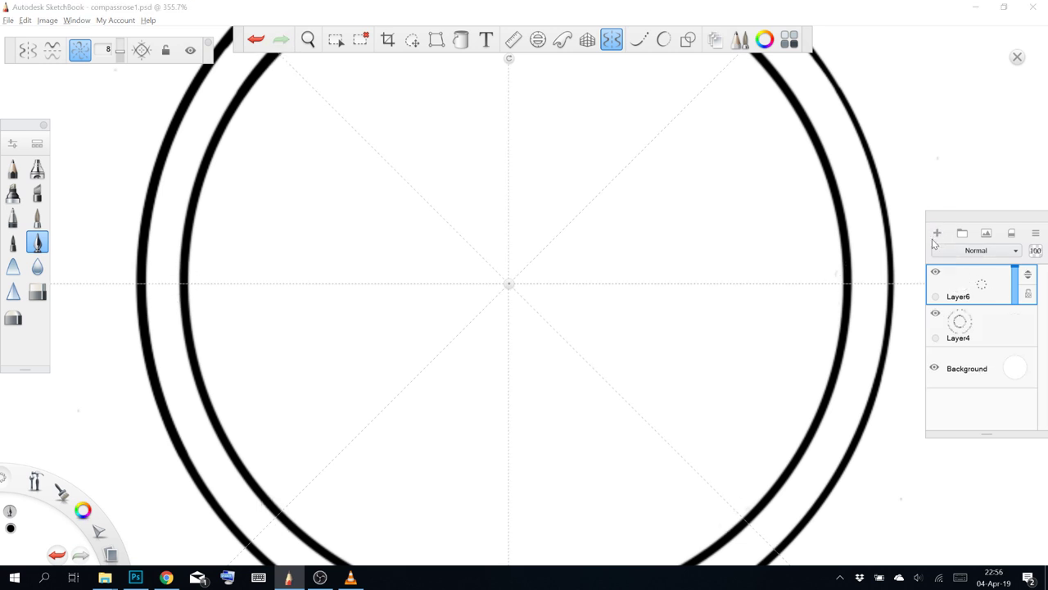
Try drawing small symmetric bumps along the innermost circle, and undo the strokes
click(835, 270)
mouse_move(836, 269)
mouse_down()
mouse_move(826, 283)
mouse_move(837, 305)
mouse_move(829, 270)
mouse_move(845, 259)
mouse_up()
key(ctrl+z)
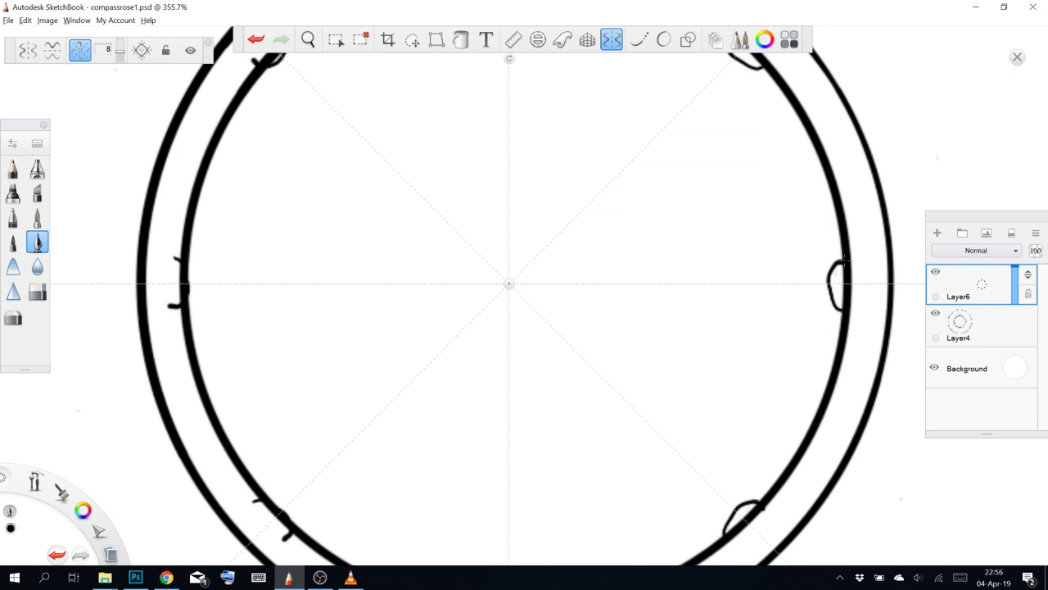
key(ctrl+z)
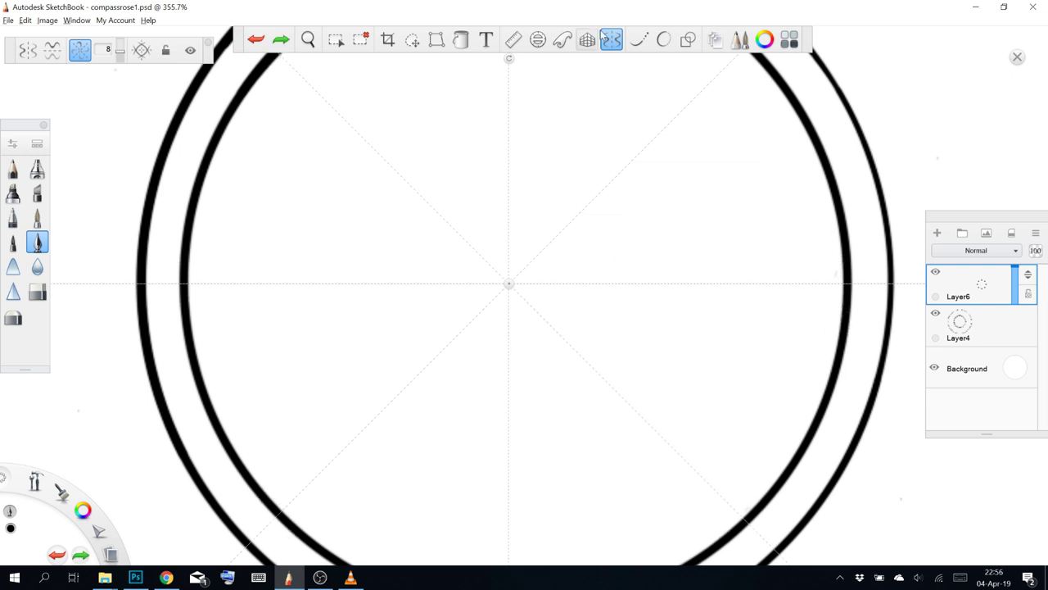
Turn on the ellipse guide, enlarge it towards the innermost circle and shift the guide and symmetry centres
click(537, 39)
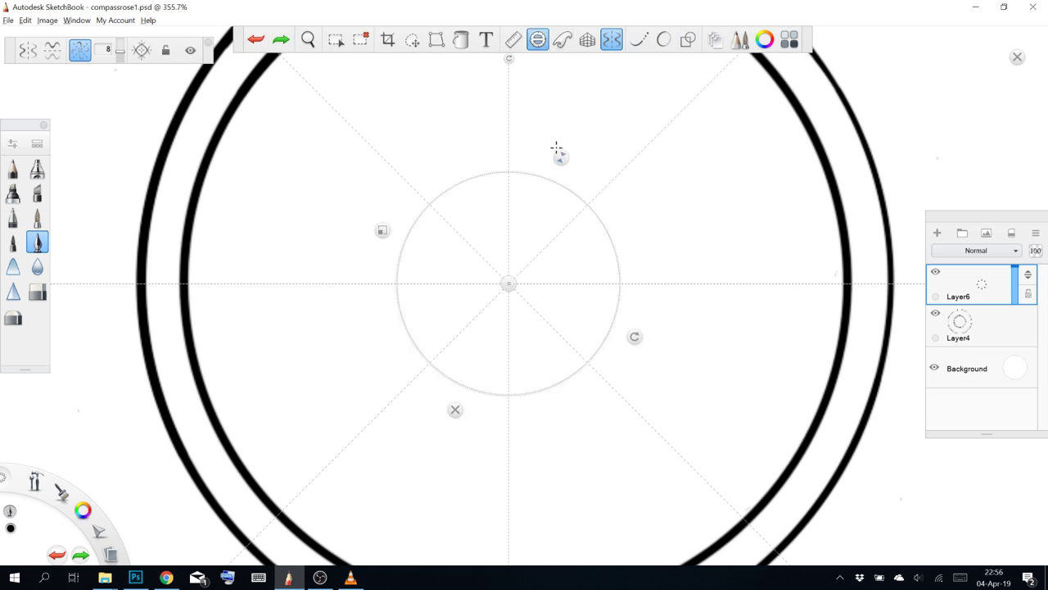
mouse_move(379, 231)
mouse_down()
mouse_move(119, 271)
mouse_move(131, 276)
mouse_move(101, 268)
mouse_up()
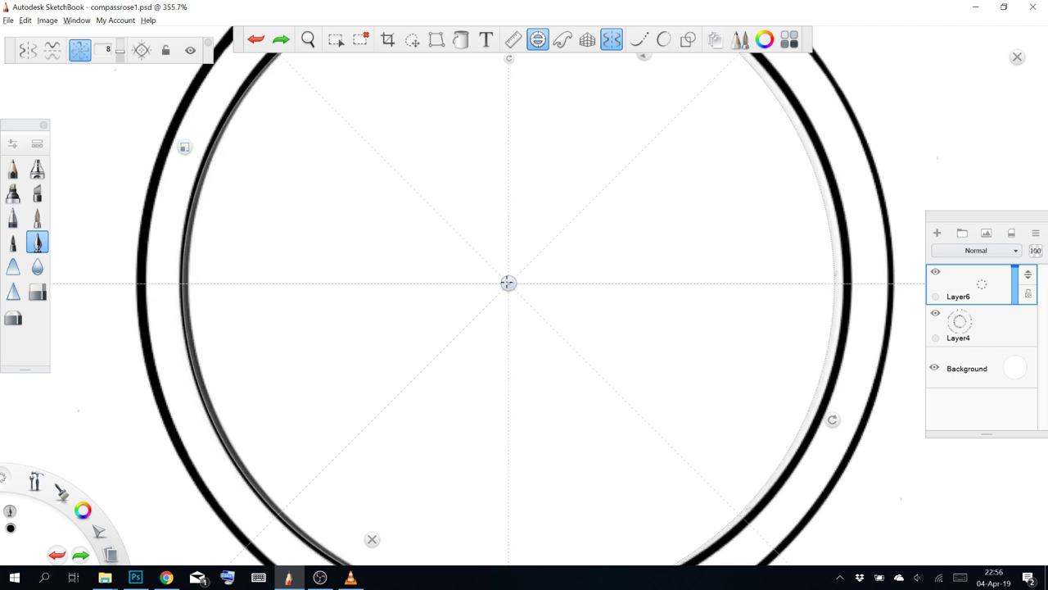
drag(508, 283, 515, 282)
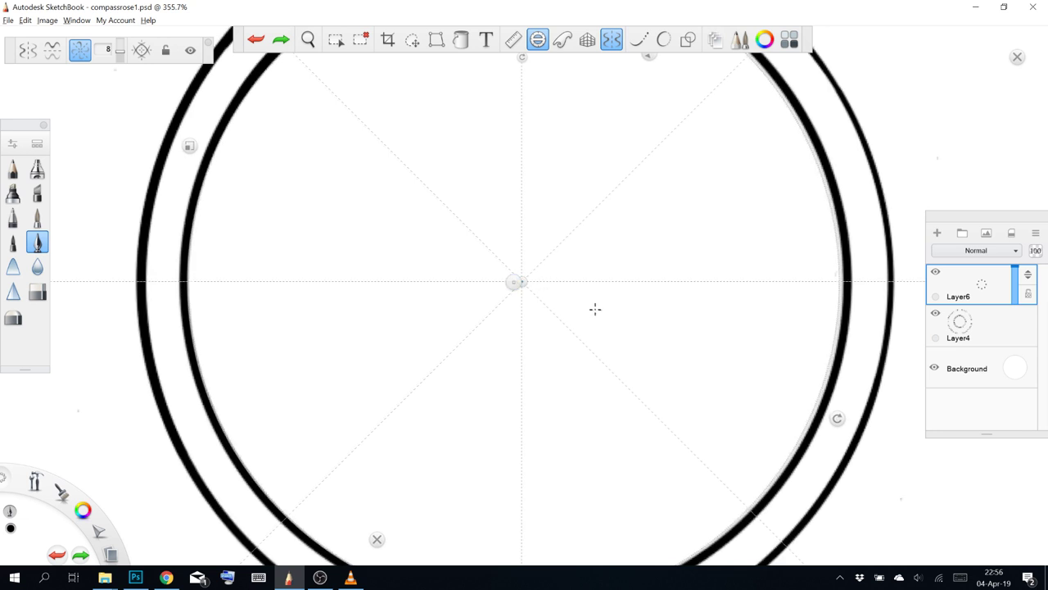
scroll(596, 308, down, 1)
scroll(597, 306, up, 1)
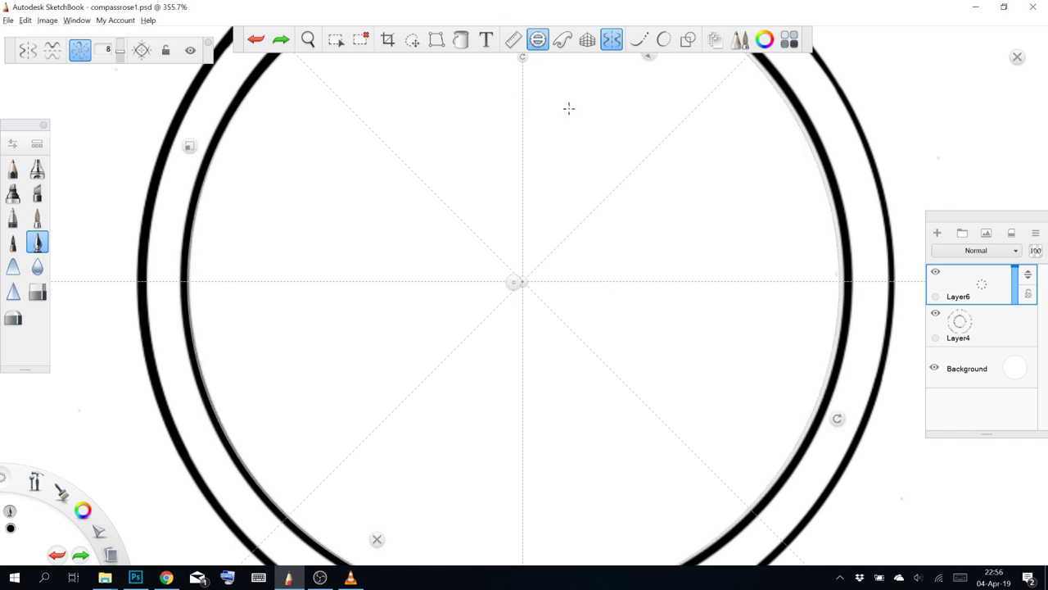
Resize and reposition the ellipse guide to match the innermost circle, moving the symmetry centre aside
scroll(569, 108, down, 3)
scroll(570, 108, up, 1)
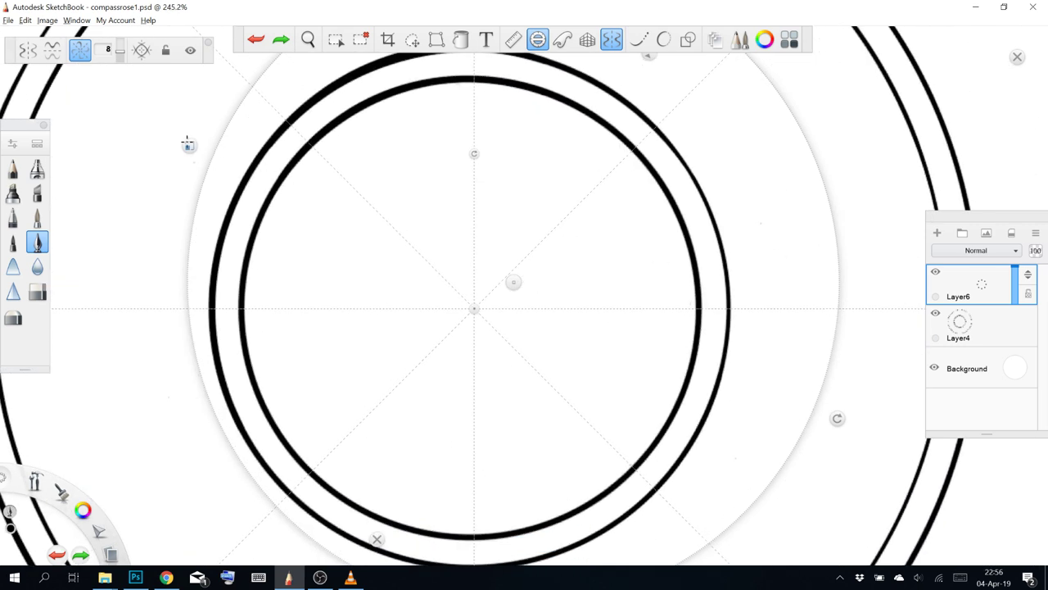
drag(190, 145, 309, 197)
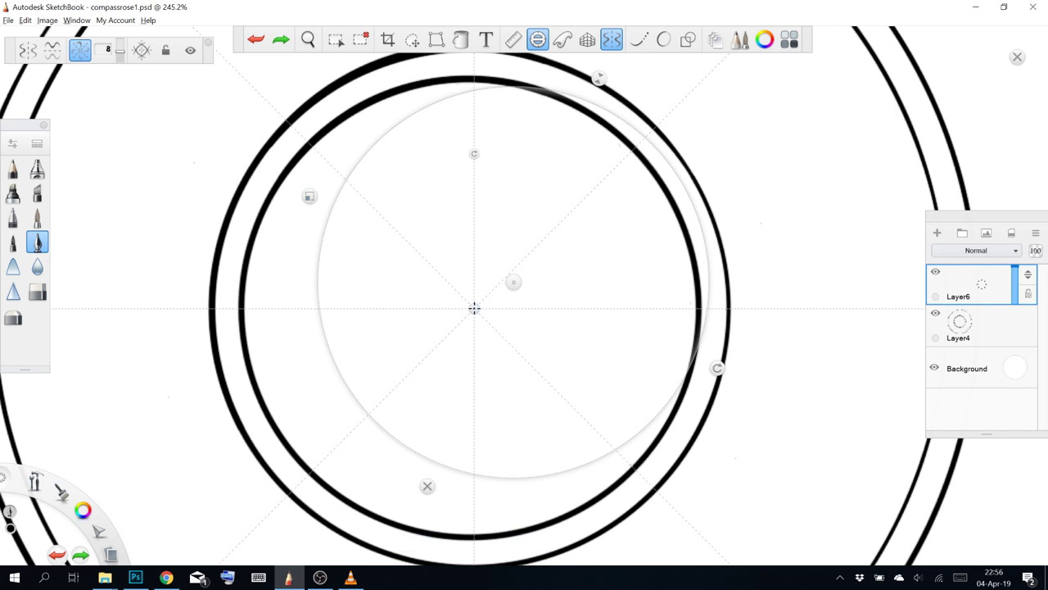
drag(474, 307, 453, 305)
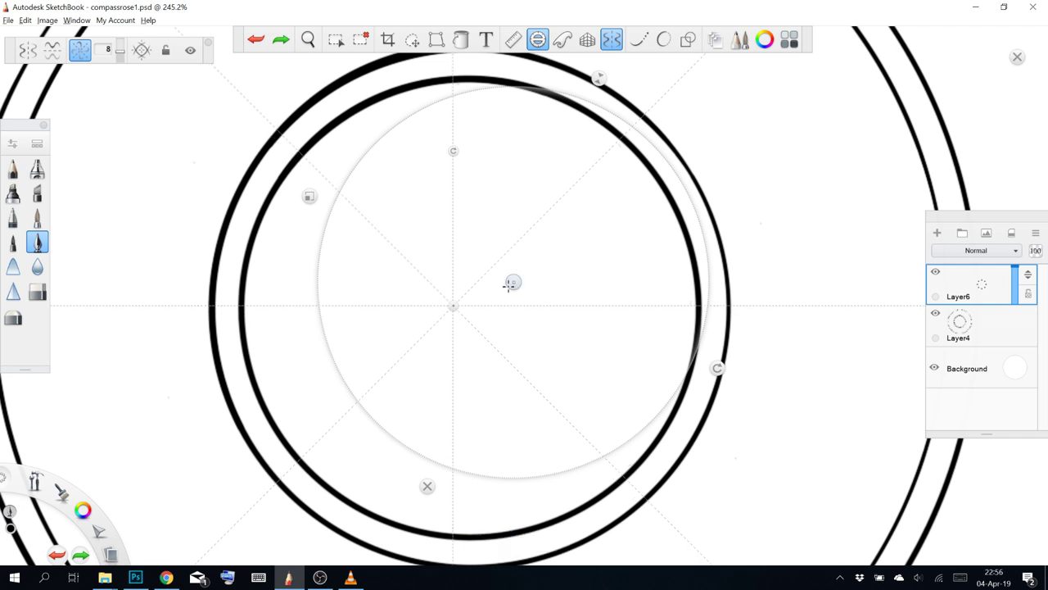
drag(509, 284, 466, 295)
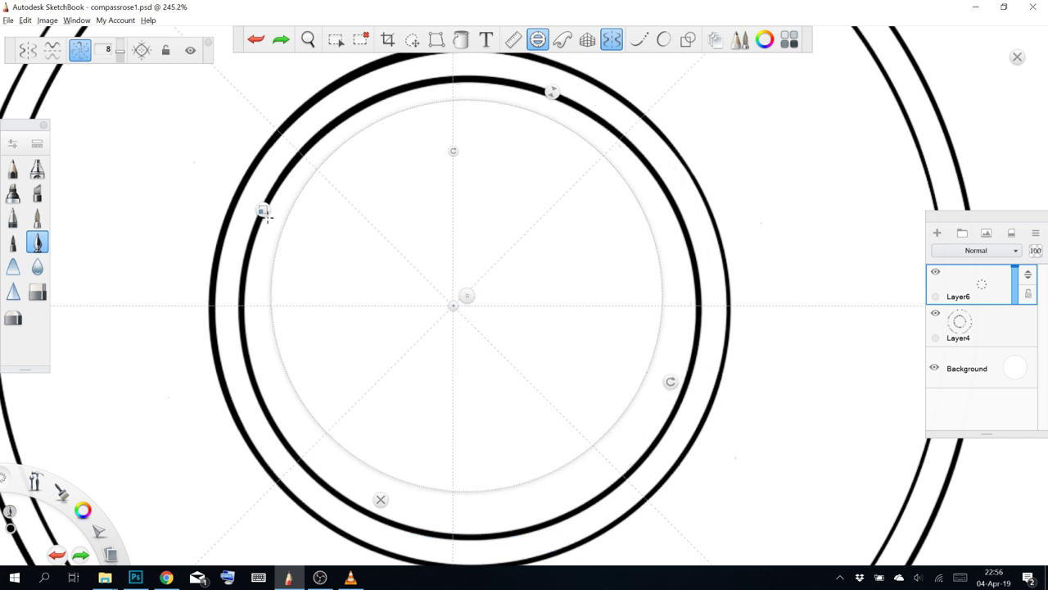
drag(267, 216, 235, 199)
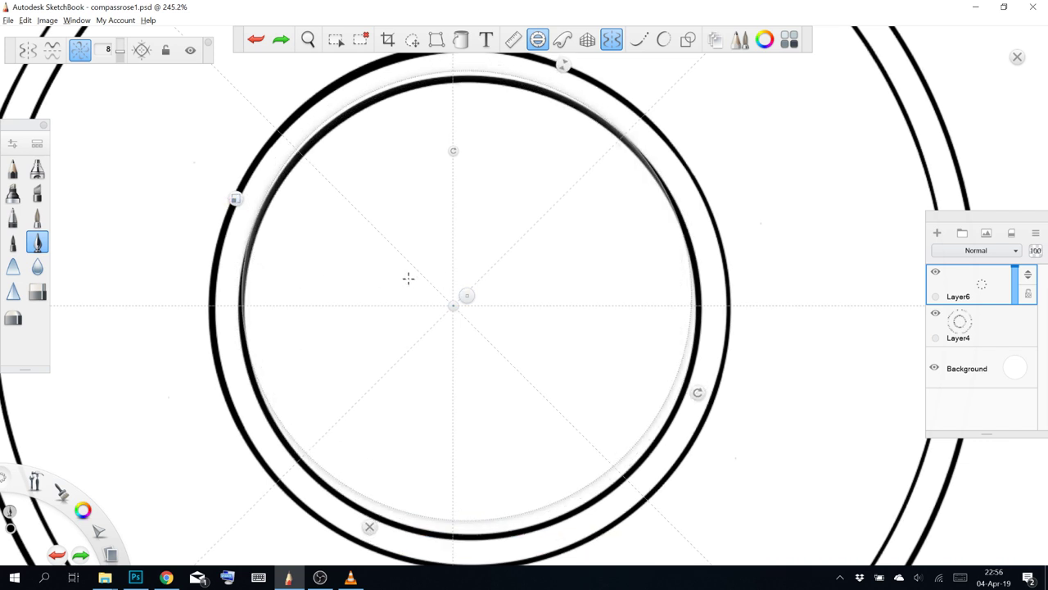
mouse_move(453, 307)
mouse_down()
mouse_move(481, 352)
mouse_move(468, 305)
mouse_up()
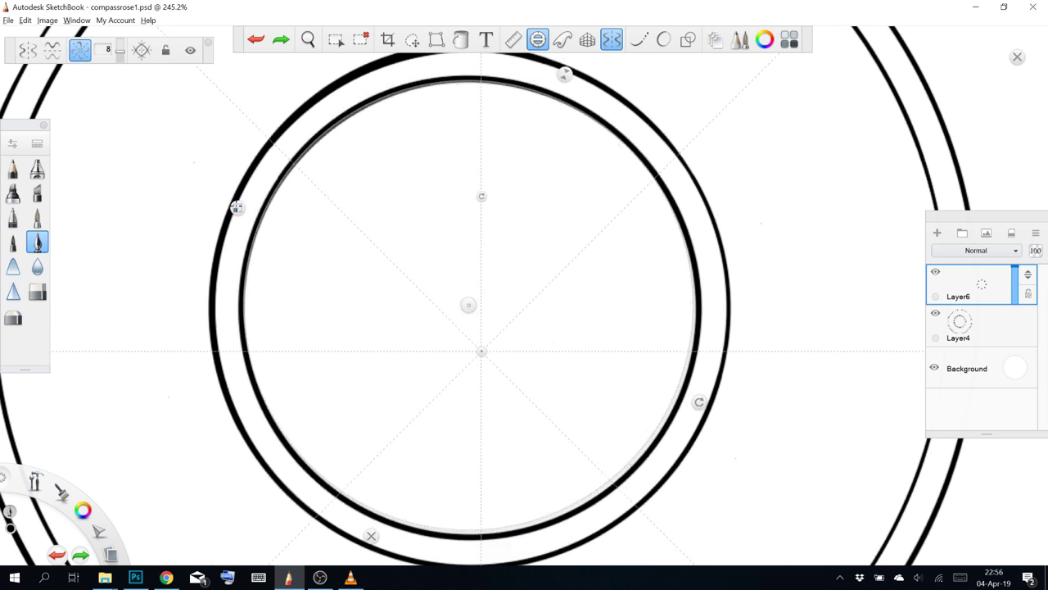
drag(237, 208, 233, 207)
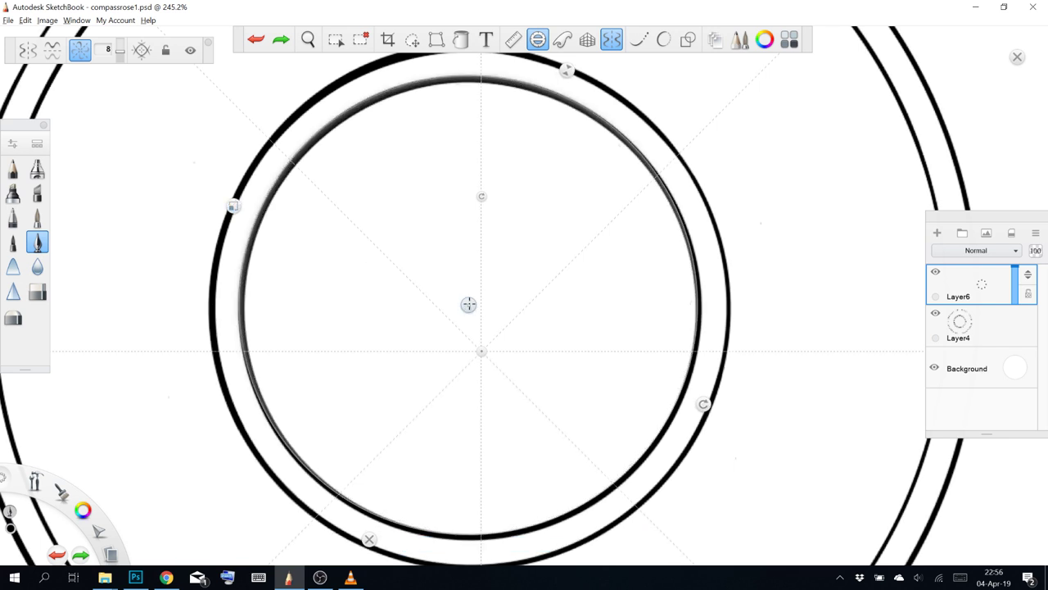
drag(468, 304, 471, 307)
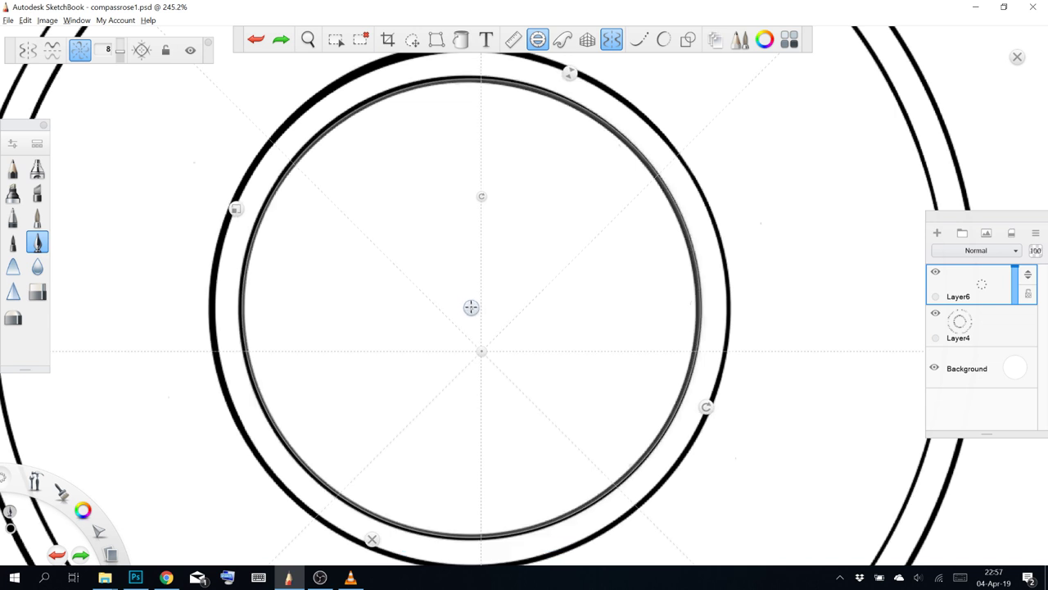
Move the symmetry centre onto the ellipse guide's centre and redo the undone symmetric strokes
mouse_move(481, 350)
mouse_down()
mouse_move(473, 288)
mouse_move(472, 323)
mouse_up()
key(ctrl+y)
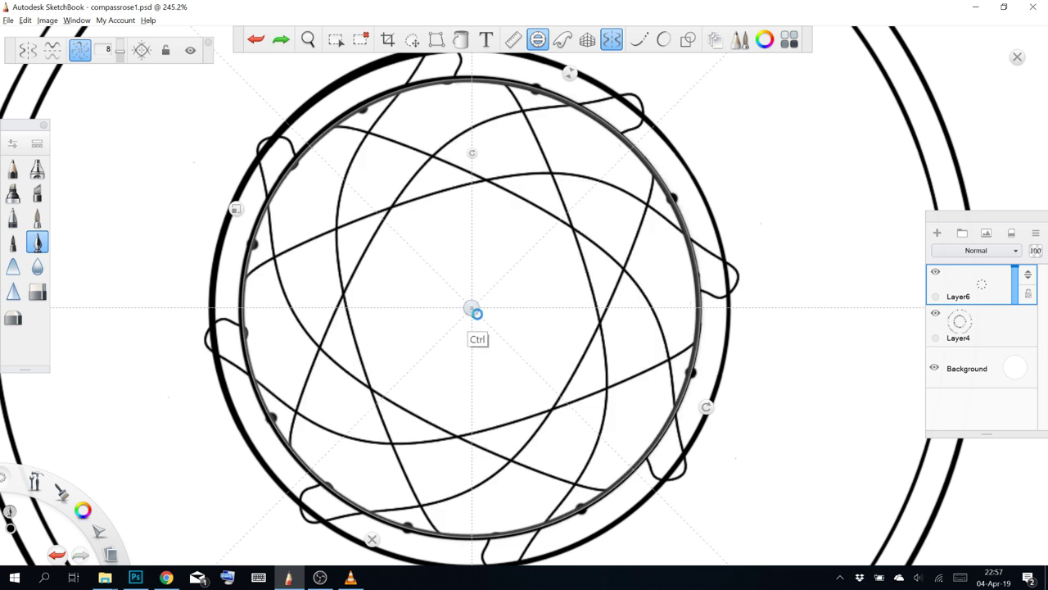
Undo the remaining symmetric strokes and dots on the innermost circle, and turn off the ellipse guide
key(ctrl+z)
key(ctrl+y)
key(ctrl+y)
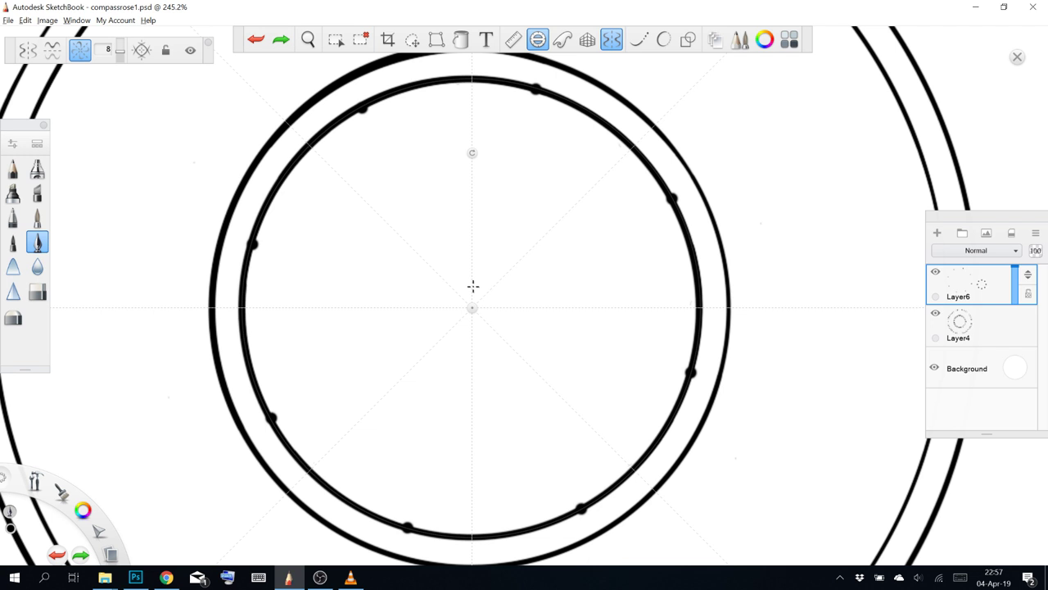
key(ctrl+y)
key(ctrl+z)
click(541, 45)
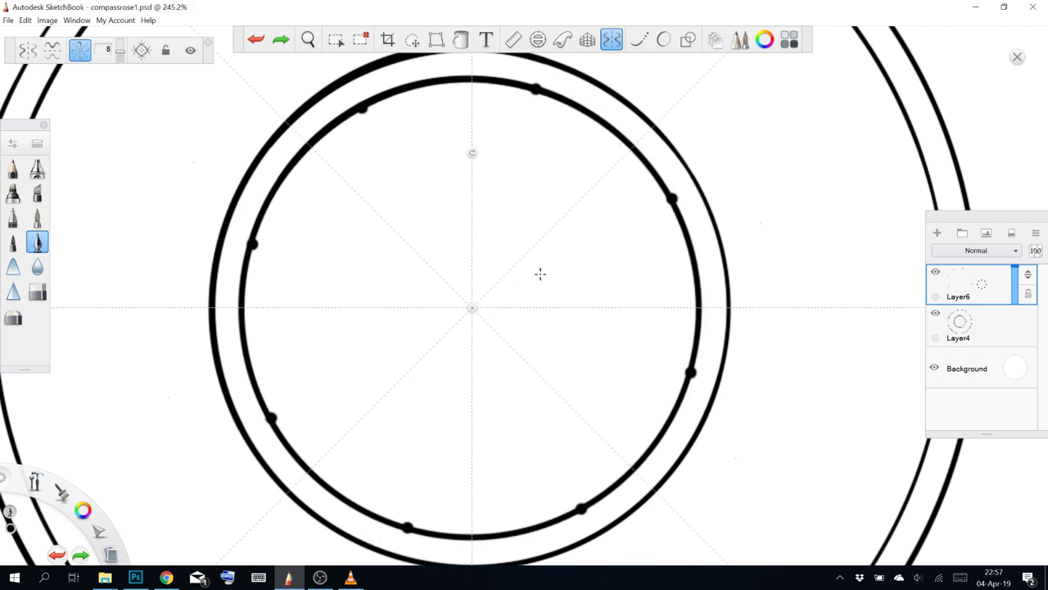
key(ctrl+z)
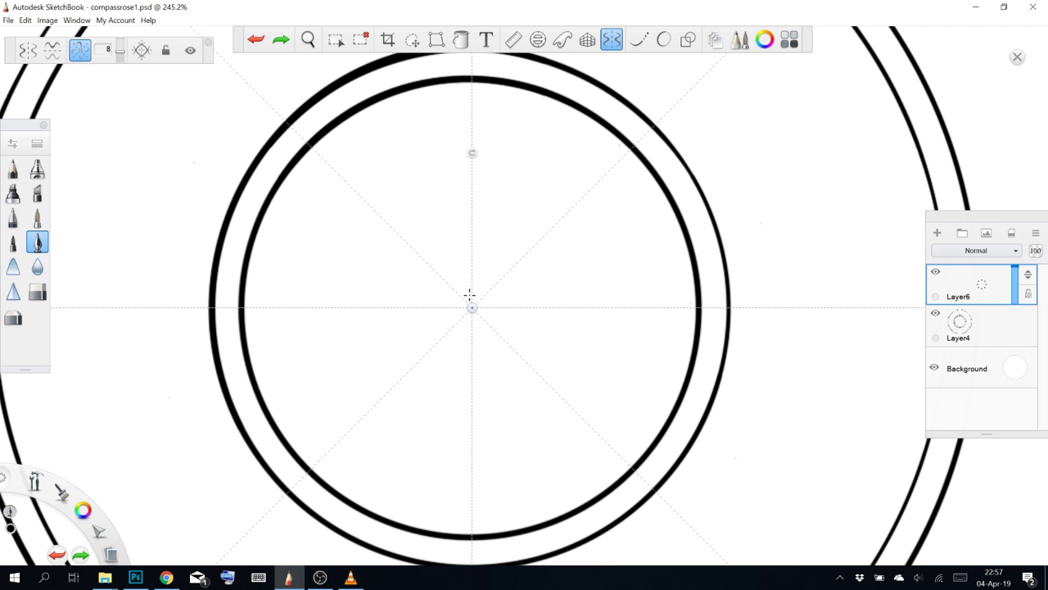
Nudge the symmetry centre slightly downward and merge Layer6 into Layer4
drag(471, 299, 471, 305)
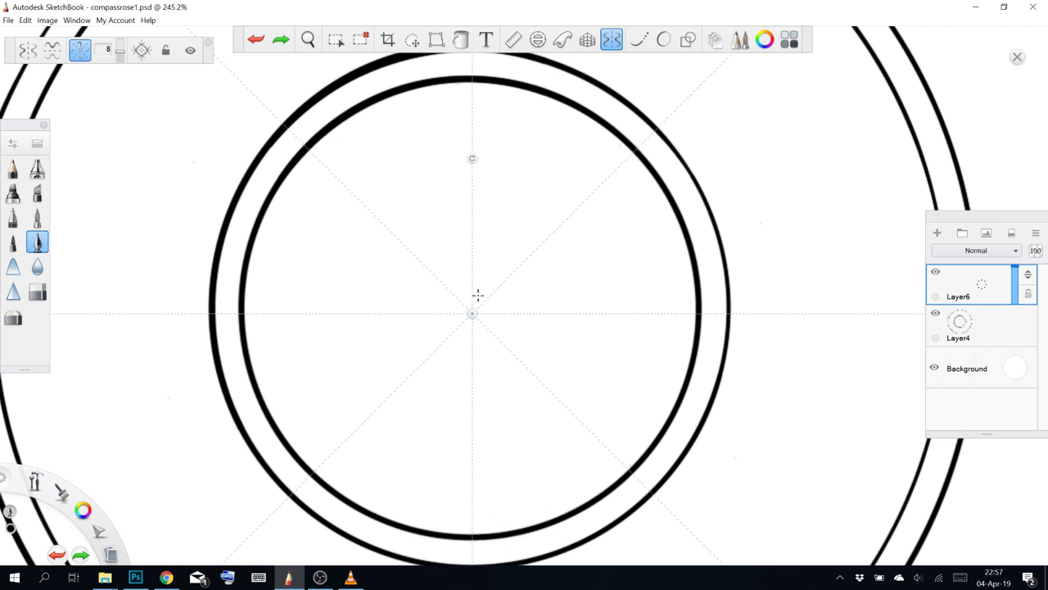
key(ctrl+e)
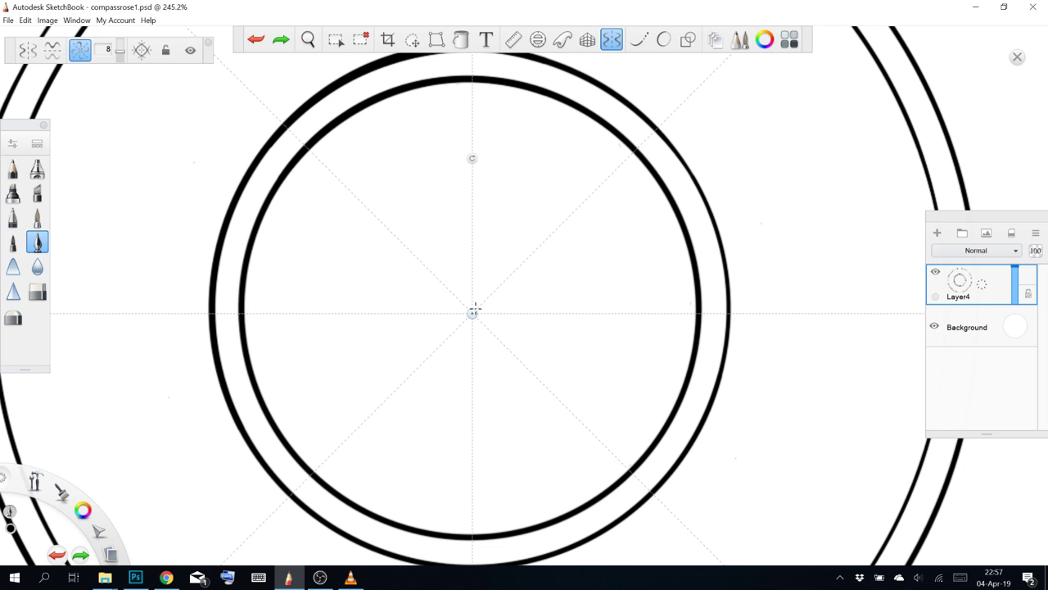
Try drawing small symmetric arcs hanging from the innermost circle, and undo each attempt
drag(457, 85, 494, 77)
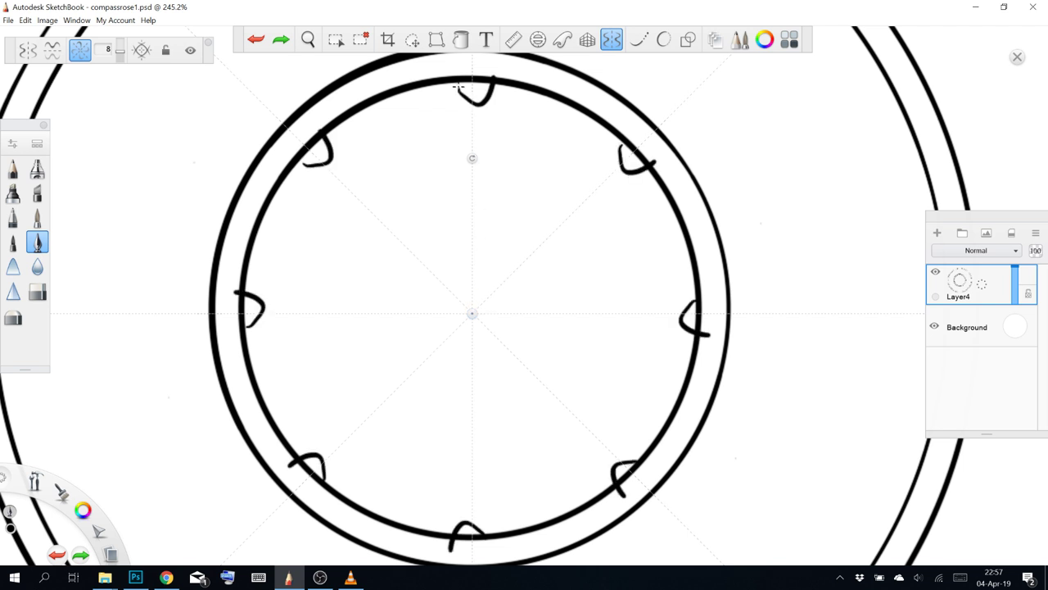
key(ctrl+z)
scroll(463, 80, down, 1)
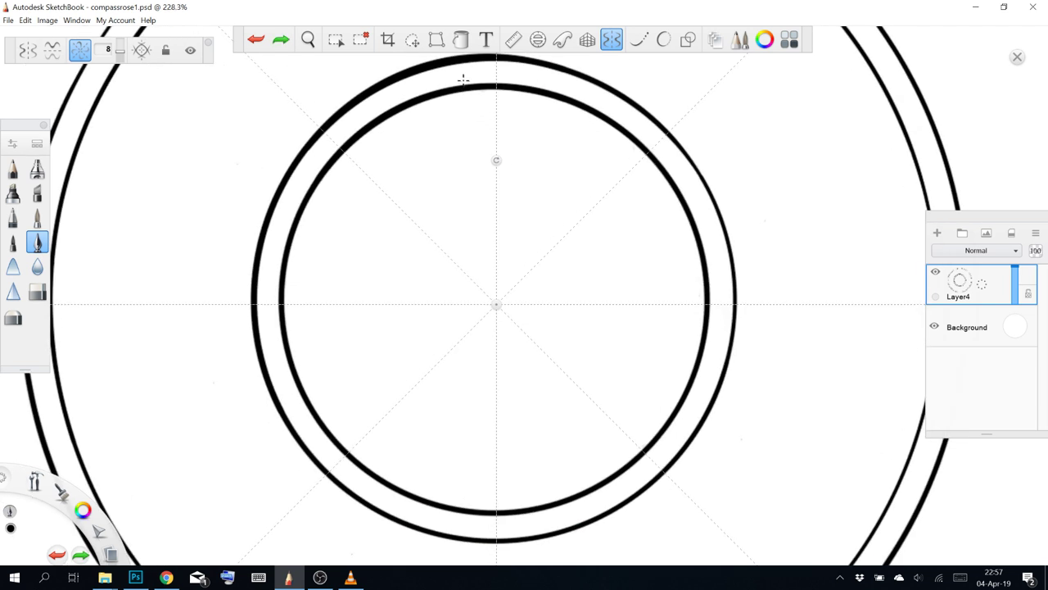
drag(490, 90, 506, 92)
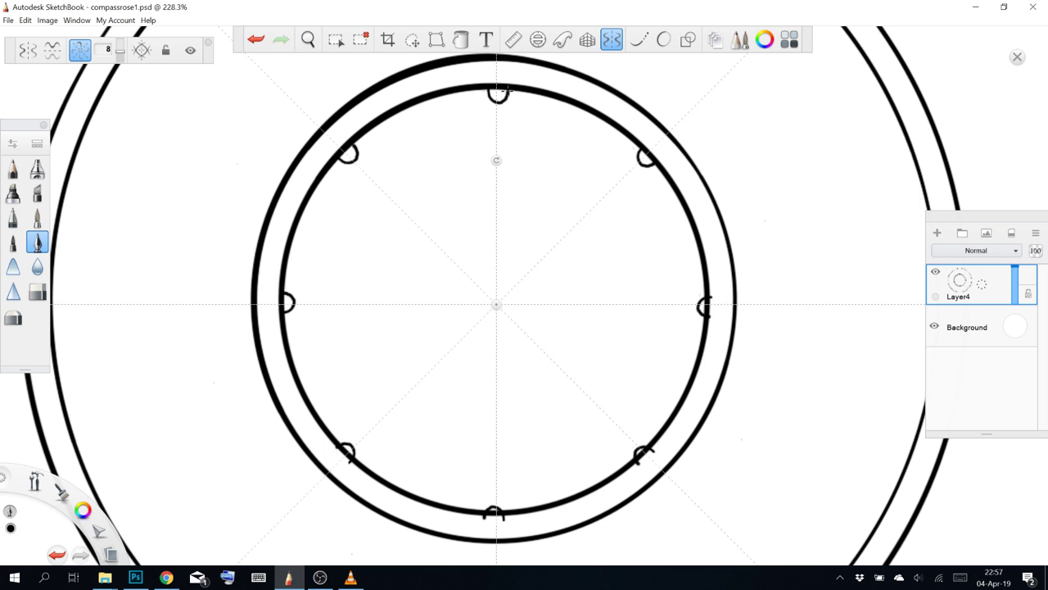
key(ctrl+z)
Fit the ellipse guide to the outer line of the inner ring, move the symmetry centre onto its centre, and turn off the guide
click(537, 39)
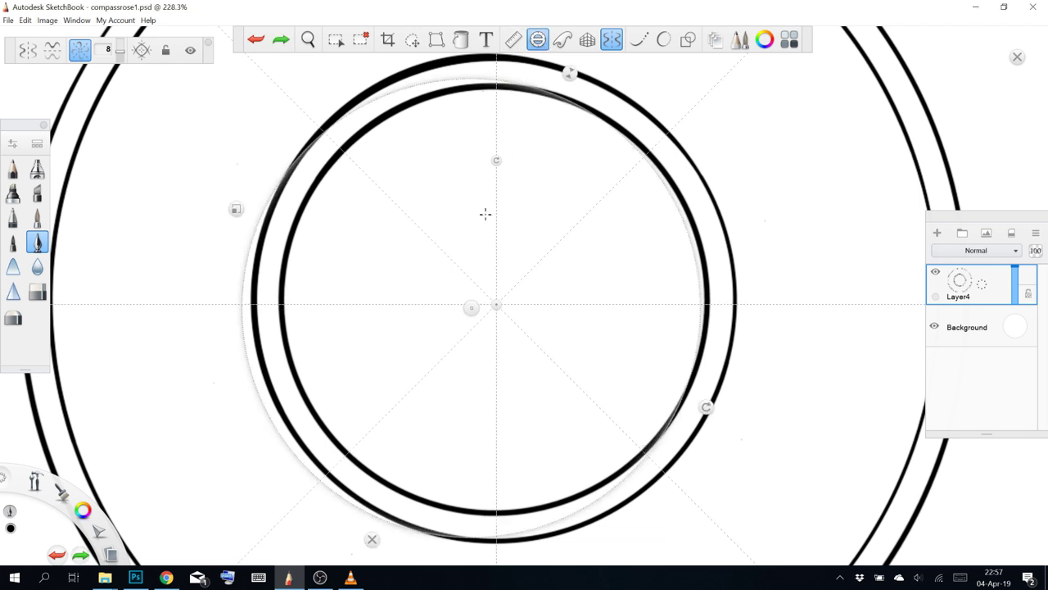
drag(472, 308, 492, 297)
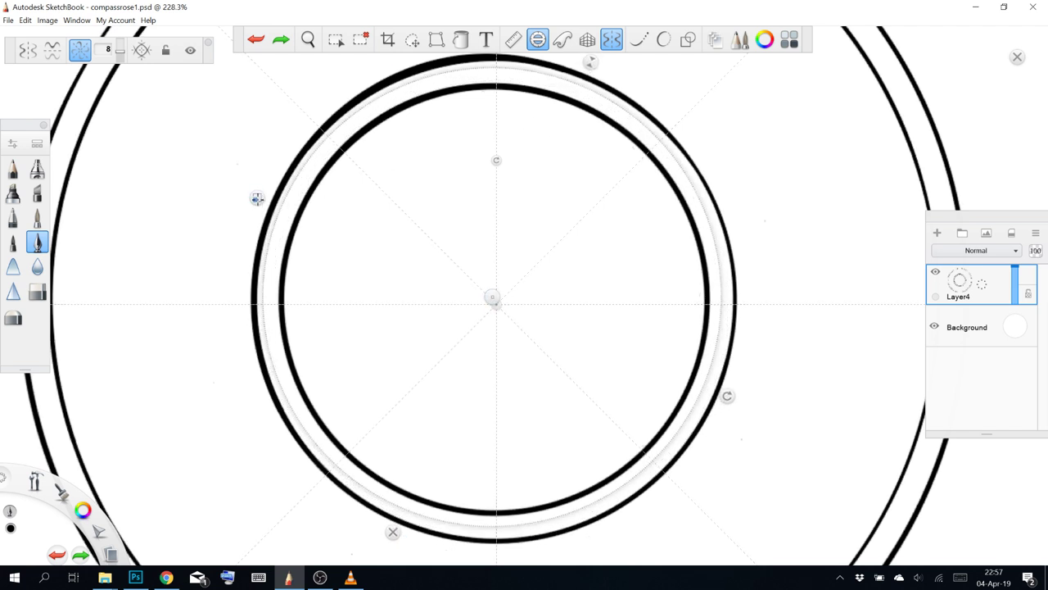
mouse_move(258, 198)
mouse_down()
mouse_move(246, 206)
mouse_move(250, 196)
mouse_up()
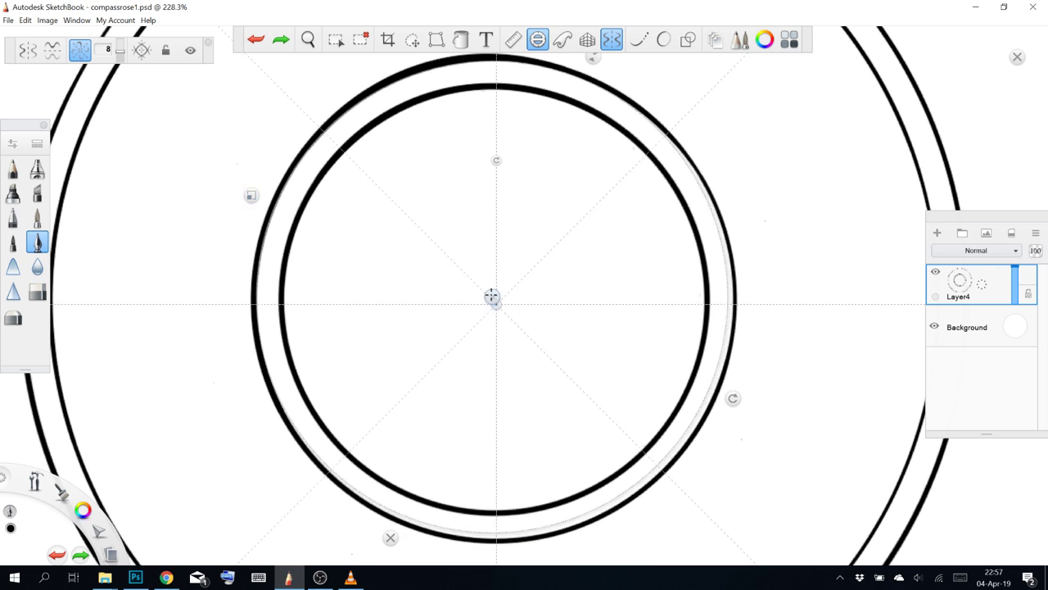
mouse_move(491, 296)
mouse_down()
mouse_move(457, 300)
mouse_move(441, 324)
mouse_move(493, 299)
mouse_up()
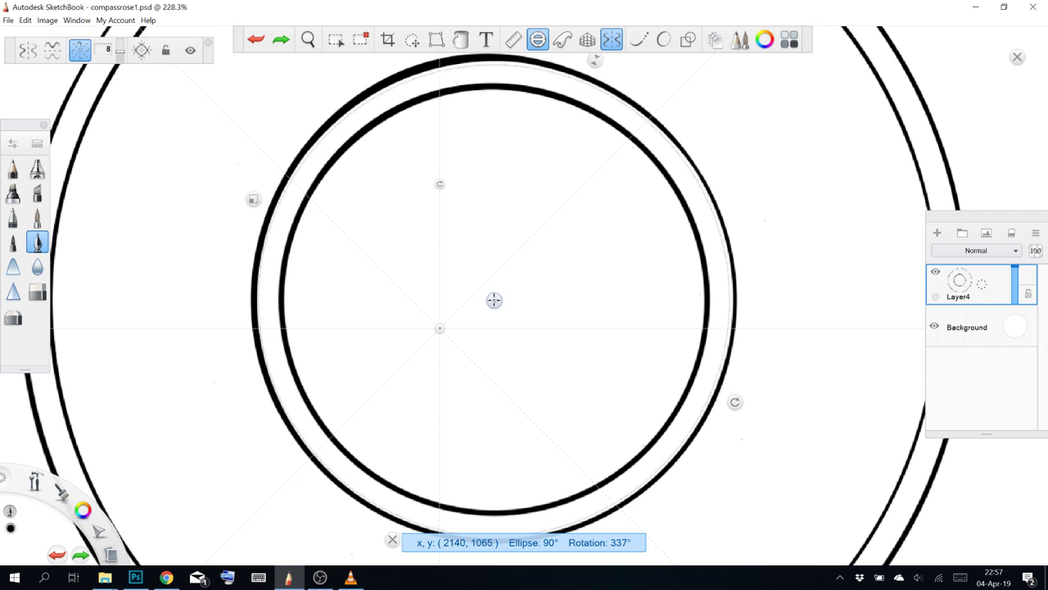
drag(494, 299, 494, 300)
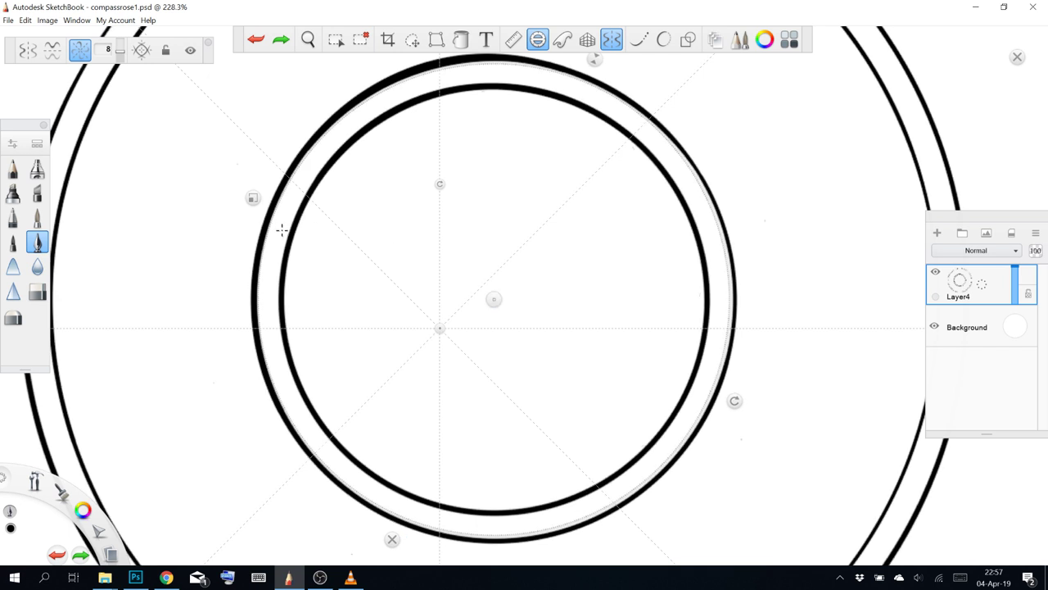
drag(254, 198, 247, 196)
drag(438, 327, 493, 299)
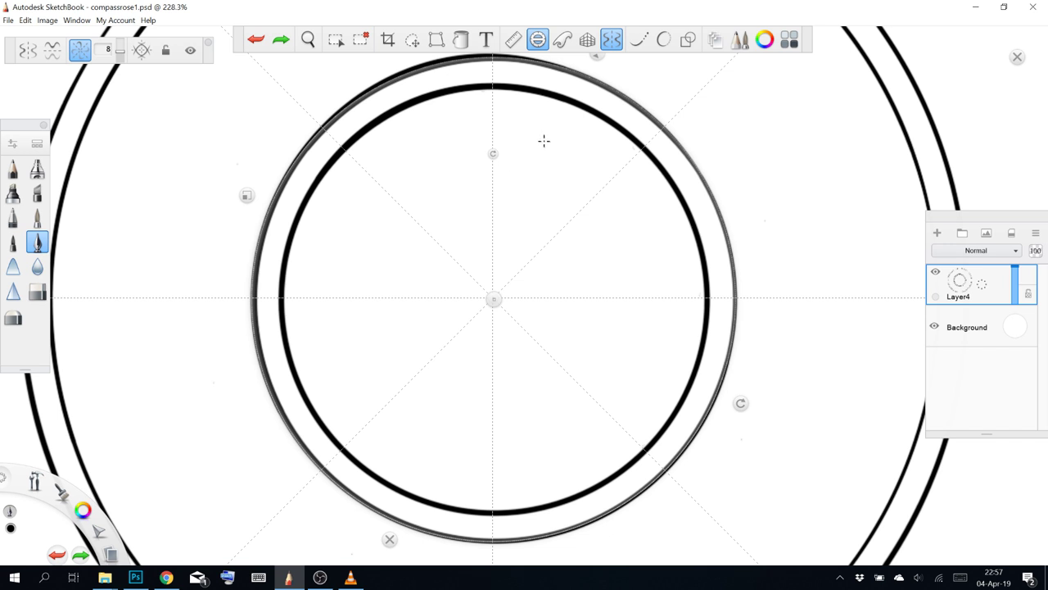
click(538, 45)
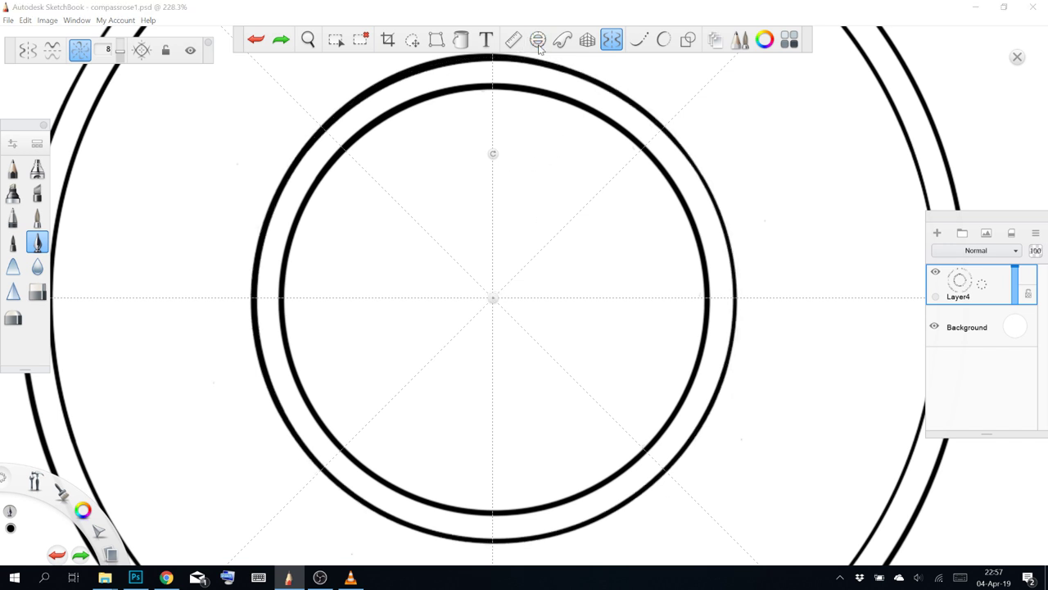
Toggle symmetry off and on again, and lock the radial symmetry's centre in place
click(616, 43)
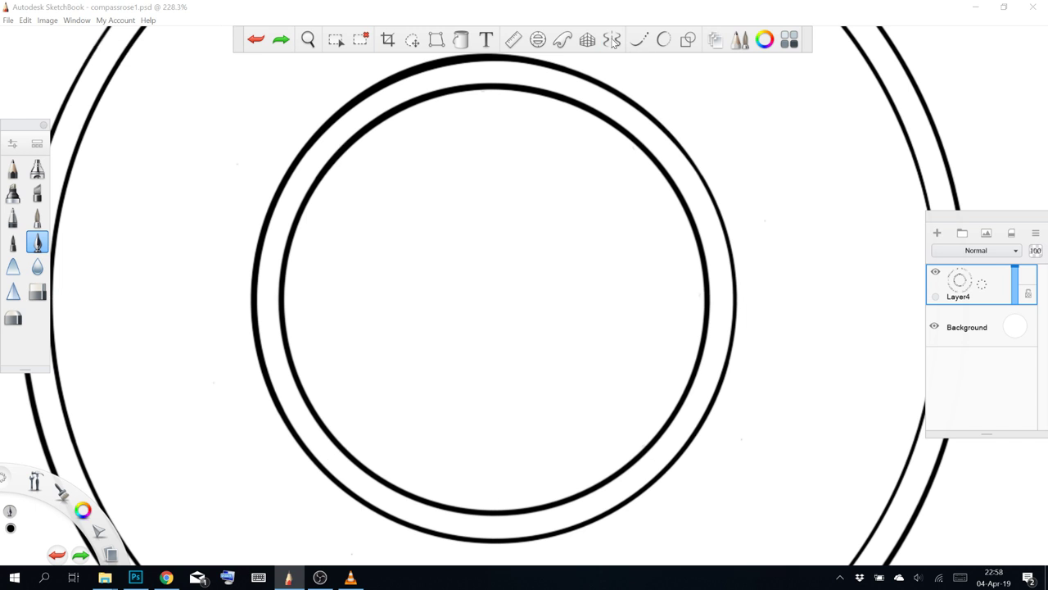
click(616, 43)
click(141, 50)
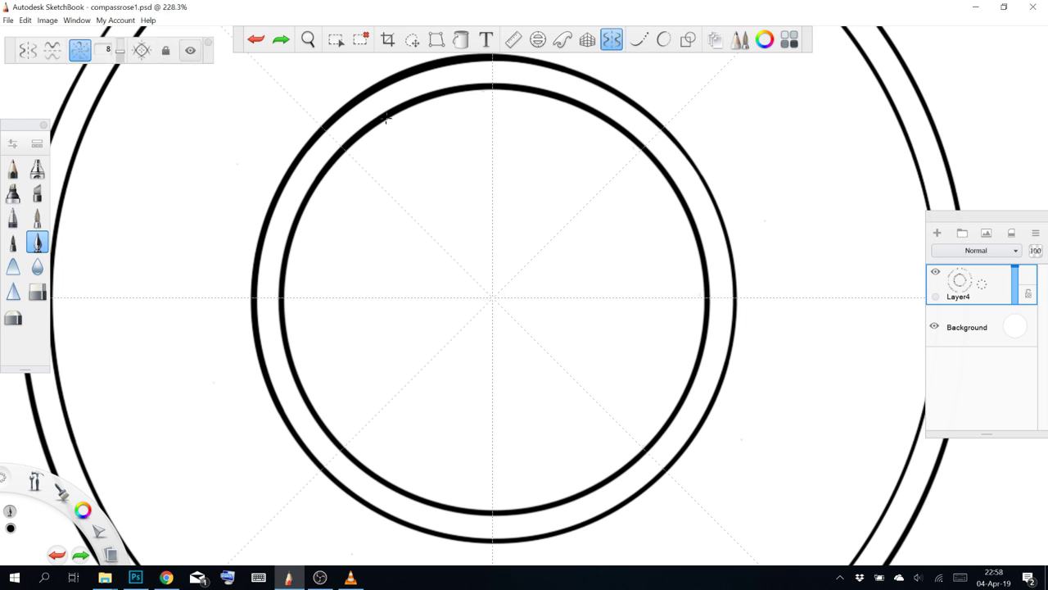
Try short symmetric test strokes at the innermost circle, and undo them
click(435, 100)
key(ctrl+z)
drag(492, 93, 492, 89)
key(ctrl+z)
Mark the common centre of the rings with a dot and add a new layer above Layer4
click(492, 298)
scroll(607, 254, down, 3)
scroll(721, 304, down, 1)
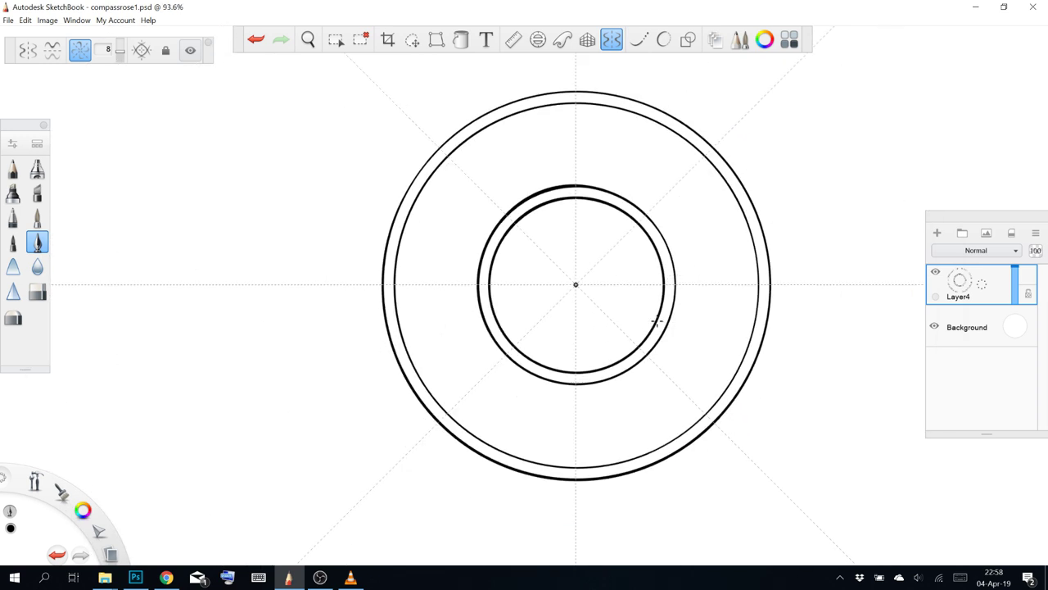
scroll(656, 321, up, 1)
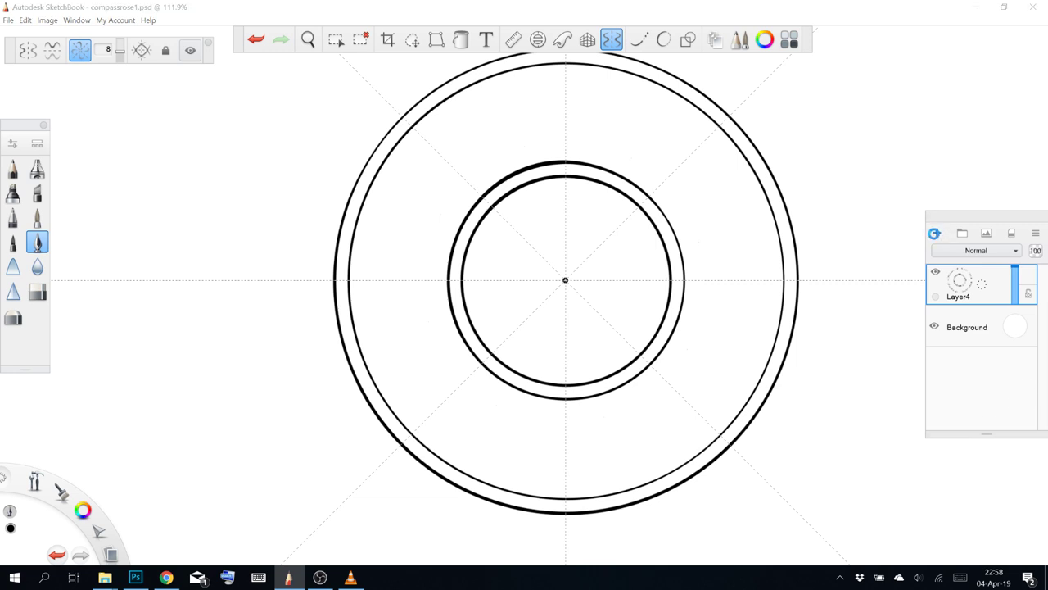
click(937, 233)
Switch to VLC media player, play the track Ether, and return to SketchBook
click(351, 577)
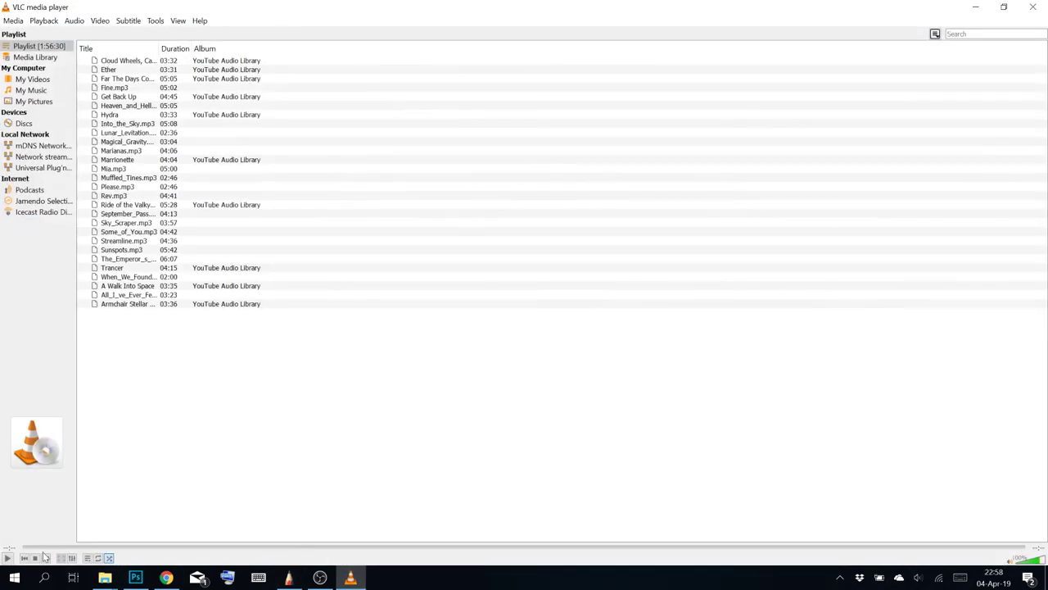
click(8, 558)
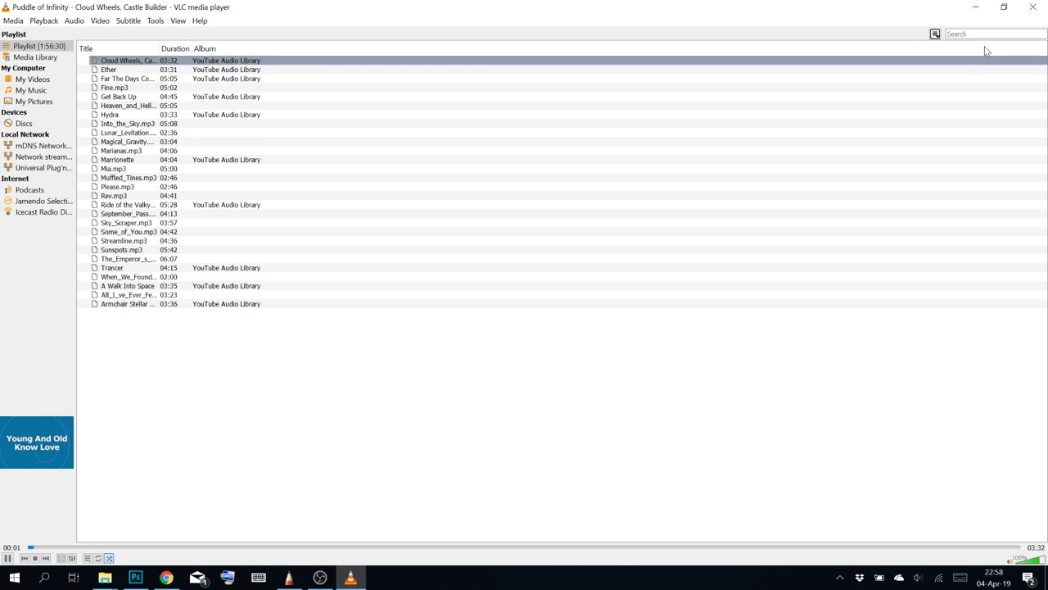
double_click(137, 70)
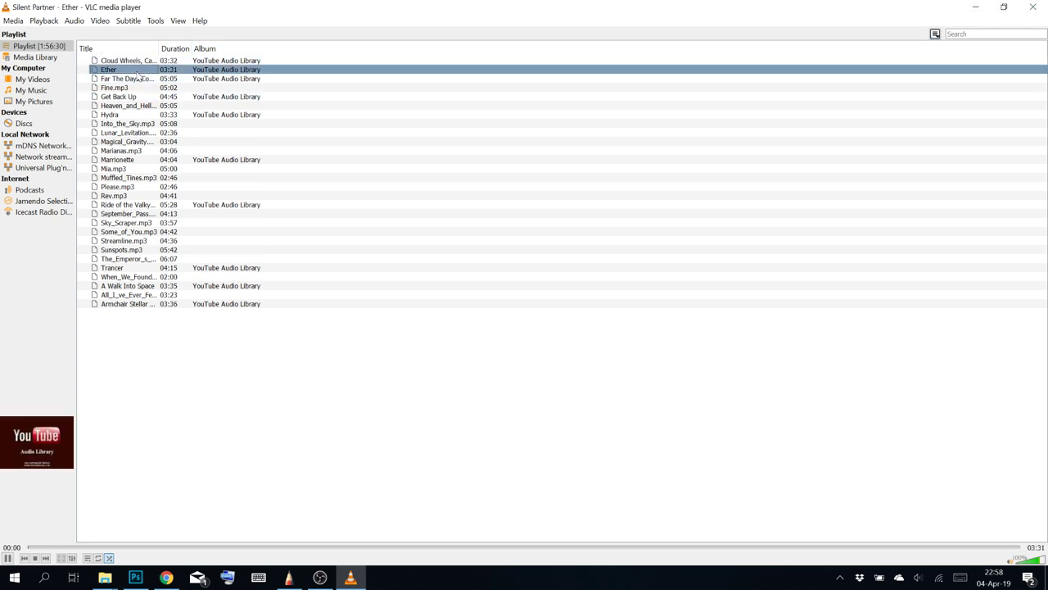
click(976, 7)
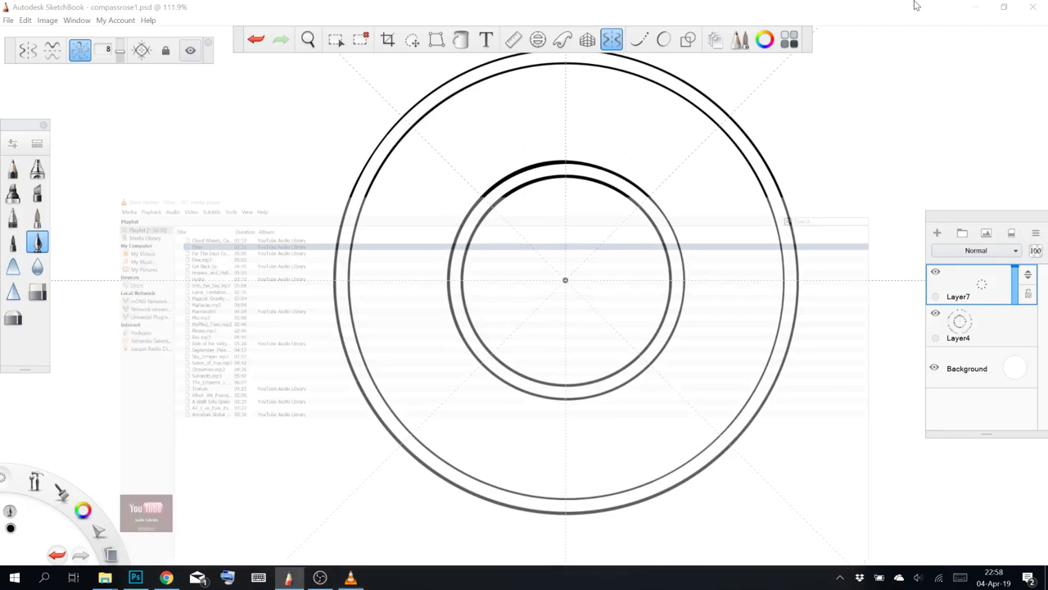
Draw symmetric straight lines along the ruler from the inner ring to beyond the outer ring, forming an eight-pointed star
scroll(839, 272, down, 2)
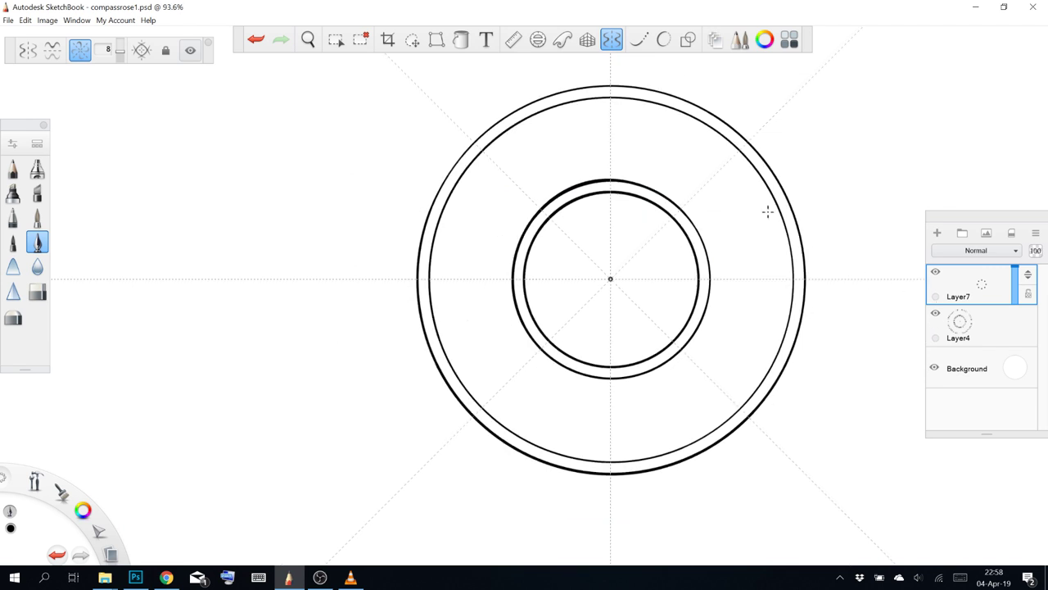
key(space)
drag(749, 97, 720, 188)
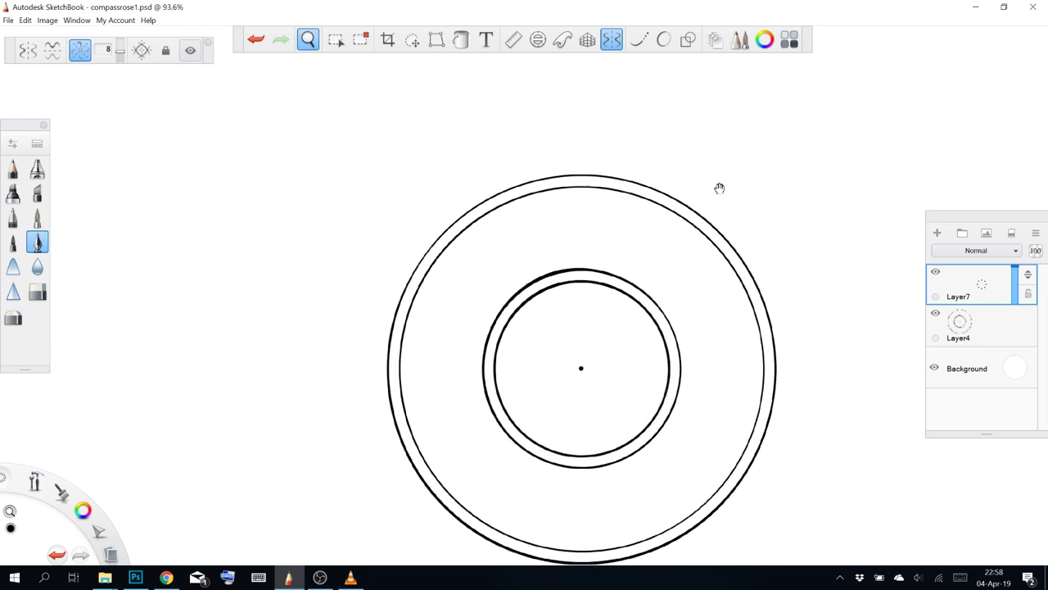
click(513, 40)
drag(483, 196, 630, 317)
mouse_move(400, 90)
mouse_down()
mouse_move(503, 74)
mouse_move(578, 86)
mouse_move(665, 354)
mouse_up()
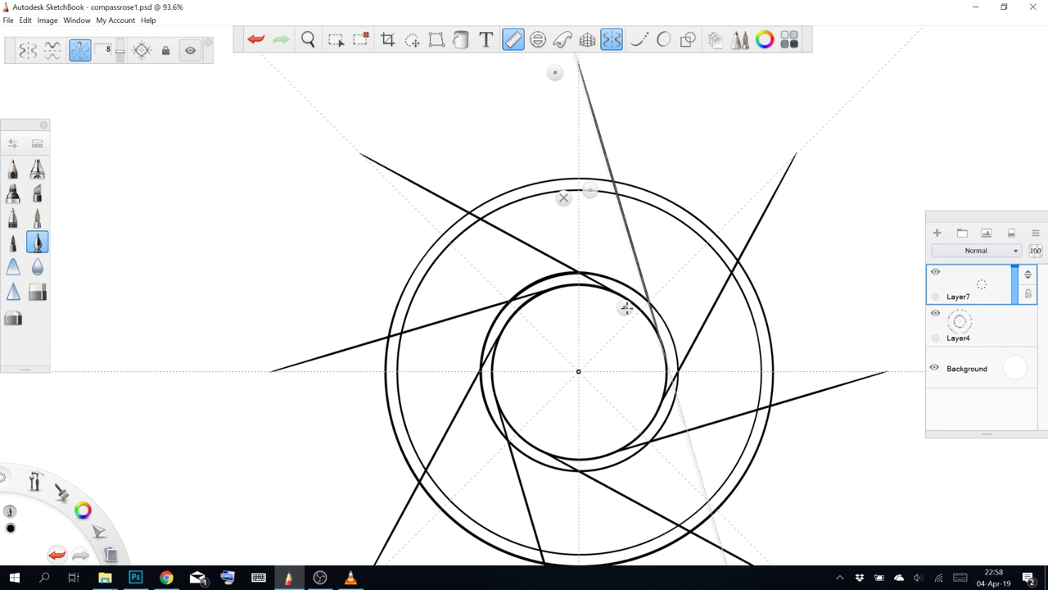
mouse_move(626, 307)
mouse_down()
mouse_move(490, 296)
mouse_move(579, 54)
mouse_up()
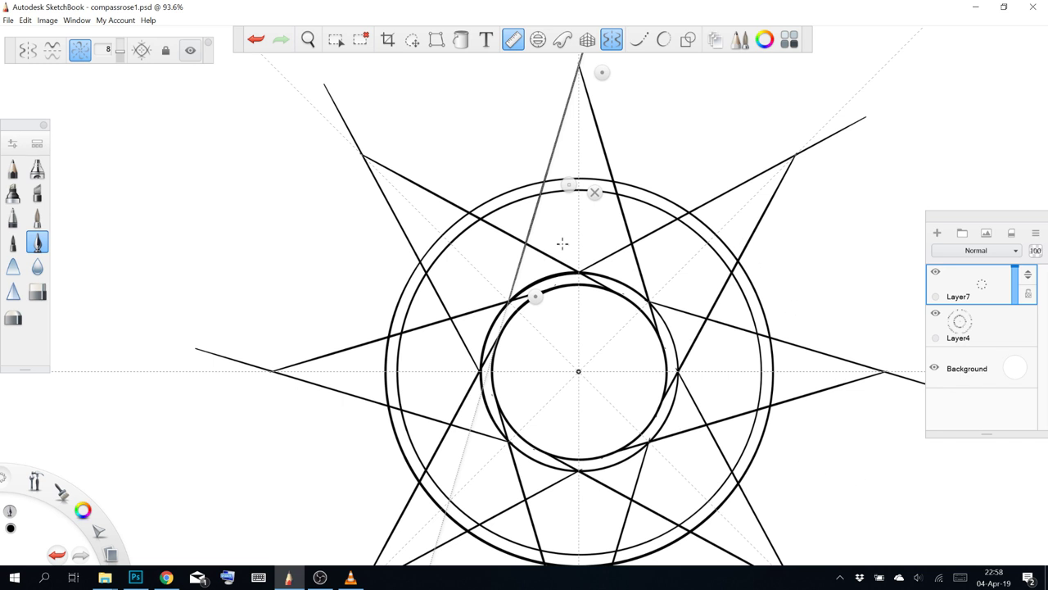
Try erasing the line ends that overshoot the star tips with the ruler still on, and undo the erasures
key(f)
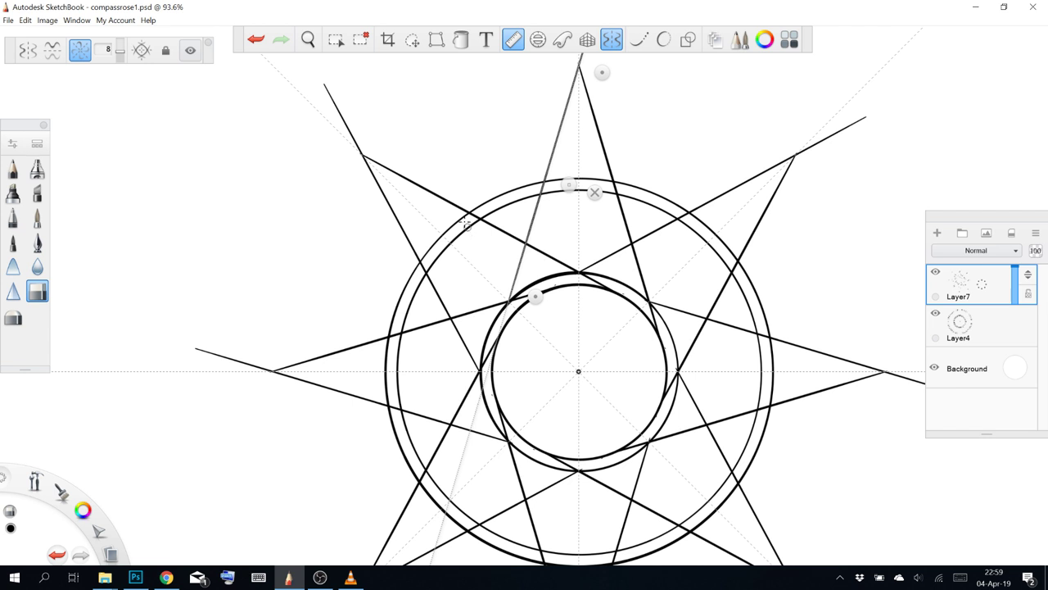
click(362, 153)
drag(340, 109, 341, 112)
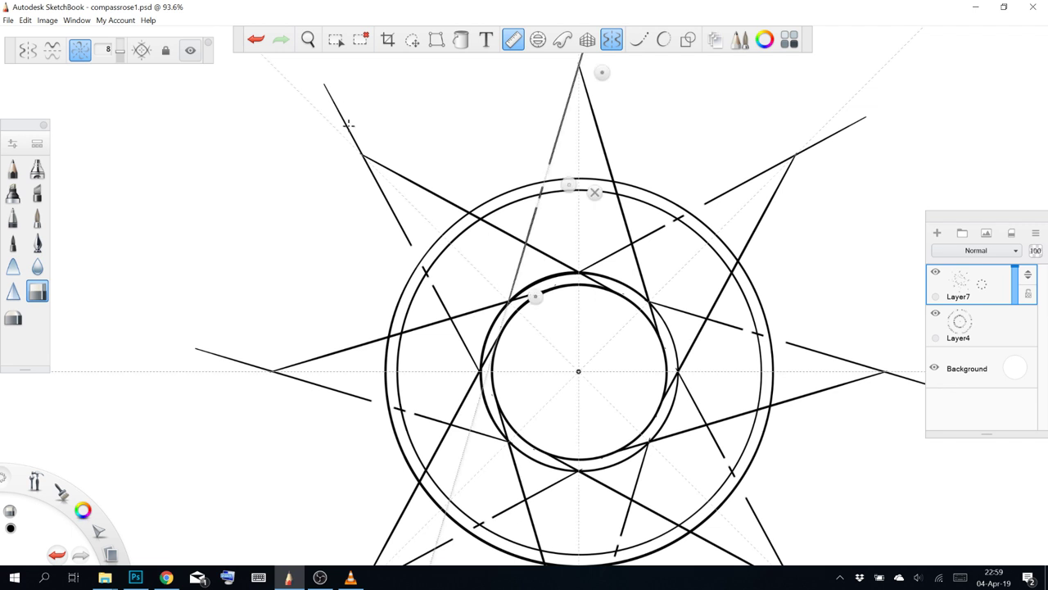
key(ctrl+z)
click(349, 122)
drag(339, 110, 338, 117)
key(ctrl+z)
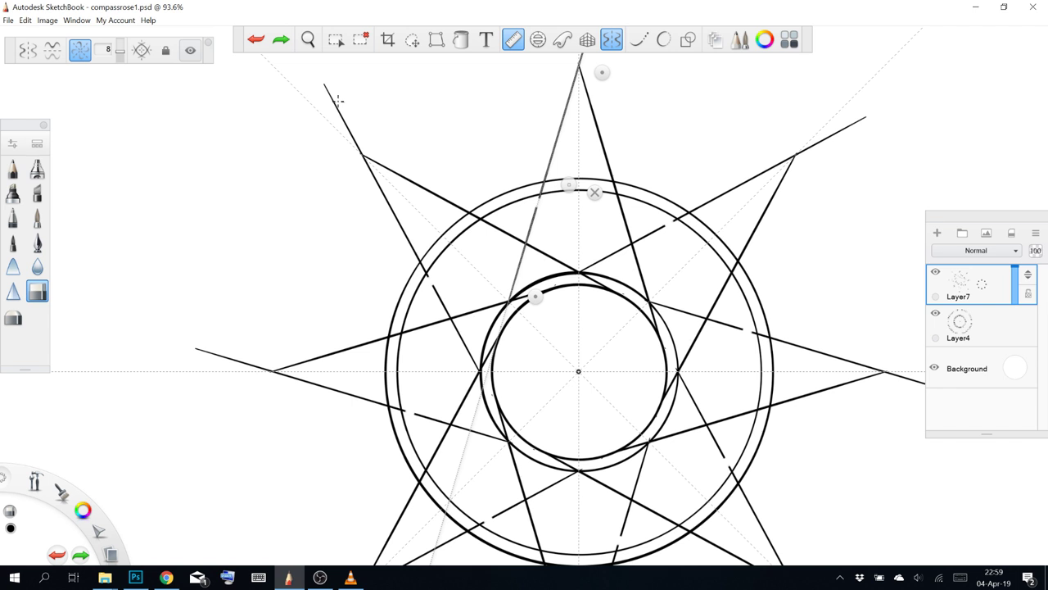
drag(332, 93, 330, 123)
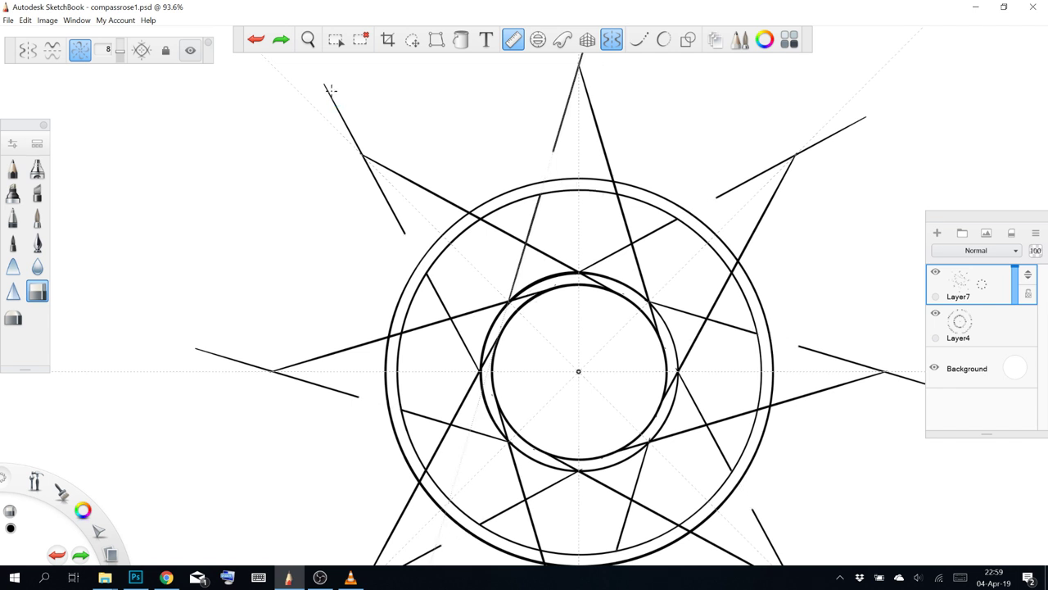
key(ctrl+z)
Turn off the ruler and erase the line ends overshooting the star tips and those running inside the inner ring
click(517, 38)
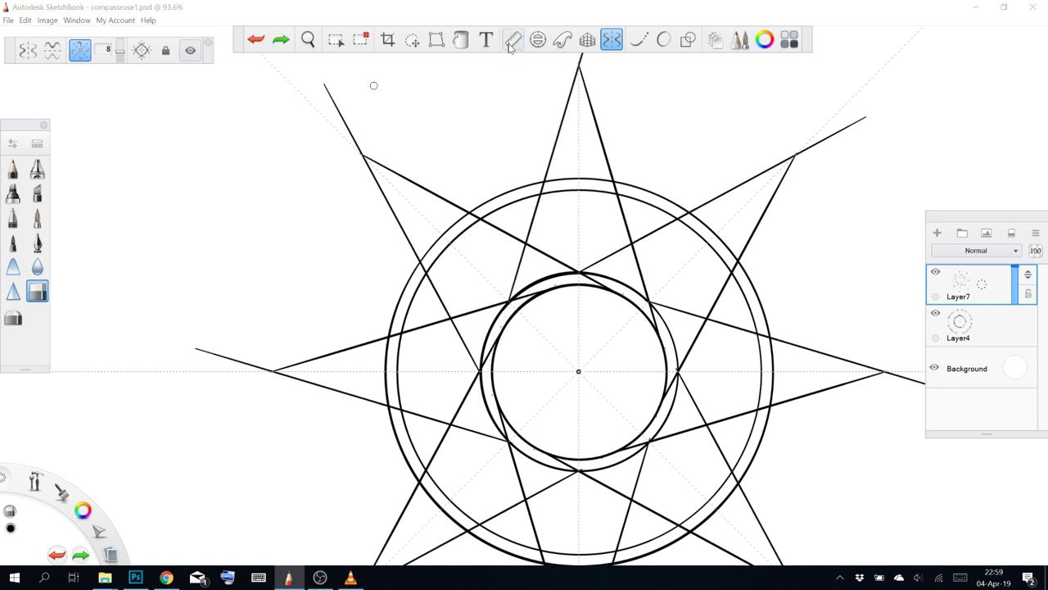
drag(359, 138, 329, 93)
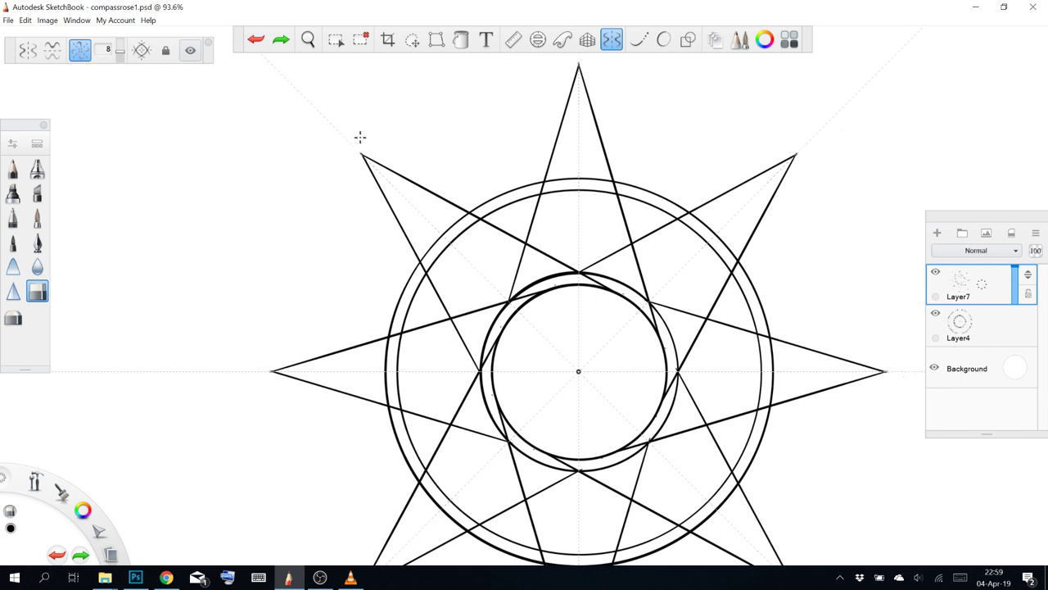
drag(360, 137, 343, 102)
drag(488, 361, 489, 351)
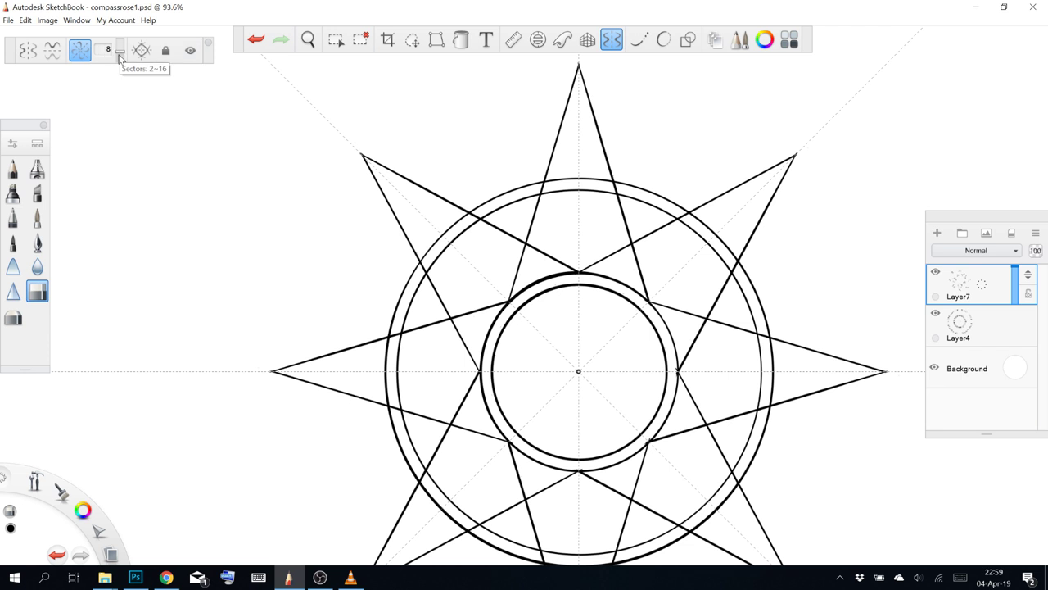
Reduce radial symmetry to 4 sectors and erase the parts of the cardinal star points that run beneath the diagonal points
drag(119, 52, 121, 57)
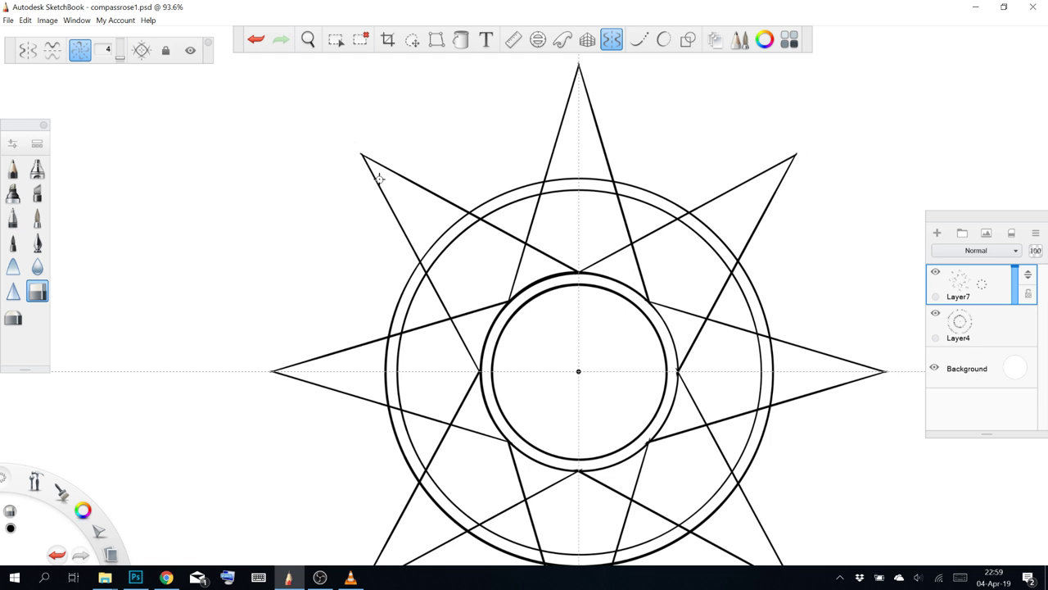
click(464, 316)
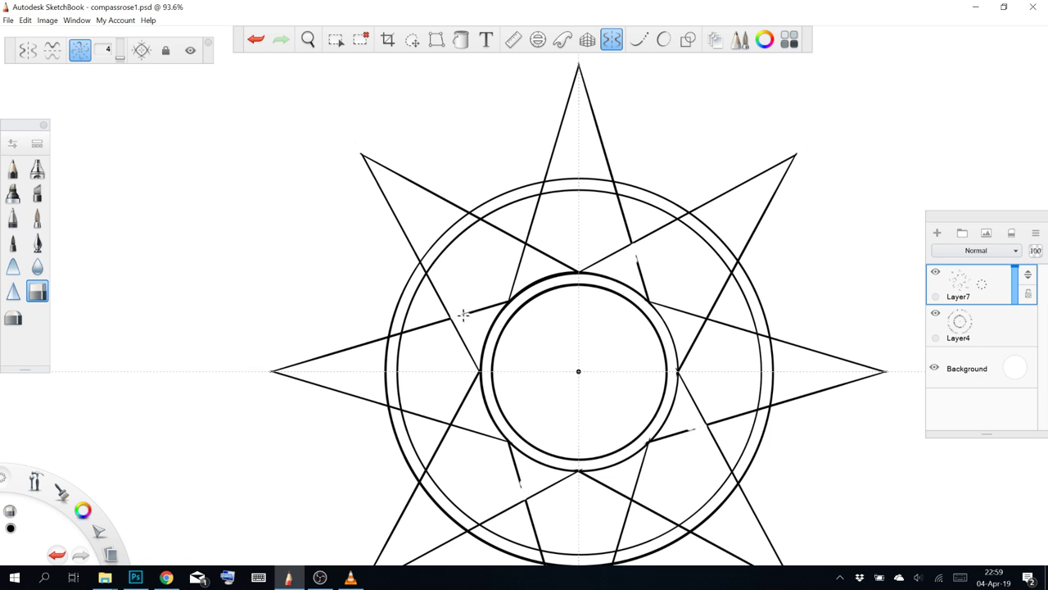
click(463, 316)
click(463, 316)
click(464, 316)
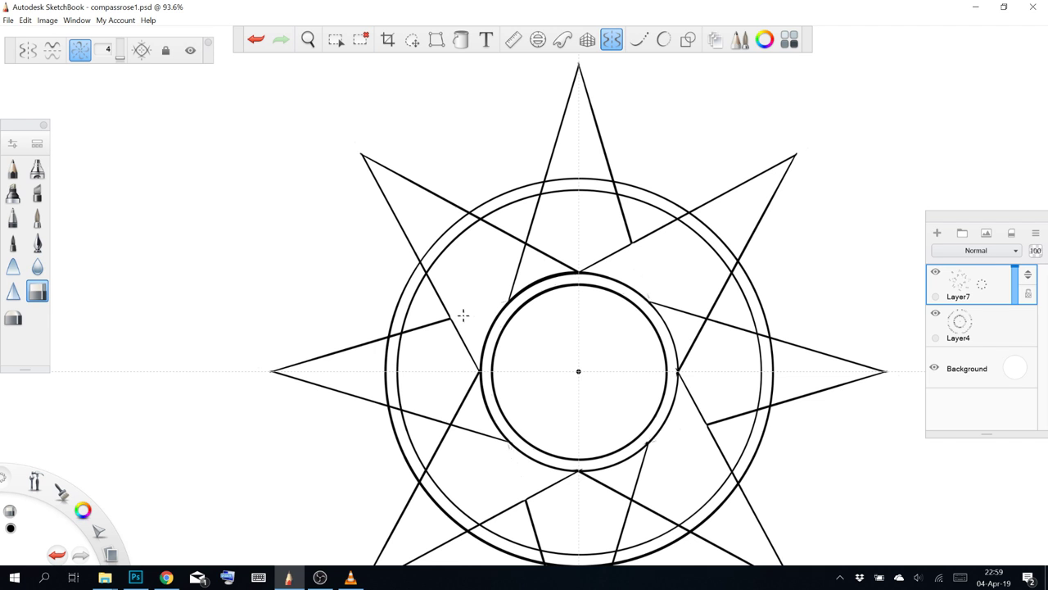
drag(515, 283, 516, 274)
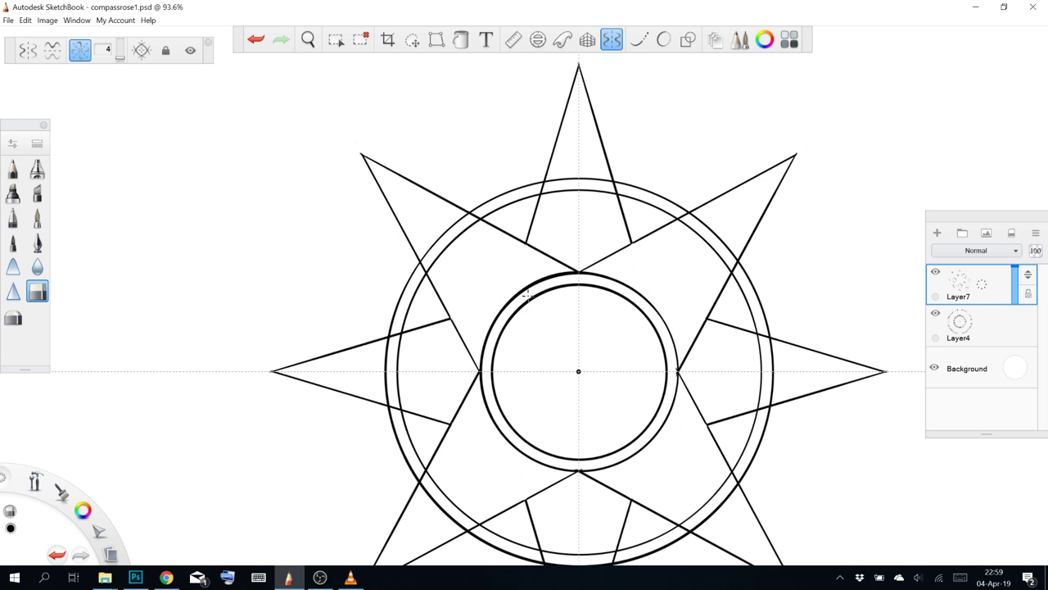
Switch from the eraser to the pen-nib brush and try touching up the diagonal line where the top star point's edge meets it
scroll(528, 295, up, 6)
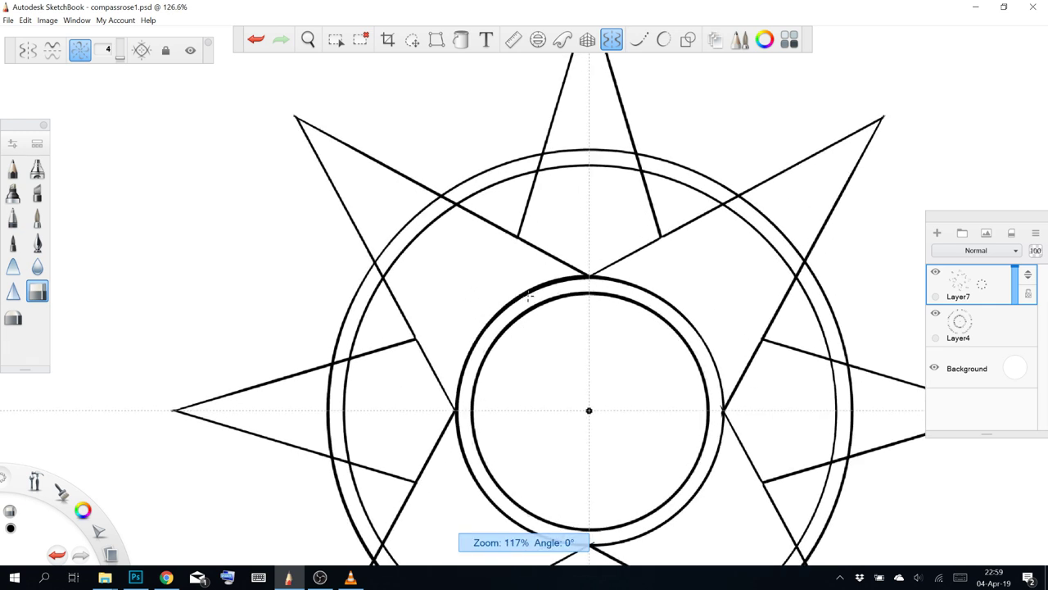
scroll(529, 294, up, 1)
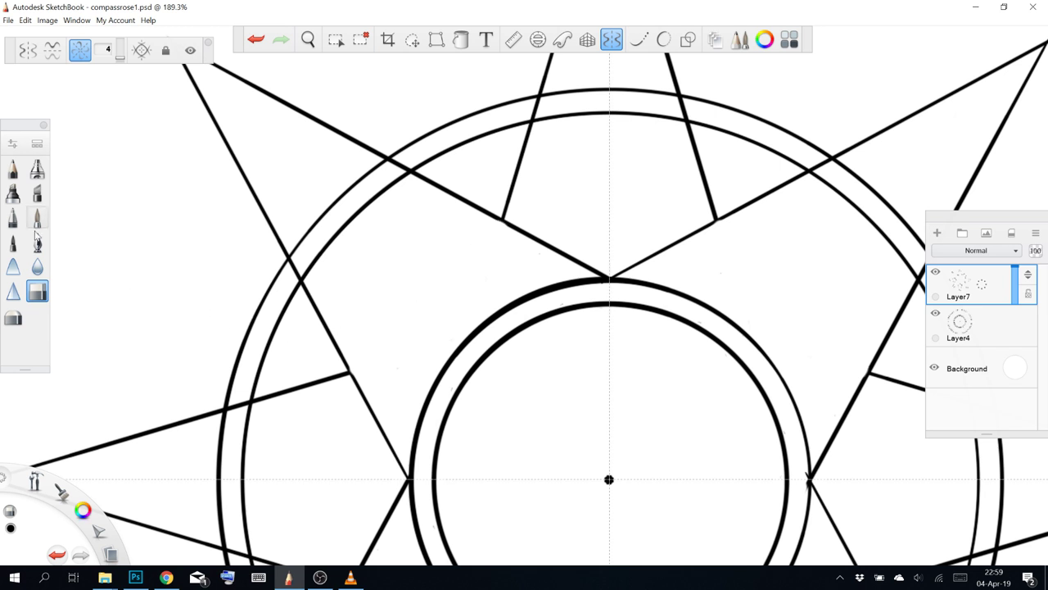
click(37, 241)
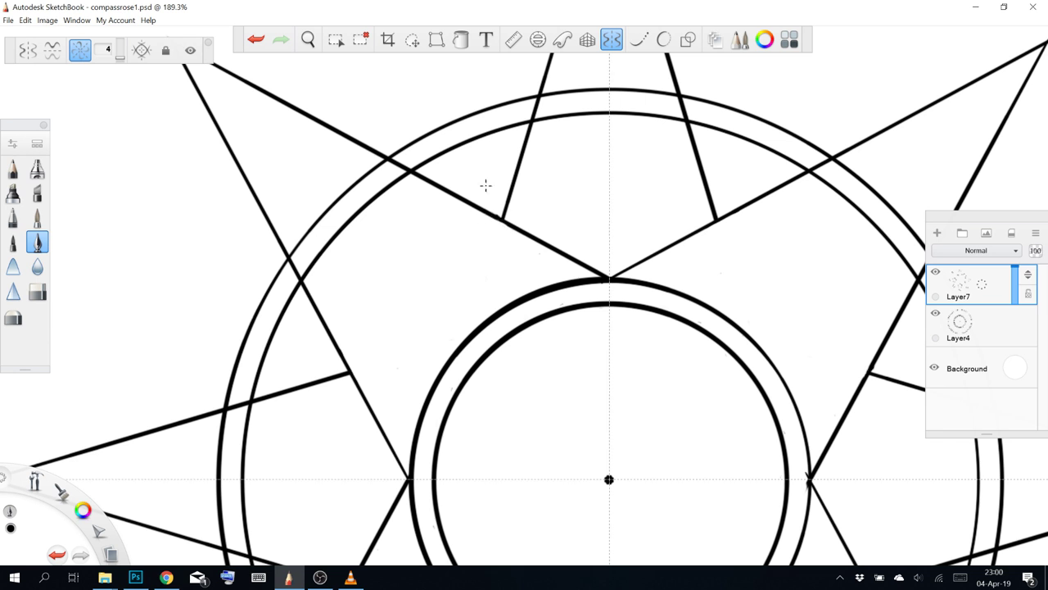
key(ctrl+z)
drag(503, 220, 540, 241)
Review the hotkey preferences for the commands that rotate the canvas and fit it to the view, leaving them without changes
scroll(554, 230, down, 5)
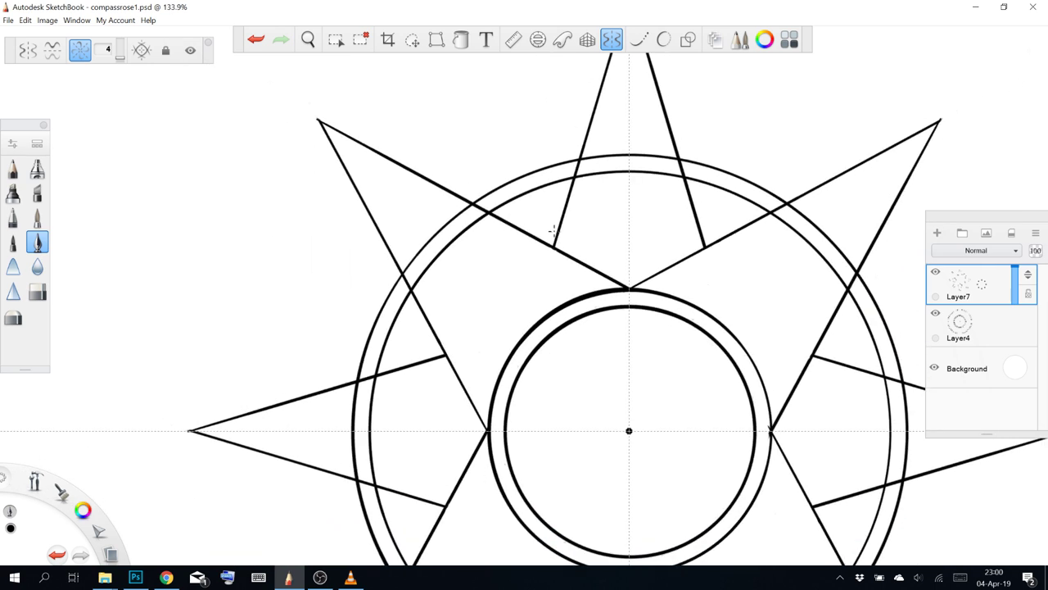
scroll(554, 231, down, 4)
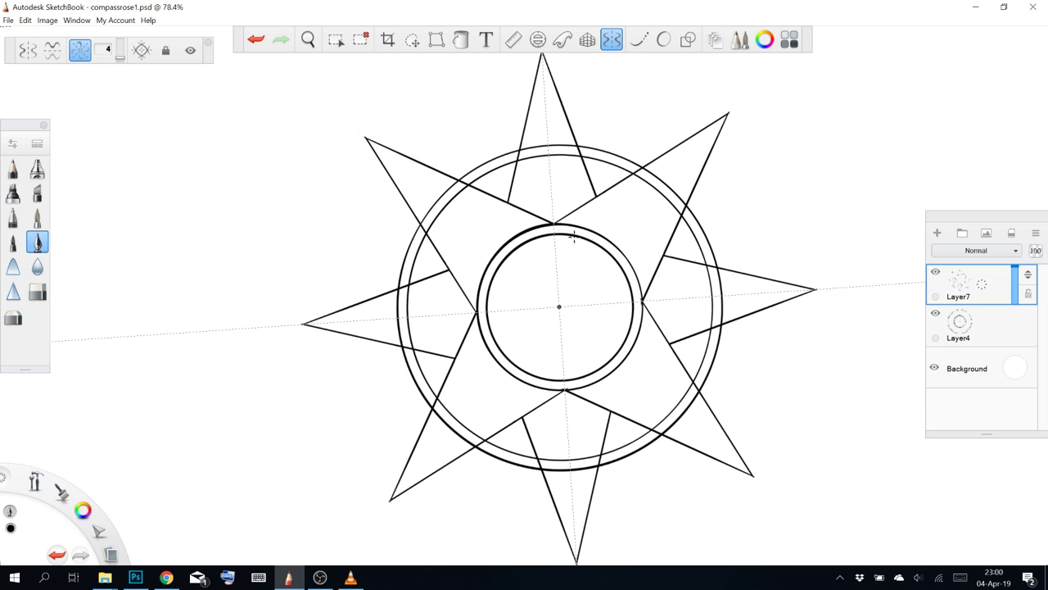
scroll(574, 237, down, 1)
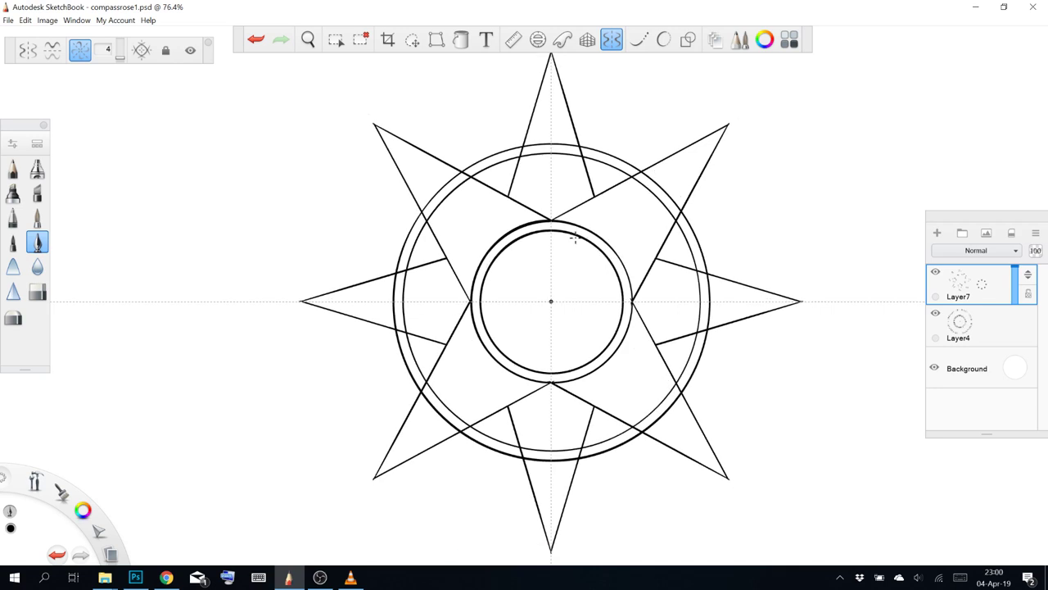
click(28, 20)
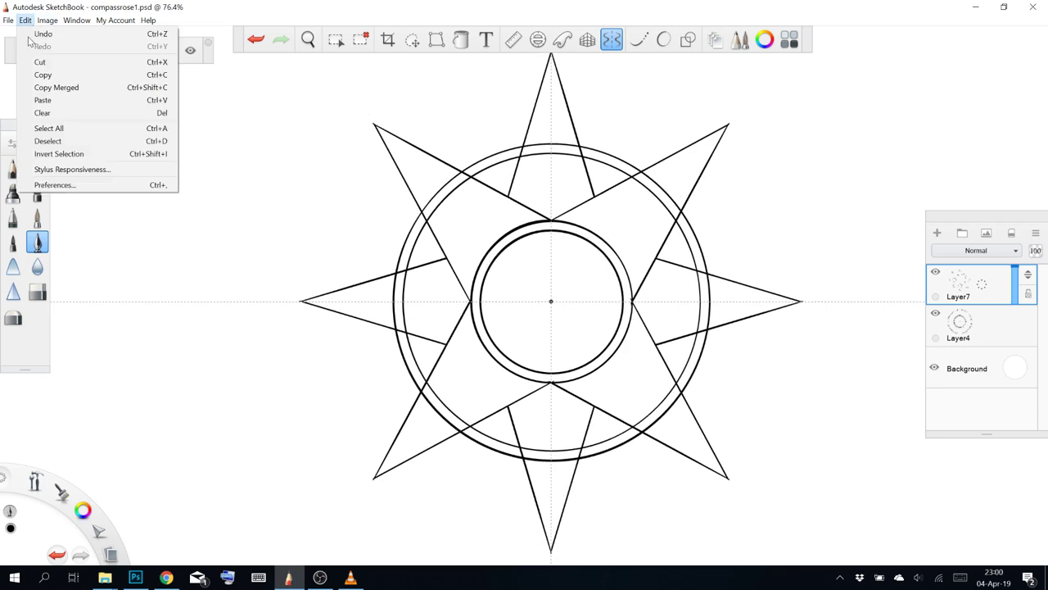
click(57, 185)
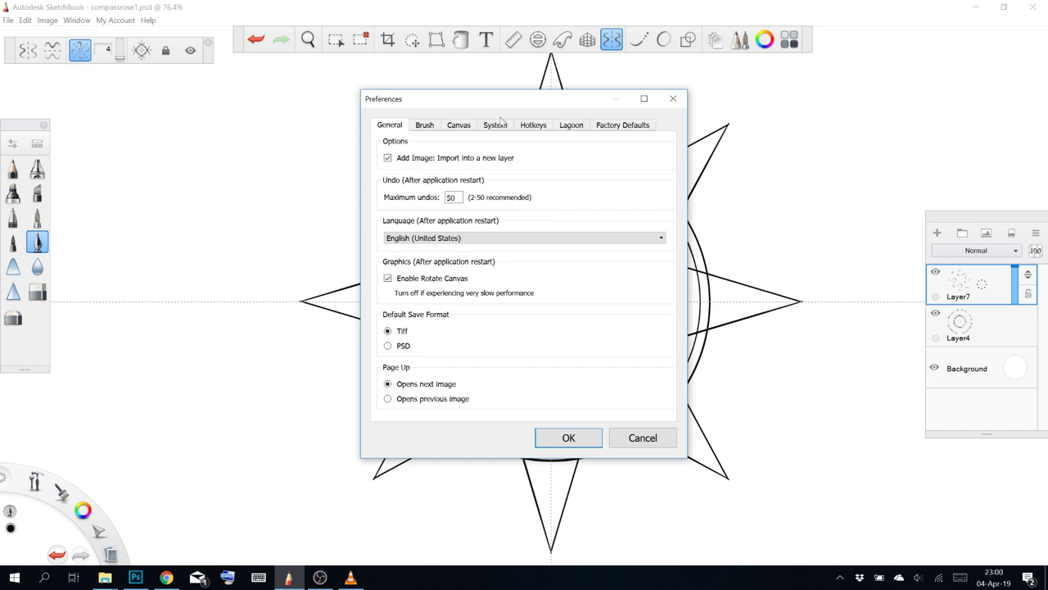
click(424, 126)
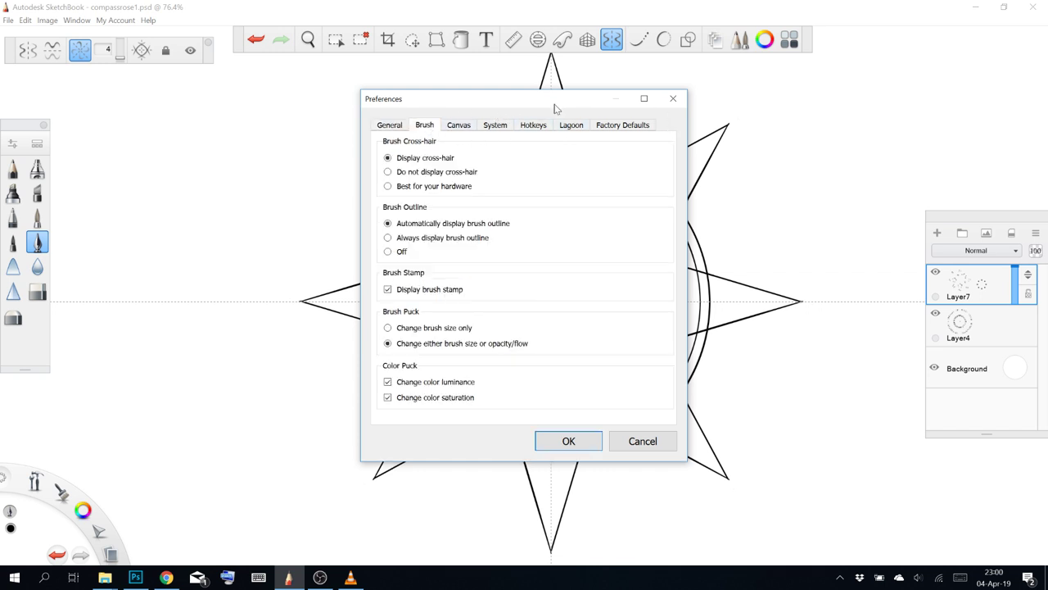
click(539, 131)
scroll(590, 259, down, 3)
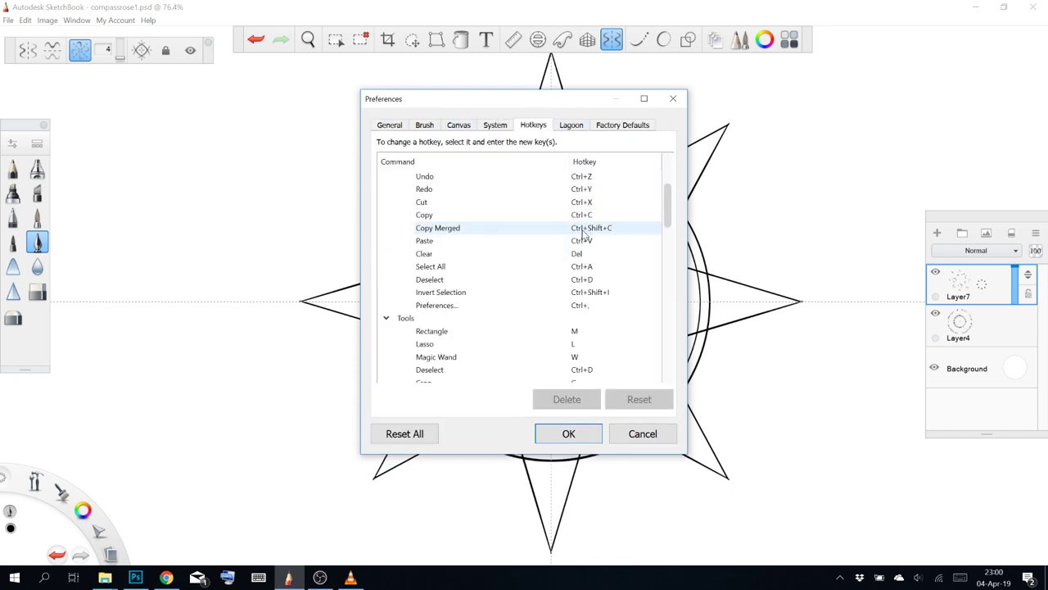
scroll(589, 260, down, 4)
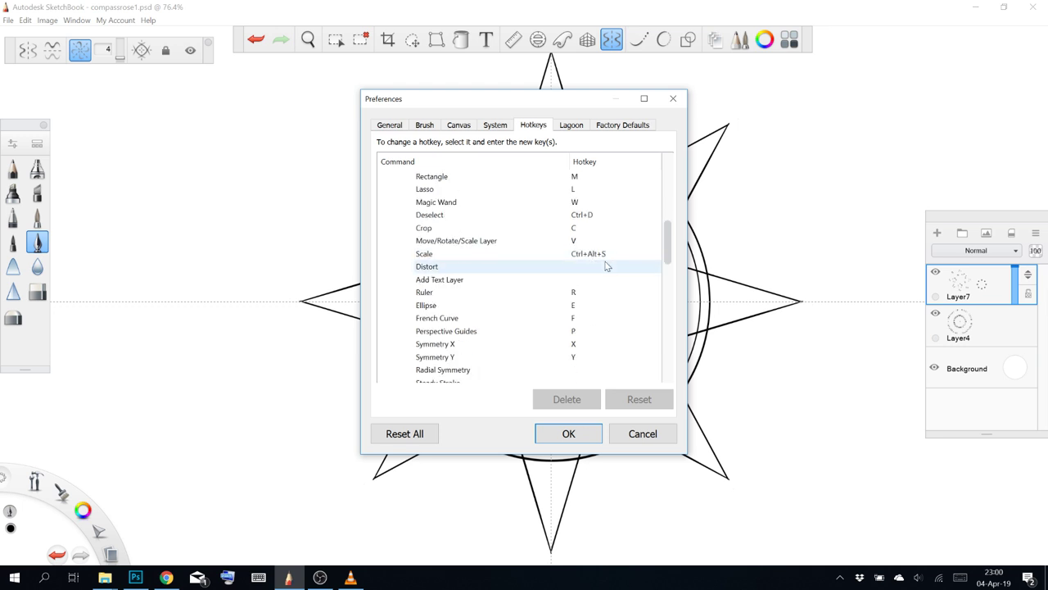
scroll(606, 264, down, 2)
scroll(602, 273, down, 5)
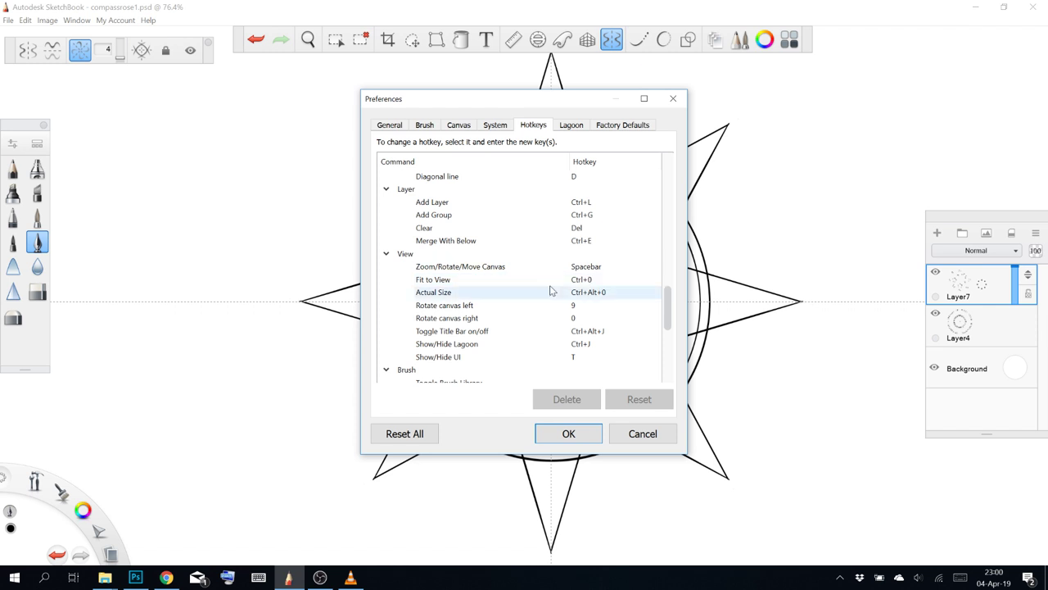
scroll(555, 291, down, 1)
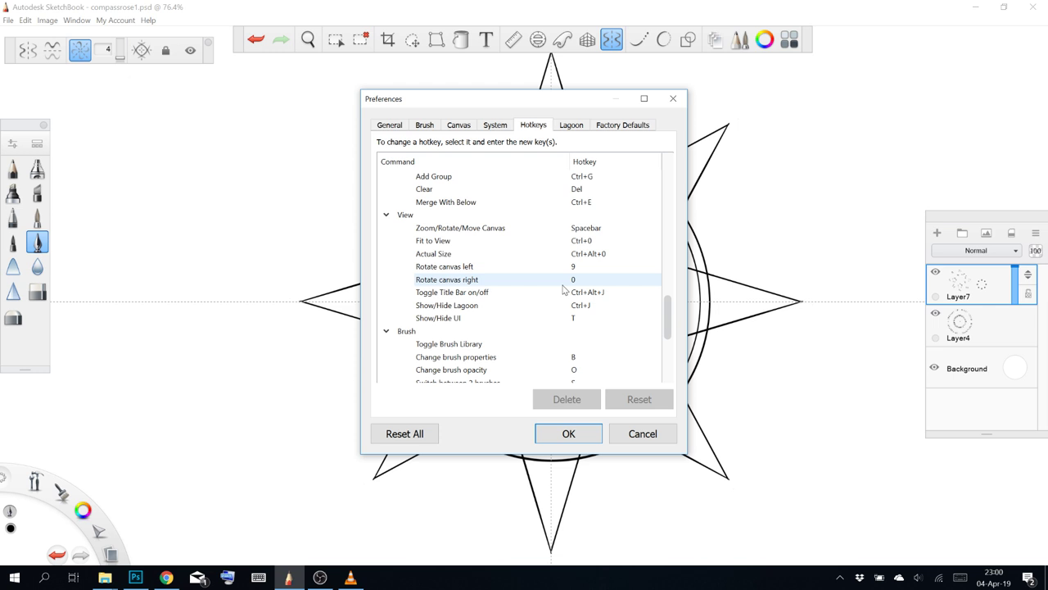
scroll(565, 295, down, 4)
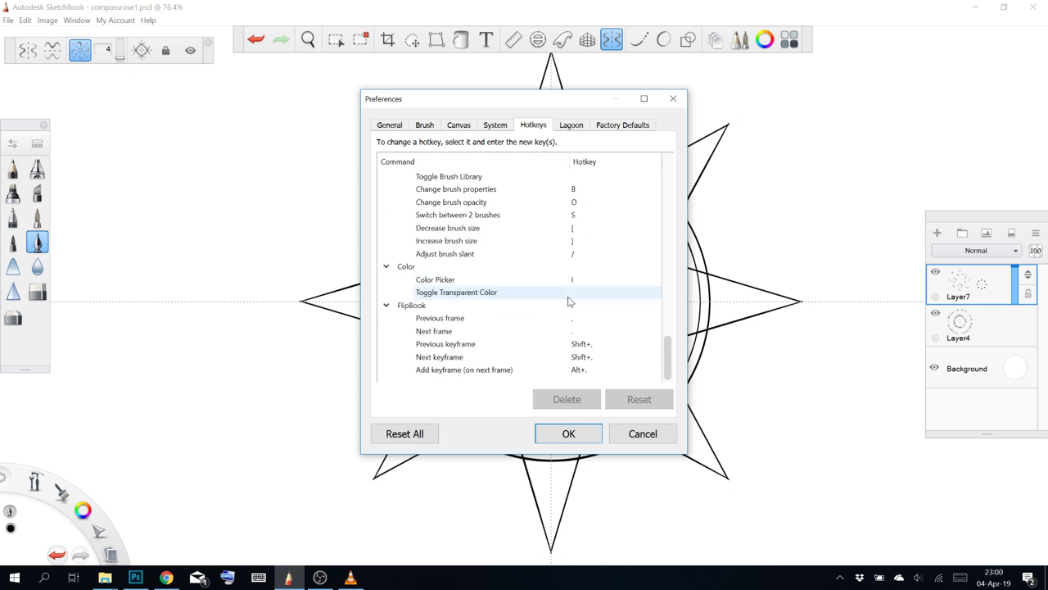
scroll(568, 299, up, 4)
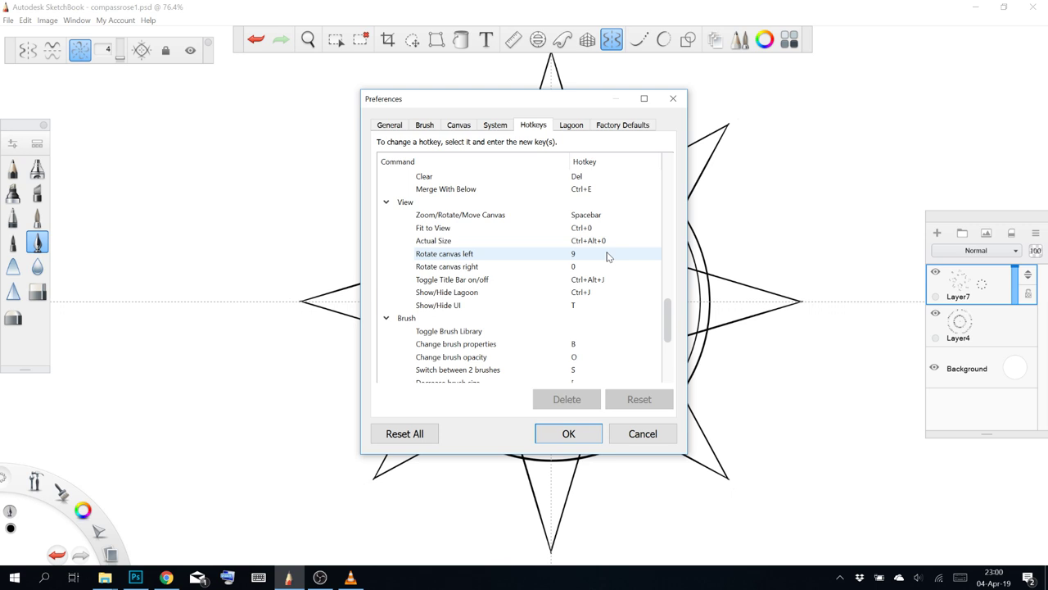
click(657, 432)
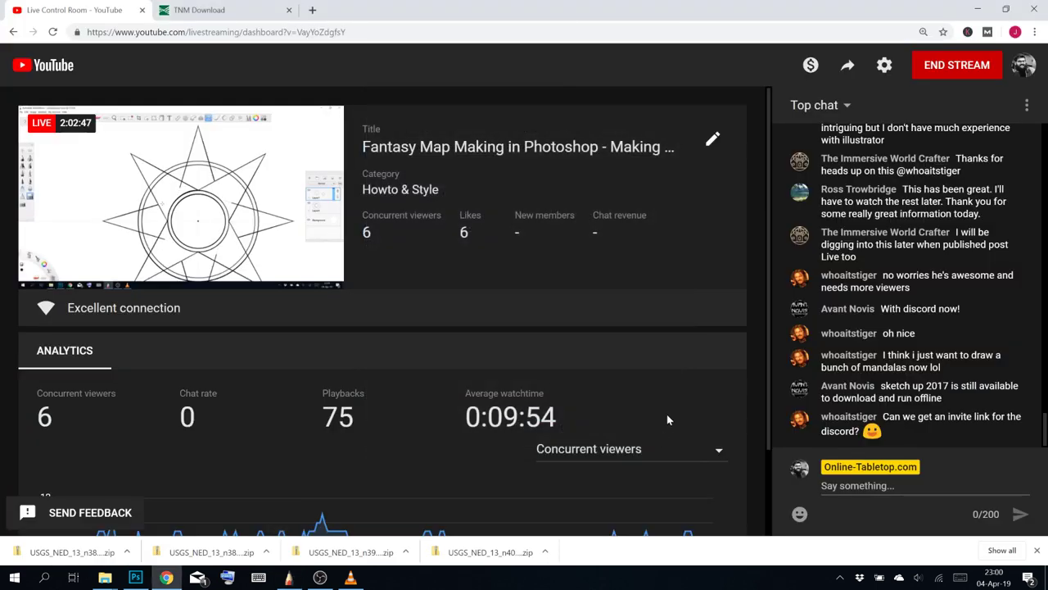
Return to SketchBook, rotate the canvas a little anticlockwise, and reset it with Fit to View
click(289, 578)
key(Left)
key(Left)
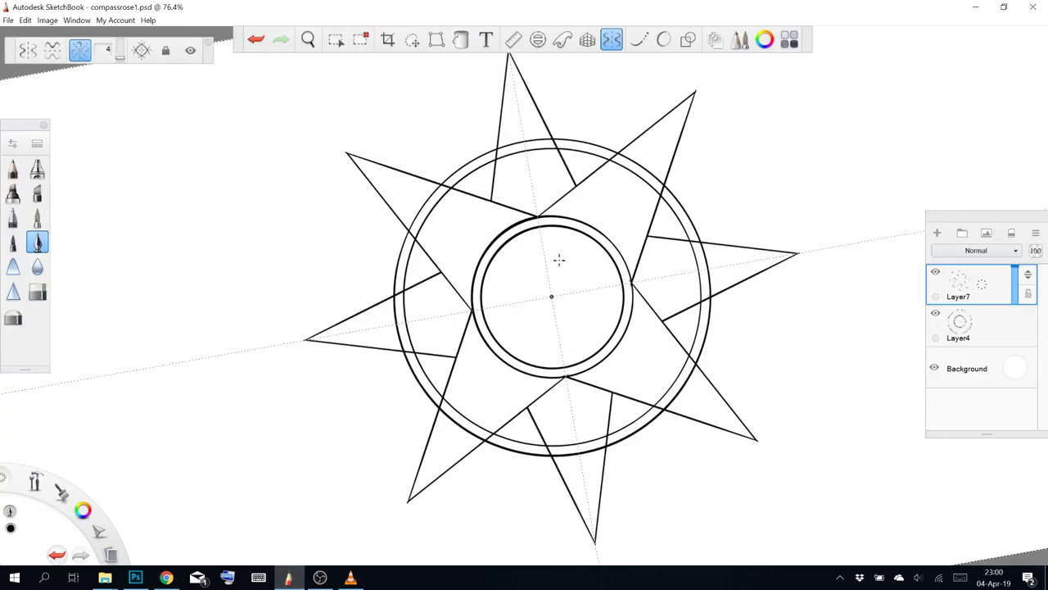
key(ctrl+0)
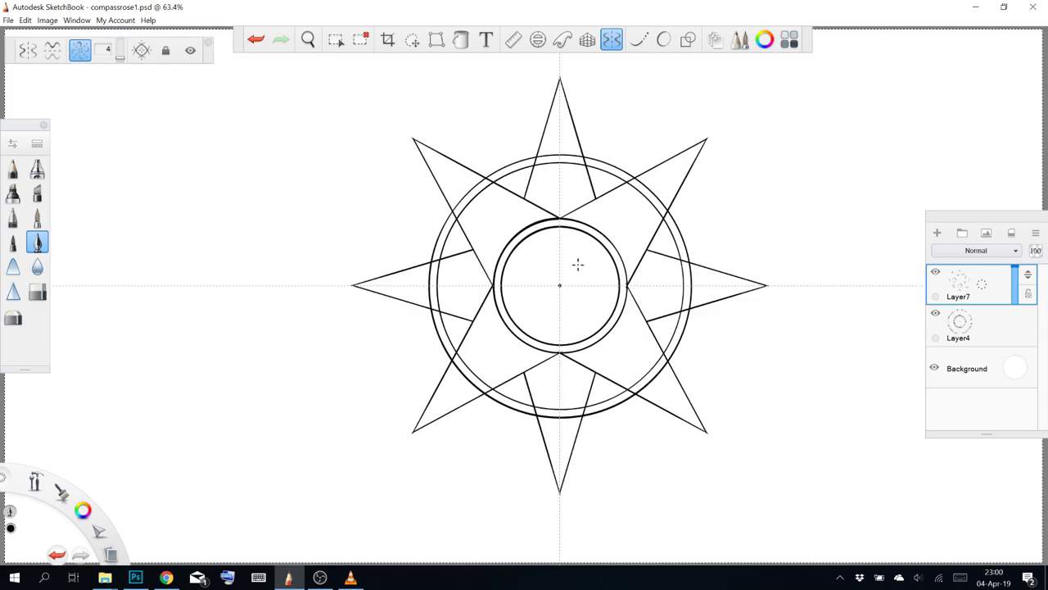
key(Left)
key(alt+Right)
key(alt+Right)
Open the Fit to View hotkey for editing in the hotkey preferences and try entering Ctrl+0 again
click(26, 20)
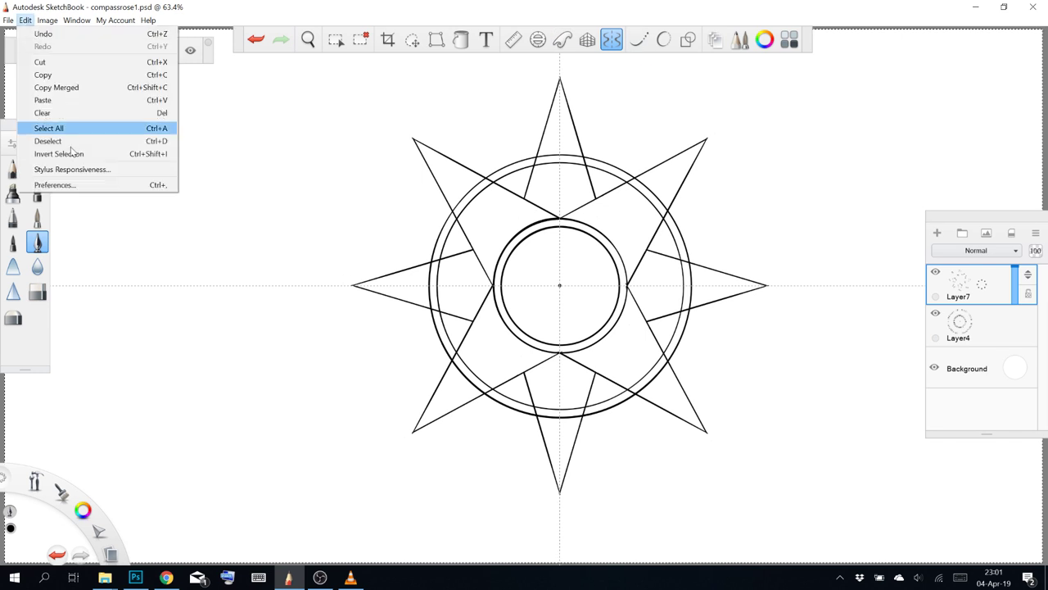
click(74, 185)
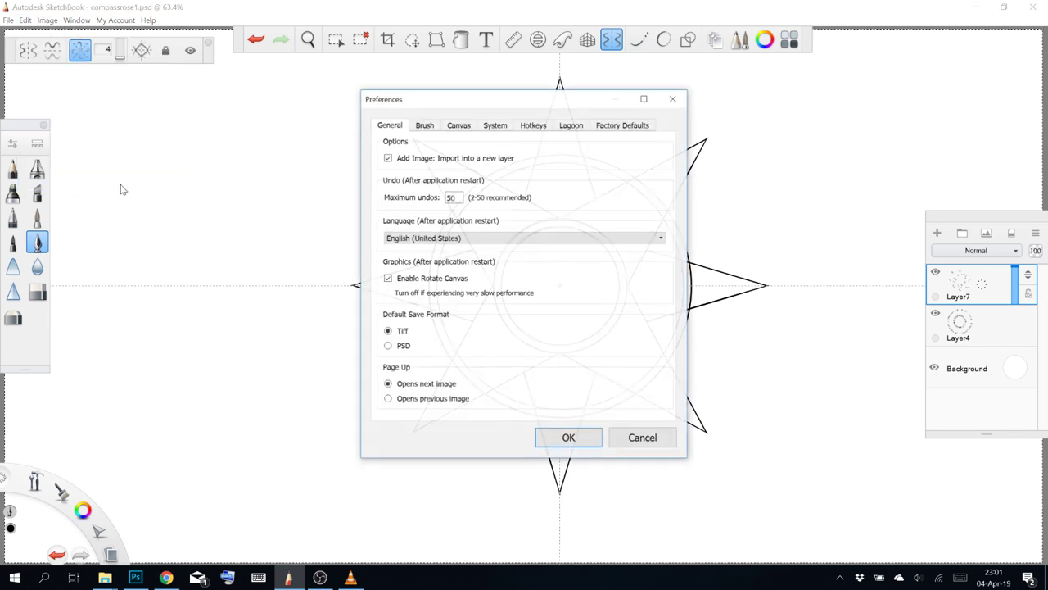
click(534, 125)
scroll(578, 266, down, 20)
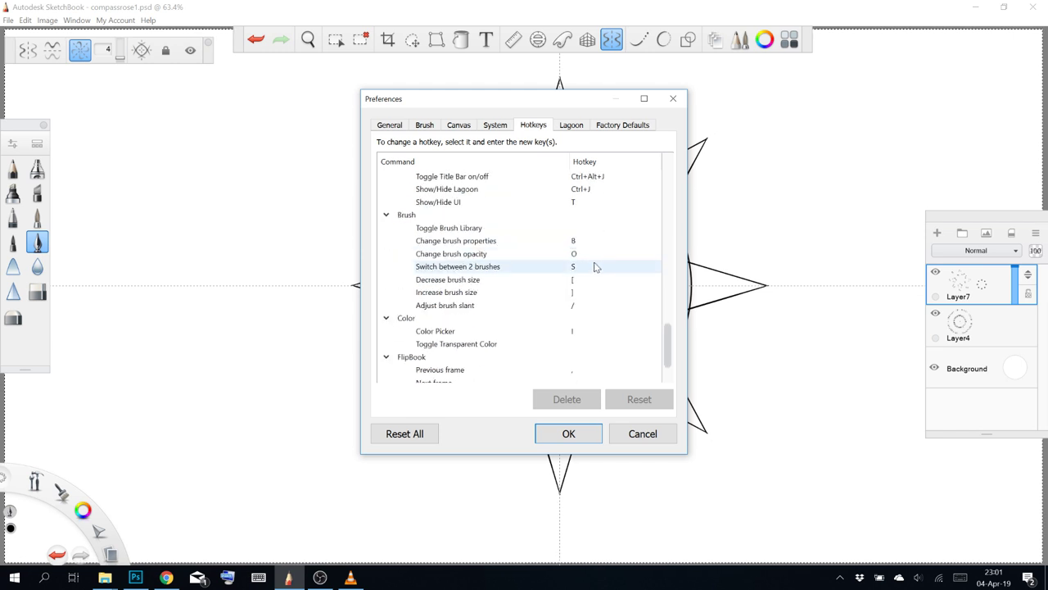
scroll(595, 262, up, 2)
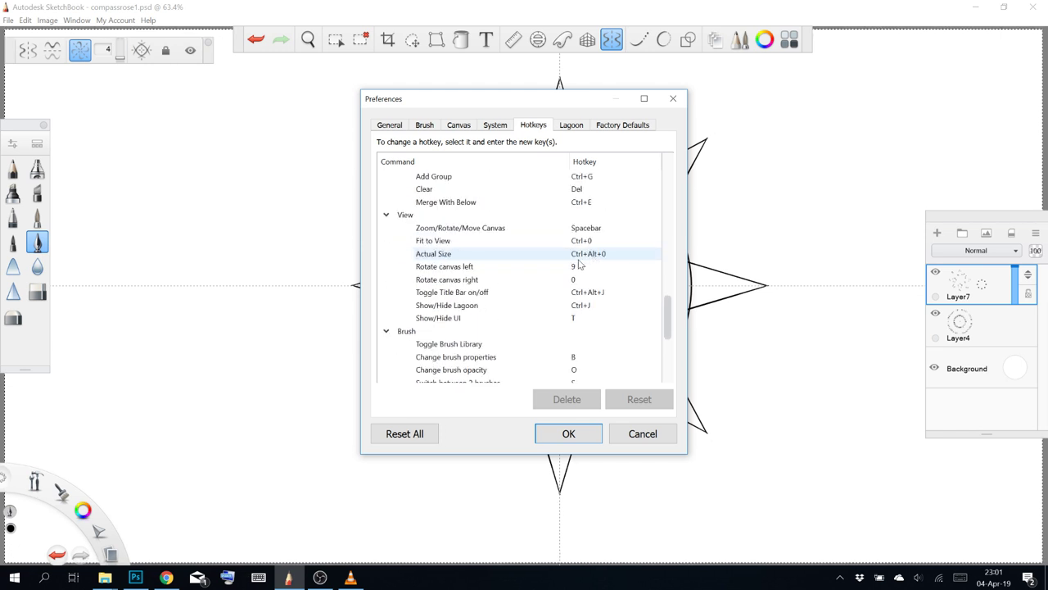
click(581, 244)
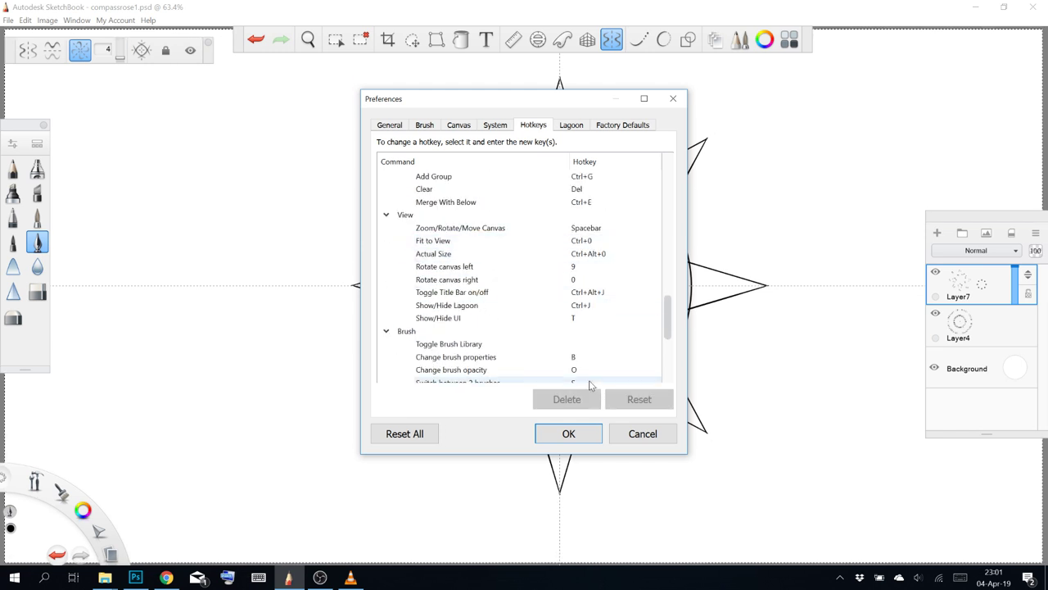
click(583, 241)
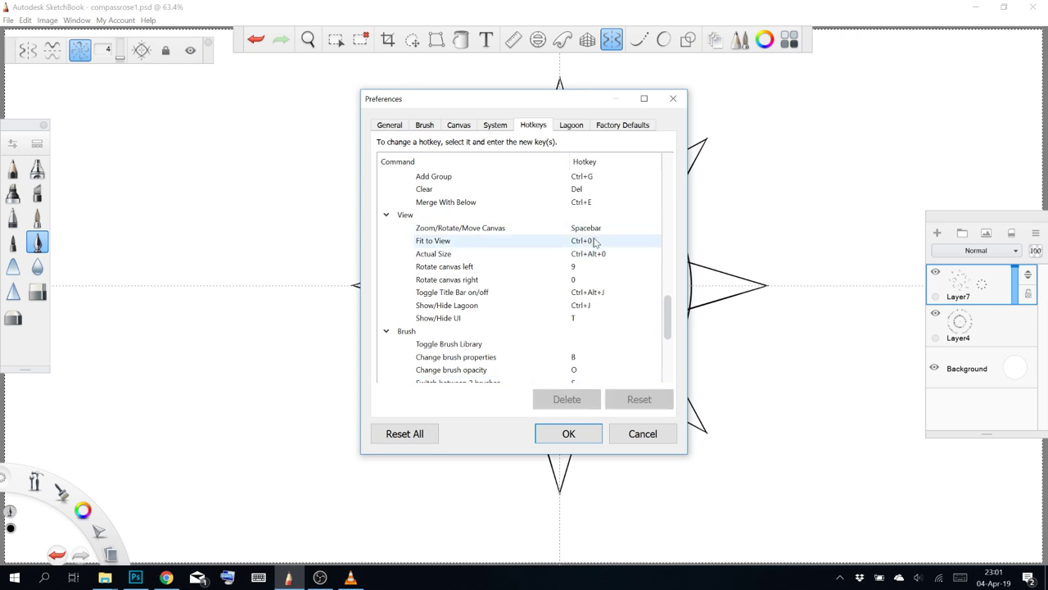
click(583, 240)
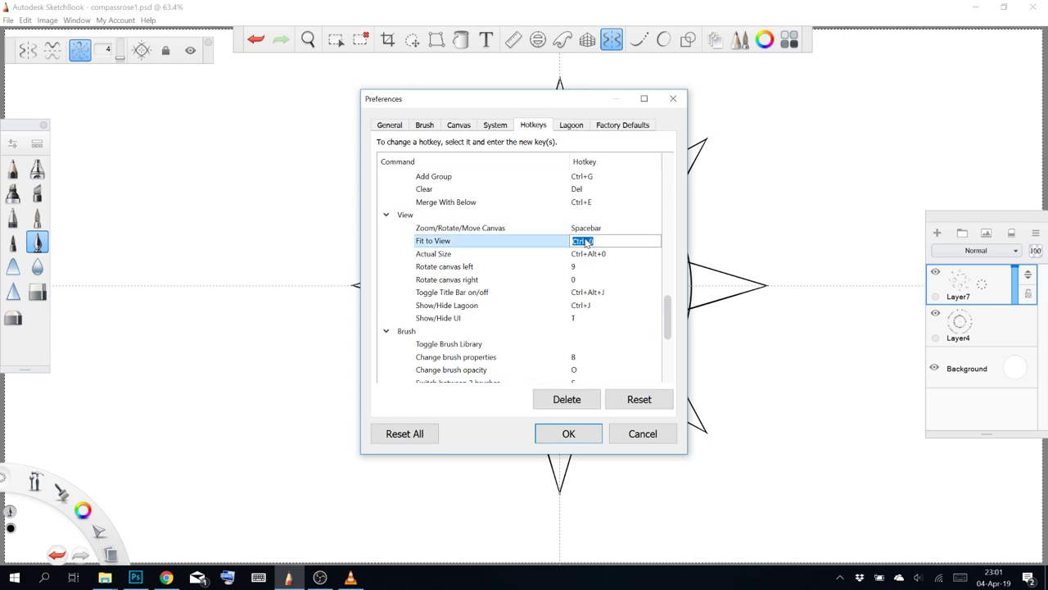
click(579, 400)
key(Escape)
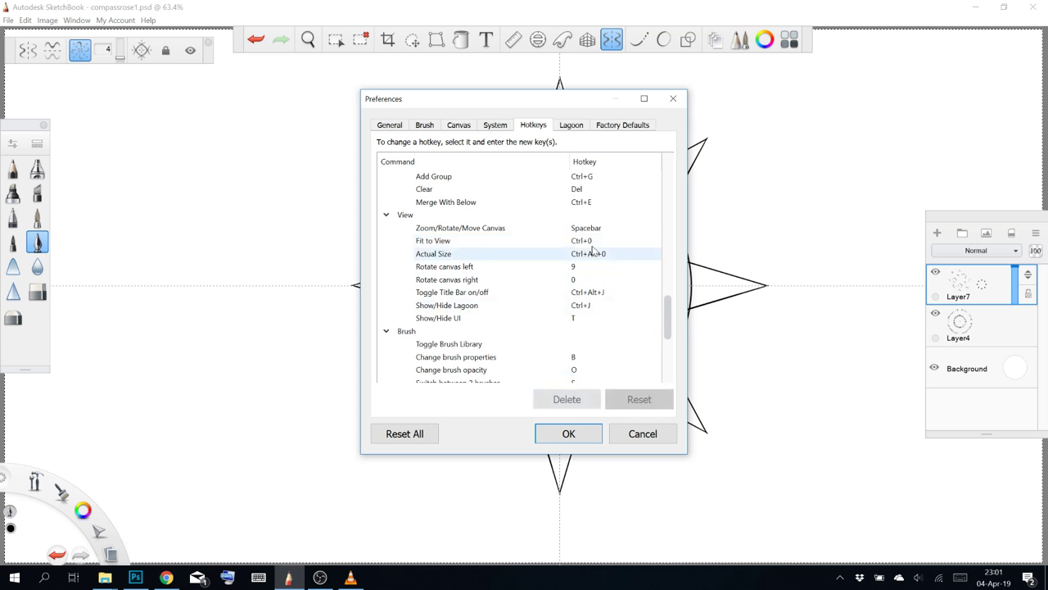
click(597, 242)
key(Escape)
click(594, 241)
key(ctrl+0)
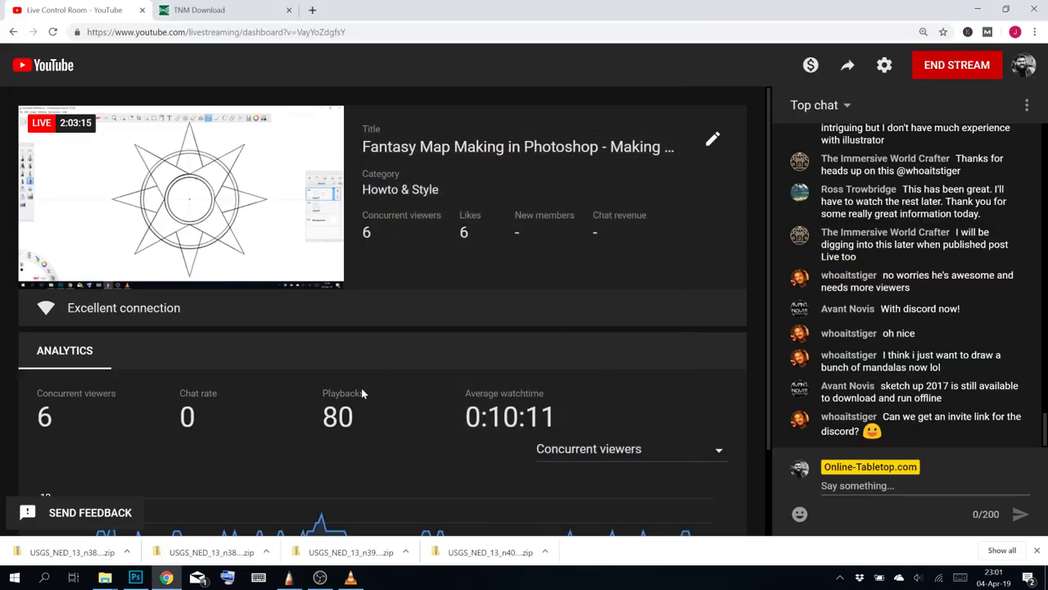
Switch back to SketchBook, look over the compass rose, and frame the top star point close up
click(288, 577)
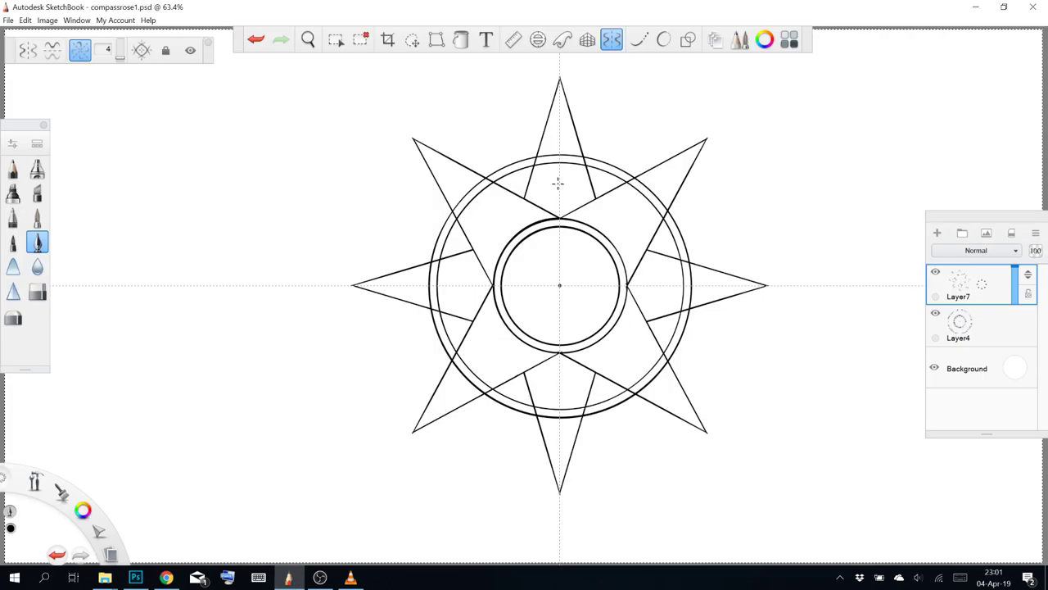
scroll(560, 187, up, 4)
key(space)
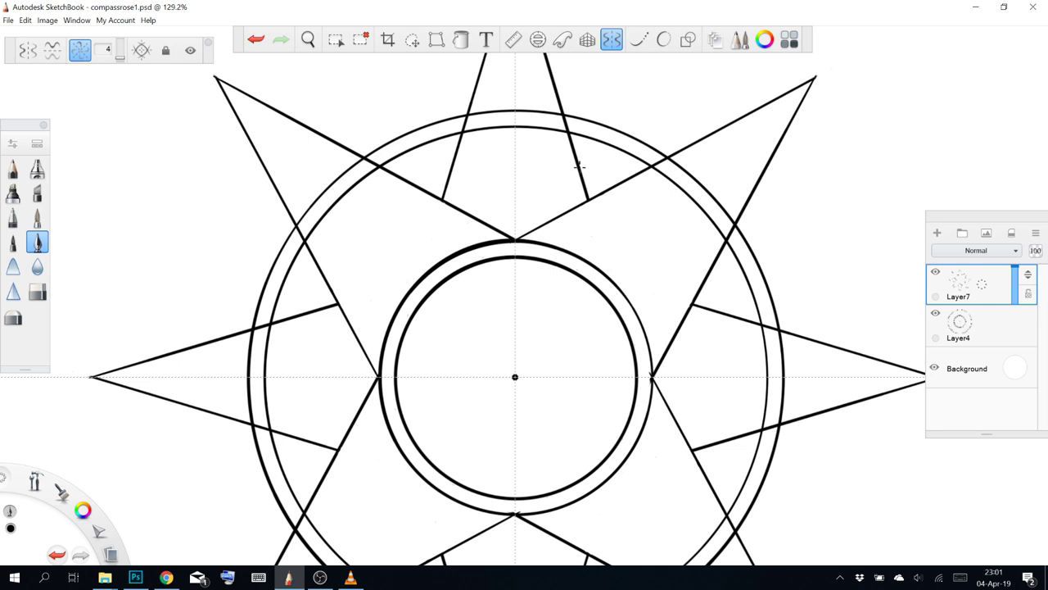
key(space)
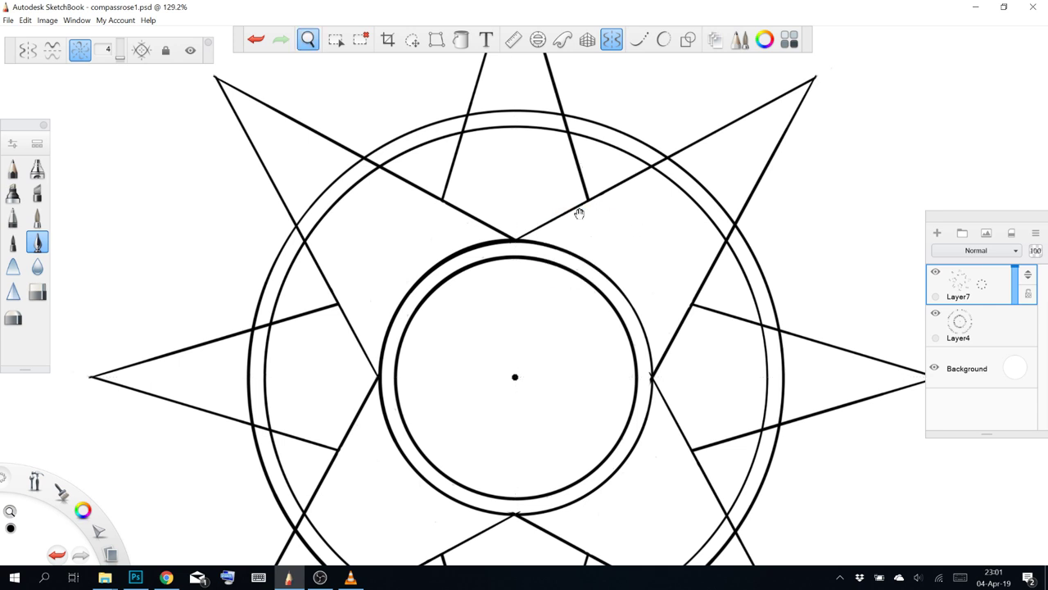
drag(588, 237, 574, 332)
scroll(614, 266, down, 5)
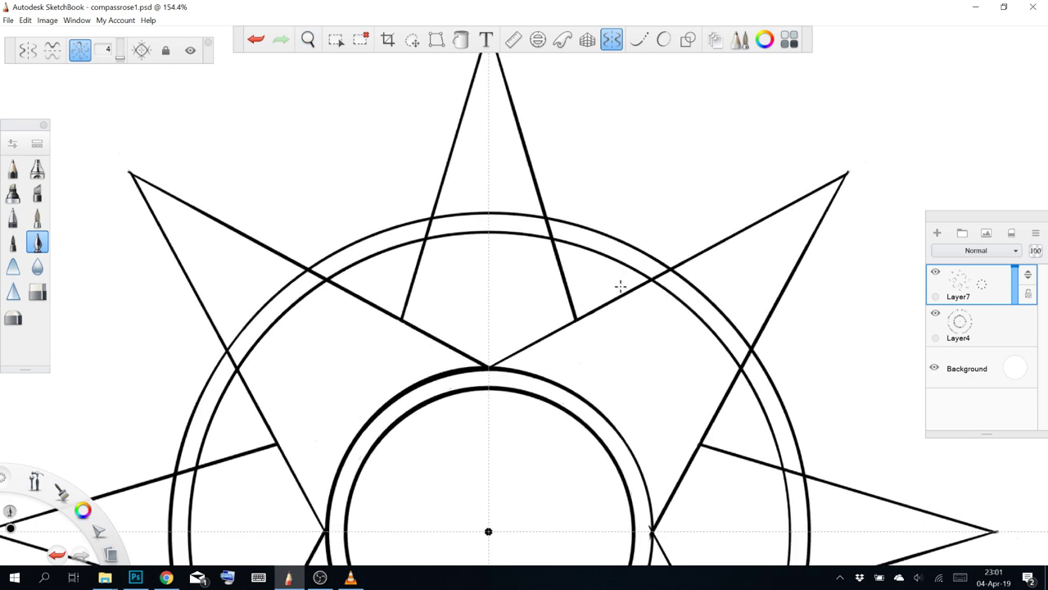
key(space)
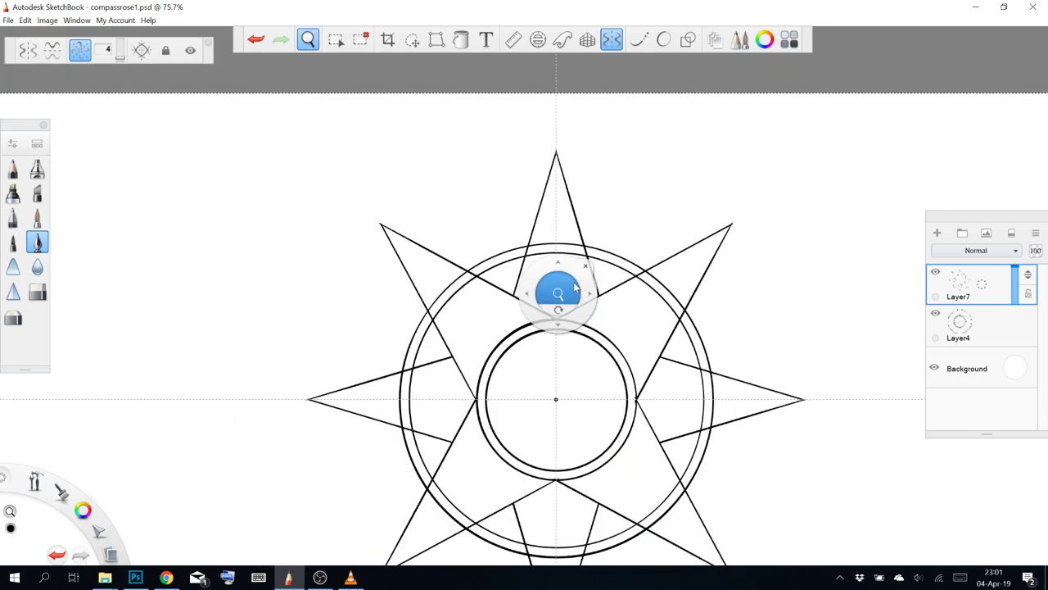
drag(571, 289, 519, 126)
key(space)
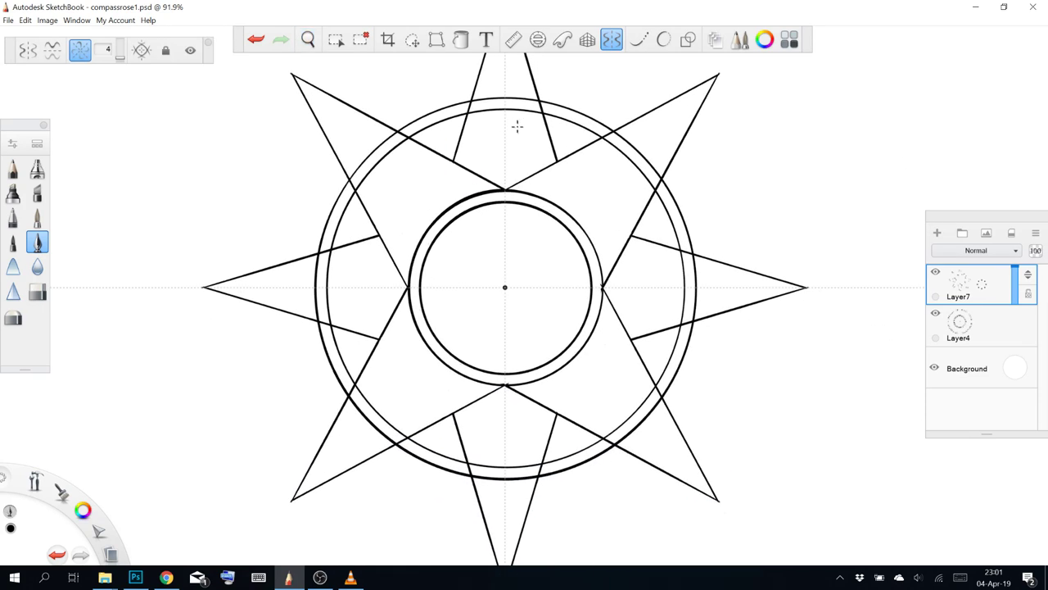
scroll(517, 113, up, 1)
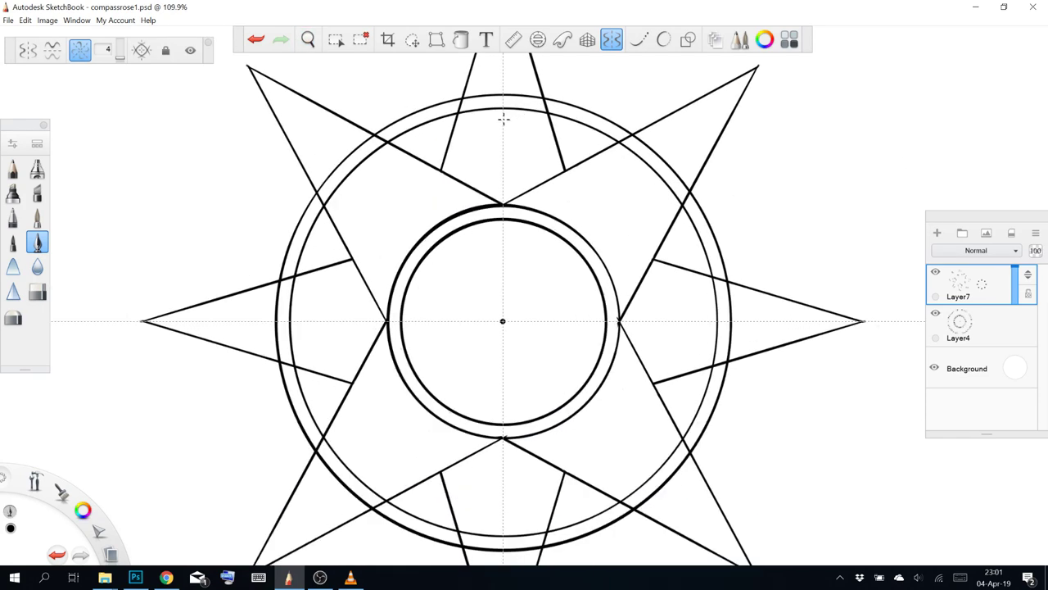
key(space)
drag(524, 165, 552, 243)
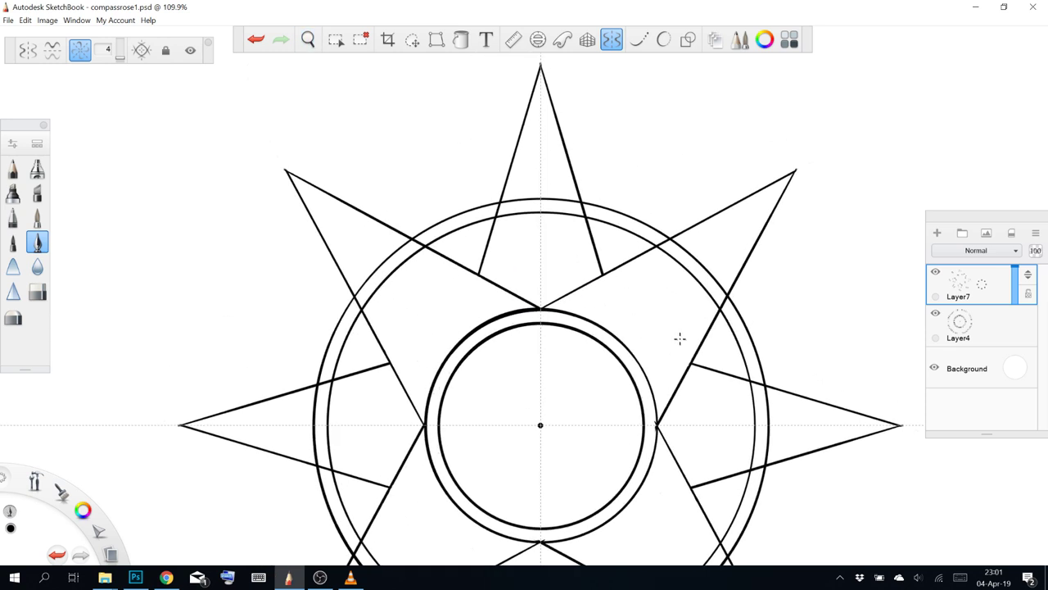
key(space)
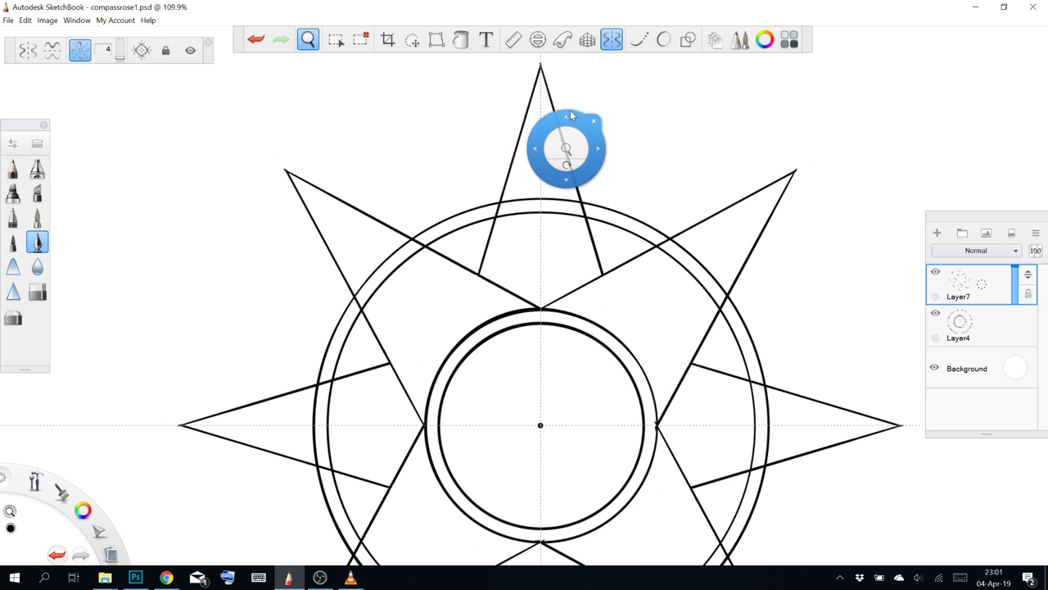
drag(565, 128, 549, 189)
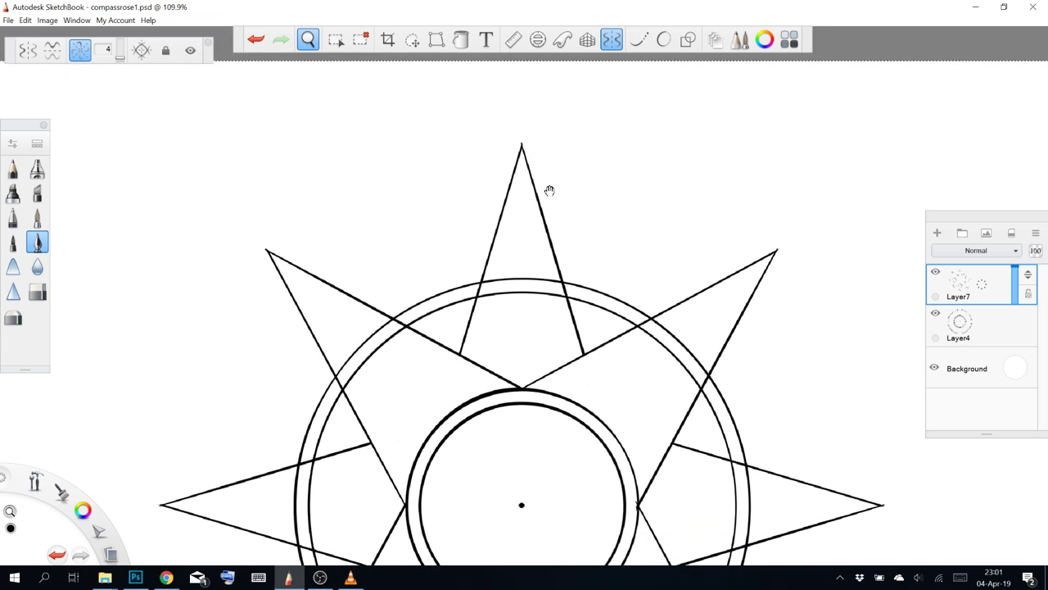
scroll(536, 187, up, 1)
scroll(536, 187, up, 2)
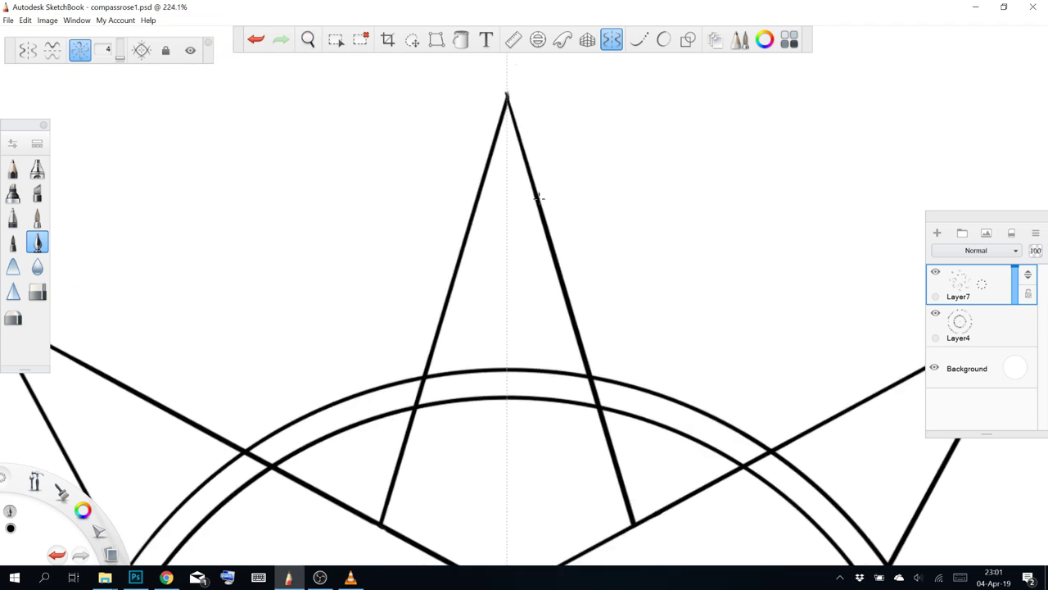
Turn on Predictive Stroke at level 2 and try drawing an arc from the top star point's left edge to its centre line
drag(597, 501, 652, 481)
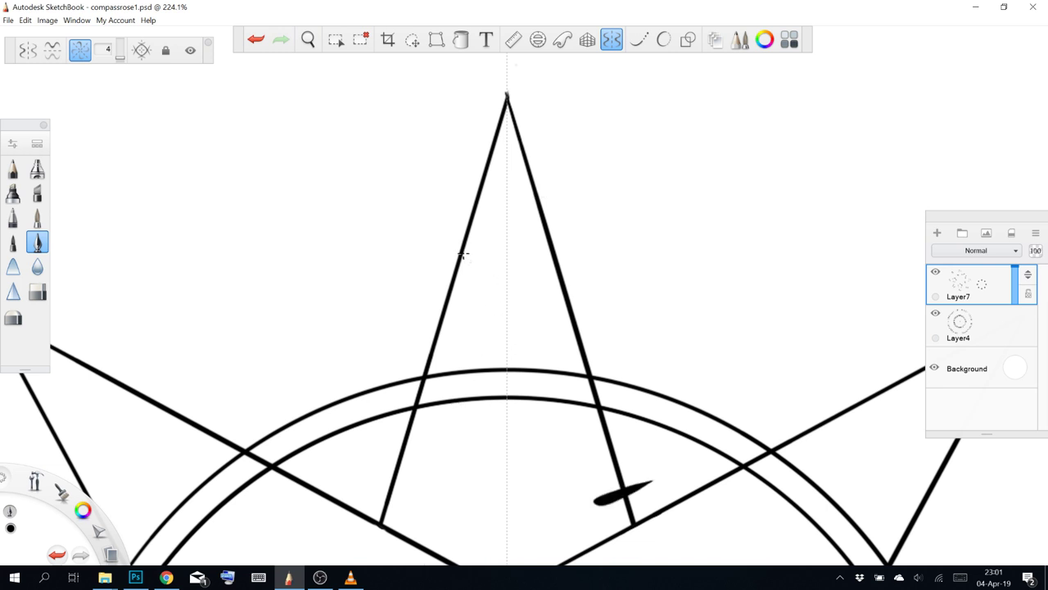
drag(462, 254, 496, 293)
key(ctrl+z)
key(e)
mouse_move(462, 254)
mouse_down()
mouse_move(496, 287)
mouse_move(497, 311)
mouse_up()
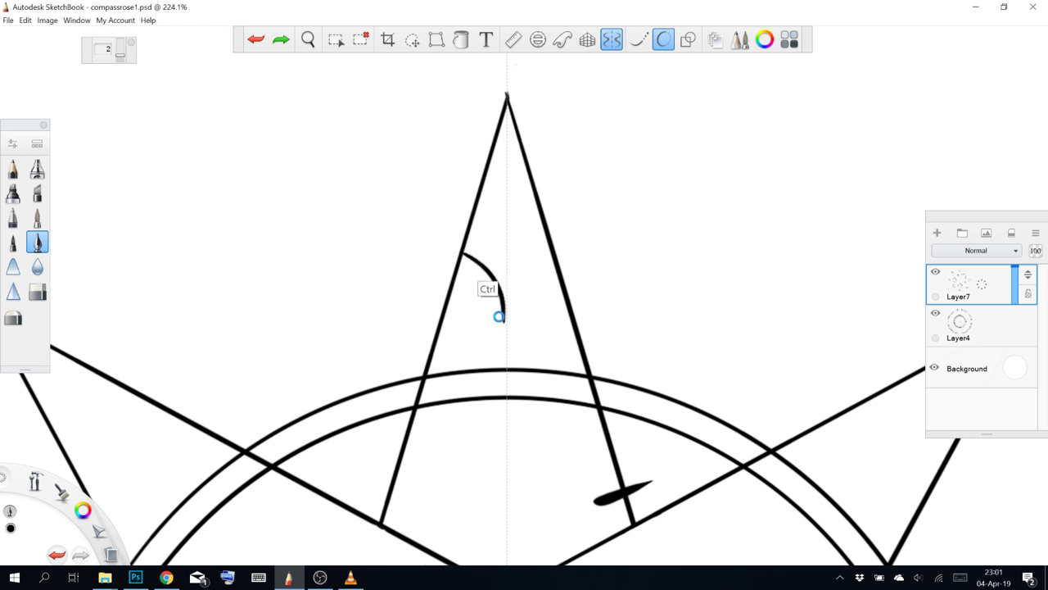
key(ctrl+z)
mouse_move(462, 254)
mouse_down()
mouse_move(484, 264)
mouse_move(503, 316)
mouse_up()
key(ctrl+z)
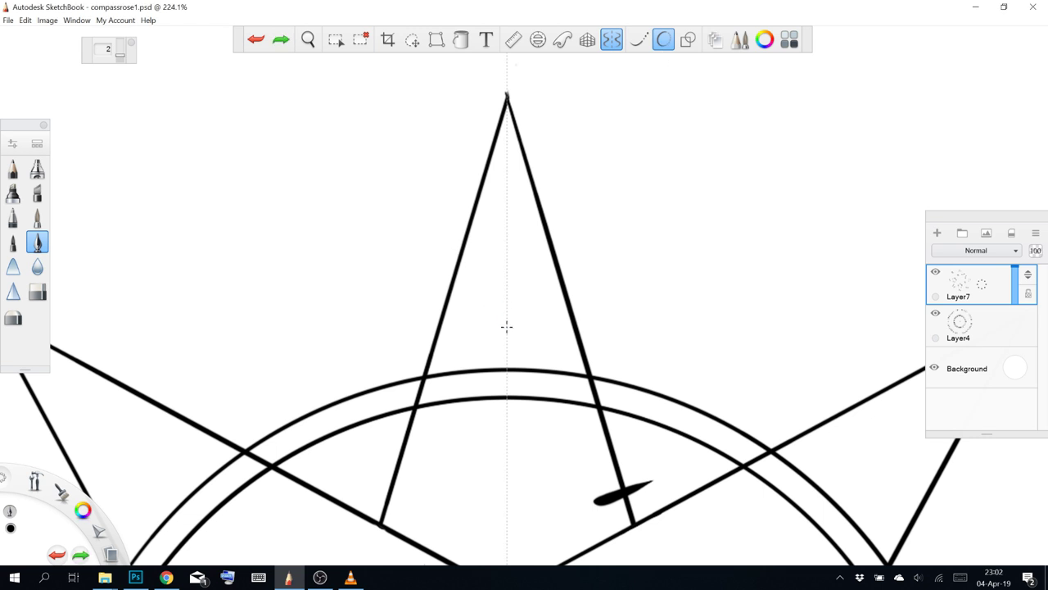
key(ctrl+z)
mouse_move(454, 278)
mouse_down()
mouse_move(479, 295)
mouse_move(496, 351)
mouse_up()
key(ctrl+z)
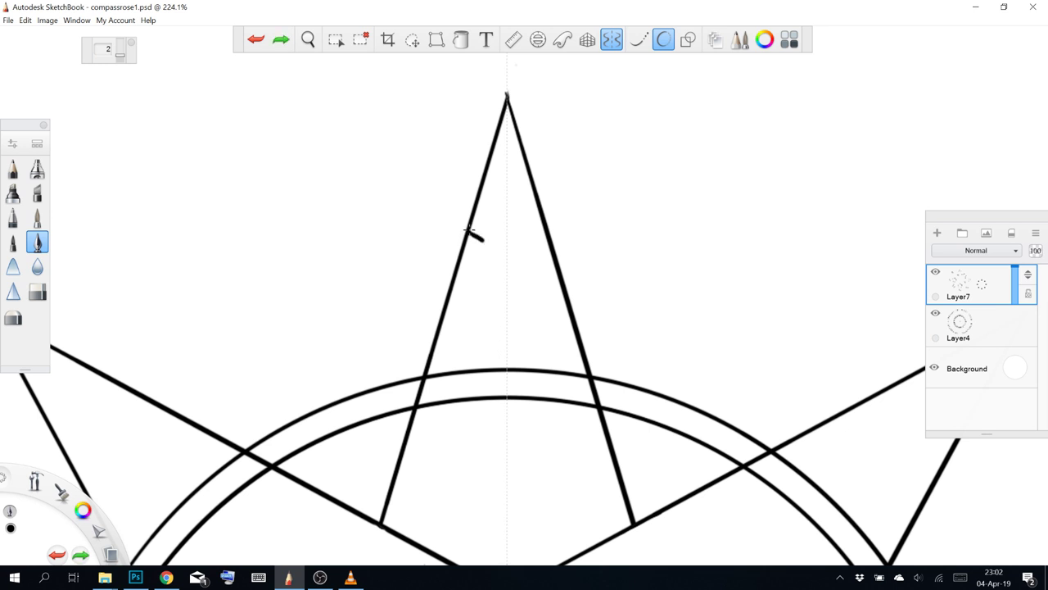
drag(470, 232, 509, 279)
key(ctrl+z)
drag(464, 232, 506, 301)
key(ctrl+z)
Set the Predictive Stroke level to 3 and redraw the arc from the top star point's left edge down to its centre line
drag(120, 59, 123, 48)
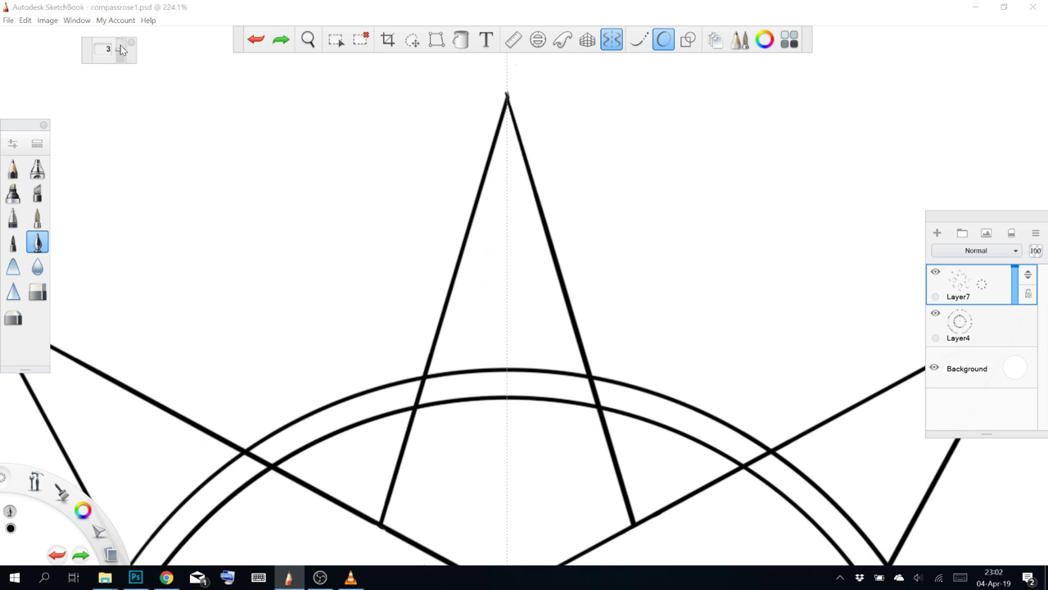
mouse_move(465, 242)
mouse_down()
mouse_move(489, 262)
mouse_move(506, 308)
mouse_up()
key(ctrl+z)
mouse_move(465, 241)
mouse_down()
mouse_move(495, 276)
mouse_move(500, 305)
mouse_up()
key(ctrl+z)
drag(465, 241, 509, 320)
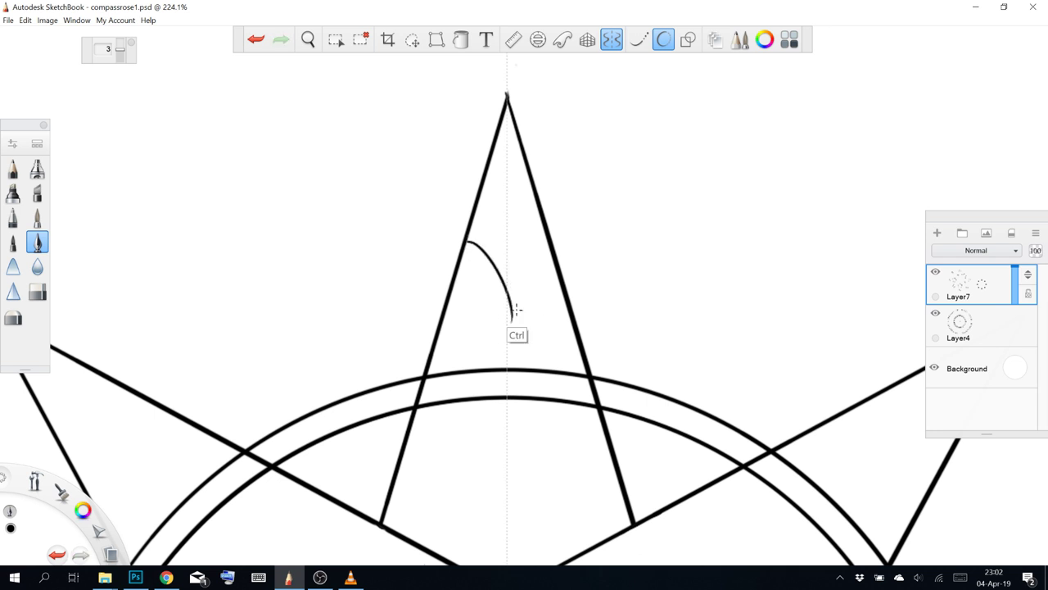
key(ctrl+z)
drag(464, 244, 507, 321)
key(ctrl+z)
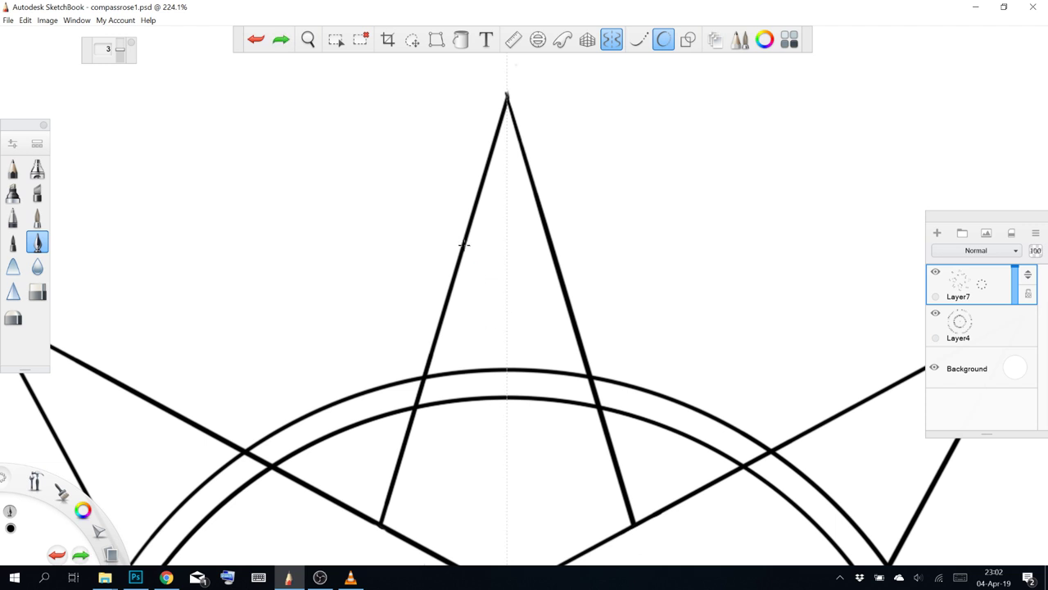
mouse_move(464, 244)
mouse_down()
mouse_move(507, 315)
mouse_move(547, 251)
mouse_up()
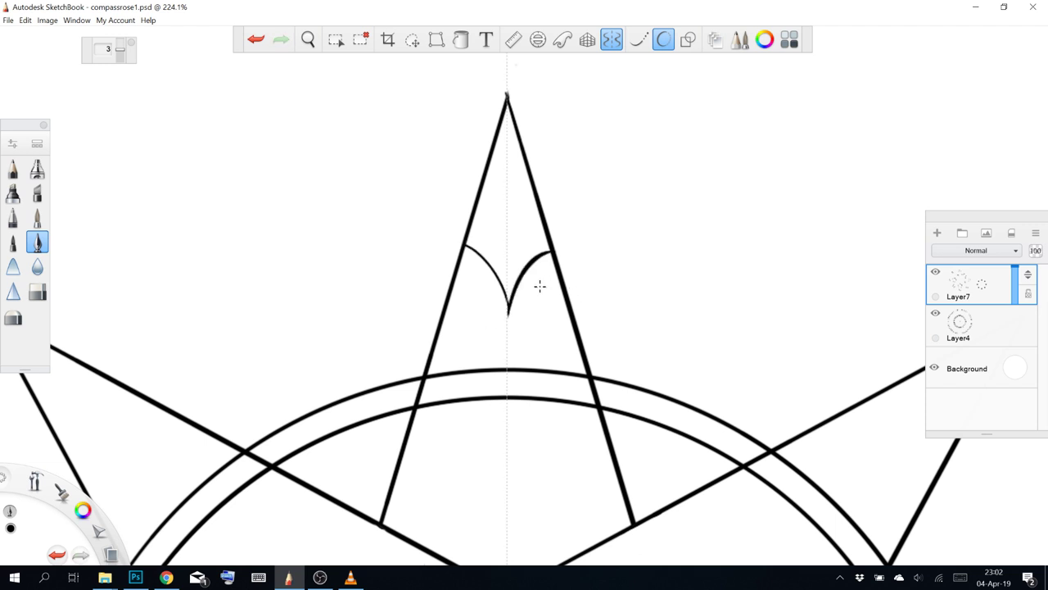
Redraw the matching arc from the centre line up to the top star point's right edge until it mirrors the left arc
key(ctrl+z)
drag(508, 311, 552, 249)
key(ctrl+z)
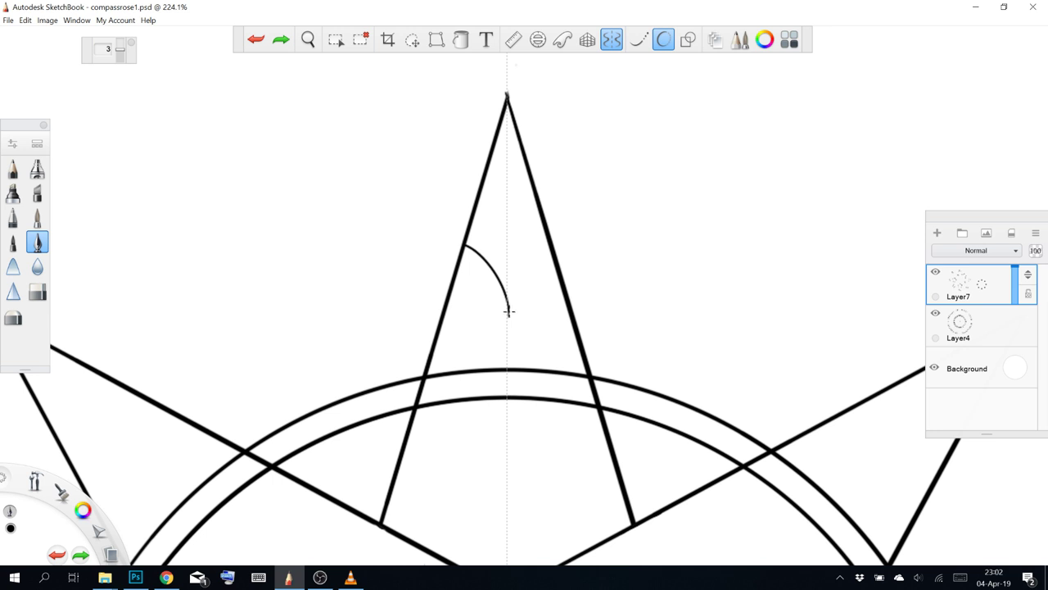
drag(508, 311, 552, 250)
key(ctrl+z)
drag(508, 310, 549, 249)
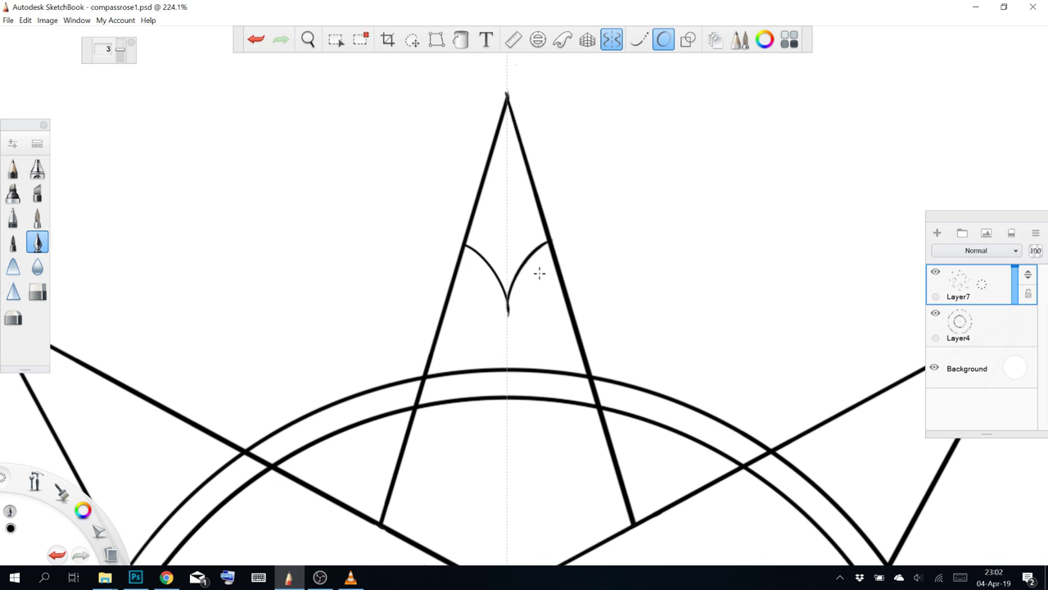
key(ctrl+z)
drag(507, 304, 551, 249)
key(ctrl+z)
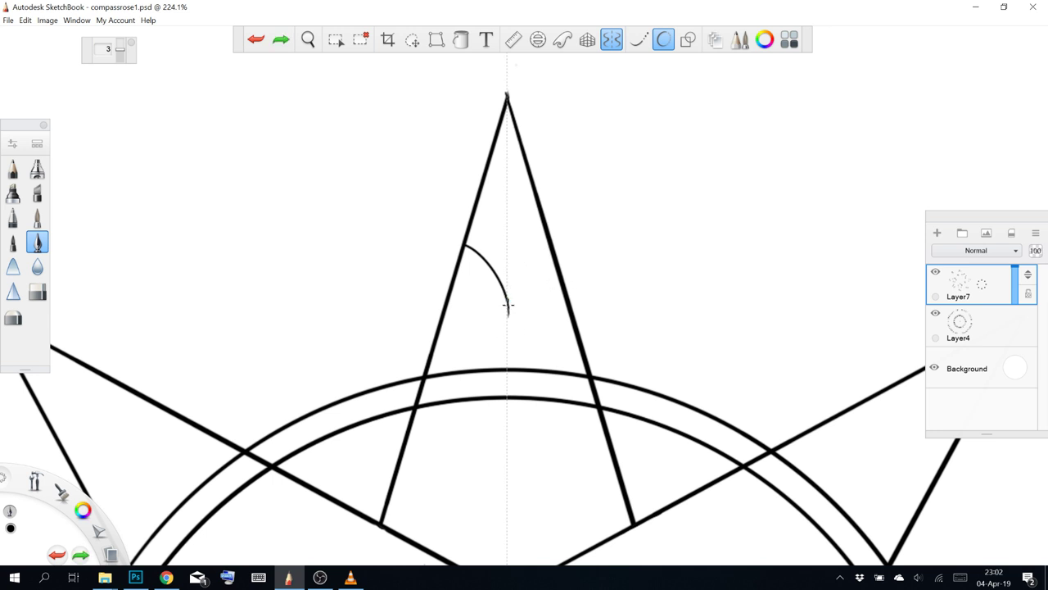
drag(508, 308, 551, 247)
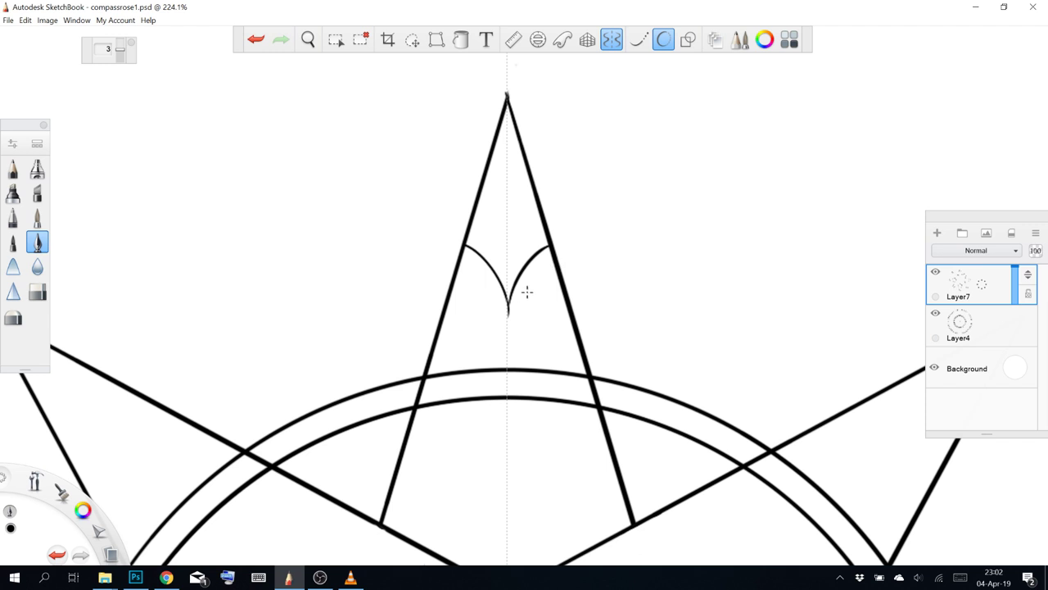
Hide the symmetry guide lines and set the radial symmetry to 8 sections
click(611, 39)
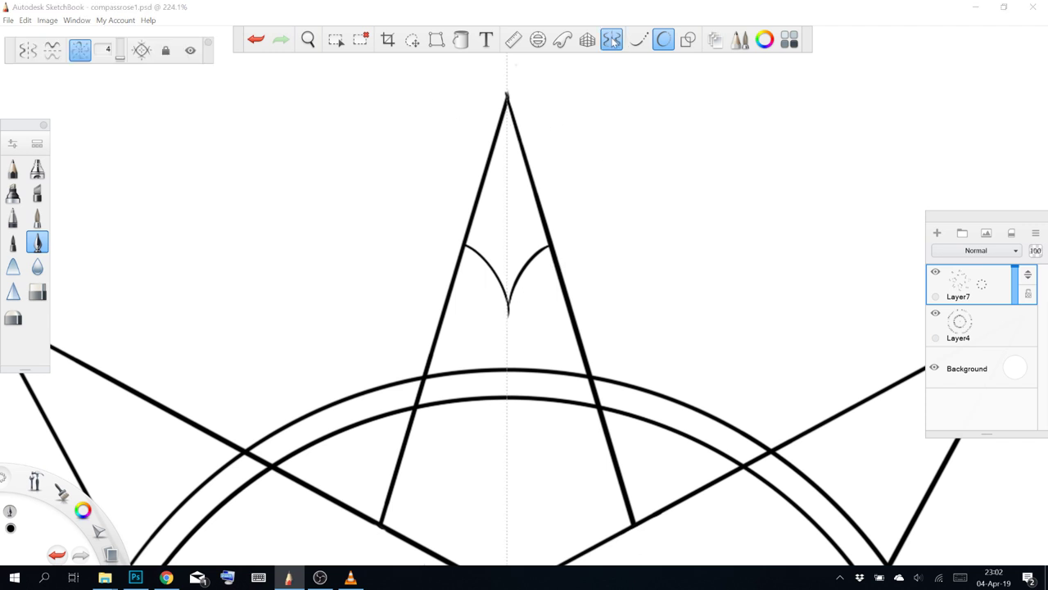
click(189, 51)
scroll(519, 194, down, 5)
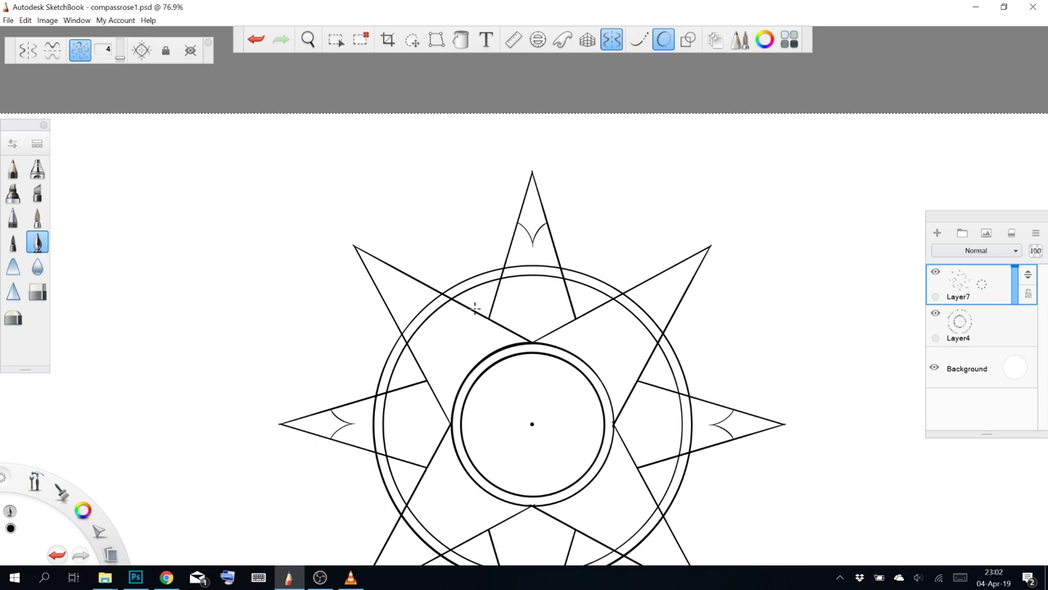
scroll(468, 313, up, 3)
scroll(469, 313, up, 5)
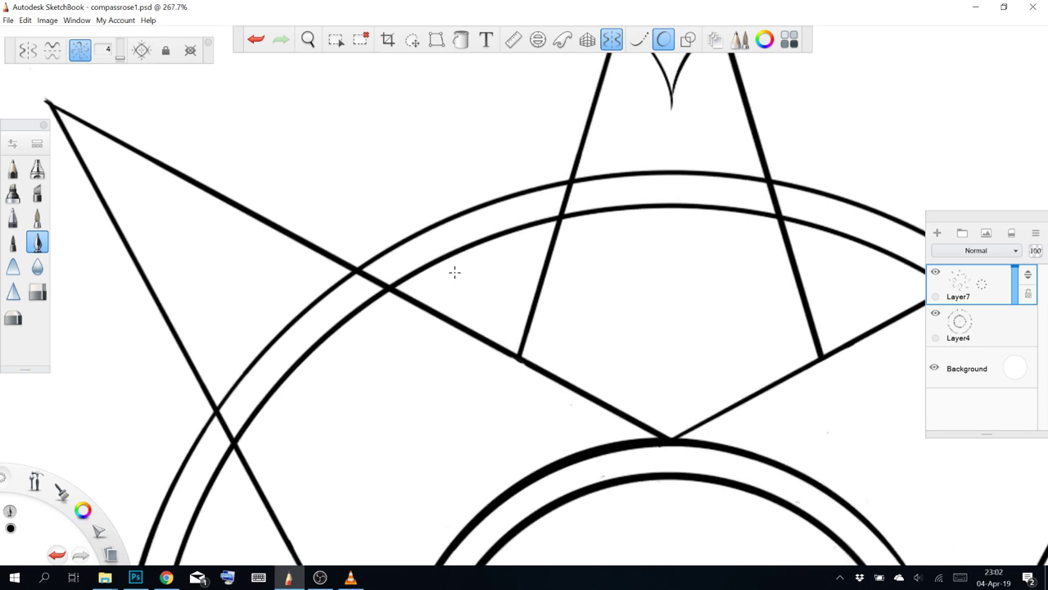
scroll(469, 207, down, 5)
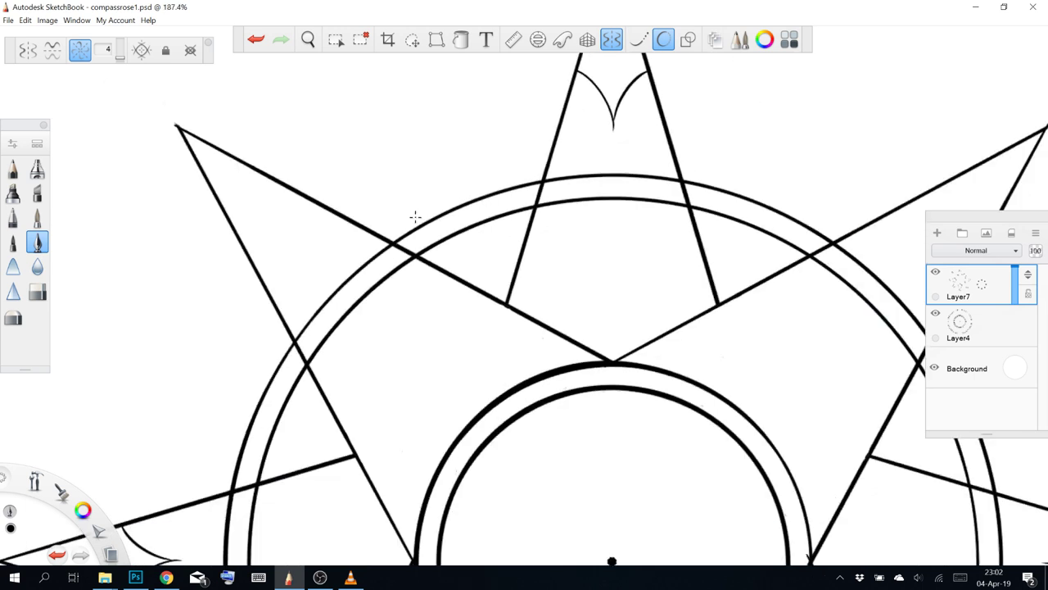
click(120, 52)
click(120, 53)
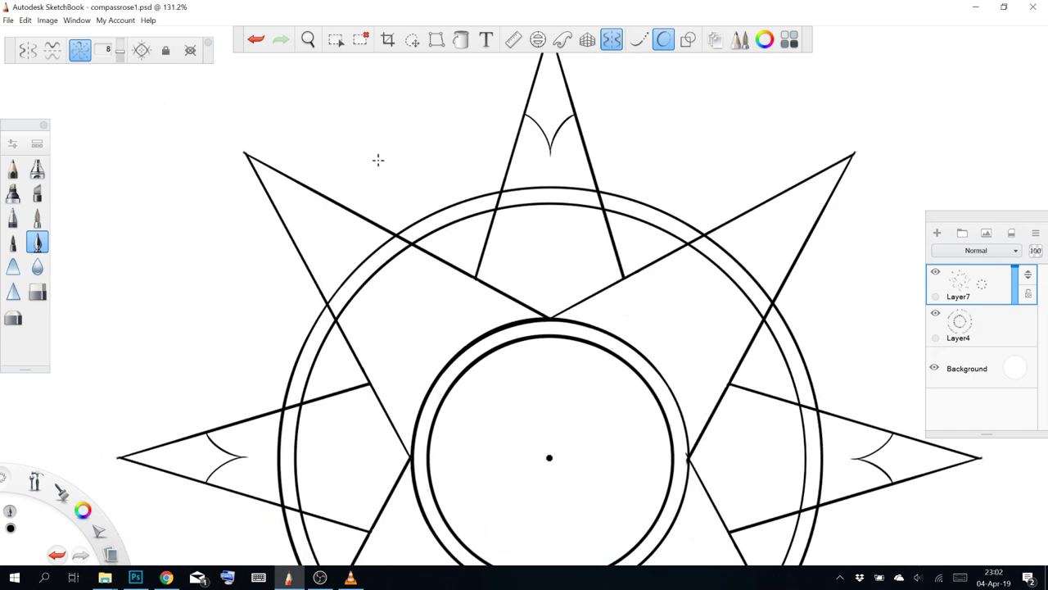
Draw a small outward curl on the outer ring between the top and upper-left star points, plus a facing curl beside it
scroll(402, 168, up, 4)
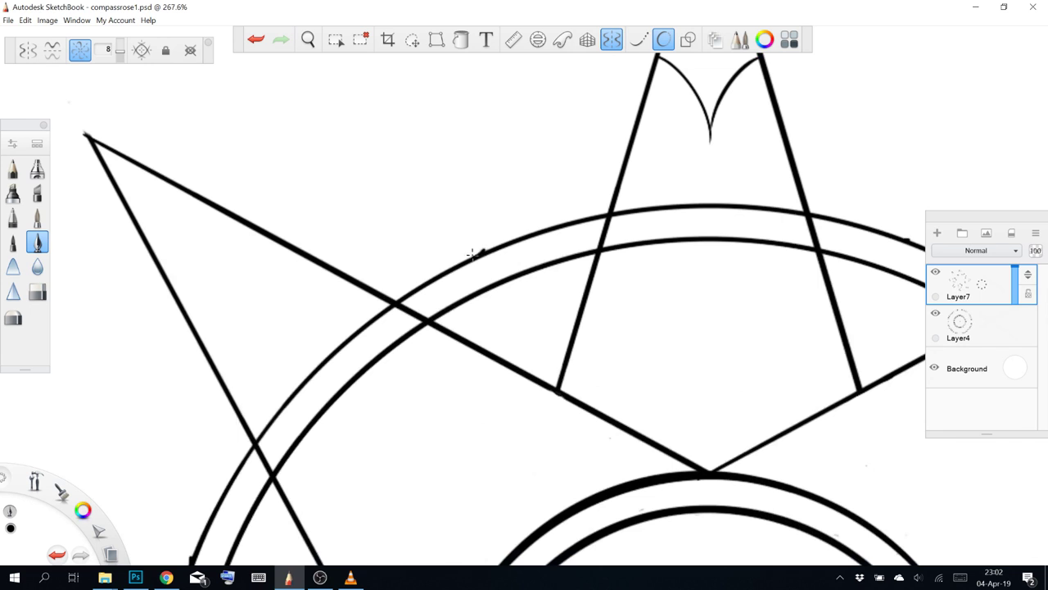
drag(472, 254, 480, 218)
key(ctrl+z)
mouse_move(472, 256)
mouse_down()
mouse_move(455, 240)
mouse_move(505, 200)
mouse_up()
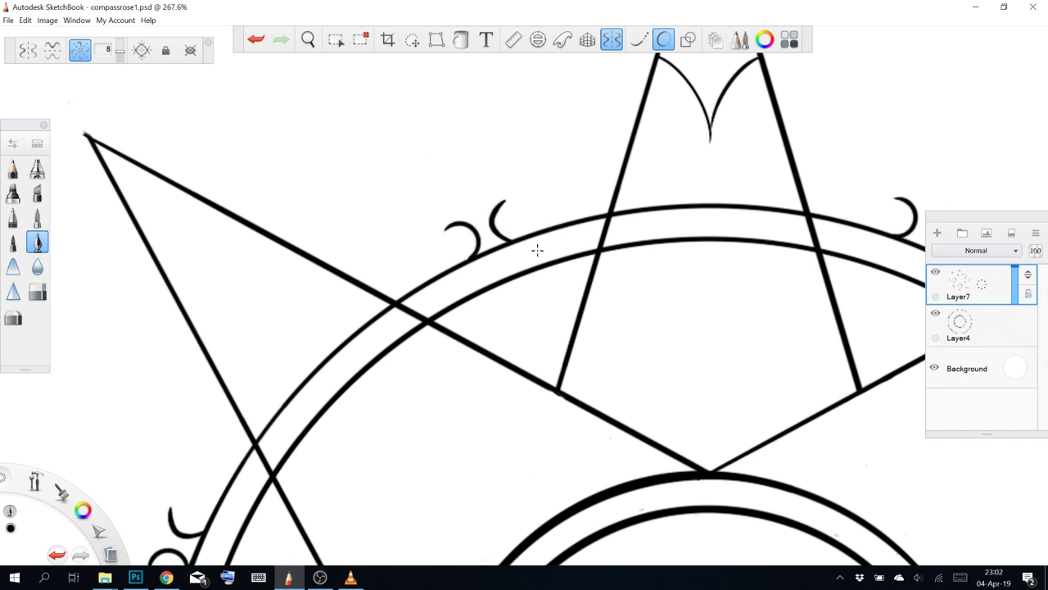
Redraw the right-hand curl of the pair on the outer ring until it mirrors the left curl
key(ctrl+z)
drag(509, 244, 503, 201)
key(ctrl+z)
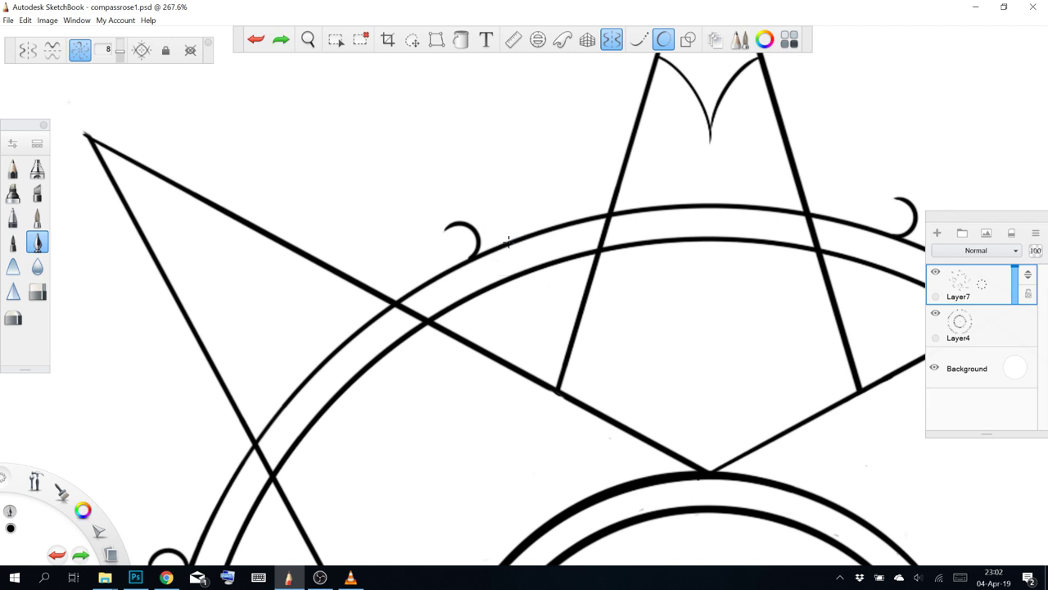
drag(511, 241, 509, 195)
key(ctrl+z)
drag(510, 241, 501, 202)
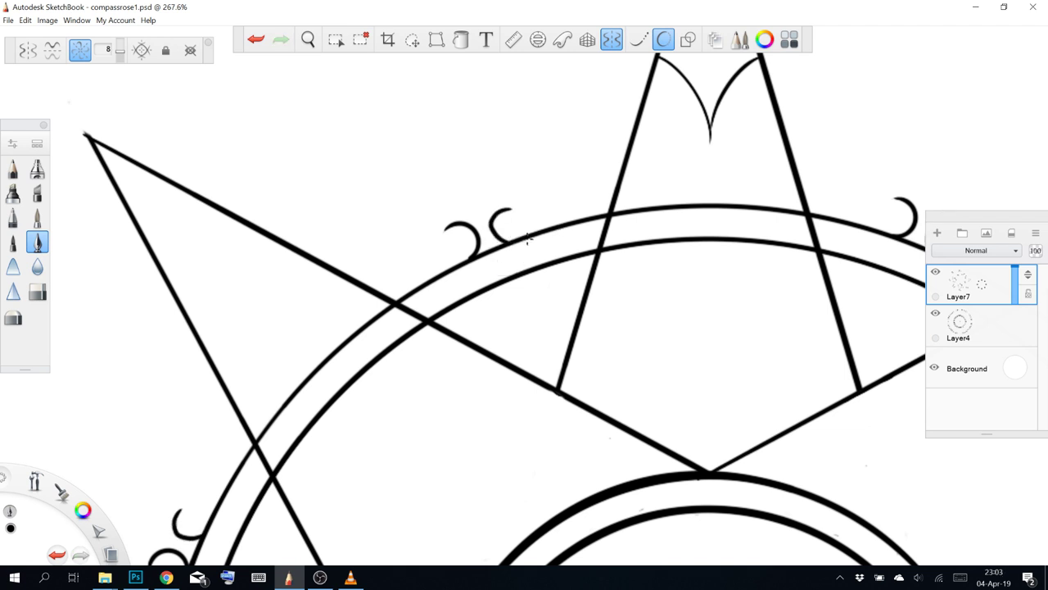
key(ctrl+z)
drag(509, 240, 502, 199)
key(ctrl+z)
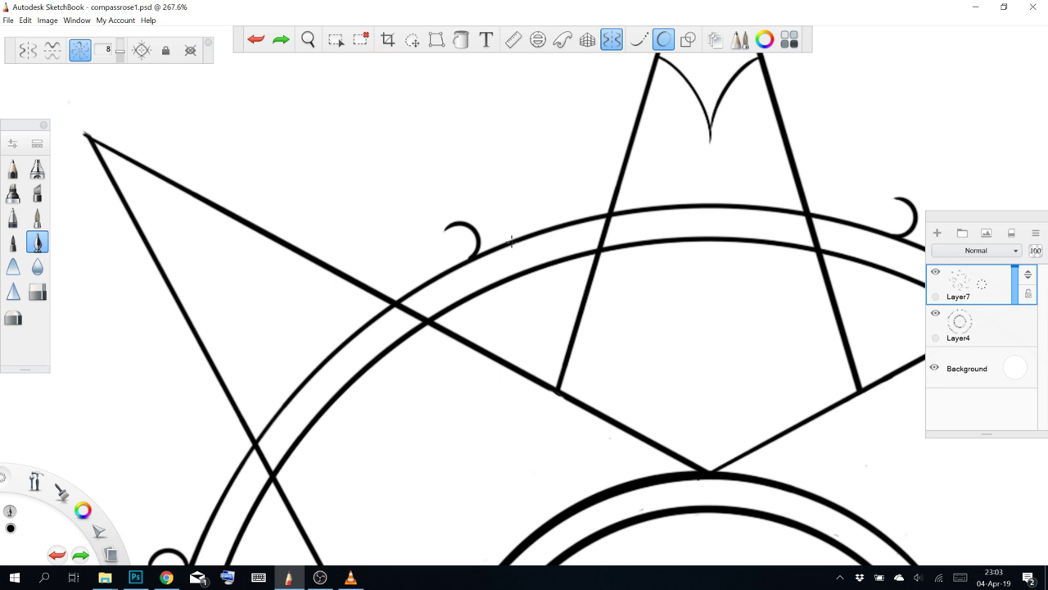
drag(507, 240, 515, 203)
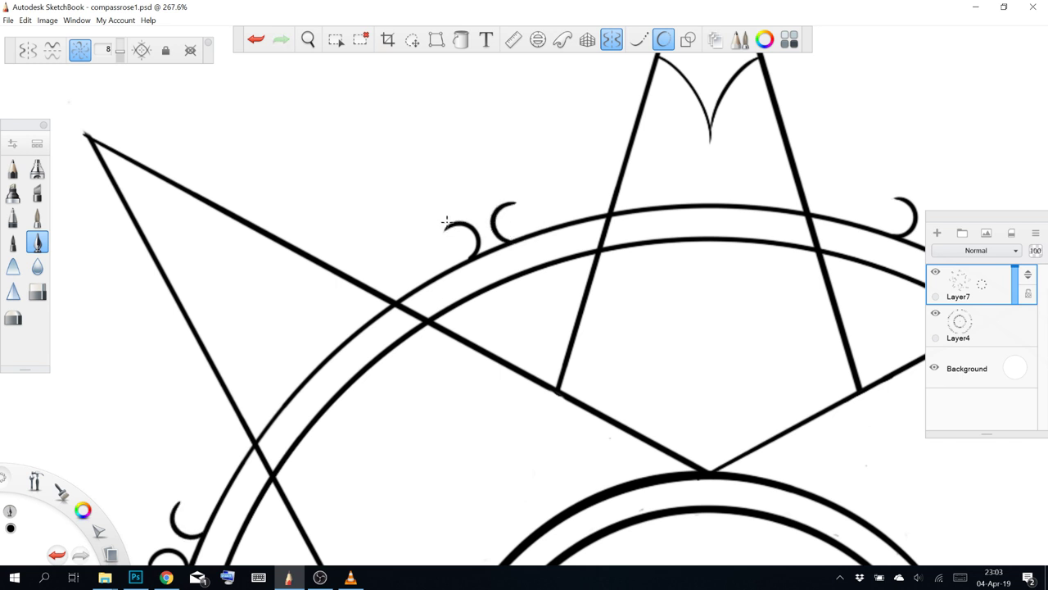
Join the tips of the two curls with curved strokes meeting in a peak to close the ornament above the outer ring
mouse_move(440, 228)
mouse_down()
mouse_move(465, 182)
mouse_move(511, 205)
mouse_up()
key(ctrl+z)
drag(462, 181, 515, 202)
key(ctrl+z)
key(ctrl+z)
key(ctrl+z)
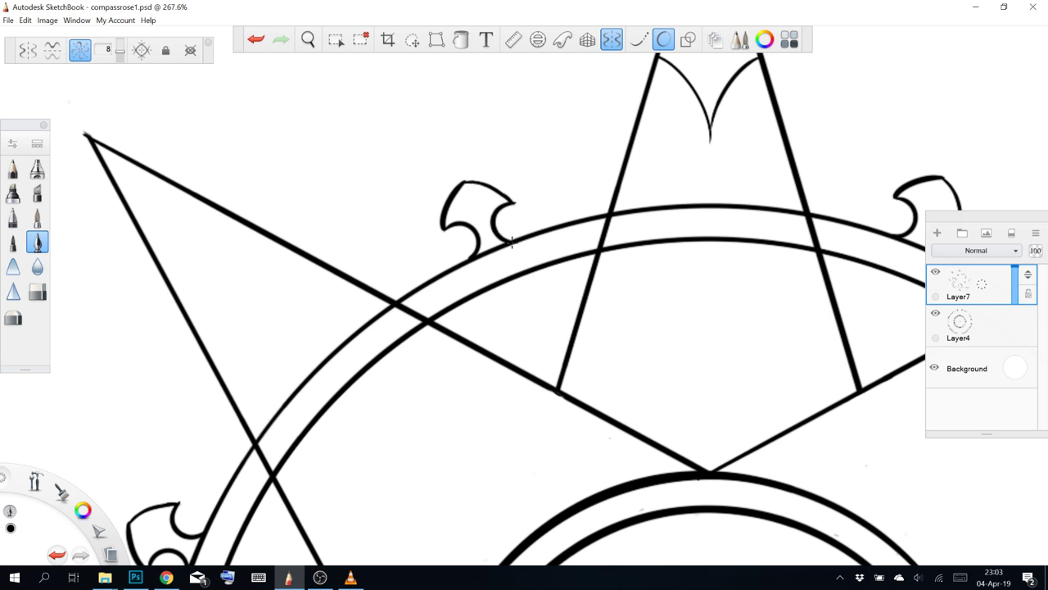
Erase the overshooting line ends of the outer-ring ornament and draw a small circle inside its head
key(e)
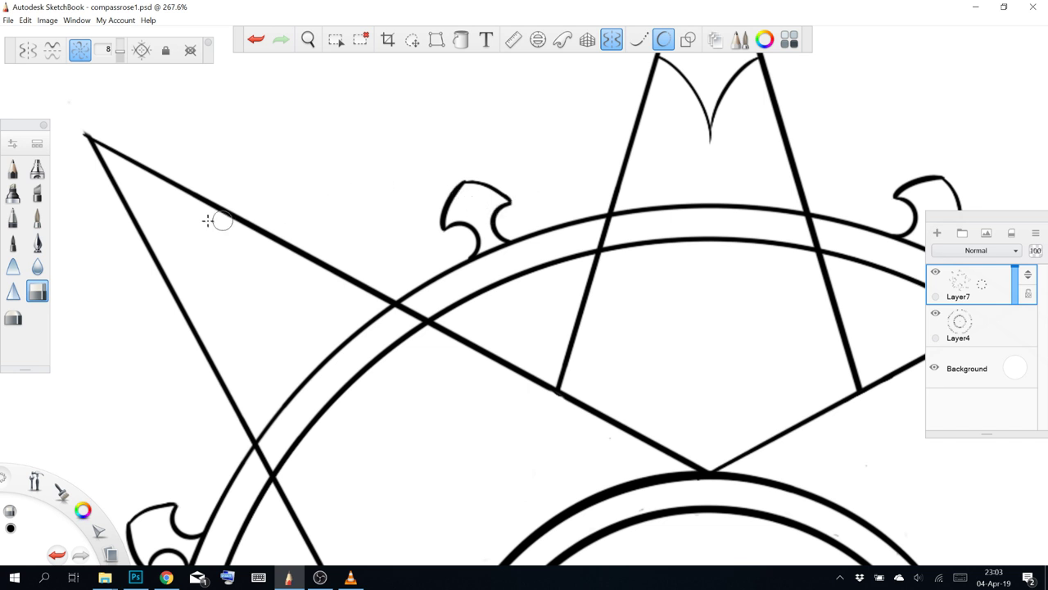
key(e)
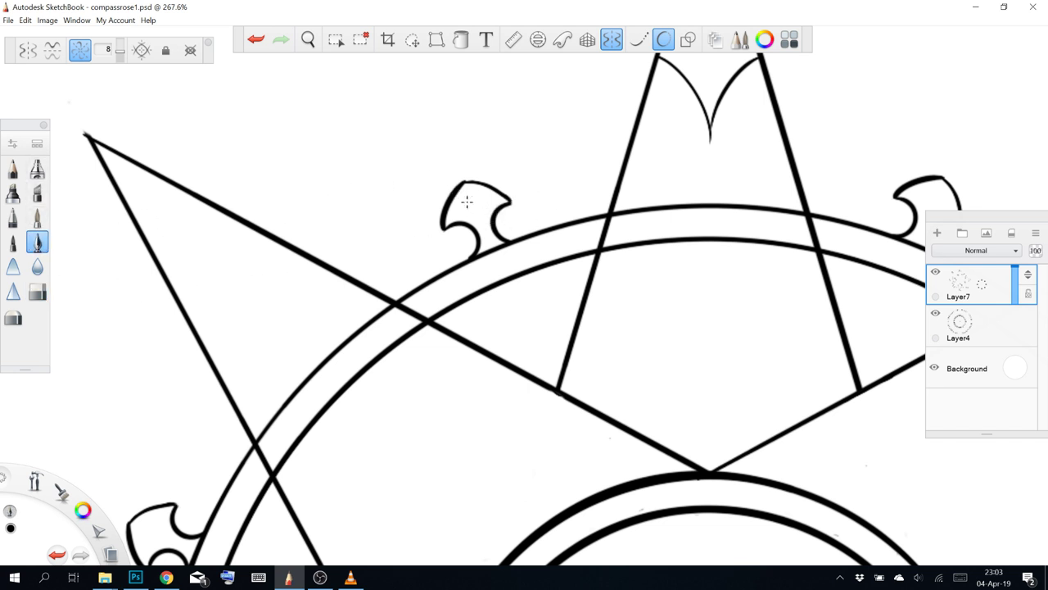
mouse_move(465, 211)
mouse_down()
mouse_move(478, 207)
mouse_move(470, 198)
mouse_up()
key(ctrl+z)
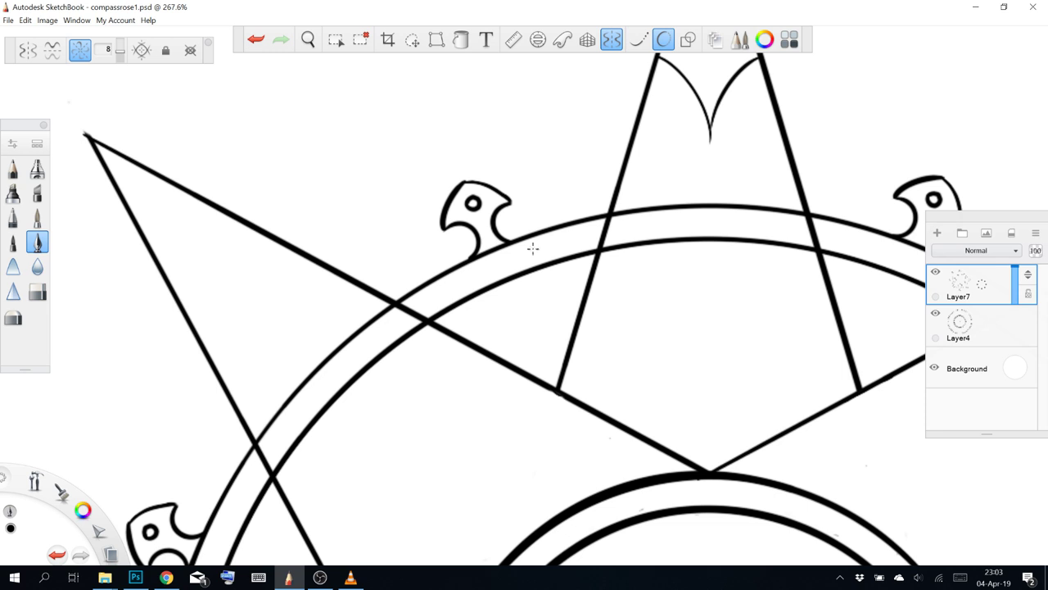
Make Layer4, which holds the rings, the active layer
scroll(532, 251, up, 1)
scroll(560, 280, down, 9)
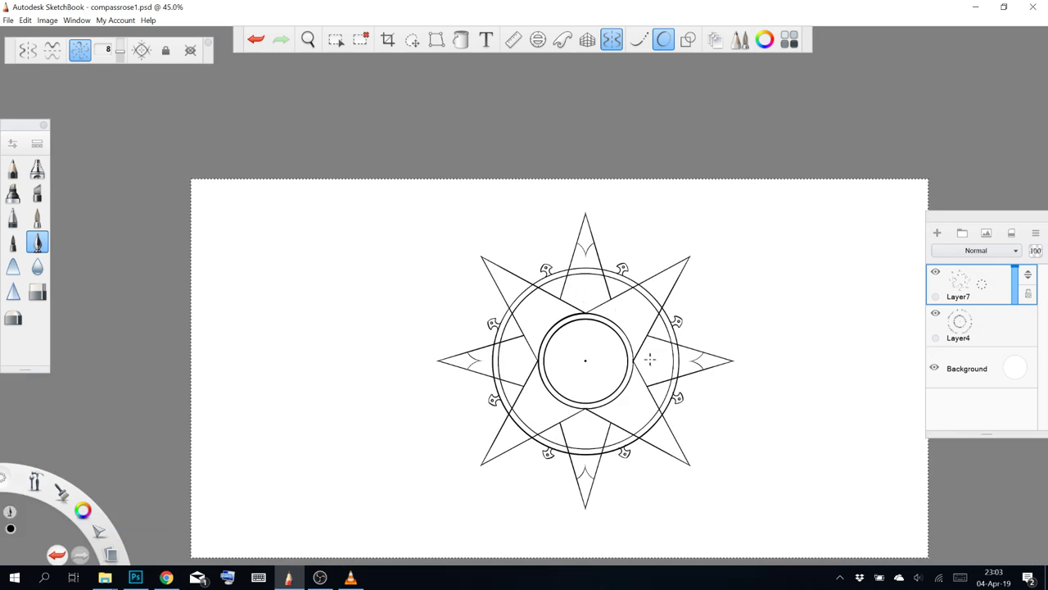
scroll(634, 405, up, 3)
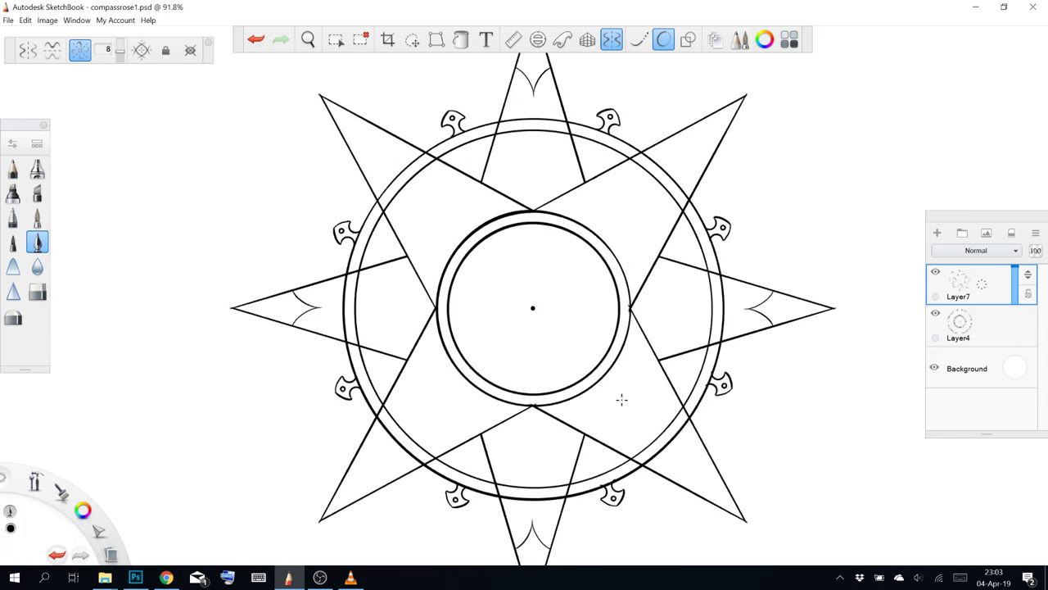
click(972, 331)
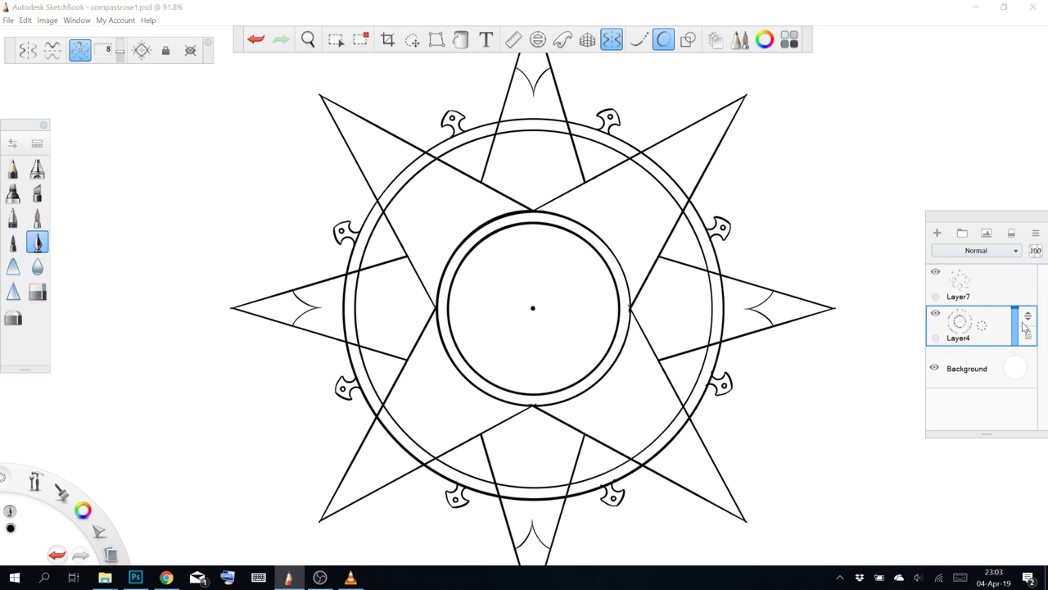
Clear the contents of Layer4 and undo the clearing
click(1036, 234)
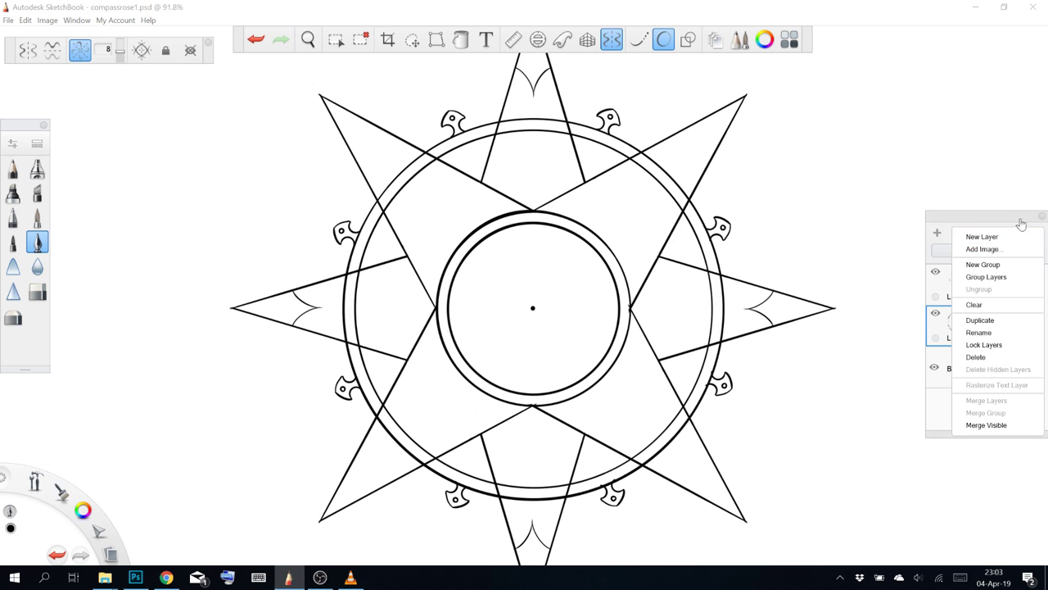
click(1020, 223)
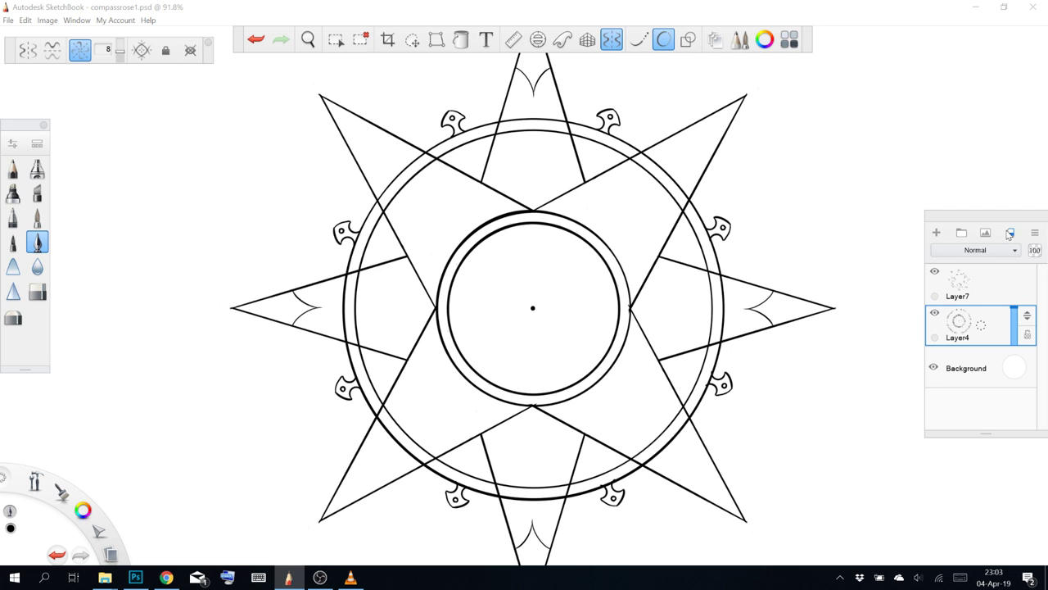
click(1009, 234)
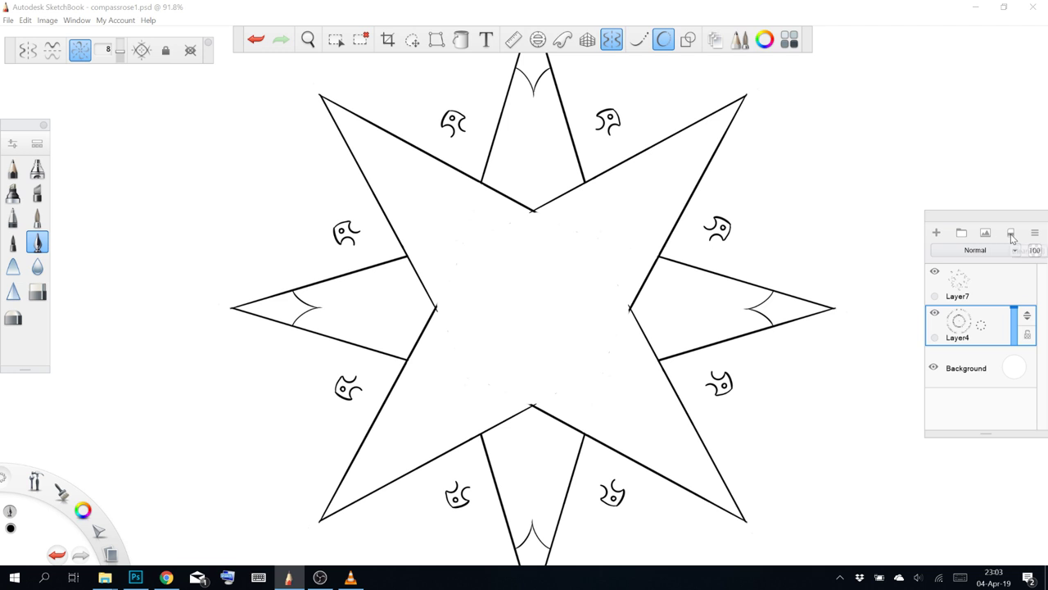
key(ctrl+z)
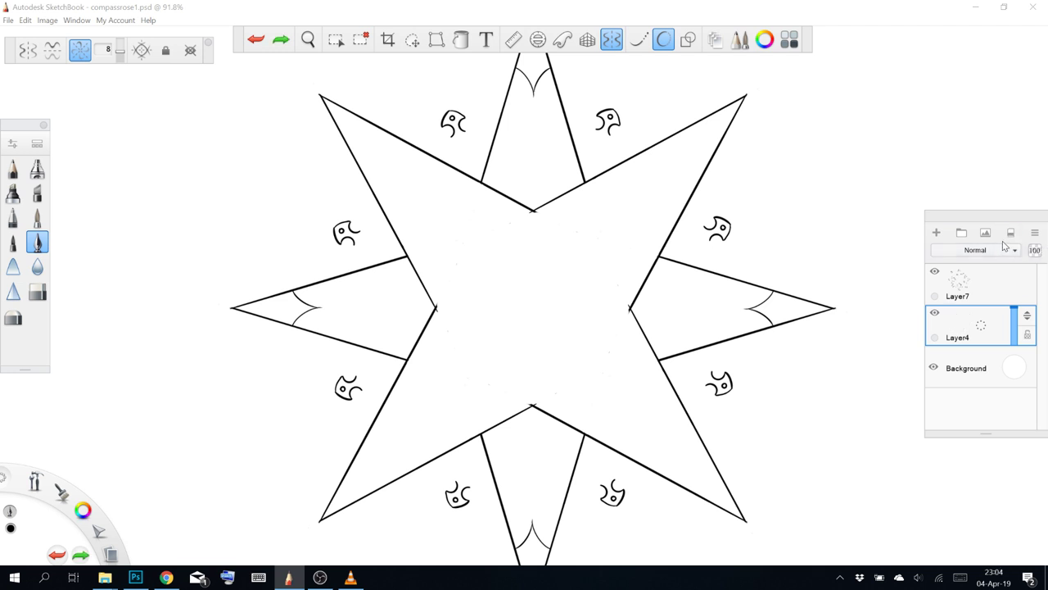
key(ctrl+z)
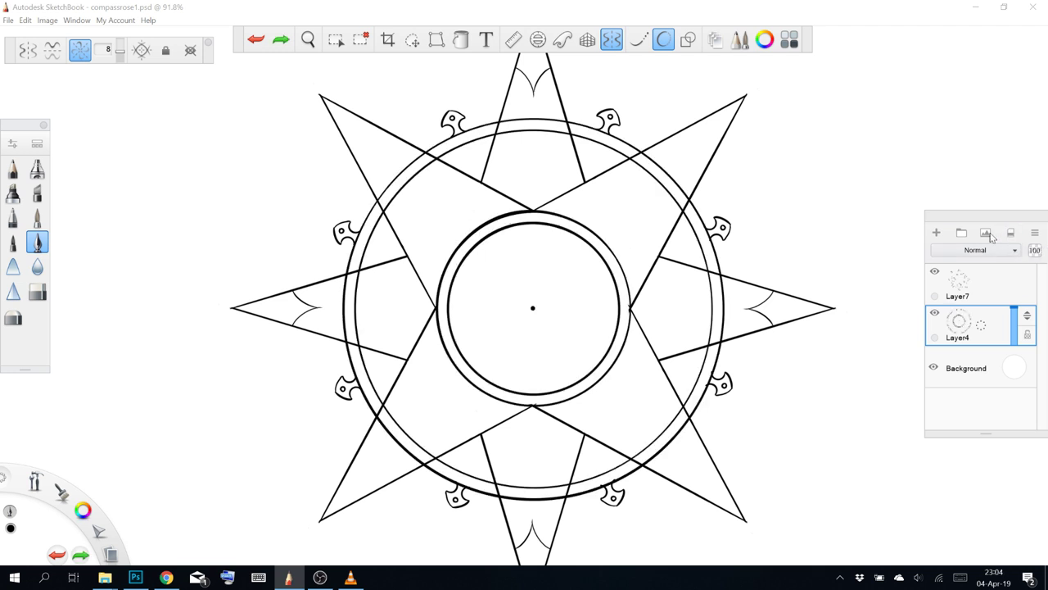
click(981, 329)
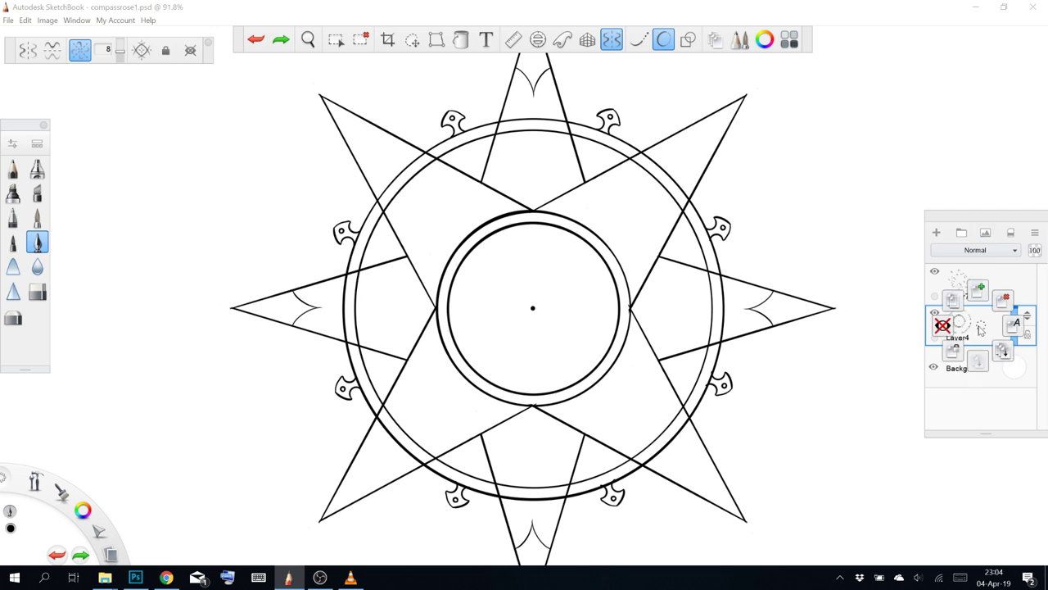
mouse_move(981, 330)
mouse_down()
mouse_move(941, 327)
mouse_move(973, 362)
mouse_move(995, 328)
mouse_move(987, 297)
mouse_move(880, 300)
mouse_move(854, 377)
mouse_up()
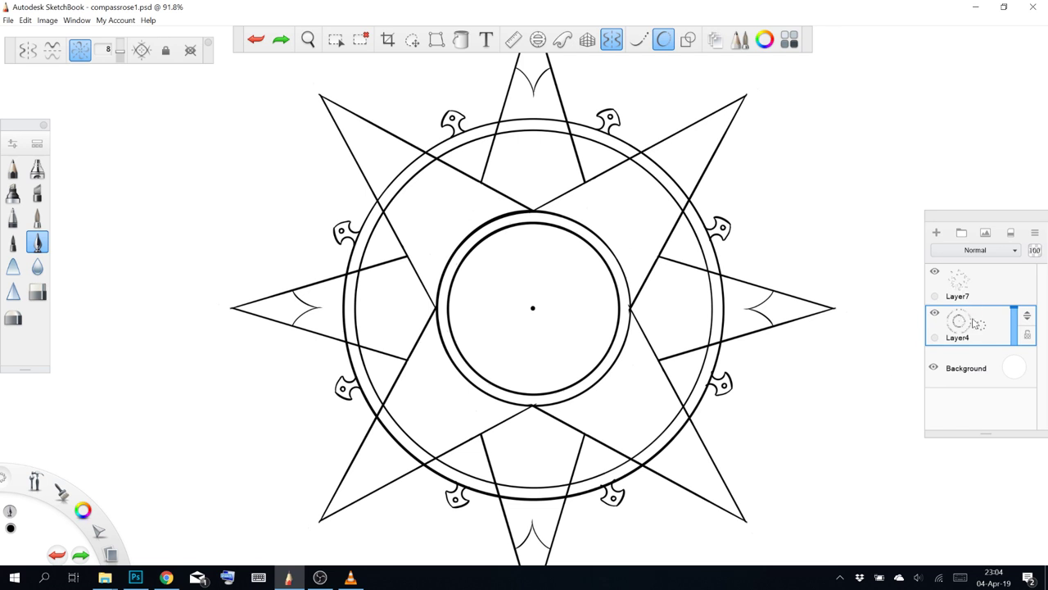
Erase the outer ring's two lines wherever they cross the inside of the star points on Layer4
scroll(320, 191, up, 3)
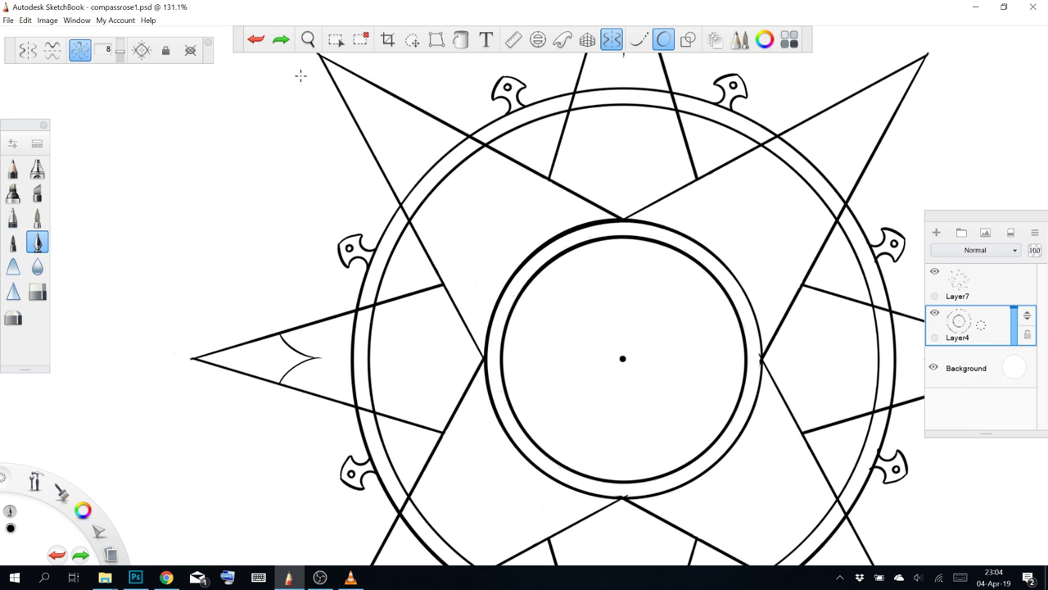
key(e)
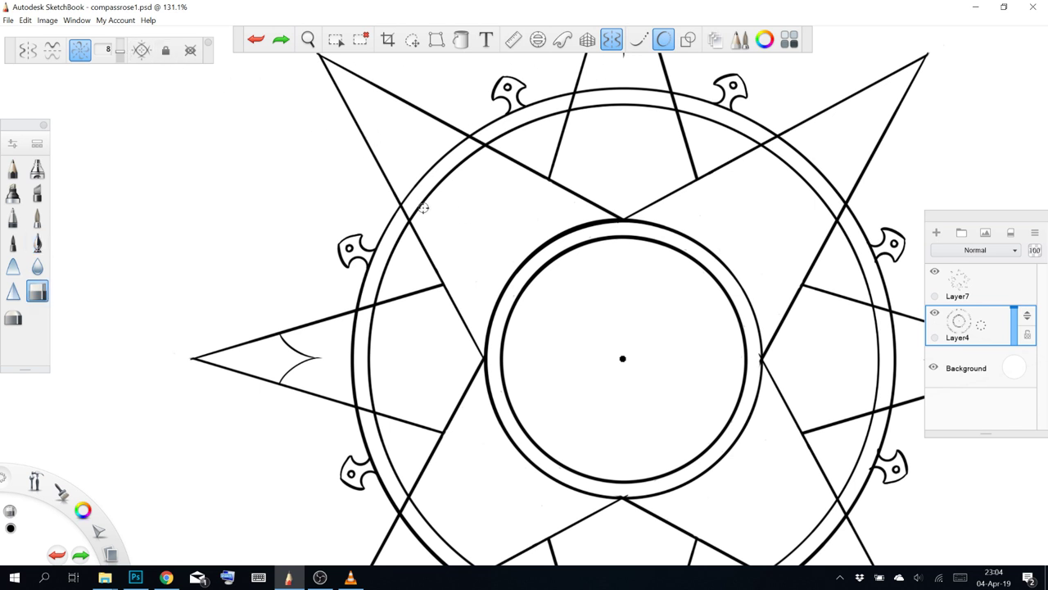
drag(415, 201, 421, 211)
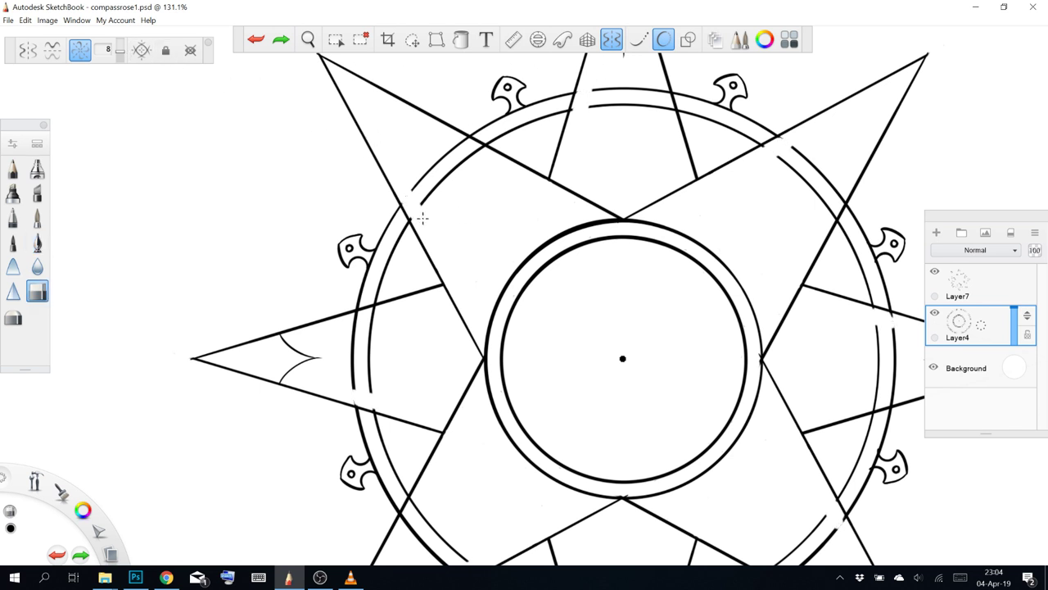
click(423, 217)
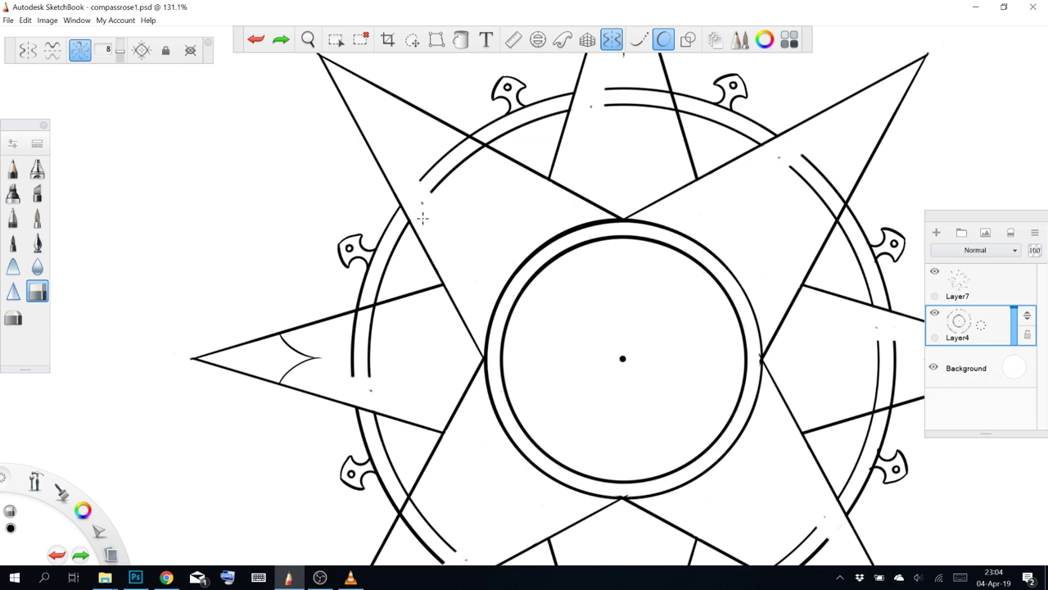
mouse_move(422, 218)
mouse_down()
mouse_move(427, 186)
mouse_move(473, 149)
mouse_move(467, 142)
mouse_up()
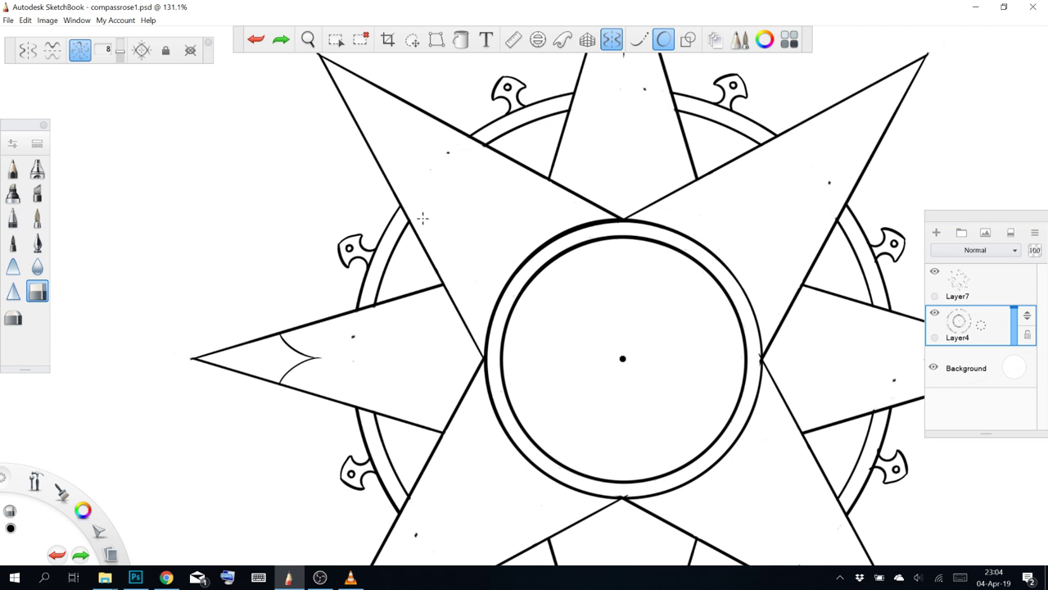
click(454, 156)
scroll(348, 250, down, 3)
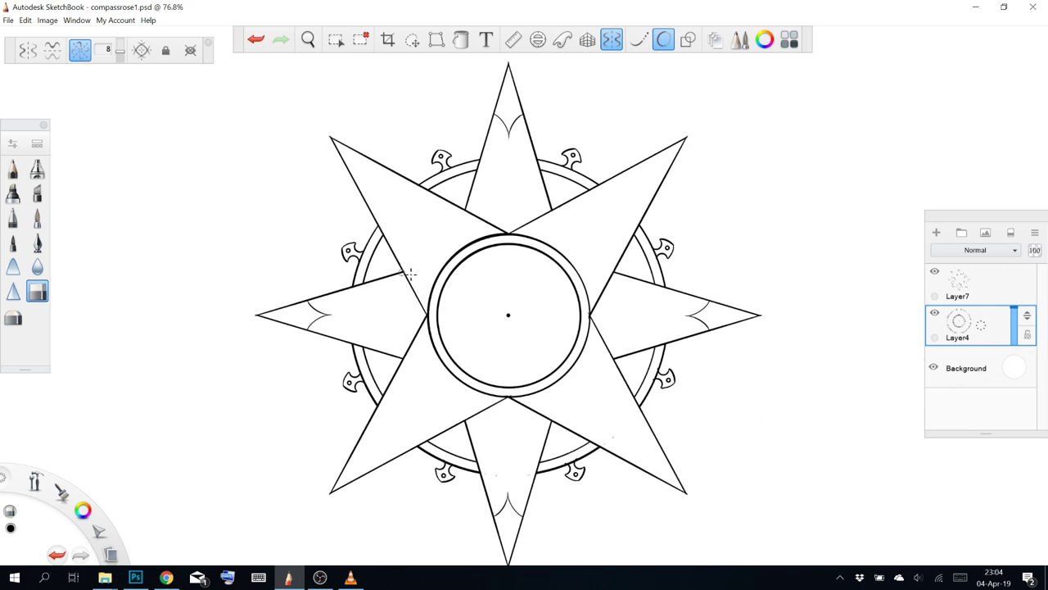
Activate Layer7 and erase the star's line ends that overshoot into the inner ring at its inner corners
scroll(620, 350, up, 3)
scroll(620, 351, up, 3)
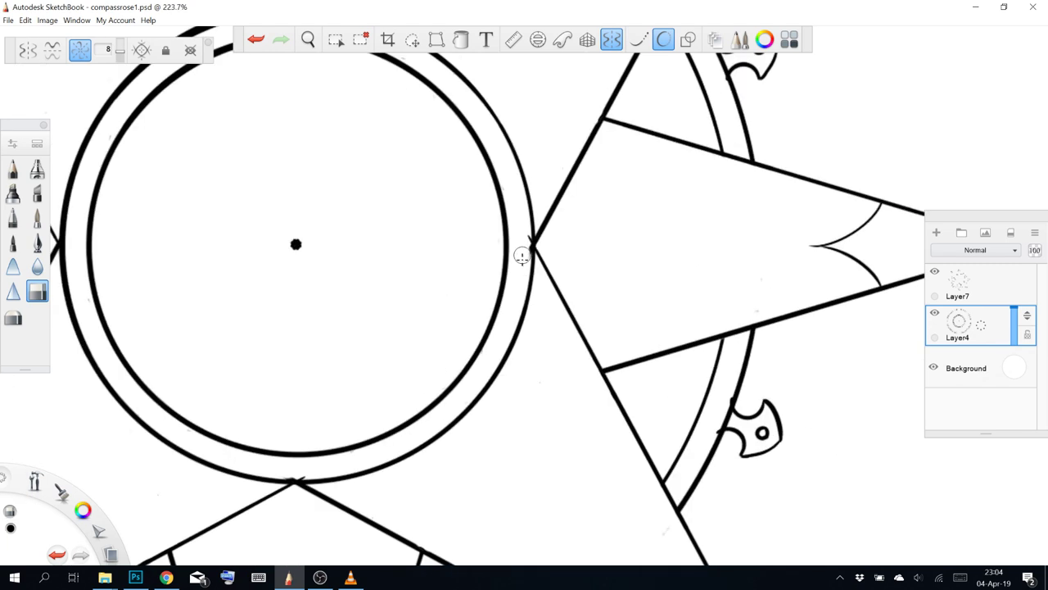
key(ctrl+z)
click(985, 288)
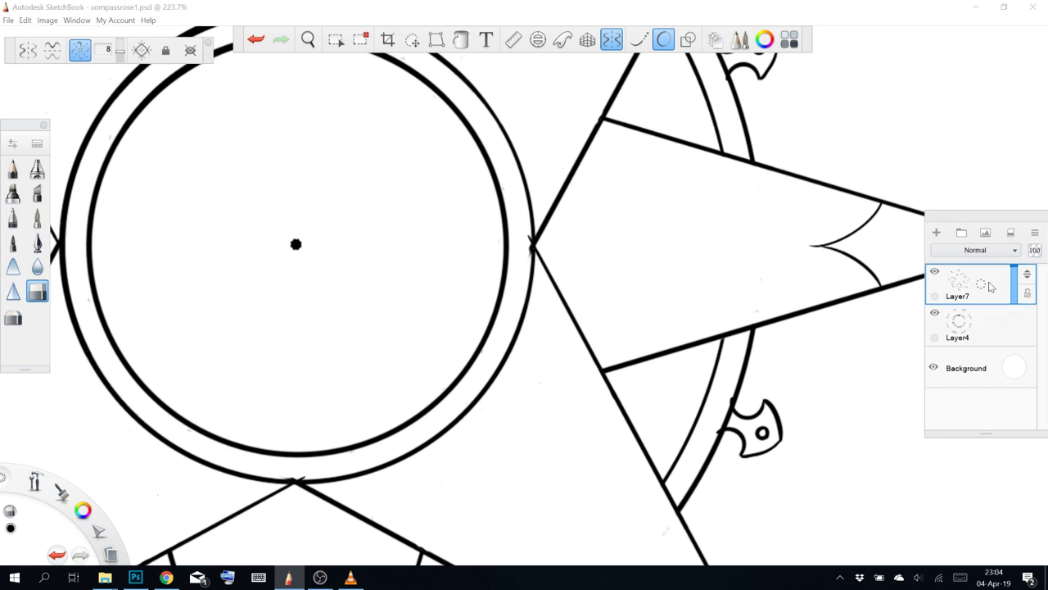
drag(526, 239, 527, 235)
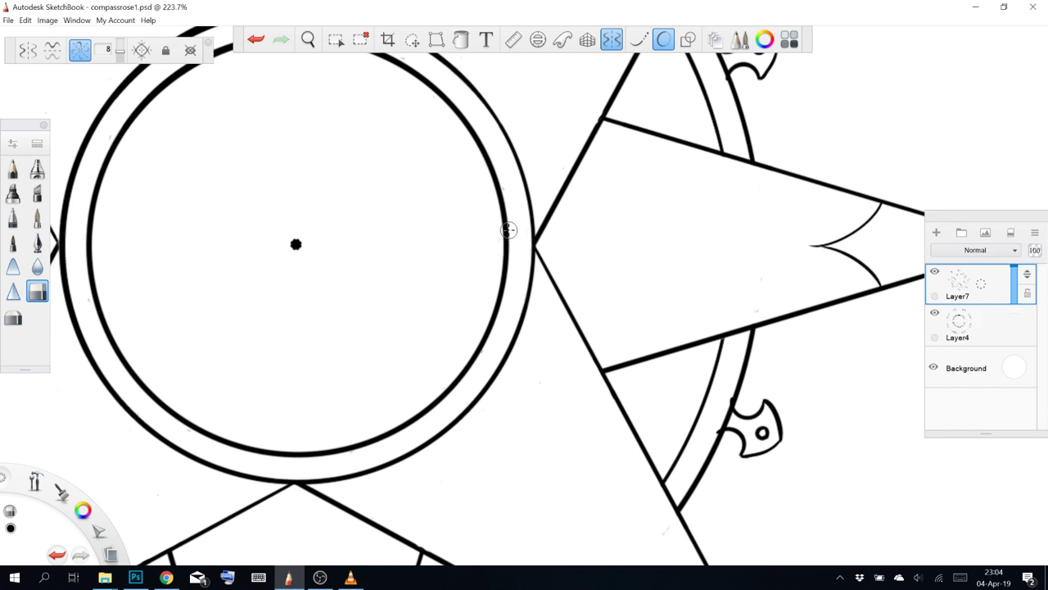
scroll(501, 294, down, 5)
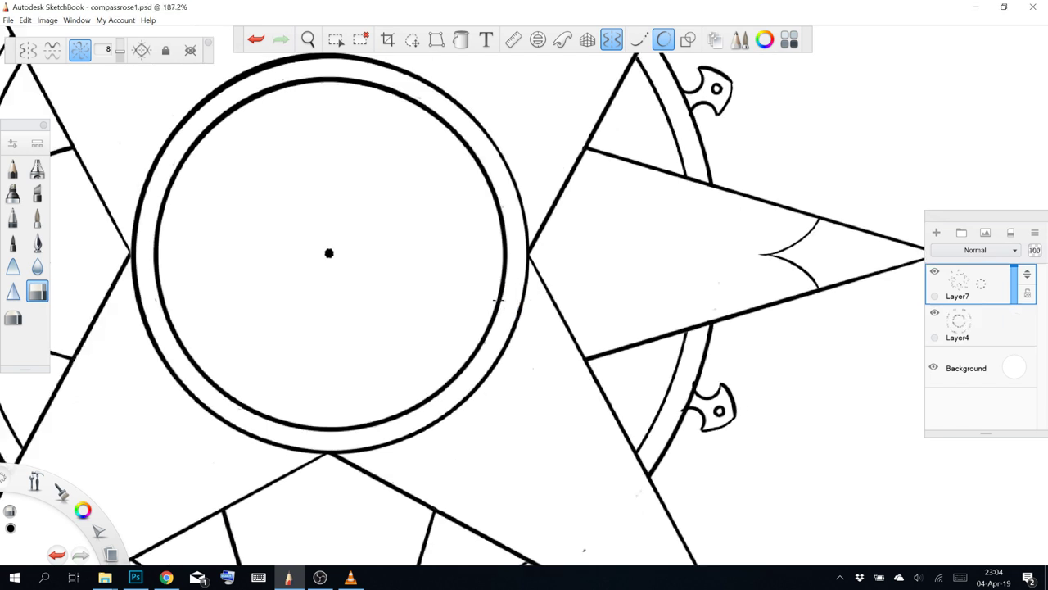
scroll(502, 288, down, 4)
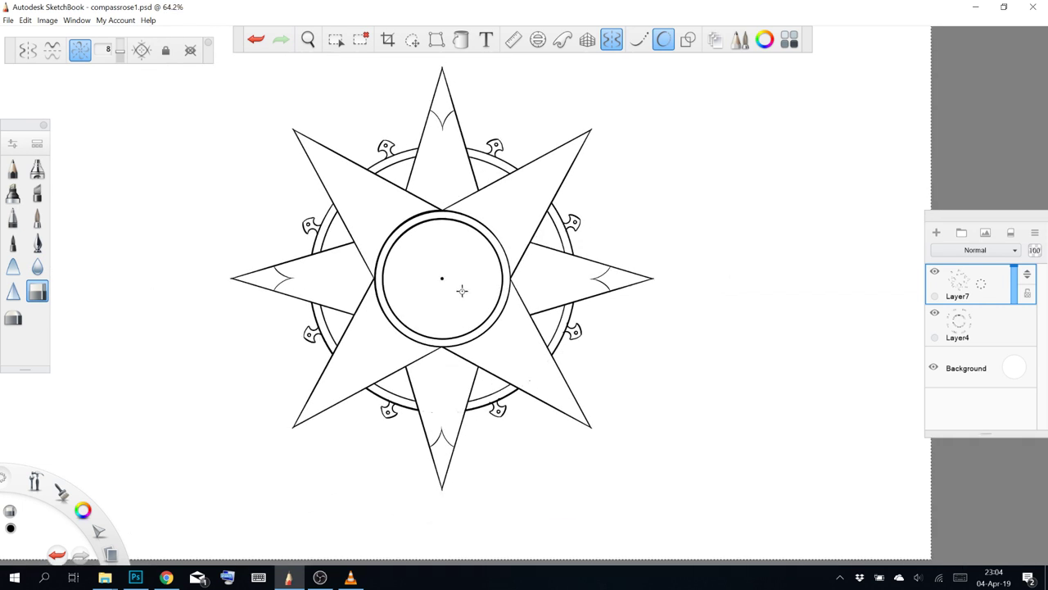
scroll(501, 288, up, 1)
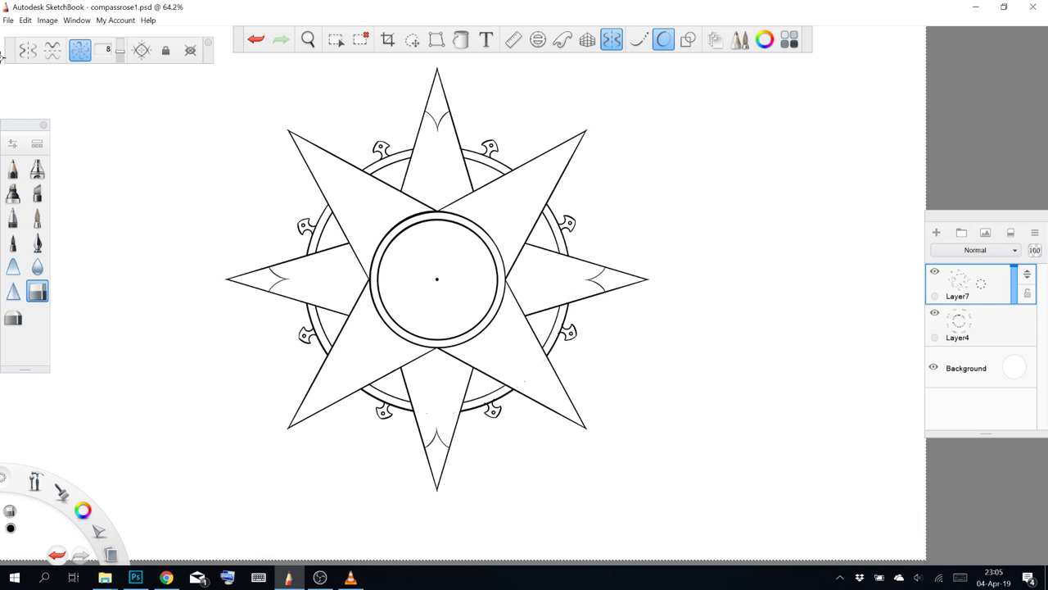
key(c)
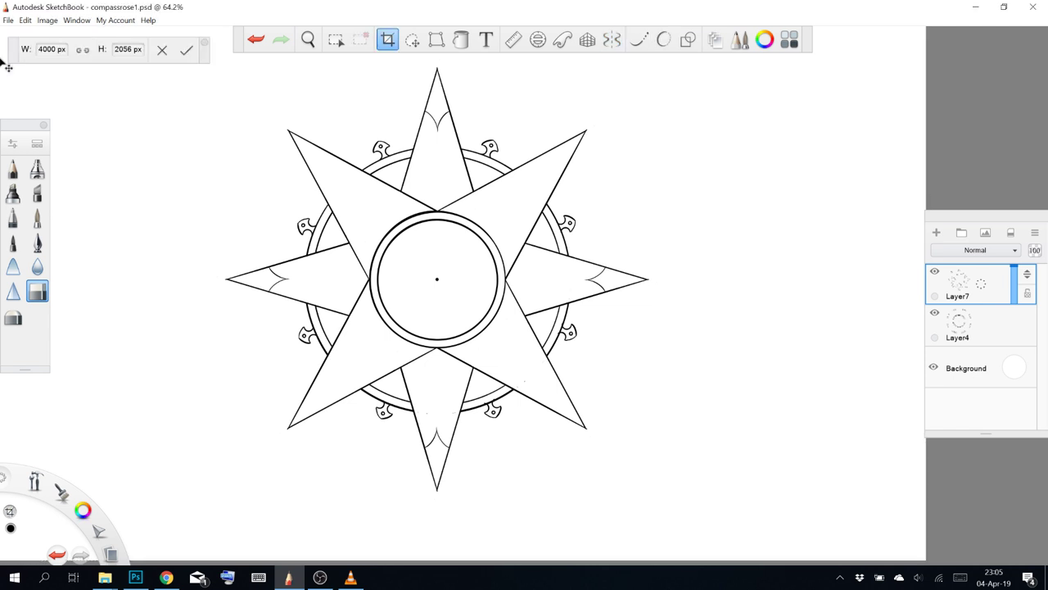
key(])
key(p)
key(s)
key(s)
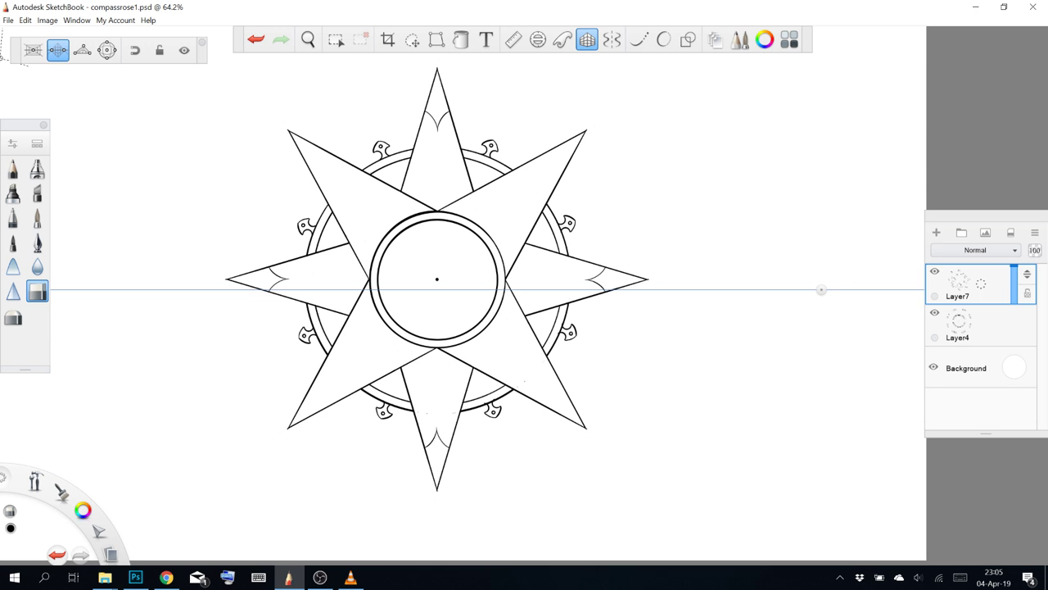
click(583, 41)
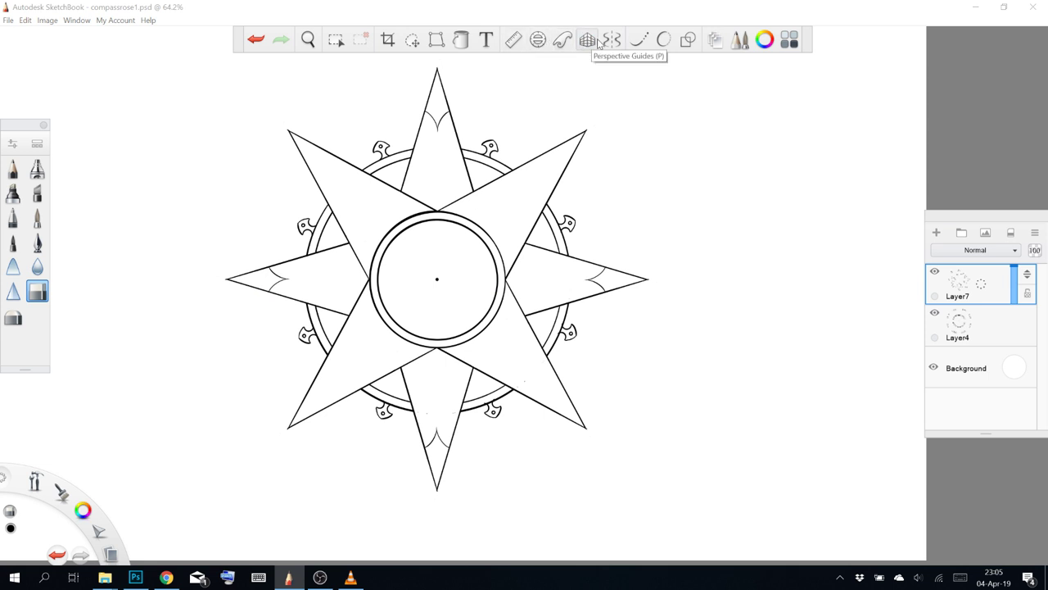
click(612, 41)
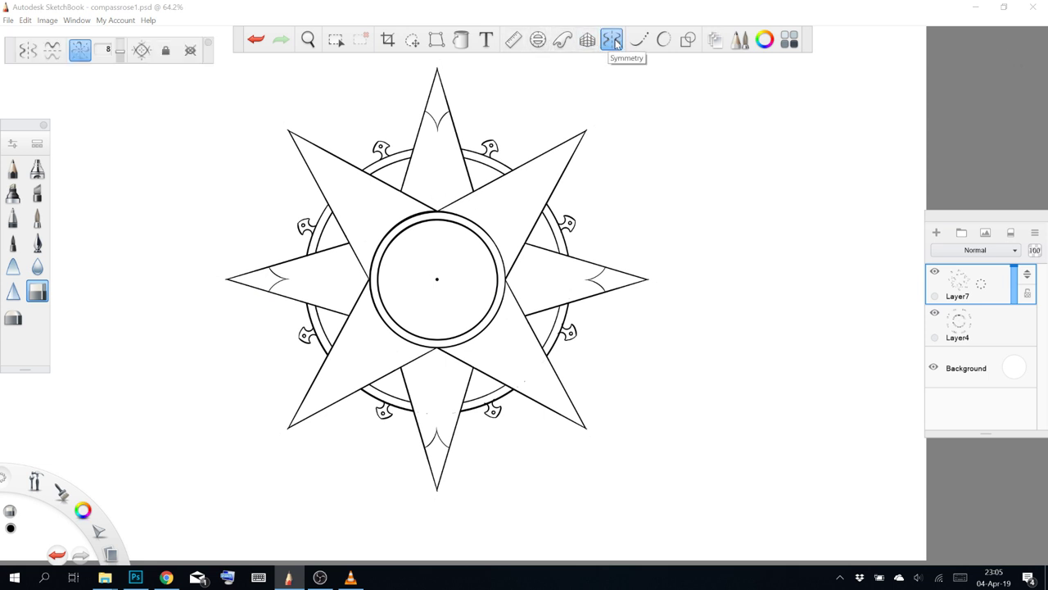
Set the radial symmetry to 4 sections and try a freehand rounded bump on the inner ring's upper-left edge with the inking pen
scroll(505, 134, up, 2)
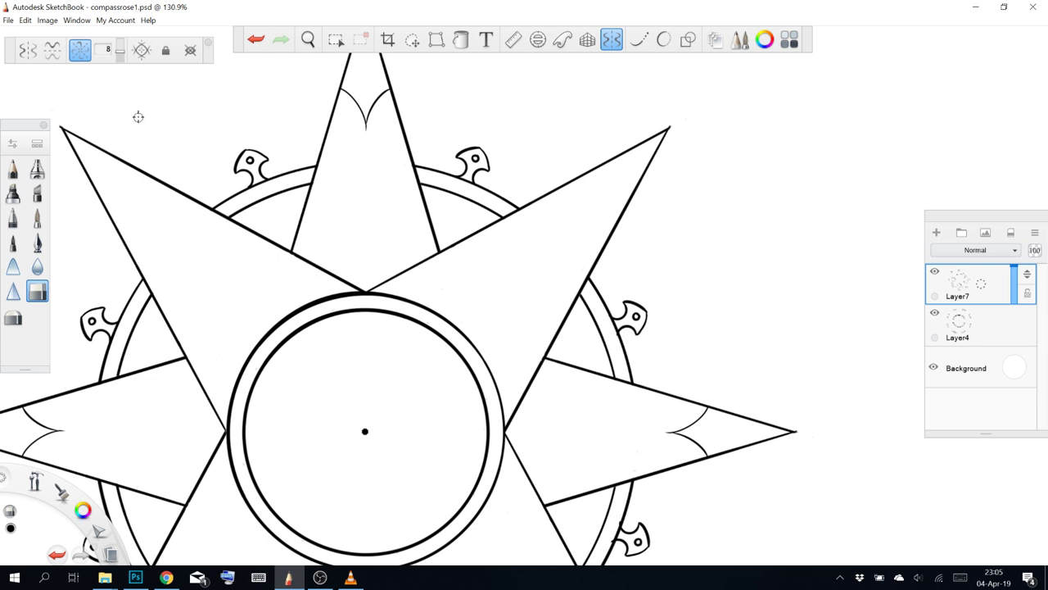
drag(120, 50, 123, 63)
key(s)
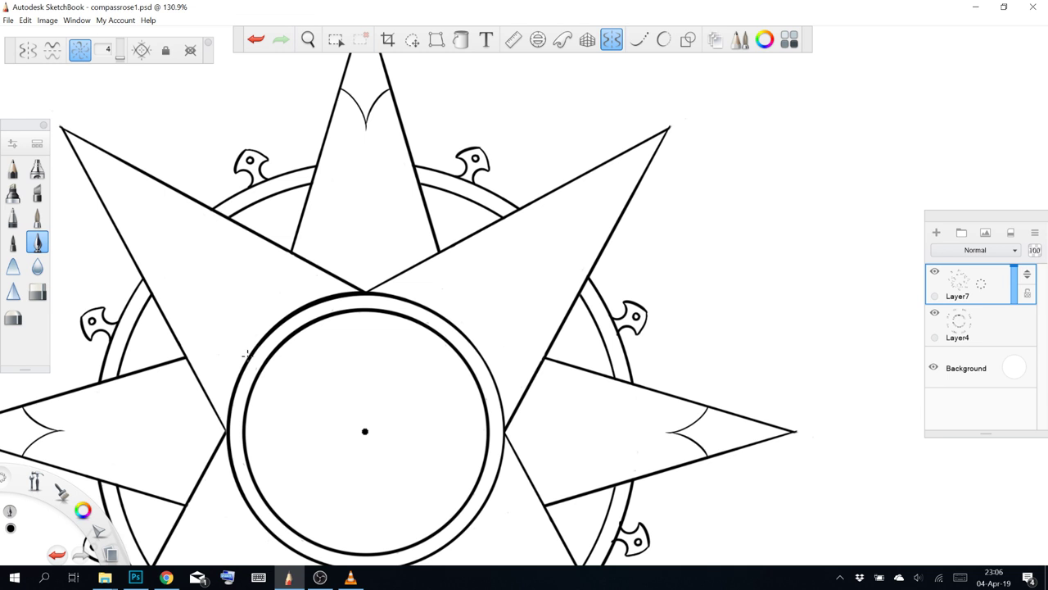
mouse_move(248, 354)
mouse_down()
mouse_move(242, 330)
mouse_move(274, 322)
mouse_up()
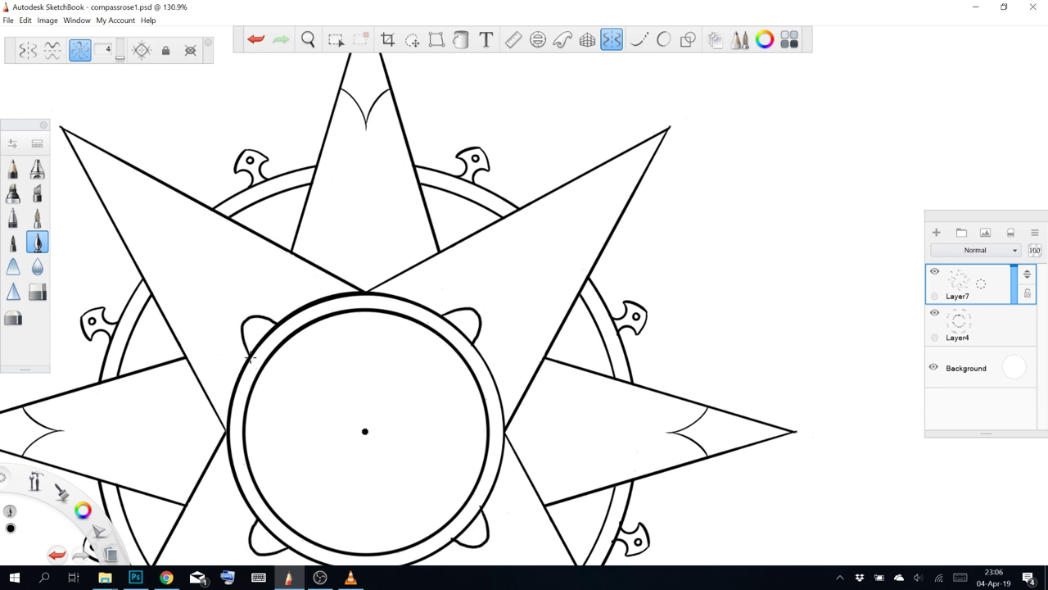
key(ctrl+z)
Turn on the ellipse guide, shrink it to a small circle and place it over the inner ring's upper-left edge
click(538, 40)
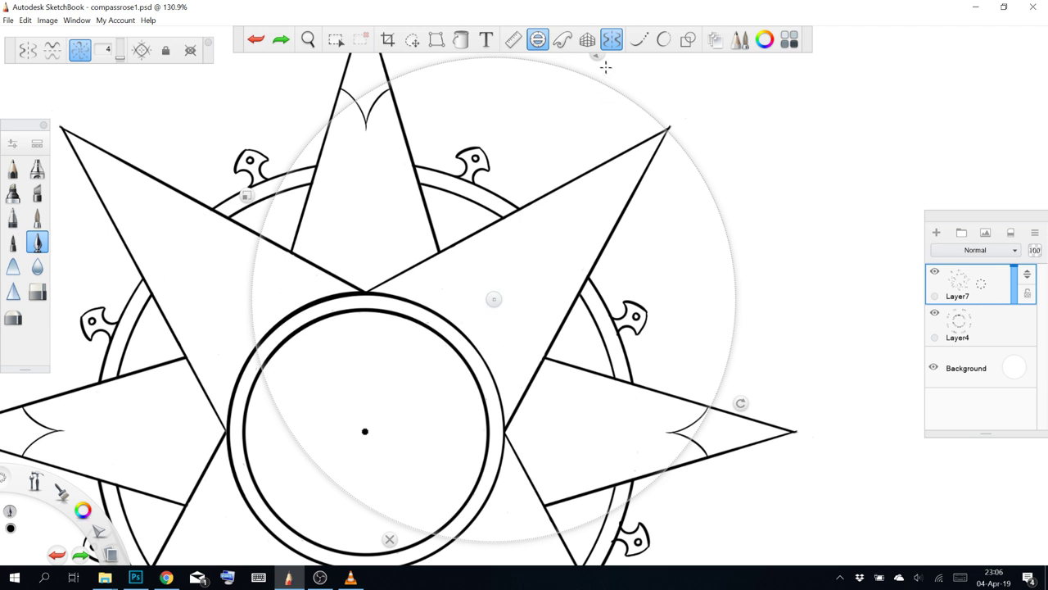
drag(246, 195, 413, 266)
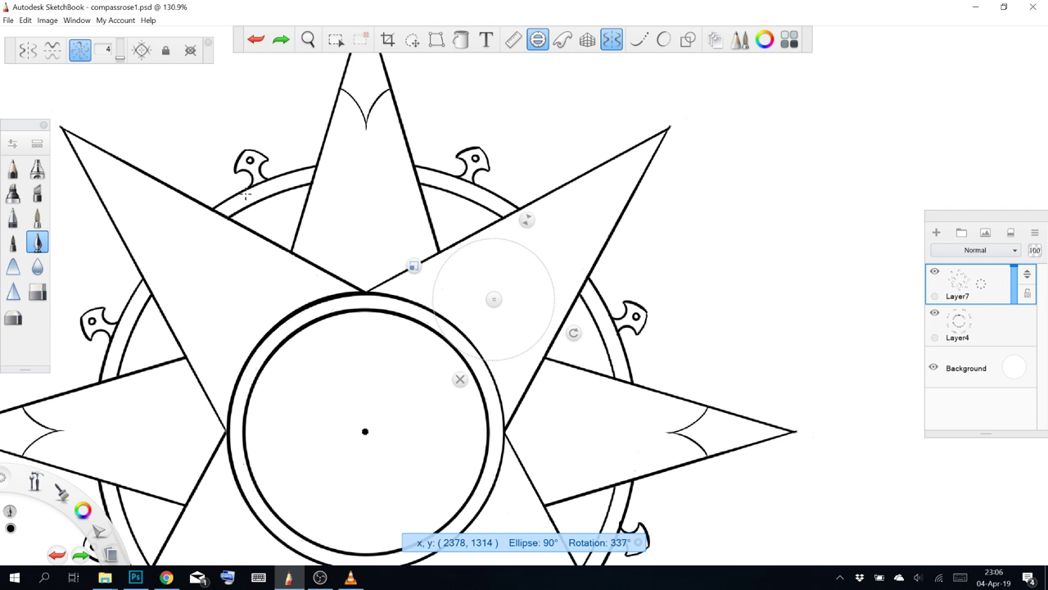
drag(494, 299, 284, 356)
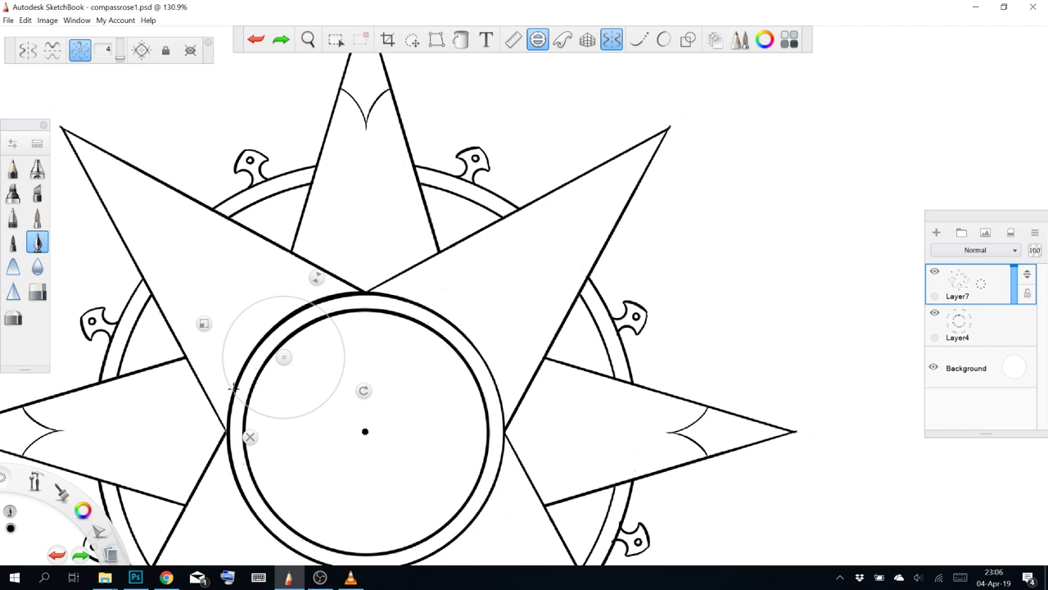
Ink a round bump along the ellipse guide outside the inner ring's upper-left edge, joining both ends to the ring
mouse_move(235, 391)
mouse_down()
mouse_move(224, 341)
mouse_move(240, 313)
mouse_move(264, 298)
mouse_move(310, 321)
mouse_up()
key(ctrl+z)
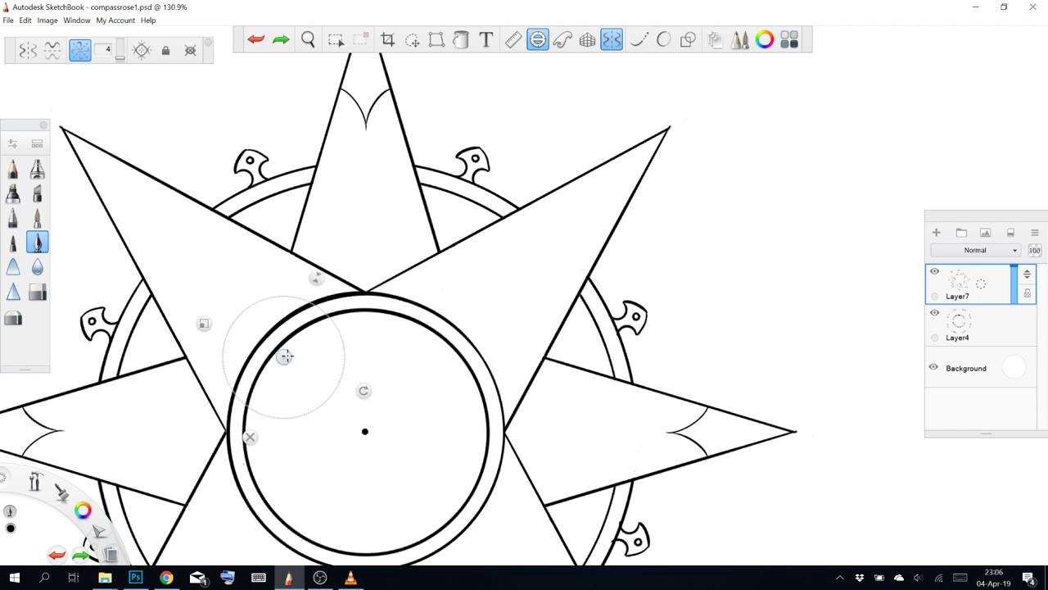
drag(283, 356, 284, 356)
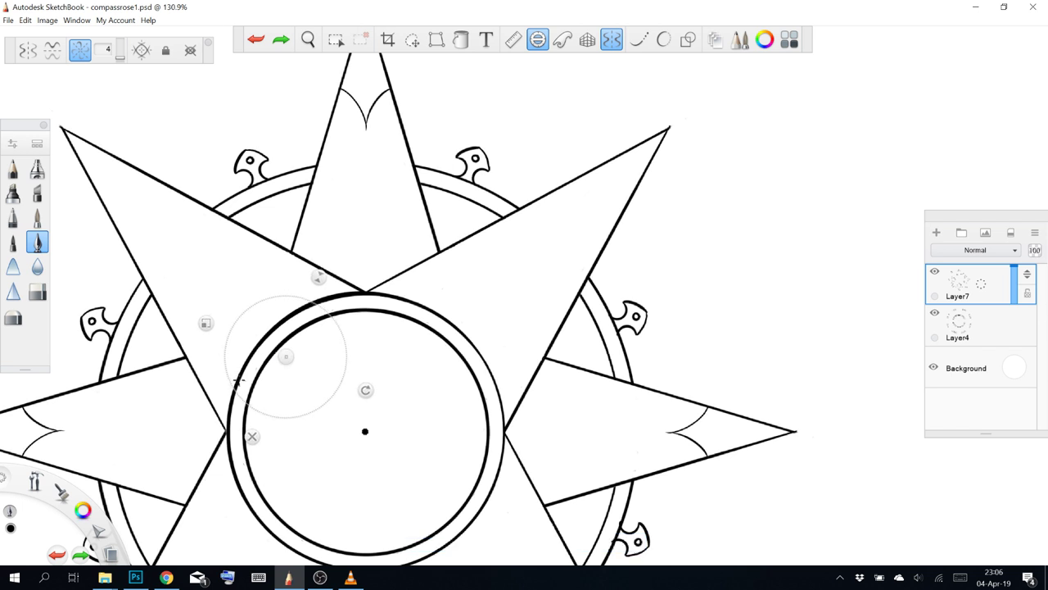
mouse_move(234, 387)
mouse_down()
mouse_move(236, 325)
mouse_move(263, 300)
mouse_move(305, 297)
mouse_up()
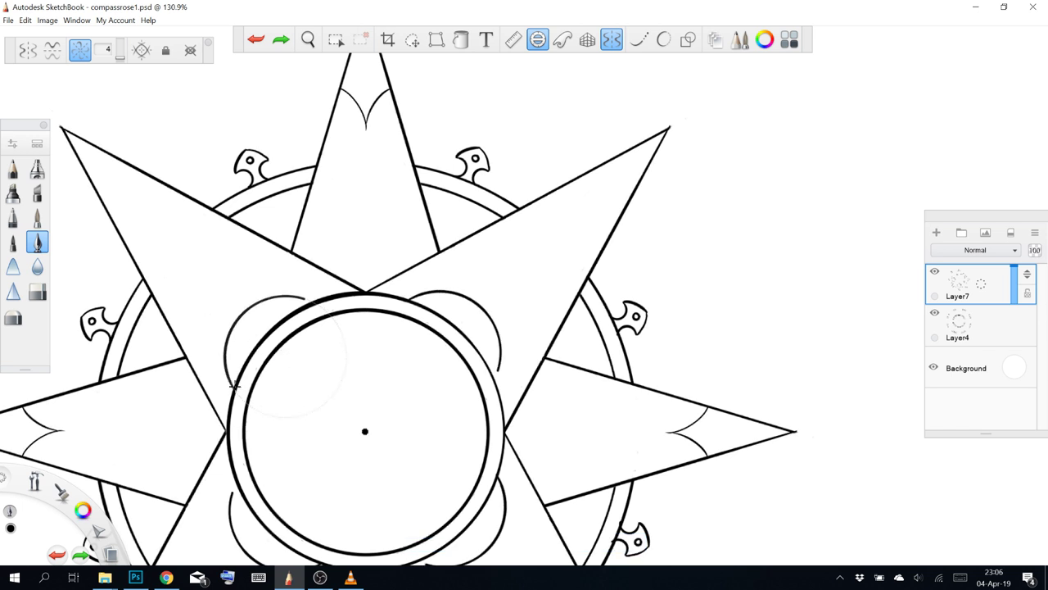
drag(235, 386, 236, 389)
Shrink and recenter the ellipse guide, ink a smaller arc inside the bump, and turn the ellipse guide off
mouse_move(287, 356)
mouse_down()
mouse_move(296, 366)
mouse_move(288, 355)
mouse_up()
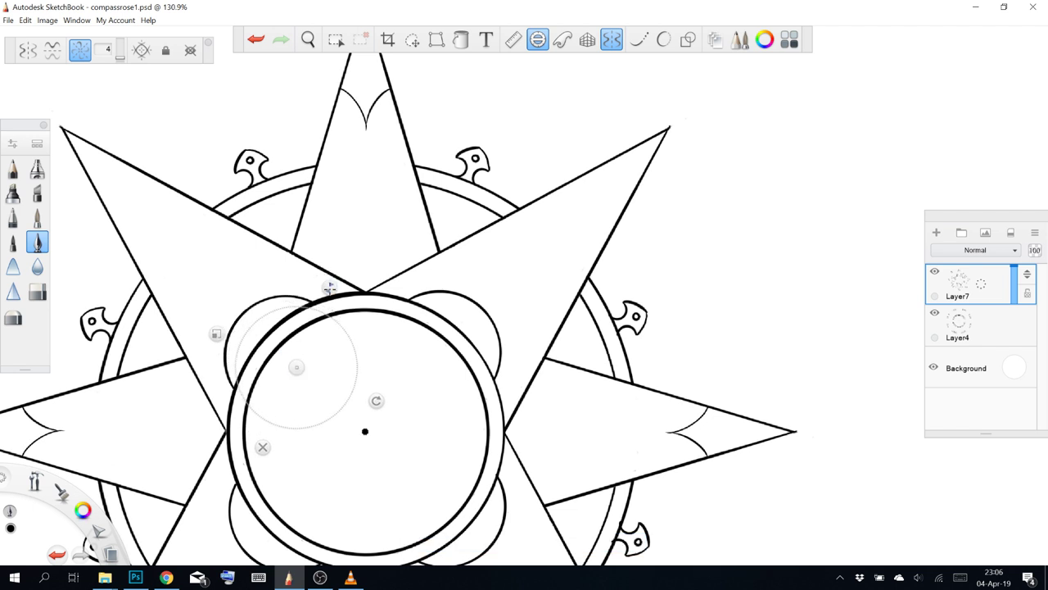
drag(216, 334, 225, 336)
mouse_move(296, 367)
mouse_down()
mouse_move(286, 359)
mouse_move(239, 375)
mouse_move(237, 365)
mouse_move(242, 328)
mouse_move(291, 307)
mouse_up()
drag(239, 376, 296, 309)
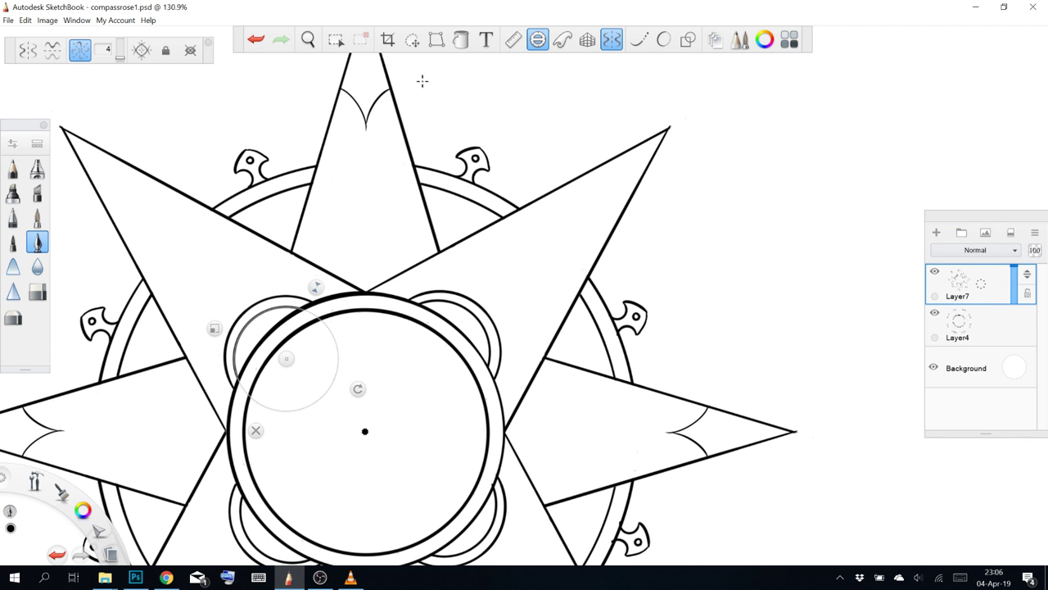
click(539, 42)
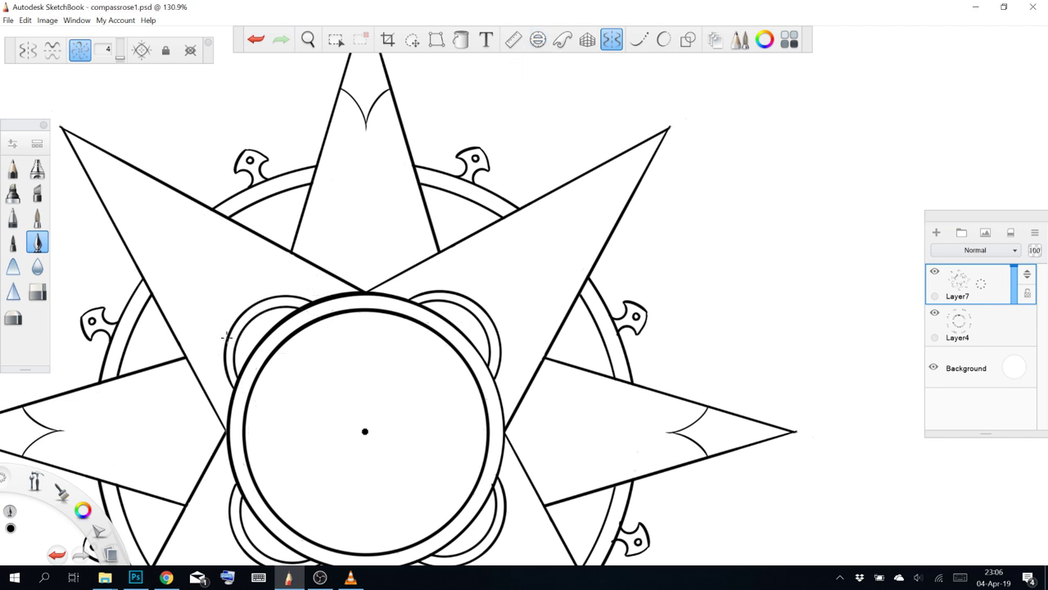
Ink small freehand scallops along the lower part of the upper-left bump's outer arc, undoing the misshapen ones
mouse_move(226, 379)
mouse_down()
mouse_move(221, 337)
mouse_move(234, 314)
mouse_up()
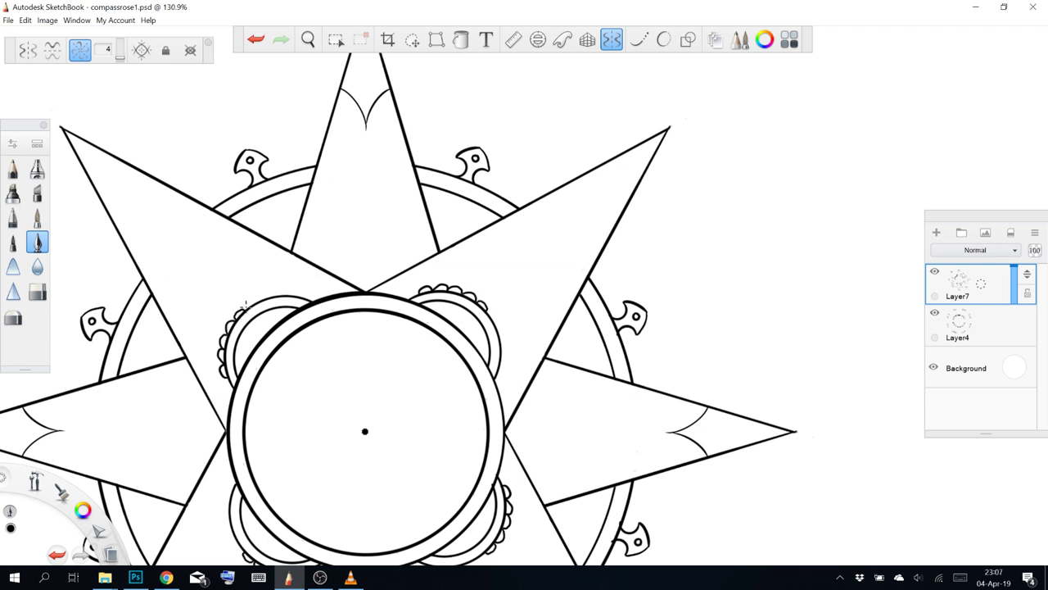
key(ctrl+z)
drag(237, 322, 246, 309)
key(ctrl+z)
key(ctrl+z)
key(ctrl+z)
Turn on predictive stroke and complete the scalloped edging around the upper-left bump down to the inner ring at both ends
click(662, 41)
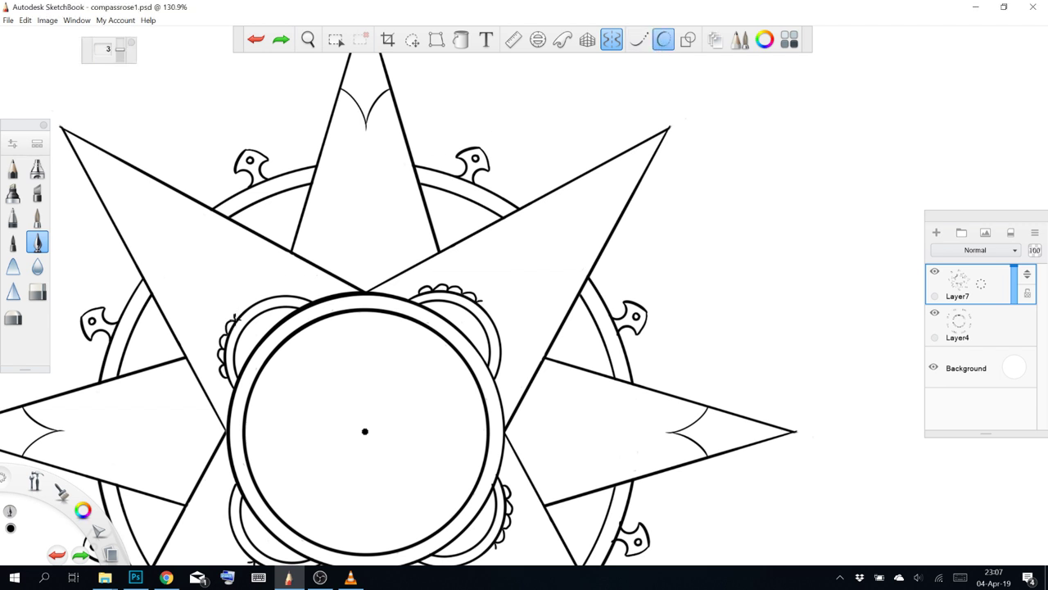
mouse_move(237, 318)
mouse_down()
mouse_move(248, 303)
mouse_move(304, 297)
mouse_up()
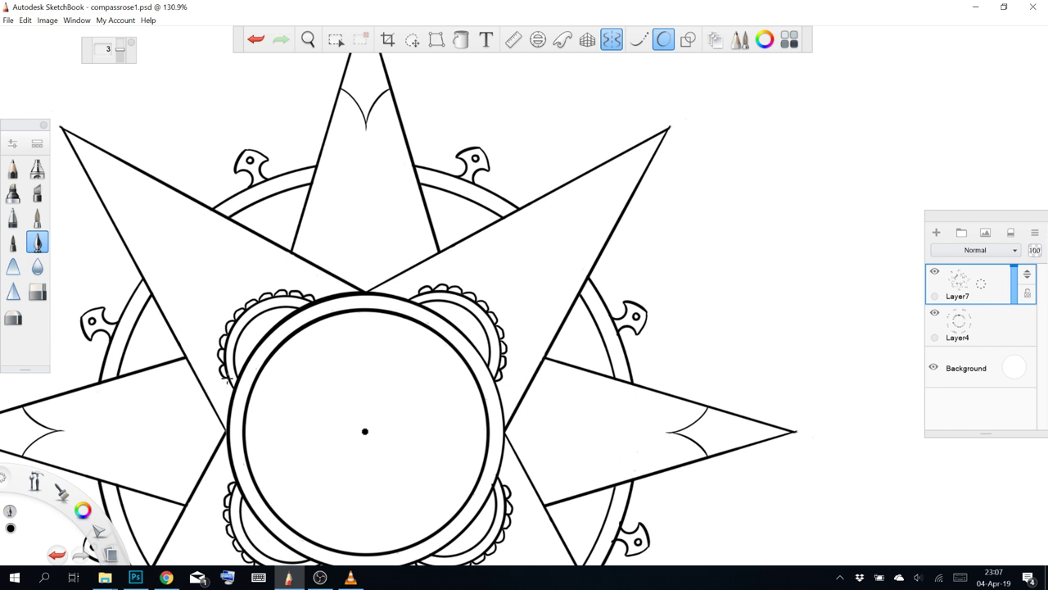
drag(227, 380, 228, 390)
click(36, 292)
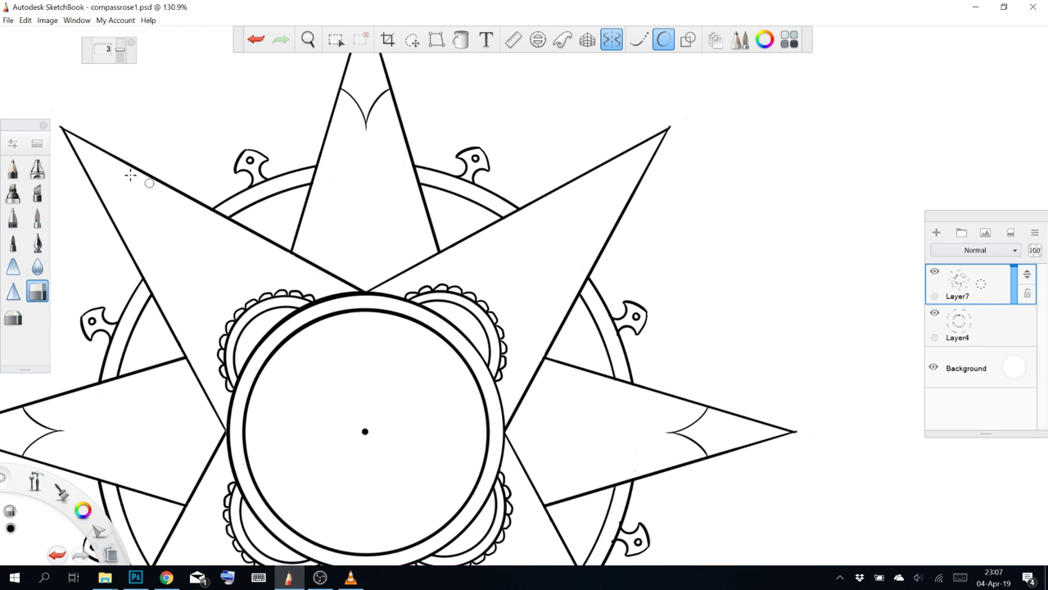
click(38, 243)
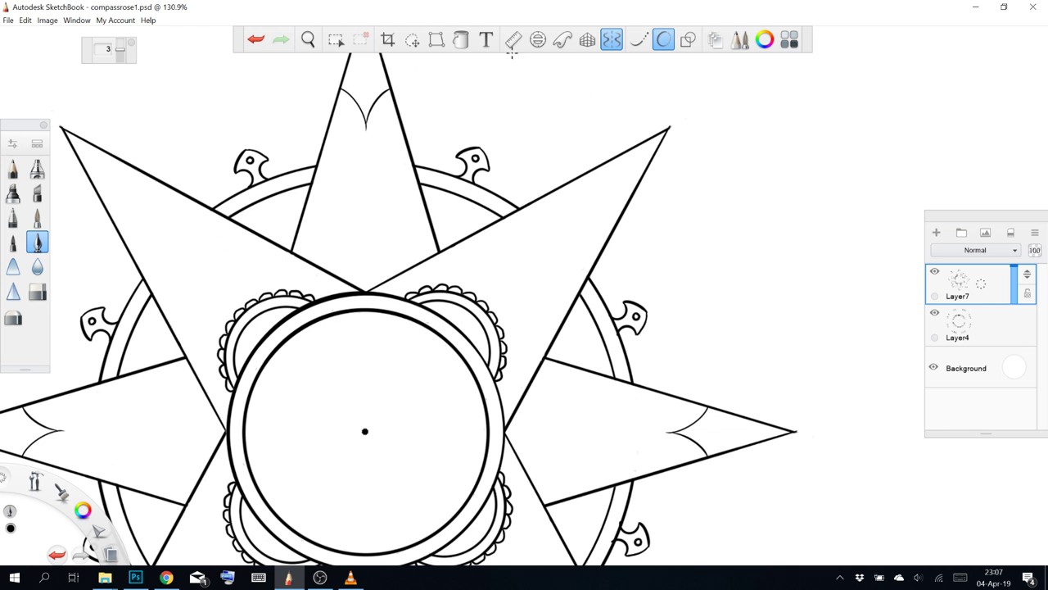
Turn on the French curve guide, place it over the upper-left star point and compare its curve shapes
click(537, 39)
click(562, 39)
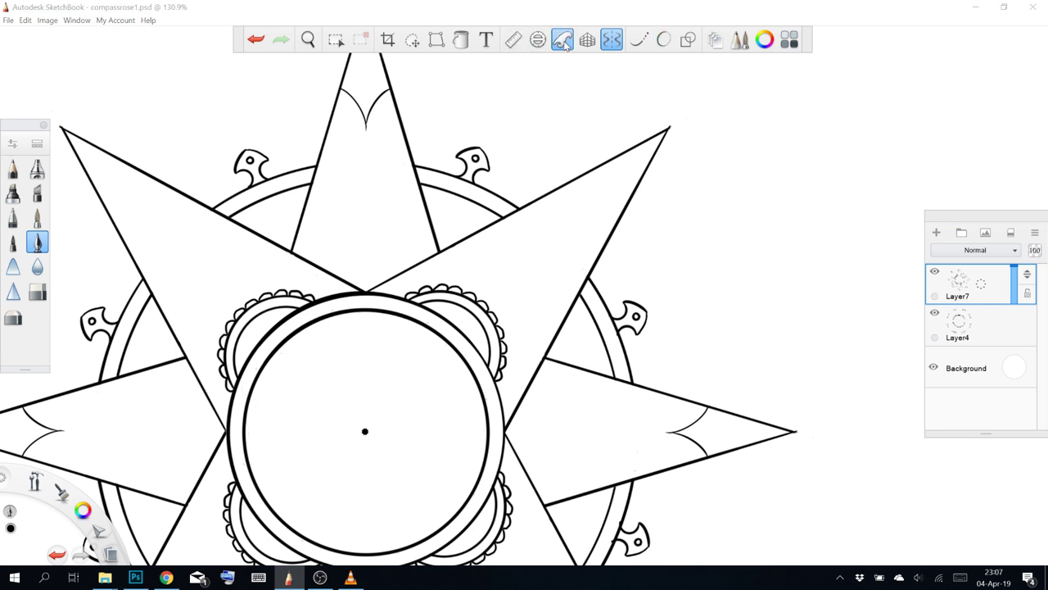
drag(524, 295, 294, 300)
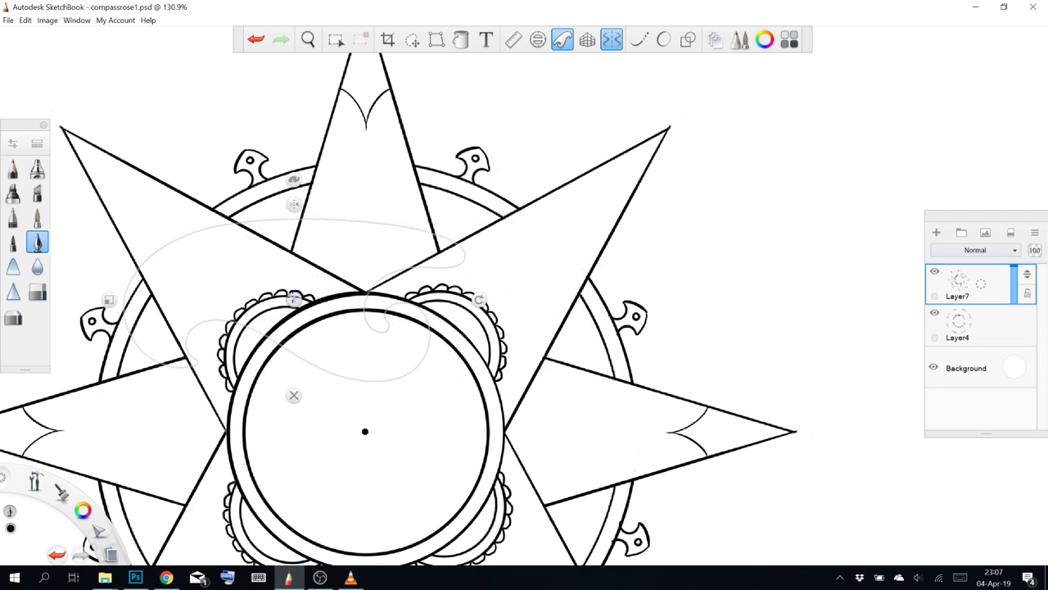
drag(295, 177, 319, 208)
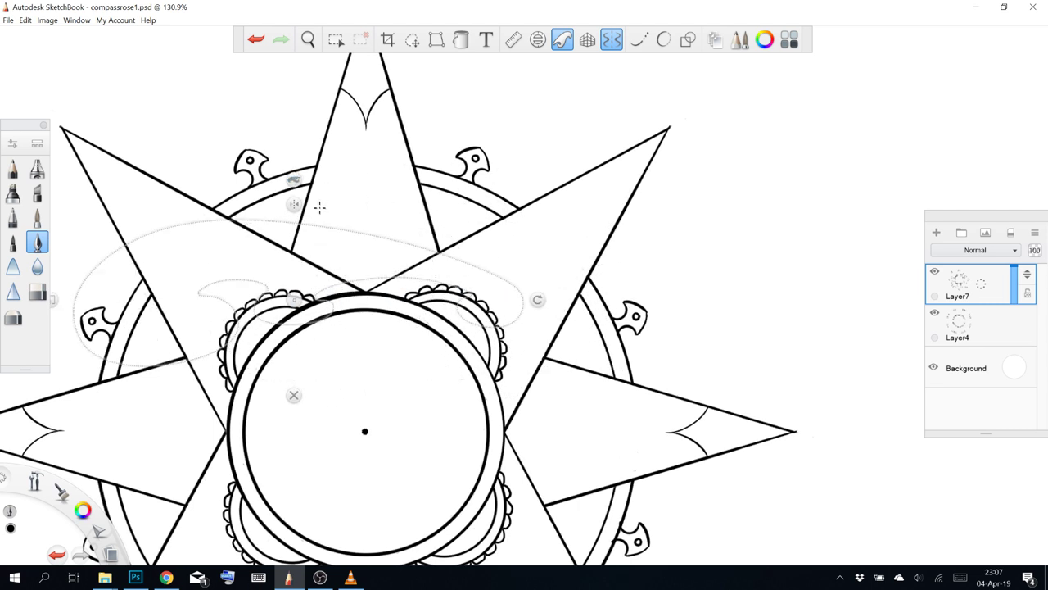
click(294, 180)
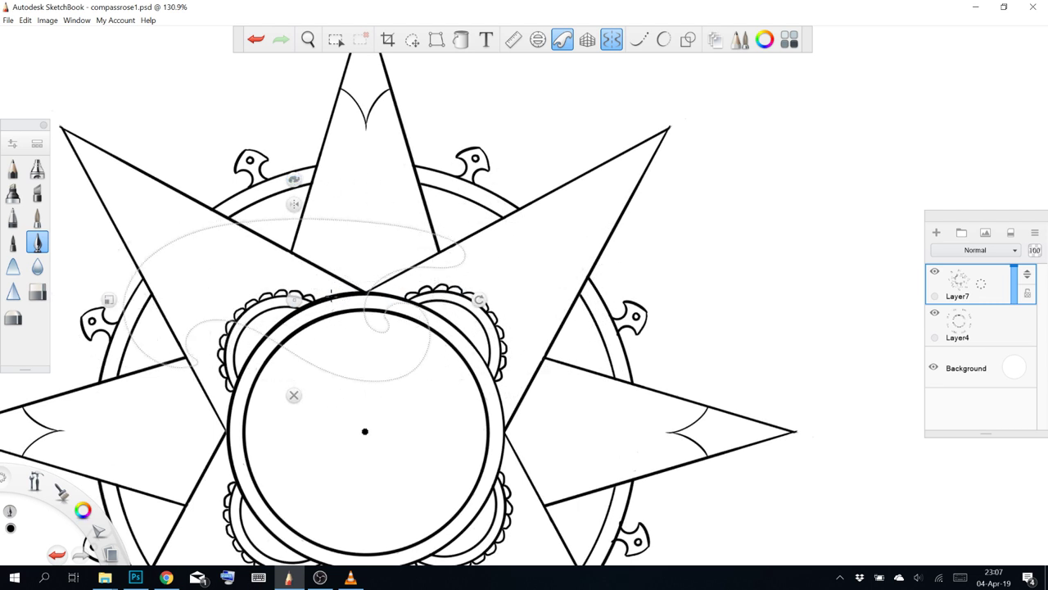
Reposition the French curve and trace two lines across the upper-left star point, one near its tip and one meeting the scalloped bump
drag(294, 299, 221, 247)
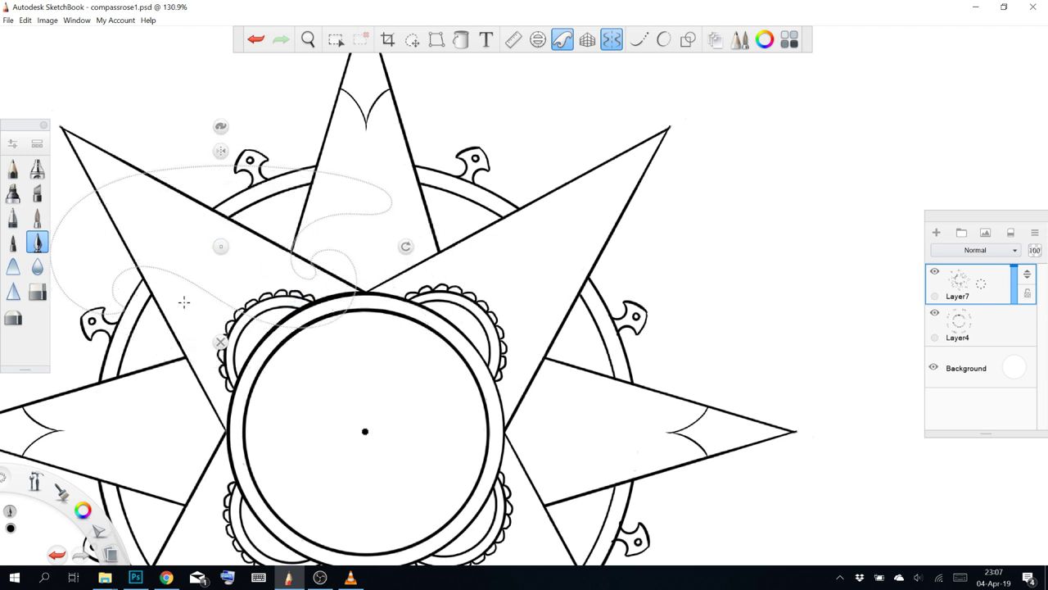
drag(135, 267, 223, 301)
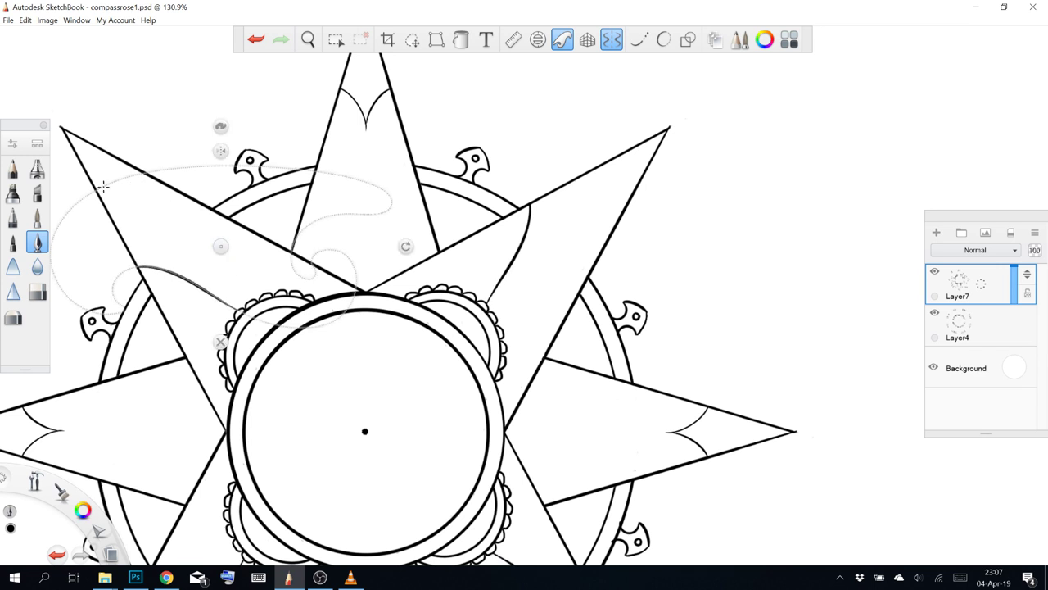
drag(97, 189, 144, 172)
Realign the French curve with the traced lines on the upper-left star point, shrink it slightly and offset it a little from them
scroll(321, 241, up, 2)
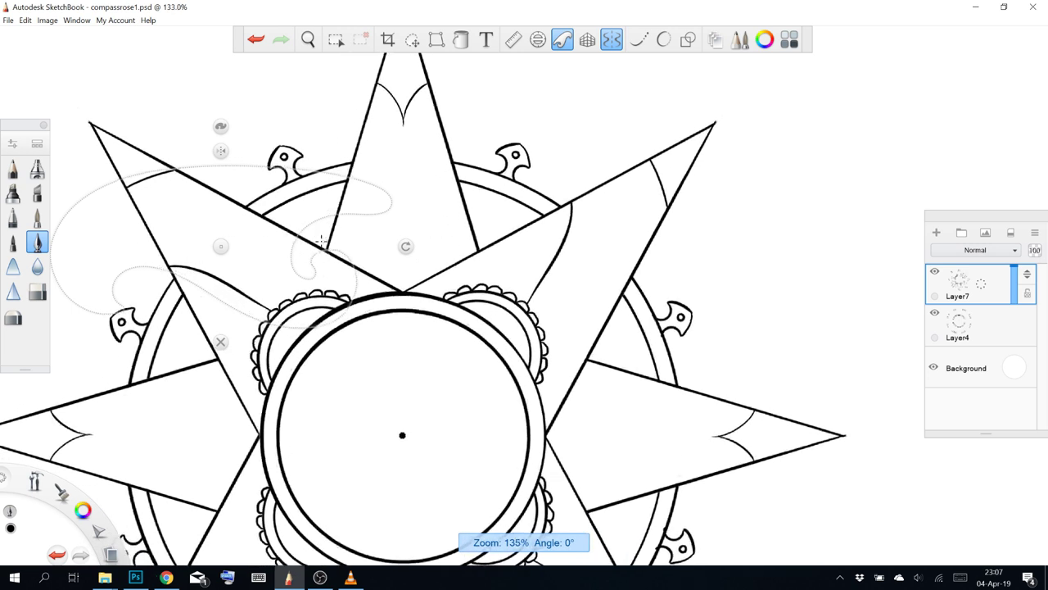
scroll(321, 240, left, 1)
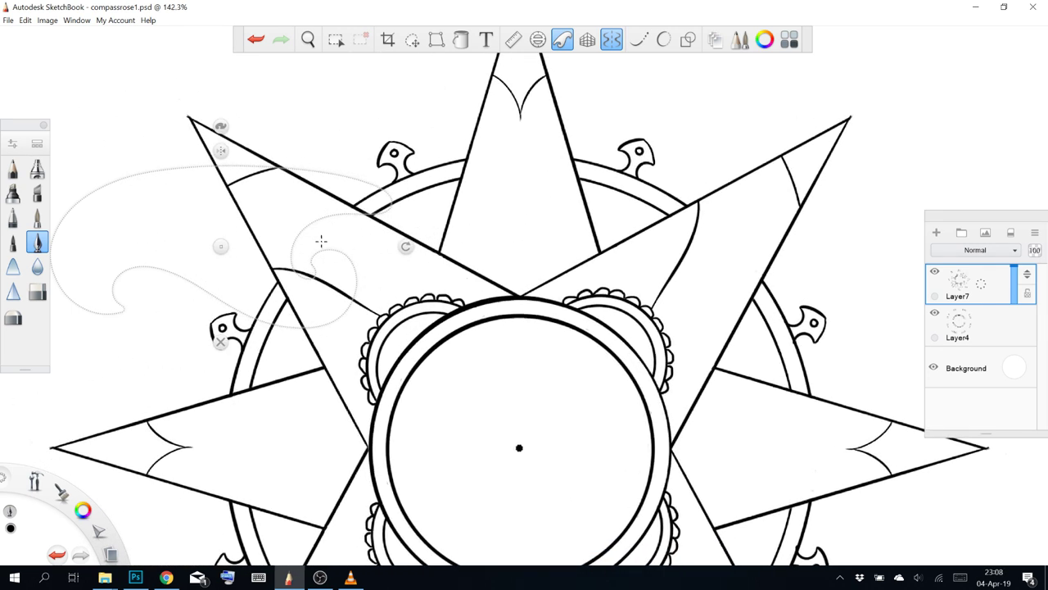
click(220, 245)
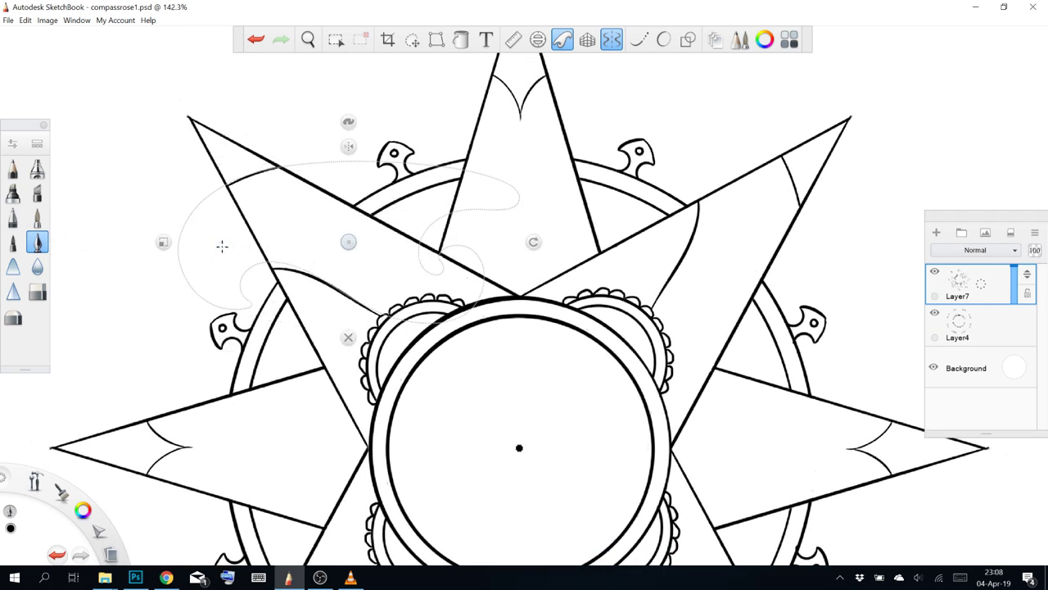
drag(353, 245, 346, 245)
drag(350, 245, 352, 244)
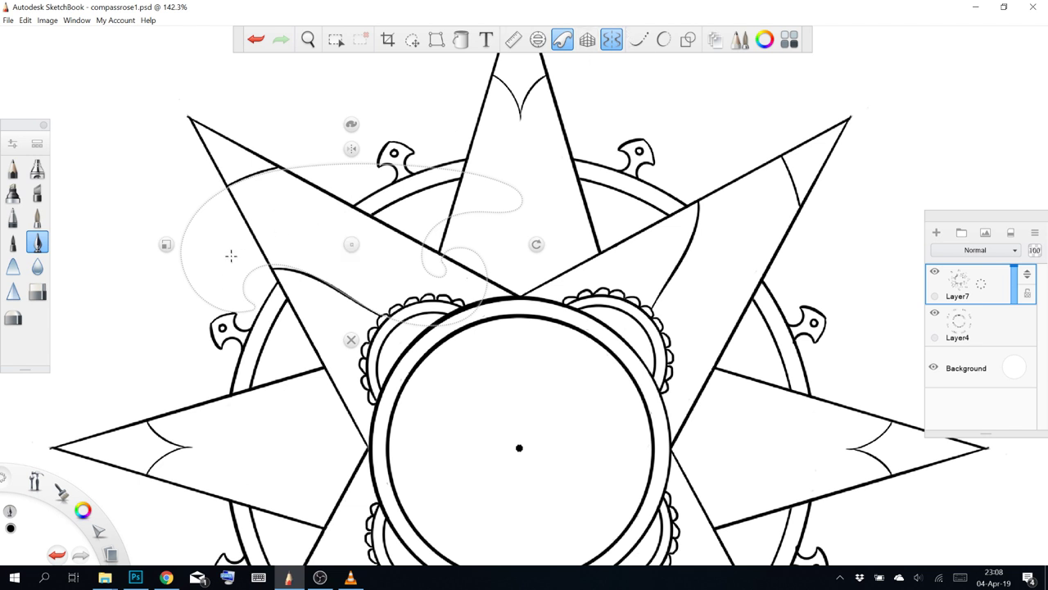
drag(171, 247, 183, 242)
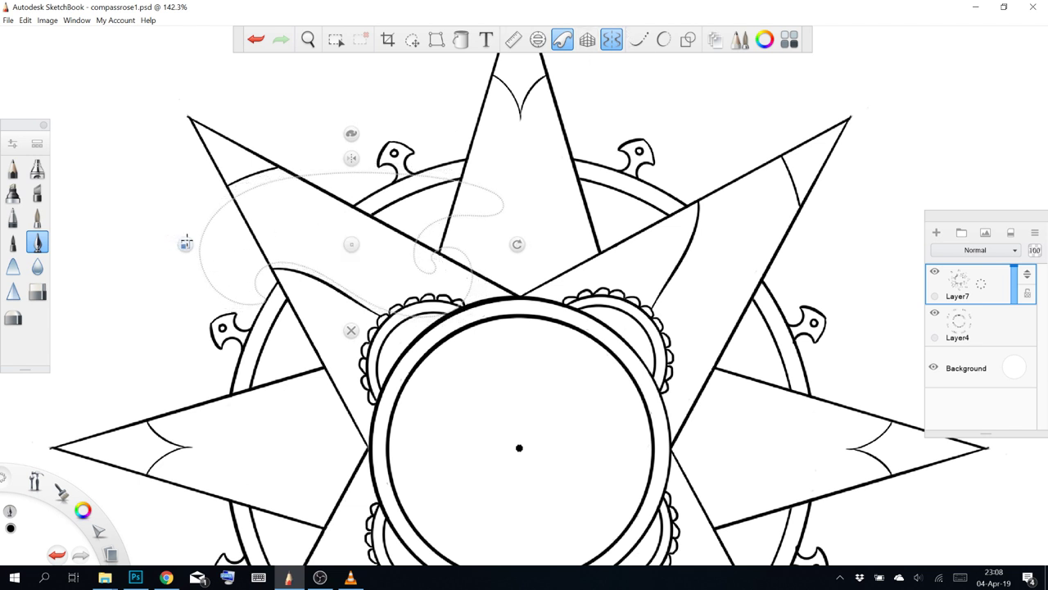
drag(351, 243, 349, 240)
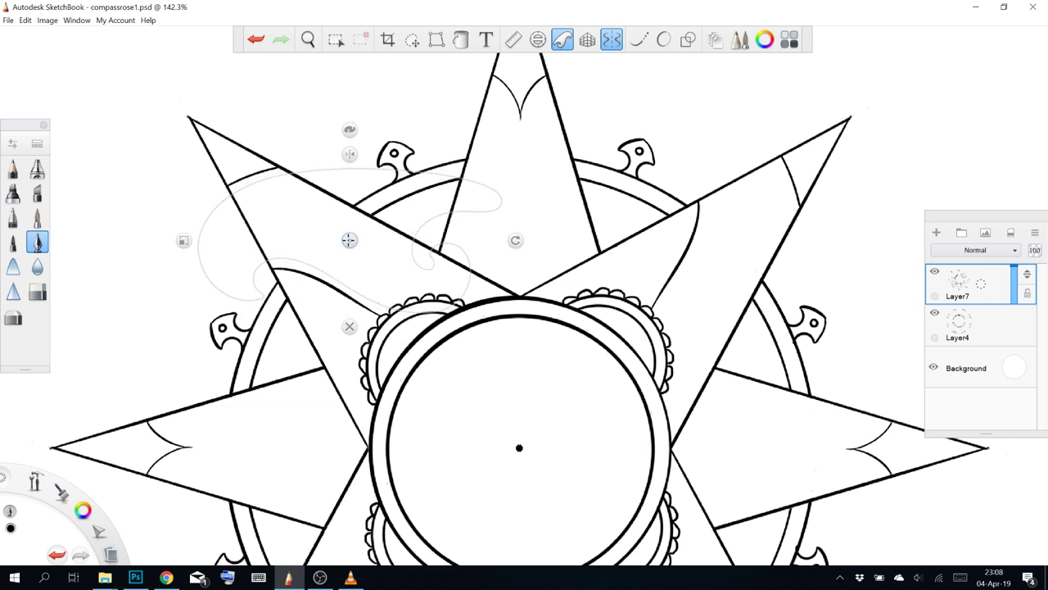
Trace a parallel second line beside each of the two curves on the upper-left star point and turn the French curve off
click(234, 192)
key(ctrl+z)
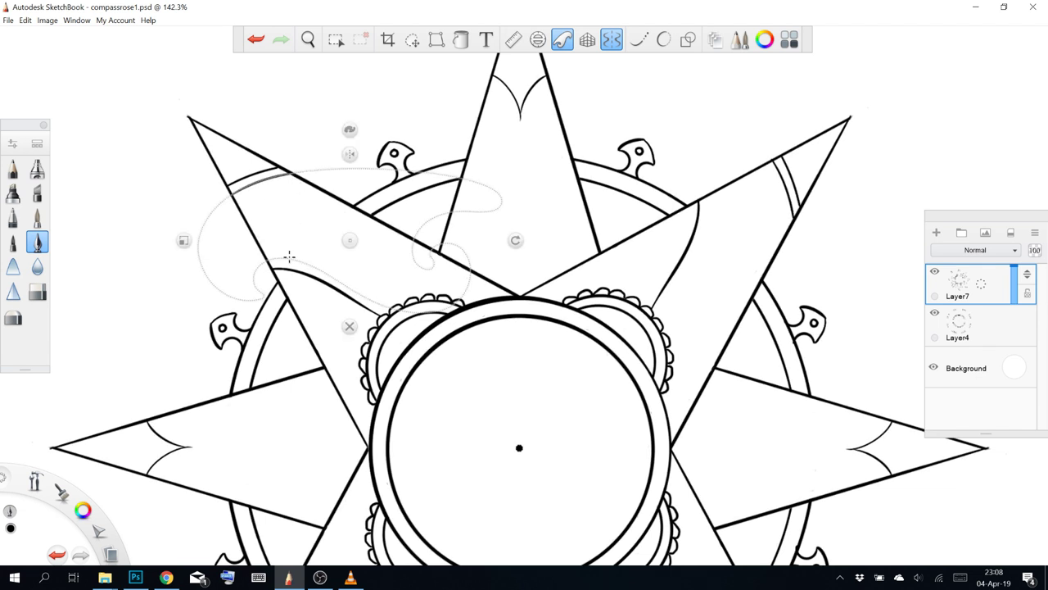
click(269, 260)
mouse_move(269, 261)
mouse_down()
mouse_move(302, 263)
mouse_move(385, 304)
mouse_up()
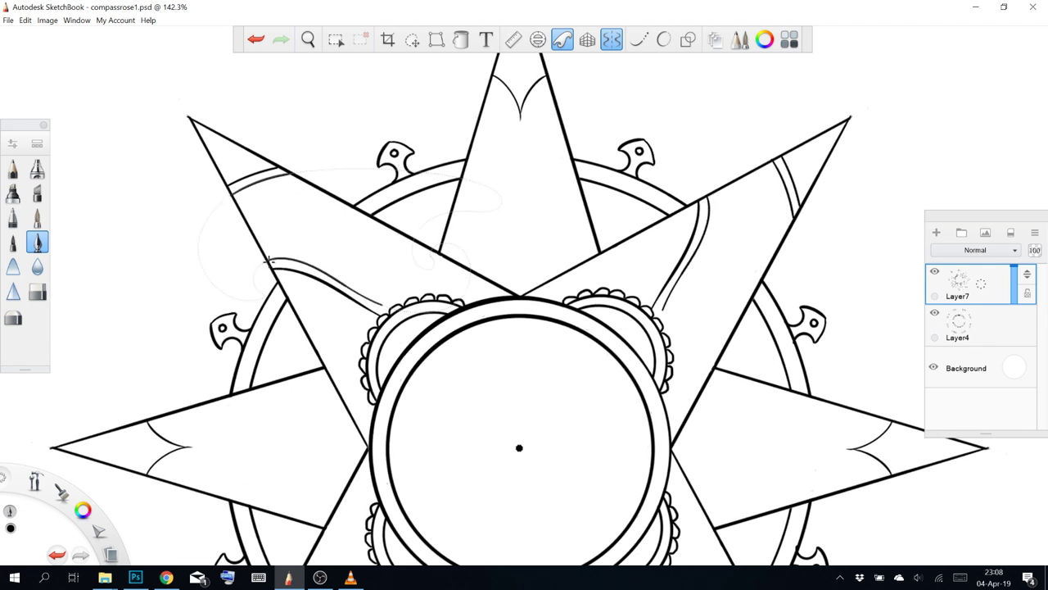
key(ctrl+z)
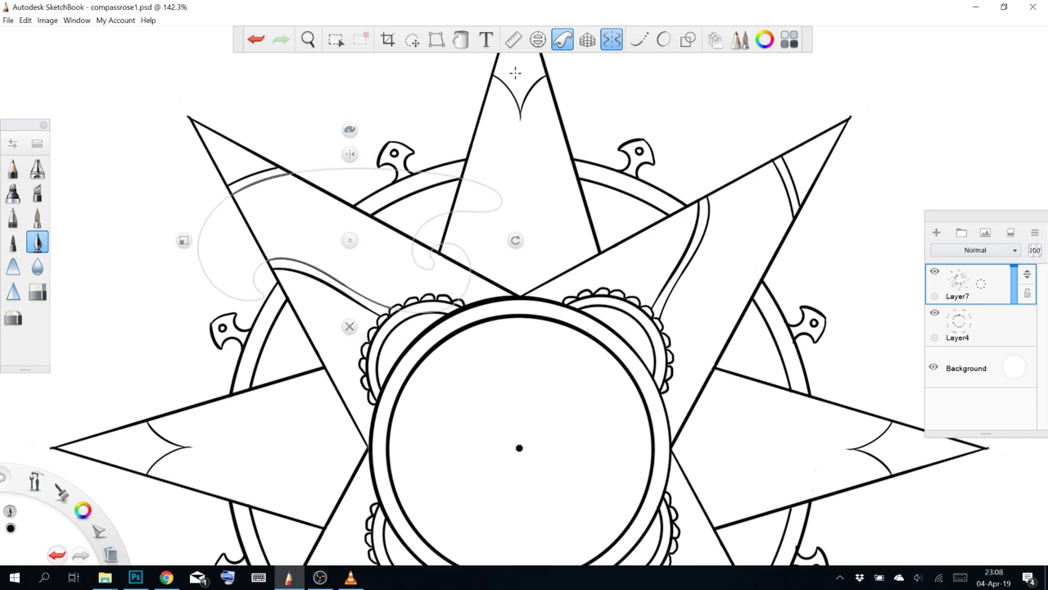
click(561, 48)
Ink short radial tick lines between the inner ring's two circles along its top and upper-right part, undoing poor strokes
scroll(559, 48, down, 5)
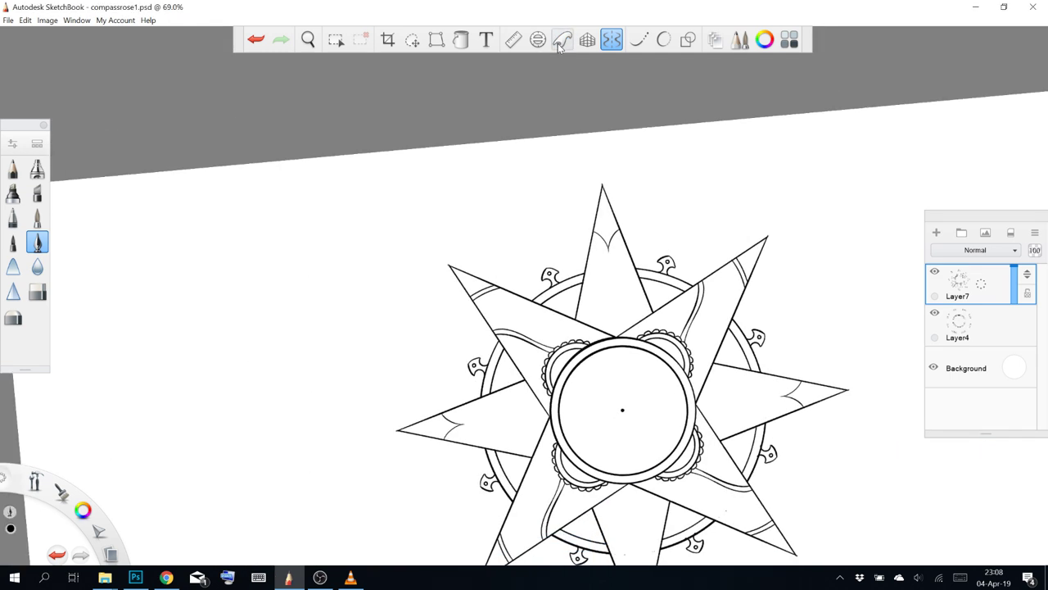
scroll(559, 48, down, 2)
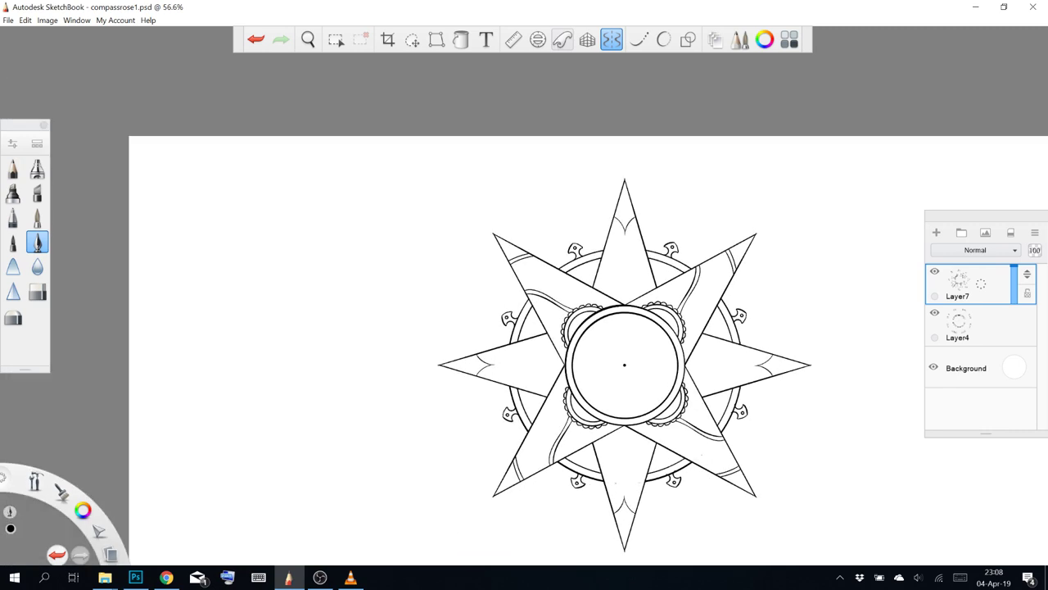
scroll(702, 300, up, 5)
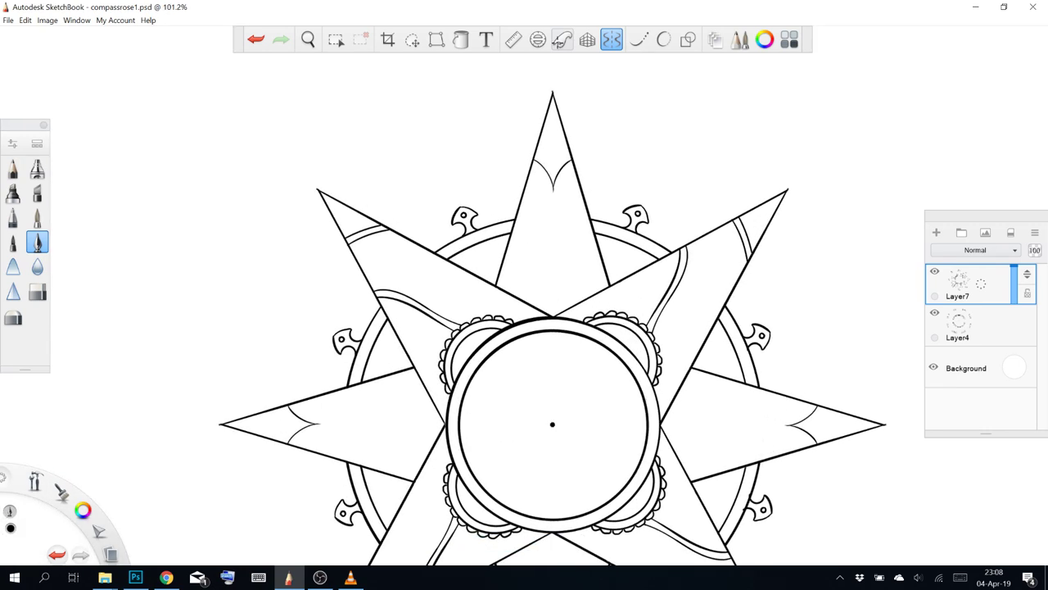
scroll(574, 410, up, 4)
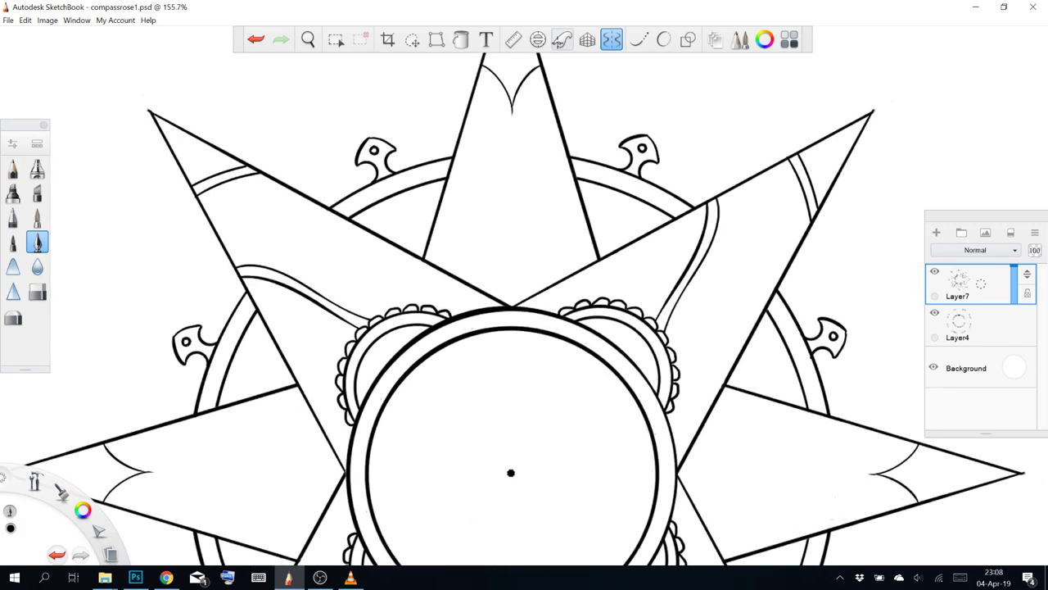
scroll(491, 360, down, 1)
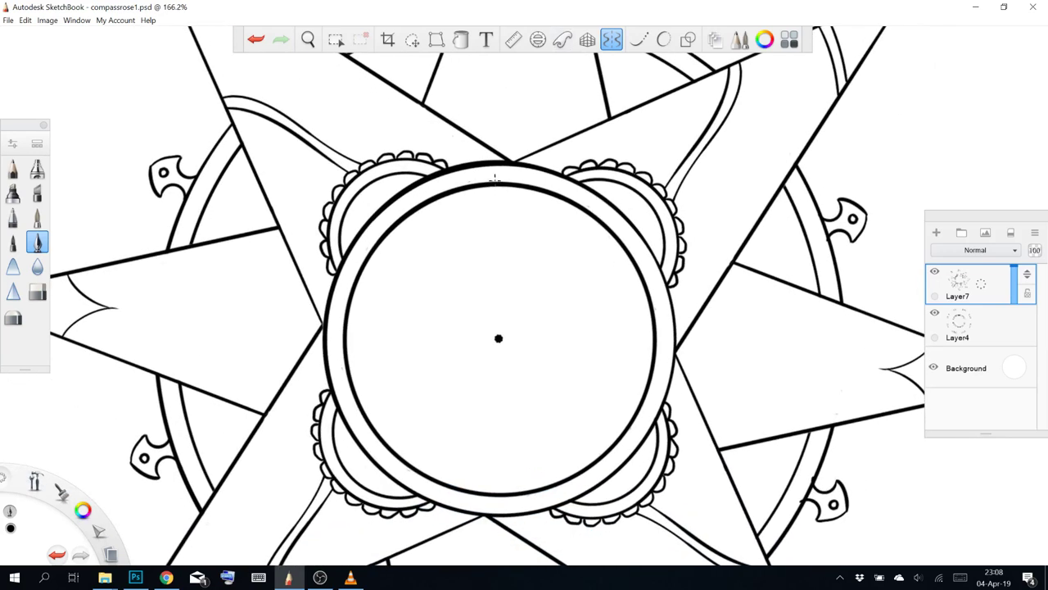
click(500, 172)
key(ctrl+z)
mouse_move(499, 168)
mouse_down()
mouse_move(517, 186)
mouse_move(546, 147)
mouse_move(569, 171)
mouse_move(572, 202)
mouse_move(586, 178)
mouse_up()
key(ctrl+z)
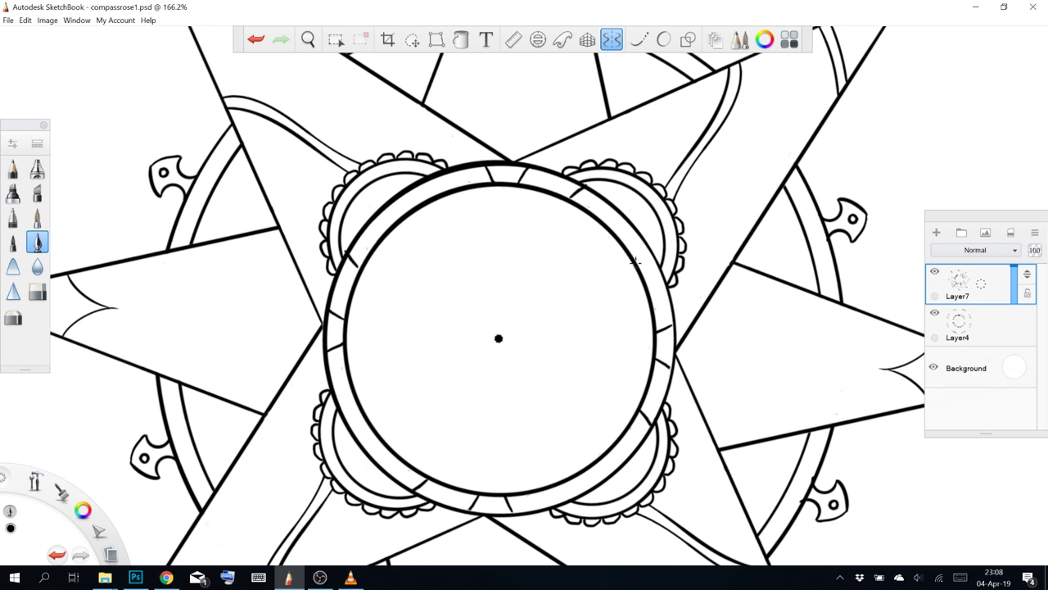
Add another short tick line across the inner ring, left of the top ticks, after undoing the previous stroke attempt
key(ctrl+z)
key(ctrl+y)
key(ctrl+z)
drag(446, 171, 458, 188)
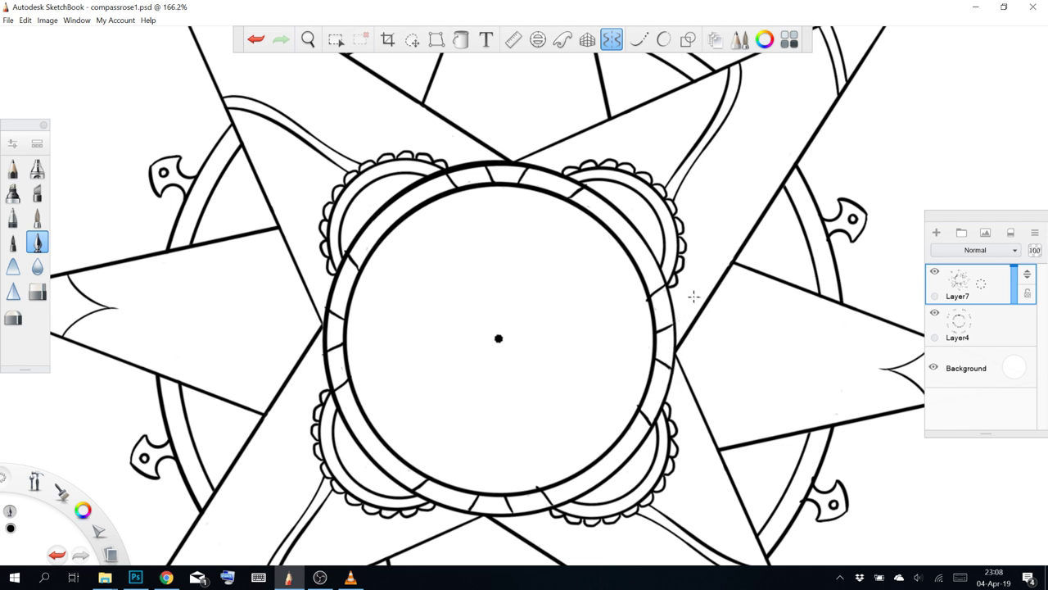
Erase the tick line's end that overshoots the inner ring's outer edge beside the upper-left bump and return to the inking pen
click(37, 292)
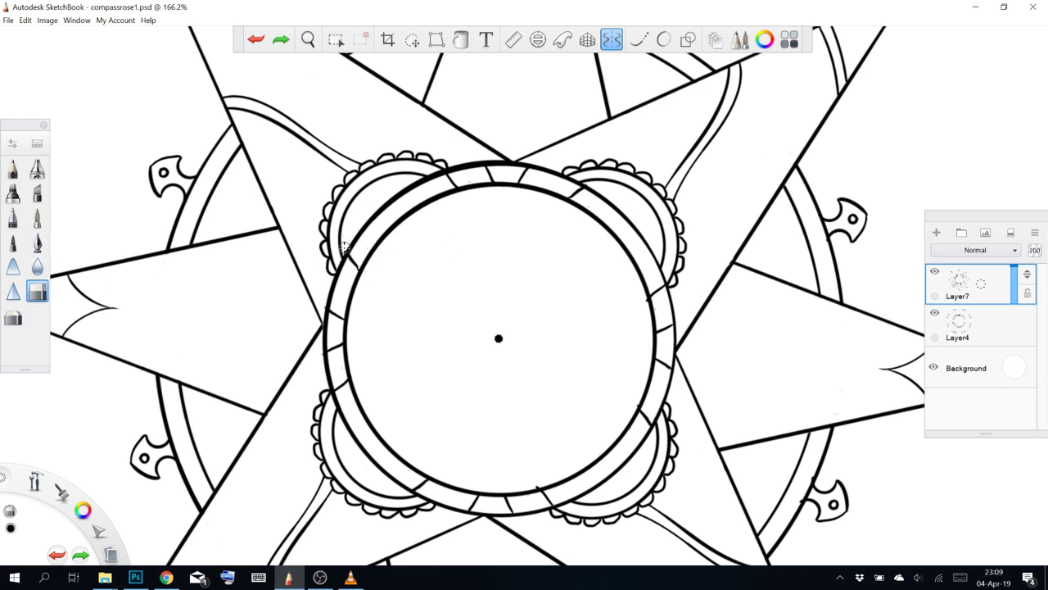
key(ctrl+z)
drag(344, 248, 349, 247)
click(38, 242)
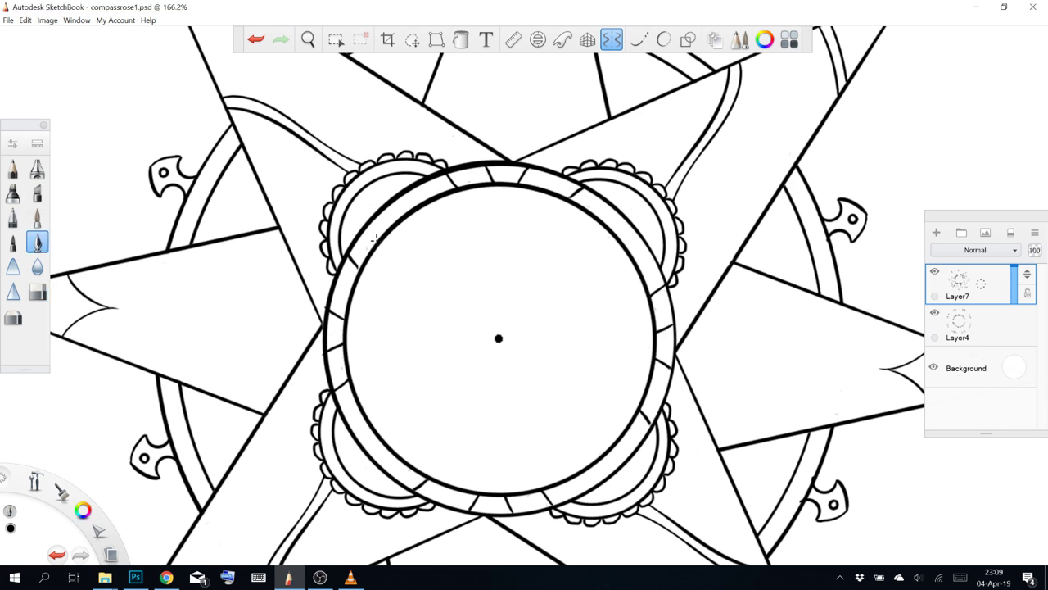
Try inking a small rounded bump between the inner ring's circles at the upper left, and undo the attempts
drag(390, 225, 401, 214)
key(ctrl+z)
key(ctrl+z)
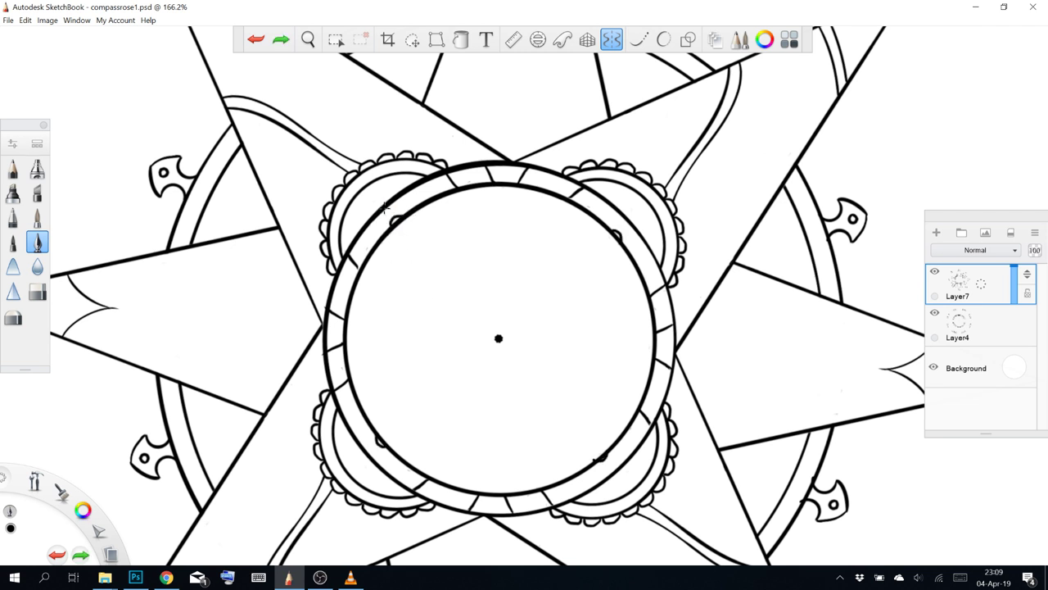
drag(392, 222, 403, 215)
scroll(517, 378, down, 5)
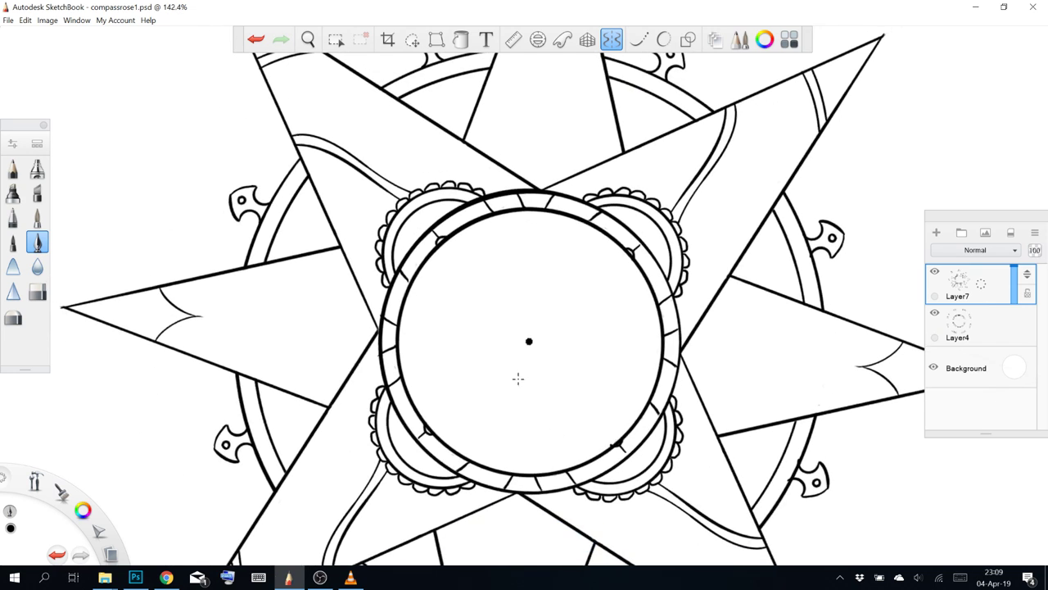
scroll(518, 378, up, 4)
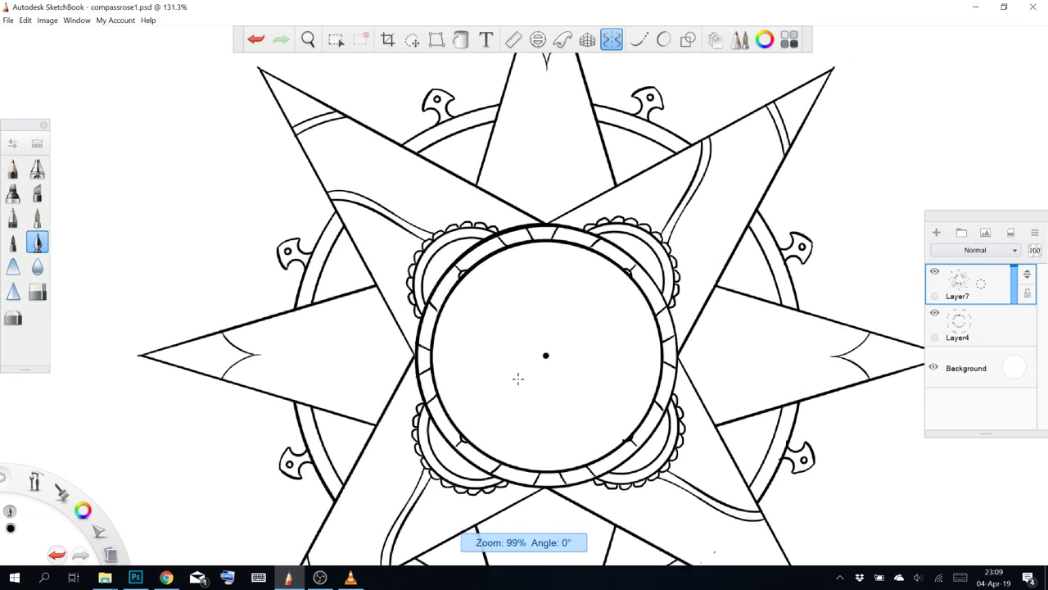
key(ctrl+z)
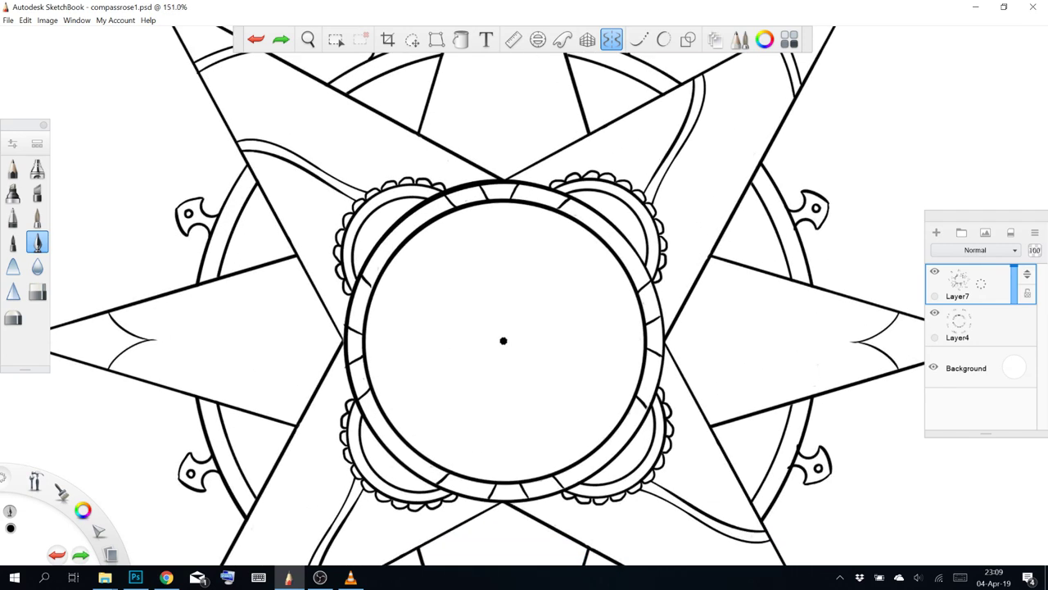
Examine the whole compass rose and the curved ornament near the tip of the top star point
scroll(518, 377, down, 3)
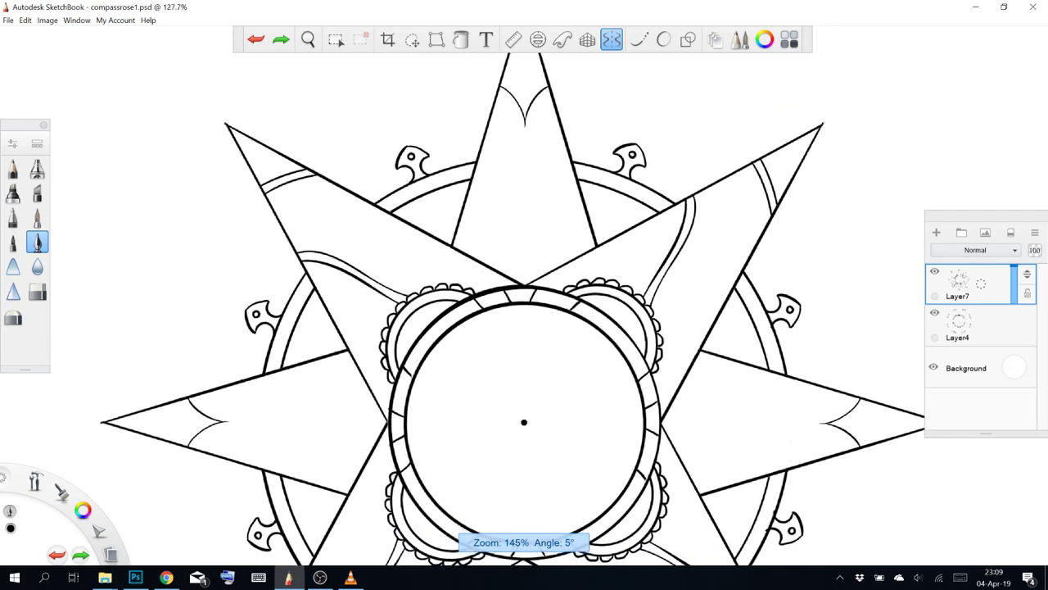
scroll(525, 311, up, 3)
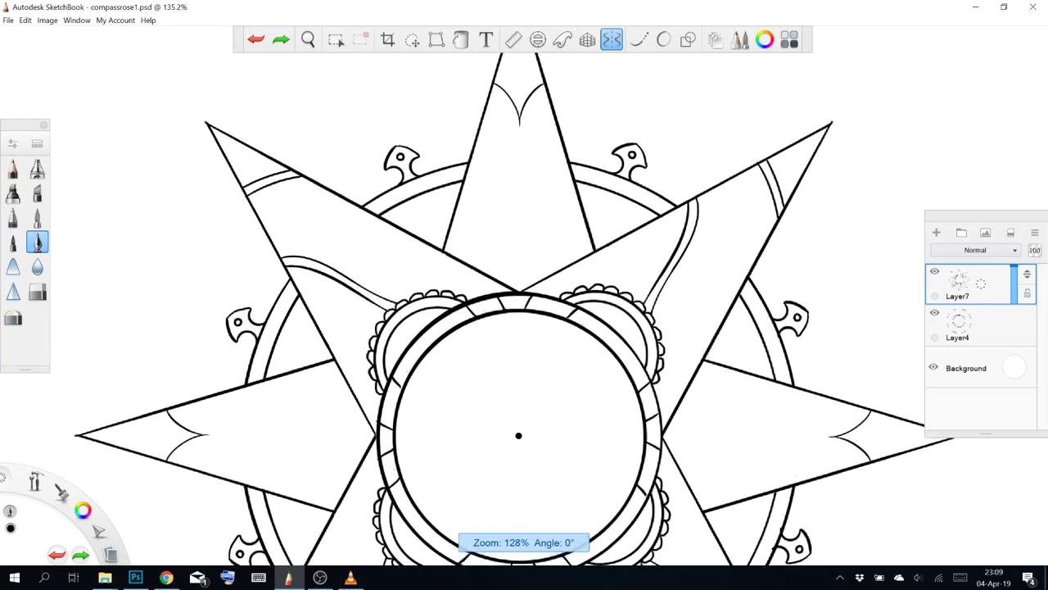
scroll(524, 312, down, 1)
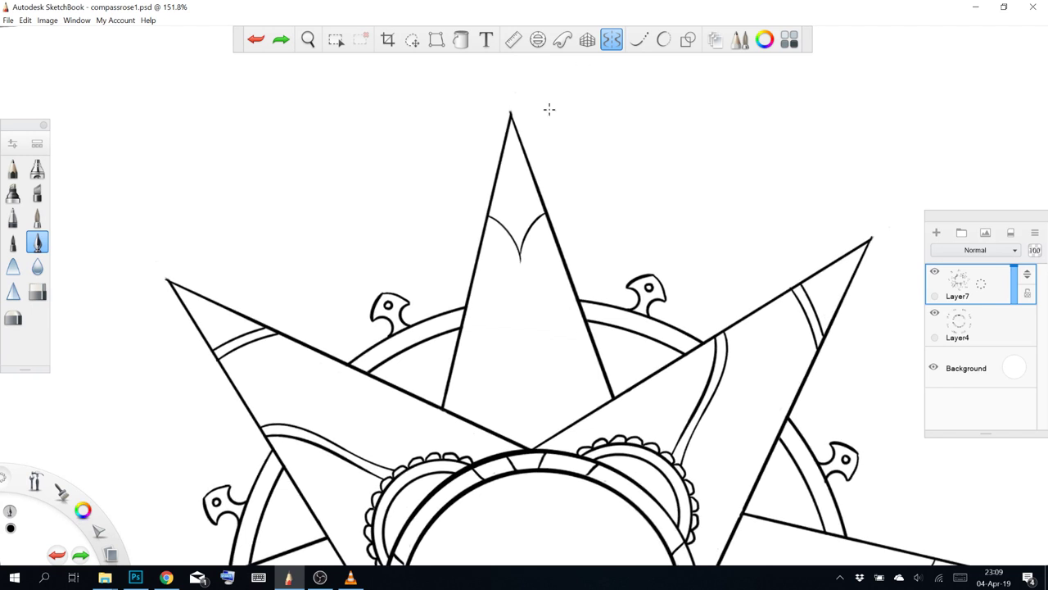
key(Home)
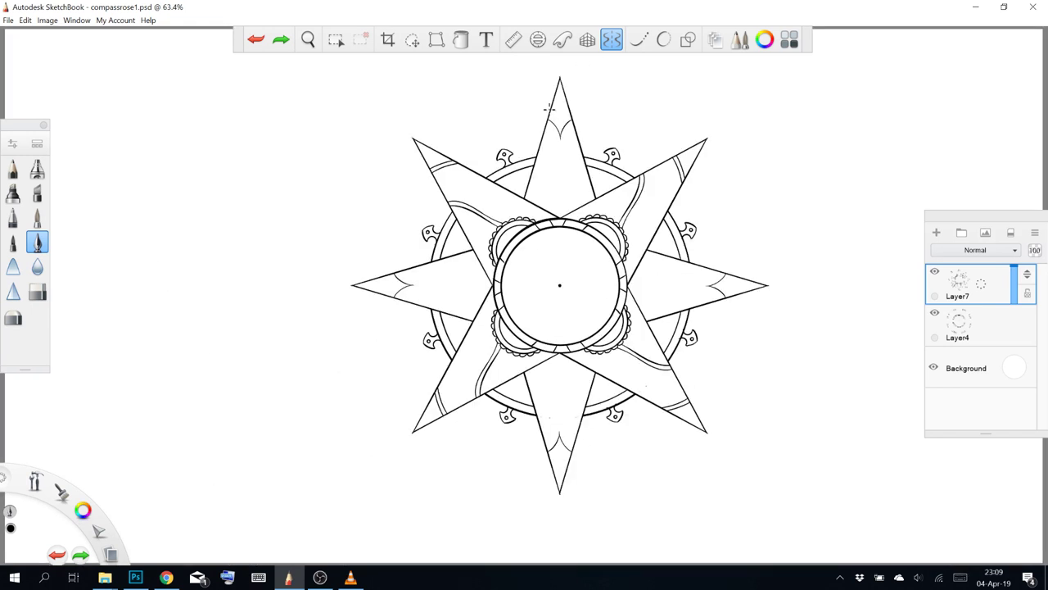
scroll(594, 127, up, 5)
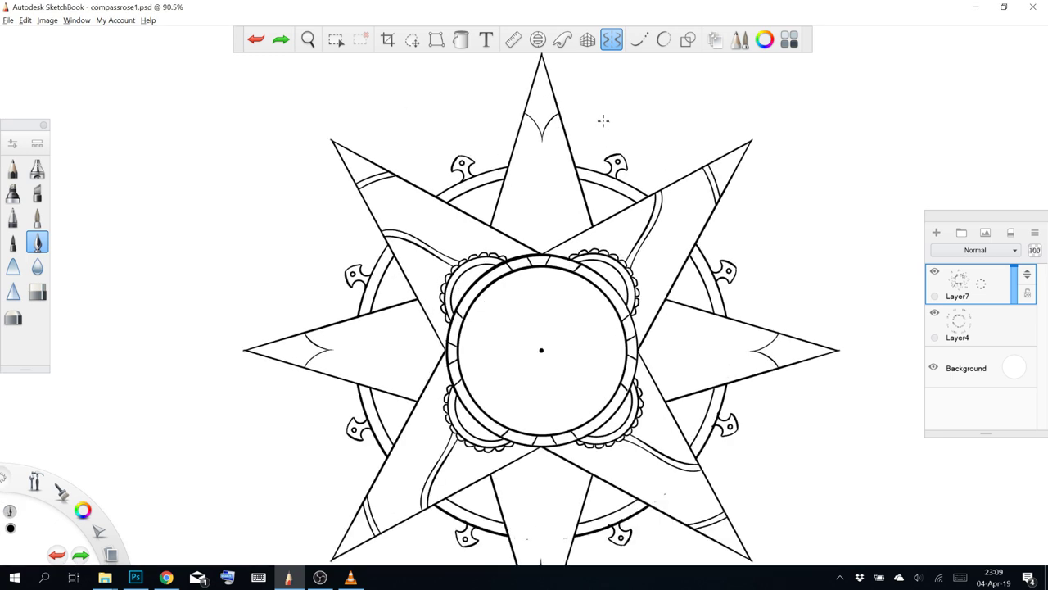
scroll(583, 123, up, 1)
key(space)
drag(438, 149, 525, 396)
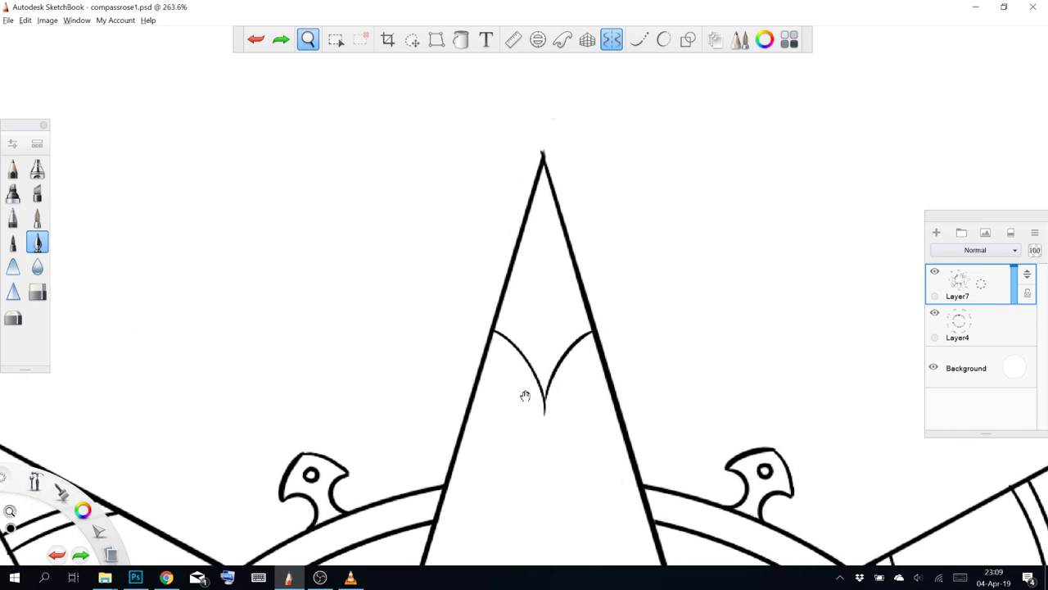
Switch from radial symmetry to mirroring across a vertical axis, show the symmetry line and unlock it for repositioning
click(611, 41)
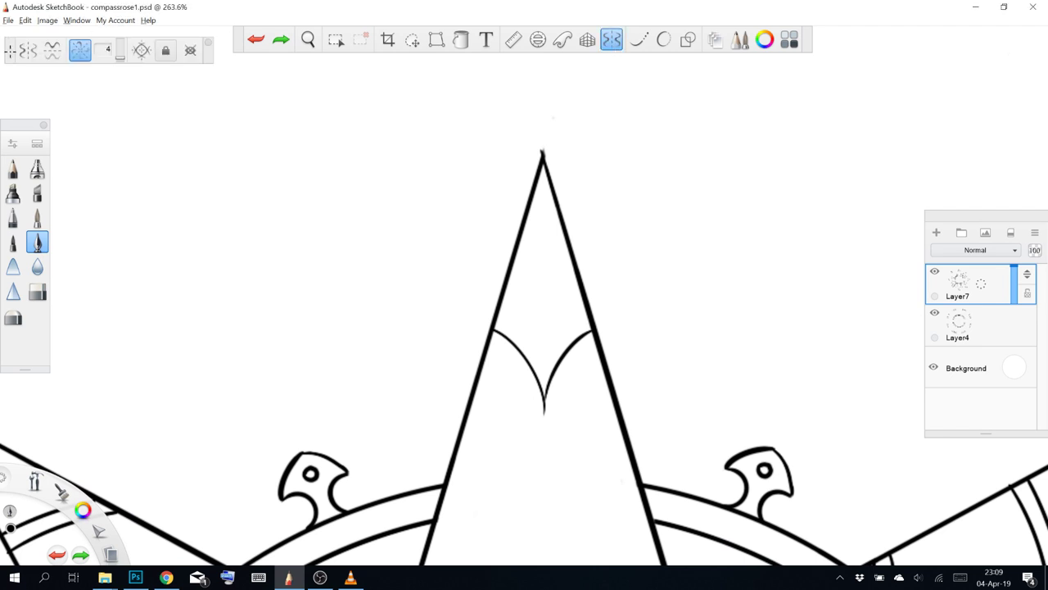
click(27, 50)
click(191, 50)
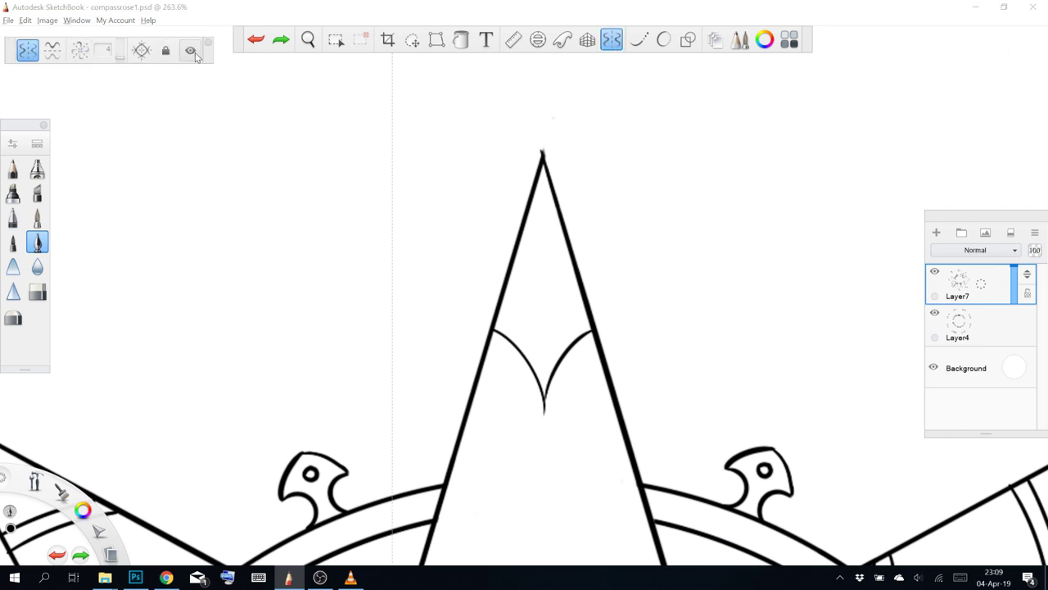
click(165, 50)
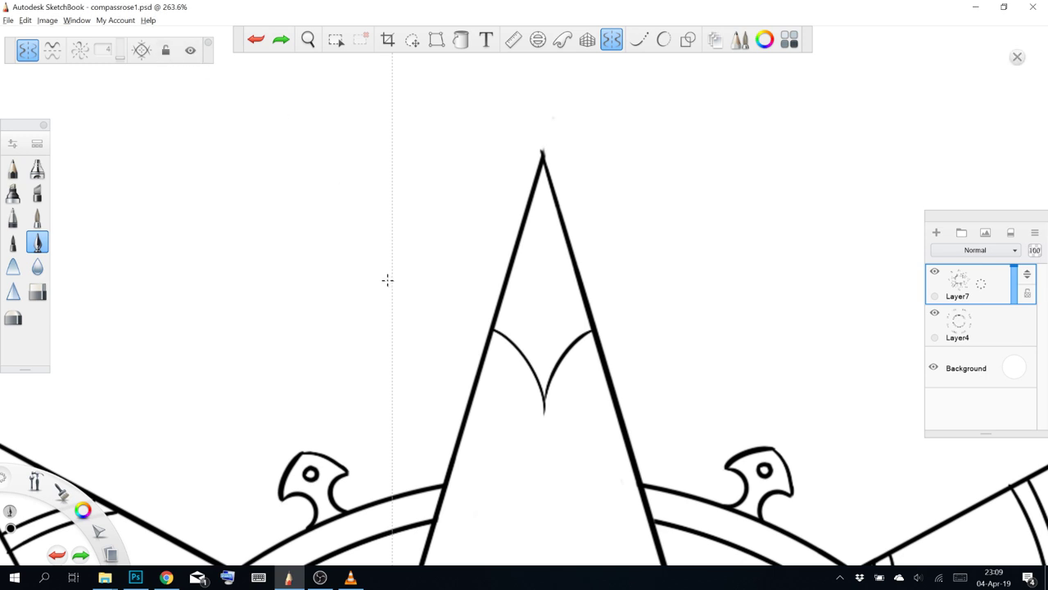
scroll(431, 270, down, 6)
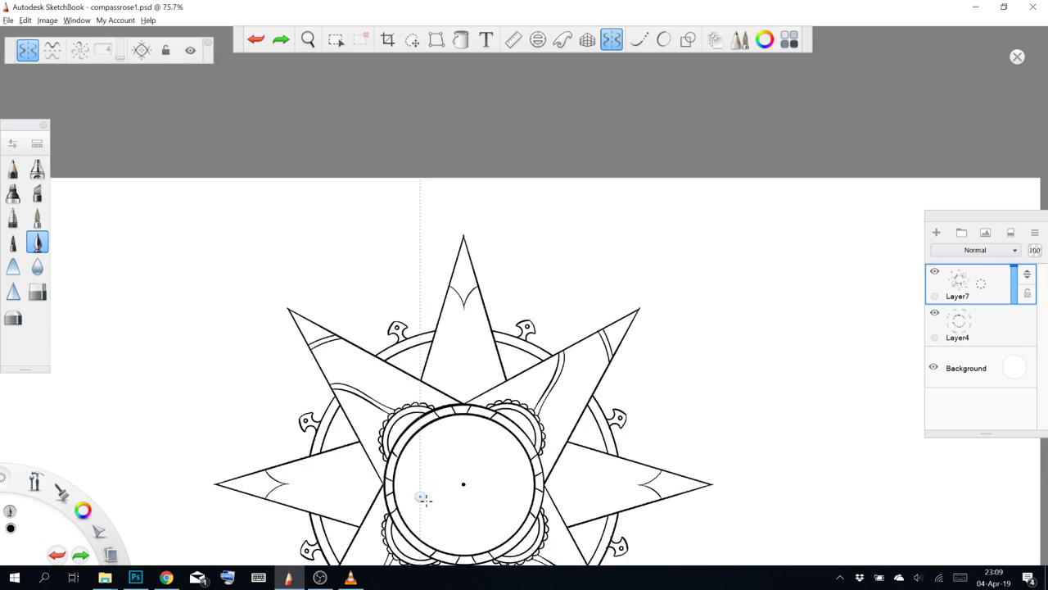
Move the vertical symmetry axis onto the tip of the compass rose's top point
drag(422, 498, 463, 232)
scroll(475, 220, up, 8)
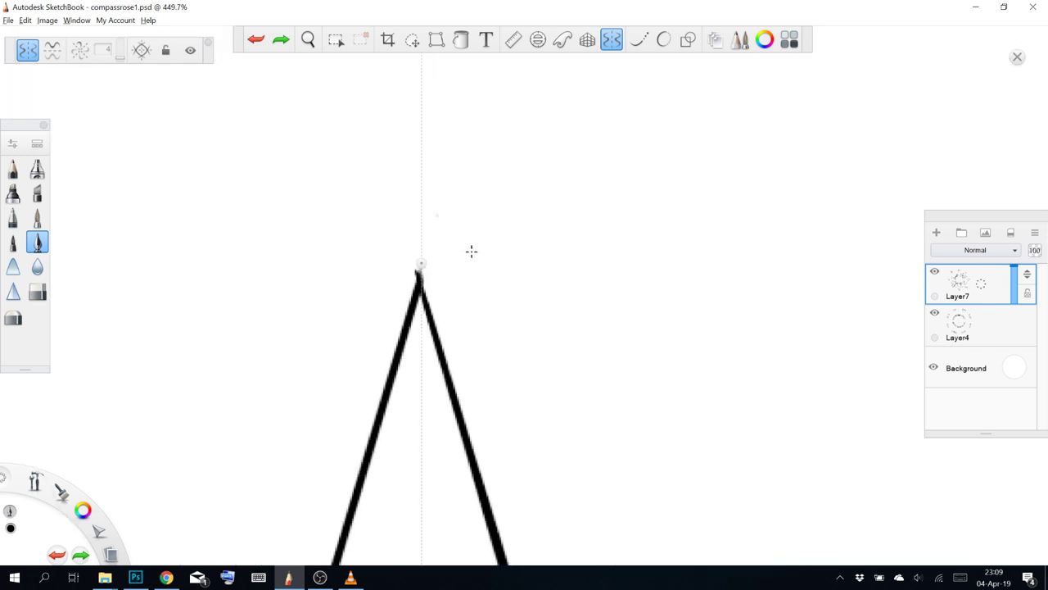
scroll(471, 251, down, 2)
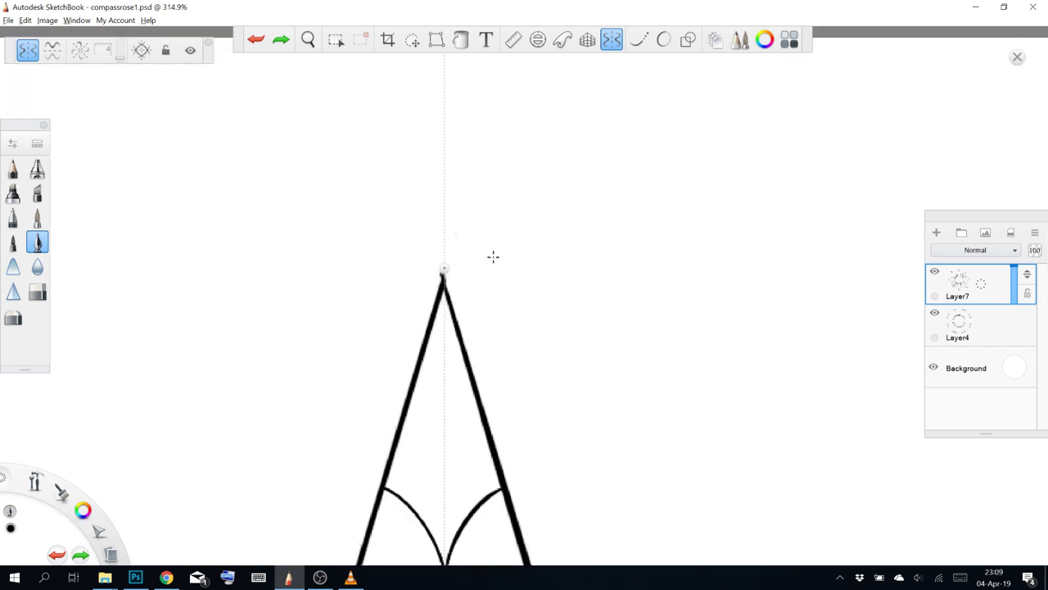
scroll(463, 271, down, 5)
scroll(463, 269, up, 4)
drag(462, 275, 462, 276)
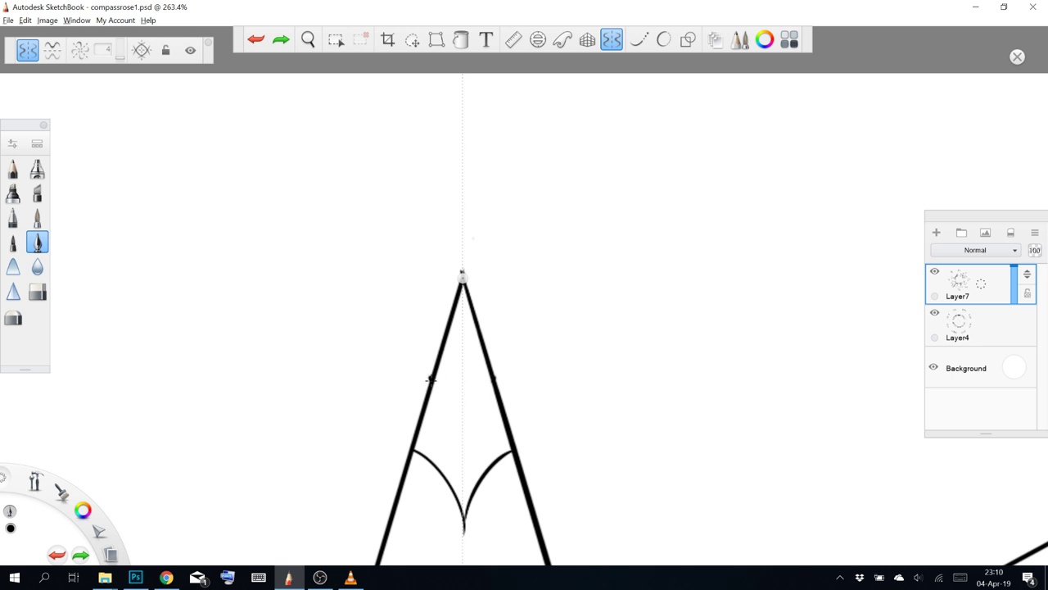
Ink mirrored leaf-shaped flares curving outward from both edges of the top point near its tip
mouse_move(431, 380)
mouse_down()
mouse_move(395, 338)
mouse_move(369, 335)
mouse_move(363, 317)
mouse_move(375, 293)
mouse_up()
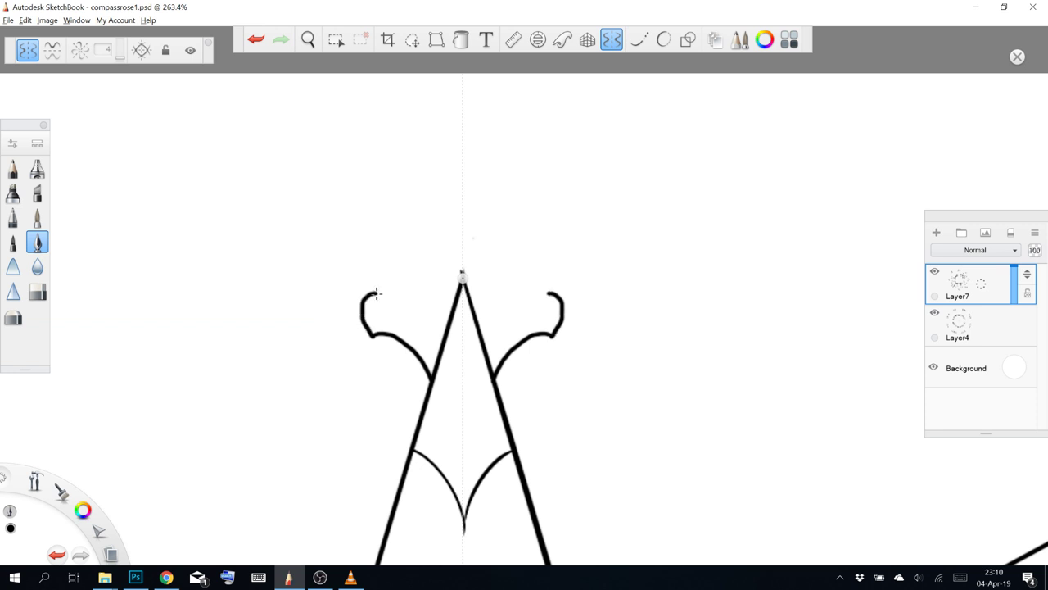
key(ctrl+z)
mouse_move(373, 335)
mouse_down()
mouse_move(425, 219)
mouse_move(405, 221)
mouse_move(434, 143)
mouse_move(456, 172)
mouse_move(435, 203)
mouse_move(483, 127)
mouse_up()
Ink a mirrored pointed tip above the hooked collar over the flares and erase the crossing line ends at its peak
key(ctrl+z)
mouse_move(439, 206)
mouse_down()
mouse_move(434, 168)
mouse_move(463, 128)
mouse_up()
key(ctrl+z)
key(ctrl+y)
key(ctrl+z)
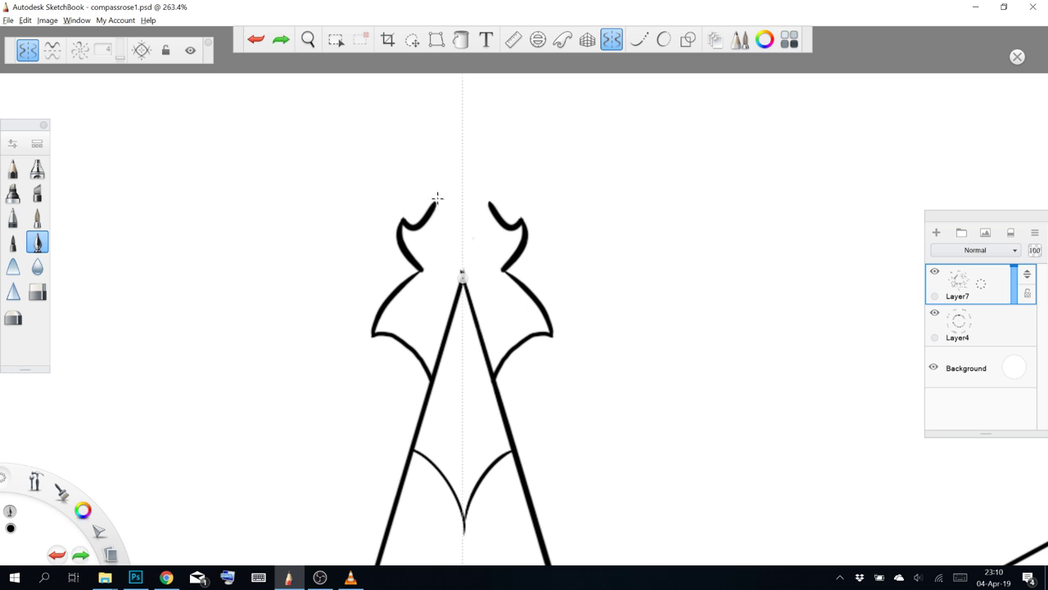
drag(434, 198, 463, 121)
key(ctrl+z)
key(ctrl+y)
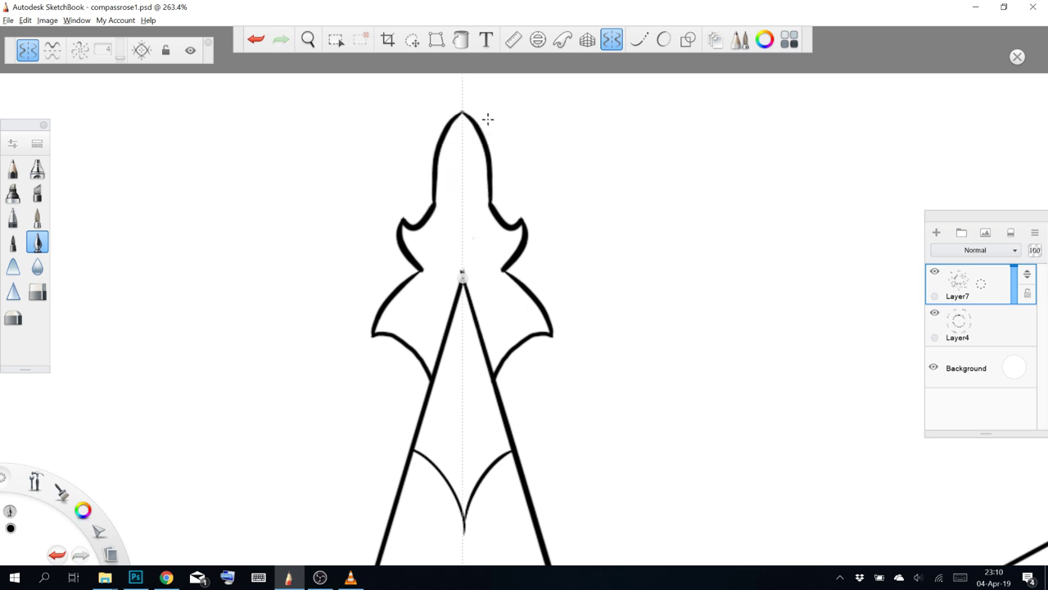
key(ctrl+z)
key(ctrl+y)
key(ctrl+z)
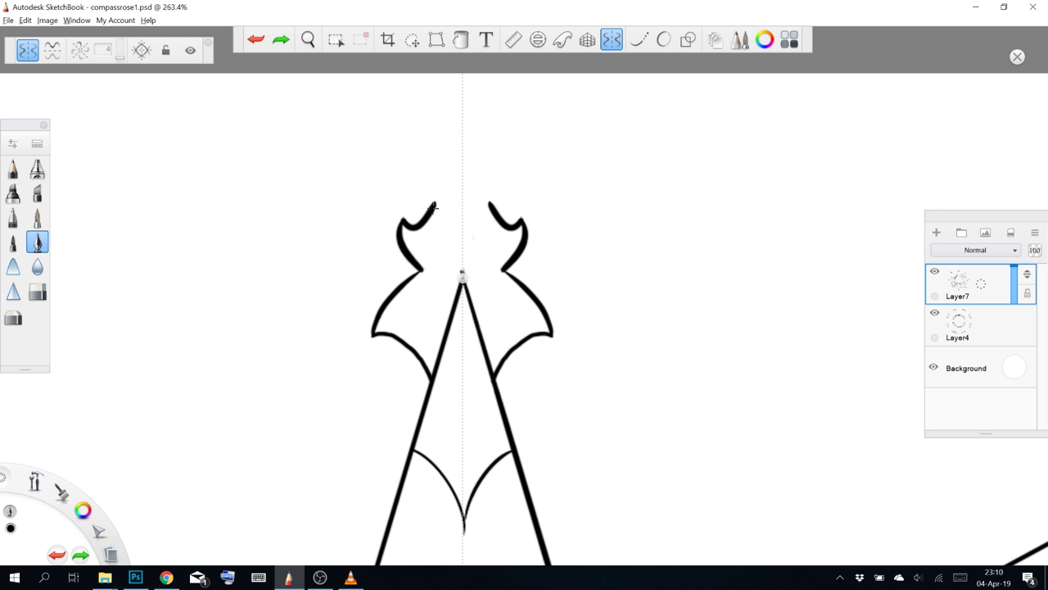
key(ctrl+y)
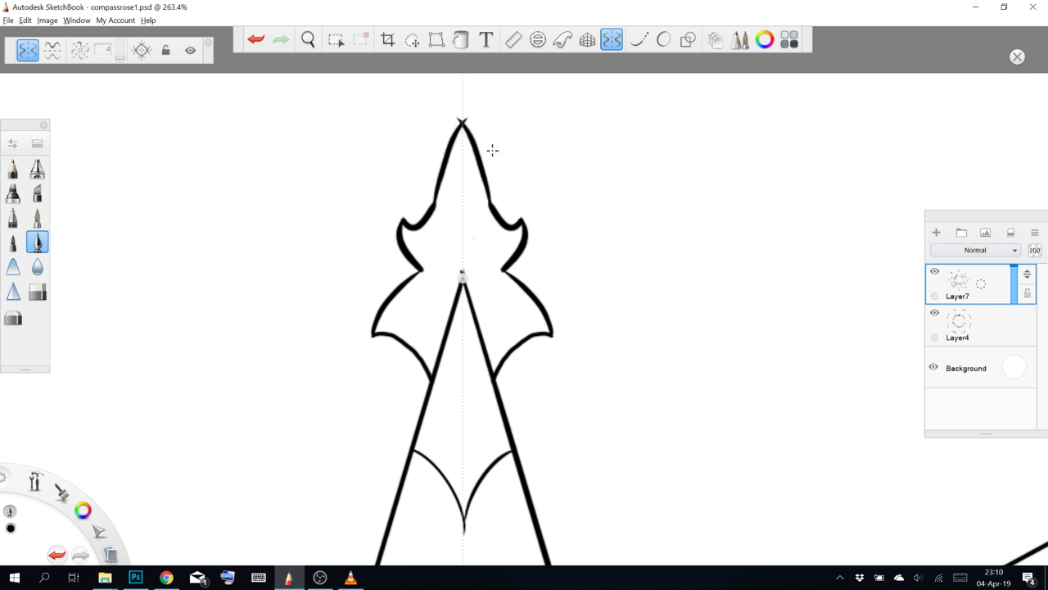
key(e)
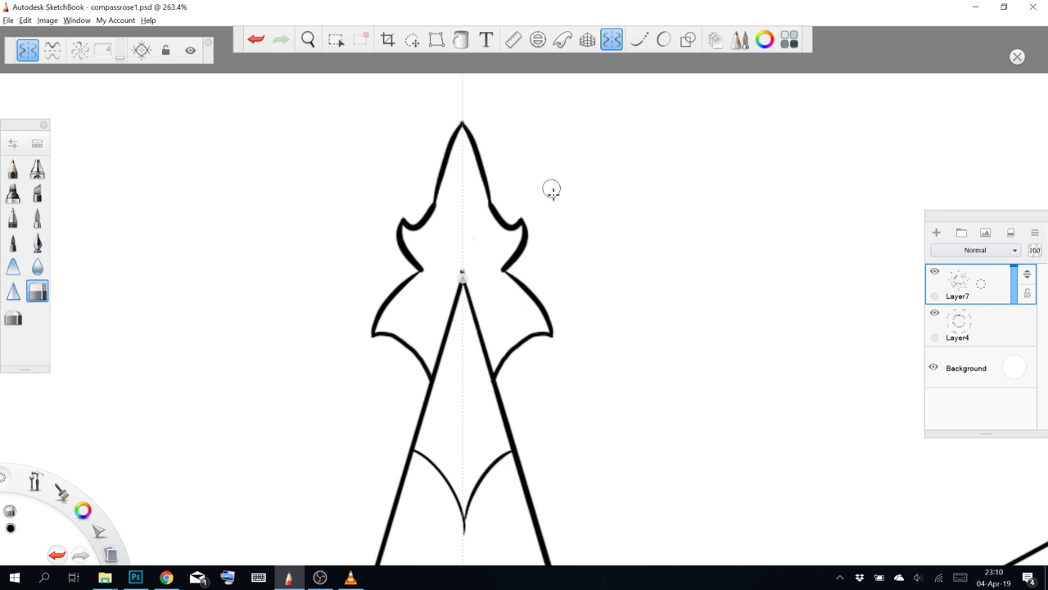
key(e)
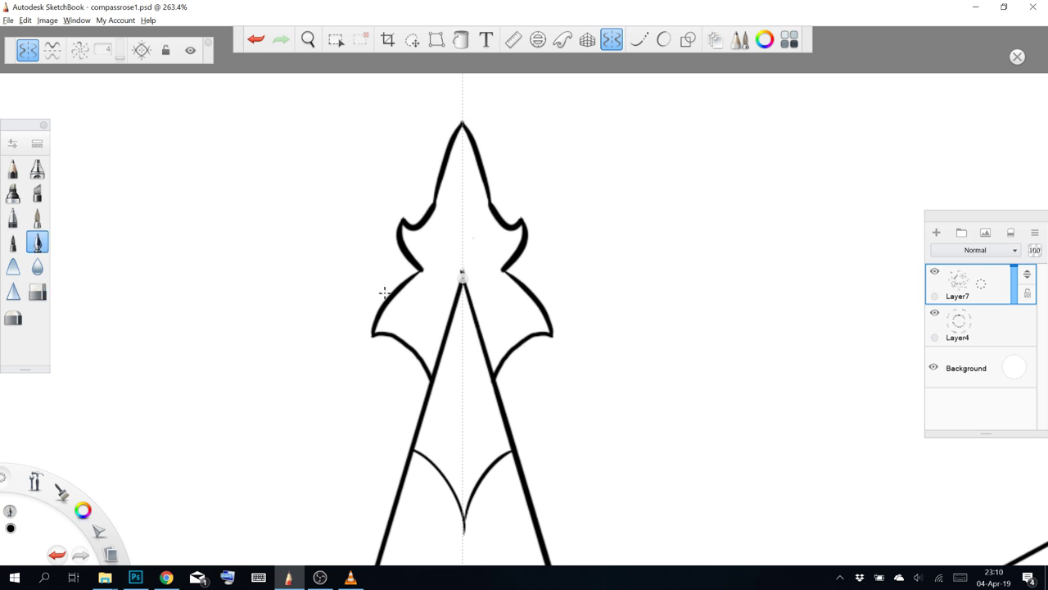
Add mirrored side spikes between the flares and the collar, and small curved horns beneath the ornament's tip
mouse_move(390, 291)
mouse_down()
mouse_move(339, 277)
mouse_move(398, 239)
mouse_up()
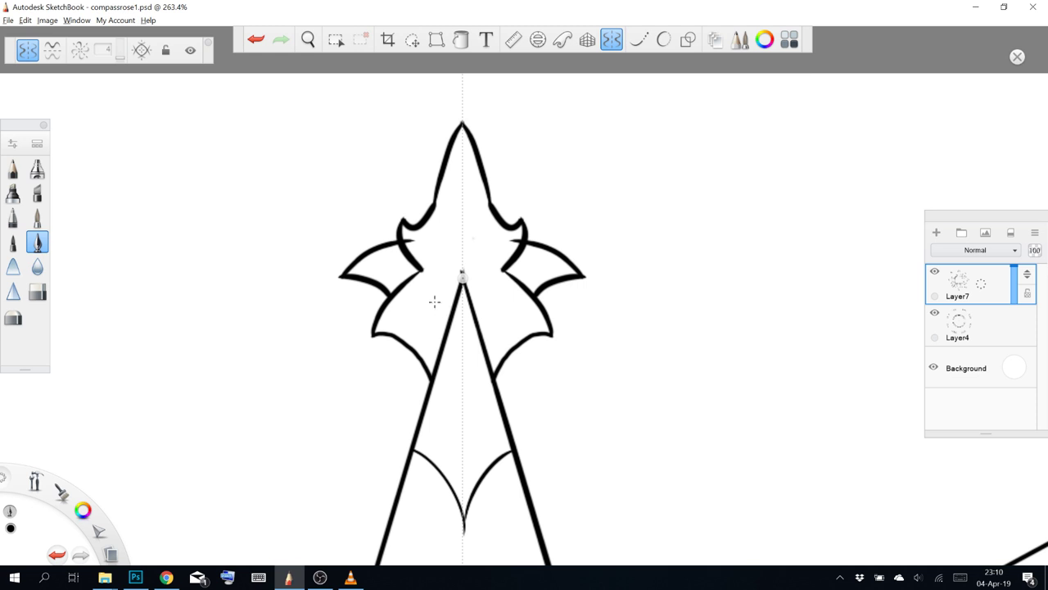
key(ctrl+z)
drag(341, 276, 398, 240)
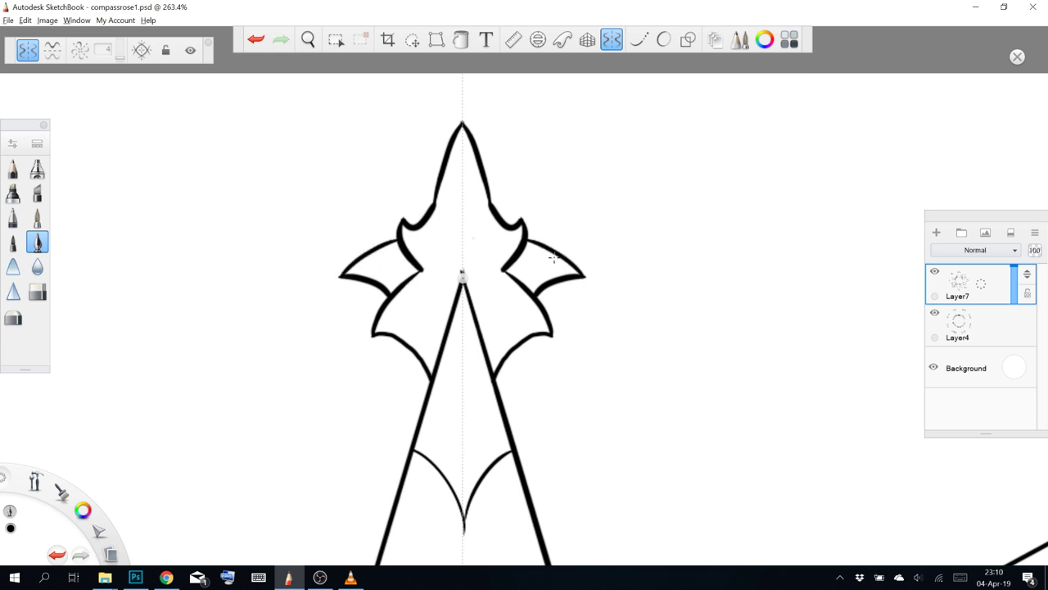
mouse_move(487, 182)
mouse_down()
mouse_move(496, 188)
mouse_move(519, 174)
mouse_move(522, 158)
mouse_up()
key(ctrl+z)
key(ctrl+z)
drag(489, 197, 518, 171)
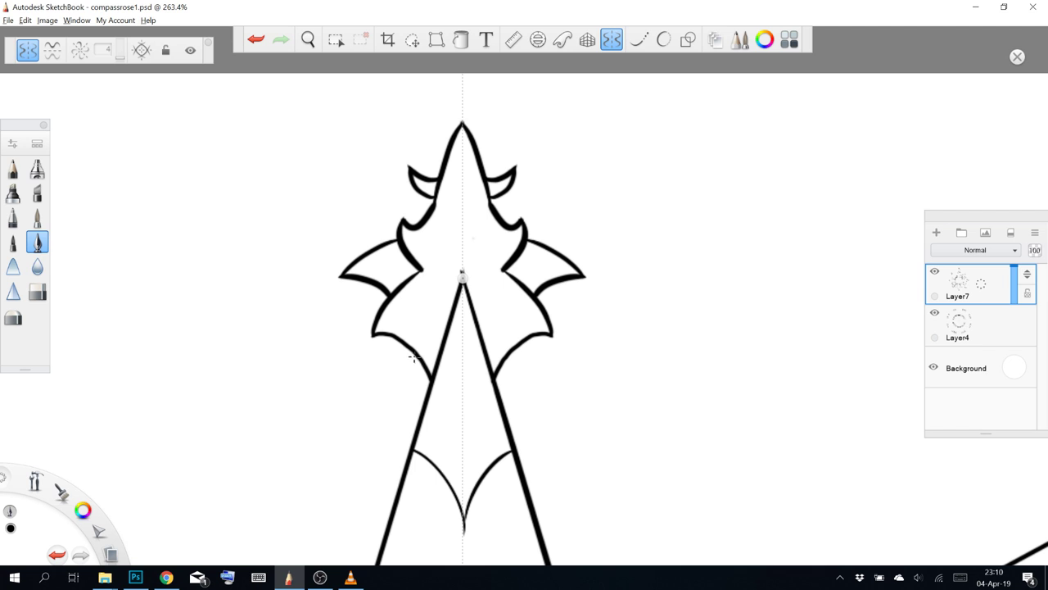
Draw mirrored curved lobes with small fins below the flares, along the edges of the top point
drag(417, 357, 381, 408)
key(ctrl+z)
mouse_move(418, 357)
mouse_down()
mouse_move(398, 457)
mouse_move(408, 405)
mouse_move(395, 408)
mouse_move(390, 468)
mouse_up()
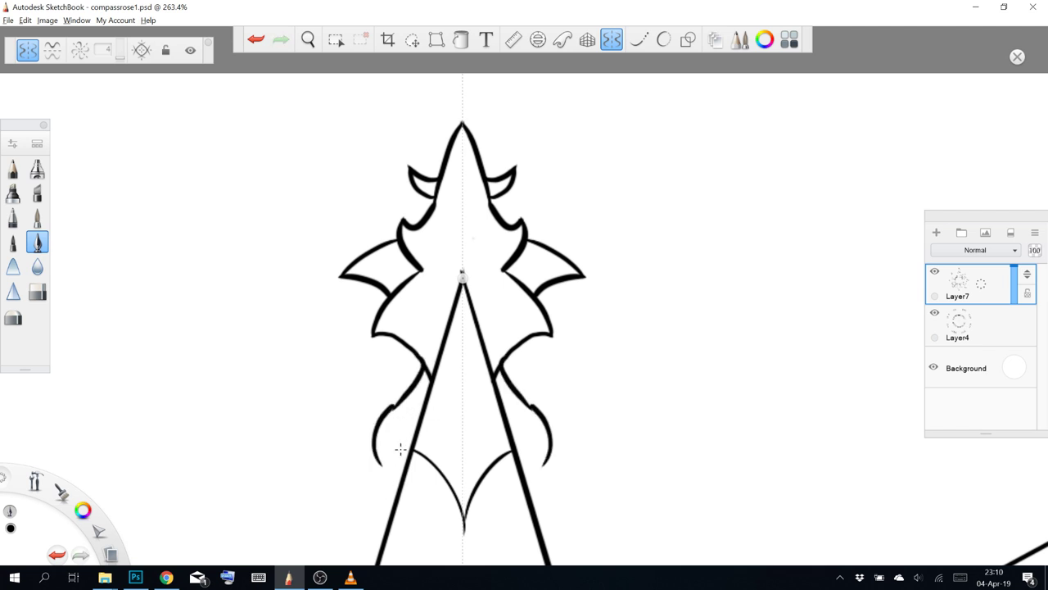
key(ctrl+z)
mouse_move(396, 407)
mouse_down()
mouse_move(398, 486)
mouse_move(367, 498)
mouse_move(390, 506)
mouse_up()
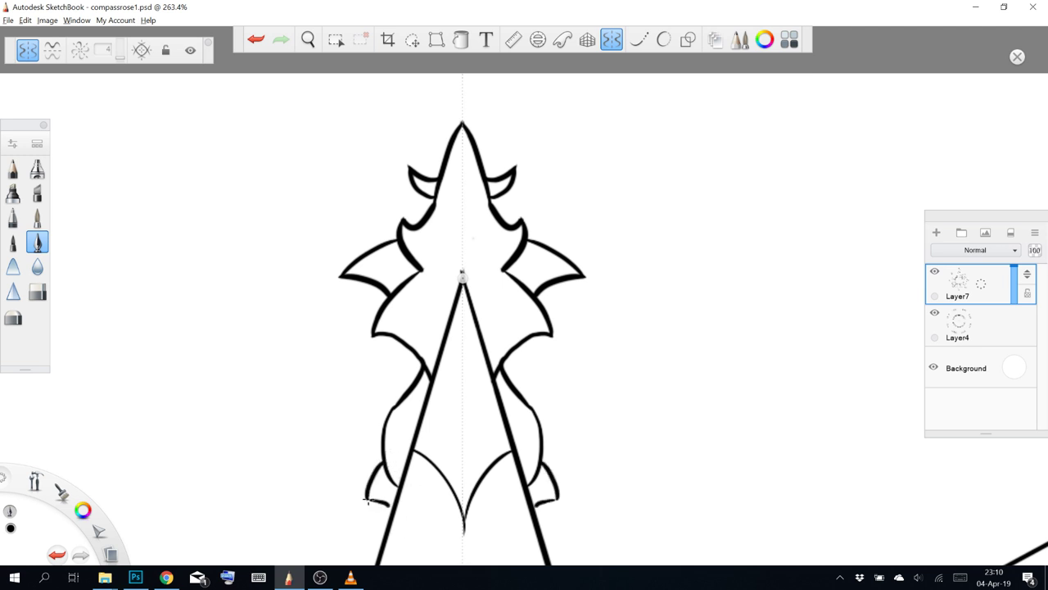
Undo the lobes, horns, side spikes, pointed tip and hooked collar, keeping only the two flares
scroll(414, 460, down, 10)
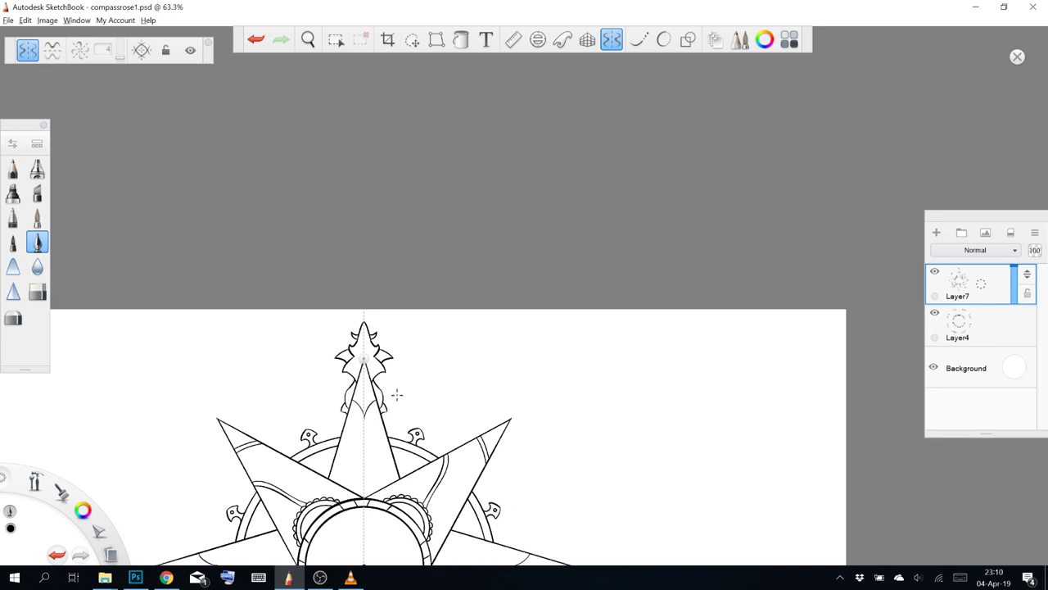
scroll(463, 415, up, 6)
key(ctrl+z)
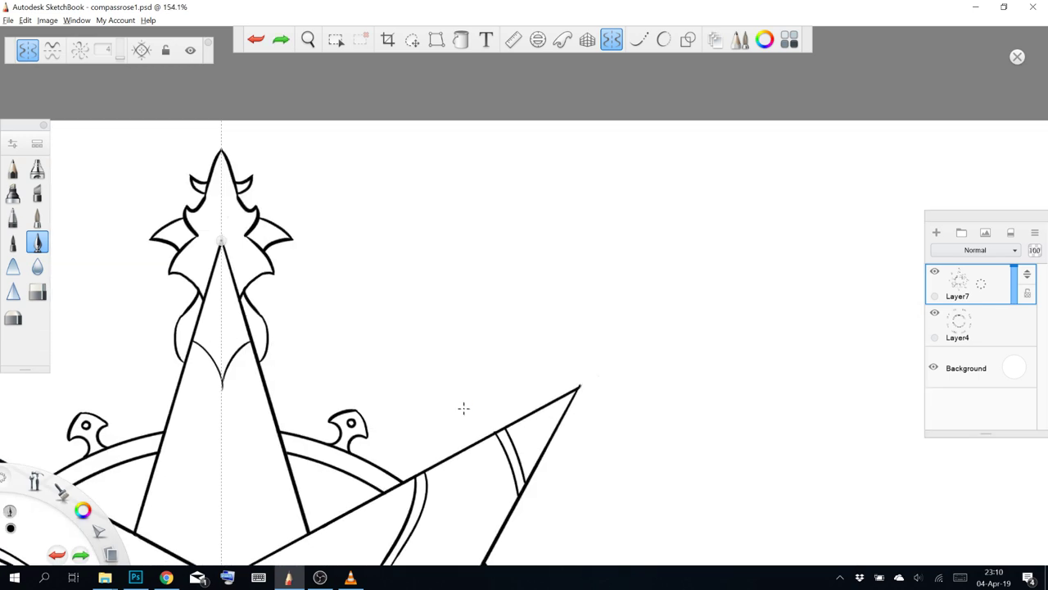
key(ctrl+z)
key(ctrl+z)
key(ctrl+z)
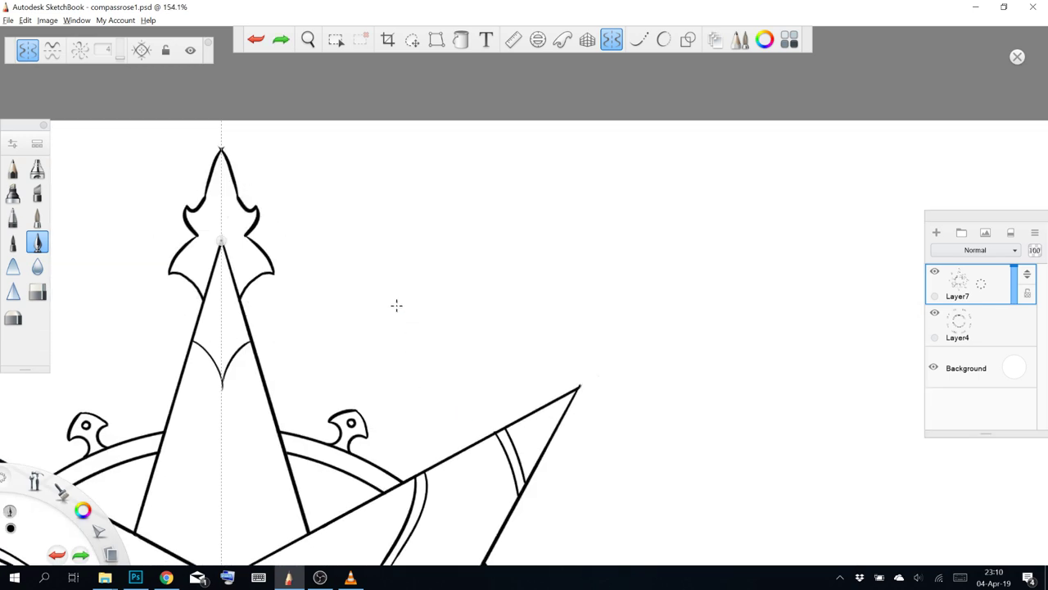
scroll(279, 236, up, 2)
key(ctrl+z)
Ink tall mirrored sides tapering upward from the flares, with a small V-shaped notch between their upper ends
scroll(278, 235, up, 1)
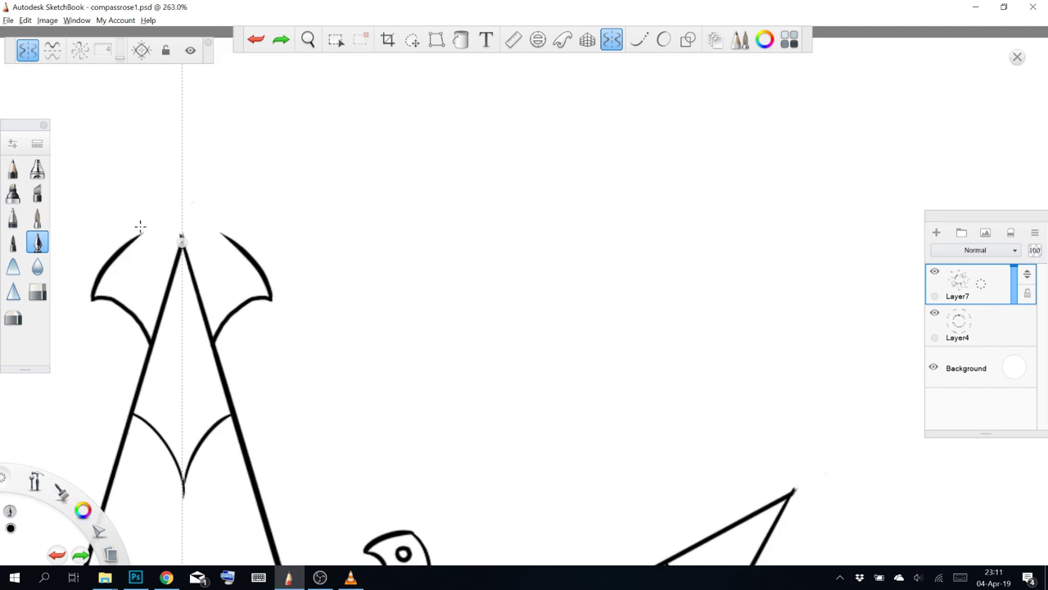
mouse_move(141, 234)
mouse_down()
mouse_move(119, 218)
mouse_move(134, 222)
mouse_move(169, 114)
mouse_move(181, 151)
mouse_move(183, 78)
mouse_up()
key(ctrl+z)
key(ctrl+z)
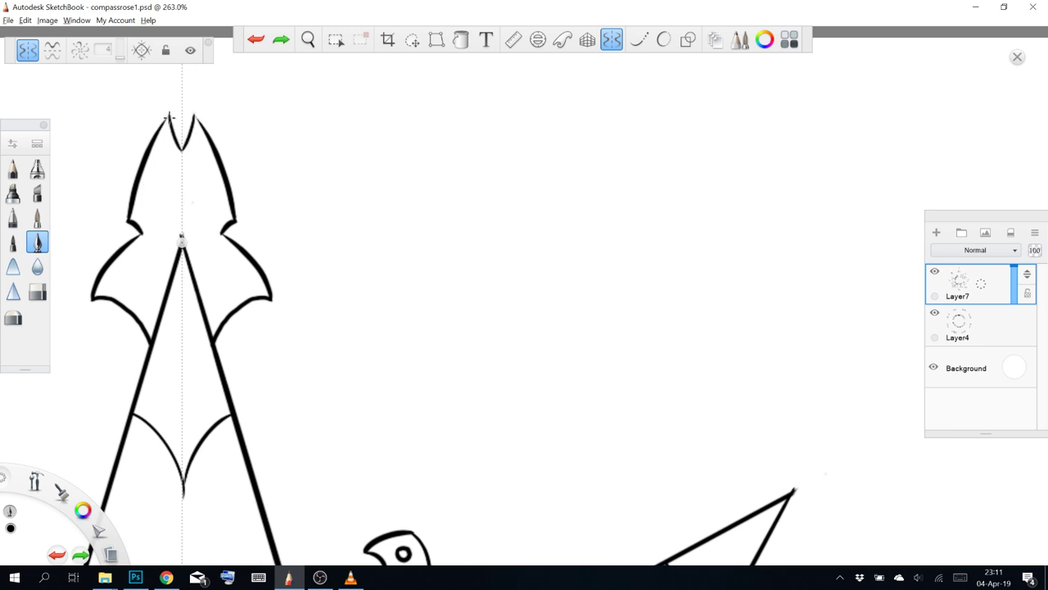
Try to close the ornament's notch freehand with a small pointed petal shape, then undo the attempt
drag(170, 116, 183, 79)
key(ctrl+z)
mouse_move(169, 116)
mouse_down()
mouse_move(182, 77)
mouse_move(196, 118)
mouse_up()
key(ctrl+z)
key(ctrl+z)
key(ctrl+z)
key(ctrl+z)
scroll(228, 265, down, 8)
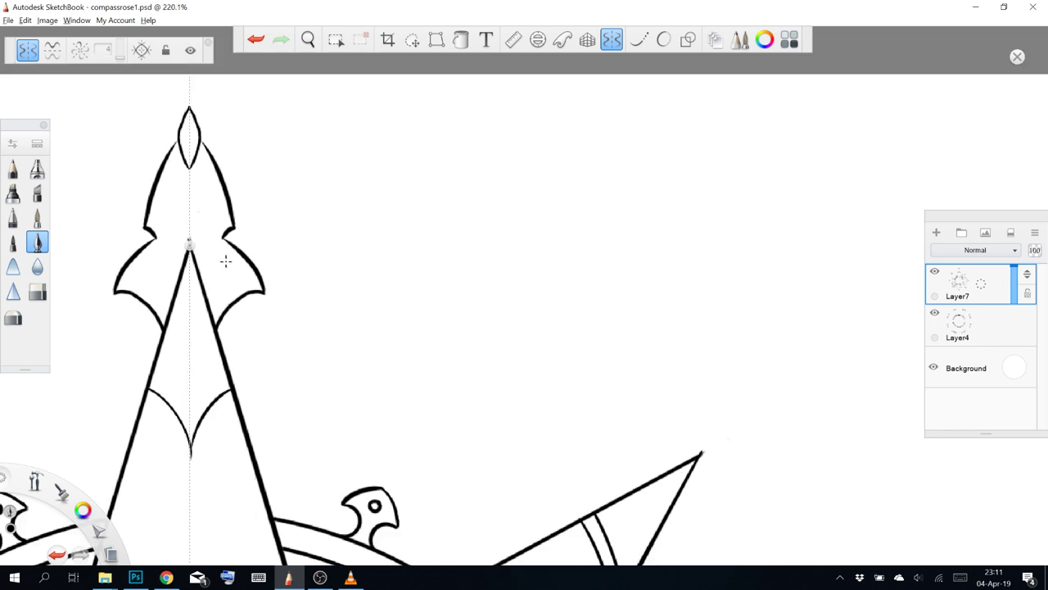
key(ctrl+z)
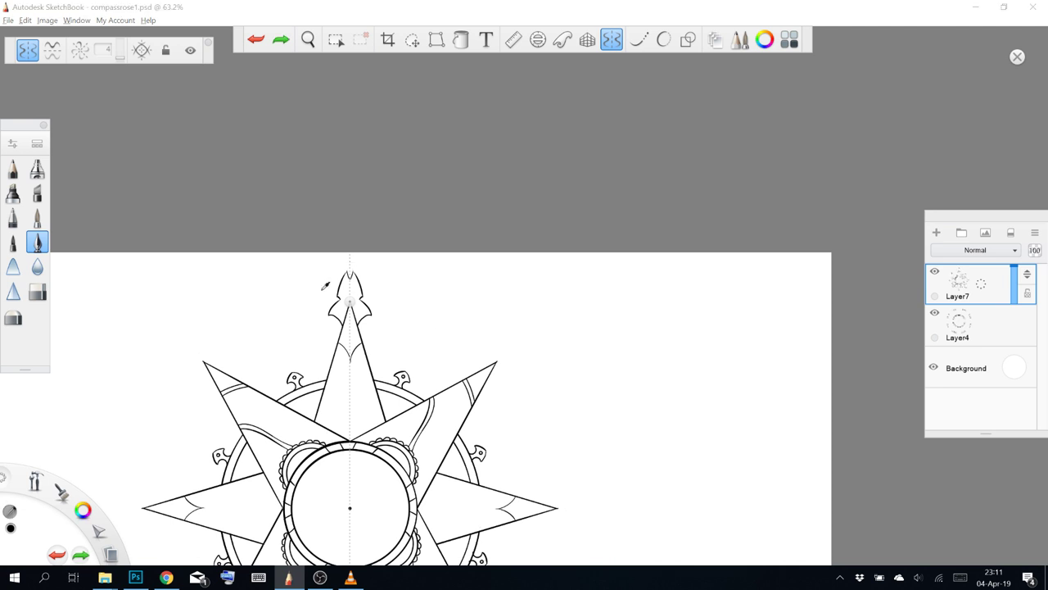
Turn on Steady Stroke and ink mirrored curves above the notch to complete a small pointed petal
scroll(325, 275, up, 10)
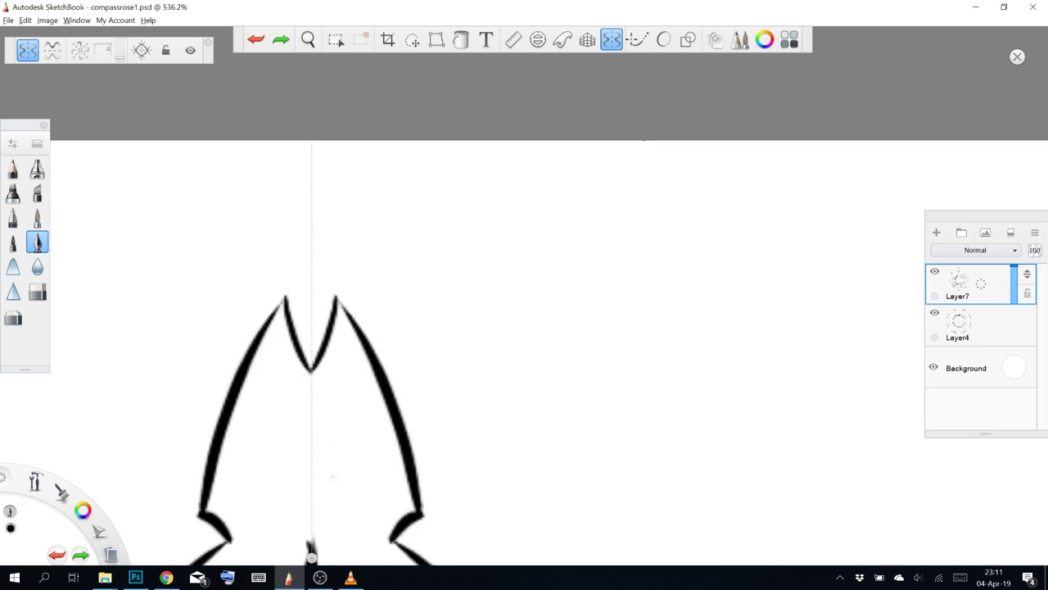
click(635, 41)
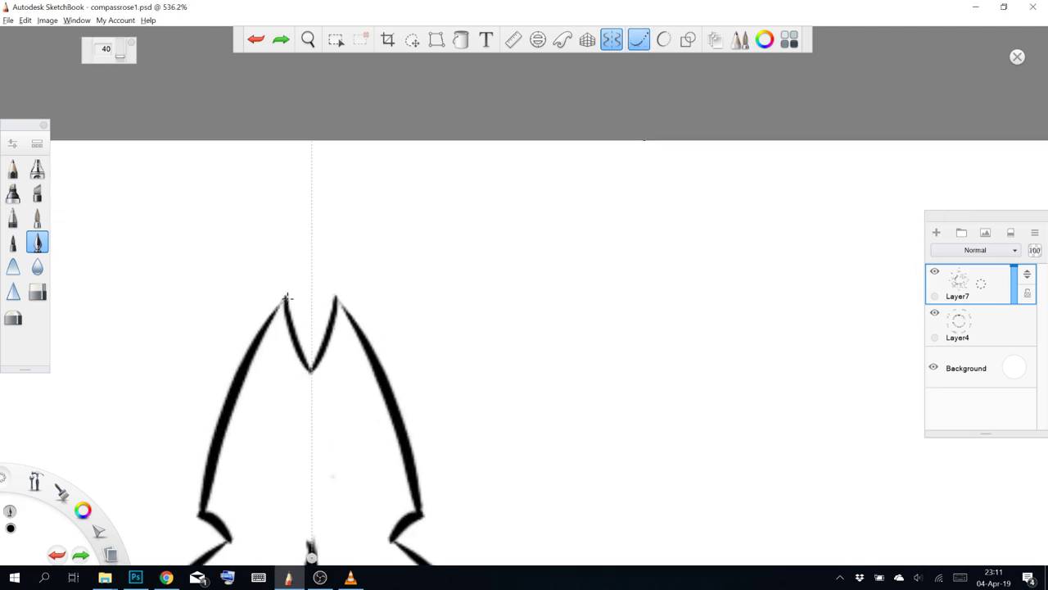
drag(286, 301, 302, 240)
drag(284, 298, 311, 220)
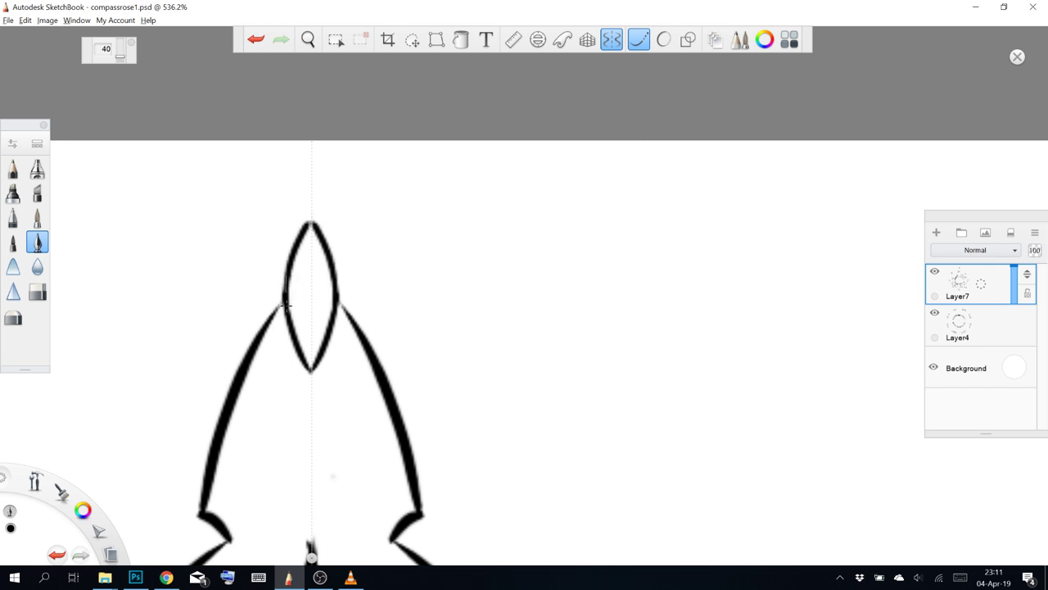
key(ctrl+z)
mouse_move(284, 303)
mouse_down()
mouse_move(298, 231)
mouse_move(311, 217)
mouse_up()
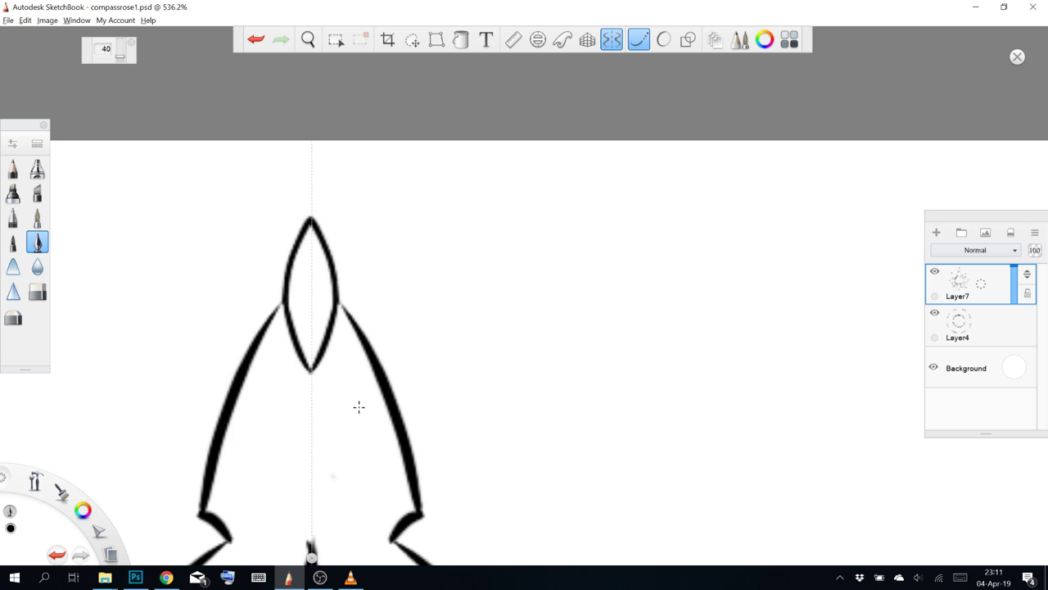
Switch the symmetry to radial around the centre of the compass rose and set it to 8 sections
scroll(501, 414, down, 10)
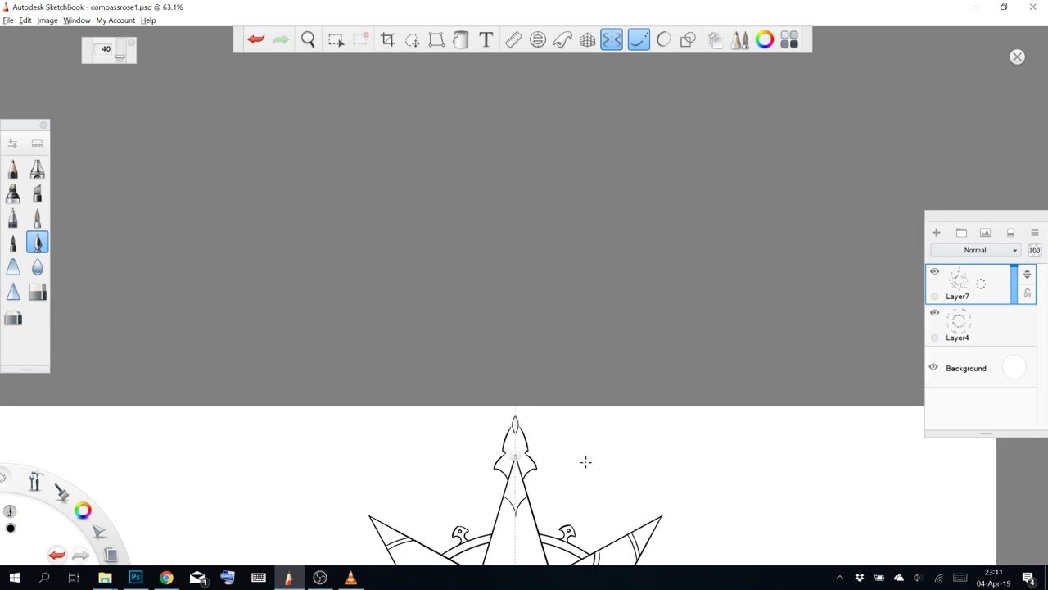
key(space)
drag(583, 492, 542, 121)
click(639, 40)
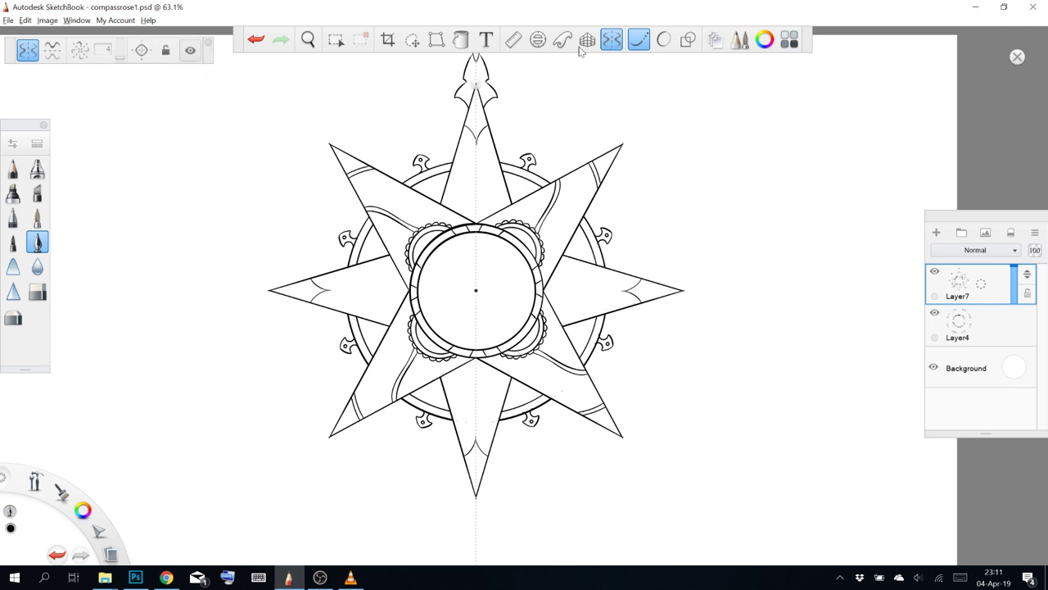
click(74, 54)
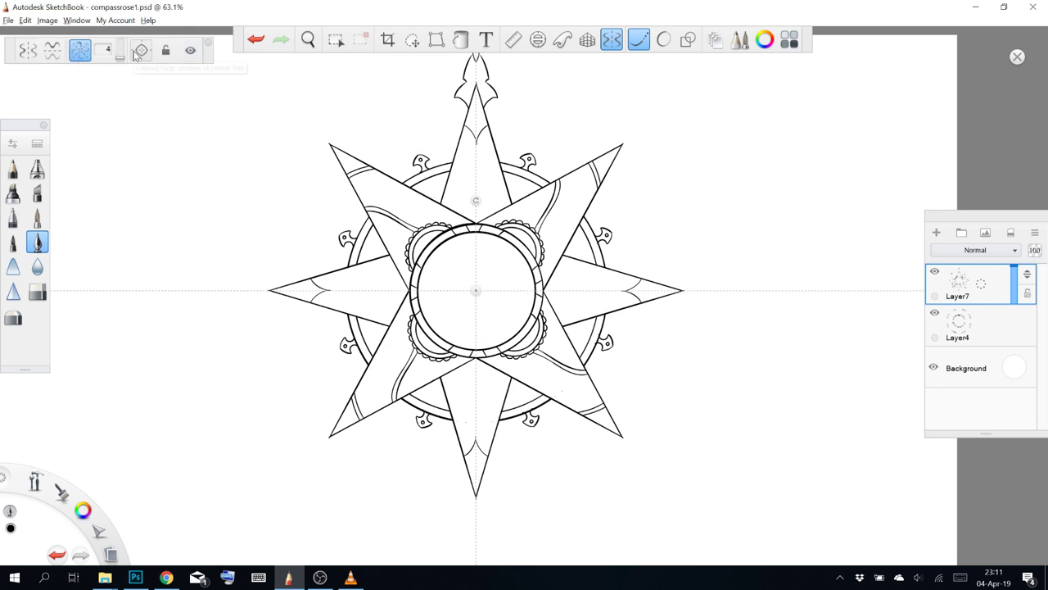
drag(121, 57, 121, 59)
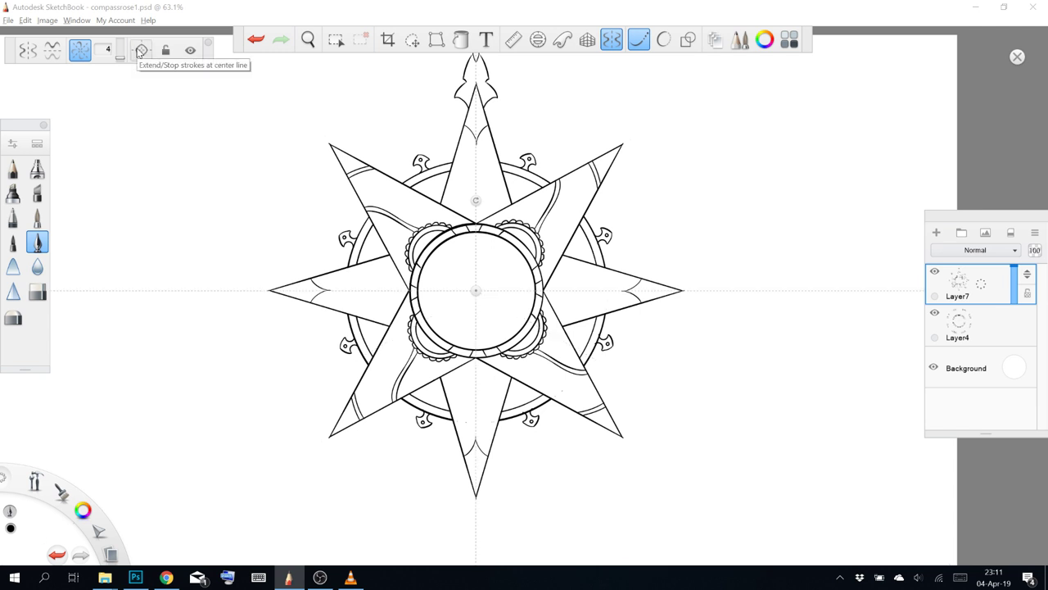
drag(120, 59, 124, 52)
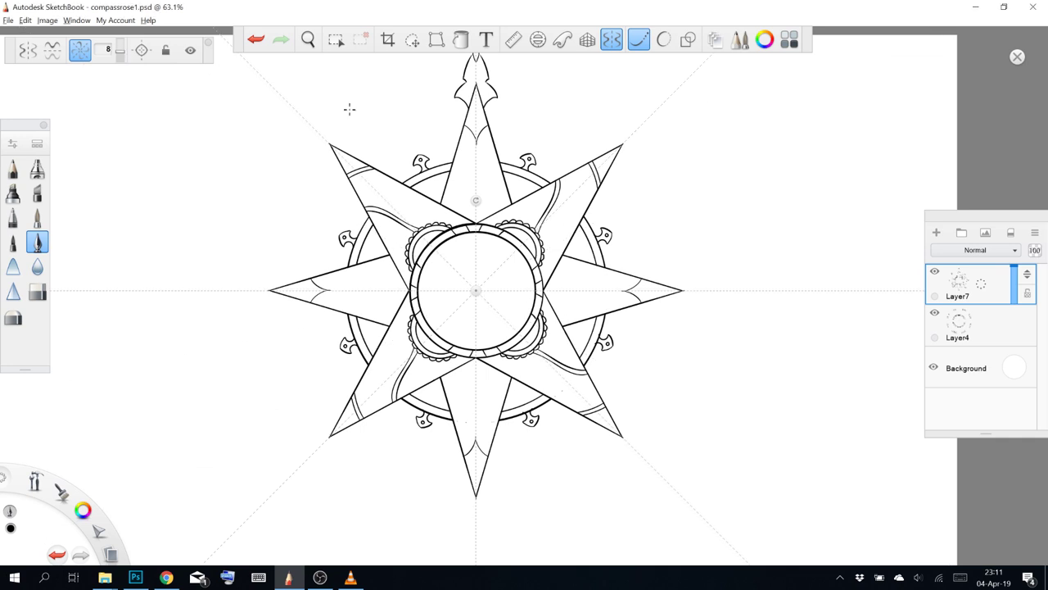
Try inking radially repeated marks around the centre of the inner circle, then undo them
scroll(475, 286, up, 9)
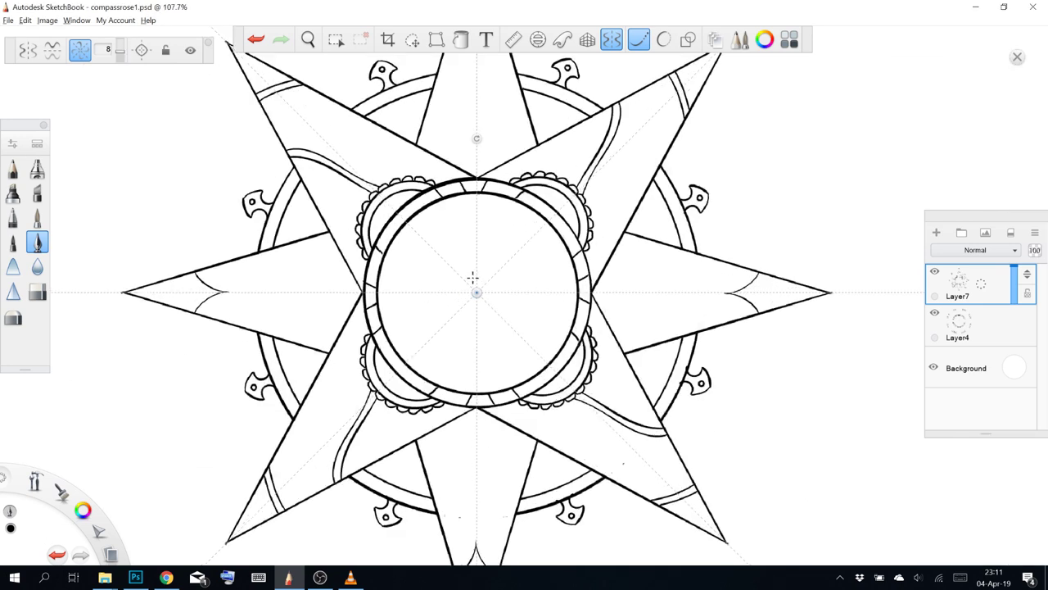
scroll(475, 276, up, 3)
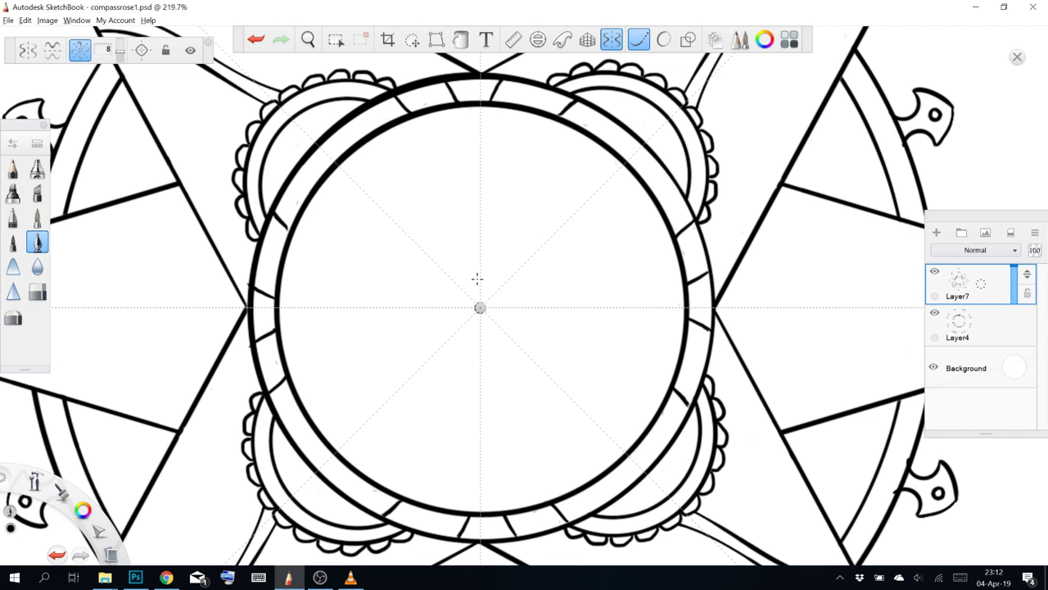
click(444, 308)
drag(451, 286, 440, 275)
key(ctrl+z)
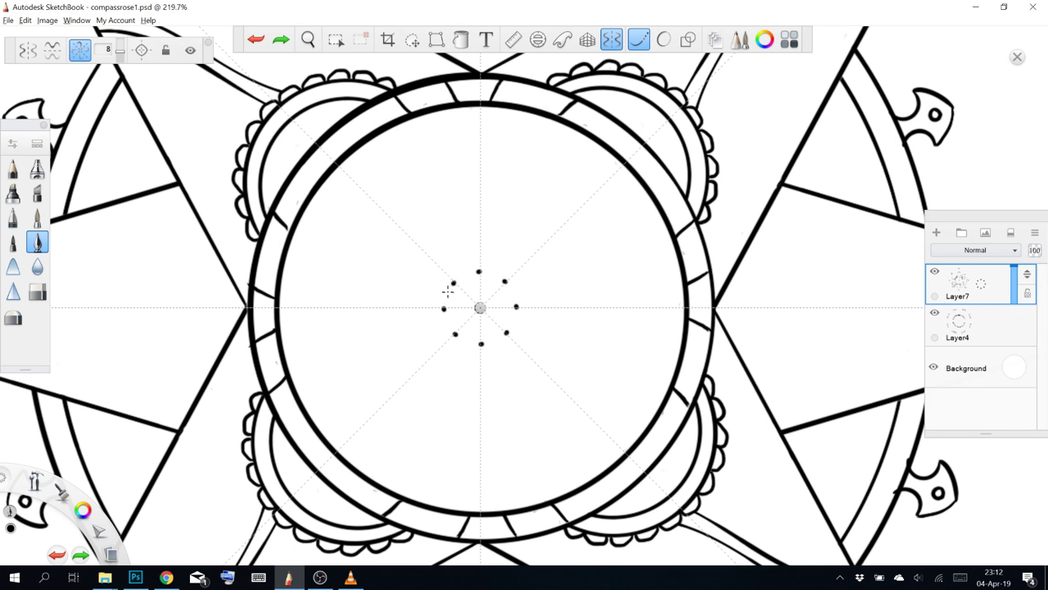
key(ctrl+z)
Turn off Steady Stroke for drawing near the compass centre
drag(461, 278, 462, 275)
click(637, 45)
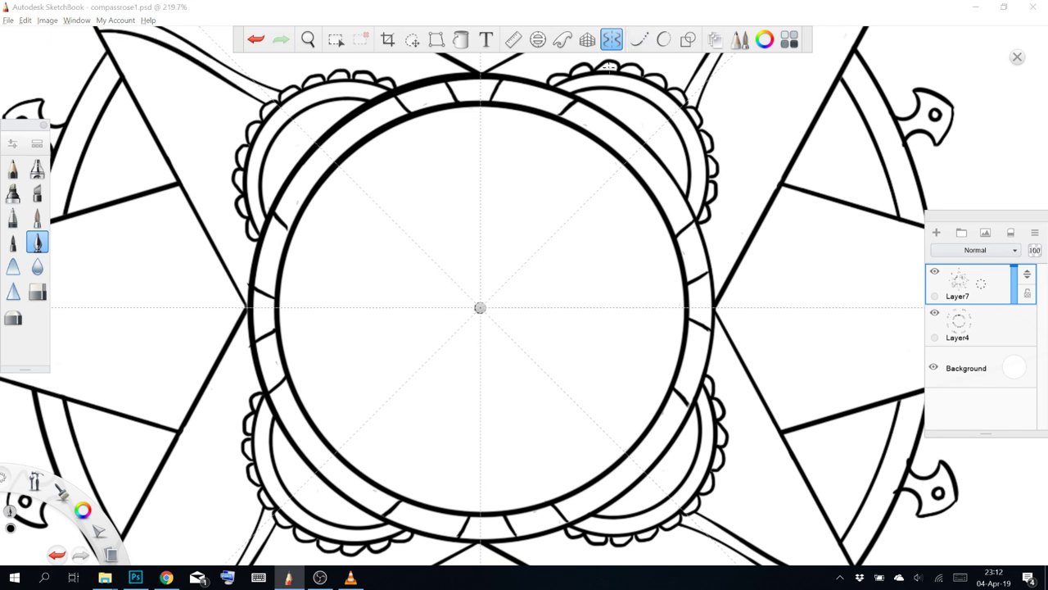
Try short curved strokes repeated in eight sections around the inner circle's centre, then undo them
drag(450, 281, 451, 279)
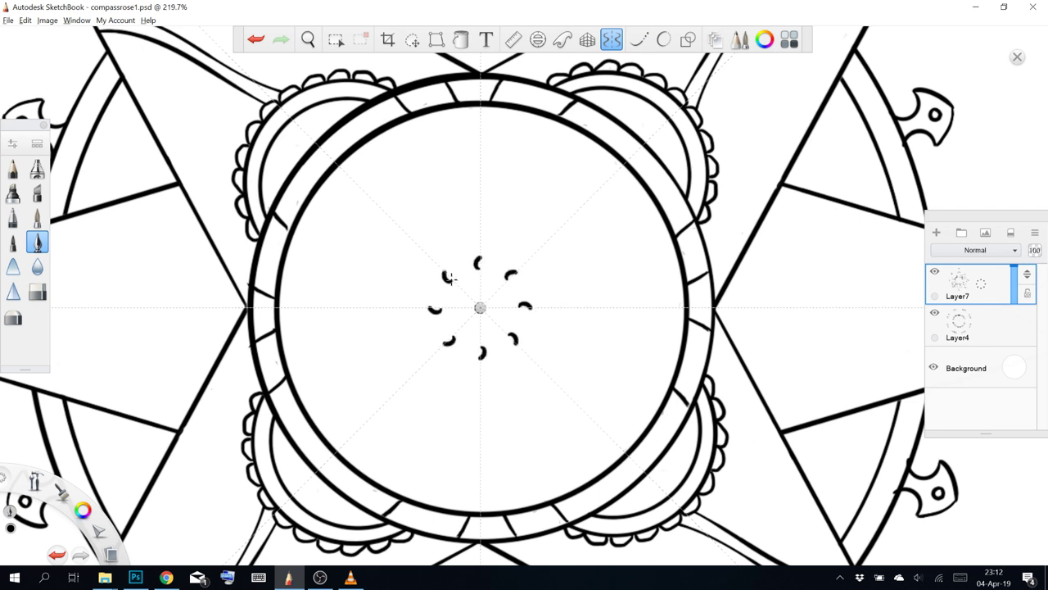
key(ctrl+z)
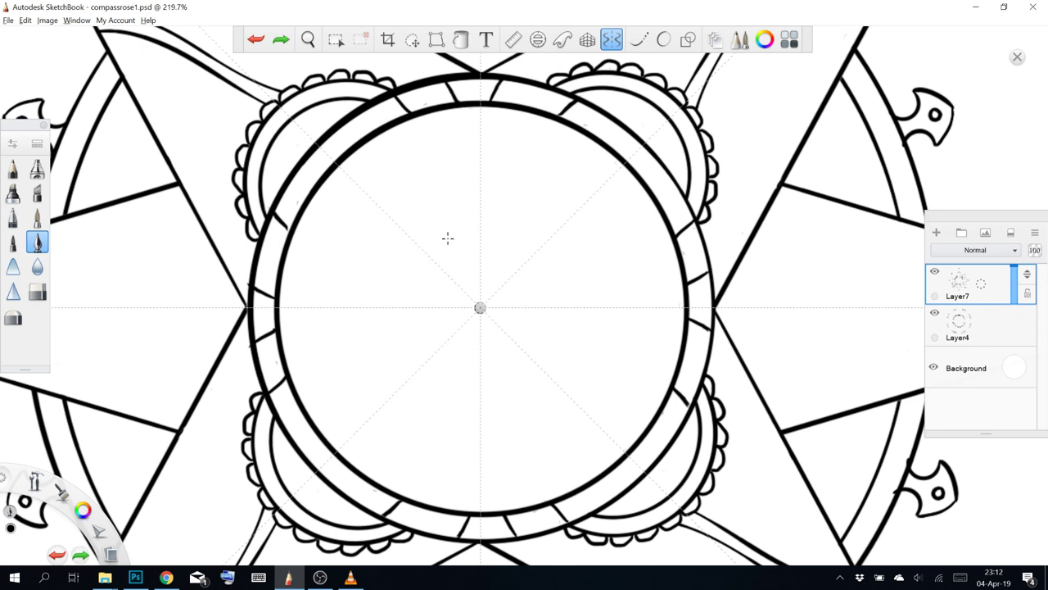
drag(430, 252, 455, 285)
key(ctrl+z)
key(ctrl+z)
click(610, 45)
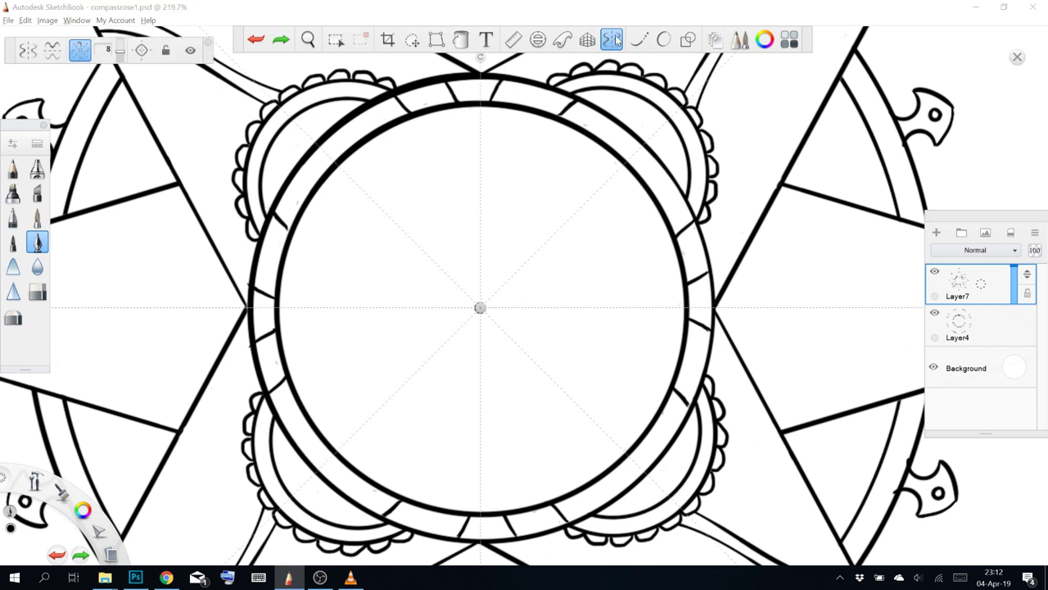
click(609, 41)
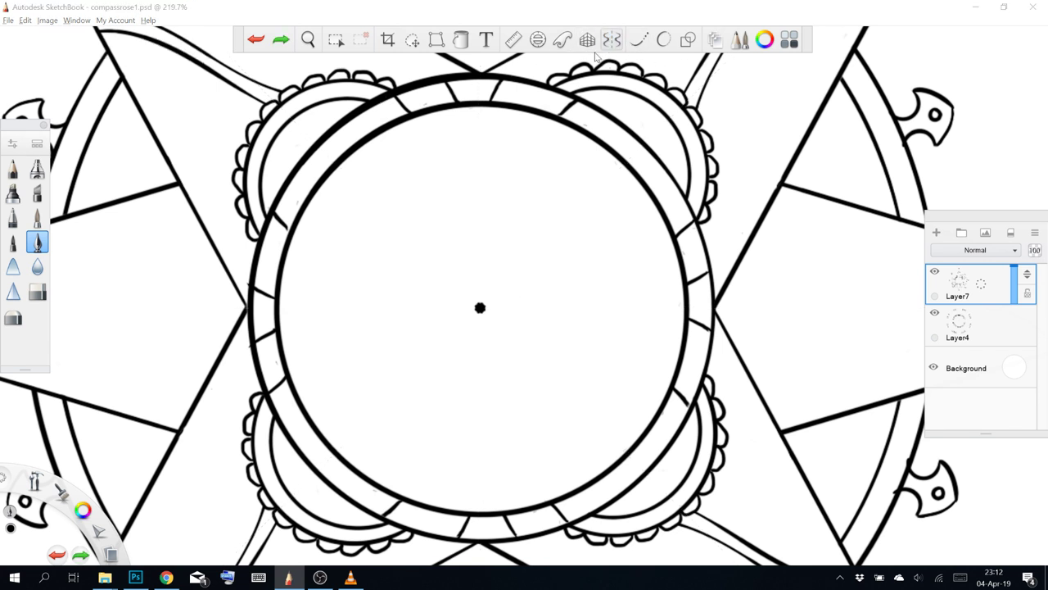
click(611, 42)
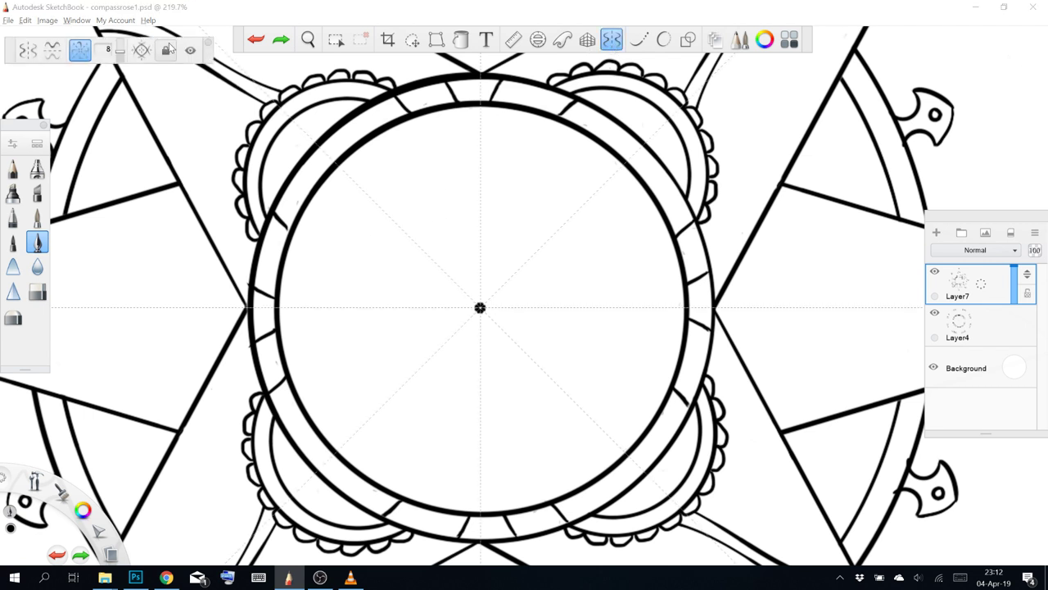
click(611, 42)
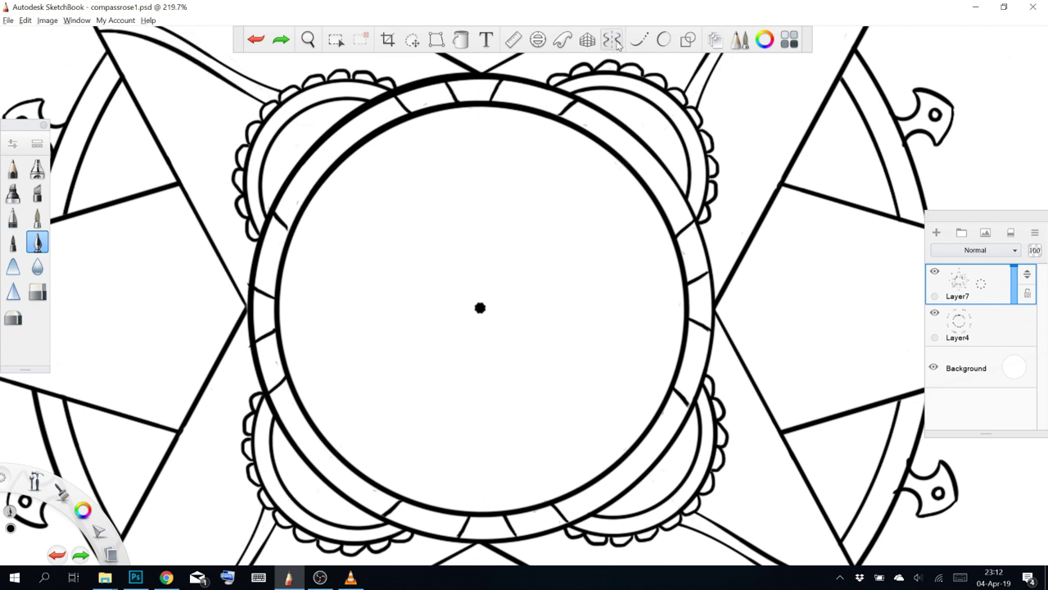
click(611, 42)
click(190, 50)
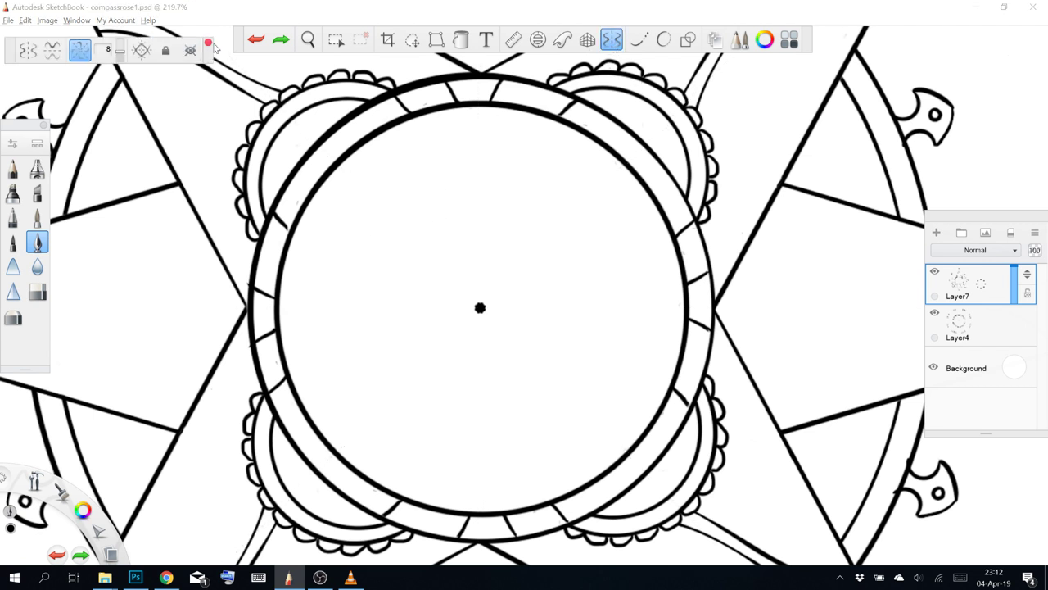
click(612, 42)
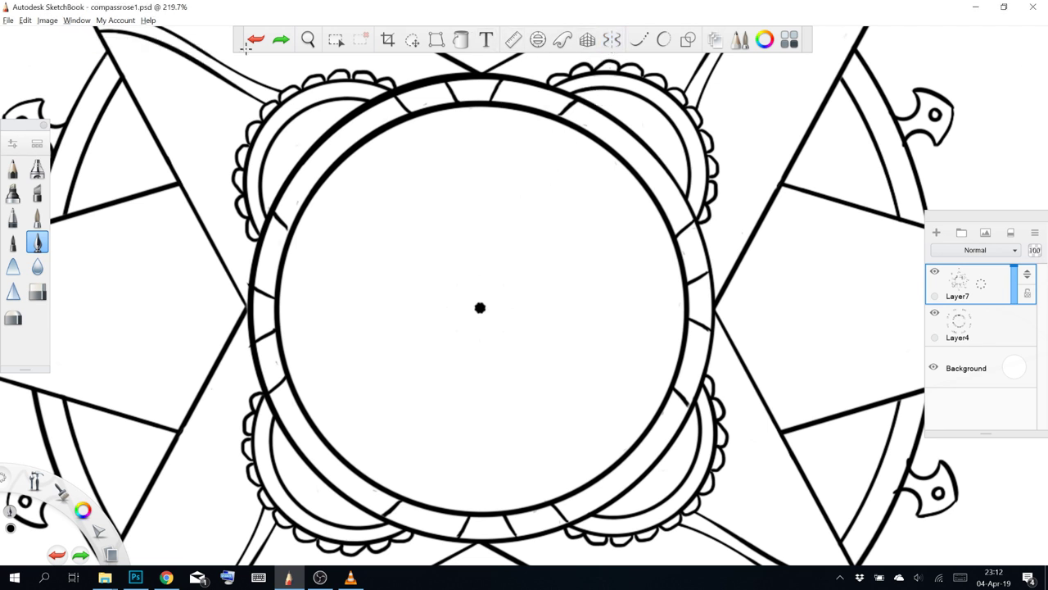
click(616, 41)
click(613, 41)
click(190, 50)
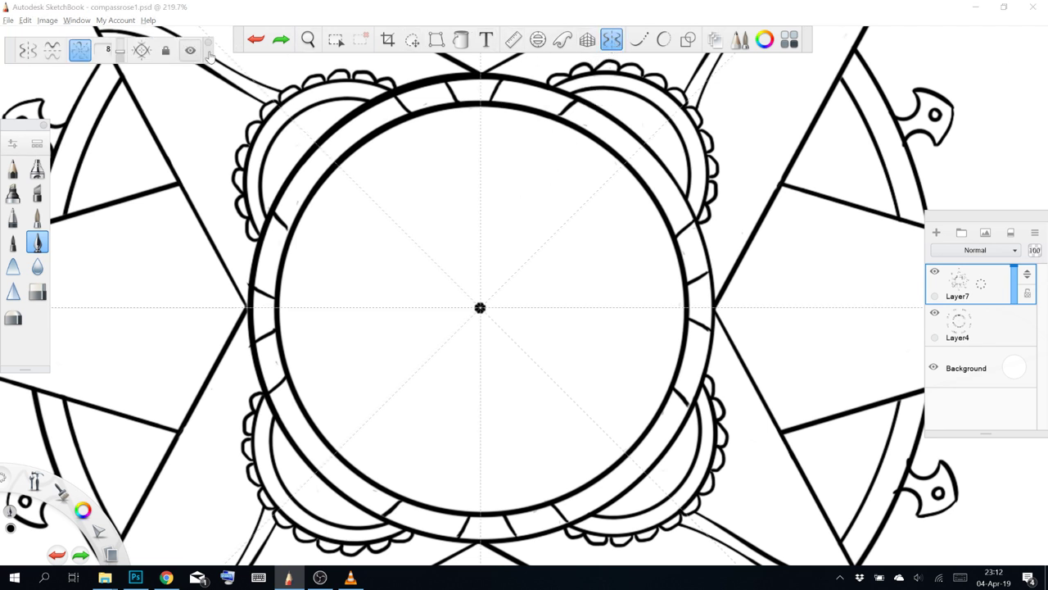
Ink a ring of small circles around the compass centre using the eight-section radial symmetry
drag(415, 251, 450, 231)
key(ctrl+z)
key(ctrl+y)
key(ctrl+z)
key(ctrl+y)
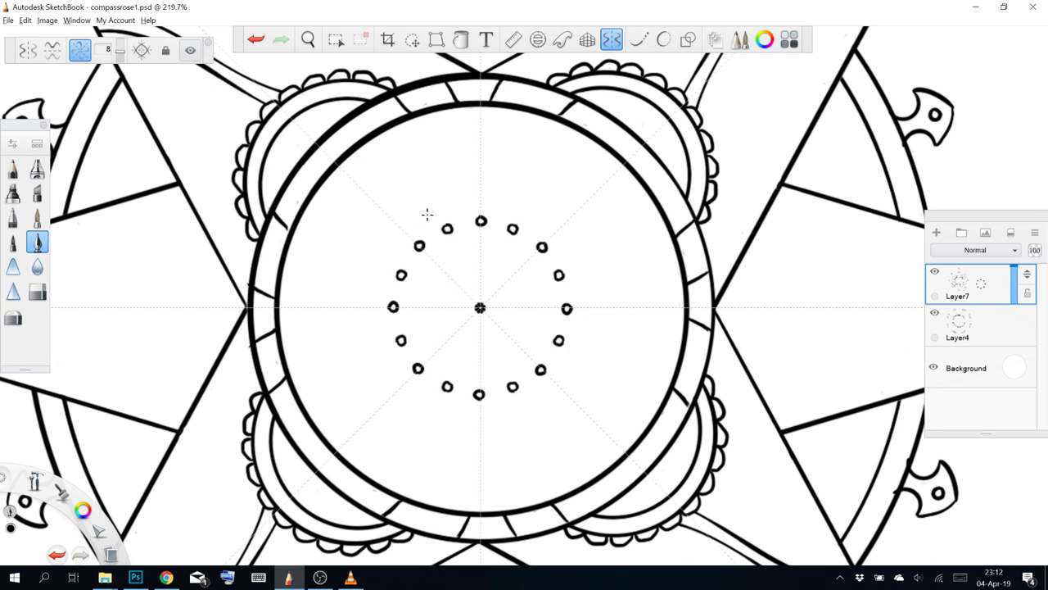
Ink small crescents on the outer side of alternate circles in the ring
mouse_move(436, 228)
mouse_down()
mouse_move(461, 213)
mouse_move(441, 220)
mouse_move(444, 193)
mouse_up()
key(ctrl+z)
key(ctrl+z)
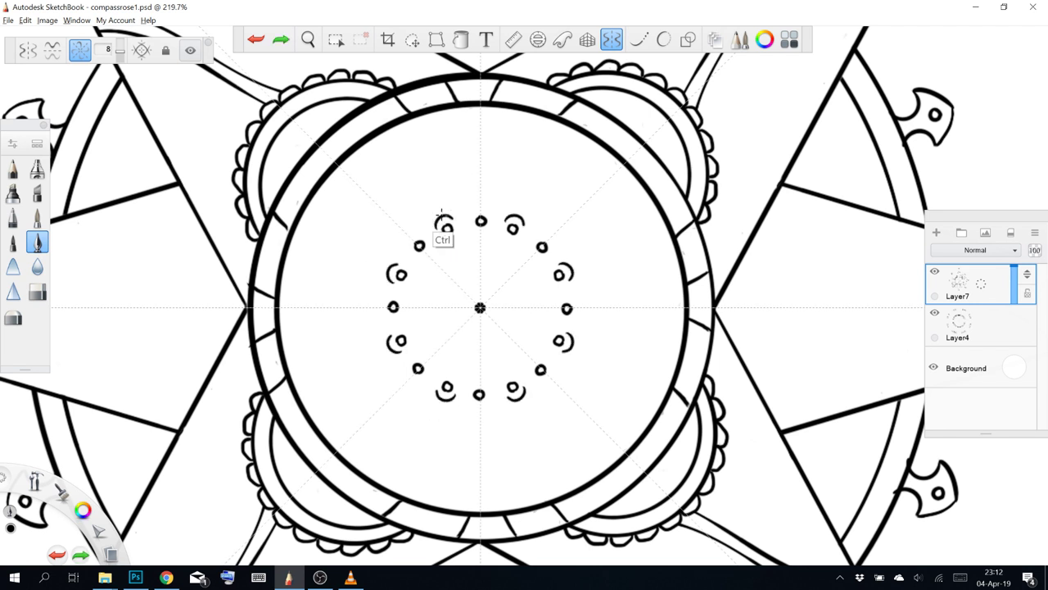
mouse_move(438, 228)
mouse_down()
mouse_move(434, 211)
mouse_move(446, 211)
mouse_up()
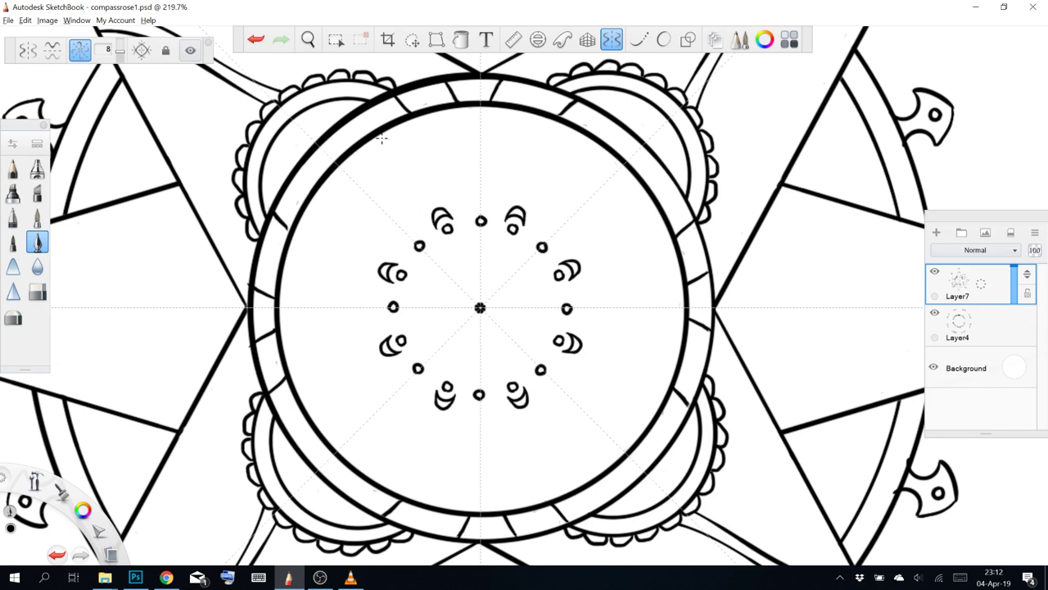
Turn on the French Curve and ink radially repeated rounded loops against the inside edge of the central ring
click(562, 40)
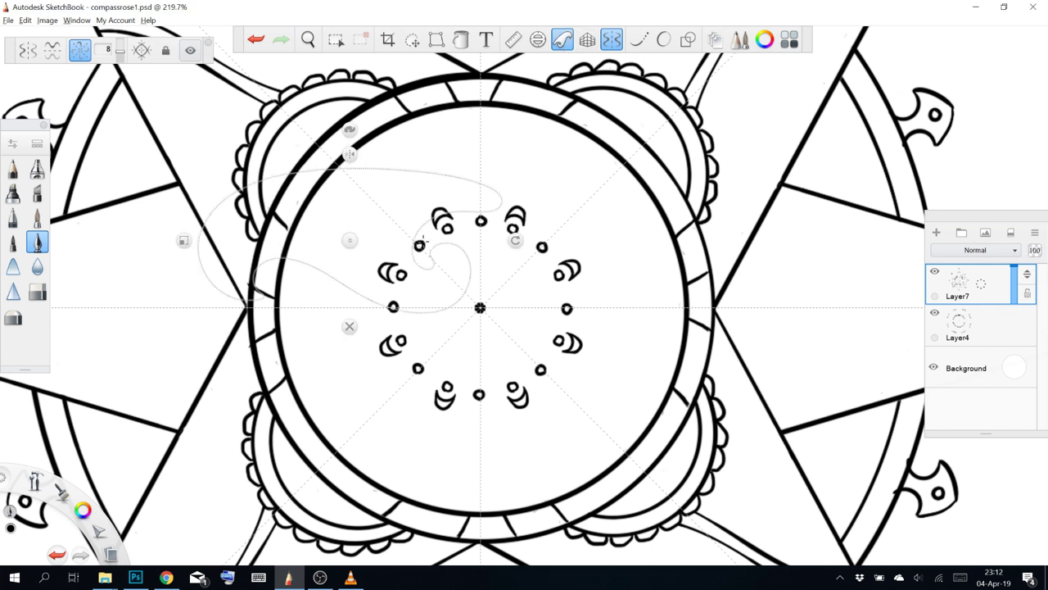
mouse_move(350, 240)
mouse_down()
mouse_move(404, 190)
mouse_move(384, 228)
mouse_move(400, 217)
mouse_move(347, 199)
mouse_move(340, 231)
mouse_move(285, 263)
mouse_up()
click(385, 117)
click(383, 118)
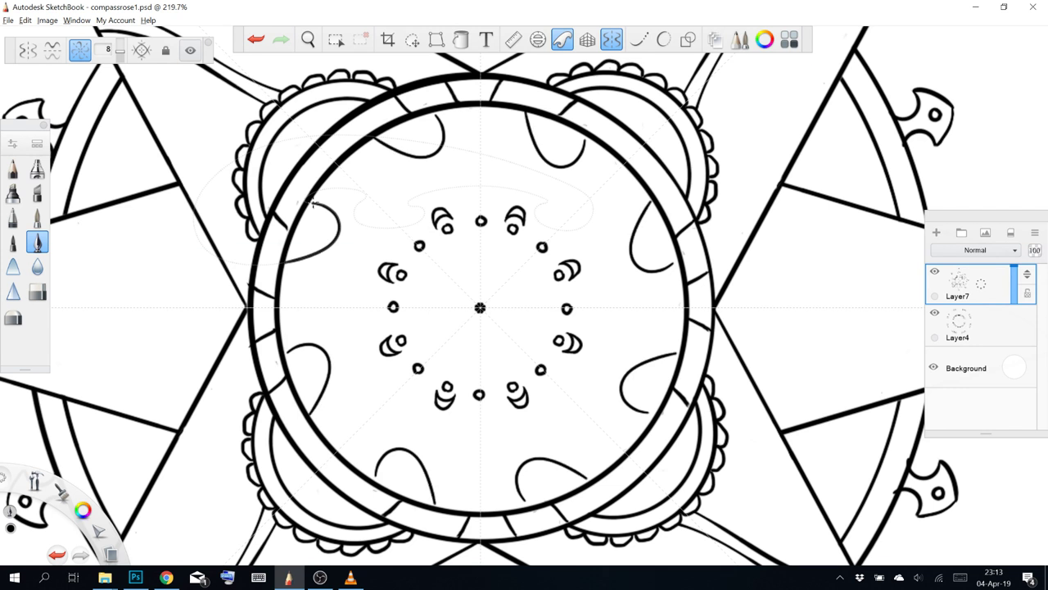
drag(306, 201, 320, 205)
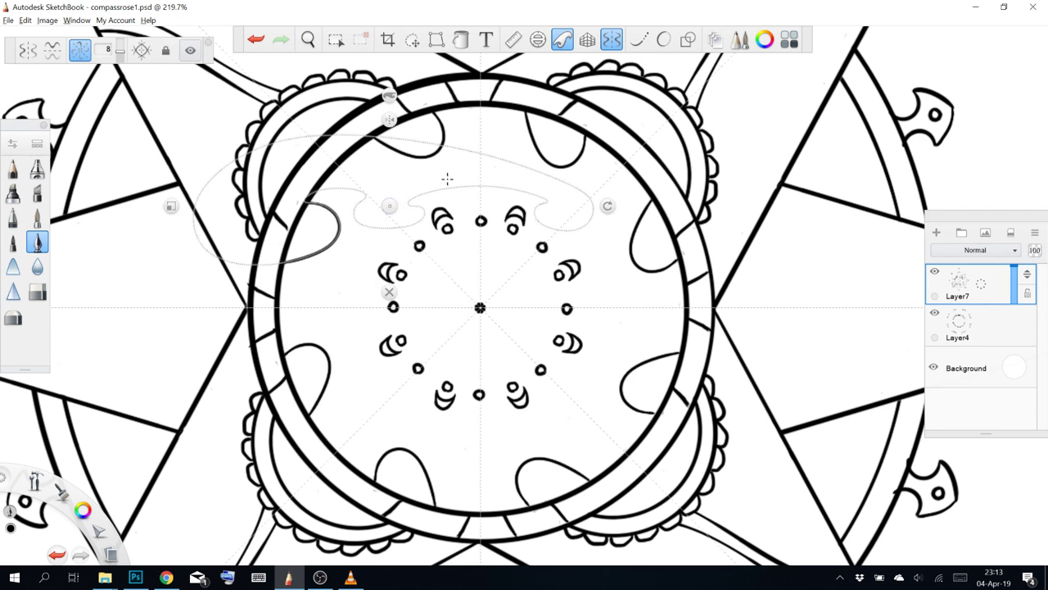
Switch the French Curve to another shape, place it over the centre and ink large petal arcs around the small circles
click(390, 98)
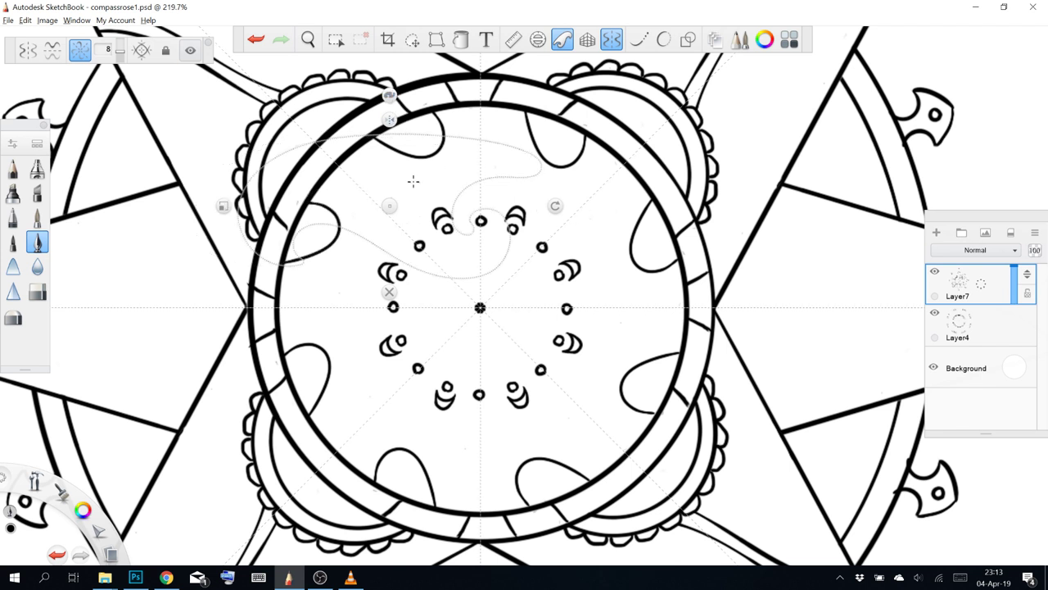
drag(394, 205, 474, 289)
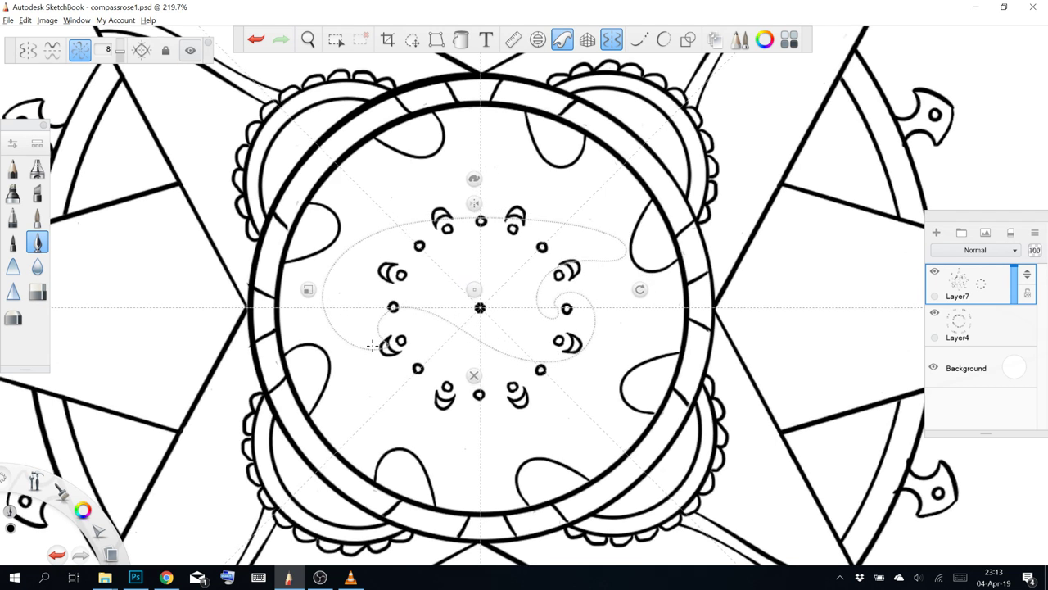
mouse_move(381, 349)
mouse_down()
mouse_move(326, 316)
mouse_move(350, 248)
mouse_up()
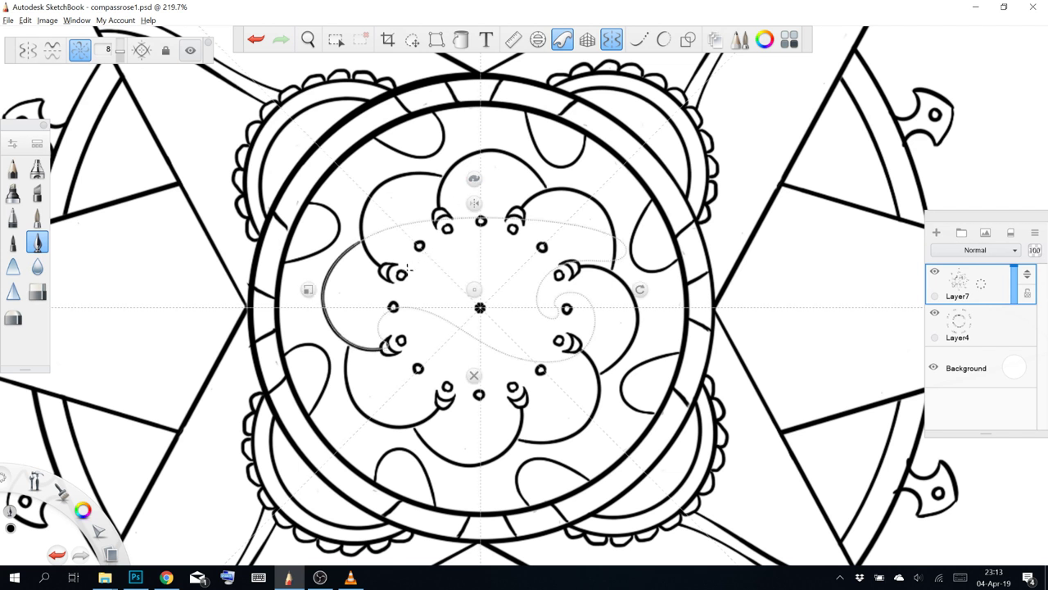
Try inking lines from the petal arcs to the central ring after turning off the French Curve, then undo them
mouse_move(474, 290)
mouse_down()
mouse_move(496, 255)
mouse_move(492, 292)
mouse_up()
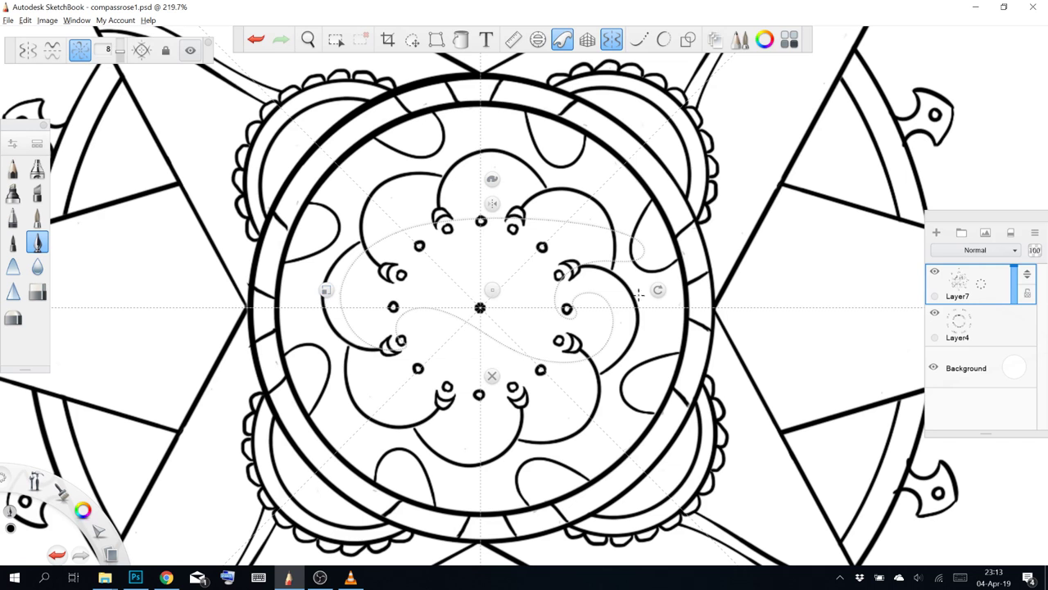
drag(659, 291, 623, 186)
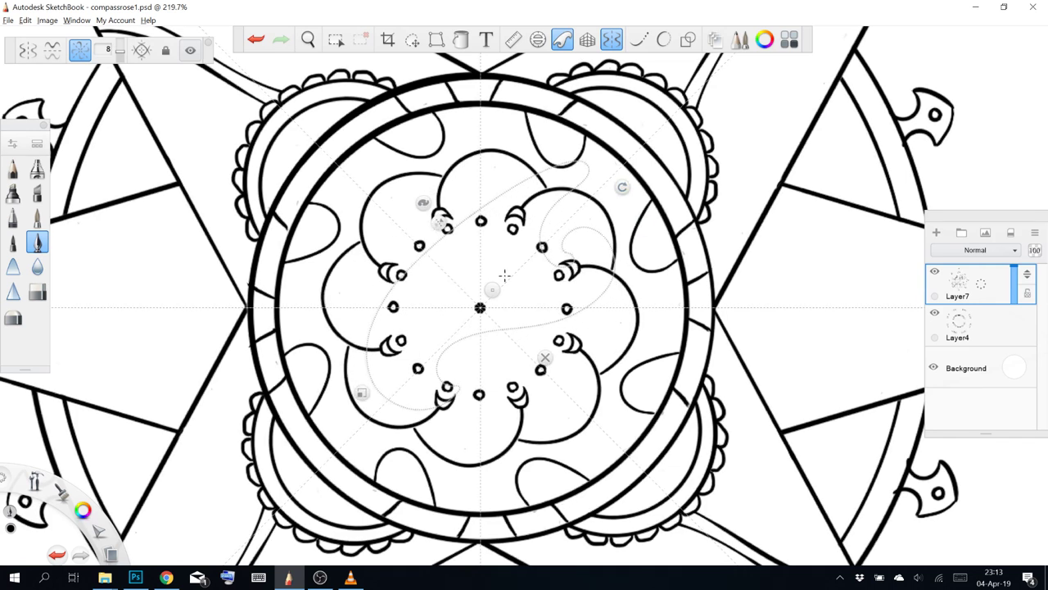
drag(494, 283, 502, 378)
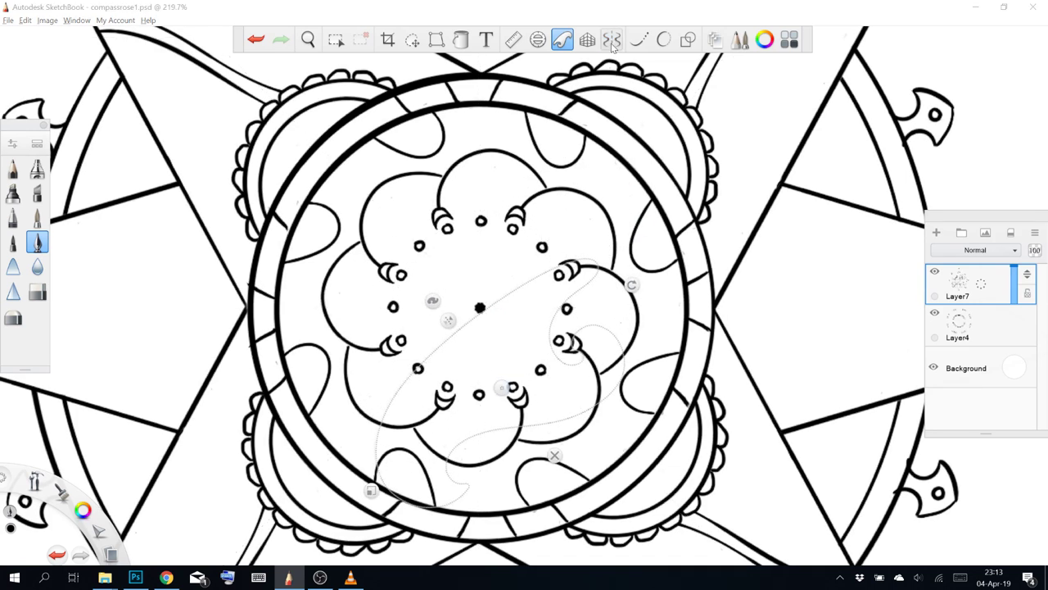
click(563, 41)
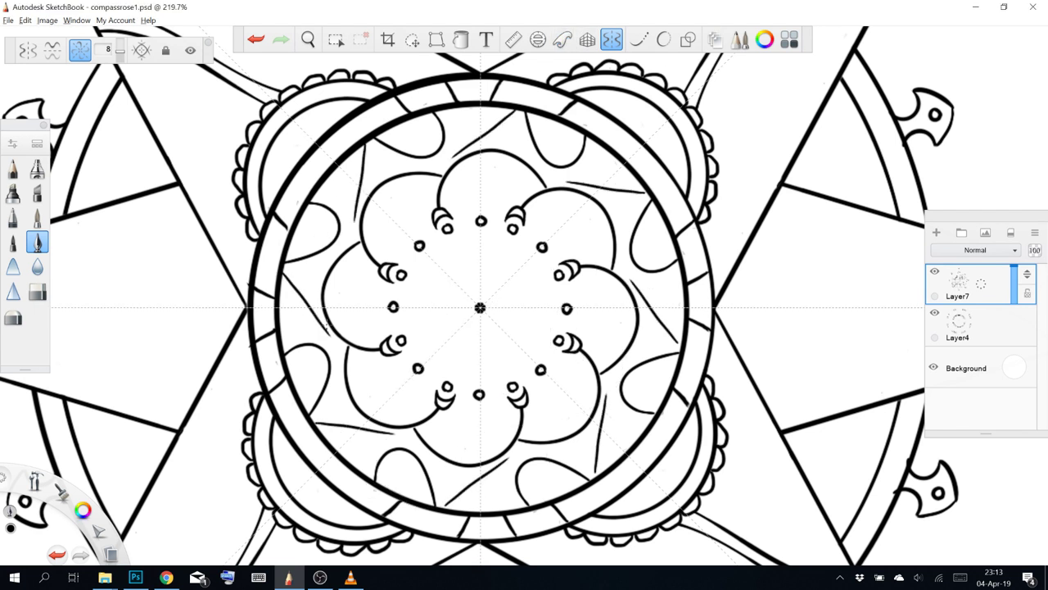
key(ctrl+z)
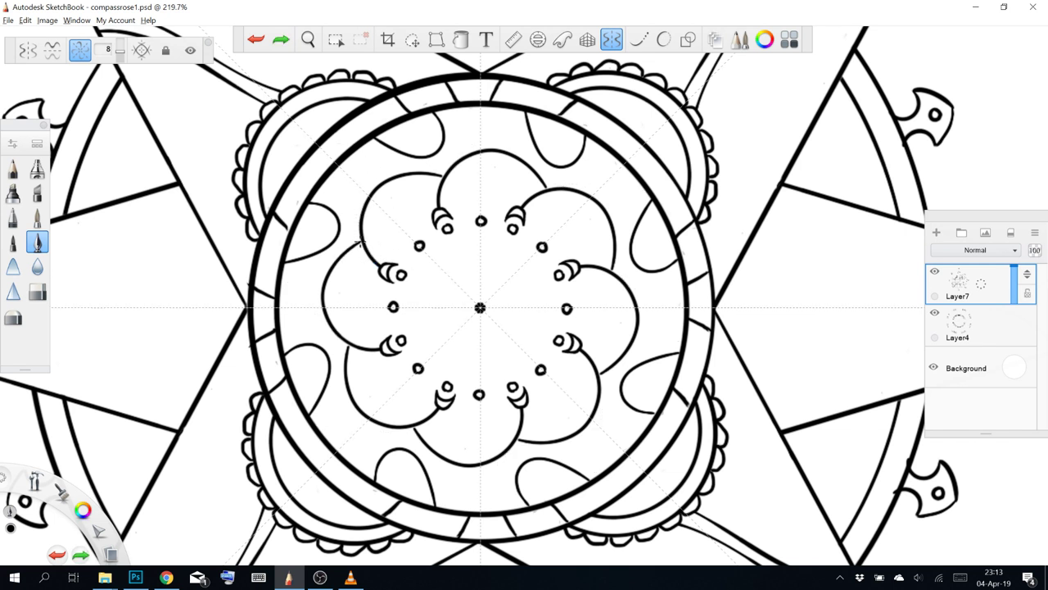
Touch up the petal ends, then undo the petals, loops, crescents and small circles inside the central circle
drag(359, 244, 362, 241)
scroll(532, 156, down, 8)
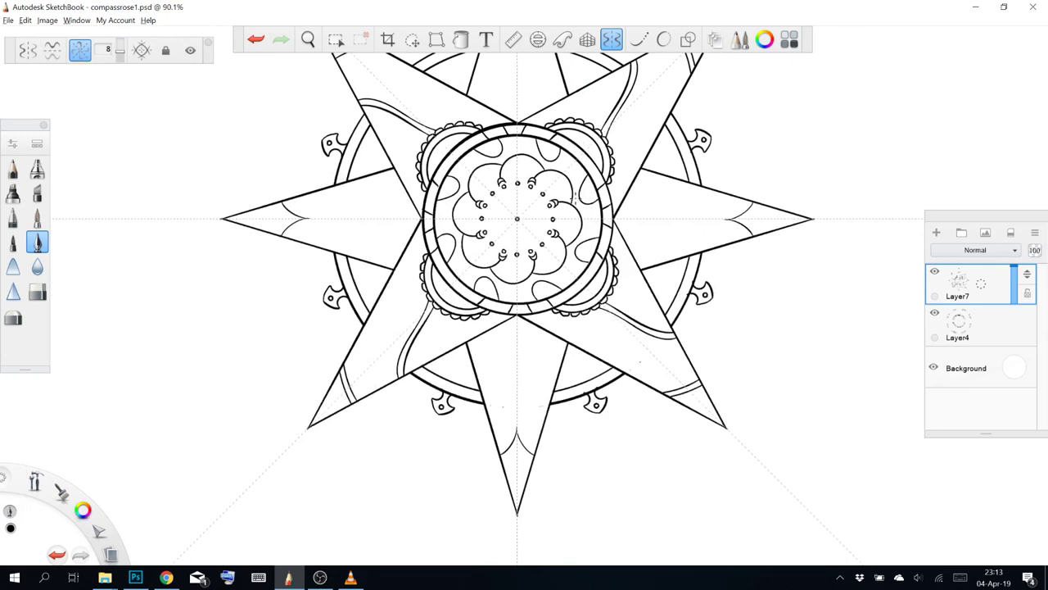
scroll(610, 200, up, 4)
key(ctrl+z)
key(ctrl+z)
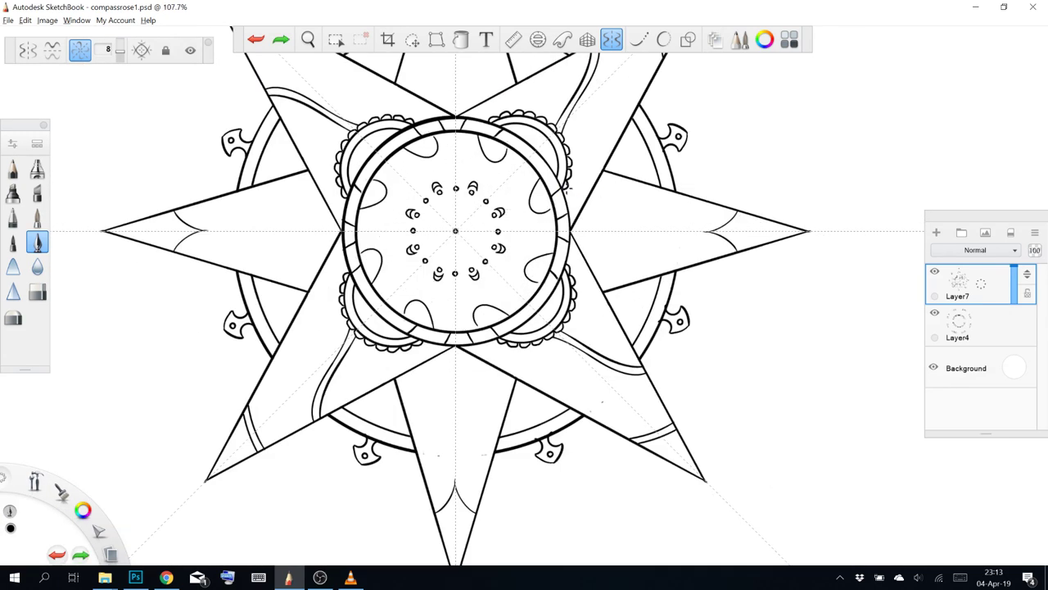
scroll(571, 222, up, 6)
scroll(558, 230, down, 5)
key(ctrl+z)
key(ctrl+z)
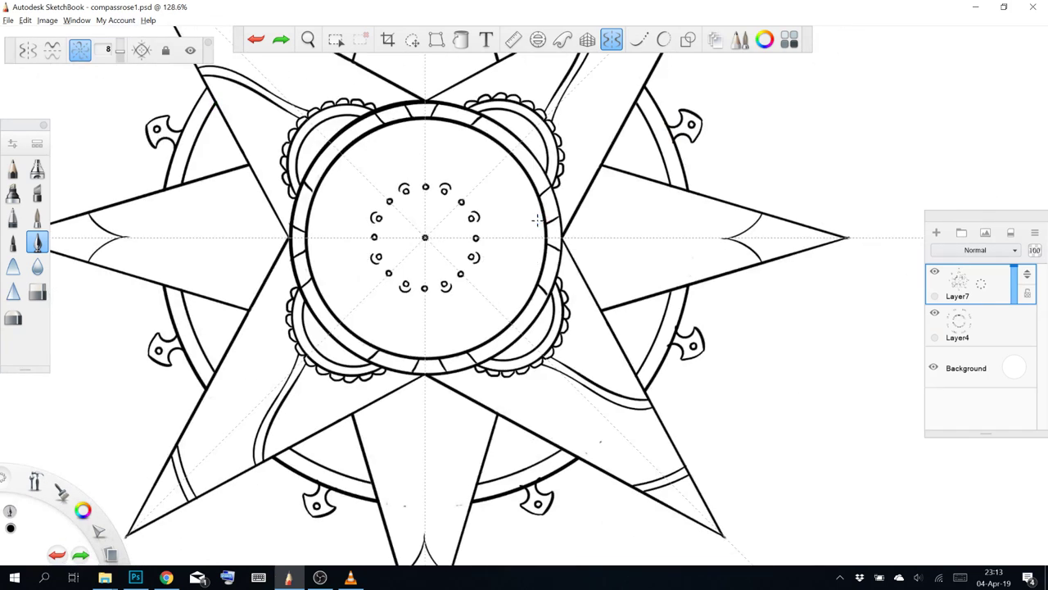
key(ctrl+z)
key(ctrl+z)
key(ctrl+z)
scroll(476, 216, up, 2)
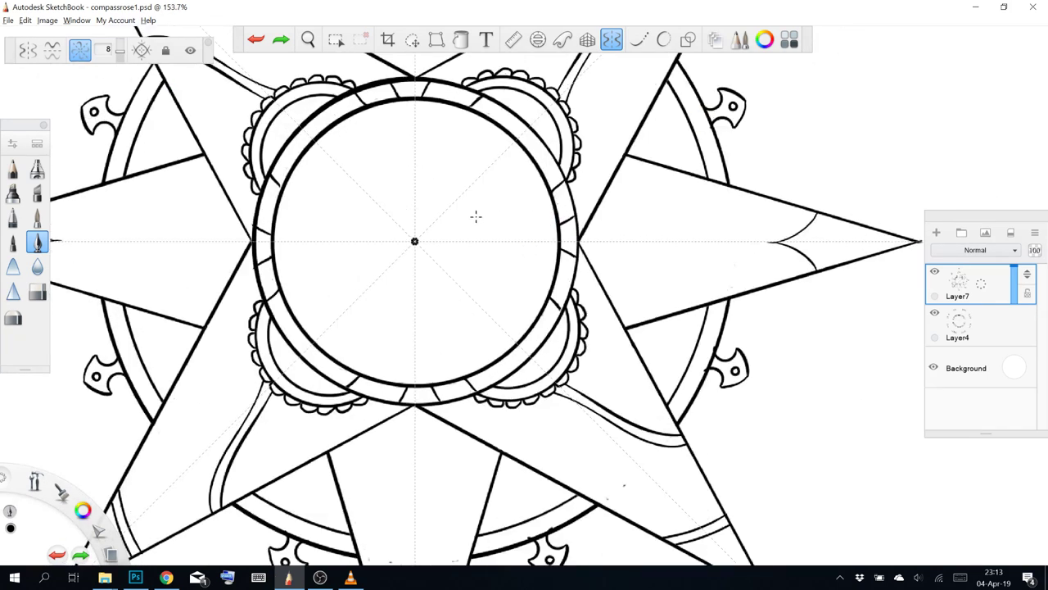
Centre the Ellipse guide on the compass centre and ink a ring of eight short arcs along it
click(537, 40)
drag(283, 358, 414, 240)
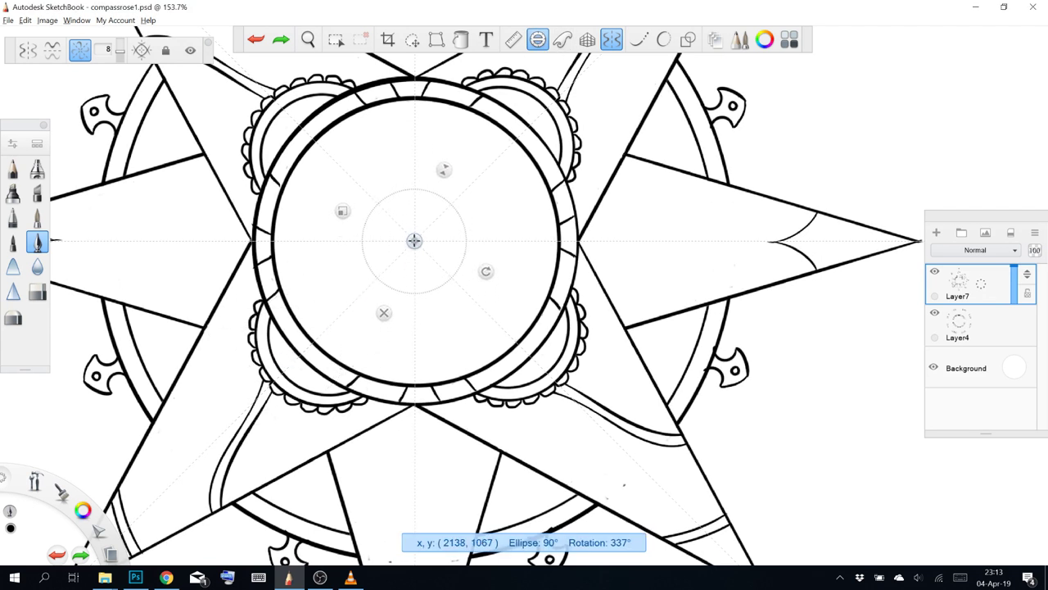
scroll(419, 191, up, 2)
scroll(420, 191, up, 1)
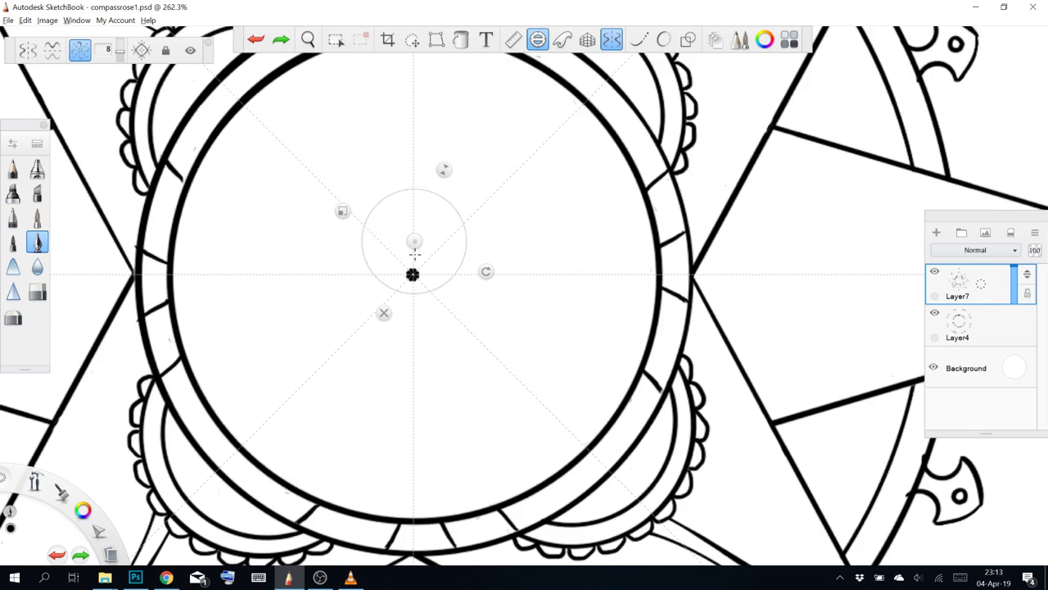
drag(414, 242, 412, 274)
drag(342, 243, 298, 175)
drag(321, 240, 354, 213)
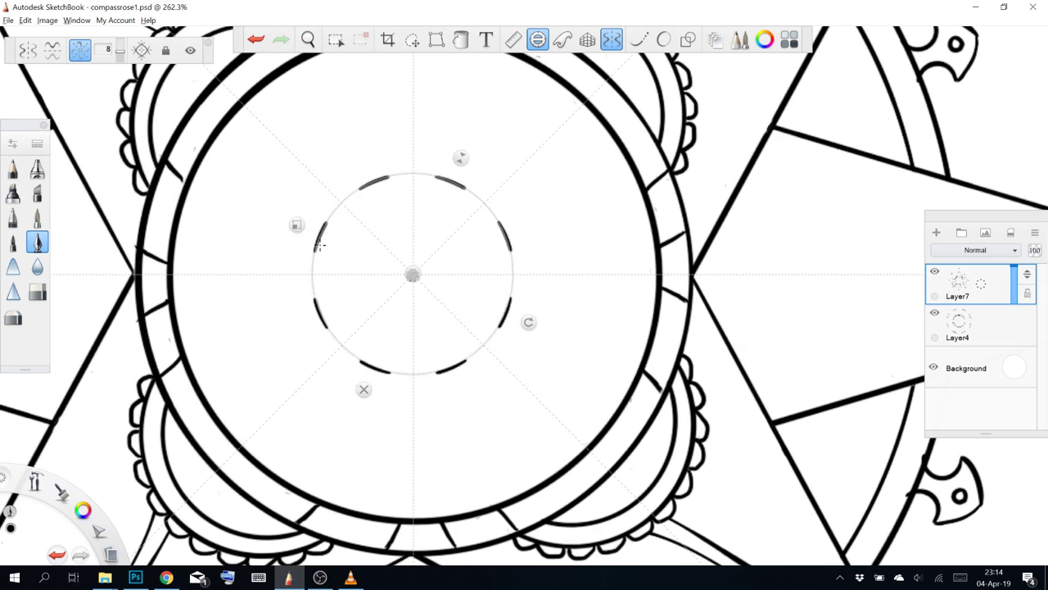
Enlarge the Ellipse guide slightly and ink an outer ring of eight longer arcs, offset from the inner ones
mouse_move(296, 225)
mouse_down()
mouse_move(279, 218)
mouse_move(299, 239)
mouse_move(301, 290)
mouse_up()
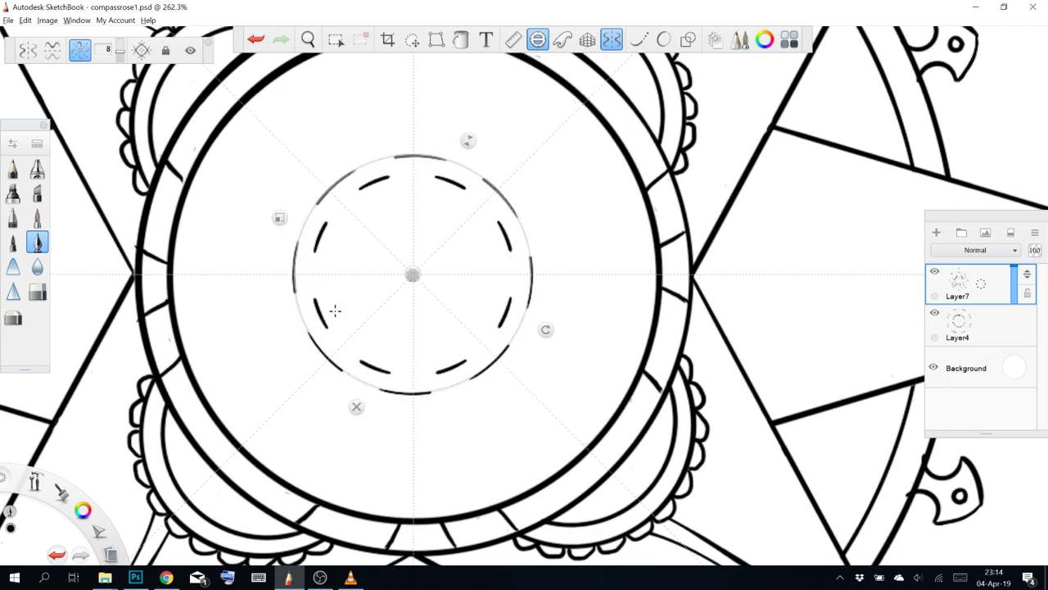
key(ctrl+z)
drag(301, 240, 304, 302)
key(ctrl+z)
mouse_move(300, 248)
mouse_down()
mouse_move(300, 238)
mouse_move(299, 289)
mouse_up()
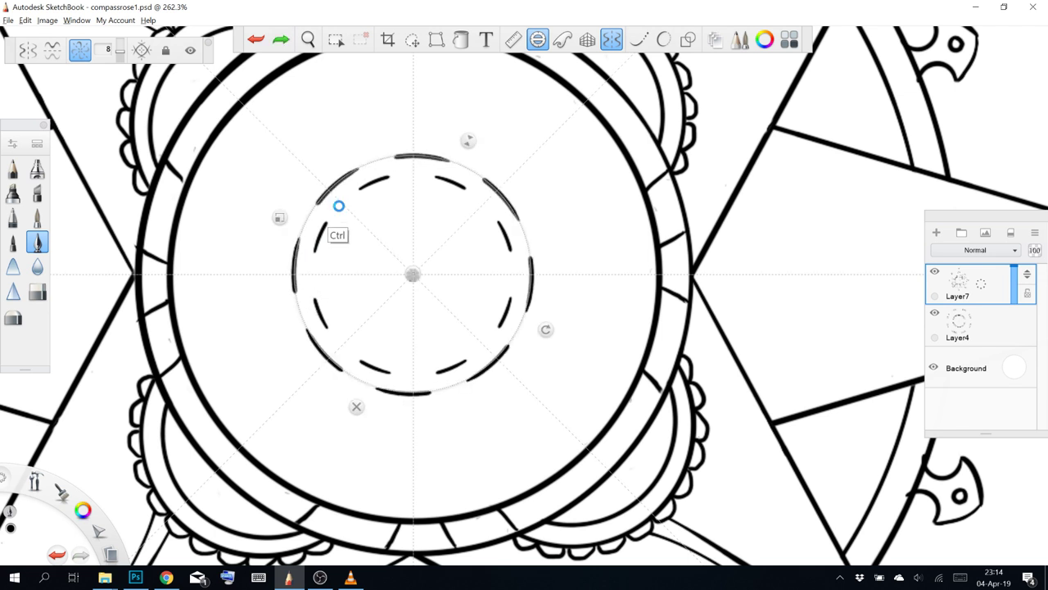
key(ctrl+z)
drag(297, 246, 298, 289)
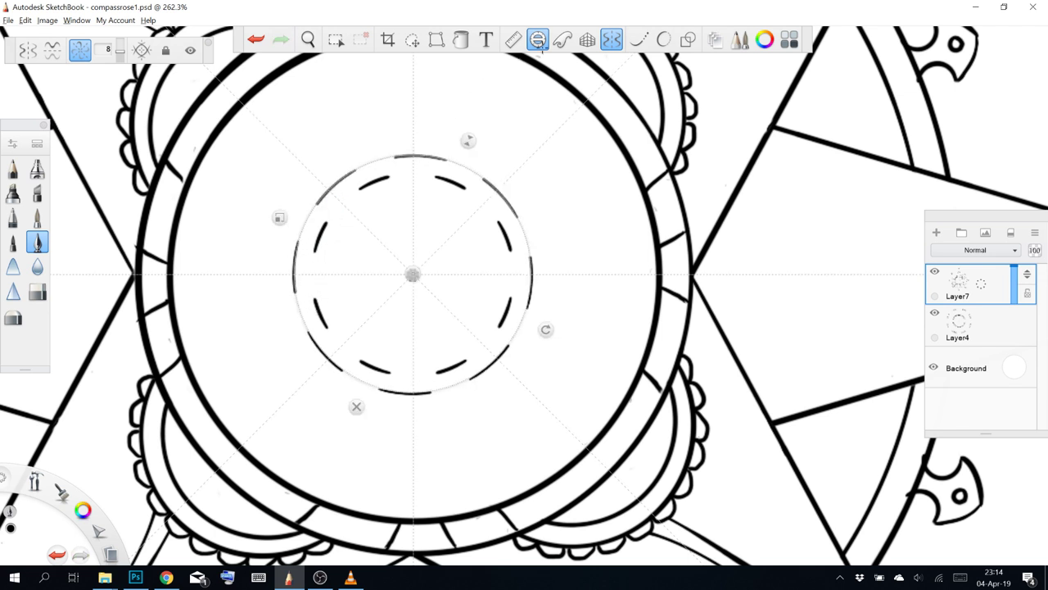
Try joining the inner and outer arcs with slanted lines after turning off the Ellipse guide, then undo them
click(538, 41)
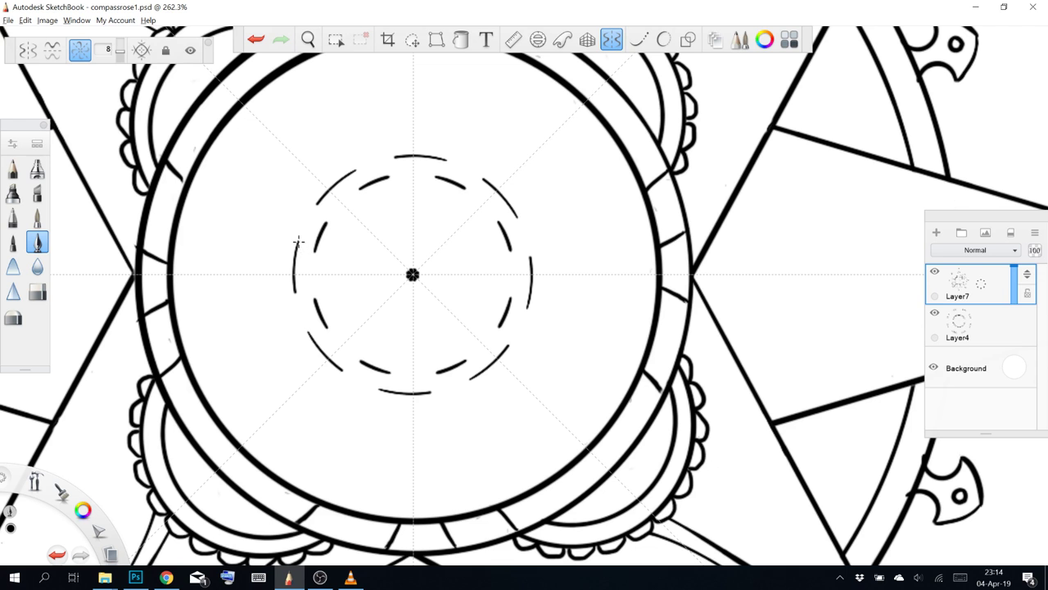
drag(299, 240, 308, 249)
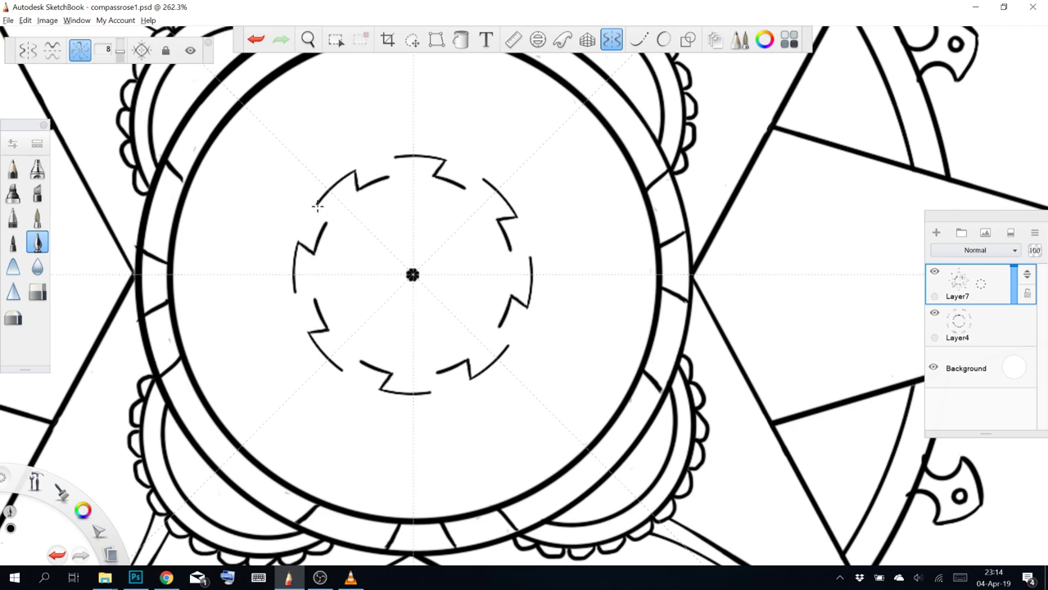
drag(316, 204, 324, 215)
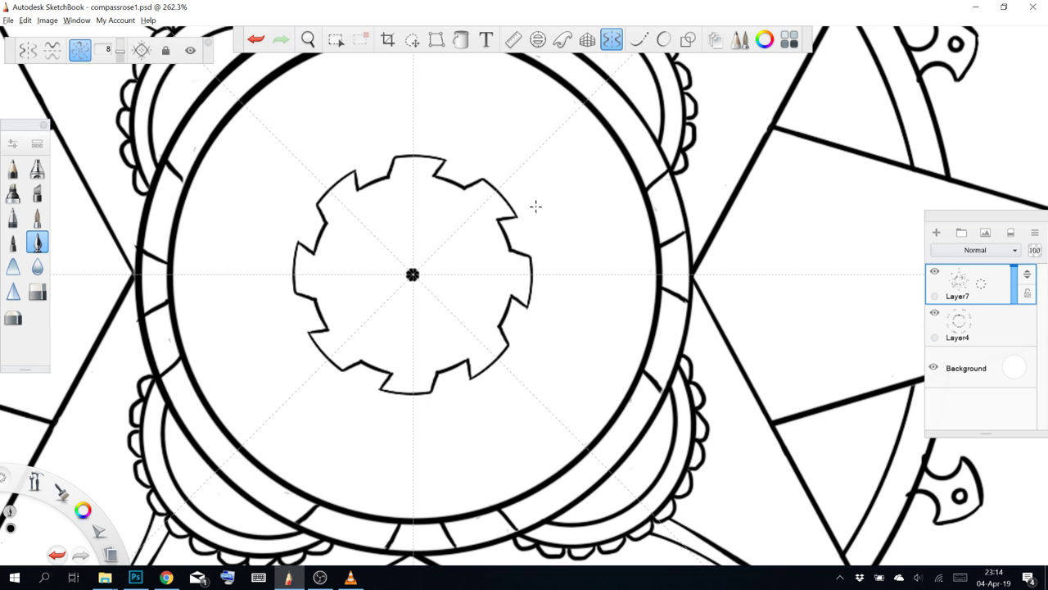
key(ctrl+z)
key(ctrl+z)
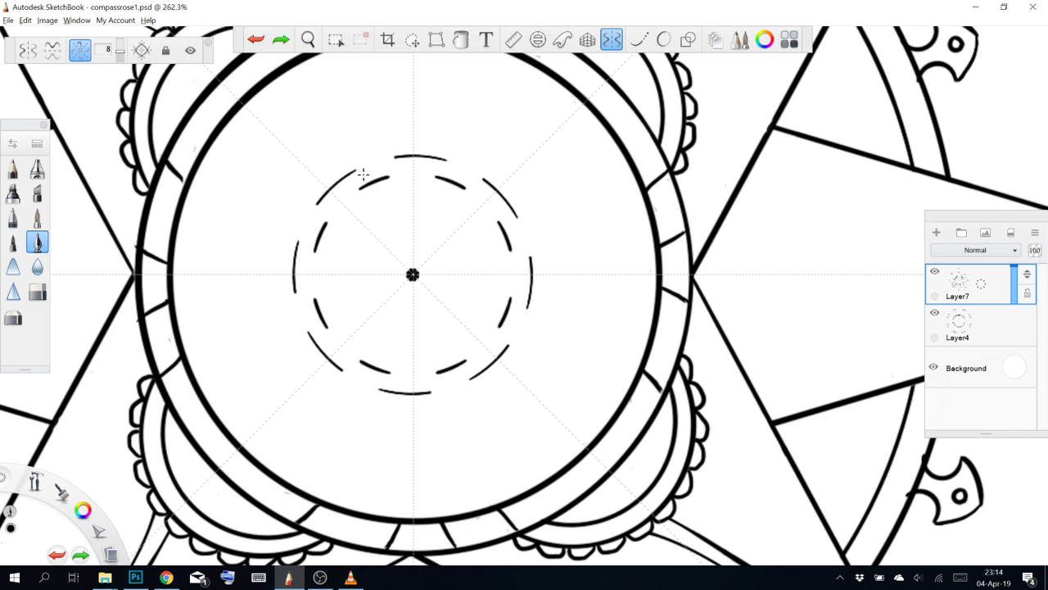
Trim the ends of the outer arcs with the eraser and ink short sides to form an eight-toothed gear outline
key(e)
drag(360, 169, 354, 170)
click(314, 208)
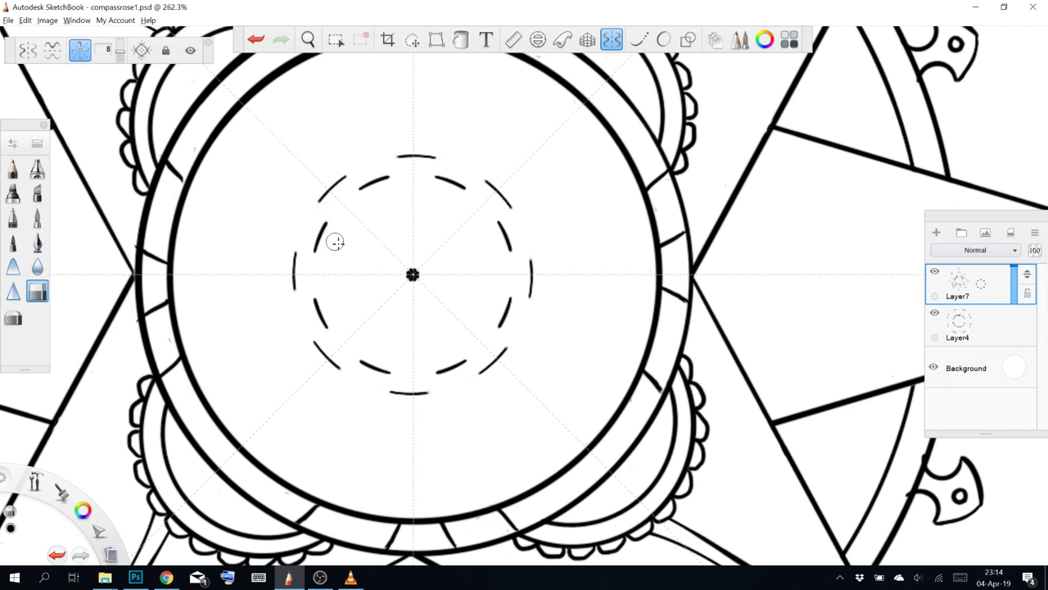
key(ctrl+z)
key(e)
mouse_move(346, 177)
mouse_down()
mouse_move(361, 188)
mouse_move(352, 182)
mouse_move(359, 189)
mouse_move(326, 219)
mouse_up()
key(ctrl+z)
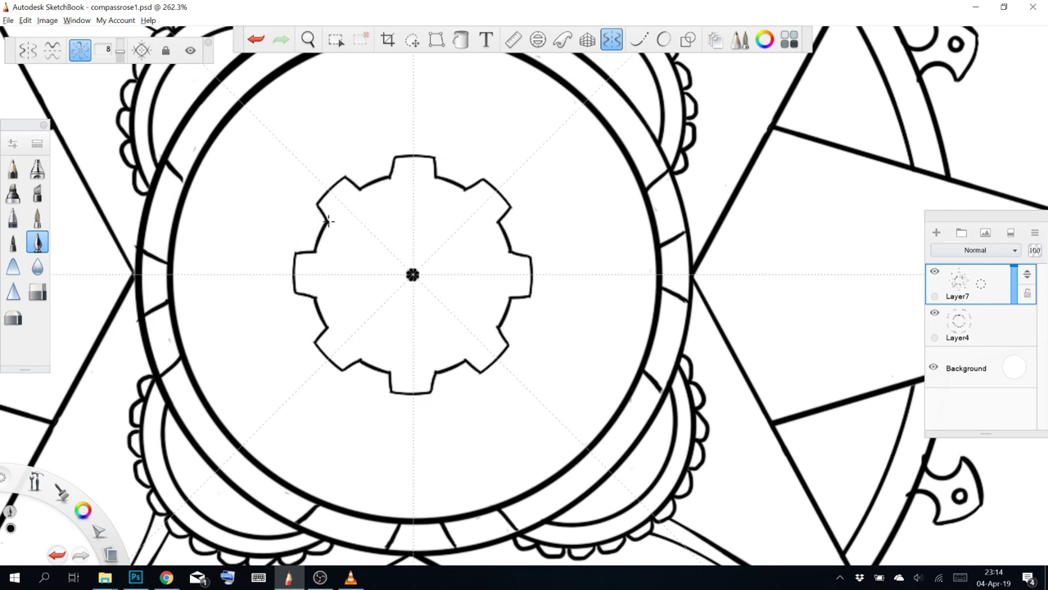
Enlarge the Ellipse guide around the gear, centre it on the compass, and ink a ring of eight arcs
click(537, 39)
drag(469, 140, 474, 127)
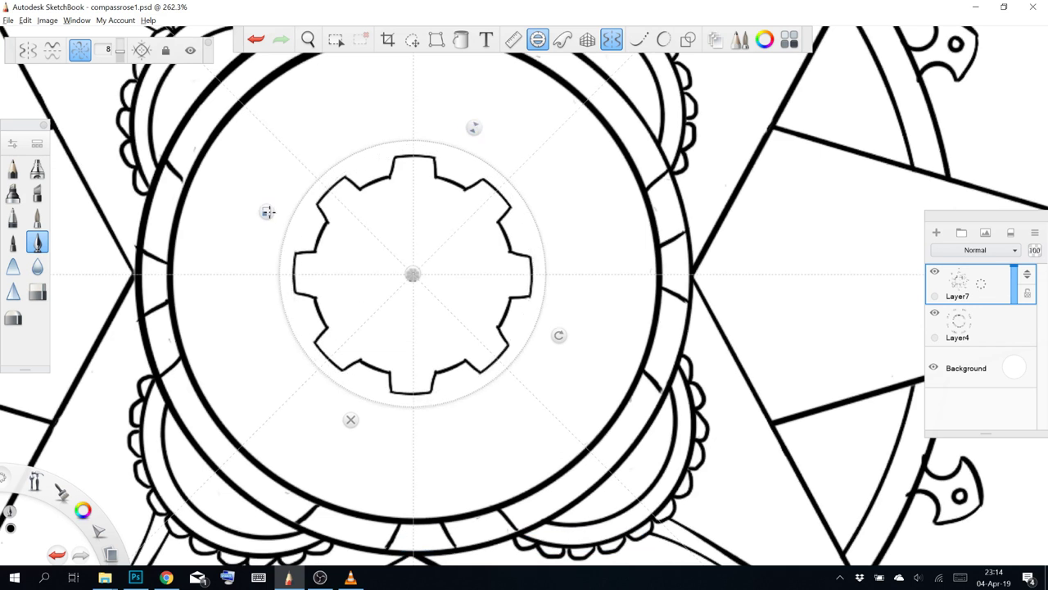
drag(267, 212, 251, 205)
drag(412, 273, 412, 275)
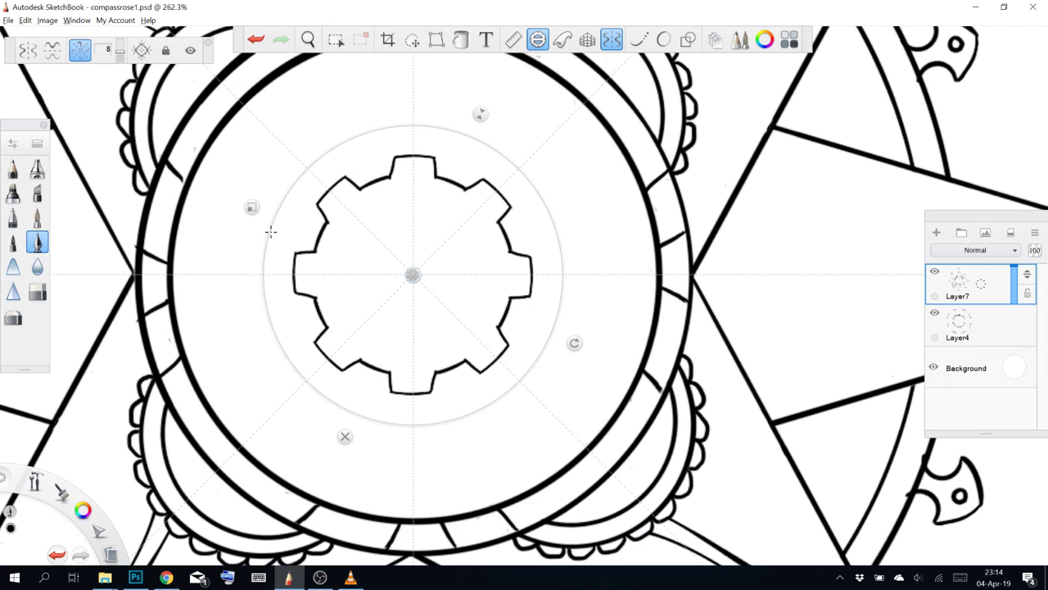
drag(273, 230, 300, 182)
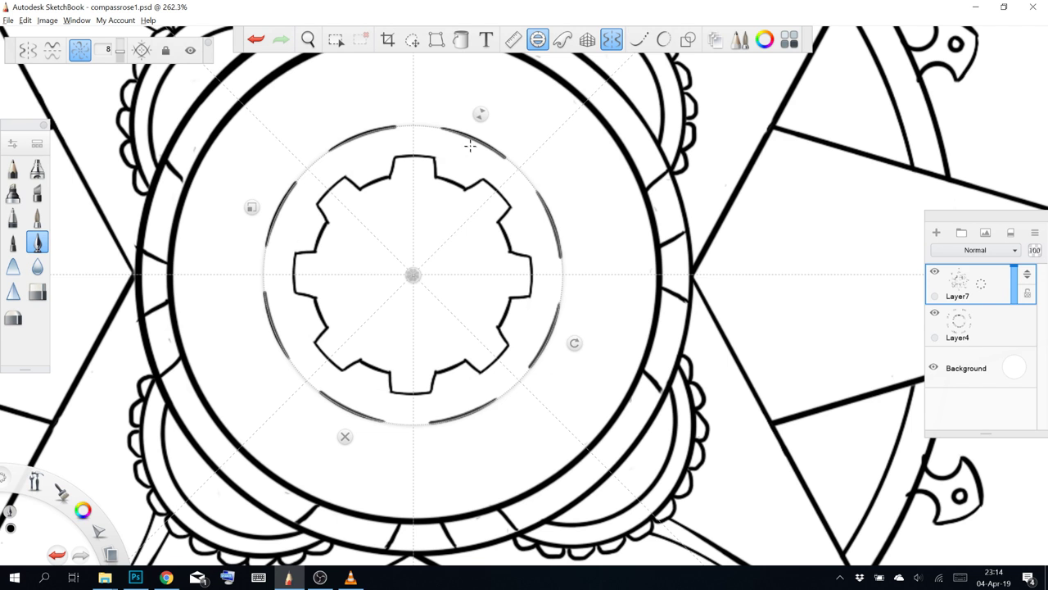
Enlarge the Ellipse guide further and ink eight short arcs outside the gaps of the previous ring, undoing the overlong attempts
drag(246, 204, 226, 196)
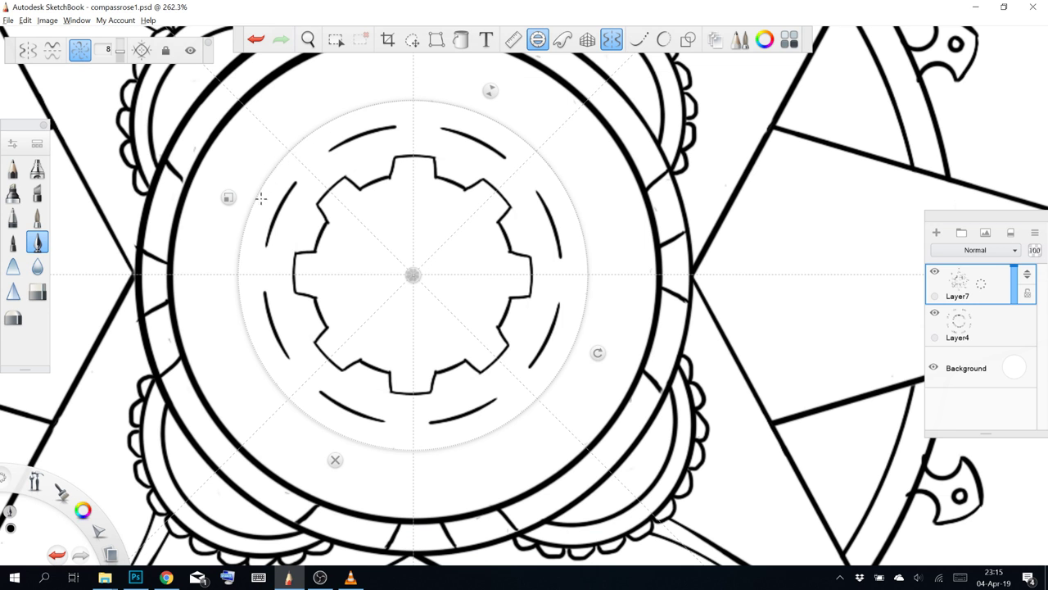
drag(263, 193, 267, 185)
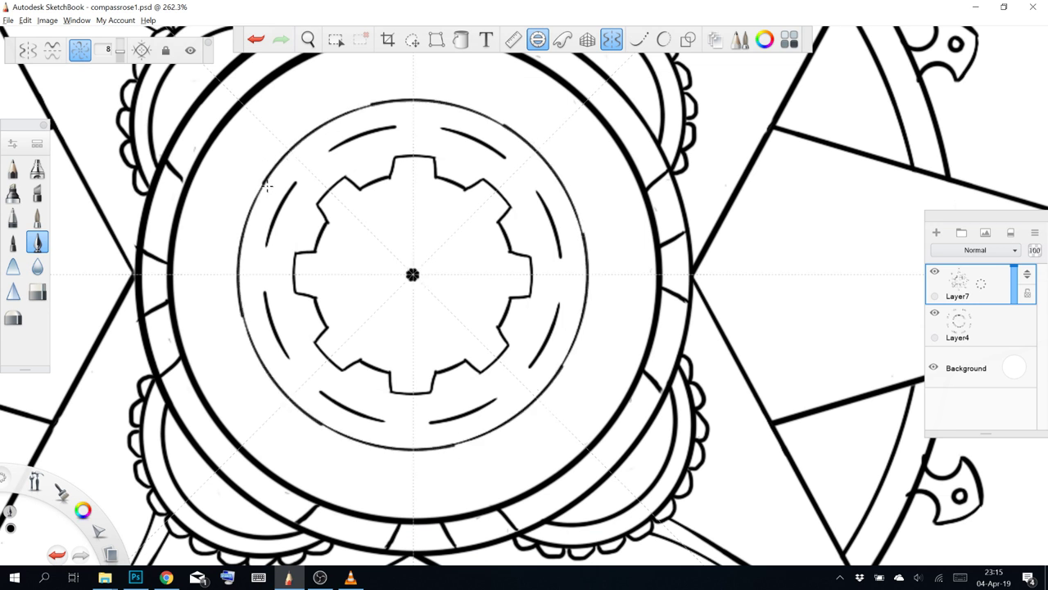
key(ctrl+z)
key(ctrl+y)
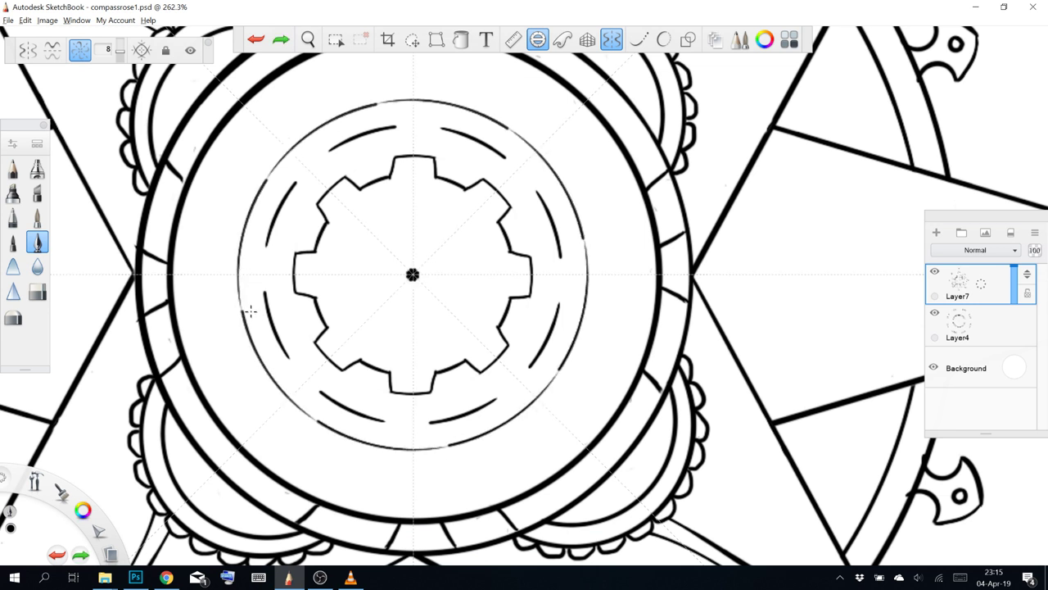
mouse_move(251, 311)
mouse_down()
mouse_move(525, 133)
mouse_move(295, 153)
mouse_move(309, 135)
mouse_move(282, 162)
mouse_up()
key(ctrl+z)
key(ctrl+z)
key(ctrl+y)
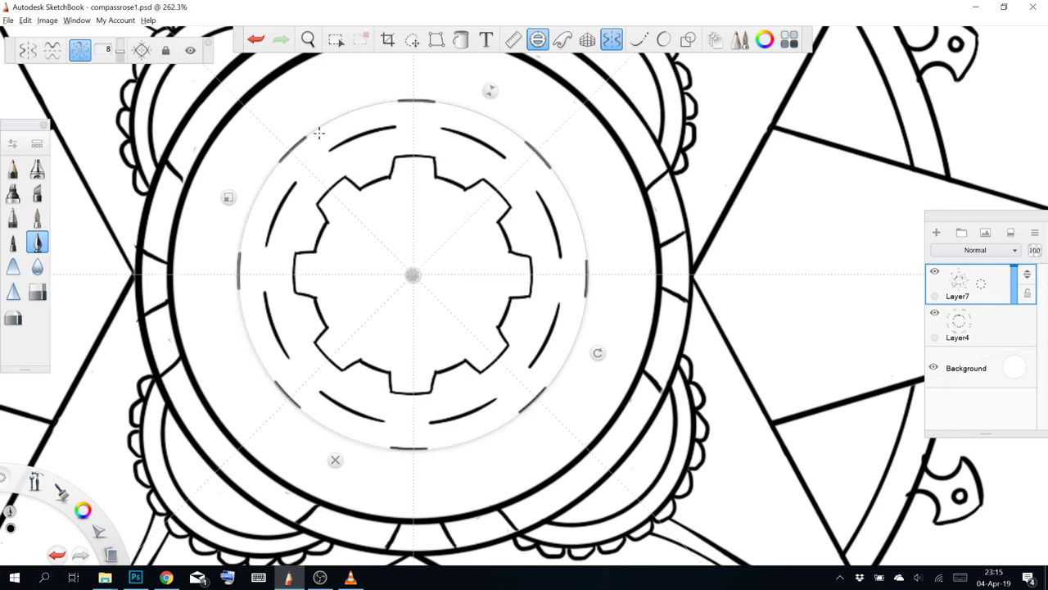
key(ctrl+z)
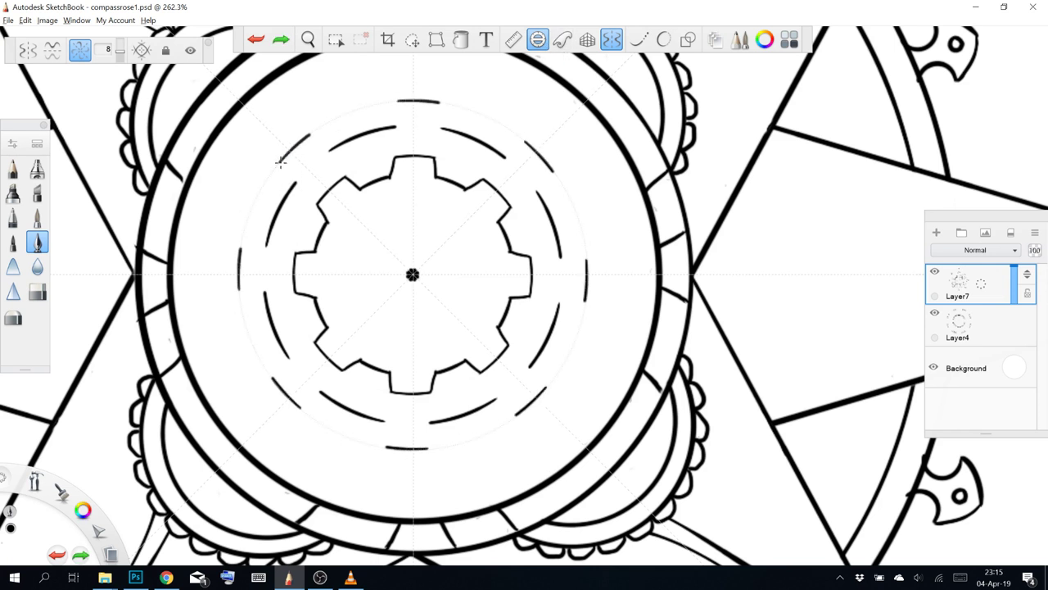
key(ctrl+y)
Turn off the Ellipse guide and ink the sides joining the two new rings into a larger eight-toothed gear outline
click(538, 47)
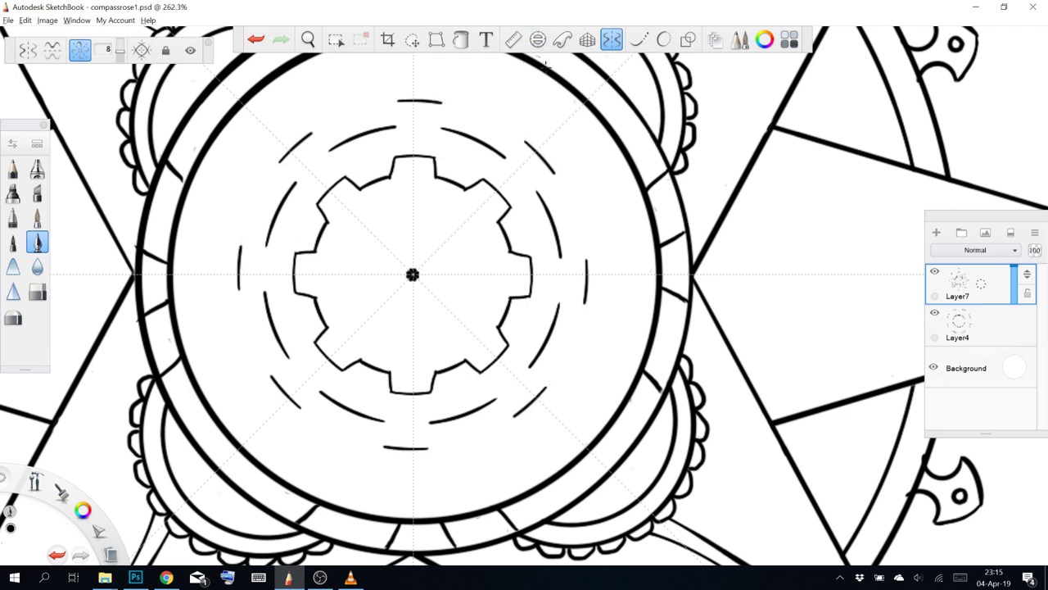
click(538, 45)
click(539, 45)
mouse_move(312, 132)
mouse_down()
mouse_move(328, 148)
mouse_move(284, 166)
mouse_move(294, 183)
mouse_up()
key(ctrl+z)
key(ctrl+z)
key(ctrl+z)
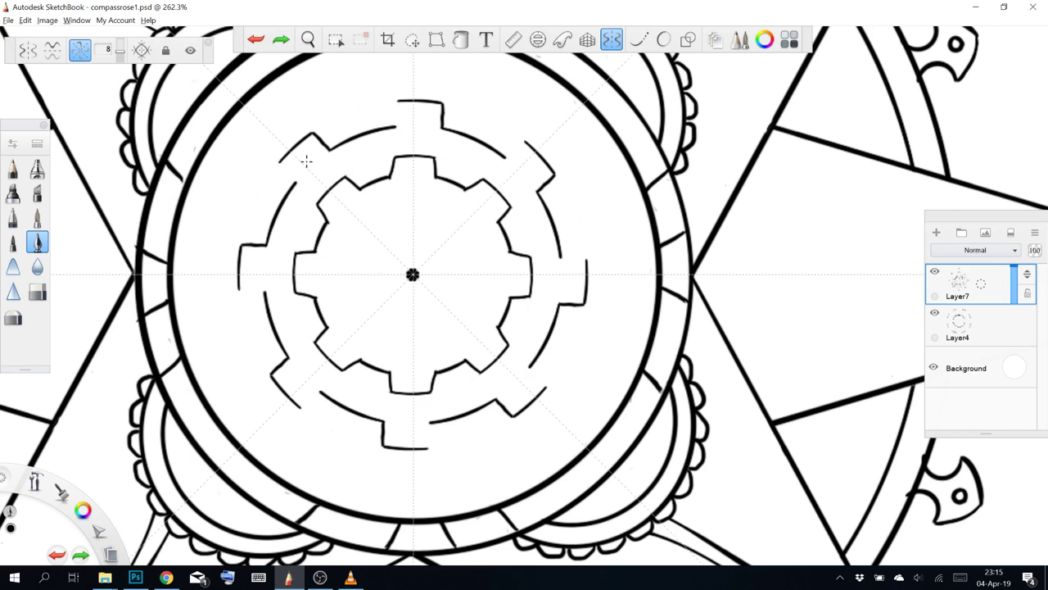
drag(280, 161, 295, 184)
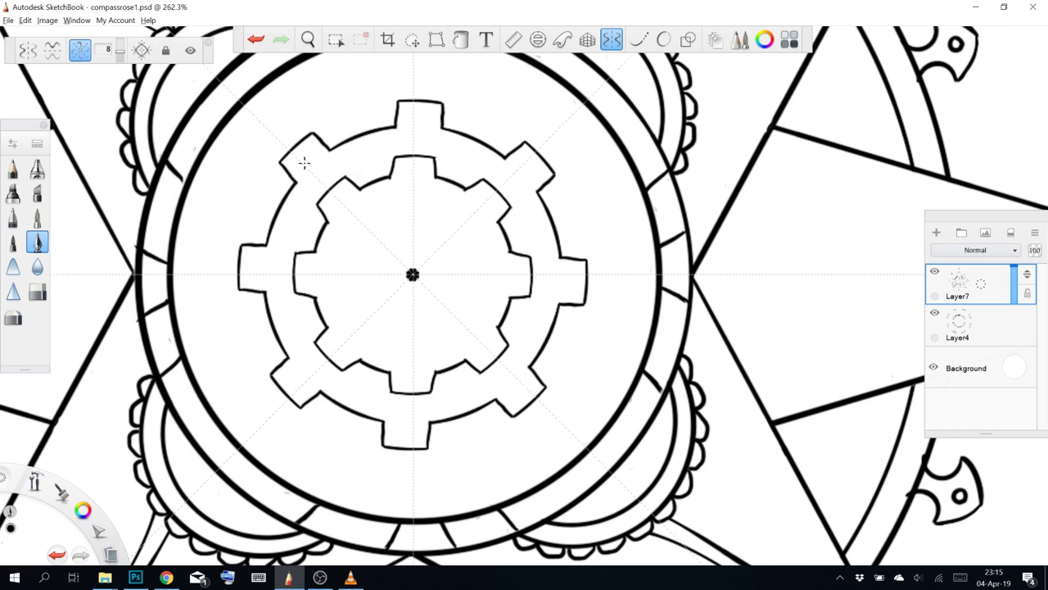
Examine the two gear outlines up close and within the whole compass rose
scroll(321, 170, down, 8)
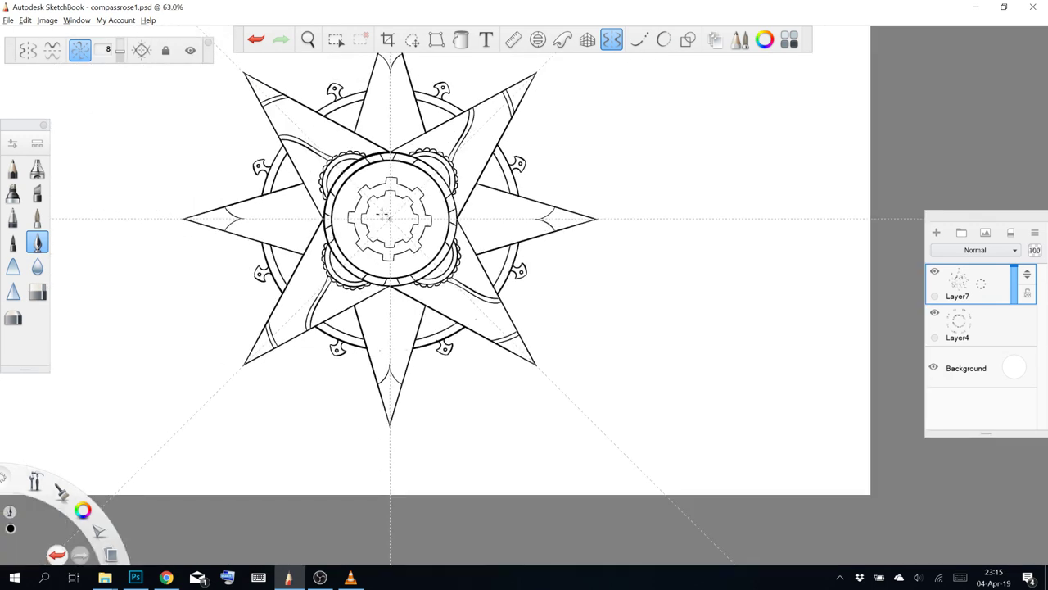
scroll(394, 217, up, 5)
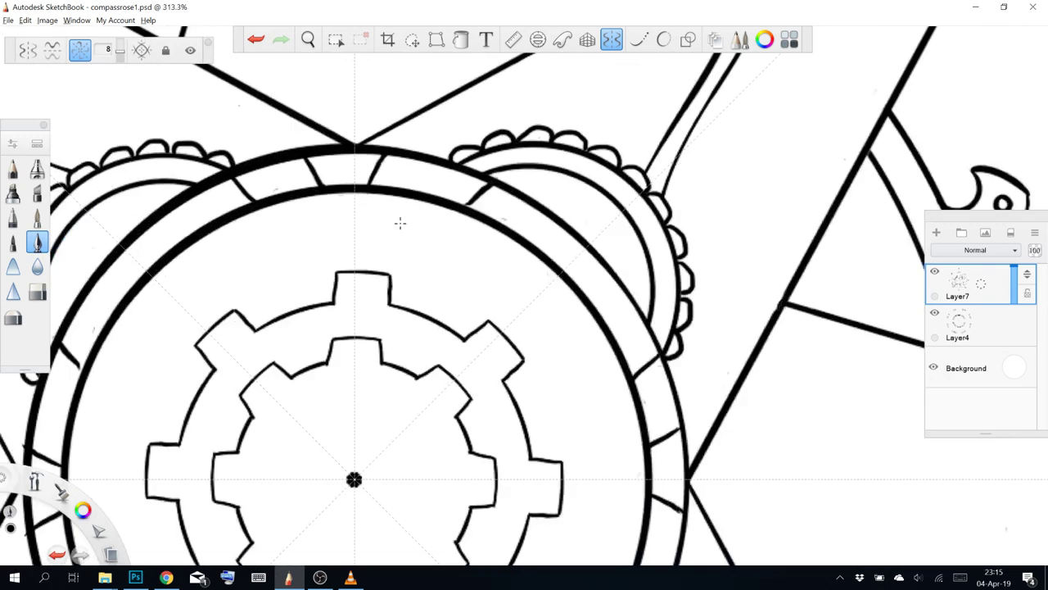
scroll(400, 222, down, 3)
scroll(398, 217, up, 3)
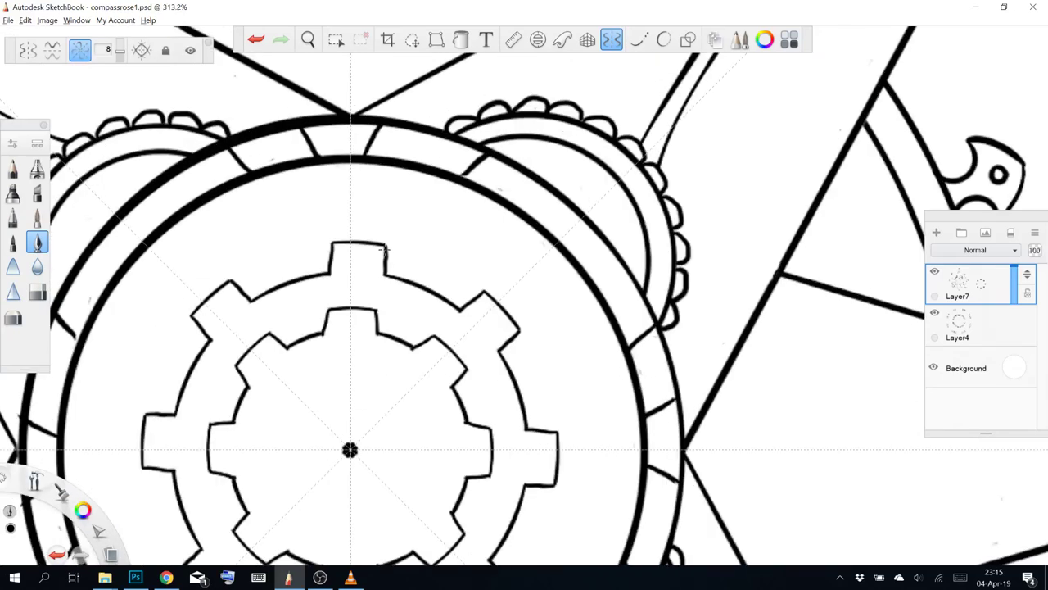
scroll(385, 249, up, 1)
scroll(347, 248, down, 2)
scroll(342, 254, up, 2)
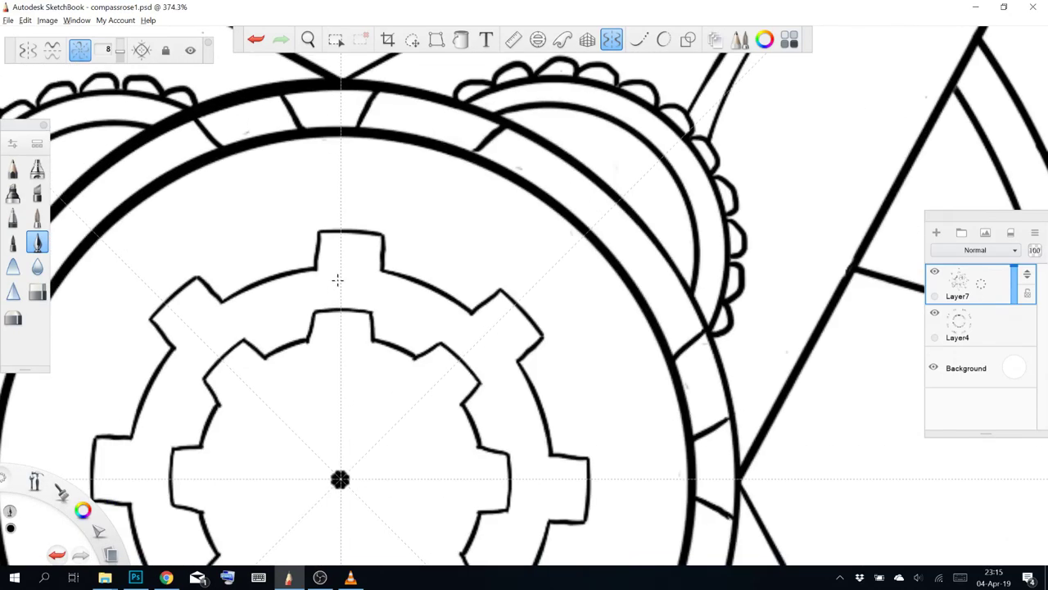
scroll(338, 274, down, 2)
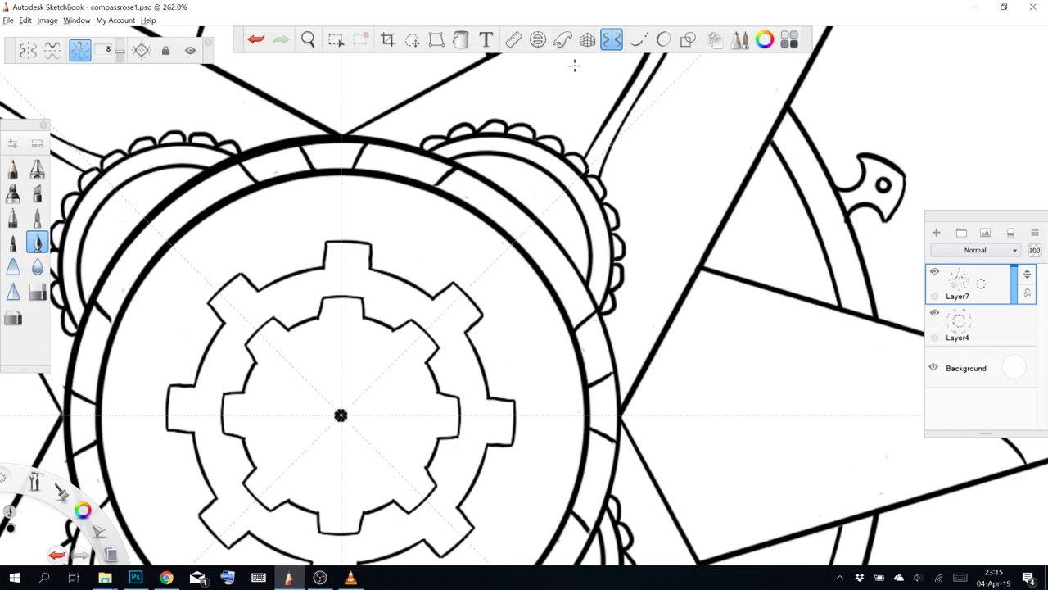
key(e)
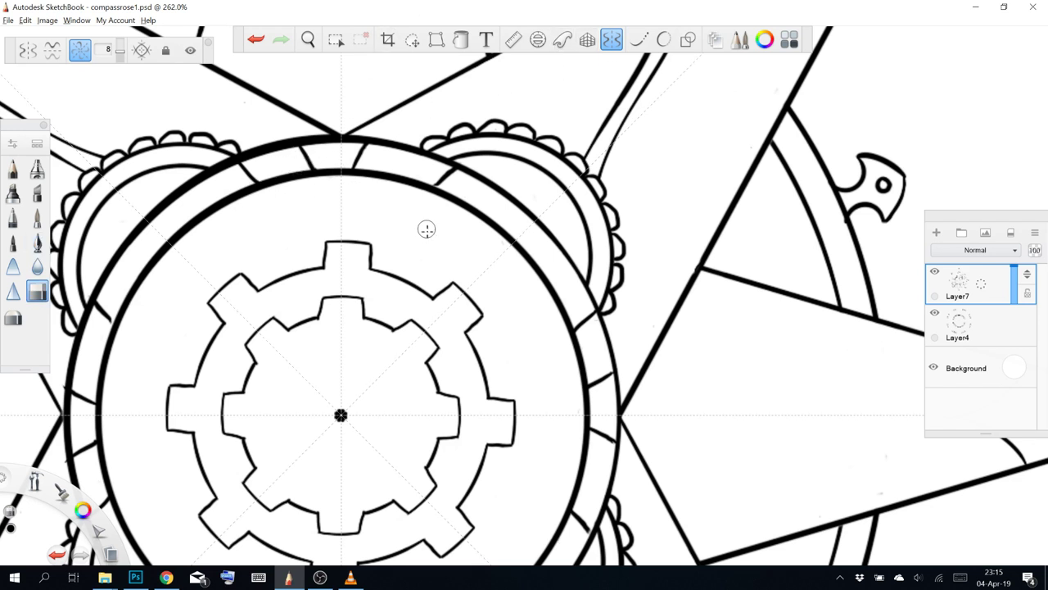
key(e)
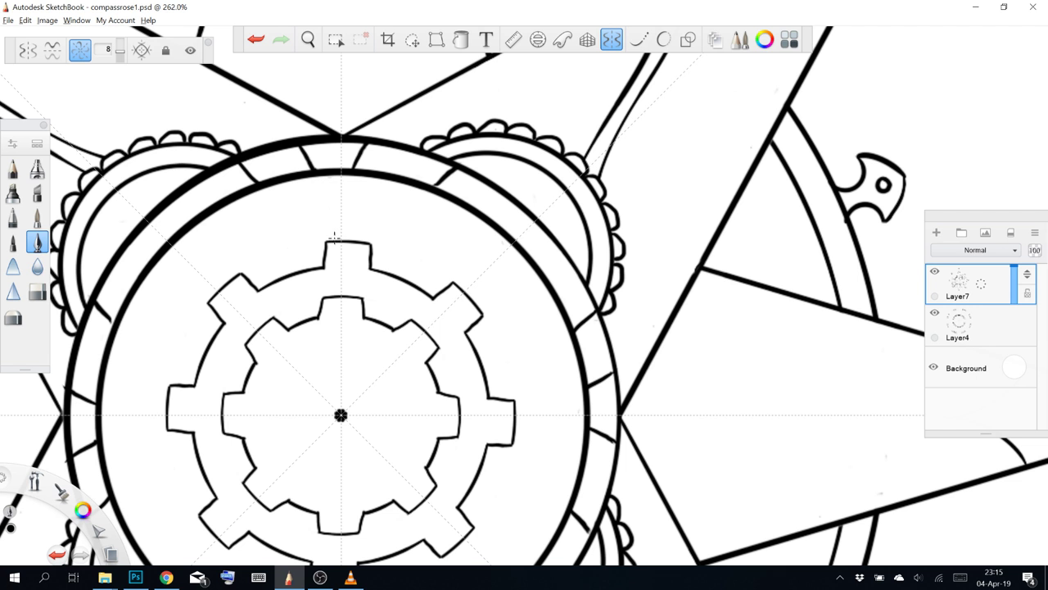
Turn on Steady Stroke and ink eight S-curves from the outer gear to the thick circle, undoing the earlier attempts
mouse_move(312, 268)
mouse_down()
mouse_move(302, 244)
mouse_move(323, 221)
mouse_move(305, 212)
mouse_up()
key(ctrl+z)
click(639, 40)
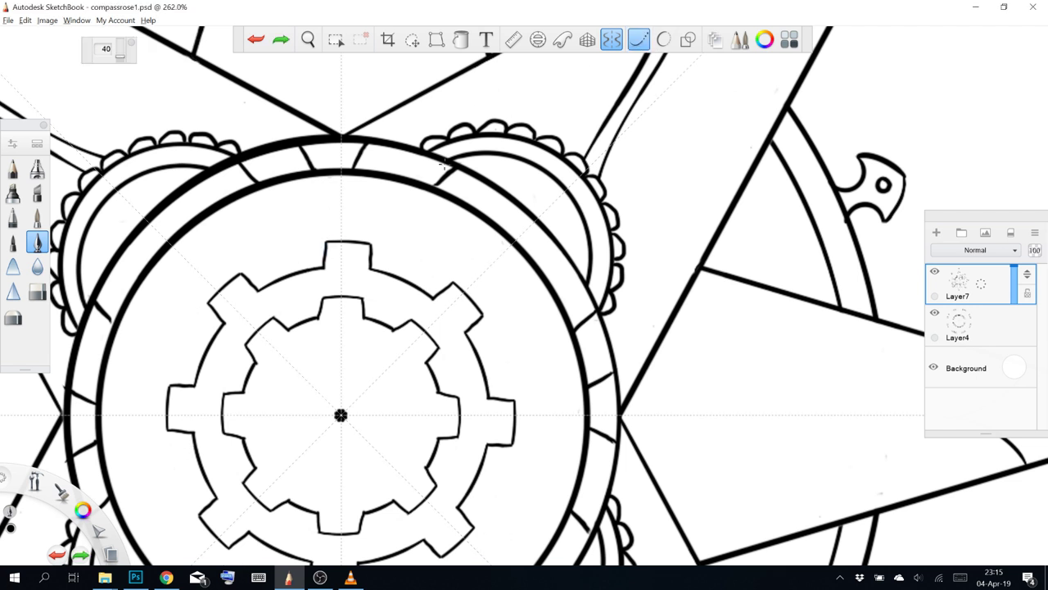
mouse_move(310, 270)
mouse_down()
mouse_move(293, 235)
mouse_move(309, 233)
mouse_move(315, 205)
mouse_move(295, 183)
mouse_up()
key(ctrl+z)
key(ctrl+z)
mouse_move(316, 268)
mouse_down()
mouse_move(296, 252)
mouse_move(283, 212)
mouse_move(295, 180)
mouse_up()
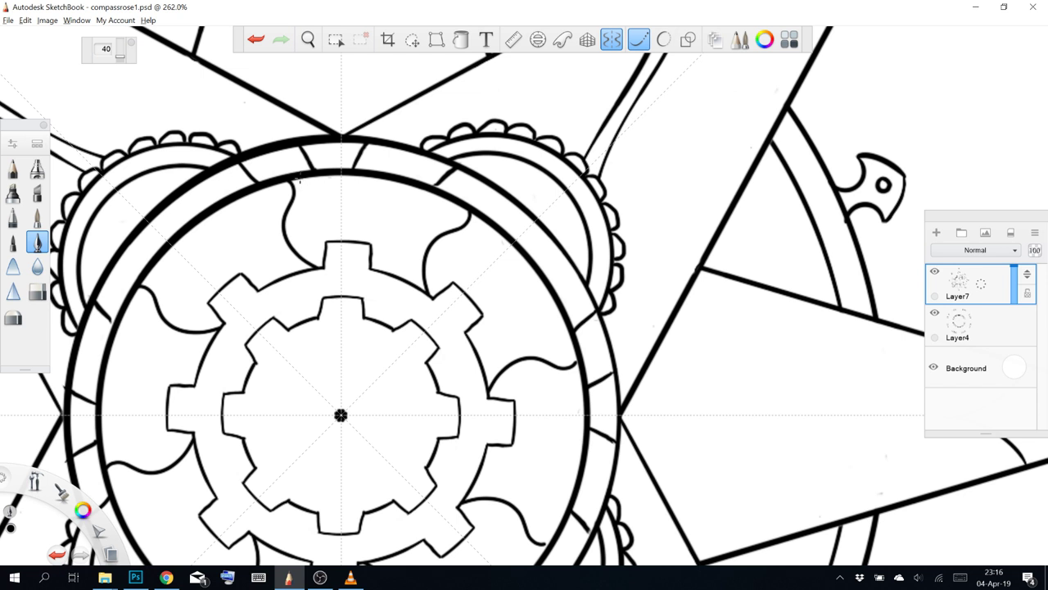
Branch curved scale shapes off the S-curves along the thick circle and the outer gear, undoing the misplaced strokes
mouse_move(299, 176)
mouse_down()
mouse_move(334, 203)
mouse_move(331, 242)
mouse_up()
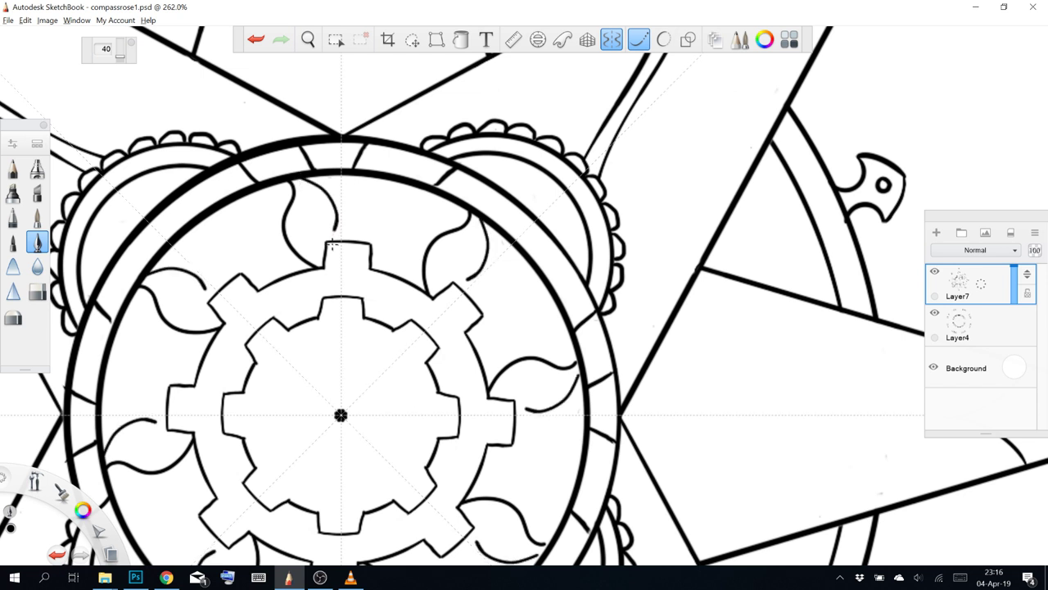
key(ctrl+z)
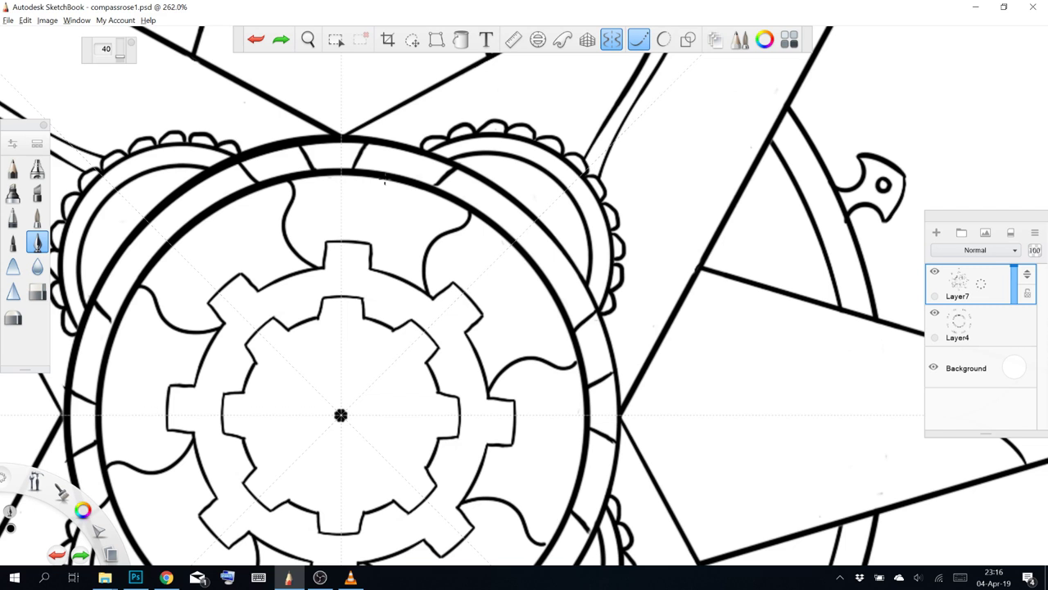
mouse_move(384, 182)
mouse_down()
mouse_move(376, 198)
mouse_move(416, 218)
mouse_move(426, 237)
mouse_move(413, 217)
mouse_move(429, 197)
mouse_move(451, 197)
mouse_up()
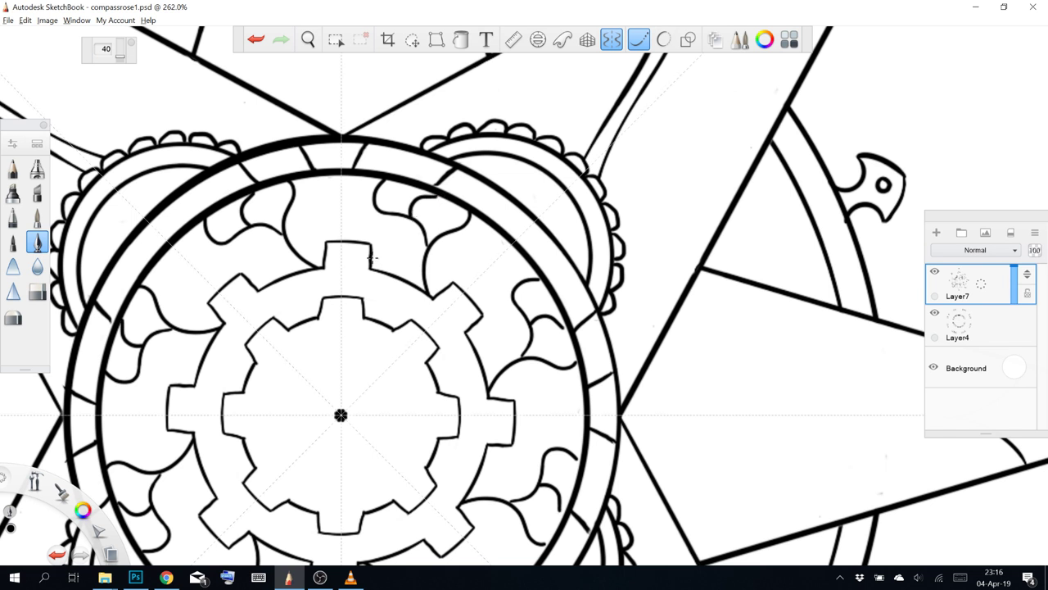
mouse_move(373, 257)
mouse_down()
mouse_move(408, 259)
mouse_move(413, 271)
mouse_move(402, 245)
mouse_move(421, 270)
mouse_up()
key(ctrl+z)
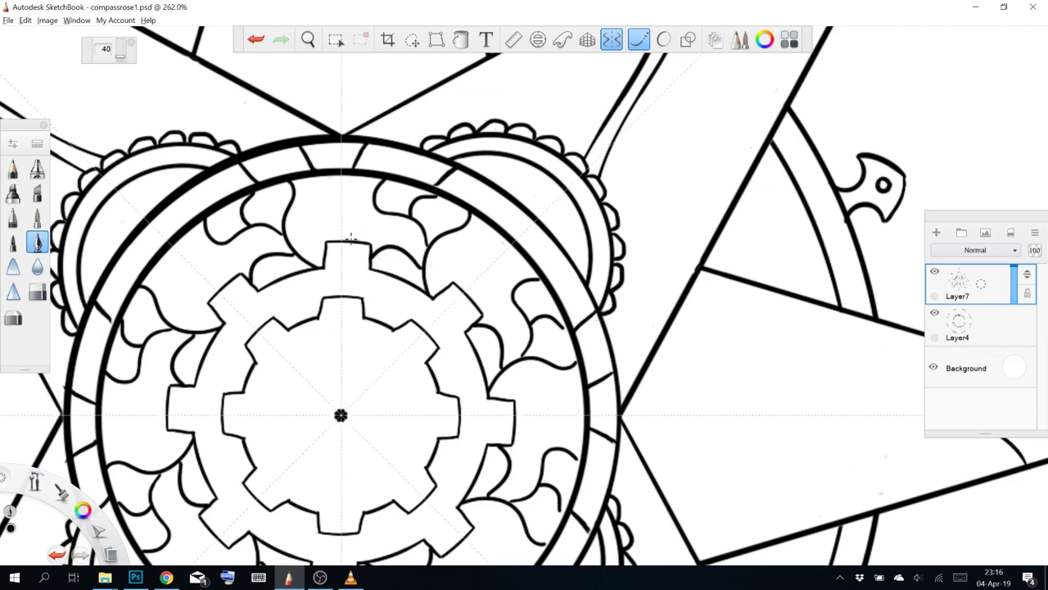
Fill the remaining gaps above the outer gear's teeth with small wavy shapes, undoing the stray dots
mouse_move(350, 239)
mouse_down()
mouse_move(379, 211)
mouse_move(368, 207)
mouse_move(389, 248)
mouse_up()
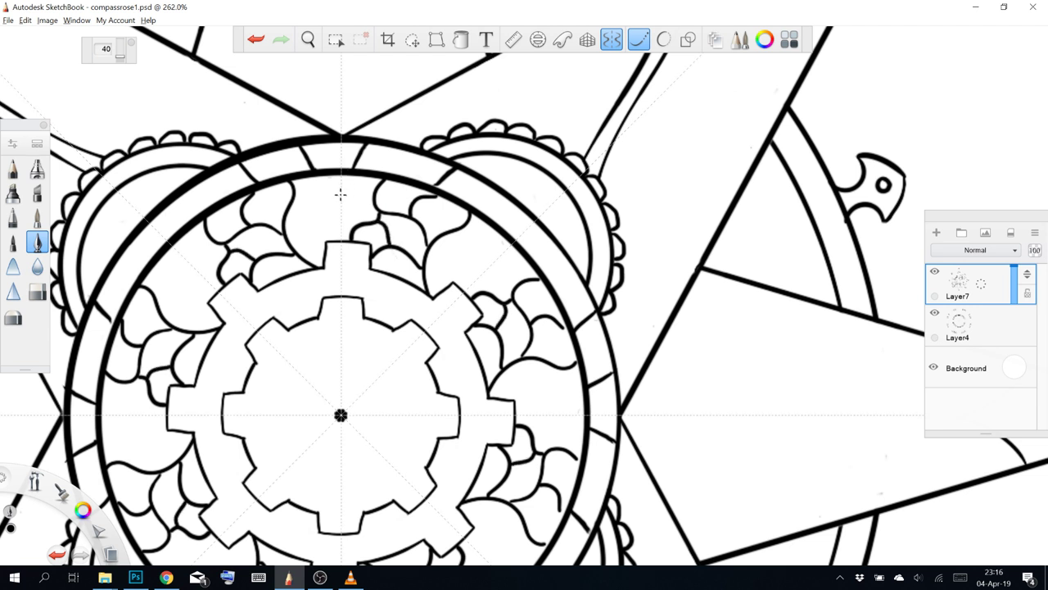
mouse_move(327, 239)
mouse_down()
mouse_move(319, 217)
mouse_move(332, 197)
mouse_move(329, 168)
mouse_move(365, 215)
mouse_move(374, 204)
mouse_up()
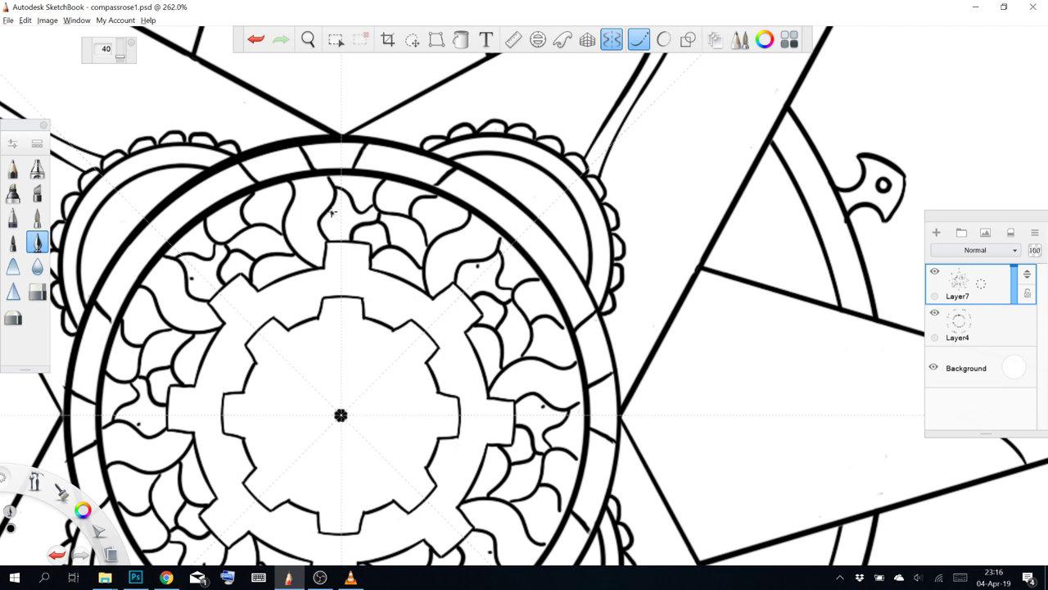
key(ctrl+z)
mouse_move(331, 206)
mouse_down()
mouse_move(338, 222)
mouse_move(366, 233)
mouse_up()
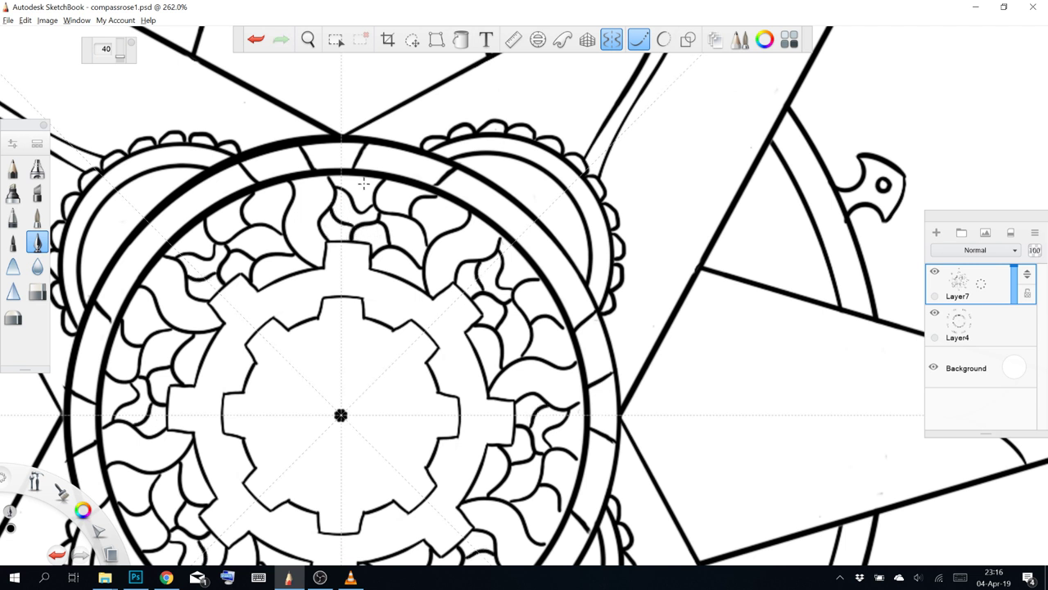
scroll(364, 183, down, 2)
scroll(364, 184, down, 5)
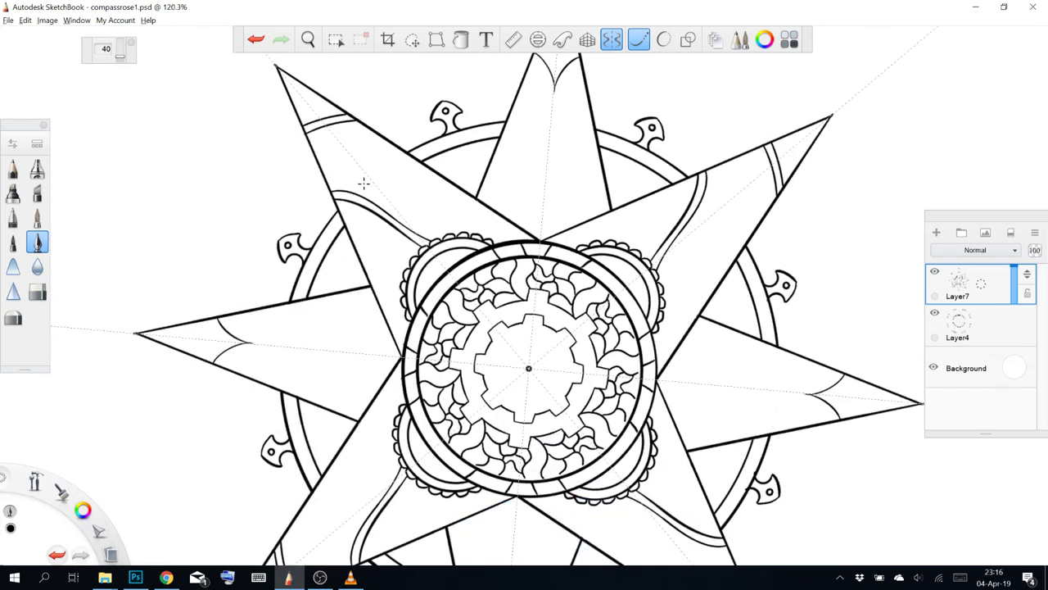
scroll(364, 184, down, 2)
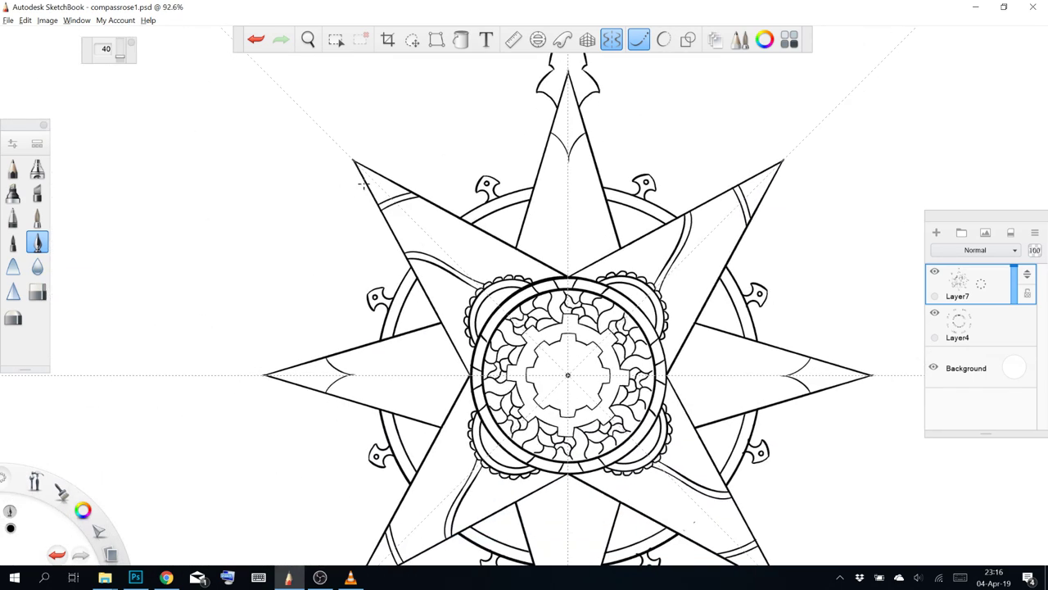
Ink wavy scale shapes inside the outer ring's gaps between the star points, undoing the misplaced strokes
scroll(364, 183, up, 5)
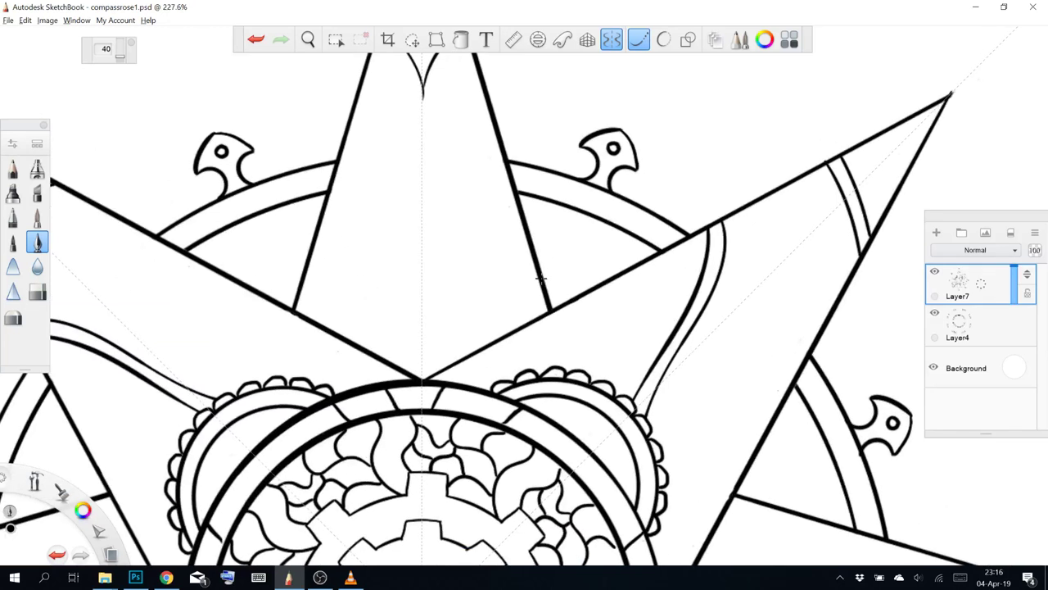
mouse_move(542, 284)
mouse_down()
mouse_move(581, 297)
mouse_move(563, 277)
mouse_move(615, 279)
mouse_move(569, 283)
mouse_move(588, 267)
mouse_move(627, 276)
mouse_move(571, 253)
mouse_move(566, 214)
mouse_move(541, 197)
mouse_move(569, 239)
mouse_move(562, 267)
mouse_up()
key(ctrl+z)
key(ctrl+z)
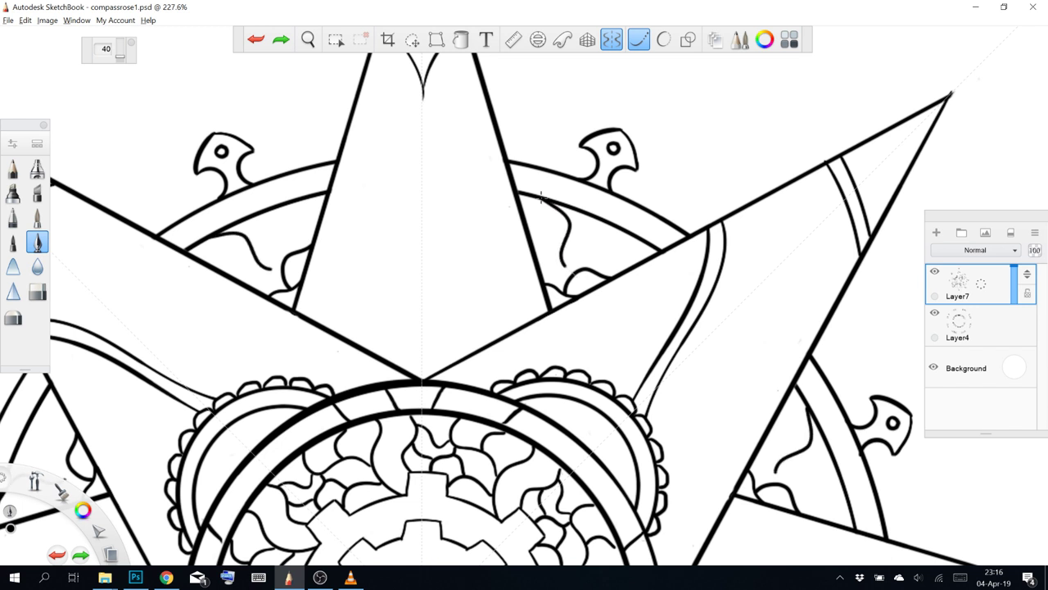
drag(541, 197, 544, 200)
mouse_move(539, 267)
mouse_down()
mouse_move(575, 259)
mouse_move(566, 242)
mouse_move(604, 258)
mouse_move(610, 229)
mouse_move(628, 223)
mouse_move(611, 251)
mouse_move(643, 248)
mouse_up()
key(ctrl+z)
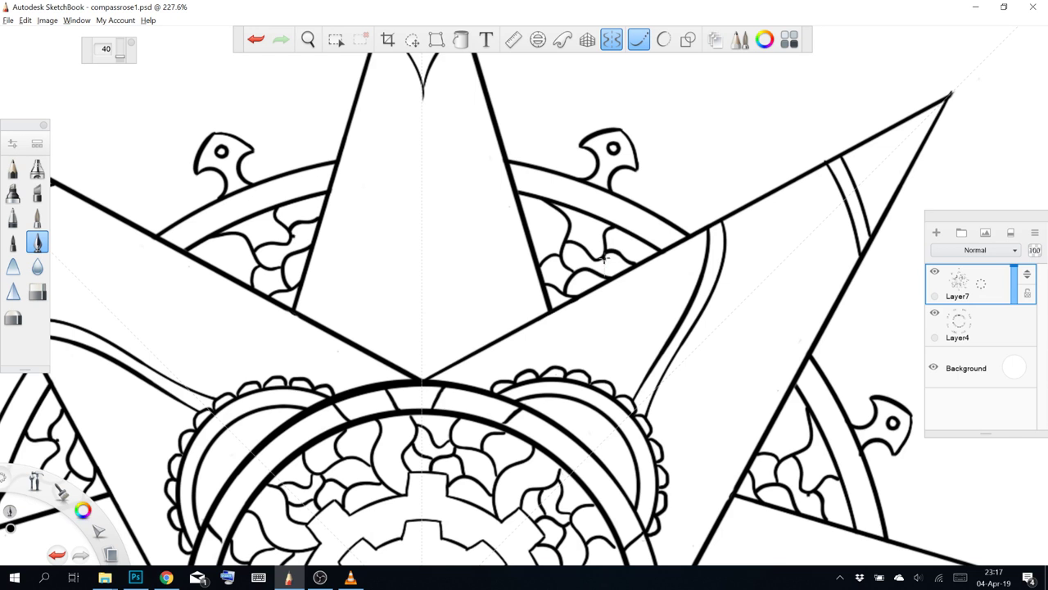
Close off the remaining open areas of the outer ring's gaps with short curved scale strokes
key(ctrl+z)
key(ctrl+y)
mouse_move(531, 235)
mouse_down()
mouse_move(552, 200)
mouse_move(571, 193)
mouse_move(547, 251)
mouse_up()
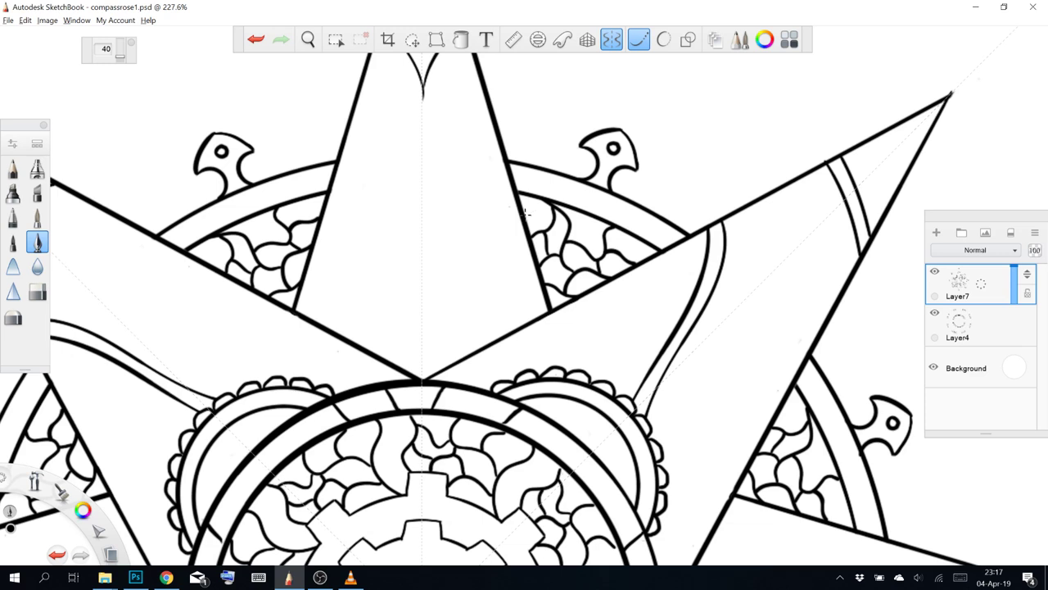
drag(527, 211, 533, 196)
Check the whole compass rose and save the drawing
scroll(558, 163, down, 10)
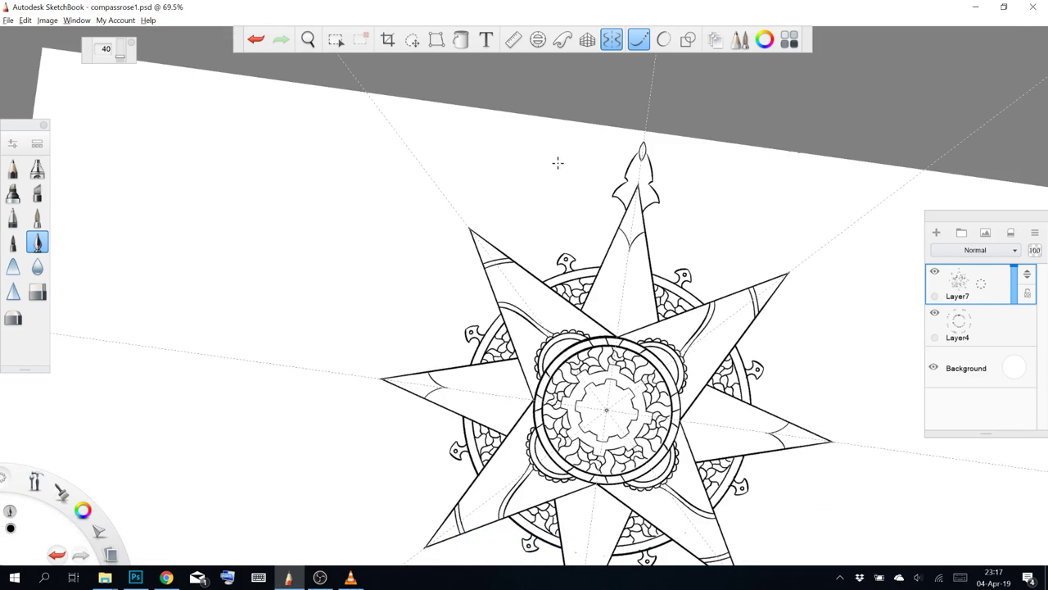
scroll(558, 163, down, 1)
scroll(534, 183, down, 3)
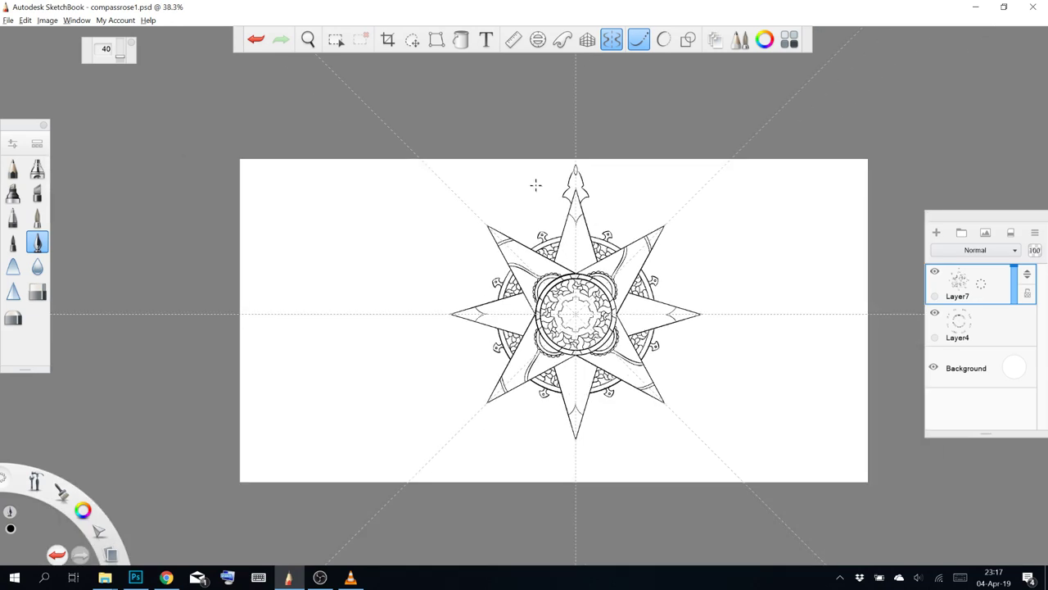
scroll(605, 244, up, 3)
key(ctrl+s)
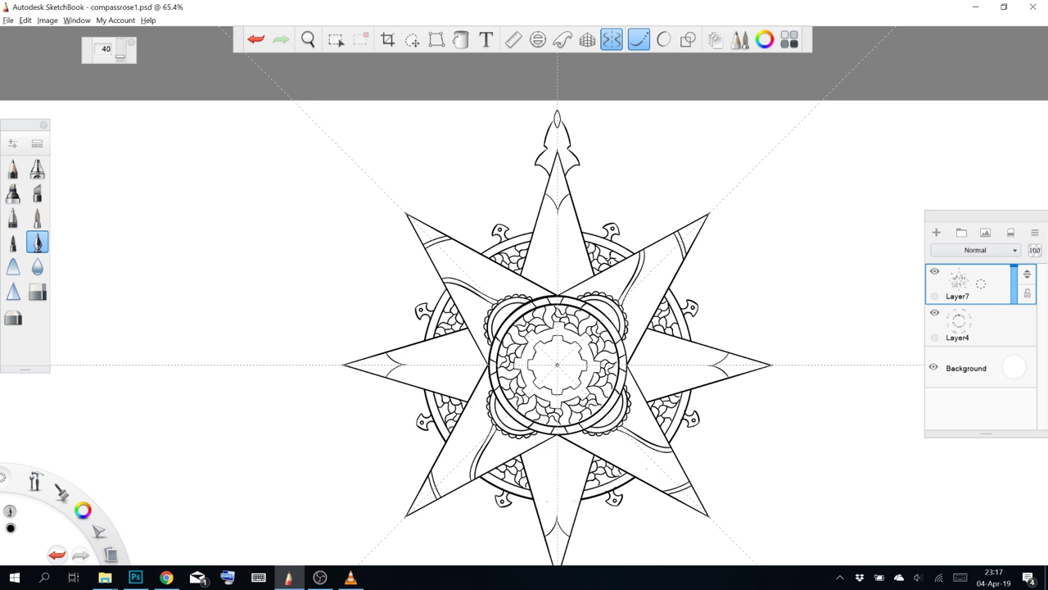
Select Layer4 and change the symmetry from radial to left-right mirroring about the vertical axis
scroll(600, 280, down, 1)
scroll(598, 256, up, 10)
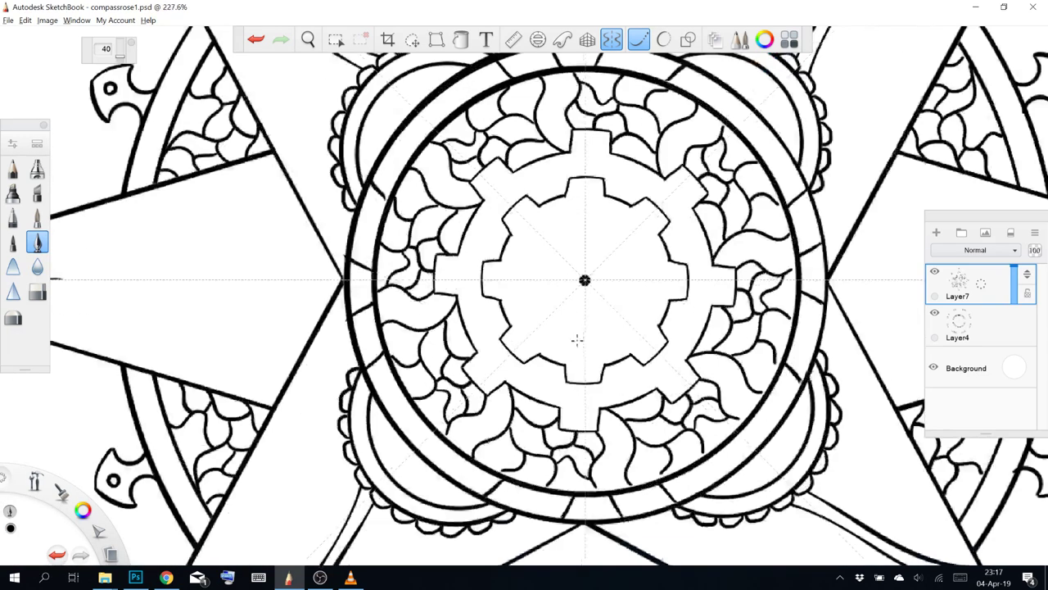
scroll(607, 232, down, 1)
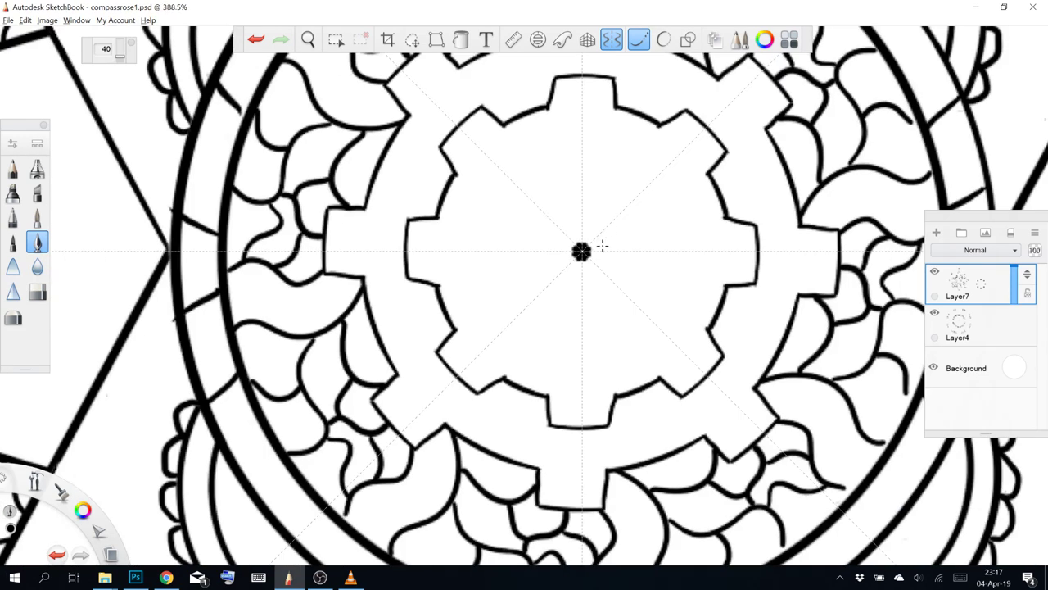
click(958, 323)
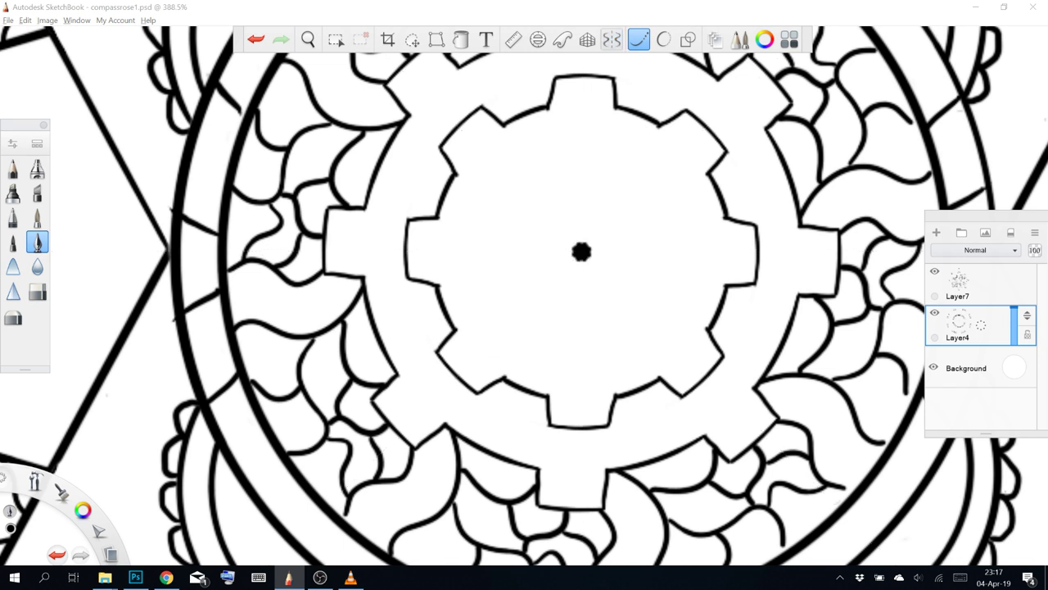
click(611, 39)
click(31, 50)
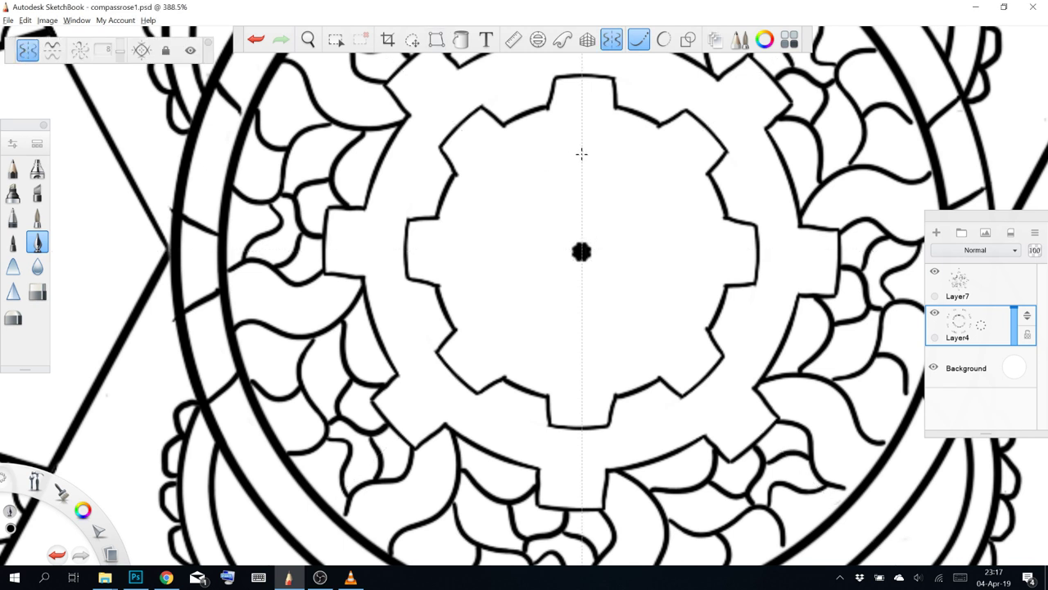
Ink the rounded dome of a skull inside the inner gear, undoing the uneven arcs
mouse_move(582, 153)
mouse_down()
mouse_move(555, 152)
mouse_move(509, 189)
mouse_up()
key(ctrl+z)
drag(581, 145, 483, 220)
key(ctrl+z)
drag(584, 133, 495, 236)
key(ctrl+z)
mouse_move(582, 140)
mouse_down()
mouse_move(471, 226)
mouse_move(574, 128)
mouse_up()
key(ctrl+z)
key(ctrl+z)
drag(489, 217, 558, 143)
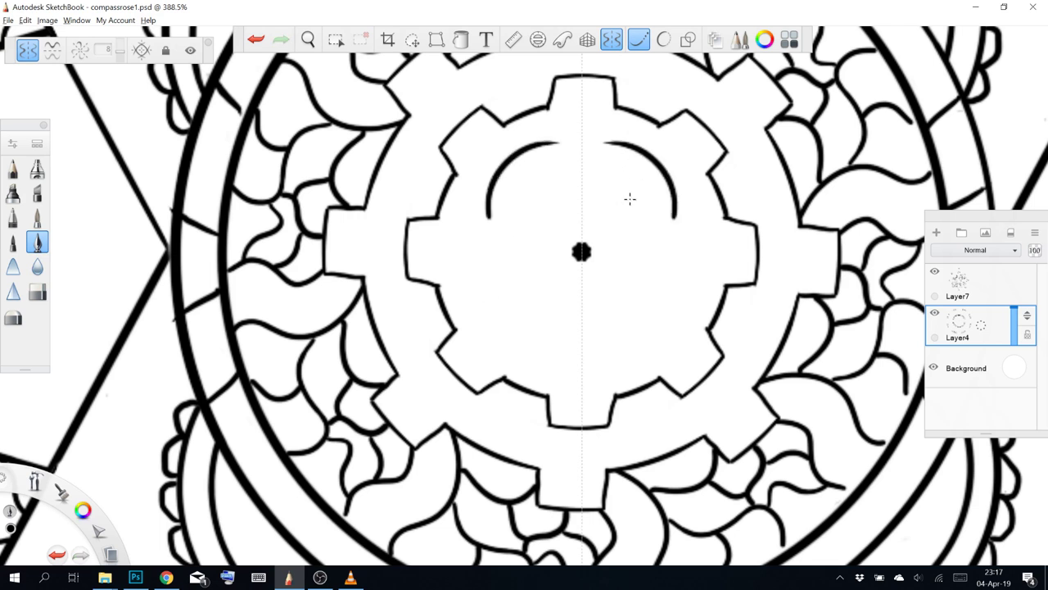
key(ctrl+z)
mouse_move(494, 221)
mouse_down()
mouse_move(627, 148)
mouse_move(629, 212)
mouse_move(577, 177)
mouse_move(583, 144)
mouse_up()
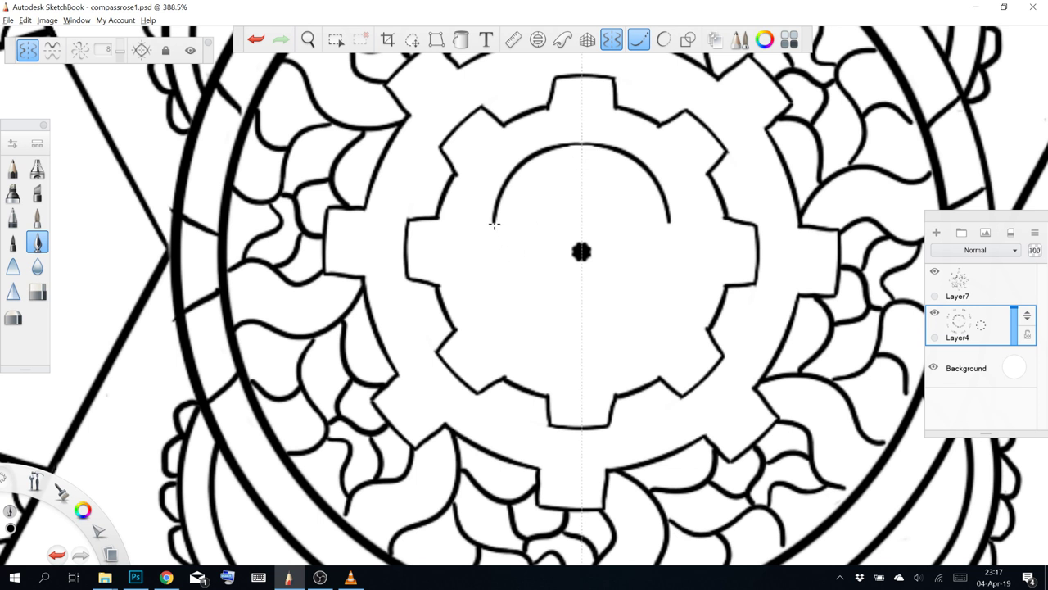
Ink the skull's indented temples and angled cheekbones below the dome, undoing the unsatisfactory strokes
mouse_move(494, 223)
mouse_down()
mouse_move(505, 253)
mouse_move(563, 315)
mouse_up()
key(ctrl+z)
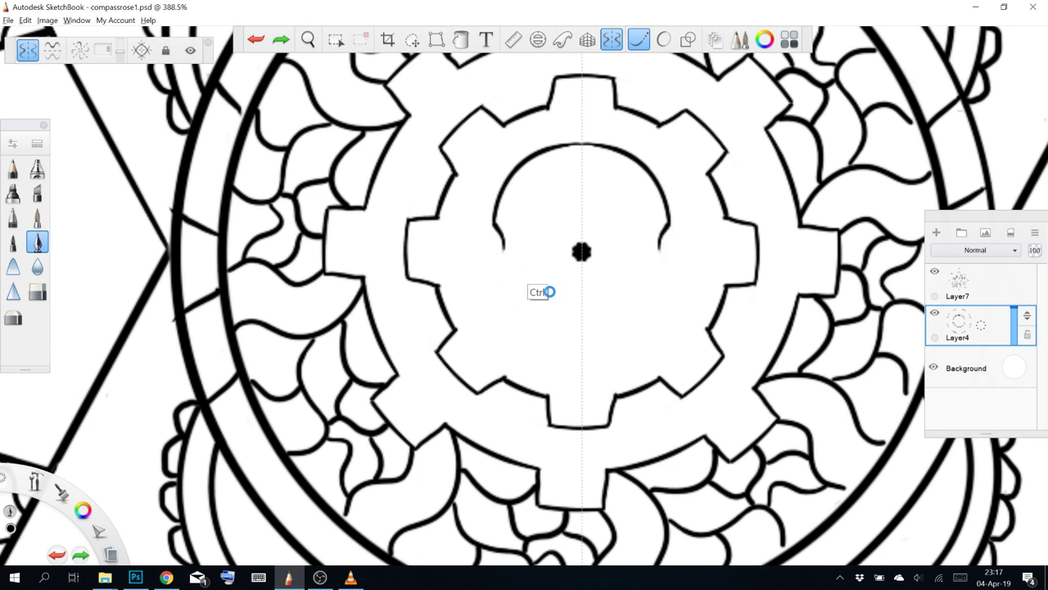
drag(504, 249, 532, 280)
key(ctrl+z)
mouse_move(502, 249)
mouse_down()
mouse_move(503, 279)
mouse_move(536, 299)
mouse_up()
key(ctrl+z)
key(ctrl+z)
key(ctrl+z)
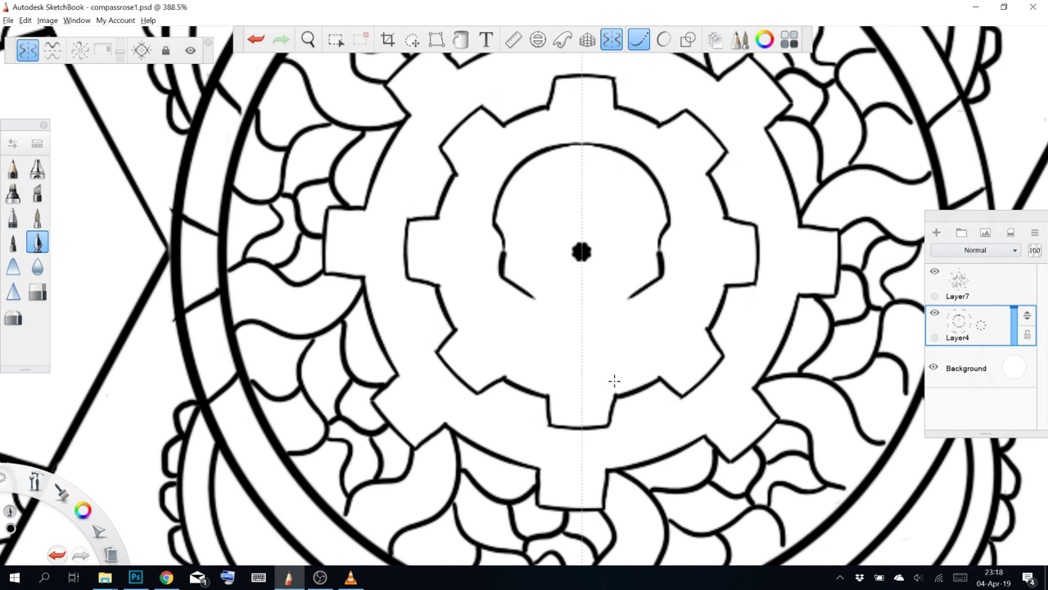
key(ctrl+z)
key(ctrl+z)
key(ctrl+z)
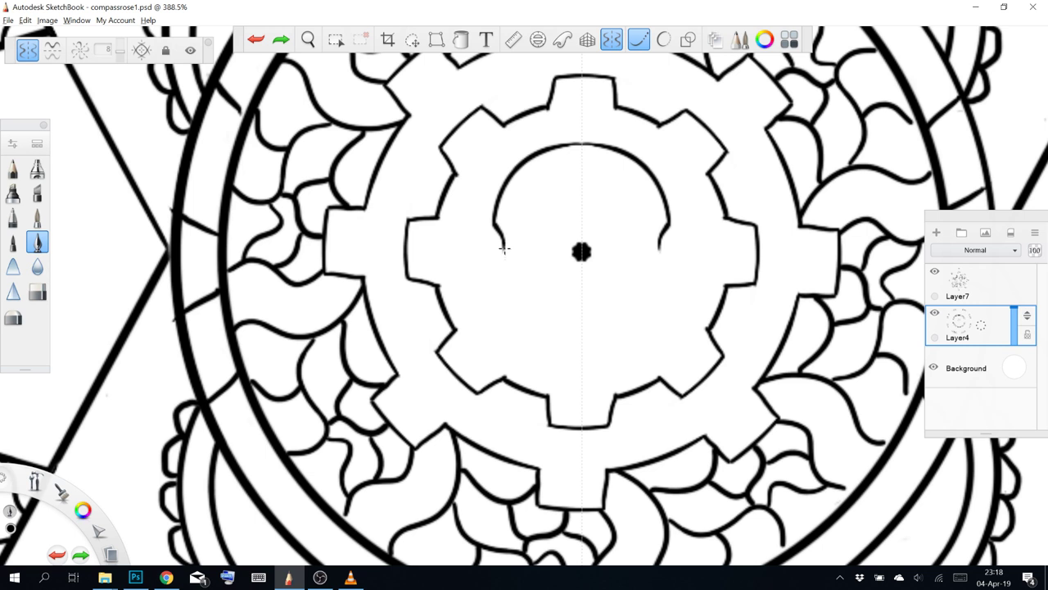
mouse_move(502, 248)
mouse_down()
mouse_move(503, 270)
mouse_move(537, 298)
mouse_up()
key(ctrl+z)
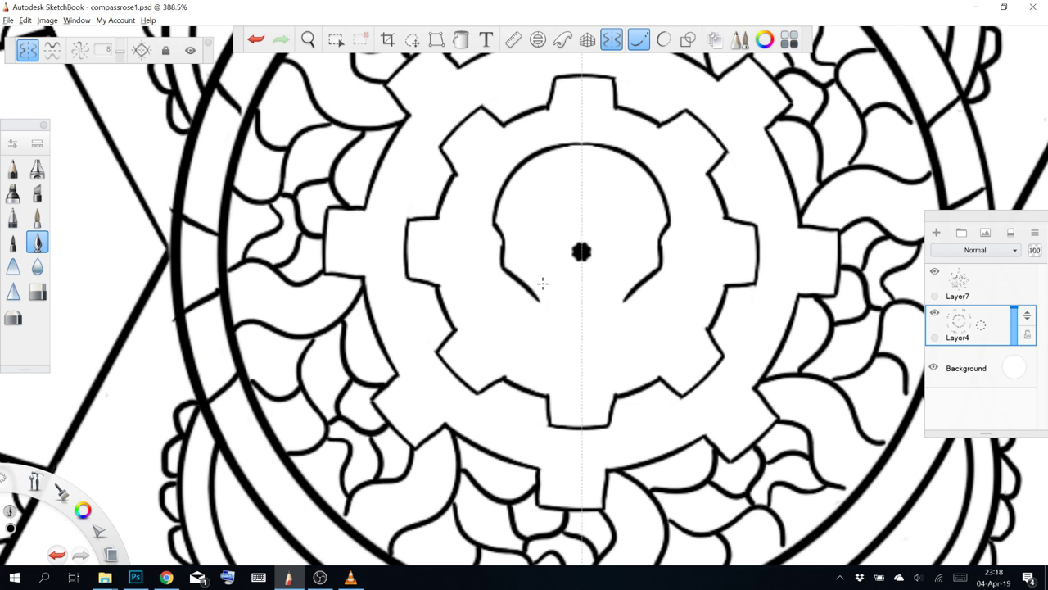
Clean up the cheekbone ends and ink the short slanted sides of the upper jaw with a curved lower edge
key(e)
mouse_move(543, 297)
mouse_down()
mouse_move(566, 290)
mouse_move(542, 302)
mouse_move(546, 351)
mouse_up()
key(b)
key(ctrl+z)
drag(533, 293, 539, 335)
key(ctrl+z)
key(ctrl+z)
mouse_move(535, 291)
mouse_down()
mouse_move(527, 310)
mouse_move(617, 328)
mouse_up()
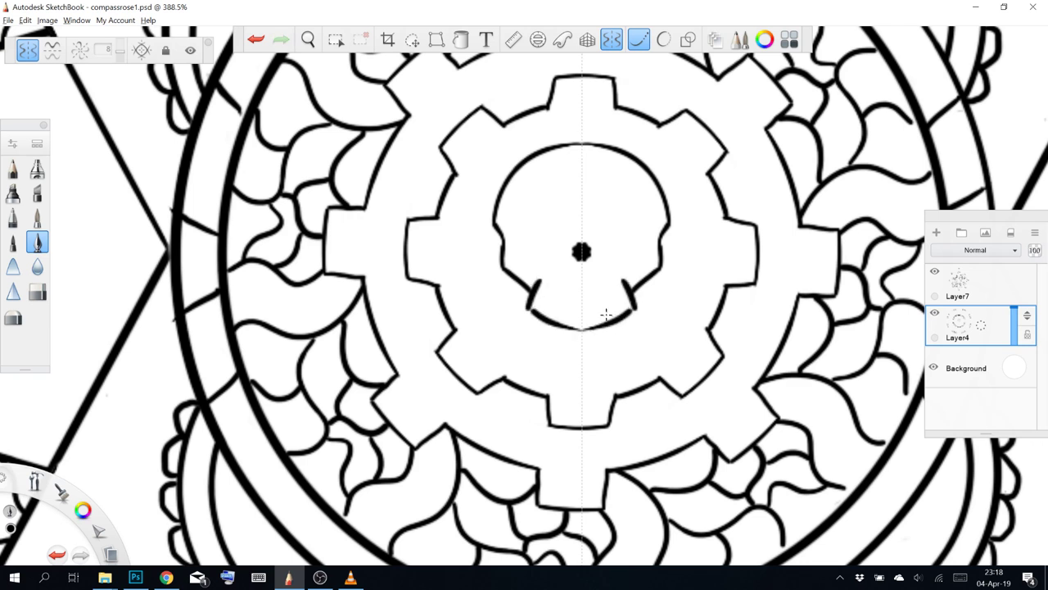
Replace the jaw's curved lower edge with a flatter broken line and ink short tooth divisions along it
key(ctrl+z)
mouse_move(528, 307)
mouse_down()
mouse_move(609, 304)
mouse_move(559, 311)
mouse_up()
key(e)
key(e)
key(e)
key(e)
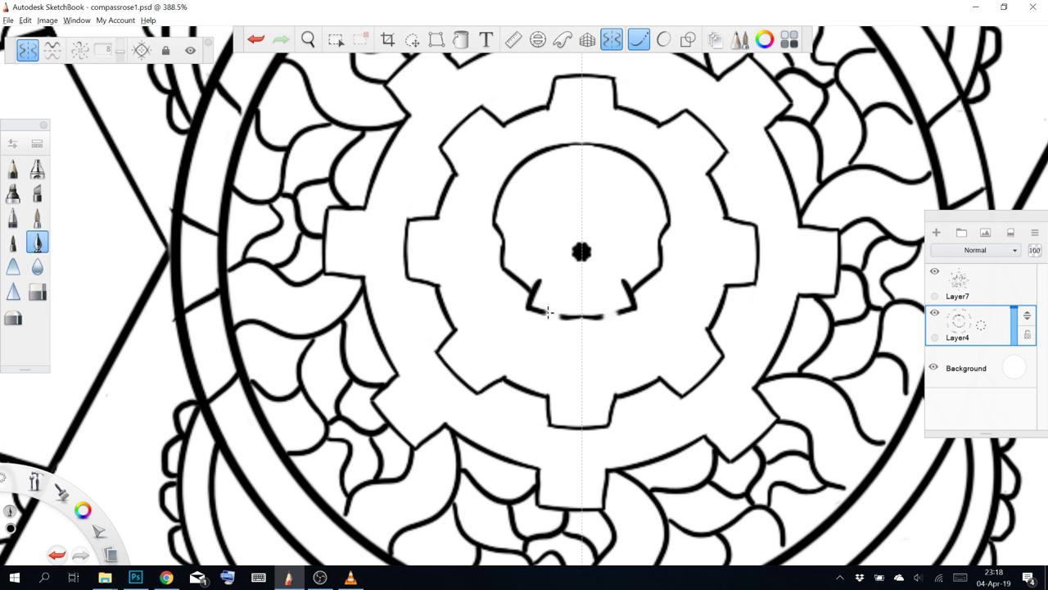
key(ctrl+z)
mouse_move(547, 315)
mouse_down()
mouse_move(579, 306)
mouse_move(581, 317)
mouse_move(586, 266)
mouse_move(580, 308)
mouse_move(588, 269)
mouse_move(551, 301)
mouse_up()
key(ctrl+z)
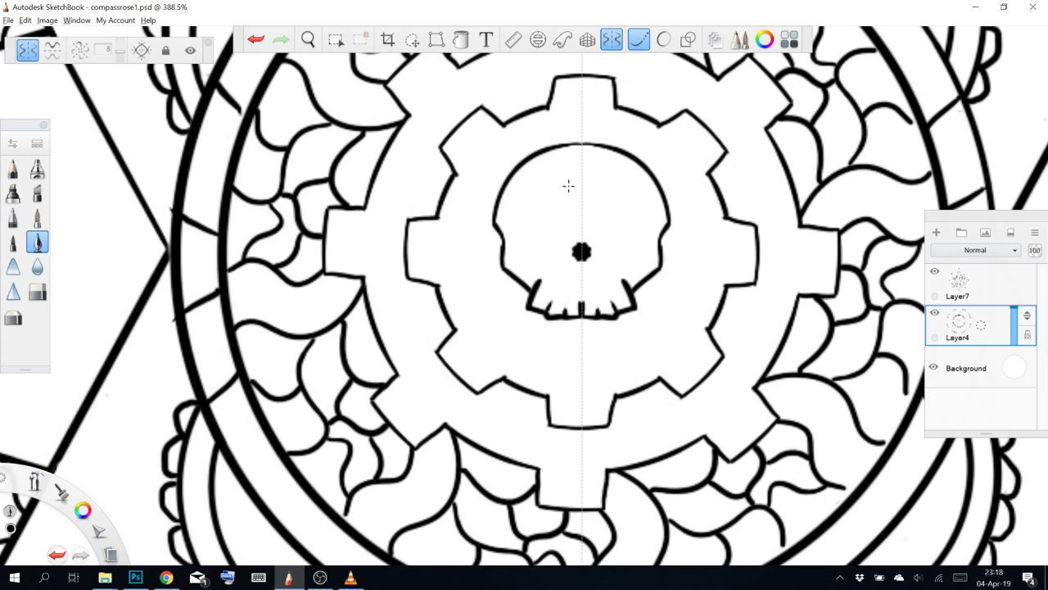
Ink the skull's two rounded eye sockets and the nose opening around the central dot, undoing the earlier attempts
mouse_move(521, 210)
mouse_down()
mouse_move(554, 229)
mouse_move(561, 217)
mouse_move(547, 251)
mouse_move(571, 234)
mouse_move(519, 223)
mouse_move(565, 217)
mouse_move(568, 239)
mouse_up()
key(ctrl+z)
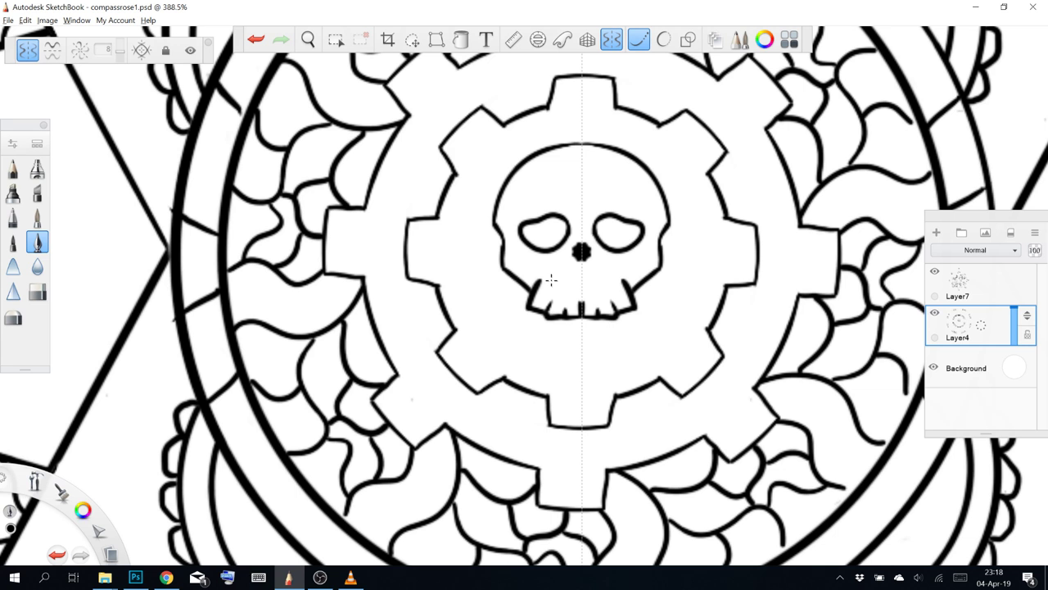
key(ctrl+z)
key(ctrl+z)
key(ctrl+z)
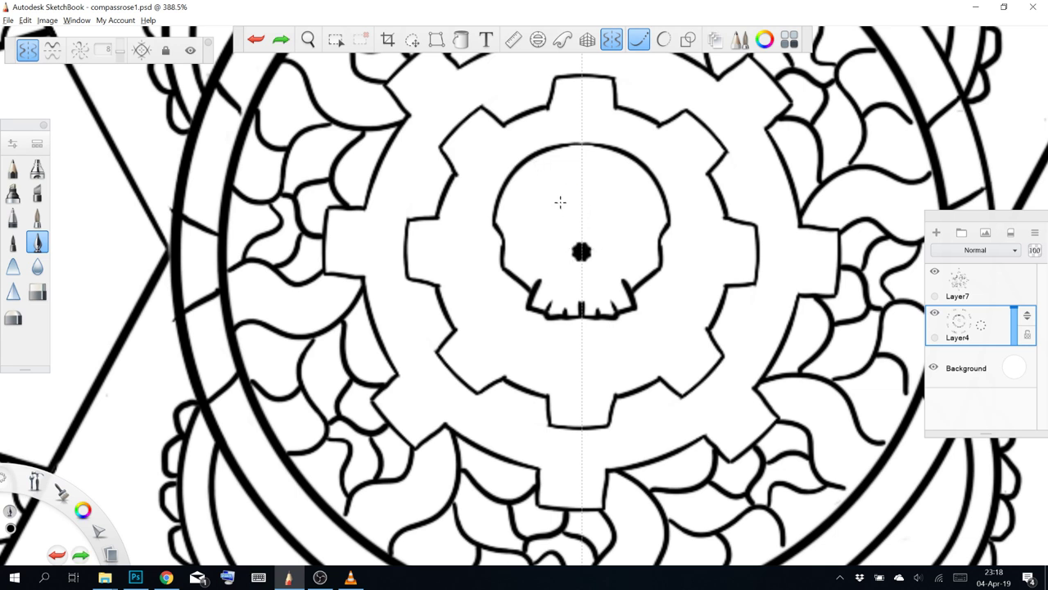
mouse_move(524, 237)
mouse_down()
mouse_move(560, 250)
mouse_move(578, 228)
mouse_move(542, 246)
mouse_move(564, 242)
mouse_move(540, 212)
mouse_move(563, 214)
mouse_move(565, 242)
mouse_up()
key(ctrl+z)
key(ctrl+z)
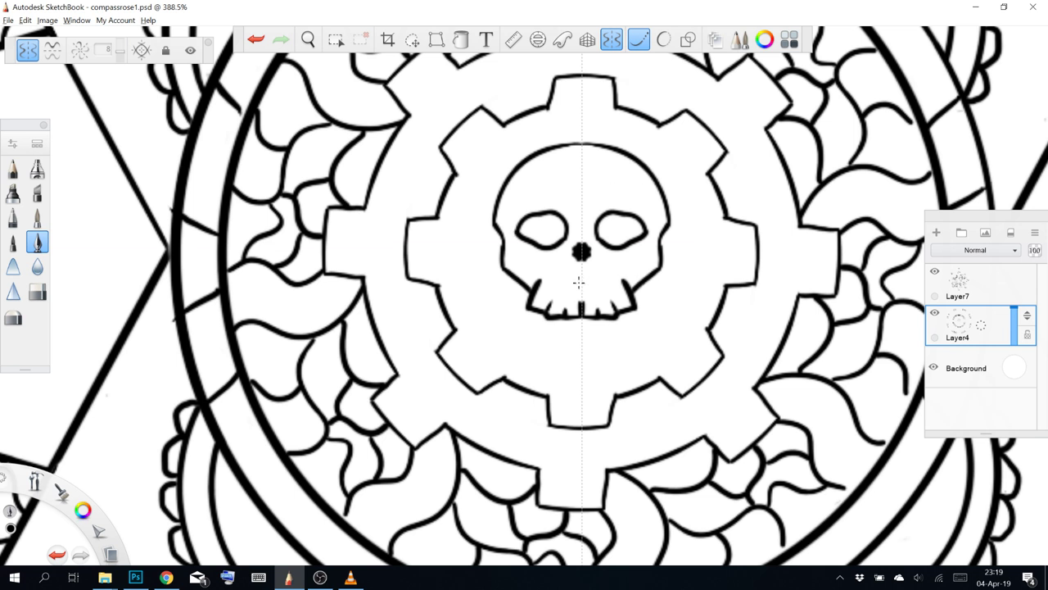
drag(569, 253, 578, 270)
key(ctrl+z)
Ink a pair of curved leaf shapes from the cheekbones to beneath the teeth, undoing the misplaced strokes
mouse_move(515, 280)
mouse_down()
mouse_move(510, 186)
mouse_move(510, 286)
mouse_move(472, 309)
mouse_move(507, 341)
mouse_move(559, 330)
mouse_up()
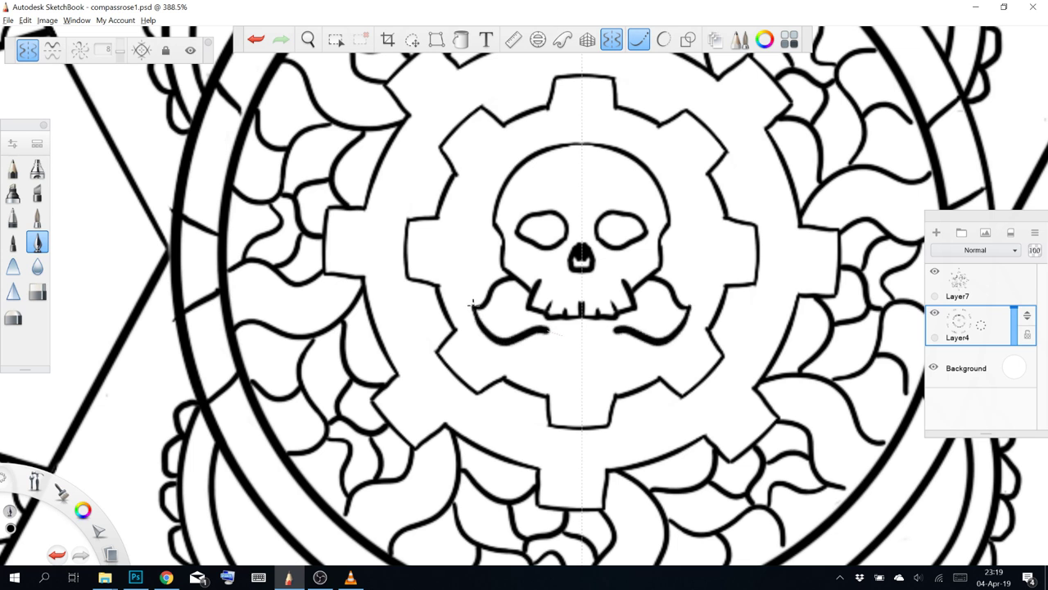
key(ctrl+z)
mouse_move(473, 303)
mouse_down()
mouse_move(519, 346)
mouse_move(543, 348)
mouse_move(580, 308)
mouse_up()
drag(559, 352, 582, 393)
key(ctrl+z)
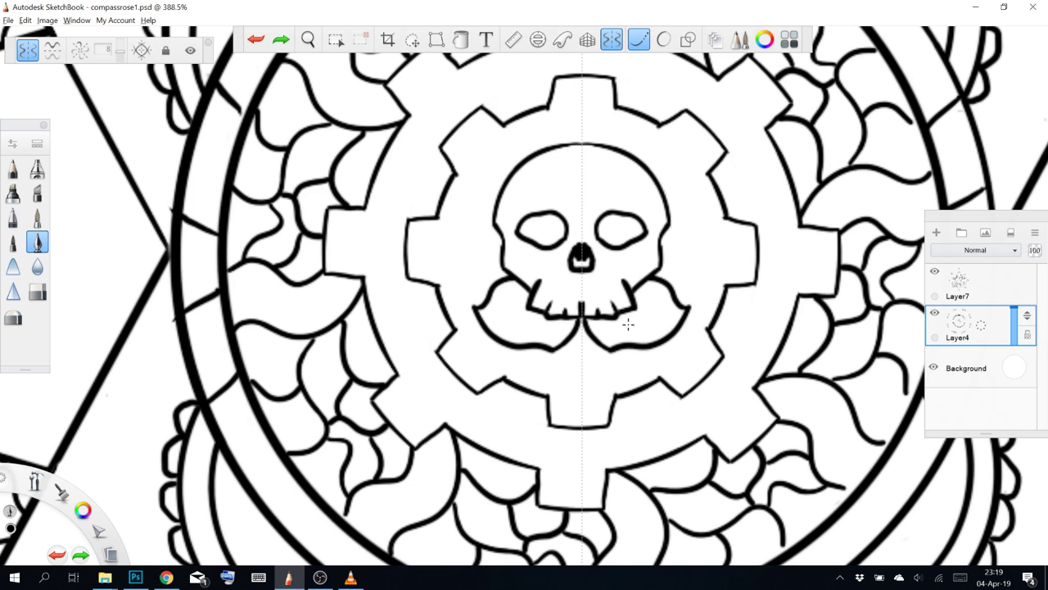
key(ctrl+z)
drag(552, 348, 564, 320)
key(ctrl+z)
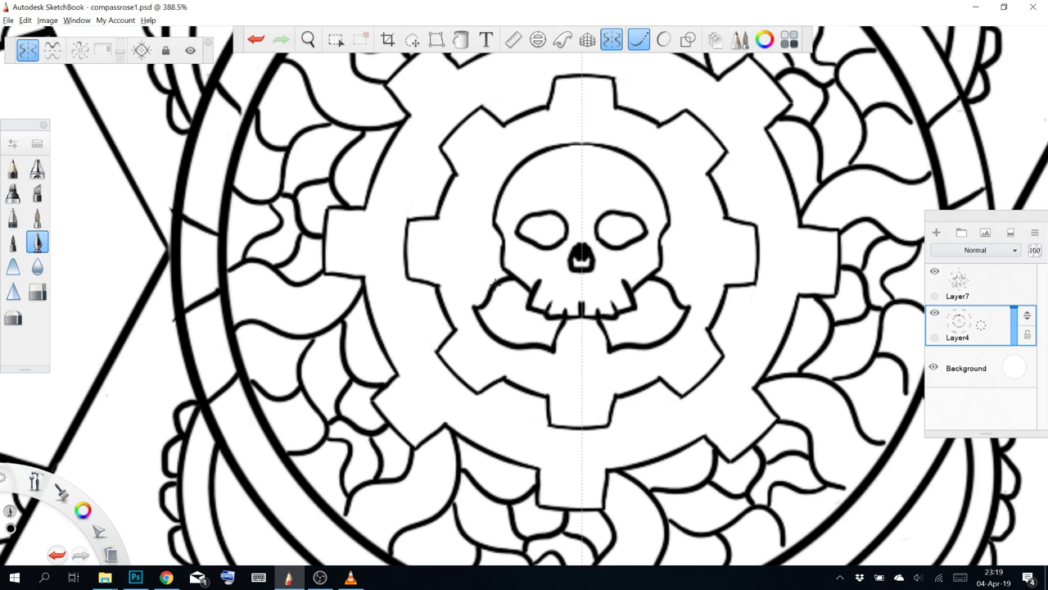
drag(495, 282, 467, 236)
key(ctrl+z)
Try to ink a small dome with curved strokes rising from it above the skull, and undo it
scroll(581, 191, down, 6)
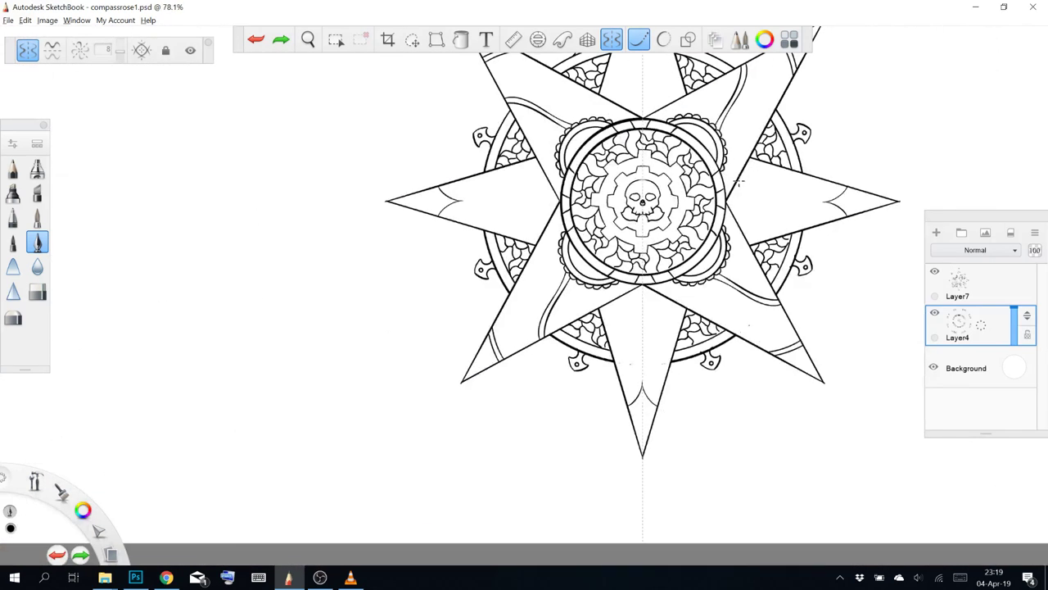
scroll(739, 184, down, 2)
scroll(805, 196, up, 3)
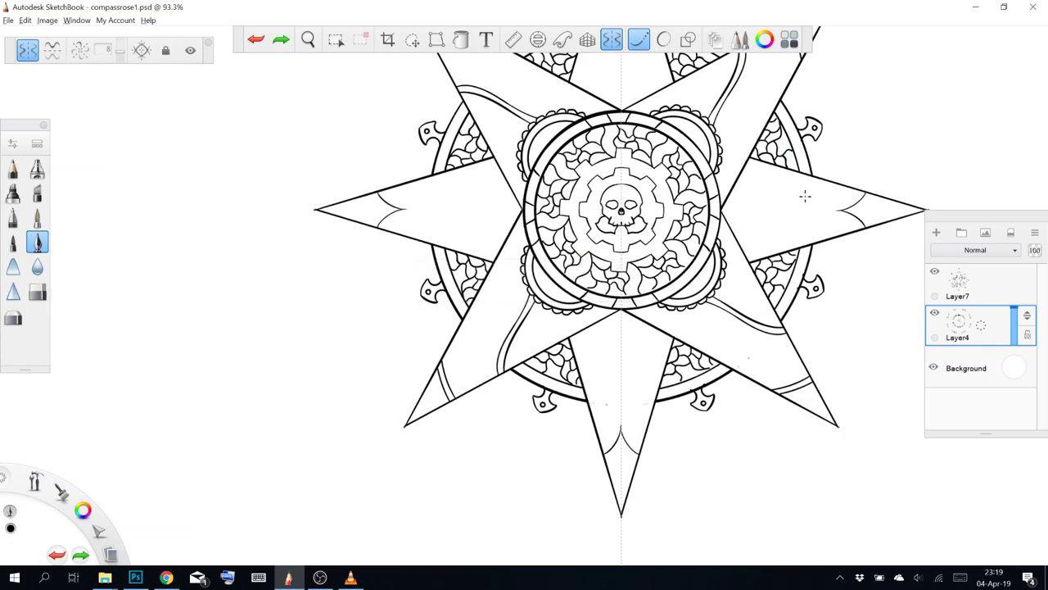
scroll(674, 201, up, 4)
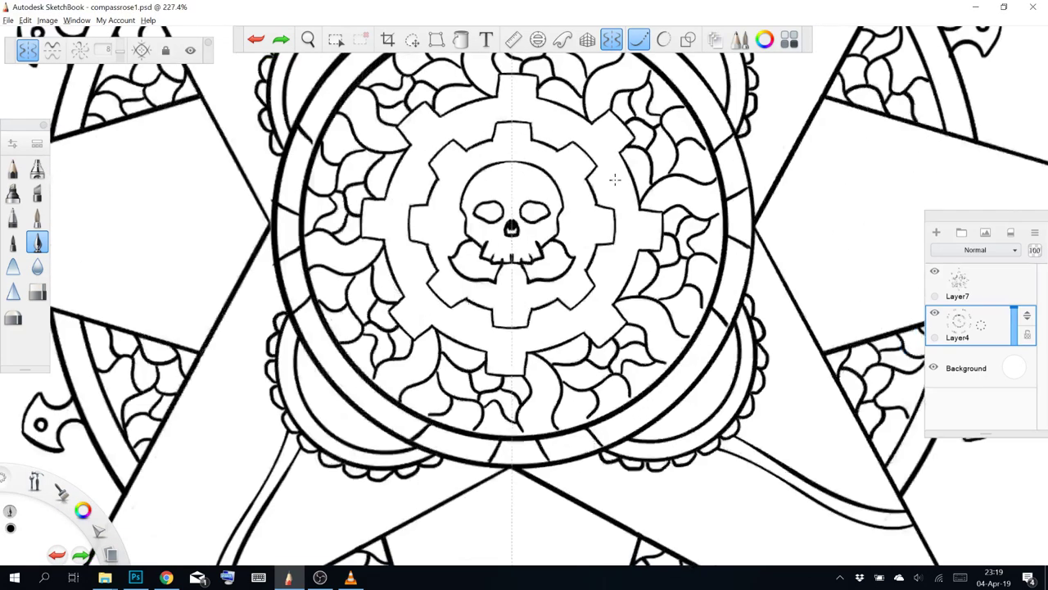
scroll(473, 160, up, 1)
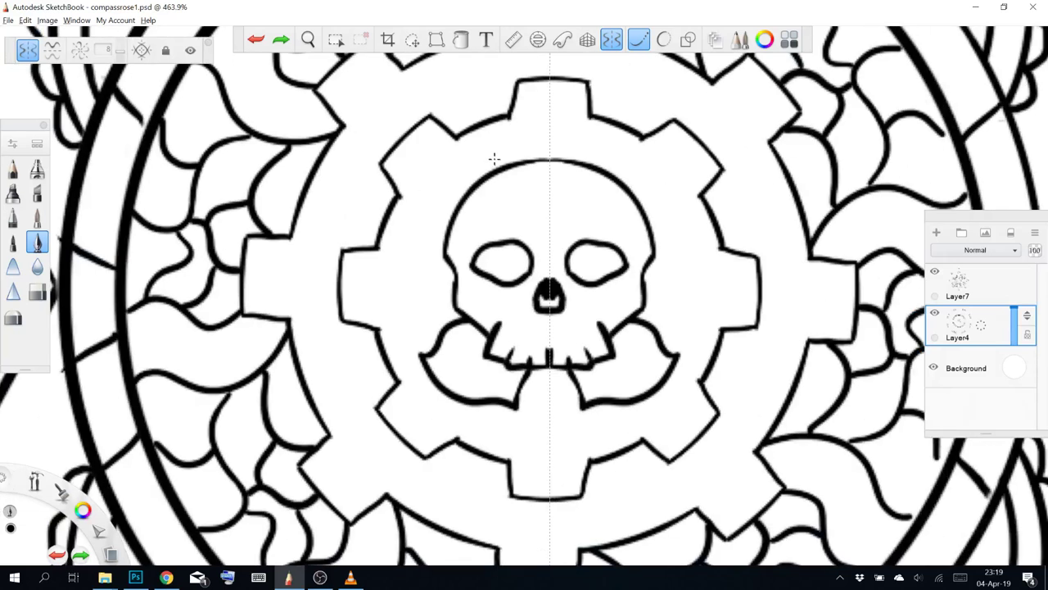
scroll(491, 164, up, 1)
drag(531, 159, 554, 137)
key(ctrl+z)
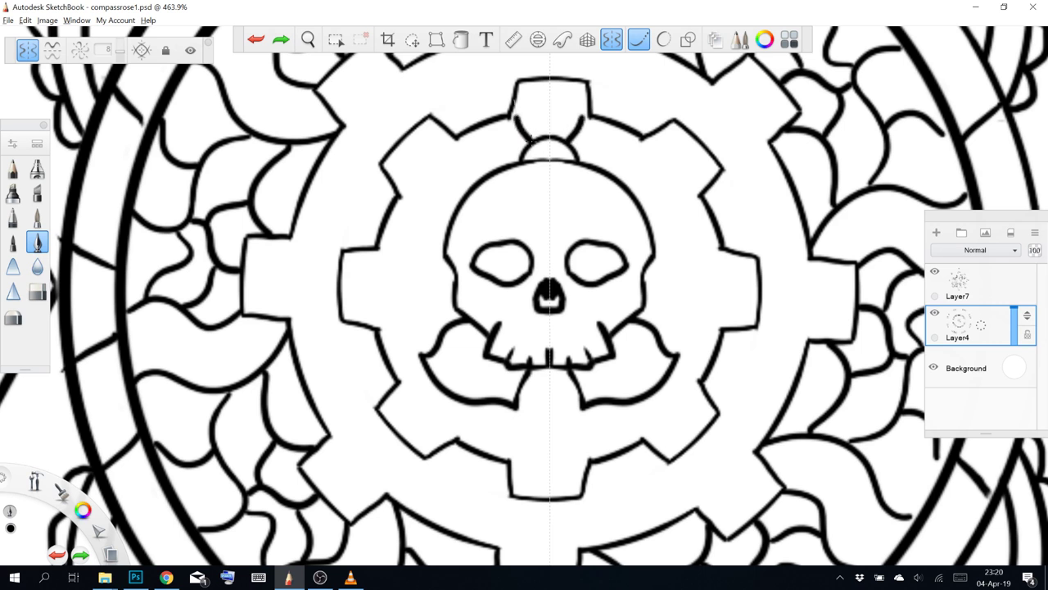
key(ctrl+z)
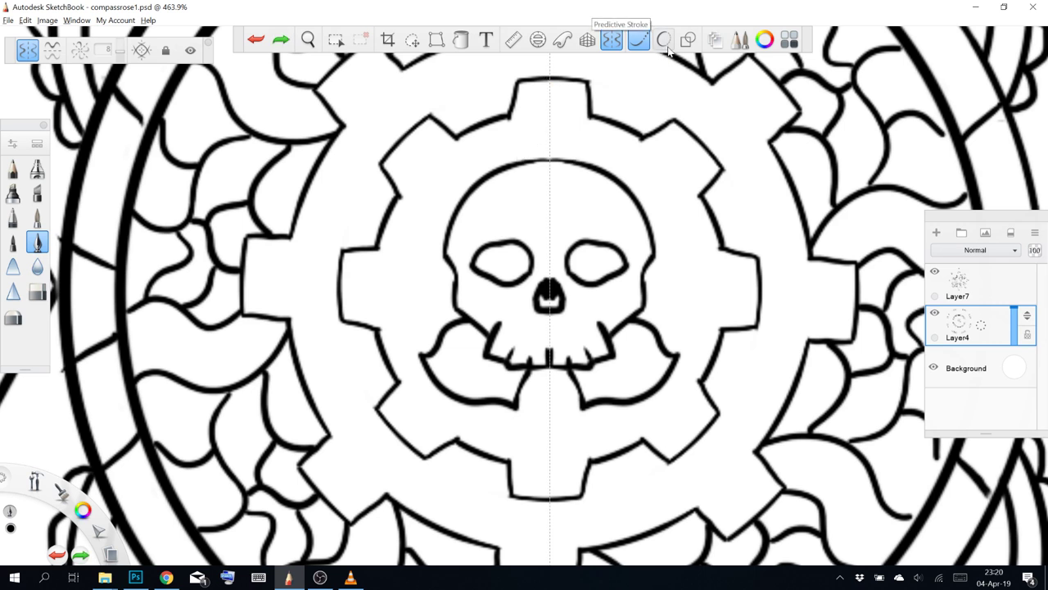
Add a new layer above Layer7
scroll(786, 253, down, 10)
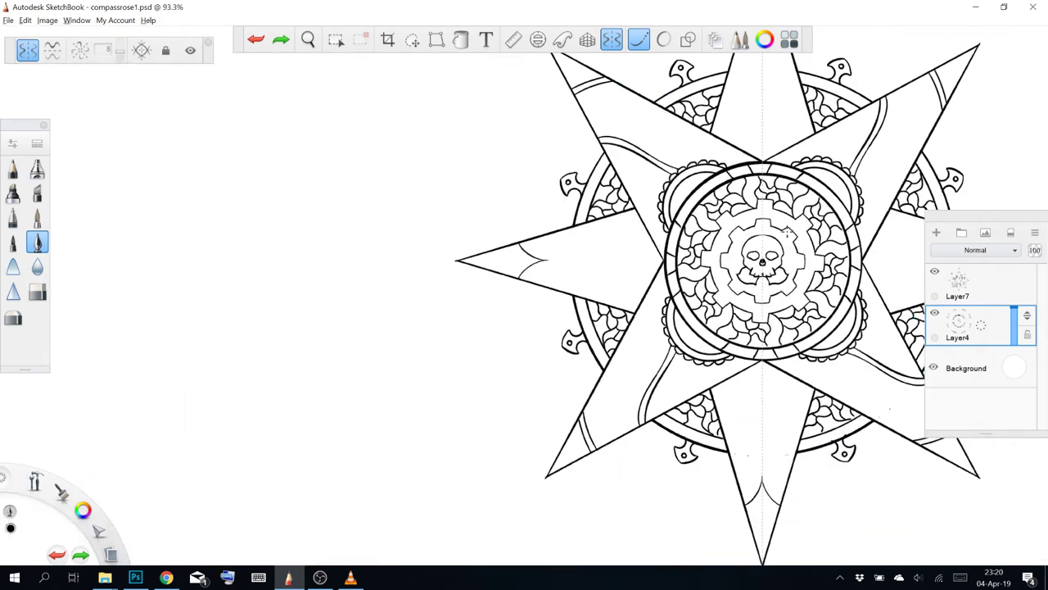
click(936, 233)
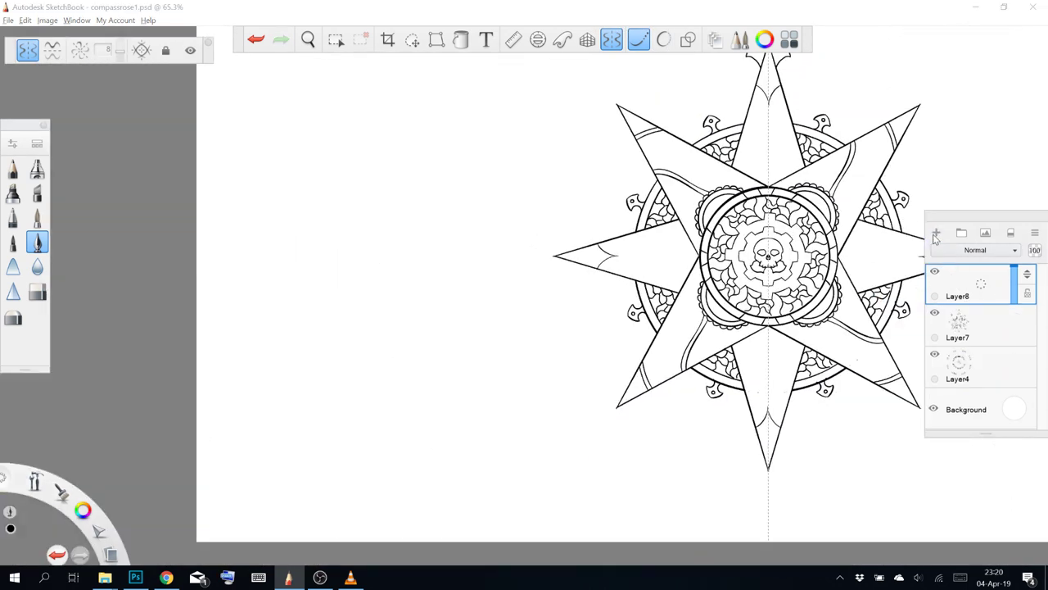
scroll(779, 205, up, 2)
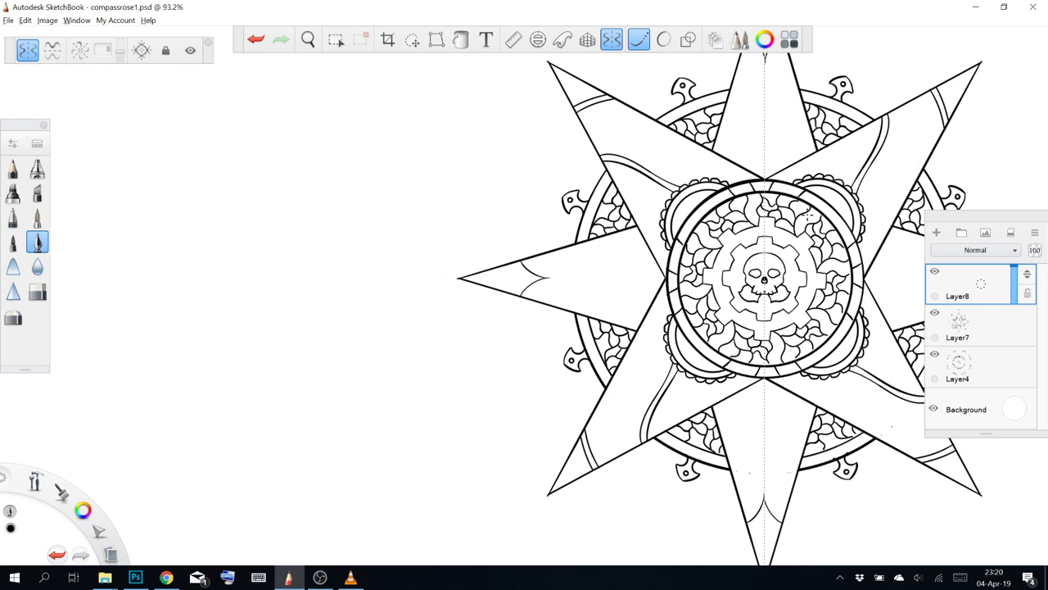
Switch the drawing symmetry from mirror to radial with 4 sections
scroll(724, 236, down, 2)
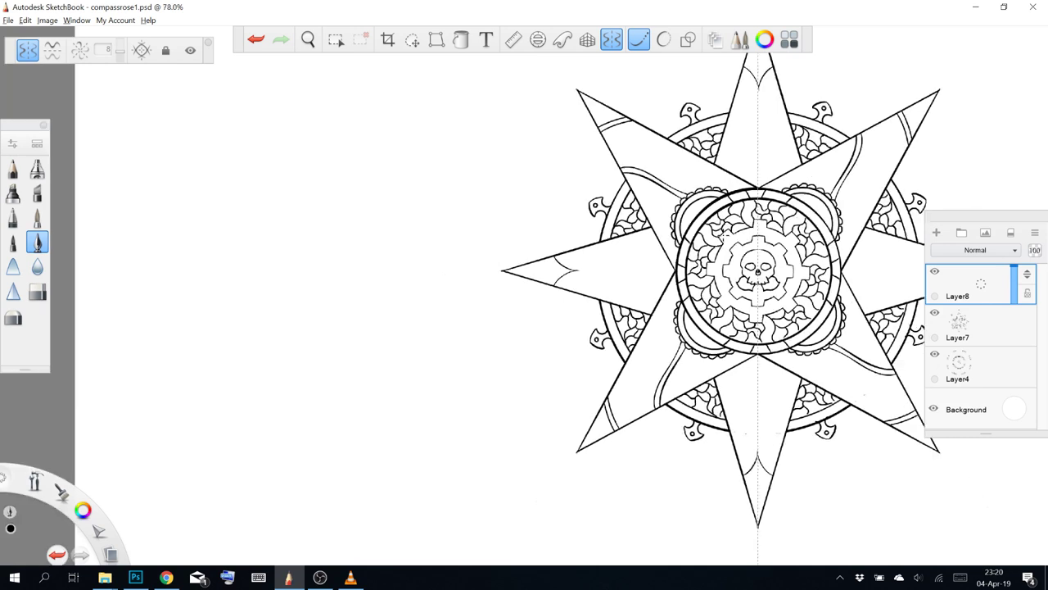
scroll(787, 131, up, 7)
scroll(774, 154, up, 2)
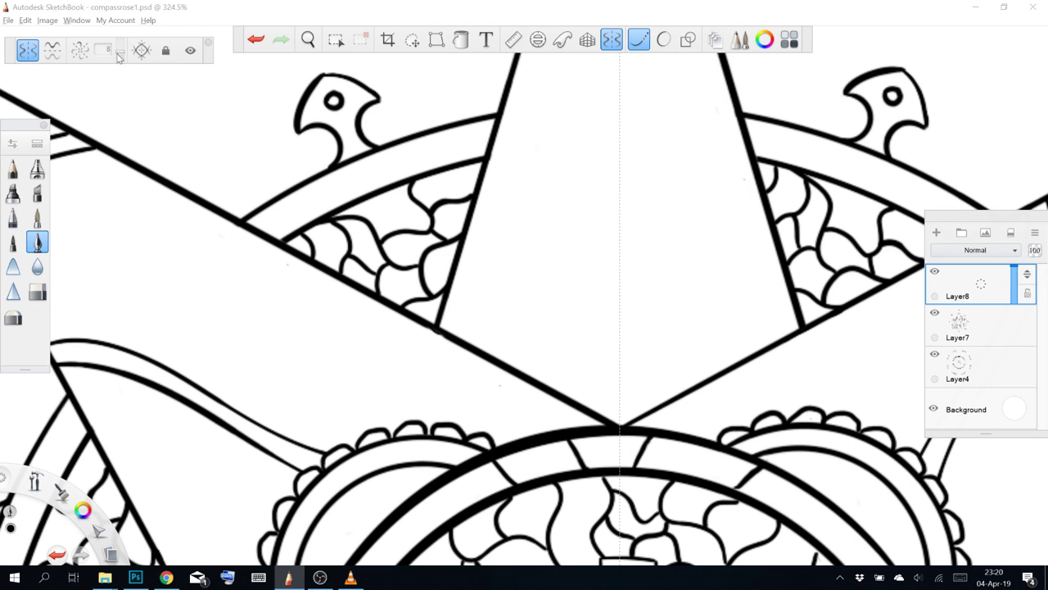
click(166, 51)
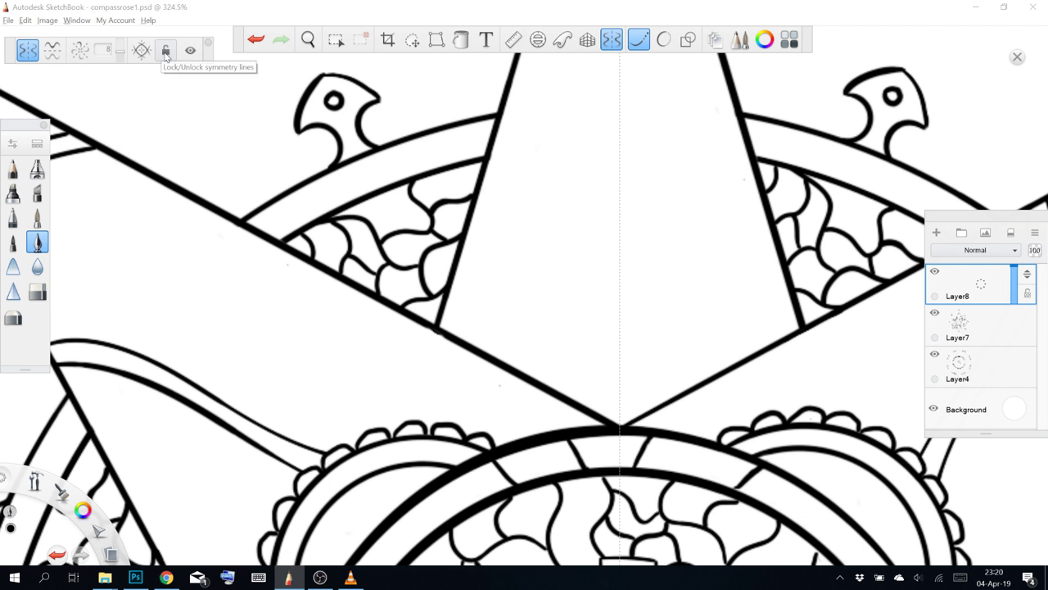
click(165, 51)
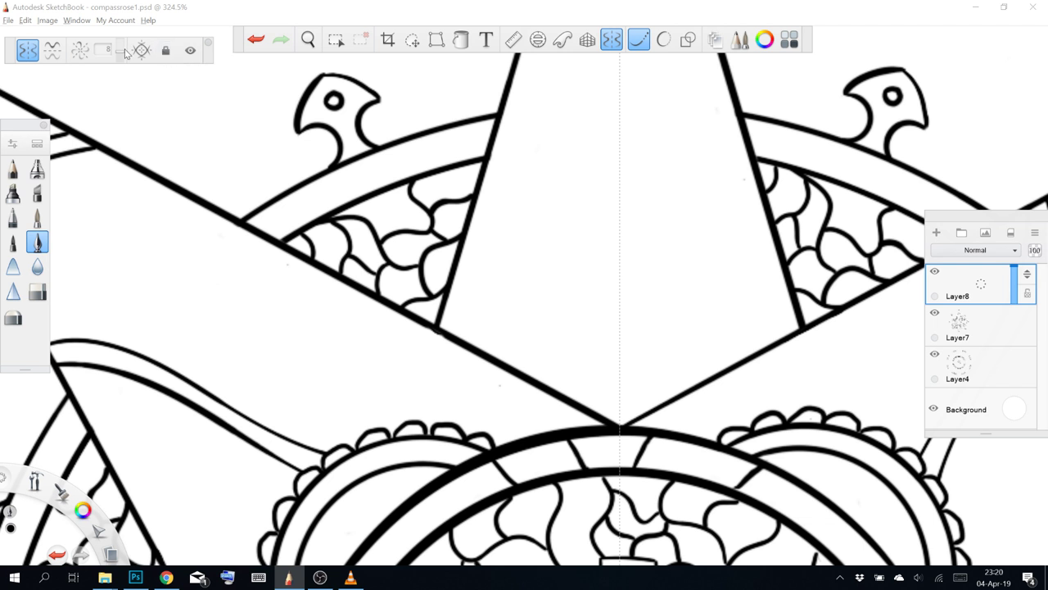
click(90, 51)
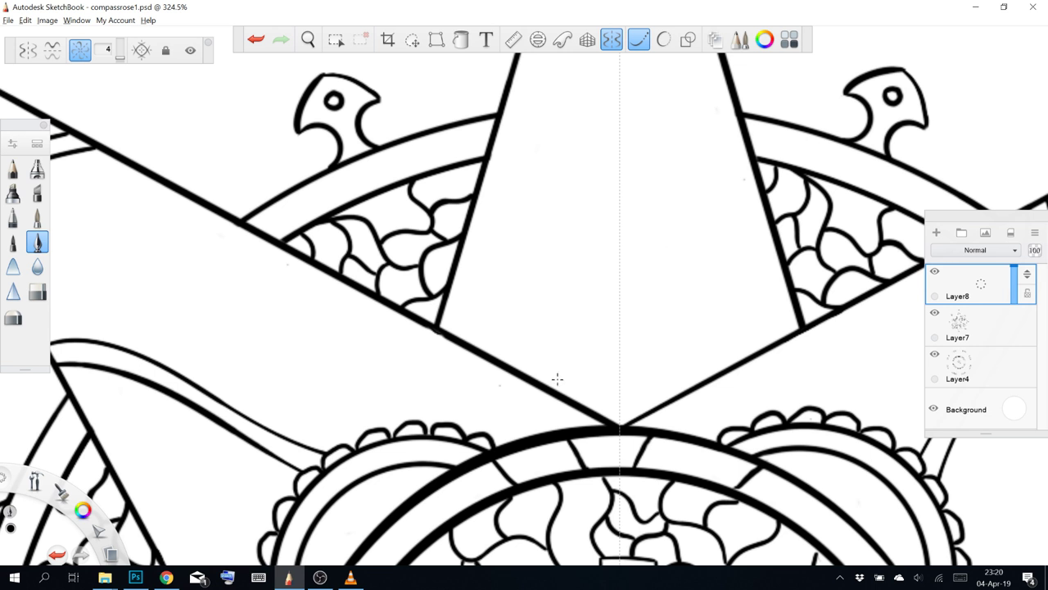
Ink a long S-curve across the north point from its lower left edge to its right edge, with a second curve joining it from the upper left edge
drag(544, 383, 621, 321)
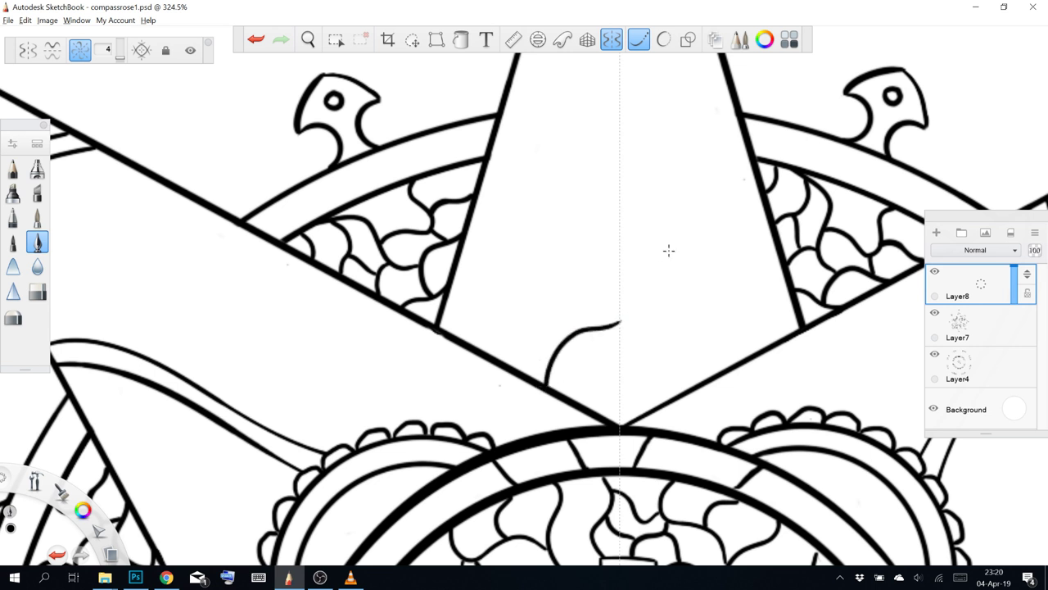
key(ctrl+z)
mouse_move(545, 385)
mouse_down()
mouse_move(567, 344)
mouse_move(674, 287)
mouse_move(708, 233)
mouse_move(722, 141)
mouse_move(740, 128)
mouse_up()
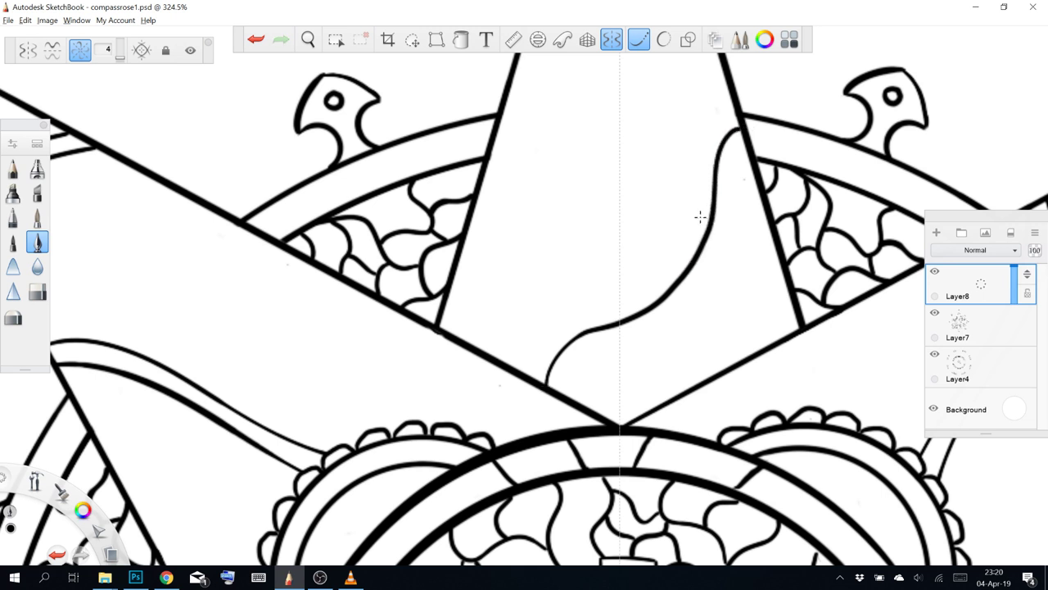
key(space)
drag(656, 164, 586, 320)
mouse_move(472, 146)
mouse_down()
mouse_move(504, 168)
mouse_move(525, 242)
mouse_move(562, 280)
mouse_move(644, 311)
mouse_up()
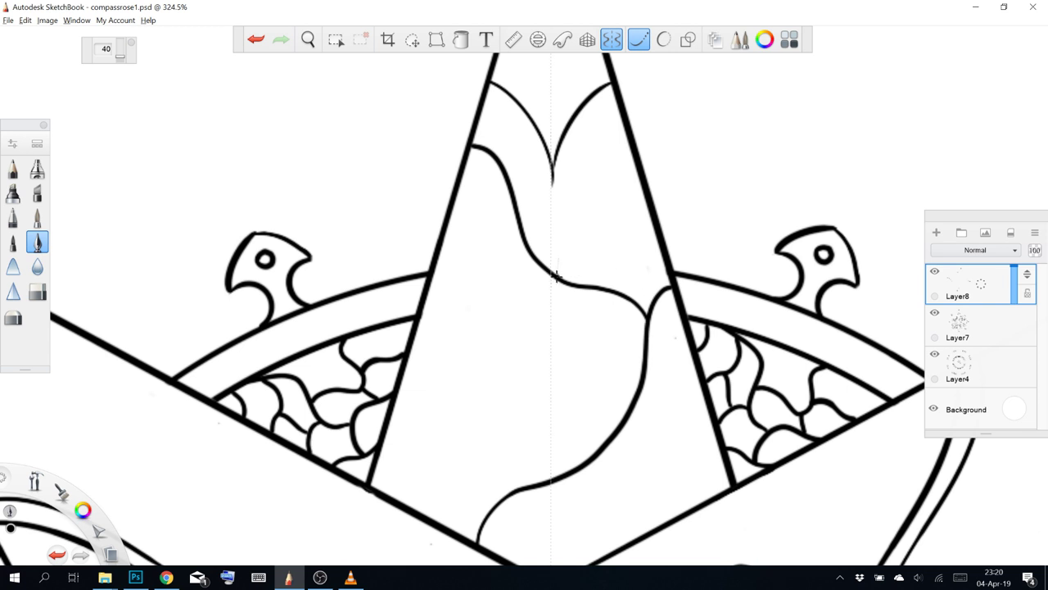
Ink four S-curves branching from the long curves to the edges, dividing the north point into large scale cells
mouse_move(556, 277)
mouse_down()
mouse_move(579, 234)
mouse_move(647, 202)
mouse_up()
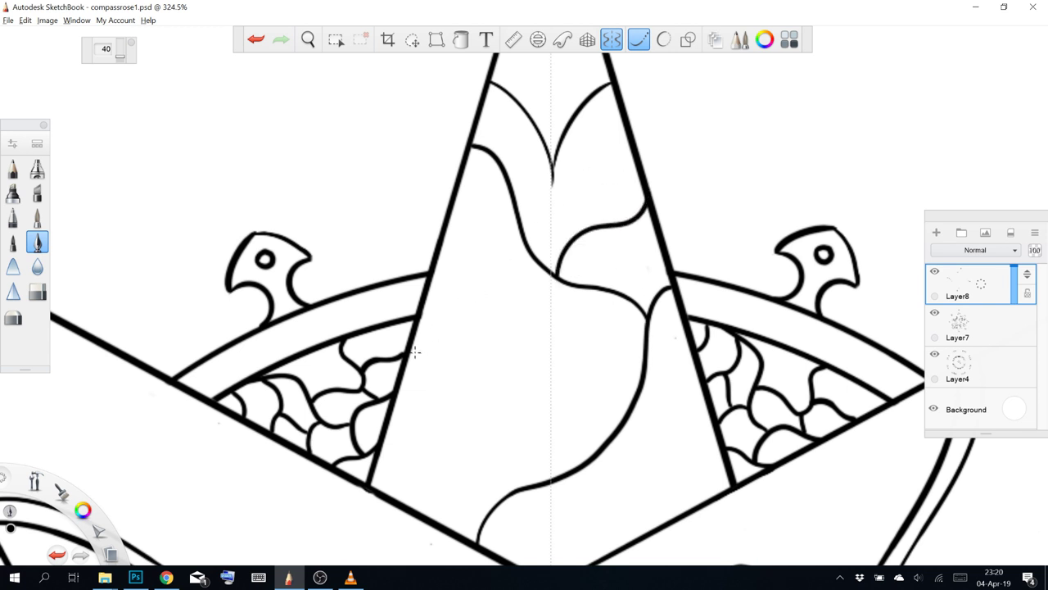
mouse_move(409, 347)
mouse_down()
mouse_move(444, 384)
mouse_move(500, 396)
mouse_move(550, 427)
mouse_move(562, 475)
mouse_up()
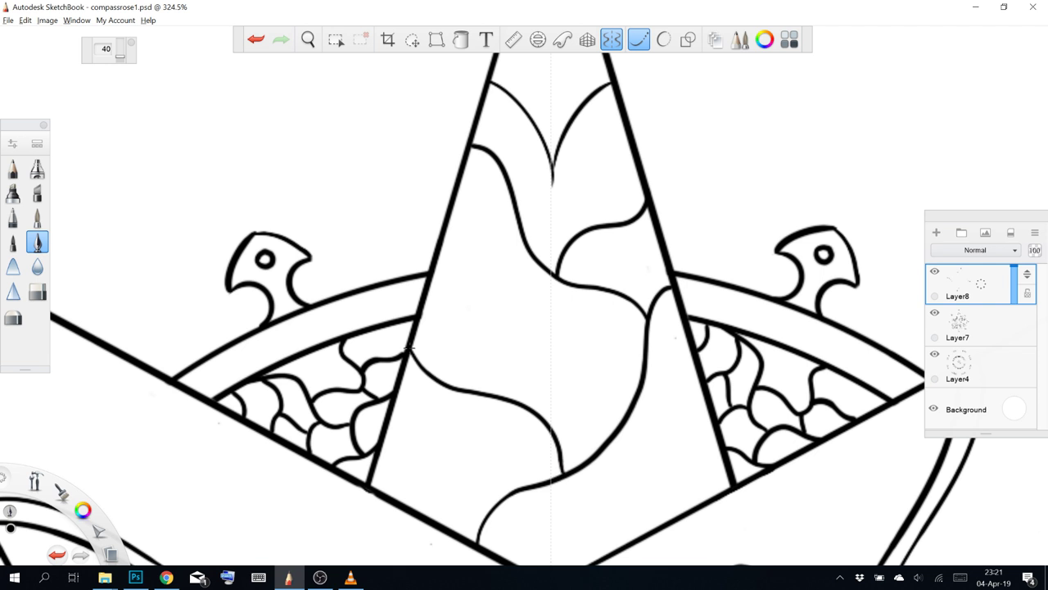
mouse_move(467, 396)
mouse_down()
mouse_move(489, 344)
mouse_move(567, 337)
mouse_move(592, 303)
mouse_up()
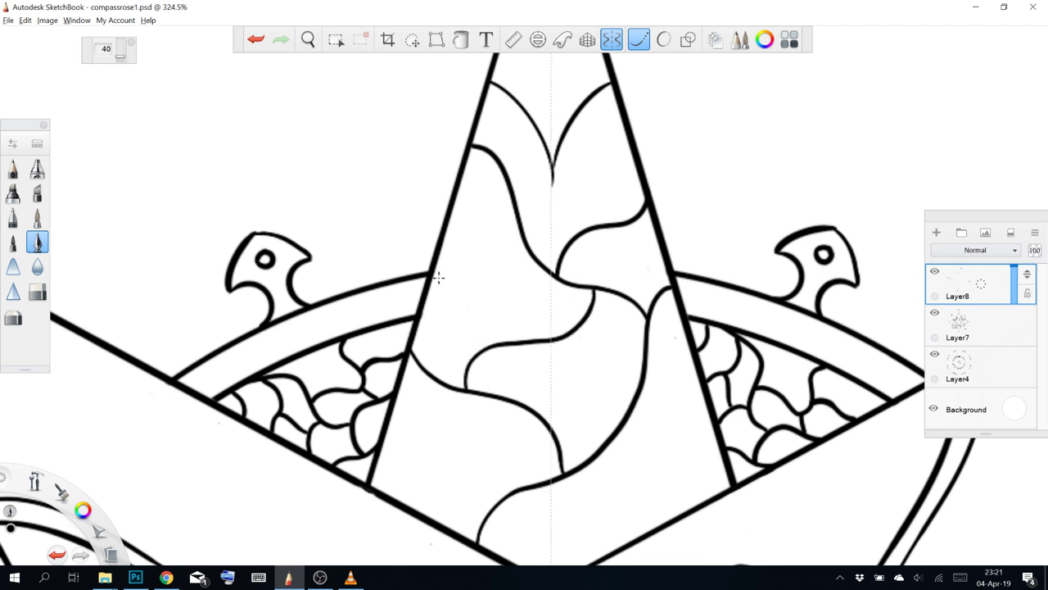
mouse_move(439, 247)
mouse_down()
mouse_move(487, 270)
mouse_move(524, 342)
mouse_up()
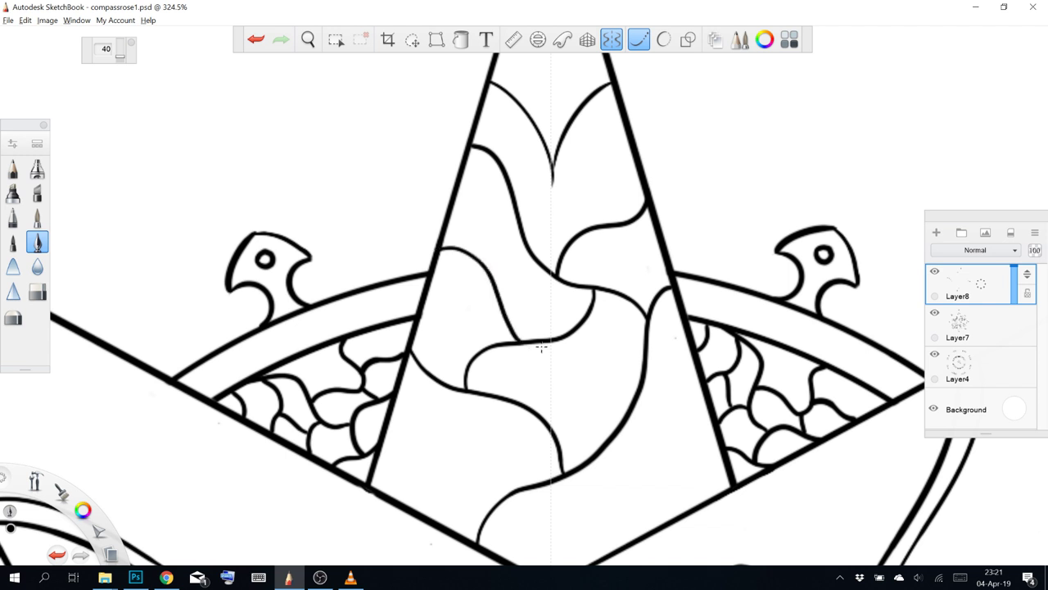
Ink a curved divider through the central cell down to the long S-curve, undoing the two misshapen attempts
mouse_move(586, 458)
mouse_down()
mouse_move(582, 403)
mouse_move(594, 377)
mouse_move(645, 347)
mouse_up()
key(ctrl+z)
mouse_move(587, 458)
mouse_down()
mouse_move(580, 364)
mouse_move(600, 374)
mouse_move(658, 347)
mouse_up()
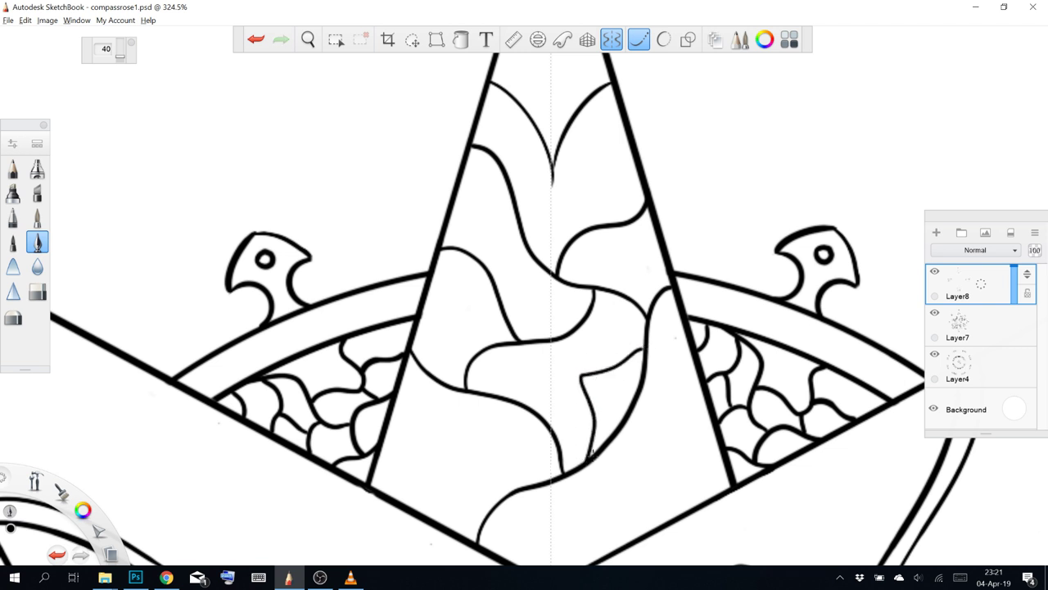
key(ctrl+z)
mouse_move(612, 441)
mouse_down()
mouse_move(604, 361)
mouse_move(581, 335)
mouse_up()
drag(594, 456, 648, 311)
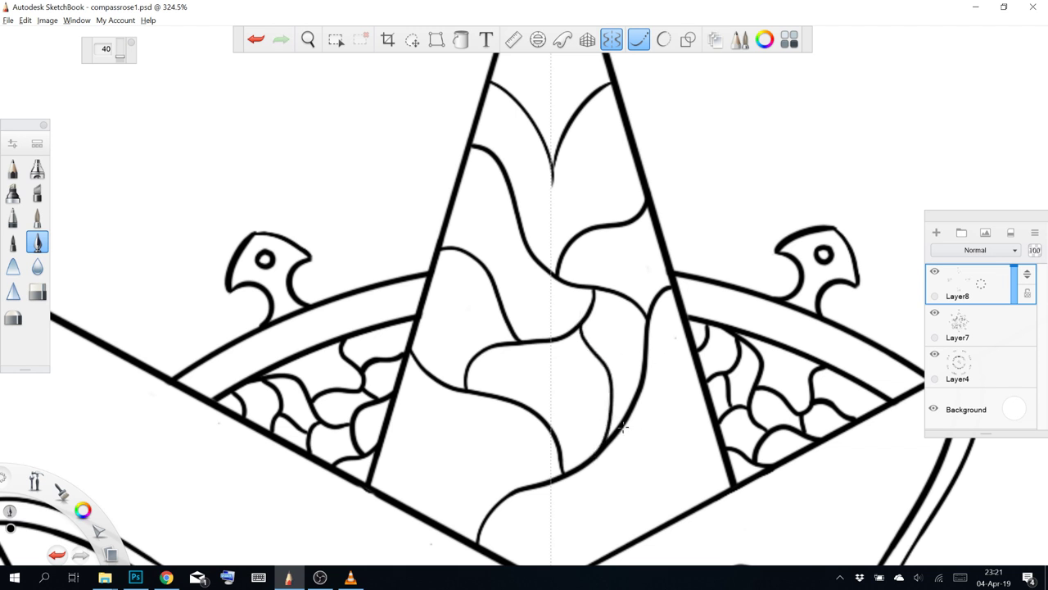
Ink curved scale lines between the long S-curve and the north point's lower right edges, undoing the misplaced first stroke
mouse_move(625, 422)
mouse_down()
mouse_move(655, 416)
mouse_move(698, 350)
mouse_up()
key(ctrl+z)
mouse_move(622, 425)
mouse_down()
mouse_move(689, 384)
mouse_move(710, 389)
mouse_up()
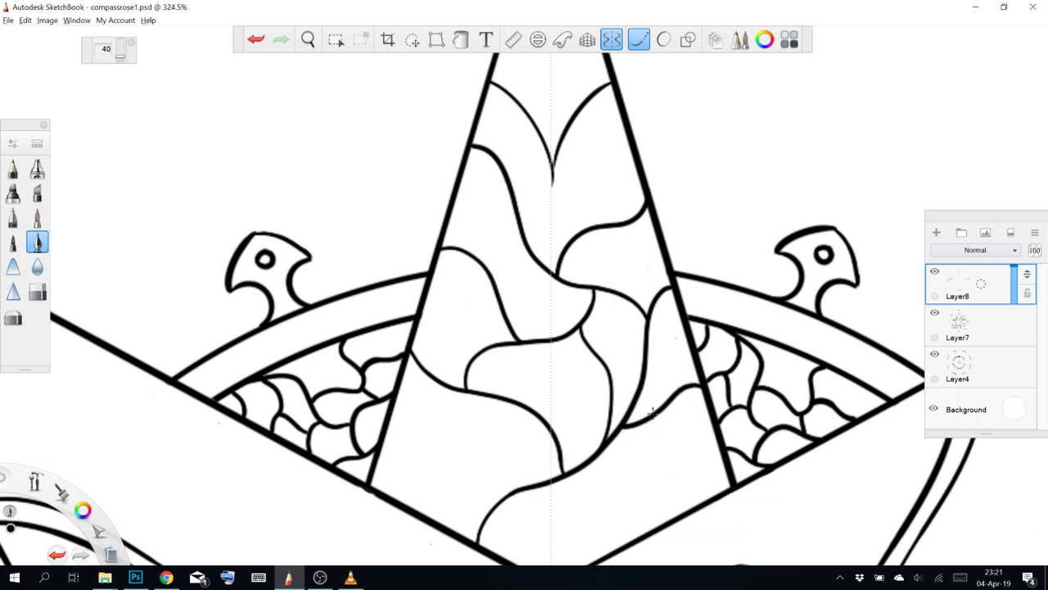
mouse_move(653, 413)
mouse_down()
mouse_move(685, 427)
mouse_move(694, 474)
mouse_up()
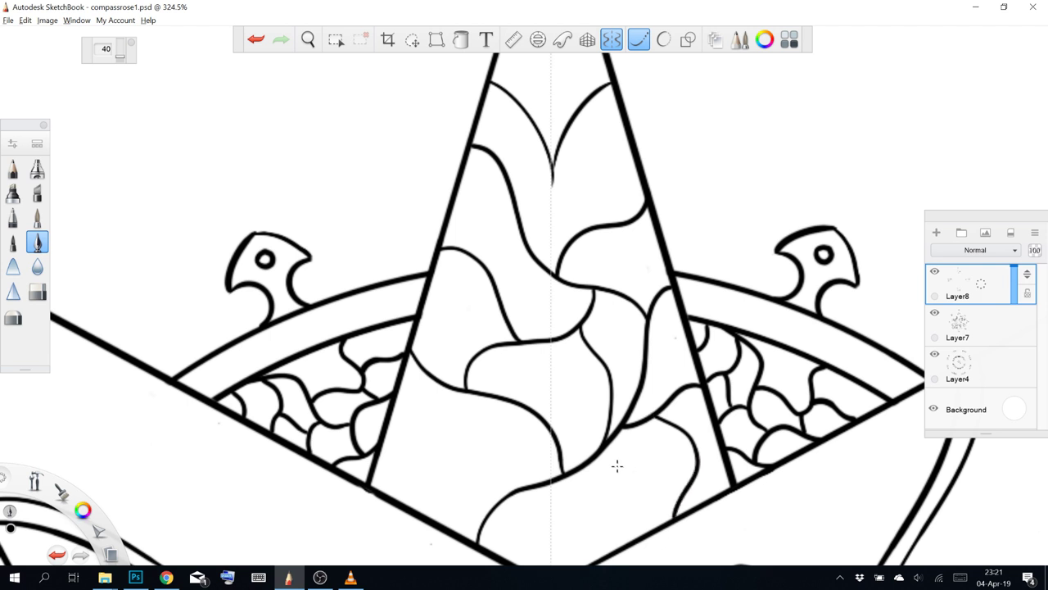
drag(529, 487, 602, 549)
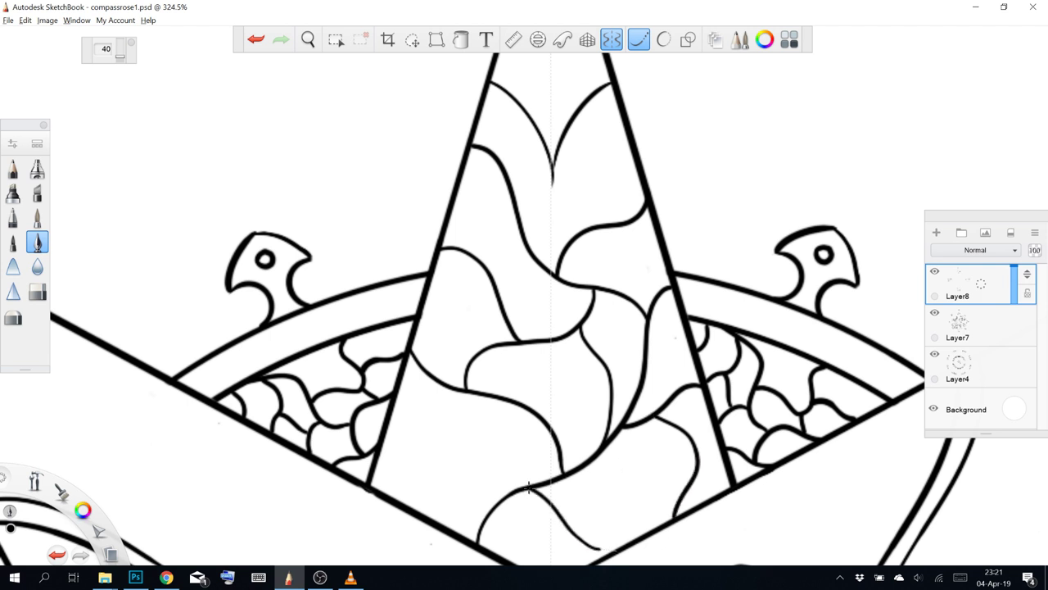
drag(581, 467, 665, 471)
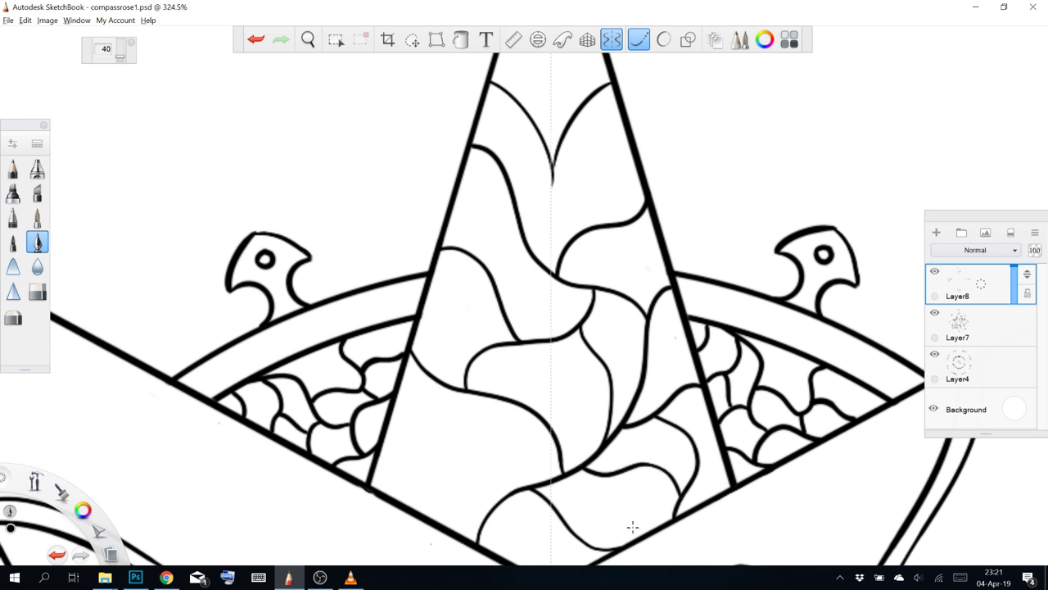
drag(583, 523, 652, 488)
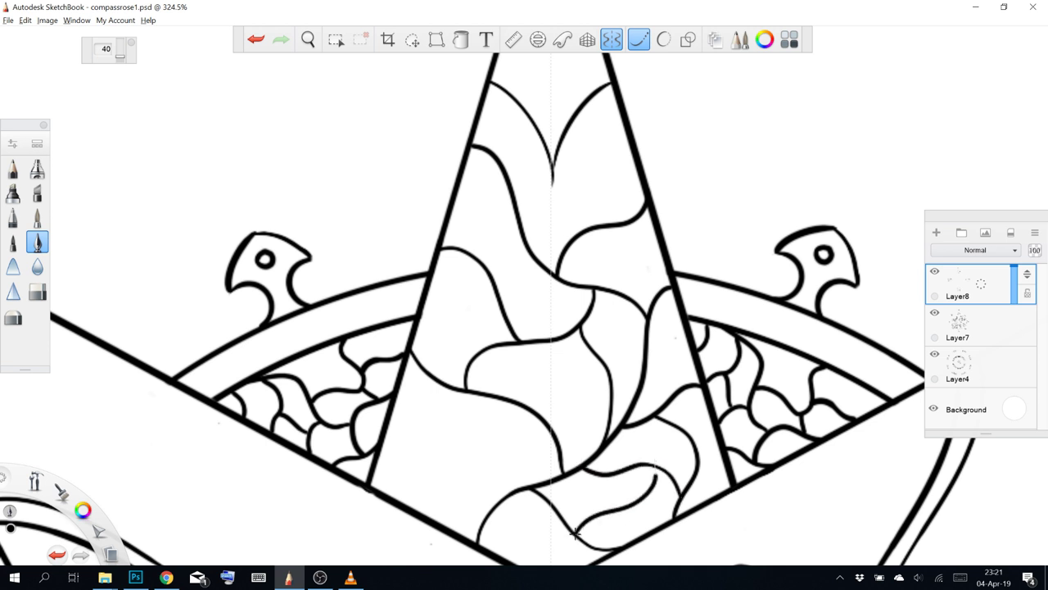
Ink a curved divider in the cell at the very base of the north point, undoing the first stroke
key(space)
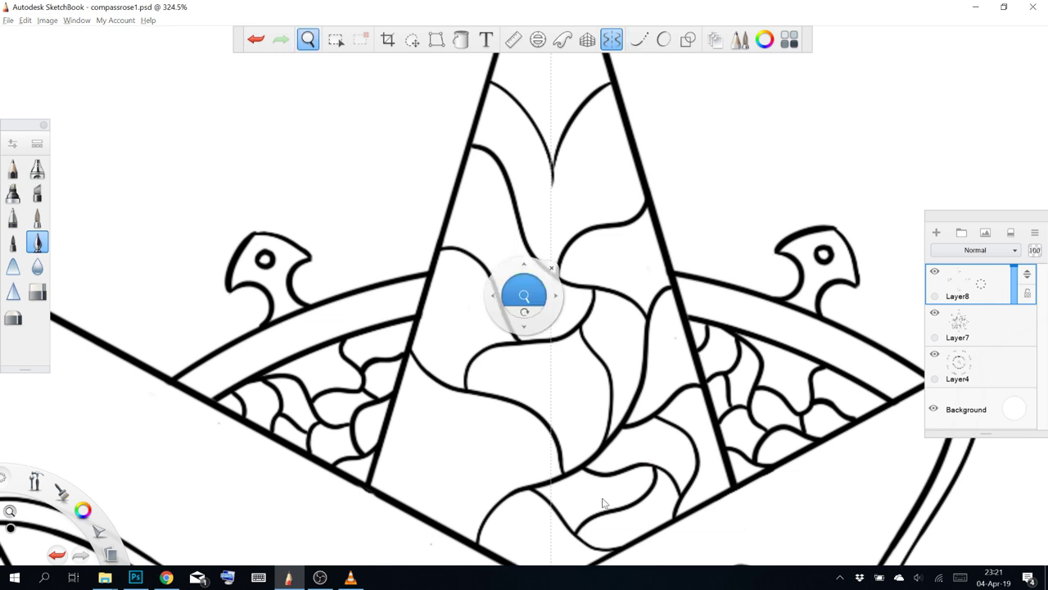
drag(604, 500, 609, 399)
drag(516, 457, 569, 432)
key(ctrl+z)
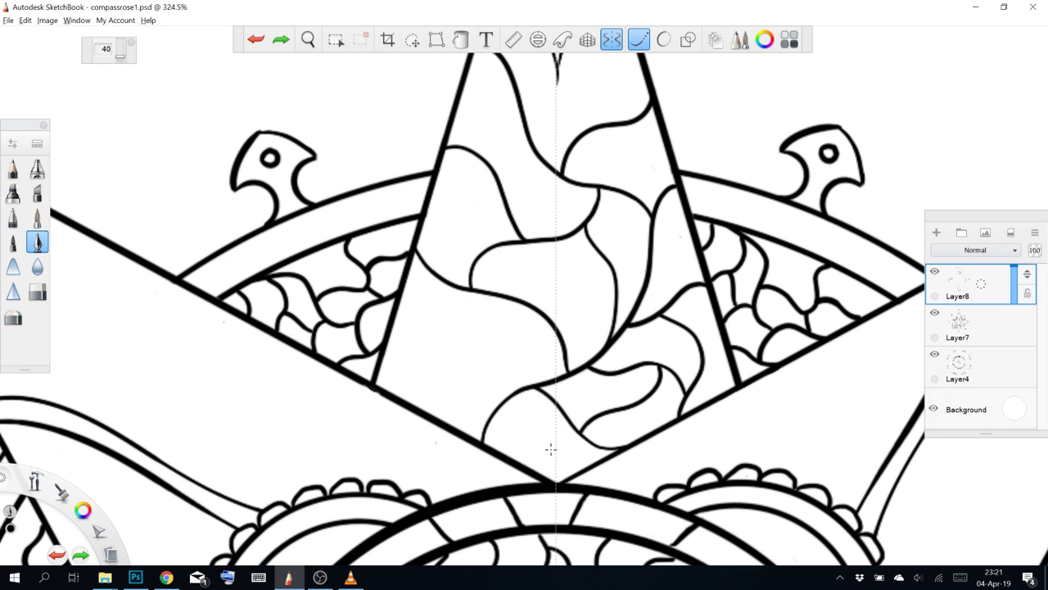
mouse_move(573, 472)
mouse_down()
mouse_move(559, 438)
mouse_move(520, 416)
mouse_up()
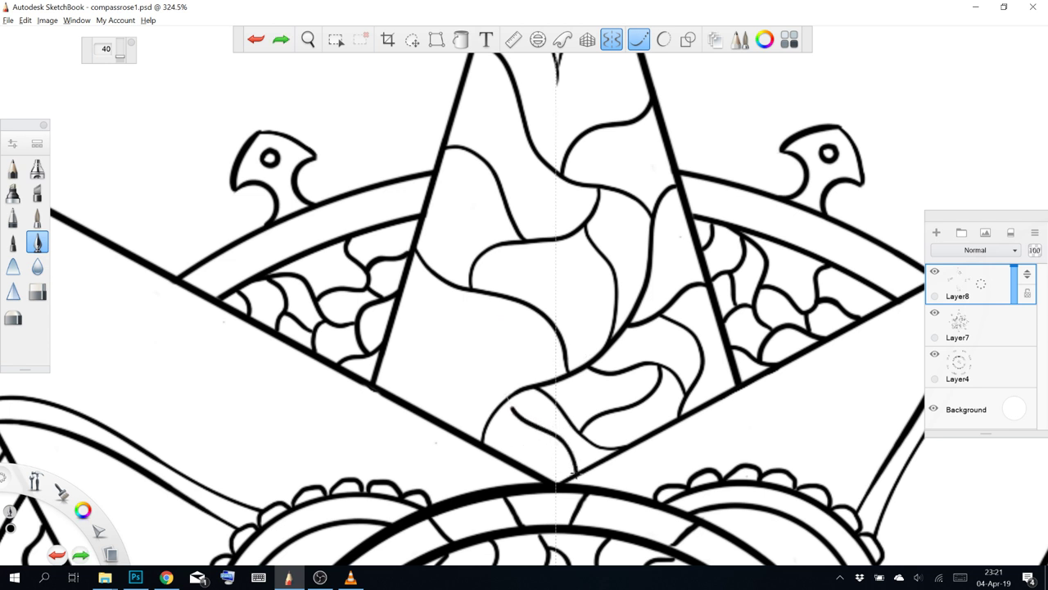
Ink three wavy dividers splitting the large empty cell along the north point's lower left edge
mouse_move(576, 474)
mouse_down()
mouse_move(494, 415)
mouse_move(495, 304)
mouse_up()
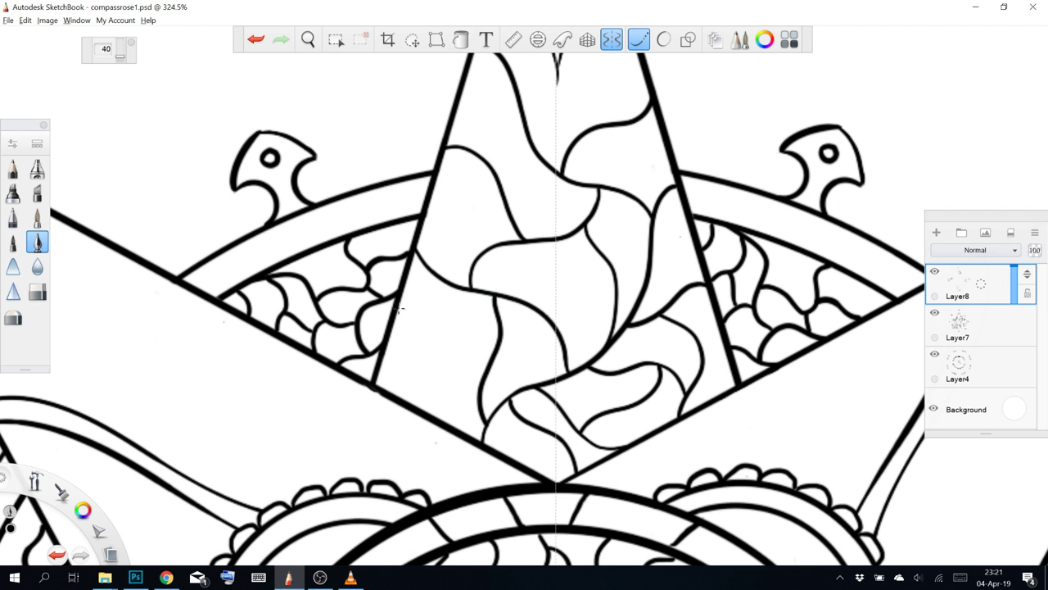
mouse_move(398, 310)
mouse_down()
mouse_move(478, 333)
mouse_move(497, 363)
mouse_up()
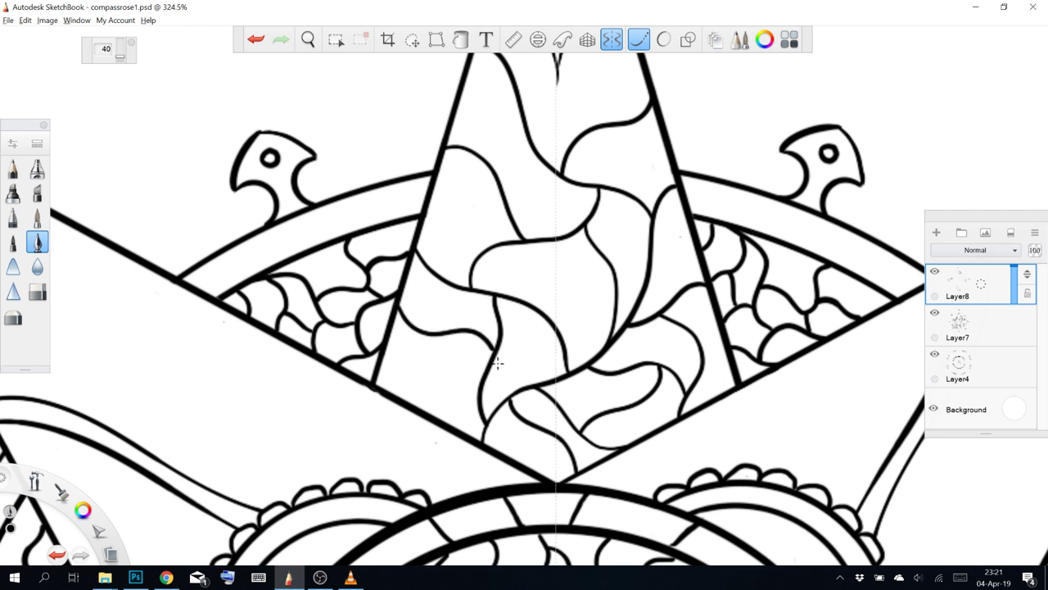
drag(402, 397, 476, 380)
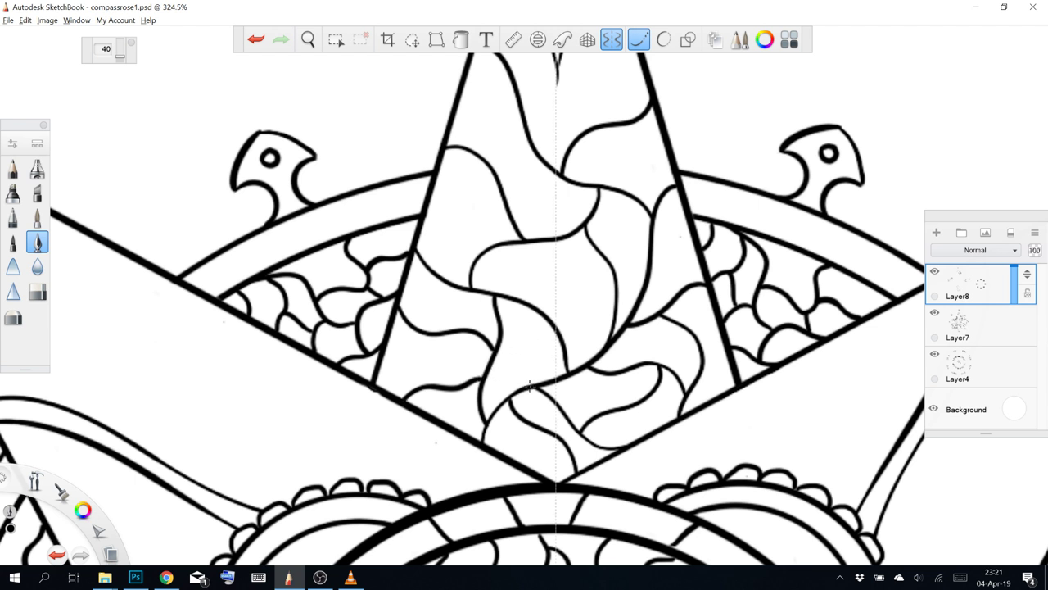
Subdivide the north point's central cells and the one beside the right edge with short curved strokes, undoing the misplaced ones
drag(500, 326, 538, 368)
mouse_move(561, 337)
mouse_down()
mouse_move(601, 295)
mouse_move(596, 259)
mouse_up()
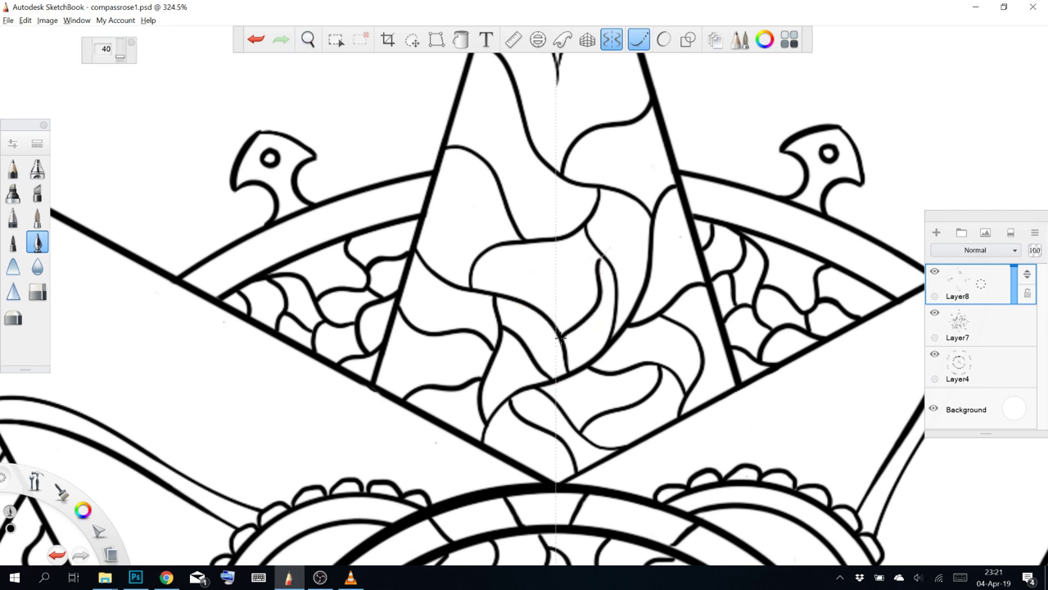
mouse_move(529, 304)
mouse_down()
mouse_move(543, 269)
mouse_move(604, 285)
mouse_move(607, 264)
mouse_up()
key(ctrl+z)
mouse_move(536, 240)
mouse_down()
mouse_move(552, 253)
mouse_move(549, 312)
mouse_up()
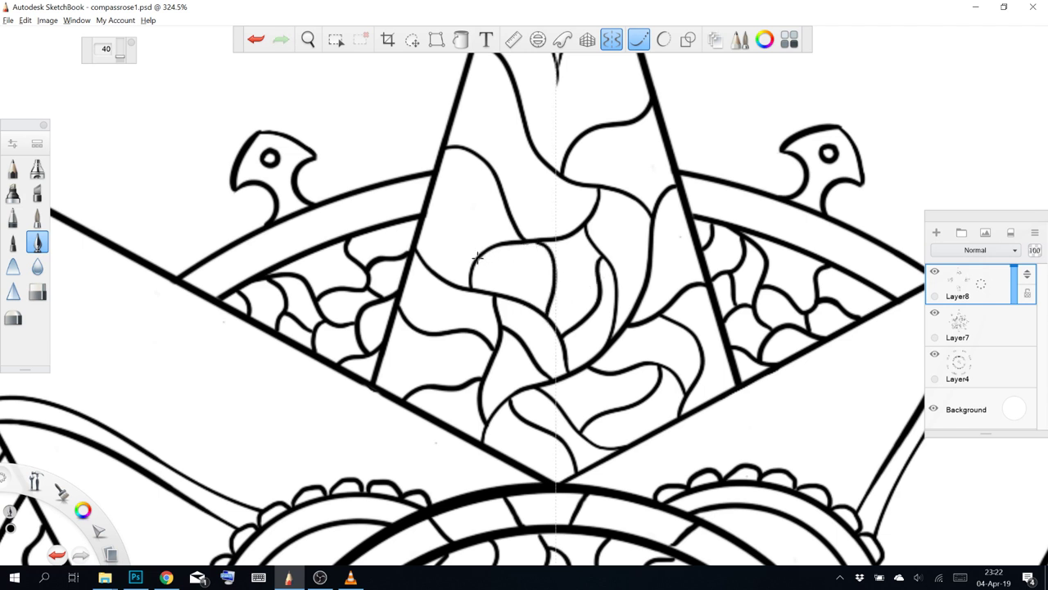
drag(477, 257, 522, 284)
mouse_move(595, 212)
mouse_down()
mouse_move(637, 240)
mouse_move(652, 279)
mouse_move(683, 216)
mouse_up()
key(ctrl+z)
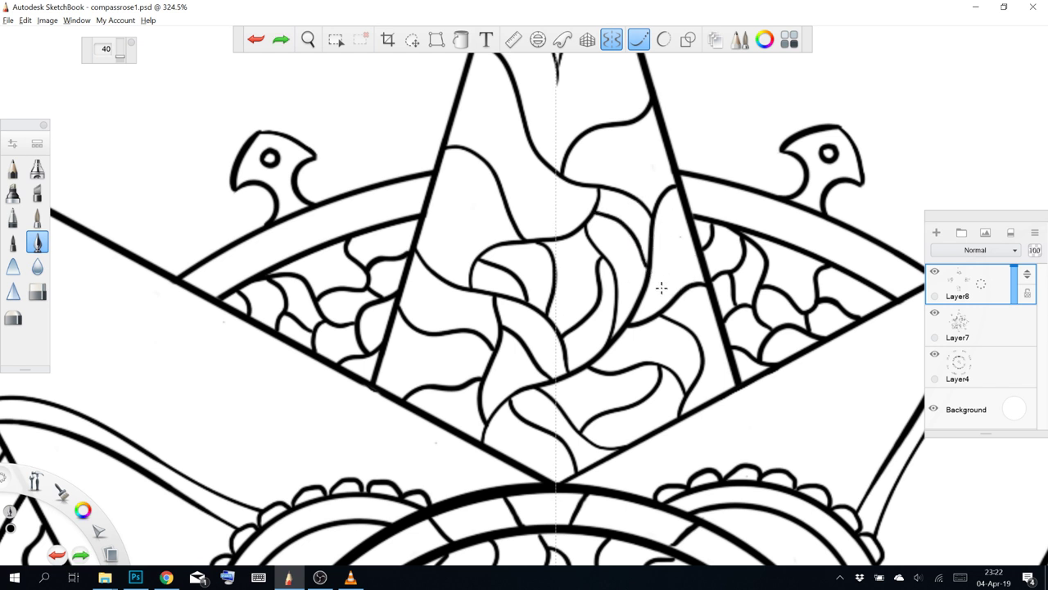
drag(647, 284, 684, 250)
Ink short curved dividers in the small cells along the north point's lower left edge, redoing one of them
key(space)
drag(595, 274, 643, 230)
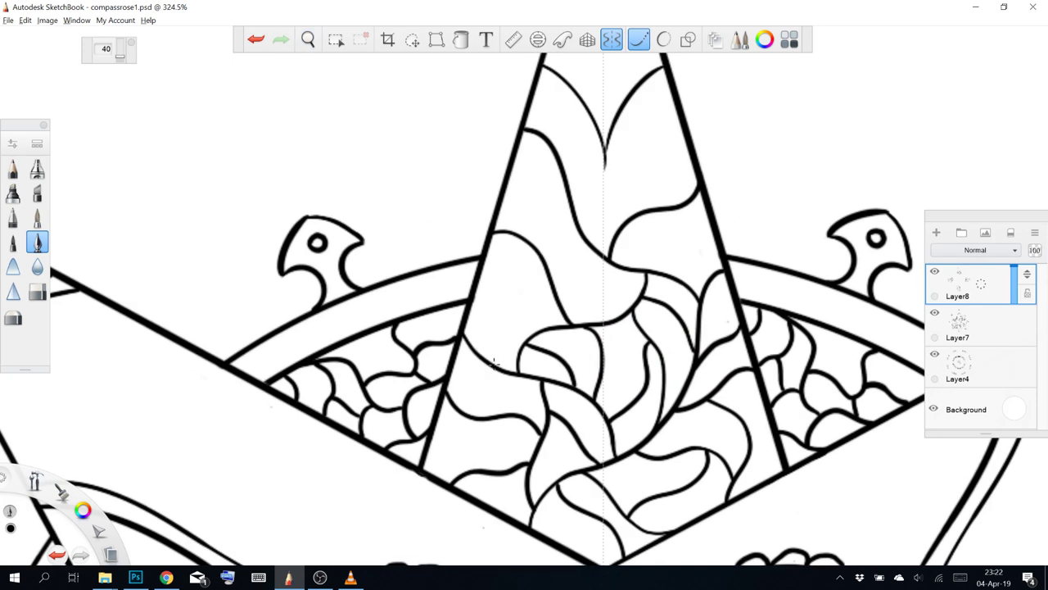
drag(470, 413, 485, 374)
drag(503, 413, 480, 465)
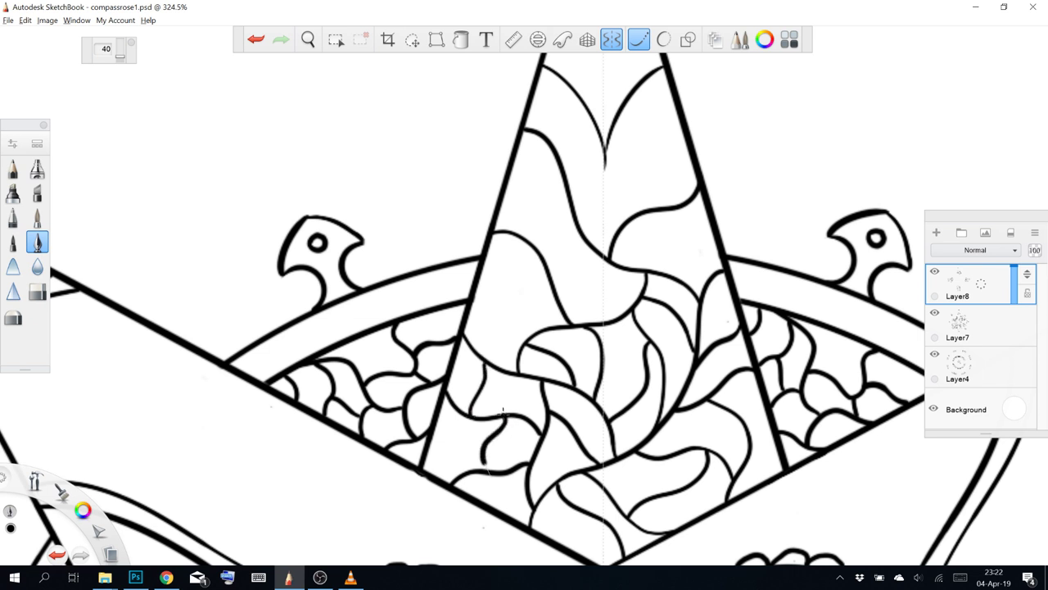
key(ctrl+z)
drag(493, 416, 481, 473)
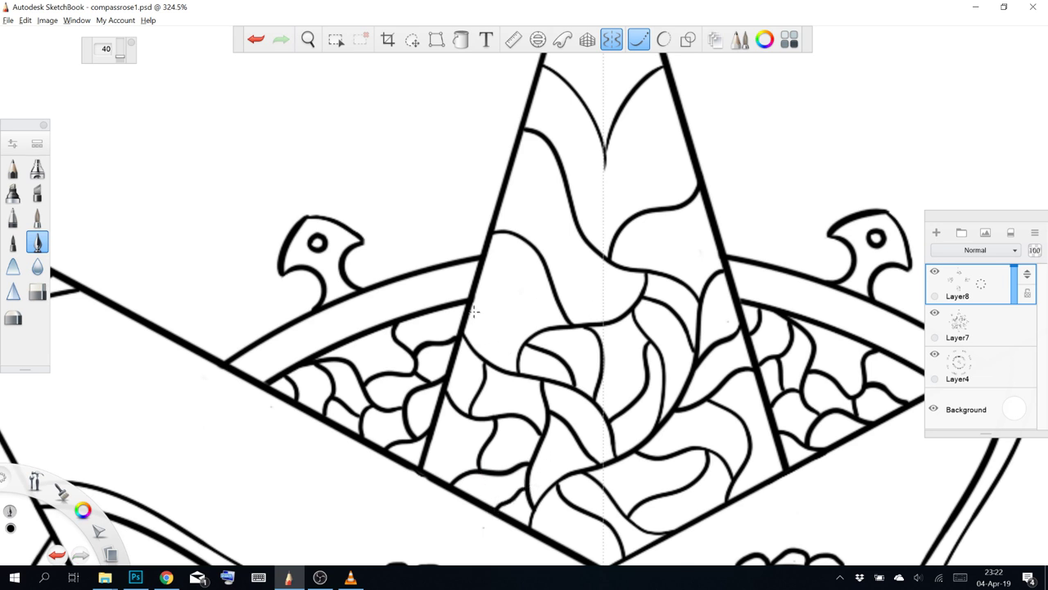
Ink wavy dividers in the cells along the north point's middle and upper left edge
mouse_move(468, 306)
mouse_down()
mouse_move(512, 326)
mouse_move(534, 292)
mouse_move(553, 285)
mouse_up()
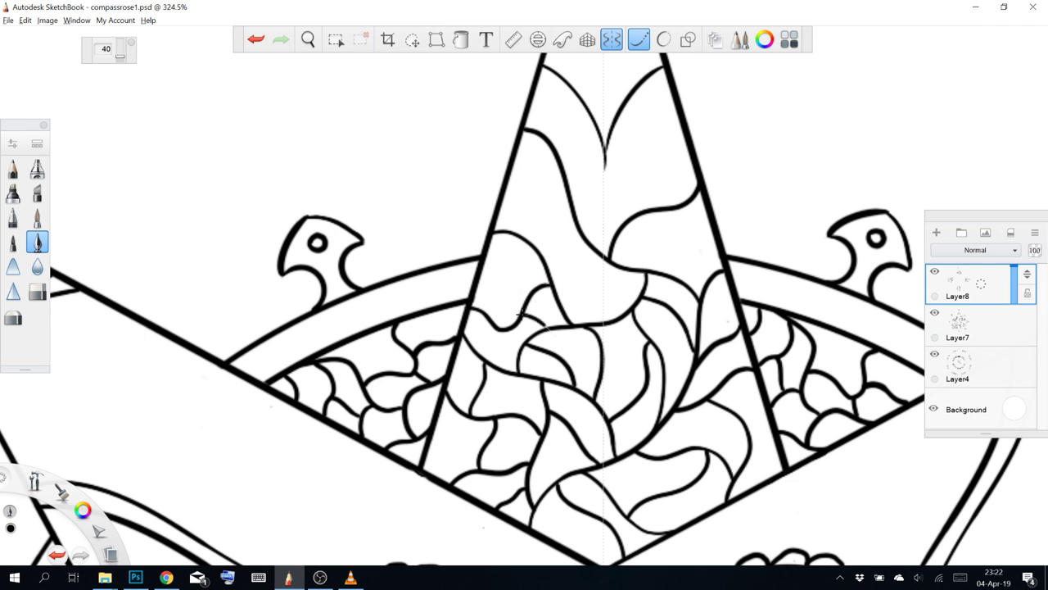
drag(562, 303, 583, 238)
mouse_move(511, 173)
mouse_down()
mouse_move(537, 214)
mouse_move(538, 241)
mouse_up()
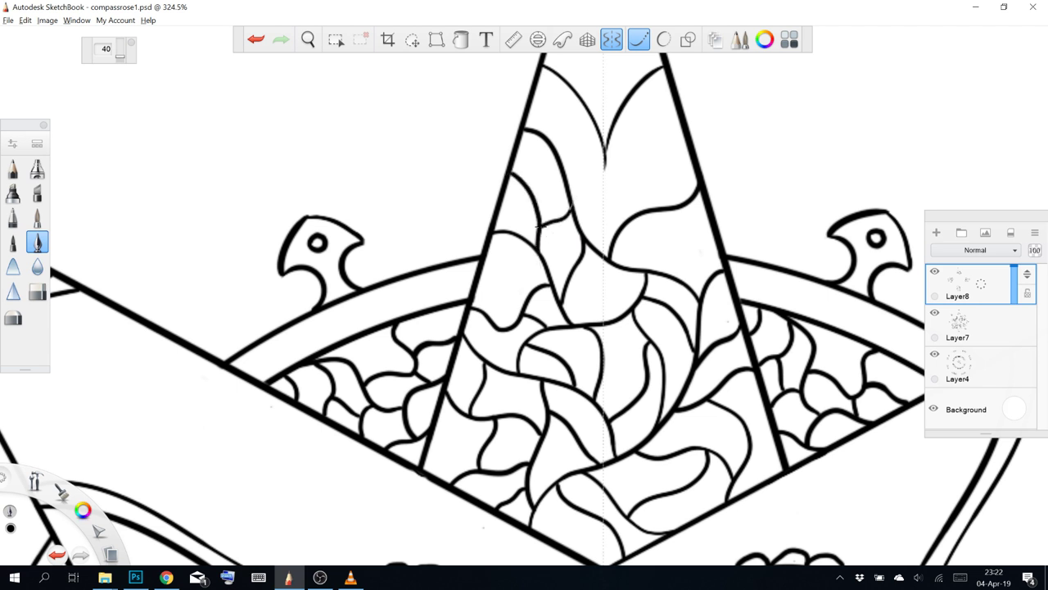
Ink curved dividers in the upper central cell and the cell below the upper right curve, undoing the misplaced strokes
drag(575, 278, 609, 305)
key(ctrl+z)
drag(570, 275, 612, 295)
mouse_move(667, 276)
mouse_down()
mouse_move(652, 226)
mouse_move(663, 204)
mouse_move(694, 243)
mouse_move(691, 275)
mouse_up()
key(ctrl+z)
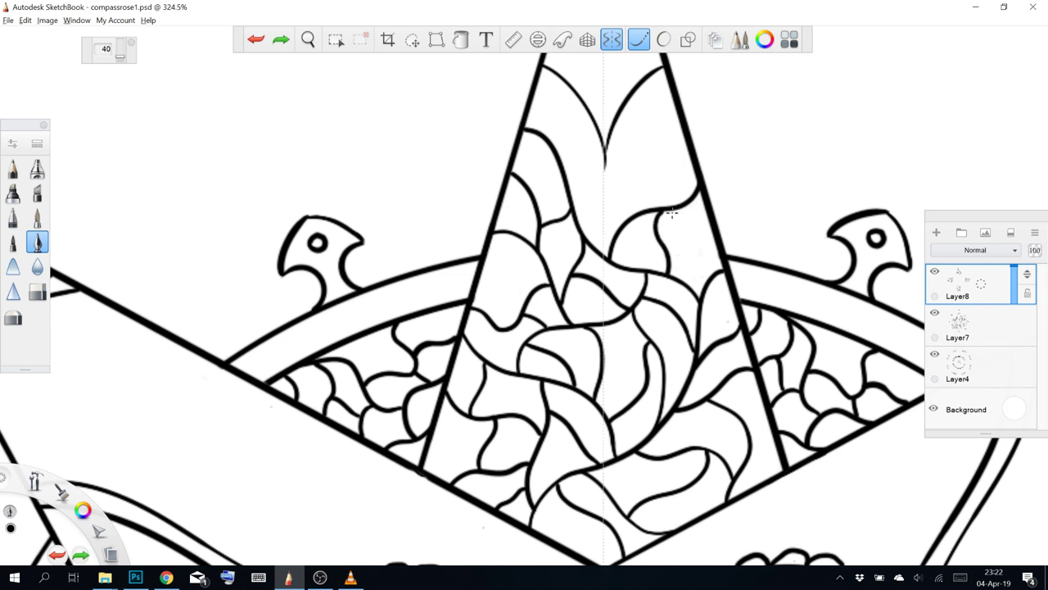
drag(669, 209, 711, 268)
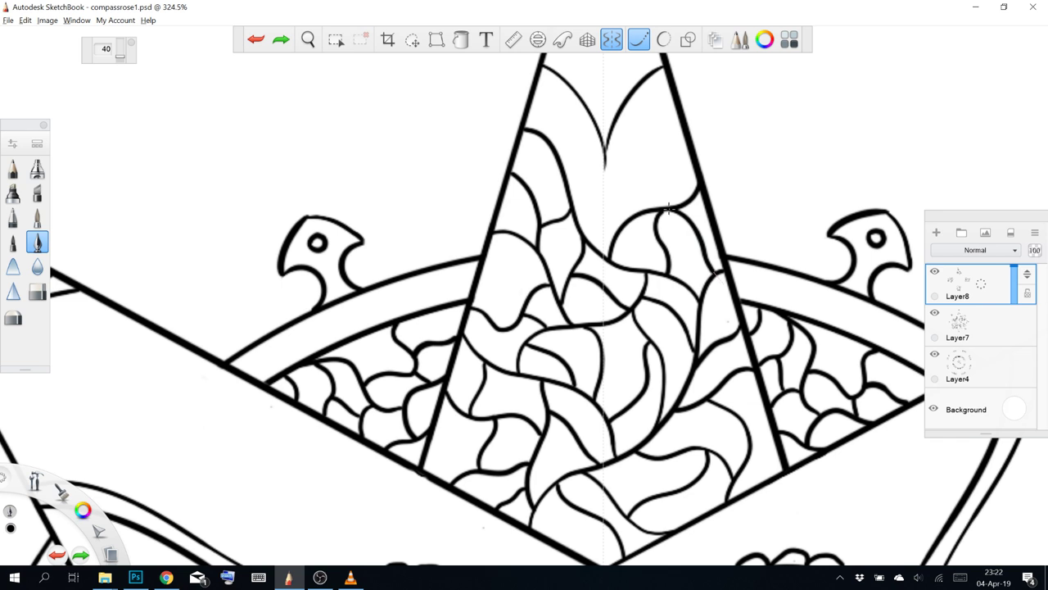
Ink a wavy line with short branches between the north point's upper right curve and its right edge, redoing the misplaced stroke
drag(719, 146, 723, 257)
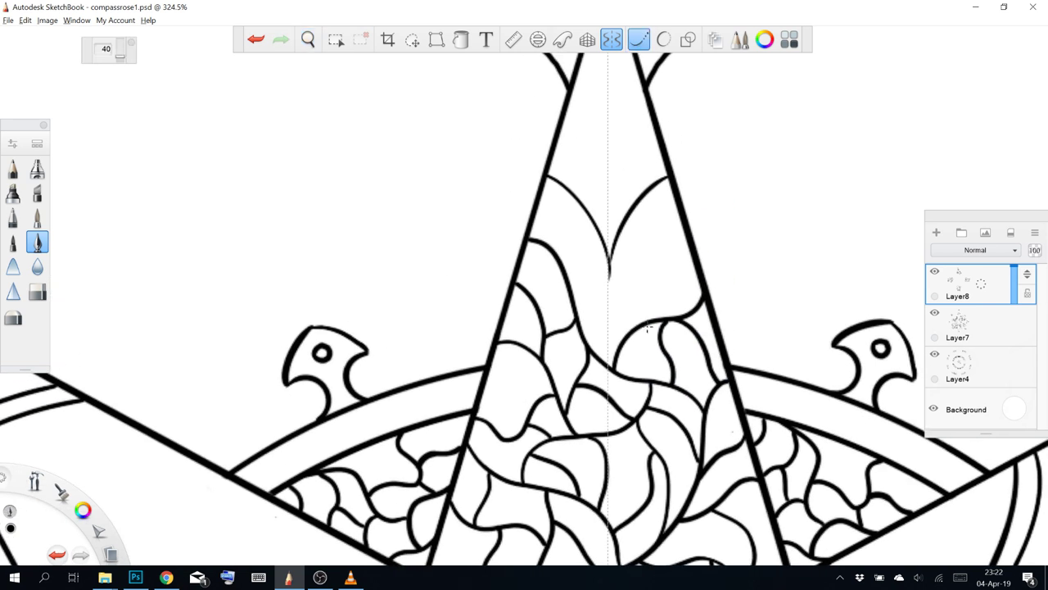
drag(649, 325, 661, 266)
key(ctrl+z)
mouse_move(648, 319)
mouse_down()
mouse_move(642, 228)
mouse_move(629, 217)
mouse_move(644, 235)
mouse_move(696, 251)
mouse_move(688, 293)
mouse_up()
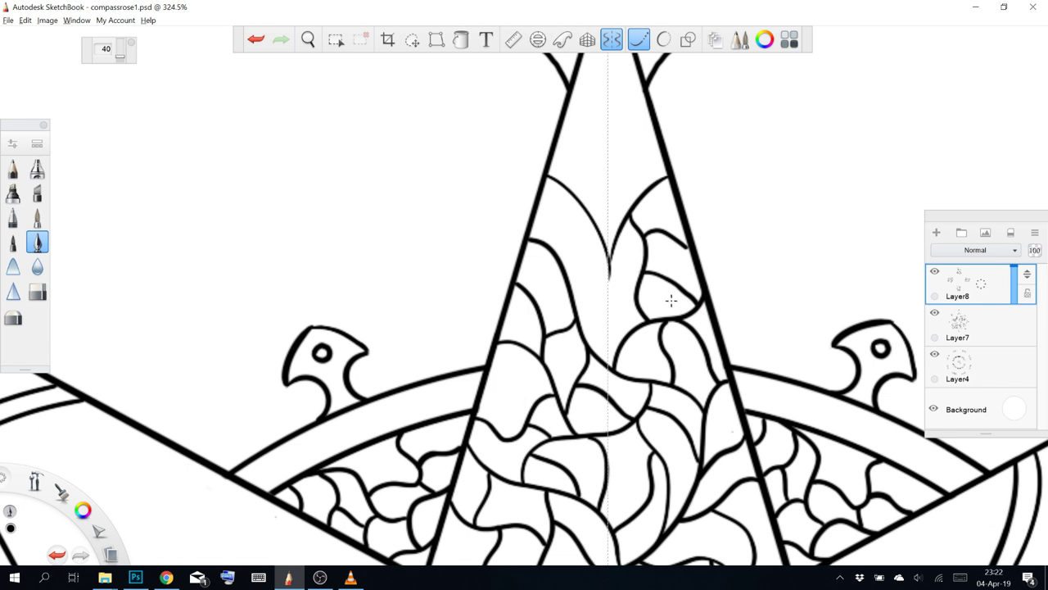
Ink curved dividers below the meeting tip of the north point's two upper curves and under the upper left curve, undoing misplaced strokes
drag(575, 303, 638, 331)
key(ctrl+z)
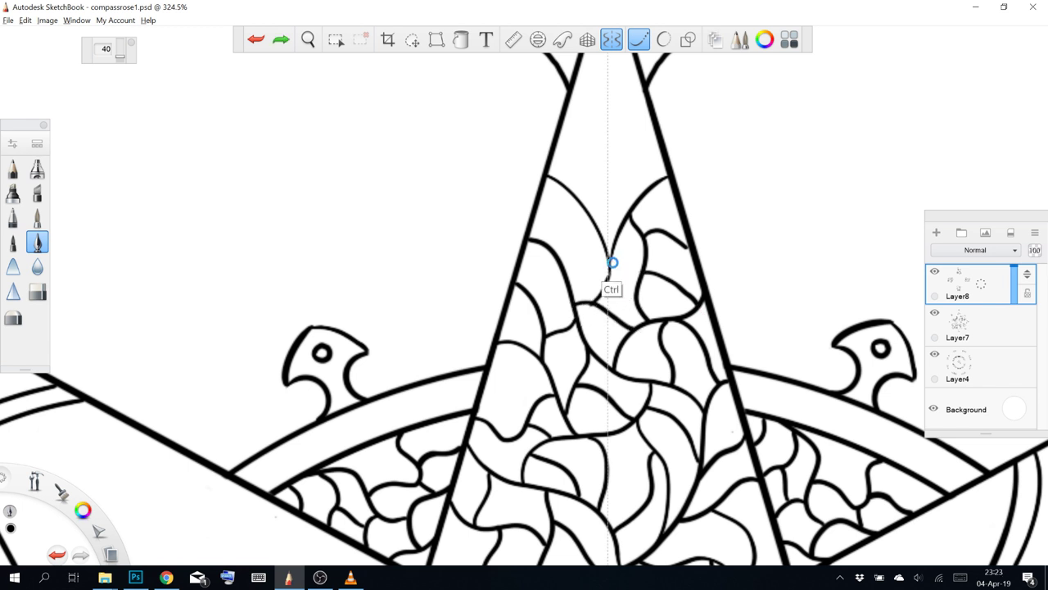
drag(588, 303, 587, 304)
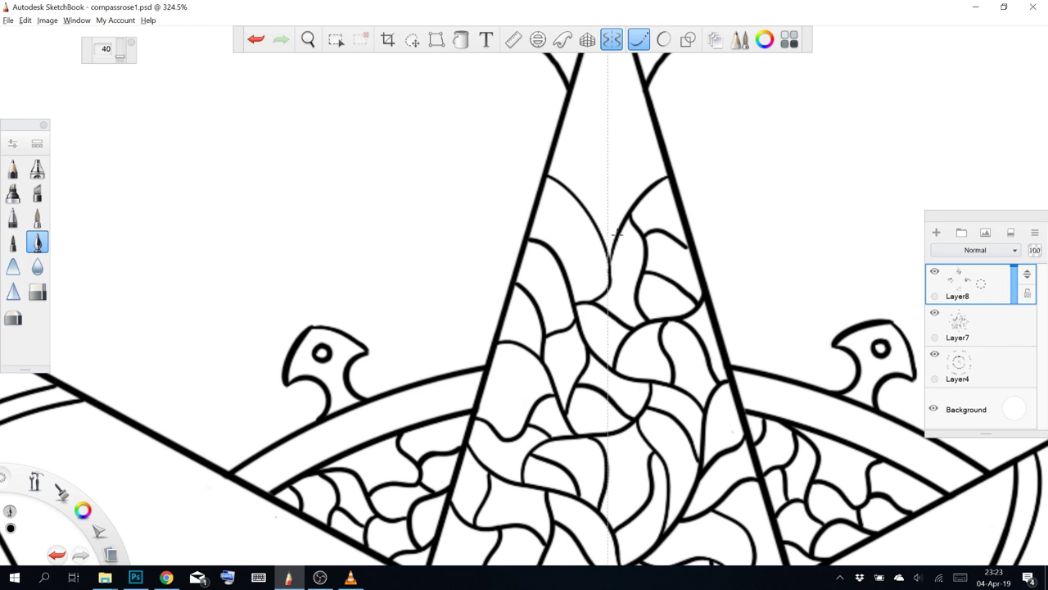
mouse_move(557, 250)
mouse_down()
mouse_move(578, 223)
mouse_move(578, 199)
mouse_move(645, 269)
mouse_up()
key(ctrl+z)
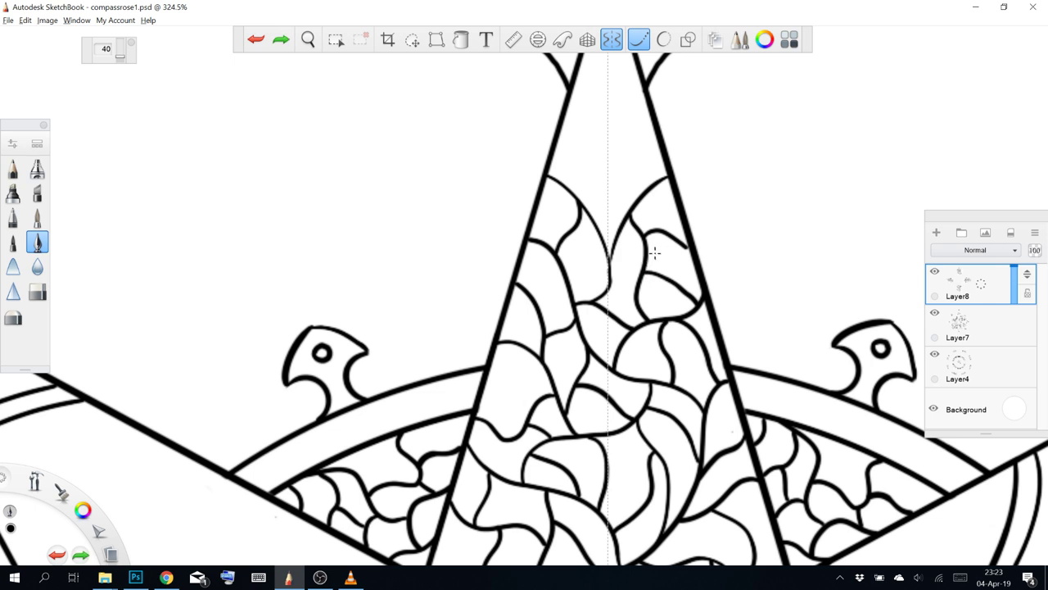
scroll(646, 244, down, 10)
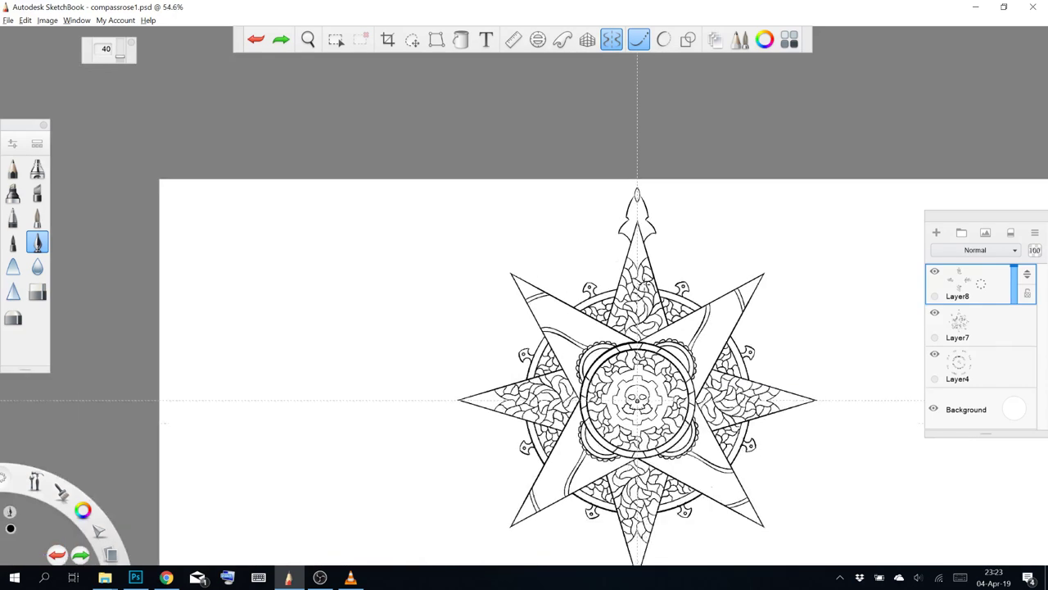
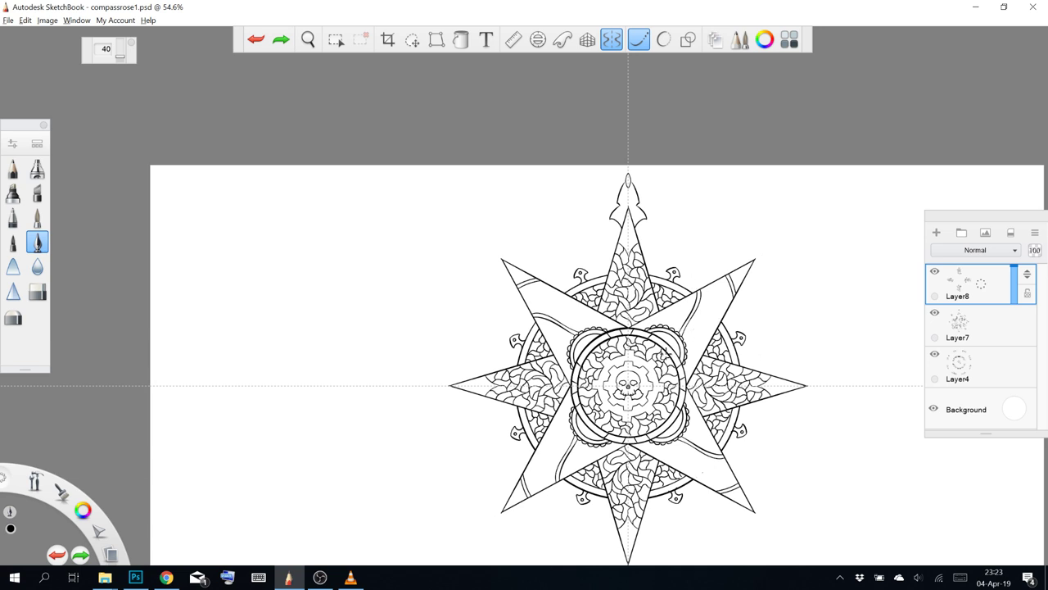
scroll(709, 380, up, 2)
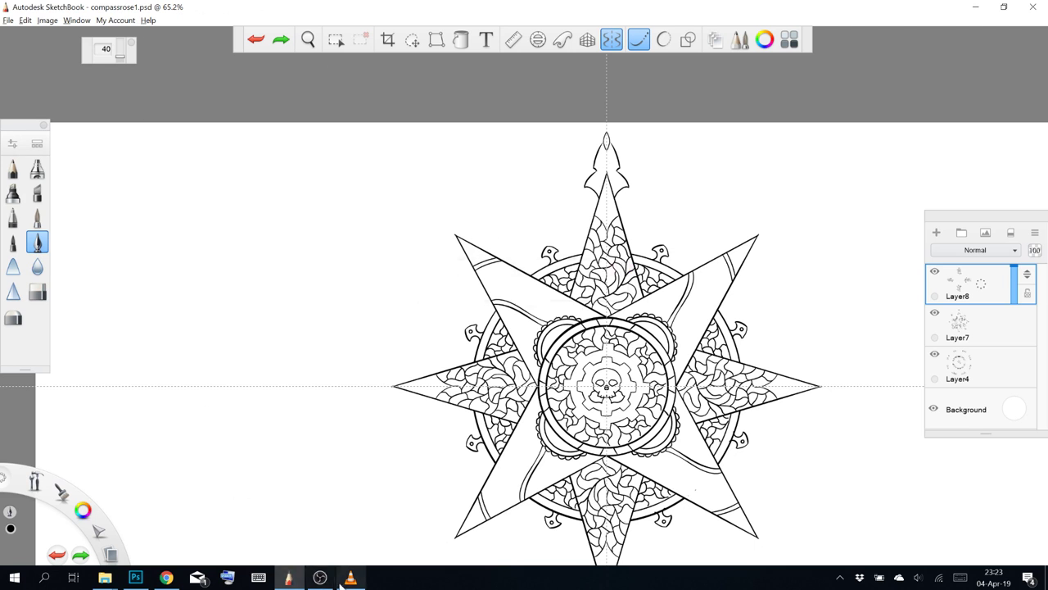
Switch to Photoshop and close the outdated compassrose1.psd document without saving it
click(135, 578)
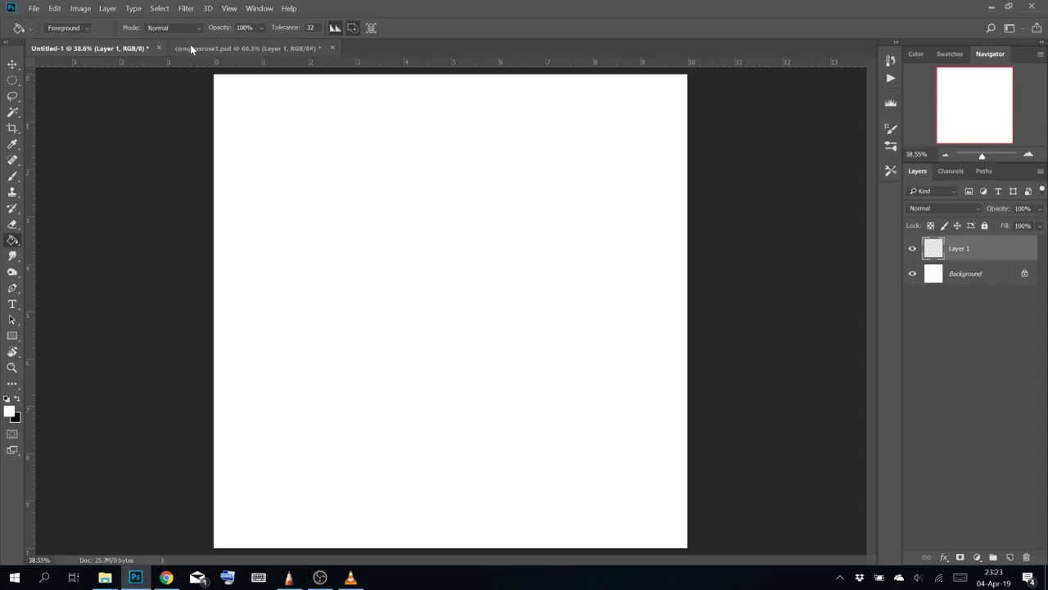
click(211, 47)
click(332, 48)
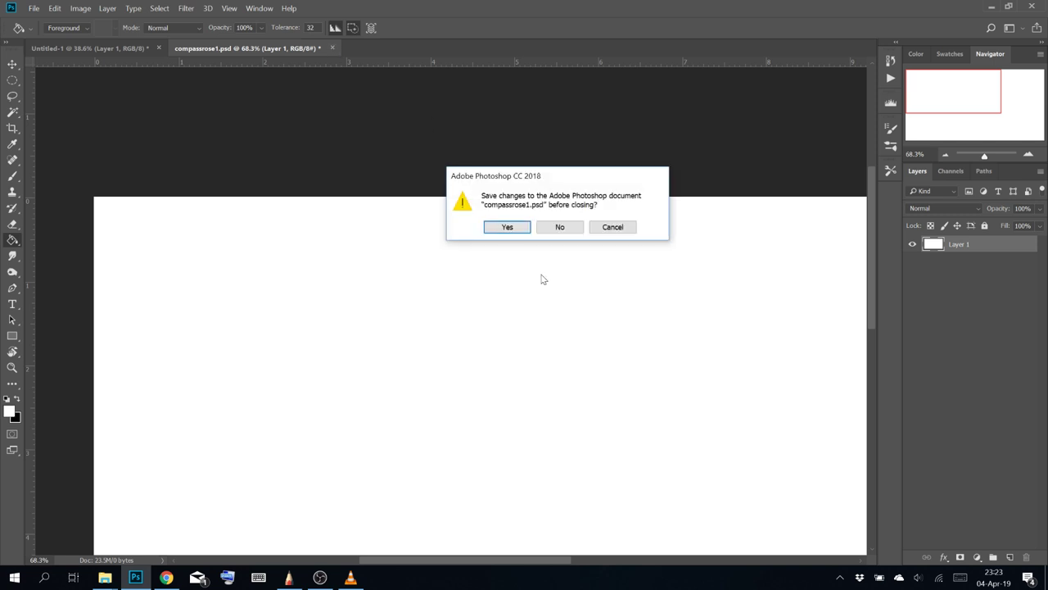
click(558, 227)
Open compassrose1.psd from the recently used files
click(33, 8)
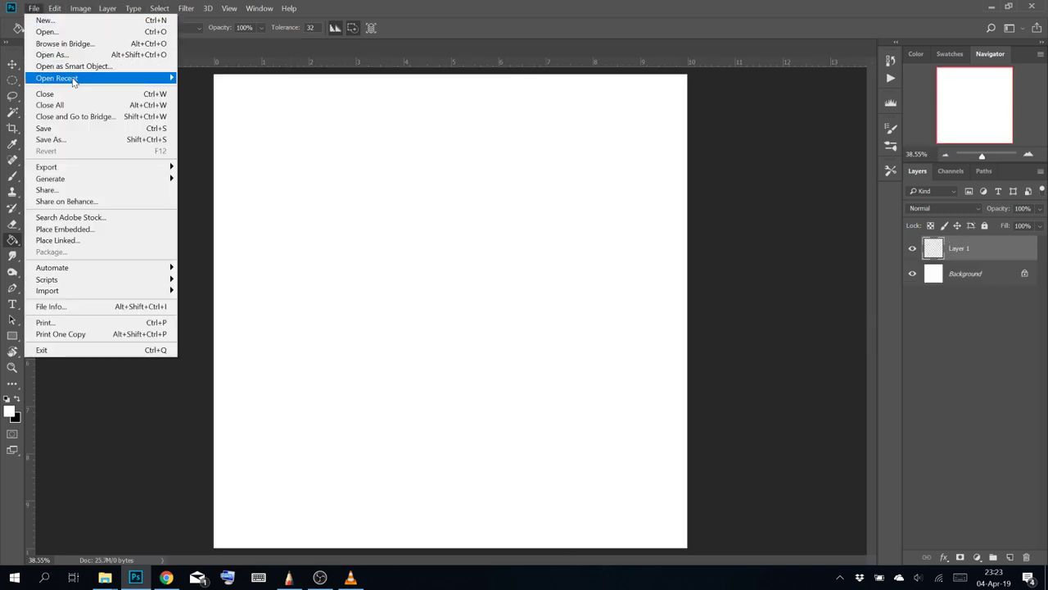
mouse_move(57, 78)
click(237, 77)
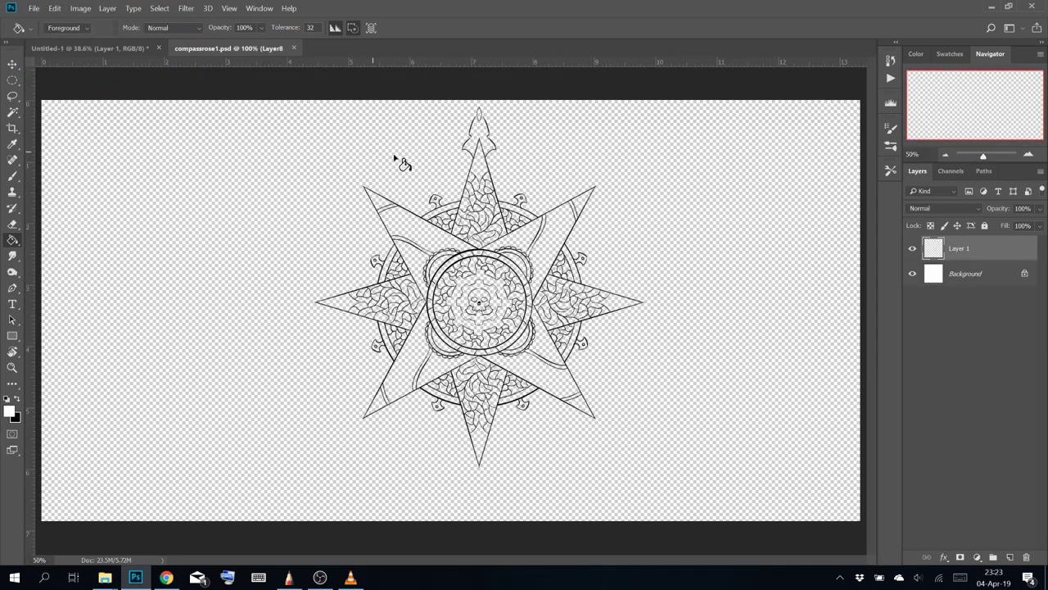
click(964, 262)
click(954, 278)
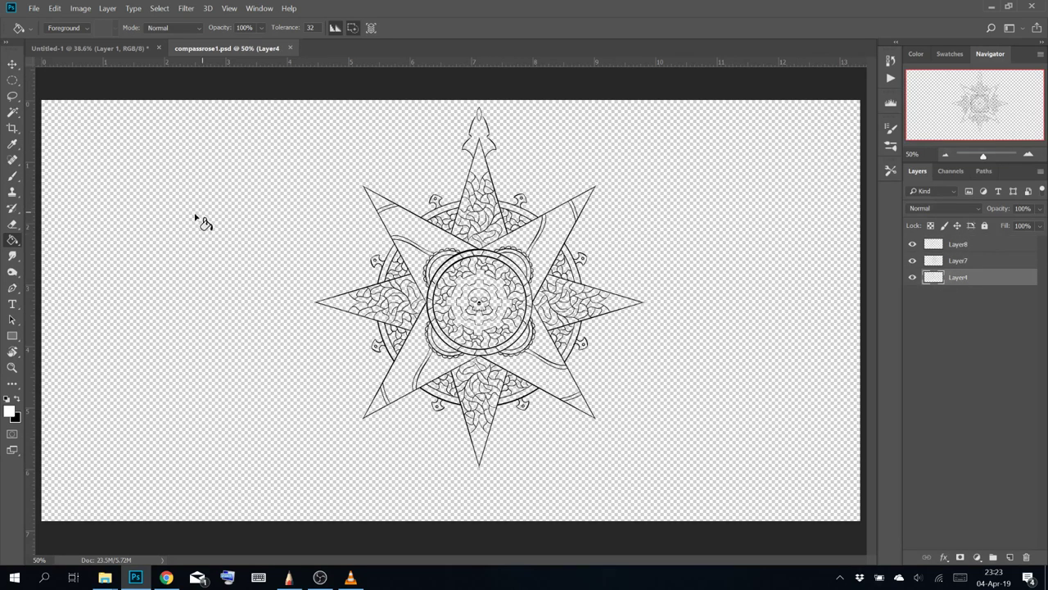
click(772, 345)
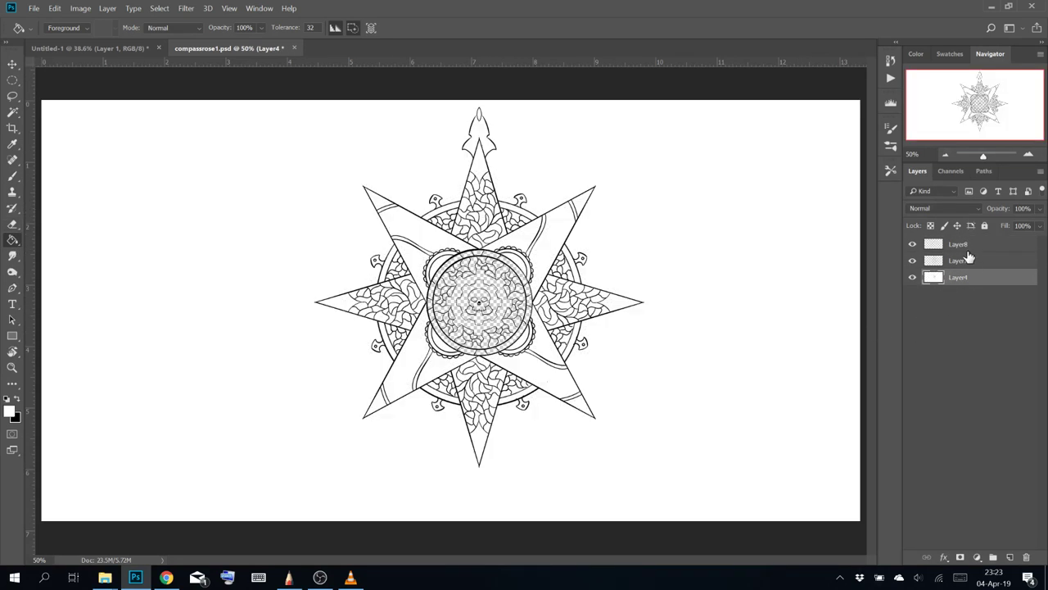
click(971, 248)
key(ctrl+e)
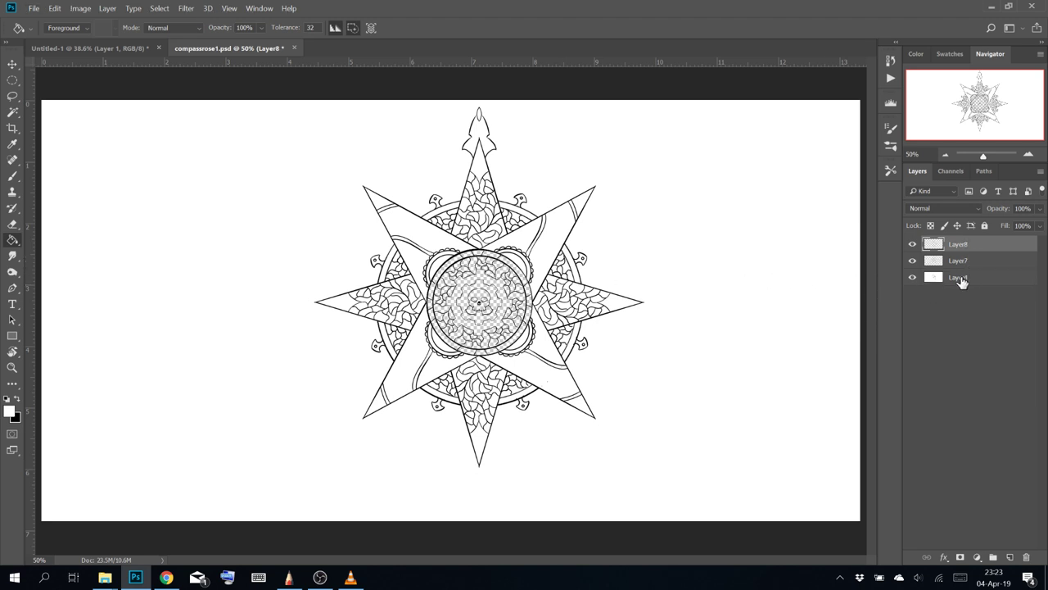
click(961, 280)
click(914, 277)
click(914, 278)
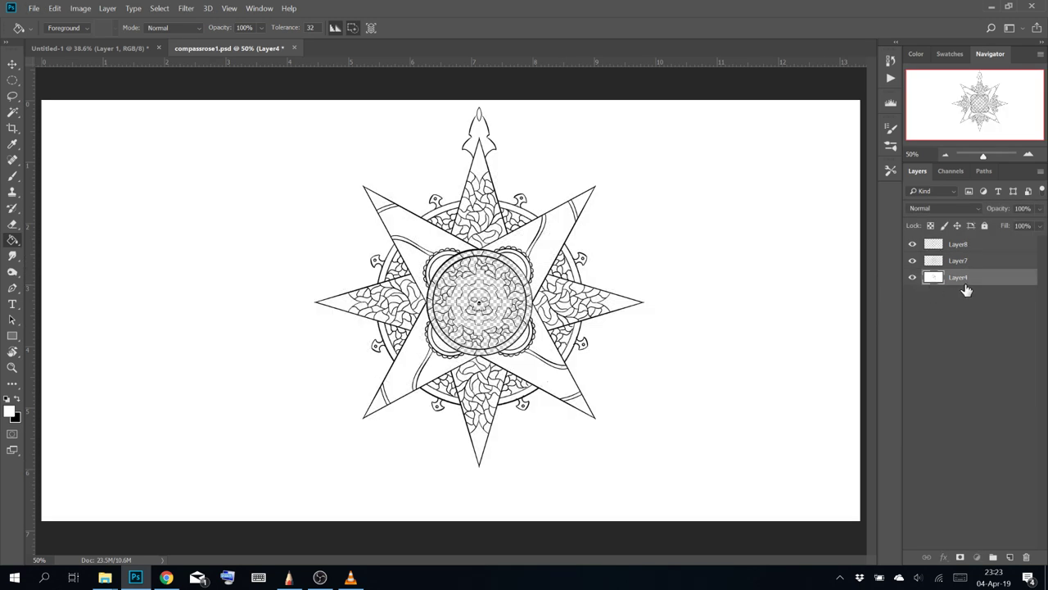
click(914, 278)
click(914, 277)
key(ctrl+z)
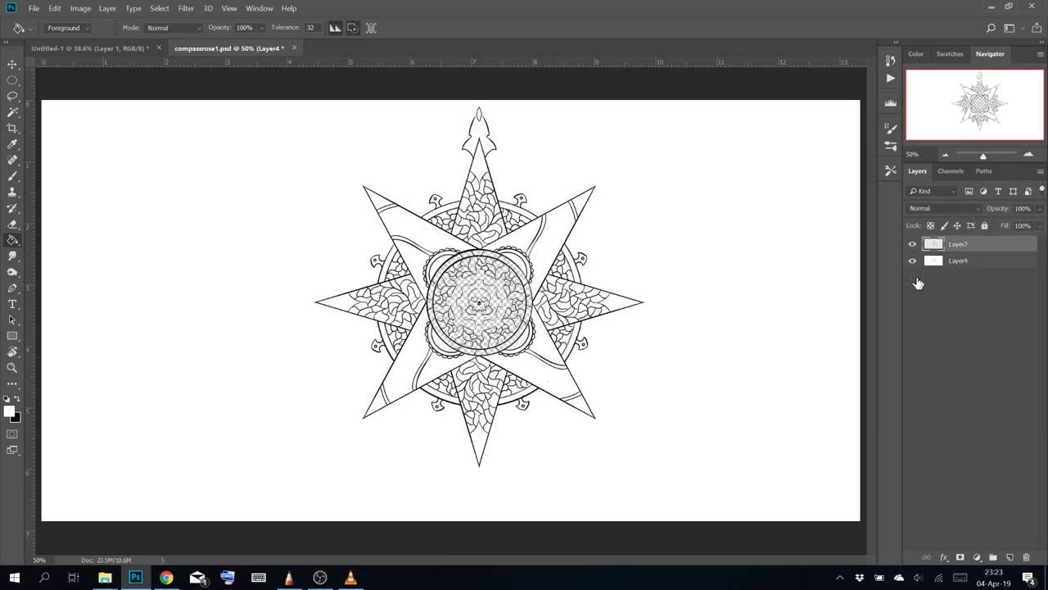
key(ctrl+alt+z)
key(ctrl+alt+z)
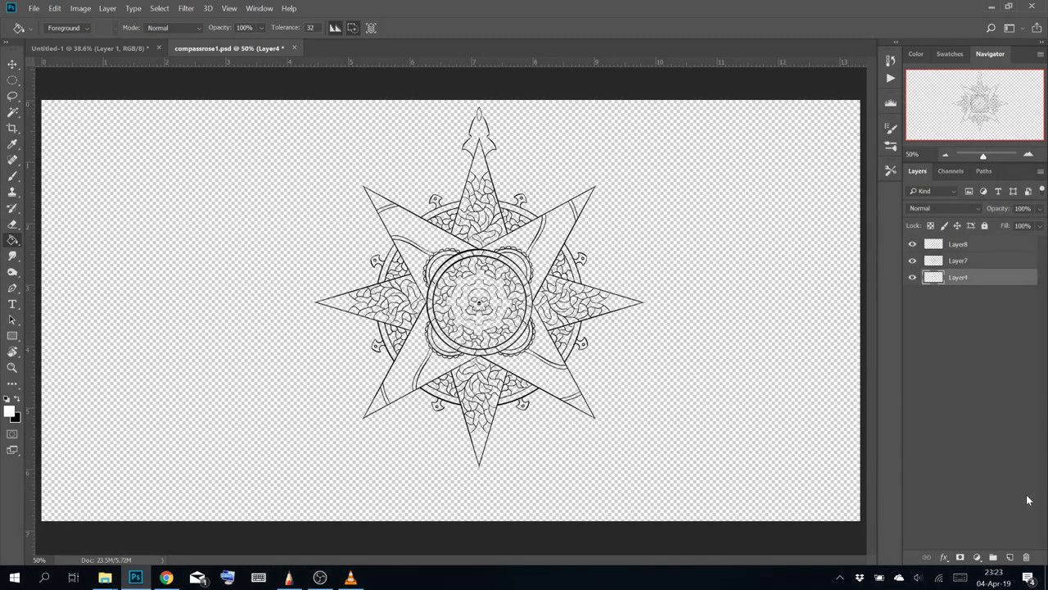
Add a new layer beneath Layer4 and fill it with white
click(1011, 558)
drag(967, 281, 972, 300)
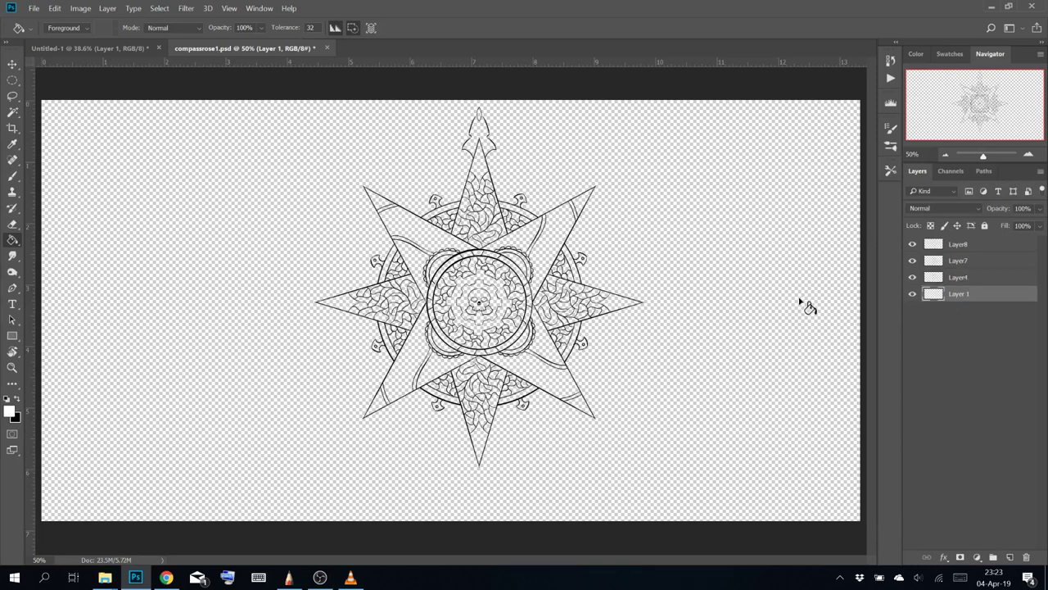
click(674, 316)
Merge the line-art layers Layer8, Layer7 and Layer4 into one layer above the white background layer
click(966, 246)
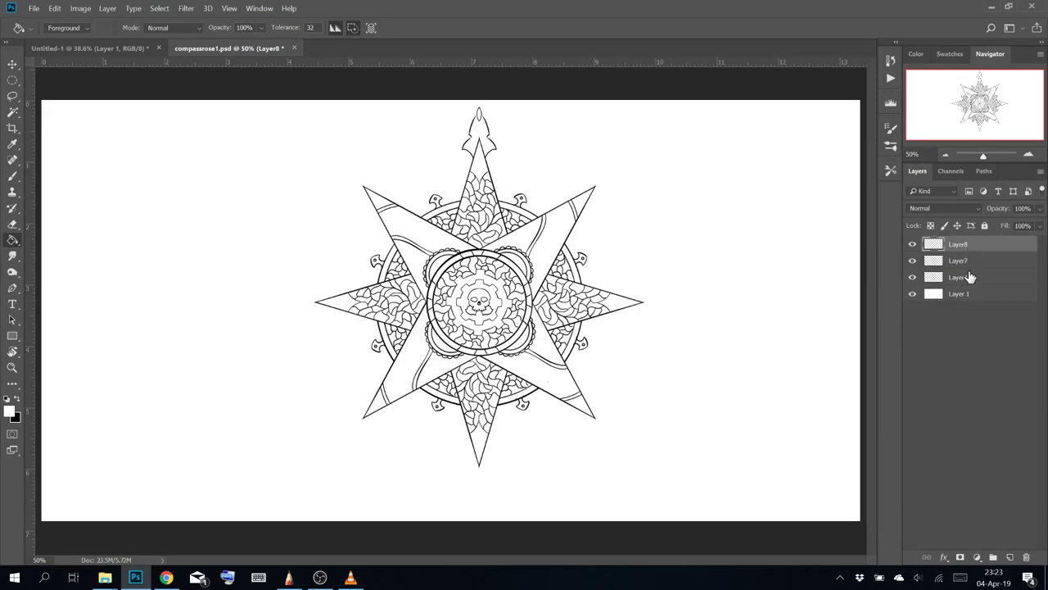
shift+click(969, 276)
right_click(969, 277)
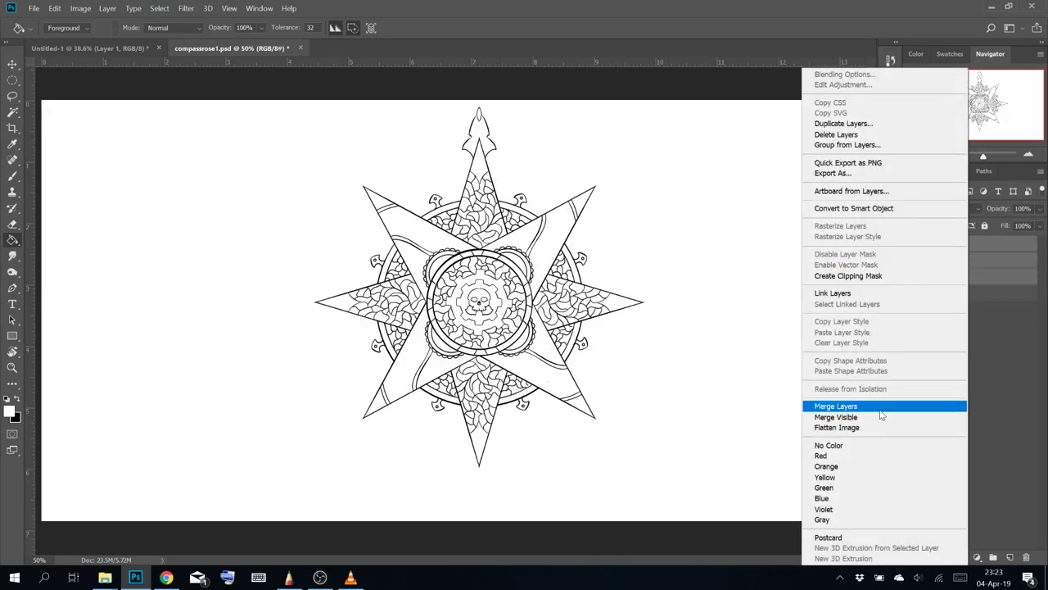
click(836, 406)
Activate the Brush tool with the "1a token lineart" tool preset
key(b)
key(x)
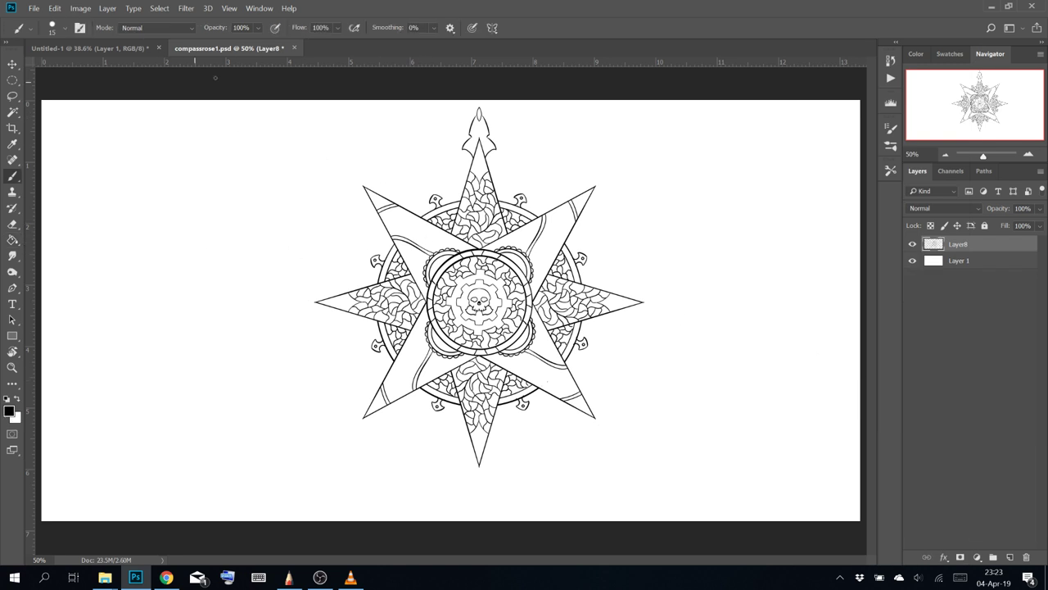
click(891, 169)
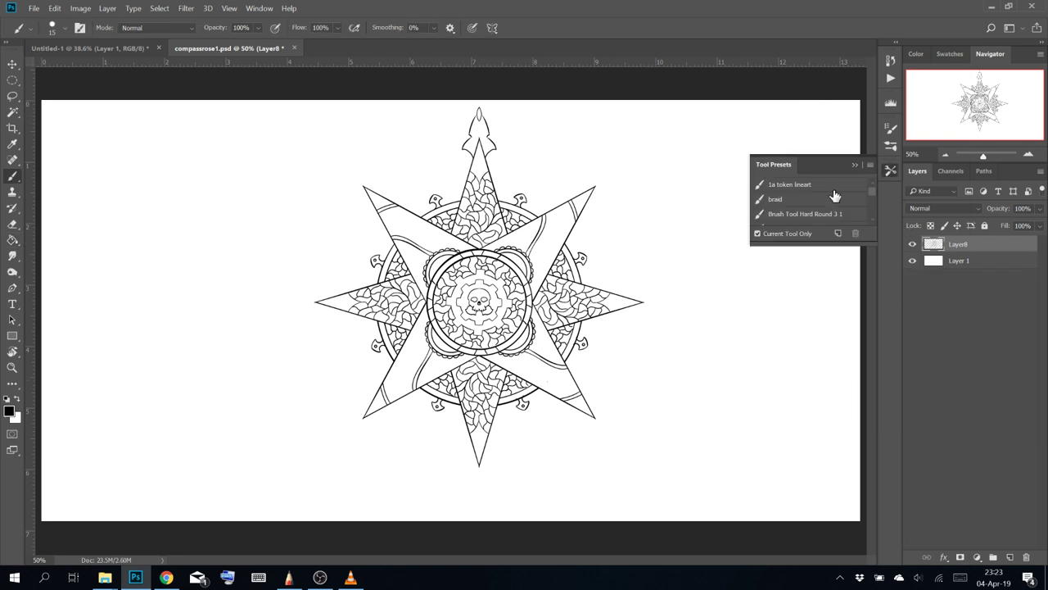
click(833, 185)
click(868, 158)
Reset the colours to default black and white and set the brush smoothing to 40%
scroll(479, 302, up, 10)
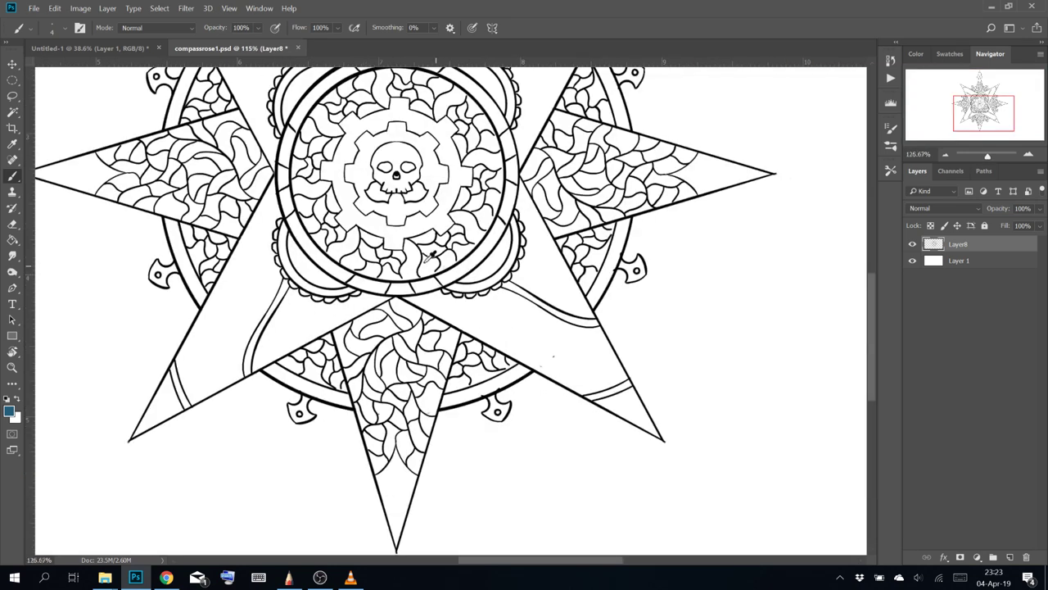
scroll(475, 304, up, 2)
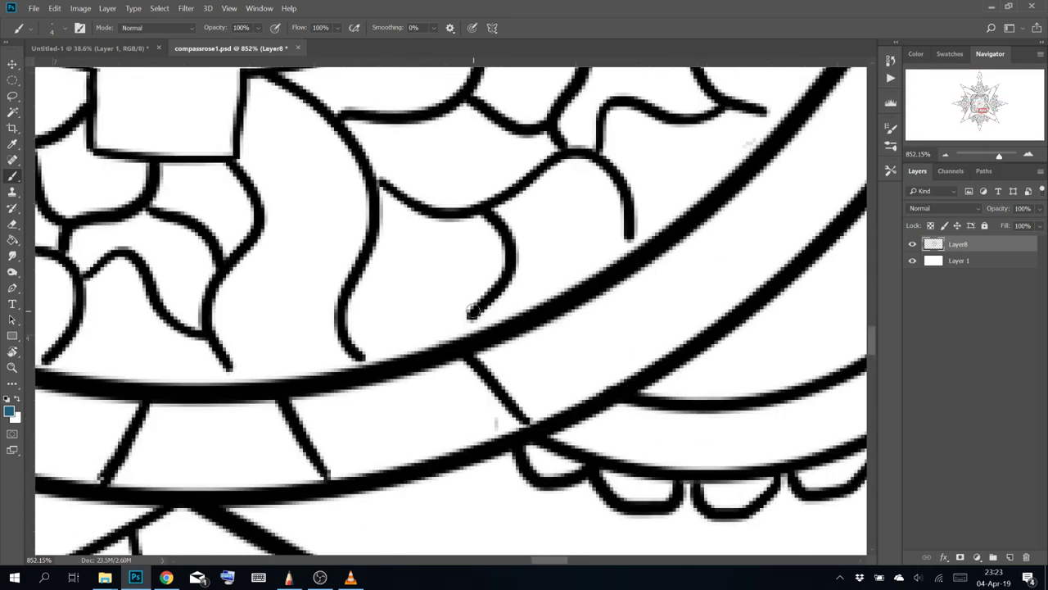
click(7, 399)
click(433, 27)
drag(437, 41, 458, 41)
Extend the loose divider ends below and to the lower right of the gear until they meet the circle's thick inner outline
drag(472, 315, 479, 339)
drag(358, 358, 377, 367)
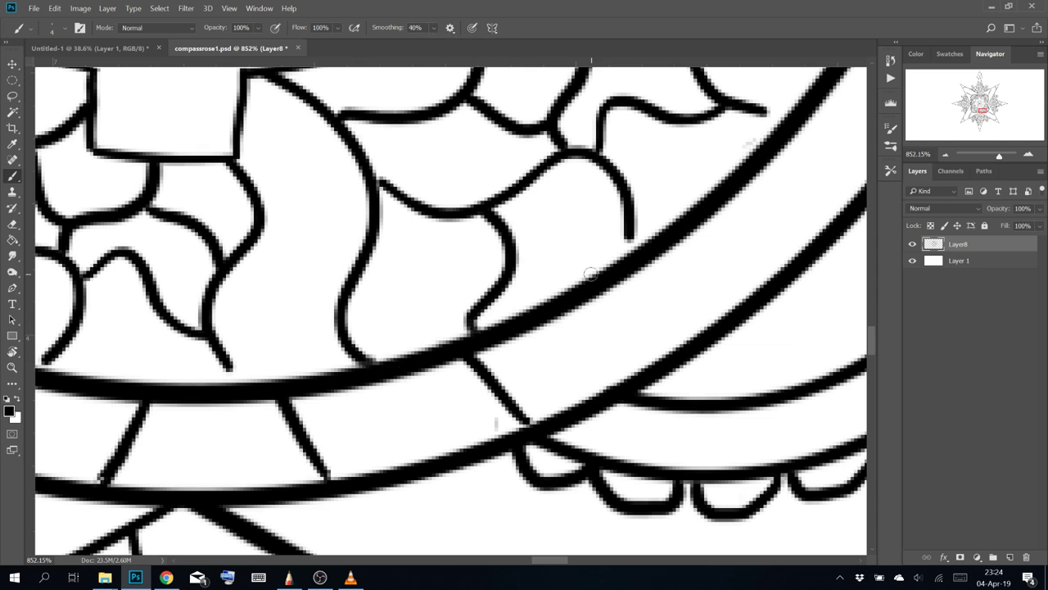
drag(650, 274, 534, 404)
drag(515, 365, 511, 390)
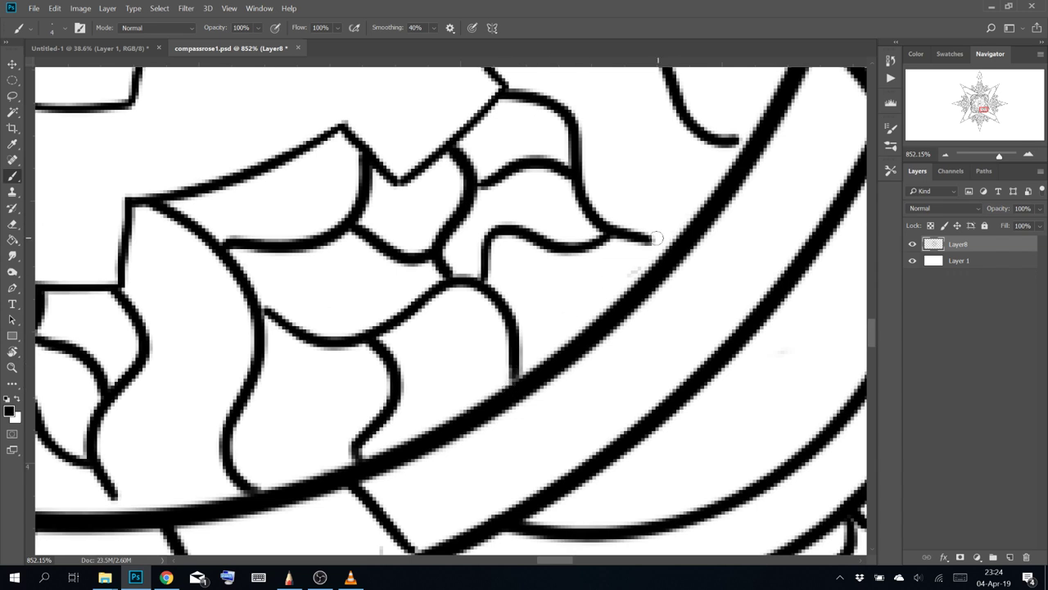
drag(654, 239, 692, 243)
Undo the oversized erasure, set the Eraser to Hard Round Pressure Size at 3 px, and erase the stray specks beside the inner outline
key(e)
drag(632, 269, 638, 266)
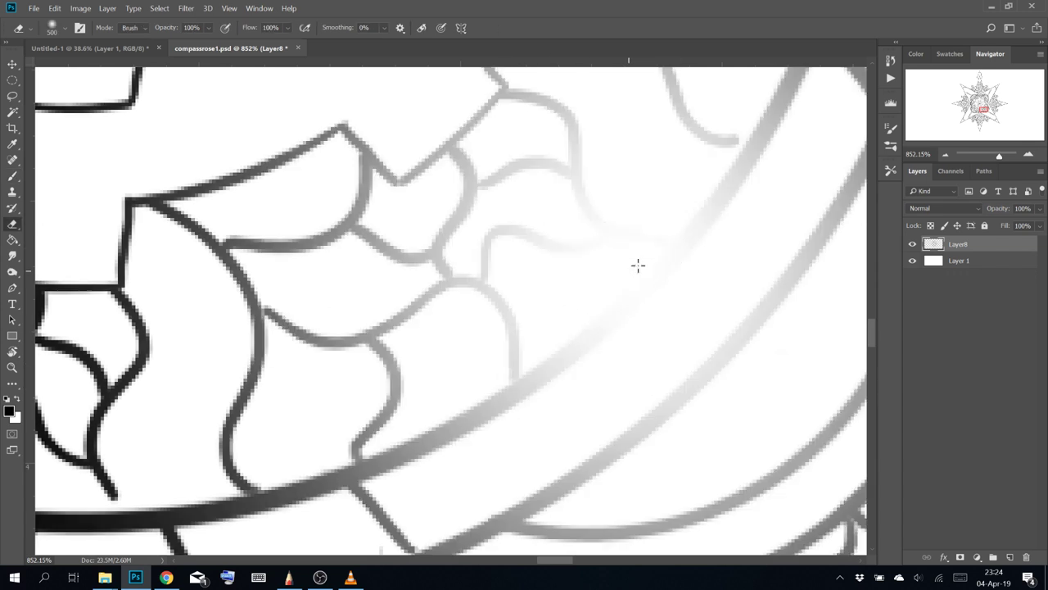
key(ctrl+z)
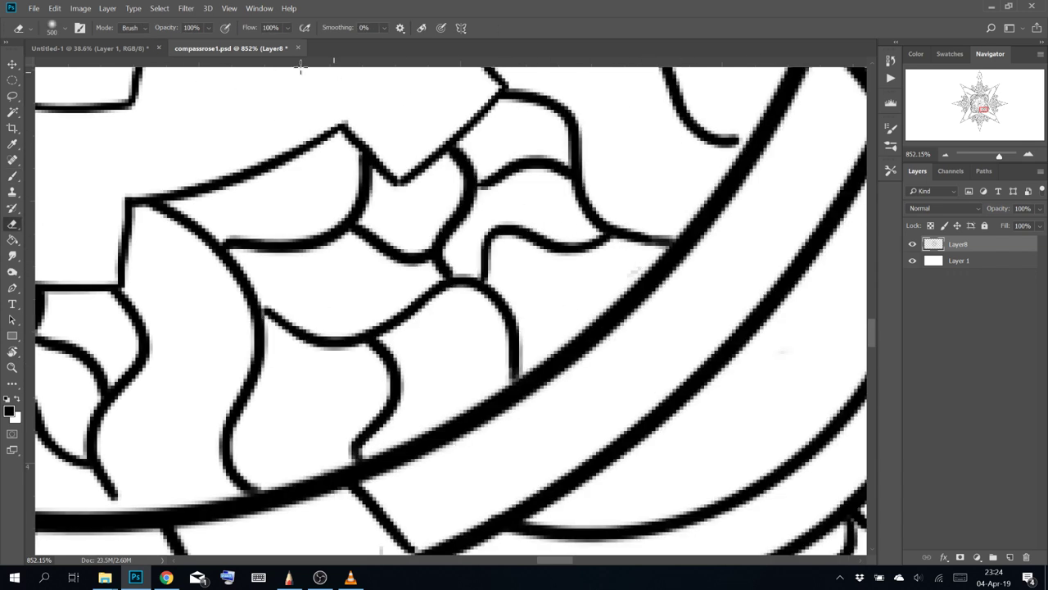
click(65, 27)
click(87, 167)
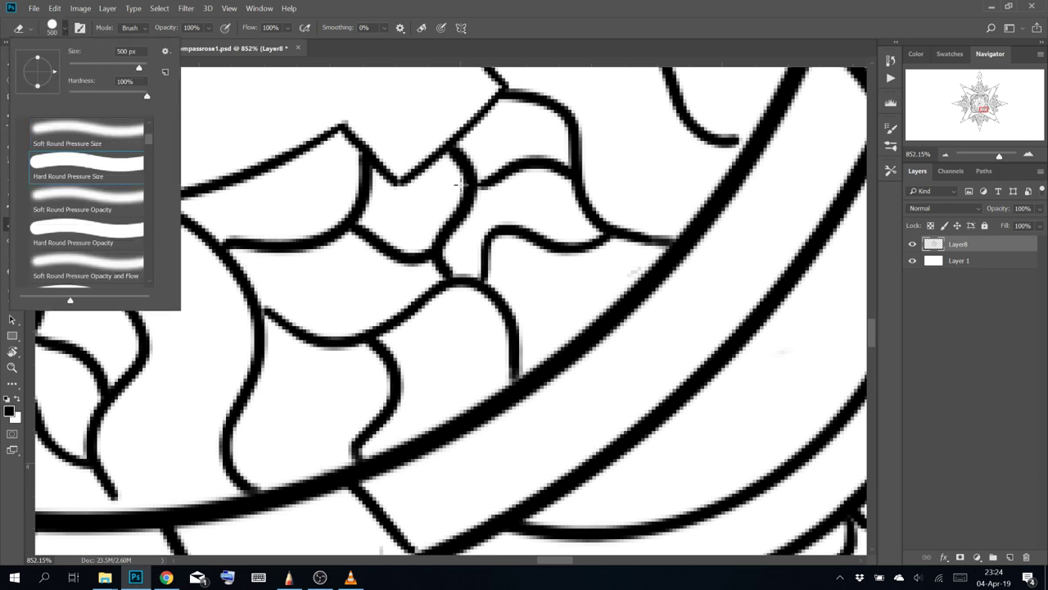
click(661, 13)
key(bracketleft)
key(bracketleft)
key(bracketleft)
key(bracketleft)
key(bracketleft)
key(bracketleft)
key(bracketleft)
key(bracketleft)
key(bracketleft)
key(bracketleft)
key(bracketleft)
key(bracketleft)
key(bracketleft)
key(bracketleft)
key(bracketleft)
key(bracketleft)
key(bracketleft)
key(bracketleft)
key(bracketleft)
key(bracketleft)
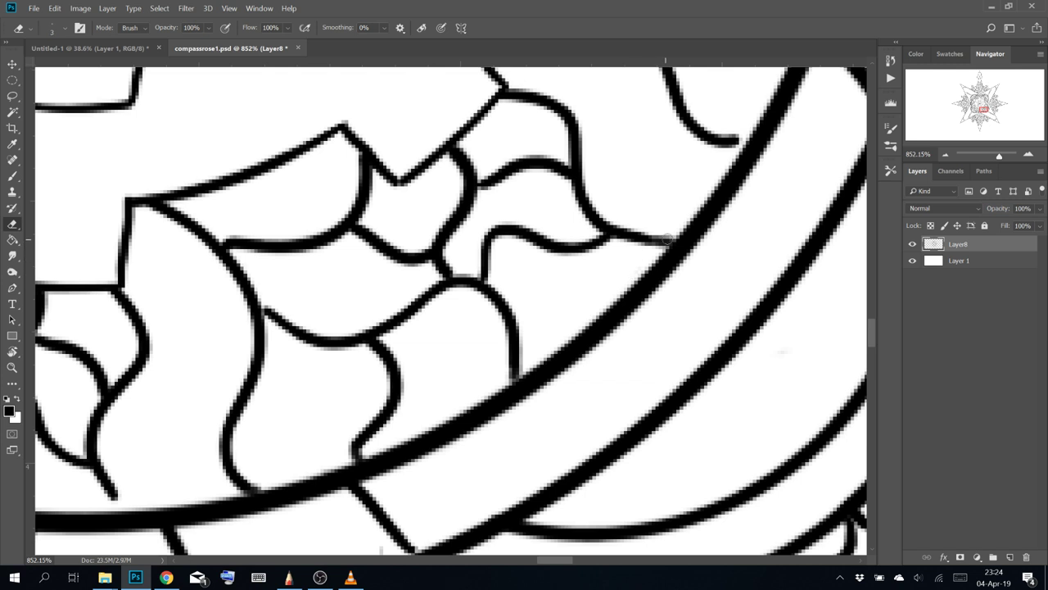
Extend the loose ornament lines and ring dividers on the lower right side of the circle until they meet its thick outlines
drag(709, 202, 568, 356)
key(b)
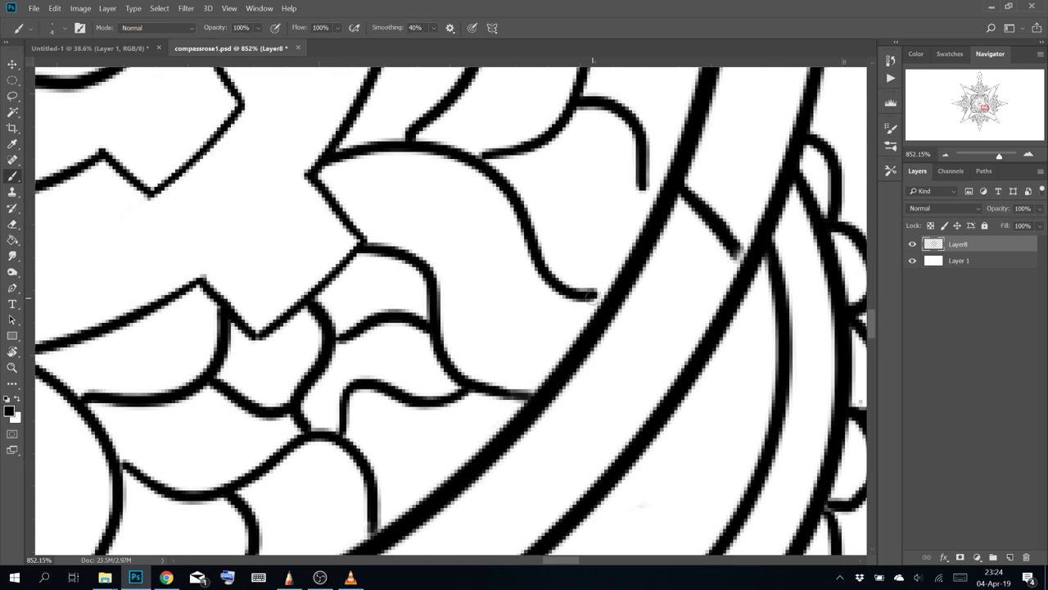
drag(592, 297, 622, 294)
mouse_move(656, 212)
mouse_down()
mouse_move(613, 356)
mouse_move(590, 310)
mouse_up()
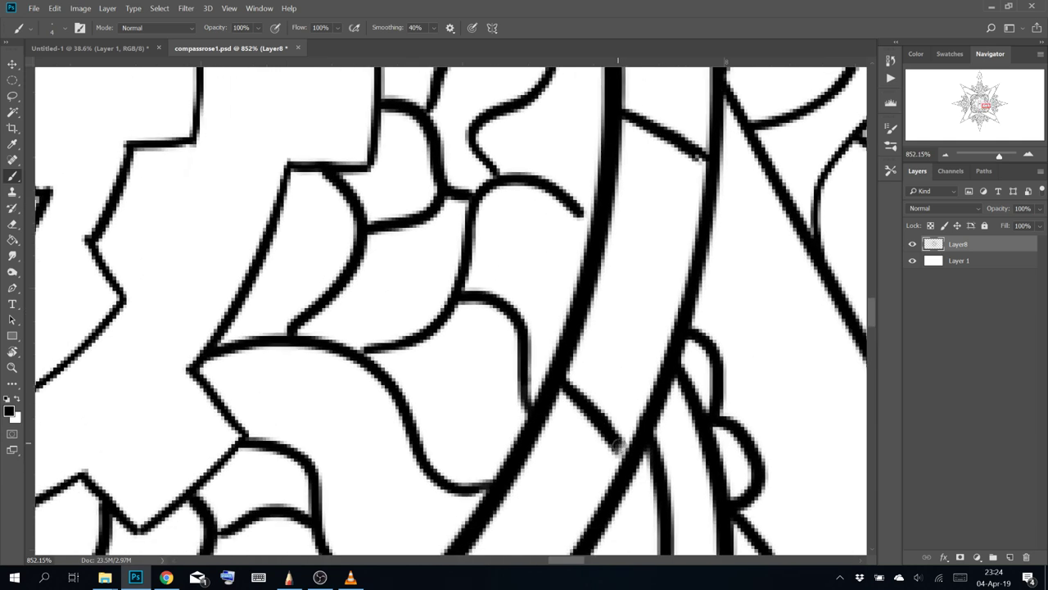
drag(619, 445, 629, 469)
drag(652, 297, 622, 415)
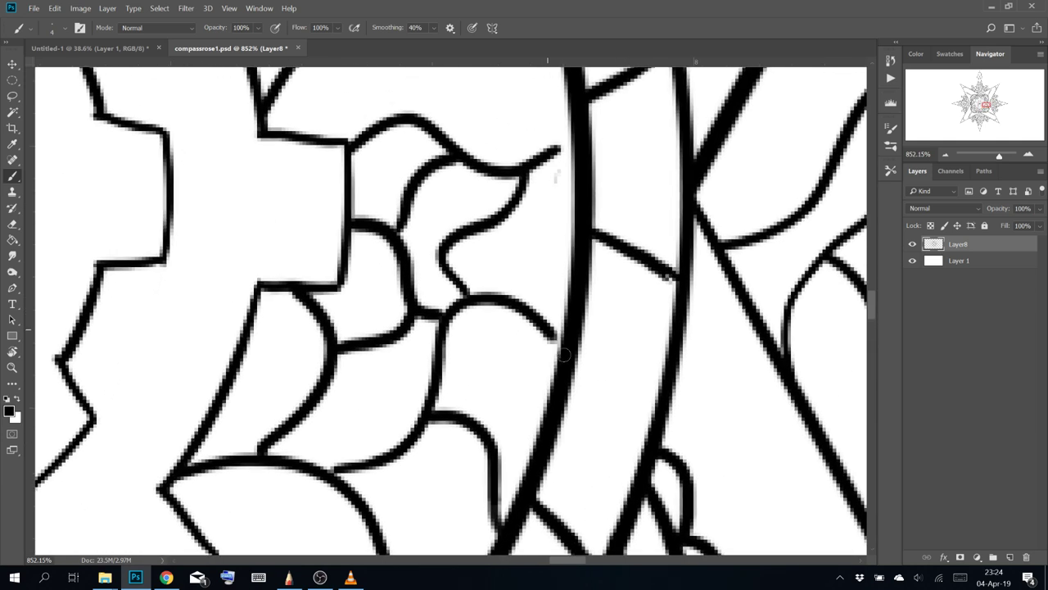
drag(564, 354, 567, 369)
drag(605, 240, 639, 313)
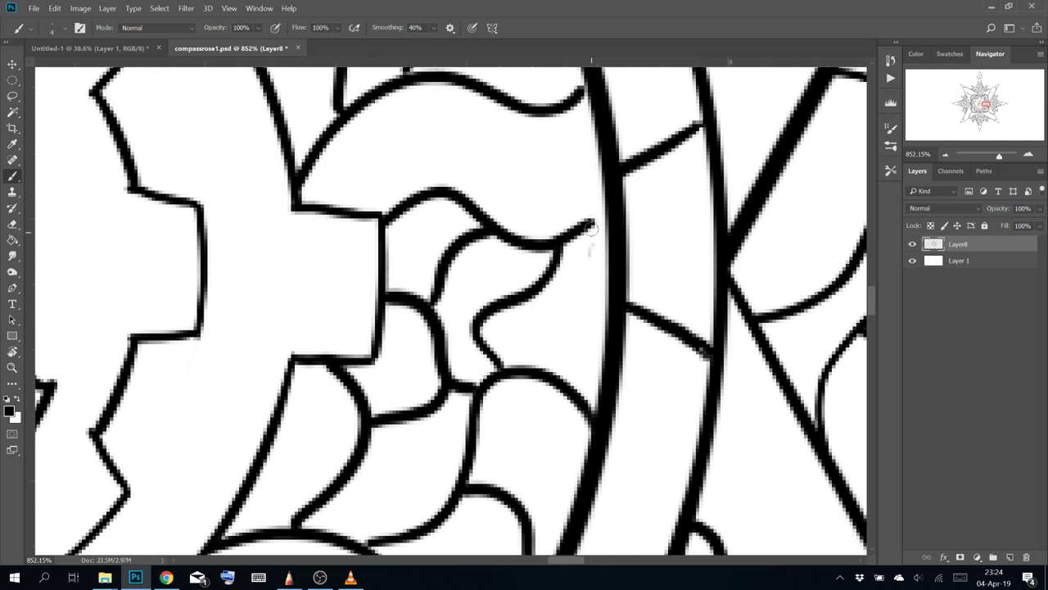
Close the gaps between the ornament line ends at the upper right of the gear and the circle's thick inner outline
drag(646, 169, 651, 258)
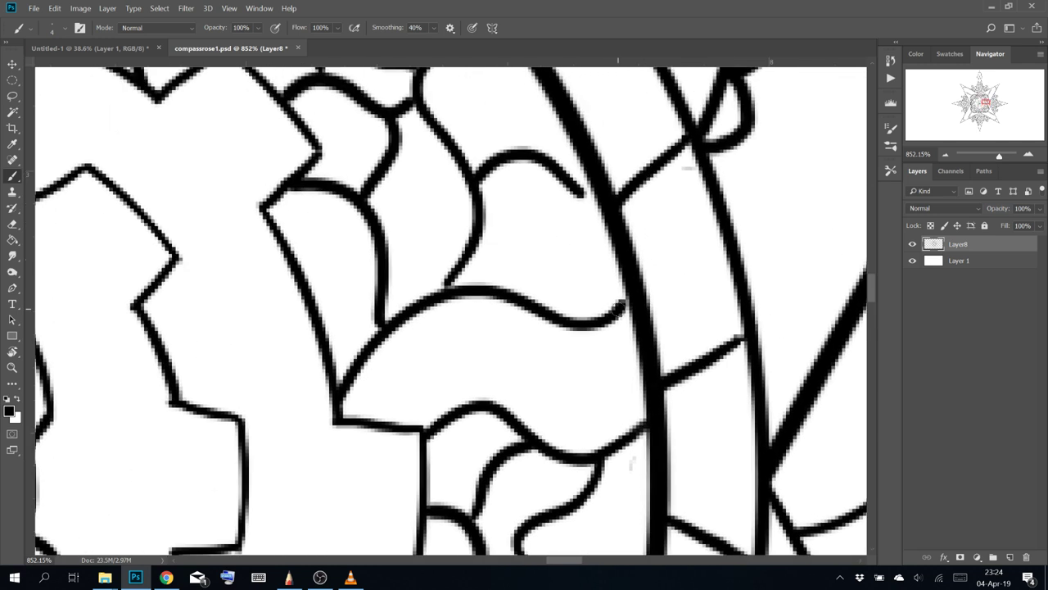
drag(615, 315, 627, 300)
drag(655, 227, 667, 273)
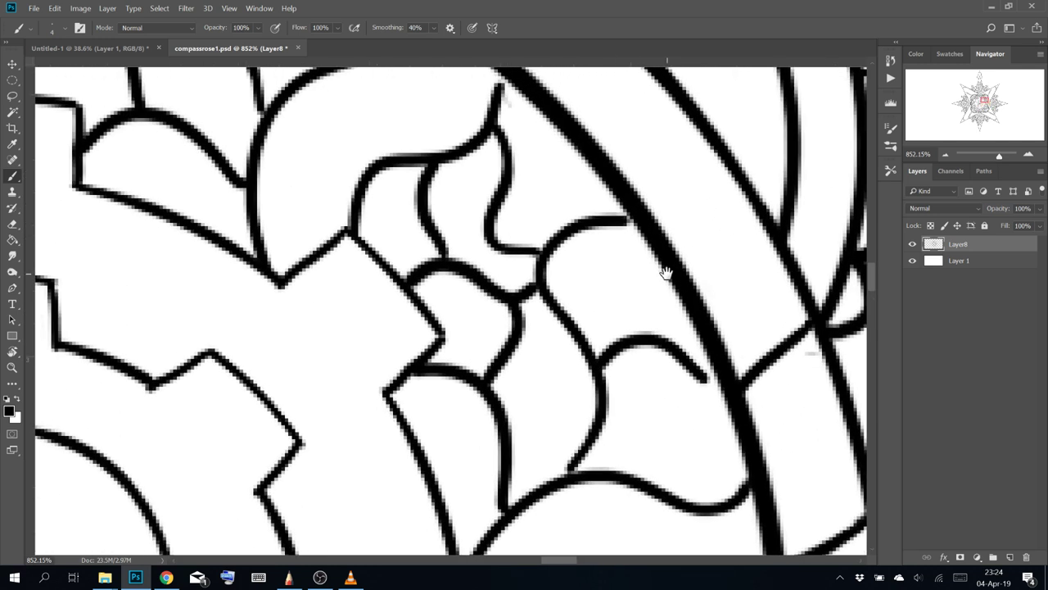
drag(702, 377, 721, 391)
drag(632, 220, 643, 218)
drag(509, 69, 633, 242)
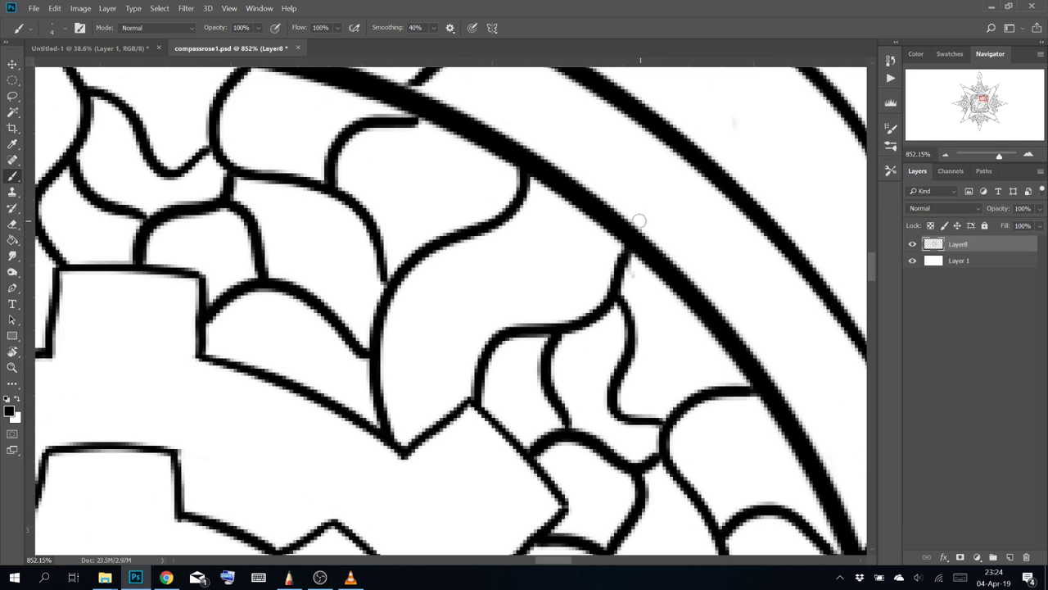
drag(554, 237, 670, 248)
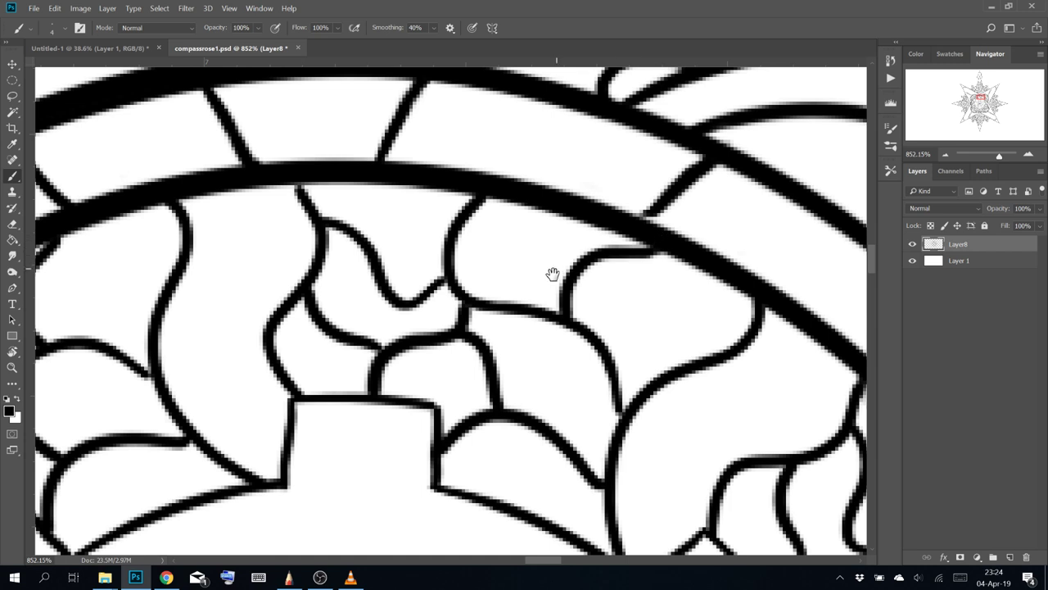
mouse_move(553, 273)
mouse_down()
mouse_move(713, 291)
mouse_move(716, 252)
mouse_up()
mouse_move(627, 290)
mouse_down()
mouse_move(710, 159)
mouse_move(658, 304)
mouse_move(433, 277)
mouse_up()
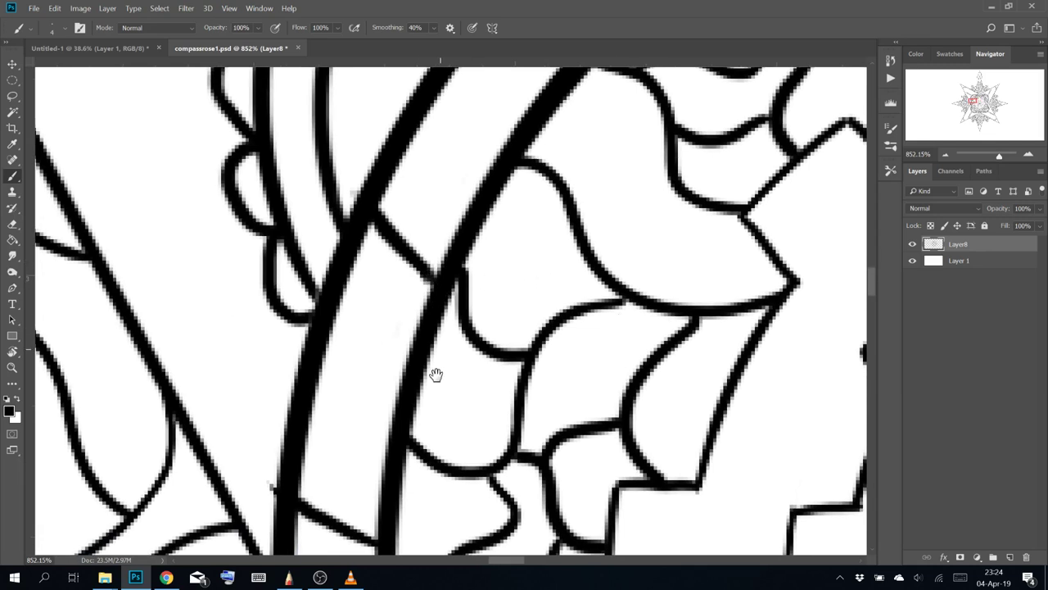
Erase the stray specks along the ring's left outer outline and join the star's left inner corner to the ring
mouse_move(436, 375)
mouse_down()
mouse_move(440, 311)
mouse_move(497, 327)
mouse_up()
key(e)
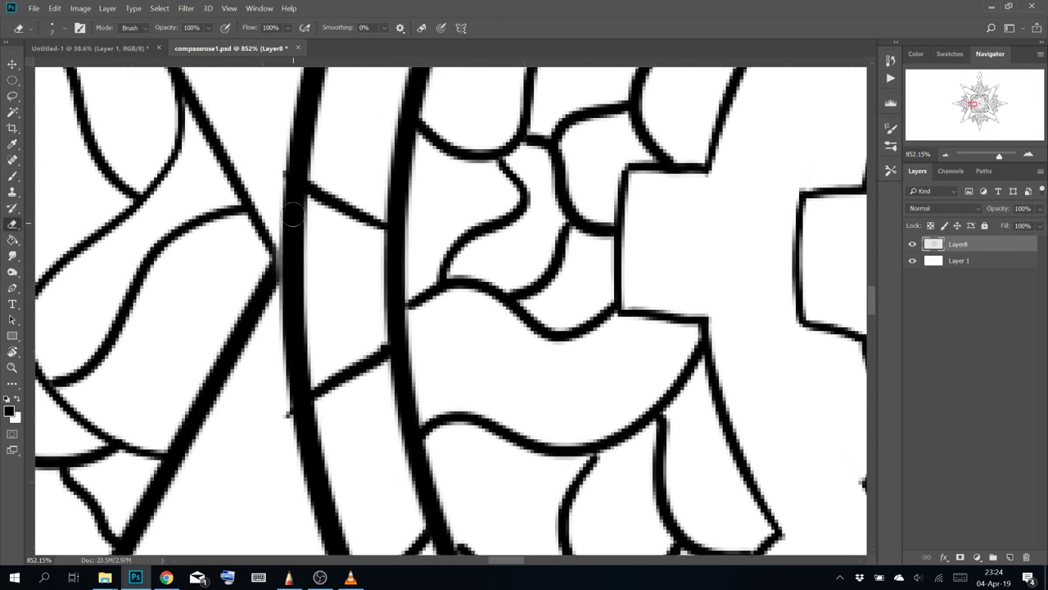
drag(280, 182, 282, 152)
key(b)
mouse_move(274, 255)
mouse_down()
mouse_move(278, 271)
mouse_move(275, 261)
mouse_up()
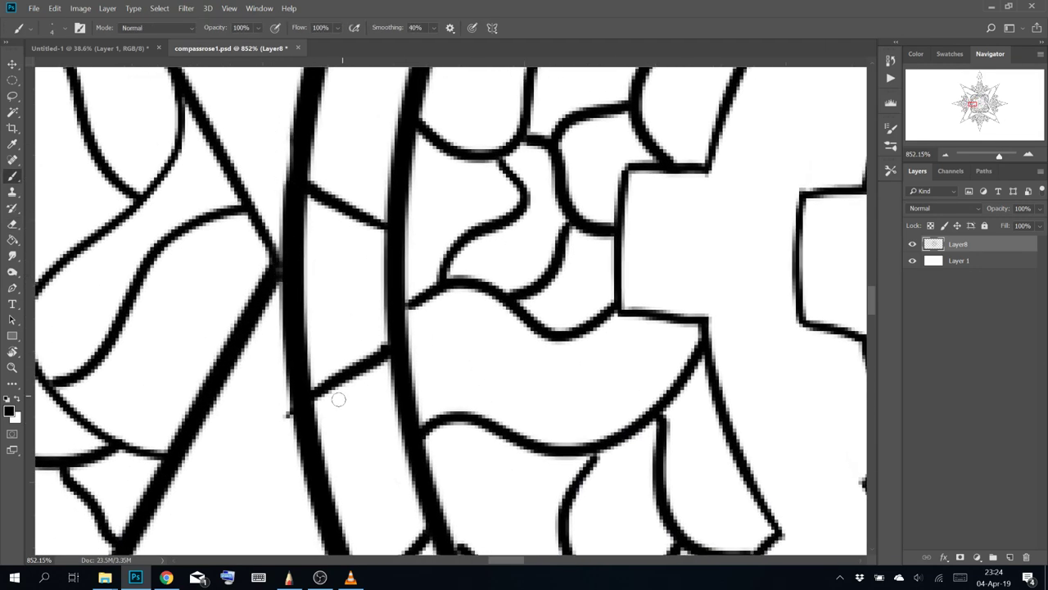
key(e)
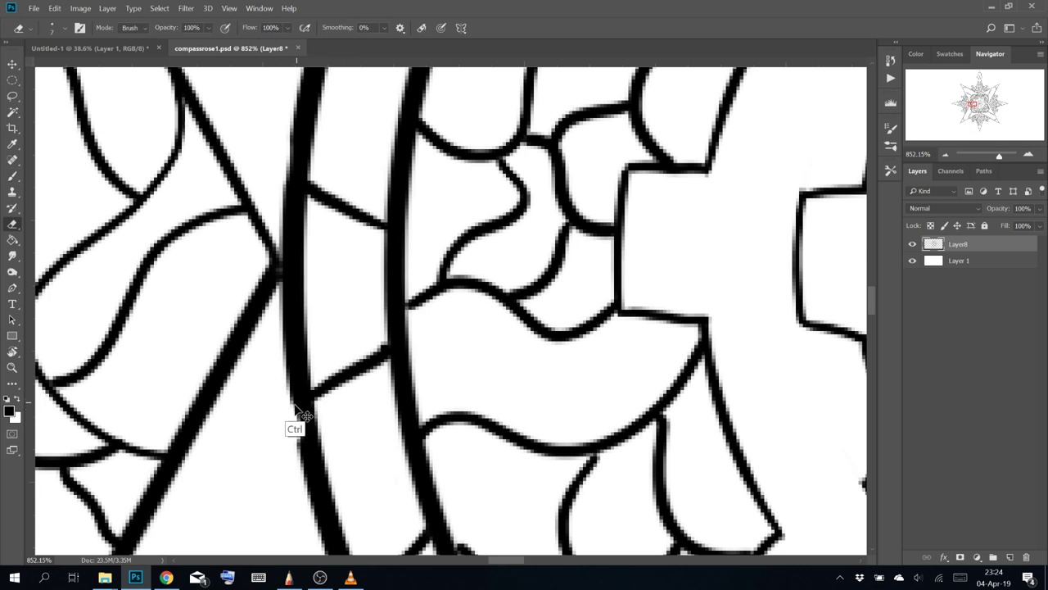
drag(392, 382, 396, 316)
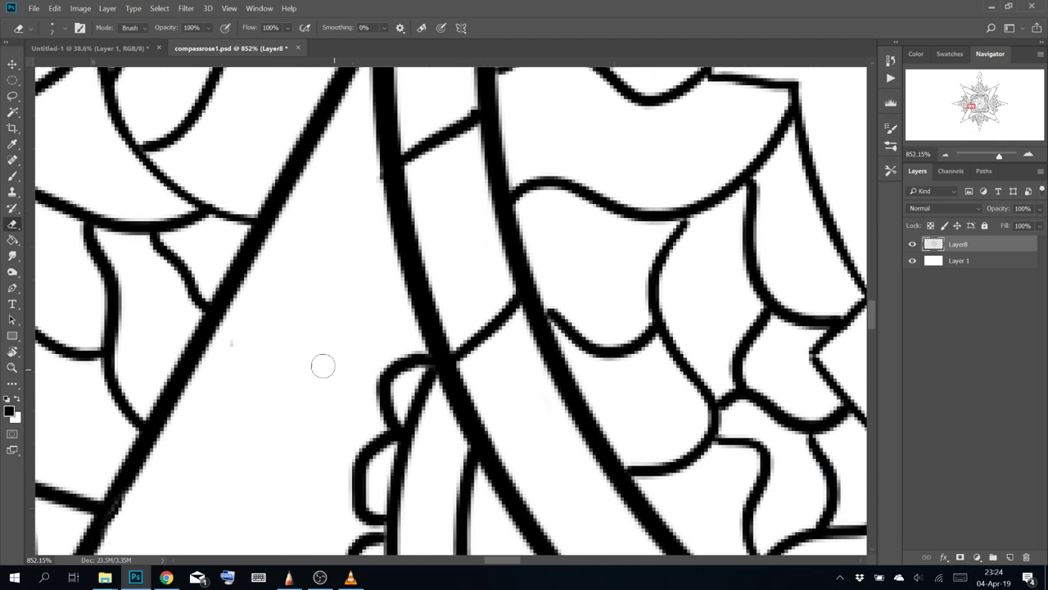
mouse_move(557, 383)
mouse_down()
mouse_move(527, 335)
mouse_move(524, 285)
mouse_up()
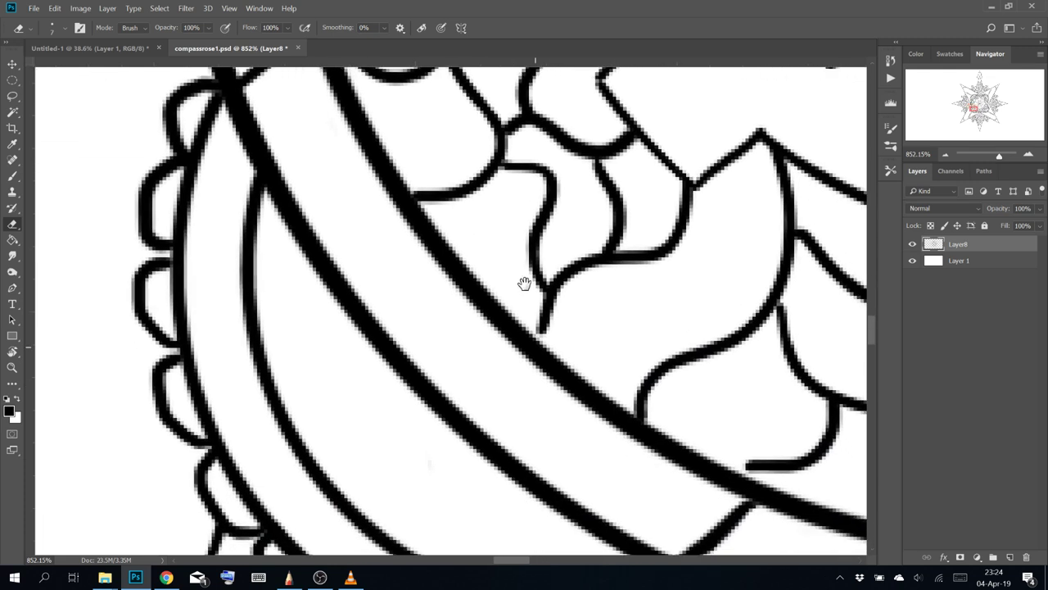
Touch up the loose ornament line ends along the lower left and bottom of the circle's inner outline with the Brush
key(b)
drag(690, 450, 344, 176)
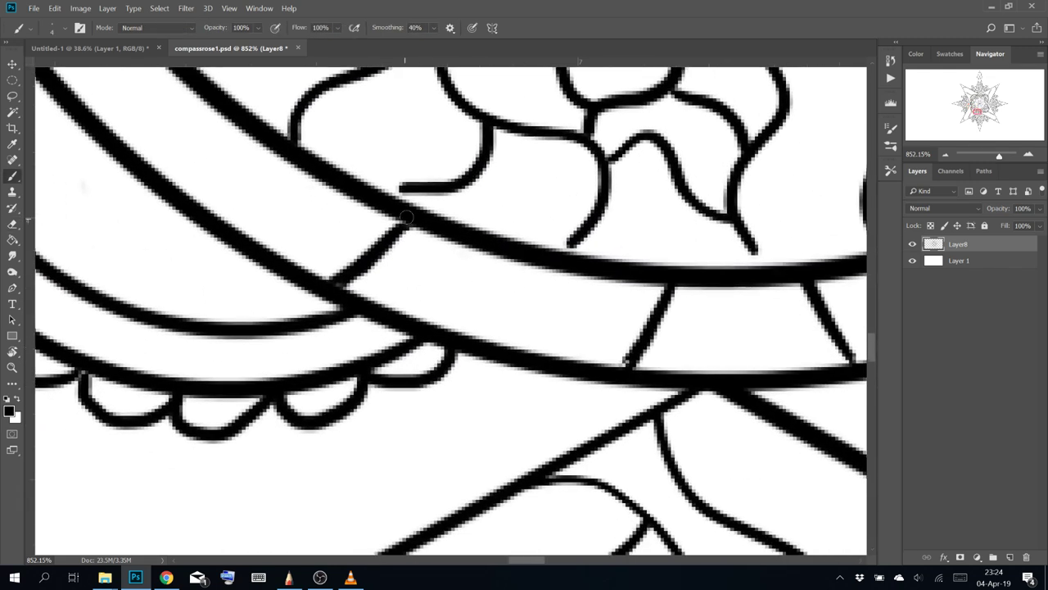
drag(428, 203, 508, 334)
key(e)
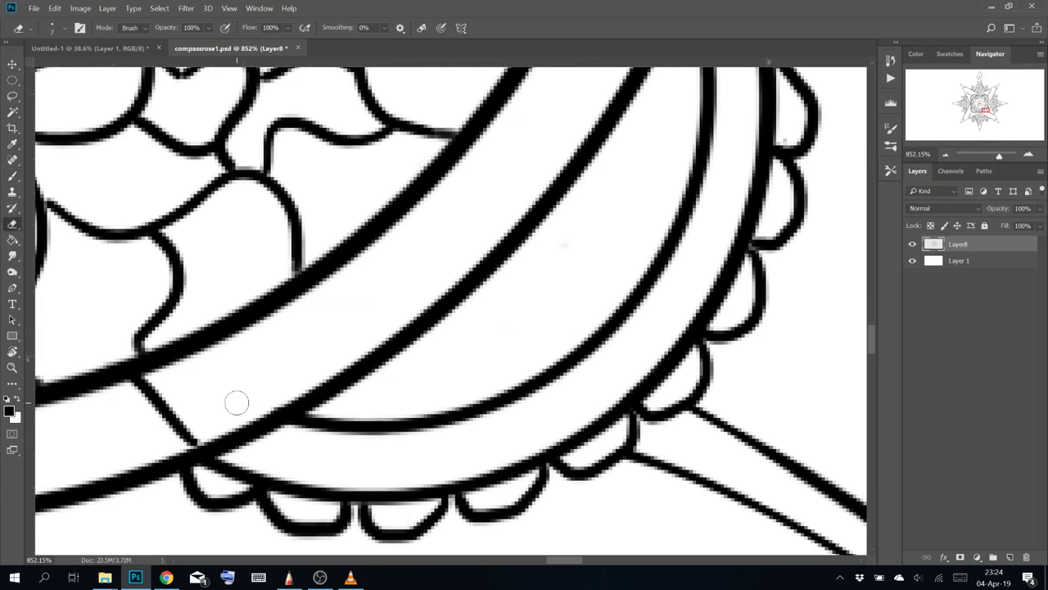
key(b)
mouse_move(237, 402)
mouse_down()
mouse_move(552, 412)
mouse_move(580, 484)
mouse_move(631, 386)
mouse_move(643, 395)
mouse_up()
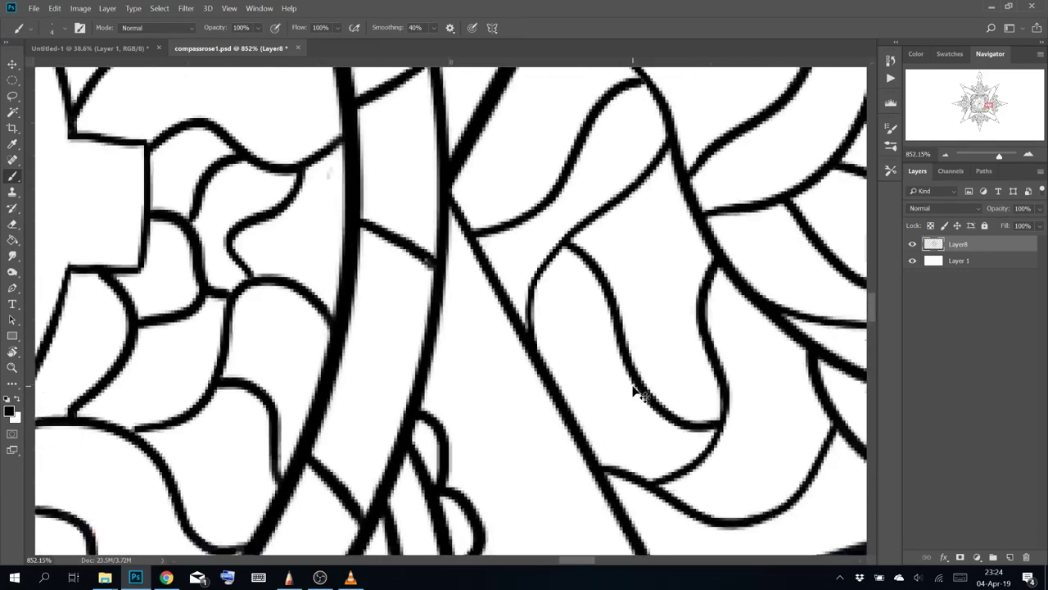
scroll(643, 396, down, 10)
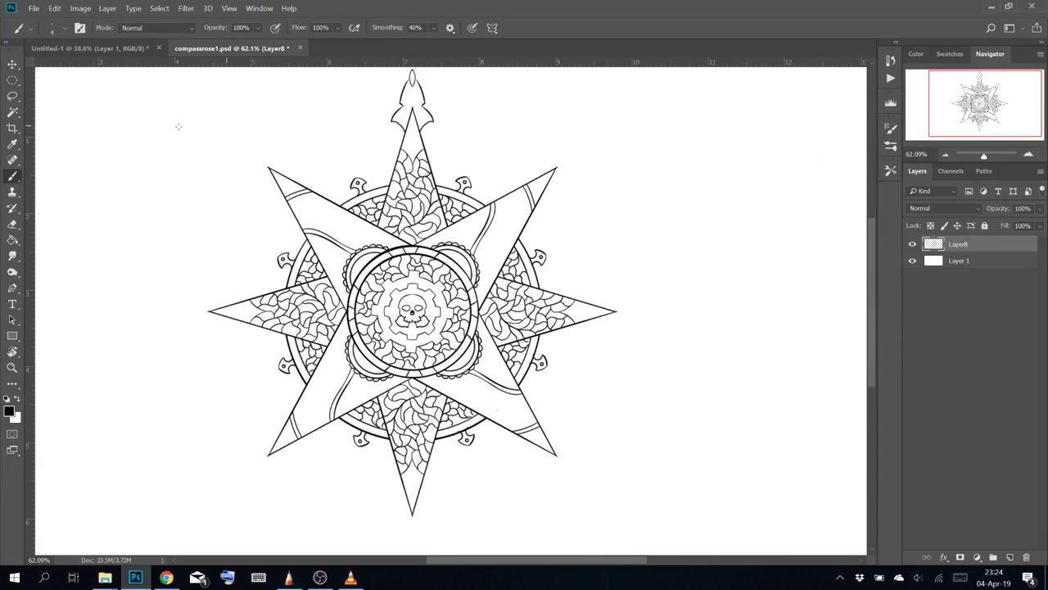
Select the empty area outside the compass rose with the Magic Wand and expand the selection by 2 pixels
click(13, 113)
click(134, 147)
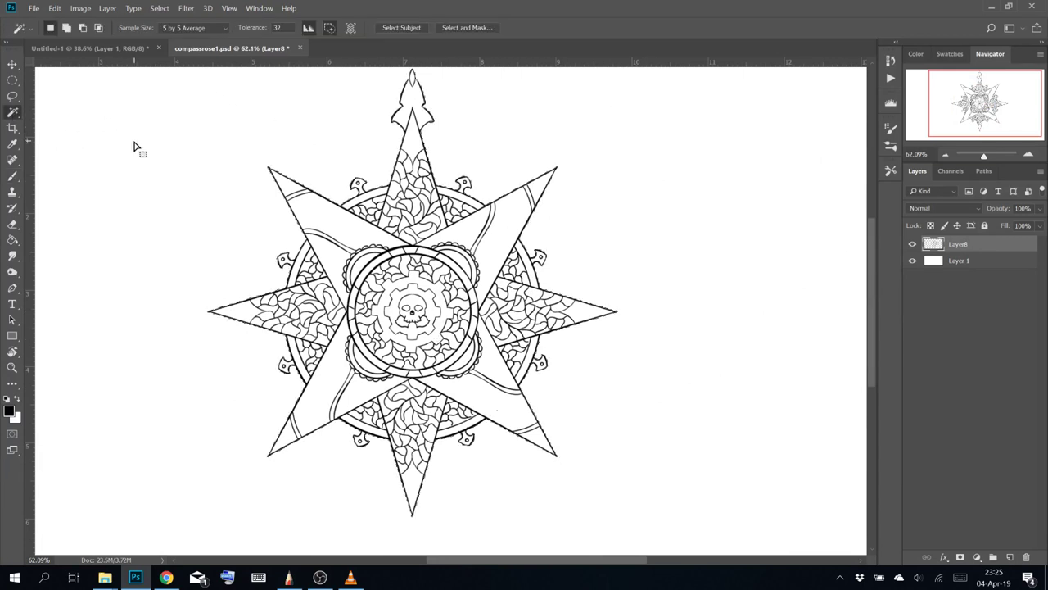
click(159, 8)
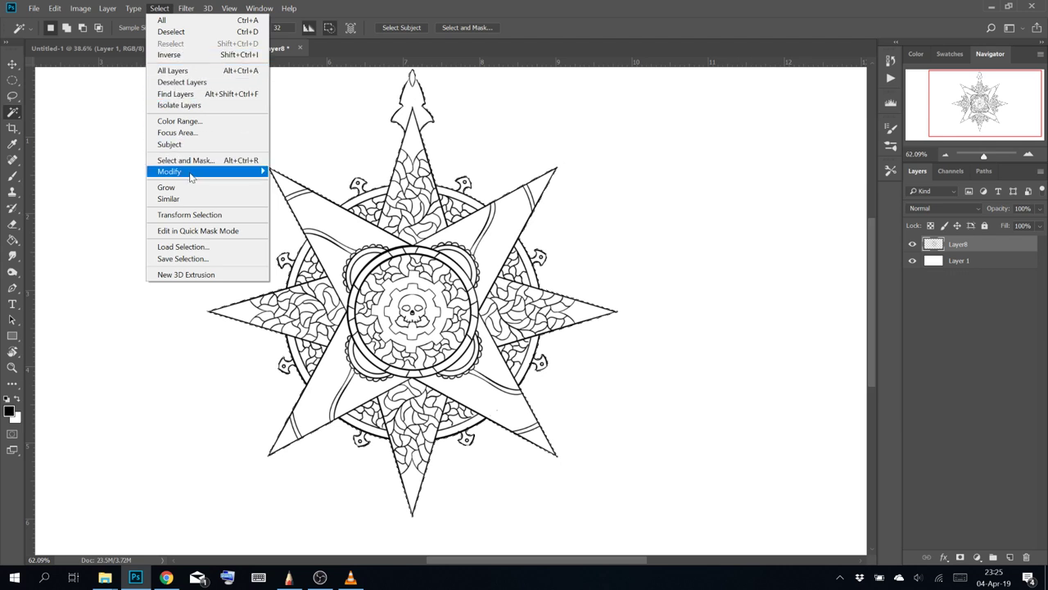
mouse_move(189, 172)
click(303, 197)
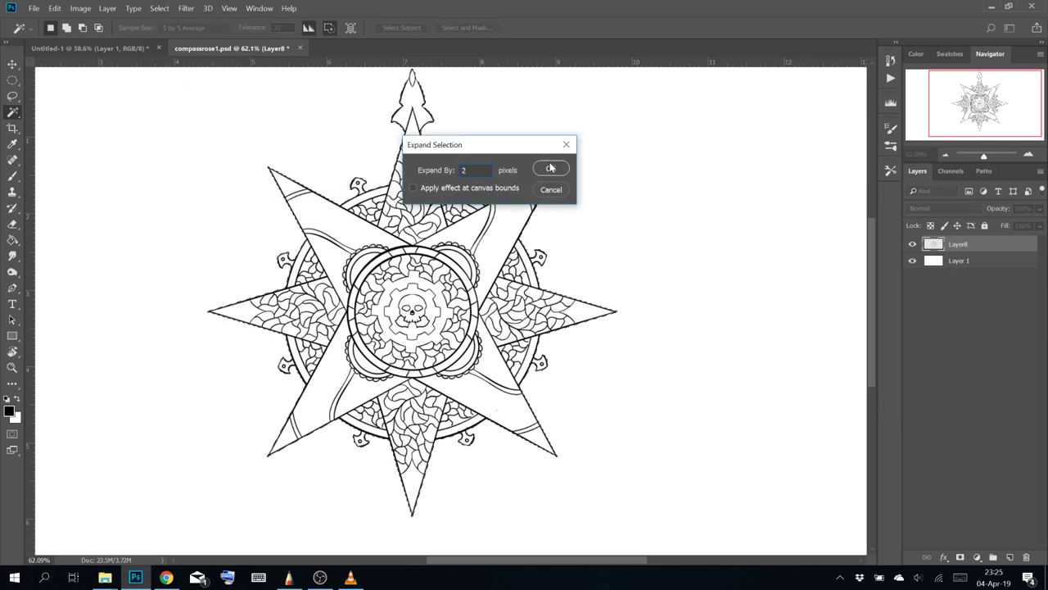
click(550, 168)
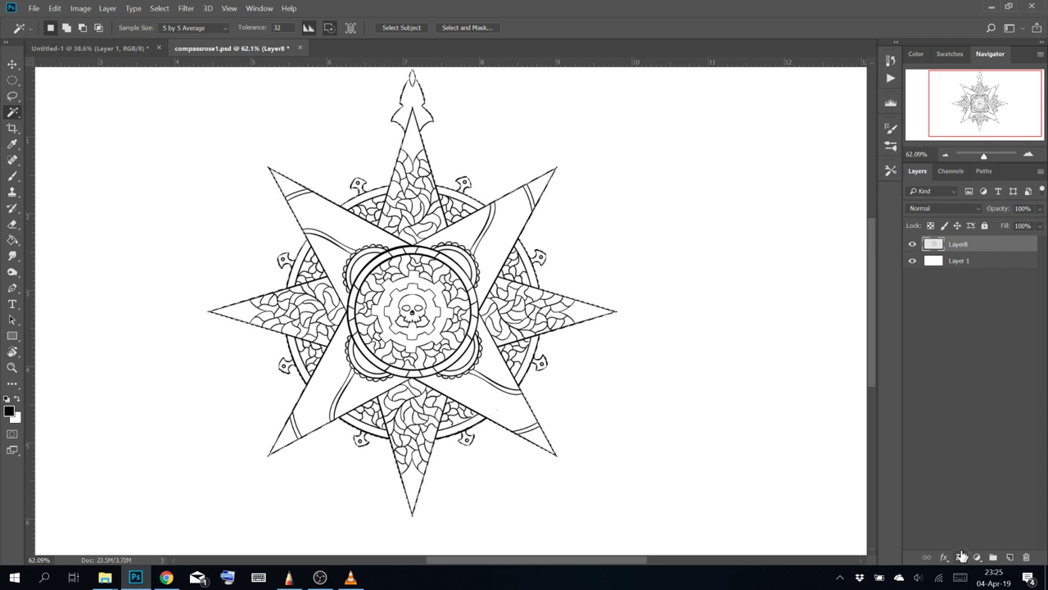
Create a group masked to the compass shape below the line art layer, and add an empty layer inside it
click(995, 557)
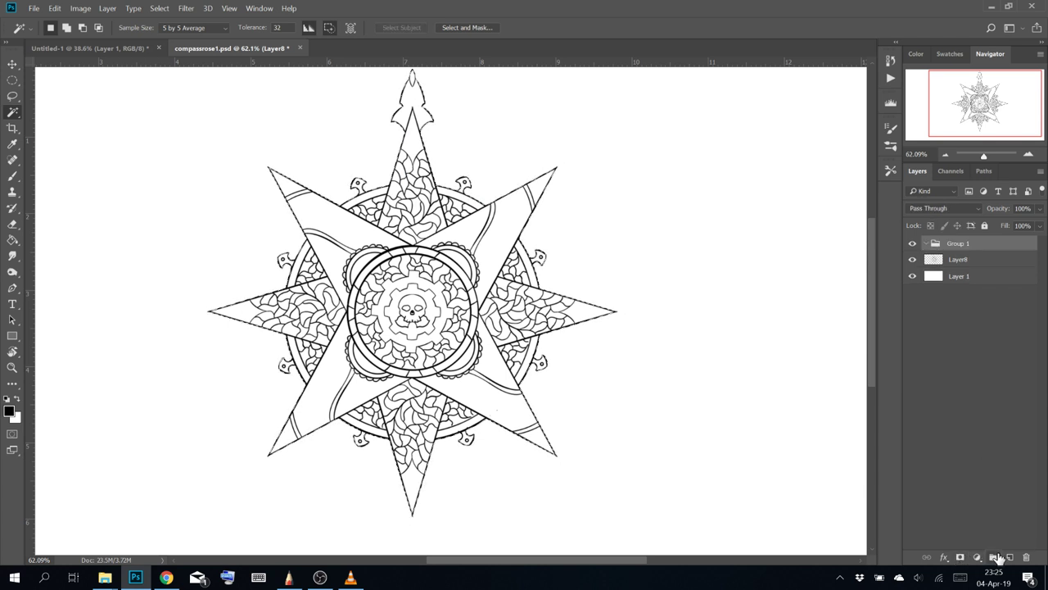
click(961, 556)
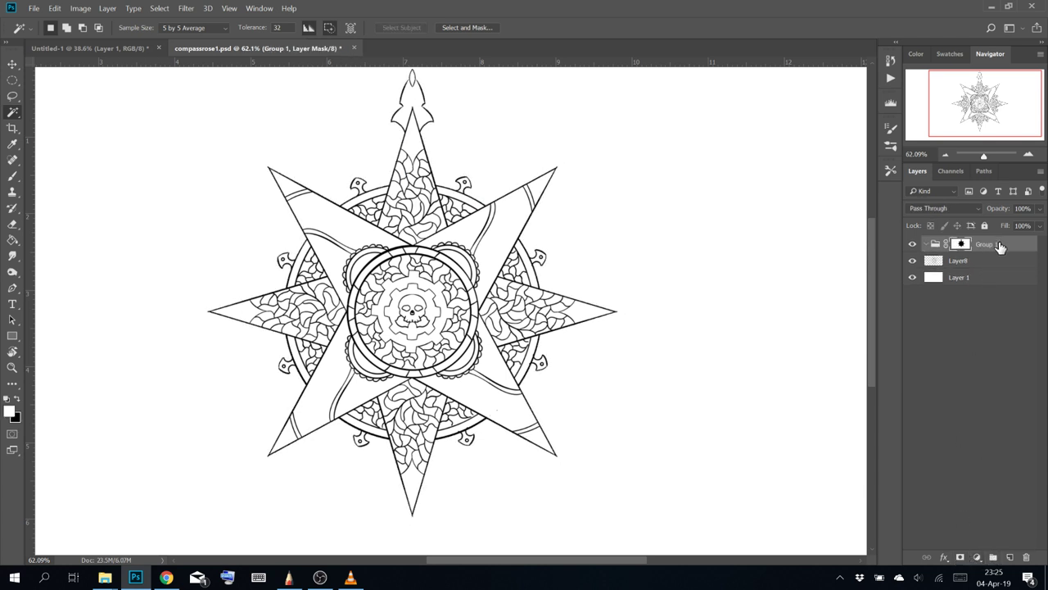
drag(998, 253, 994, 295)
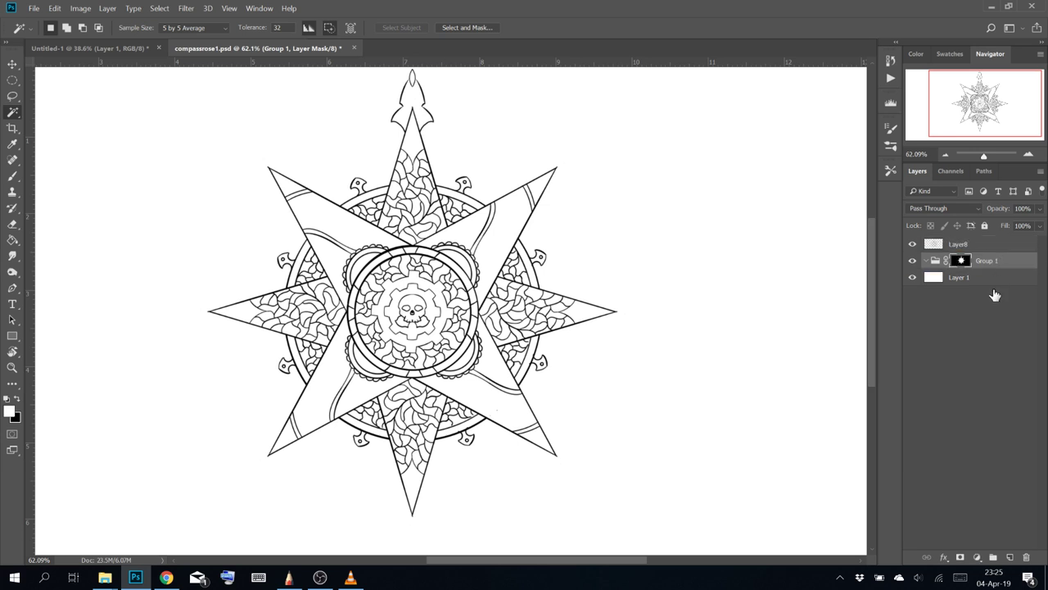
click(1012, 557)
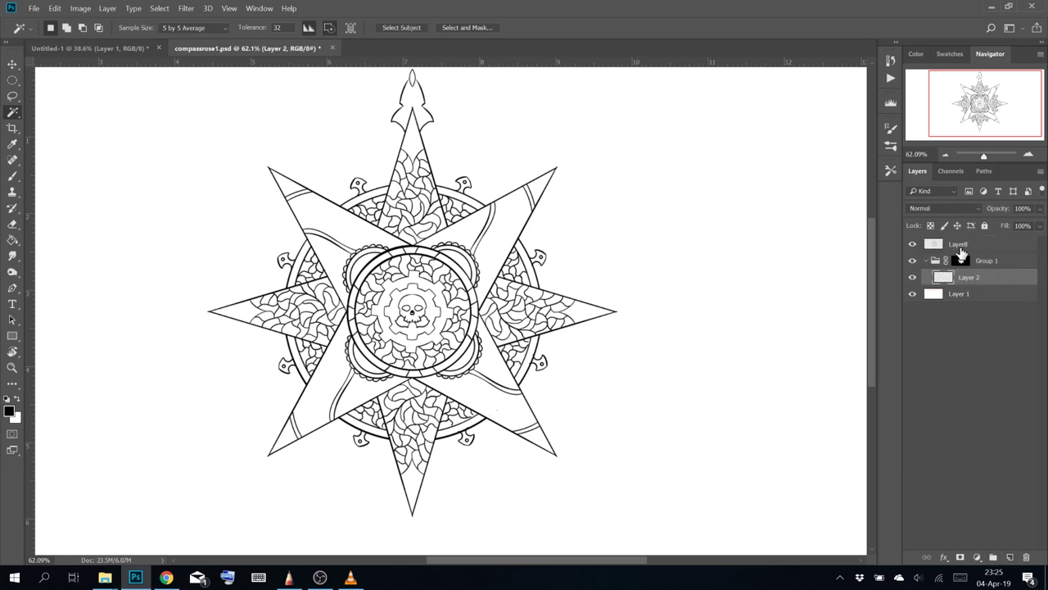
Rename the line art layer "la" and lock it
double_click(959, 245)
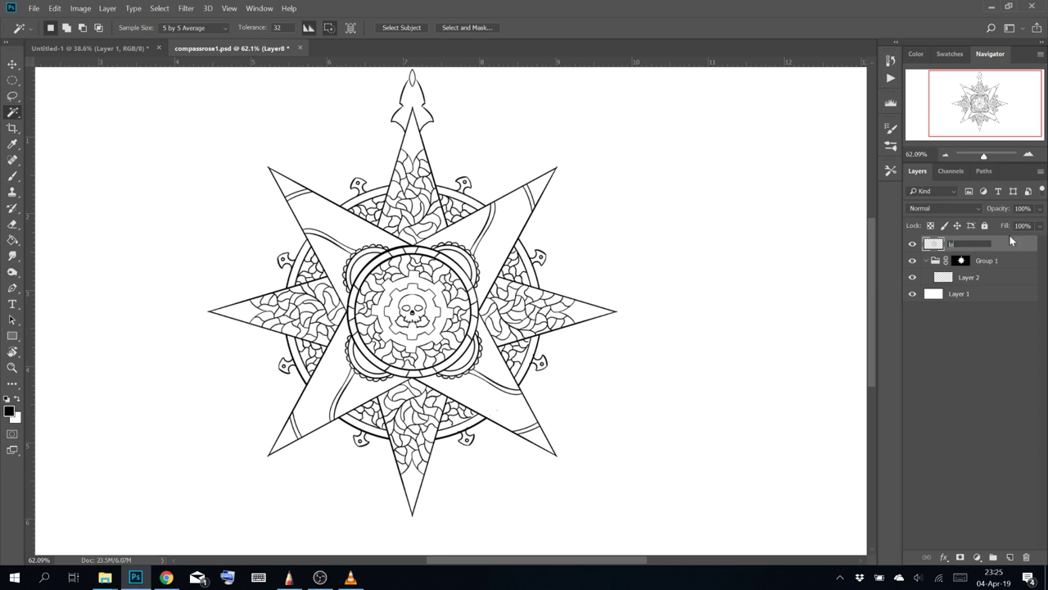
key(Return)
click(985, 227)
Fill the empty layer inside the masked group with a medium grey using the Paint Bucket
click(971, 279)
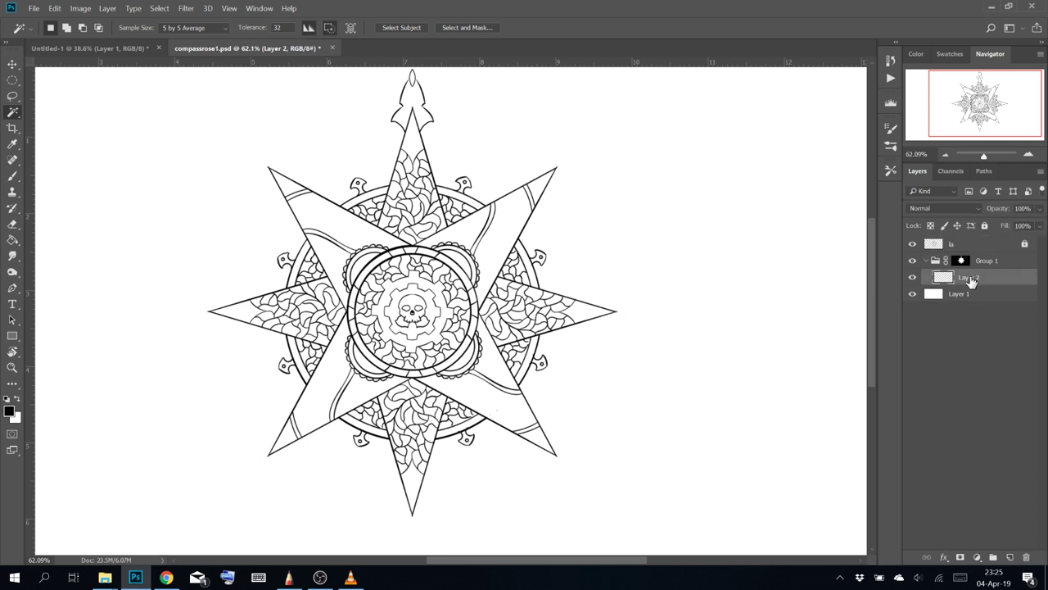
click(12, 241)
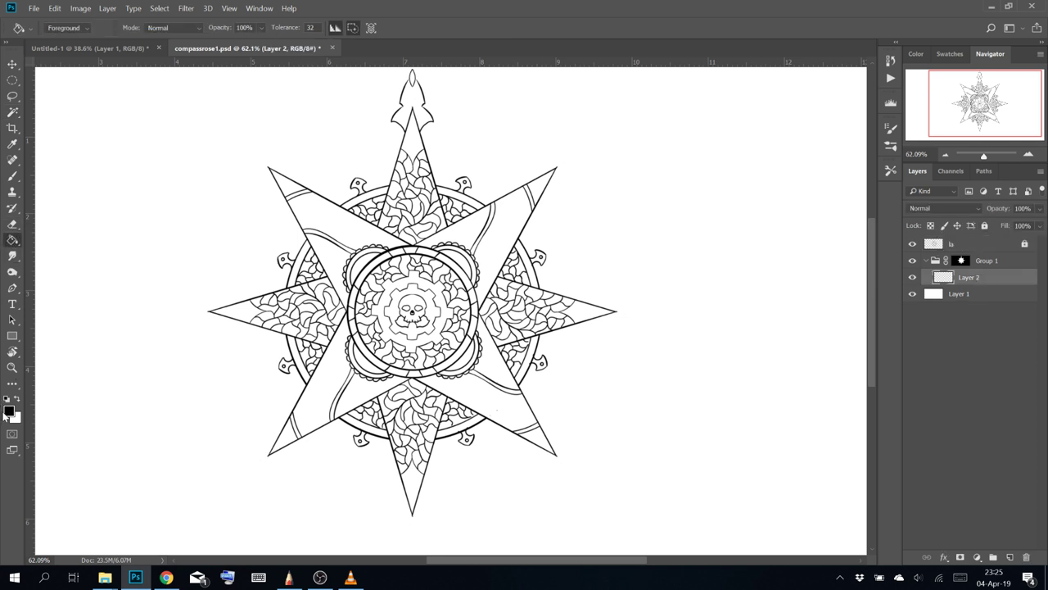
click(8, 411)
drag(598, 150, 480, 148)
click(882, 79)
click(606, 393)
Add a new layer above the grey fill layer inside the masked group
key(ctrl+plus)
key(ctrl+plus)
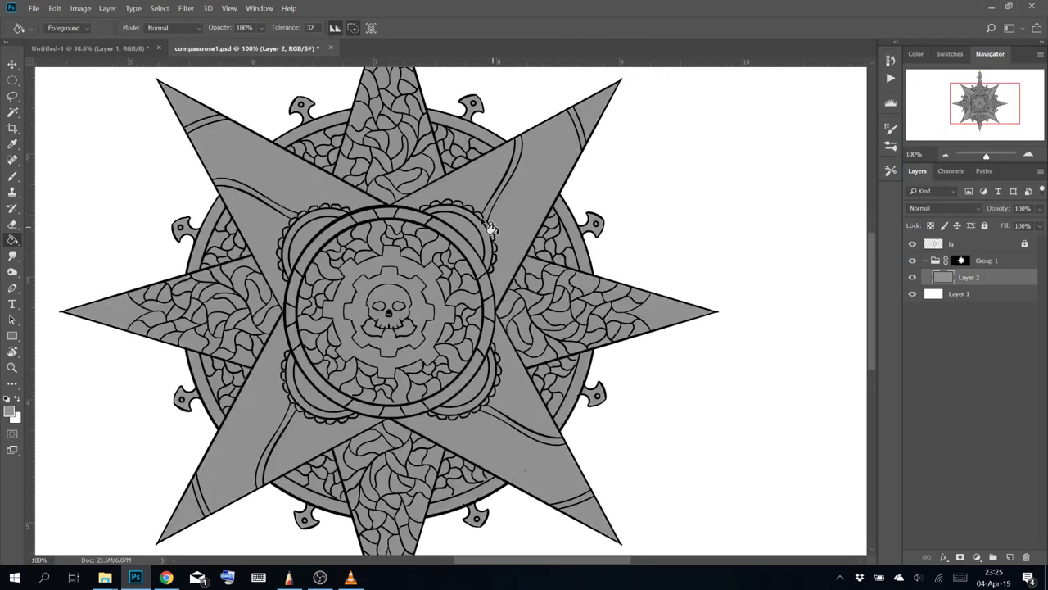
drag(438, 176, 578, 376)
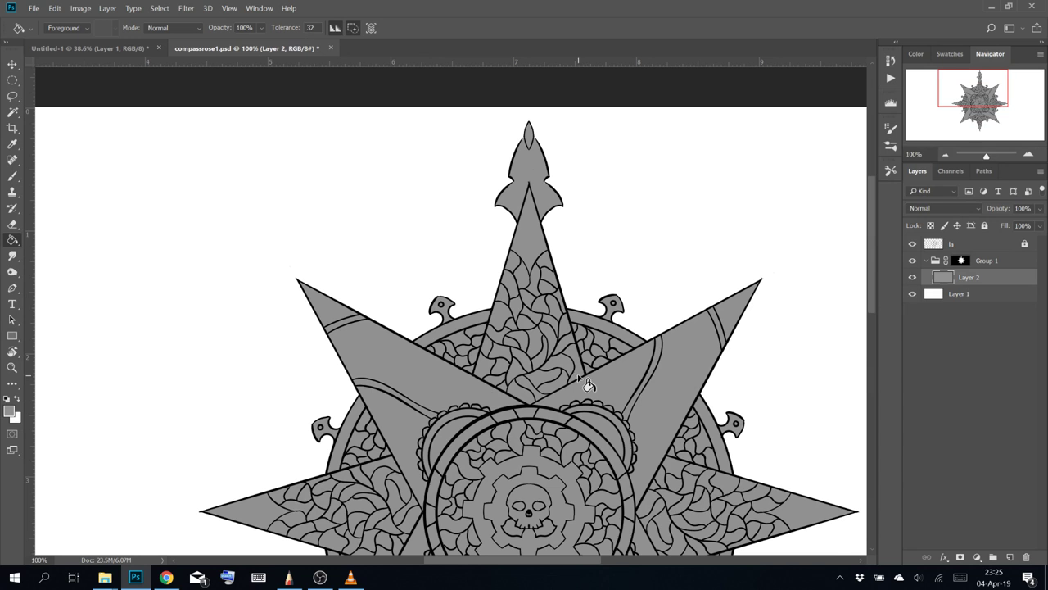
click(1010, 557)
scroll(556, 337, up, 1)
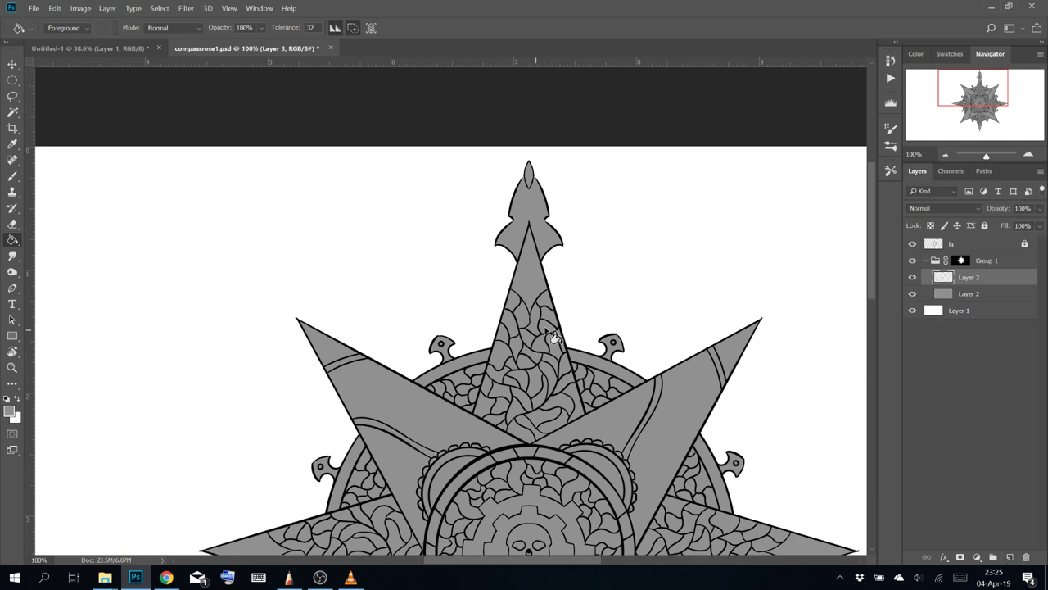
Activate the Brush and set the foreground colour to a dark neutral grey for painting the scale ornament
key(b)
scroll(582, 320, up, 4)
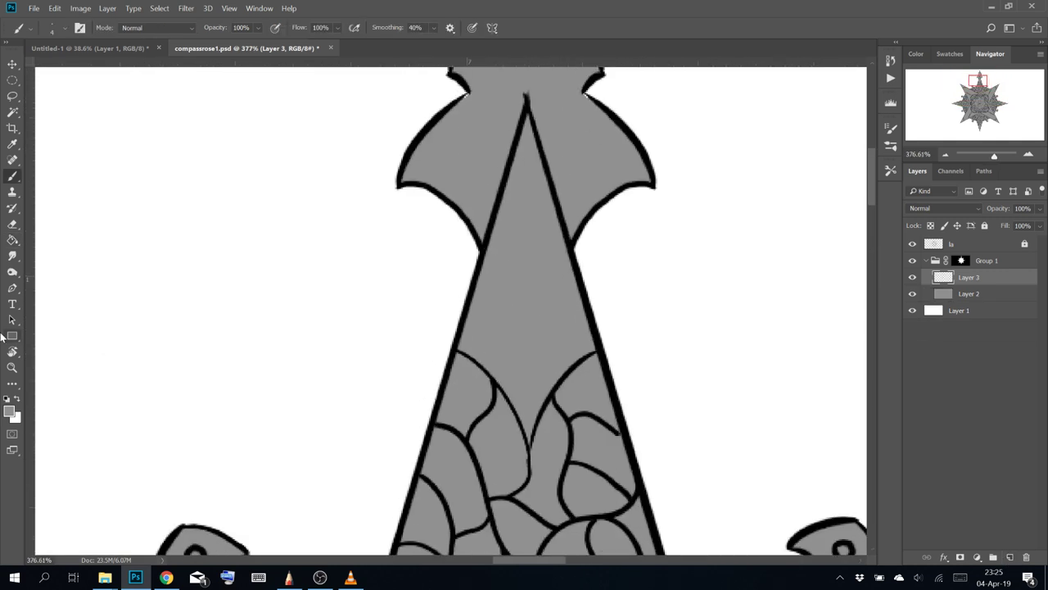
click(10, 412)
click(582, 176)
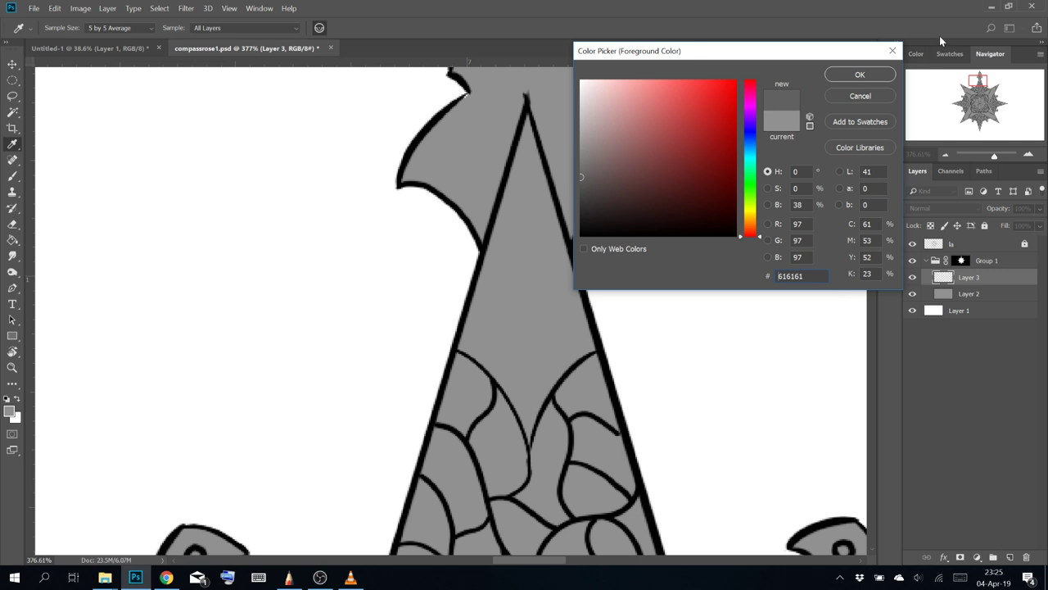
drag(585, 223, 577, 204)
click(878, 74)
drag(523, 374, 385, 70)
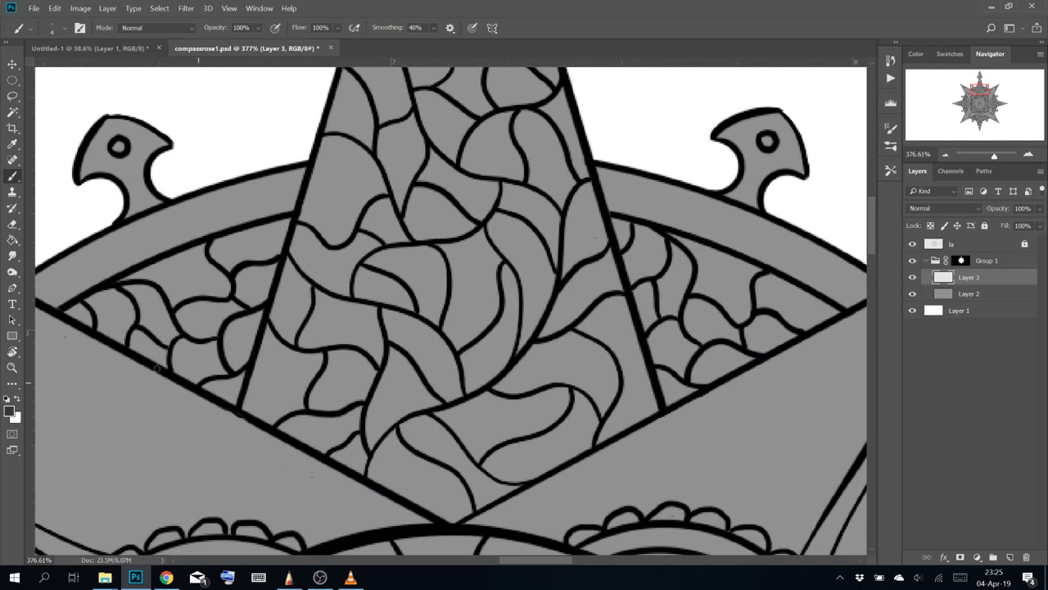
Select the compass rose's scaled north spike with the Polygonal Lasso, following its line art from base corners to tip
drag(12, 96, 58, 107)
click(238, 412)
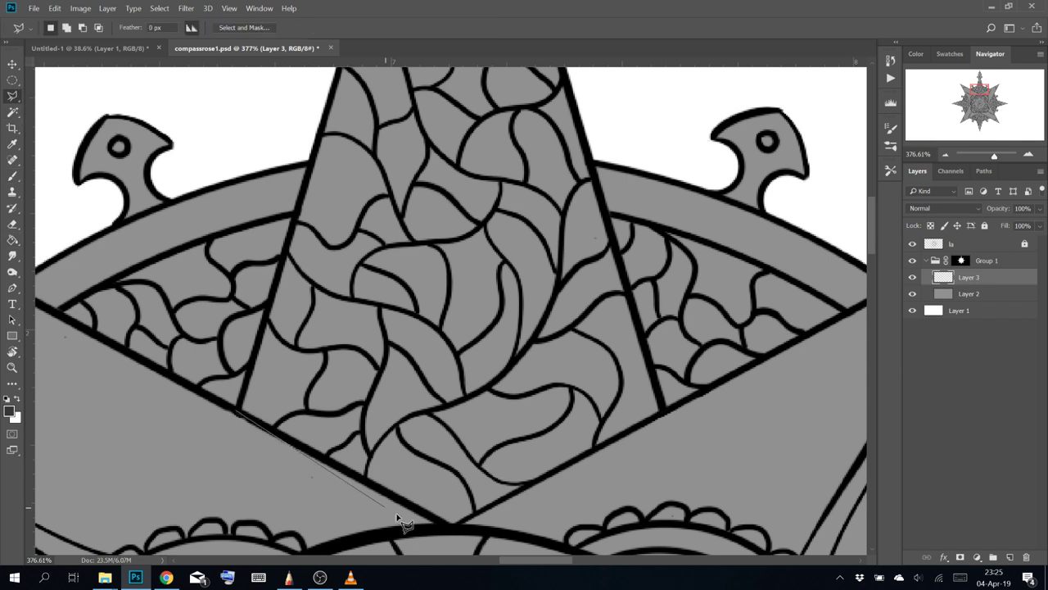
click(451, 525)
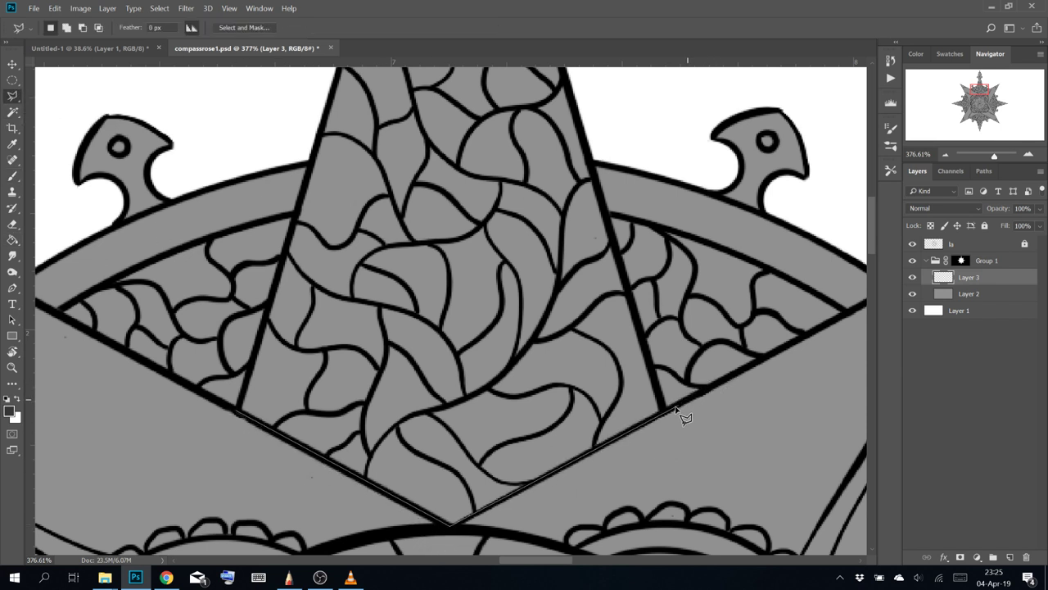
drag(631, 262, 724, 525)
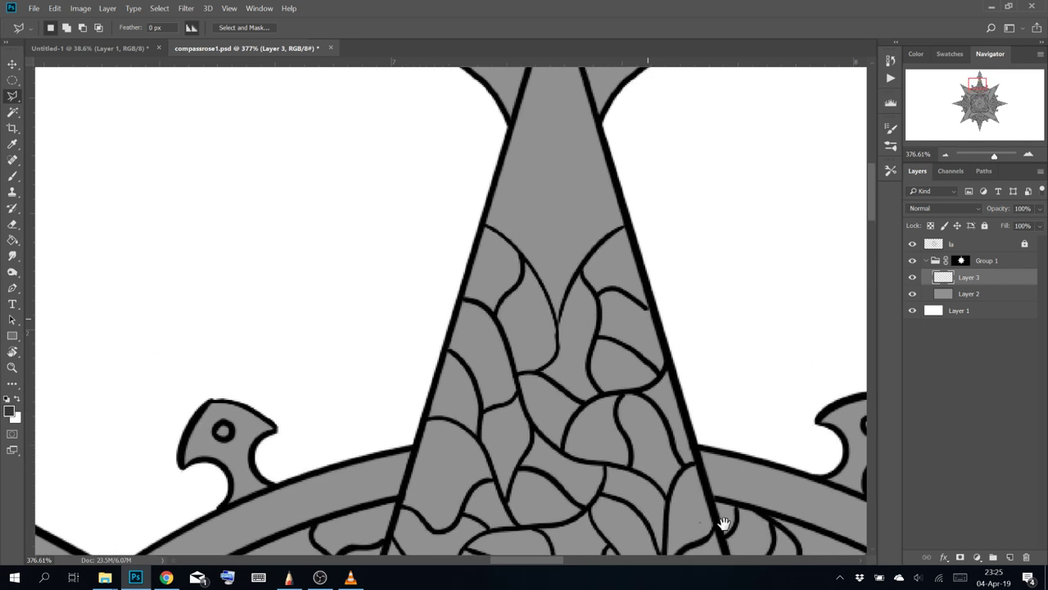
drag(658, 247, 761, 498)
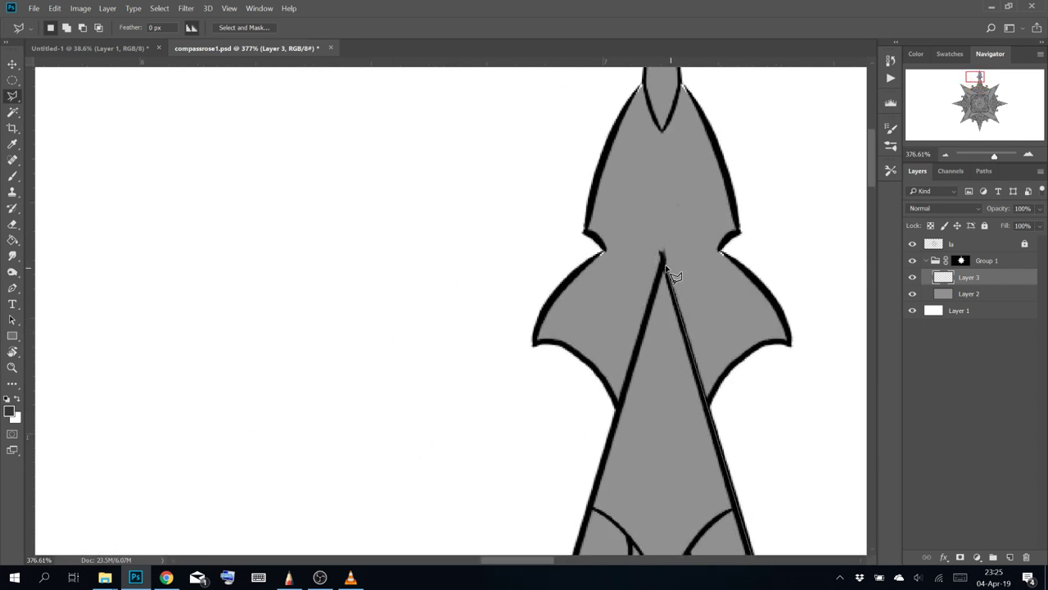
drag(617, 480, 653, 253)
drag(615, 376, 632, 201)
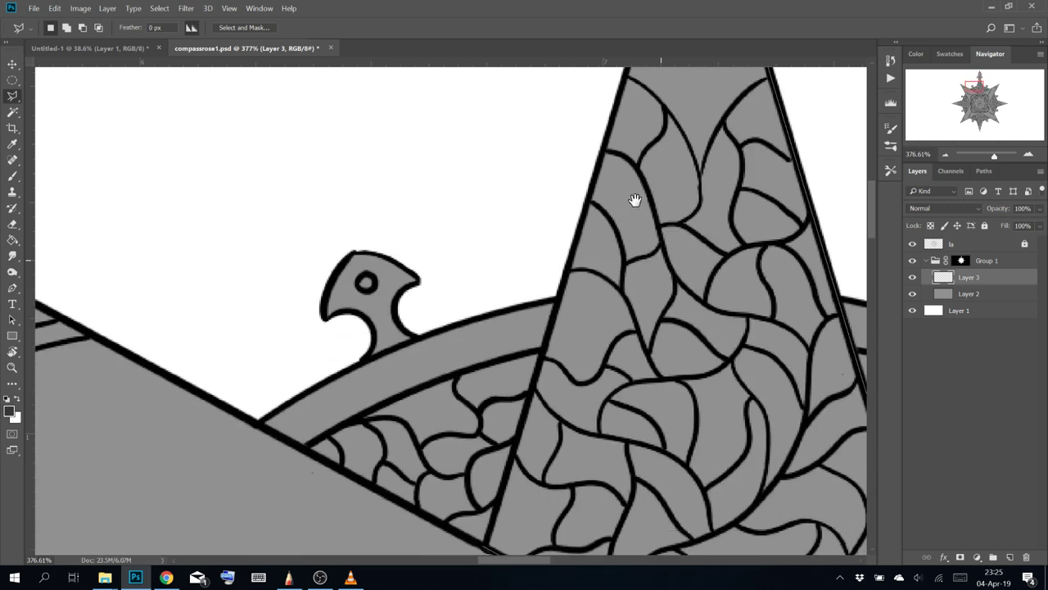
mouse_move(601, 452)
mouse_down()
mouse_move(614, 278)
mouse_move(634, 276)
mouse_up()
click(514, 367)
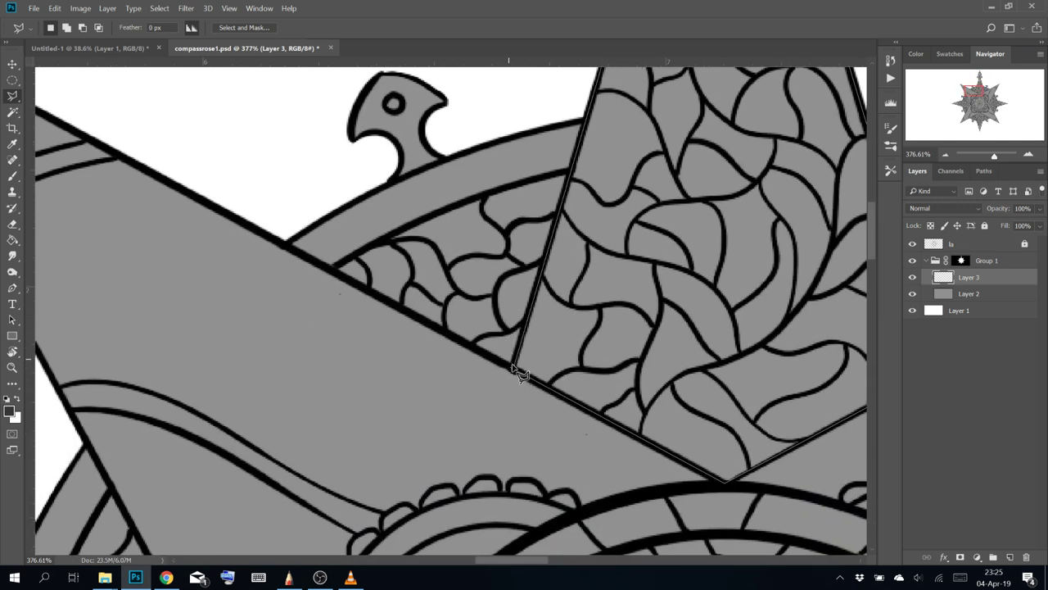
click(520, 372)
Fill the selected north spike with the dark grey foreground colour in Normal mode at 100% opacity
click(54, 8)
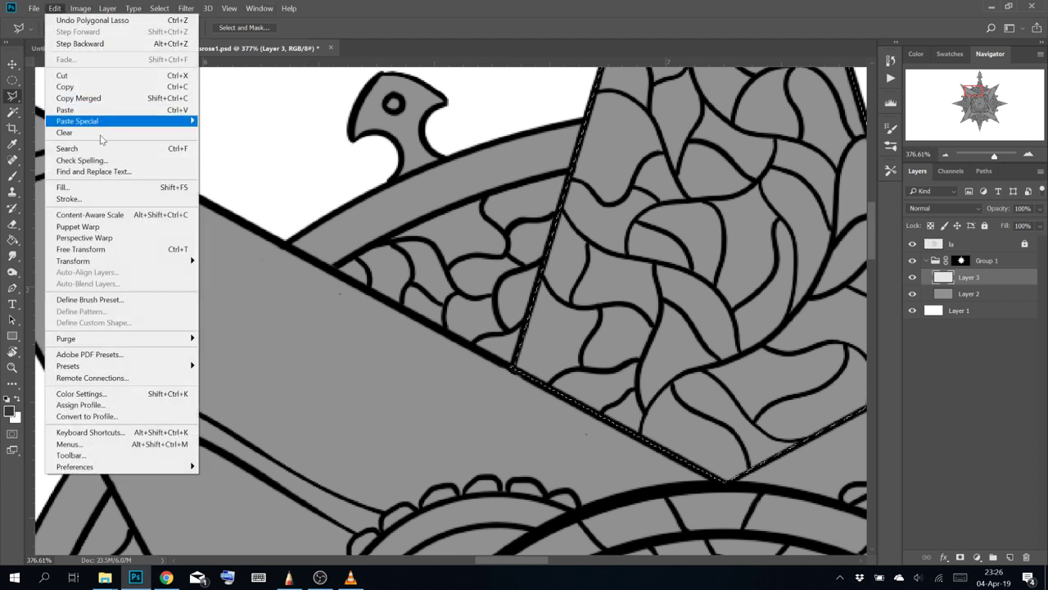
click(112, 187)
click(535, 148)
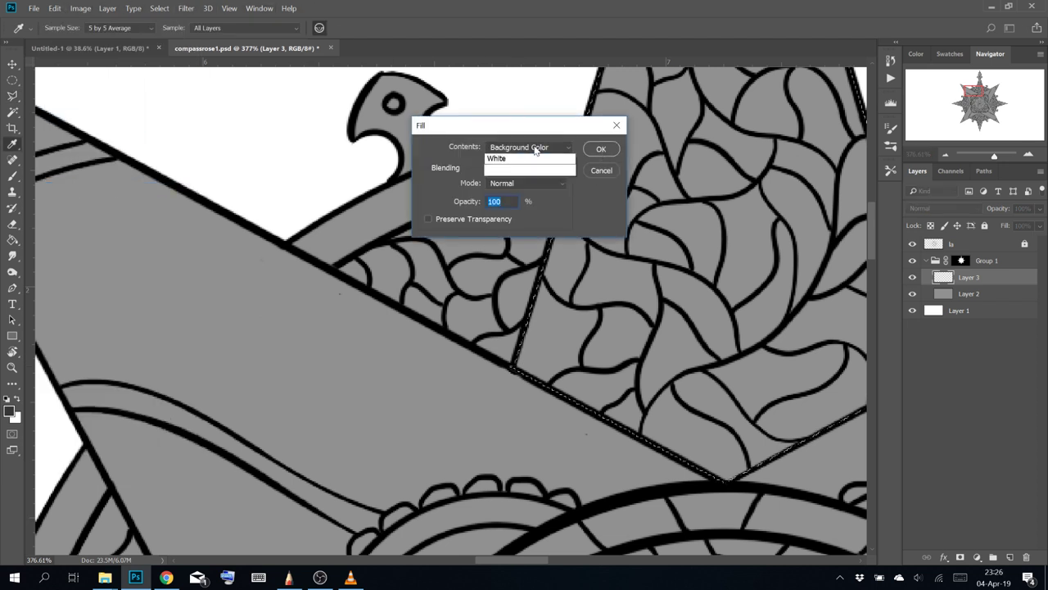
click(524, 159)
click(600, 148)
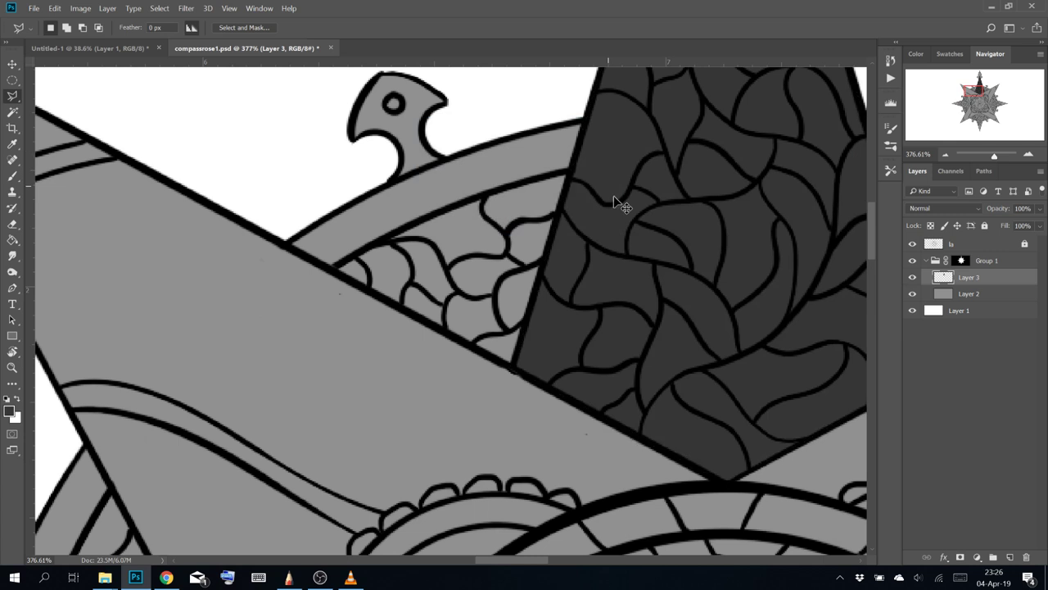
Outline the scaled west spike with the Polygonal Lasso and fill it with the dark grey foreground colour at 100% opacity
drag(659, 255, 597, 279)
drag(633, 406, 575, 243)
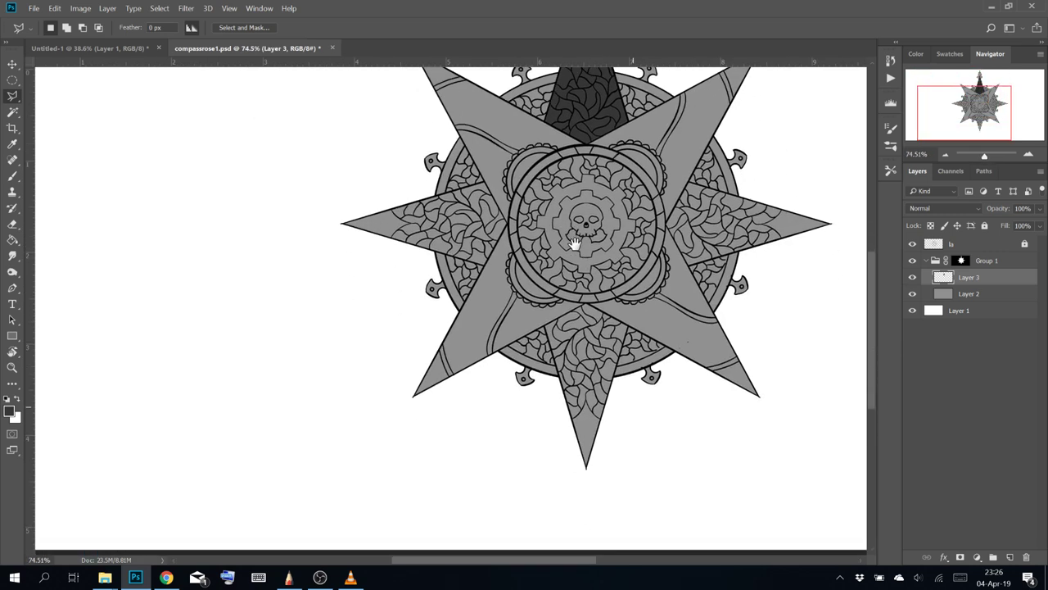
scroll(494, 235, up, 6)
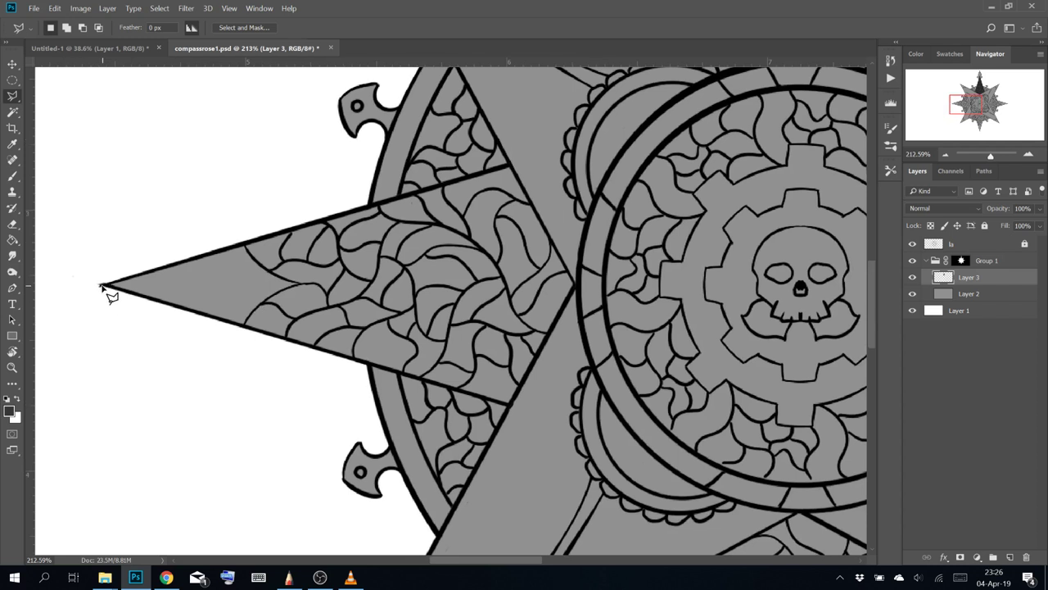
click(102, 285)
click(509, 403)
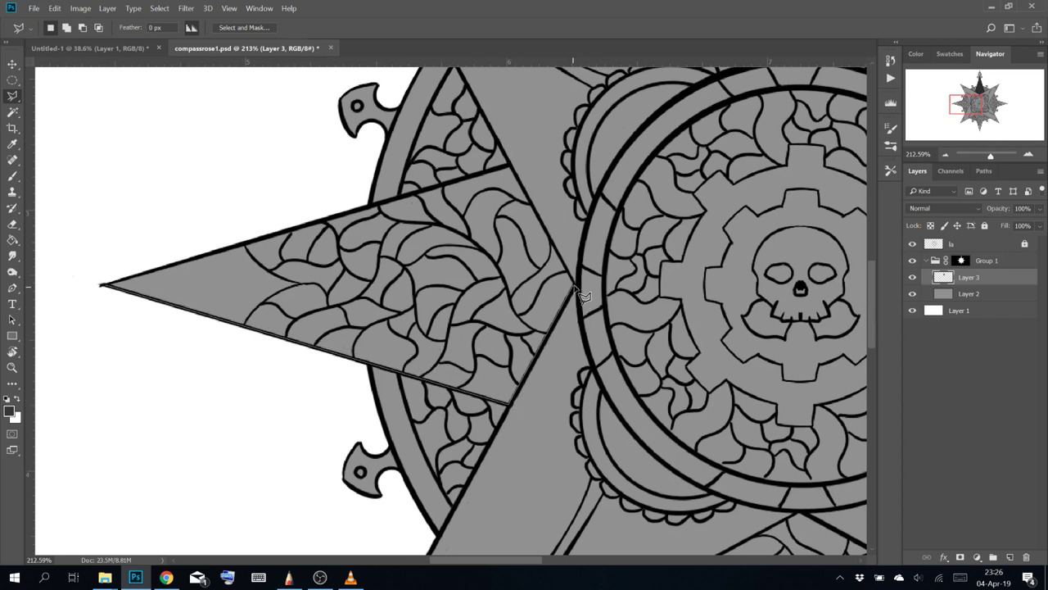
click(573, 279)
click(509, 167)
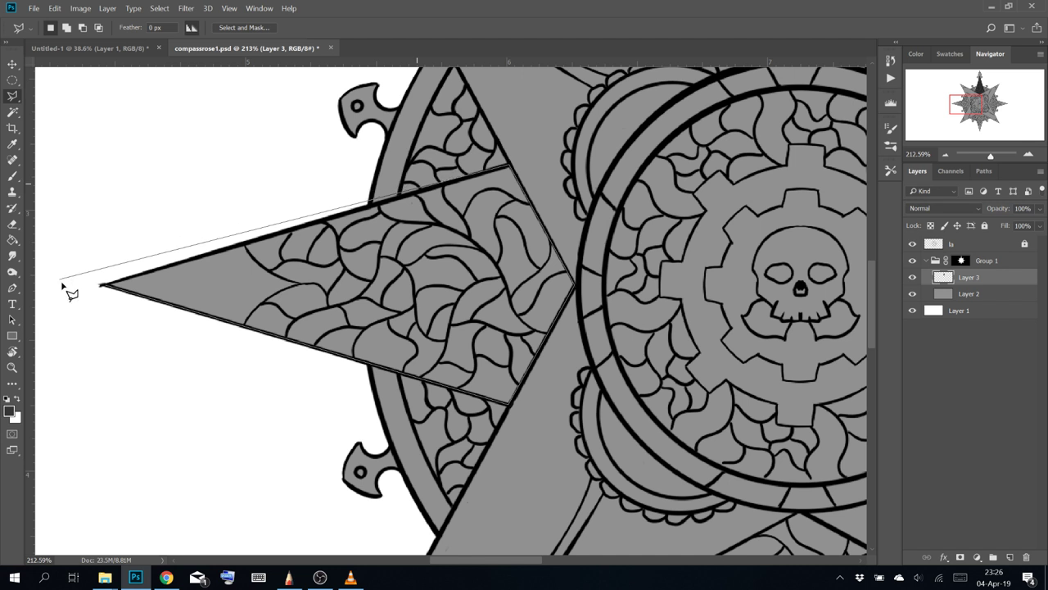
click(103, 285)
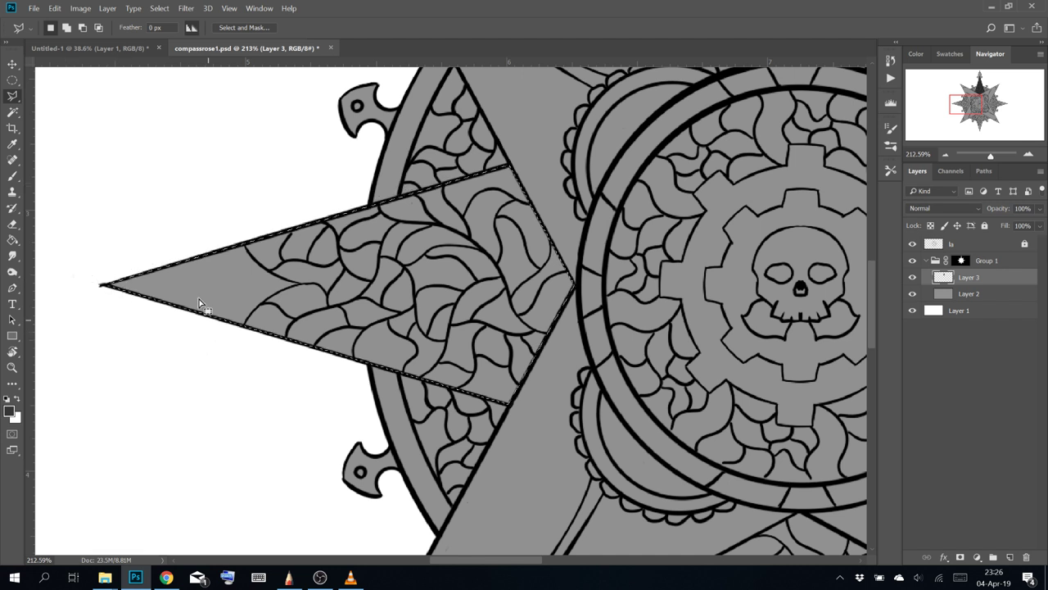
click(54, 8)
click(73, 188)
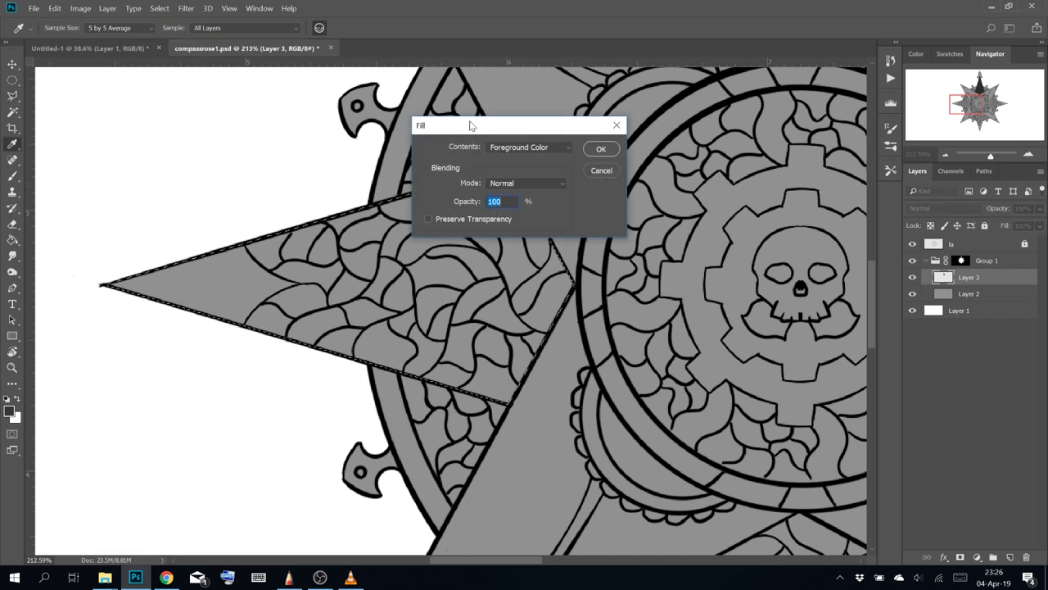
click(610, 148)
drag(819, 293, 160, 271)
click(338, 260)
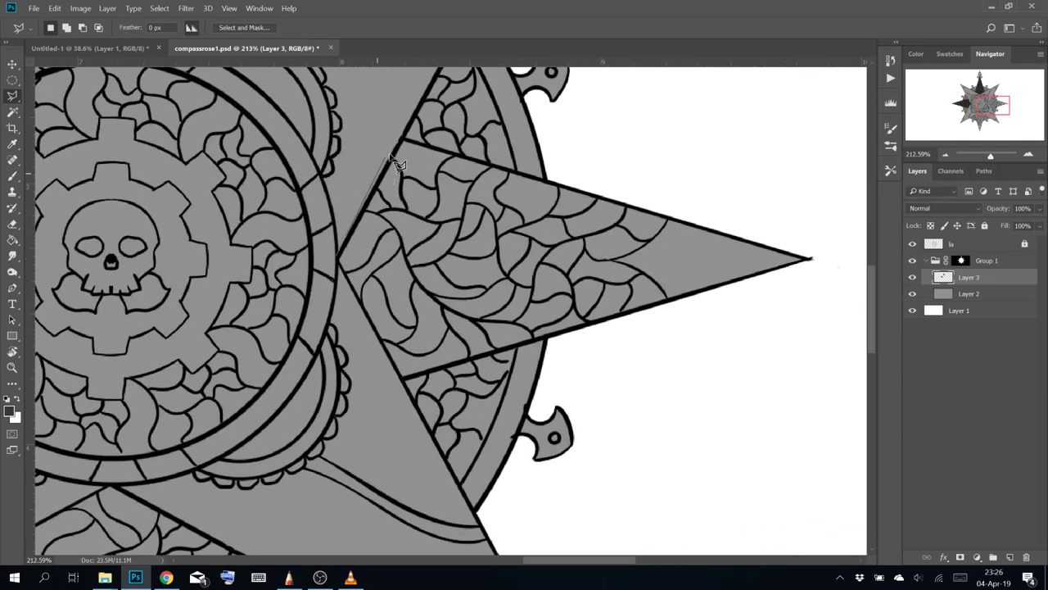
click(402, 142)
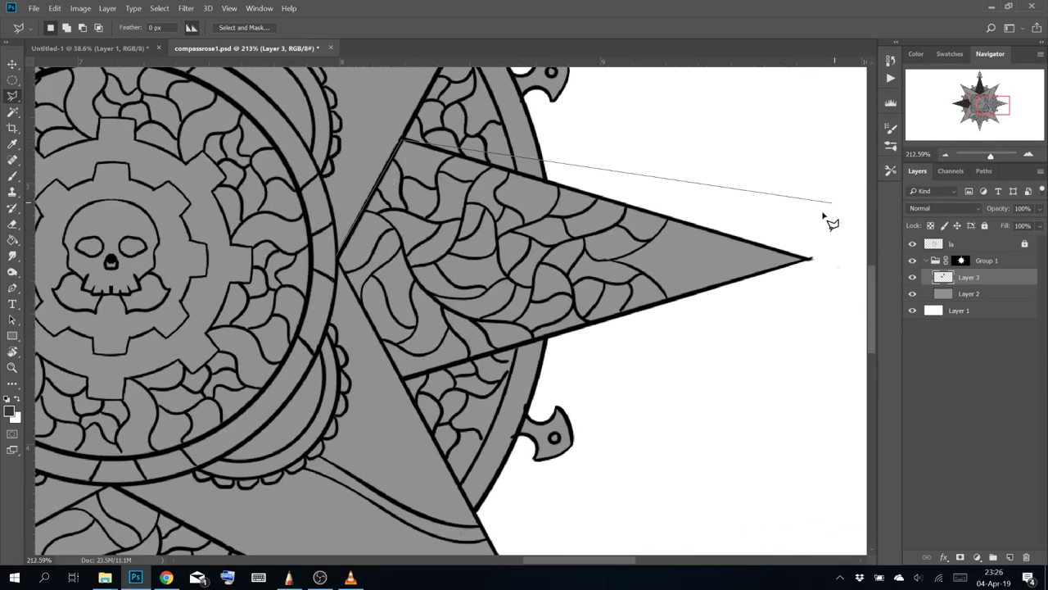
click(810, 260)
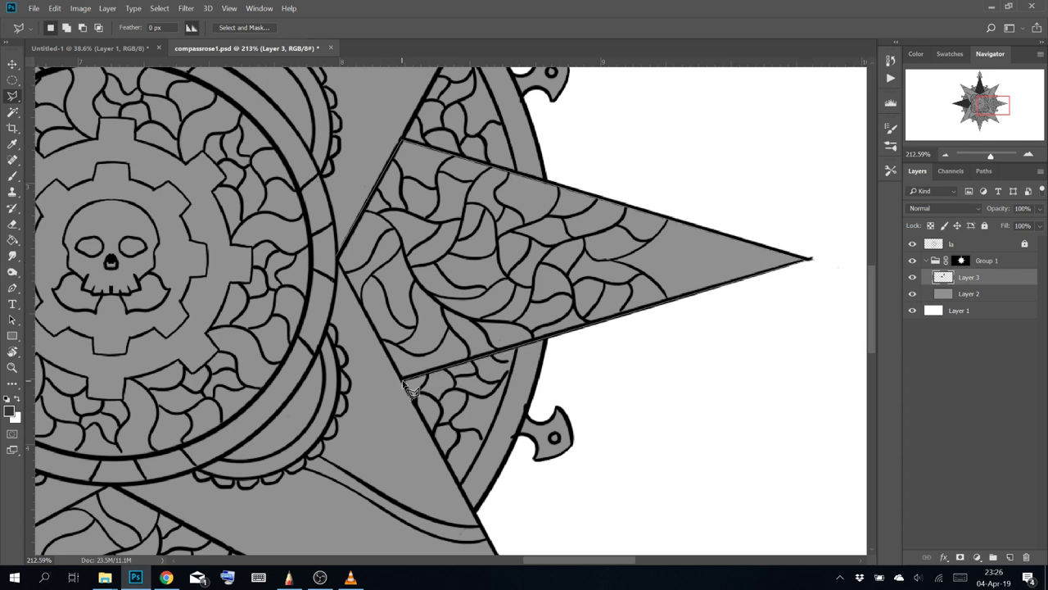
click(339, 263)
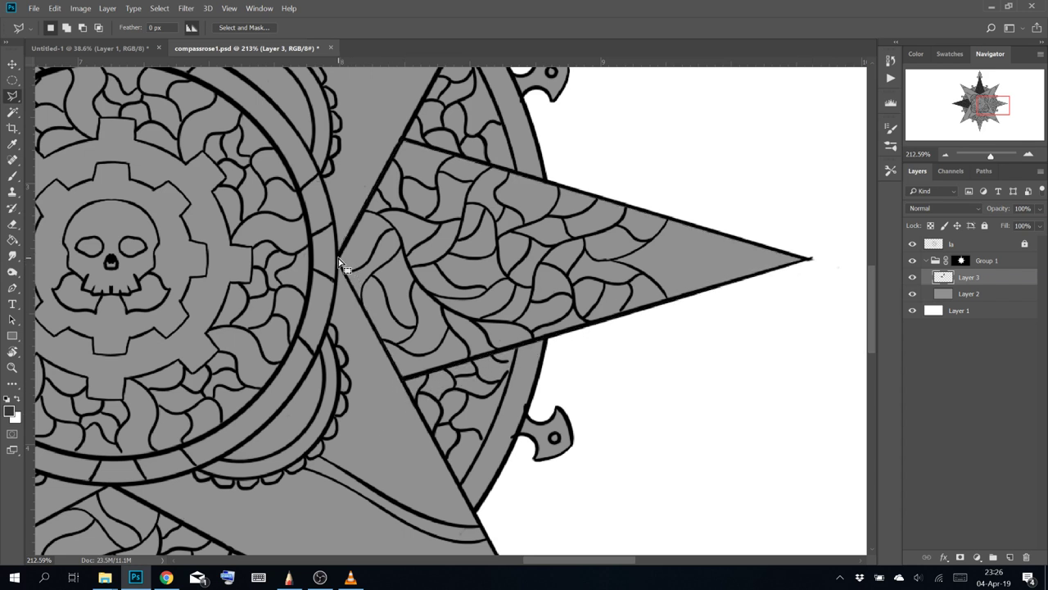
key(ctrl+z)
click(54, 8)
click(98, 188)
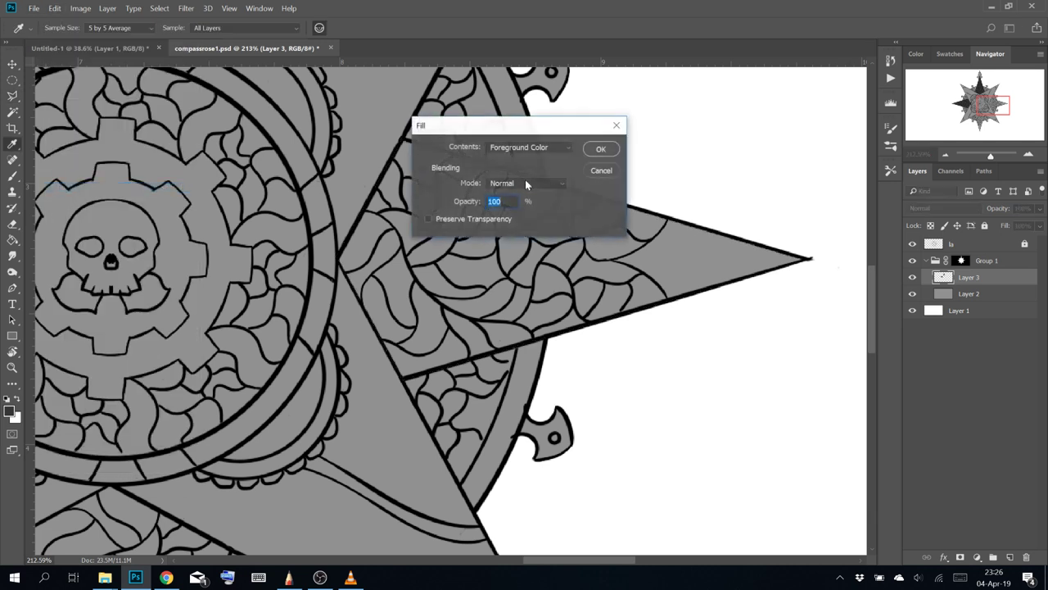
click(598, 149)
key(ctrl+z)
key(ctrl+shift+z)
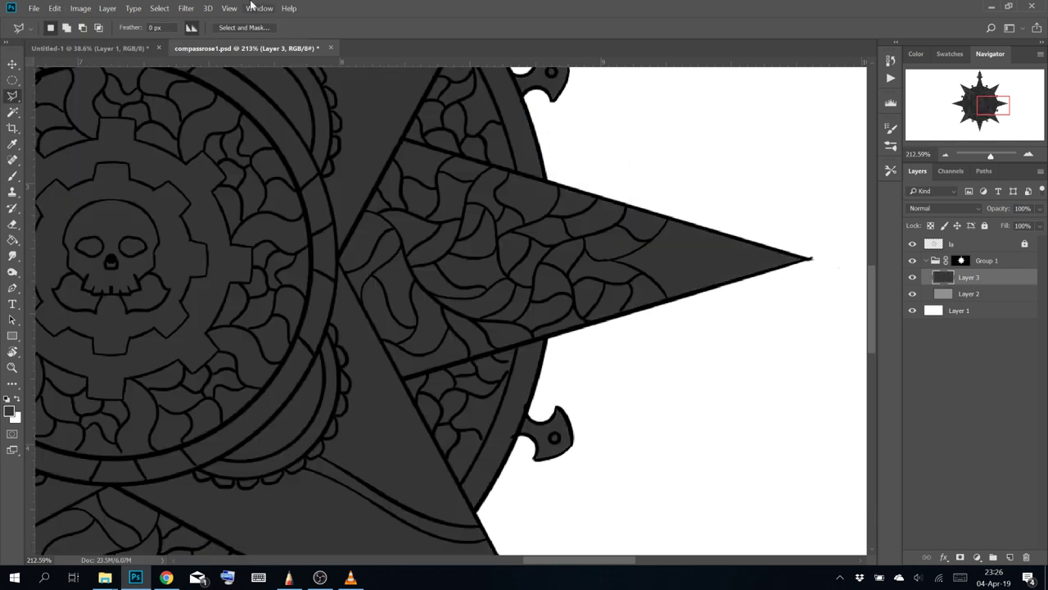
key(ctrl+z)
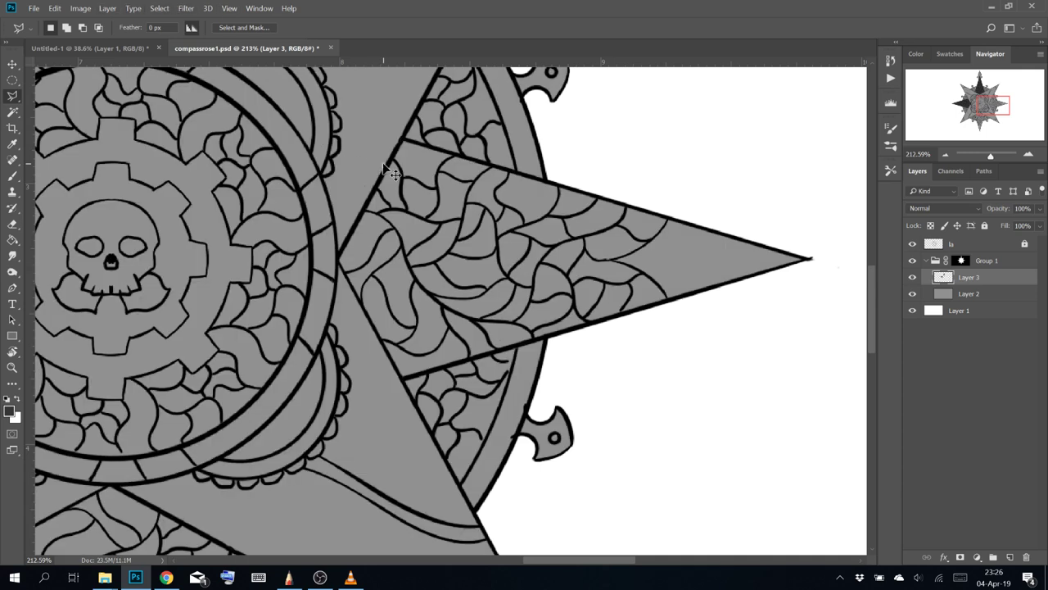
Outline the scaled east spike with the Polygonal Lasso and fill it with the dark grey foreground colour at 100% opacity
scroll(416, 172, down, 3)
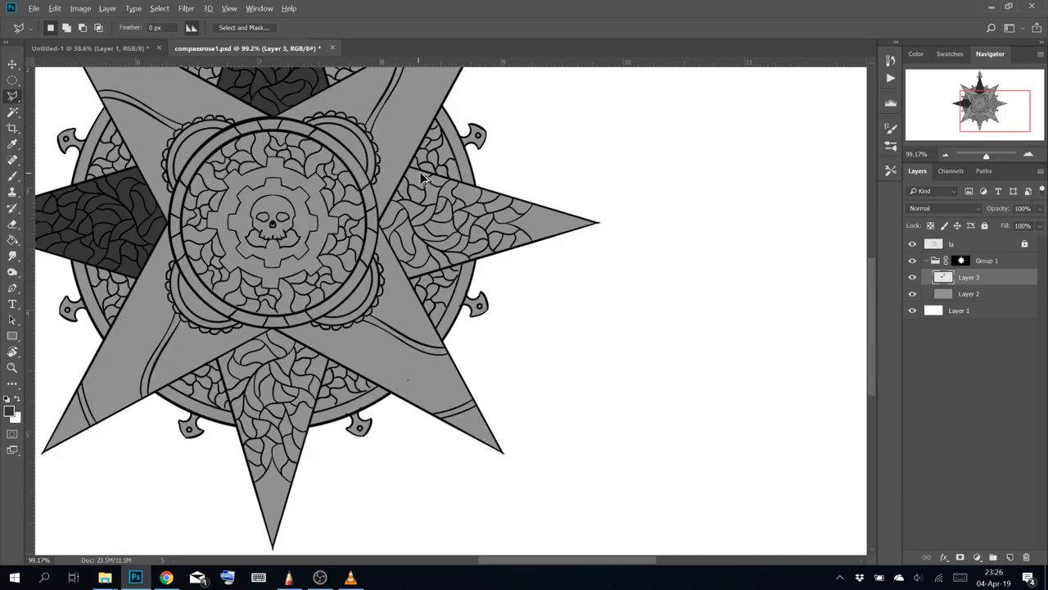
scroll(383, 179, up, 2)
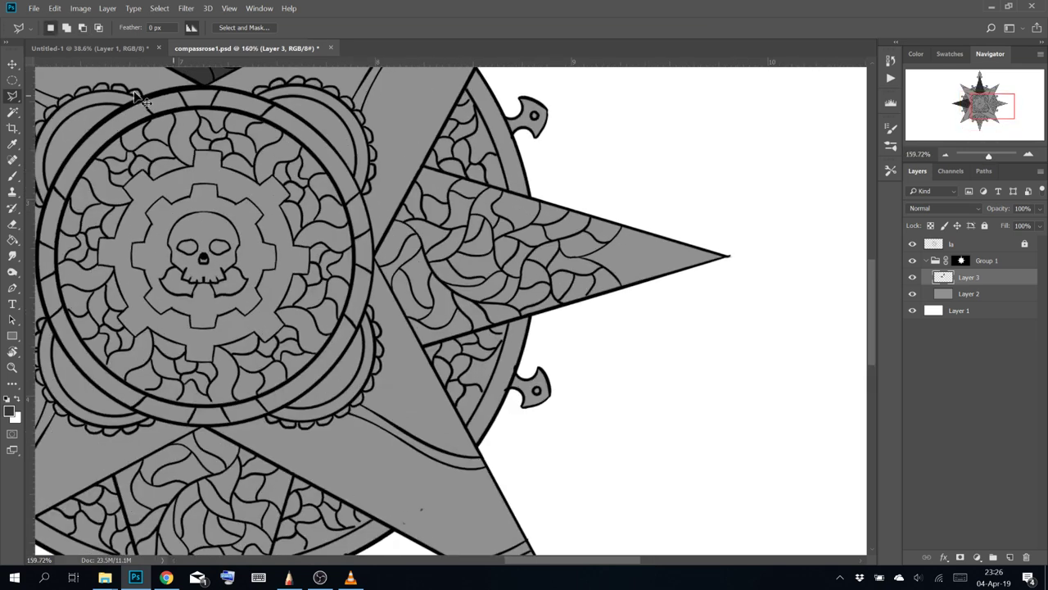
click(376, 256)
click(729, 257)
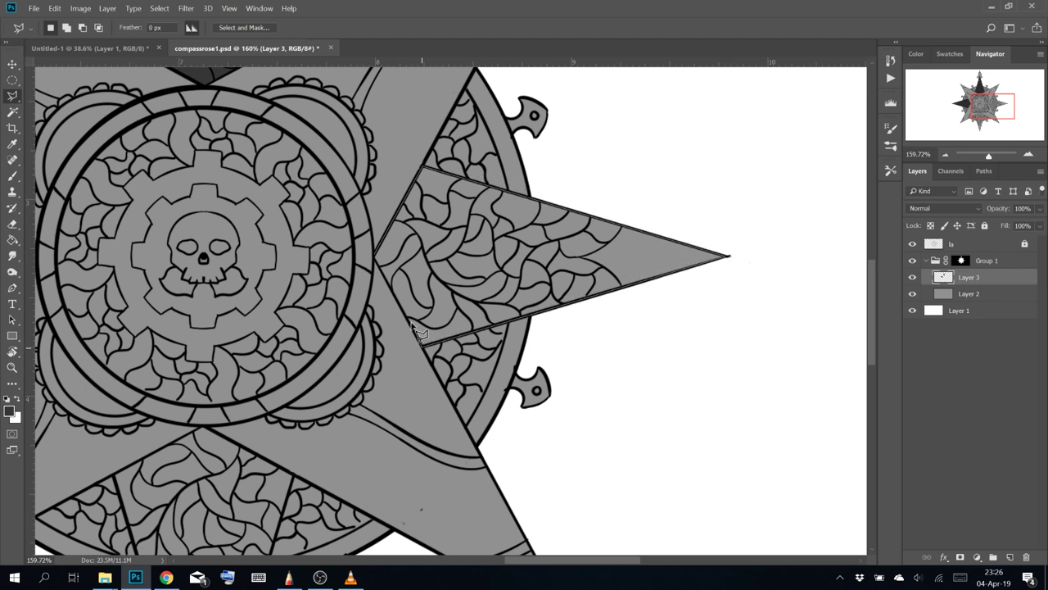
click(377, 258)
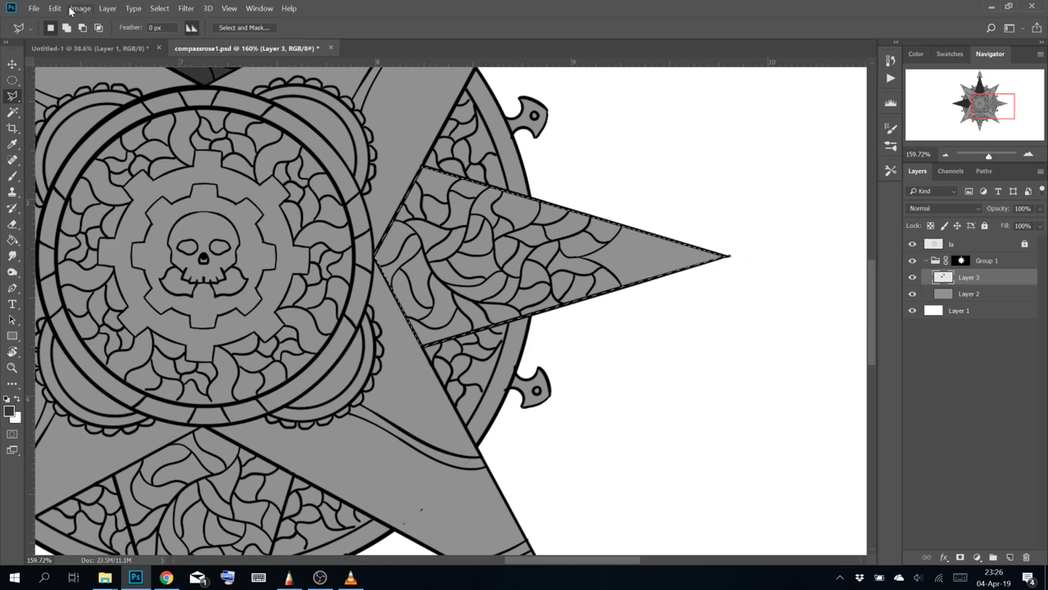
click(54, 8)
click(64, 187)
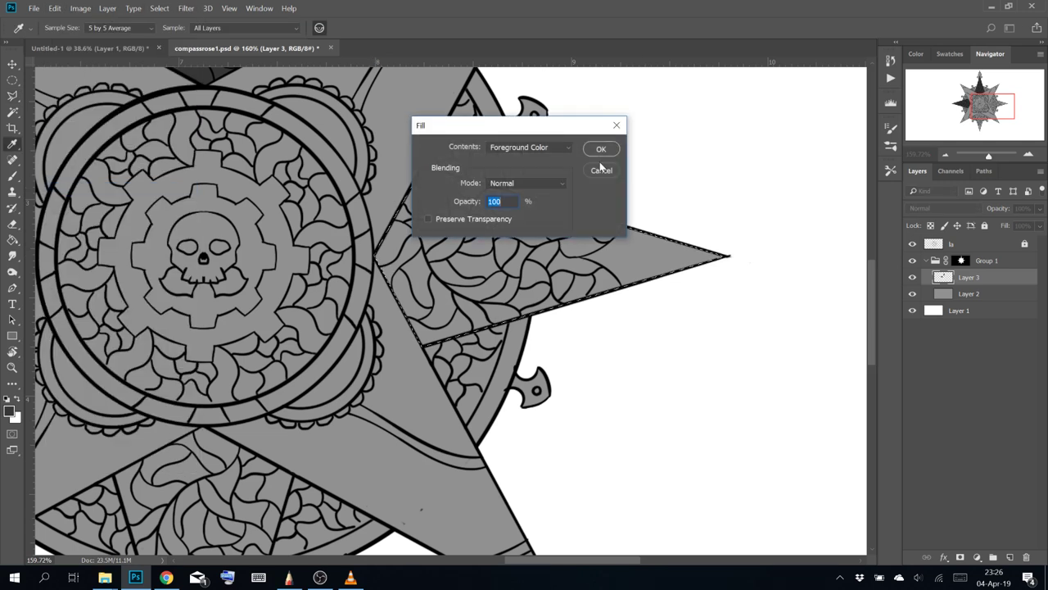
click(601, 151)
Outline the scaled south spike with the Polygonal Lasso and fill it with the dark grey foreground colour at 100% opacity
drag(497, 421, 756, 141)
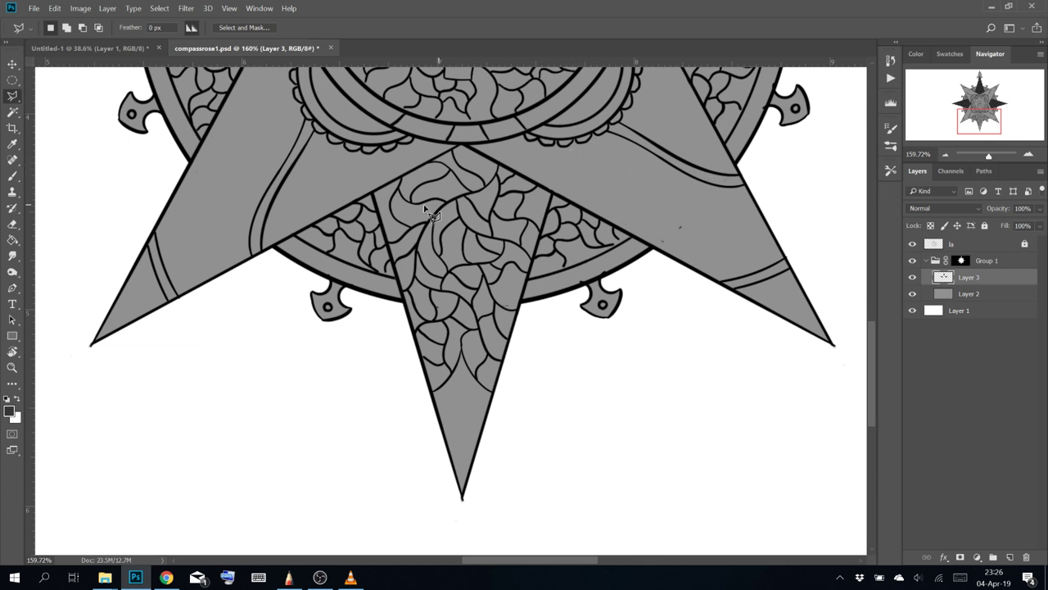
click(374, 194)
click(464, 146)
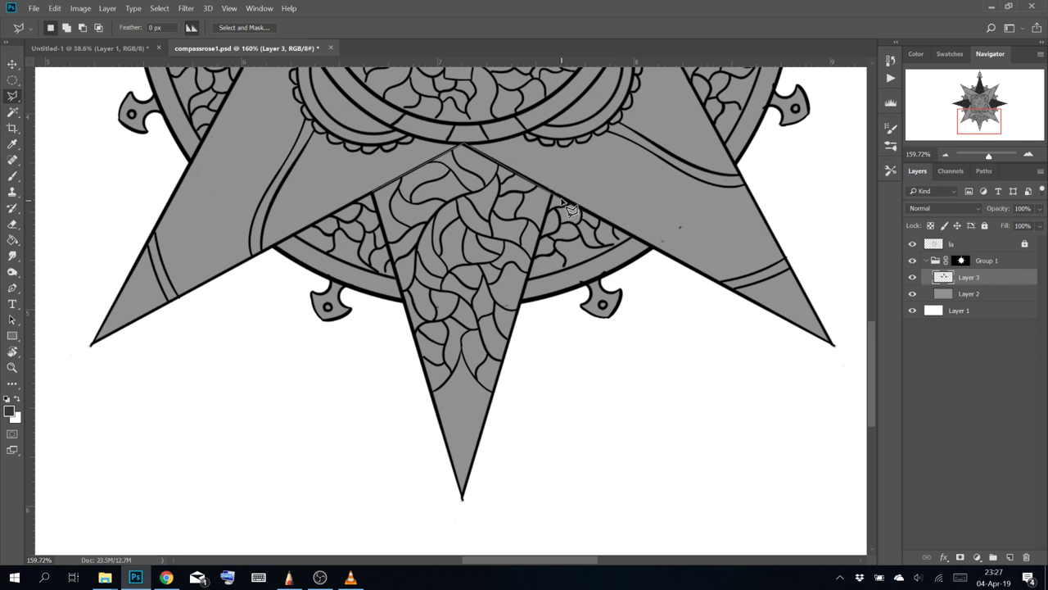
click(553, 196)
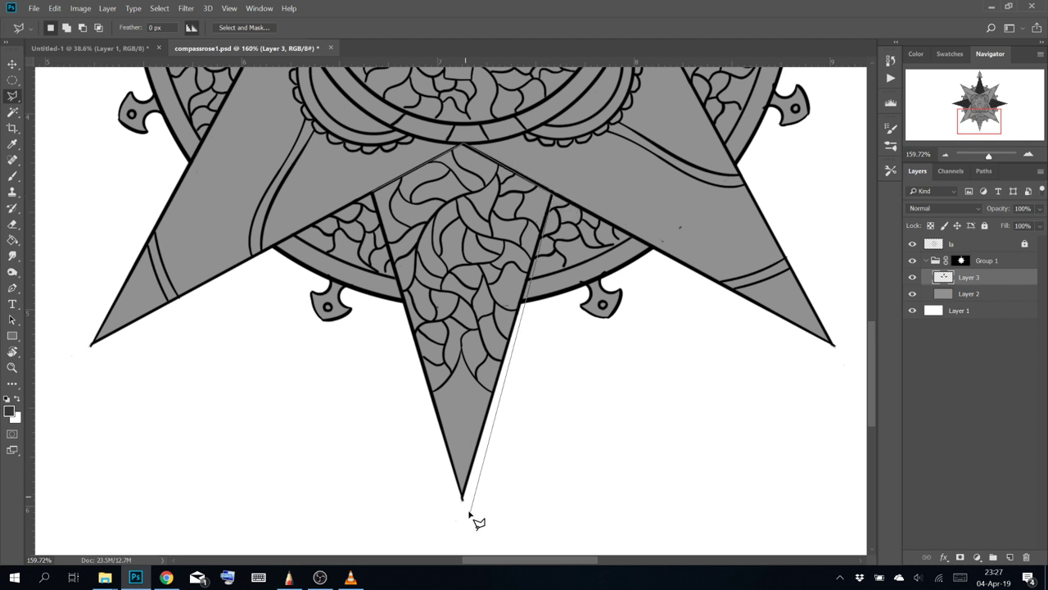
click(463, 499)
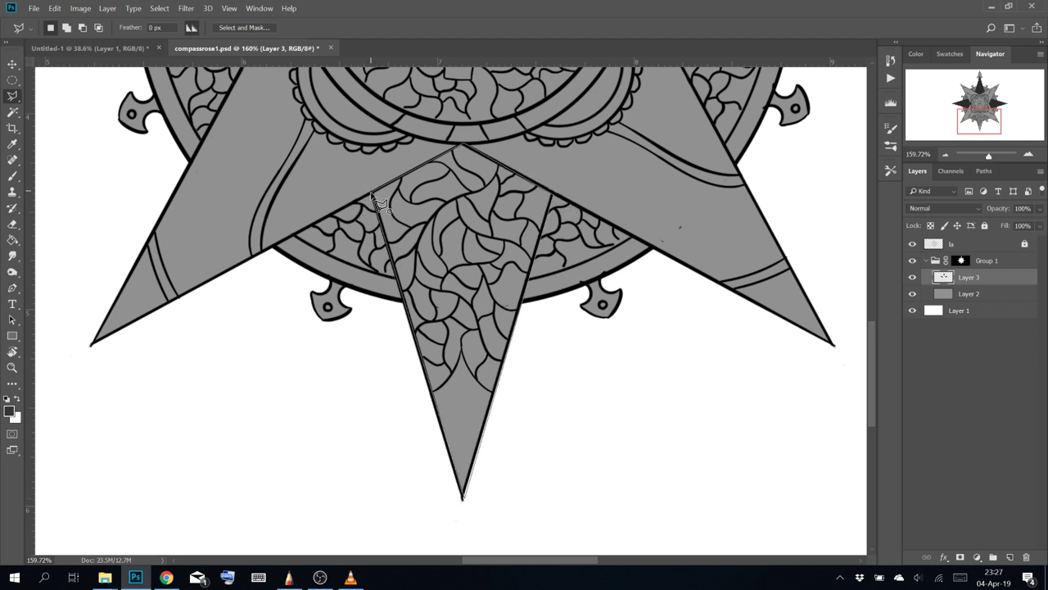
click(374, 195)
click(54, 8)
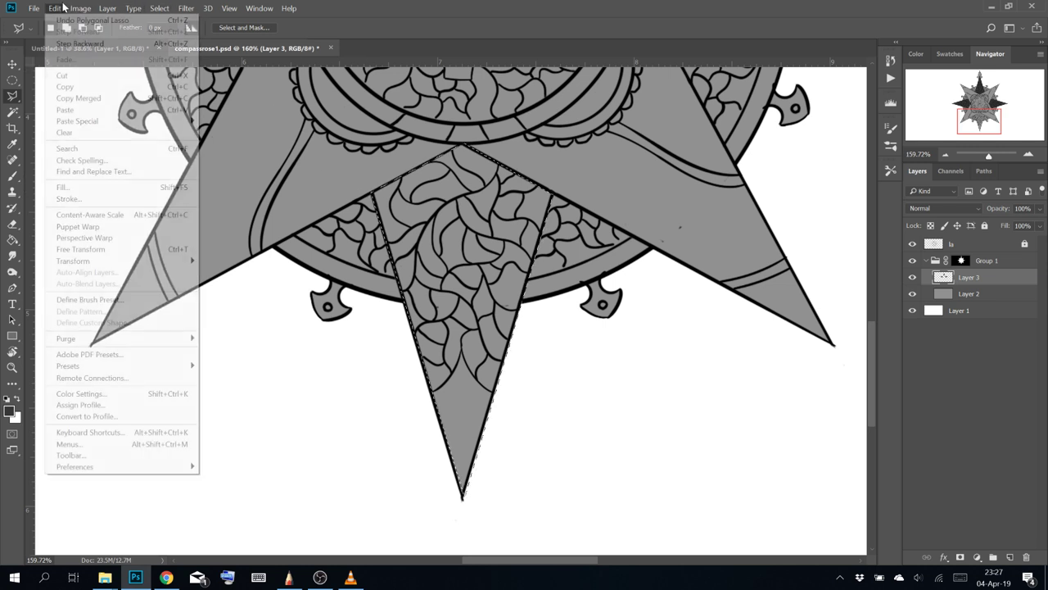
click(63, 187)
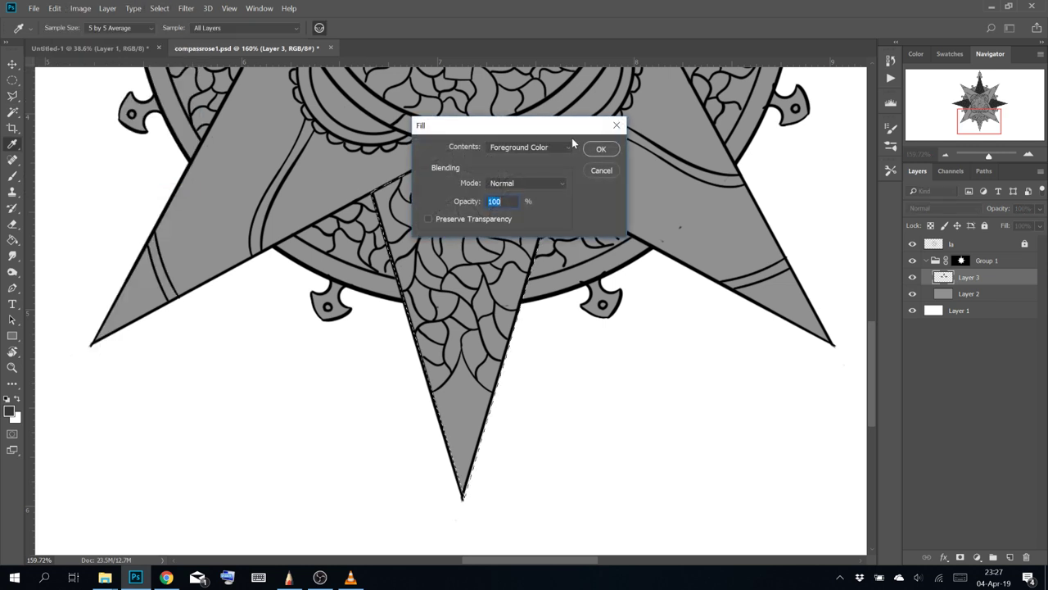
click(603, 148)
key(ctrl+0)
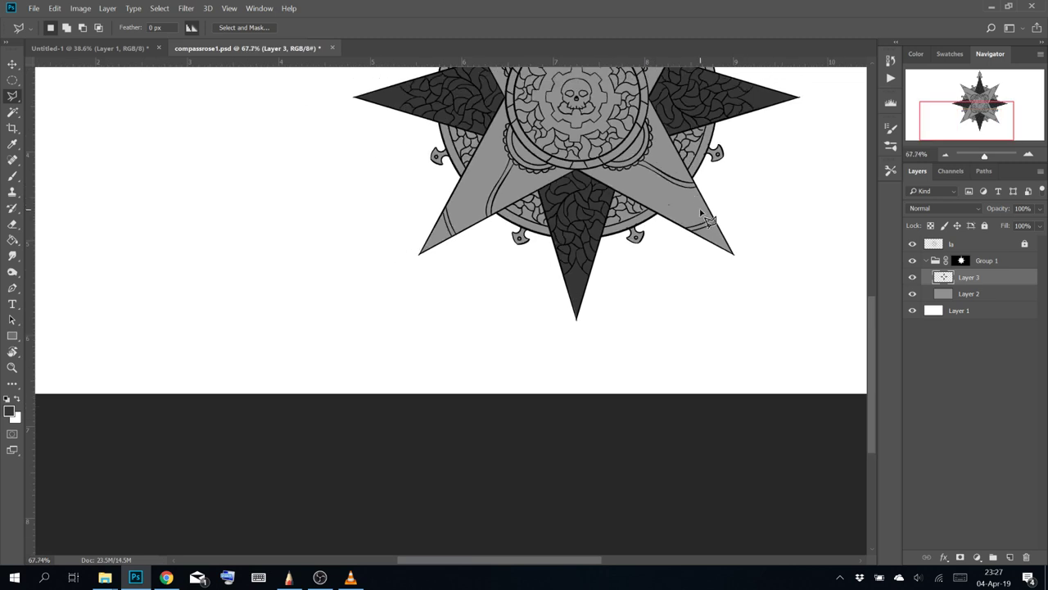
scroll(633, 252, up, 5)
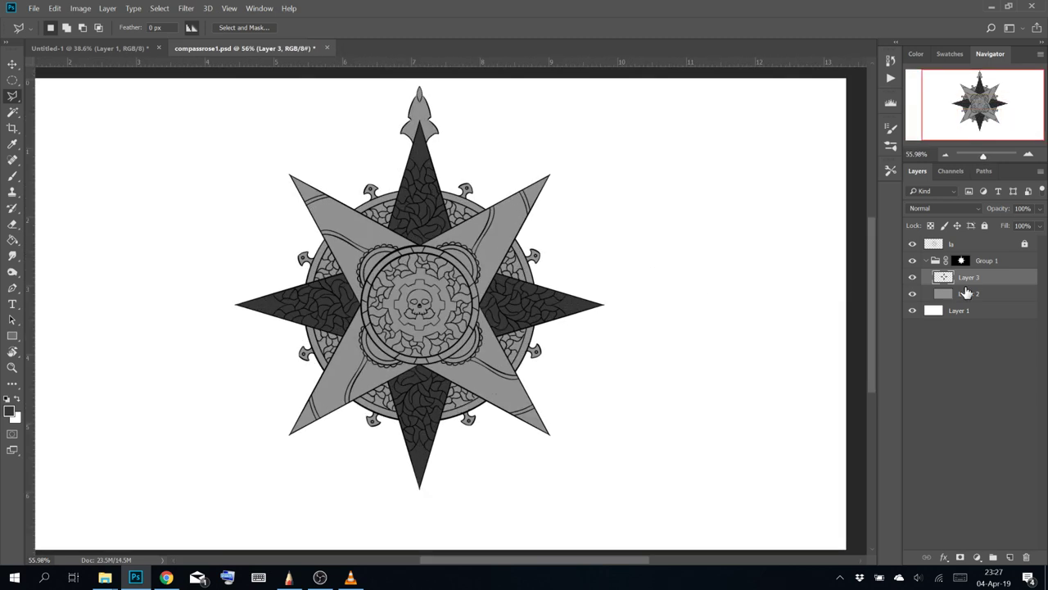
Add a new layer to Group 1 and move it beneath Layer 3, which holds the dark spikes
click(911, 278)
click(913, 278)
click(1008, 557)
drag(619, 378, 699, 256)
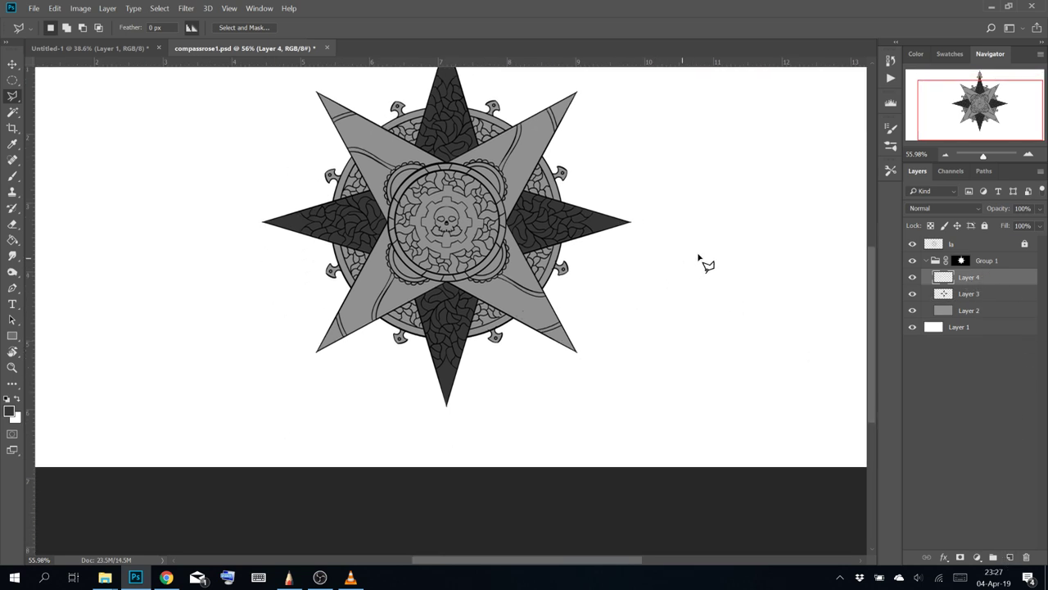
scroll(643, 265, up, 9)
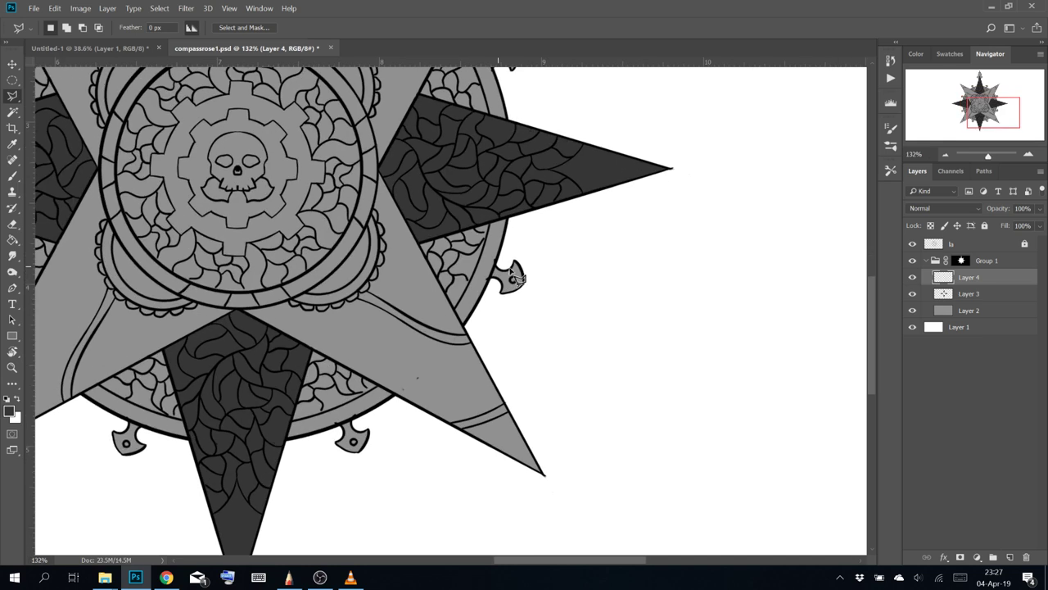
scroll(505, 279, down, 6)
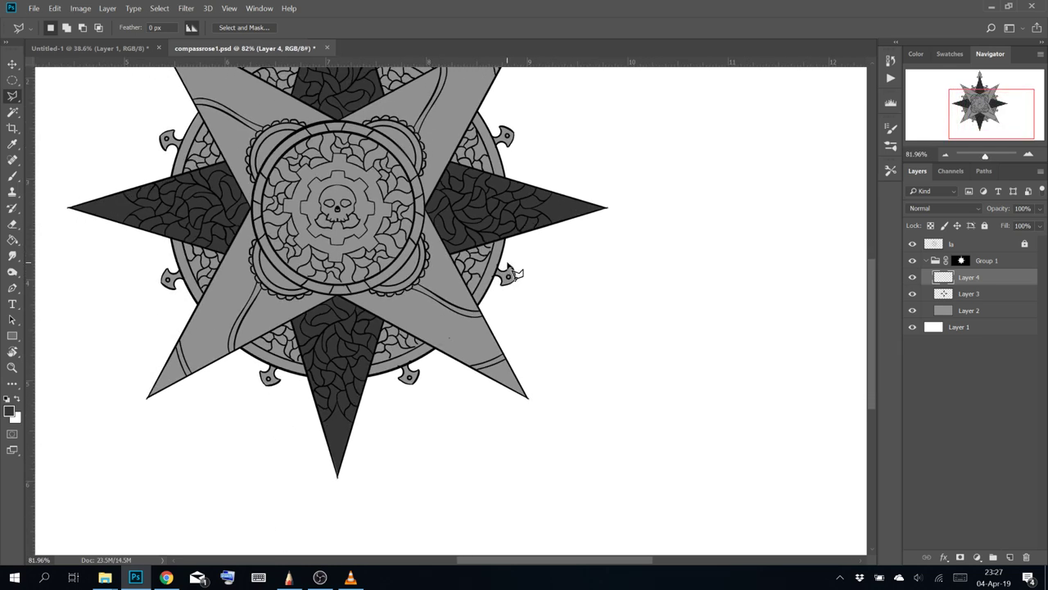
scroll(505, 279, up, 2)
drag(423, 217, 600, 426)
scroll(388, 301, up, 3)
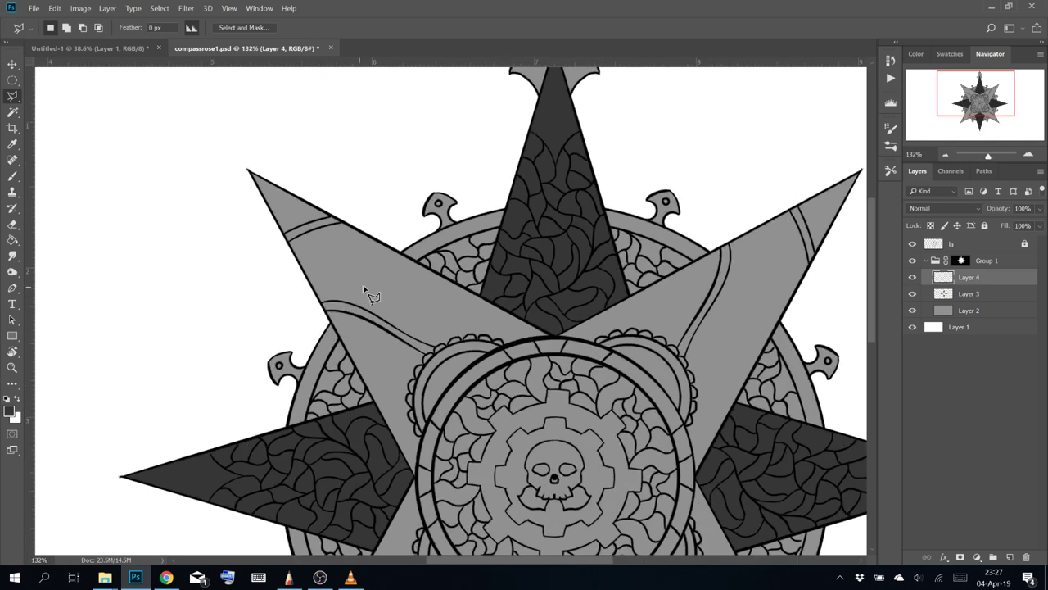
drag(580, 266, 531, 213)
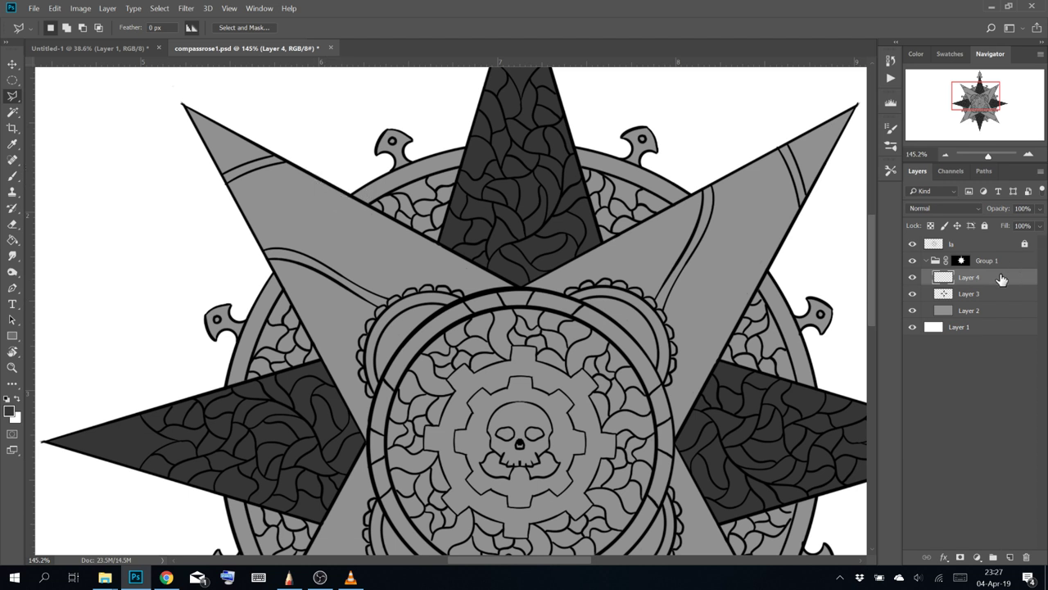
drag(1001, 280, 991, 303)
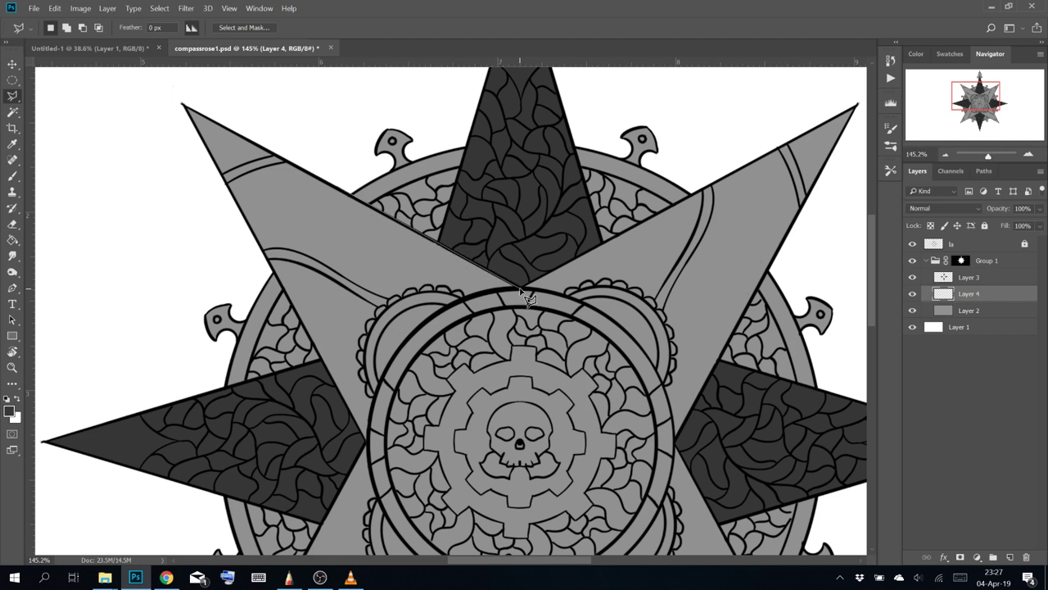
Outline the ring's north section between the two upper diagonal spikes with the Polygonal Lasso
click(706, 192)
click(690, 82)
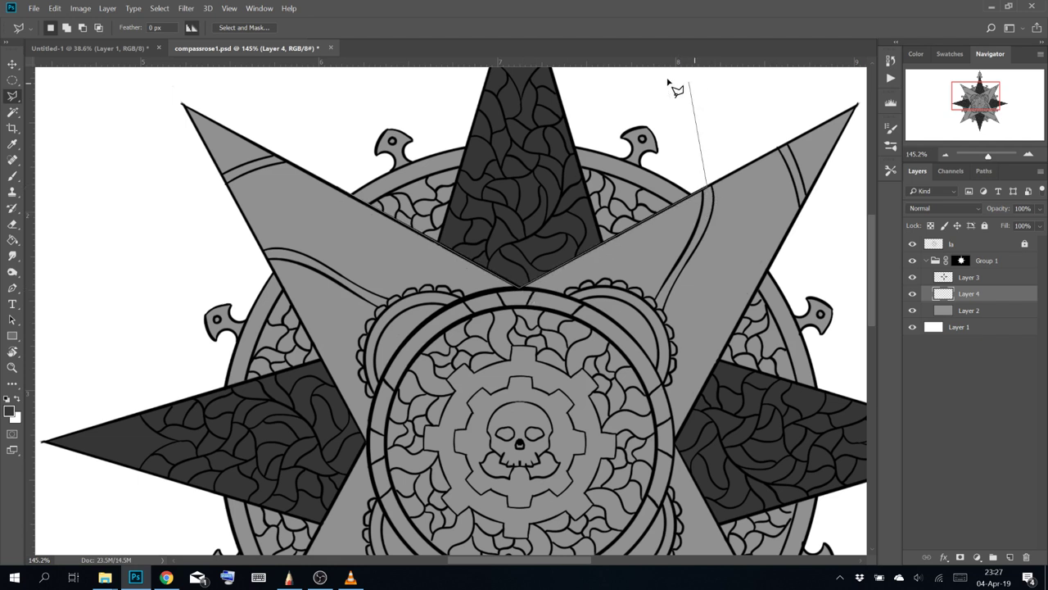
click(315, 124)
double_click(319, 151)
Set the foreground to a lighter neutral grey and fill the north ring selection in Normal mode at 100% opacity
click(9, 411)
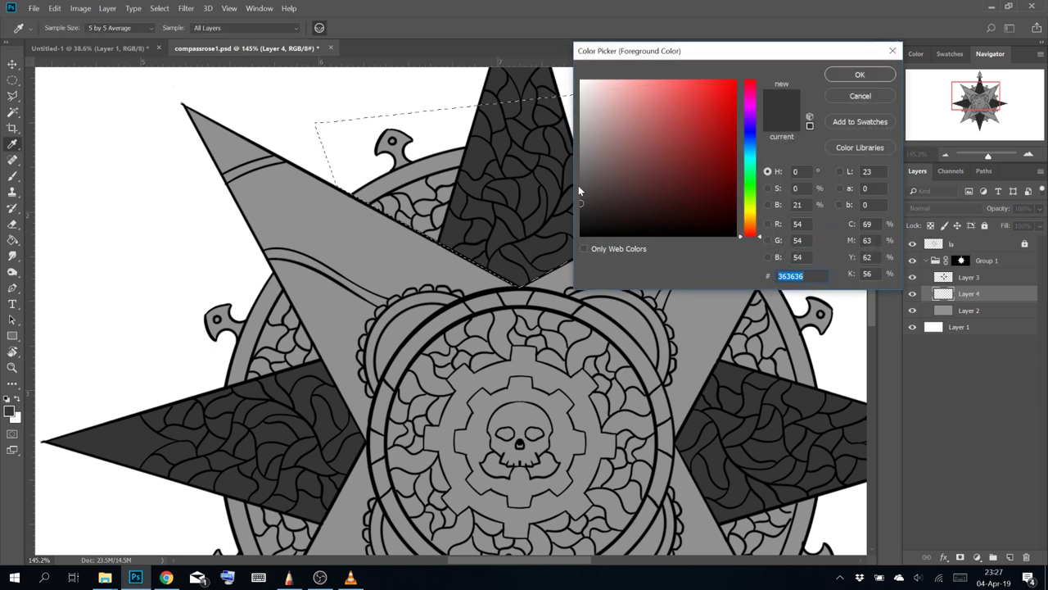
click(580, 177)
click(581, 140)
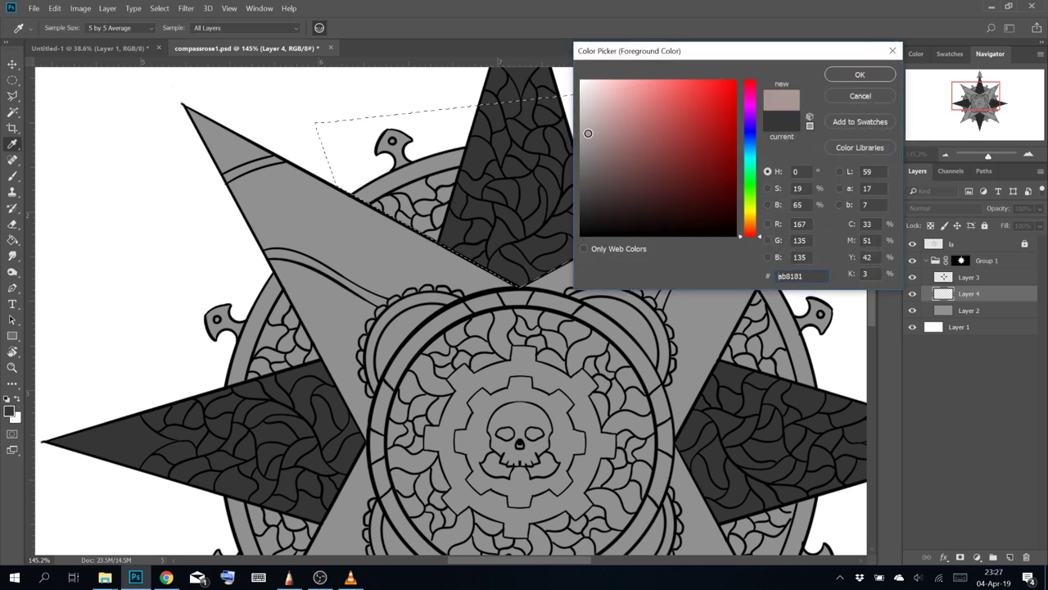
click(860, 74)
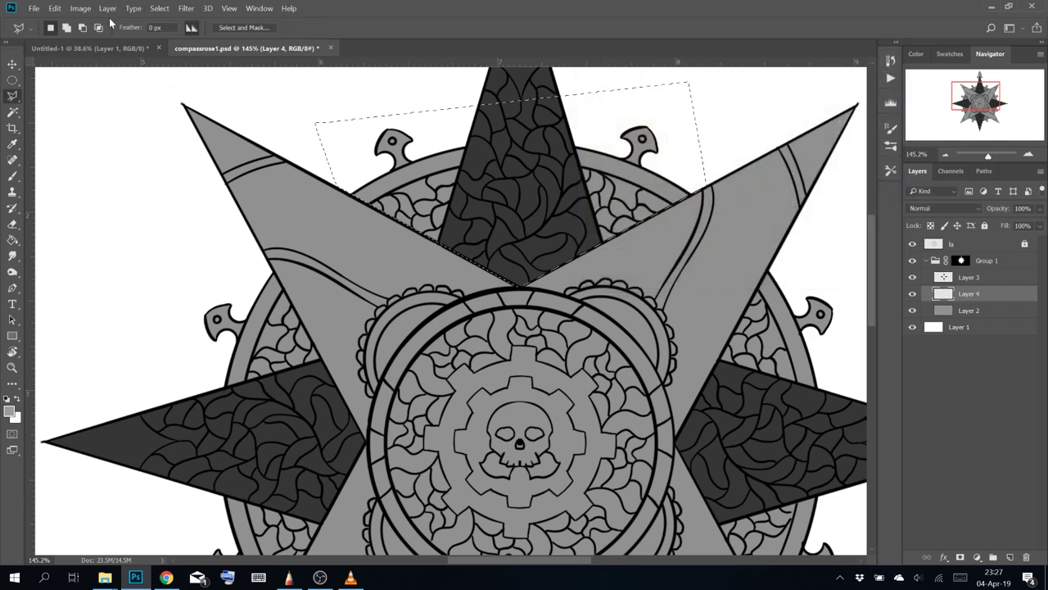
click(54, 8)
click(117, 188)
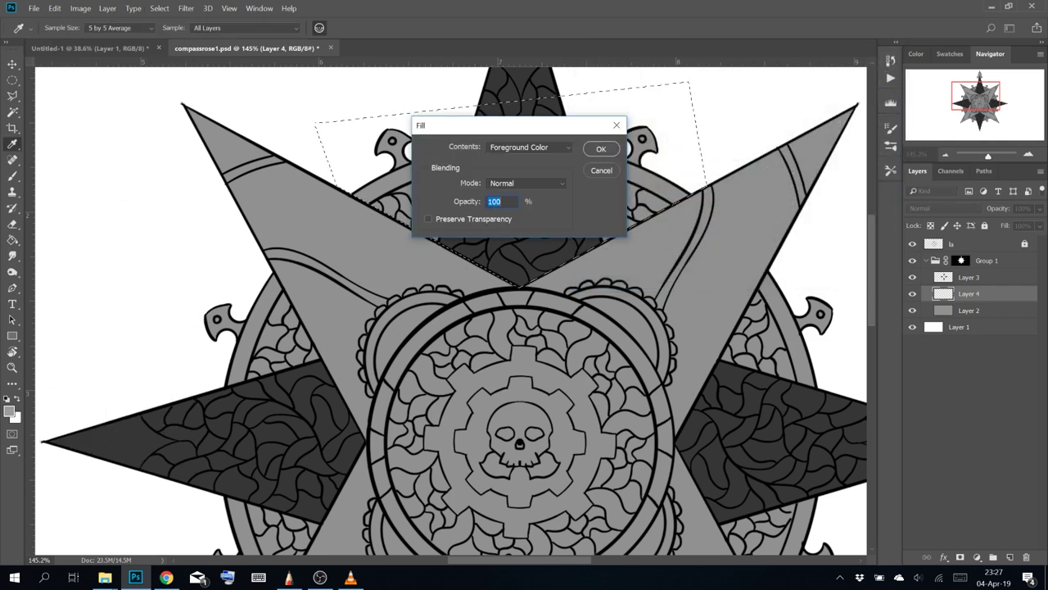
click(602, 147)
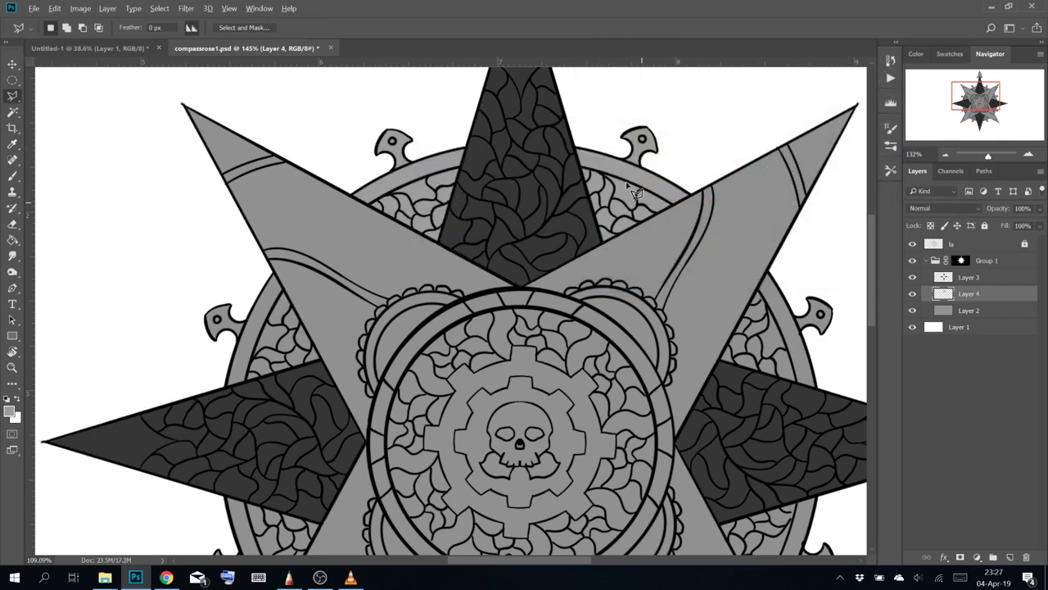
Outline the ring's west section along the inner edges of the two west-side diagonal spikes with the Polygonal Lasso
scroll(649, 121, down, 5)
scroll(459, 238, up, 5)
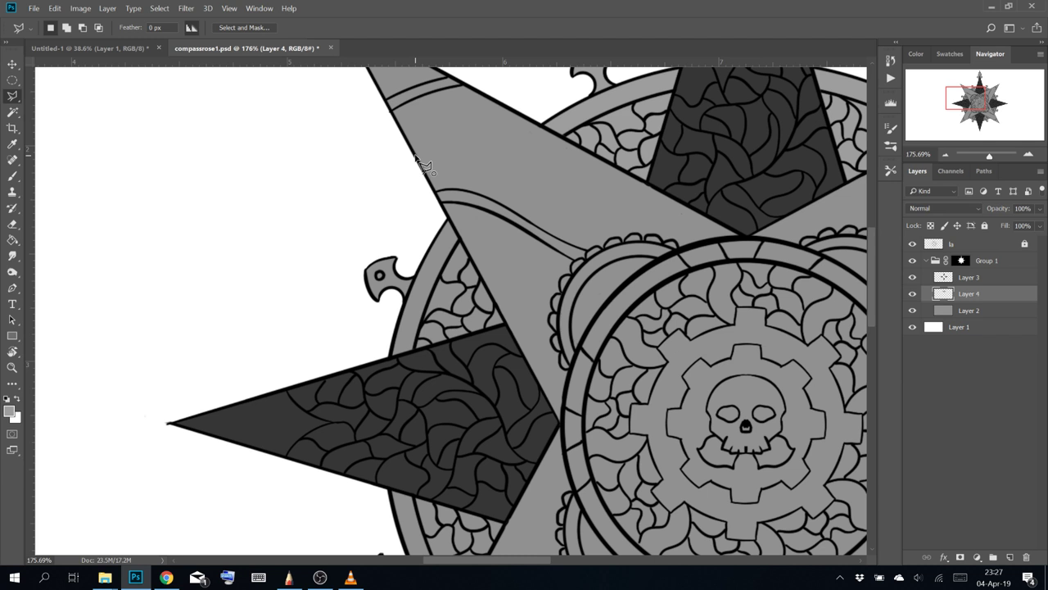
click(447, 210)
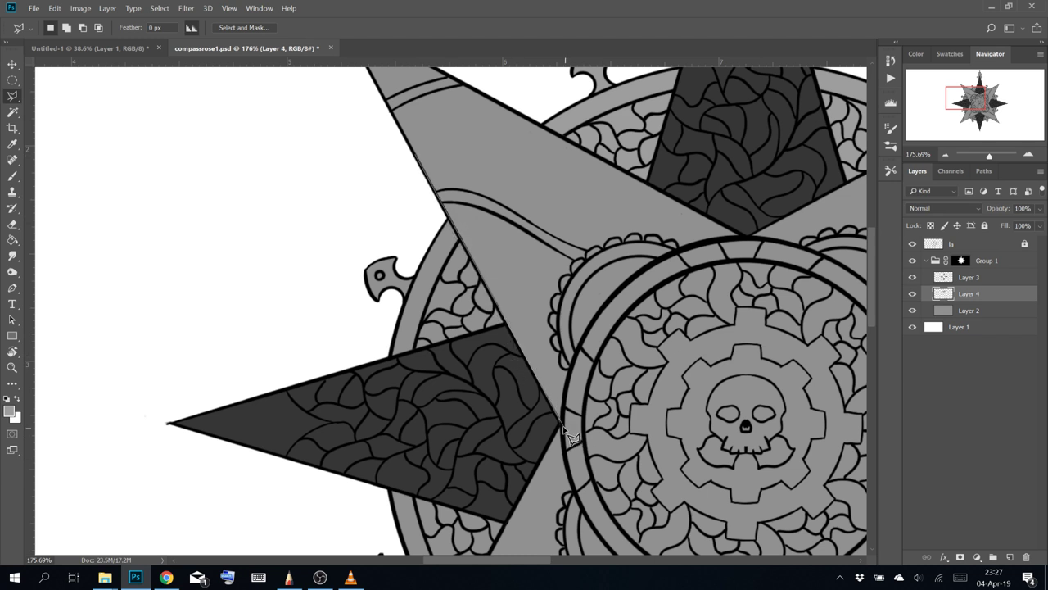
drag(519, 495, 637, 212)
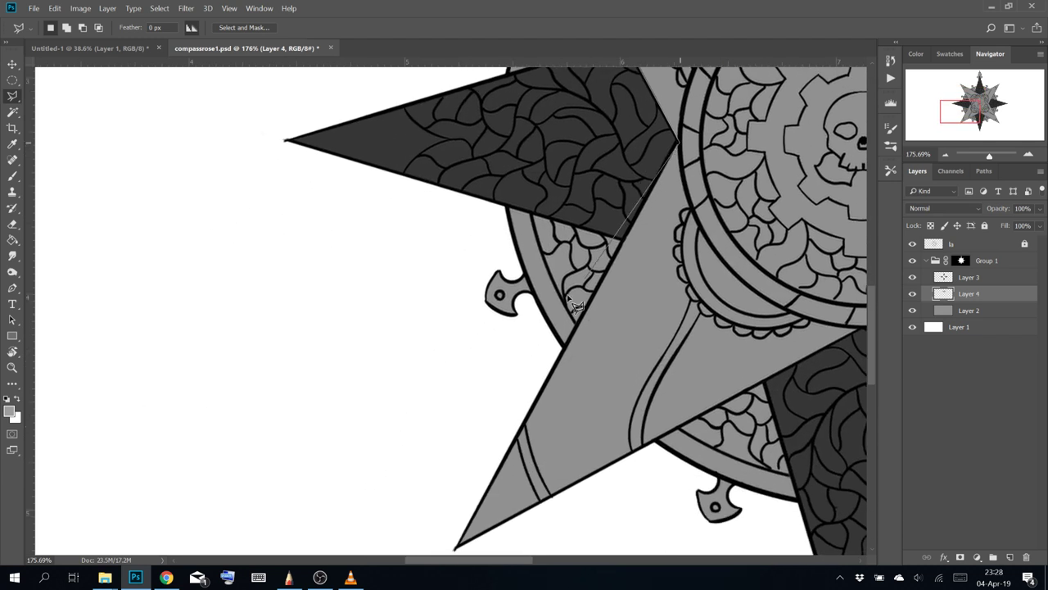
click(548, 376)
drag(218, 160, 417, 437)
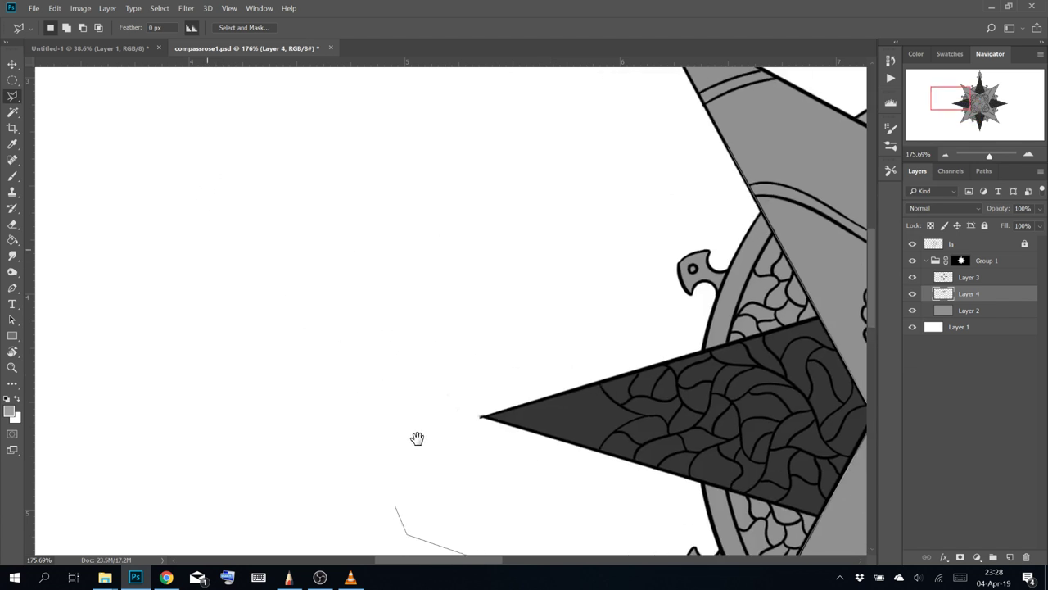
click(410, 537)
click(384, 221)
click(521, 163)
double_click(554, 120)
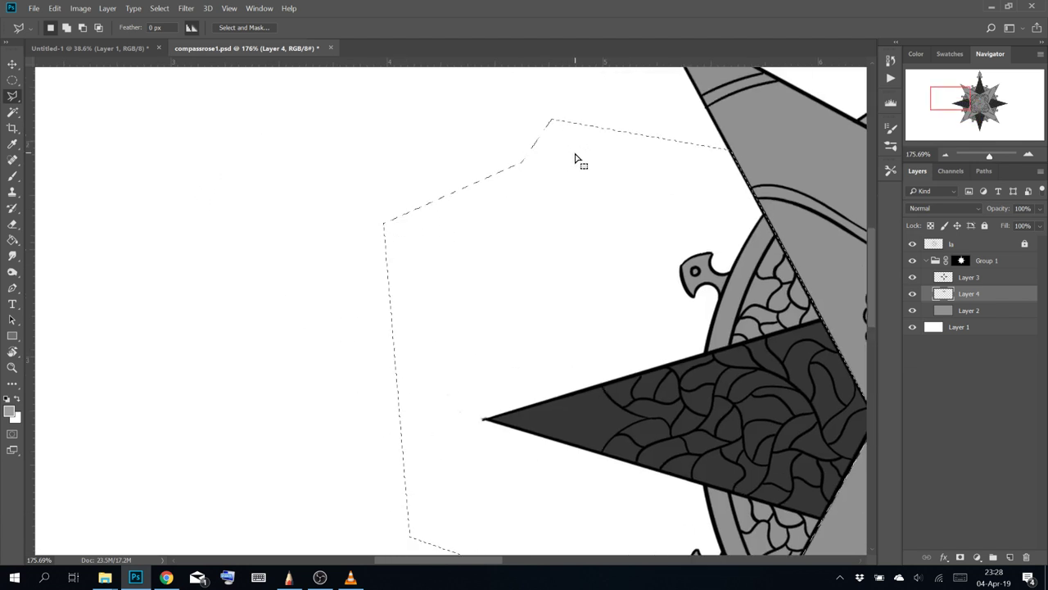
Fill the west ring selection with the grey foreground colour
click(54, 8)
click(159, 188)
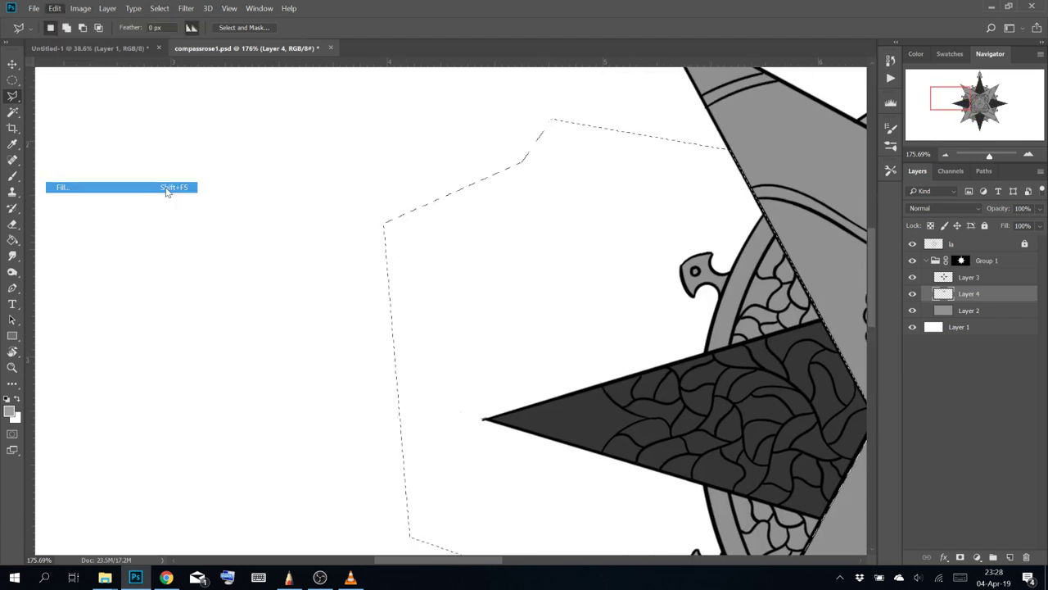
click(604, 147)
Lighten the ring fills on Layer 4 with Hue/Saturation, setting Lightness to +45
scroll(620, 100, down, 12)
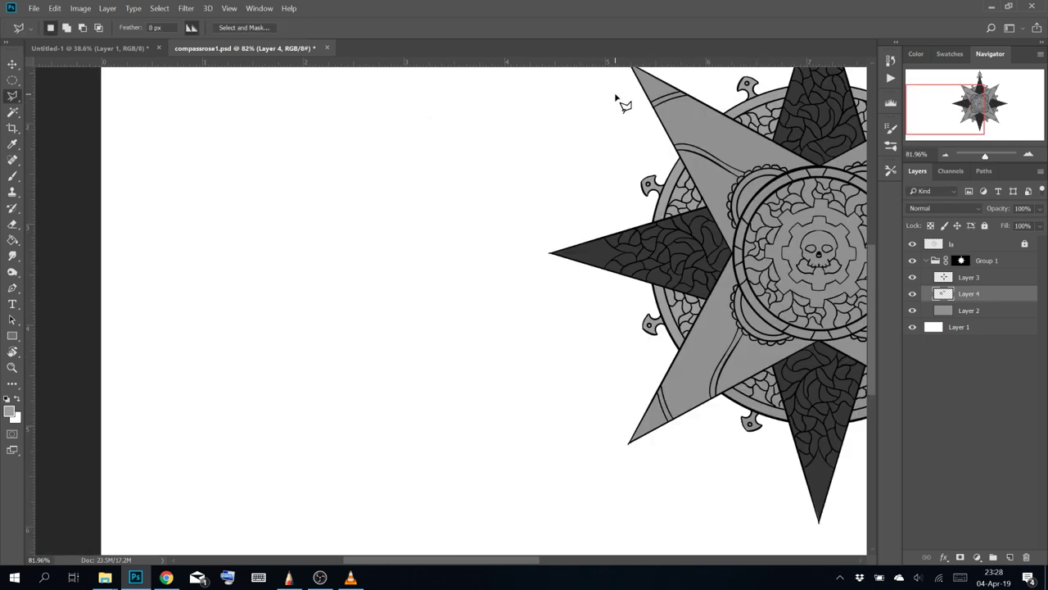
drag(651, 193, 409, 247)
click(80, 7)
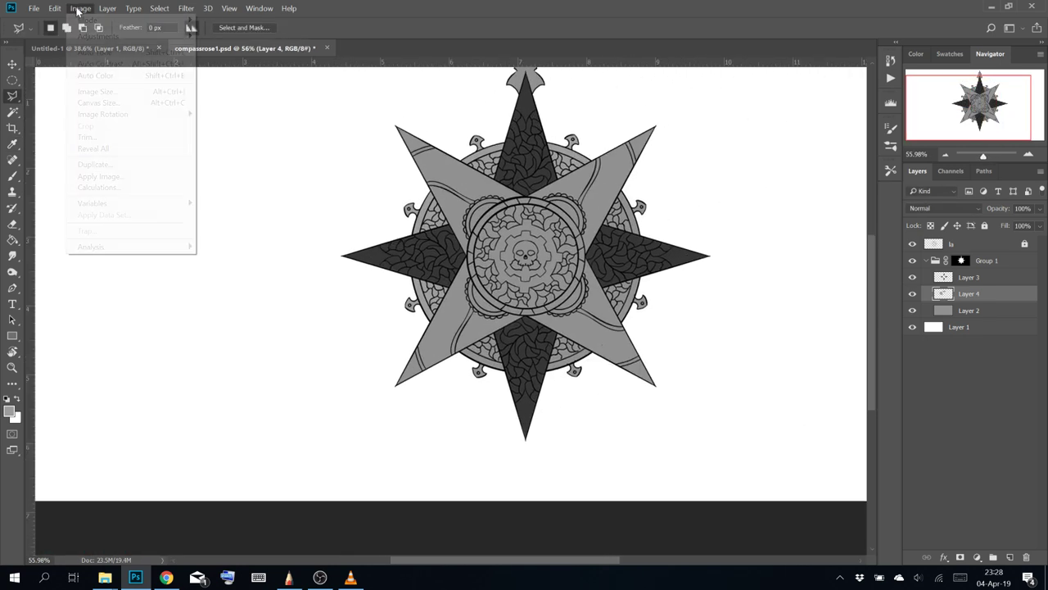
mouse_move(94, 37)
click(249, 100)
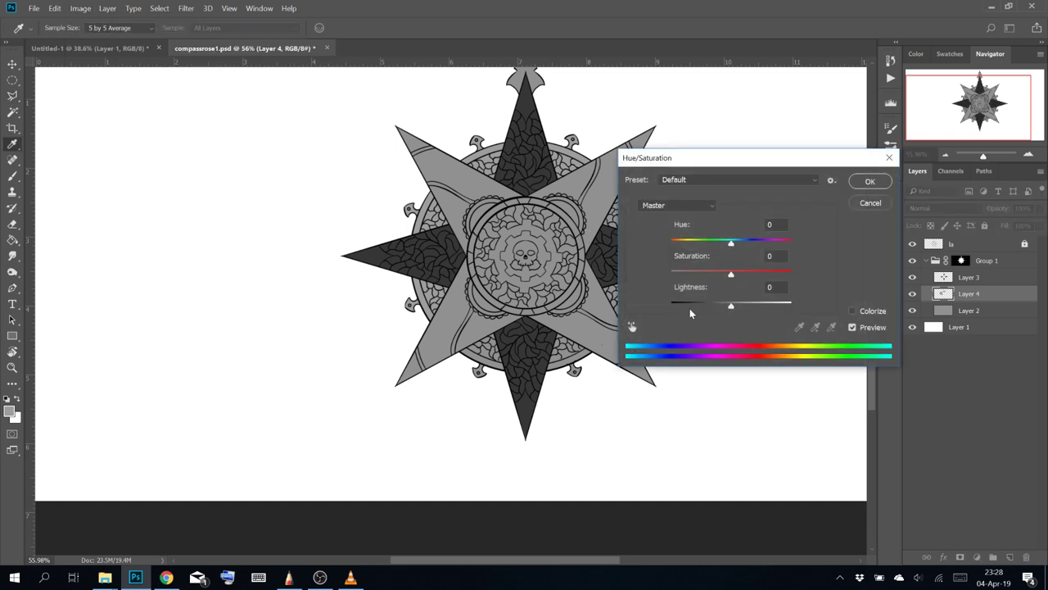
drag(732, 304, 758, 305)
click(870, 181)
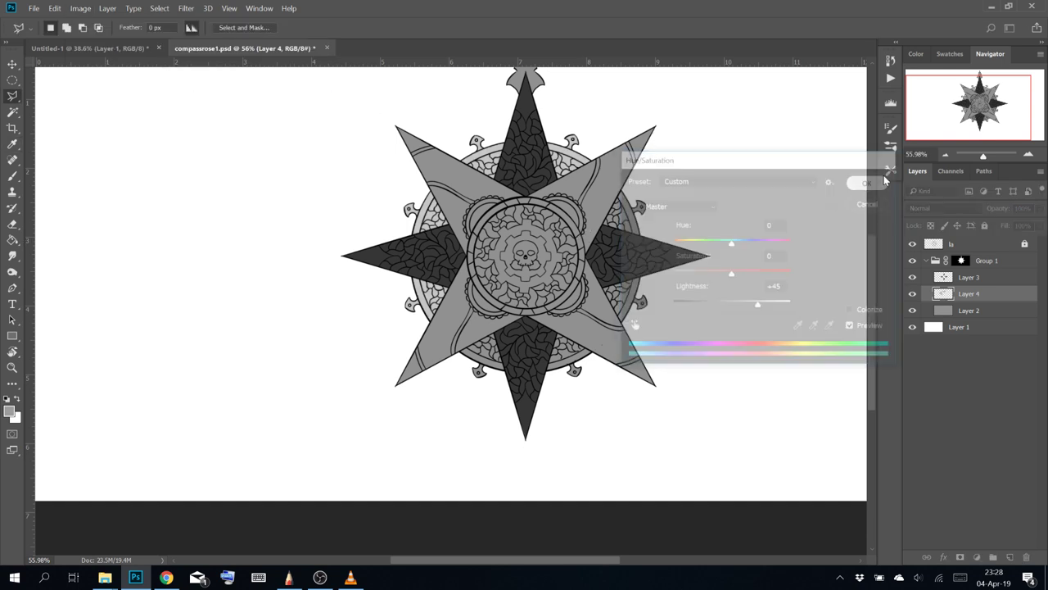
Sample the lightened grey from the ring's north band as the foreground colour
key(l)
scroll(524, 147, up, 6)
key(b)
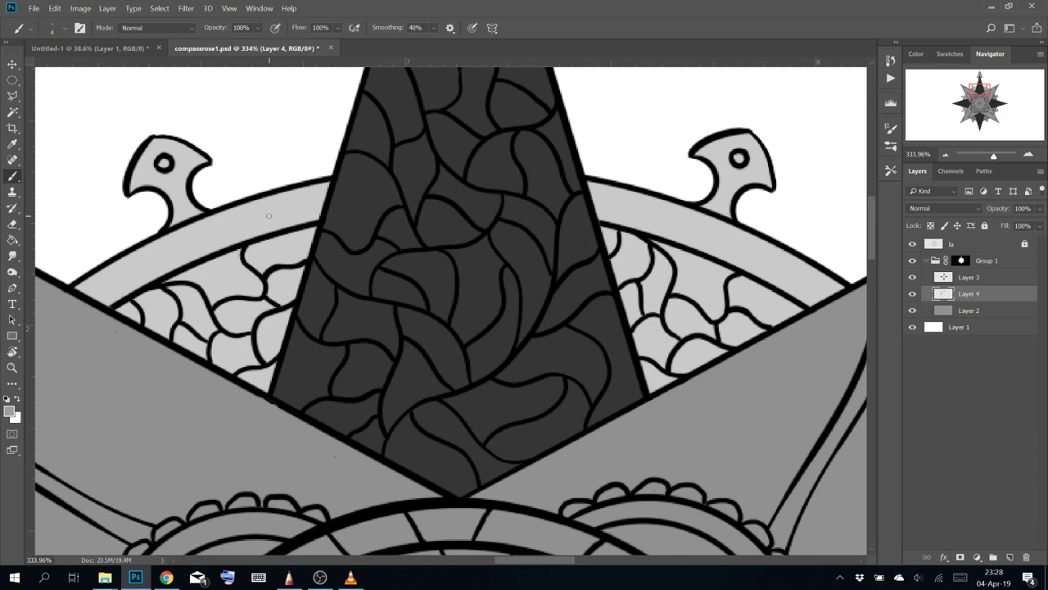
Outline the ring's south section between the two lower diagonal spikes with the Polygonal Lasso
scroll(431, 228, down, 8)
drag(552, 366, 512, 268)
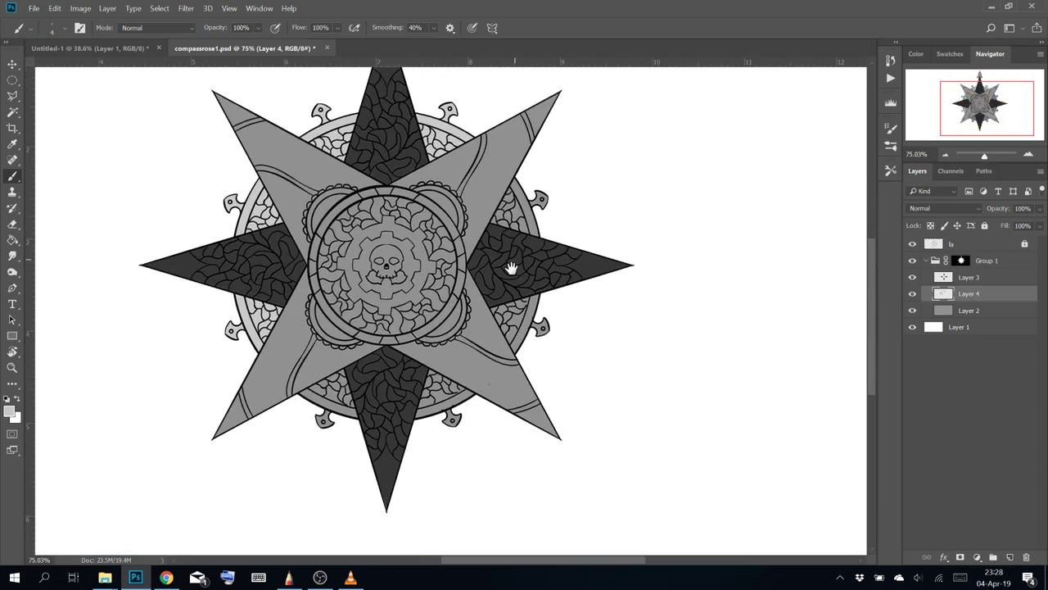
scroll(381, 417, up, 3)
scroll(381, 417, up, 3)
drag(340, 427, 343, 389)
scroll(302, 359, up, 4)
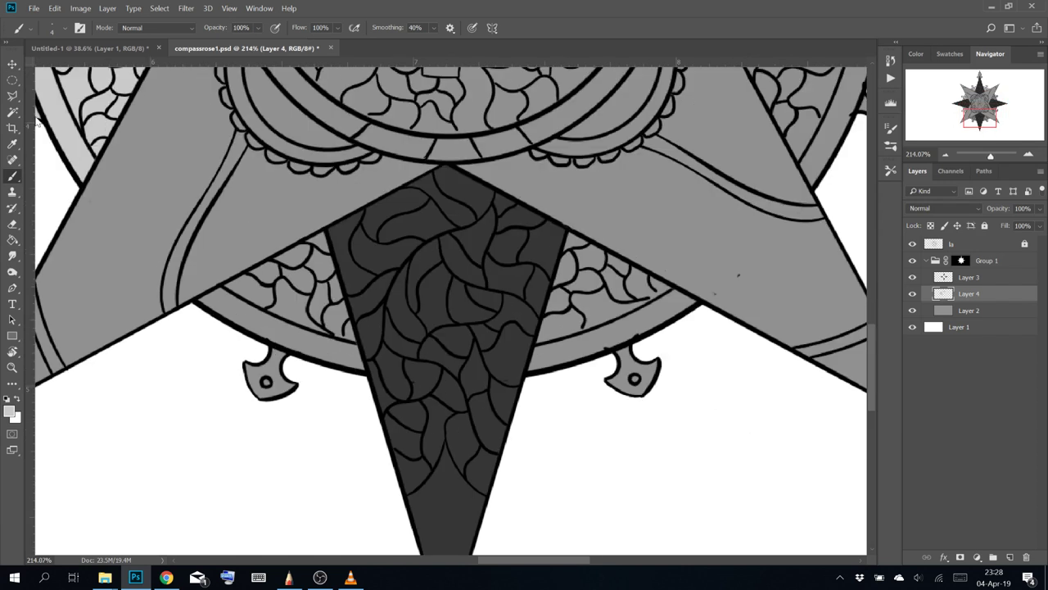
click(13, 113)
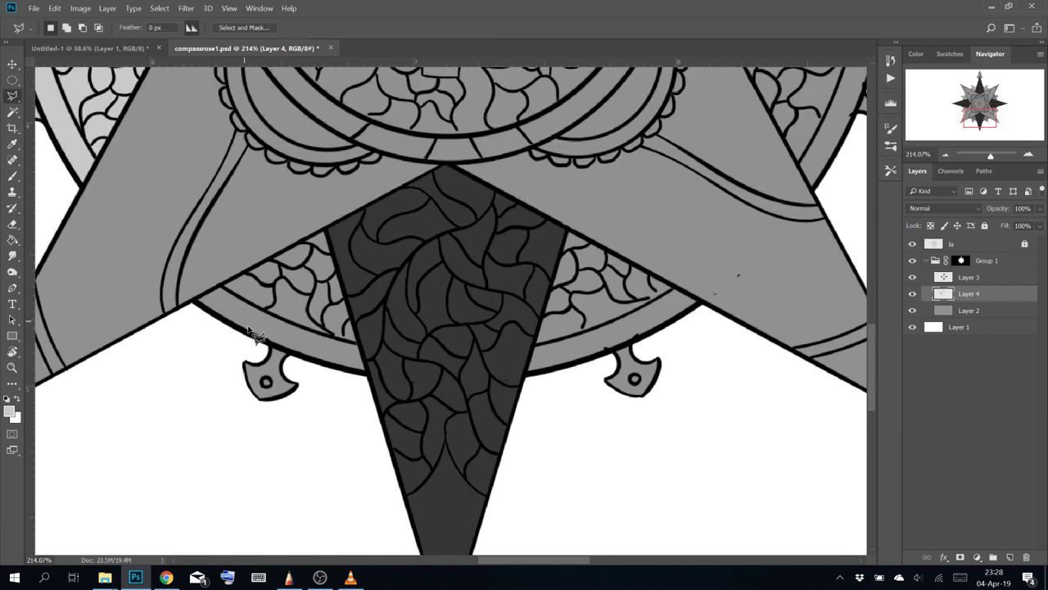
click(183, 307)
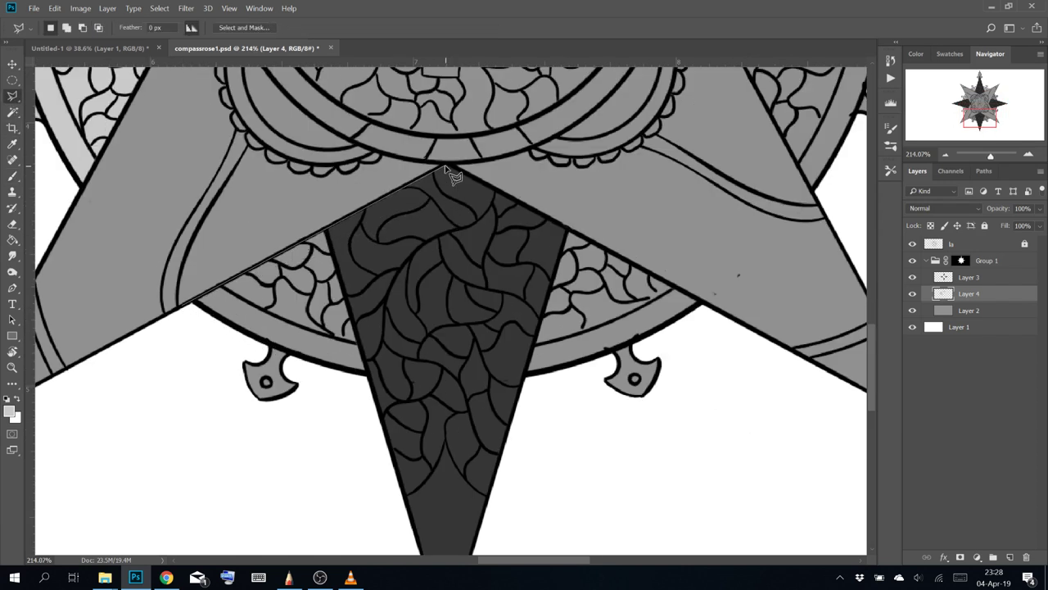
click(444, 168)
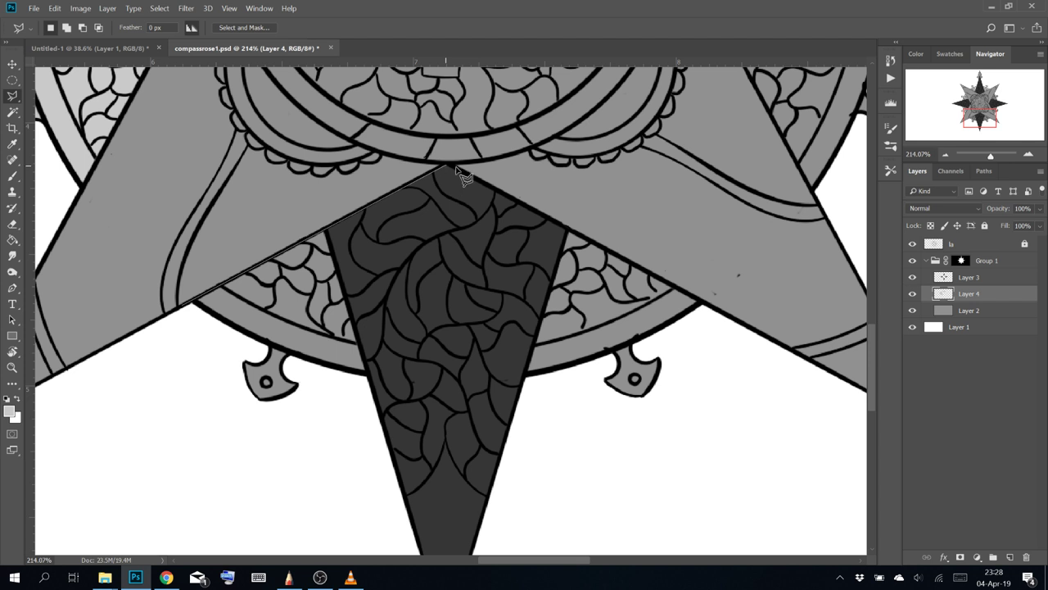
click(715, 308)
click(620, 481)
double_click(190, 467)
Fill the south ring selection with the light grey foreground colour in Normal mode at 100% opacity
click(54, 8)
click(90, 190)
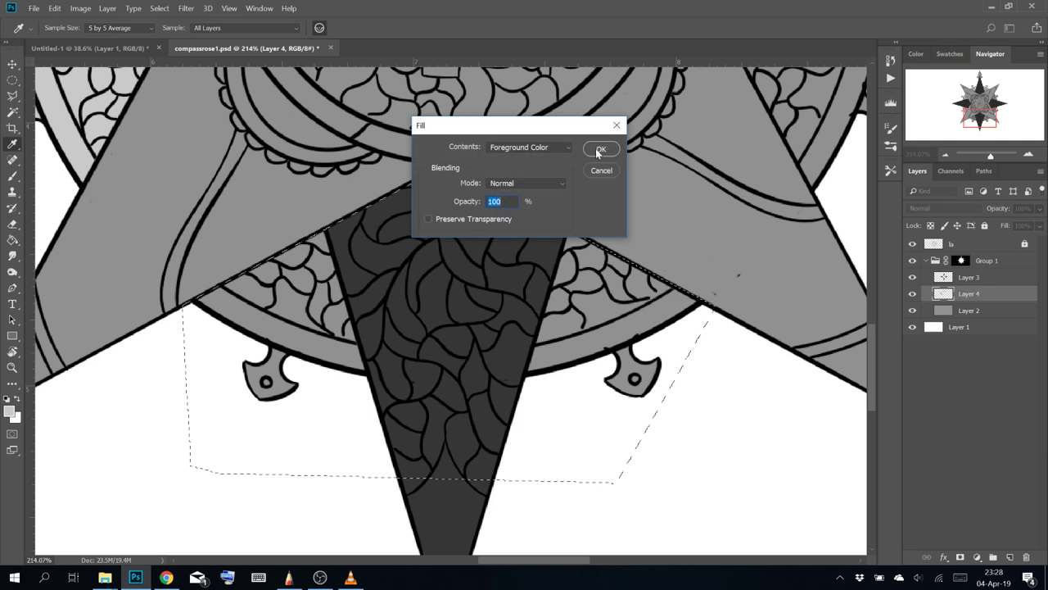
click(599, 150)
Outline the ring's east section along the inner edges of the two east-side diagonal spikes with the Polygonal Lasso
drag(726, 129, 272, 308)
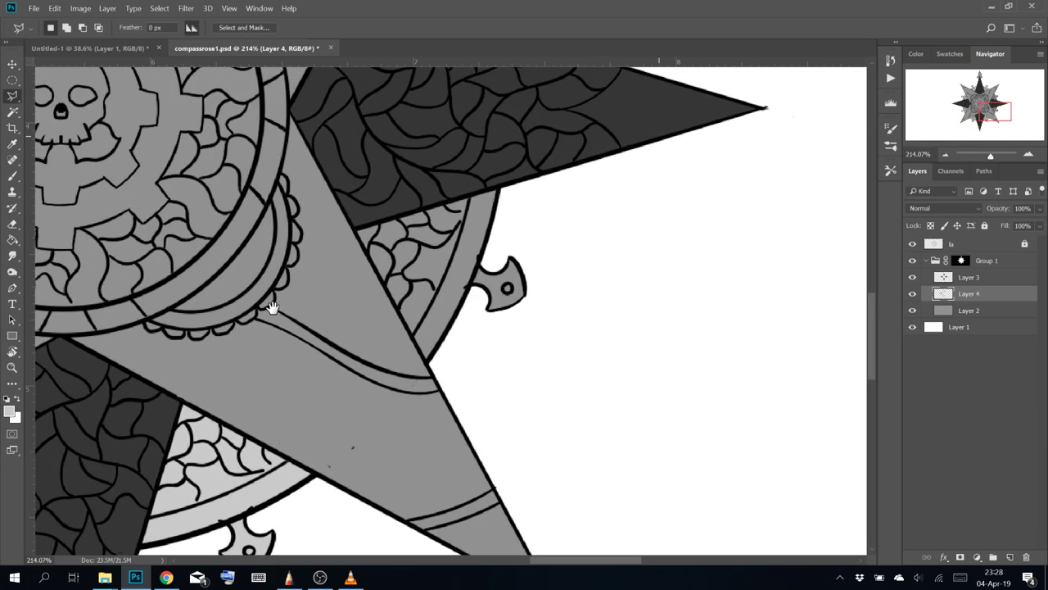
click(356, 233)
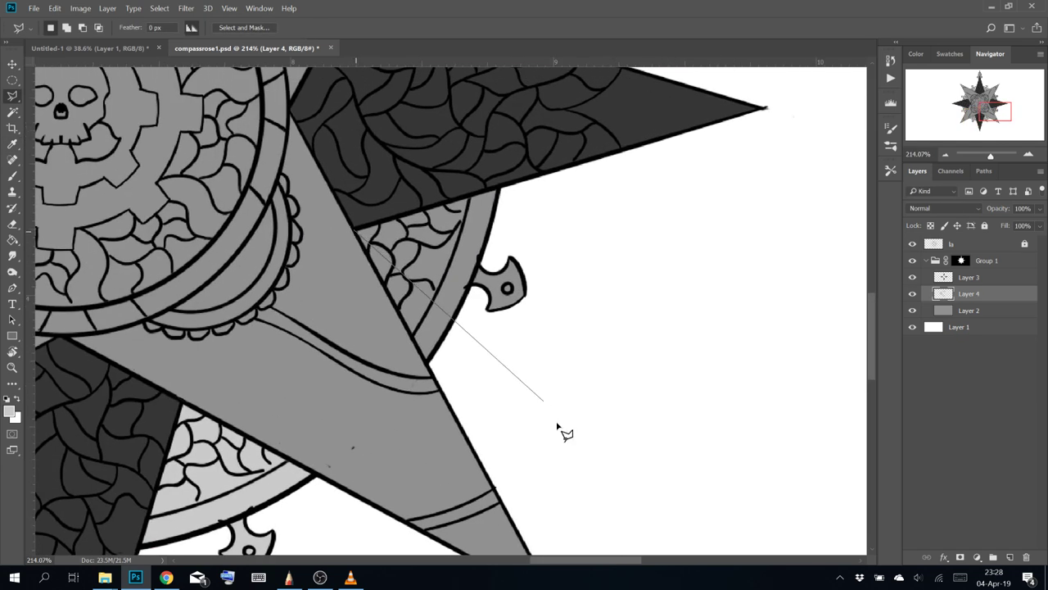
click(471, 443)
click(702, 264)
drag(650, 206, 597, 532)
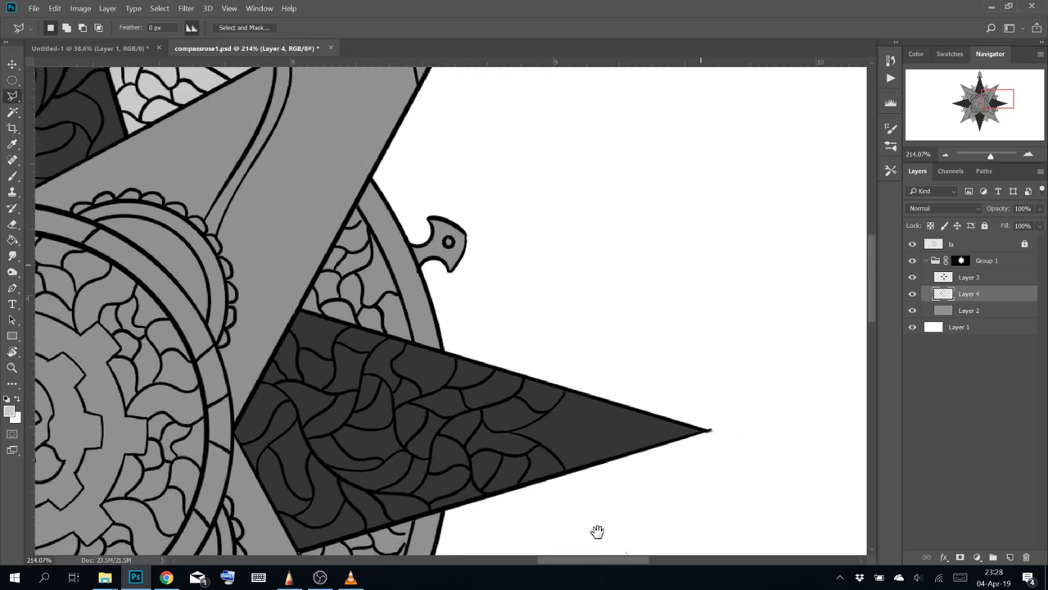
click(531, 164)
click(386, 154)
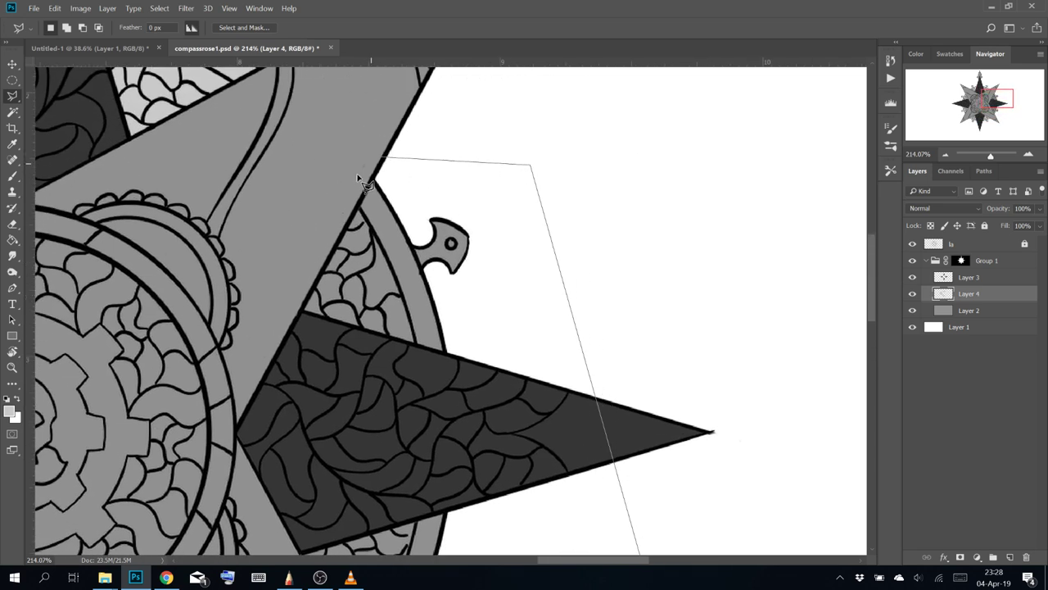
click(237, 432)
drag(260, 436, 377, 172)
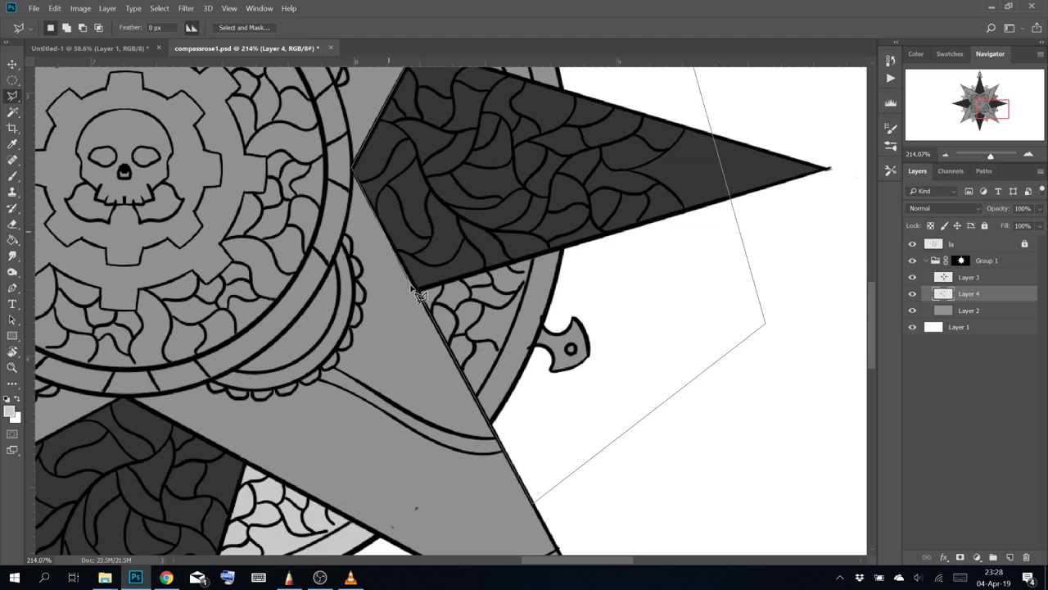
double_click(475, 354)
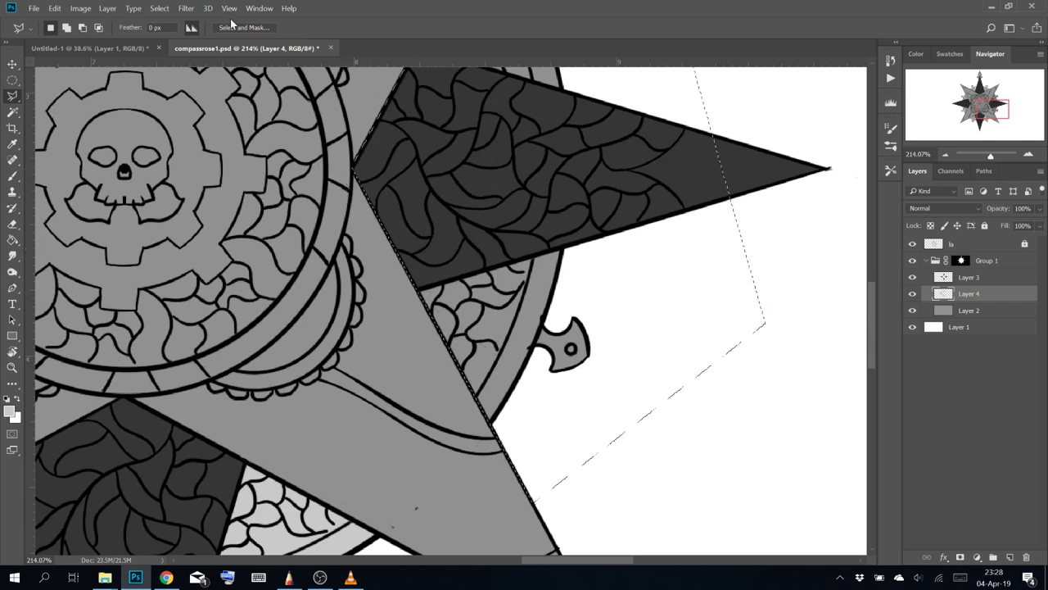
Fill the selected east ring section with the light grey foreground colour and clear the selection
click(54, 8)
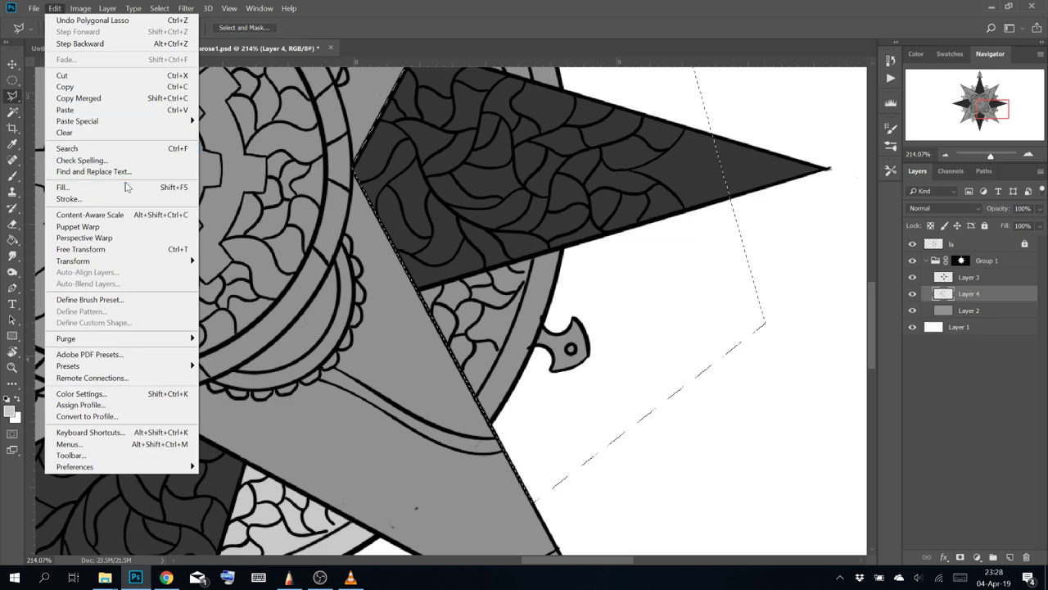
click(129, 188)
click(602, 149)
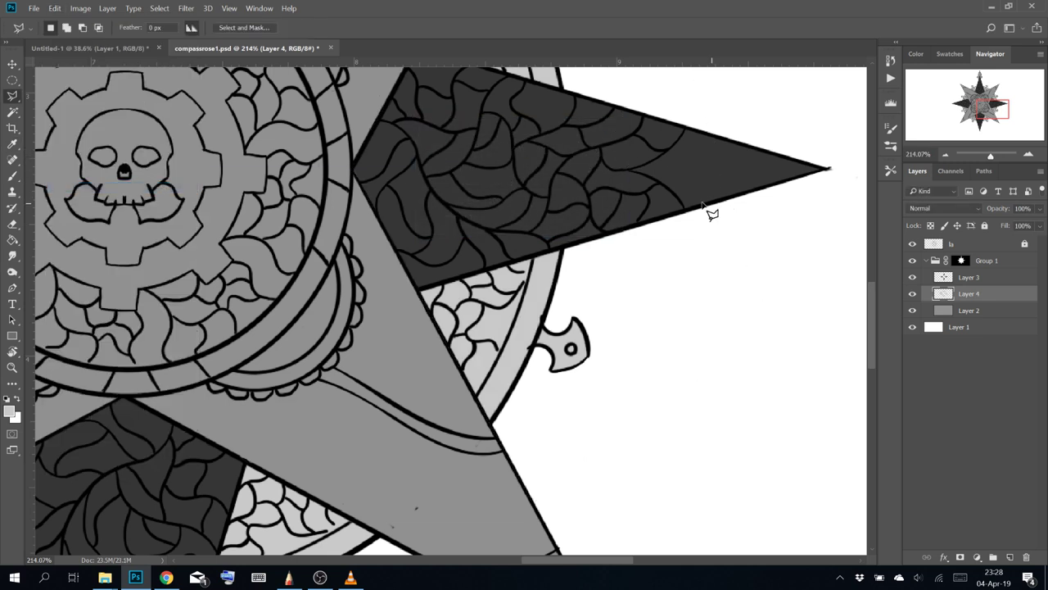
scroll(503, 166, down, 6)
scroll(557, 244, up, 3)
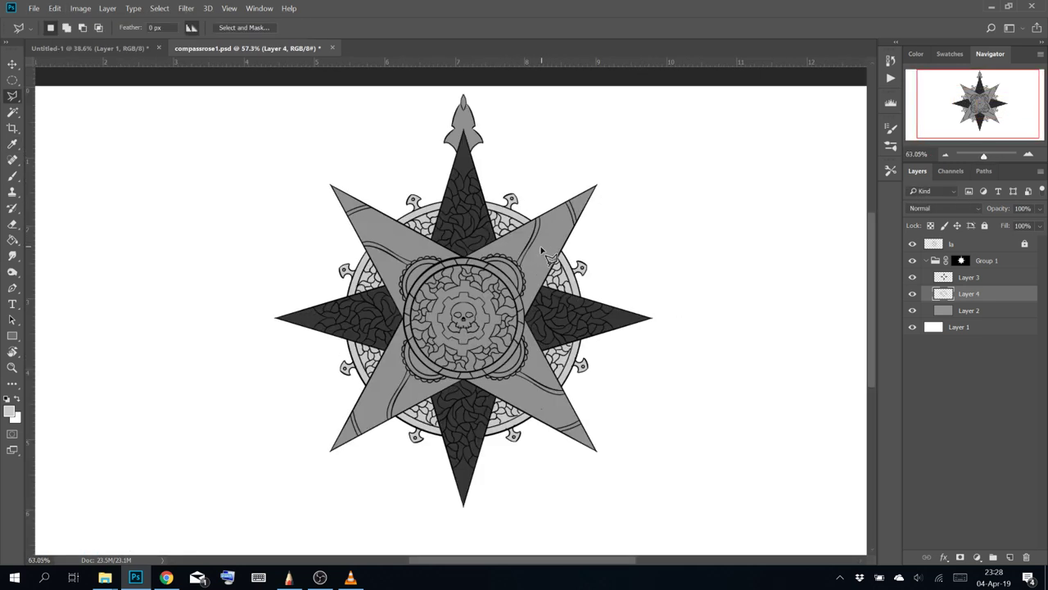
scroll(647, 348, up, 2)
scroll(616, 394, up, 3)
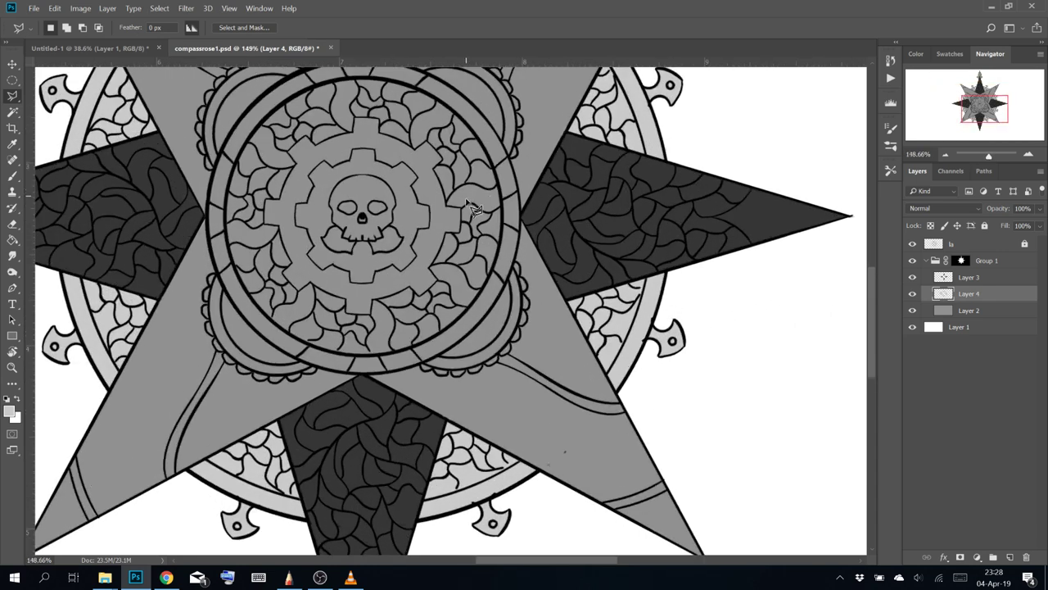
scroll(467, 213, down, 4)
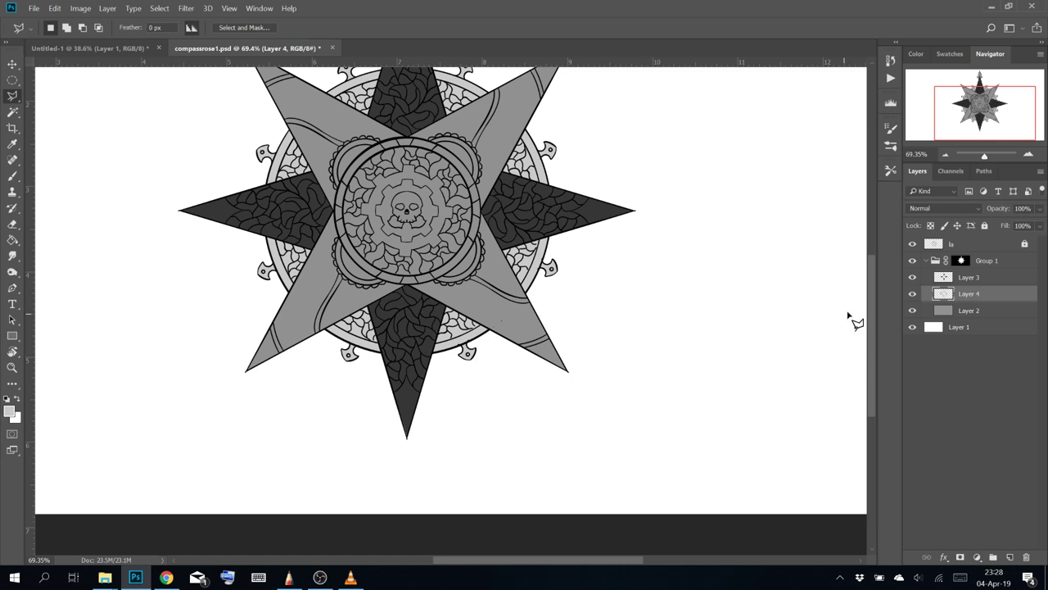
Stamp the compass without the white background onto a new top layer, hide its source layers, and show the background again
click(912, 327)
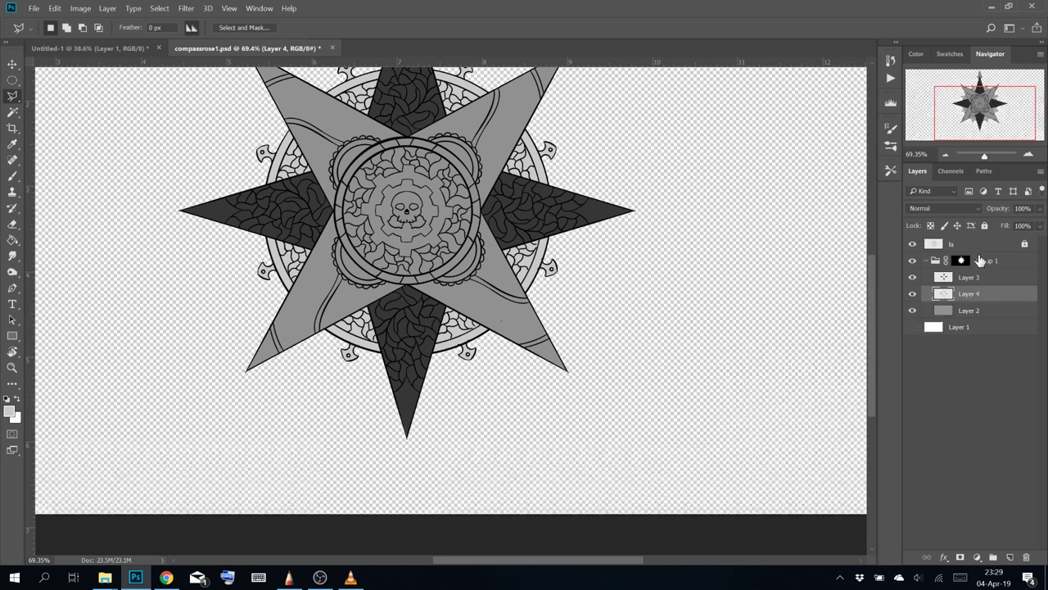
key(ctrl+shift+alt+e)
drag(913, 273, 909, 330)
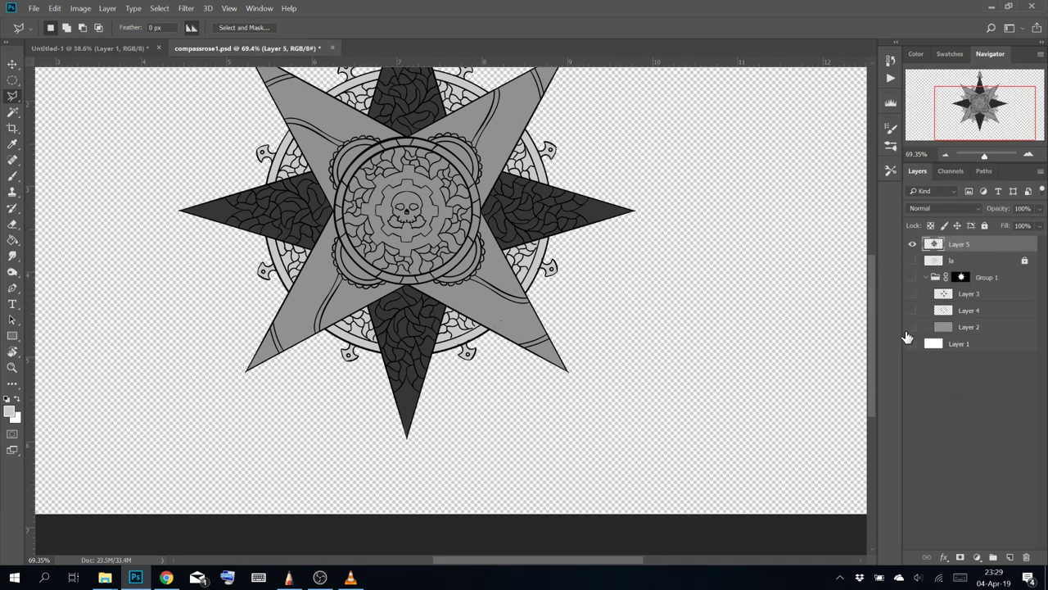
click(910, 341)
drag(600, 197, 674, 290)
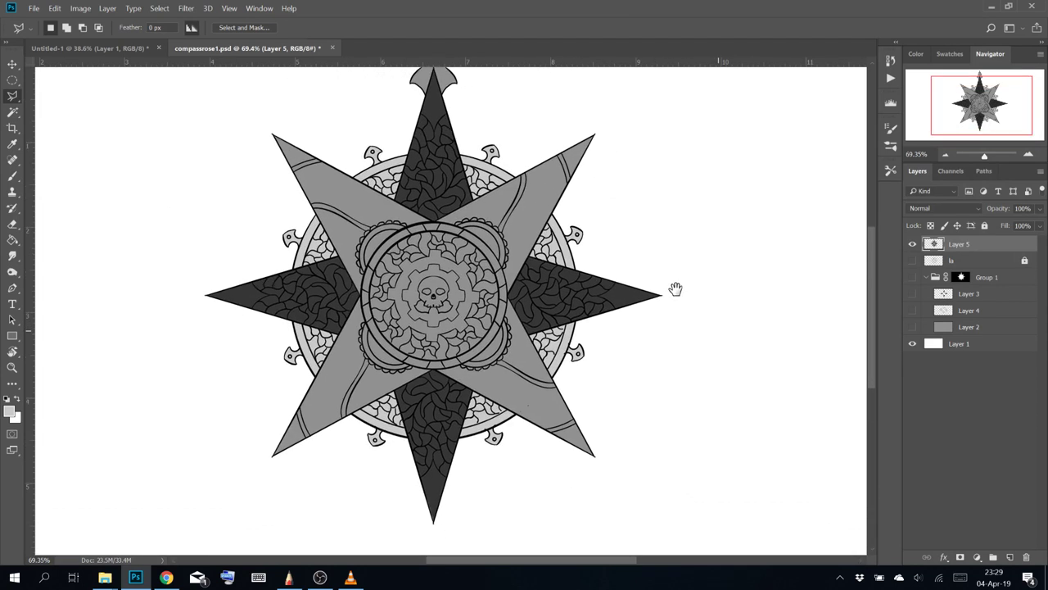
Add a new layer above the merged compass, fill it with the light grey foreground colour and render clouds on it
click(1008, 557)
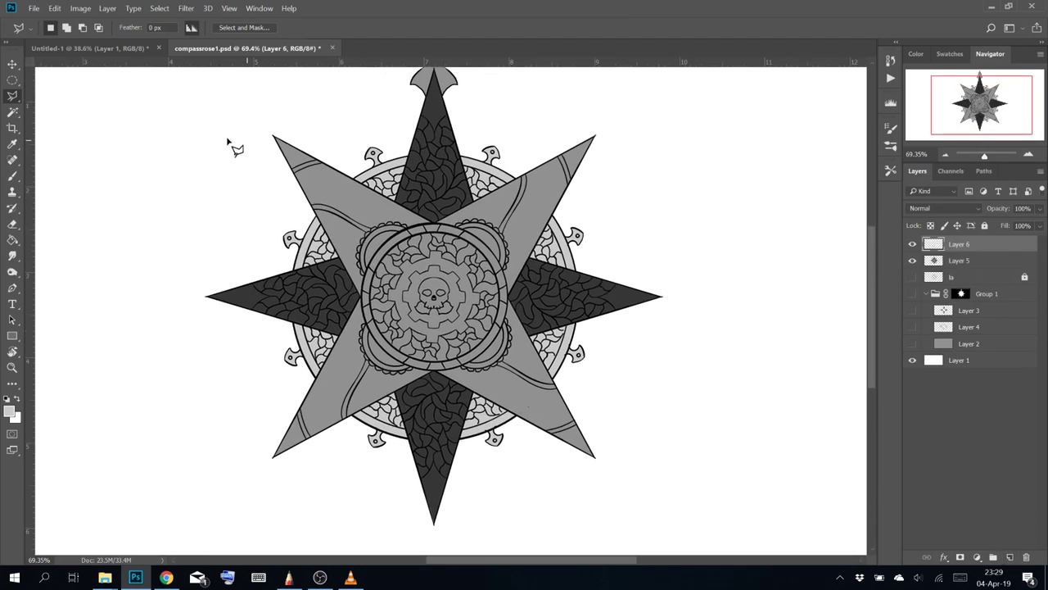
click(12, 240)
click(248, 184)
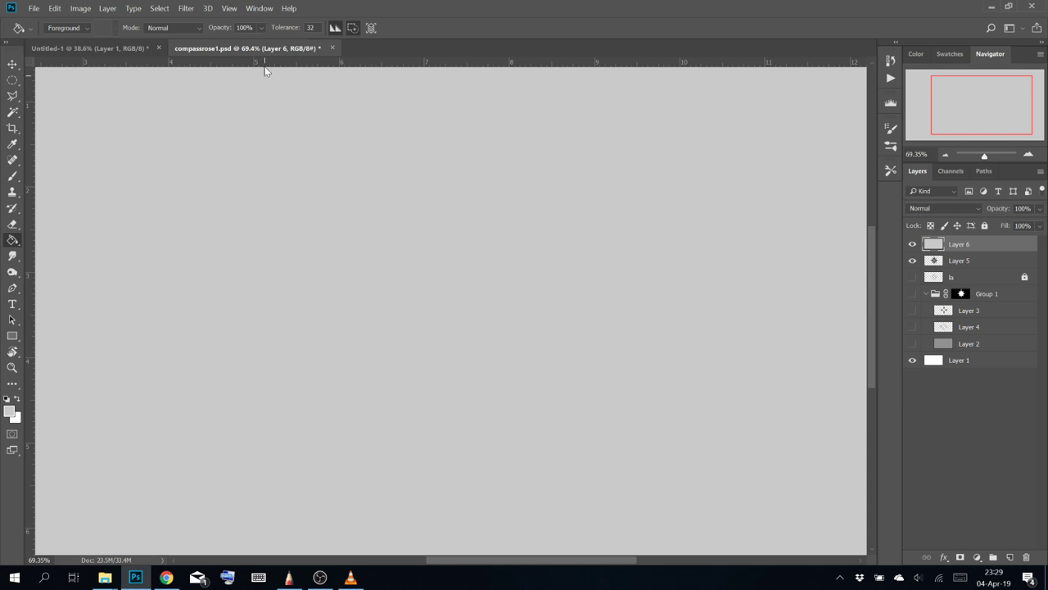
click(186, 8)
mouse_move(264, 197)
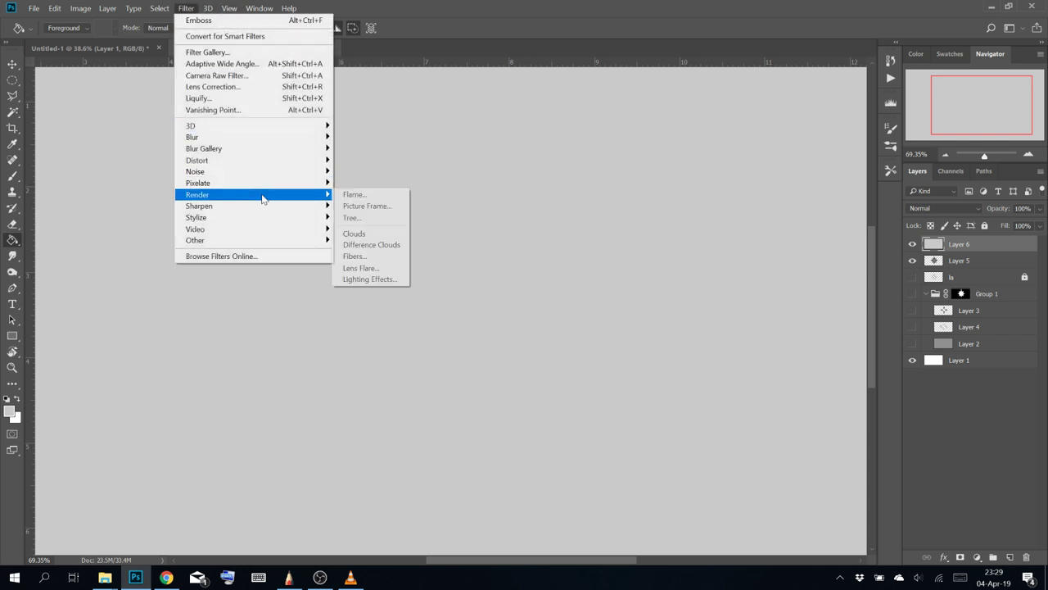
click(365, 235)
click(186, 8)
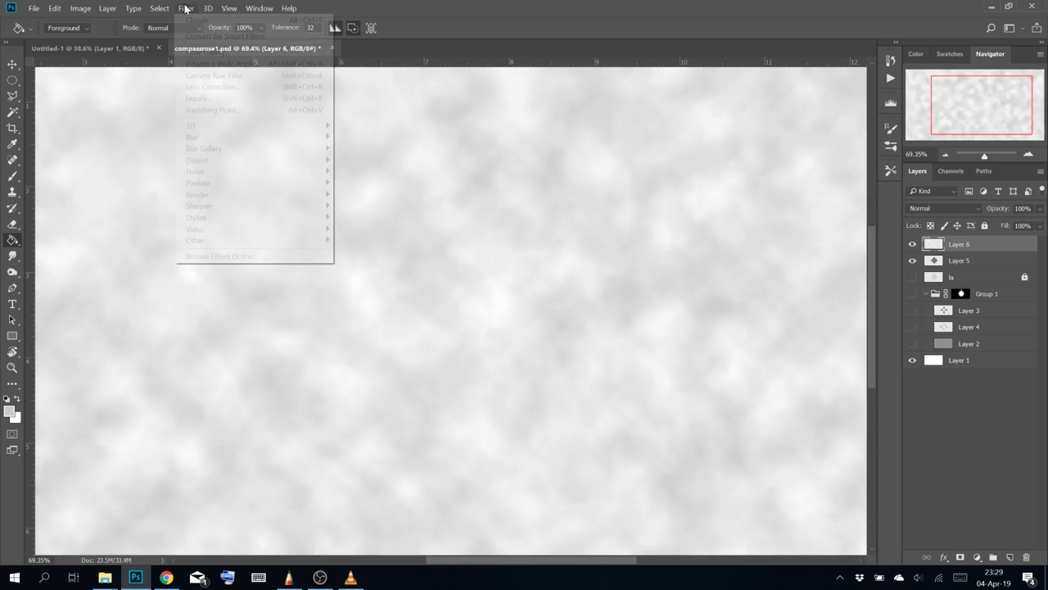
Set the foreground colour to black and render black-and-white clouds on the top layer
click(11, 411)
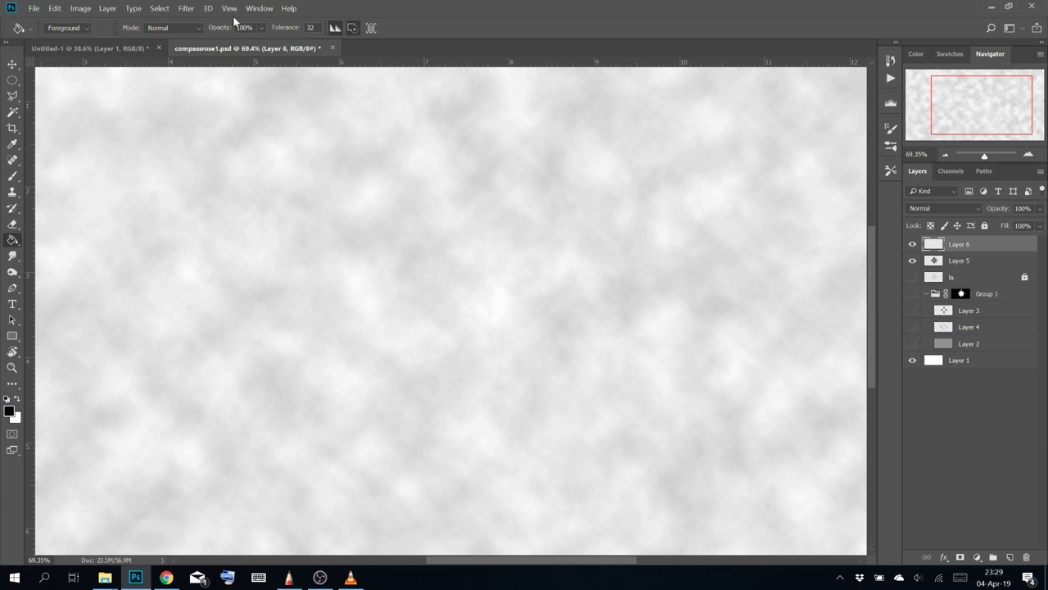
click(186, 8)
mouse_move(253, 194)
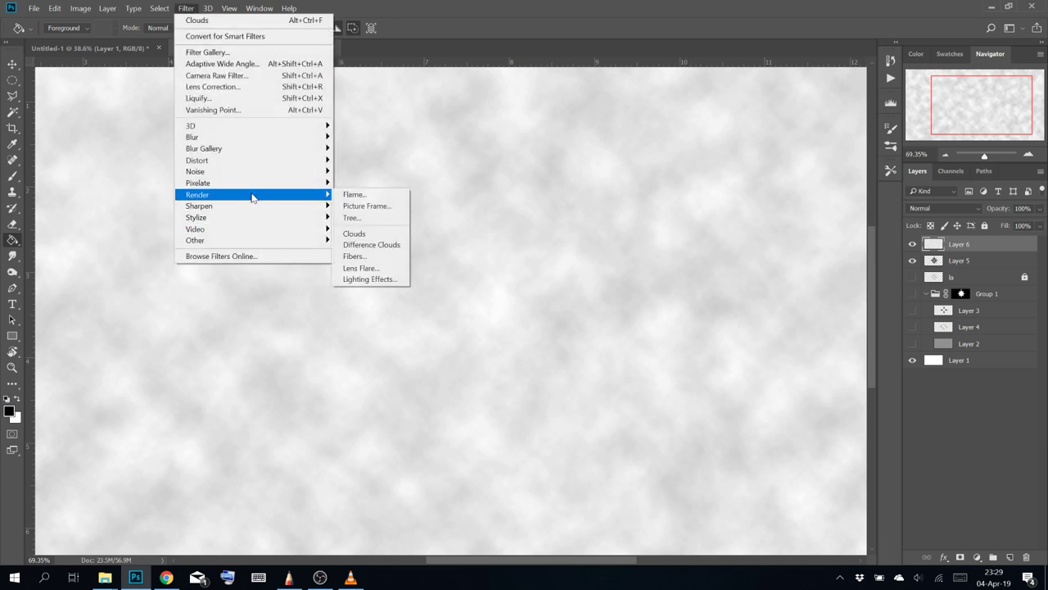
click(372, 244)
Emboss the cloud layer with angle 45°, height 3 pixels and amount 100%
click(185, 8)
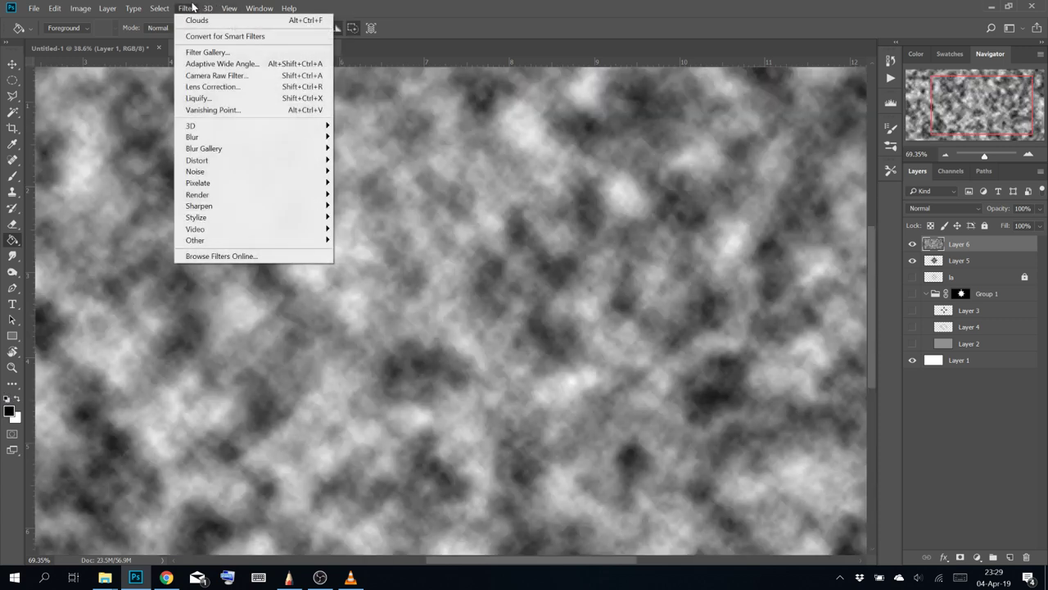
mouse_move(270, 217)
click(366, 229)
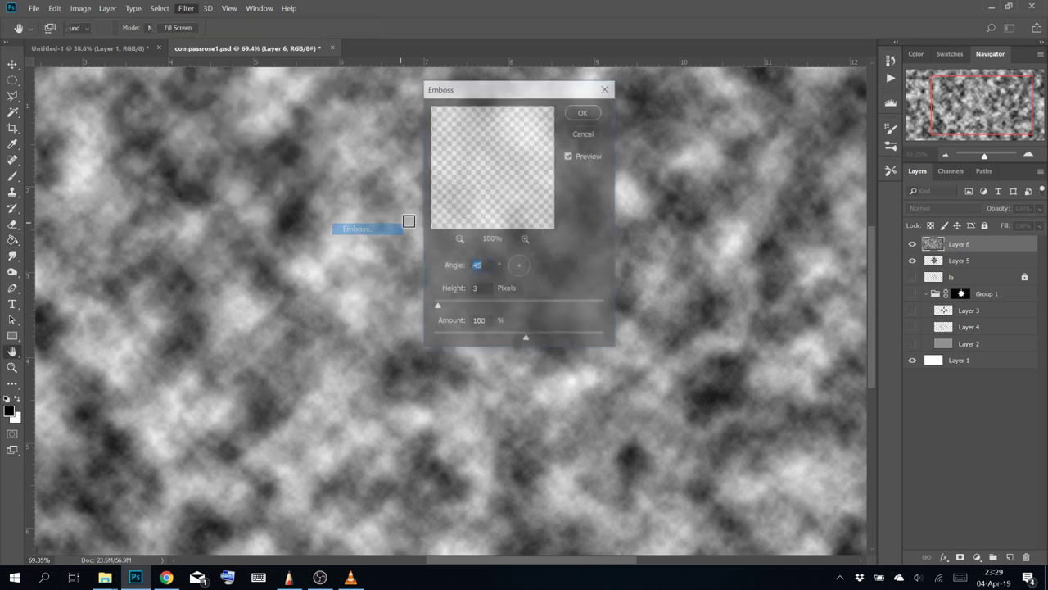
click(583, 111)
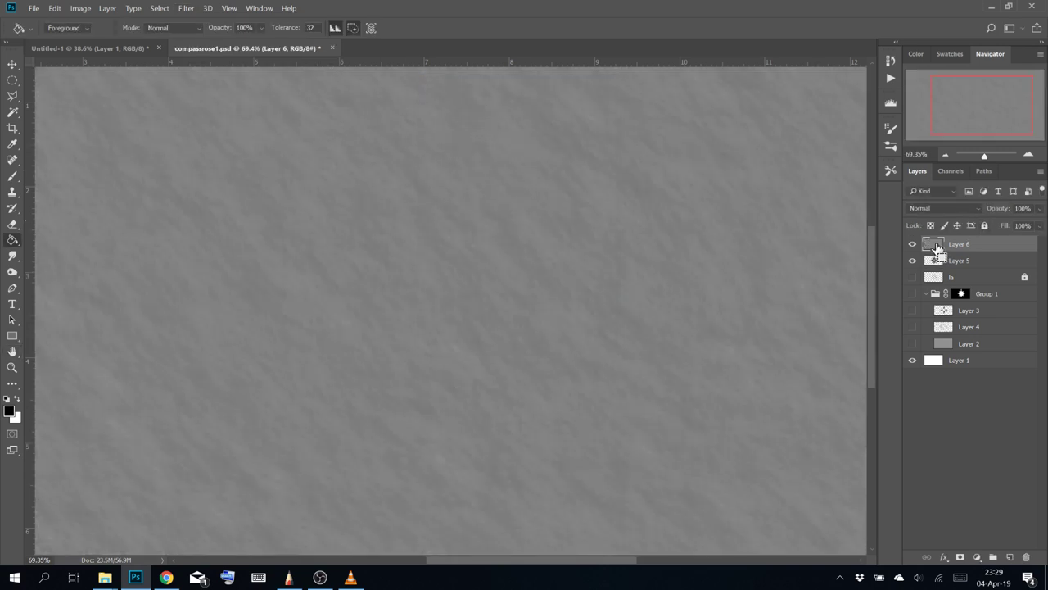
Clip the embossed texture layer to the merged compass layer and, after trying Multiply, set its blend mode to Overlay
right_click(973, 239)
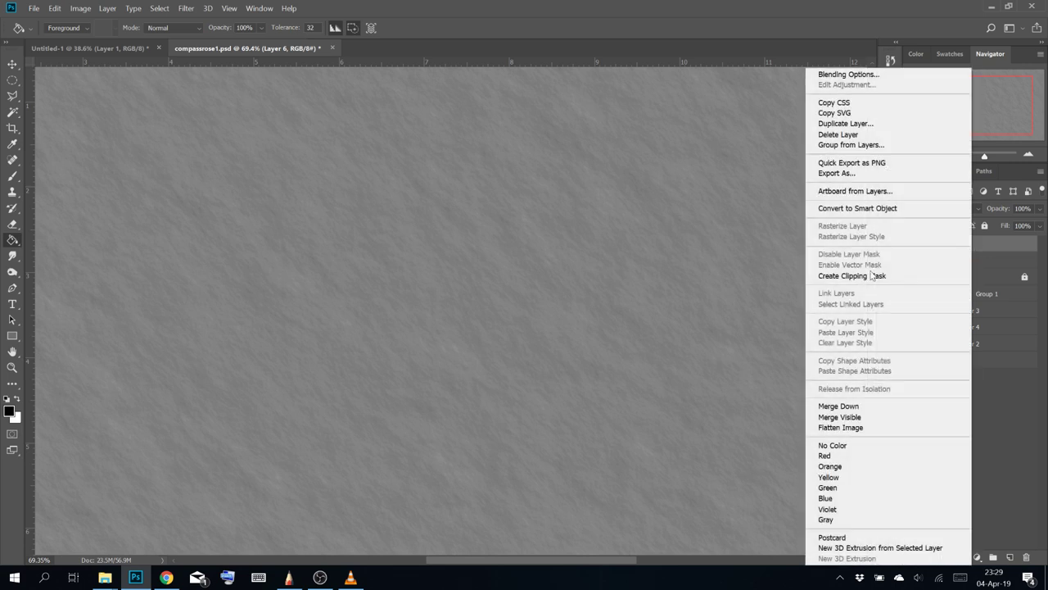
click(869, 275)
click(942, 208)
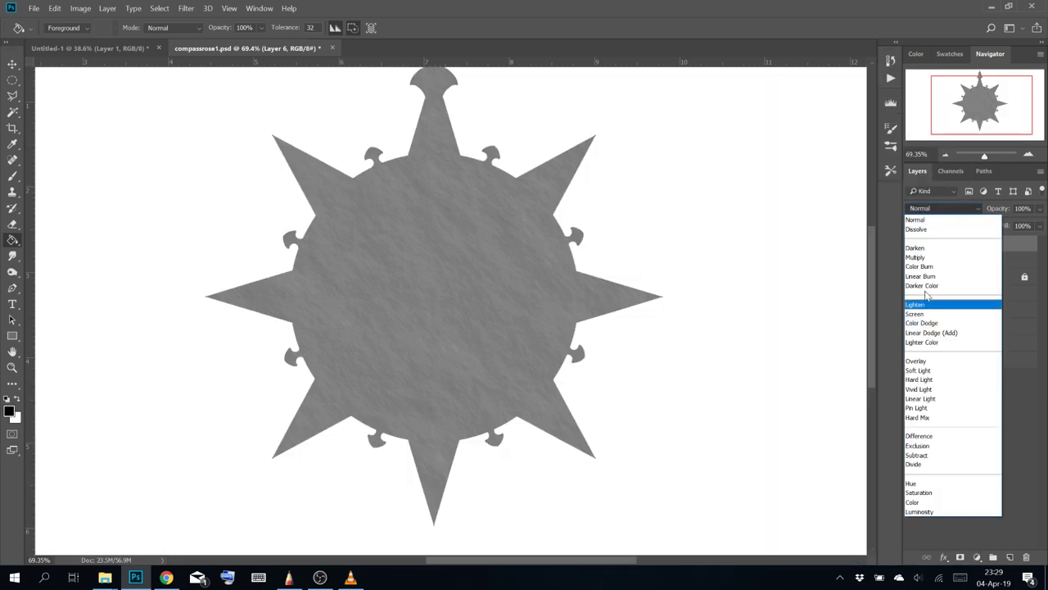
click(921, 257)
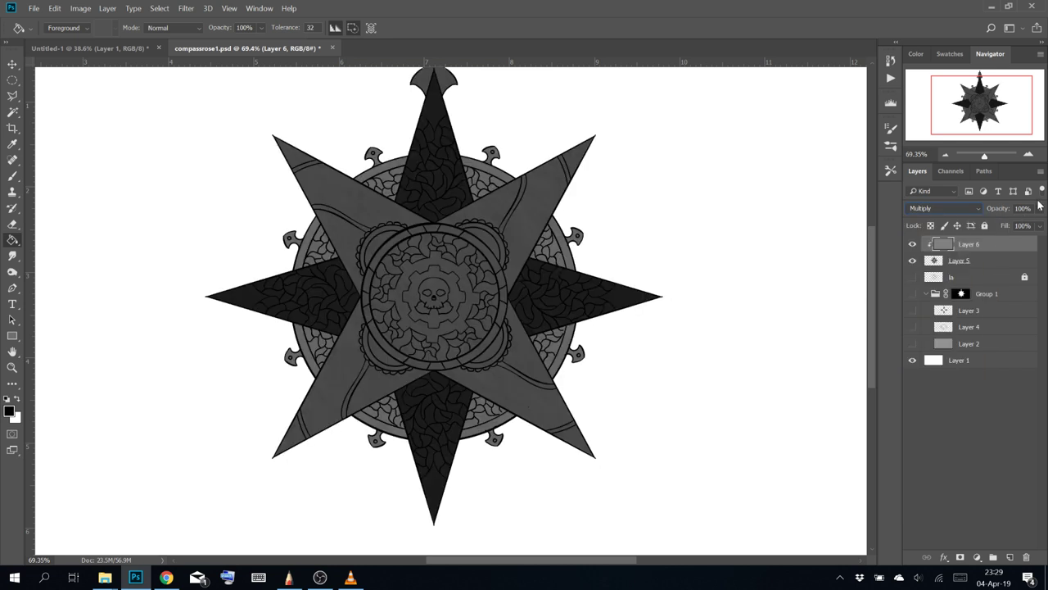
drag(1005, 224, 1044, 223)
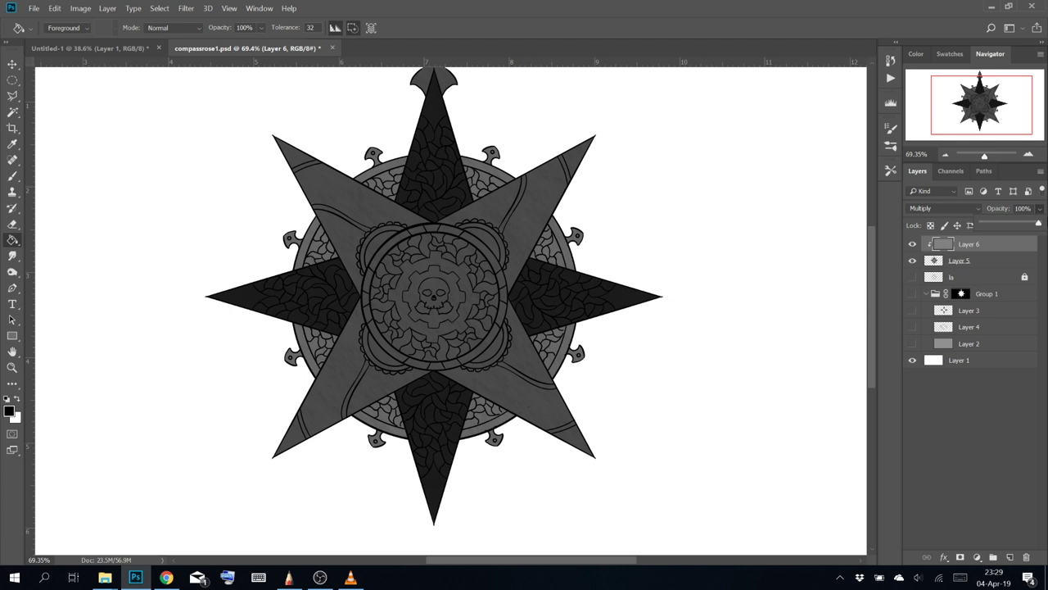
click(962, 212)
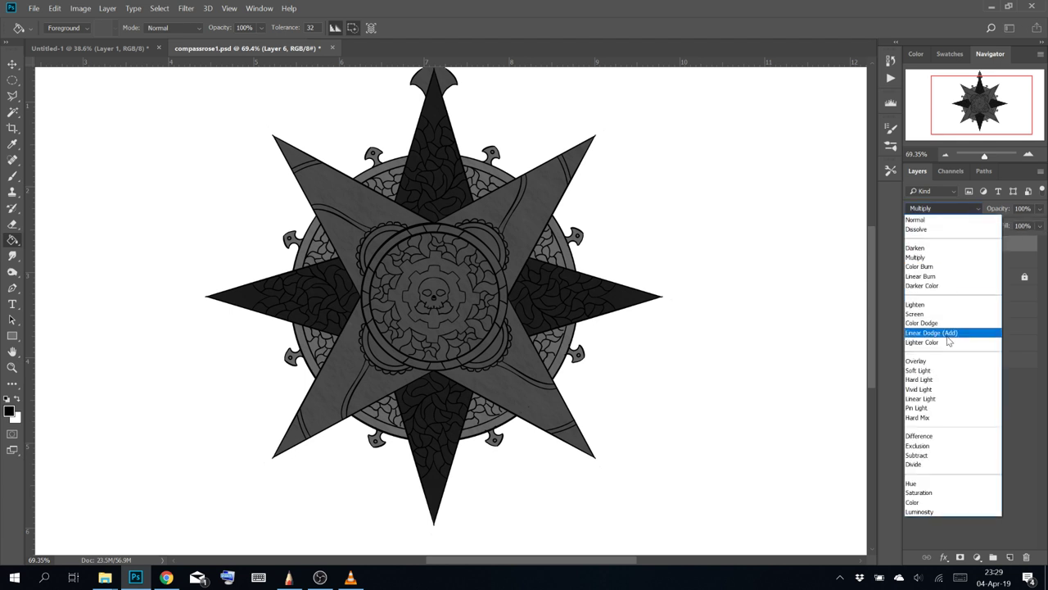
click(949, 364)
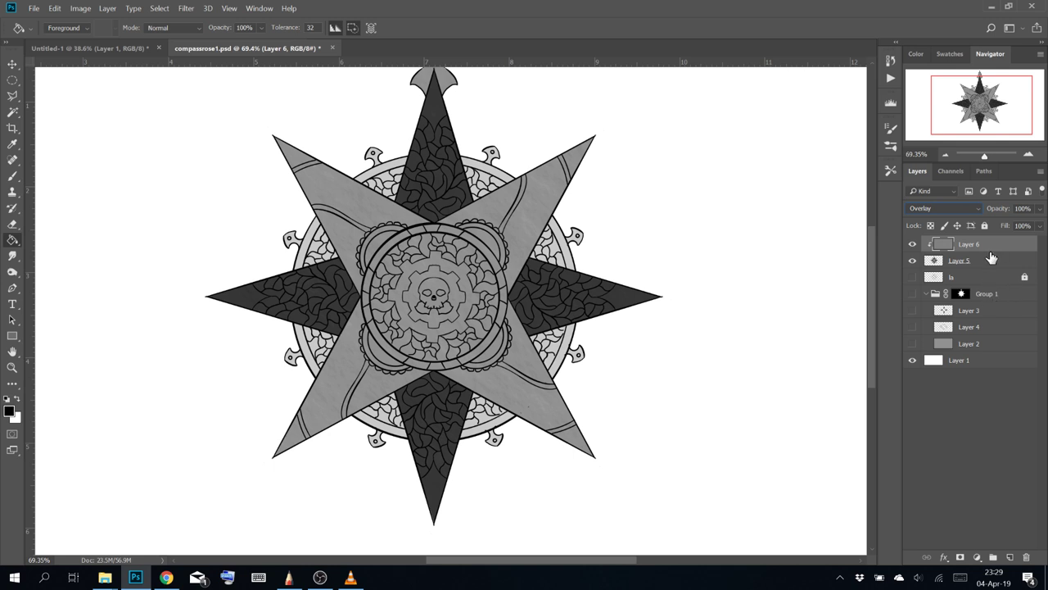
Hide the white background layer, select the whole canvas and copy the textured compass as merged artwork
click(912, 361)
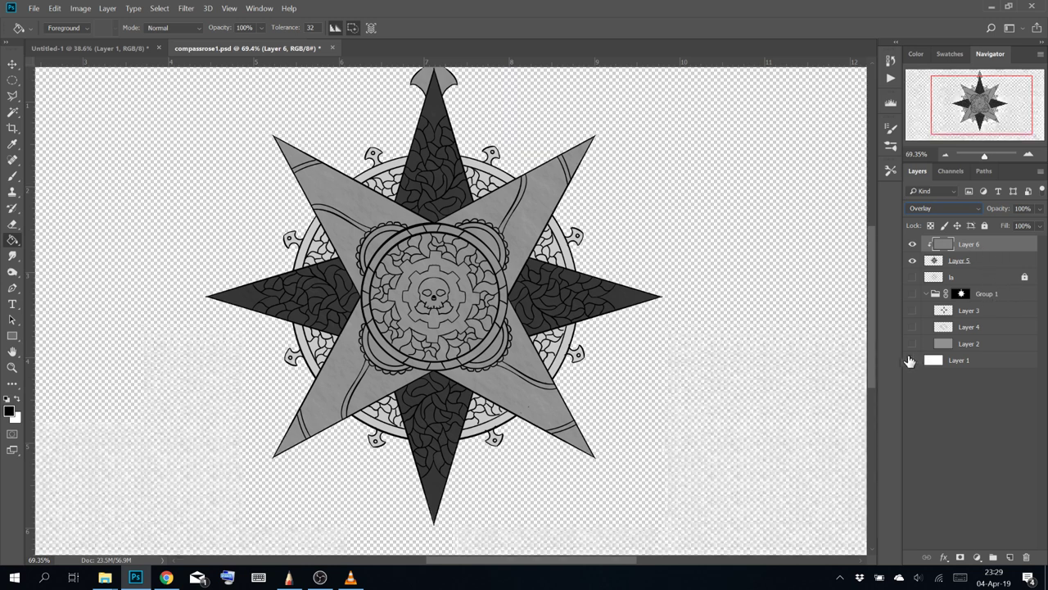
click(54, 8)
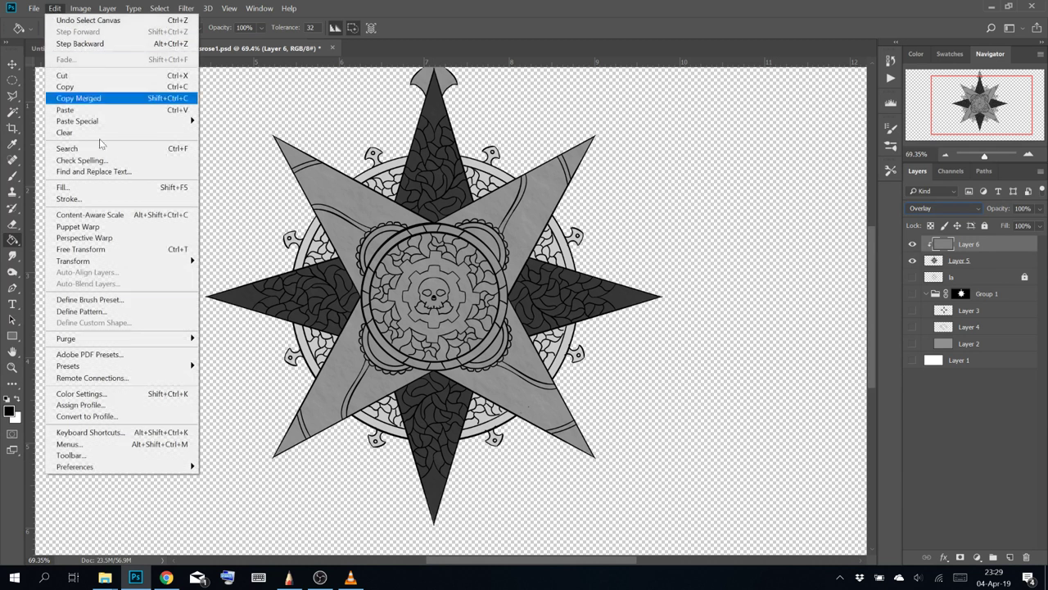
click(105, 98)
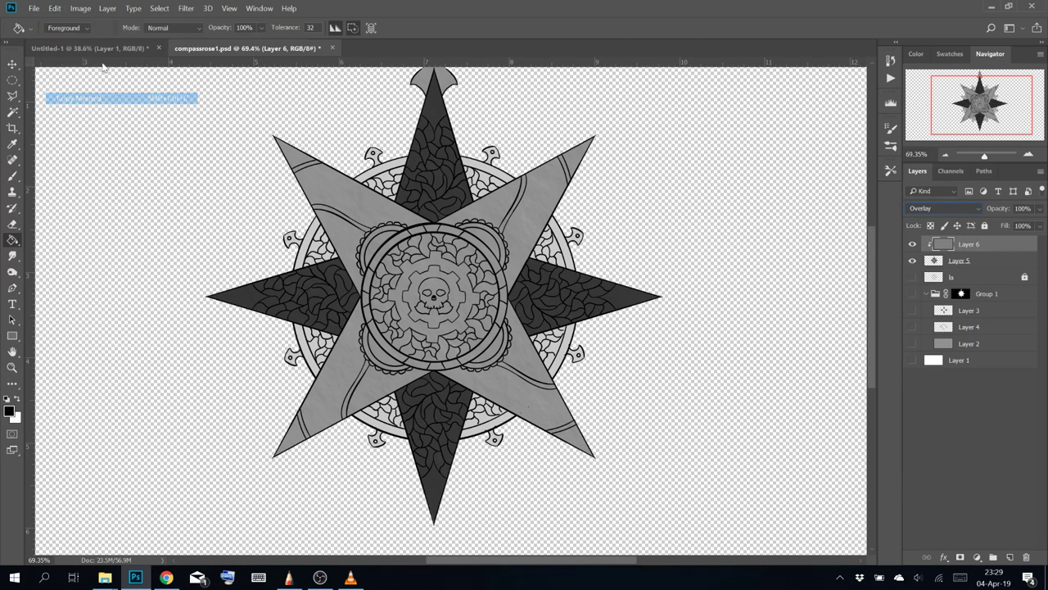
Open the recent file stream-map-2.psd and paste the copied compass into it
click(37, 8)
mouse_move(66, 81)
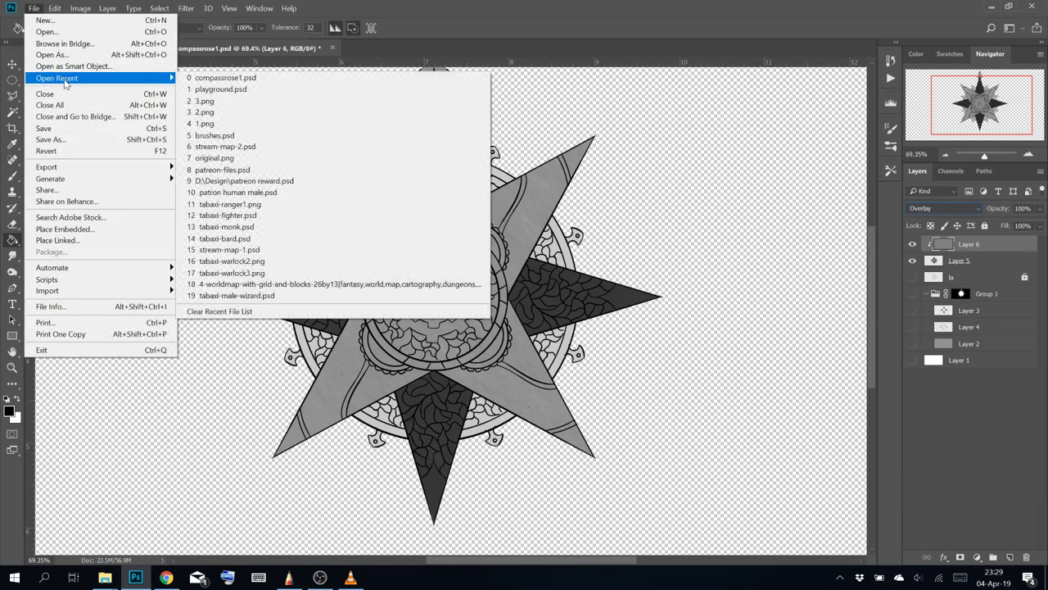
click(225, 145)
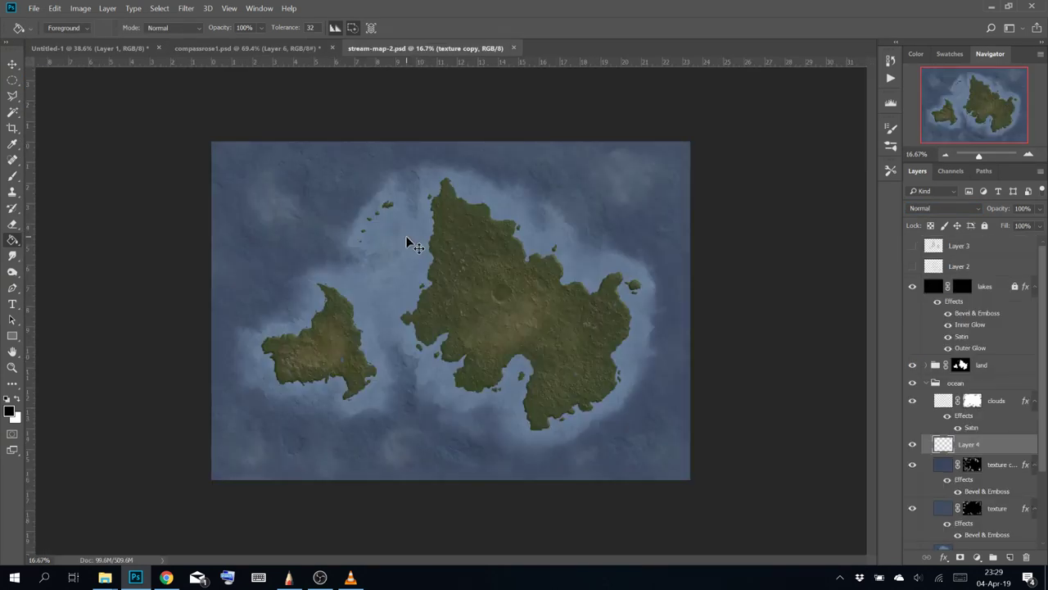
Re-paste the compass as the topmost layer instead of inside the ocean group and move it to the map's northwest ocean
key(Delete)
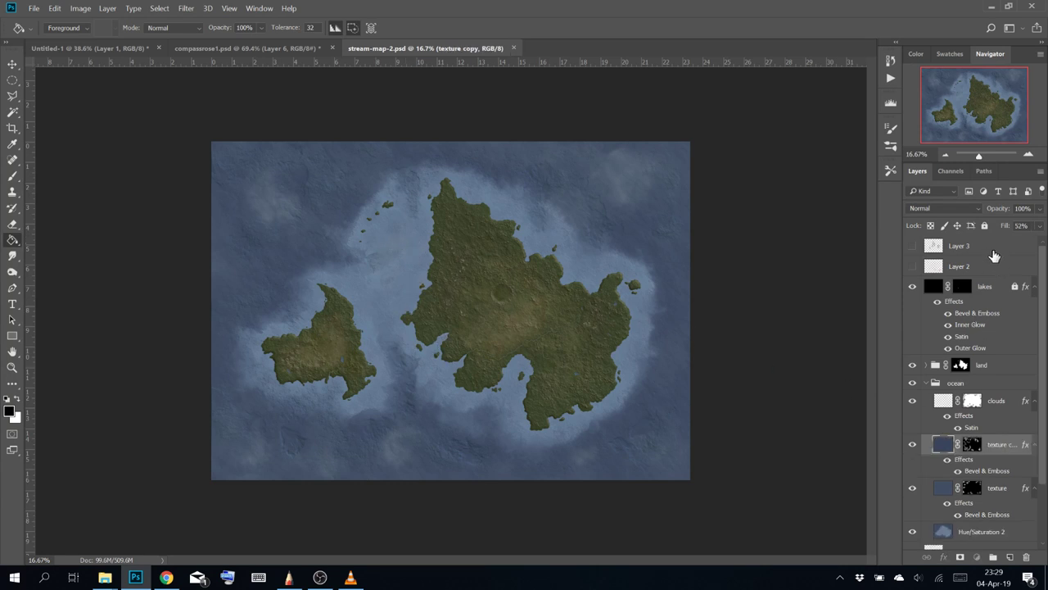
key(ctrl+z)
click(12, 64)
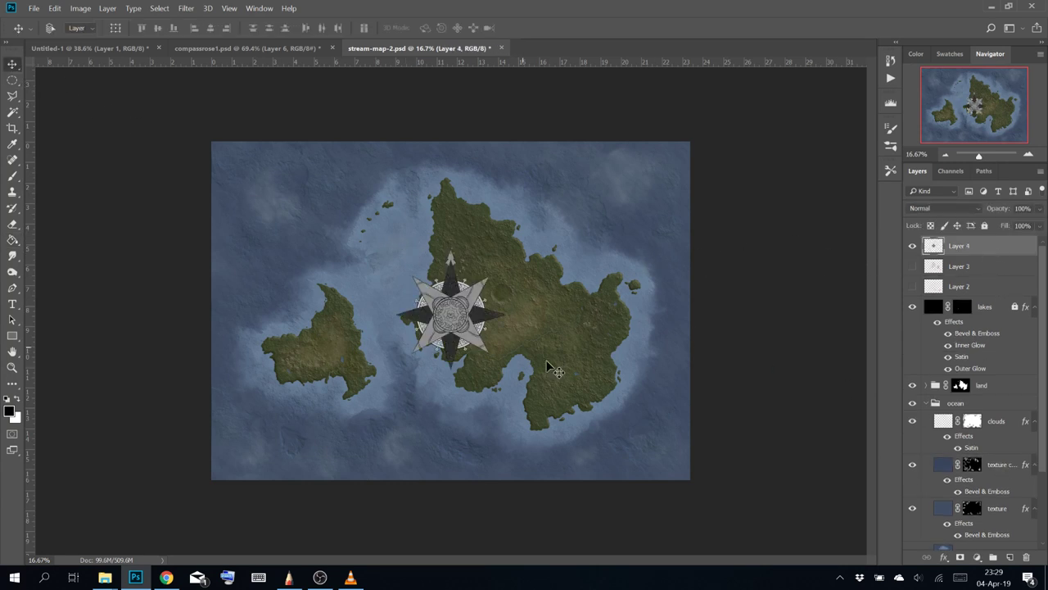
drag(489, 321, 331, 206)
Set the pasted compass layer's blend mode to Multiply
scroll(341, 201, up, 2)
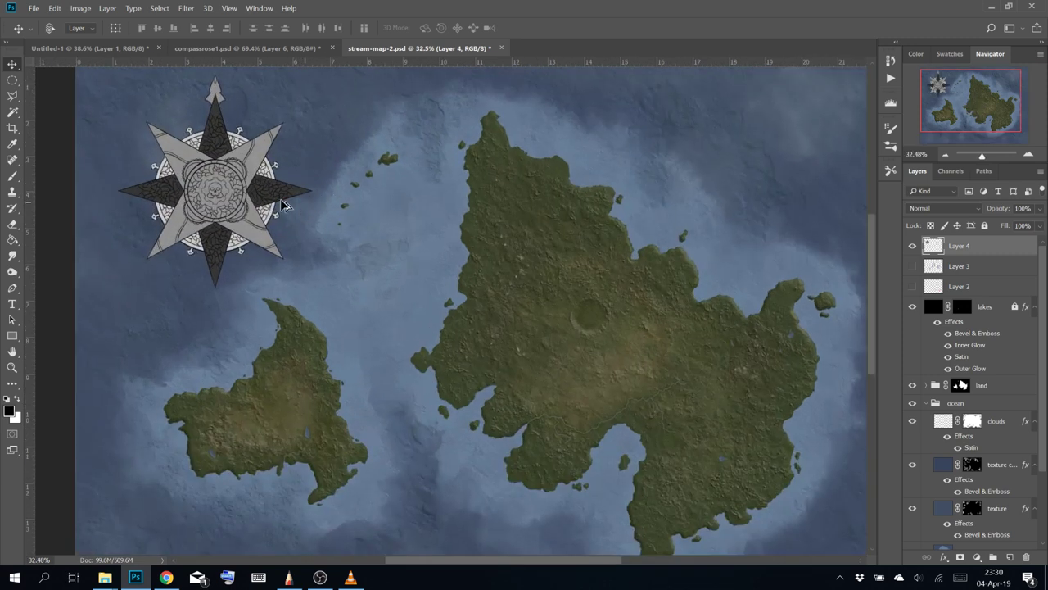
scroll(283, 204, up, 3)
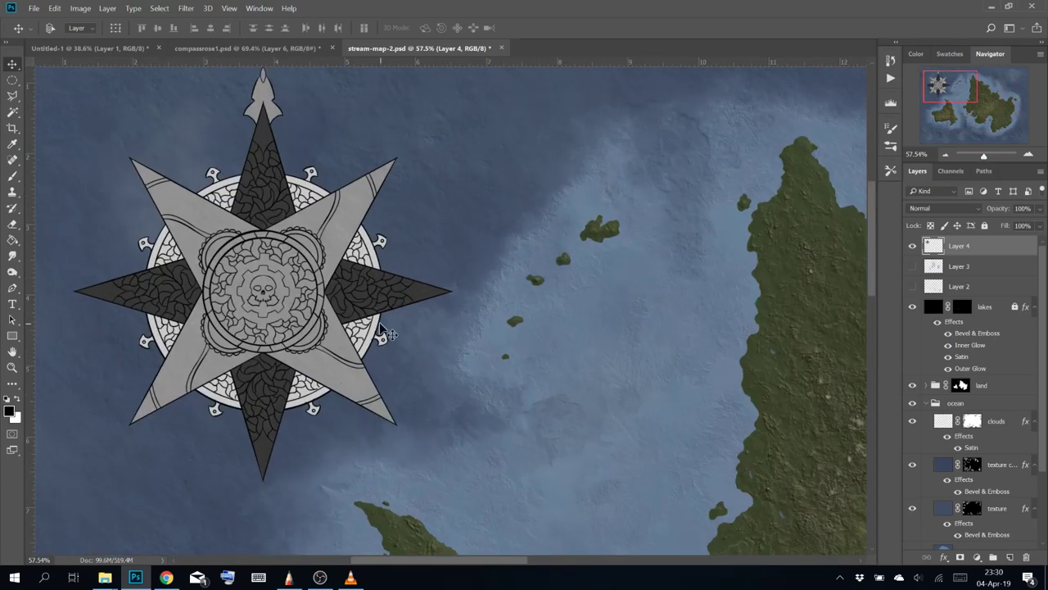
click(960, 209)
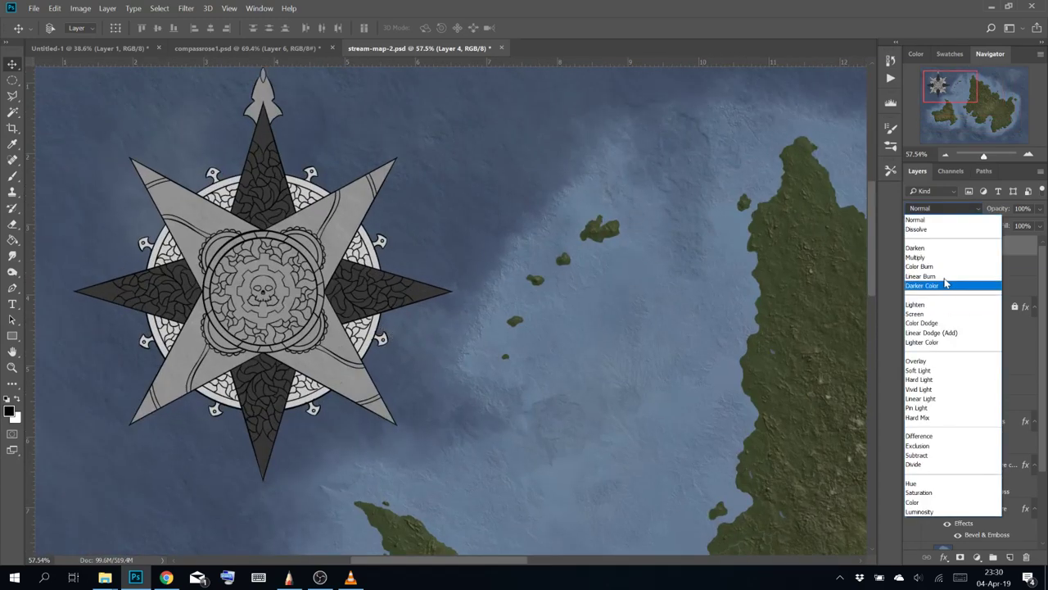
click(939, 258)
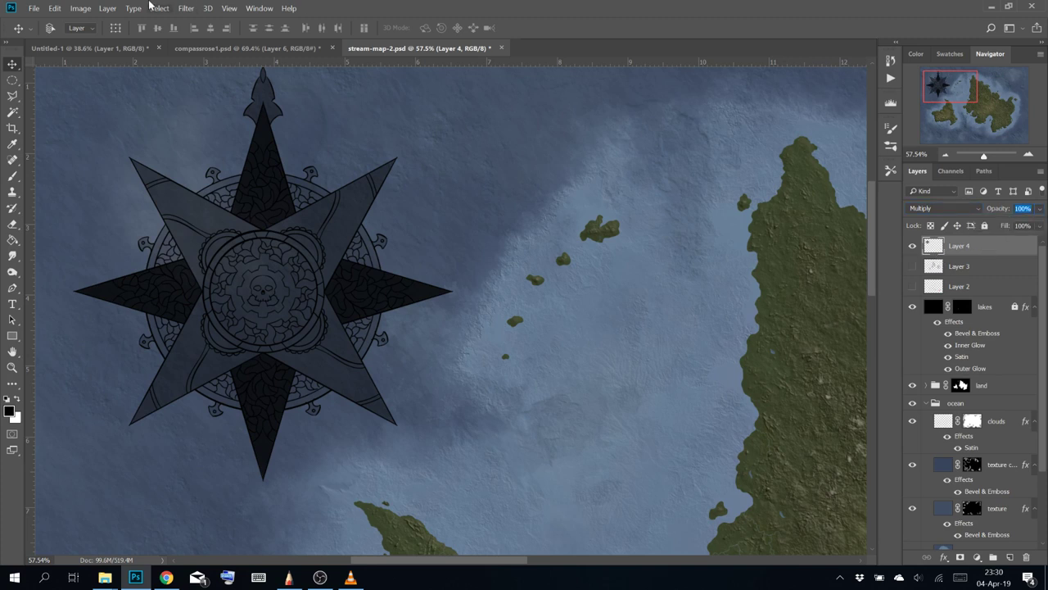
Lighten the pasted compass layer with a Levels adjustment, setting the midtone input to 2.60 and the white input to 216
click(80, 9)
mouse_move(176, 38)
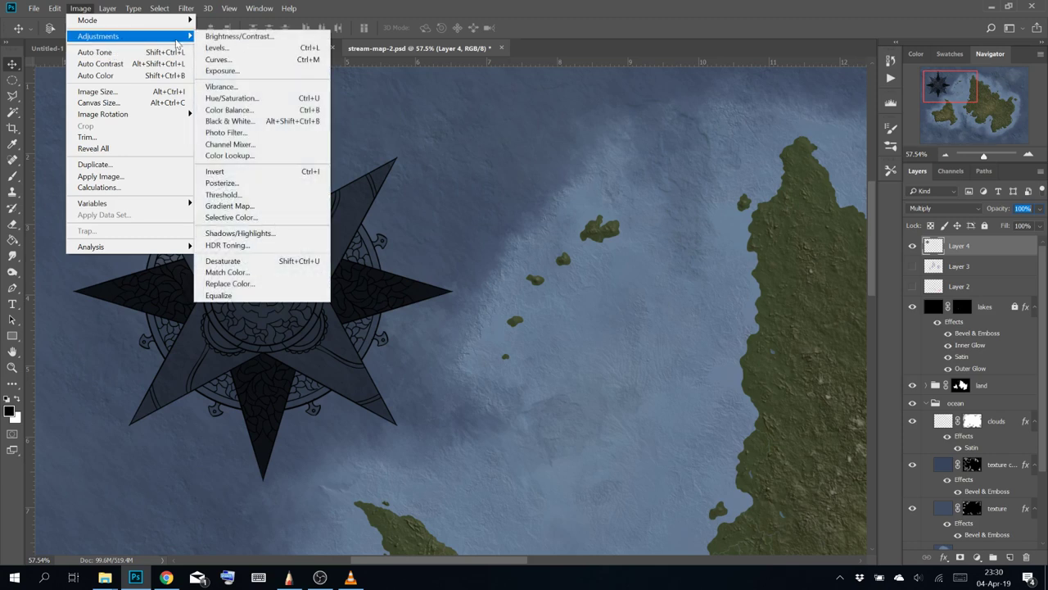
click(230, 48)
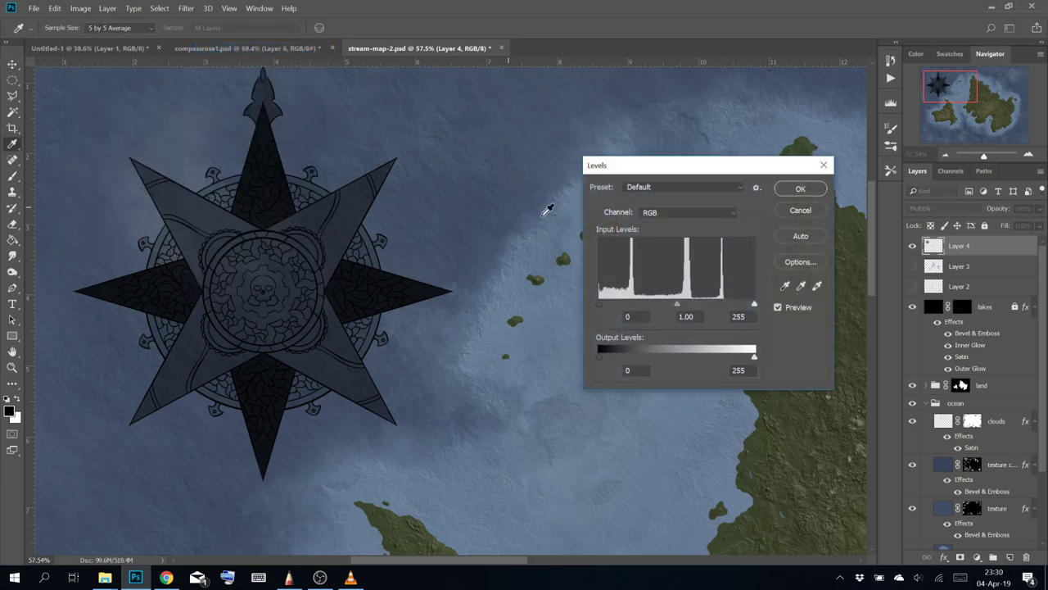
drag(652, 300, 715, 313)
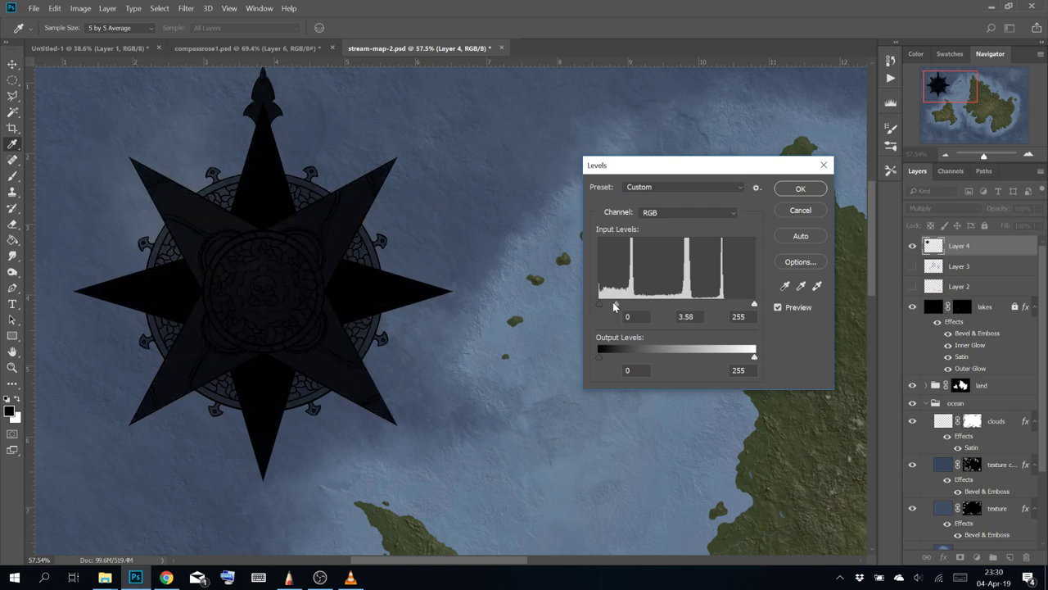
drag(615, 307, 615, 307)
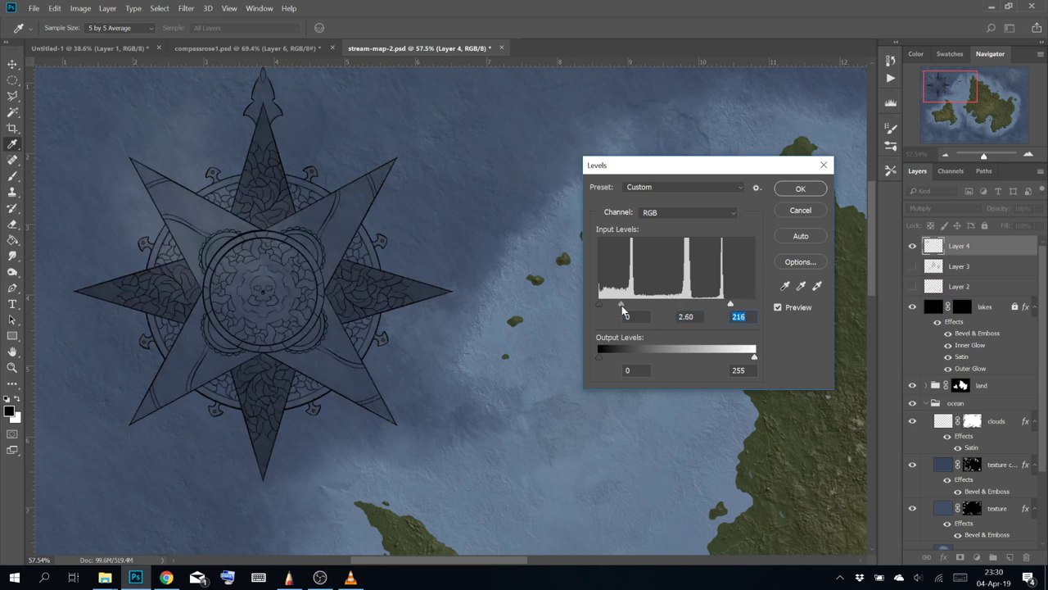
click(623, 306)
click(801, 190)
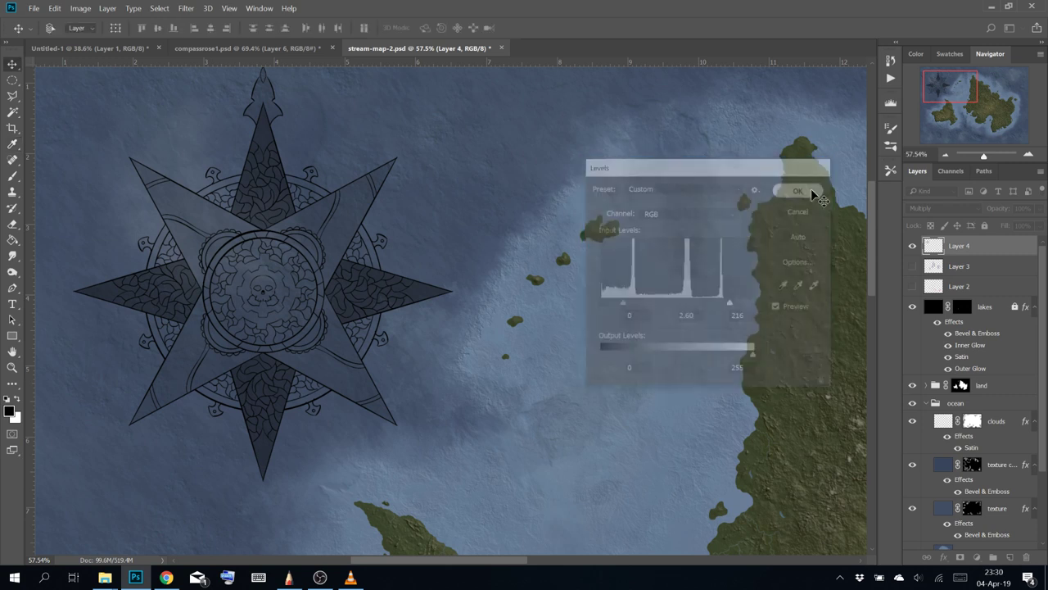
key(v)
Rename the pasted compass layer to "compass rose" and save the map document
scroll(648, 222, down, 4)
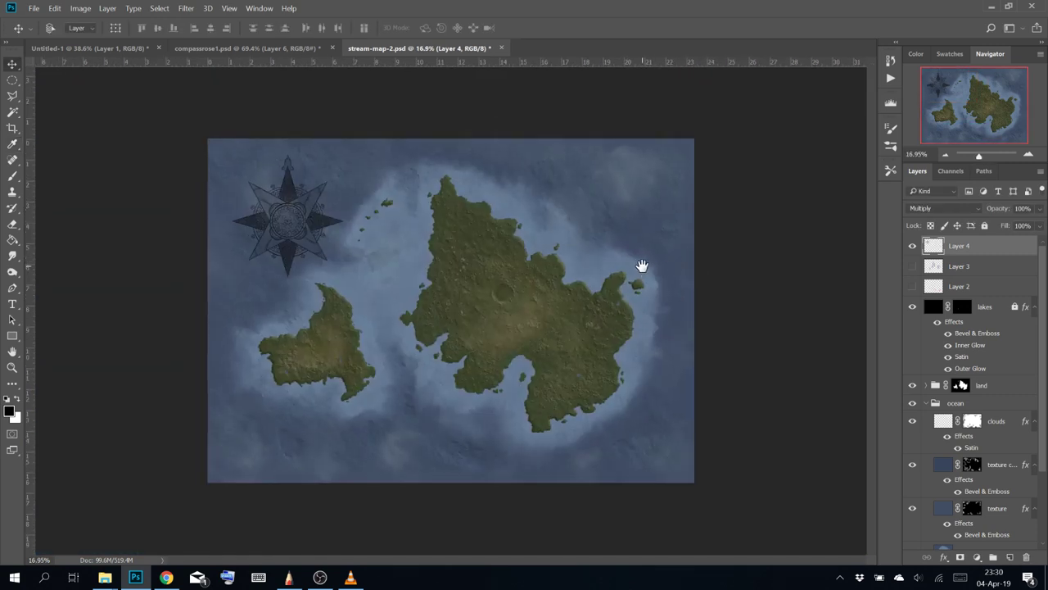
scroll(585, 319, up, 2)
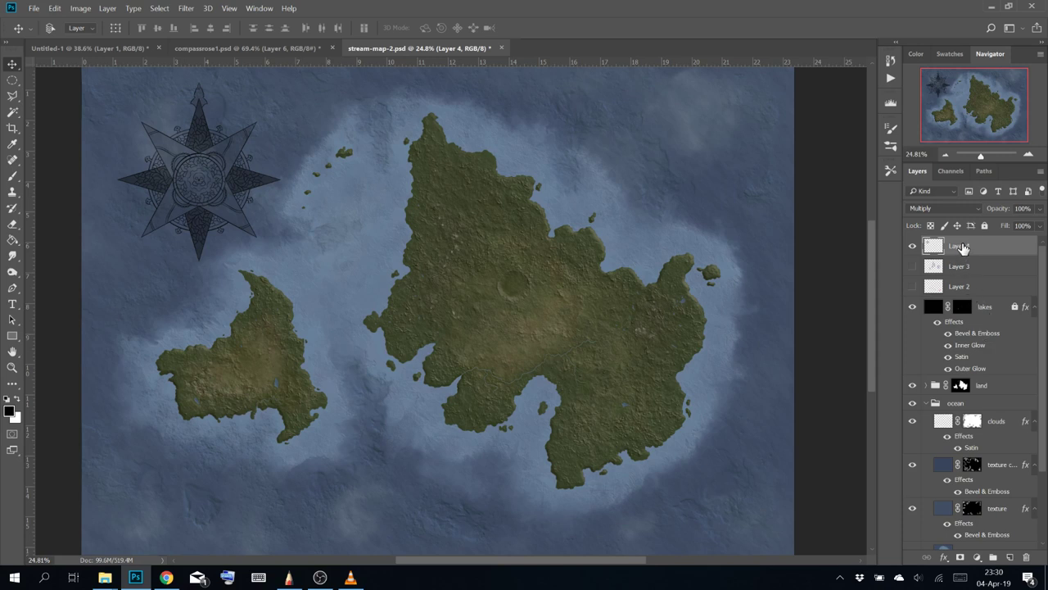
double_click(959, 247)
text(compass rose)
key(Return)
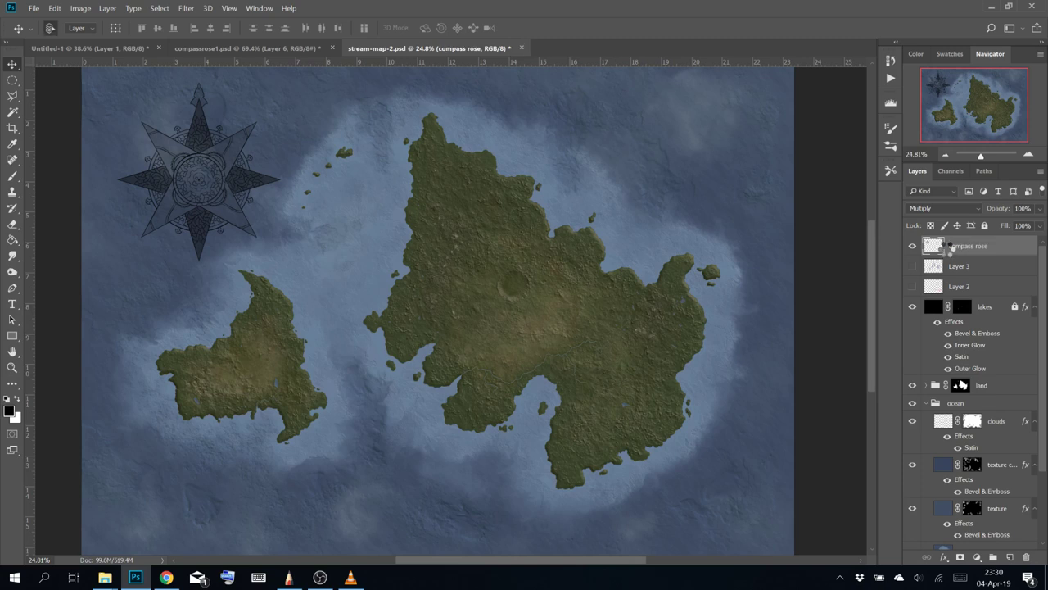
key(ctrl+s)
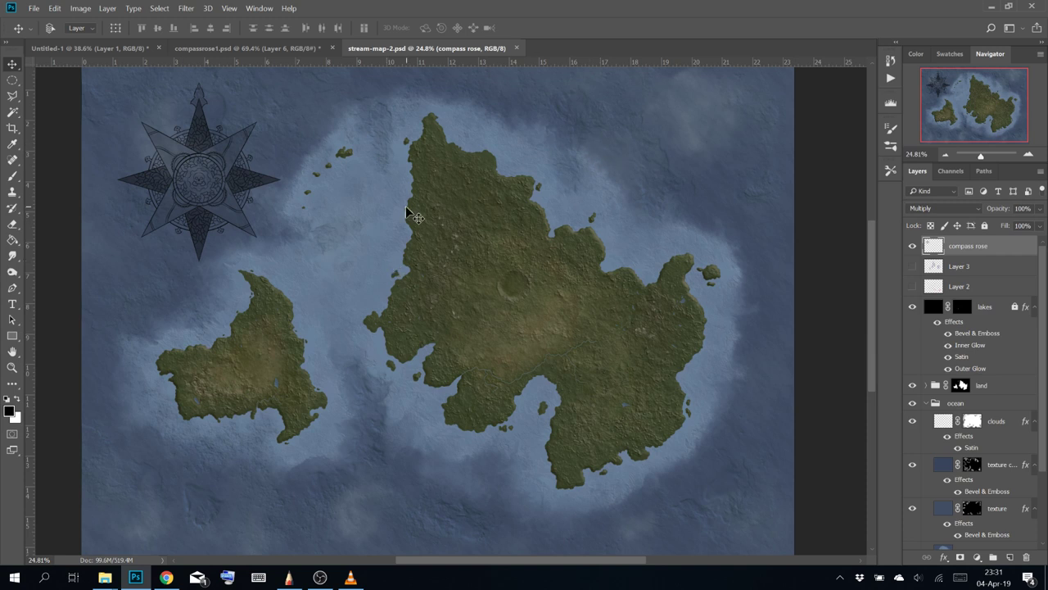
click(167, 578)
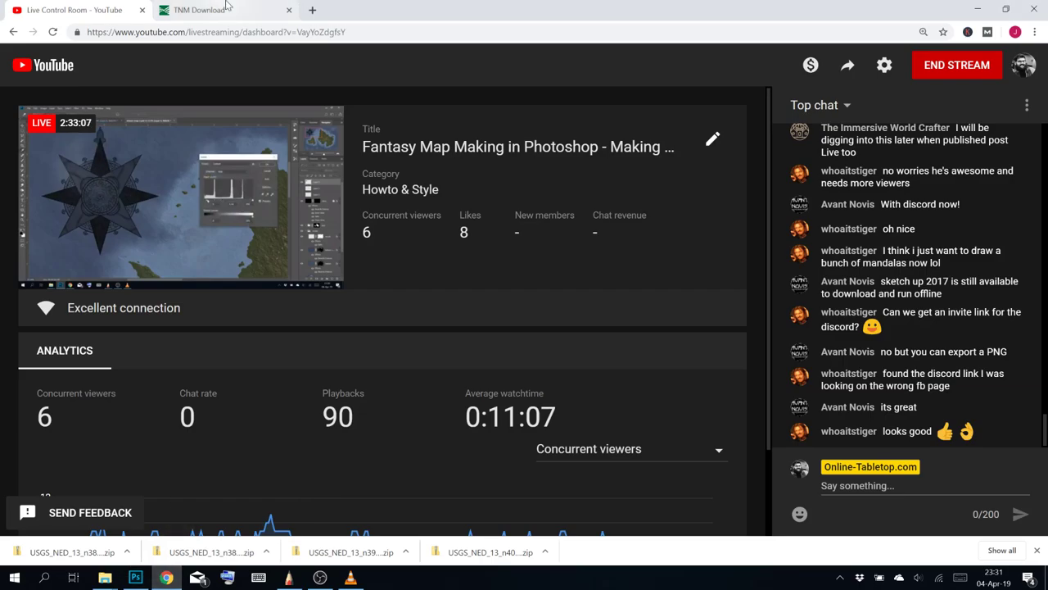
click(312, 11)
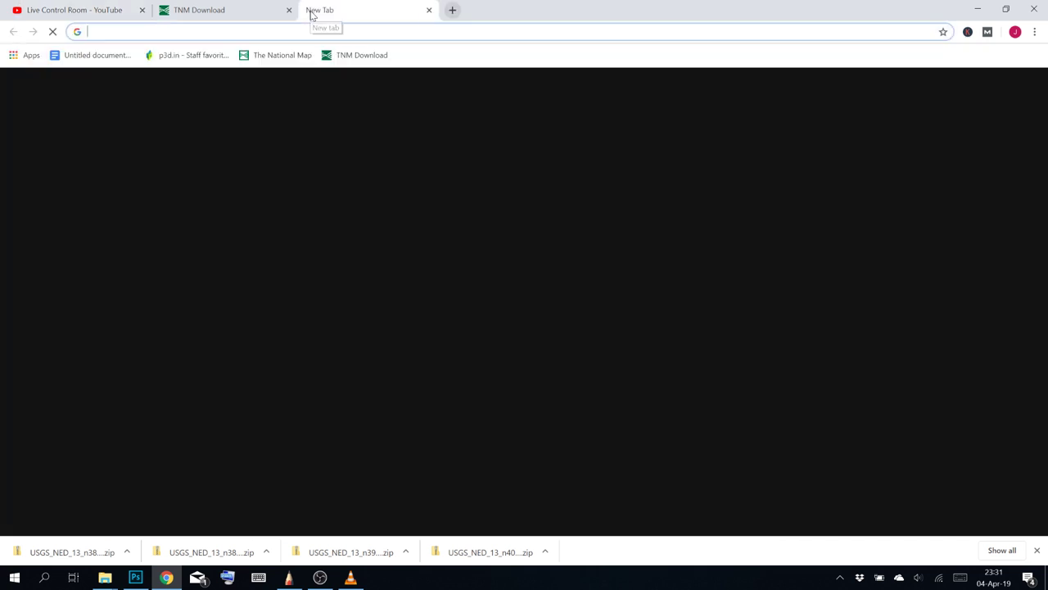
text(fac)
key(Return)
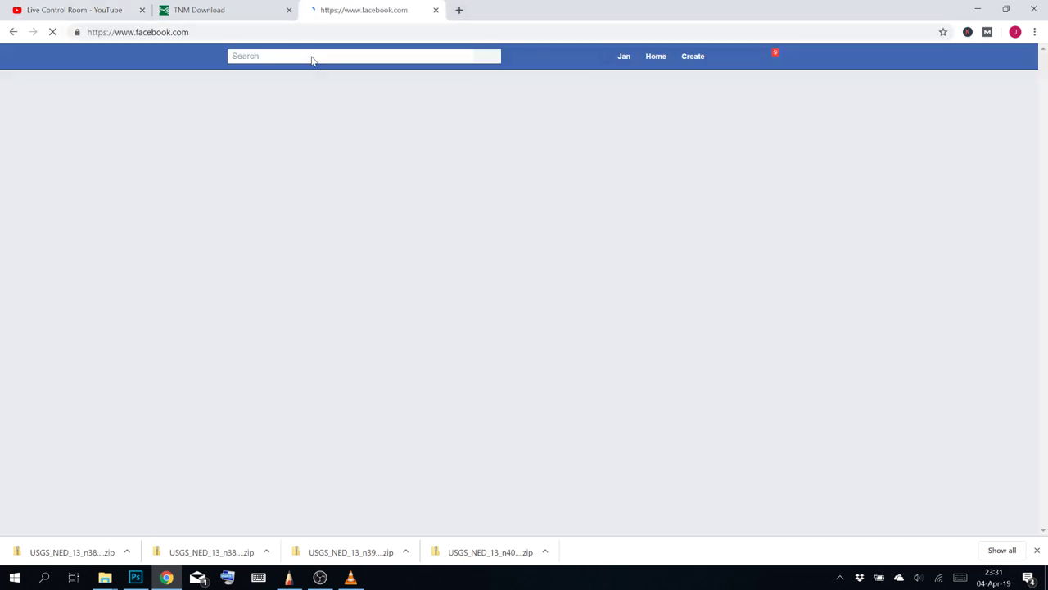
Find the Avant Novis Community group on Facebook, open it and look through its posts
click(311, 56)
text(ava)
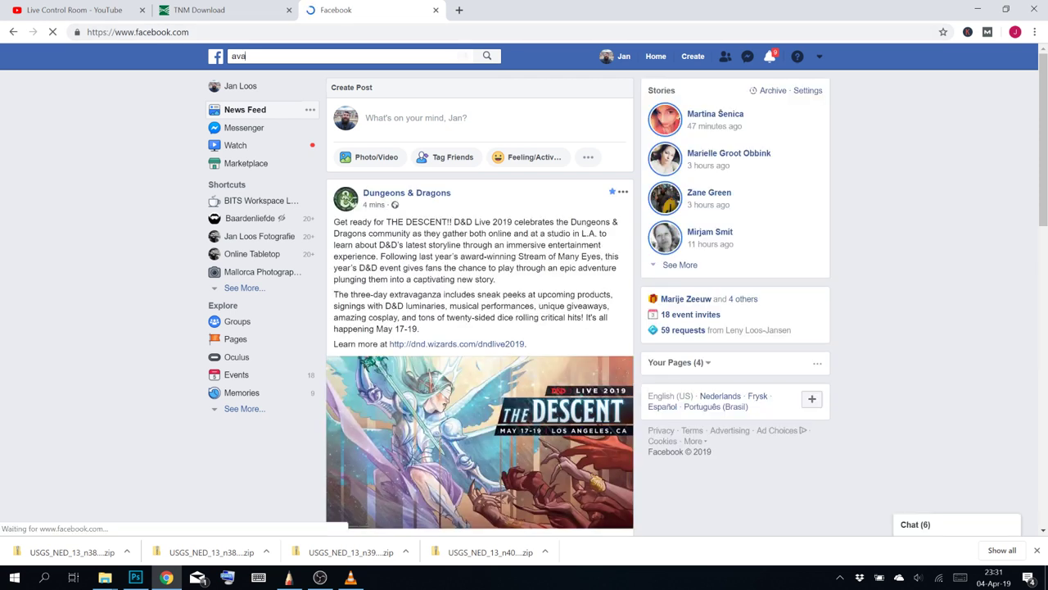
text(nt)
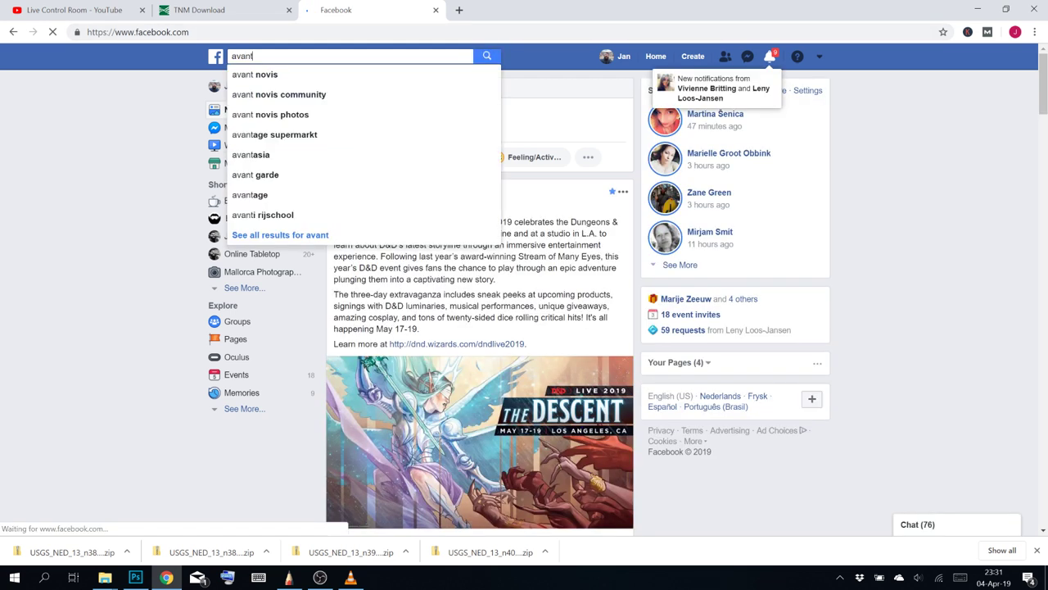
click(324, 95)
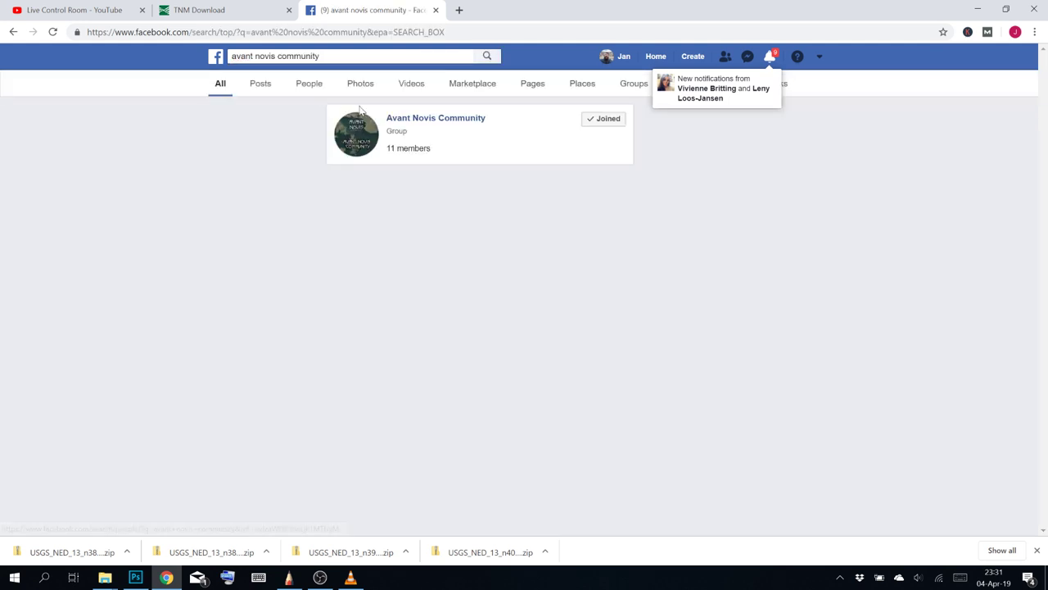
click(447, 122)
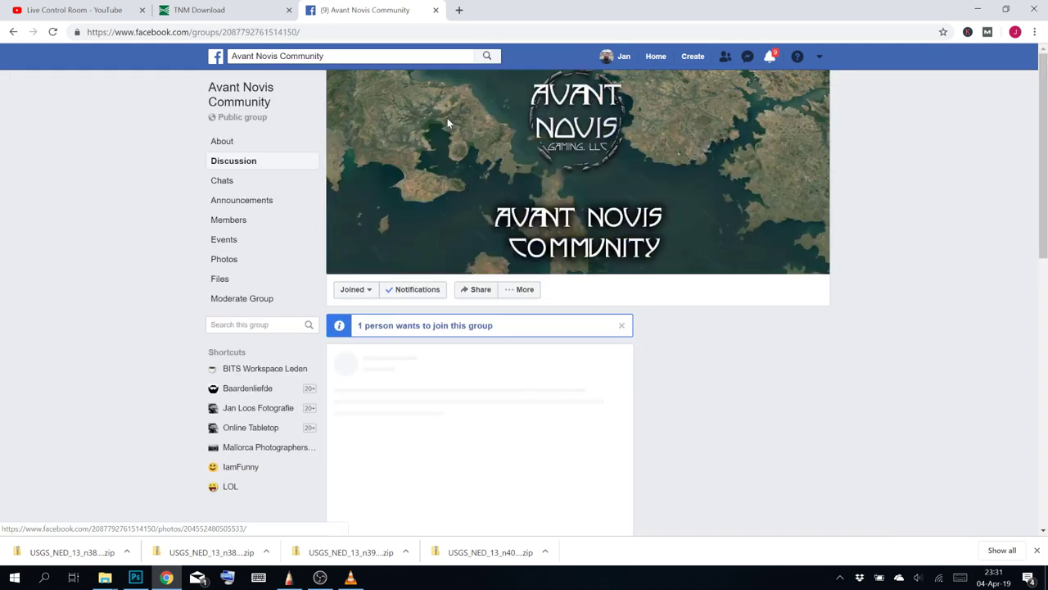
scroll(569, 287, down, 8)
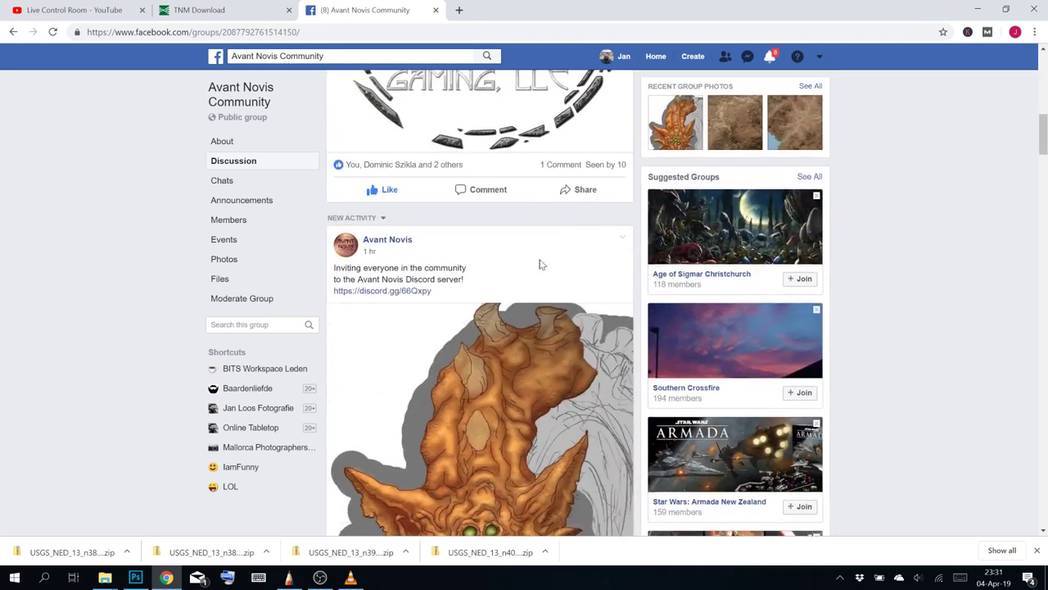
scroll(538, 264, up, 10)
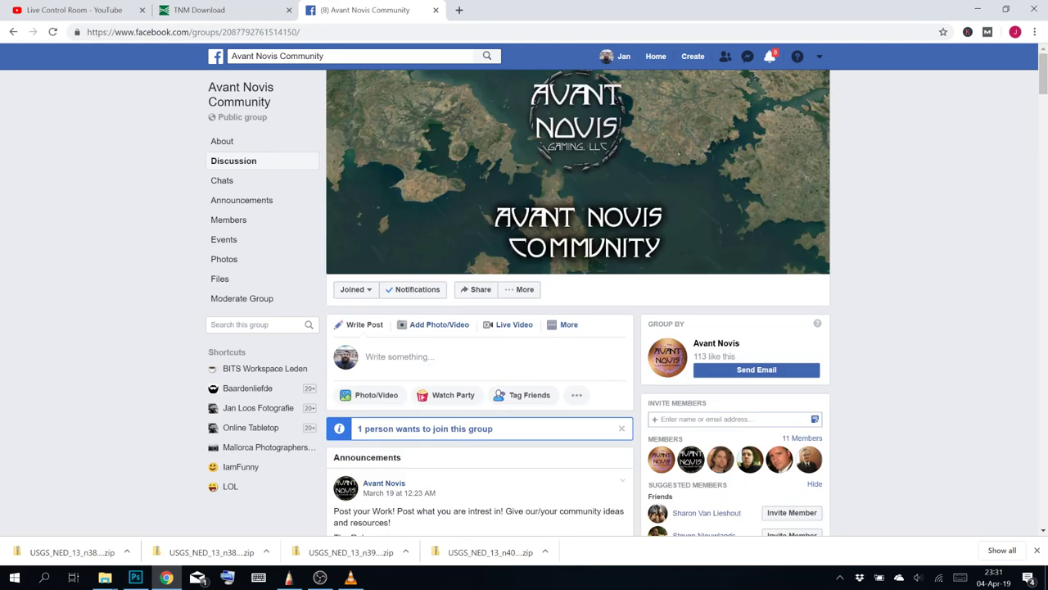
click(248, 56)
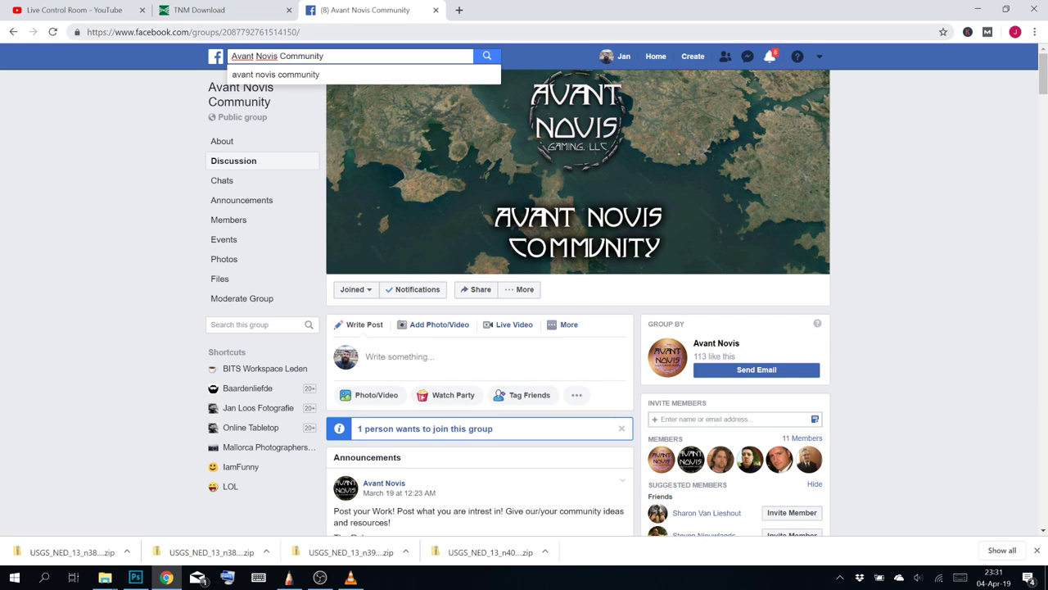
Go to the YouTube home page in the same tab and search for "avant novis"
click(577, 31)
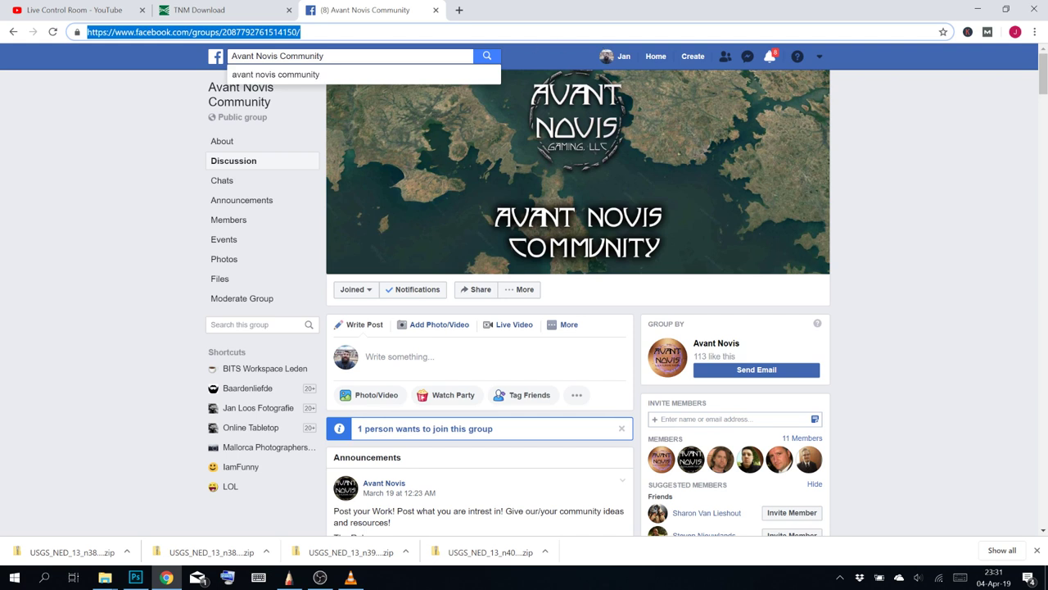
text(yout)
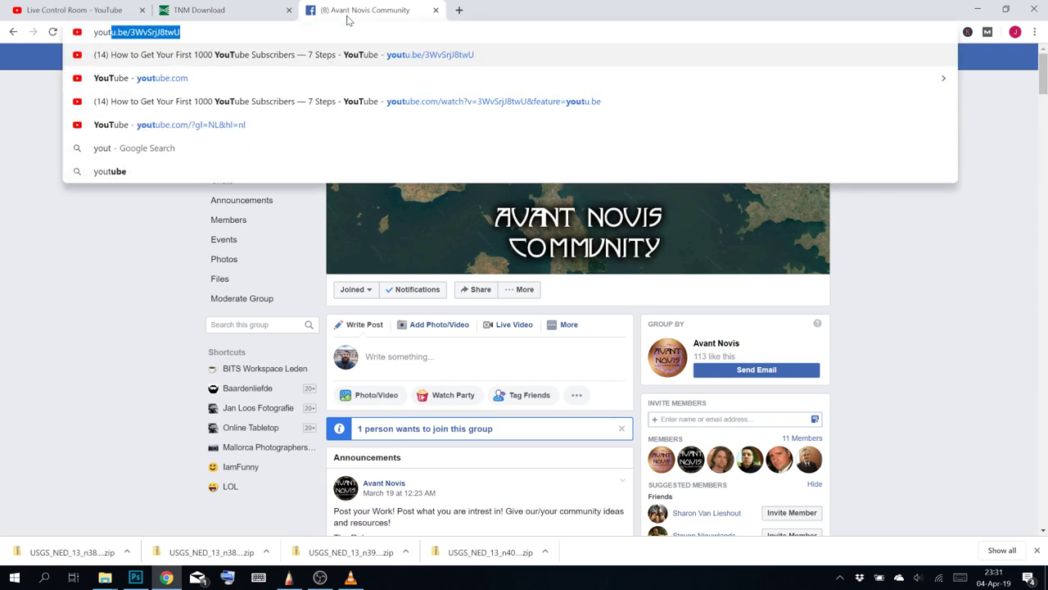
key(Return)
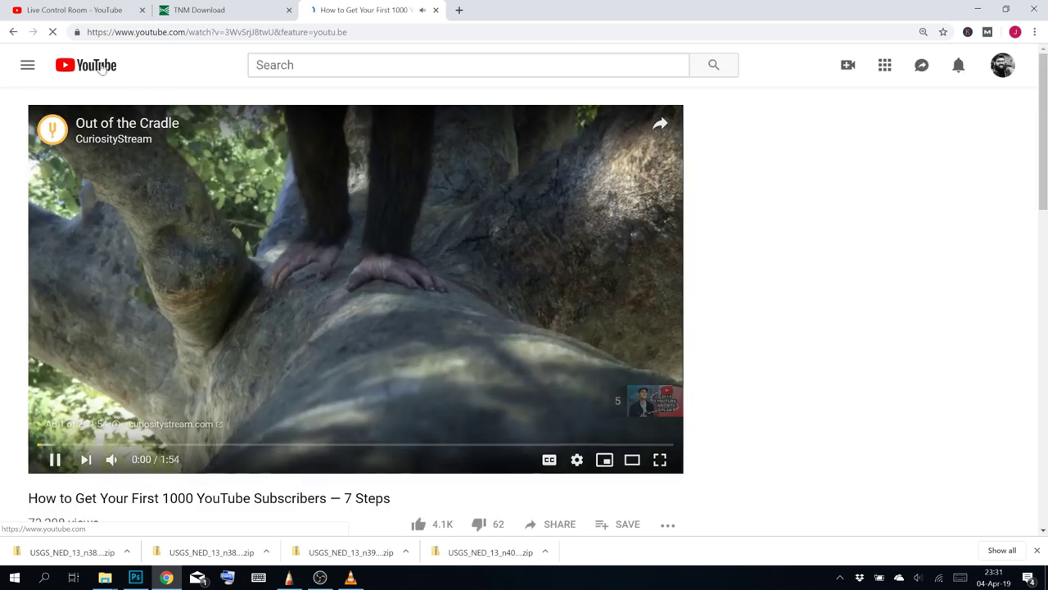
click(101, 69)
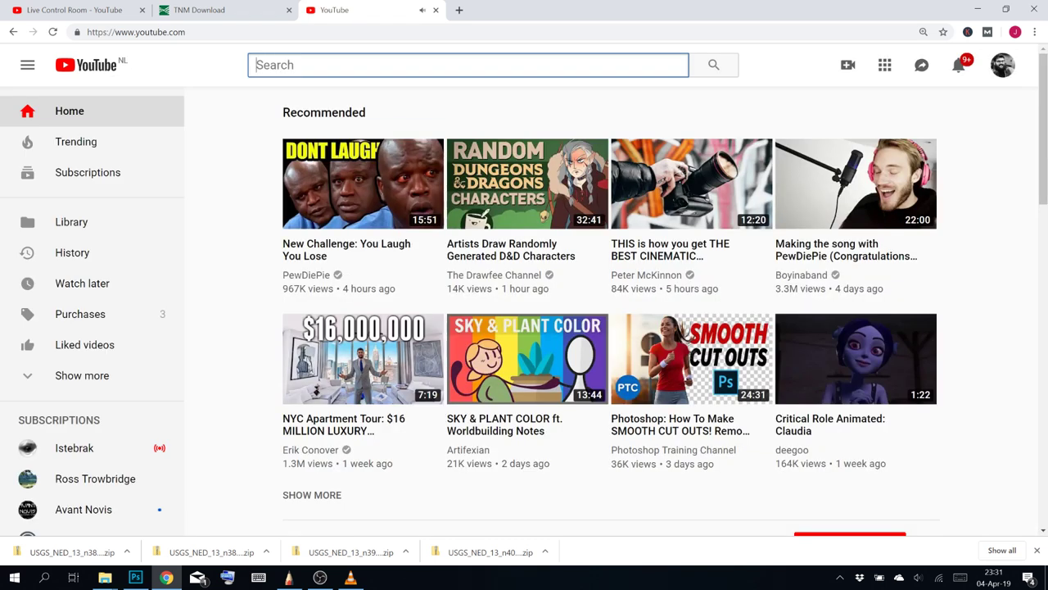
text(avant s)
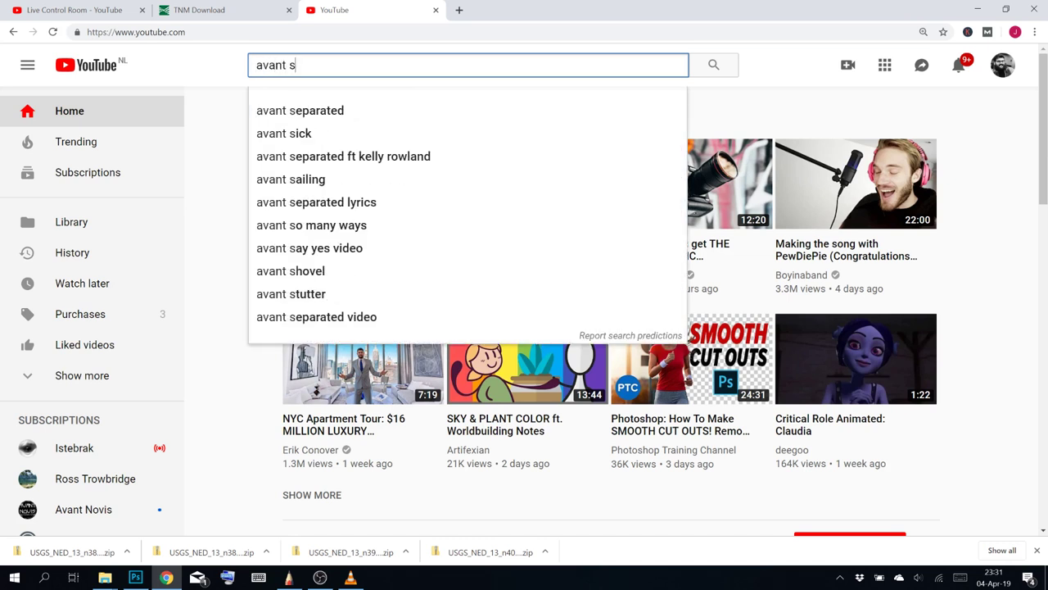
key(BackSpace)
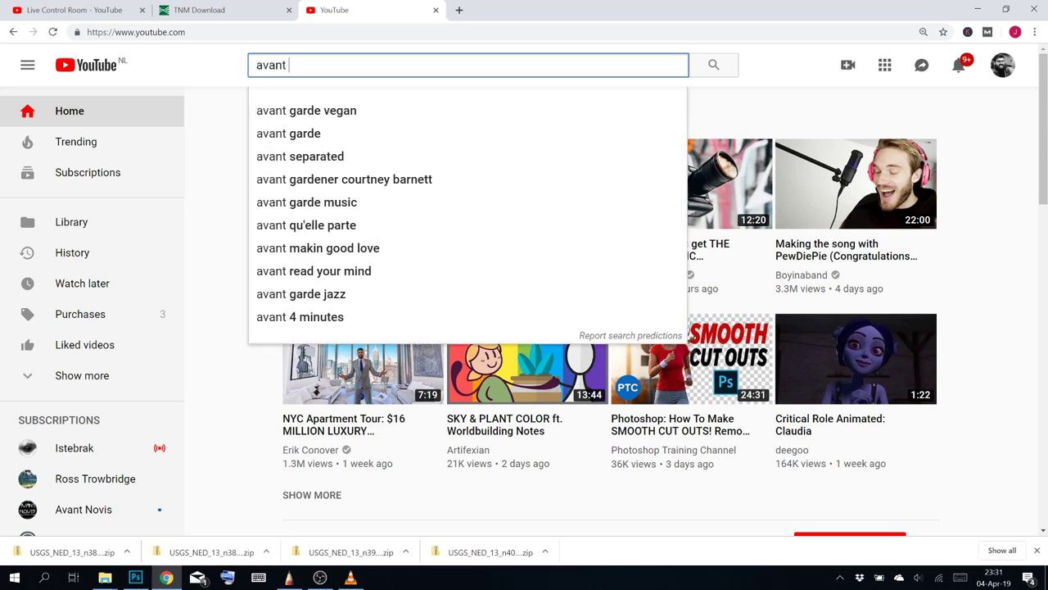
text(novis)
key(Return)
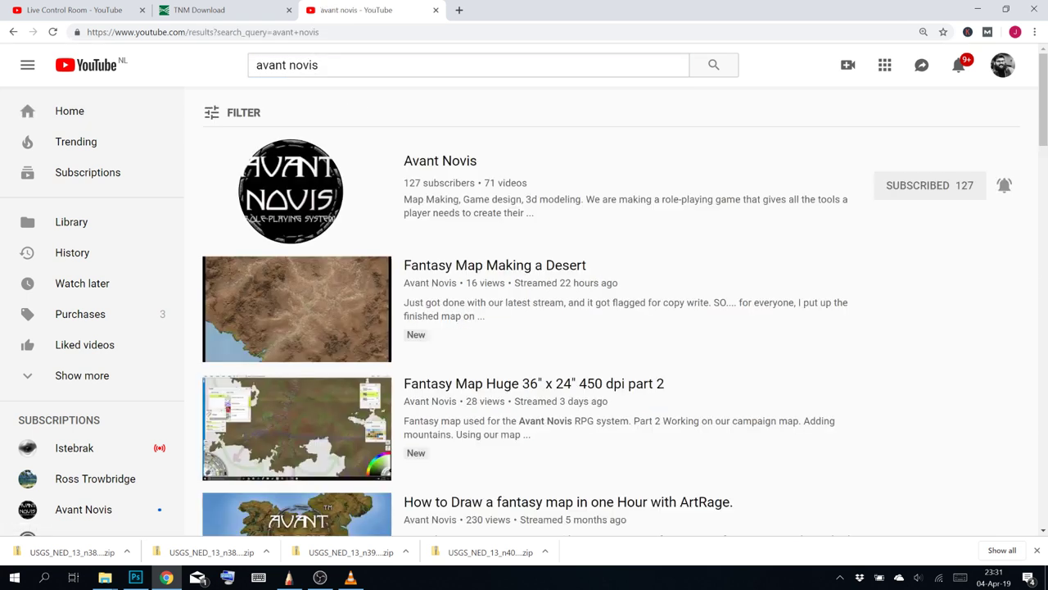
Open the Avant Novis channel from the results and look over its recent uploads
click(452, 168)
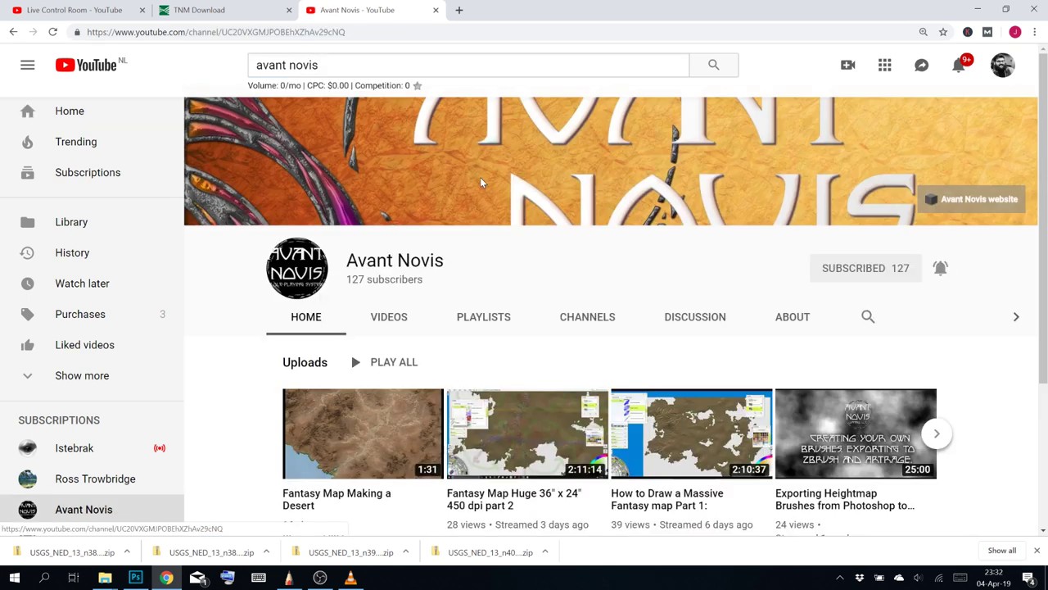
scroll(967, 219, down, 1)
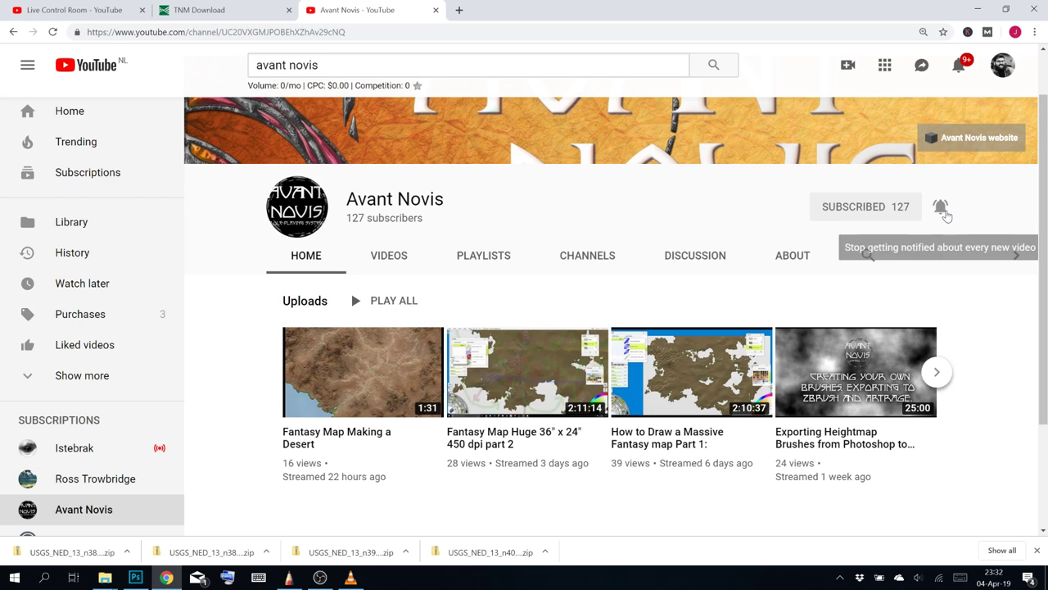
scroll(426, 303, down, 2)
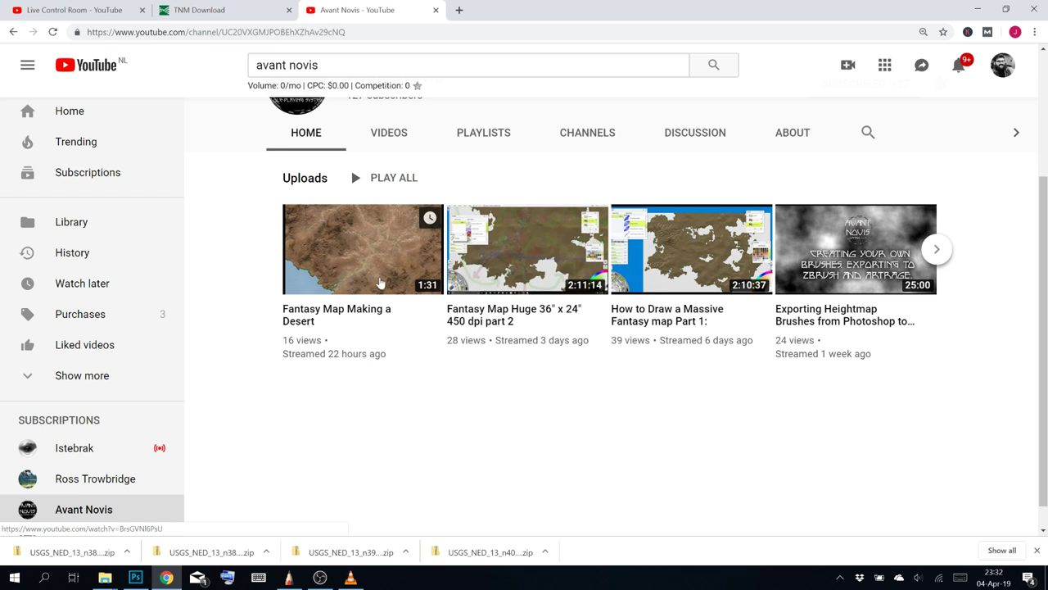
scroll(389, 246, up, 3)
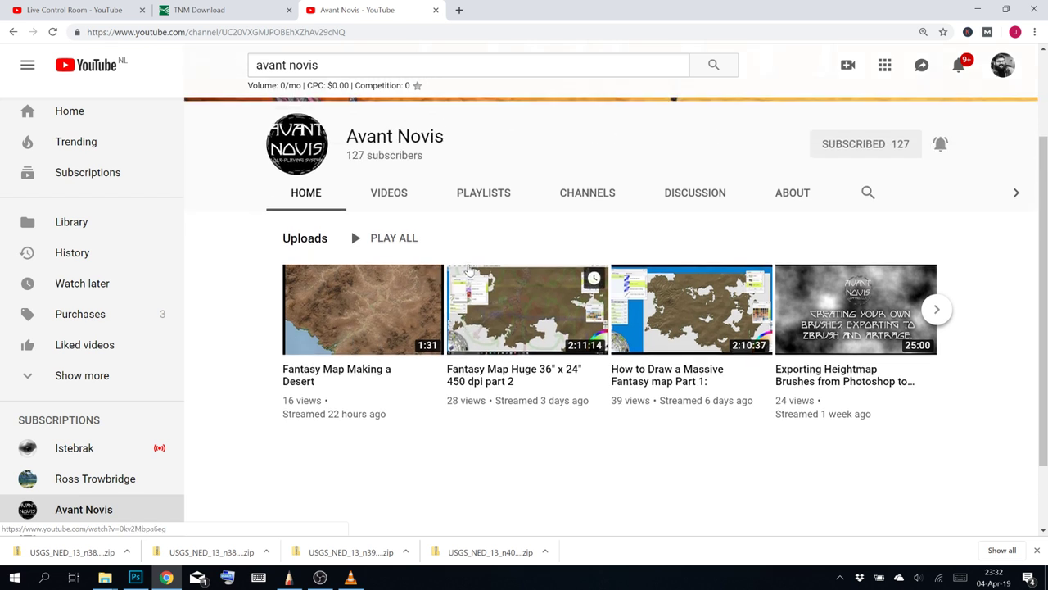
Open the Online Tabletop page on patreon.com and look through its overview and membership tiers
click(344, 33)
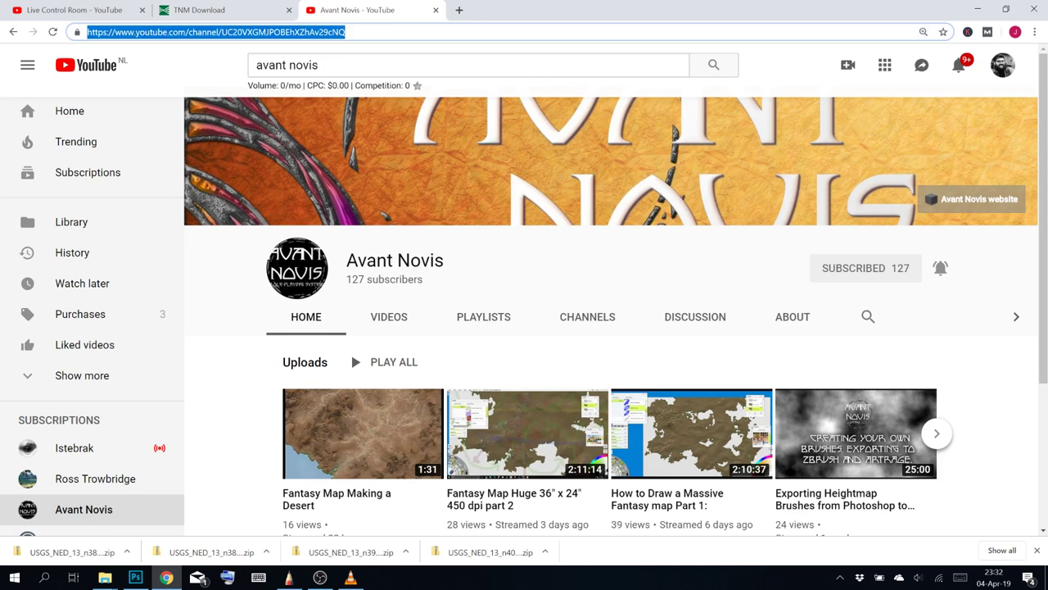
text(patre)
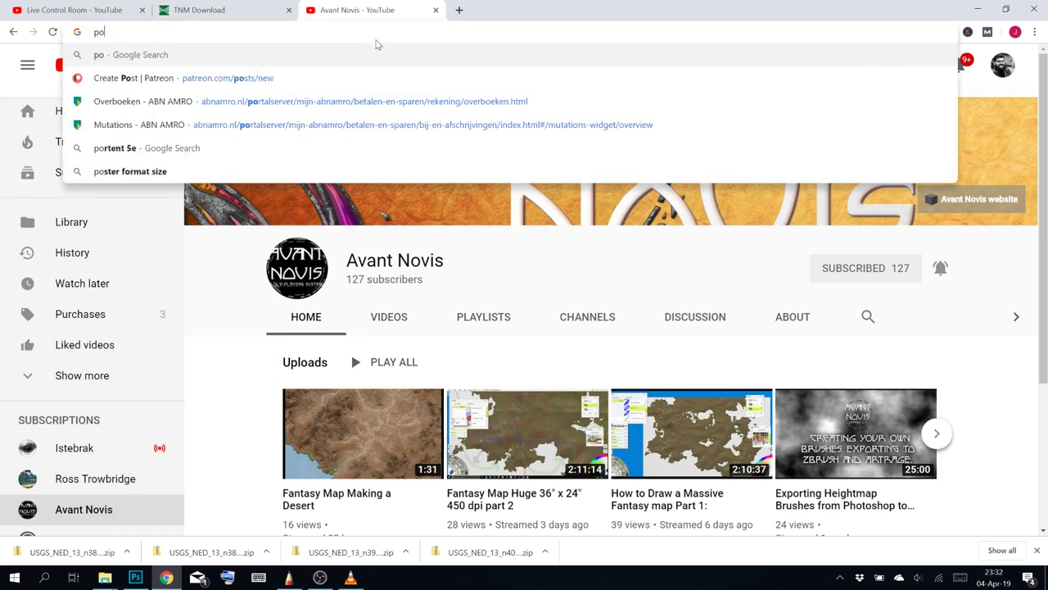
text(on)
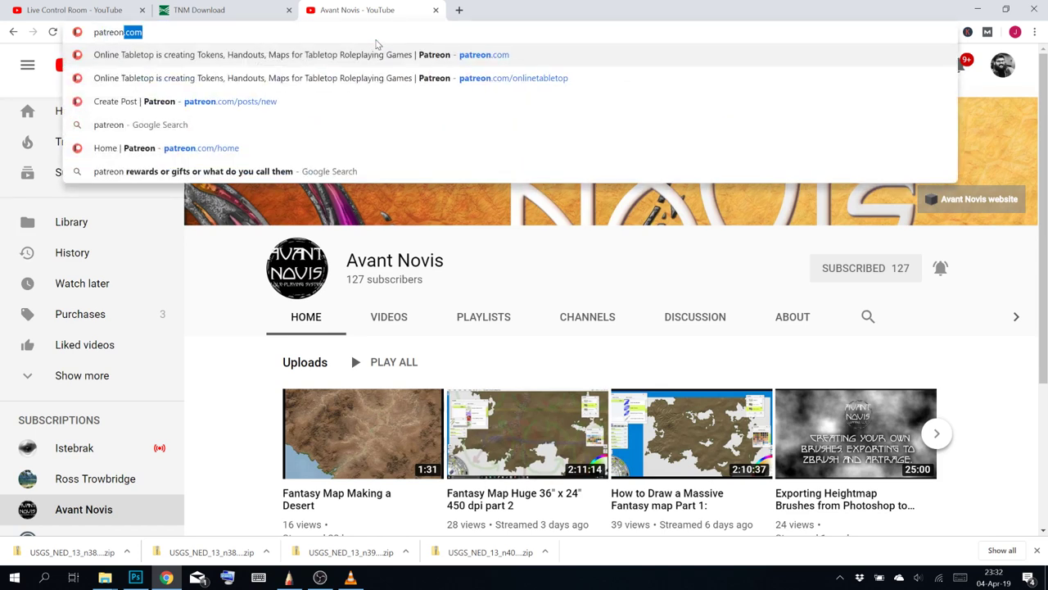
key(Return)
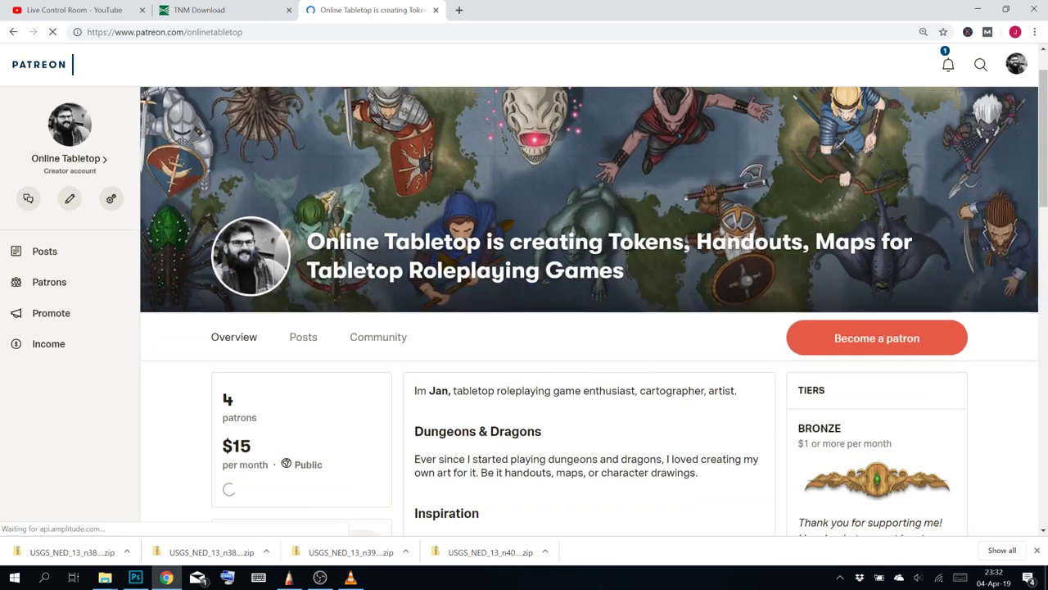
scroll(590, 311, down, 3)
scroll(631, 290, down, 10)
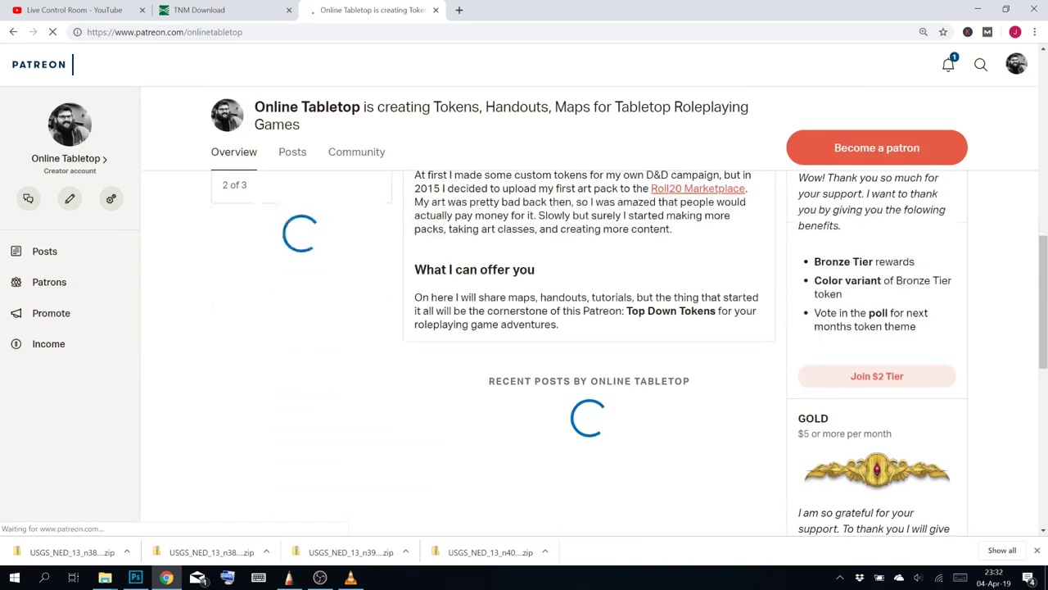
Look through the recent posts on the Online Tabletop Patreon page, including the Heightmap Brushes for Fantasy Map Making post
scroll(640, 300, up, 4)
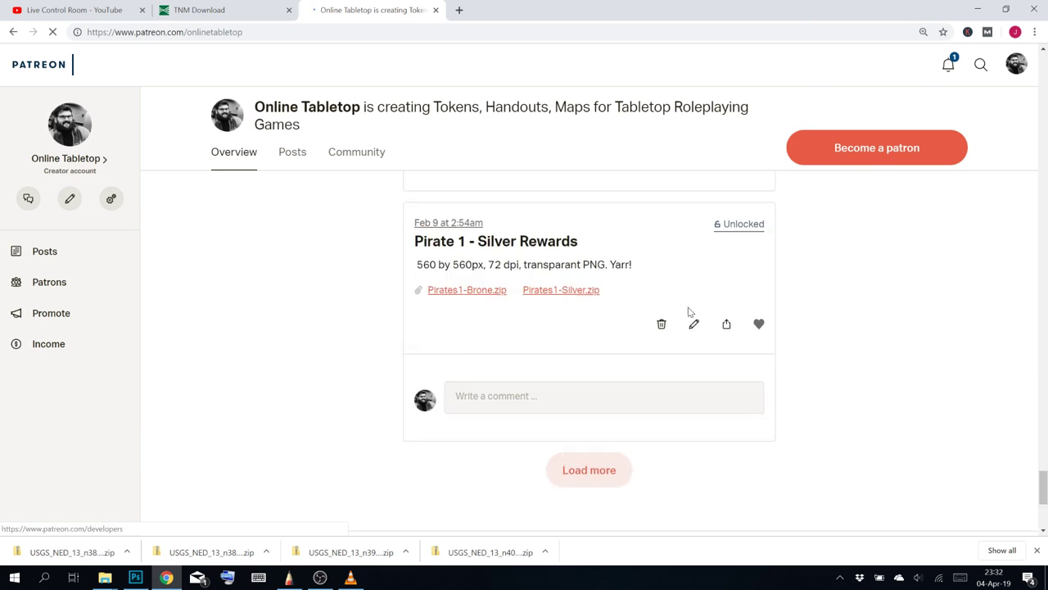
scroll(688, 307, up, 6)
scroll(708, 315, up, 5)
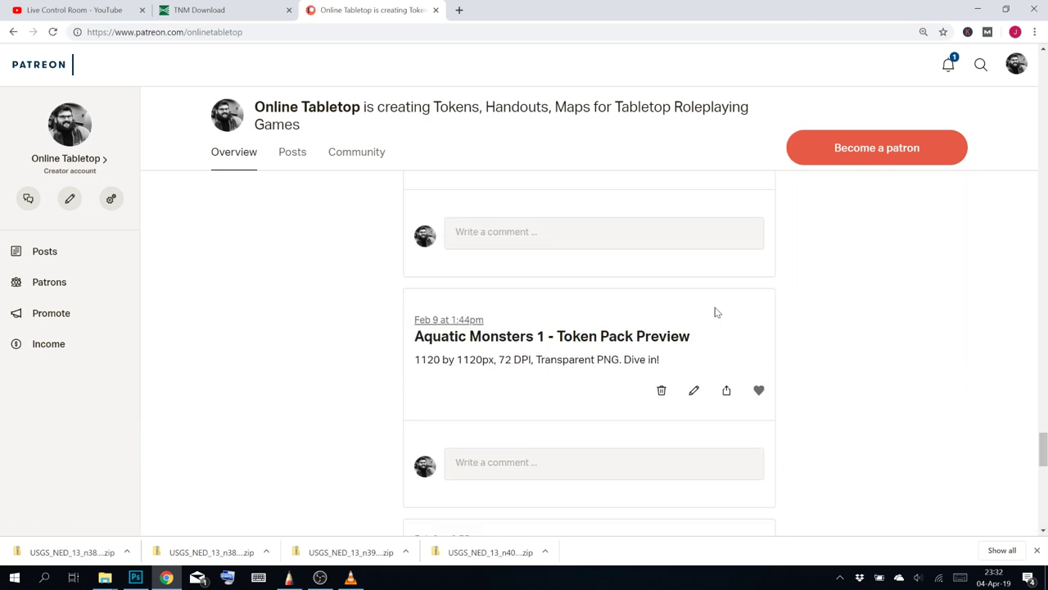
scroll(778, 295, up, 10)
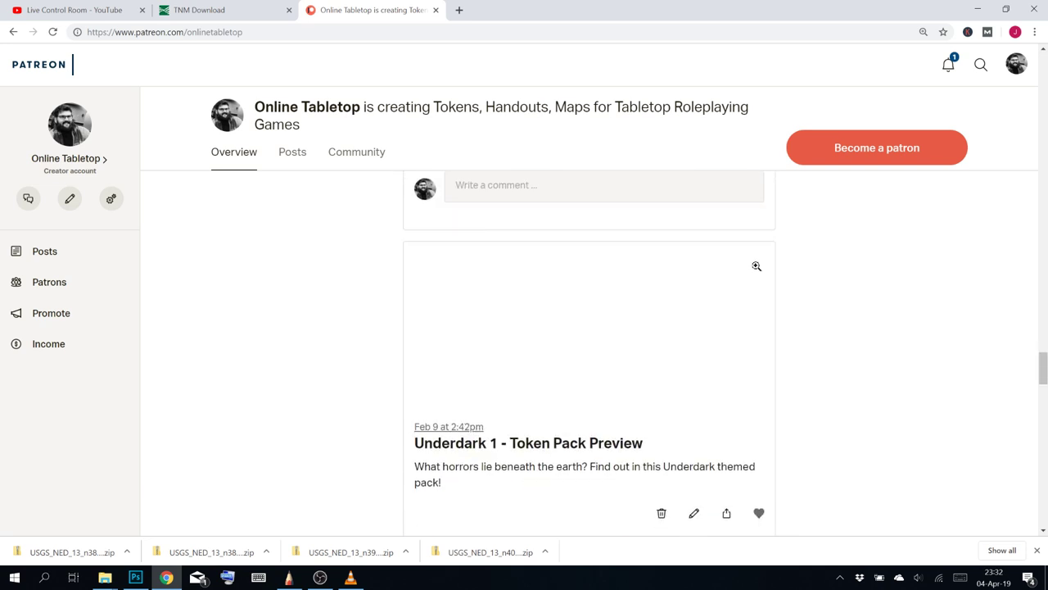
scroll(832, 287, up, 12)
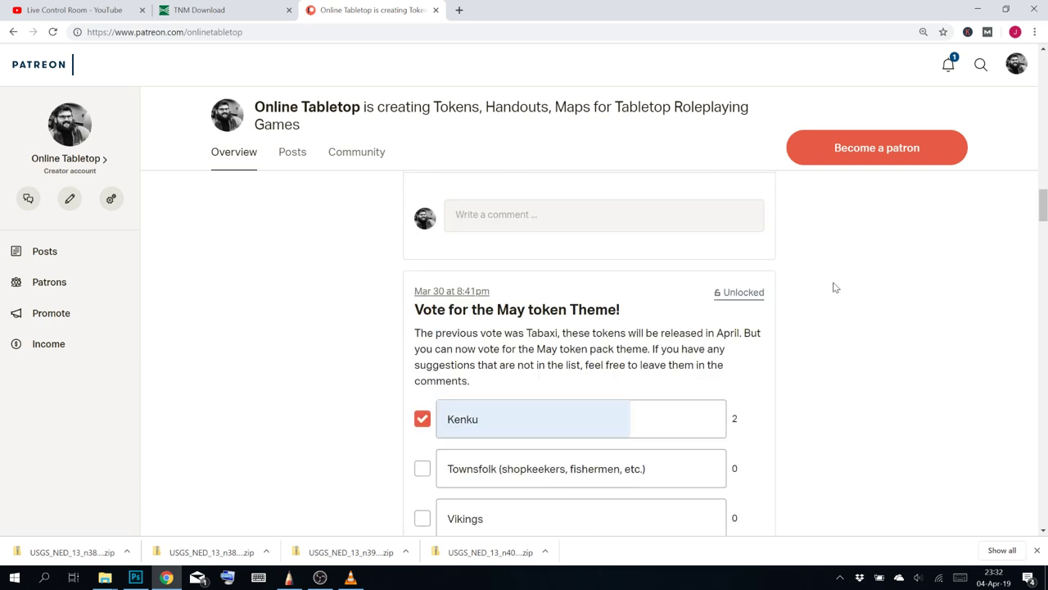
scroll(830, 297, up, 10)
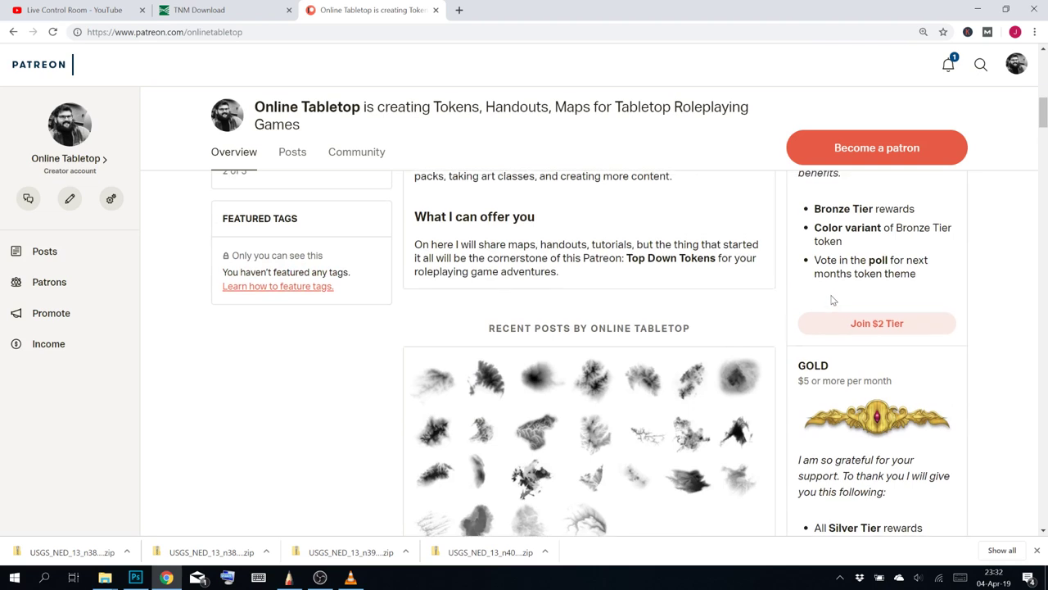
scroll(694, 342, down, 9)
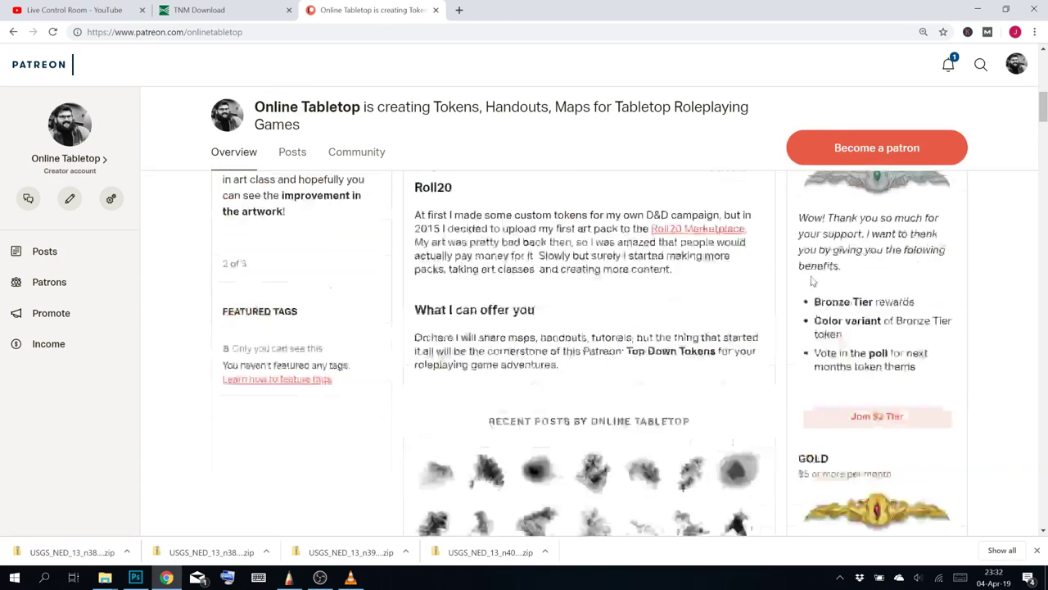
scroll(613, 303, up, 2)
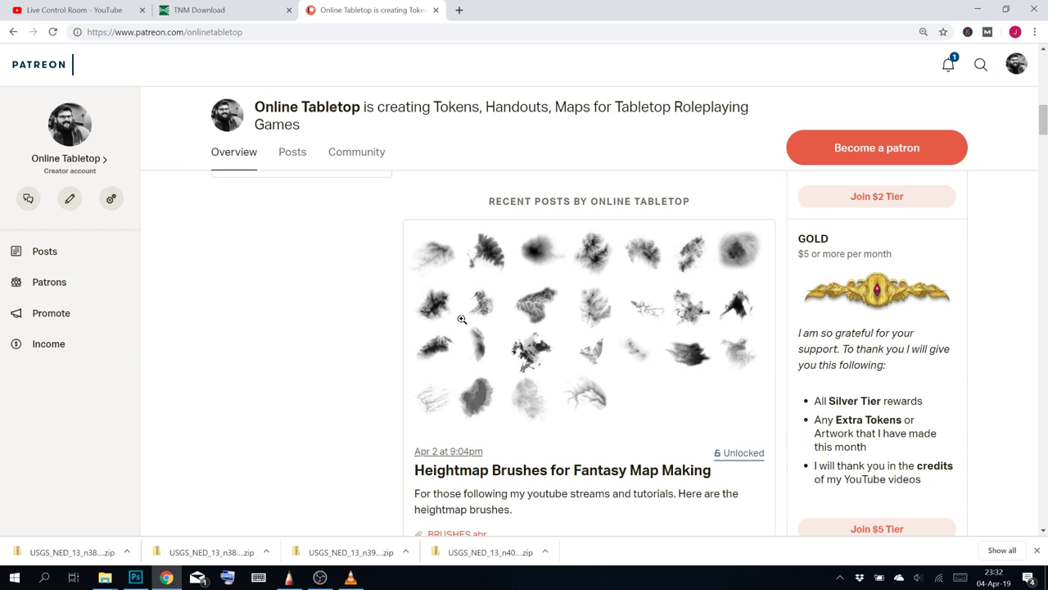
Check the stream's live chat in the YouTube Live Control Room, and glance at the TNM Download page
click(69, 10)
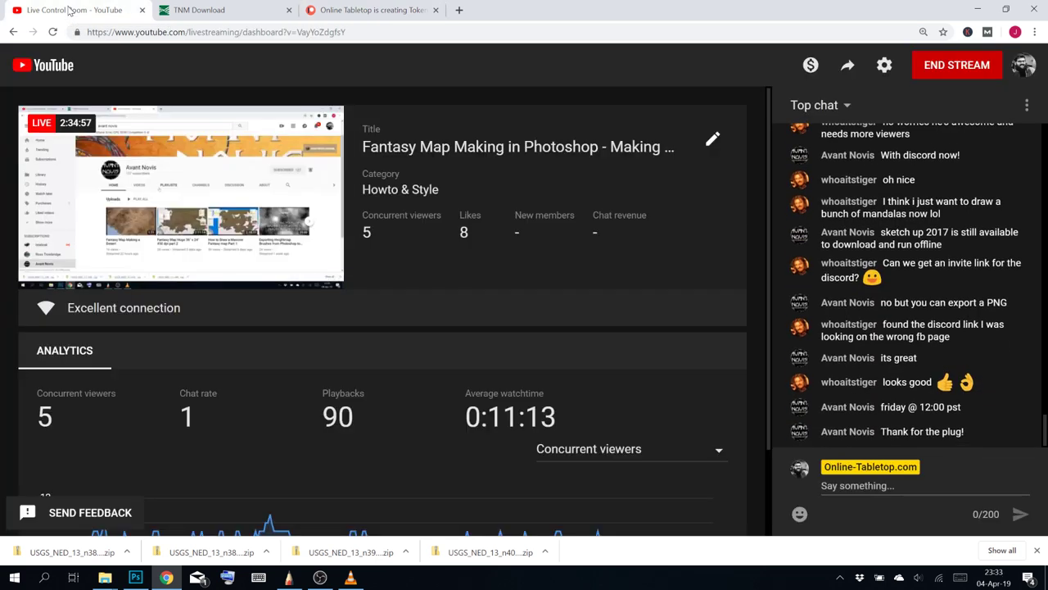
click(197, 10)
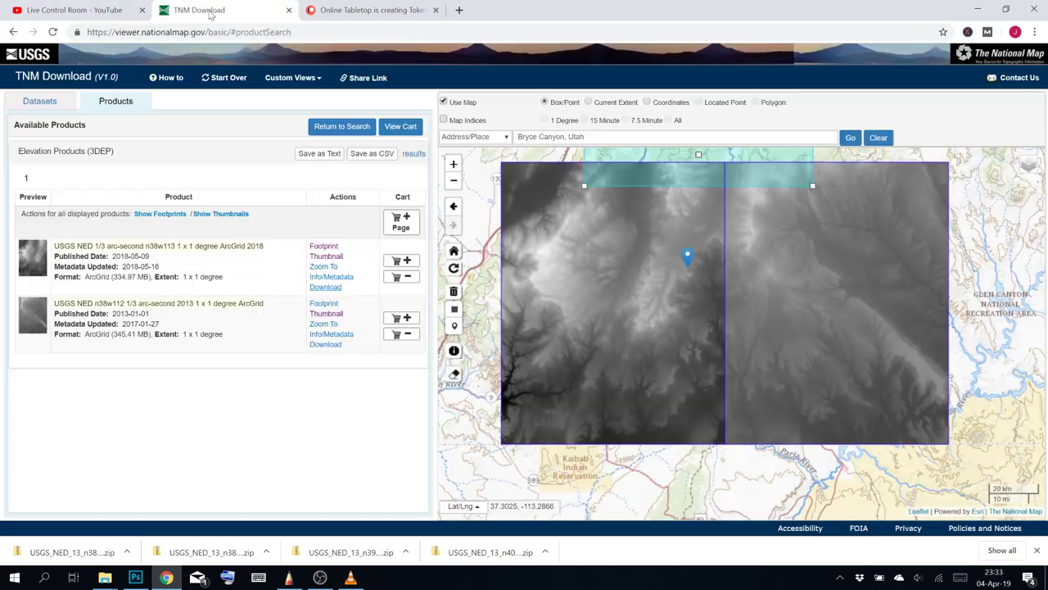
Go from the Online Tabletop Patreon page to the YouTube home page in the same tab
click(361, 10)
click(361, 32)
text(yout)
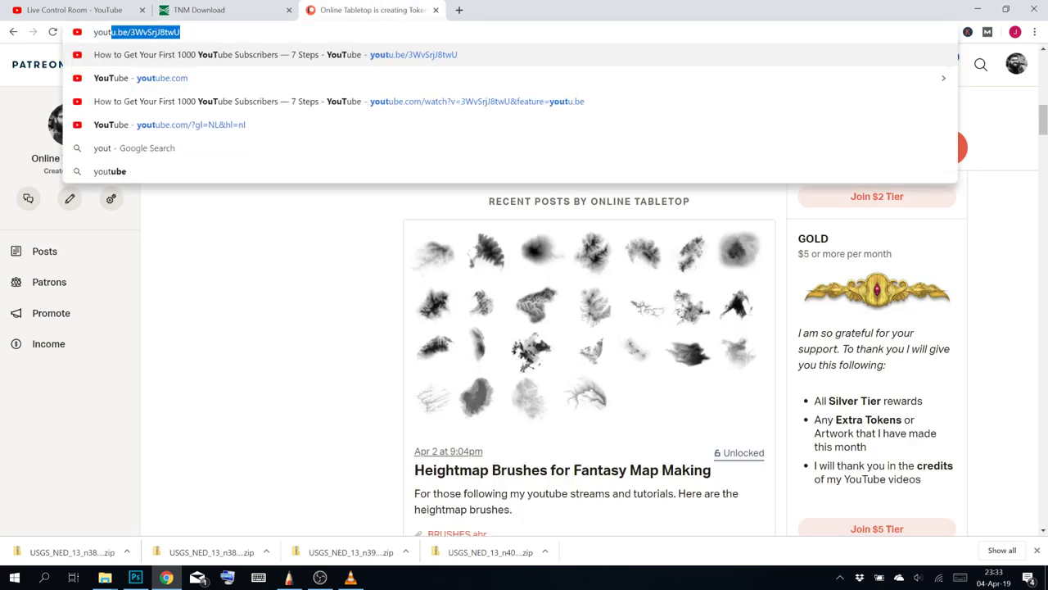
key(Return)
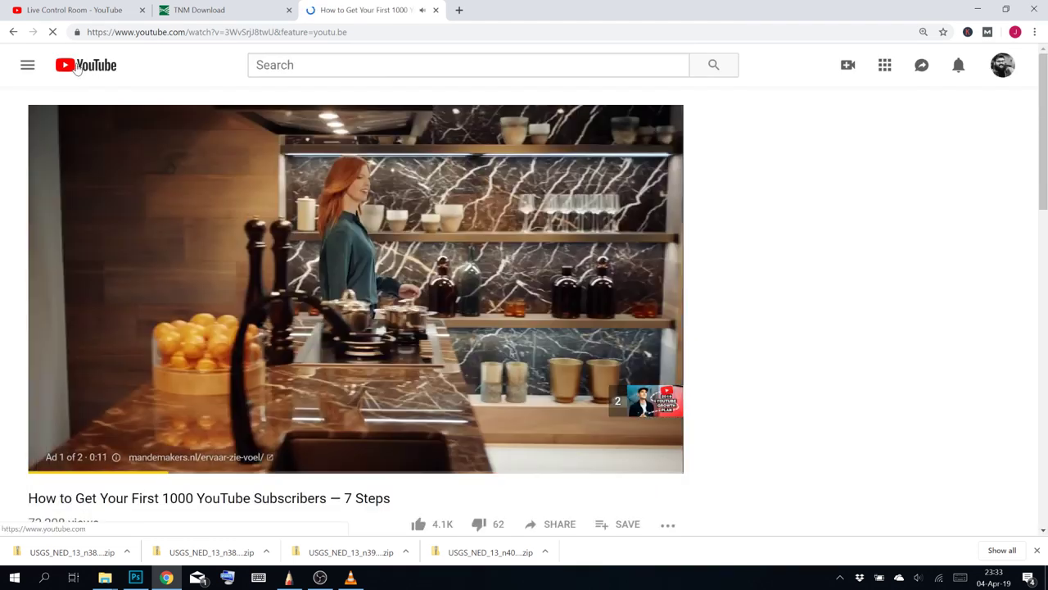
click(95, 75)
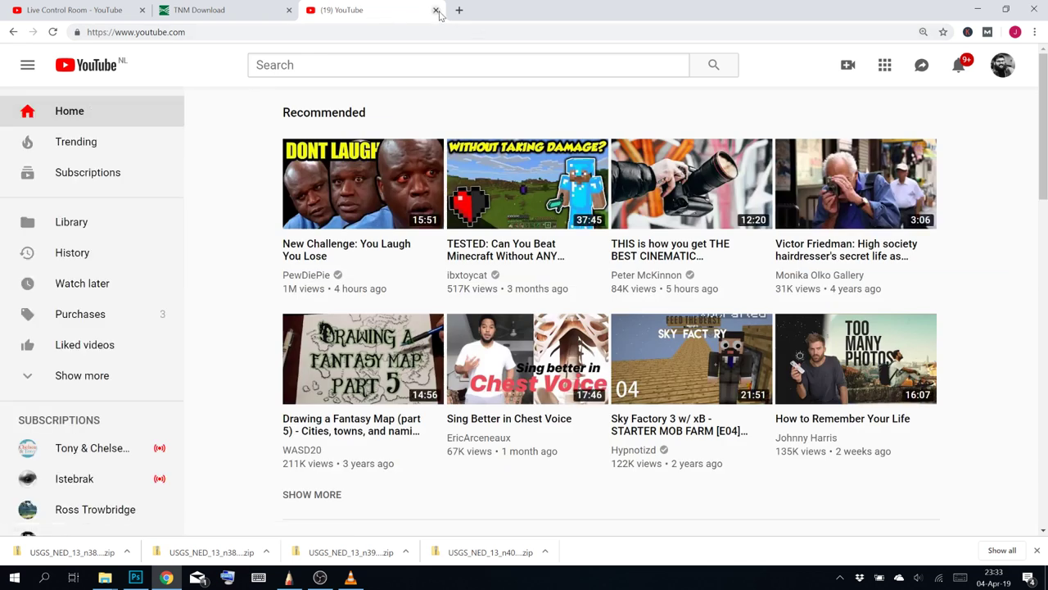
Close the YouTube home page tab and switch to the OBS window that runs the stream
click(437, 11)
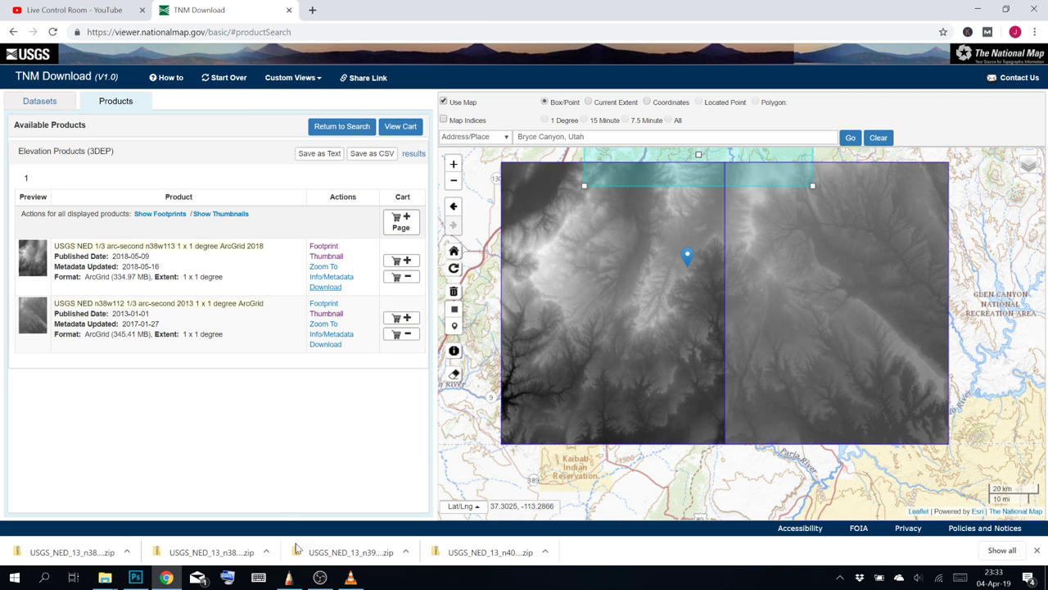
mouse_move(321, 583)
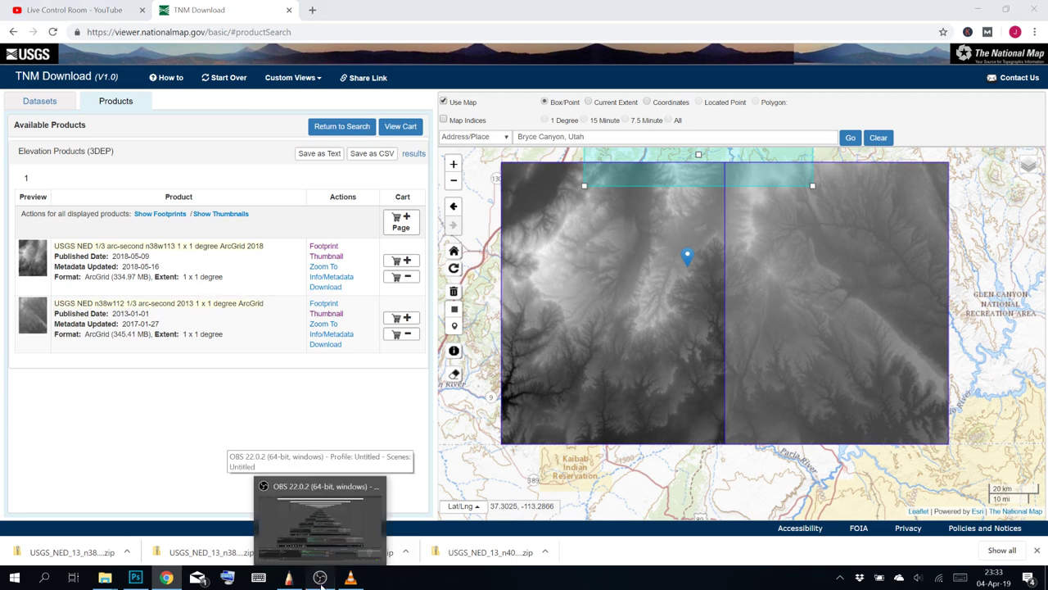
click(319, 520)
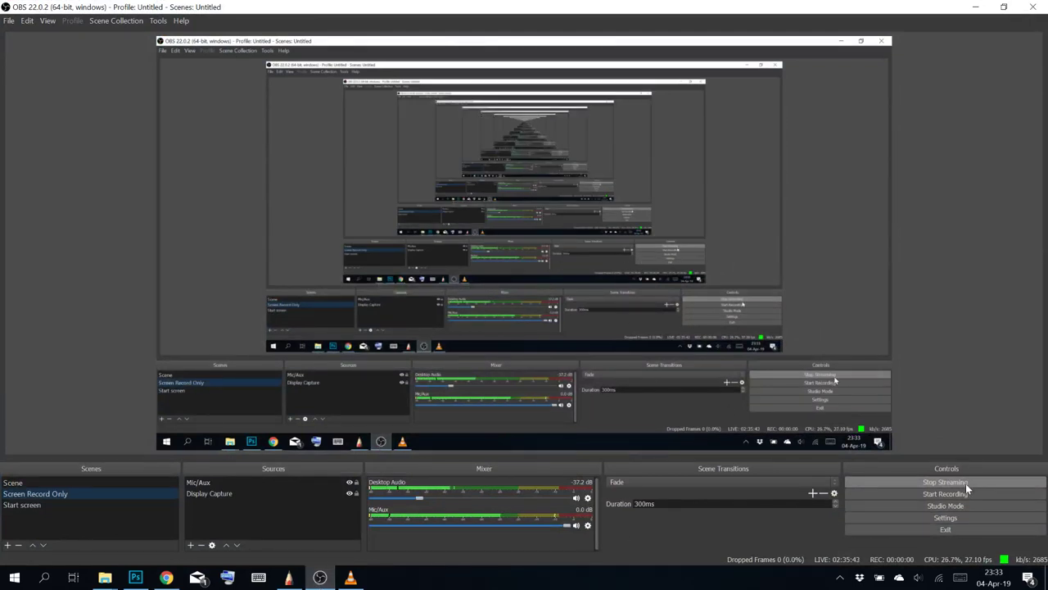